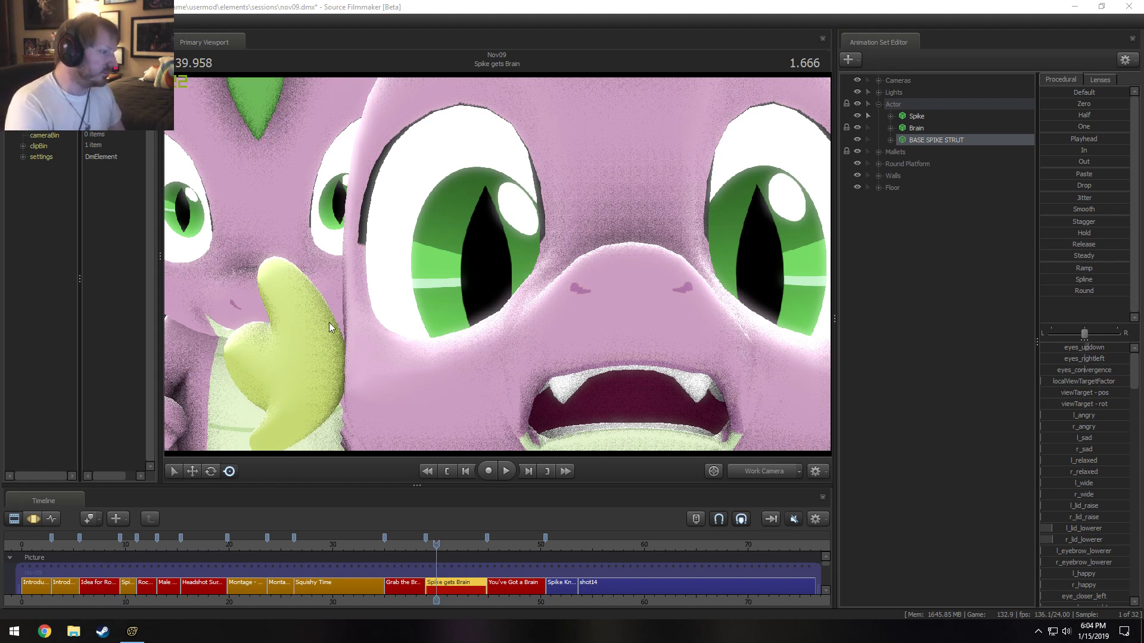
# Pull the work camera back around the two Spike models and switch the viewport to the main camera.
pyautogui.press('s')
pyautogui.moveTo(420, 270); pyautogui.dragTo(424, 280)
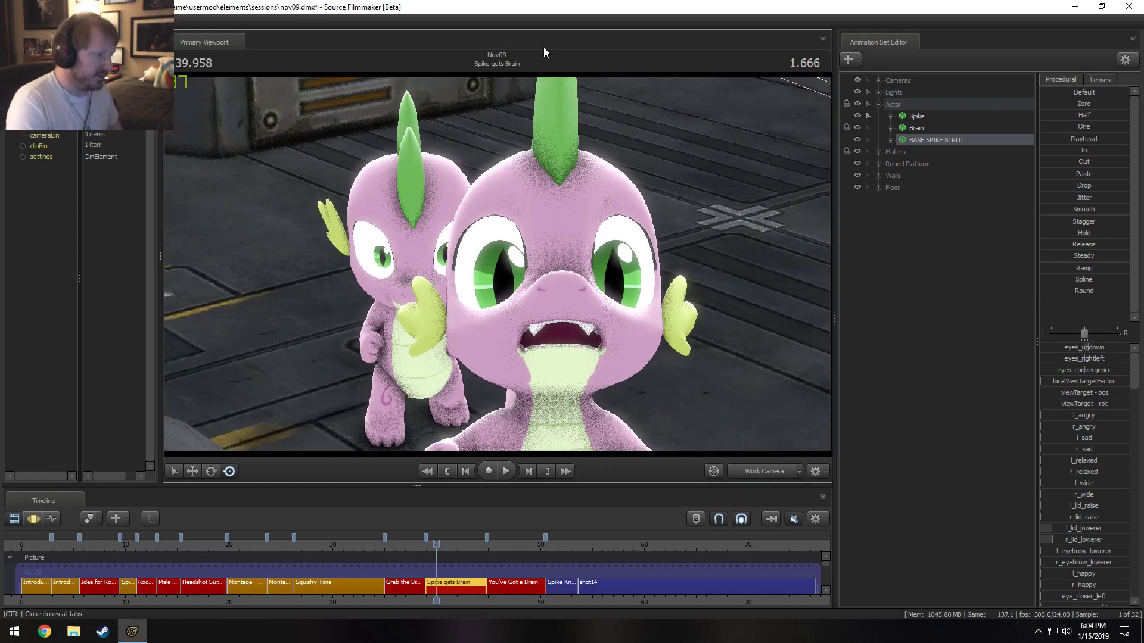
pyautogui.moveTo(429, 312); pyautogui.dragTo(264, 331)
pyautogui.press('d')
pyautogui.press('s')
pyautogui.click(758, 468)
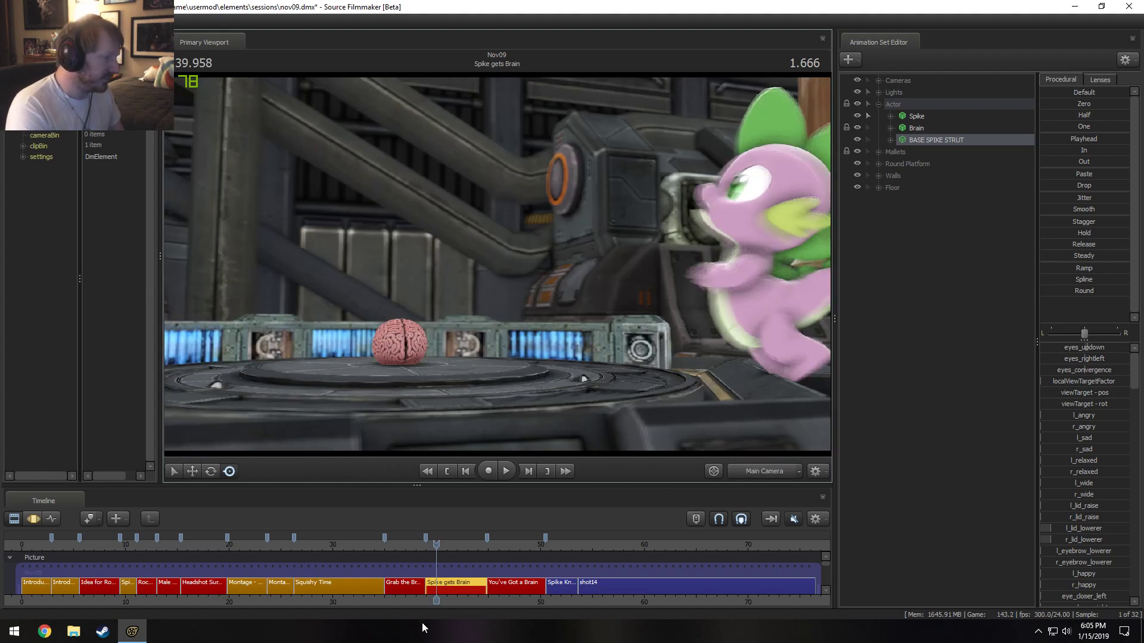
# Place the playhead at the start of the Spike gets Brain shot, at 38.958 s.
pyautogui.moveTo(461, 598); pyautogui.dragTo(381, 610, button='middle')
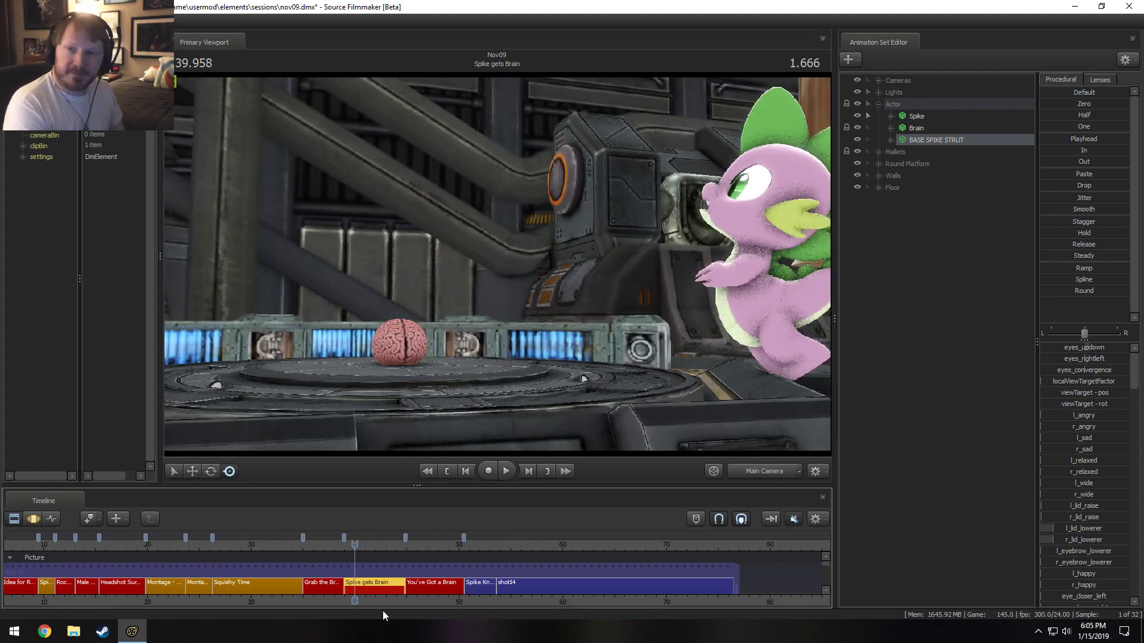
pyautogui.scroll(3, 386, 597)
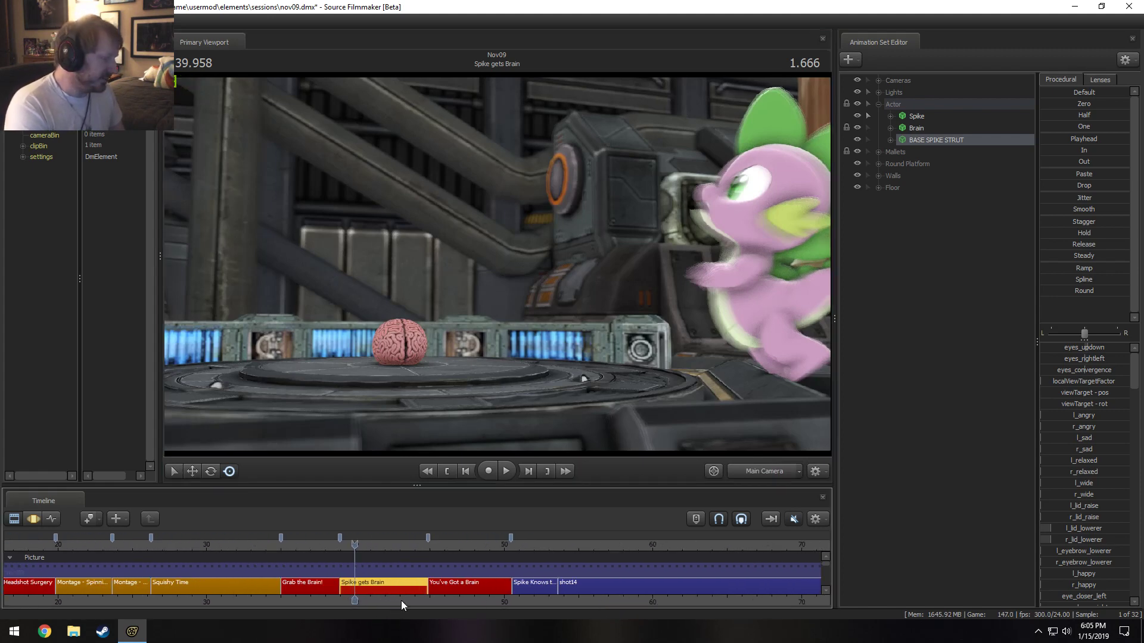
pyautogui.scroll(3, 387, 602)
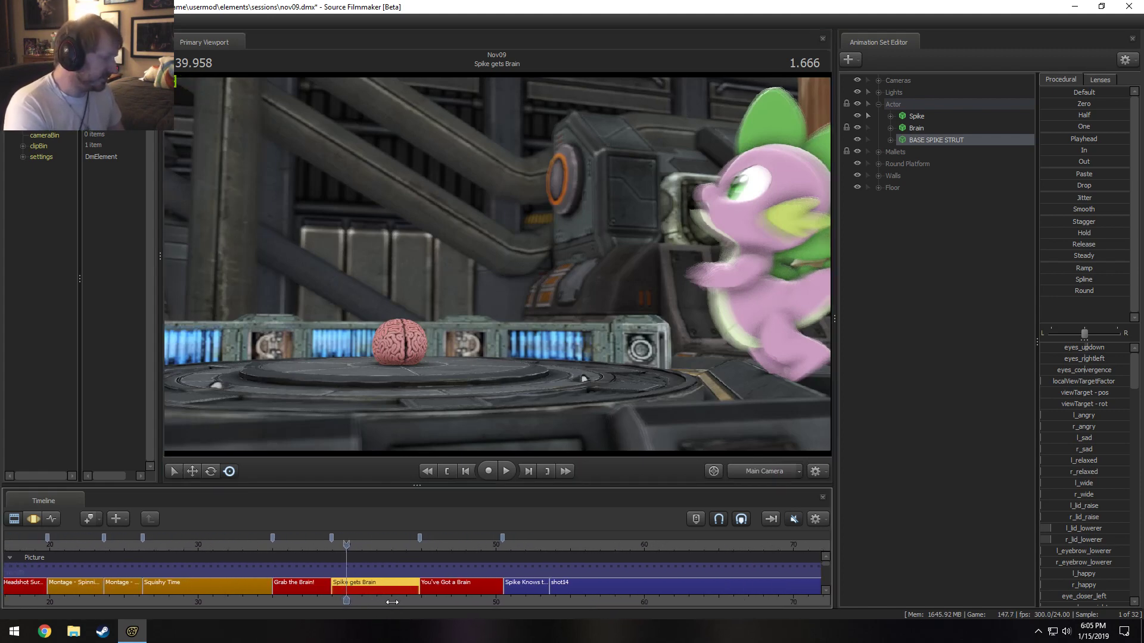
pyautogui.click(316, 548)
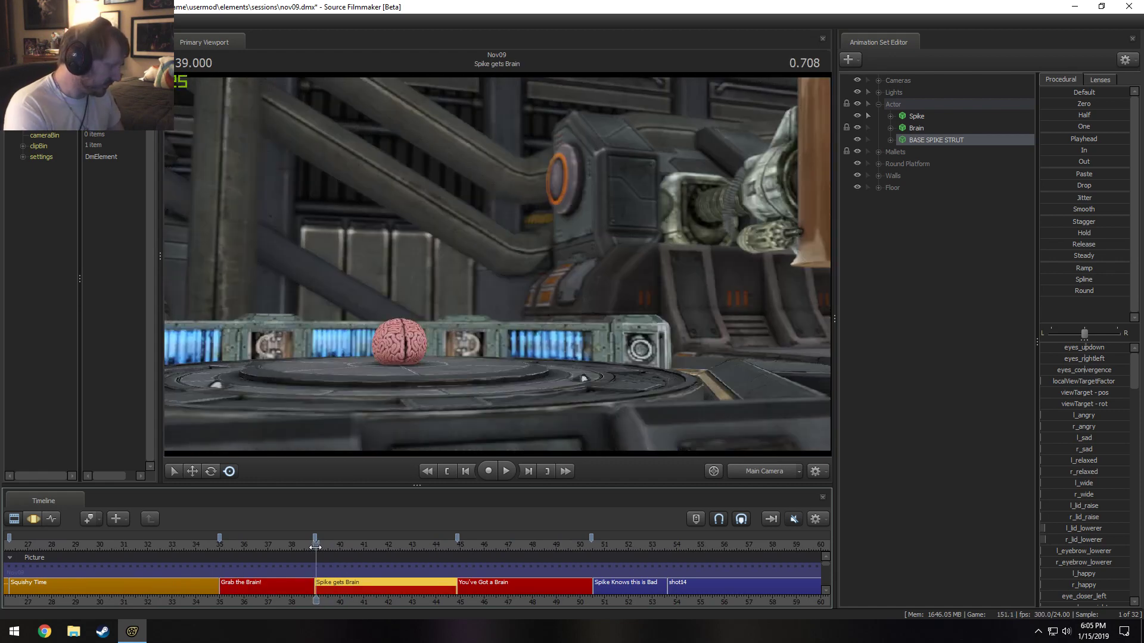
pyautogui.scroll(5, 315, 554)
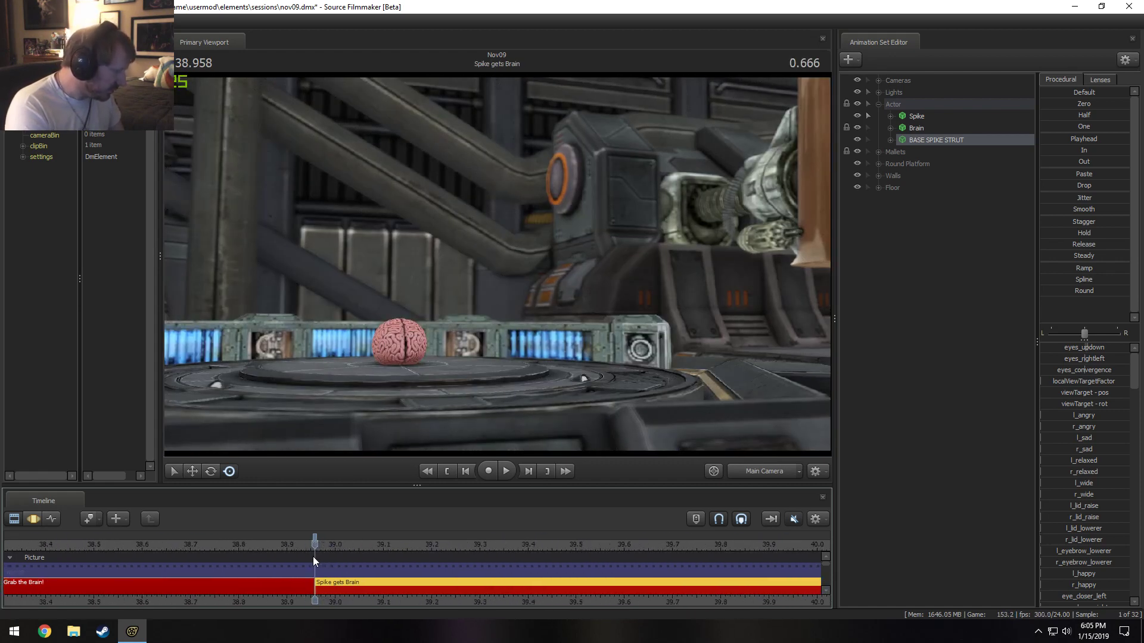
pyautogui.scroll(-10, 313, 553)
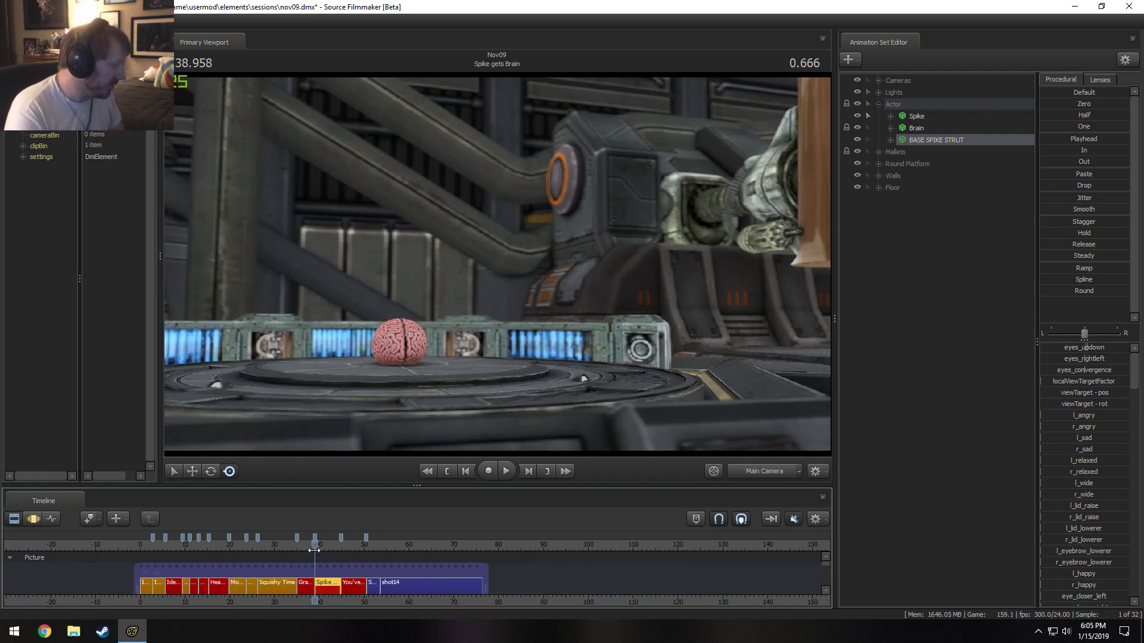
# Play back the Spike gets Brain shot from its start until the brain message is shown.
pyautogui.moveTo(299, 545); pyautogui.dragTo(316, 543)
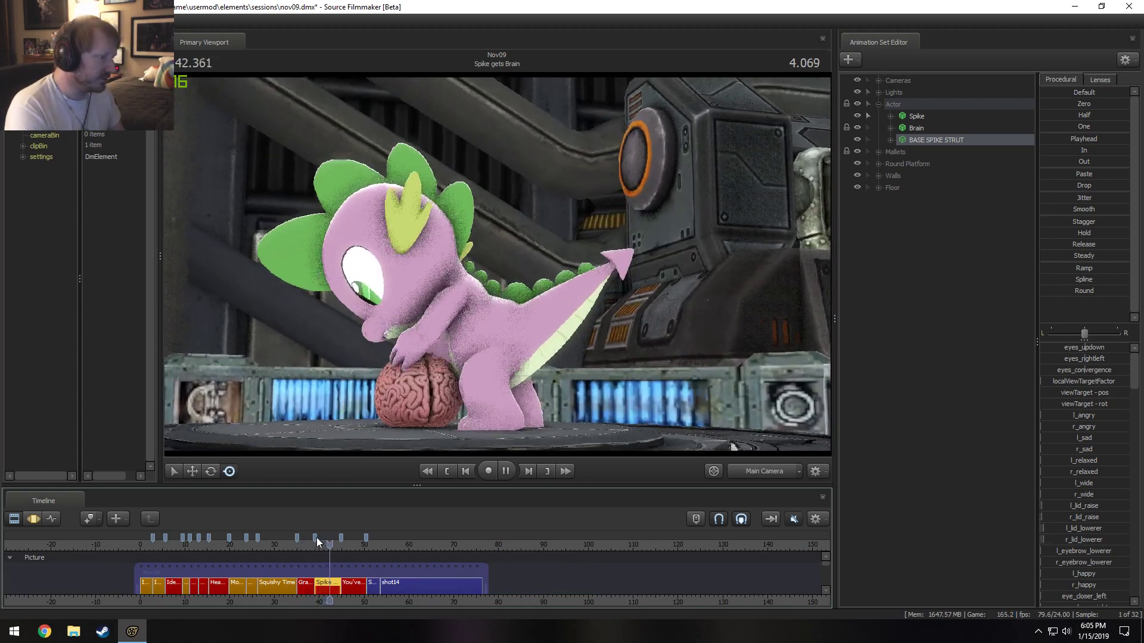
pyautogui.click(329, 545)
pyautogui.moveTo(329, 545); pyautogui.dragTo(314, 547)
pyautogui.press('space')
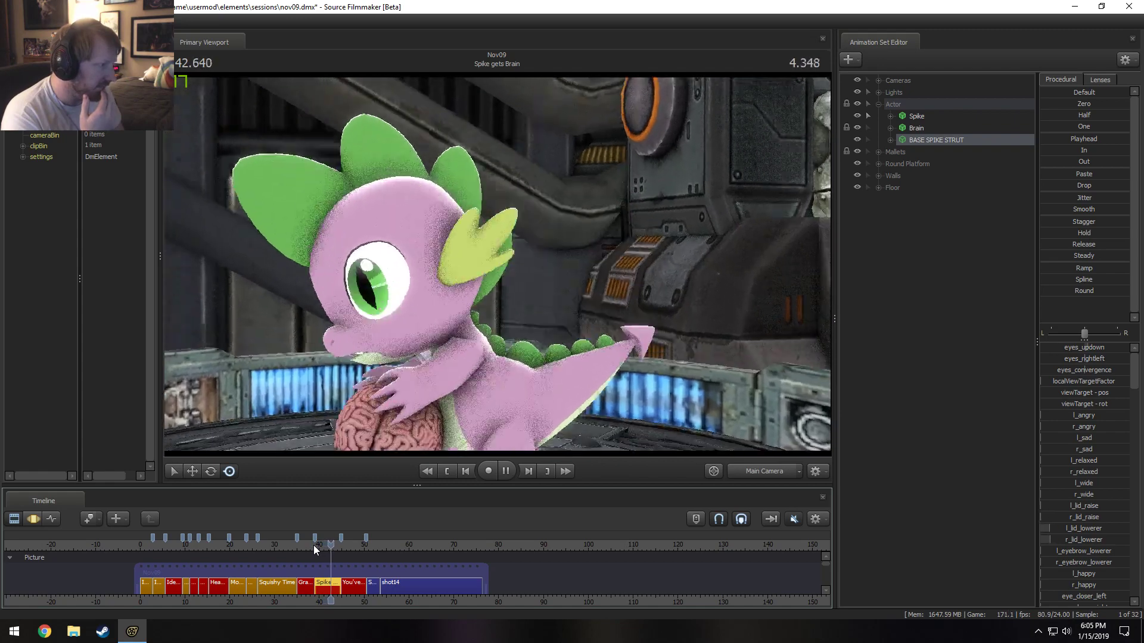
pyautogui.press('space')
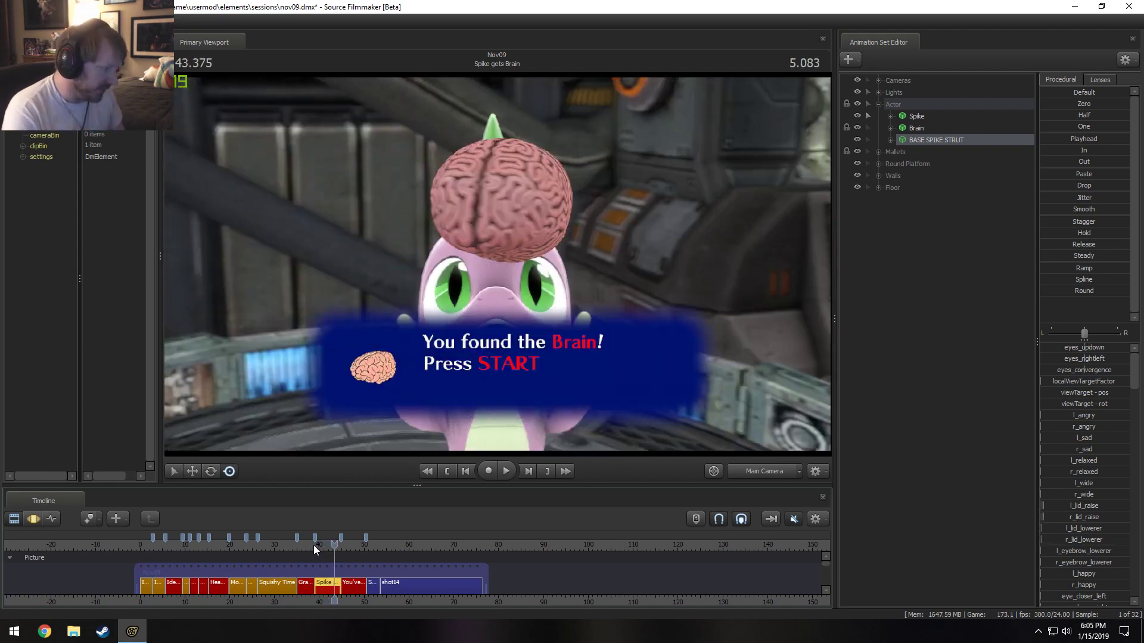
# Unmute the timeline audio and replay Spike's fall onto the platform several times from around the start of the Spike gets Brain shot.
pyautogui.click(314, 548)
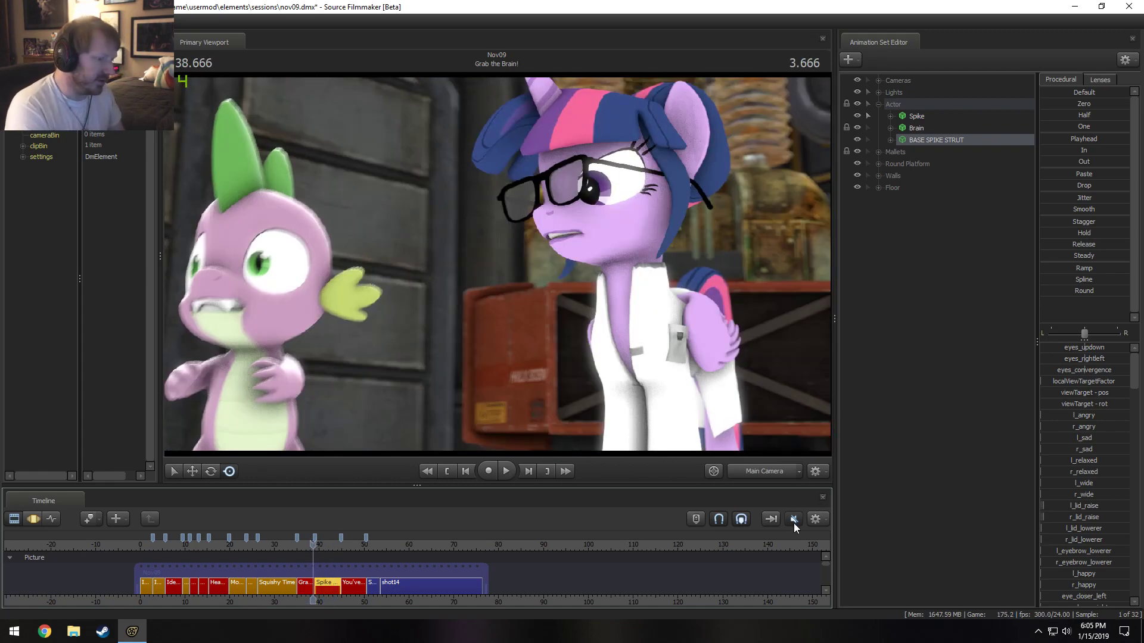
pyautogui.press('space')
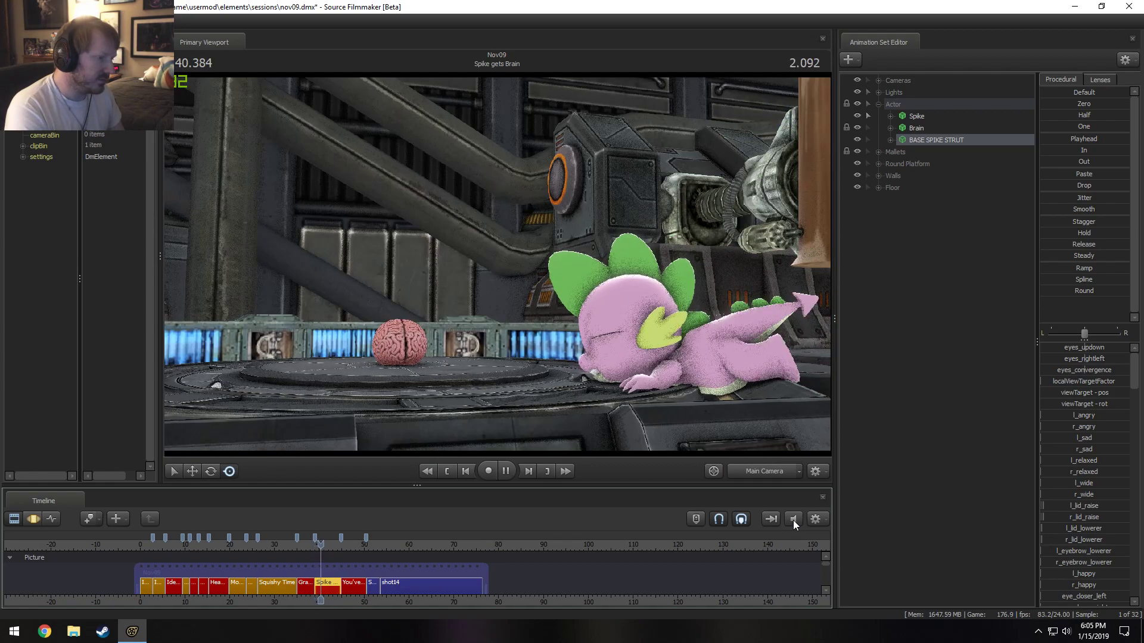
pyautogui.press('space')
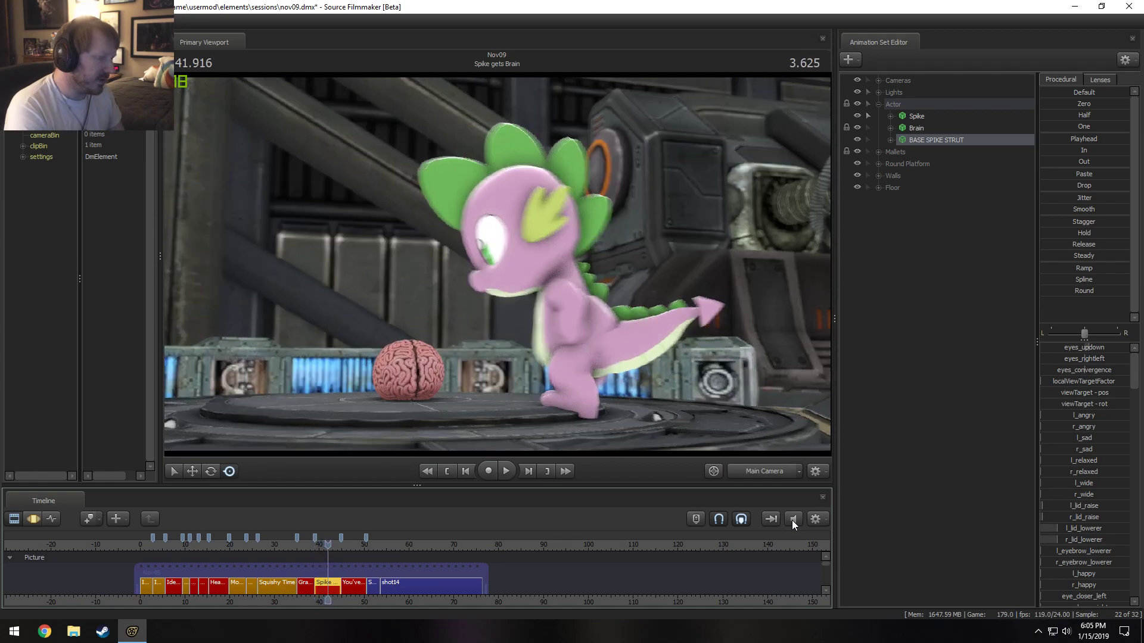
pyautogui.moveTo(269, 547)
pyautogui.mouseDown()
pyautogui.moveTo(252, 546)
pyautogui.moveTo(273, 545)
pyautogui.mouseUp()
pyautogui.click(323, 545)
pyautogui.press('space')
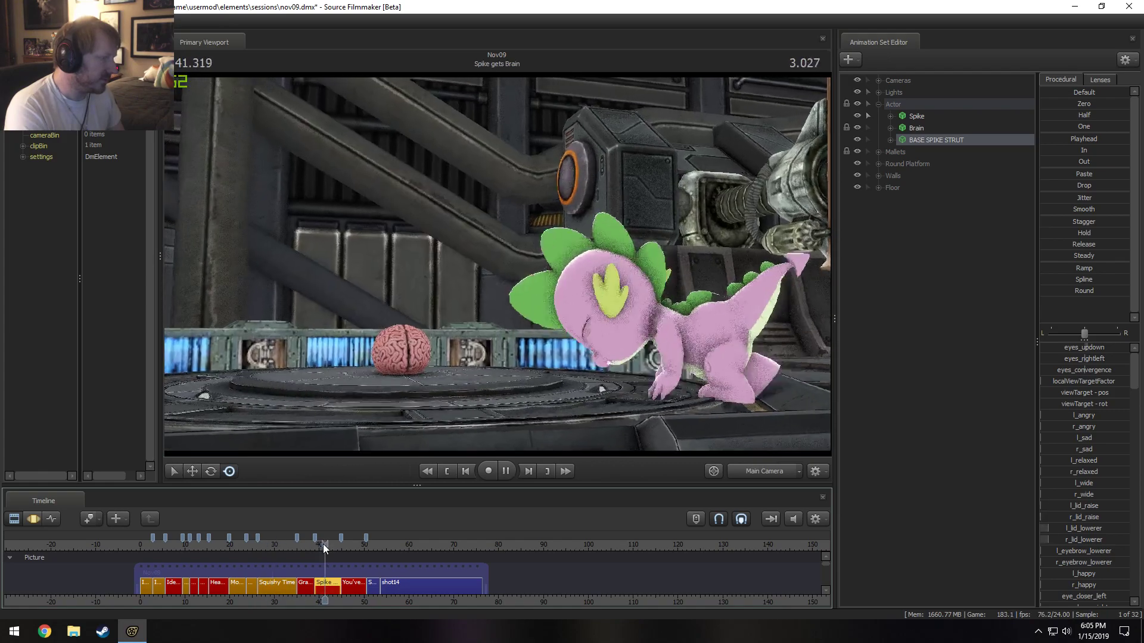
pyautogui.click(309, 547)
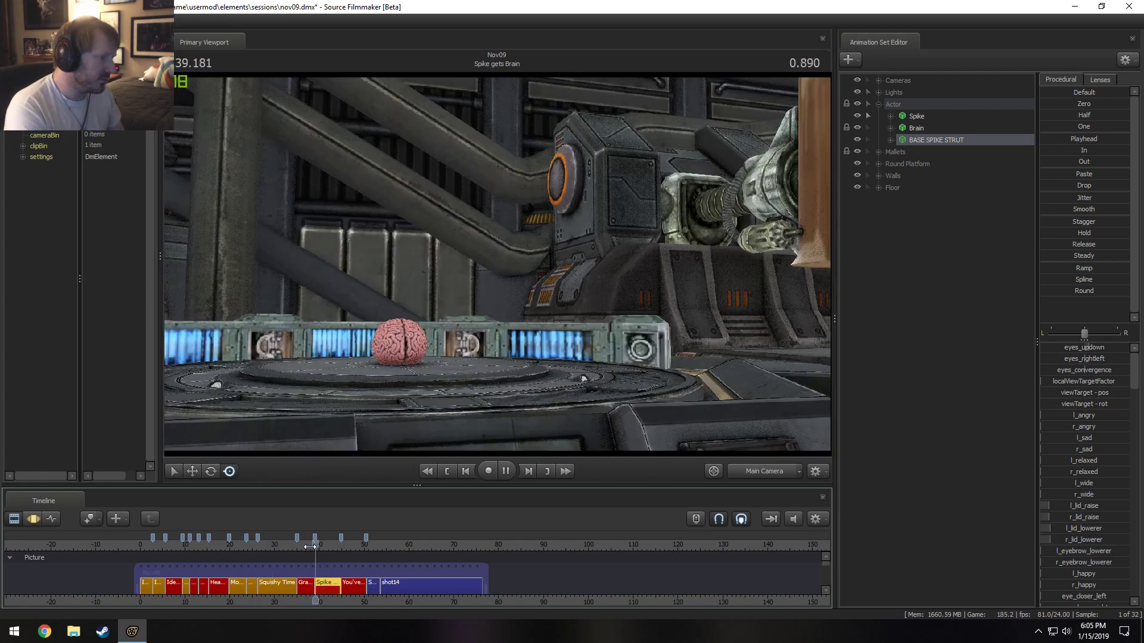
pyautogui.press('space')
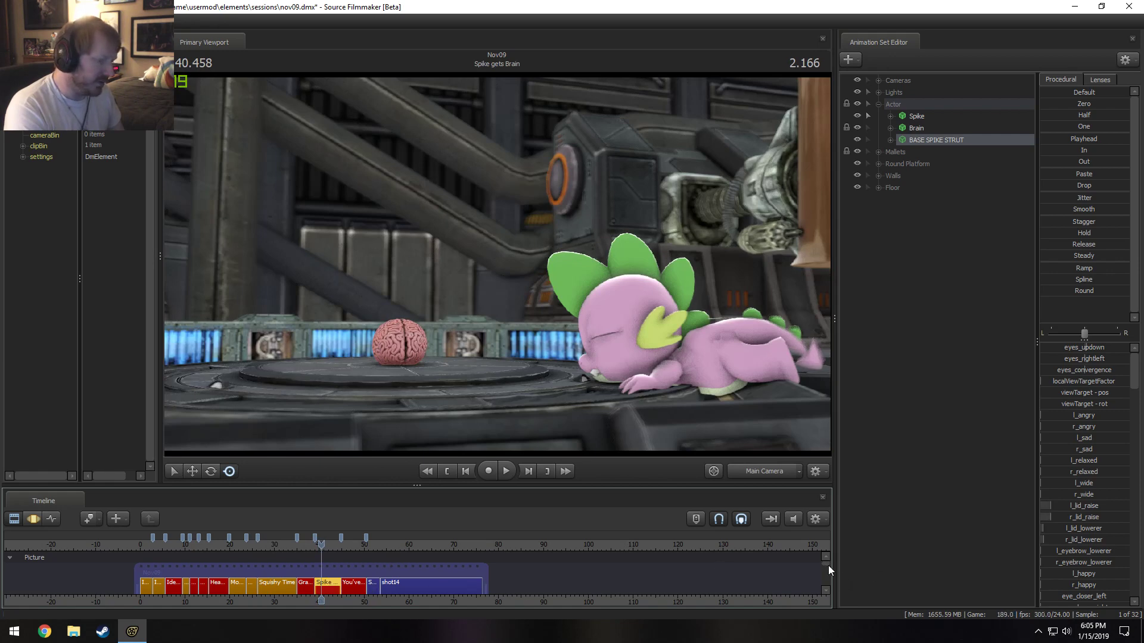
# Bring the Sound Effects track into an enlarged timeline and move the playhead to Spike's impact at 40.041 s.
pyautogui.moveTo(828, 566); pyautogui.dragTo(834, 577)
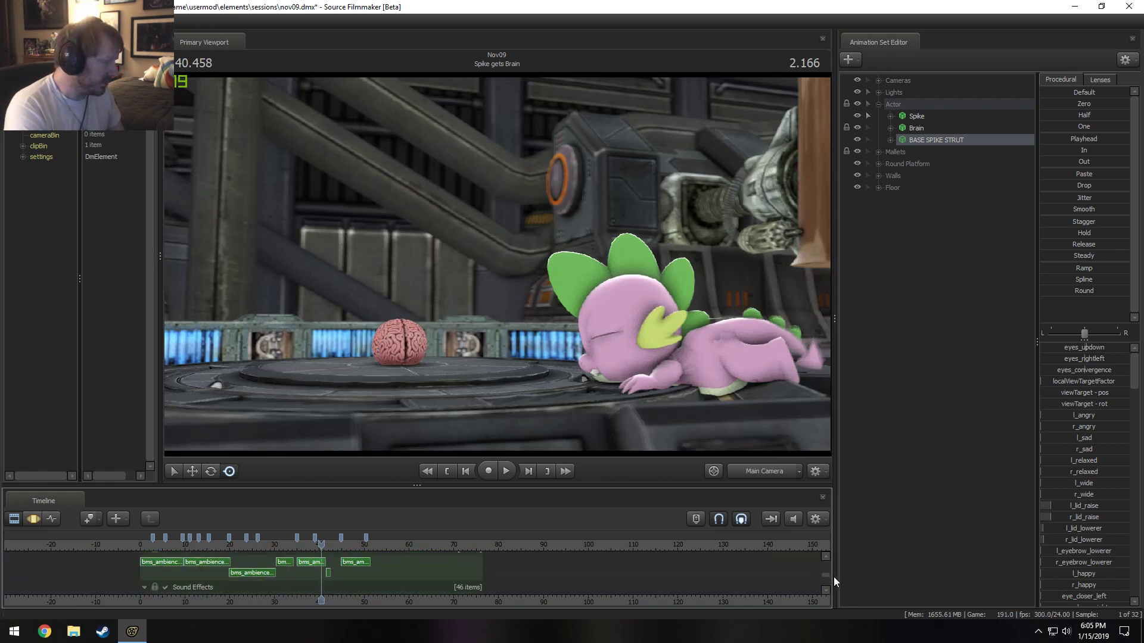
pyautogui.moveTo(353, 488); pyautogui.dragTo(352, 438)
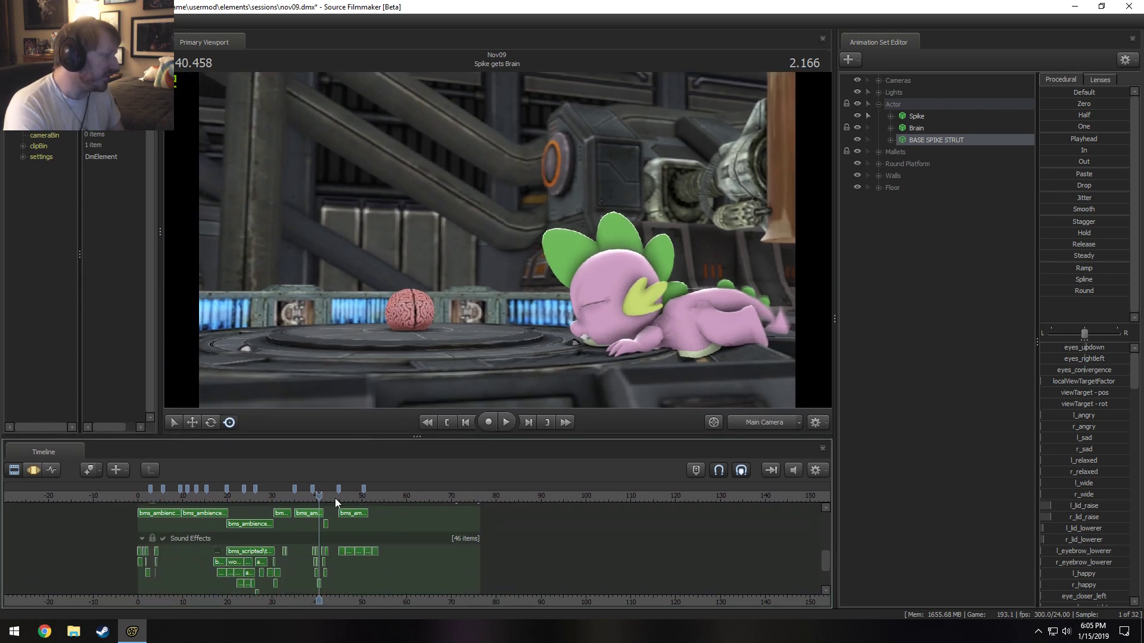
pyautogui.scroll(15, 324, 535)
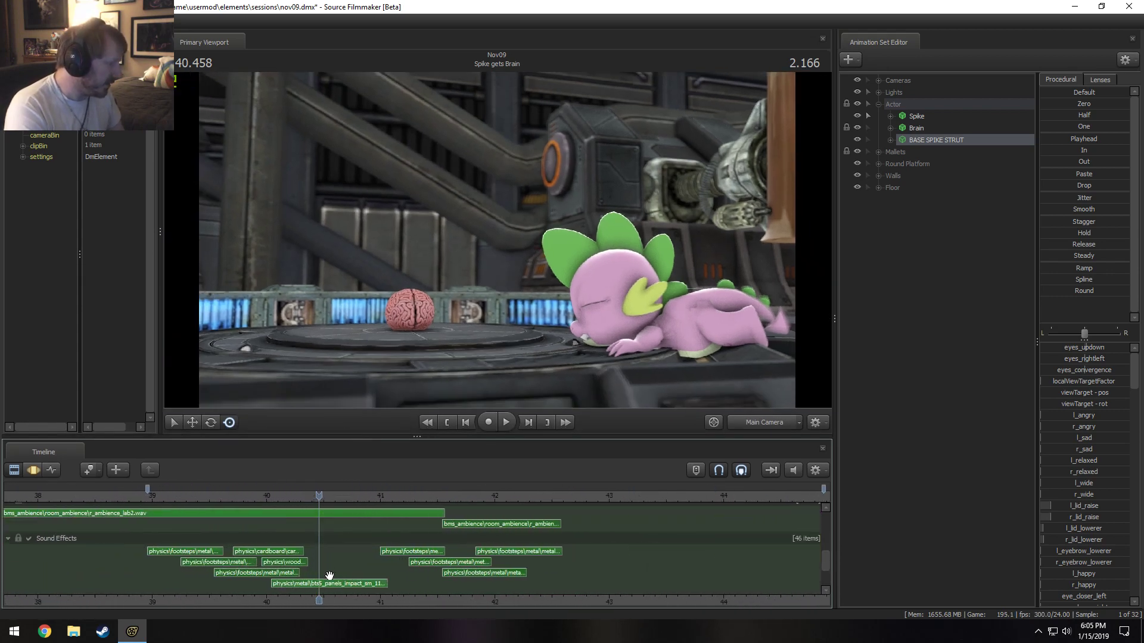
pyautogui.moveTo(319, 496); pyautogui.dragTo(272, 525)
# Set the volume of the wood_box_impact_hard1.wav sound clip to 0.5.
pyautogui.click(292, 564)
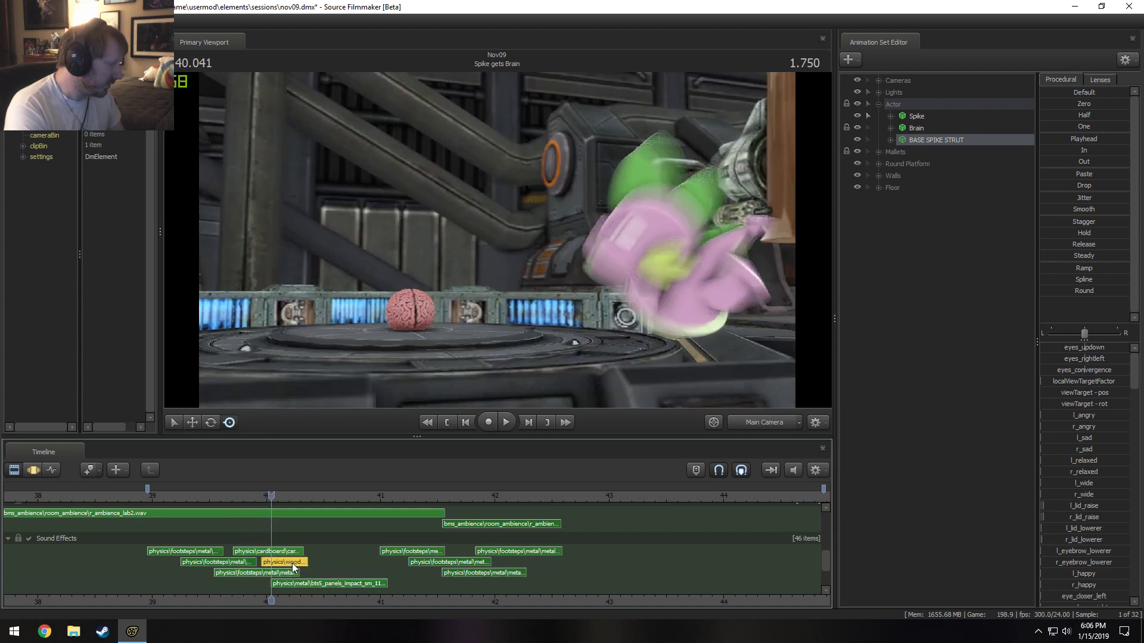
pyautogui.scroll(4, 310, 564)
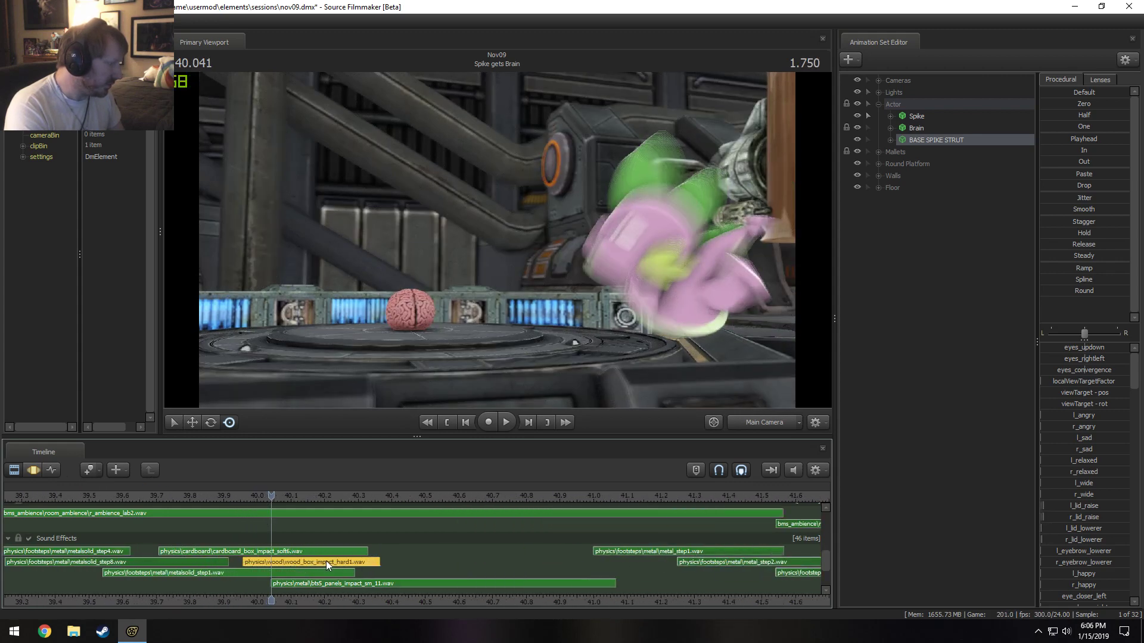
pyautogui.rightClick(326, 560)
pyautogui.click(373, 504)
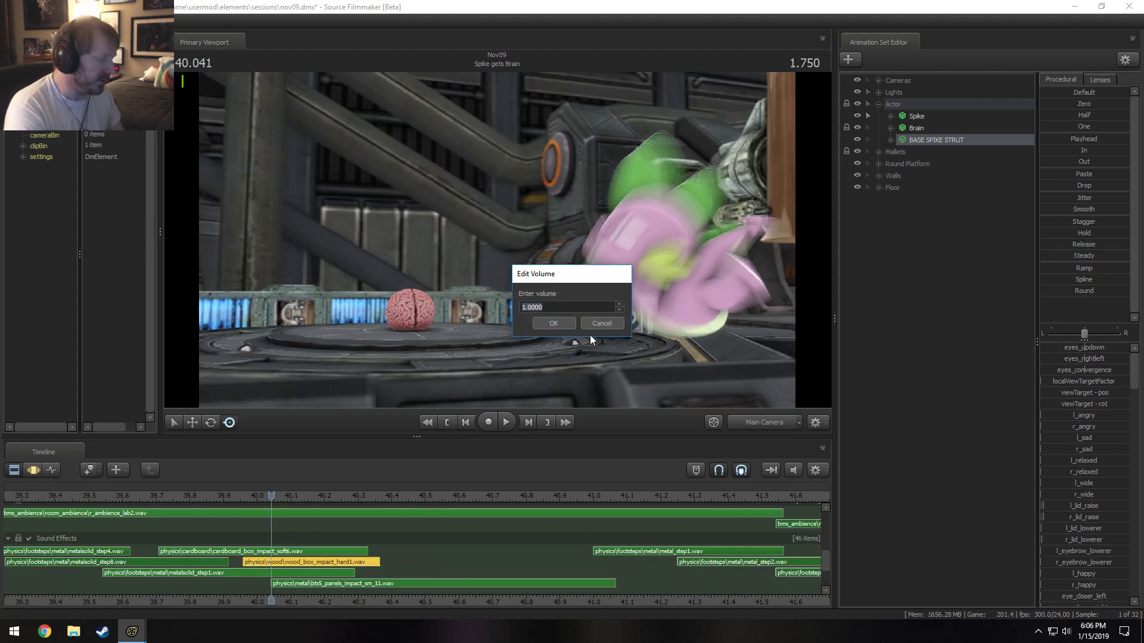
pyautogui.write('.5')
pyautogui.press('Return')
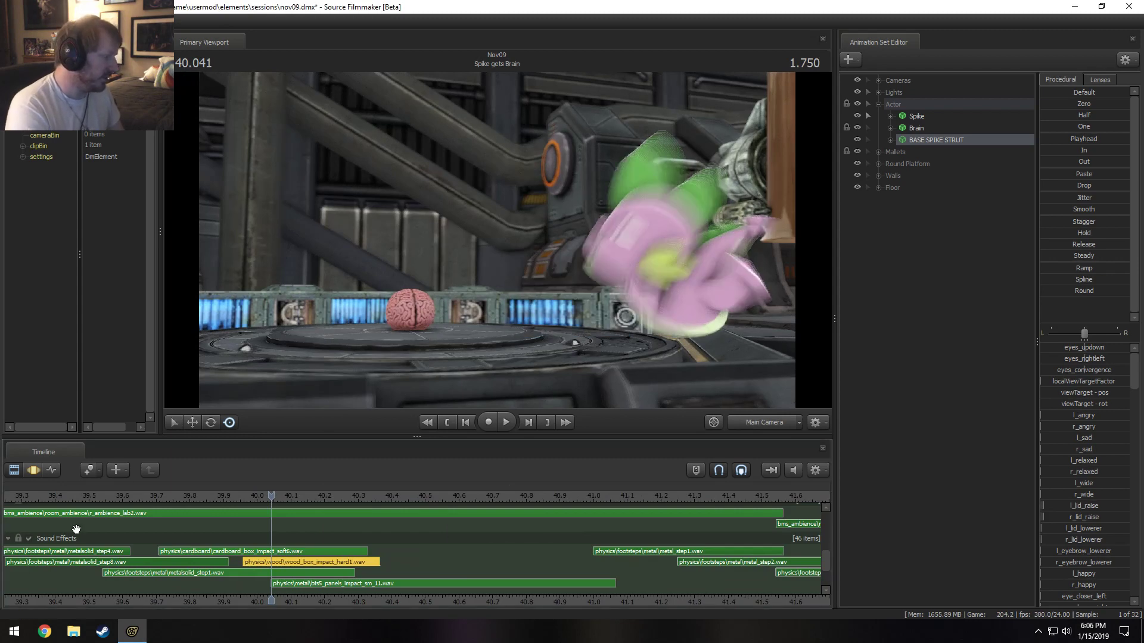
# Replay the frames around Spike's landing to check the impact sound at its new volume.
pyautogui.click(108, 493)
pyautogui.press('space')
pyautogui.press('space')
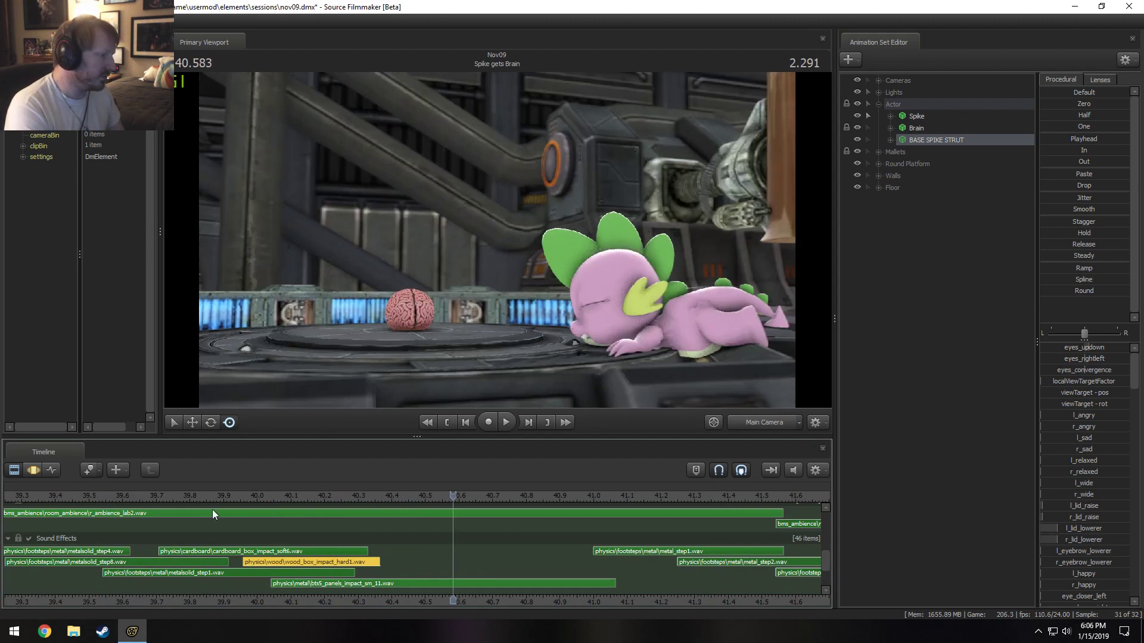
pyautogui.scroll(-5, 238, 517)
pyautogui.moveTo(338, 492); pyautogui.dragTo(292, 500)
pyautogui.press('space')
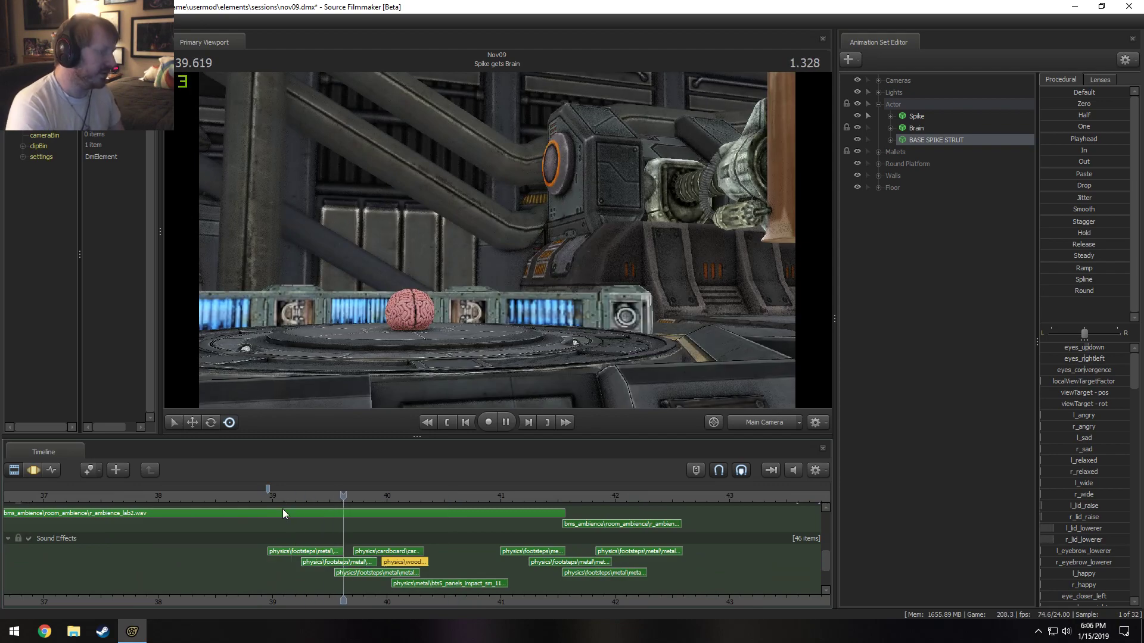
pyautogui.press('space')
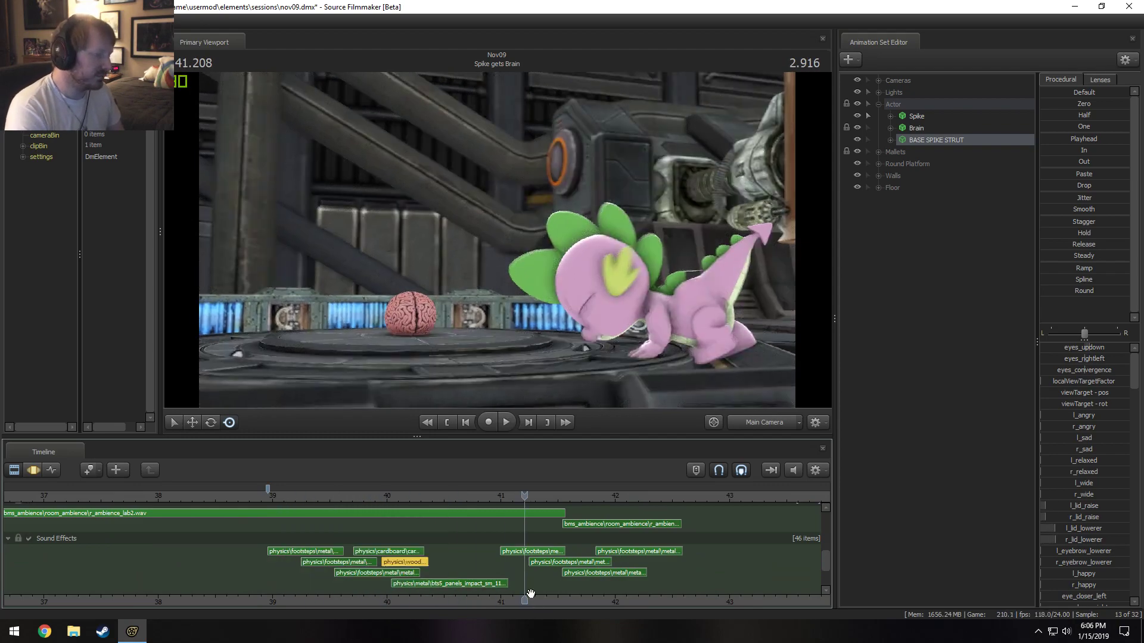
# Play the Spike gets Brain shot from 40.041 s to near its end.
pyautogui.click(388, 494)
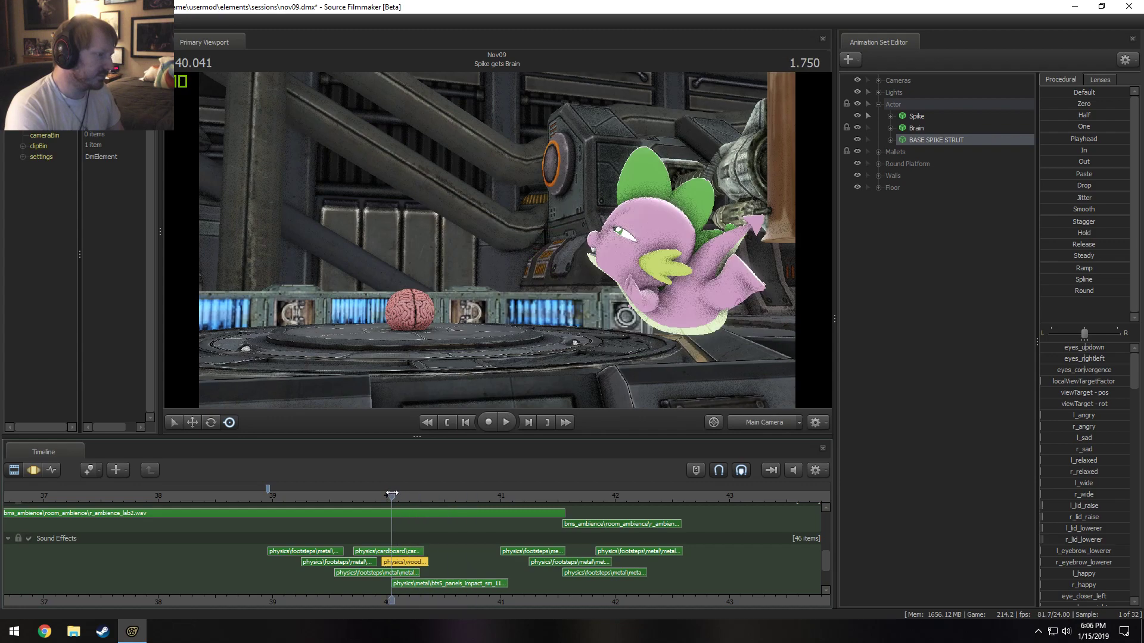
pyautogui.press('space')
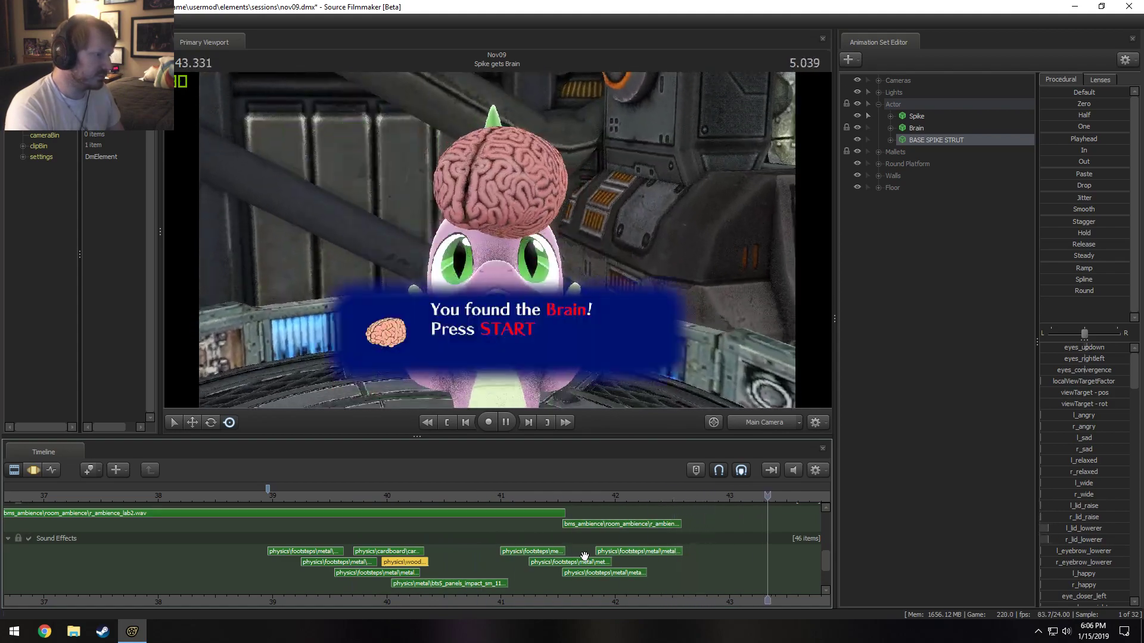
pyautogui.press('space')
pyautogui.press('space')
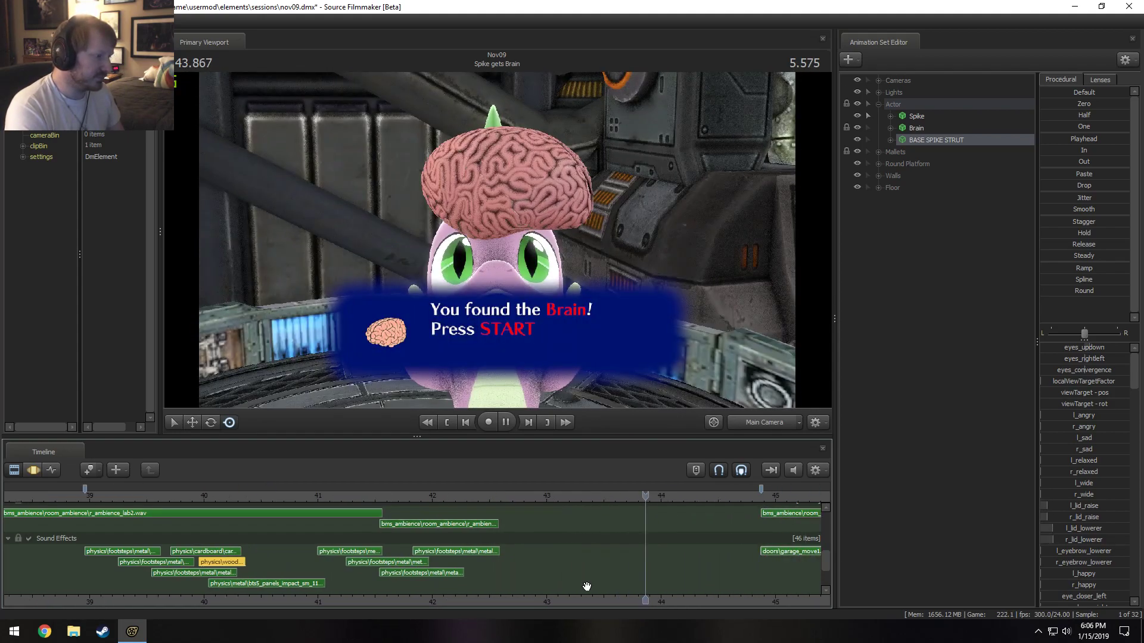
pyautogui.press('space')
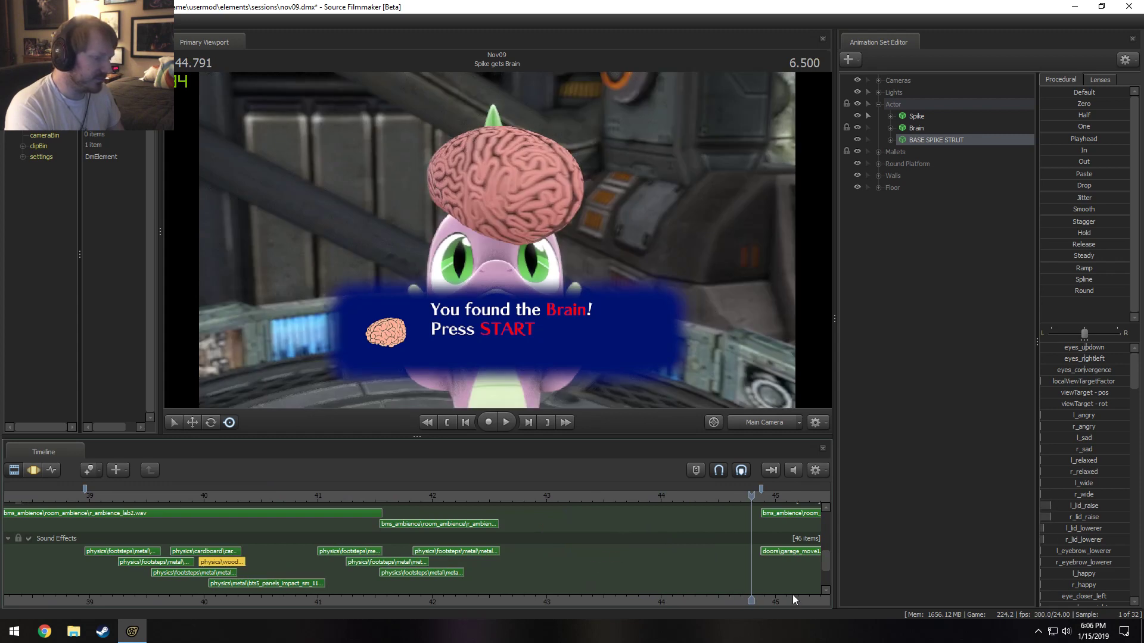
# Delete the BASE SPIKE STRUT animation set from the Actor group of the Spike gets Brain shot.
pyautogui.moveTo(793, 595); pyautogui.dragTo(510, 592, button='middle')
pyautogui.scroll(-4, 513, 591)
pyautogui.press('F3')
pyautogui.press('F2')
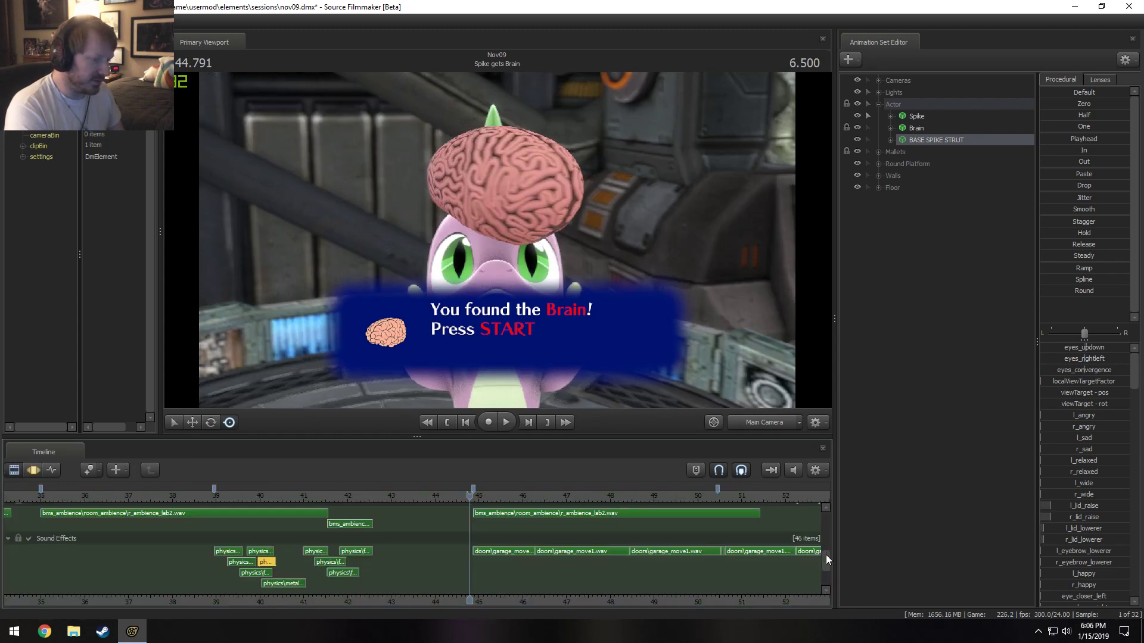
pyautogui.press('F3')
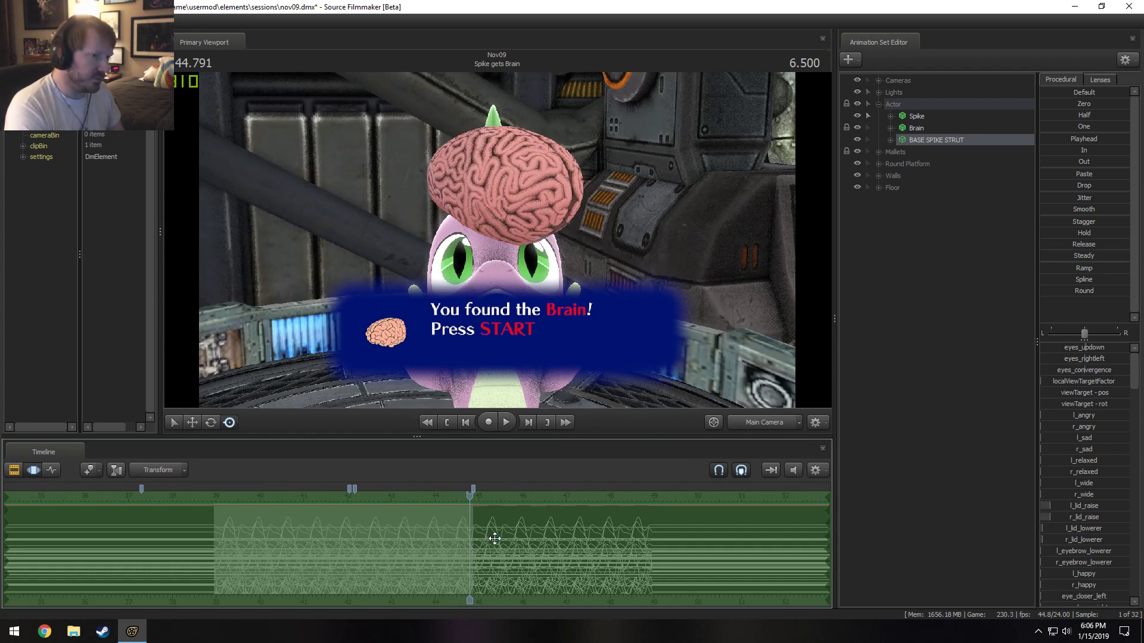
pyautogui.rightClick(937, 140)
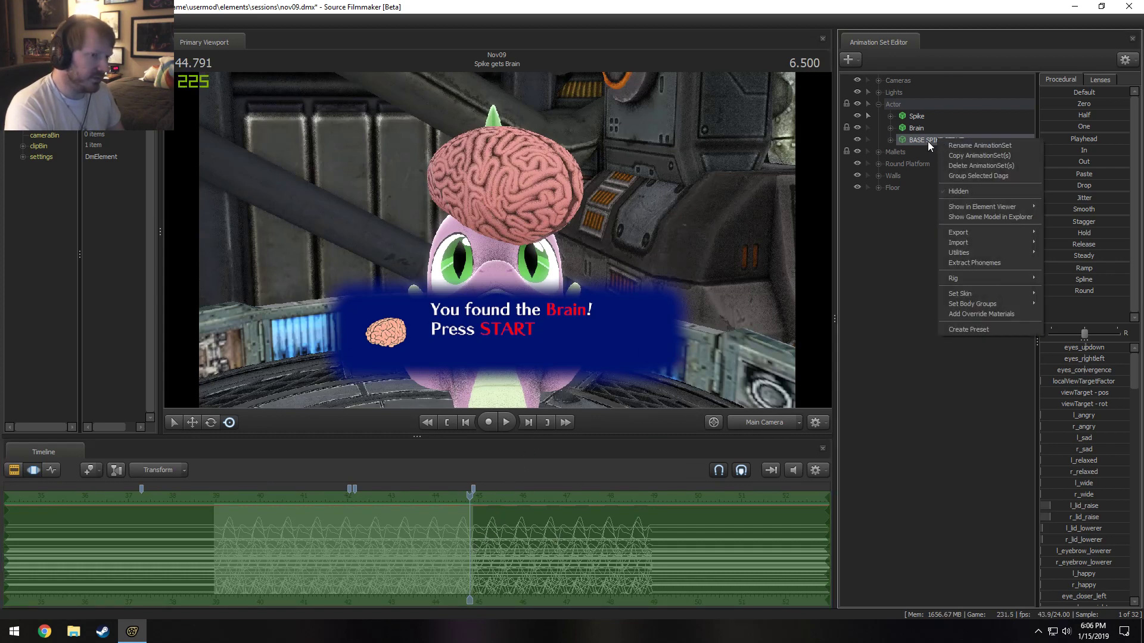
pyautogui.click(928, 142)
pyautogui.rightClick(928, 141)
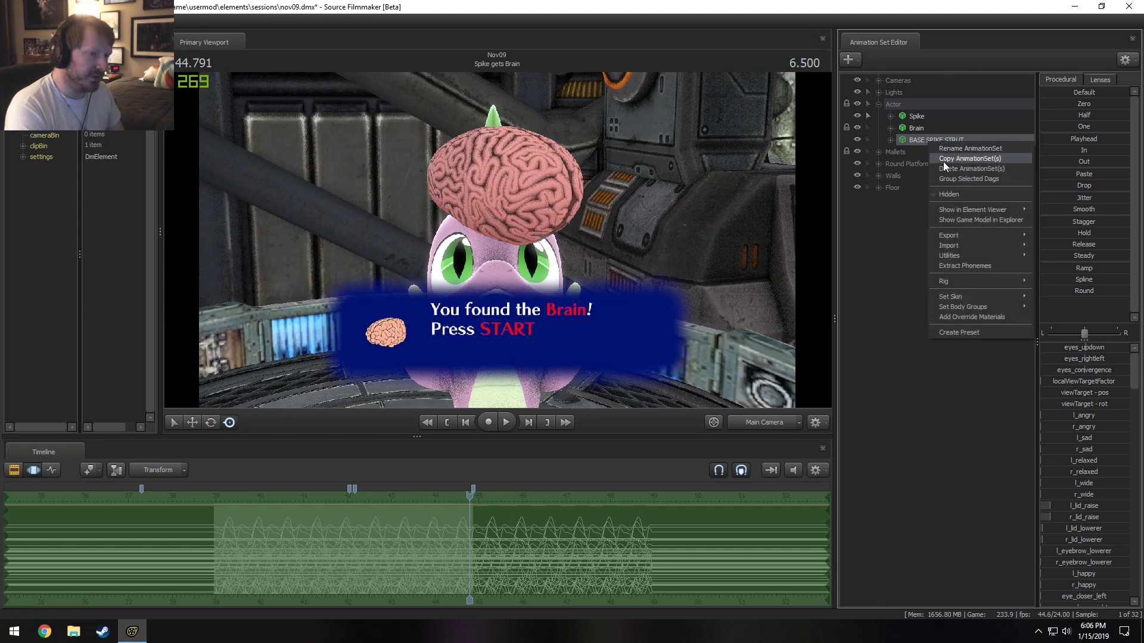
pyautogui.click(947, 165)
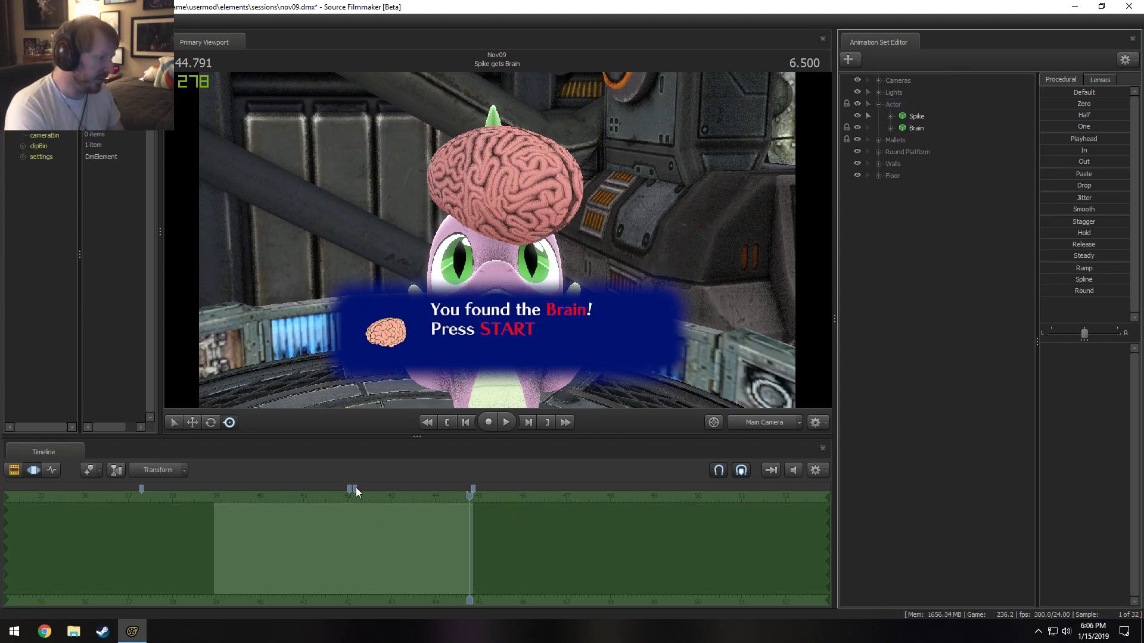
# Set the clip color of the Spike gets Brain shot to red 150, green 100, blue 0.
pyautogui.press('F2')
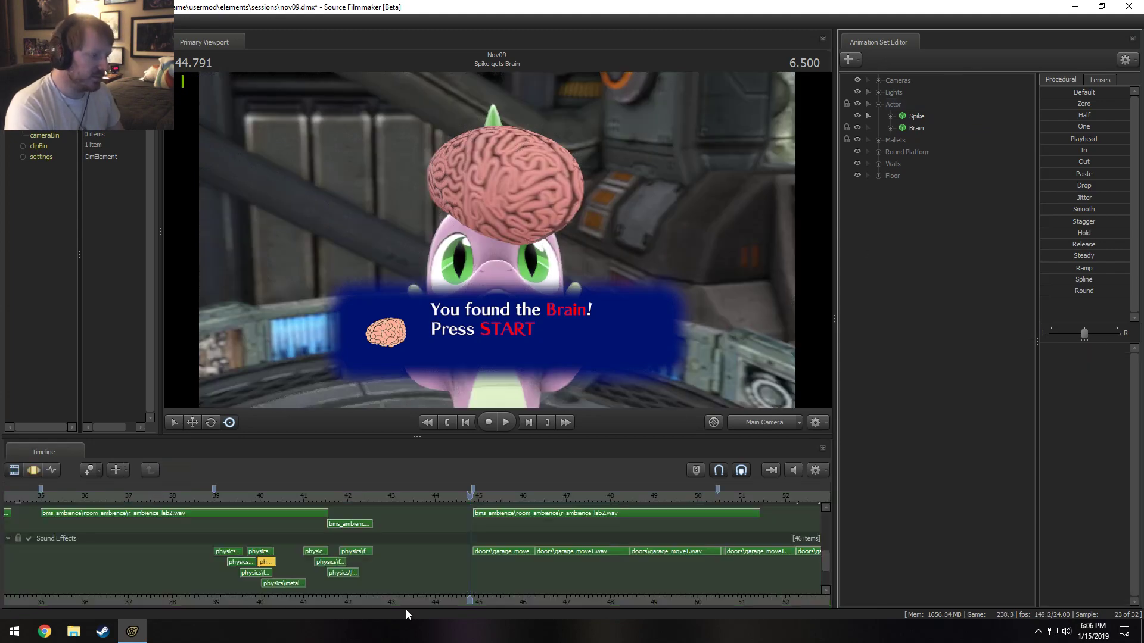
pyautogui.moveTo(827, 561); pyautogui.dragTo(830, 516)
pyautogui.rightClick(358, 543)
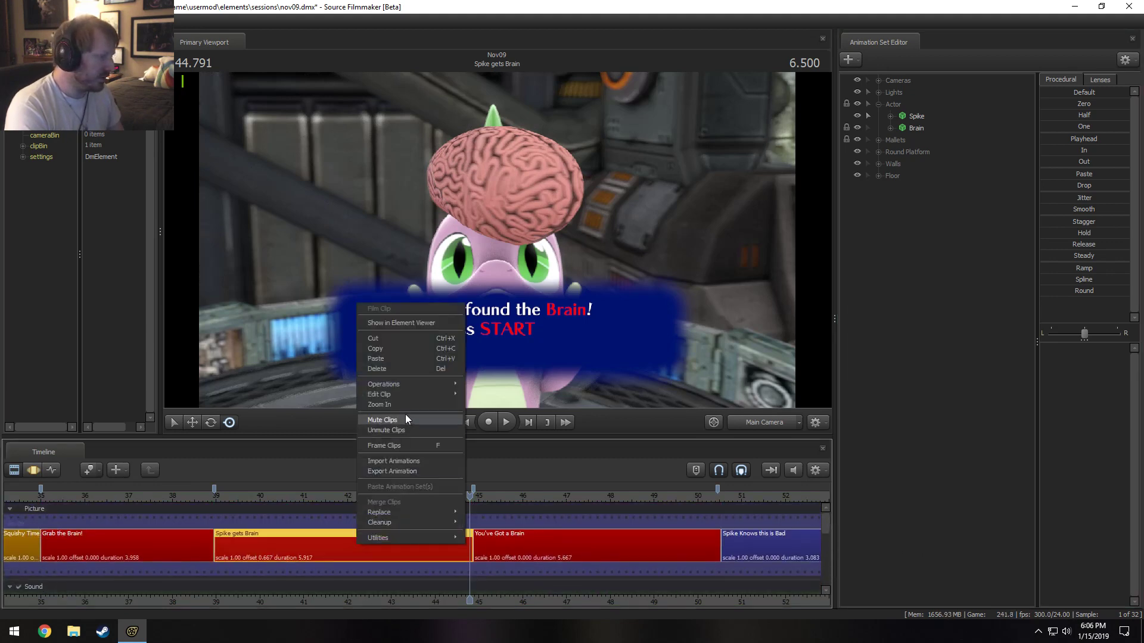
pyautogui.moveTo(405, 393)
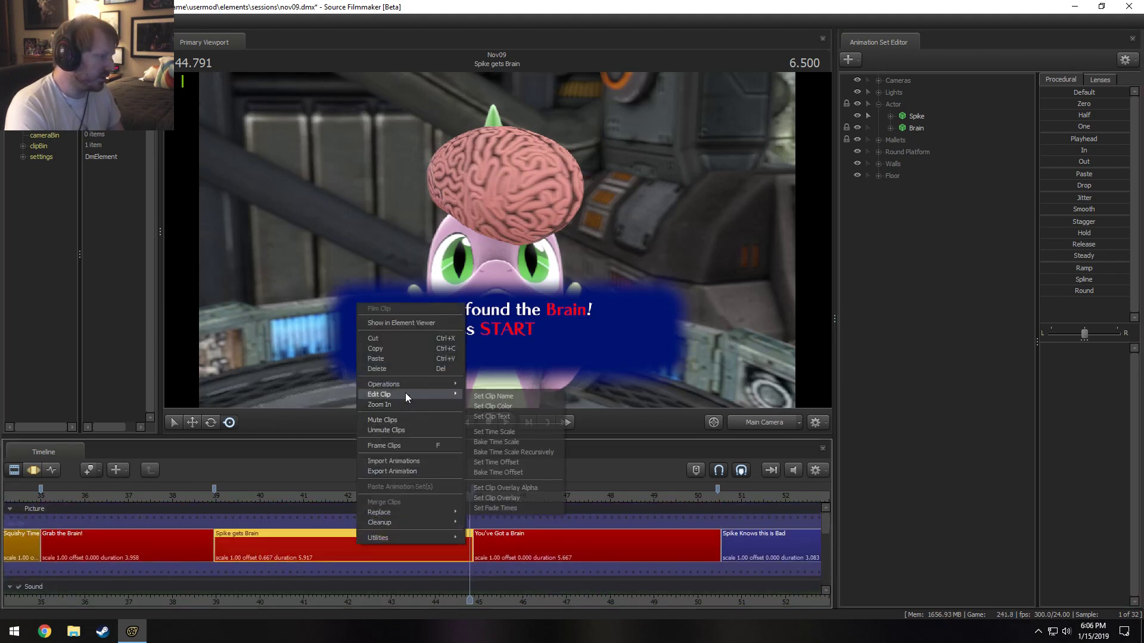
pyautogui.click(492, 406)
pyautogui.click(644, 329)
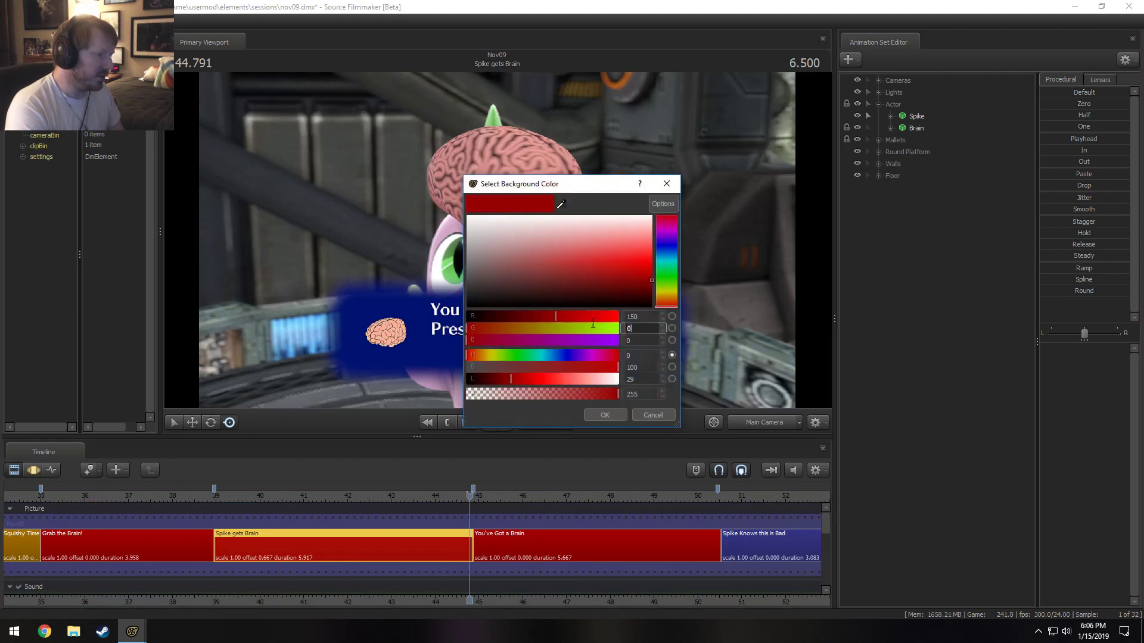
pyautogui.write('150')
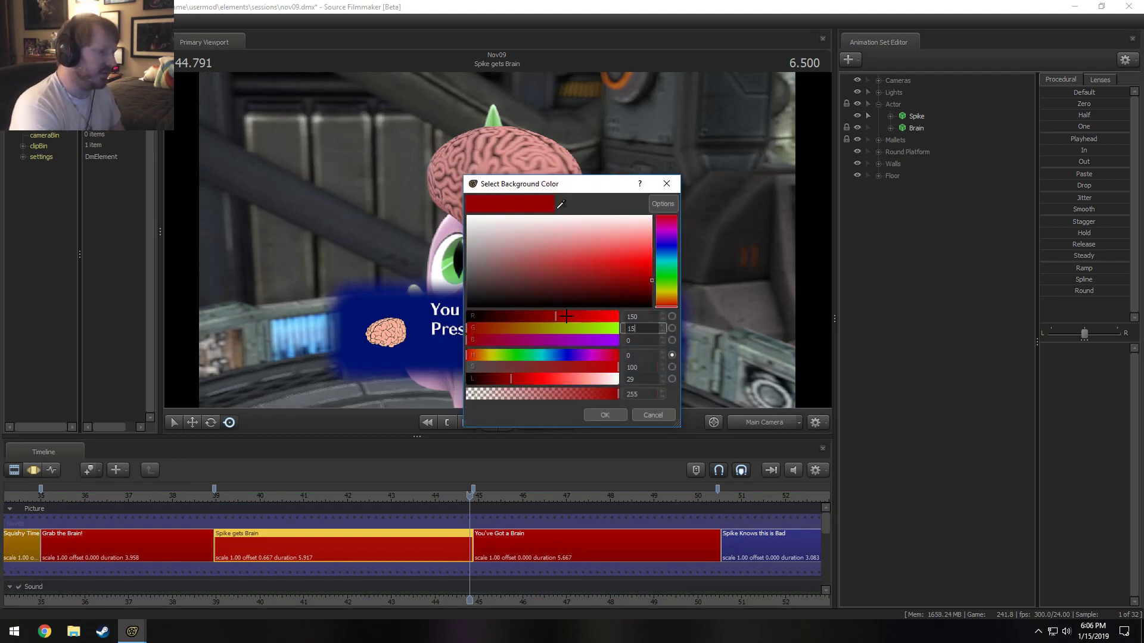
pyautogui.press('BackSpace')
pyautogui.write('00')
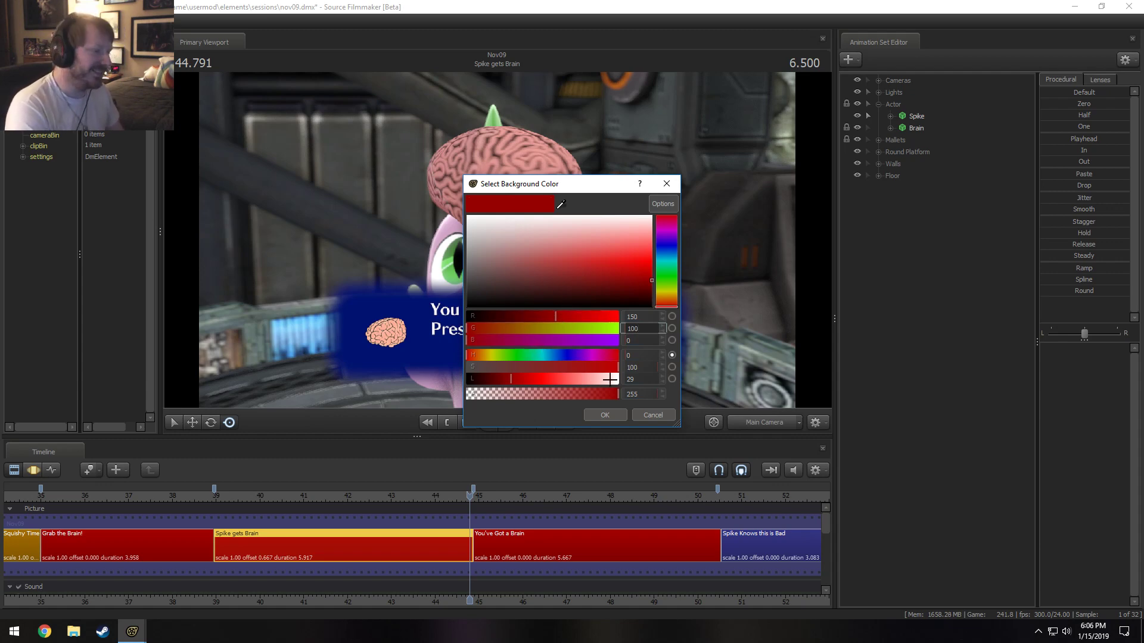
pyautogui.click(616, 418)
# Play the end of Spike gets Brain from 44.625 s and the opening of You've Got a Brain.
pyautogui.click(469, 500)
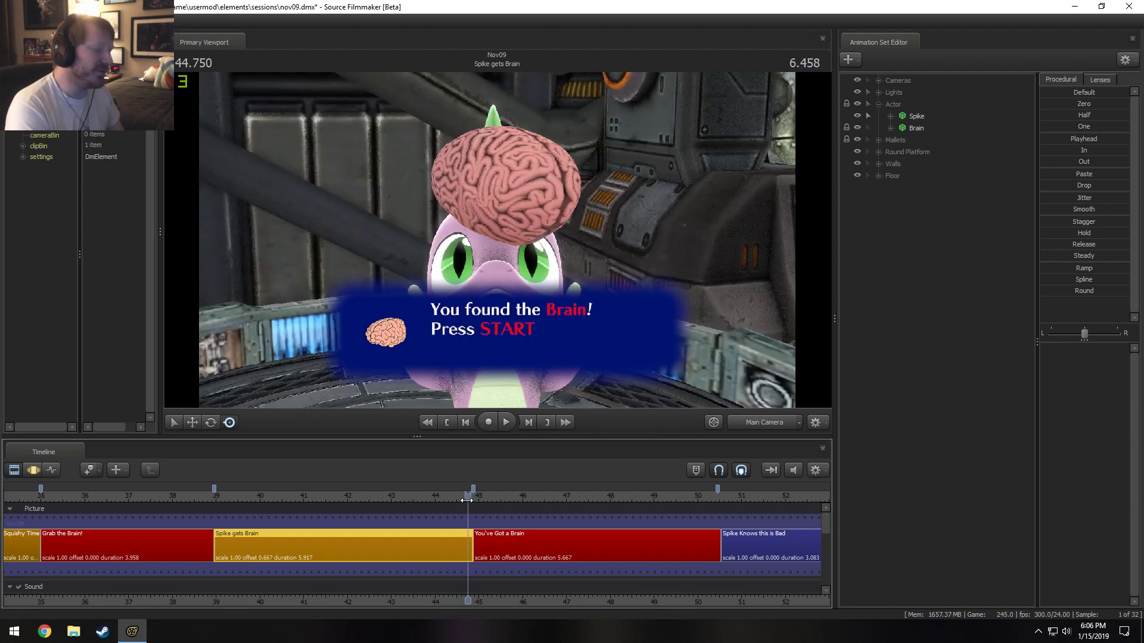
pyautogui.moveTo(469, 500); pyautogui.dragTo(463, 500)
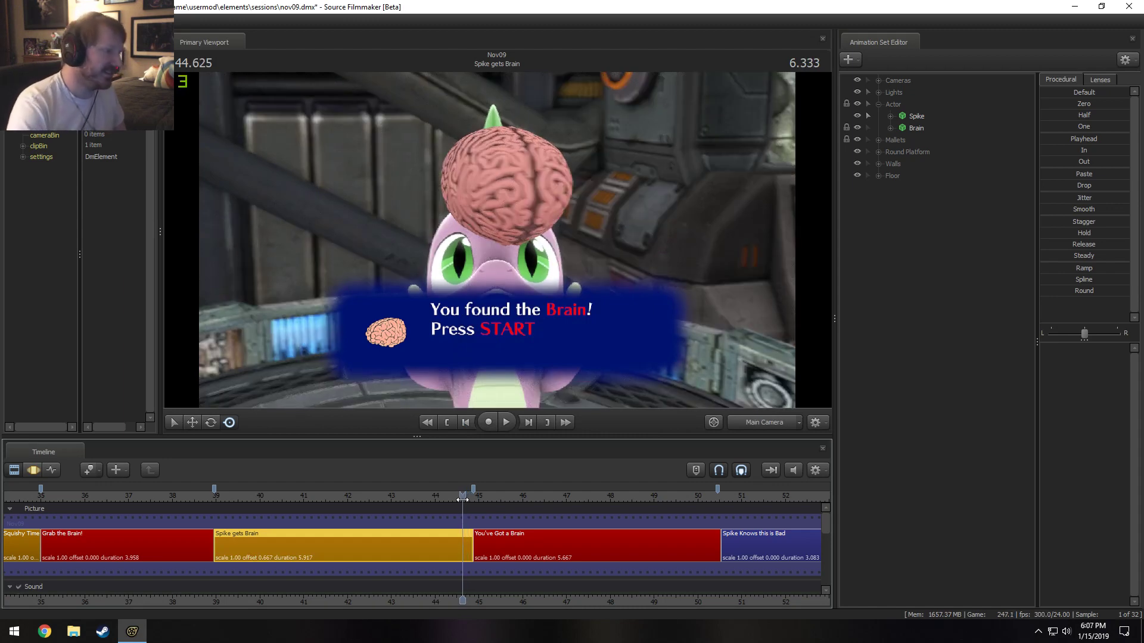
pyautogui.press('space')
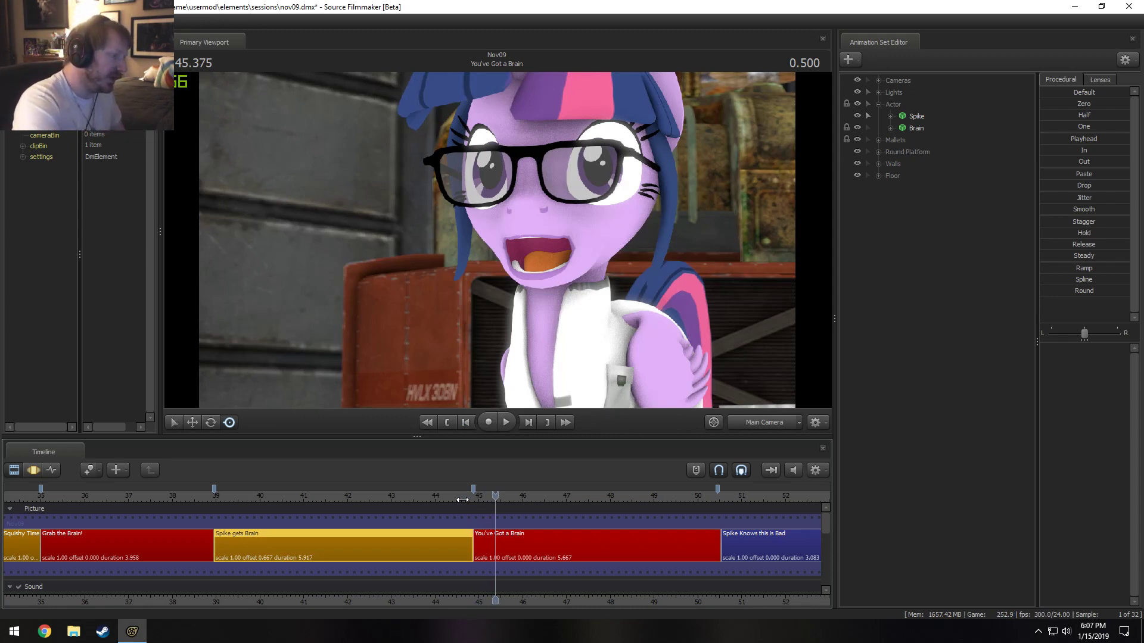
pyautogui.scroll(-2, 178, 530)
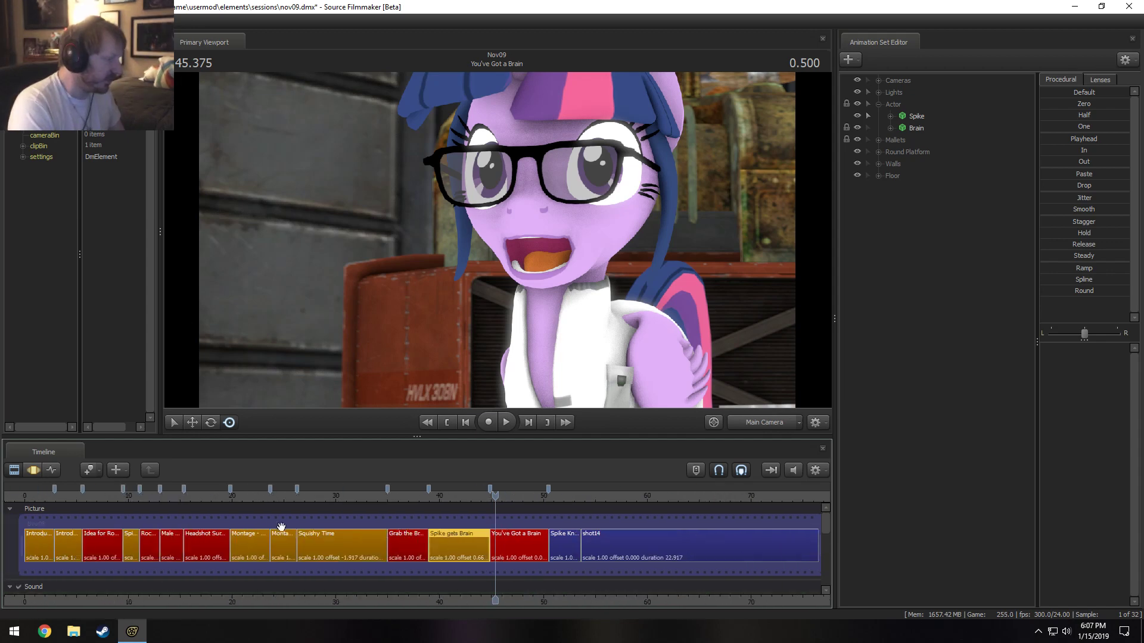
pyautogui.scroll(-2, 487, 501)
pyautogui.moveTo(495, 495); pyautogui.dragTo(486, 492)
pyautogui.press('space')
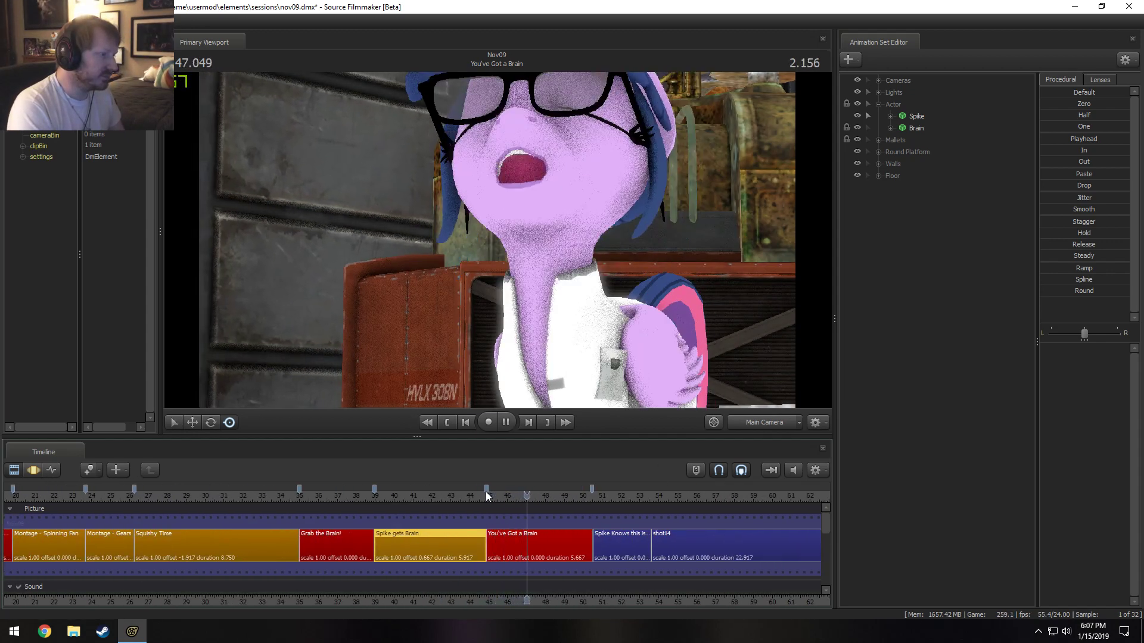
pyautogui.press('space')
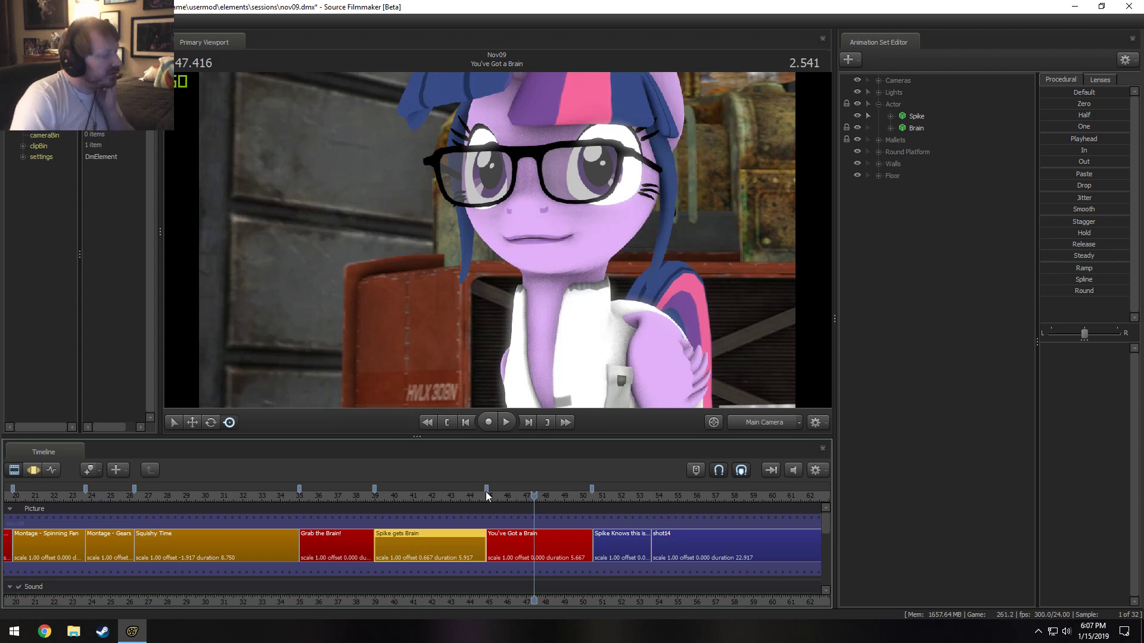
# Play the start of the Spike Knows this is Bad shot and go back to 49.791 s in You've Got a Brain.
pyautogui.scroll(-2, 528, 492)
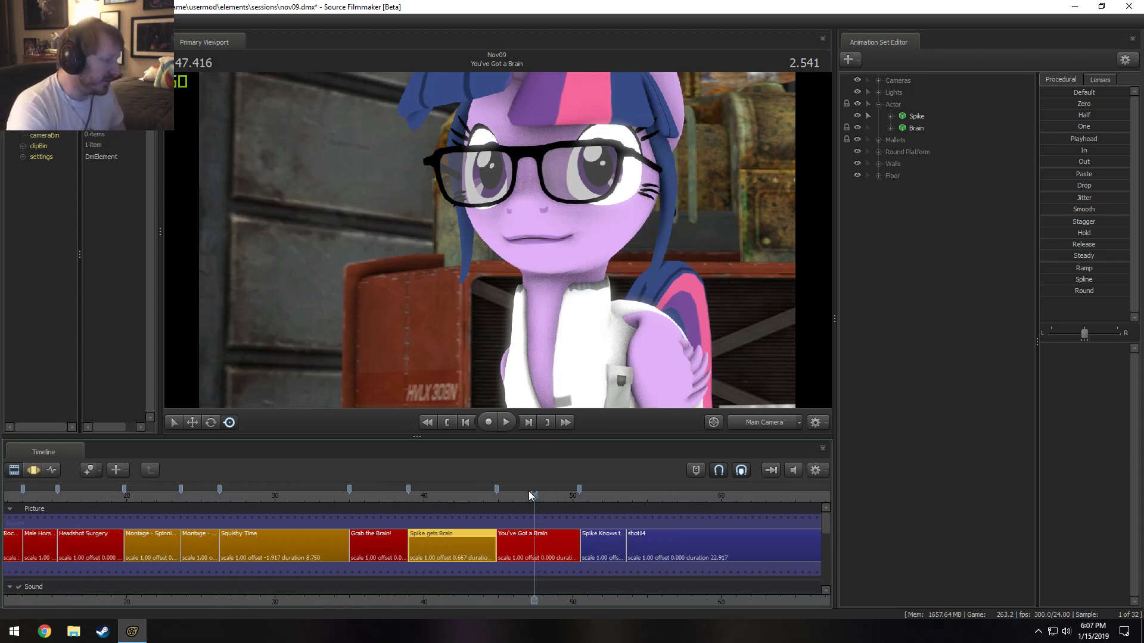
pyautogui.scroll(-1, 527, 492)
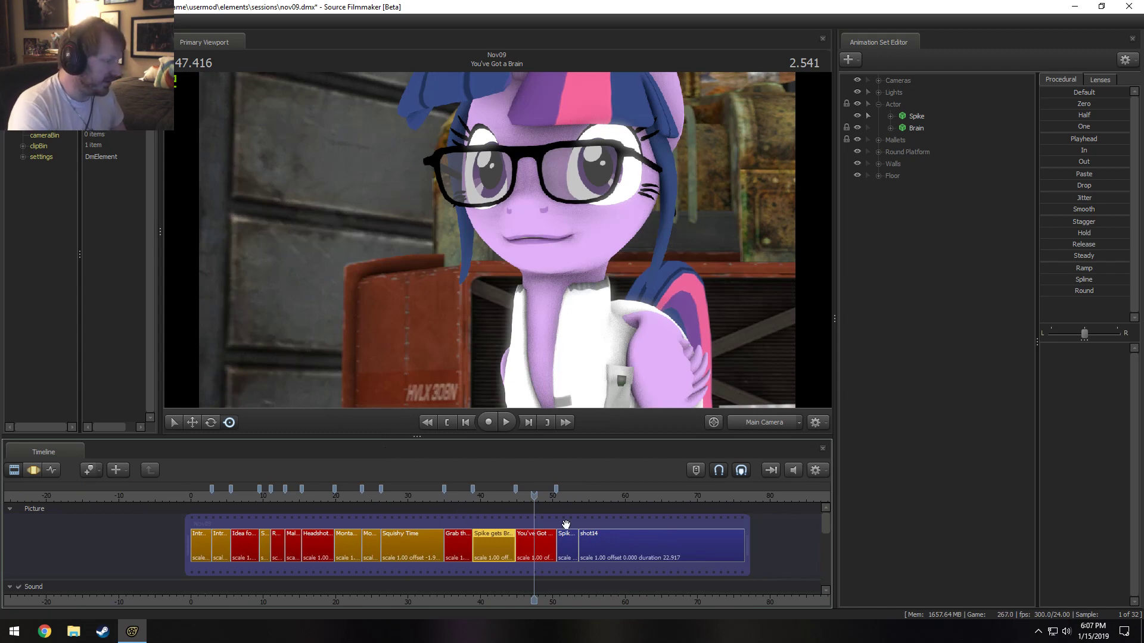
pyautogui.scroll(1, 598, 561)
pyautogui.scroll(2, 600, 584)
pyautogui.moveTo(602, 593); pyautogui.dragTo(417, 592, button='middle')
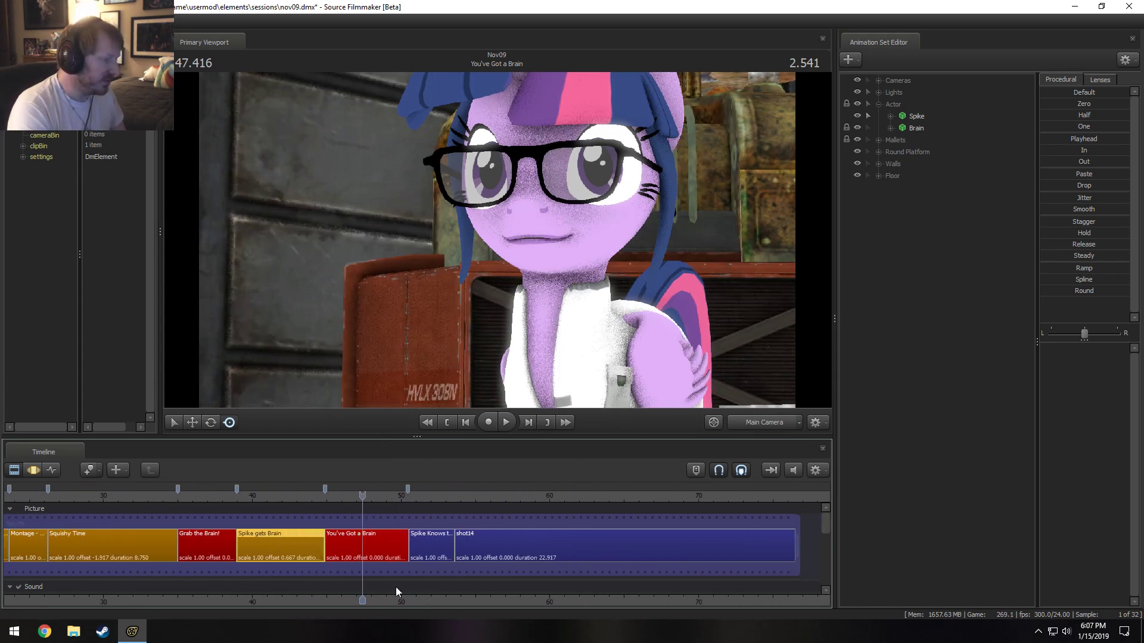
pyautogui.click(406, 496)
pyautogui.press('space')
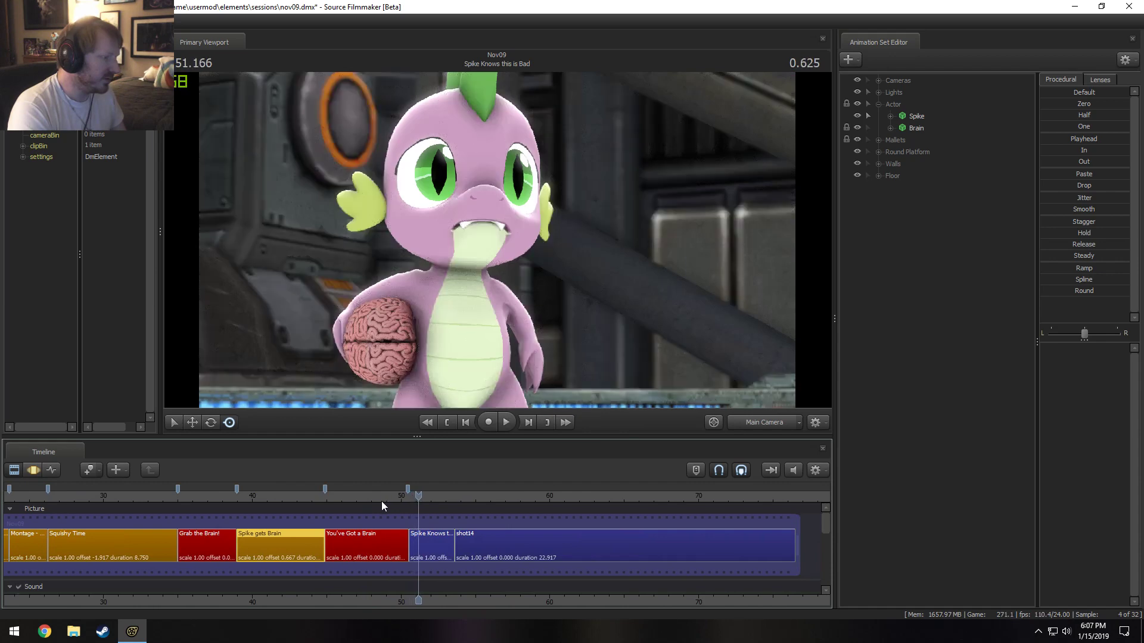
pyautogui.click(381, 502)
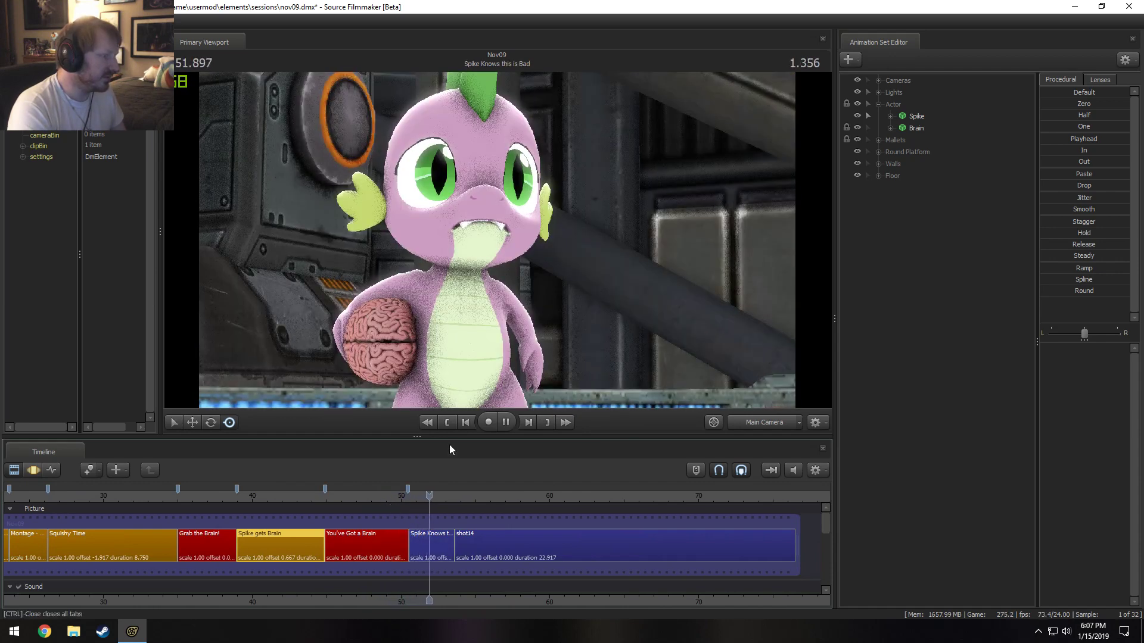
pyautogui.press('space')
pyautogui.click(398, 495)
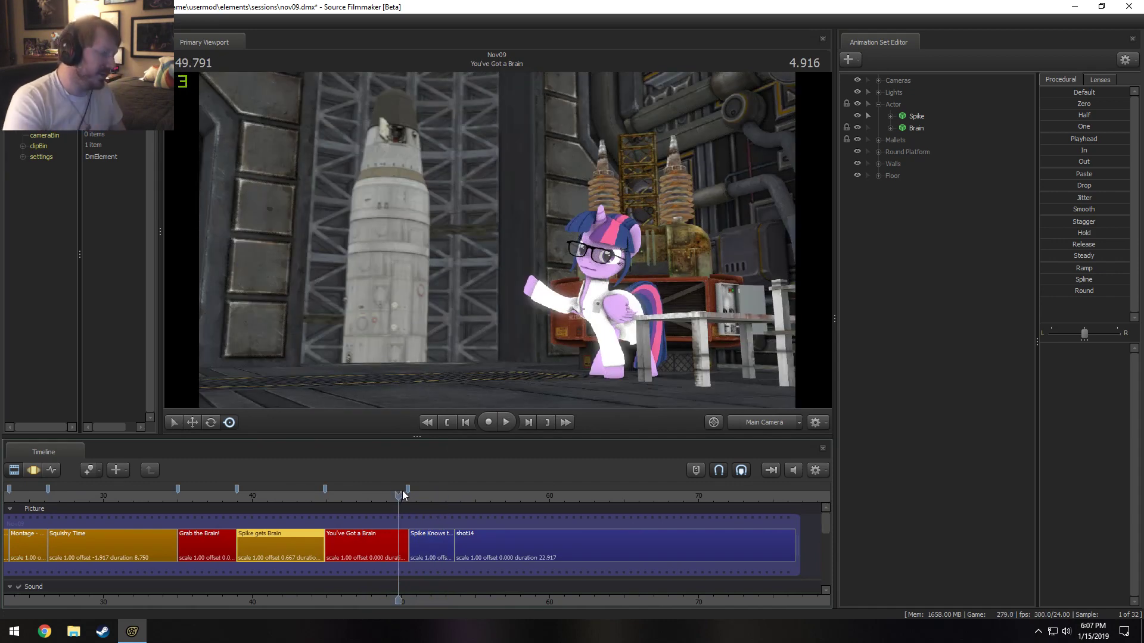
# Play the Idea for Rocket Navigation shot from its start and return the playhead to 5.666 s.
pyautogui.scroll(-10, 400, 525)
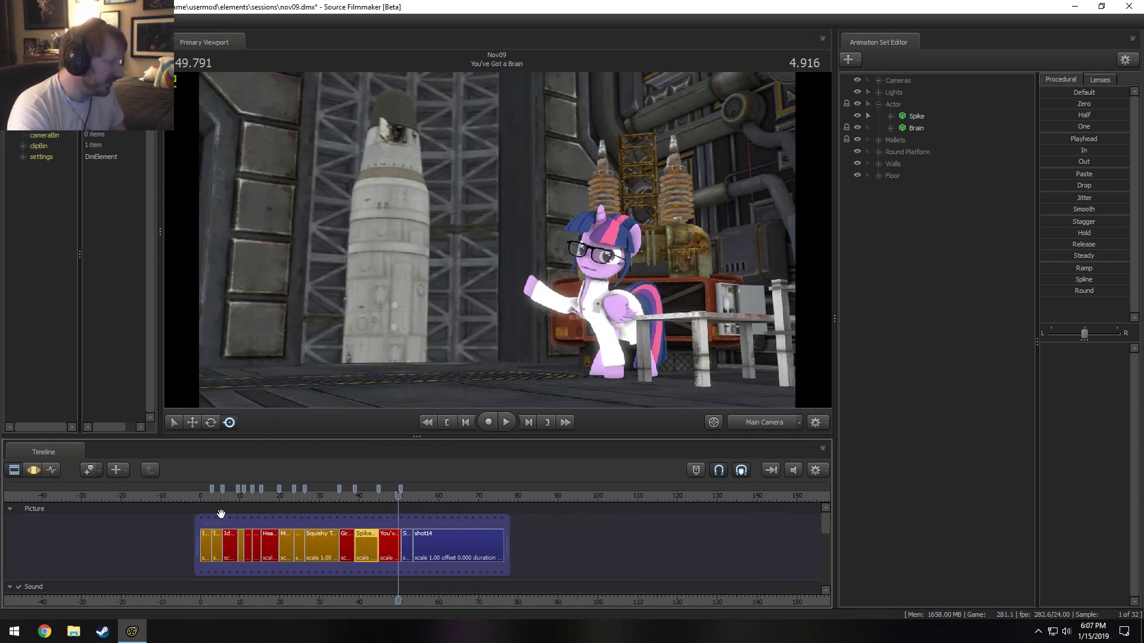
pyautogui.click(219, 496)
pyautogui.scroll(10, 222, 509)
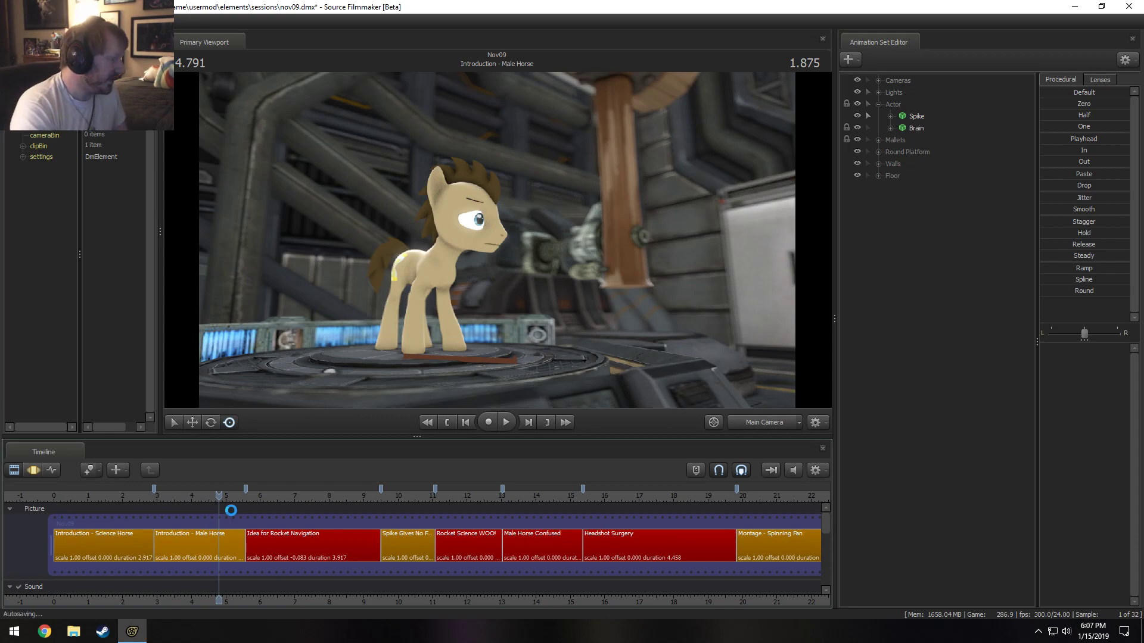
pyautogui.moveTo(219, 495); pyautogui.dragTo(246, 495)
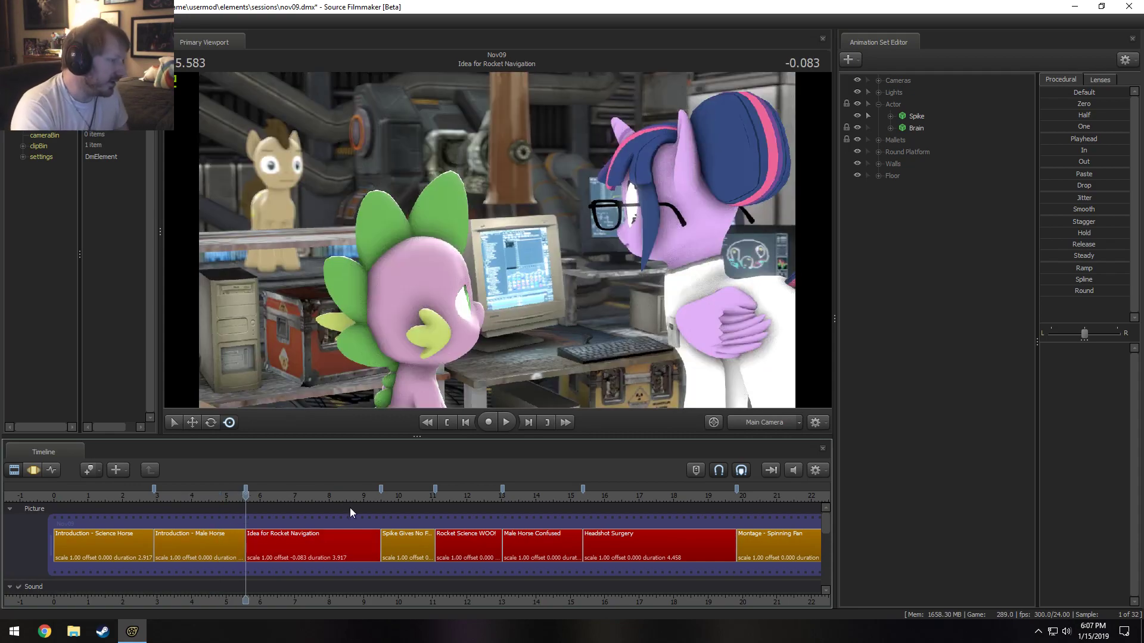
pyautogui.click(268, 541)
pyautogui.press('space')
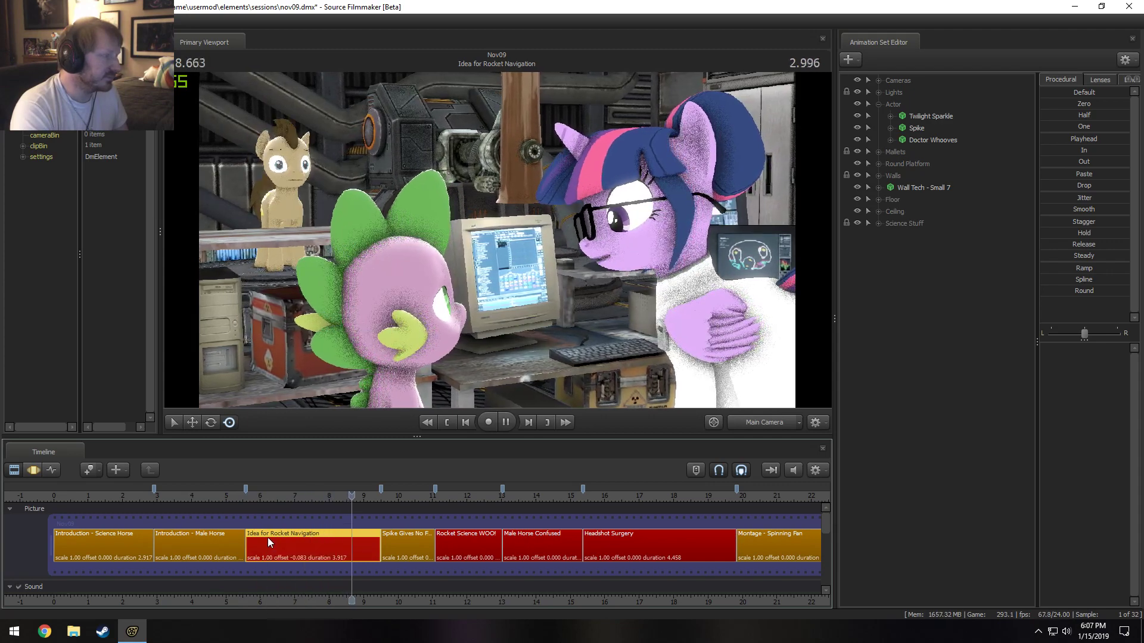
pyautogui.press('space')
pyautogui.click(249, 497)
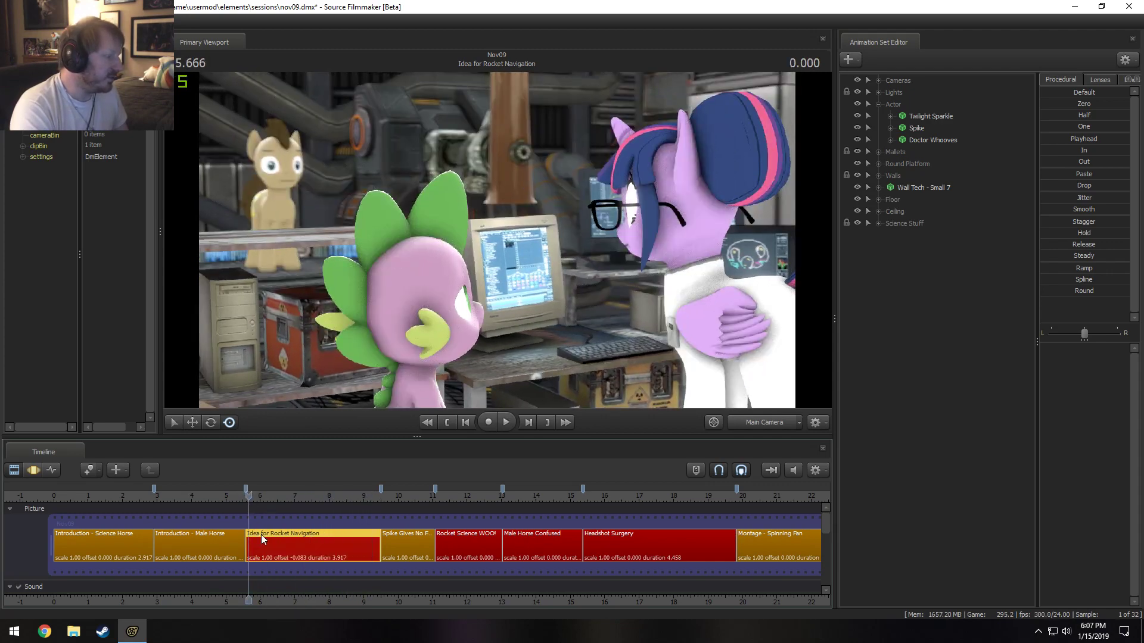
# Switch to the Work Camera and move it to face Doctor Whooves on the round platform.
pyautogui.keyDown('ctrl'); pyautogui.click(755, 423); pyautogui.keyUp('ctrl')
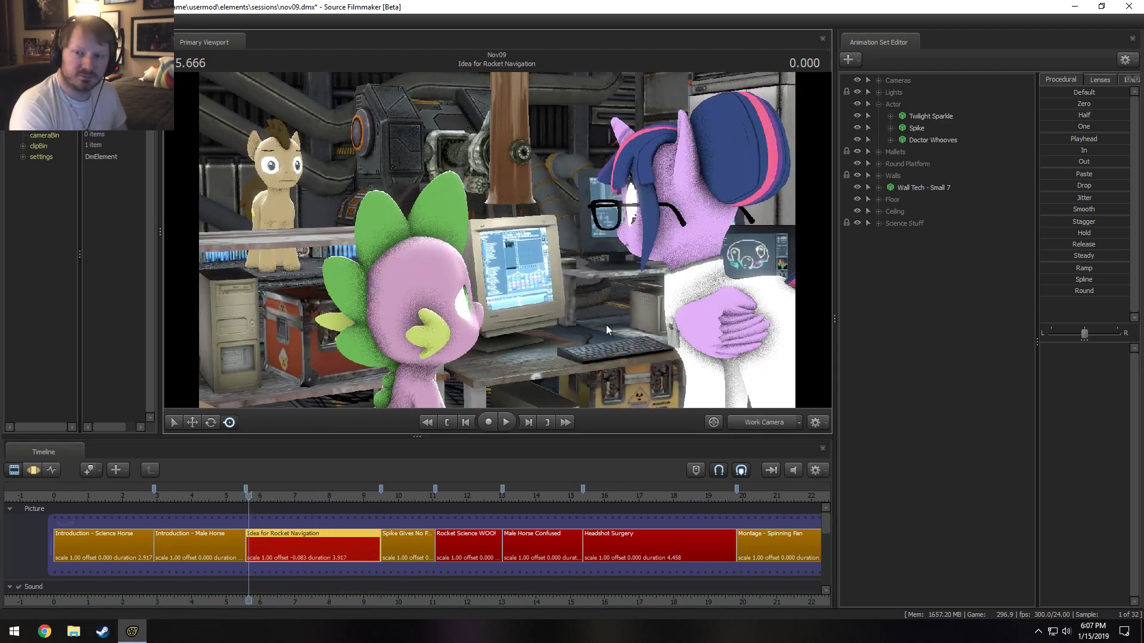
pyautogui.moveTo(606, 271); pyautogui.dragTo(497, 240)
pyautogui.press('s')
pyautogui.press('w')
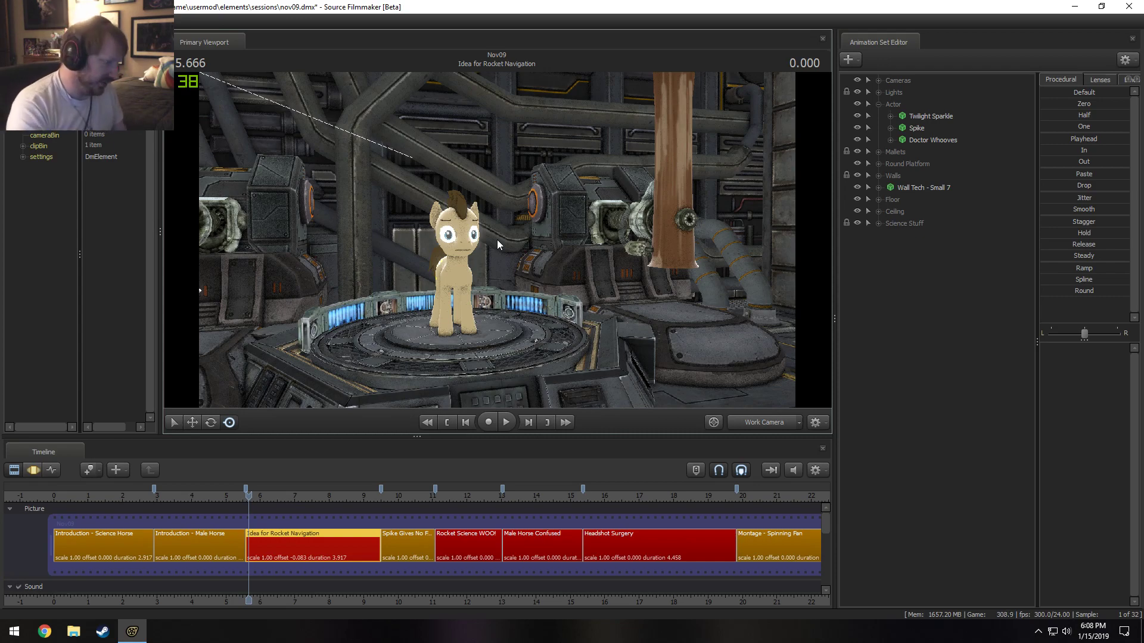
# Play the Headshot Surgery shot through the Main Camera and return the playhead to 5.958 s in Idea for Rocket Navigation.
pyautogui.scroll(-5, 348, 517)
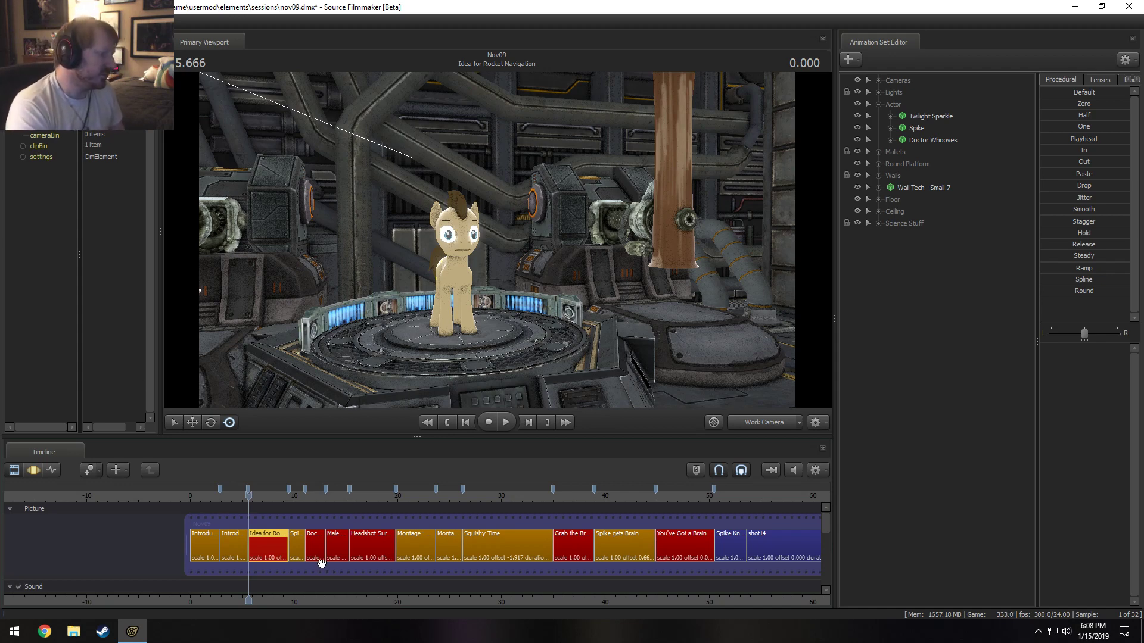
pyautogui.scroll(3, 321, 563)
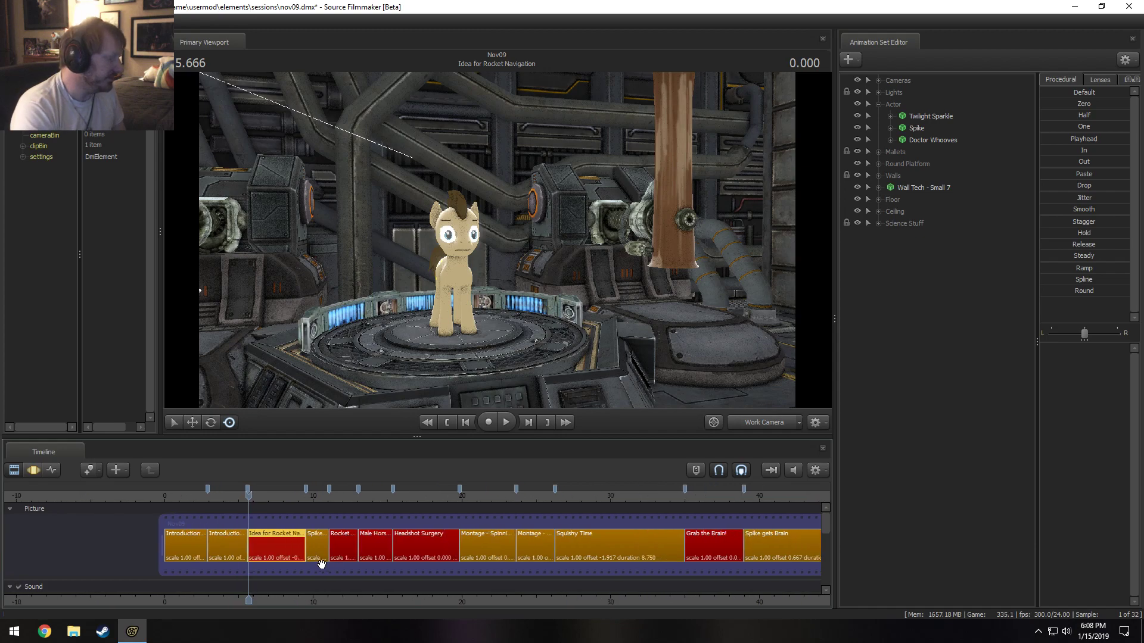
pyautogui.click(382, 495)
pyautogui.moveTo(383, 495); pyautogui.dragTo(460, 501)
pyautogui.click(790, 422)
pyautogui.press('space')
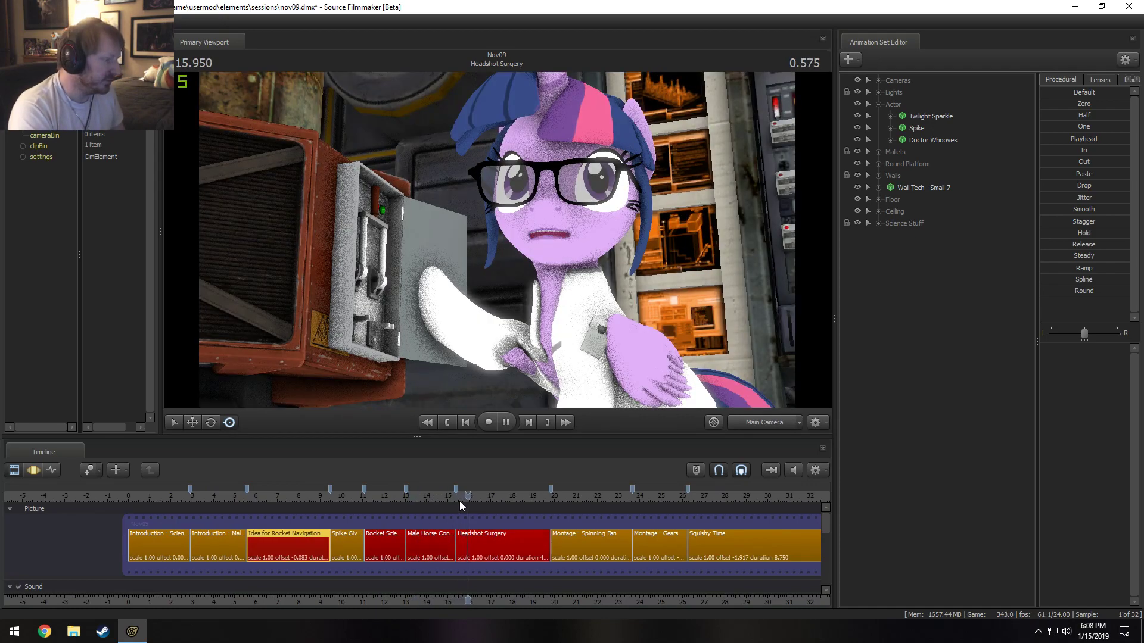
pyautogui.press('space')
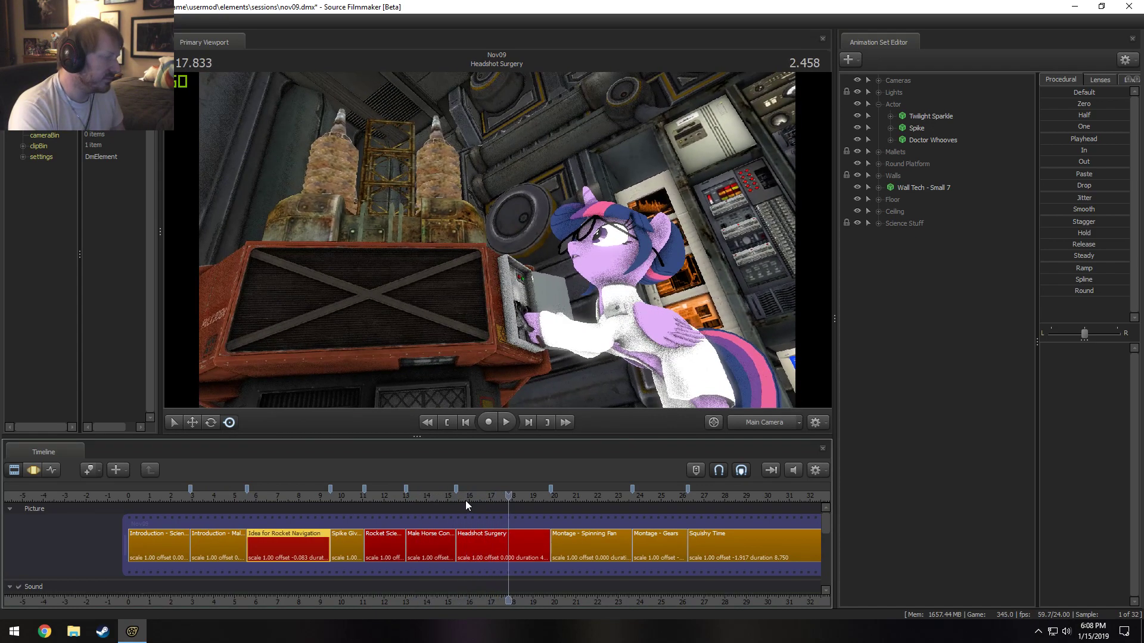
pyautogui.click(255, 497)
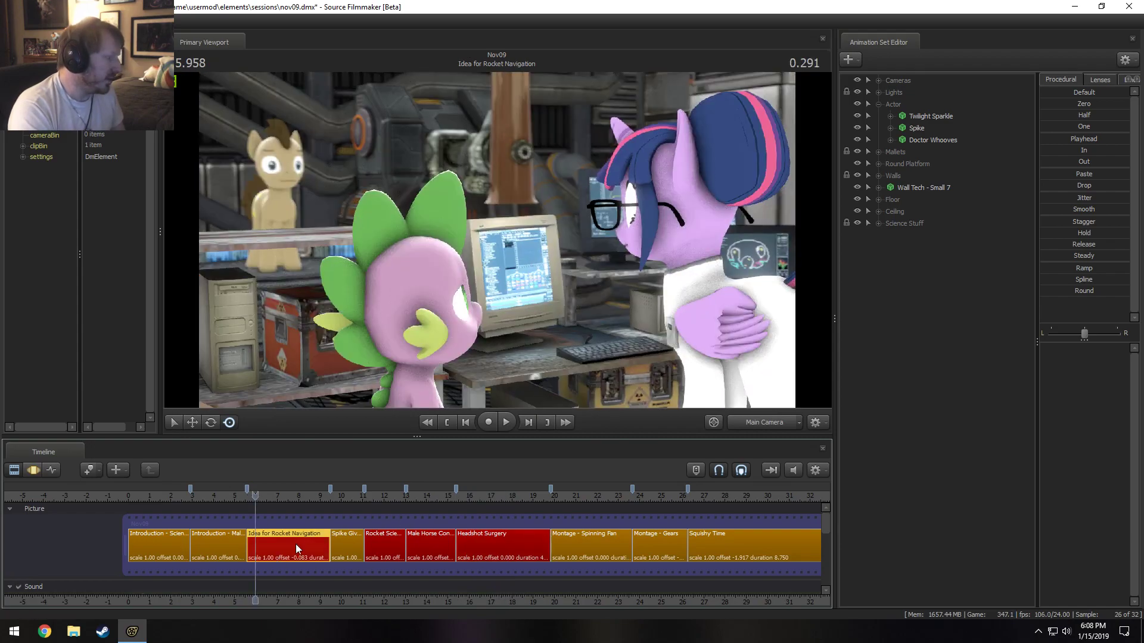
# Switch to the Work Camera, frame Doctor Whooves on the round platform, and play Idea for Rocket Navigation up to 7.583 s.
pyautogui.click(773, 423)
pyautogui.press('s')
pyautogui.moveTo(578, 206); pyautogui.dragTo(506, 197)
pyautogui.press('w')
pyautogui.press('s')
pyautogui.moveTo(497, 239); pyautogui.dragTo(497, 214)
pyautogui.press('w')
pyautogui.press('space')
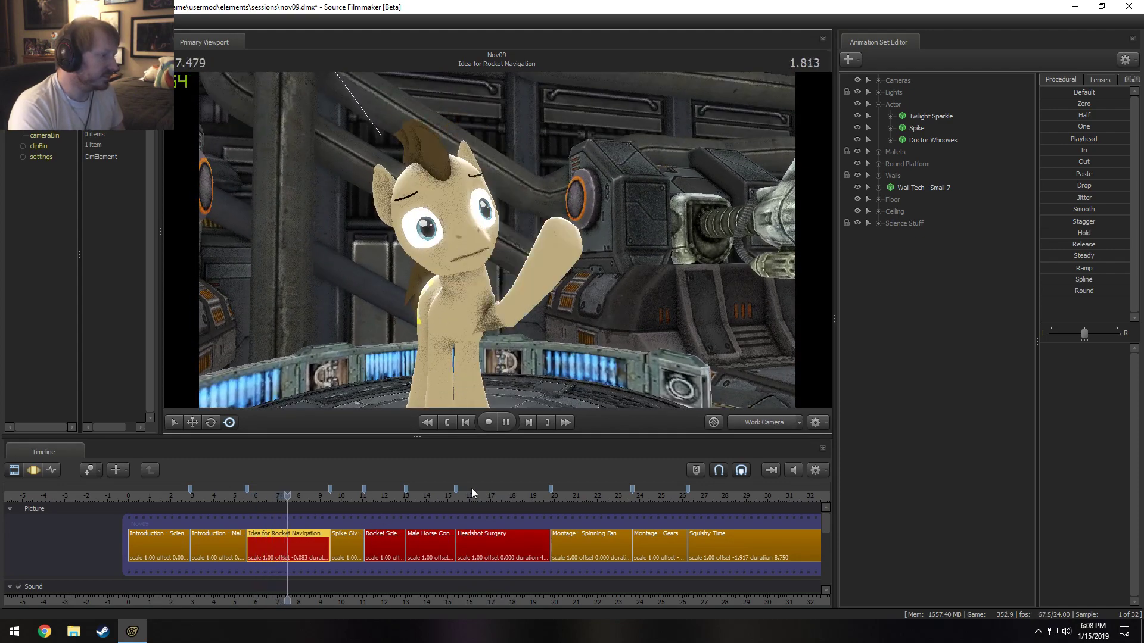
pyautogui.press('space')
# Mute the audio and flatten Doctor Whooves' animation in Idea for Rocket Navigation to his starting pose with the In preset.
pyautogui.click(797, 470)
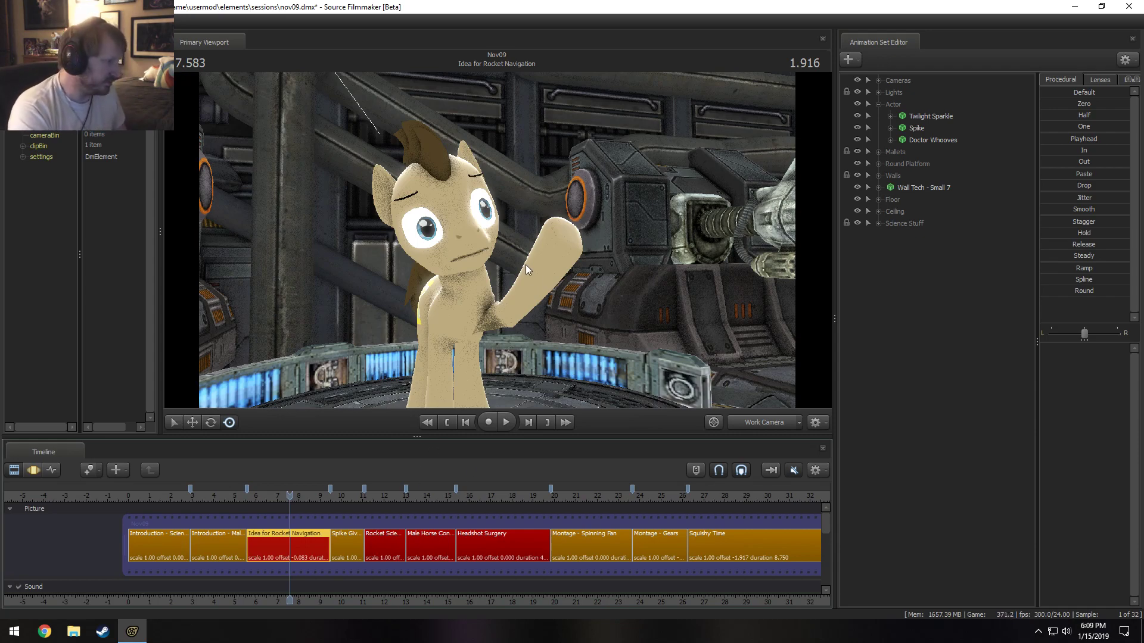
pyautogui.moveTo(525, 265); pyautogui.dragTo(530, 333)
pyautogui.moveTo(266, 499); pyautogui.dragTo(252, 503)
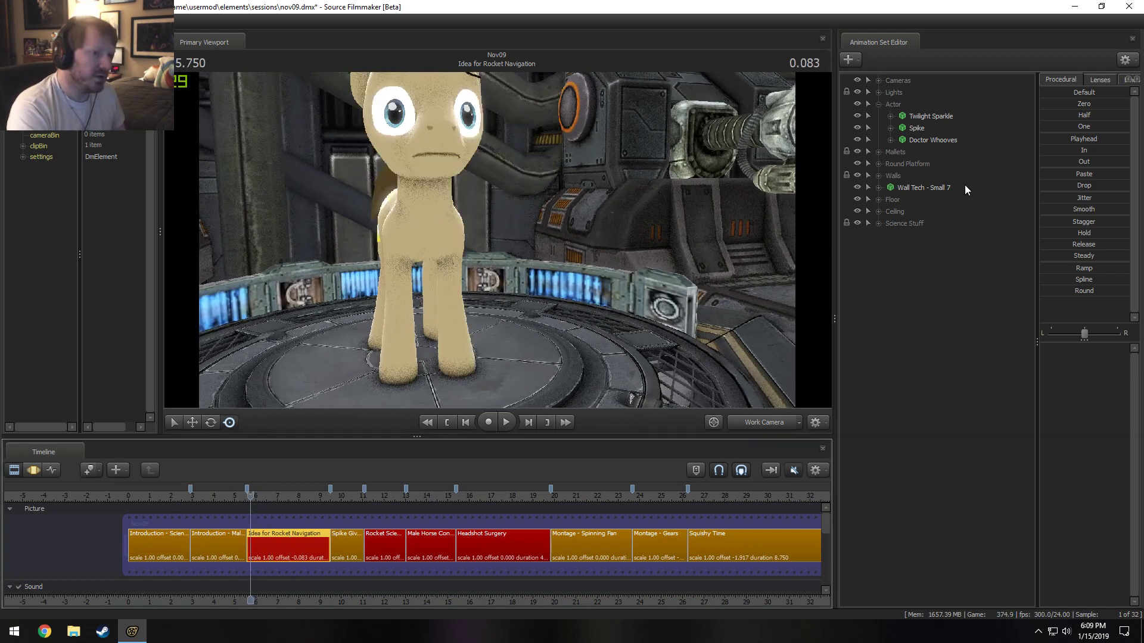
pyautogui.click(924, 141)
pyautogui.scroll(3, 217, 551)
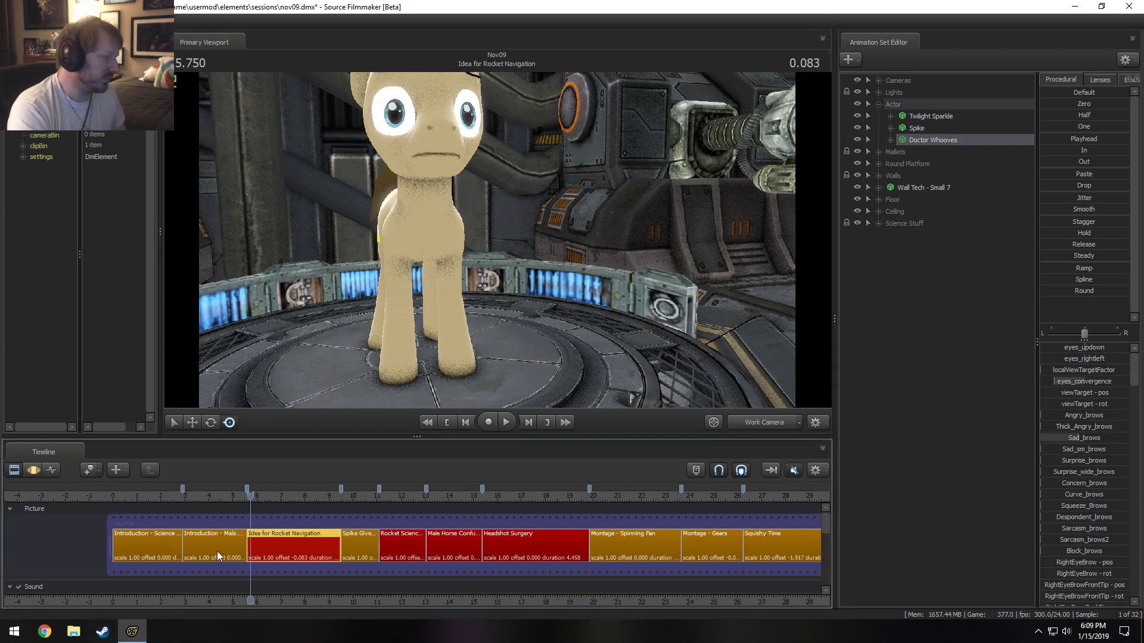
pyautogui.moveTo(266, 489)
pyautogui.mouseDown()
pyautogui.moveTo(313, 490)
pyautogui.moveTo(269, 490)
pyautogui.moveTo(281, 489)
pyautogui.mouseUp()
pyautogui.click(933, 142)
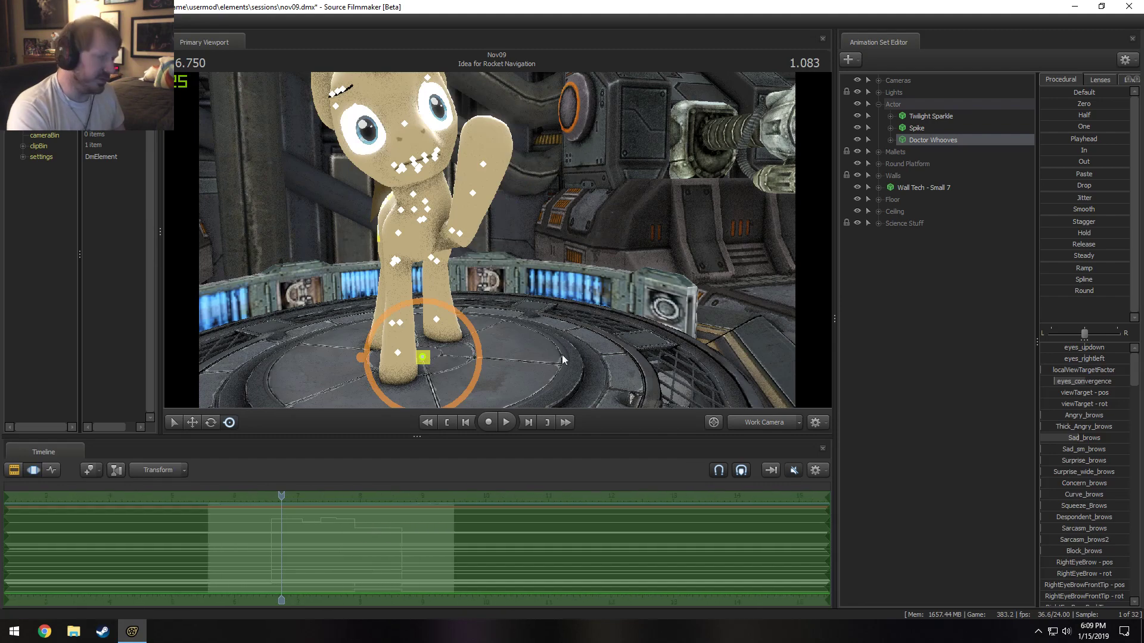
pyautogui.click(1060, 151)
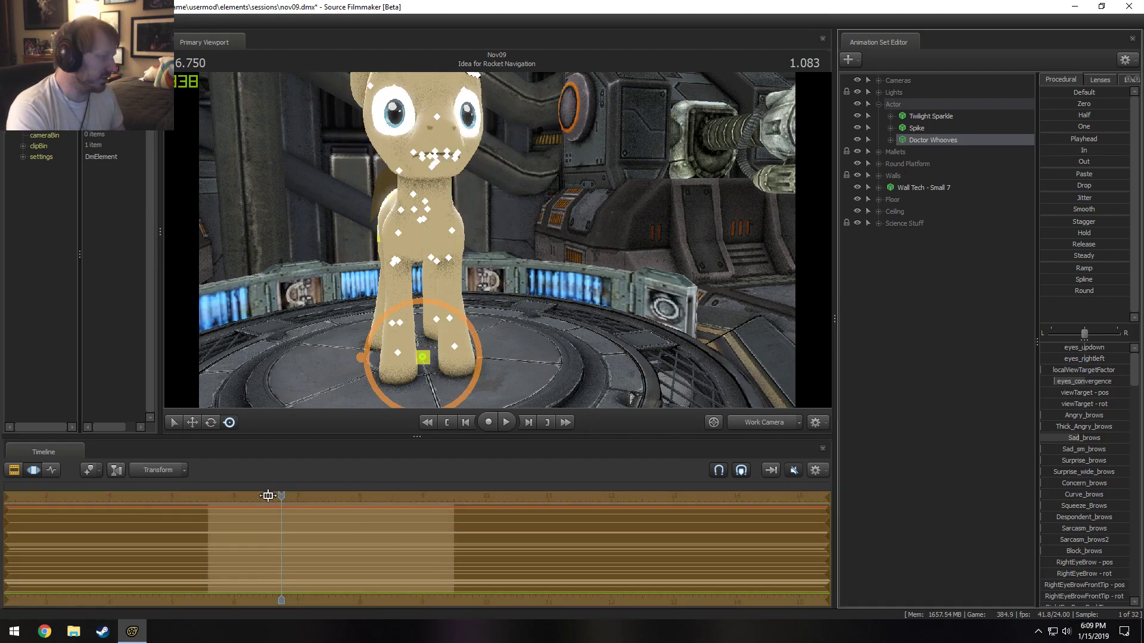
# Scrub through the Introduction - Male Horse shot to 5.416 s and view it through the Main Camera.
pyautogui.moveTo(382, 268); pyautogui.dragTo(423, 268)
pyautogui.moveTo(498, 241)
pyautogui.mouseDown()
pyautogui.moveTo(470, 241)
pyautogui.moveTo(498, 243)
pyautogui.mouseUp()
pyautogui.press('F2')
pyautogui.scroll(-3, 202, 534)
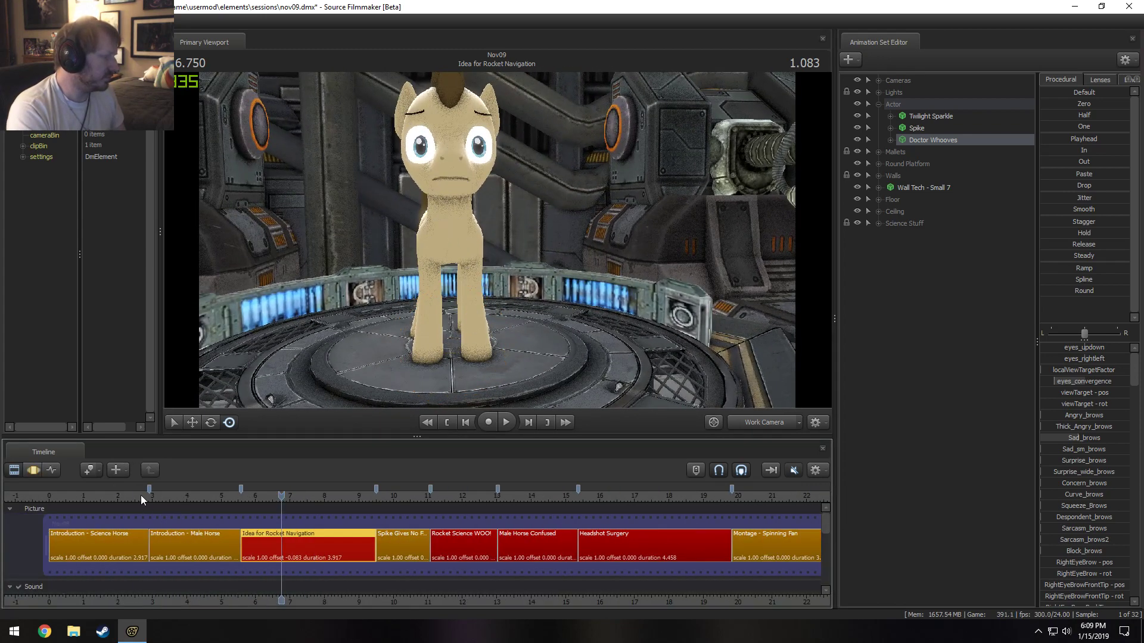
pyautogui.click(162, 496)
pyautogui.moveTo(162, 496); pyautogui.dragTo(235, 514)
pyautogui.click(760, 423)
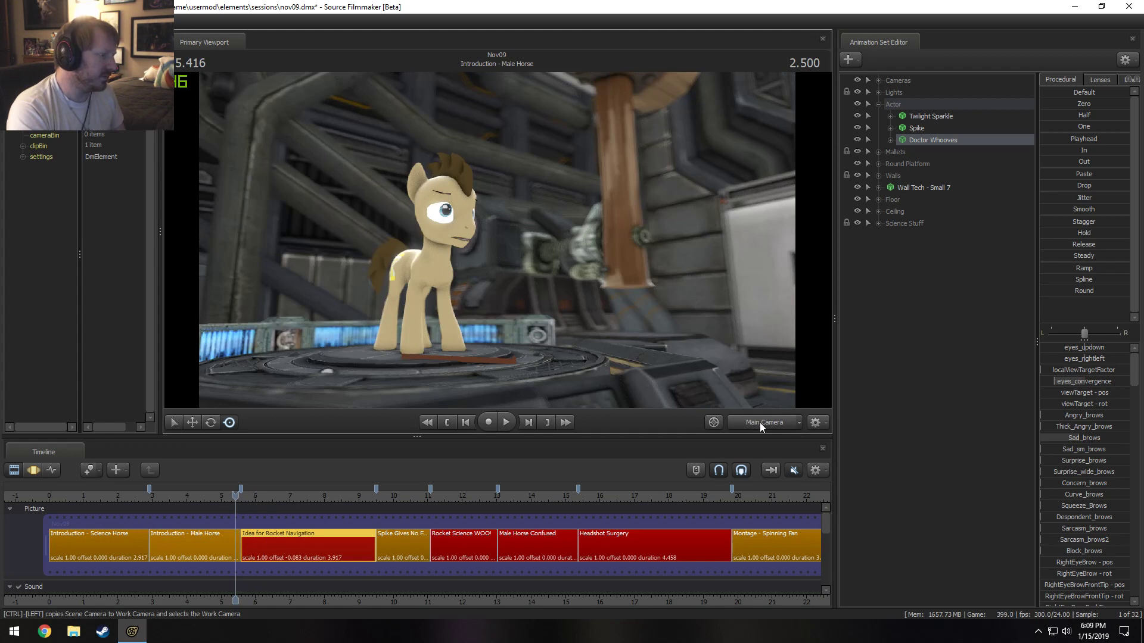
# Delete the TRIP HAZARD WASHOUT animation set from the Introduction - Male Horse shot.
pyautogui.click(233, 546)
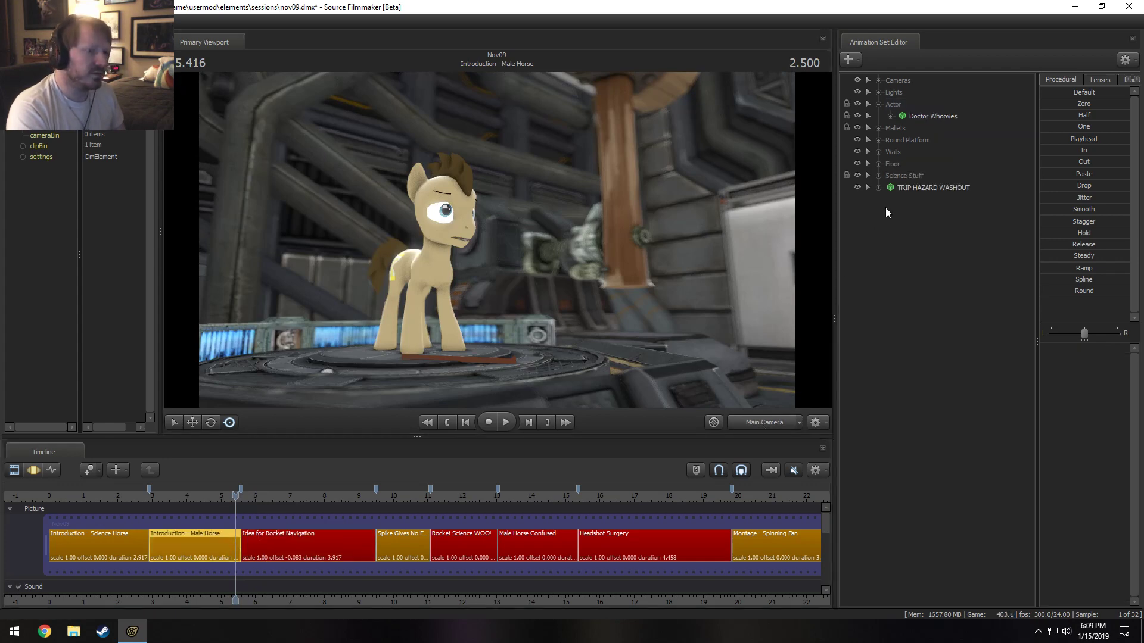
pyautogui.rightClick(907, 186)
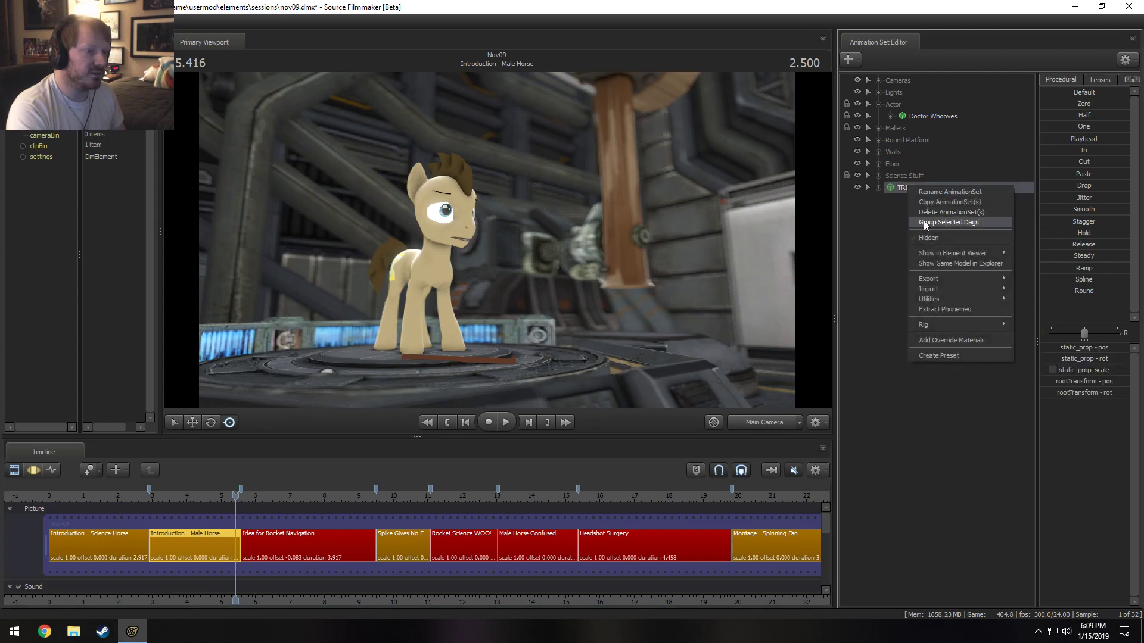
pyautogui.click(924, 222)
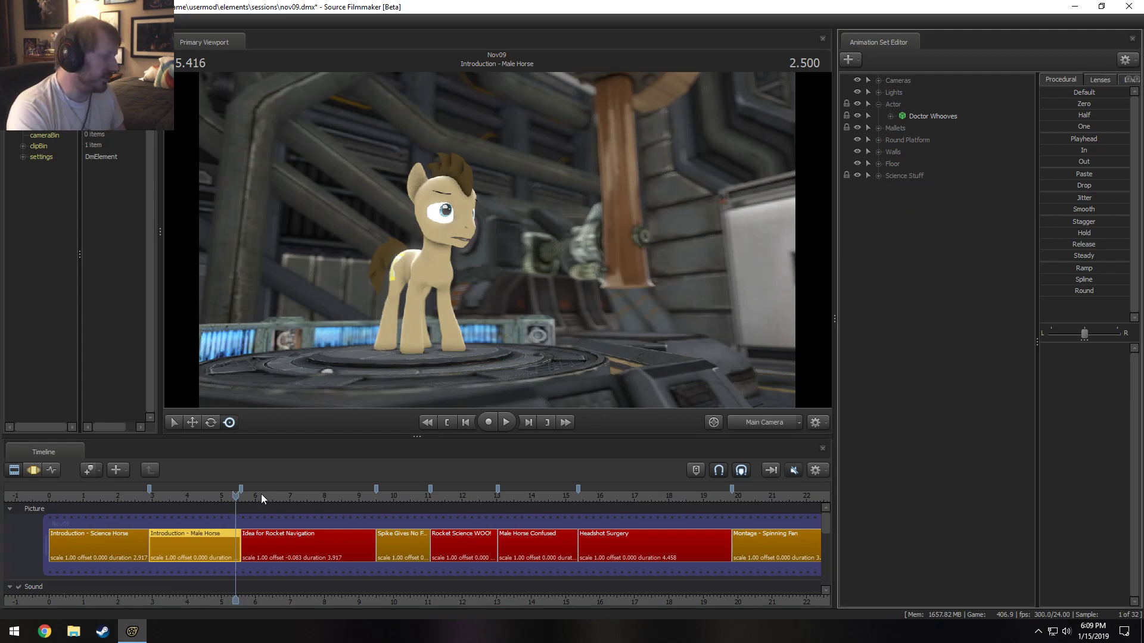
# Try to copy Doctor Whooves' animation from Introduction - Male Horse and paste it onto him in Idea for Rocket Navigation.
pyautogui.moveTo(265, 496)
pyautogui.mouseDown()
pyautogui.moveTo(222, 496)
pyautogui.moveTo(252, 496)
pyautogui.mouseUp()
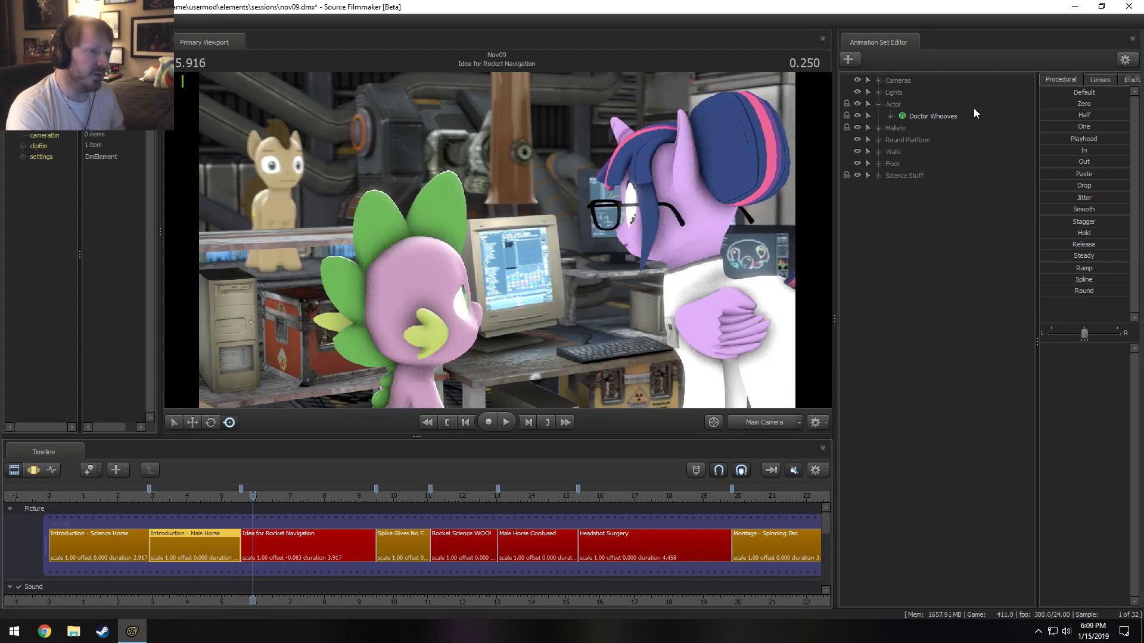
pyautogui.click(938, 116)
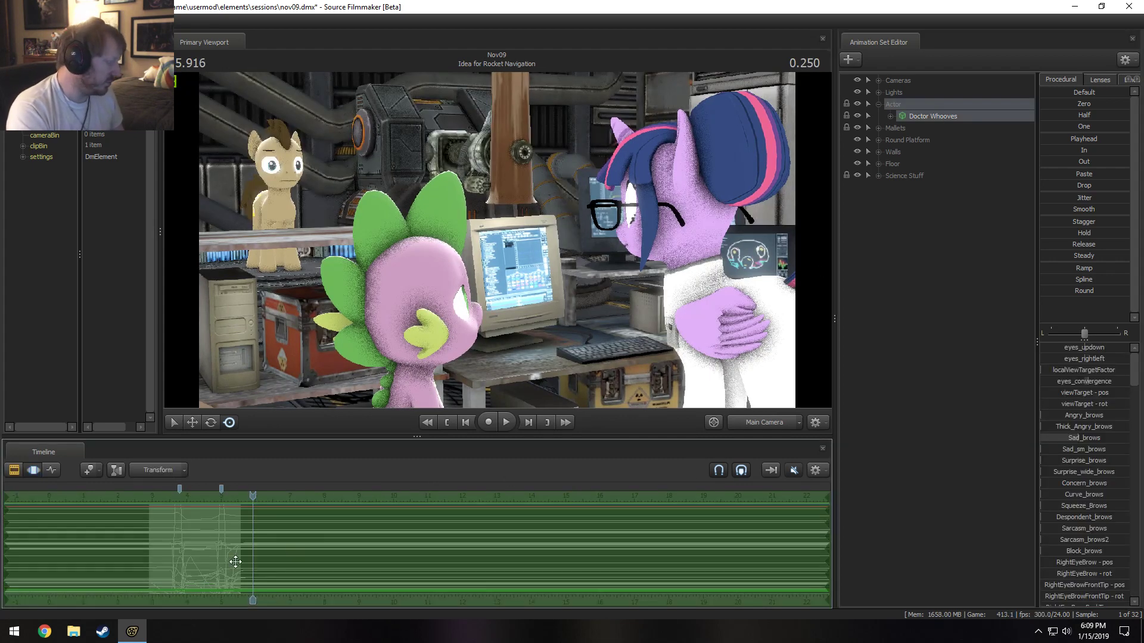
pyautogui.press('F2')
pyautogui.doubleClick(308, 557)
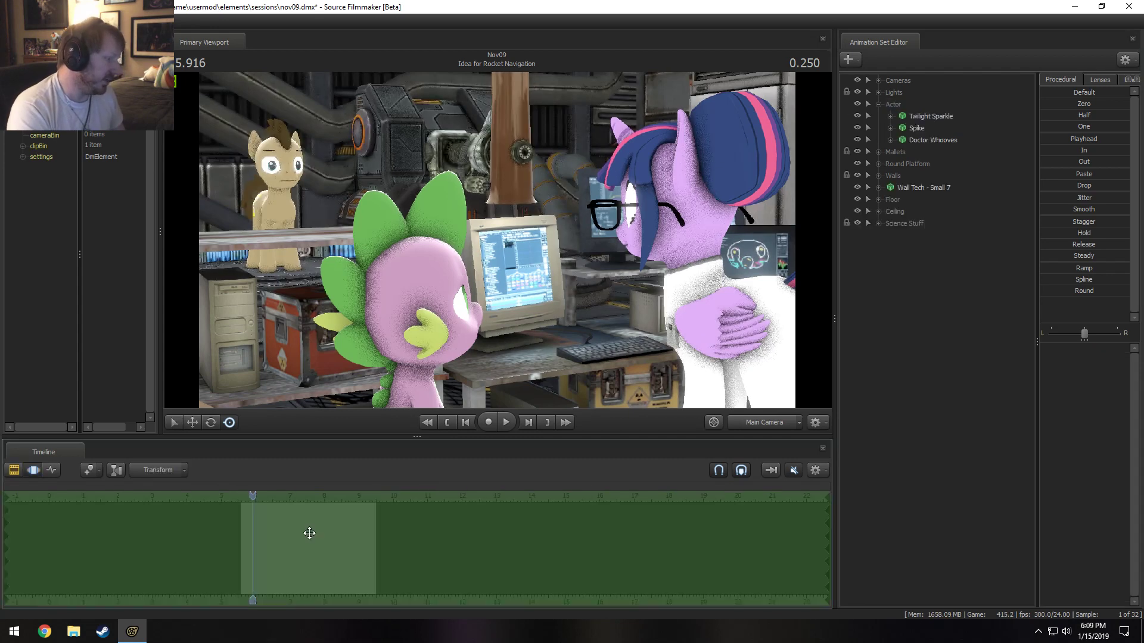
pyautogui.click(912, 141)
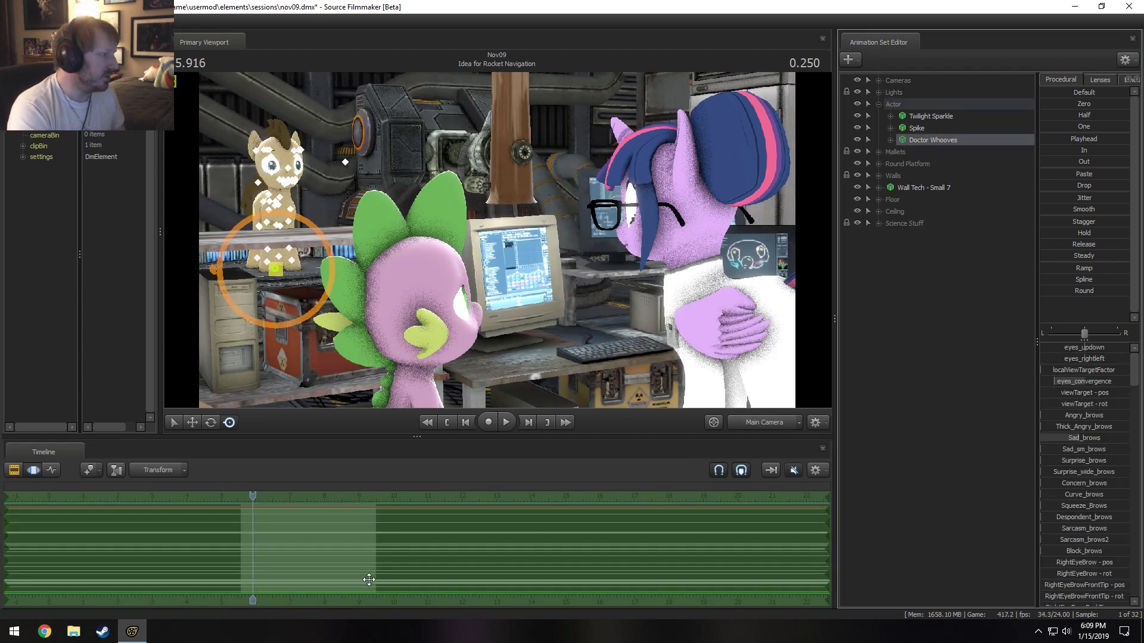
pyautogui.hotkey('ctrl', 'v')
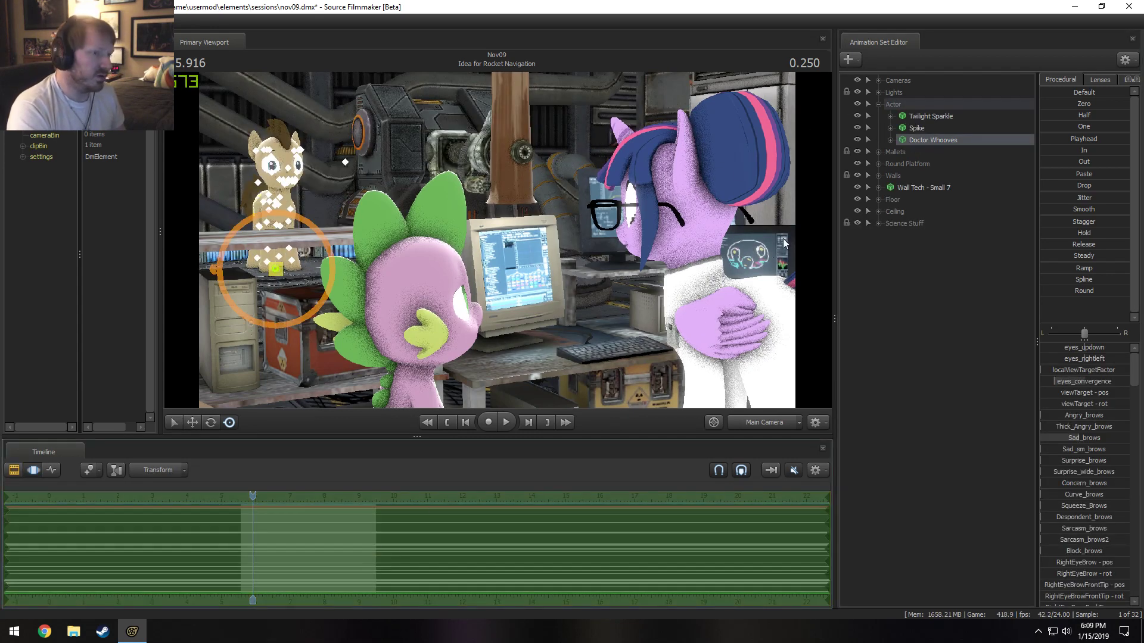
# Unlock Doctor Whooves in the Introduction - Male Horse shot and copy his animation.
pyautogui.press('F2')
pyautogui.click(208, 554)
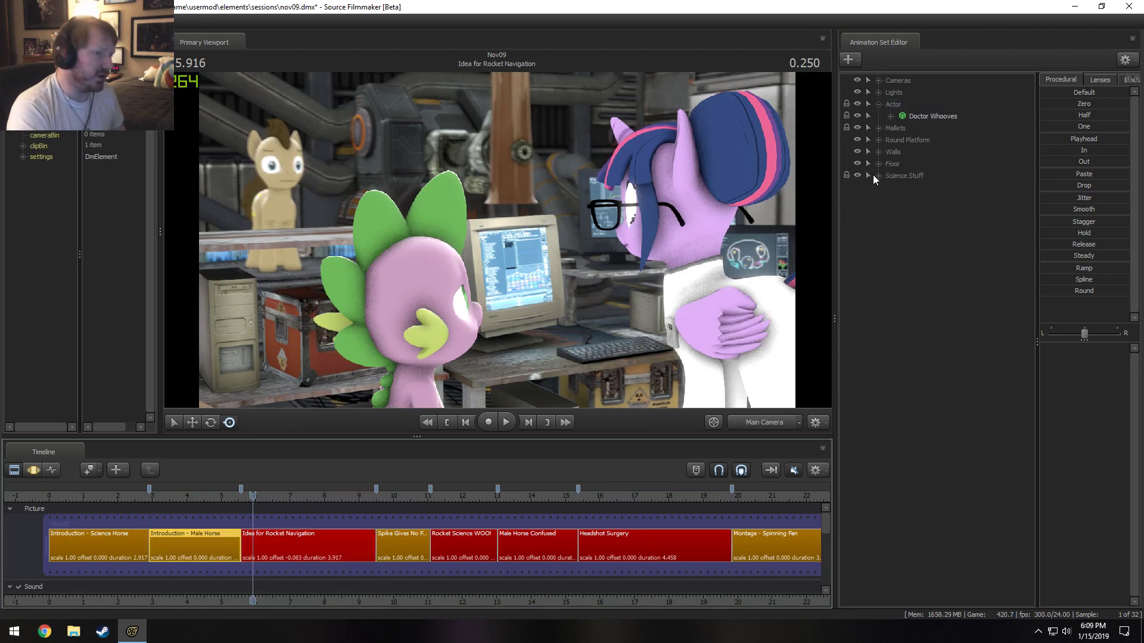
pyautogui.rightClick(914, 117)
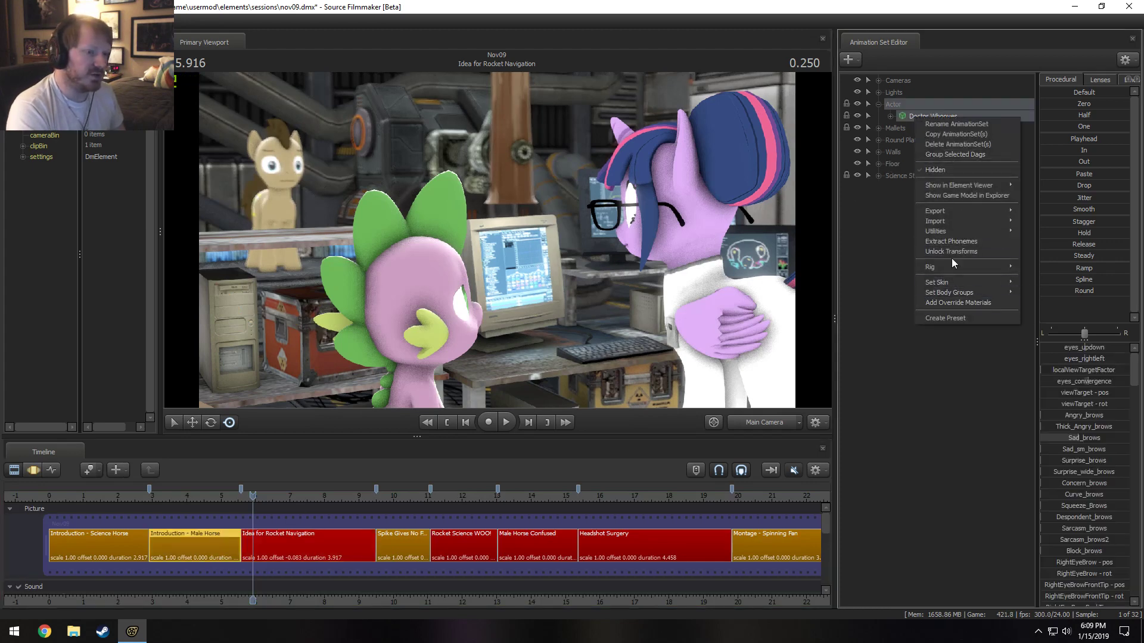
pyautogui.click(951, 251)
pyautogui.press('F3')
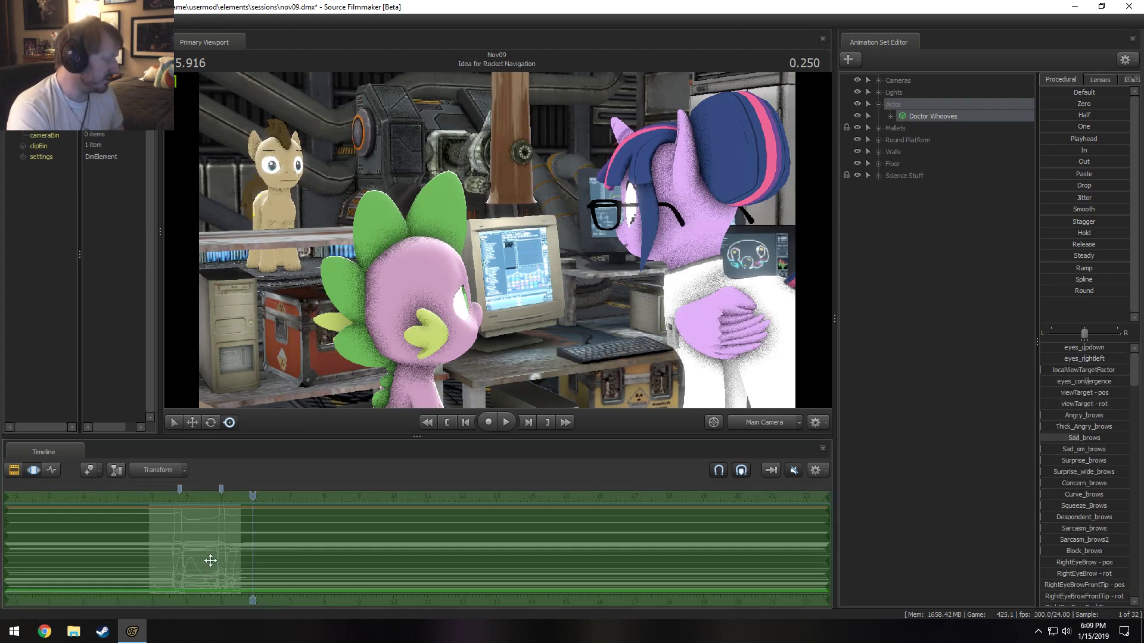
# Paste the copied animation onto Doctor Whooves in the Idea for Rocket Navigation shot.
pyautogui.press('F2')
pyautogui.click(294, 552)
pyautogui.press('F3')
pyautogui.click(946, 139)
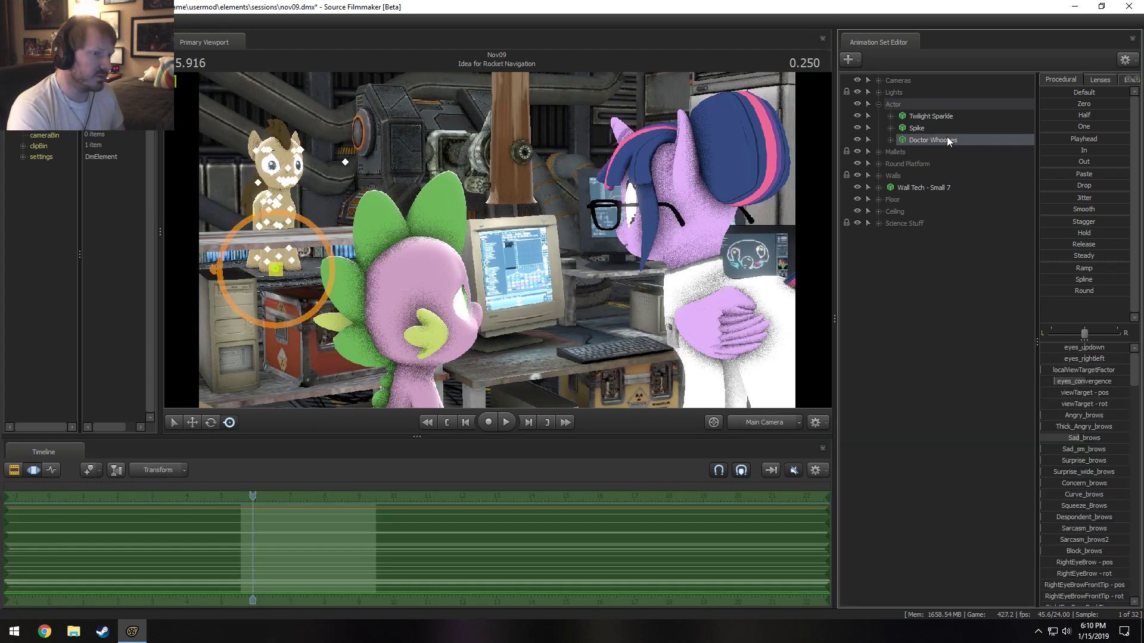
pyautogui.press('F4')
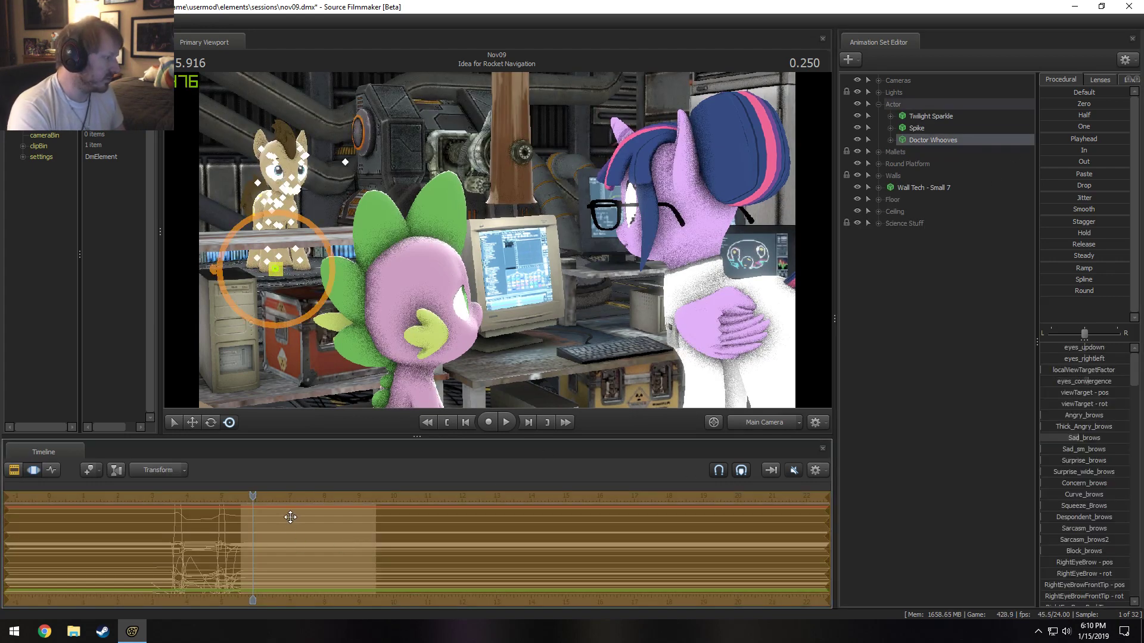
# Play the start of Idea for Rocket Navigation through the Main Camera and stop at 6.708 s.
pyautogui.click(224, 500)
pyautogui.press('space')
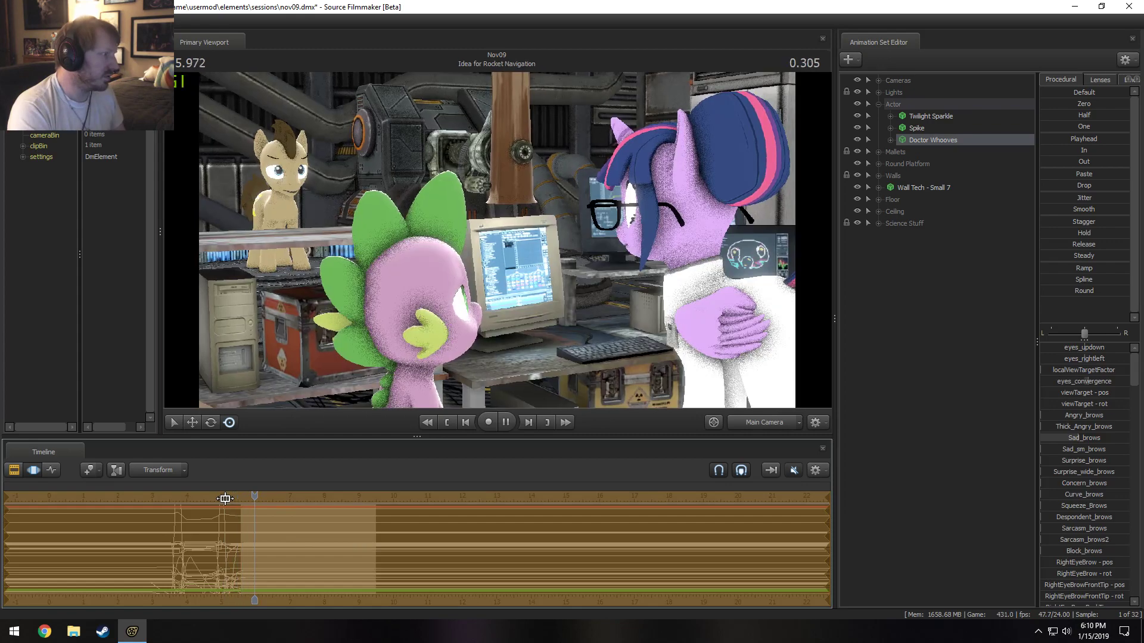
pyautogui.press('space')
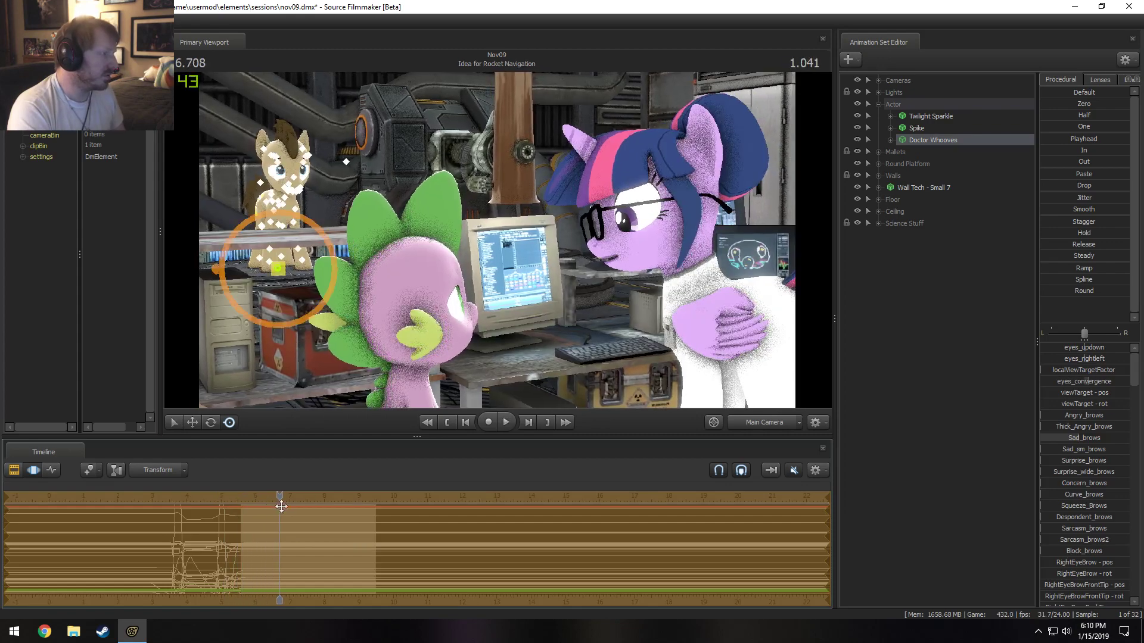
# Frame Doctor Whooves in the Work Camera and collapse his motion time selection to 6.583 s.
pyautogui.click(798, 421)
pyautogui.moveTo(562, 299); pyautogui.dragTo(484, 268)
pyautogui.press('F2')
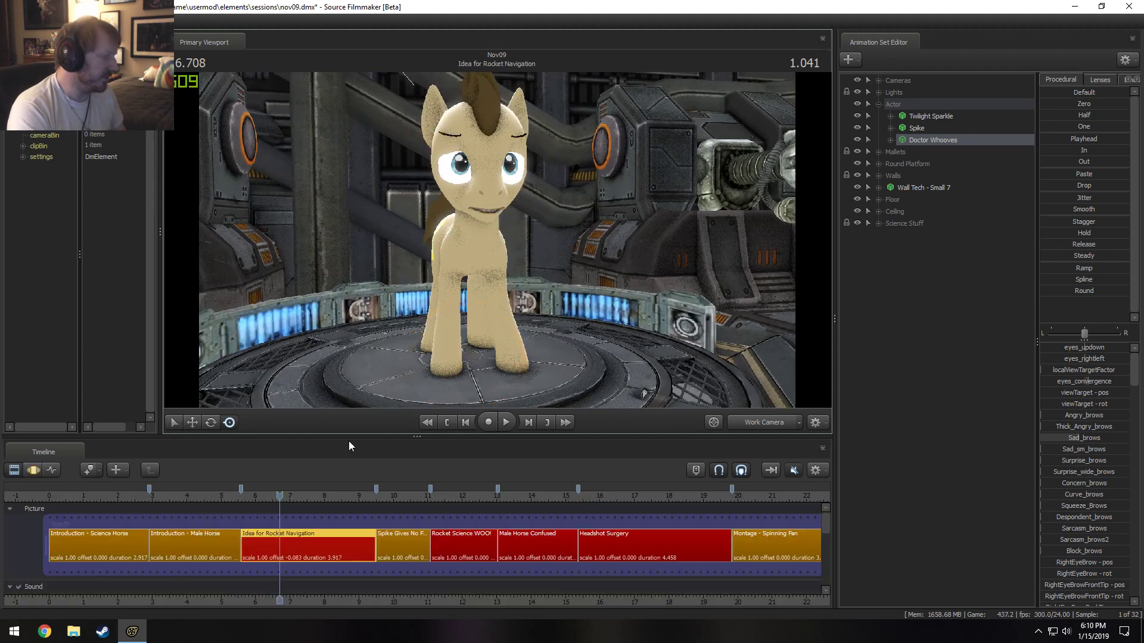
pyautogui.press('F3')
pyautogui.press('F2')
pyautogui.scroll(4, 267, 541)
pyautogui.press('F3')
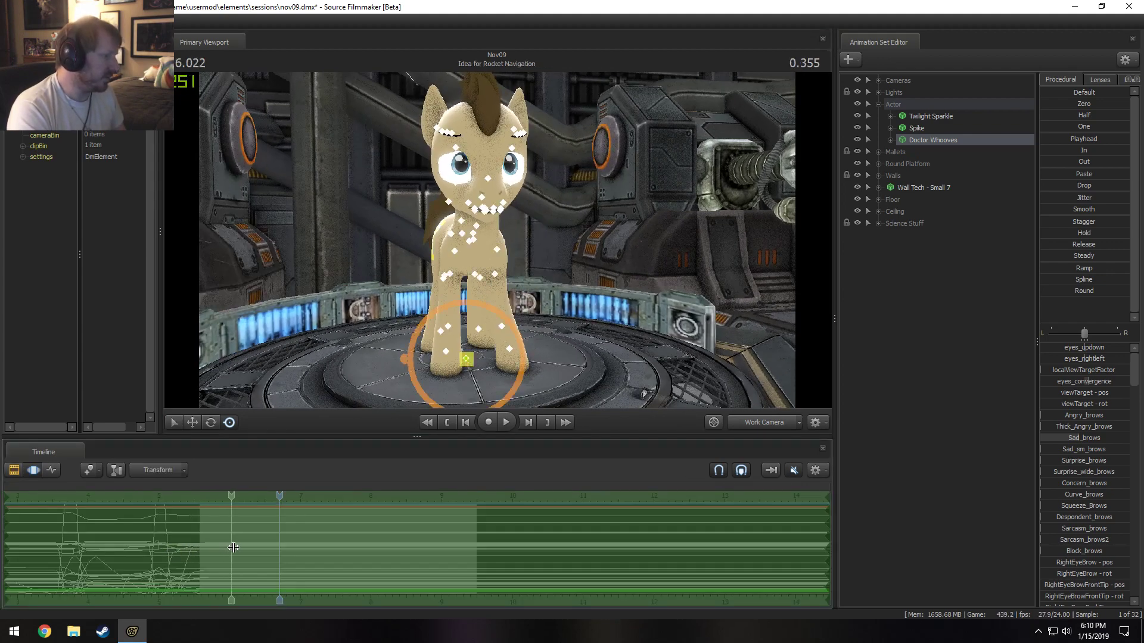
pyautogui.keyDown('shift'); pyautogui.click(270, 543); pyautogui.keyUp('shift')
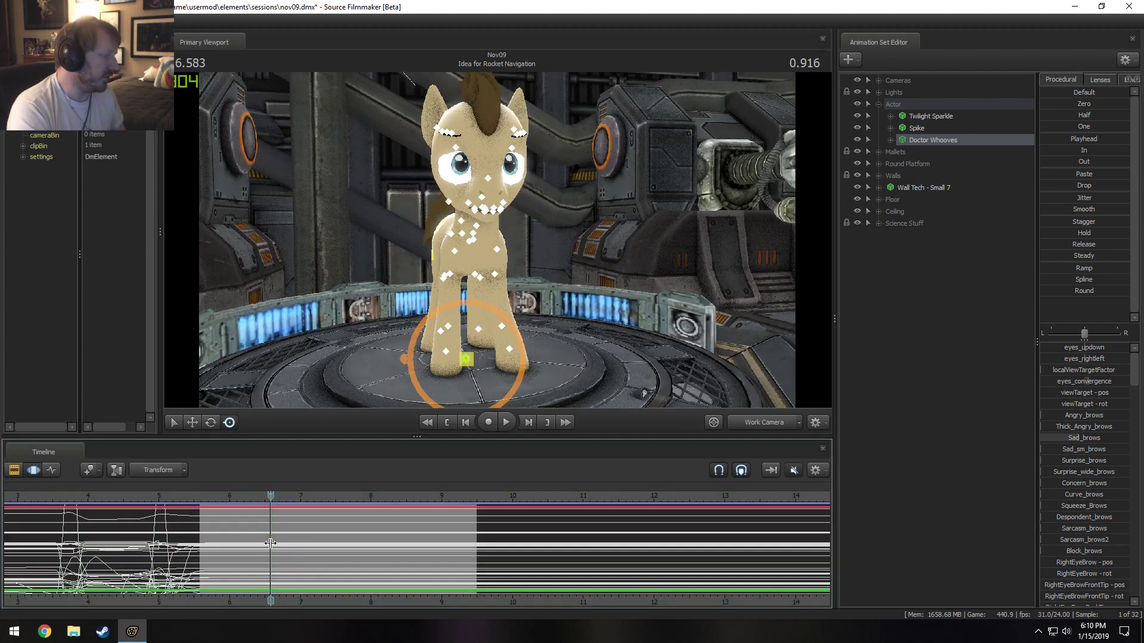
# Play the cut into Idea for Rocket Navigation through the Main Camera from 5.500 s, and replay it from 6.291 s.
pyautogui.click(736, 425)
pyautogui.moveTo(202, 495); pyautogui.dragTo(195, 496)
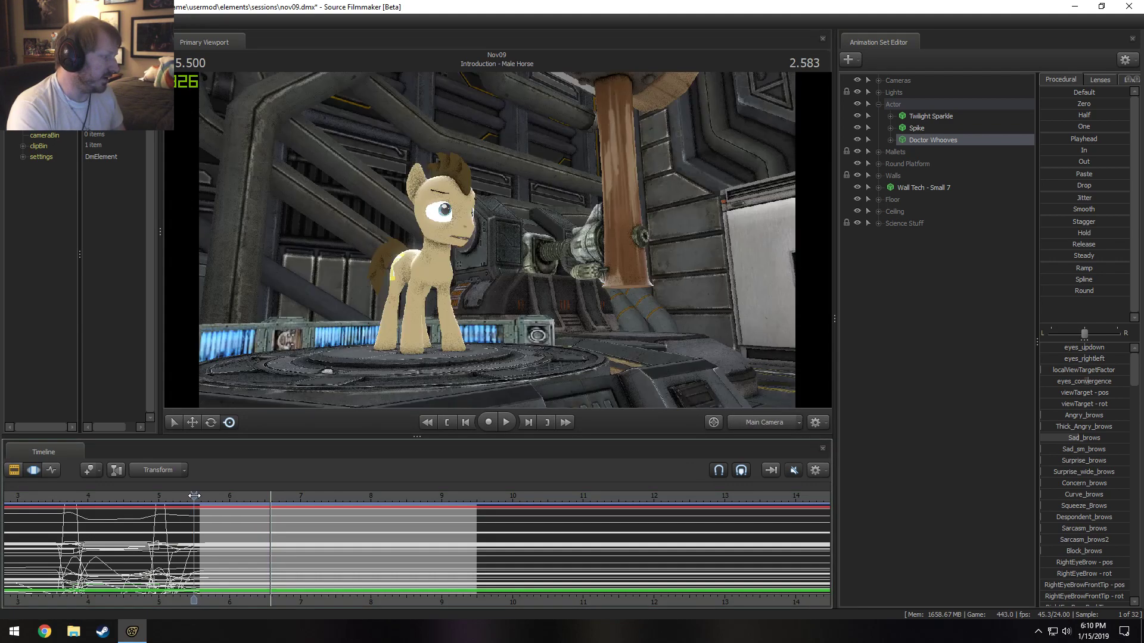
pyautogui.press('space')
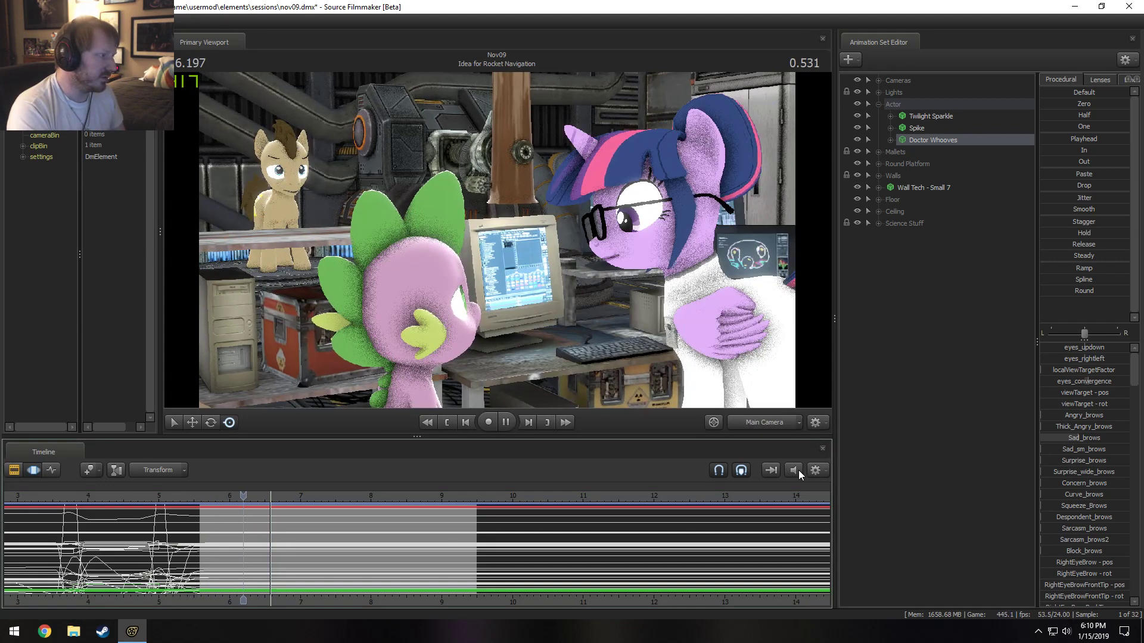
pyautogui.press('space')
pyautogui.click(799, 471)
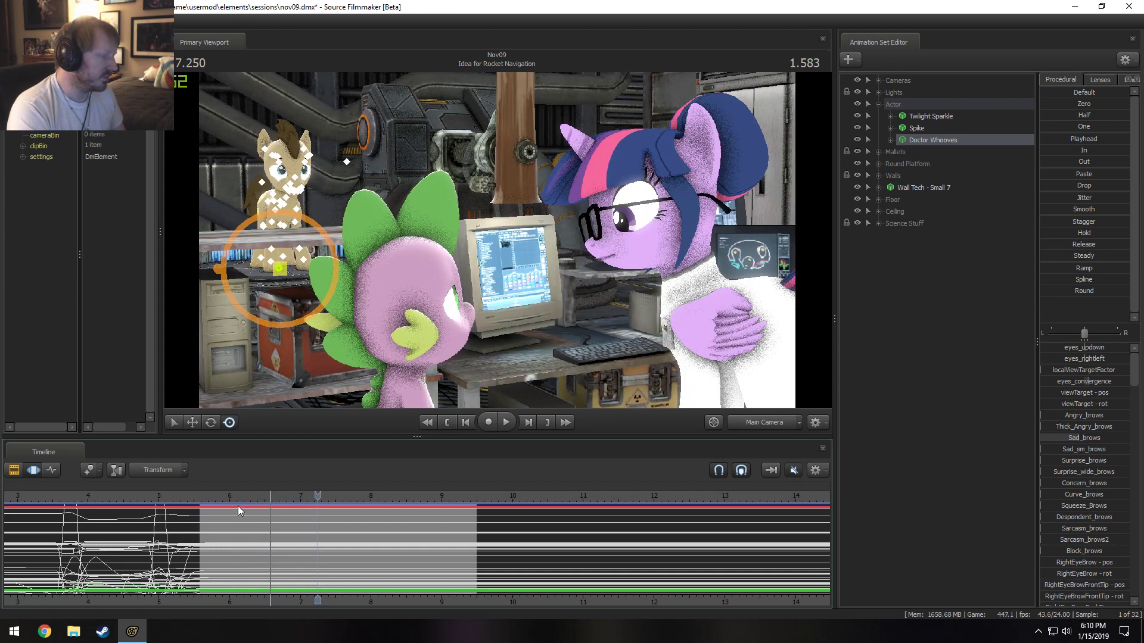
pyautogui.click(253, 503)
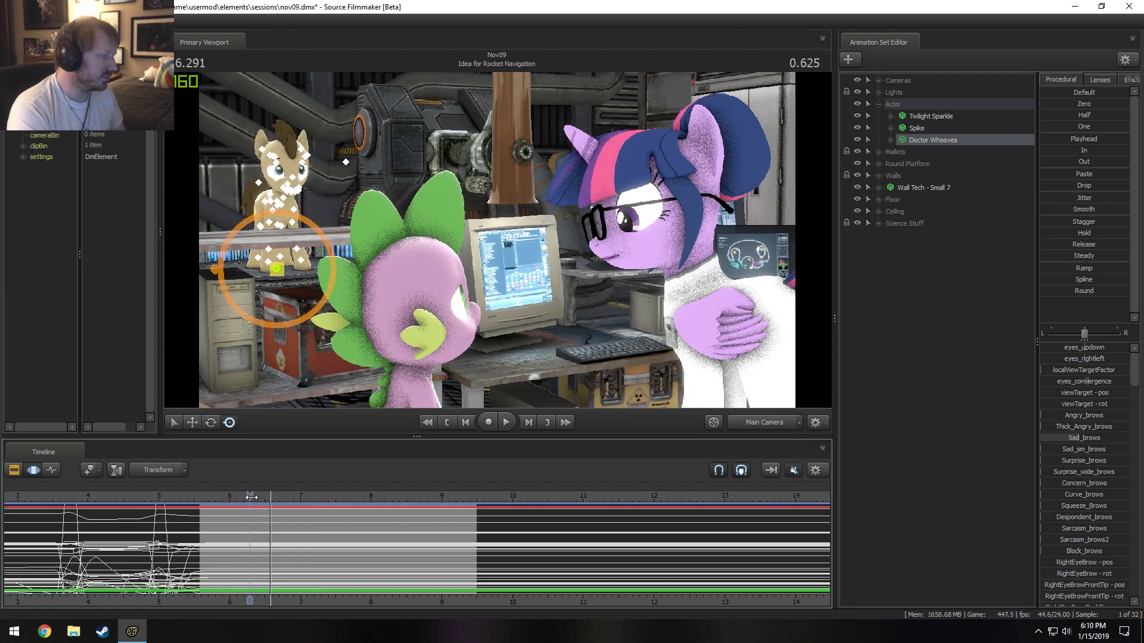
pyautogui.click(793, 470)
pyautogui.press('space')
pyautogui.press('space')
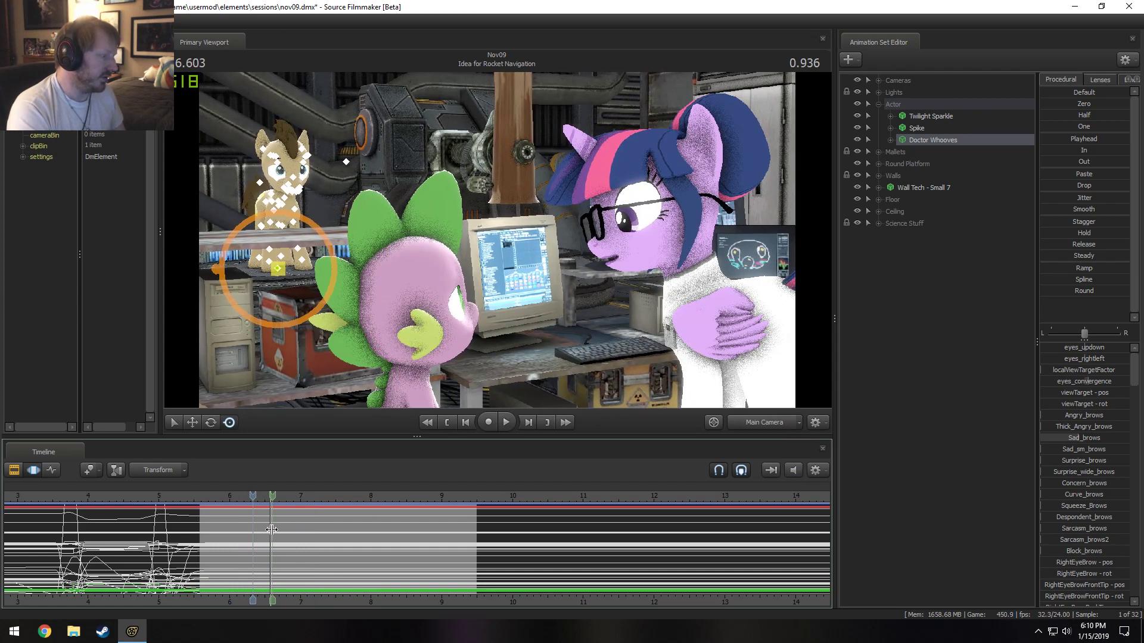
# Extend the motion time selection forward from 6.583 s past the shot's end, and frame Doctor Whooves in the Work Camera with audio muted.
pyautogui.keyDown('shift'); pyautogui.moveTo(271, 530); pyautogui.dragTo(1006, 525); pyautogui.keyUp('shift')
pyautogui.click(776, 425)
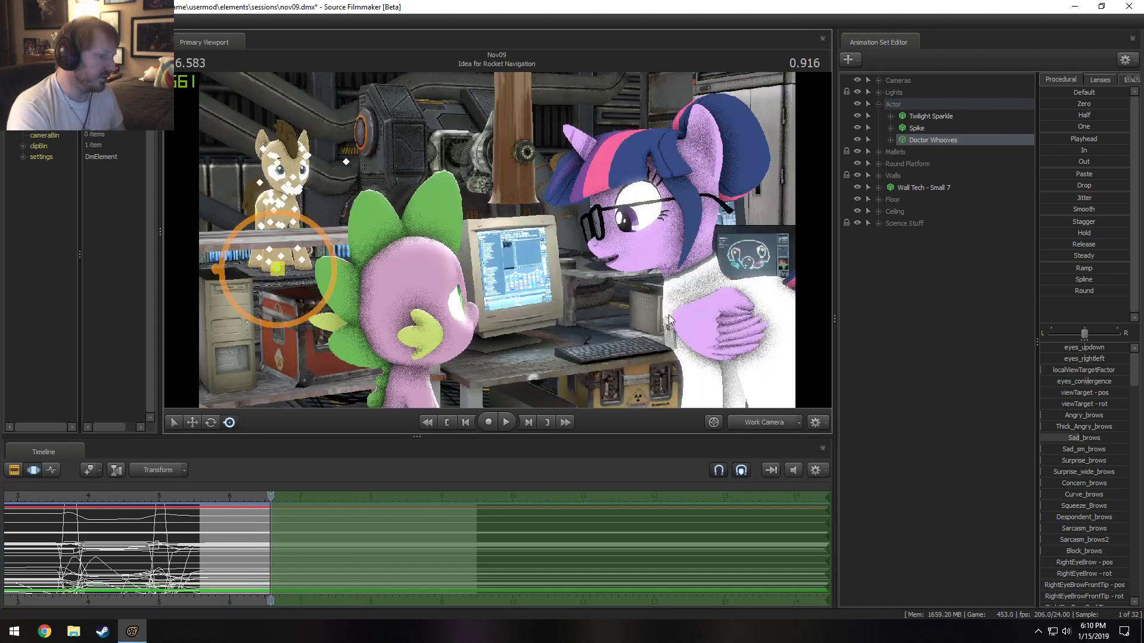
pyautogui.press('w')
pyautogui.moveTo(669, 316); pyautogui.dragTo(595, 286)
pyautogui.press('s')
pyautogui.click(793, 470)
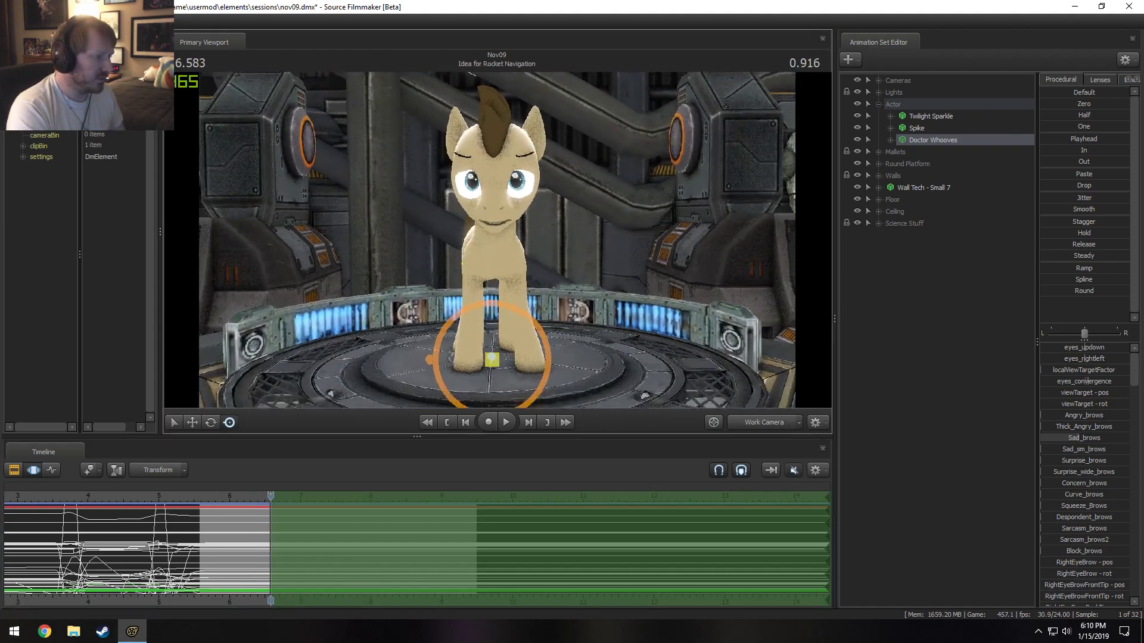
# Select Doctor Whooves' Pelvis, view it from above, and set the rotation manipulator to Global Axes.
pyautogui.moveTo(518, 357)
pyautogui.mouseDown()
pyautogui.moveTo(495, 346)
pyautogui.moveTo(530, 340)
pyautogui.moveTo(527, 354)
pyautogui.moveTo(531, 341)
pyautogui.mouseUp()
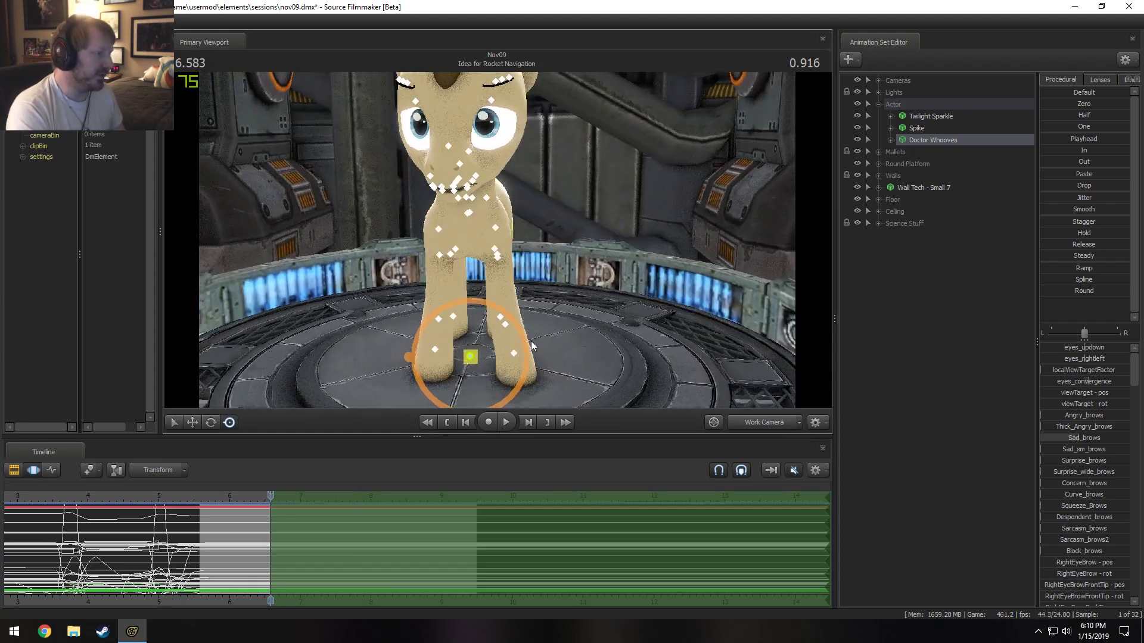
pyautogui.moveTo(502, 202)
pyautogui.keyDown('alt'); pyautogui.mouseDown()
pyautogui.moveTo(517, 192)
pyautogui.moveTo(501, 201)
pyautogui.mouseUp(); pyautogui.keyUp('alt')
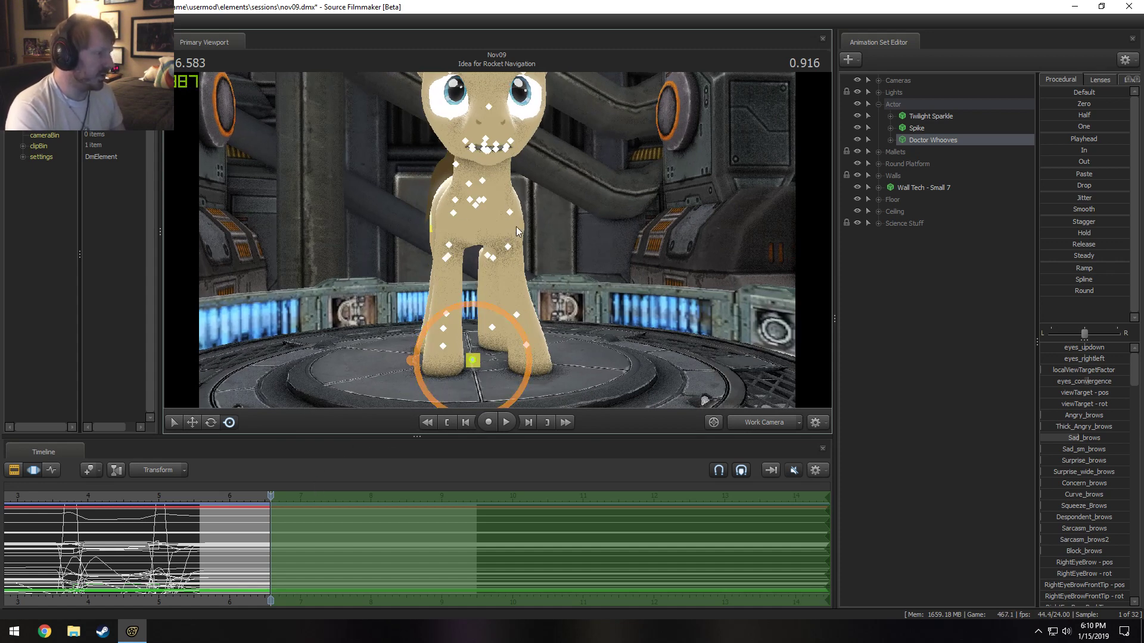
pyautogui.click(469, 202)
pyautogui.keyDown('alt'); pyautogui.moveTo(469, 203); pyautogui.dragTo(562, 293); pyautogui.keyUp('alt')
pyautogui.press('w')
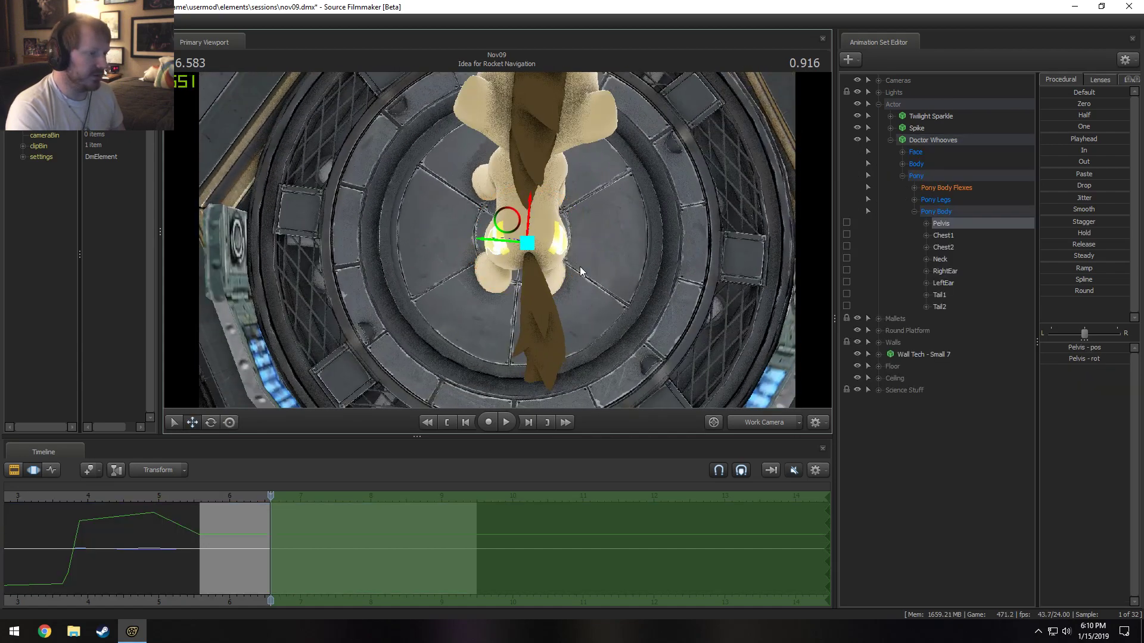
pyautogui.press('e')
pyautogui.rightClick(515, 267)
pyautogui.rightClick(511, 269)
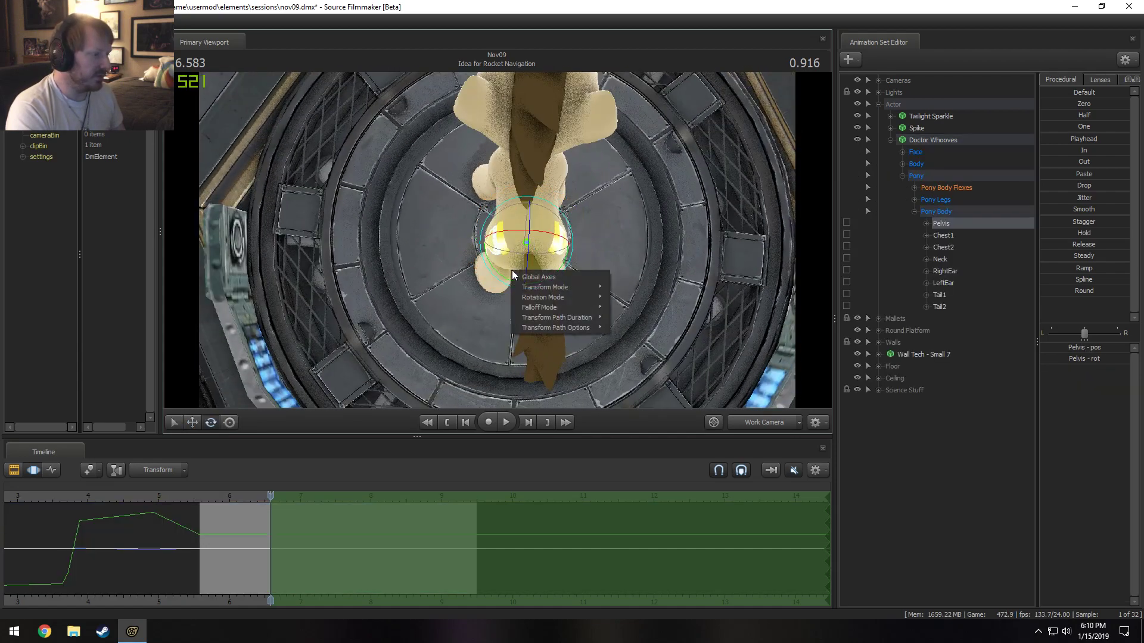
pyautogui.click(523, 278)
pyautogui.moveTo(522, 285); pyautogui.dragTo(528, 284)
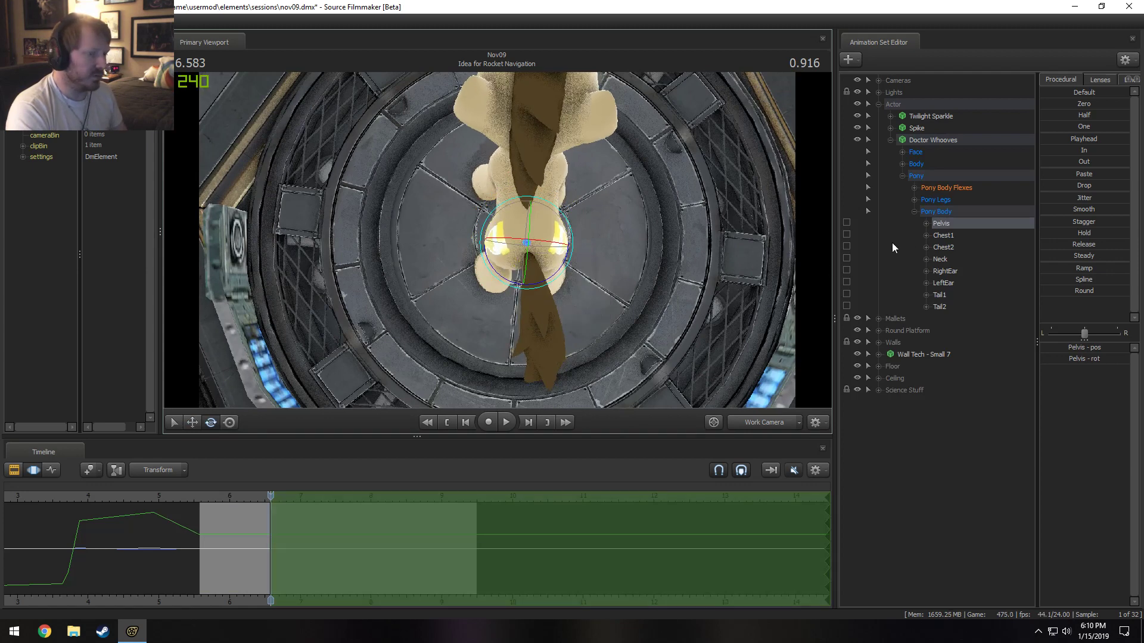
# Expose Doctor Whooves' leg controls and lock LeftFoot, RightFoot and RightBall in place.
pyautogui.click(914, 200)
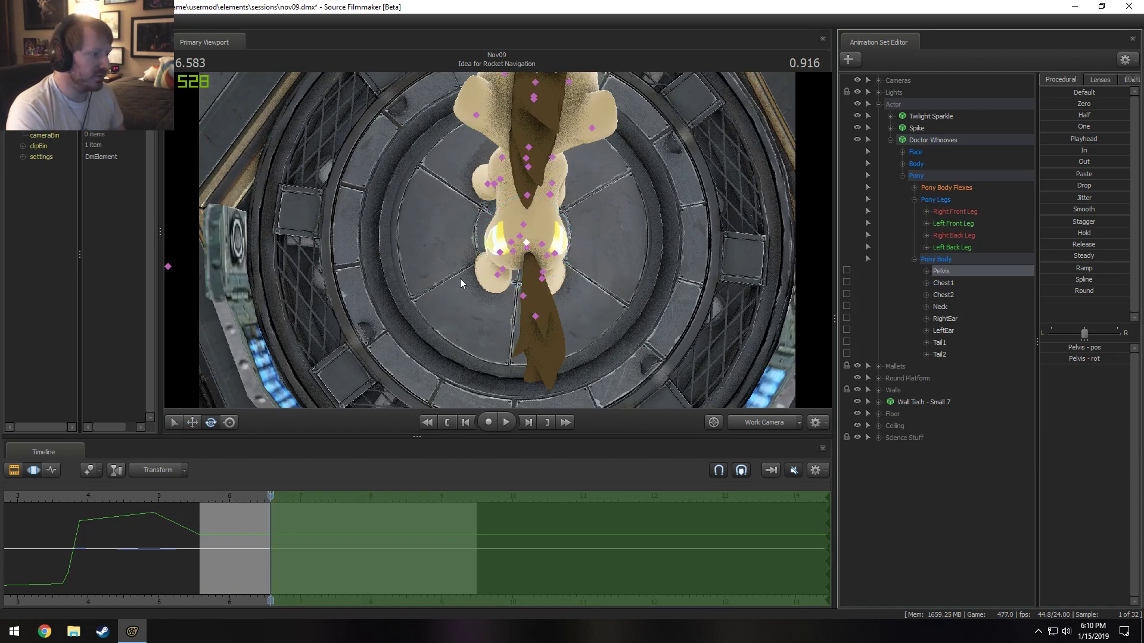
pyautogui.click(542, 278)
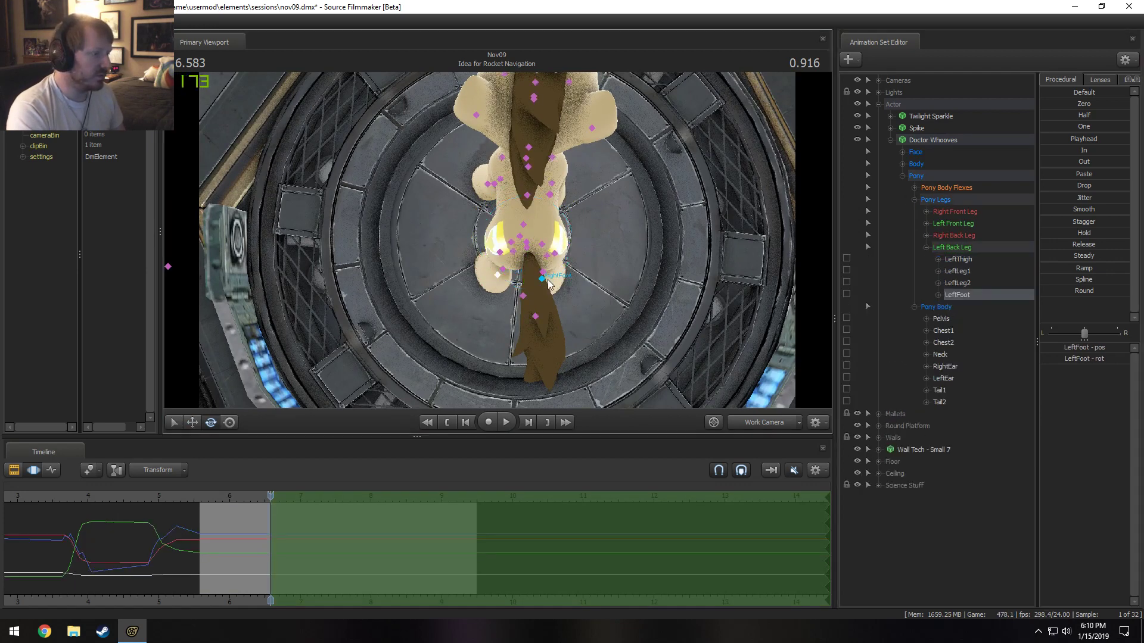
pyautogui.click(551, 194)
pyautogui.click(488, 185)
pyautogui.click(847, 437)
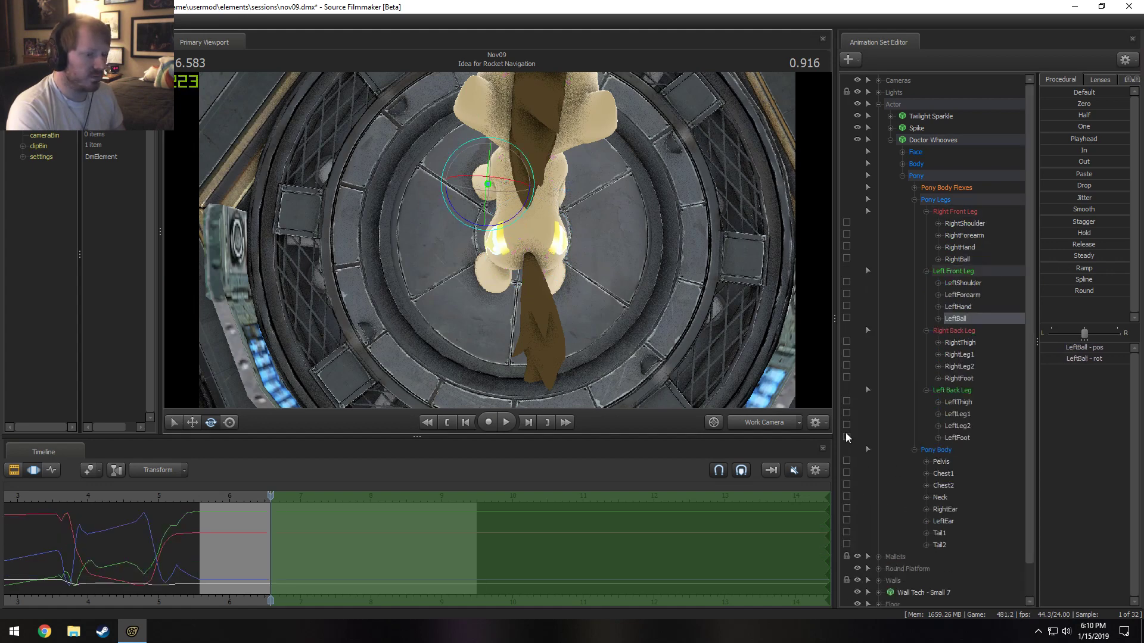
pyautogui.click(846, 378)
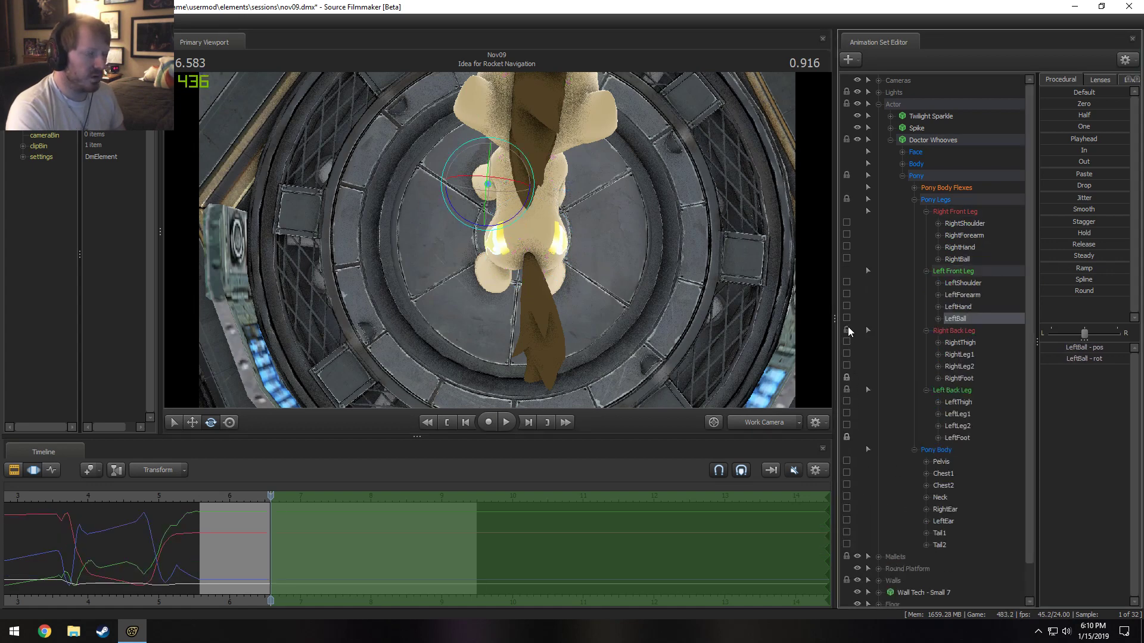
pyautogui.click(846, 258)
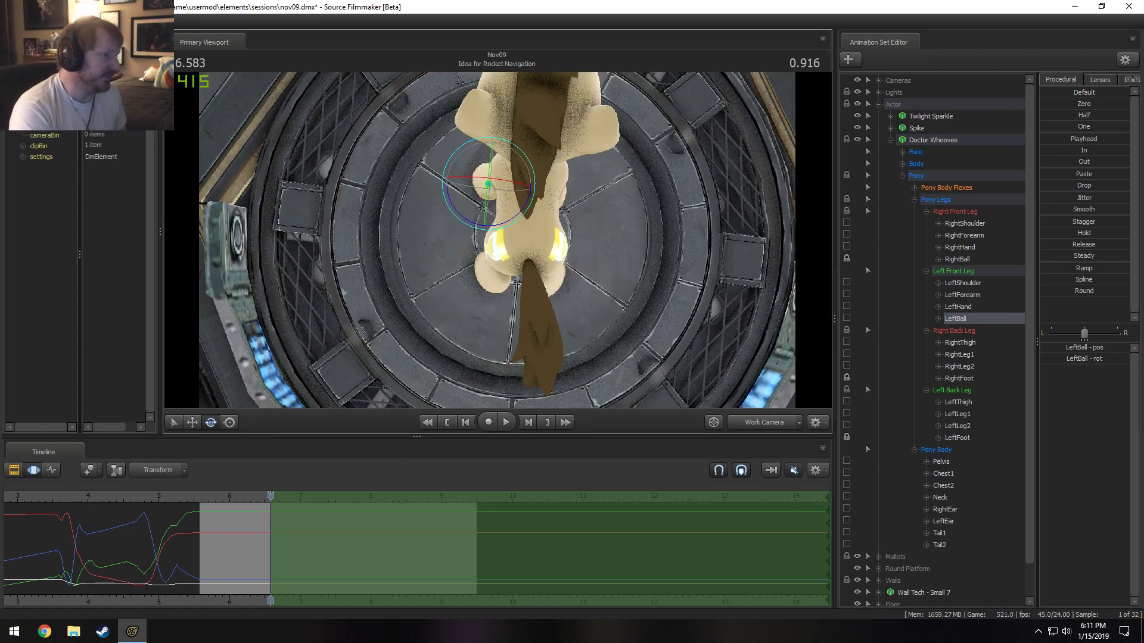
# Set the playhead to 6.916 s and rotate Doctor Whooves' Pelvis slightly while viewing him from above.
pyautogui.moveTo(380, 225); pyautogui.dragTo(583, 134)
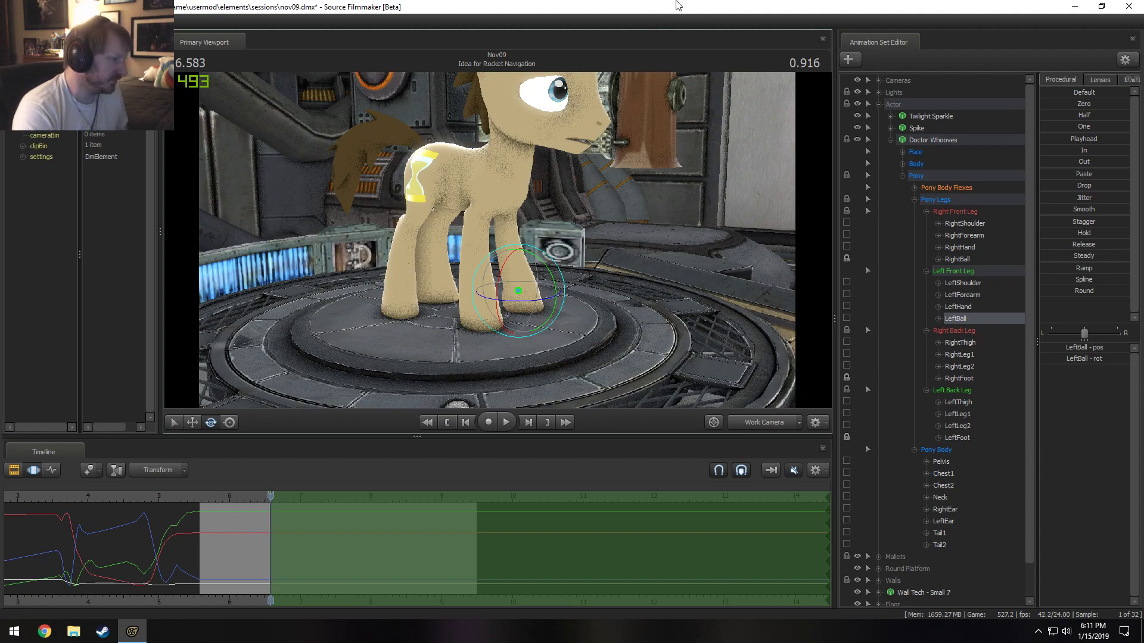
pyautogui.moveTo(609, 400); pyautogui.dragTo(497, 244)
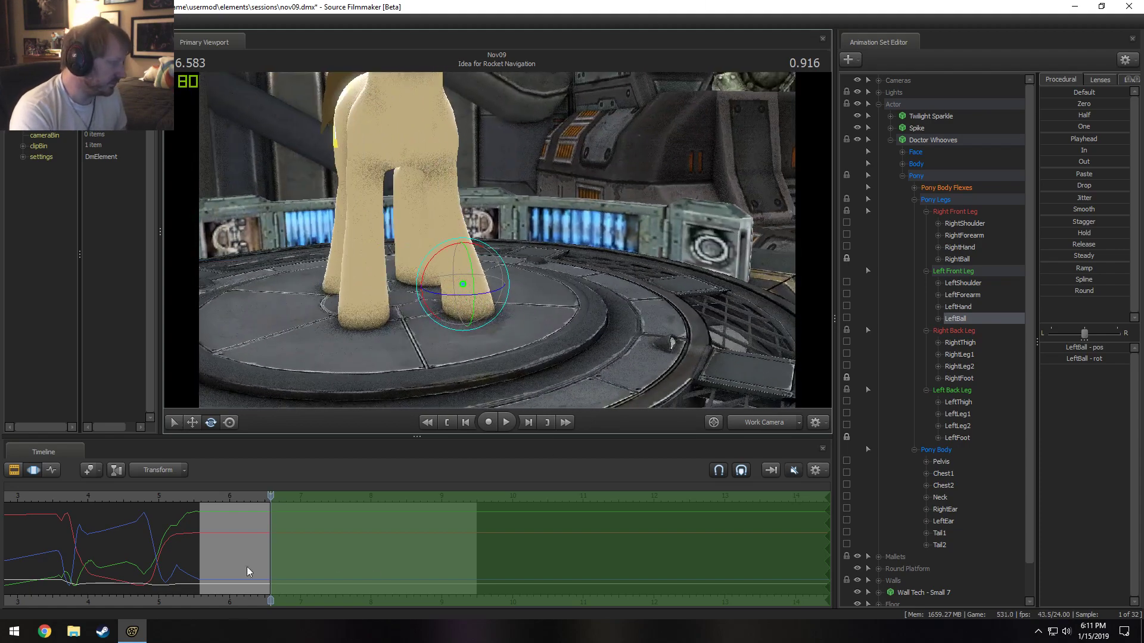
pyautogui.moveTo(271, 497); pyautogui.dragTo(294, 503)
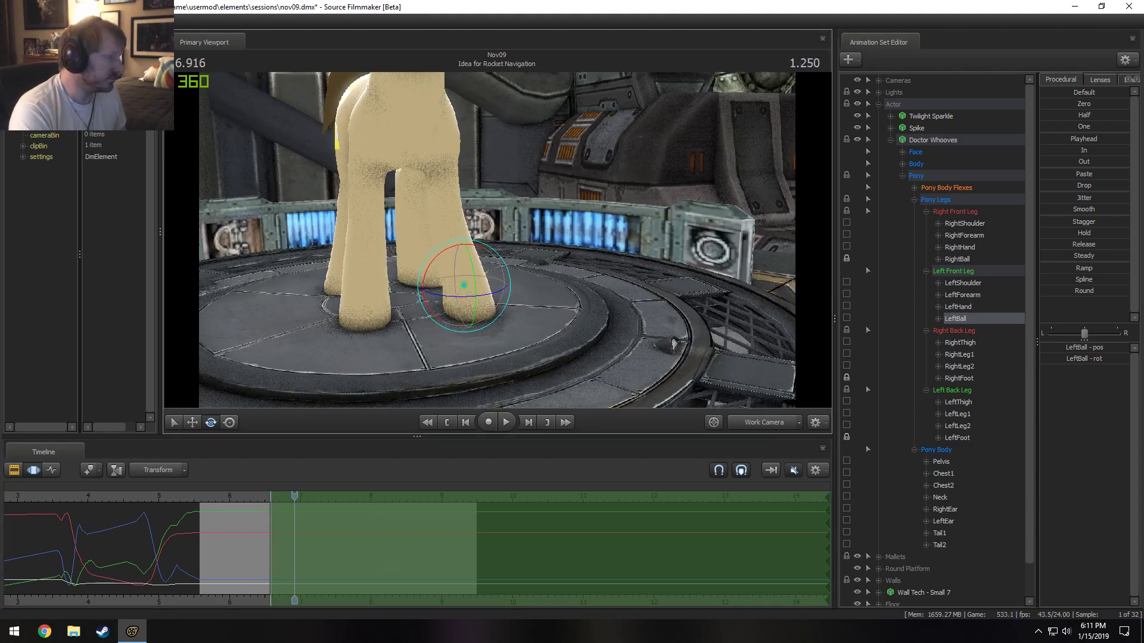
pyautogui.moveTo(429, 334); pyautogui.dragTo(392, 353)
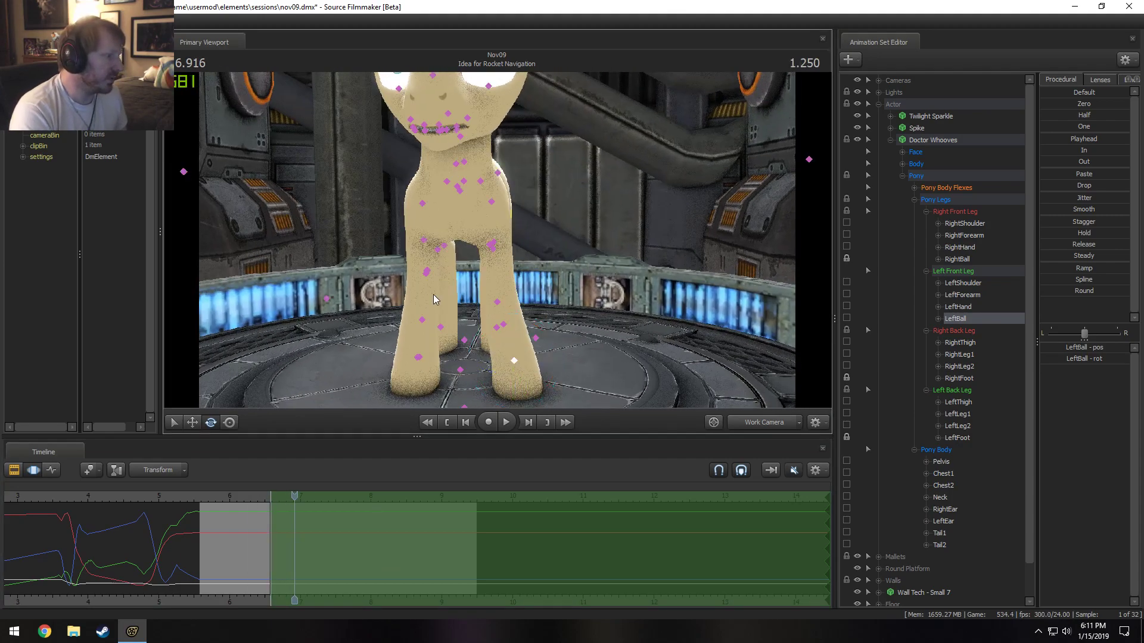
pyautogui.click(465, 187)
pyautogui.moveTo(464, 188); pyautogui.dragTo(498, 244)
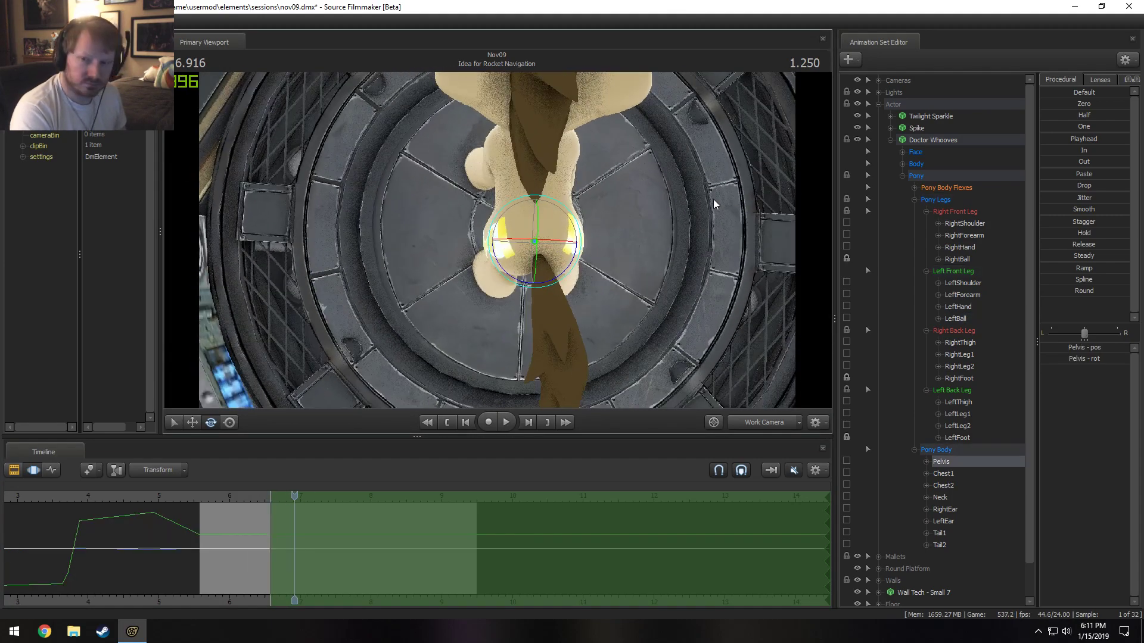
pyautogui.moveTo(713, 199); pyautogui.dragTo(565, 351)
pyautogui.moveTo(563, 284); pyautogui.dragTo(541, 274)
pyautogui.moveTo(674, 290); pyautogui.dragTo(650, 272)
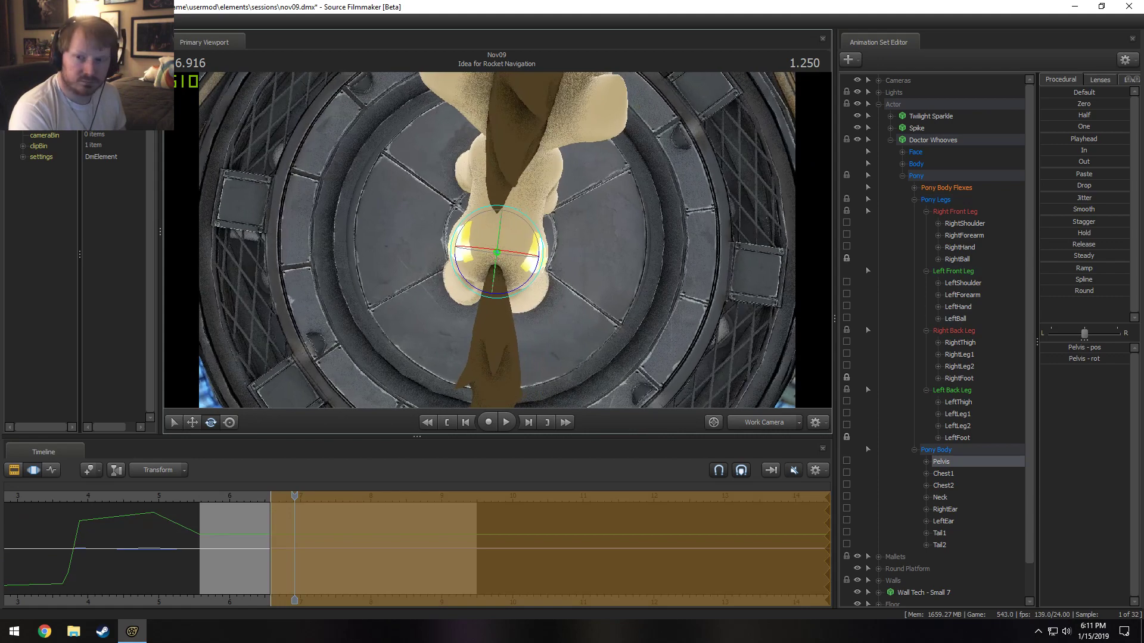
# Shift Doctor Whooves' Pelvis sideways toward his left legs and inspect the pose from the side.
pyautogui.press('w')
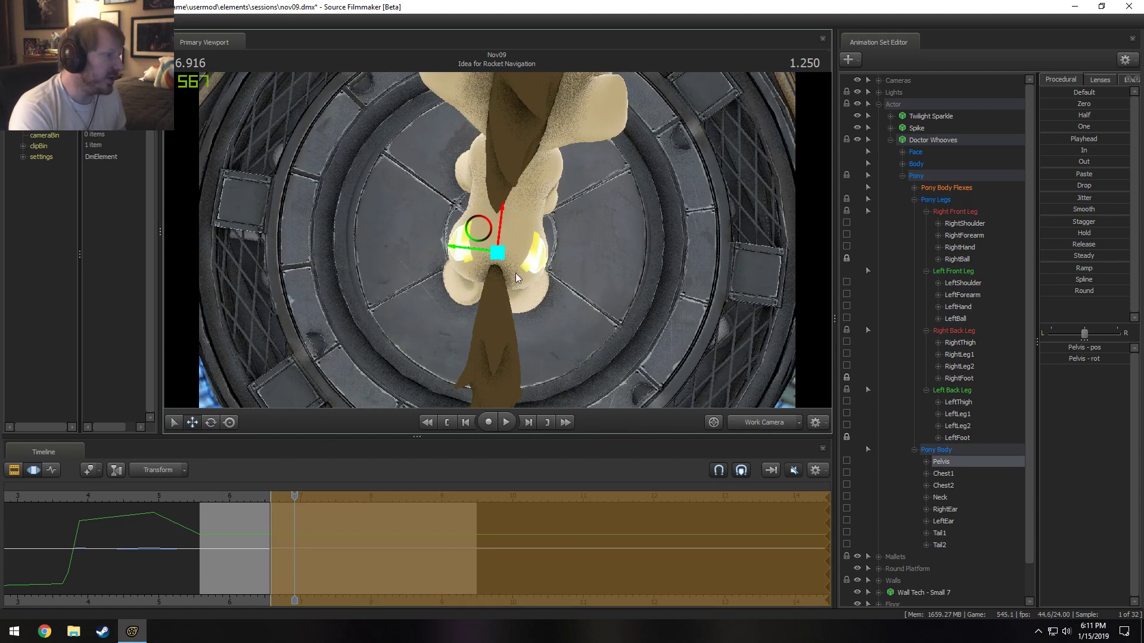
pyautogui.moveTo(516, 273); pyautogui.dragTo(466, 260)
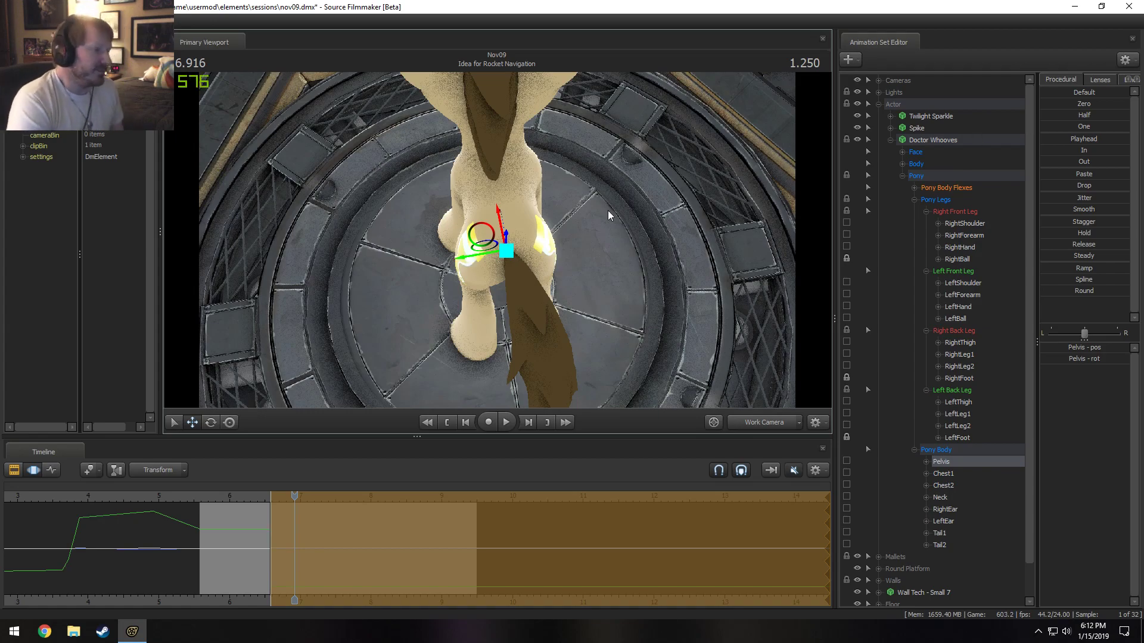
pyautogui.keyDown('alt'); pyautogui.moveTo(497, 240); pyautogui.dragTo(343, 162); pyautogui.keyUp('alt')
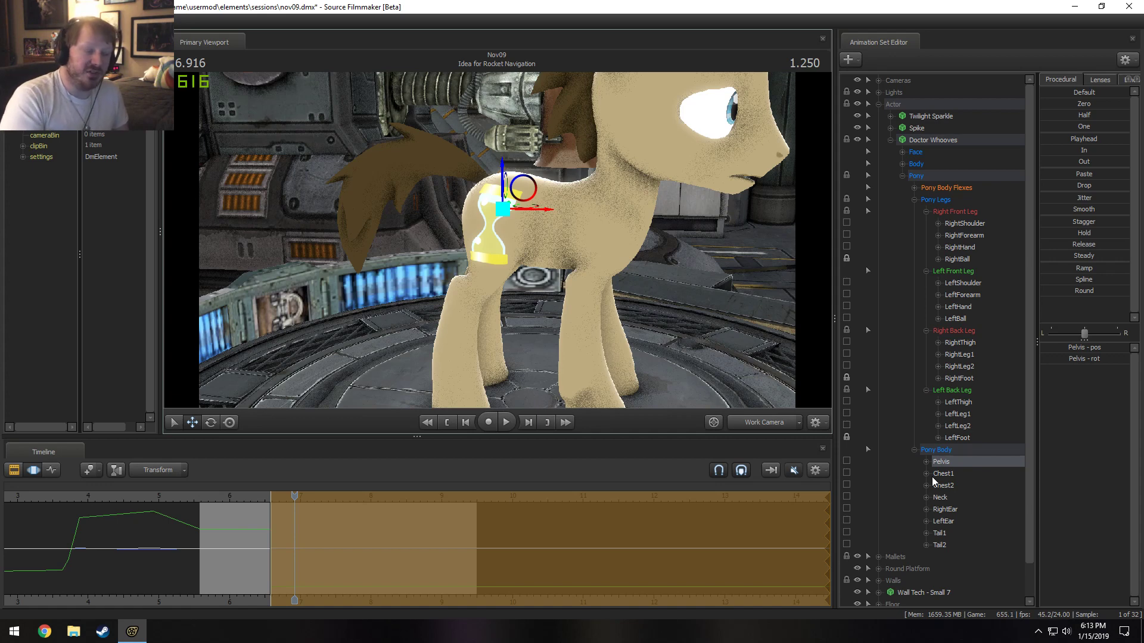
# Reselect Doctor Whooves' Pelvis and rotate it further to refine the weight-shift pose.
pyautogui.press('ctrl')
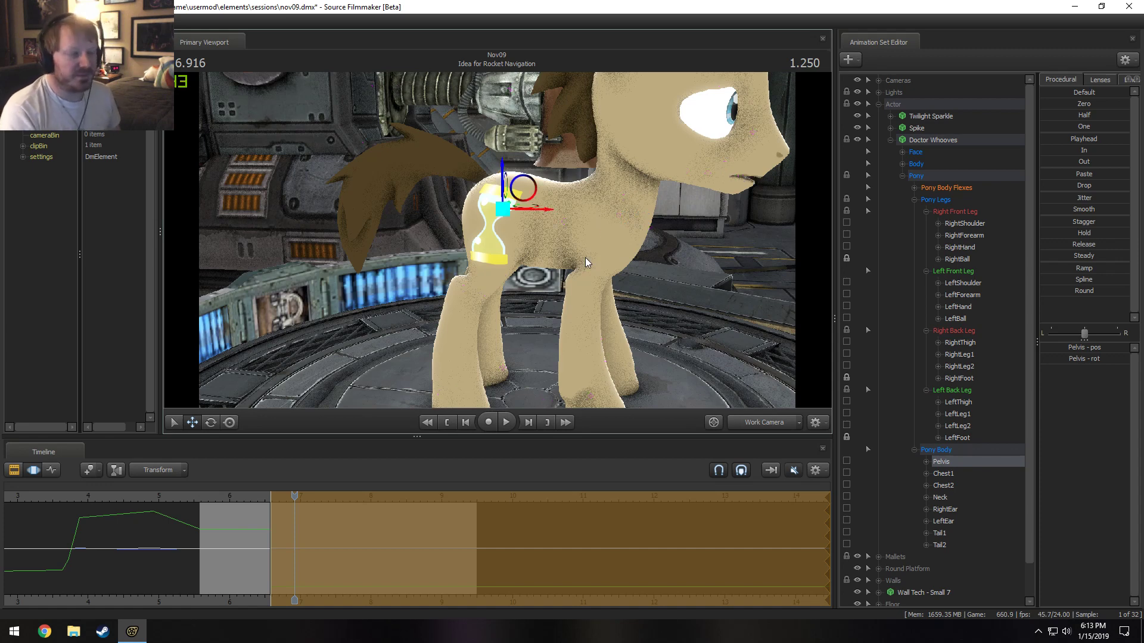
pyautogui.click(978, 211)
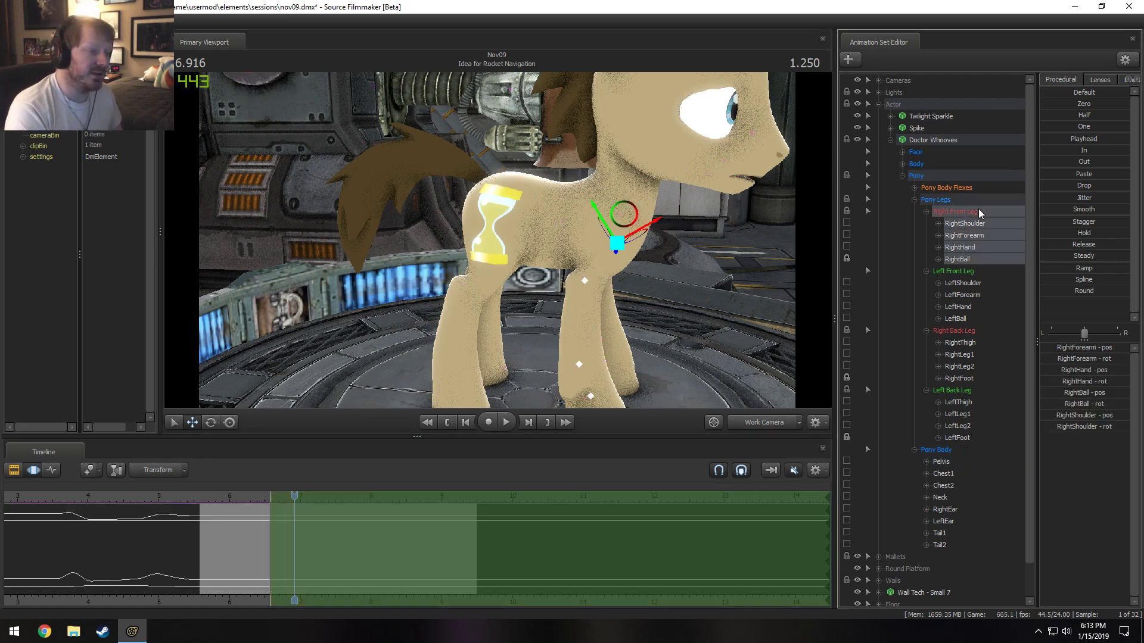
pyautogui.keyDown('ctrl'); pyautogui.click(504, 209); pyautogui.keyUp('ctrl')
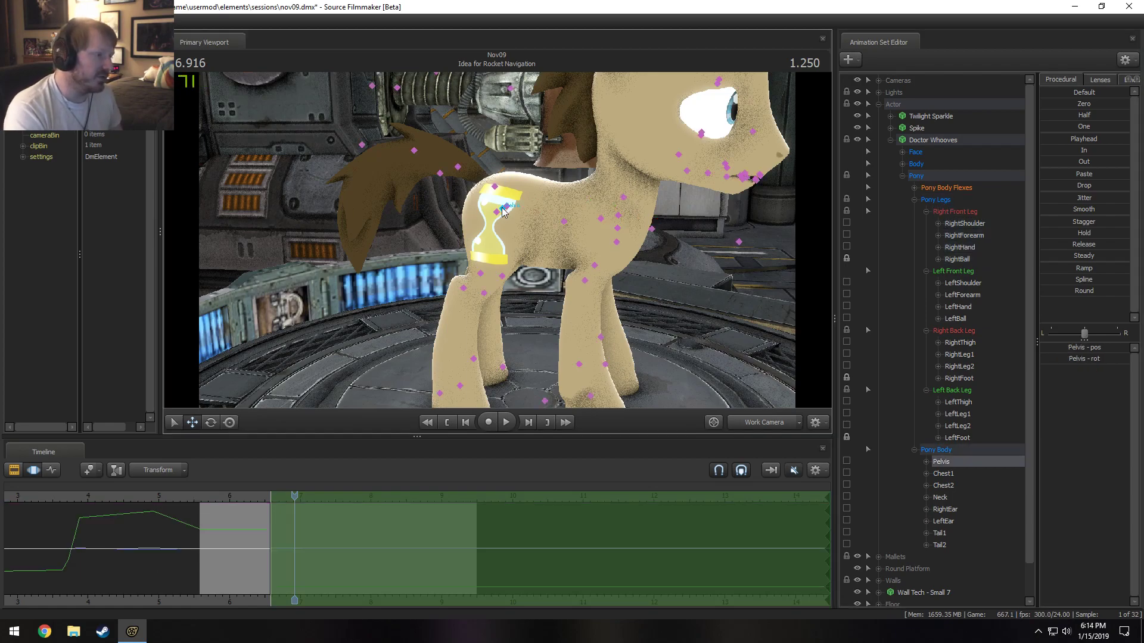
pyautogui.moveTo(502, 208)
pyautogui.mouseDown()
pyautogui.moveTo(497, 241)
pyautogui.moveTo(485, 238)
pyautogui.moveTo(546, 348)
pyautogui.moveTo(492, 224)
pyautogui.mouseUp()
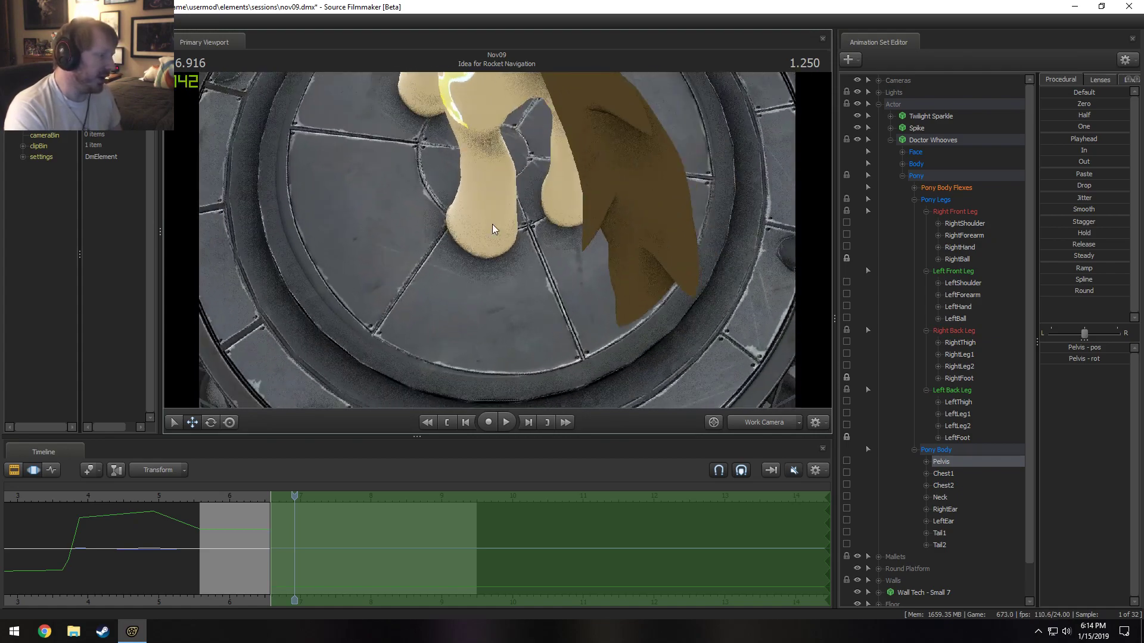
pyautogui.press('shift')
pyautogui.moveTo(457, 337); pyautogui.dragTo(542, 215)
pyautogui.press('e')
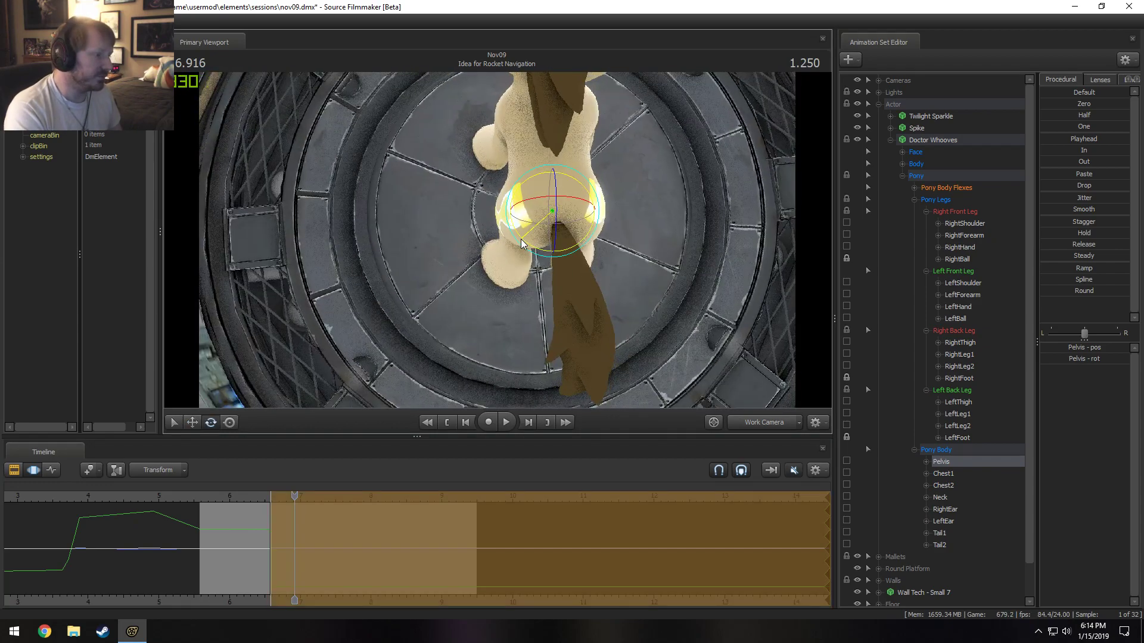
pyautogui.moveTo(522, 243); pyautogui.dragTo(476, 102)
# Adjust the left back leg by rotating LeftThigh and LeftLeg2 together, and LeftLeg2 on its own.
pyautogui.click(472, 111)
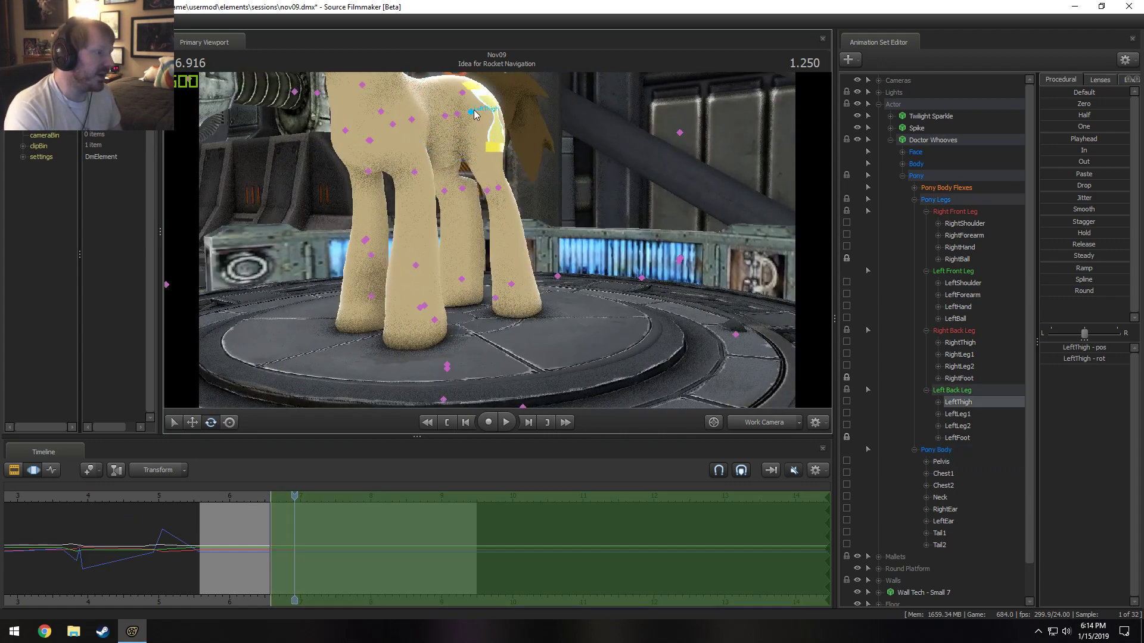
pyautogui.keyDown('ctrl'); pyautogui.click(489, 189); pyautogui.keyUp('ctrl')
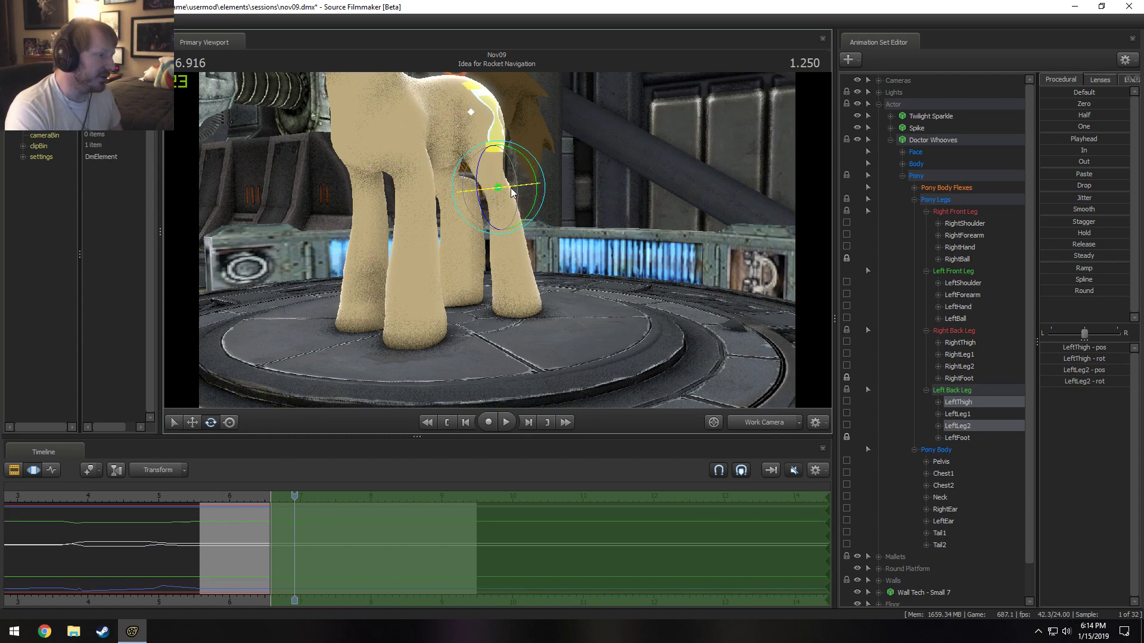
pyautogui.moveTo(493, 190); pyautogui.dragTo(498, 191)
pyautogui.moveTo(253, 536)
pyautogui.mouseDown(button='middle')
pyautogui.moveTo(238, 531)
pyautogui.moveTo(280, 527)
pyautogui.moveTo(245, 524)
pyautogui.mouseUp(button='middle')
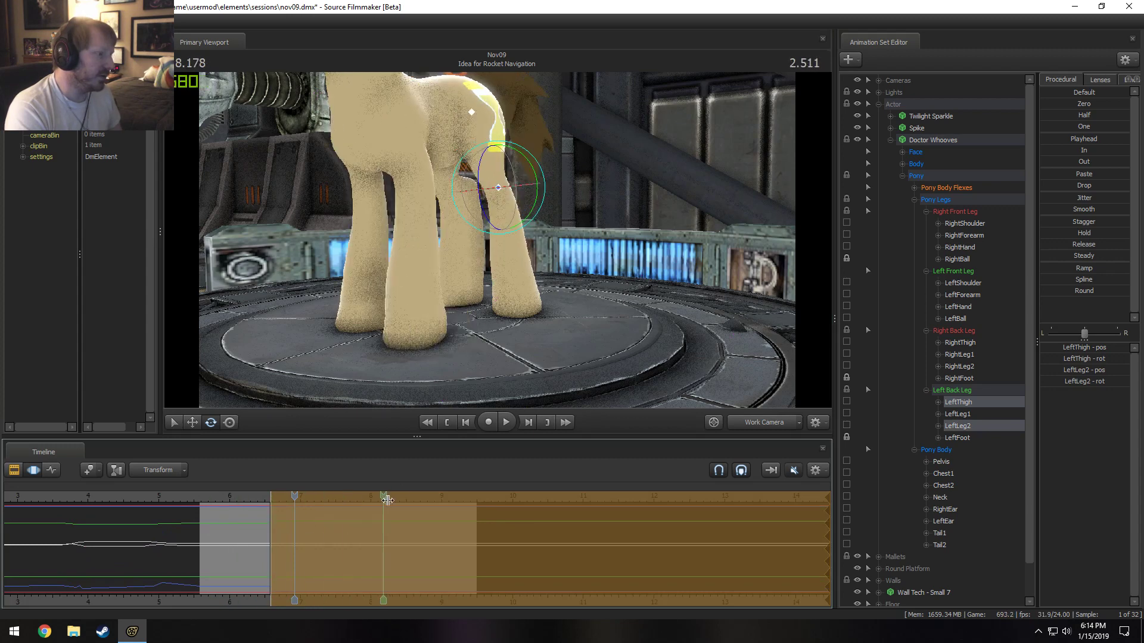
pyautogui.click(498, 188)
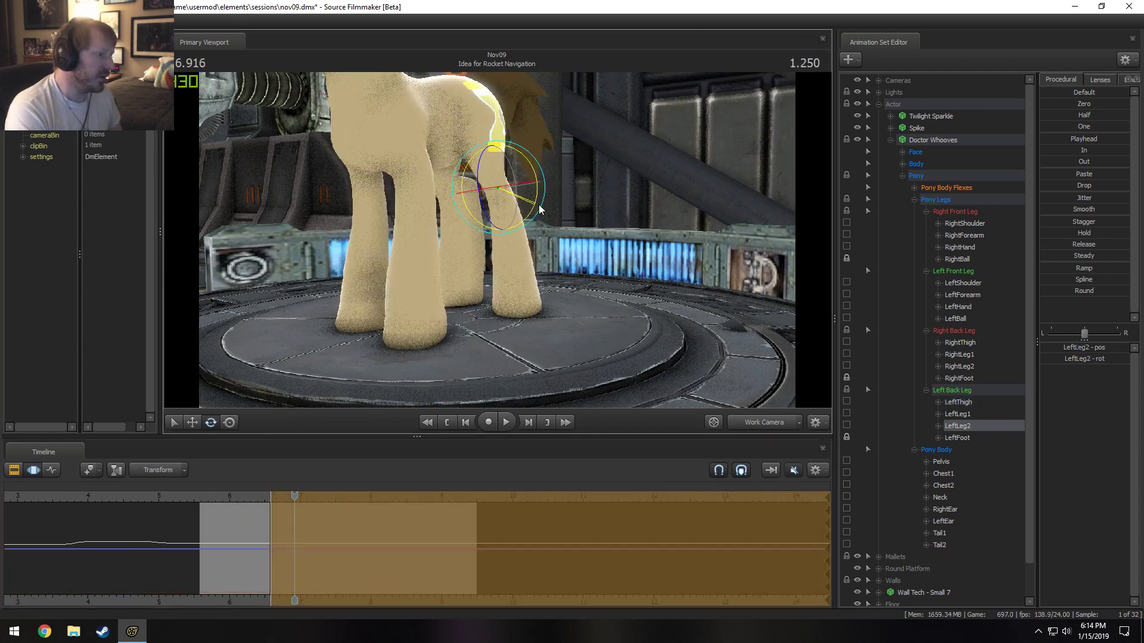
pyautogui.moveTo(538, 210); pyautogui.dragTo(462, 124)
# Rotate RightLeg1 and RightLeg2 together to adjust the right back leg, and check the pose from the front.
pyautogui.click(460, 113)
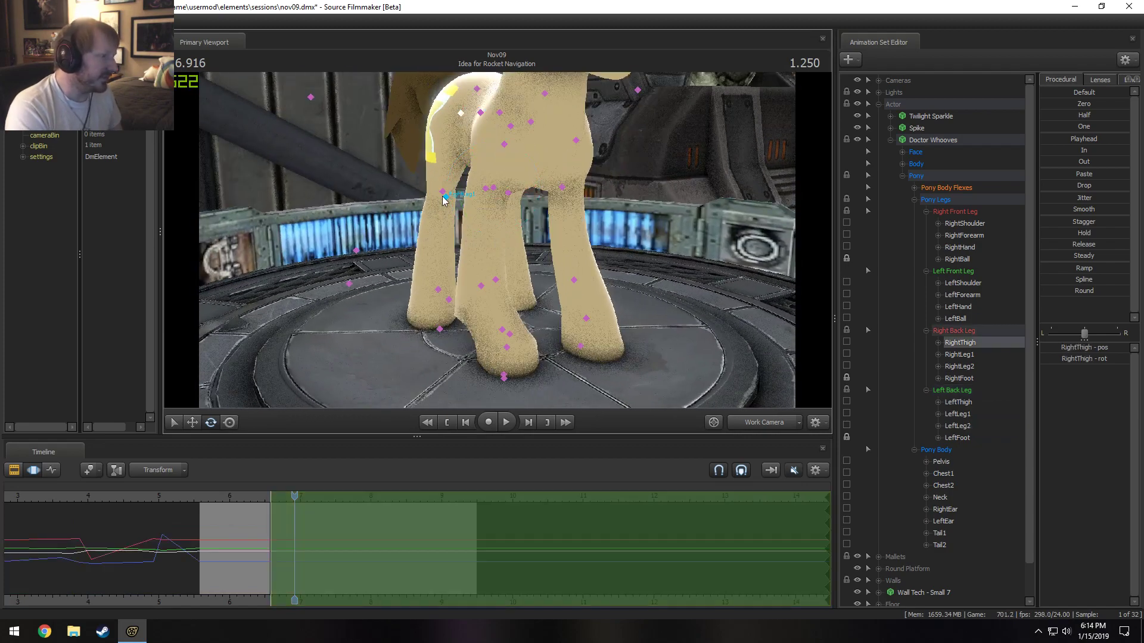
pyautogui.click(443, 193)
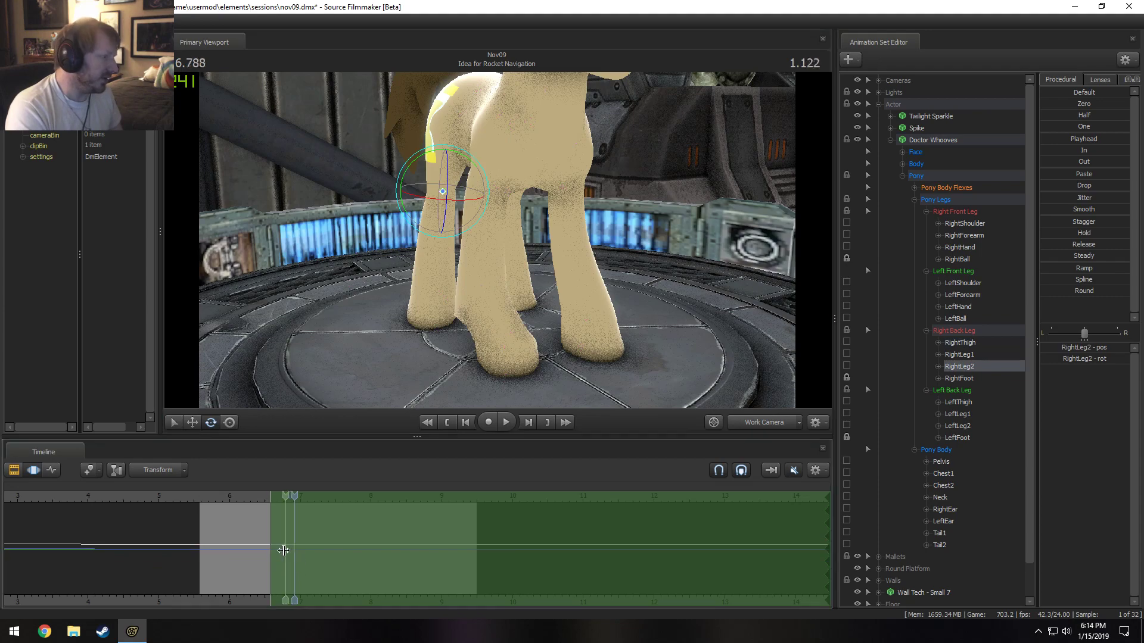
pyautogui.moveTo(295, 551); pyautogui.dragTo(290, 550)
pyautogui.keyDown('alt'); pyautogui.moveTo(391, 290); pyautogui.dragTo(498, 240); pyautogui.keyUp('alt')
pyautogui.keyDown('ctrl'); pyautogui.keyDown('shift'); pyautogui.click(447, 207); pyautogui.keyUp('shift'); pyautogui.keyUp('ctrl')
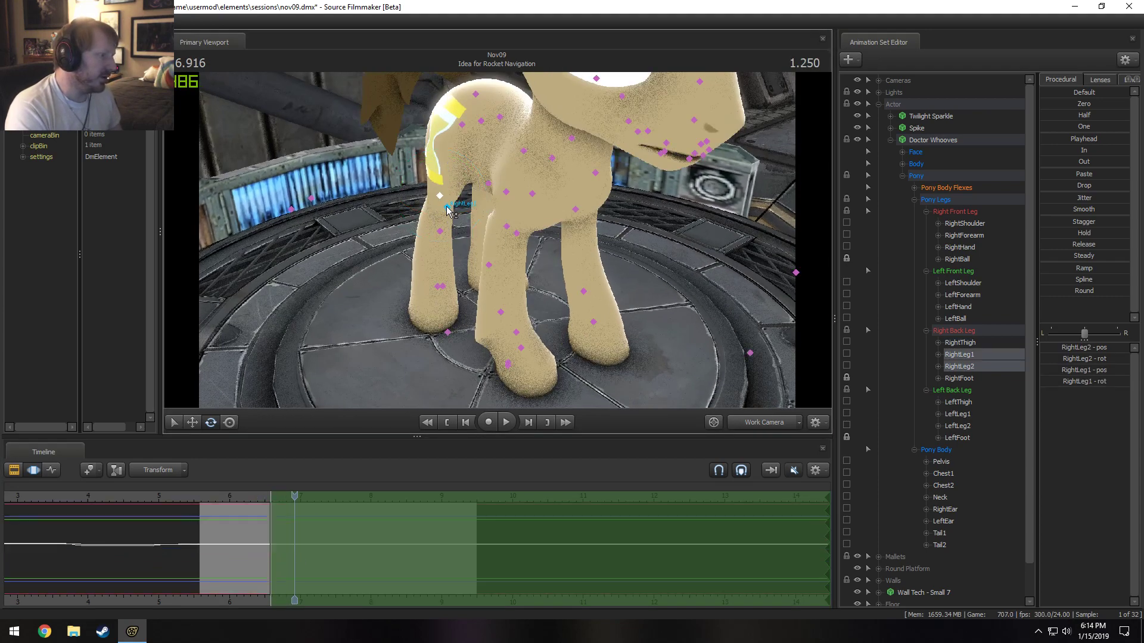
pyautogui.keyDown('alt'); pyautogui.moveTo(451, 210); pyautogui.dragTo(473, 177); pyautogui.keyUp('alt')
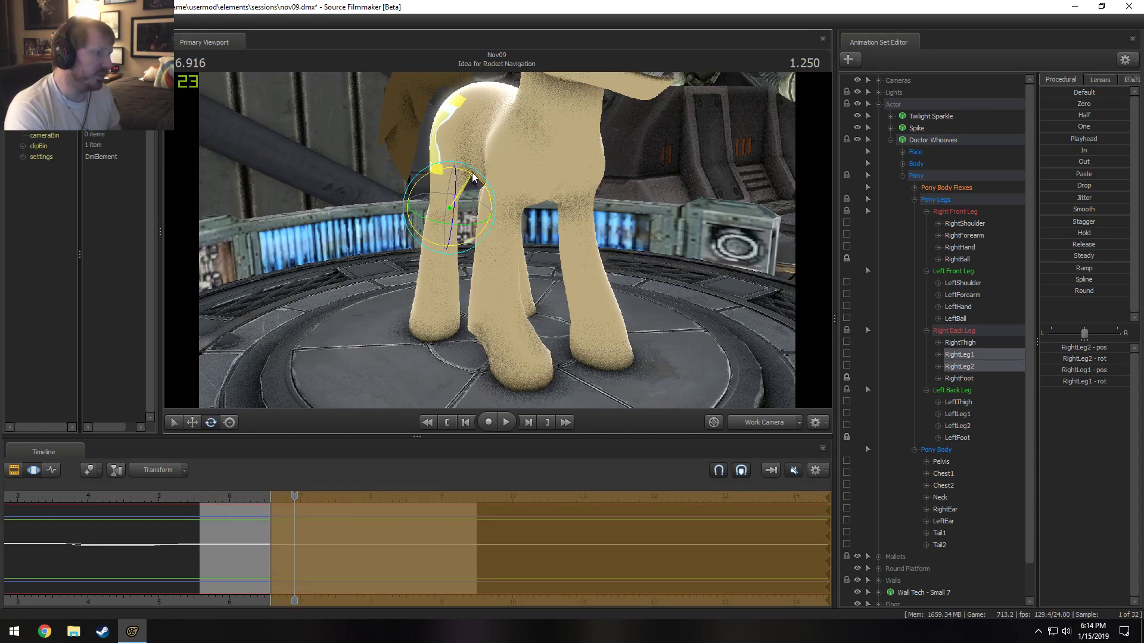
pyautogui.moveTo(608, 241); pyautogui.dragTo(488, 241)
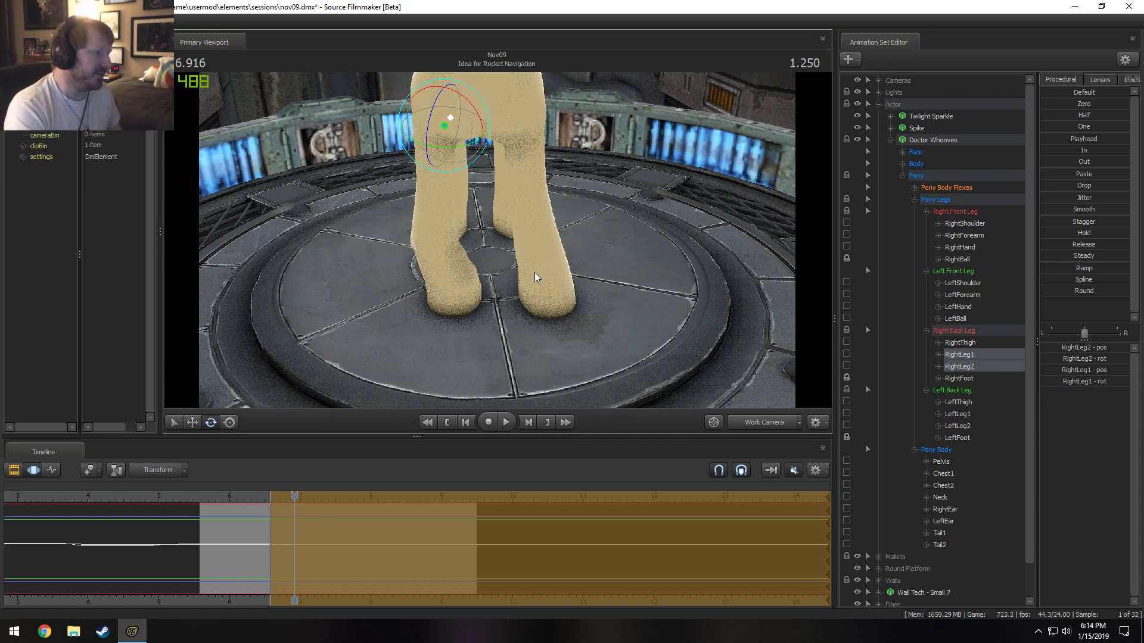
# Rotate Doctor Whooves' RightShoulder to adjust the right front leg, and check it from the front and side.
pyautogui.moveTo(534, 273)
pyautogui.mouseDown()
pyautogui.moveTo(534, 290)
pyautogui.moveTo(546, 240)
pyautogui.moveTo(543, 288)
pyautogui.moveTo(516, 224)
pyautogui.moveTo(498, 242)
pyautogui.moveTo(471, 242)
pyautogui.moveTo(510, 246)
pyautogui.moveTo(524, 158)
pyautogui.moveTo(552, 137)
pyautogui.mouseUp()
pyautogui.press('ctrl')
pyautogui.click(454, 242)
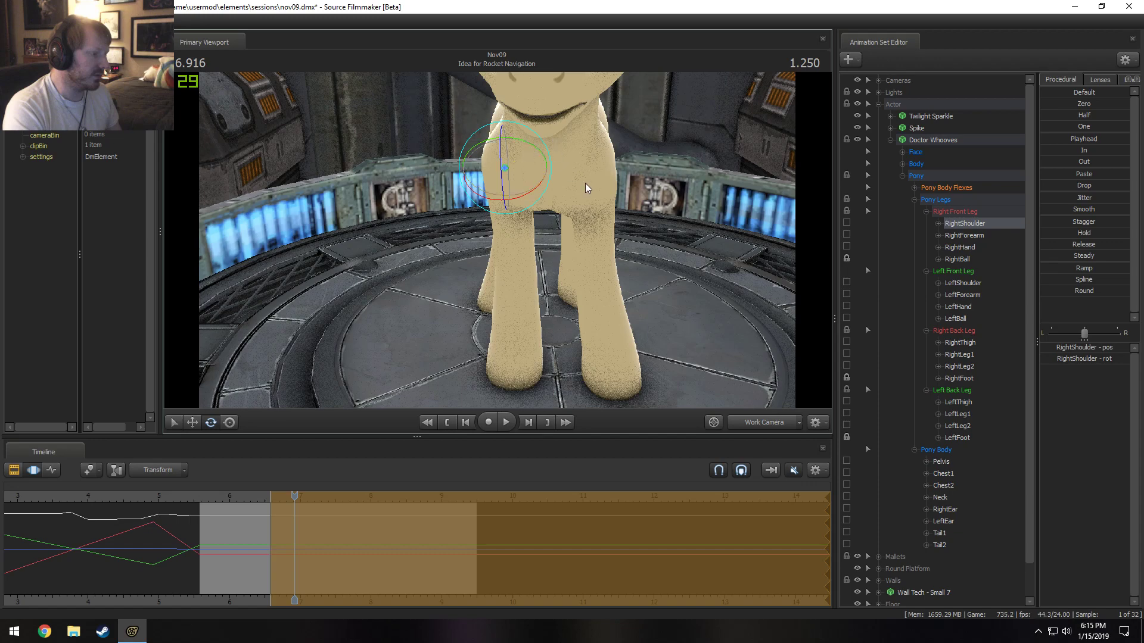
pyautogui.keyDown('alt'); pyautogui.moveTo(585, 184); pyautogui.dragTo(662, 189); pyautogui.keyUp('alt')
pyautogui.keyDown('alt'); pyautogui.moveTo(507, 243); pyautogui.dragTo(527, 234); pyautogui.keyUp('alt')
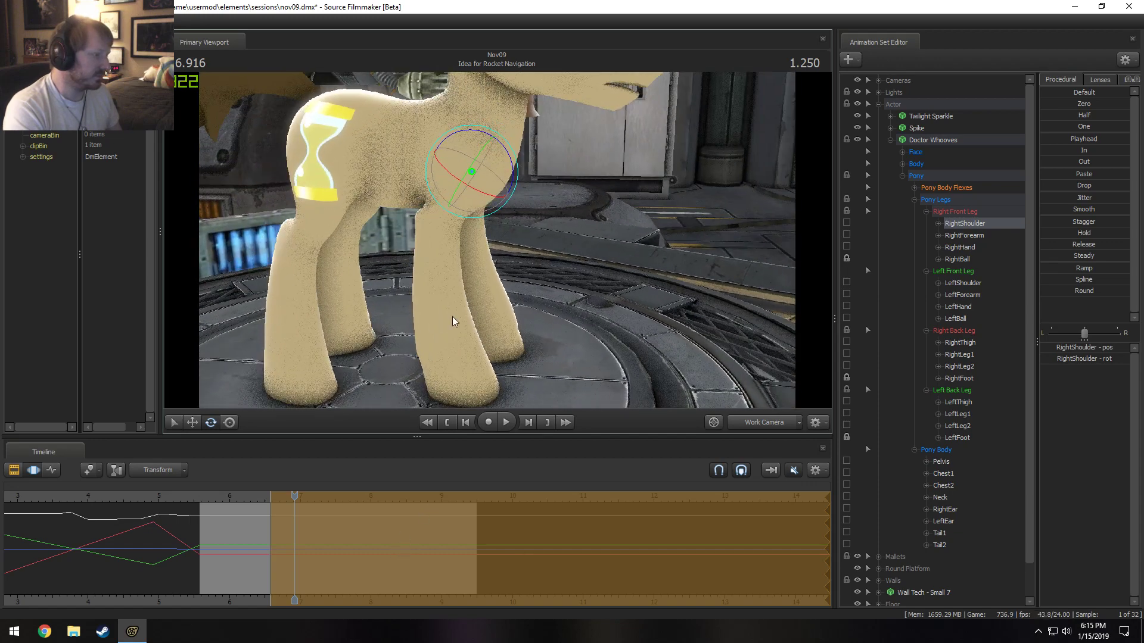
# Try to shift Doctor Whooves' Pelvis backward with RightThigh and LeftThigh locked, undo the move, and unlock the thighs.
pyautogui.press('ctrl')
pyautogui.click(343, 136)
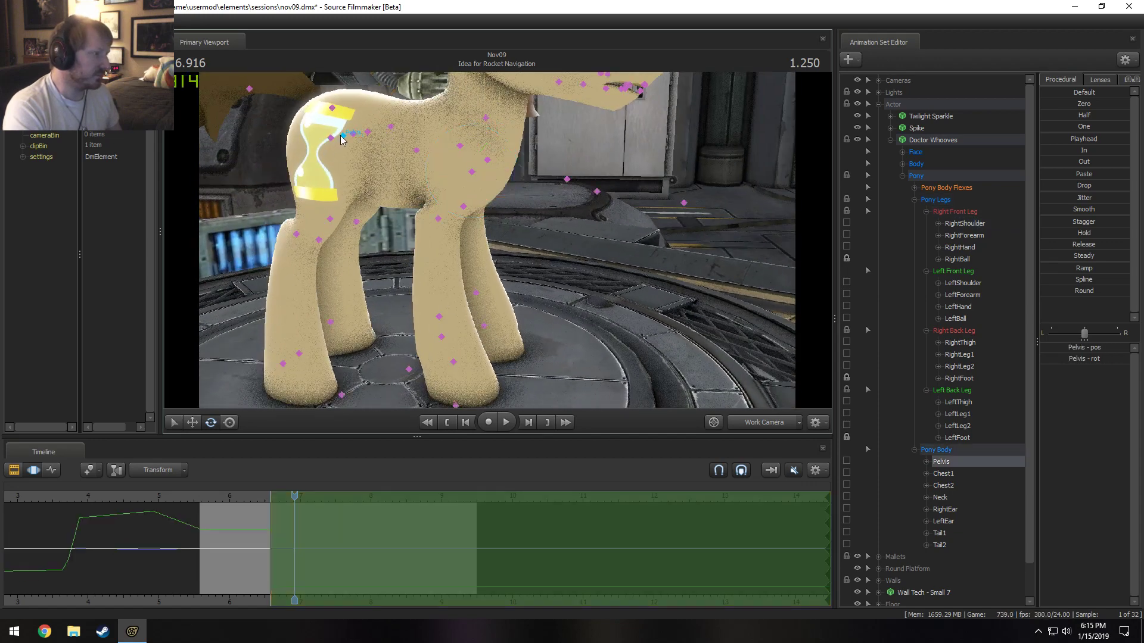
pyautogui.click(846, 341)
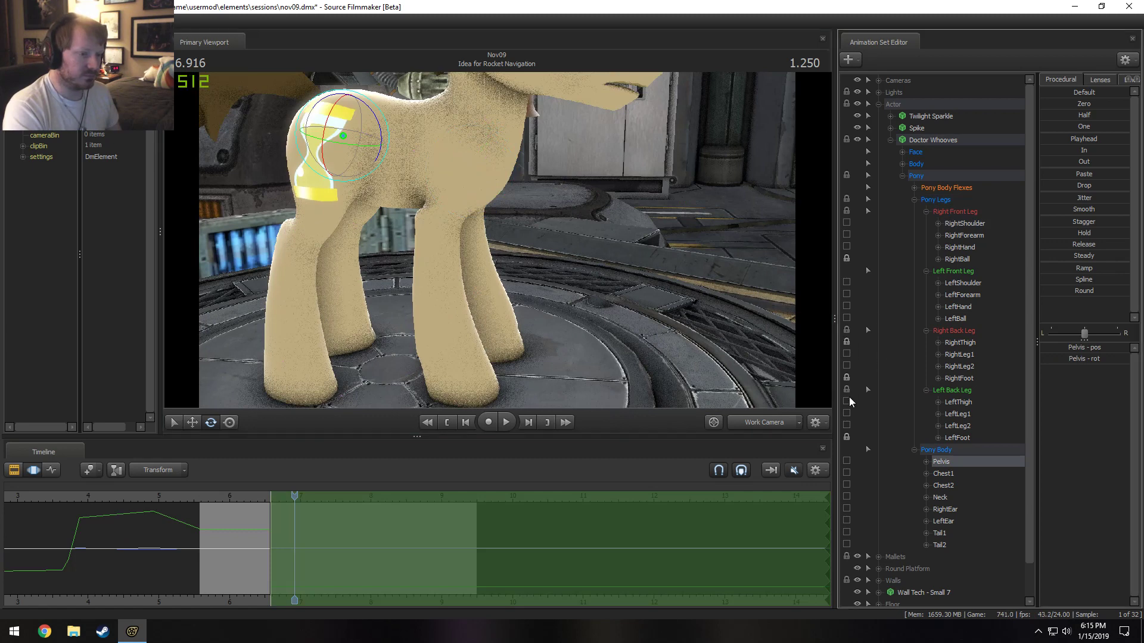
pyautogui.click(847, 402)
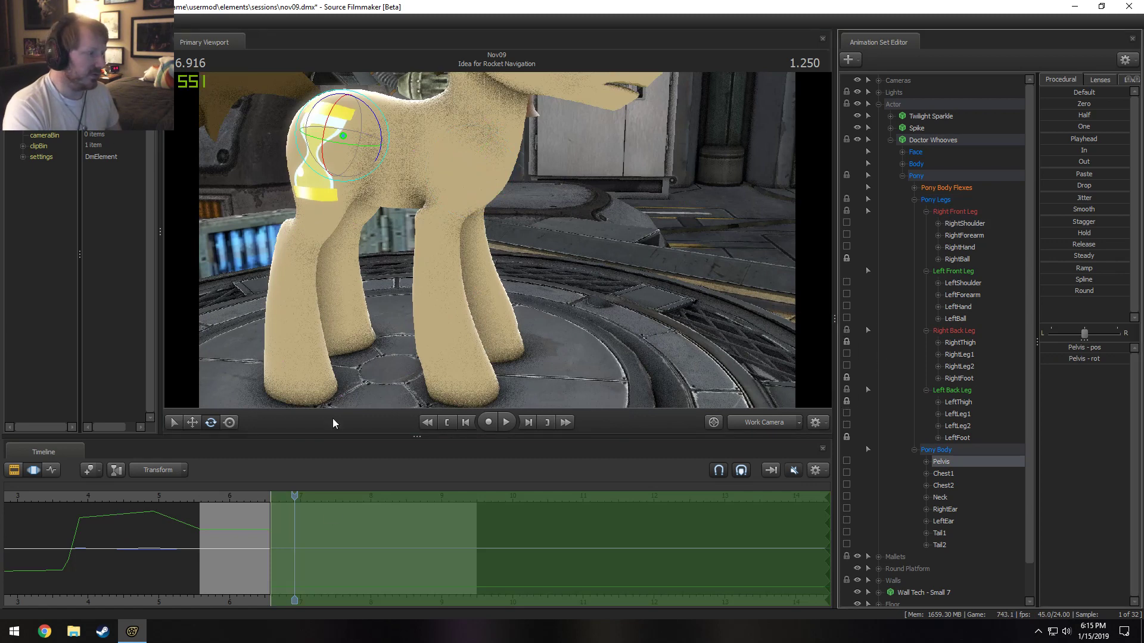
pyautogui.press('shift')
pyautogui.keyDown('alt'); pyautogui.moveTo(409, 256); pyautogui.dragTo(491, 212); pyautogui.keyUp('alt')
pyautogui.press('w')
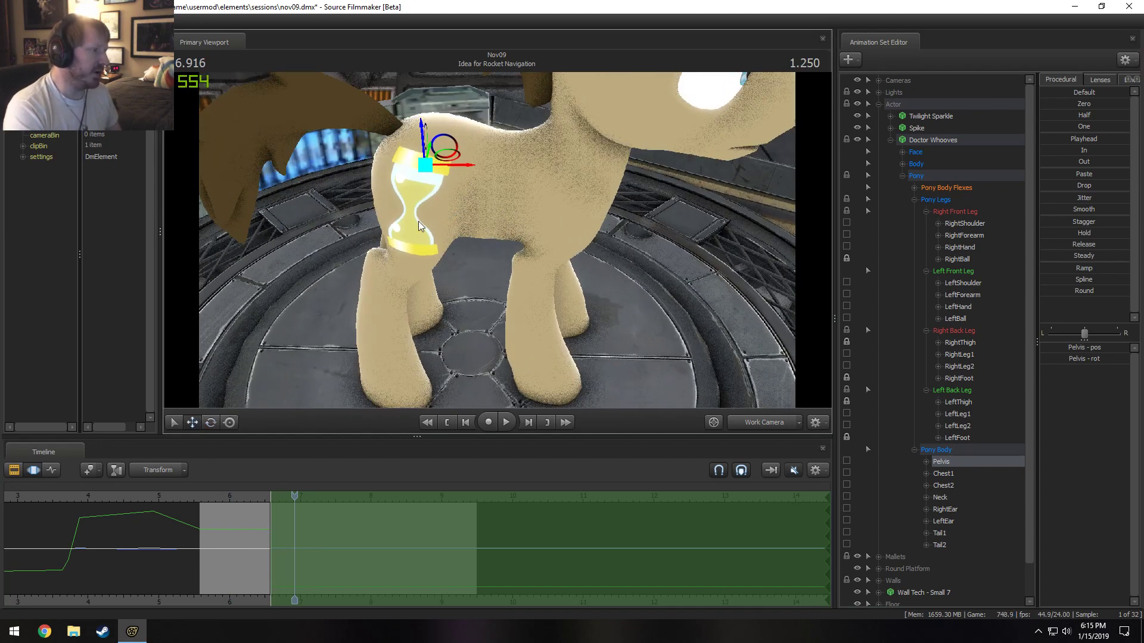
pyautogui.moveTo(474, 168); pyautogui.dragTo(467, 166)
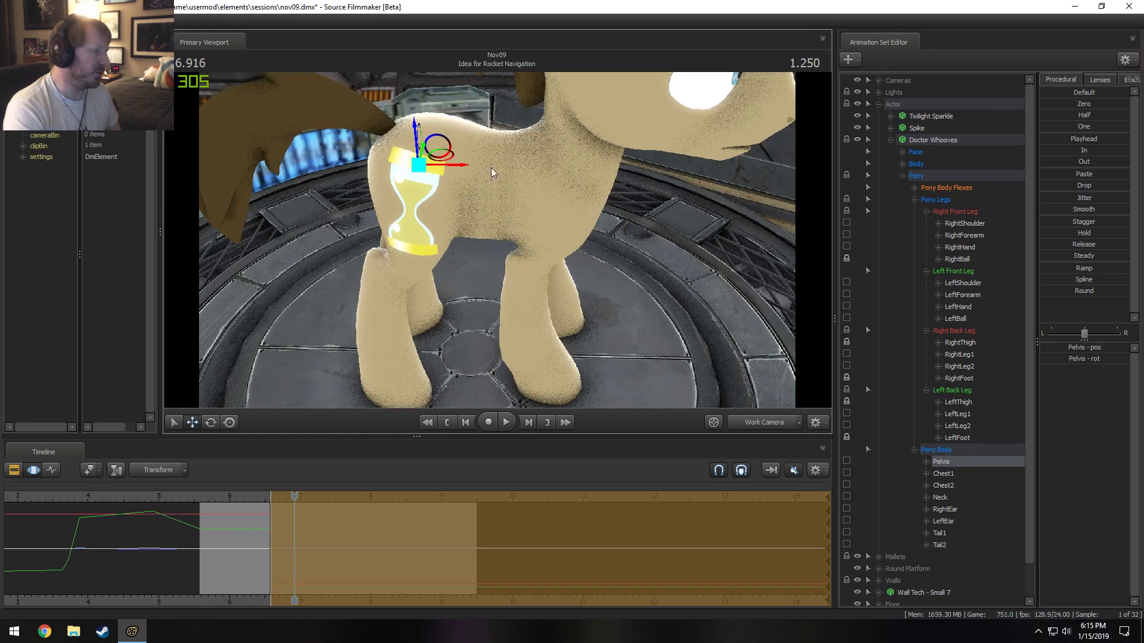
pyautogui.hotkey('ctrl', 'z')
pyautogui.click(846, 343)
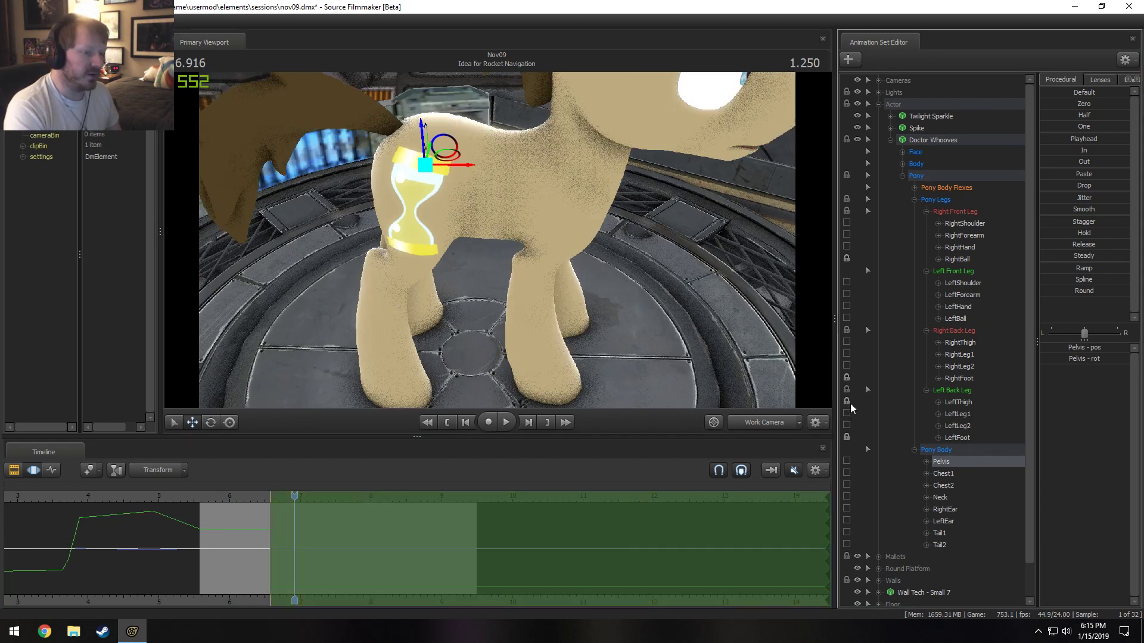
# Shift Doctor Whooves' Pelvis backward with the thighs unlocked, and review the pose around the body and over time.
pyautogui.moveTo(463, 167); pyautogui.dragTo(451, 168)
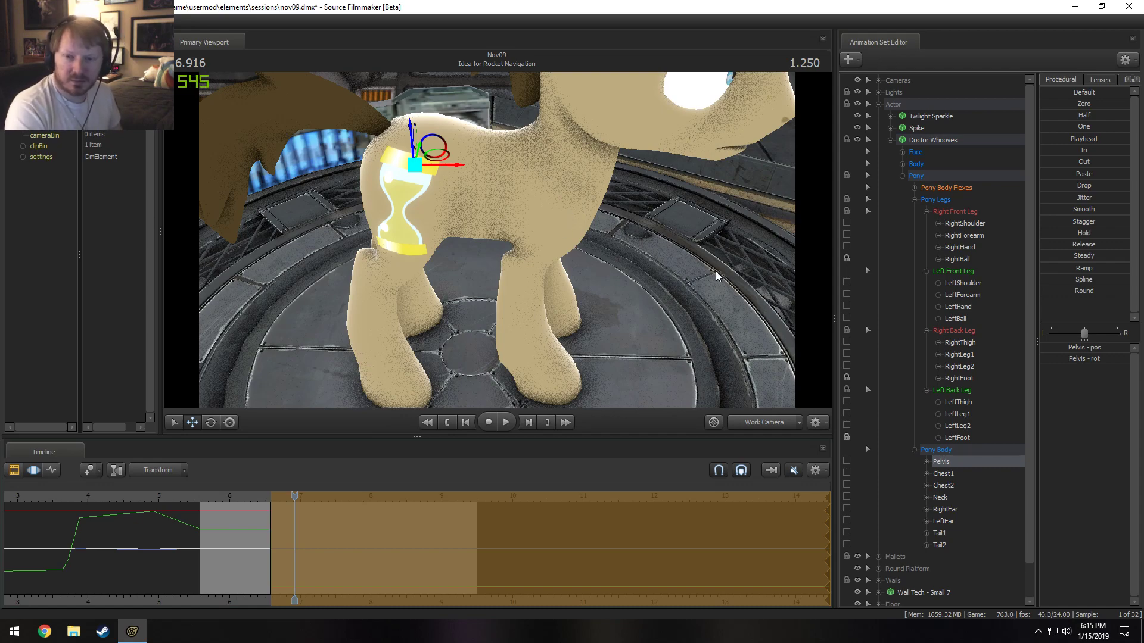
pyautogui.keyDown('alt'); pyautogui.moveTo(629, 260); pyautogui.dragTo(500, 243); pyautogui.keyUp('alt')
pyautogui.press('shift')
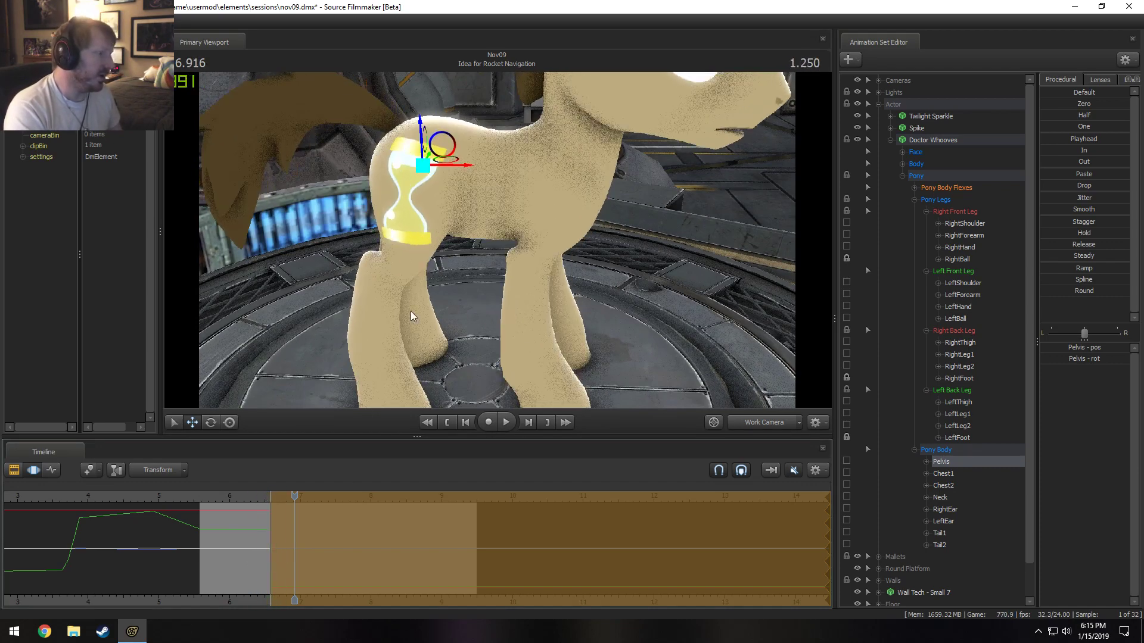
pyautogui.keyDown('alt'); pyautogui.moveTo(431, 285); pyautogui.dragTo(507, 296); pyautogui.keyUp('alt')
pyautogui.press('shift')
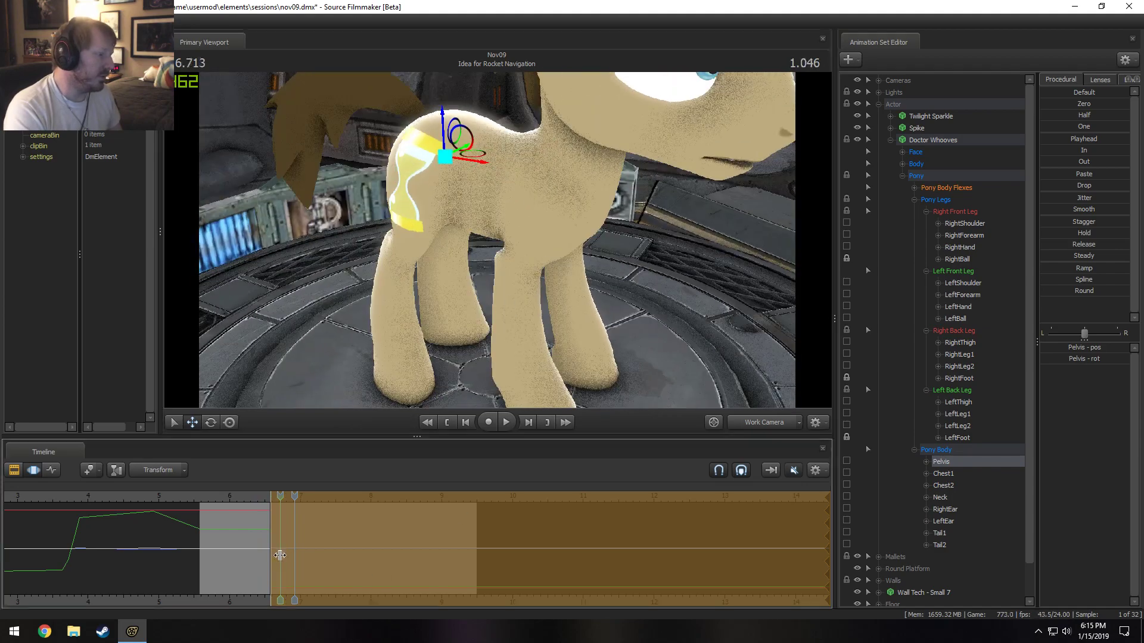
# Rotate LeftLeg1 and LeftLeg2 together to adjust the left back leg, and refine LeftLeg2 on its own.
pyautogui.keyDown('alt'); pyautogui.moveTo(437, 274); pyautogui.dragTo(584, 227); pyautogui.keyUp('alt')
pyautogui.press('shift')
pyautogui.moveTo(497, 240); pyautogui.dragTo(500, 230)
pyautogui.keyDown('ctrl'); pyautogui.click(491, 189); pyautogui.keyUp('ctrl')
pyautogui.keyDown('ctrl'); pyautogui.keyDown('shift'); pyautogui.click(483, 193); pyautogui.keyUp('shift'); pyautogui.keyUp('ctrl')
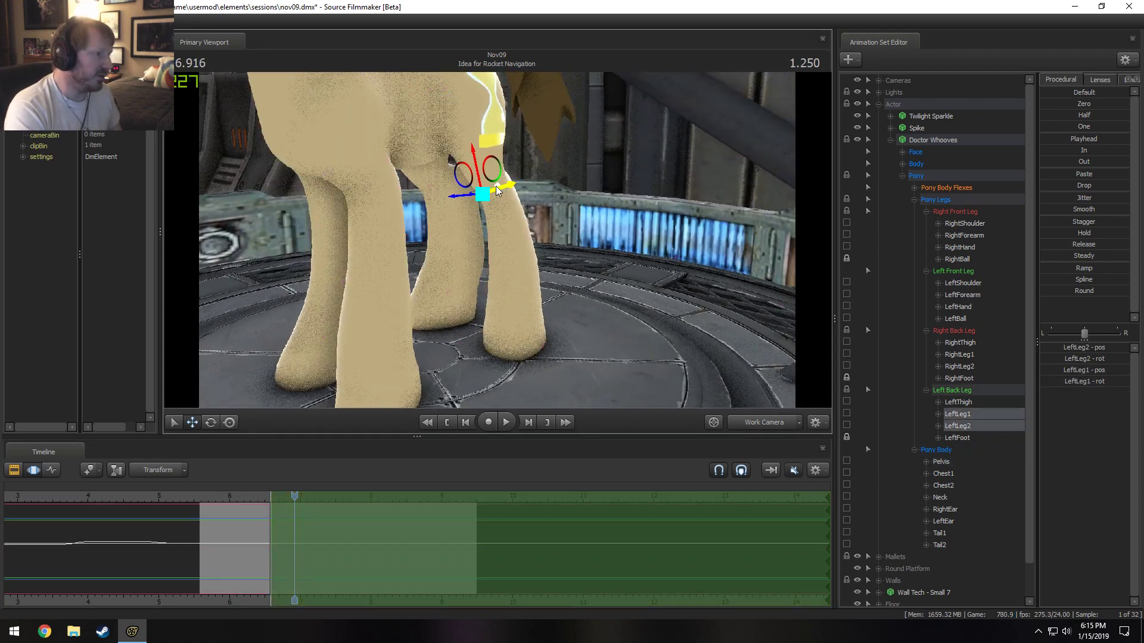
pyautogui.press('e')
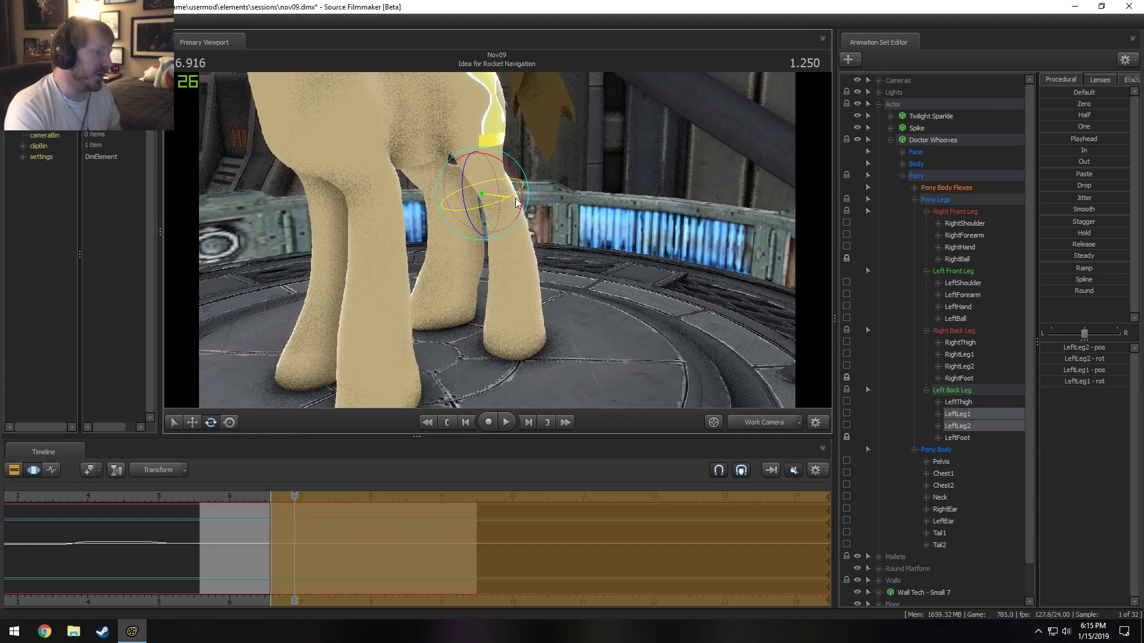
pyautogui.moveTo(520, 198); pyautogui.dragTo(542, 194)
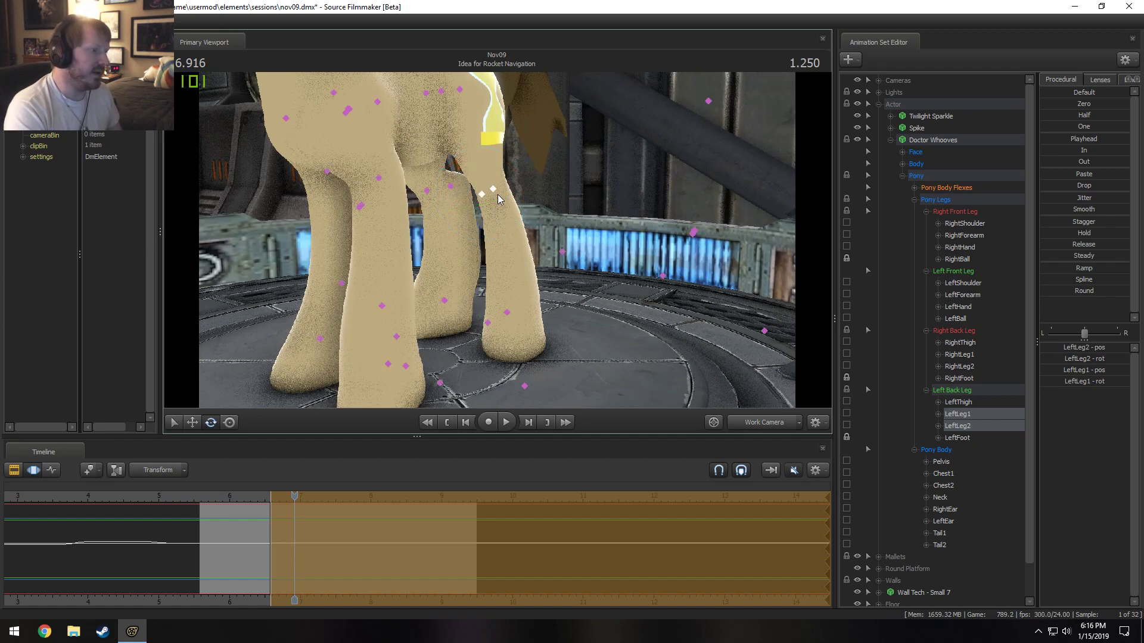
pyautogui.keyDown('ctrl'); pyautogui.click(493, 189); pyautogui.keyUp('ctrl')
pyautogui.moveTo(529, 172); pyautogui.dragTo(530, 168)
# Rotate RightLeg1 and RightLeg2 together to reshape the right back leg, and refine RightLeg1 on its own.
pyautogui.press('a')
pyautogui.moveTo(570, 276); pyautogui.dragTo(419, 216)
pyautogui.press('ctrl')
pyautogui.keyDown('ctrl'); pyautogui.click(444, 87); pyautogui.keyUp('ctrl')
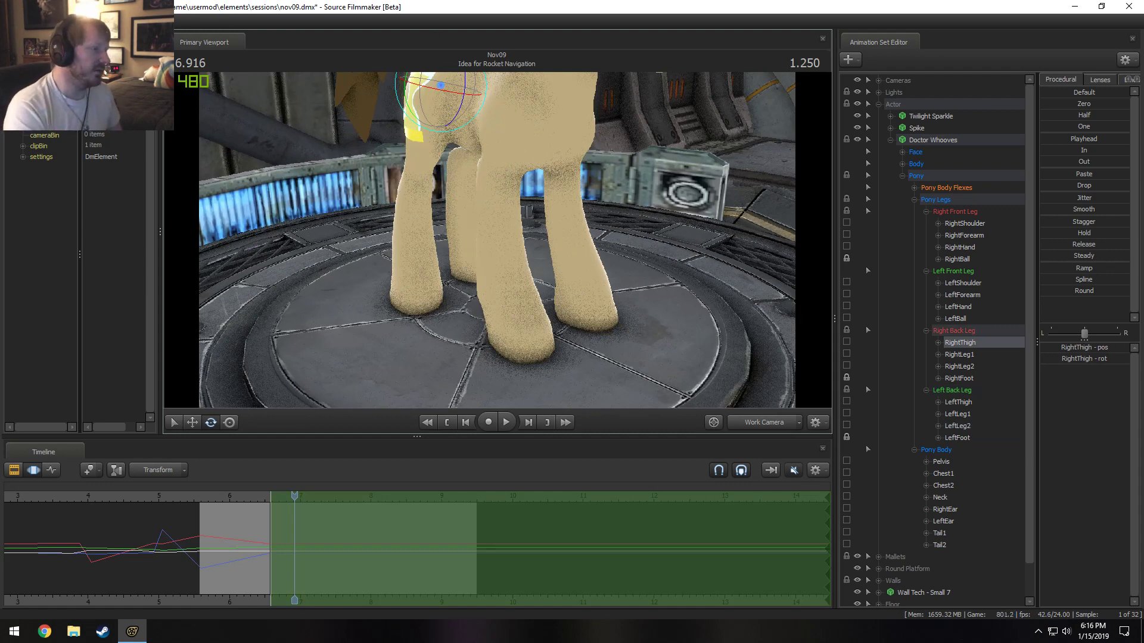
pyautogui.keyDown('alt'); pyautogui.moveTo(522, 136); pyautogui.dragTo(477, 230); pyautogui.keyUp('alt')
pyautogui.keyDown('ctrl'); pyautogui.click(426, 171); pyautogui.keyUp('ctrl')
pyautogui.keyDown('ctrl'); pyautogui.click(431, 177); pyautogui.keyUp('ctrl')
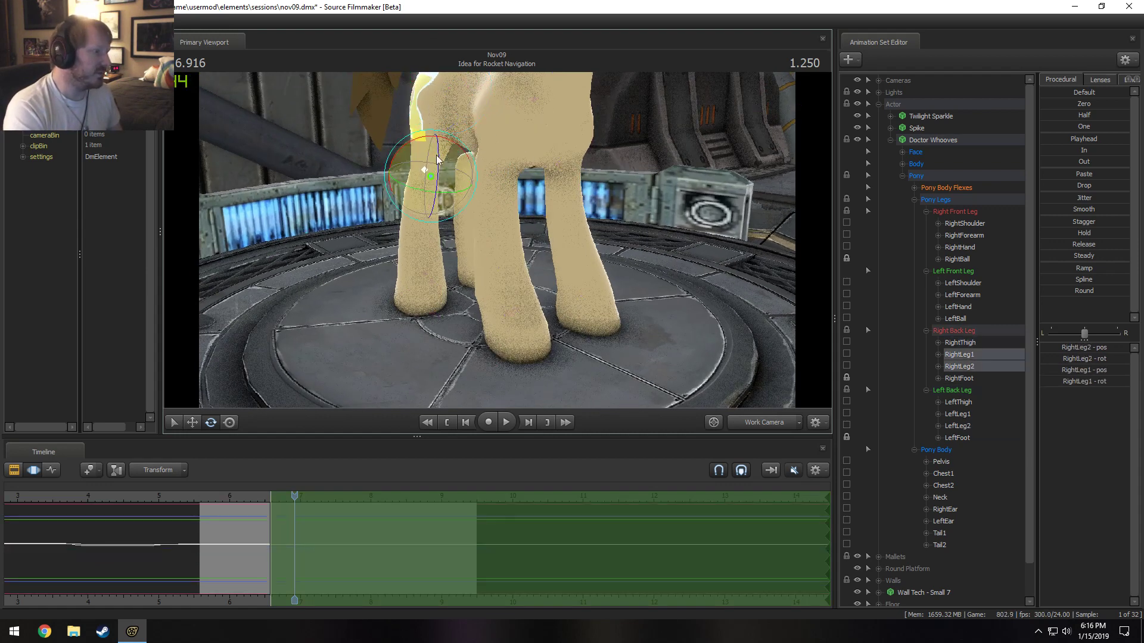
pyautogui.moveTo(441, 143); pyautogui.dragTo(498, 239)
pyautogui.moveTo(458, 177); pyautogui.dragTo(381, 152)
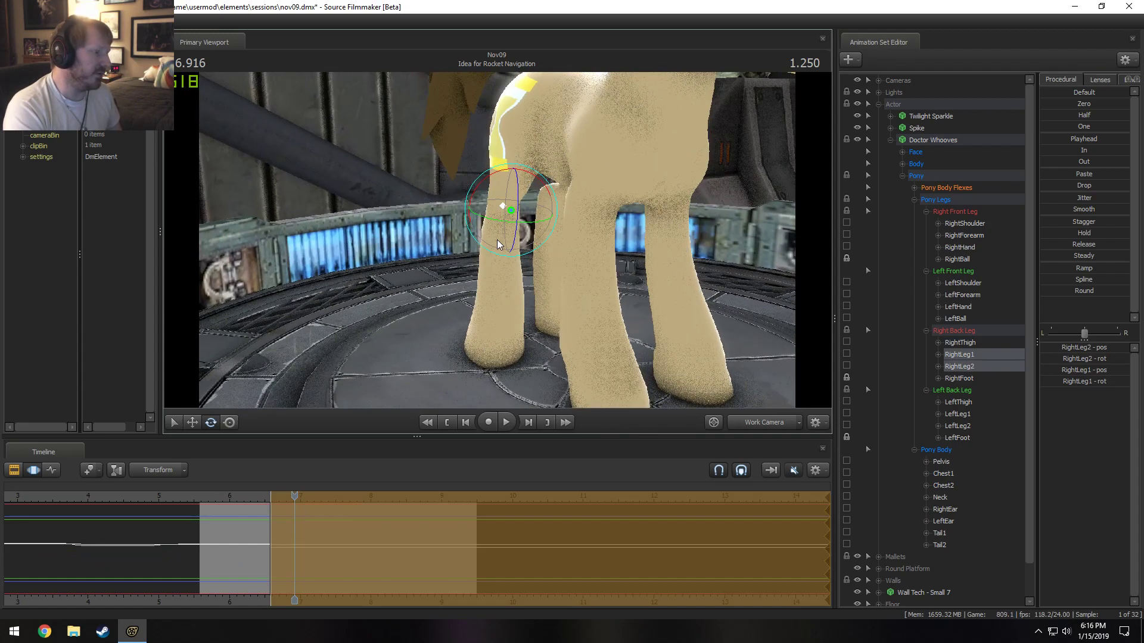
pyautogui.keyDown('ctrl'); pyautogui.click(511, 213); pyautogui.keyUp('ctrl')
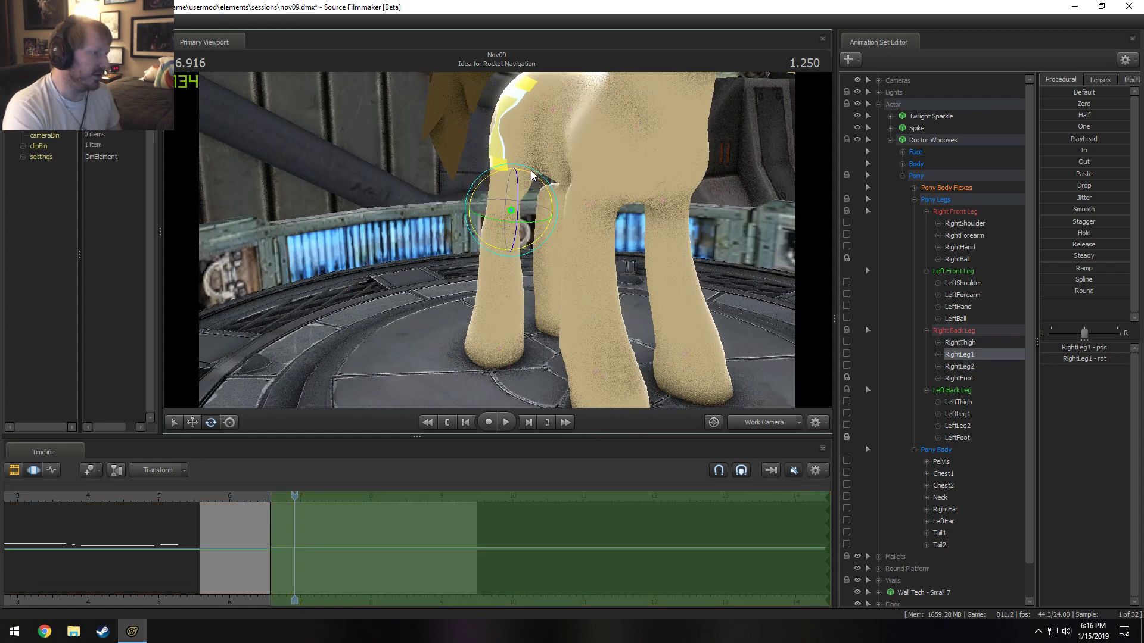
pyautogui.moveTo(531, 178); pyautogui.dragTo(532, 174)
pyautogui.keyDown('alt'); pyautogui.moveTo(528, 256); pyautogui.dragTo(514, 217); pyautogui.keyUp('alt')
# Expand Doctor Whooves' Face group and examine the controls in its Upper Face, Upper Face (Bones) and Lower Face (Bones) subgroups.
pyautogui.click(902, 151)
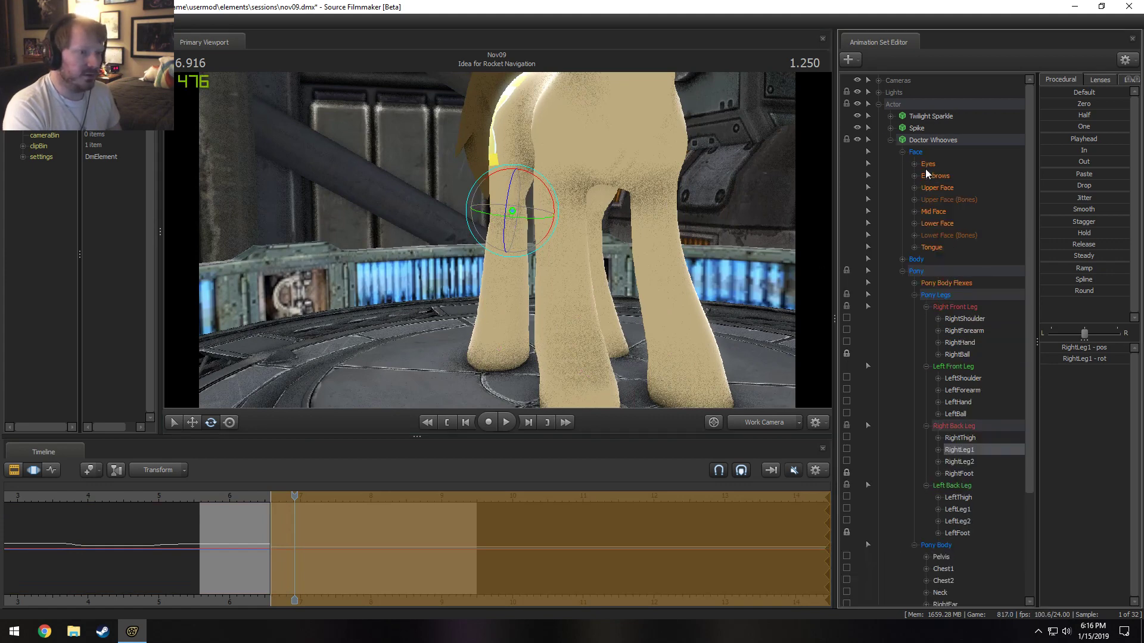
pyautogui.click(915, 188)
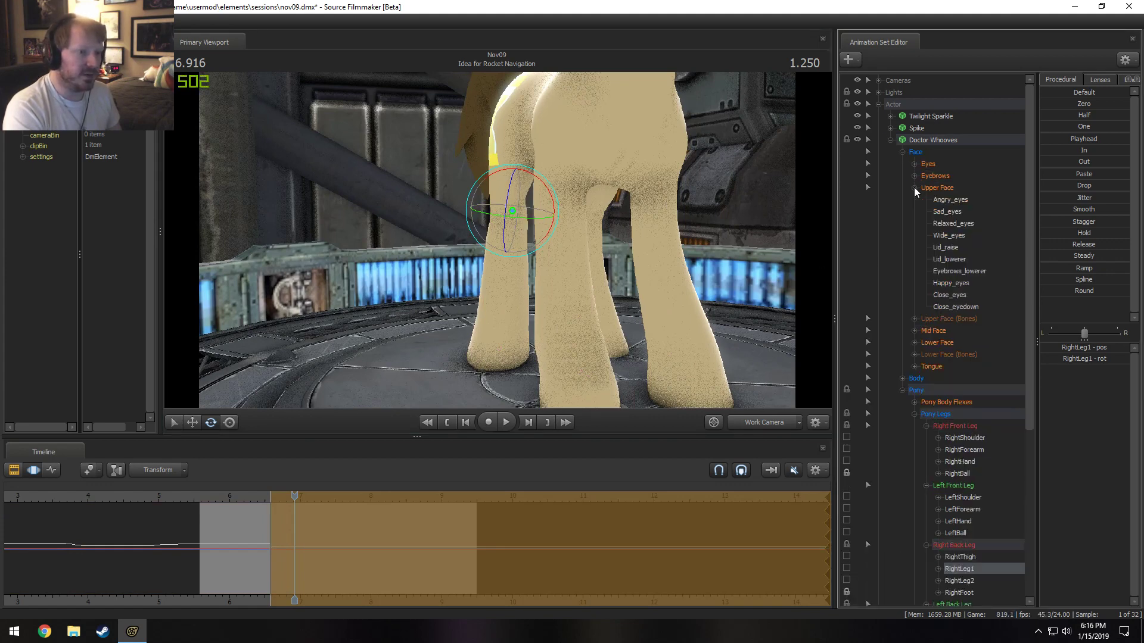
pyautogui.click(914, 188)
pyautogui.click(917, 200)
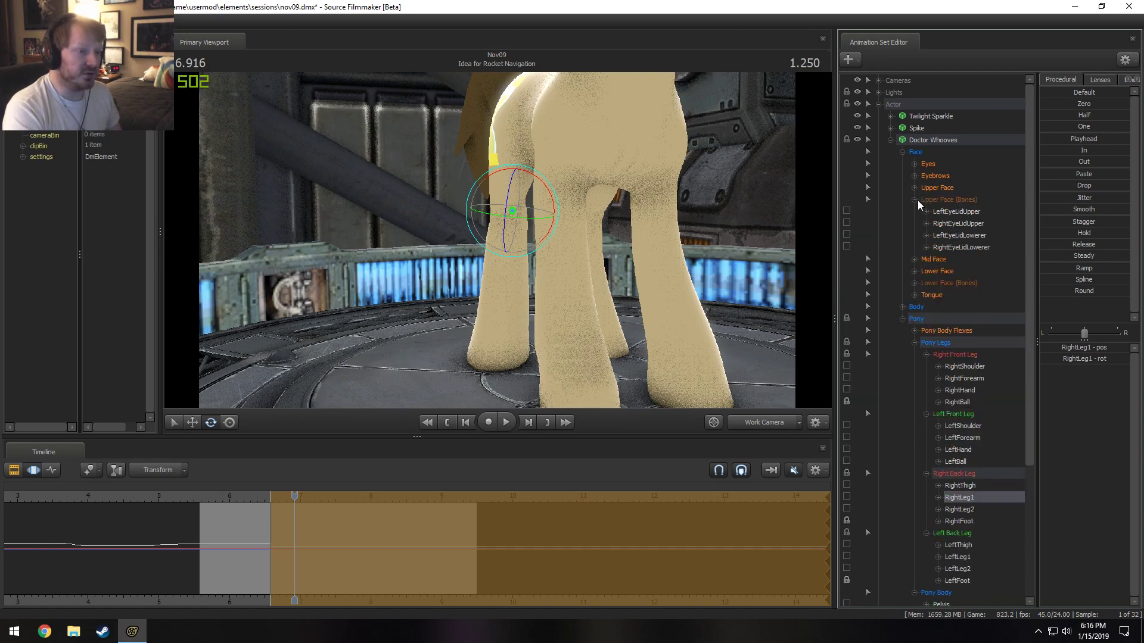
pyautogui.click(916, 200)
pyautogui.click(915, 235)
pyautogui.click(917, 236)
# Rotate RightLeg1 slightly further and check the right back leg from several angles and nearby frames.
pyautogui.moveTo(578, 199); pyautogui.dragTo(578, 233)
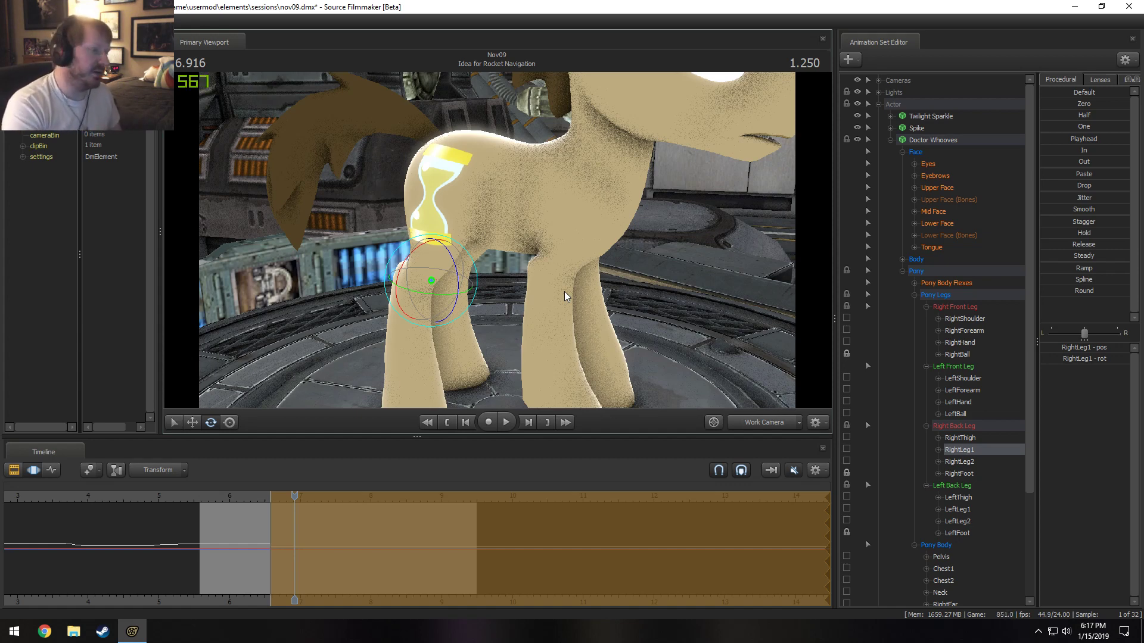
pyautogui.press('d')
pyautogui.moveTo(548, 295); pyautogui.dragTo(497, 241)
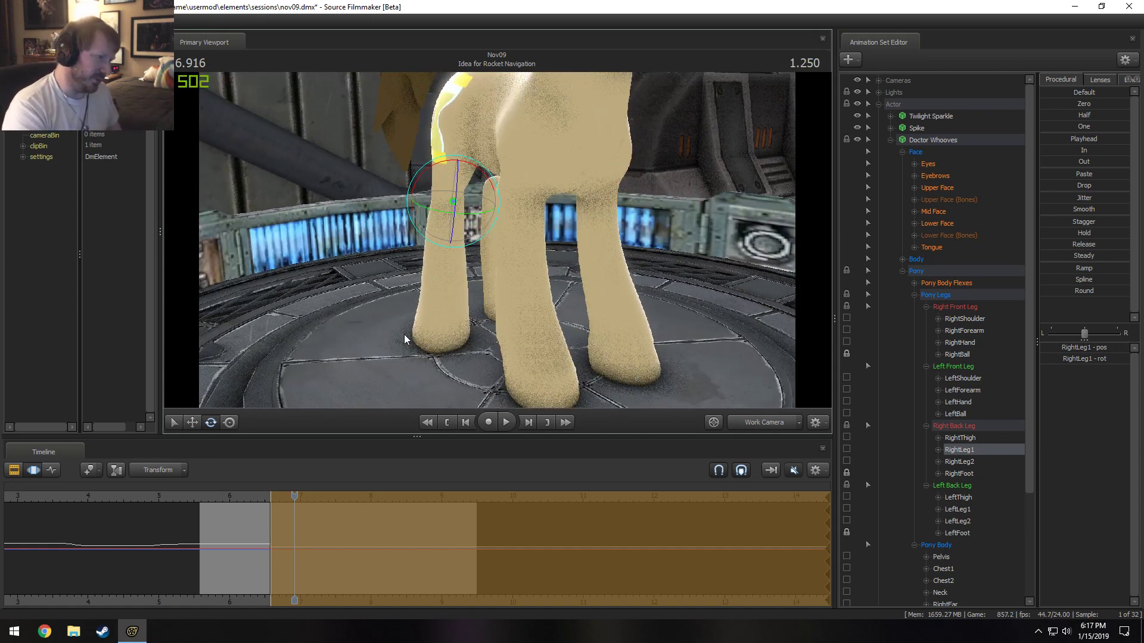
pyautogui.moveTo(405, 339); pyautogui.dragTo(615, 237)
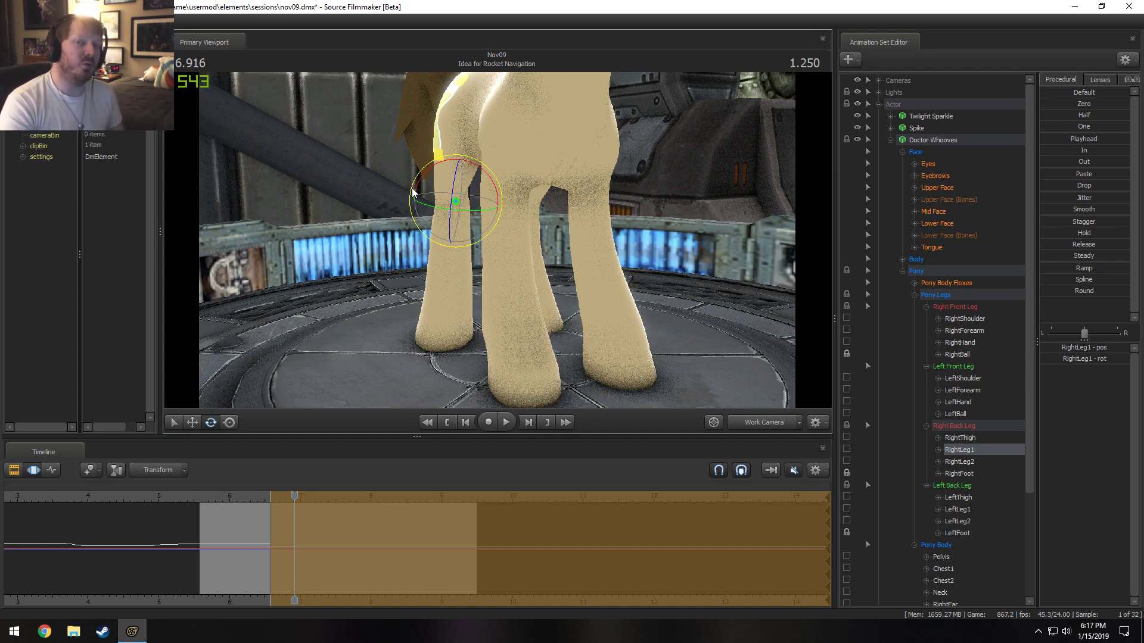
pyautogui.moveTo(405, 194)
pyautogui.mouseDown()
pyautogui.moveTo(387, 196)
pyautogui.moveTo(423, 195)
pyautogui.mouseUp()
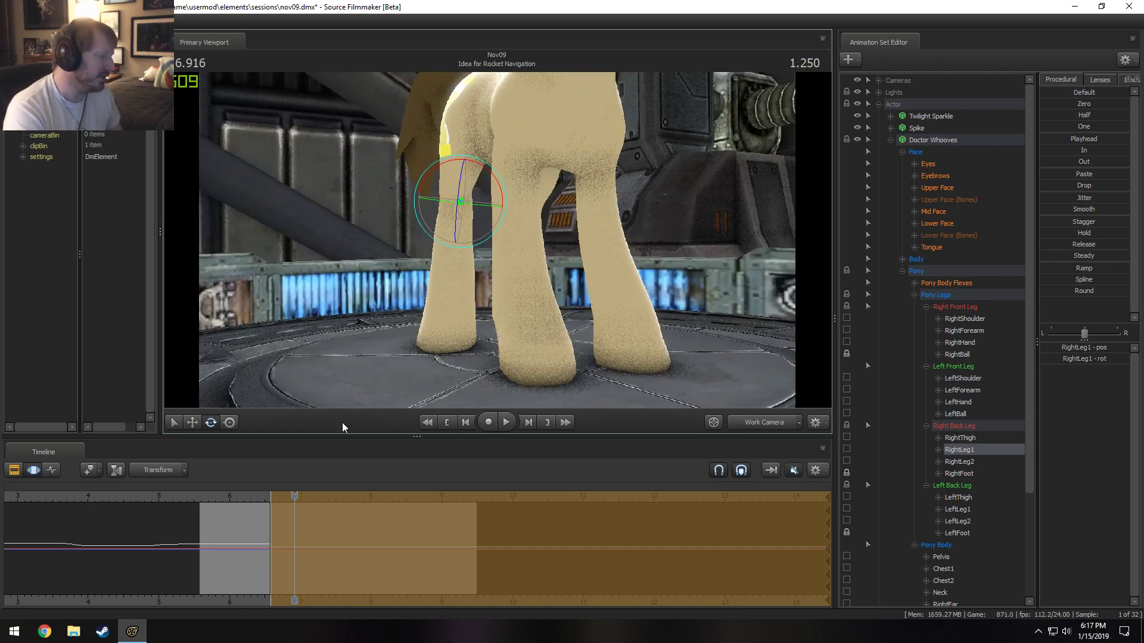
pyautogui.moveTo(296, 533)
pyautogui.mouseDown()
pyautogui.moveTo(274, 545)
pyautogui.moveTo(304, 550)
pyautogui.mouseUp()
pyautogui.moveTo(498, 241)
pyautogui.keyDown('alt'); pyautogui.mouseDown()
pyautogui.moveTo(519, 240)
pyautogui.moveTo(506, 240)
pyautogui.mouseUp(); pyautogui.keyUp('alt')
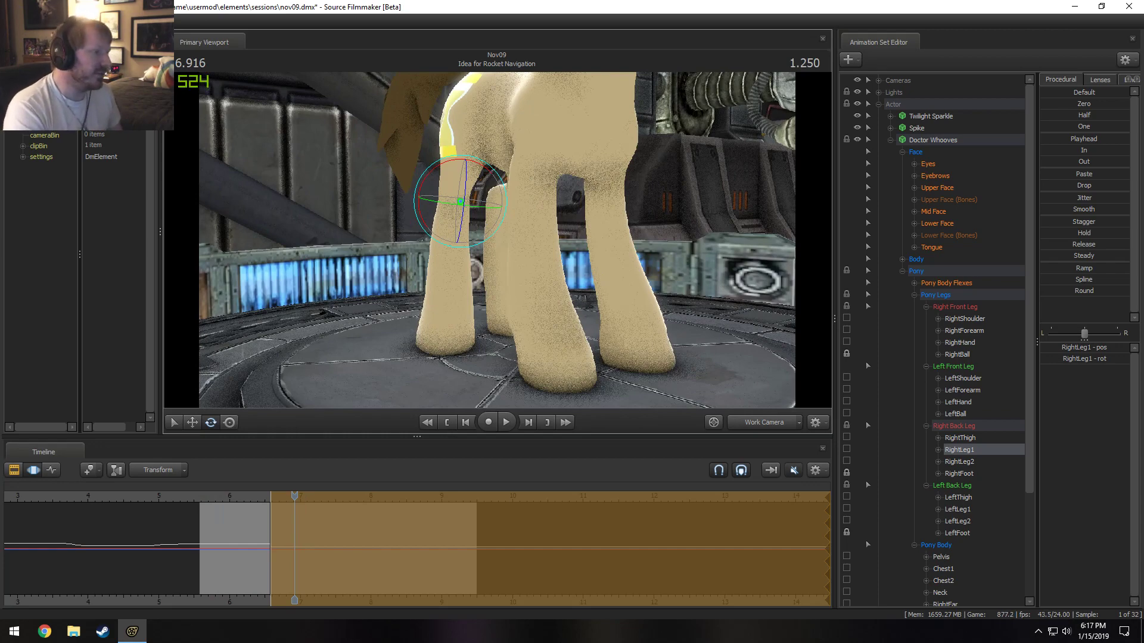
pyautogui.moveTo(498, 239)
pyautogui.keyDown('alt'); pyautogui.mouseDown()
pyautogui.moveTo(534, 253)
pyautogui.moveTo(498, 243)
pyautogui.mouseUp(); pyautogui.keyUp('alt')
# Inspect both shoulders from the front, and rotate RightShoulder to refine the right front leg from the side.
pyautogui.moveTo(532, 249); pyautogui.dragTo(499, 70)
pyautogui.click(496, 96)
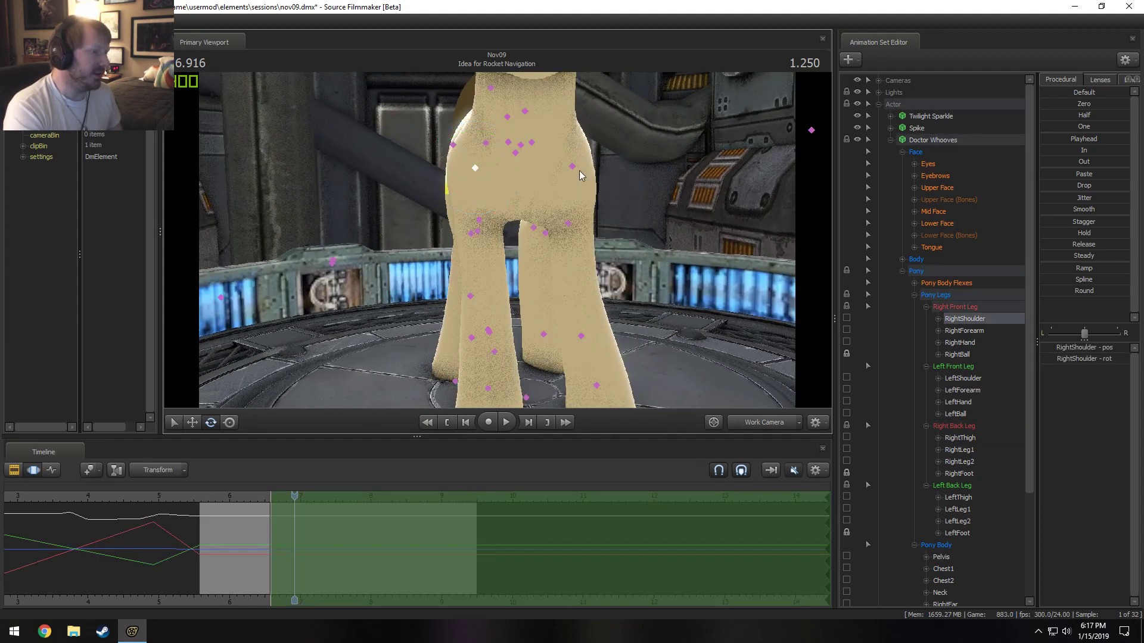
pyautogui.click(572, 164)
pyautogui.moveTo(494, 185); pyautogui.dragTo(481, 156)
pyautogui.click(458, 119)
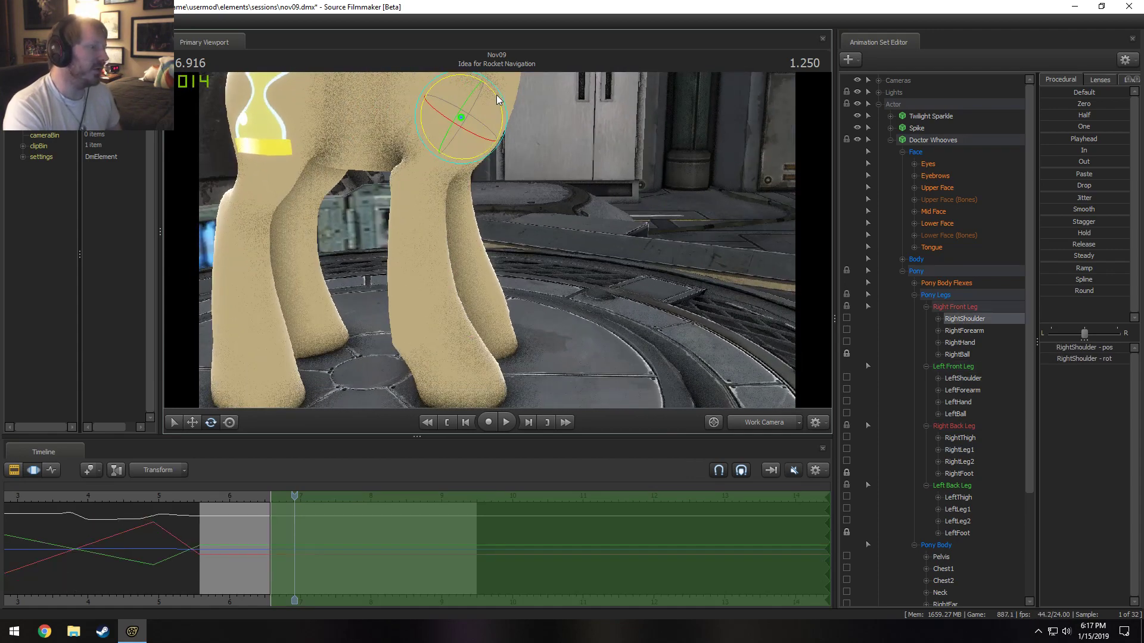
pyautogui.press('ctrl')
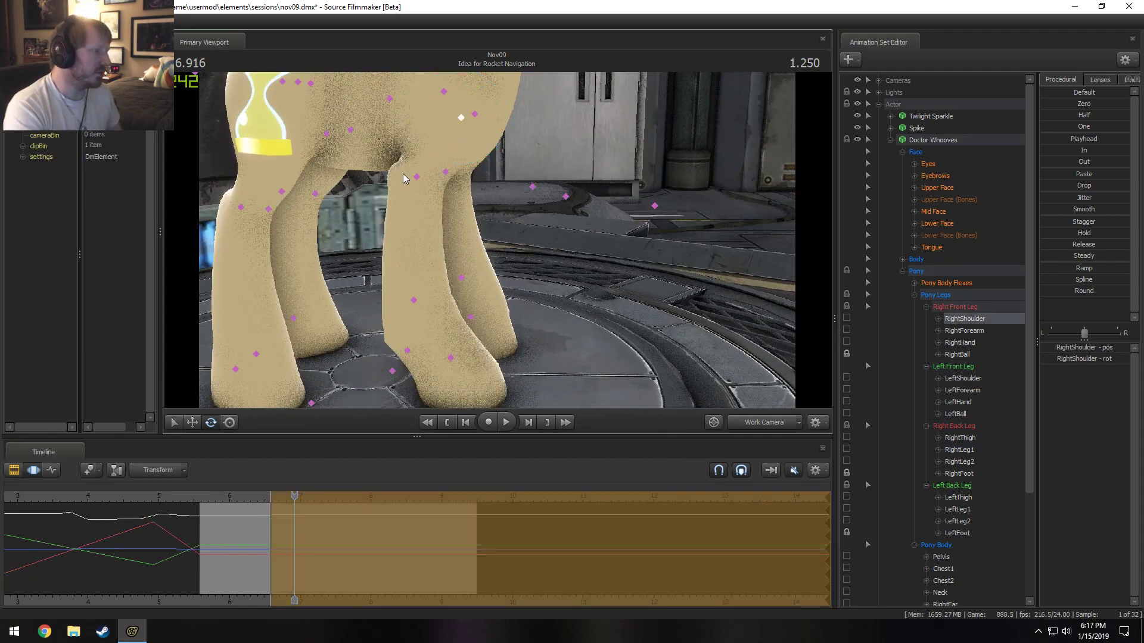
# Lock RightThigh and LeftThigh, and rotate Doctor Whooves' Pelvis.
pyautogui.keyDown('ctrl'); pyautogui.click(298, 82); pyautogui.keyUp('ctrl')
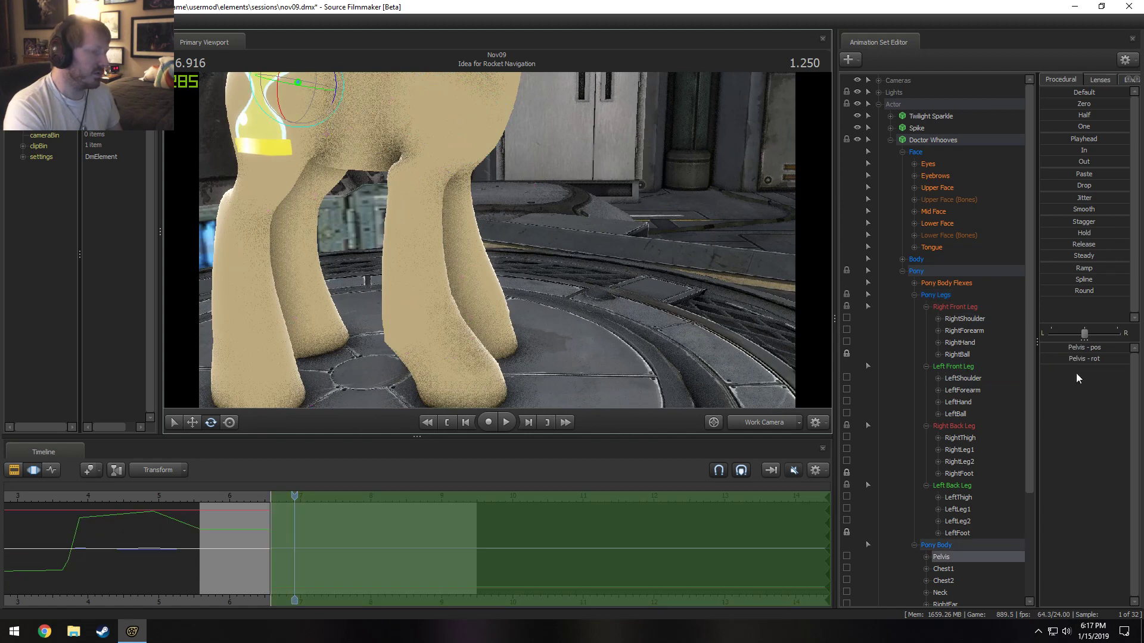
pyautogui.click(846, 438)
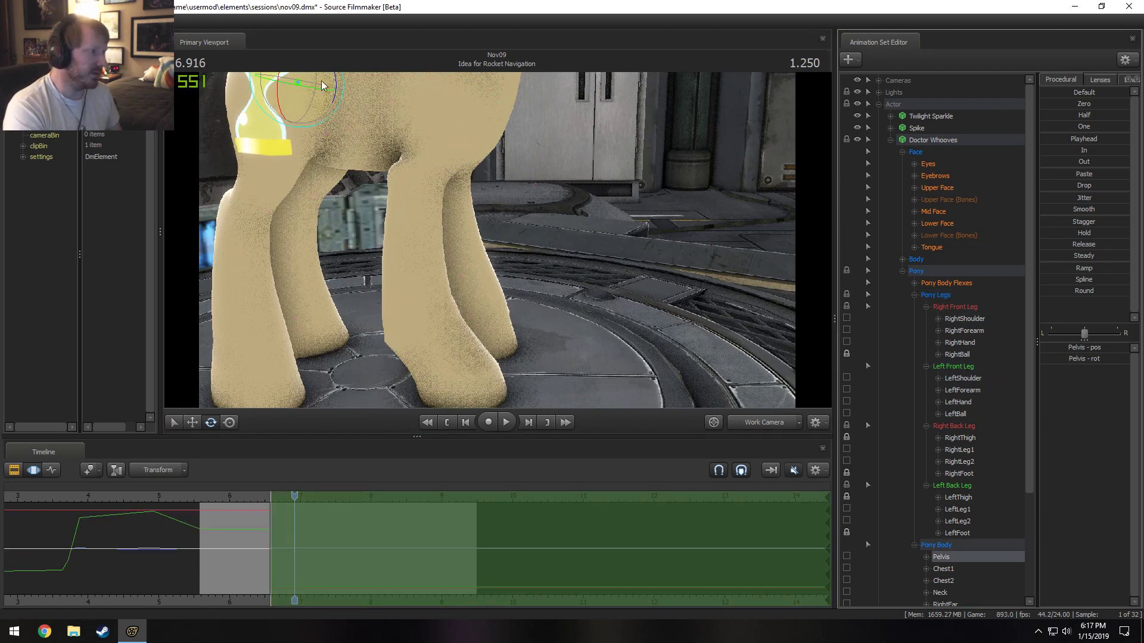
pyautogui.moveTo(335, 87); pyautogui.dragTo(351, 89)
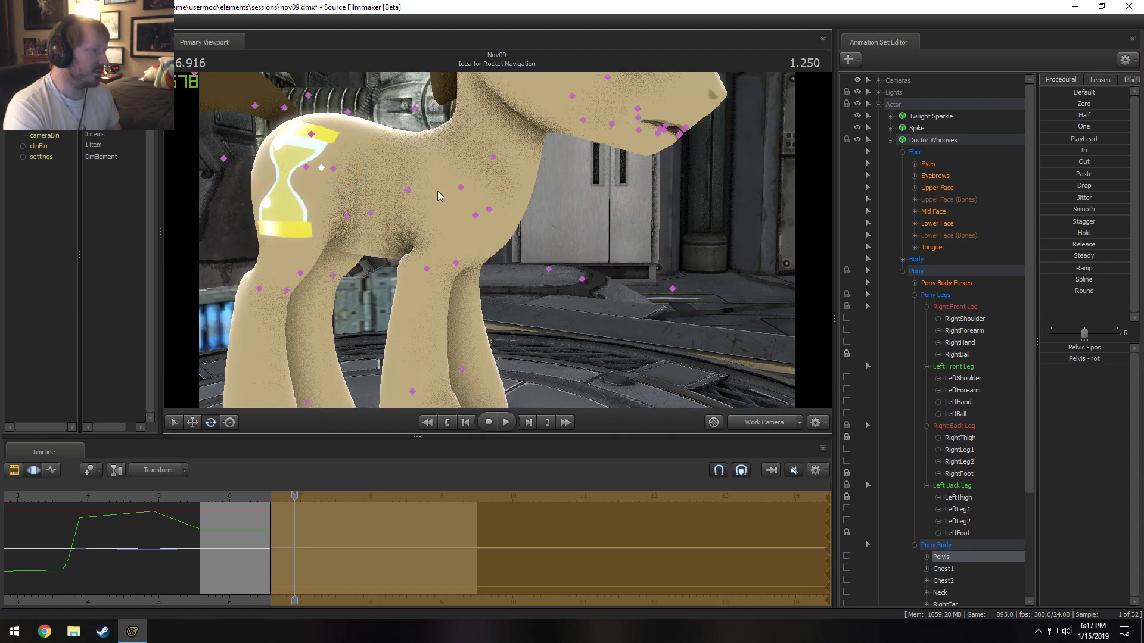
# Rotate Chest1 and Chest2 to adjust Doctor Whooves' upper body, viewing the chest from the side and front.
pyautogui.keyDown('ctrl'); pyautogui.click(409, 190); pyautogui.keyUp('ctrl')
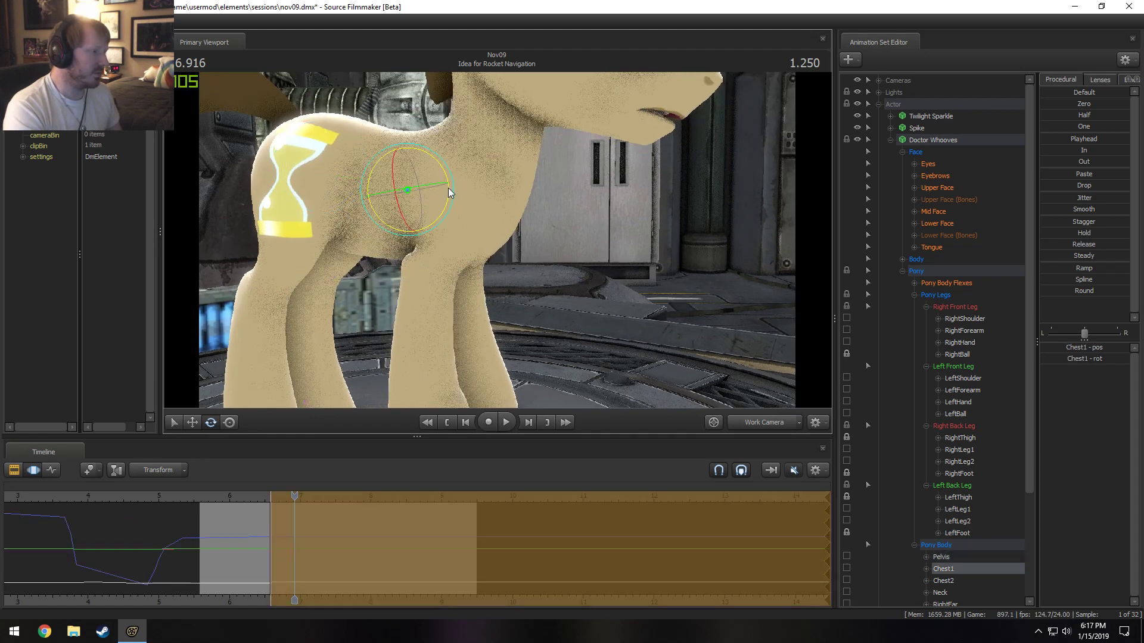
pyautogui.keyDown('ctrl'); pyautogui.click(462, 186); pyautogui.keyUp('ctrl')
pyautogui.moveTo(498, 182); pyautogui.dragTo(316, 182)
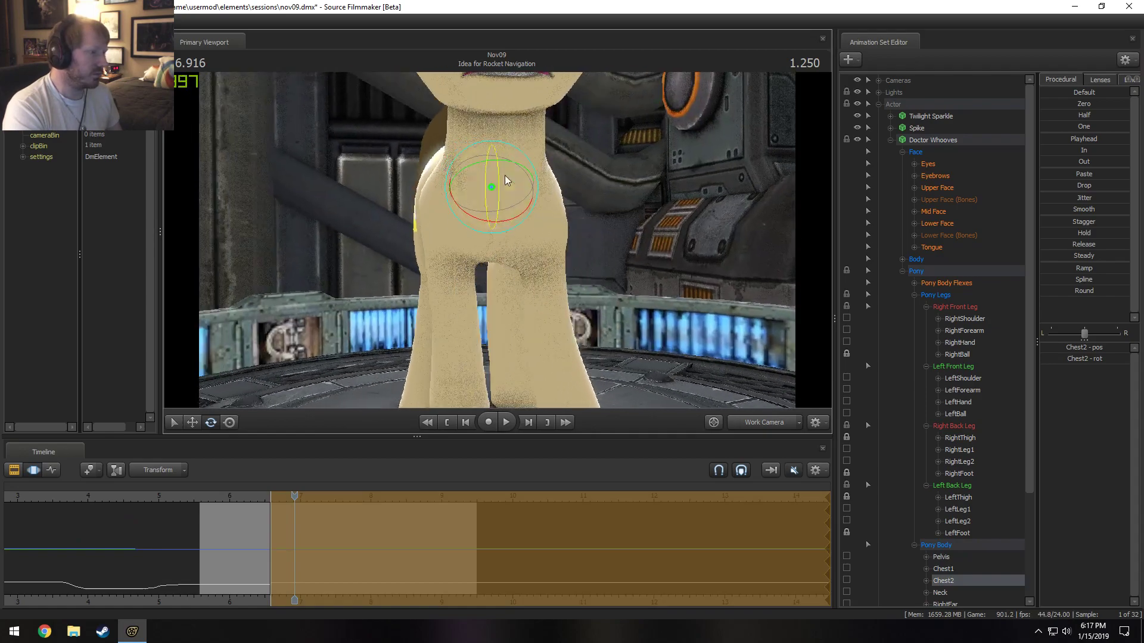
pyautogui.moveTo(520, 151); pyautogui.dragTo(524, 154)
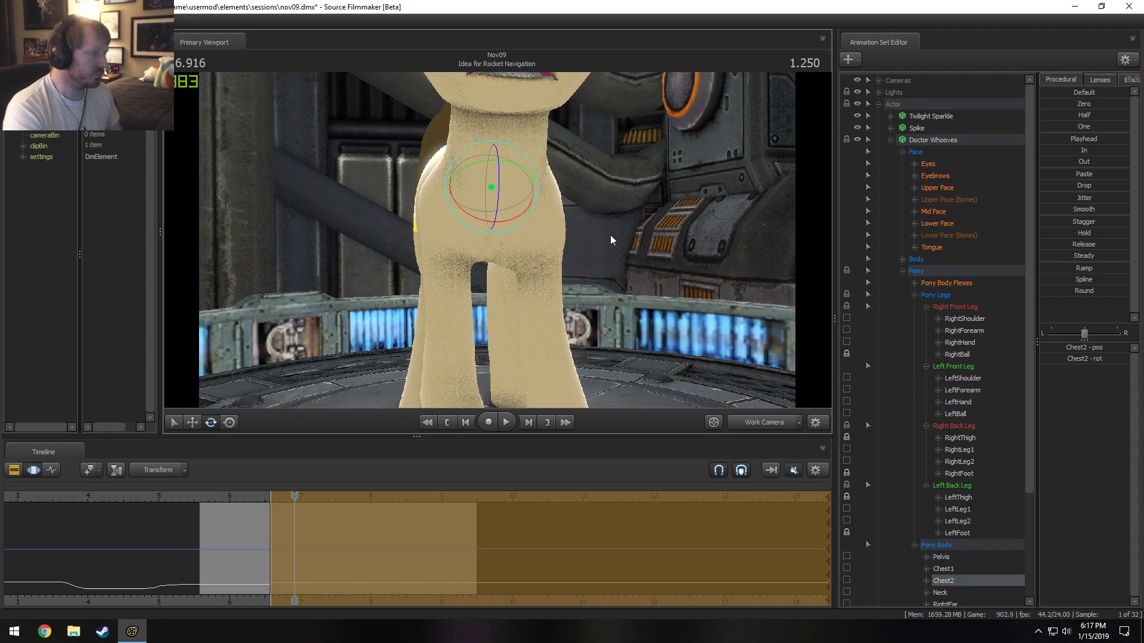
# Try to adjust RightShoulder on Doctor Whooves' right front leg while comparing the side and front, and undo the attempts.
pyautogui.moveTo(611, 235); pyautogui.dragTo(712, 309)
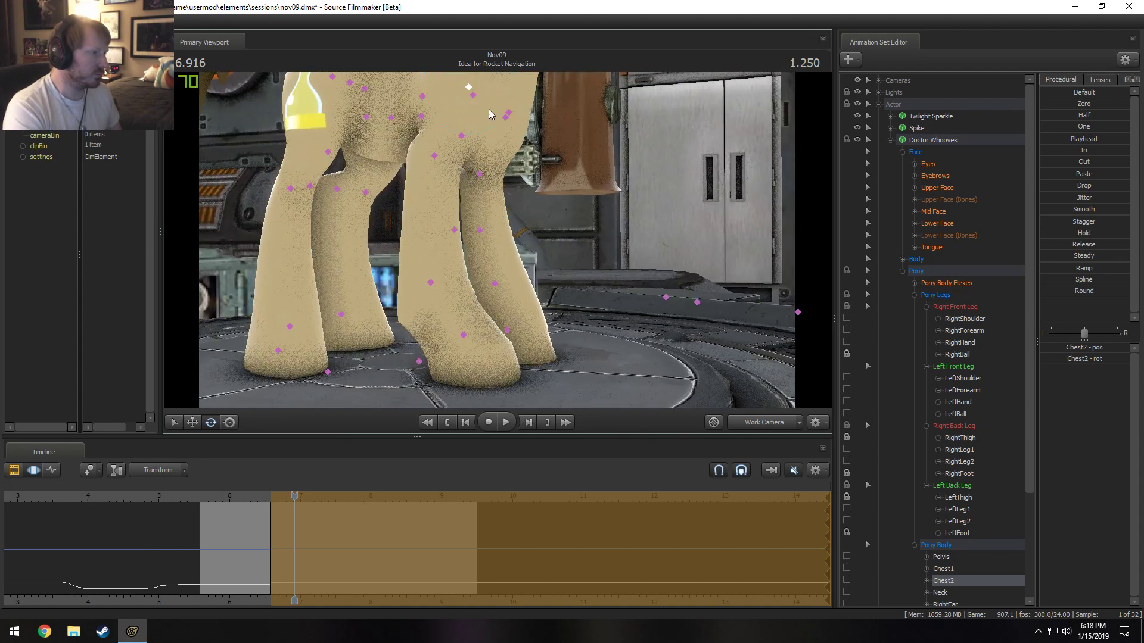
pyautogui.moveTo(503, 277); pyautogui.dragTo(464, 174)
pyautogui.press('w')
pyautogui.keyDown('ctrl'); pyautogui.click(456, 227); pyautogui.keyUp('ctrl')
pyautogui.hotkey('ctrl', 'z')
pyautogui.keyDown('alt'); pyautogui.moveTo(566, 264); pyautogui.dragTo(477, 199); pyautogui.keyUp('alt')
pyautogui.hotkey('ctrl', 'z')
# Move RightShoulder very slightly to refine the shoulder outline as seen from the front.
pyautogui.press('w')
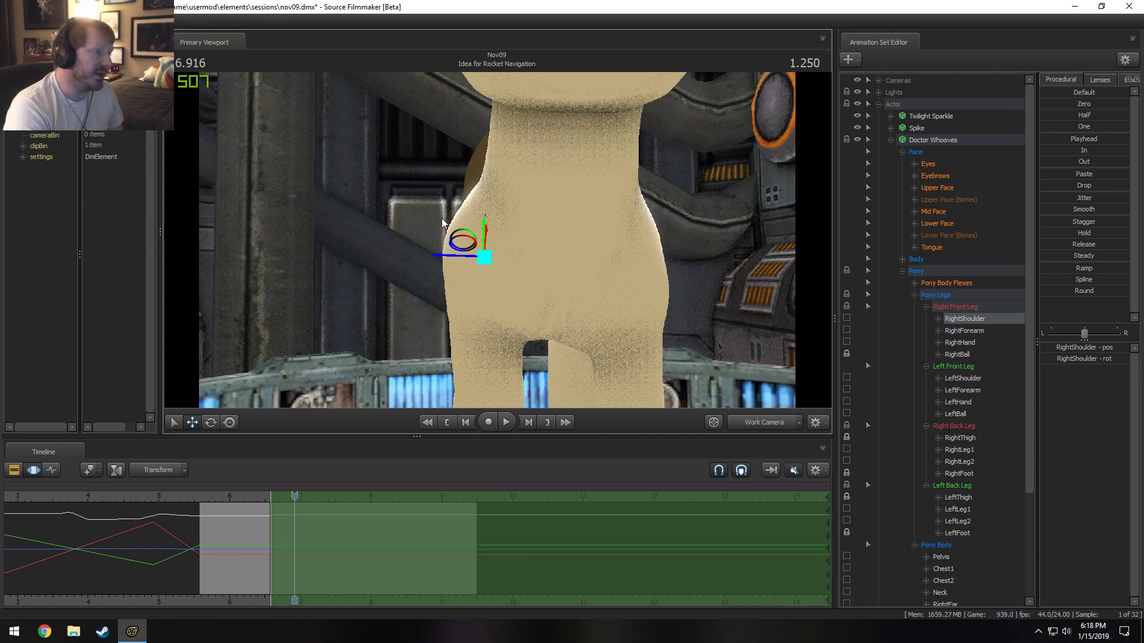
pyautogui.keyDown('alt'); pyautogui.moveTo(589, 250); pyautogui.dragTo(703, 253); pyautogui.keyUp('alt')
pyautogui.keyDown('alt'); pyautogui.moveTo(505, 213); pyautogui.dragTo(480, 193); pyautogui.keyUp('alt')
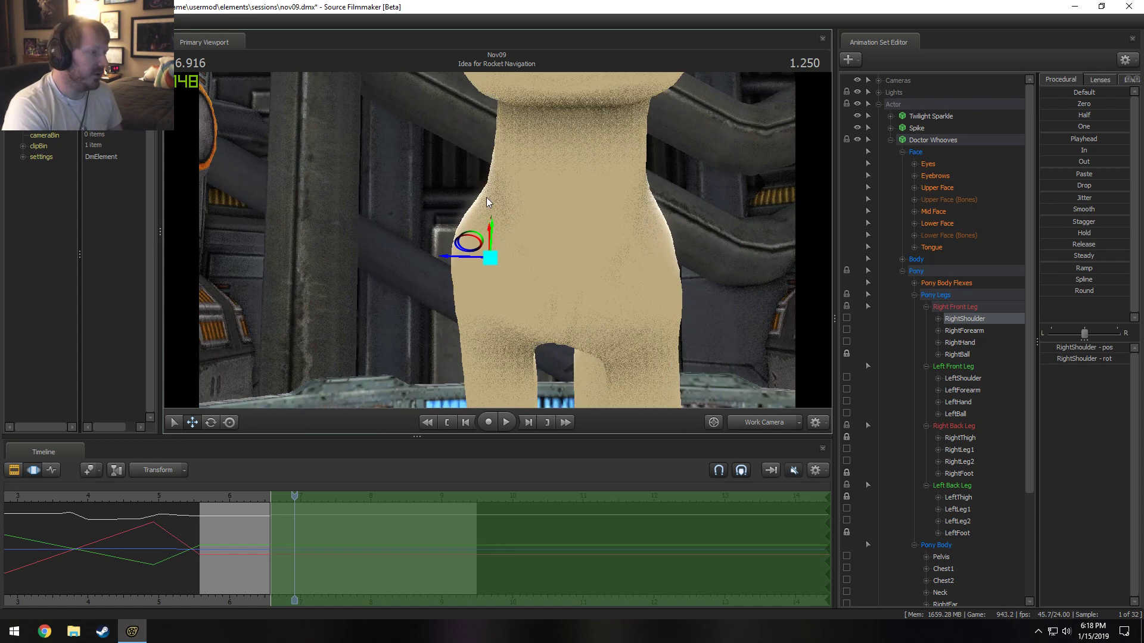
pyautogui.moveTo(490, 236)
pyautogui.mouseDown()
pyautogui.moveTo(489, 208)
pyautogui.moveTo(489, 237)
pyautogui.mouseUp()
# Rotate Chest2 and Neck slightly to adjust the tilt of Doctor Whooves' upper body and head from the front.
pyautogui.keyDown('alt'); pyautogui.moveTo(598, 204); pyautogui.dragTo(534, 256); pyautogui.keyUp('alt')
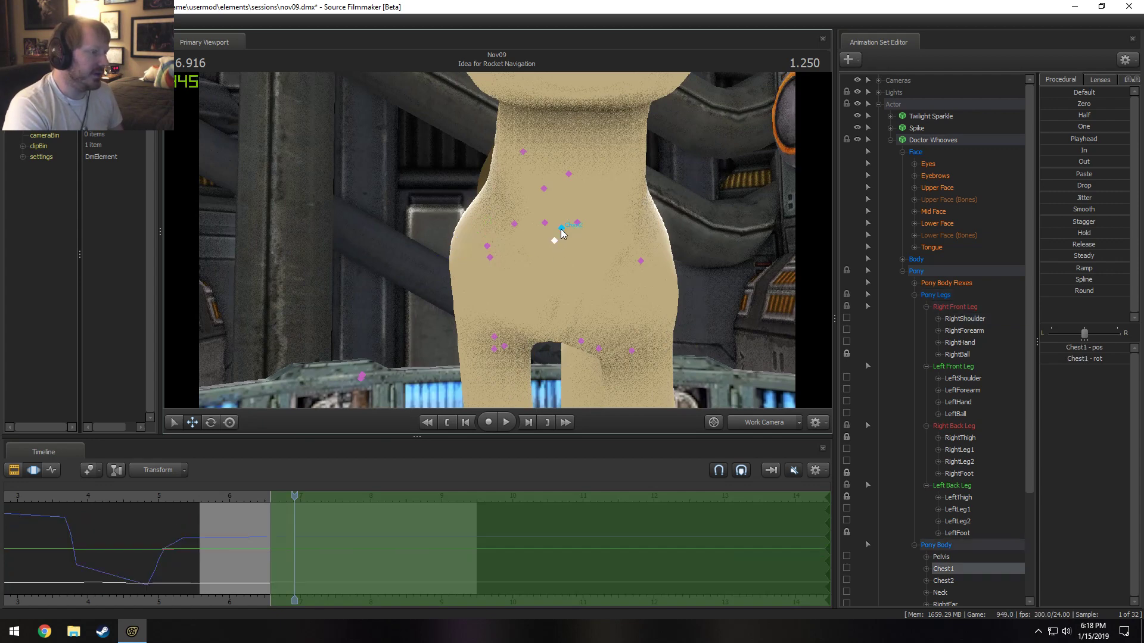
pyautogui.click(555, 241)
pyautogui.moveTo(591, 180); pyautogui.dragTo(588, 193)
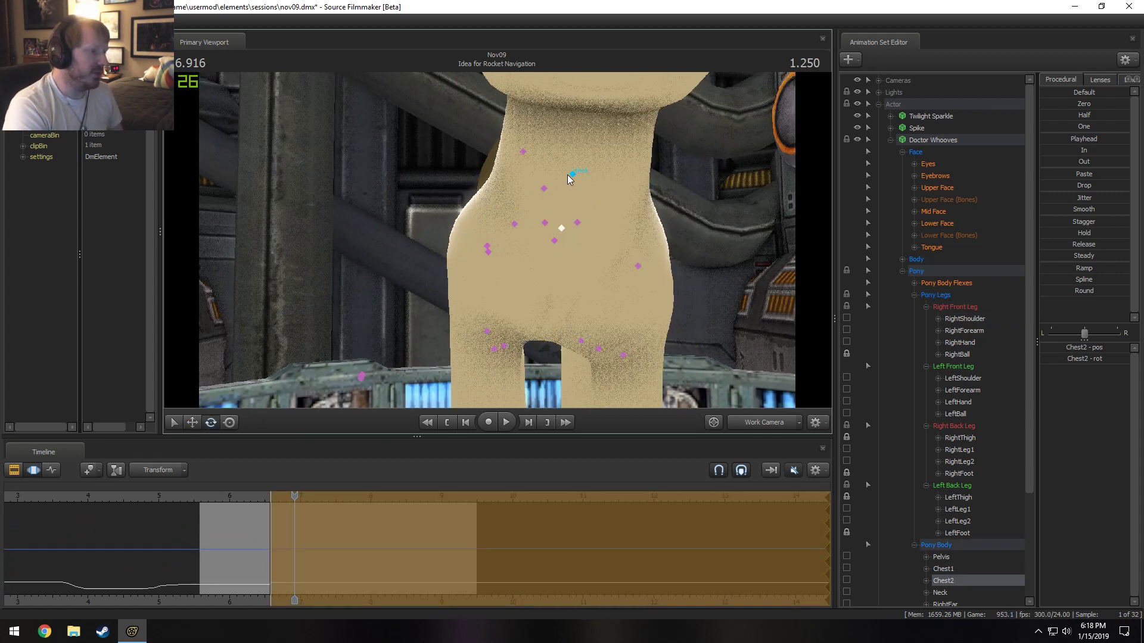
pyautogui.click(569, 174)
pyautogui.moveTo(611, 149); pyautogui.dragTo(603, 144)
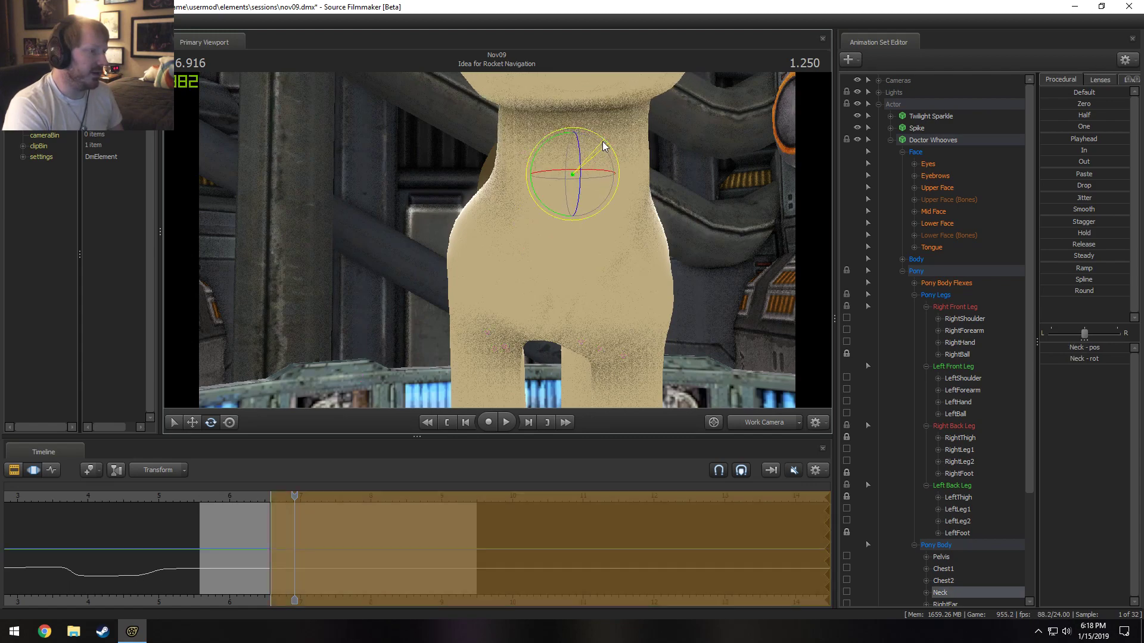
# Try moving and rotating RightShoulder to reshape the right front leg, viewing it from the side and front.
pyautogui.click(487, 246)
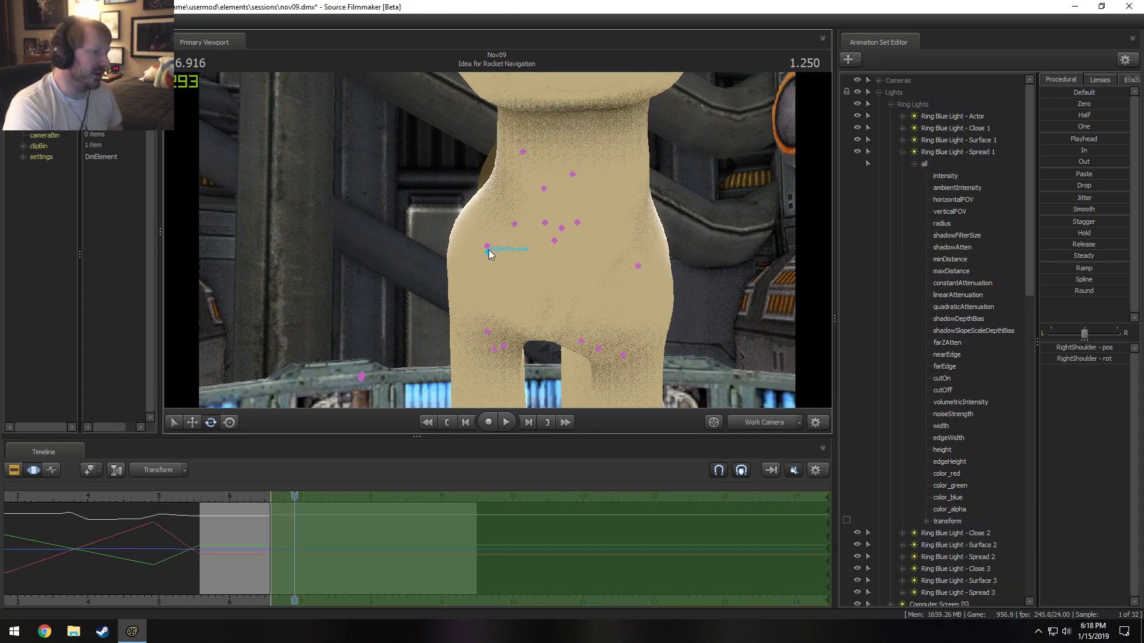
pyautogui.moveTo(489, 249)
pyautogui.keyDown('alt'); pyautogui.mouseDown()
pyautogui.moveTo(505, 240)
pyautogui.moveTo(494, 218)
pyautogui.moveTo(492, 250)
pyautogui.mouseUp(); pyautogui.keyUp('alt')
pyautogui.press('w')
pyautogui.press('s')
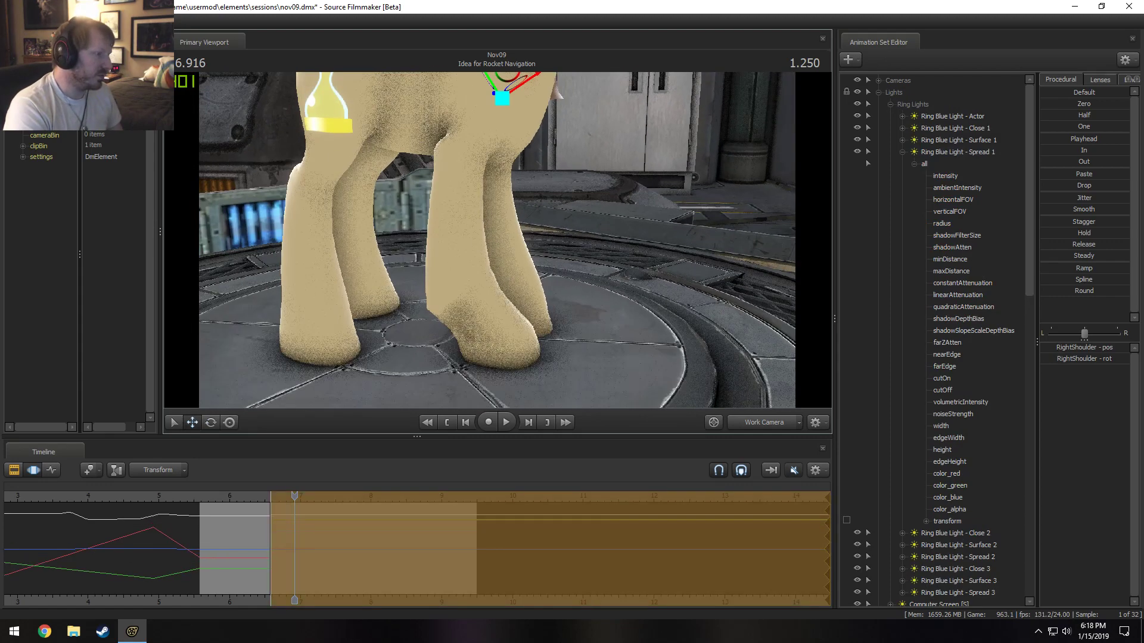
pyautogui.click(462, 154)
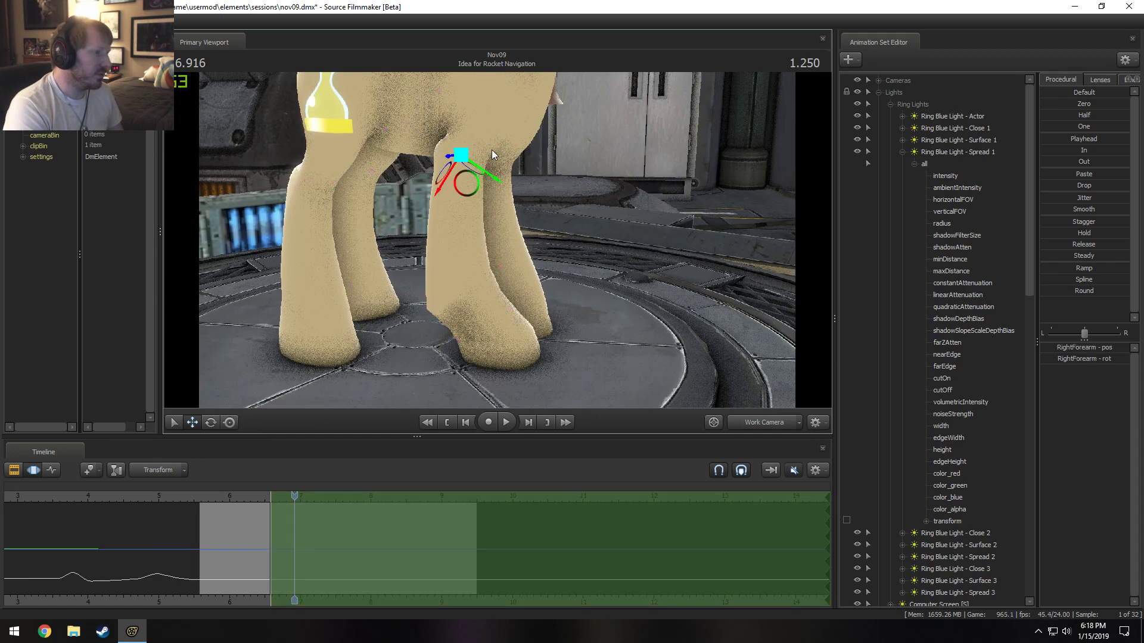
pyautogui.keyDown('ctrl'); pyautogui.click(488, 88); pyautogui.keyUp('ctrl')
pyautogui.keyDown('ctrl'); pyautogui.click(500, 99); pyautogui.keyUp('ctrl')
pyautogui.moveTo(501, 99)
pyautogui.keyDown('alt'); pyautogui.mouseDown()
pyautogui.moveTo(381, 99)
pyautogui.moveTo(396, 113)
pyautogui.mouseUp(); pyautogui.keyUp('alt')
pyautogui.press('e')
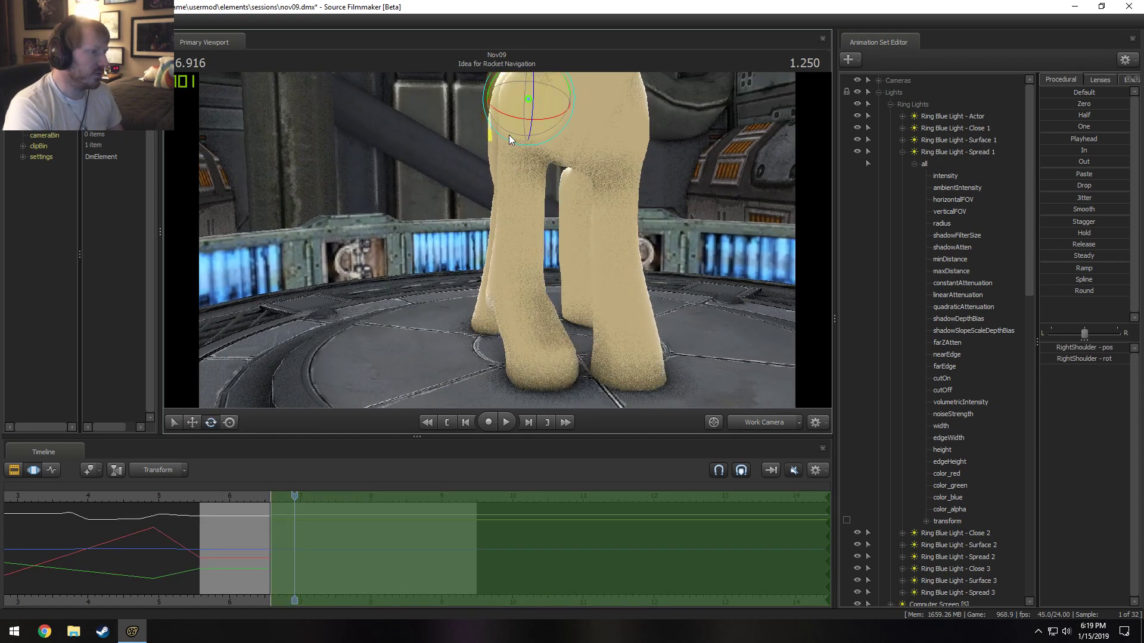
pyautogui.moveTo(509, 140); pyautogui.dragTo(522, 106)
pyautogui.press('s')
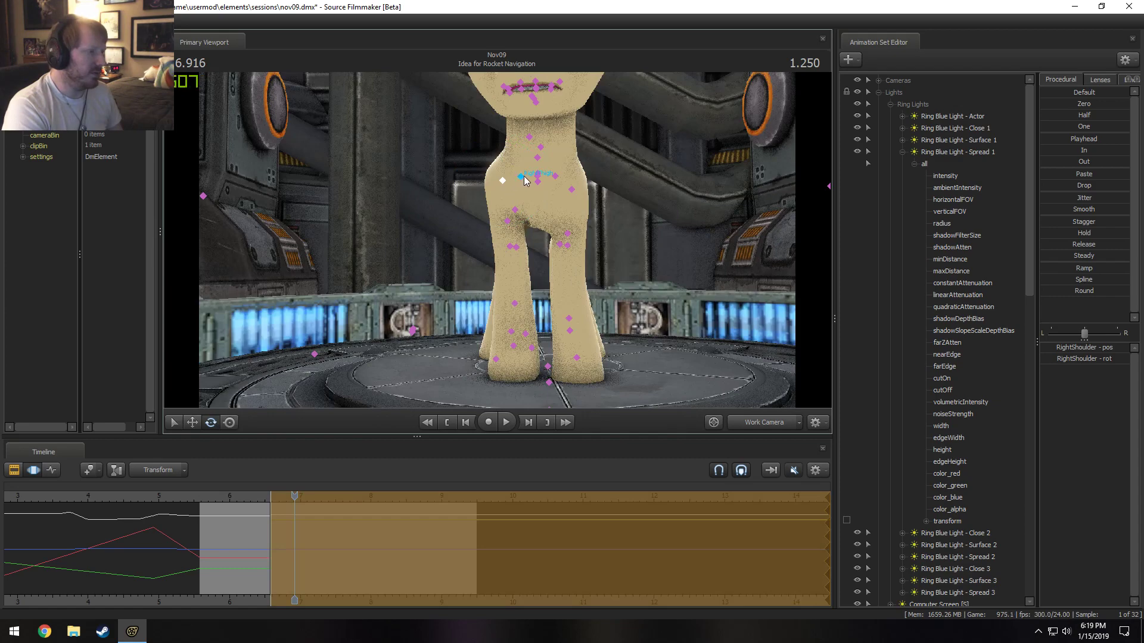
# Undo the last RightShoulder changes on Doctor Whooves.
pyautogui.hotkey('ctrl', 'z')
pyautogui.hotkey('ctrl', 'z')
pyautogui.hotkey('ctrl', 'z')
pyautogui.hotkey('ctrl', 'z')
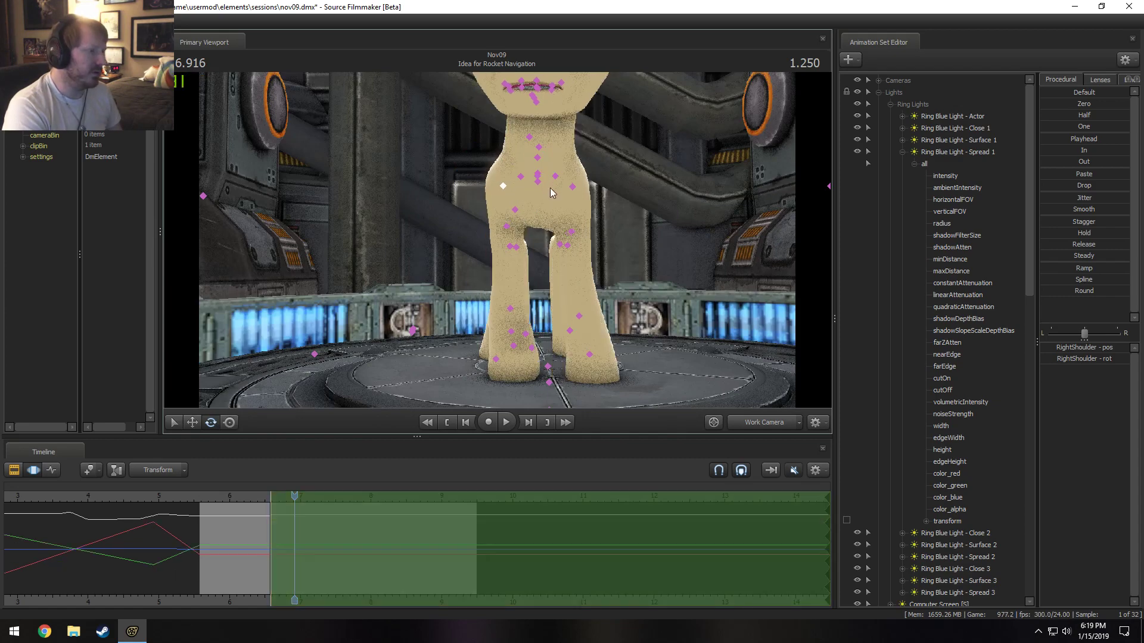
# Select RightShoulder again and examine Doctor Whooves' right front leg from the front and side.
pyautogui.click(502, 190)
pyautogui.moveTo(502, 189)
pyautogui.keyDown('alt'); pyautogui.mouseDown()
pyautogui.moveTo(531, 204)
pyautogui.moveTo(510, 240)
pyautogui.moveTo(430, 234)
pyautogui.mouseUp(); pyautogui.keyUp('alt')
pyautogui.click(532, 214)
pyautogui.keyDown('ctrl'); pyautogui.click(478, 225); pyautogui.keyUp('ctrl')
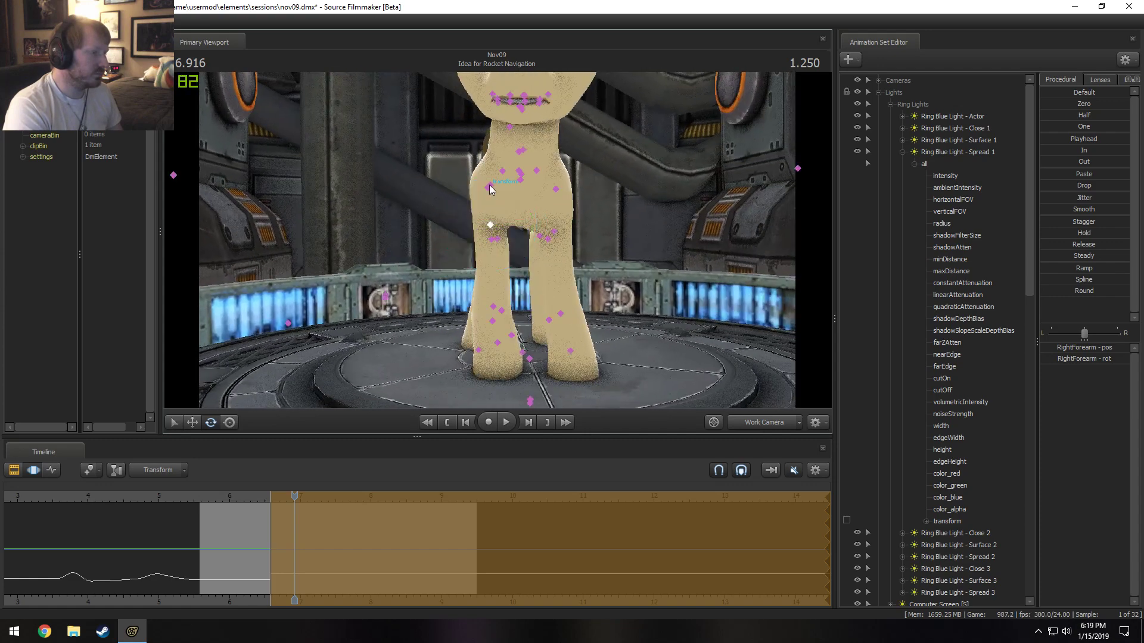
pyautogui.keyDown('ctrl'); pyautogui.click(488, 186); pyautogui.keyUp('ctrl')
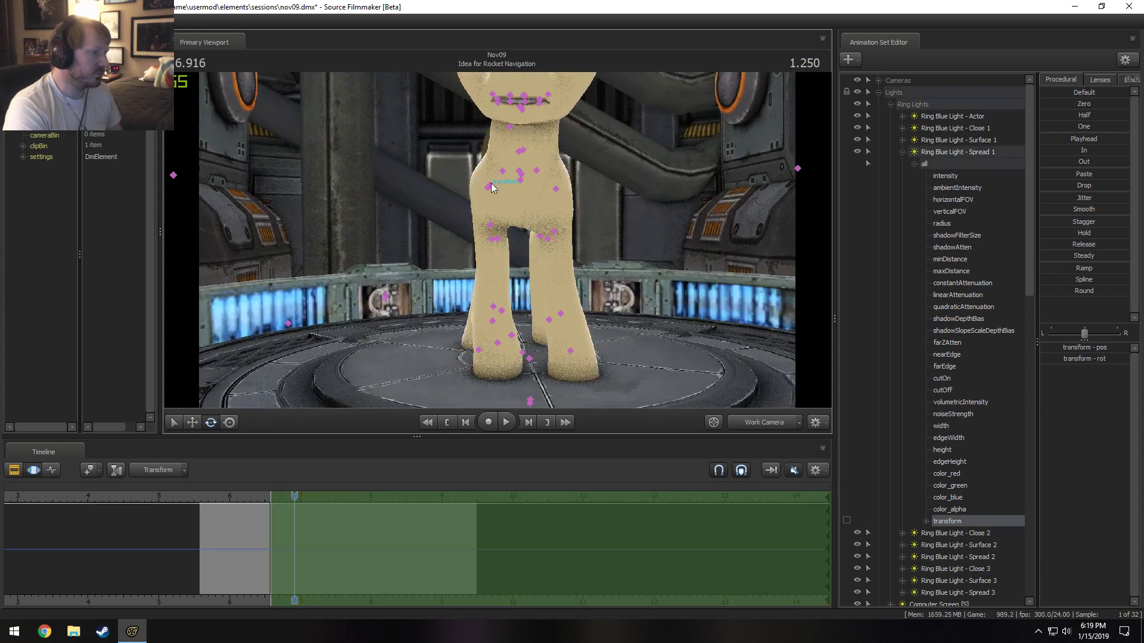
pyautogui.click(488, 189)
pyautogui.moveTo(527, 173); pyautogui.dragTo(499, 238)
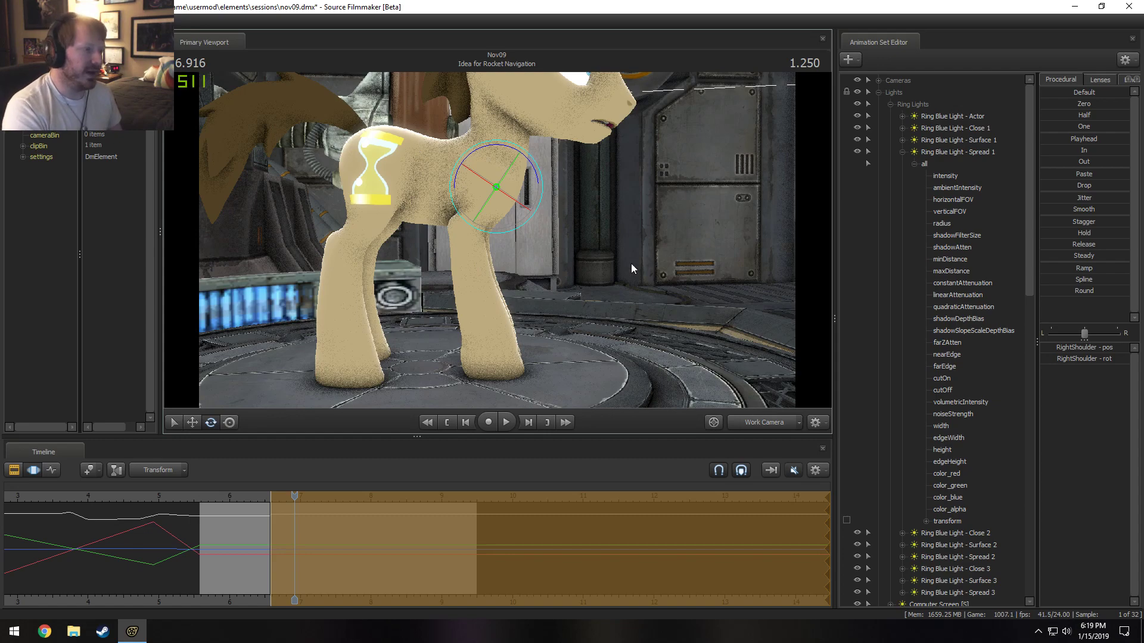
pyautogui.moveTo(631, 263); pyautogui.dragTo(496, 240)
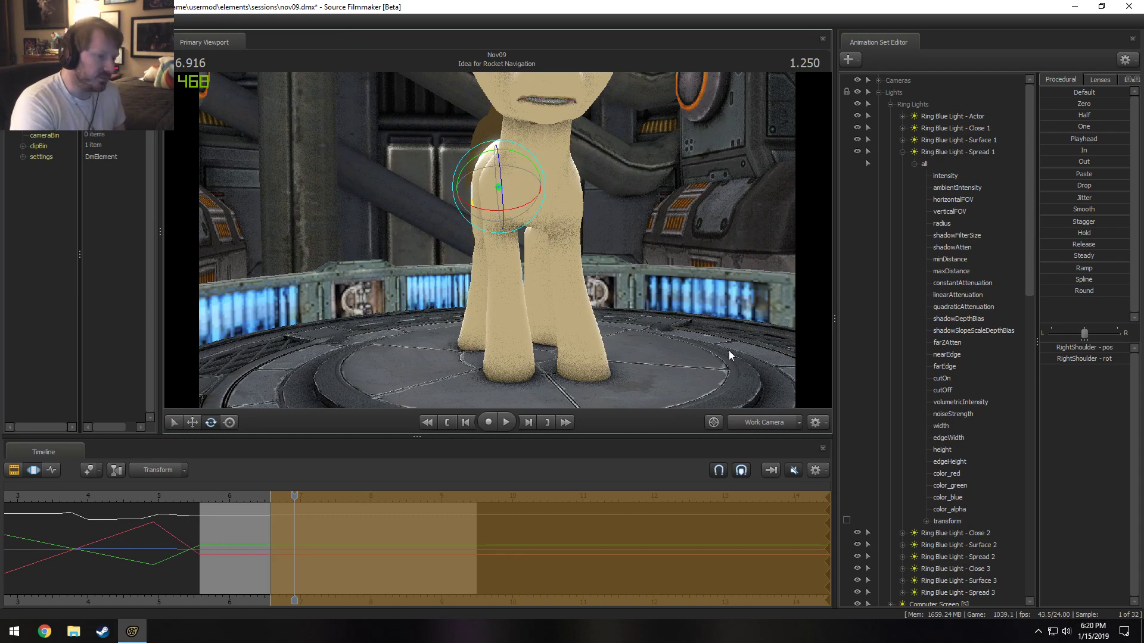
# Collapse the Lights and Actor groups and open the model browser to create an animation set for a new model.
pyautogui.click(879, 93)
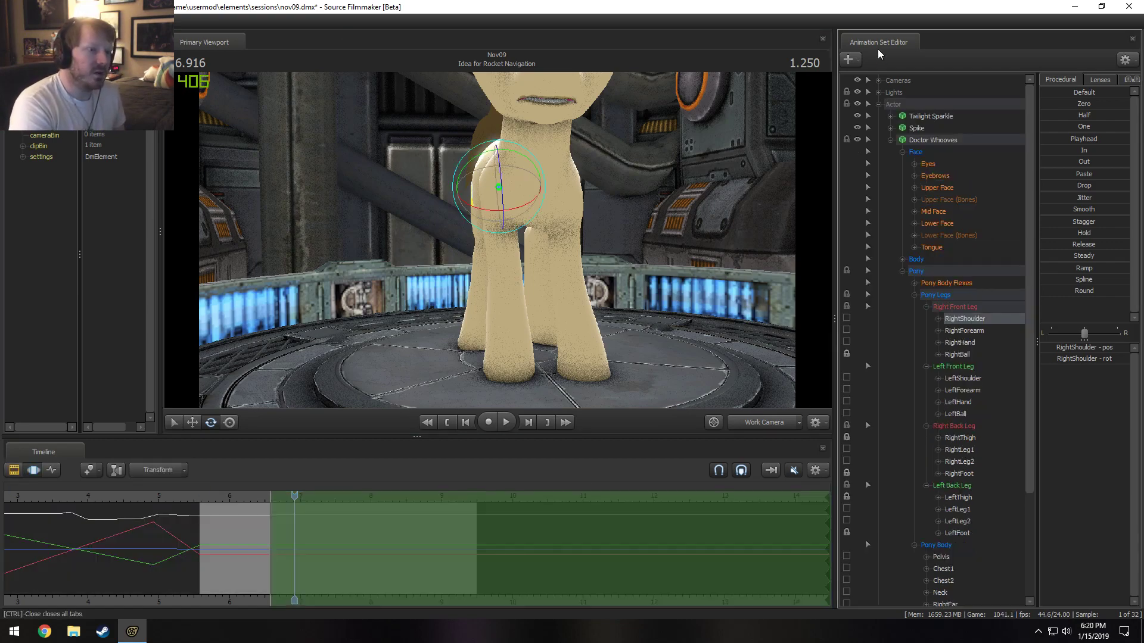
pyautogui.click(879, 104)
pyautogui.rightClick(1013, 309)
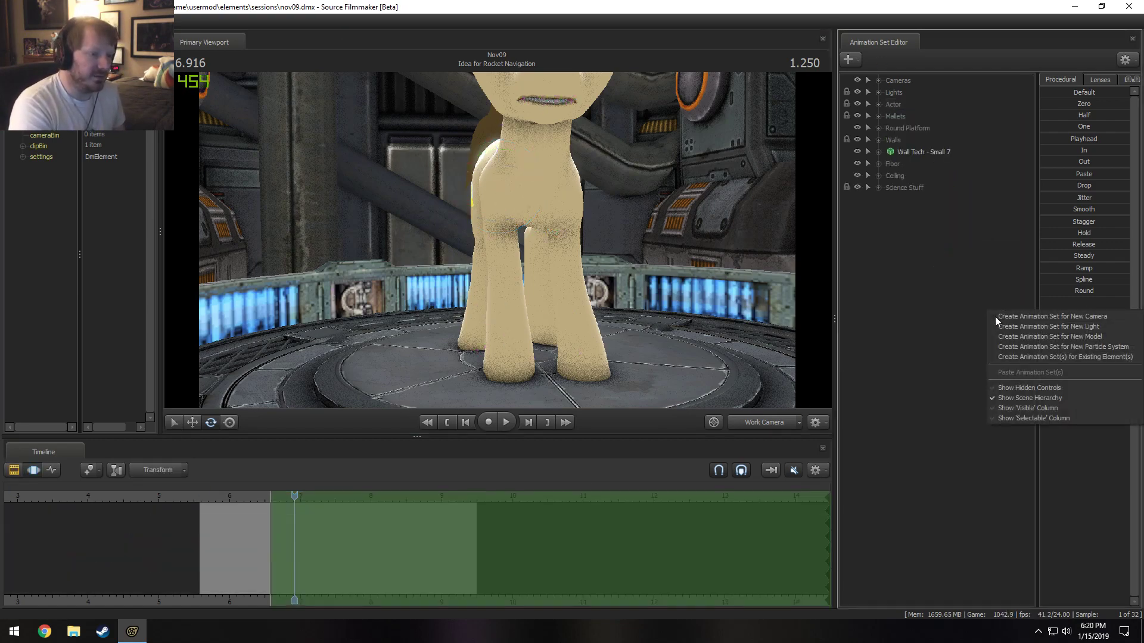
pyautogui.click(1020, 337)
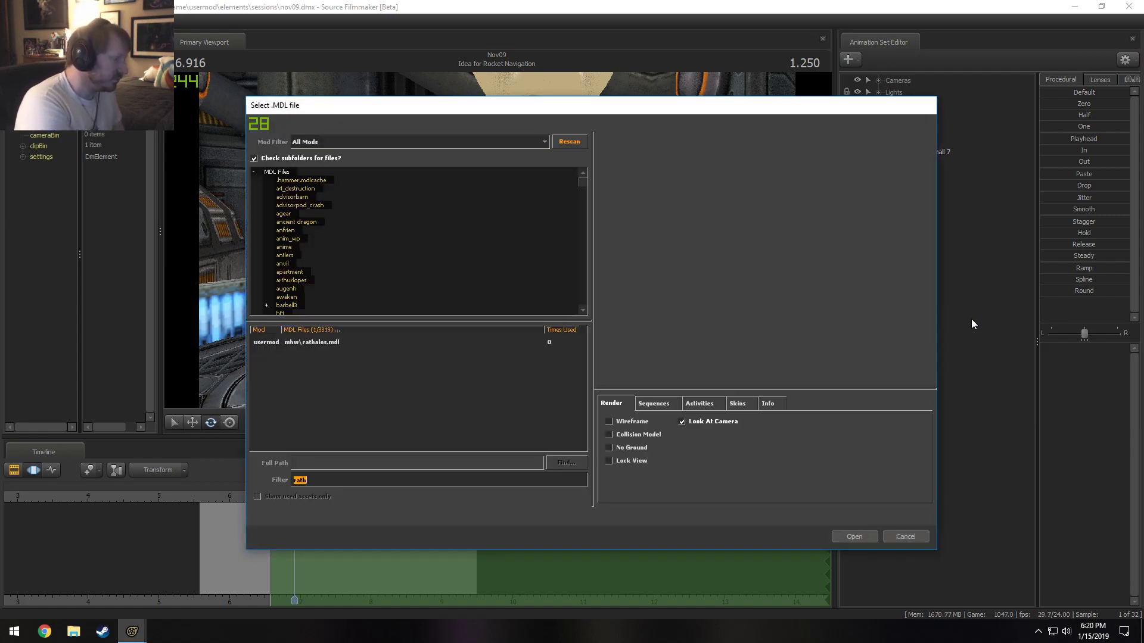
# Filter the models by "rainbow" and add enchanced_ponies\vn_rainbowdash_enh.mdl to the scene.
pyautogui.write('rainbow')
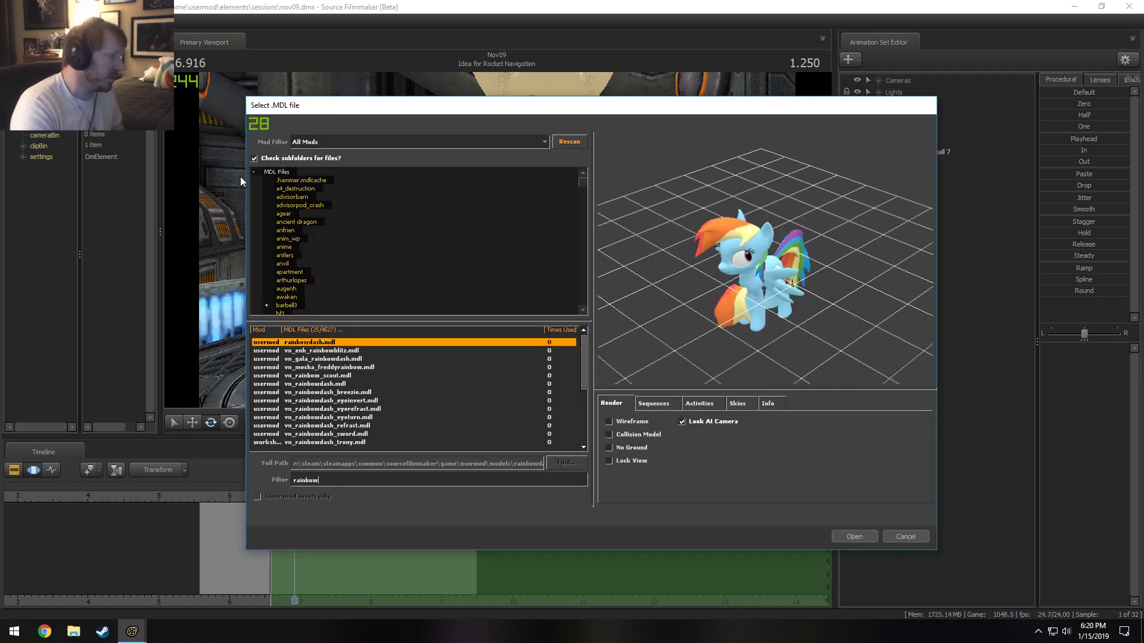
pyautogui.click(314, 352)
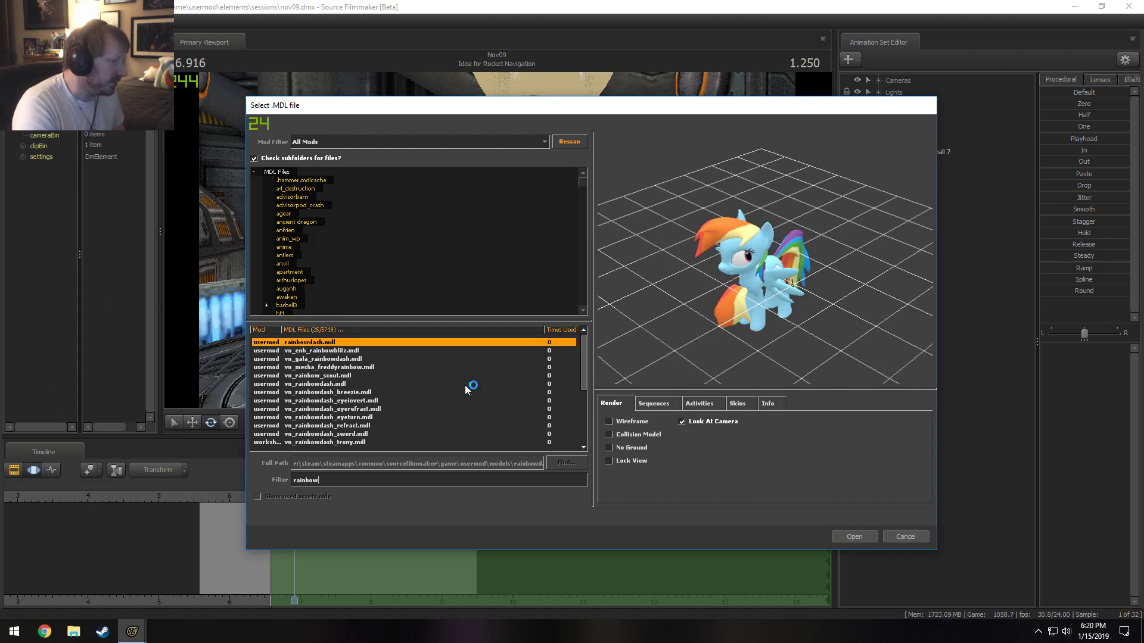
pyautogui.scroll(-2, 310, 417)
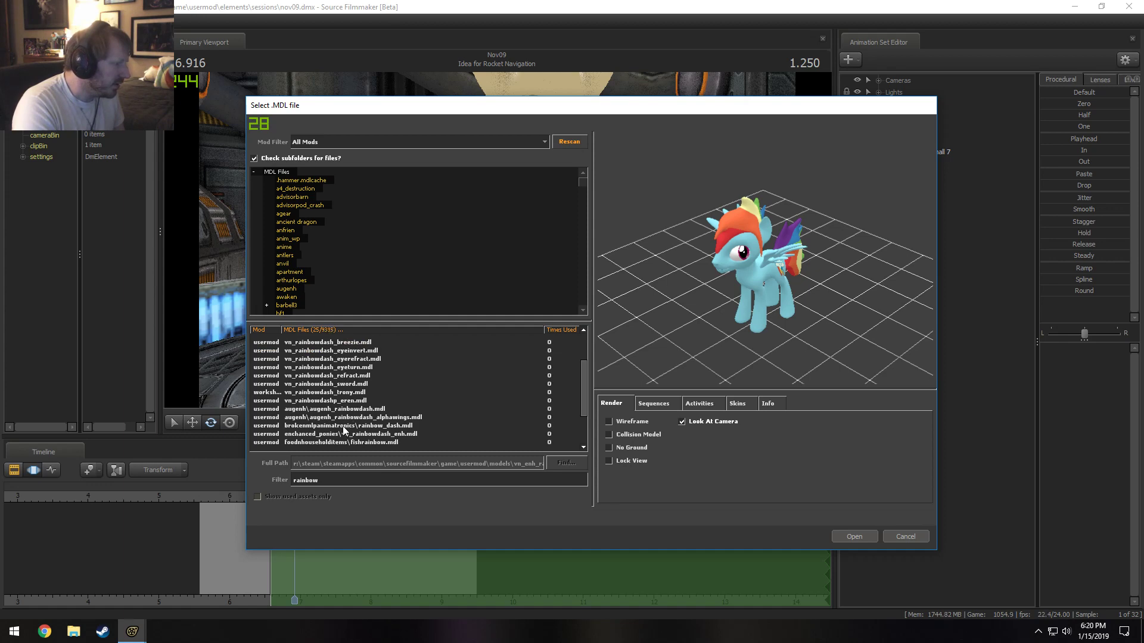
pyautogui.click(333, 433)
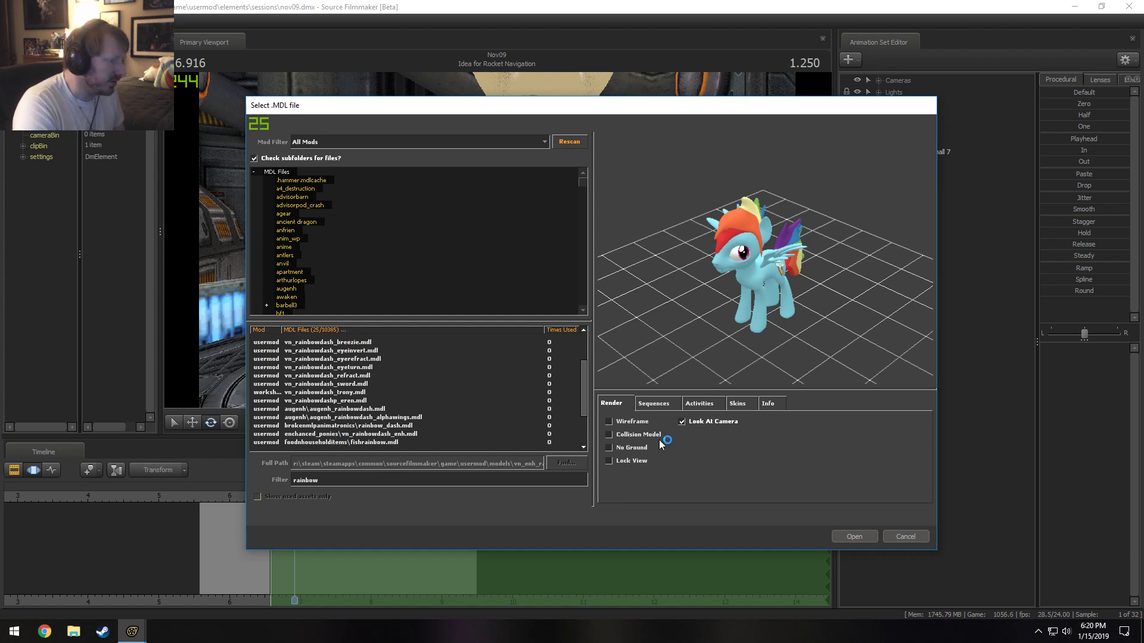
pyautogui.click(869, 537)
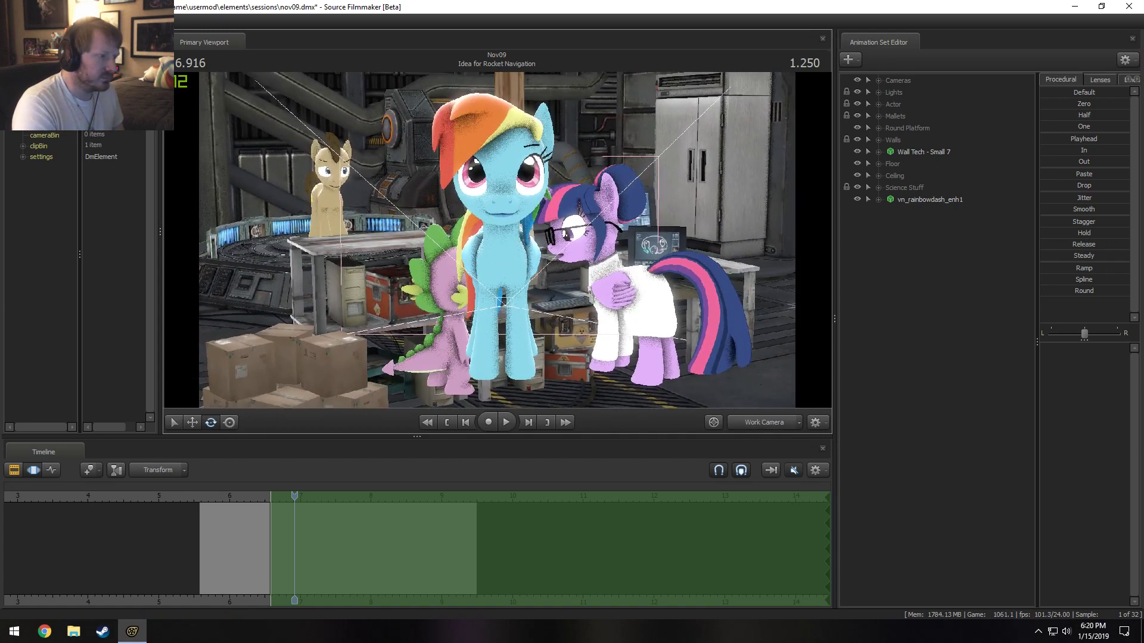
# Rotate the Pelvis of vn_rainbowdash_enh1 so the pony's body tips up into an upright position.
pyautogui.moveTo(750, 353); pyautogui.dragTo(496, 237)
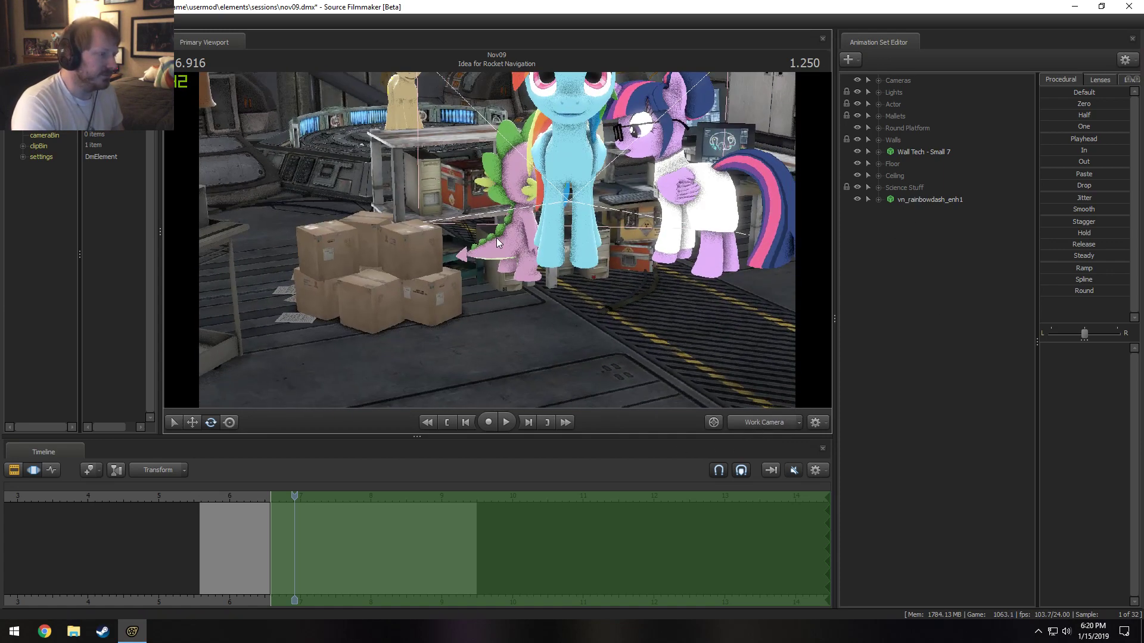
pyautogui.click(370, 552)
pyautogui.click(925, 201)
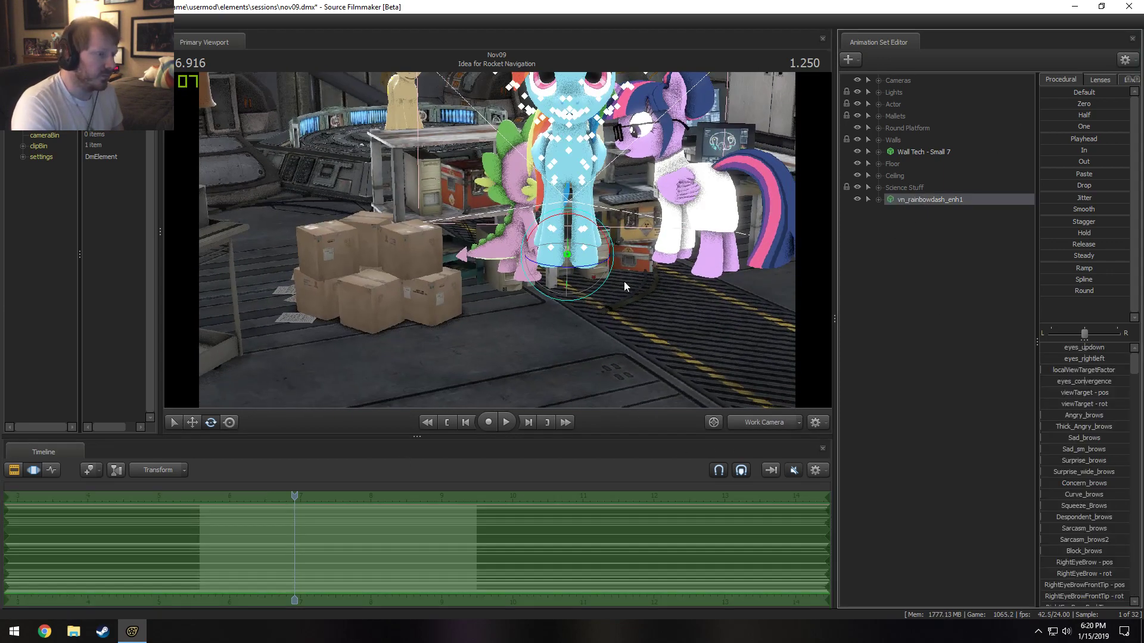
pyautogui.moveTo(624, 281); pyautogui.dragTo(500, 238)
pyautogui.click(518, 258)
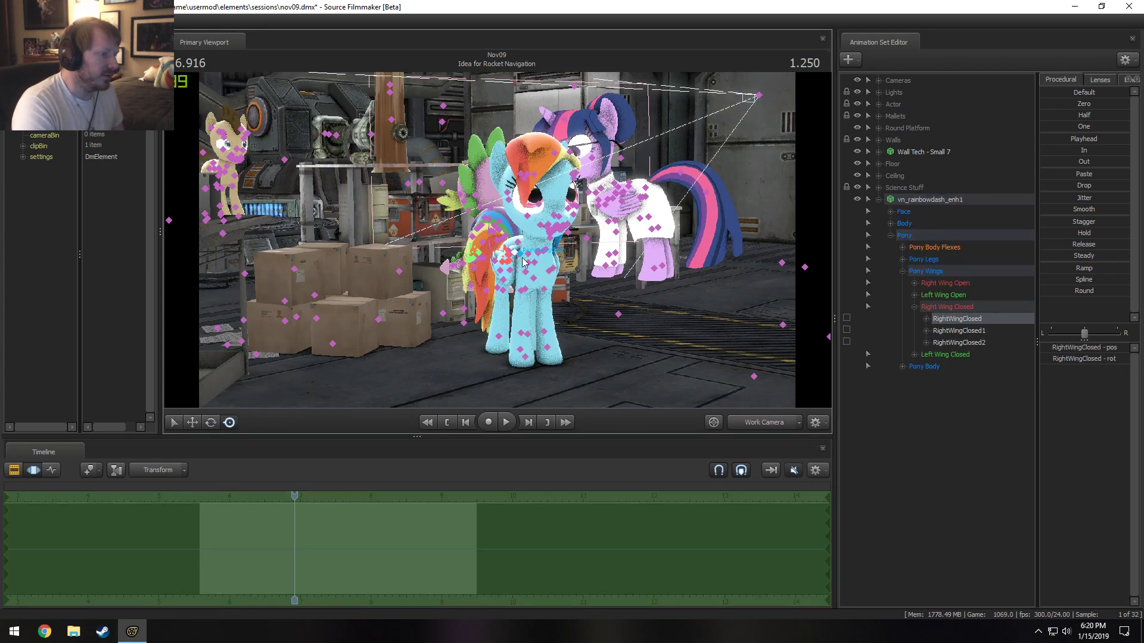
pyautogui.keyDown('ctrl'); pyautogui.click(519, 255); pyautogui.keyUp('ctrl')
pyautogui.press('e')
pyautogui.moveTo(533, 248)
pyautogui.mouseDown()
pyautogui.moveTo(512, 225)
pyautogui.moveTo(513, 268)
pyautogui.moveTo(525, 266)
pyautogui.mouseUp()
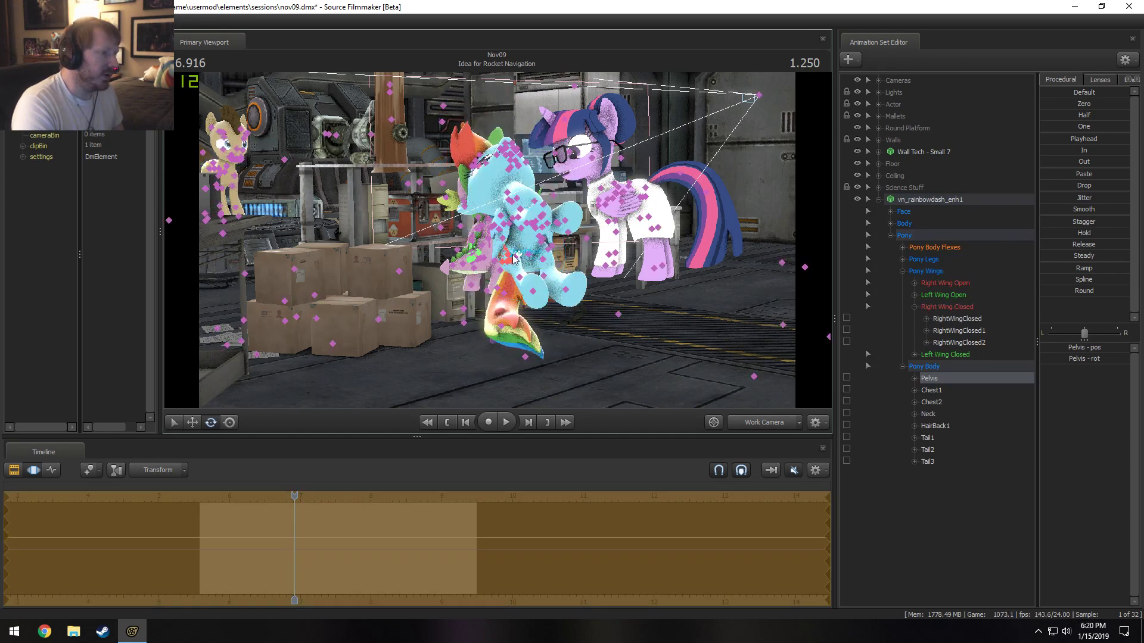
# Select RightThigh and LeftThigh of Rainbow Dash together and rotate them so the back legs point down to the floor.
pyautogui.click(918, 295)
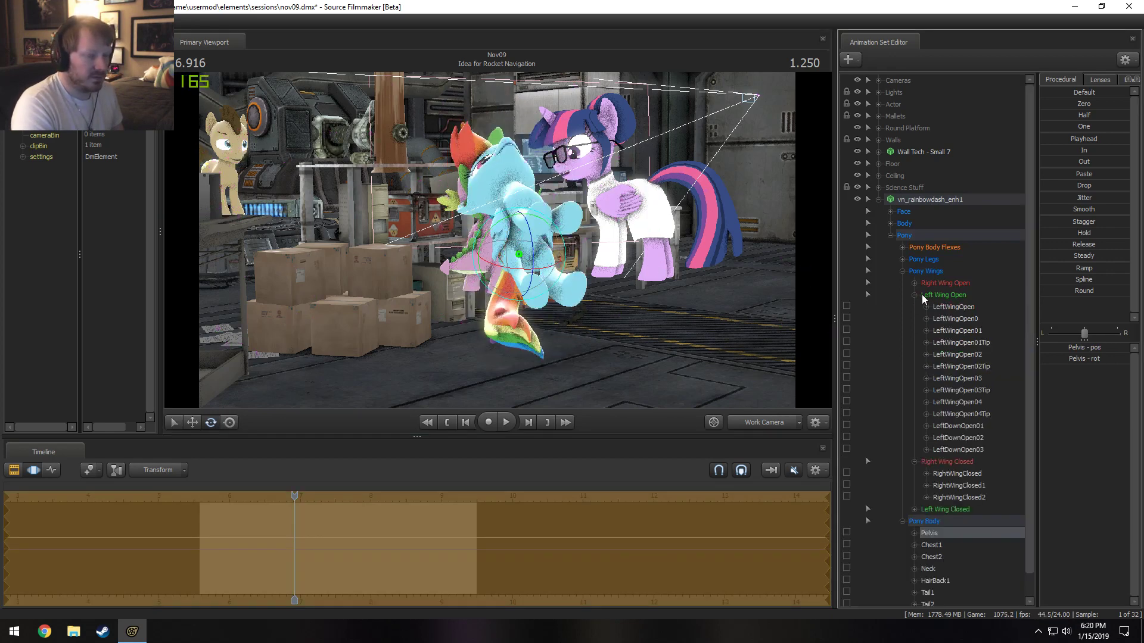
pyautogui.click(903, 272)
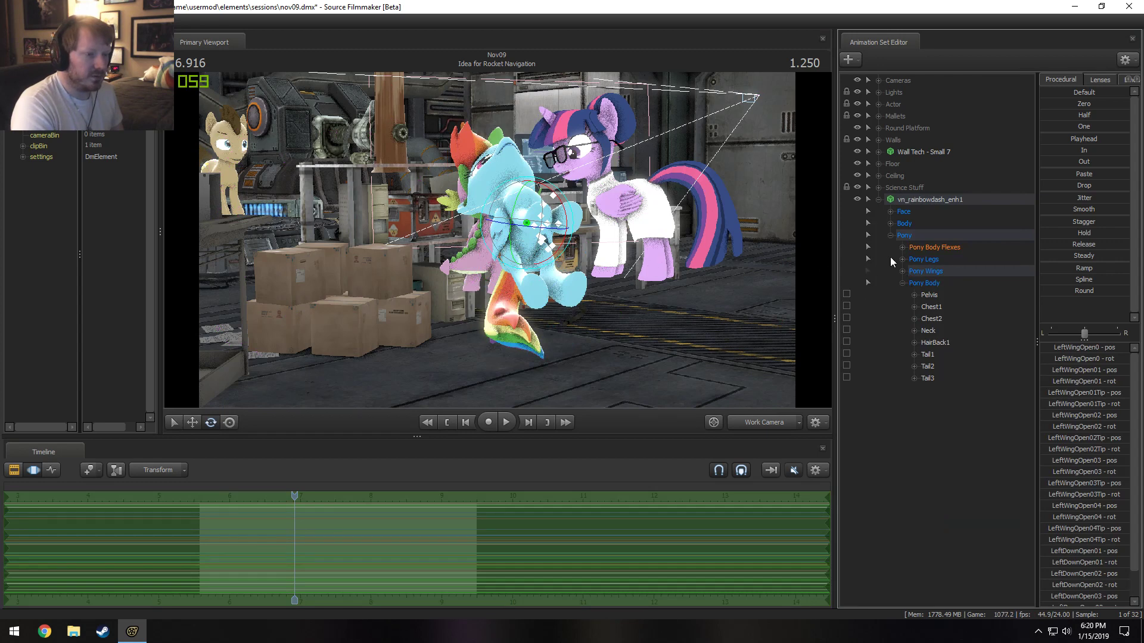
pyautogui.click(902, 259)
pyautogui.click(954, 307)
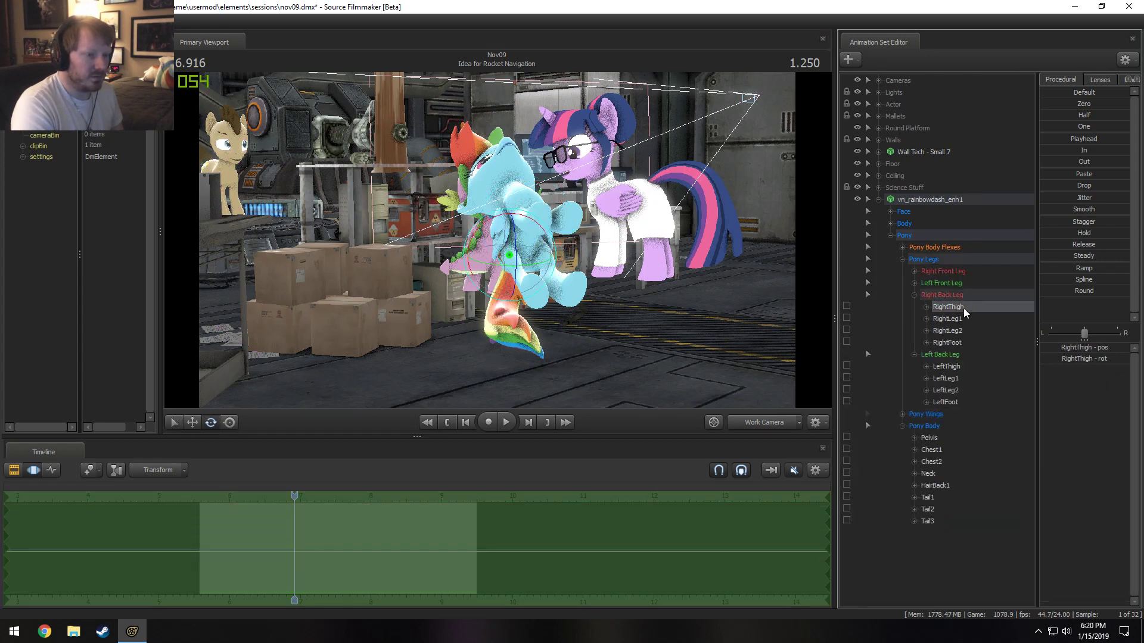
pyautogui.keyDown('ctrl'); pyautogui.click(953, 366); pyautogui.keyUp('ctrl')
pyautogui.moveTo(542, 229); pyautogui.dragTo(526, 230)
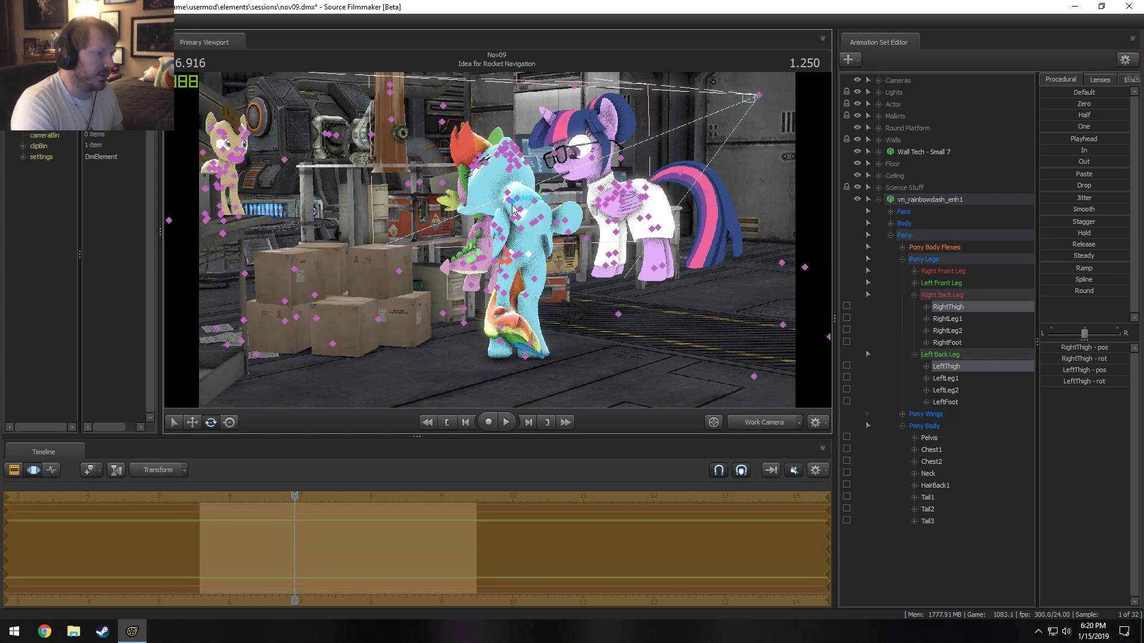
# Rotate Rainbow Dash's Chest2 to adjust her upright upper body, viewing it from the front.
pyautogui.click(514, 206)
pyautogui.click(522, 214)
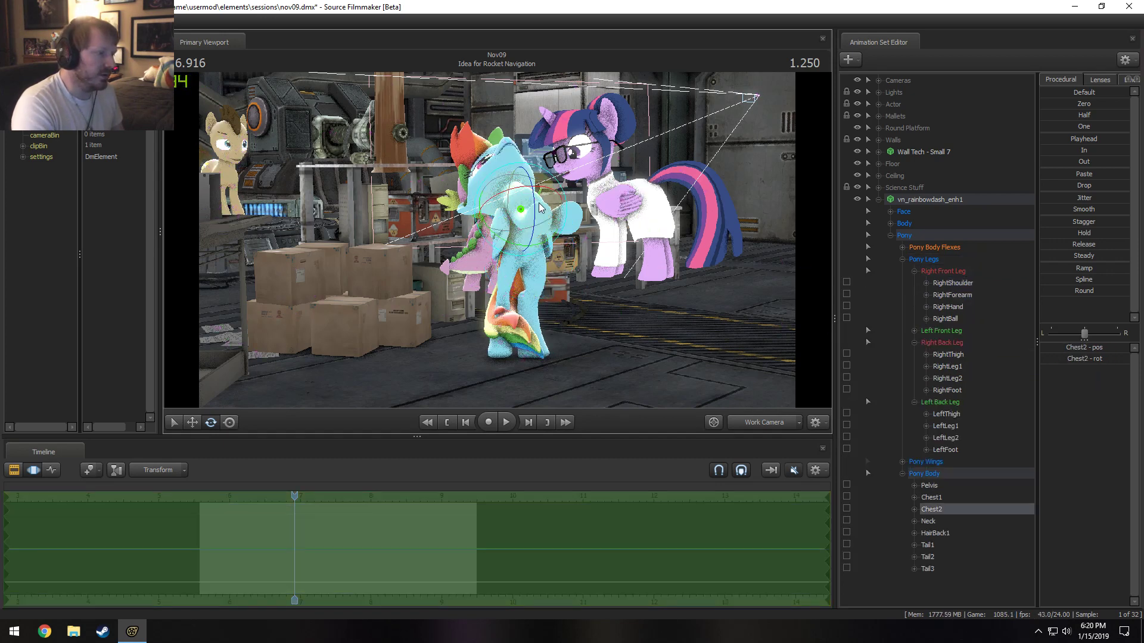
pyautogui.moveTo(523, 219)
pyautogui.mouseDown()
pyautogui.moveTo(528, 248)
pyautogui.moveTo(499, 184)
pyautogui.moveTo(458, 156)
pyautogui.mouseUp()
pyautogui.press('w')
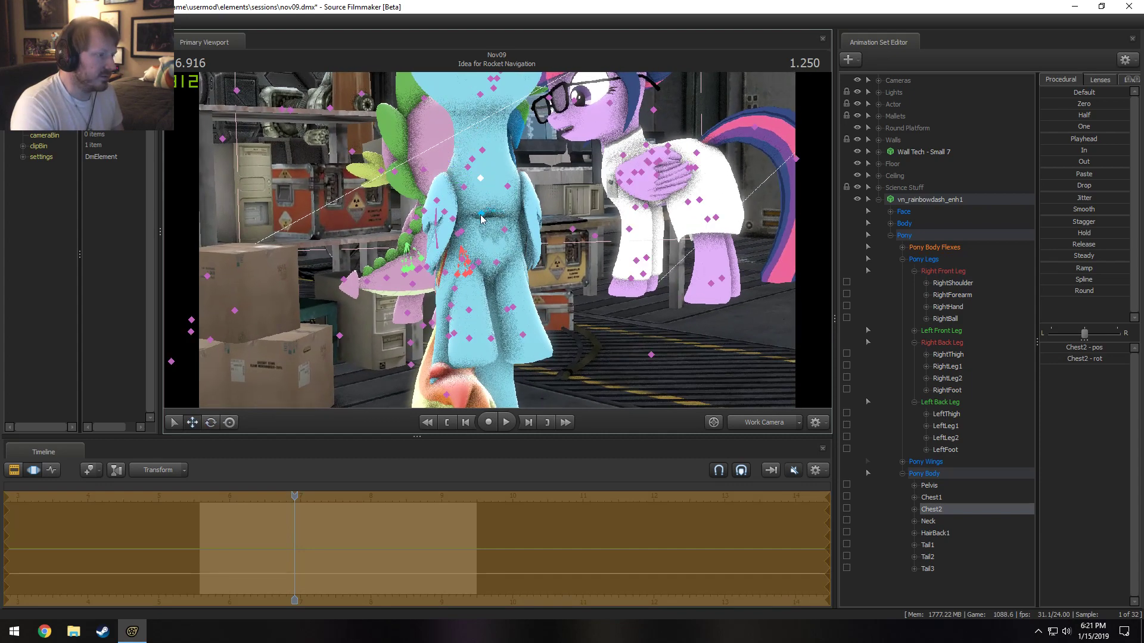
# Rotate Rainbow Dash's RightShoulder to swing the right front leg outward, away from her body.
pyautogui.click(468, 186)
pyautogui.press('e')
pyautogui.moveTo(459, 208); pyautogui.dragTo(439, 179)
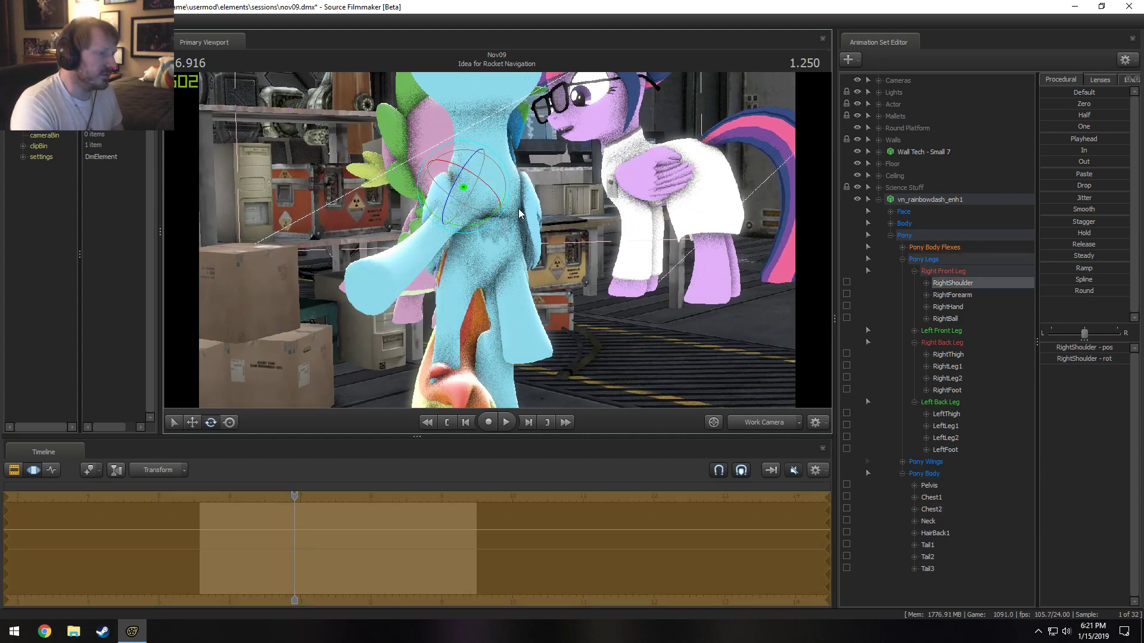
# Rotate Rainbow Dash's LeftShoulder to swing the left front leg outward, away from her body.
pyautogui.click(507, 190)
pyautogui.moveTo(508, 191); pyautogui.dragTo(535, 155)
pyautogui.keyDown('alt'); pyautogui.moveTo(527, 111); pyautogui.dragTo(584, 113); pyautogui.keyUp('alt')
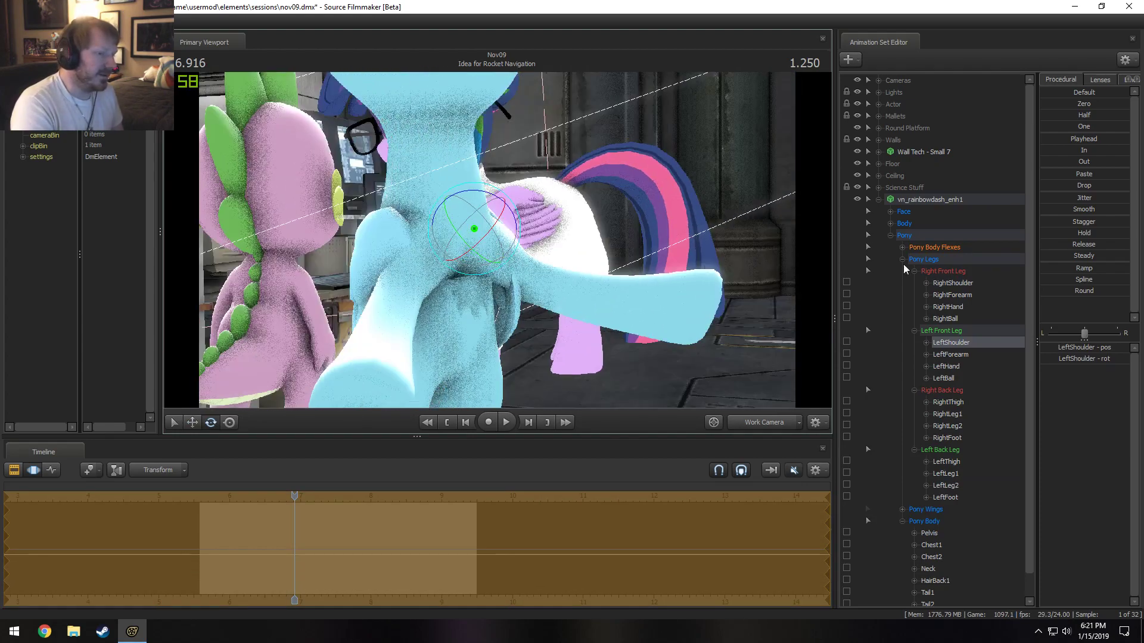
# Try rotating and moving Rainbow Dash's Chest1 with Chest2 locked, and undo those torso changes.
pyautogui.scroll(-2, 997, 562)
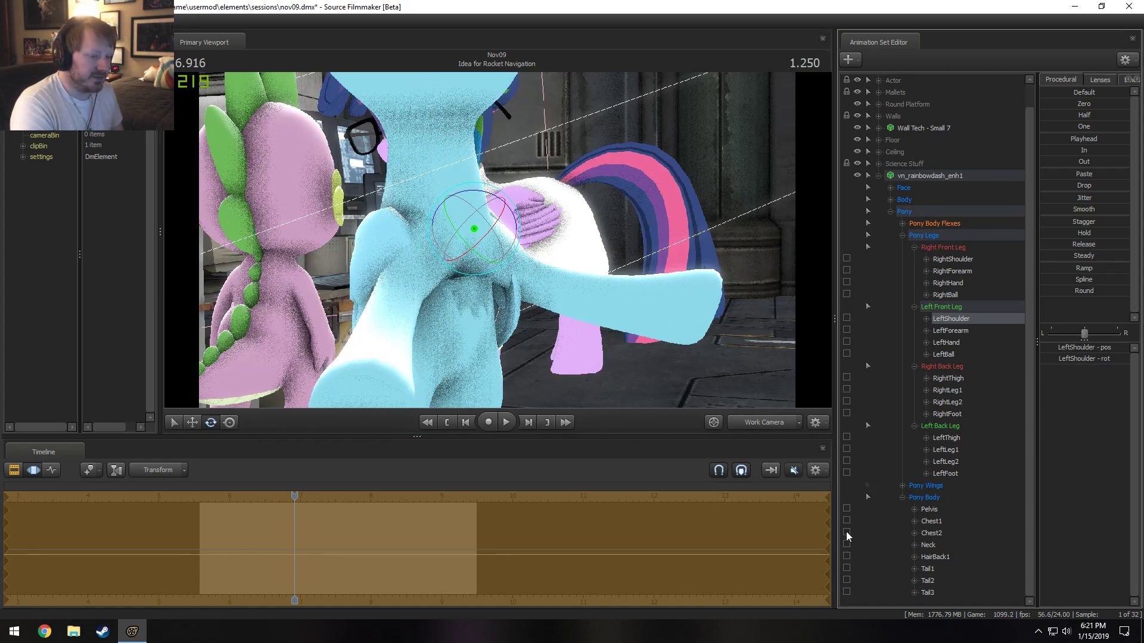
pyautogui.click(930, 521)
pyautogui.moveTo(454, 263); pyautogui.dragTo(456, 260)
pyautogui.hotkey('ctrl', 'z')
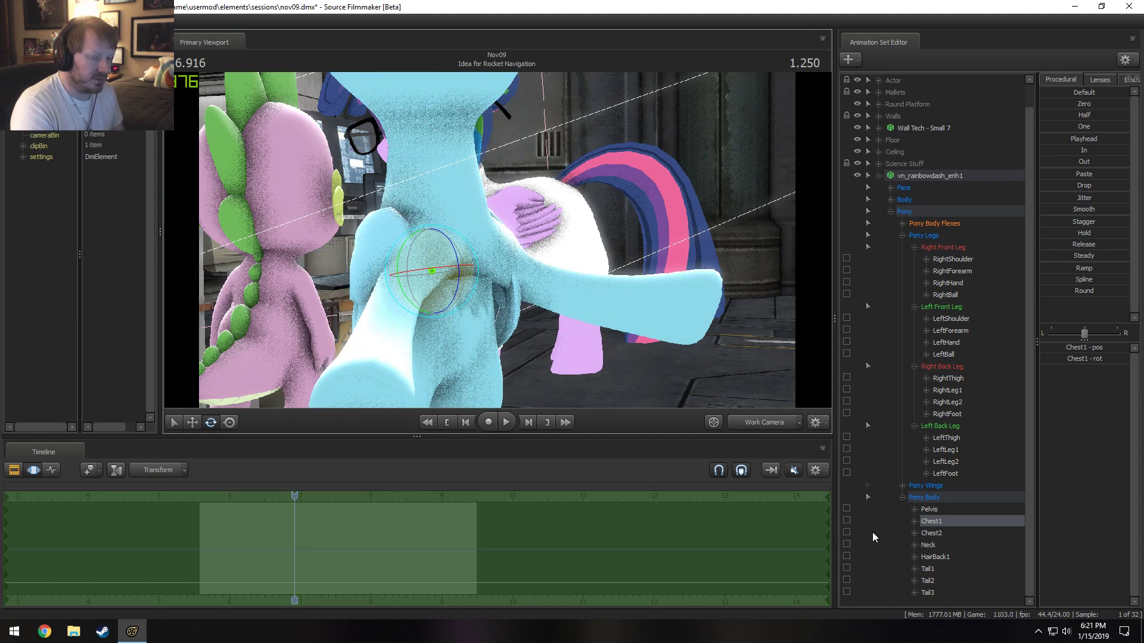
pyautogui.click(846, 532)
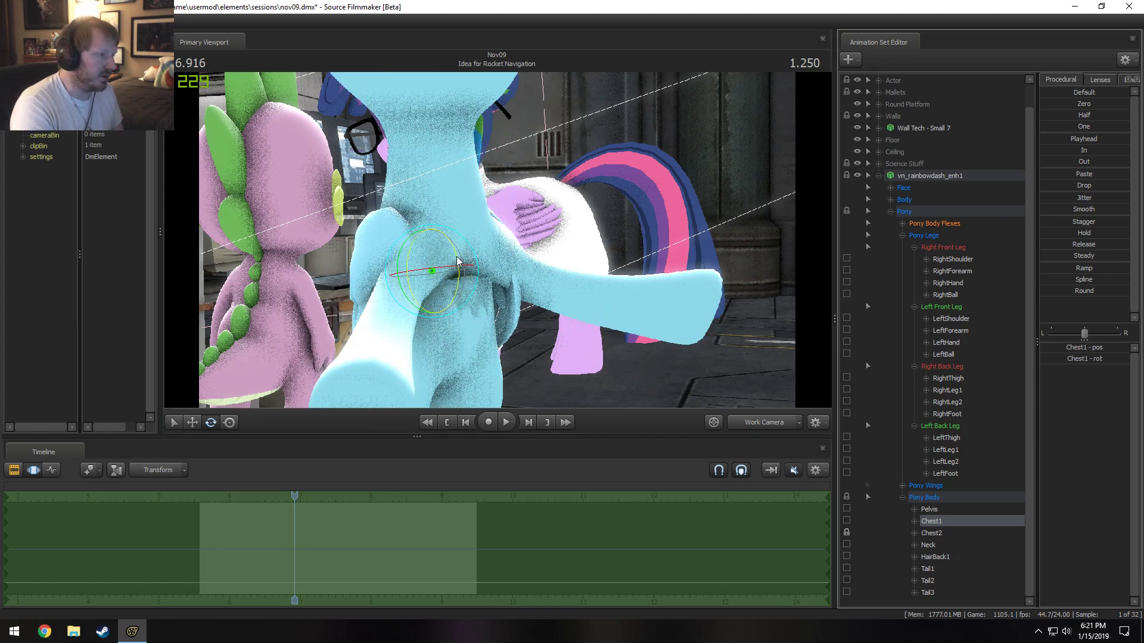
pyautogui.moveTo(455, 263); pyautogui.dragTo(457, 285)
pyautogui.press('w')
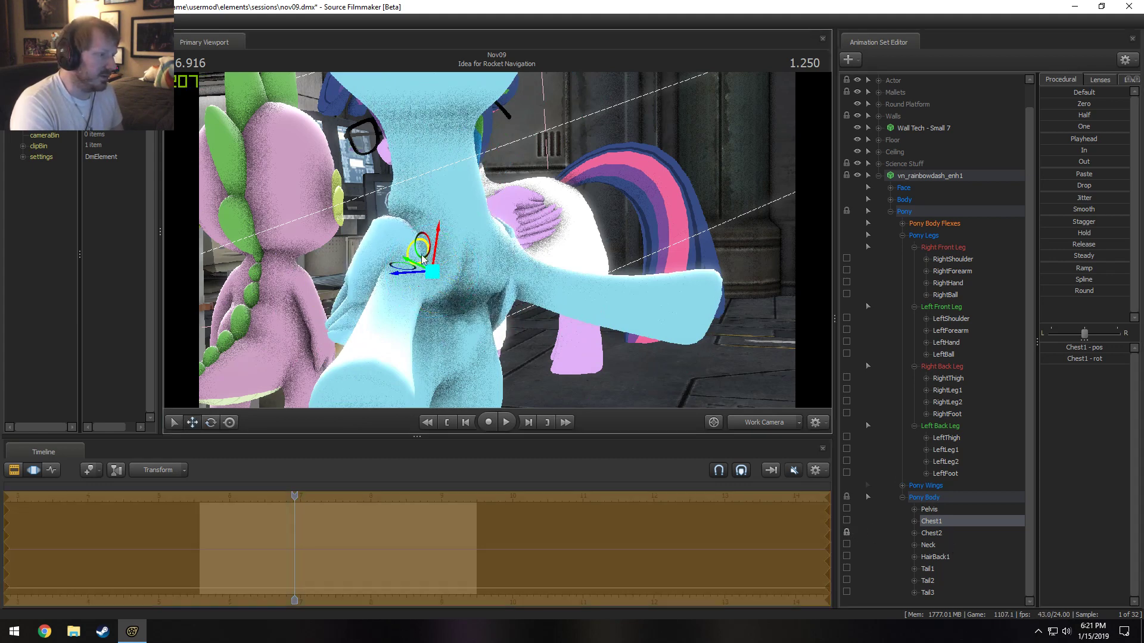
pyautogui.moveTo(419, 256)
pyautogui.mouseDown()
pyautogui.moveTo(428, 264)
pyautogui.moveTo(420, 253)
pyautogui.mouseUp()
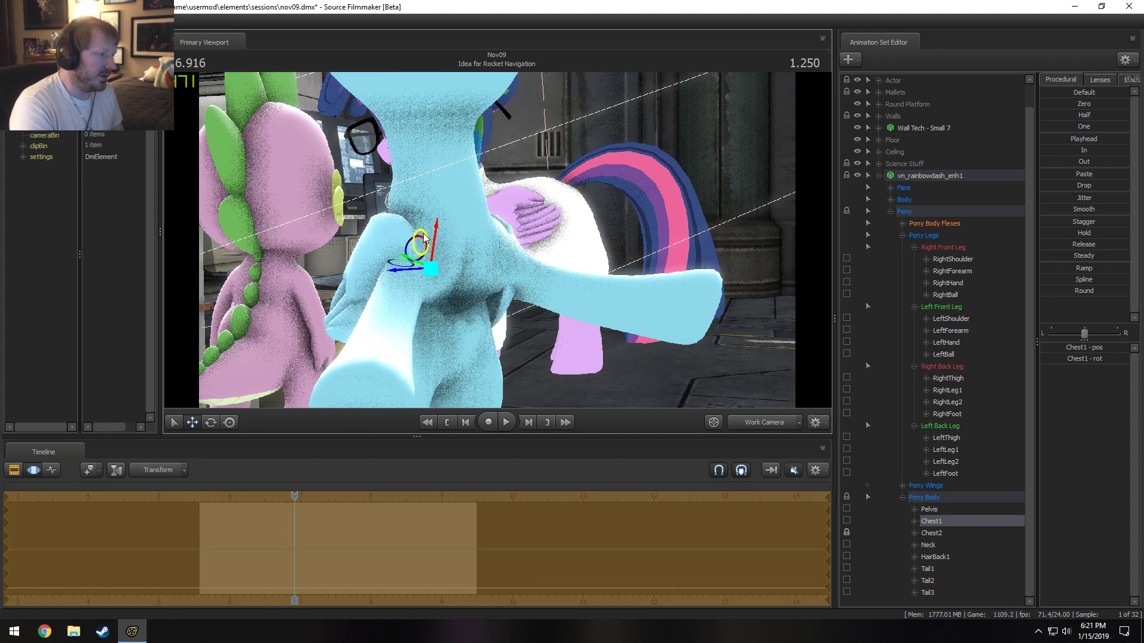
pyautogui.hotkey('ctrl', 'z')
pyautogui.hotkey('ctrl', 'z')
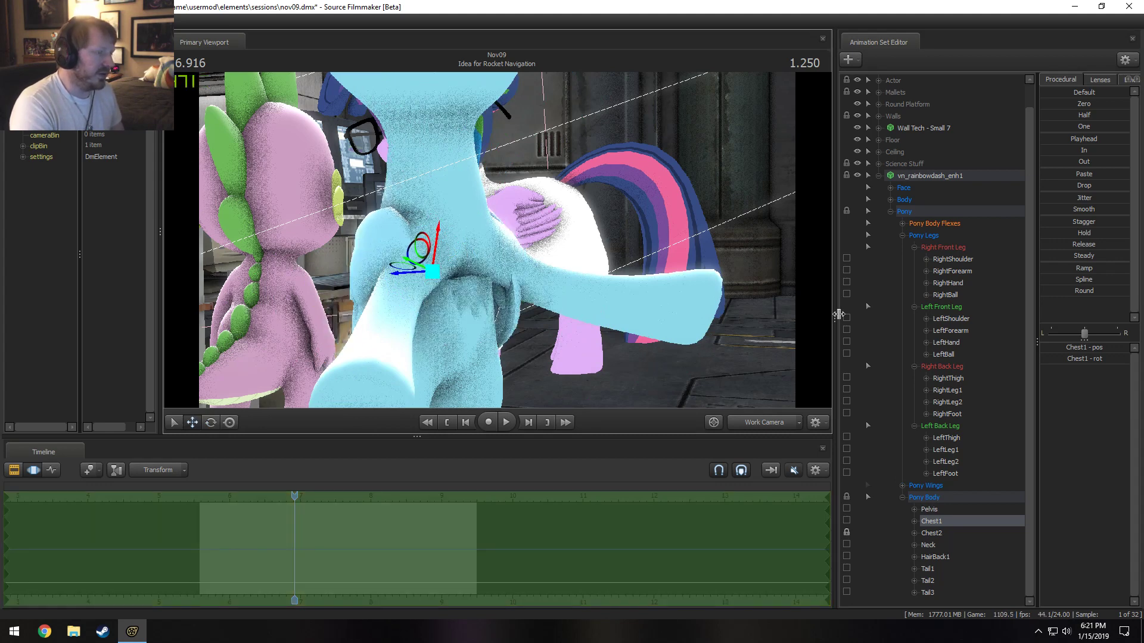
# Try out the T_pose_smoother body flex on Rainbow Dash while viewing her chest and neck up close.
pyautogui.click(938, 225)
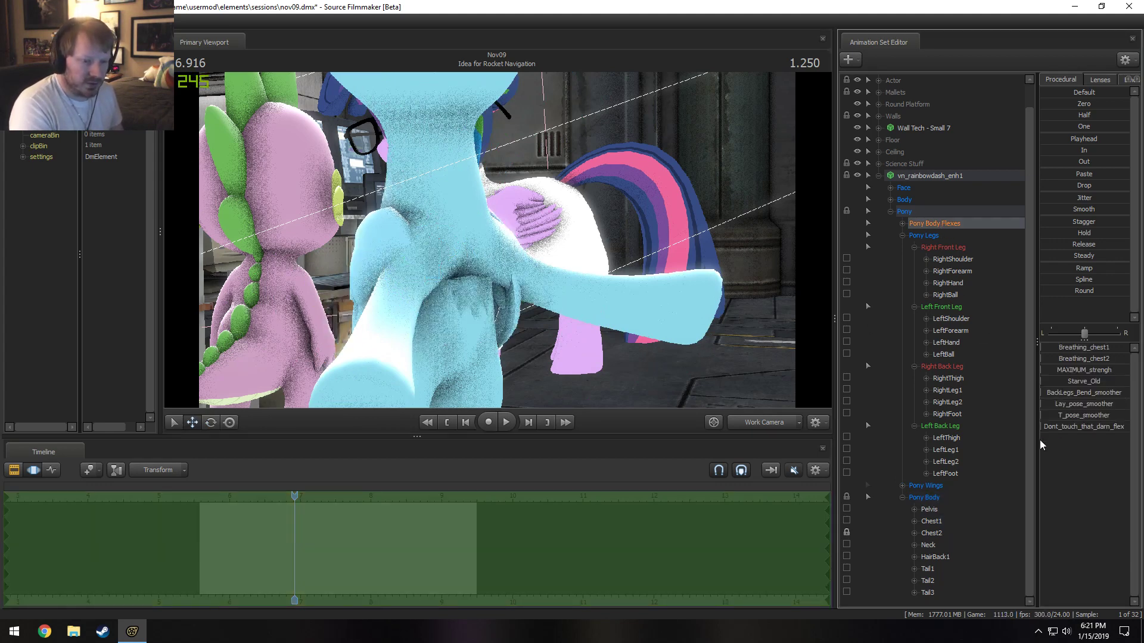
pyautogui.click(1072, 418)
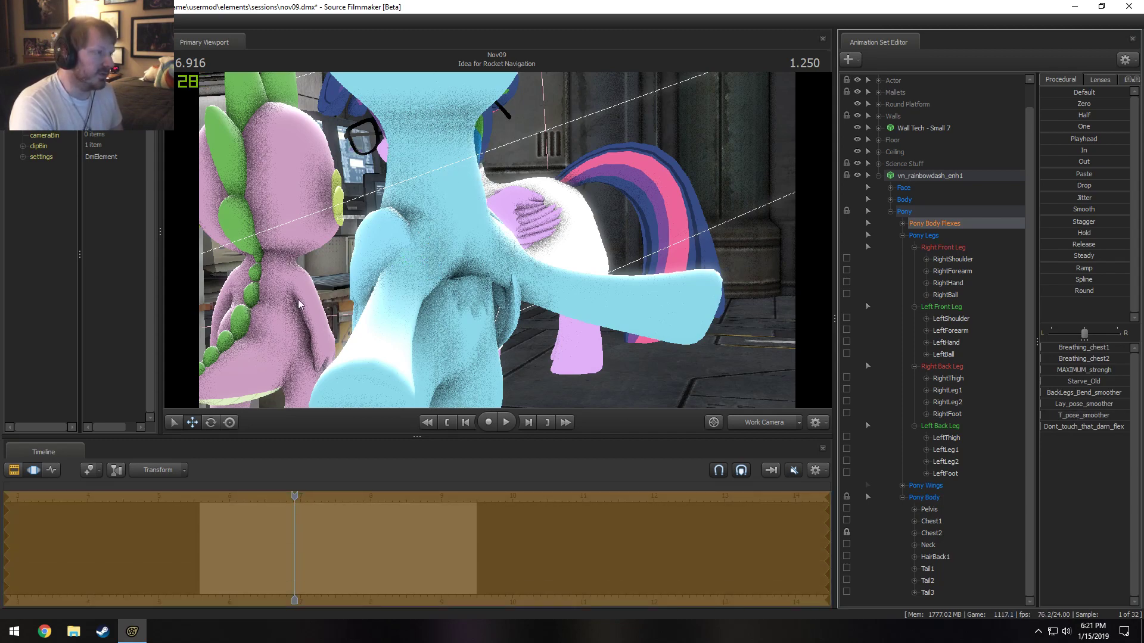
pyautogui.moveTo(297, 298); pyautogui.dragTo(989, 444)
pyautogui.keyDown('ctrl'); pyautogui.click(531, 219); pyautogui.keyUp('ctrl')
pyautogui.press('e')
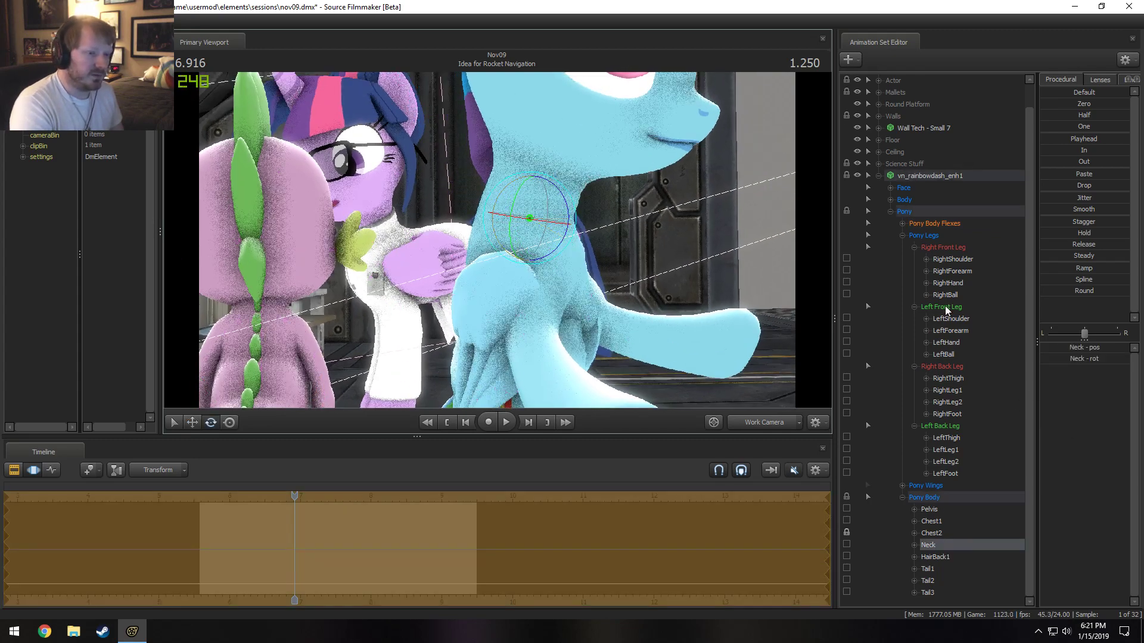
pyautogui.click(945, 223)
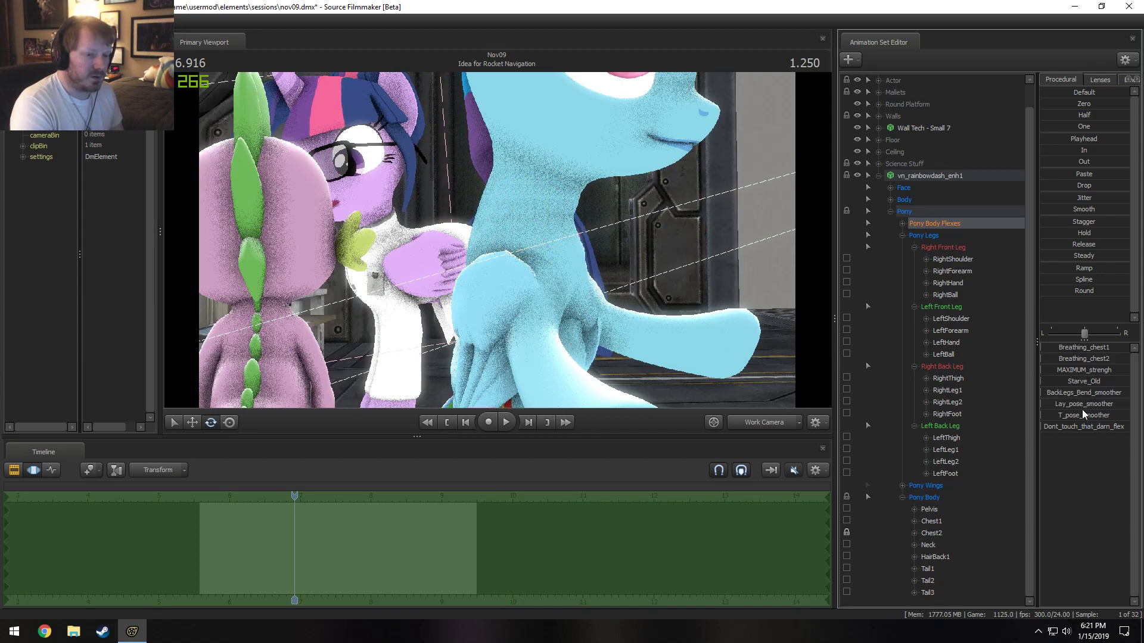
pyautogui.moveTo(1082, 416)
pyautogui.mouseDown()
pyautogui.moveTo(1099, 416)
pyautogui.moveTo(1081, 415)
pyautogui.mouseUp()
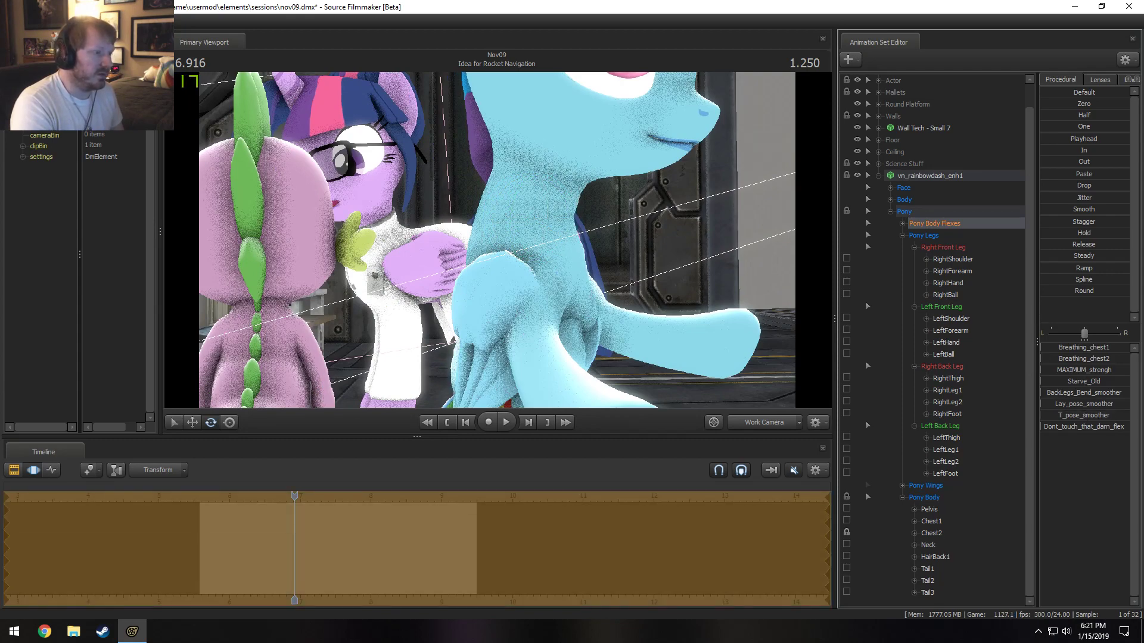
pyautogui.moveTo(517, 231)
pyautogui.mouseDown()
pyautogui.moveTo(554, 228)
pyautogui.moveTo(517, 231)
pyautogui.mouseUp()
pyautogui.press('w')
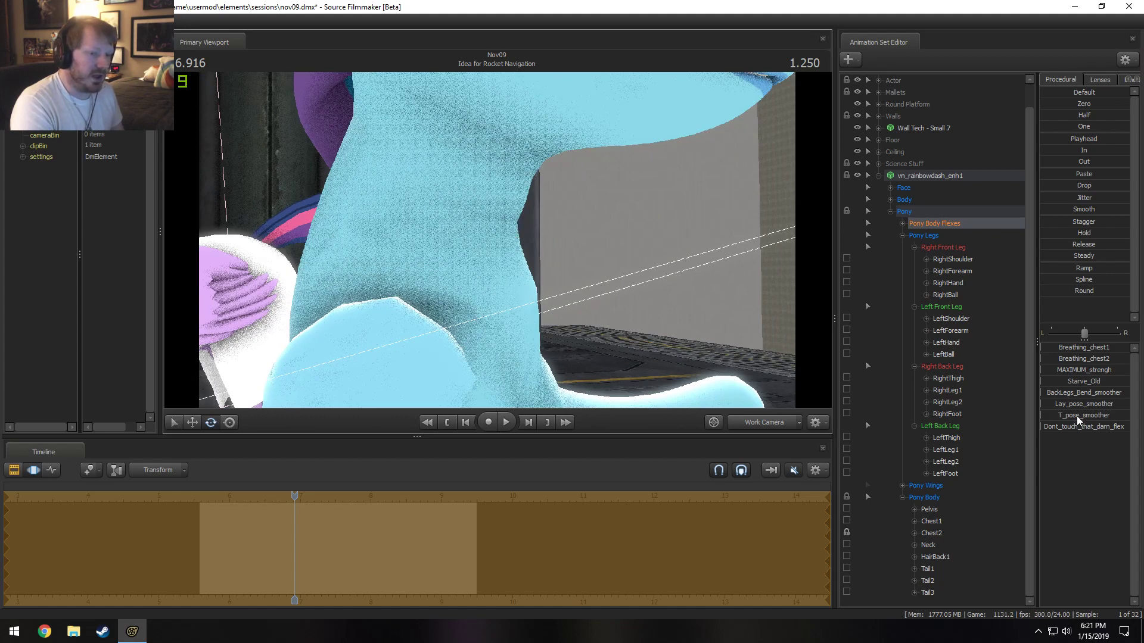
# Raise Rainbow Dash's T_pose_smoother flex to about half strength and check her upright pose from the front.
pyautogui.moveTo(1077, 416); pyautogui.dragTo(1091, 416)
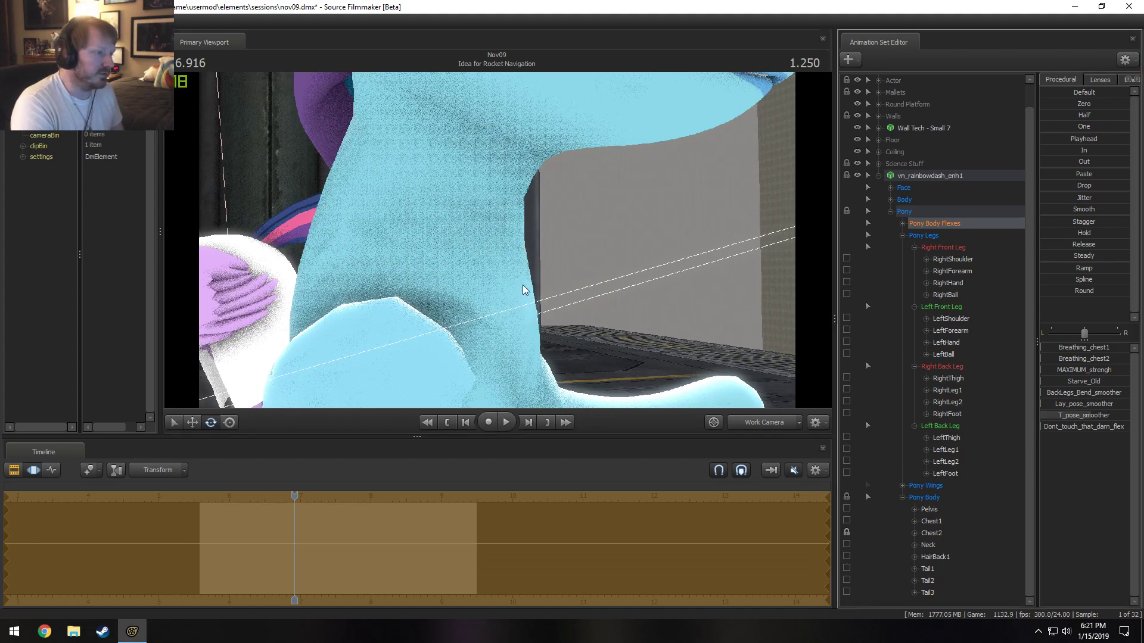
pyautogui.press('s')
pyautogui.moveTo(523, 231); pyautogui.dragTo(453, 236)
pyautogui.press('d')
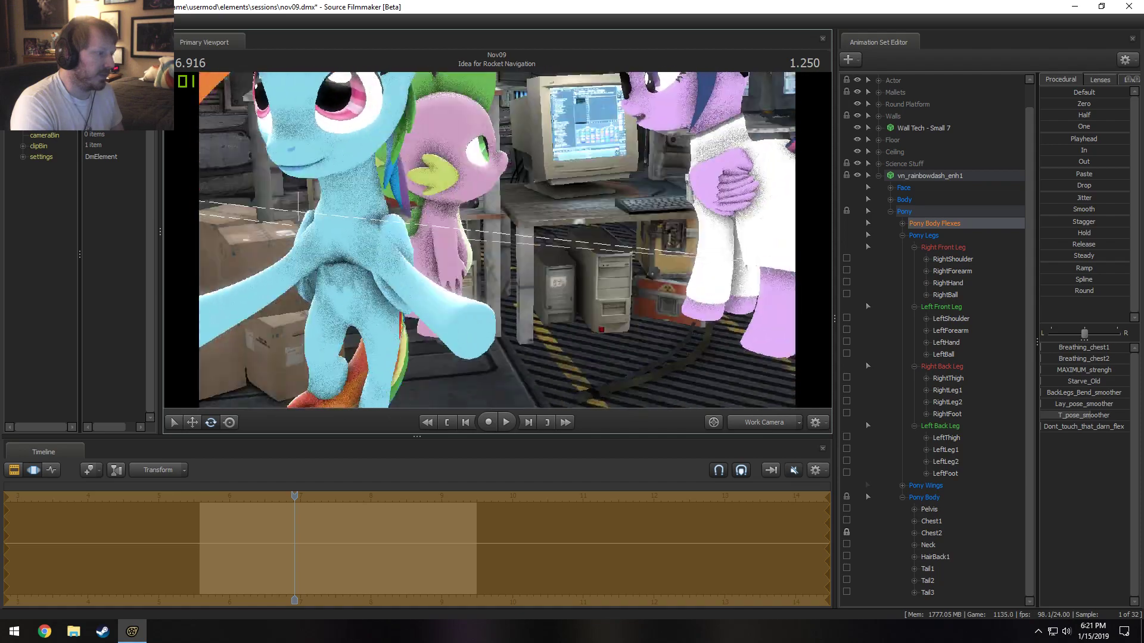
pyautogui.moveTo(278, 241)
pyautogui.mouseDown()
pyautogui.moveTo(221, 240)
pyautogui.moveTo(277, 241)
pyautogui.mouseUp()
pyautogui.press('a')
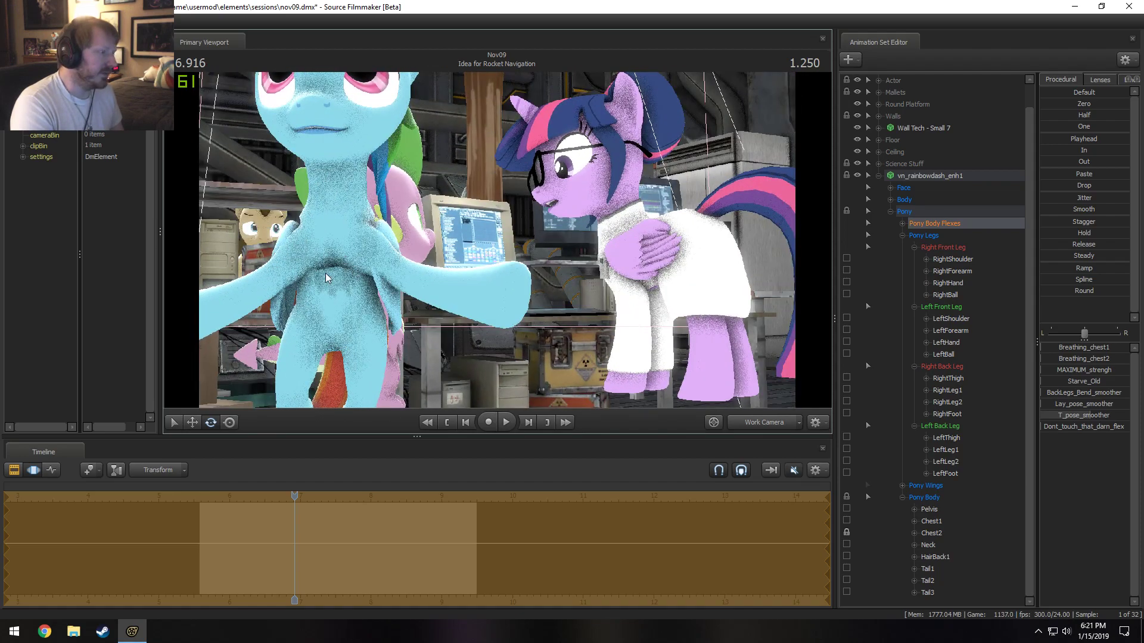
pyautogui.moveTo(326, 278); pyautogui.dragTo(285, 279)
pyautogui.press('ctrl')
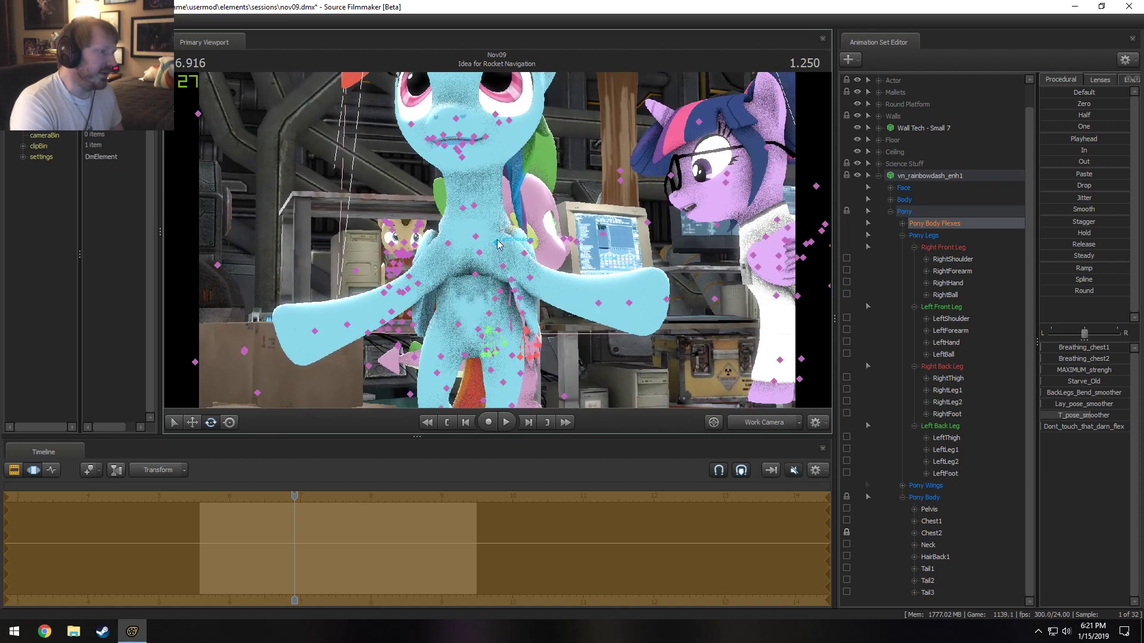
# Undo Rainbow Dash's flex, front leg, chest and pelvis changes back to her default stance on four legs.
pyautogui.hotkey('ctrl', 'z')
pyautogui.hotkey('ctrl', 'z')
pyautogui.hotkey('ctrl', 'z')
pyautogui.hotkey('ctrl', 'z')
pyautogui.hotkey('ctrl', 'z')
pyautogui.hotkey('ctrl', 'z')
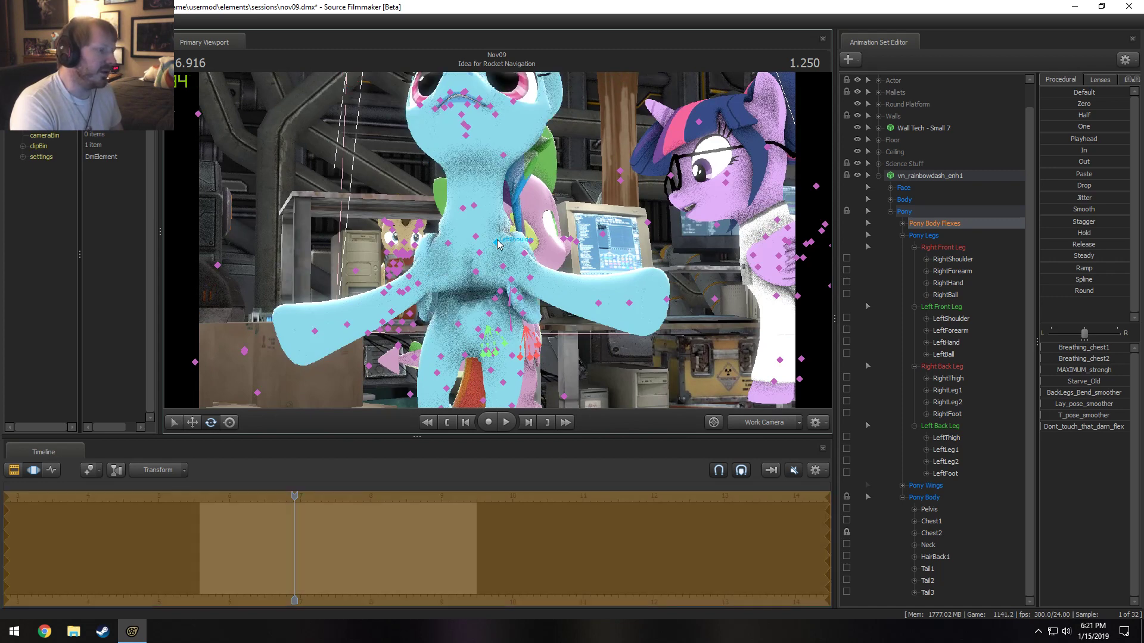
pyautogui.hotkey('ctrl', 'z')
pyautogui.hotkey('ctrl', 'z')
pyautogui.hotkey('ctrl', 'z')
pyautogui.hotkey('ctrl', 'z')
pyautogui.hotkey('ctrl', 'z')
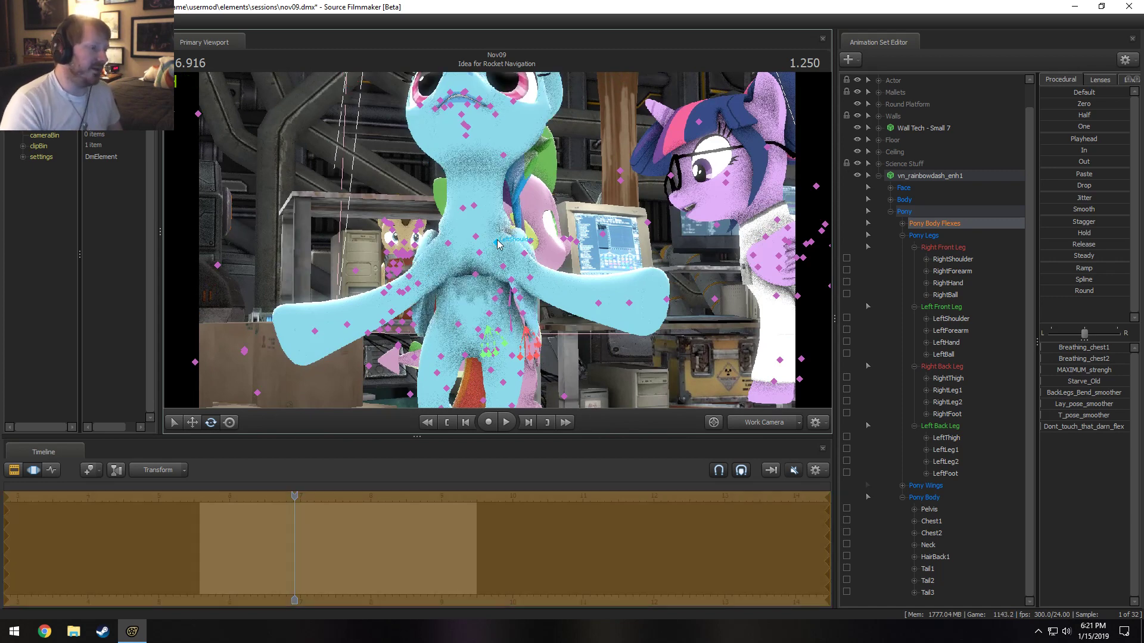
pyautogui.hotkey('ctrl', 'z')
pyautogui.hotkey('ctrl', 'z')
pyautogui.hotkey('ctrl', 'z')
pyautogui.hotkey('ctrl', 'z')
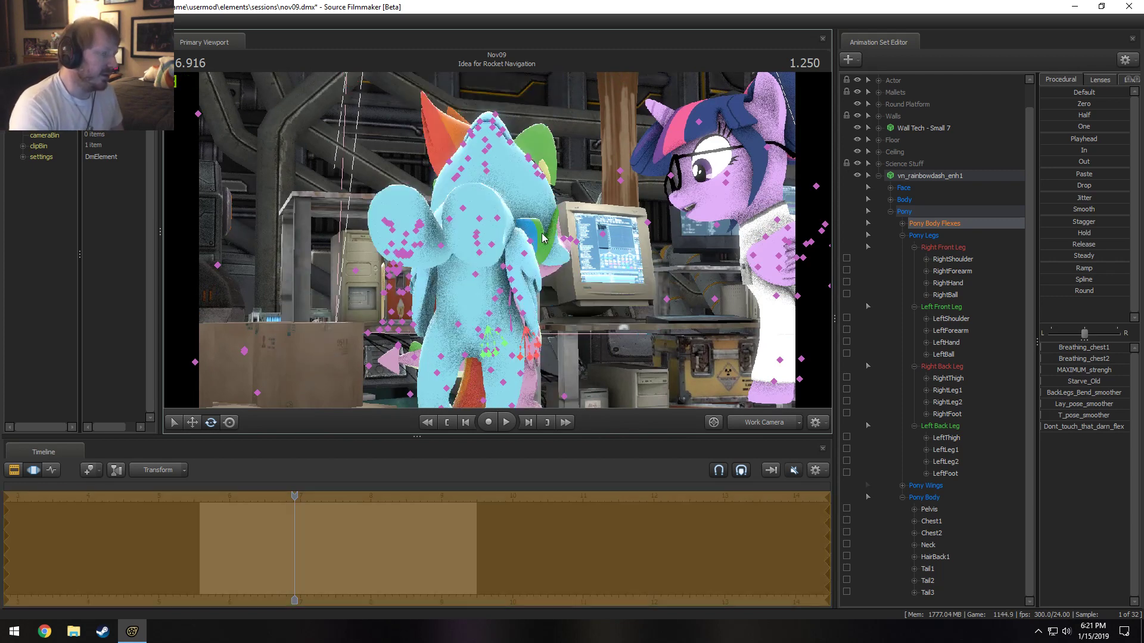
pyautogui.hotkey('ctrl', 'z')
pyautogui.hotkey('ctrl', 'z')
pyautogui.hotkey('ctrl', 'z')
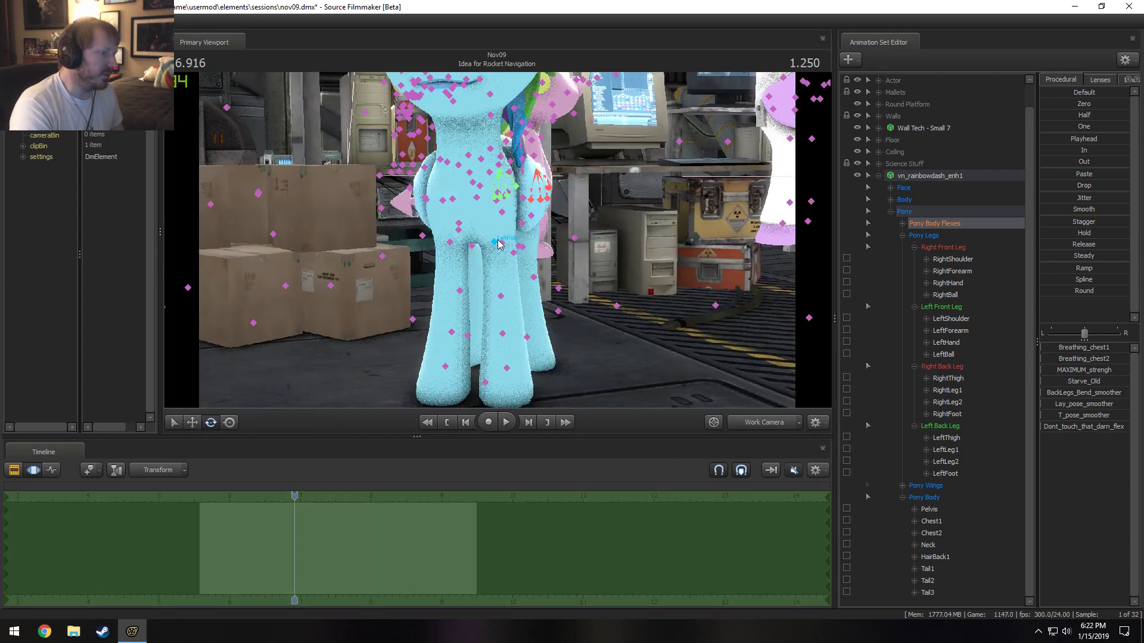
pyautogui.hotkey('ctrl', 'z')
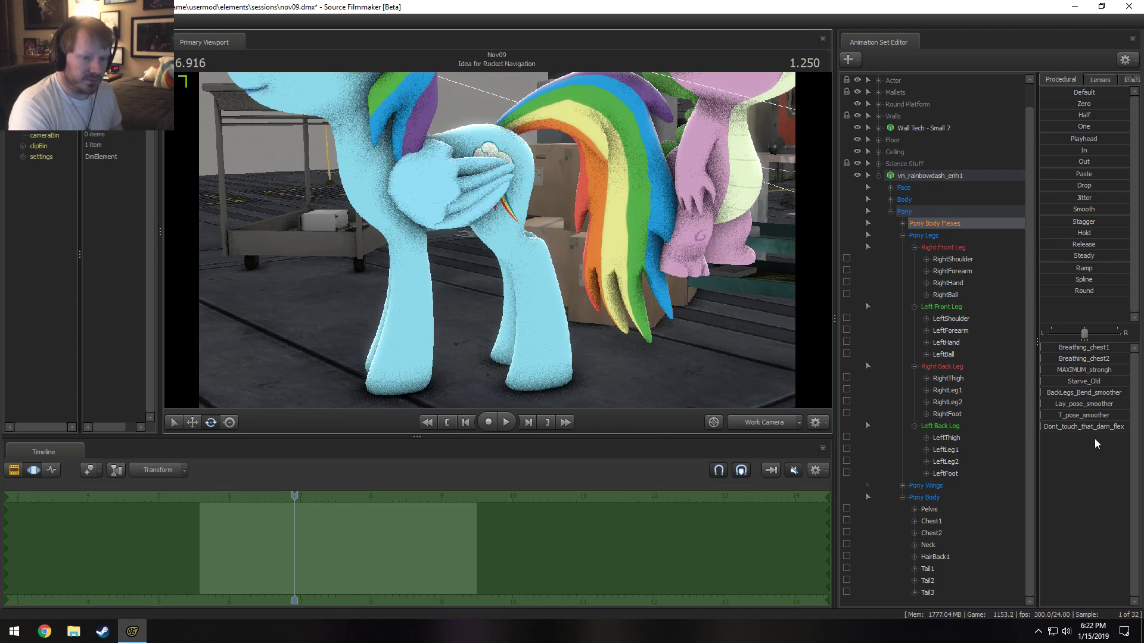
# Try the Lay_pose_smoother body flex on the standing Rainbow Dash's back legs and return it to zero.
pyautogui.moveTo(1066, 405)
pyautogui.mouseDown()
pyautogui.moveTo(1126, 405)
pyautogui.moveTo(1043, 405)
pyautogui.moveTo(1126, 405)
pyautogui.moveTo(1044, 405)
pyautogui.moveTo(1053, 405)
pyautogui.mouseUp()
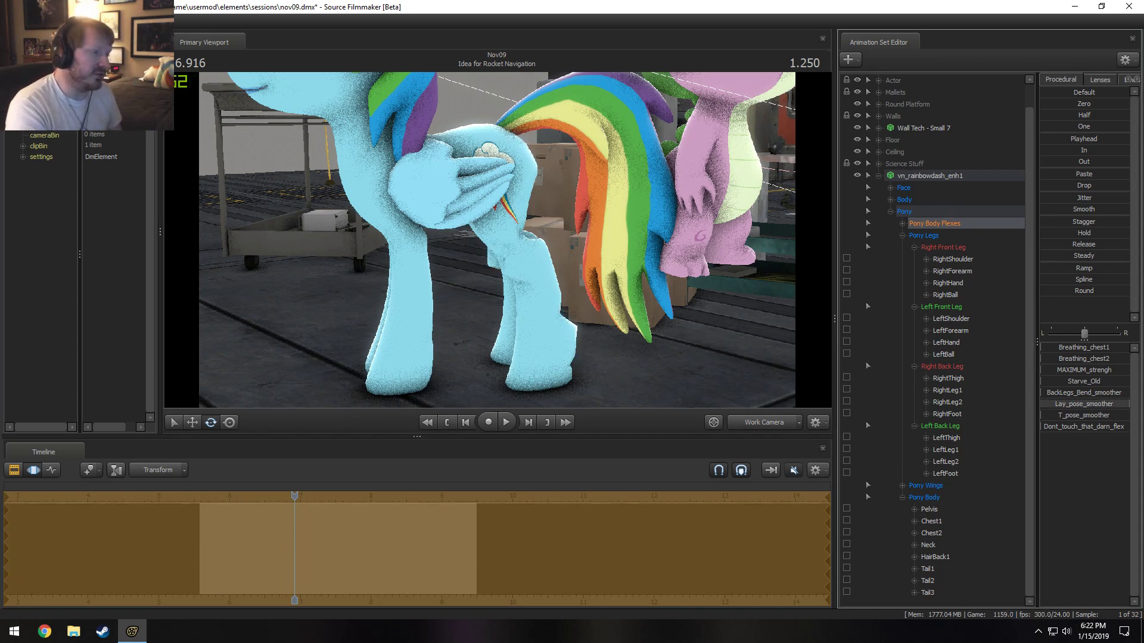
pyautogui.moveTo(1128, 404); pyautogui.dragTo(497, 402)
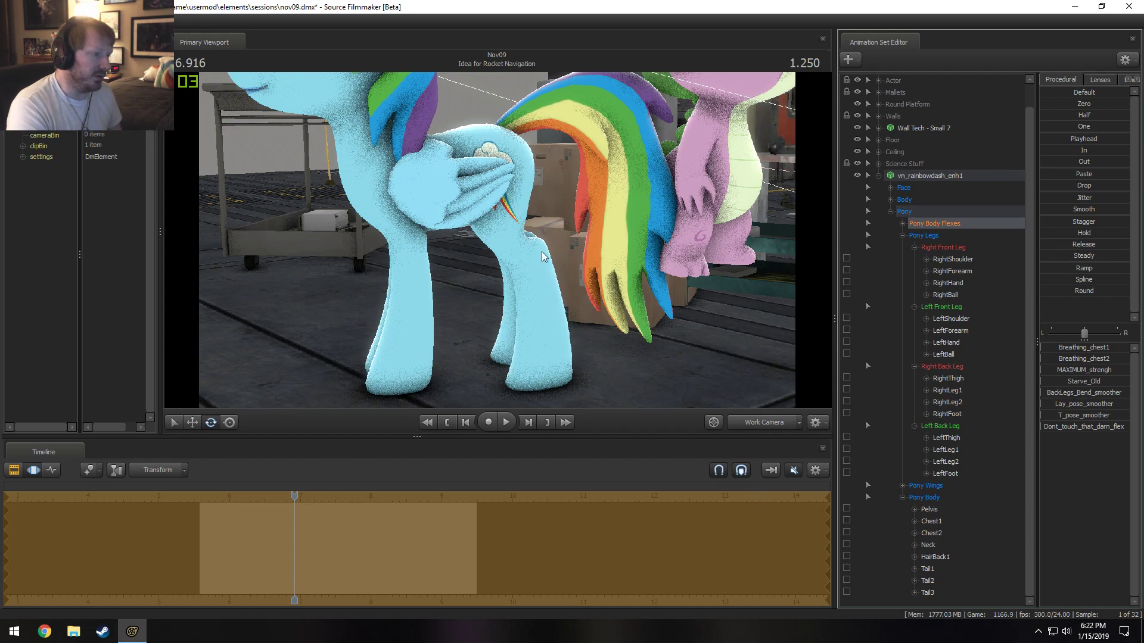
pyautogui.keyDown('ctrl'); pyautogui.click(493, 174); pyautogui.keyUp('ctrl')
pyautogui.press('f')
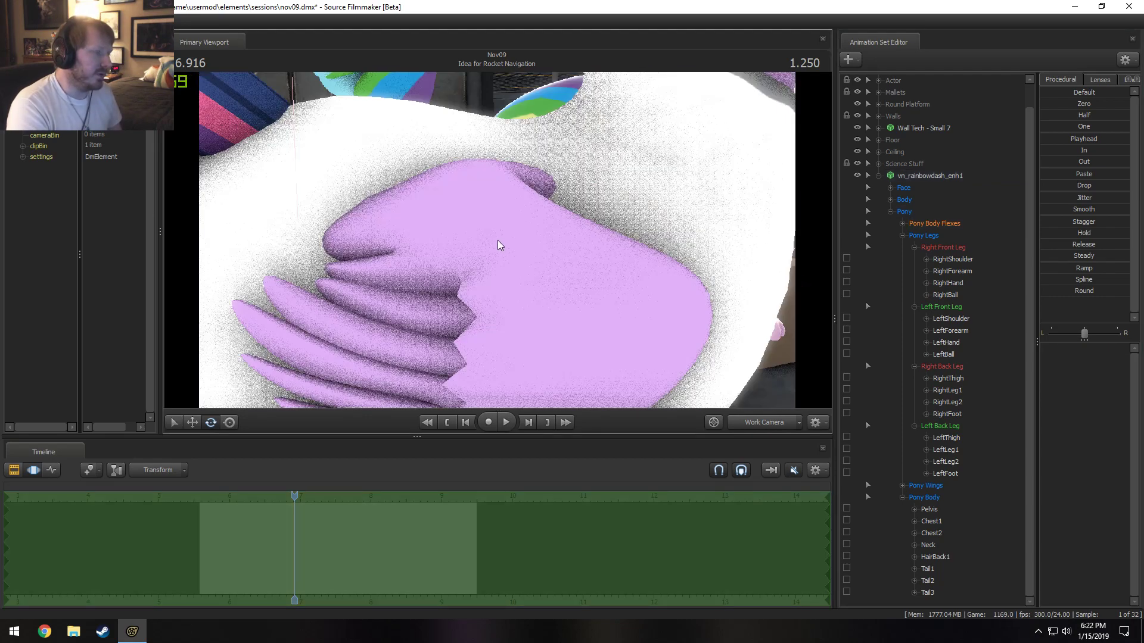
# Bend Rainbow Dash's left back leg by rotating its LeftThigh, LeftLeg1 and LeftFoot bones.
pyautogui.moveTo(615, 308); pyautogui.dragTo(486, 222)
pyautogui.press('w')
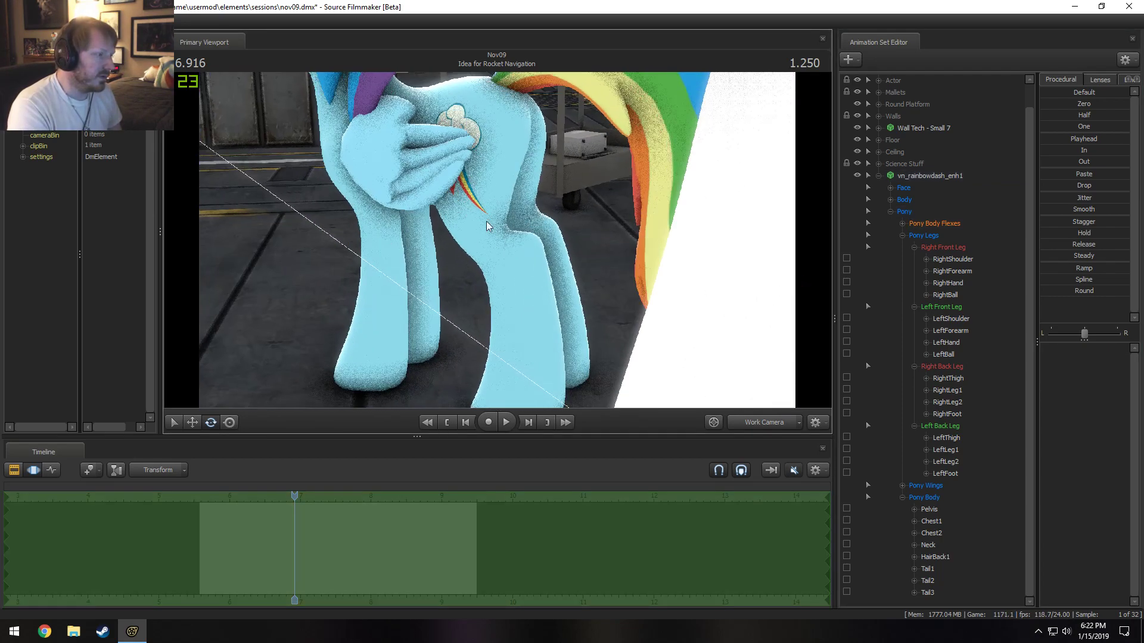
pyautogui.keyDown('ctrl'); pyautogui.click(478, 136); pyautogui.keyUp('ctrl')
pyautogui.moveTo(516, 162); pyautogui.dragTo(516, 142)
pyautogui.keyDown('ctrl'); pyautogui.click(511, 197); pyautogui.keyUp('ctrl')
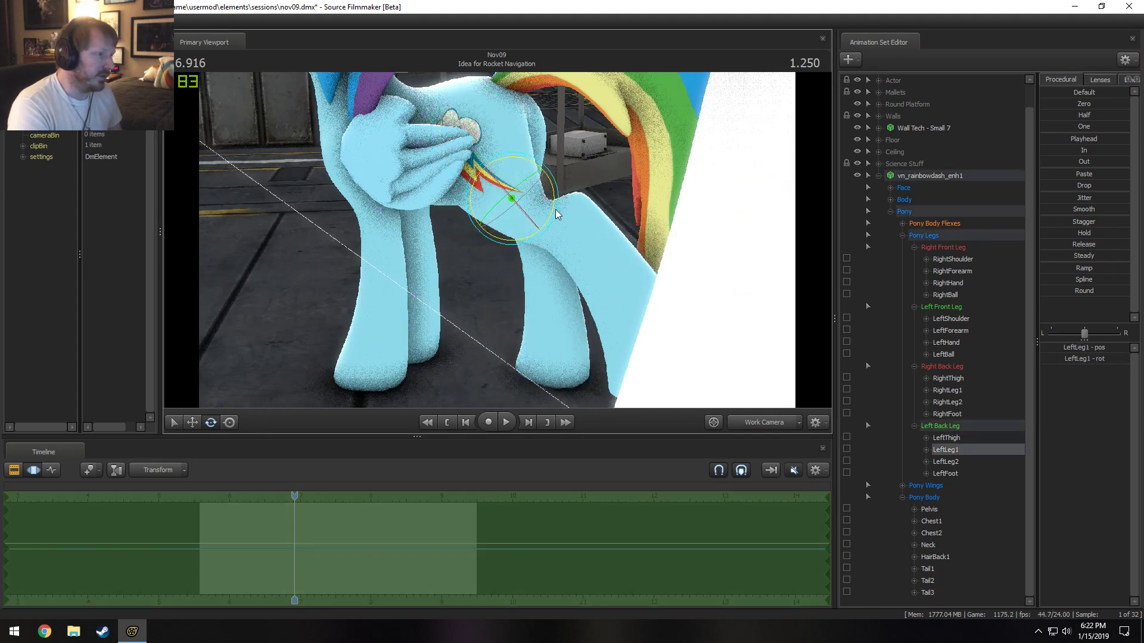
pyautogui.moveTo(552, 210); pyautogui.dragTo(647, 232)
pyautogui.keyDown('ctrl'); pyautogui.click(539, 247); pyautogui.keyUp('ctrl')
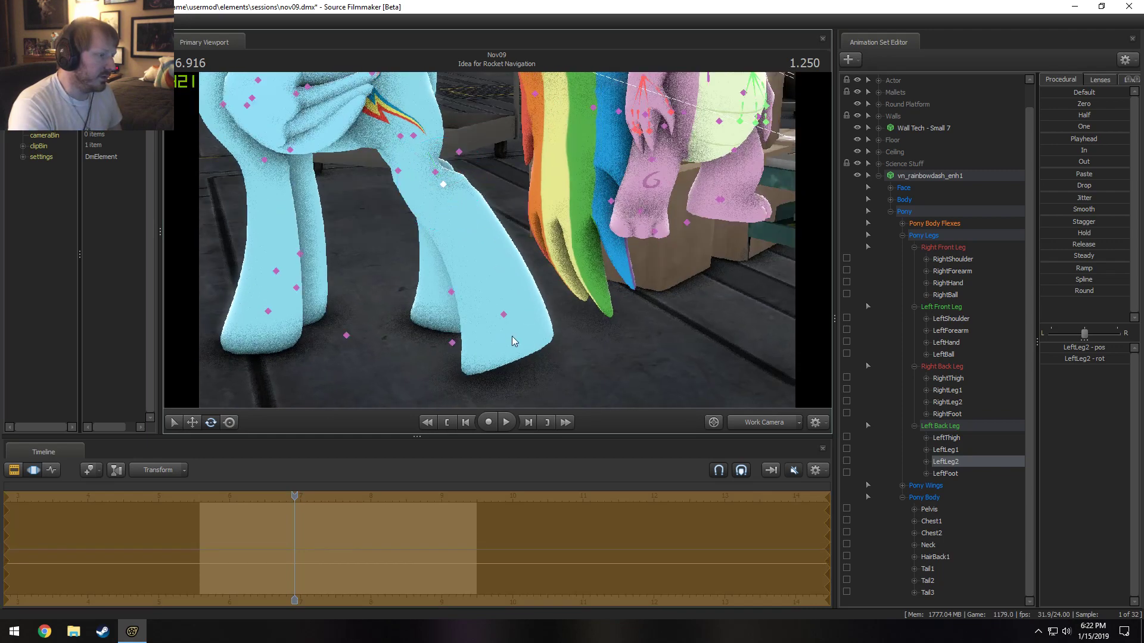
pyautogui.keyDown('ctrl'); pyautogui.click(505, 314); pyautogui.keyUp('ctrl')
pyautogui.moveTo(543, 316); pyautogui.dragTo(598, 297)
pyautogui.moveTo(507, 341); pyautogui.dragTo(530, 318)
pyautogui.keyDown('alt'); pyautogui.moveTo(586, 252); pyautogui.dragTo(893, 273); pyautogui.keyUp('alt')
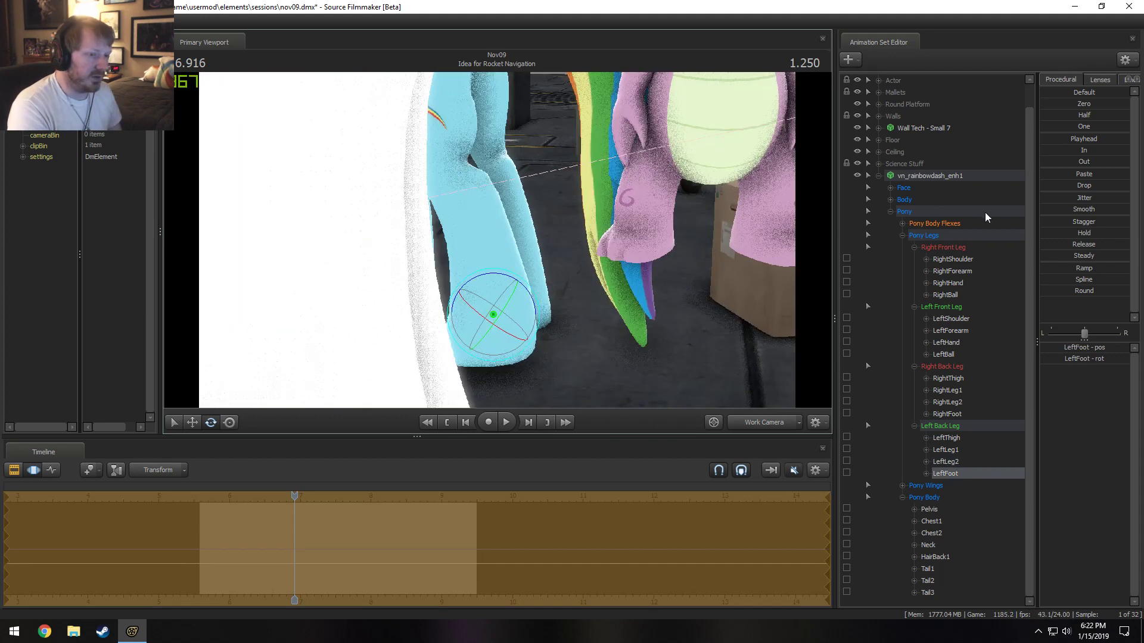
# Try the BackLegs_Bend_smoother body flex on Rainbow Dash's bent left back leg.
pyautogui.click(934, 224)
pyautogui.moveTo(1066, 395)
pyautogui.mouseDown()
pyautogui.moveTo(1130, 394)
pyautogui.moveTo(1042, 394)
pyautogui.mouseUp()
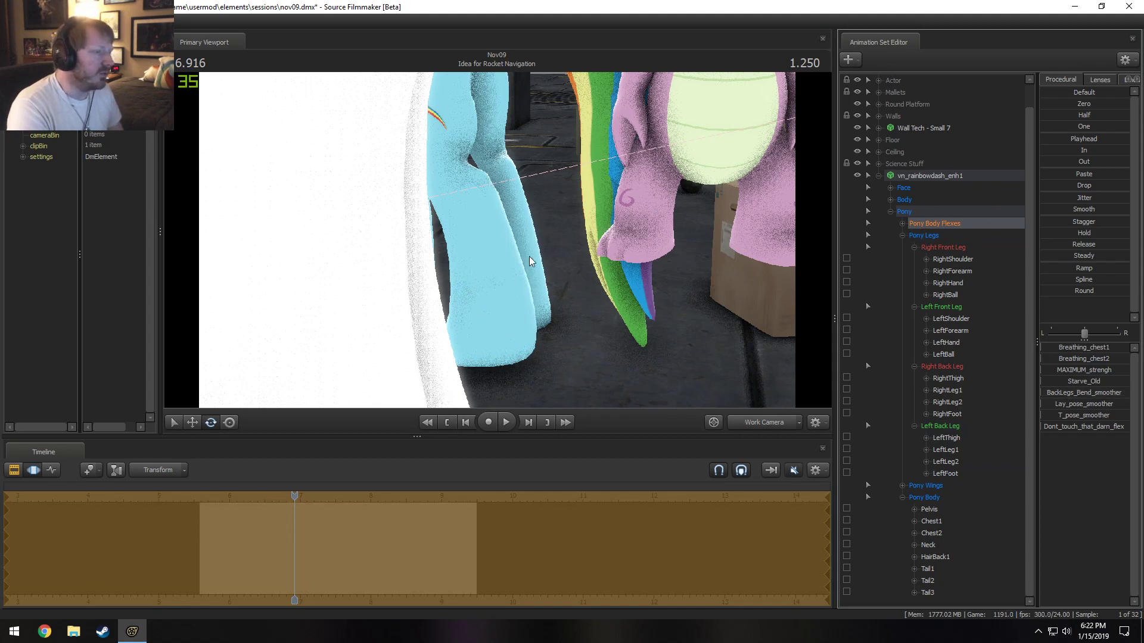
pyautogui.moveTo(532, 262); pyautogui.dragTo(501, 215)
# Undo the rotations of Rainbow Dash's left back leg.
pyautogui.hotkey('ctrl', 'z')
pyautogui.hotkey('ctrl', 'z')
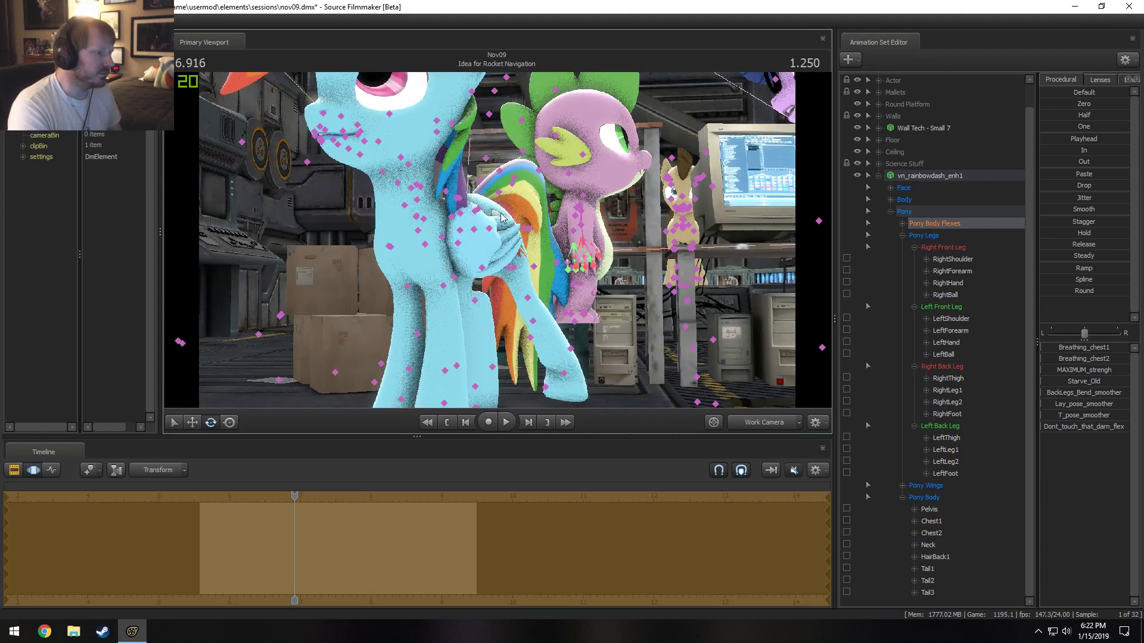
pyautogui.hotkey('ctrl', 'z')
pyautogui.hotkey('ctrl', 'z')
# Delete the vn_rainbowdash_enh1 animation set from the Idea for Rocket Navigation shot.
pyautogui.rightClick(932, 177)
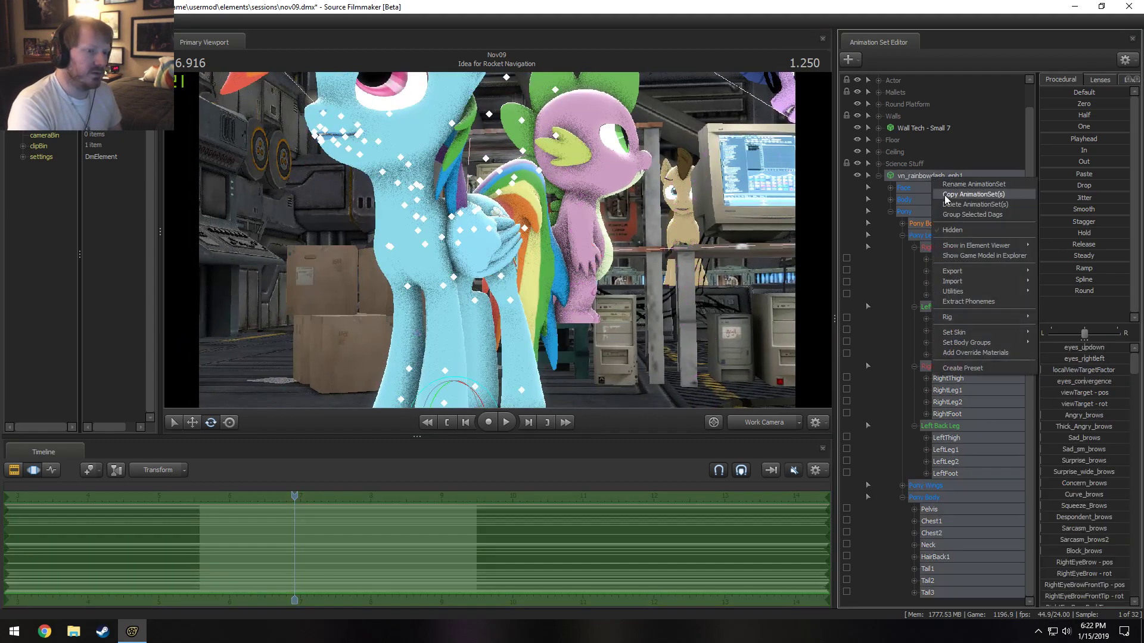
pyautogui.click(956, 201)
pyautogui.moveTo(536, 238); pyautogui.dragTo(489, 230)
pyautogui.press('w')
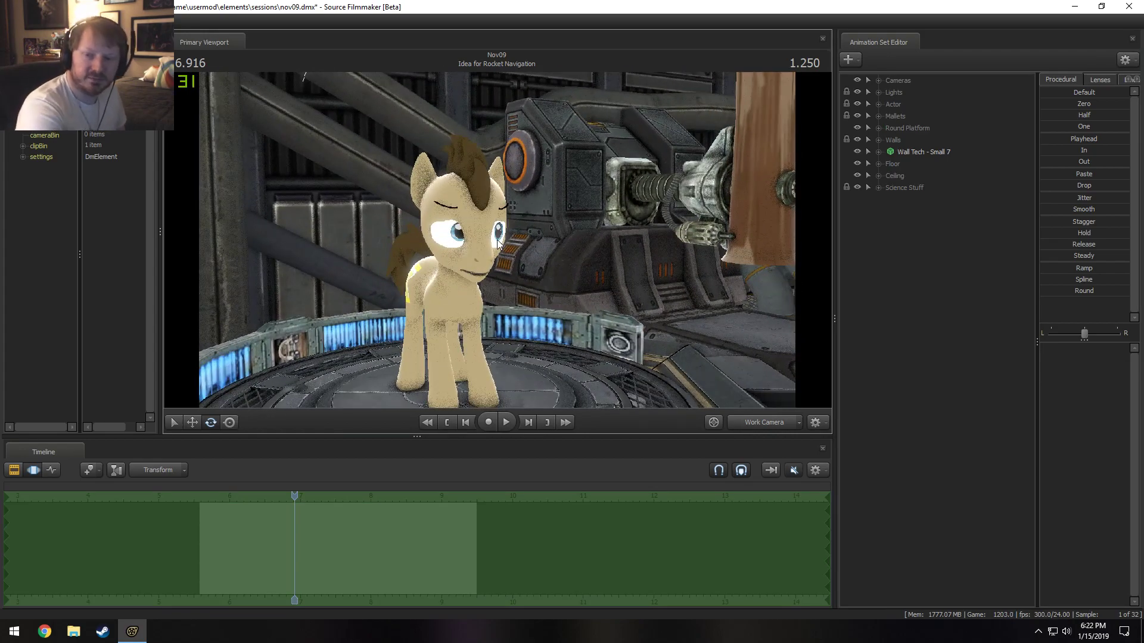
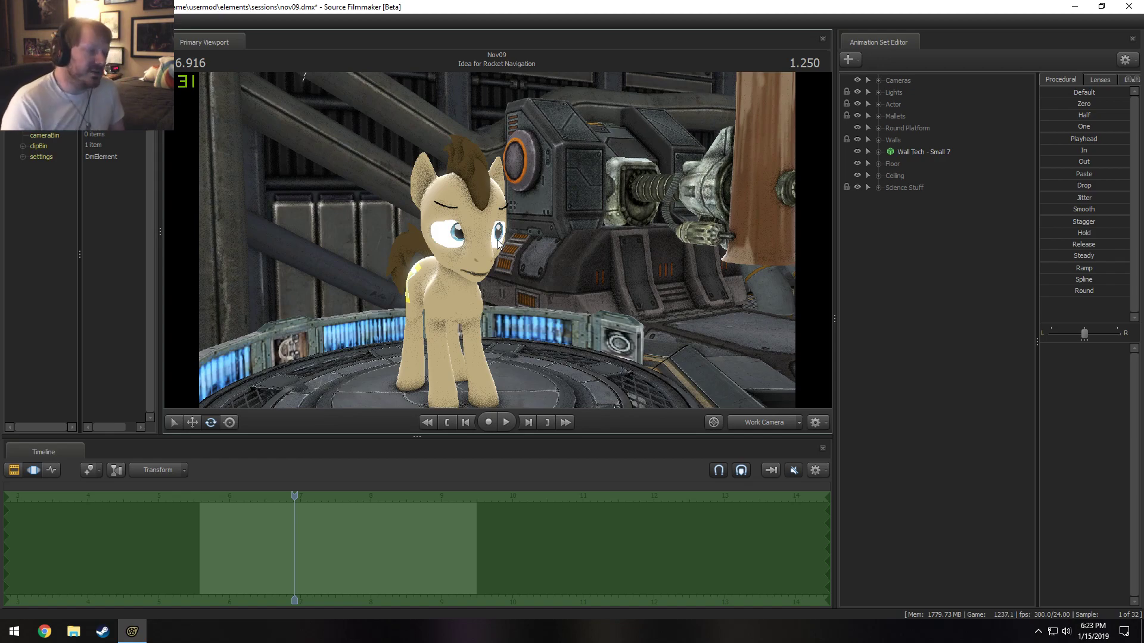
pyautogui.moveTo(558, 322); pyautogui.dragTo(497, 239)
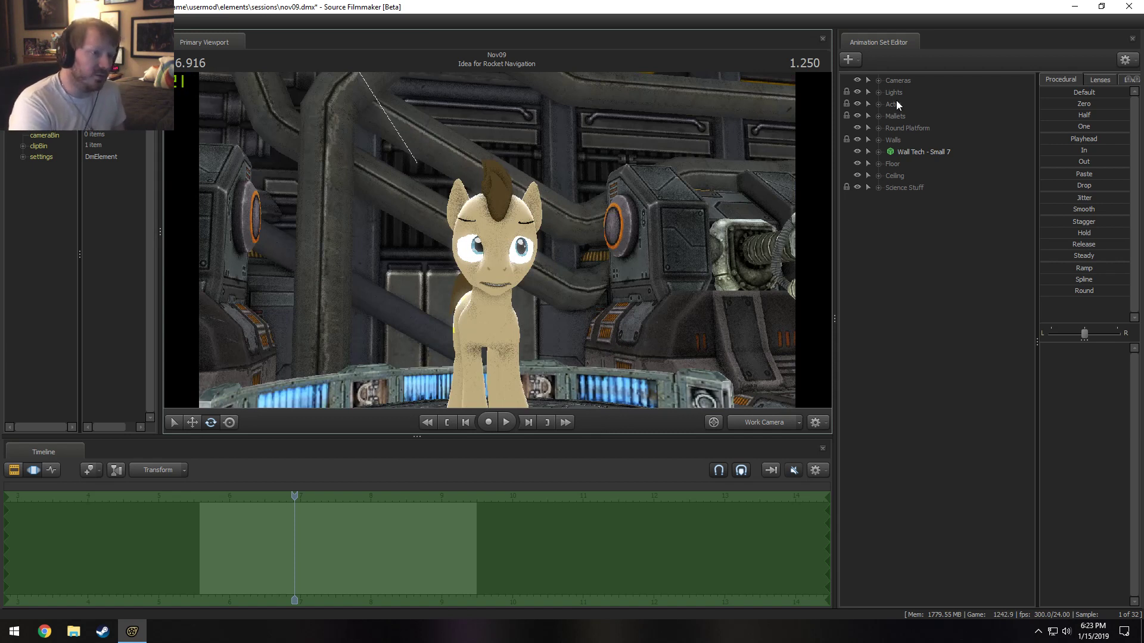
# Select Doctor Whooves in the Actor group and set a time selection running from 6.583 s onward.
pyautogui.click(878, 105)
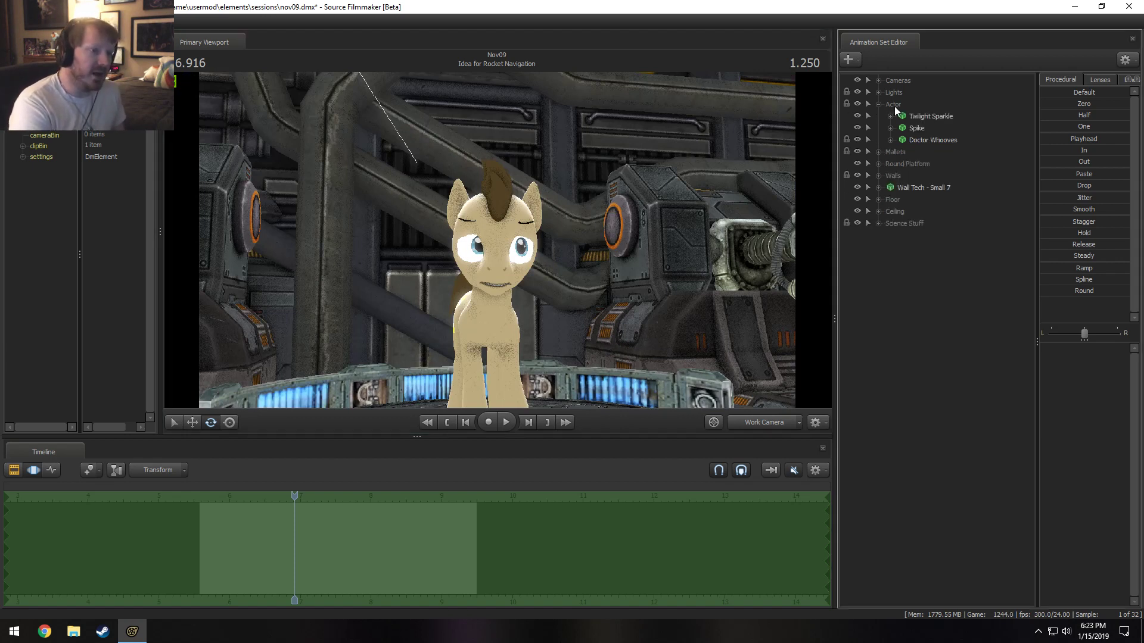
pyautogui.click(913, 139)
pyautogui.scroll(4, 278, 562)
pyautogui.click(248, 523)
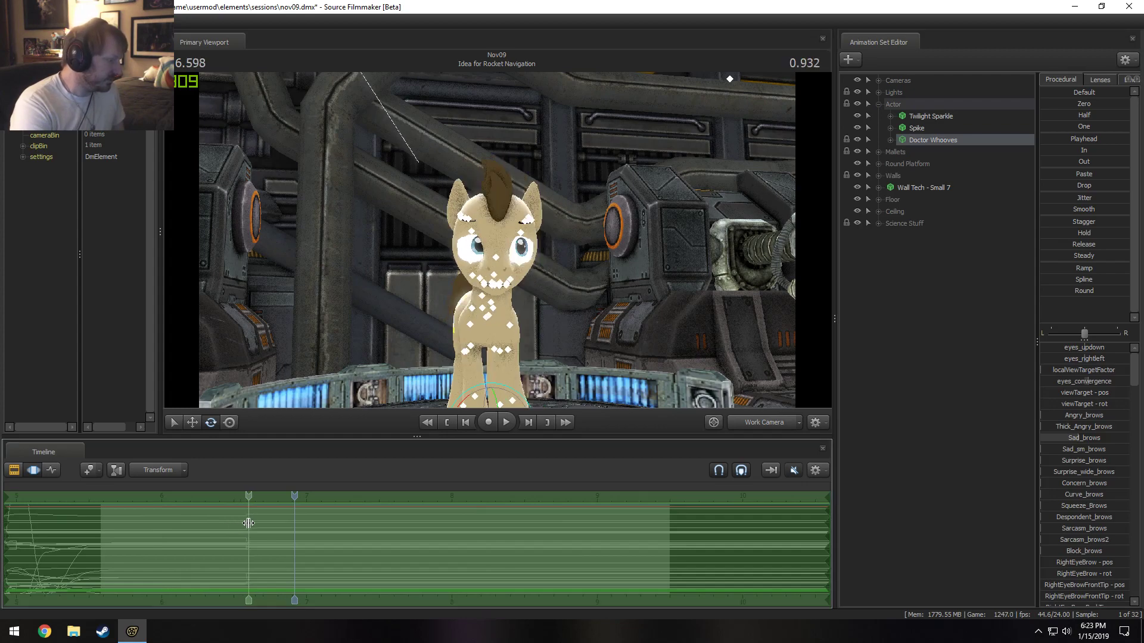
pyautogui.scroll(2, 248, 527)
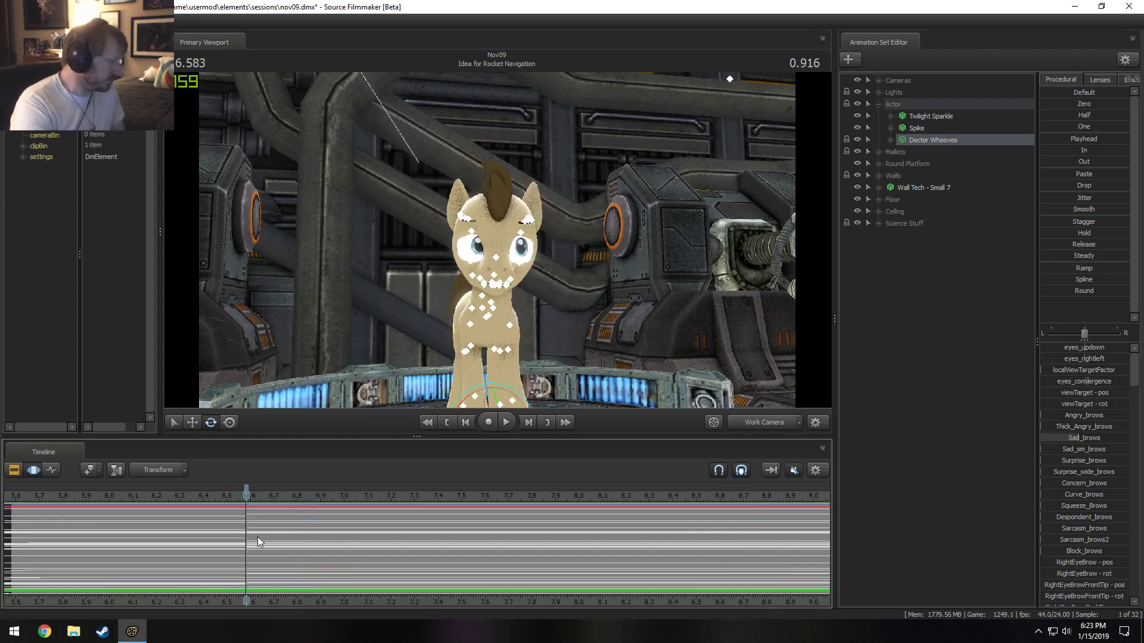
pyautogui.click(274, 538)
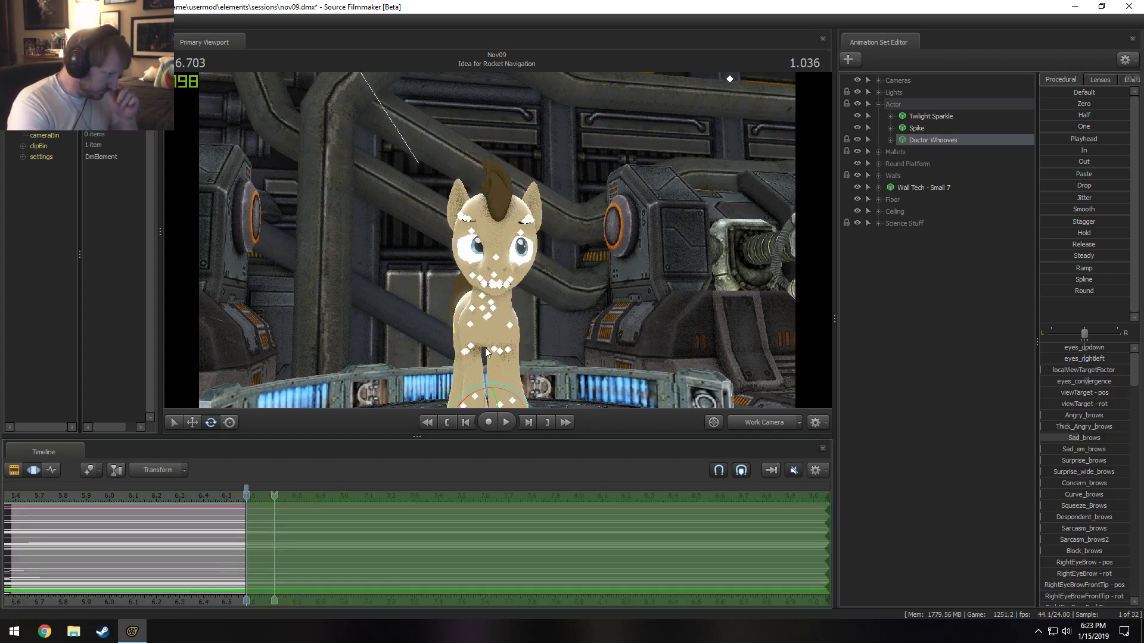
# Turn Doctor Whooves' head toward the front by rotating the Head bone.
pyautogui.moveTo(485, 349); pyautogui.dragTo(497, 371)
pyautogui.moveTo(595, 248); pyautogui.dragTo(602, 250)
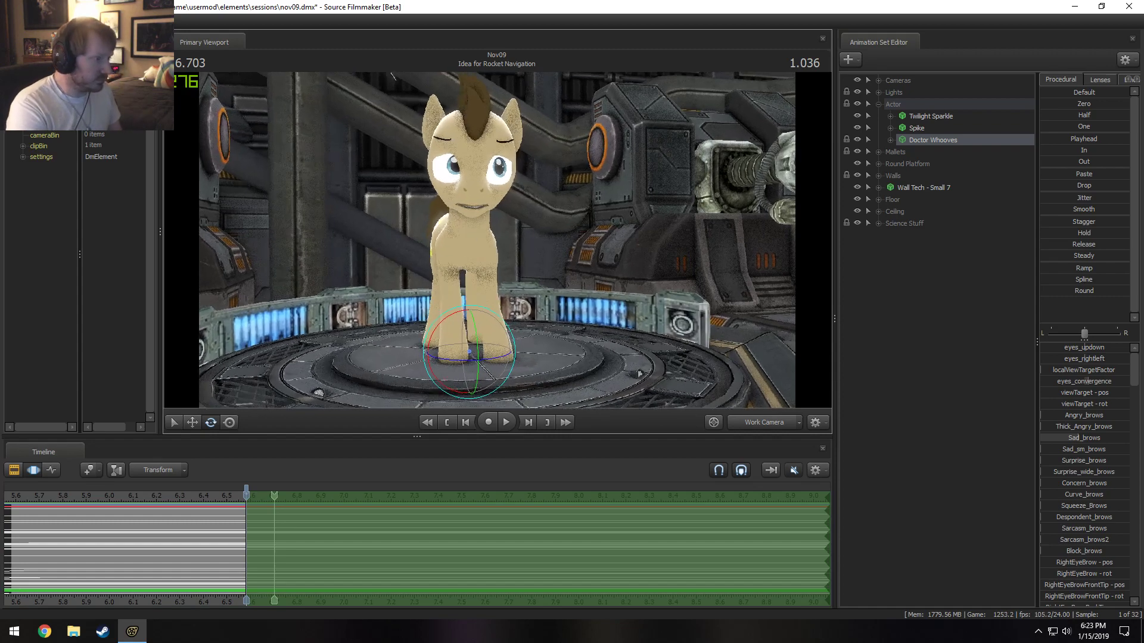
pyautogui.moveTo(498, 242); pyautogui.dragTo(498, 242)
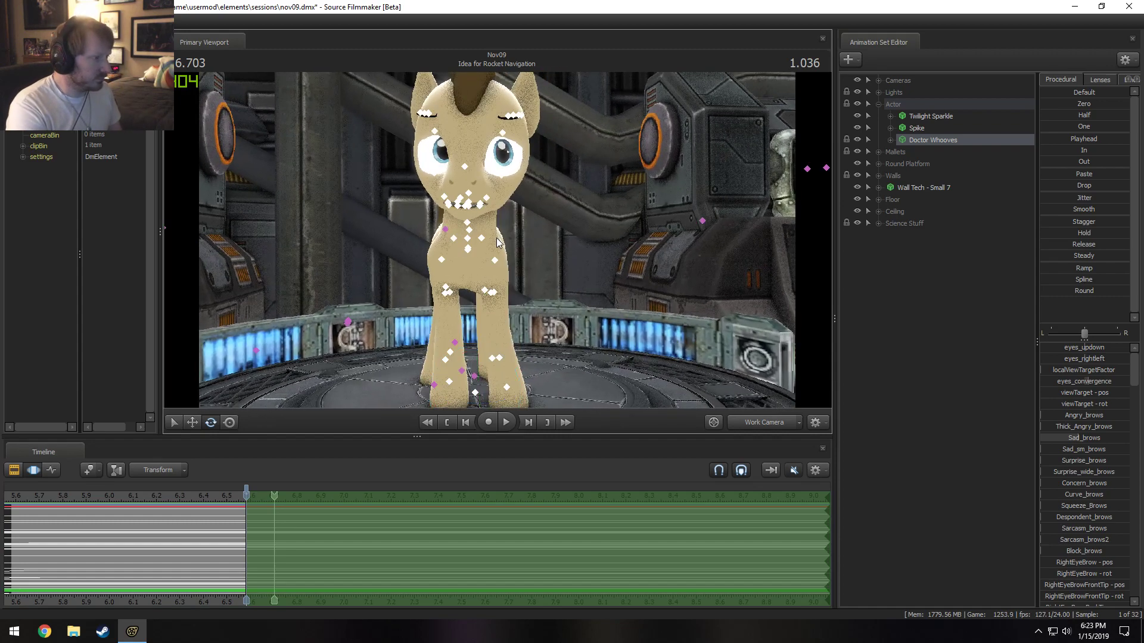
pyautogui.click(466, 227)
pyautogui.moveTo(480, 213); pyautogui.dragTo(477, 212)
pyautogui.click(477, 188)
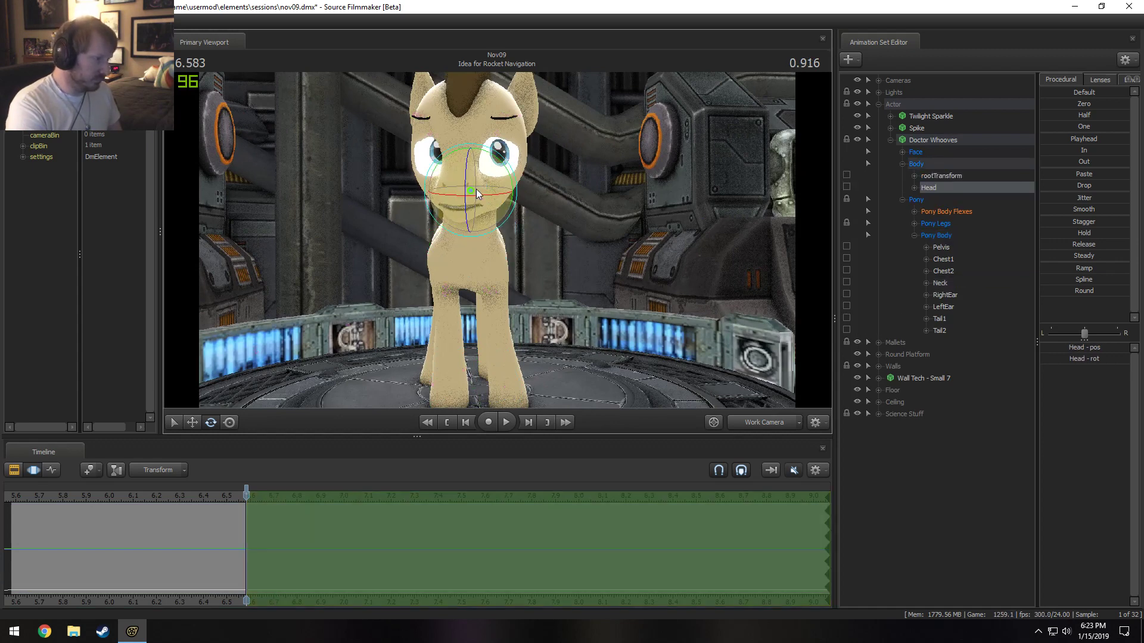
pyautogui.moveTo(486, 172)
pyautogui.mouseDown()
pyautogui.moveTo(463, 181)
pyautogui.moveTo(487, 182)
pyautogui.moveTo(494, 162)
pyautogui.mouseUp()
# Raise Doctor Whooves' left front leg by rotating the LeftShoulder bone and adjusting its position.
pyautogui.click(487, 261)
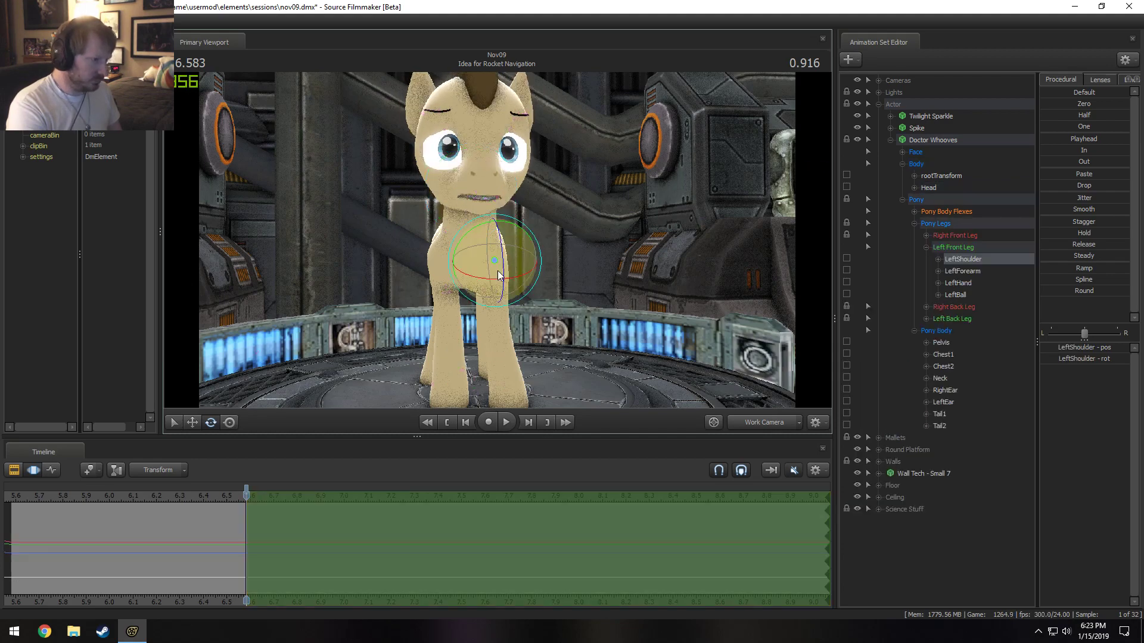
pyautogui.moveTo(498, 271); pyautogui.dragTo(479, 195)
pyautogui.hotkey('ctrl', 'z')
pyautogui.moveTo(522, 238); pyautogui.dragTo(513, 186)
pyautogui.click(468, 256)
pyautogui.press('w')
pyautogui.moveTo(535, 290)
pyautogui.mouseDown()
pyautogui.moveTo(530, 304)
pyautogui.moveTo(578, 297)
pyautogui.moveTo(435, 292)
pyautogui.moveTo(584, 298)
pyautogui.moveTo(530, 292)
pyautogui.mouseUp()
pyautogui.press('w')
pyautogui.moveTo(468, 269); pyautogui.dragTo(492, 255)
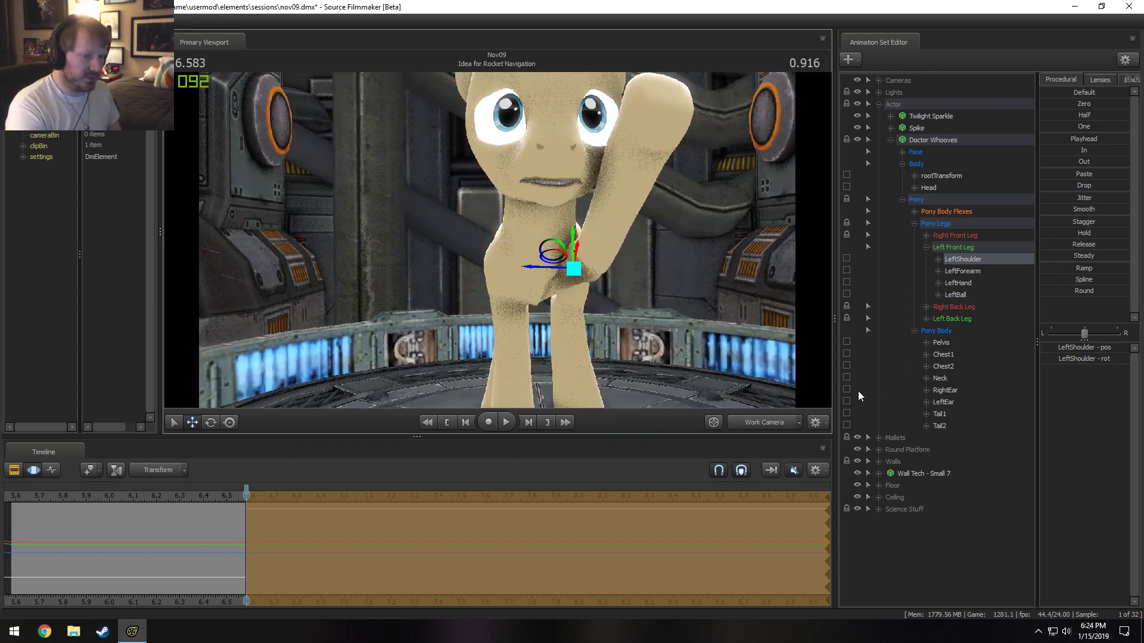
# Lock the RightShoulder and LeftShoulder bones, and shift the Chest2 bone slightly.
pyautogui.click(926, 235)
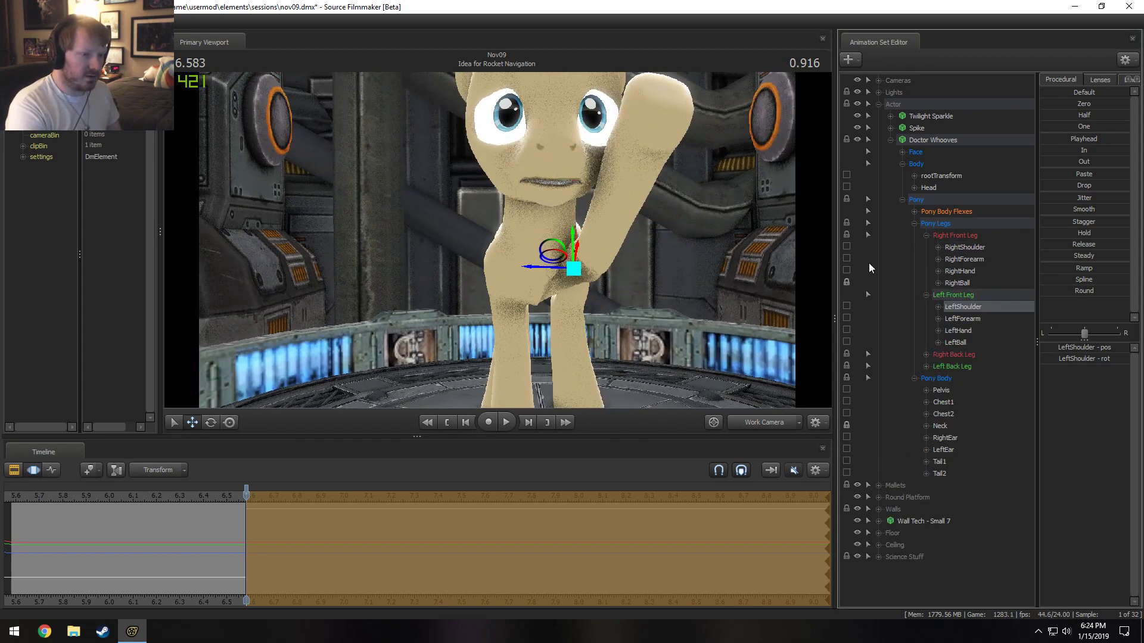
pyautogui.click(846, 307)
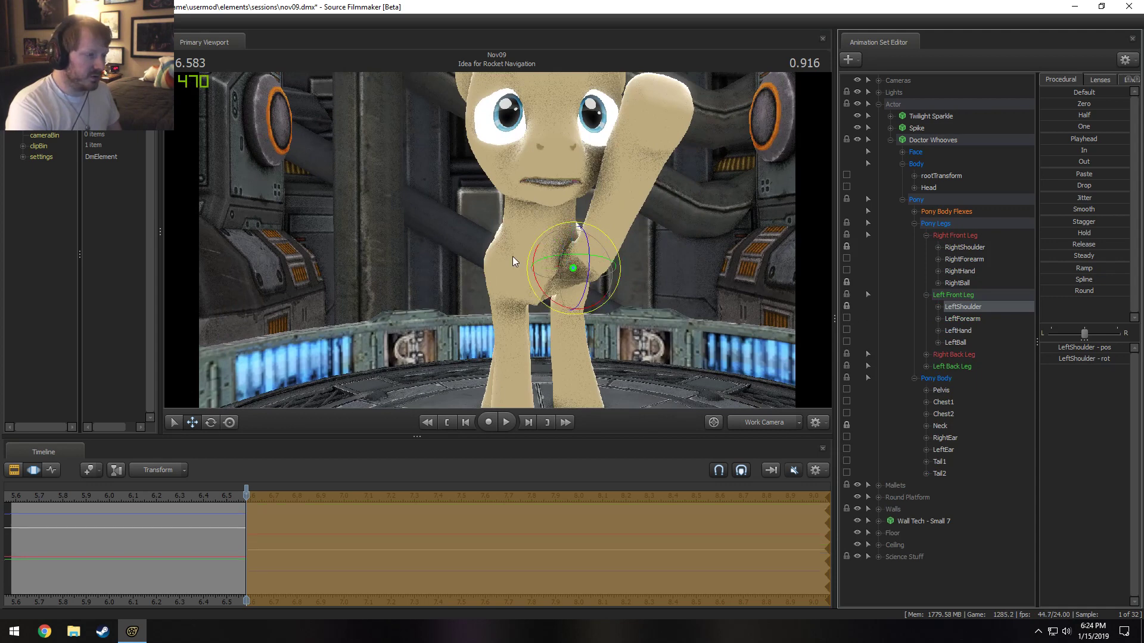
pyautogui.click(538, 253)
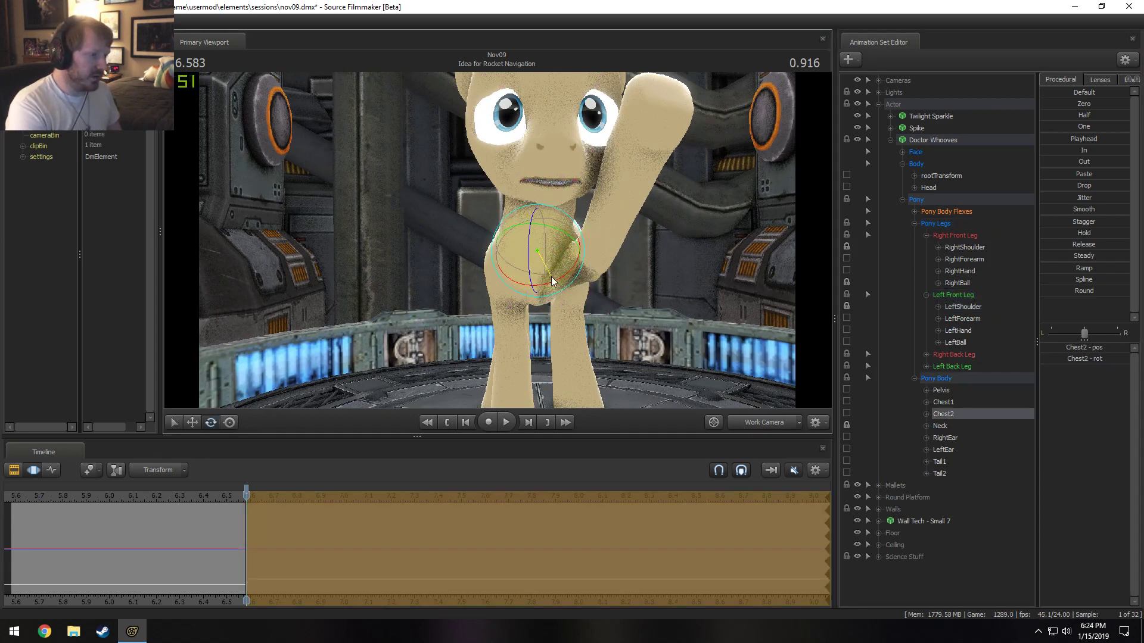
pyautogui.moveTo(551, 276); pyautogui.dragTo(570, 244)
pyautogui.press('w')
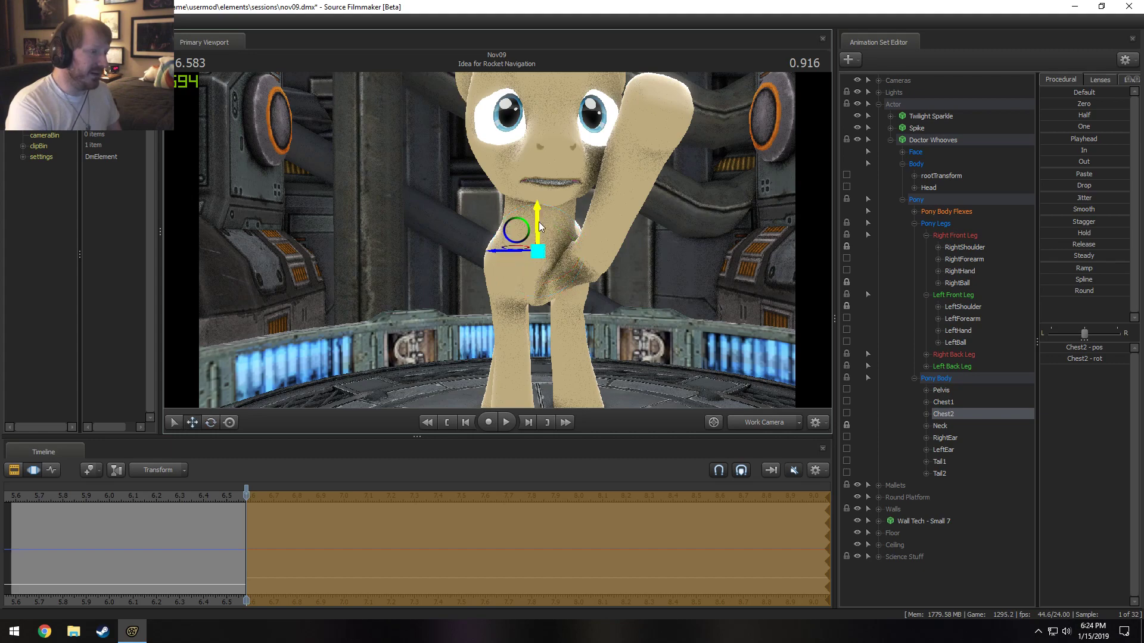
pyautogui.moveTo(539, 218); pyautogui.dragTo(497, 240)
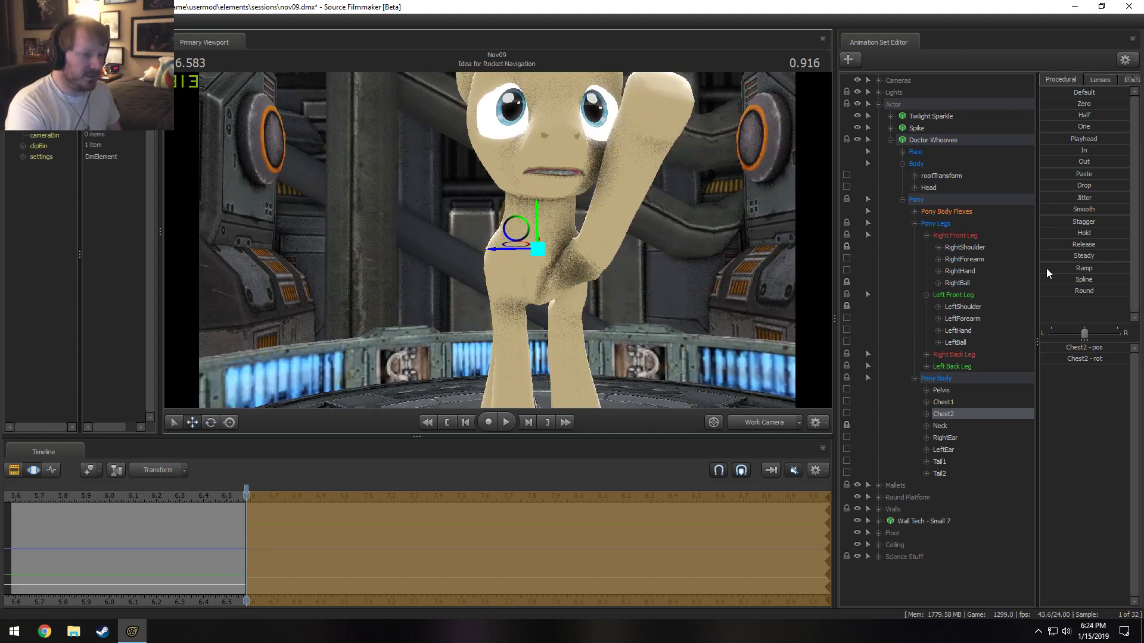
# Rotate the LeftShoulder and LeftForearm bones to reshape the raised left front leg.
pyautogui.click(962, 307)
pyautogui.press('e')
pyautogui.moveTo(589, 256); pyautogui.dragTo(486, 246)
pyautogui.press('ctrl')
pyautogui.keyDown('ctrl'); pyautogui.click(589, 277); pyautogui.keyUp('ctrl')
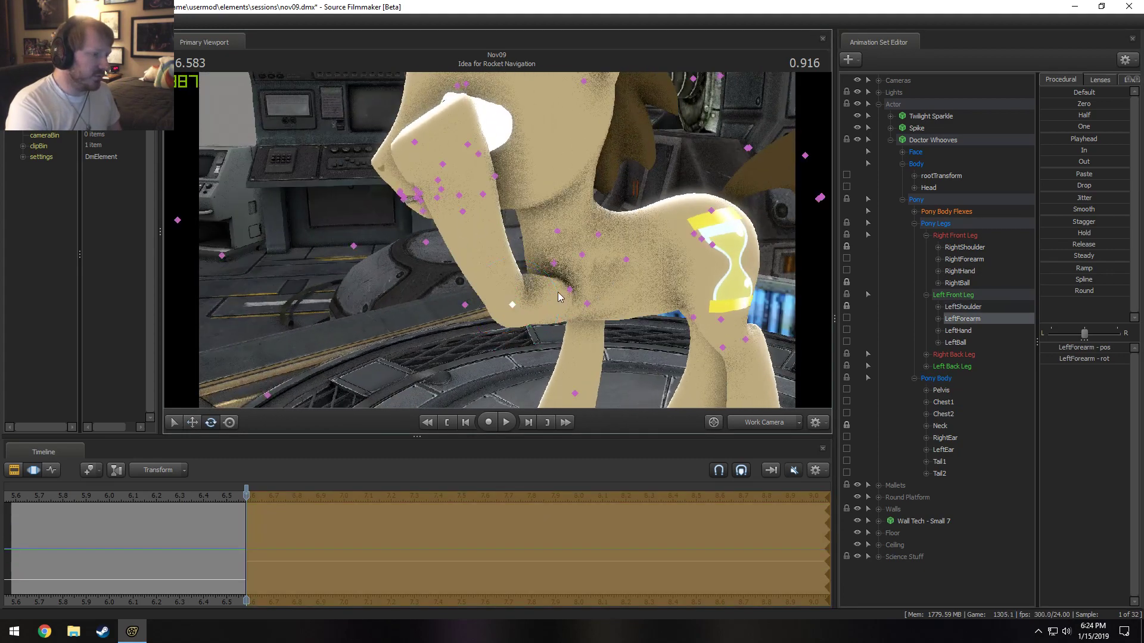
pyautogui.keyDown('ctrl'); pyautogui.click(568, 288); pyautogui.keyUp('ctrl')
pyautogui.keyDown('alt'); pyautogui.moveTo(568, 289); pyautogui.dragTo(678, 293); pyautogui.keyUp('alt')
pyautogui.moveTo(505, 273); pyautogui.dragTo(542, 257)
pyautogui.hotkey('ctrl', 'z')
pyautogui.hotkey('ctrl', 'y')
# Angle the raised left front leg forward at the LeftShoulder bone and check the pose through the main camera.
pyautogui.press('w')
pyautogui.keyDown('alt'); pyautogui.moveTo(542, 256); pyautogui.dragTo(538, 300); pyautogui.keyUp('alt')
pyautogui.press('ctrl')
pyautogui.press('e')
pyautogui.keyDown('alt'); pyautogui.moveTo(538, 299); pyautogui.dragTo(613, 246); pyautogui.keyUp('alt')
pyautogui.hotkey('ctrl', 'z')
pyautogui.moveTo(487, 276); pyautogui.dragTo(499, 269)
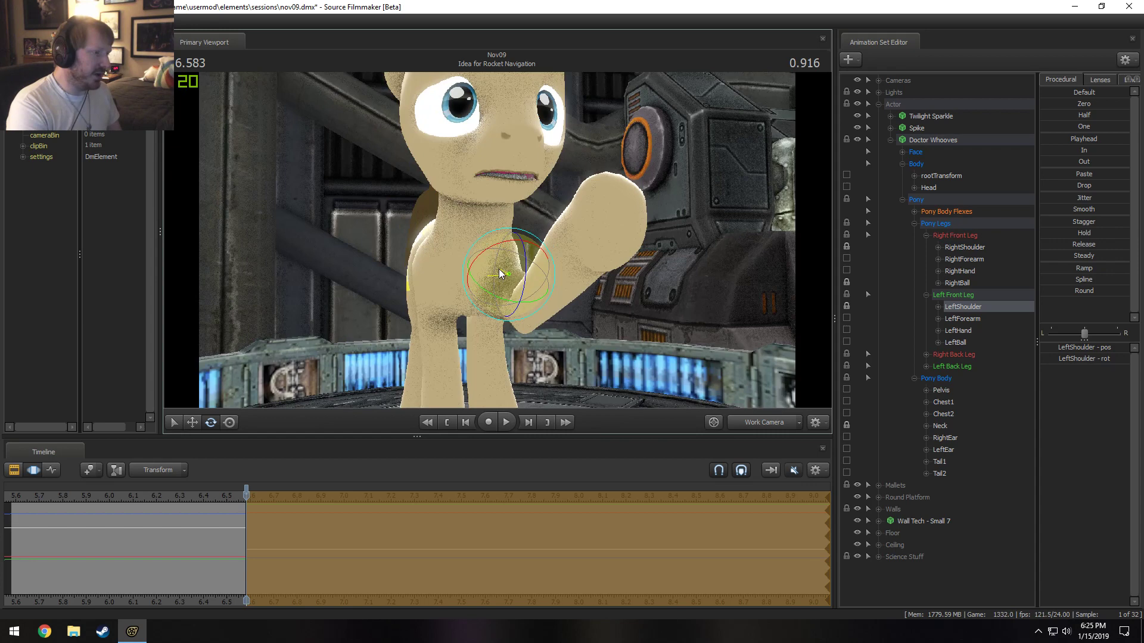
pyautogui.click(754, 422)
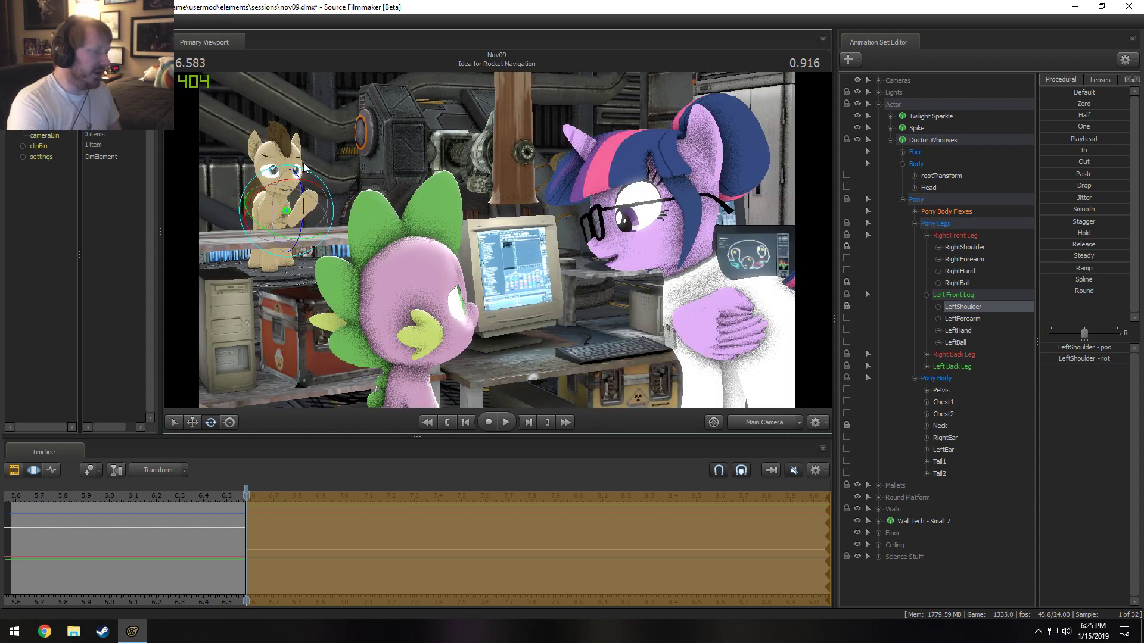
pyautogui.click(759, 422)
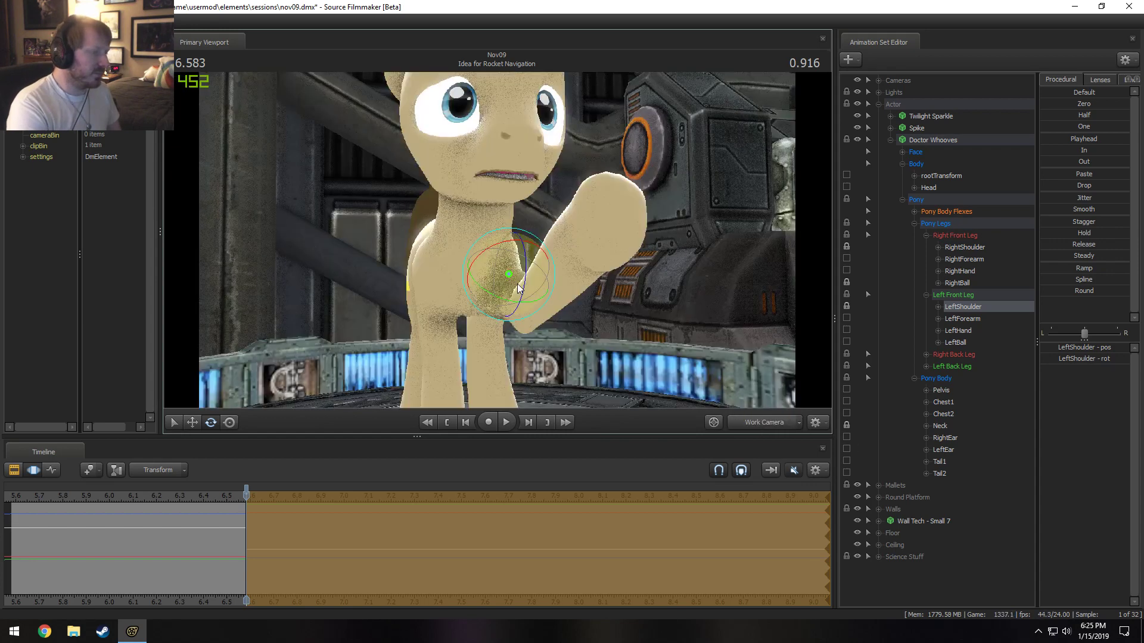
# Unlock the Neck bone and rotate Chest2 and Neck to tilt Doctor Whooves' upper body.
pyautogui.click(462, 251)
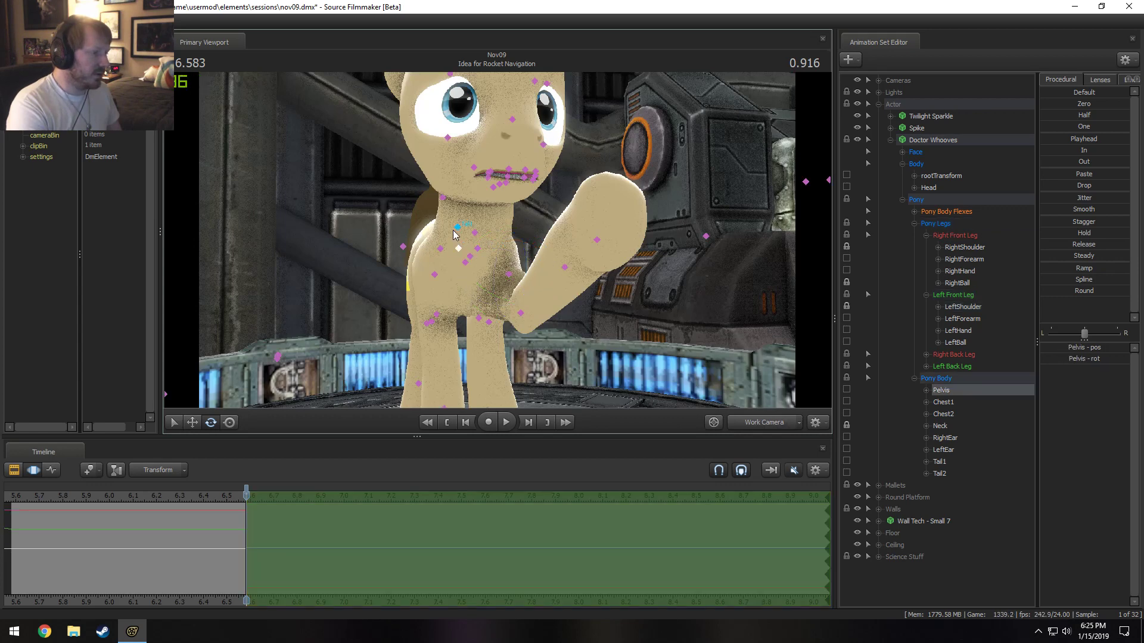
pyautogui.keyDown('alt'); pyautogui.moveTo(524, 248); pyautogui.dragTo(444, 250); pyautogui.keyUp('alt')
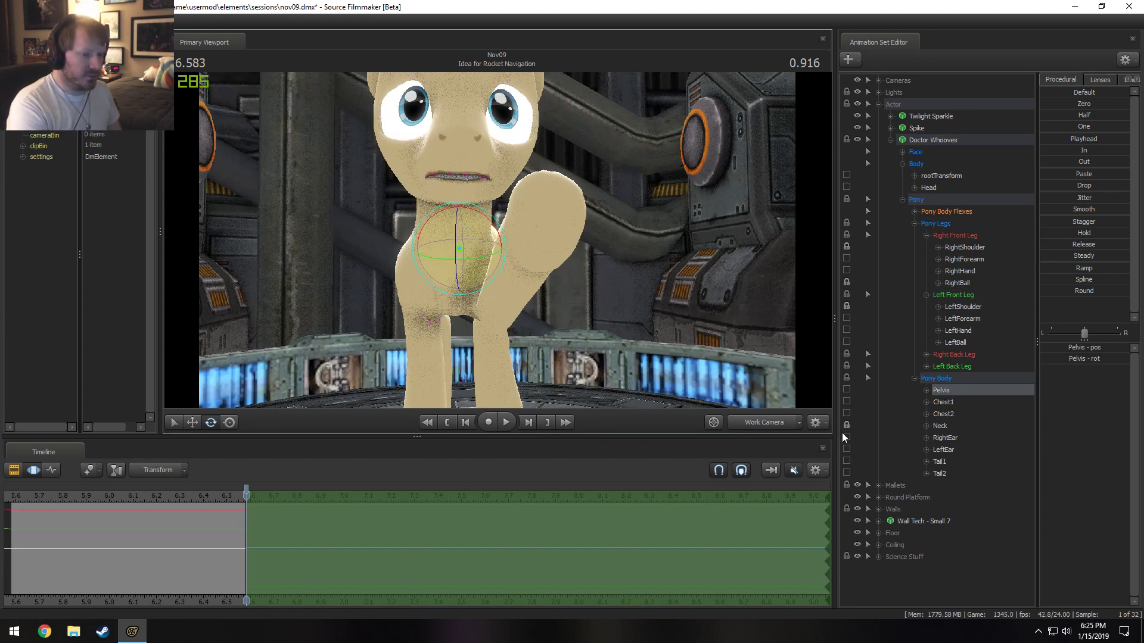
pyautogui.click(948, 415)
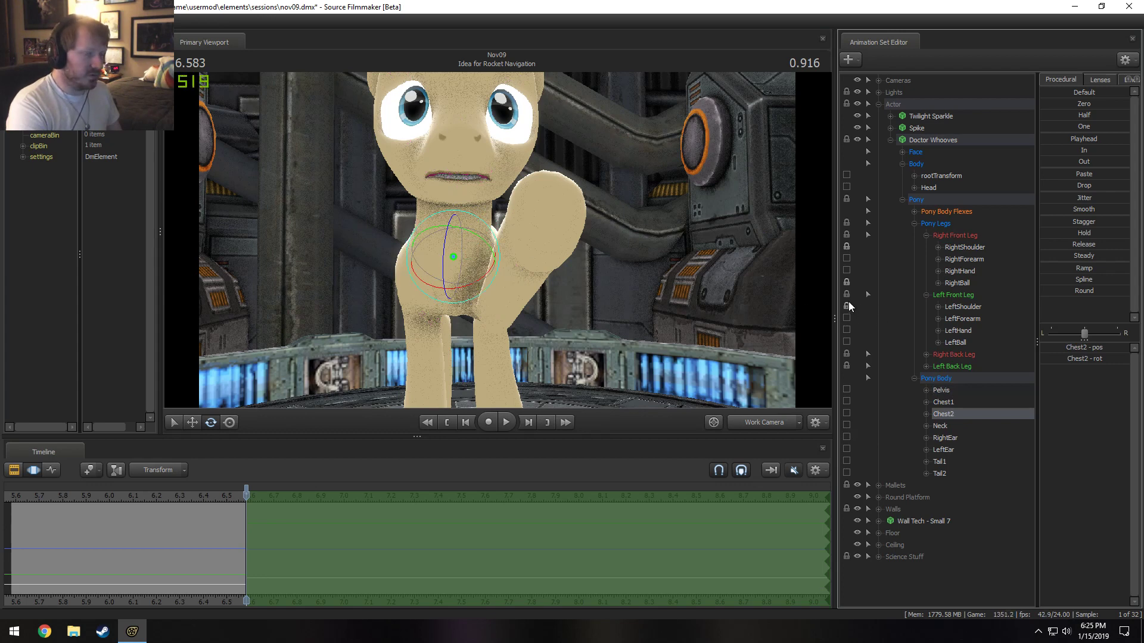
pyautogui.moveTo(499, 256); pyautogui.dragTo(482, 225)
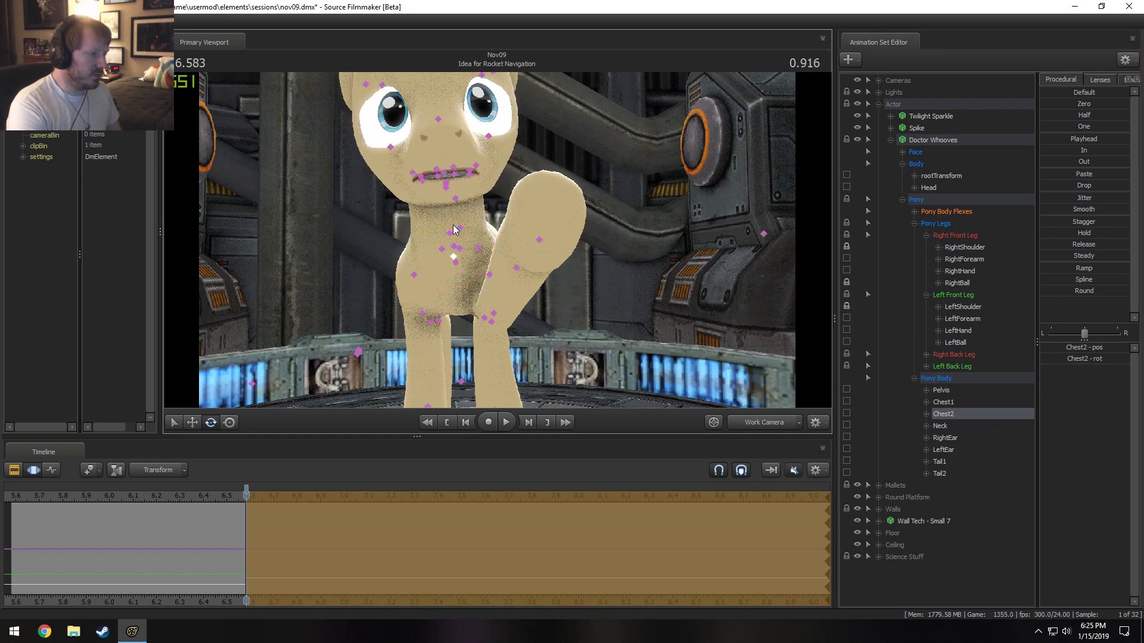
pyautogui.keyDown('ctrl'); pyautogui.click(451, 232); pyautogui.keyUp('ctrl')
pyautogui.moveTo(482, 198); pyautogui.dragTo(460, 237)
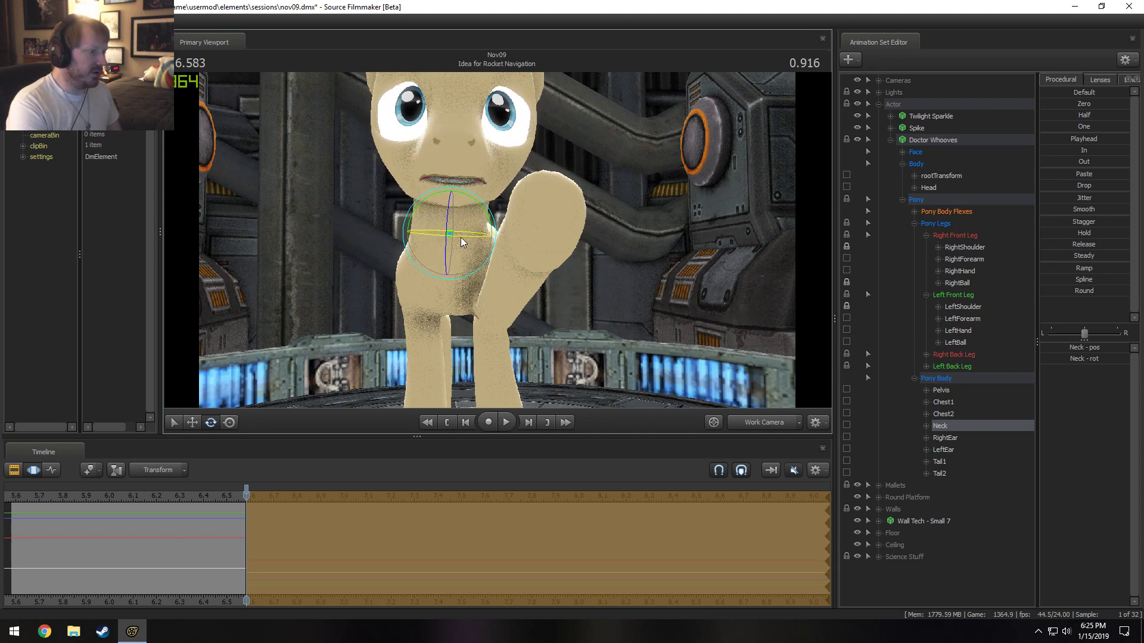
# Rotate the Head bone to tilt Doctor Whooves' face above the raised leg.
pyautogui.press('ctrl')
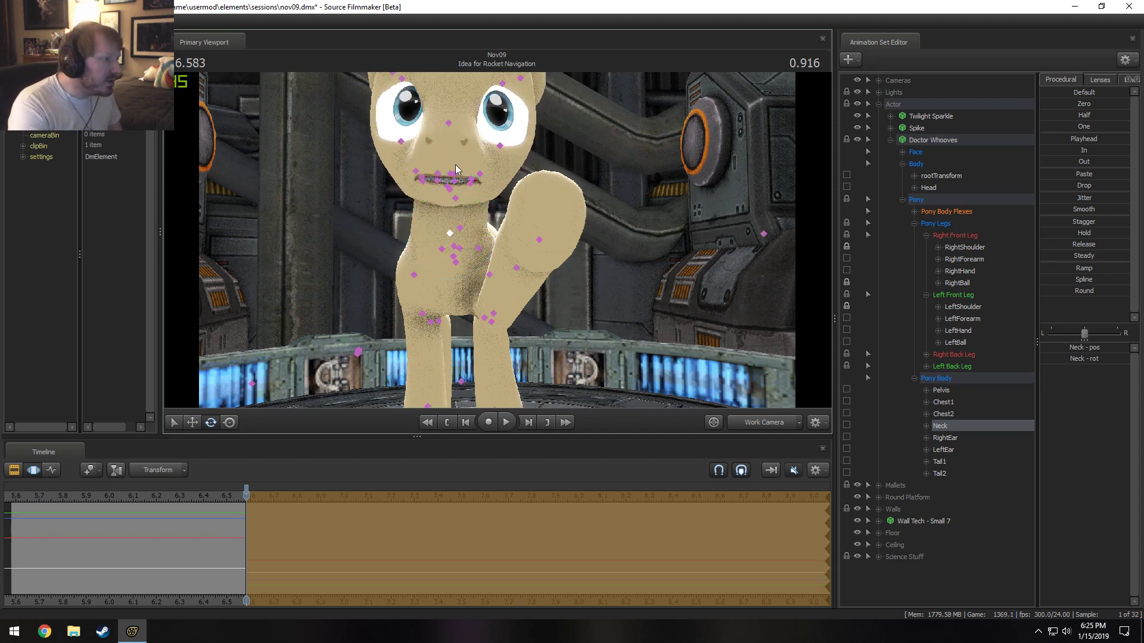
pyautogui.moveTo(445, 185)
pyautogui.keyDown('ctrl'); pyautogui.mouseDown()
pyautogui.moveTo(445, 112)
pyautogui.moveTo(426, 155)
pyautogui.mouseUp(); pyautogui.keyUp('ctrl')
pyautogui.keyDown('alt'); pyautogui.moveTo(507, 185); pyautogui.dragTo(483, 237); pyautogui.keyUp('alt')
pyautogui.moveTo(362, 263)
pyautogui.keyDown('ctrl'); pyautogui.mouseDown()
pyautogui.moveTo(341, 313)
pyautogui.moveTo(342, 283)
pyautogui.mouseUp(); pyautogui.keyUp('ctrl')
pyautogui.keyDown('ctrl'); pyautogui.click(388, 291); pyautogui.keyUp('ctrl')
pyautogui.keyDown('alt'); pyautogui.moveTo(467, 289); pyautogui.dragTo(497, 240); pyautogui.keyUp('alt')
pyautogui.moveTo(413, 278); pyautogui.dragTo(417, 266)
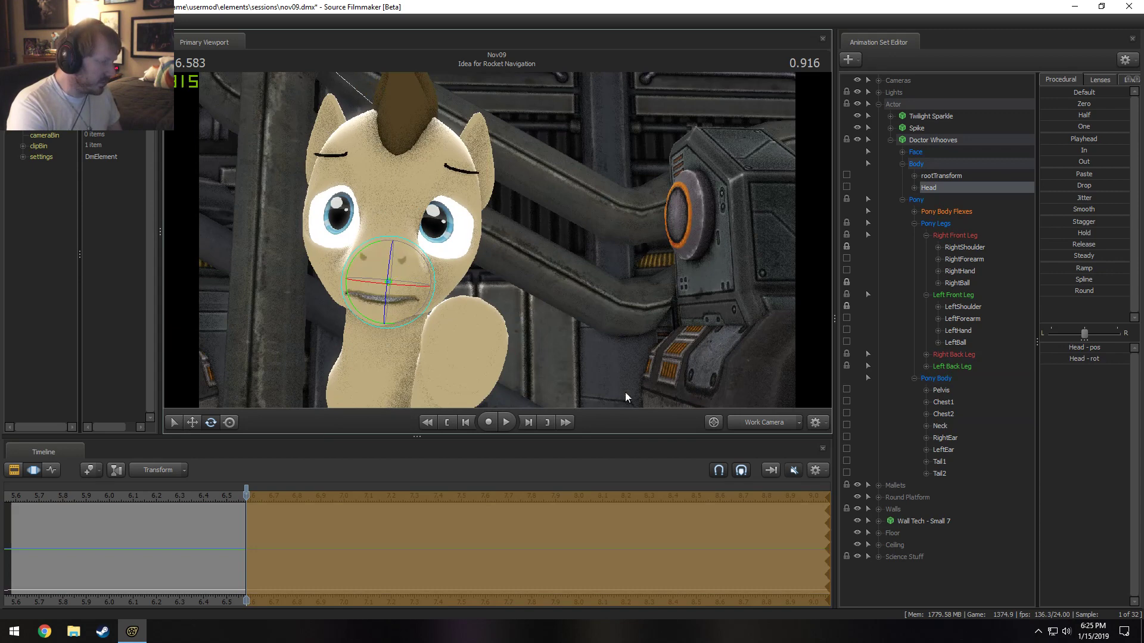
# Fine-tune the Head bone's rotation from the main camera and scrub across the pose change to preview it.
pyautogui.click(790, 422)
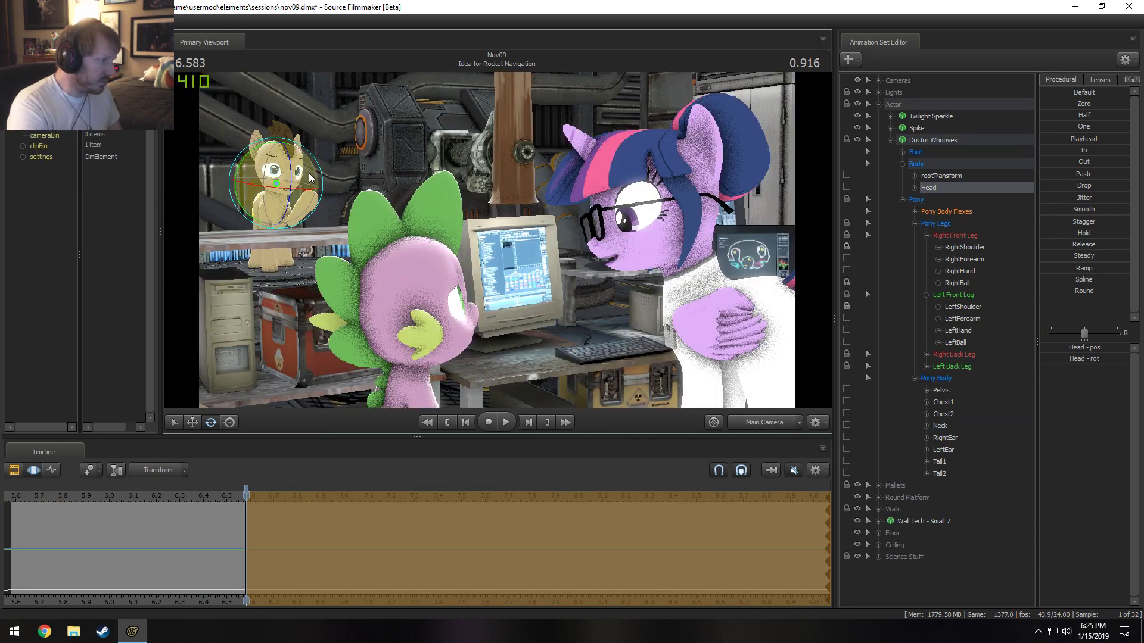
pyautogui.moveTo(268, 158); pyautogui.dragTo(271, 163)
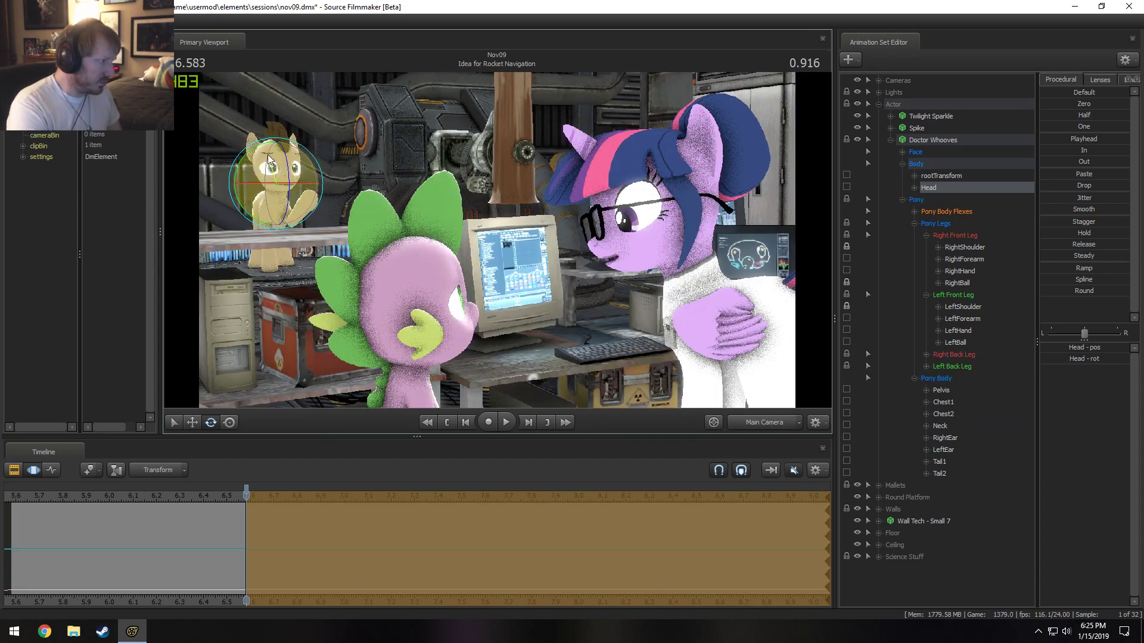
pyautogui.moveTo(244, 526); pyautogui.dragTo(283, 541)
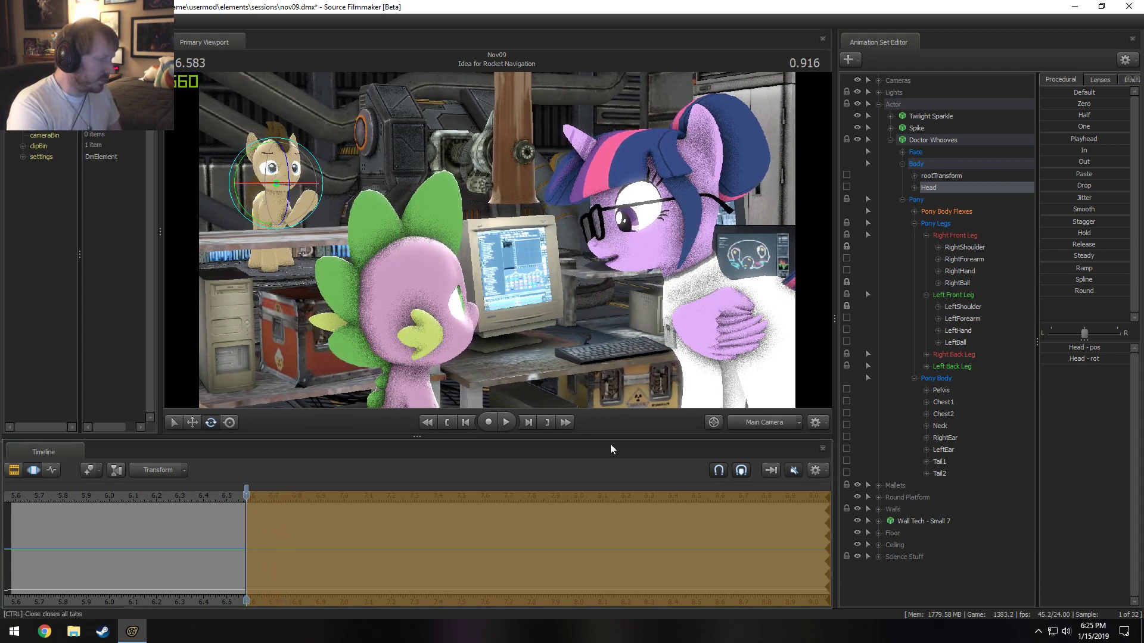
# Return to the work camera and move the LeftShoulder bone to improve the left shoulder's shape.
pyautogui.click(757, 422)
pyautogui.keyDown('alt'); pyautogui.moveTo(405, 262); pyautogui.dragTo(475, 245); pyautogui.keyUp('alt')
pyautogui.keyDown('ctrl'); pyautogui.click(451, 250); pyautogui.keyUp('ctrl')
pyautogui.keyDown('alt'); pyautogui.moveTo(476, 245); pyautogui.dragTo(560, 291); pyautogui.keyUp('alt')
pyautogui.press('w')
pyautogui.moveTo(490, 200); pyautogui.dragTo(504, 198)
pyautogui.moveTo(504, 198)
pyautogui.keyDown('alt'); pyautogui.mouseDown()
pyautogui.moveTo(566, 143)
pyautogui.moveTo(515, 190)
pyautogui.mouseUp(); pyautogui.keyUp('alt')
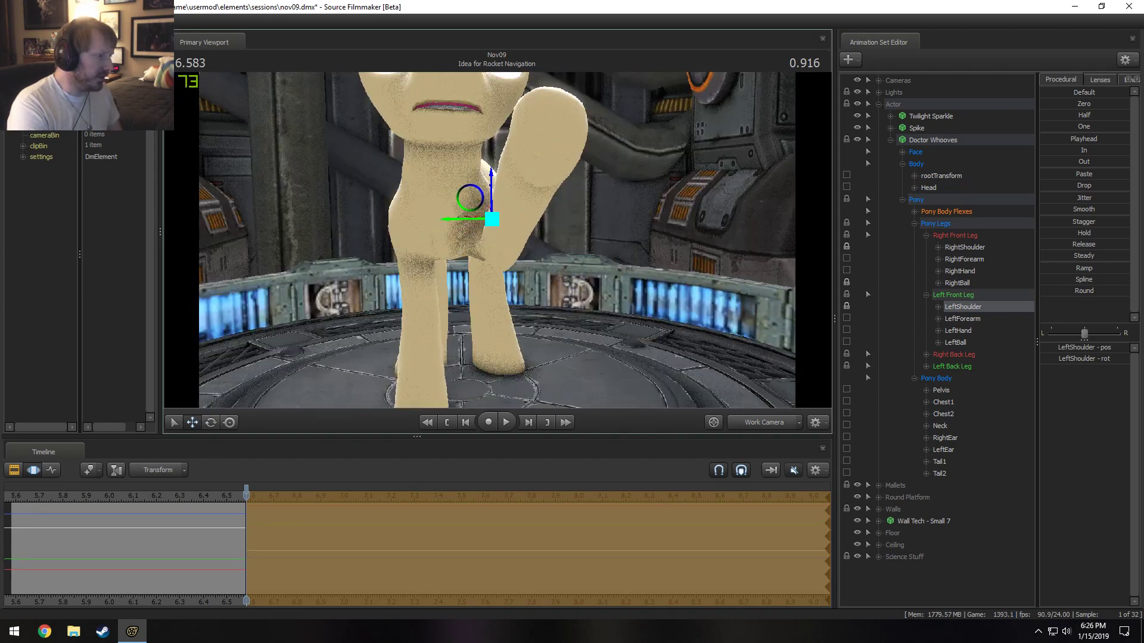
# Enable lighting for the Idea for Rocket Navigation shot and return to the Motion Editor.
pyautogui.press('F2')
pyautogui.rightClick(729, 350)
pyautogui.click(770, 381)
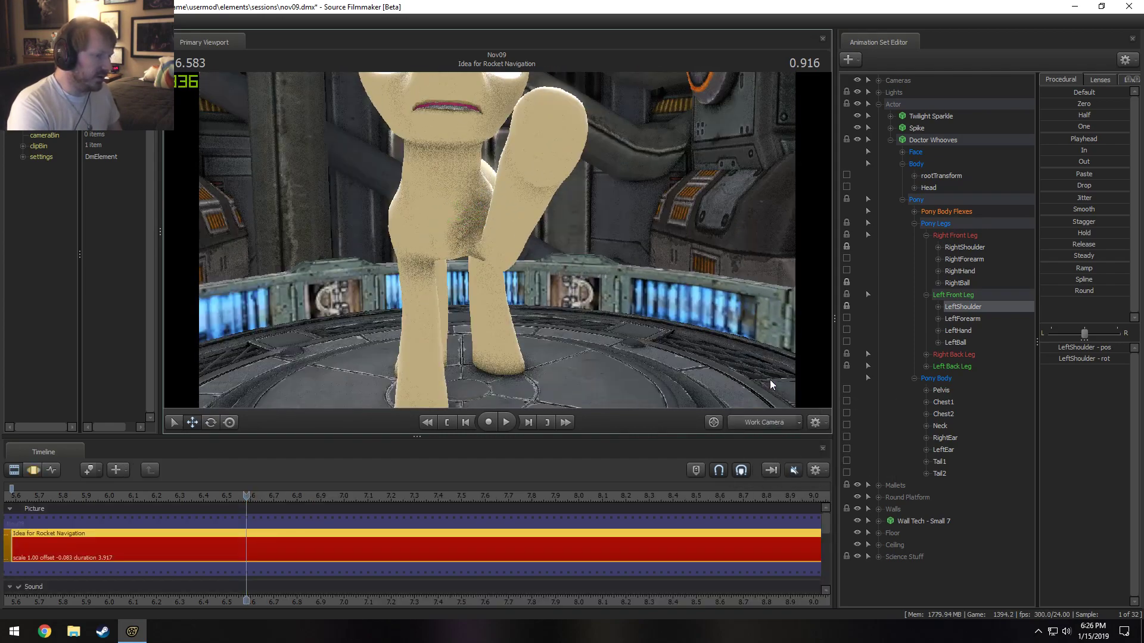
pyautogui.moveTo(525, 250)
pyautogui.keyDown('alt'); pyautogui.mouseDown()
pyautogui.moveTo(497, 238)
pyautogui.moveTo(536, 234)
pyautogui.moveTo(420, 269)
pyautogui.moveTo(483, 238)
pyautogui.moveTo(509, 253)
pyautogui.mouseUp(); pyautogui.keyUp('alt')
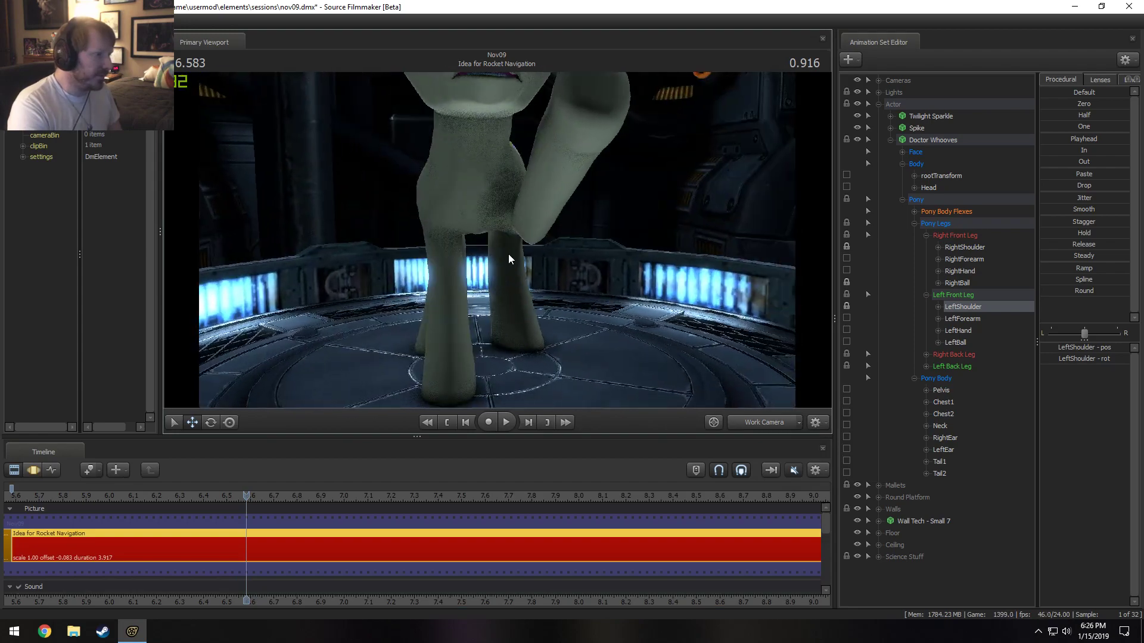
pyautogui.press('F3')
# Refine the left shoulder in a close-up by moving and rotating the LeftShoulder bone.
pyautogui.press('w')
pyautogui.moveTo(631, 182); pyautogui.dragTo(497, 238)
pyautogui.press('e')
pyautogui.moveTo(458, 180); pyautogui.dragTo(358, 250)
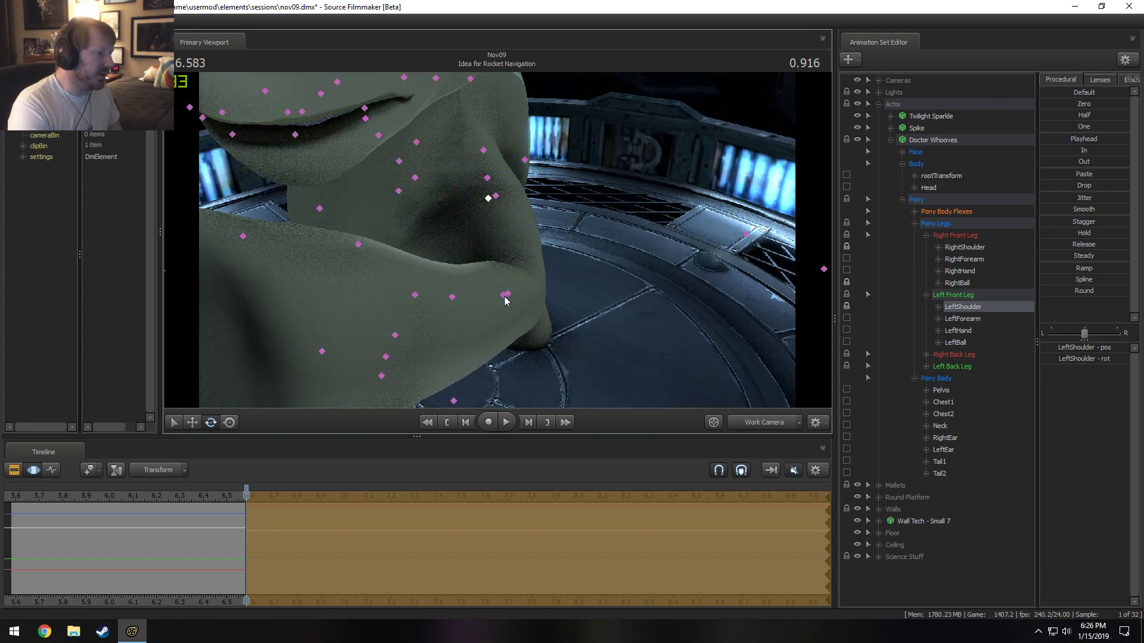
# Try swinging the raised left front leg inward by rotating the LeftForearm bone, and undo it.
pyautogui.keyDown('ctrl'); pyautogui.click(506, 292); pyautogui.keyUp('ctrl')
pyautogui.moveTo(529, 267); pyautogui.dragTo(512, 231)
pyautogui.press('s')
pyautogui.keyDown('ctrl'); pyautogui.moveTo(504, 251); pyautogui.dragTo(527, 228); pyautogui.keyUp('ctrl')
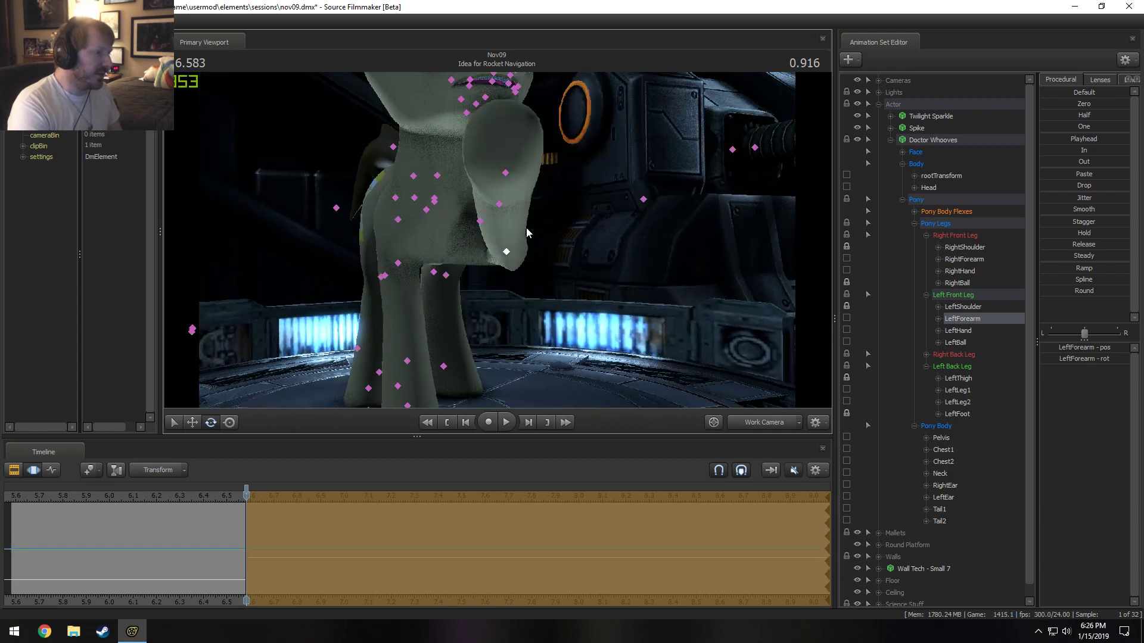
pyautogui.hotkey('ctrl', 'z')
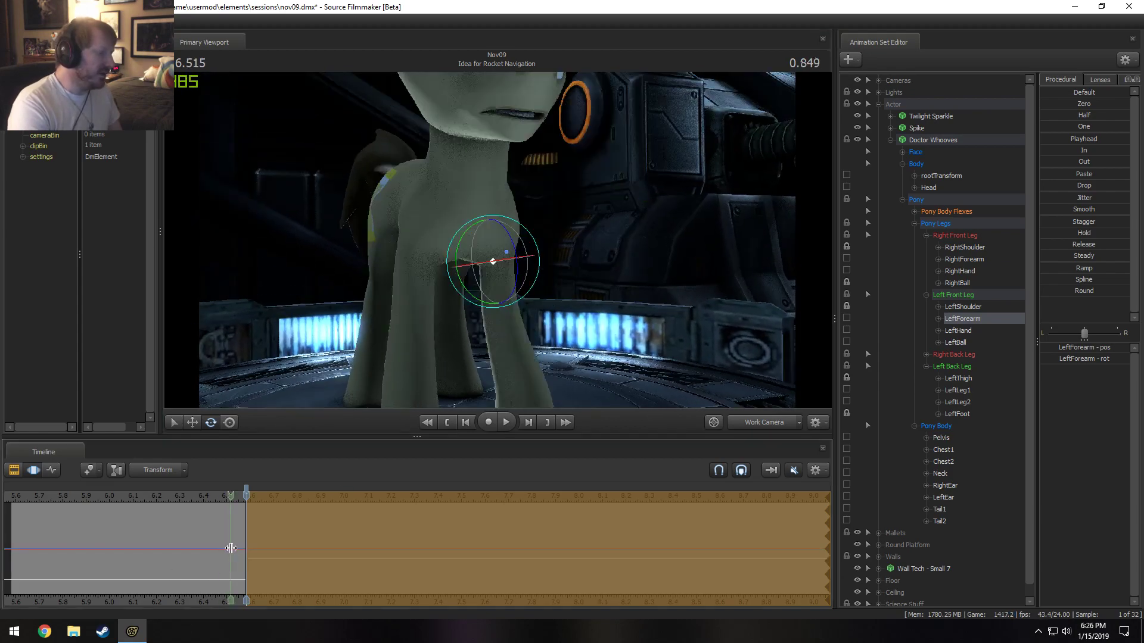
# Try blending Doctor Whooves' pose change over a short time selection around 6.583 s, and undo the attempts.
pyautogui.keyDown('shift'); pyautogui.moveTo(235, 547); pyautogui.dragTo(262, 547); pyautogui.keyUp('shift')
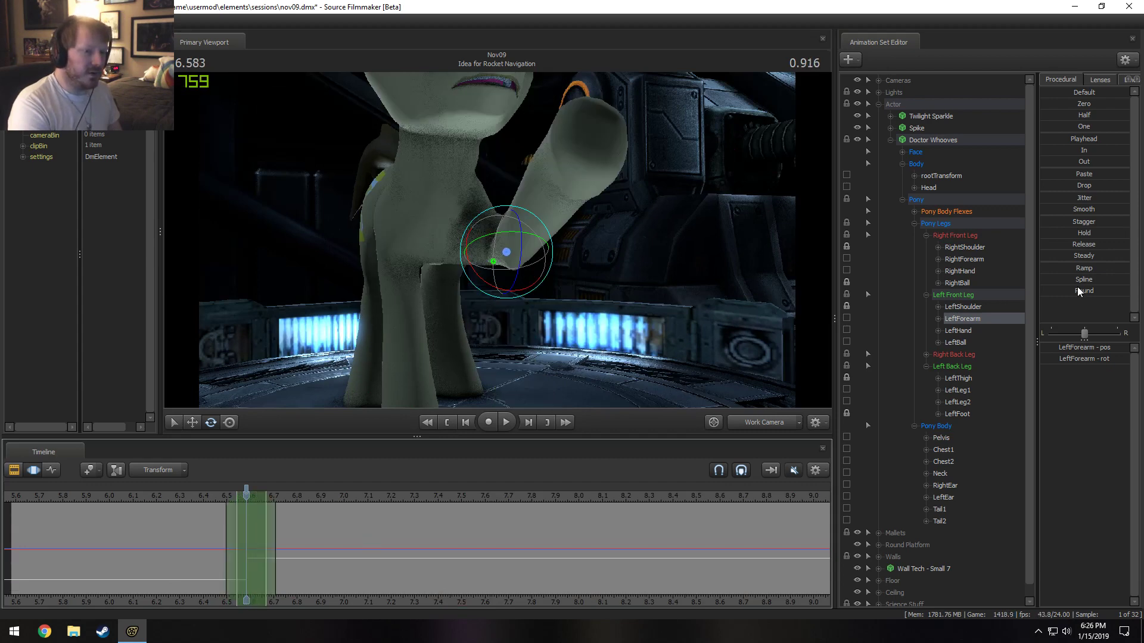
pyautogui.moveTo(1078, 291); pyautogui.dragTo(1108, 295)
pyautogui.hotkey('ctrl', 'z')
pyautogui.click(935, 142)
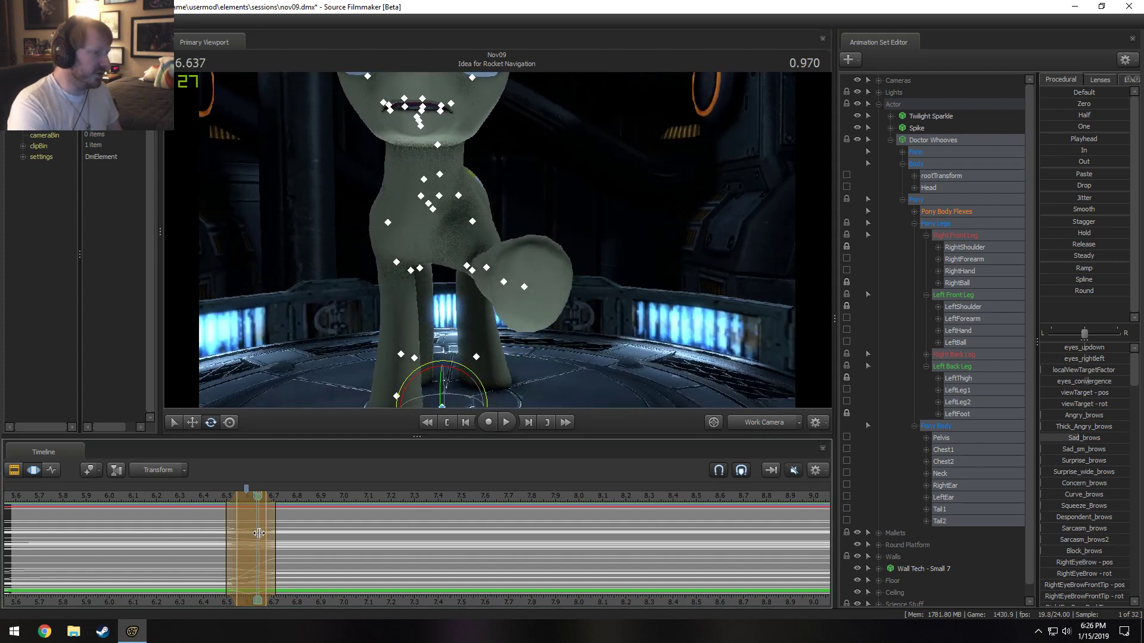
pyautogui.hotkey('ctrl', 'z')
pyautogui.hotkey('ctrl', 'z')
pyautogui.hotkey('ctrl', 'z')
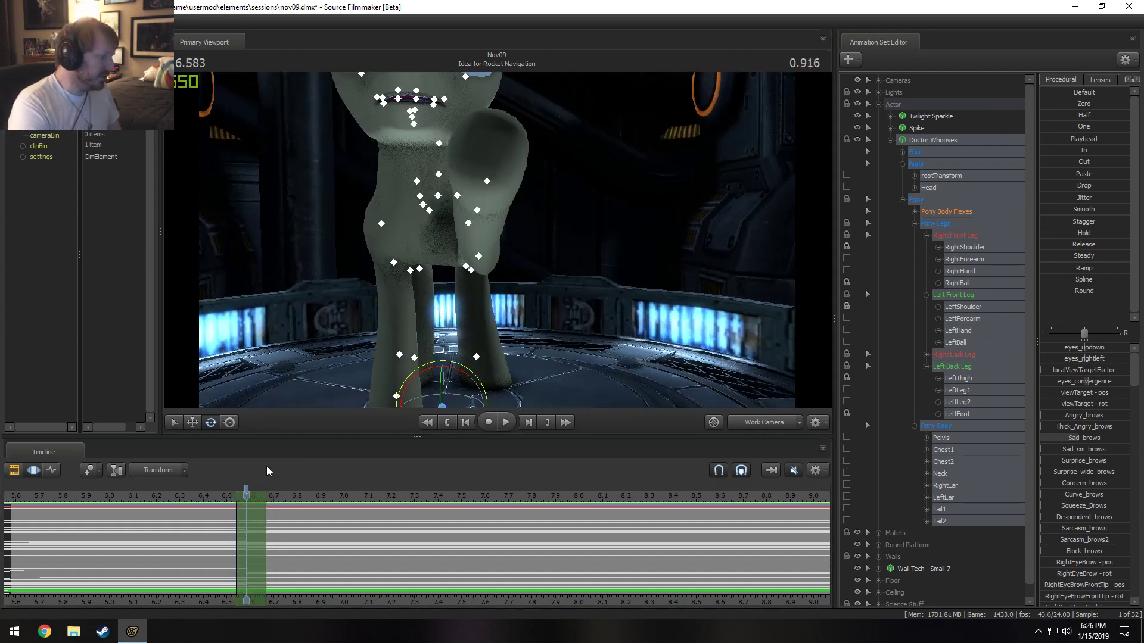
# Undo the recent left front leg changes until the raised pose at 6.583 s is restored.
pyautogui.press('F2')
pyautogui.press('F3')
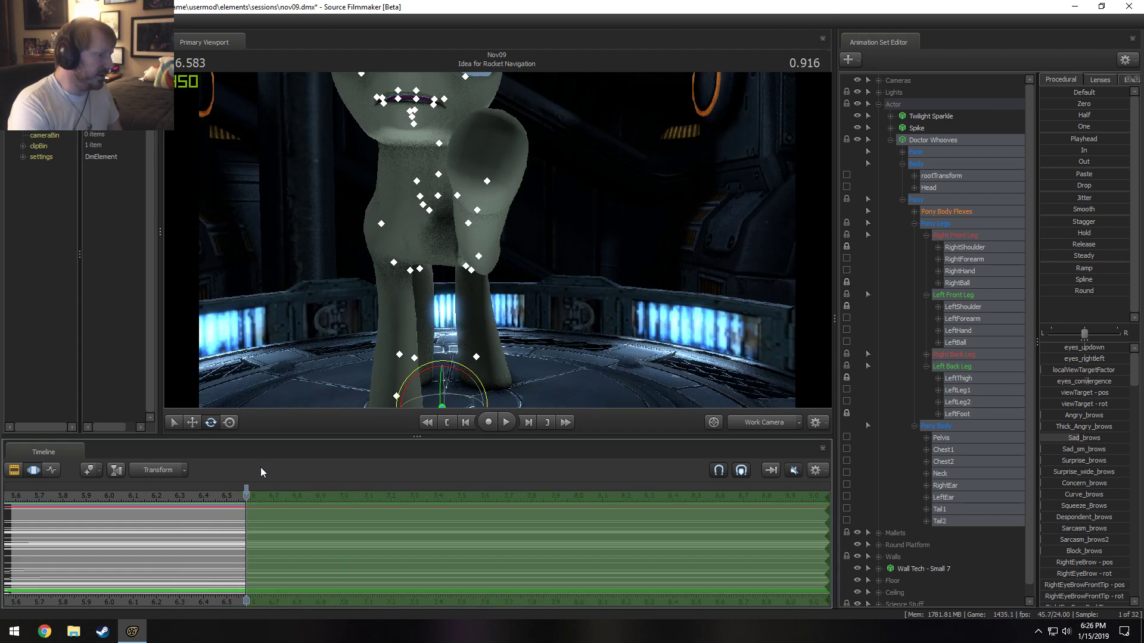
pyautogui.moveTo(246, 494); pyautogui.dragTo(286, 495)
pyautogui.keyDown('alt'); pyautogui.moveTo(480, 235); pyautogui.dragTo(497, 242); pyautogui.keyUp('alt')
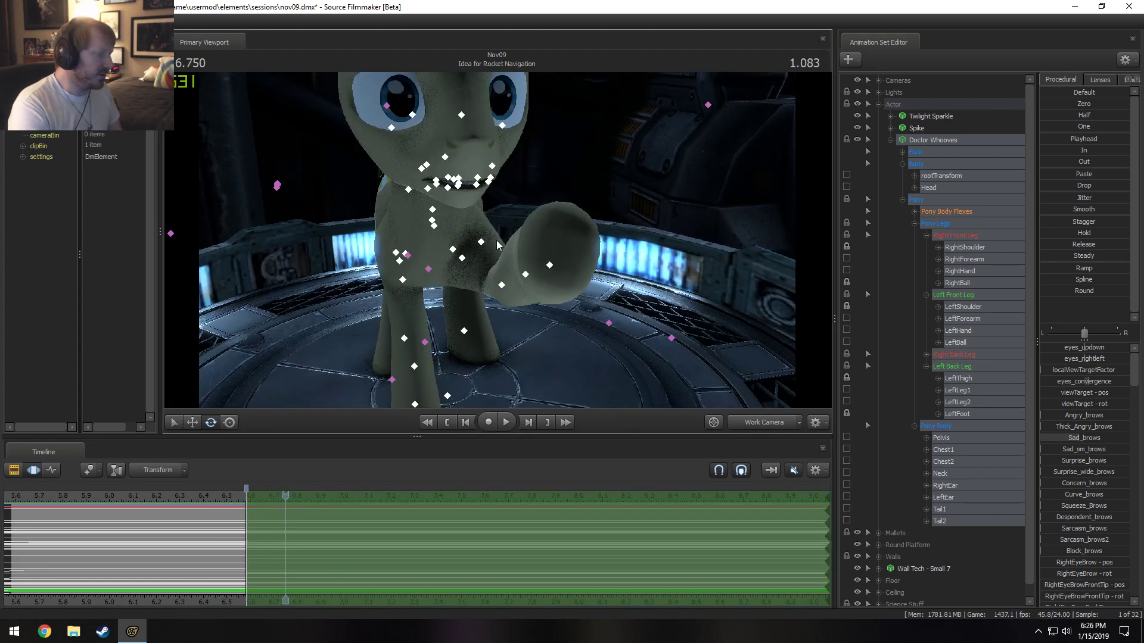
pyautogui.hotkey('ctrl', 'z')
pyautogui.hotkey('ctrl', 'z')
pyautogui.hotkey('ctrl', 'z')
pyautogui.hotkey('ctrl', 'z')
pyautogui.hotkey('ctrl', 'z')
pyautogui.hotkey('ctrl', 'z')
pyautogui.hotkey('ctrl', 'z')
pyautogui.hotkey('ctrl', 'z')
pyautogui.hotkey('ctrl', 'z')
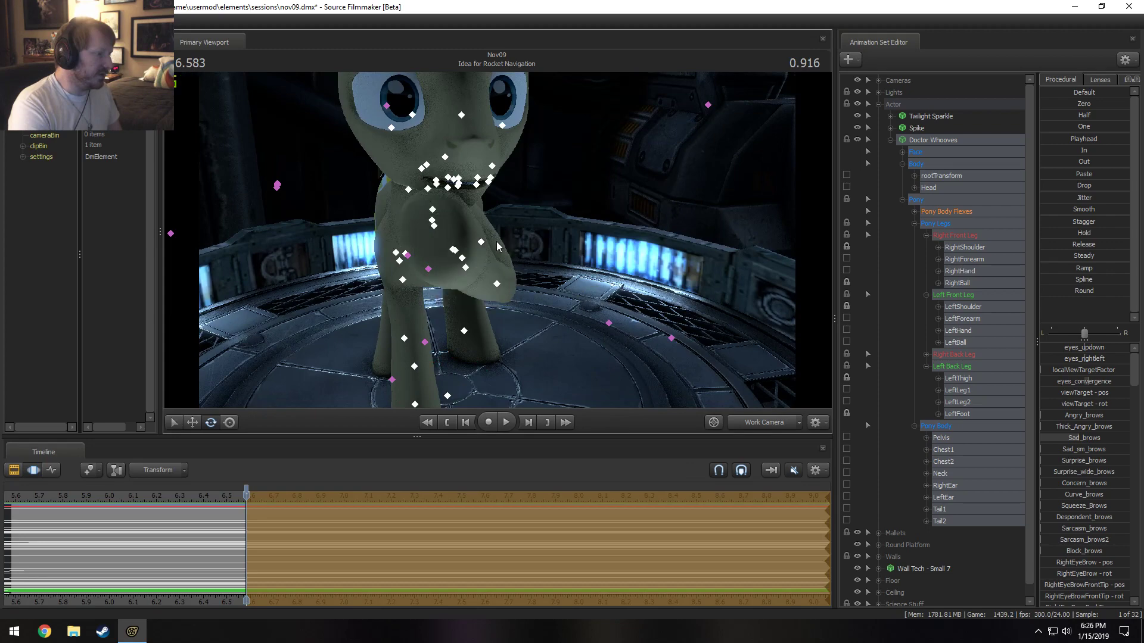
pyautogui.hotkey('ctrl', 'z')
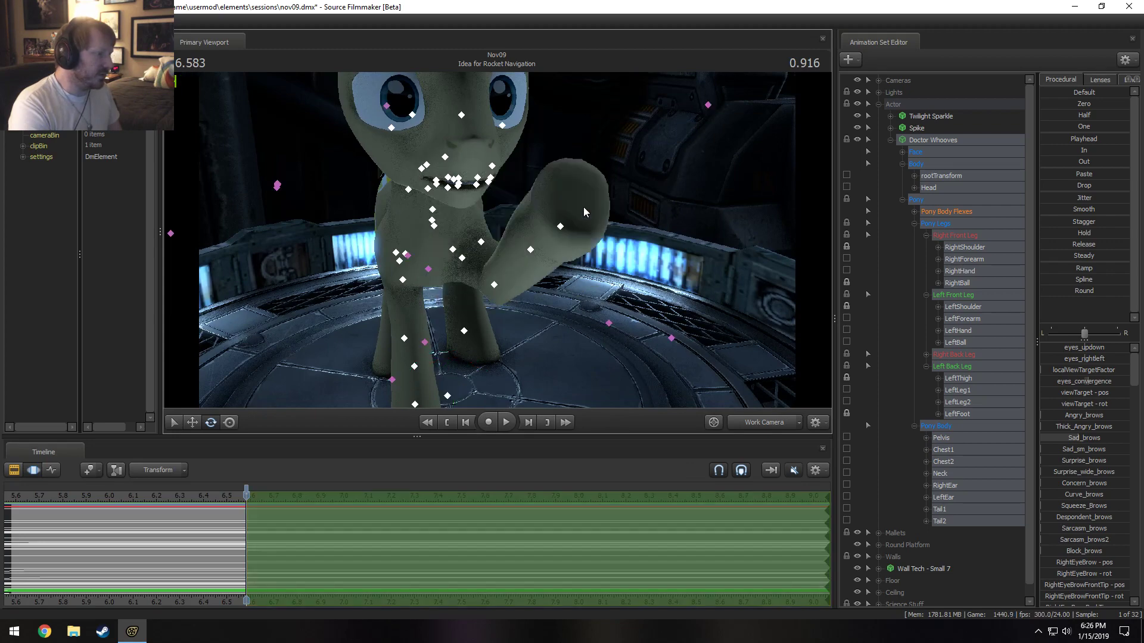
# Check Doctor Whooves' raised-leg pose around 6.583 s from the main camera, and return to the work camera.
pyautogui.keyDown('alt'); pyautogui.moveTo(584, 206); pyautogui.dragTo(668, 177); pyautogui.keyUp('alt')
pyautogui.press('F2')
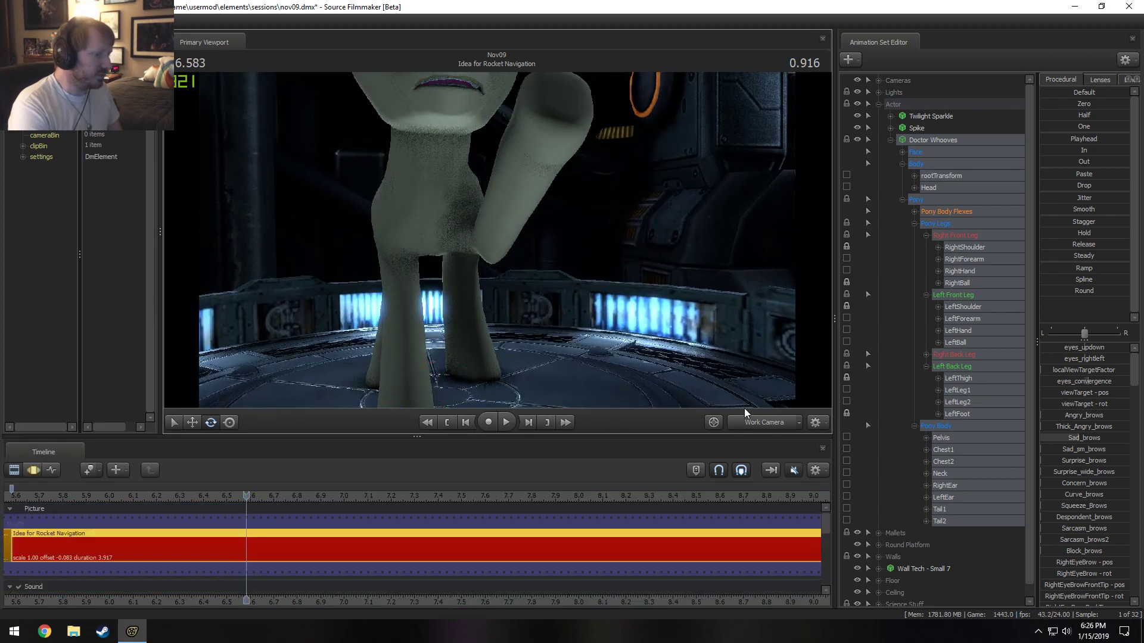
pyautogui.click(761, 422)
pyautogui.press('F3')
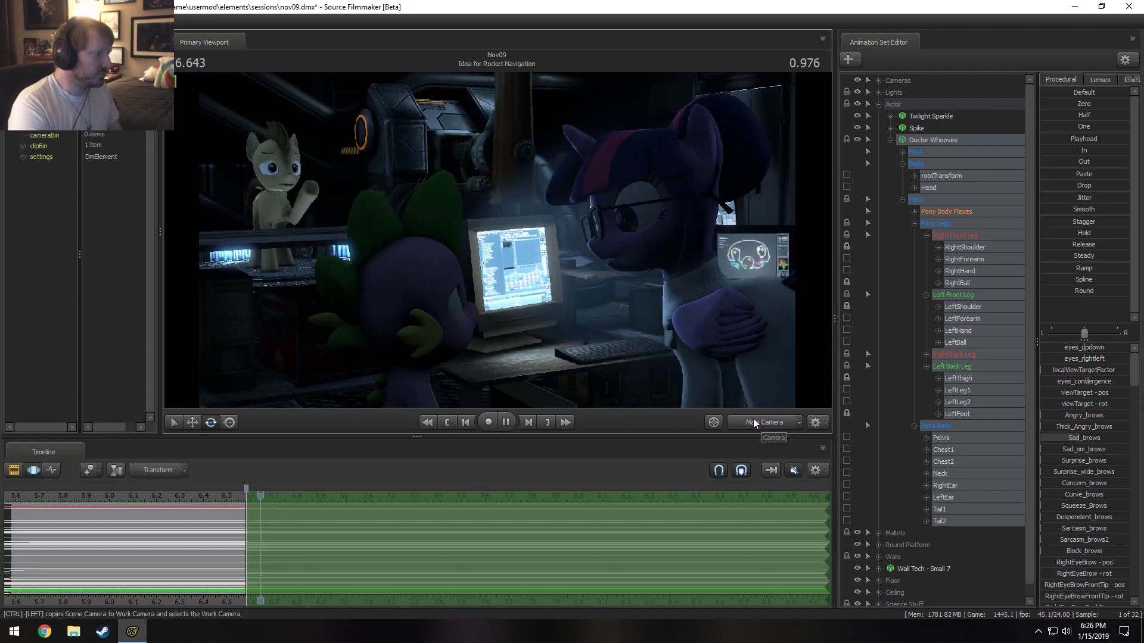
pyautogui.click(246, 496)
pyautogui.press('F2')
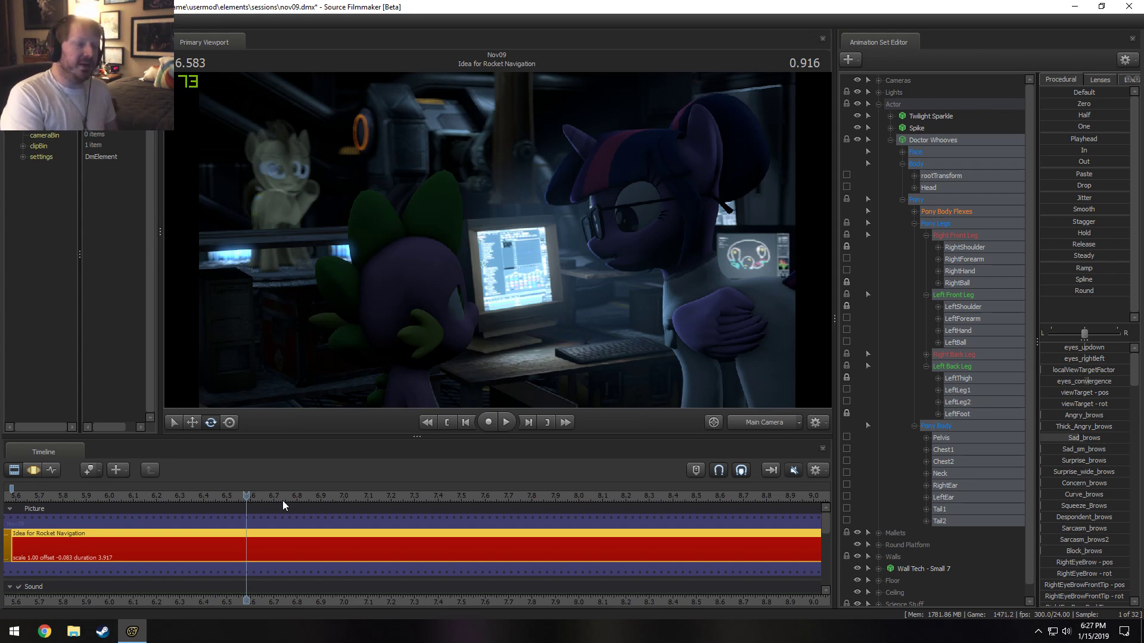
pyautogui.press('F3')
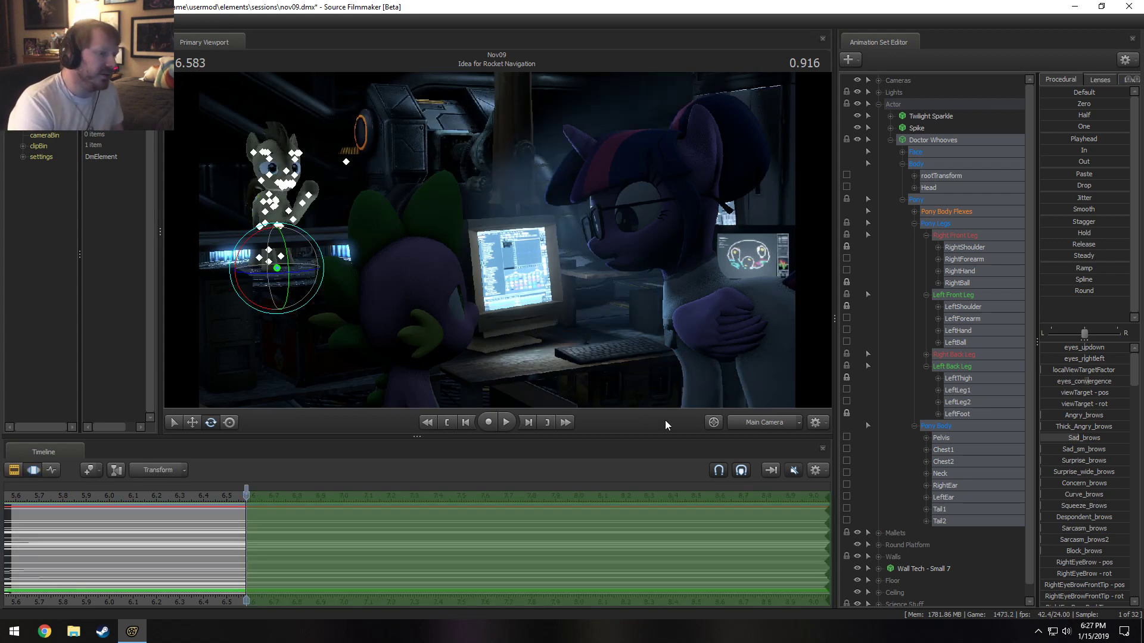
pyautogui.click(769, 422)
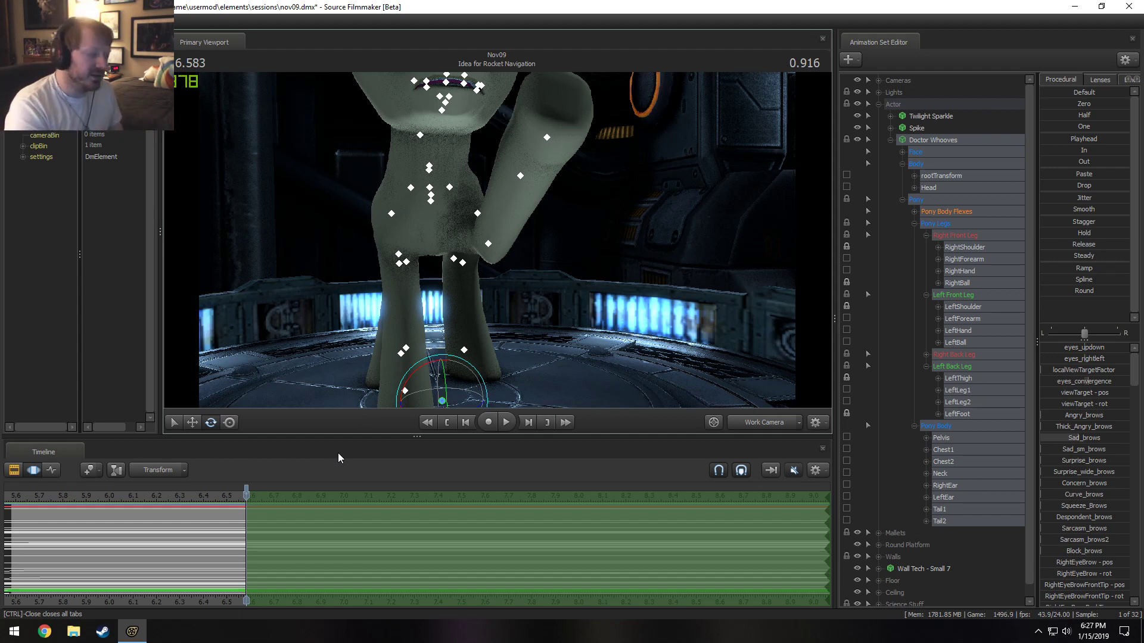
# Review the move into the raised-leg pose at 6.750 s and by playing back the surrounding part of the shot.
pyautogui.moveTo(246, 495); pyautogui.dragTo(286, 536)
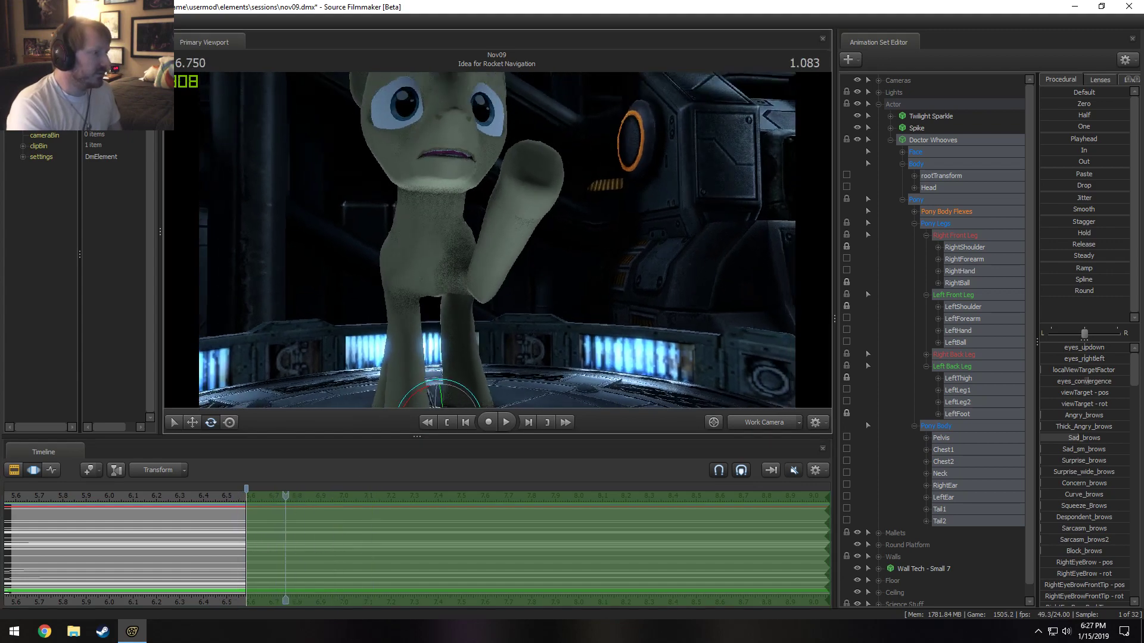
pyautogui.moveTo(497, 238); pyautogui.dragTo(497, 262, button='right')
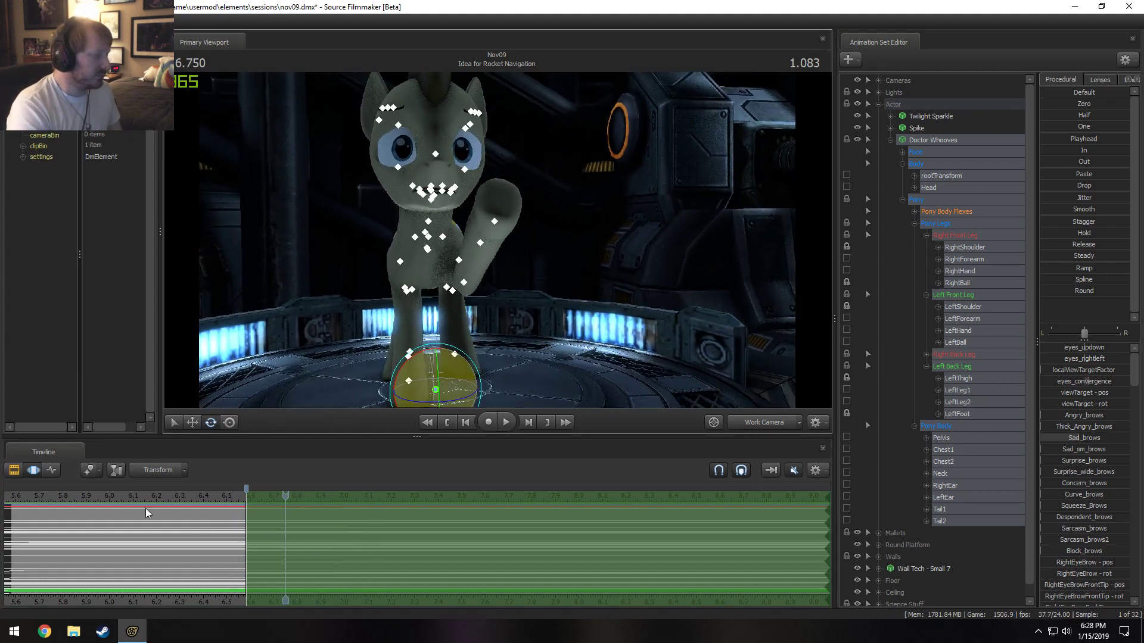
pyautogui.click(129, 498)
pyautogui.press('space')
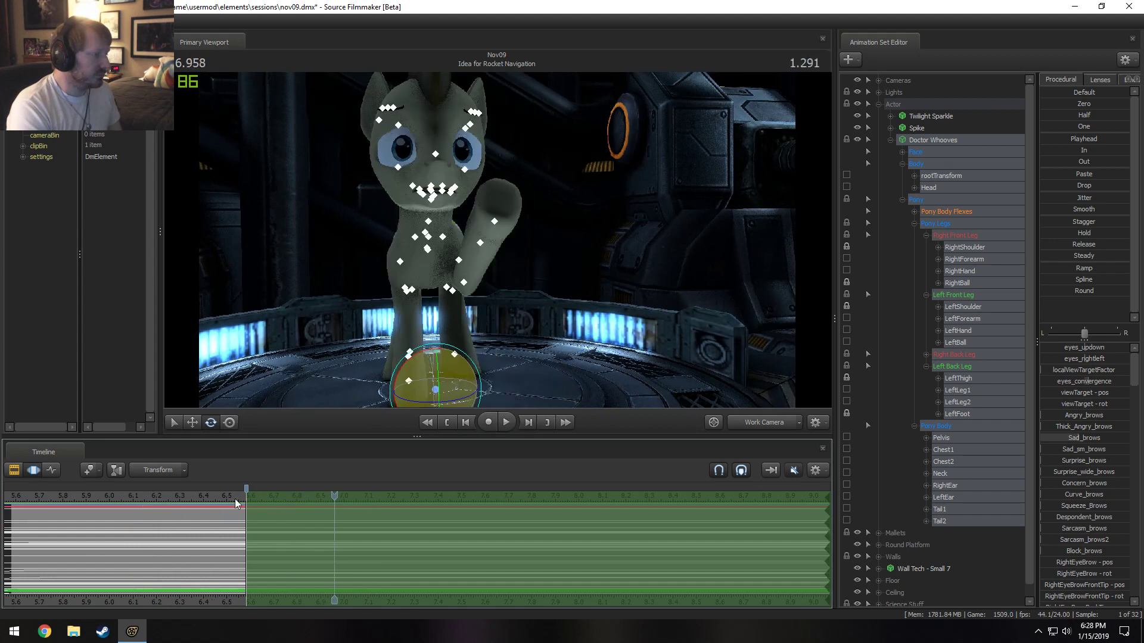
pyautogui.press('space')
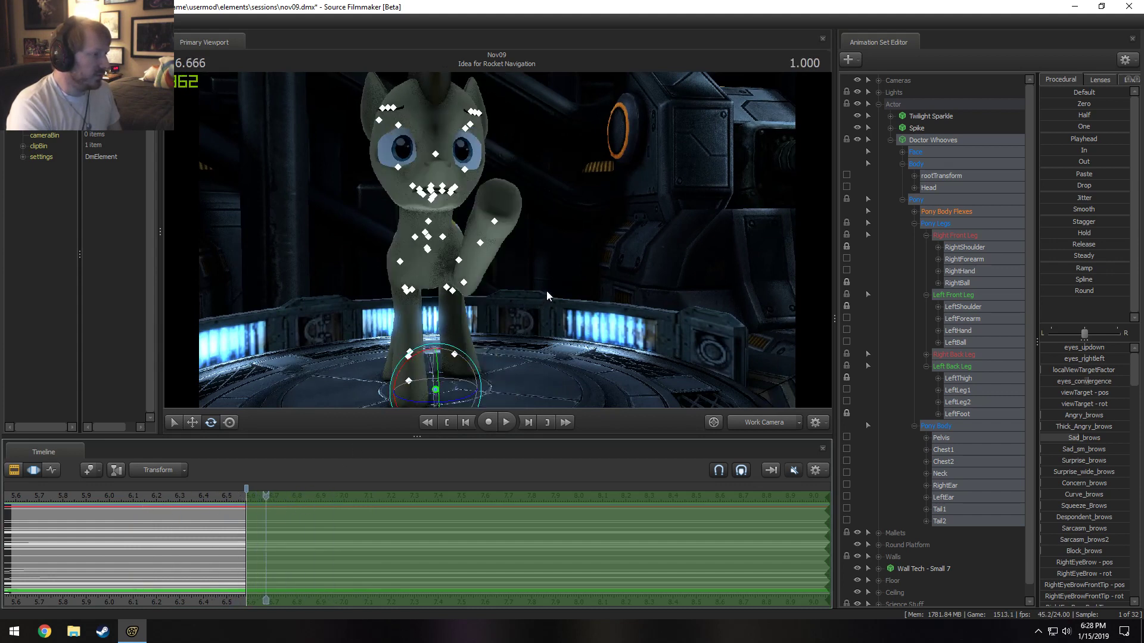
pyautogui.moveTo(324, 497); pyautogui.dragTo(381, 524)
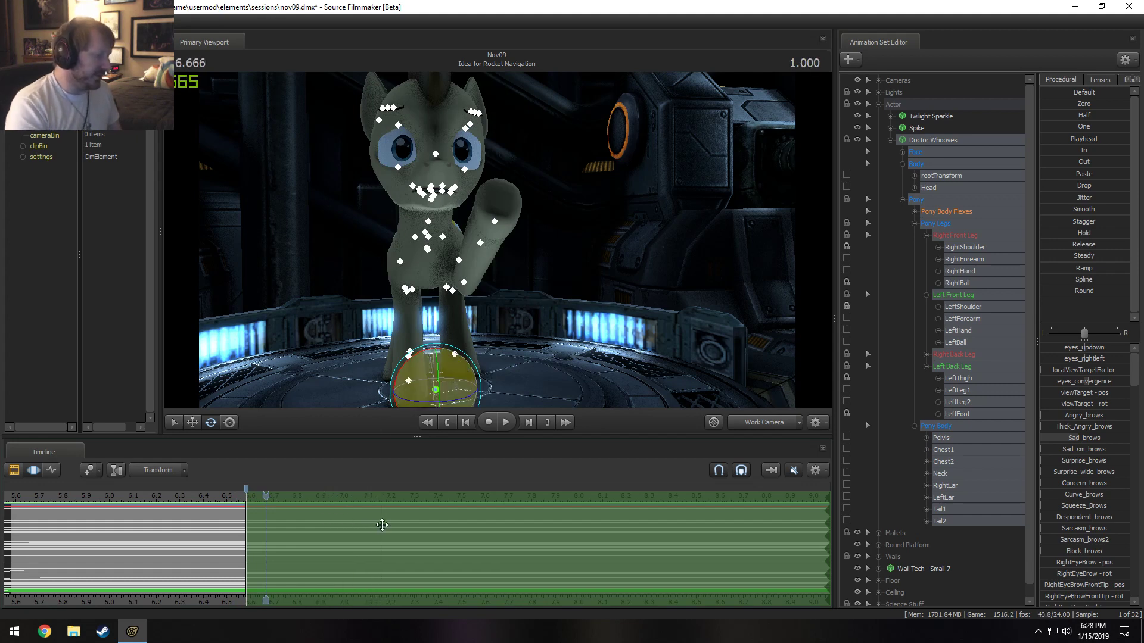
pyautogui.click(148, 495)
pyautogui.press('space')
pyautogui.press('space')
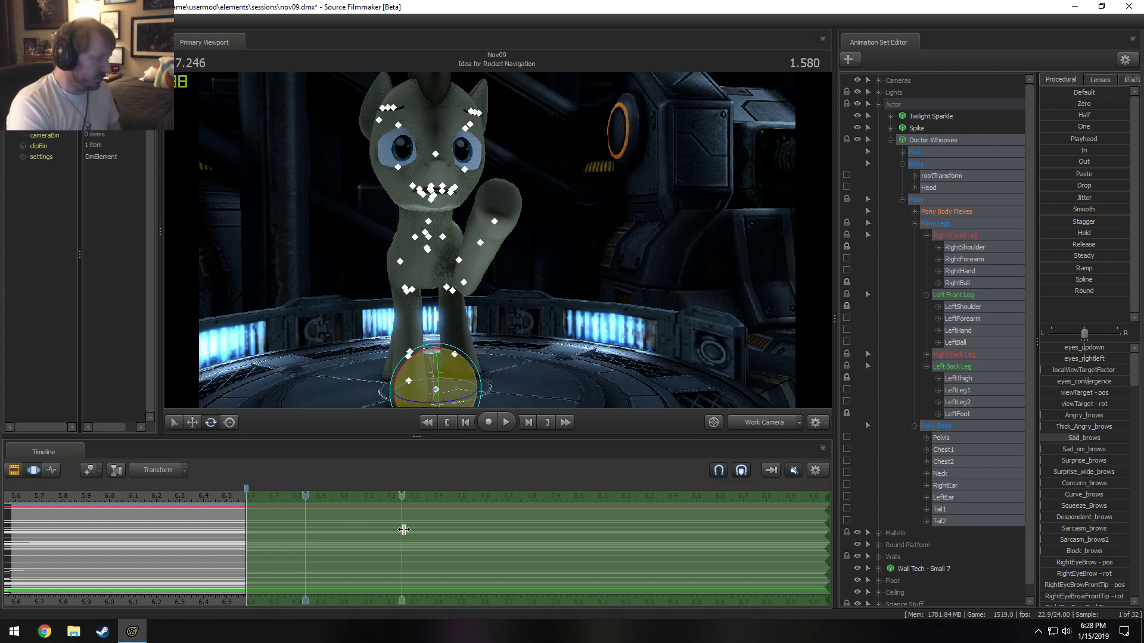
# Set the time selection to run from 7.583 s to the end, and disable lighting for an overhead work view.
pyautogui.click(412, 527)
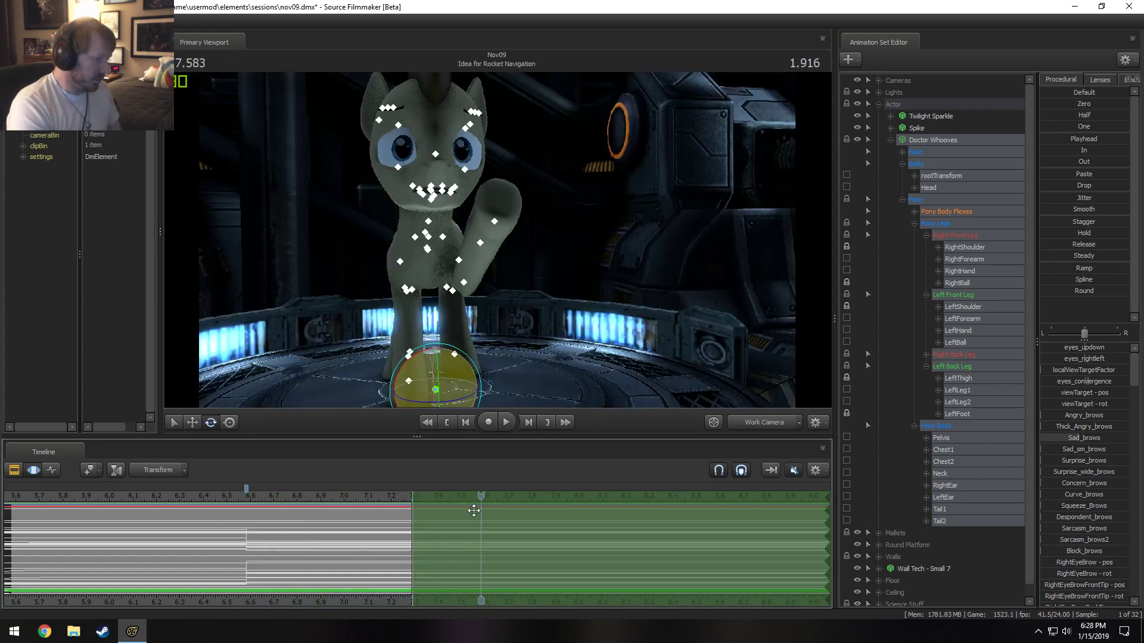
pyautogui.moveTo(418, 536); pyautogui.dragTo(477, 550)
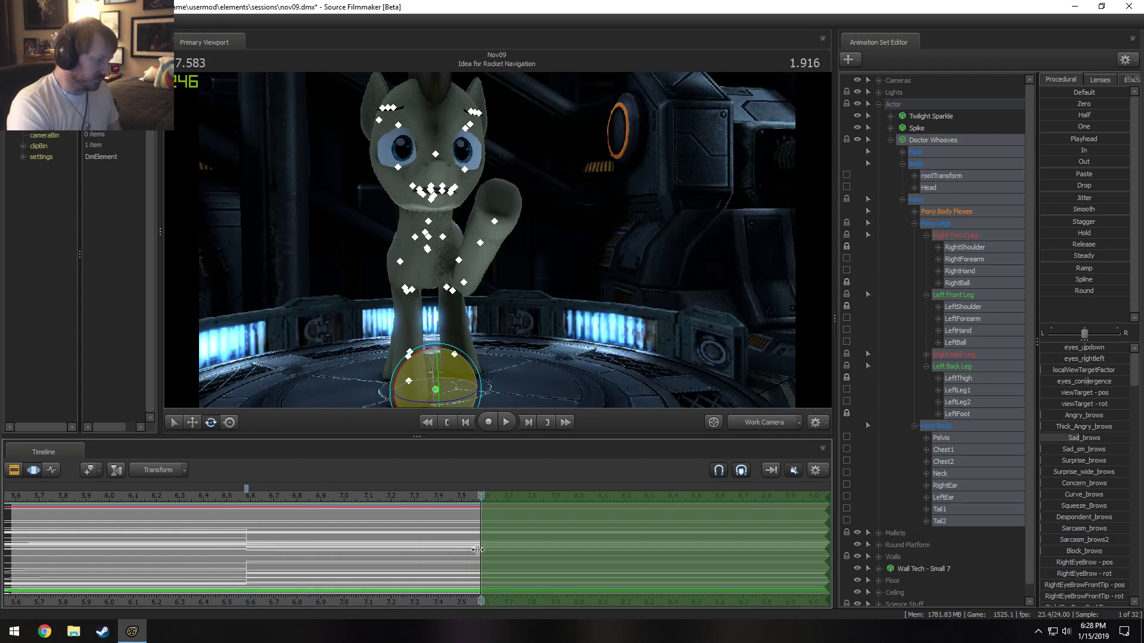
pyautogui.moveTo(482, 286); pyautogui.dragTo(470, 325)
pyautogui.rightClick(715, 242)
pyautogui.click(738, 275)
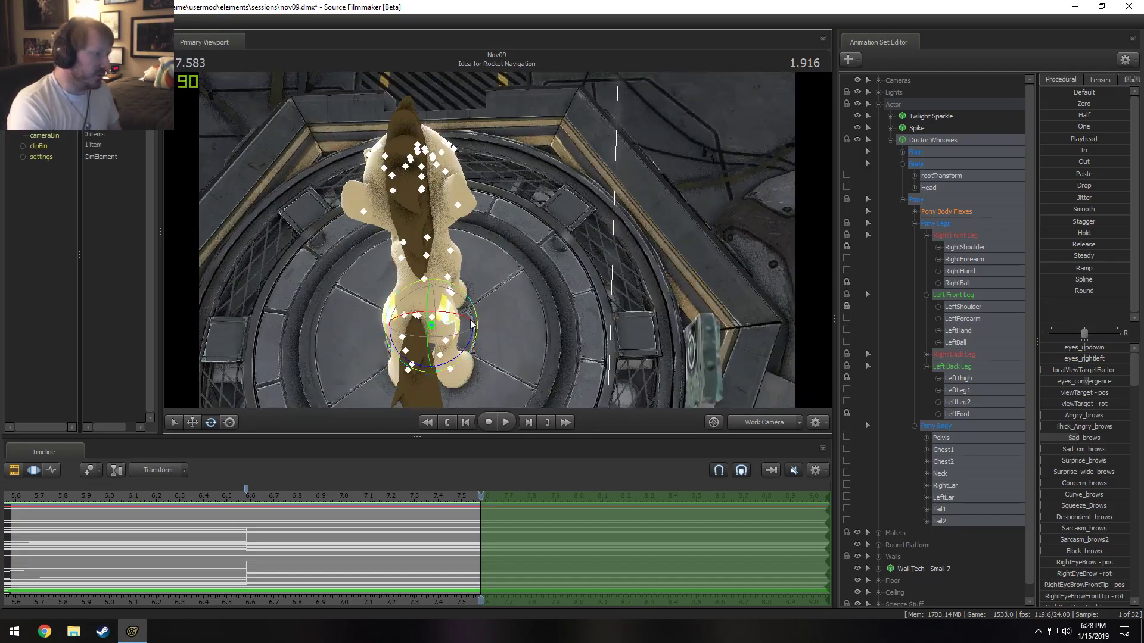
# Select Doctor Whooves' Pelvis bone in the overhead view and try rotating it, undoing the turn.
pyautogui.keyDown('ctrl'); pyautogui.click(417, 314); pyautogui.keyUp('ctrl')
pyautogui.keyDown('ctrl'); pyautogui.click(418, 316); pyautogui.keyUp('ctrl')
pyautogui.moveTo(483, 256); pyautogui.dragTo(488, 234)
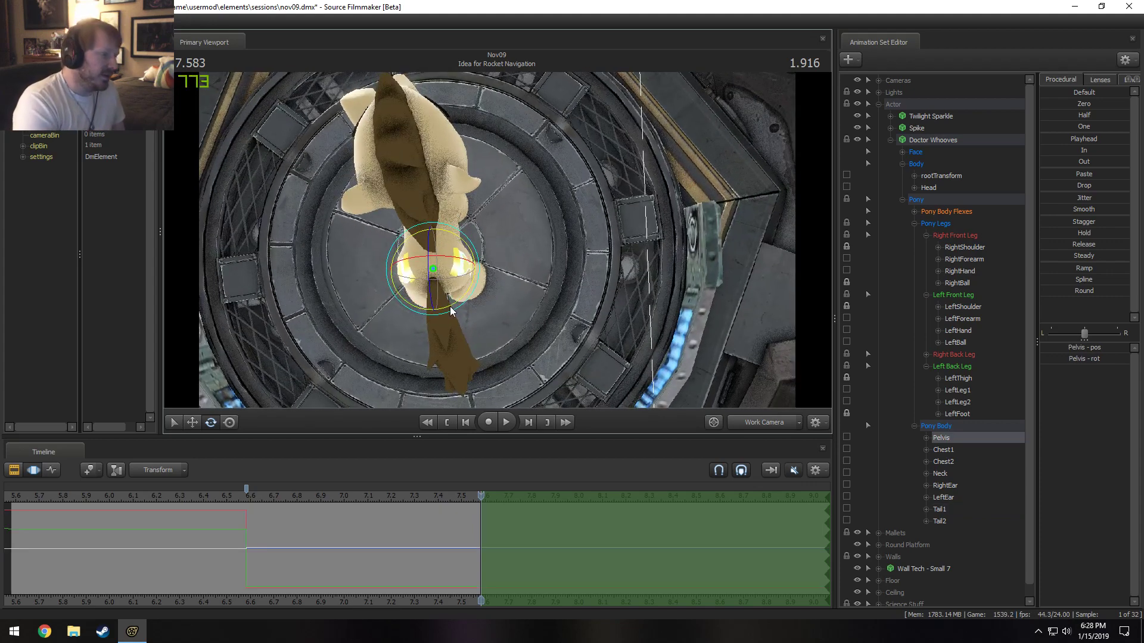
pyautogui.moveTo(459, 295); pyautogui.dragTo(454, 299)
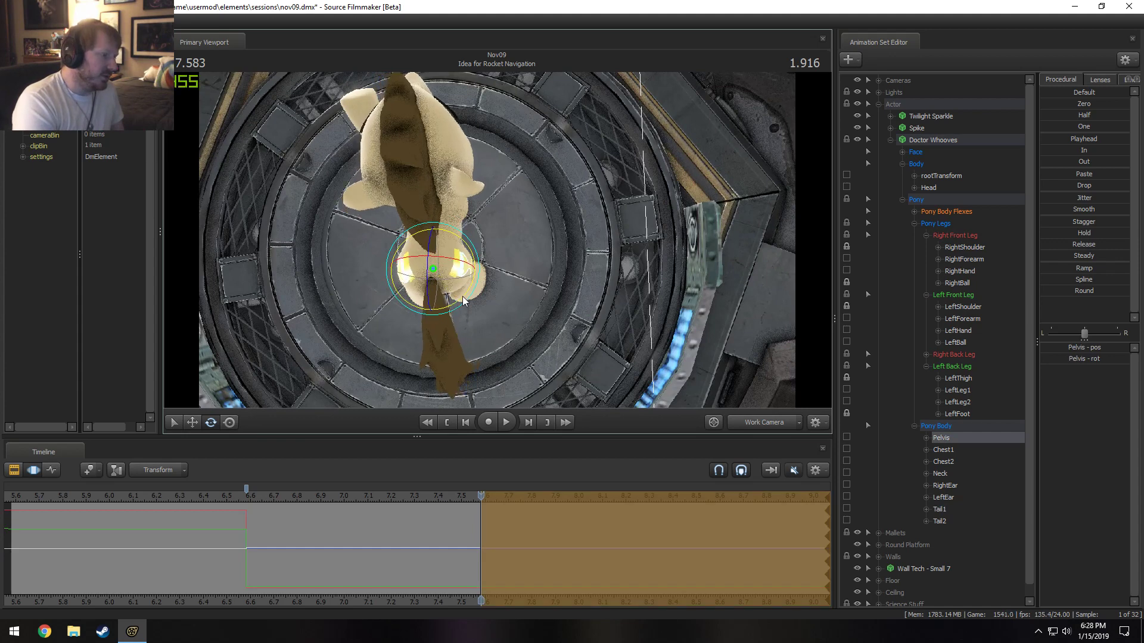
pyautogui.hotkey('ctrl', 'z')
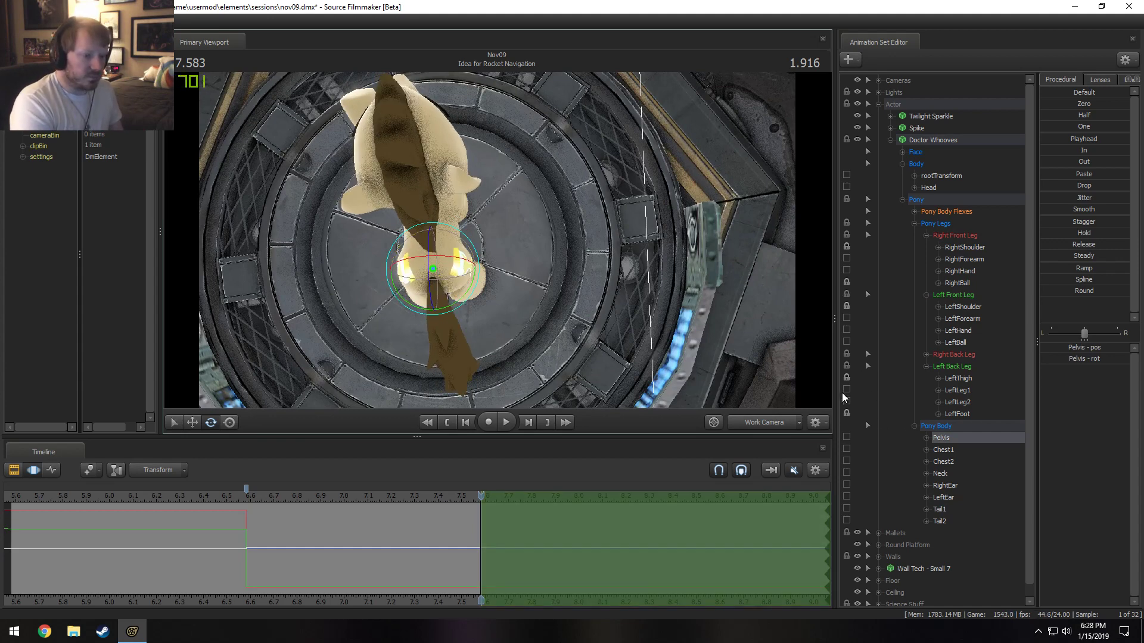
# Unlock the LeftThigh, LeftShoulder and RightShoulder bones, keeping the Pelvis selected.
pyautogui.click(847, 306)
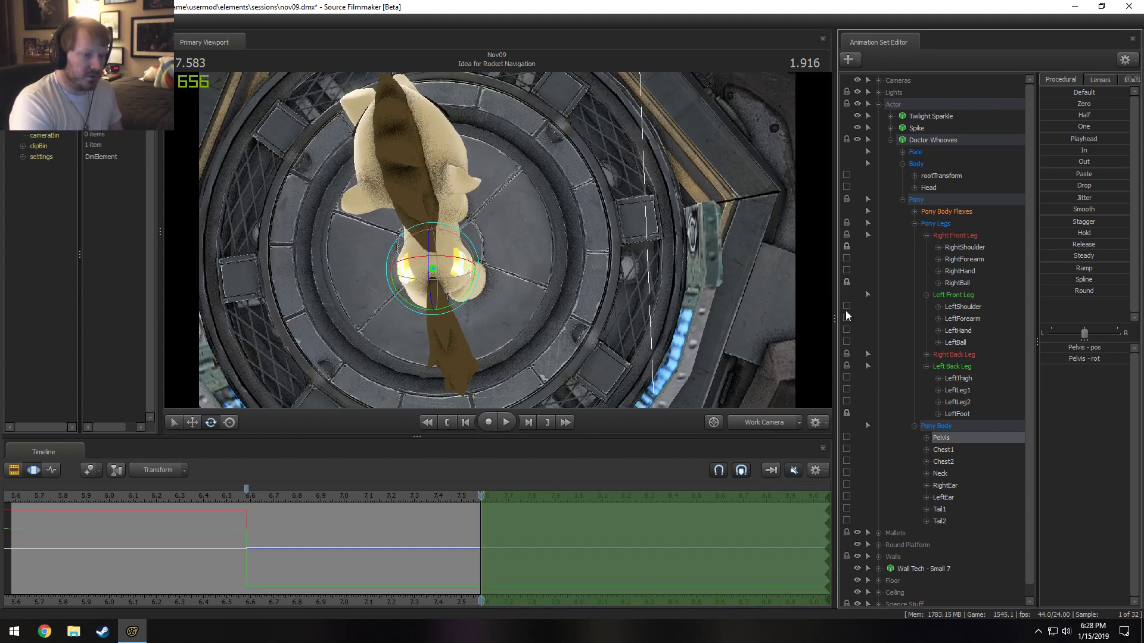
pyautogui.click(847, 249)
pyautogui.moveTo(715, 257); pyautogui.dragTo(668, 274)
pyautogui.keyDown('alt'); pyautogui.moveTo(497, 286); pyautogui.dragTo(497, 239); pyautogui.keyUp('alt')
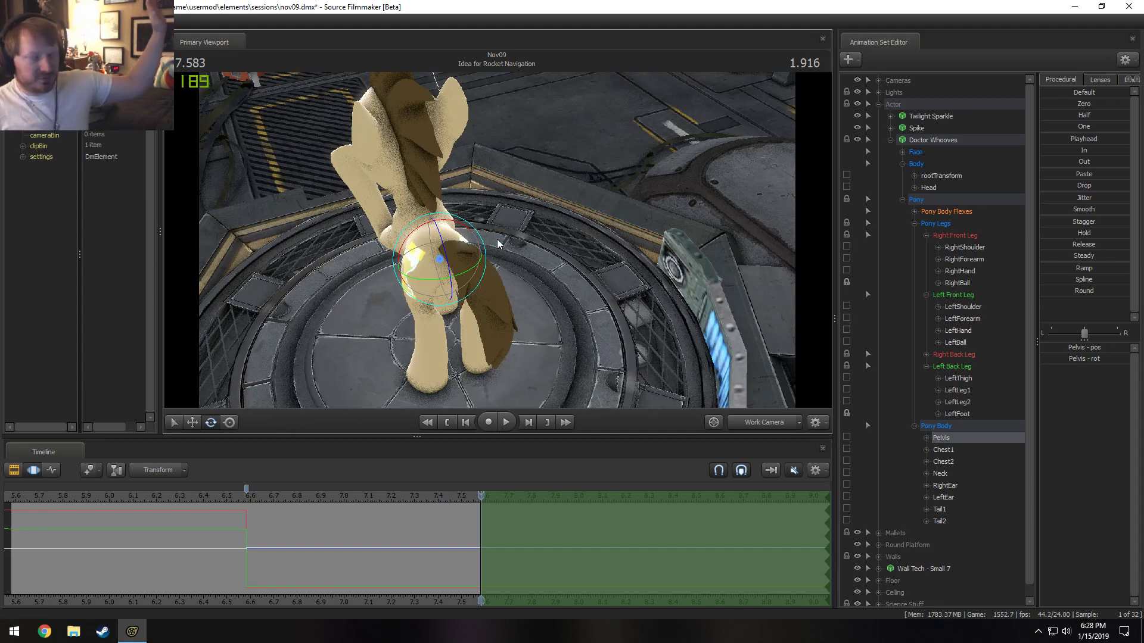
pyautogui.keyDown('alt'); pyautogui.moveTo(467, 221); pyautogui.dragTo(510, 237); pyautogui.keyUp('alt')
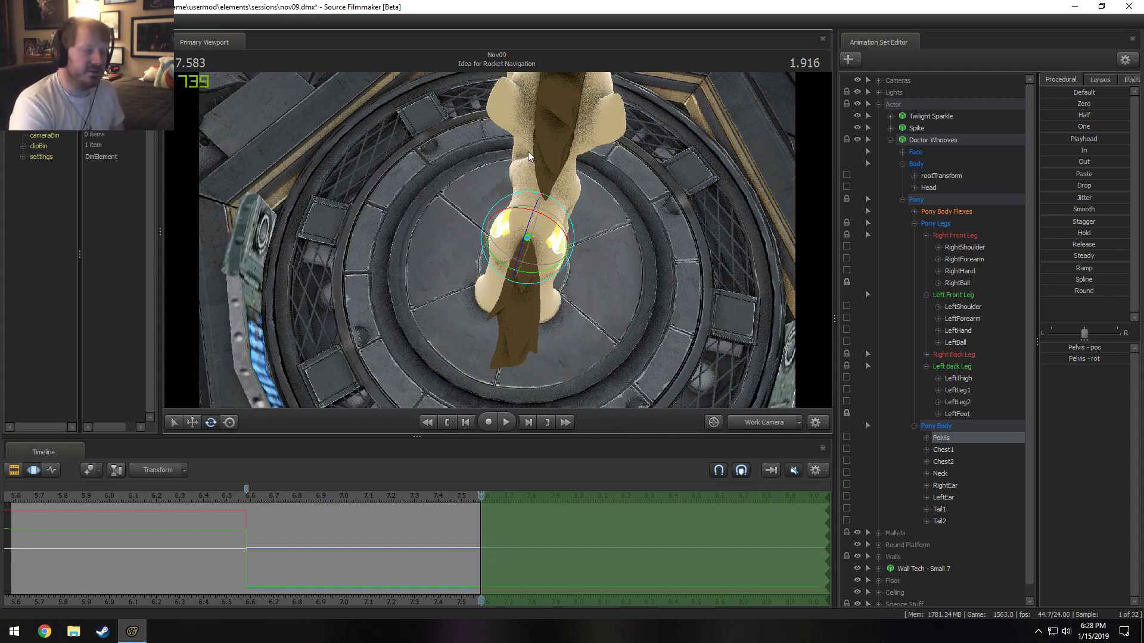
pyautogui.moveTo(631, 120); pyautogui.dragTo(660, 149)
pyautogui.moveTo(559, 235)
pyautogui.mouseDown()
pyautogui.moveTo(559, 216)
pyautogui.moveTo(572, 220)
pyautogui.mouseUp()
pyautogui.press('w')
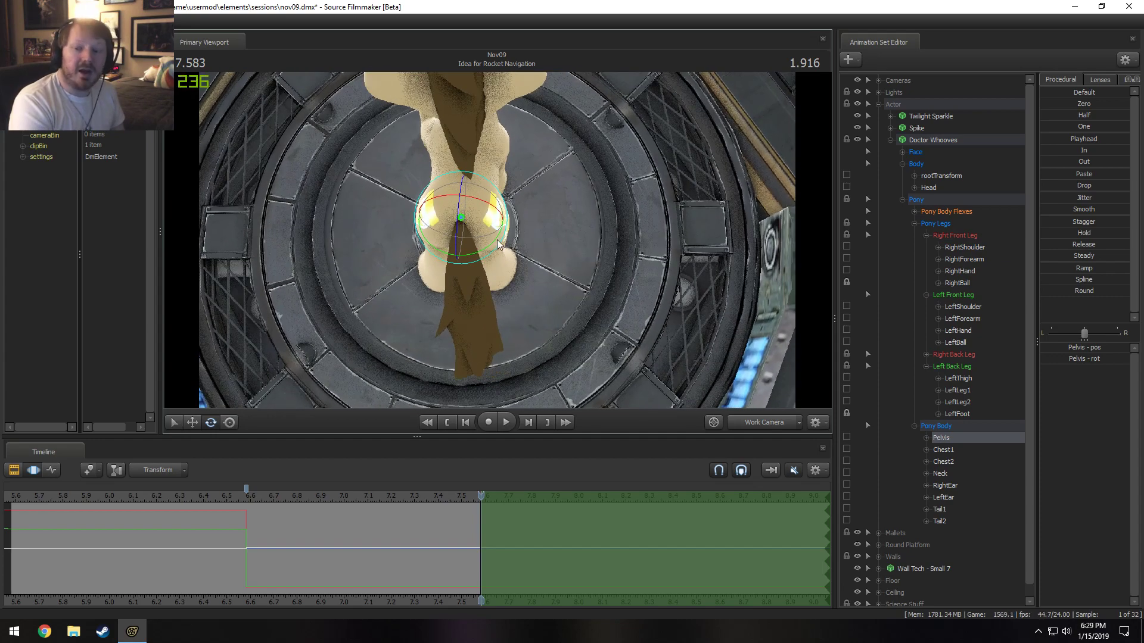
# Check the pose at 7.583 s from the main camera with lighting enabled, and return to an unlit side view of the pelvis in the work camera.
pyautogui.press('F2')
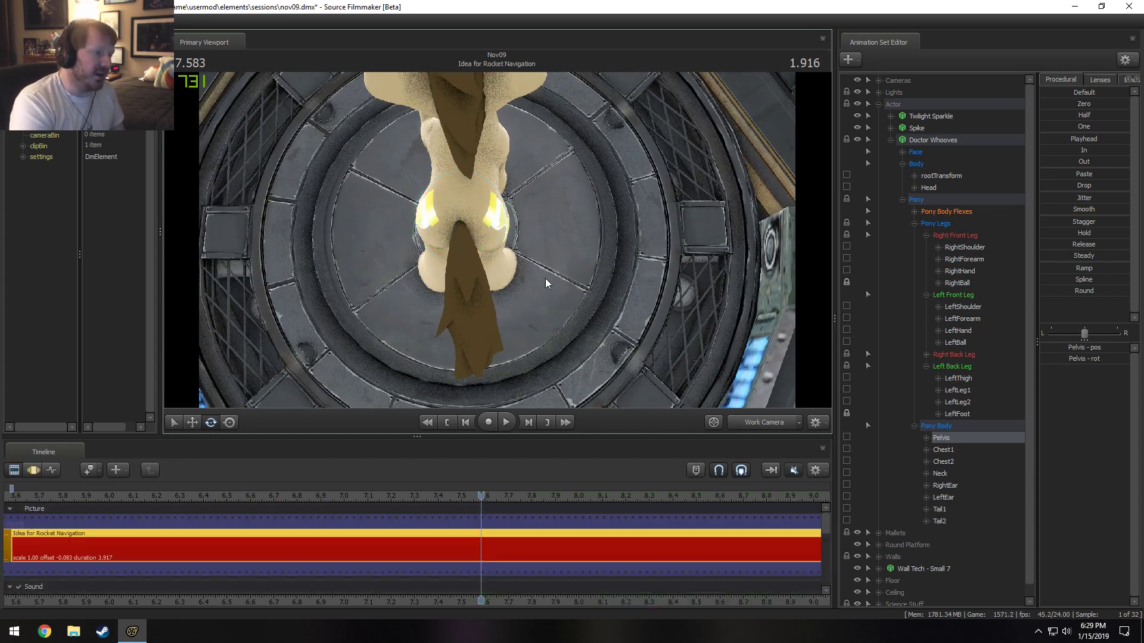
pyautogui.press('F3')
pyautogui.click(766, 425)
pyautogui.rightClick(720, 318)
pyautogui.click(750, 350)
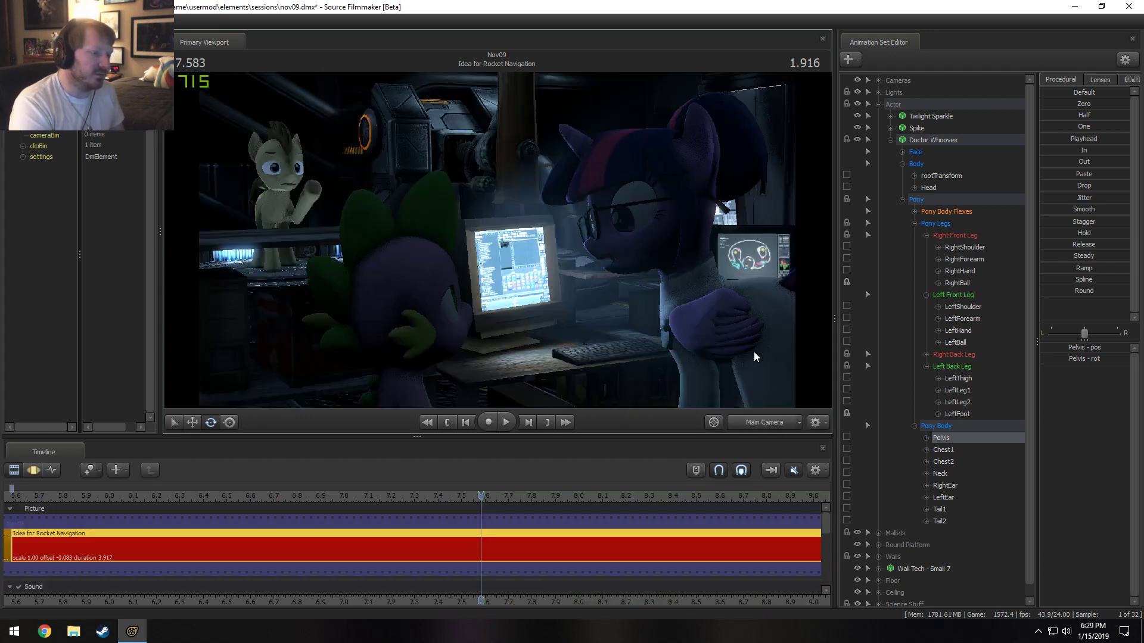
pyautogui.rightClick(623, 274)
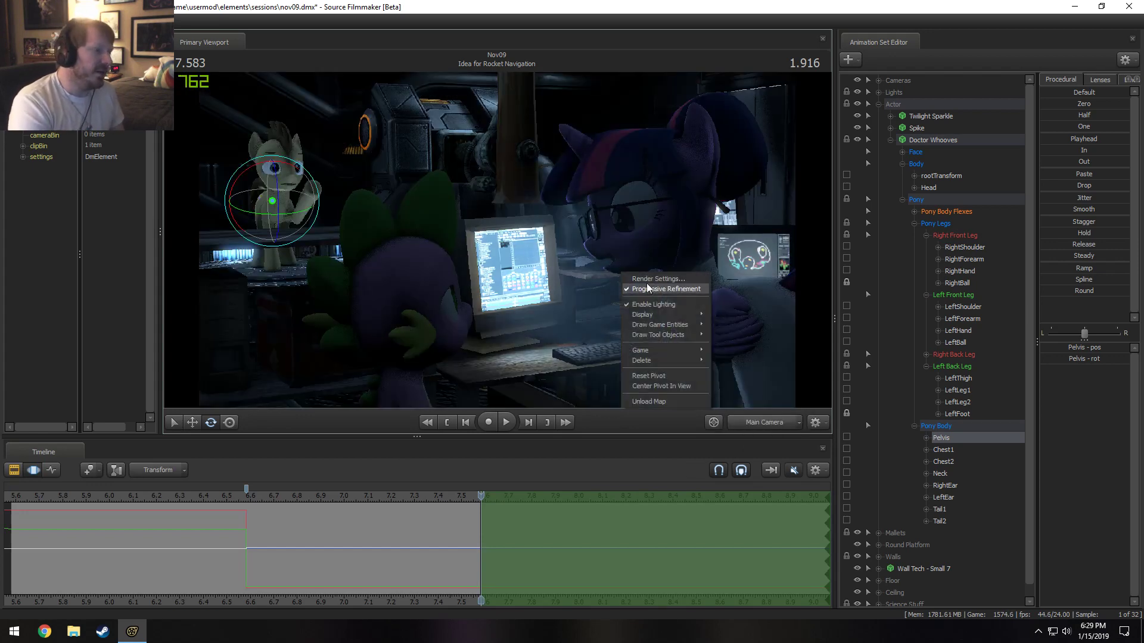
pyautogui.click(646, 288)
pyautogui.rightClick(622, 235)
pyautogui.click(645, 266)
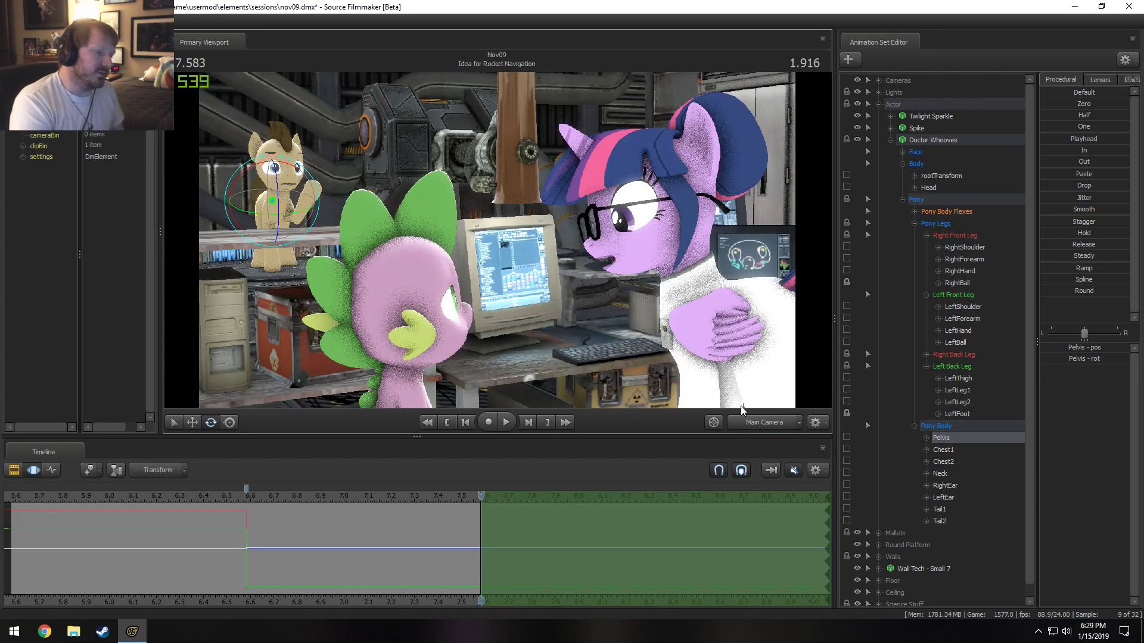
pyautogui.click(755, 419)
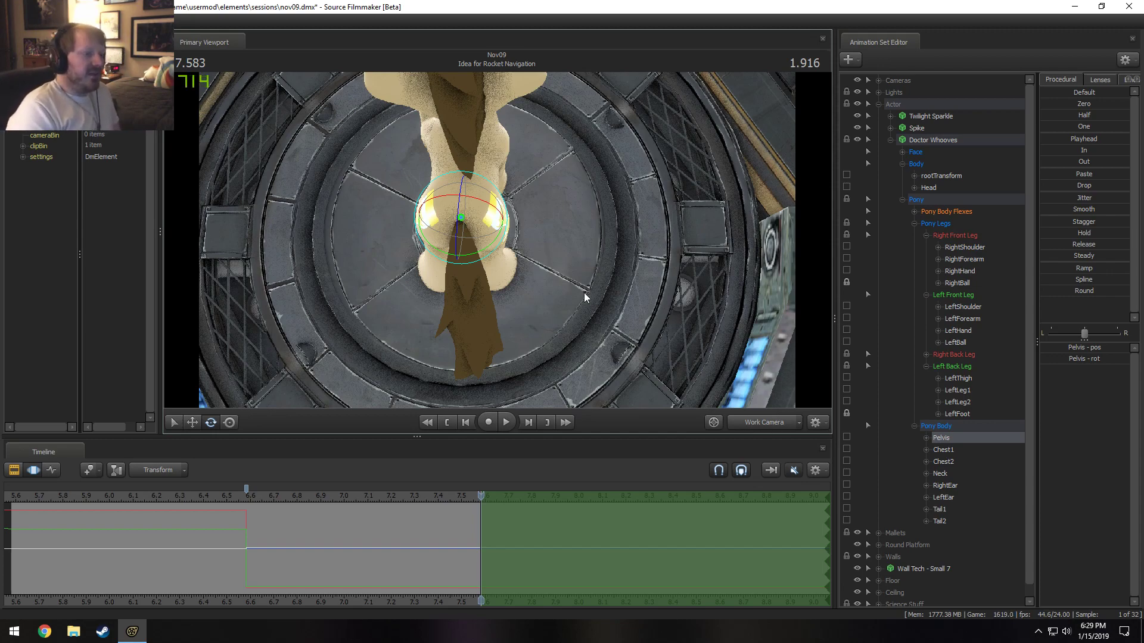
pyautogui.keyDown('alt'); pyautogui.moveTo(583, 293); pyautogui.dragTo(497, 239); pyautogui.keyUp('alt')
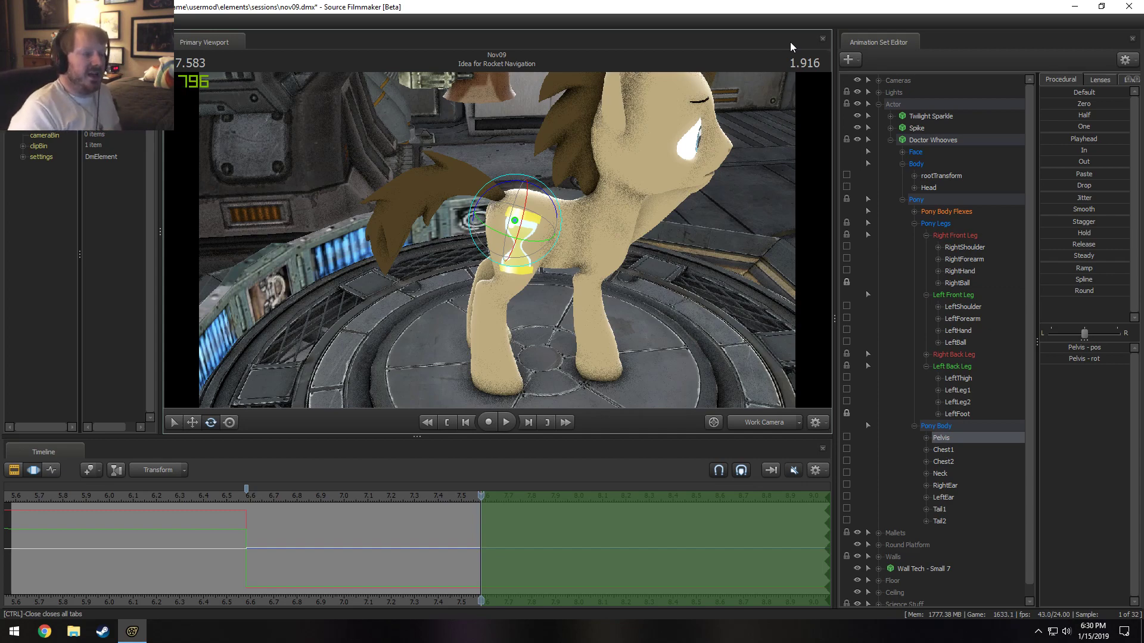
pyautogui.moveTo(622, 357); pyautogui.dragTo(497, 239)
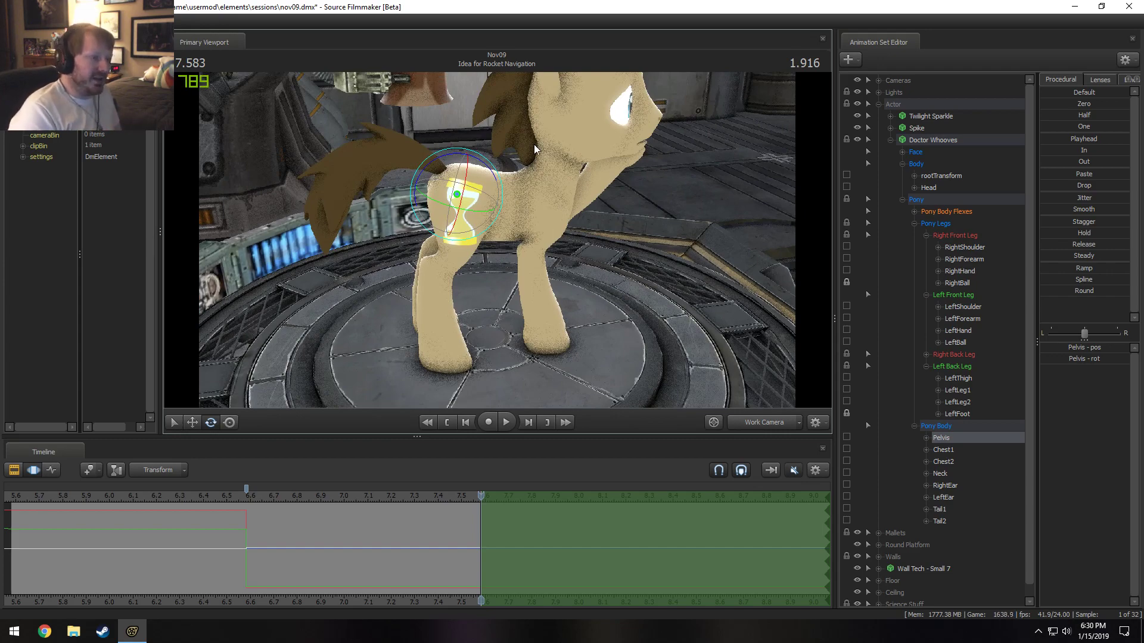
# Shift Doctor Whooves' Pelvis bone from the overhead view, fine-tune its position from a rear angle, and commit the move.
pyautogui.press('w')
pyautogui.moveTo(496, 240); pyautogui.dragTo(502, 247)
pyautogui.moveTo(489, 331); pyautogui.dragTo(483, 331)
pyautogui.press('w')
pyautogui.moveTo(448, 280); pyautogui.dragTo(452, 284)
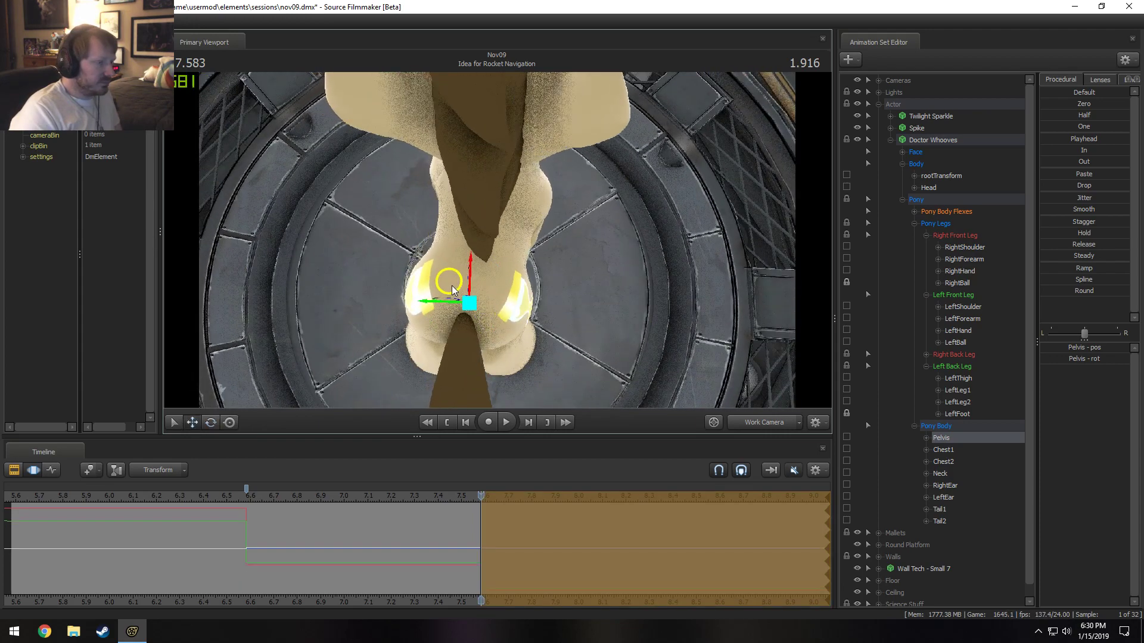
pyautogui.moveTo(757, 374); pyautogui.dragTo(499, 241)
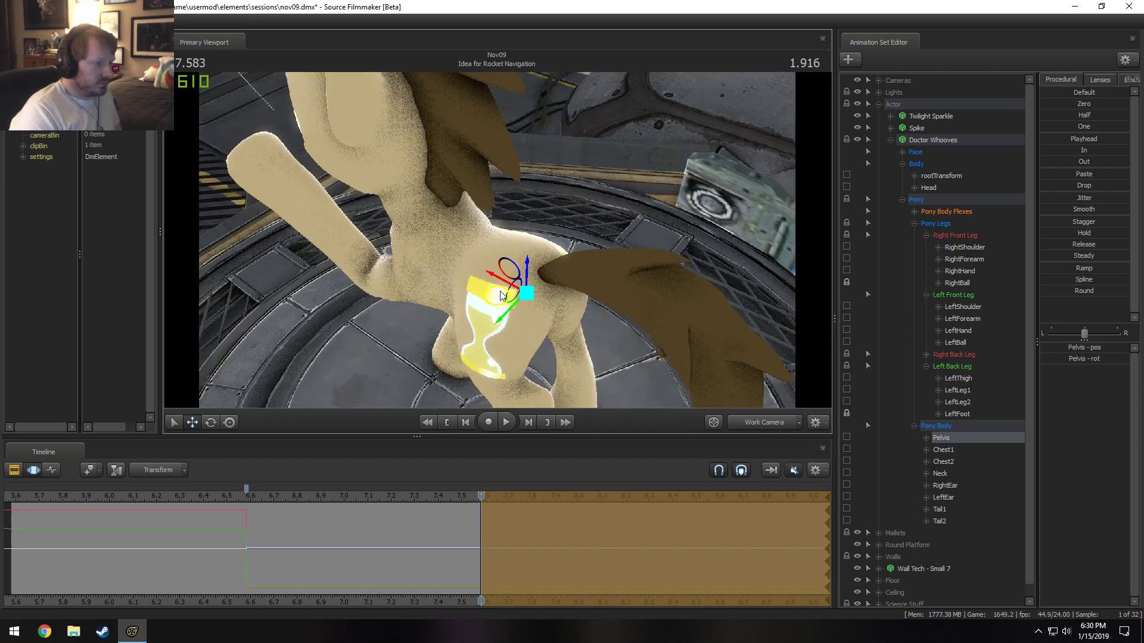
pyautogui.moveTo(500, 287); pyautogui.dragTo(508, 295)
pyautogui.press('Return')
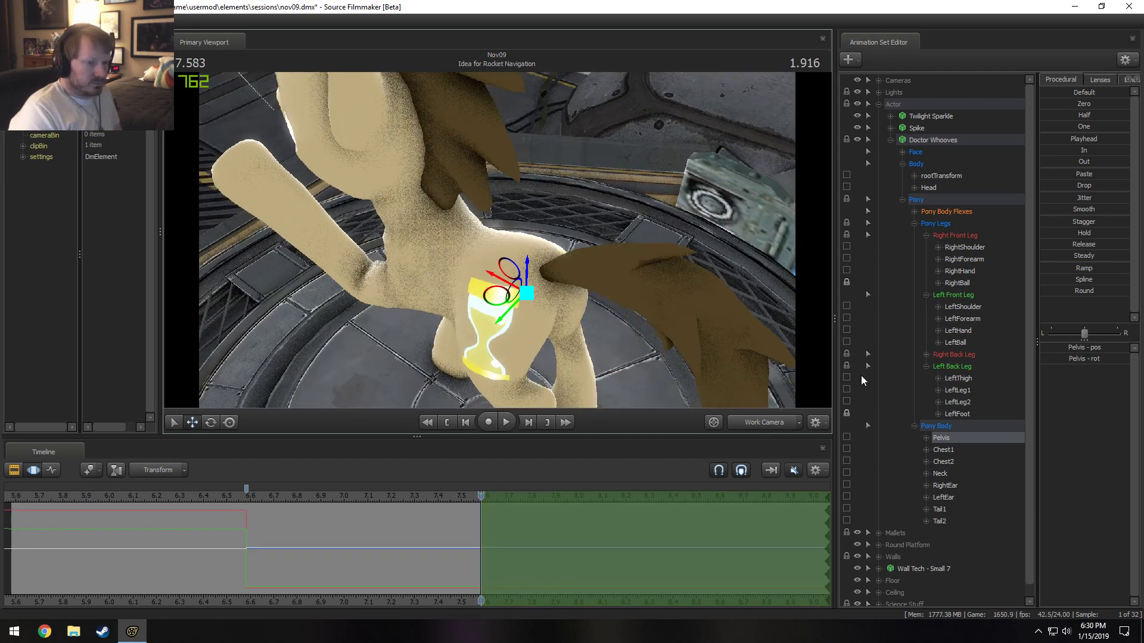
# Unlock the RightThigh bone, and move and rotate the Pelvis bone from the overhead view.
pyautogui.click(925, 354)
pyautogui.click(847, 365)
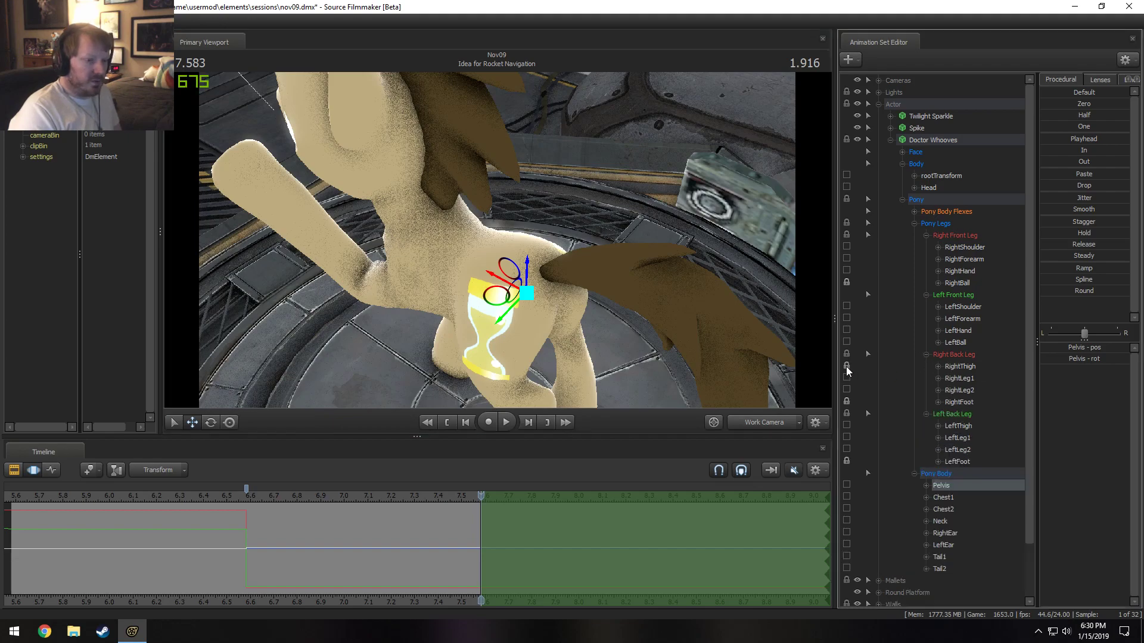
pyautogui.moveTo(707, 265); pyautogui.dragTo(539, 230)
pyautogui.moveTo(466, 227); pyautogui.dragTo(457, 291)
pyautogui.press('e')
pyautogui.hotkey('ctrl', 'z')
pyautogui.press('w')
pyautogui.hotkey('ctrl', 'y')
pyautogui.press('e')
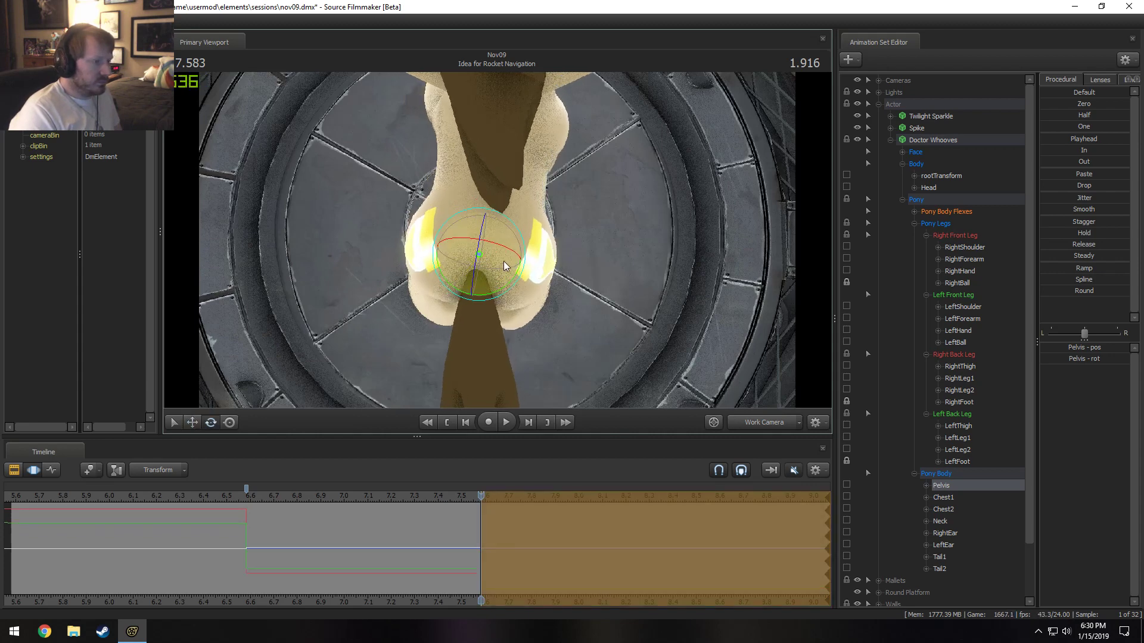
pyautogui.moveTo(501, 247); pyautogui.dragTo(504, 286)
# Rotate the Chest1 bone slightly in the overhead view and reselect the Pelvis.
pyautogui.press('q')
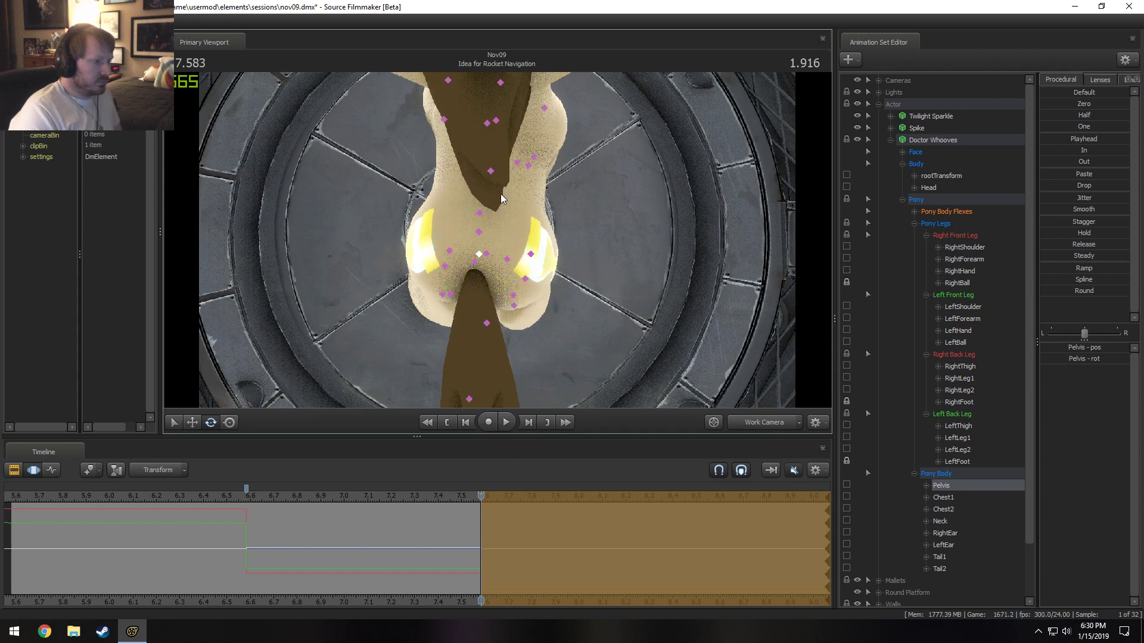
pyautogui.click(491, 172)
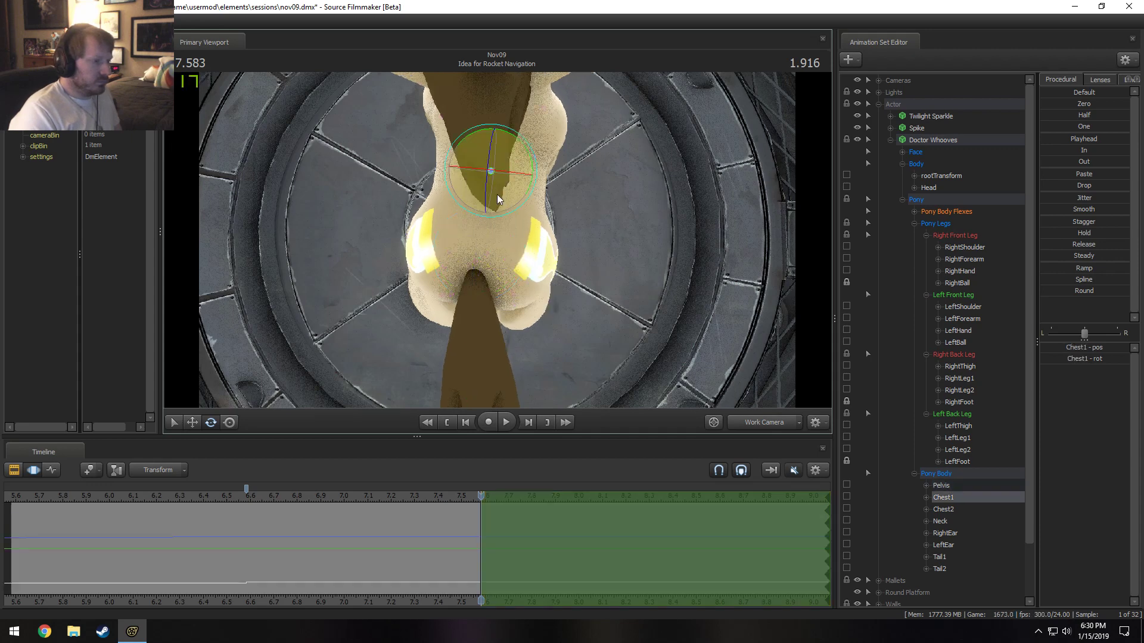
pyautogui.moveTo(534, 188); pyautogui.dragTo(536, 182)
pyautogui.click(479, 255)
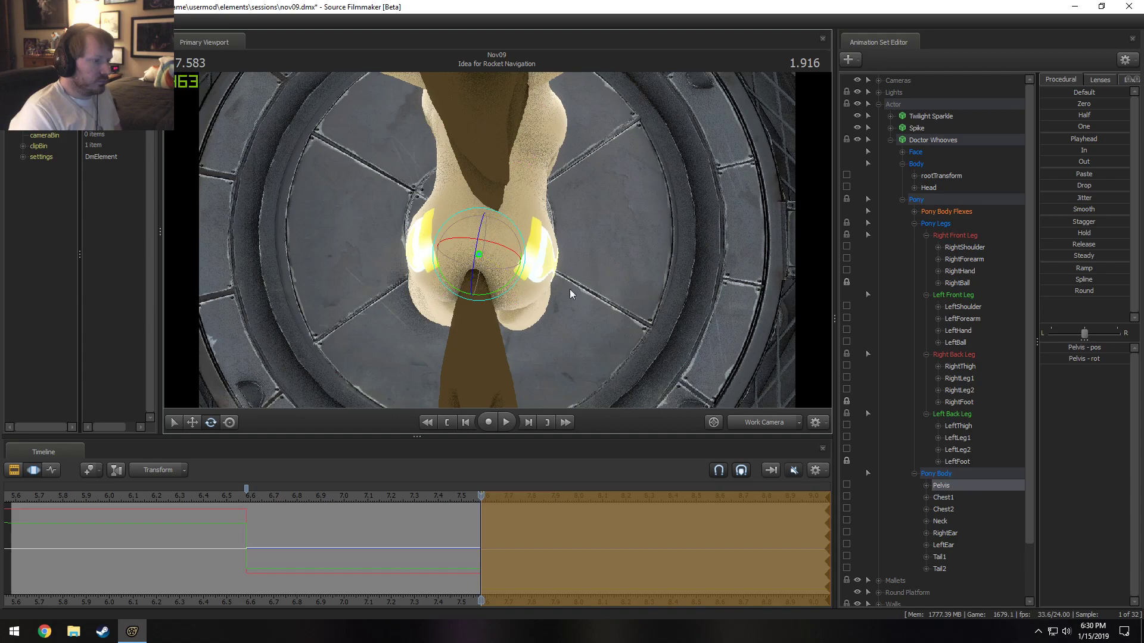
# Play back the weight shift from a front view up to 7.791 s and adjust the rotation of the Chest1 bone.
pyautogui.moveTo(570, 288); pyautogui.dragTo(441, 262)
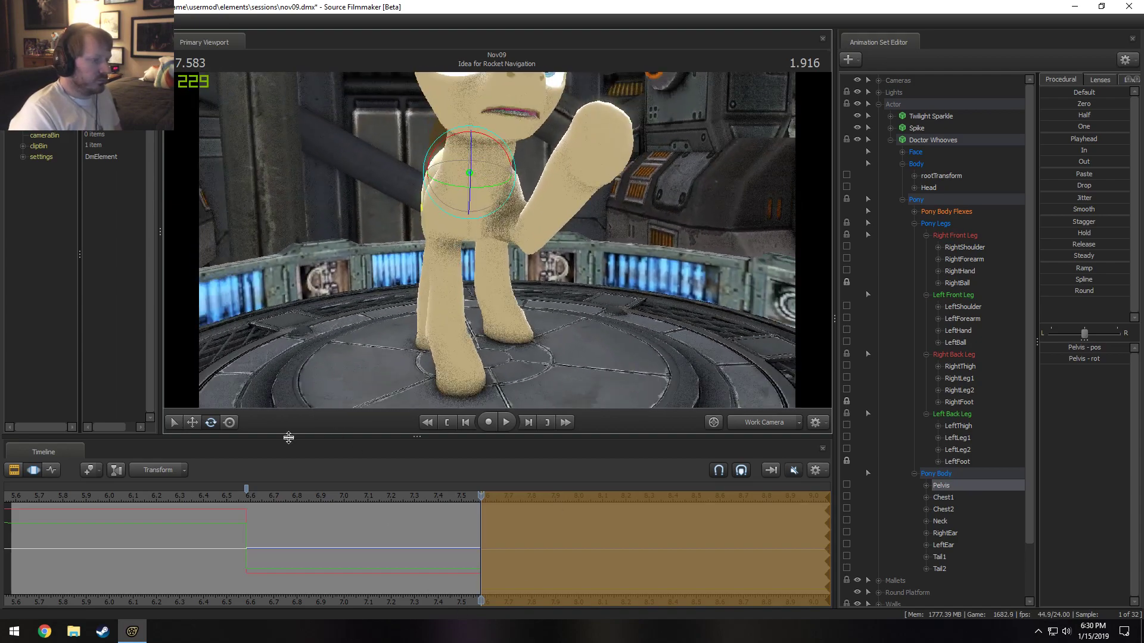
pyautogui.press('space')
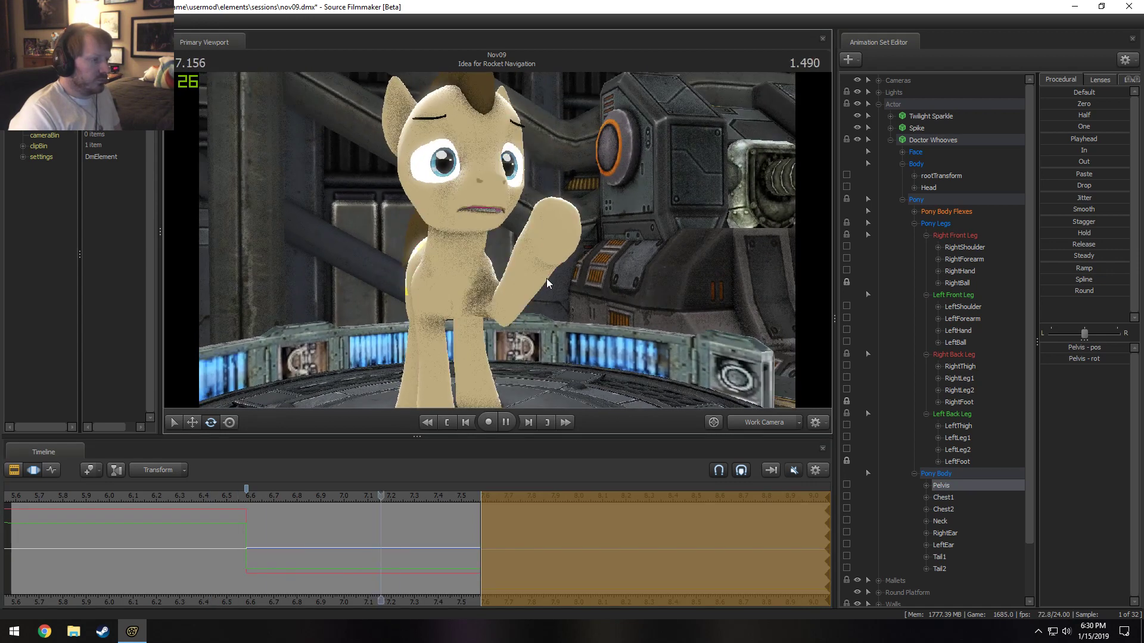
pyautogui.press('space')
pyautogui.press('ctrl')
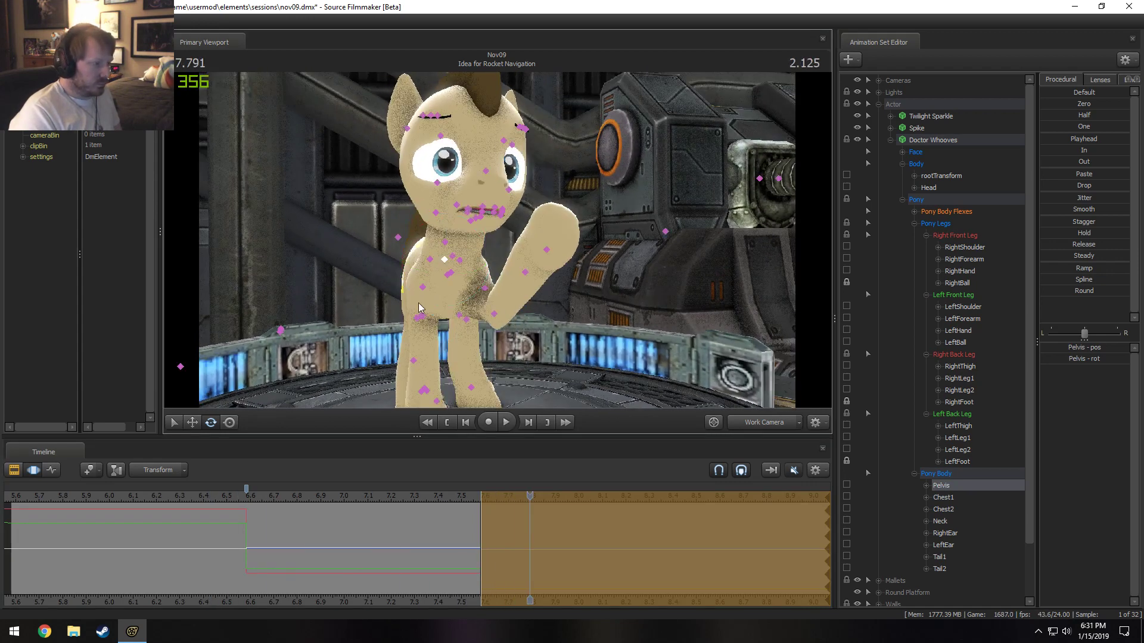
pyautogui.keyDown('ctrl'); pyautogui.click(447, 274); pyautogui.keyUp('ctrl')
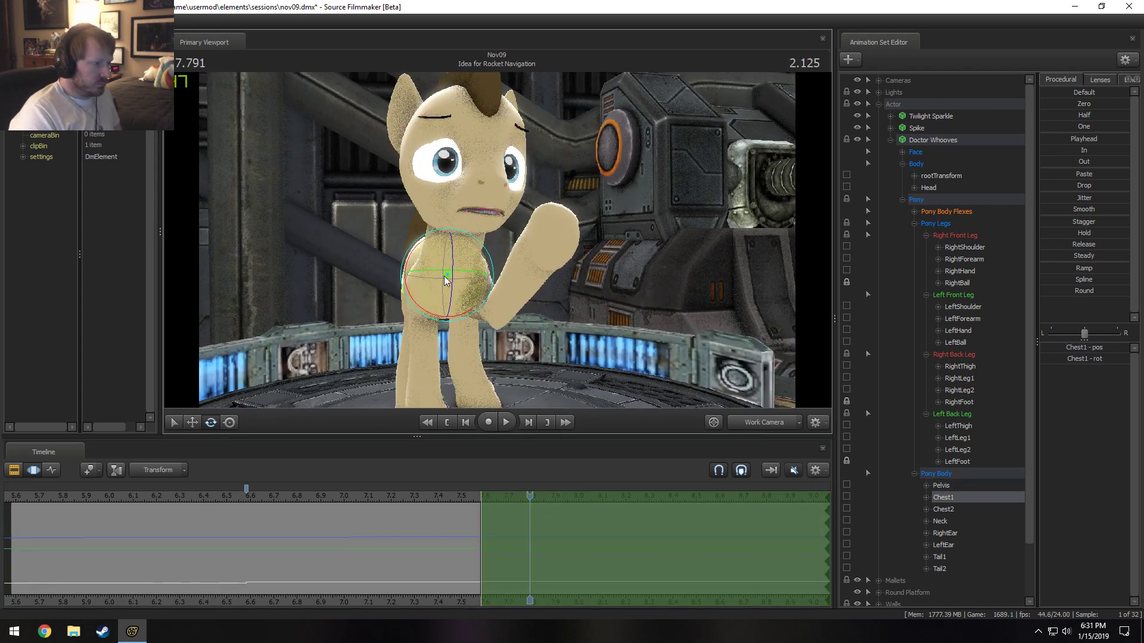
pyautogui.moveTo(444, 280); pyautogui.dragTo(447, 279)
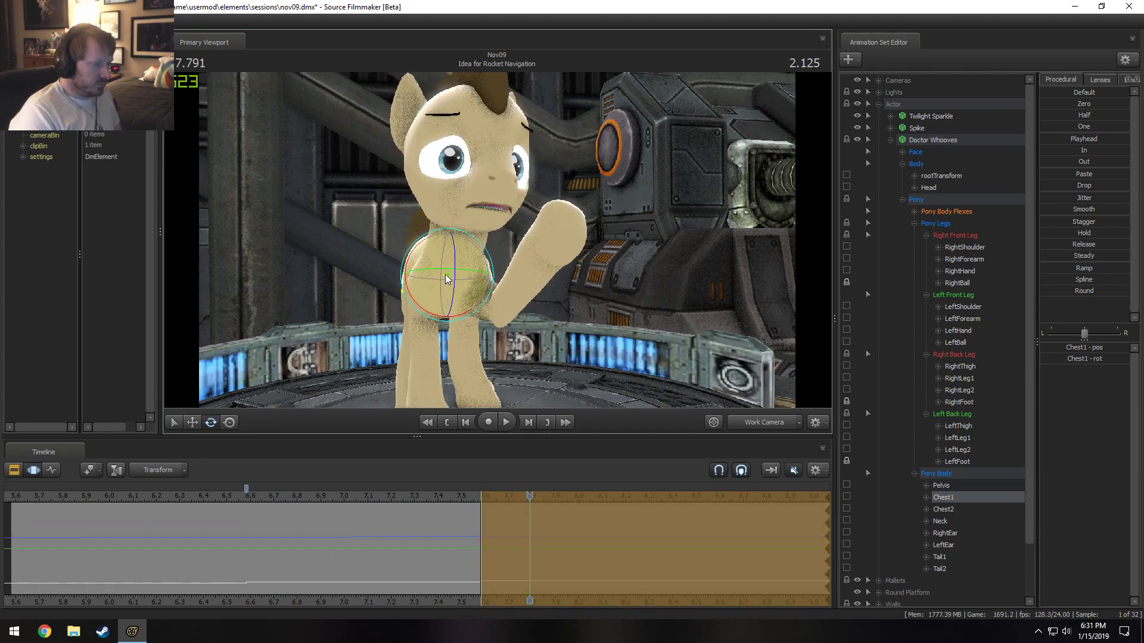
# Rotate the RightShoulder bone to realign the planted front leg with the shifted body.
pyautogui.moveTo(439, 291); pyautogui.dragTo(518, 197, button='right')
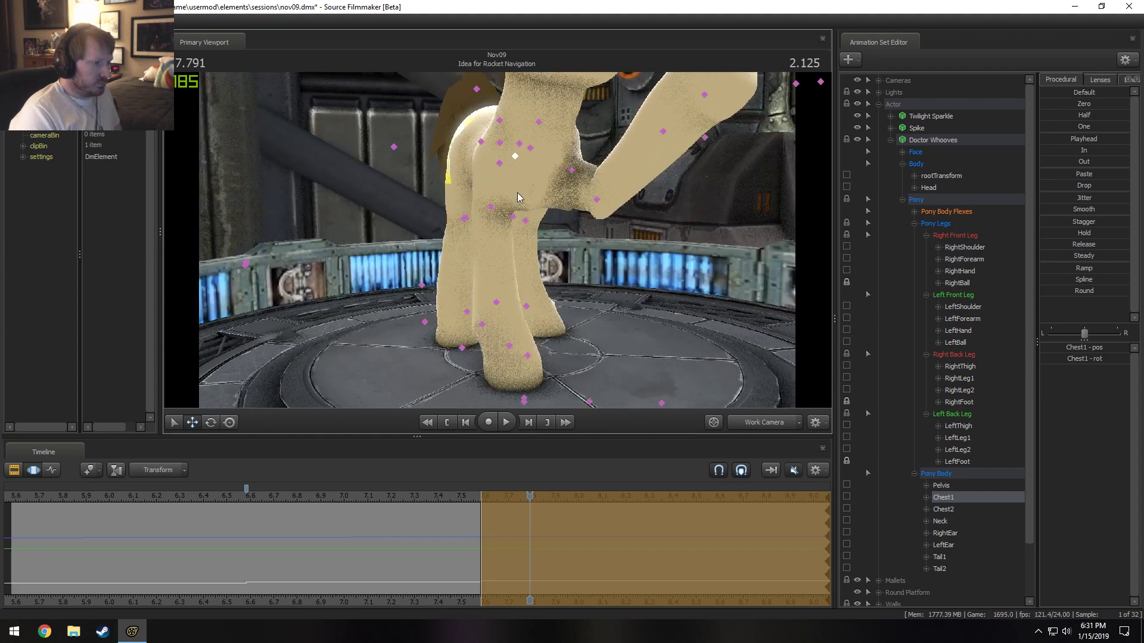
pyautogui.click(500, 164)
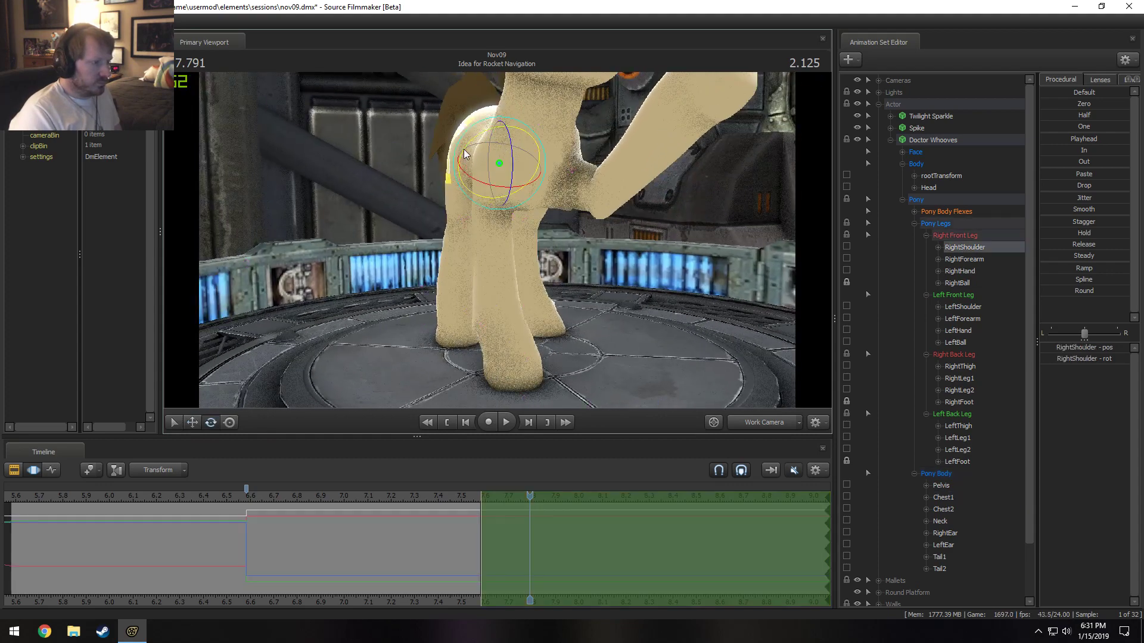
pyautogui.moveTo(466, 154); pyautogui.dragTo(477, 176)
pyautogui.moveTo(477, 176); pyautogui.dragTo(508, 189, button='right')
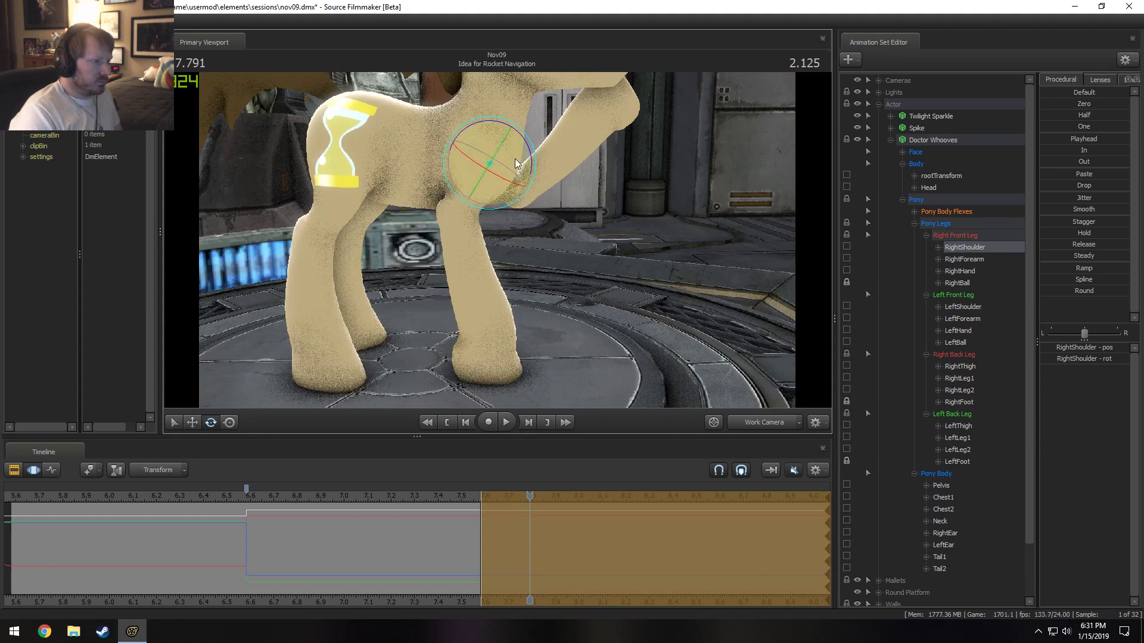
# Rotate the RightForearm bone to straighten the planted front leg, checking it from the front and side, and commit the change.
pyautogui.click(494, 188)
pyautogui.moveTo(492, 192); pyautogui.dragTo(498, 199)
pyautogui.moveTo(497, 199); pyautogui.dragTo(453, 202, button='right')
pyautogui.keyDown('alt'); pyautogui.moveTo(523, 241); pyautogui.dragTo(512, 241); pyautogui.keyUp('alt')
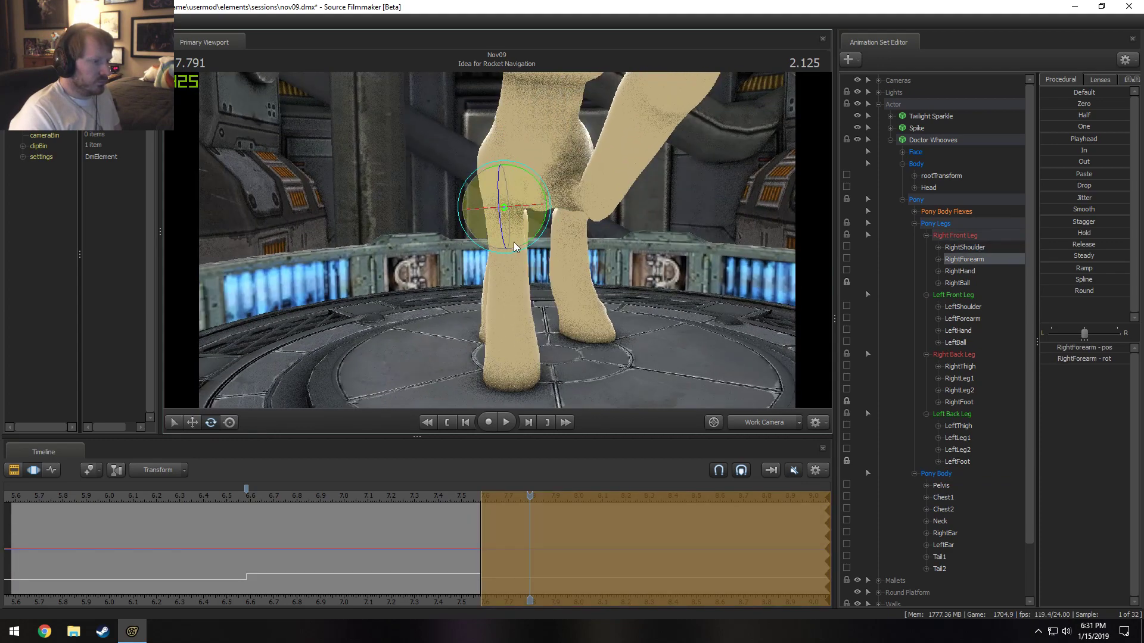
pyautogui.click(507, 218)
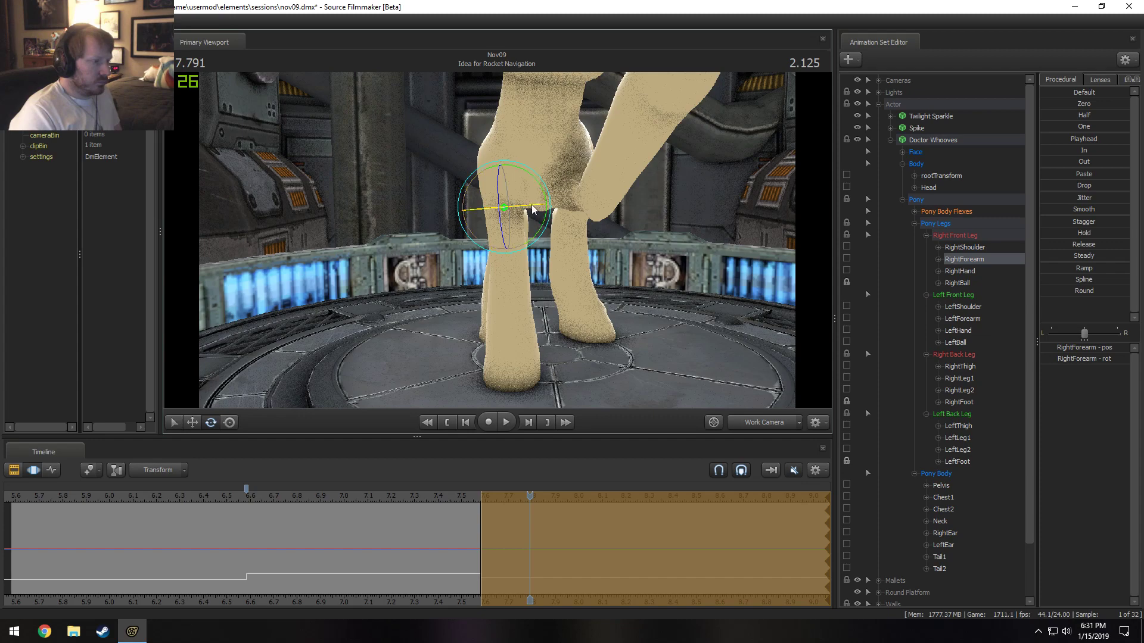
pyautogui.keyDown('alt'); pyautogui.moveTo(656, 217); pyautogui.dragTo(501, 233); pyautogui.keyUp('alt')
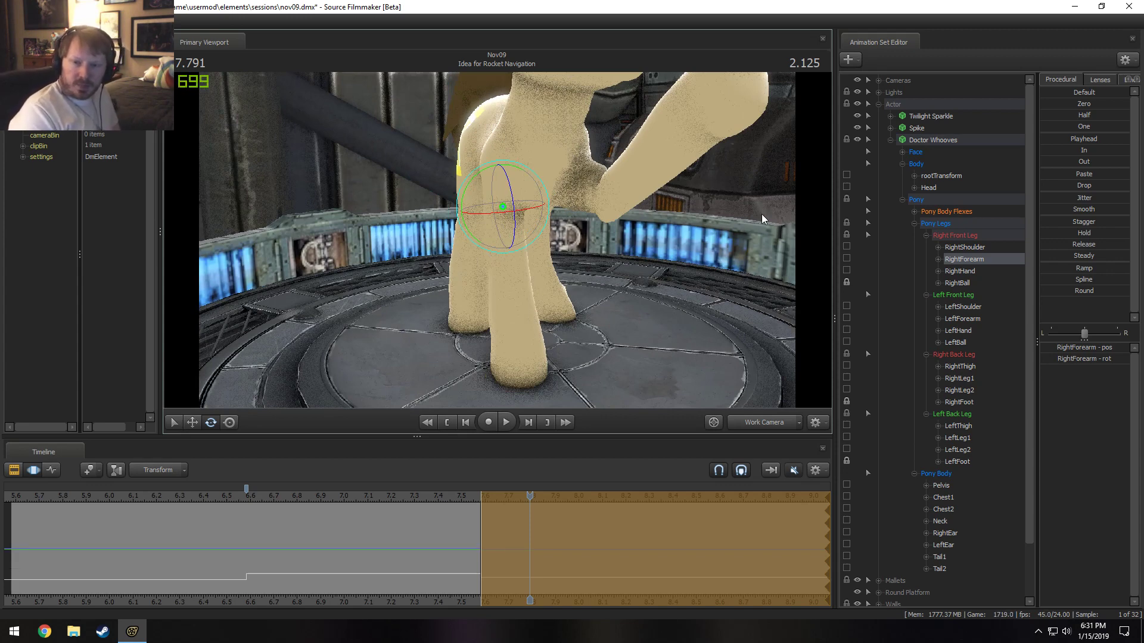
pyautogui.press('F2')
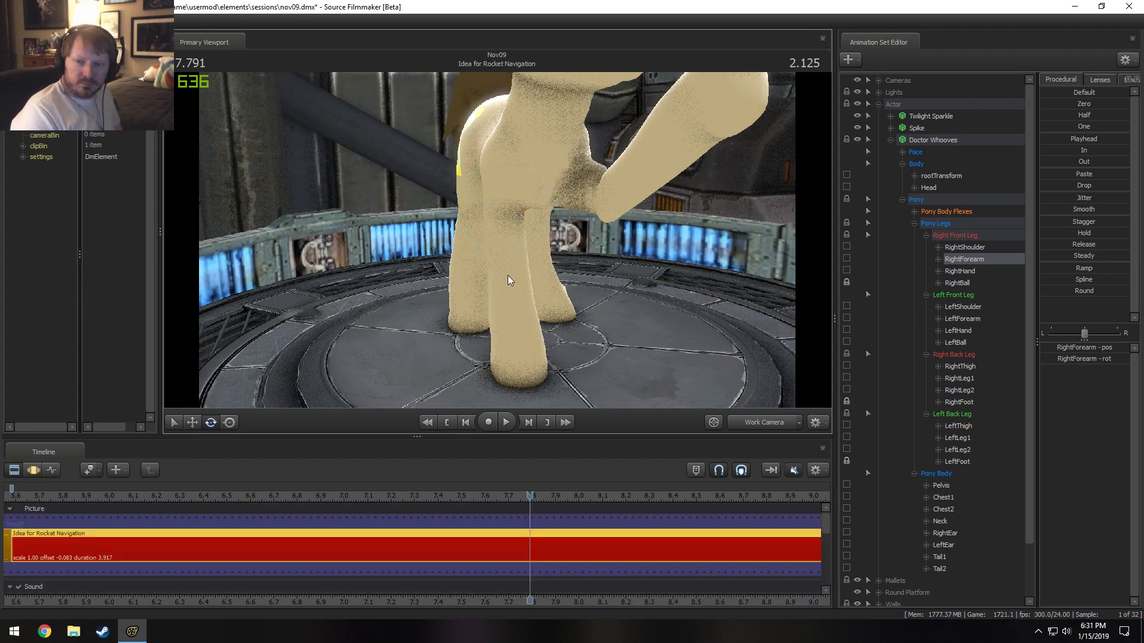
pyautogui.press('F3')
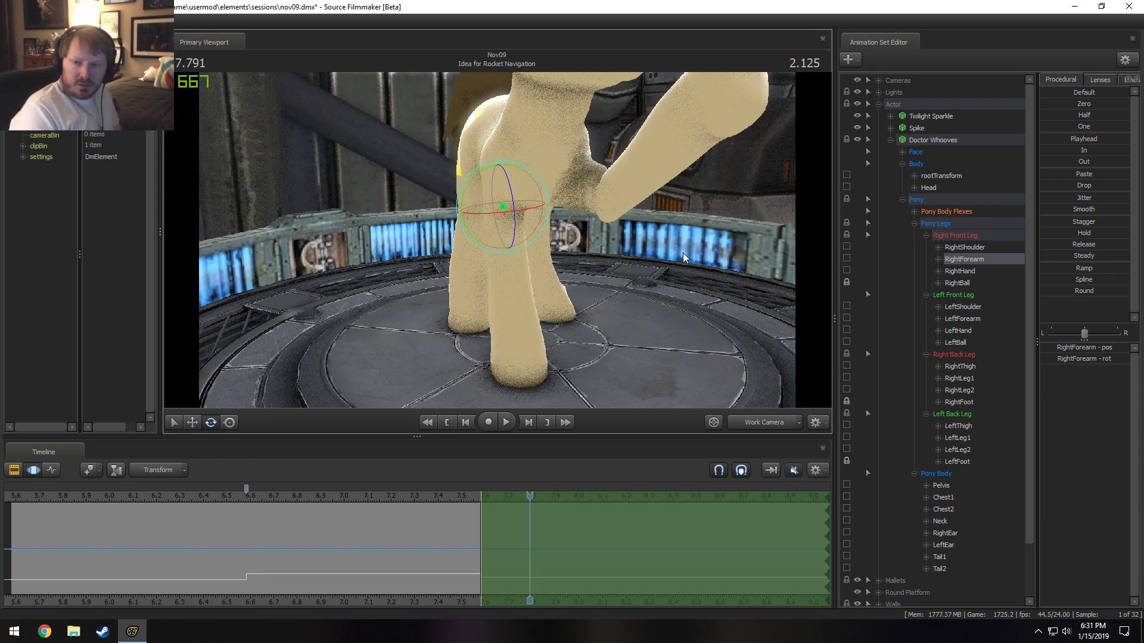
# Rotate the RightThigh bone from the side and rear views, comparing it with the pose before 7.583 s.
pyautogui.moveTo(710, 288); pyautogui.dragTo(448, 274)
pyautogui.press('ctrl')
pyautogui.keyDown('ctrl'); pyautogui.click(393, 135); pyautogui.keyUp('ctrl')
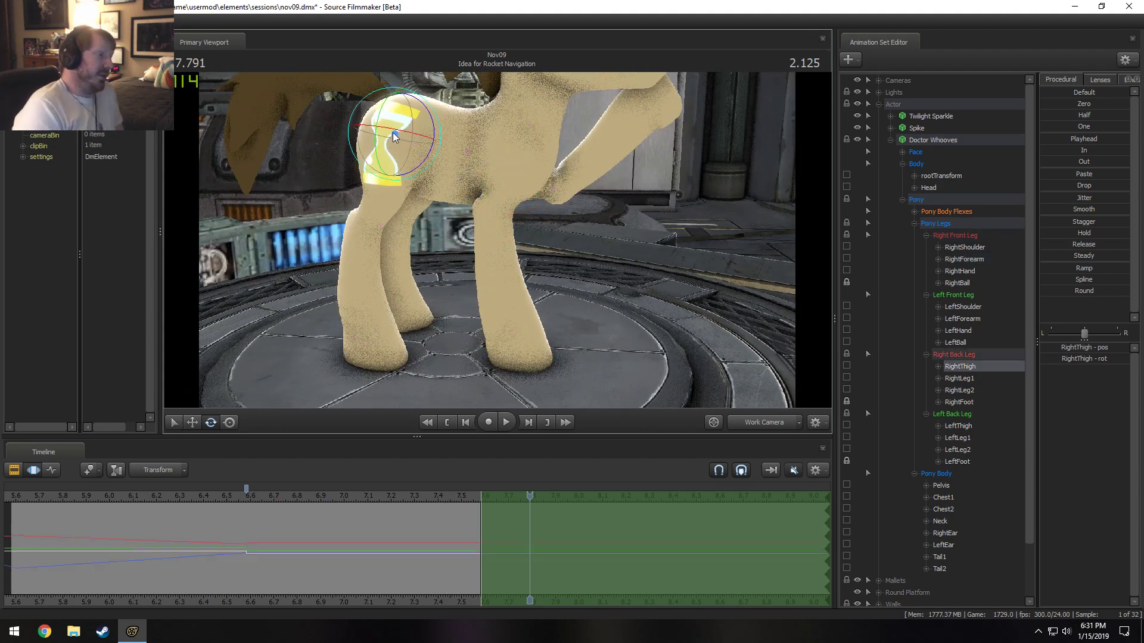
pyautogui.moveTo(429, 179); pyautogui.dragTo(633, 160)
pyautogui.moveTo(636, 205); pyautogui.dragTo(696, 208)
pyautogui.moveTo(438, 240); pyautogui.dragTo(498, 240)
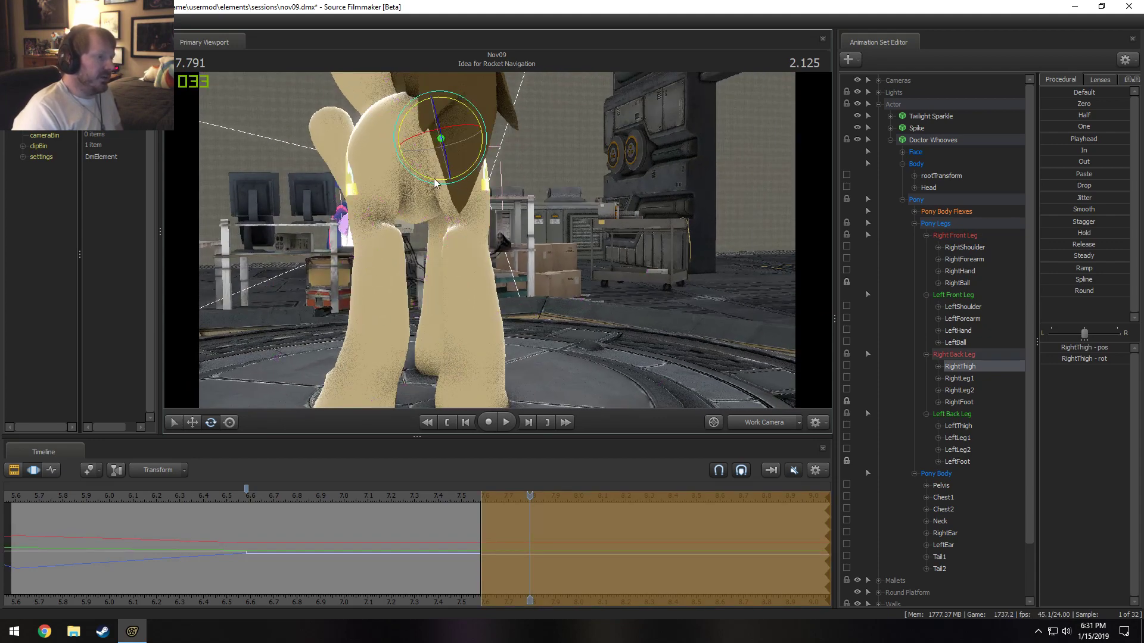
pyautogui.moveTo(434, 178); pyautogui.dragTo(256, 181)
pyautogui.press('shift')
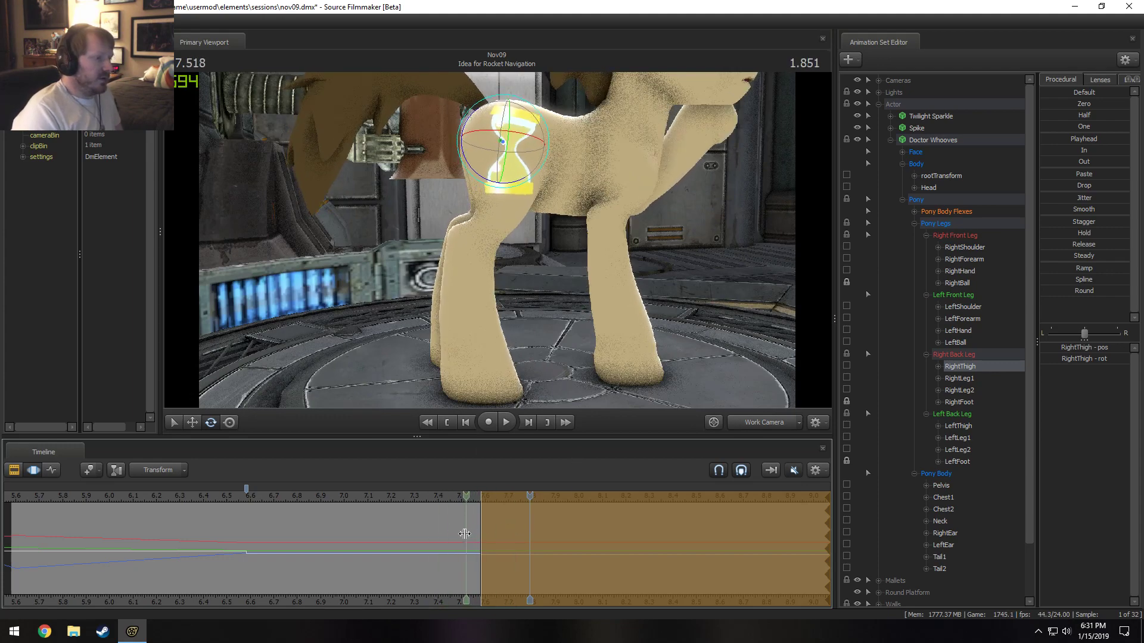
pyautogui.keyDown('alt'); pyautogui.moveTo(554, 241); pyautogui.dragTo(515, 274); pyautogui.keyUp('alt')
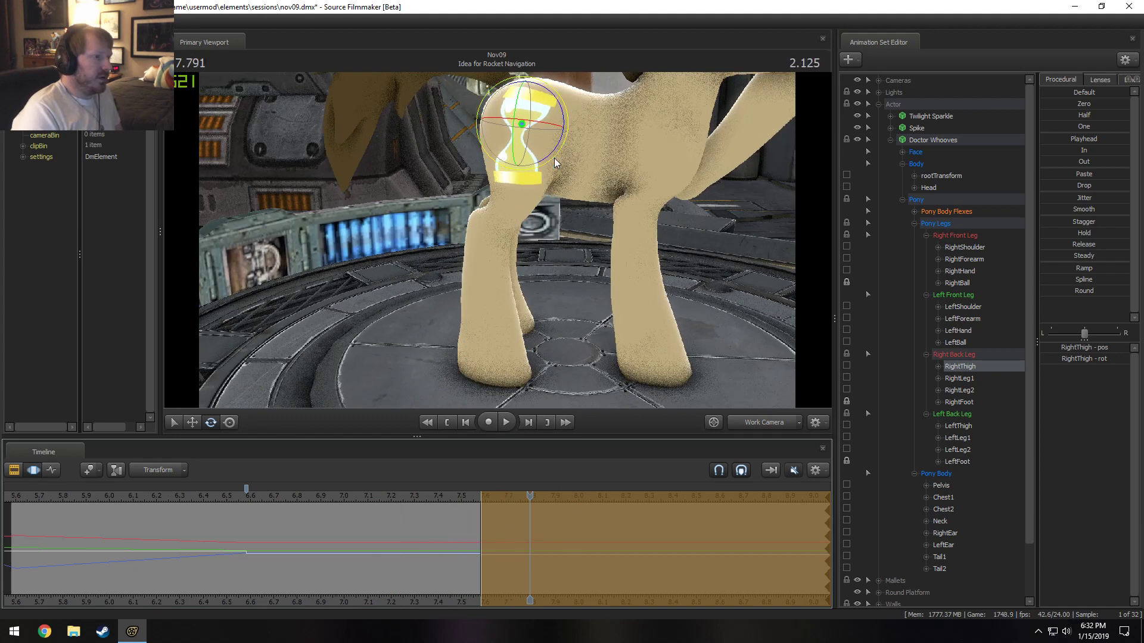
pyautogui.moveTo(554, 162); pyautogui.dragTo(553, 150)
# Rotate the RightLeg2 bone to adjust the right back lower leg, comparing it with the earlier pose.
pyautogui.click(484, 225)
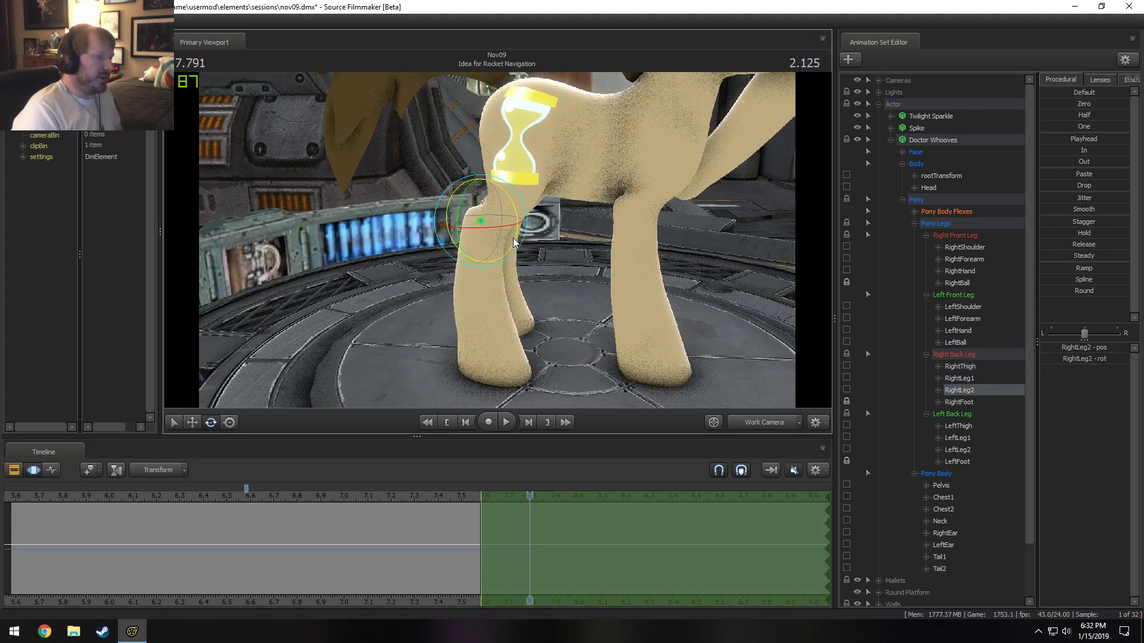
pyautogui.moveTo(515, 242)
pyautogui.mouseDown()
pyautogui.moveTo(489, 238)
pyautogui.moveTo(480, 254)
pyautogui.moveTo(501, 252)
pyautogui.mouseUp()
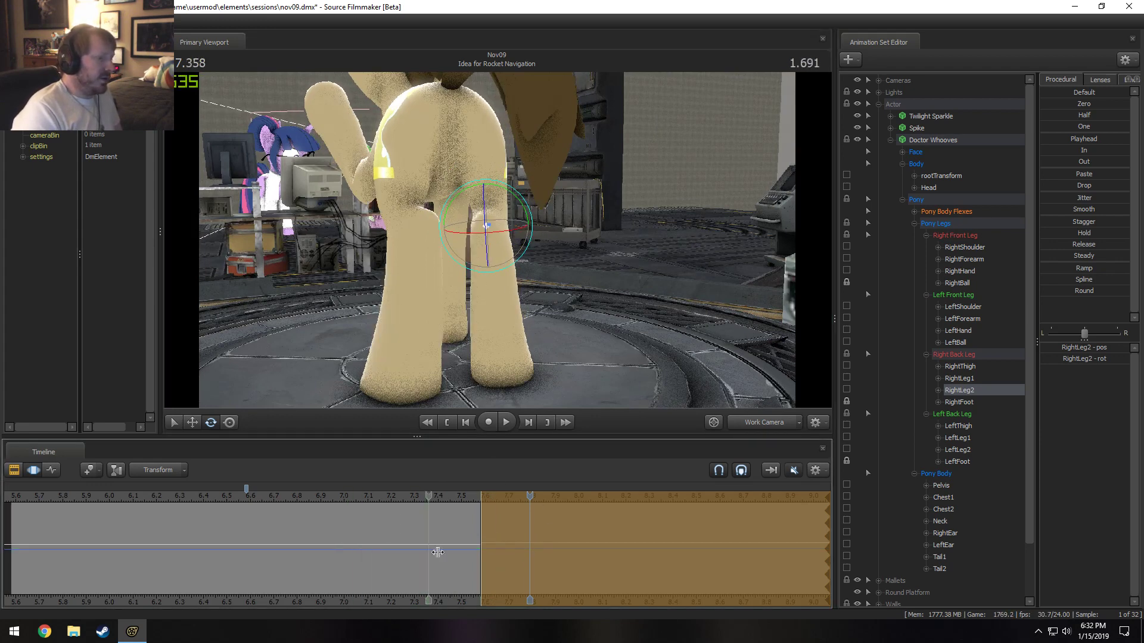
pyautogui.keyDown('alt'); pyautogui.moveTo(421, 121); pyautogui.dragTo(451, 118); pyautogui.keyUp('alt')
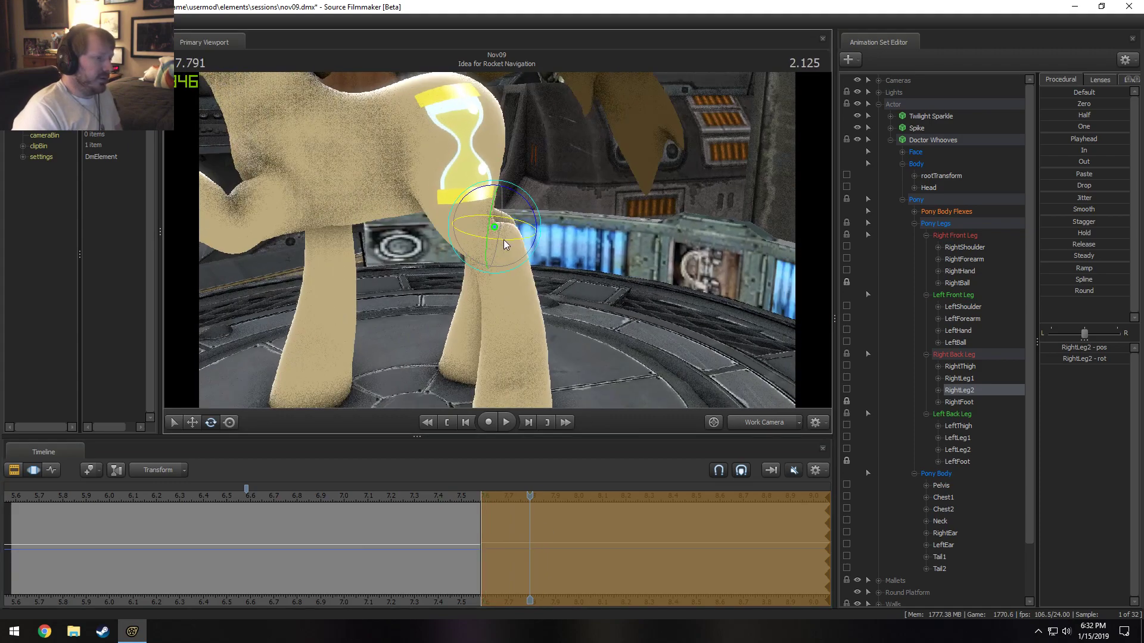
# Rotate the LeftThigh bone from the rear view to realign the left back leg, comparing it with the earlier pose.
pyautogui.keyDown('ctrl'); pyautogui.click(451, 129); pyautogui.keyUp('ctrl')
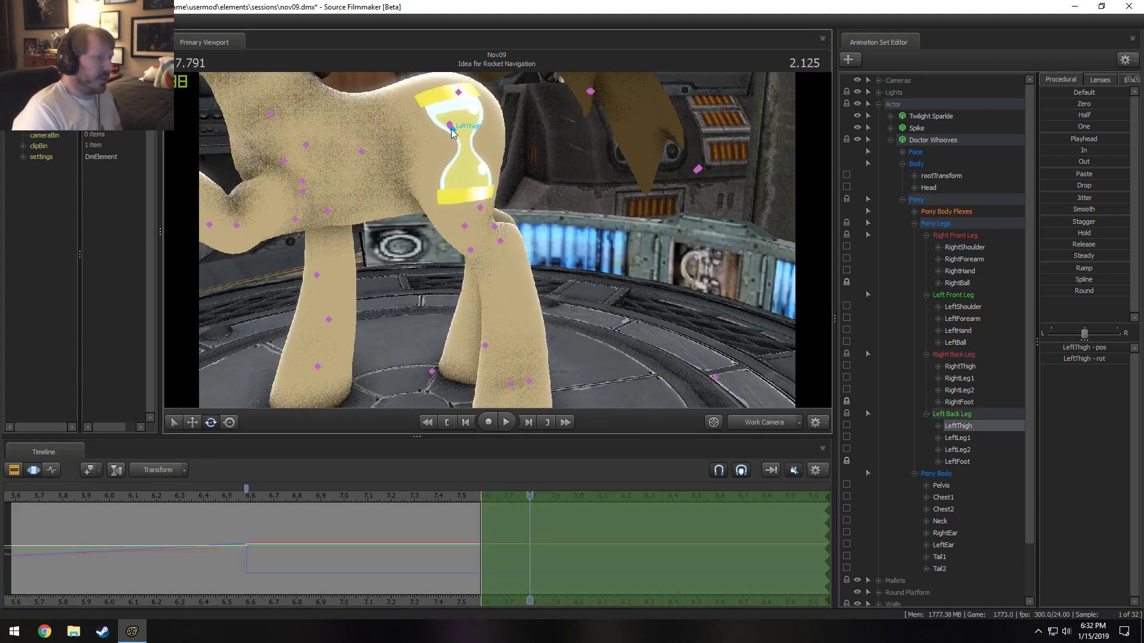
pyautogui.moveTo(451, 130); pyautogui.dragTo(447, 156)
pyautogui.moveTo(536, 238); pyautogui.dragTo(498, 240)
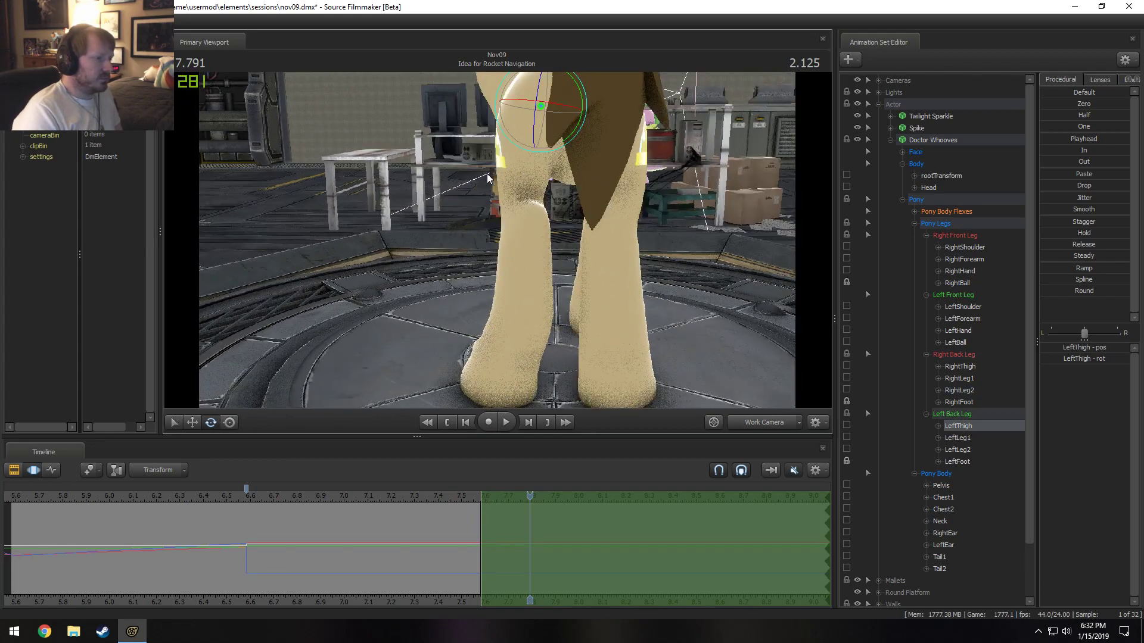
pyautogui.press('shift')
pyautogui.press('shift')
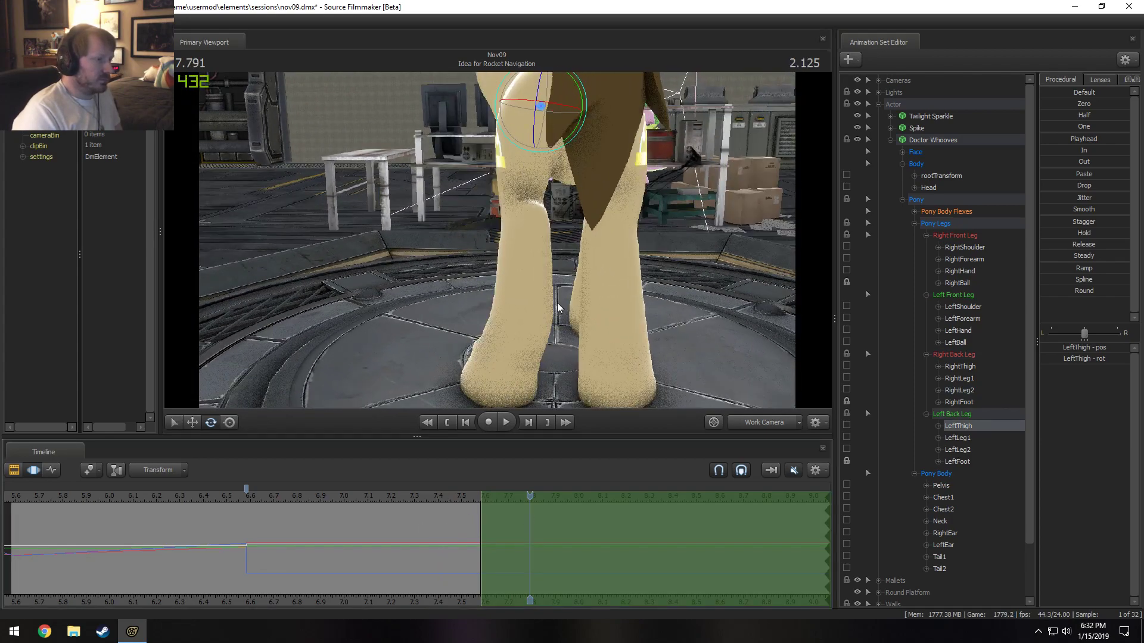
pyautogui.moveTo(539, 143); pyautogui.dragTo(570, 141)
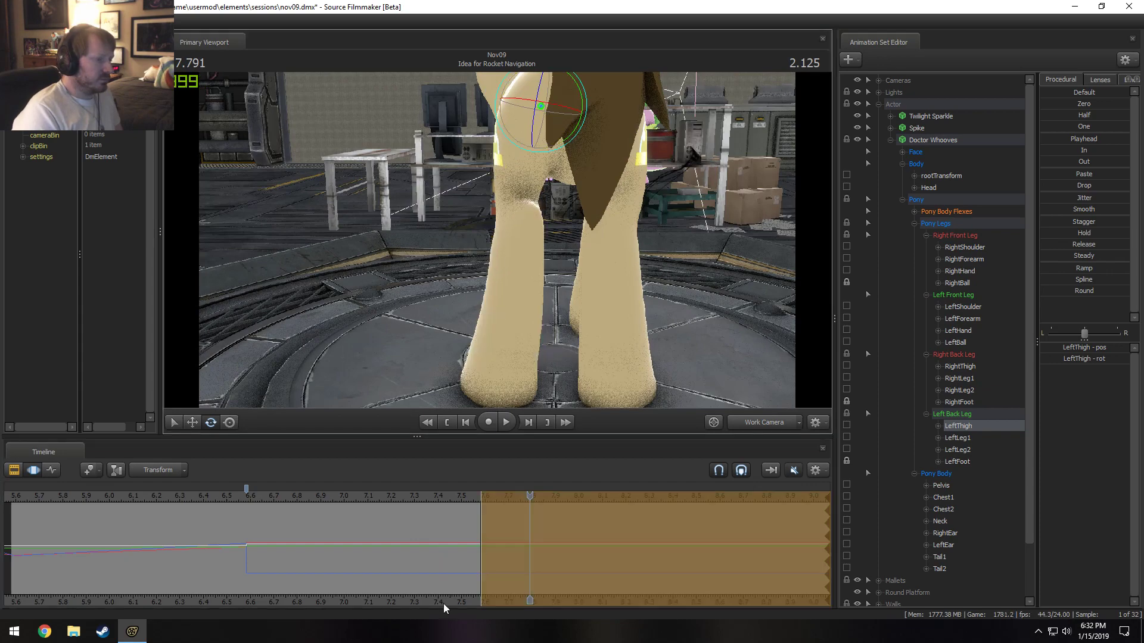
pyautogui.press('shift')
pyautogui.moveTo(495, 256)
pyautogui.keyDown('alt'); pyautogui.mouseDown()
pyautogui.moveTo(517, 250)
pyautogui.moveTo(504, 238)
pyautogui.mouseUp(); pyautogui.keyUp('alt')
pyautogui.moveTo(543, 150); pyautogui.dragTo(552, 151)
# Make Spike, Mallets, Round Platform and the other scenery sets unselectable, leaving only Doctor Whooves' bones pickable in the viewport.
pyautogui.press('ctrl')
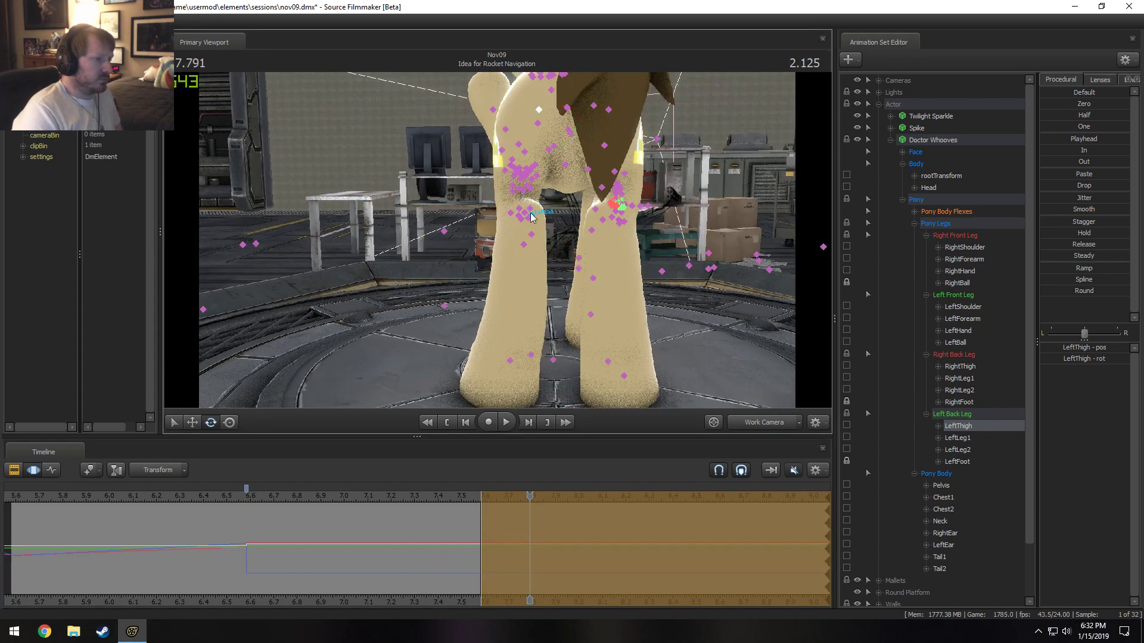
pyautogui.keyDown('ctrl'); pyautogui.keyDown('alt'); pyautogui.moveTo(527, 228); pyautogui.dragTo(531, 224); pyautogui.keyUp('alt'); pyautogui.keyUp('ctrl')
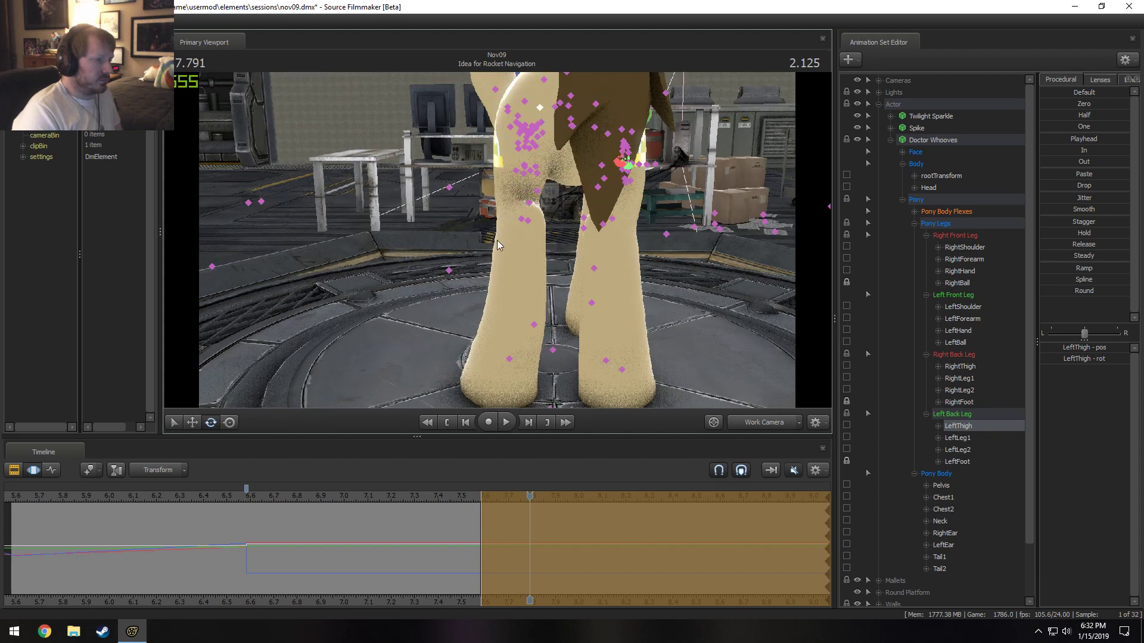
pyautogui.click(870, 128)
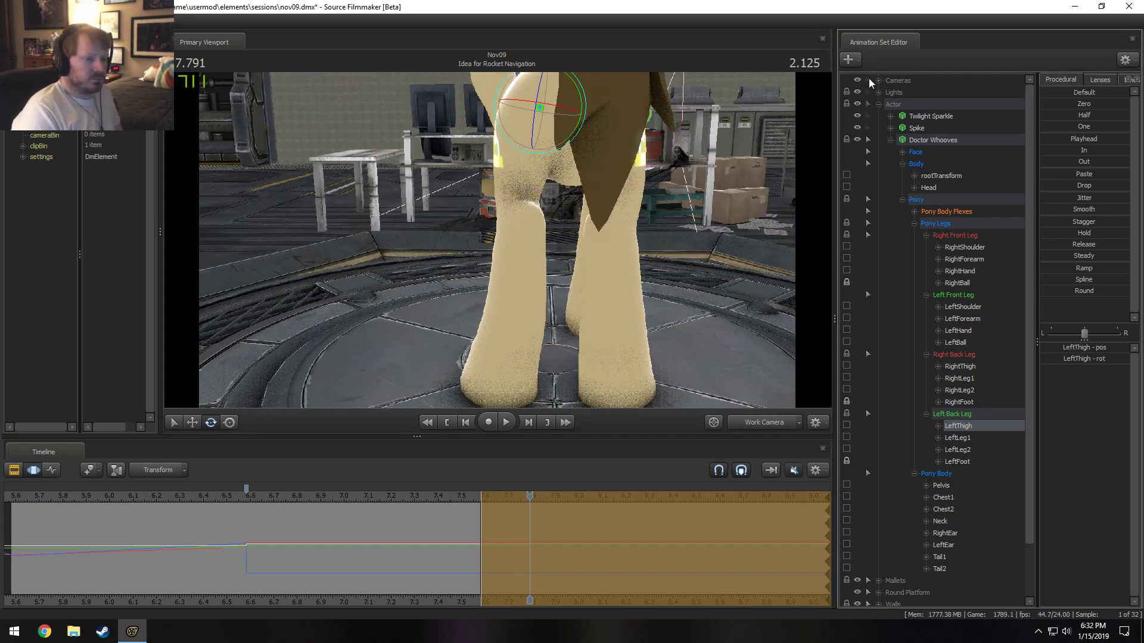
pyautogui.scroll(-2, 913, 532)
pyautogui.click(868, 579)
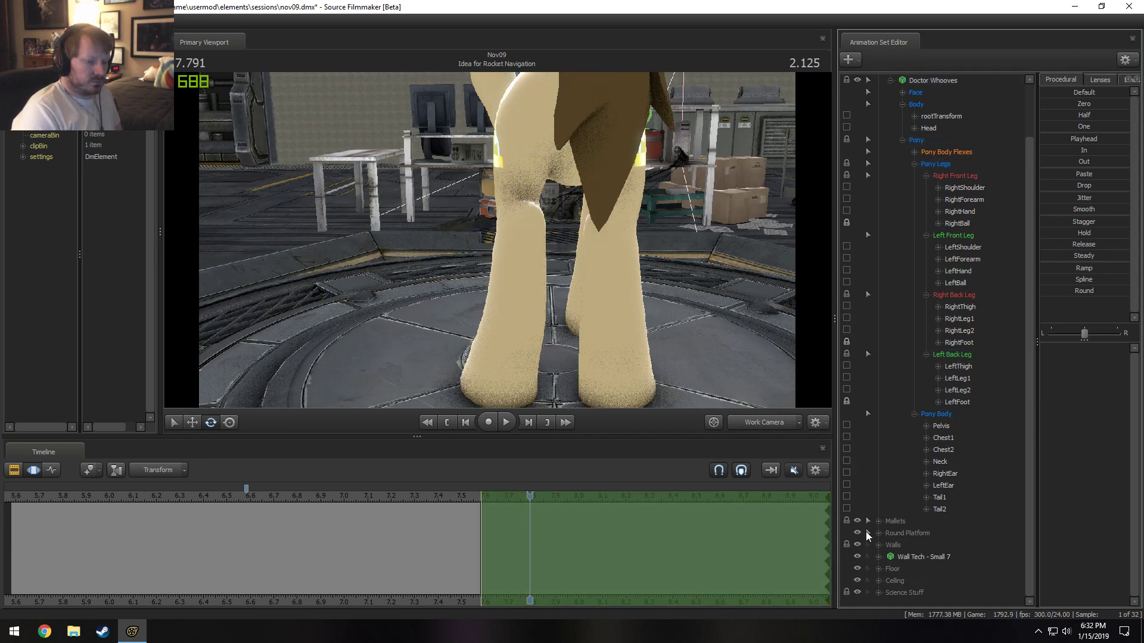
pyautogui.moveTo(907, 559); pyautogui.dragTo(905, 545)
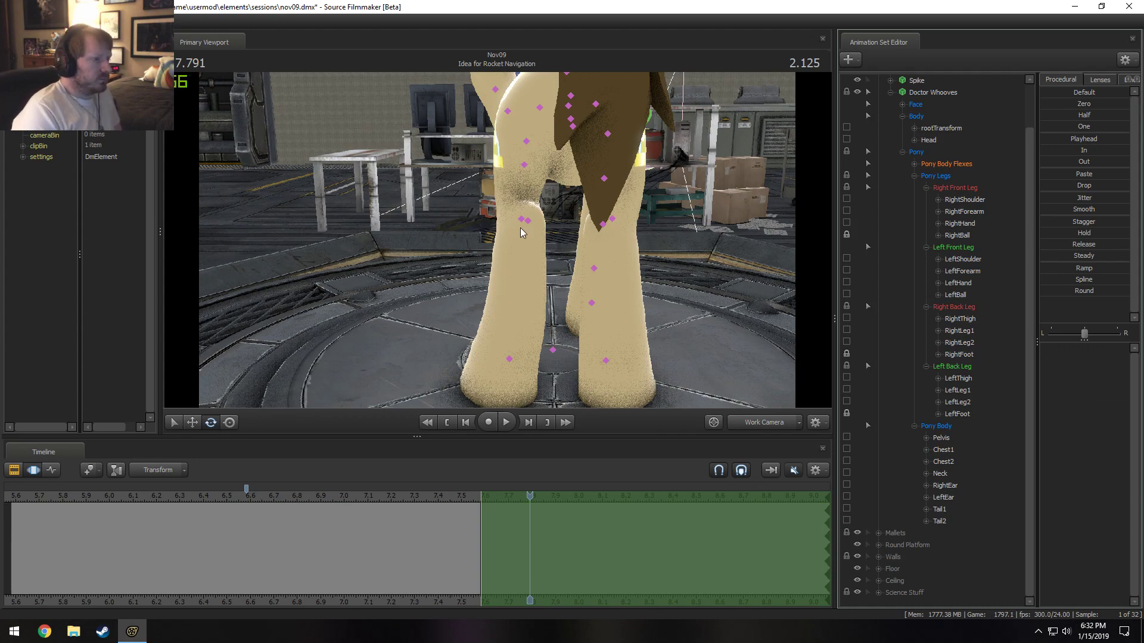
# Rotate the LeftLeg2 bone of the left back leg from the side and rear views, comparing it with the earlier pose.
pyautogui.click(528, 221)
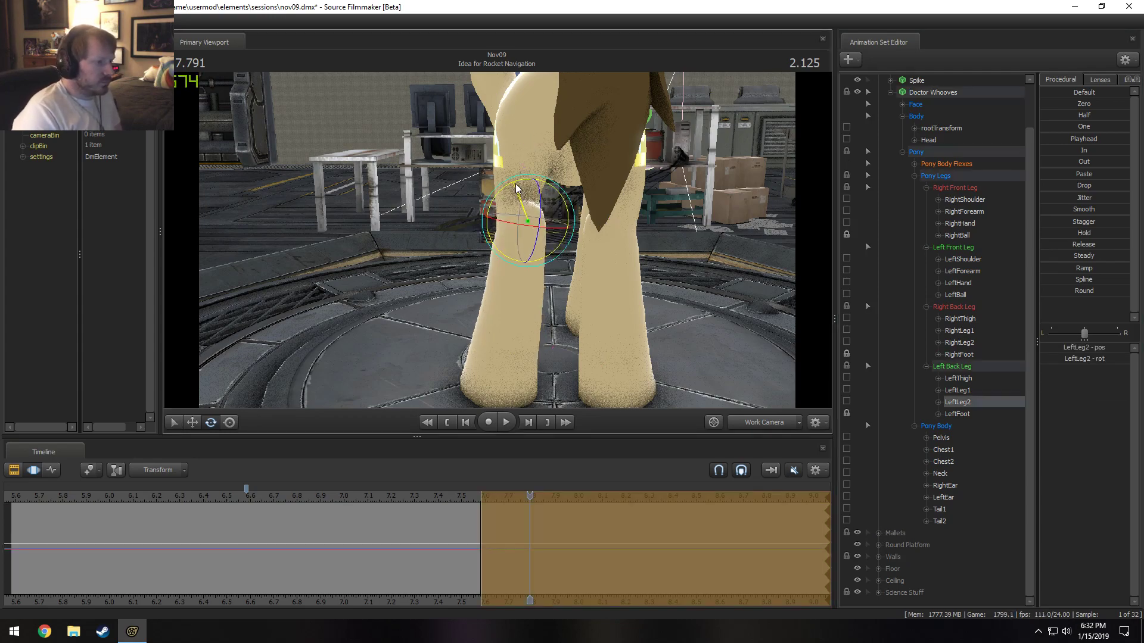
pyautogui.keyDown('alt'); pyautogui.moveTo(516, 190); pyautogui.dragTo(601, 193); pyautogui.keyUp('alt')
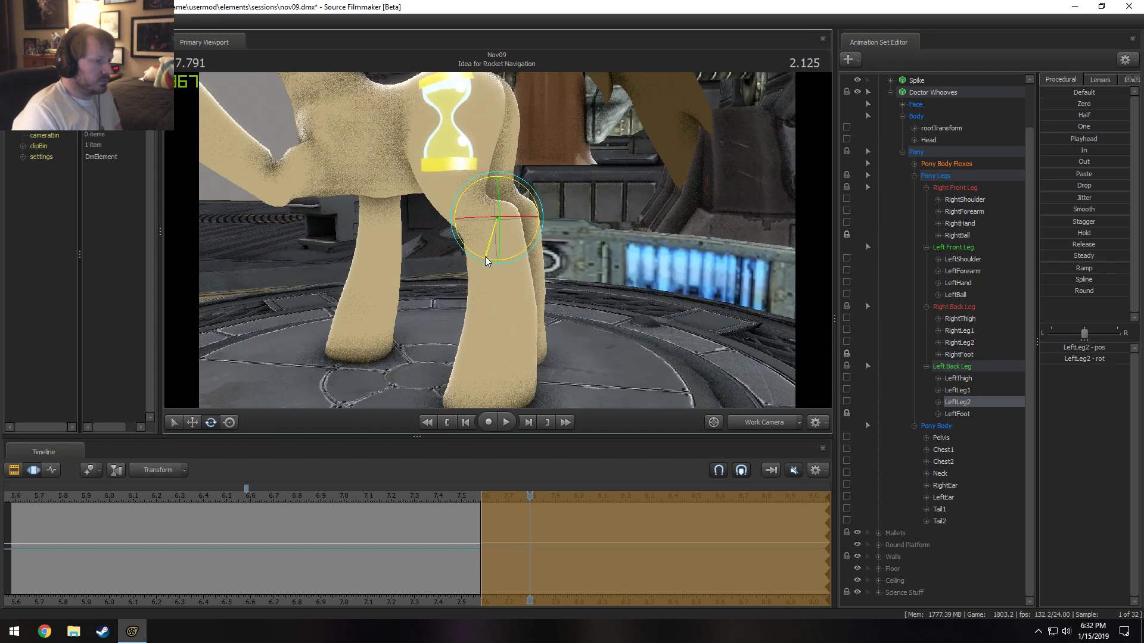
pyautogui.click(458, 516)
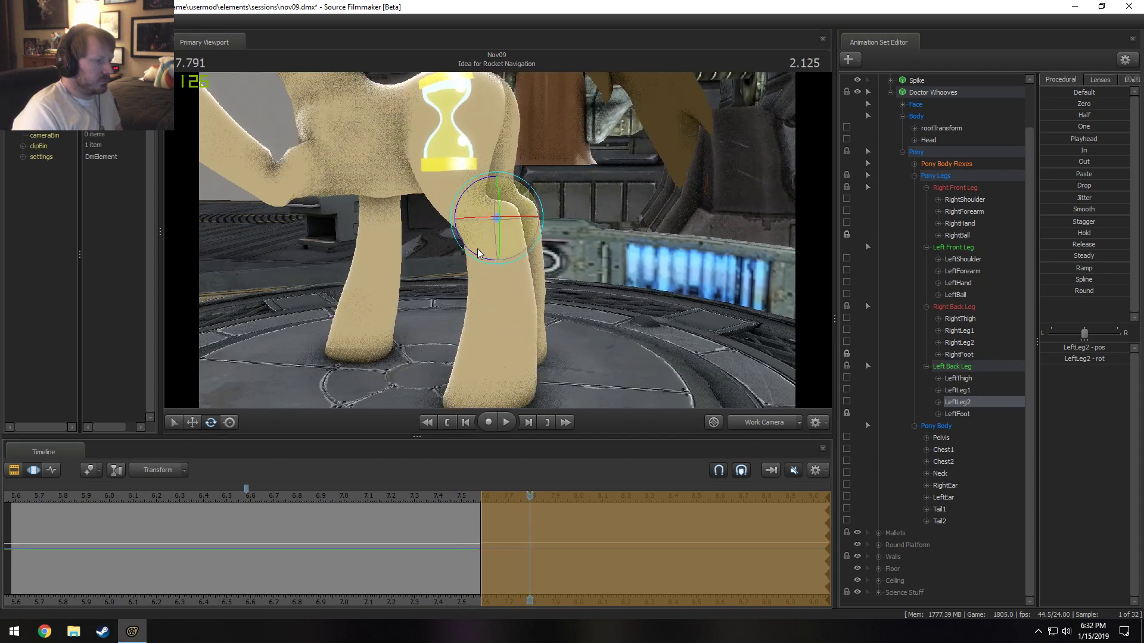
pyautogui.moveTo(477, 257); pyautogui.dragTo(477, 256)
pyautogui.moveTo(448, 521); pyautogui.dragTo(563, 549)
pyautogui.moveTo(645, 259); pyautogui.dragTo(634, 277)
pyautogui.keyDown('alt'); pyautogui.moveTo(551, 262); pyautogui.dragTo(371, 341); pyautogui.keyUp('alt')
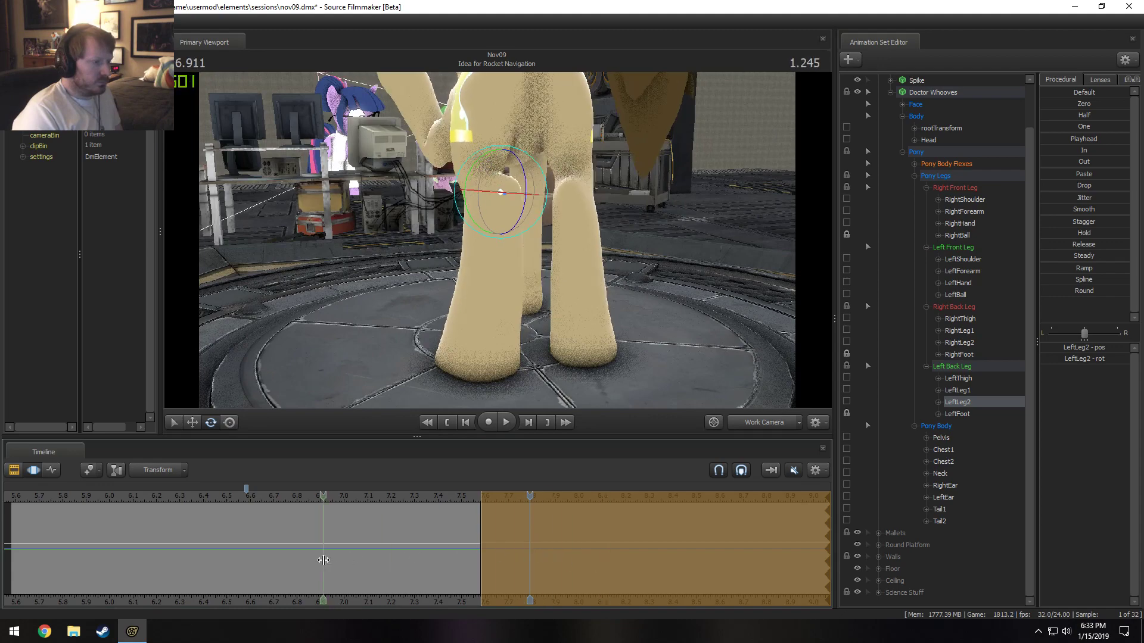
pyautogui.keyDown('alt'); pyautogui.moveTo(625, 314); pyautogui.dragTo(489, 239); pyautogui.keyUp('alt')
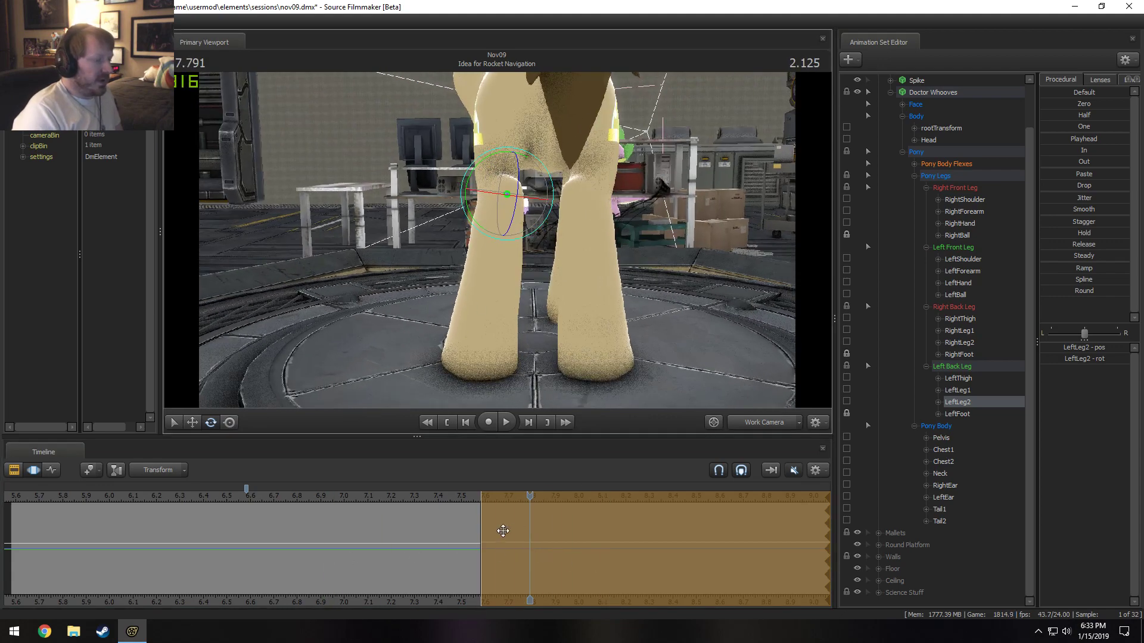
pyautogui.keyDown('alt'); pyautogui.moveTo(566, 356); pyautogui.dragTo(460, 361); pyautogui.keyUp('alt')
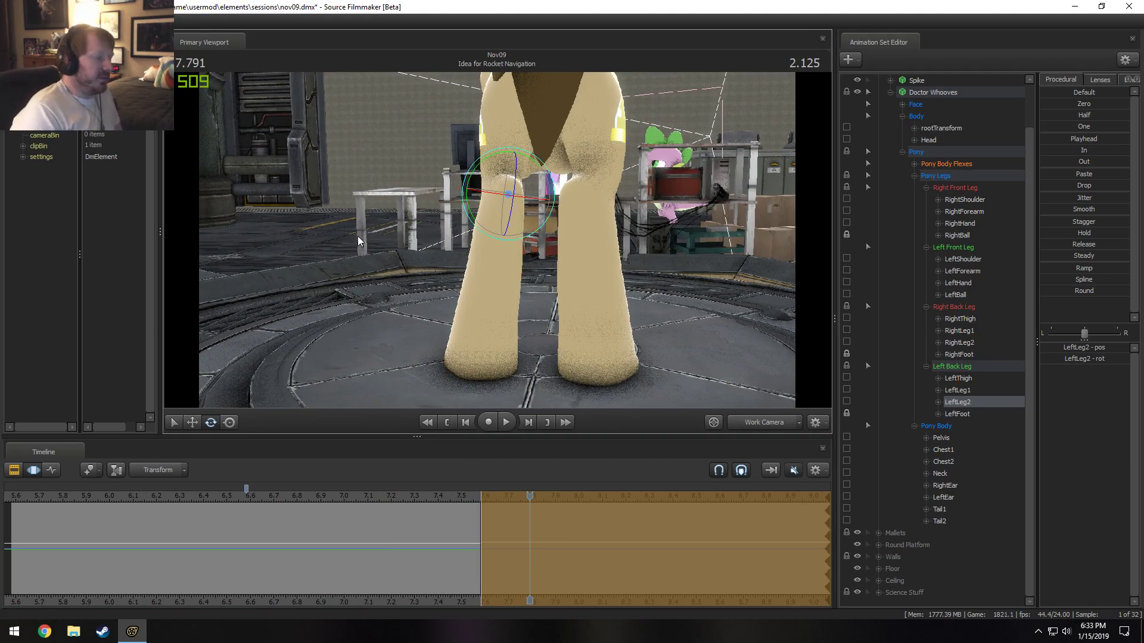
# Examine the weight shift from the side and front by scrubbing and playing through the move around 7.5 s.
pyautogui.keyDown('alt'); pyautogui.moveTo(358, 241); pyautogui.dragTo(286, 220); pyautogui.keyUp('alt')
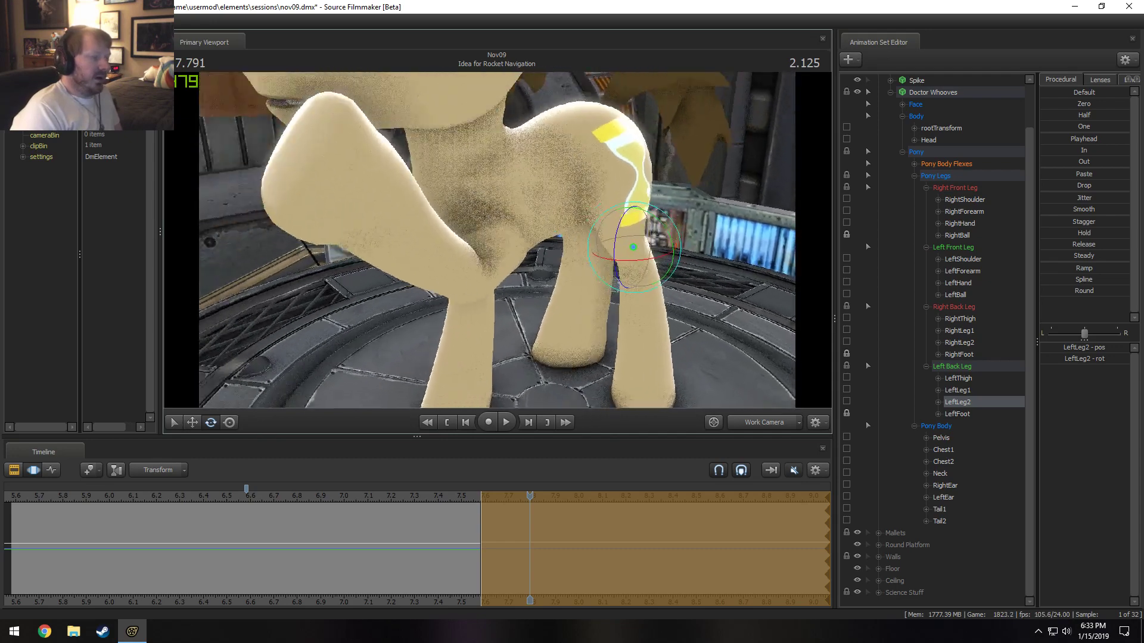
pyautogui.moveTo(483, 243); pyautogui.dragTo(481, 234)
pyautogui.press('s')
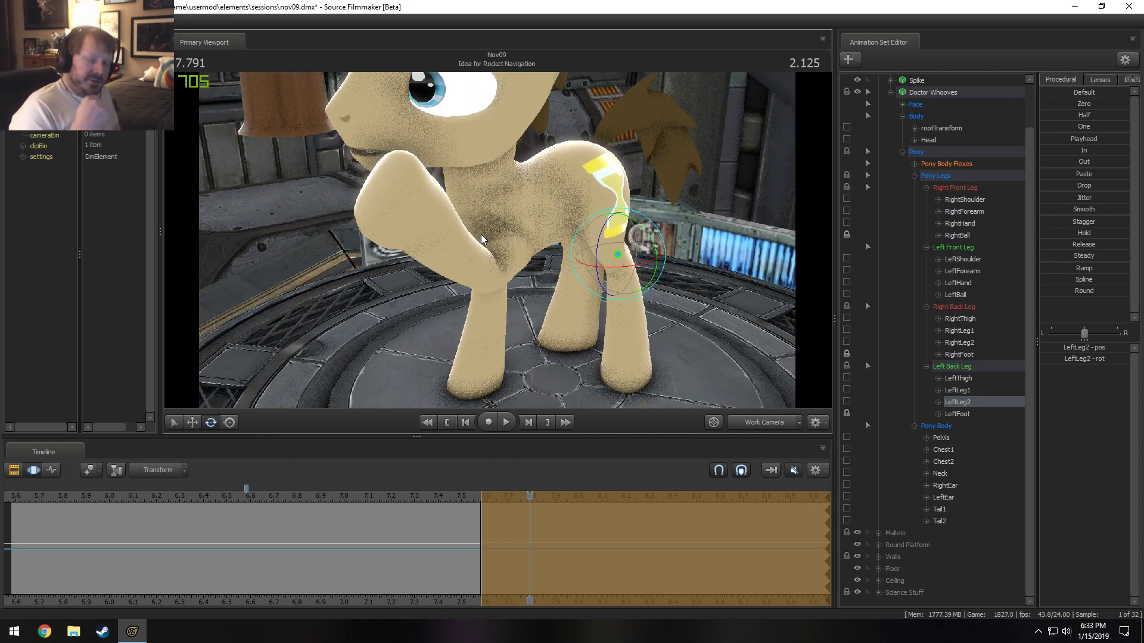
pyautogui.keyDown('alt'); pyautogui.moveTo(500, 240); pyautogui.dragTo(631, 236); pyautogui.keyUp('alt')
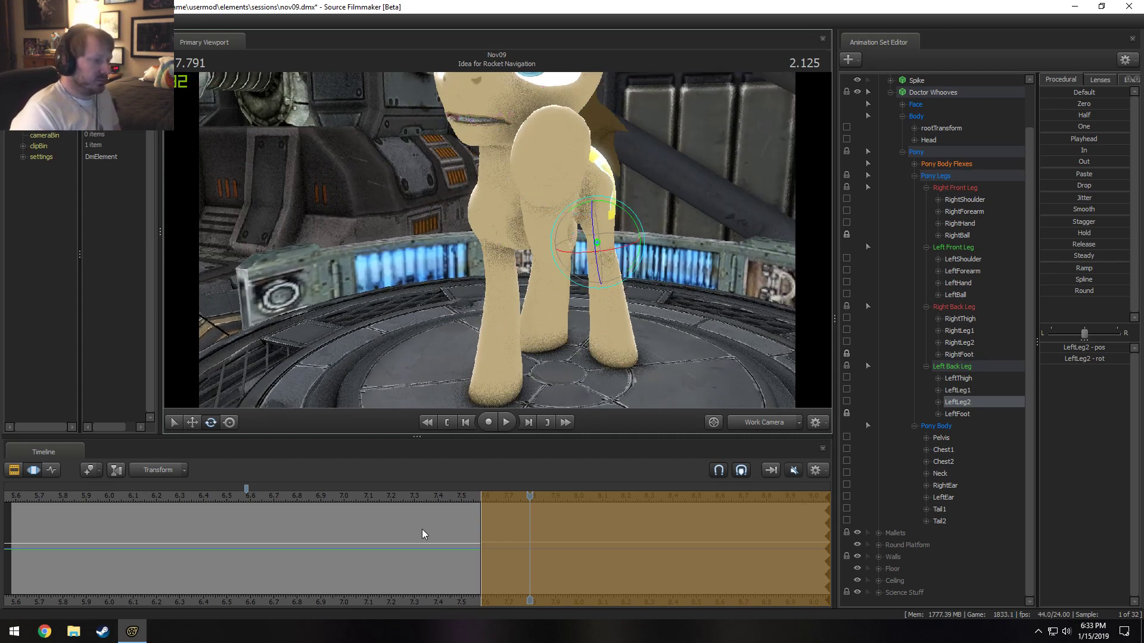
pyautogui.moveTo(202, 495); pyautogui.dragTo(275, 496)
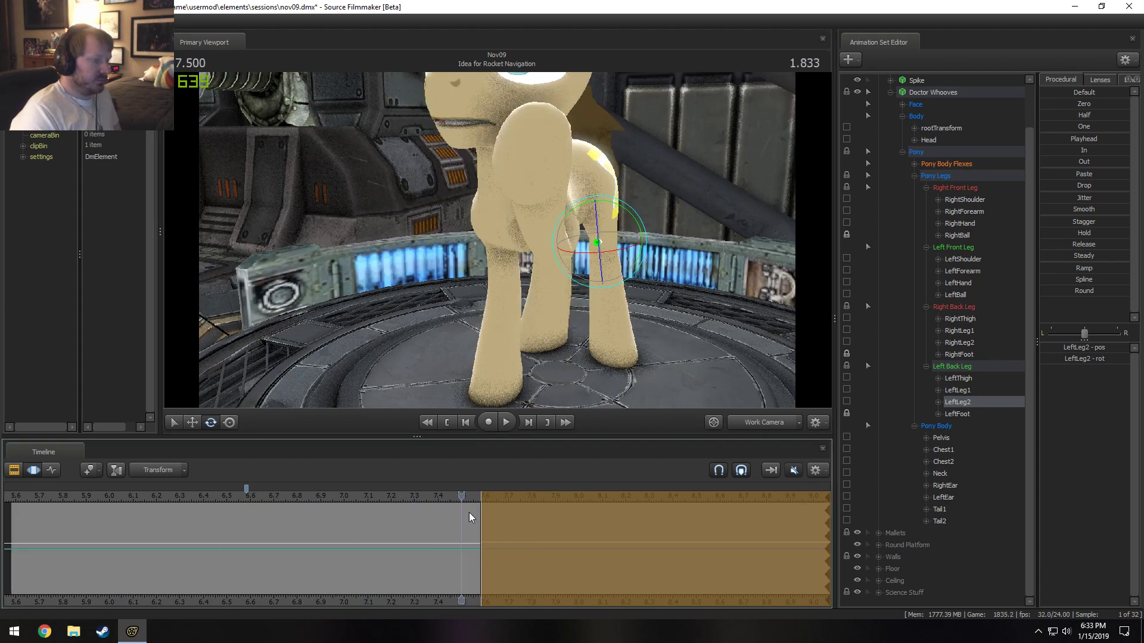
pyautogui.moveTo(469, 513); pyautogui.dragTo(374, 520)
pyautogui.moveTo(497, 240); pyautogui.dragTo(601, 224)
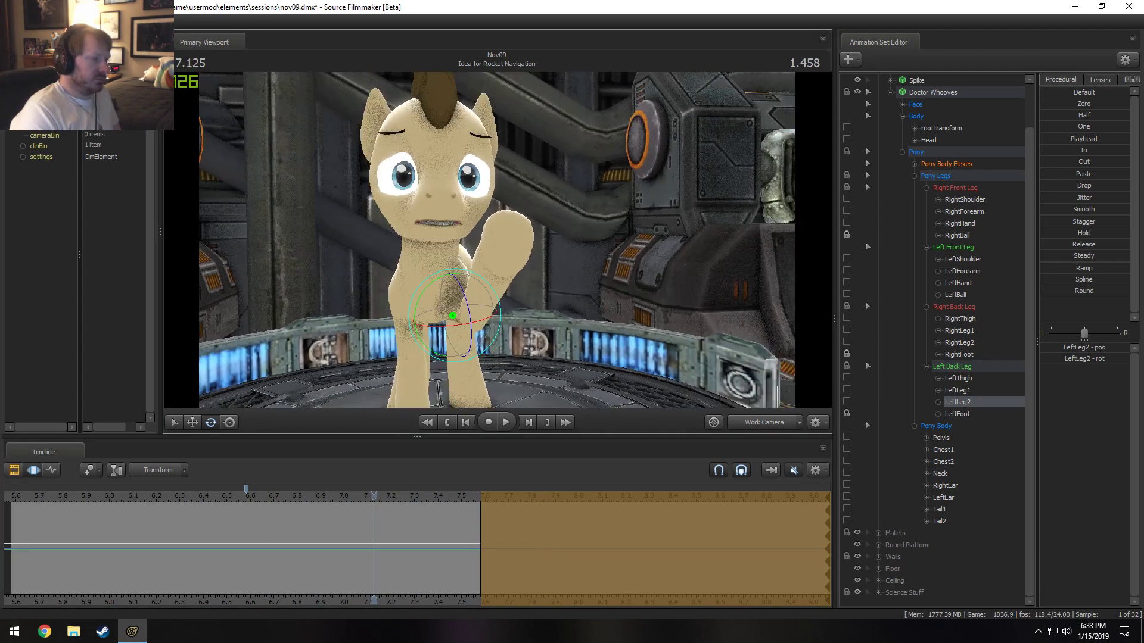
pyautogui.press('space')
pyautogui.press('space')
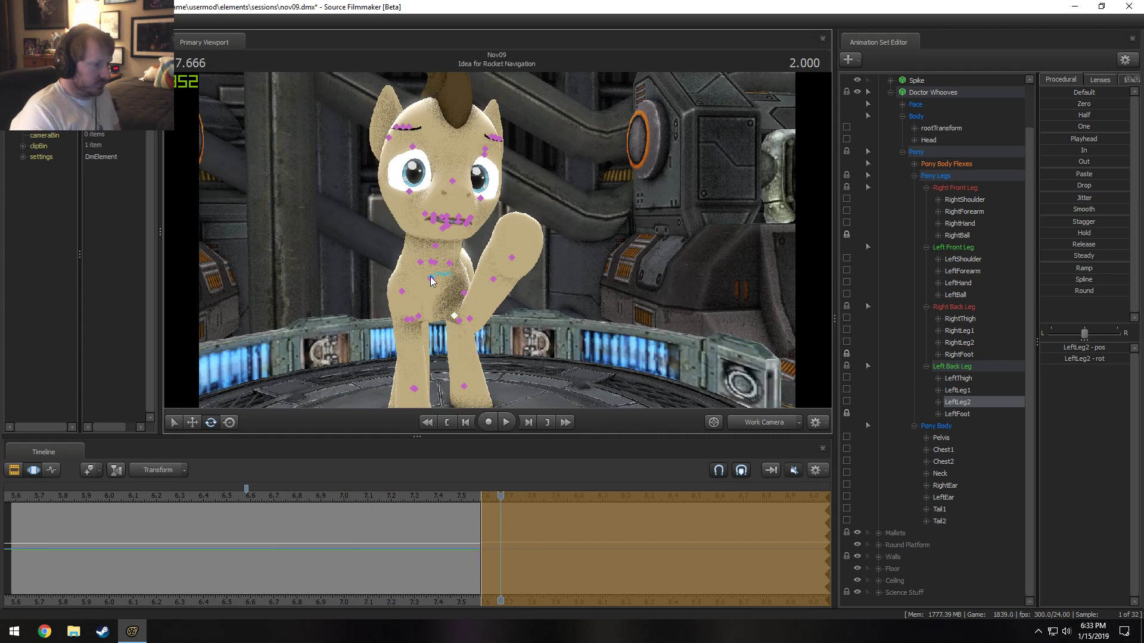
# Lock the RightShoulder and LeftShoulder bones and rotate the Chest2 bone to turn the upper body.
pyautogui.click(433, 265)
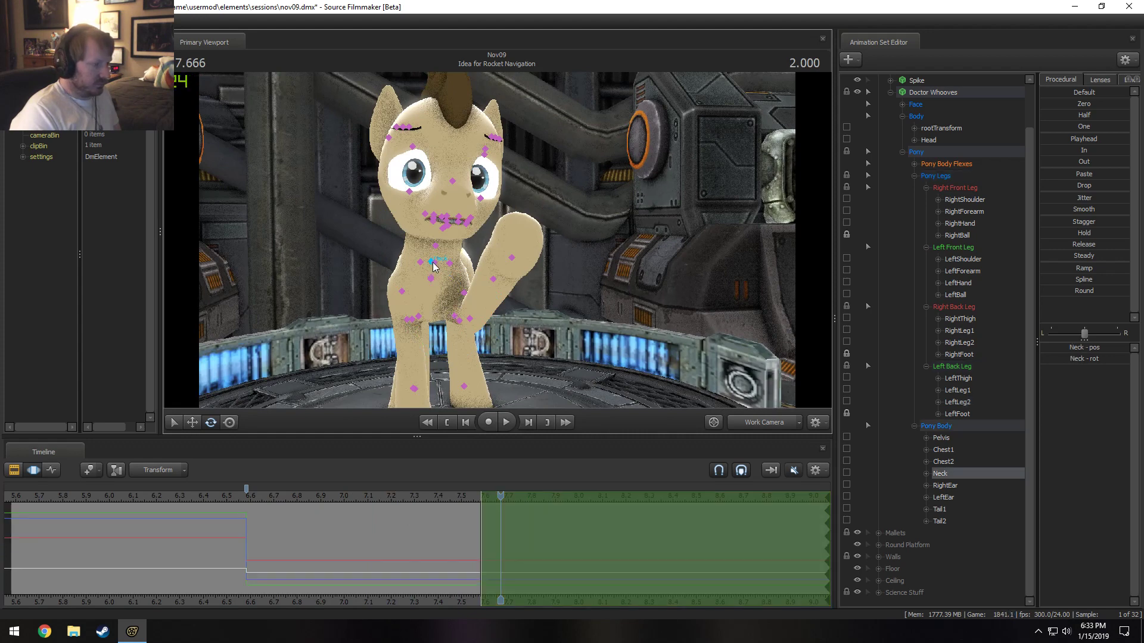
pyautogui.click(433, 277)
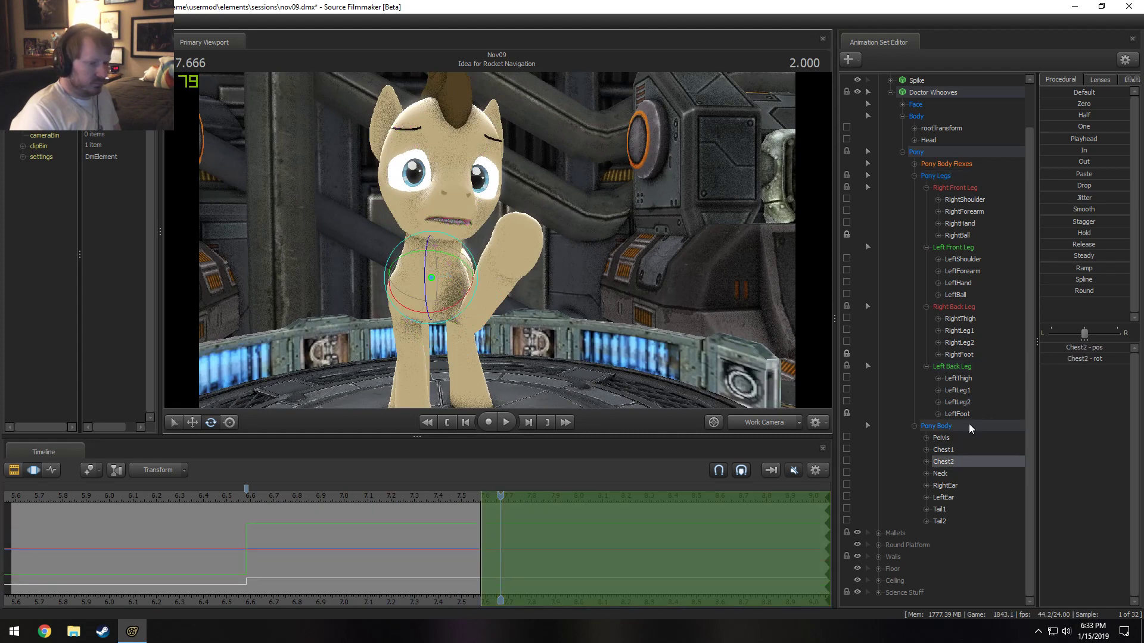
pyautogui.scroll(1, 888, 460)
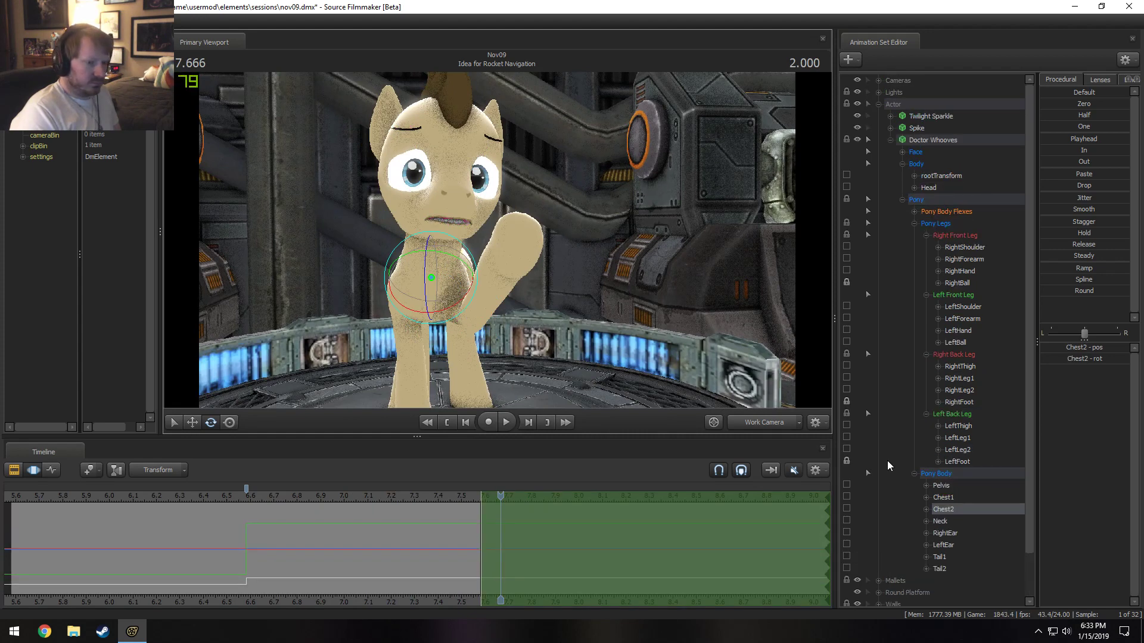
pyautogui.click(846, 306)
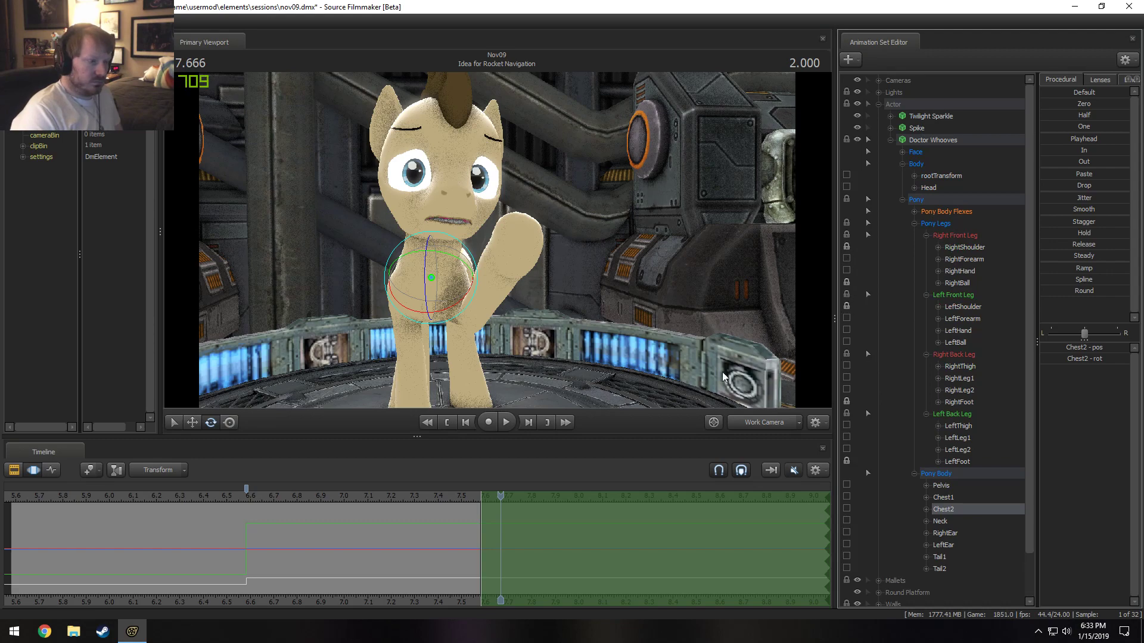
pyautogui.moveTo(449, 268); pyautogui.dragTo(429, 264)
# Rotate the Neck and Head bones to realign the face, comparing it with the earlier pose.
pyautogui.press('ctrl')
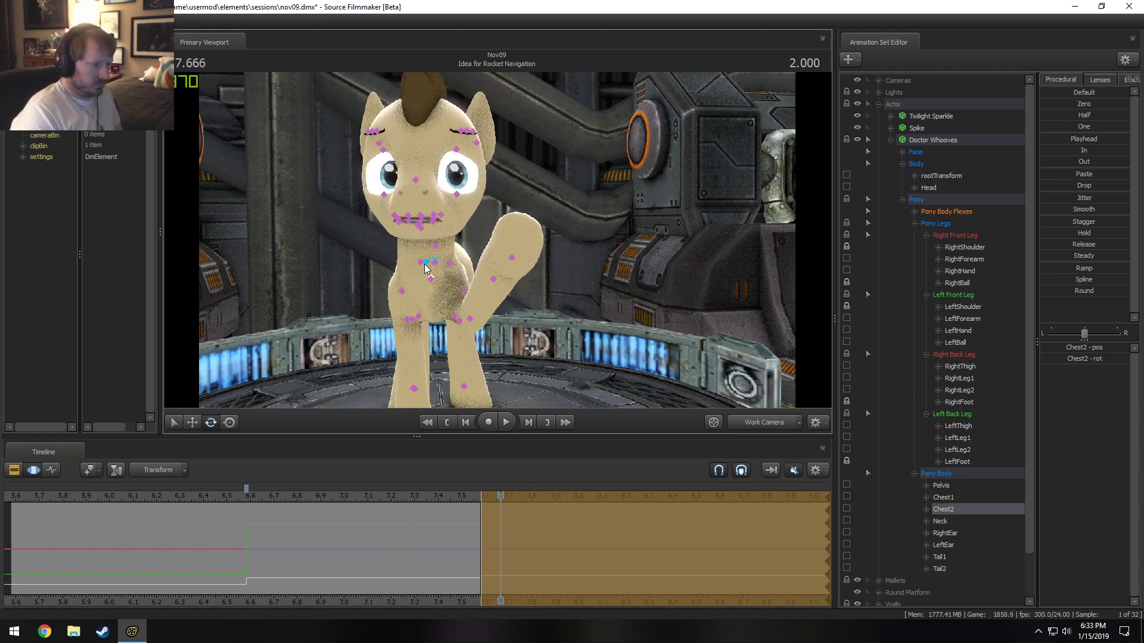
pyautogui.click(426, 269)
pyautogui.press('ctrl')
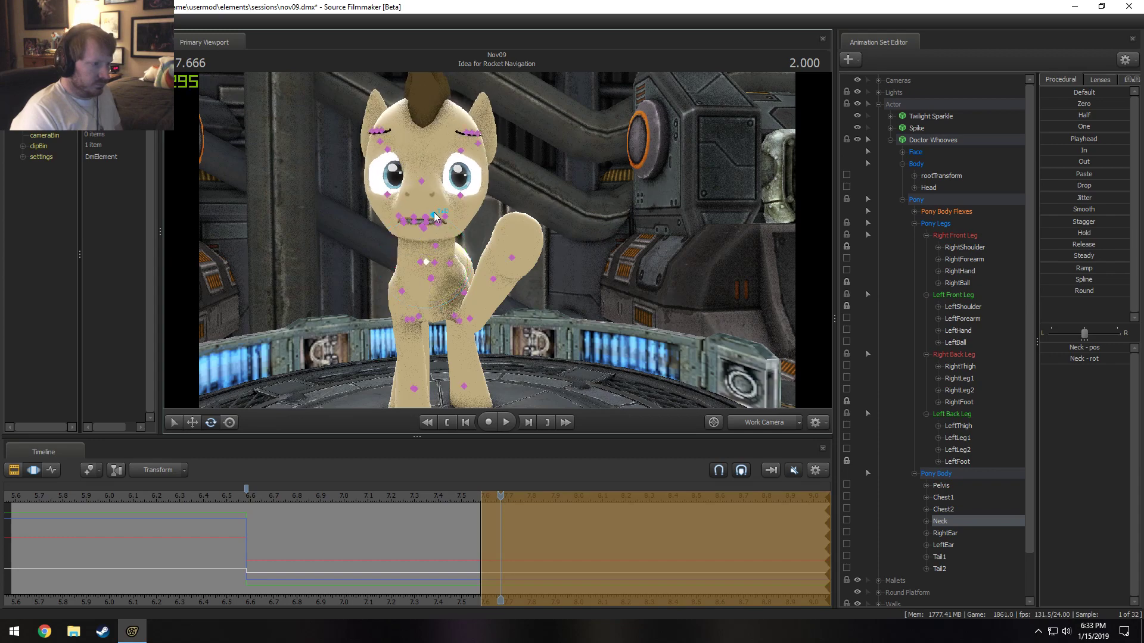
pyautogui.keyDown('ctrl'); pyautogui.click(432, 221); pyautogui.keyUp('ctrl')
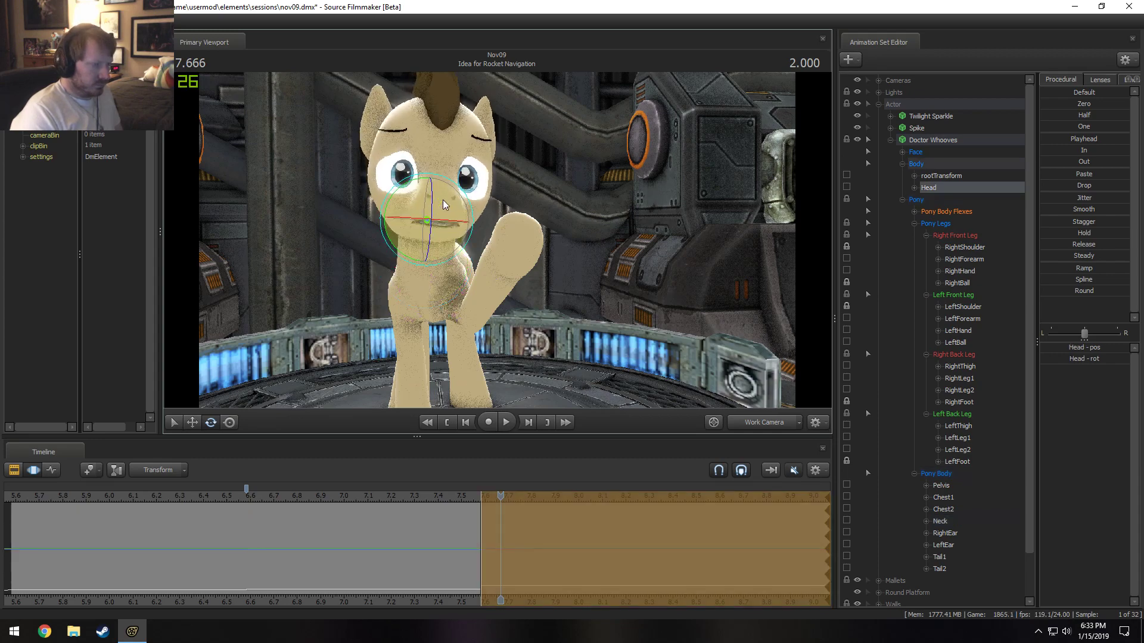
pyautogui.click(244, 551)
pyautogui.keyDown('shift'); pyautogui.moveTo(244, 552); pyautogui.dragTo(586, 545); pyautogui.keyUp('shift')
pyautogui.moveTo(437, 223); pyautogui.dragTo(456, 198)
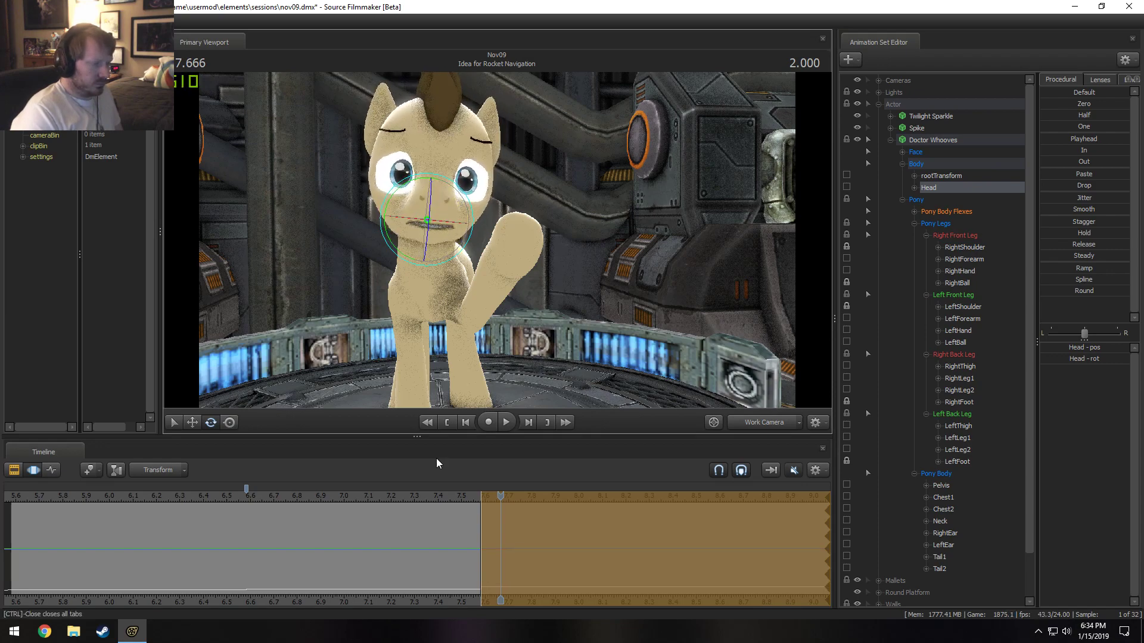
# Play back the head movement, refine the Head bone's rotation and commit the change.
pyautogui.click(224, 495)
pyautogui.press('space')
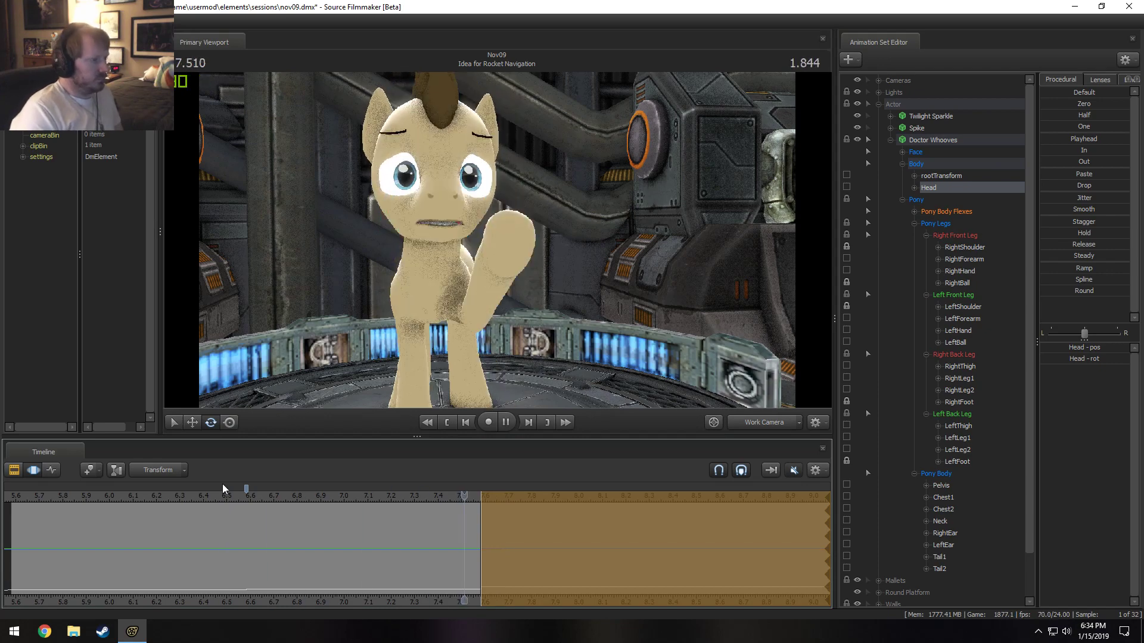
pyautogui.press('space')
pyautogui.moveTo(441, 225); pyautogui.dragTo(445, 213)
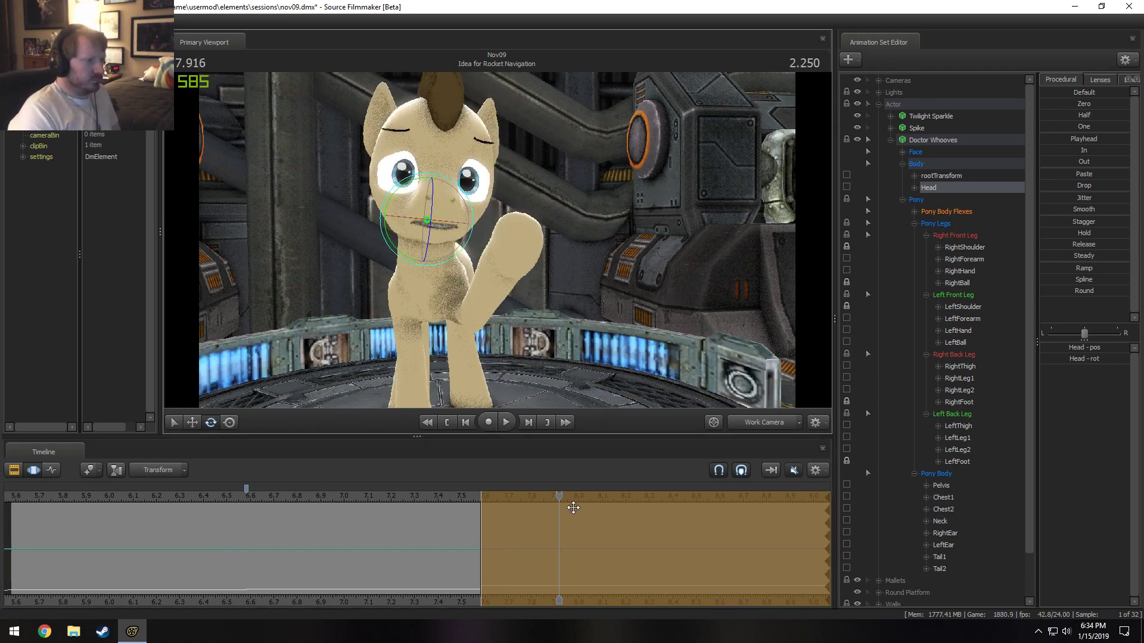
pyautogui.press('F2')
pyautogui.press('F3')
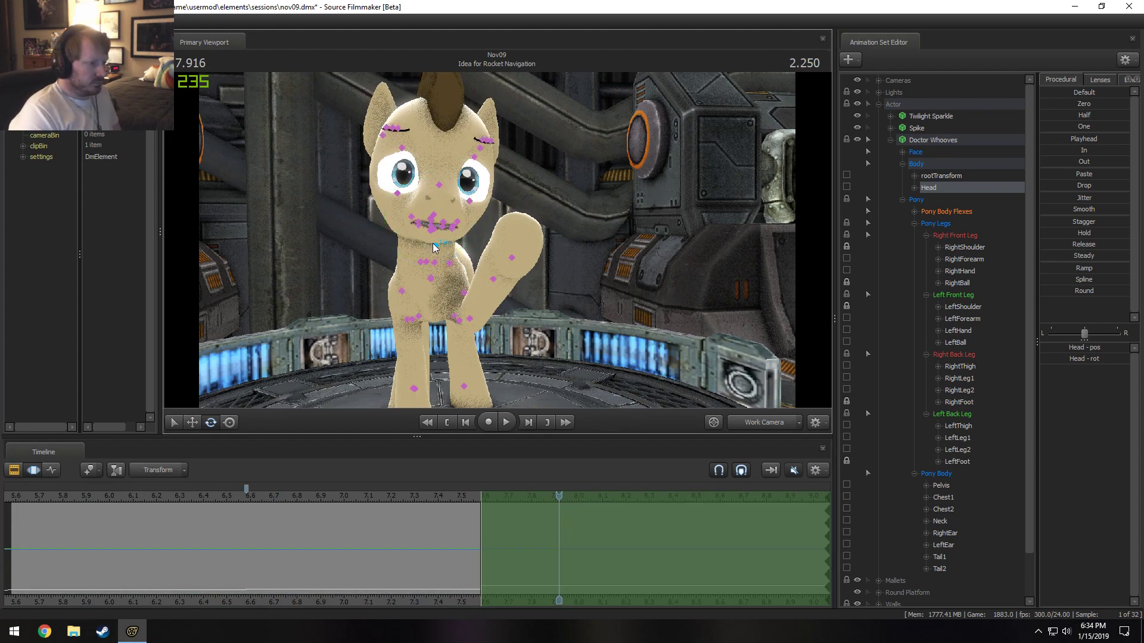
# Select the Neck bone and review the head and body movement in playback with the whole figure in view.
pyautogui.keyDown('ctrl'); pyautogui.click(433, 244); pyautogui.keyUp('ctrl')
pyautogui.keyDown('ctrl'); pyautogui.click(427, 263); pyautogui.keyUp('ctrl')
pyautogui.keyDown('alt'); pyautogui.moveTo(507, 304); pyautogui.dragTo(497, 240); pyautogui.keyUp('alt')
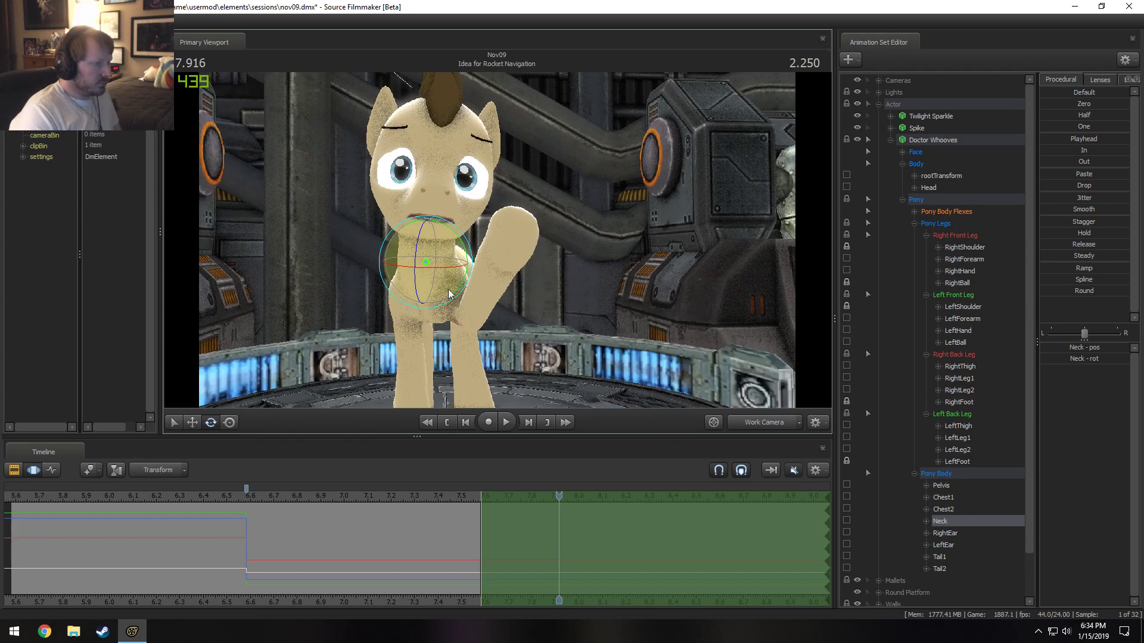
pyautogui.moveTo(442, 266); pyautogui.dragTo(446, 265)
pyautogui.keyDown('alt'); pyautogui.moveTo(516, 317); pyautogui.dragTo(346, 348); pyautogui.keyUp('alt')
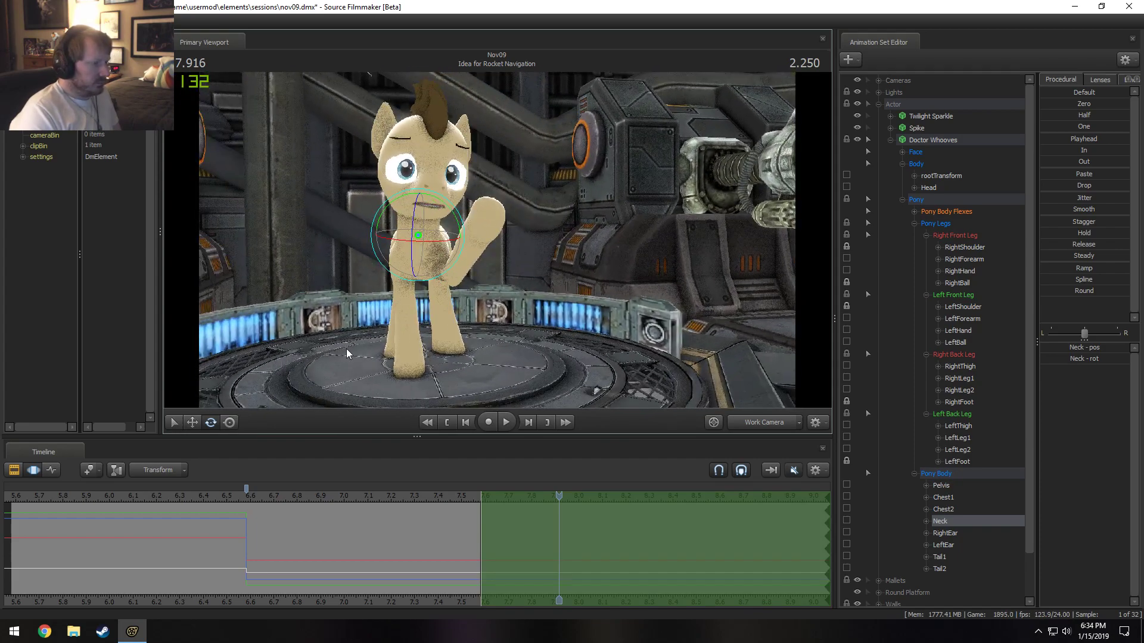
pyautogui.click(209, 501)
pyautogui.press('space')
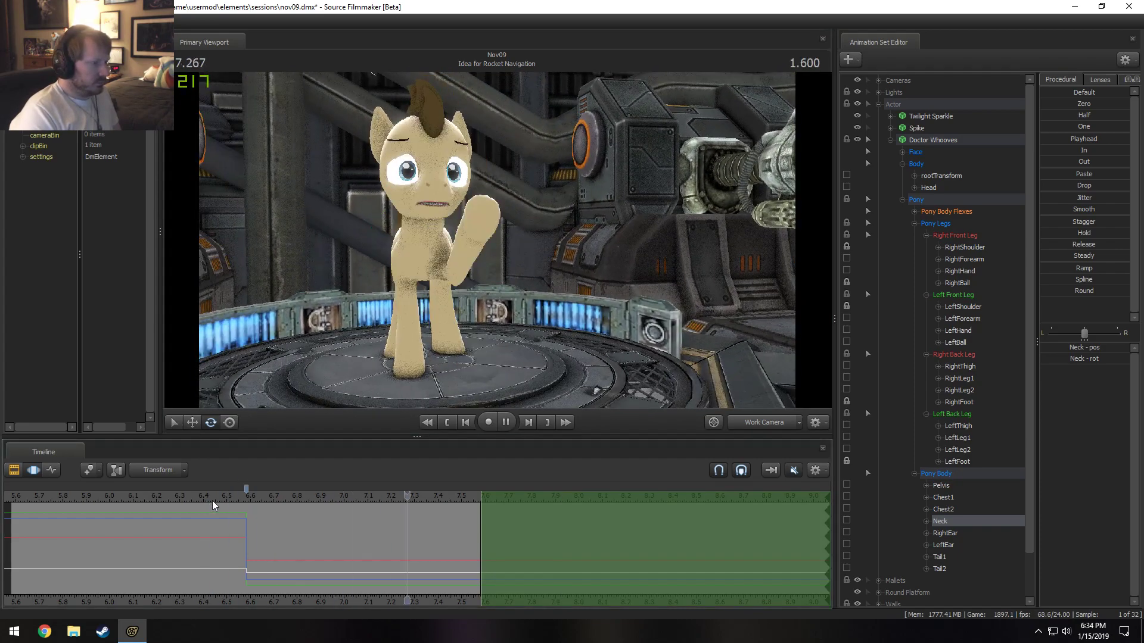
pyautogui.press('space')
# Rotate the LeftShoulder, LeftForearm and LeftHand bones to reposition the raised front leg, checking the move in playback.
pyautogui.press('w')
pyautogui.moveTo(497, 241)
pyautogui.mouseDown()
pyautogui.moveTo(417, 263)
pyautogui.moveTo(455, 257)
pyautogui.moveTo(456, 294)
pyautogui.moveTo(488, 250)
pyautogui.moveTo(466, 298)
pyautogui.moveTo(511, 371)
pyautogui.mouseUp()
pyautogui.click(417, 240)
pyautogui.press('e')
pyautogui.hotkey('ctrl', 'z')
pyautogui.click(432, 263)
pyautogui.click(436, 291)
pyautogui.click(457, 250)
pyautogui.click(431, 499)
pyautogui.press('space')
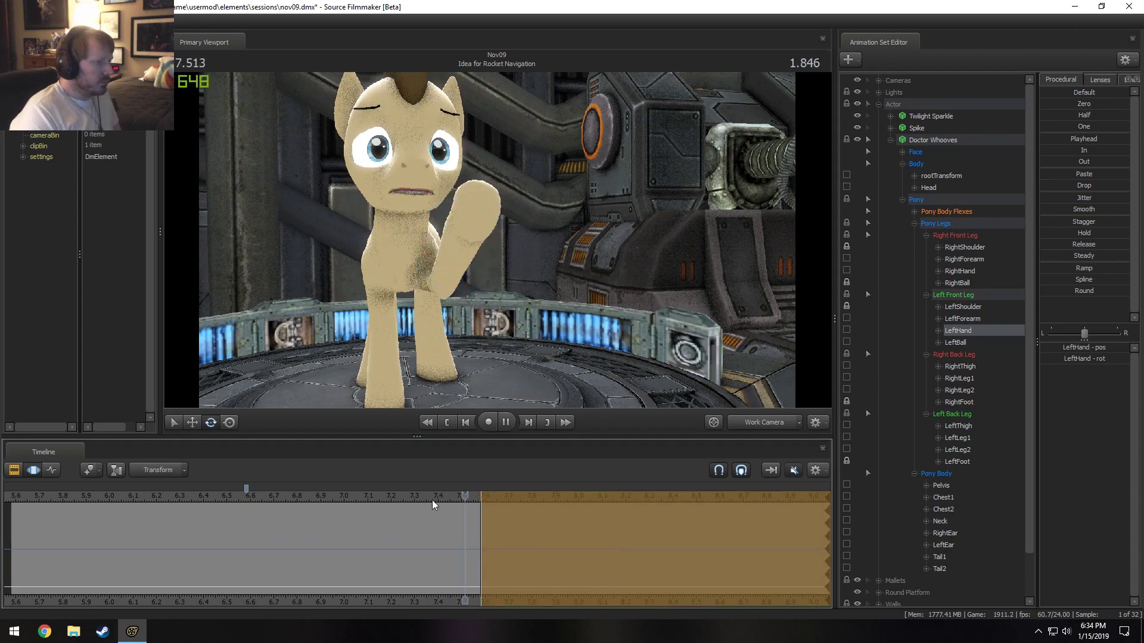
pyautogui.moveTo(423, 499); pyautogui.dragTo(549, 496)
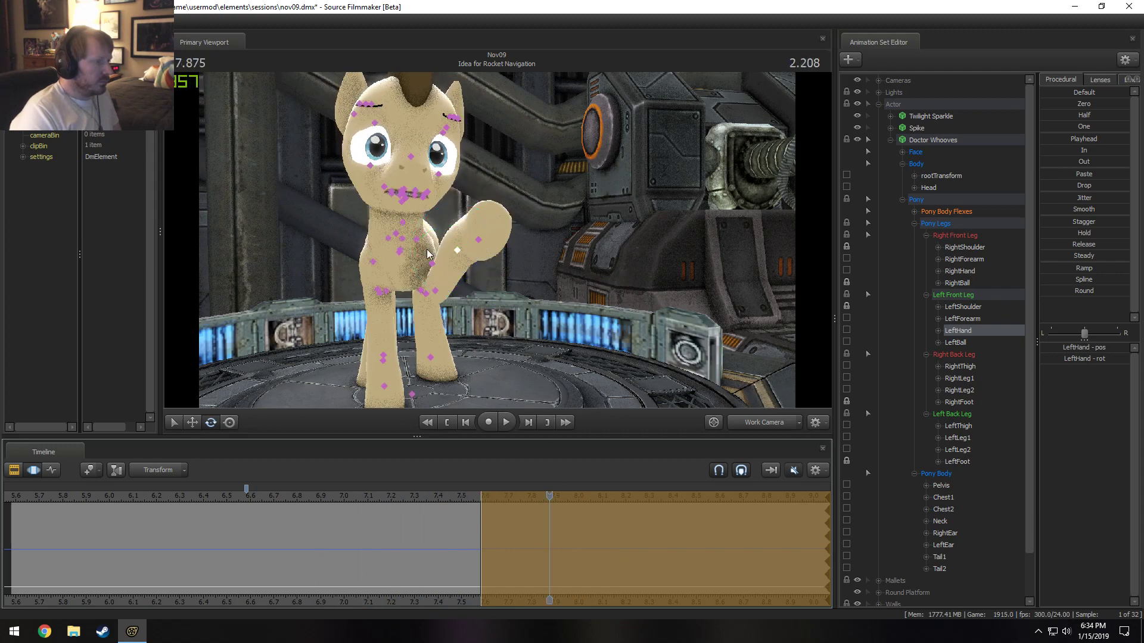
# Select the LeftShoulder bone and refine its rotation to reposition the raised front leg, checking the movement in playback.
pyautogui.click(444, 233)
pyautogui.press('ctrl')
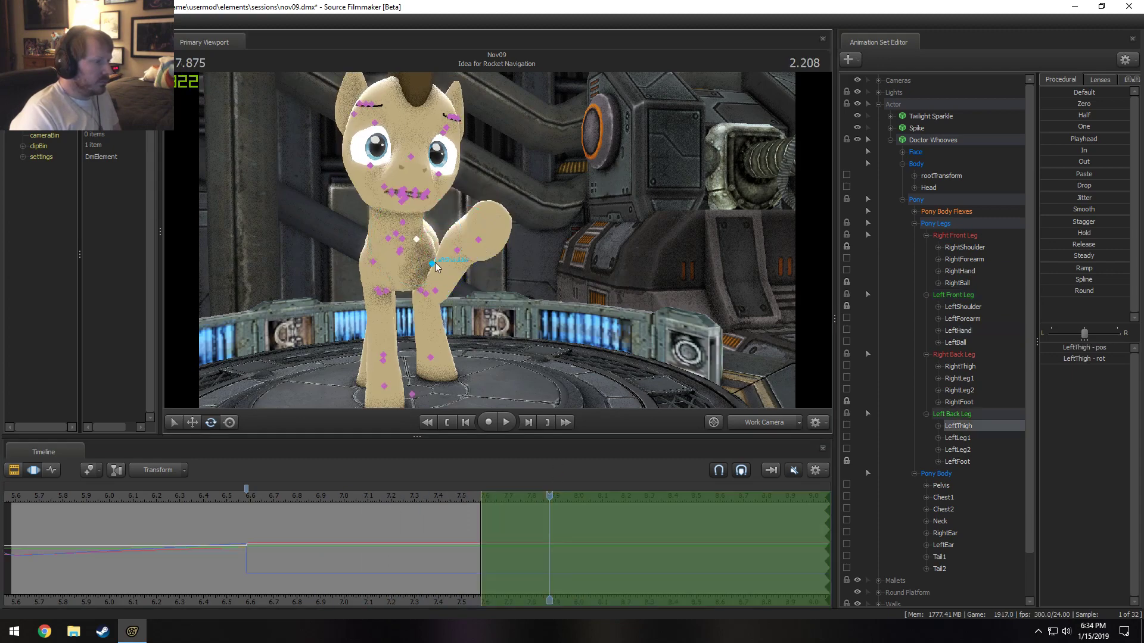
pyautogui.keyDown('ctrl'); pyautogui.click(435, 262); pyautogui.keyUp('ctrl')
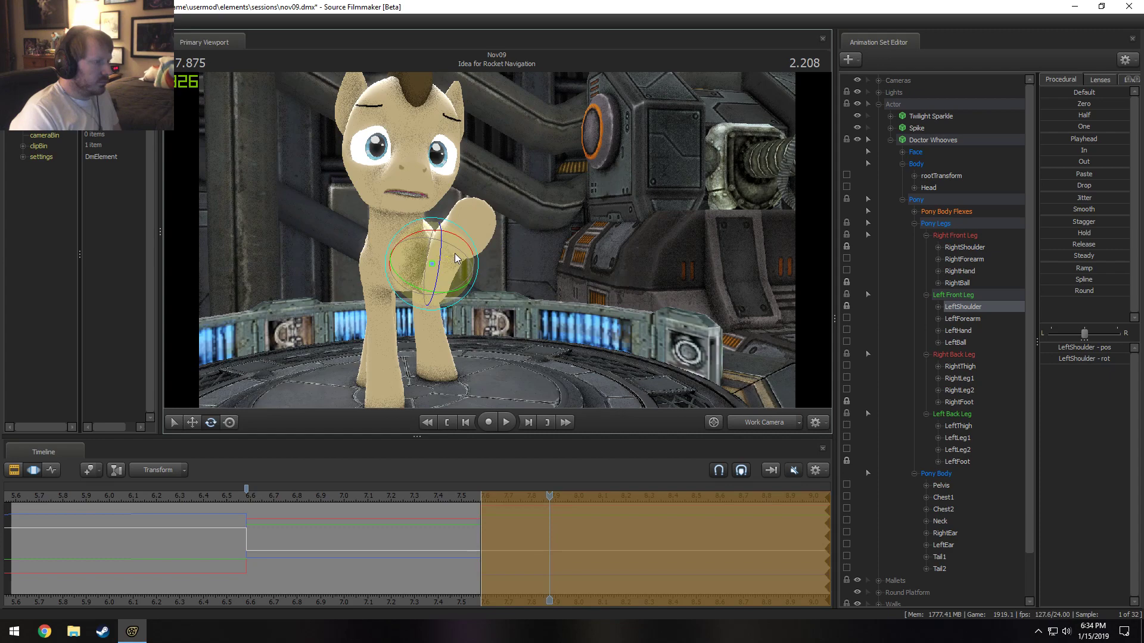
pyautogui.moveTo(458, 316); pyautogui.dragTo(453, 257)
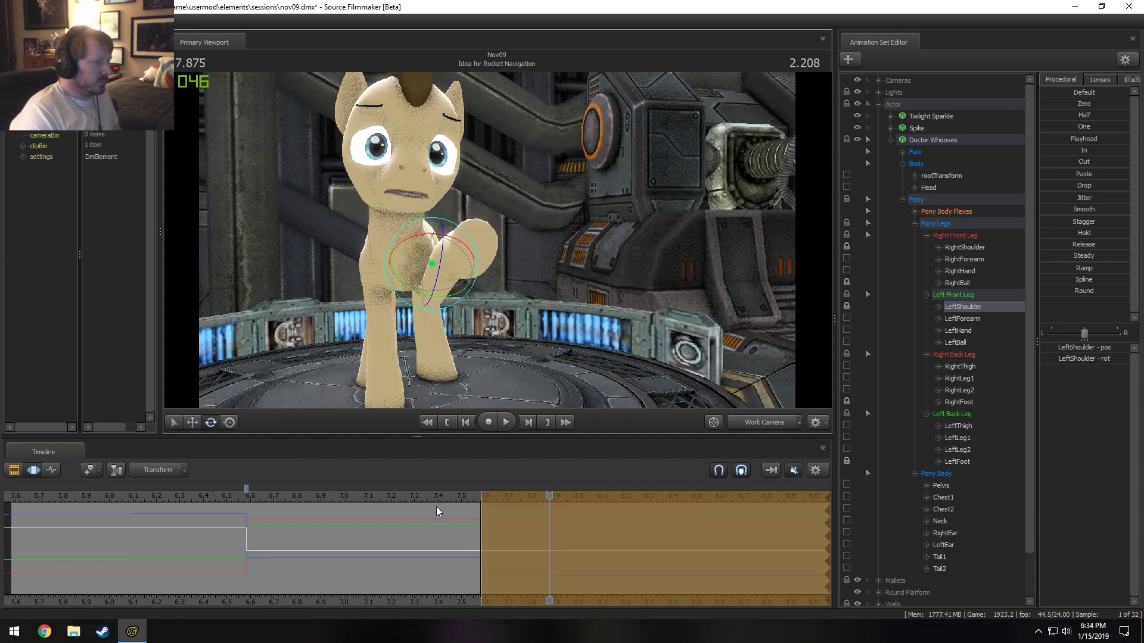
pyautogui.click(520, 509)
pyautogui.scroll(-3, 190, 572)
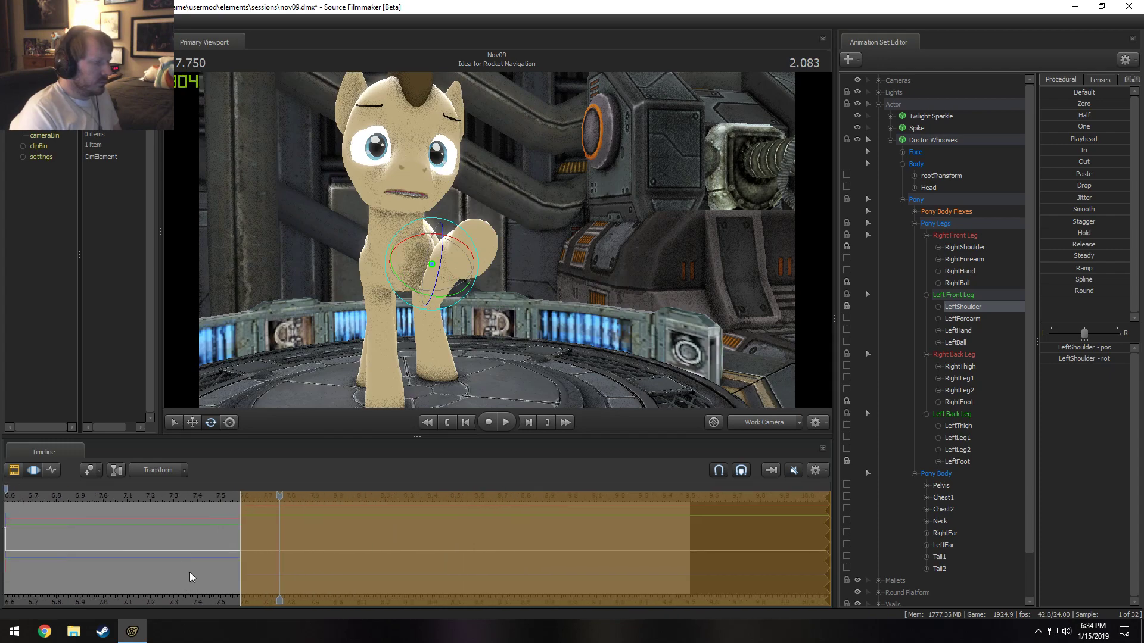
pyautogui.press('space')
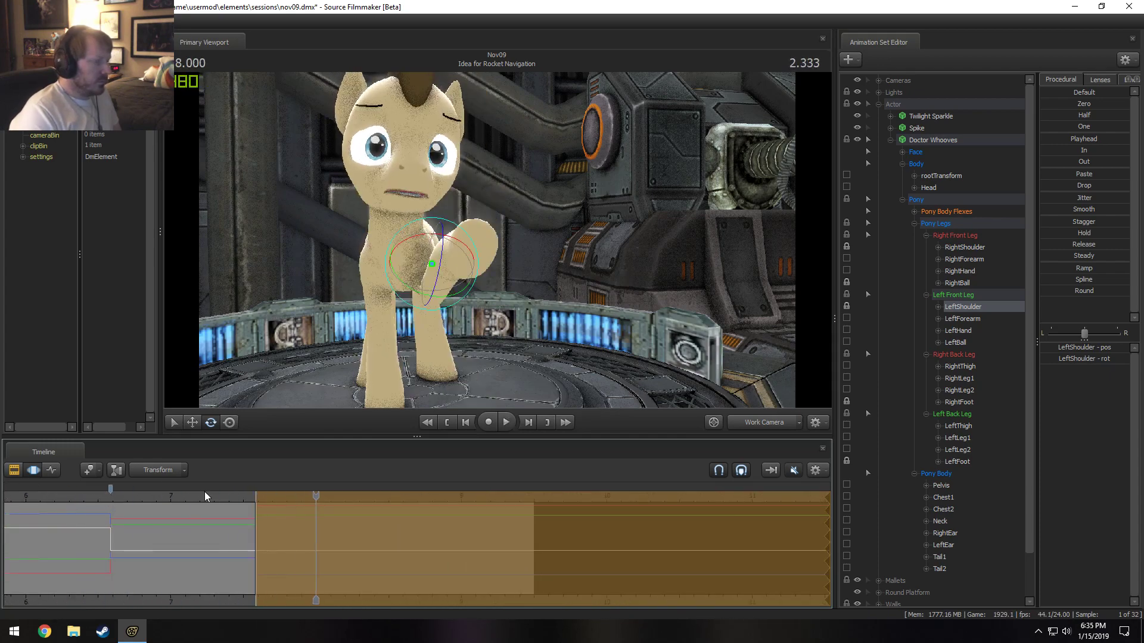
pyautogui.press('space')
pyautogui.moveTo(457, 257); pyautogui.dragTo(457, 248)
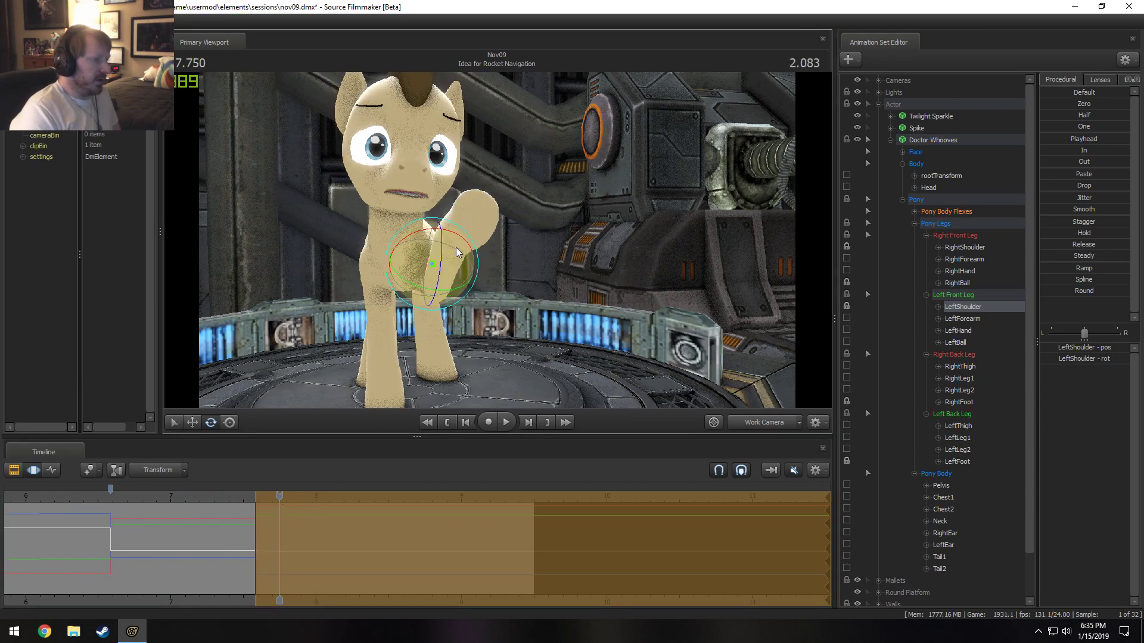
# Start the time selection at about 8.6 s, select all of Doctor Whooves' controls and place the playhead at 6.291 s.
pyautogui.moveTo(237, 502); pyautogui.dragTo(476, 530)
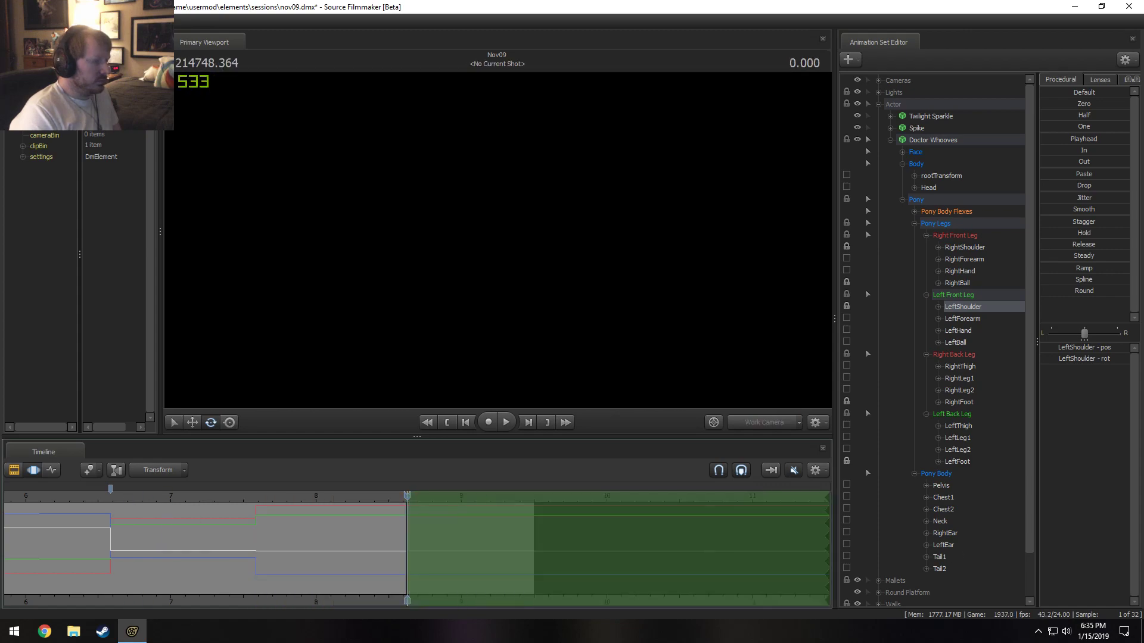
pyautogui.moveTo(394, 502); pyautogui.dragTo(398, 503)
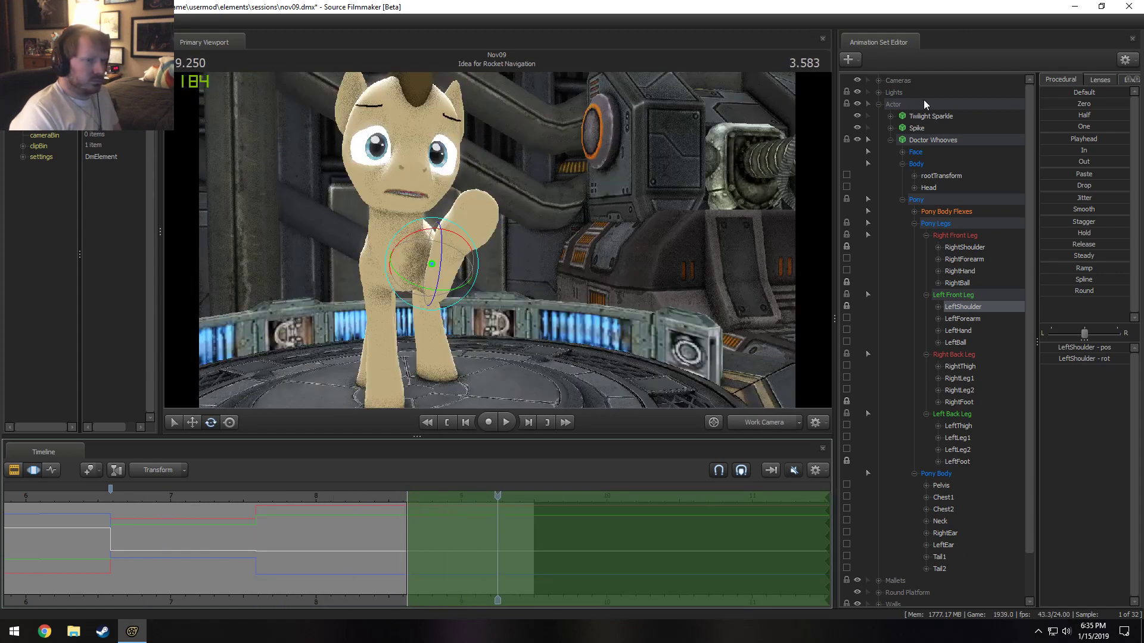
pyautogui.click(925, 137)
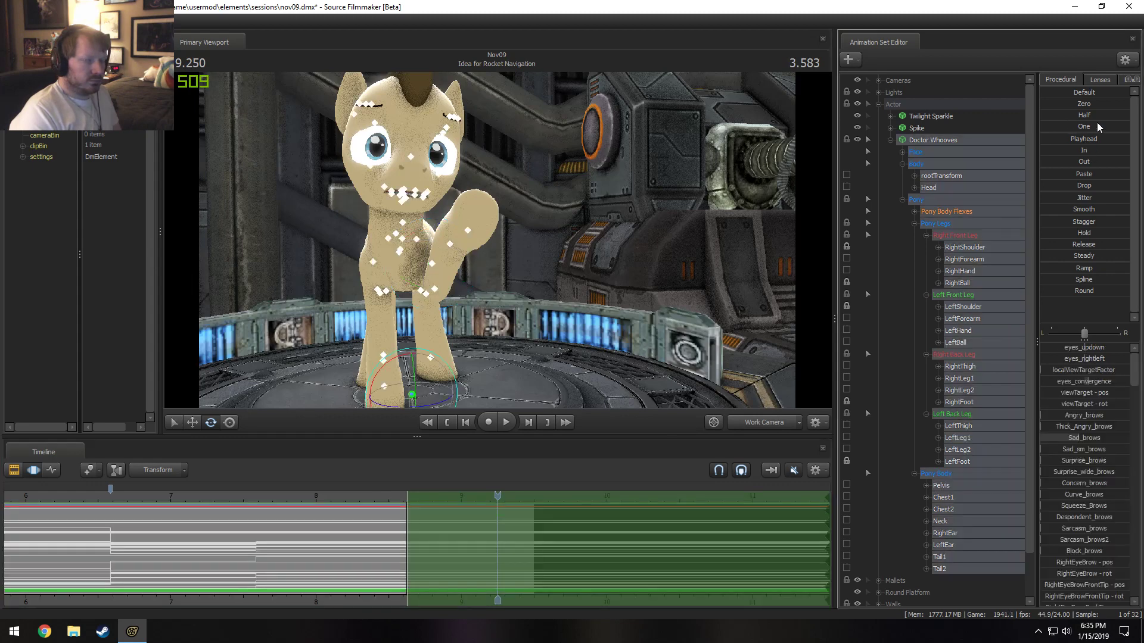
pyautogui.scroll(-2, 179, 526)
pyautogui.click(198, 495)
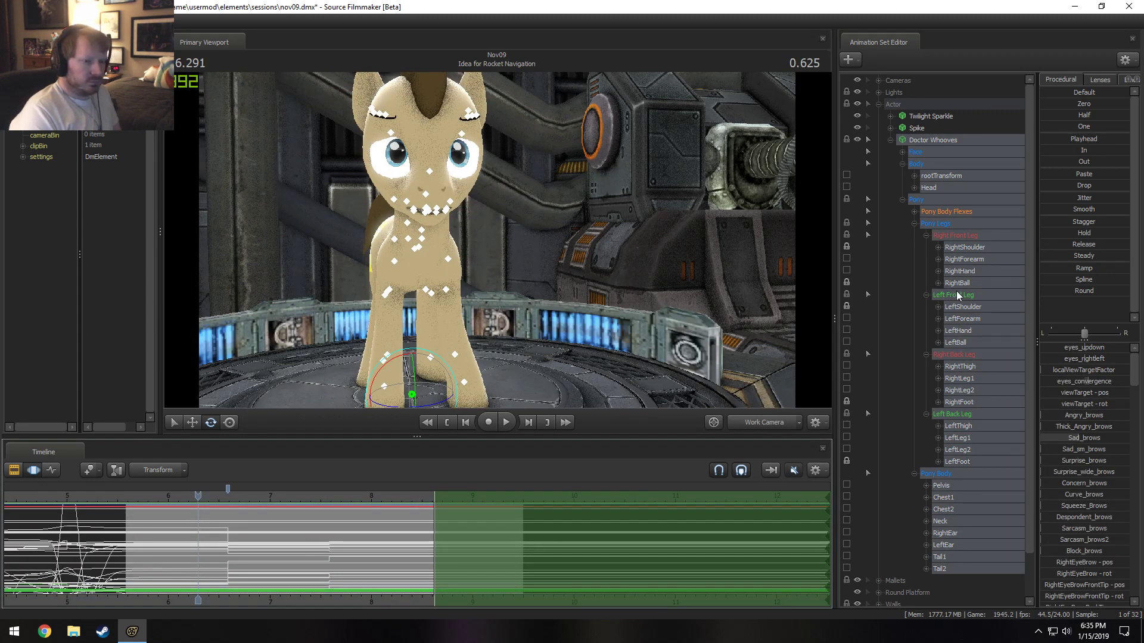
# Unlock the Left Front Leg group and the RightShoulder bone, and exclude the Left Front Leg from the selected controls.
pyautogui.click(846, 295)
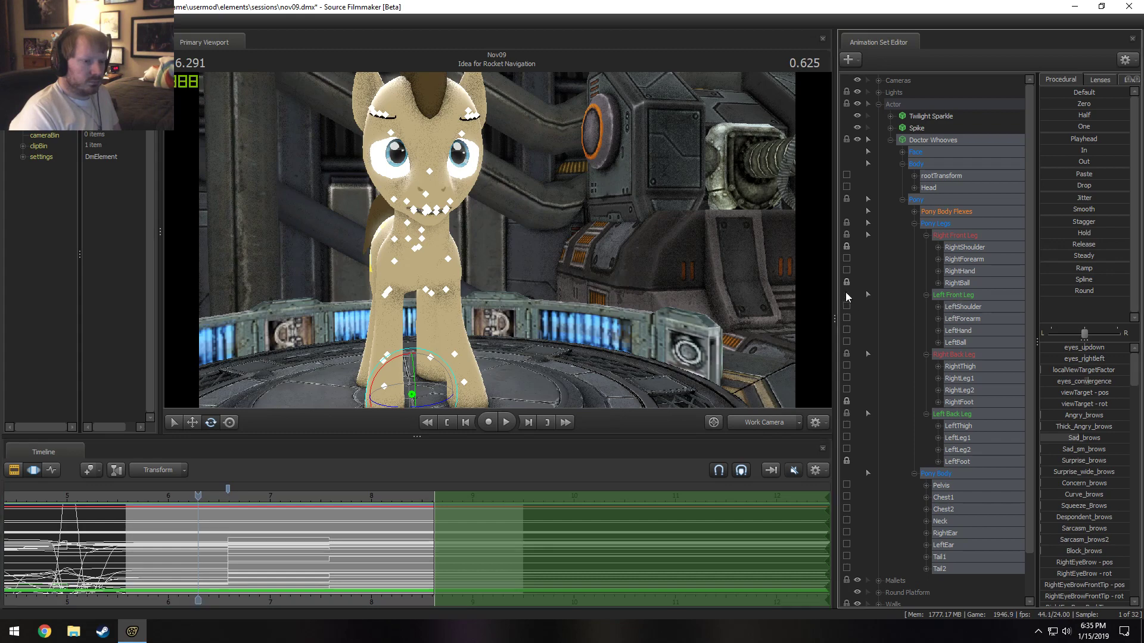
pyautogui.click(846, 248)
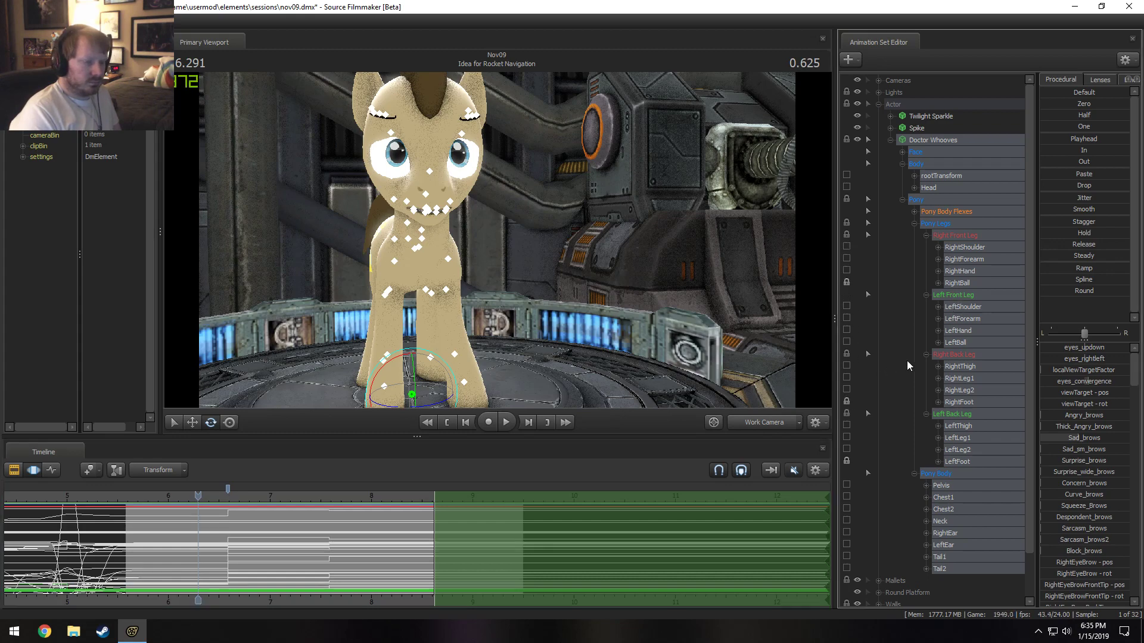
pyautogui.keyDown('ctrl'); pyautogui.click(966, 295); pyautogui.keyUp('ctrl')
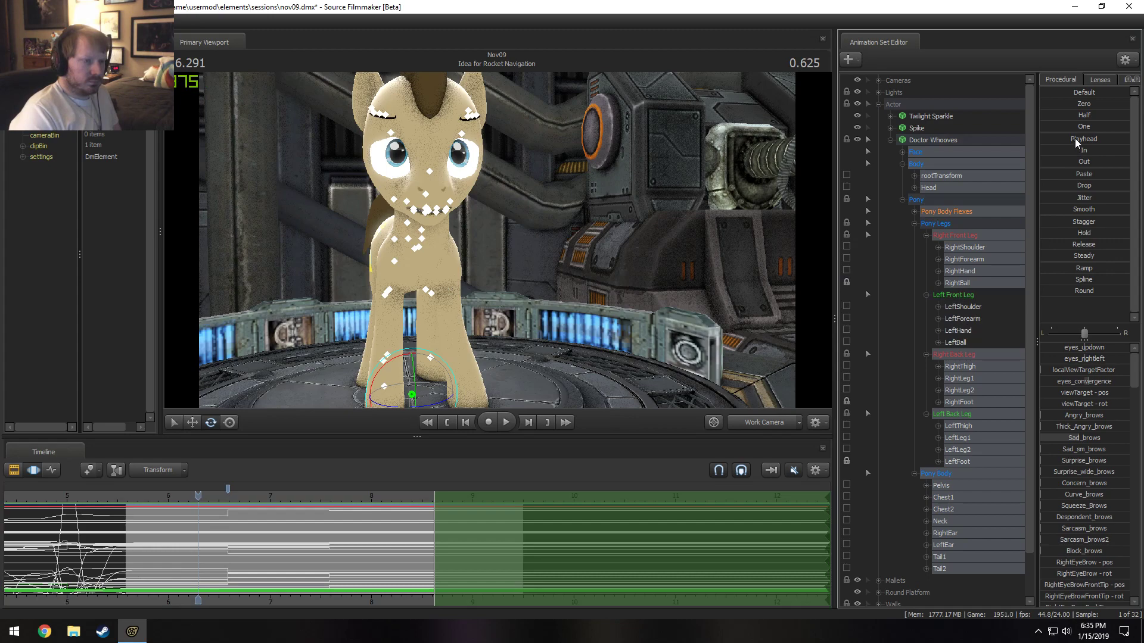
# Try to blend the selected controls toward the 6.291 s pose with the Playhead preset and review it in playback.
pyautogui.moveTo(1075, 138); pyautogui.dragTo(1120, 138)
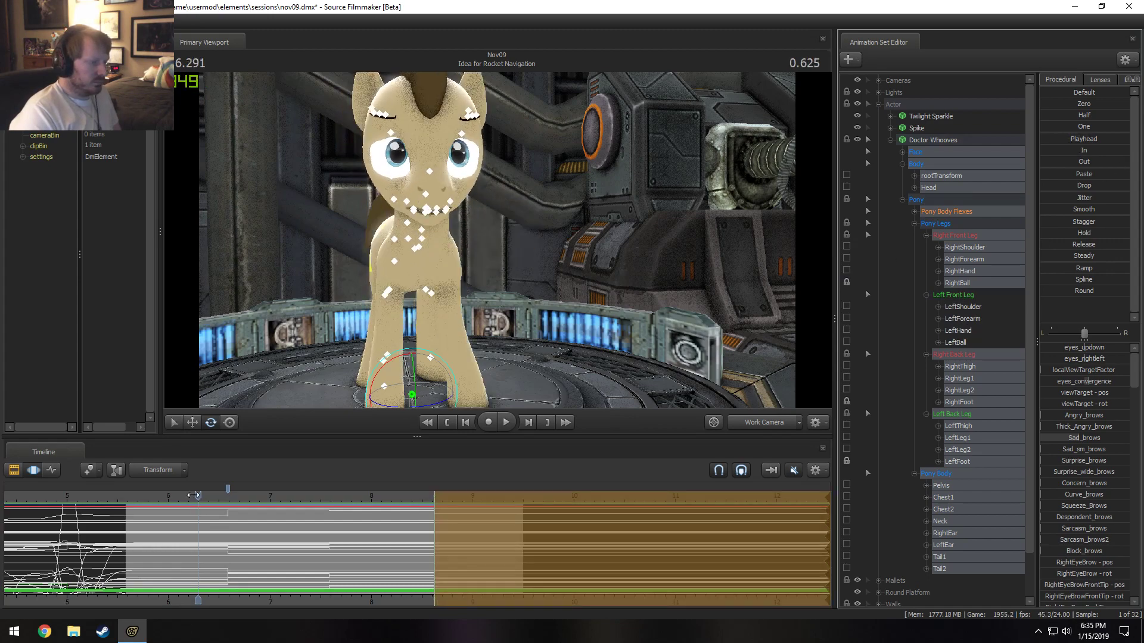
pyautogui.press('space')
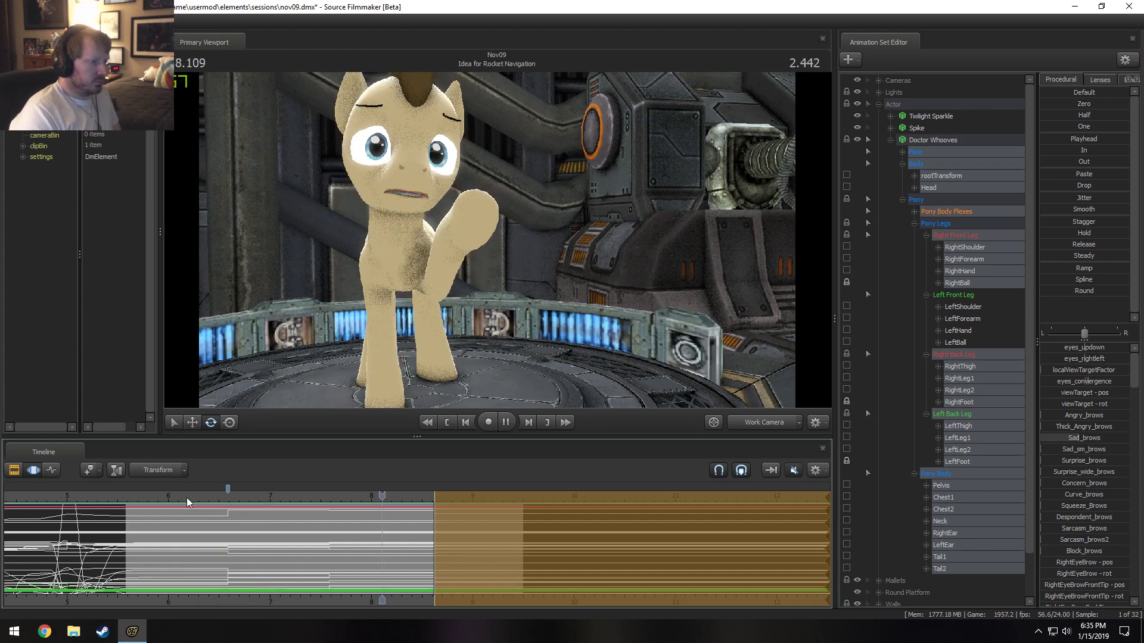
pyautogui.press('space')
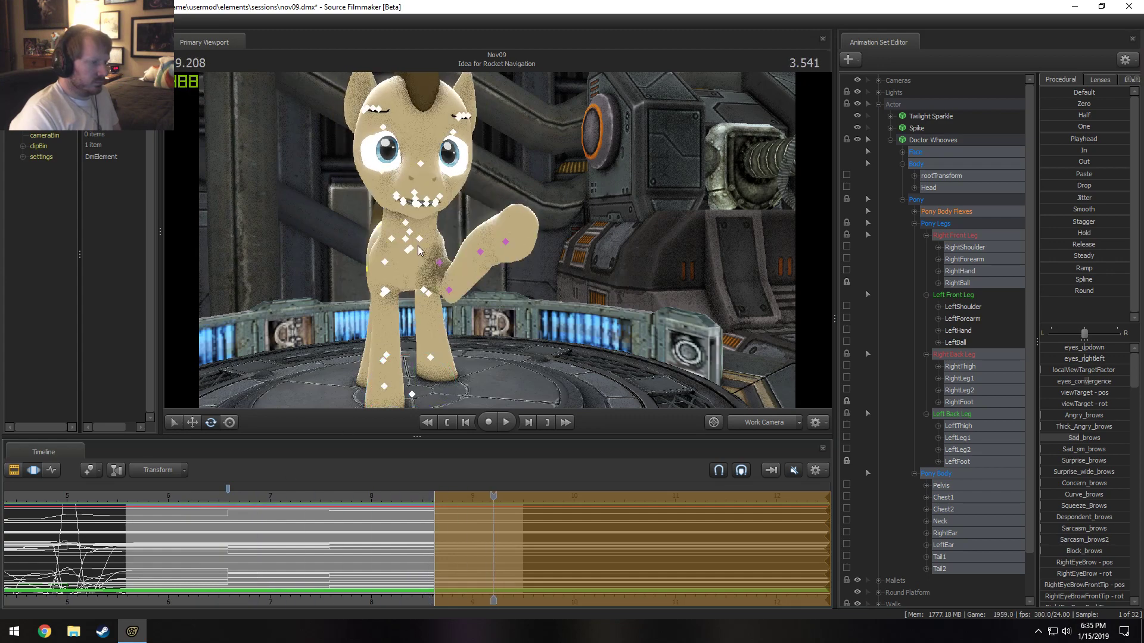
pyautogui.click(412, 395)
# Apply the Playhead preset to the selected controls from 8.791 s and return the playhead to 6.333 s for review.
pyautogui.click(451, 506)
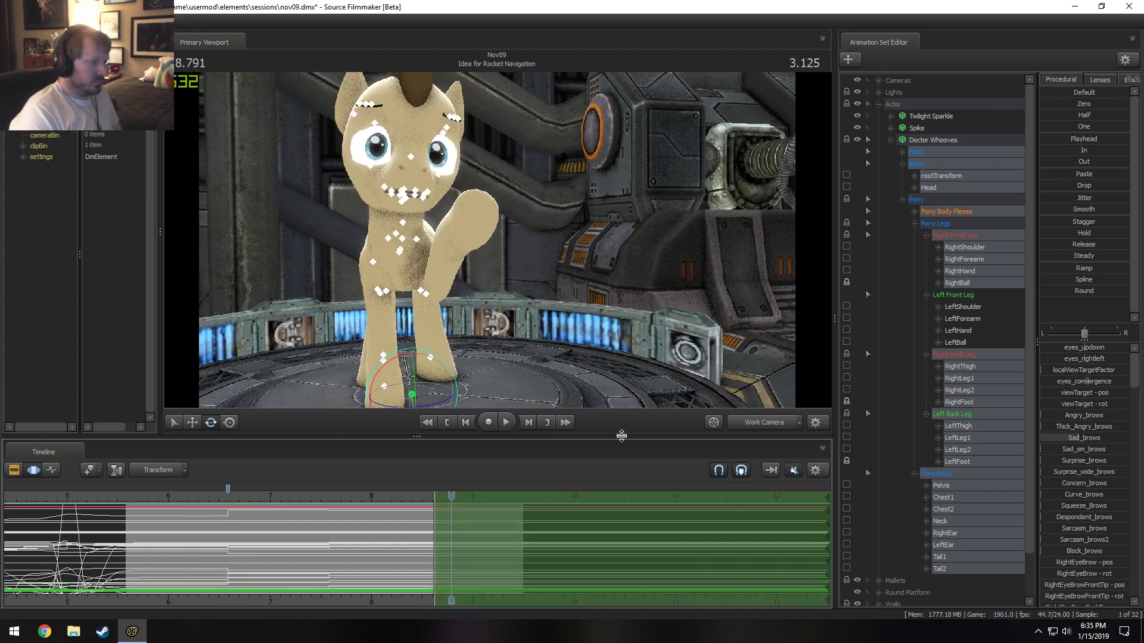
pyautogui.click(1073, 140)
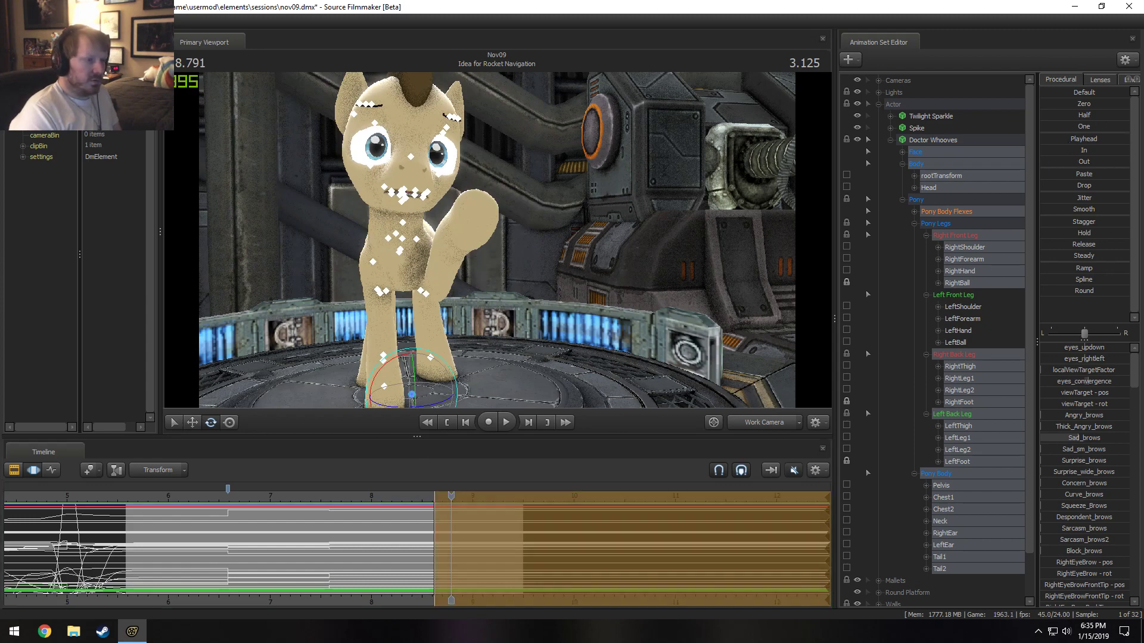
pyautogui.click(225, 489)
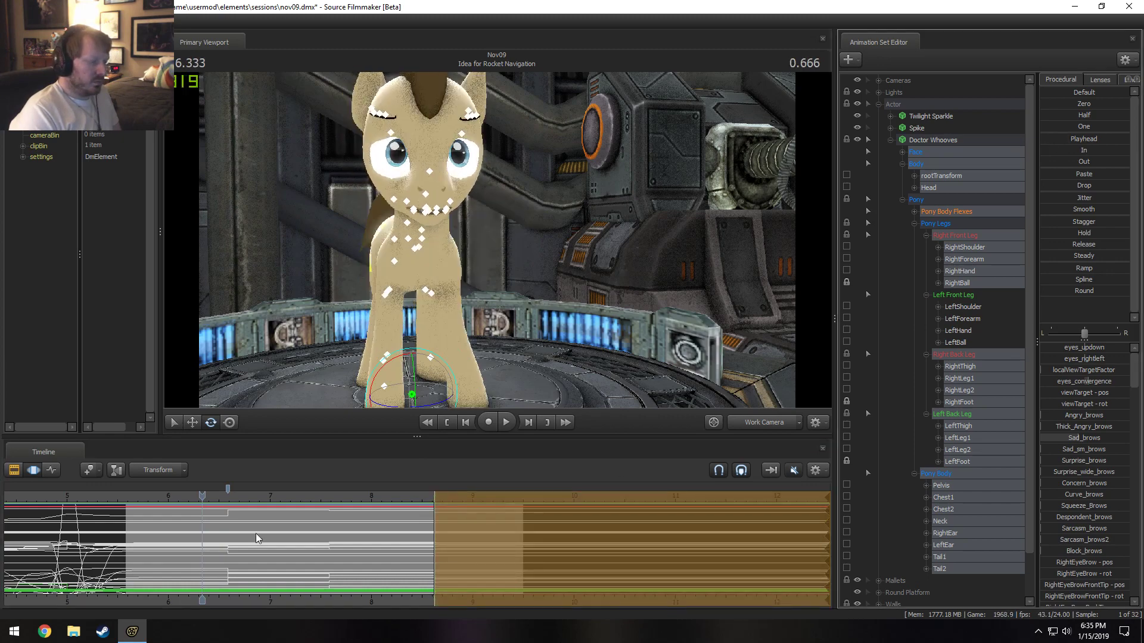
# Apply the Playhead preset from about 6.3 seconds to all Left Front Leg bones in the hold after 8.6 seconds.
pyautogui.moveTo(206, 541); pyautogui.dragTo(423, 548)
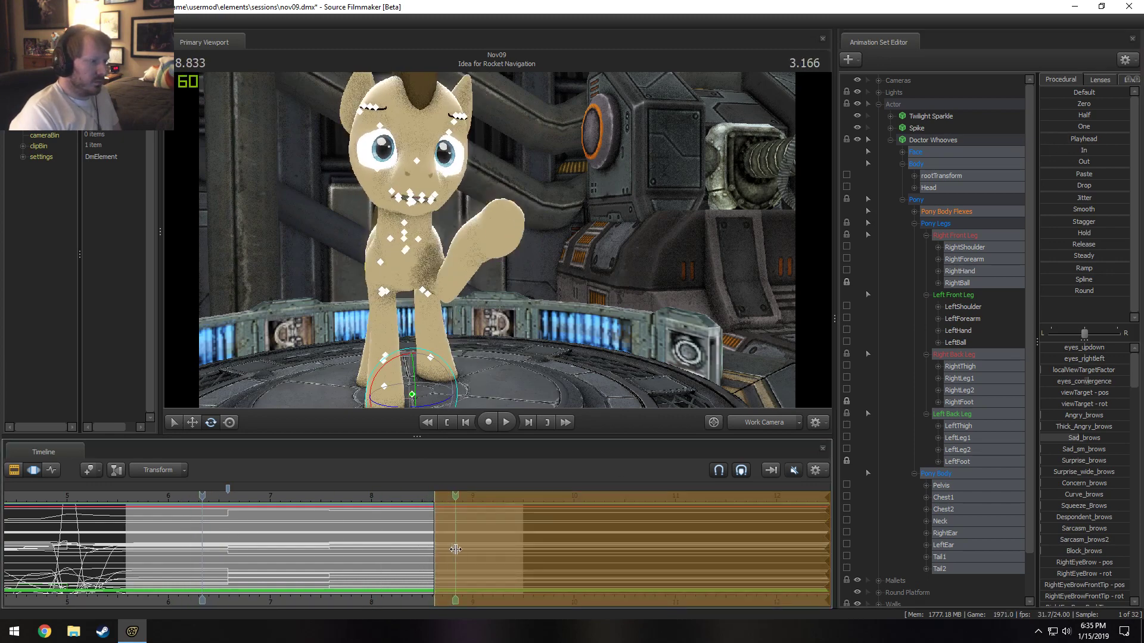
pyautogui.click(476, 495)
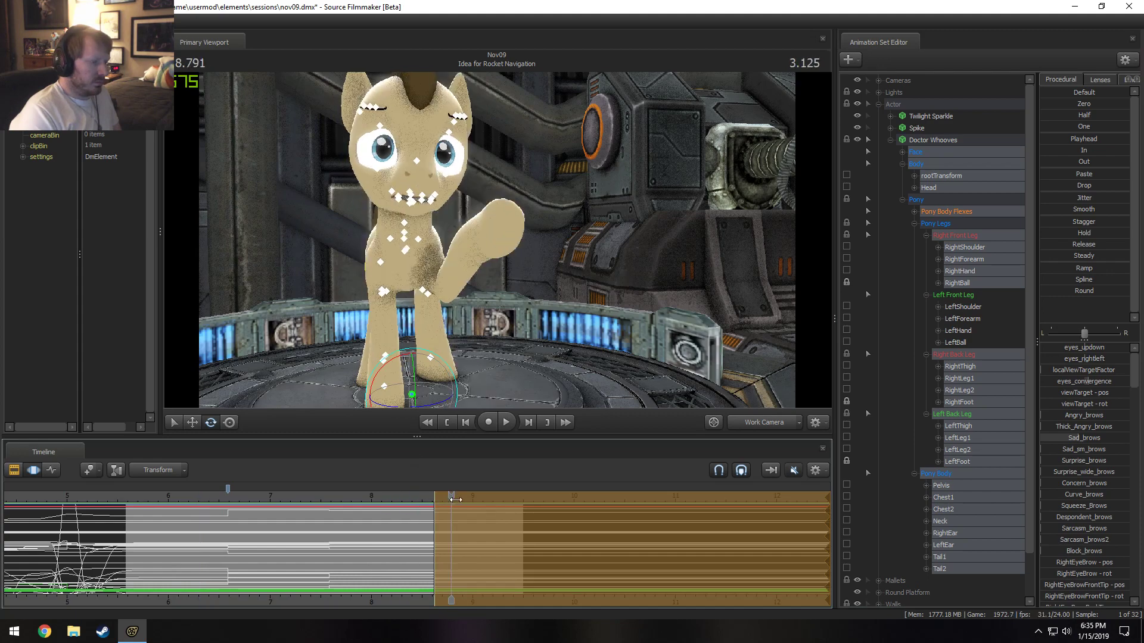
pyautogui.keyDown('ctrl'); pyautogui.click(422, 239); pyautogui.keyUp('ctrl')
pyautogui.keyDown('ctrl'); pyautogui.click(439, 261); pyautogui.keyUp('ctrl')
pyautogui.keyDown('alt'); pyautogui.moveTo(440, 262); pyautogui.dragTo(357, 265); pyautogui.keyUp('alt')
pyautogui.moveTo(497, 240)
pyautogui.mouseDown()
pyautogui.moveTo(419, 241)
pyautogui.moveTo(497, 239)
pyautogui.mouseUp()
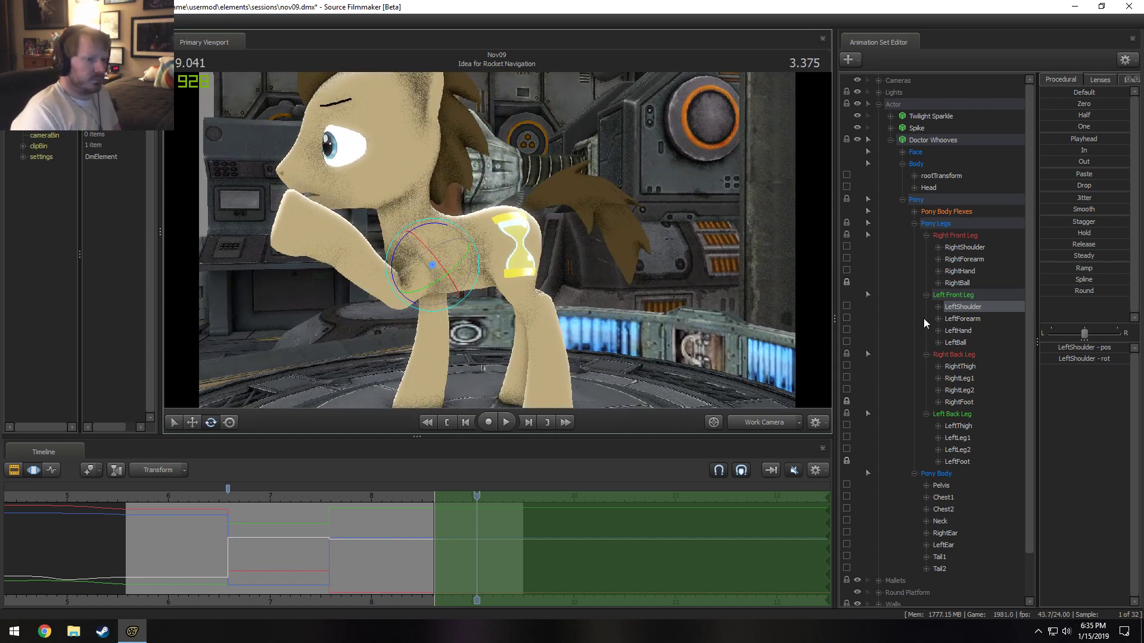
pyautogui.click(953, 295)
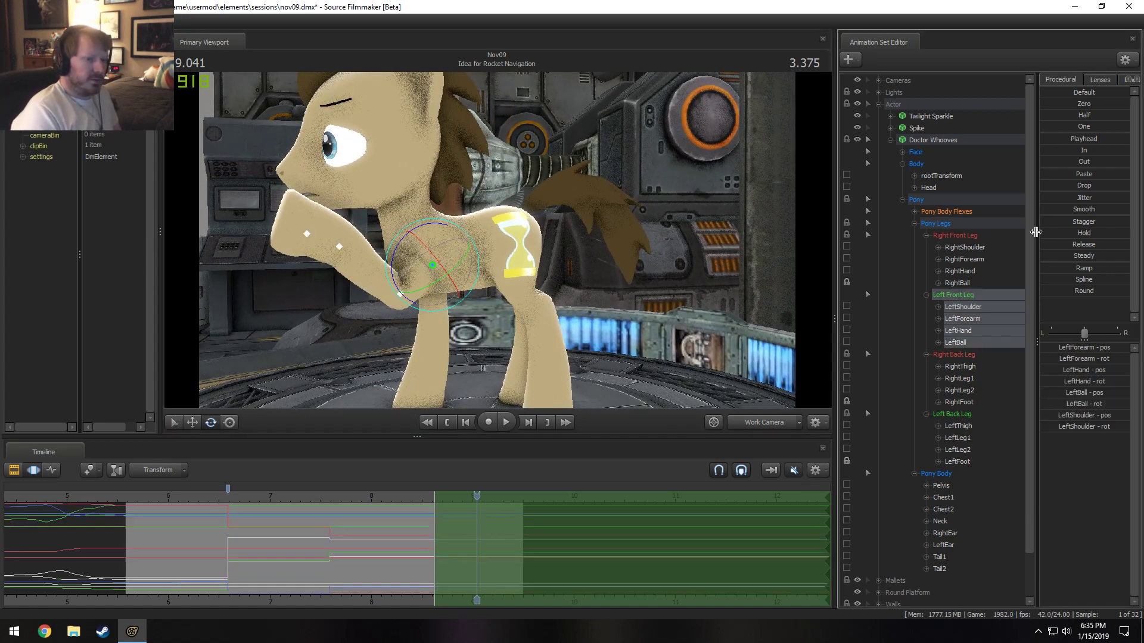
pyautogui.click(192, 499)
pyautogui.moveTo(1083, 139); pyautogui.dragTo(1126, 139)
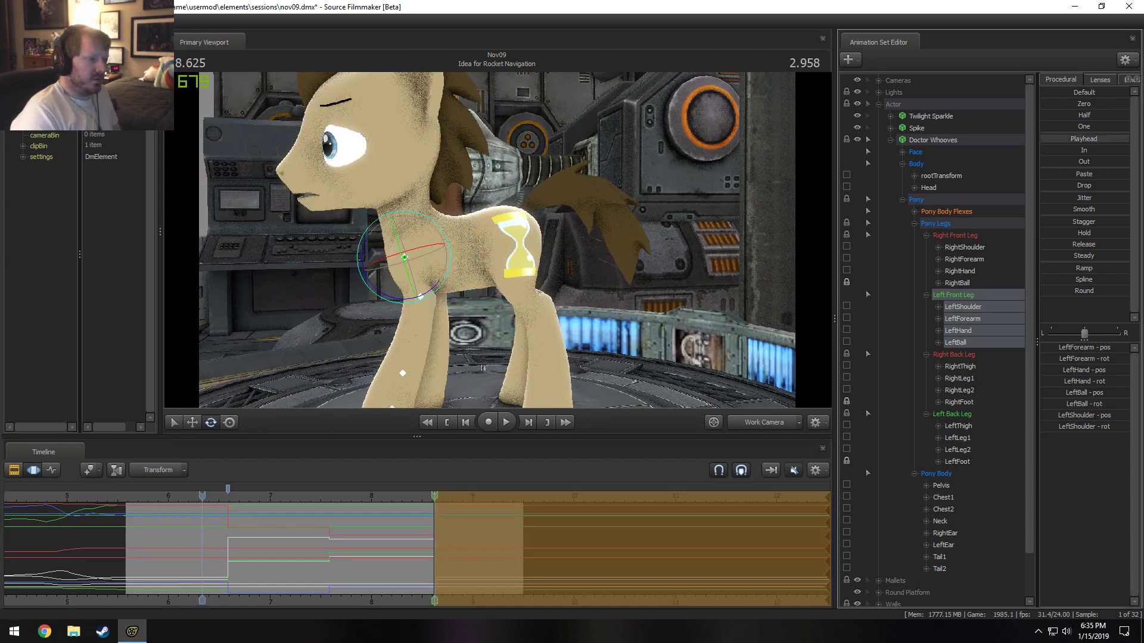
# At 9.291 seconds, rotate LeftShoulder backward and LeftForearm forward to raise the left front leg.
pyautogui.click(499, 496)
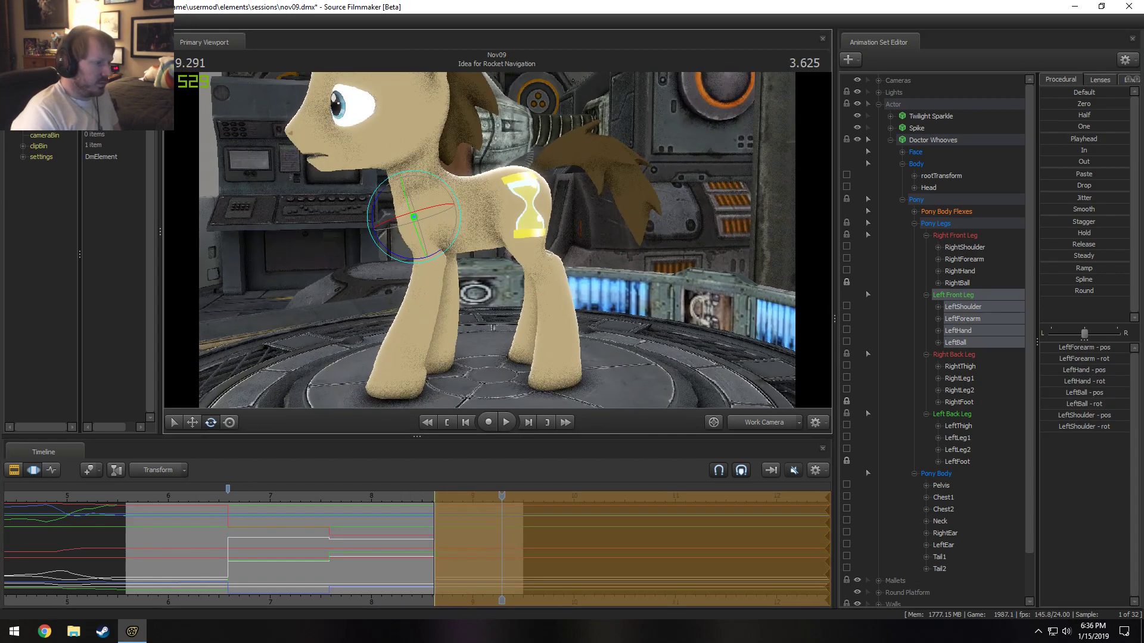
pyautogui.click(416, 217)
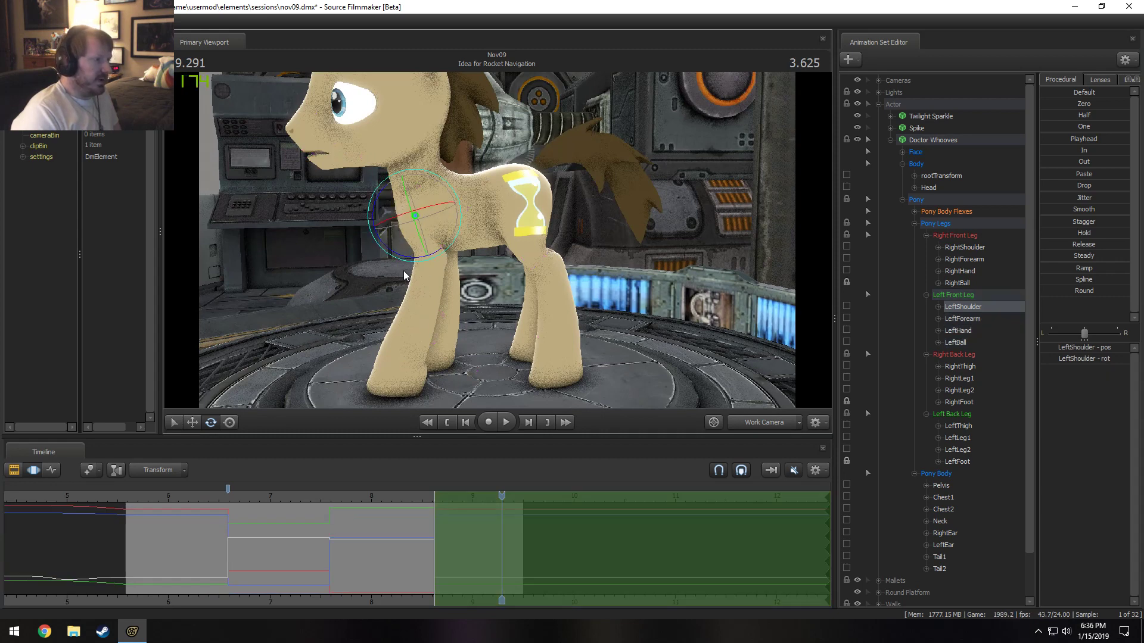
pyautogui.moveTo(407, 258); pyautogui.dragTo(421, 261)
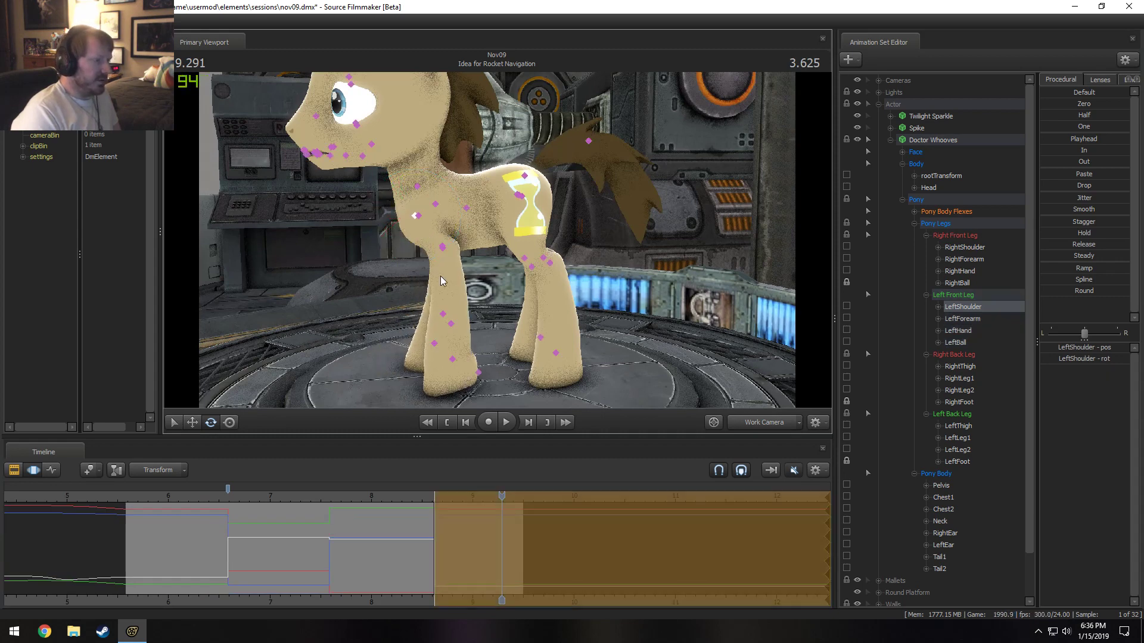
pyautogui.click(446, 250)
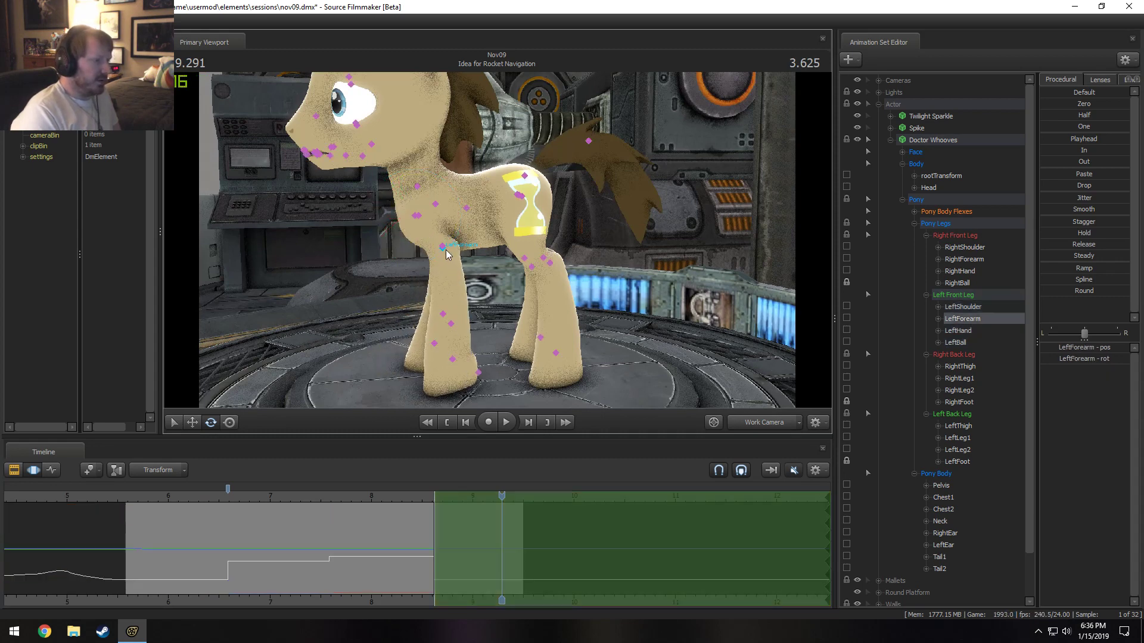
pyautogui.moveTo(396, 236); pyautogui.dragTo(444, 238)
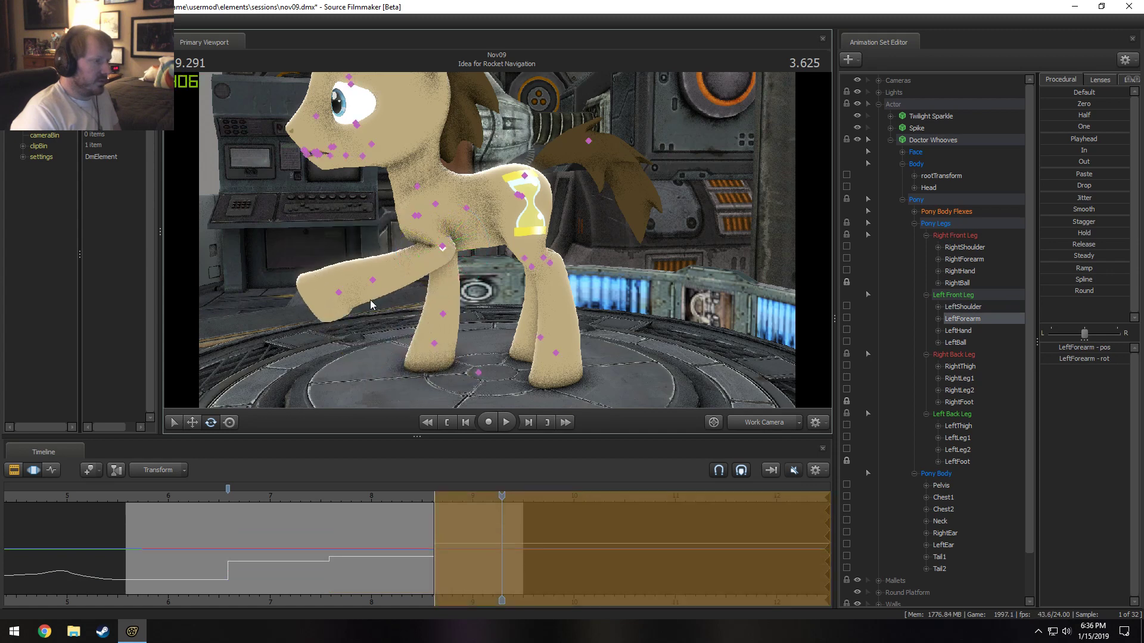
# Bend LeftHand downward and curl LeftBall so the raised left front hoof folds under.
pyautogui.keyDown('ctrl'); pyautogui.click(374, 281); pyautogui.keyUp('ctrl')
pyautogui.moveTo(335, 258); pyautogui.dragTo(352, 306)
pyautogui.keyDown('ctrl'); pyautogui.click(379, 315); pyautogui.keyUp('ctrl')
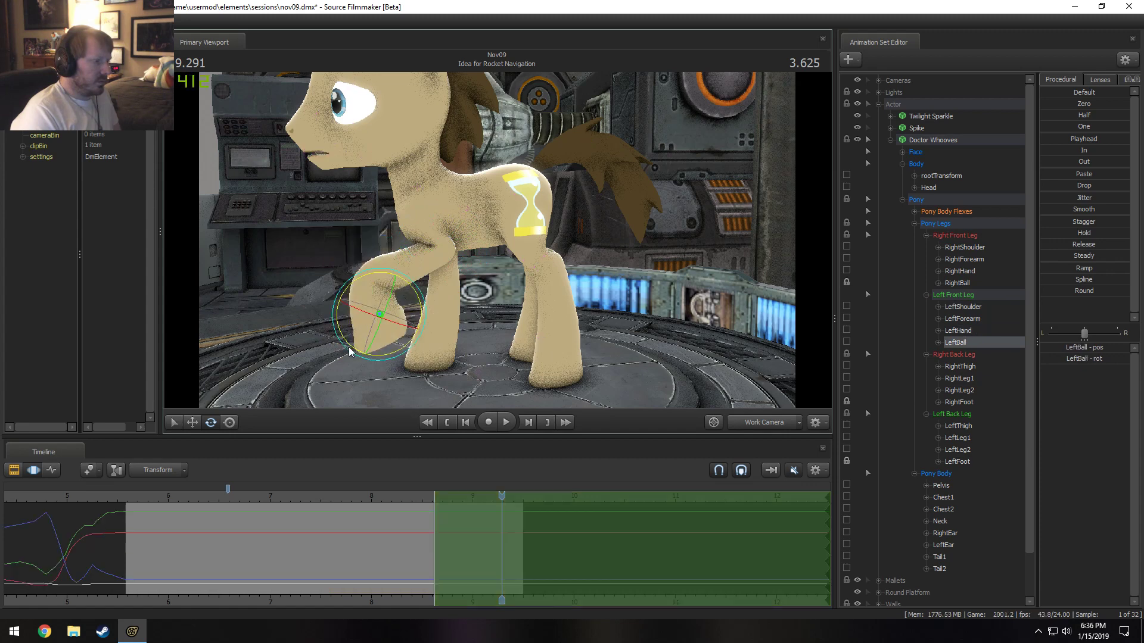
pyautogui.moveTo(362, 354); pyautogui.dragTo(376, 358)
pyautogui.press('w')
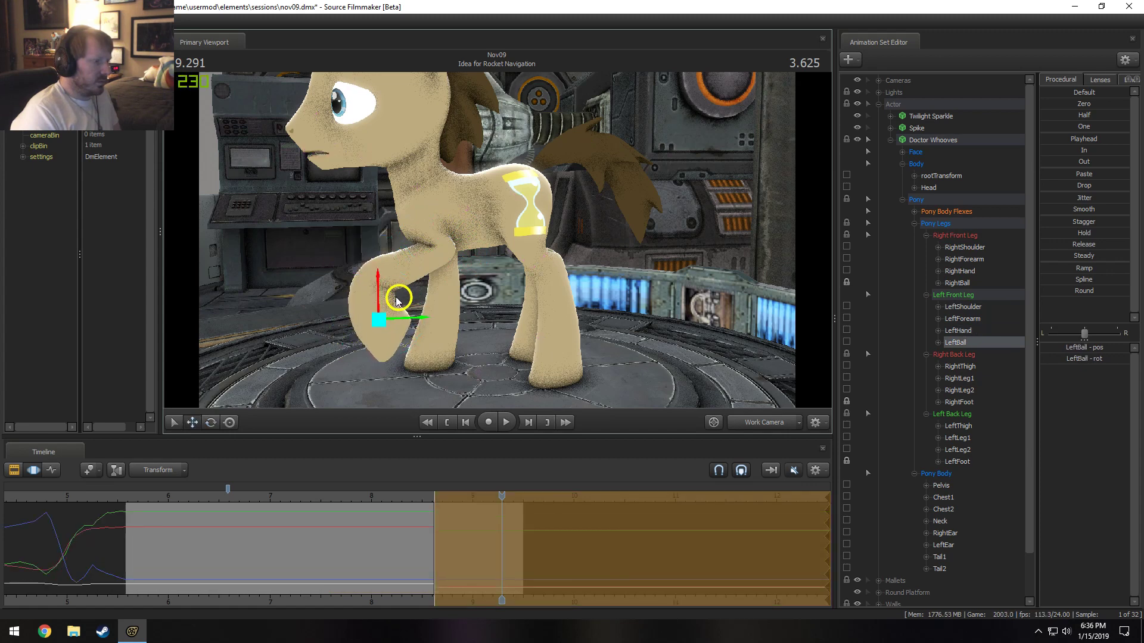
# From the front, rotate LeftShoulder inward, swing LeftForearm outward, and select LeftBall to refine the raised left leg pose.
pyautogui.keyDown('ctrl'); pyautogui.click(375, 281); pyautogui.keyUp('ctrl')
pyautogui.press('a')
pyautogui.moveTo(381, 284); pyautogui.dragTo(483, 289)
pyautogui.keyDown('ctrl'); pyautogui.click(496, 214); pyautogui.keyUp('ctrl')
pyautogui.press('e')
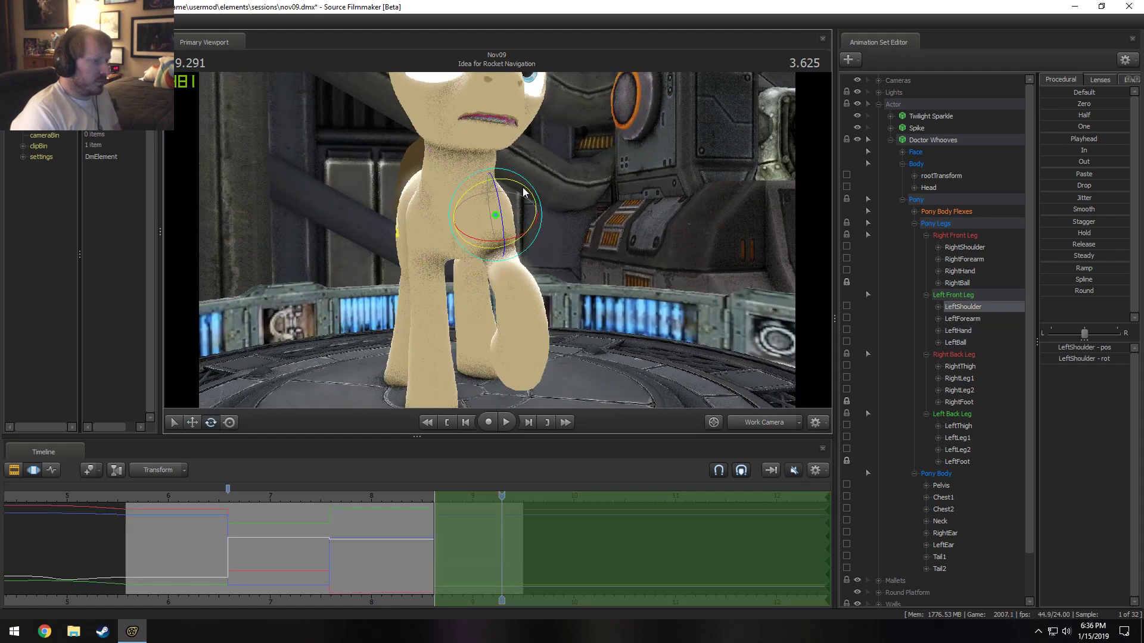
pyautogui.moveTo(523, 189); pyautogui.dragTo(471, 215)
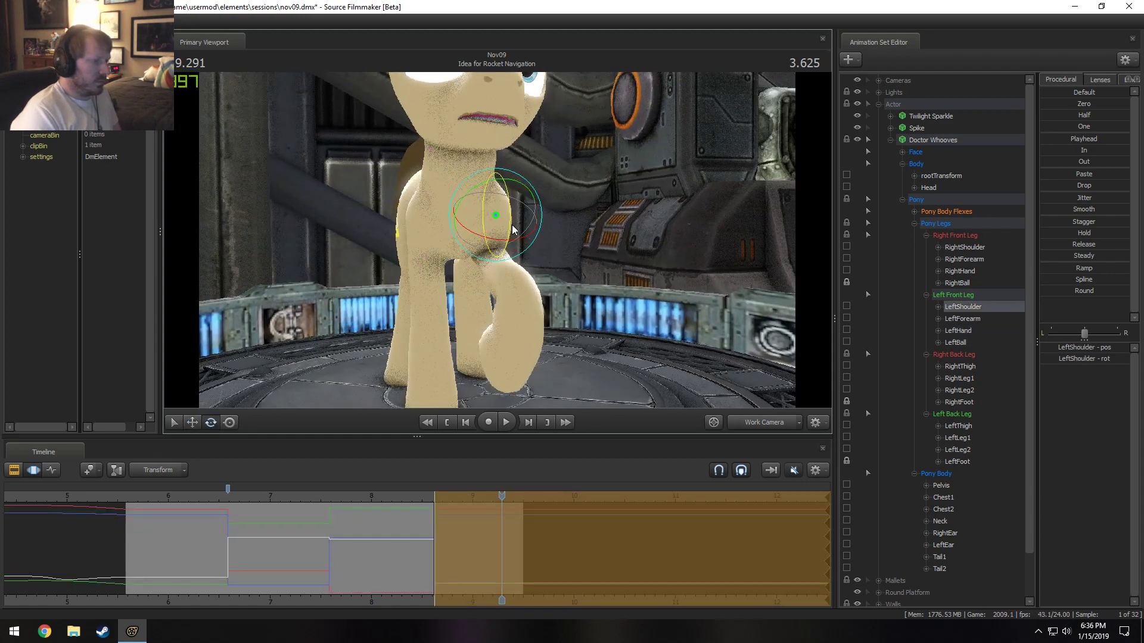
pyautogui.keyDown('ctrl'); pyautogui.click(532, 291); pyautogui.keyUp('ctrl')
pyautogui.moveTo(538, 278); pyautogui.dragTo(579, 309)
pyautogui.keyDown('ctrl'); pyautogui.click(495, 212); pyautogui.keyUp('ctrl')
pyautogui.keyDown('ctrl'); pyautogui.click(548, 315); pyautogui.keyUp('ctrl')
# Play back the left leg's lowering motion around 8 seconds through the Work Camera and the Main Camera.
pyautogui.moveTo(424, 496); pyautogui.dragTo(376, 501)
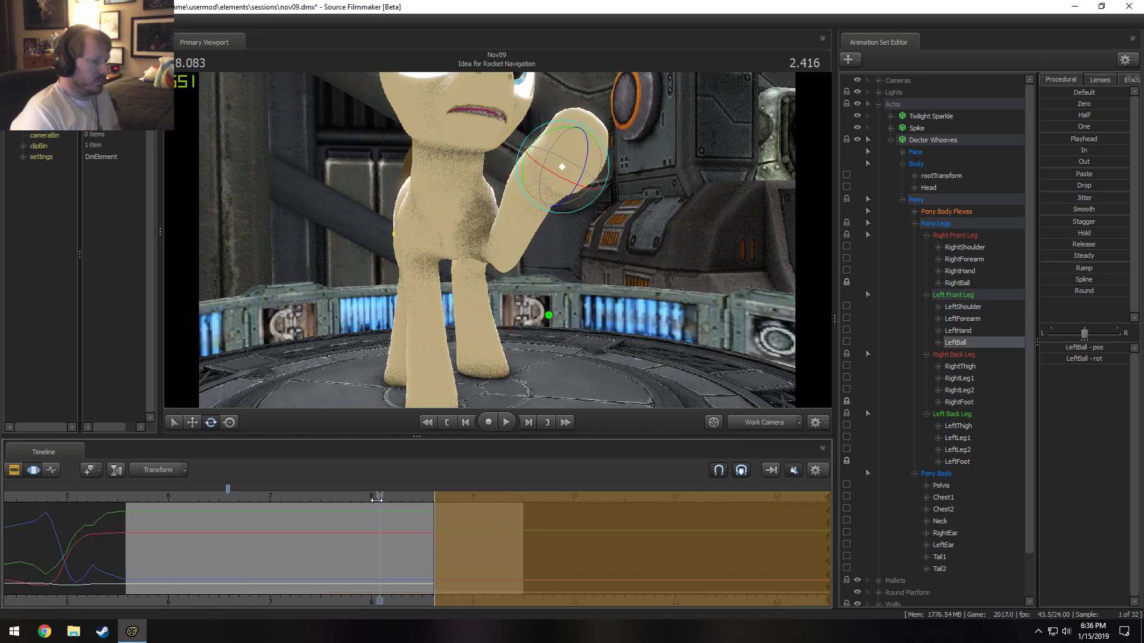
pyautogui.press('space')
pyautogui.press('space')
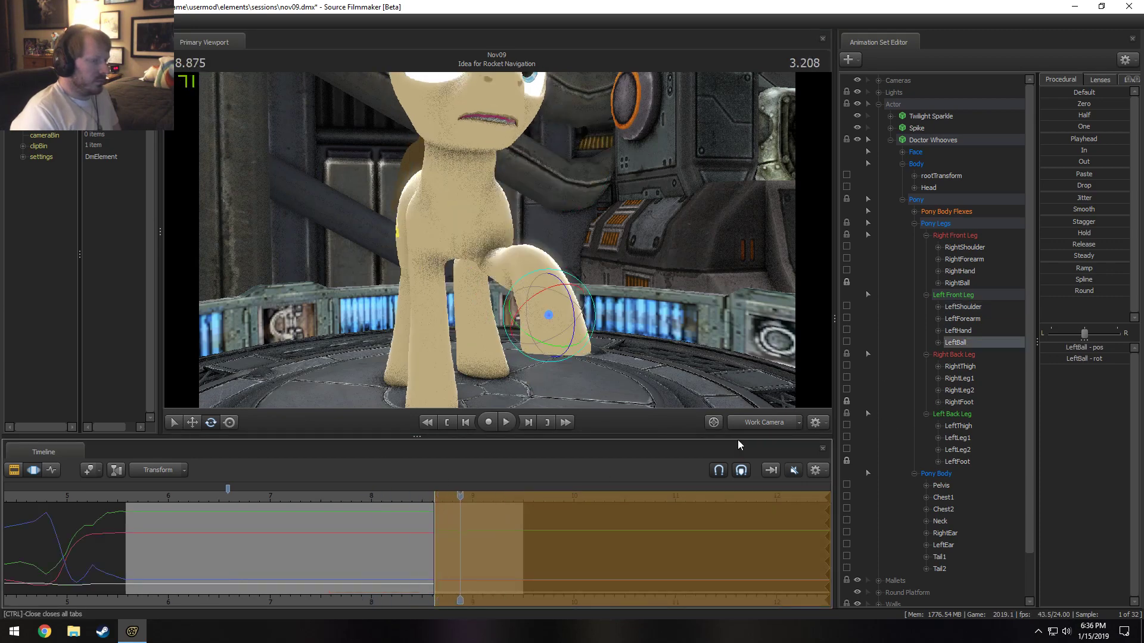
pyautogui.click(746, 424)
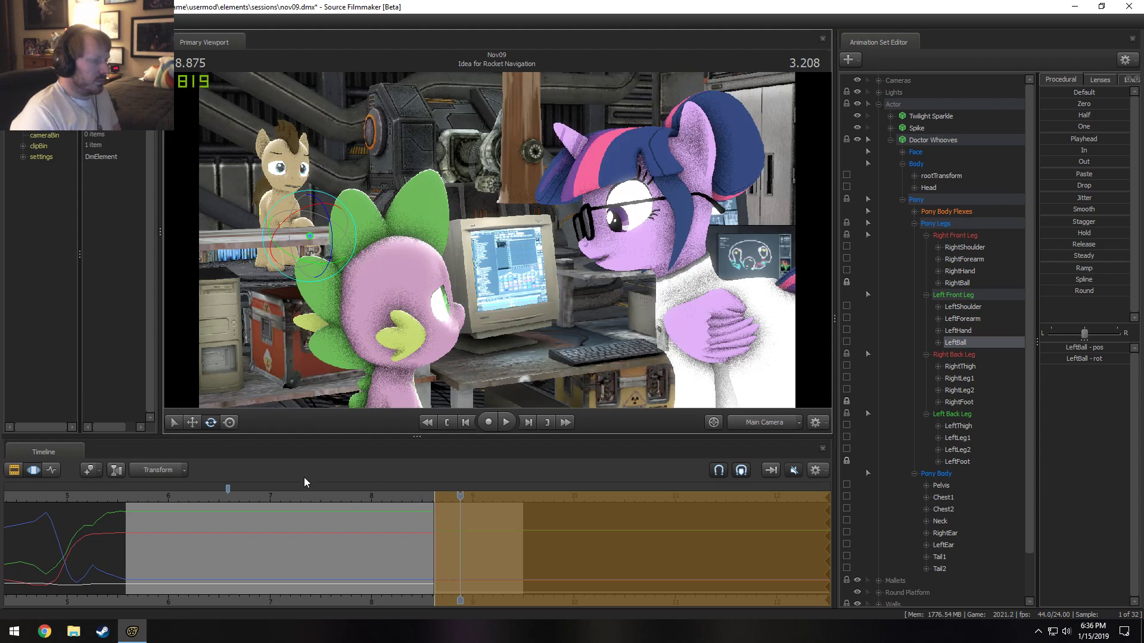
pyautogui.press('space')
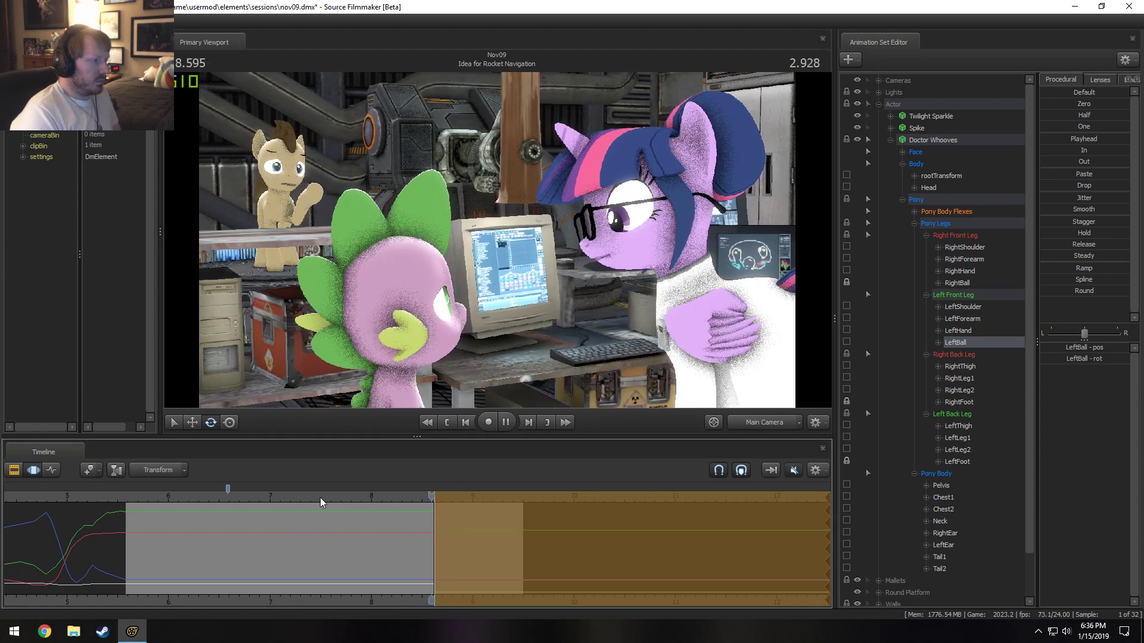
pyautogui.press('space')
pyautogui.click(768, 423)
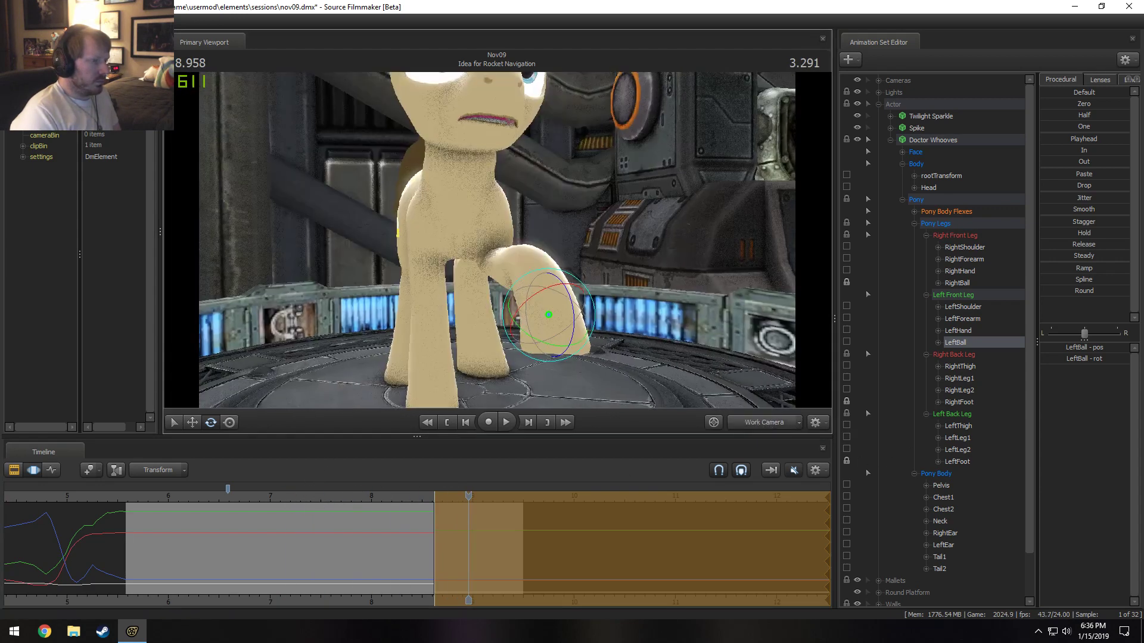
# Rotate the Neck bone to turn and tilt Doctor Whooves, and rotate the Head bone downward at 8.958 seconds.
pyautogui.press('q')
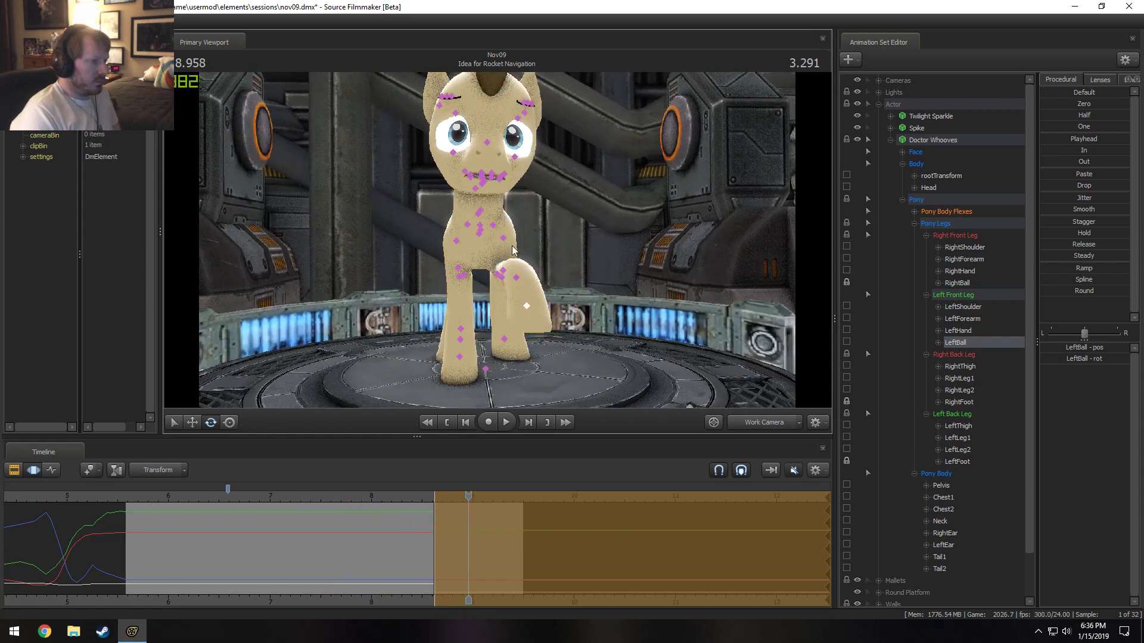
pyautogui.click(481, 212)
pyautogui.press('e')
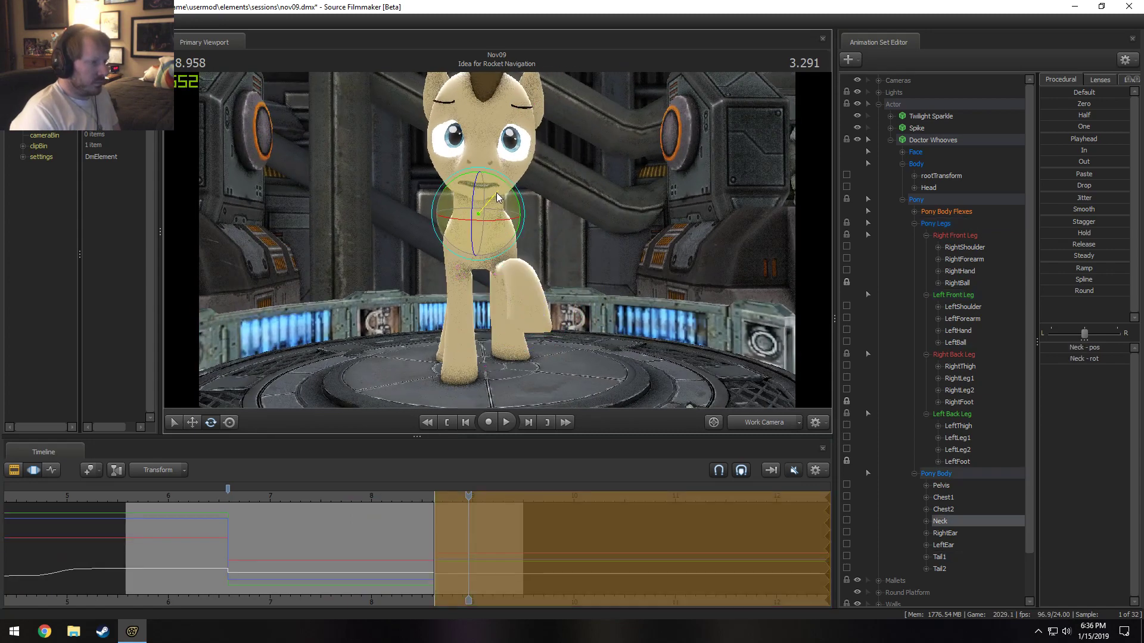
pyautogui.moveTo(498, 198); pyautogui.dragTo(517, 212)
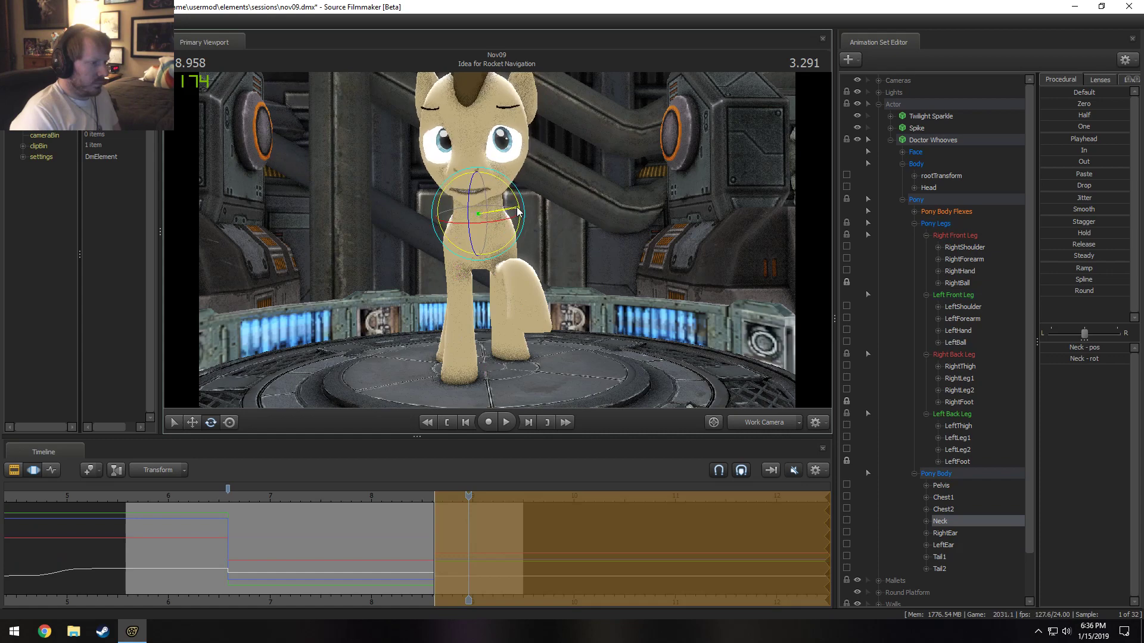
pyautogui.press('q')
pyautogui.click(482, 180)
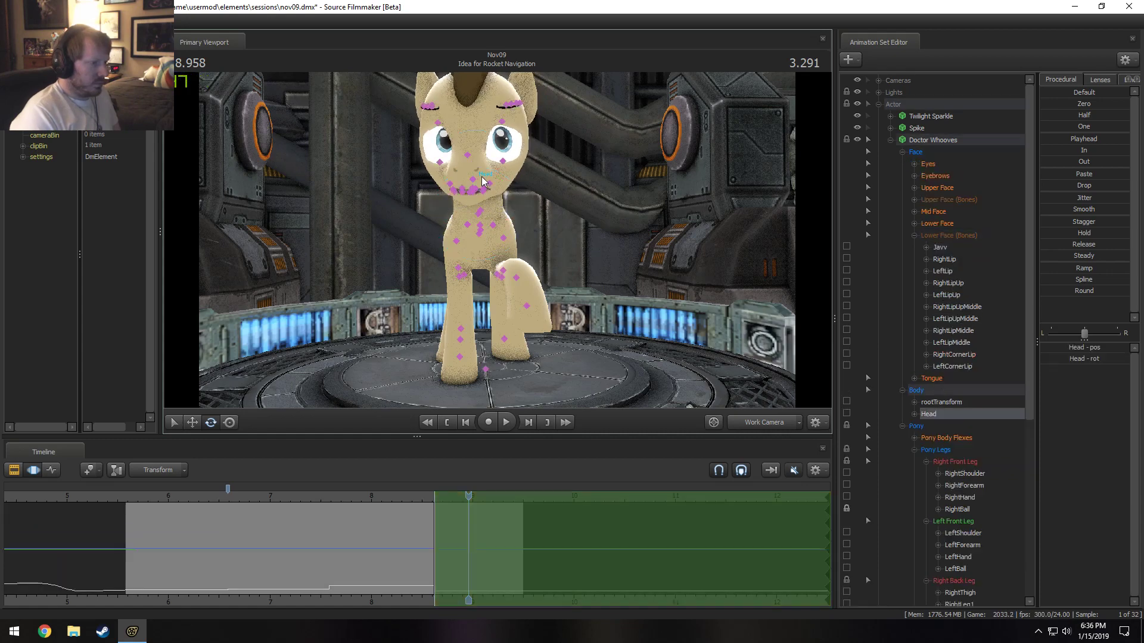
pyautogui.press('e')
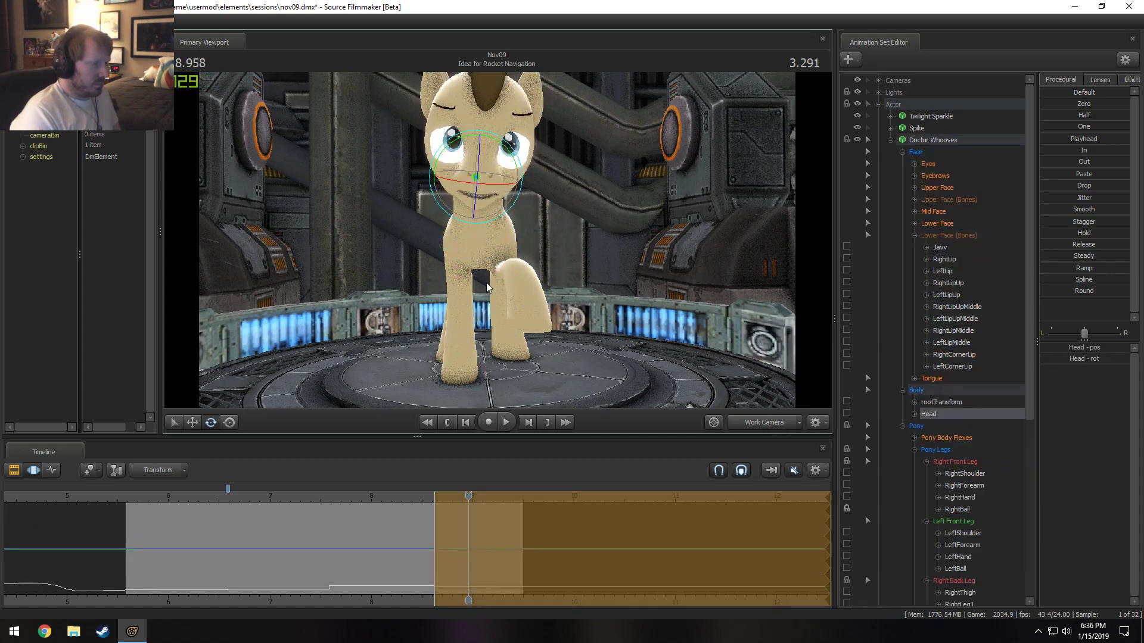
# Fine-tune the Head rotation as seen through the Main Camera, and return to the Work Camera.
pyautogui.click(376, 501)
pyautogui.press('space')
pyautogui.press('space')
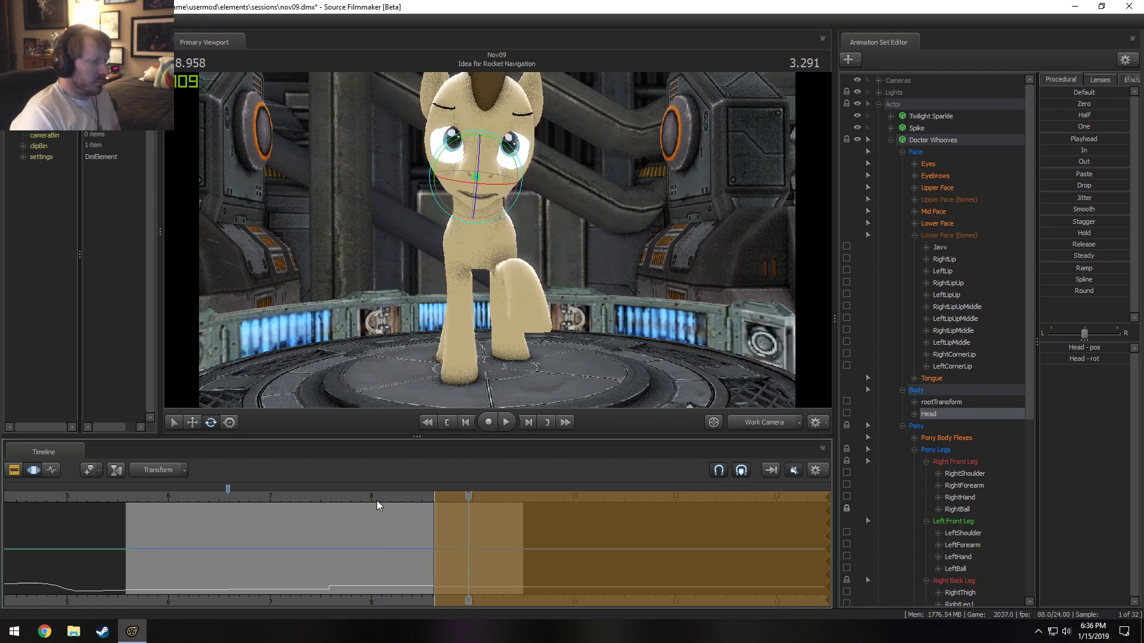
pyautogui.click(752, 424)
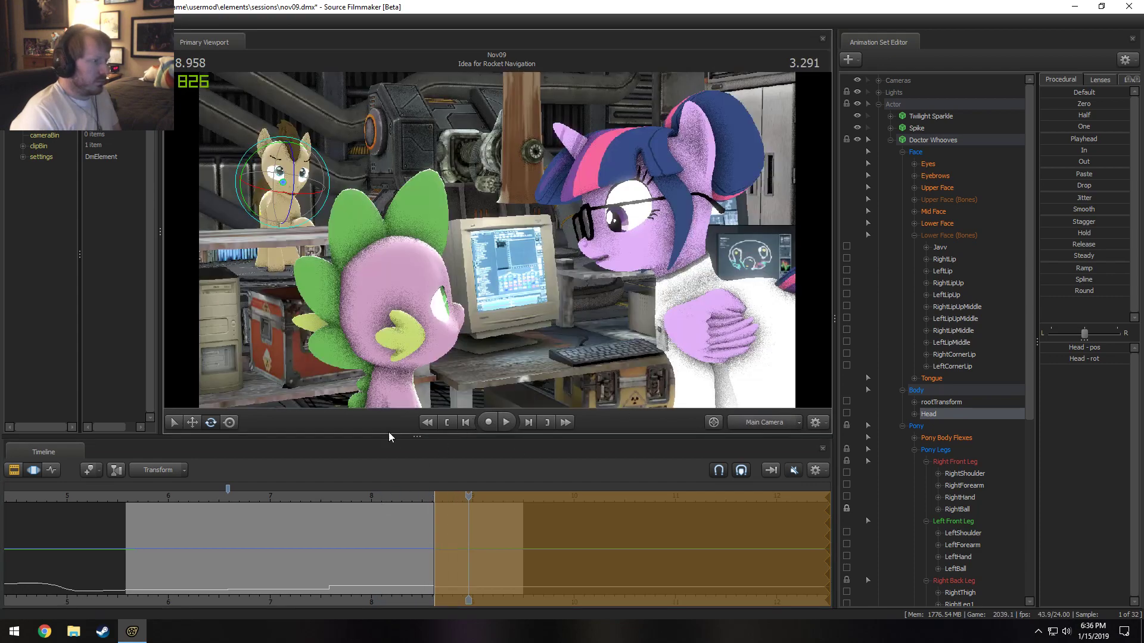
pyautogui.moveTo(322, 172); pyautogui.dragTo(320, 168)
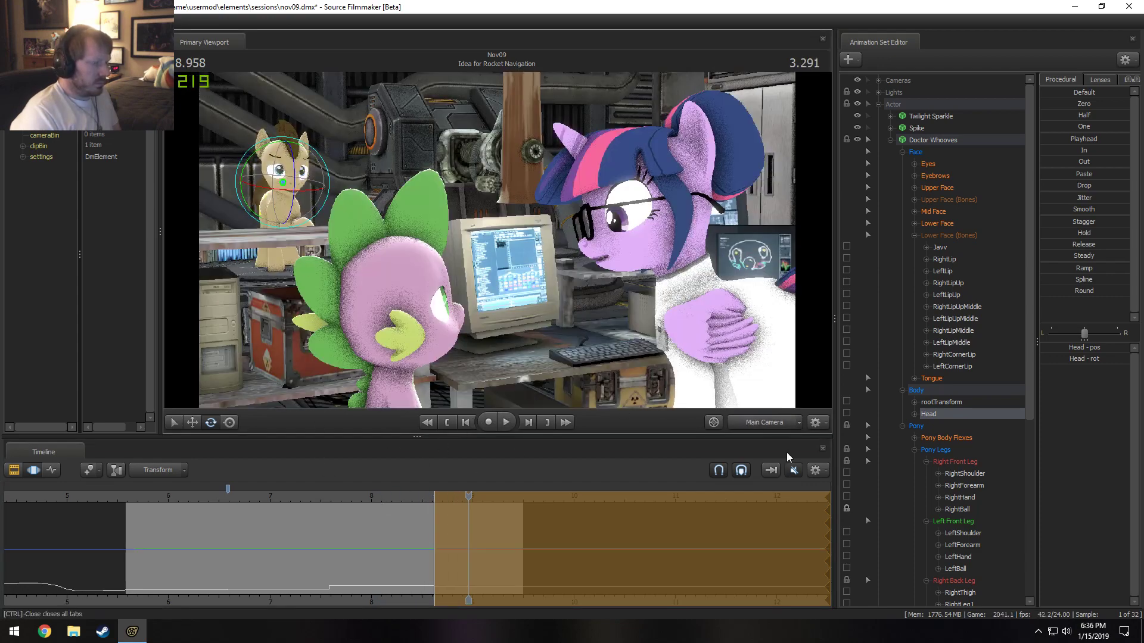
pyautogui.click(781, 421)
# Lock the LeftShoulder and RightShoulder bones of Doctor Whooves.
pyautogui.scroll(-5, 898, 294)
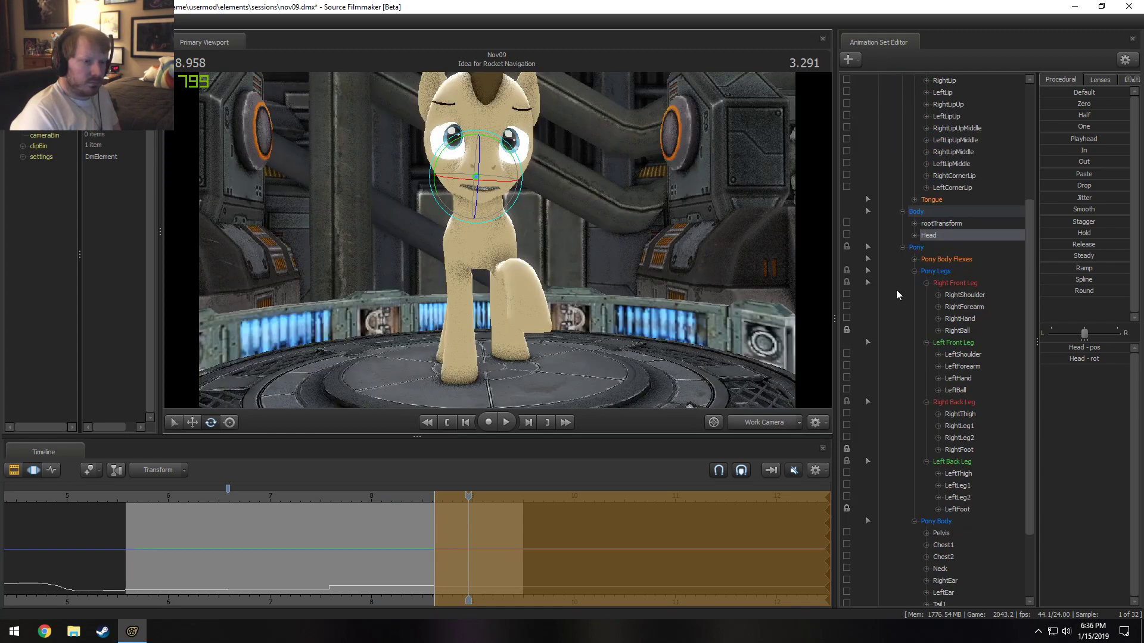
pyautogui.click(846, 355)
pyautogui.moveTo(477, 239); pyautogui.dragTo(536, 239)
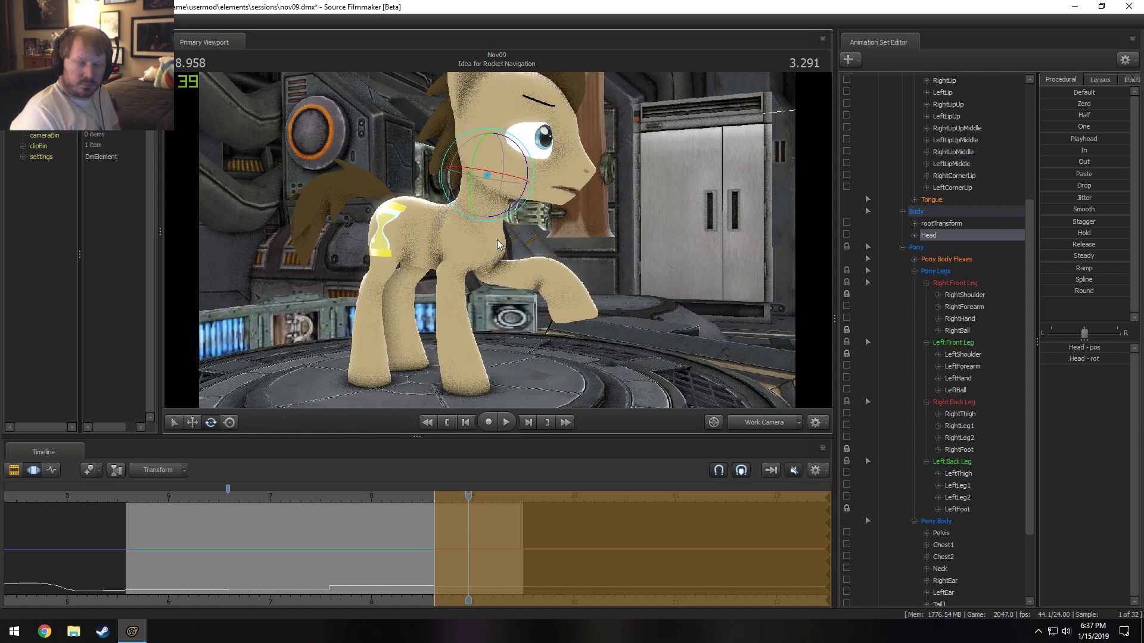
# With both front shoulders locked, adjust the chest and neck pose and reselect the Head bone.
pyautogui.press('ctrl')
pyautogui.keyDown('ctrl'); pyautogui.click(468, 230); pyautogui.keyUp('ctrl')
pyautogui.keyDown('alt'); pyautogui.moveTo(468, 230); pyautogui.dragTo(518, 184); pyautogui.keyUp('alt')
pyautogui.keyDown('ctrl'); pyautogui.click(487, 218); pyautogui.keyUp('ctrl')
pyautogui.press('ctrl')
pyautogui.click(512, 207)
pyautogui.click(495, 189)
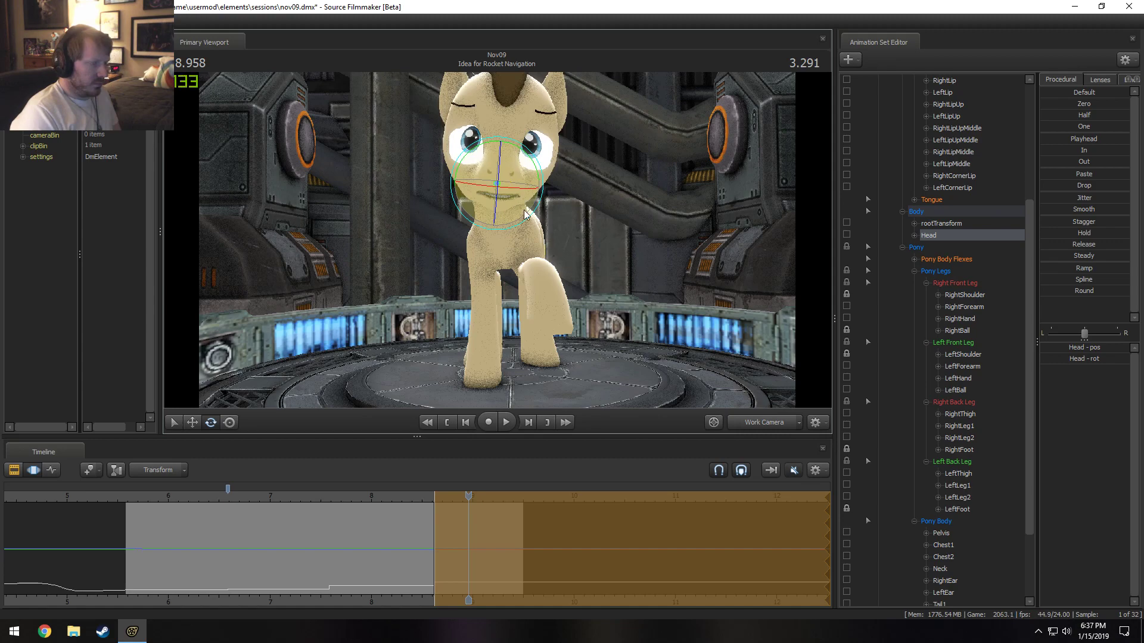
# Play back the revised body and head motion from about 7.2 seconds to past 9 seconds.
pyautogui.click(287, 498)
pyautogui.press('space')
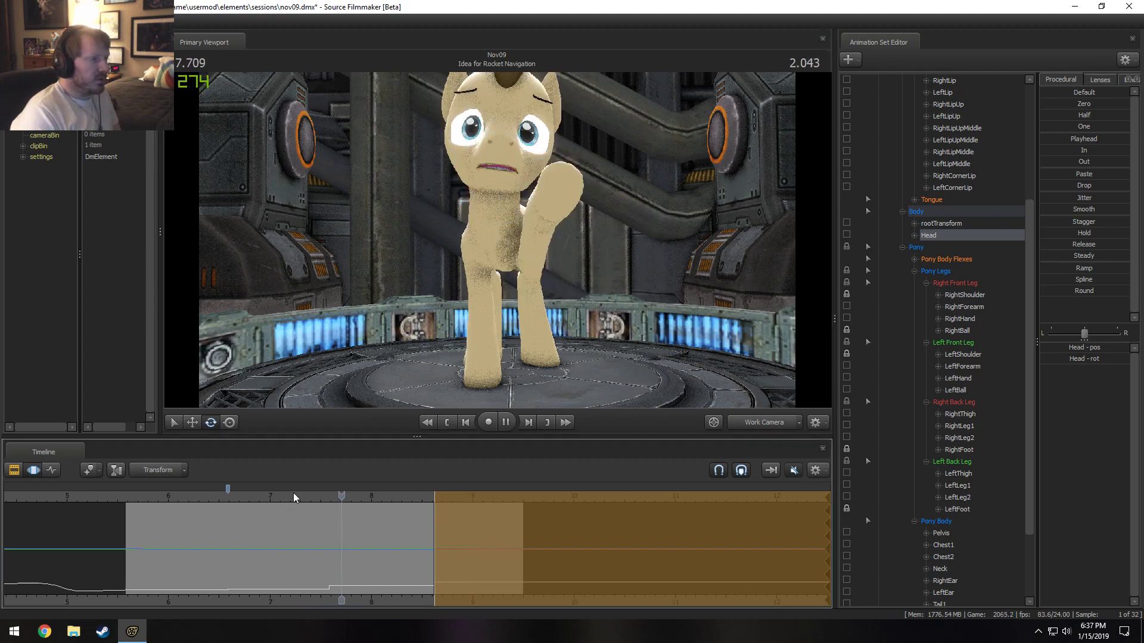
pyautogui.press('space')
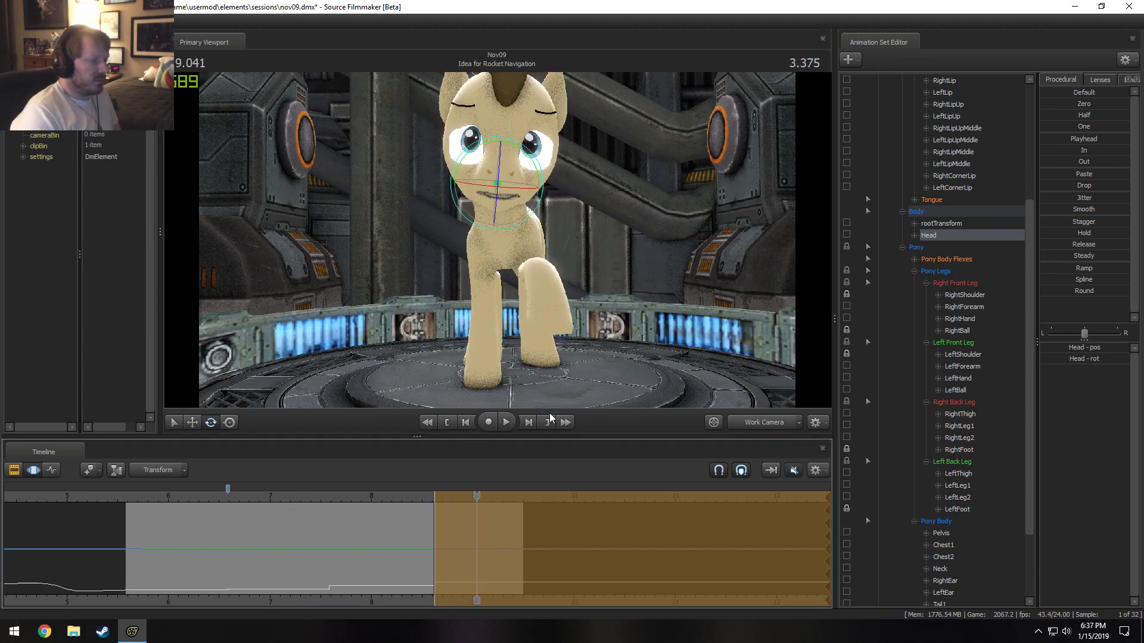
# At about 8.96 s, with Chest2 locked, nudge the position of Doctor Whooves' Chest1 bone slightly.
pyautogui.keyDown('alt'); pyautogui.moveTo(647, 271); pyautogui.dragTo(768, 274); pyautogui.keyUp('alt')
pyautogui.moveTo(231, 513); pyautogui.dragTo(467, 512)
pyautogui.press('w')
pyautogui.moveTo(489, 333); pyautogui.dragTo(286, 346)
pyautogui.press('s')
pyautogui.press('d')
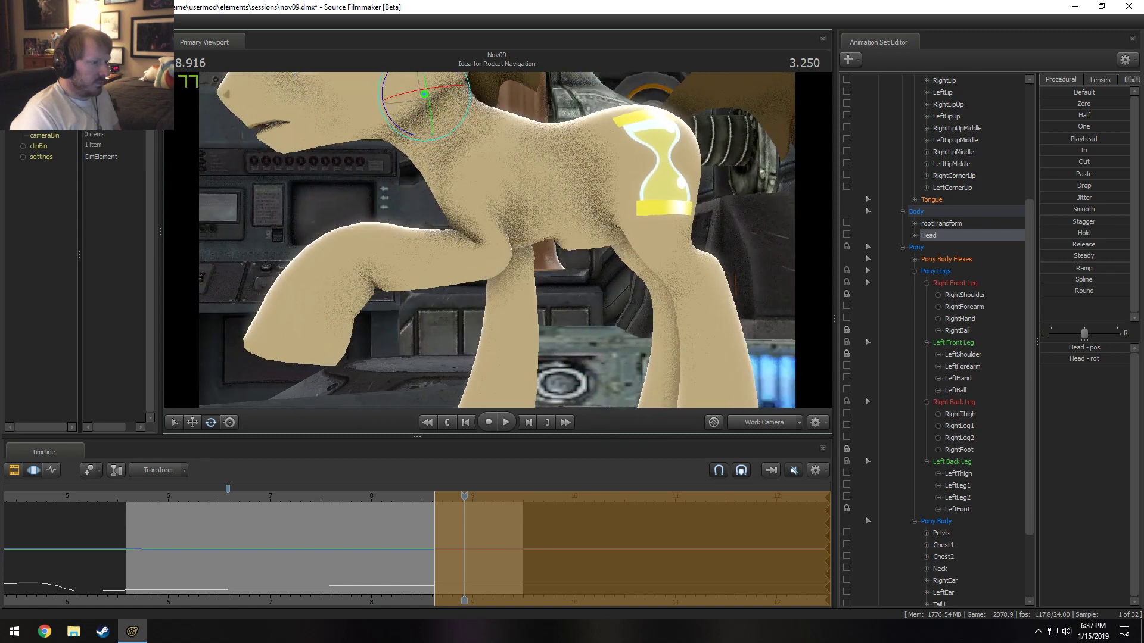
pyautogui.click(469, 496)
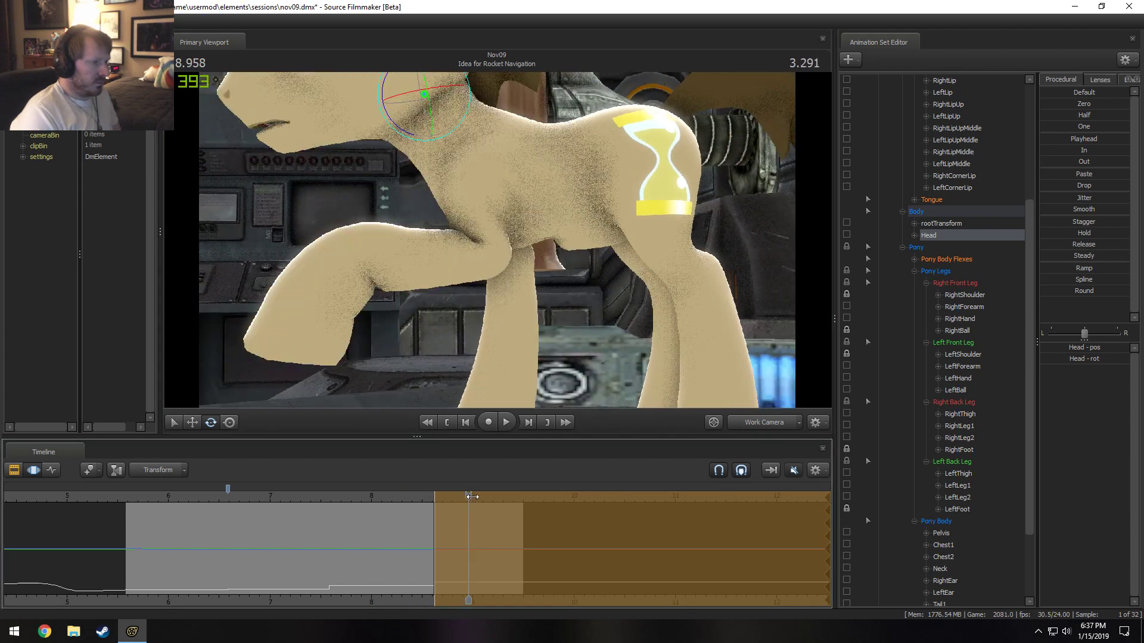
pyautogui.scroll(-2, 924, 421)
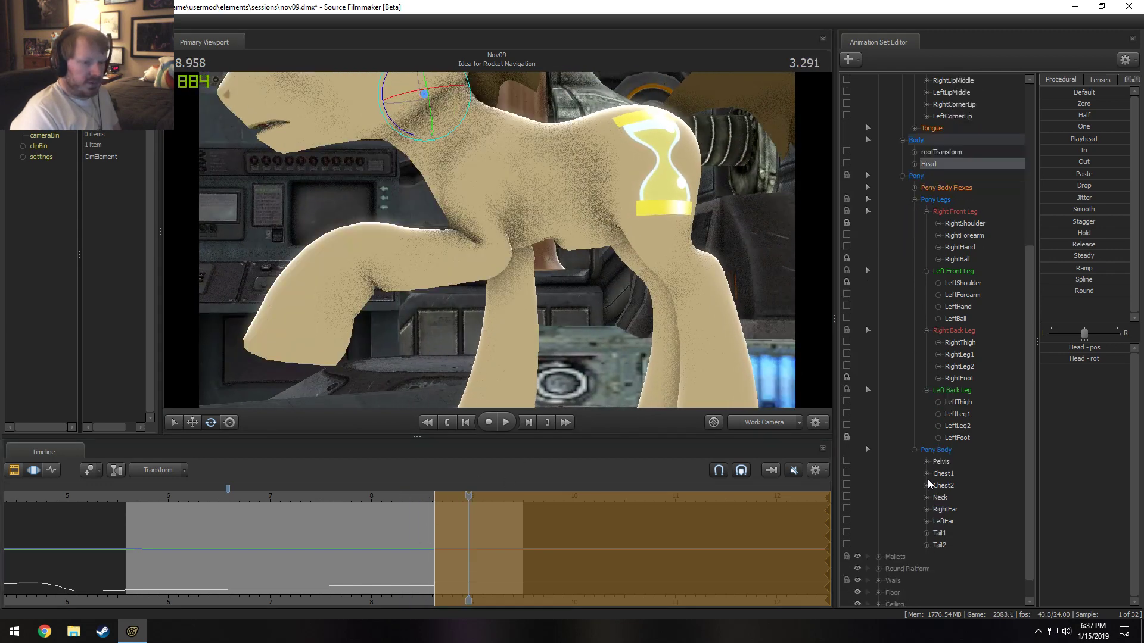
pyautogui.click(944, 474)
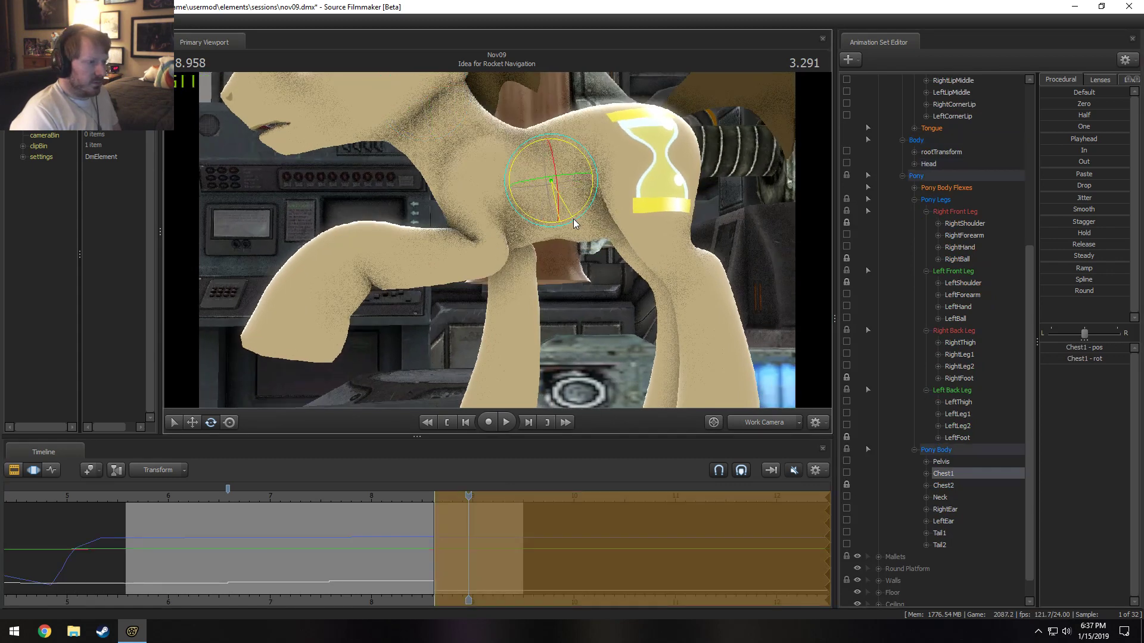
pyautogui.press('w')
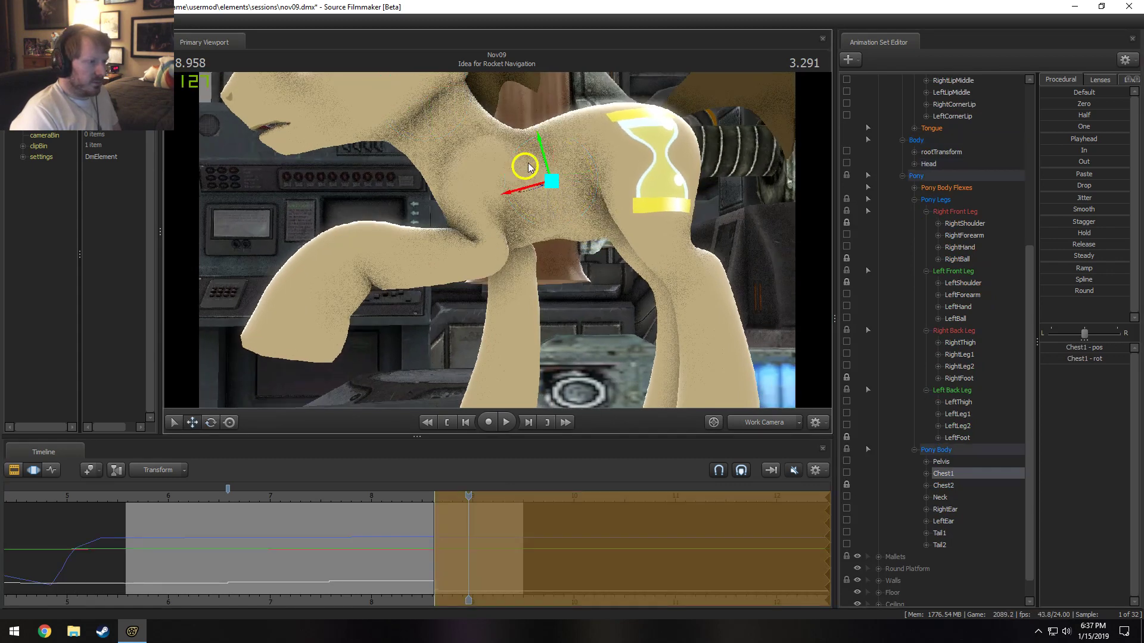
pyautogui.moveTo(529, 167); pyautogui.dragTo(527, 166)
# Inspect the adjusted chest from the front and play back the leg raise through the Work Camera from about 6.2 s.
pyautogui.moveTo(453, 544); pyautogui.dragTo(491, 534, button='middle')
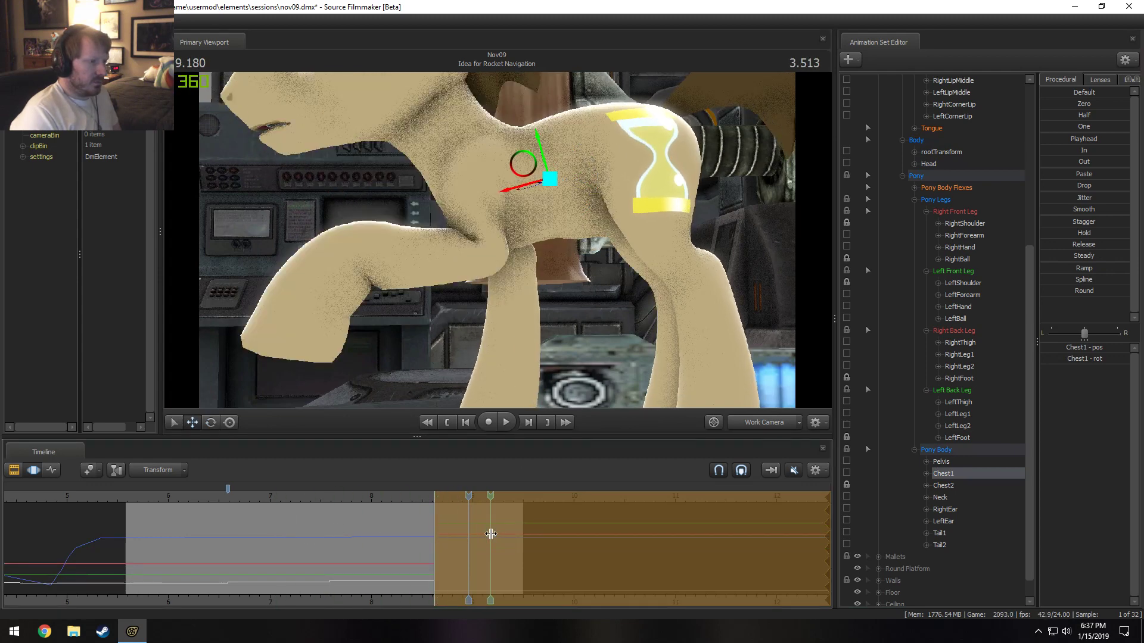
pyautogui.keyDown('alt'); pyautogui.moveTo(500, 322); pyautogui.dragTo(650, 321); pyautogui.keyUp('alt')
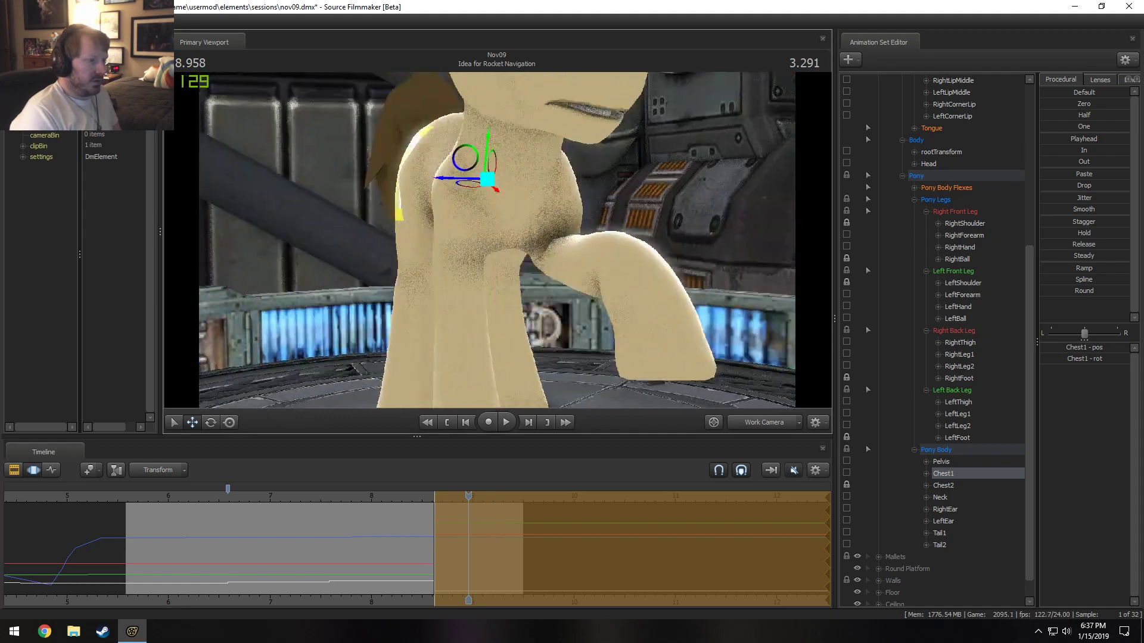
pyautogui.moveTo(495, 242)
pyautogui.keyDown('alt'); pyautogui.mouseDown()
pyautogui.moveTo(560, 242)
pyautogui.moveTo(453, 239)
pyautogui.moveTo(512, 239)
pyautogui.moveTo(494, 242)
pyautogui.mouseUp(); pyautogui.keyUp('alt')
pyautogui.press('F2')
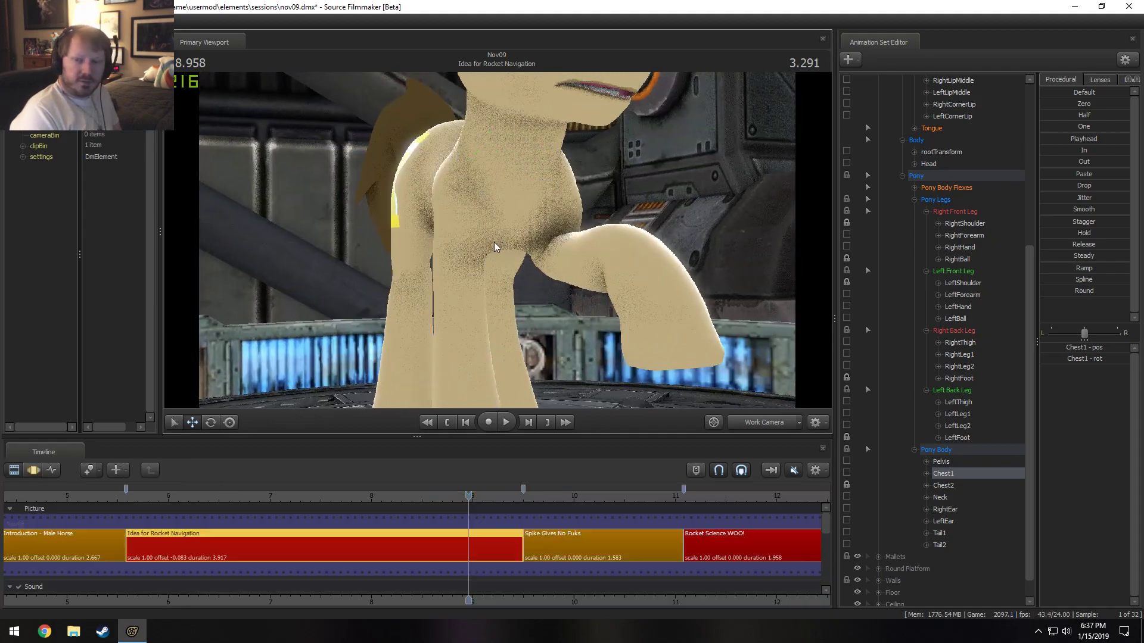
pyautogui.press('F3')
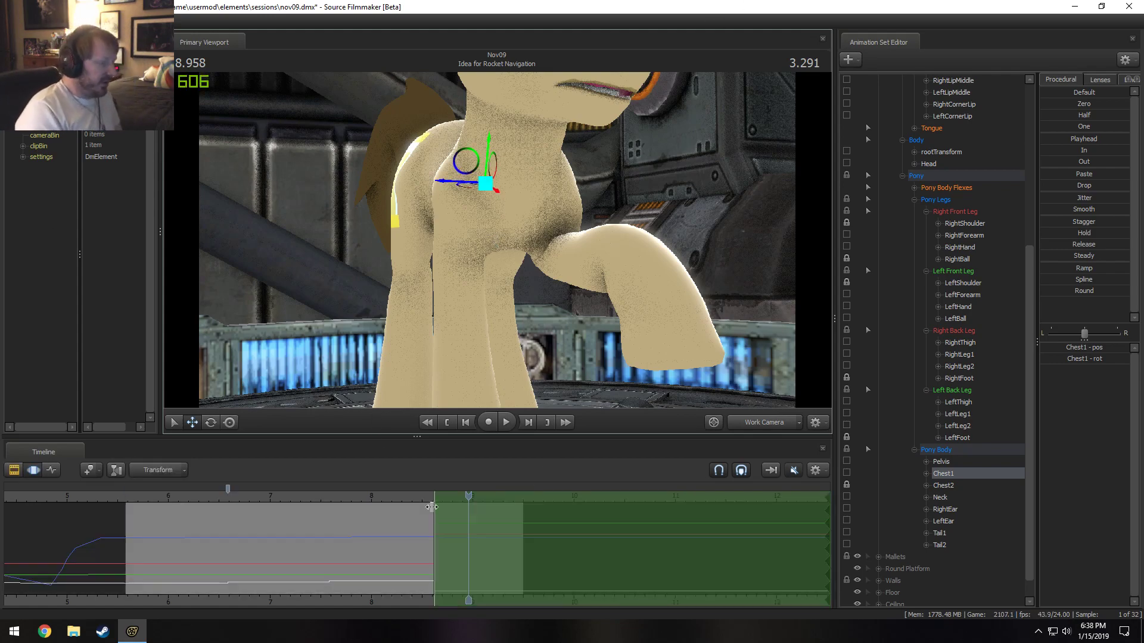
pyautogui.moveTo(570, 360); pyautogui.dragTo(774, 263)
pyautogui.press('s')
pyautogui.moveTo(344, 334); pyautogui.dragTo(344, 359)
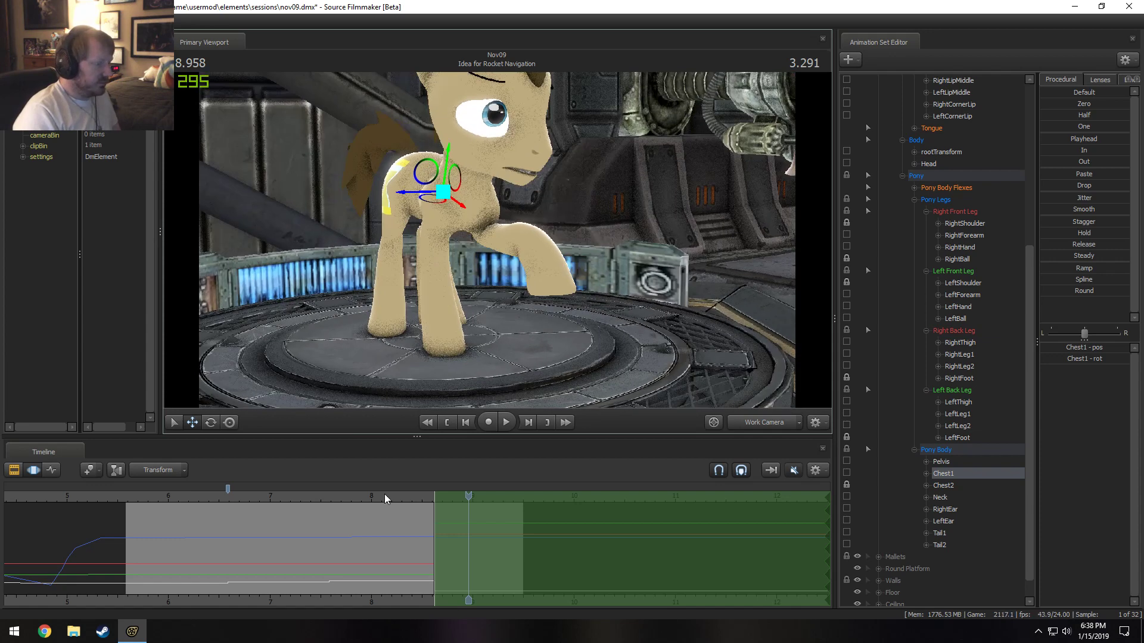
pyautogui.moveTo(385, 499); pyautogui.dragTo(185, 528)
pyautogui.press('space')
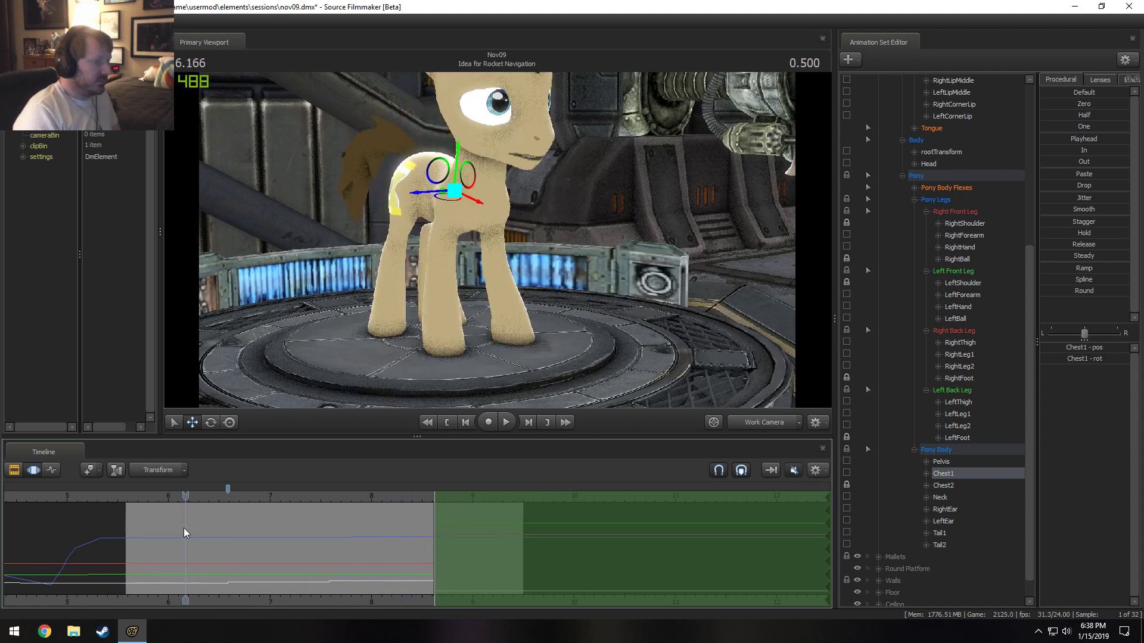
pyautogui.press('space')
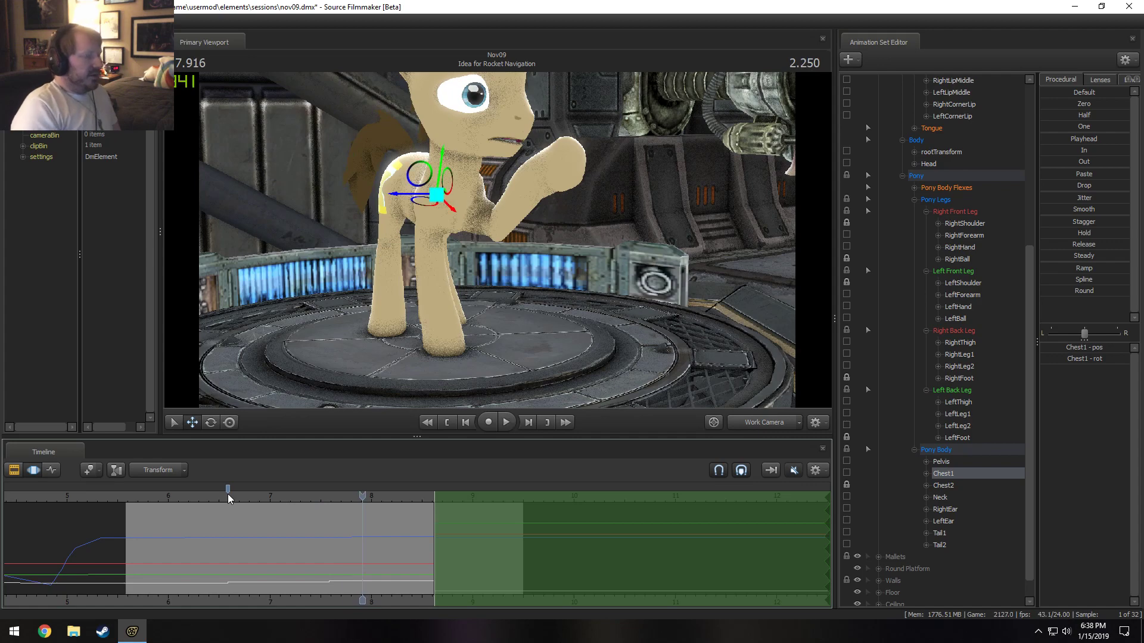
# Switch to the Main Camera and play back Idea for Rocket Navigation from just before 6 s.
pyautogui.click(739, 424)
pyautogui.click(155, 496)
pyautogui.press('space')
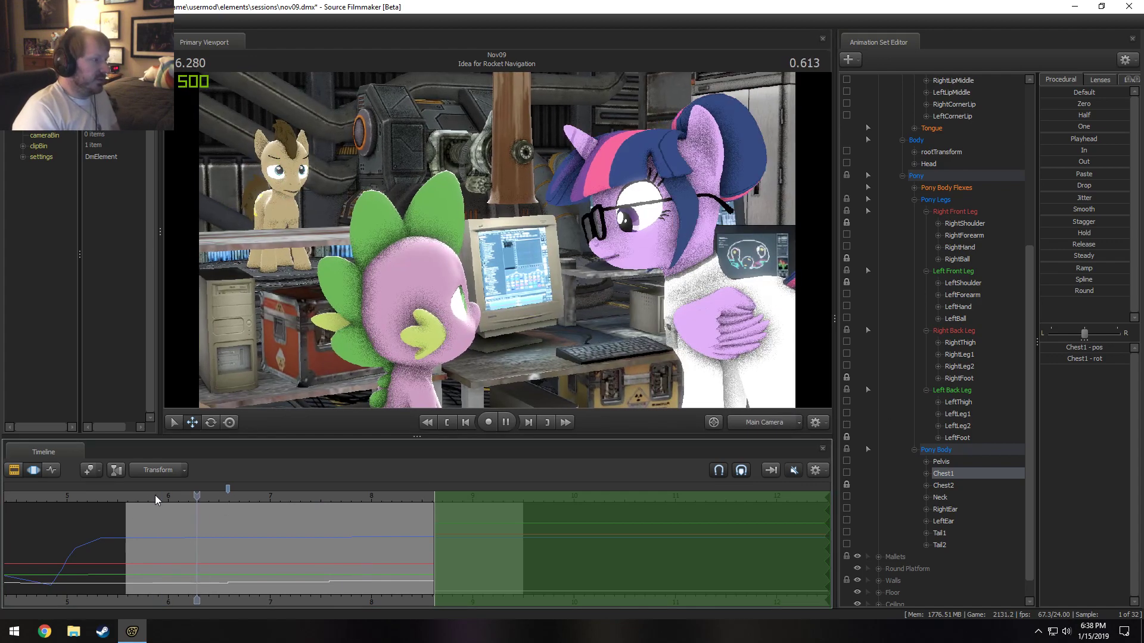
pyautogui.press('space')
# Replay the transition from Introduction - Male Horse into Idea for Rocket Navigation, starting at around 4.8 s.
pyautogui.moveTo(143, 509); pyautogui.dragTo(23, 498)
pyautogui.press('space')
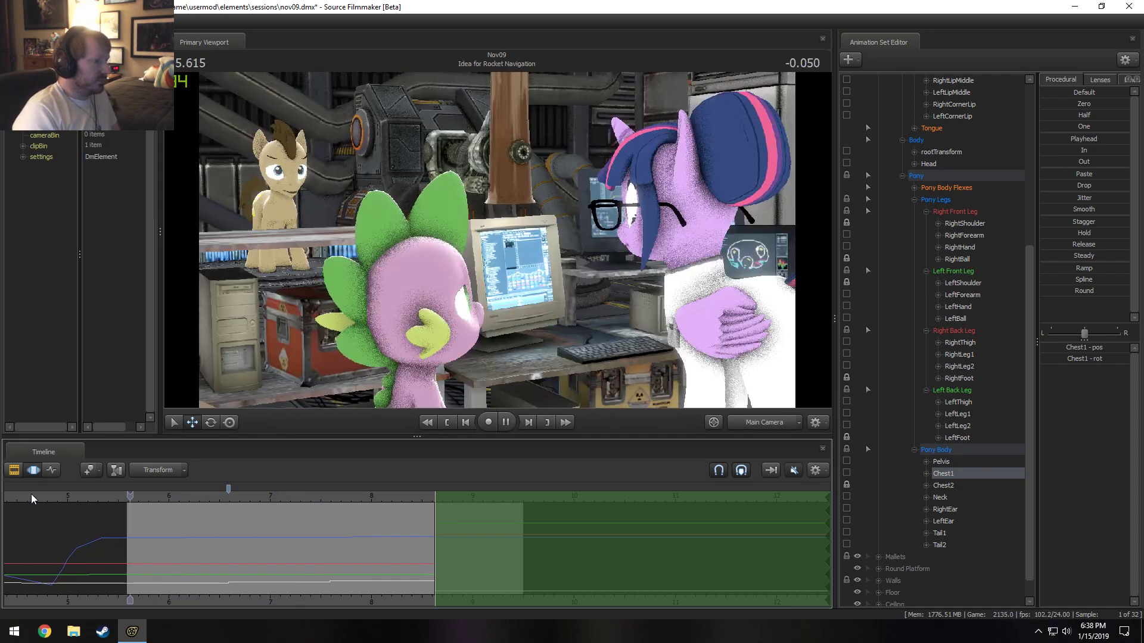
pyautogui.press('space')
pyautogui.click(53, 499)
pyautogui.press('space')
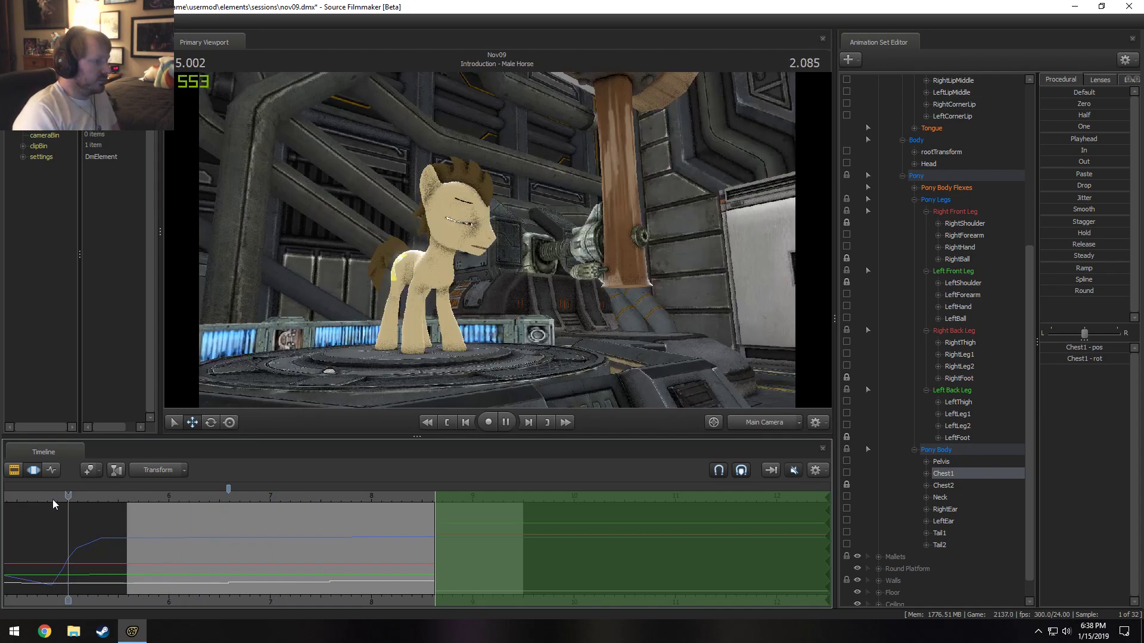
pyautogui.press('space')
pyautogui.click(48, 497)
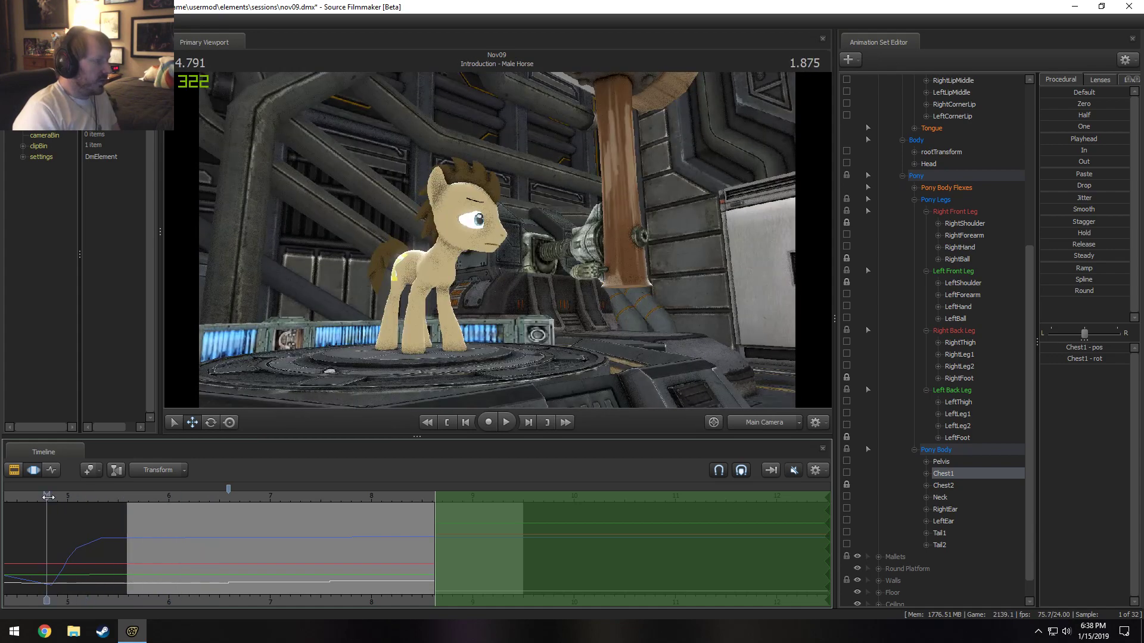
pyautogui.press('space')
pyautogui.press('space')
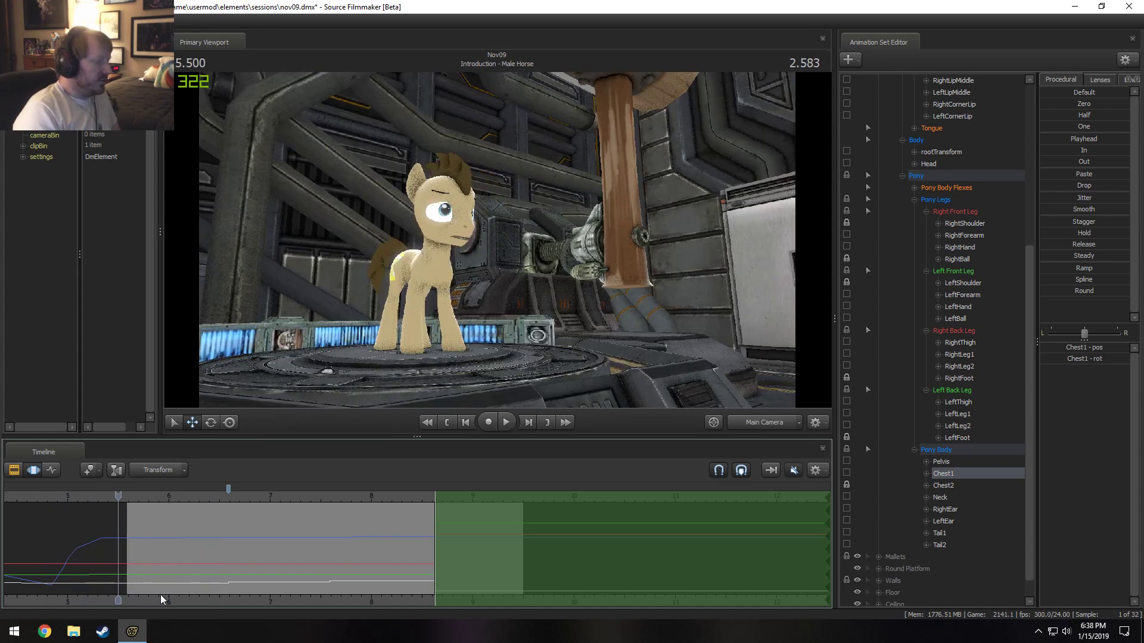
# Roll the cut between Introduction - Male Horse and Idea for Rocket Navigation earlier to 5.292 s and play across it.
pyautogui.press('F1')
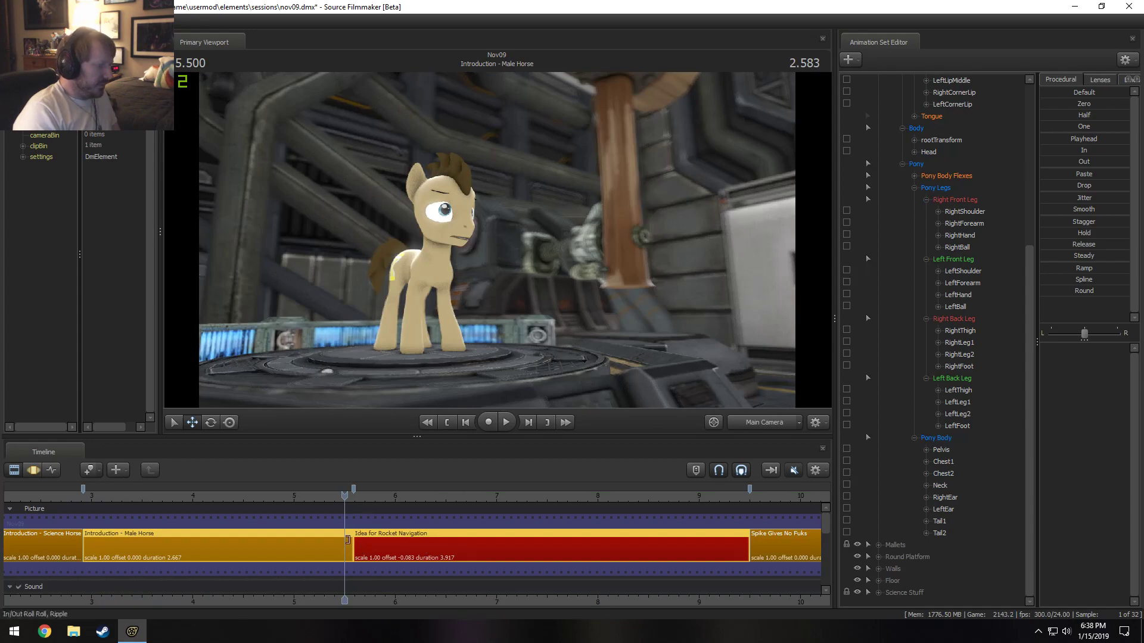
pyautogui.moveTo(354, 551); pyautogui.dragTo(324, 551)
pyautogui.click(255, 499)
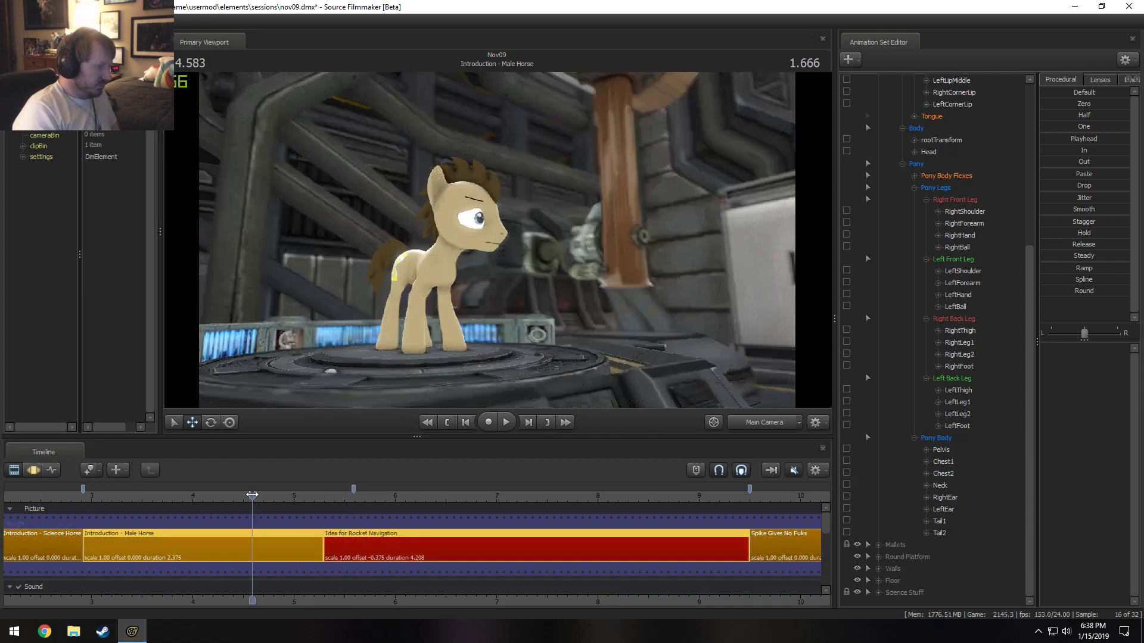
pyautogui.press('space')
pyautogui.press('space')
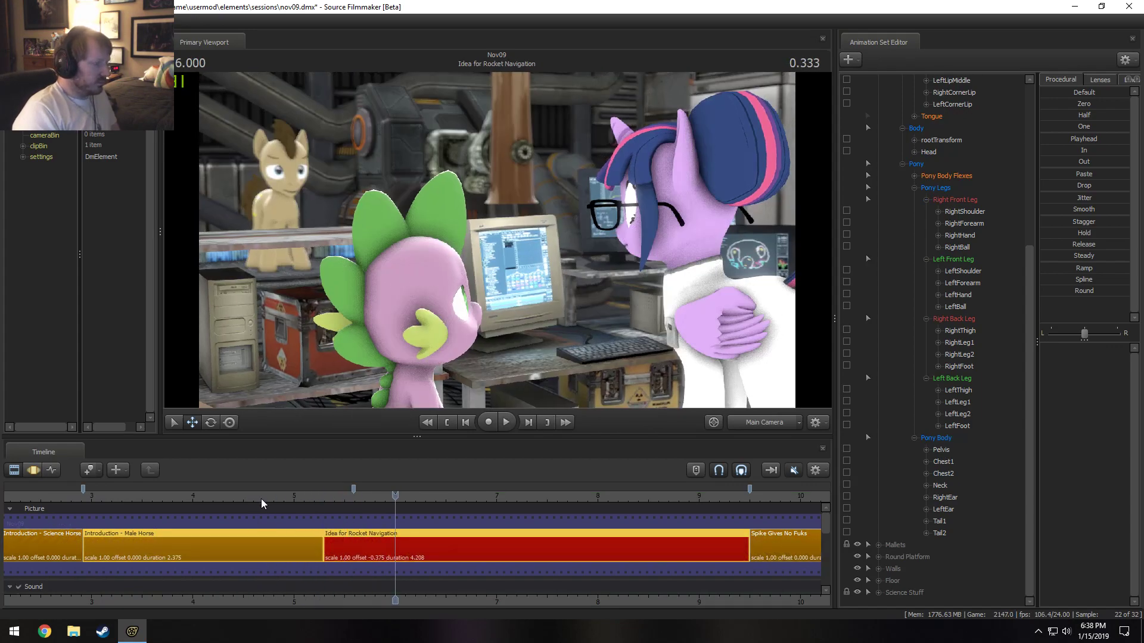
pyautogui.click(261, 500)
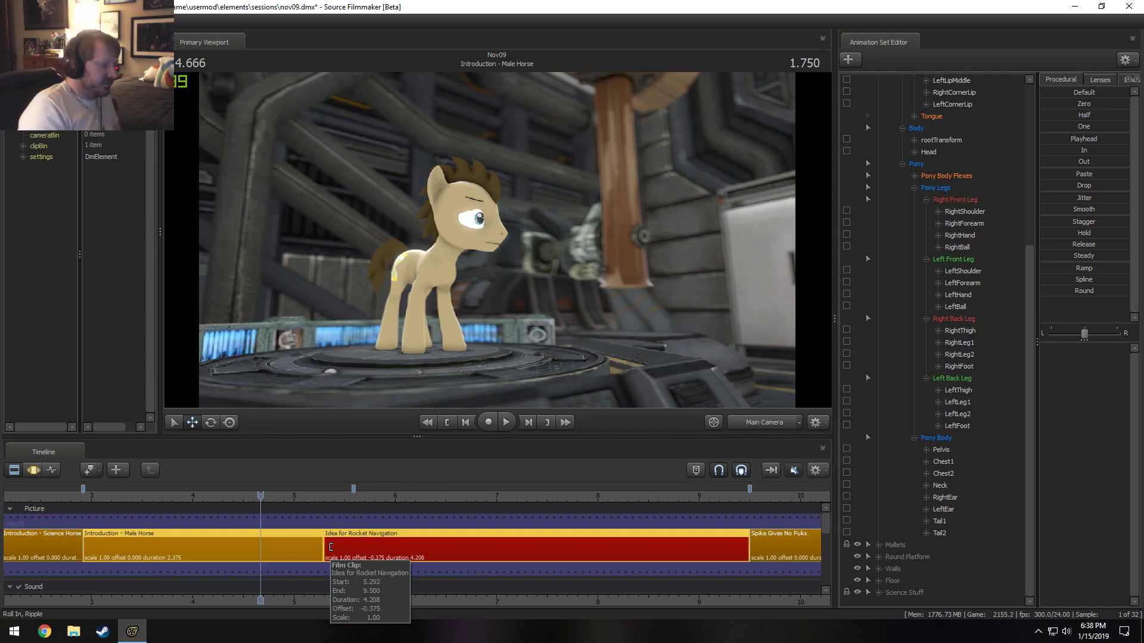
# Shorten Introduction - Male Horse to 2.167 s by rolling its end cut earlier, and play back the result.
pyautogui.moveTo(317, 548); pyautogui.dragTo(303, 547)
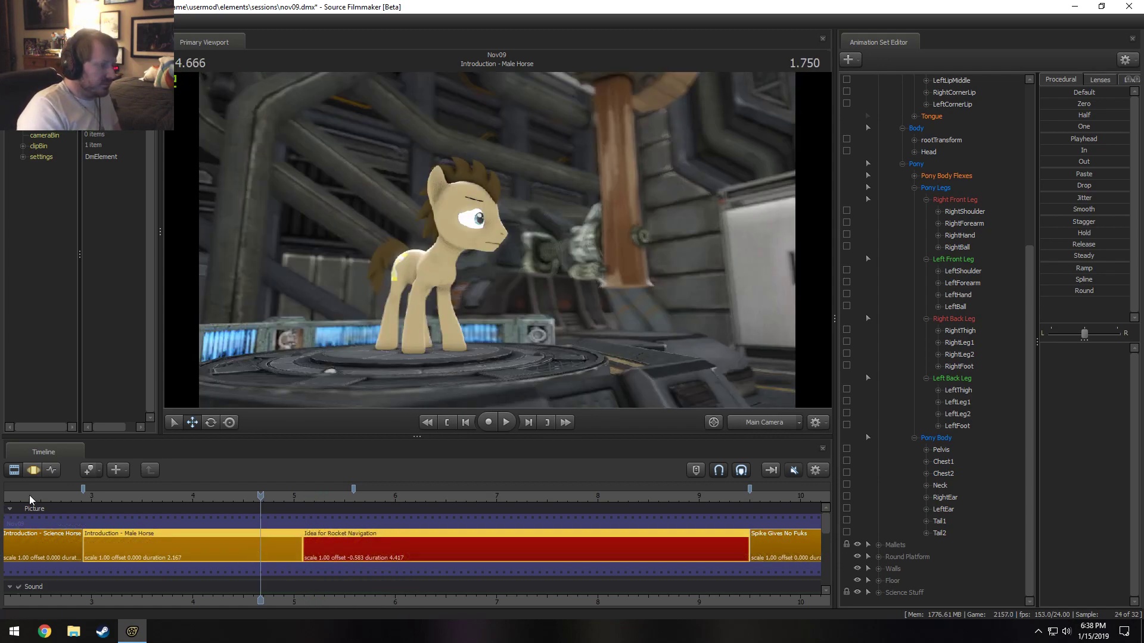
pyautogui.click(79, 496)
pyautogui.press('space')
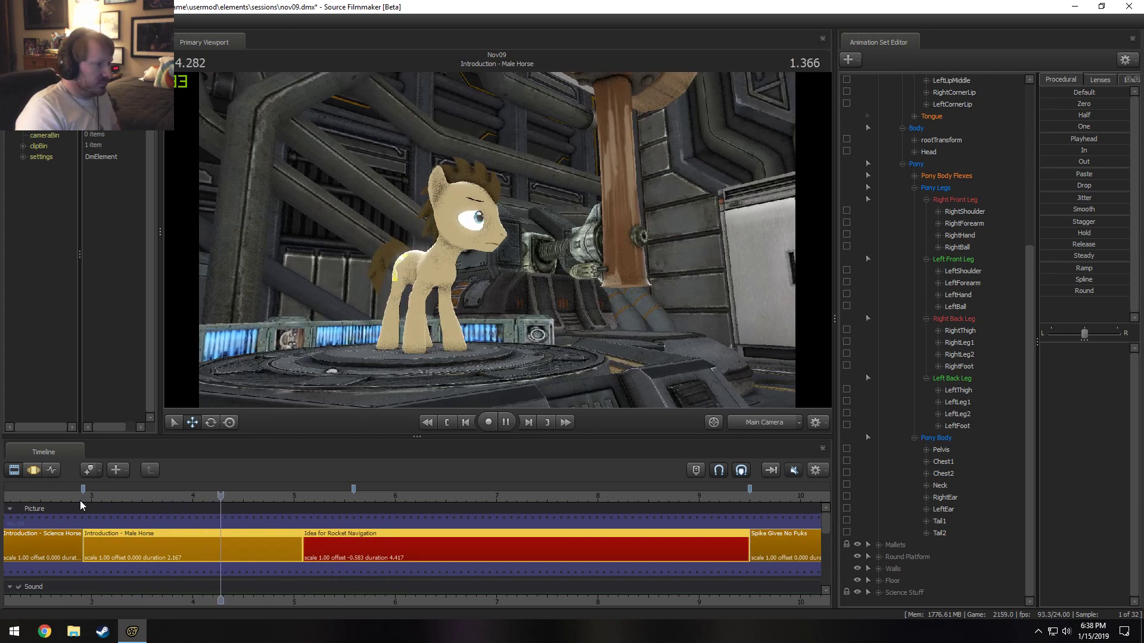
pyautogui.press('space')
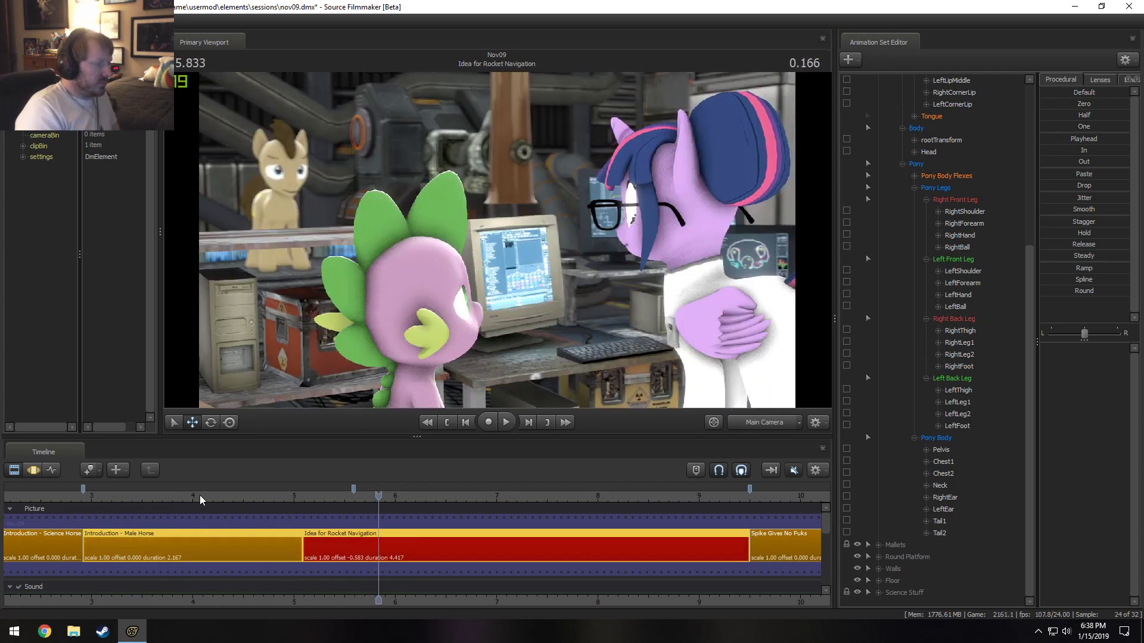
# Replay the revised cut from shortly before it, and play the opening of Idea for Rocket Navigation from 5.083 s.
pyautogui.click(268, 497)
pyautogui.press('space')
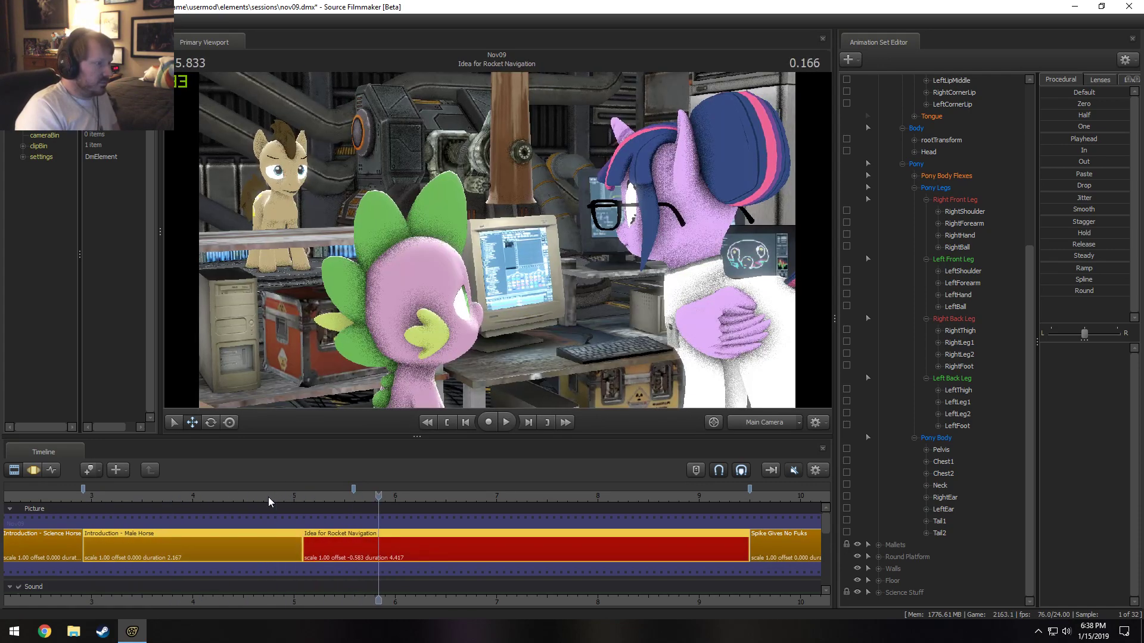
pyautogui.click(255, 497)
pyautogui.press('space')
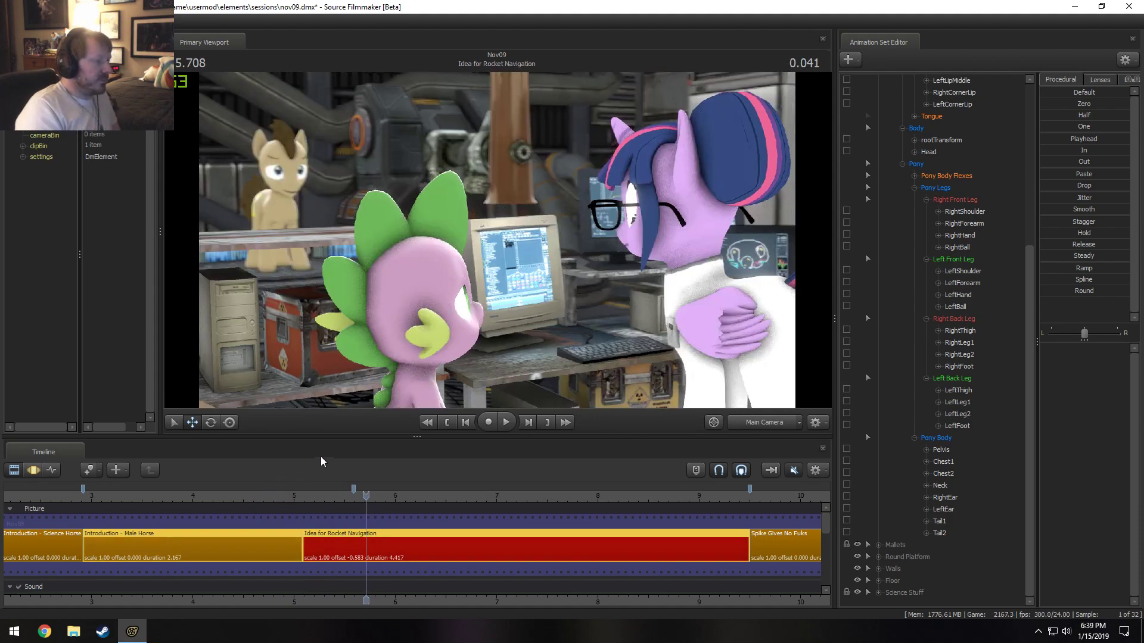
pyautogui.moveTo(366, 495); pyautogui.dragTo(305, 519)
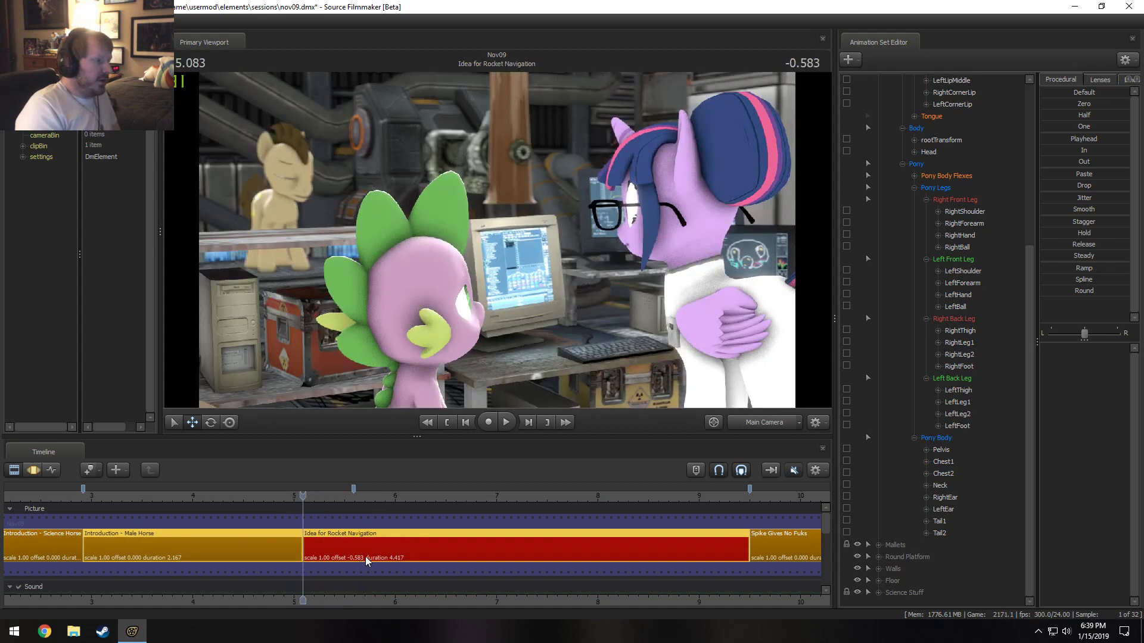
pyautogui.press('space')
pyautogui.press('space')
# Select the Main Camera of Idea for Rocket Navigation for motion editing.
pyautogui.scroll(8, 956, 129)
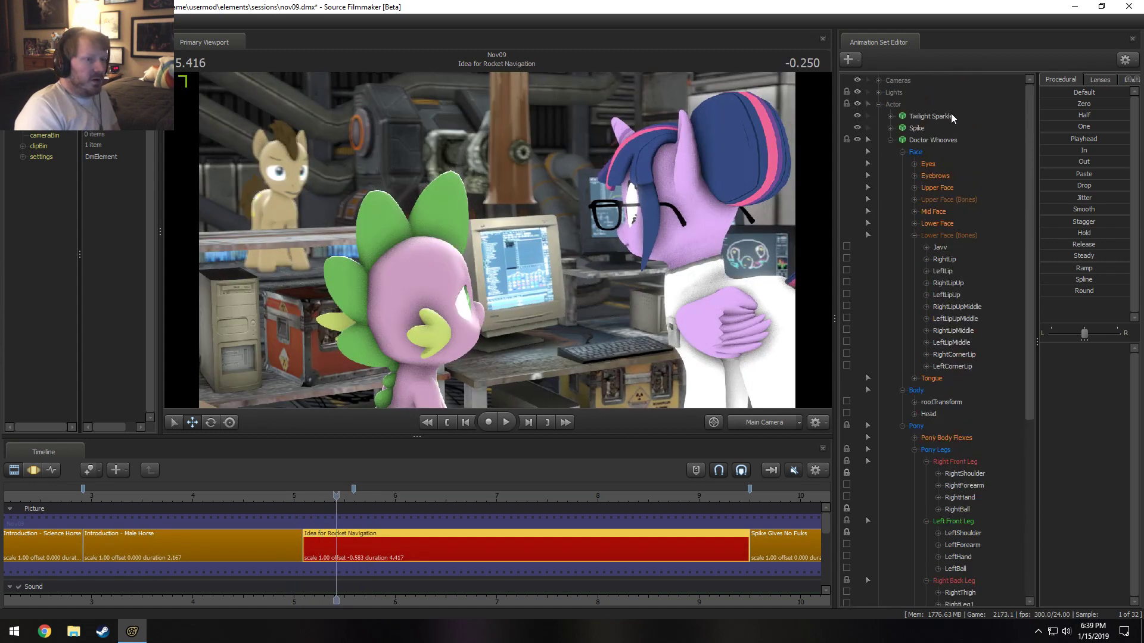
pyautogui.click(877, 81)
pyautogui.click(929, 93)
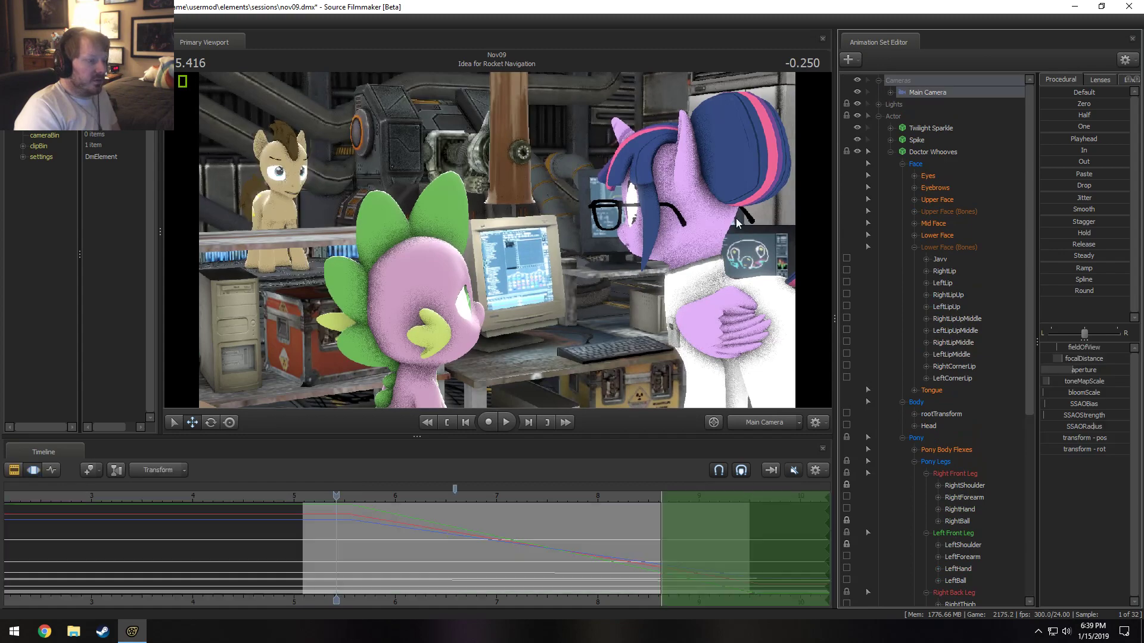
# Try reframing the Main Camera over the entire timeline to show more of Doctor Whooves, and play across the cut.
pyautogui.click(439, 543)
pyautogui.hotkey('ctrl', 'a')
pyautogui.moveTo(603, 255); pyautogui.dragTo(507, 200)
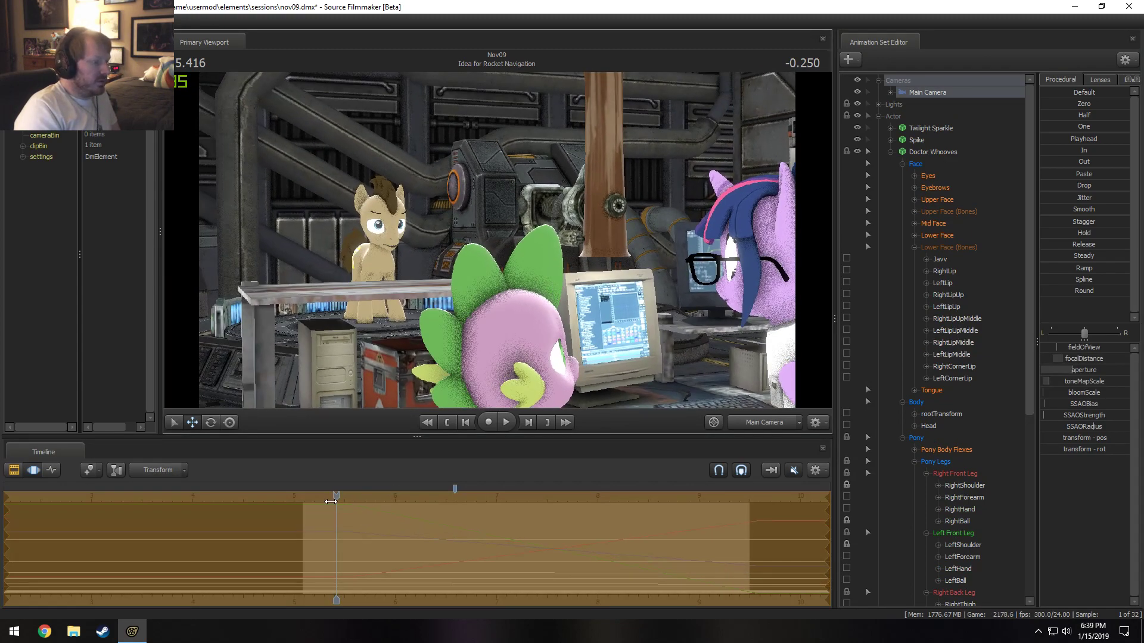
pyautogui.moveTo(335, 496); pyautogui.dragTo(246, 495)
pyautogui.press('space')
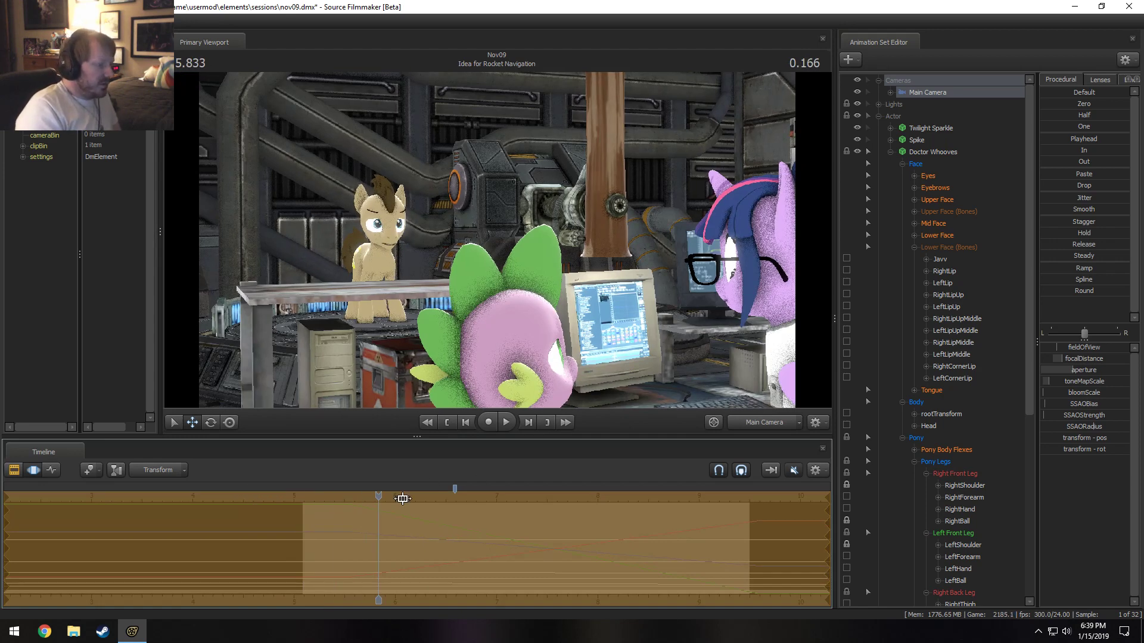
pyautogui.press('shift')
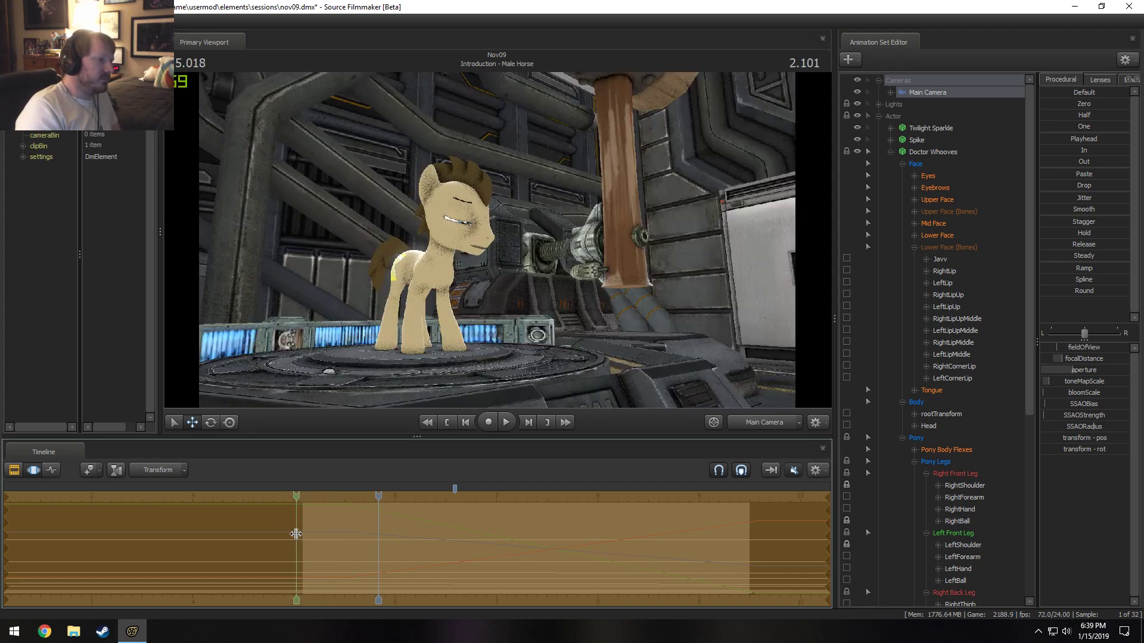
pyautogui.press('shift')
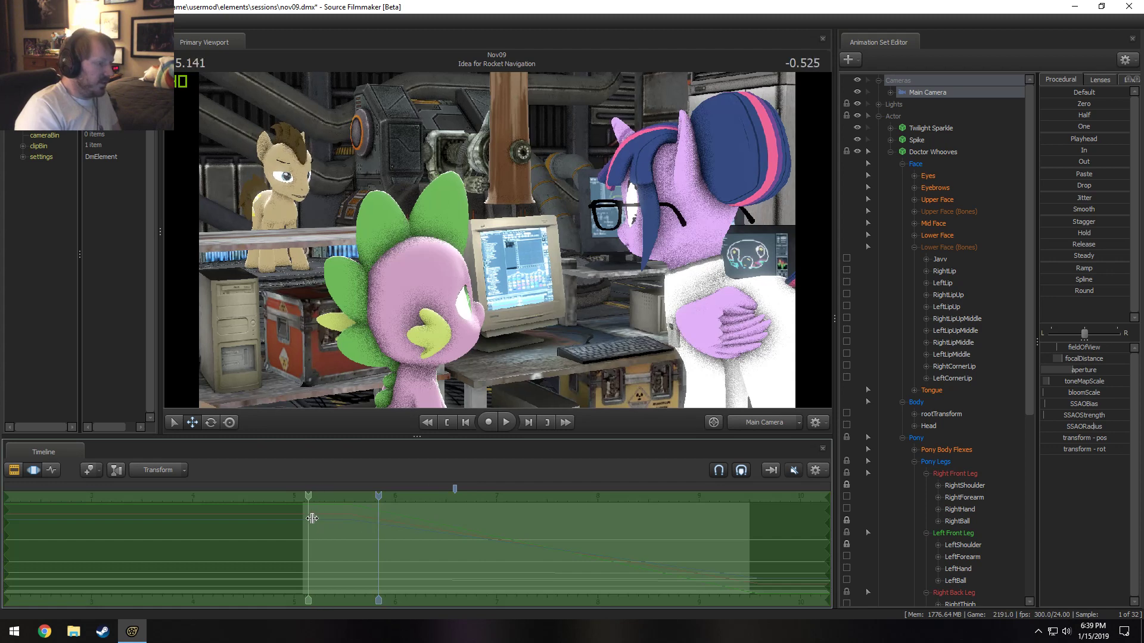
# Reframe the Main Camera's opening to show more of Doctor Whooves, blending the change out by about 7 s, and preview the move.
pyautogui.keyDown('shift'); pyautogui.moveTo(317, 529); pyautogui.dragTo(262, 531); pyautogui.keyUp('shift')
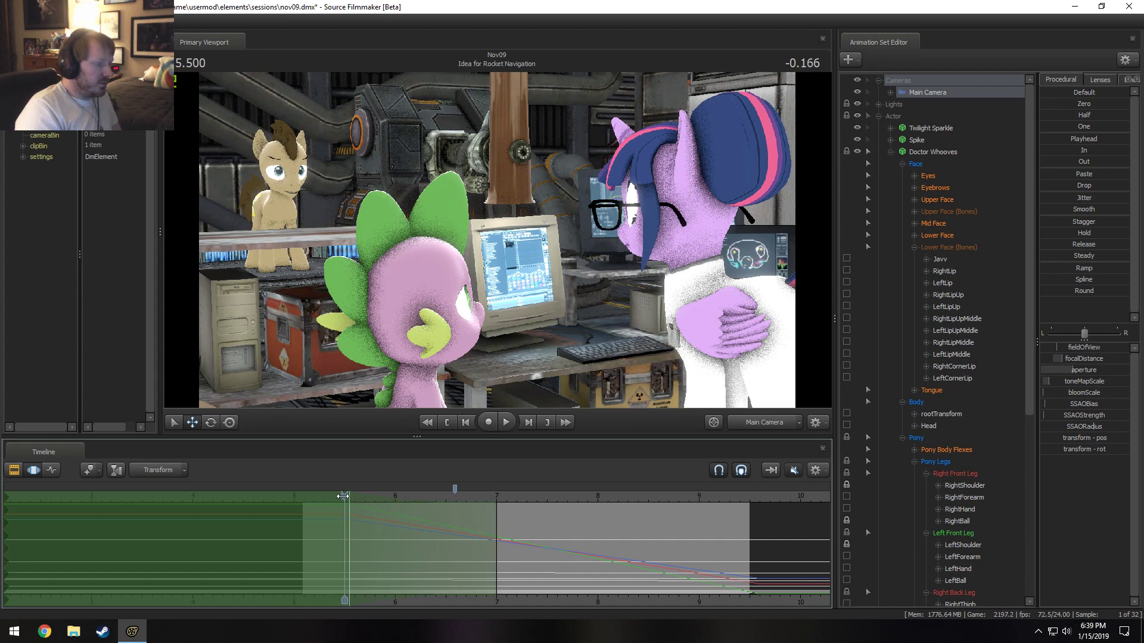
pyautogui.moveTo(342, 496); pyautogui.dragTo(324, 495)
pyautogui.moveTo(471, 308); pyautogui.dragTo(369, 258)
pyautogui.moveTo(269, 530); pyautogui.dragTo(509, 532)
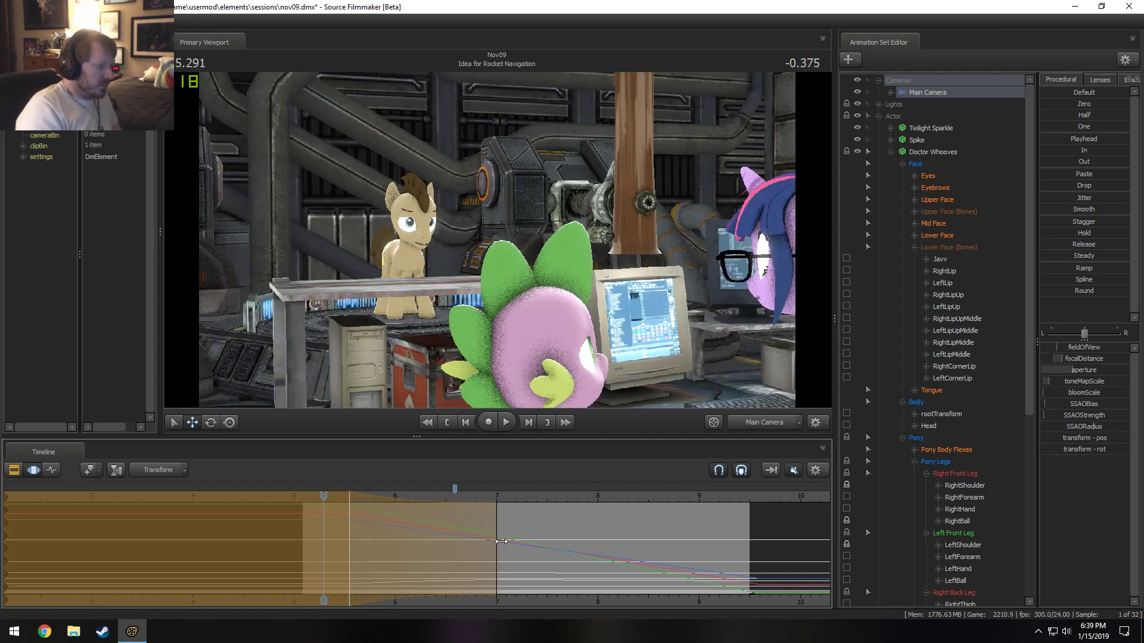
# Apply Round to the Main Camera's motion, extend its full-strength range to about 5.42–6.54 s, and play the result.
pyautogui.keyDown('shift'); pyautogui.moveTo(405, 537); pyautogui.dragTo(349, 545); pyautogui.keyUp('shift')
pyautogui.keyDown('shift'); pyautogui.scroll(5, 350, 548); pyautogui.keyUp('shift')
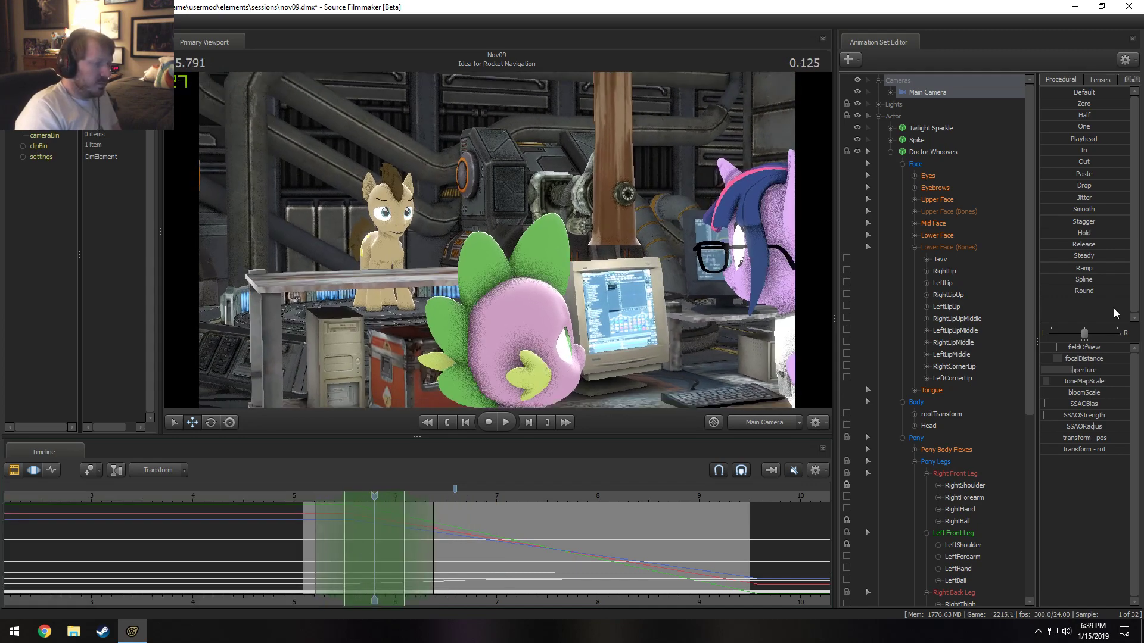
pyautogui.moveTo(1079, 290); pyautogui.dragTo(1087, 290)
pyautogui.moveTo(350, 550); pyautogui.dragTo(339, 544)
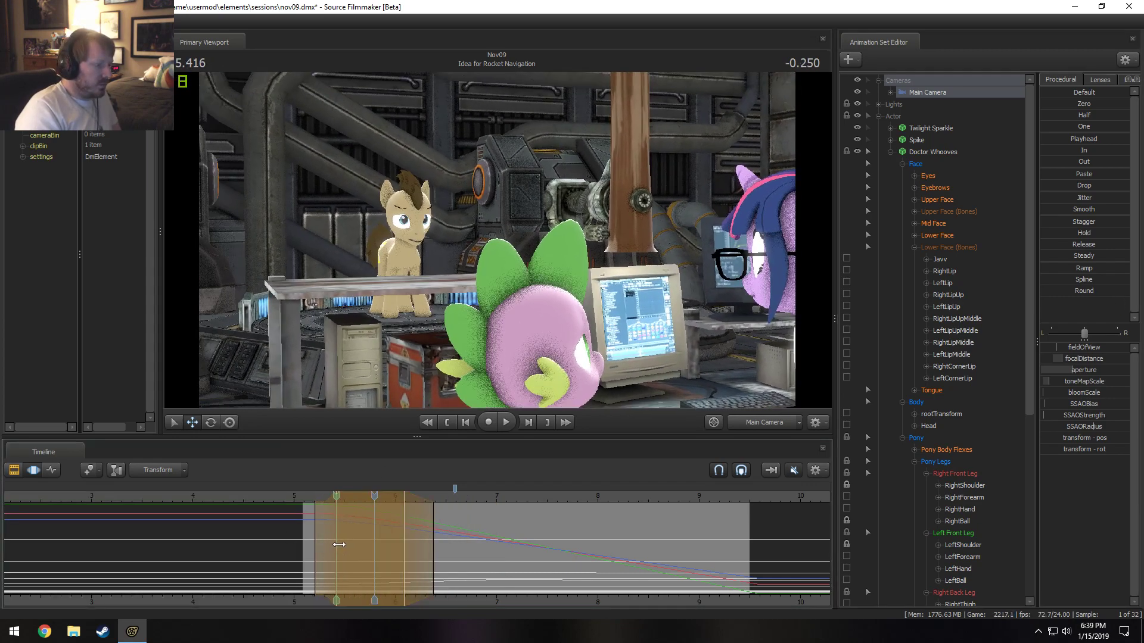
pyautogui.moveTo(449, 554); pyautogui.dragTo(465, 570)
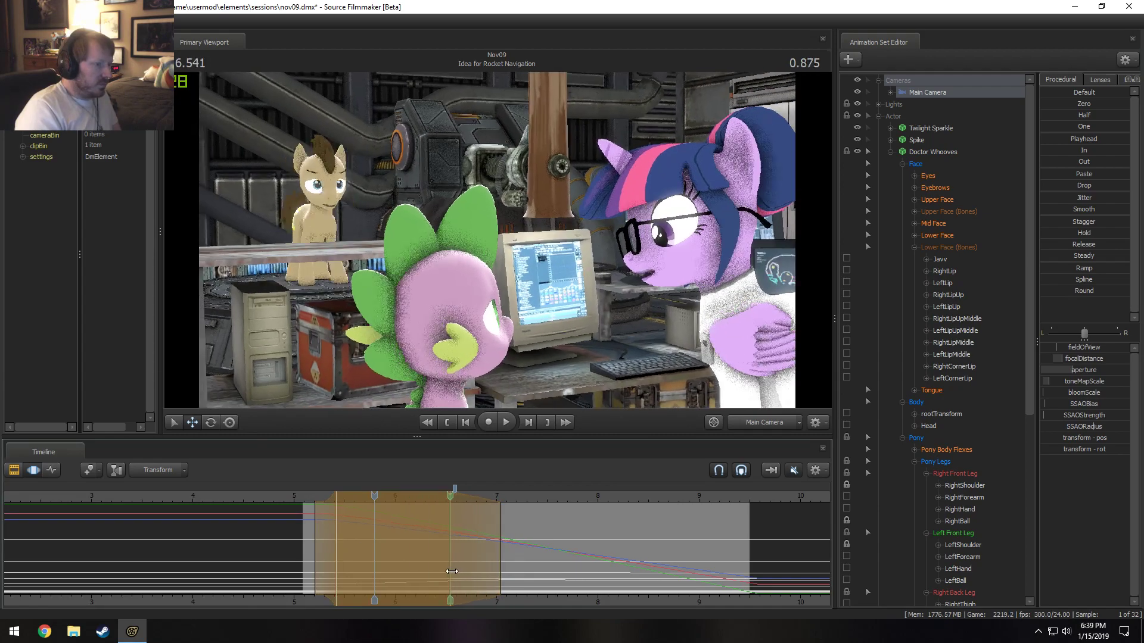
pyautogui.click(276, 496)
pyautogui.press('space')
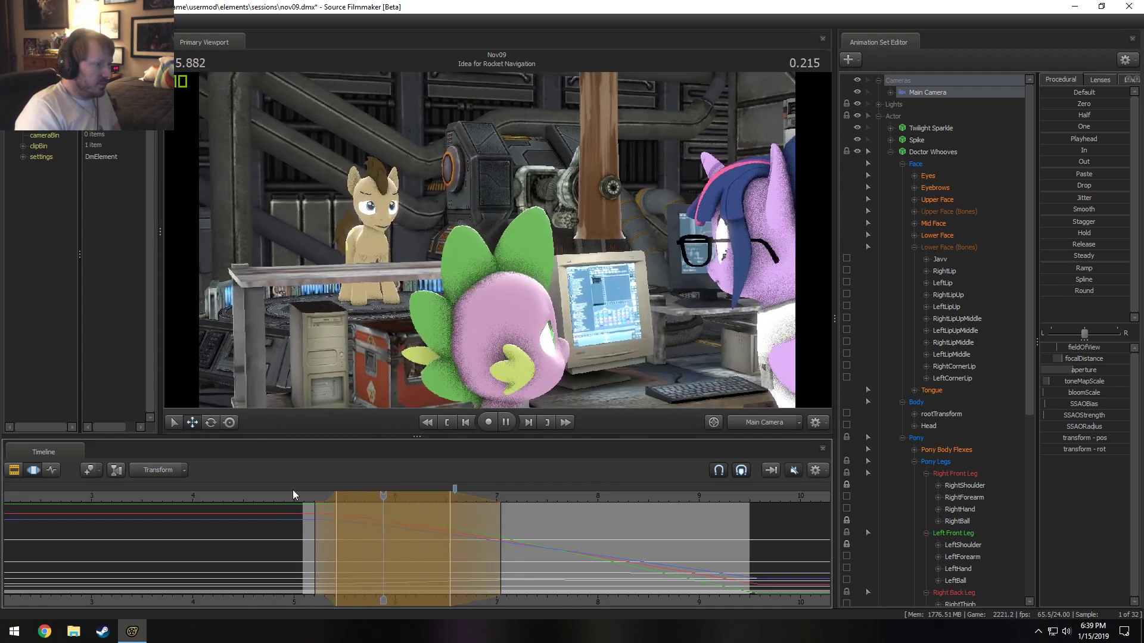
# Widen the camera edit's falloffs to about 4.75 s and 8.67 s, playing across the cut after each change.
pyautogui.moveTo(315, 520); pyautogui.dragTo(268, 536)
pyautogui.click(251, 496)
pyautogui.press('space')
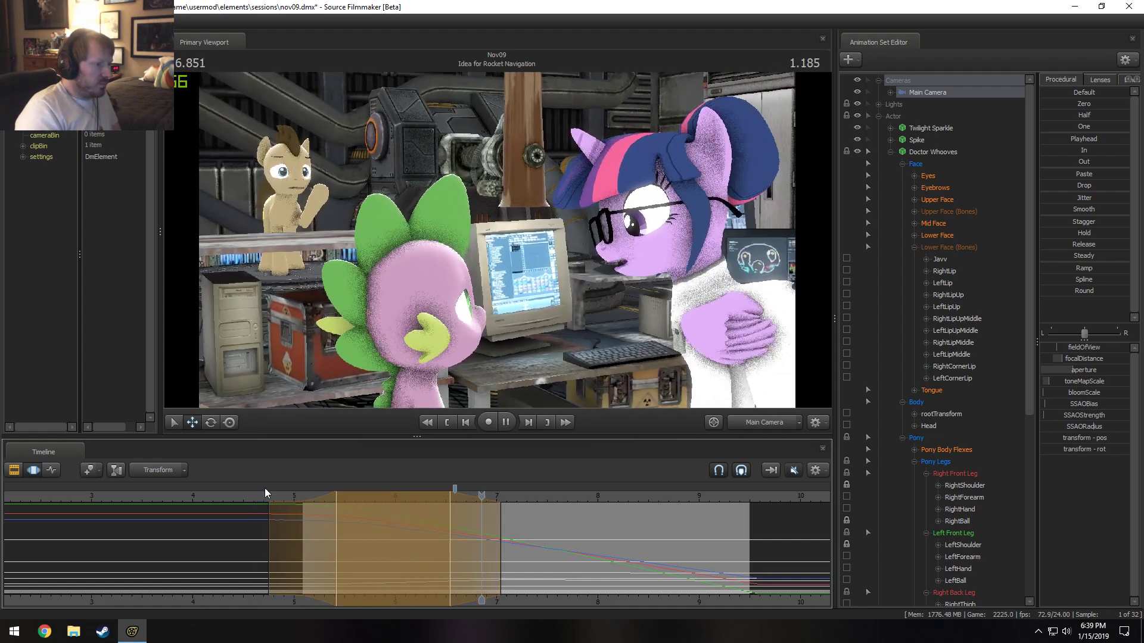
pyautogui.press('space')
pyautogui.moveTo(500, 546); pyautogui.dragTo(665, 527)
pyautogui.click(244, 495)
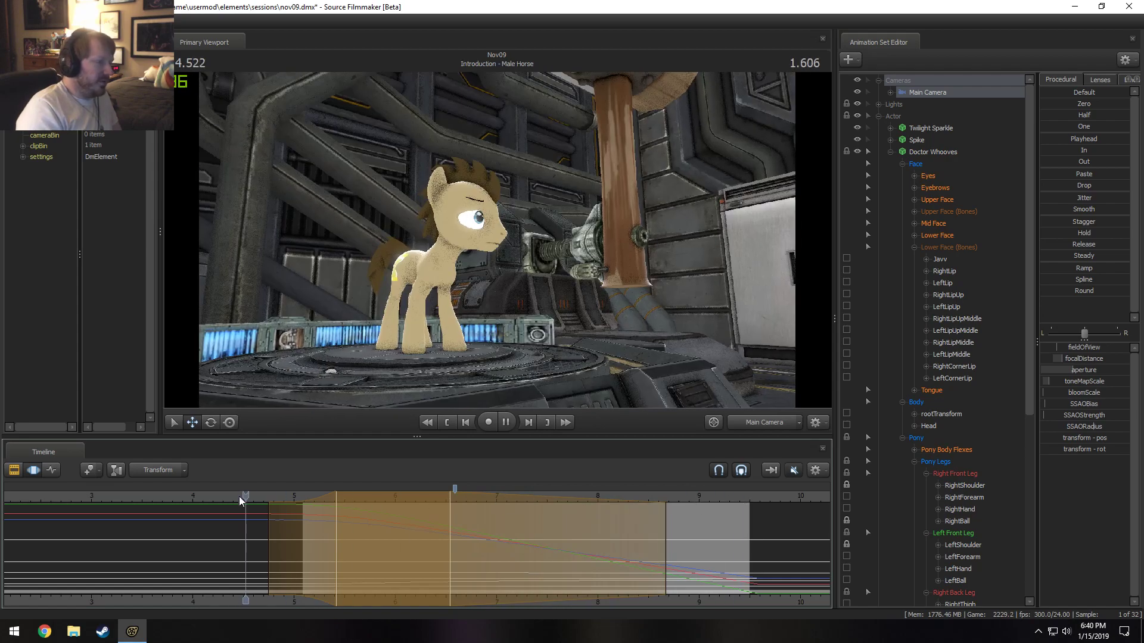
pyautogui.press('space')
pyautogui.press('space')
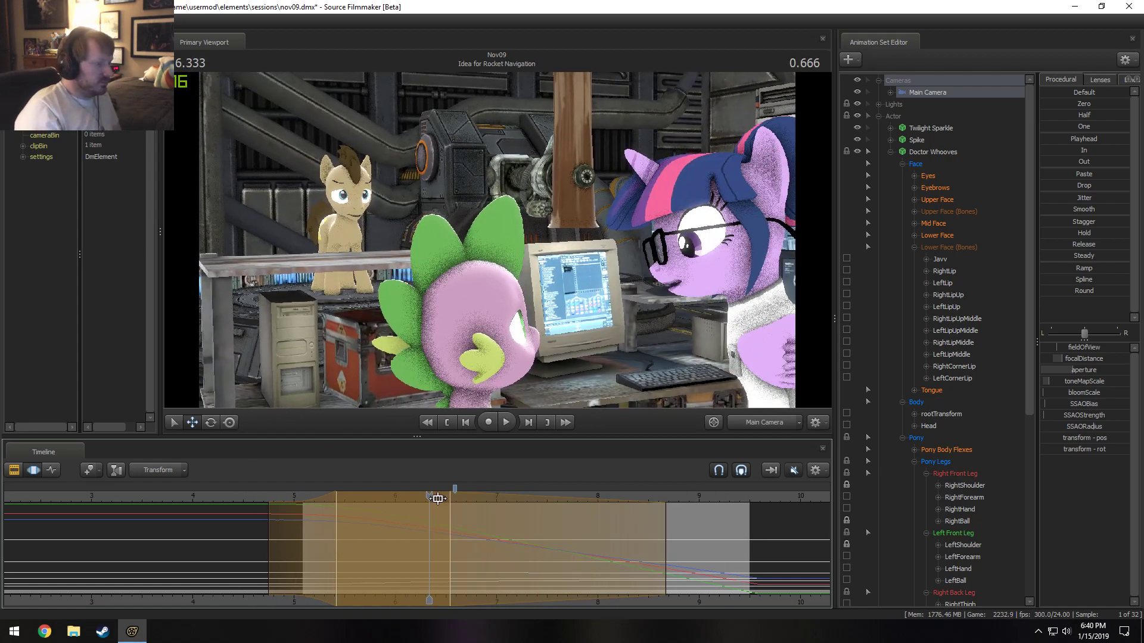
# Shift the camera edit's time selection about 0.12 s later and play the move.
pyautogui.moveTo(387, 495); pyautogui.dragTo(400, 496)
pyautogui.moveTo(163, 505); pyautogui.dragTo(267, 494)
pyautogui.press('space')
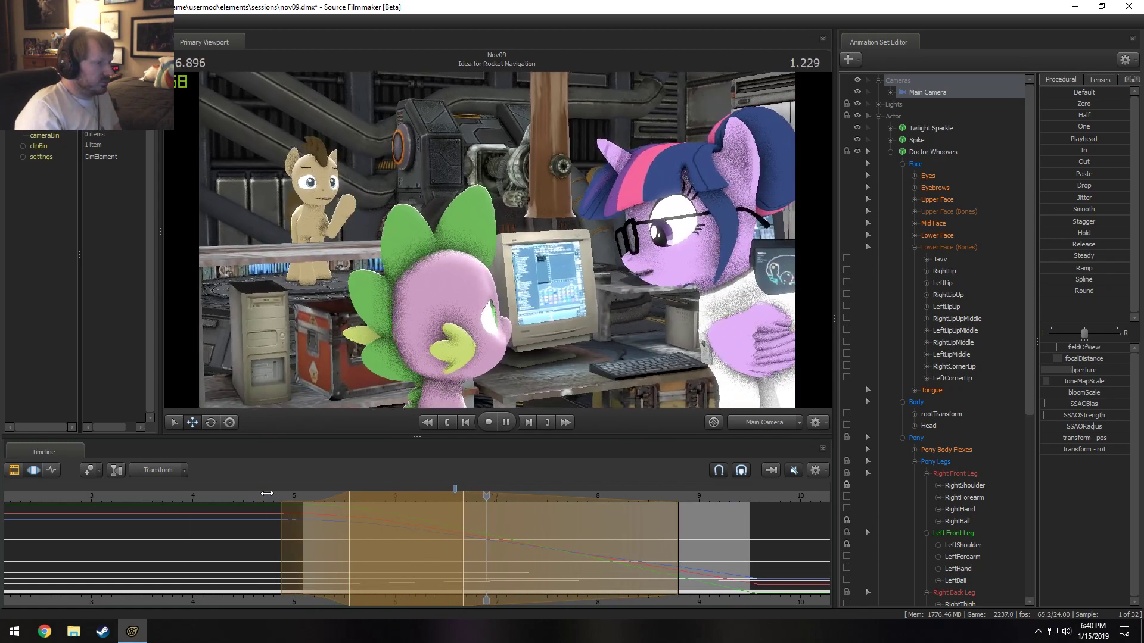
# Replay the camera move across the cut from Introduction - Male Horse into Idea for Rocket Navigation several times.
pyautogui.click(211, 497)
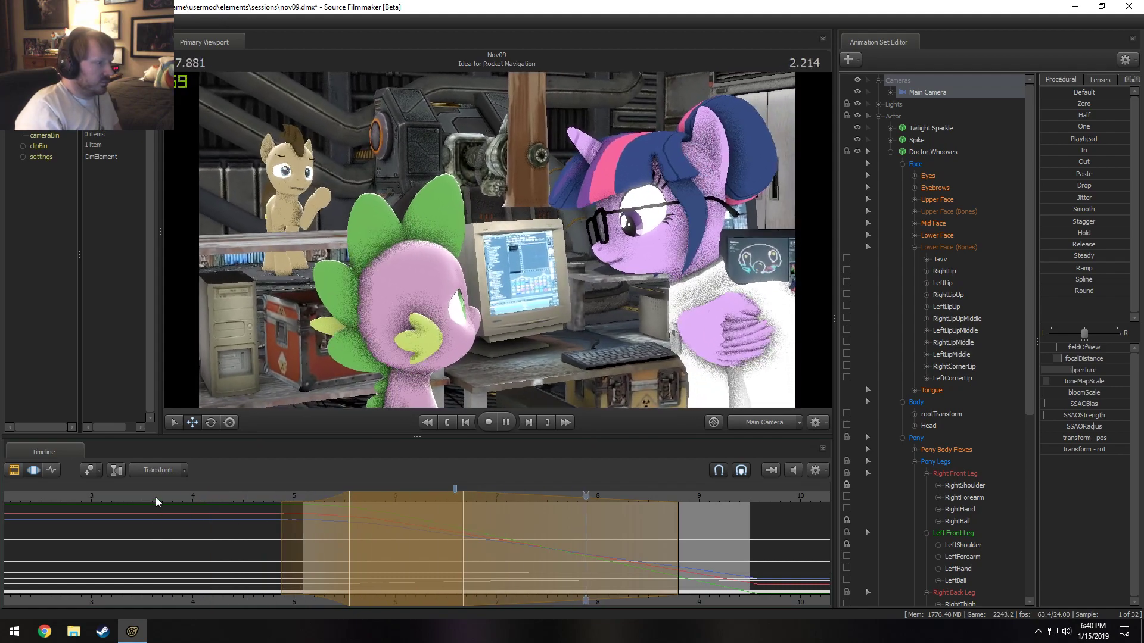
pyautogui.scroll(-2, 141, 492)
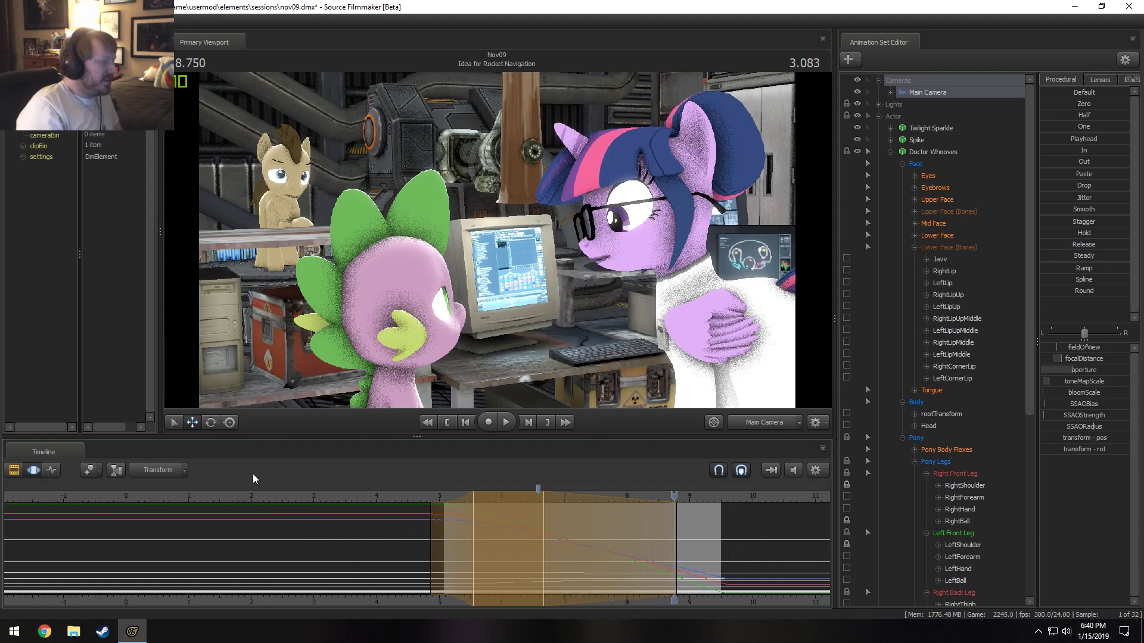
pyautogui.click(225, 505)
pyautogui.press('space')
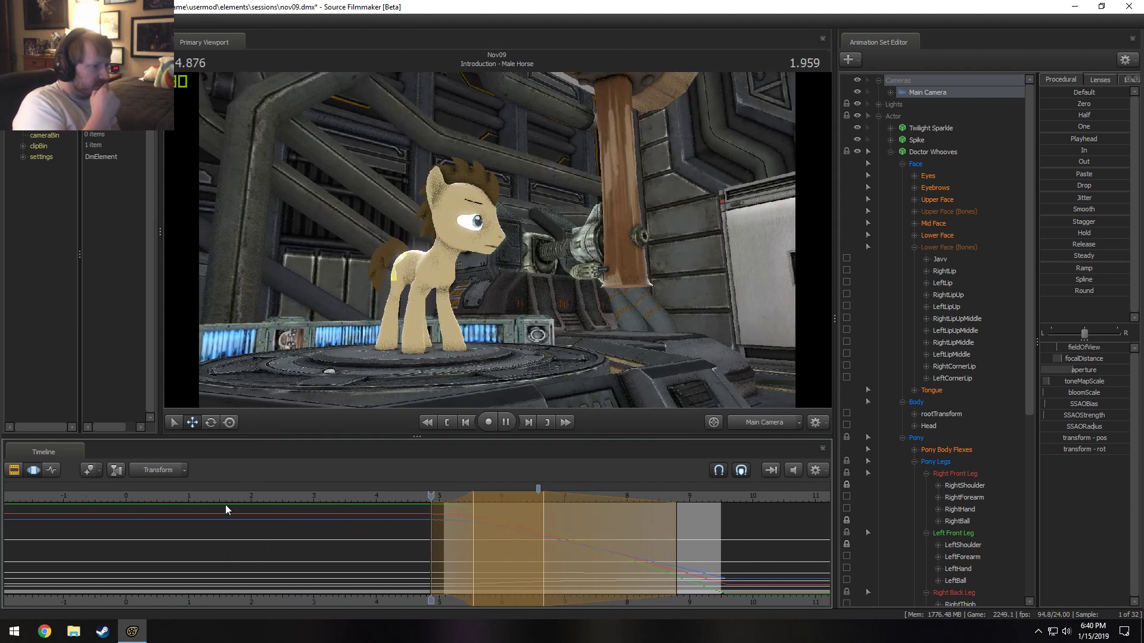
pyautogui.press('space')
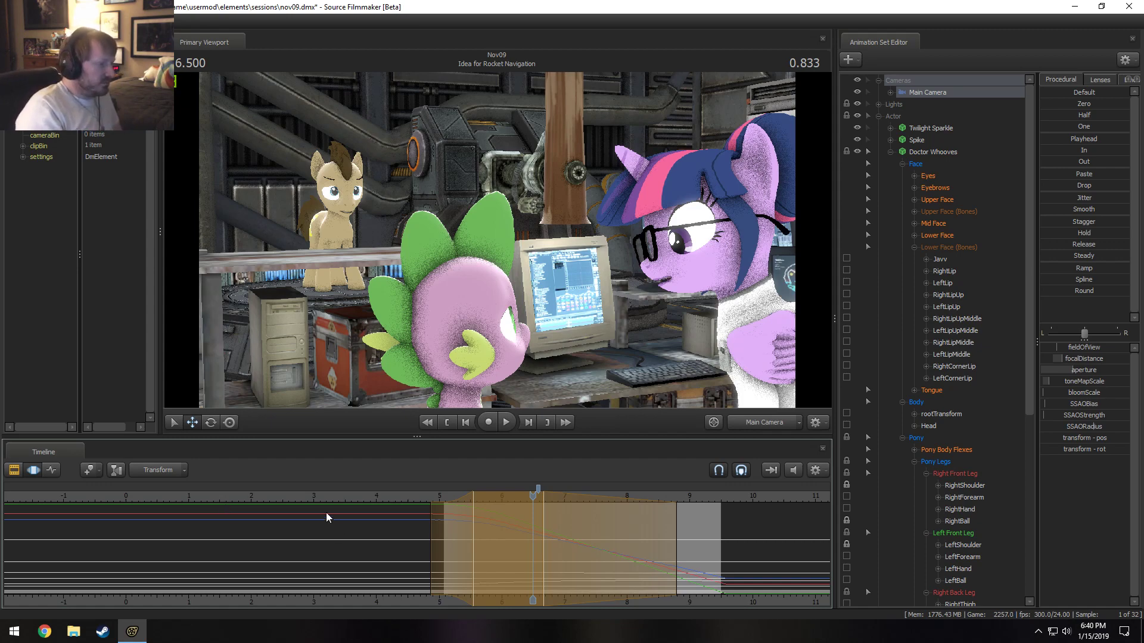
pyautogui.click(233, 502)
pyautogui.press('space')
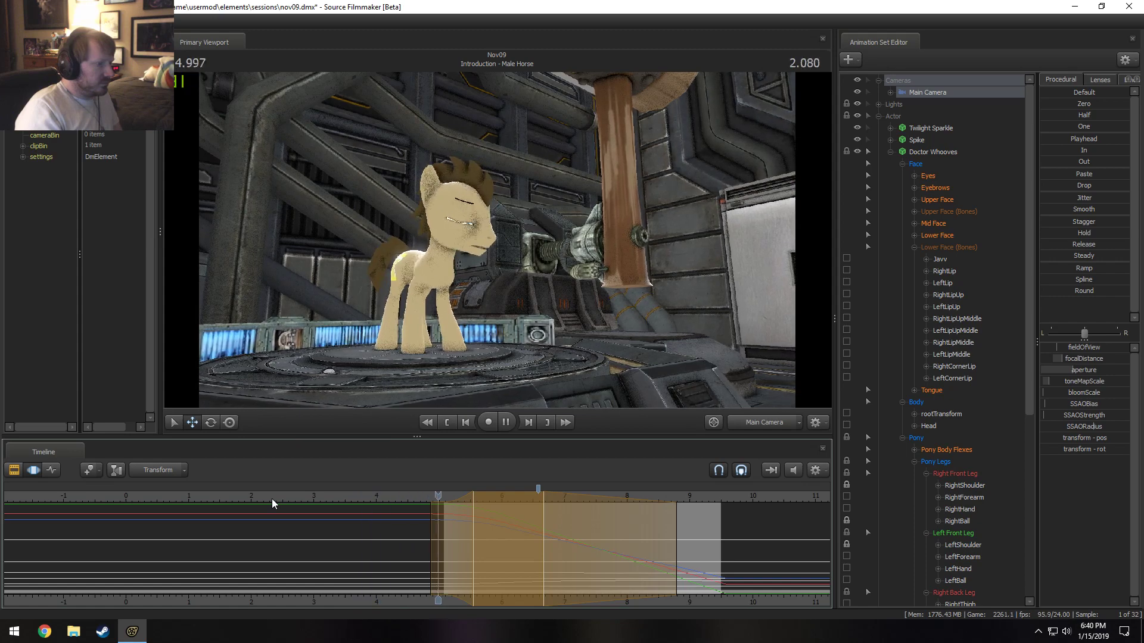
pyautogui.click(327, 498)
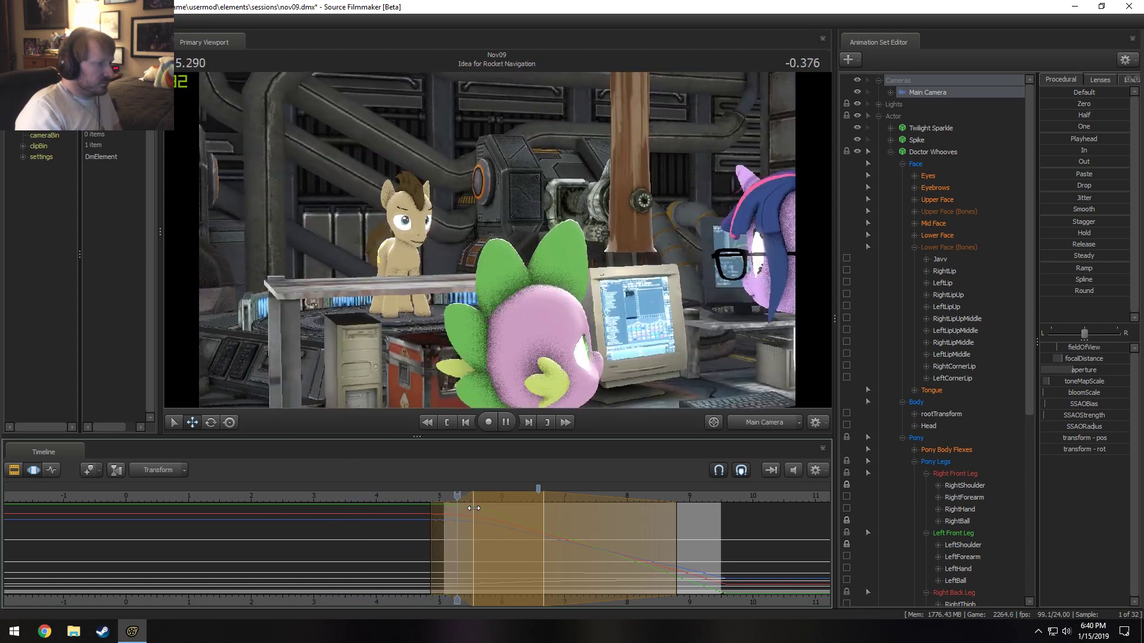
pyautogui.press('space')
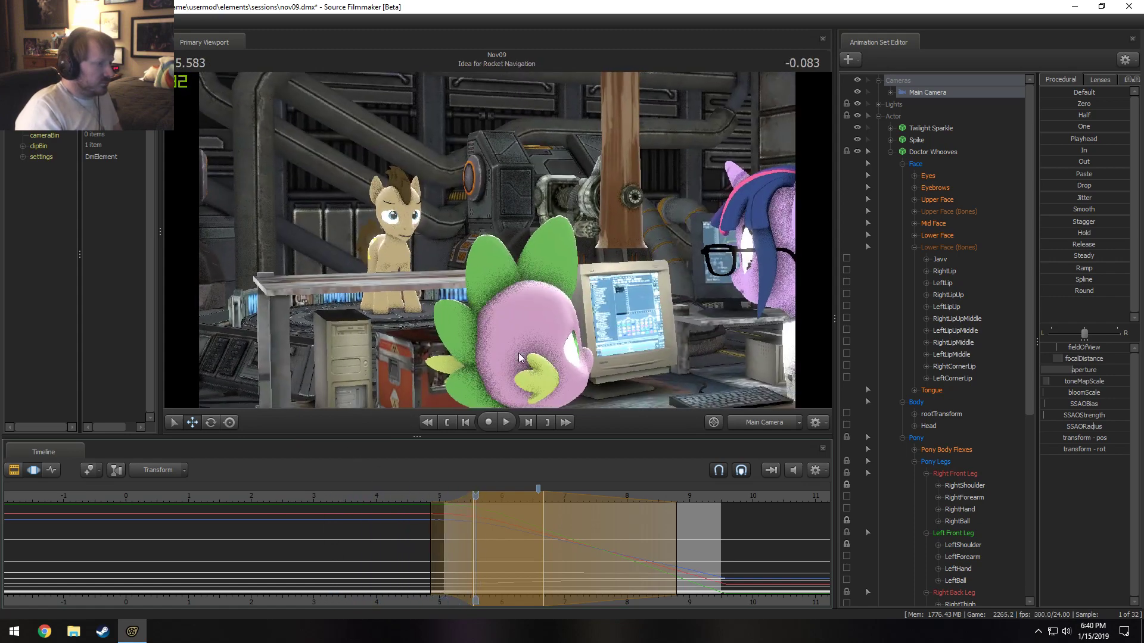
# Turn on scene lighting in the viewport and play Idea for Rocket Navigation from just before the cut.
pyautogui.rightClick(535, 291)
pyautogui.click(551, 320)
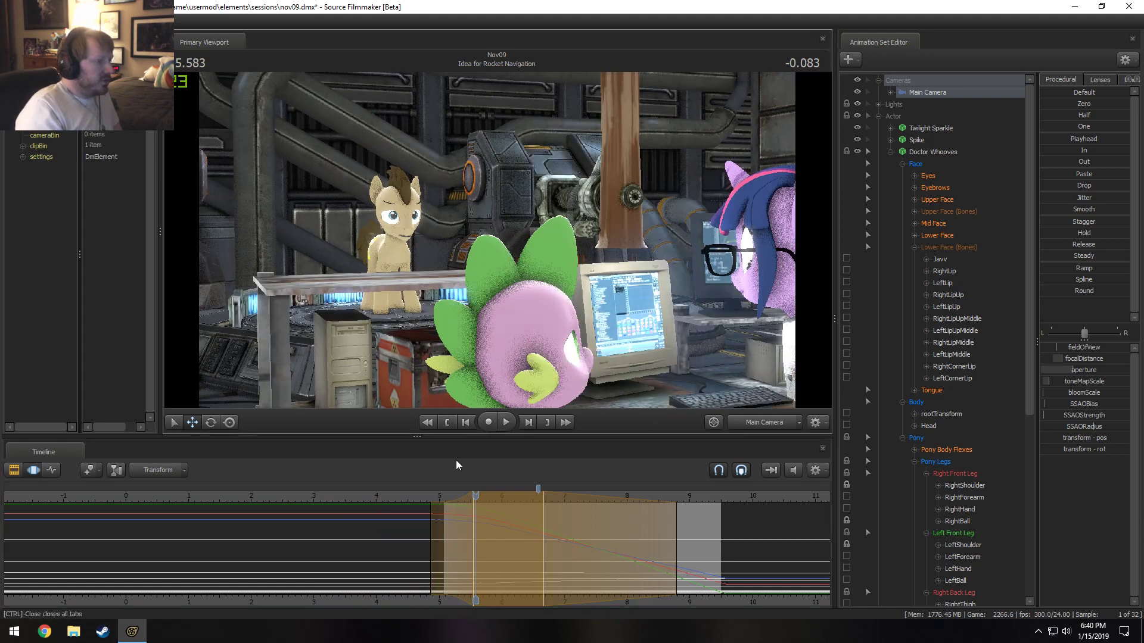
pyautogui.click(420, 499)
pyautogui.press('space')
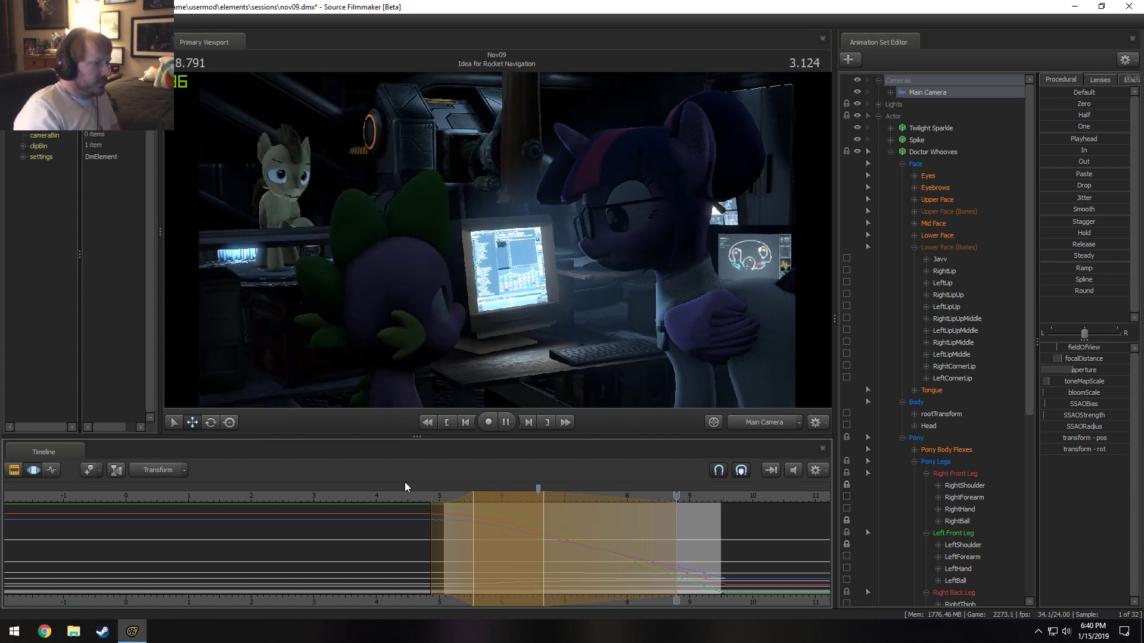
pyautogui.press('space')
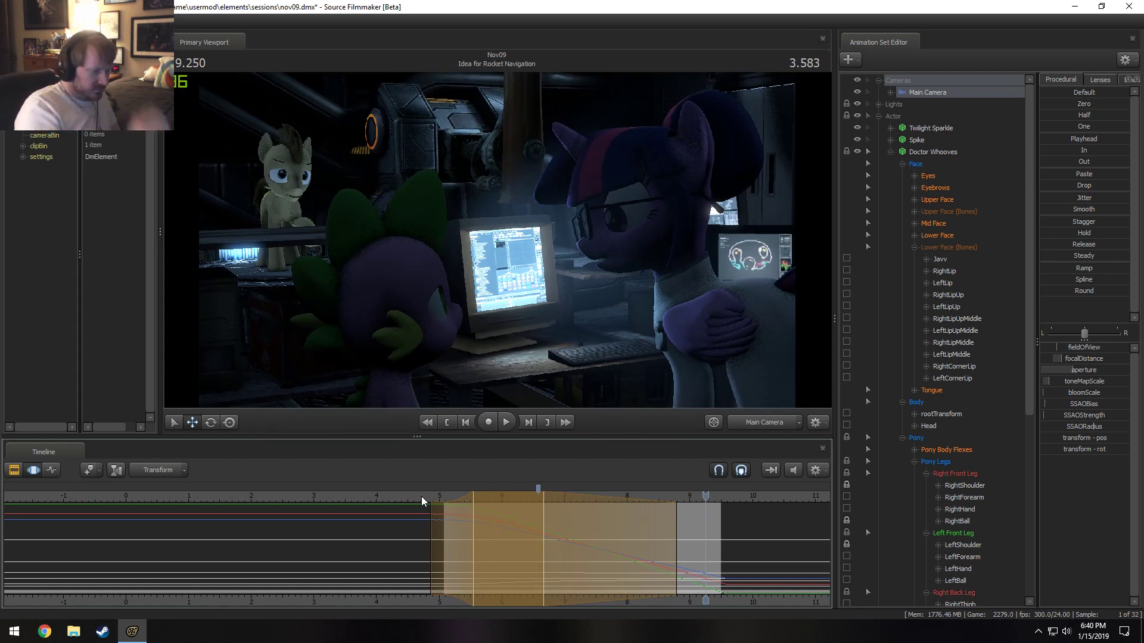
# Replay the lit opening of Idea for Rocket Navigation to judge the camera move and Doctor Whooves' timing.
pyautogui.click(421, 498)
pyautogui.press('space')
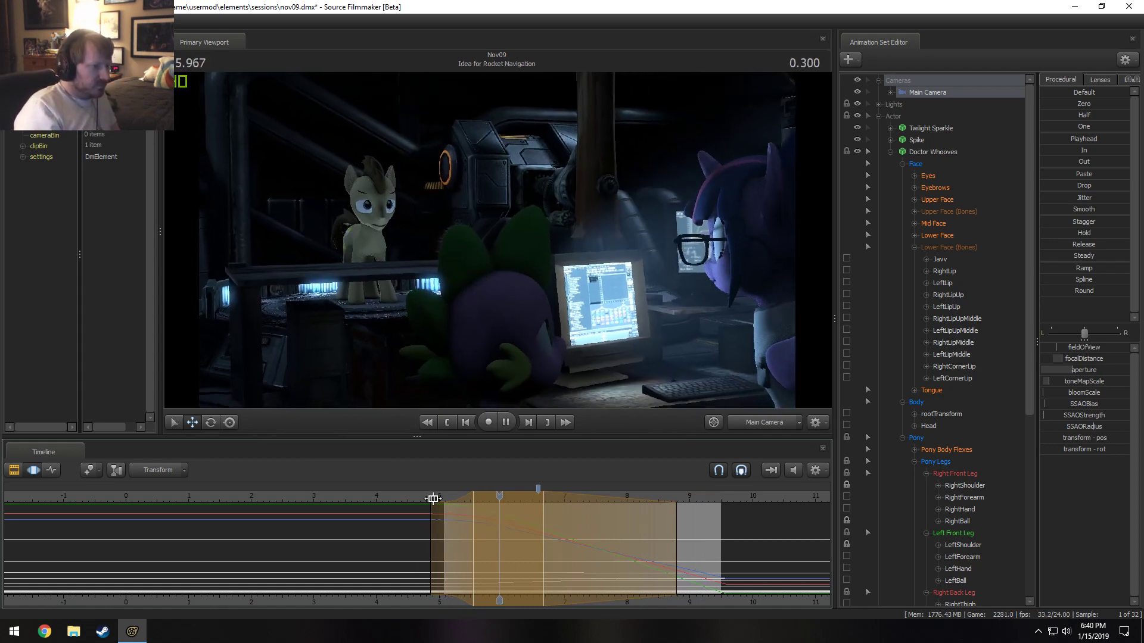
pyautogui.press('space')
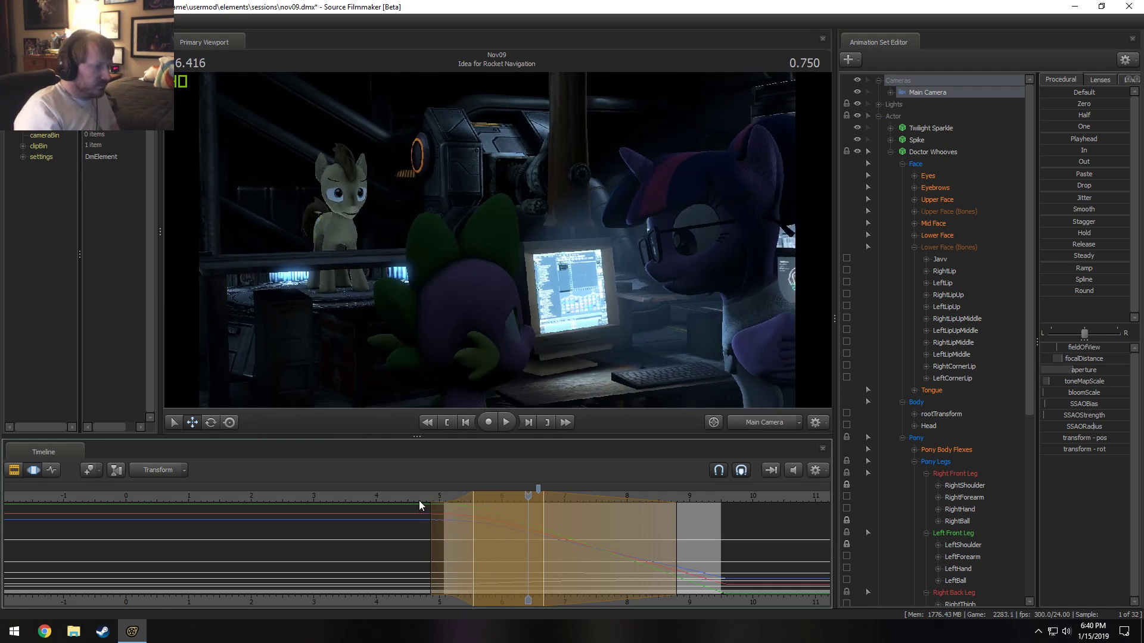
pyautogui.click(420, 496)
pyautogui.press('space')
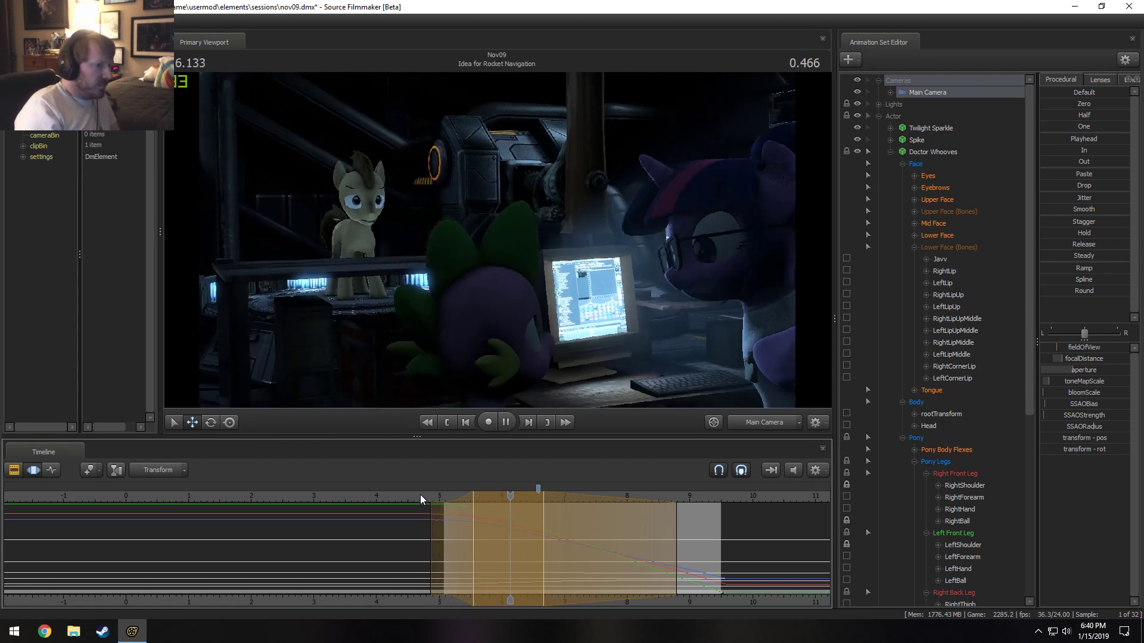
pyautogui.press('space')
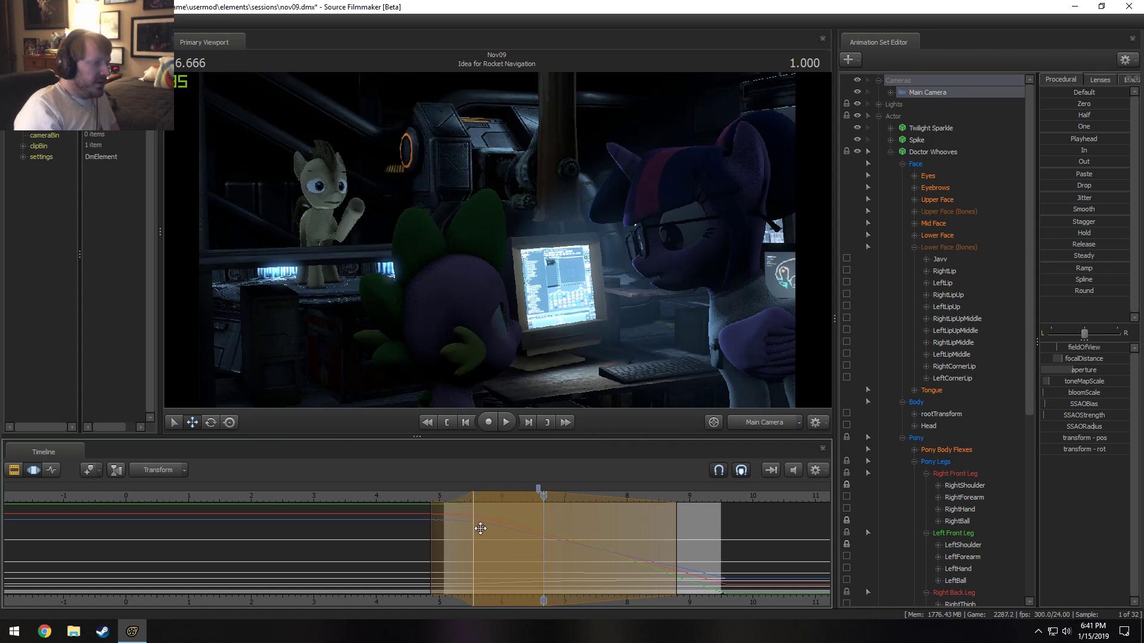
# Extend the start of Idea for Rocket Navigation to a duration of 4.750 s and play across the cut.
pyautogui.press('F3')
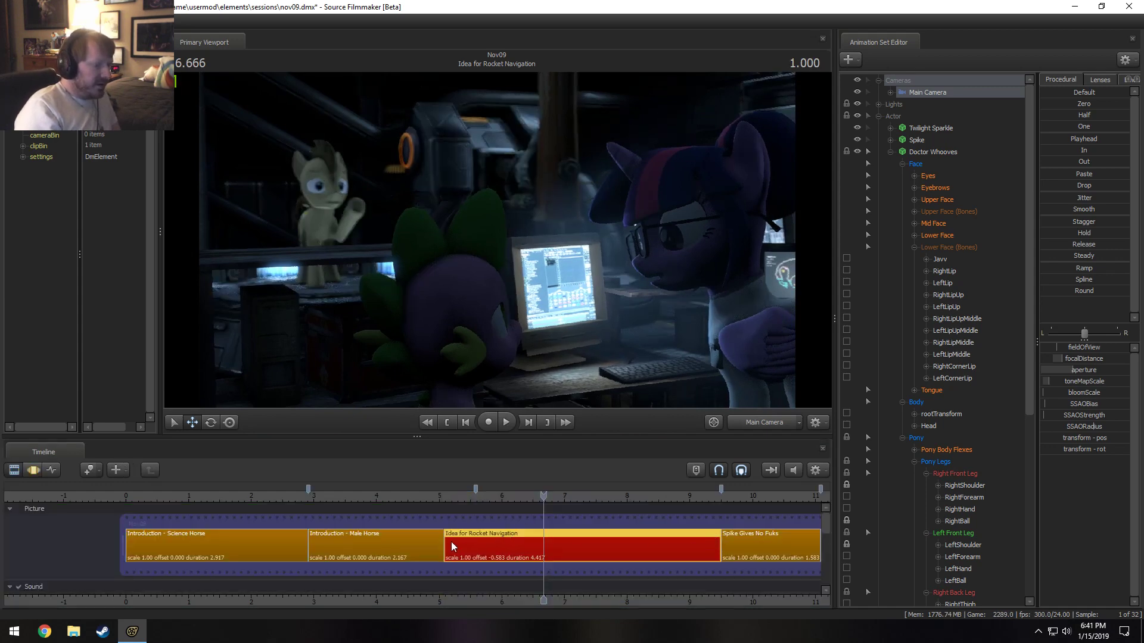
pyautogui.moveTo(445, 545); pyautogui.dragTo(424, 547)
pyautogui.click(405, 496)
pyautogui.press('space')
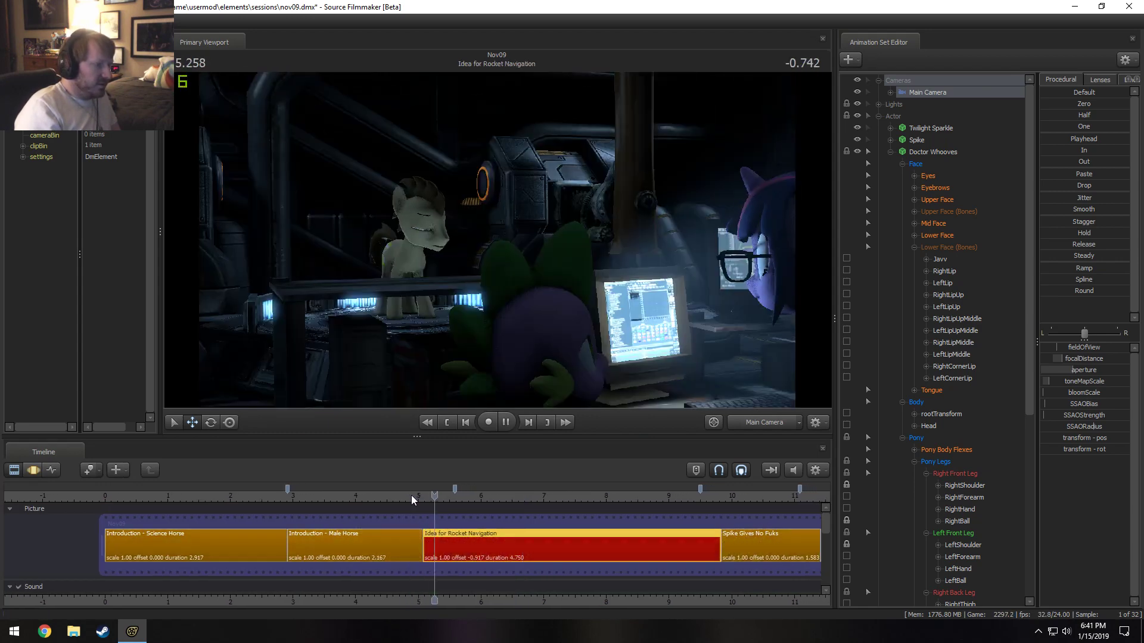
pyautogui.press('space')
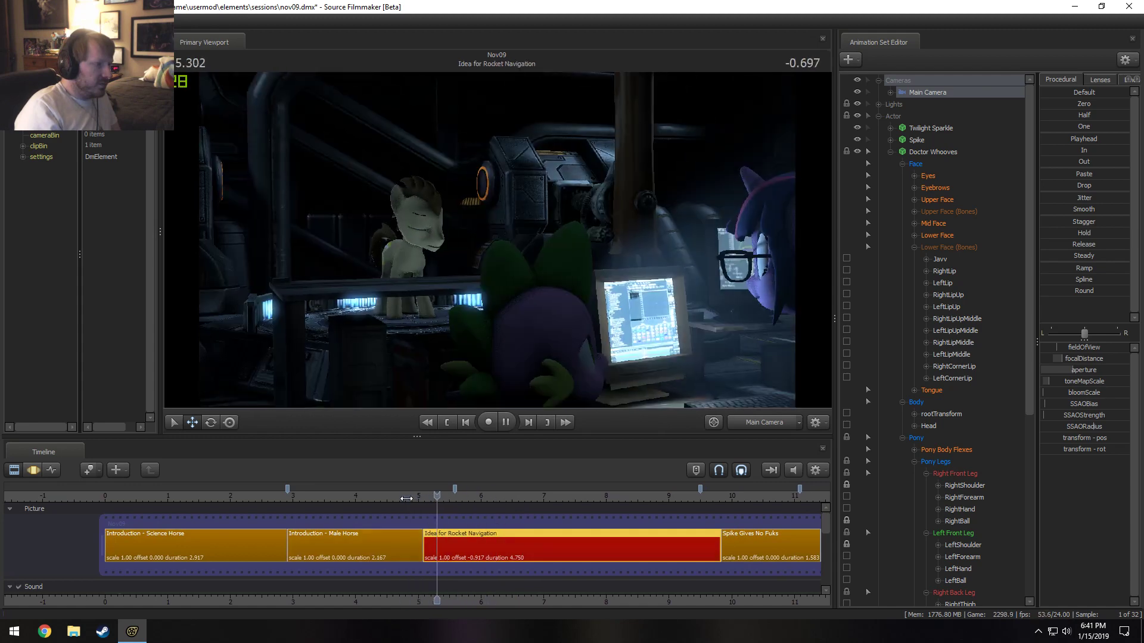
pyautogui.press('space')
# Examine Doctor Whooves' motion in Idea for Rocket Navigation and check his controls in Introduction - Male Horse.
pyautogui.click(927, 152)
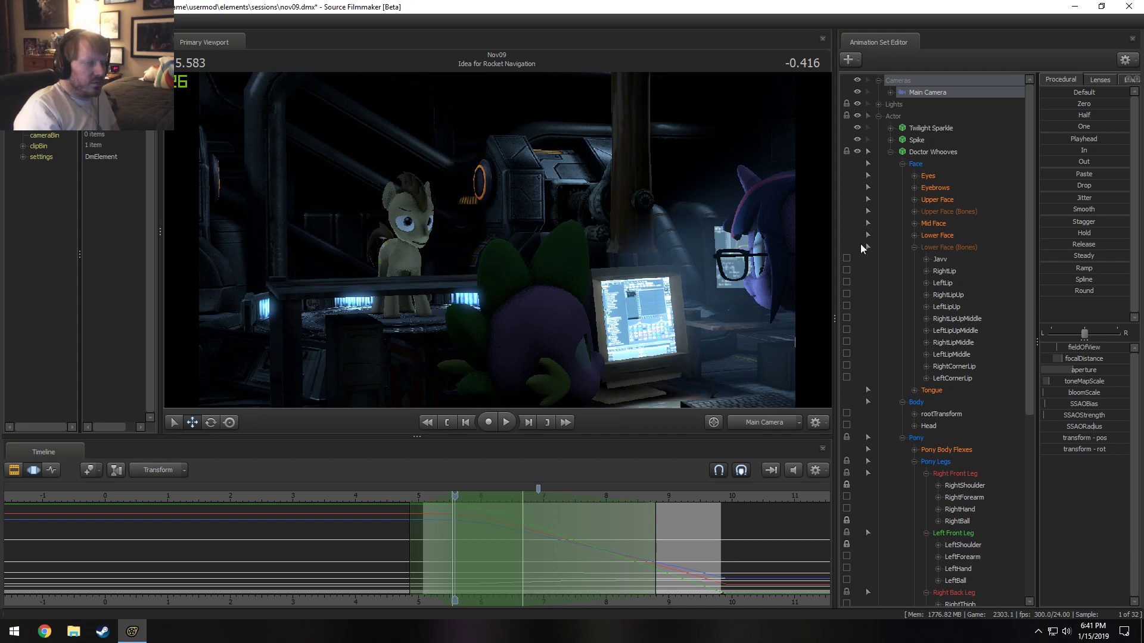
pyautogui.press('F3')
pyautogui.press('F2')
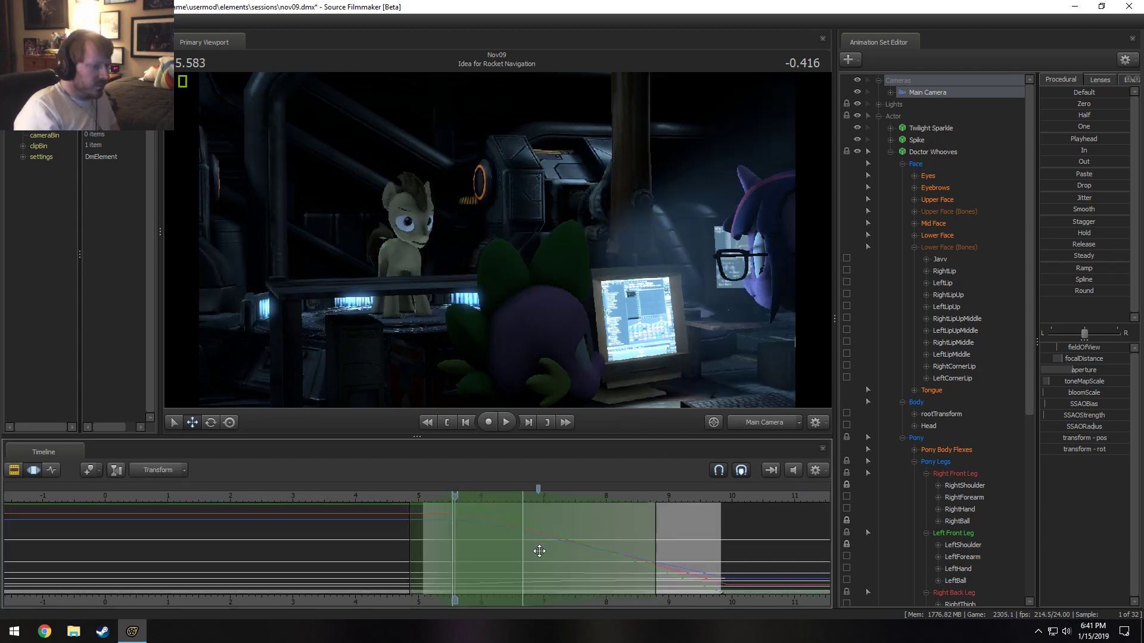
pyautogui.scroll(3, 539, 551)
pyautogui.click(934, 152)
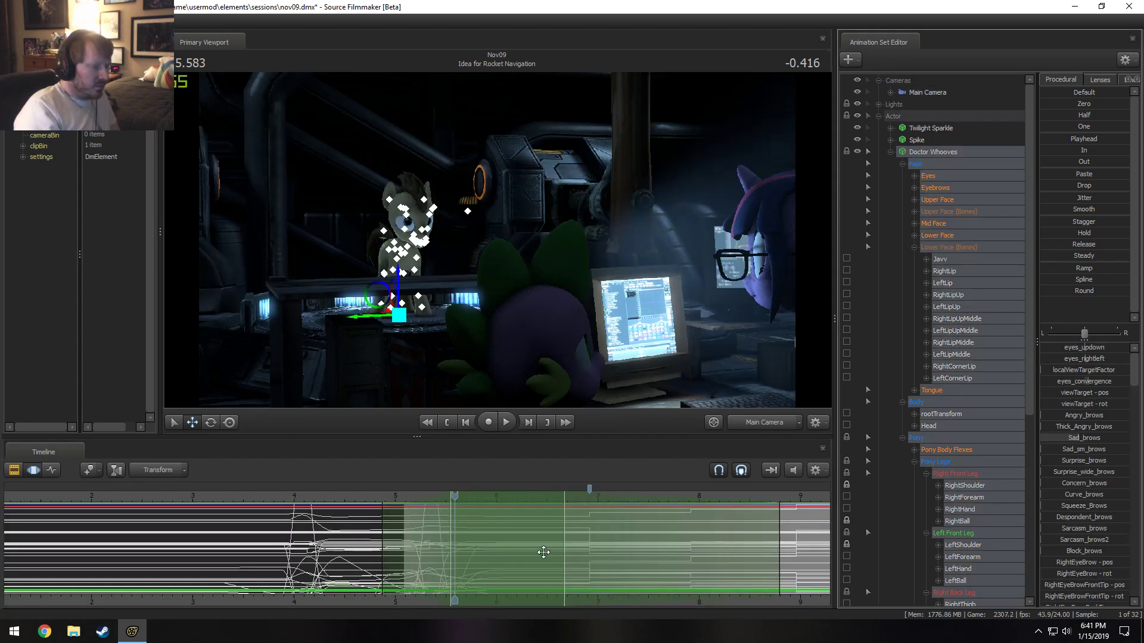
pyautogui.click(453, 543)
pyautogui.press('F3')
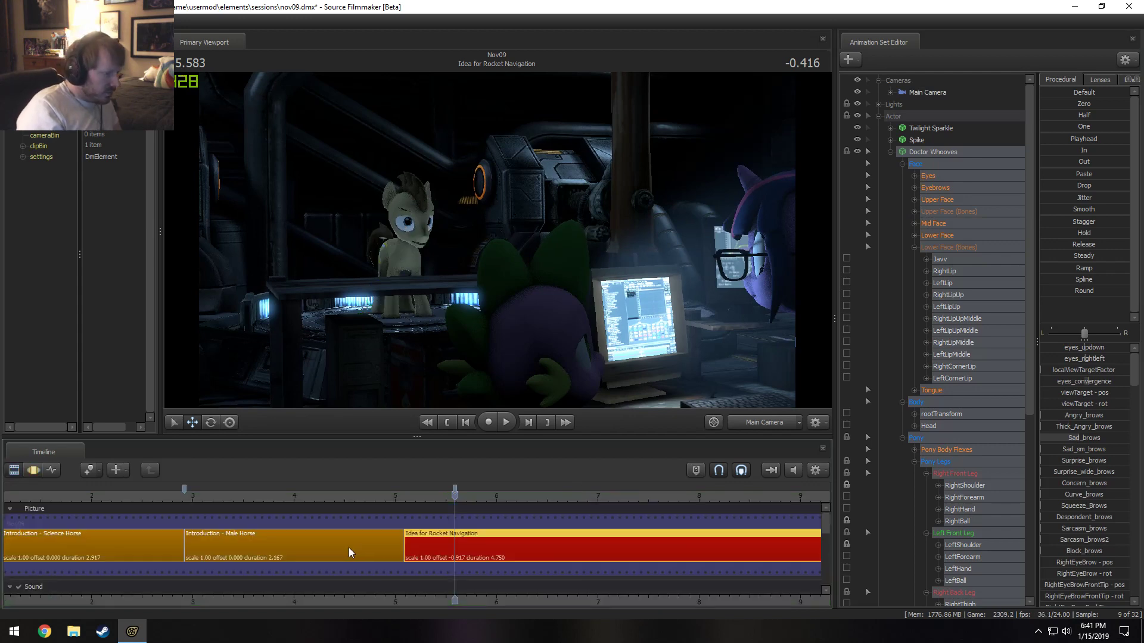
pyautogui.click(932, 132)
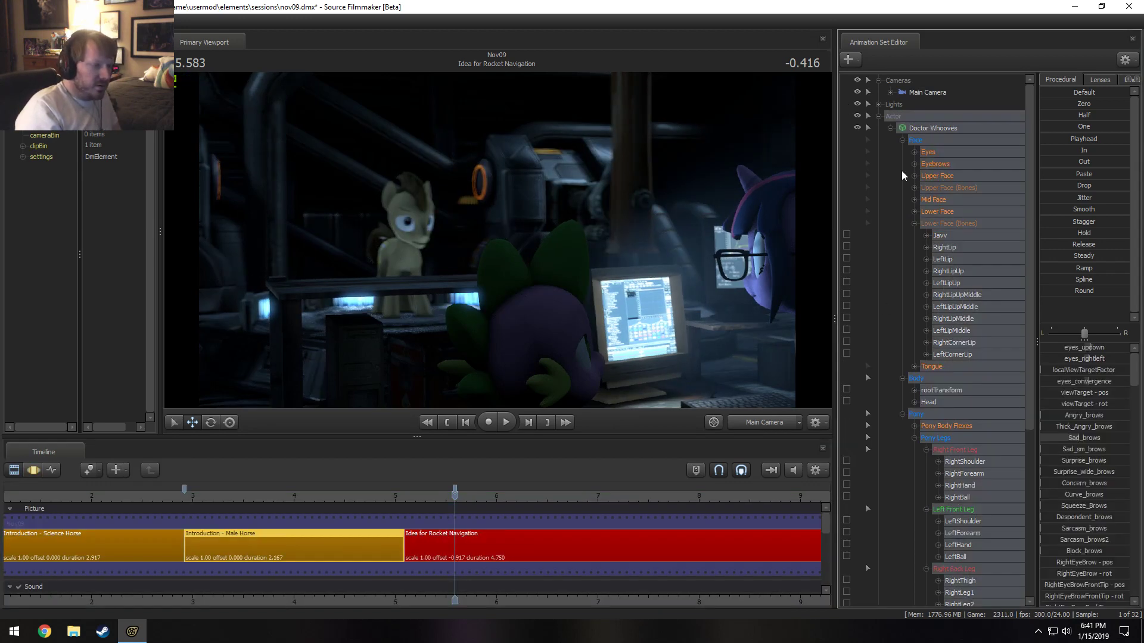
pyautogui.press('F4')
pyautogui.press('F3')
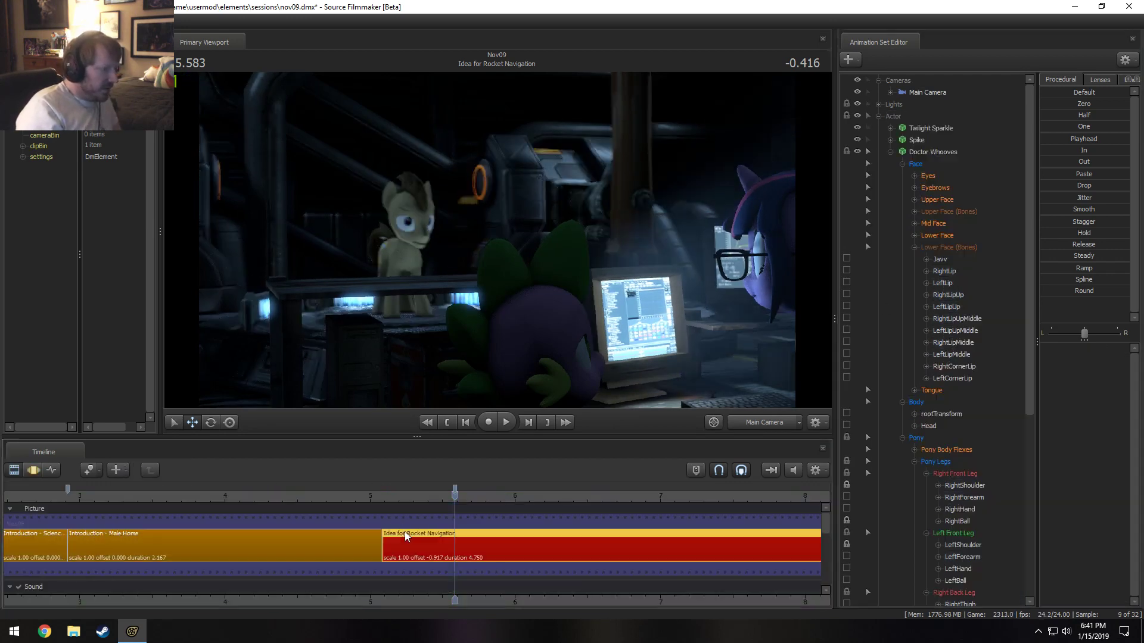
# Shift all of Doctor Whooves' animation in Idea for Rocket Navigation about 0.33 s earlier.
pyautogui.click(930, 150)
pyautogui.press('F4')
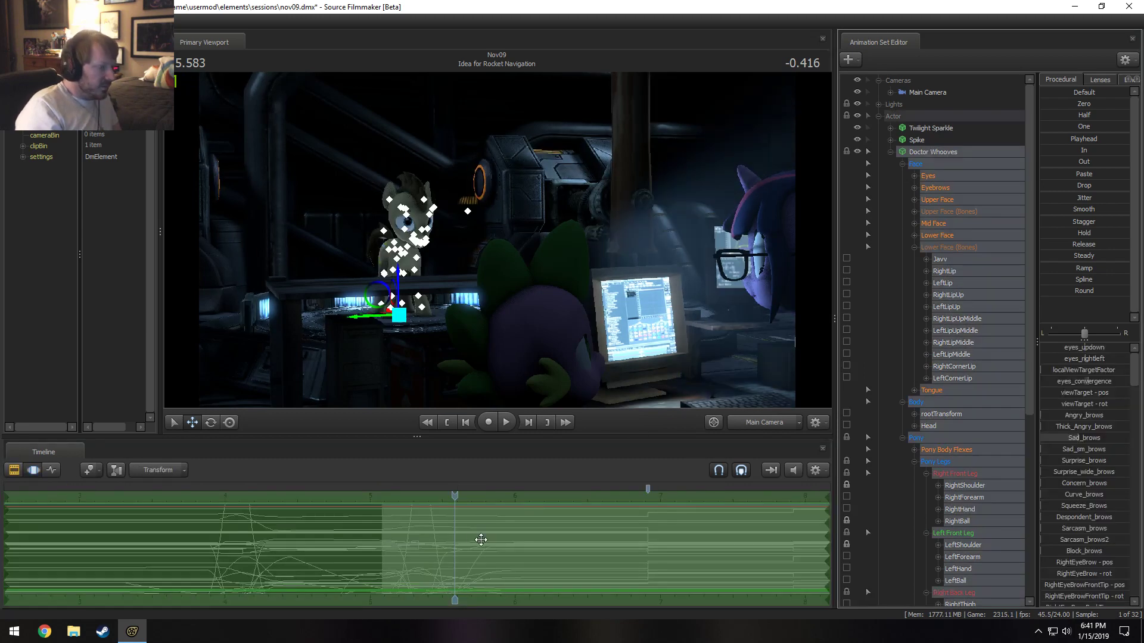
pyautogui.moveTo(429, 532); pyautogui.dragTo(416, 535)
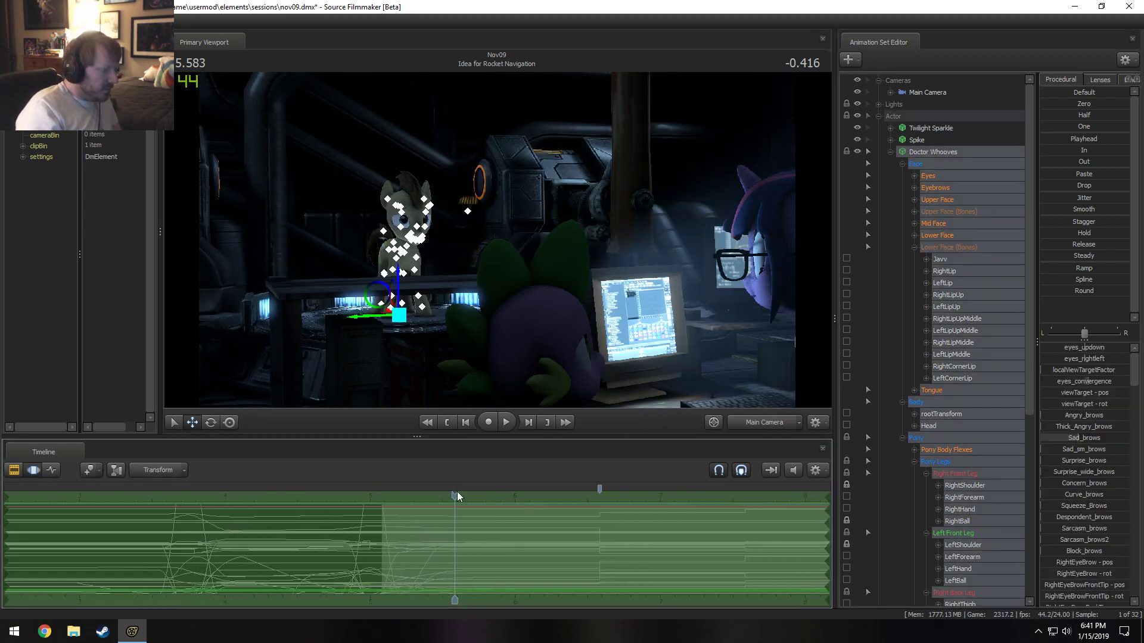
# Replay the cut from Introduction - Male Horse into Idea for Rocket Navigation to judge Doctor Whooves' shifted animation.
pyautogui.moveTo(456, 493); pyautogui.dragTo(166, 539)
pyautogui.press('space')
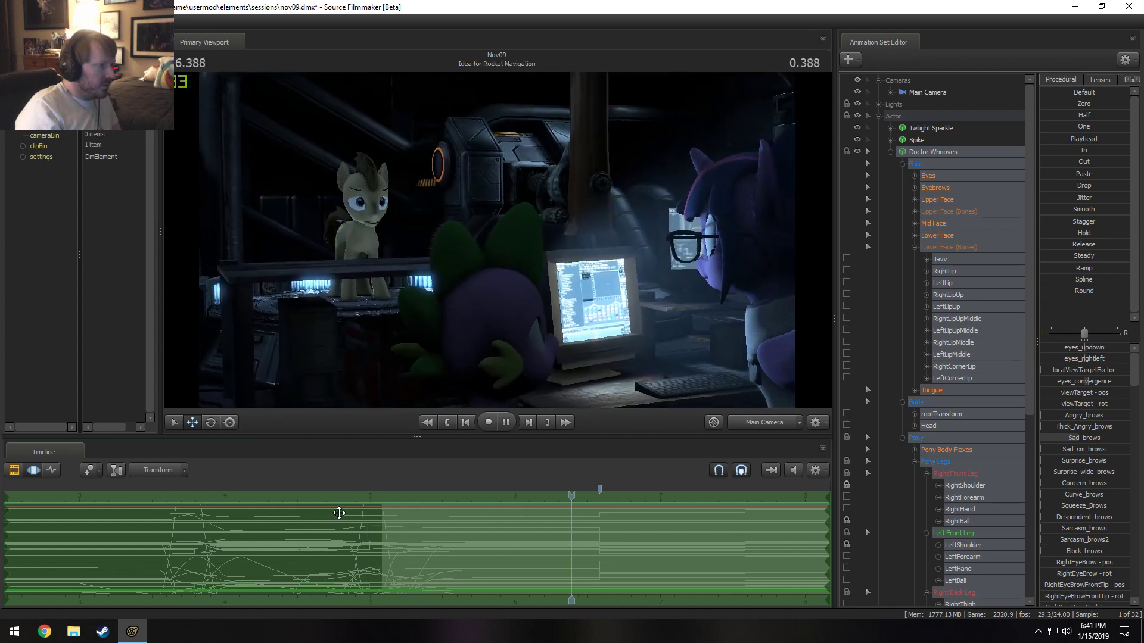
pyautogui.press('space')
pyautogui.press('space')
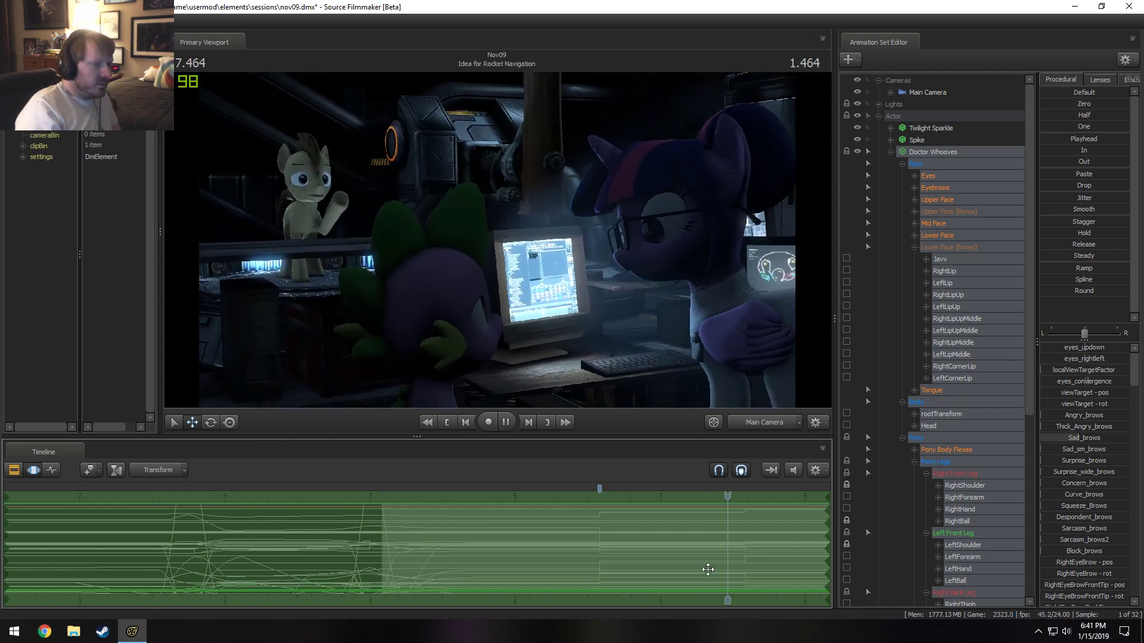
pyautogui.moveTo(648, 593); pyautogui.dragTo(227, 596, button='middle')
pyautogui.press('space')
pyautogui.click(214, 498)
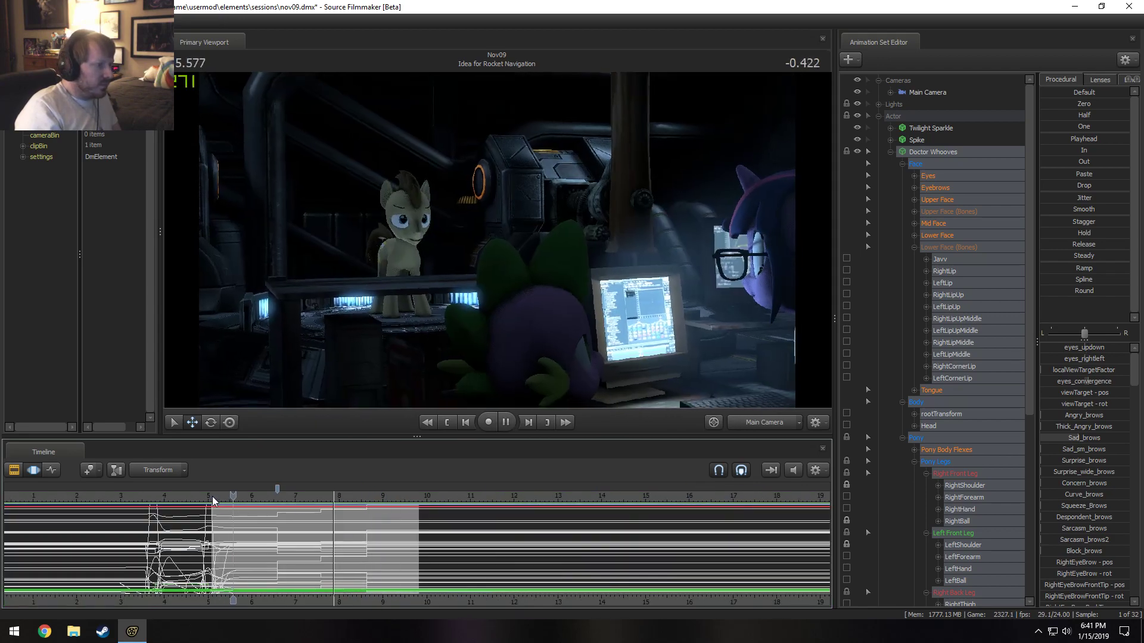
pyautogui.press('space')
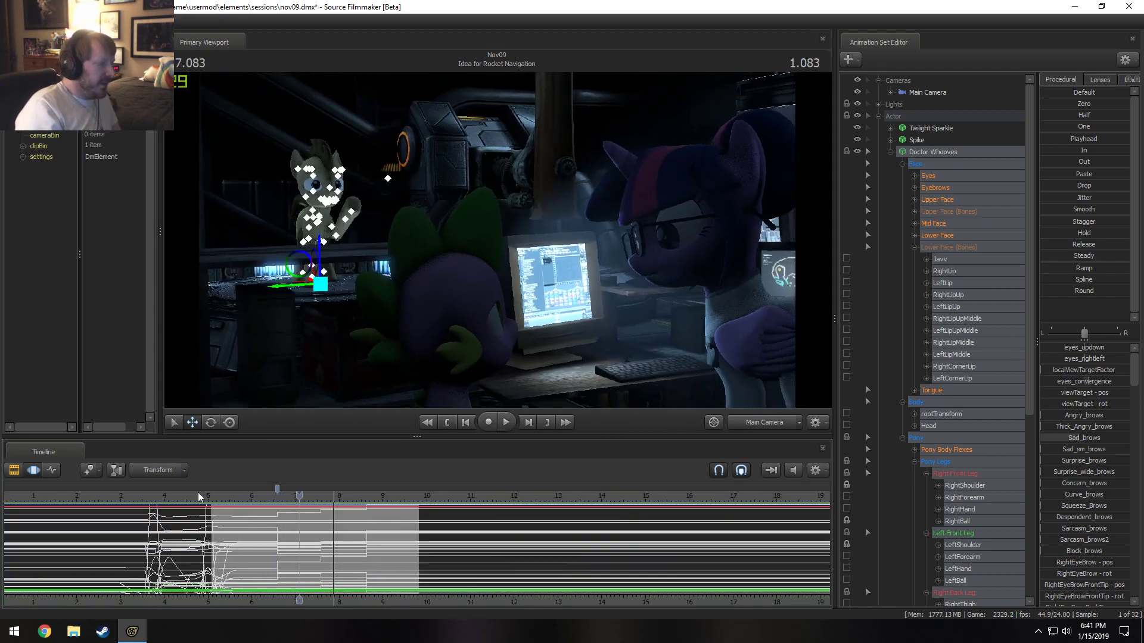
pyautogui.click(200, 497)
pyautogui.press('space')
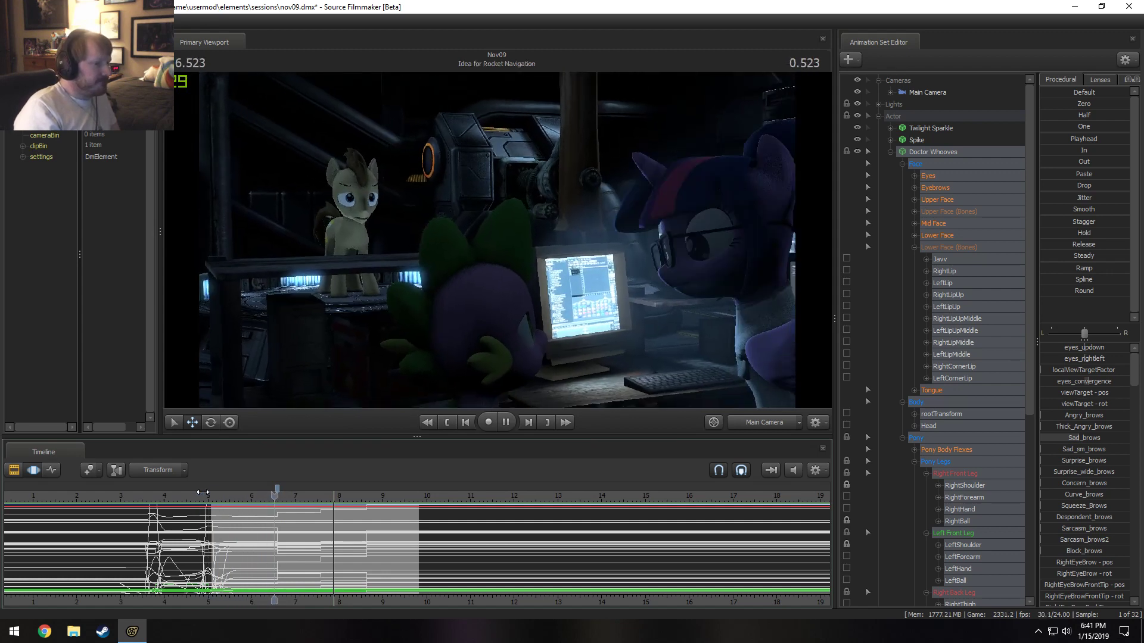
pyautogui.press('space')
# Select Main Camera's animation in Idea for Rocket Navigation from the start up to about 6.3 s, with a falloff to about 6.7 s.
pyautogui.press('F2')
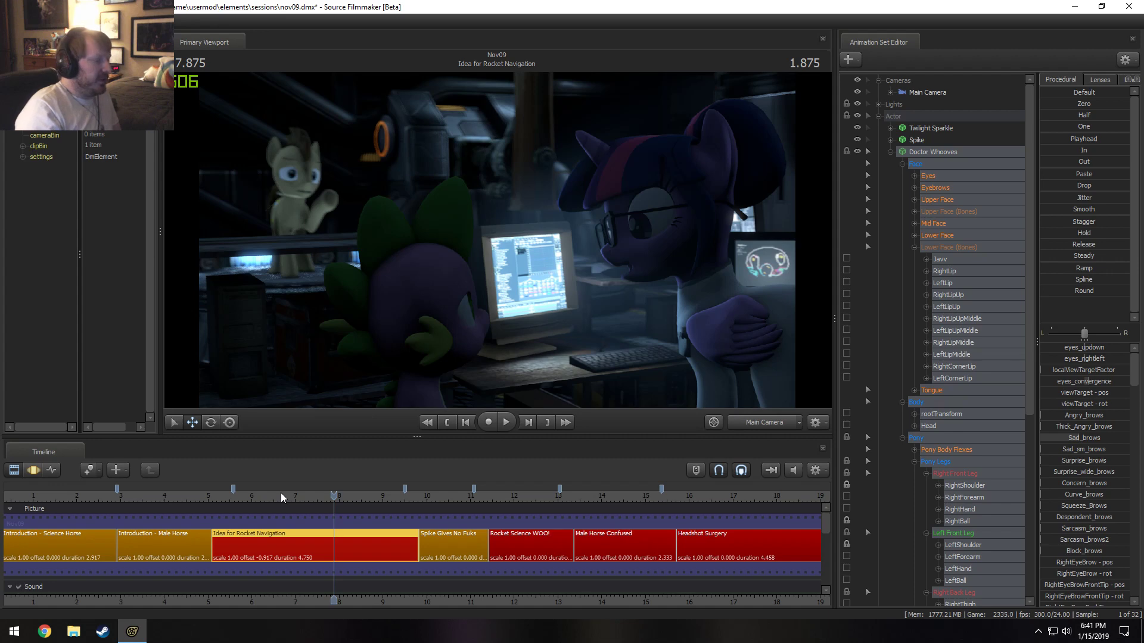
pyautogui.moveTo(205, 498); pyautogui.dragTo(212, 499)
pyautogui.press('F3')
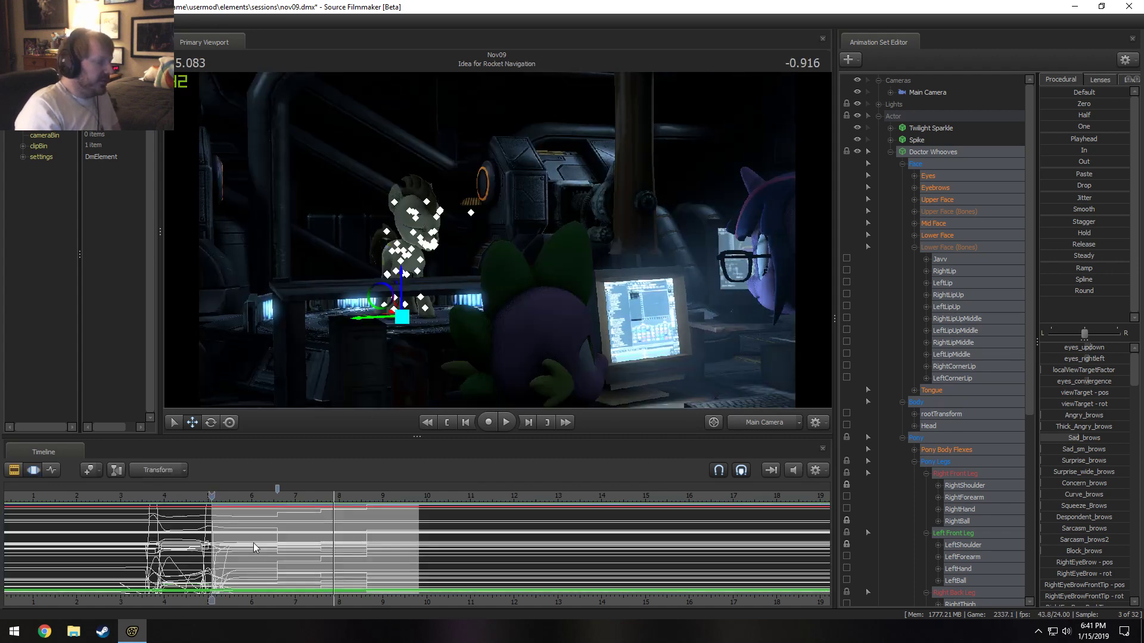
pyautogui.click(943, 93)
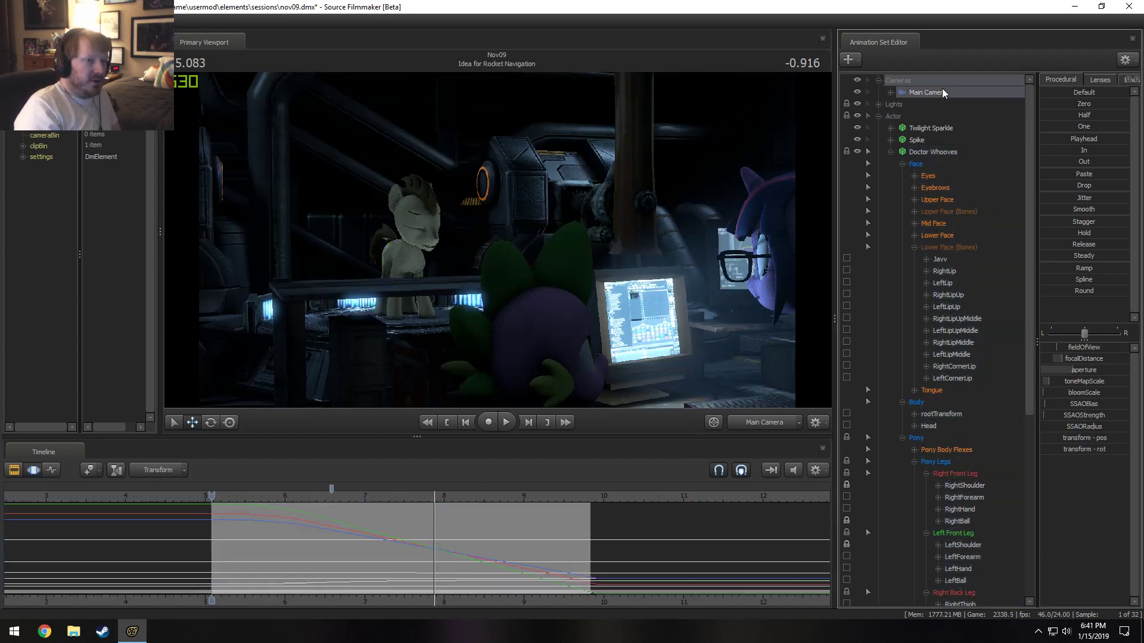
pyautogui.click(215, 578)
pyautogui.press('[')
pyautogui.moveTo(251, 576); pyautogui.dragTo(276, 577)
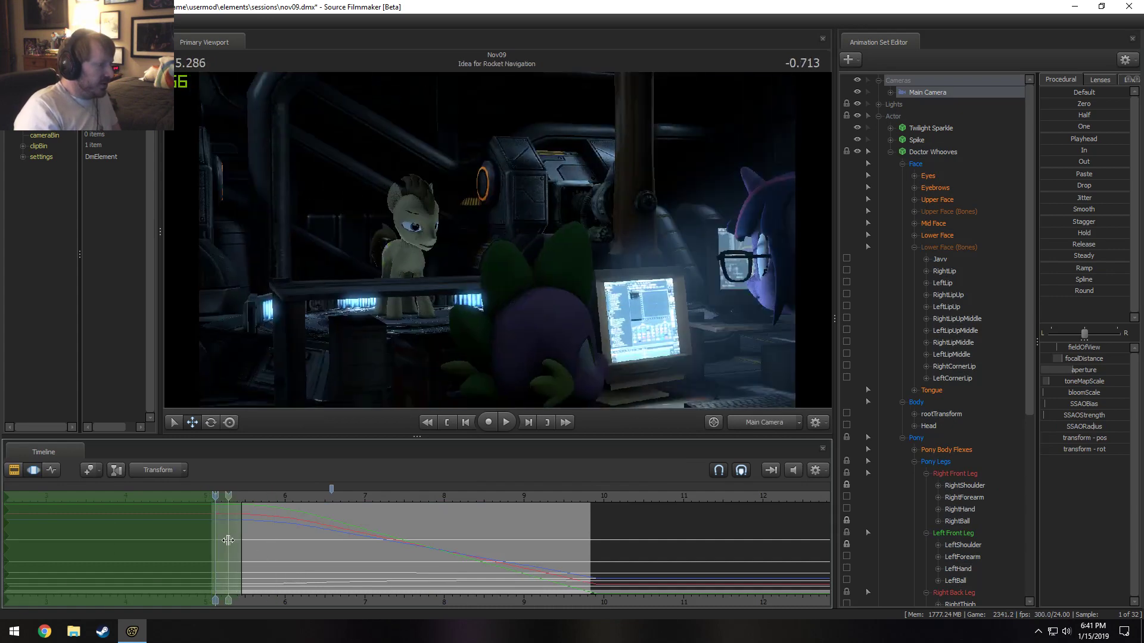
pyautogui.moveTo(228, 540); pyautogui.dragTo(314, 540)
pyautogui.press('Escape')
pyautogui.press('[')
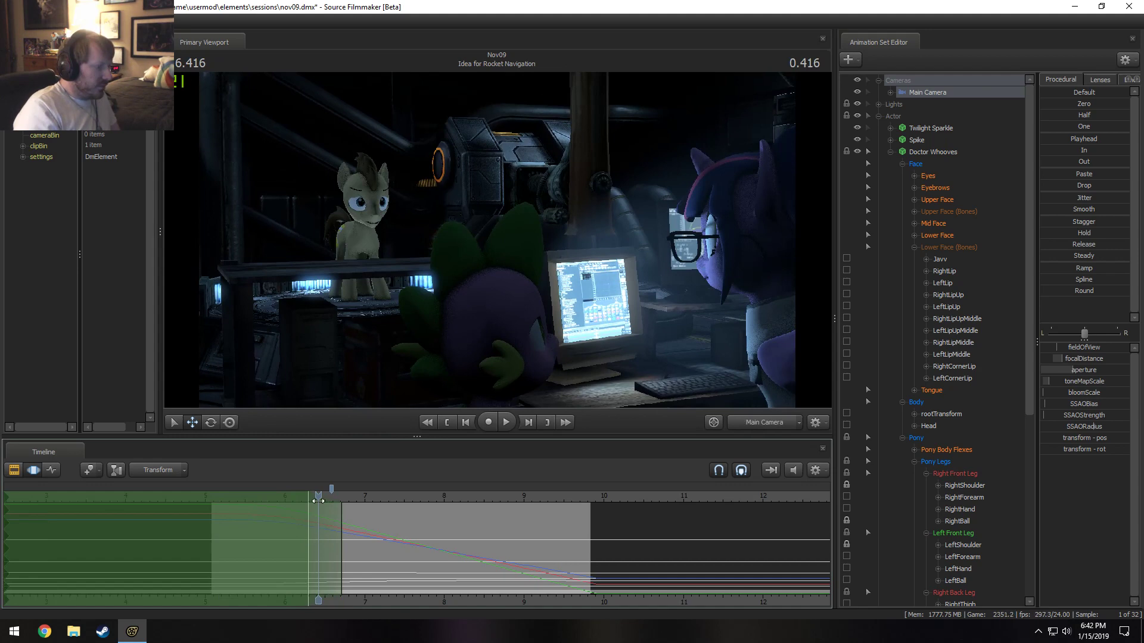
# Increase Main Camera's focalDistance over the selected opening to focus on Doctor Whooves, and check the focus change in playback.
pyautogui.press('space')
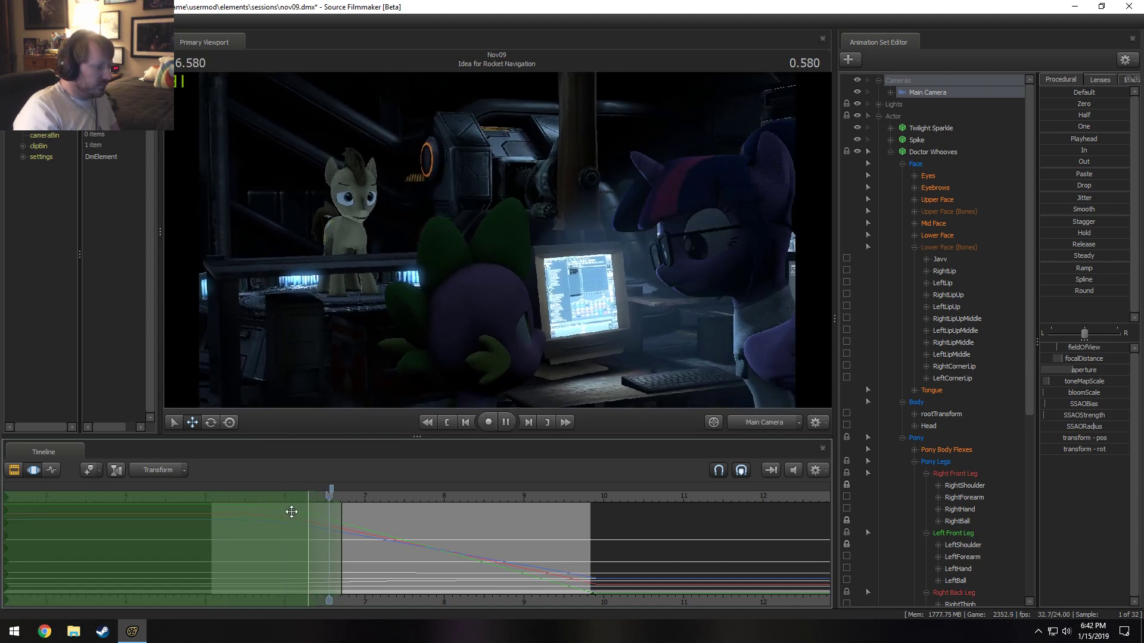
pyautogui.click(230, 510)
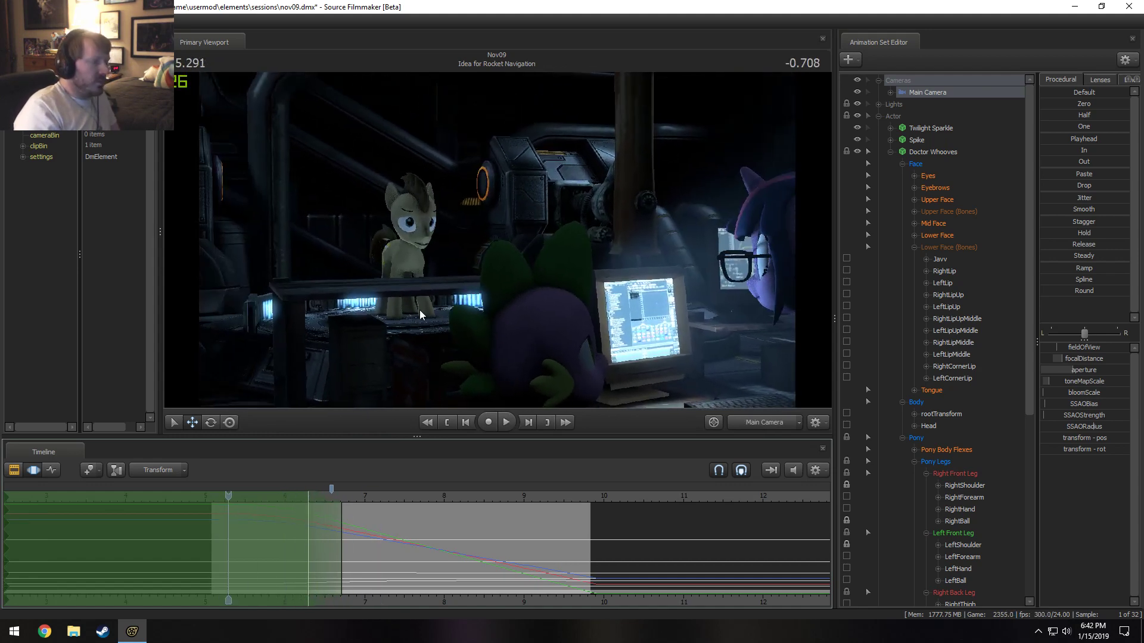
pyautogui.press('space')
pyautogui.press('space')
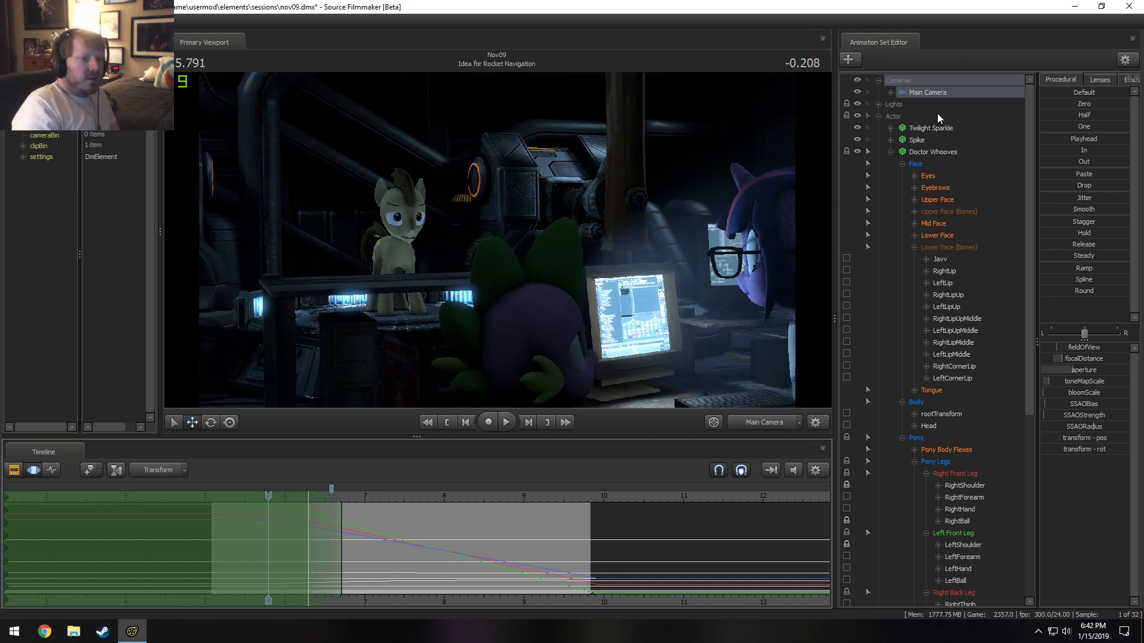
pyautogui.moveTo(1064, 362); pyautogui.dragTo(1100, 362)
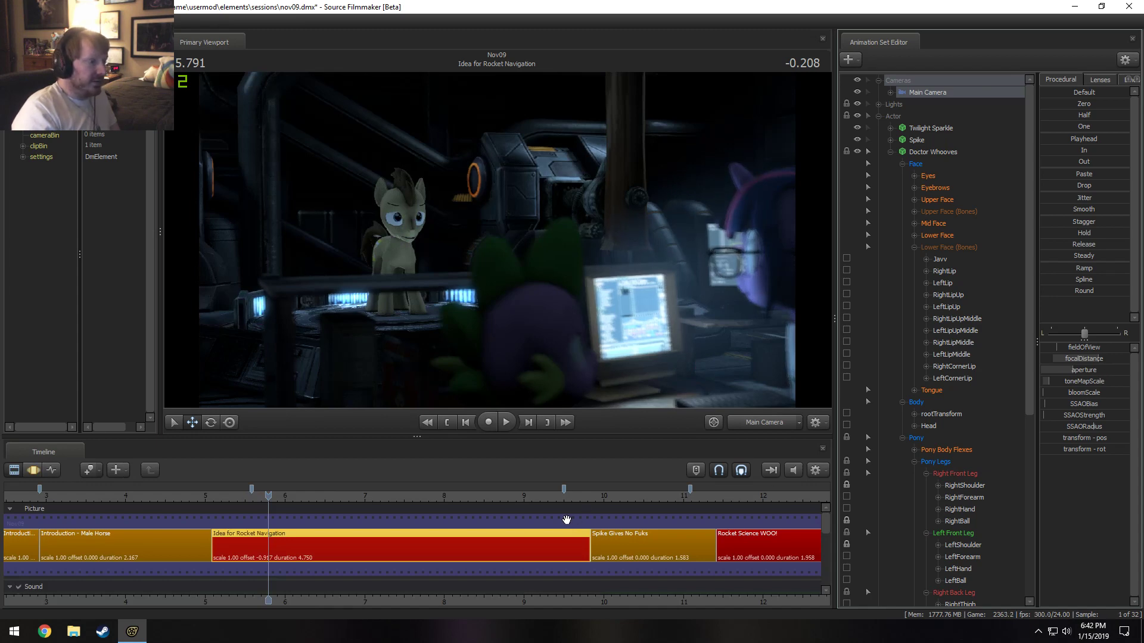
pyautogui.press('space')
pyautogui.press('space')
pyautogui.press('F3')
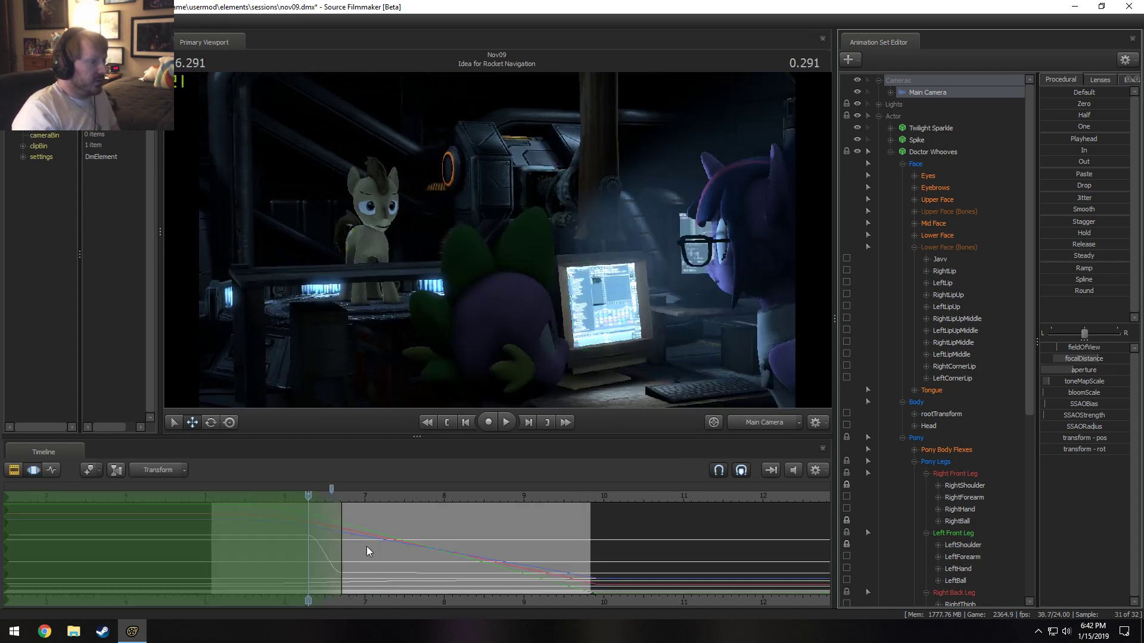
pyautogui.press('F2')
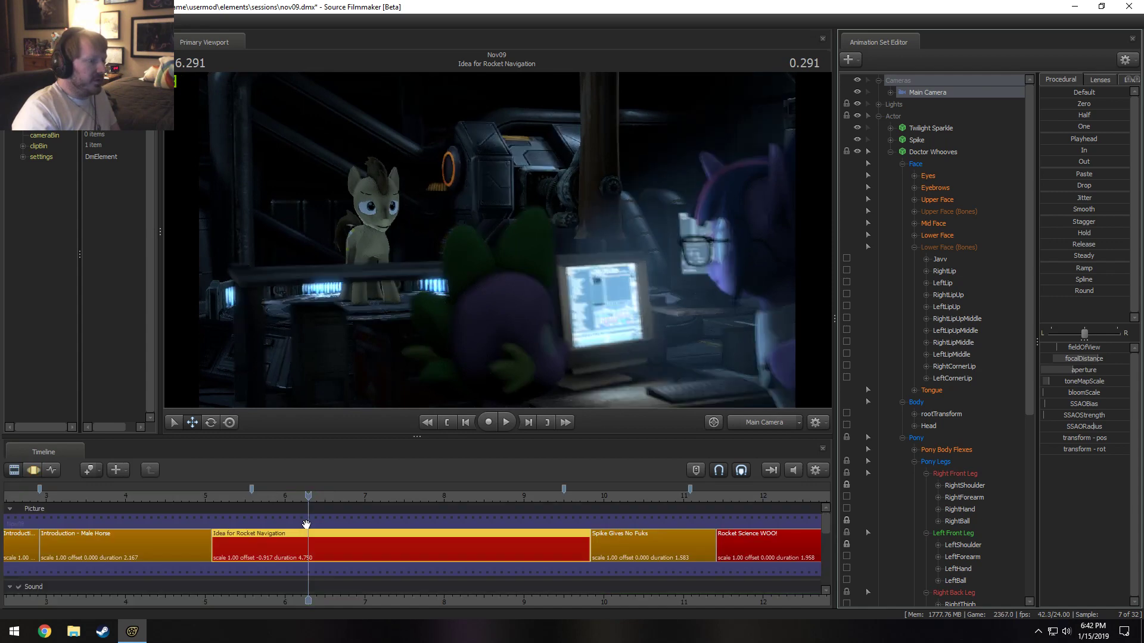
pyautogui.press('space')
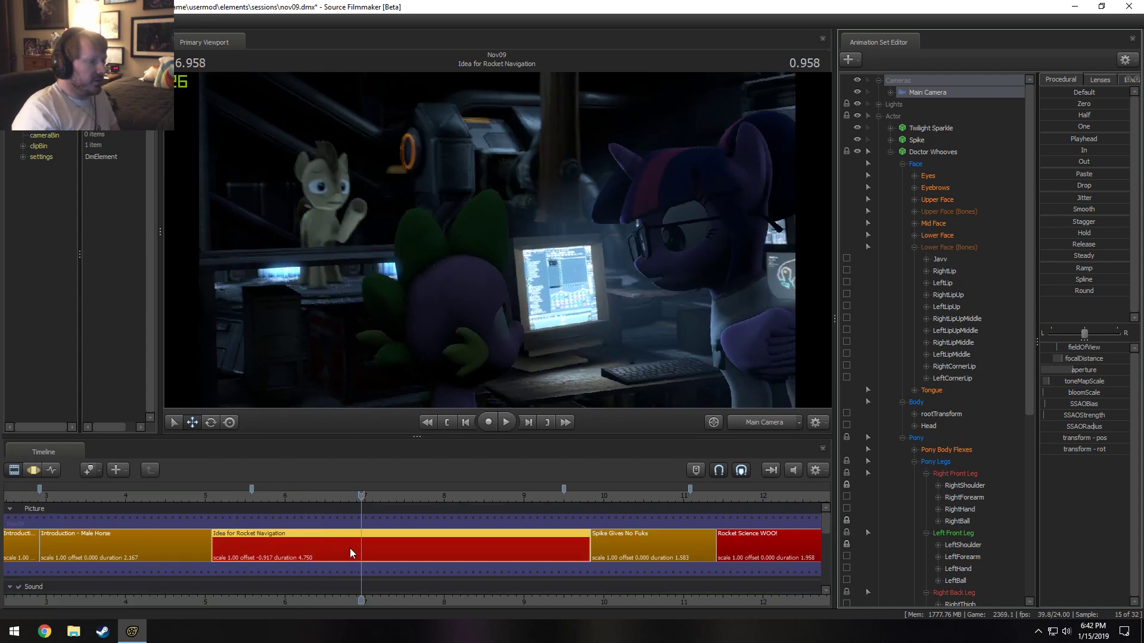
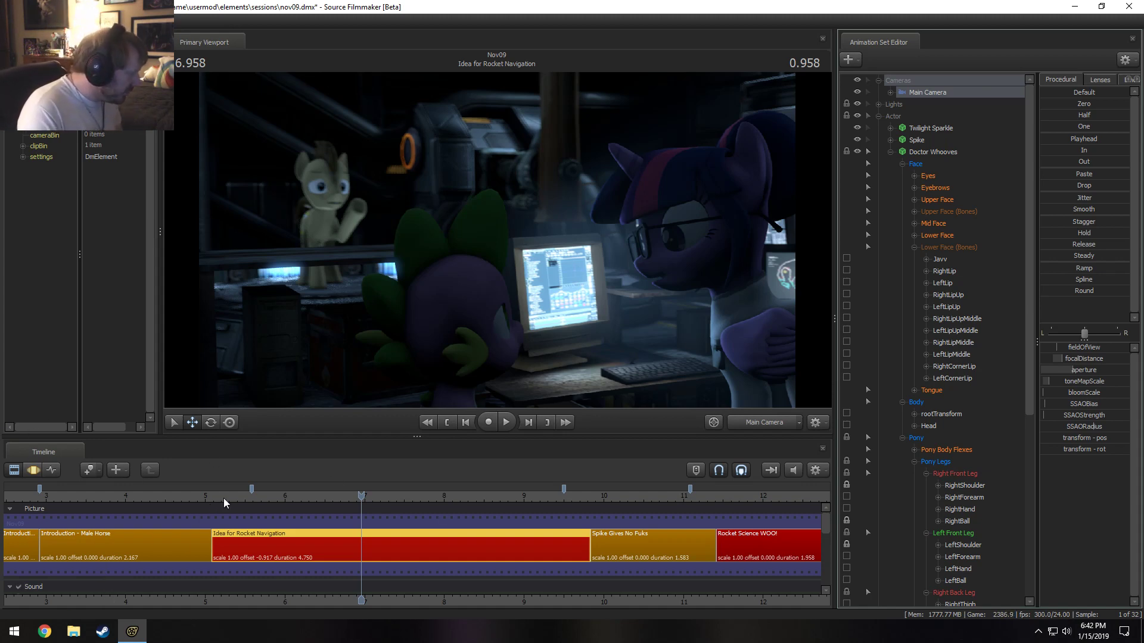
# Snap the bookmark to the start of Idea for Rocket Navigation and move the following bookmarks later together to match the shifted cuts.
pyautogui.moveTo(251, 492); pyautogui.dragTo(212, 490)
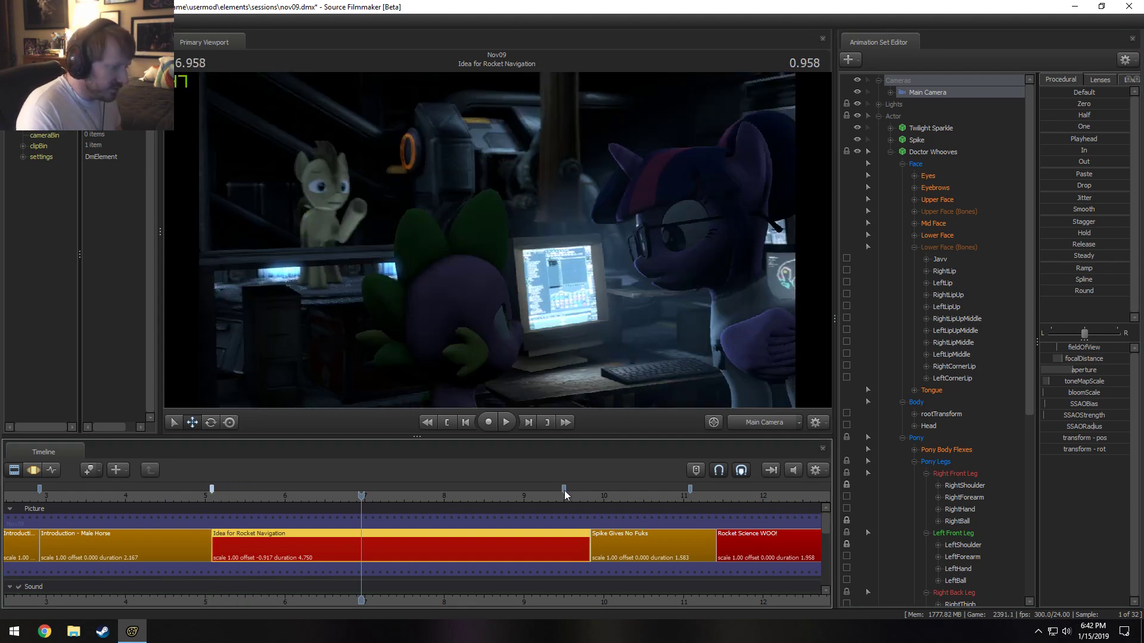
pyautogui.scroll(-10, 584, 512)
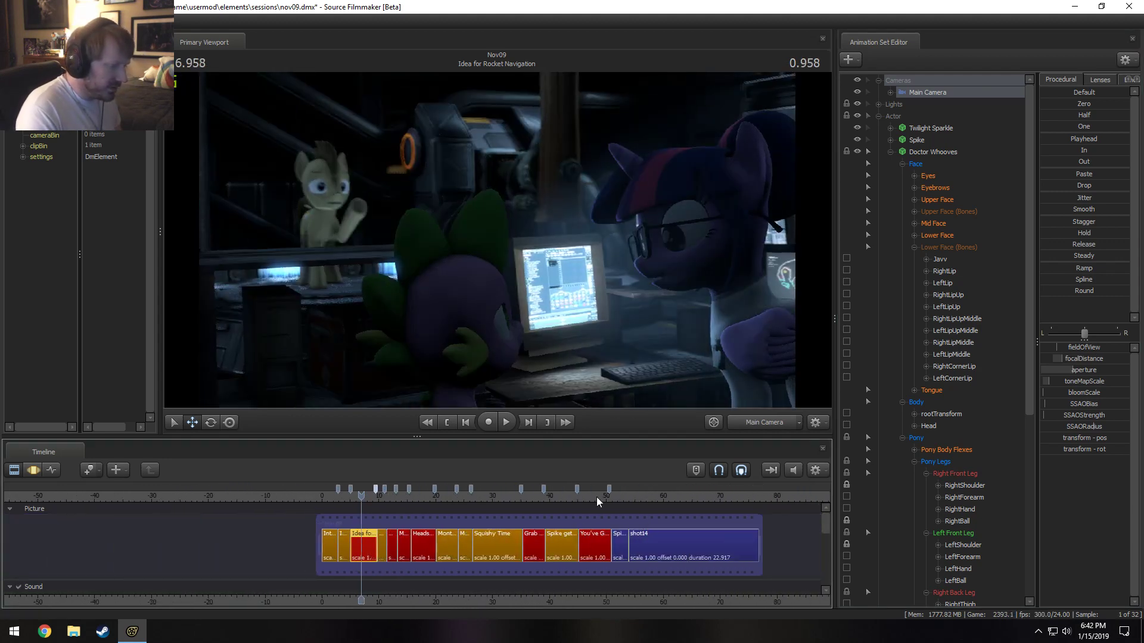
pyautogui.scroll(1, 730, 516)
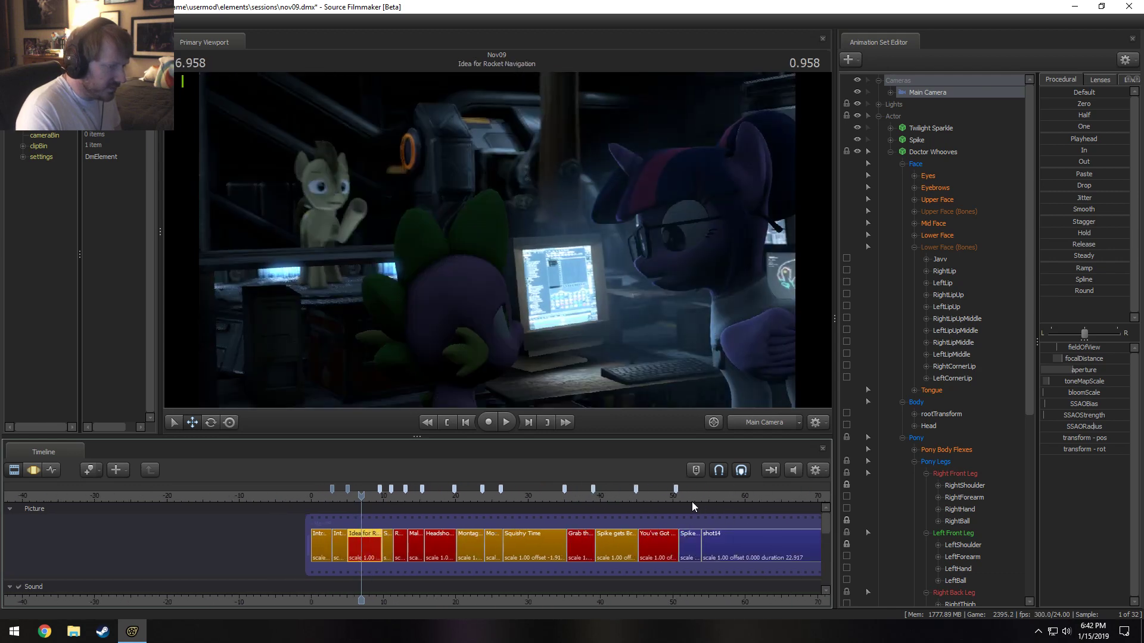
pyautogui.click(682, 495)
pyautogui.scroll(8, 656, 492)
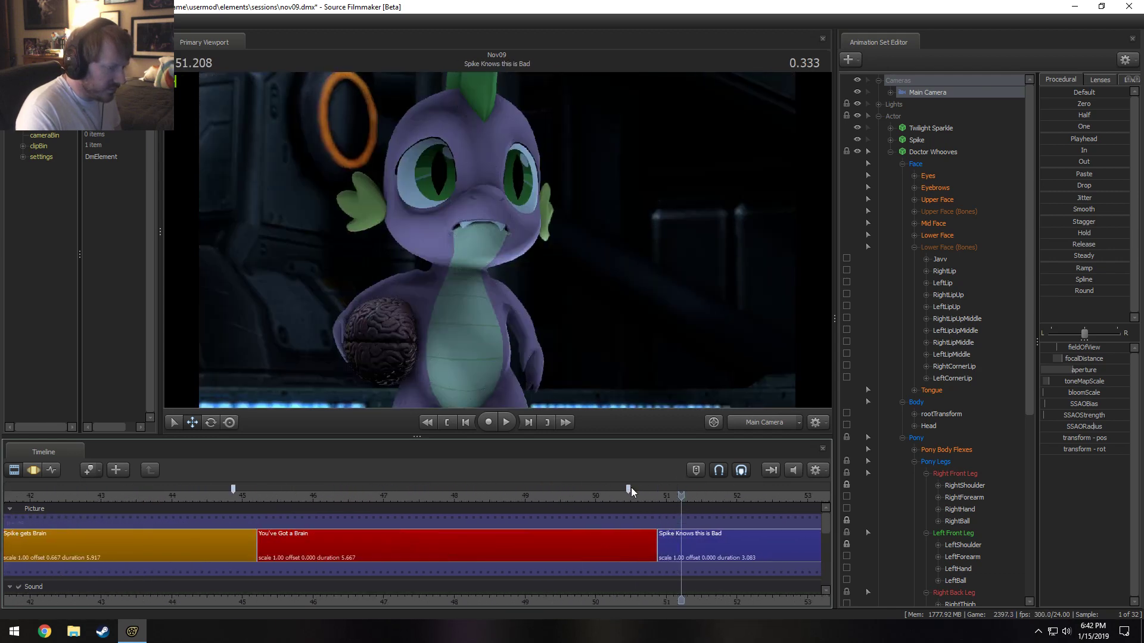
pyautogui.moveTo(629, 489); pyautogui.dragTo(656, 500)
pyautogui.scroll(-5, 601, 516)
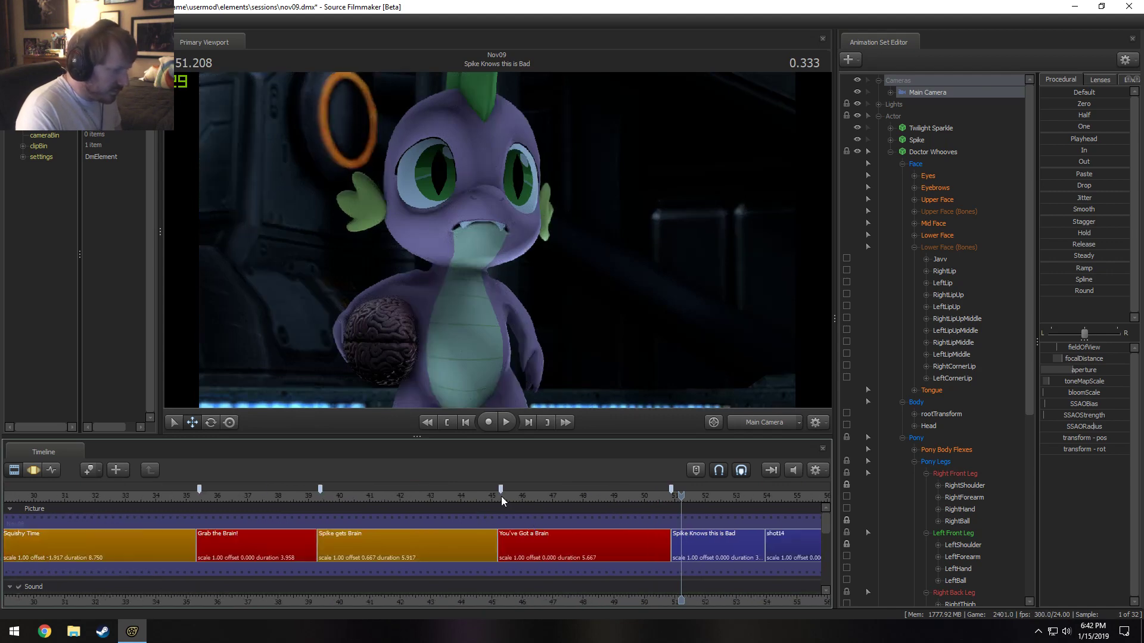
# Fine-tune the late bookmarks to the start of You've Got a Brain and the cut to Spike Knows this is Bad.
pyautogui.moveTo(503, 492); pyautogui.dragTo(499, 494)
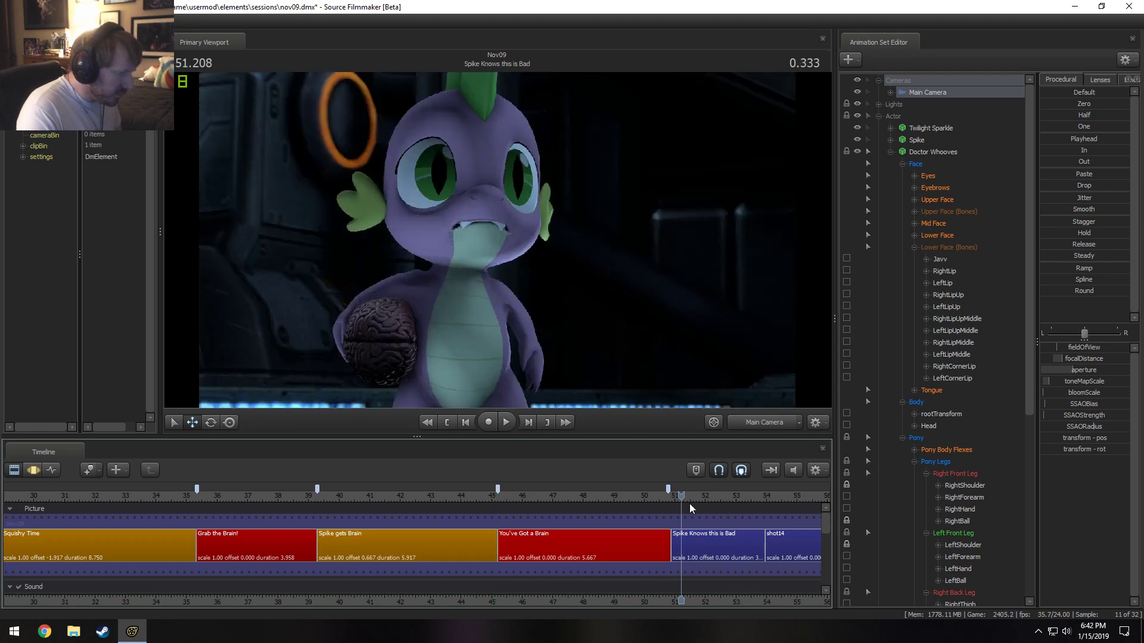
pyautogui.click(671, 496)
pyautogui.scroll(3, 669, 492)
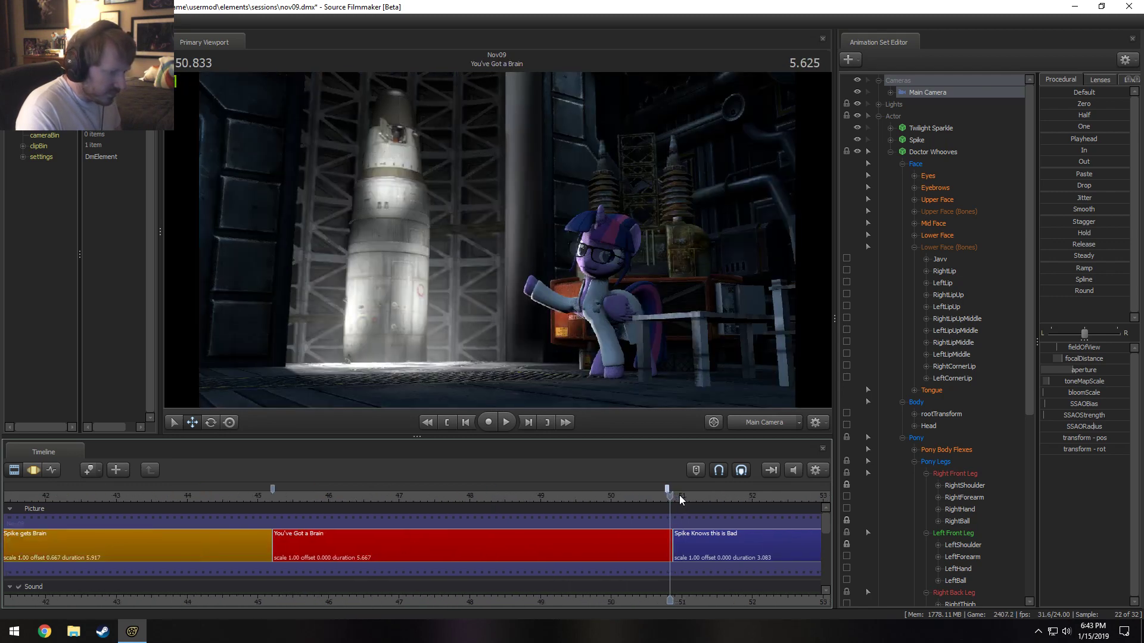
pyautogui.moveTo(669, 491); pyautogui.dragTo(671, 493)
pyautogui.scroll(-7, 387, 494)
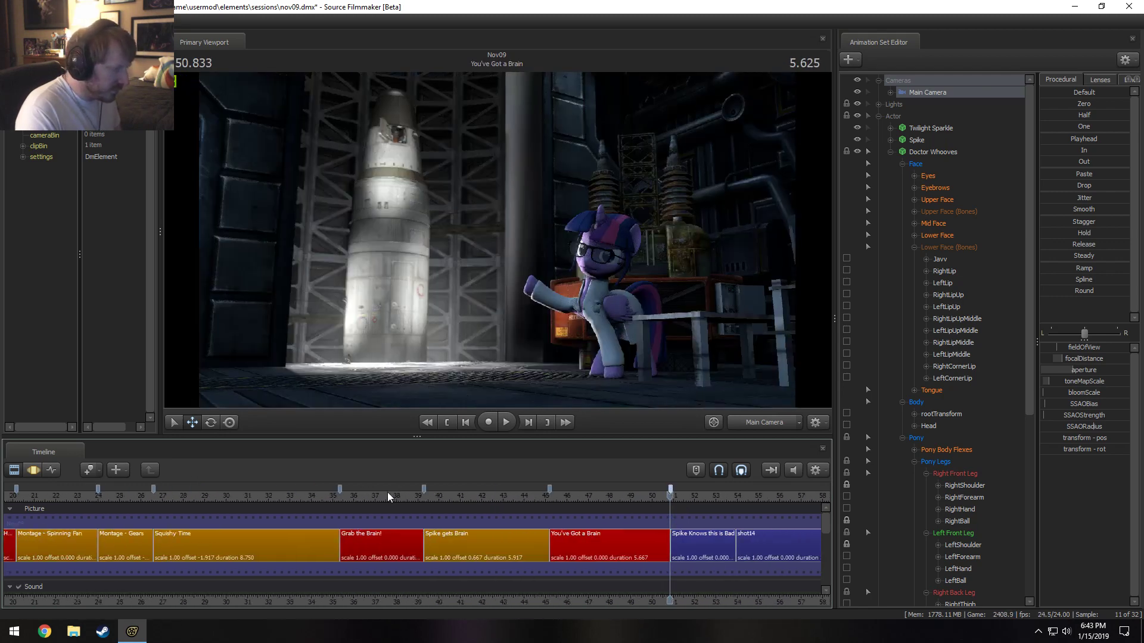
# Check the realigned bookmarks back to the opening shots and replay the transition into Idea for Rocket Navigation.
pyautogui.click(193, 500)
pyautogui.scroll(-5, 190, 503)
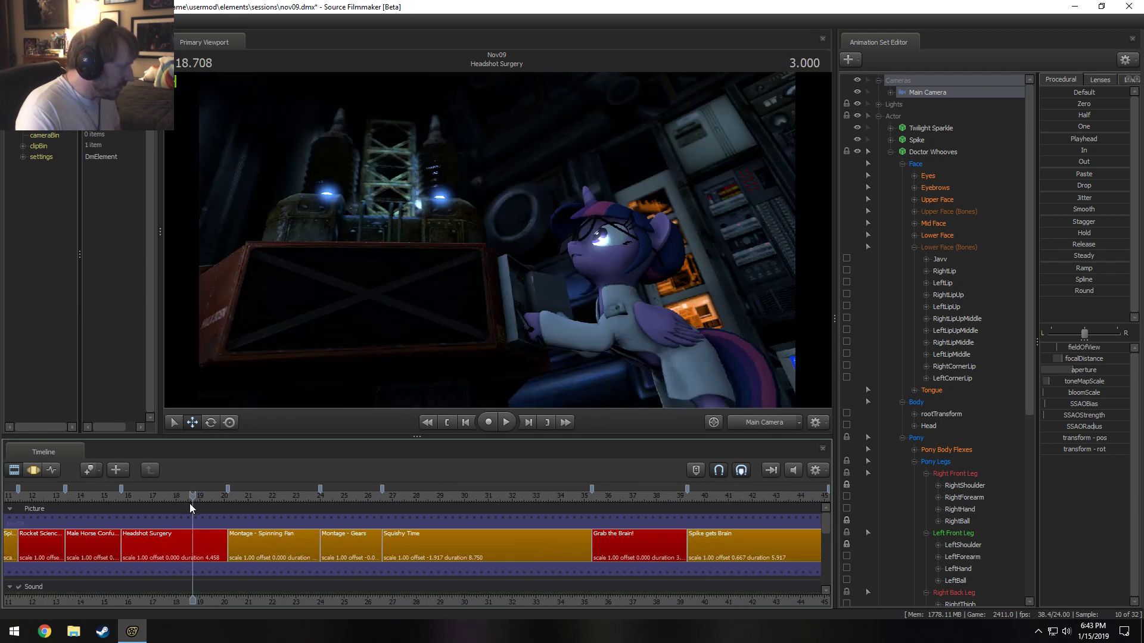
pyautogui.click(146, 498)
pyautogui.scroll(4, 149, 507)
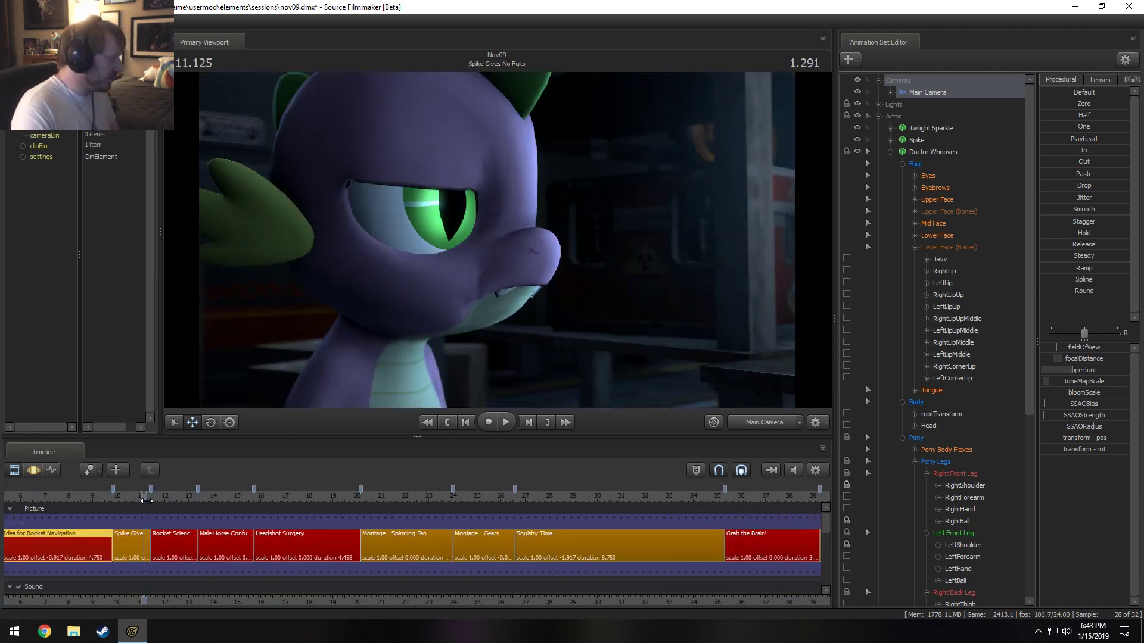
pyautogui.moveTo(253, 560); pyautogui.dragTo(622, 530, button='middle')
pyautogui.scroll(-2, 339, 502)
pyautogui.click(291, 493)
pyautogui.press('space')
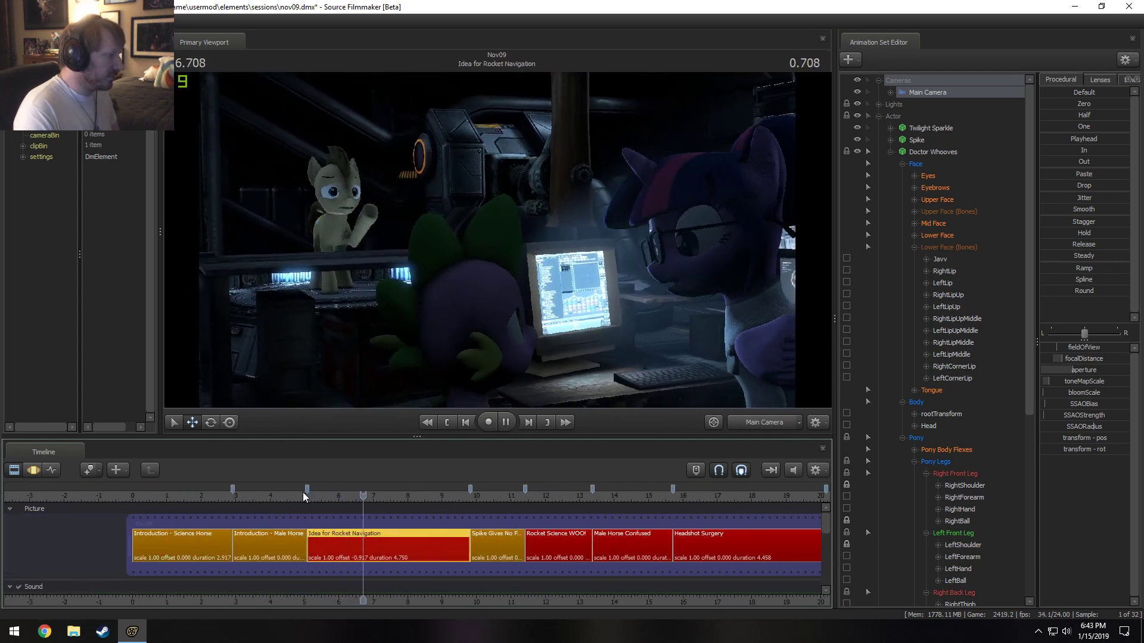
pyautogui.press('space')
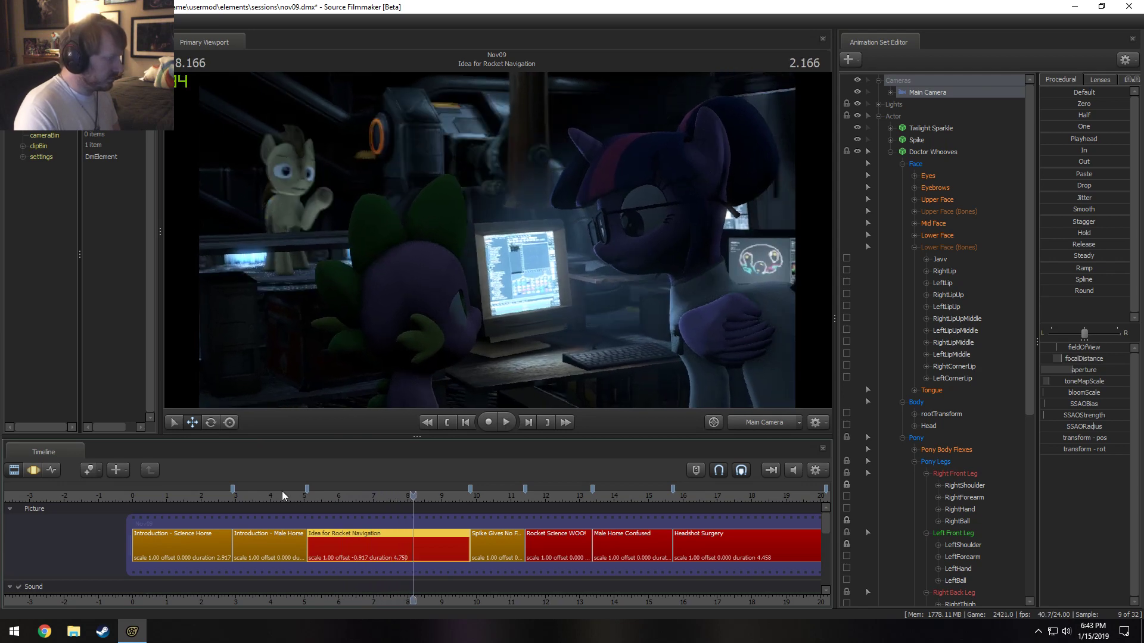
pyautogui.click(278, 494)
pyautogui.click(233, 496)
pyautogui.press('space')
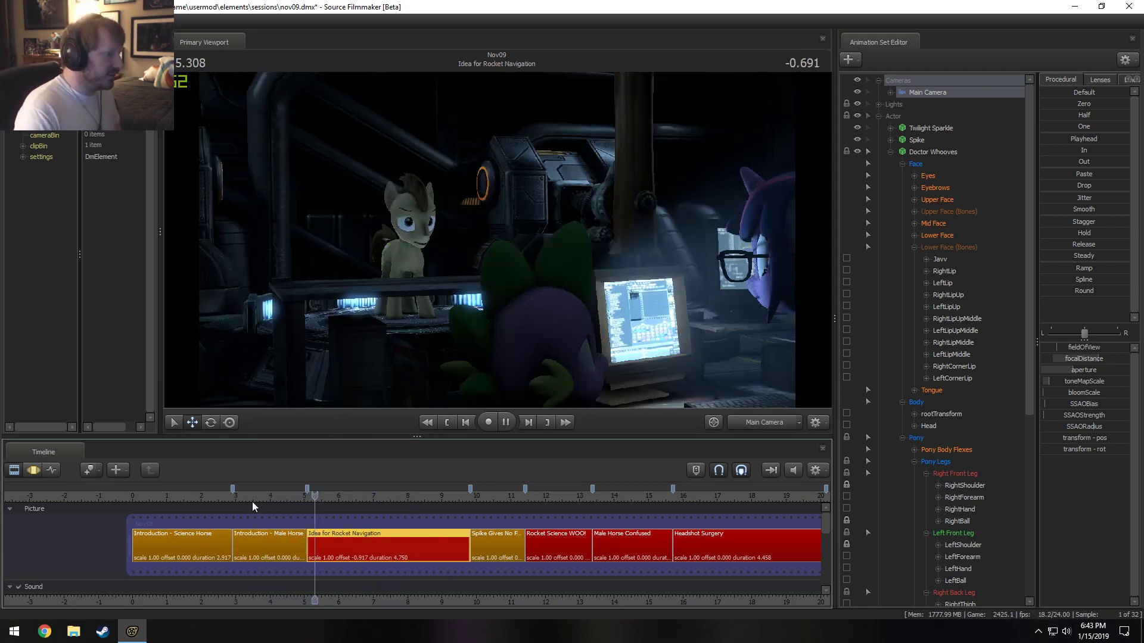
pyautogui.press('space')
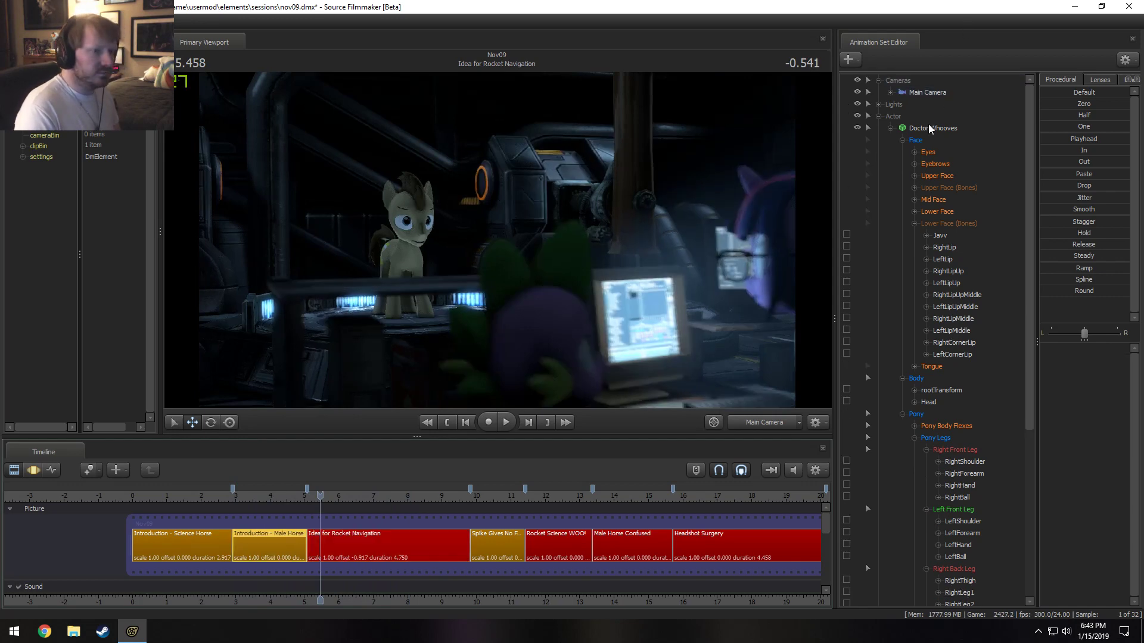
# Select Doctor Whooves in Introduction - Male Horse and extend the end of that shot to a duration of 2.500 s.
pyautogui.click(931, 129)
pyautogui.scroll(4, 516, 601)
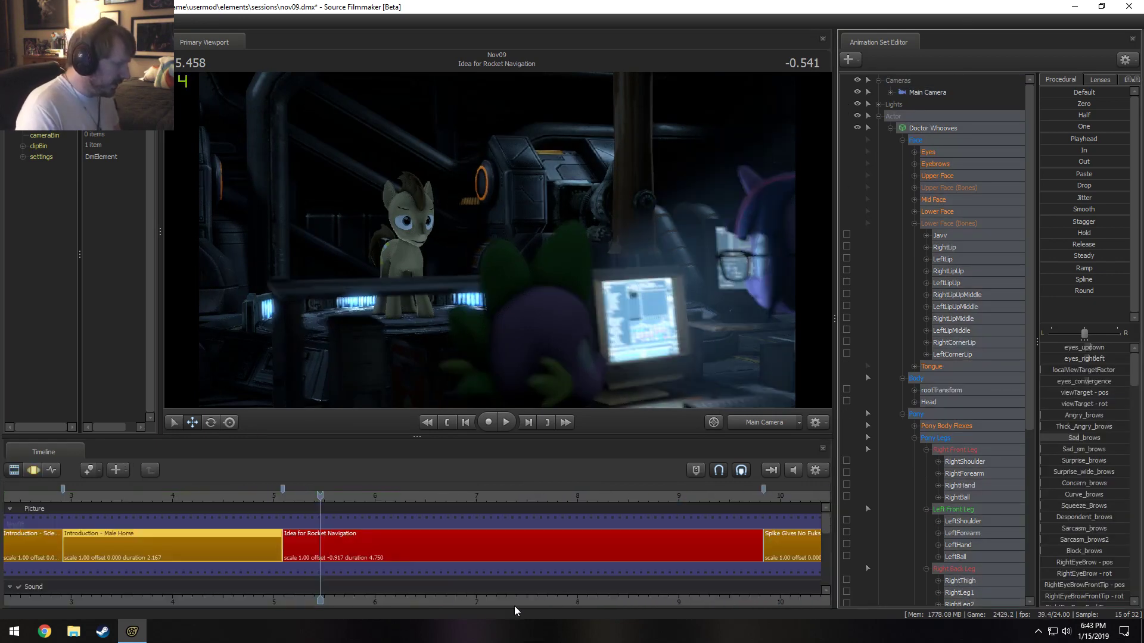
pyautogui.click(277, 544)
pyautogui.moveTo(280, 544); pyautogui.dragTo(315, 552)
# Stretch Doctor Whooves' hold in Introduction - Male Horse to about 5.04 s so his closing motion meets the shot's end, and replay it.
pyautogui.moveTo(197, 501); pyautogui.dragTo(153, 500)
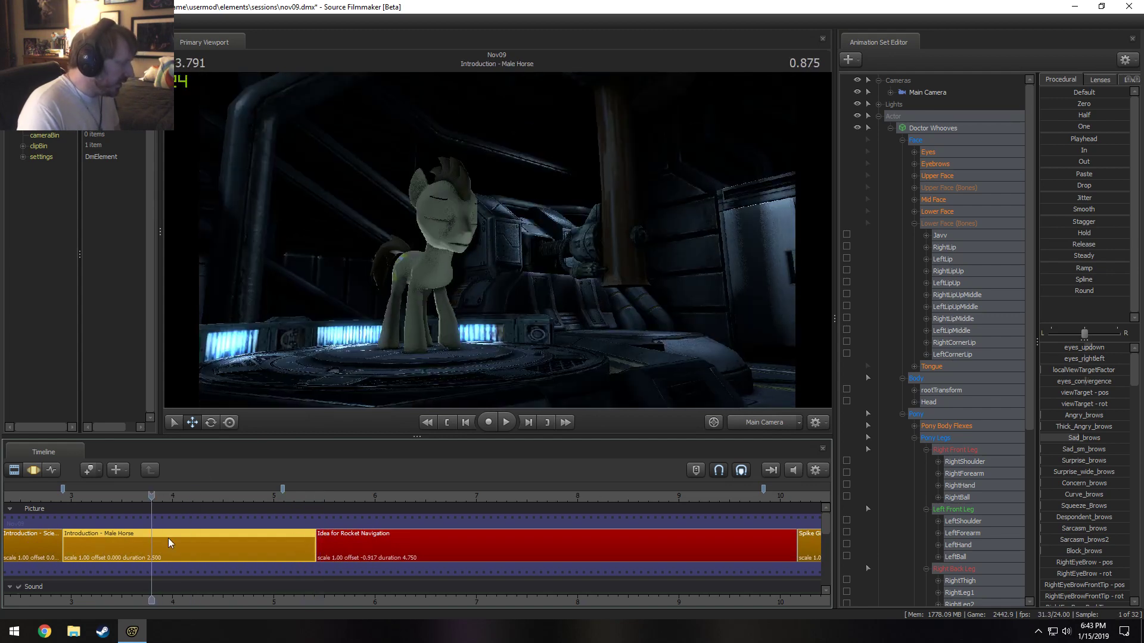
pyautogui.press('F3')
pyautogui.moveTo(183, 545); pyautogui.dragTo(228, 560)
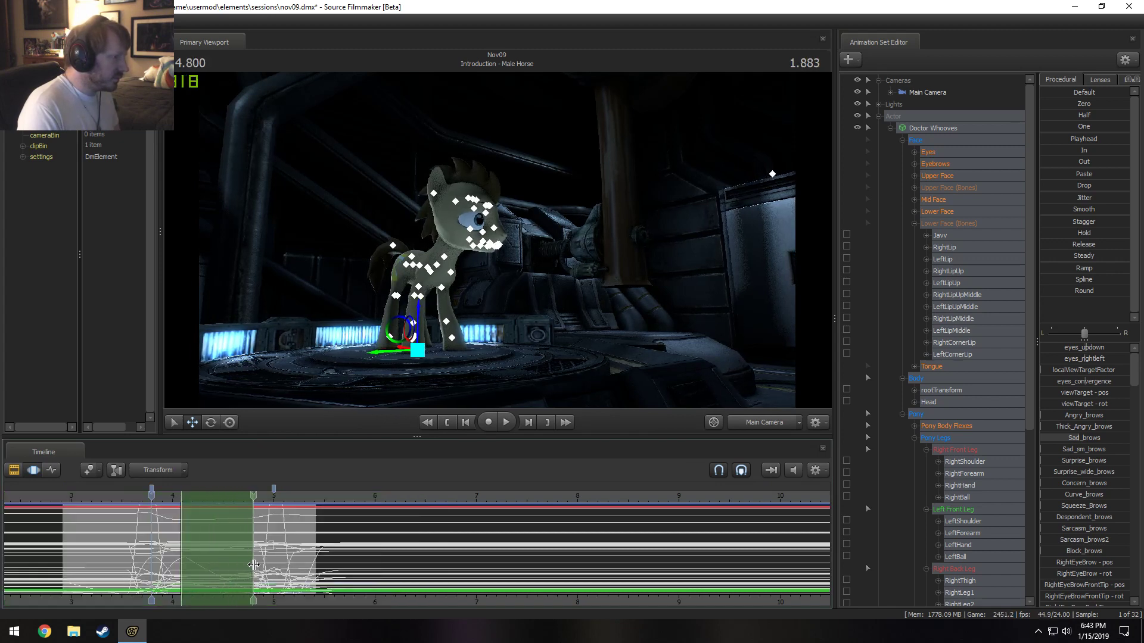
pyautogui.moveTo(254, 565)
pyautogui.mouseDown()
pyautogui.moveTo(271, 564)
pyautogui.moveTo(247, 549)
pyautogui.moveTo(268, 552)
pyautogui.moveTo(241, 527)
pyautogui.moveTo(281, 525)
pyautogui.mouseUp()
pyautogui.press('space')
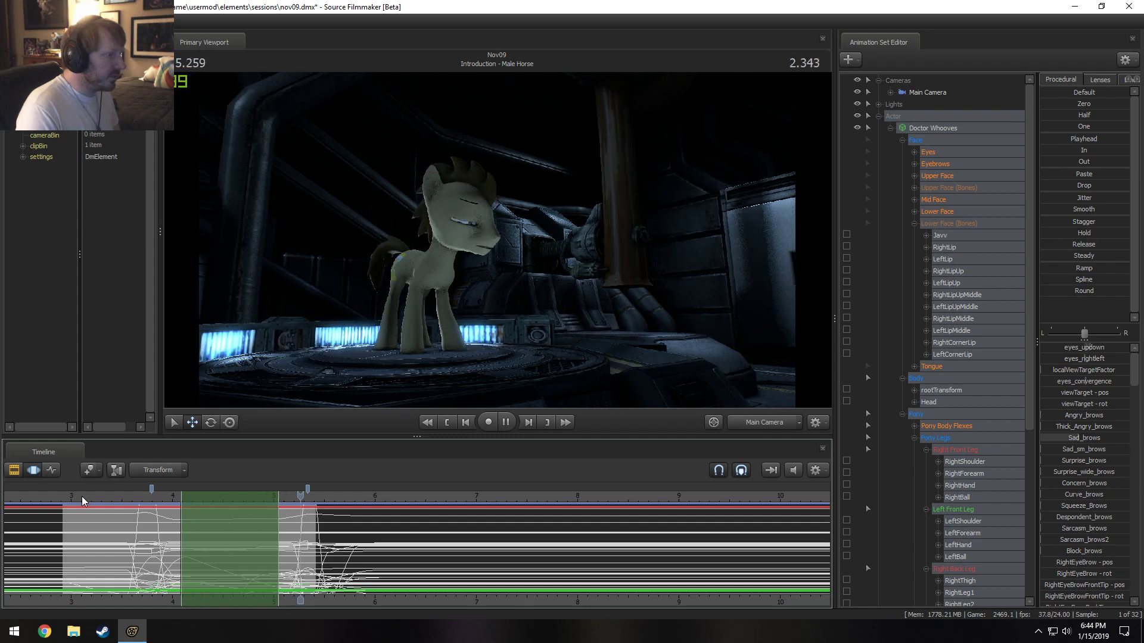
pyautogui.click(104, 496)
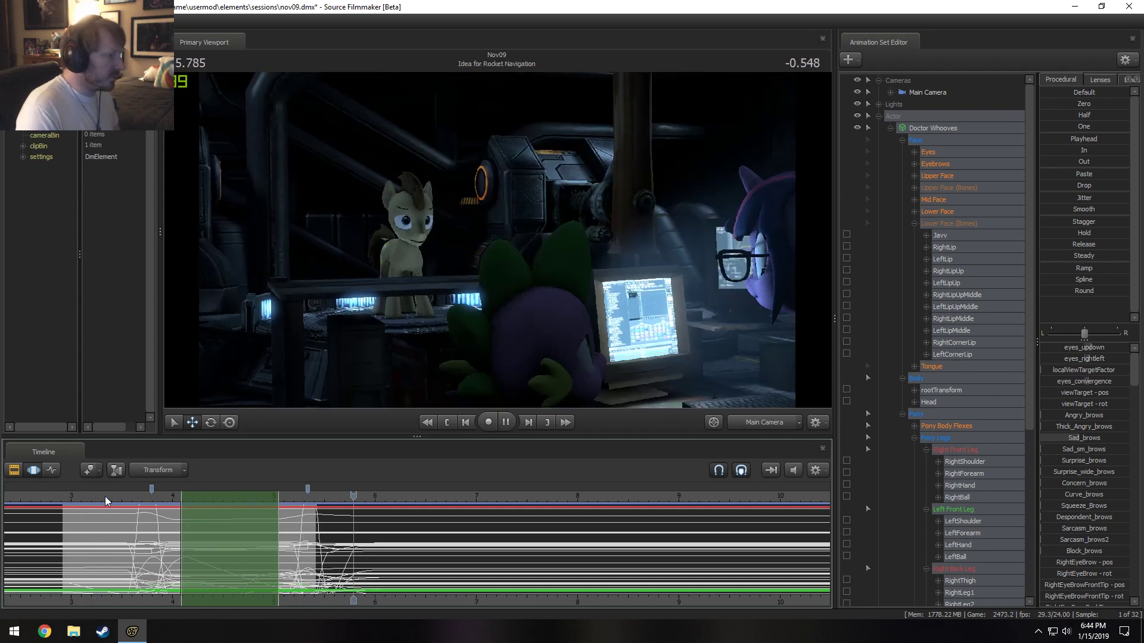
pyautogui.moveTo(143, 495); pyautogui.dragTo(158, 497)
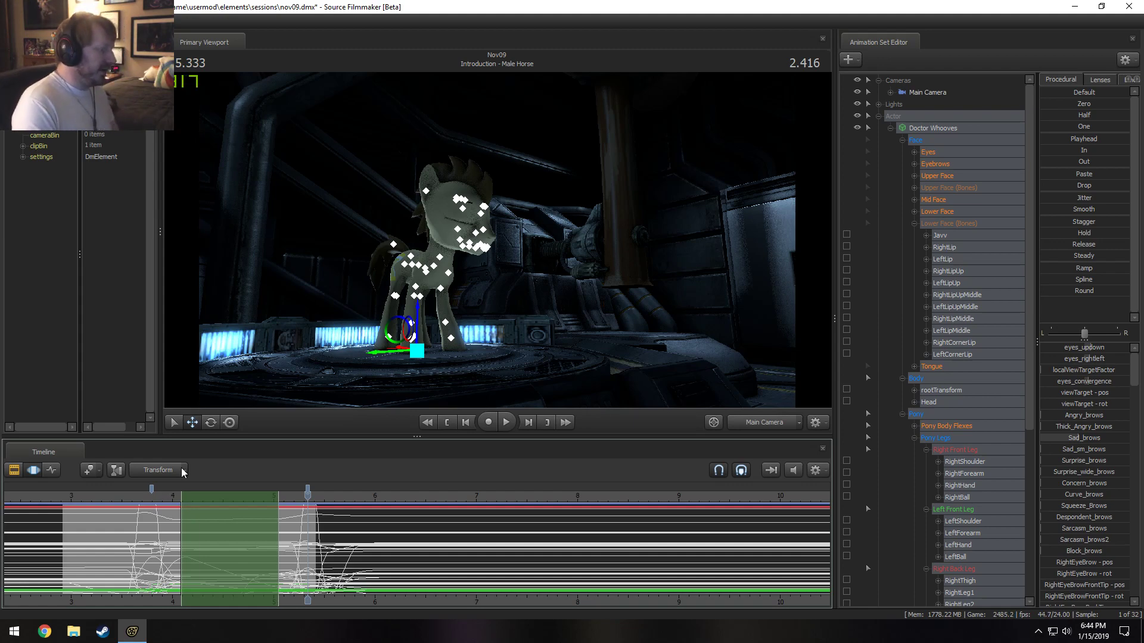
pyautogui.press('space')
pyautogui.press('space')
# Move the bookmarks from Idea for Rocket Navigation onward later together, aligning the last one with the start of Spike Knows this is Bad.
pyautogui.press('F1')
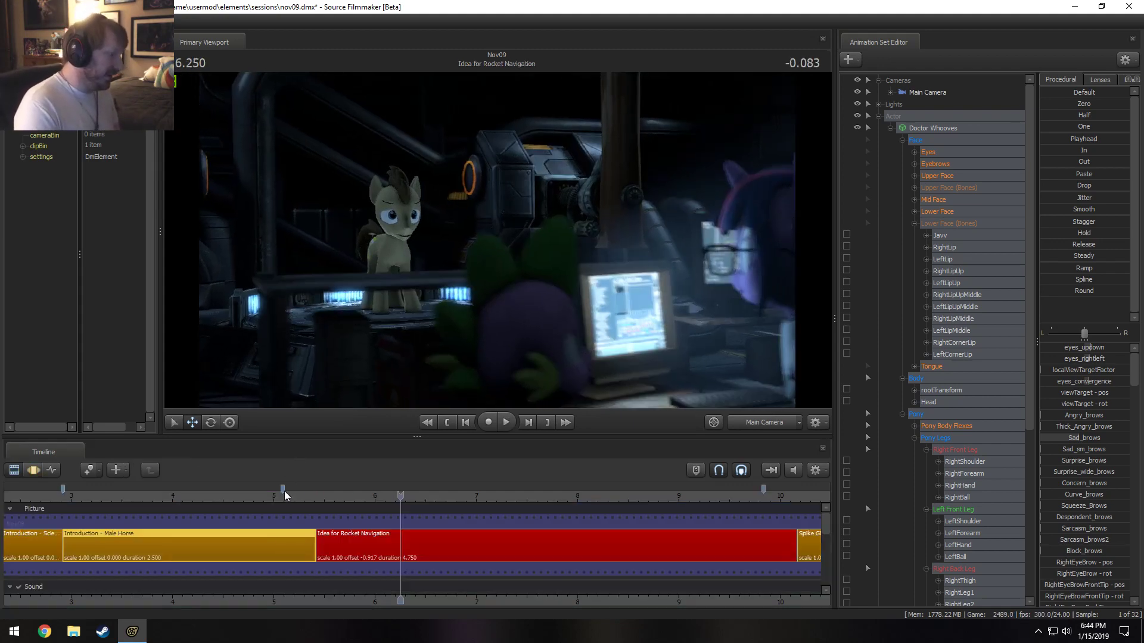
pyautogui.scroll(-3, 395, 520)
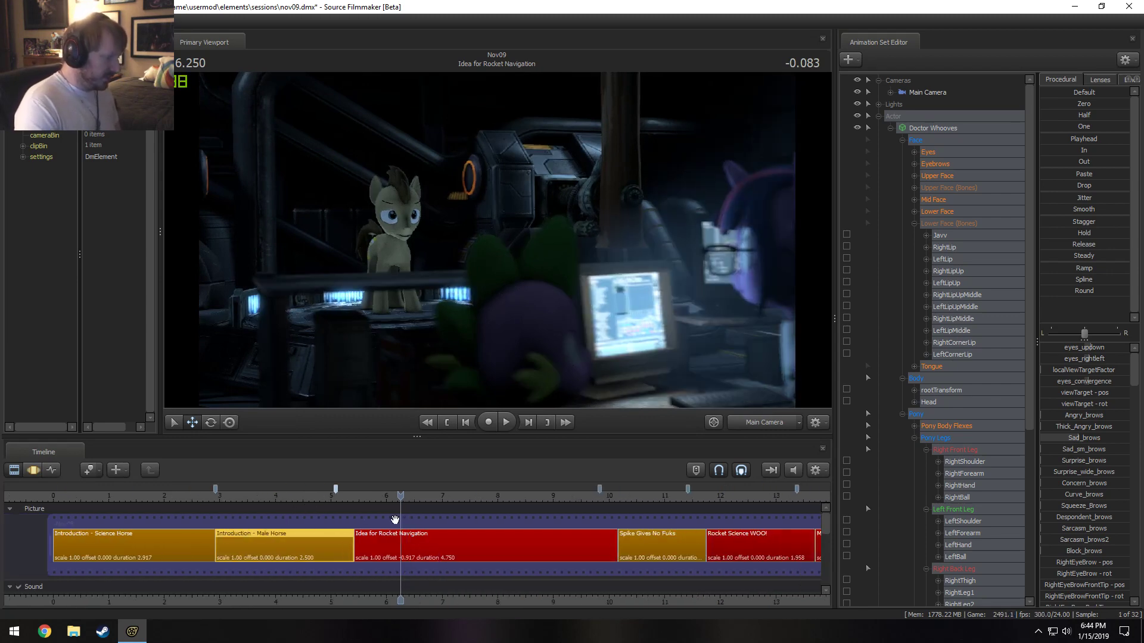
pyautogui.scroll(-8, 395, 520)
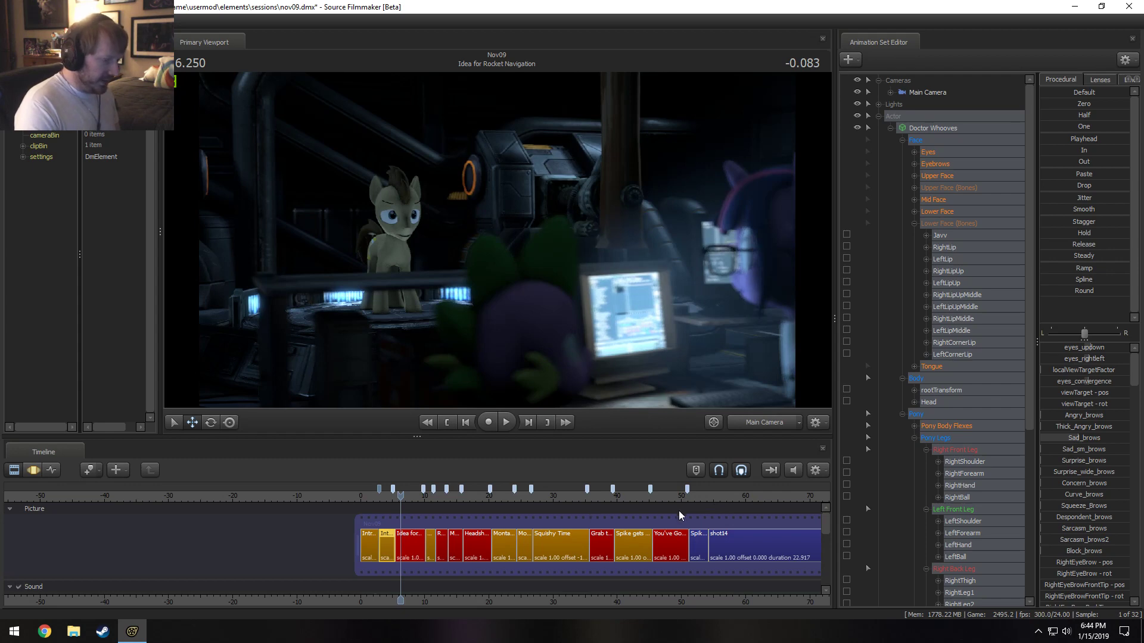
pyautogui.click(689, 495)
pyautogui.scroll(12, 689, 495)
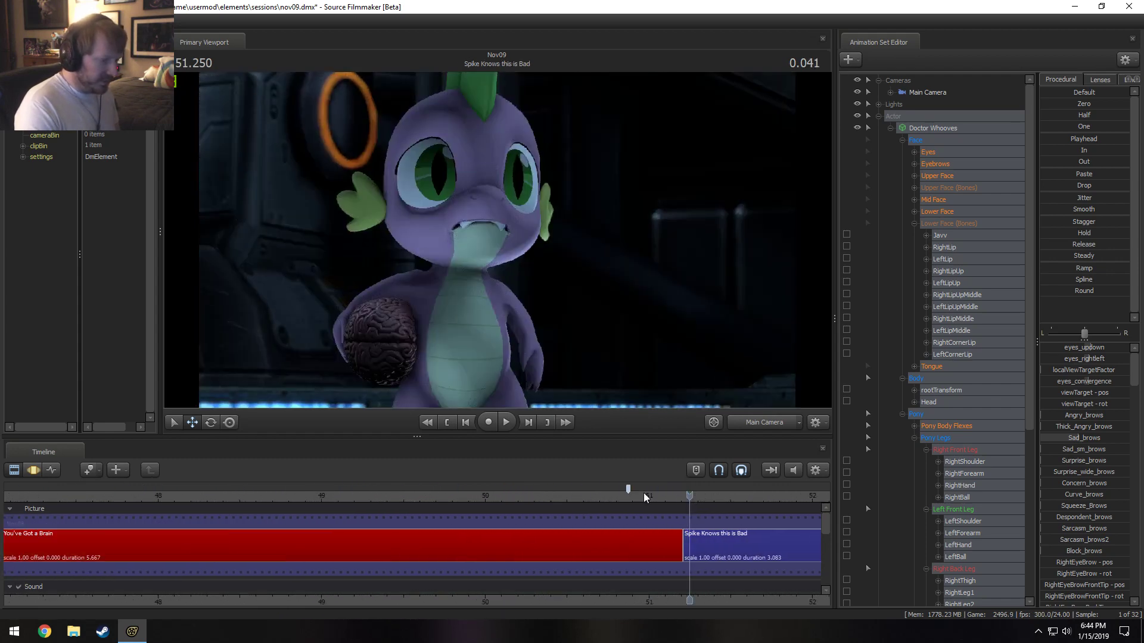
pyautogui.moveTo(671, 495); pyautogui.dragTo(683, 496)
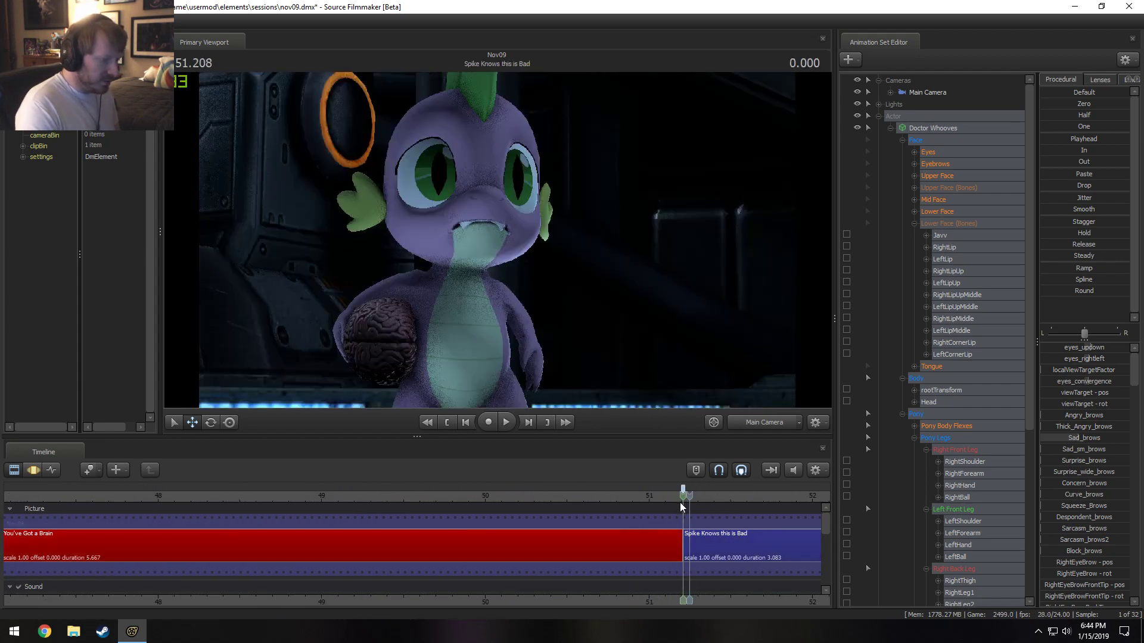
pyautogui.scroll(-12, 621, 535)
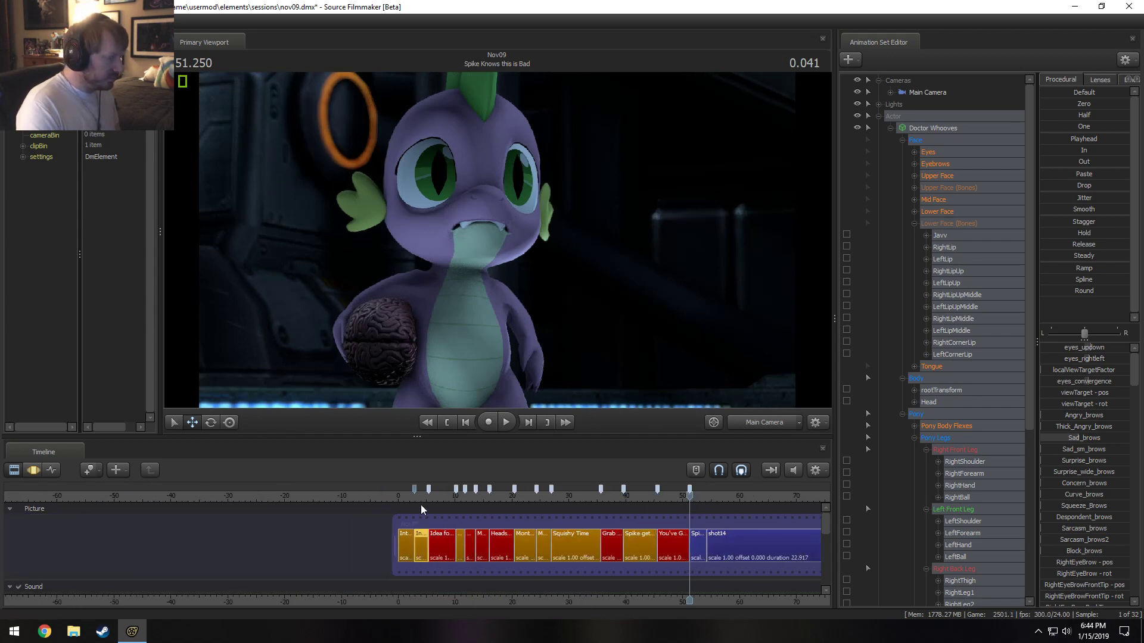
# Check the moved bookmarks back to the start of Idea for Rocket Navigation and save the session.
pyautogui.click(456, 496)
pyautogui.scroll(5, 464, 506)
pyautogui.moveTo(464, 496); pyautogui.dragTo(360, 496)
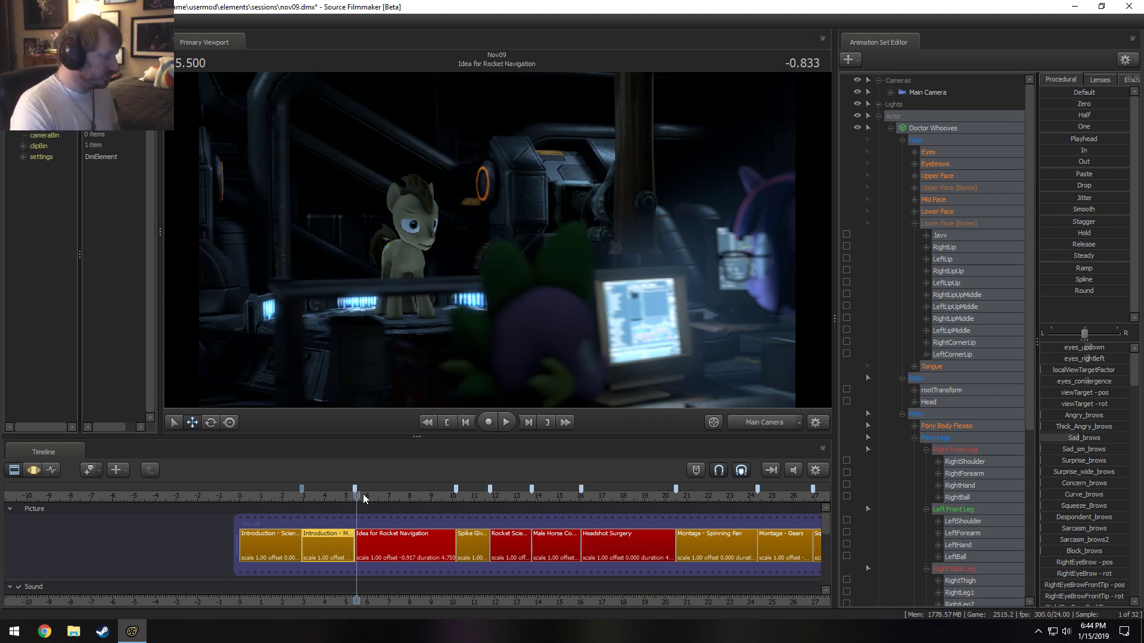
pyautogui.moveTo(357, 493); pyautogui.dragTo(356, 501)
pyautogui.press('F3')
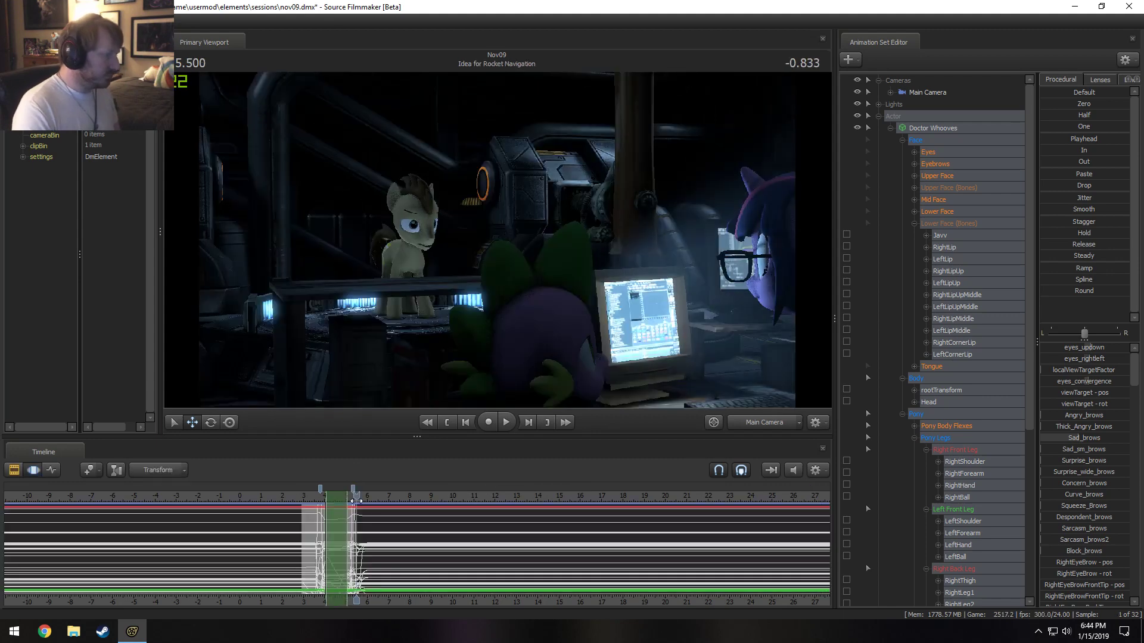
pyautogui.press('F2')
pyautogui.hotkey('ctrl', 's')
# Select the Idea for Rocket Navigation shot and replay its opening to examine Doctor Whooves' motion.
pyautogui.scroll(4, 358, 505)
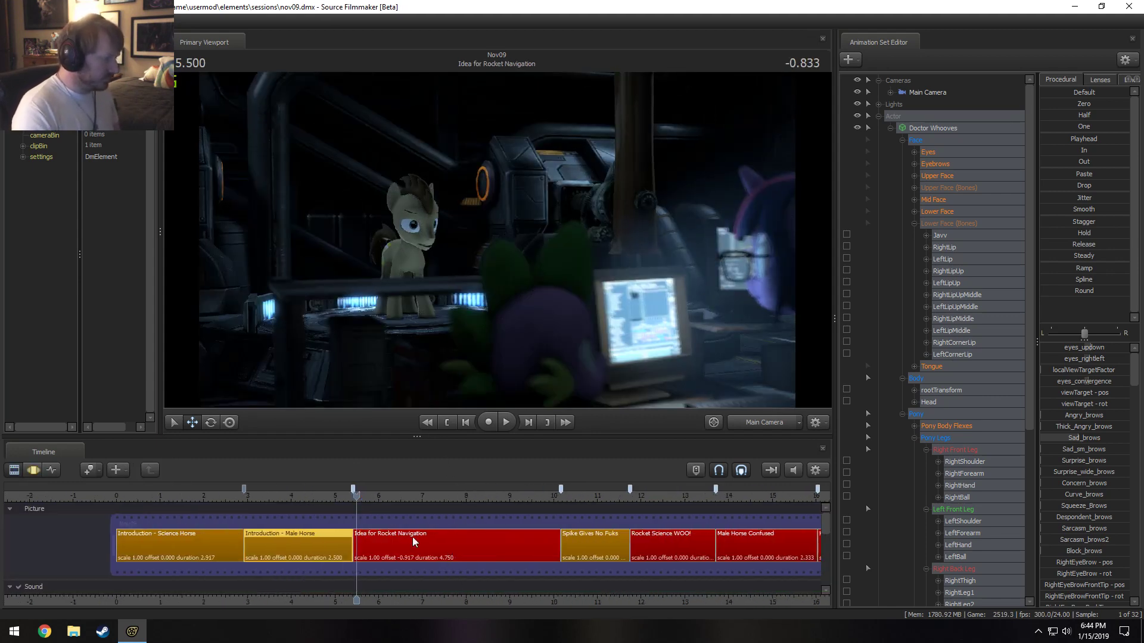
pyautogui.click(365, 560)
pyautogui.press('space')
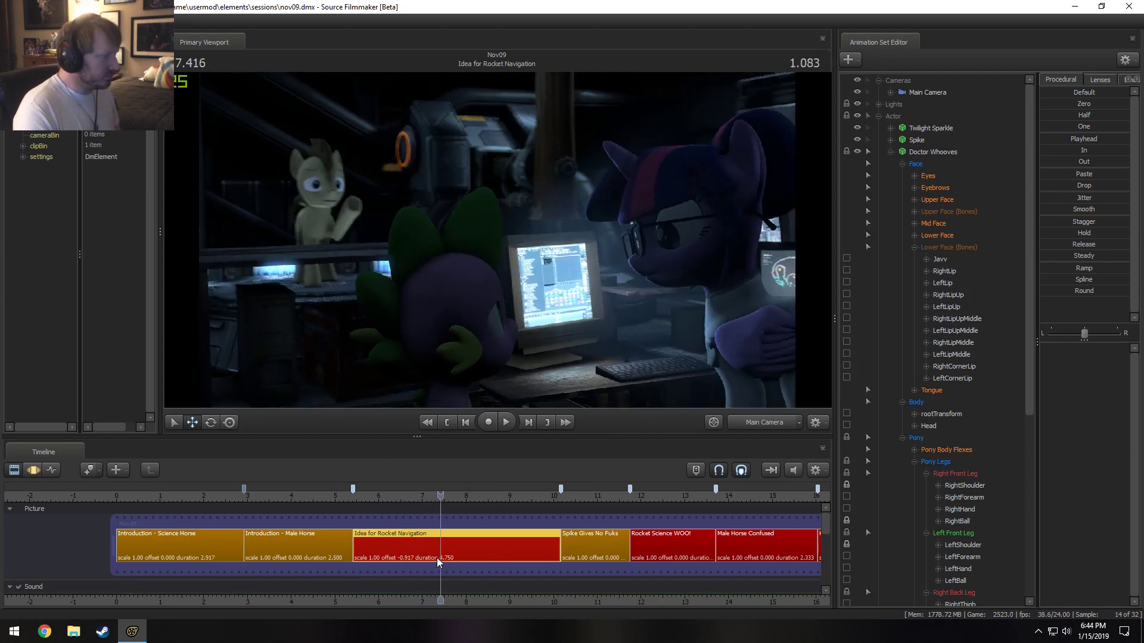
pyautogui.click(360, 498)
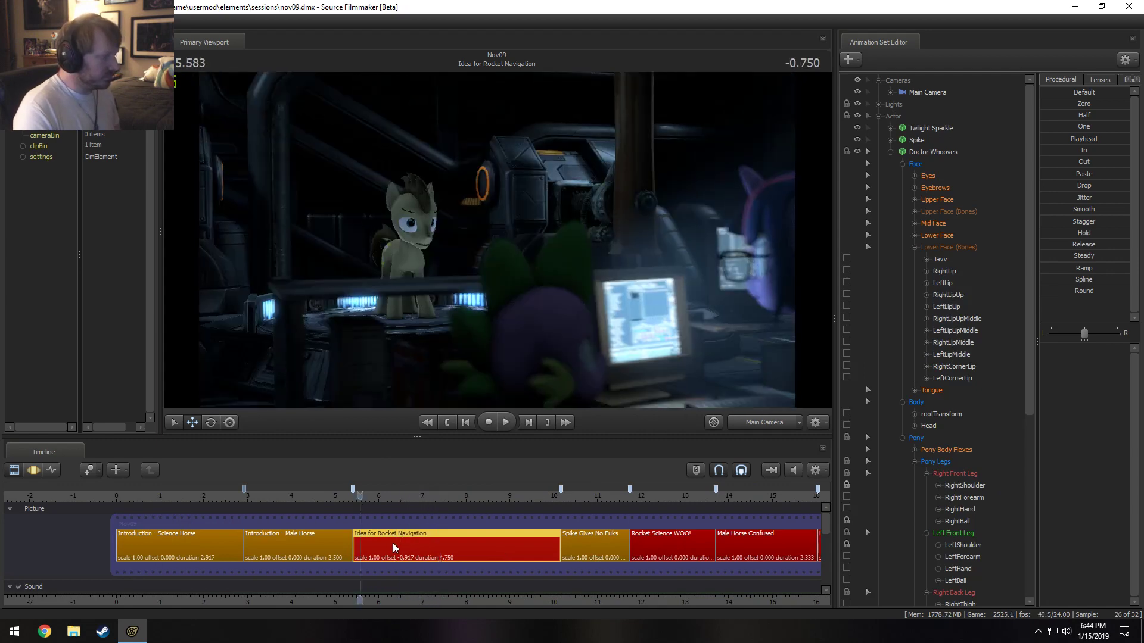
pyautogui.press('space')
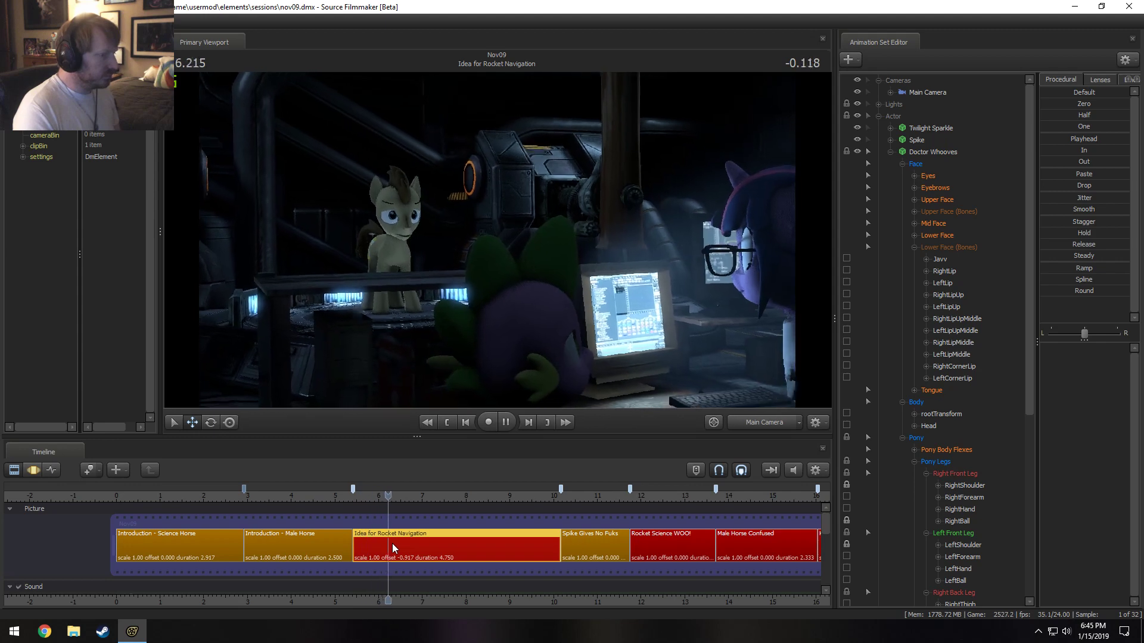
pyautogui.press('space')
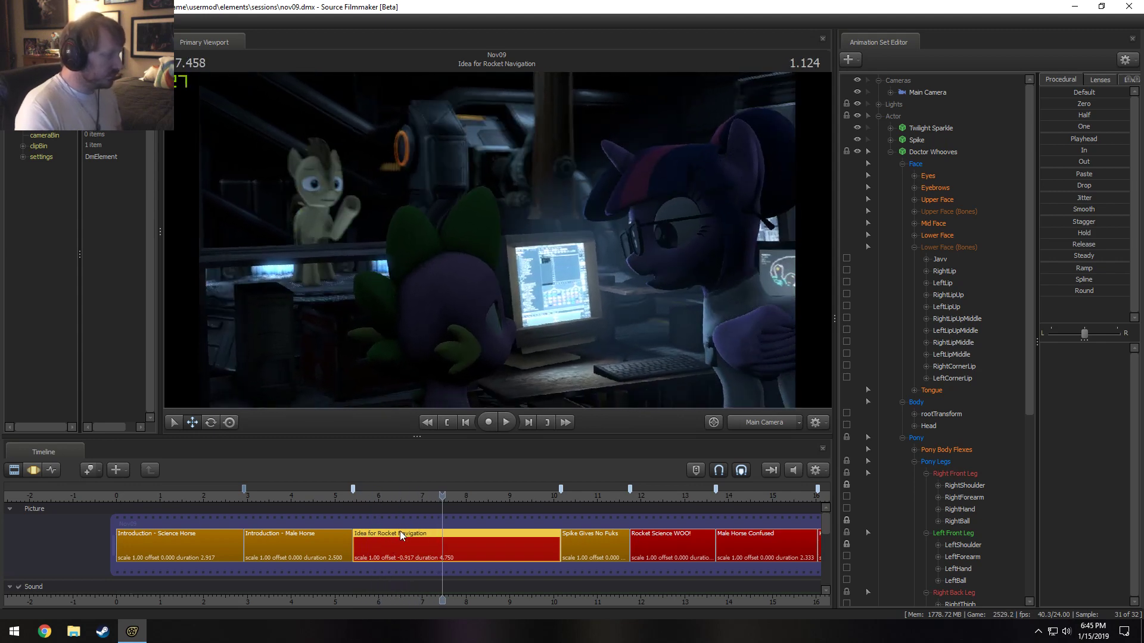
# Mute the timeline audio and turn off lighting in the viewport.
pyautogui.click(795, 475)
pyautogui.rightClick(612, 308)
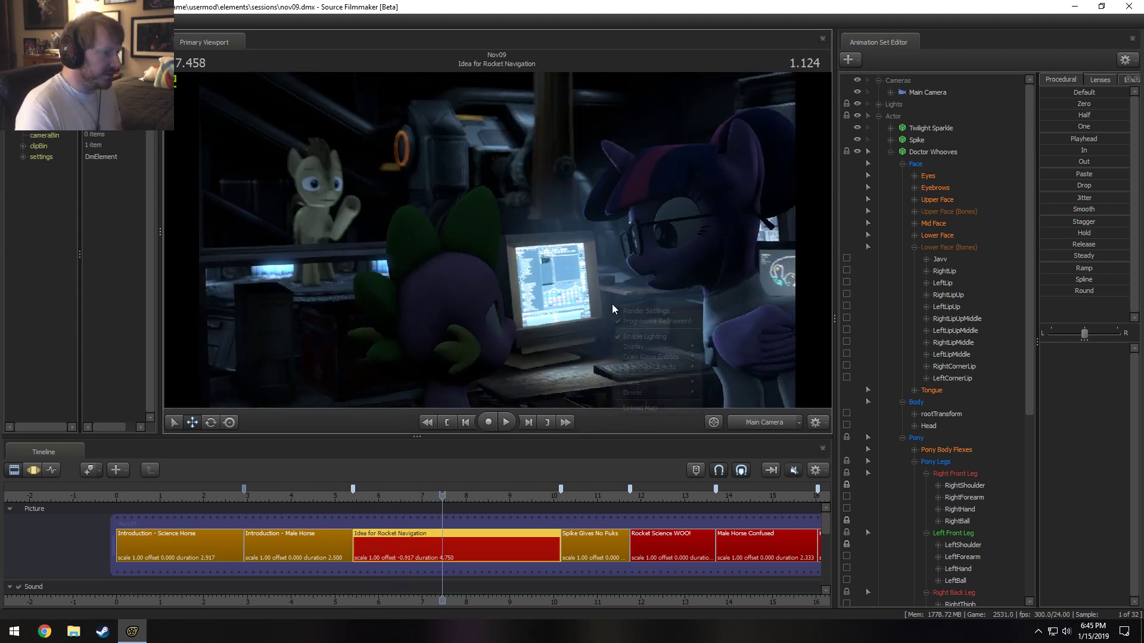
pyautogui.click(632, 337)
pyautogui.click(581, 290)
pyautogui.click(568, 333)
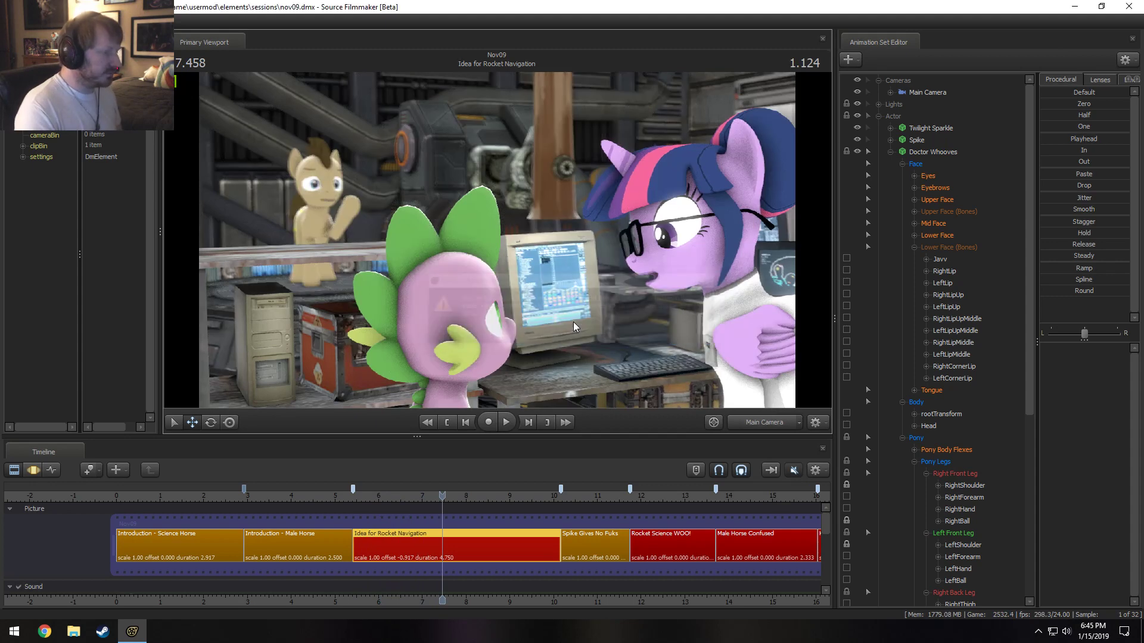
# Select Doctor Whooves in Idea for Rocket Navigation for motion editing and frame him from the front with the work camera.
pyautogui.press('F3')
pyautogui.scroll(2, 369, 560)
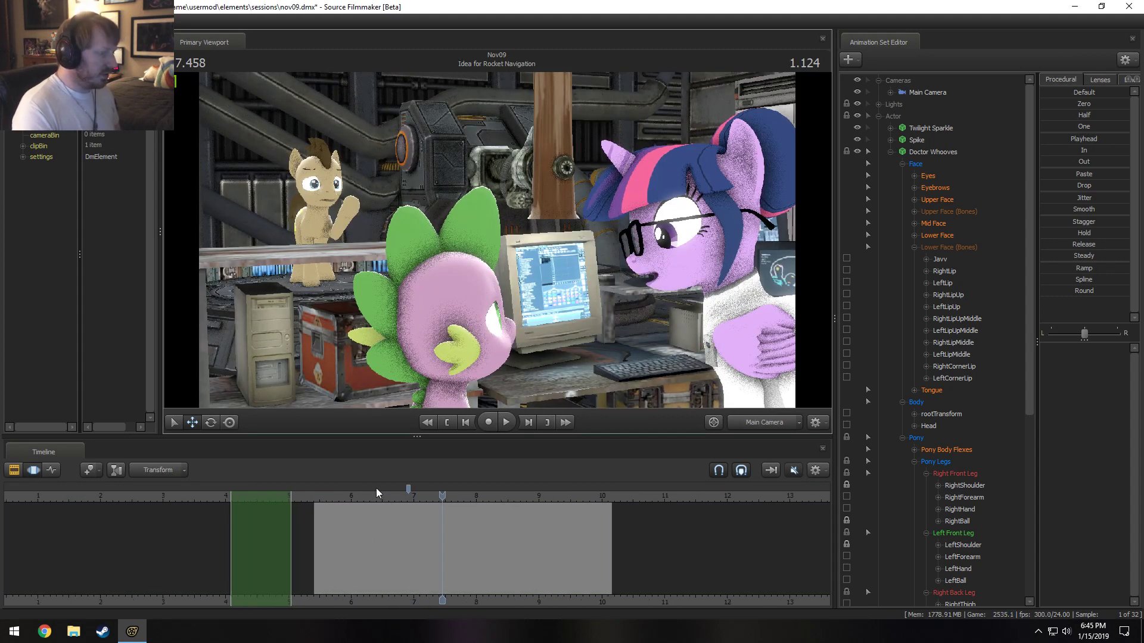
pyautogui.click(935, 152)
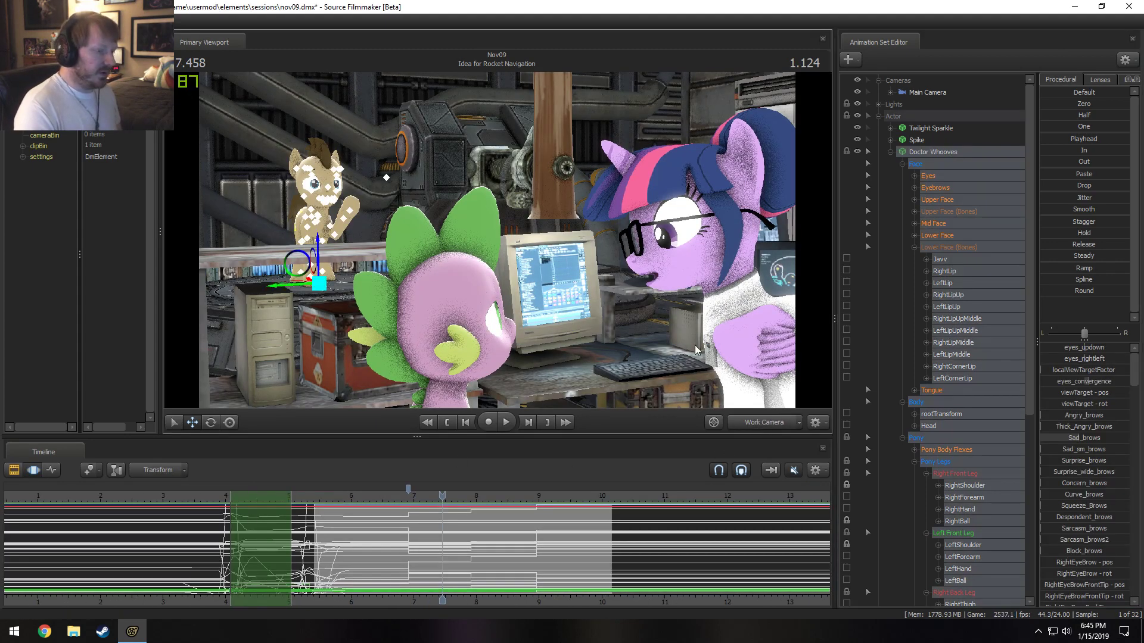
pyautogui.press('f')
pyautogui.moveTo(525, 269); pyautogui.dragTo(500, 245)
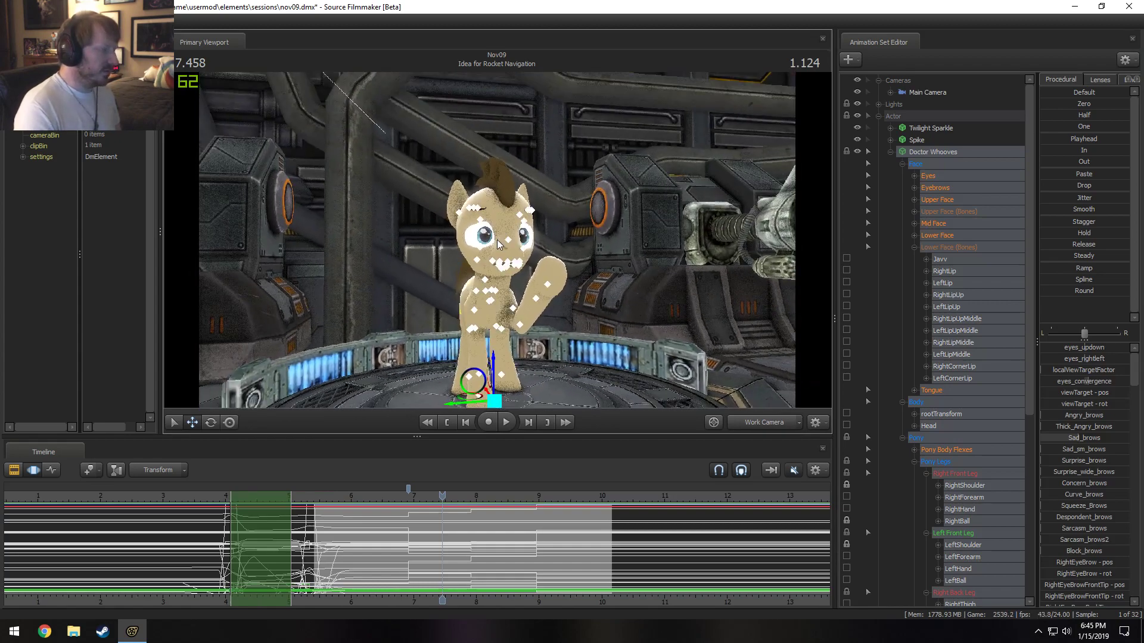
# Blend Doctor Whooves' abrupt pose change at about 6.9 s into a gradual transition, using a short time selection with falloff on both sides.
pyautogui.scroll(5, 450, 580)
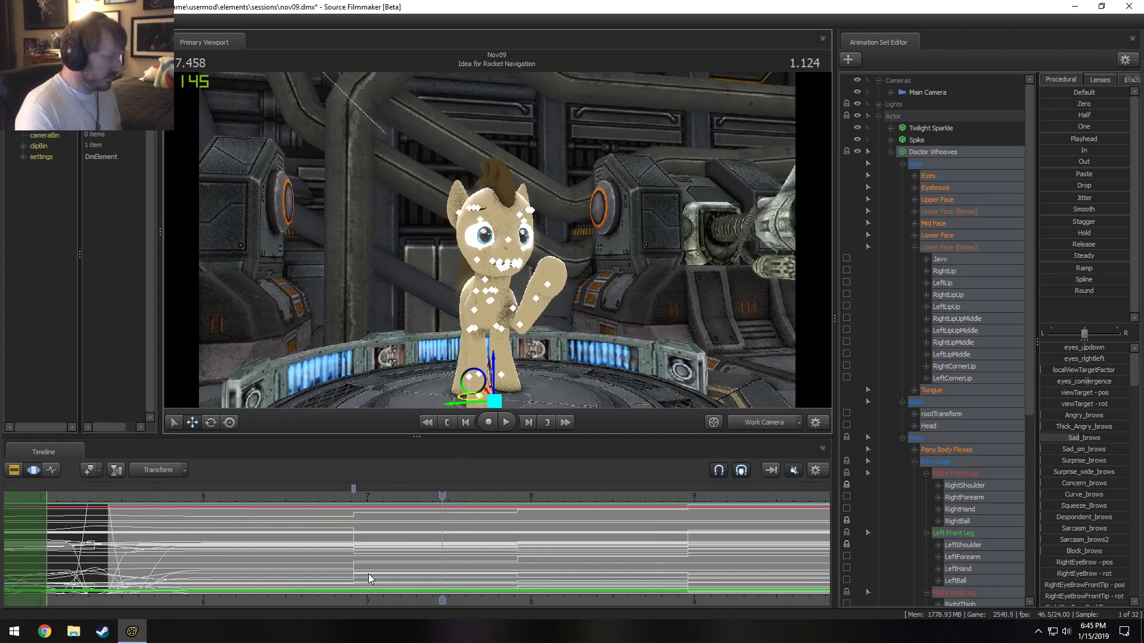
pyautogui.moveTo(370, 578); pyautogui.dragTo(247, 548)
pyautogui.press('space')
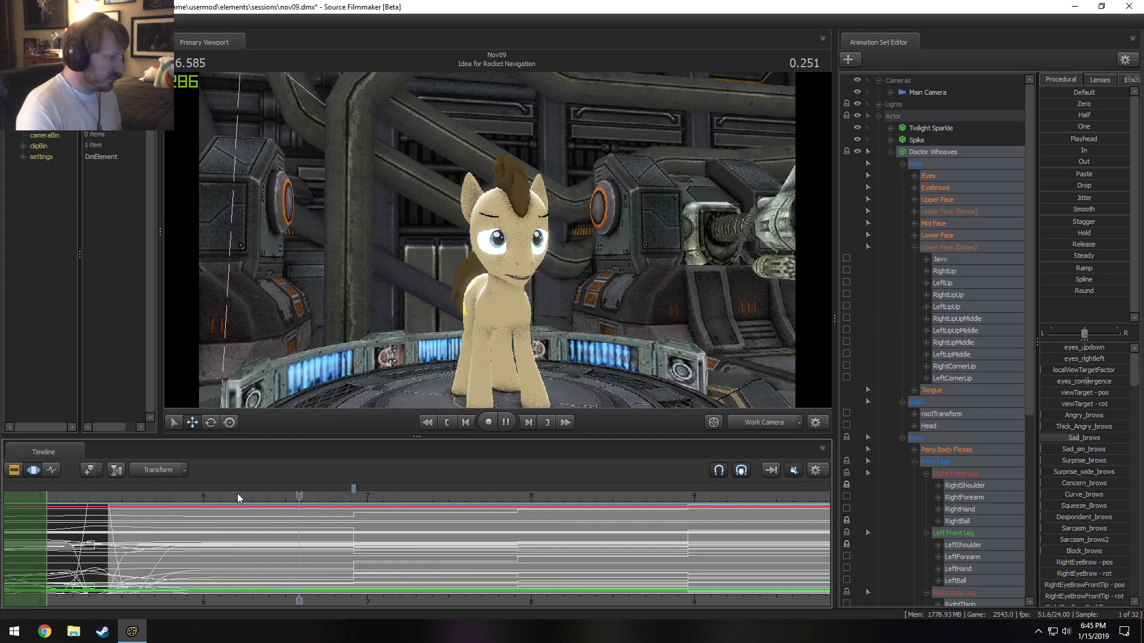
pyautogui.click(156, 499)
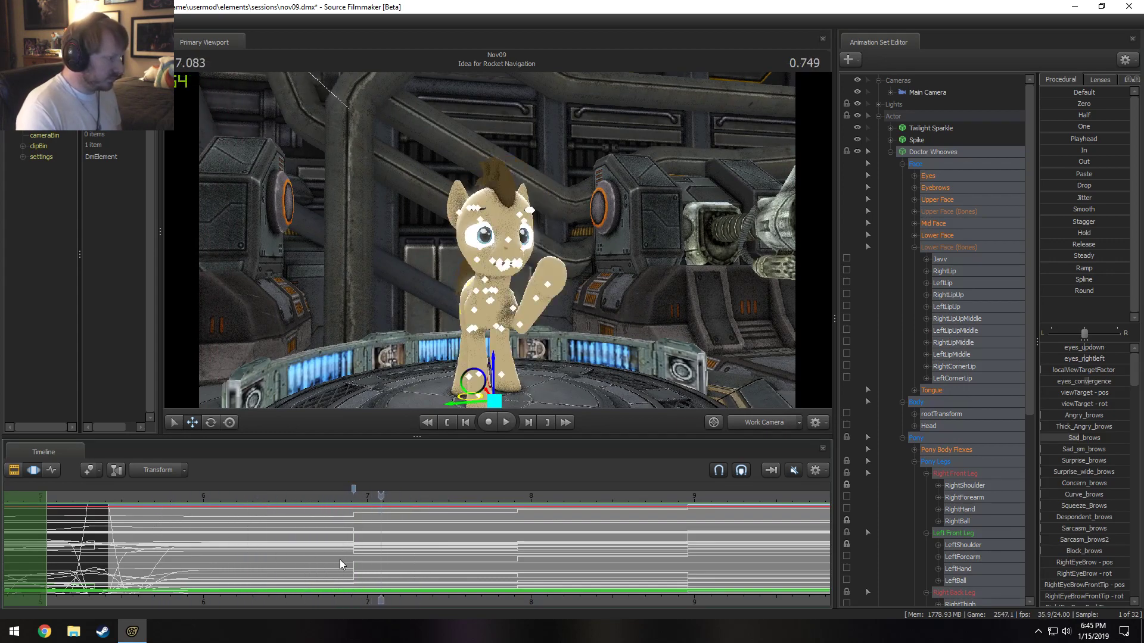
pyautogui.keyDown('shift'); pyautogui.moveTo(340, 560); pyautogui.dragTo(366, 564); pyautogui.keyUp('shift')
pyautogui.keyDown('shift'); pyautogui.scroll(4, 352, 567); pyautogui.keyUp('shift')
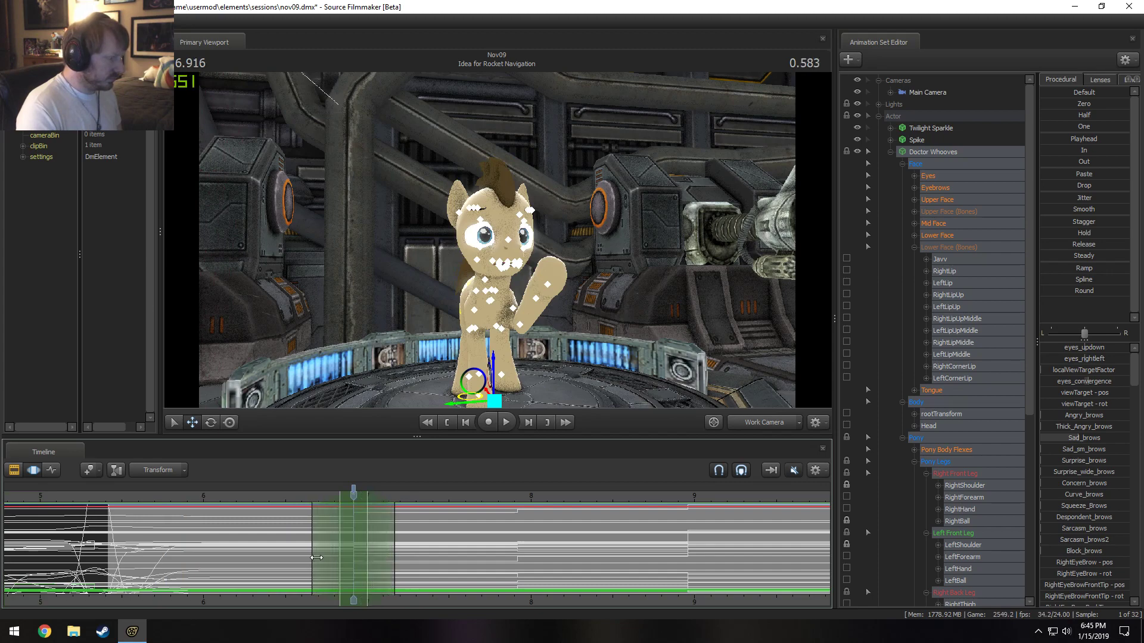
pyautogui.keyDown('shift'); pyautogui.scroll(3, 421, 546); pyautogui.keyUp('shift')
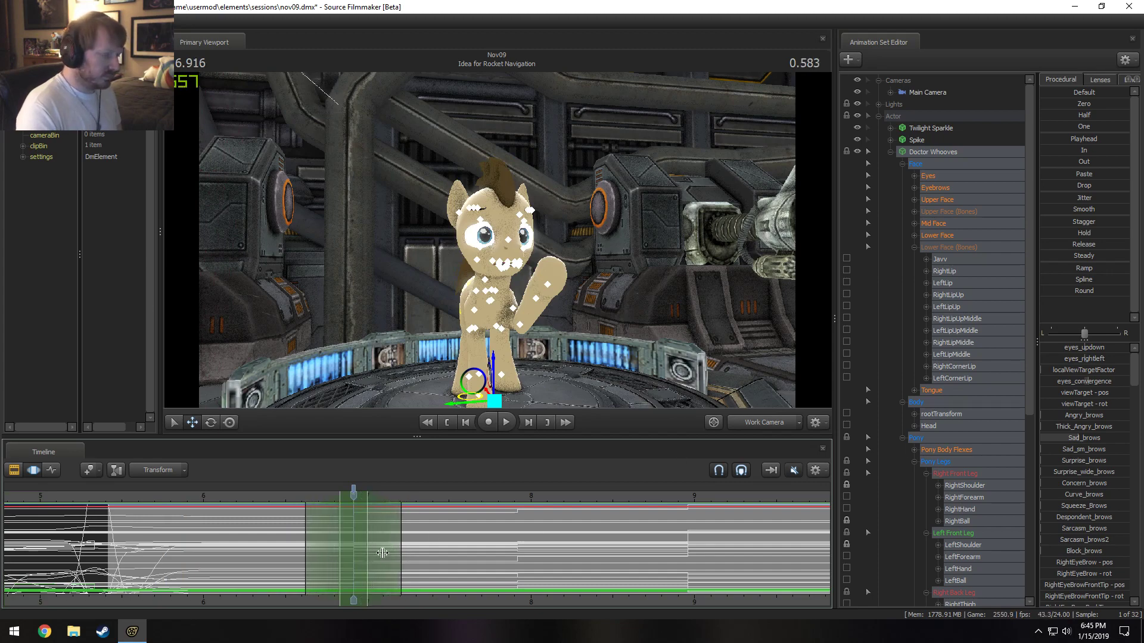
pyautogui.moveTo(1074, 295); pyautogui.dragTo(1120, 295)
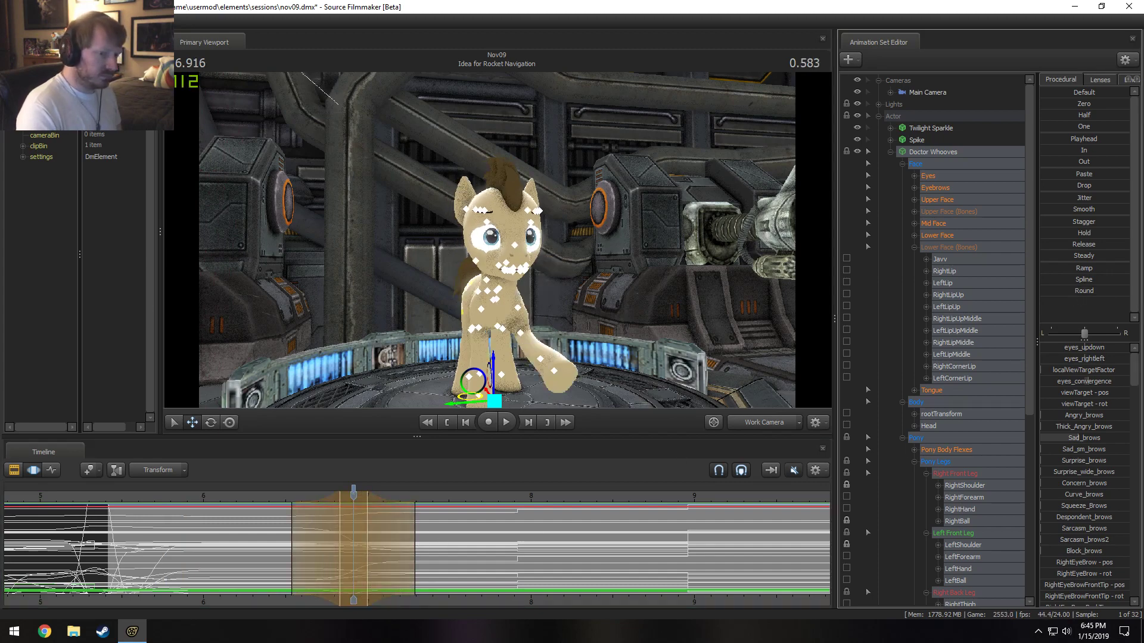
# Widen the blended transition's time selection to about 6.75 to 7.12 s and replay the paw raise.
pyautogui.press('space')
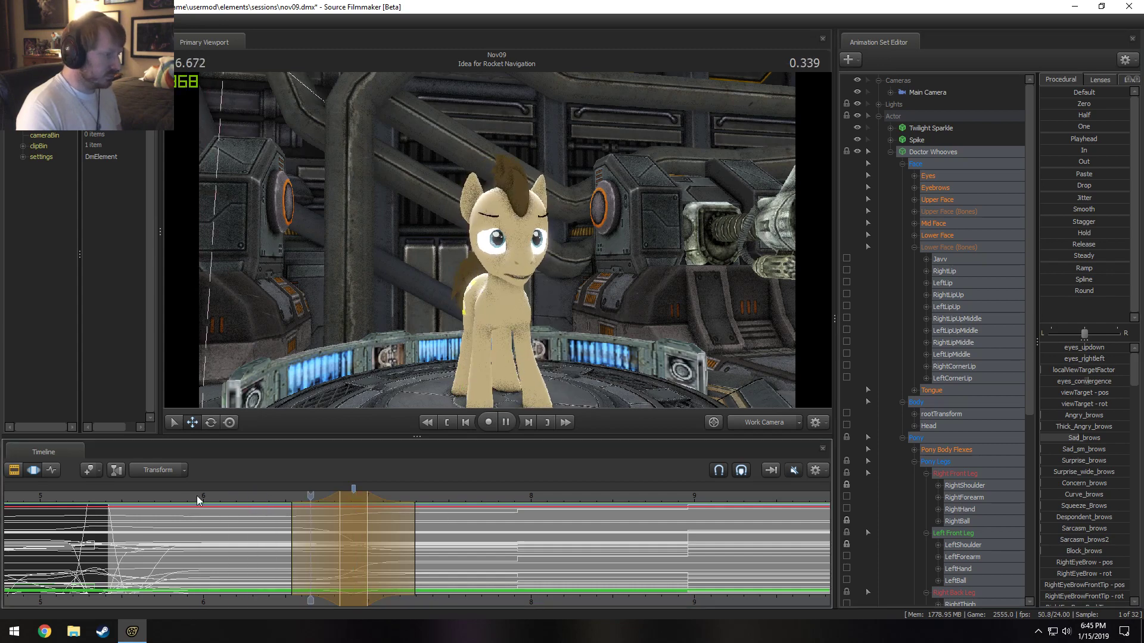
pyautogui.press('space')
pyautogui.moveTo(393, 568); pyautogui.dragTo(413, 568)
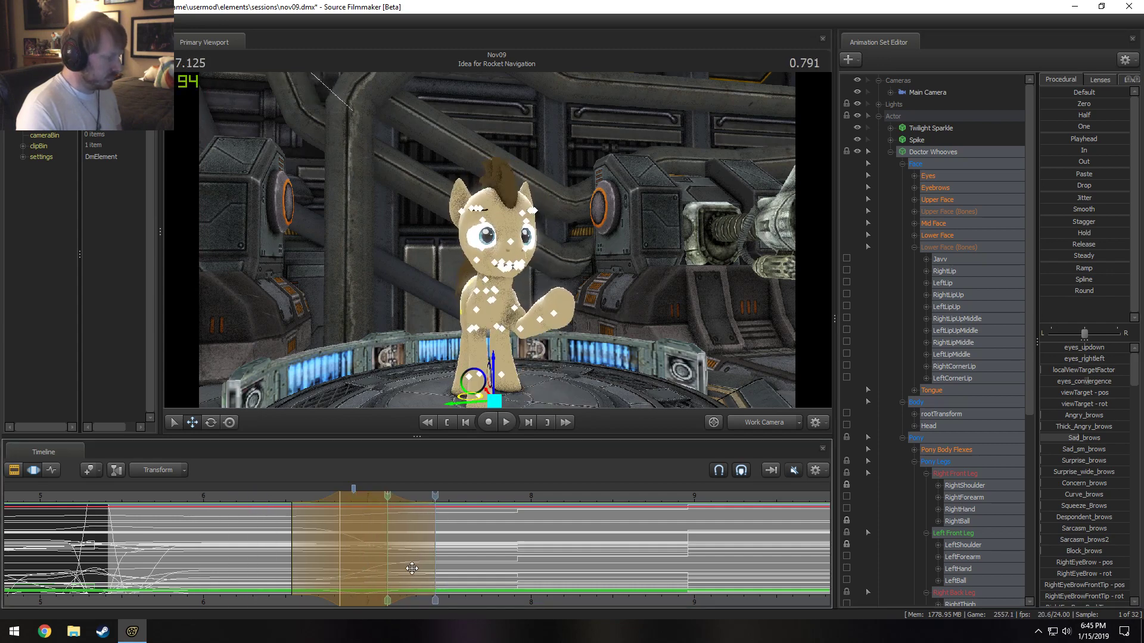
pyautogui.moveTo(339, 533); pyautogui.dragTo(325, 532)
pyautogui.press('space')
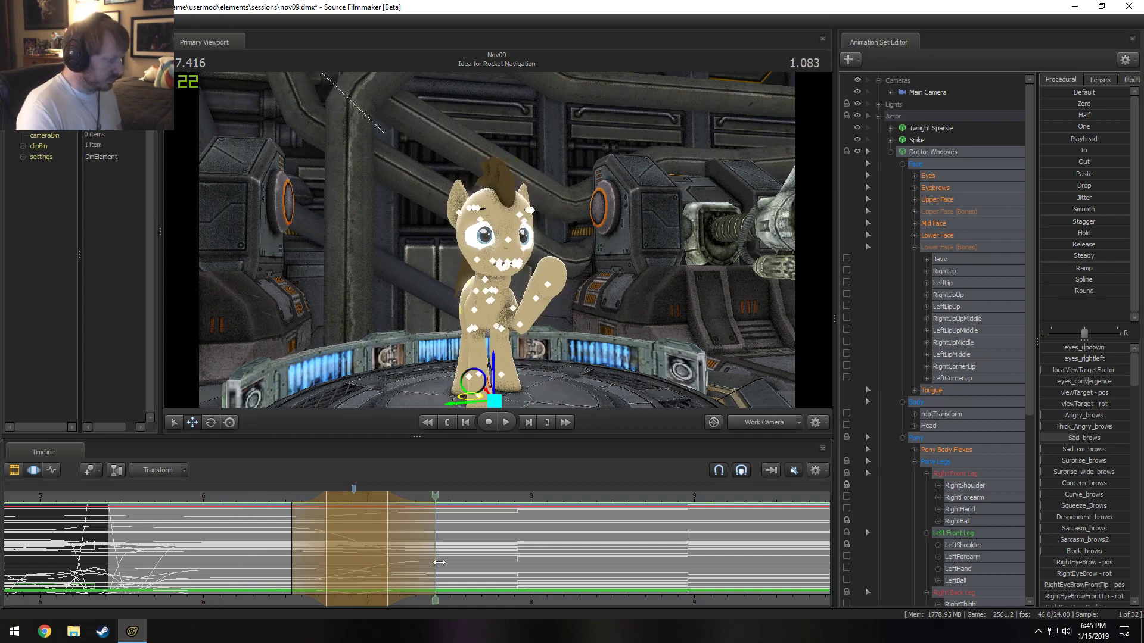
pyautogui.press('space')
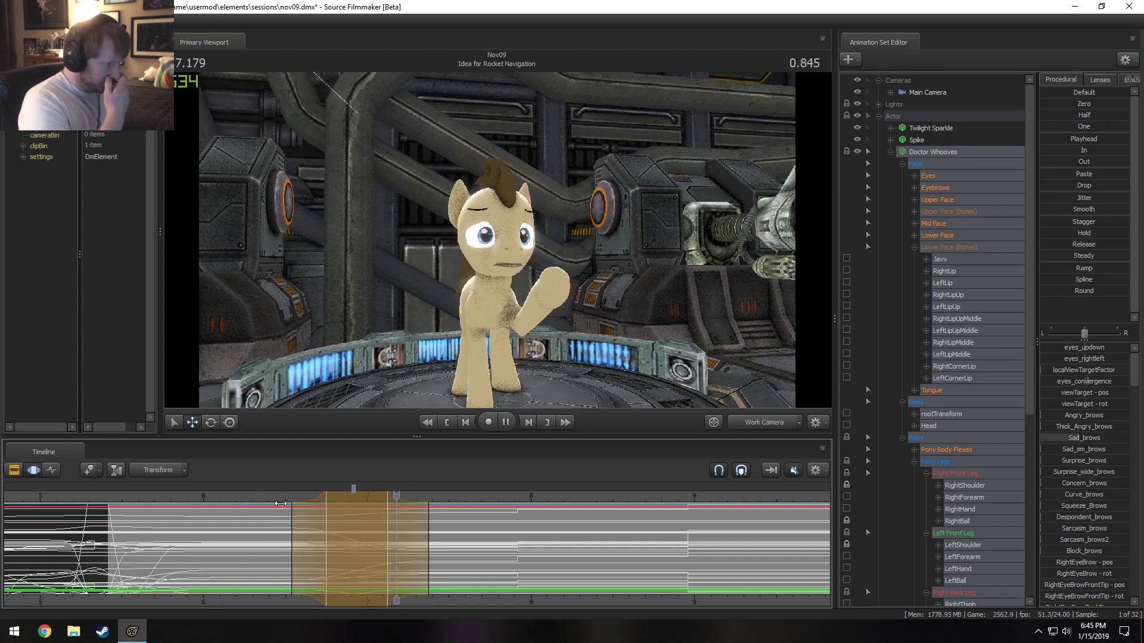
pyautogui.press('space')
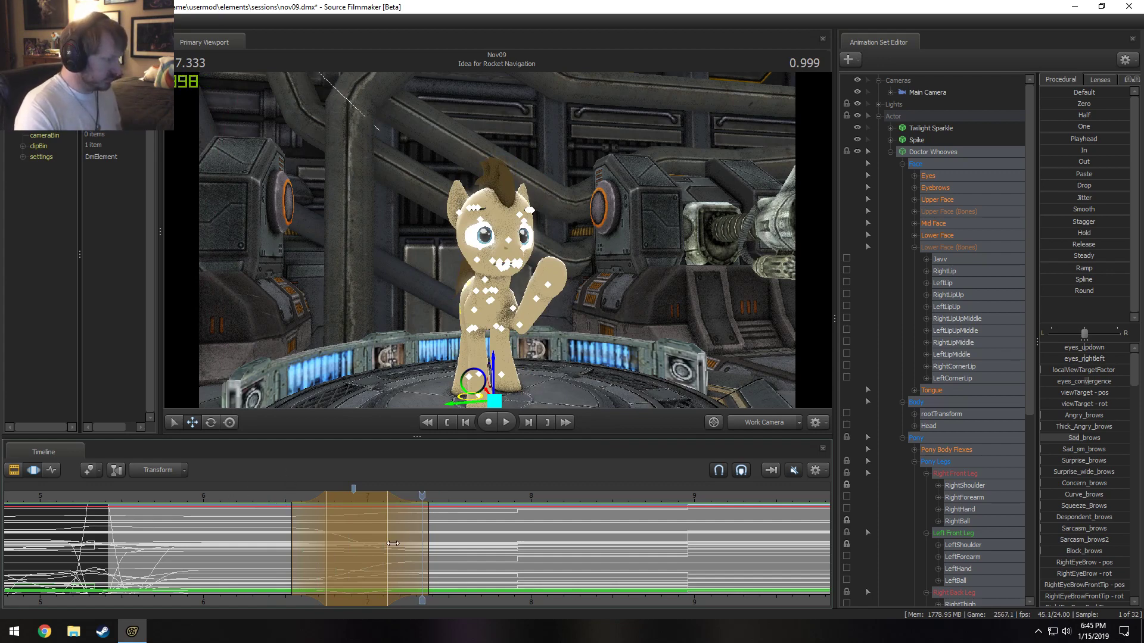
# Blend Doctor Whooves' pose change around 8 s gradually over a time selection of about 7.4 to 8.2 s, extending its falloff to about 8.9 s.
pyautogui.keyDown('shift'); pyautogui.moveTo(612, 548); pyautogui.dragTo(440, 560); pyautogui.keyUp('shift')
pyautogui.keyDown('shift'); pyautogui.scroll(7, 441, 561); pyautogui.keyUp('shift')
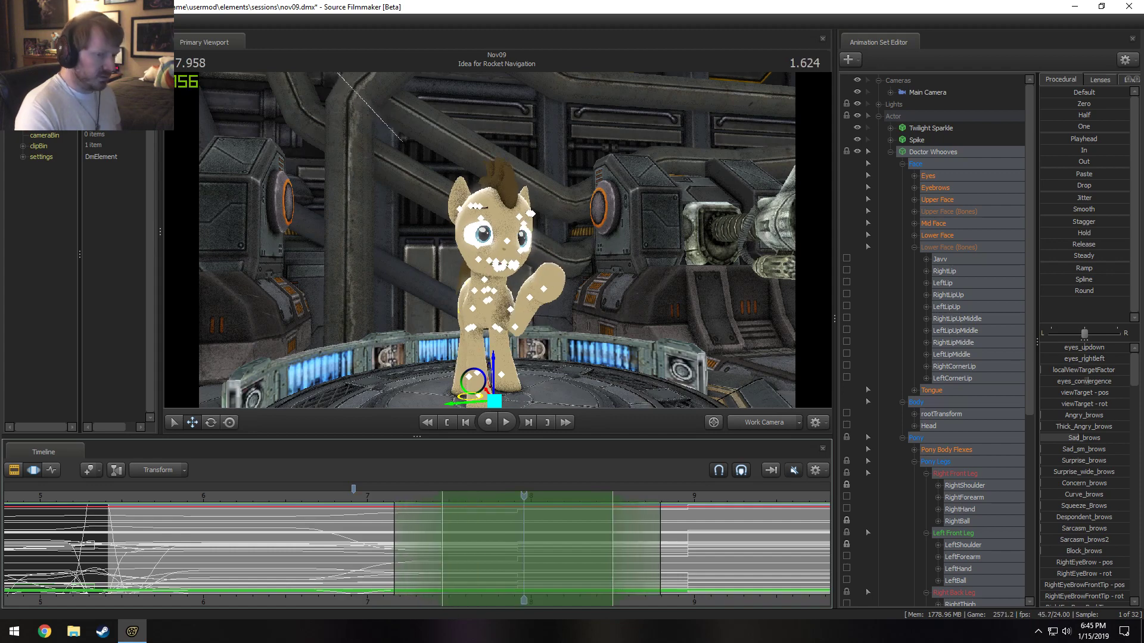
pyautogui.click(1077, 291)
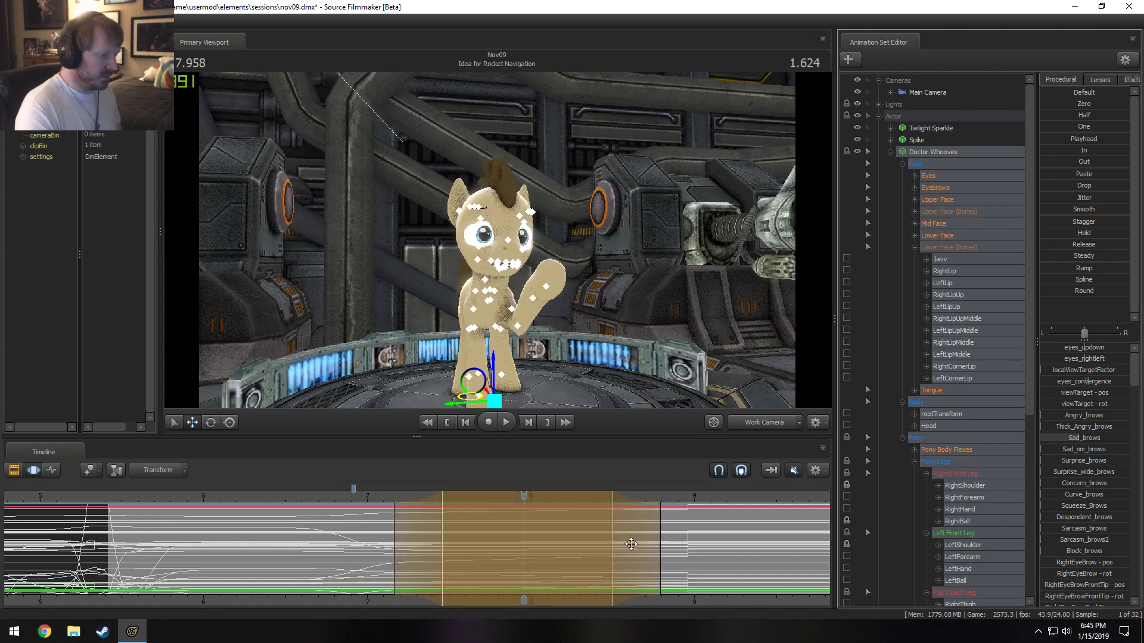
pyautogui.moveTo(610, 542); pyautogui.dragTo(558, 544)
pyautogui.moveTo(442, 549); pyautogui.dragTo(435, 550)
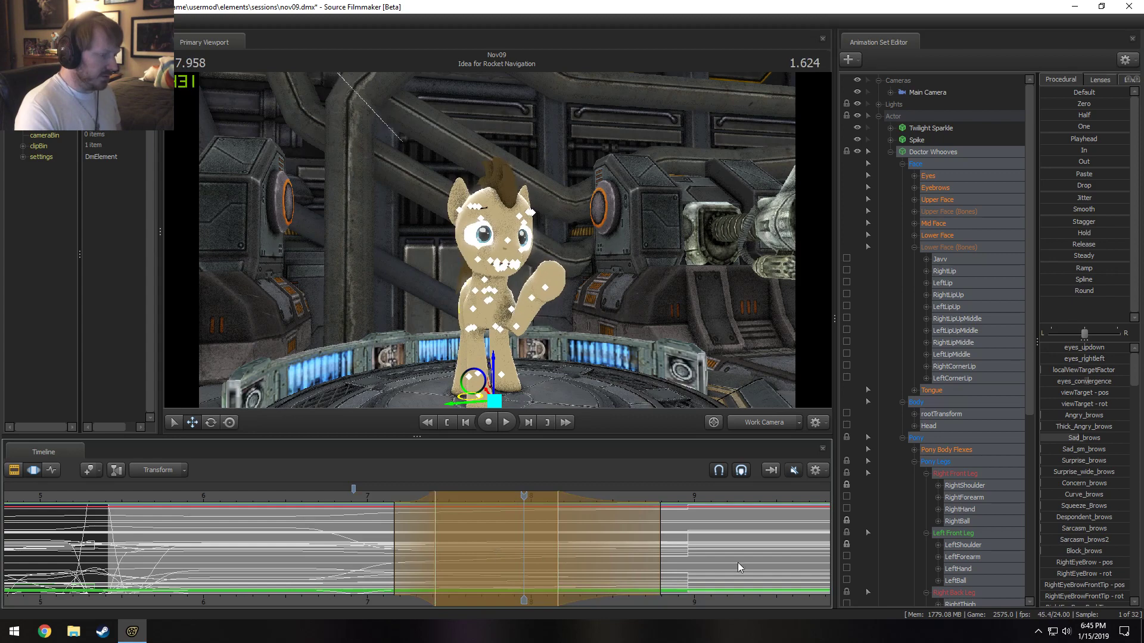
pyautogui.moveTo(667, 563); pyautogui.dragTo(688, 563)
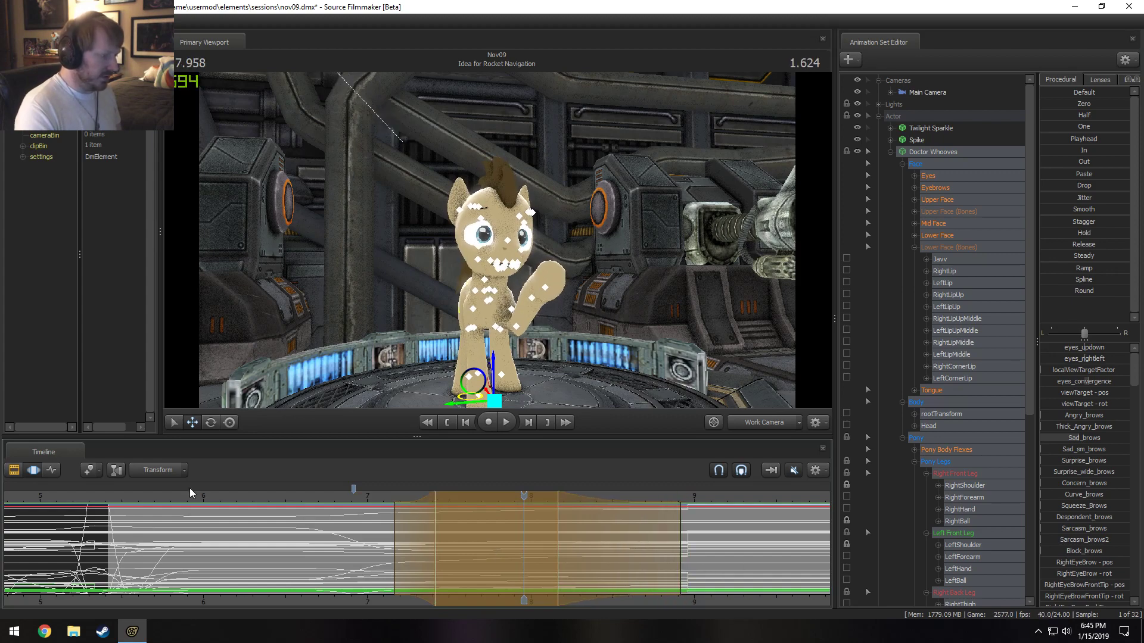
# Replay Doctor Whooves' smoothed paw raise and following pose changes several times from about 6.2 s to judge the motion.
pyautogui.click(238, 498)
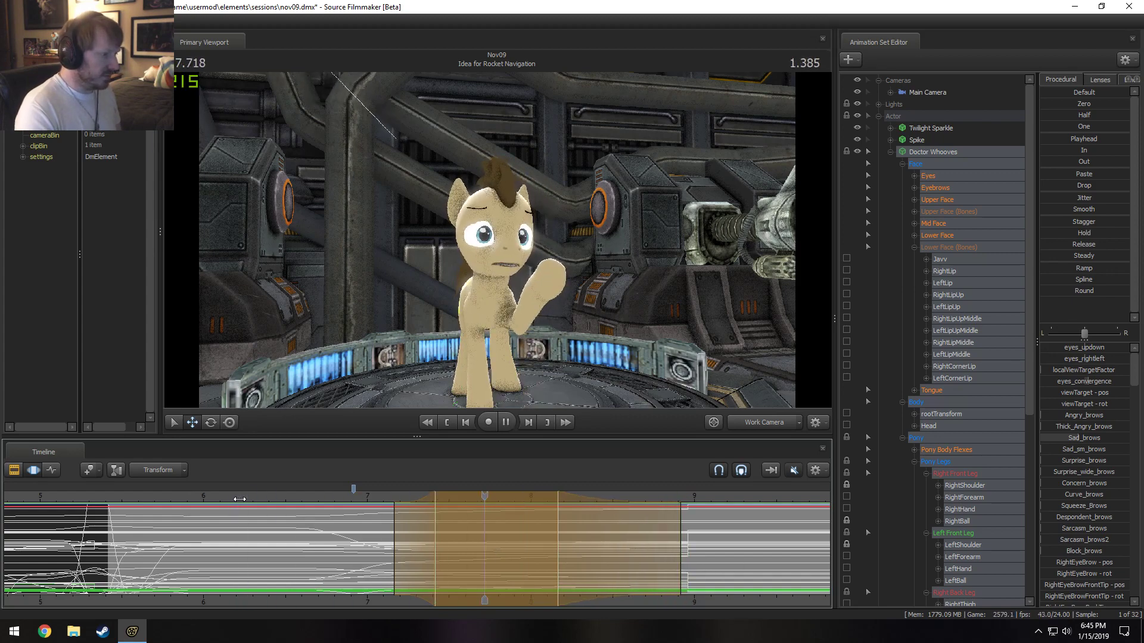
pyautogui.press('space')
pyautogui.press('space')
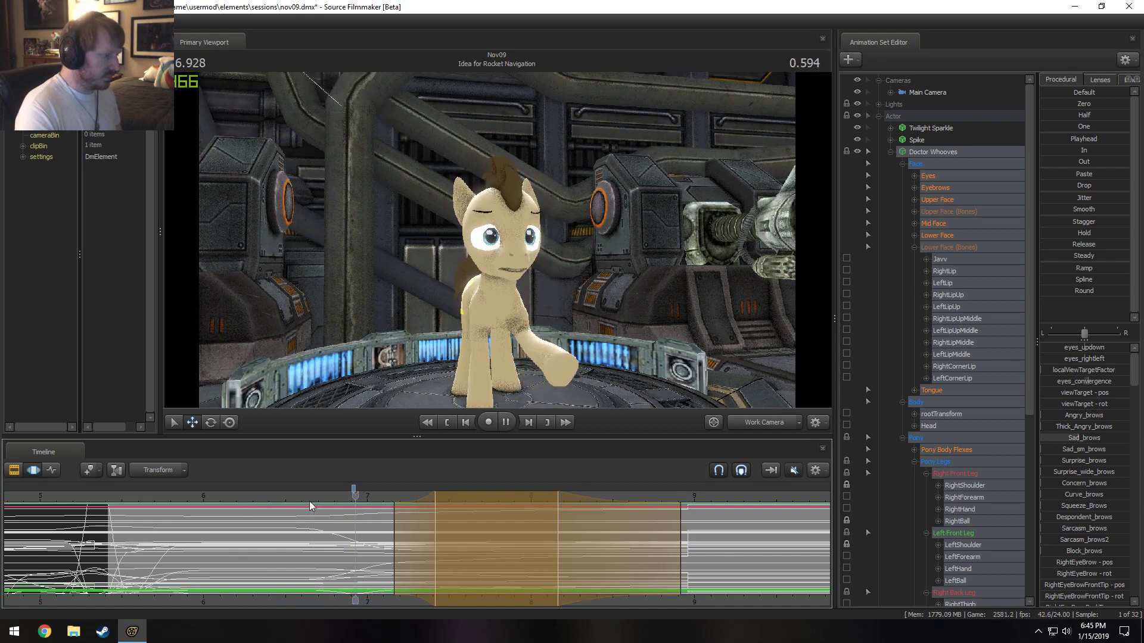
pyautogui.press('space')
pyautogui.press('space')
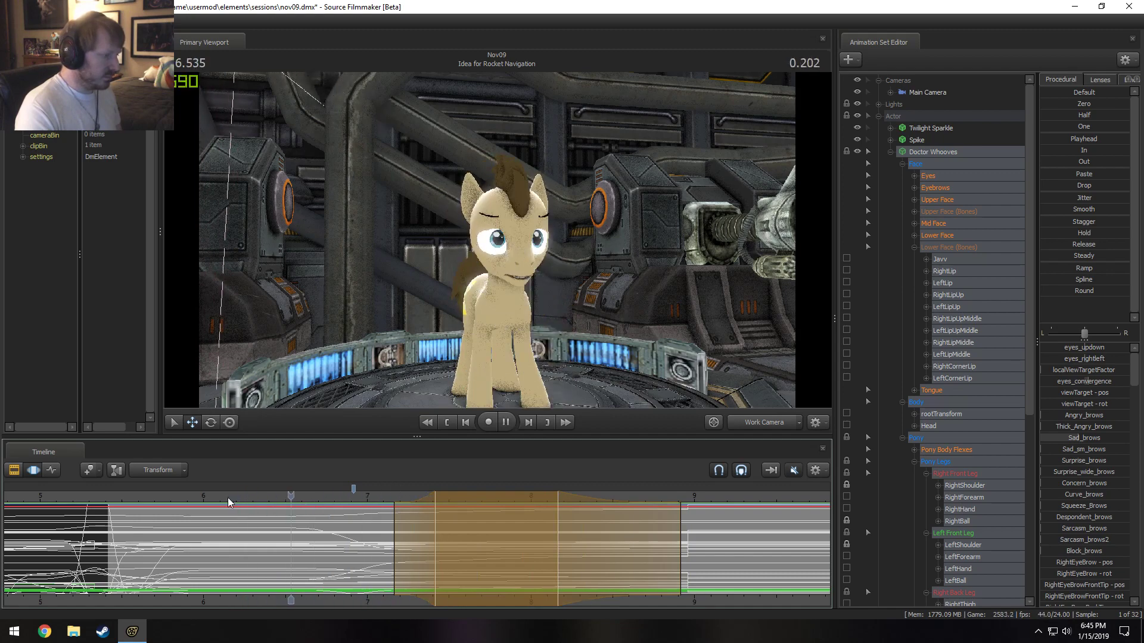
pyautogui.press('space')
pyautogui.press('shift')
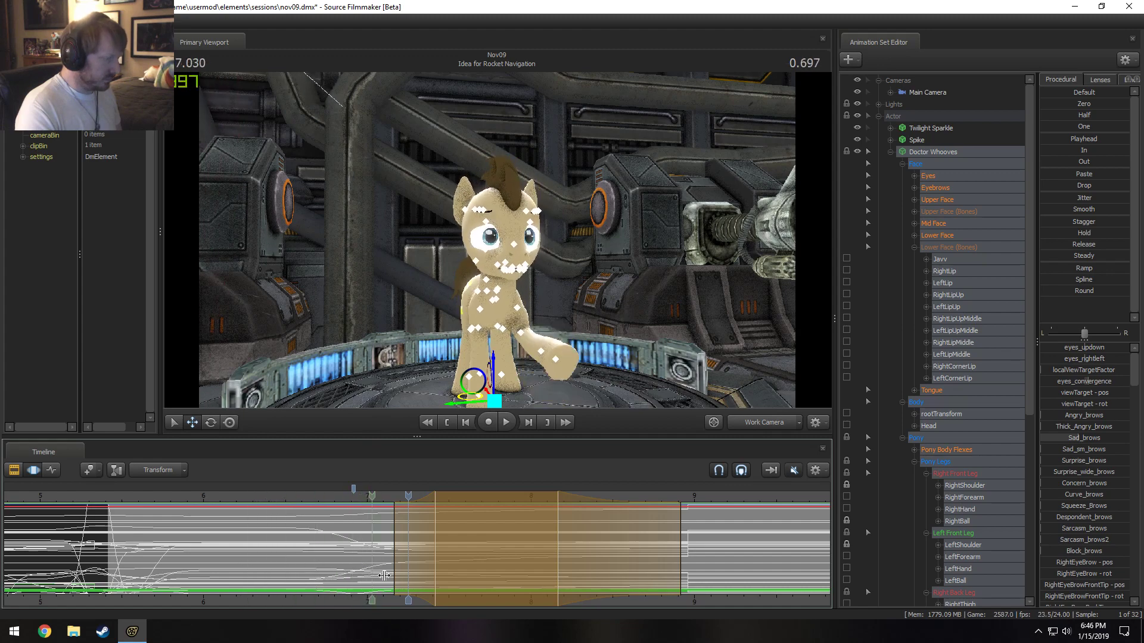
pyautogui.click(437, 579)
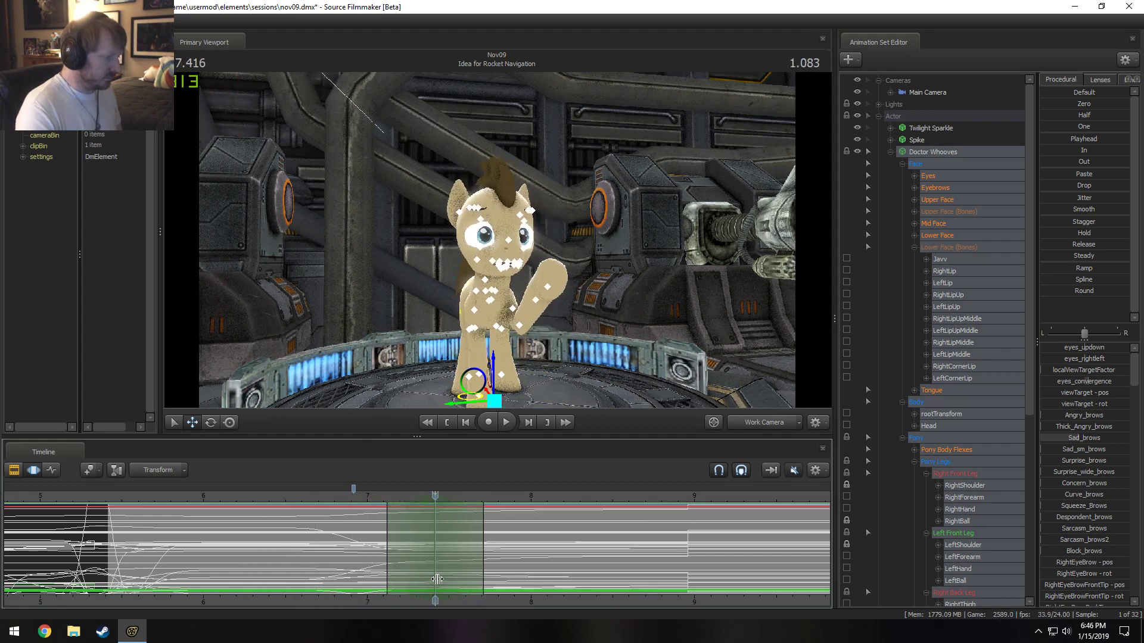
pyautogui.click(283, 501)
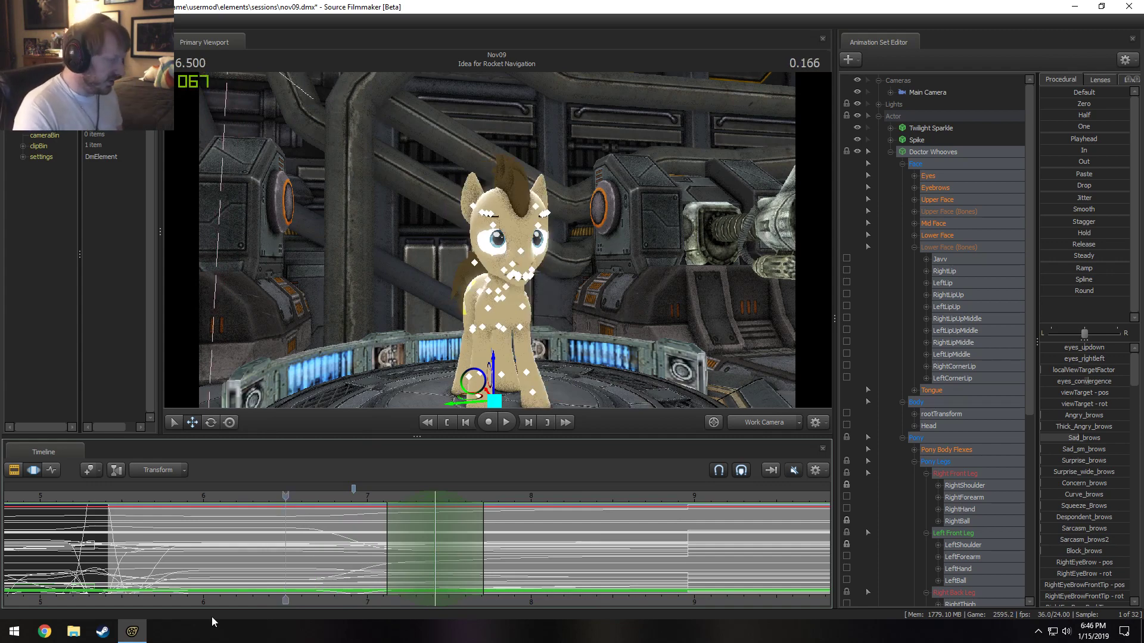
pyautogui.press('space')
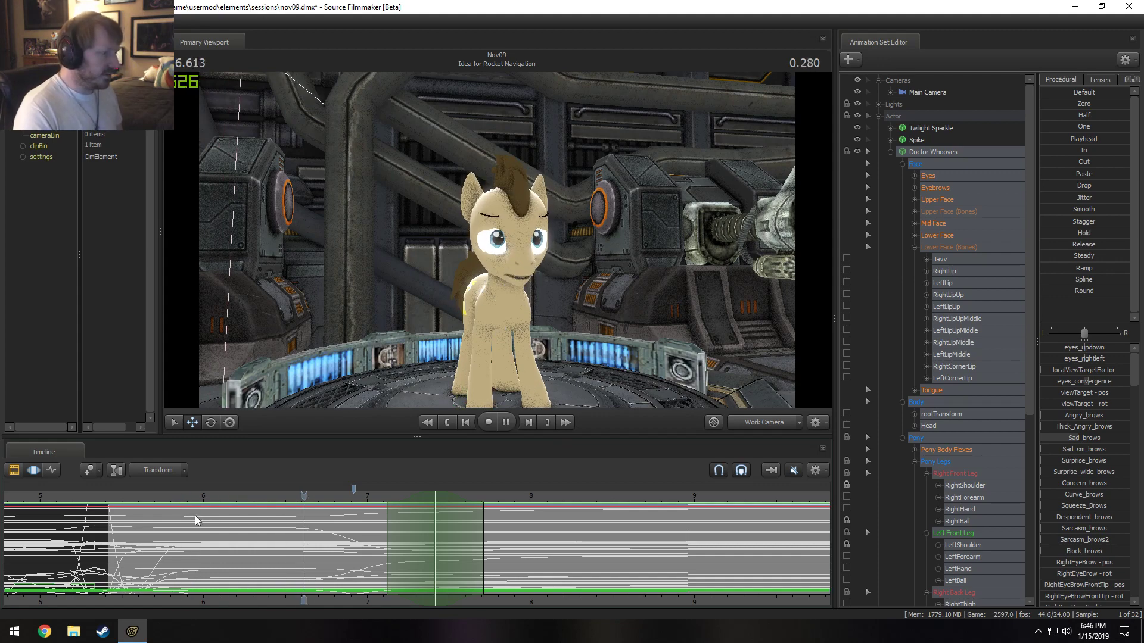
pyautogui.press('space')
pyautogui.press('shift')
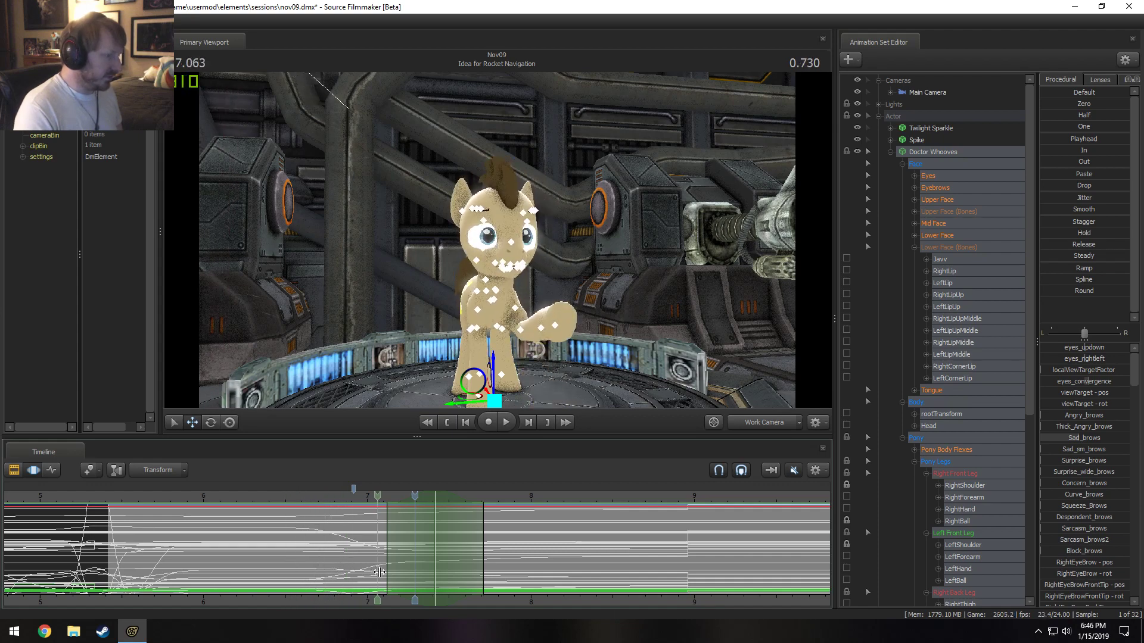
# Centre a short soft-edged time selection on 7.0 s, spanning about 6.6 to 7.4 s.
pyautogui.keyDown('shift'); pyautogui.click(381, 572); pyautogui.keyUp('shift')
pyautogui.scroll(9, 370, 570)
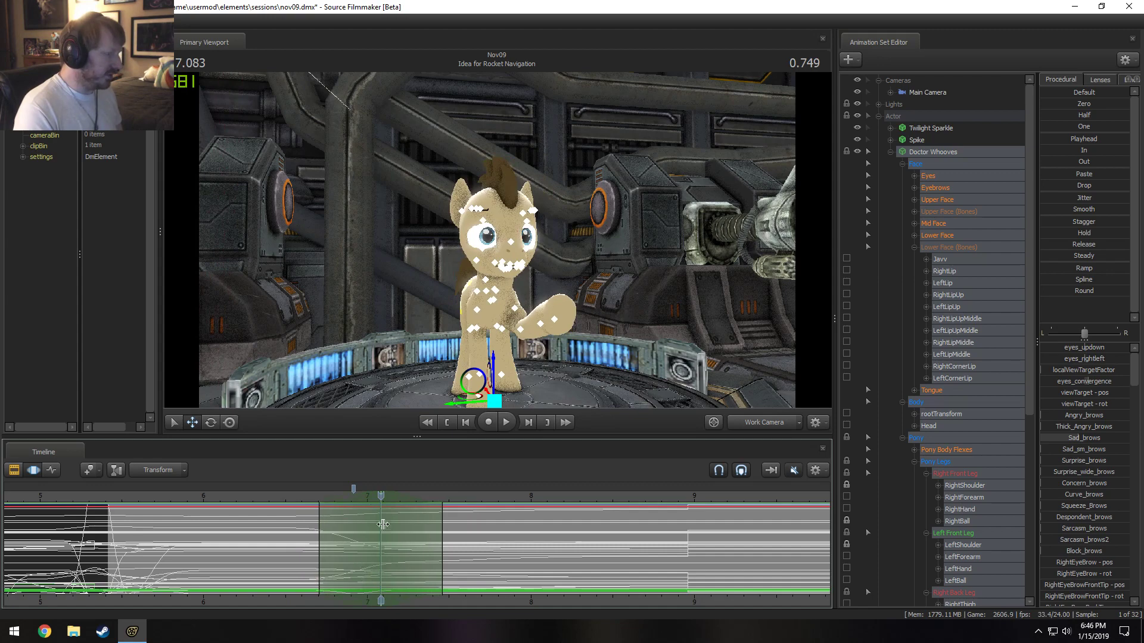
pyautogui.moveTo(350, 504); pyautogui.dragTo(340, 504)
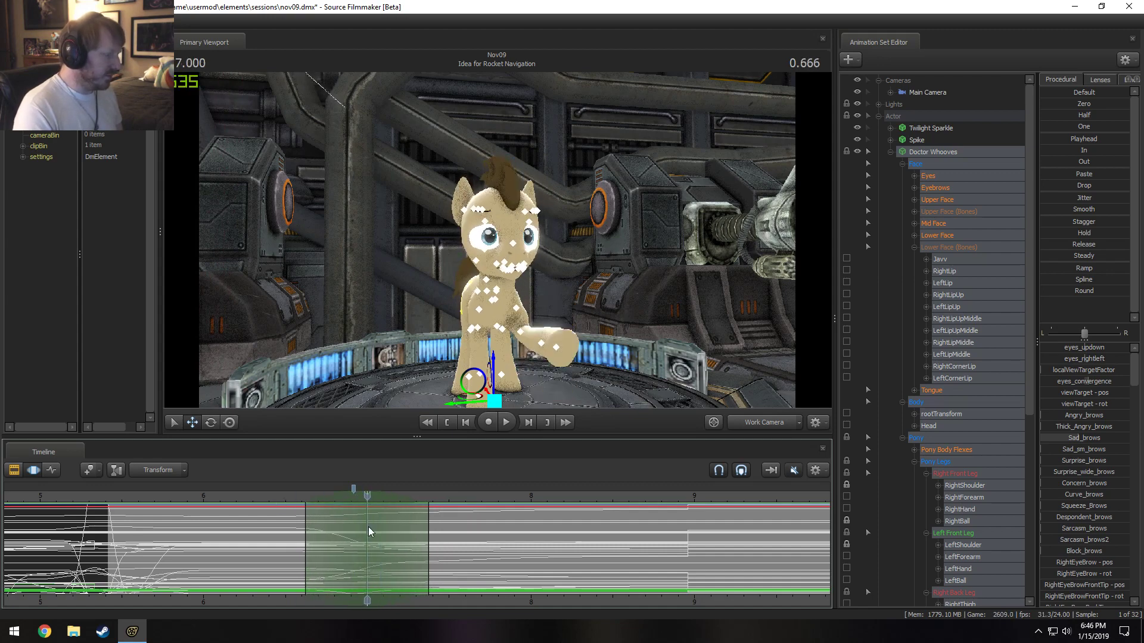
# Select Doctor Whooves' Pelvis for rotation in a side view and release the locks on LeftShoulder and Chest2.
pyautogui.moveTo(482, 237)
pyautogui.mouseDown()
pyautogui.moveTo(479, 263)
pyautogui.moveTo(531, 239)
pyautogui.moveTo(482, 222)
pyautogui.mouseUp()
pyautogui.press('w')
pyautogui.keyDown('ctrl'); pyautogui.click(480, 236); pyautogui.keyUp('ctrl')
pyautogui.keyDown('ctrl'); pyautogui.click(447, 226); pyautogui.keyUp('ctrl')
pyautogui.press('e')
pyautogui.hotkey('ctrl', 'z')
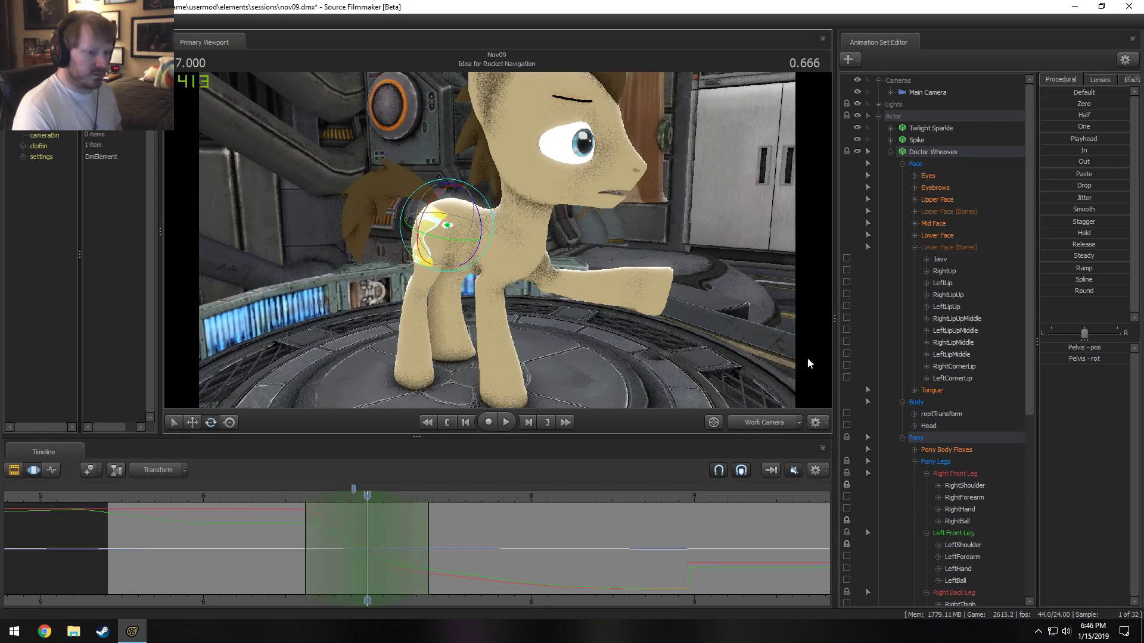
pyautogui.scroll(-4, 885, 492)
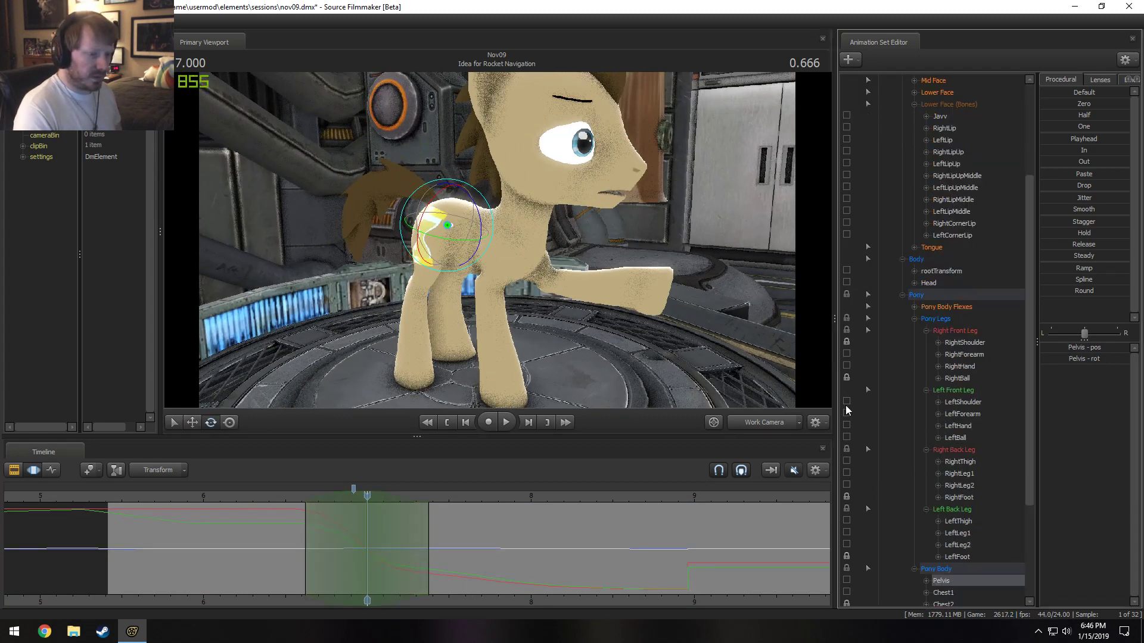
pyautogui.scroll(-4, 846, 504)
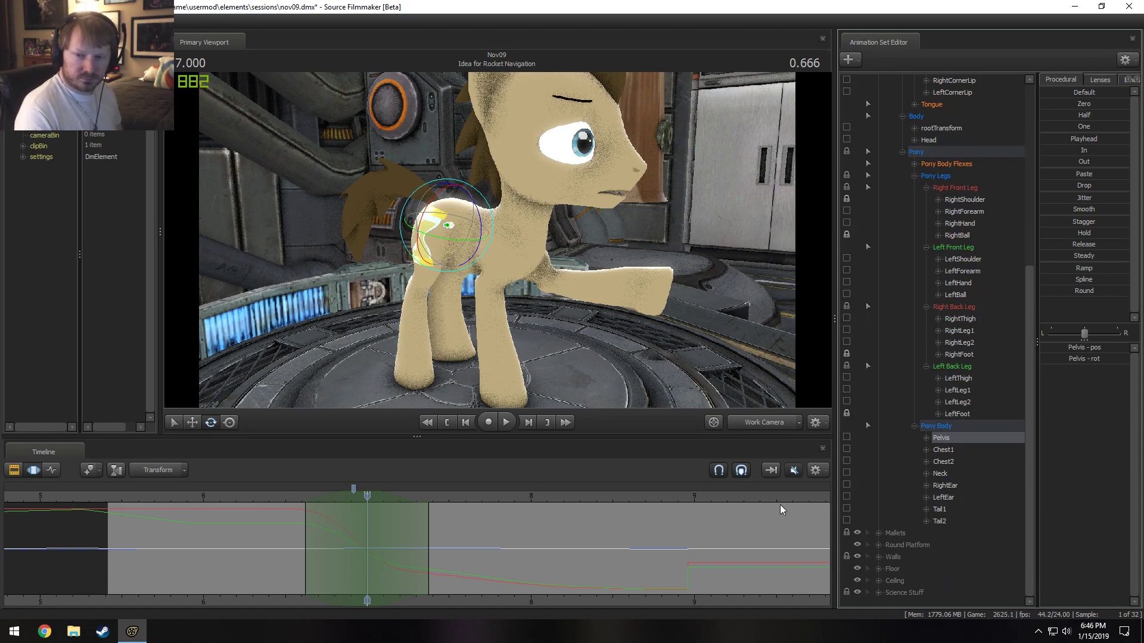
# Rotate the Pelvis slightly at 7.0 s so the front of the body dips during the paw raise, and replay it.
pyautogui.keyDown('alt'); pyautogui.moveTo(548, 310); pyautogui.dragTo(587, 306); pyautogui.keyUp('alt')
pyautogui.moveTo(476, 193); pyautogui.dragTo(479, 196)
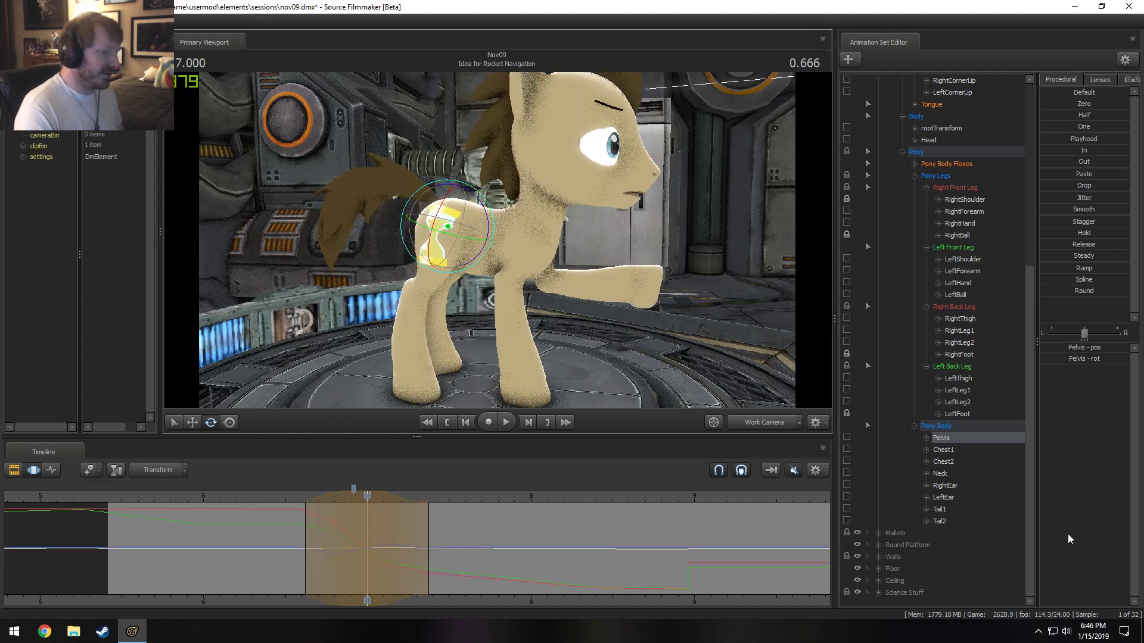
pyautogui.hotkey('ctrl', 'z')
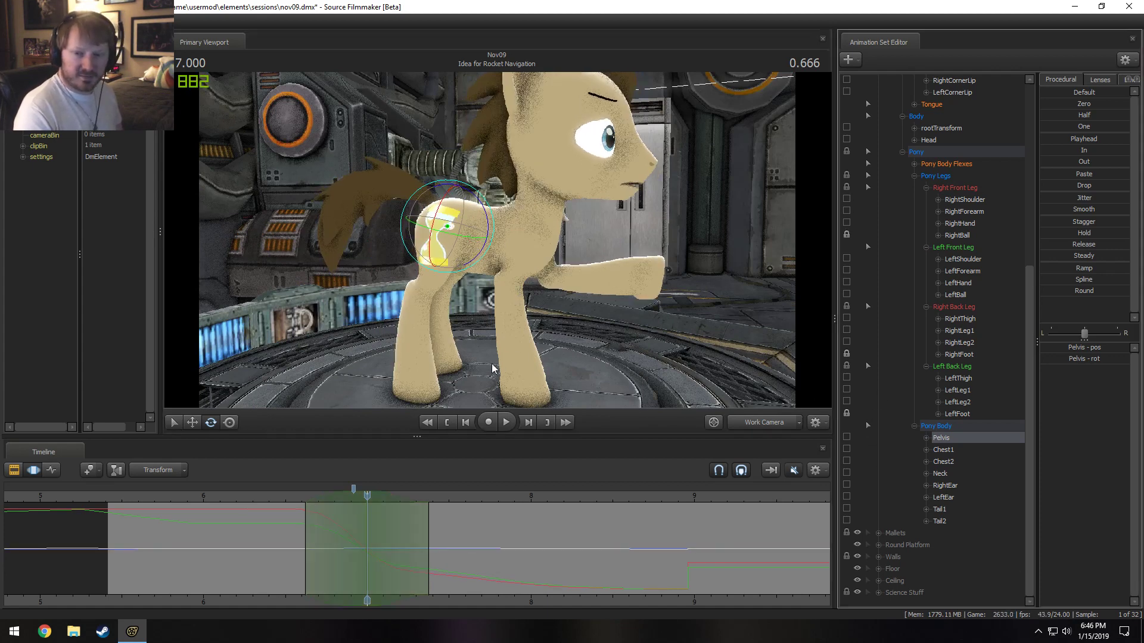
pyautogui.moveTo(489, 228); pyautogui.dragTo(493, 227)
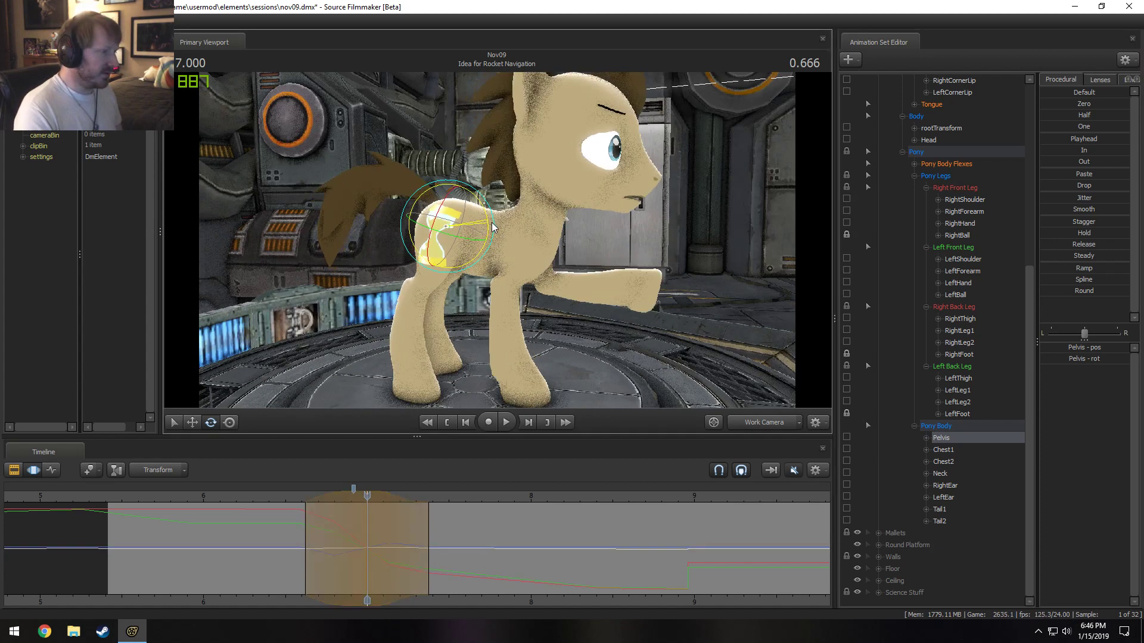
pyautogui.click(287, 495)
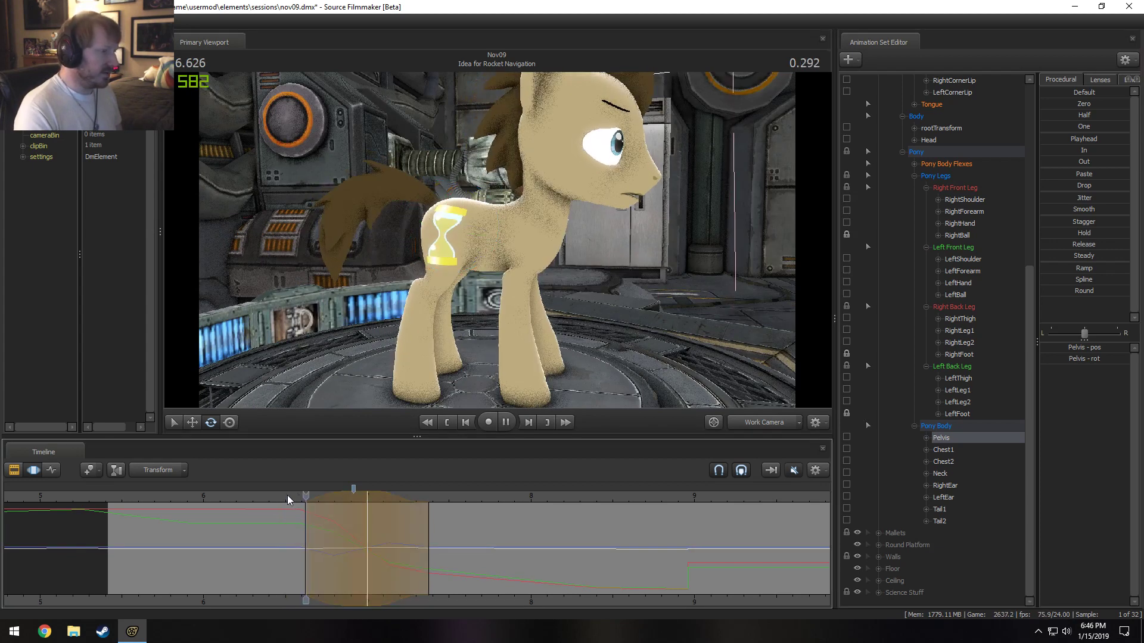
# Slide the pelvis dip earlier in time so its selection centres on about 6.87 s, and replay the motion.
pyautogui.scroll(-2, 353, 515)
pyautogui.moveTo(352, 495); pyautogui.dragTo(329, 493)
pyautogui.press('space')
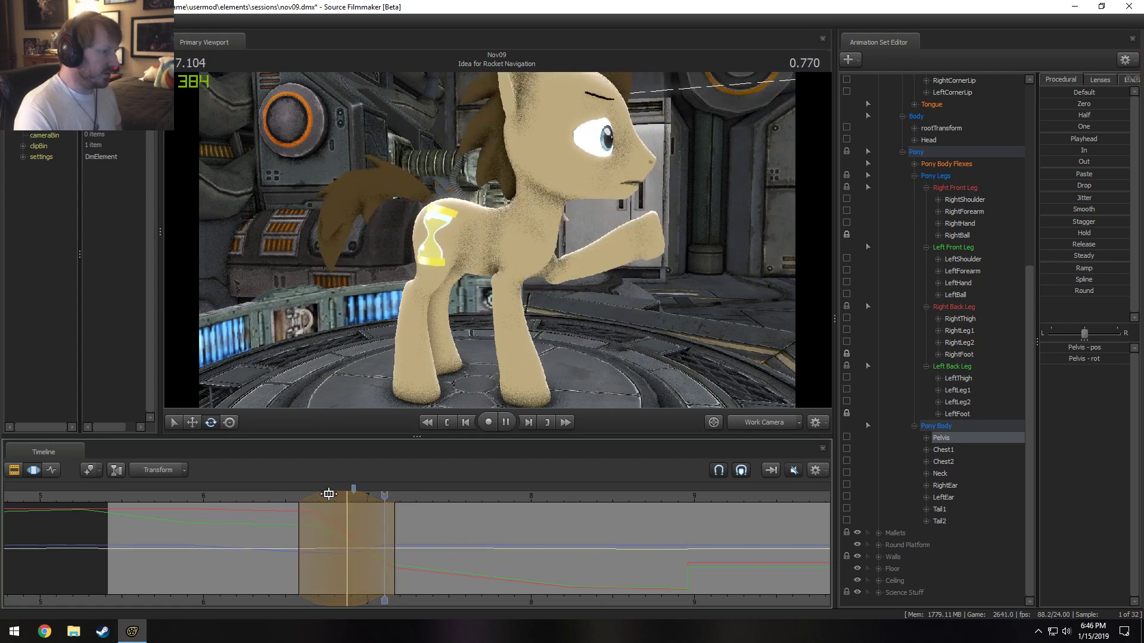
pyautogui.press('space')
pyautogui.press('space')
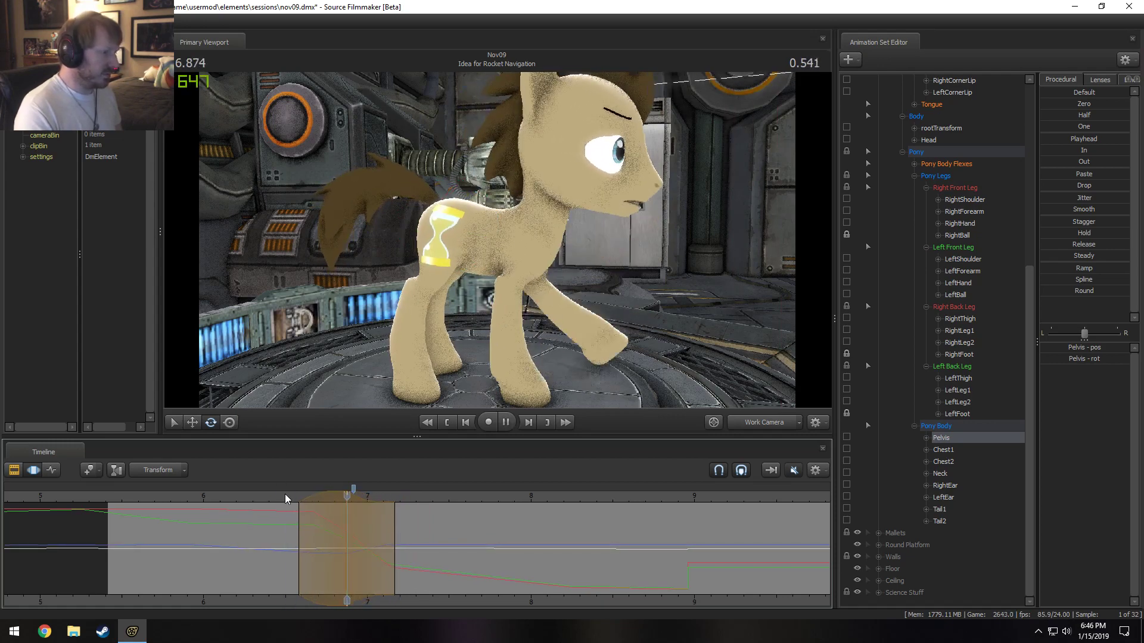
# Check the pelvis dip through the Main Camera, switch back to the Work Camera, and replay it there.
pyautogui.click(767, 421)
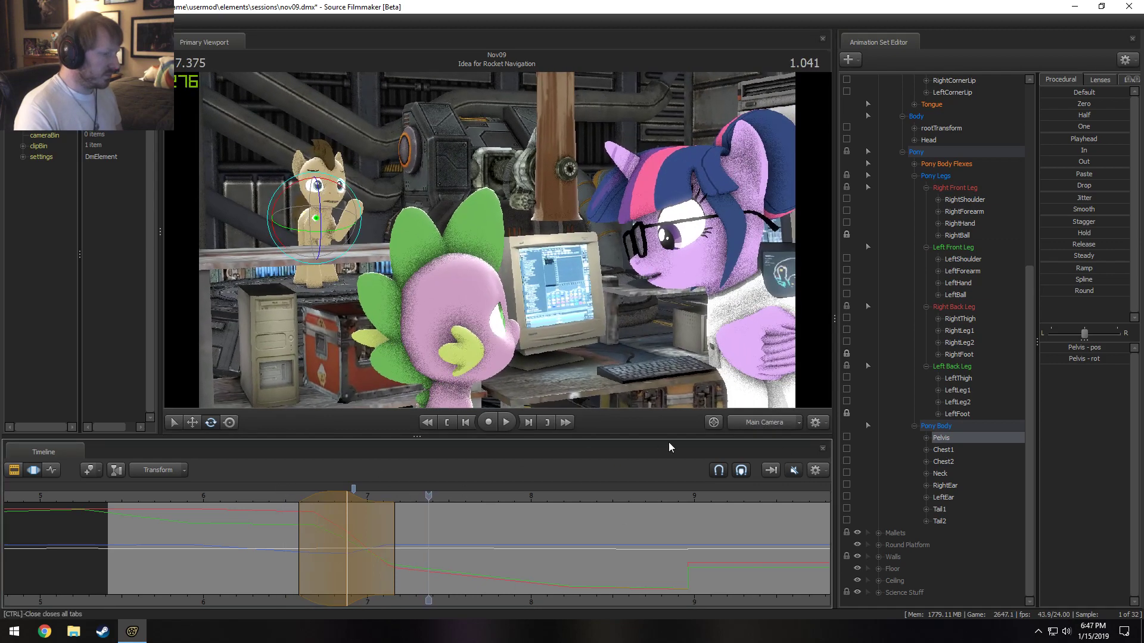
pyautogui.click(769, 422)
pyautogui.click(267, 494)
pyautogui.press('space')
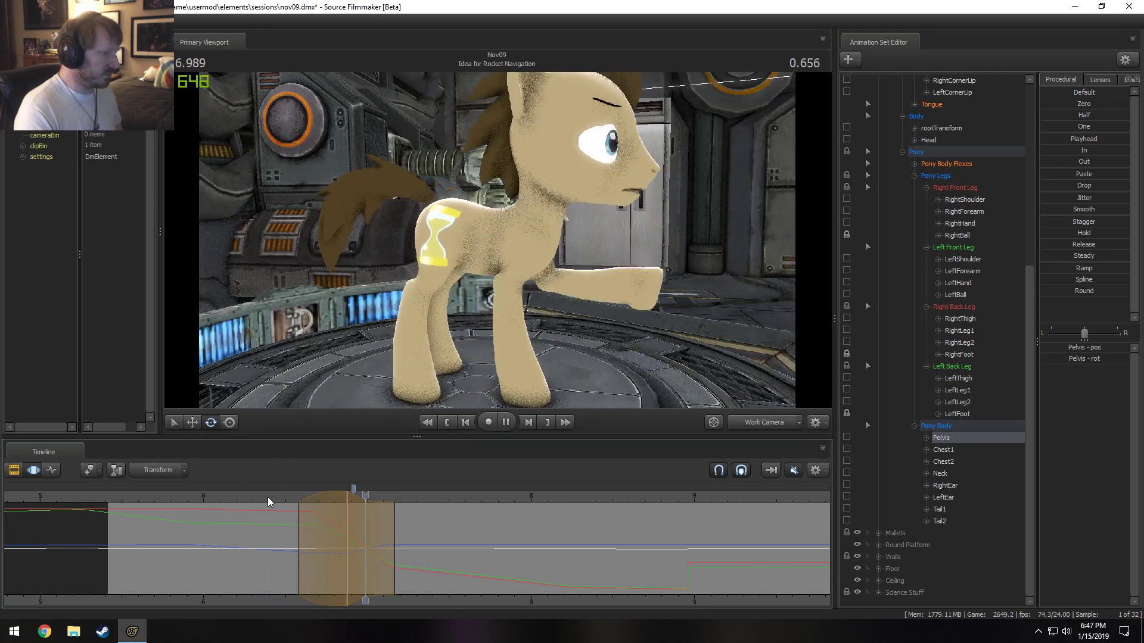
pyautogui.press('space')
# Shift the pelvis dip to centre on about 6.83 s and place the playhead at its peak.
pyautogui.moveTo(327, 498); pyautogui.dragTo(321, 498)
pyautogui.click(277, 495)
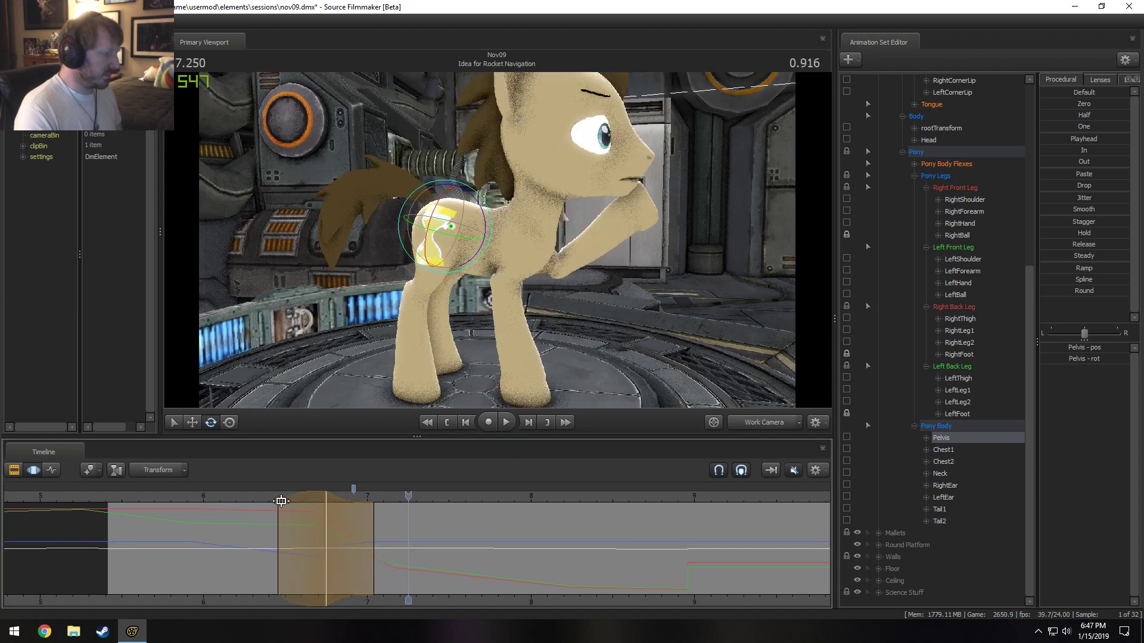
pyautogui.press('space')
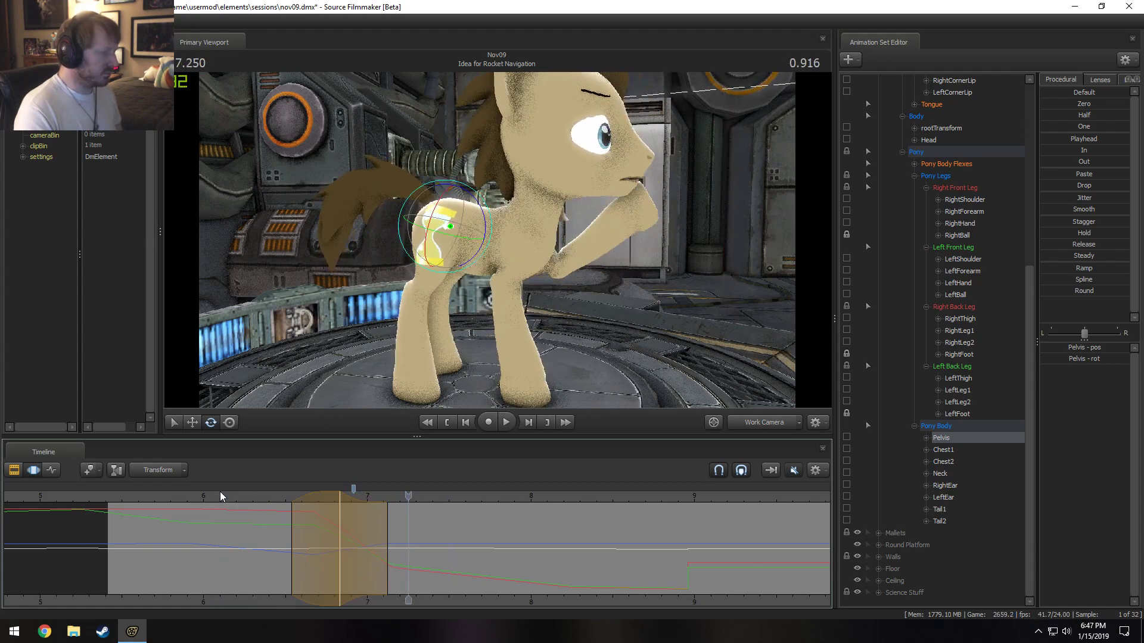
pyautogui.click(318, 518)
pyautogui.moveTo(318, 517); pyautogui.dragTo(342, 523)
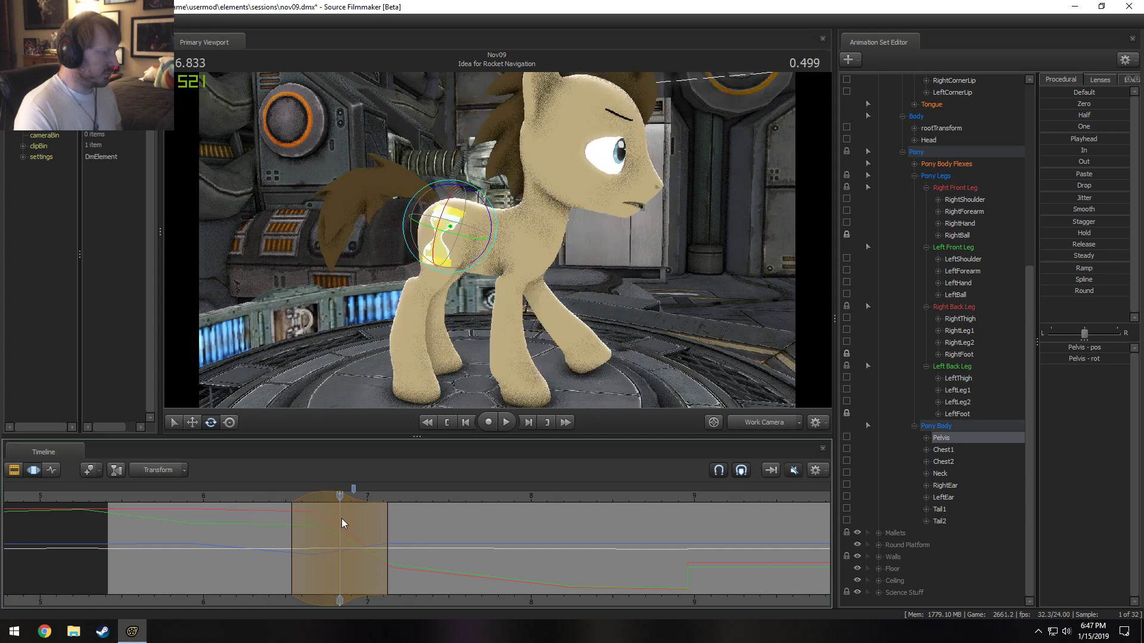
# Rotate LeftThigh at about 6.83 s to adjust the left back leg's pose for the pelvis dip, and replay the result.
pyautogui.click(445, 229)
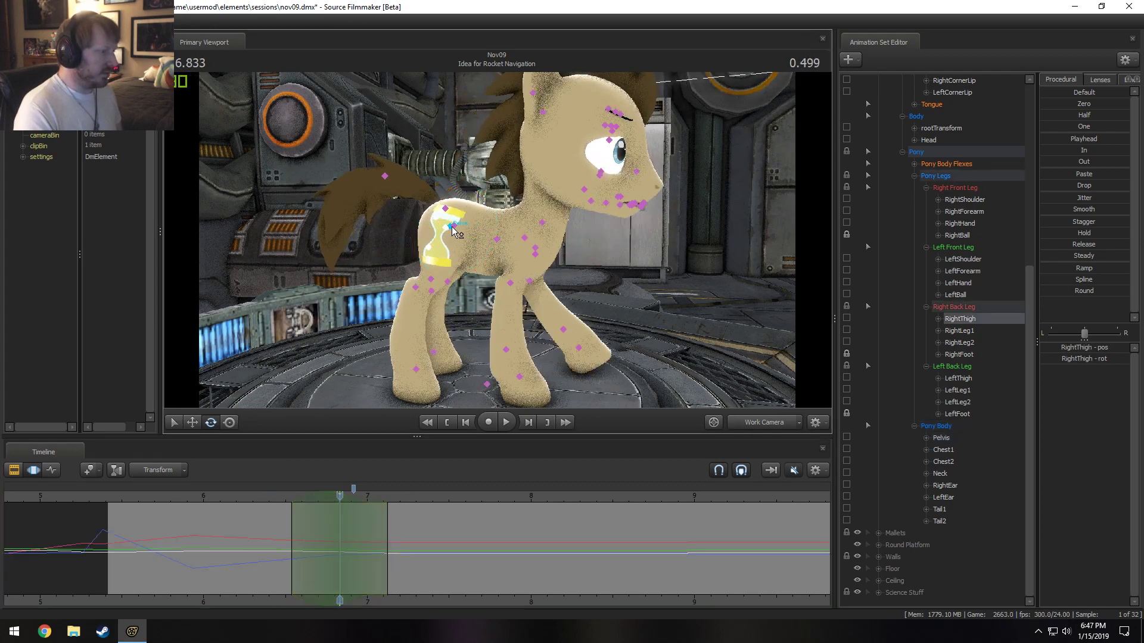
pyautogui.keyDown('alt'); pyautogui.moveTo(481, 281); pyautogui.dragTo(499, 240); pyautogui.keyUp('alt')
pyautogui.keyDown('ctrl'); pyautogui.click(540, 230); pyautogui.keyUp('ctrl')
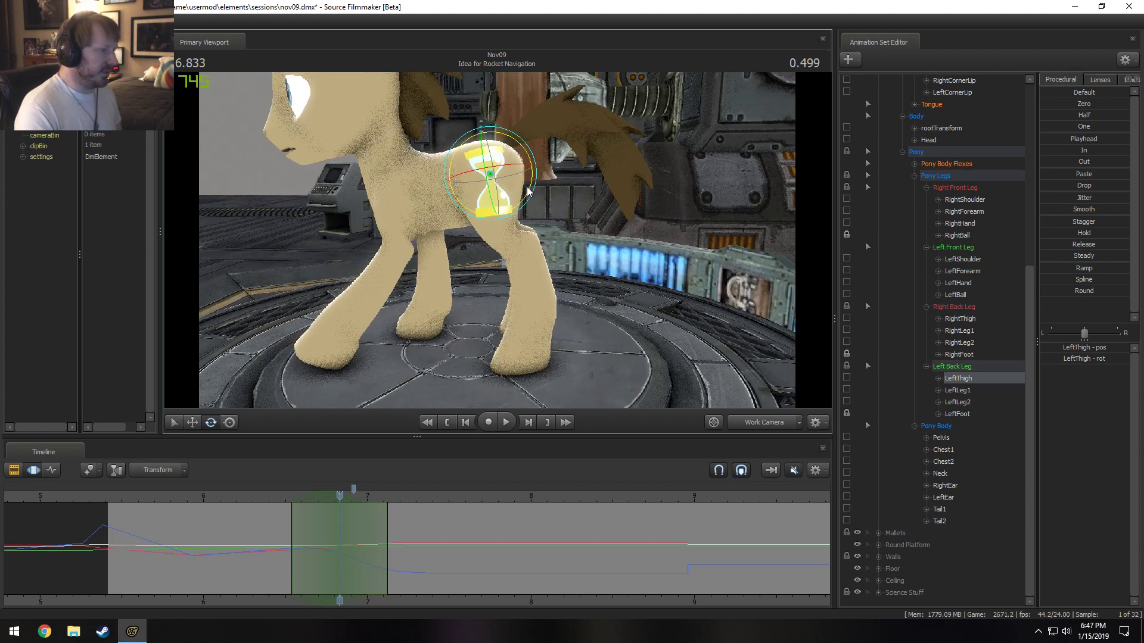
pyautogui.moveTo(528, 190); pyautogui.dragTo(503, 205)
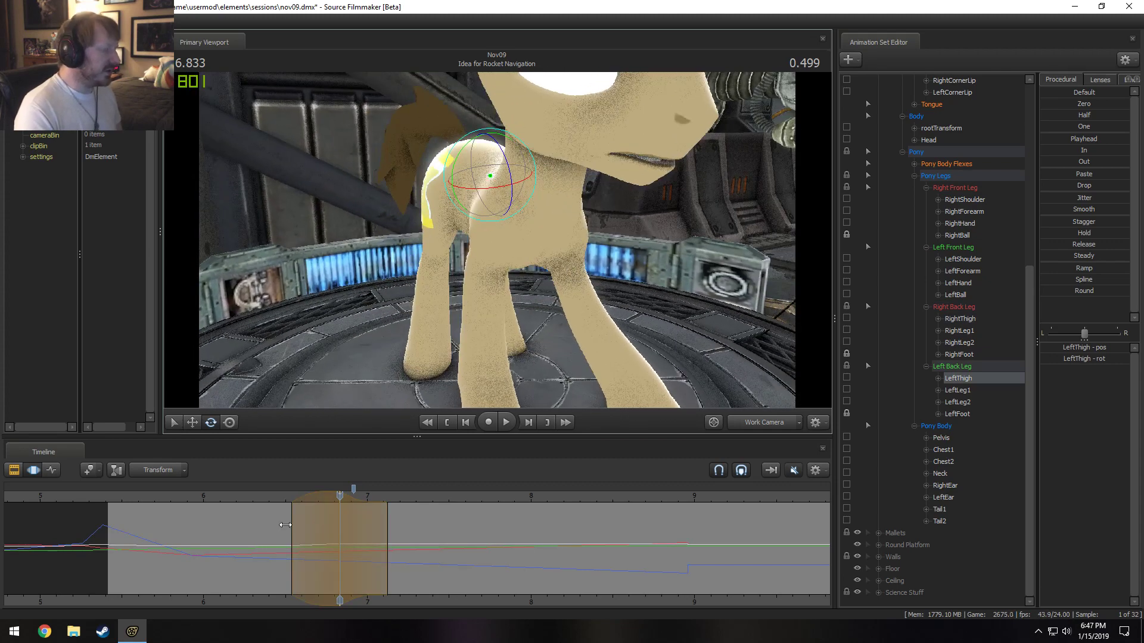
pyautogui.press('space')
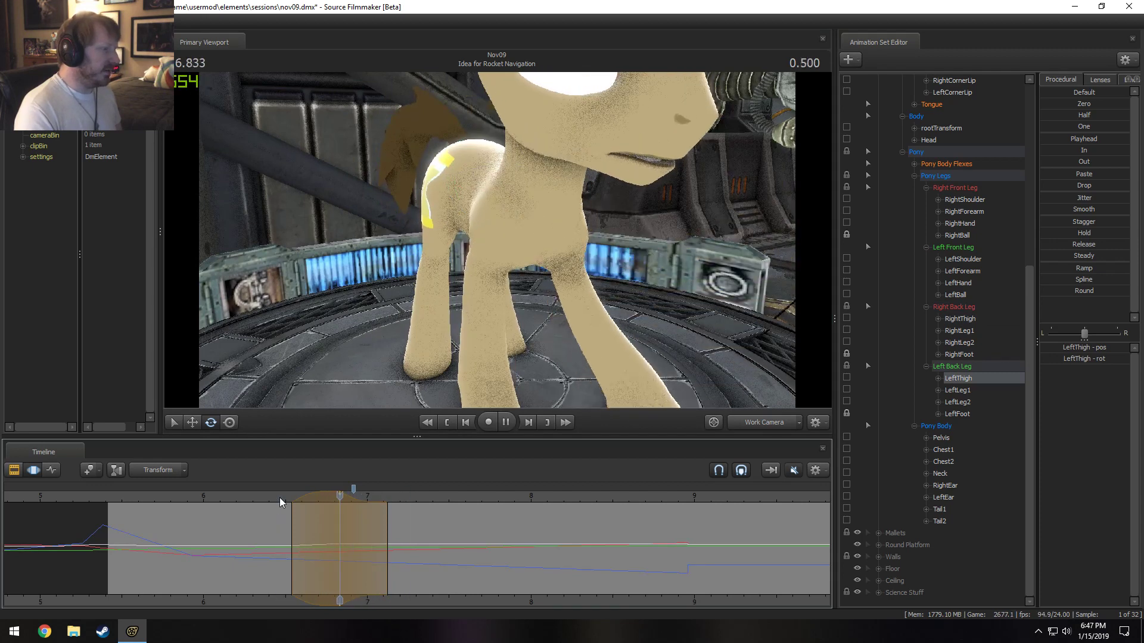
pyautogui.press('space')
pyautogui.moveTo(343, 501); pyautogui.dragTo(335, 502)
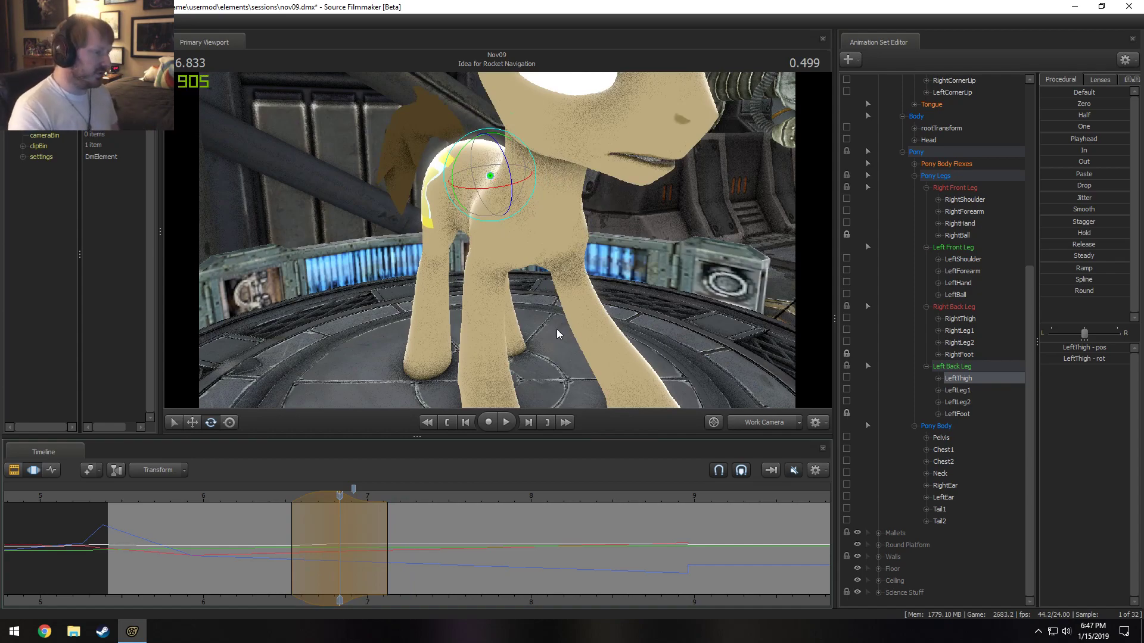
# Rotate RightForearm at about 6.83 s to adjust the right front leg for the pelvis dip, and replay the motion.
pyautogui.moveTo(556, 329); pyautogui.dragTo(581, 94)
pyautogui.click(552, 147)
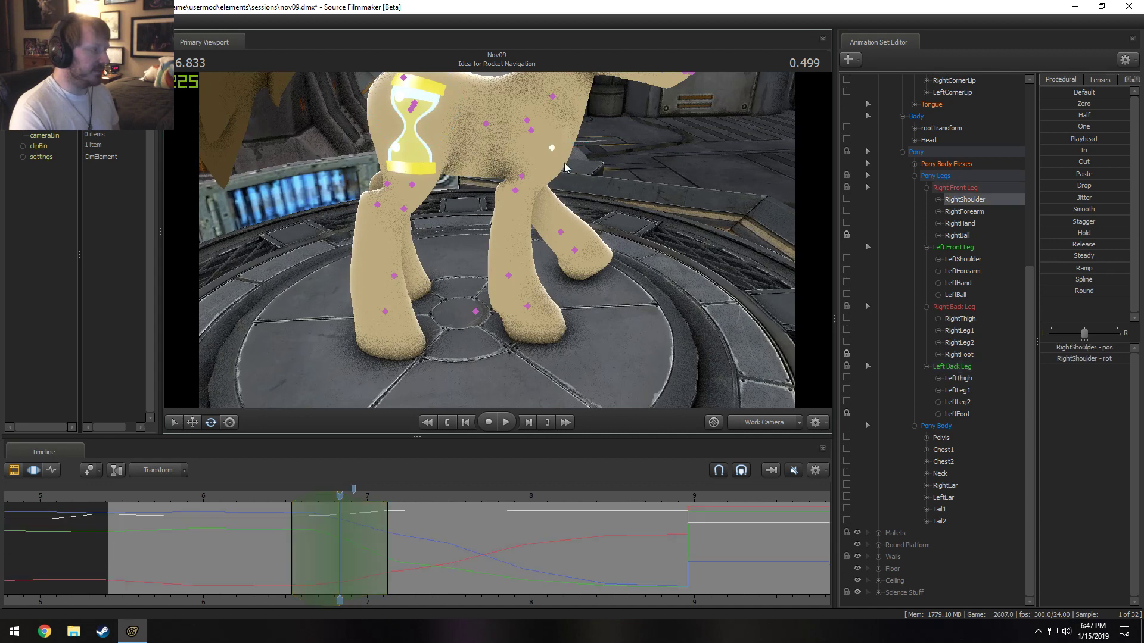
pyautogui.moveTo(557, 202); pyautogui.dragTo(556, 108)
pyautogui.click(516, 188)
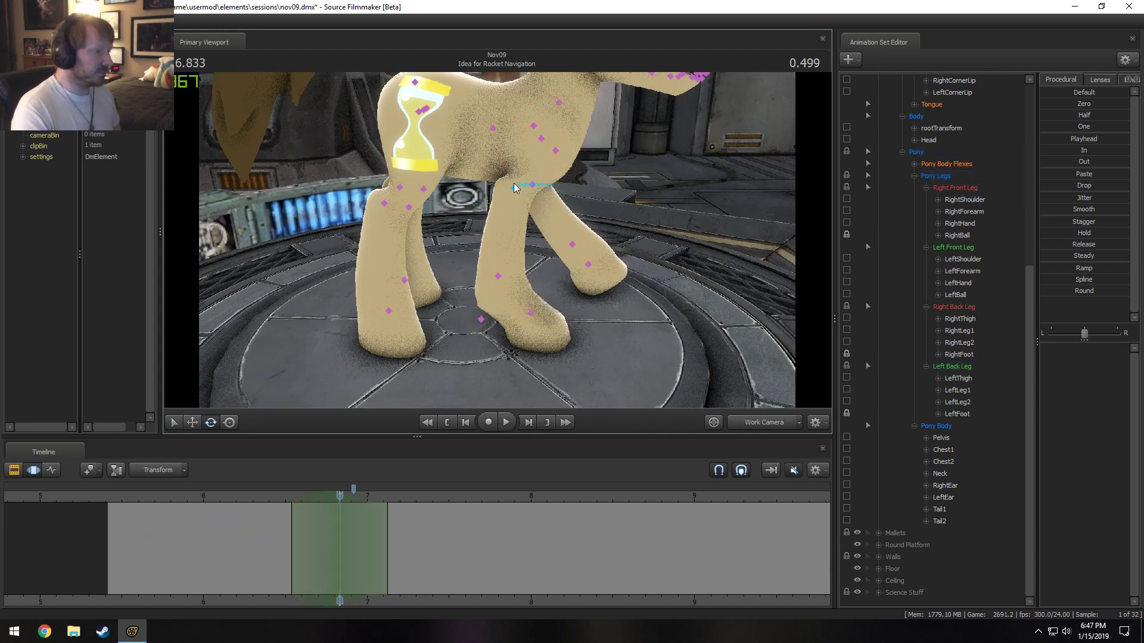
pyautogui.moveTo(536, 152); pyautogui.dragTo(527, 141)
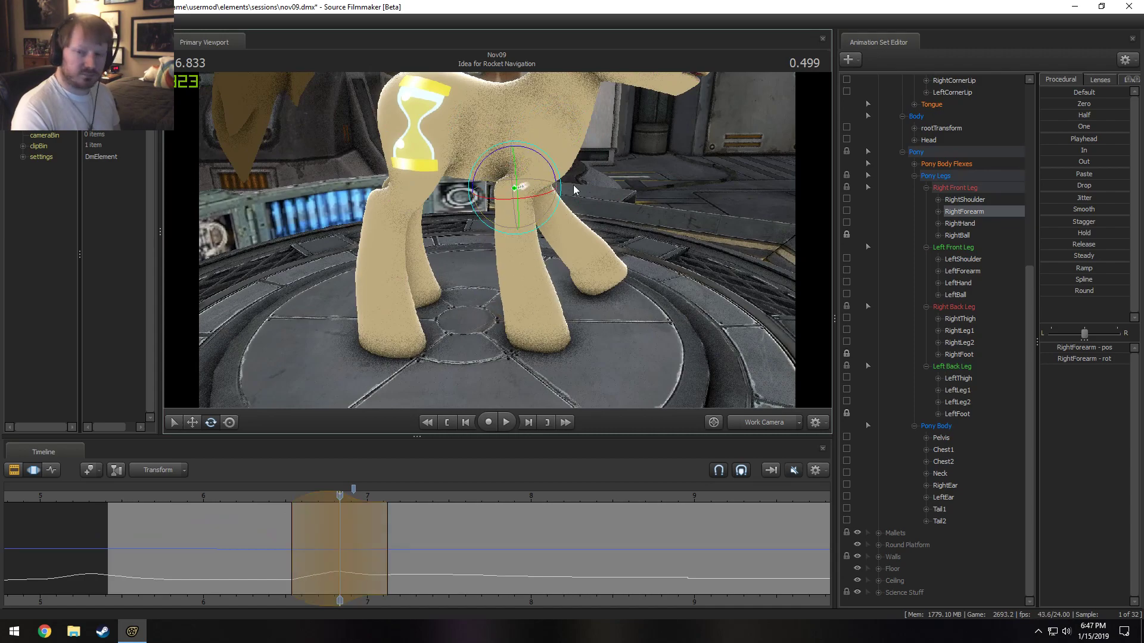
pyautogui.moveTo(573, 184); pyautogui.dragTo(474, 299)
pyautogui.click(271, 496)
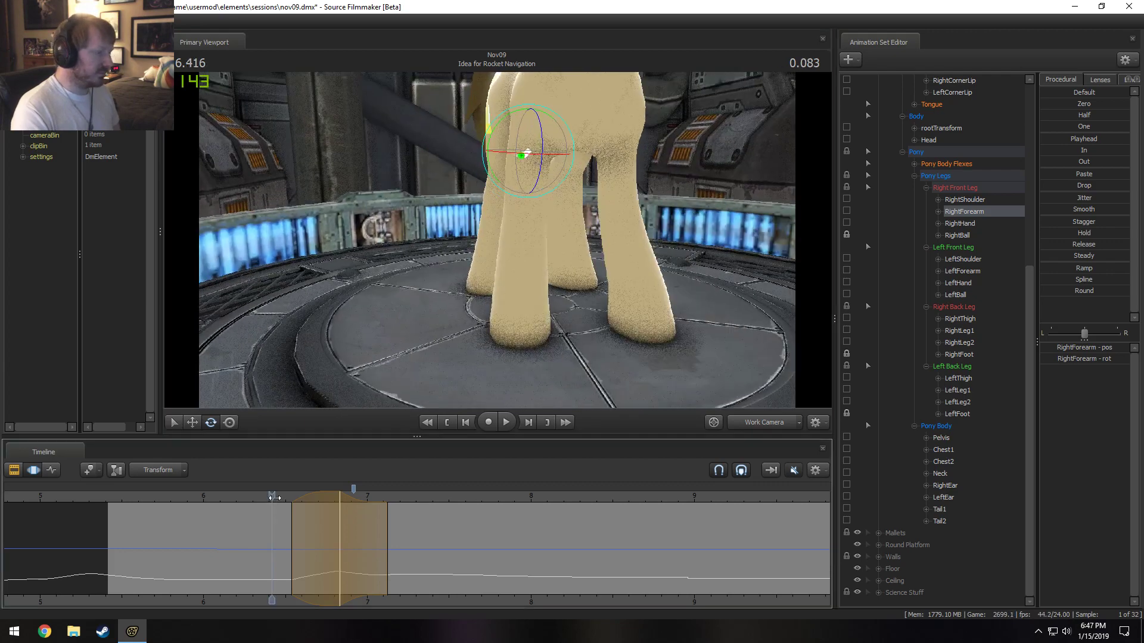
pyautogui.keyDown('alt'); pyautogui.moveTo(394, 256); pyautogui.dragTo(499, 239); pyautogui.keyUp('alt')
pyautogui.press('space')
pyautogui.press('space')
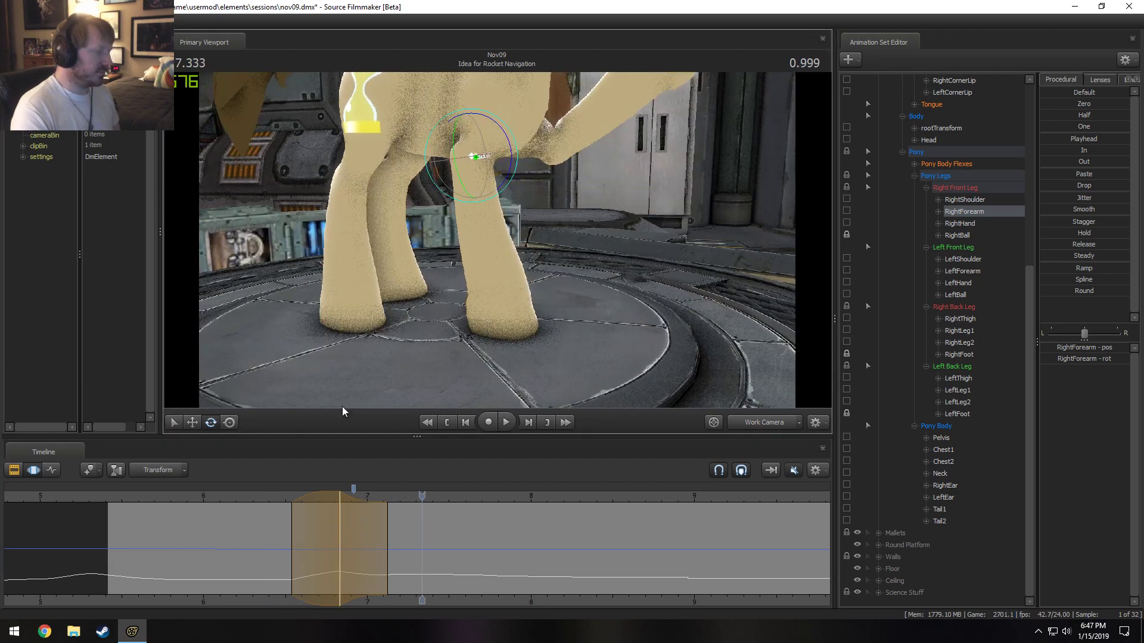
# Review the paw raise and rotate RightShoulder at about 6.83 s to refine the right front leg's pose.
pyautogui.click(278, 496)
pyautogui.moveTo(290, 549); pyautogui.dragTo(368, 539)
pyautogui.moveTo(516, 213); pyautogui.dragTo(495, 242)
pyautogui.click(339, 504)
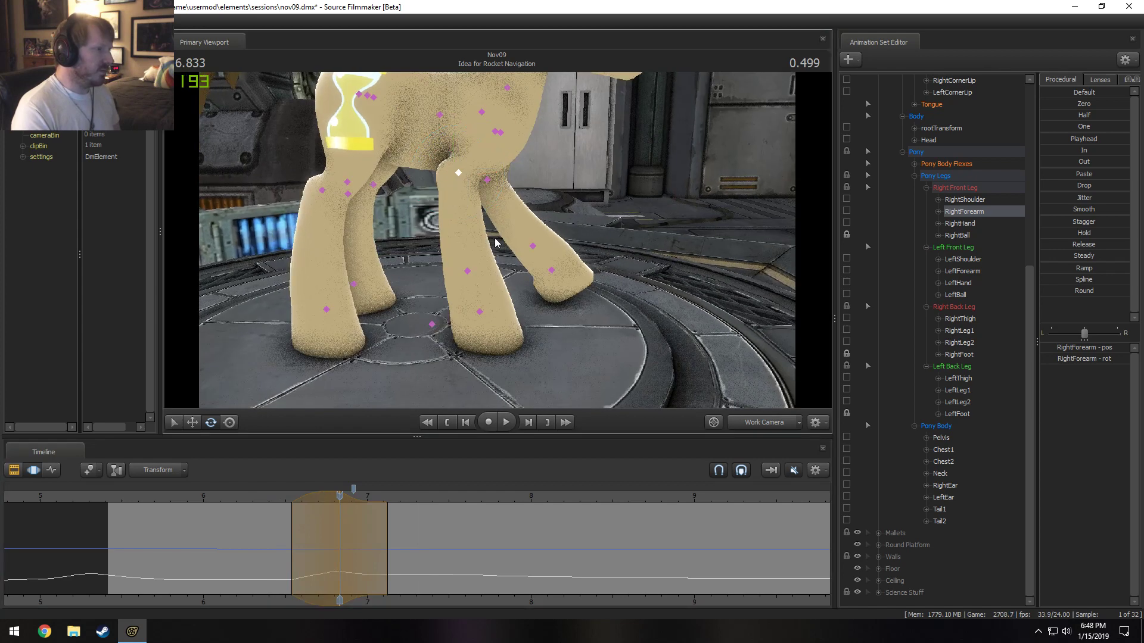
pyautogui.click(496, 131)
pyautogui.moveTo(530, 105); pyautogui.dragTo(538, 119)
pyautogui.click(504, 137)
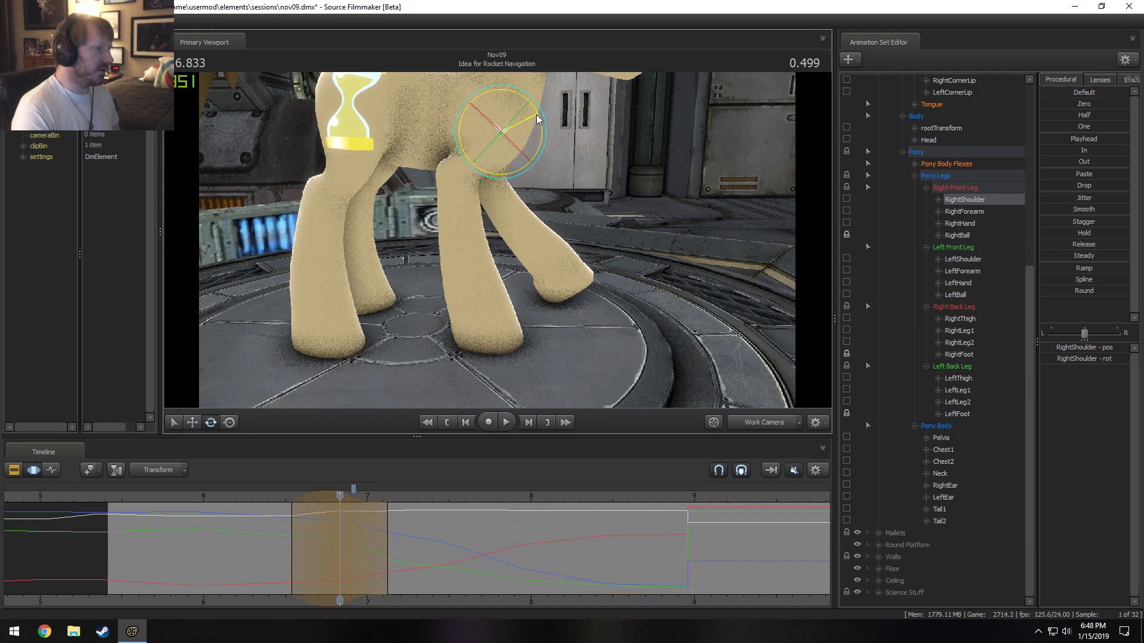
# Fine-tune RightForearm's rotation at about 6.83 s, and replay the leg motion.
pyautogui.click(466, 170)
pyautogui.click(464, 173)
pyautogui.moveTo(494, 163); pyautogui.dragTo(496, 161)
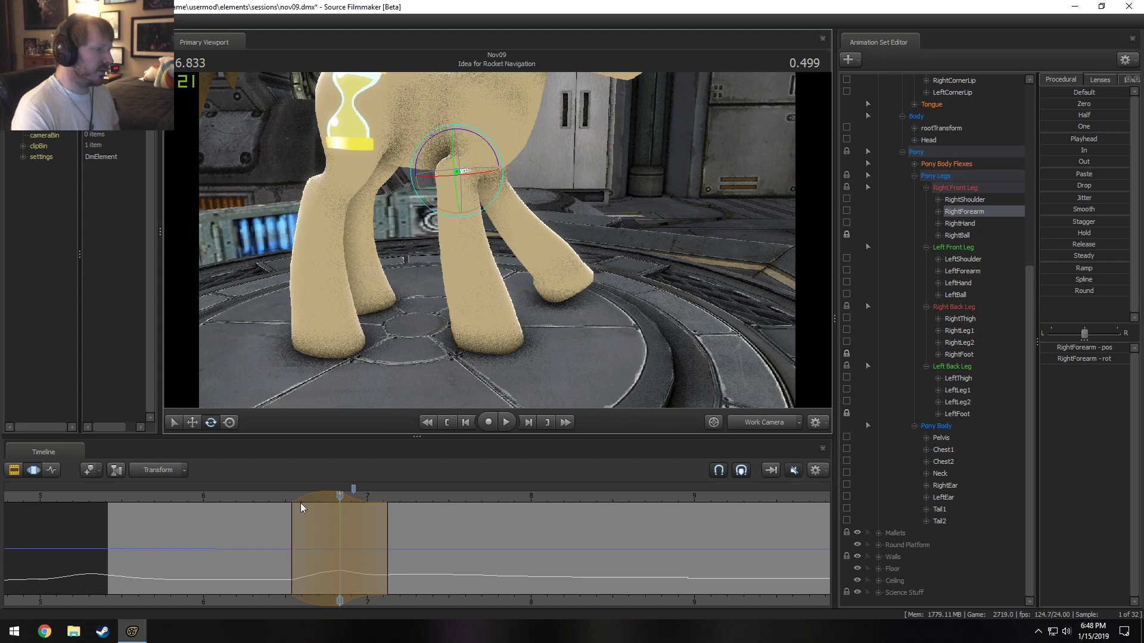
pyautogui.moveTo(301, 507); pyautogui.dragTo(442, 518)
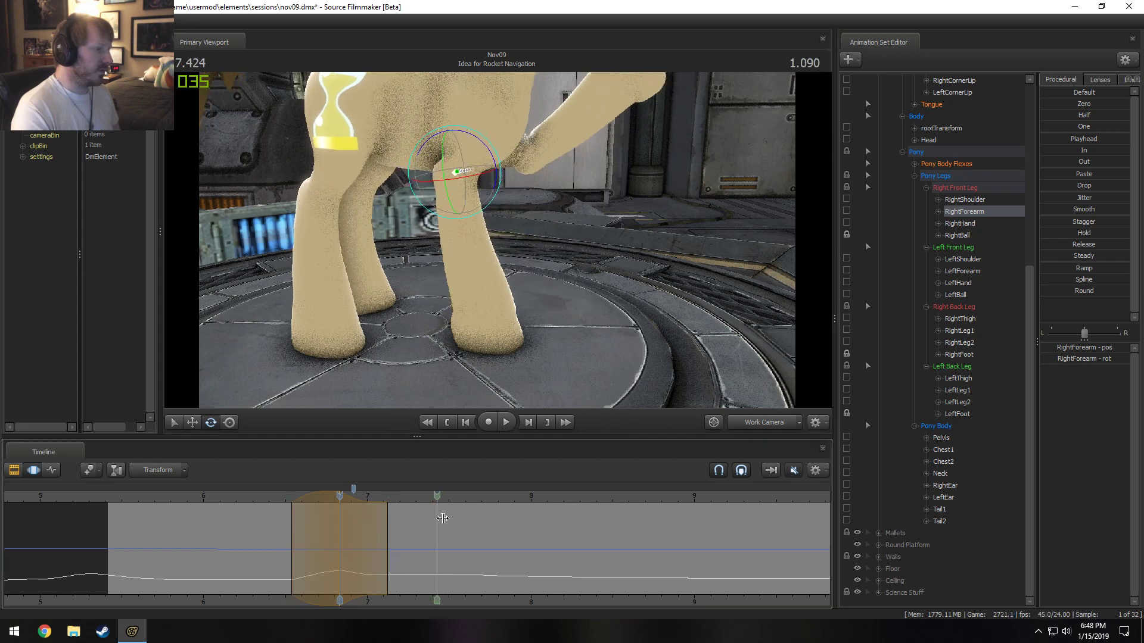
pyautogui.press('space')
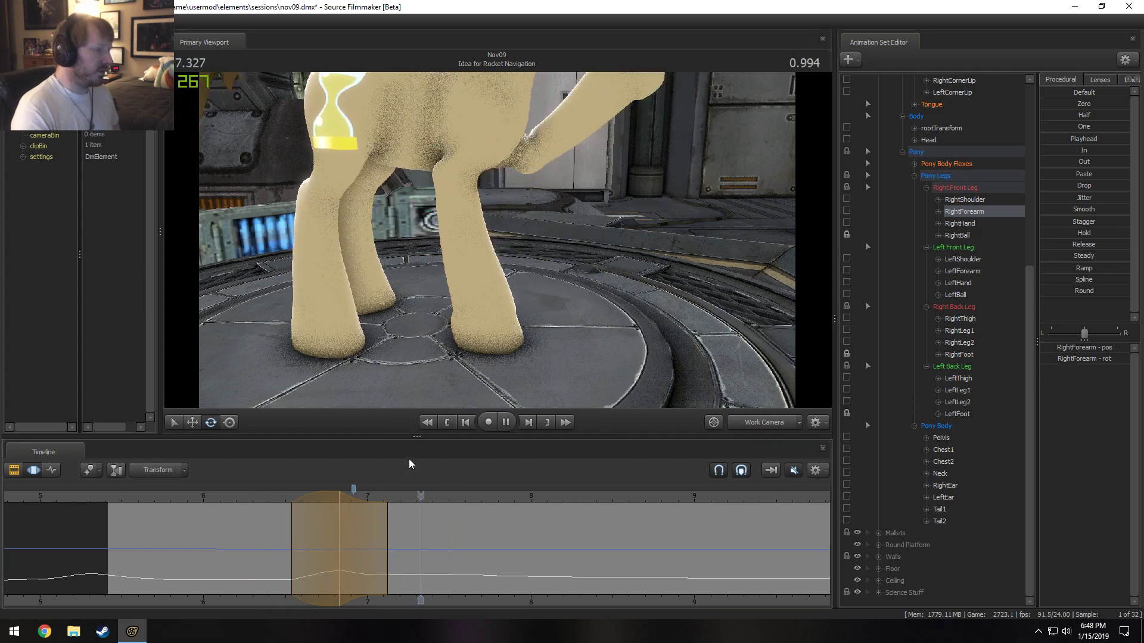
pyautogui.press('space')
# Replay the dip from a lower side angle, check it through the Main Camera, and return to the Work Camera.
pyautogui.keyDown('alt'); pyautogui.moveTo(658, 261); pyautogui.dragTo(465, 320); pyautogui.keyUp('alt')
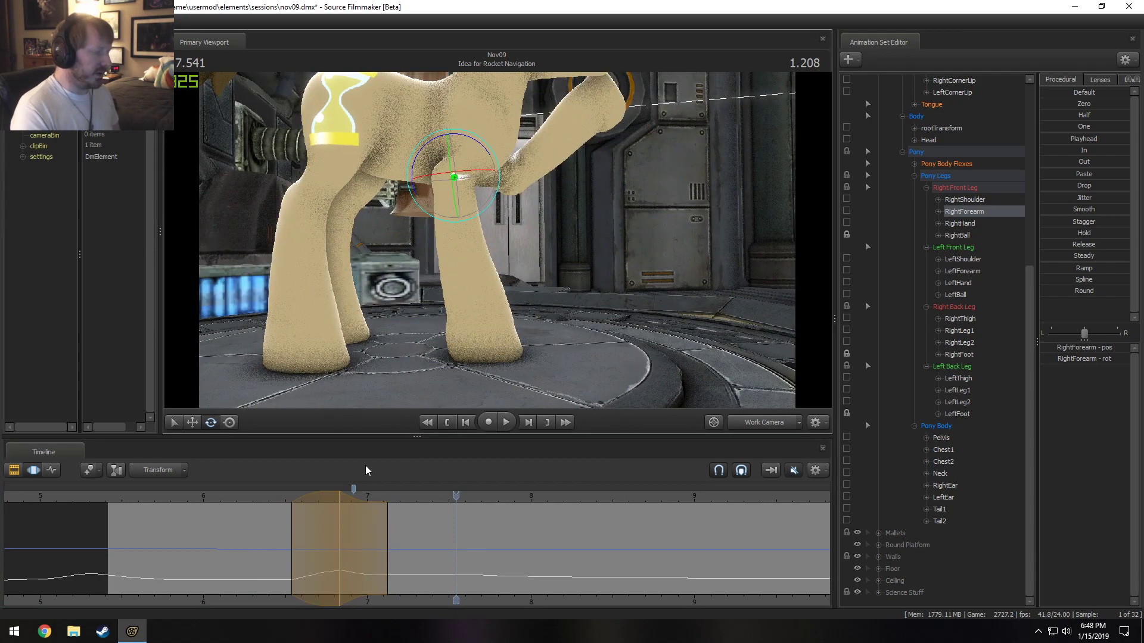
pyautogui.press('space')
pyautogui.click(749, 427)
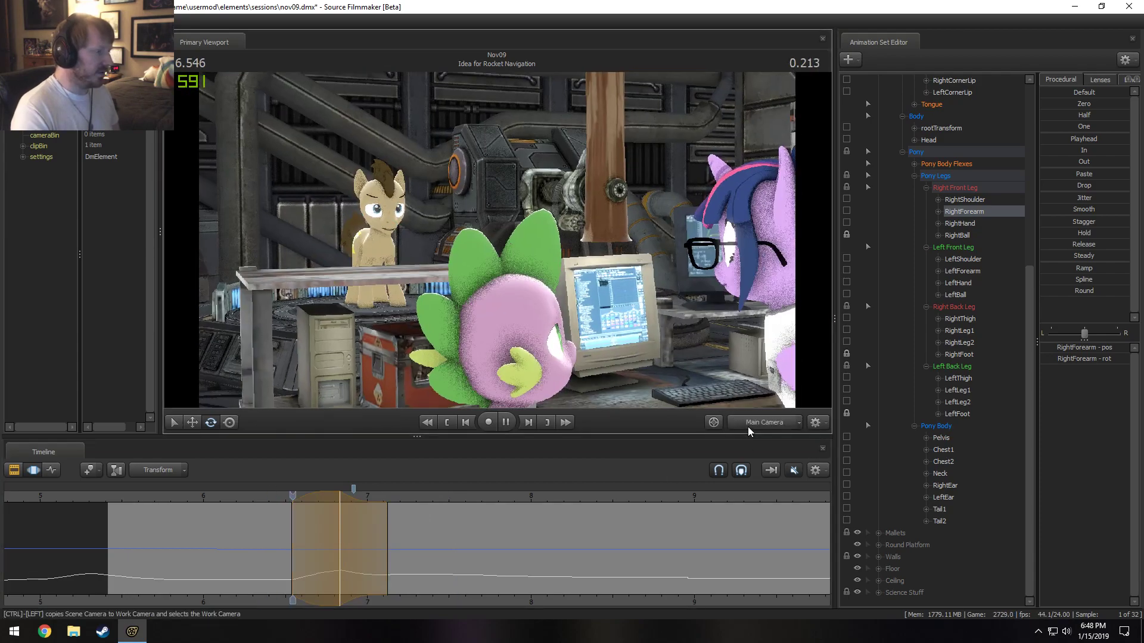
pyautogui.press('space')
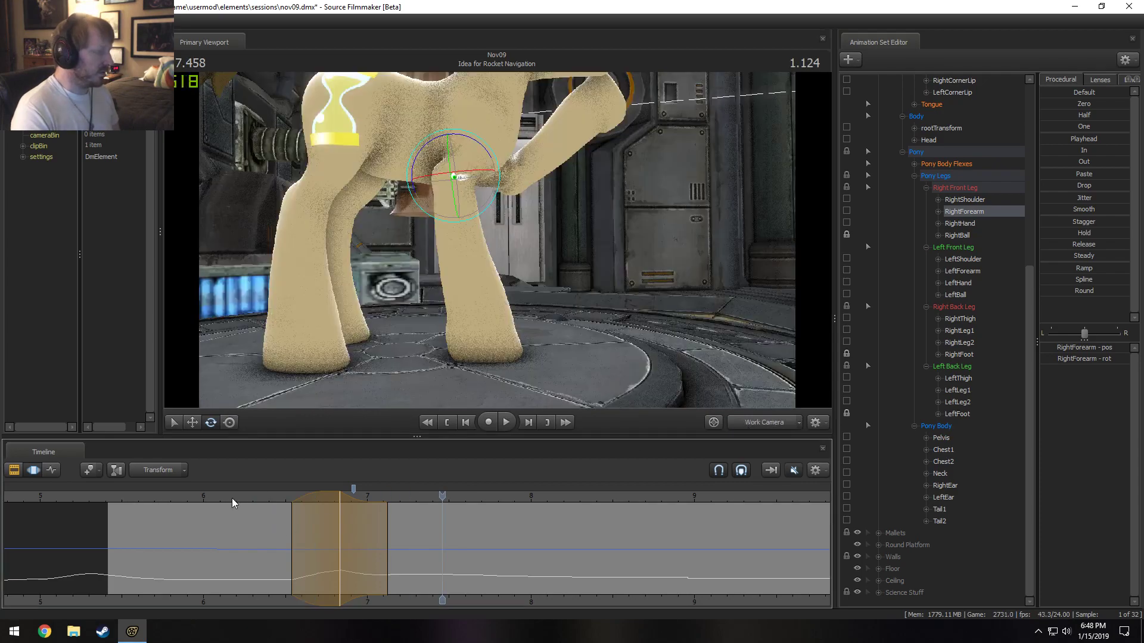
# Commit the RightForearm adjustment in the Motion Editor and replay the motion with the whole upper body in view.
pyautogui.click(238, 498)
pyautogui.press('F2')
pyautogui.press('F3')
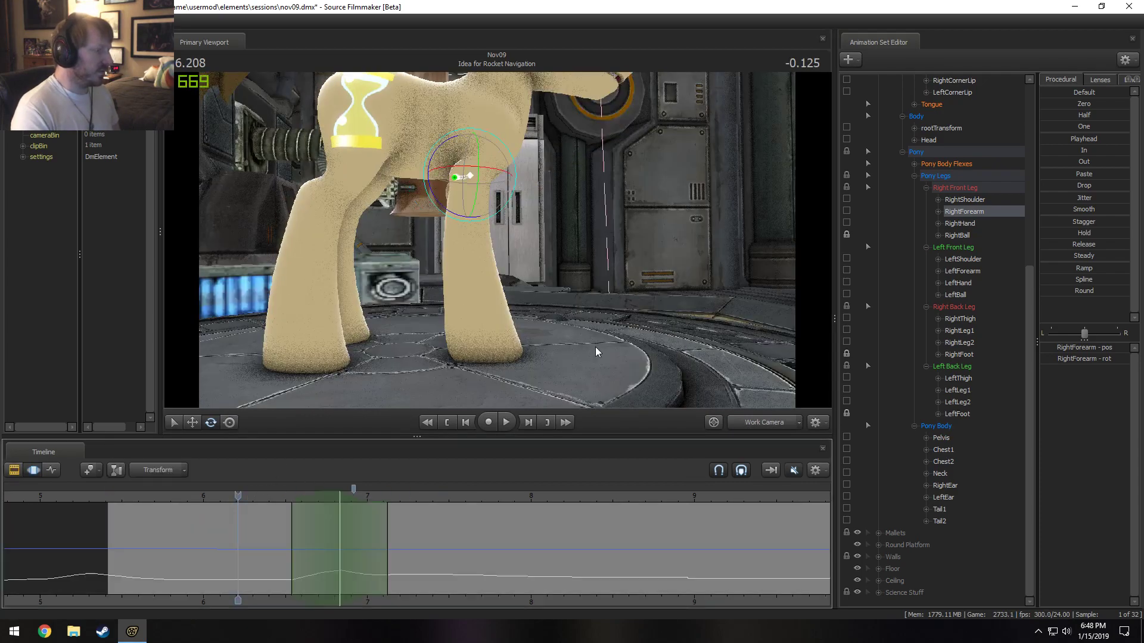
pyautogui.moveTo(595, 346); pyautogui.dragTo(497, 240)
pyautogui.press('space')
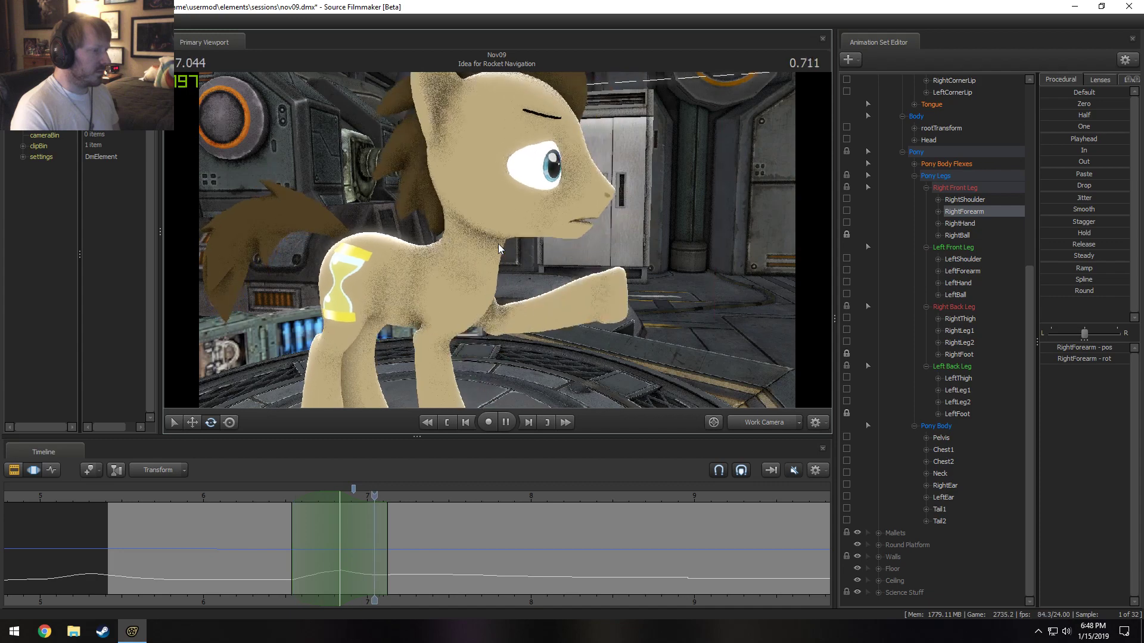
pyautogui.press('space')
# Rotate Neck downward around 7.0 s to dip the head, shift the change to centre on about 7.08 s, and replay it.
pyautogui.moveTo(283, 522); pyautogui.dragTo(364, 582)
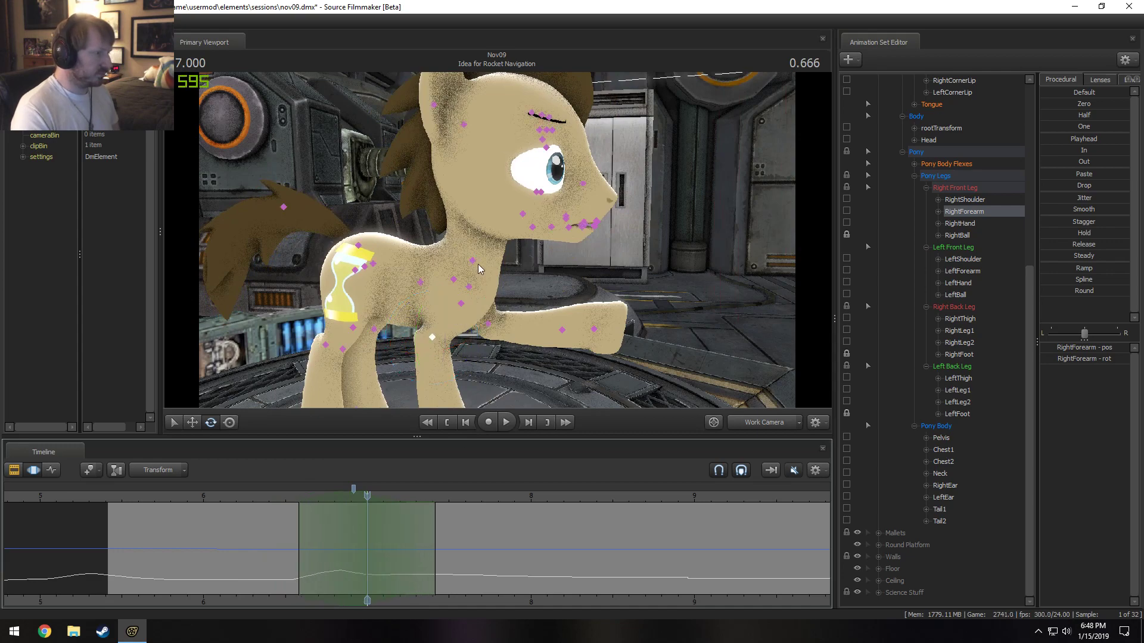
pyautogui.click(476, 264)
pyautogui.moveTo(478, 265); pyautogui.dragTo(514, 267)
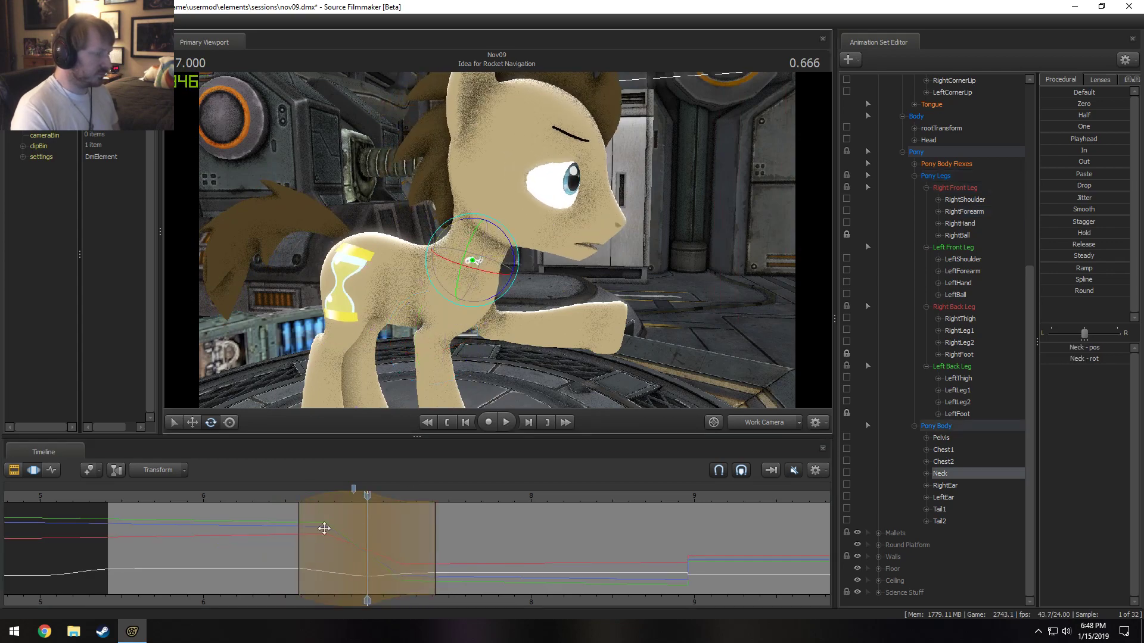
pyautogui.click(278, 497)
pyautogui.press('space')
pyautogui.press('space')
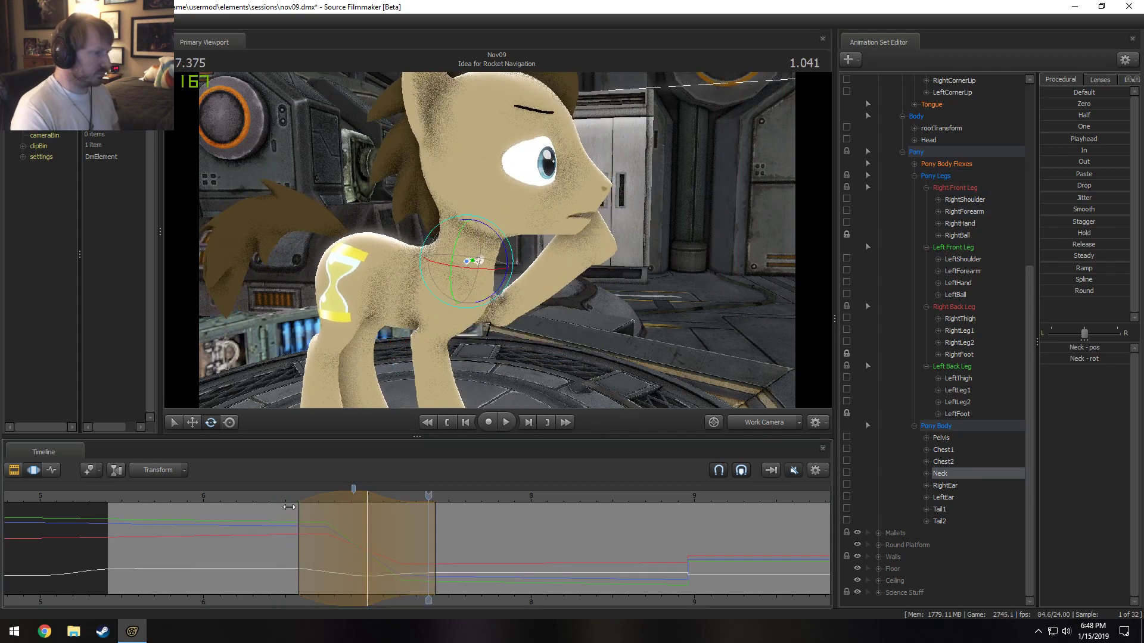
pyautogui.press('space')
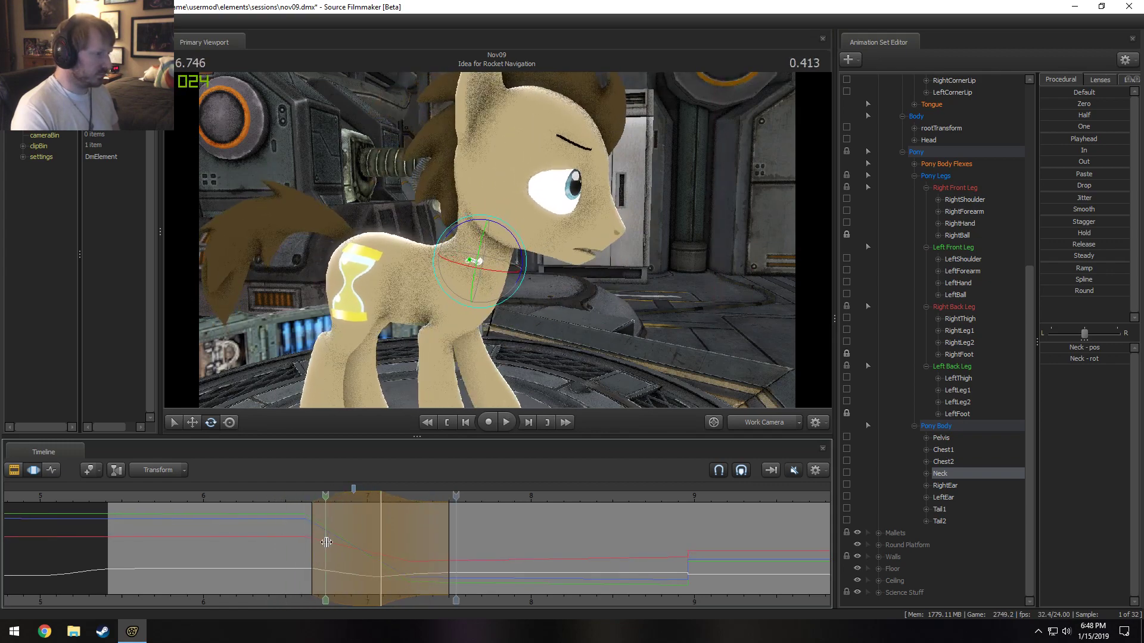
pyautogui.press('space')
# Rotate Head over a selection from about 6.5 to 7.3 s, and replay the head motion.
pyautogui.moveTo(334, 544); pyautogui.dragTo(422, 534)
pyautogui.moveTo(487, 204)
pyautogui.keyDown('ctrl'); pyautogui.mouseDown()
pyautogui.moveTo(494, 240)
pyautogui.moveTo(525, 202)
pyautogui.mouseUp(); pyautogui.keyUp('ctrl')
pyautogui.click(278, 491)
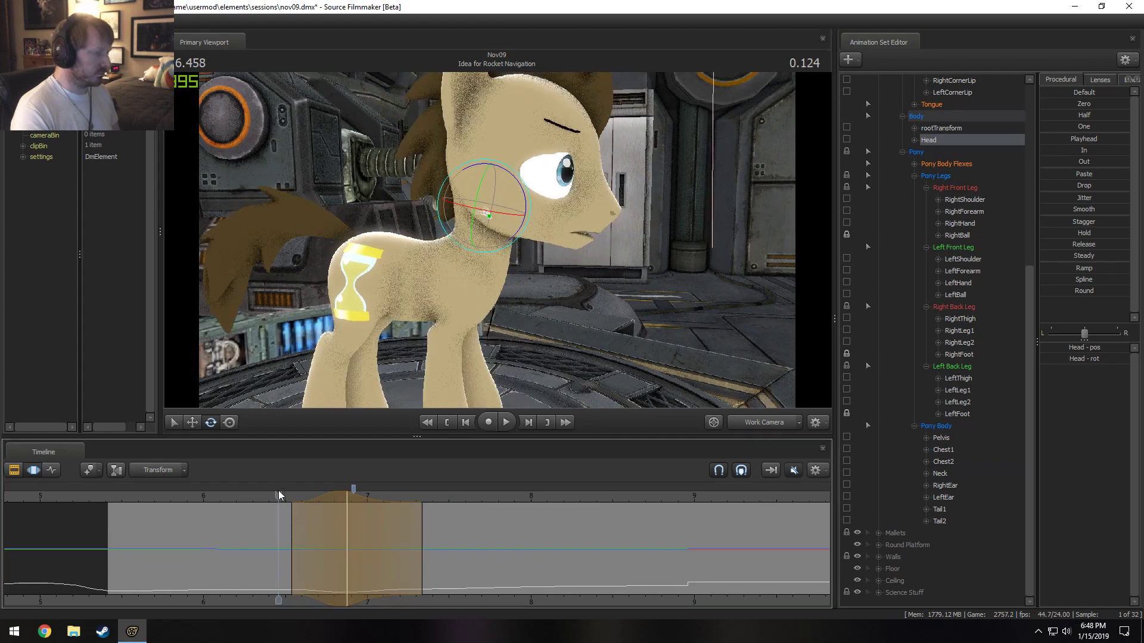
pyautogui.press('space')
pyautogui.press('space')
# Slide the Head rotation earlier so its selection centres on about 6.75 s, and replay the motion.
pyautogui.moveTo(310, 500); pyautogui.dragTo(305, 504)
pyautogui.click(237, 501)
pyautogui.press('space')
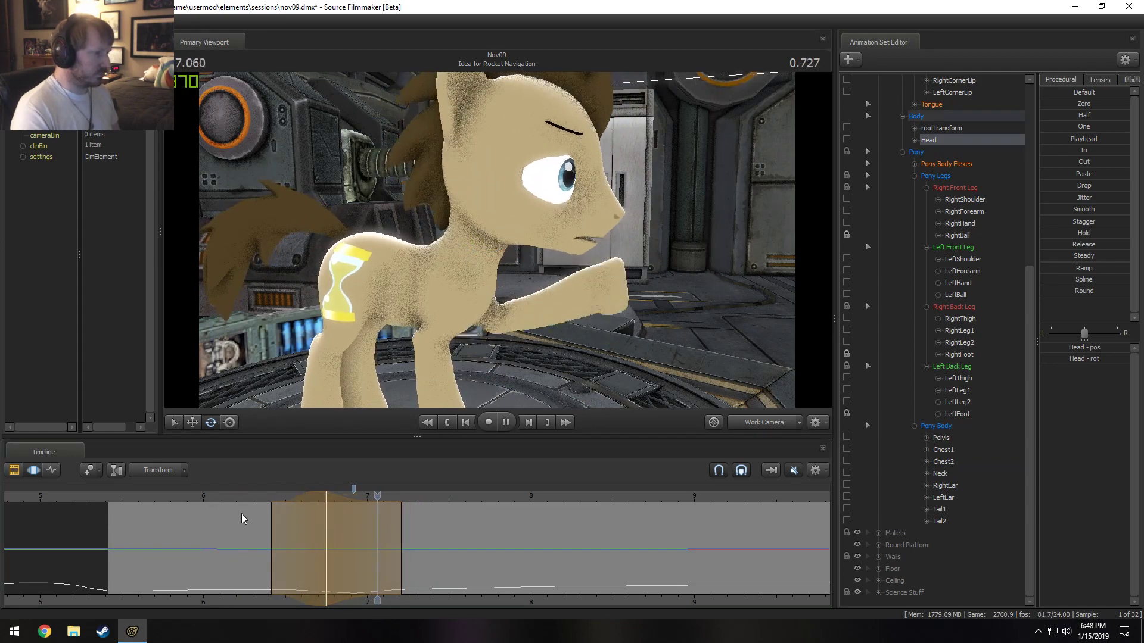
pyautogui.press('space')
# Check the neck and head motion through the Main Camera, and switch back to the Work Camera.
pyautogui.click(252, 499)
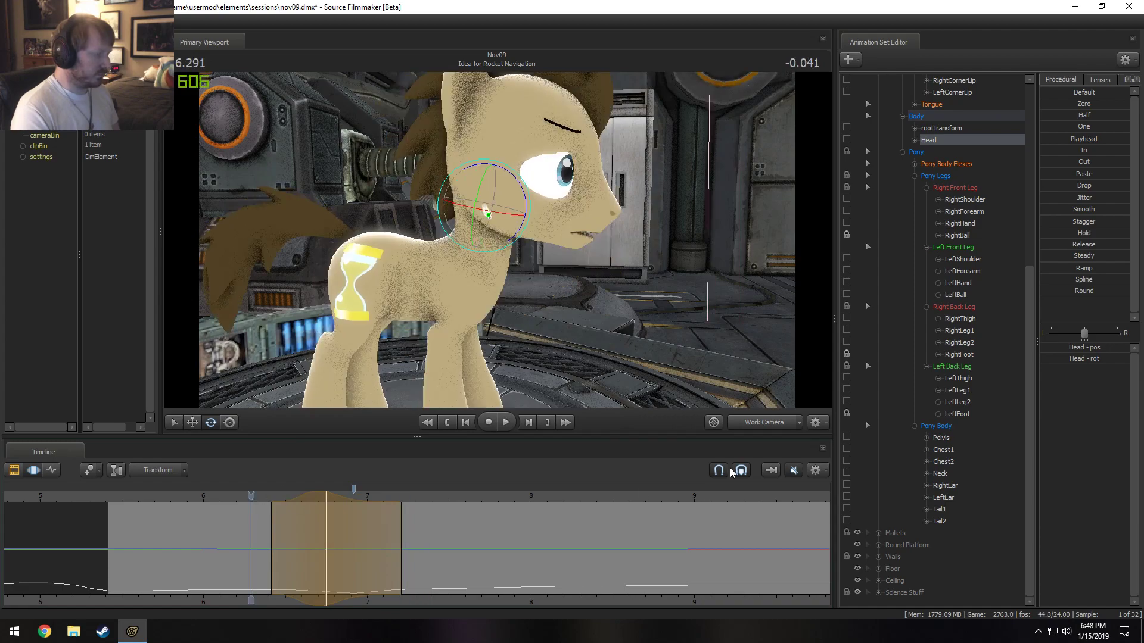
pyautogui.click(763, 421)
pyautogui.press('space')
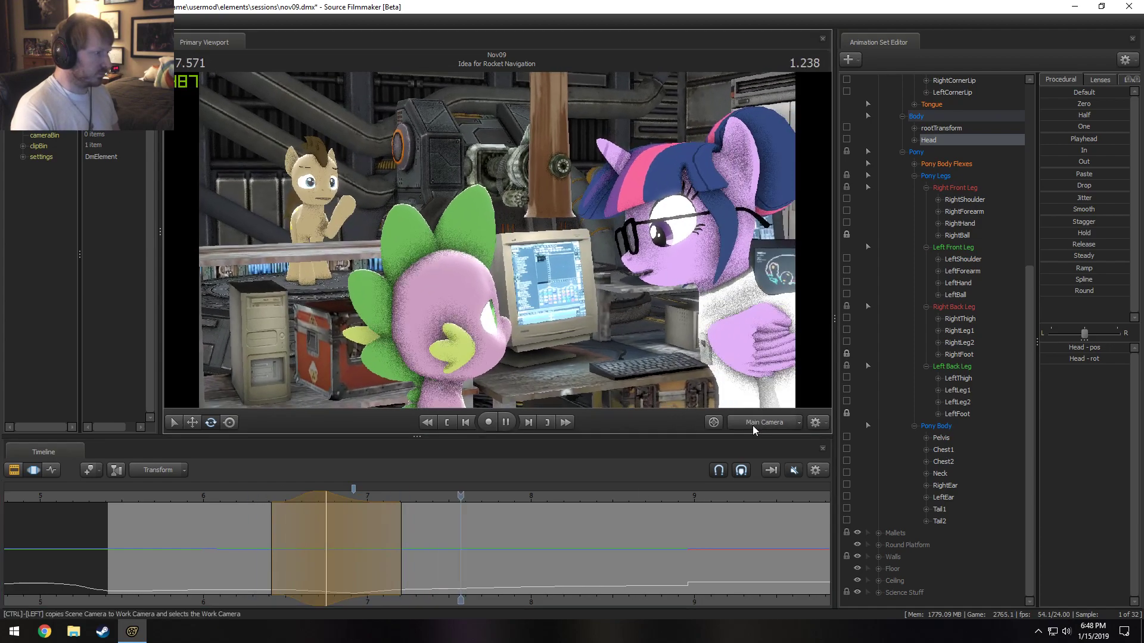
pyautogui.press('space')
pyautogui.click(749, 424)
# Rotate Pelvis at about 7.33 s over a time selection from about 6.8 to 8.7 s, and replay the motion.
pyautogui.press('shift')
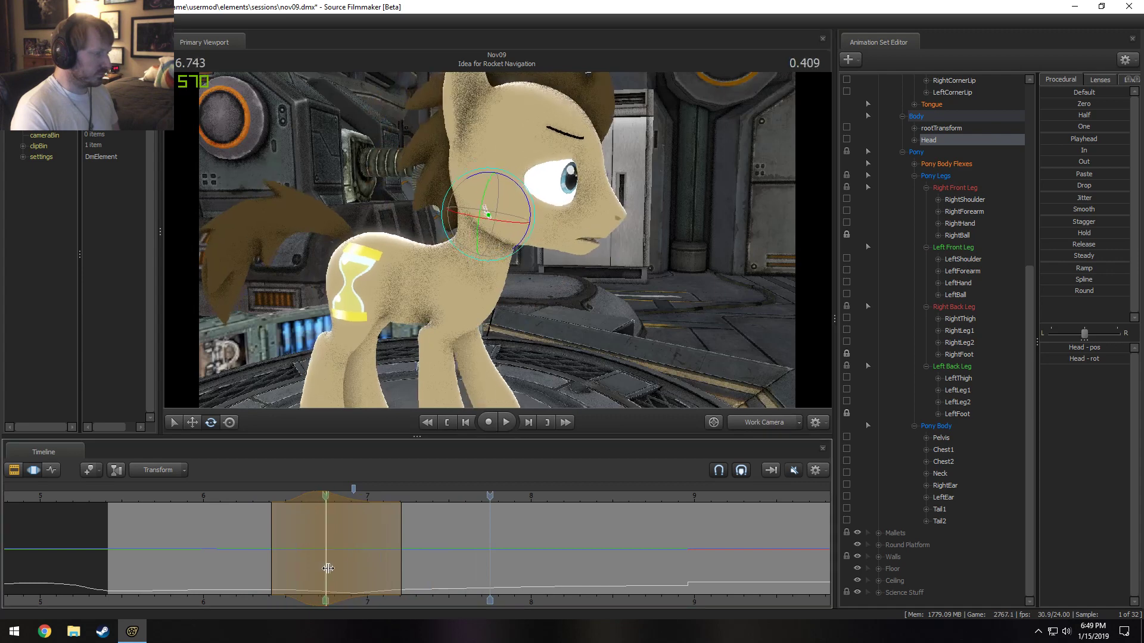
pyautogui.keyDown('shift'); pyautogui.moveTo(423, 559); pyautogui.dragTo(424, 559); pyautogui.keyUp('shift')
pyautogui.click(423, 559)
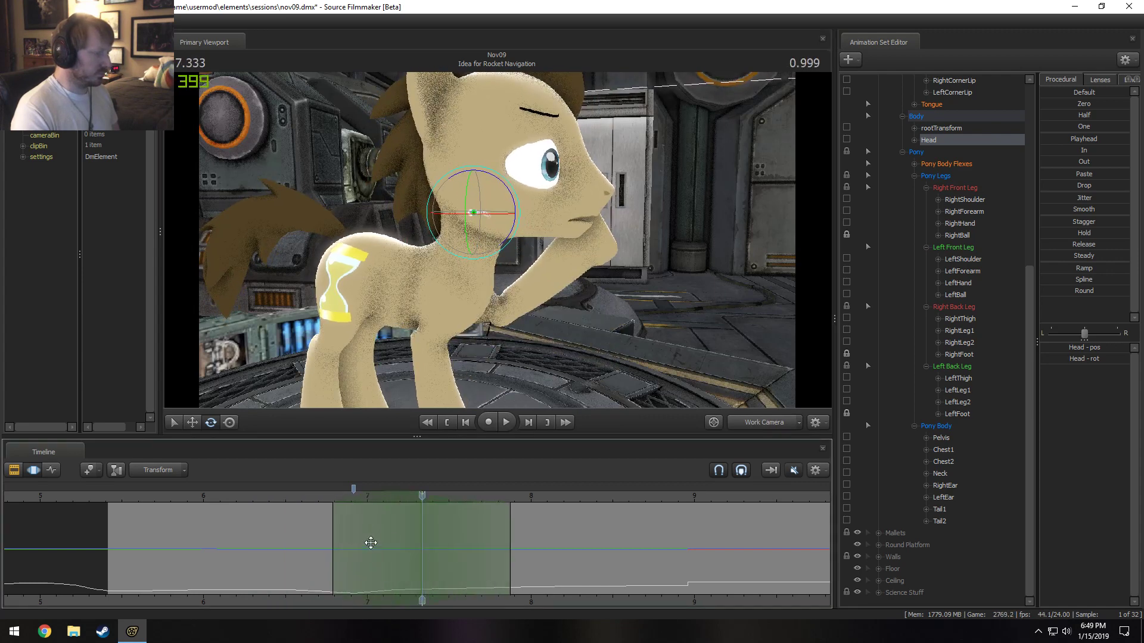
pyautogui.moveTo(515, 564); pyautogui.dragTo(642, 563)
pyautogui.moveTo(497, 242); pyautogui.dragTo(431, 319)
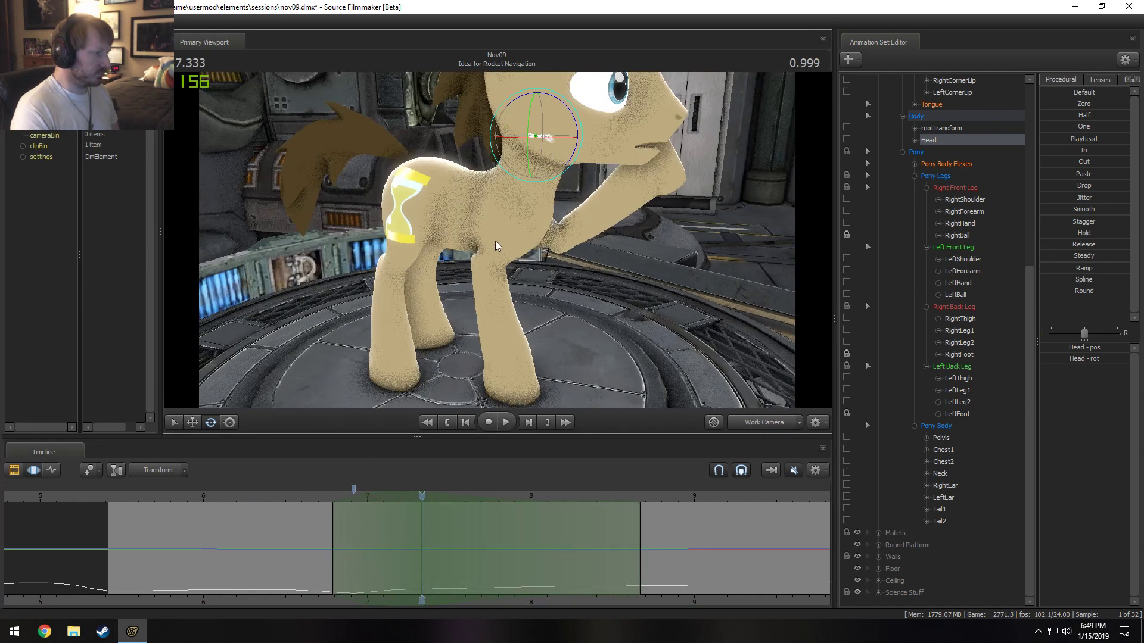
pyautogui.keyDown('ctrl'); pyautogui.click(425, 191); pyautogui.keyUp('ctrl')
pyautogui.keyDown('alt'); pyautogui.moveTo(427, 195); pyautogui.dragTo(449, 281); pyautogui.keyUp('alt')
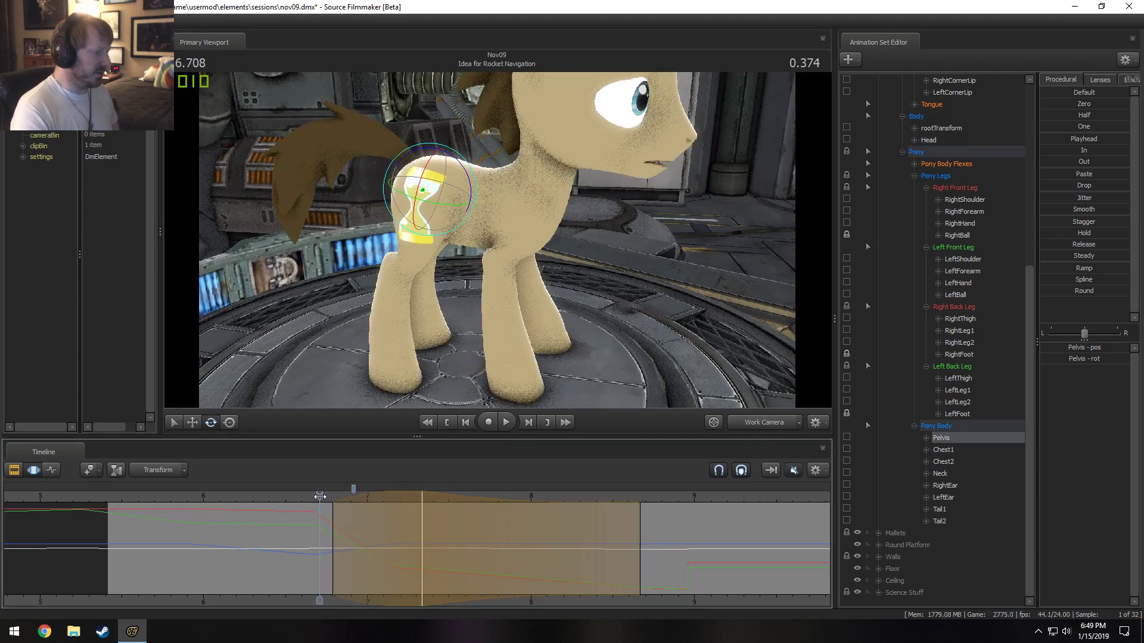
pyautogui.press('space')
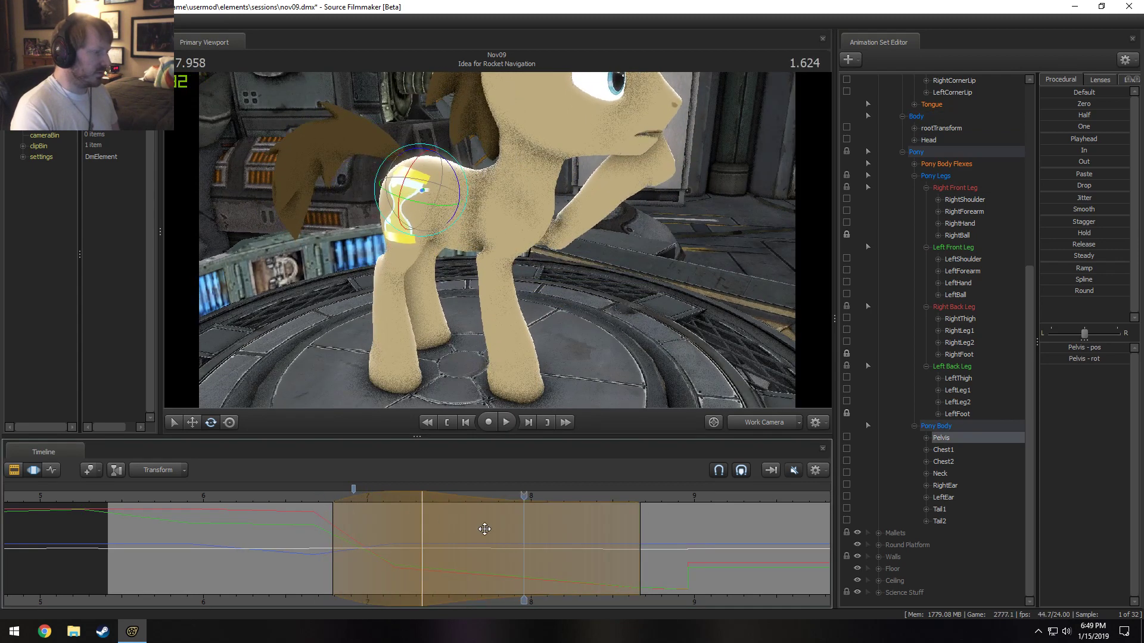
# Slide the Pelvis rotation earlier to centre on about 7.2 s, start its selection at about 6.7 s, and replay it.
pyautogui.moveTo(484, 529); pyautogui.dragTo(465, 529)
pyautogui.moveTo(397, 498); pyautogui.dragTo(299, 495)
pyautogui.press('space')
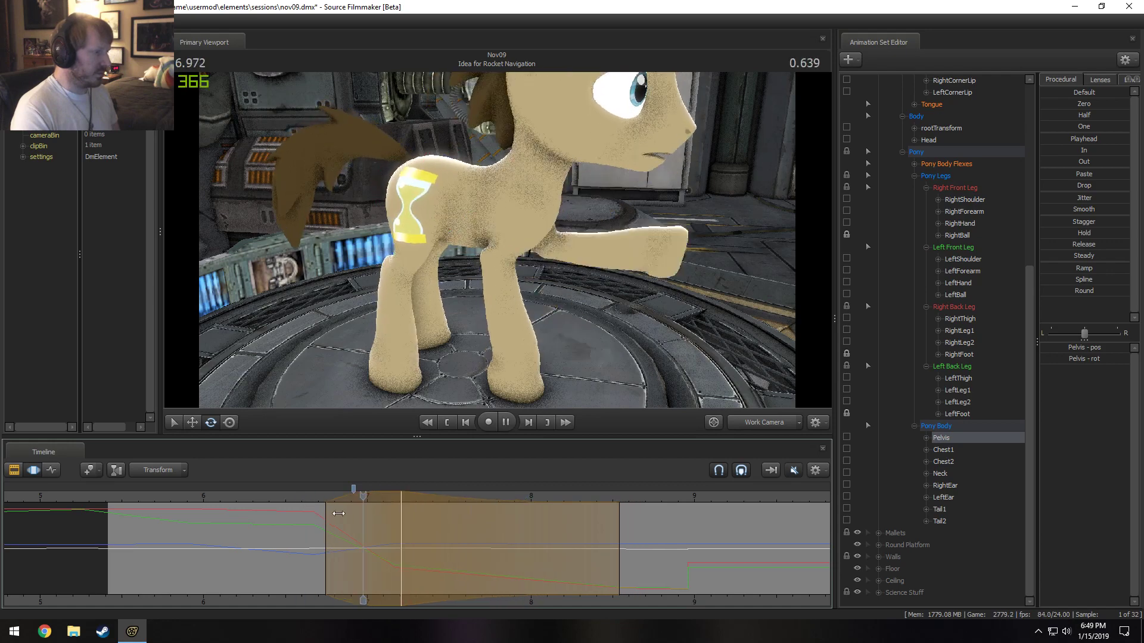
pyautogui.click(305, 497)
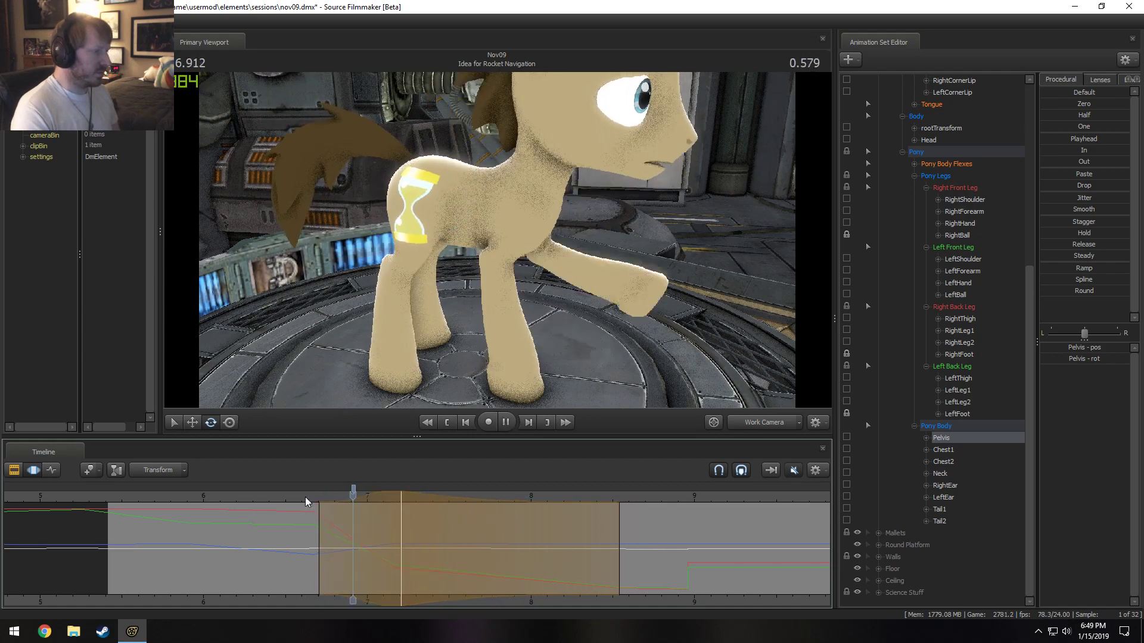
# Check the Pelvis rotation through the Main Camera, and return to the Work Camera at about 6.58 s.
pyautogui.click(753, 425)
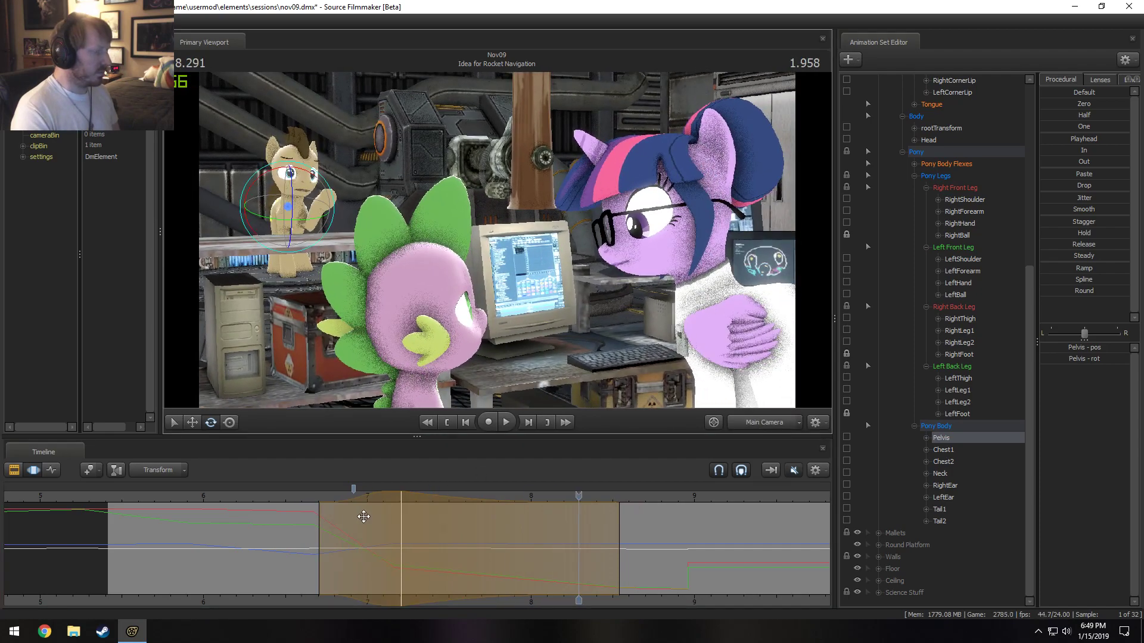
pyautogui.click(300, 497)
pyautogui.click(758, 425)
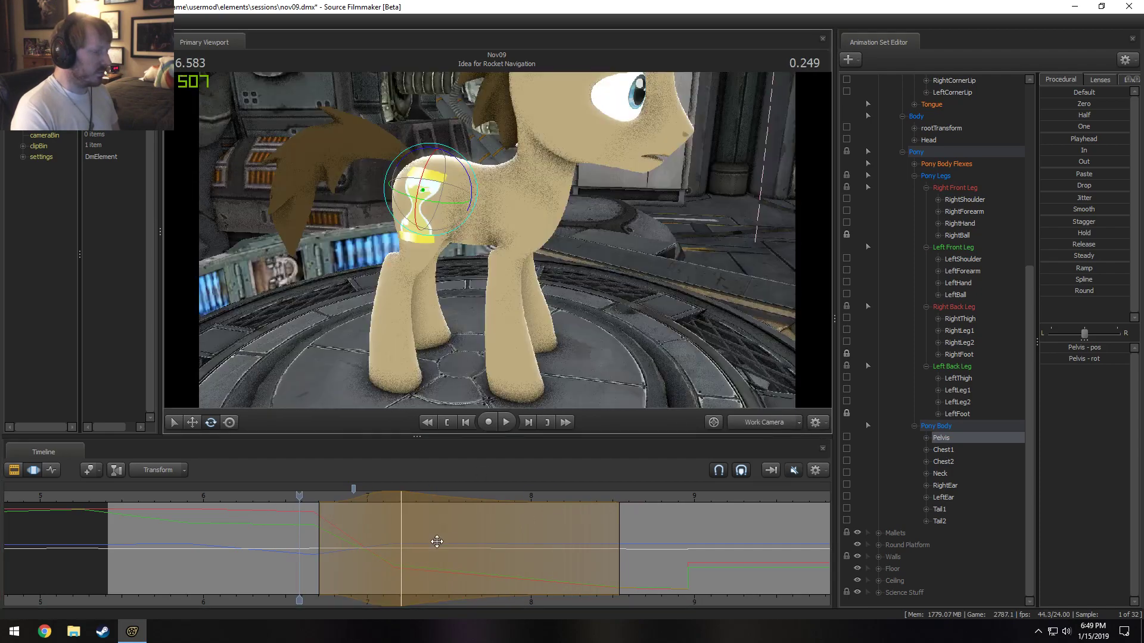
# Shorten the Pelvis rotation's time selection to span about 6.7 to 7.6 s, and replay the motion.
pyautogui.click(298, 499)
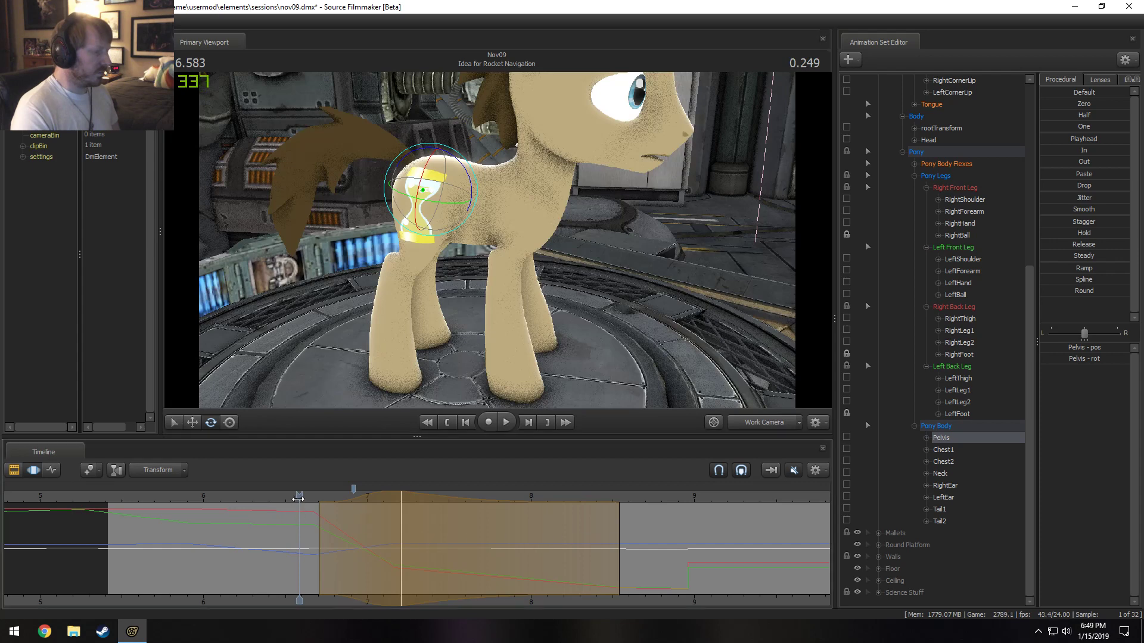
pyautogui.hotkey('ctrl', 'z')
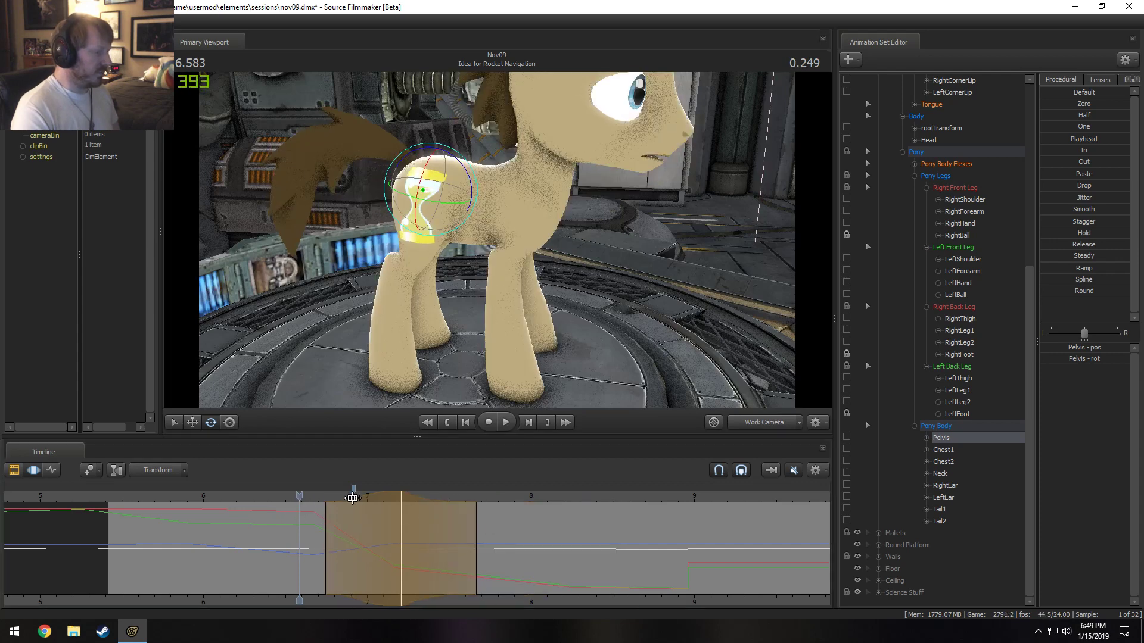
pyautogui.press('space')
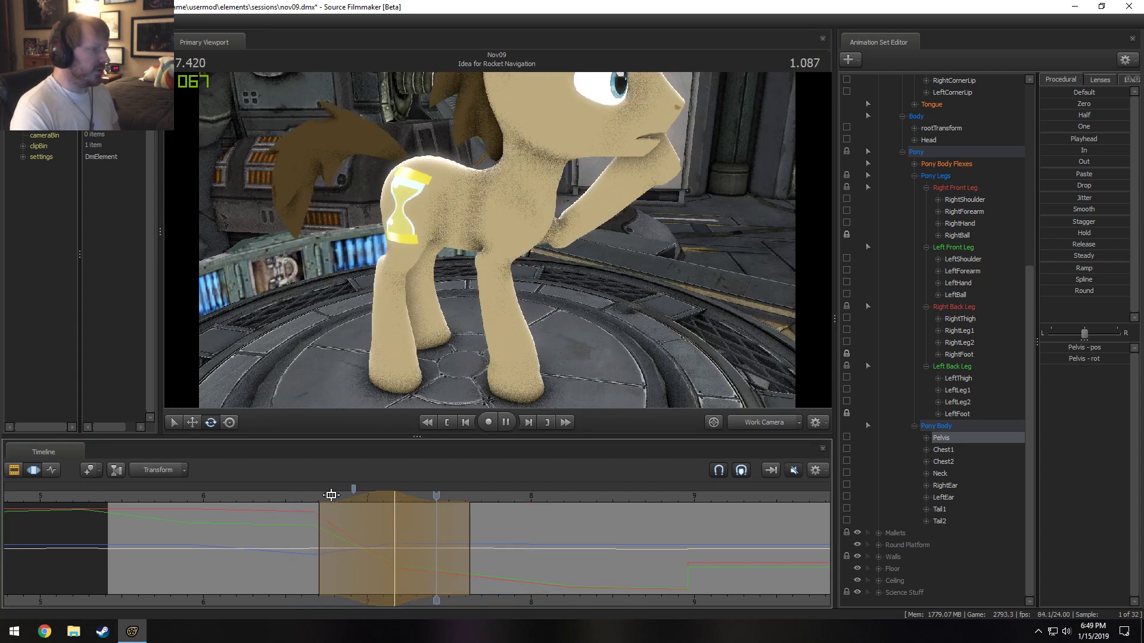
# Slide the Pelvis rotation earlier to centre on about 7.04 s, keep its selection end at about 7.6 s, and replay the motion.
pyautogui.press('space')
pyautogui.moveTo(382, 492); pyautogui.dragTo(361, 494)
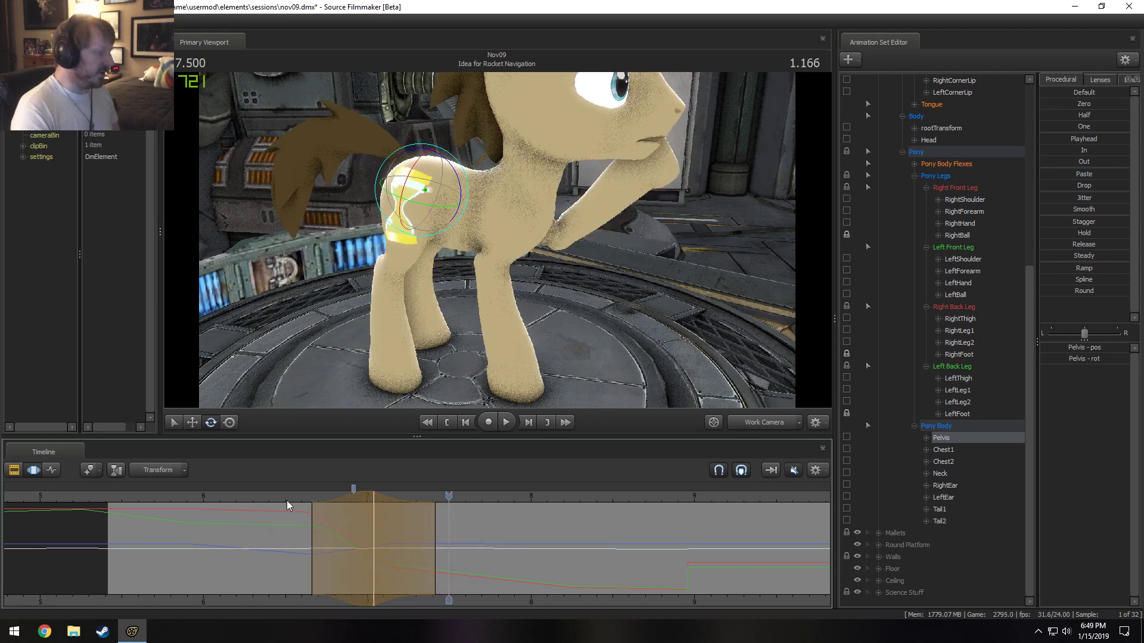
pyautogui.click(286, 499)
pyautogui.press('space')
pyautogui.press('space')
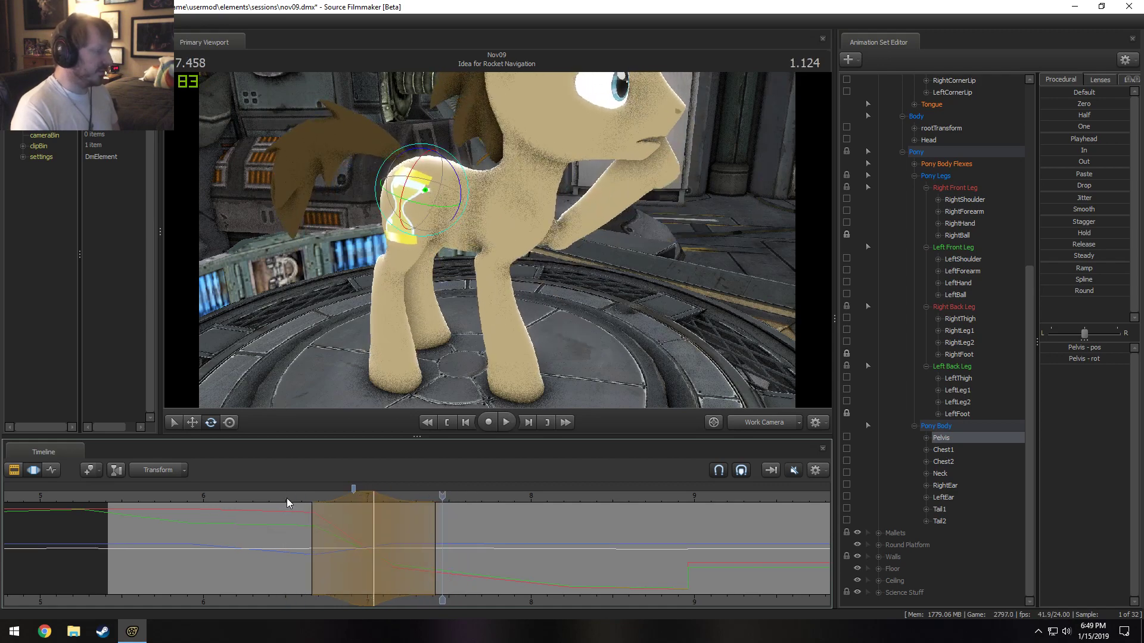
pyautogui.press('space')
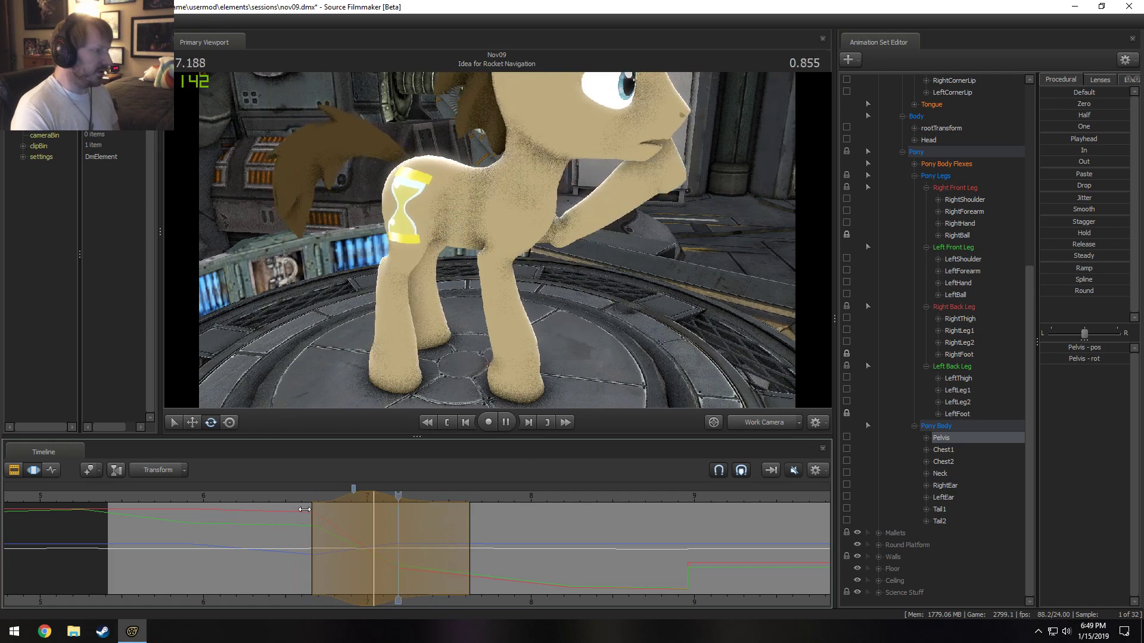
pyautogui.press('space')
# Review the Pelvis rotation through the Main Camera, and replay it from about 6.5 s through the Work Camera.
pyautogui.click(744, 428)
pyautogui.click(310, 493)
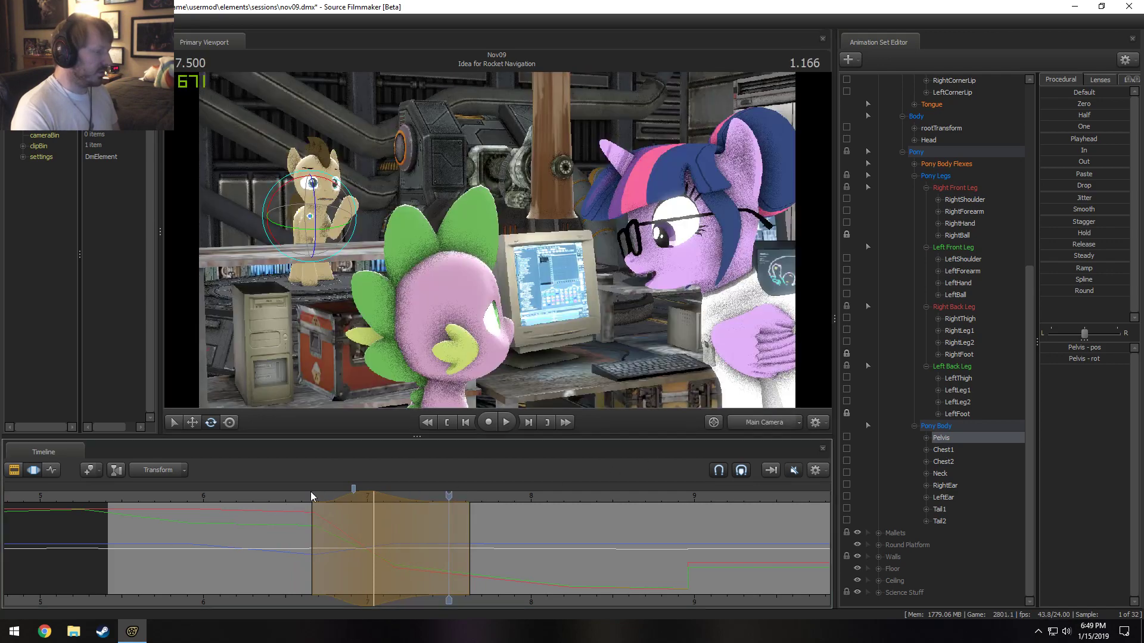
pyautogui.press('space')
pyautogui.press('space')
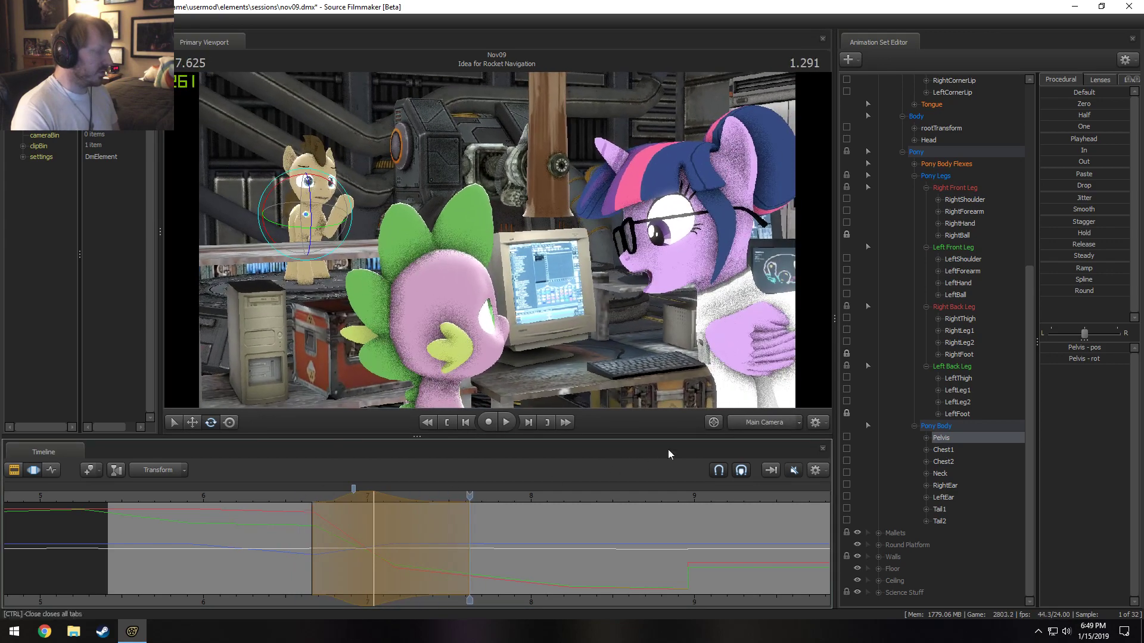
pyautogui.click(749, 424)
pyautogui.click(306, 496)
pyautogui.press('space')
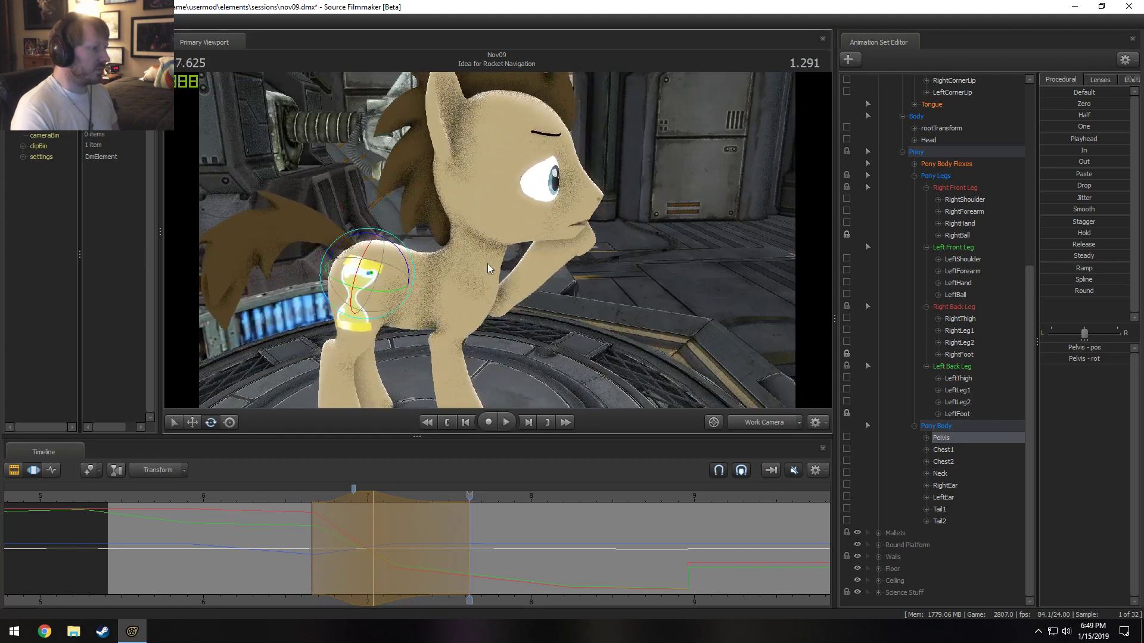
pyautogui.press('space')
pyautogui.click(294, 494)
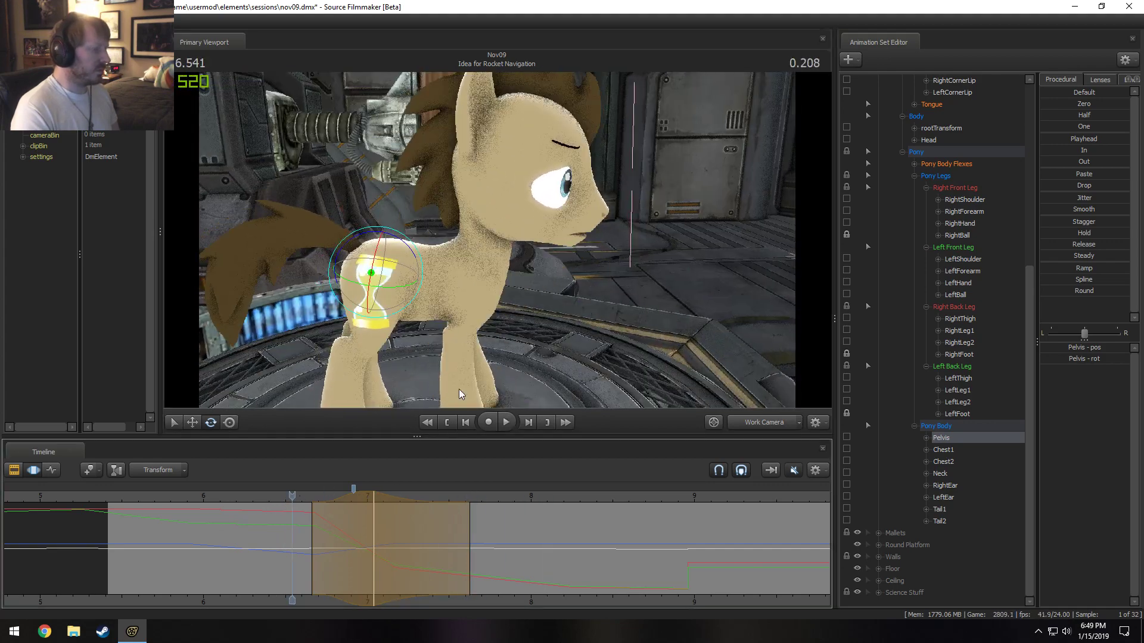
pyautogui.press('space')
pyautogui.press('space')
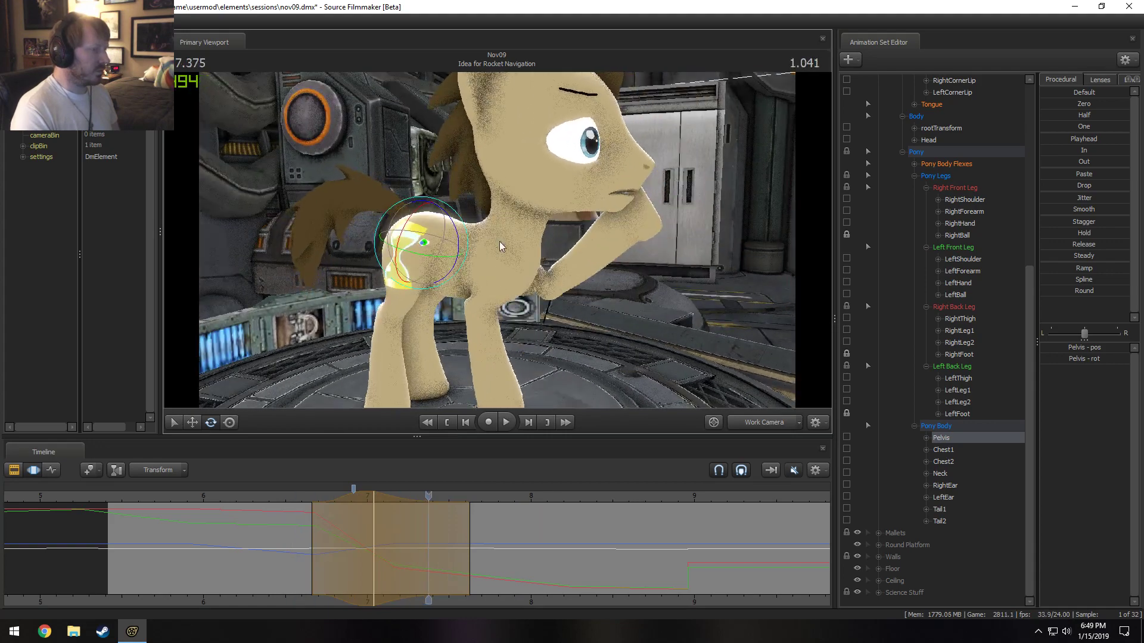
# Rotate LeftThigh at about 7.04 s within the time selection from about 6.7 to 7.6 s, and replay the motion.
pyautogui.moveTo(386, 505); pyautogui.dragTo(370, 505)
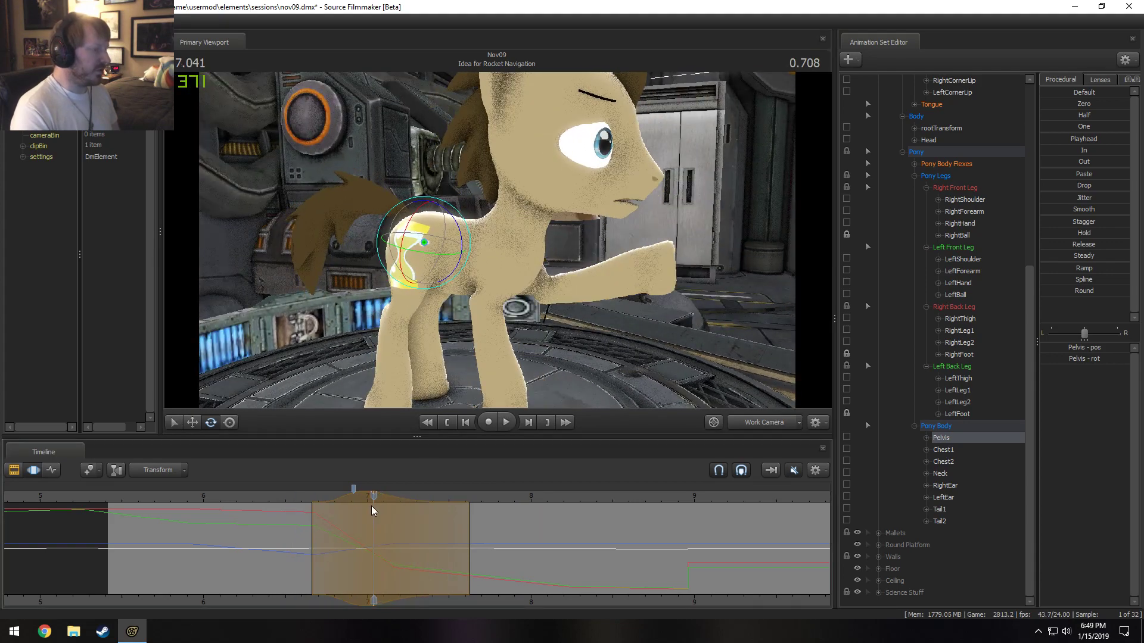
pyautogui.moveTo(512, 334); pyautogui.dragTo(523, 379)
pyautogui.keyDown('ctrl'); pyautogui.click(397, 189); pyautogui.keyUp('ctrl')
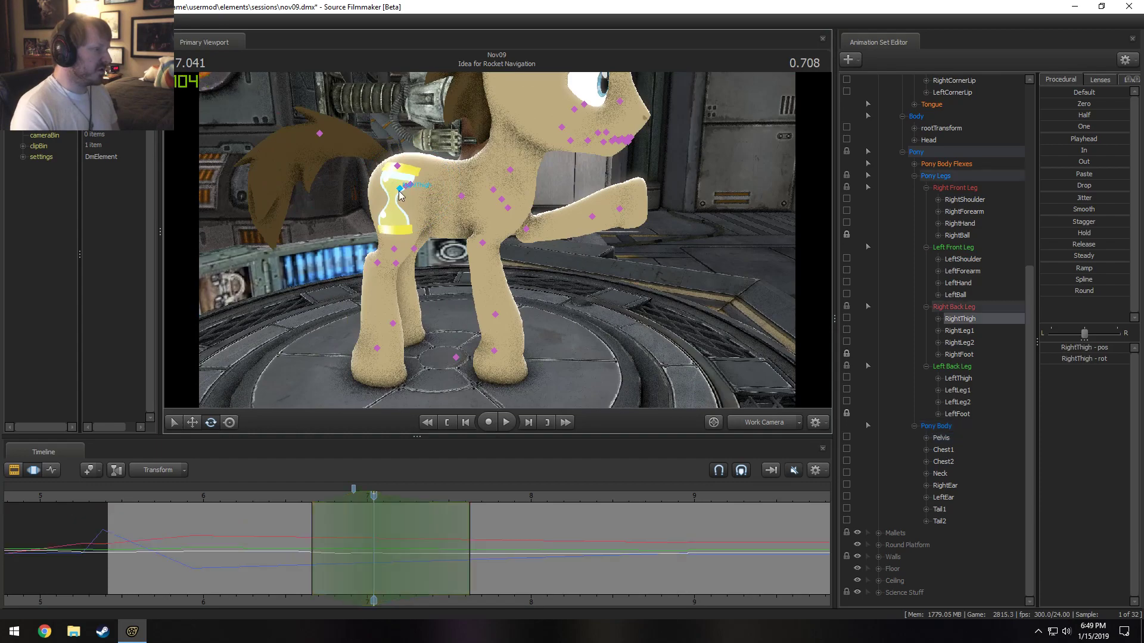
pyautogui.keyDown('alt'); pyautogui.moveTo(436, 231); pyautogui.dragTo(513, 212); pyautogui.keyUp('alt')
pyautogui.hotkey('ctrl', 'z')
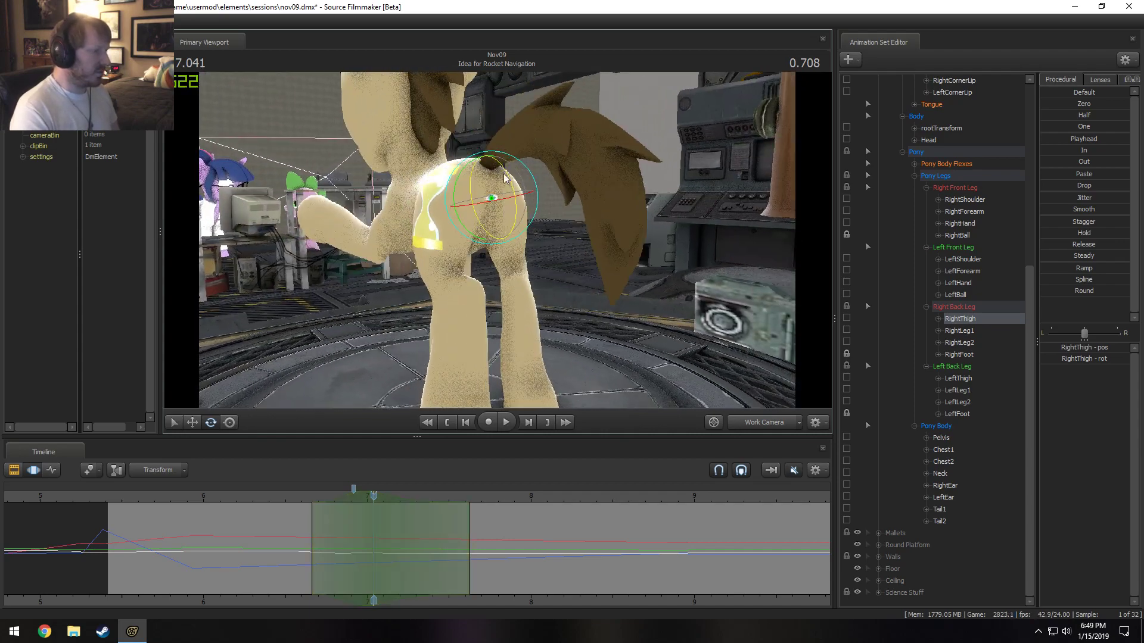
pyautogui.moveTo(456, 174); pyautogui.dragTo(497, 242)
pyautogui.click(507, 197)
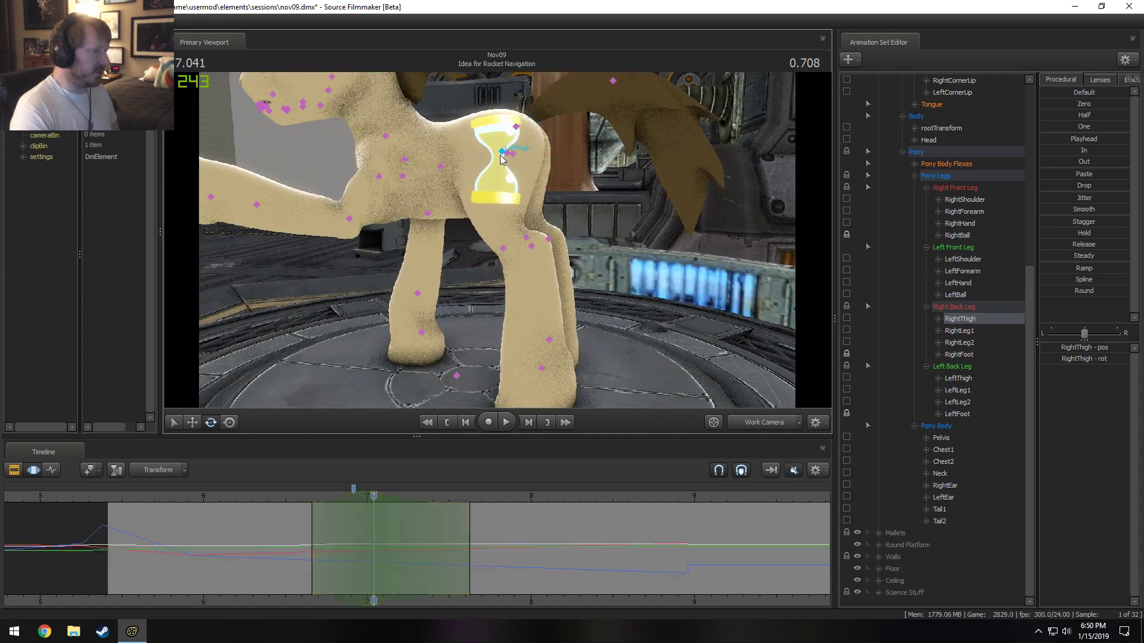
pyautogui.moveTo(506, 191); pyautogui.dragTo(417, 206)
pyautogui.keyDown('alt'); pyautogui.moveTo(455, 456); pyautogui.dragTo(469, 435); pyautogui.keyUp('alt')
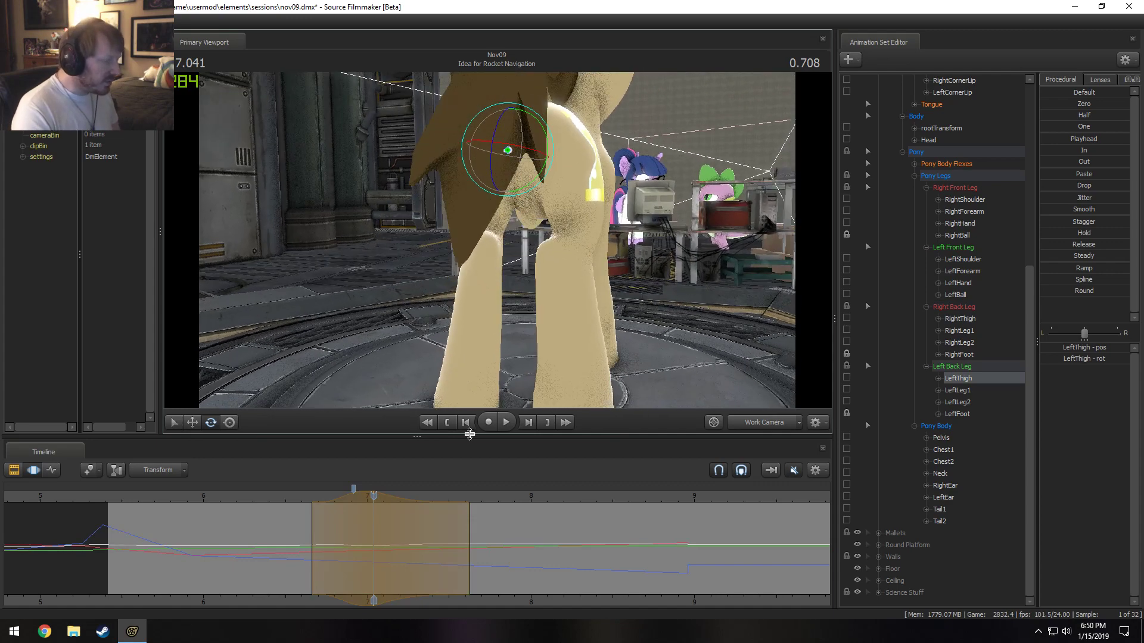
pyautogui.click(289, 496)
pyautogui.keyDown('alt'); pyautogui.moveTo(498, 221); pyautogui.dragTo(494, 283); pyautogui.keyUp('alt')
pyautogui.press('space')
pyautogui.press('space')
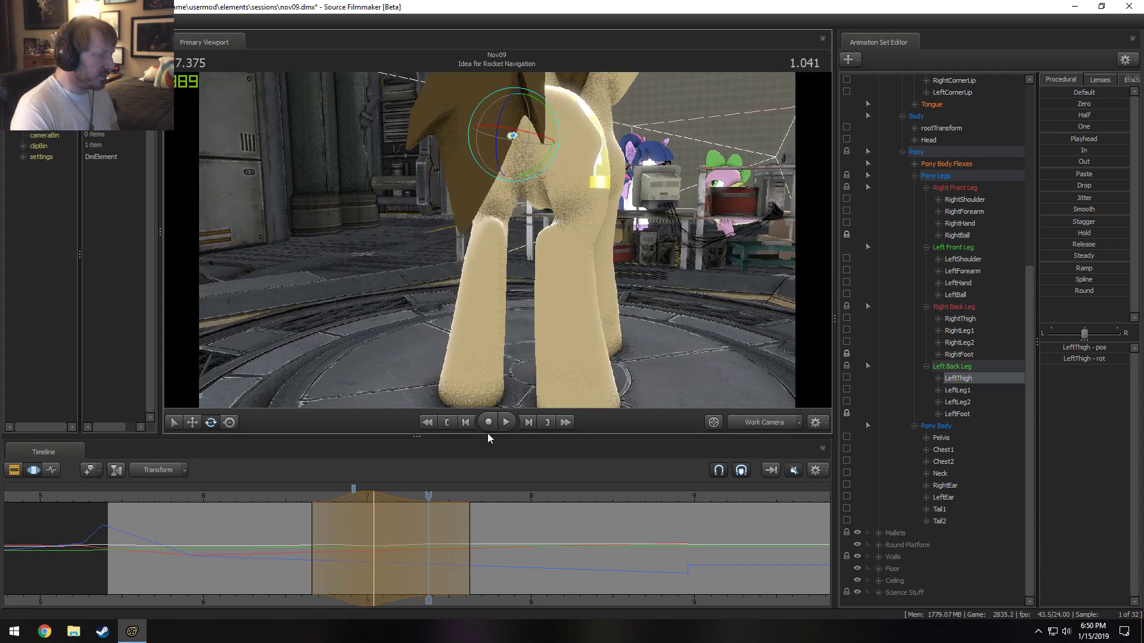
# Rotate RightThigh at about 7.04 s within the same time selection, and replay the motion from about 6.54 s.
pyautogui.moveTo(281, 503); pyautogui.dragTo(372, 513)
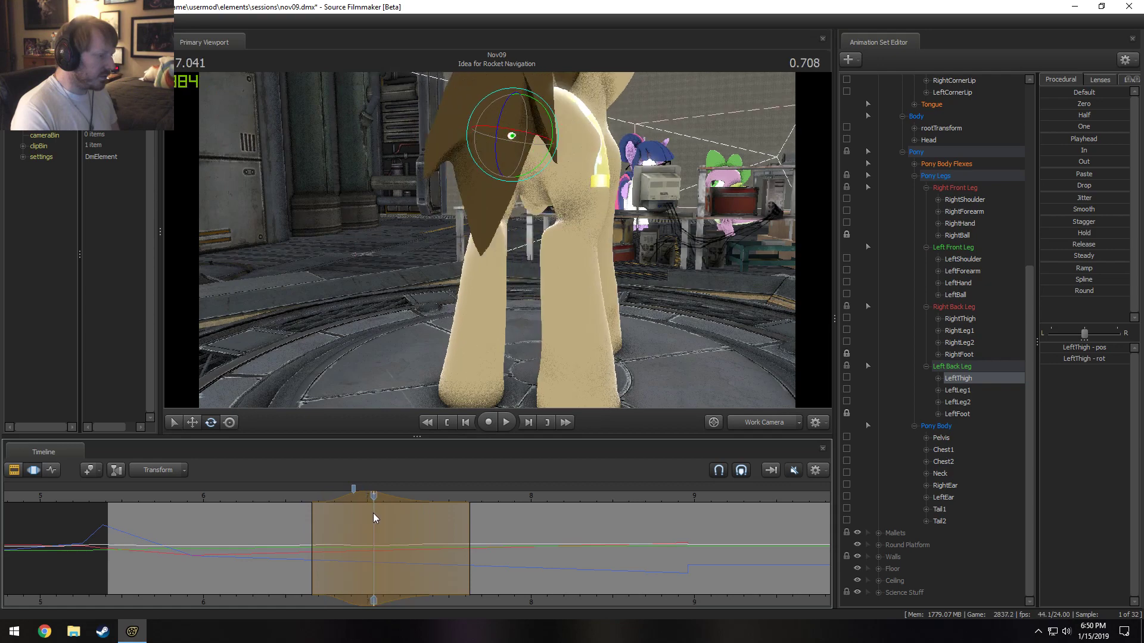
pyautogui.keyDown('alt'); pyautogui.moveTo(460, 231); pyautogui.dragTo(500, 238); pyautogui.keyUp('alt')
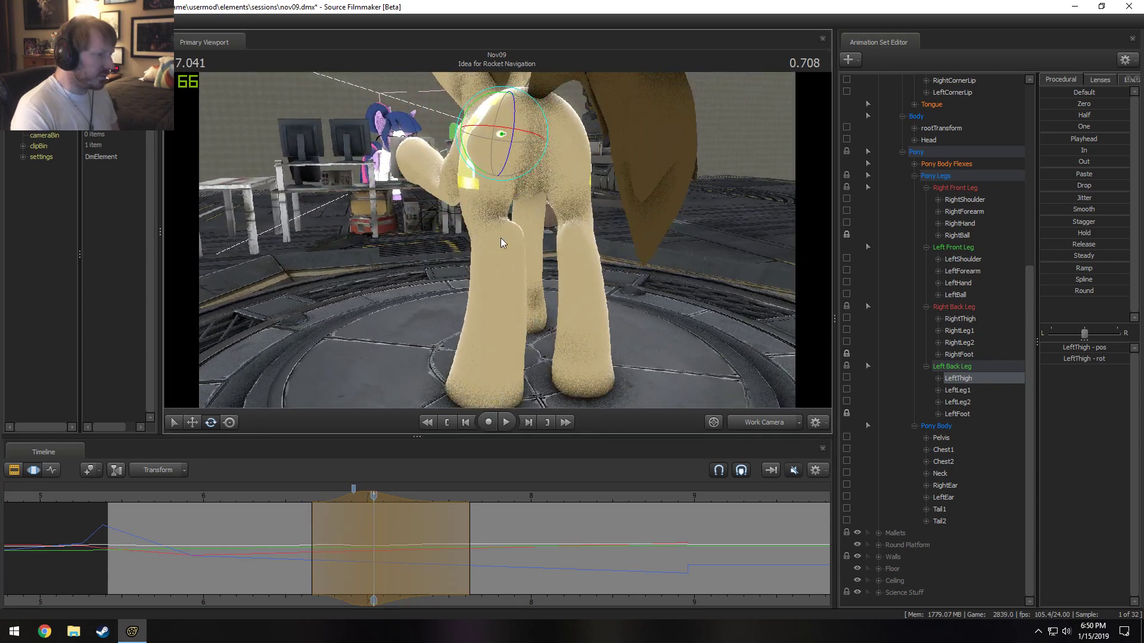
pyautogui.click(559, 120)
pyautogui.moveTo(538, 98); pyautogui.dragTo(525, 102)
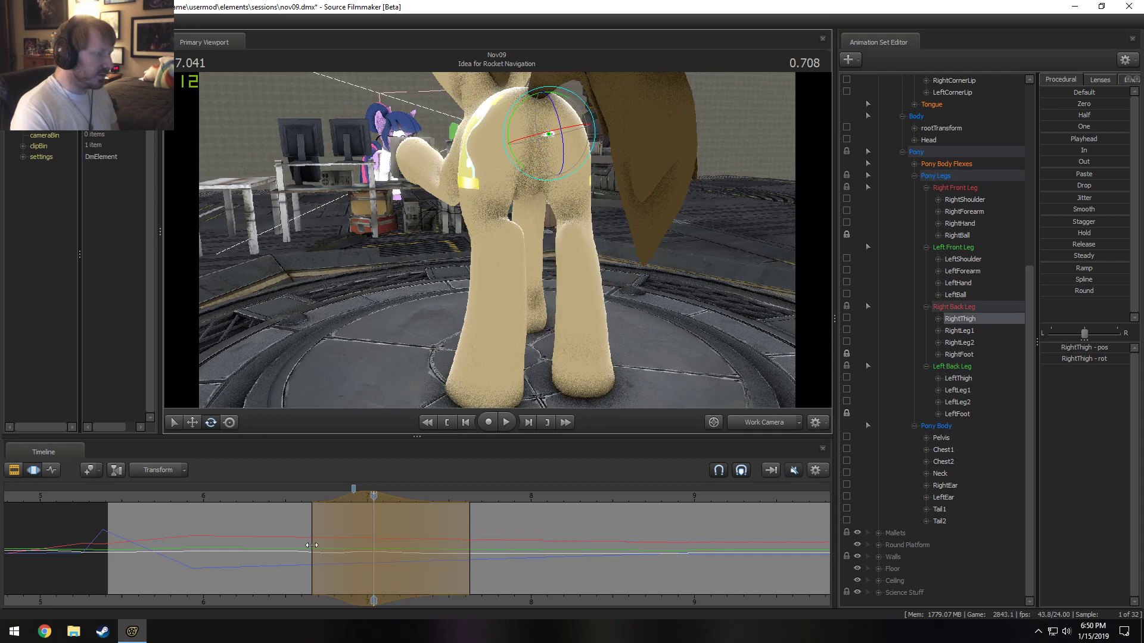
pyautogui.press('space')
pyautogui.click(291, 495)
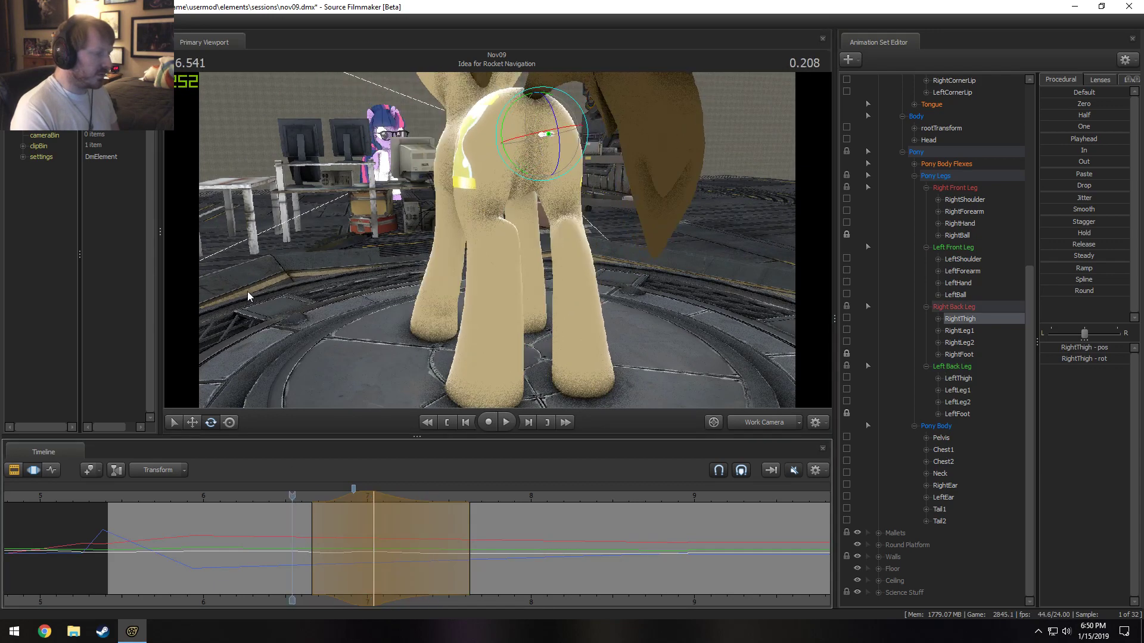
pyautogui.keyDown('alt'); pyautogui.moveTo(503, 257); pyautogui.dragTo(370, 251); pyautogui.keyUp('alt')
pyautogui.press('space')
pyautogui.press('space')
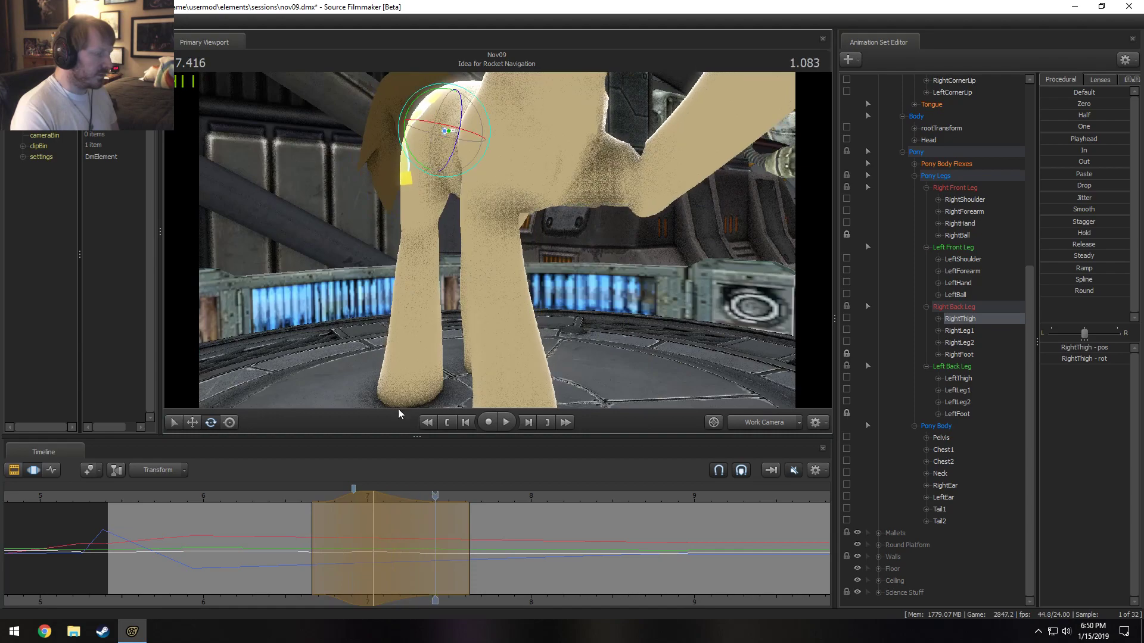
# Check the thigh rotations through the Main Camera, and return to the Work Camera to replay the paw raise.
pyautogui.click(285, 495)
pyautogui.moveTo(504, 222); pyautogui.dragTo(498, 251)
pyautogui.press('space')
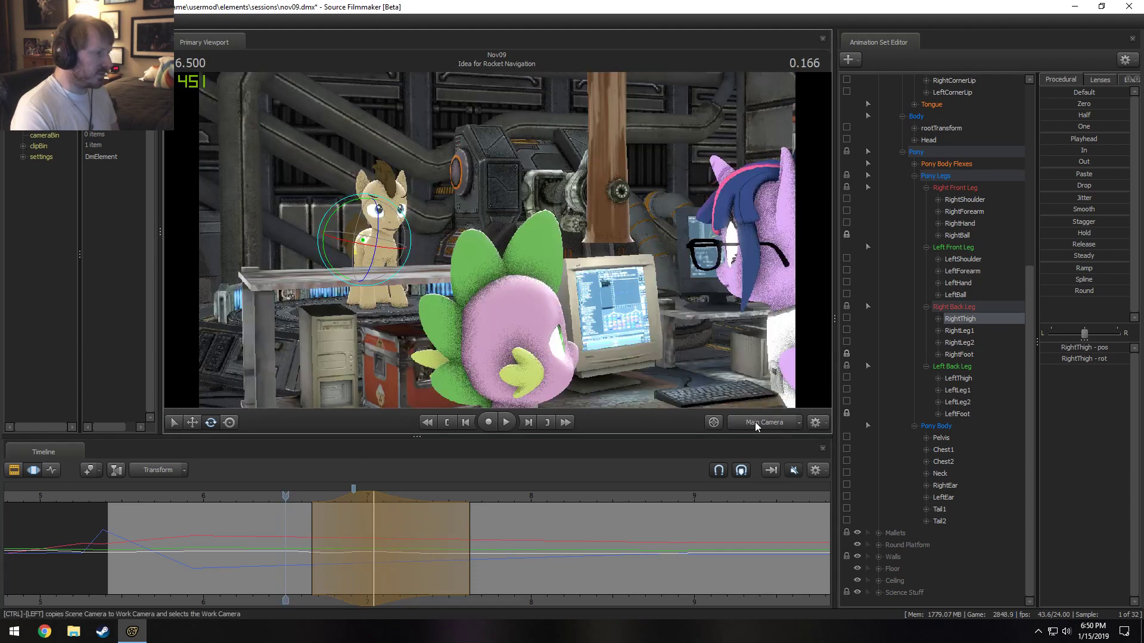
pyautogui.moveTo(603, 405); pyautogui.dragTo(470, 220)
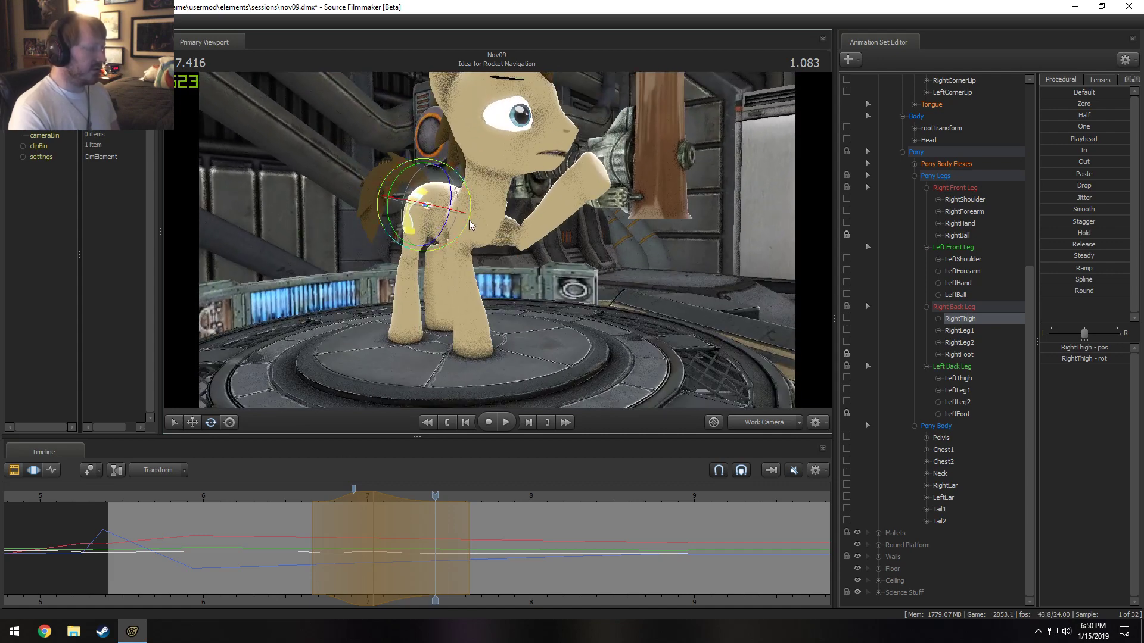
pyautogui.press('space')
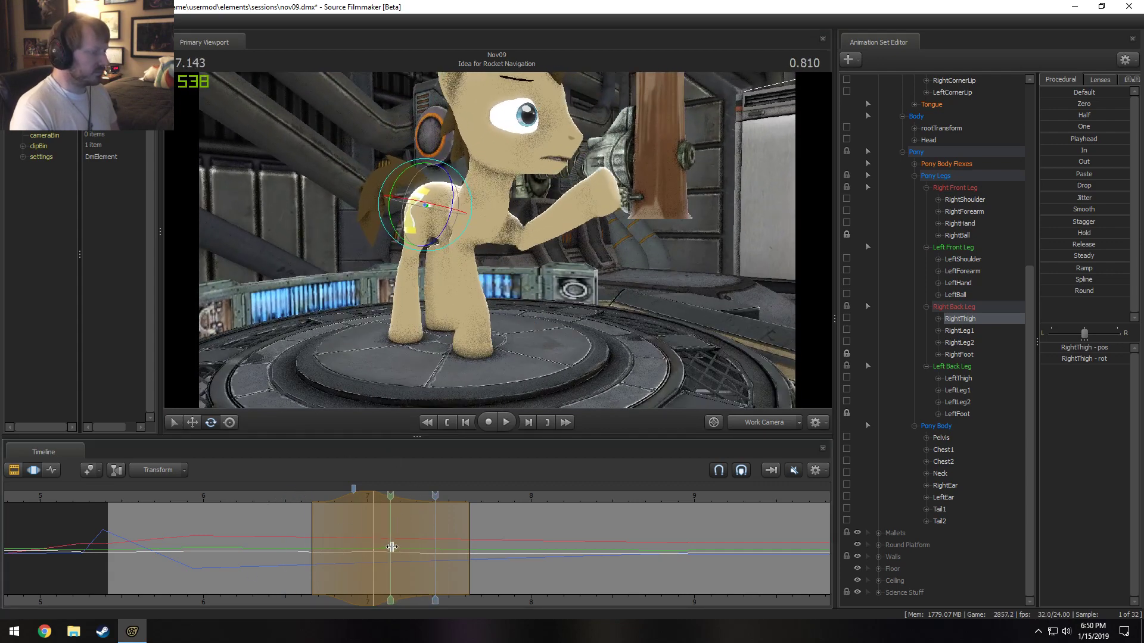
# Rotate LeftShoulder at about 7.54 s over a time selection from about 7.1 to 8 s, and replay the motion.
pyautogui.keyDown('shift'); pyautogui.click(428, 546); pyautogui.keyUp('shift')
pyautogui.keyDown('alt'); pyautogui.moveTo(520, 257); pyautogui.dragTo(497, 241); pyautogui.keyUp('alt')
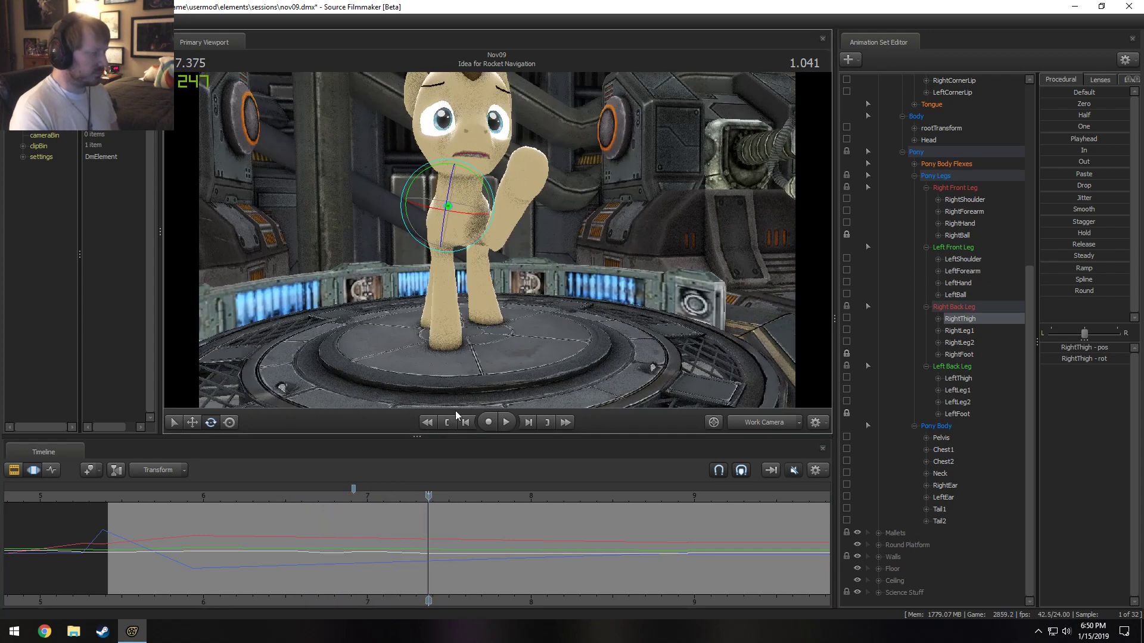
pyautogui.click(457, 532)
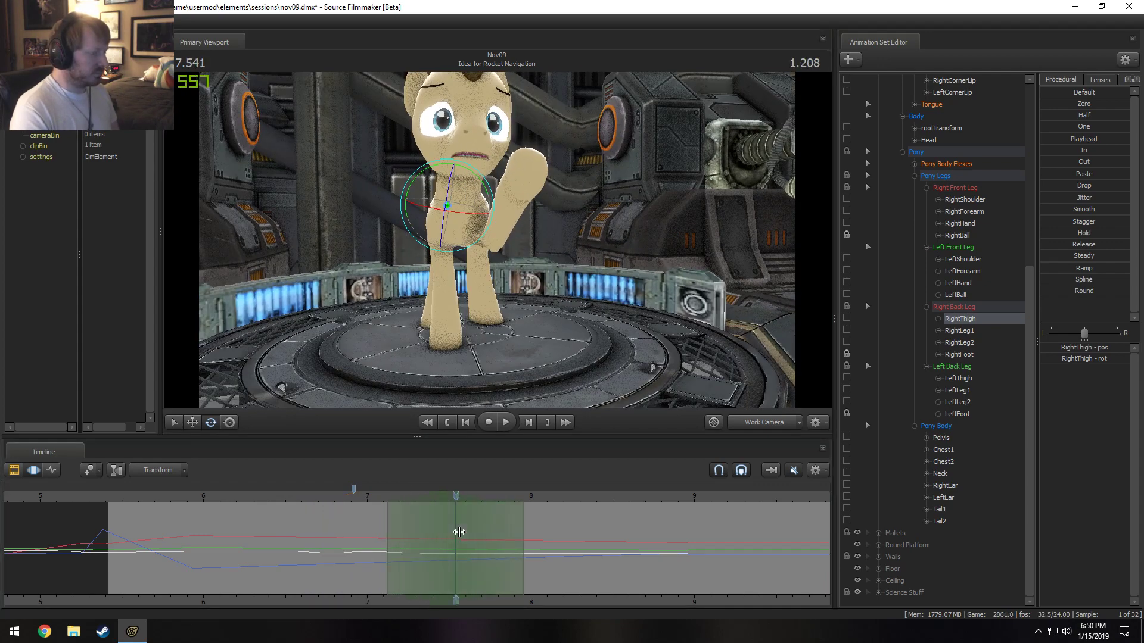
pyautogui.keyDown('ctrl'); pyautogui.click(486, 222); pyautogui.keyUp('ctrl')
pyautogui.moveTo(482, 216); pyautogui.dragTo(497, 215)
pyautogui.click(338, 499)
pyautogui.press('space')
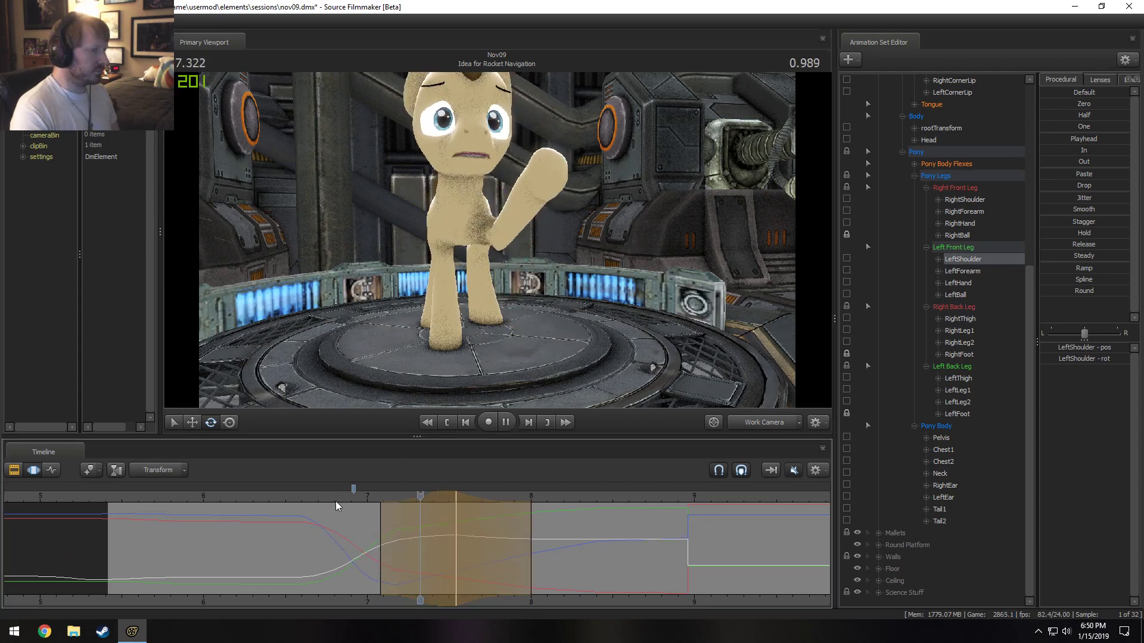
pyautogui.press('space')
# Slide the LeftShoulder rotation earlier to centre on about 7.3 s, spanning about 7 to 7.6 s, and replay it repeatedly.
pyautogui.keyDown('alt'); pyautogui.moveTo(392, 544); pyautogui.dragTo(415, 529); pyautogui.keyUp('alt')
pyautogui.click(332, 500)
pyautogui.press('space')
pyautogui.press('space')
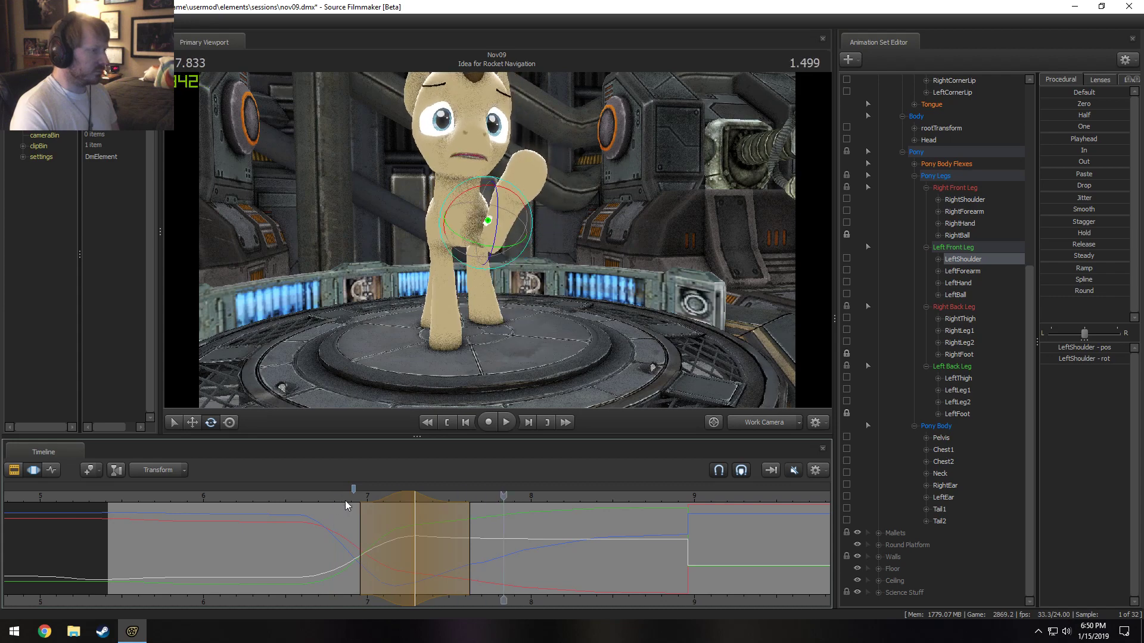
pyautogui.click(341, 495)
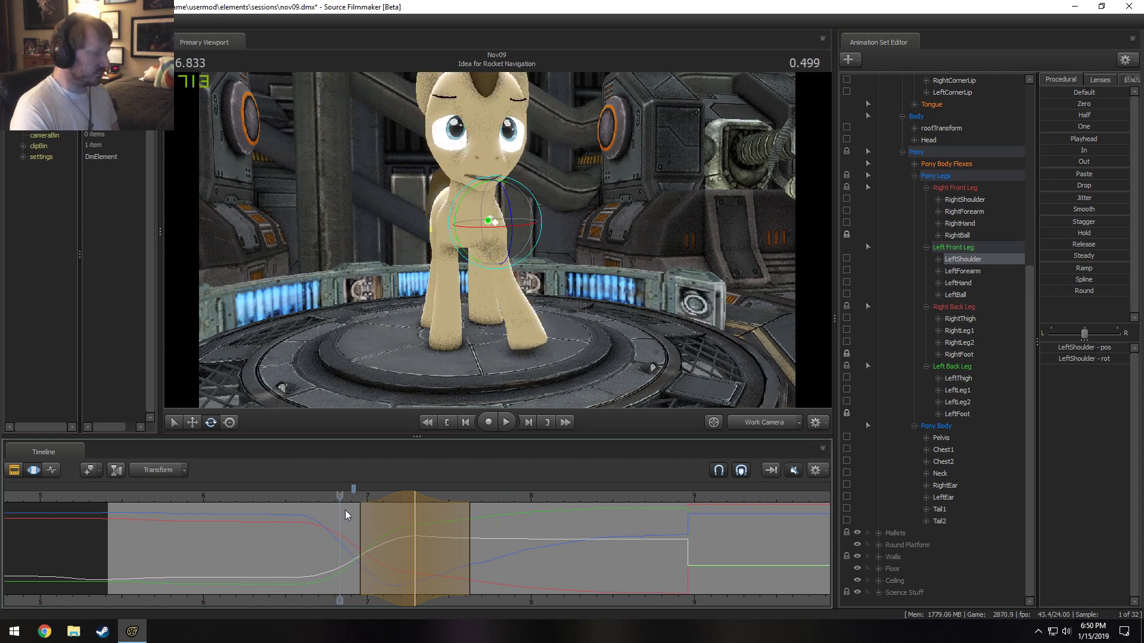
pyautogui.click(313, 496)
pyautogui.press('space')
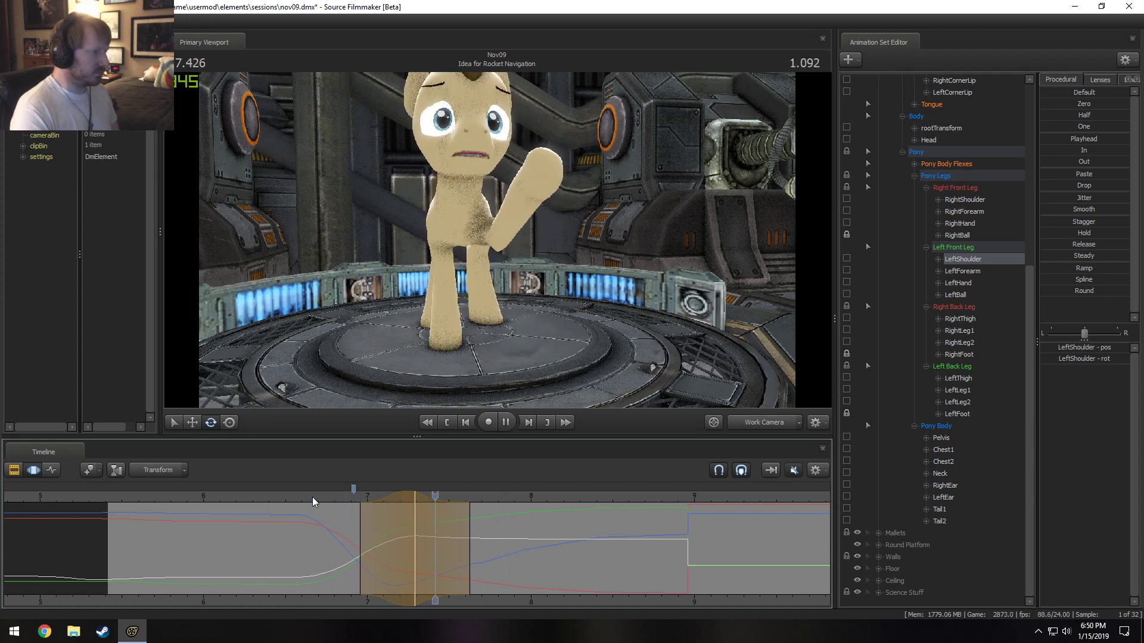
pyautogui.click(327, 496)
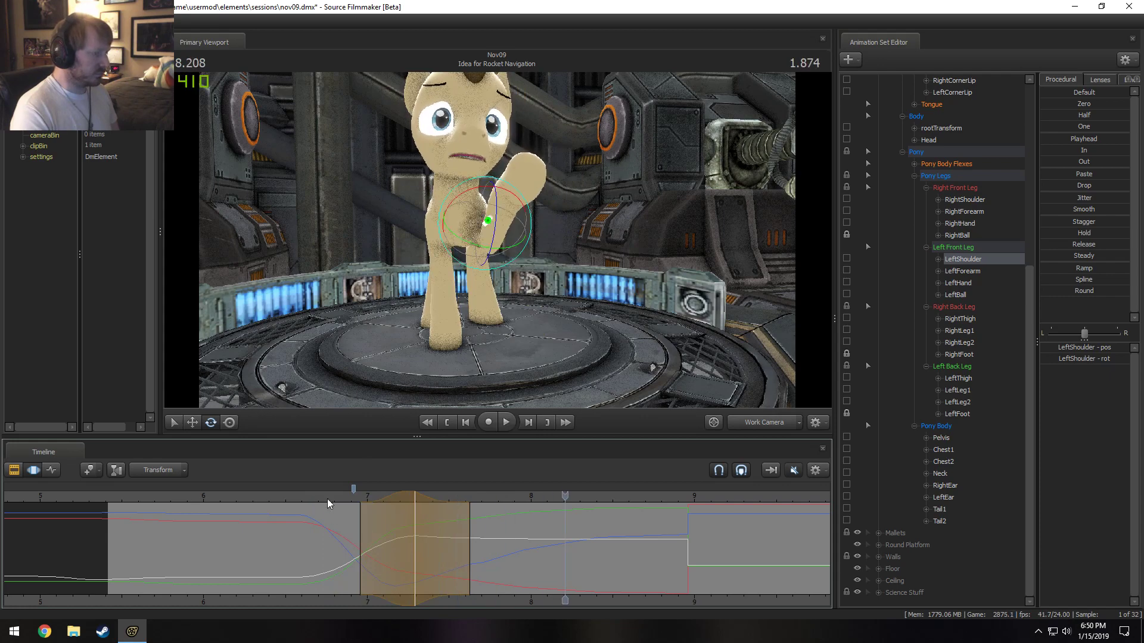
pyautogui.press('space')
pyautogui.press('space')
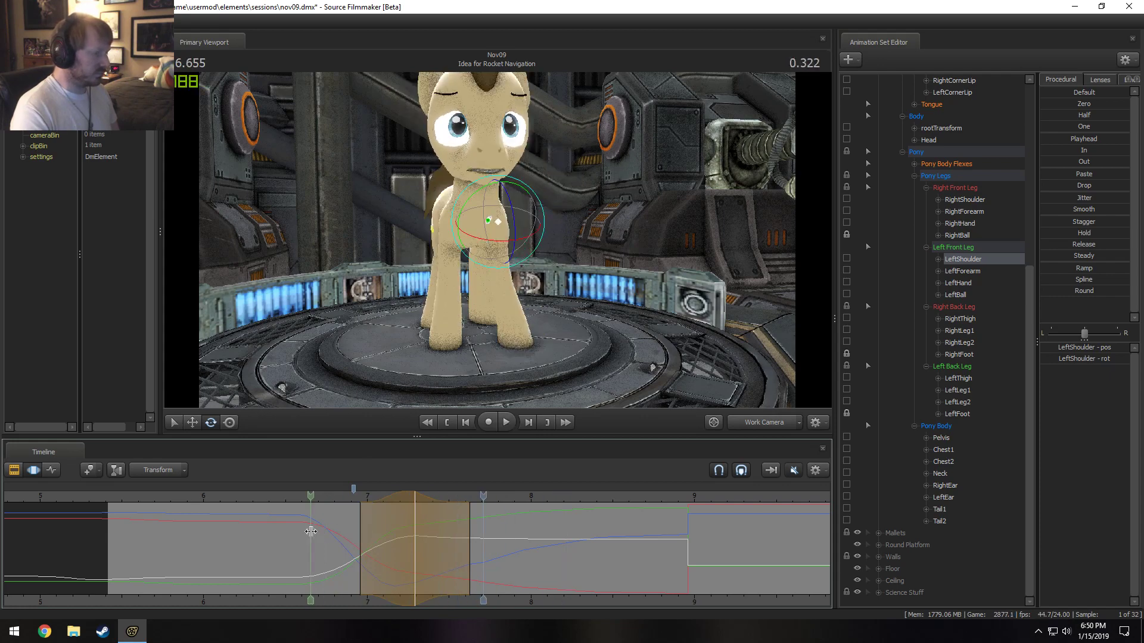
# Move the LeftShoulder rotation to centre on about 7.2 s, shorten its selection to about 6.9 to 7.5 s, and replay it.
pyautogui.moveTo(407, 528); pyautogui.dragTo(413, 570)
pyautogui.click(381, 495)
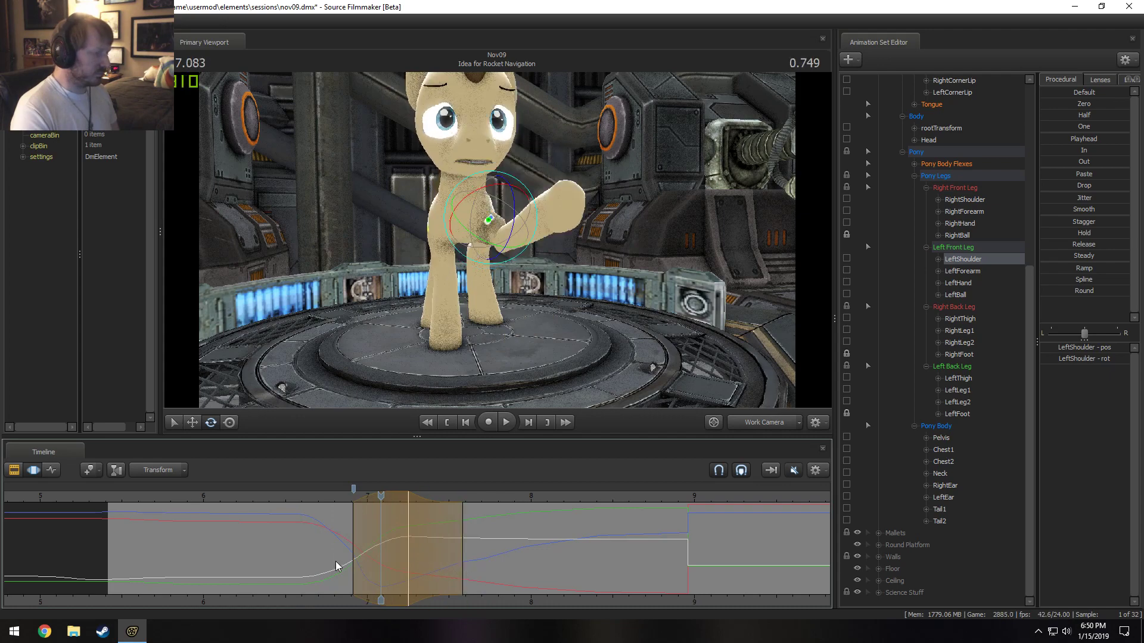
pyautogui.press('space')
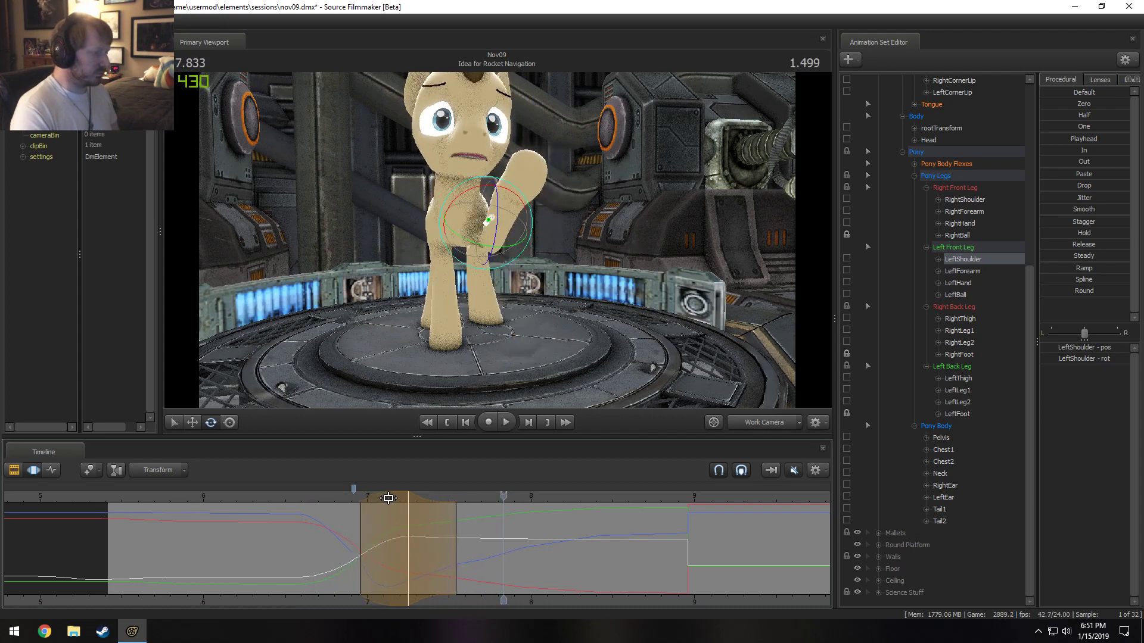
pyautogui.click(314, 500)
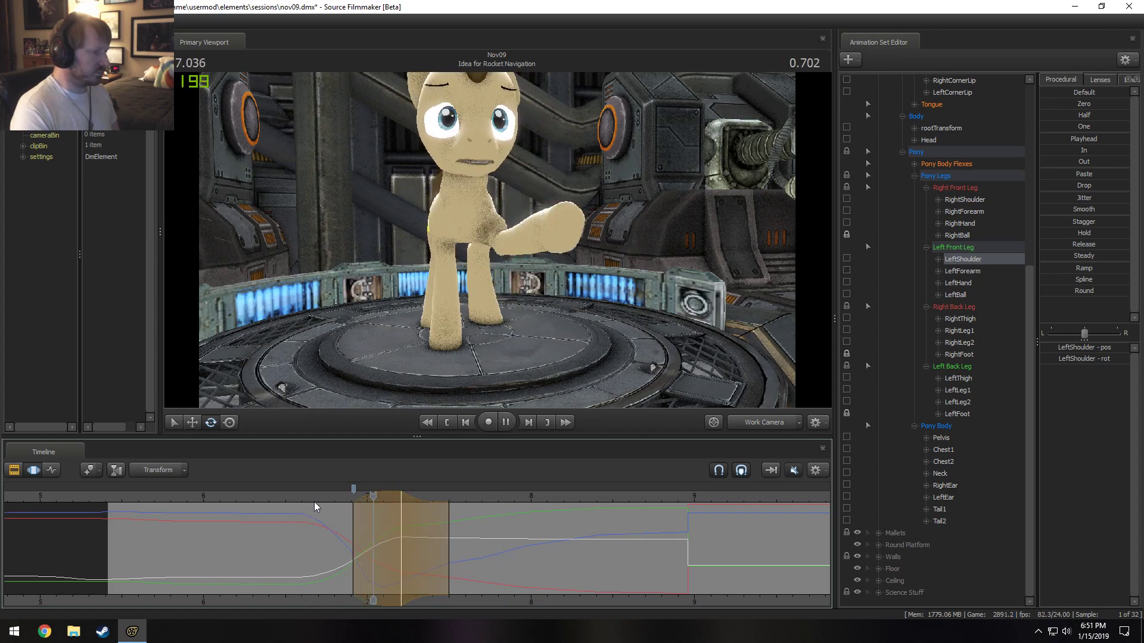
# Try a new LeftShoulder time selection centred on about 7.54 s, spanning about 7.2 to 7.9 s, and revert it.
pyautogui.moveTo(373, 552); pyautogui.dragTo(454, 554)
pyautogui.scroll(1, 455, 554)
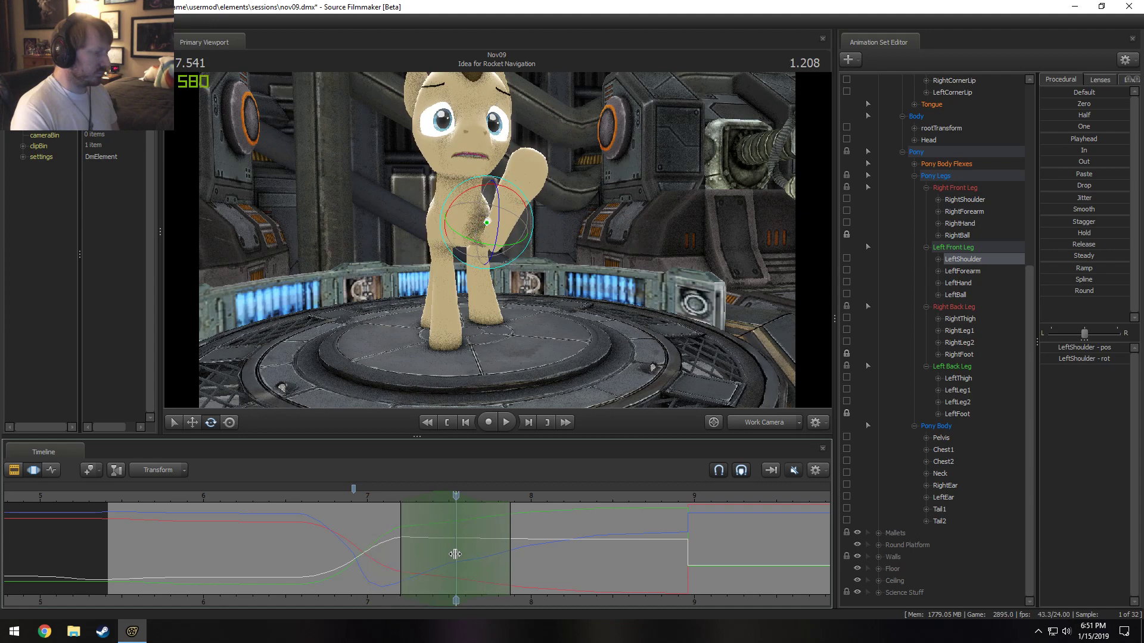
pyautogui.click(420, 524)
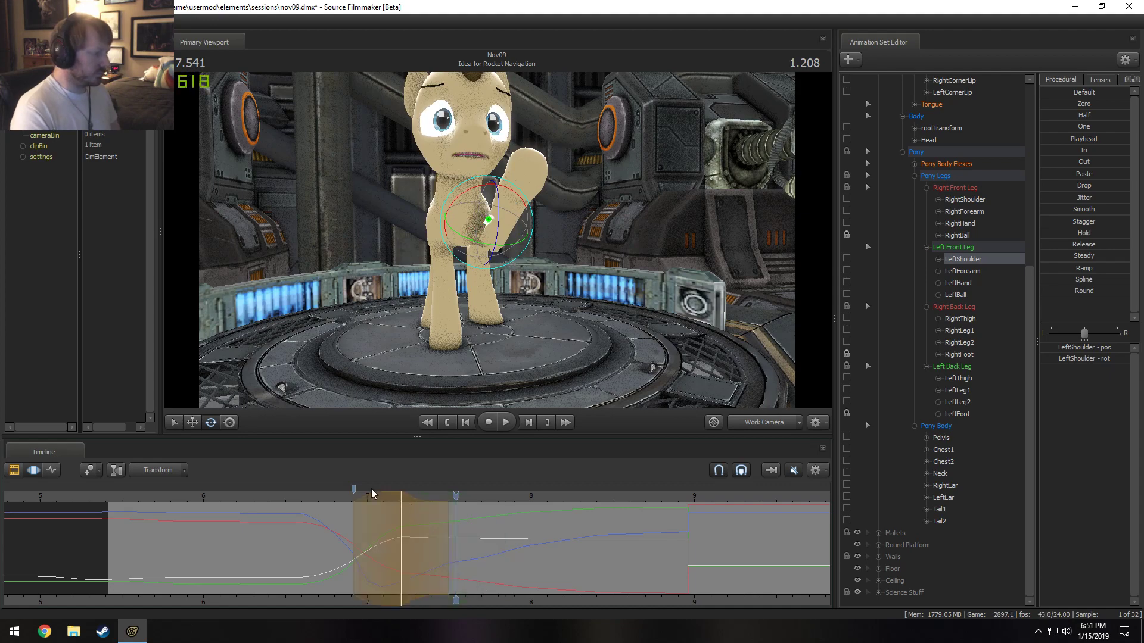
# Try rotating LeftShoulder inward at about 7.54 s over a time selection from about 7.2 to 7.8 s, and replay it.
pyautogui.moveTo(371, 493); pyautogui.dragTo(456, 496)
pyautogui.click(429, 505)
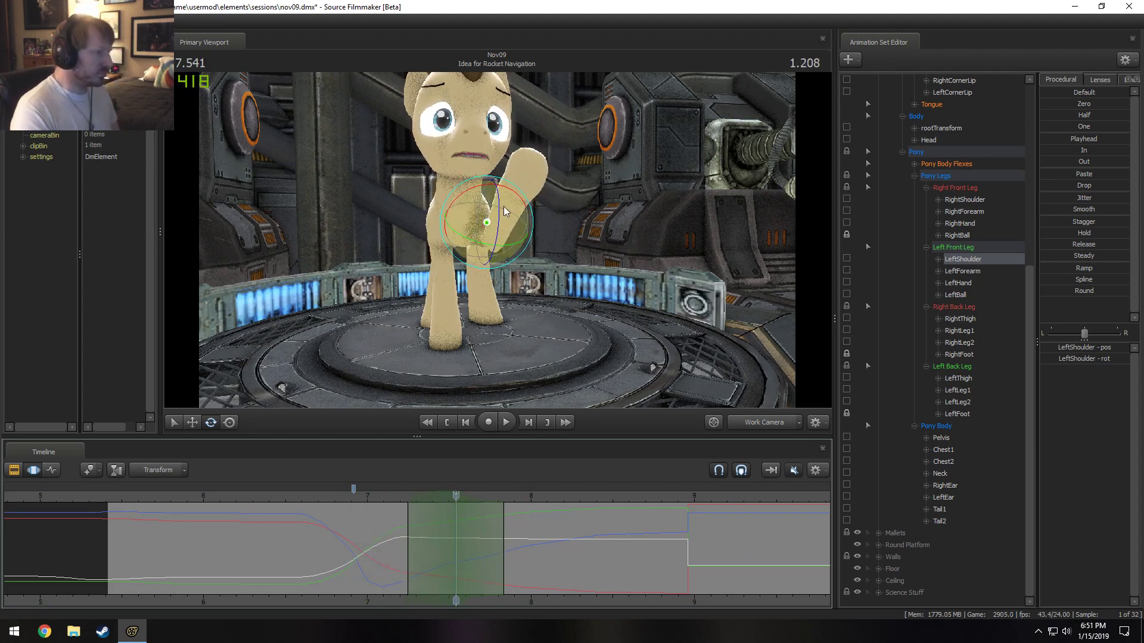
pyautogui.moveTo(505, 211); pyautogui.dragTo(511, 211)
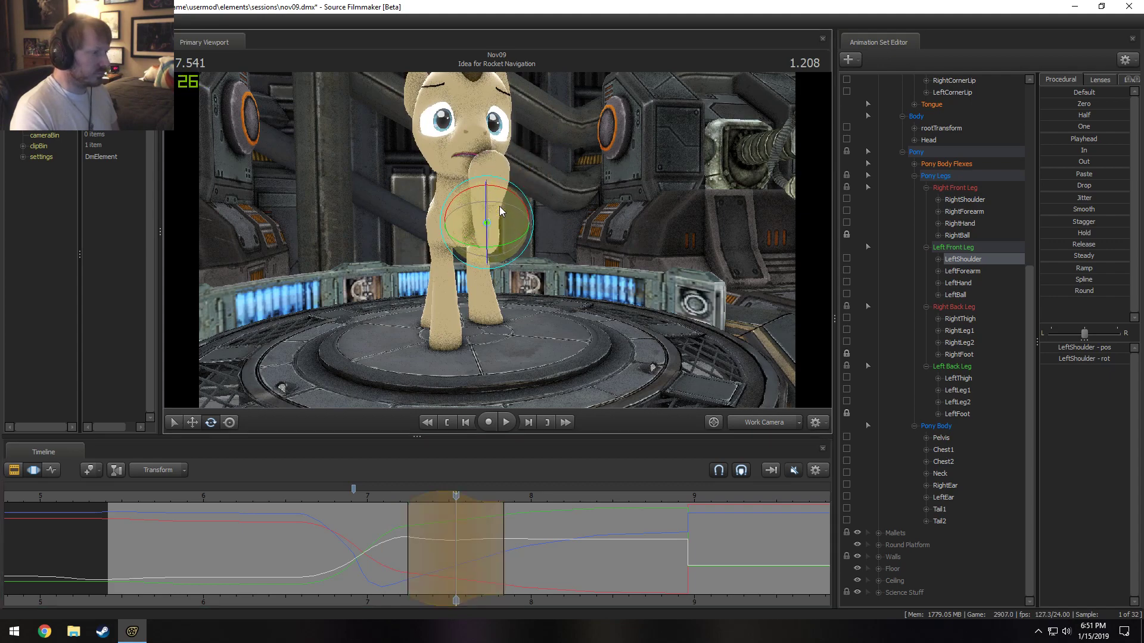
pyautogui.click(369, 501)
pyautogui.press('space')
pyautogui.press('space')
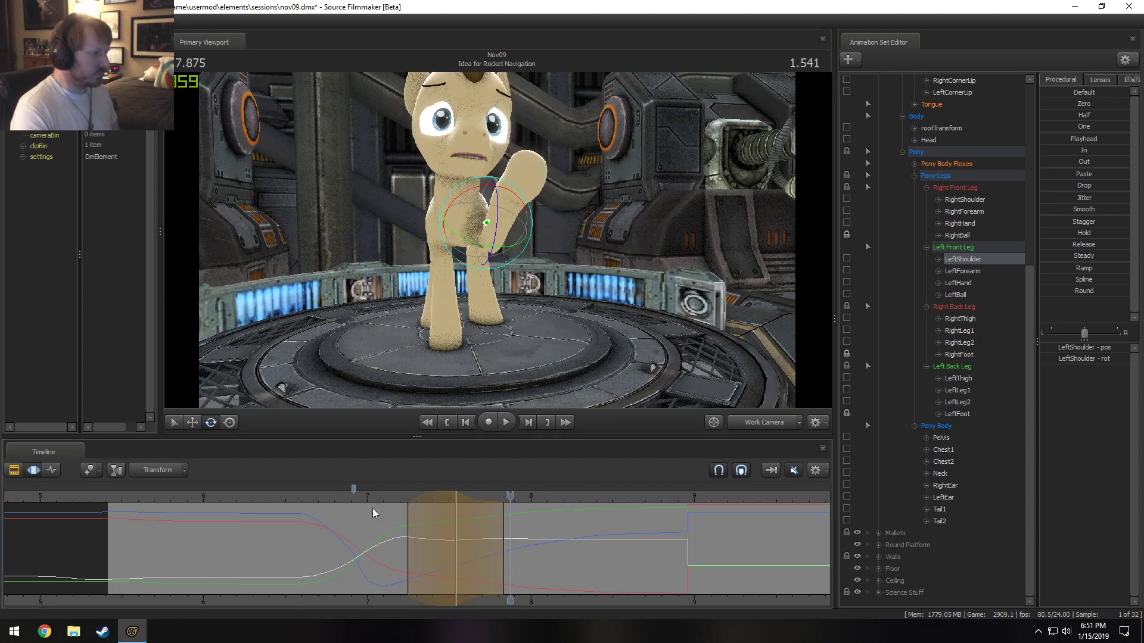
# Try rotating LeftShoulder outward at about 7.92 s over a time selection from about 7.6 to 8.2 s, and replay it.
pyautogui.moveTo(510, 521); pyautogui.dragTo(512, 521)
pyautogui.moveTo(436, 499); pyautogui.dragTo(497, 499)
pyautogui.click(516, 496)
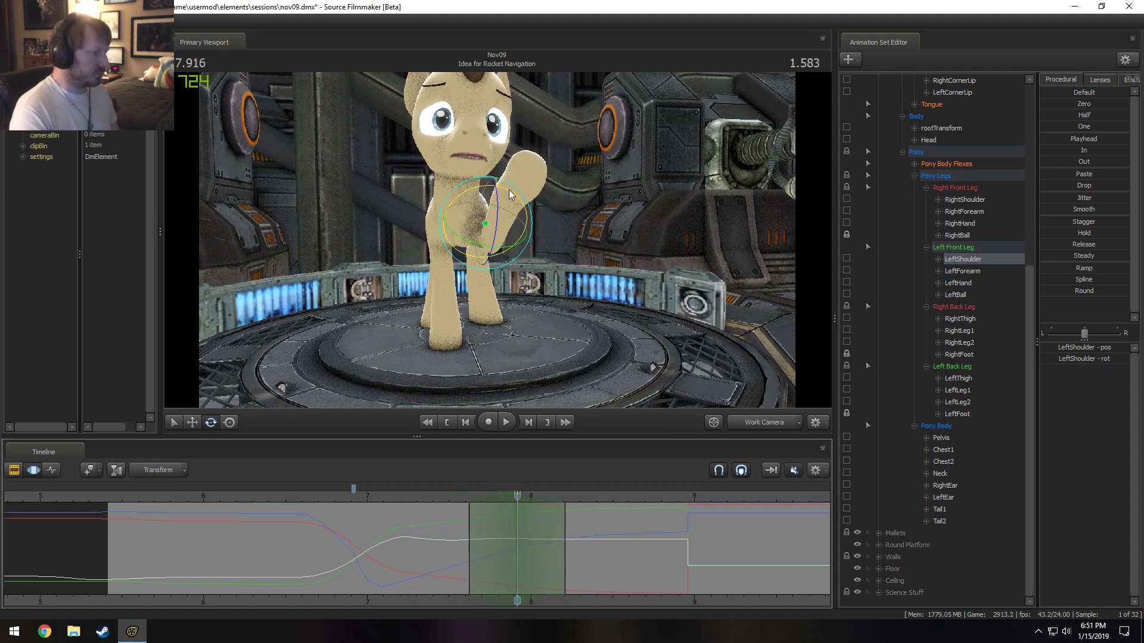
pyautogui.moveTo(470, 249); pyautogui.dragTo(488, 221)
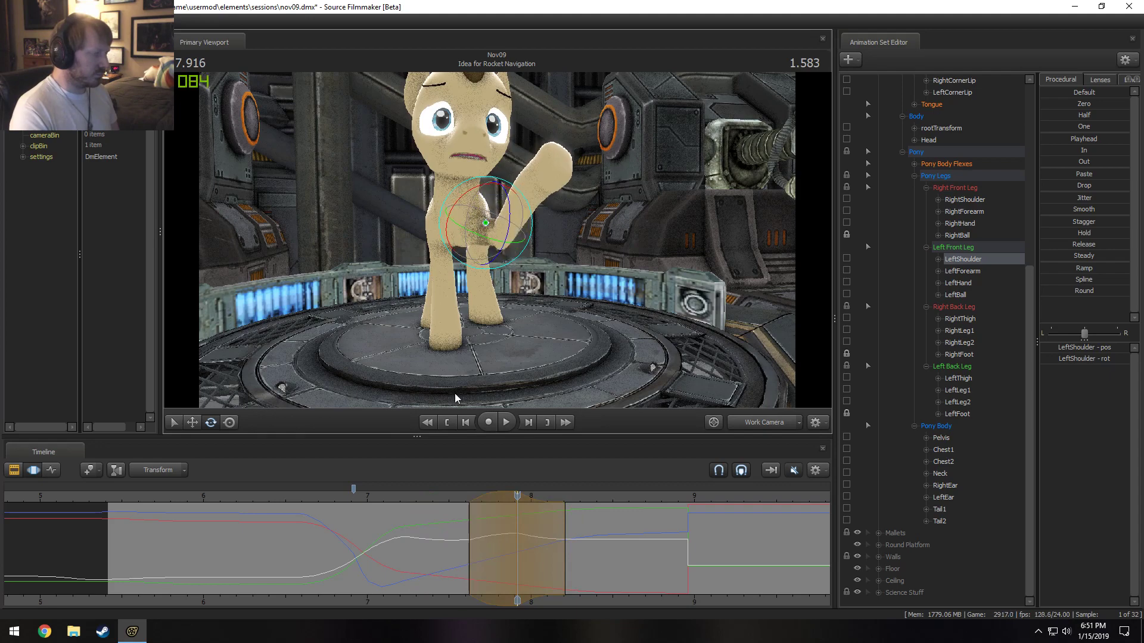
pyautogui.press('space')
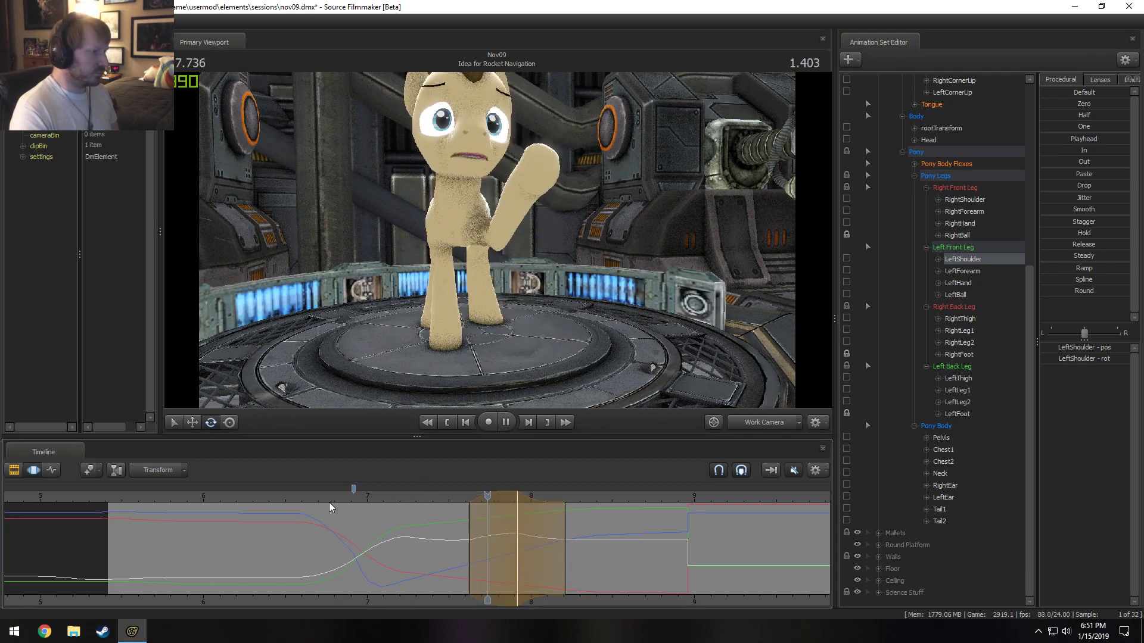
pyautogui.press('space')
# Undo the LeftShoulder rotations at about 7.54 s and 7.92 s together with their time selections.
pyautogui.hotkey('ctrl', 'z')
pyautogui.hotkey('ctrl', 'z')
pyautogui.hotkey('ctrl', 'z')
pyautogui.hotkey('ctrl', 'z')
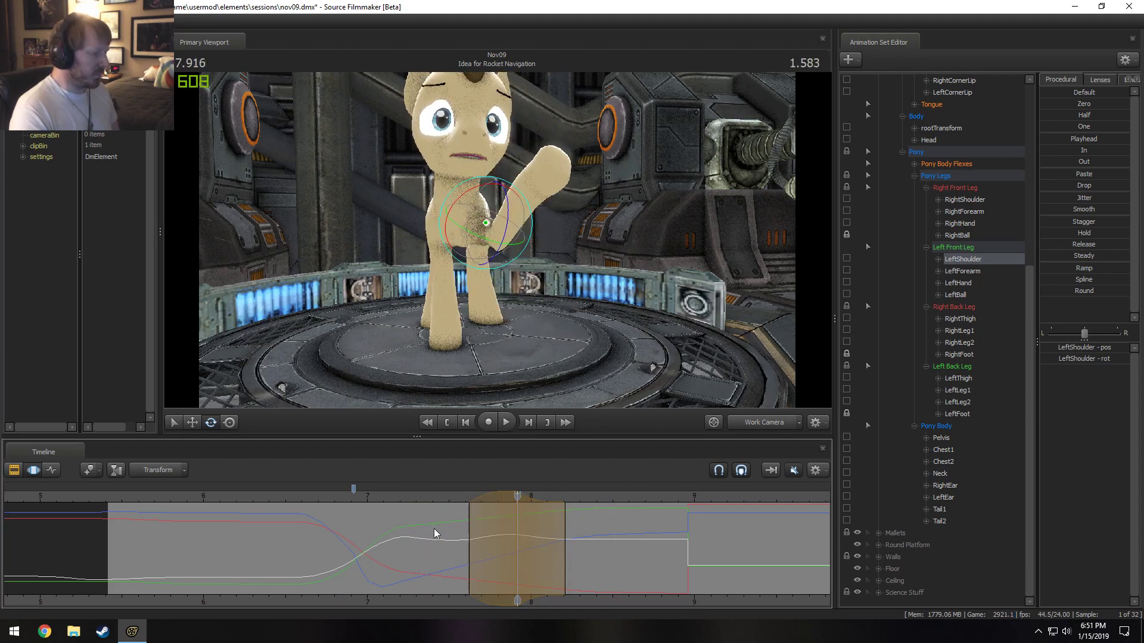
pyautogui.hotkey('ctrl', 'z')
pyautogui.hotkey('ctrl', 'z')
pyautogui.hotkey('ctrl', 'z')
pyautogui.hotkey('ctrl', 'z')
pyautogui.hotkey('ctrl', 'z')
pyautogui.hotkey('ctrl', 'z')
pyautogui.hotkey('ctrl', 'z')
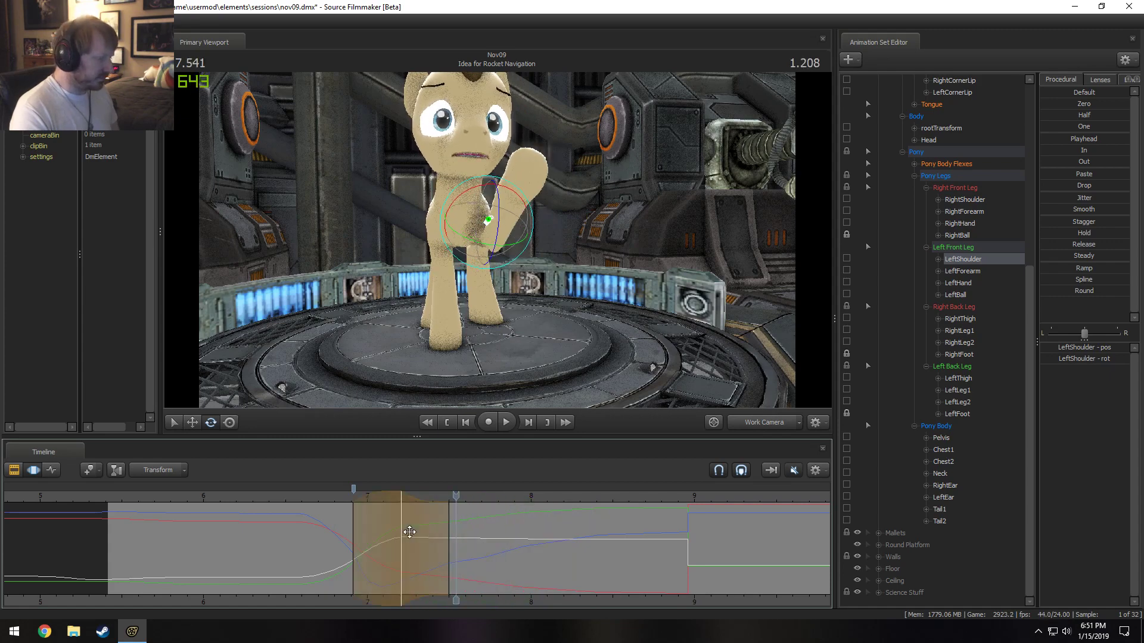
# Rotate LeftShoulder inward at about 7.46 s over a time selection from about 7.2 to 7.7 s, and review the motion.
pyautogui.moveTo(382, 509); pyautogui.dragTo(443, 508)
pyautogui.click(485, 219)
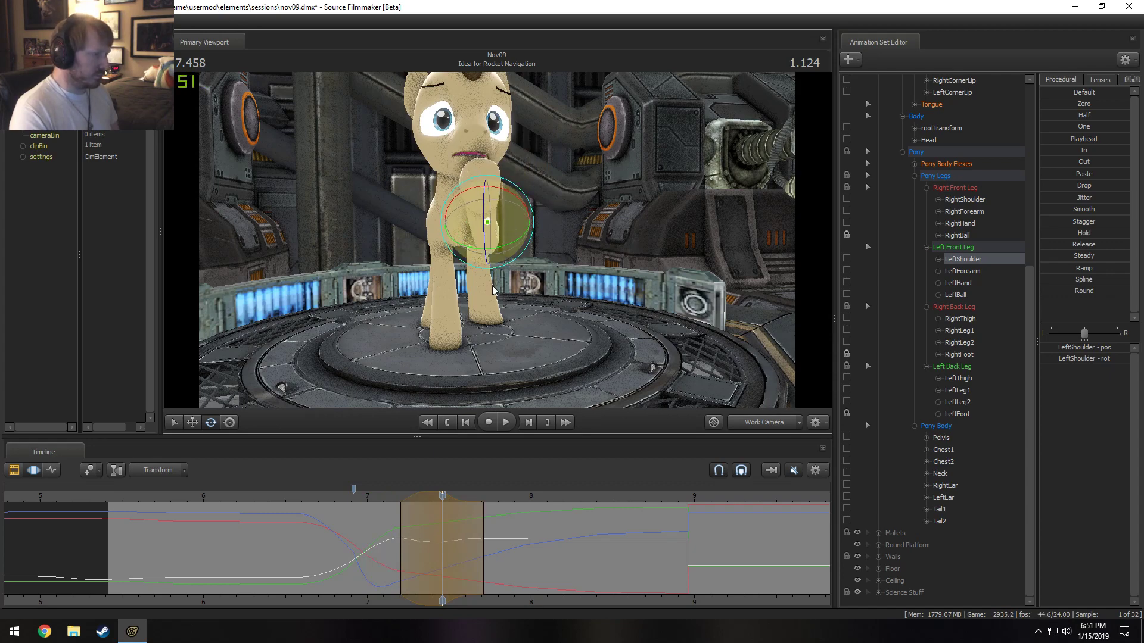
pyautogui.moveTo(359, 523); pyautogui.dragTo(482, 523)
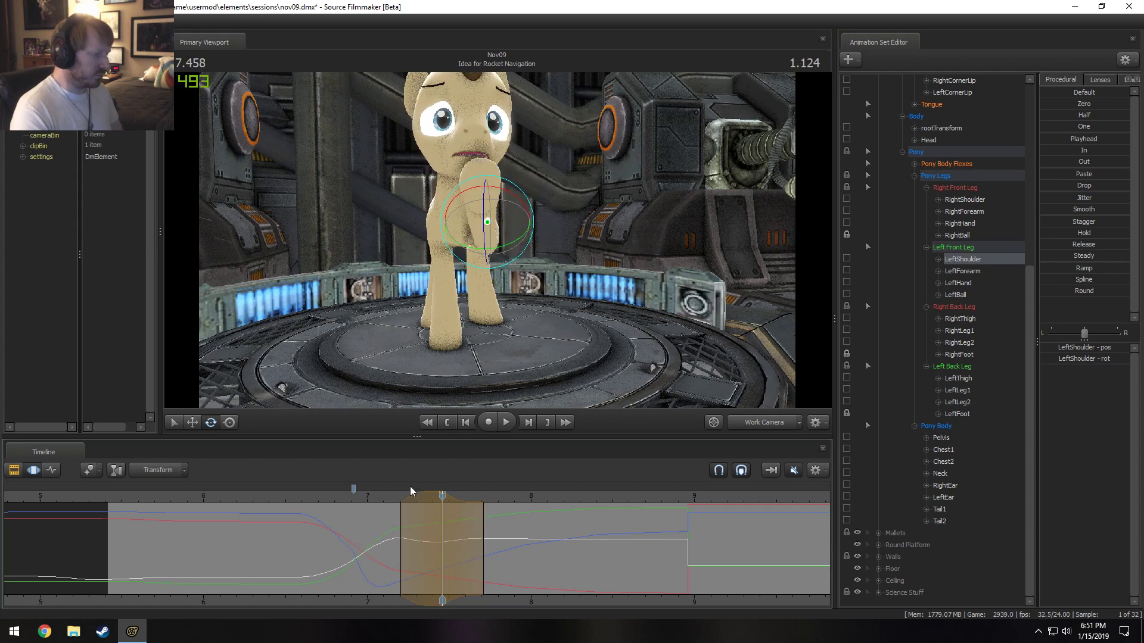
# Rotate LeftShoulder outward at about 7.75 s over a time selection from about 7.5 to 8 s, and replay the motion.
pyautogui.moveTo(420, 493); pyautogui.dragTo(487, 501)
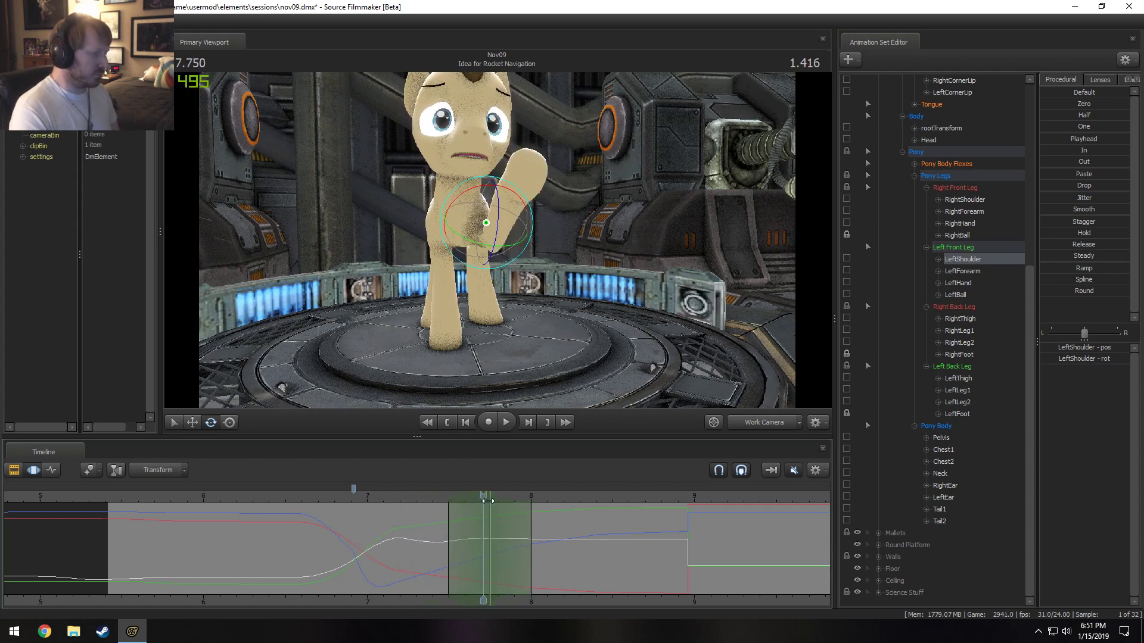
pyautogui.moveTo(506, 233); pyautogui.dragTo(520, 227)
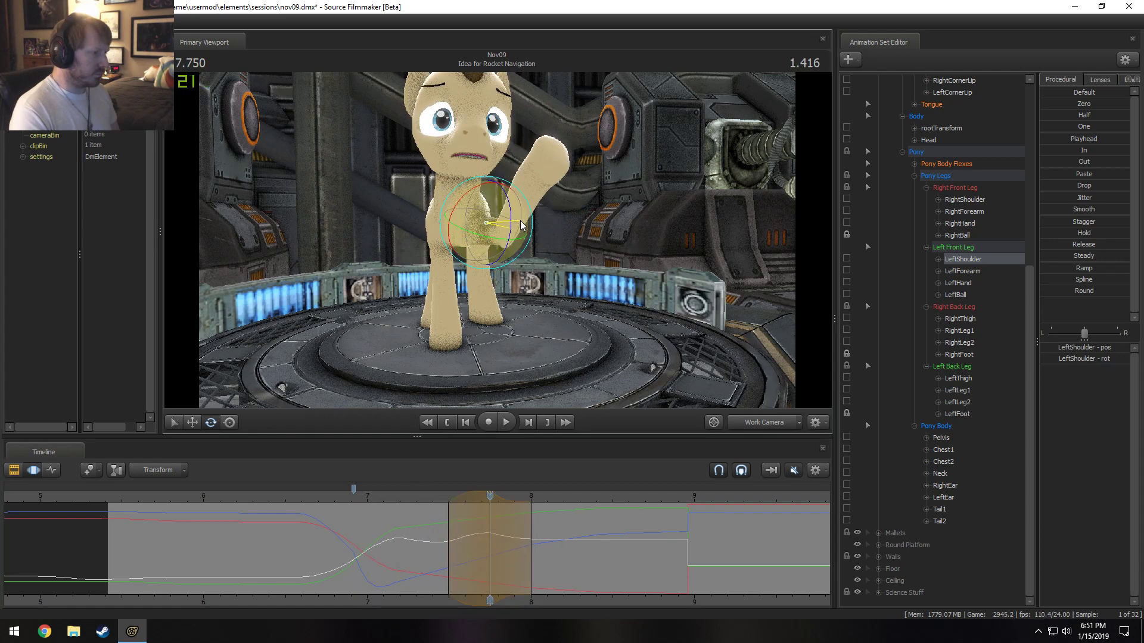
pyautogui.press('space')
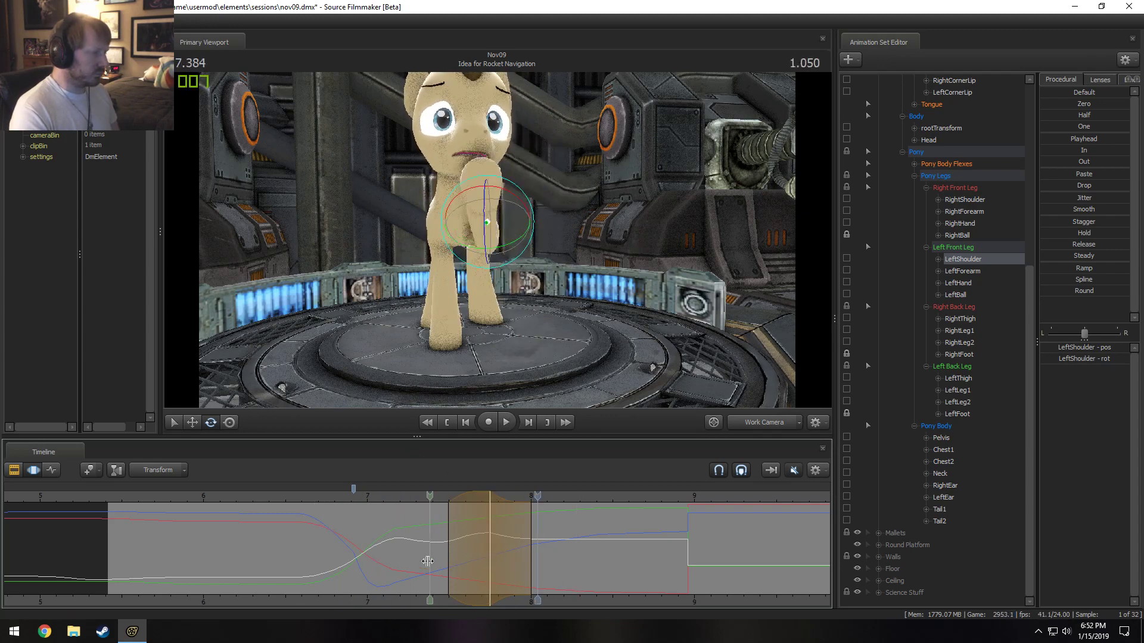
pyautogui.moveTo(428, 561); pyautogui.dragTo(535, 563)
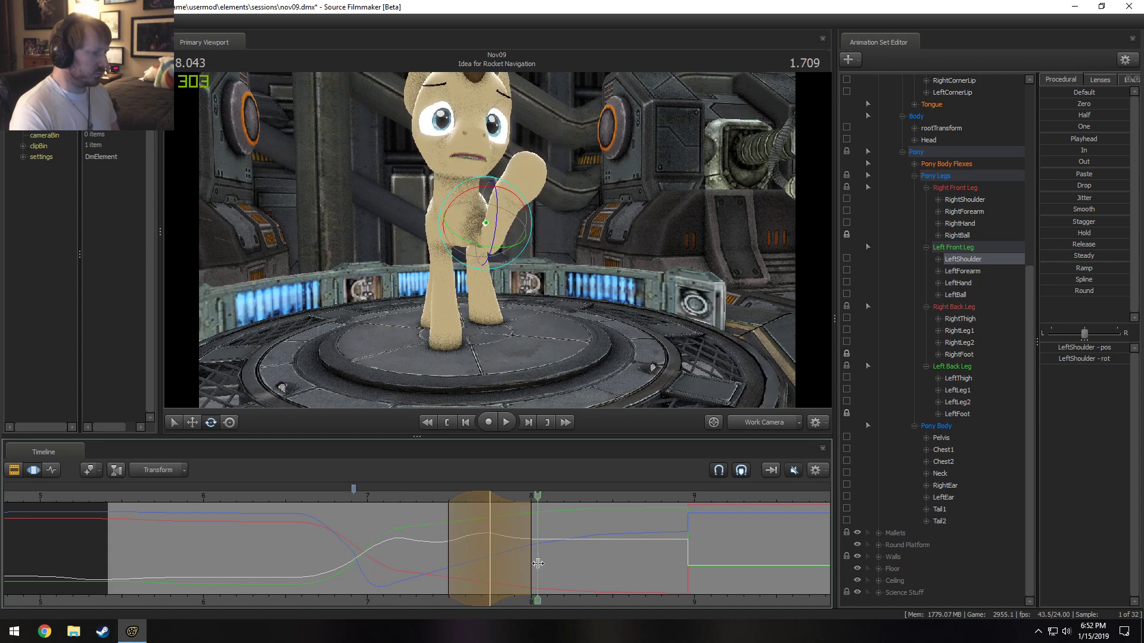
# Rotate LeftShoulder inward at about 8.04 s over a time selection from about 7.8 to 8.3 s, and replay the motion.
pyautogui.moveTo(462, 495); pyautogui.dragTo(543, 515)
pyautogui.hotkey('ctrl', 'z')
pyautogui.hotkey('ctrl', 'z')
pyautogui.hotkey('ctrl', 'z')
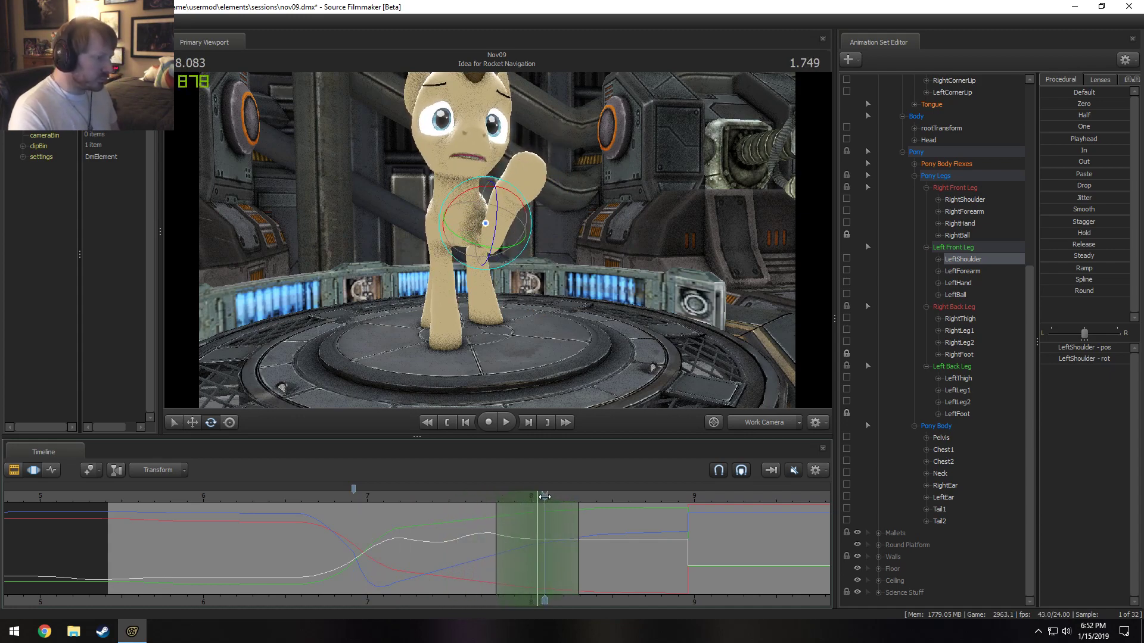
pyautogui.moveTo(520, 523); pyautogui.dragTo(530, 530)
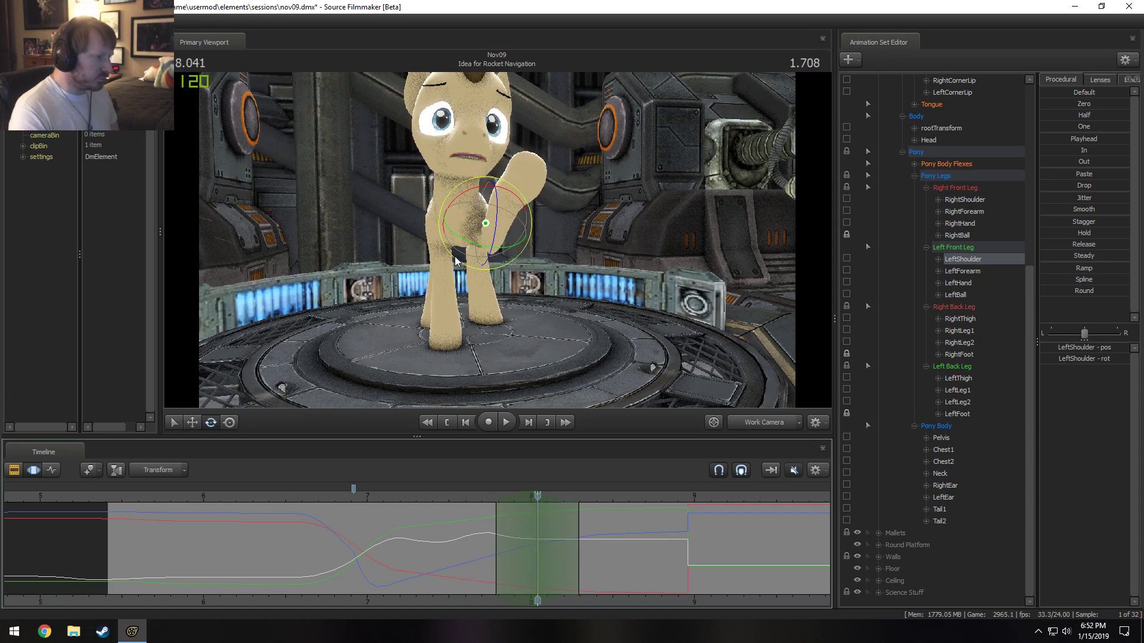
pyautogui.moveTo(456, 261); pyautogui.dragTo(505, 314)
pyautogui.click(395, 505)
pyautogui.press('space')
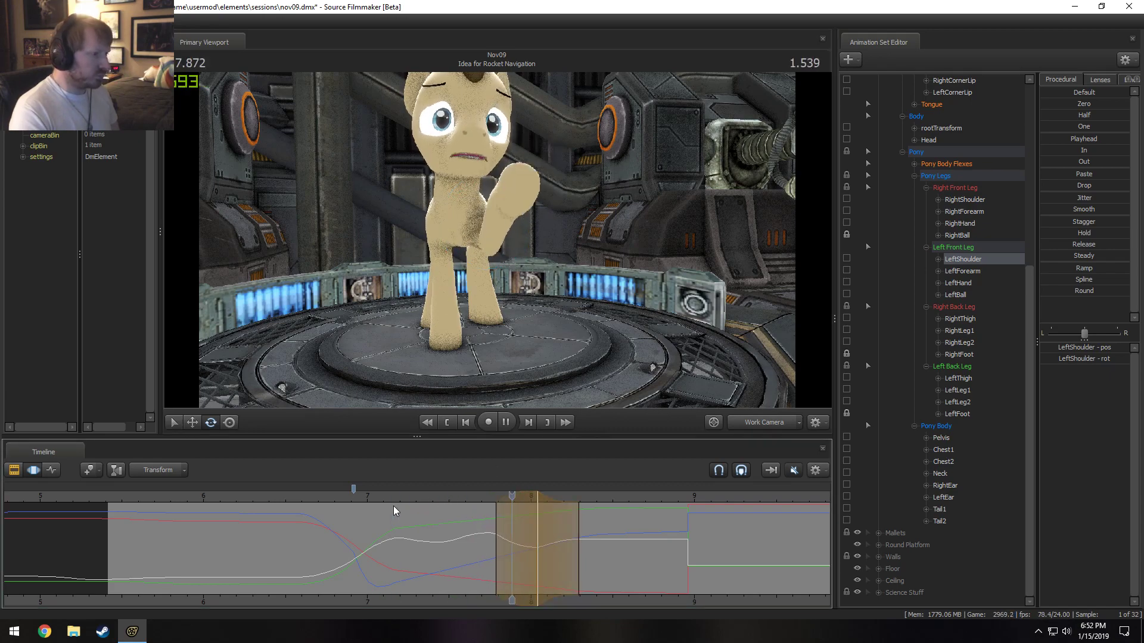
pyautogui.press('space')
# Extend the end of the inward LeftShoulder rotation's time selection to about 8.5 s.
pyautogui.press('shift')
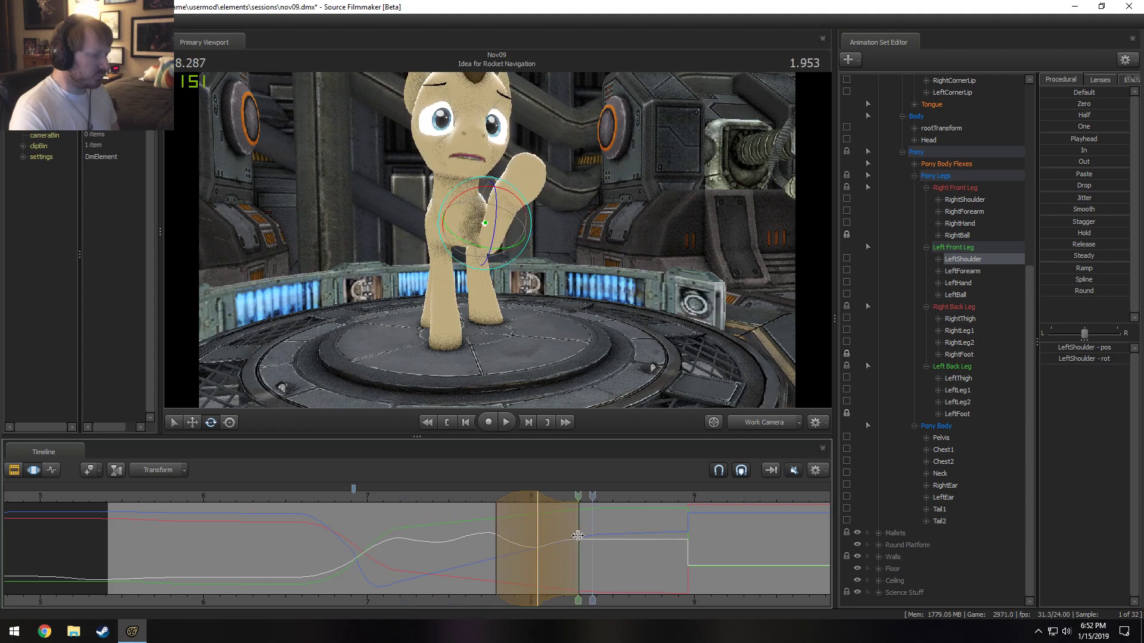
pyautogui.click(585, 542)
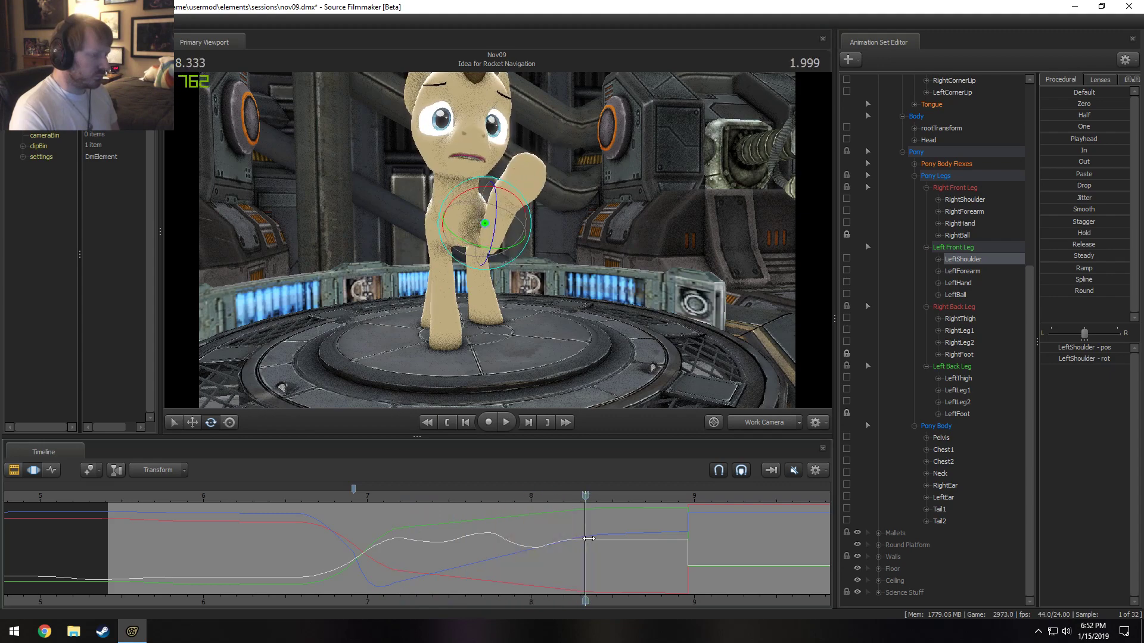
pyautogui.moveTo(578, 539); pyautogui.dragTo(616, 538)
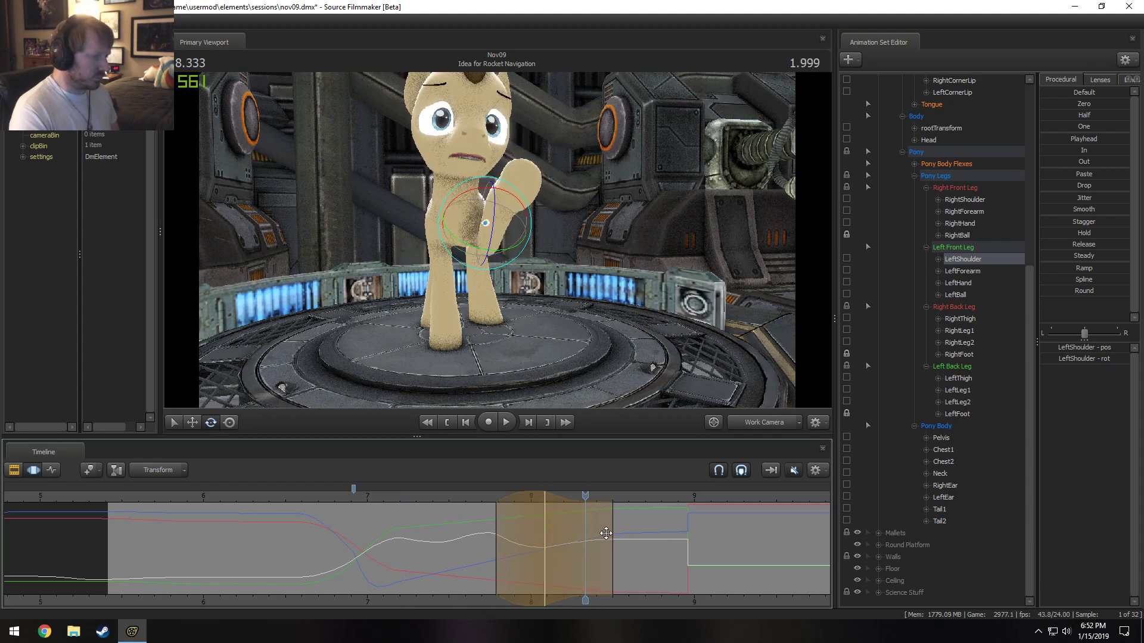
pyautogui.press('Escape')
# Rotate LeftShoulder outward at about 8.54 s over a time selection from about 8.1 to 8.9 s.
pyautogui.click(619, 536)
pyautogui.keyDown('shift'); pyautogui.scroll(8, 619, 536); pyautogui.keyUp('shift')
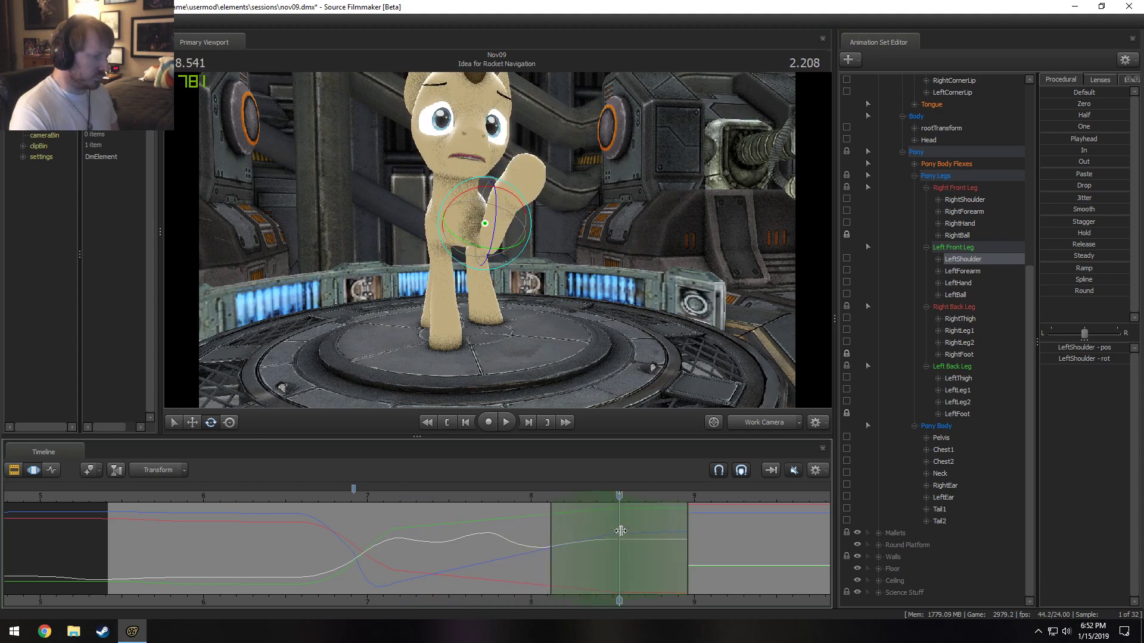
pyautogui.press('ctrl')
pyautogui.moveTo(689, 525); pyautogui.dragTo(681, 524)
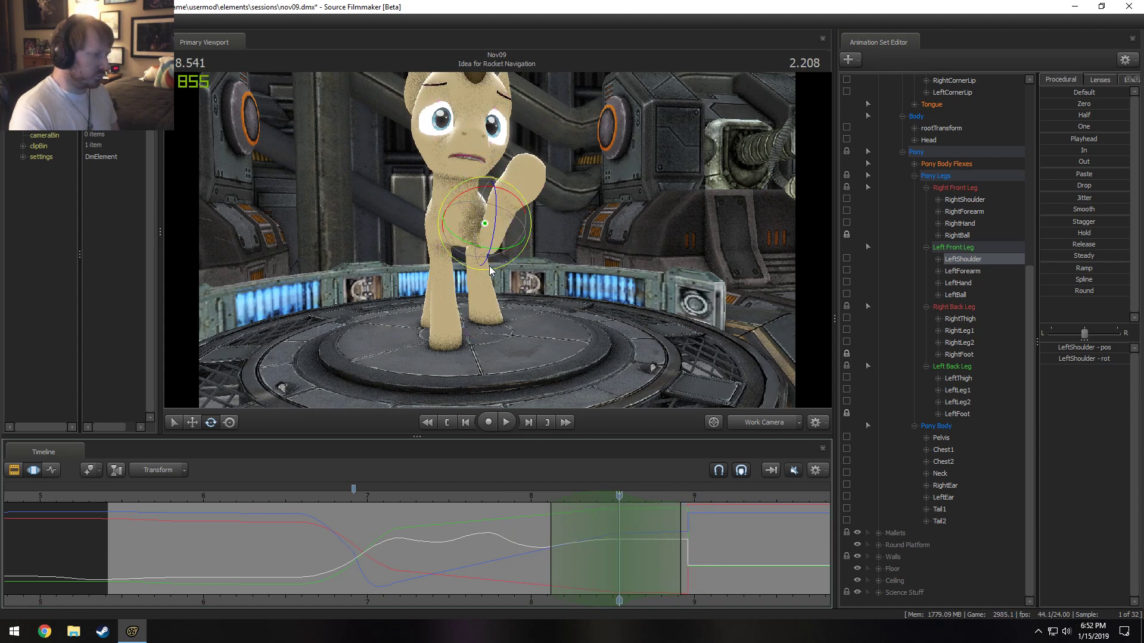
pyautogui.moveTo(490, 271); pyautogui.dragTo(523, 306)
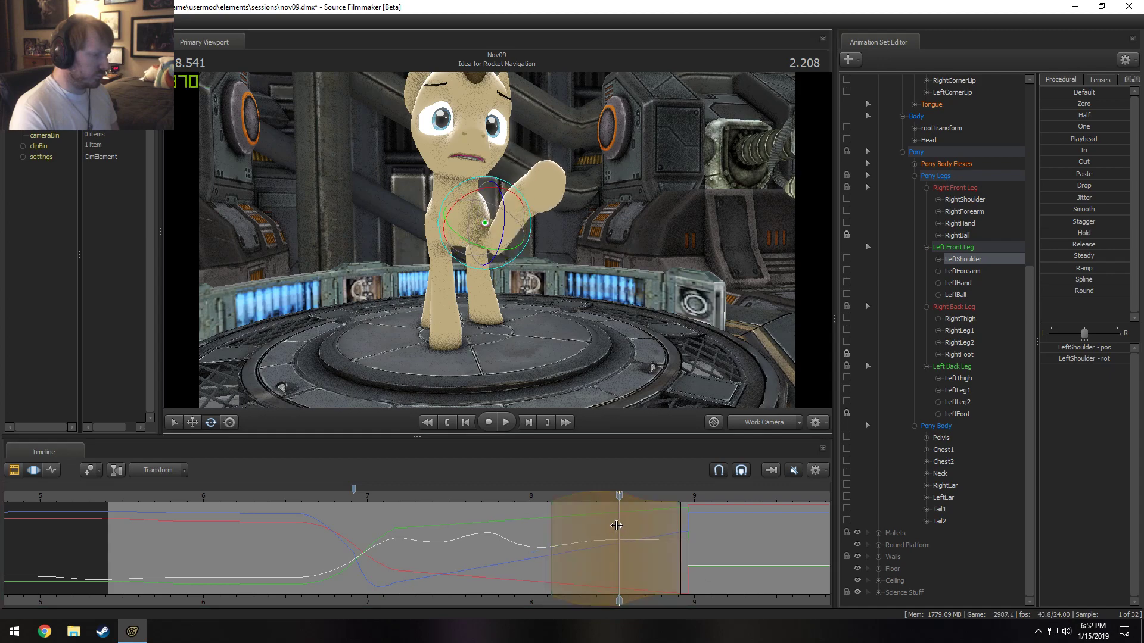
# Extend the outward LeftShoulder rotation at full strength to about 8.96 s, where the pose switches, and replay it.
pyautogui.moveTo(680, 536); pyautogui.dragTo(690, 563)
pyautogui.press('space')
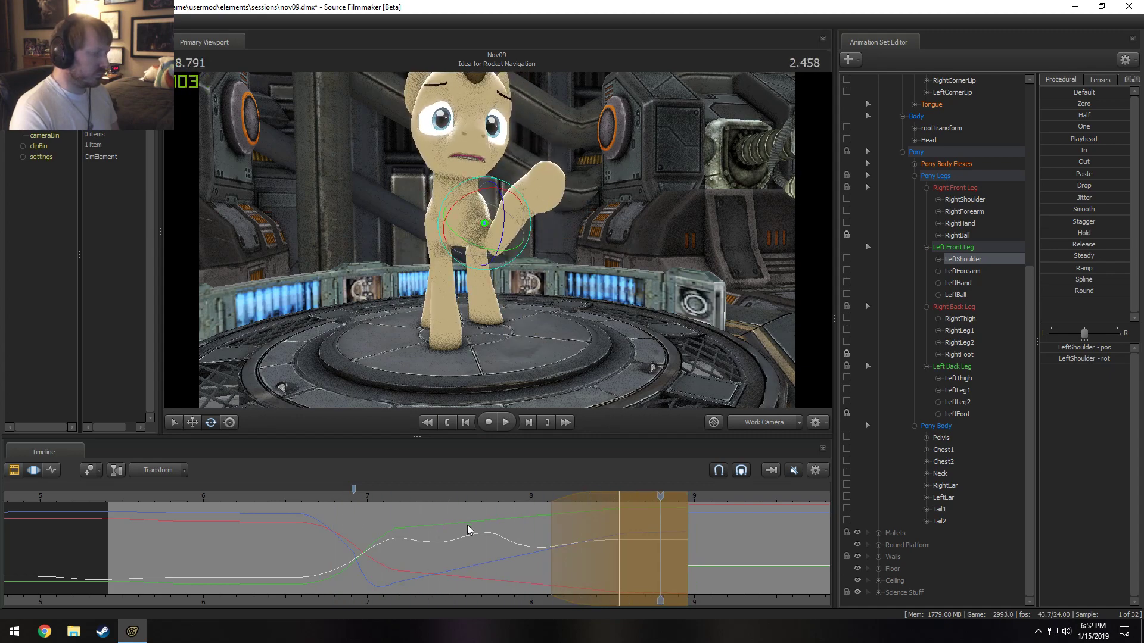
pyautogui.press('space')
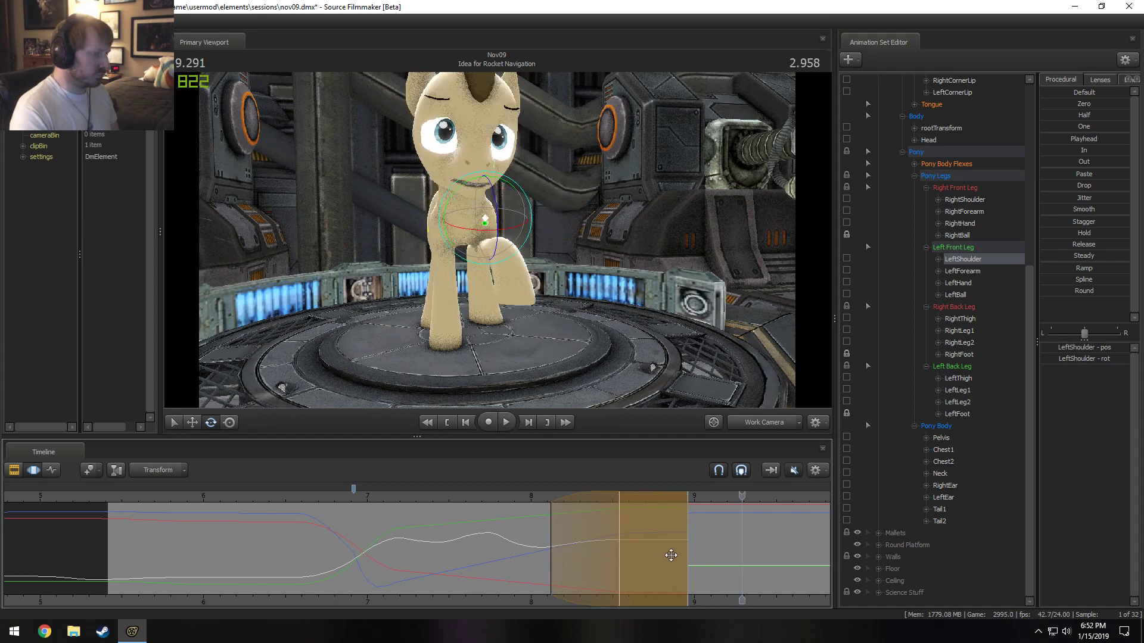
# Carry the raised-paw pose on all of Doctor Whooves' controls through a time selection from about 8.96 to 9.2 s, and replay it.
pyautogui.keyDown('shift'); pyautogui.moveTo(688, 553); pyautogui.dragTo(728, 560); pyautogui.keyUp('shift')
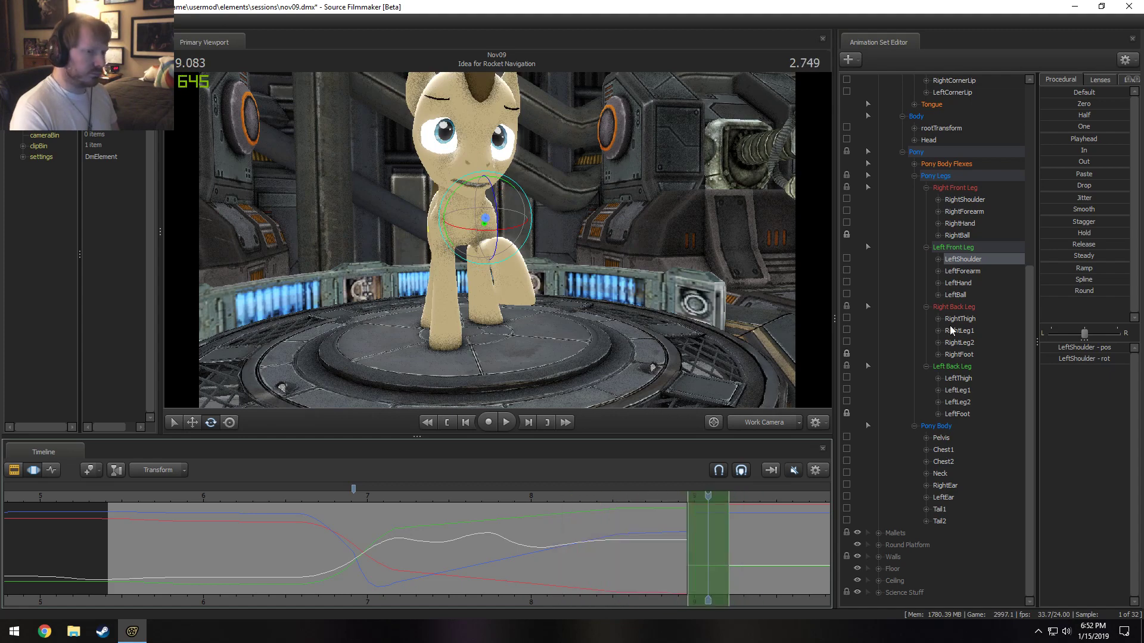
pyautogui.scroll(3, 969, 127)
pyautogui.scroll(5, 963, 122)
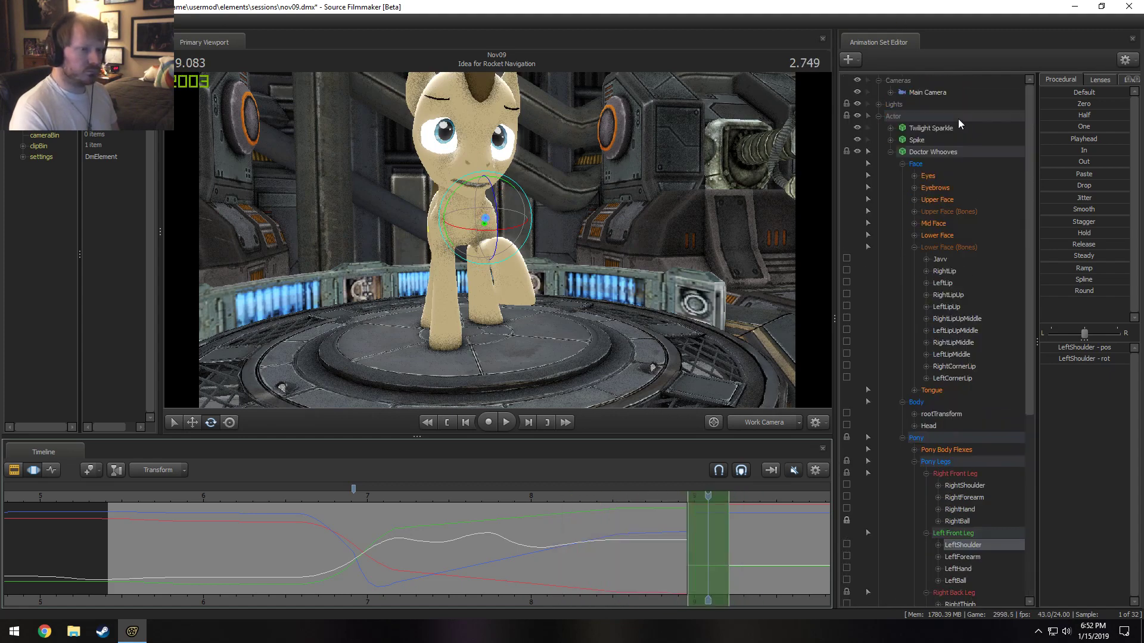
pyautogui.click(923, 158)
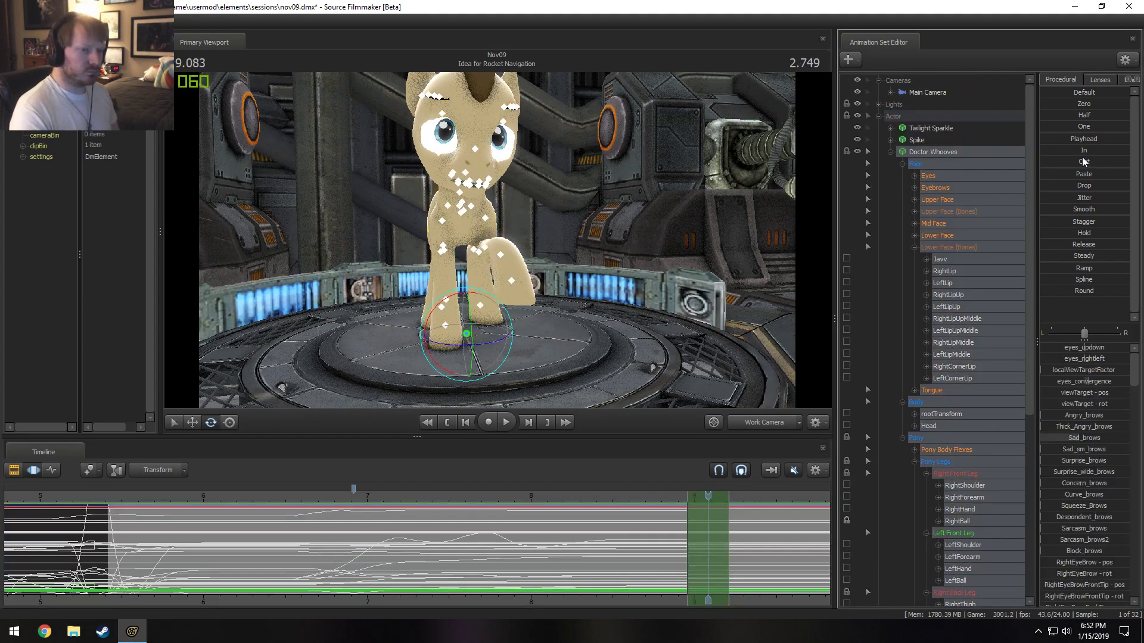
pyautogui.click(1082, 162)
pyautogui.scroll(-4, 662, 527)
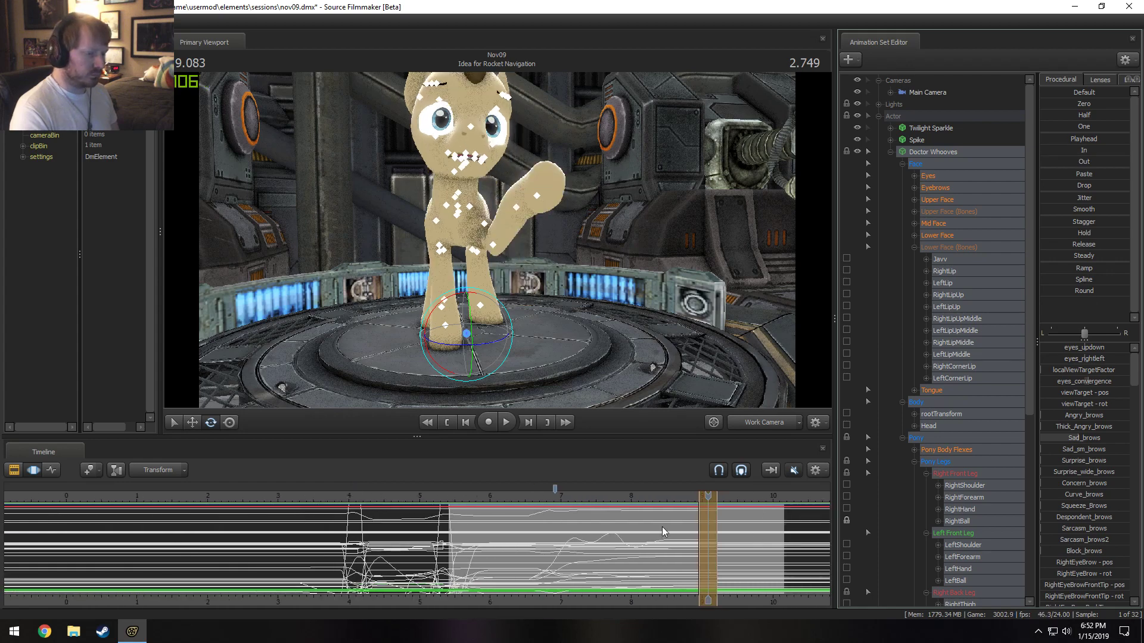
pyautogui.click(601, 493)
pyautogui.press('space')
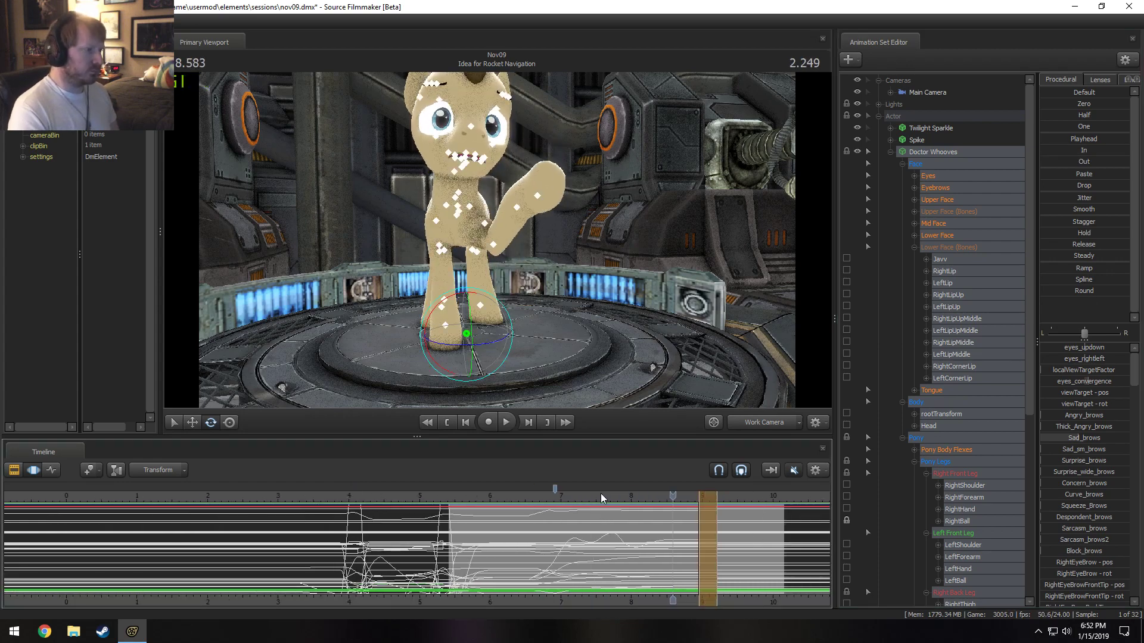
pyautogui.press('space')
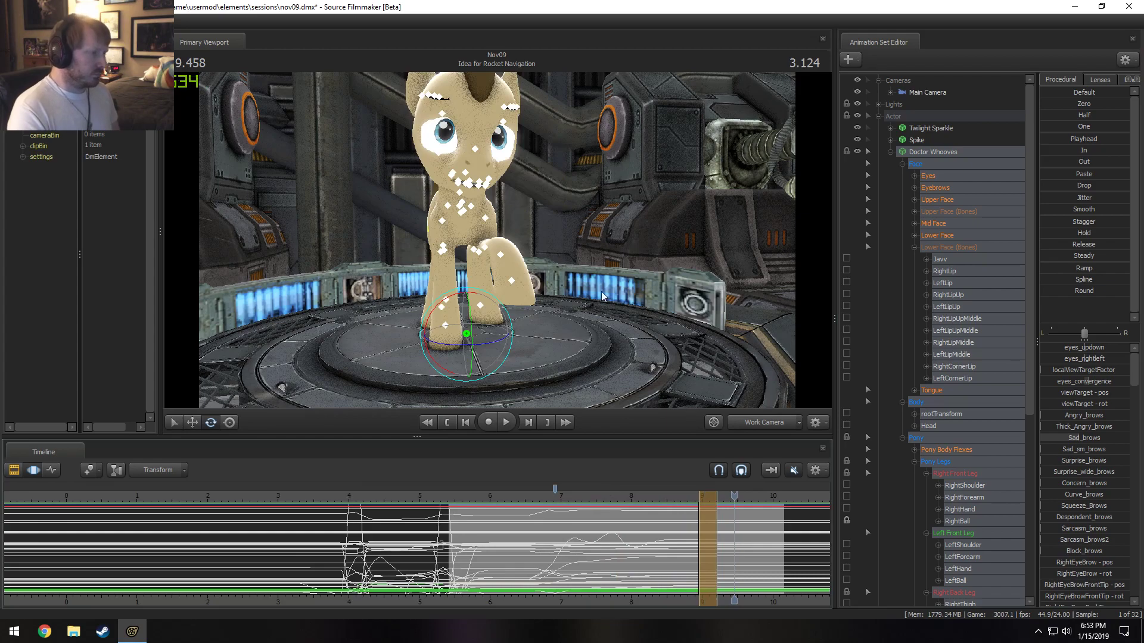
# From about 9.21 s onward, lower Jaw_open and raise Jaw_closer in Doctor Whooves' Lower Face controls, viewing his face up close.
pyautogui.keyDown('alt'); pyautogui.moveTo(572, 286); pyautogui.dragTo(655, 286); pyautogui.keyUp('alt')
pyautogui.keyDown('alt'); pyautogui.moveTo(498, 240); pyautogui.dragTo(453, 241); pyautogui.keyUp('alt')
pyautogui.scroll(4, 756, 556)
pyautogui.press('shift')
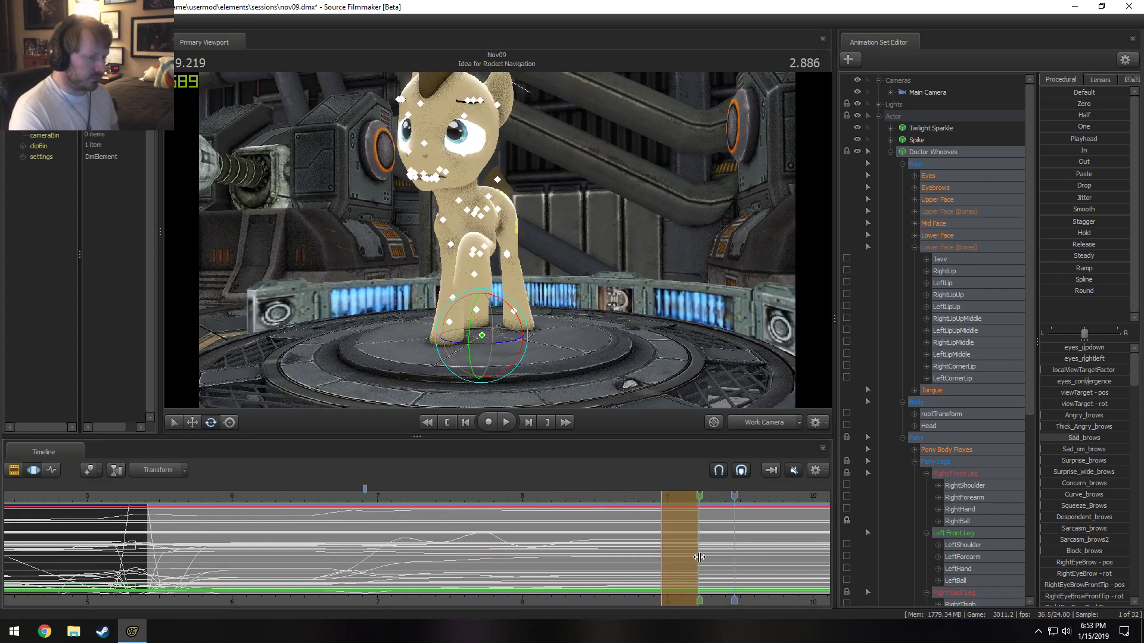
pyautogui.click(697, 558)
pyautogui.click(947, 237)
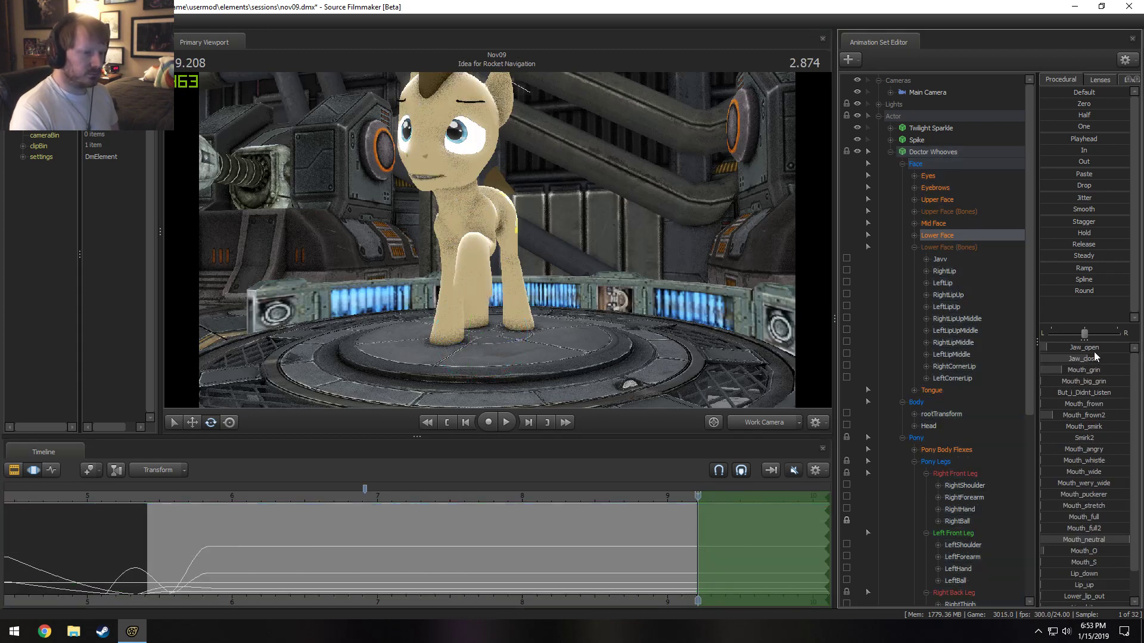
pyautogui.moveTo(1094, 349); pyautogui.dragTo(1091, 349)
pyautogui.moveTo(596, 250); pyautogui.dragTo(578, 226)
pyautogui.press('w')
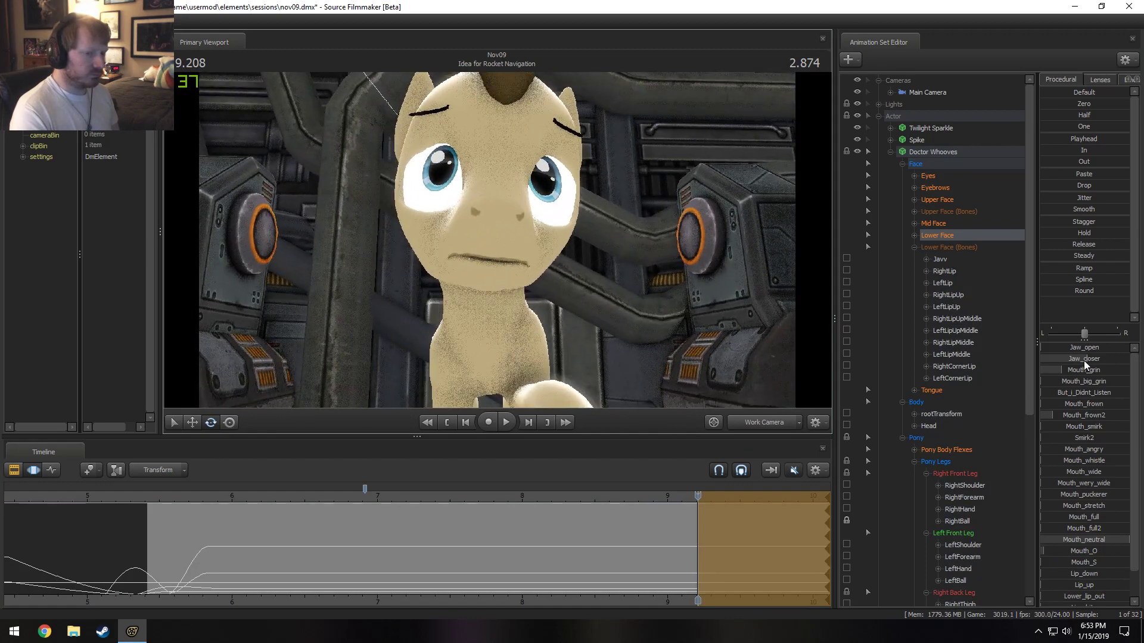
pyautogui.moveTo(1085, 360); pyautogui.dragTo(1096, 360)
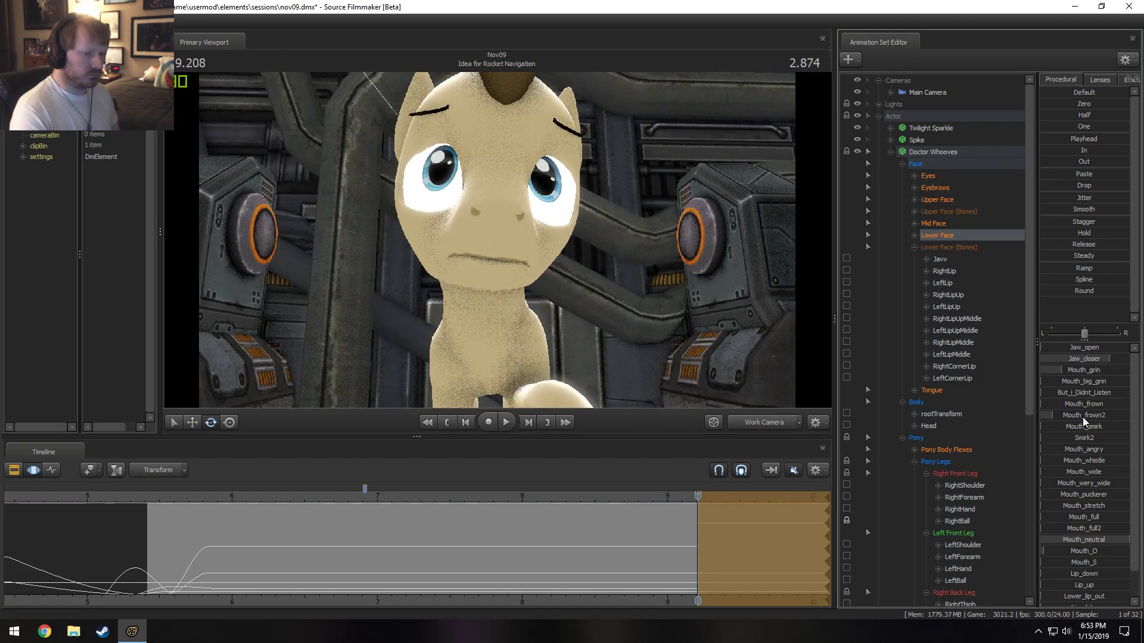
# Lower Mouth_frown2 to zero in Doctor Whooves' Lower Face controls from about 9.21 s onward.
pyautogui.moveTo(1084, 420); pyautogui.dragTo(1071, 420)
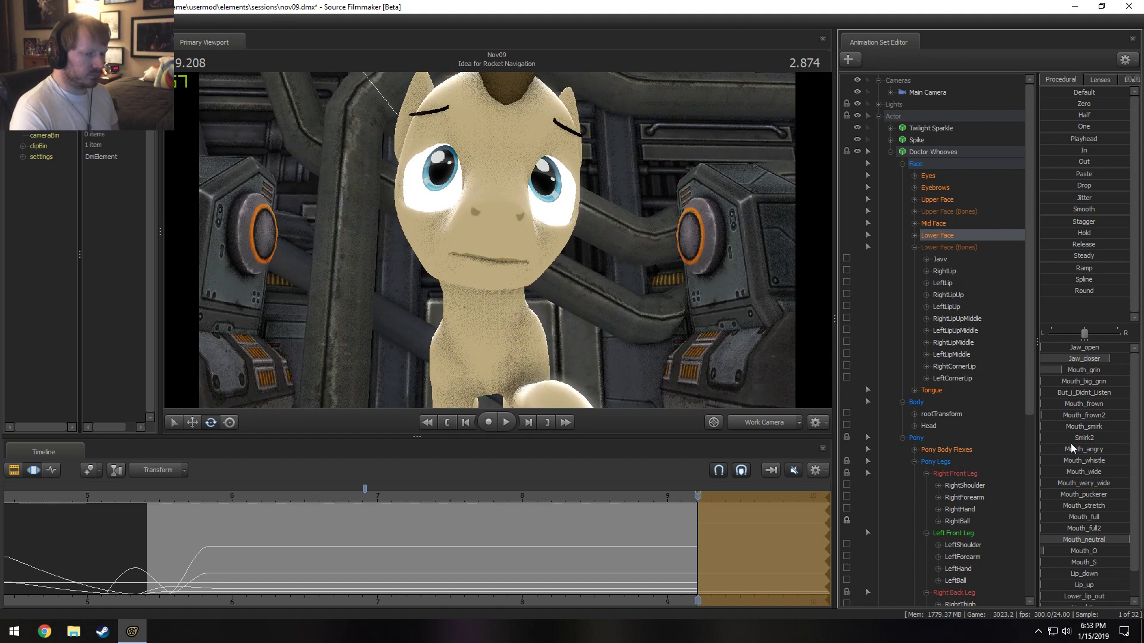
# Try raising Angry_eyes slightly and lowering Sad_eyes and Relaxed_eyes in Doctor Whooves' Upper Face controls.
pyautogui.click(939, 200)
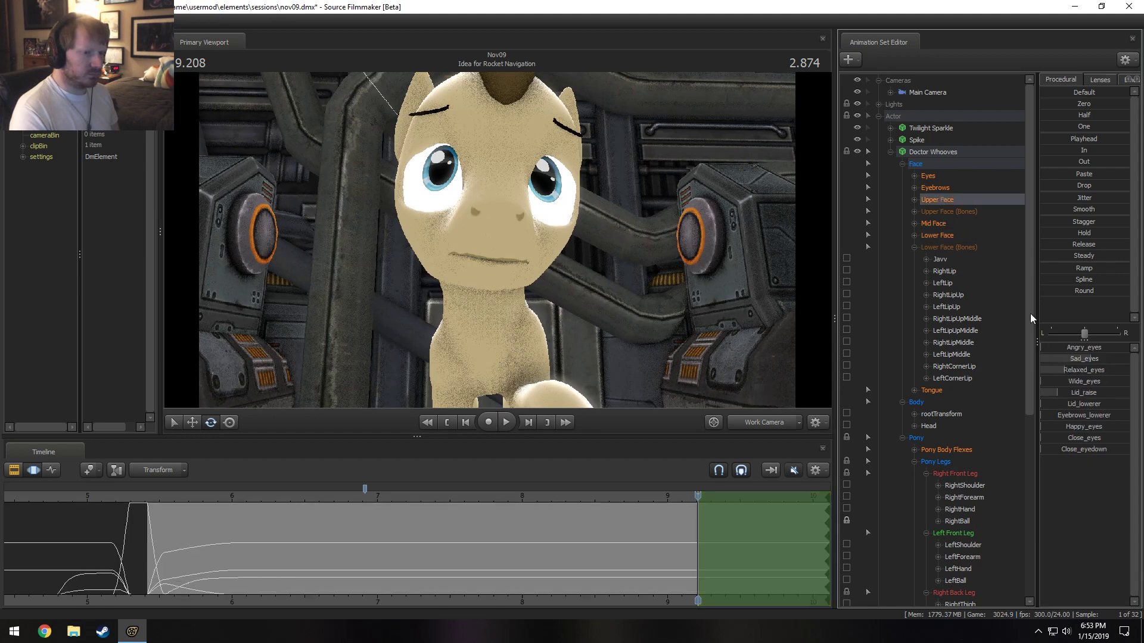
pyautogui.moveTo(1089, 359)
pyautogui.mouseDown()
pyautogui.moveTo(1077, 349)
pyautogui.moveTo(1102, 348)
pyautogui.moveTo(1081, 348)
pyautogui.mouseUp()
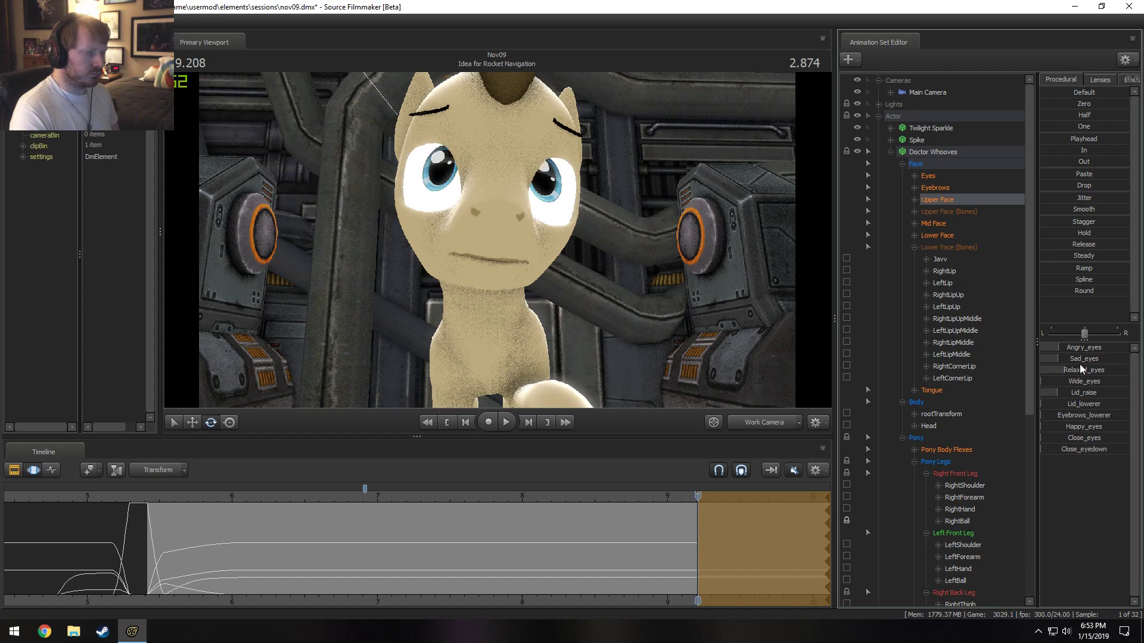
pyautogui.hotkey('ctrl', 'z')
# Raise Mouth_angry slightly in the Lower Face controls from about 9.21 s onward, and replay the shot up to about 9.54 s.
pyautogui.press('s')
pyautogui.moveTo(643, 301); pyautogui.dragTo(727, 287)
pyautogui.press('w')
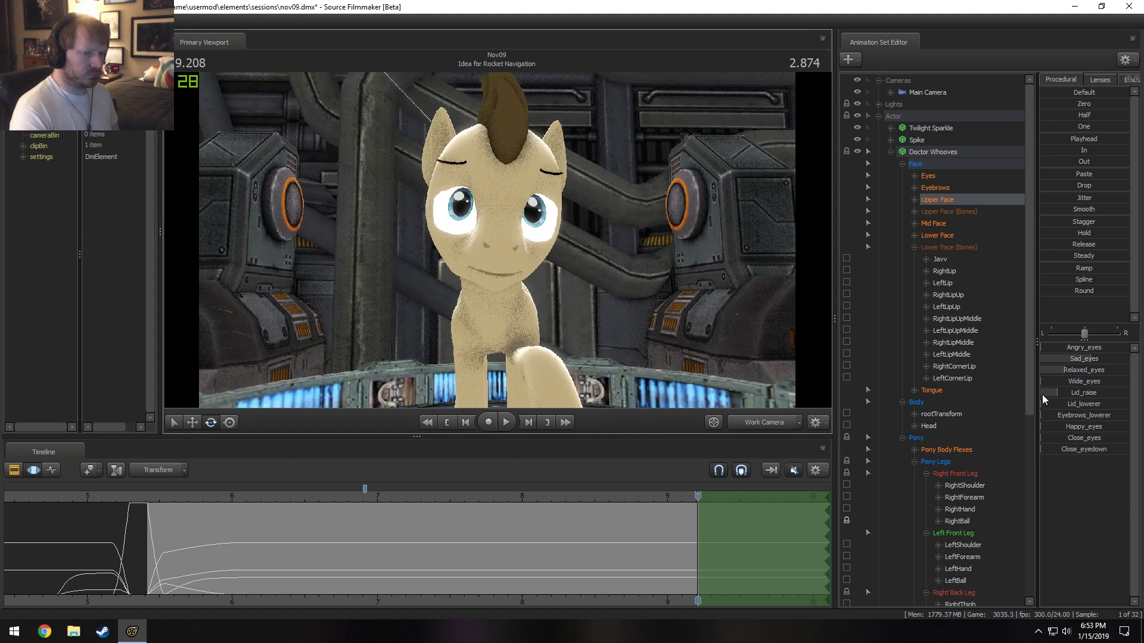
pyautogui.click(947, 234)
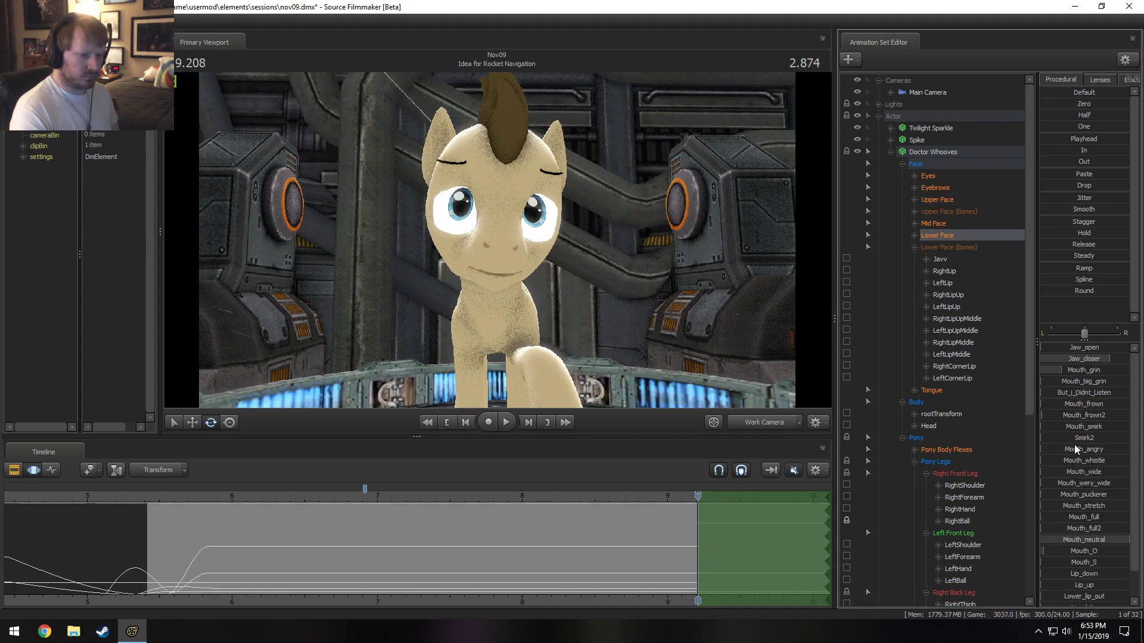
pyautogui.moveTo(1076, 450); pyautogui.dragTo(1085, 450)
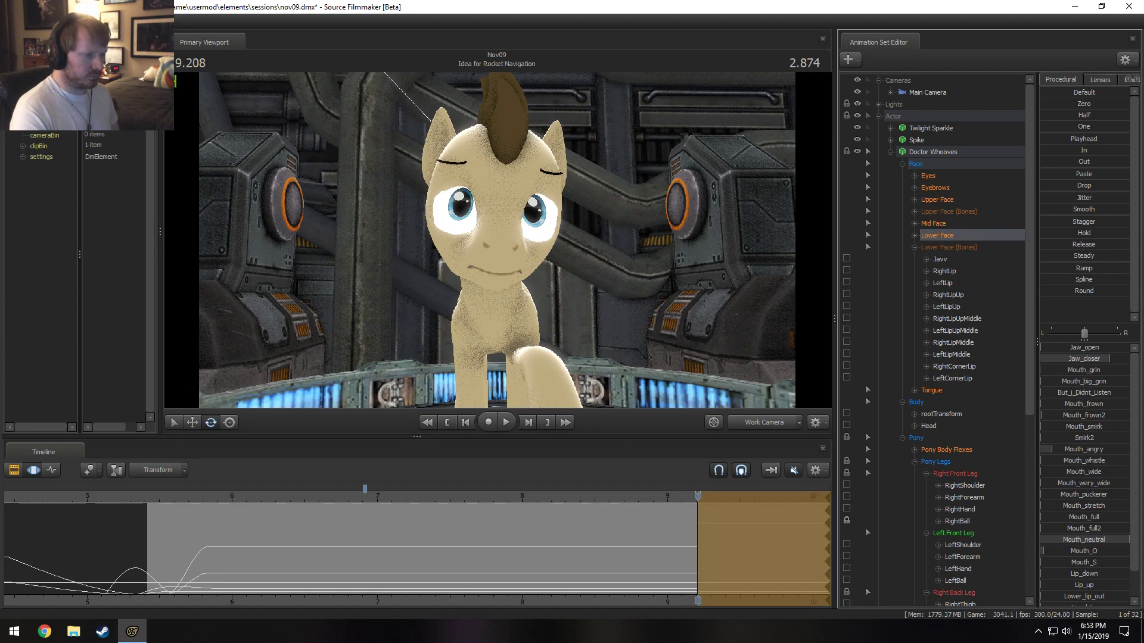
pyautogui.click(500, 497)
pyautogui.press('space')
pyautogui.press('space')
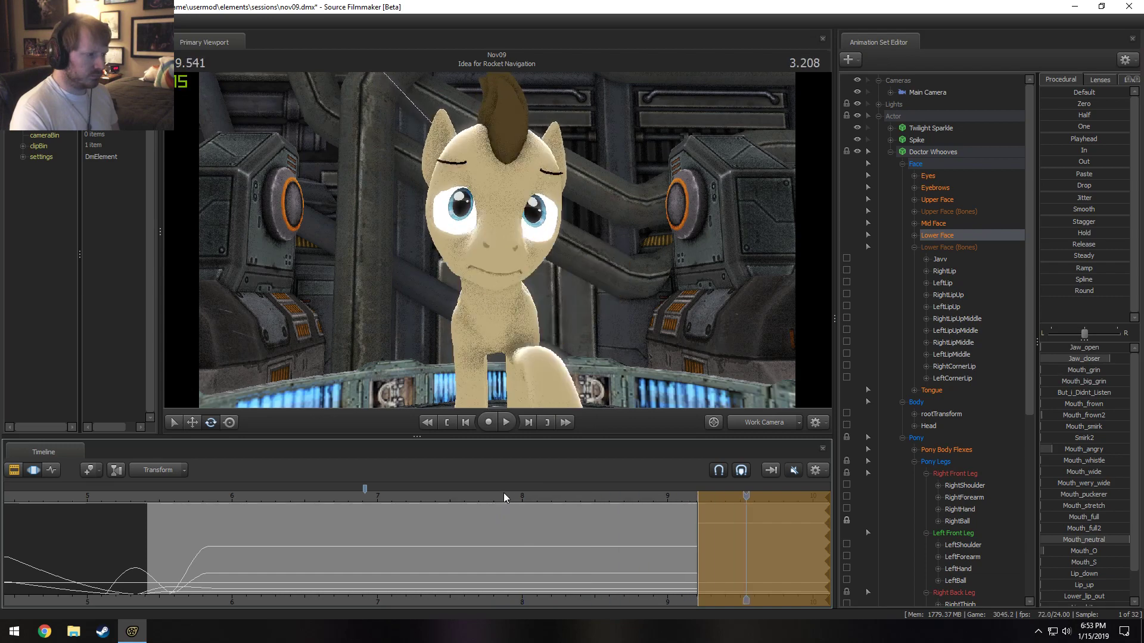
# Replay the shot through the Main Camera from about 6.79 to 9.7 s.
pyautogui.click(713, 421)
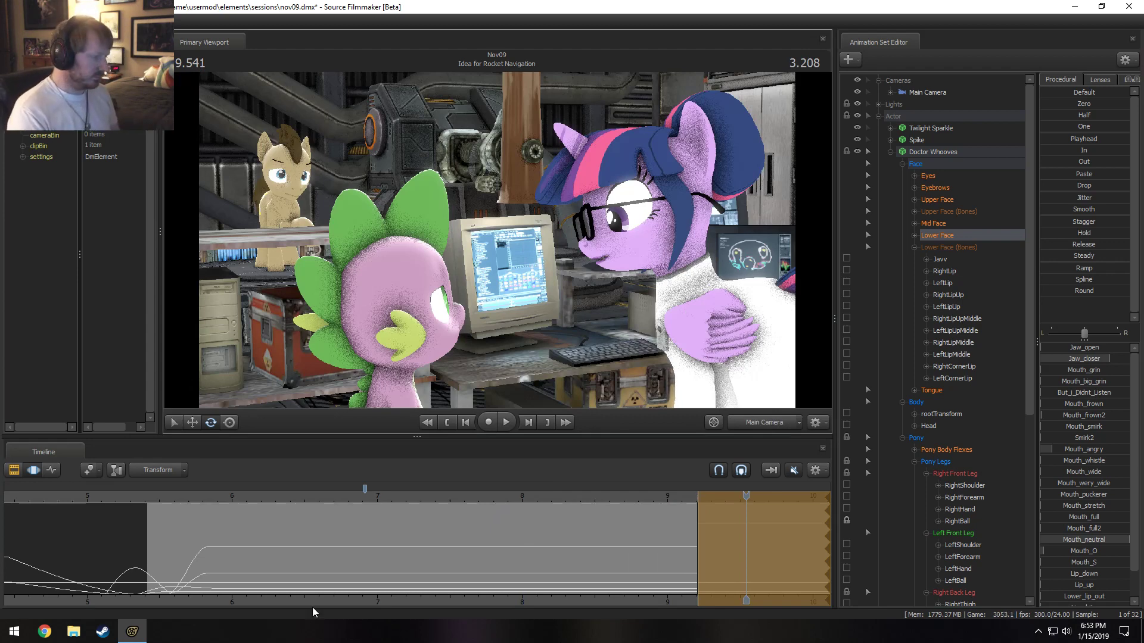
pyautogui.click(347, 493)
pyautogui.moveTo(546, 596); pyautogui.dragTo(326, 605, button='middle')
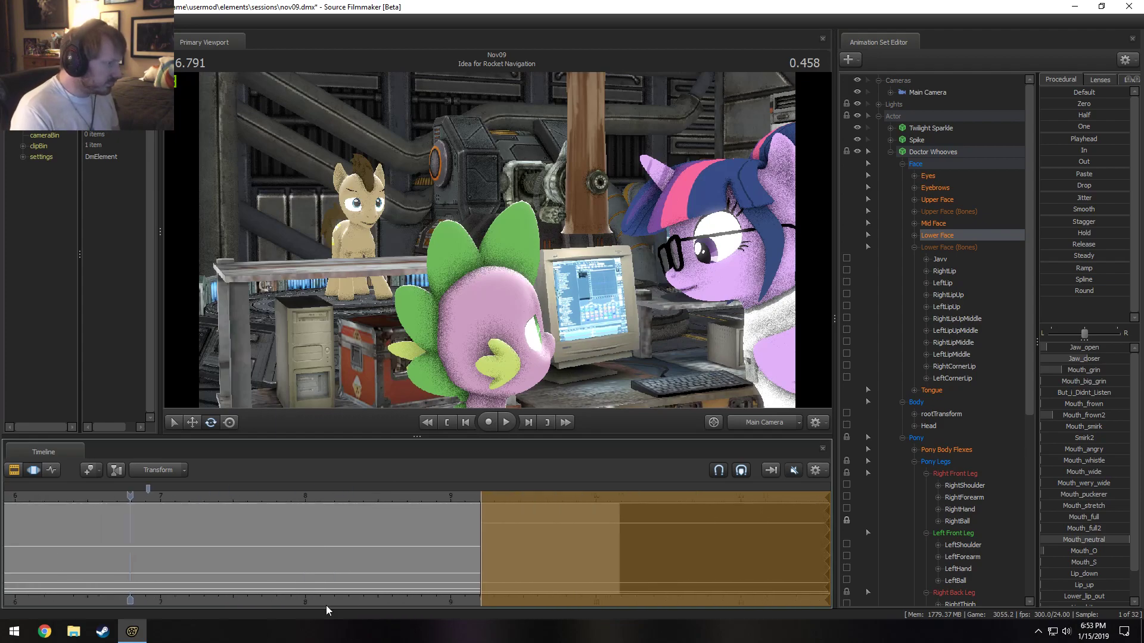
pyautogui.press('space')
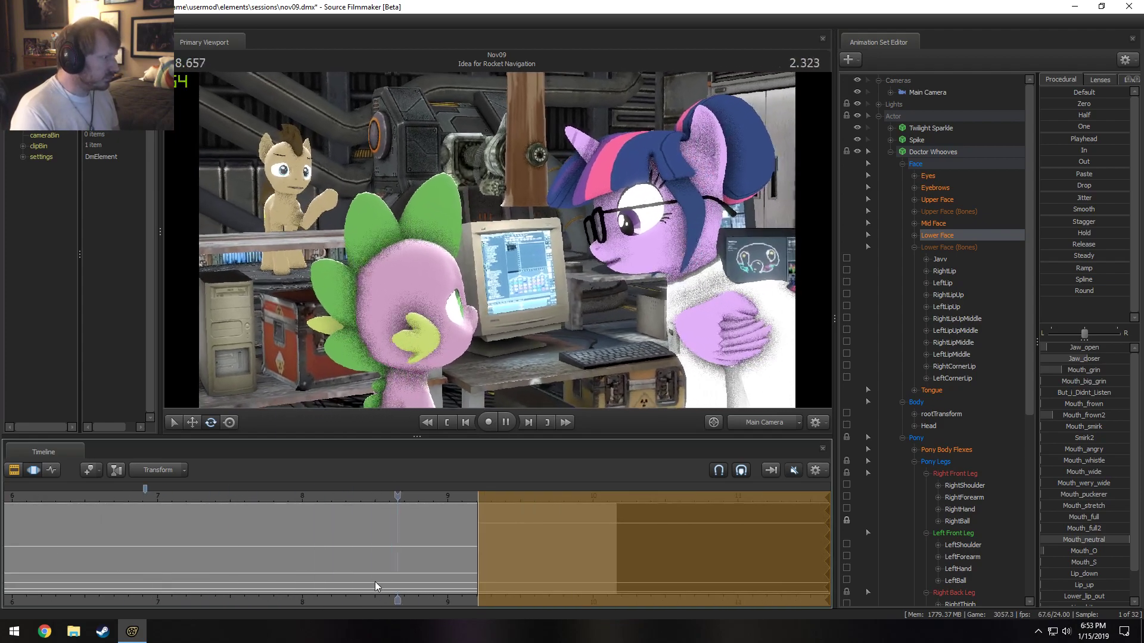
pyautogui.press('space')
pyautogui.scroll(-2, 144, 517)
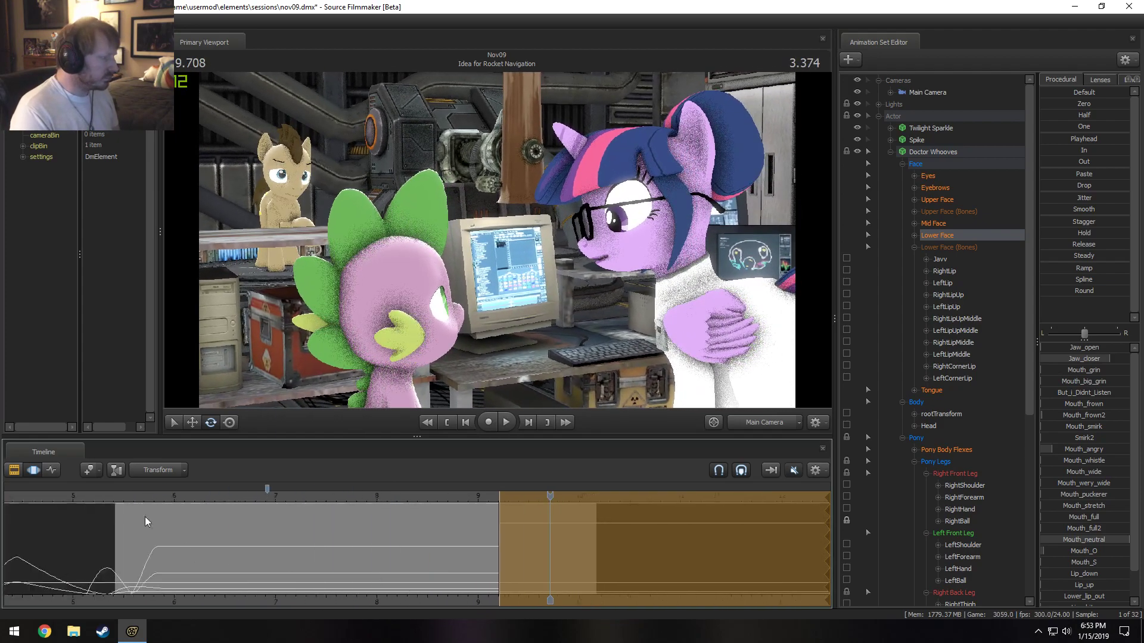
# Return to the Work Camera, view Doctor Whooves' legs from the side, and set a new time selection from about 6.65 to 7.15 s.
pyautogui.click(186, 495)
pyautogui.press('F2')
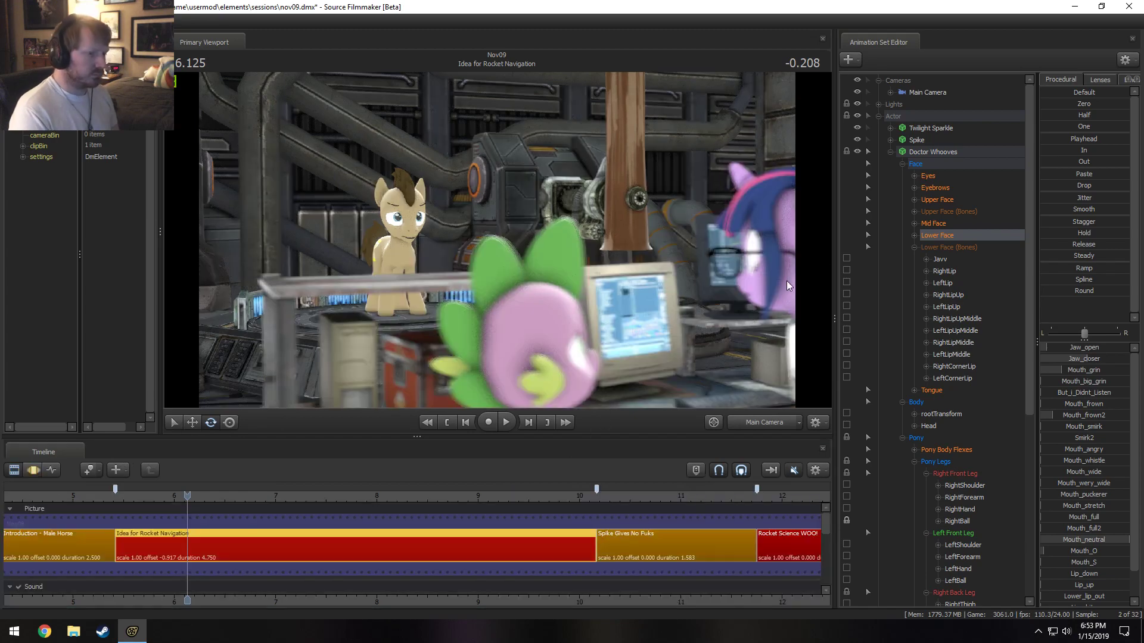
pyautogui.click(763, 423)
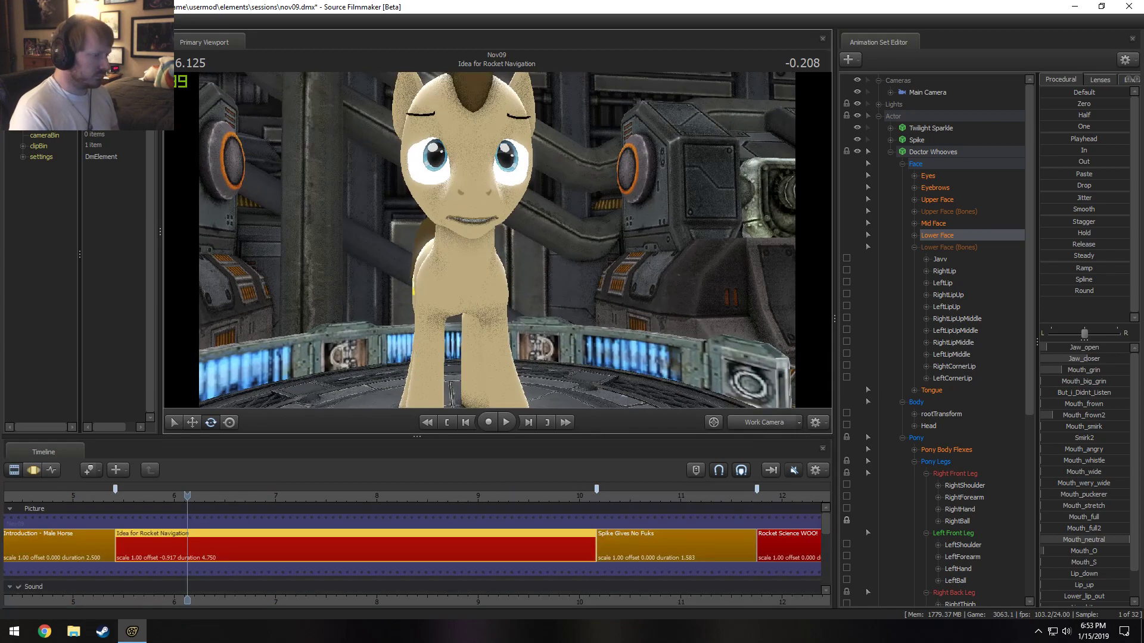
pyautogui.press('F3')
pyautogui.click(291, 551)
pyautogui.moveTo(291, 551)
pyautogui.mouseDown()
pyautogui.moveTo(338, 555)
pyautogui.moveTo(216, 560)
pyautogui.moveTo(294, 558)
pyautogui.moveTo(273, 558)
pyautogui.mouseUp()
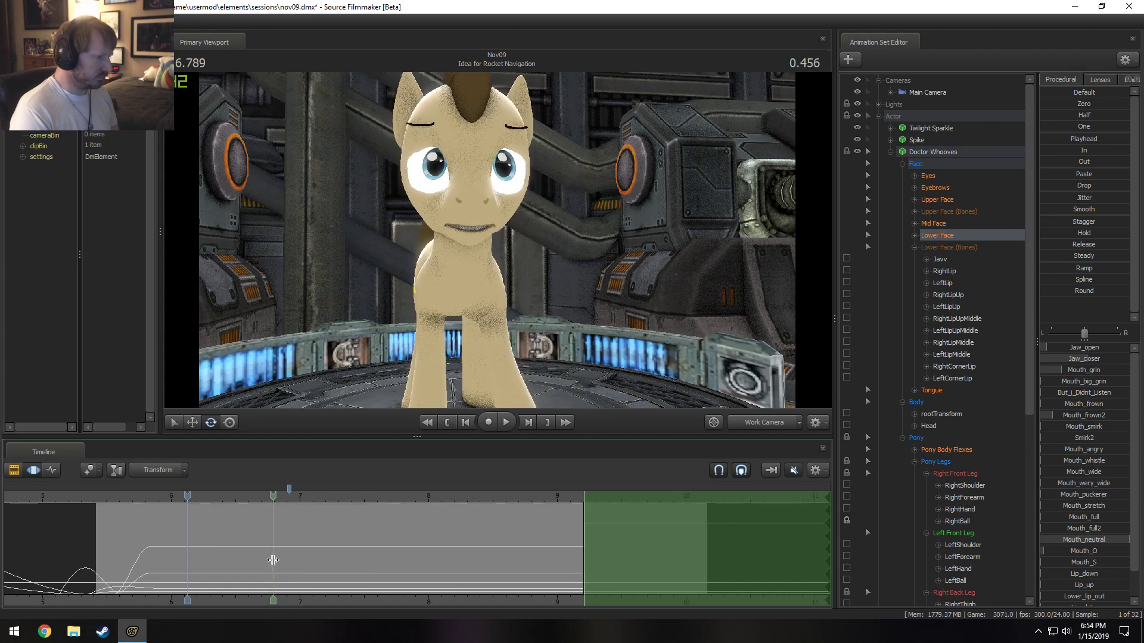
pyautogui.press('Escape')
pyautogui.moveTo(489, 287); pyautogui.dragTo(480, 504)
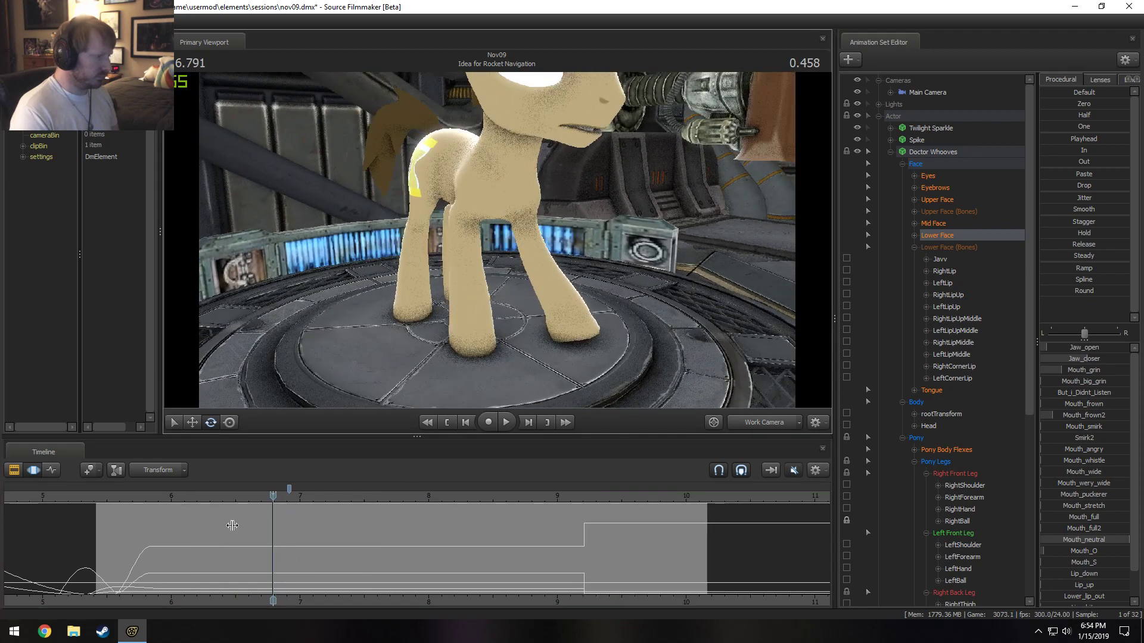
pyautogui.moveTo(233, 526)
pyautogui.mouseDown()
pyautogui.moveTo(276, 523)
pyautogui.moveTo(231, 517)
pyautogui.moveTo(253, 520)
pyautogui.mouseUp()
pyautogui.moveTo(250, 519)
pyautogui.mouseDown()
pyautogui.moveTo(235, 517)
pyautogui.moveTo(322, 523)
pyautogui.mouseUp()
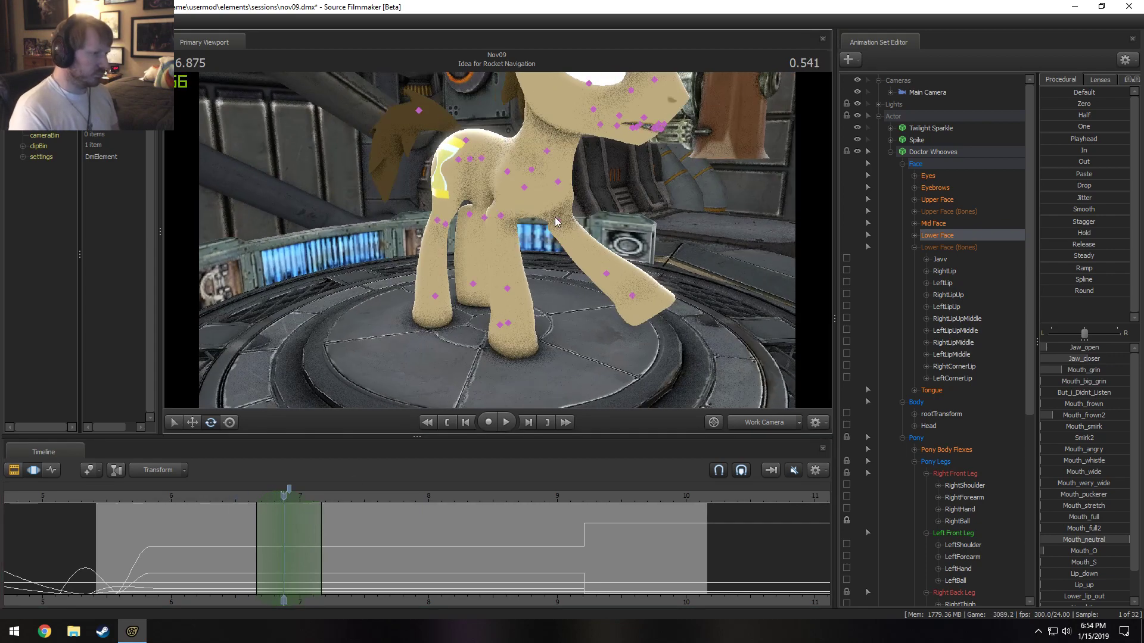
# Try rotating LeftHand at about 6.88 s as the left front leg starts to rise.
pyautogui.click(558, 181)
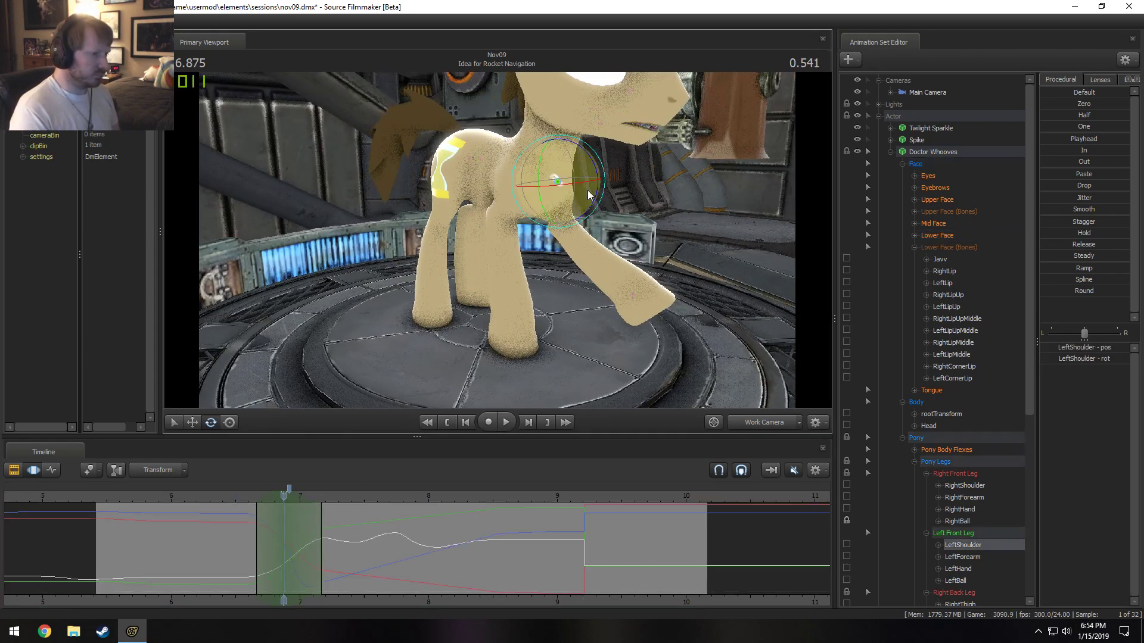
pyautogui.click(598, 278)
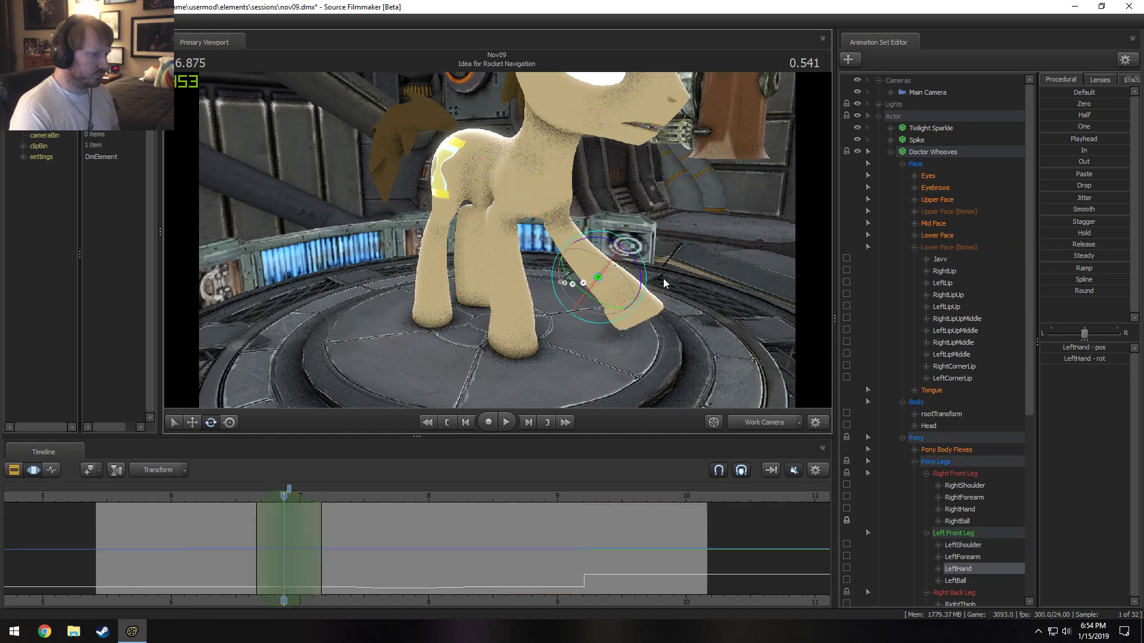
pyautogui.moveTo(663, 278); pyautogui.dragTo(645, 311)
# Select LeftBall and LeftHand together at about 6.96 s and set the Falloff Mode to Interpolation.
pyautogui.click(604, 304)
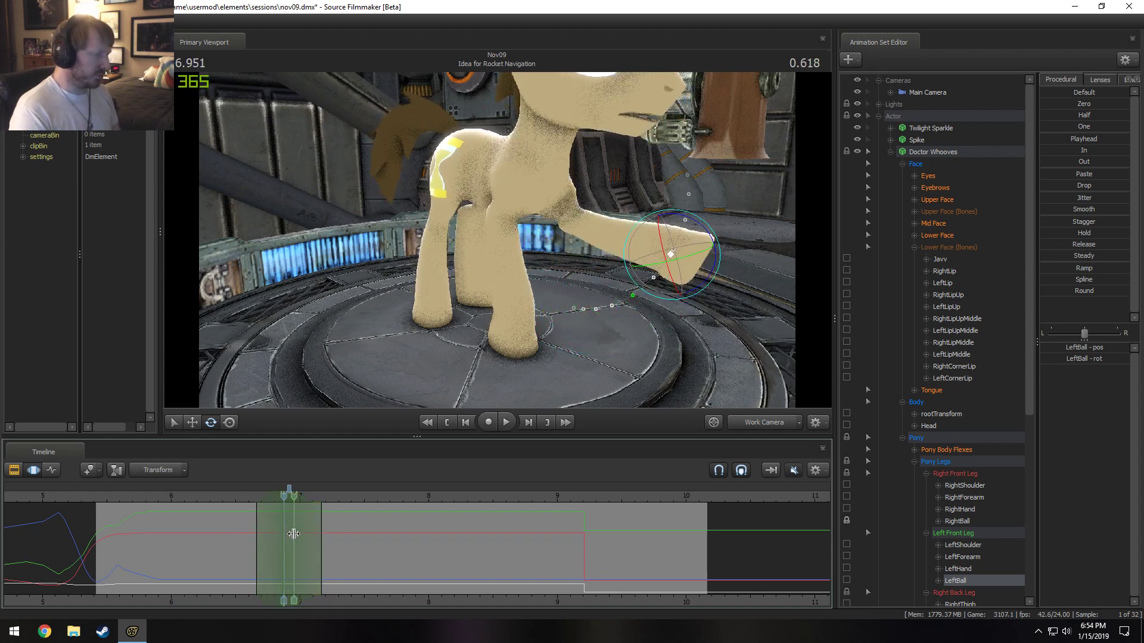
pyautogui.scroll(1, 292, 530)
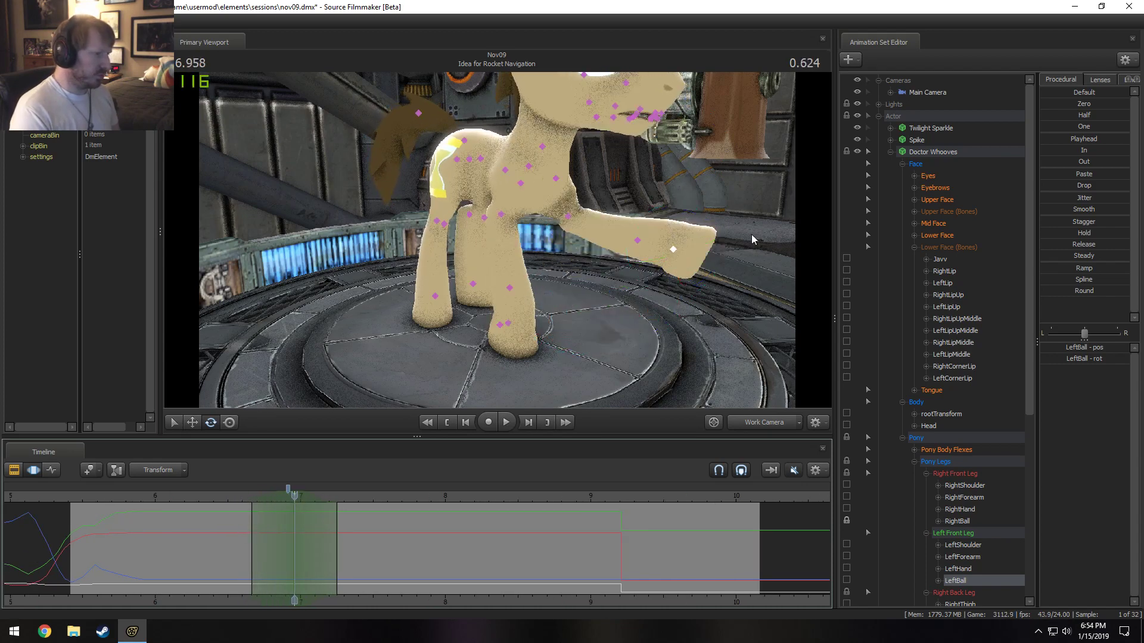
pyautogui.keyDown('ctrl'); pyautogui.click(637, 240); pyautogui.keyUp('ctrl')
pyautogui.rightClick(647, 227)
pyautogui.moveTo(682, 267)
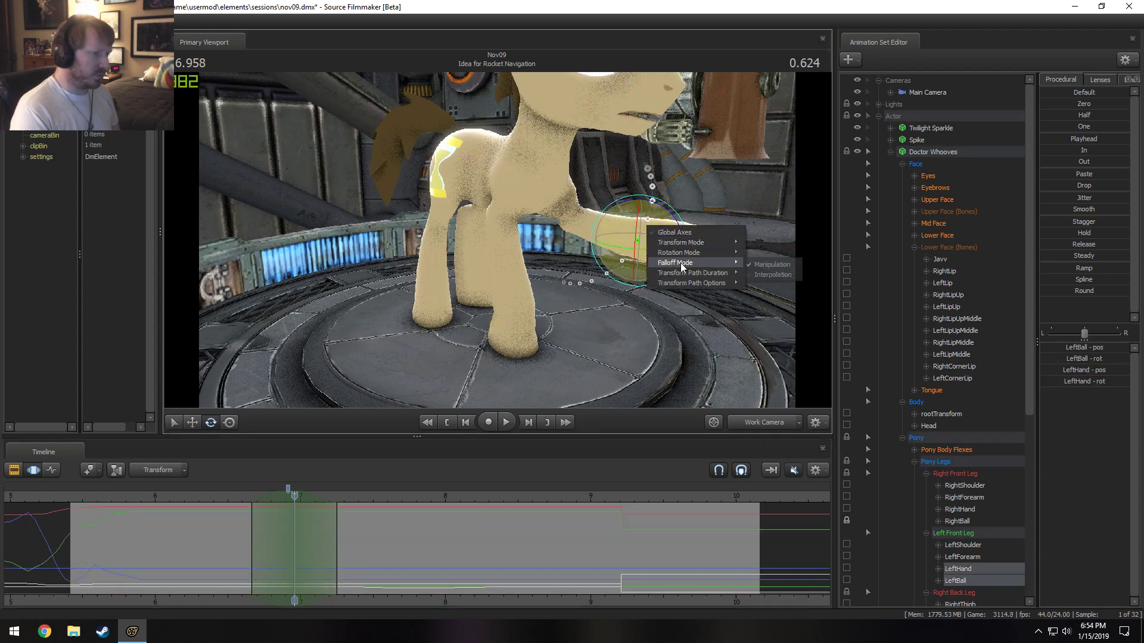
pyautogui.click(769, 275)
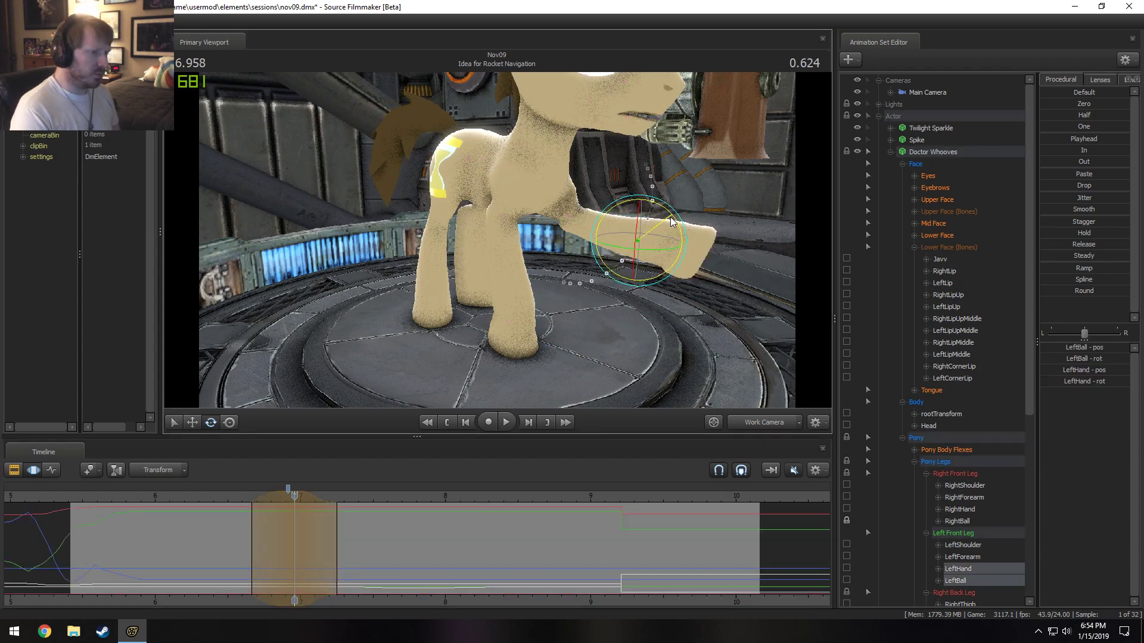
# Try bending the raised left paw downward with LeftHand and LeftBall at about 6.96 s, and replay the leg raise.
pyautogui.moveTo(671, 217); pyautogui.dragTo(680, 240)
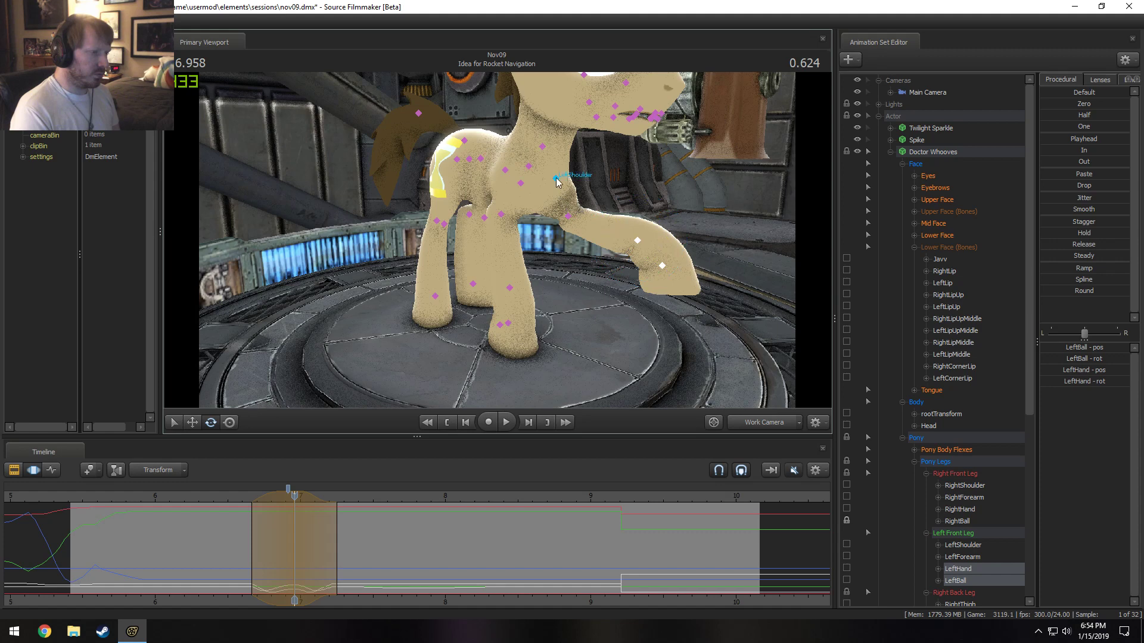
pyautogui.click(556, 178)
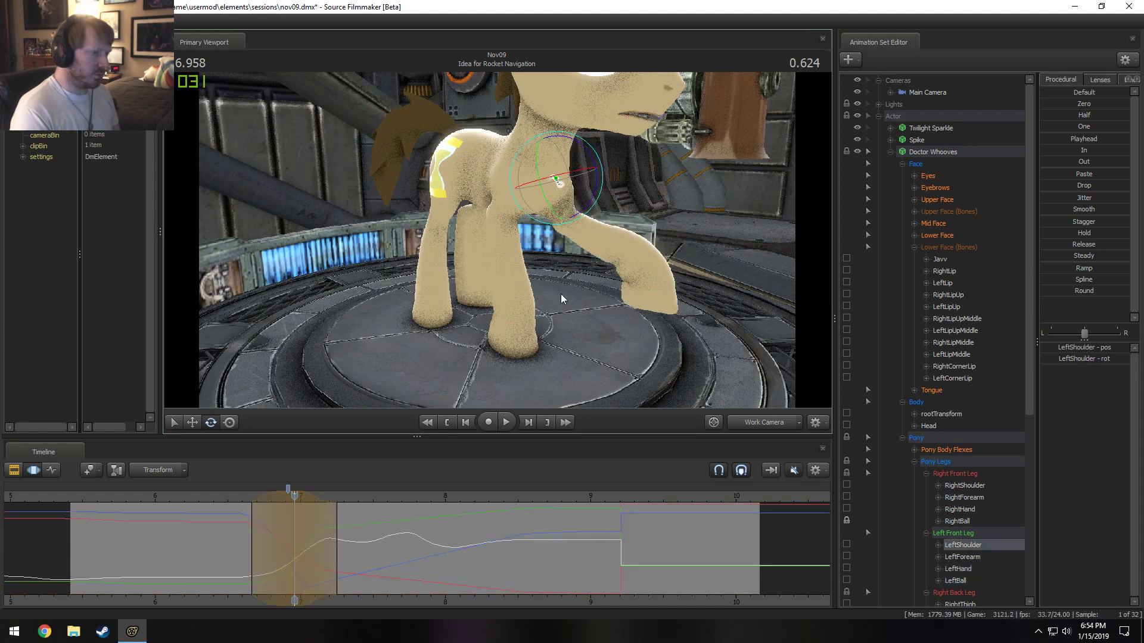
pyautogui.press('shift')
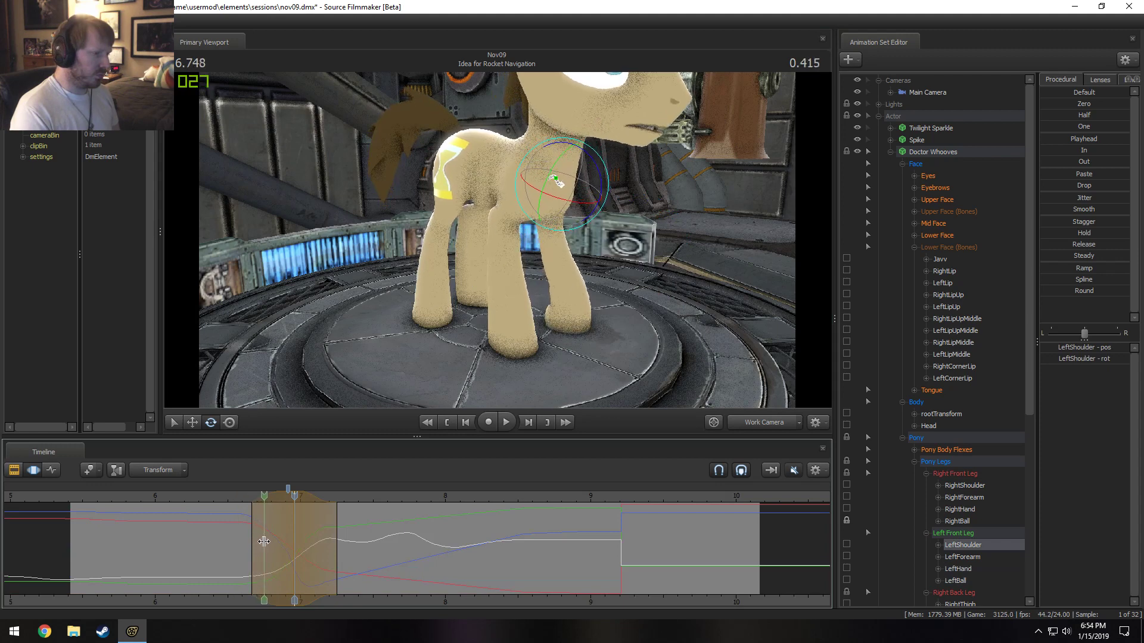
pyautogui.press('space')
pyautogui.click(228, 493)
pyautogui.press('space')
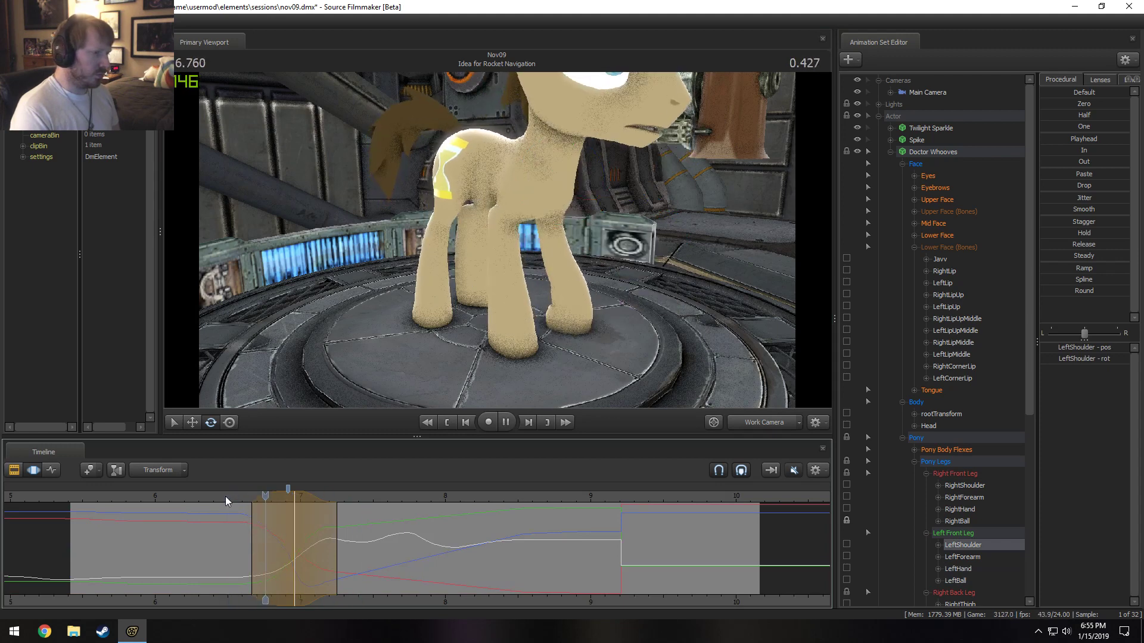
pyautogui.press('shift')
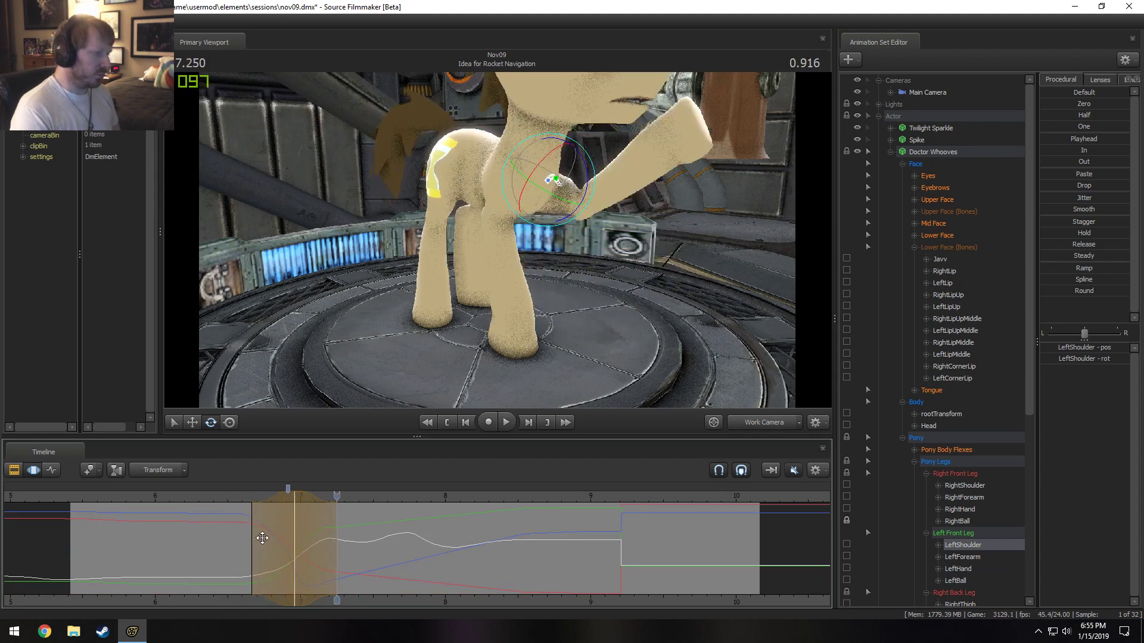
pyautogui.click(232, 502)
pyautogui.press('space')
pyautogui.press('space')
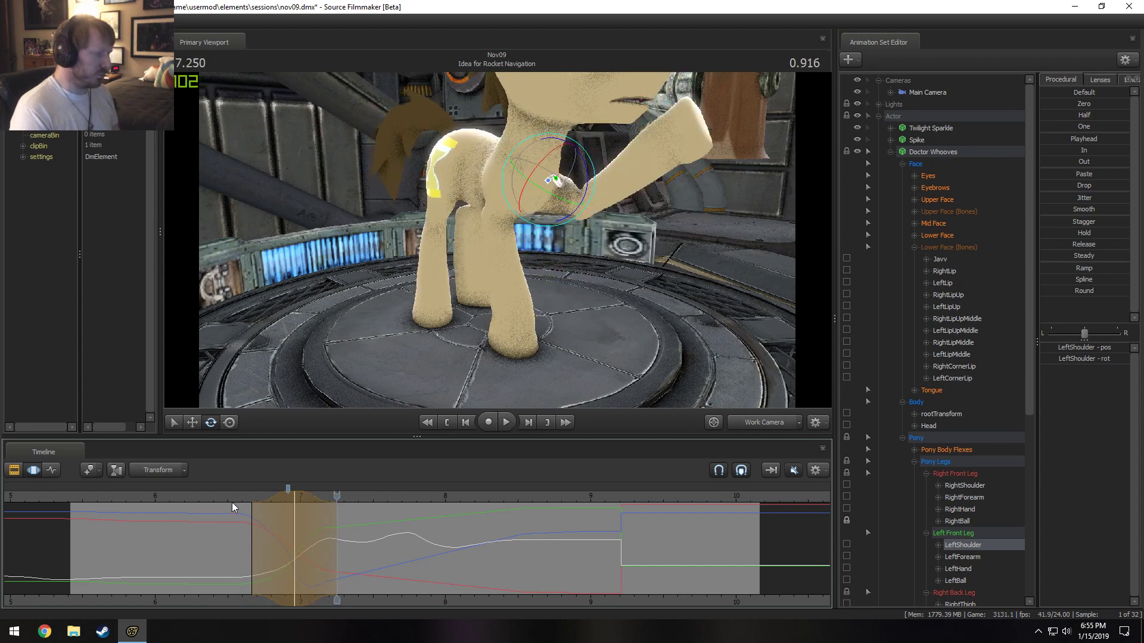
pyautogui.press('space')
# Undo the paw-bending edits and restore the time selection around the leg raise.
pyautogui.hotkey('ctrl', 'z')
pyautogui.hotkey('ctrl', 'z')
pyautogui.hotkey('ctrl', 'z')
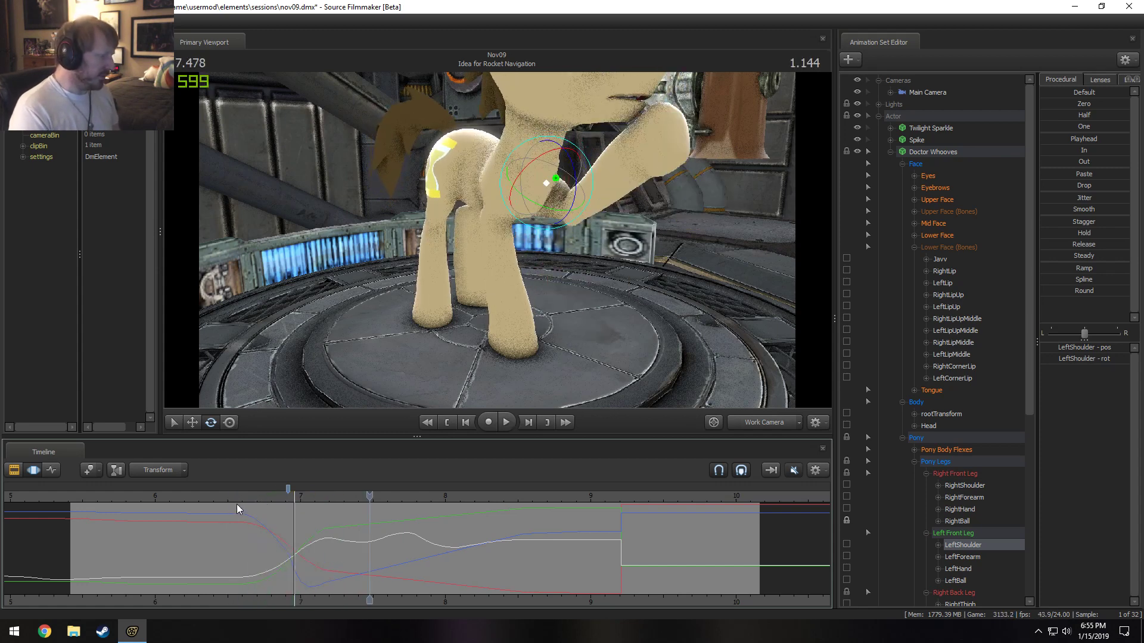
pyautogui.hotkey('ctrl', 'shift', 'z')
pyautogui.hotkey('ctrl', 'shift', 'z')
# Bend the raised left paw downward with LeftHand and LeftBall over a time selection from about 6.8 to 7.3 s.
pyautogui.moveTo(238, 504); pyautogui.dragTo(294, 507)
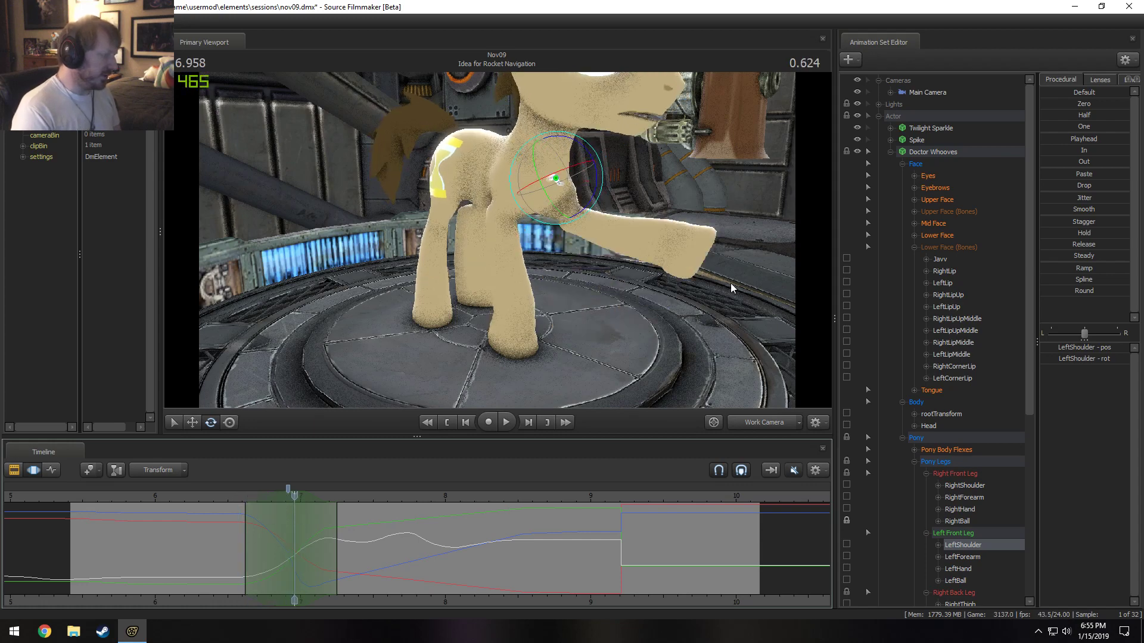
pyautogui.moveTo(643, 275)
pyautogui.keyDown('ctrl'); pyautogui.mouseDown()
pyautogui.moveTo(730, 253)
pyautogui.moveTo(649, 244)
pyautogui.moveTo(683, 245)
pyautogui.mouseUp(); pyautogui.keyUp('ctrl')
pyautogui.moveTo(276, 519); pyautogui.dragTo(305, 532)
pyautogui.press('Escape')
pyautogui.keyDown('shift'); pyautogui.scroll(6, 305, 533); pyautogui.keyUp('shift')
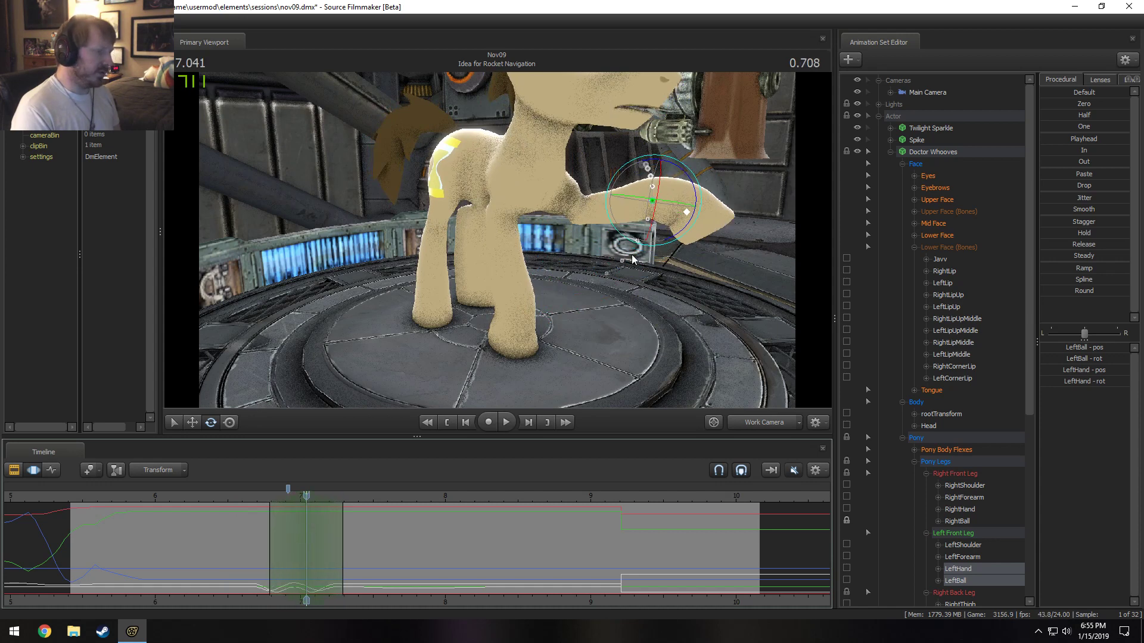
# Rotate LeftHand further downward at about 7.04 s and view the bent paw from the front.
pyautogui.keyDown('ctrl'); pyautogui.click(668, 201); pyautogui.keyUp('ctrl')
pyautogui.moveTo(695, 205); pyautogui.dragTo(686, 218)
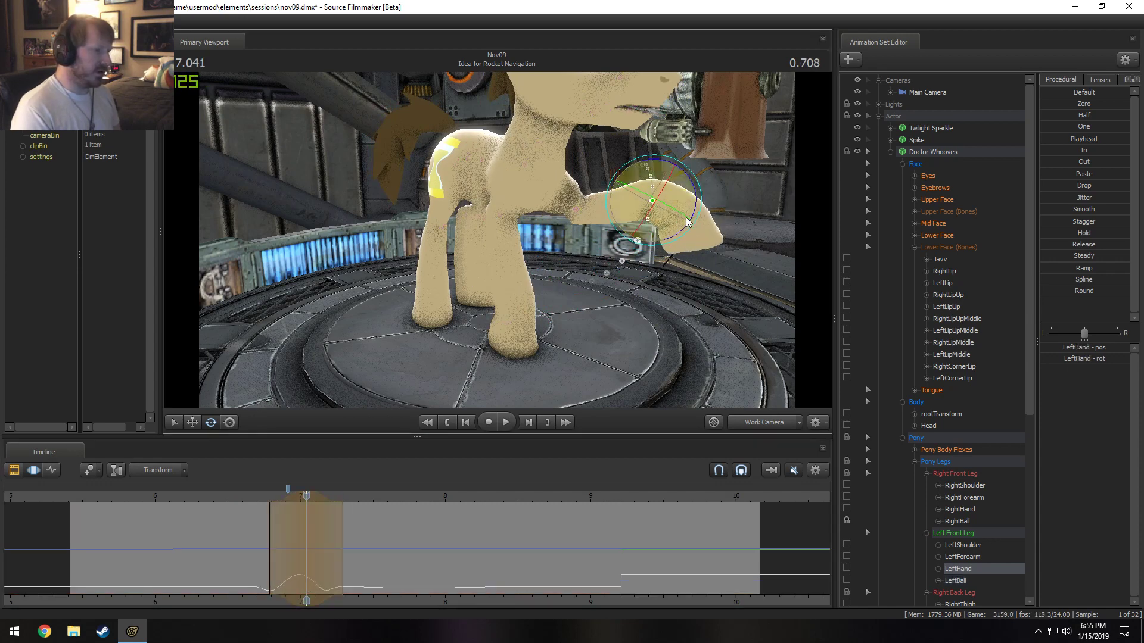
pyautogui.moveTo(248, 552); pyautogui.dragTo(351, 557)
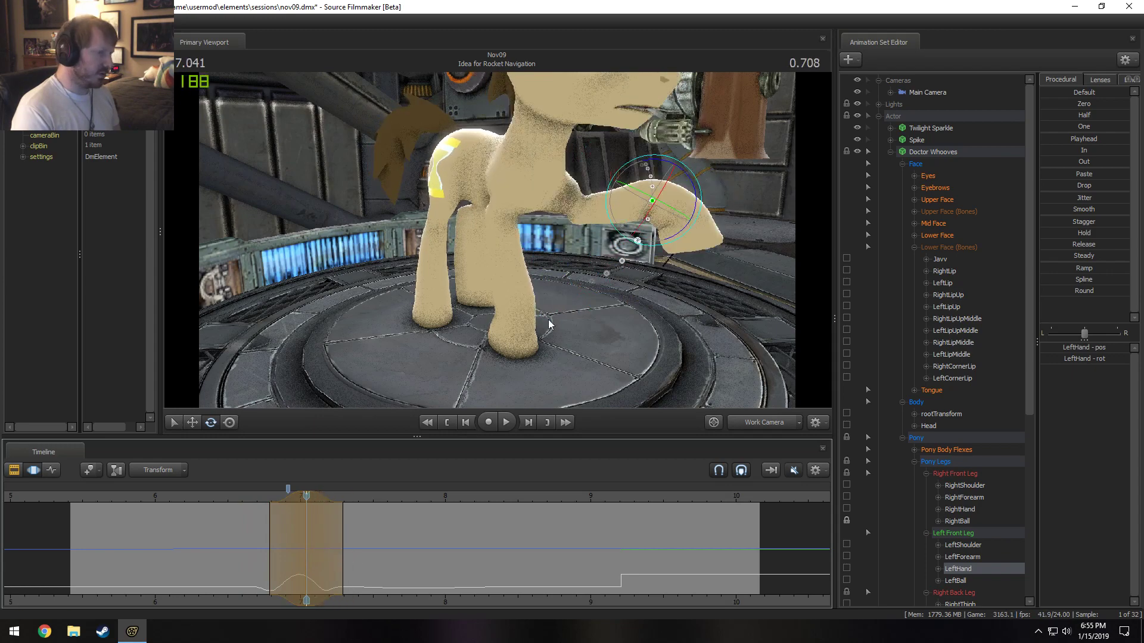
pyautogui.keyDown('alt'); pyautogui.moveTo(548, 319); pyautogui.dragTo(483, 351); pyautogui.keyUp('alt')
pyautogui.moveTo(419, 377); pyautogui.dragTo(451, 278)
pyautogui.press('F2')
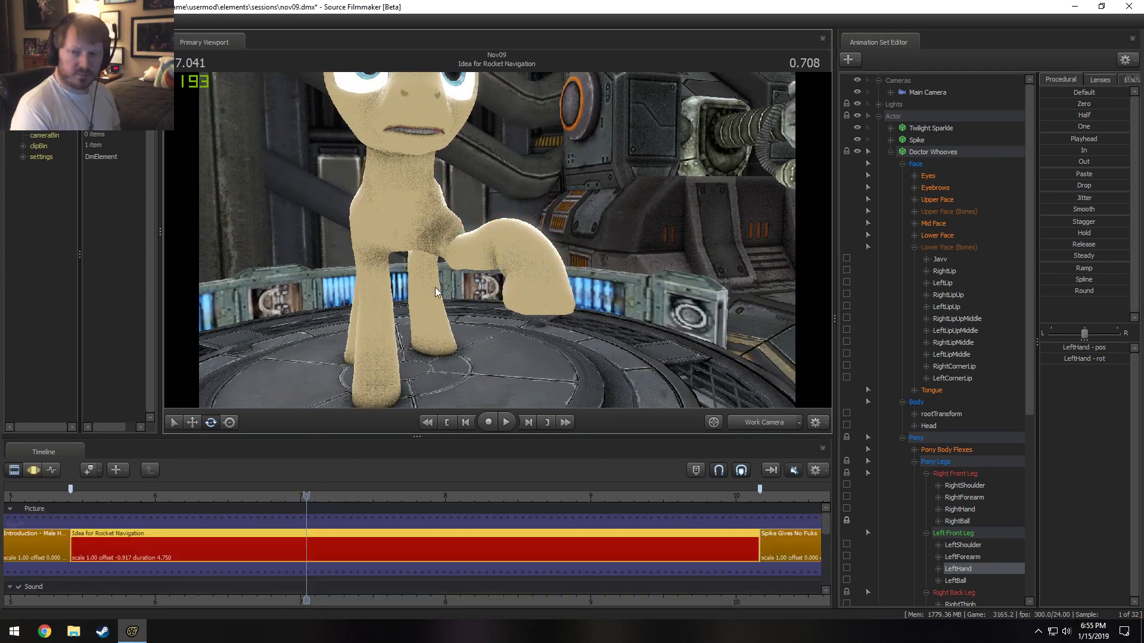
pyautogui.press('F3')
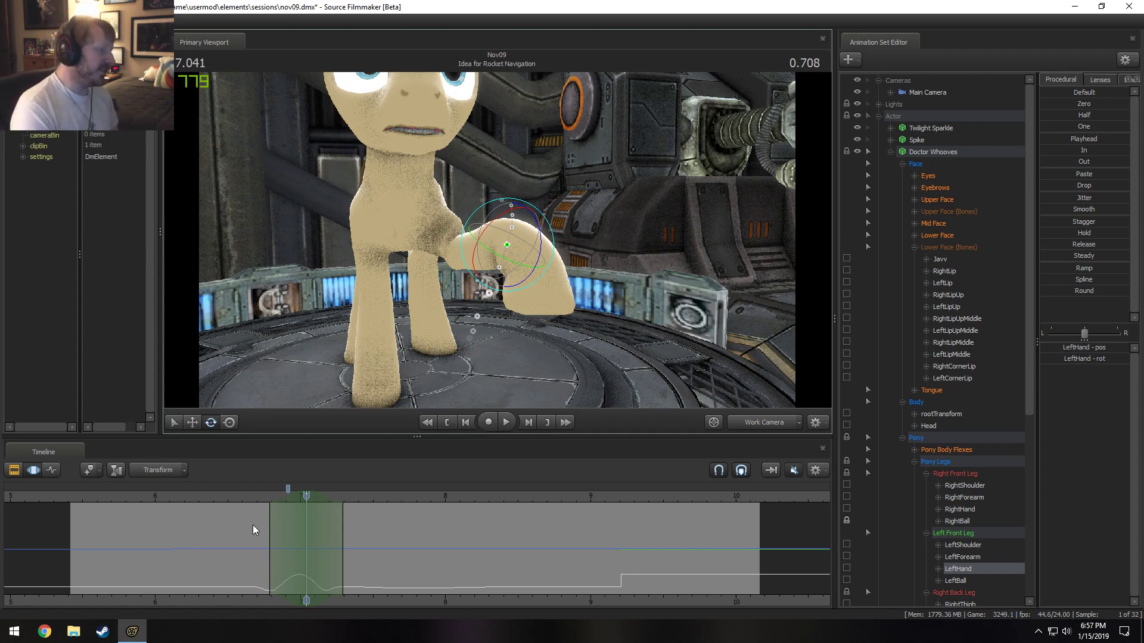
# Scrub between the start of the left leg raise and the end of the shot near 9.2 s to check the poses.
pyautogui.click(258, 496)
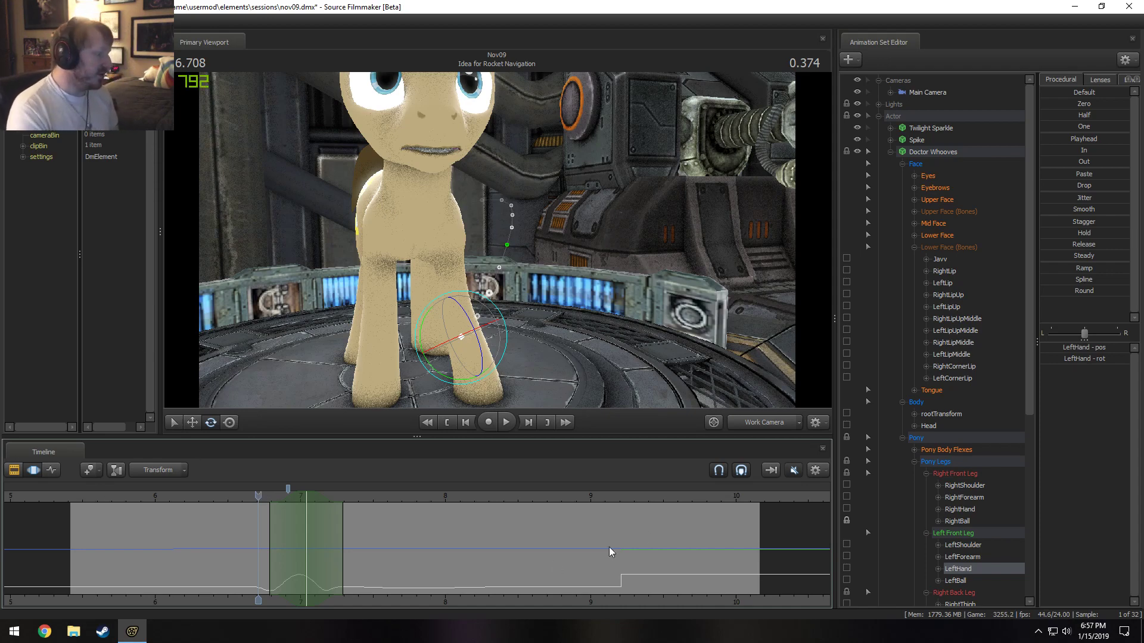
pyautogui.click(632, 496)
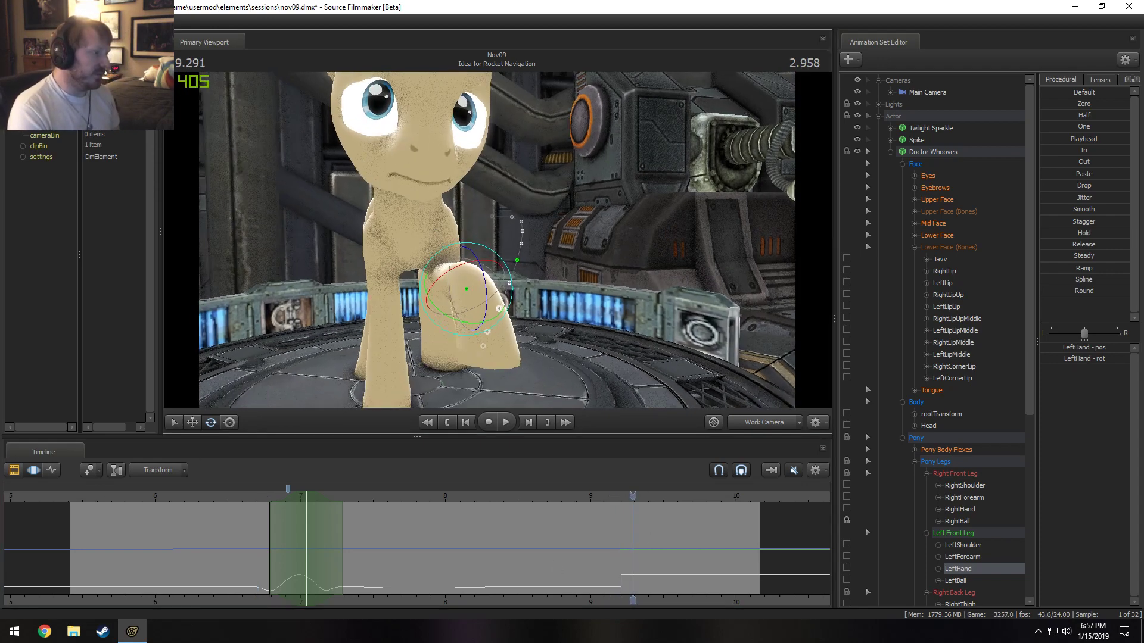
pyautogui.moveTo(602, 509)
pyautogui.mouseDown()
pyautogui.moveTo(593, 506)
pyautogui.moveTo(618, 506)
pyautogui.mouseUp()
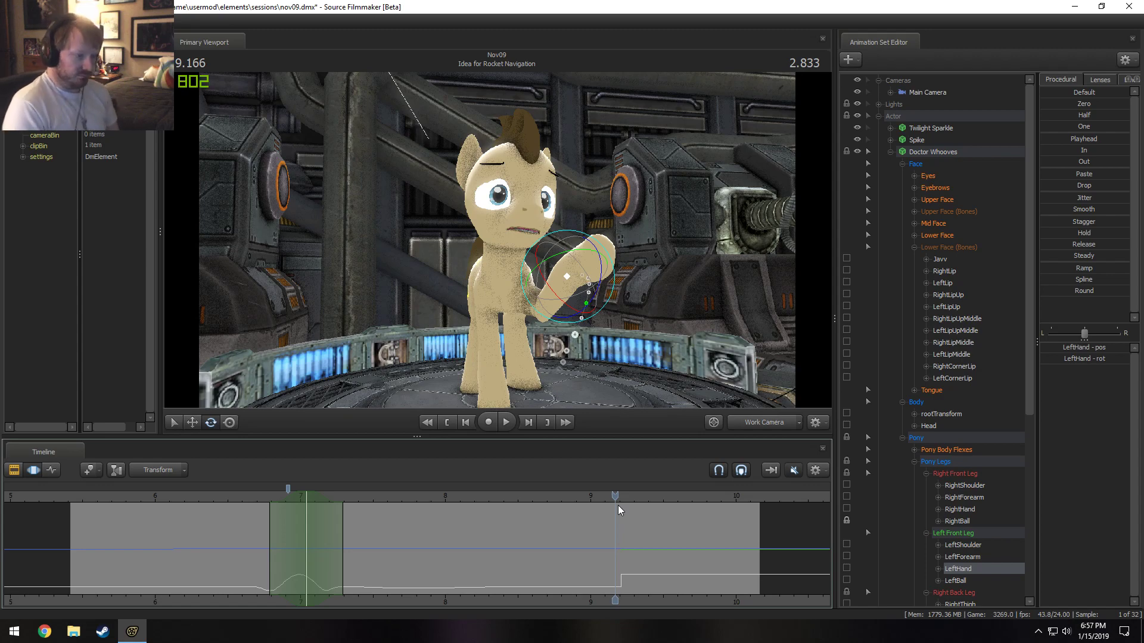
pyautogui.moveTo(616, 498); pyautogui.dragTo(621, 504)
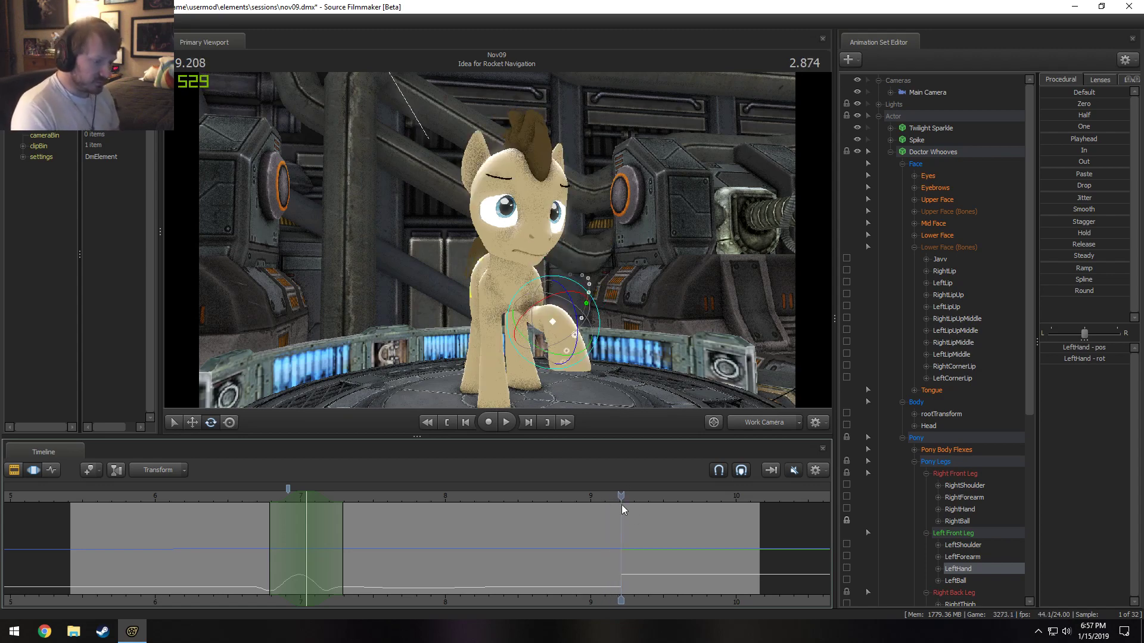
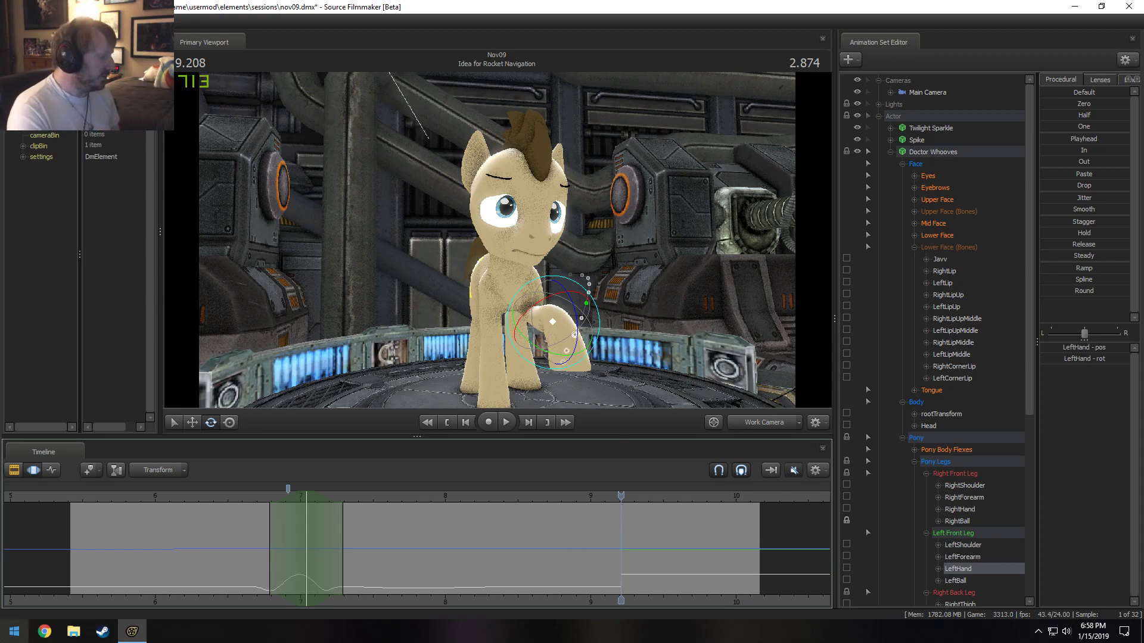
# Open Excuses - MLP Reenactment.mp4 from the Pony SFM Videos folder and dismiss the video player's update offer.
pyautogui.click(73, 632)
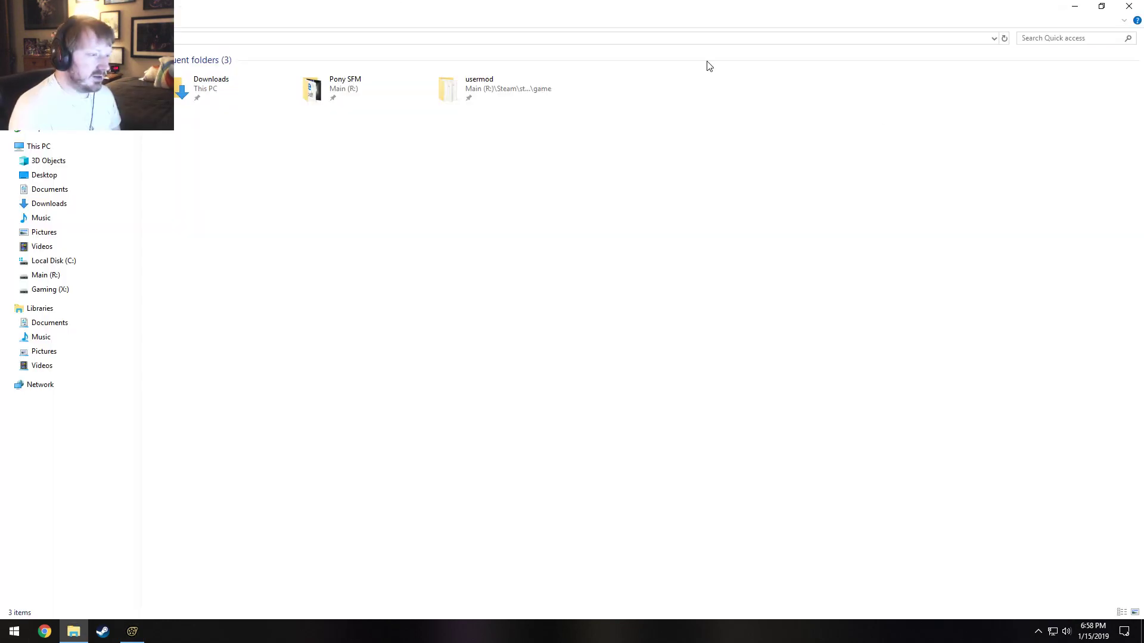
pyautogui.doubleClick(334, 85)
pyautogui.doubleClick(255, 6)
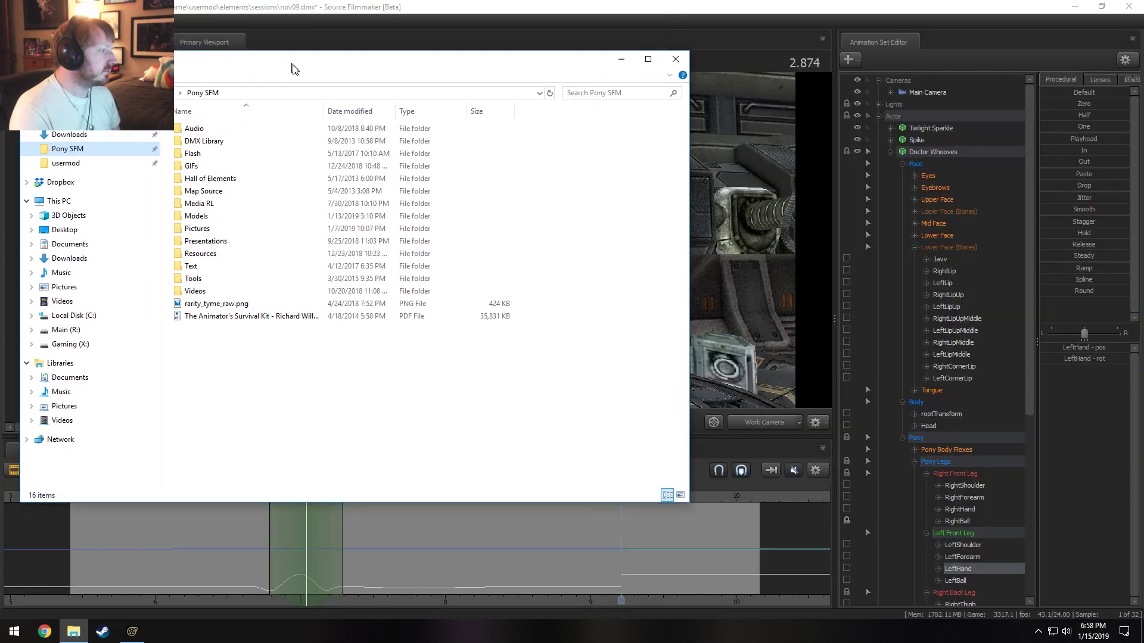
pyautogui.moveTo(499, 77); pyautogui.dragTo(675, 151)
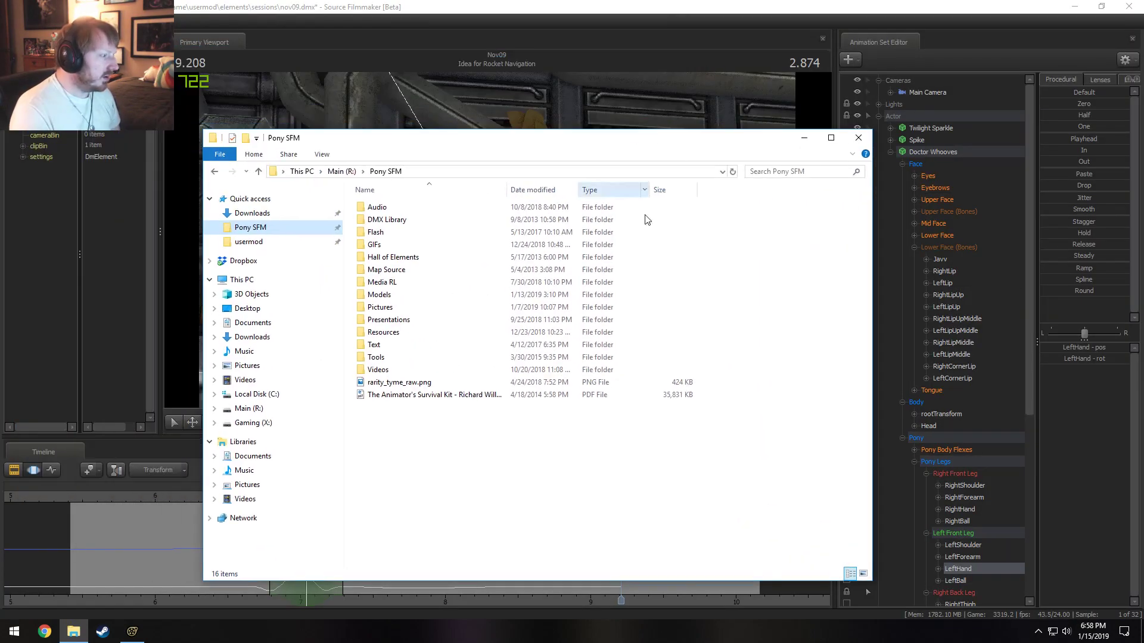
pyautogui.doubleClick(383, 368)
pyautogui.scroll(-10, 530, 340)
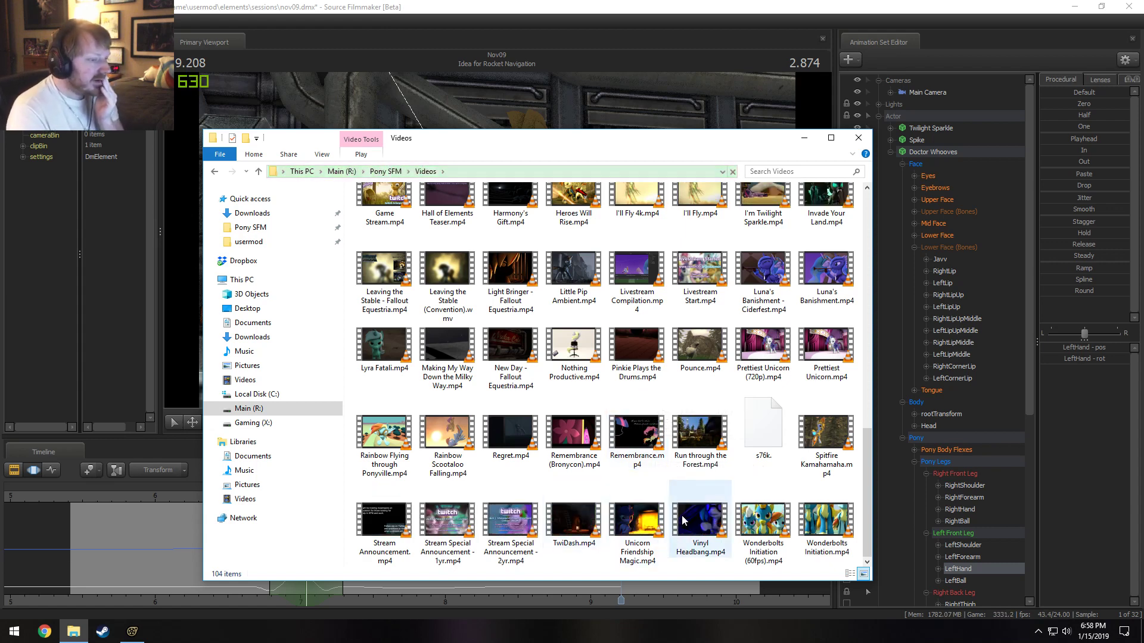
pyautogui.scroll(8, 685, 506)
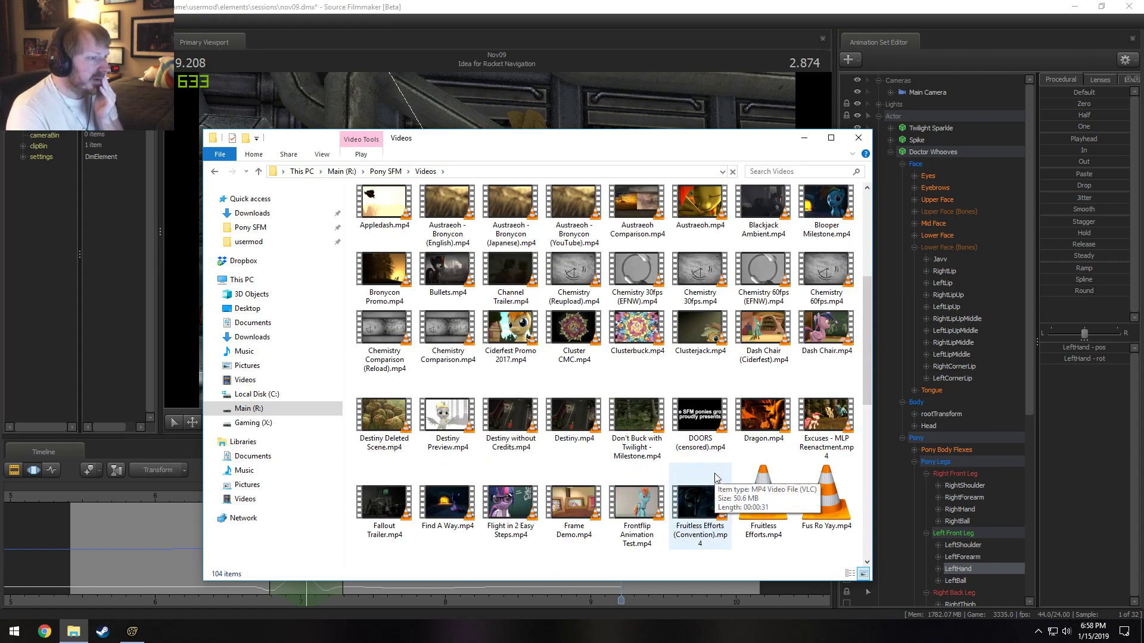
pyautogui.scroll(6, 715, 476)
pyautogui.scroll(-3, 739, 464)
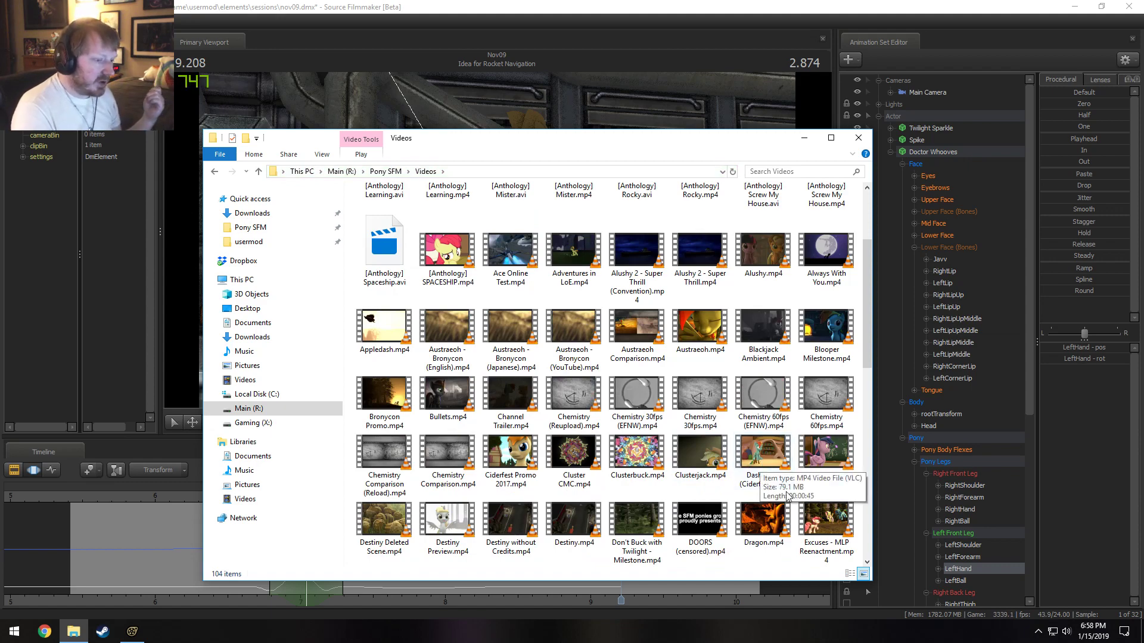
pyautogui.click(834, 522)
pyautogui.doubleClick(832, 539)
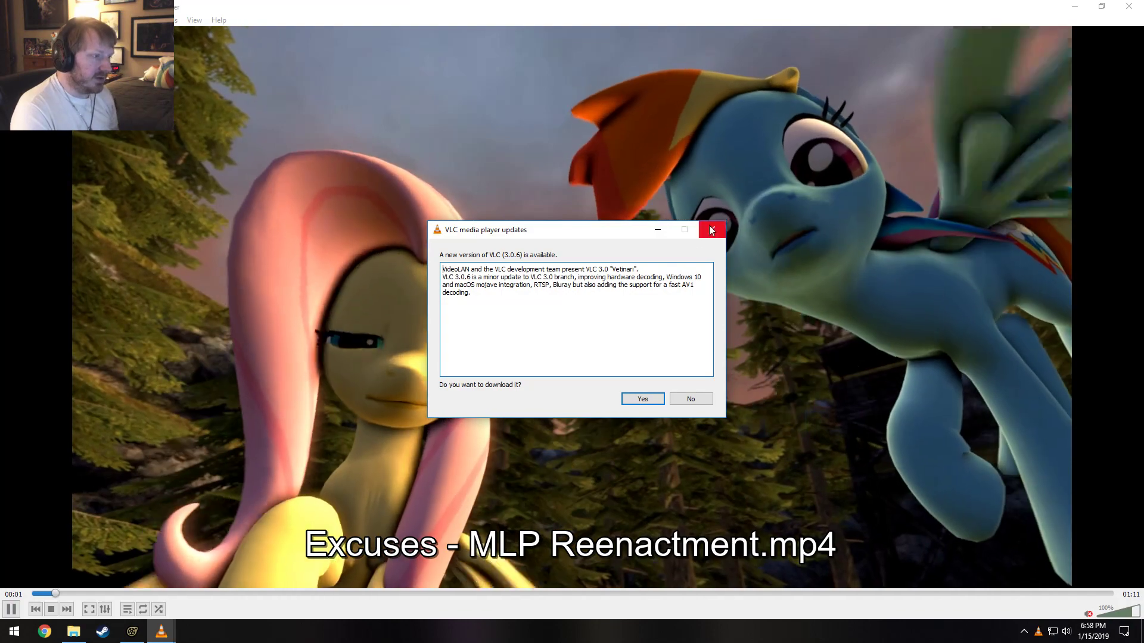
pyautogui.click(711, 228)
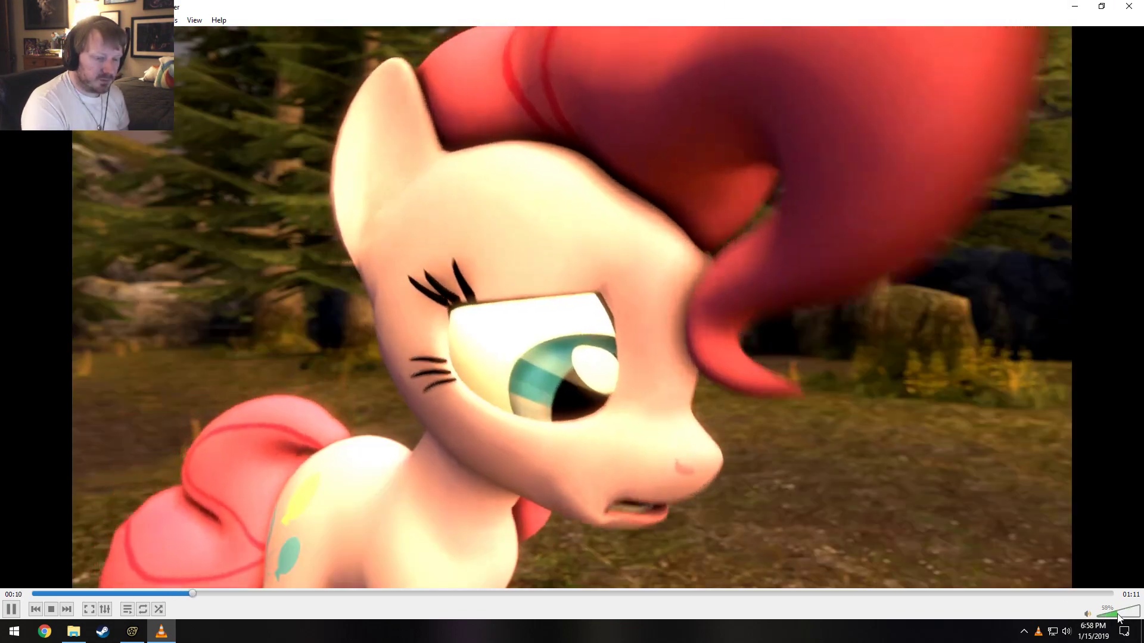
# Watch the reference video at about 75% volume, skipping ahead to 00:36, and close it to return to Source Filmmaker.
pyautogui.click(1128, 620)
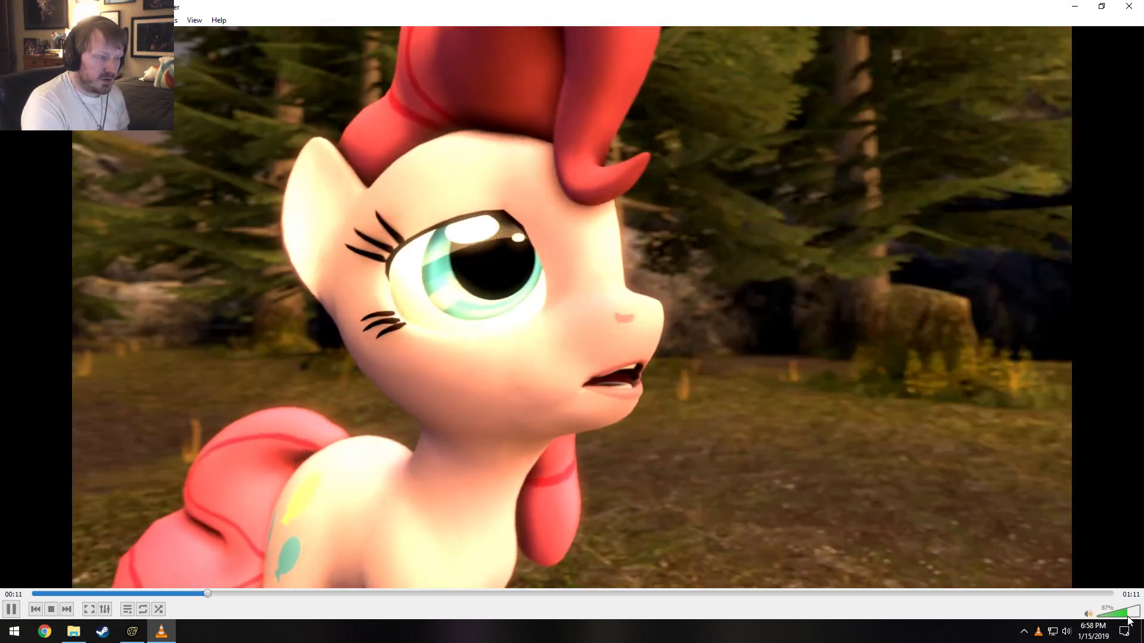
pyautogui.click(1123, 616)
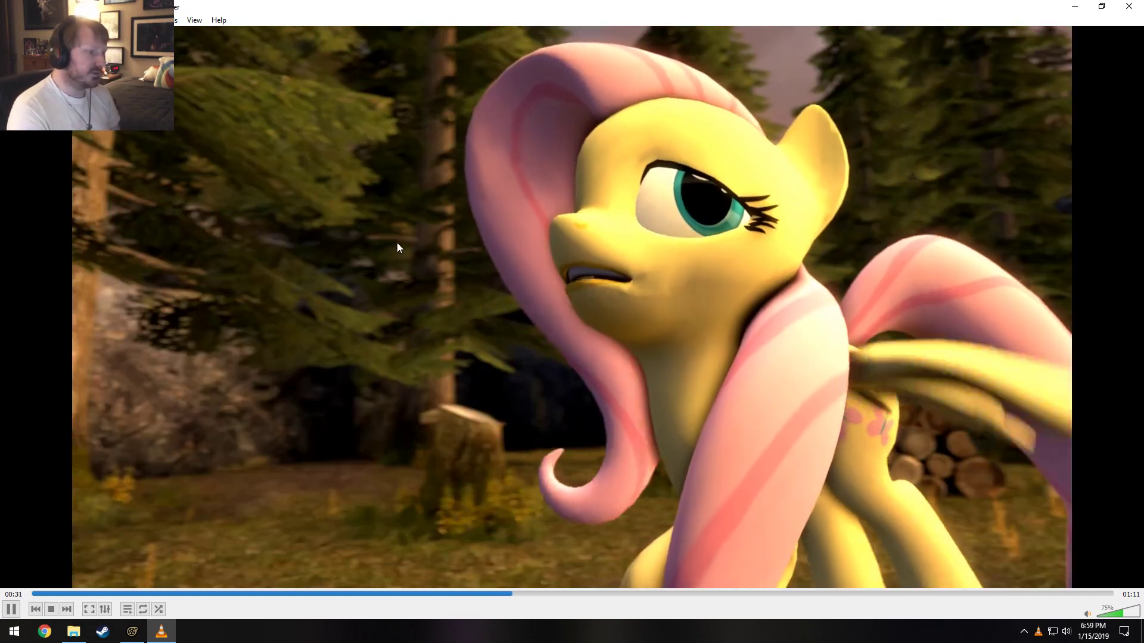
pyautogui.press('space')
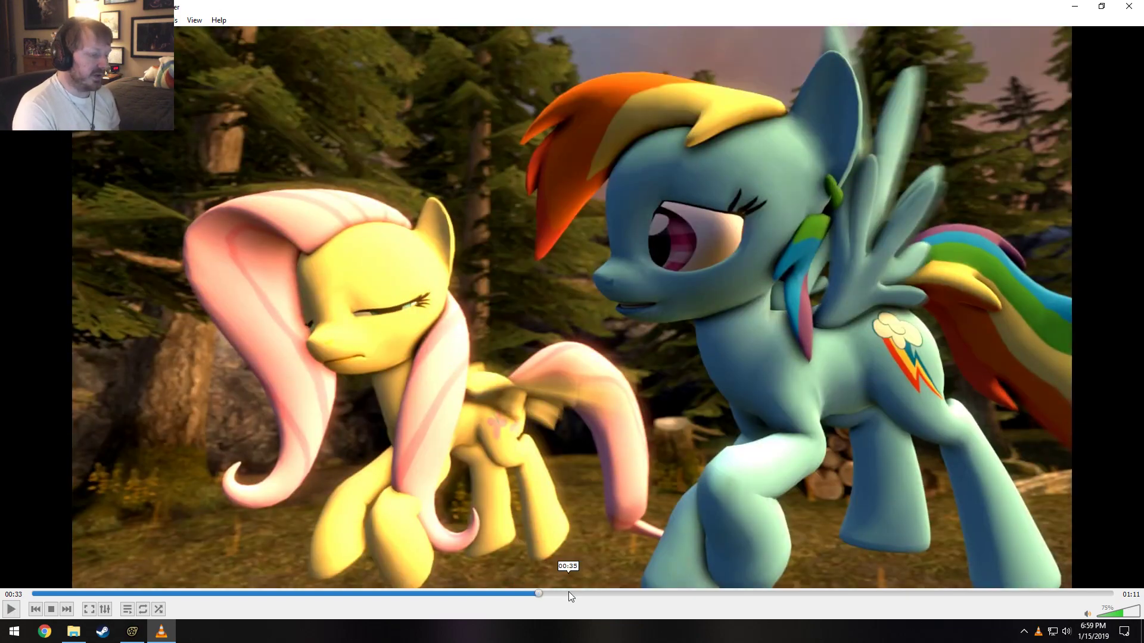
pyautogui.moveTo(569, 593)
pyautogui.mouseDown()
pyautogui.moveTo(625, 593)
pyautogui.moveTo(589, 593)
pyautogui.mouseUp()
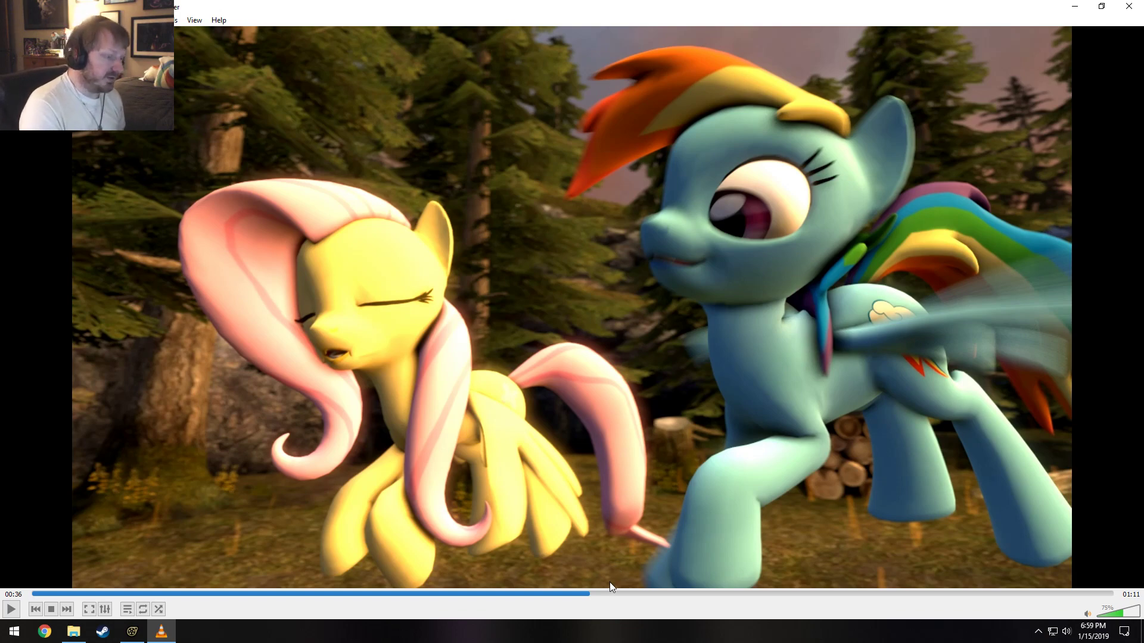
pyautogui.press('space')
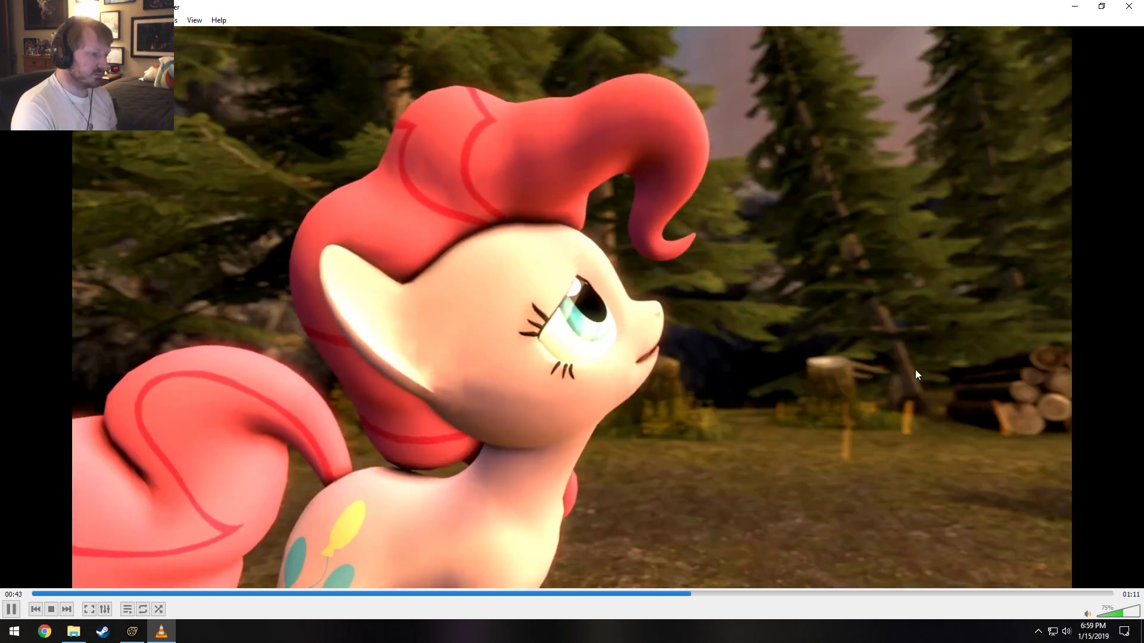
pyautogui.press('space')
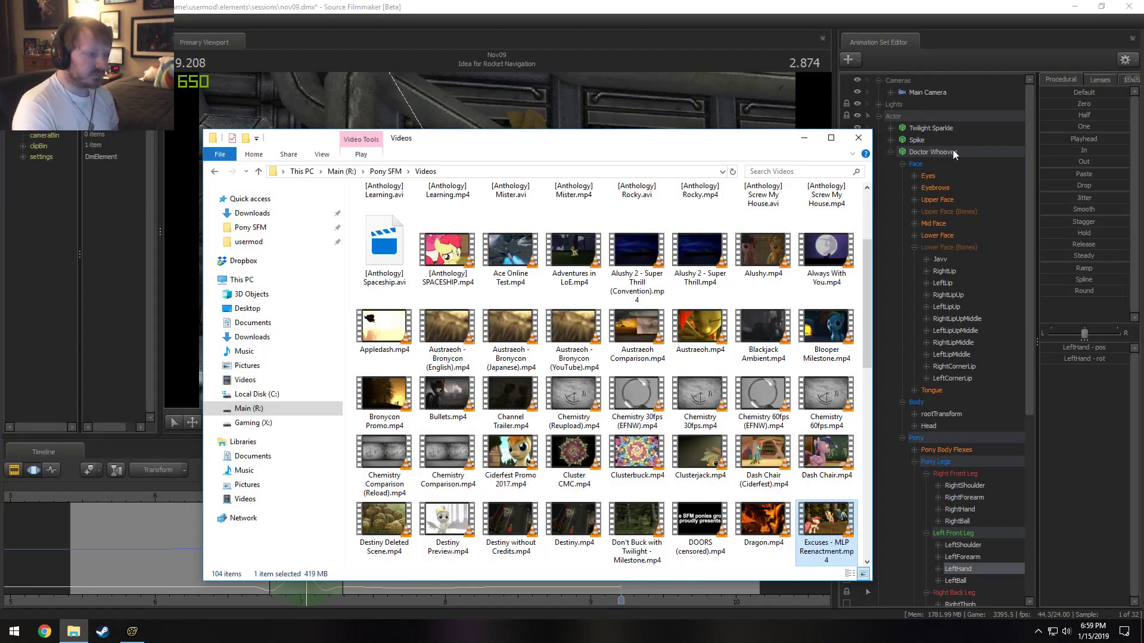
pyautogui.click(1128, 6)
pyautogui.click(705, 5)
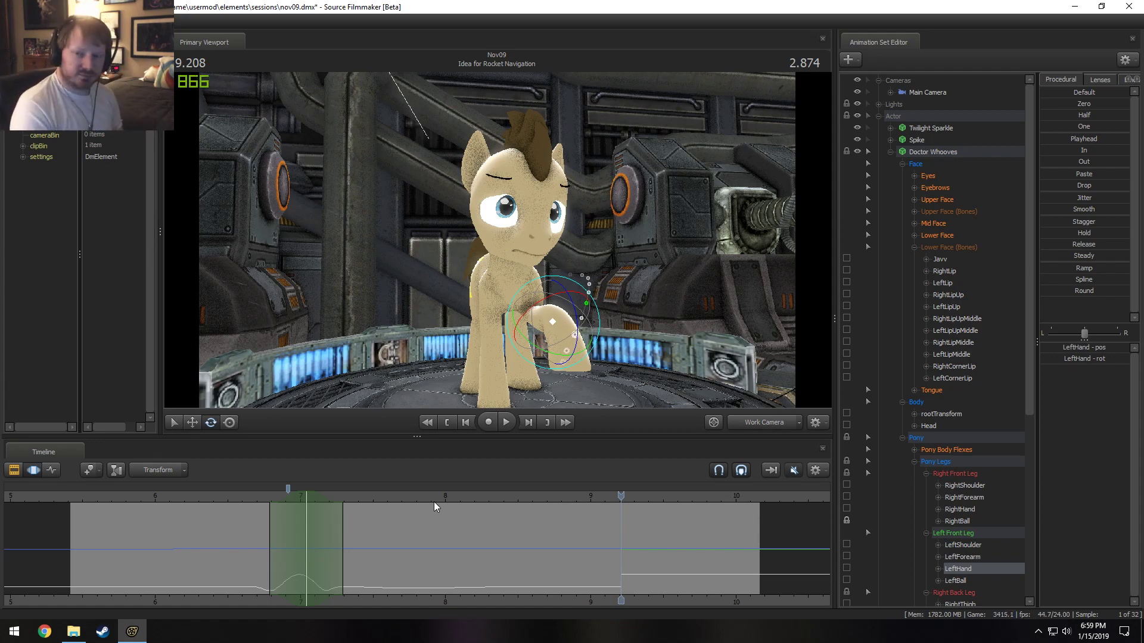
# Move the playhead to 6.5 s and check the Source Filmmaker hours on the Steam profile.
pyautogui.click(246, 495)
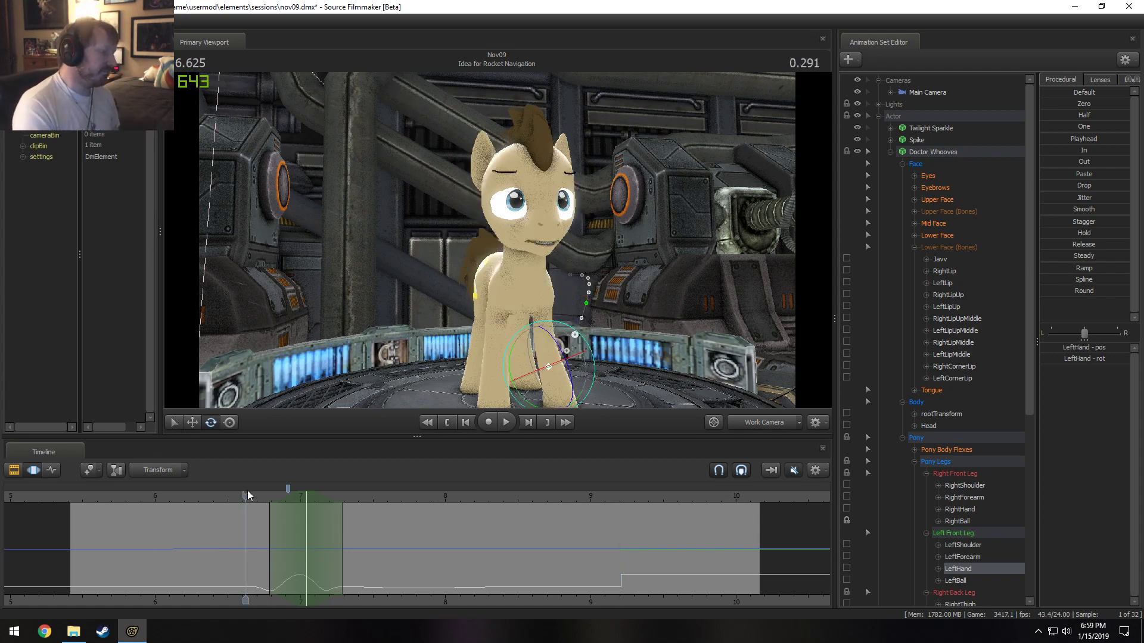
pyautogui.moveTo(244, 498); pyautogui.dragTo(229, 496)
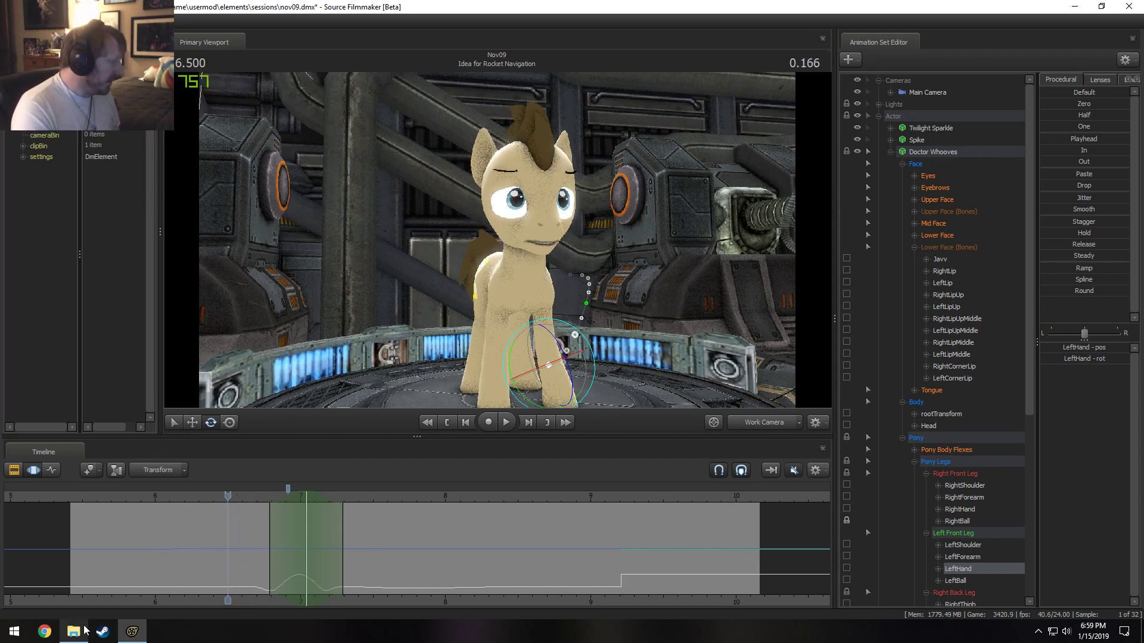
pyautogui.click(103, 632)
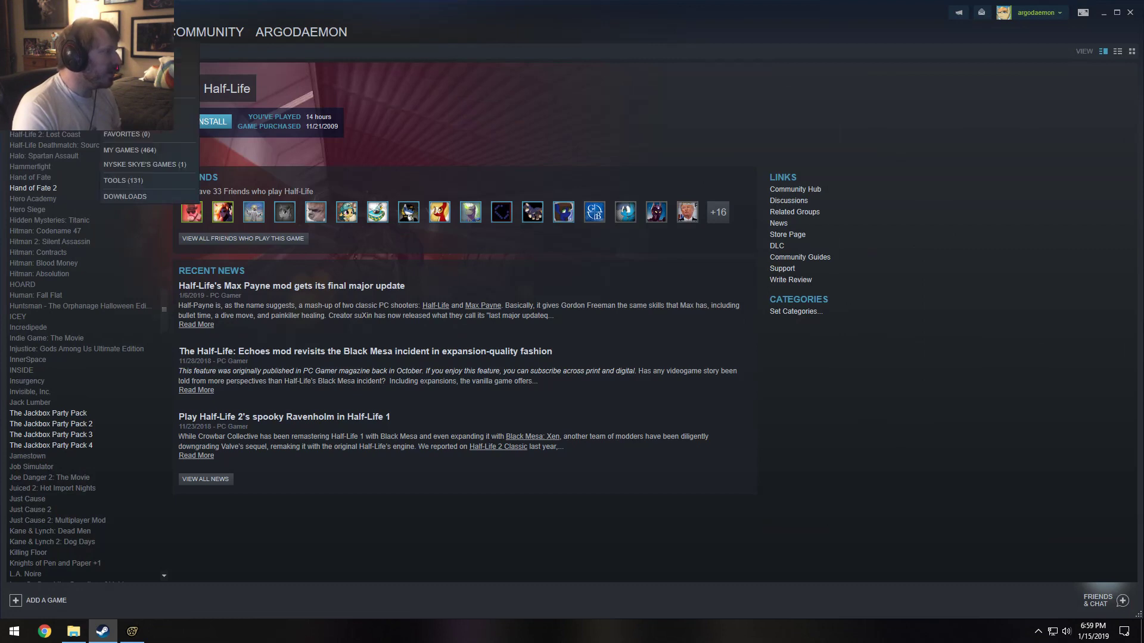
pyautogui.moveTo(280, 32)
pyautogui.click(275, 60)
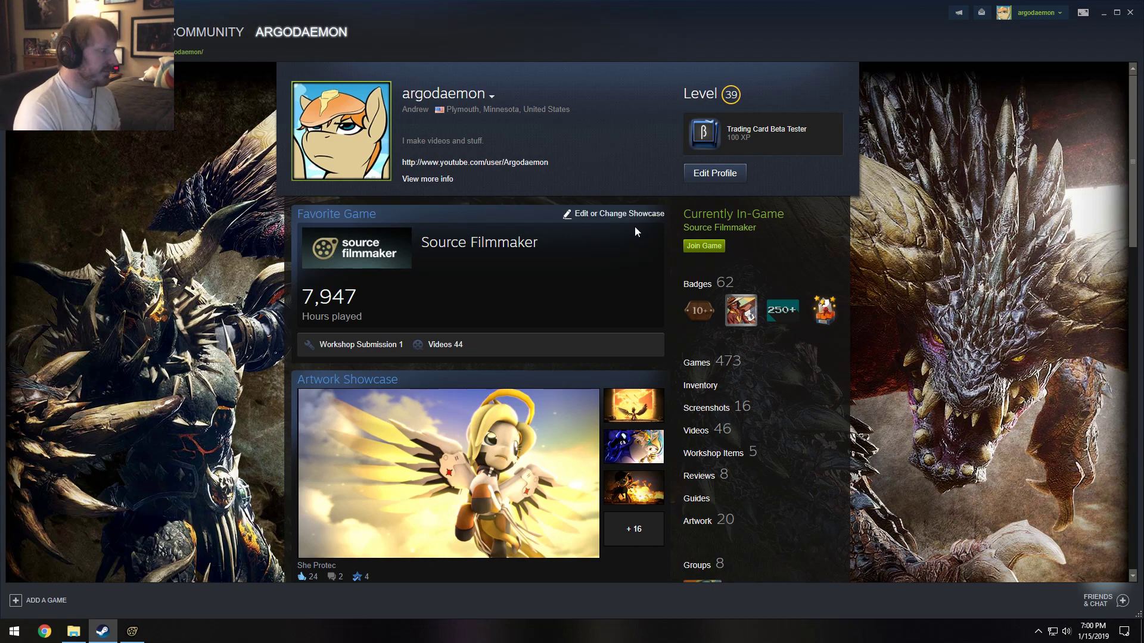
pyautogui.click(1129, 13)
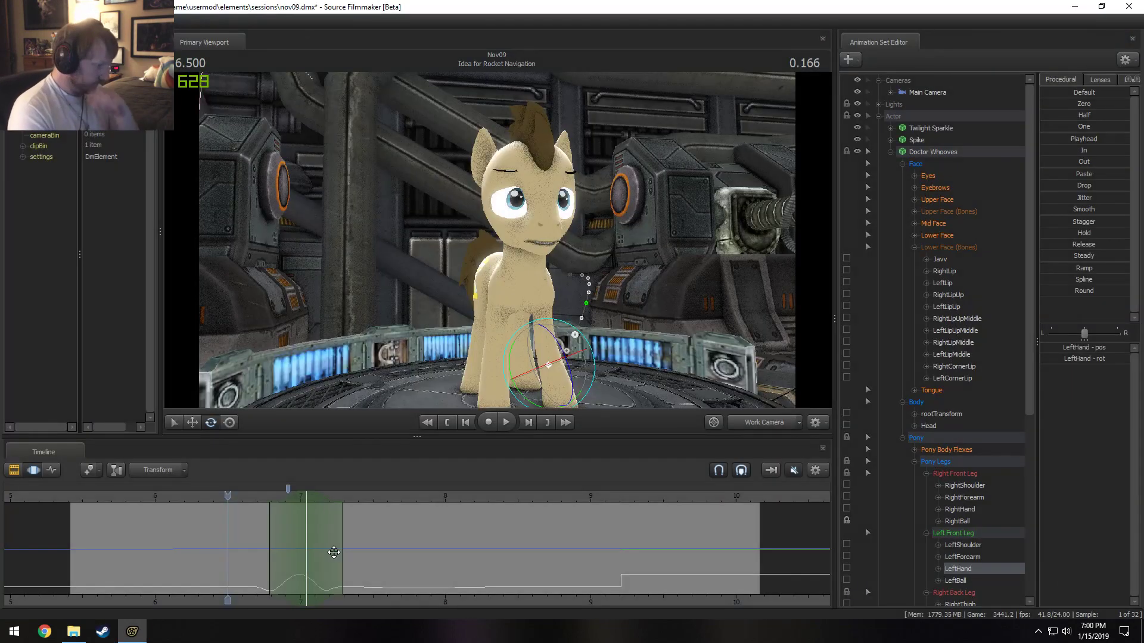
# Play back the left leg raise from about 6.2 s.
pyautogui.moveTo(229, 499); pyautogui.dragTo(186, 501)
pyautogui.press('space')
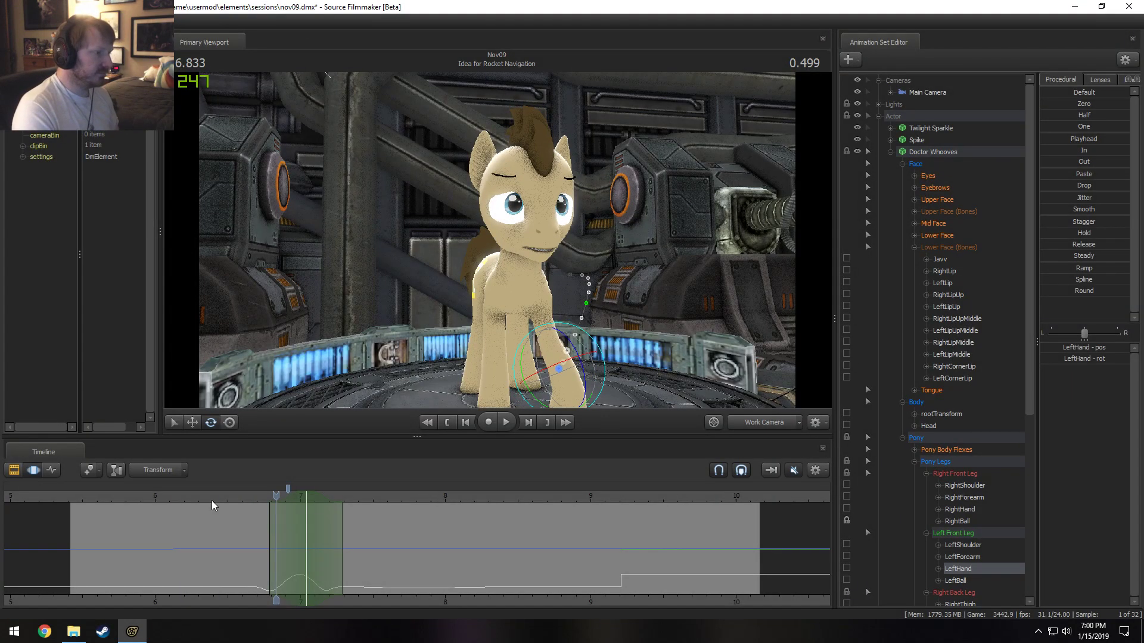
pyautogui.press('space')
# Set a time selection from about 6.8 to 7.8 s centred at 7.333 s, and select Doctor Whooves' Neck.
pyautogui.moveTo(245, 543); pyautogui.dragTo(348, 560)
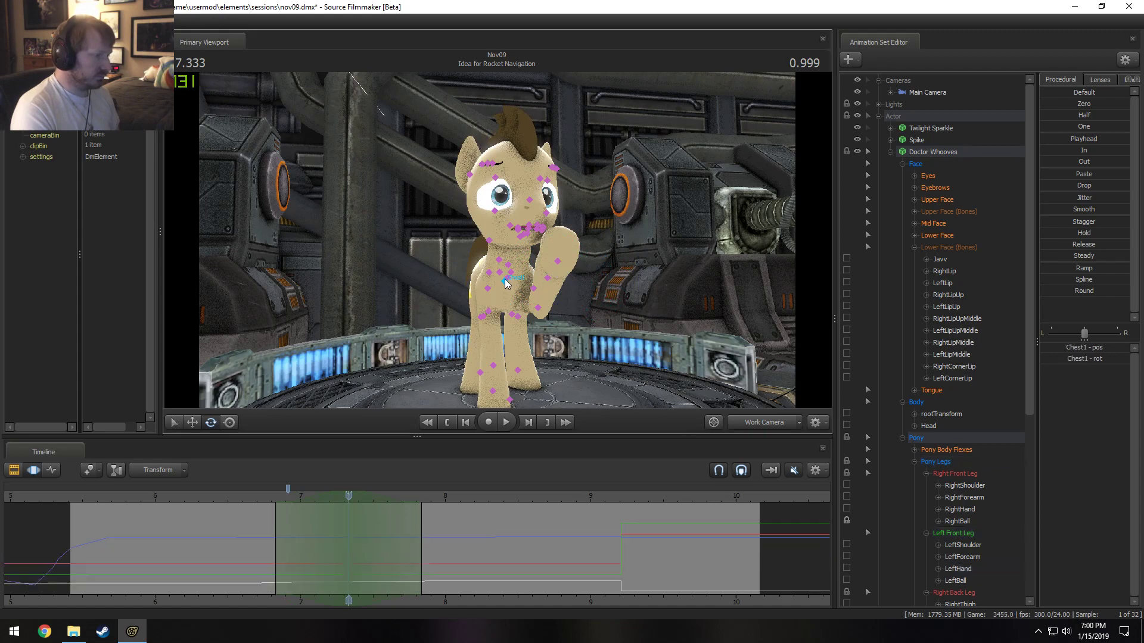
pyautogui.click(505, 279)
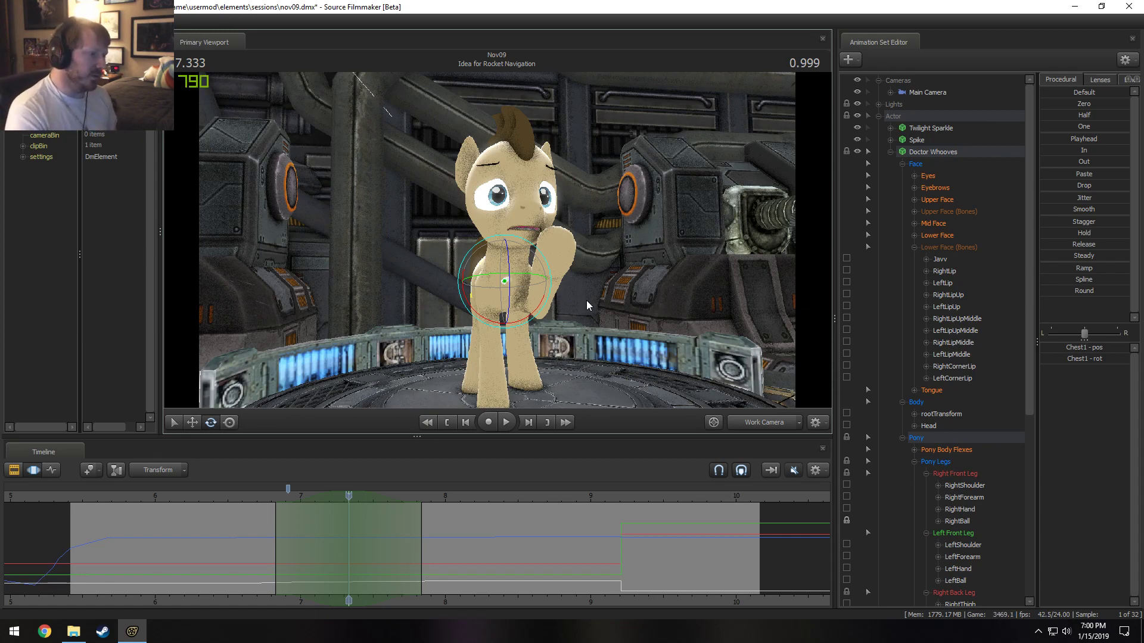
pyautogui.press('ctrl')
pyautogui.keyDown('ctrl'); pyautogui.click(509, 261); pyautogui.keyUp('ctrl')
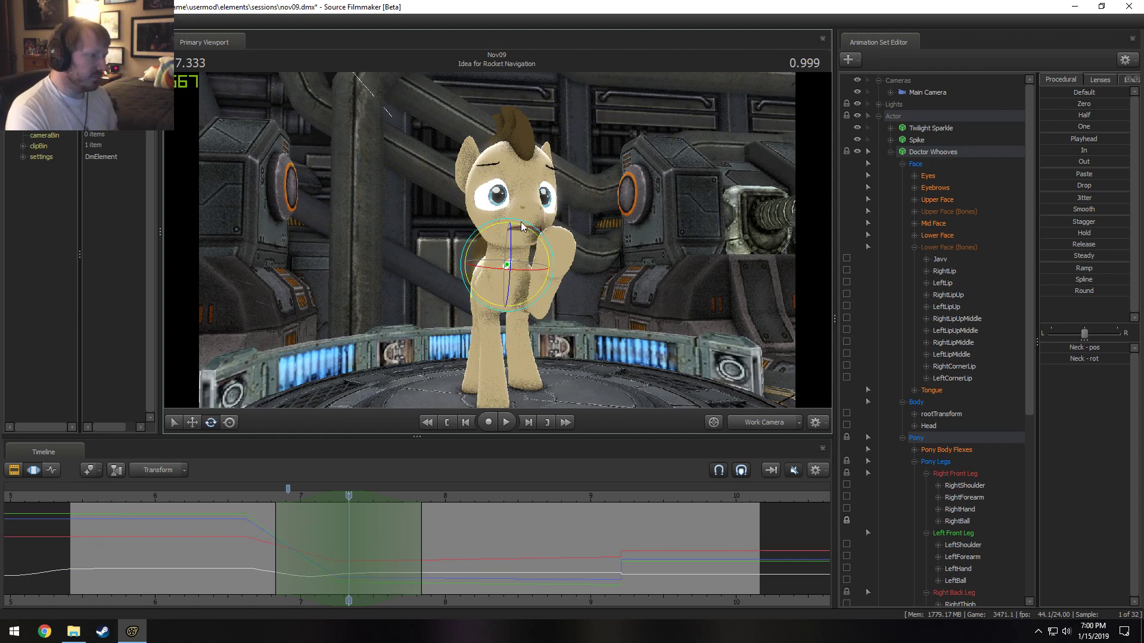
# Try rotating the Neck slightly toward the raised leg at 7.333 s, and replay the leg raise.
pyautogui.moveTo(523, 224); pyautogui.dragTo(529, 226)
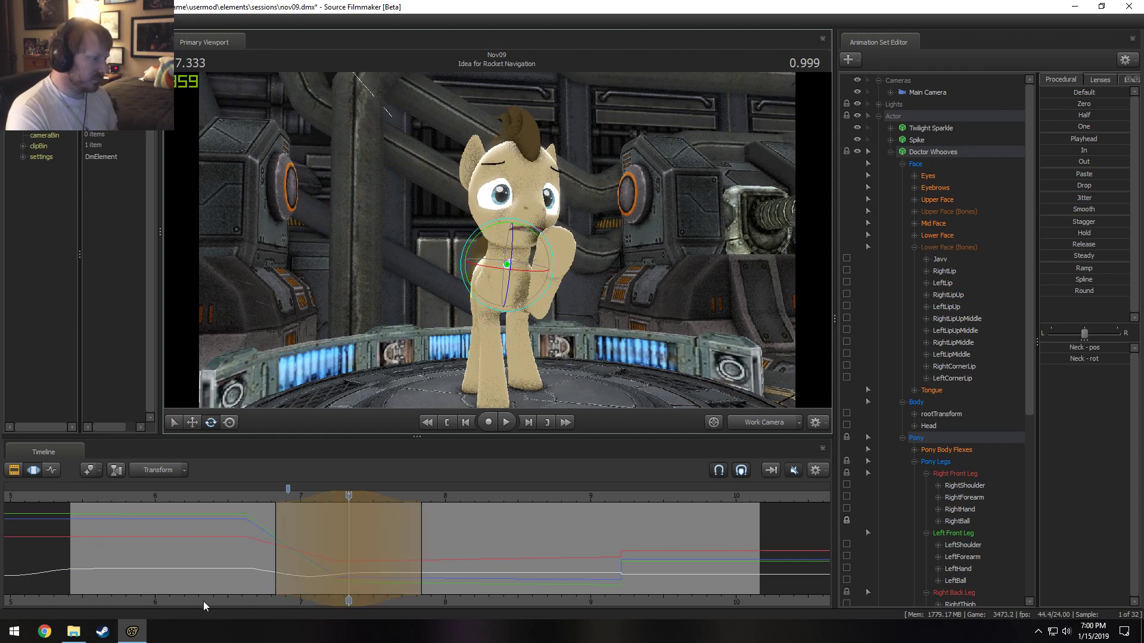
pyautogui.click(251, 496)
pyautogui.press('space')
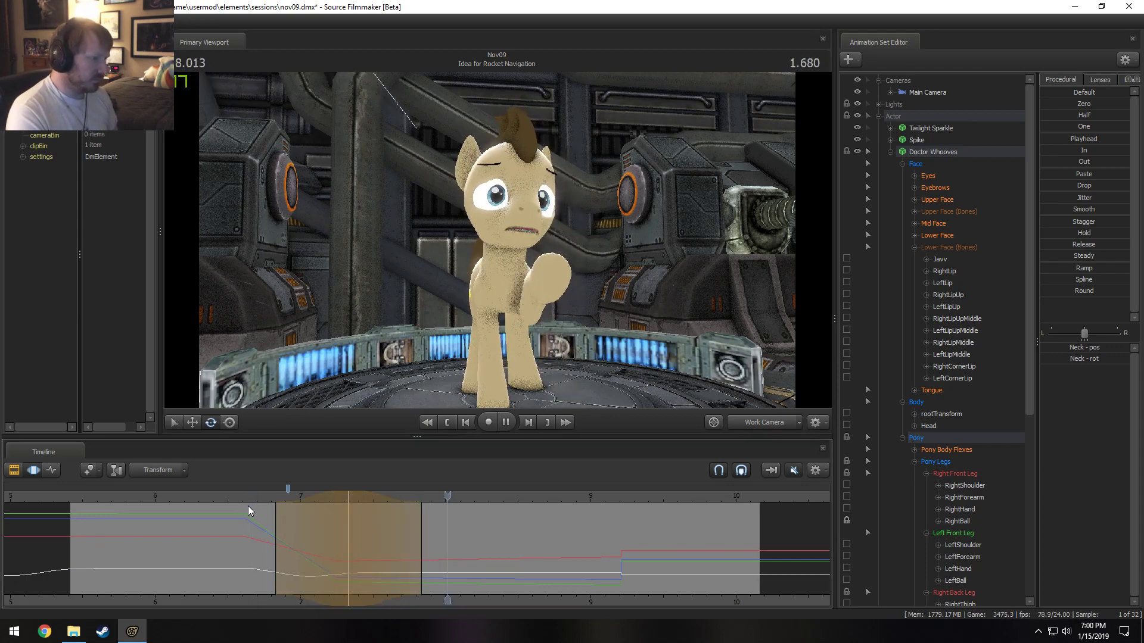
pyautogui.click(313, 514)
pyautogui.click(348, 516)
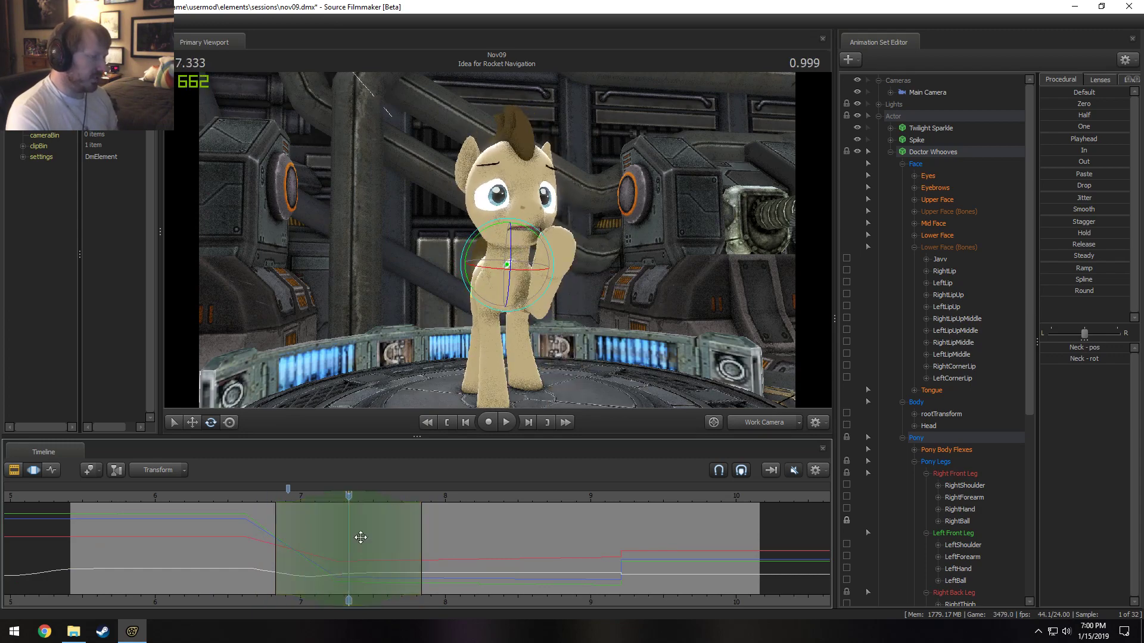
# Centre the time selection at 7.208 s, widen it slightly, and rotate the Neck to tilt the head toward the raised left leg.
pyautogui.moveTo(360, 537); pyautogui.dragTo(332, 546)
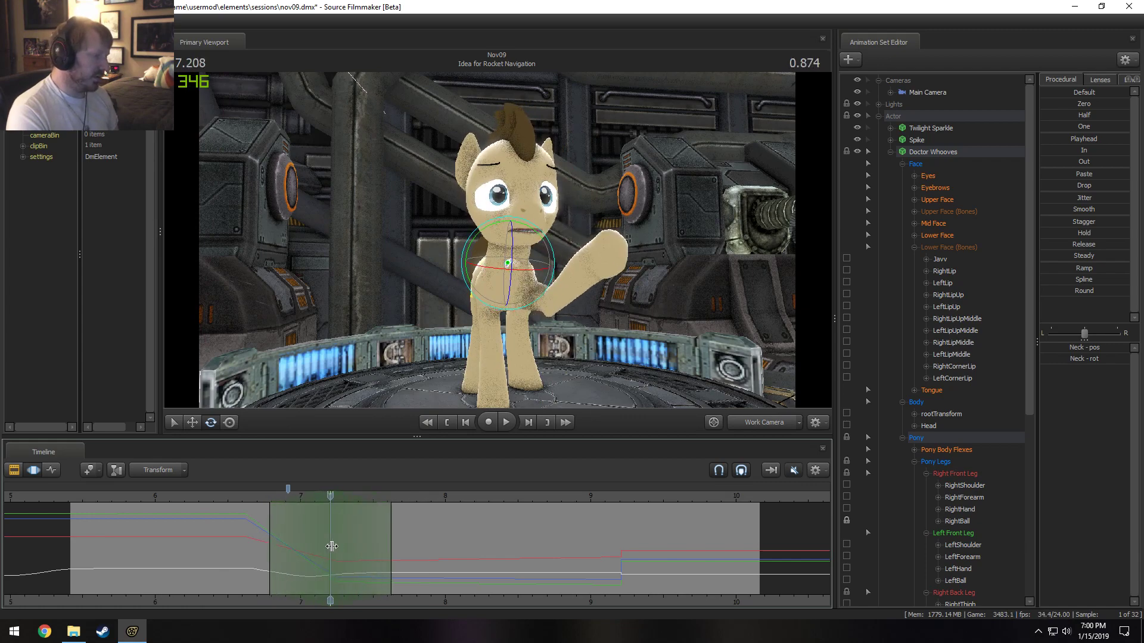
pyautogui.moveTo(534, 241); pyautogui.dragTo(538, 248)
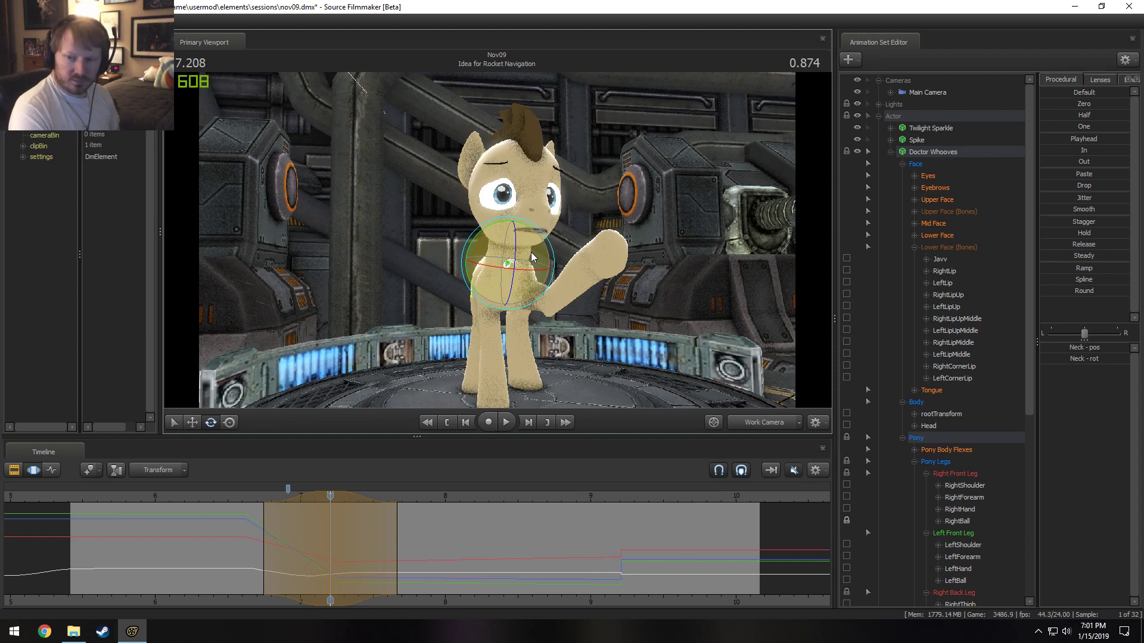
pyautogui.moveTo(531, 254); pyautogui.dragTo(531, 253)
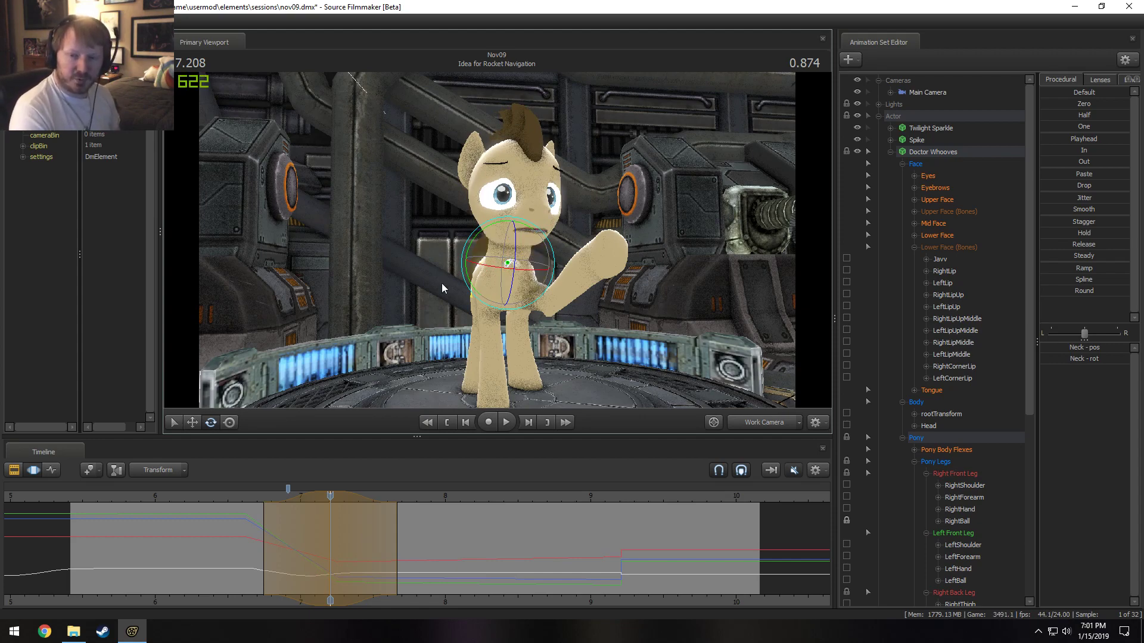
# Replay the leg raise, centre the time selection at 7.583 s, and try rotating the Neck back away from the raised leg.
pyautogui.press('space')
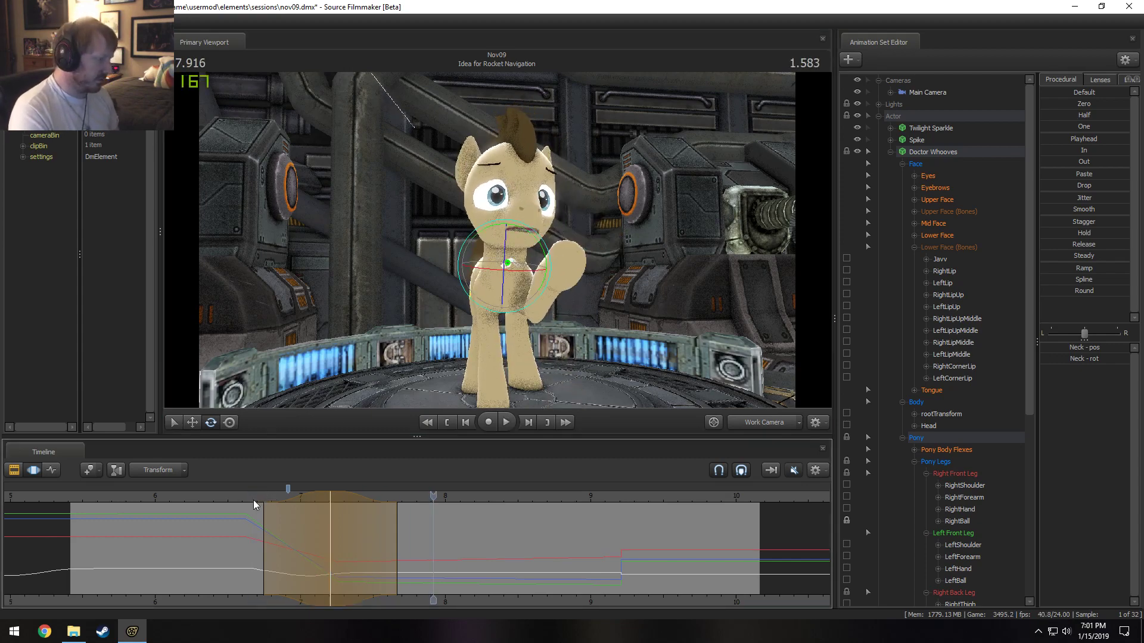
pyautogui.moveTo(253, 503); pyautogui.dragTo(389, 541)
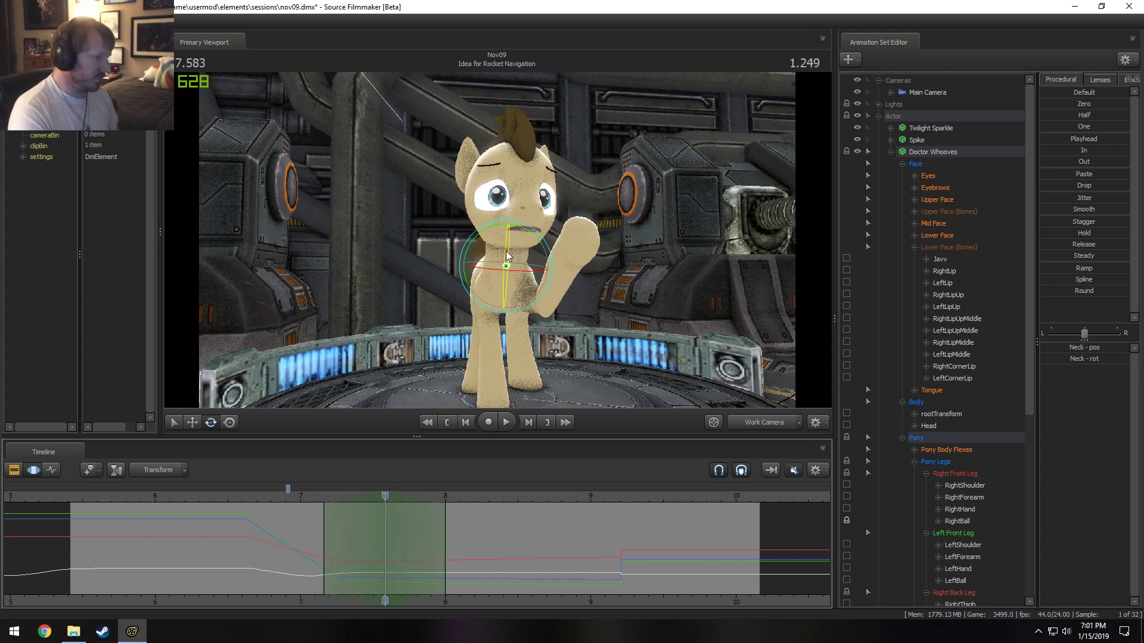
pyautogui.moveTo(506, 256)
pyautogui.mouseDown()
pyautogui.moveTo(498, 251)
pyautogui.moveTo(512, 252)
pyautogui.mouseUp()
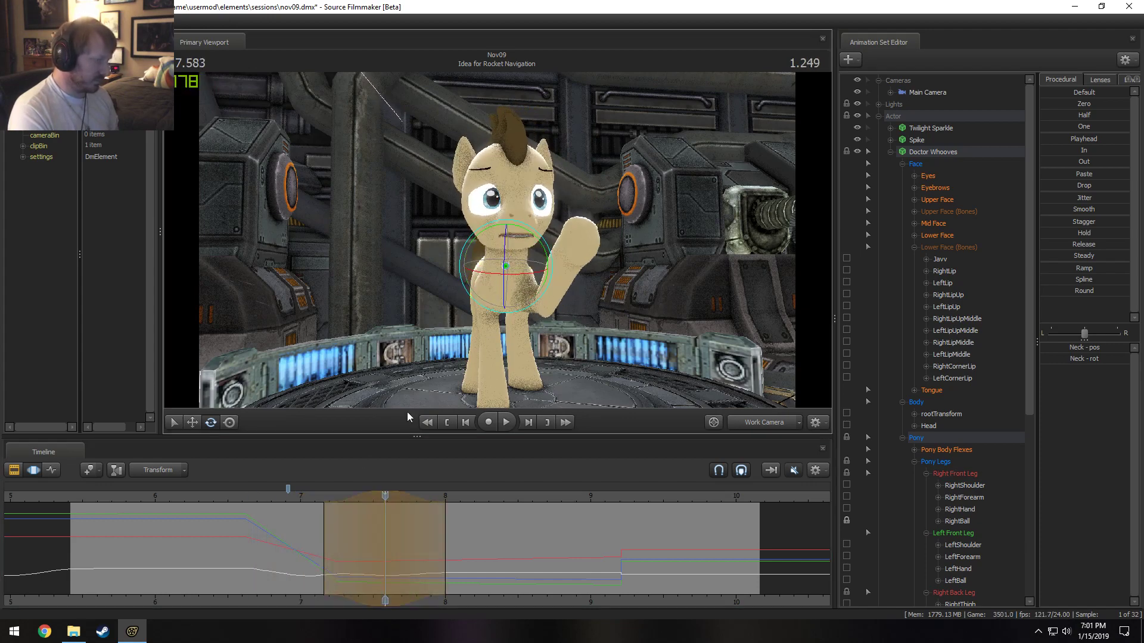
pyautogui.click(274, 501)
pyautogui.press('space')
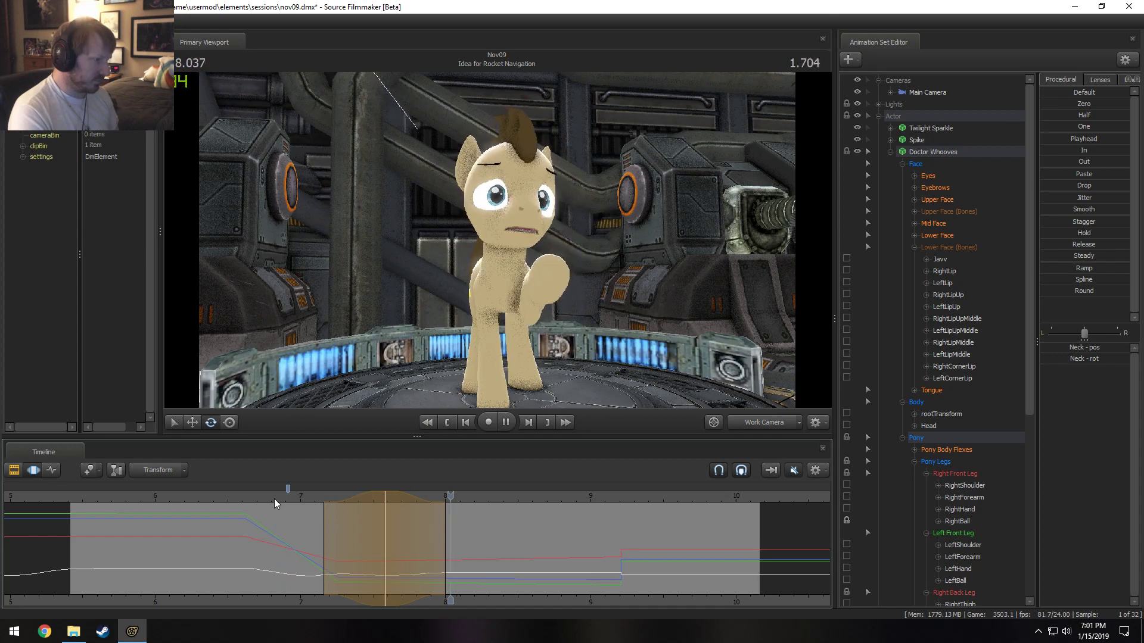
pyautogui.press('space')
# Widen the time selection to about 7.0 to 8.17 s around 7.583 s, try the Neck rotation again, and replay it.
pyautogui.moveTo(323, 506); pyautogui.dragTo(302, 505)
pyautogui.press('space')
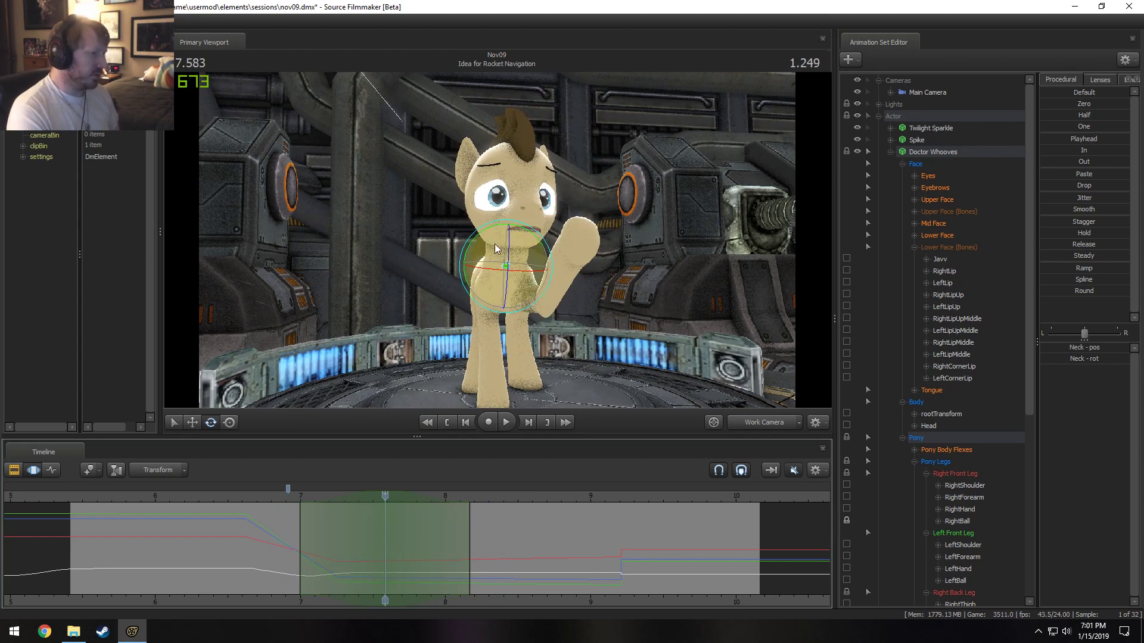
pyautogui.press('space')
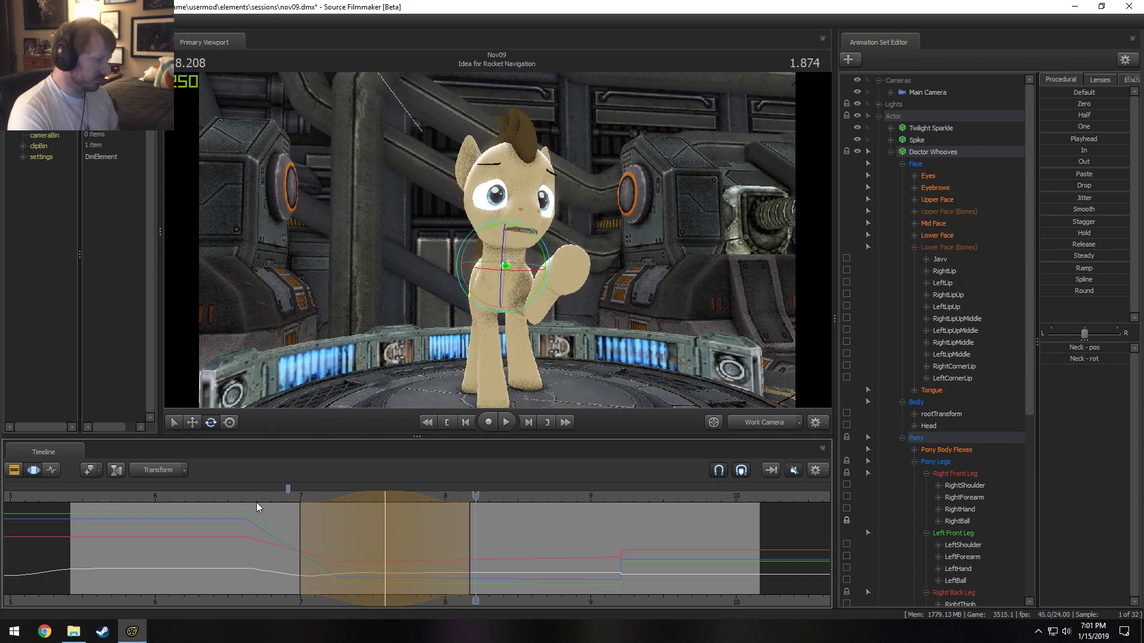
pyautogui.click(256, 499)
pyautogui.press('space')
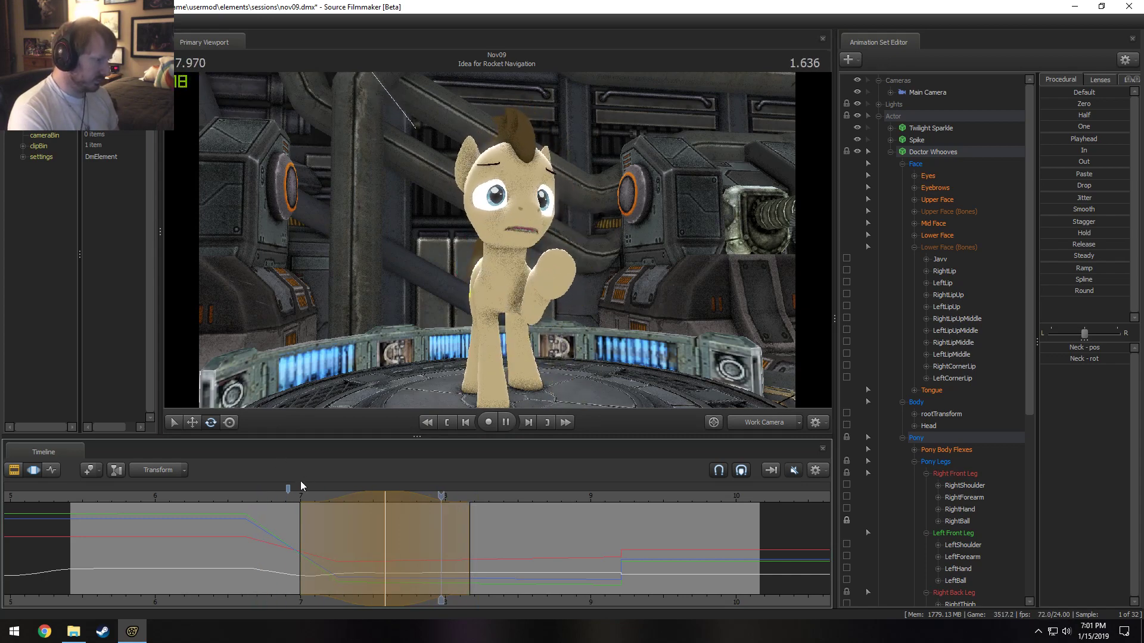
pyautogui.press('space')
# Narrow the time selection, shift it to about 7.0 to 7.8 s, and replay the leg raise.
pyautogui.moveTo(268, 511); pyautogui.dragTo(377, 544)
pyautogui.press('space')
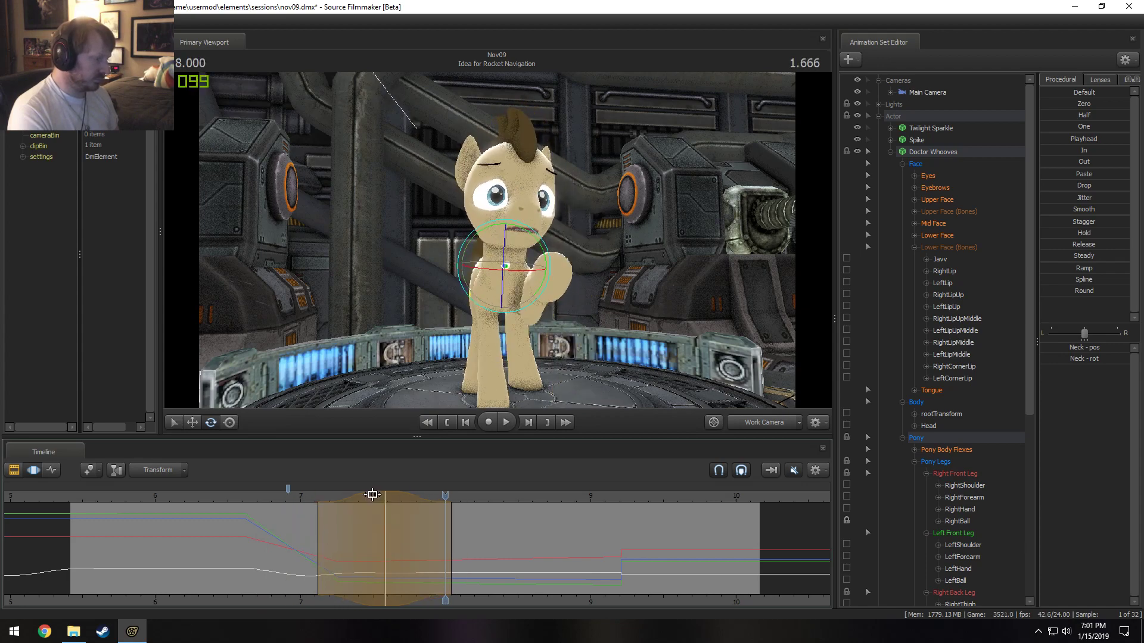
pyautogui.moveTo(372, 495); pyautogui.dragTo(348, 496)
pyautogui.press('space')
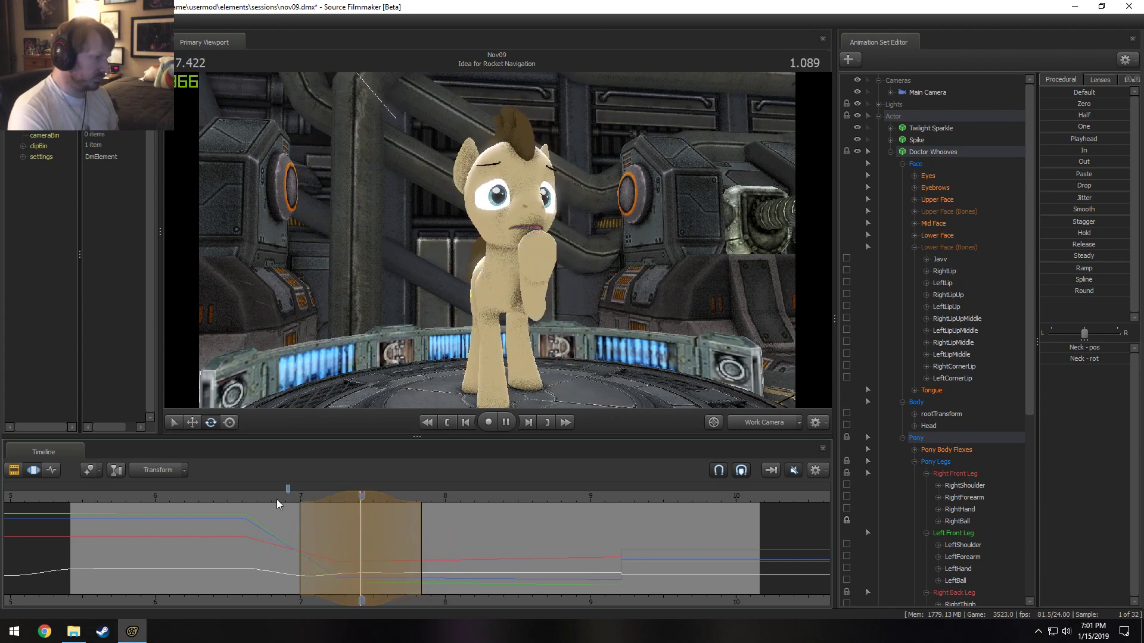
pyautogui.moveTo(351, 554)
pyautogui.mouseDown()
pyautogui.moveTo(413, 560)
pyautogui.moveTo(225, 541)
pyautogui.moveTo(274, 539)
pyautogui.moveTo(377, 566)
pyautogui.mouseUp()
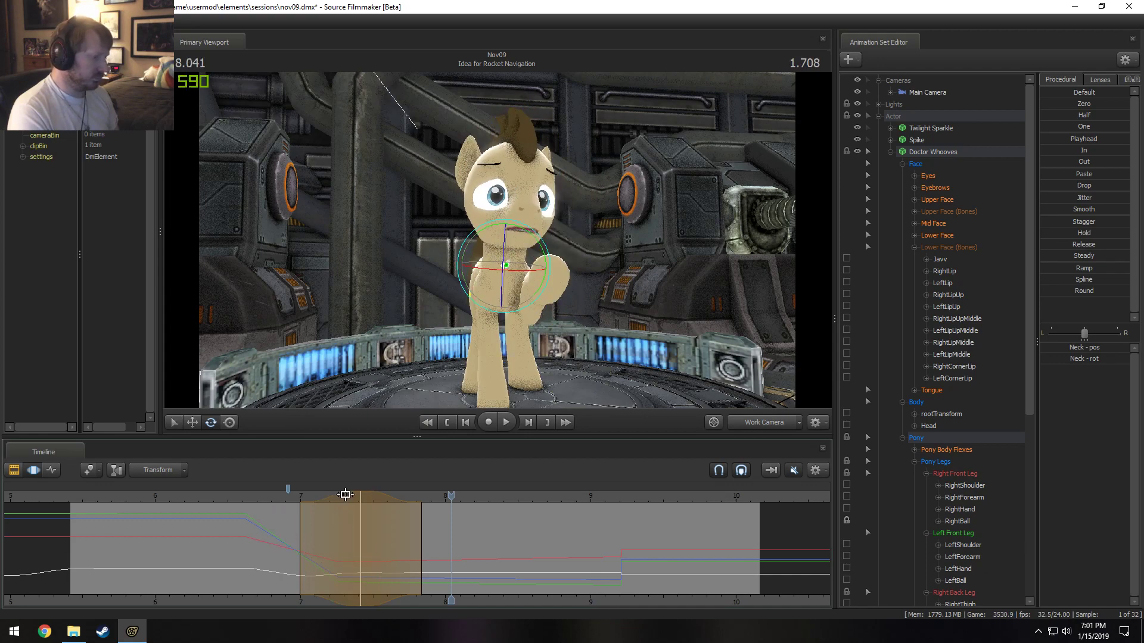
# Centre the time selection at 7.500 s, rotate the Neck to swing the head away from the raised leg, and replay it.
pyautogui.moveTo(345, 494)
pyautogui.mouseDown()
pyautogui.moveTo(369, 499)
pyautogui.moveTo(305, 496)
pyautogui.moveTo(373, 512)
pyautogui.mouseUp()
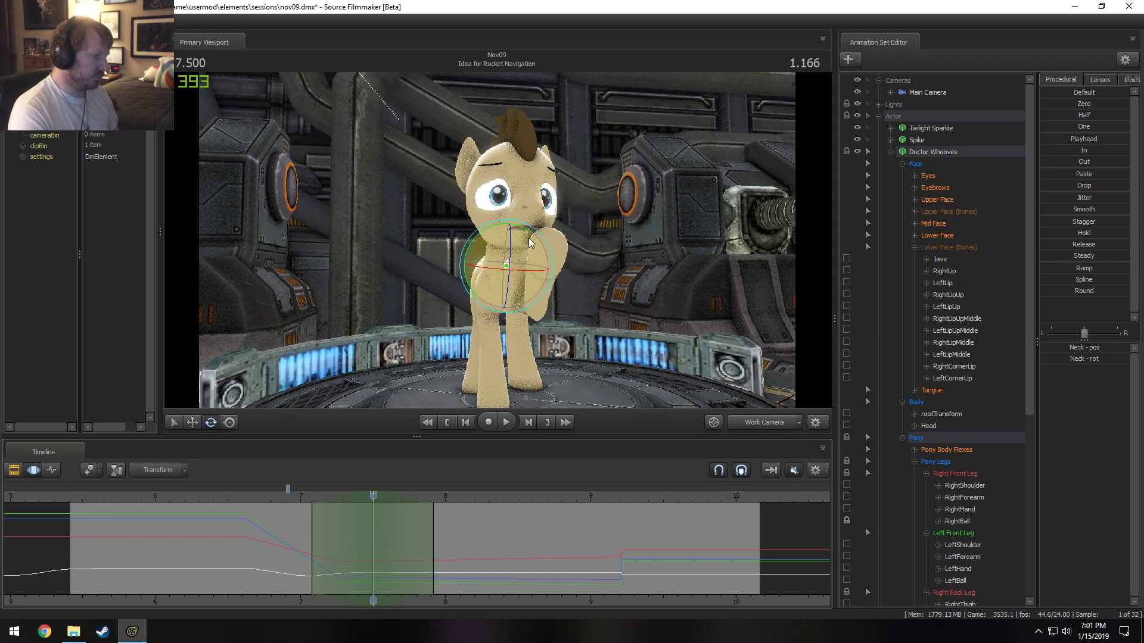
pyautogui.moveTo(529, 233); pyautogui.dragTo(522, 237)
pyautogui.press('space')
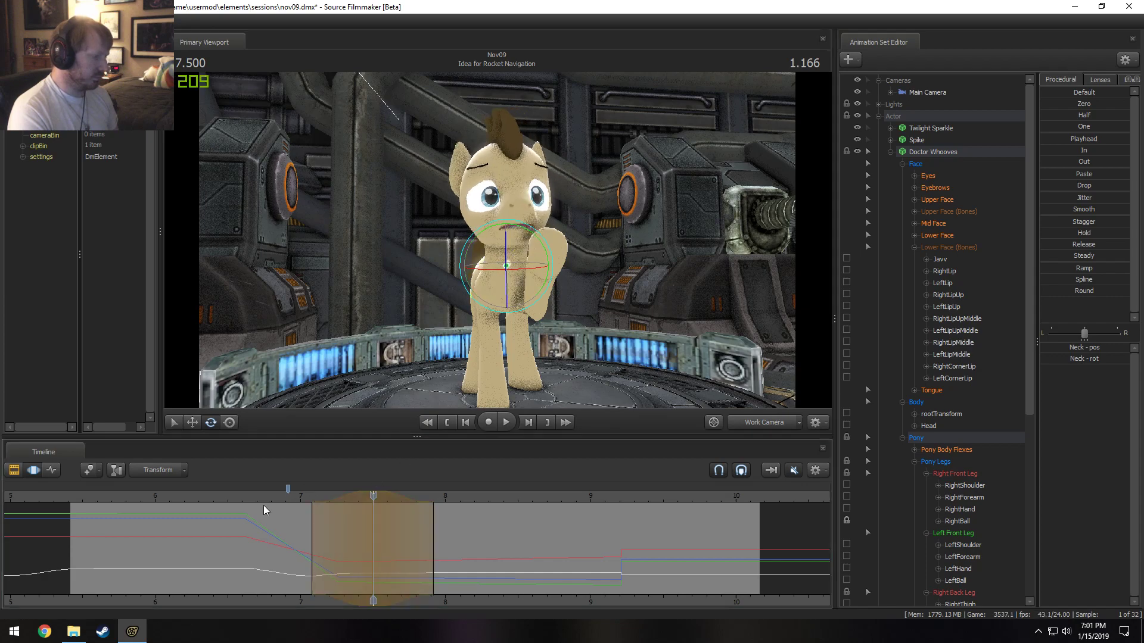
pyautogui.press('space')
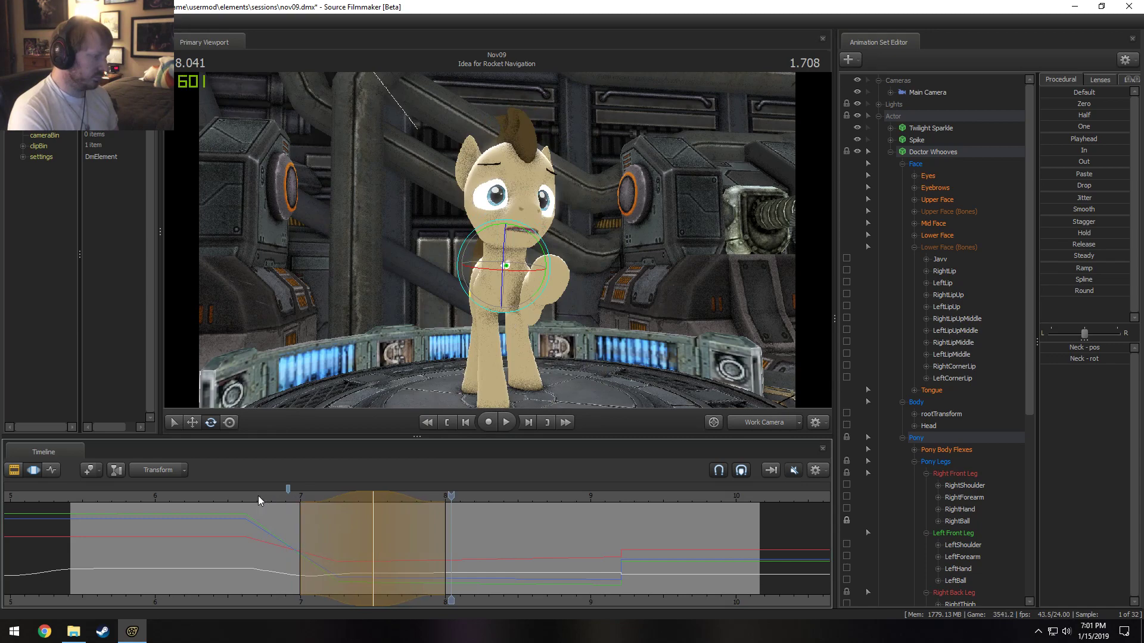
# Rotate the Neck more subtly away from the raised leg at 7.500 s over 7.0 to 8.0 s, and replay it.
pyautogui.click(345, 506)
pyautogui.click(373, 512)
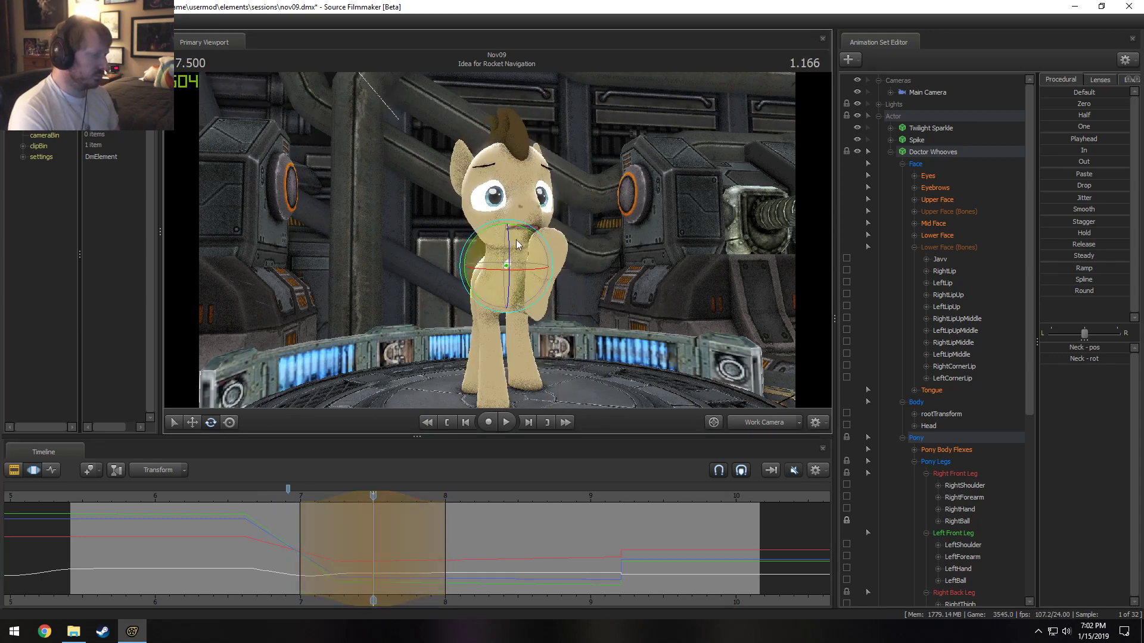
pyautogui.click(252, 501)
pyautogui.press('space')
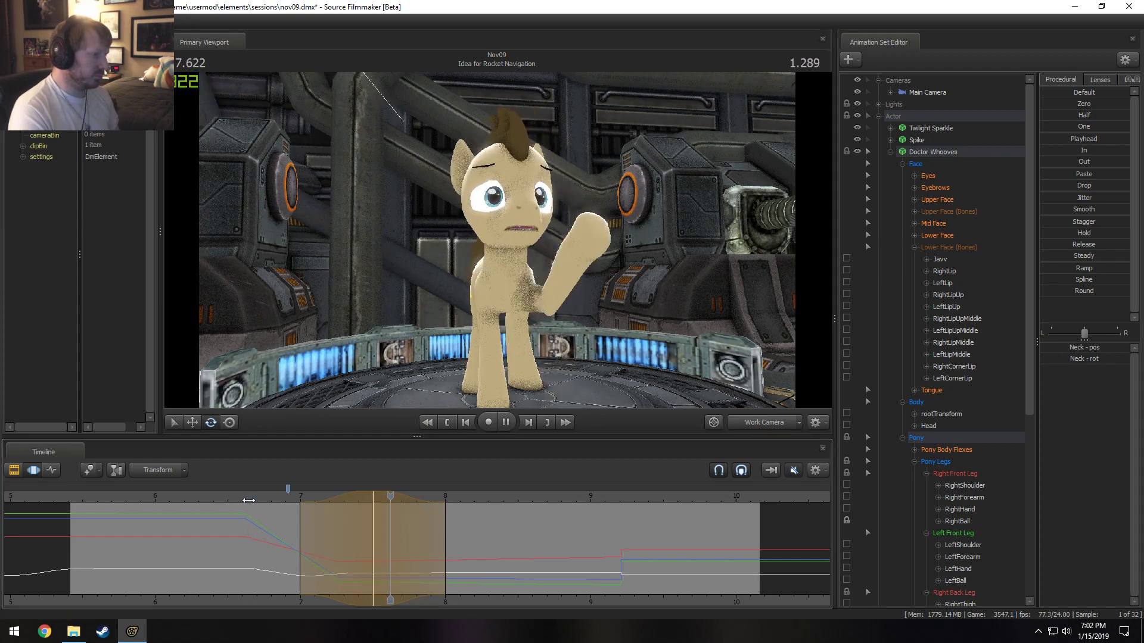
pyautogui.press('space')
# Centre the time selection at 8.000 s, spanning about 7.4 to 8.6 s, for the next Neck adjustment.
pyautogui.click(445, 560)
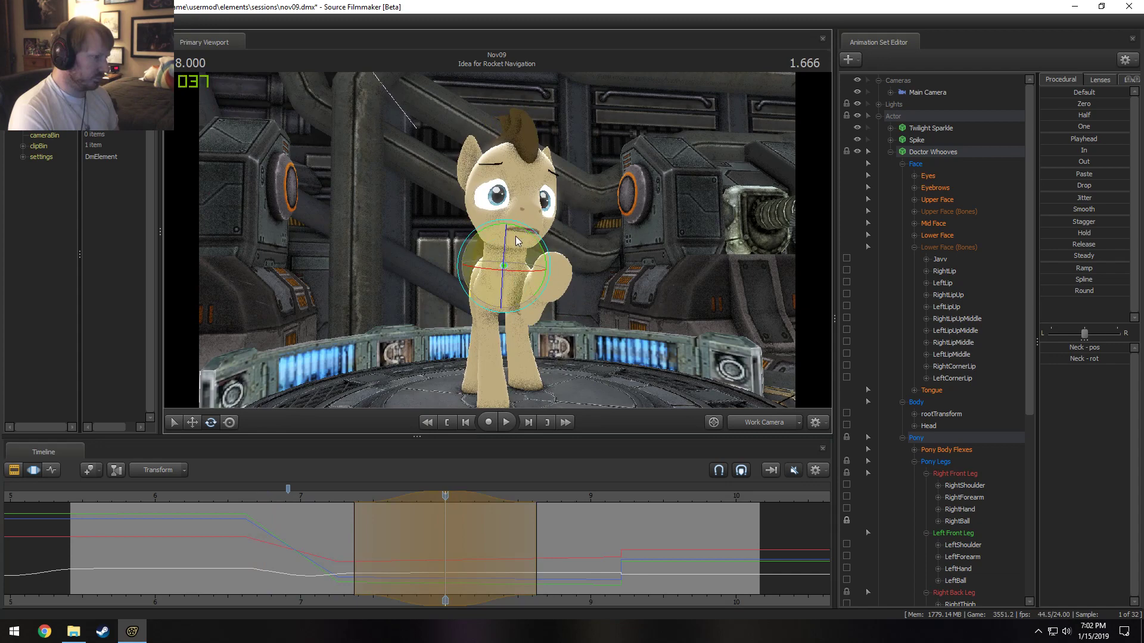
# Rotate Doctor Whooves's neck slightly around the 8-second mark and play back the result.
pyautogui.moveTo(516, 236); pyautogui.dragTo(520, 233)
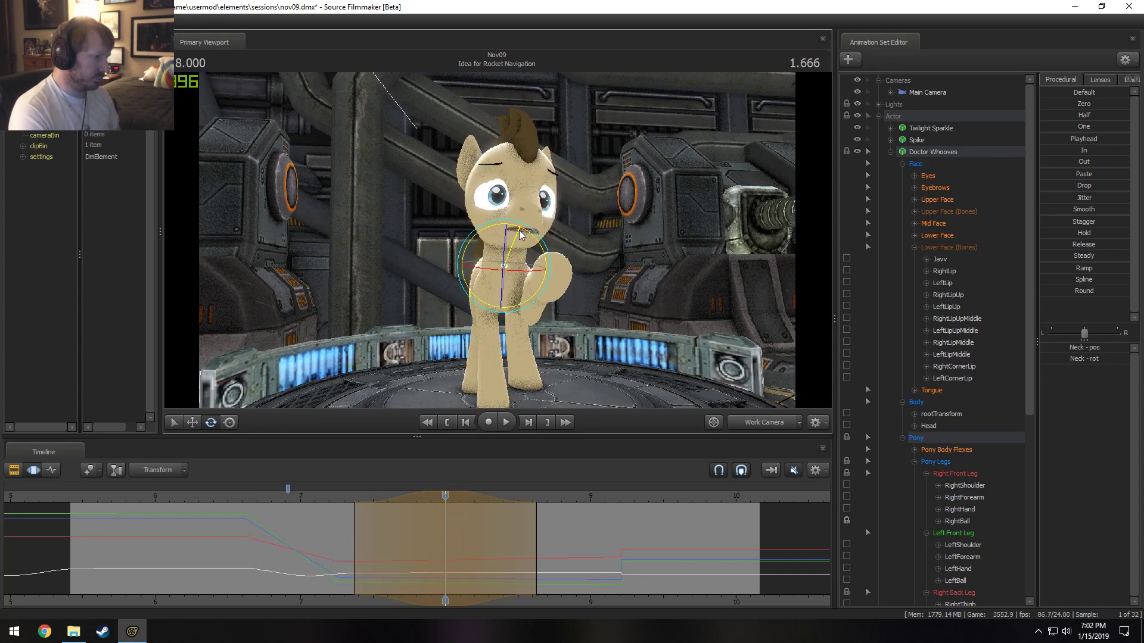
pyautogui.press('space')
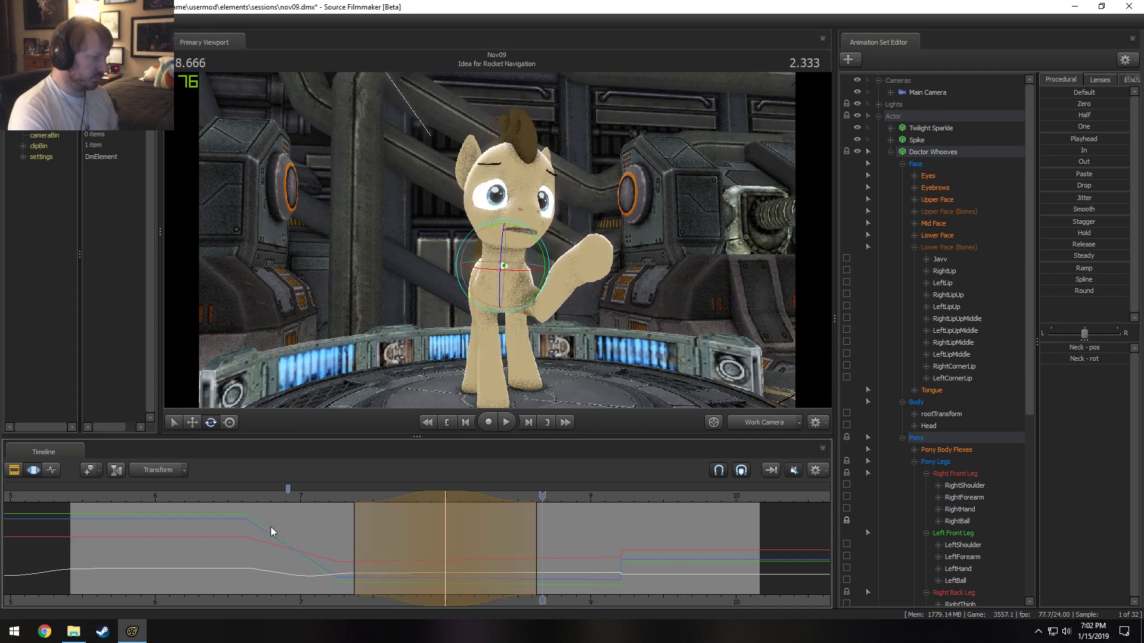
# Rotate the neck around 8.29 s, extend the time selection's end to about 9.17 s, and play back the movement.
pyautogui.click(484, 559)
pyautogui.keyDown('shift'); pyautogui.click(487, 559); pyautogui.keyUp('shift')
pyautogui.keyDown('shift'); pyautogui.scroll(6, 487, 560); pyautogui.keyUp('shift')
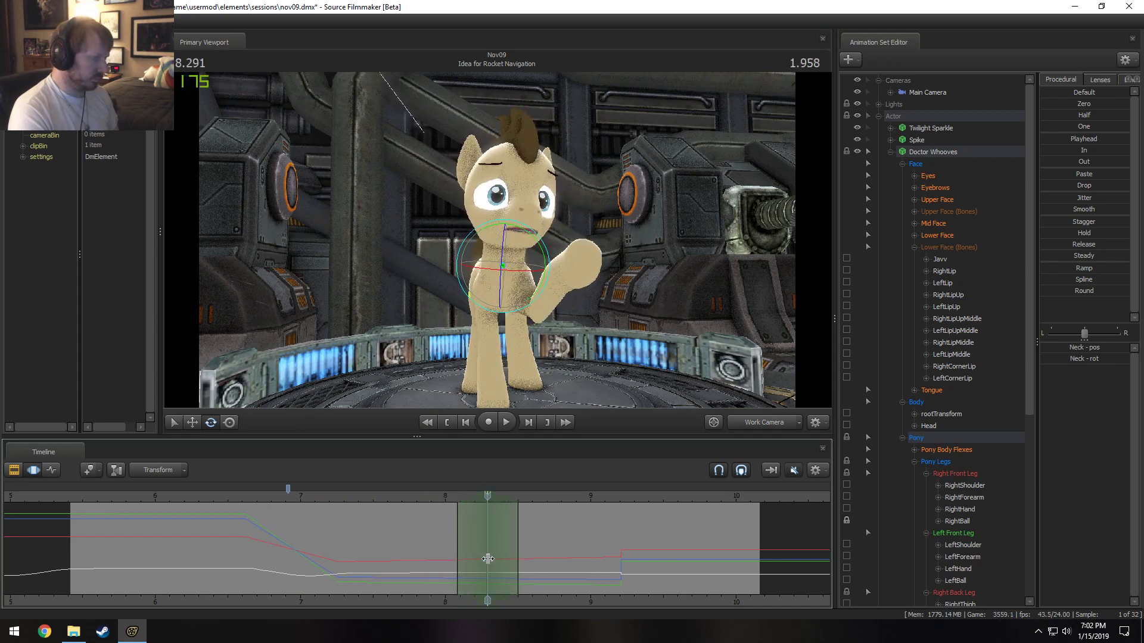
pyautogui.moveTo(514, 256); pyautogui.dragTo(511, 262)
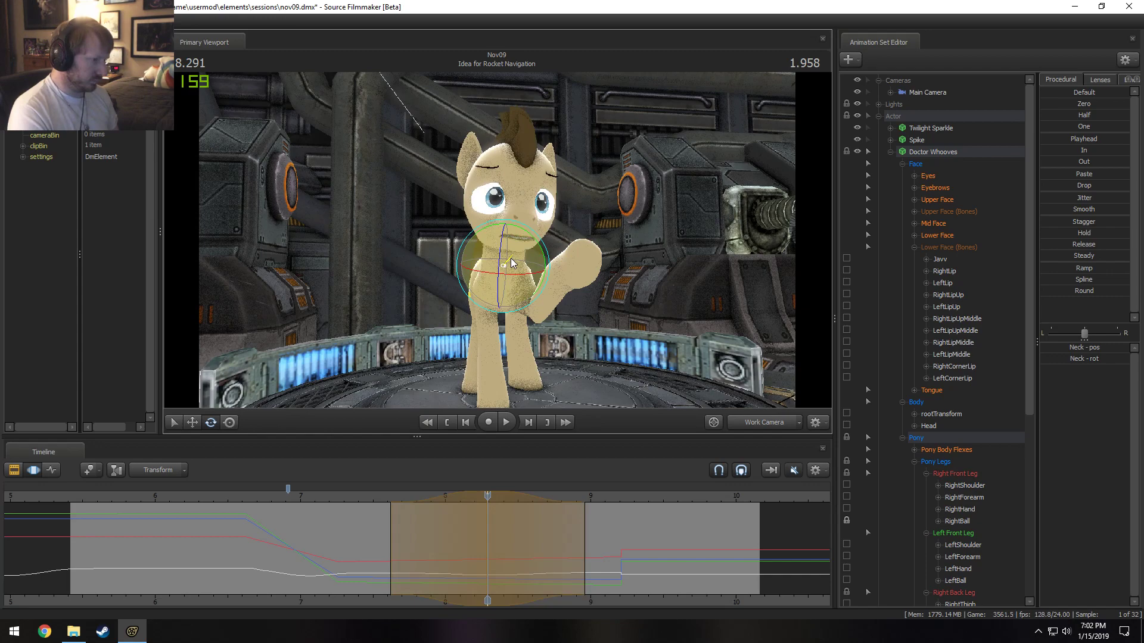
pyautogui.click(590, 542)
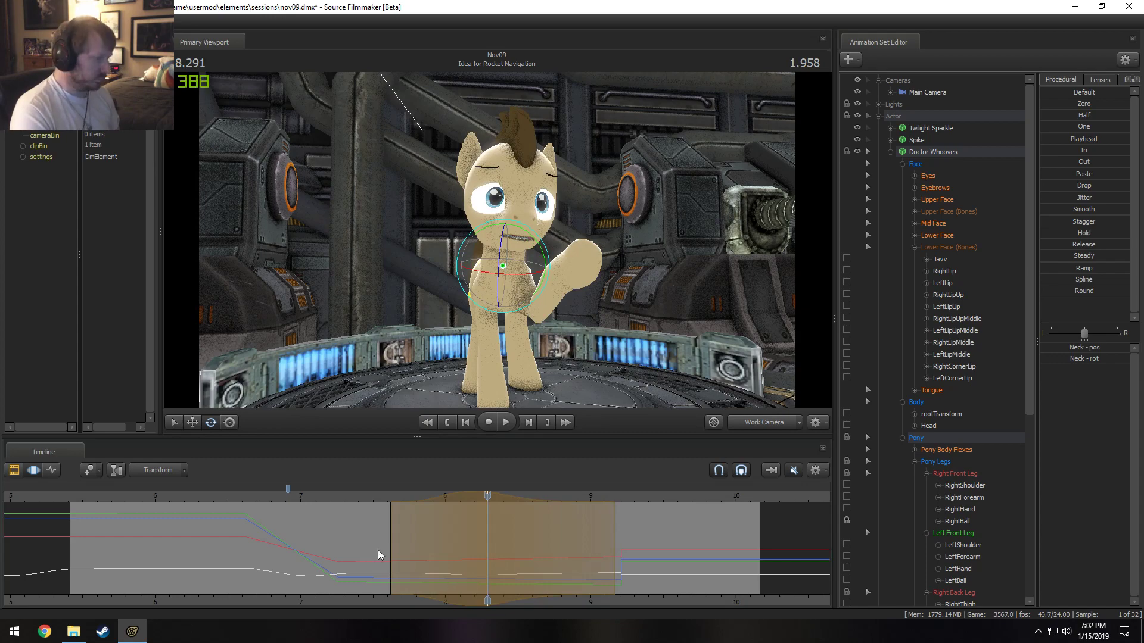
pyautogui.press('space')
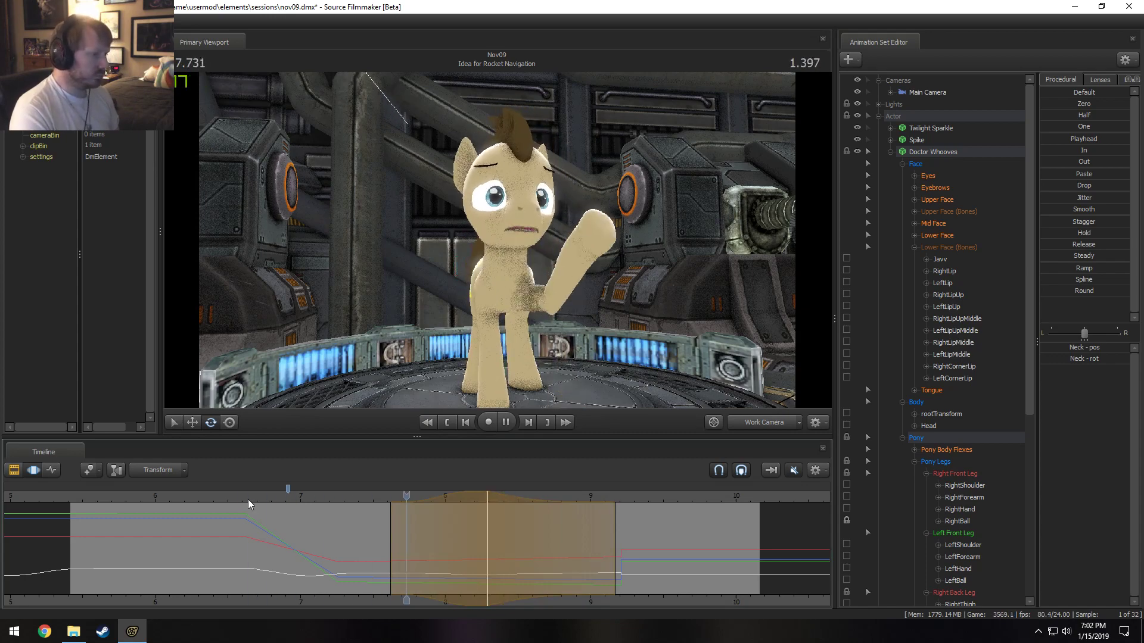
pyautogui.press('space')
pyautogui.click(259, 501)
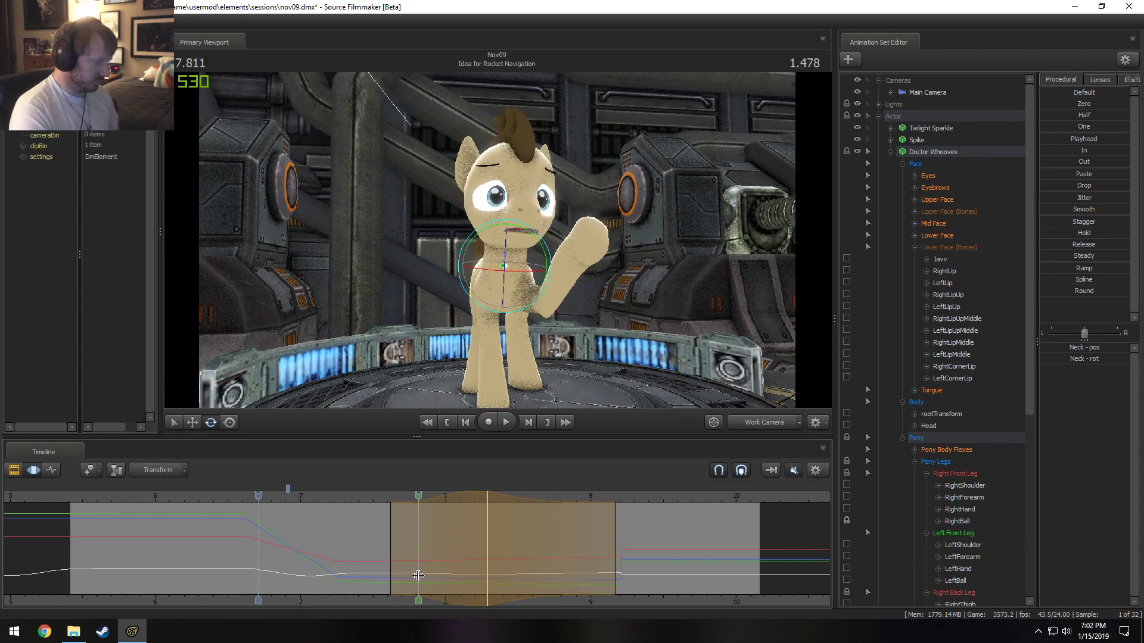
# Rotate the head over a time selection centred at 7.29 s and spanning about 6.75 to 9.04 s.
pyautogui.click(341, 561)
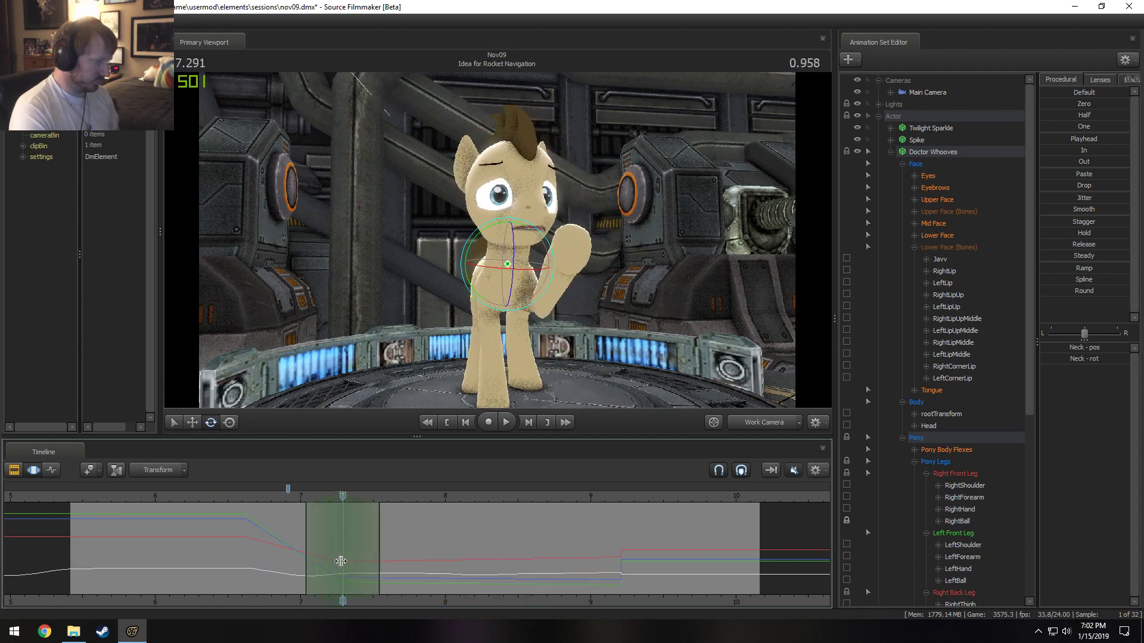
pyautogui.scroll(2, 341, 562)
pyautogui.moveTo(436, 548); pyautogui.dragTo(609, 566)
pyautogui.keyDown('alt'); pyautogui.moveTo(517, 278); pyautogui.dragTo(508, 251); pyautogui.keyUp('alt')
pyautogui.keyDown('ctrl'); pyautogui.click(499, 223); pyautogui.keyUp('ctrl')
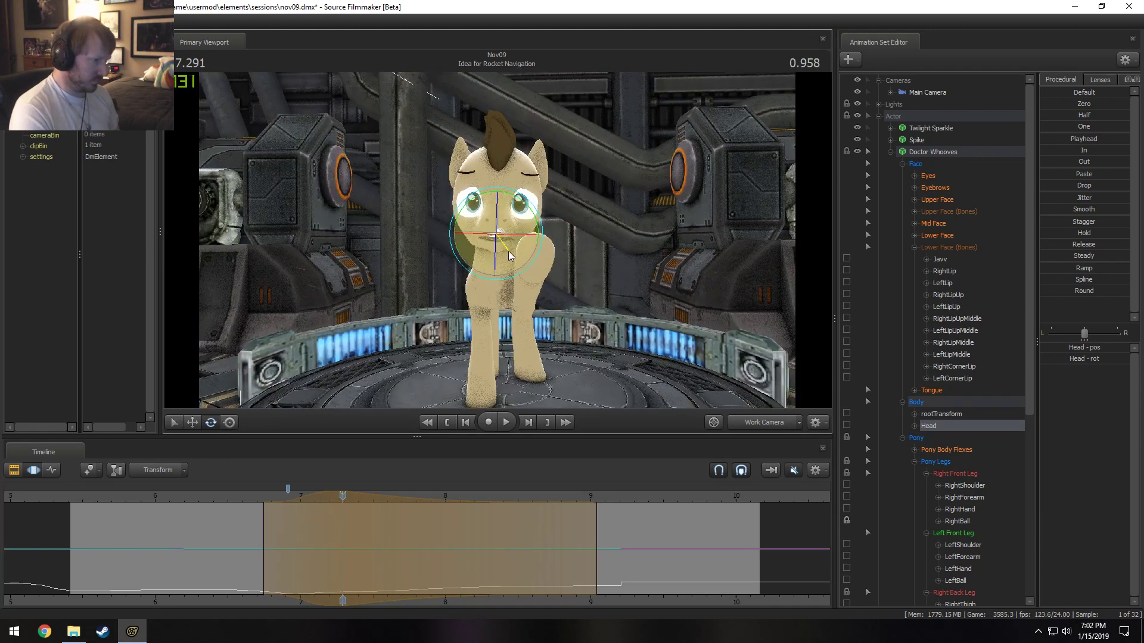
# Play back the head movement while viewing the character from the front and the side.
pyautogui.press('space')
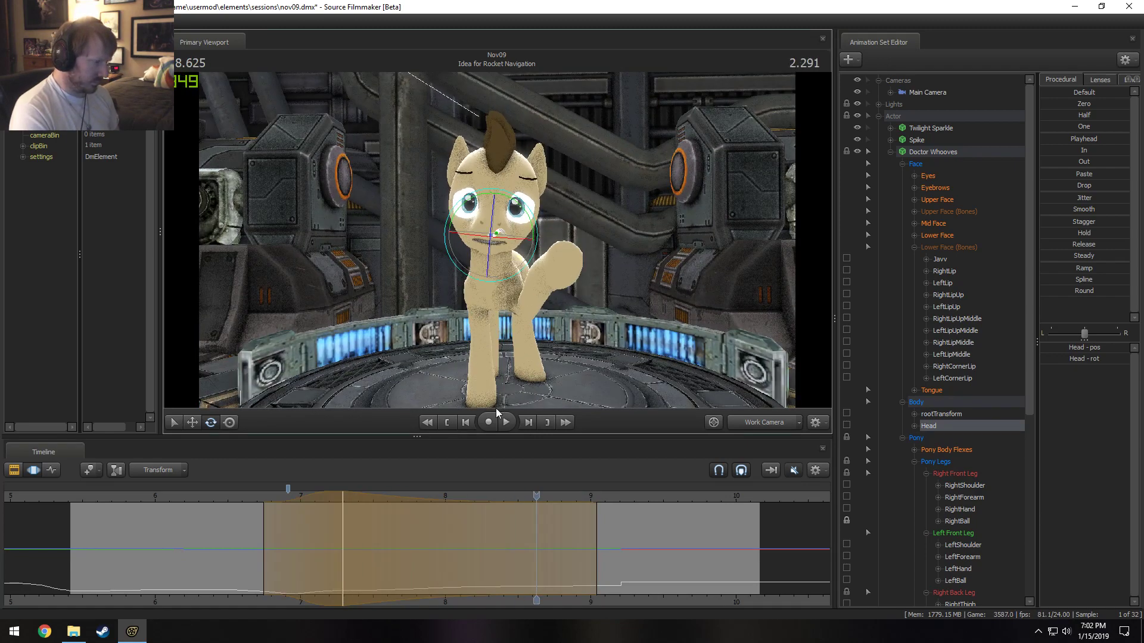
pyautogui.click(222, 499)
pyautogui.keyDown('alt'); pyautogui.moveTo(643, 270); pyautogui.dragTo(525, 280); pyautogui.keyUp('alt')
pyautogui.press('space')
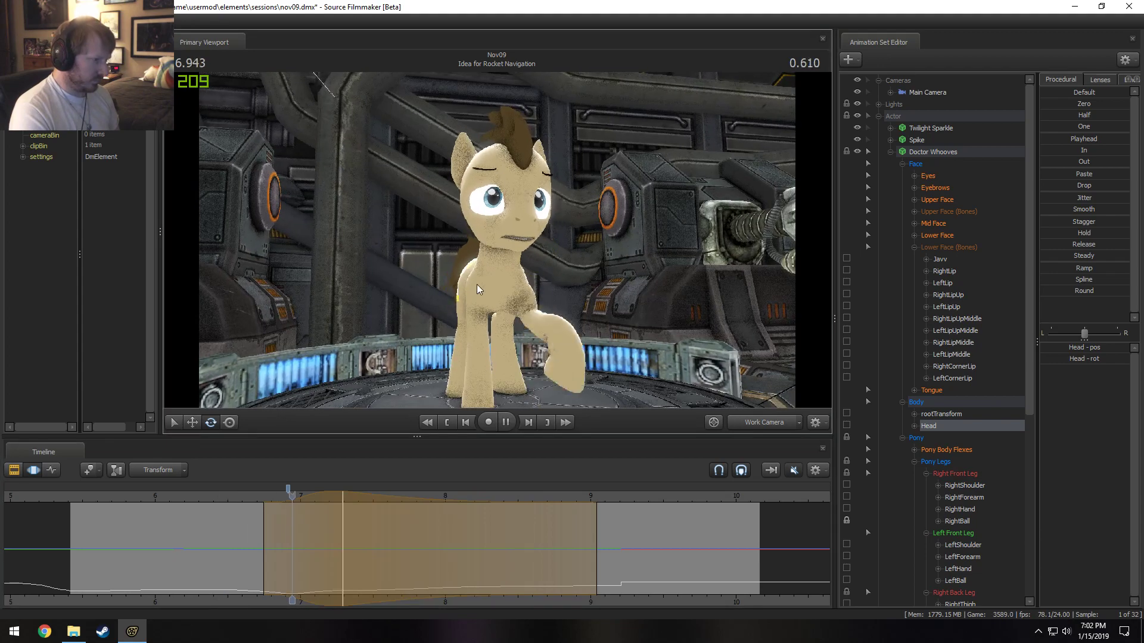
pyautogui.press('space')
pyautogui.keyDown('alt'); pyautogui.moveTo(588, 198); pyautogui.dragTo(685, 196); pyautogui.keyUp('alt')
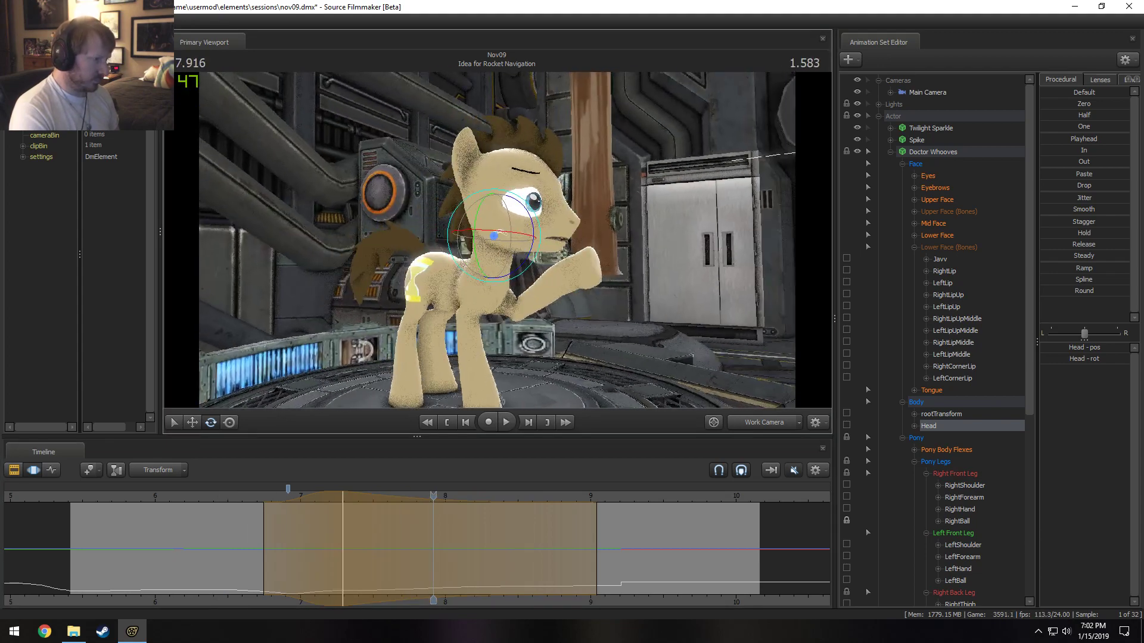
# Try tilting the head down over a time selection centred at about 6.96 s.
pyautogui.moveTo(209, 526)
pyautogui.mouseDown()
pyautogui.moveTo(286, 551)
pyautogui.moveTo(216, 554)
pyautogui.moveTo(361, 565)
pyautogui.mouseUp()
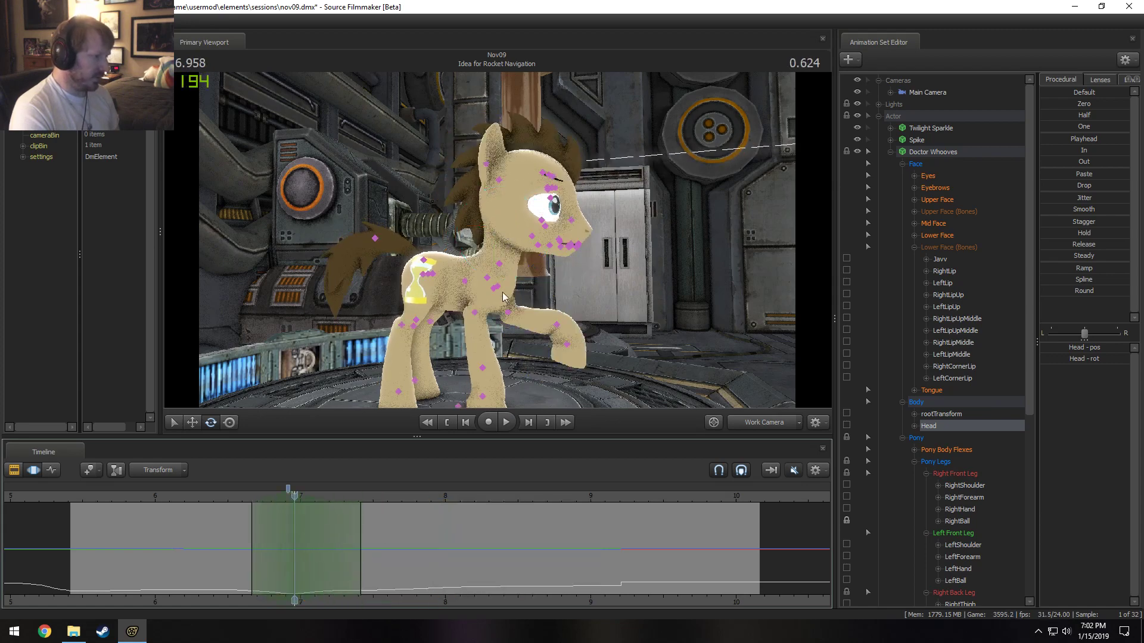
pyautogui.click(500, 264)
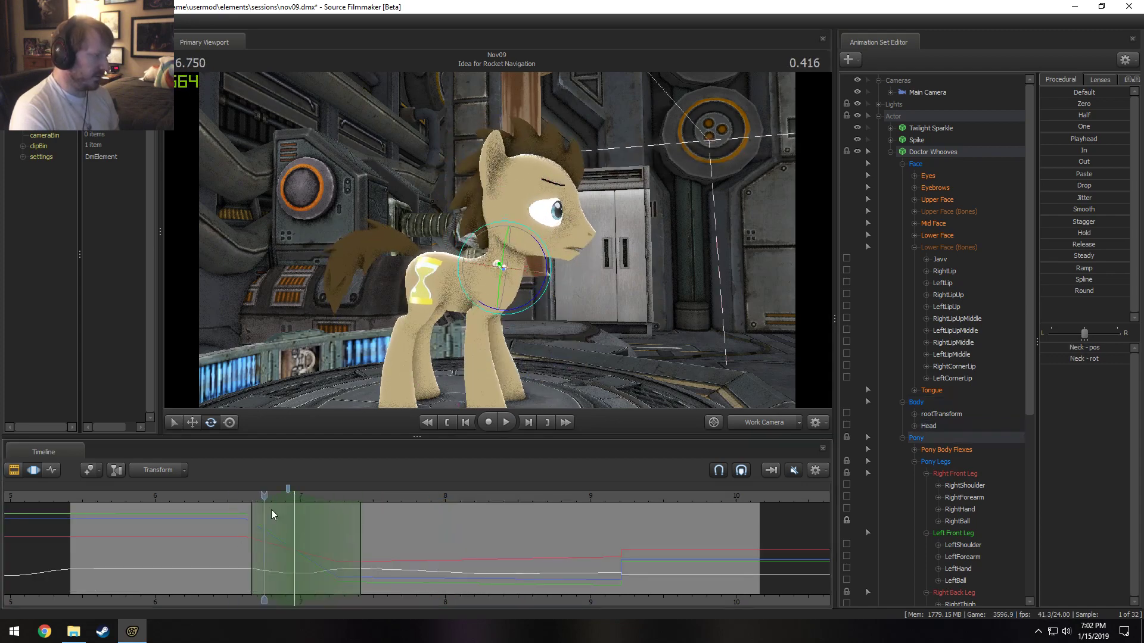
pyautogui.click(522, 255)
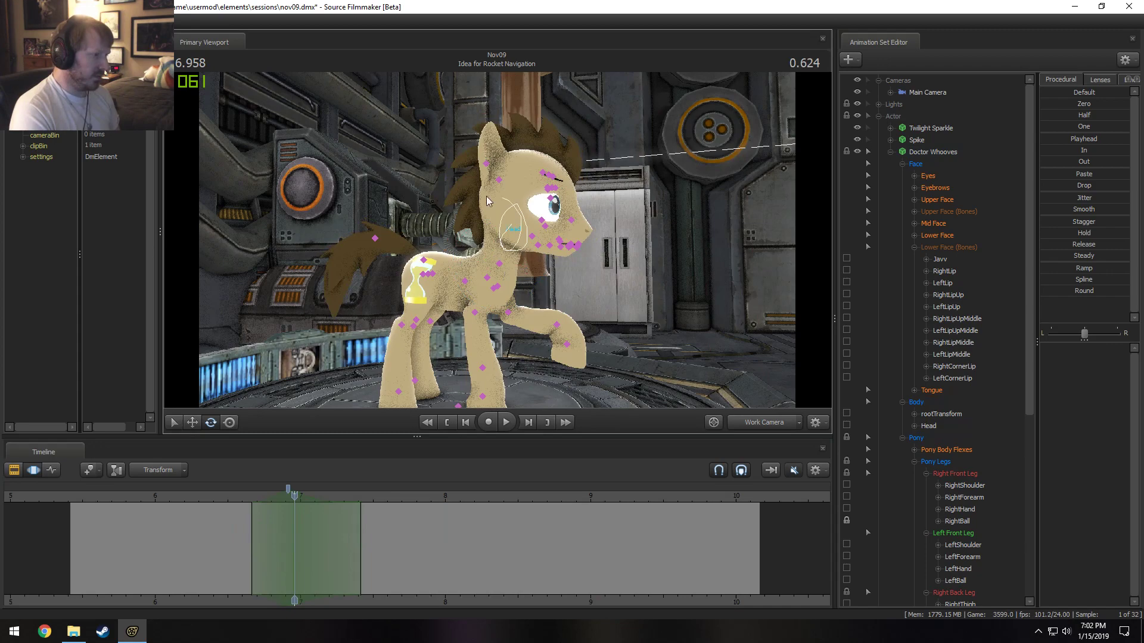
pyautogui.click(505, 235)
pyautogui.moveTo(535, 268); pyautogui.dragTo(534, 281)
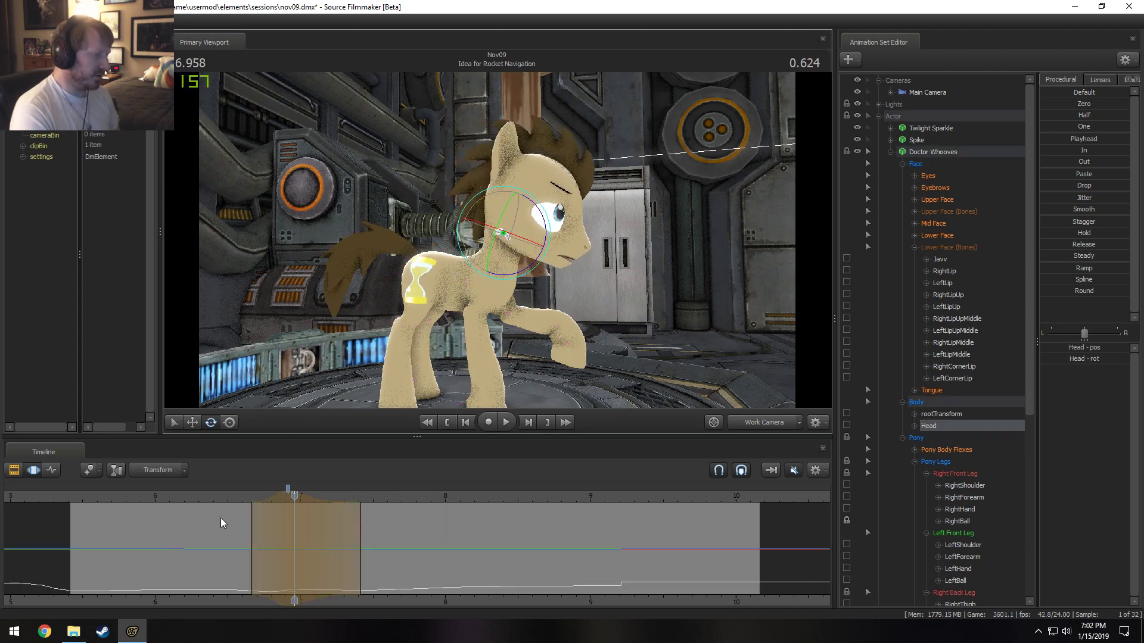
pyautogui.press('space')
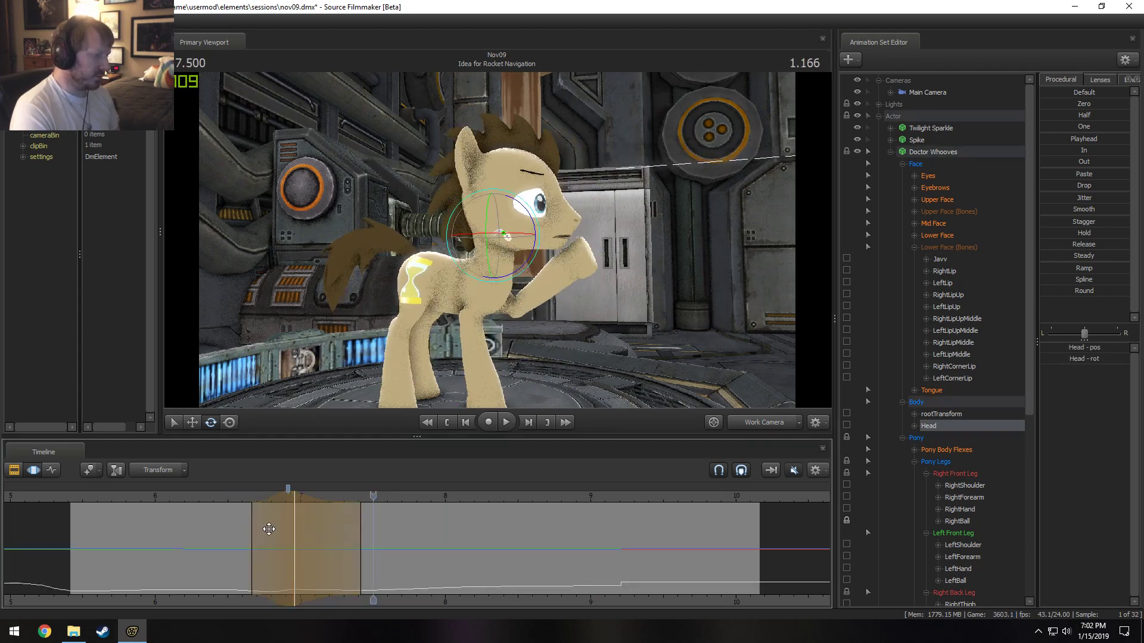
# Undo the head tilt, reapply it over a shorter time range centred near 6.9 s, and check it in playback.
pyautogui.hotkey('ctrl', 'z')
pyautogui.hotkey('ctrl', 'z')
pyautogui.hotkey('ctrl', 'z')
pyautogui.hotkey('ctrl', 'z')
pyautogui.hotkey('ctrl', 'z')
pyautogui.press('space')
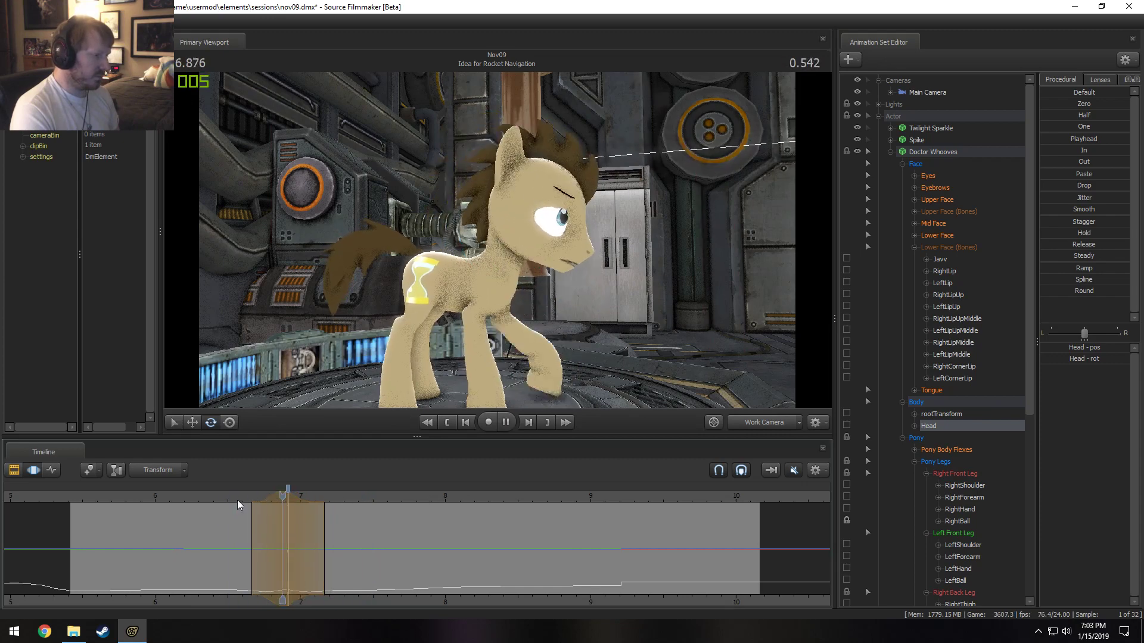
pyautogui.press('space')
pyautogui.moveTo(476, 256)
pyautogui.keyDown('alt'); pyautogui.mouseDown()
pyautogui.moveTo(460, 277)
pyautogui.moveTo(448, 247)
pyautogui.moveTo(507, 250)
pyautogui.moveTo(470, 273)
pyautogui.mouseUp(); pyautogui.keyUp('alt')
pyautogui.press('space')
pyautogui.press('space')
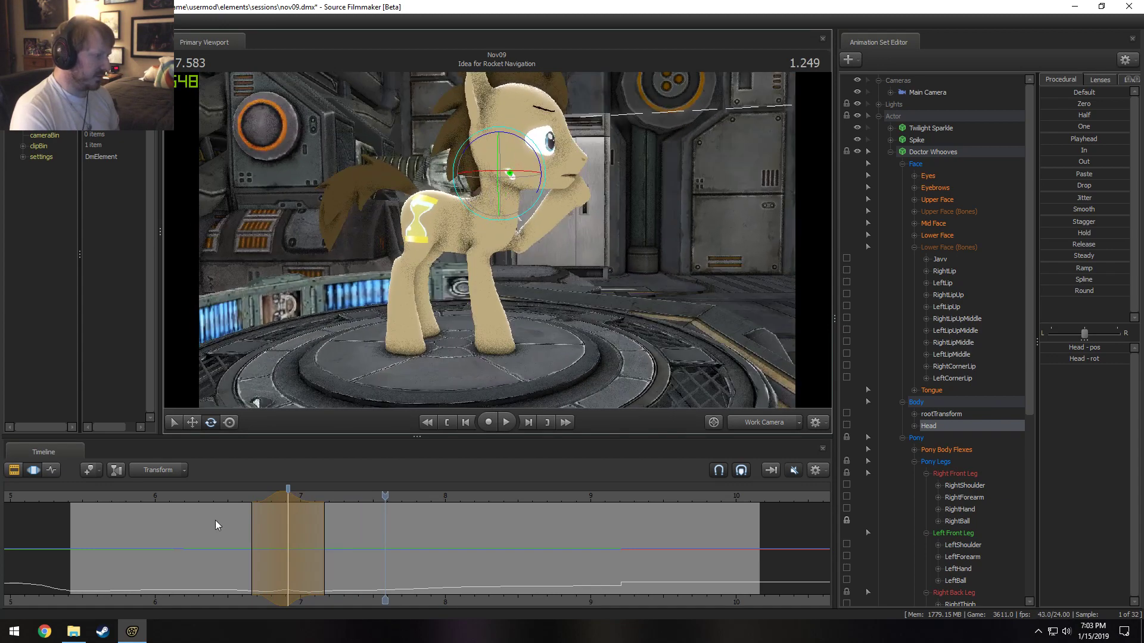
# Set a time selection from about 6.79 to 7.54 s, centred at 7.04 s.
pyautogui.moveTo(244, 534); pyautogui.dragTo(380, 569)
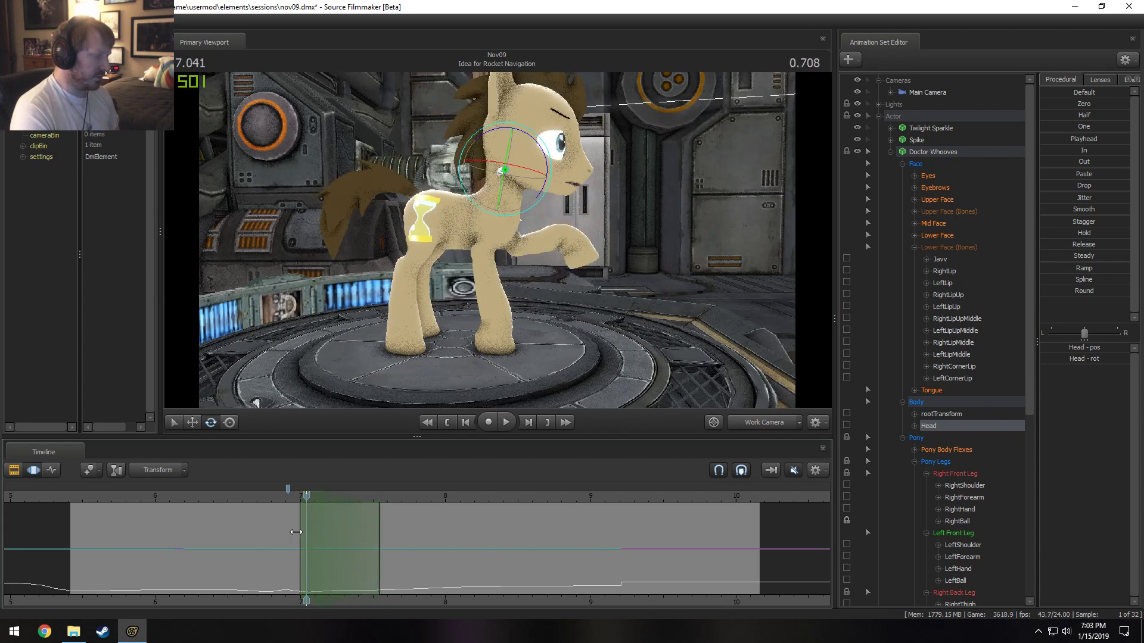
pyautogui.moveTo(297, 532); pyautogui.dragTo(269, 534)
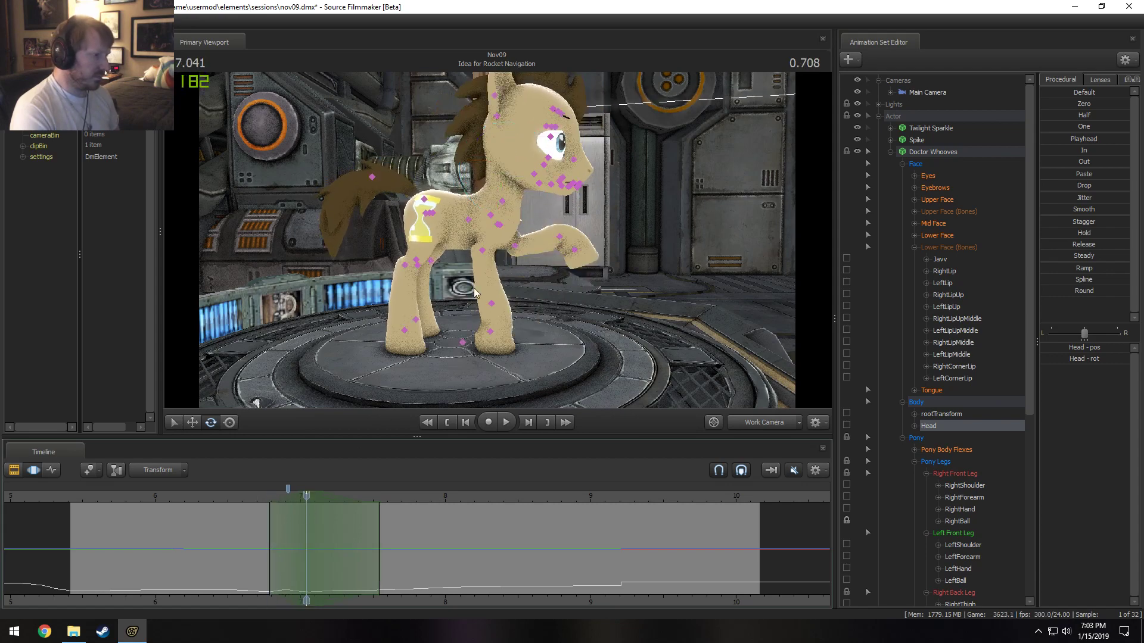
# Try rotating the RightShoulder bone around 7.04 s, play it back, and undo the change.
pyautogui.click(498, 225)
pyautogui.click(499, 224)
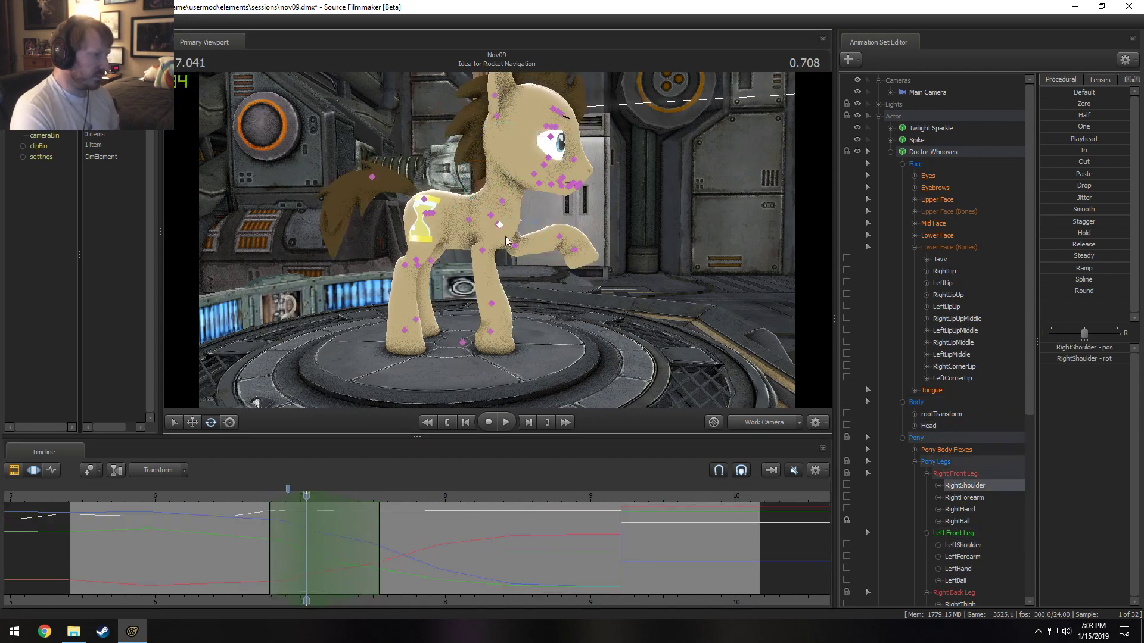
pyautogui.moveTo(532, 250); pyautogui.dragTo(532, 251)
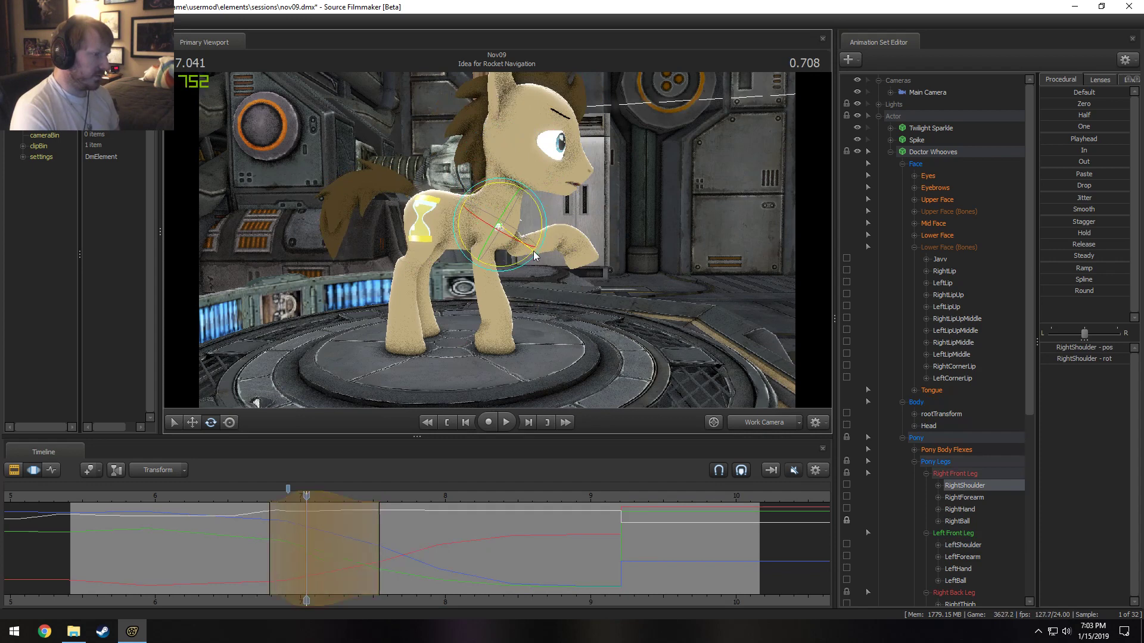
pyautogui.moveTo(291, 555); pyautogui.dragTo(241, 529)
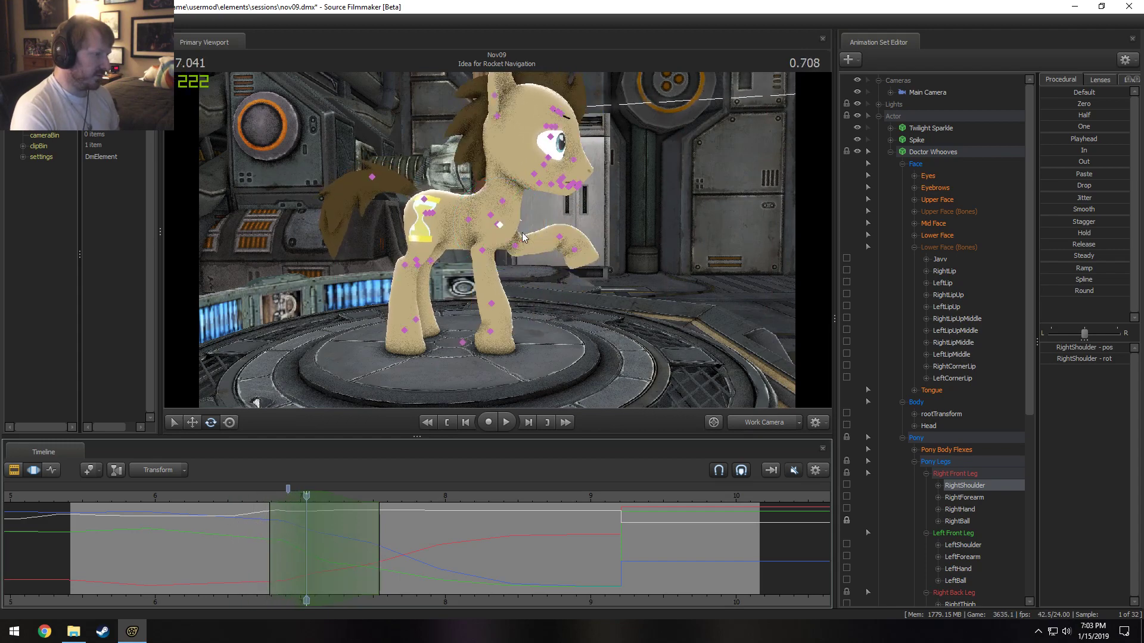
pyautogui.moveTo(547, 227); pyautogui.dragTo(543, 231)
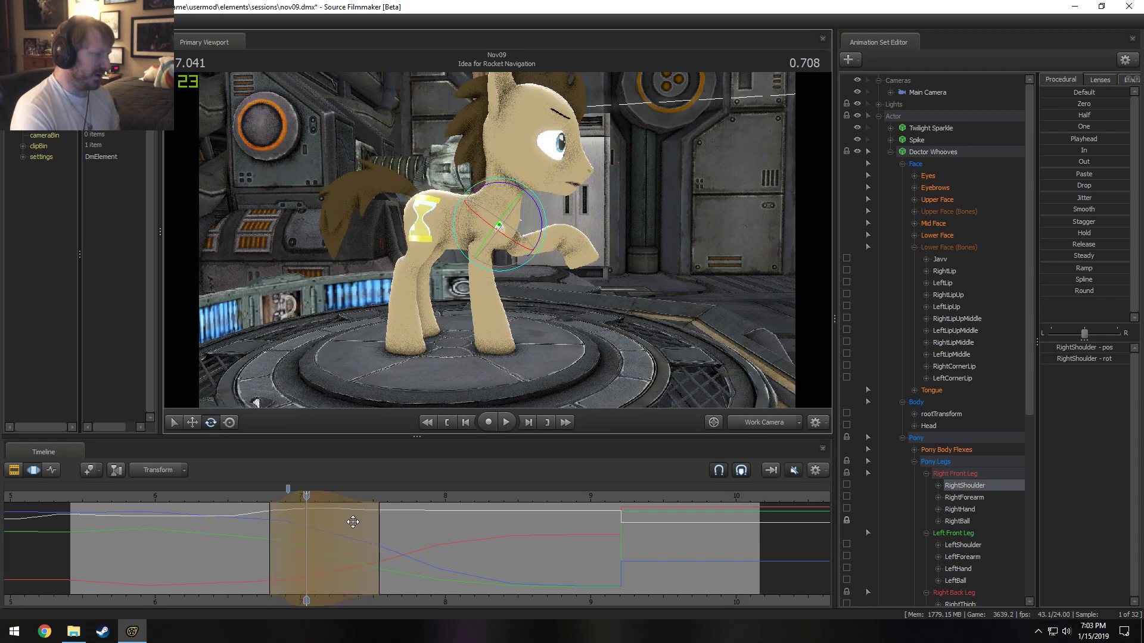
pyautogui.click(254, 496)
pyautogui.press('space')
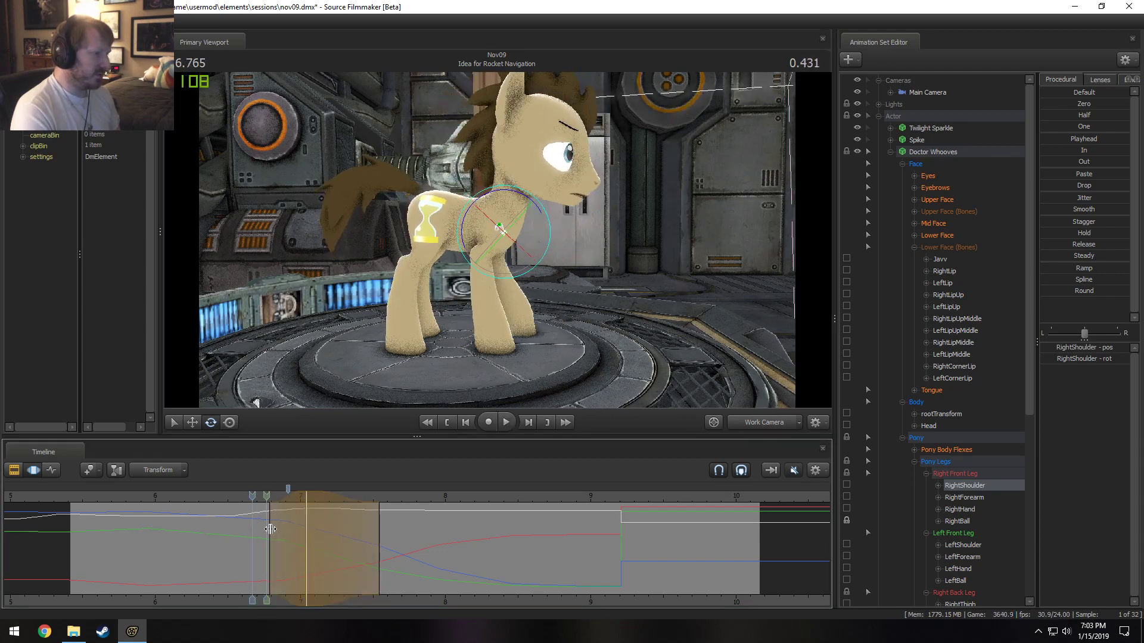
pyautogui.press('space')
pyautogui.hotkey('ctrl', 'z')
pyautogui.hotkey('ctrl', 'z')
# Rotate the RightForearm bone at 7.04 s to straighten the standing front leg.
pyautogui.moveTo(280, 495); pyautogui.dragTo(306, 506)
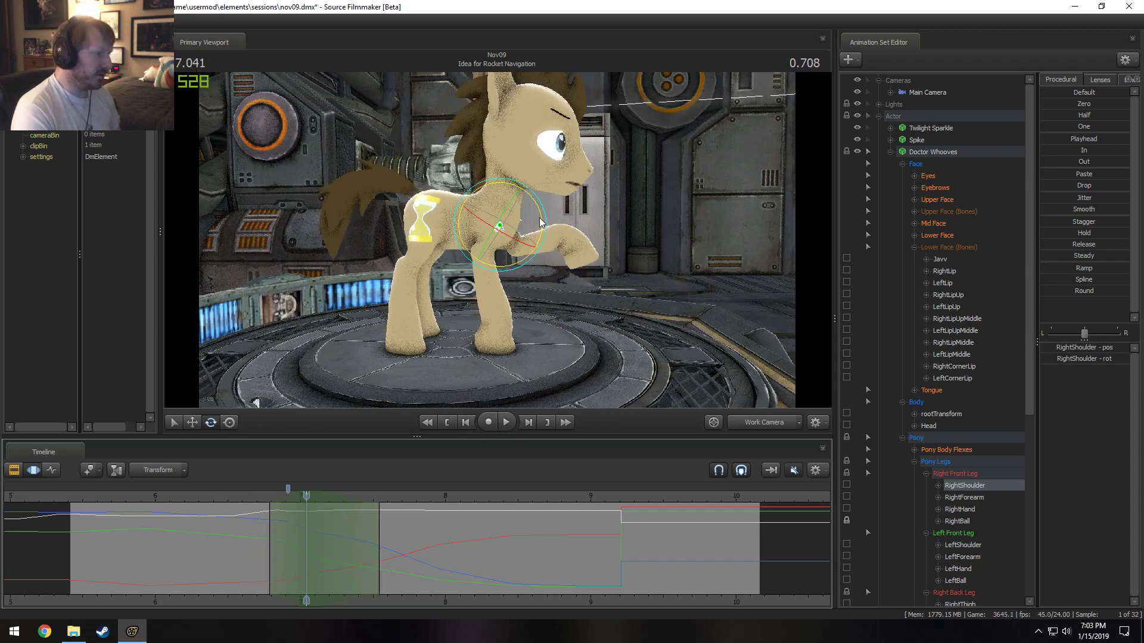
pyautogui.click(478, 248)
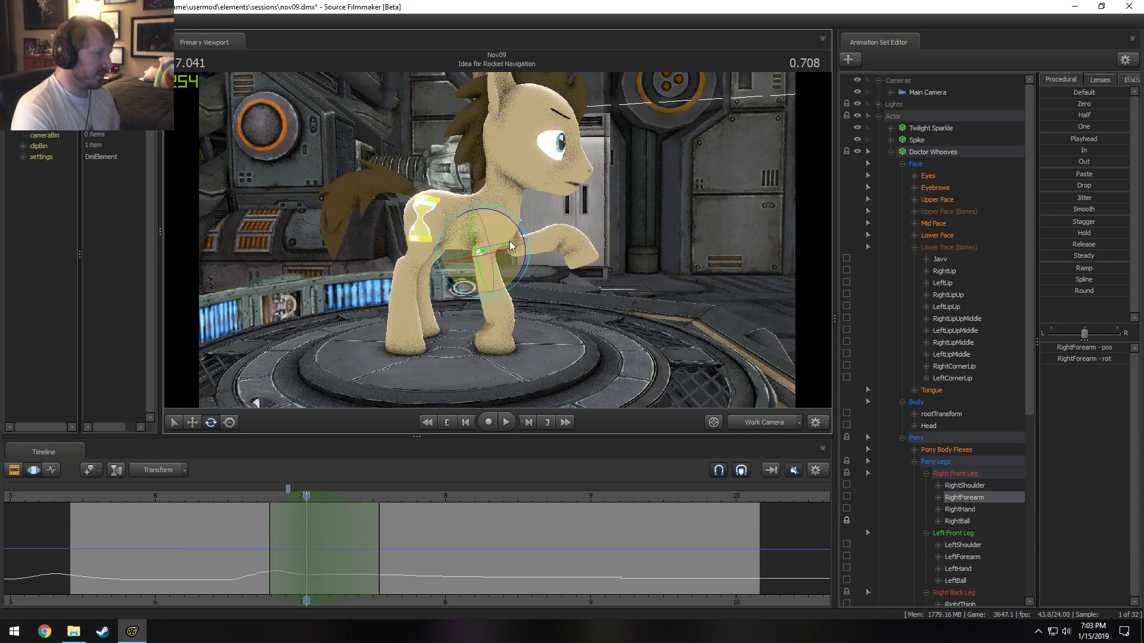
pyautogui.moveTo(511, 245); pyautogui.dragTo(527, 238)
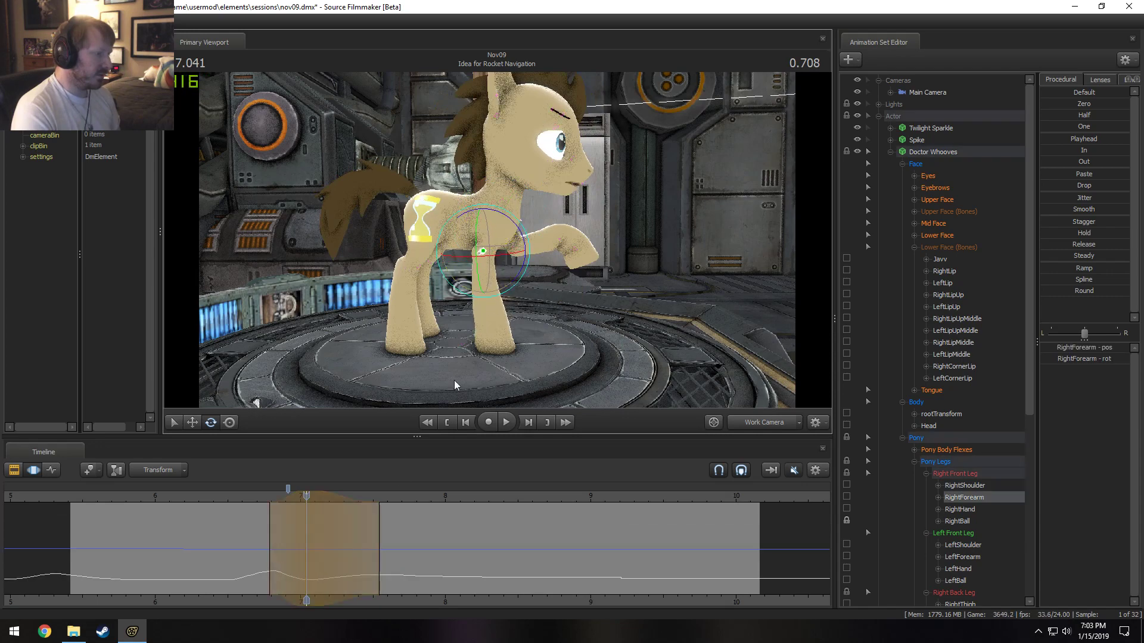
# Replay the leg and head movement from the front, starting before the 7-second mark, to check the forearm adjustment.
pyautogui.press('space')
pyautogui.click(257, 500)
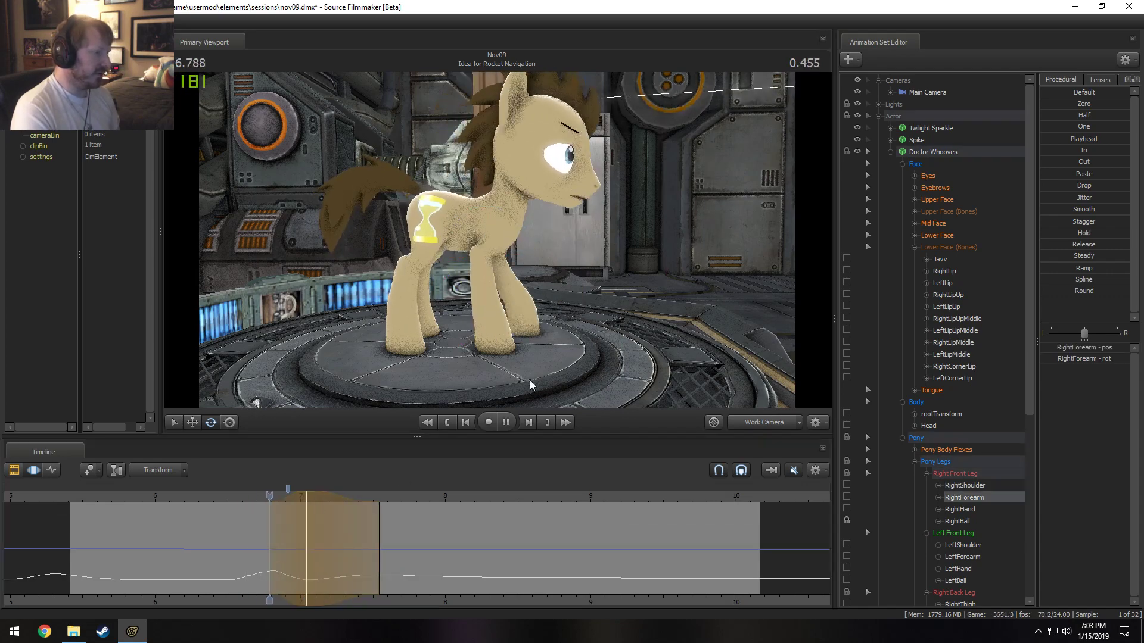
pyautogui.keyDown('alt'); pyautogui.moveTo(530, 380); pyautogui.dragTo(492, 239); pyautogui.keyUp('alt')
pyautogui.press('space')
pyautogui.click(233, 494)
pyautogui.click(224, 499)
pyautogui.press('space')
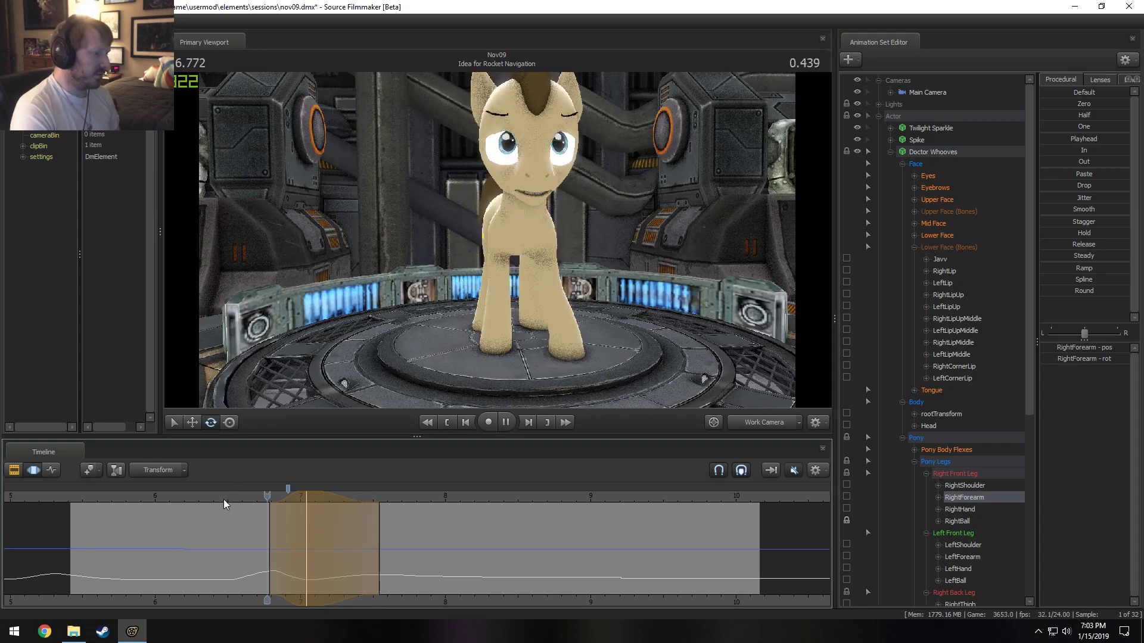
pyautogui.press('space')
pyautogui.click(148, 504)
pyautogui.press('space')
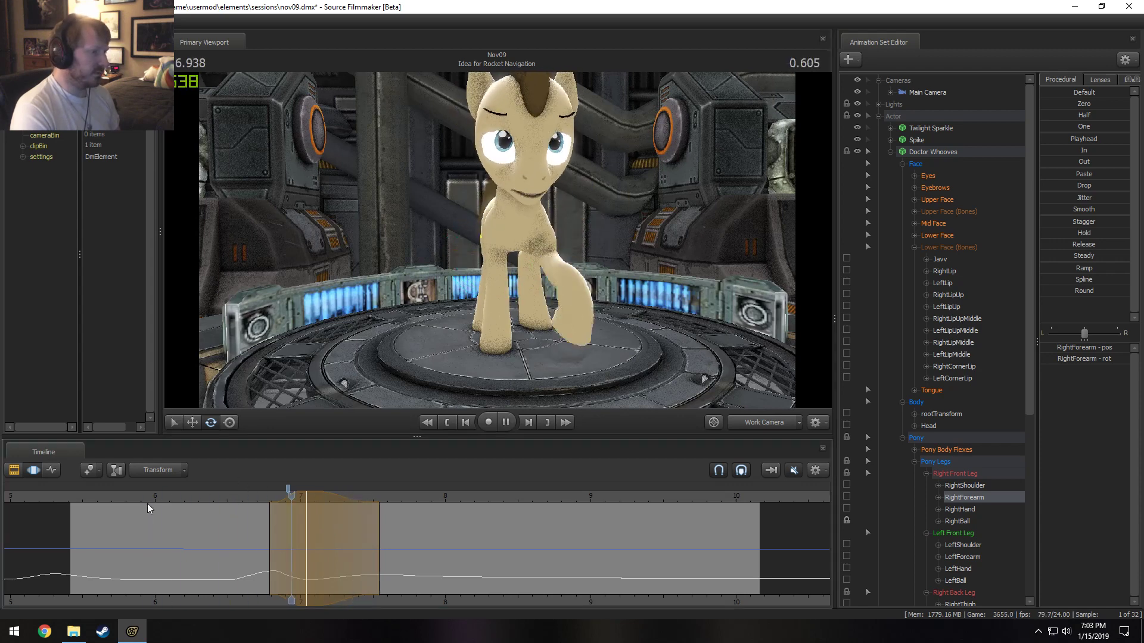
pyautogui.press('space')
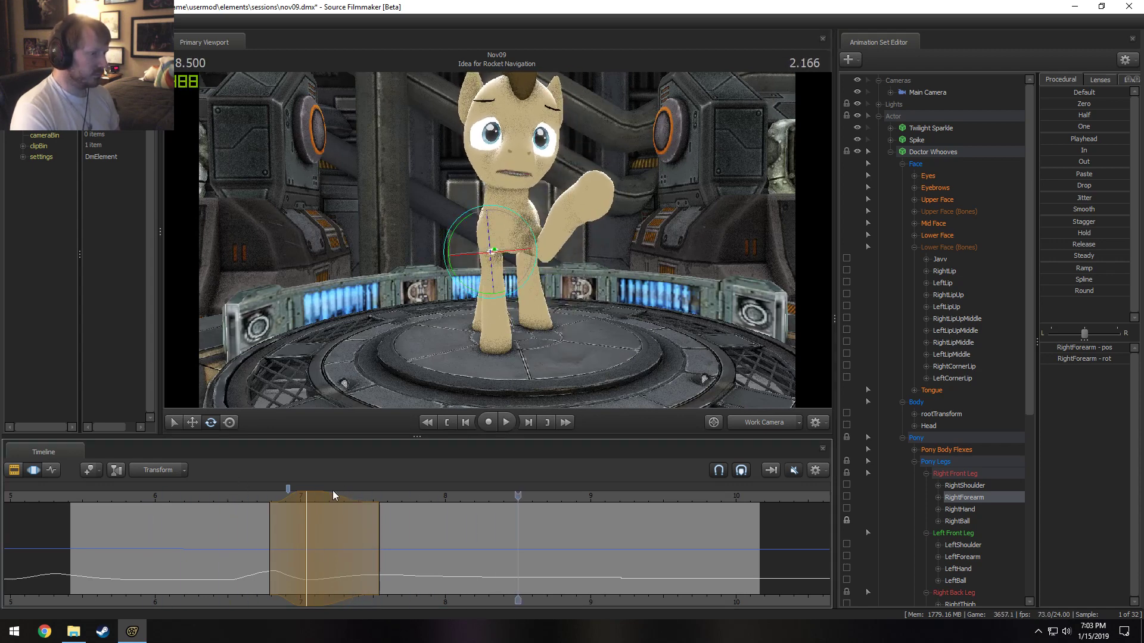
# Set a time selection from about 7.25 to 8.42 s, centred at 7.83 s.
pyautogui.click(368, 564)
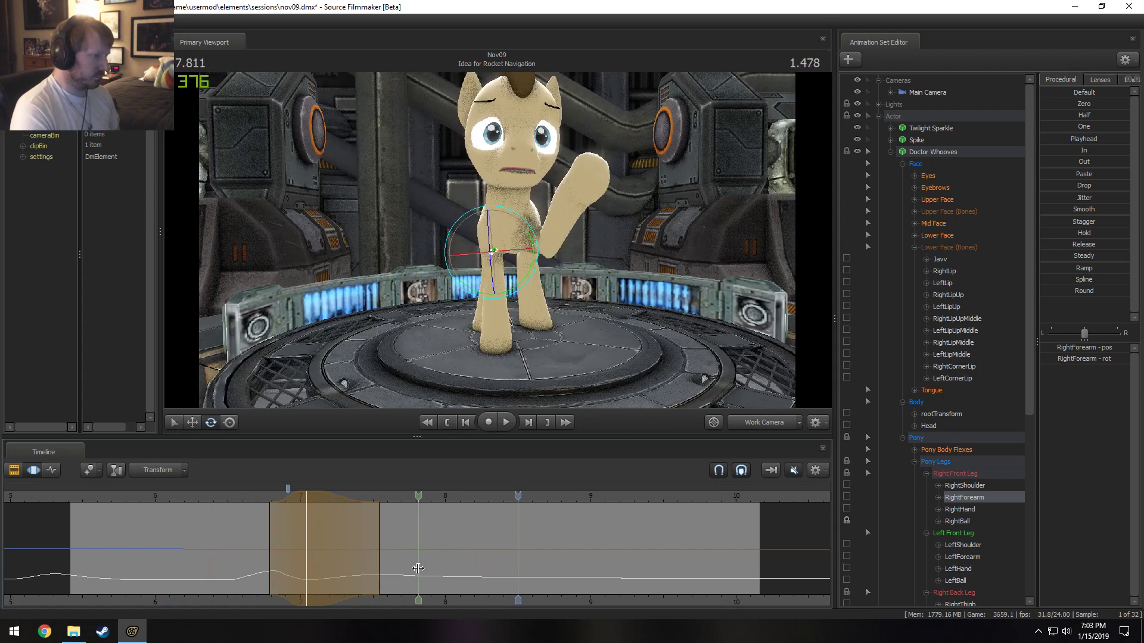
pyautogui.keyDown('shift'); pyautogui.click(420, 569); pyautogui.keyUp('shift')
pyautogui.keyDown('shift'); pyautogui.scroll(6, 420, 569); pyautogui.keyUp('shift')
pyautogui.press('ctrl')
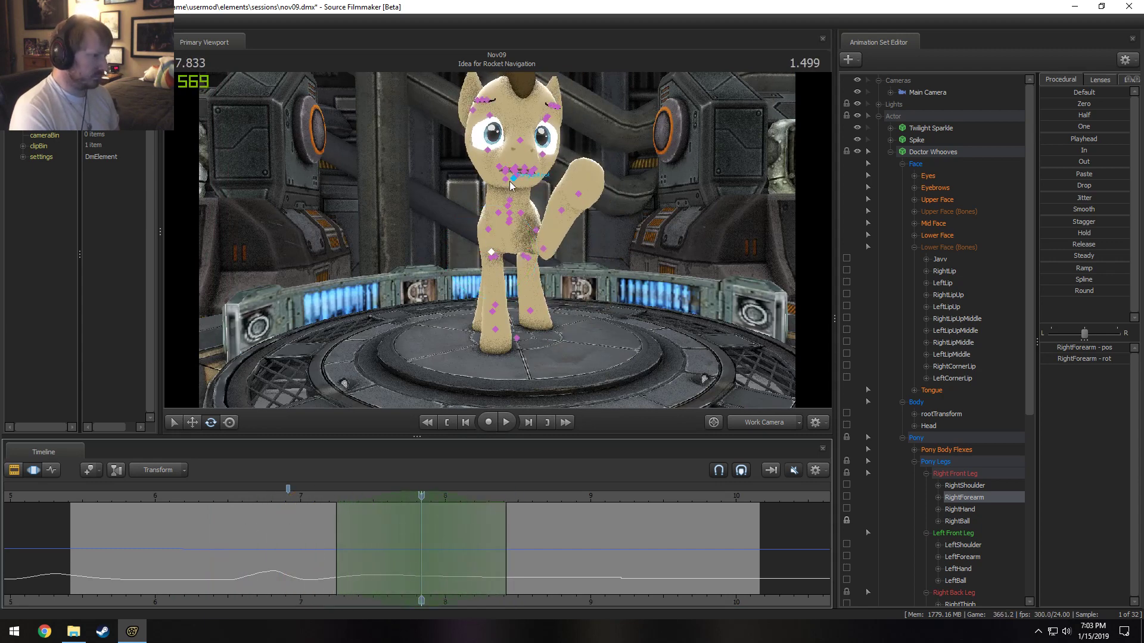
# Select Doctor Whooves's Head bone for rotation at 7.83 s and check the pose from the side and front.
pyautogui.keyDown('alt'); pyautogui.moveTo(534, 174); pyautogui.dragTo(501, 200); pyautogui.keyUp('alt')
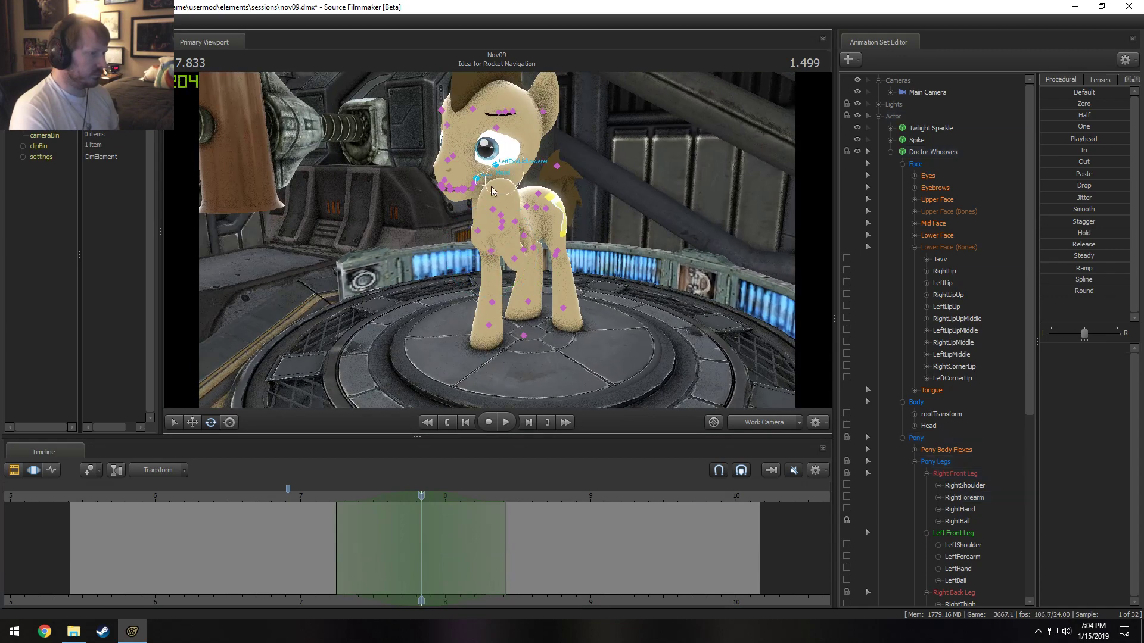
pyautogui.click(499, 175)
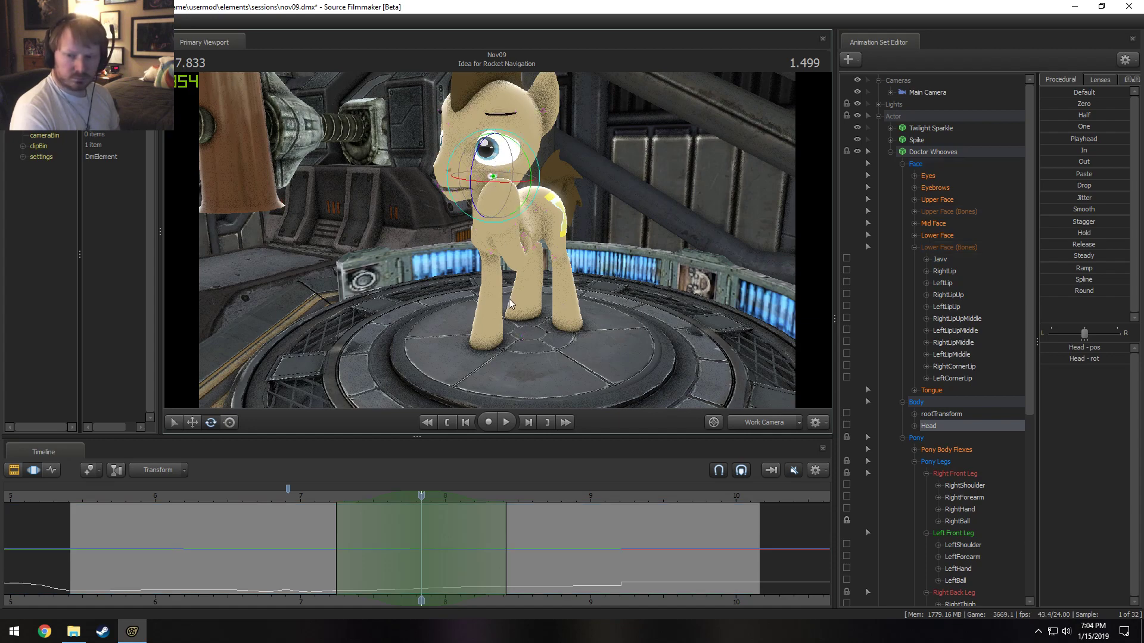
pyautogui.keyDown('alt'); pyautogui.moveTo(493, 315); pyautogui.dragTo(510, 235); pyautogui.keyUp('alt')
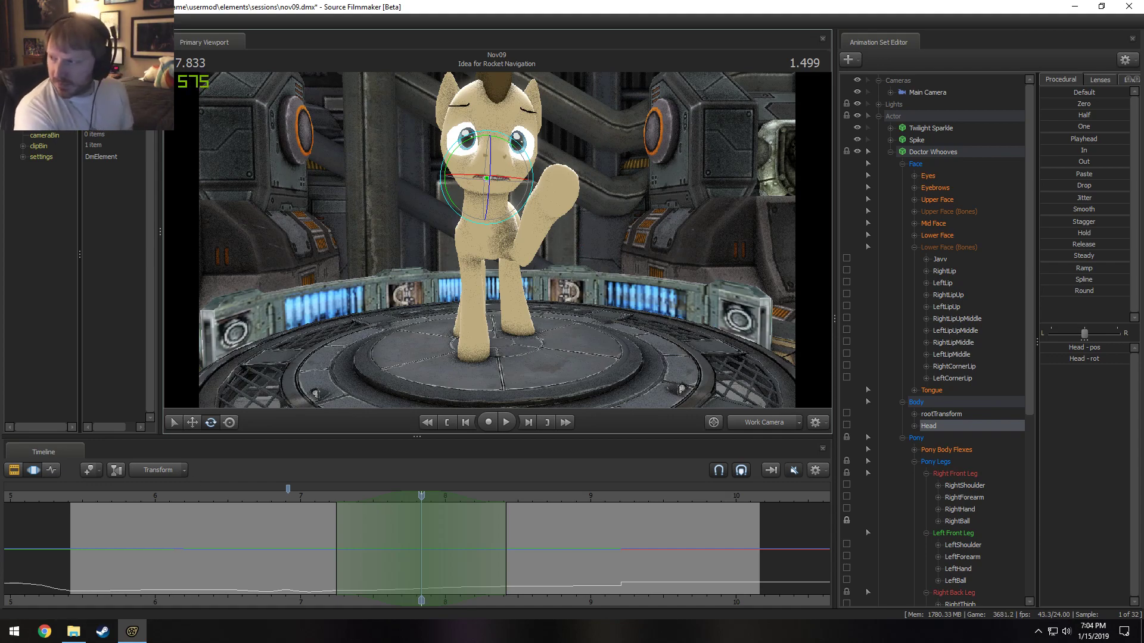
# Switch to Chrome and open YouTube over the Source Filmmaker session.
pyautogui.click(45, 632)
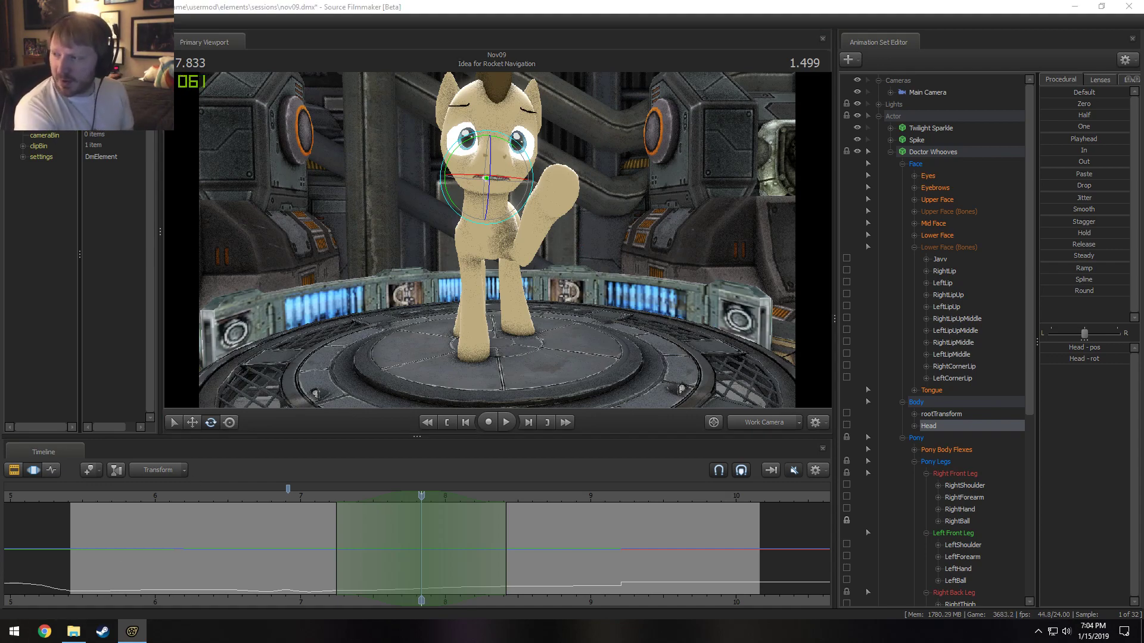
pyautogui.moveTo(132, 391); pyautogui.dragTo(216, 31)
pyautogui.hotkey('alt', 'Tab')
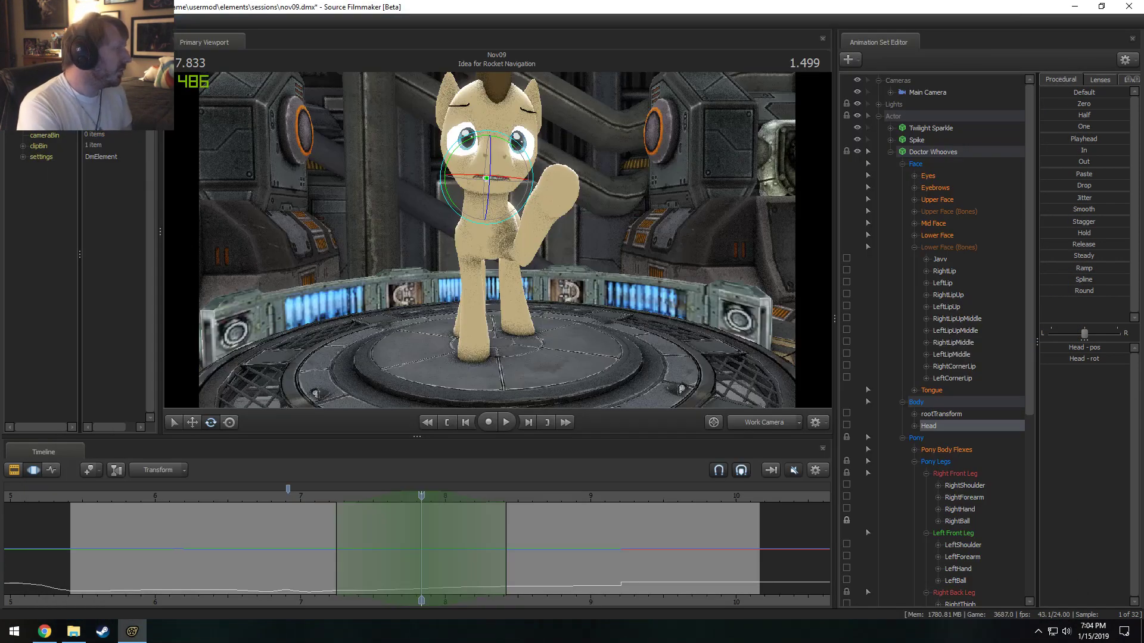
pyautogui.hotkey('alt', 'Tab')
pyautogui.click(101, 75)
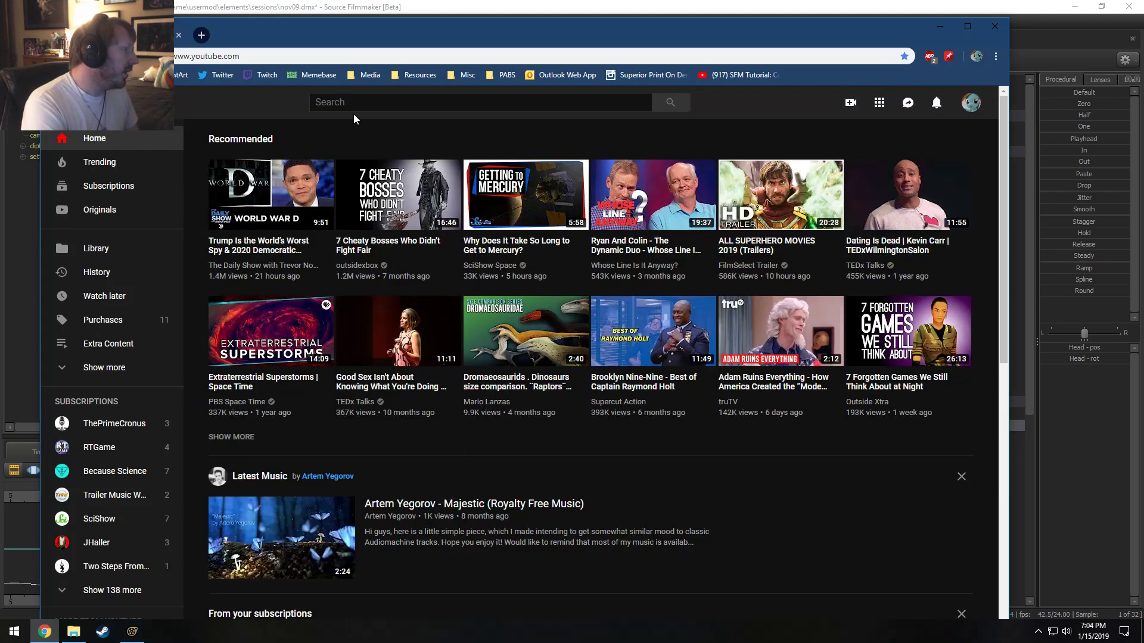
# Search YouTube for "sourcefilmmaker" and open the SourceFilmMaker channel.
pyautogui.click(419, 103)
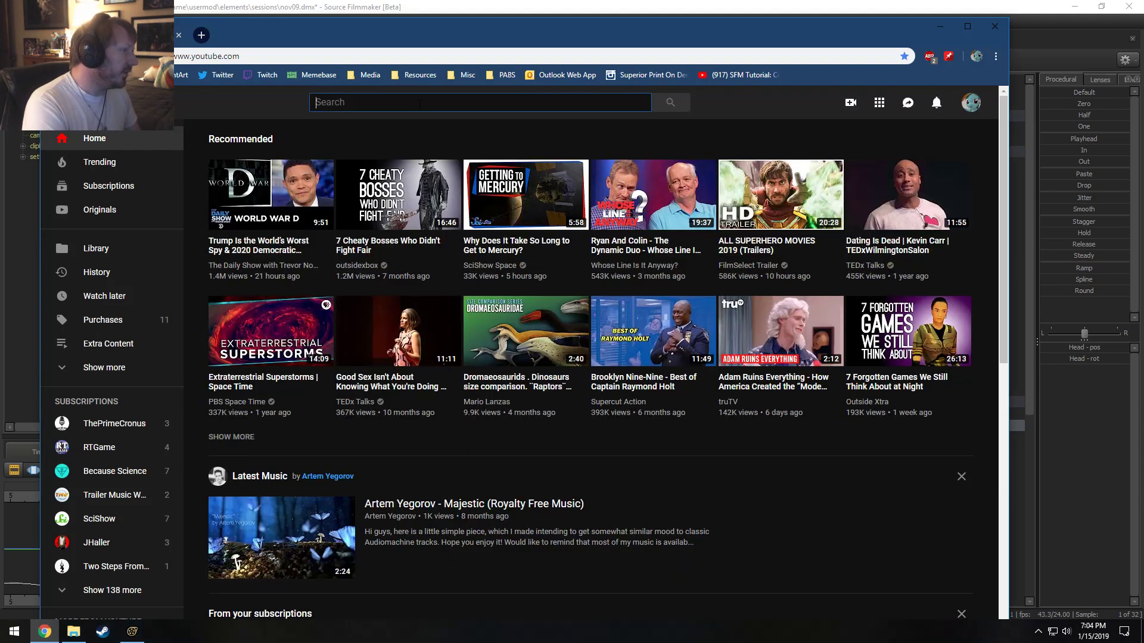
pyautogui.write('source')
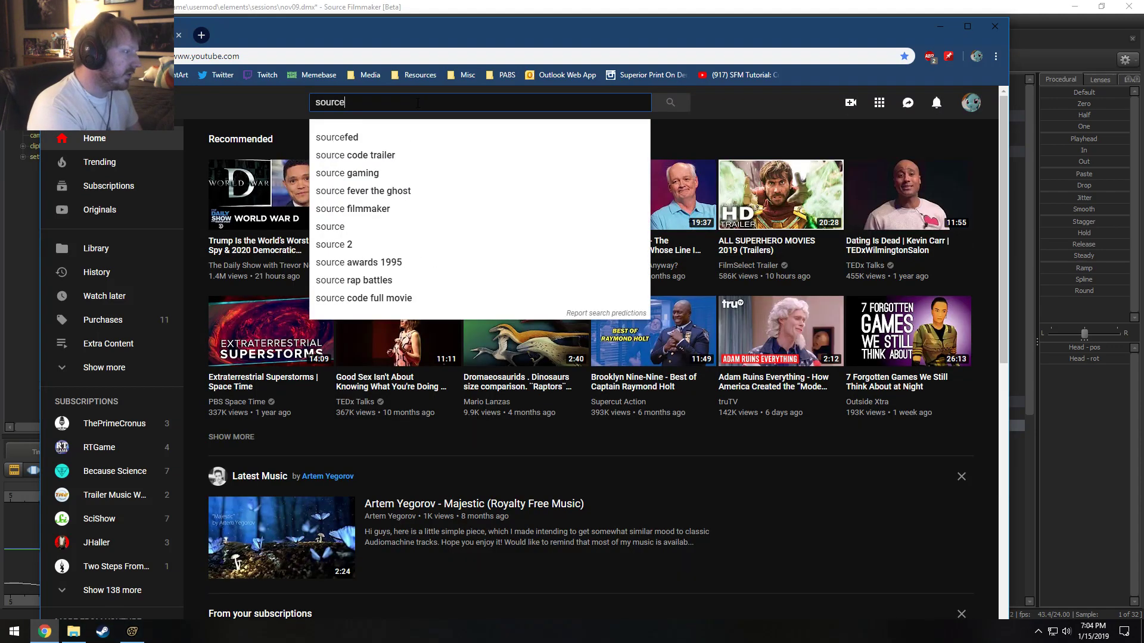
pyautogui.write('filmmaker')
pyautogui.press('Return')
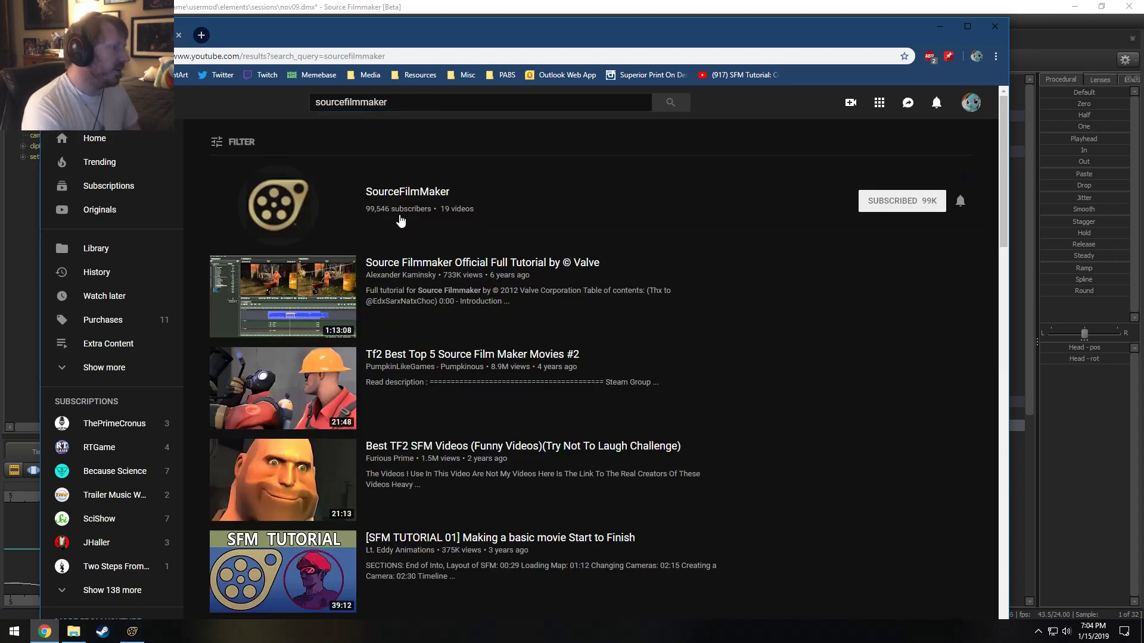
pyautogui.click(297, 212)
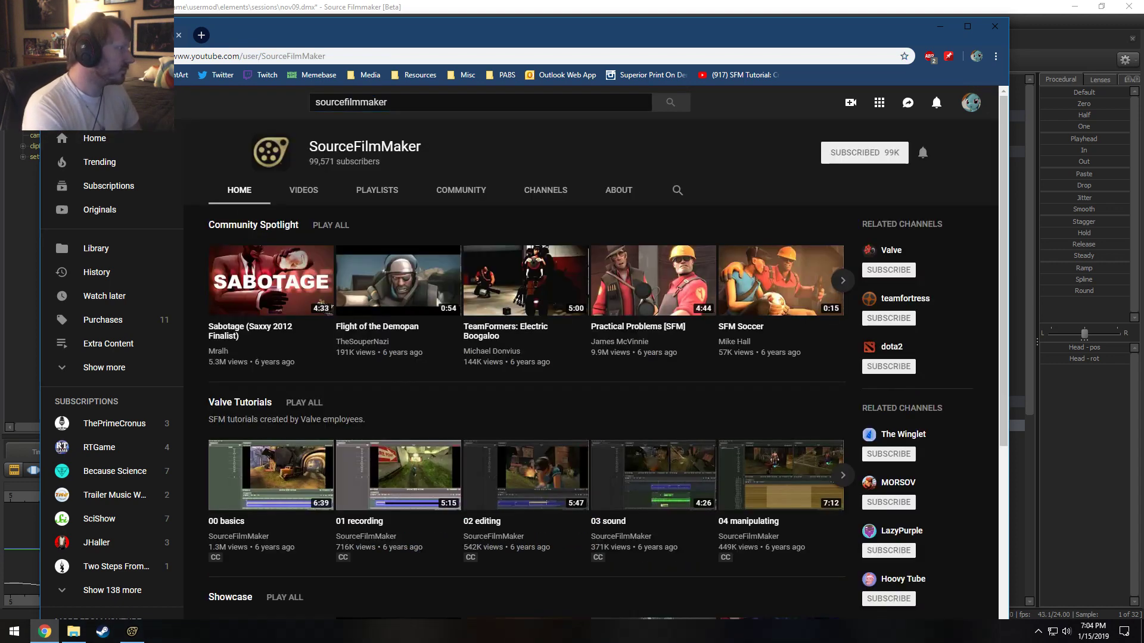
# Shrink the Chrome window and reposition it so the whole channel page fits clear of the webcam area.
pyautogui.moveTo(40, 17); pyautogui.dragTo(228, 224)
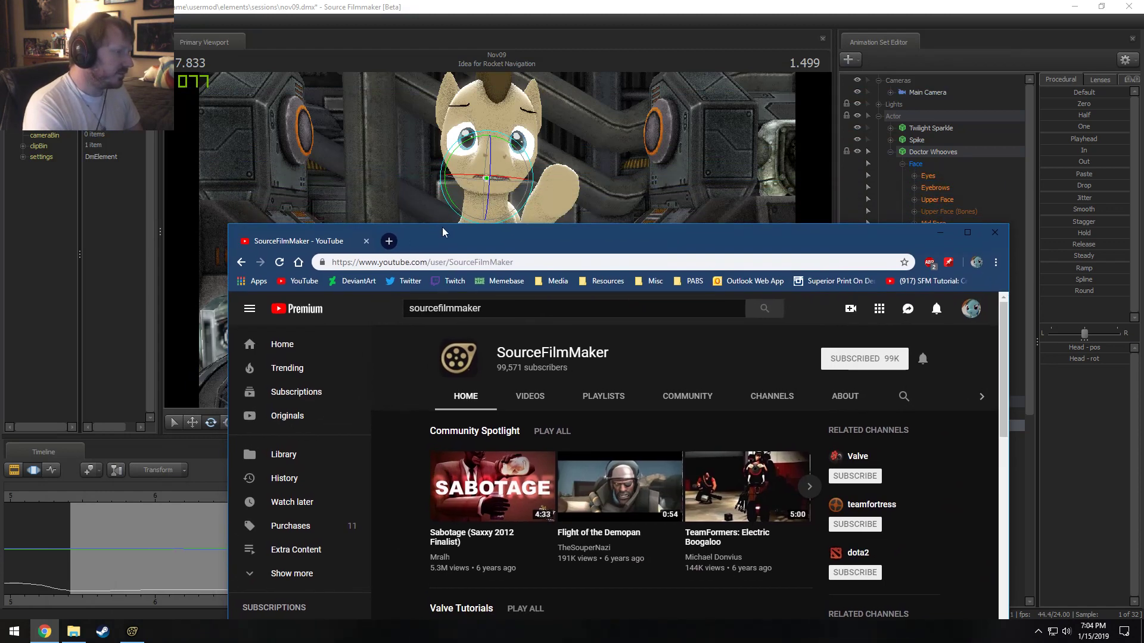
pyautogui.moveTo(442, 231); pyautogui.dragTo(362, 60)
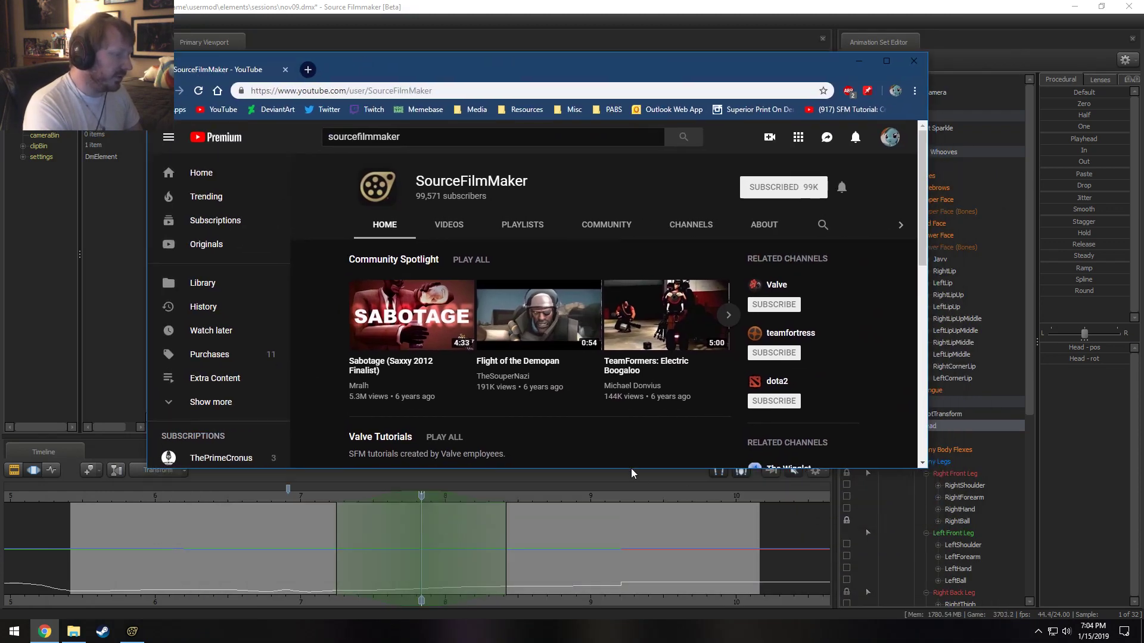
pyautogui.moveTo(631, 469); pyautogui.dragTo(584, 558)
# Open the Valve Tutorials playlist from the SourceFilmMaker channel's home page.
pyautogui.scroll(-4, 482, 432)
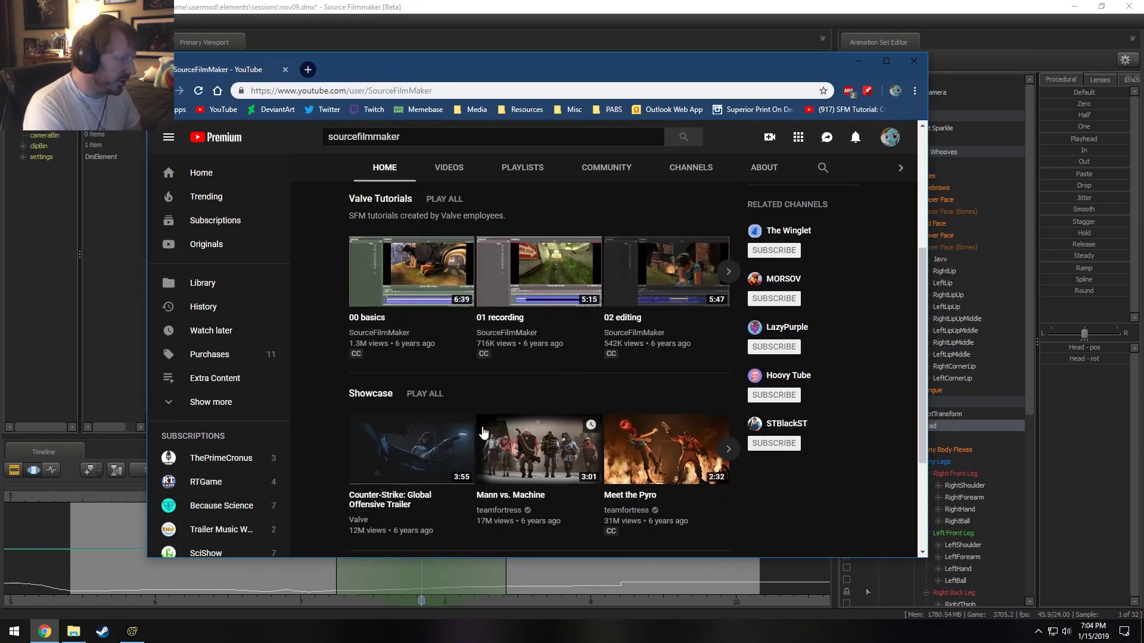
pyautogui.scroll(2, 477, 429)
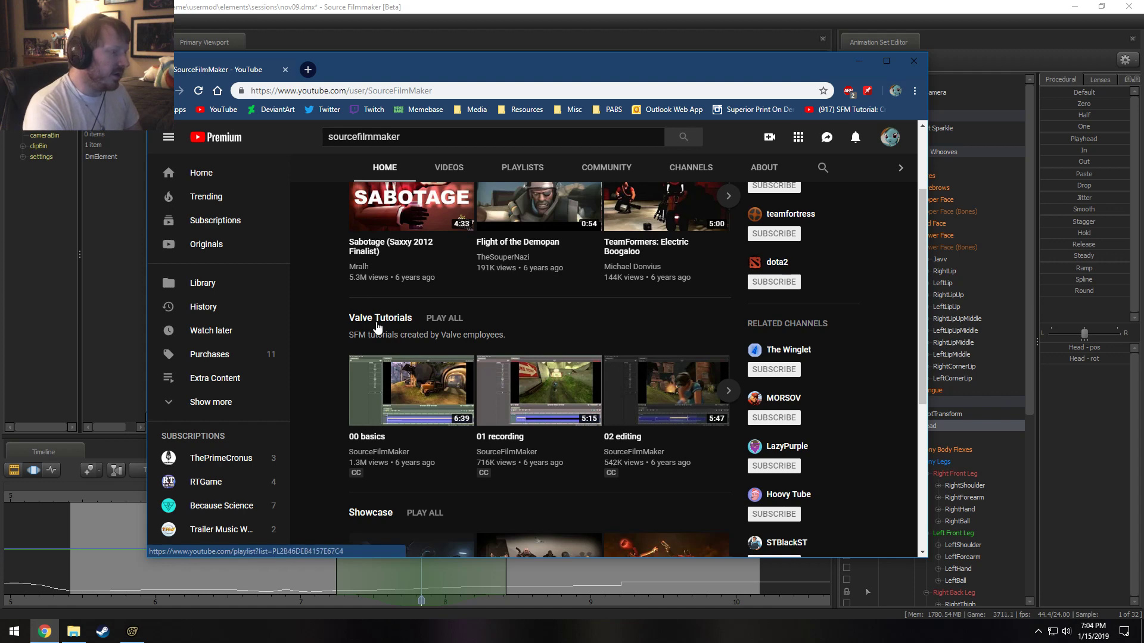
pyautogui.click(399, 322)
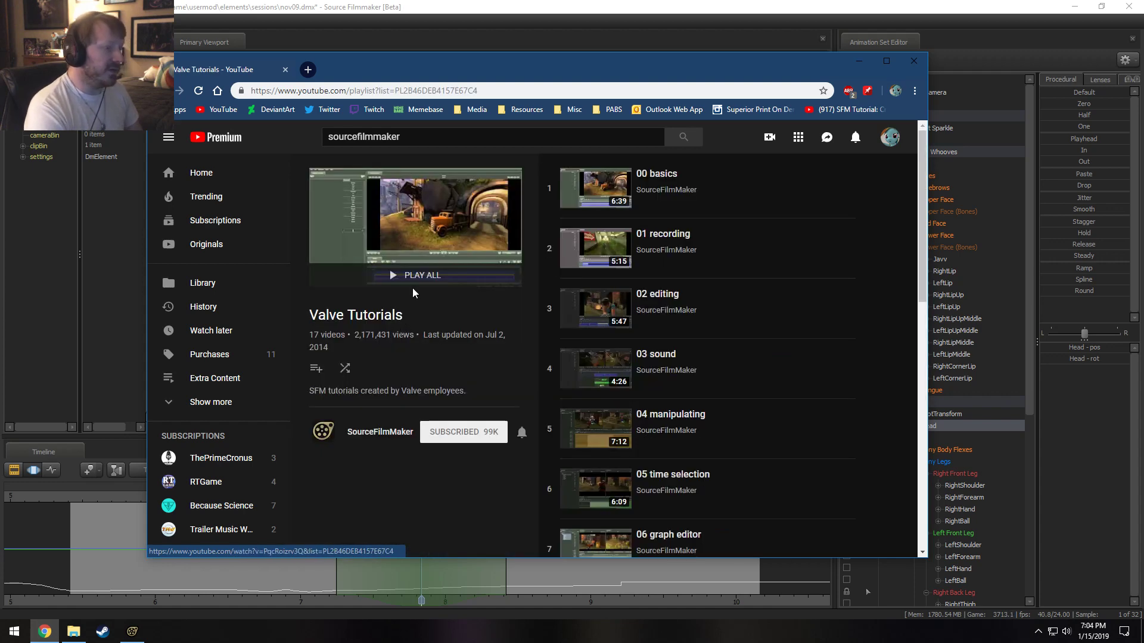
# Look through the Valve Tutorials playlist from 00 basics to 13.3 Pose to Pose Animation.
pyautogui.scroll(-3, 659, 325)
pyautogui.scroll(-3, 699, 441)
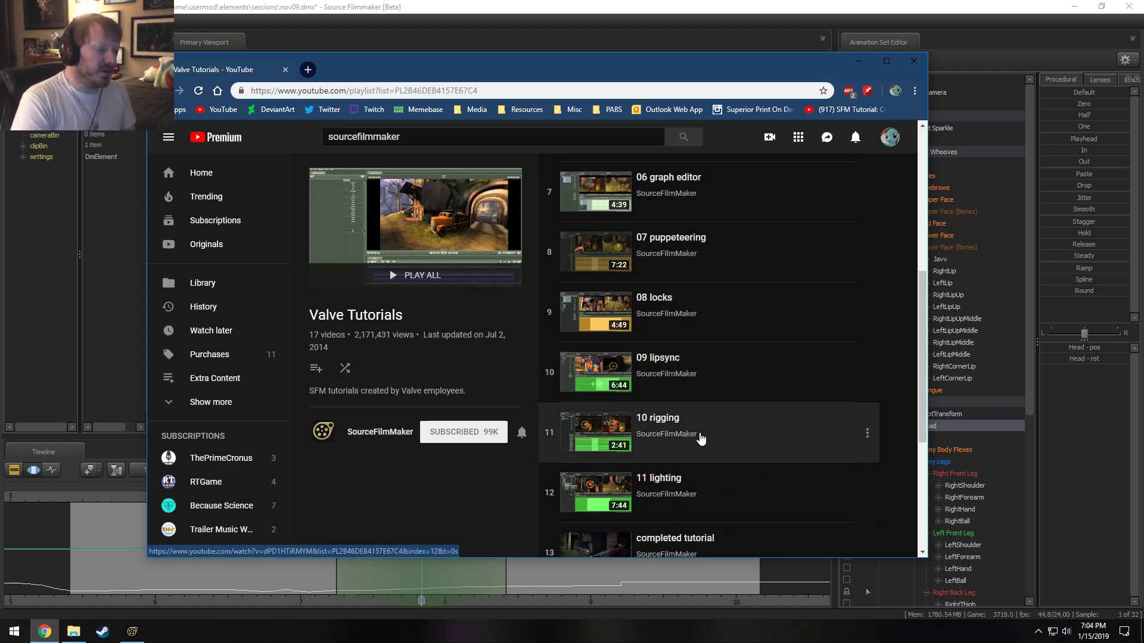
pyautogui.scroll(6, 656, 262)
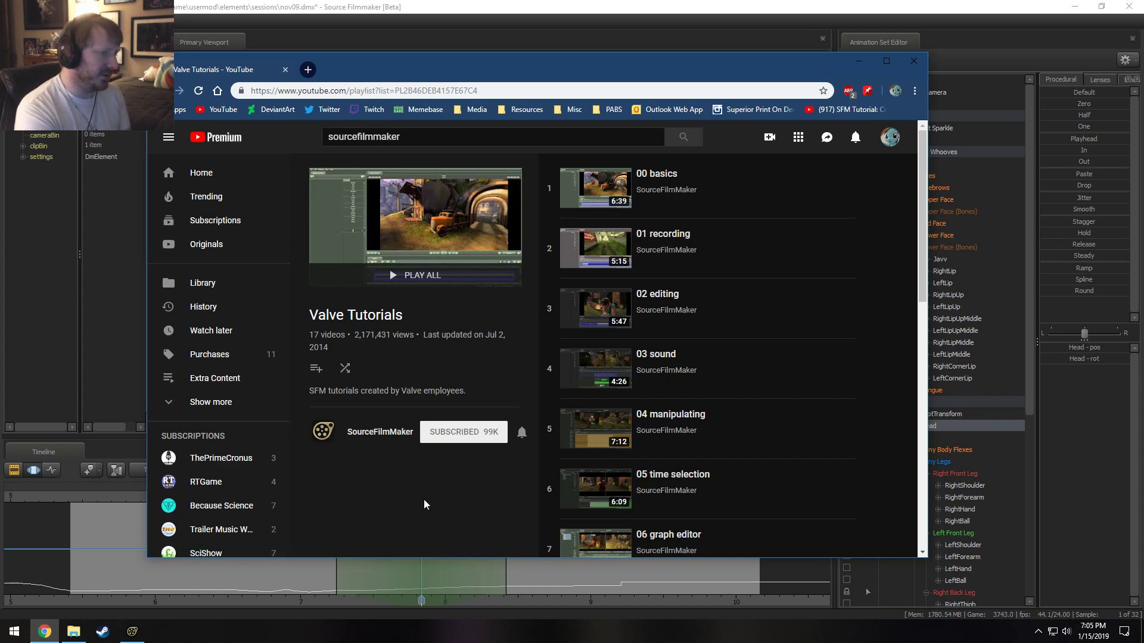
pyautogui.scroll(-2, 636, 337)
pyautogui.scroll(-2, 636, 336)
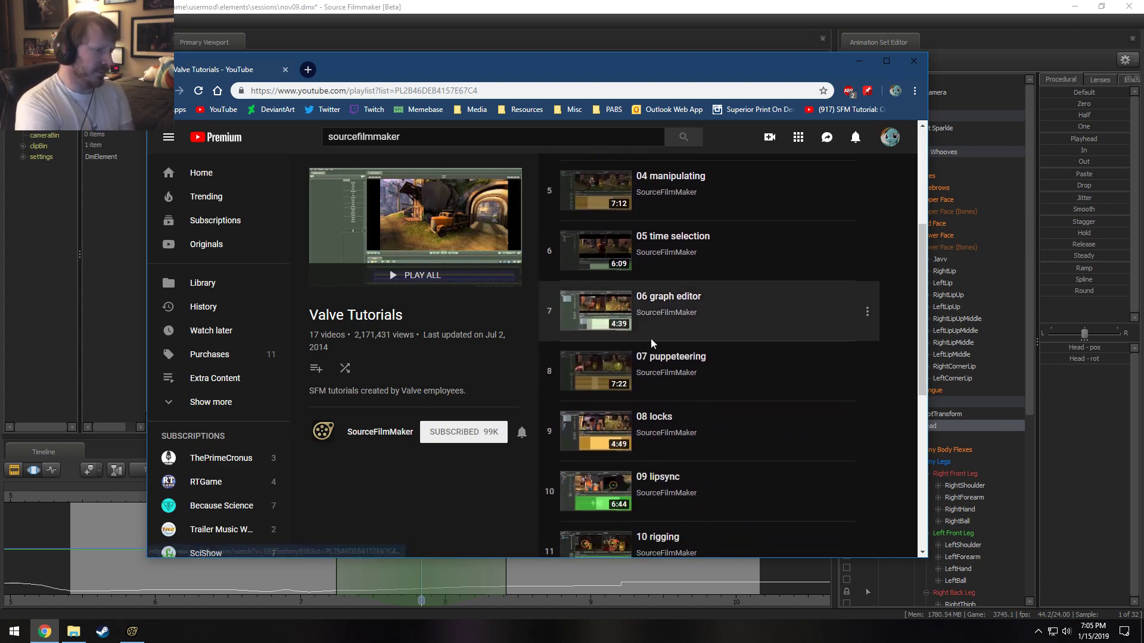
pyautogui.scroll(-2, 644, 358)
pyautogui.scroll(6, 638, 381)
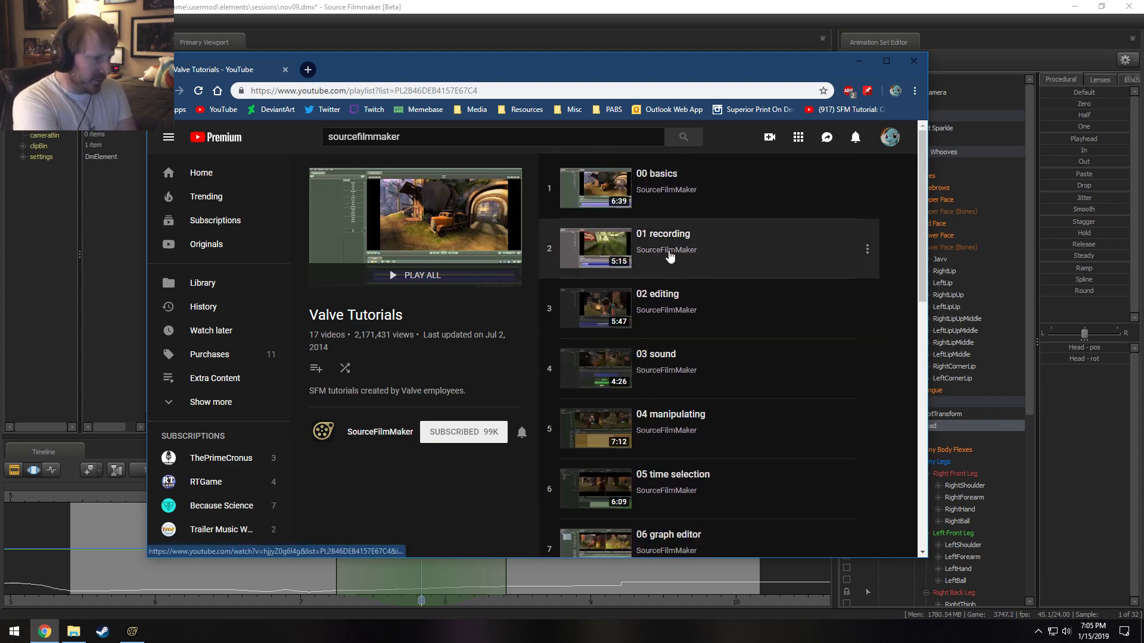
pyautogui.scroll(-1, 676, 254)
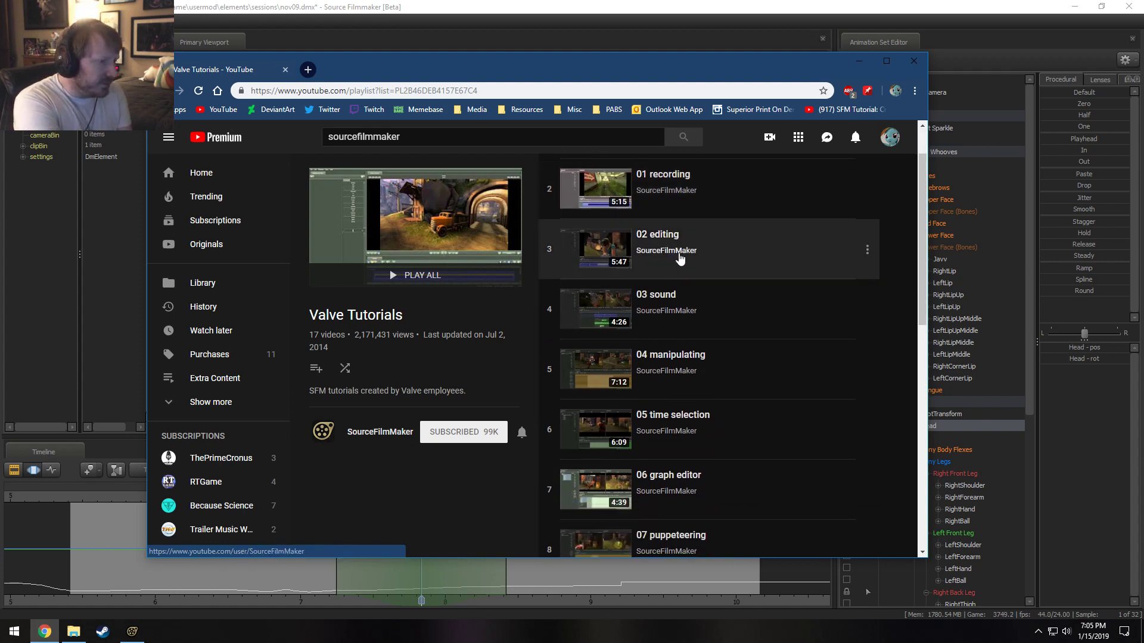
pyautogui.scroll(-2, 728, 263)
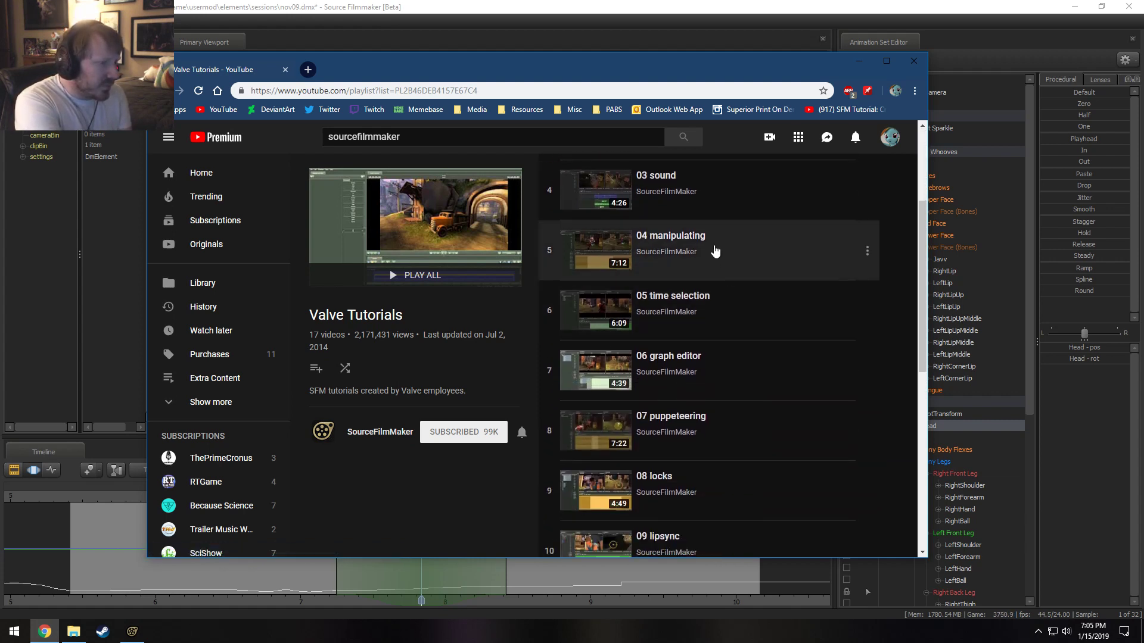
pyautogui.scroll(-1, 718, 281)
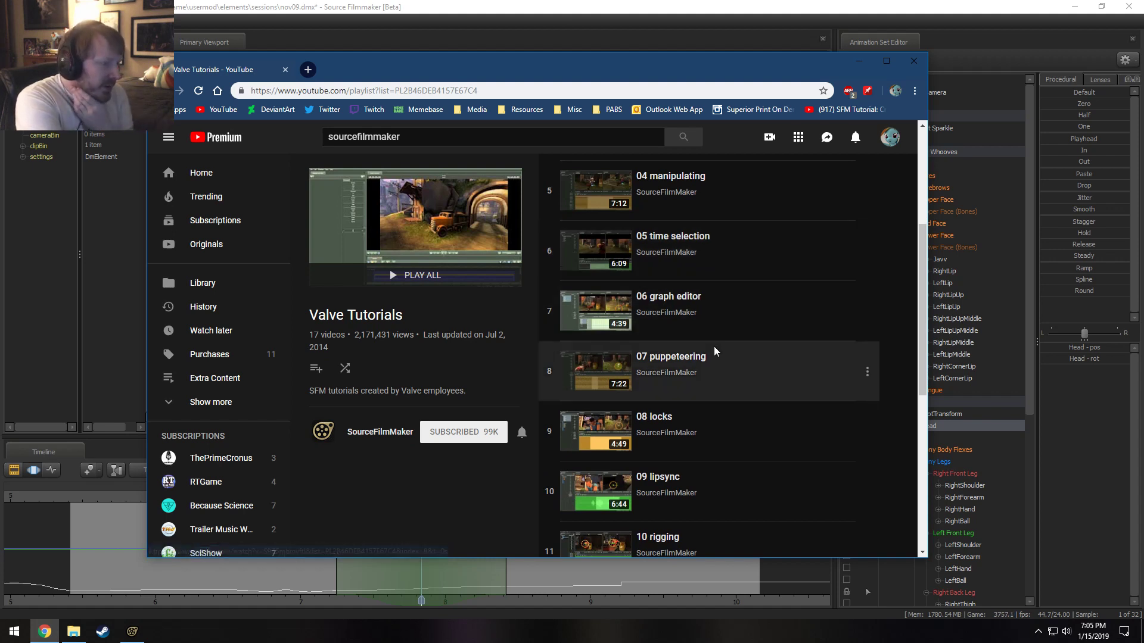
pyautogui.scroll(-2, 717, 351)
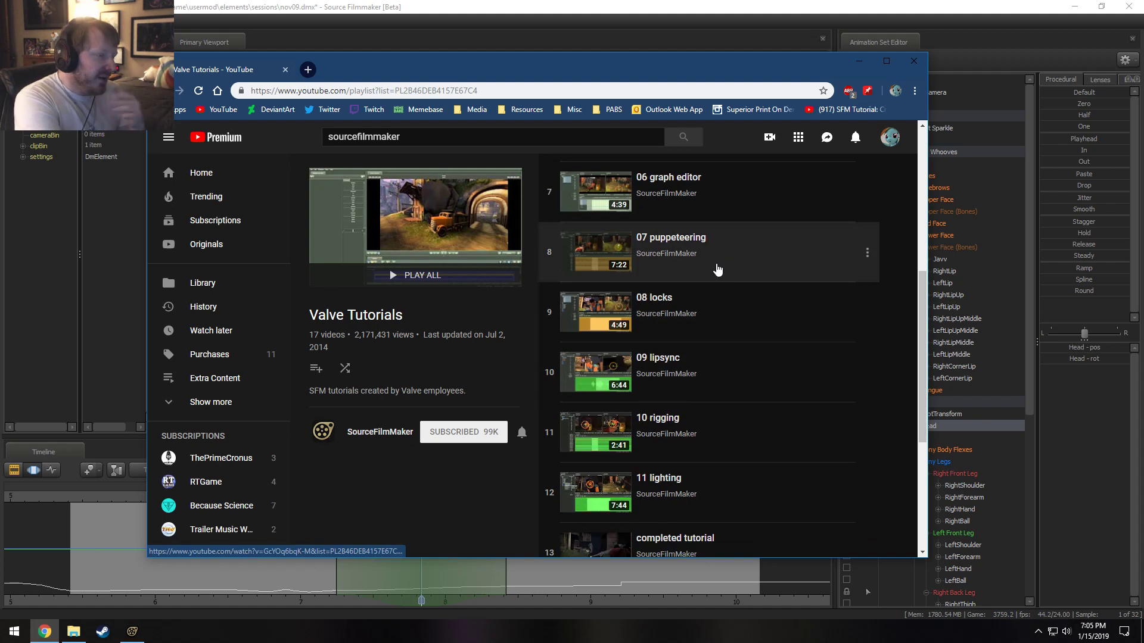
pyautogui.scroll(-2, 688, 373)
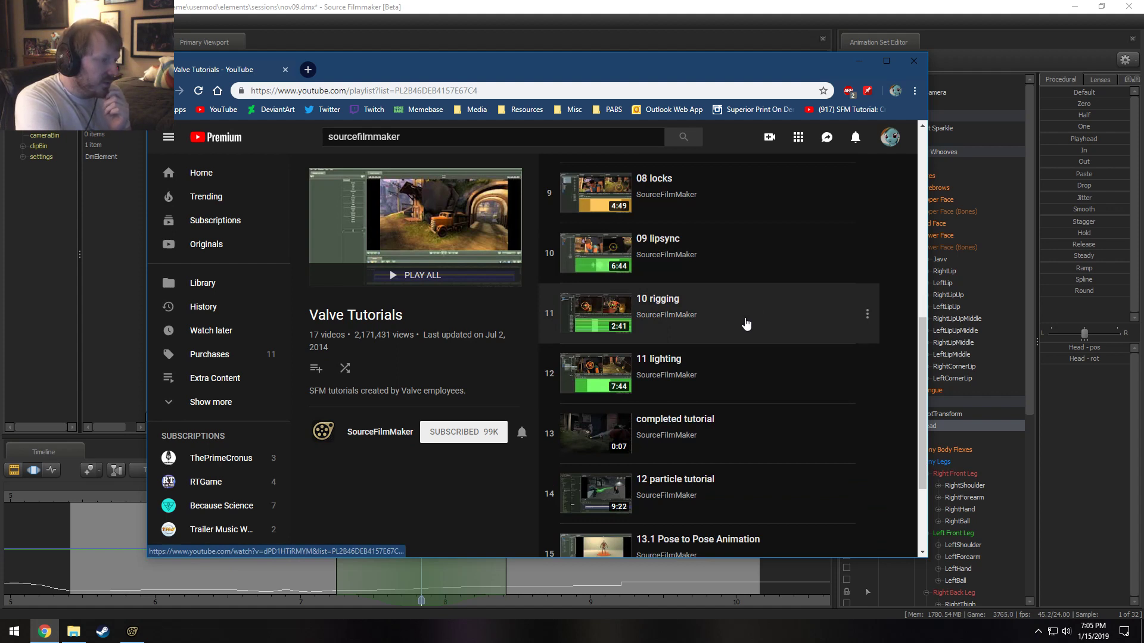
pyautogui.scroll(-1, 683, 334)
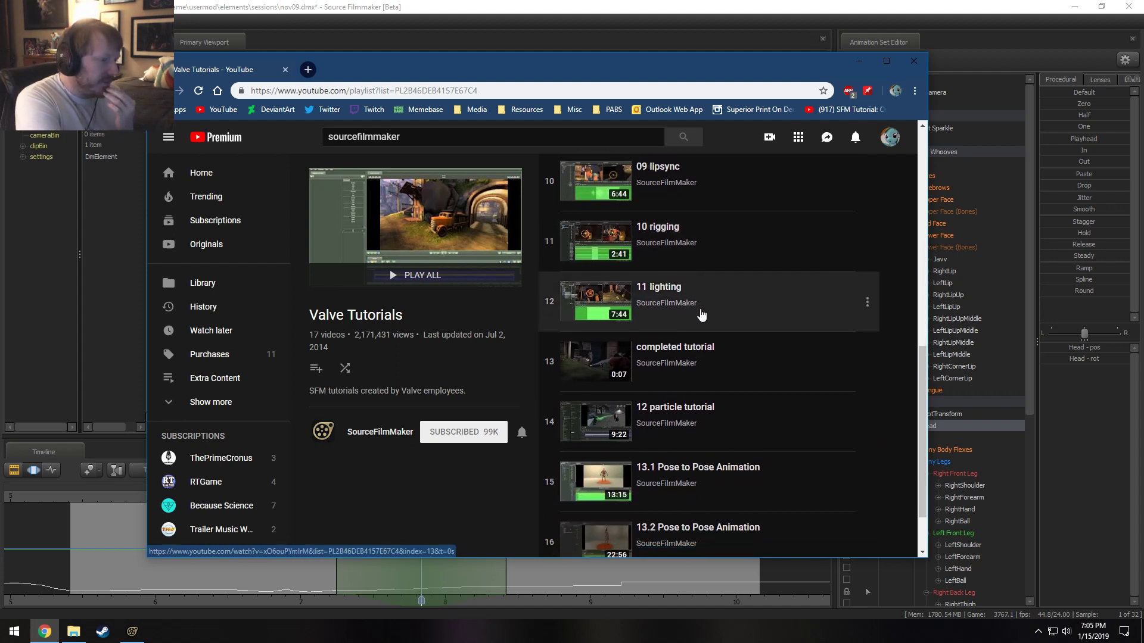
pyautogui.scroll(-1, 701, 280)
pyautogui.scroll(-1, 709, 334)
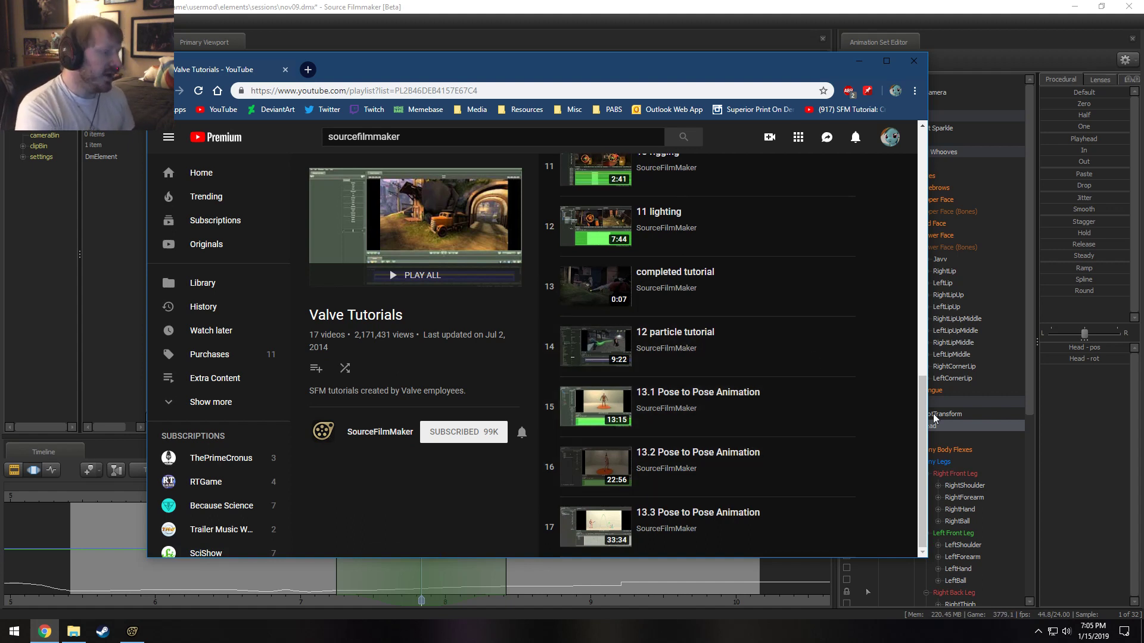
pyautogui.scroll(5, 701, 454)
pyautogui.scroll(6, 701, 454)
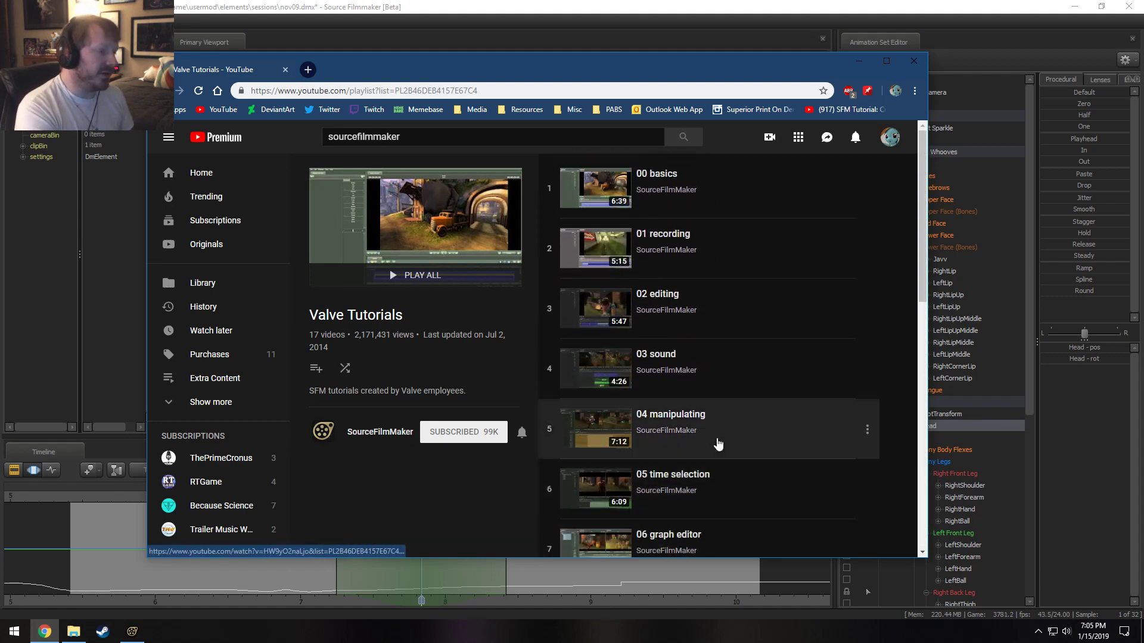
# Search YouTube for the SFM animator's name and open that creator's channel.
pyautogui.moveTo(411, 138); pyautogui.dragTo(178, 106)
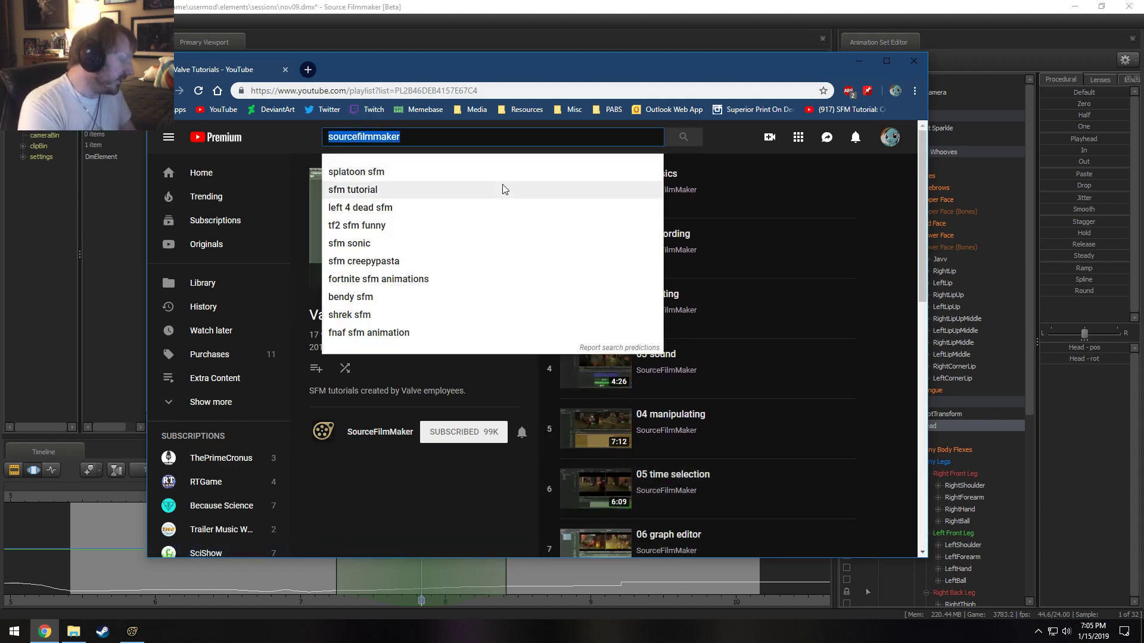
pyautogui.write('zachi')
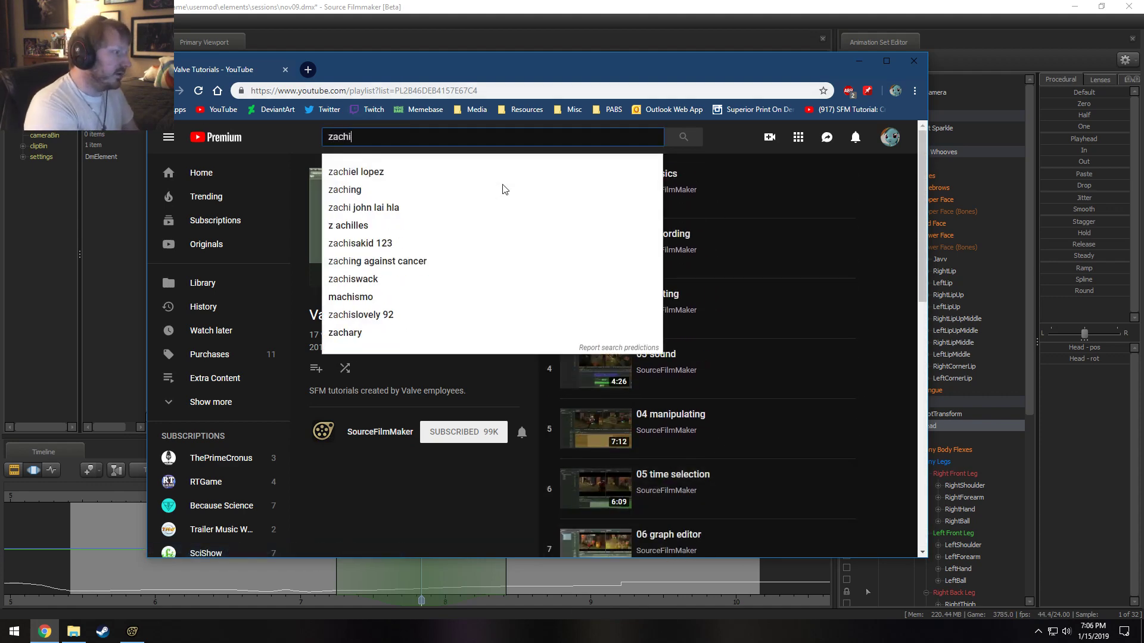
pyautogui.write('rah scott')
pyautogui.press('Return')
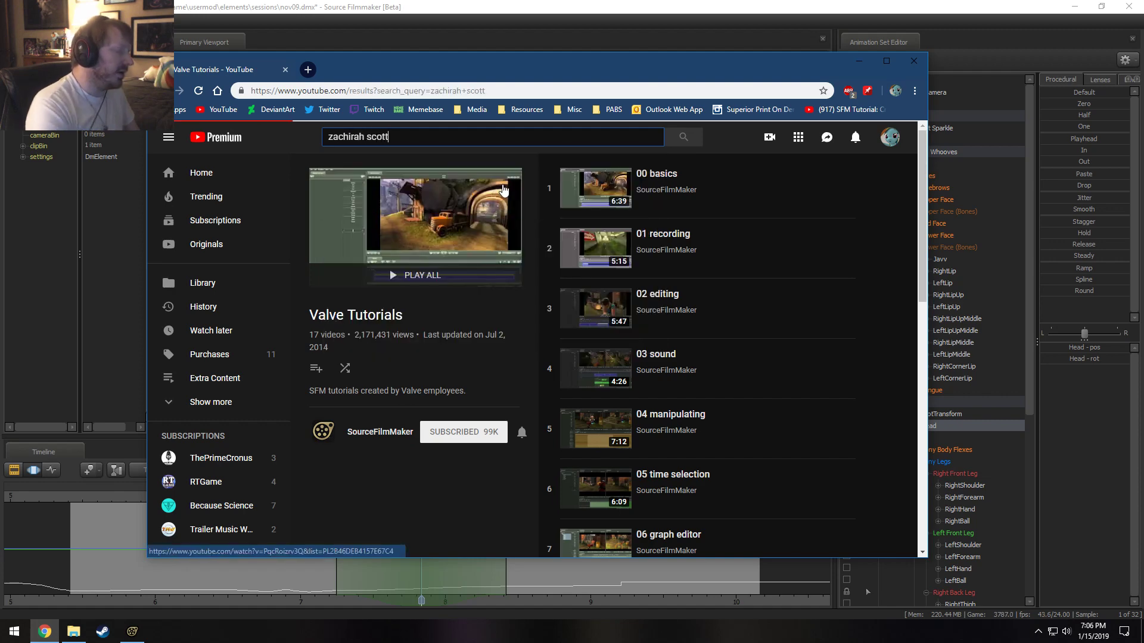
pyautogui.click(494, 243)
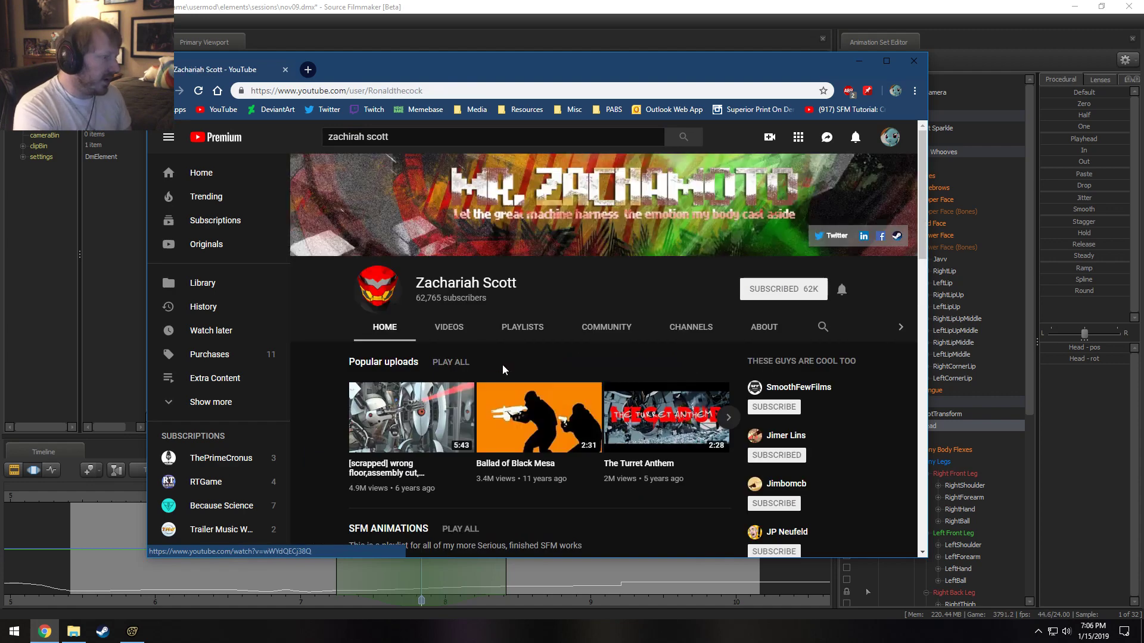
# Show the channel's playlists and browse the created ones to find Source Filmmaker Tutorials.
pyautogui.click(503, 329)
pyautogui.scroll(-2, 502, 330)
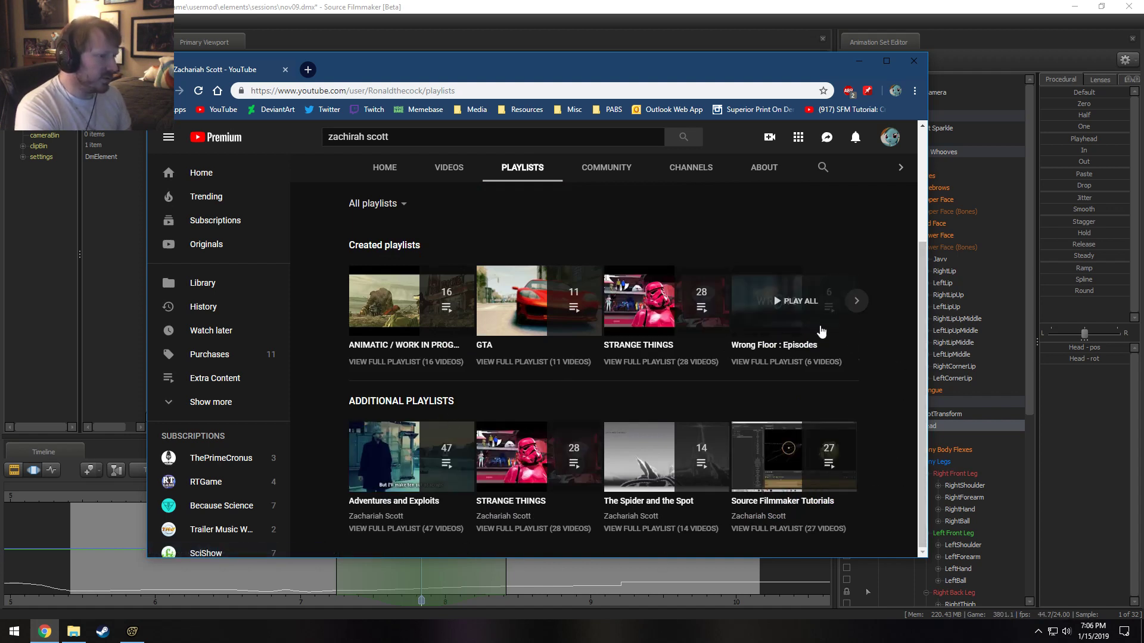
pyautogui.click(856, 301)
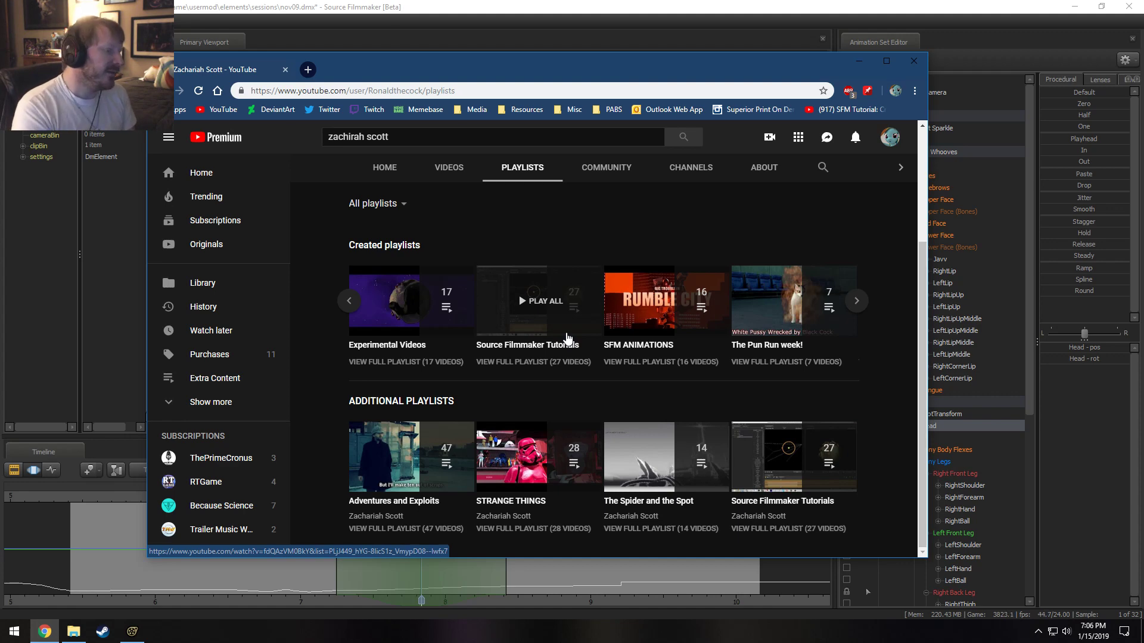
# Search YouTube for another SFM tutorial creator by name and open that creator's channel.
pyautogui.scroll(3, 517, 476)
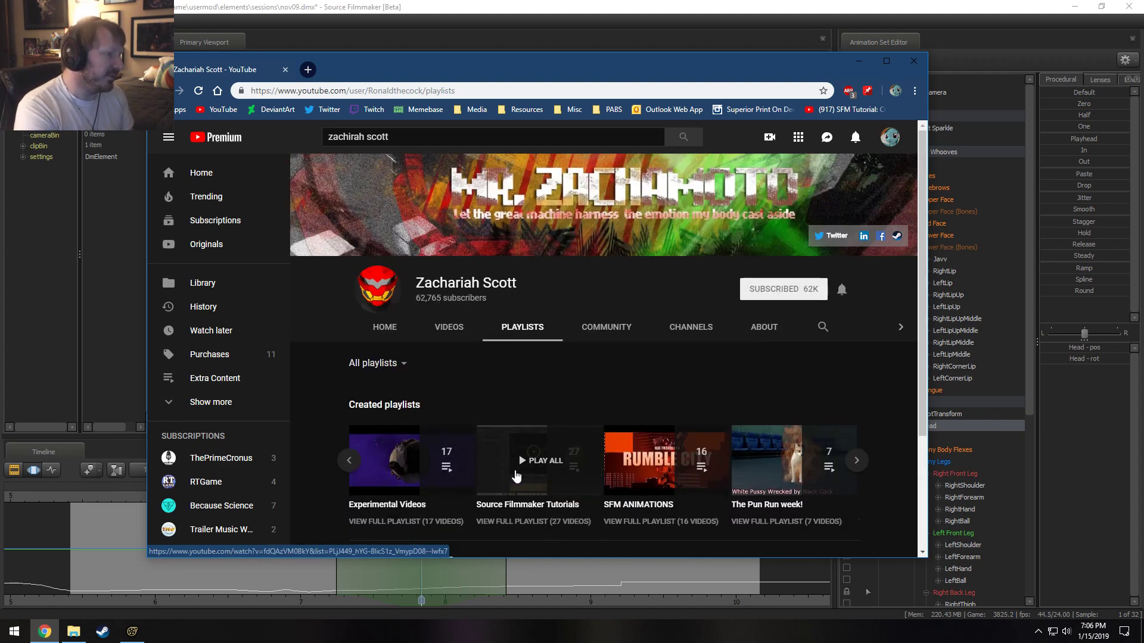
pyautogui.click(392, 132)
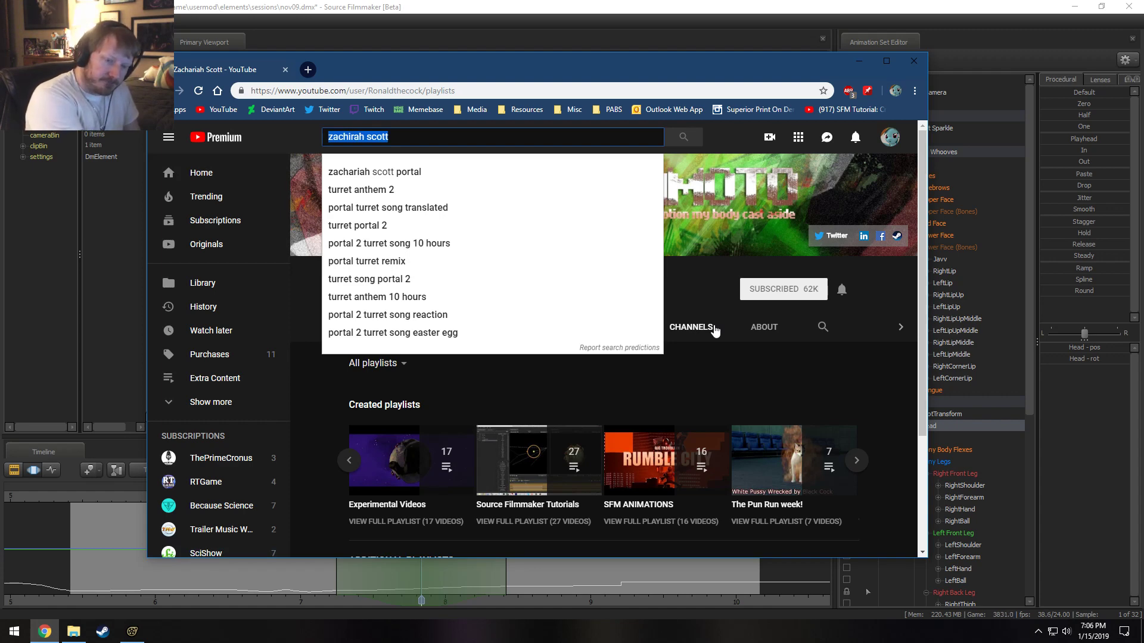
pyautogui.write('jimmer lins')
pyautogui.press('Return')
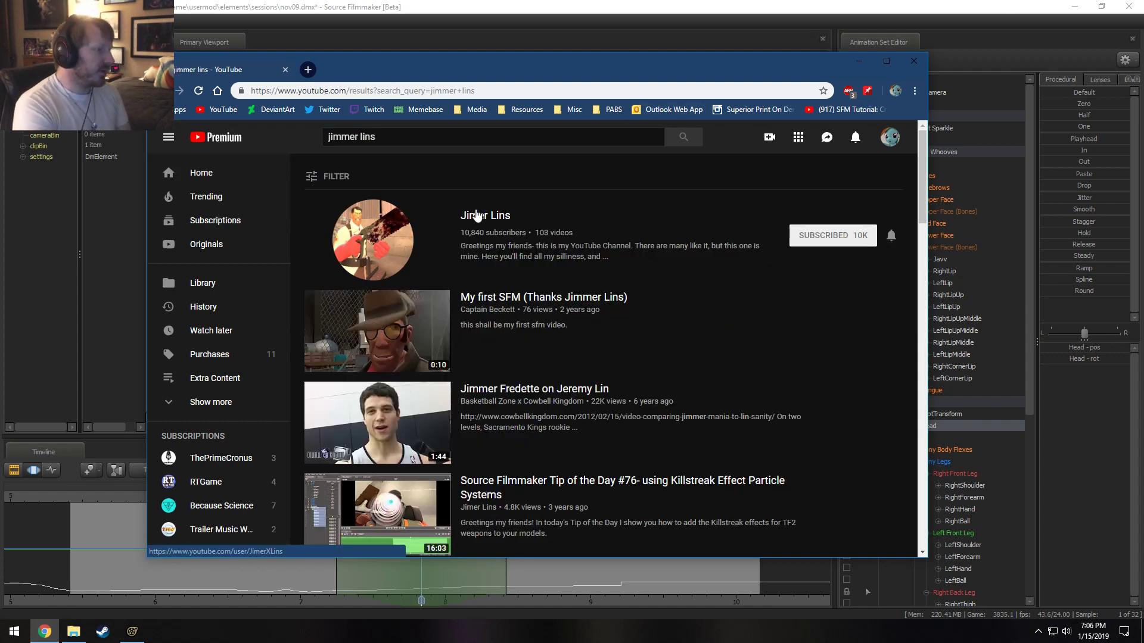
pyautogui.click(477, 215)
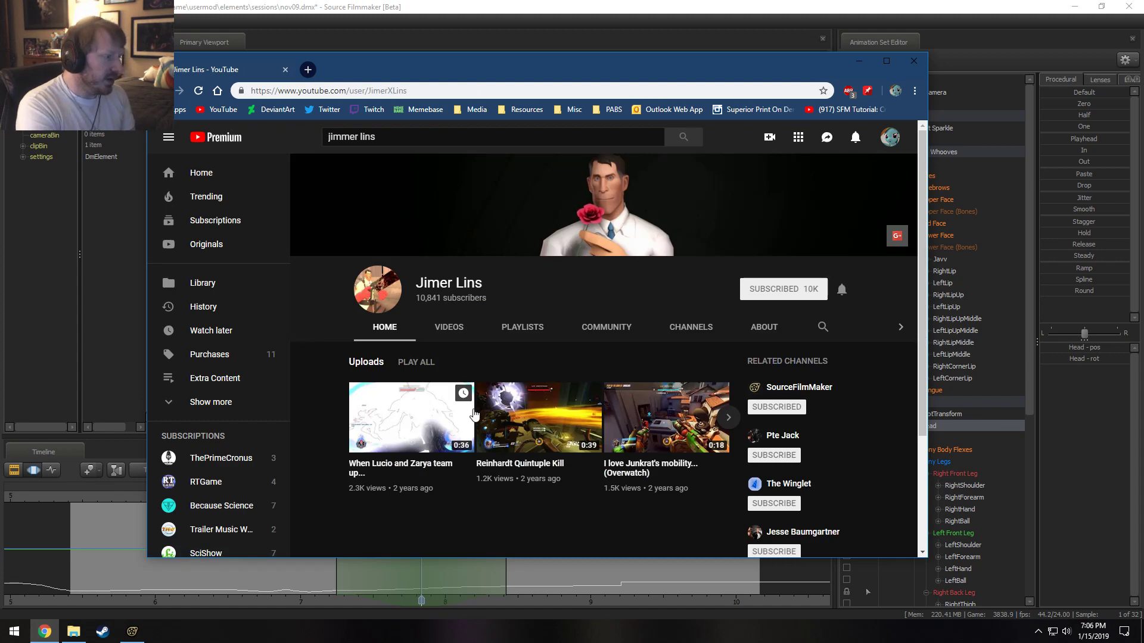
# Look through the channel's uploaded videos for the Source Filmmaker Tip of the Day series.
pyautogui.click(459, 331)
pyautogui.scroll(-2, 542, 349)
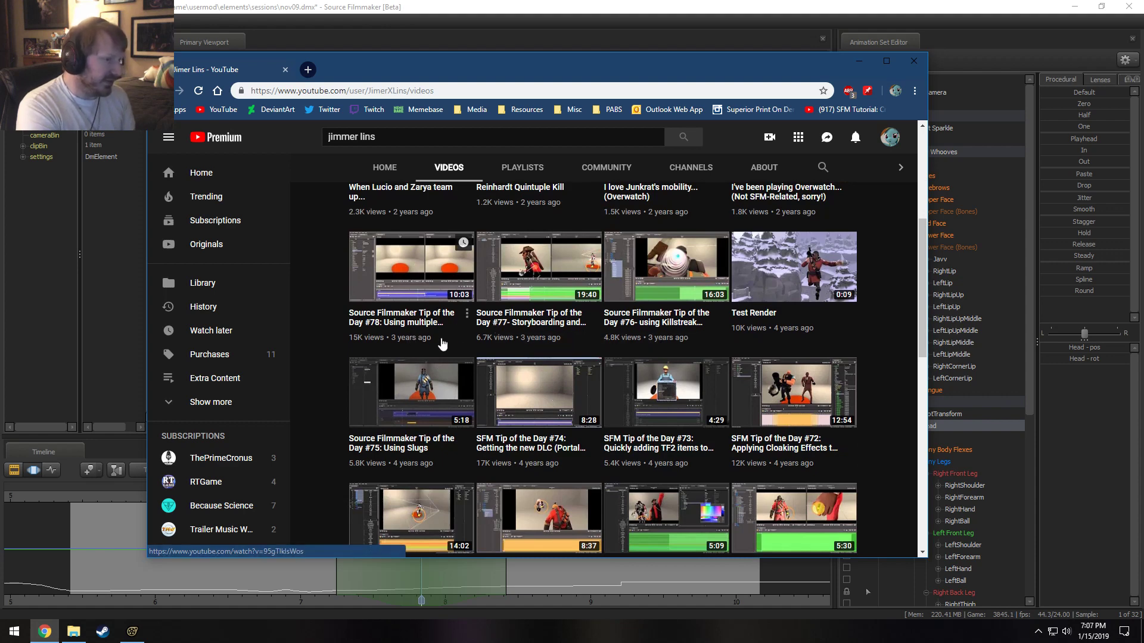
pyautogui.scroll(2, 548, 337)
pyautogui.scroll(-2, 531, 359)
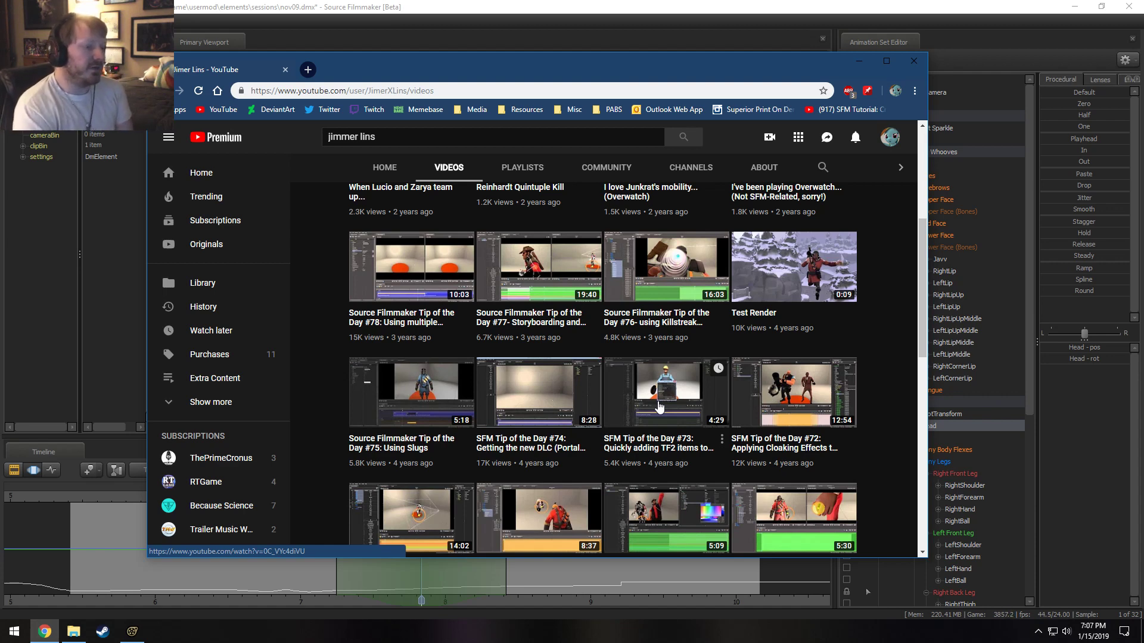
pyautogui.scroll(-2, 500, 286)
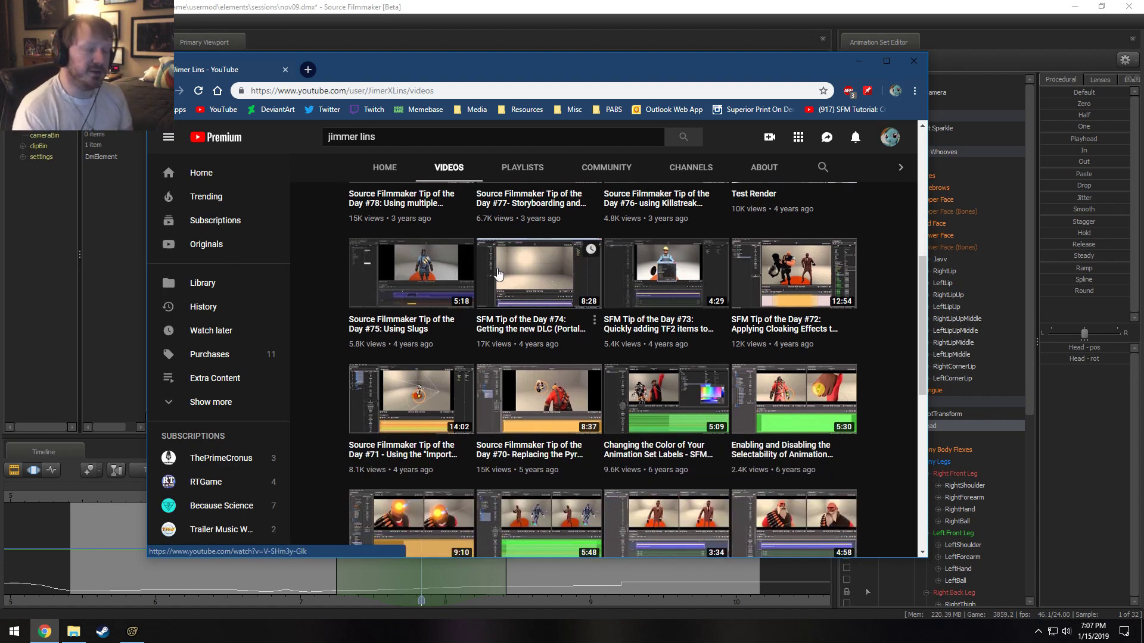
pyautogui.scroll(-5, 647, 396)
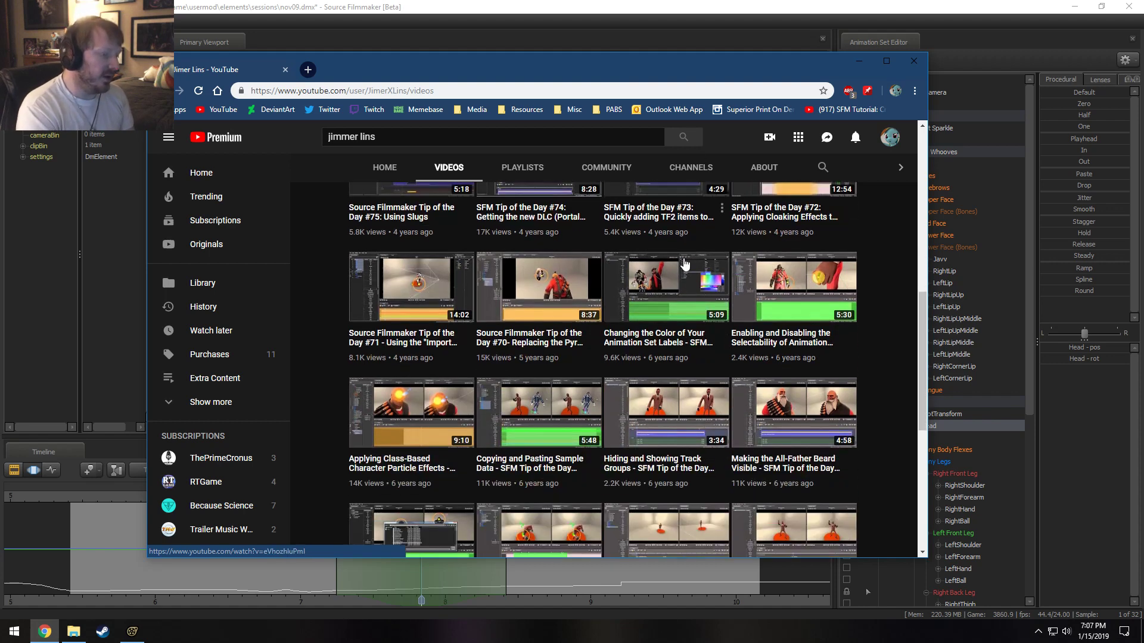
pyautogui.scroll(-6, 648, 396)
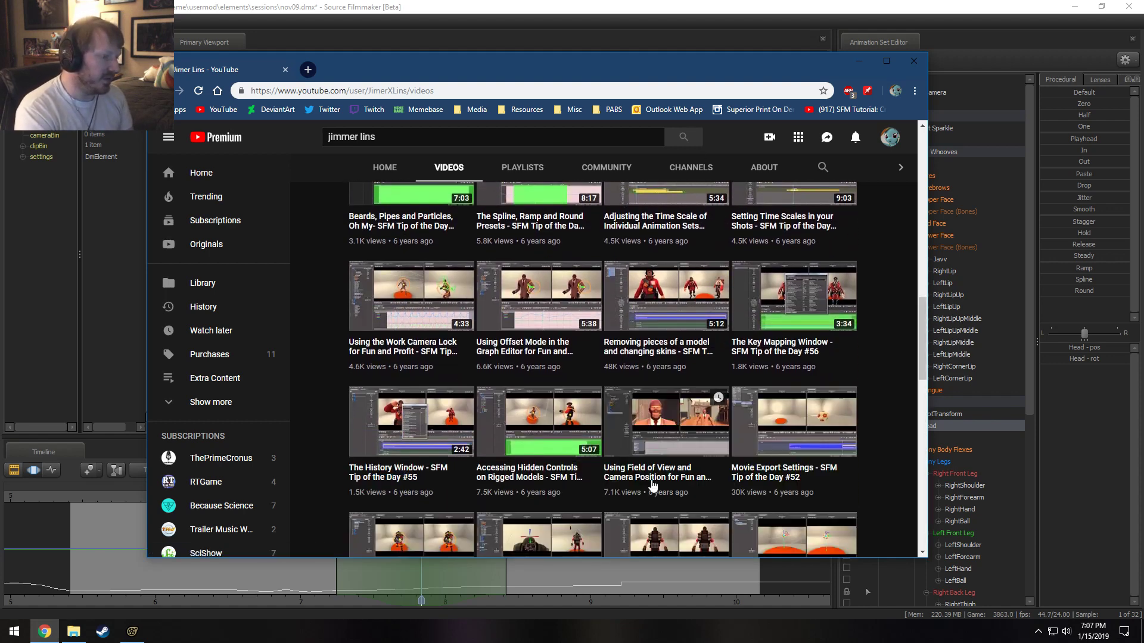
pyautogui.scroll(-3, 663, 454)
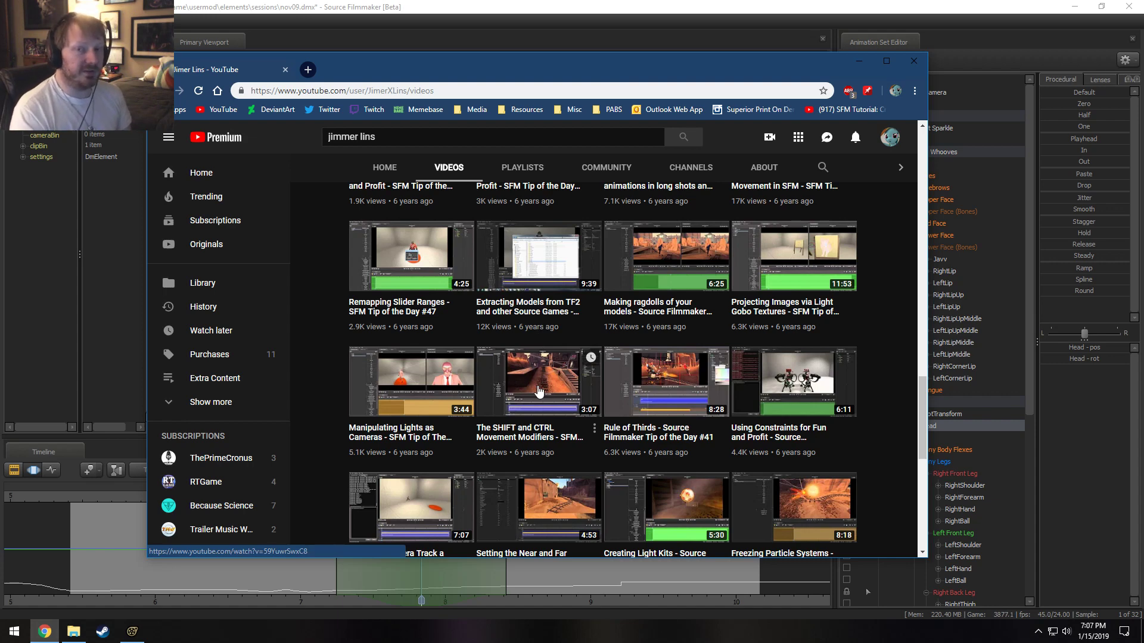
pyautogui.scroll(-1, 554, 271)
pyautogui.scroll(-3, 581, 333)
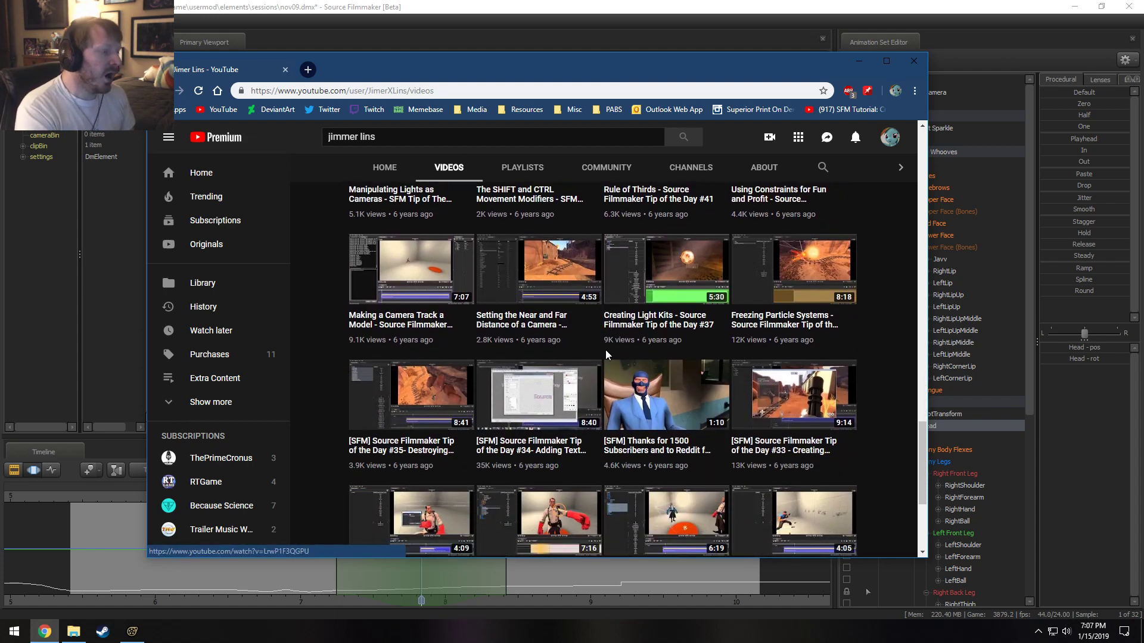
pyautogui.scroll(-15, 615, 259)
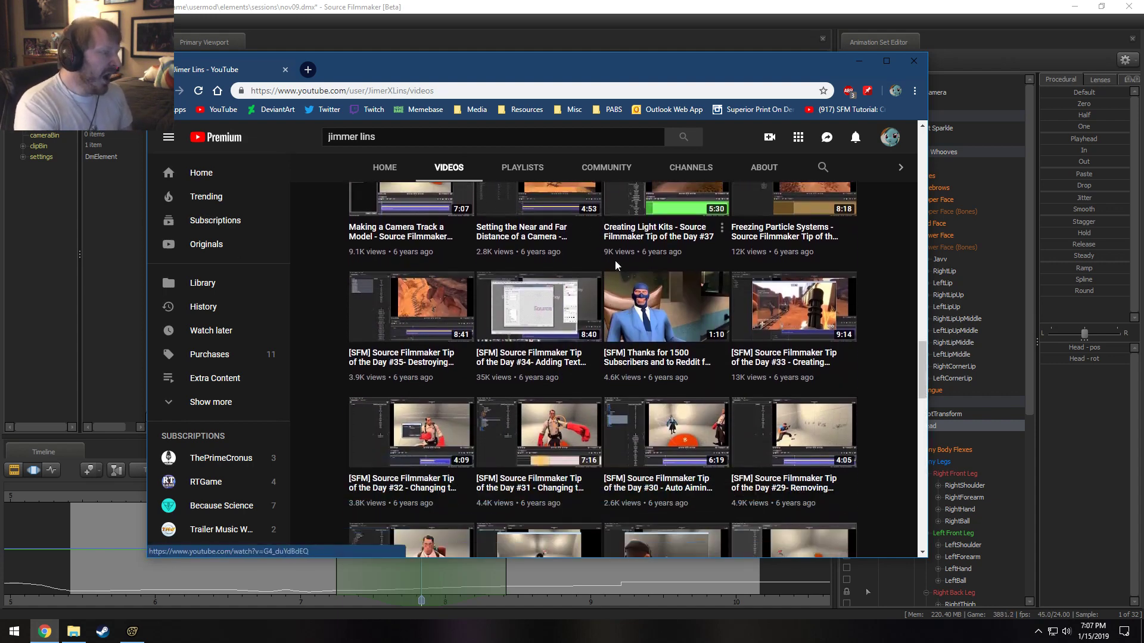
pyautogui.scroll(20, 637, 259)
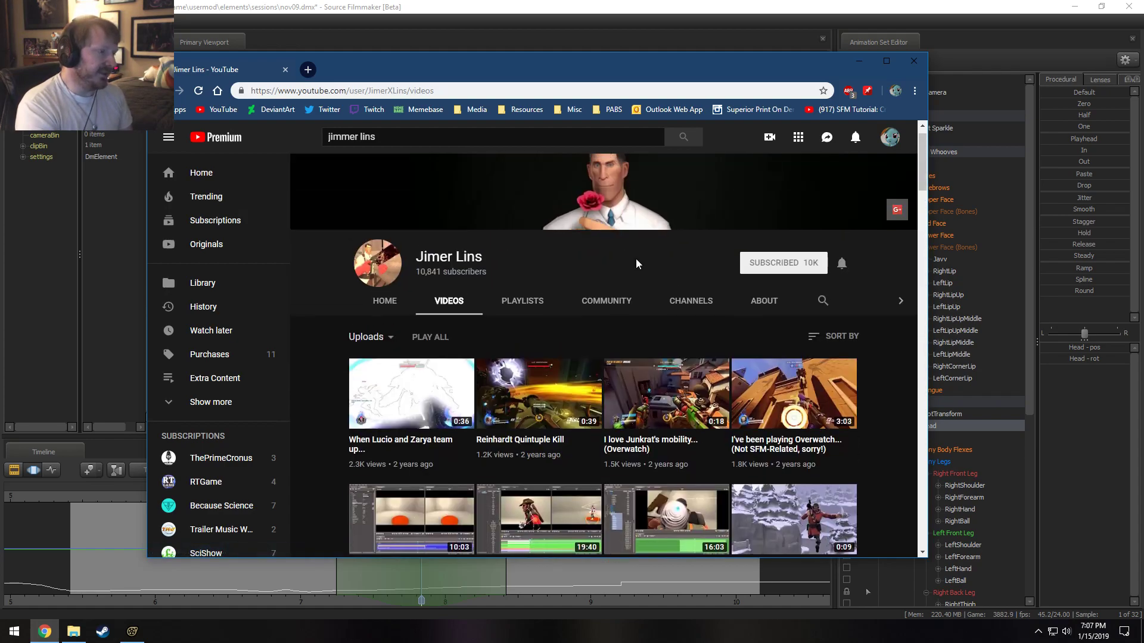
# Switch back to Source Filmmaker and play Doctor Whooves's gesture from about 6.958 s with the Procedural presets shown.
pyautogui.click(857, 62)
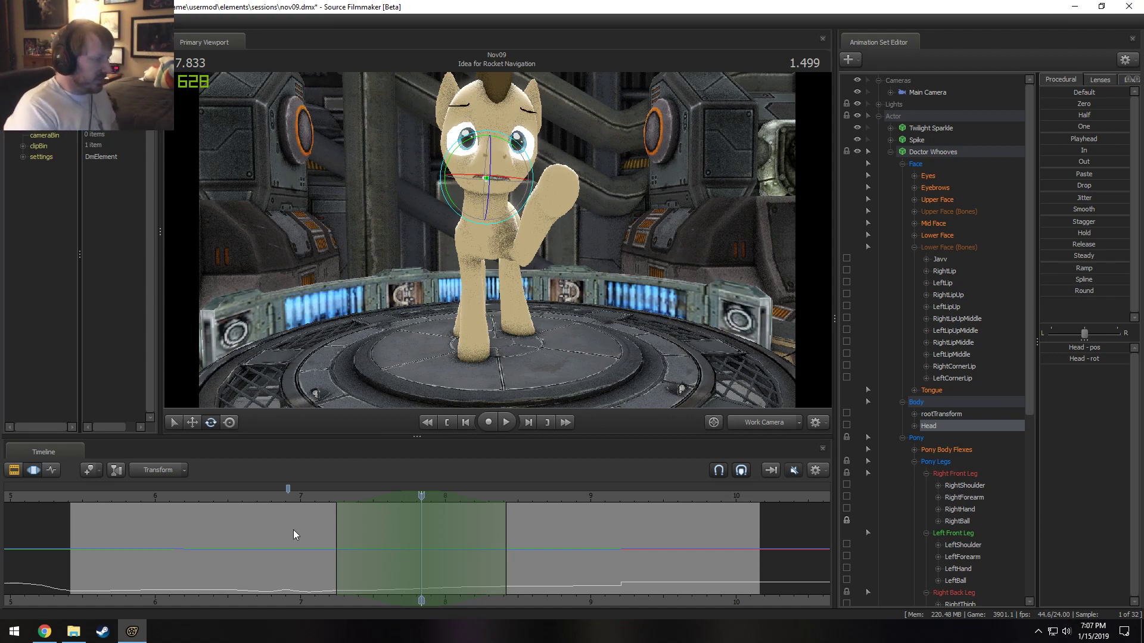
pyautogui.click(294, 500)
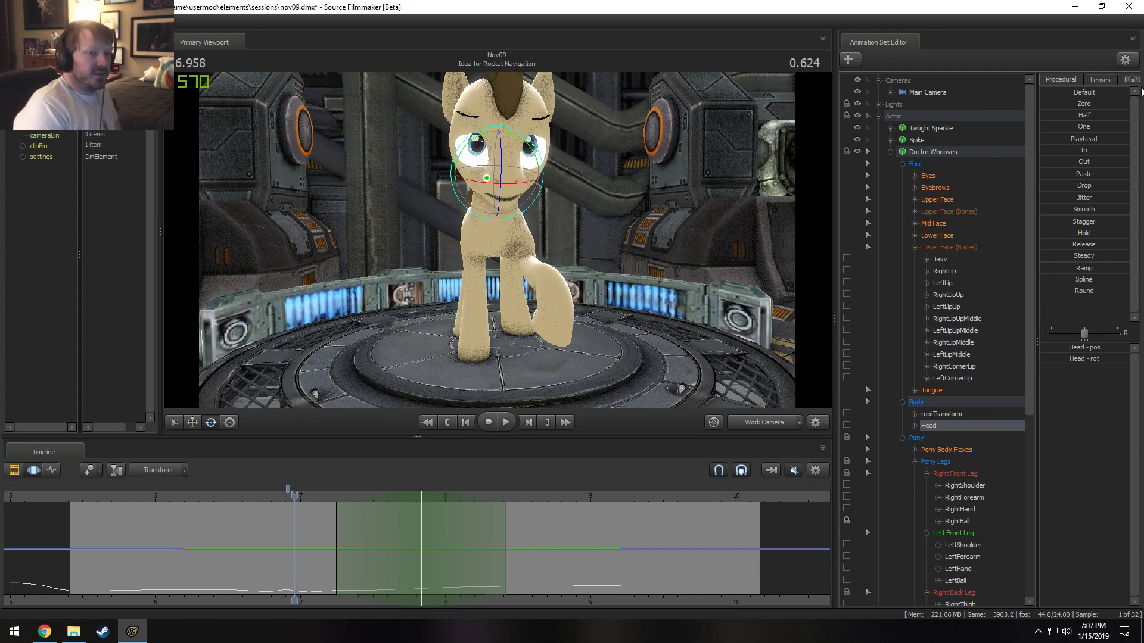
pyautogui.click(1138, 81)
pyautogui.click(1097, 81)
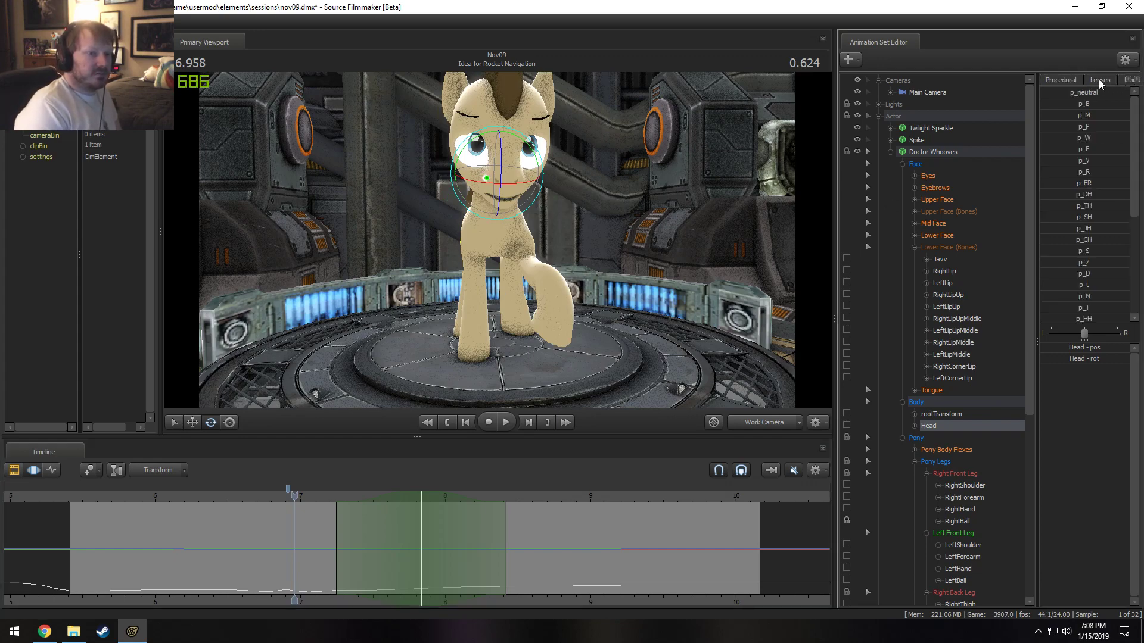
pyautogui.click(1061, 81)
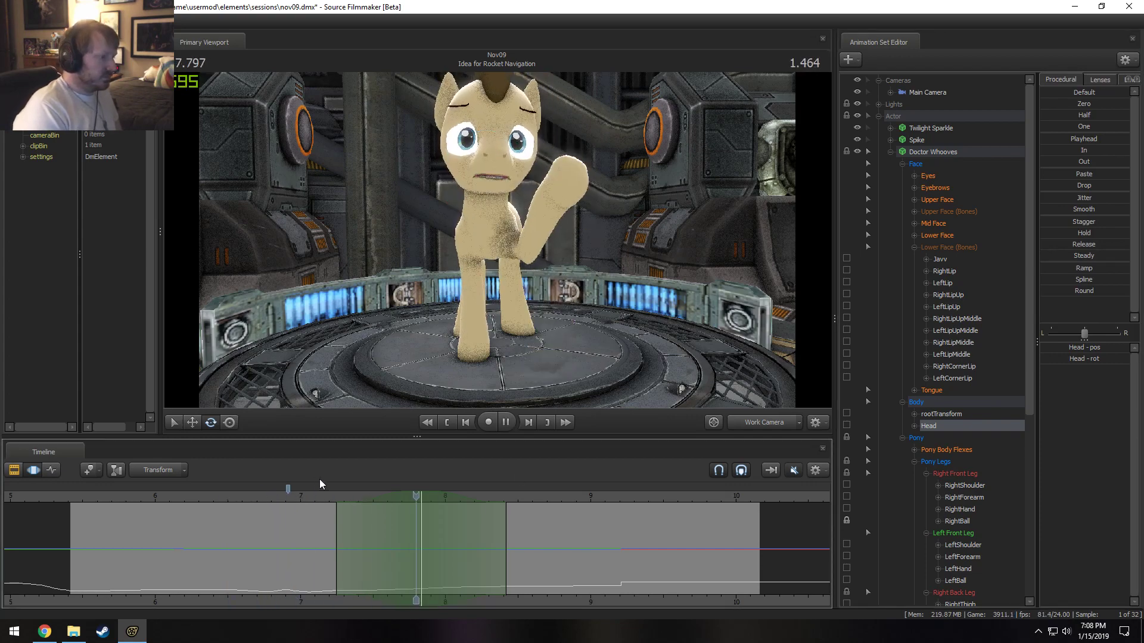
pyautogui.press('space')
# Adjust Doctor Whooves's LeftHand and LeftBall in a short time selection around 7.250 s, and shift that motion slightly earlier.
pyautogui.moveTo(306, 491); pyautogui.dragTo(336, 570)
pyautogui.click(337, 570)
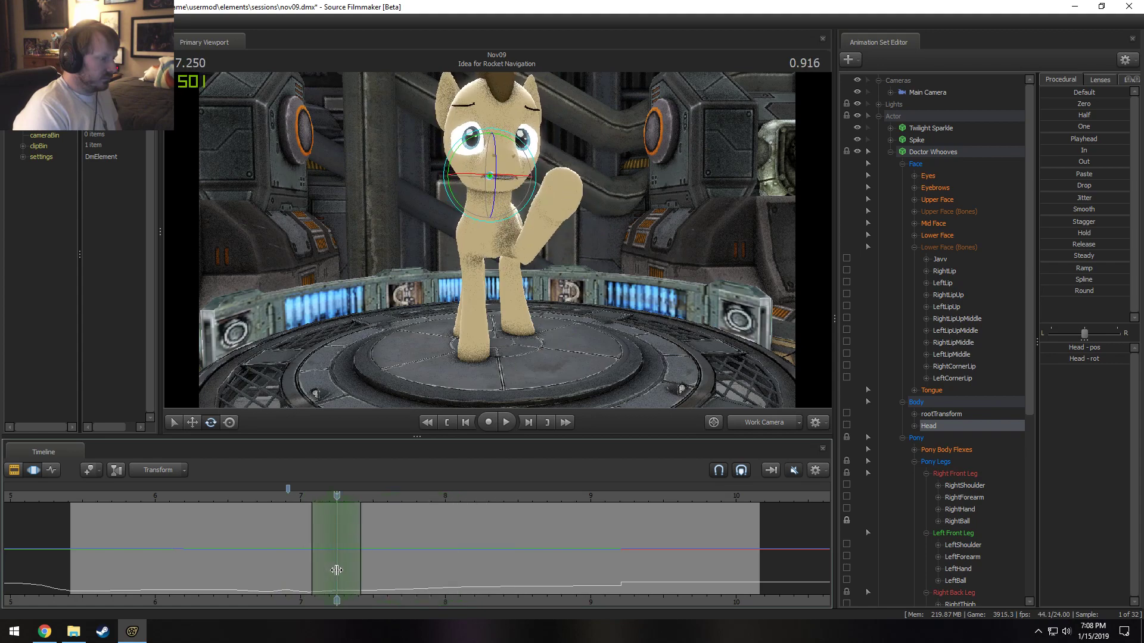
pyautogui.click(557, 222)
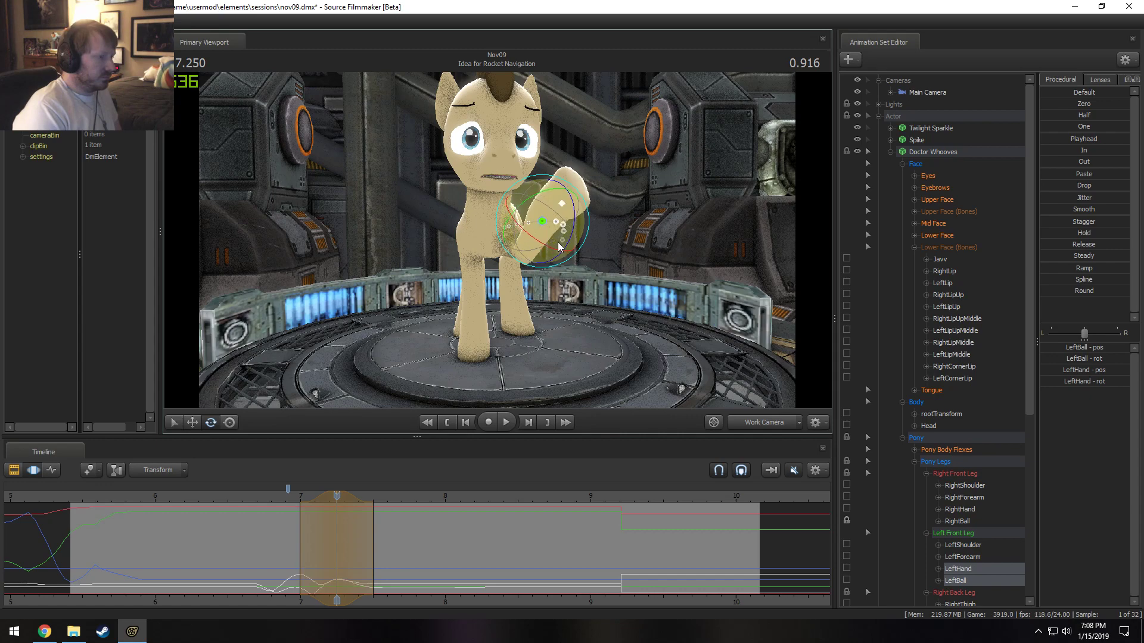
pyautogui.moveTo(336, 536)
pyautogui.mouseDown()
pyautogui.moveTo(301, 536)
pyautogui.moveTo(381, 544)
pyautogui.moveTo(306, 493)
pyautogui.moveTo(369, 539)
pyautogui.moveTo(308, 532)
pyautogui.mouseUp()
pyautogui.scroll(2, 379, 539)
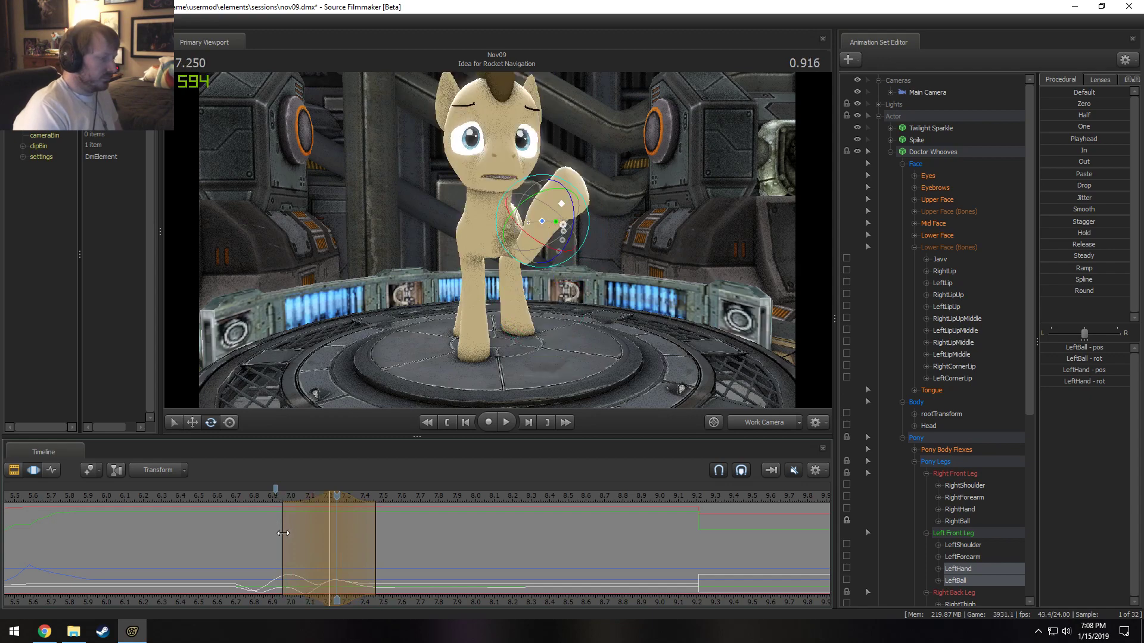
pyautogui.press('shift')
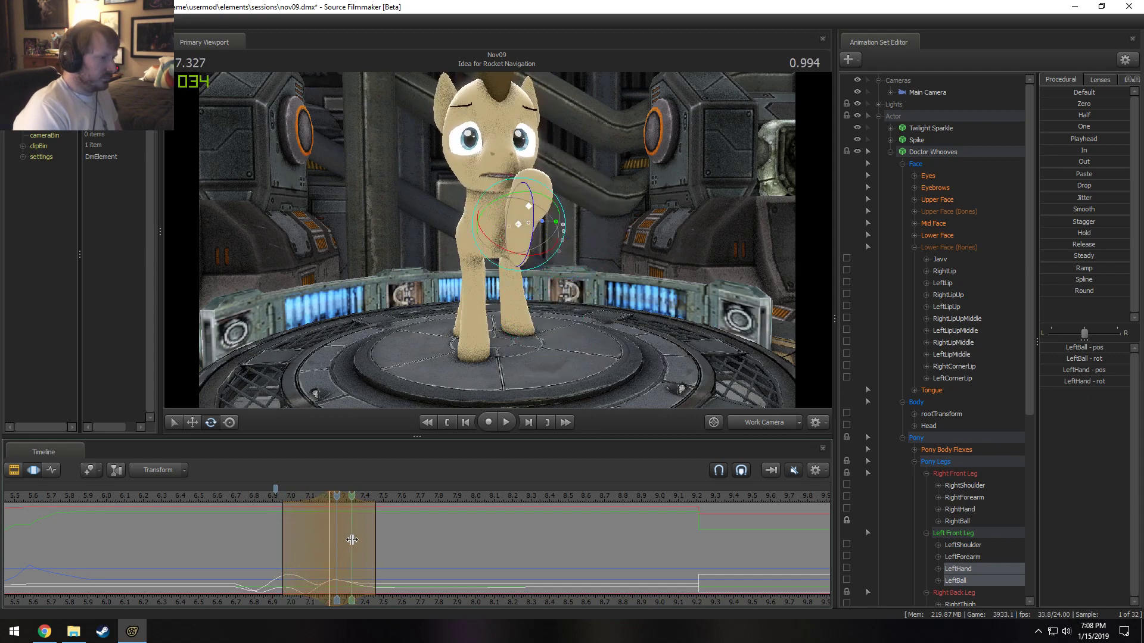
pyautogui.click(384, 542)
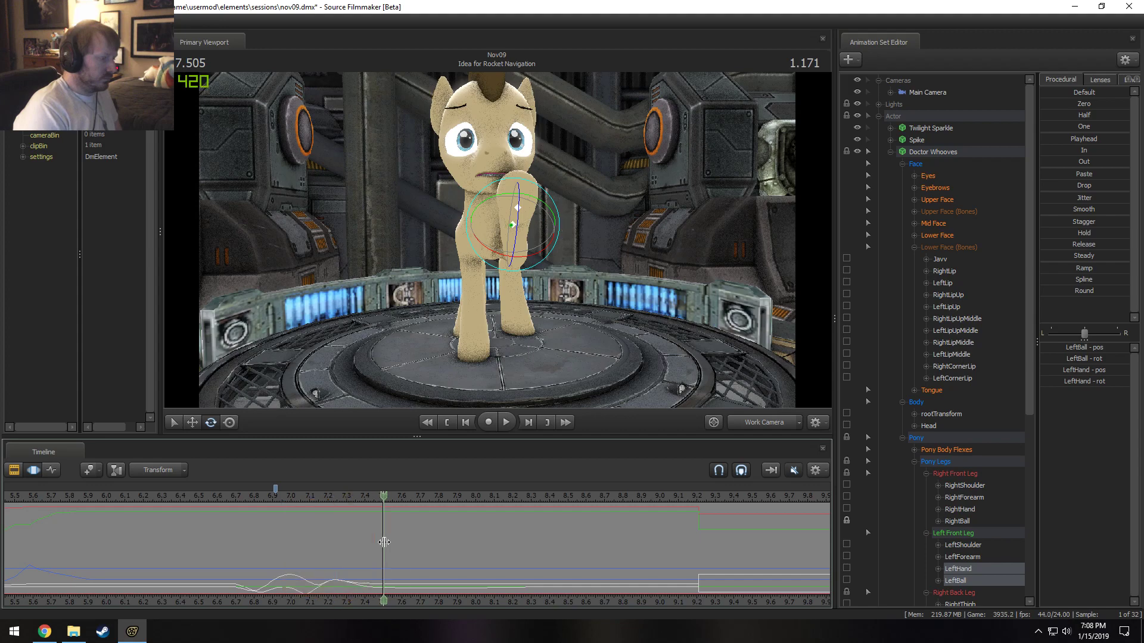
pyautogui.keyDown('shift'); pyautogui.scroll(7, 384, 542); pyautogui.keyUp('shift')
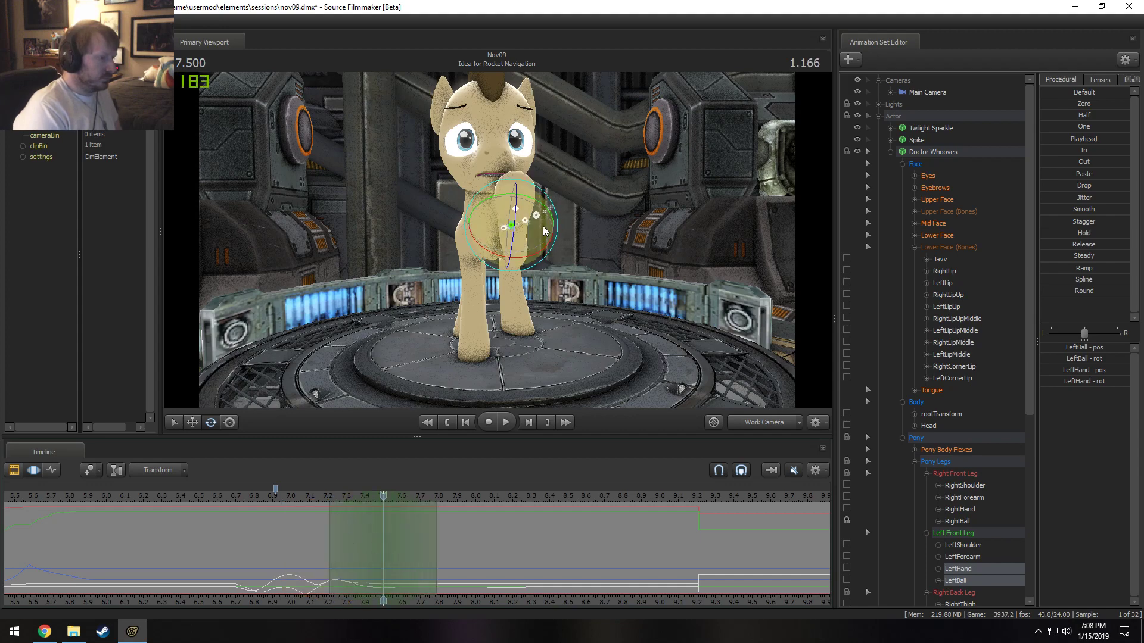
pyautogui.moveTo(544, 206)
pyautogui.mouseDown()
pyautogui.moveTo(529, 237)
pyautogui.moveTo(544, 252)
pyautogui.moveTo(548, 217)
pyautogui.moveTo(536, 229)
pyautogui.moveTo(533, 217)
pyautogui.mouseUp()
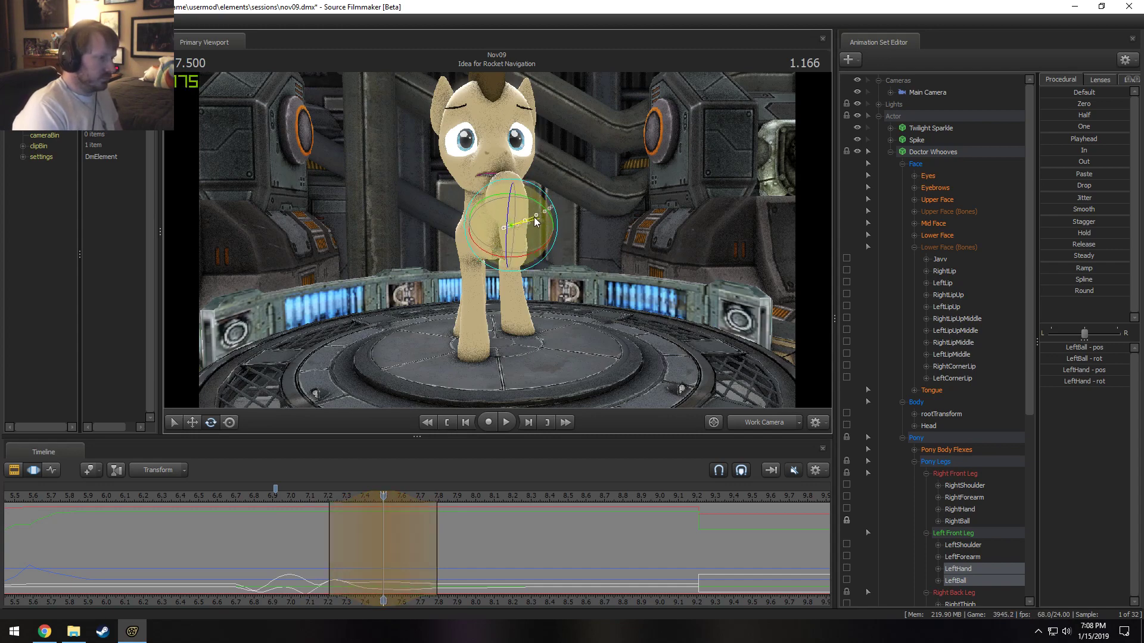
pyautogui.press('shift')
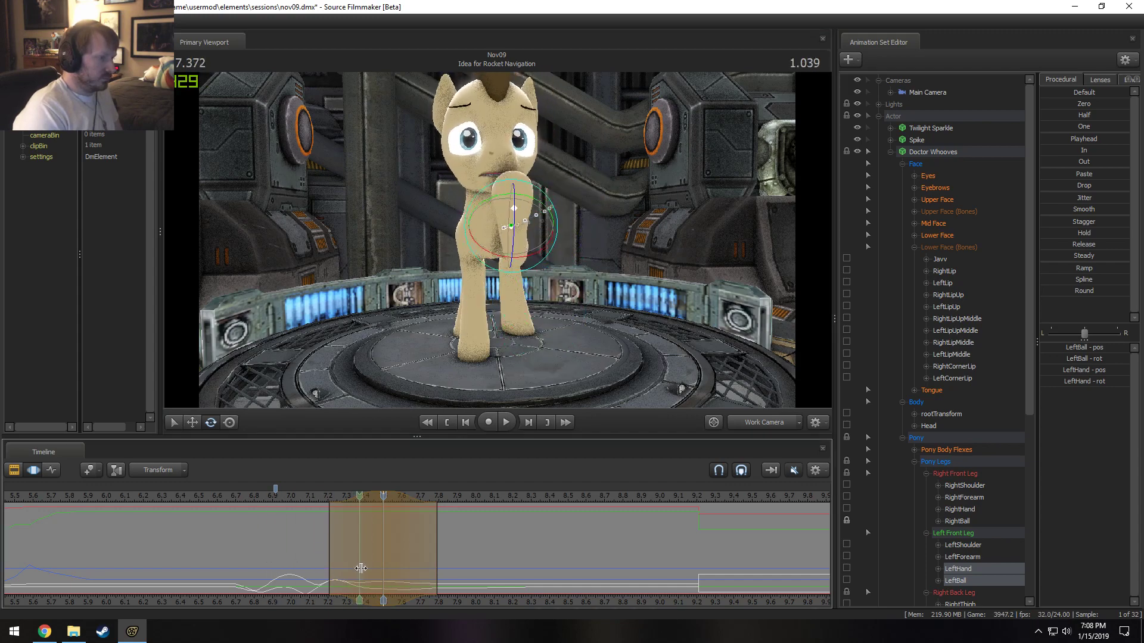
pyautogui.hotkey('ctrl', 'z')
pyautogui.press('shift')
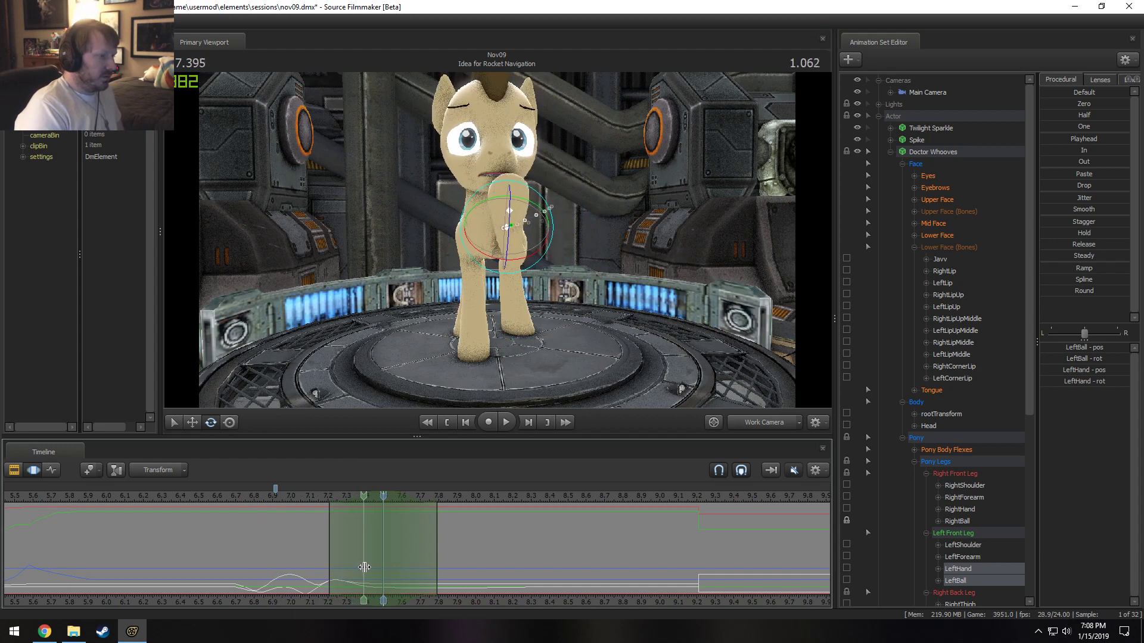
pyautogui.press('alt')
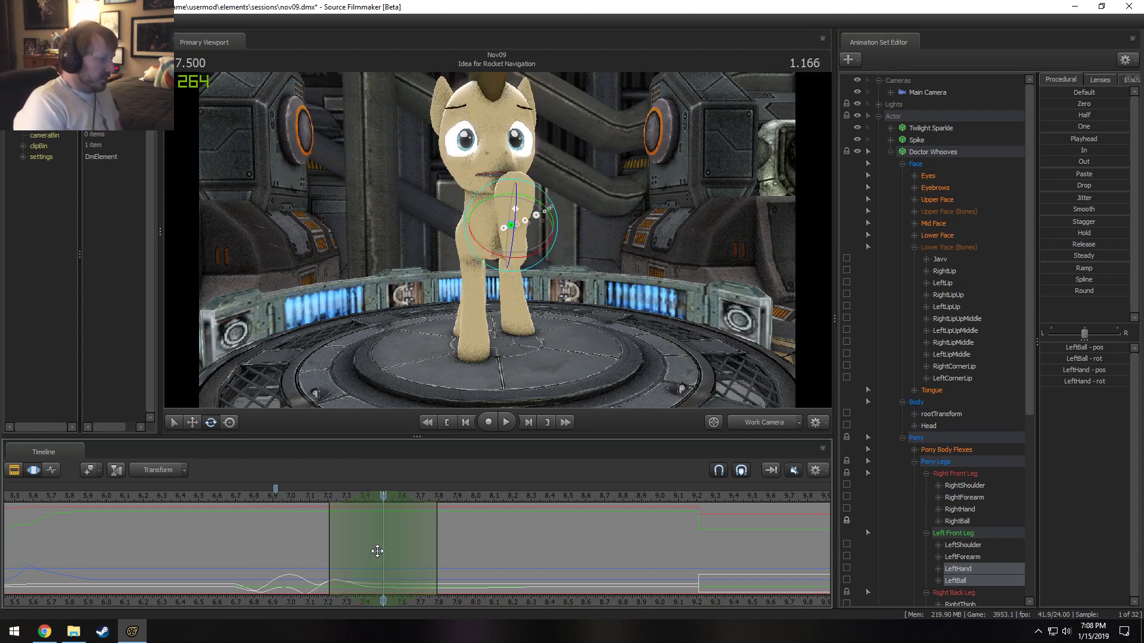
pyautogui.hotkey('ctrl', 'y')
pyautogui.hotkey('ctrl', 'y')
pyautogui.hotkey('ctrl', 'z')
pyautogui.hotkey('ctrl', 'z')
pyautogui.hotkey('ctrl', 'y')
pyautogui.hotkey('ctrl', 'y')
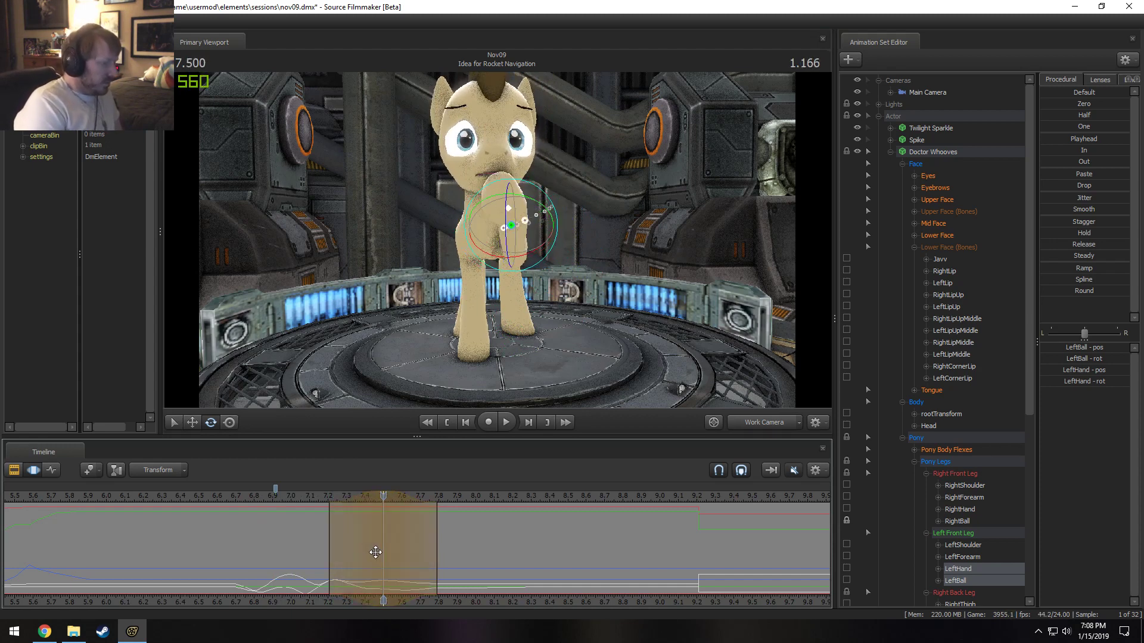
pyautogui.hotkey('ctrl', 'z')
pyautogui.hotkey('ctrl', 'z')
pyautogui.hotkey('ctrl', 'z')
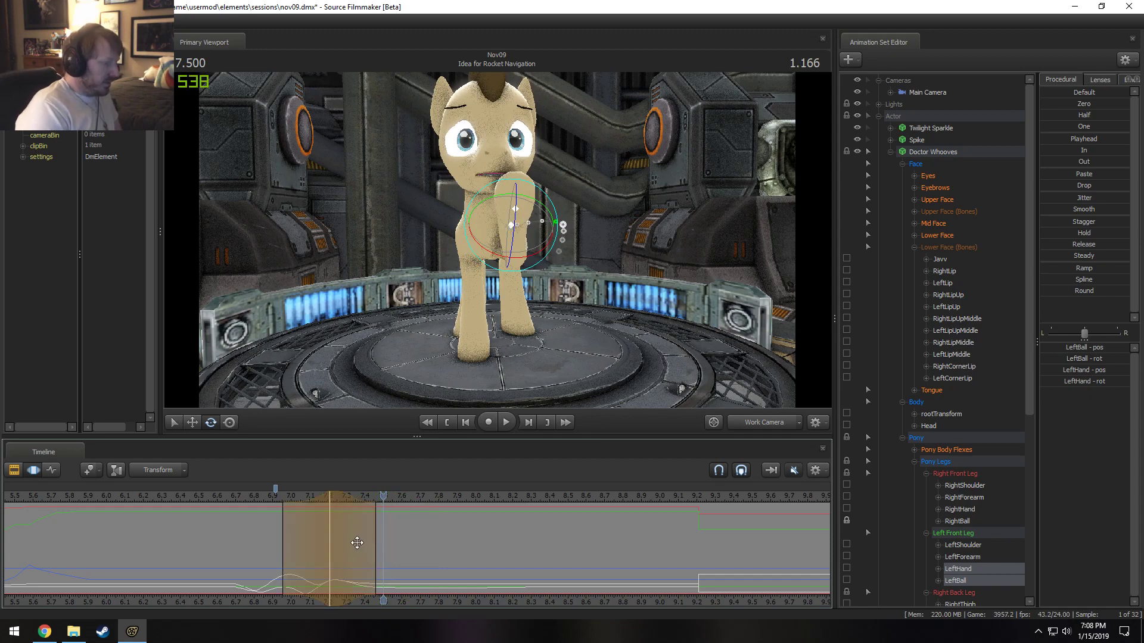
# Shift the left hoof's motion later to about 7.3 s, and rotate LeftHand and LeftBall inward around 7.583 s.
pyautogui.moveTo(357, 543); pyautogui.dragTo(370, 544)
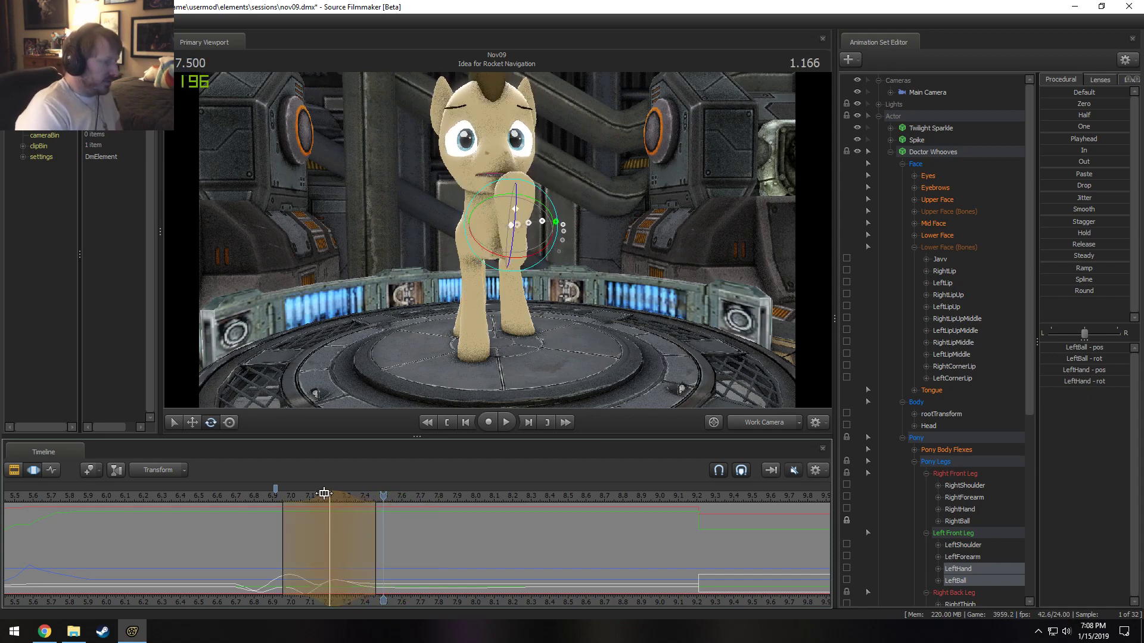
pyautogui.moveTo(325, 496); pyautogui.dragTo(340, 496)
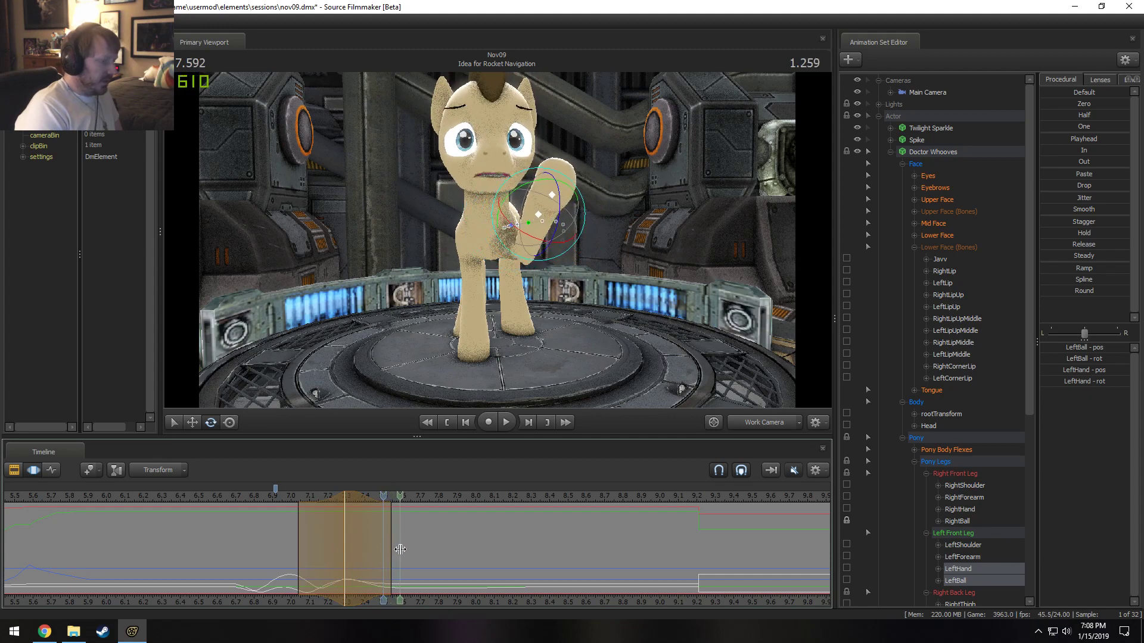
pyautogui.click(400, 549)
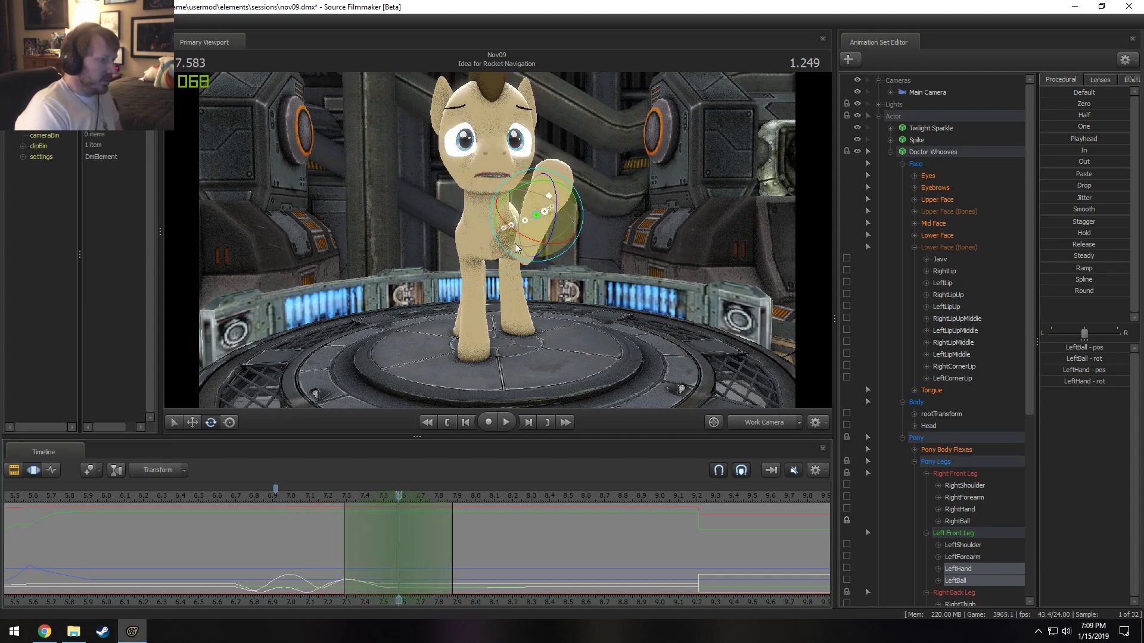
pyautogui.moveTo(533, 197); pyautogui.dragTo(520, 193)
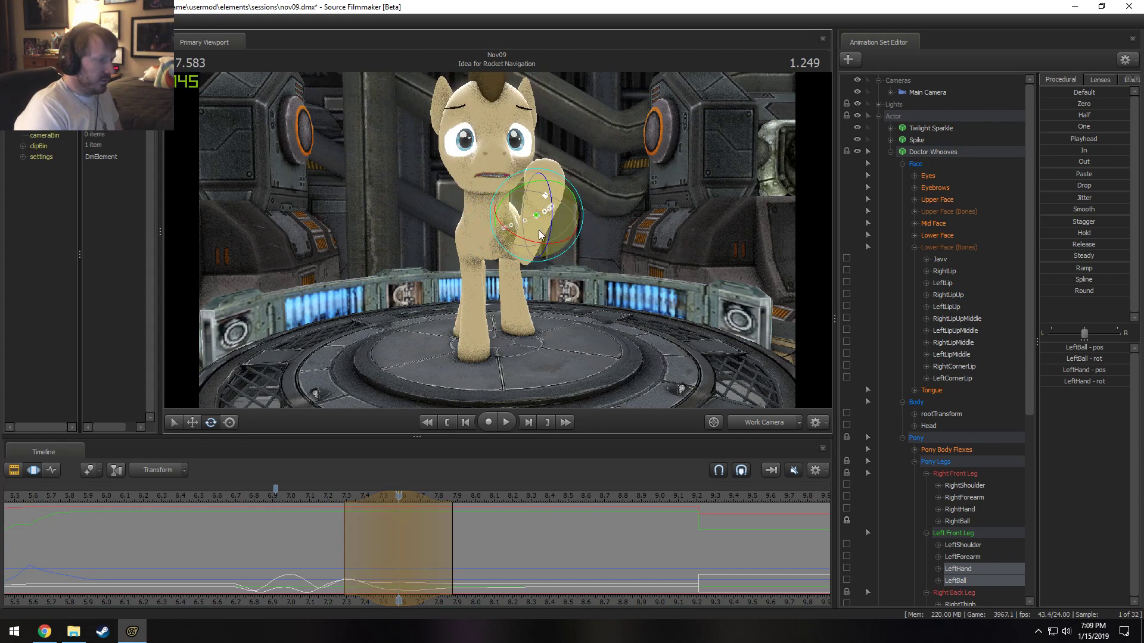
pyautogui.moveTo(534, 238); pyautogui.dragTo(527, 247)
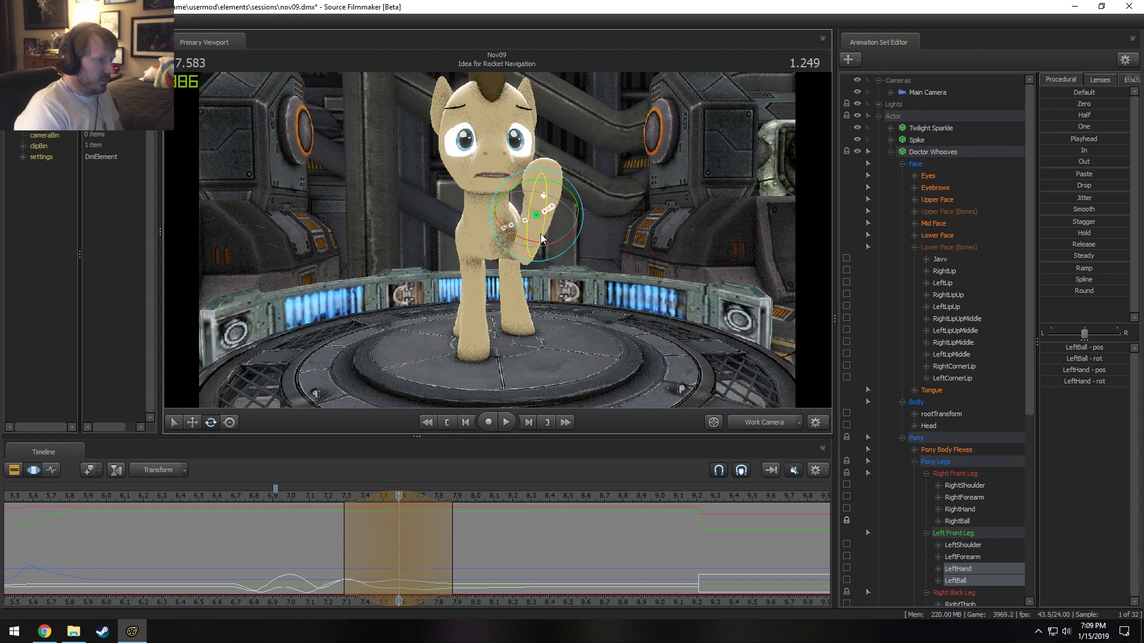
pyautogui.hotkey('ctrl', 'z')
pyautogui.moveTo(549, 194)
pyautogui.keyDown('ctrl'); pyautogui.mouseDown()
pyautogui.moveTo(543, 233)
pyautogui.moveTo(535, 226)
pyautogui.mouseUp(); pyautogui.keyUp('ctrl')
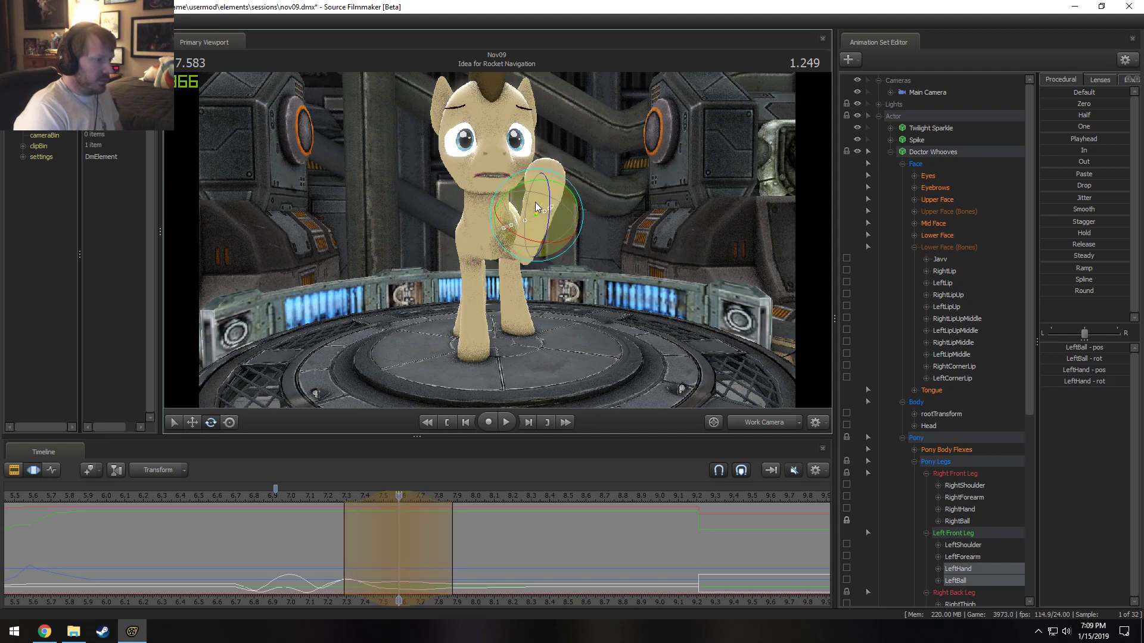
# Play back Doctor Whooves's left hoof motion around 7.583 s and check it from a different viewing angle.
pyautogui.moveTo(316, 514); pyautogui.dragTo(376, 507)
pyautogui.click(305, 504)
pyautogui.keyDown('alt'); pyautogui.moveTo(478, 317); pyautogui.dragTo(490, 242); pyautogui.keyUp('alt')
pyautogui.press('space')
pyautogui.press('space')
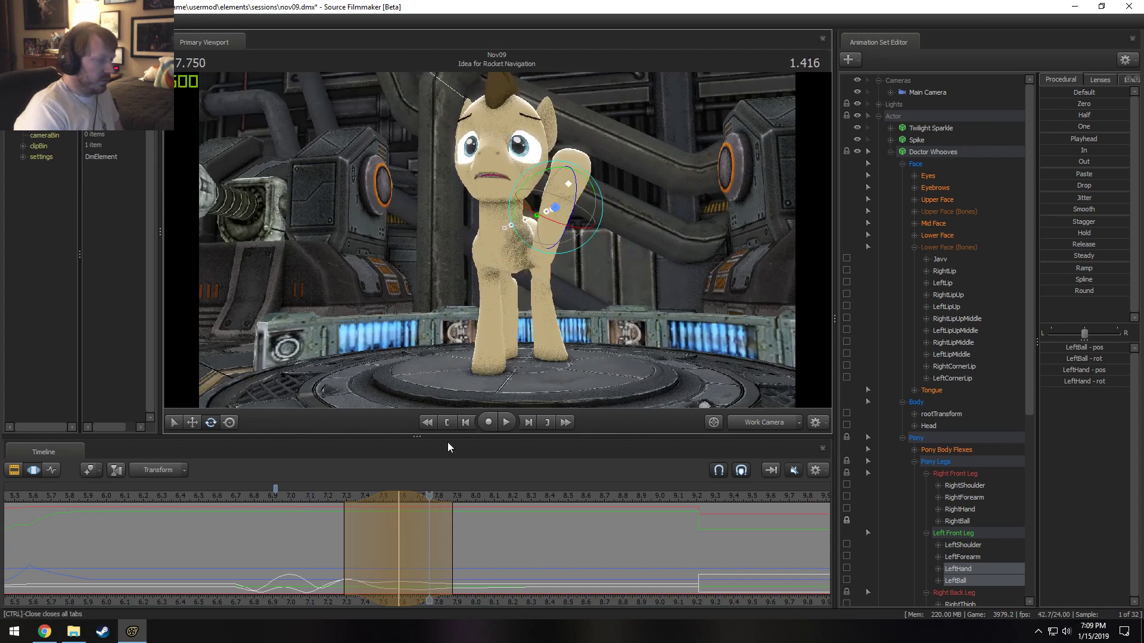
pyautogui.moveTo(353, 531); pyautogui.dragTo(398, 549)
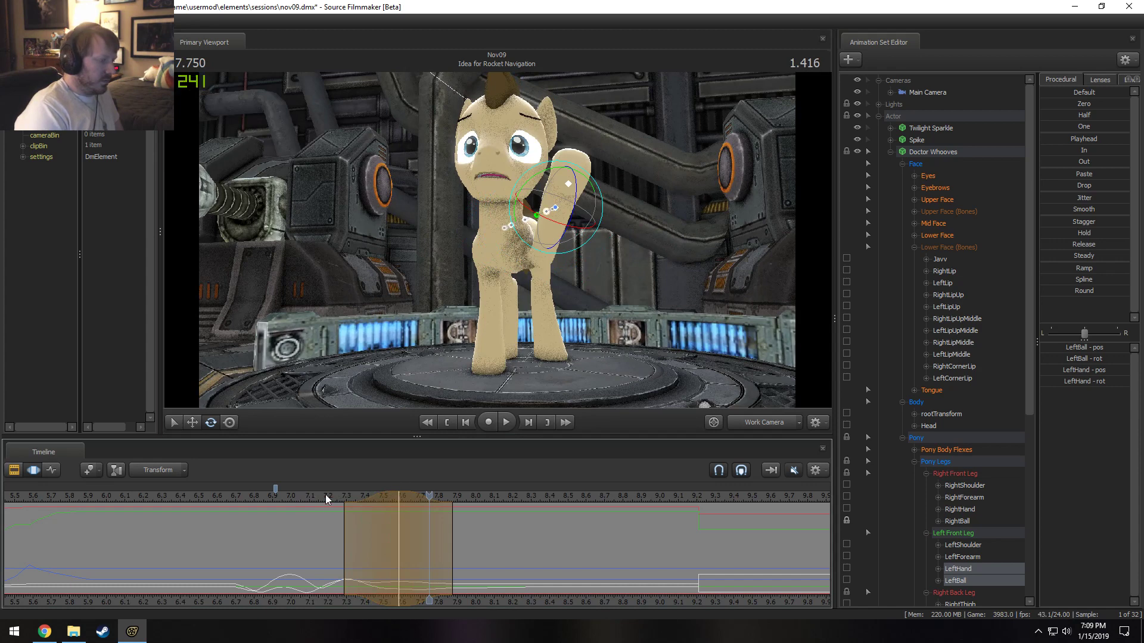
# Return to 7.583 s and fine-tune the rotation of Doctor Whooves's LeftHand and LeftBall from a frontal view.
pyautogui.click(396, 505)
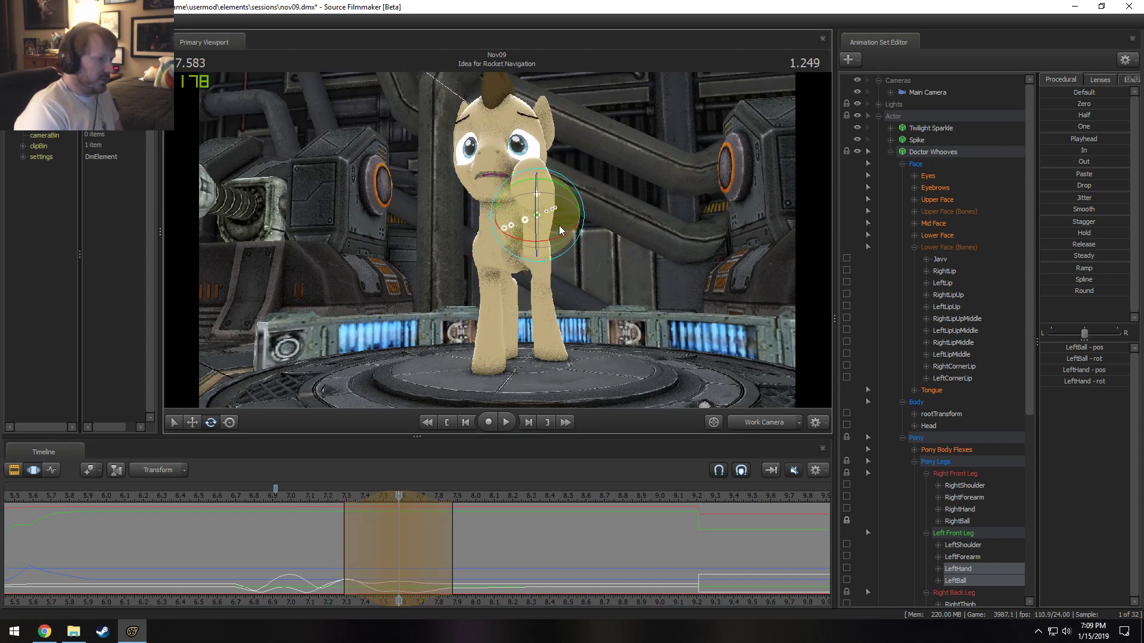
pyautogui.keyDown('alt'); pyautogui.moveTo(552, 224); pyautogui.dragTo(498, 239); pyautogui.keyUp('alt')
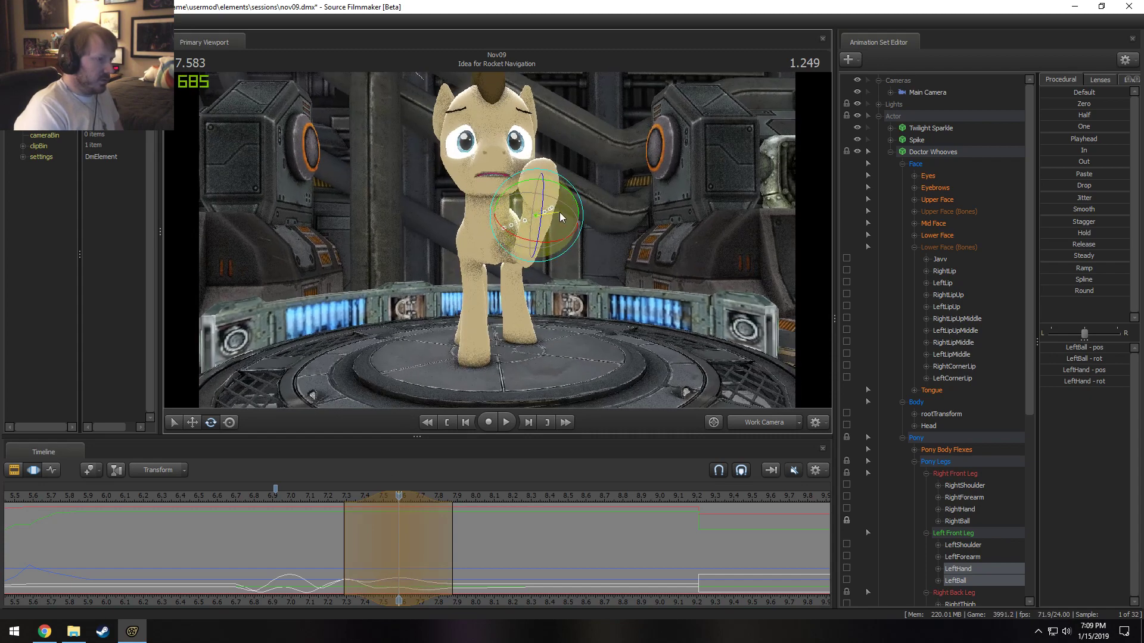
pyautogui.moveTo(560, 213); pyautogui.dragTo(558, 215)
pyautogui.press('shift')
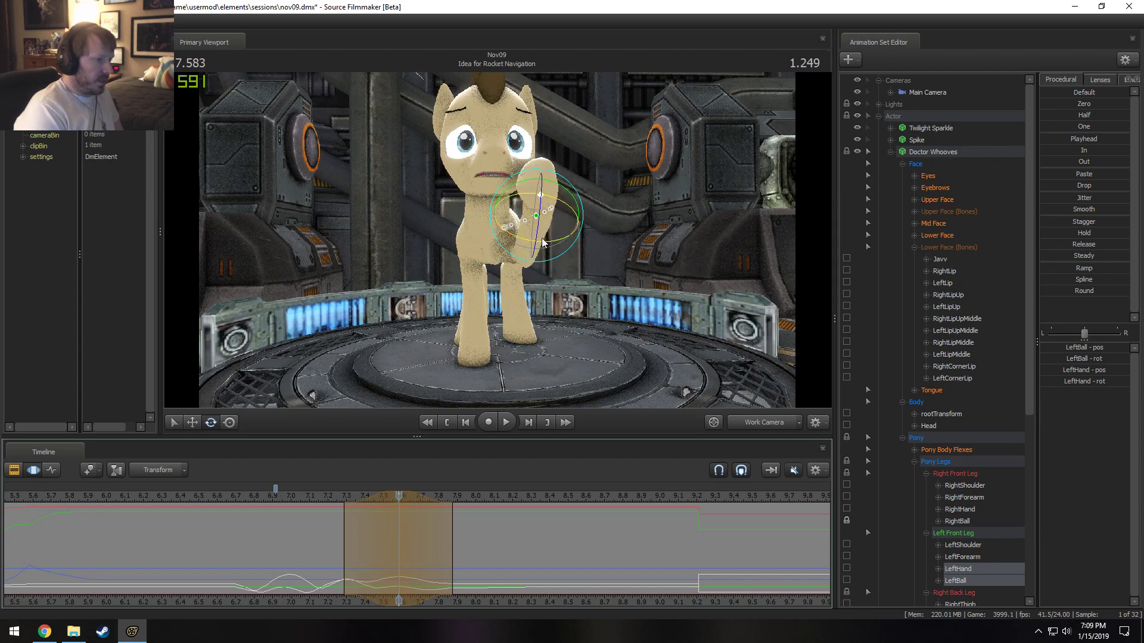
pyautogui.moveTo(557, 221); pyautogui.dragTo(556, 189)
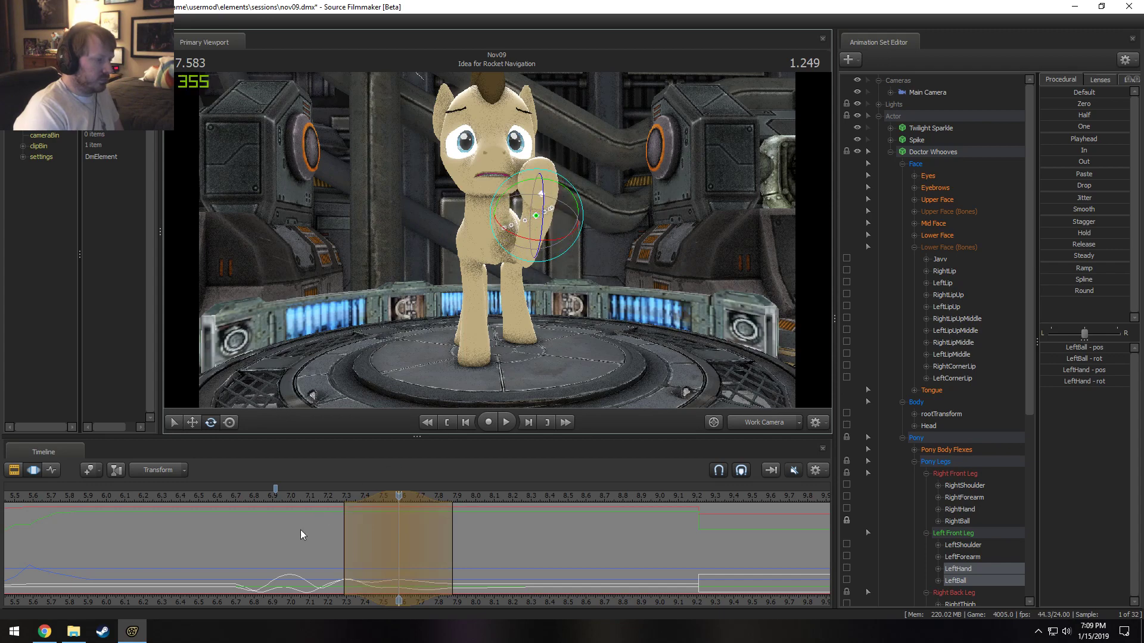
# Try a LeftHand and LeftBall adjustment in a time selection centred on about 7.916 s.
pyautogui.moveTo(303, 535); pyautogui.dragTo(399, 553)
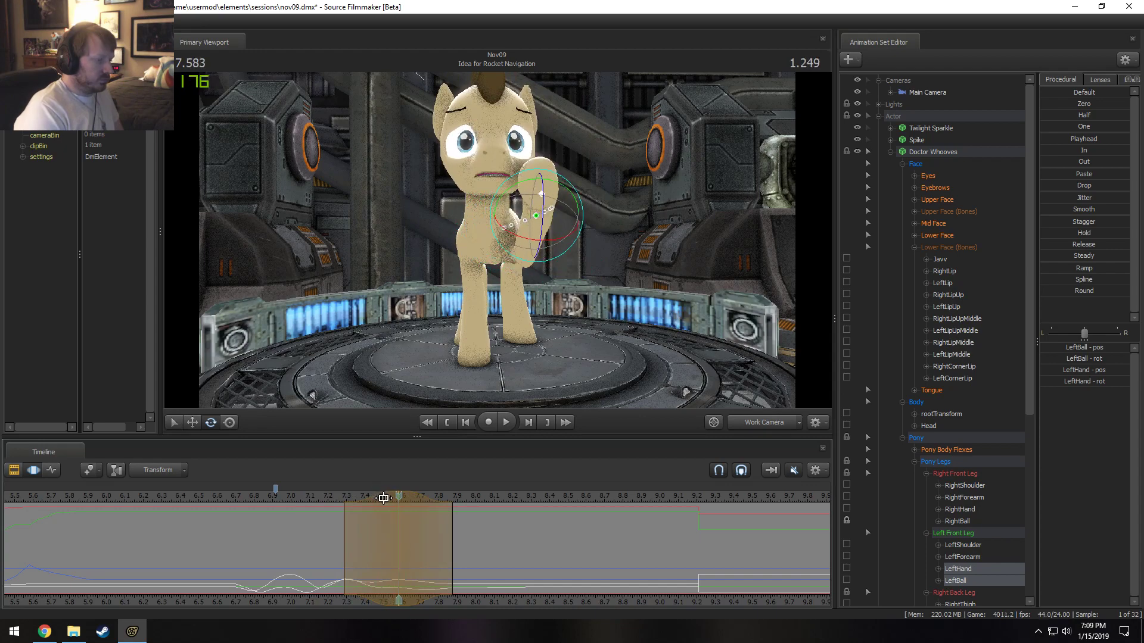
pyautogui.moveTo(384, 498); pyautogui.dragTo(429, 559)
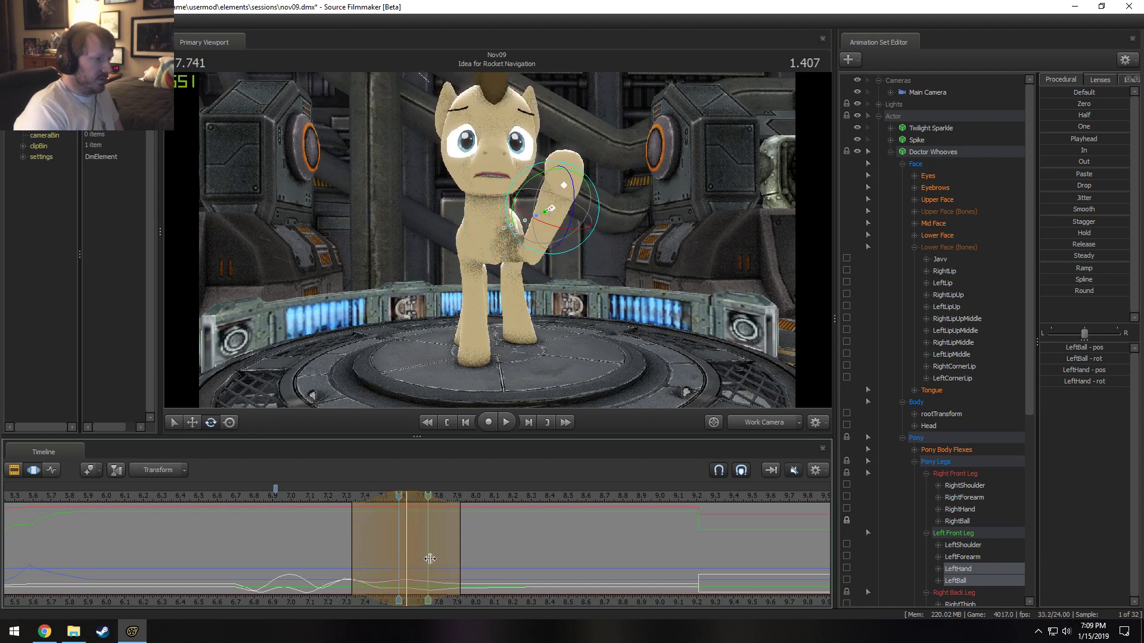
pyautogui.keyDown('shift'); pyautogui.click(460, 562); pyautogui.keyUp('shift')
pyautogui.keyDown('shift'); pyautogui.scroll(5, 462, 561); pyautogui.keyUp('shift')
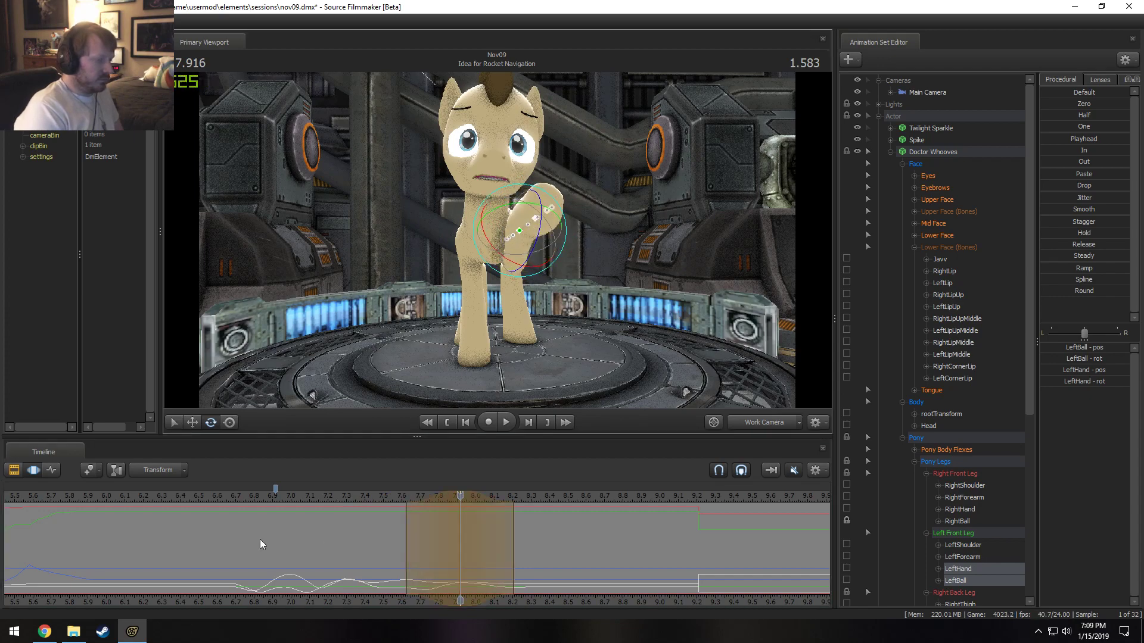
pyautogui.moveTo(260, 542); pyautogui.dragTo(455, 562)
# Play back the hoof motion and undo the adjustment made around 7.916 s.
pyautogui.press('space')
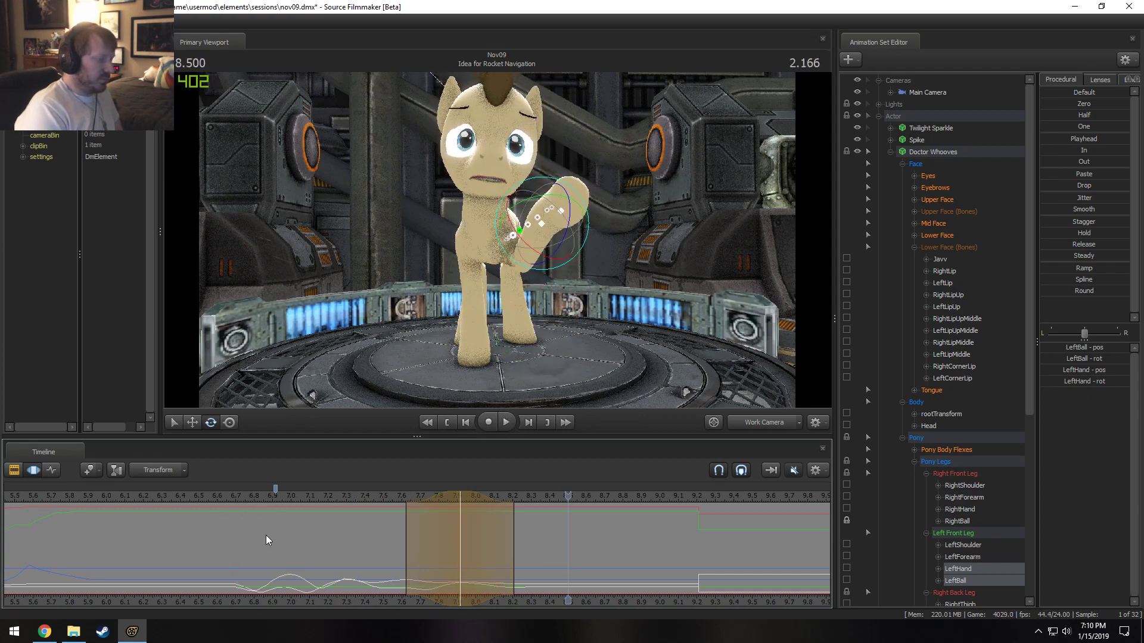
pyautogui.click(234, 498)
pyautogui.press('space')
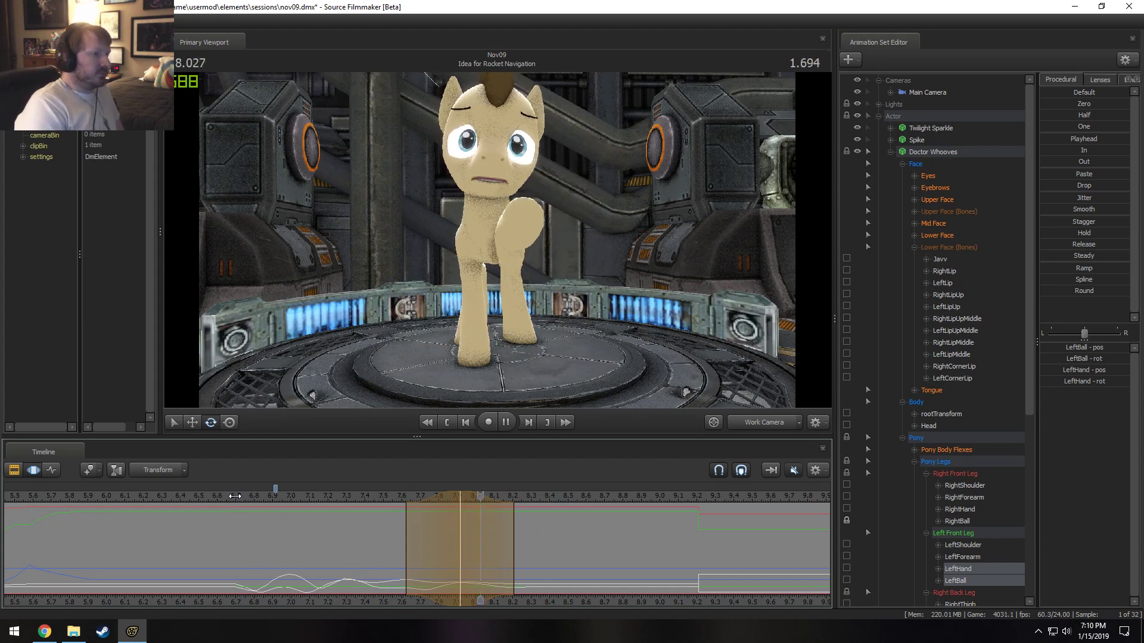
pyautogui.press('space')
pyautogui.hotkey('ctrl', 'z')
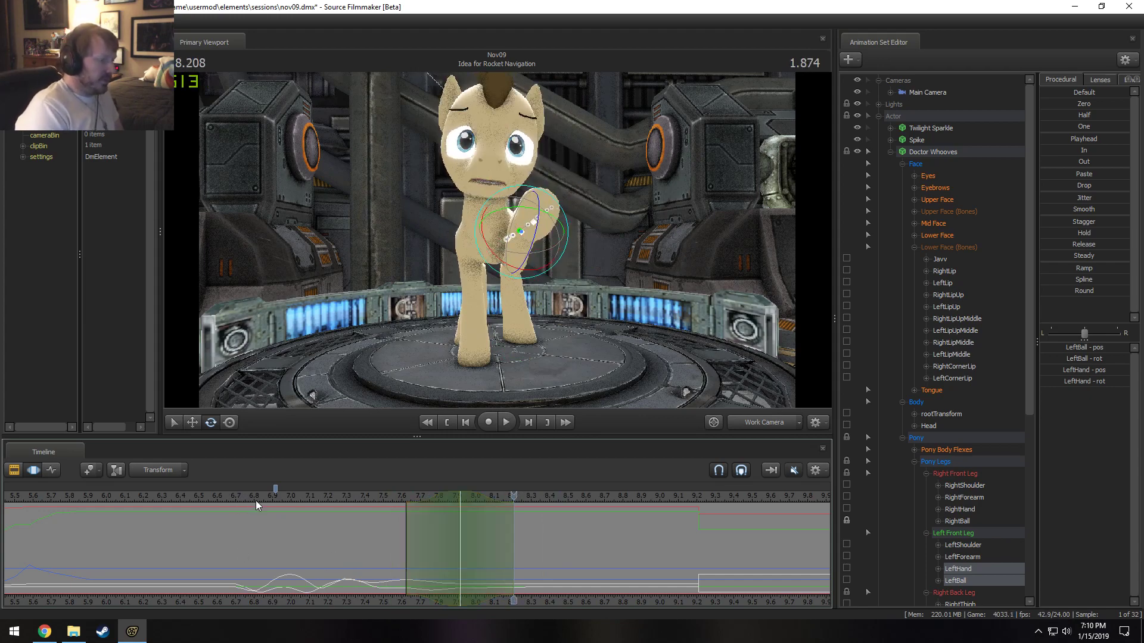
pyautogui.press('space')
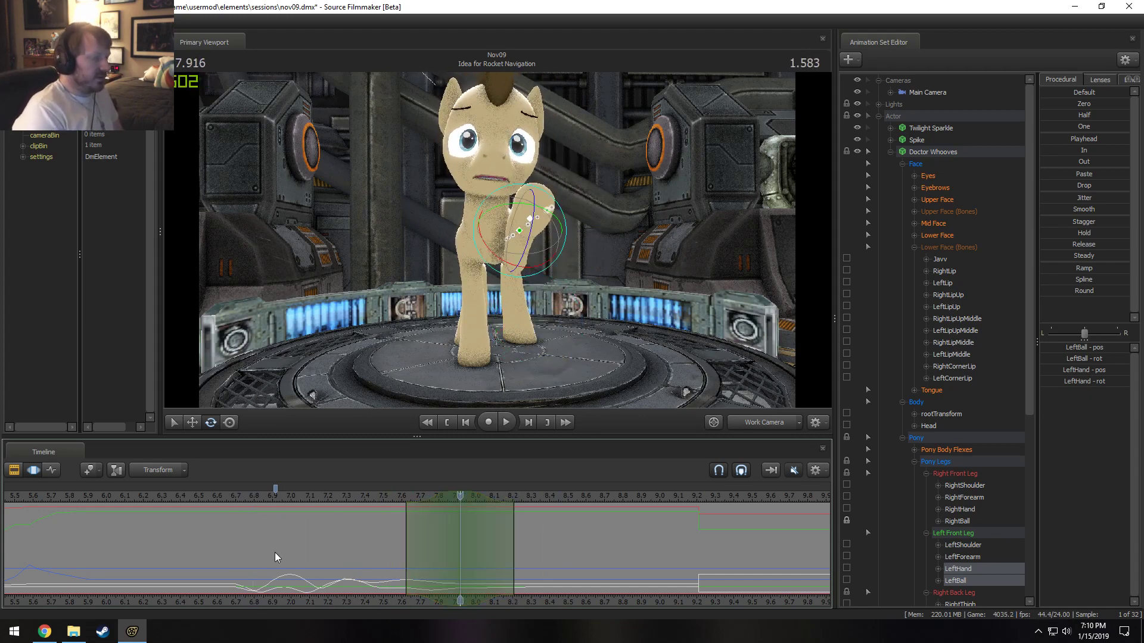
# Centre a wider time selection on about 7.833 s, rotate LeftHand and LeftBall there, and play back the motion.
pyautogui.moveTo(275, 557); pyautogui.dragTo(443, 549)
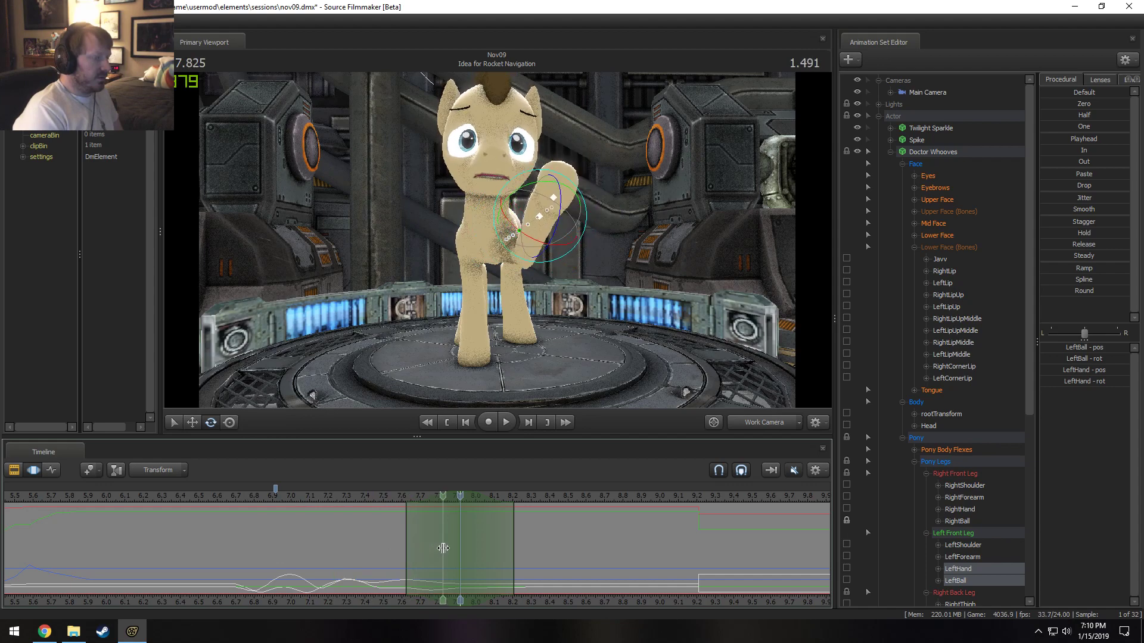
pyautogui.click(443, 548)
pyautogui.scroll(8, 443, 549)
pyautogui.moveTo(539, 206); pyautogui.dragTo(539, 212)
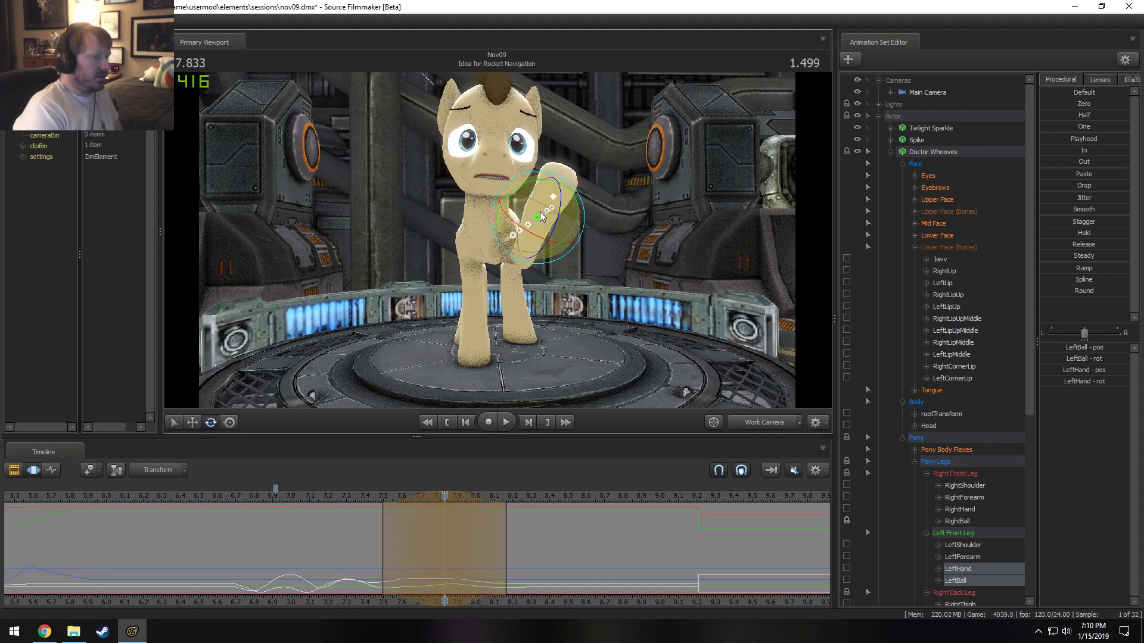
pyautogui.click(299, 502)
pyautogui.press('space')
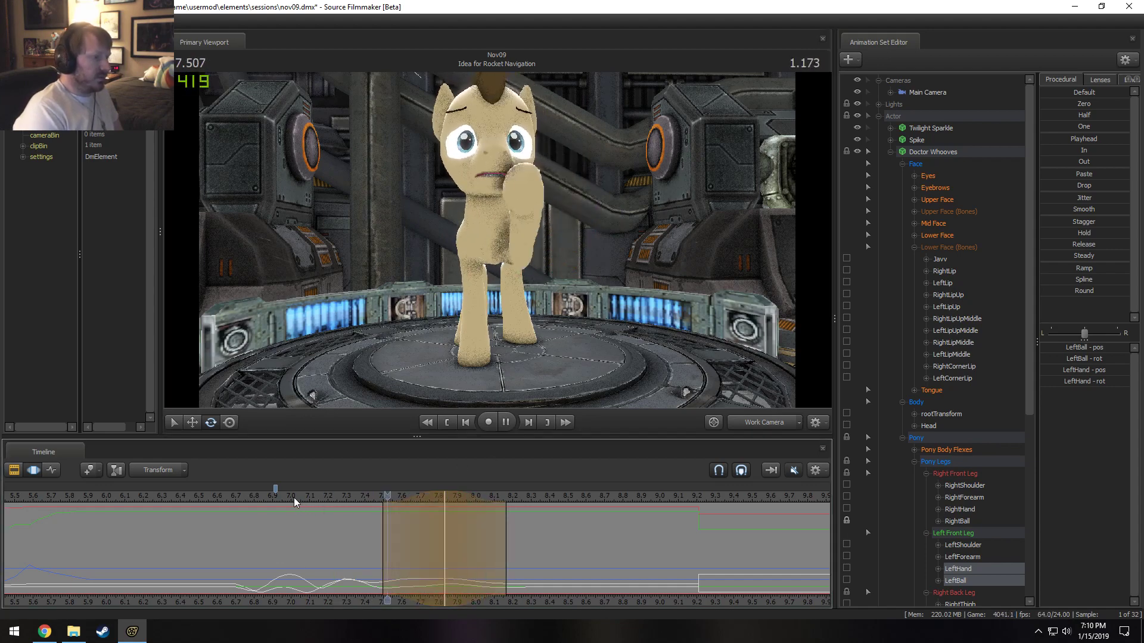
# Centre a wider time selection on about 8.208 s, rotate LeftHand and LeftBall inward, and play back the gesture.
pyautogui.click(428, 553)
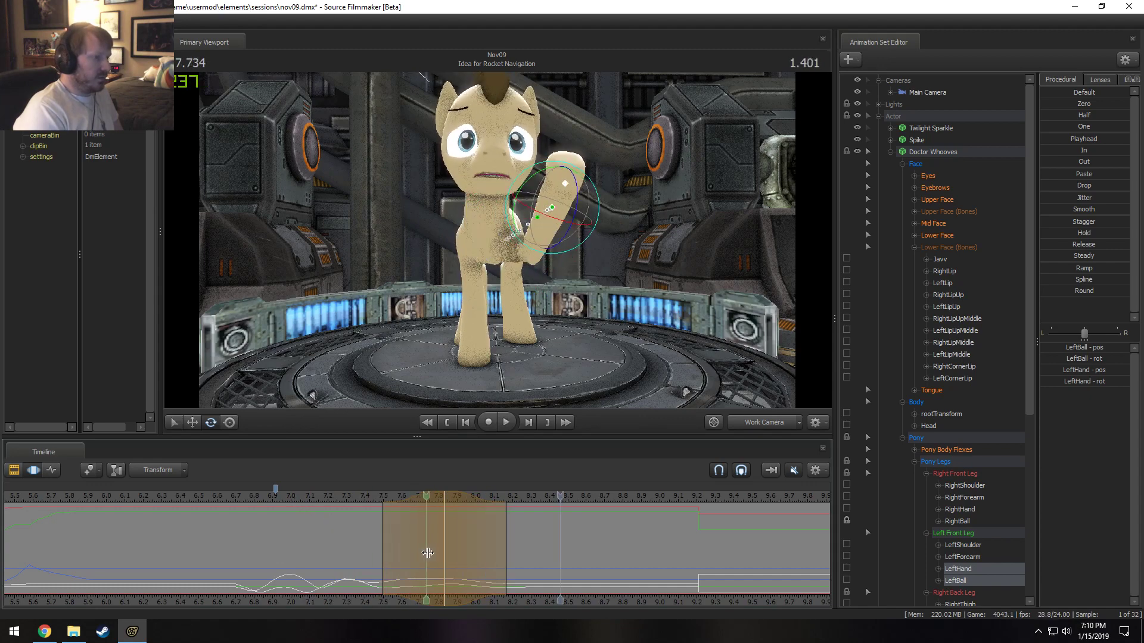
pyautogui.moveTo(428, 553); pyautogui.dragTo(514, 551)
pyautogui.moveTo(550, 223); pyautogui.dragTo(545, 231)
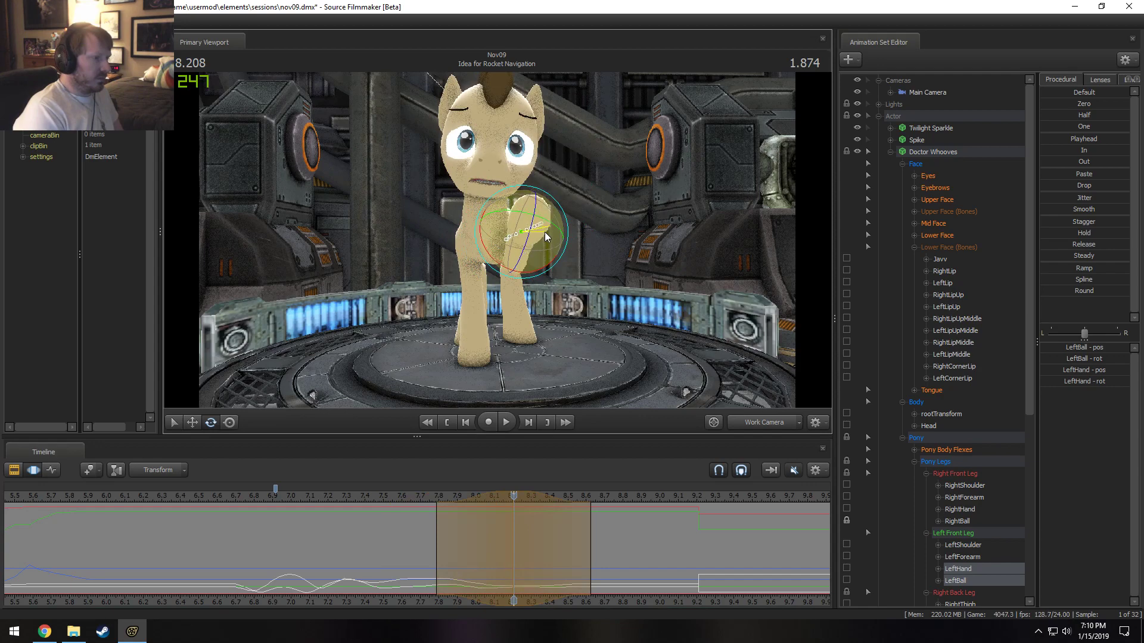
pyautogui.press('space')
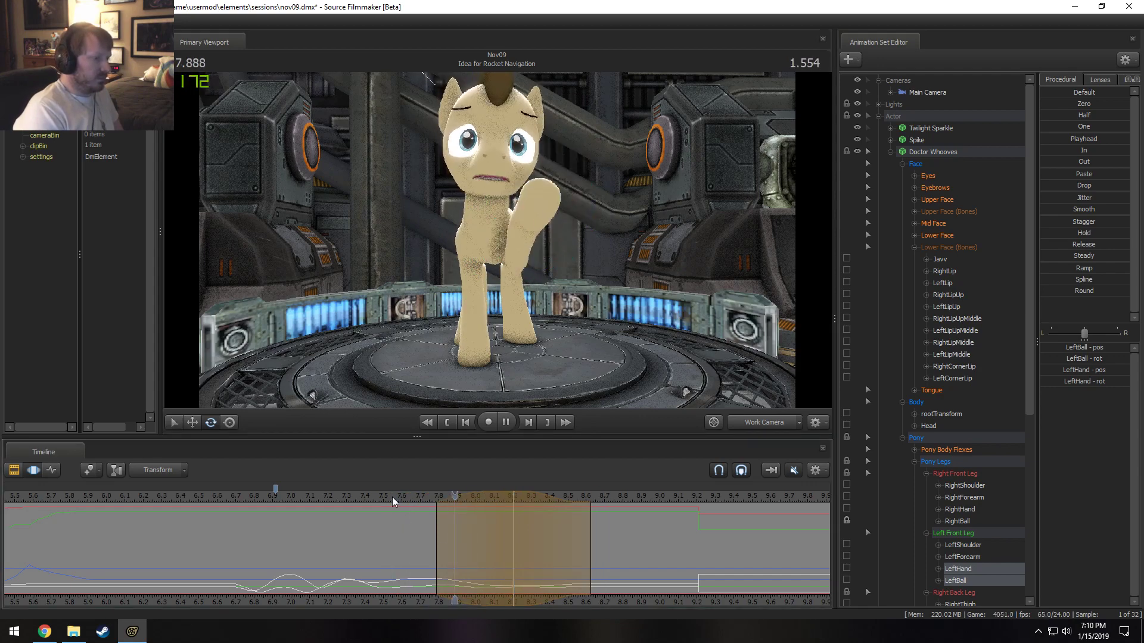
pyautogui.press('space')
pyautogui.moveTo(395, 552); pyautogui.dragTo(493, 516)
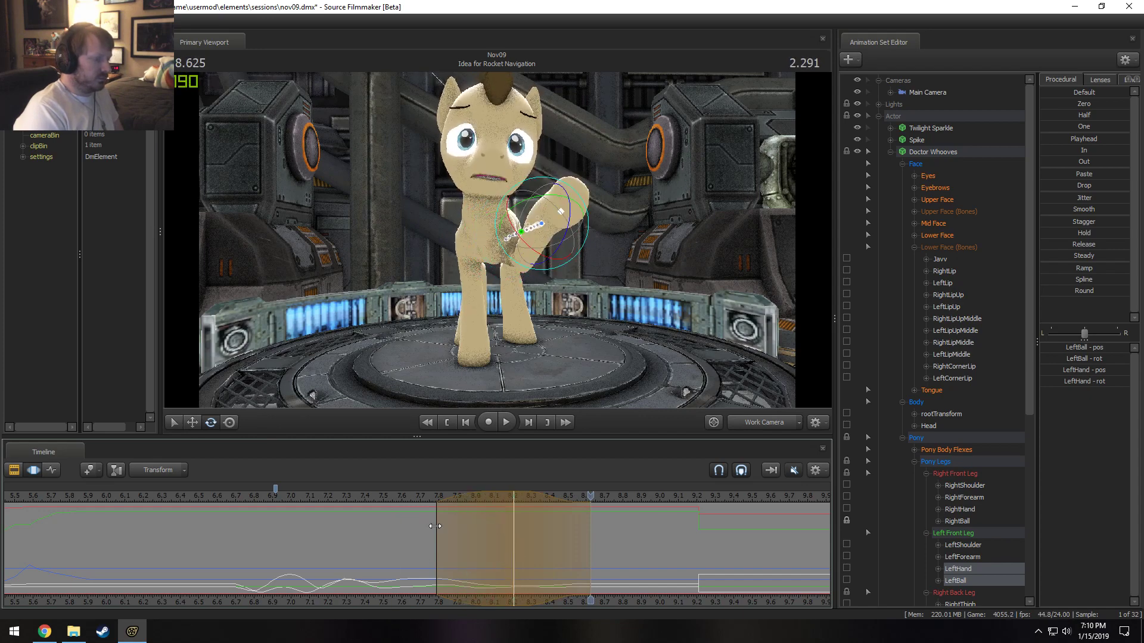
pyautogui.click(417, 496)
pyautogui.press('space')
pyautogui.press('space')
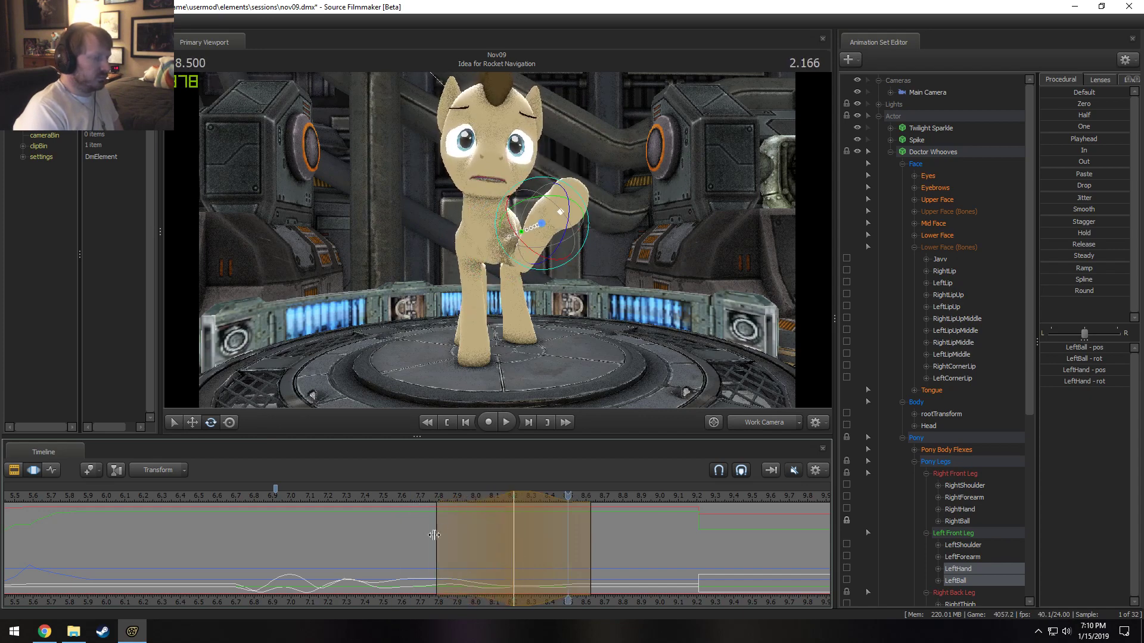
# Rotate LeftHand and LeftBall farther inward at 8.208 s and play back the result.
pyautogui.press('shift')
pyautogui.moveTo(394, 499); pyautogui.dragTo(517, 506)
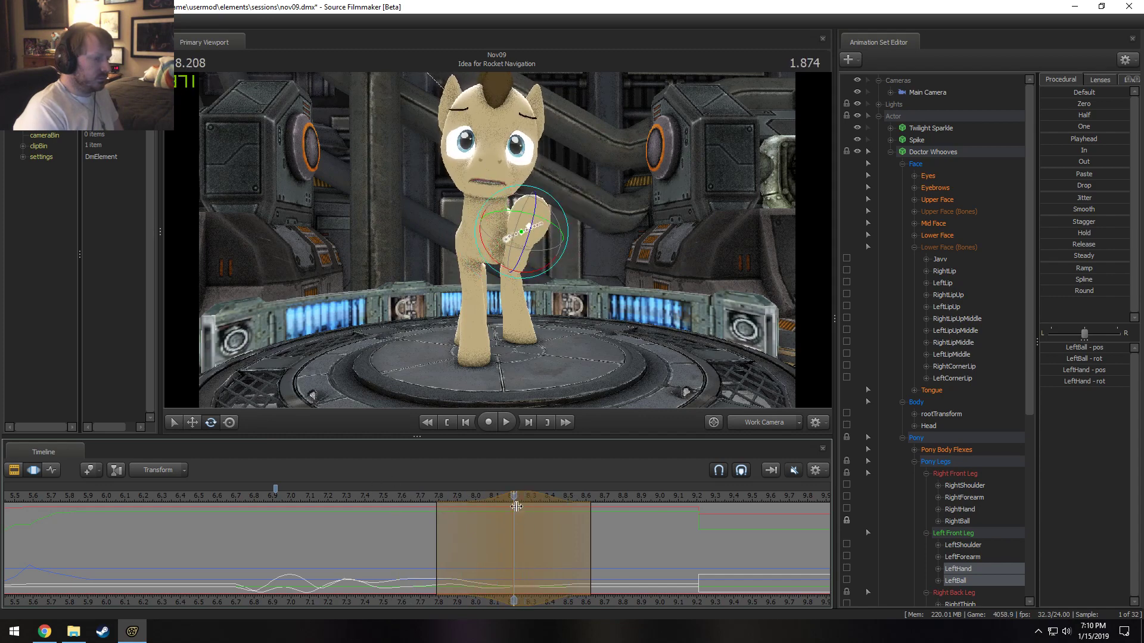
pyautogui.moveTo(539, 230); pyautogui.dragTo(535, 243)
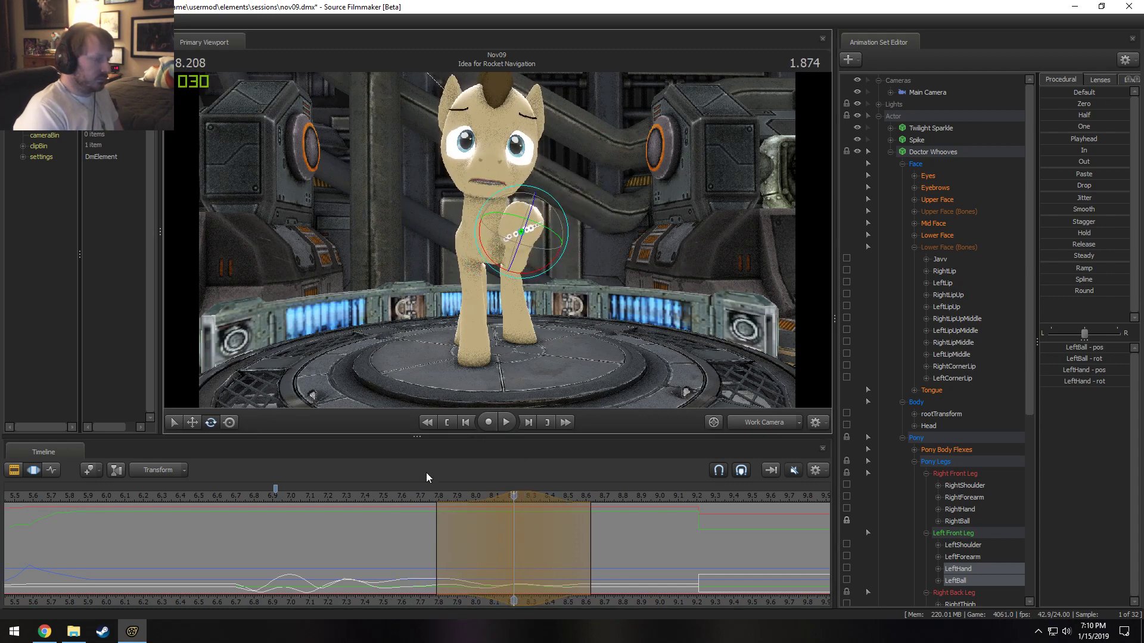
pyautogui.press('space')
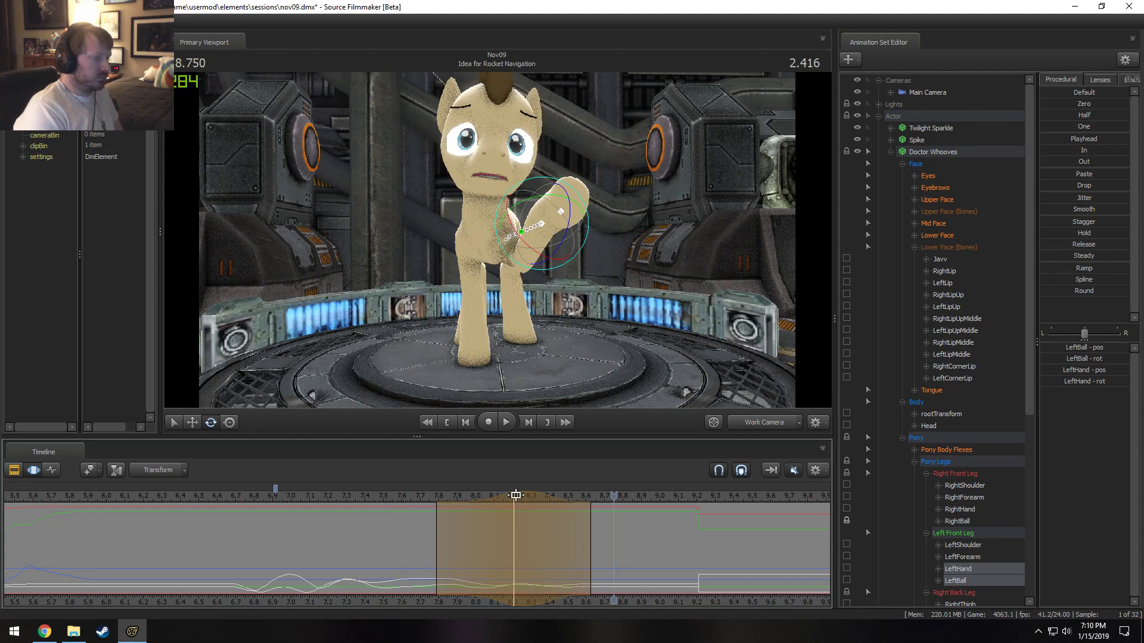
# Set the time selection to about 8.25–9.2 s, rotate LeftHand and LeftBall slightly at 9.166 s, and play back the motion.
pyautogui.press('shift')
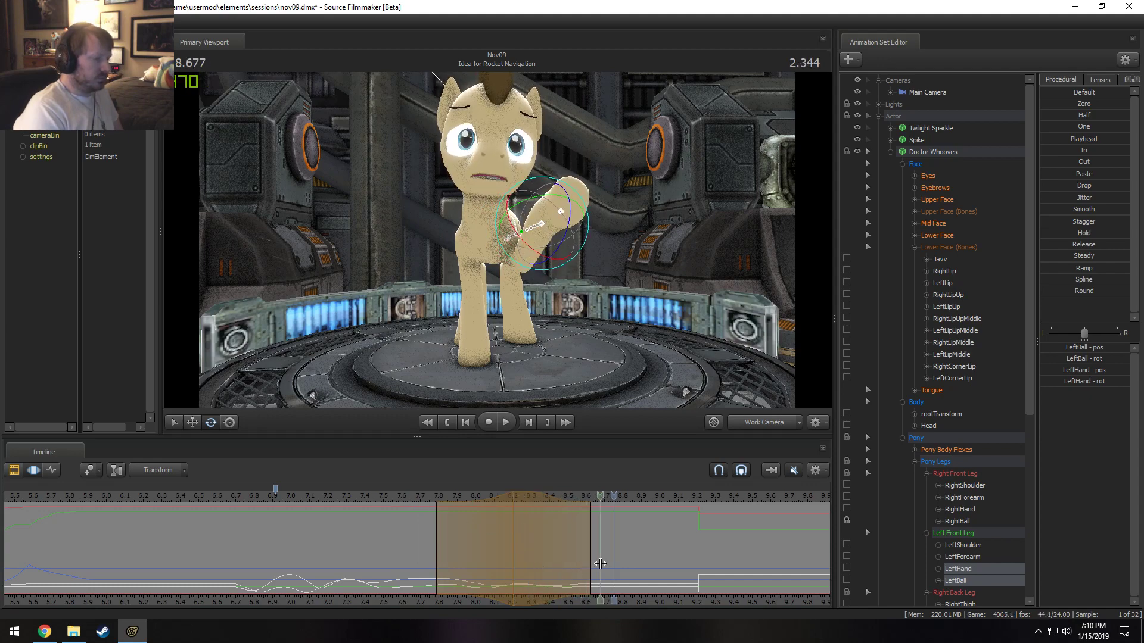
pyautogui.keyDown('shift'); pyautogui.click(600, 563); pyautogui.keyUp('shift')
pyautogui.keyDown('shift'); pyautogui.scroll(11, 600, 564); pyautogui.keyUp('shift')
pyautogui.press('shift')
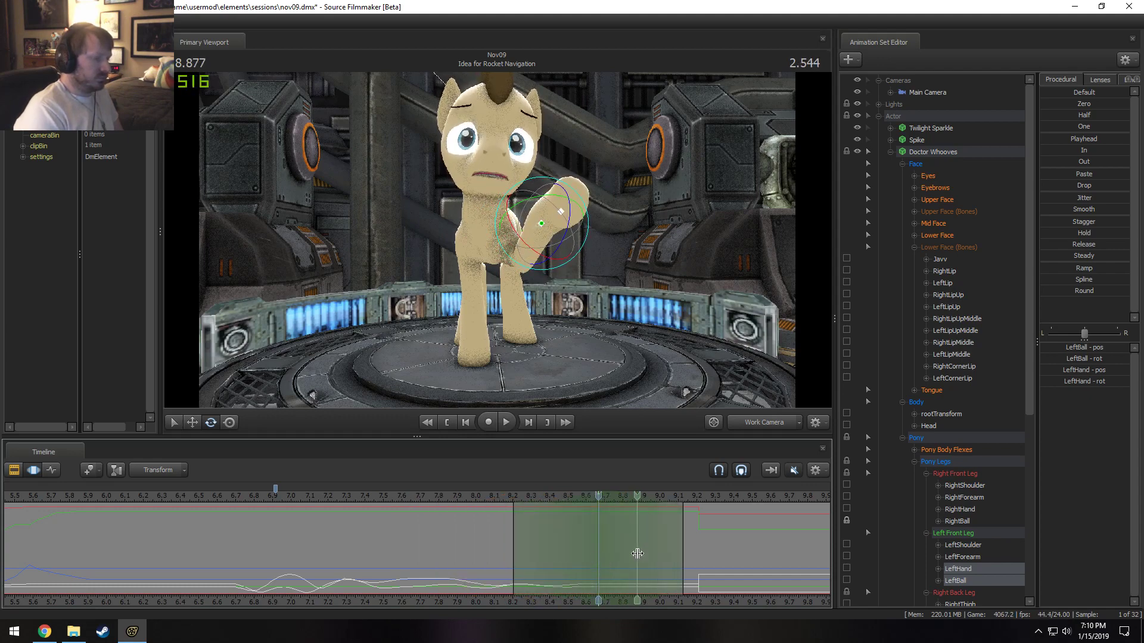
pyautogui.click(637, 554)
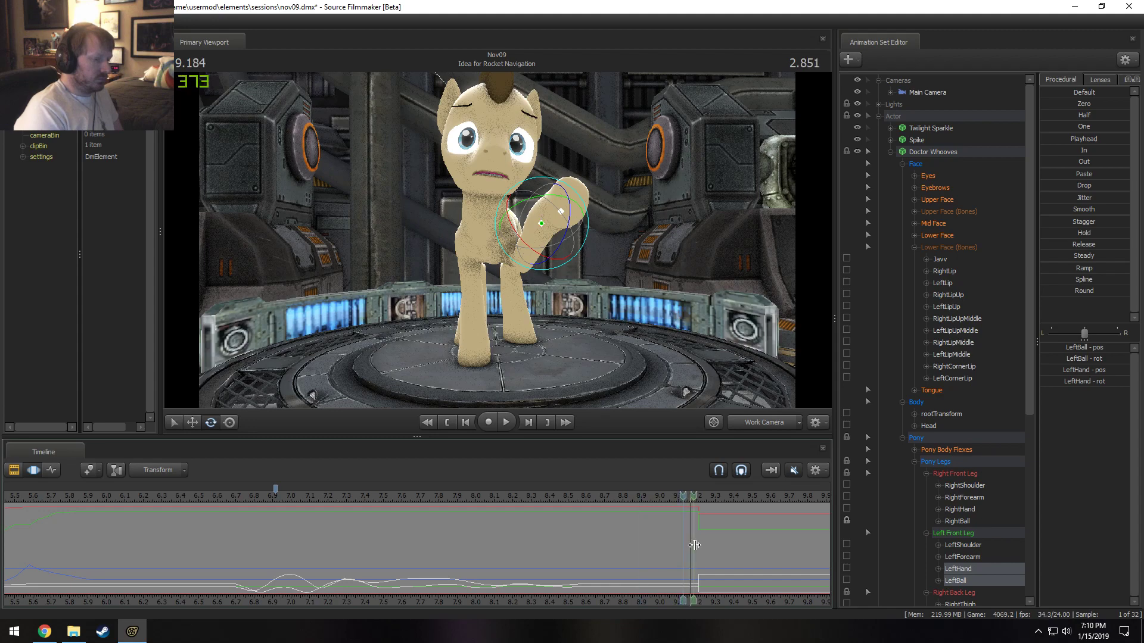
pyautogui.keyDown('shift'); pyautogui.moveTo(688, 544); pyautogui.dragTo(522, 543); pyautogui.keyUp('shift')
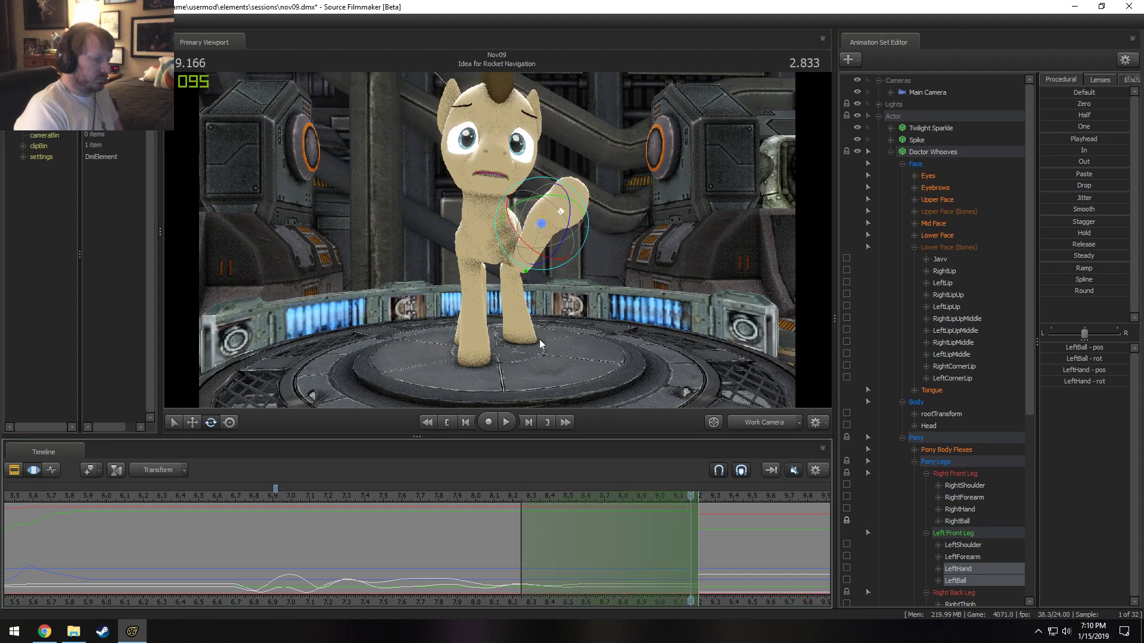
pyautogui.moveTo(556, 236)
pyautogui.mouseDown()
pyautogui.moveTo(573, 220)
pyautogui.moveTo(534, 240)
pyautogui.moveTo(570, 234)
pyautogui.moveTo(553, 232)
pyautogui.mouseUp()
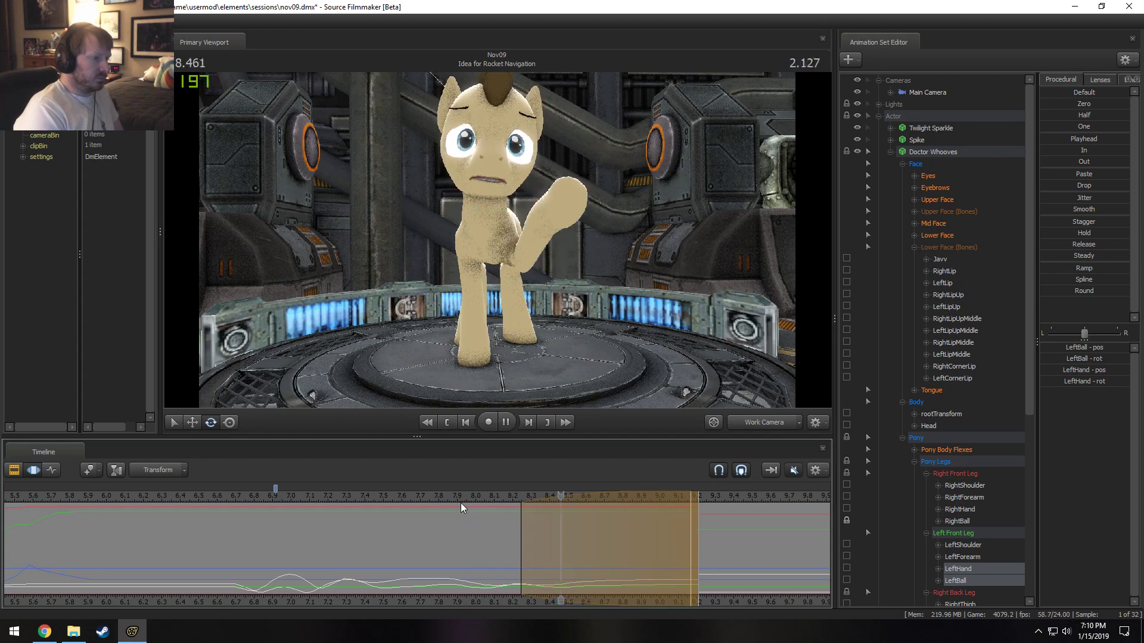
pyautogui.press('space')
pyautogui.click(336, 495)
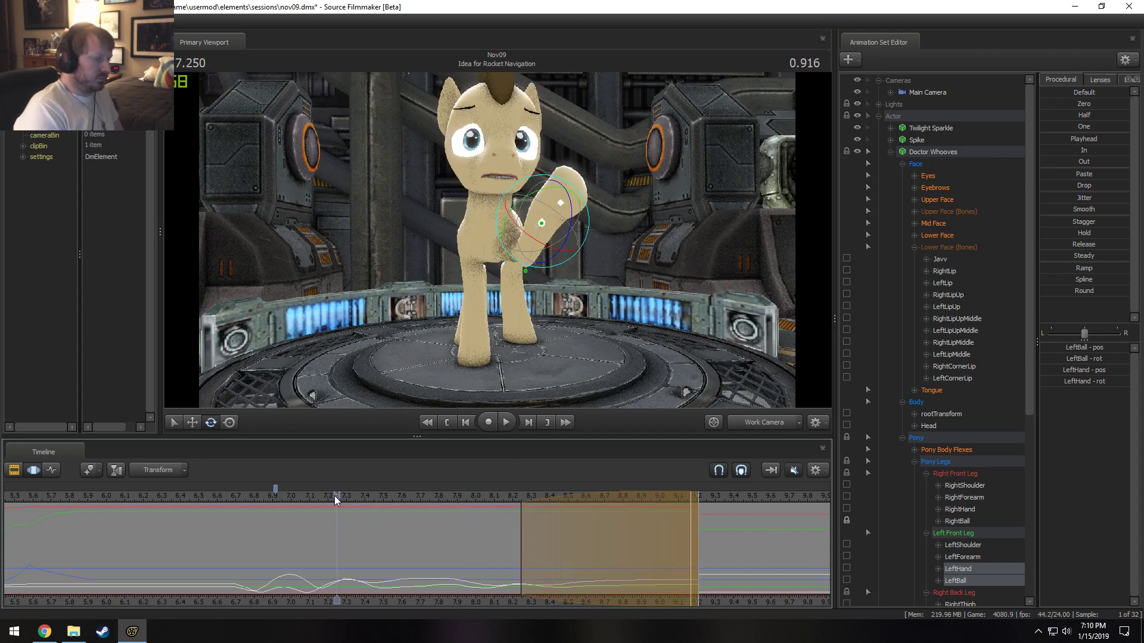
# Select LeftShoulder and LeftForearm at 9.166 s, rotate them to raise the leg slightly, and play back the change.
pyautogui.moveTo(448, 499); pyautogui.dragTo(691, 541)
pyautogui.click(505, 240)
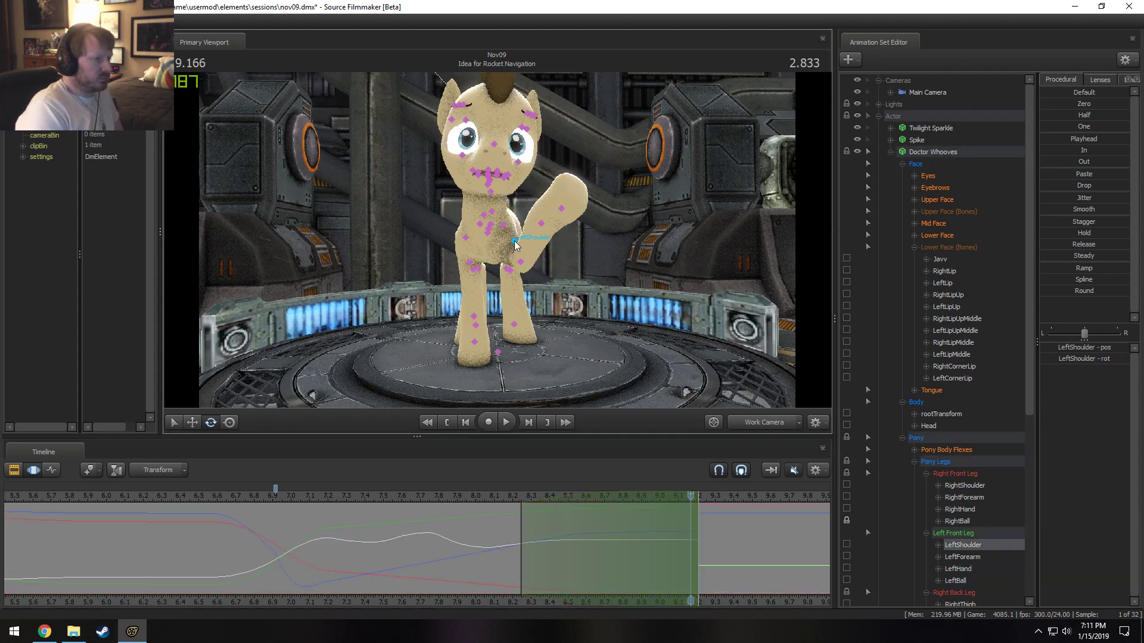
pyautogui.moveTo(541, 267); pyautogui.dragTo(541, 264)
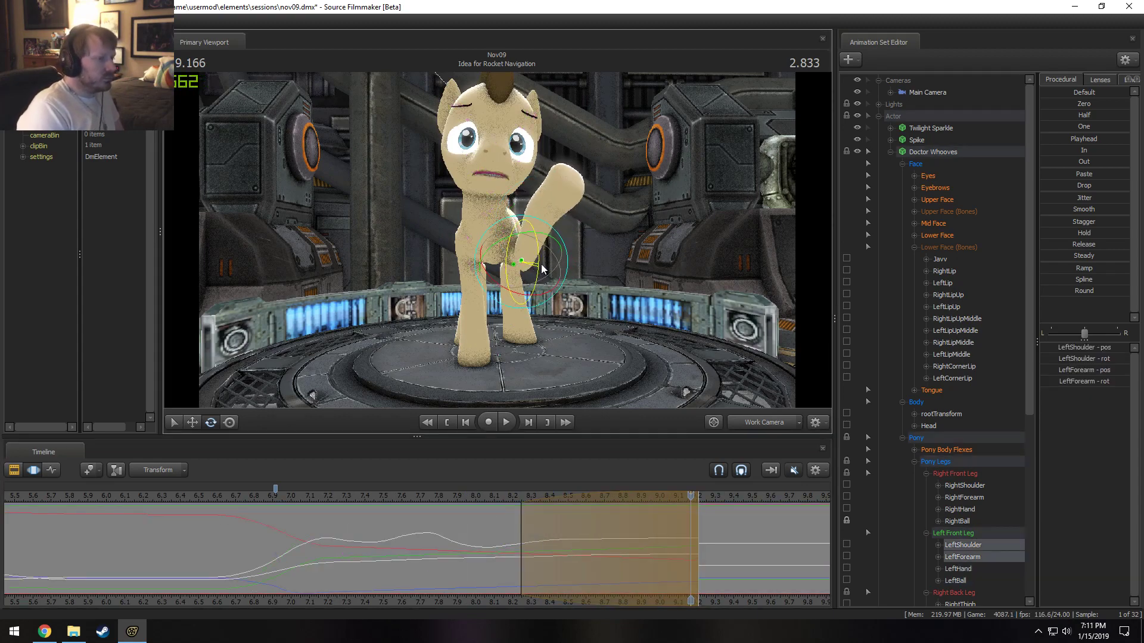
pyautogui.click(475, 498)
pyautogui.press('space')
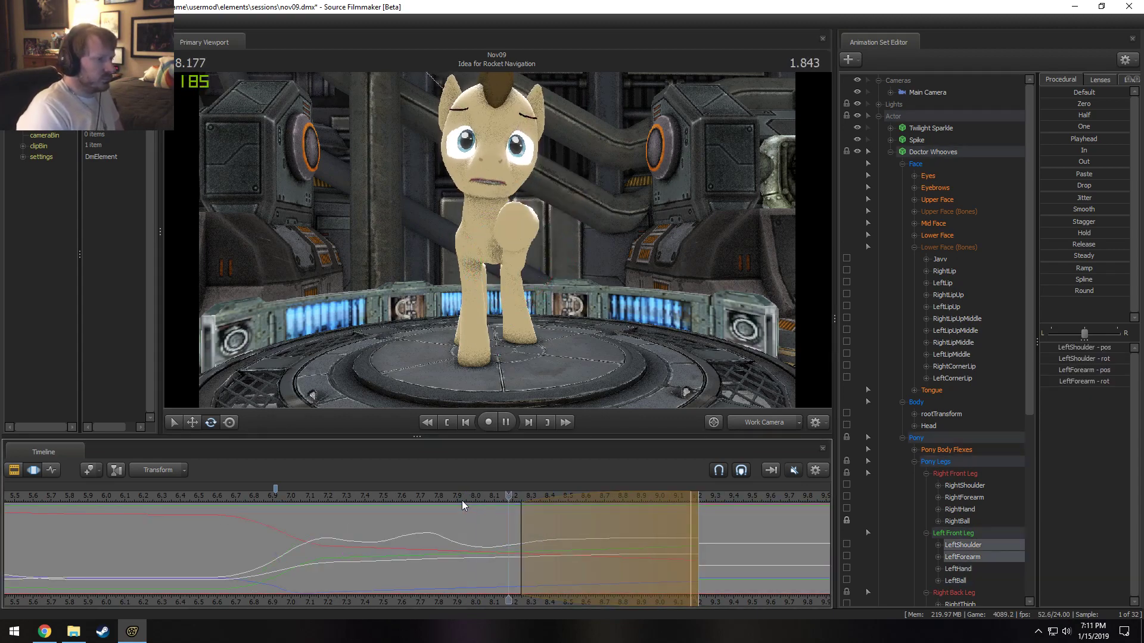
# Replay the whole left front leg gesture from about 7.5 s and from before 6.9 s to judge its flow.
pyautogui.click(381, 500)
pyautogui.press('space')
pyautogui.press('space')
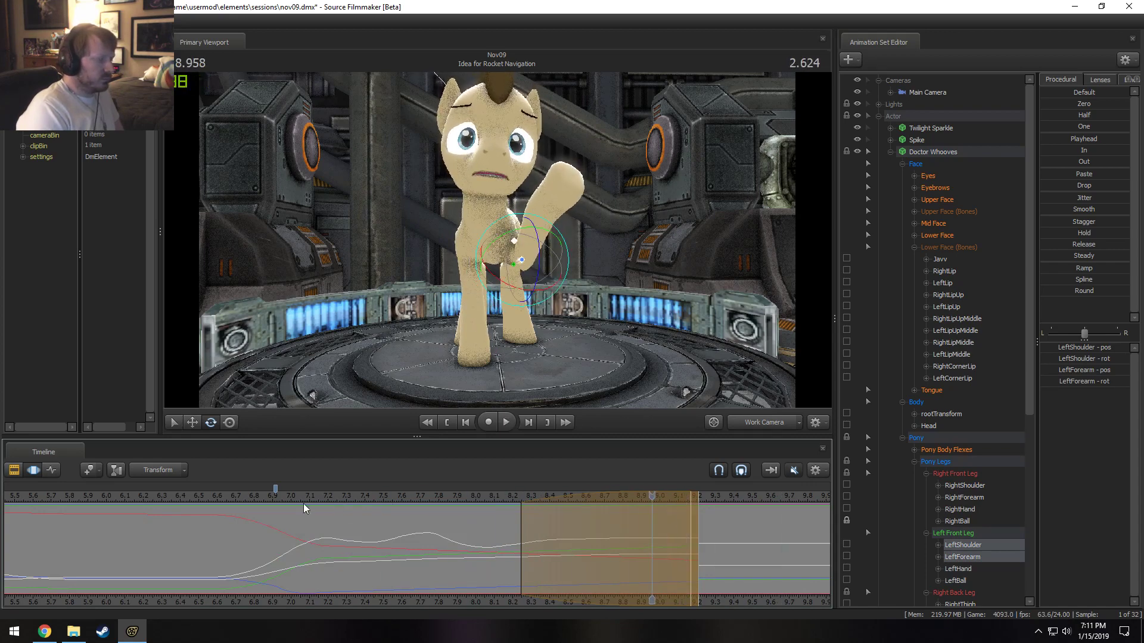
pyautogui.click(213, 496)
pyautogui.press('space')
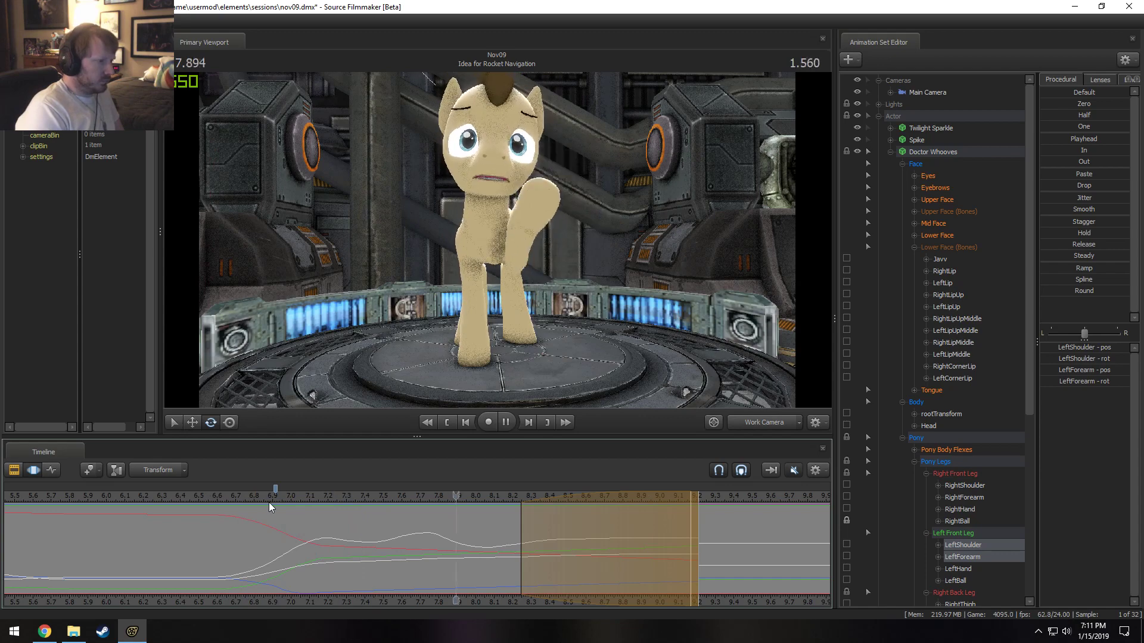
# Replay the left front leg gesture from about 6.6 s to about 8.2 s to review its motion.
pyautogui.press('space')
pyautogui.click(220, 498)
pyautogui.press('space')
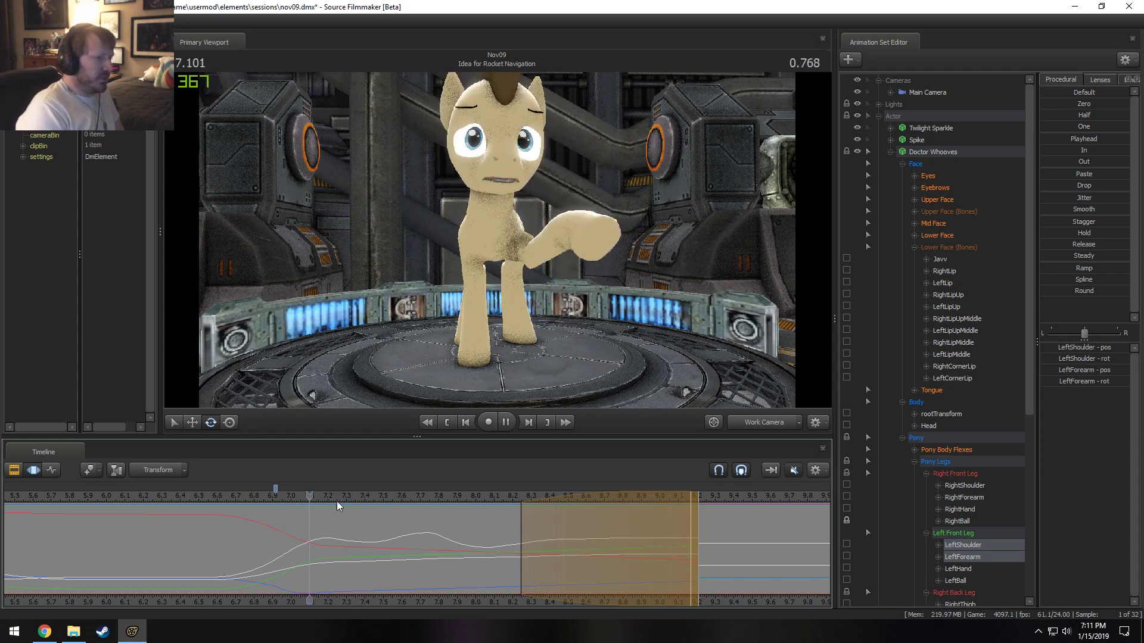
pyautogui.press('space')
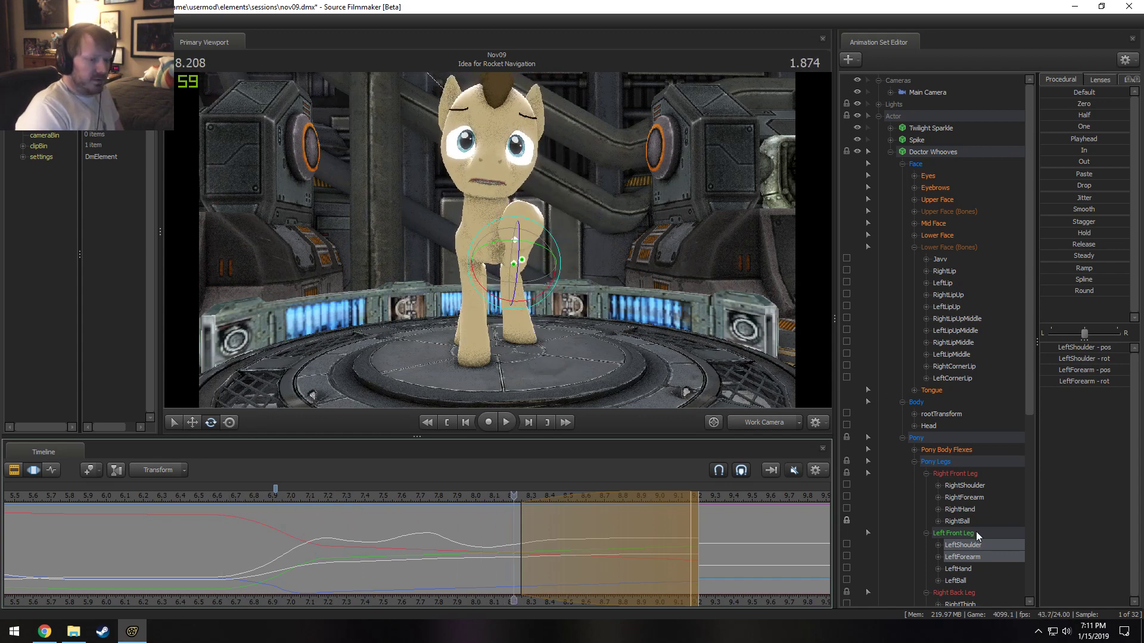
# Select LeftHand and LeftBall, adjust their motion over about 7.17–8.63 s with a procedural preset, and play back the result.
pyautogui.moveTo(956, 570); pyautogui.dragTo(957, 581)
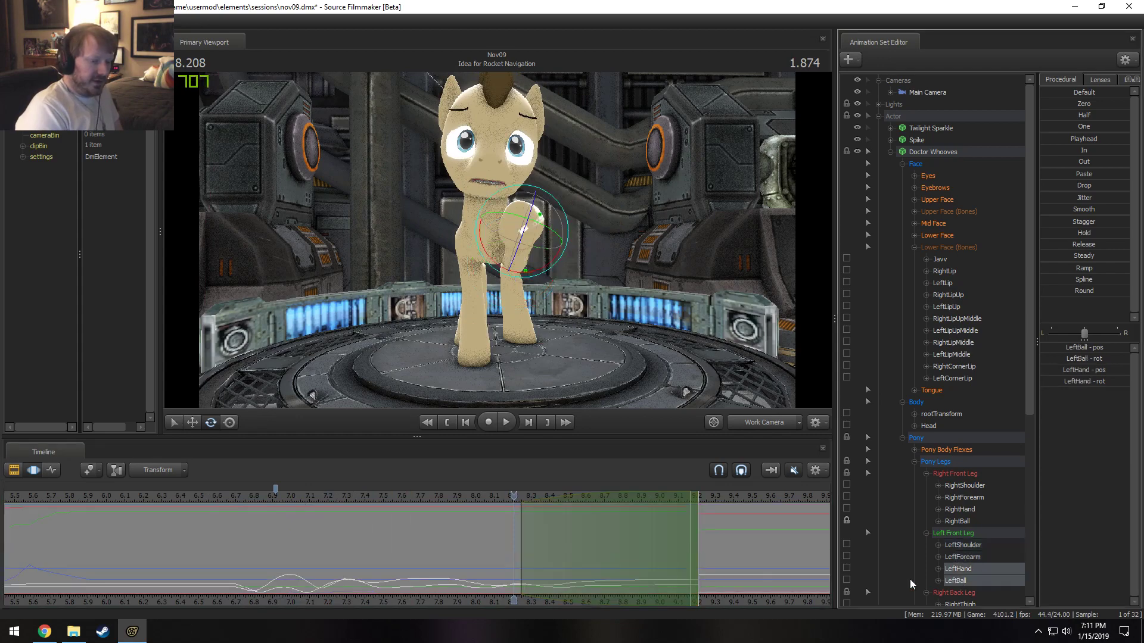
pyautogui.moveTo(322, 578); pyautogui.dragTo(590, 569)
pyautogui.scroll(5, 593, 567)
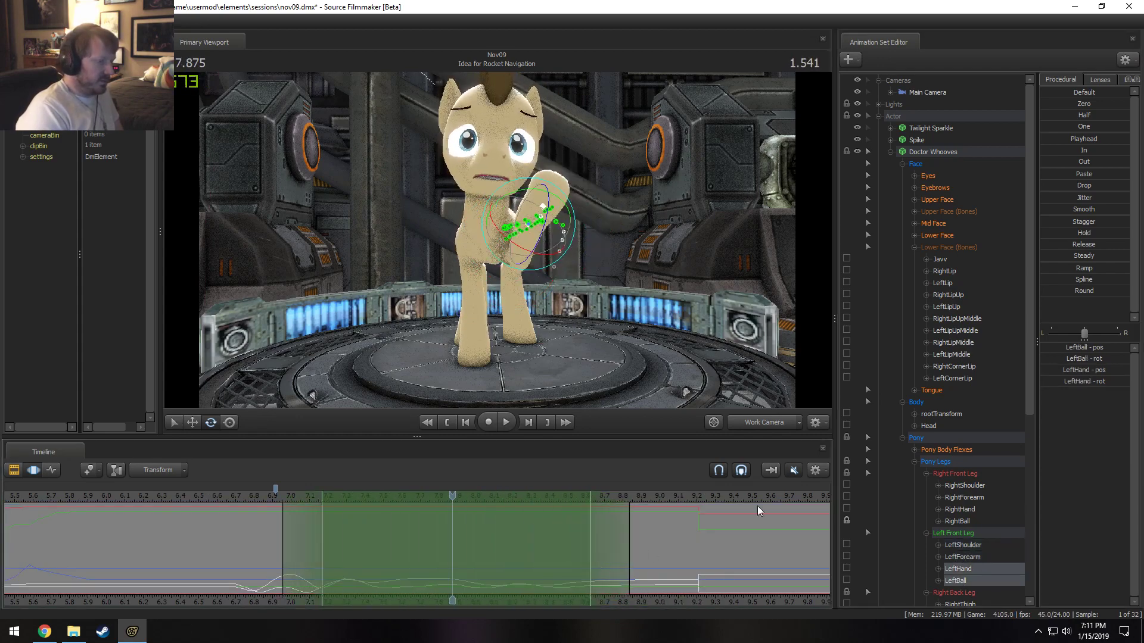
pyautogui.moveTo(1074, 289); pyautogui.dragTo(1121, 295)
pyautogui.press('space')
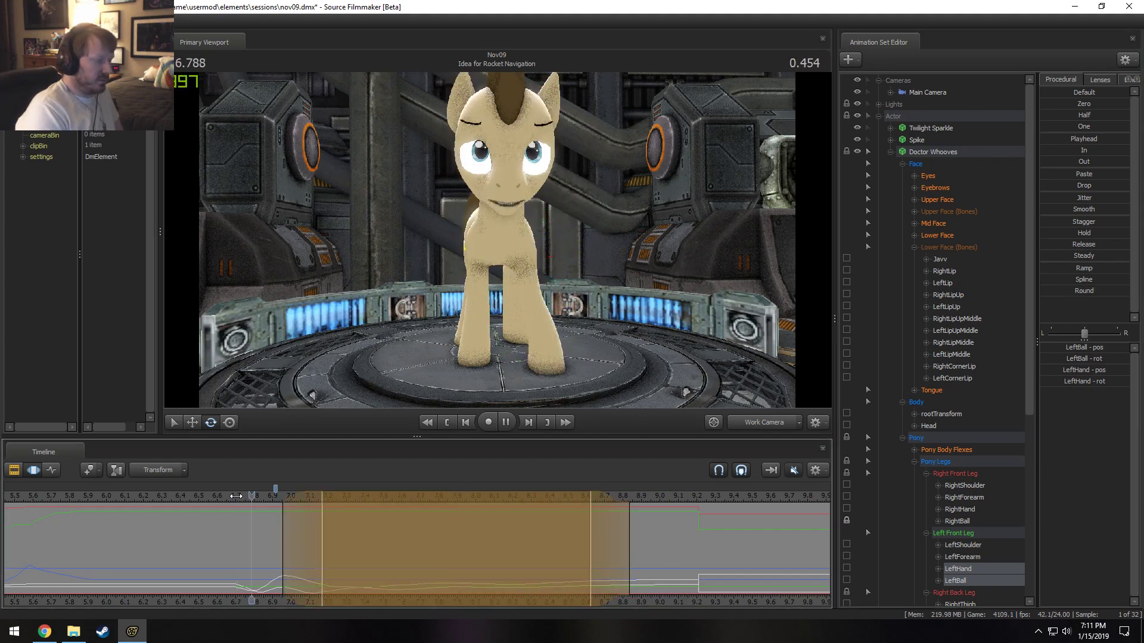
pyautogui.press('space')
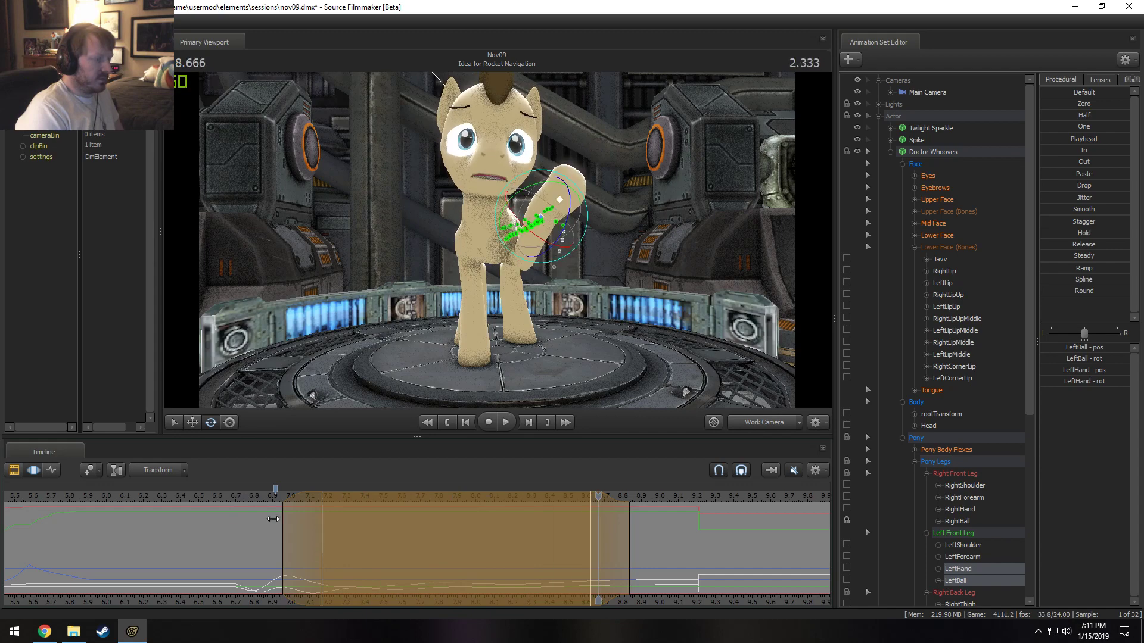
# Rotate LeftForearm slightly at 7.333 s with a time selection spanning about 6.9–7.75 s.
pyautogui.press('shift')
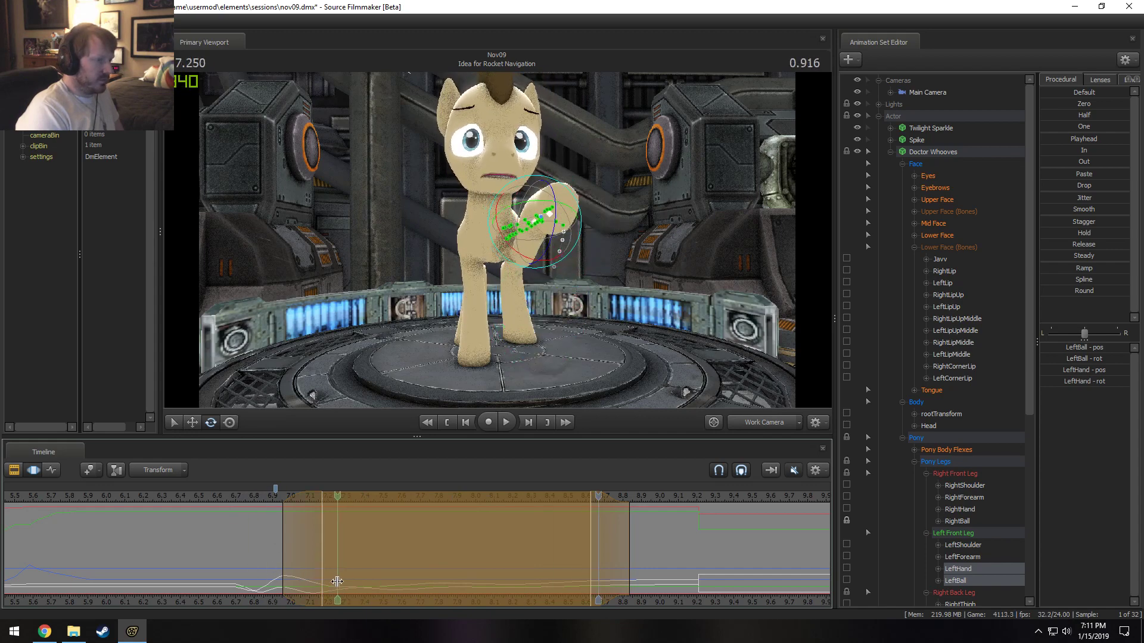
pyautogui.click(352, 587)
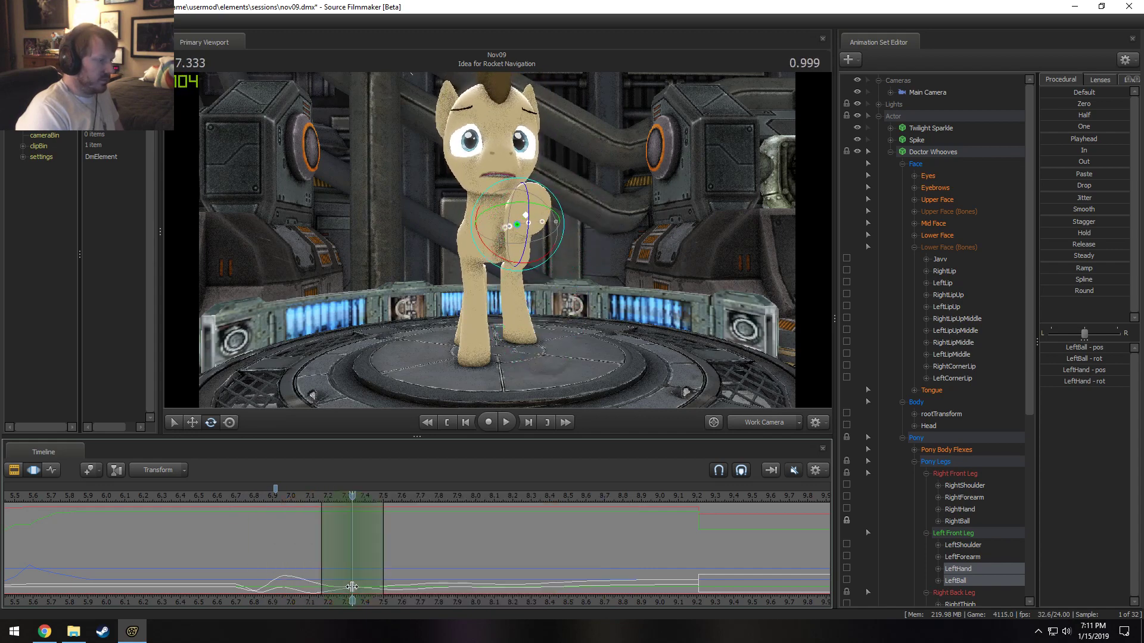
pyautogui.click(518, 258)
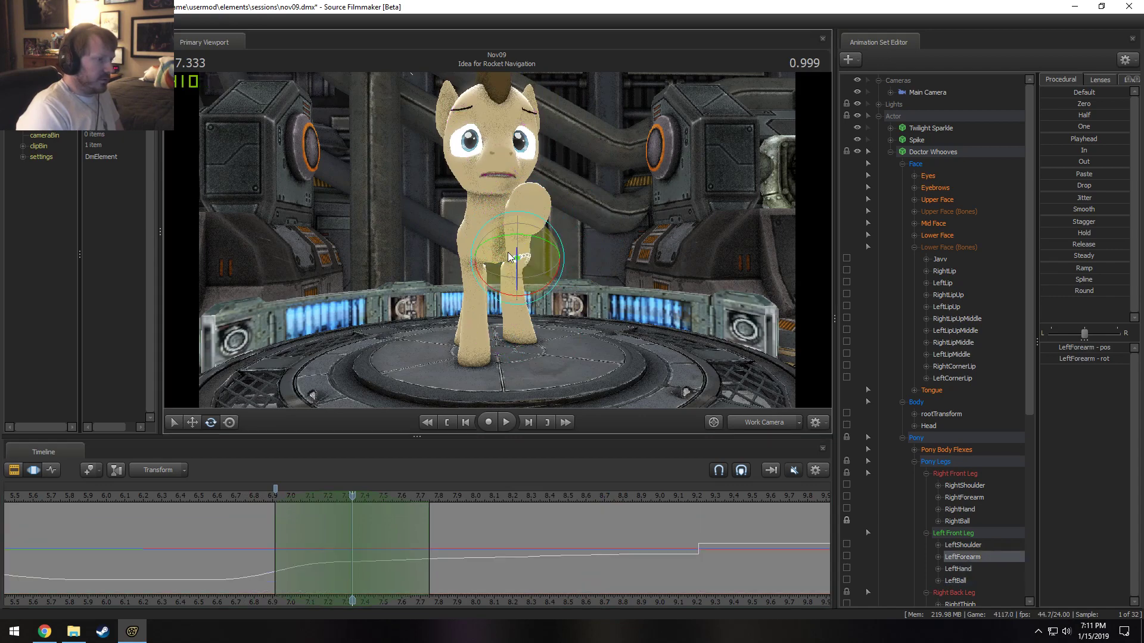
pyautogui.moveTo(509, 257); pyautogui.dragTo(510, 249)
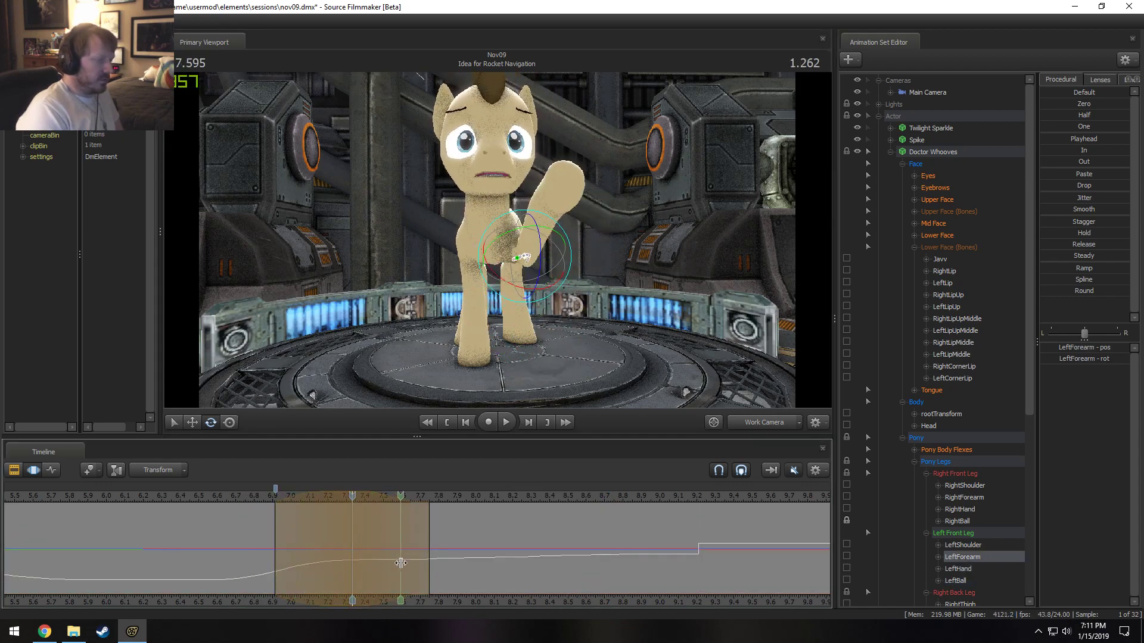
# Set the time selection to about 7.3–7.96 s, rotate LeftForearm slightly at 7.625 s, and play back the motion.
pyautogui.click(405, 565)
pyautogui.keyDown('shift'); pyautogui.scroll(4, 406, 565); pyautogui.keyUp('shift')
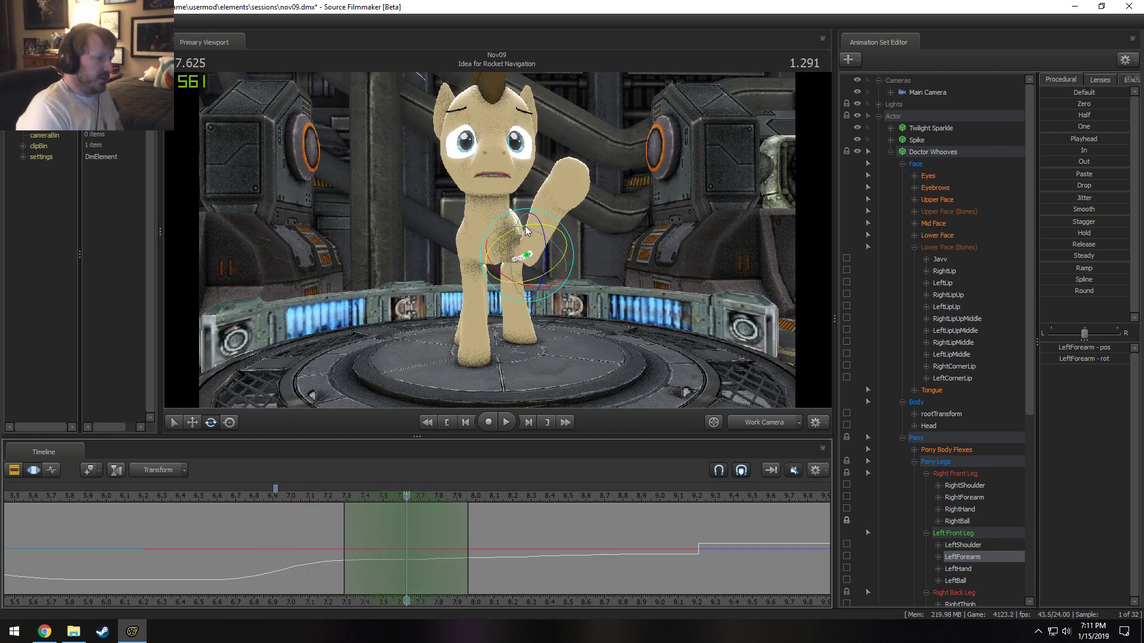
pyautogui.moveTo(518, 229); pyautogui.dragTo(513, 235)
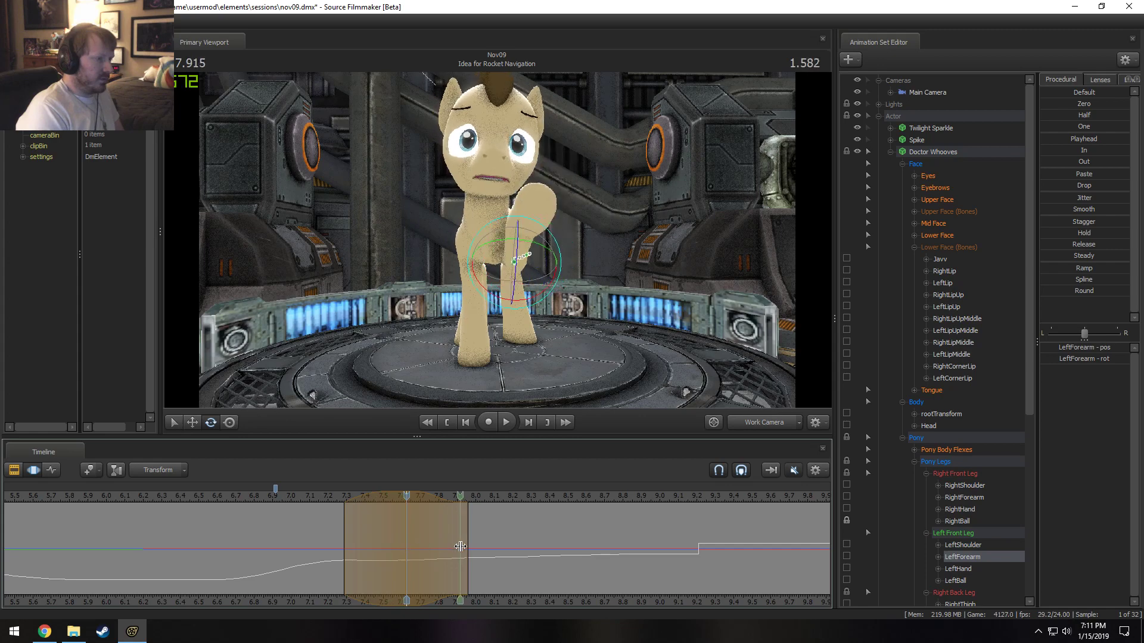
pyautogui.press('space')
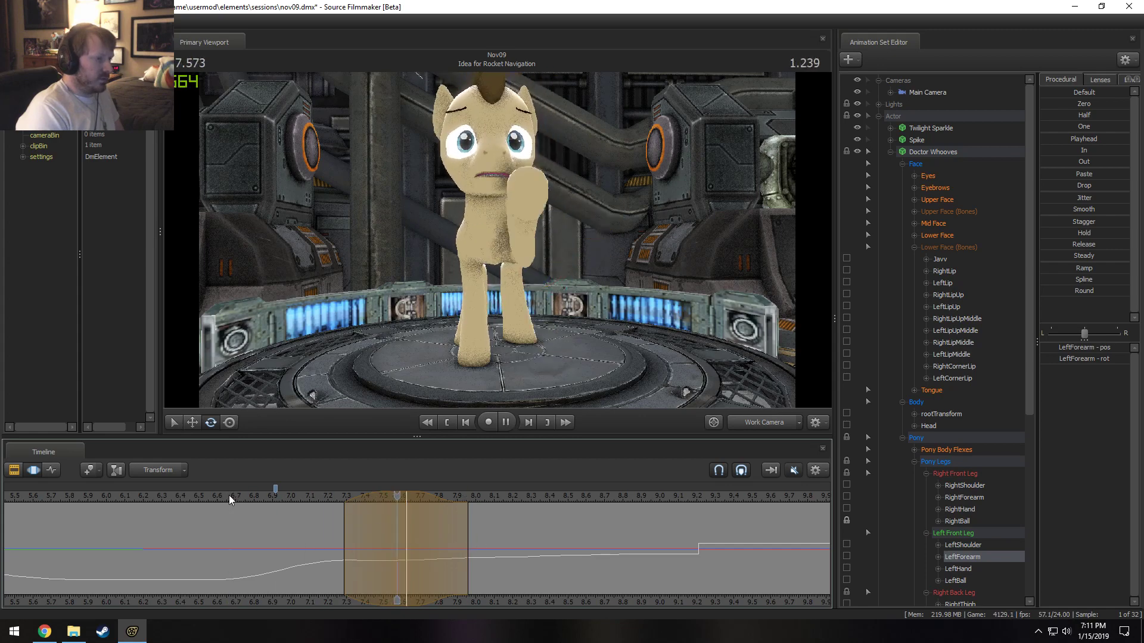
pyautogui.press('space')
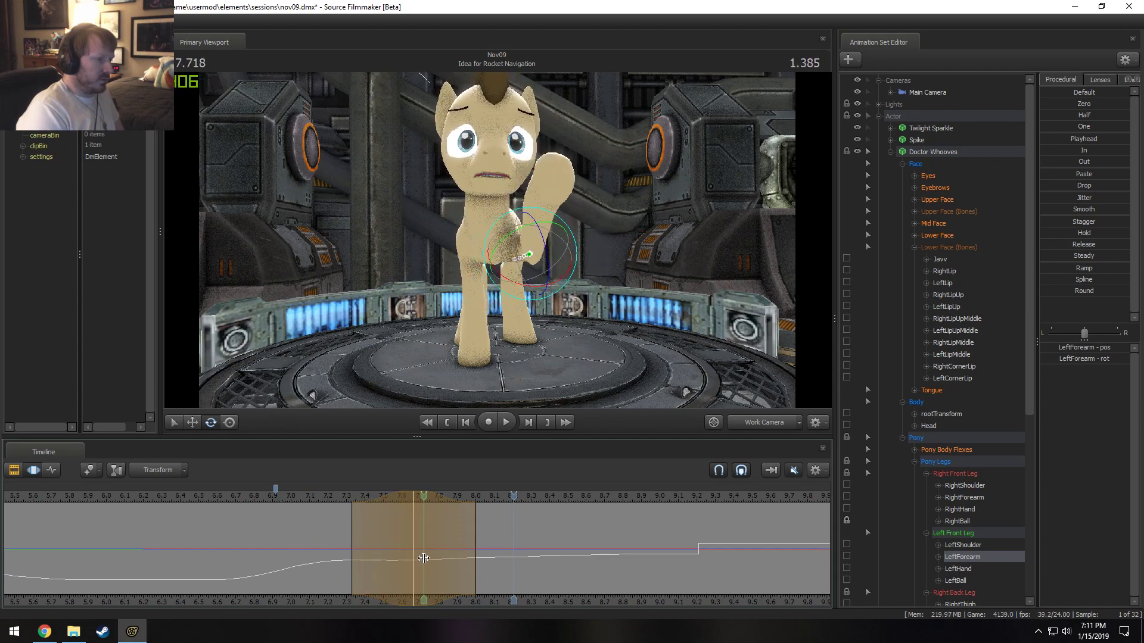
# Rotate LeftShoulder at 8.125 s to lower the leg slightly, with the time selection spanning about 7.75–8.67 s.
pyautogui.click(481, 559)
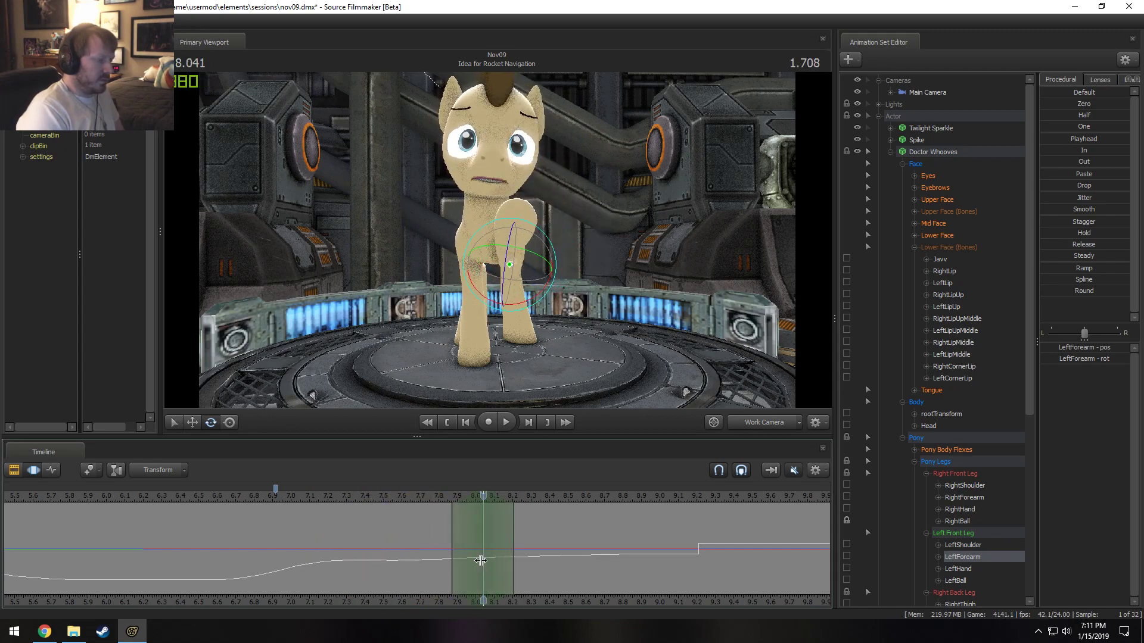
pyautogui.keyDown('shift'); pyautogui.click(502, 567); pyautogui.keyUp('shift')
pyautogui.keyDown('shift'); pyautogui.scroll(9, 502, 566); pyautogui.keyUp('shift')
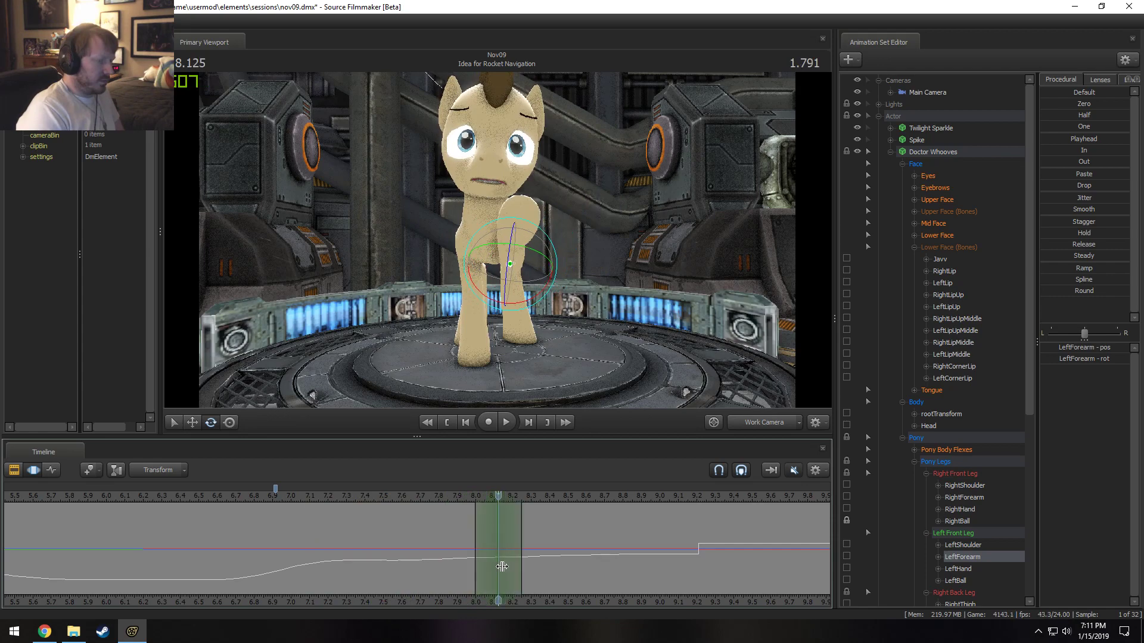
pyautogui.click(513, 241)
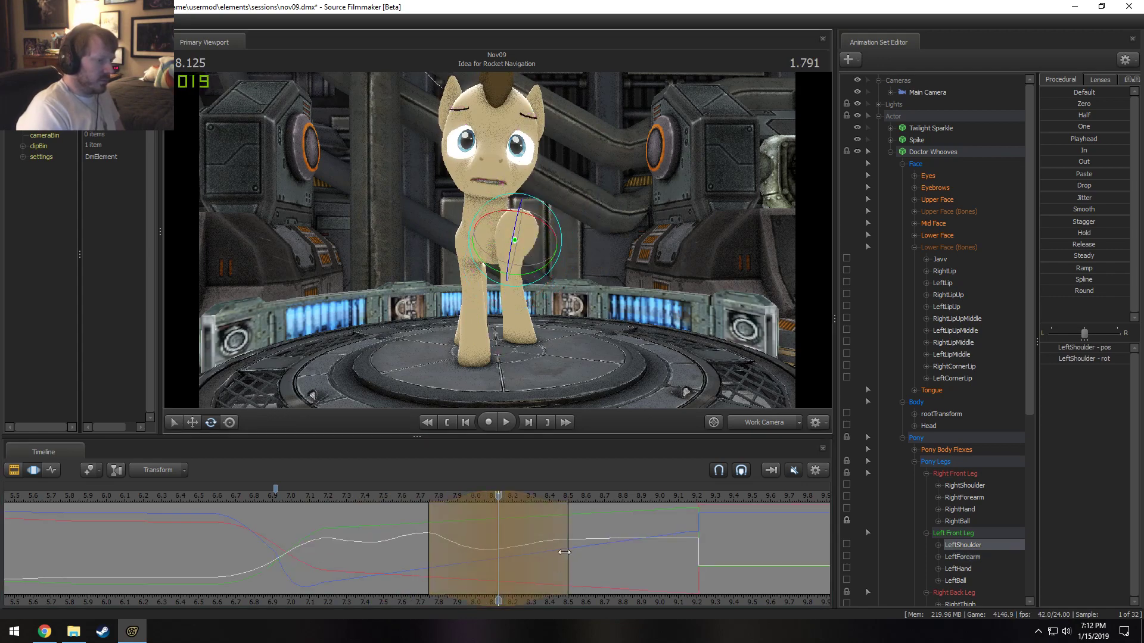
pyautogui.moveTo(566, 552); pyautogui.dragTo(599, 550)
# Play back the lowered leg motion, extend the time selection's start to about 7.66 s, and play it back again.
pyautogui.click(368, 499)
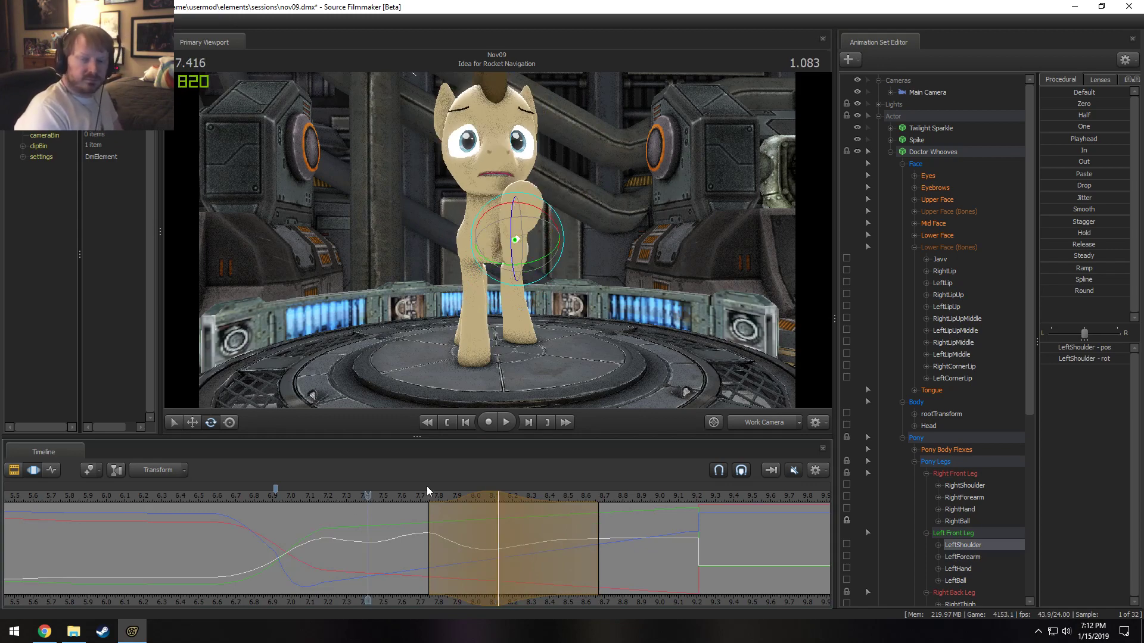
pyautogui.press('space')
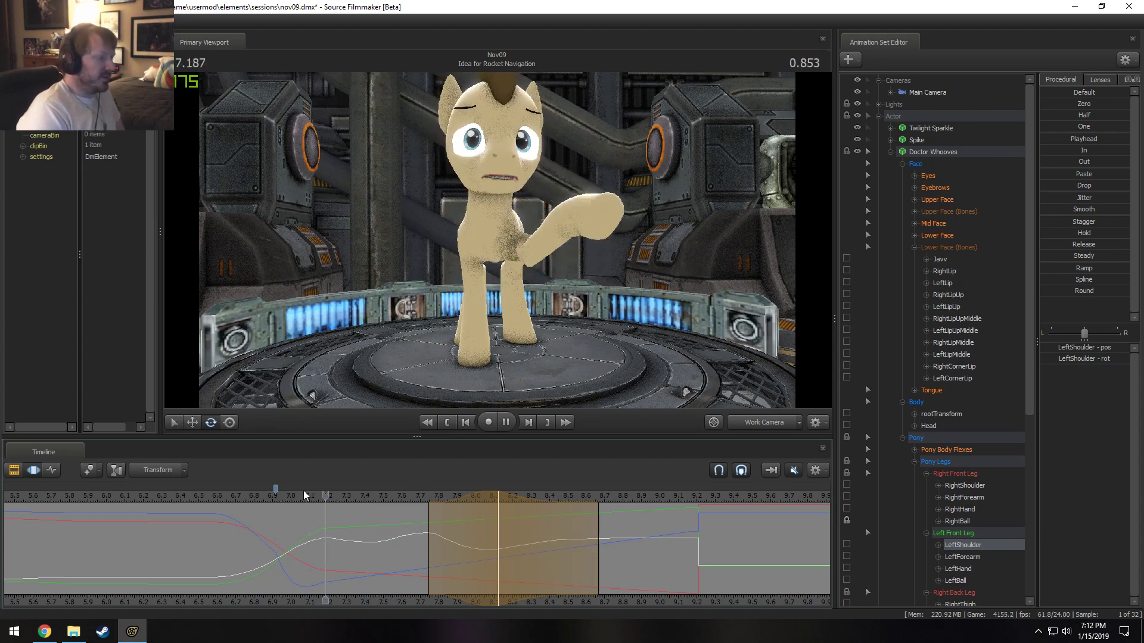
pyautogui.press('space')
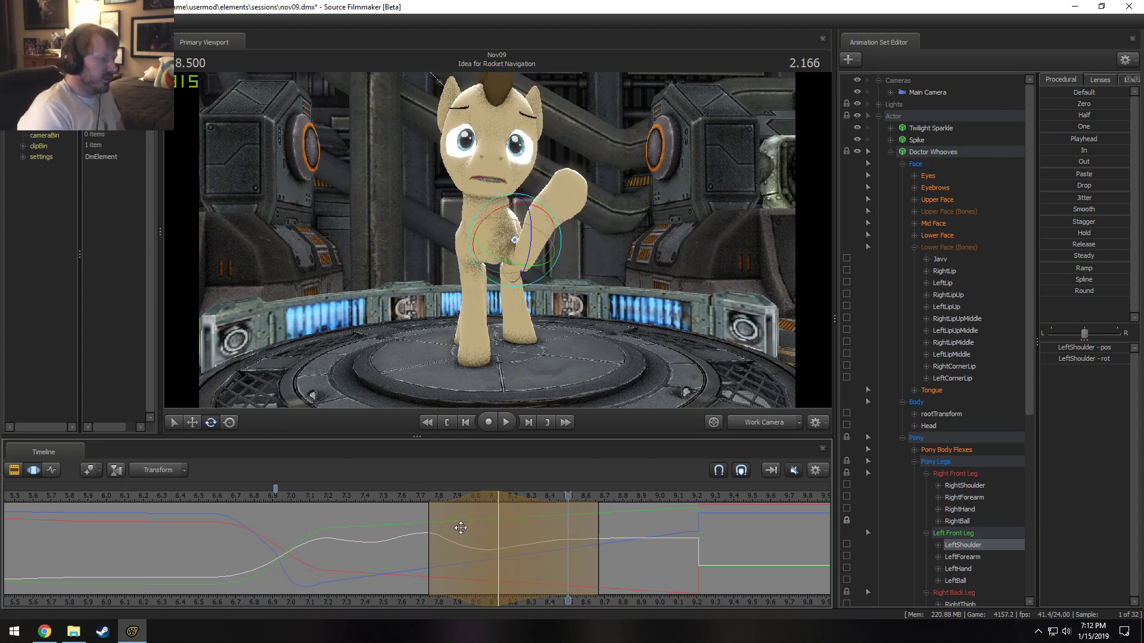
pyautogui.moveTo(420, 535); pyautogui.dragTo(405, 535)
pyautogui.press('space')
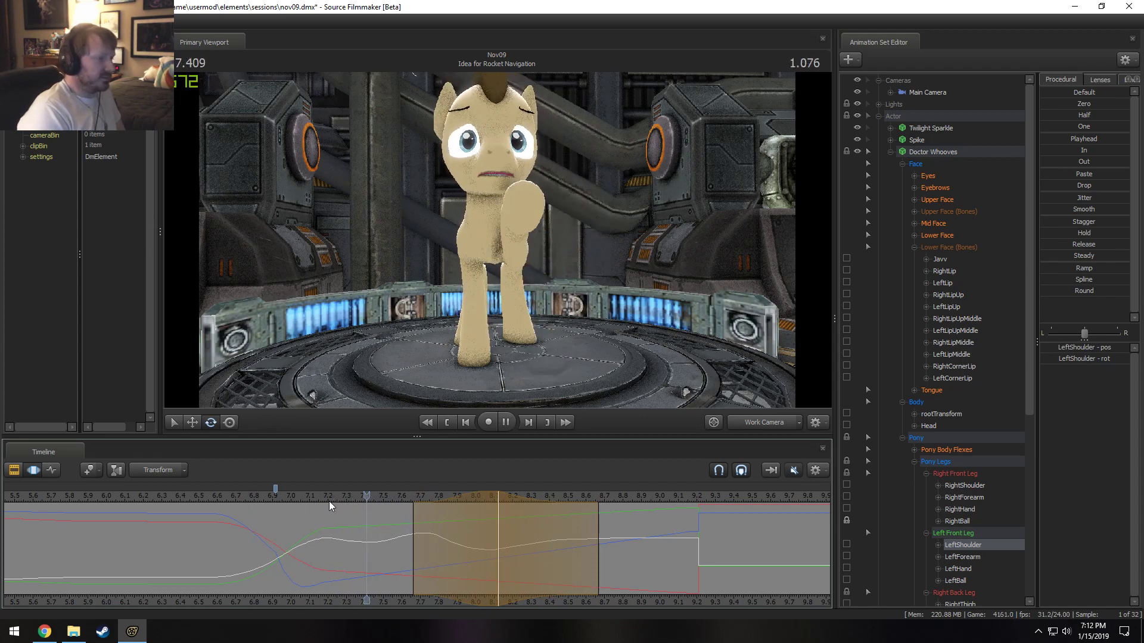
pyautogui.press('space')
# Smooth the whole left front leg around 7.791 s over about 7.66–7.96 s, and replay it from 7.166 s.
pyautogui.press('shift')
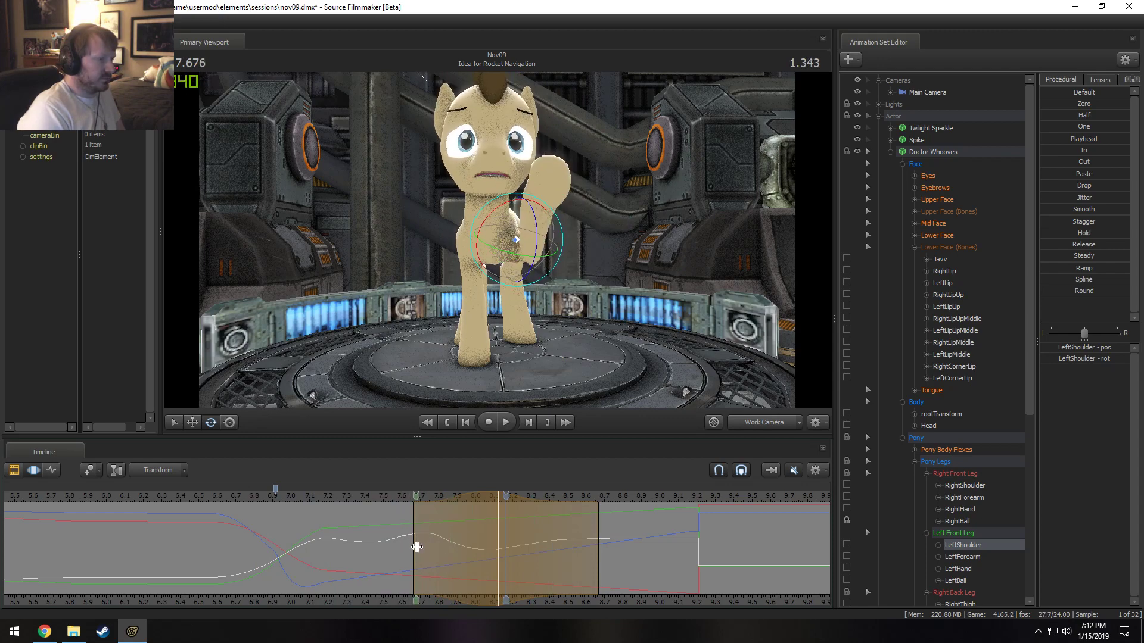
pyautogui.click(434, 547)
pyautogui.keyDown('shift'); pyautogui.click(435, 547); pyautogui.keyUp('shift')
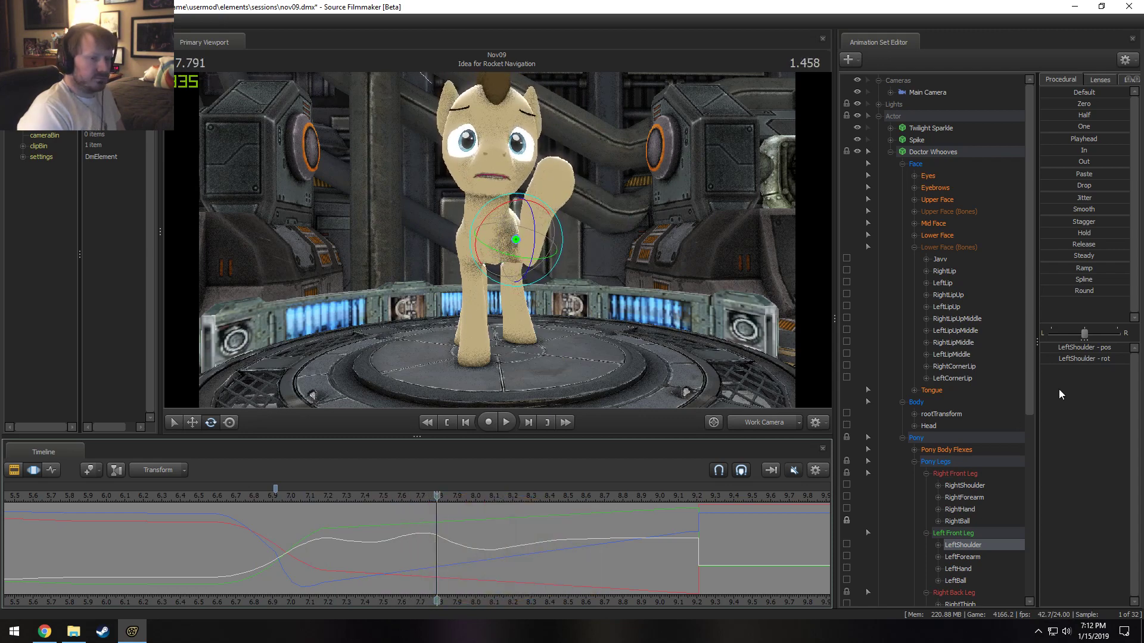
pyautogui.click(960, 532)
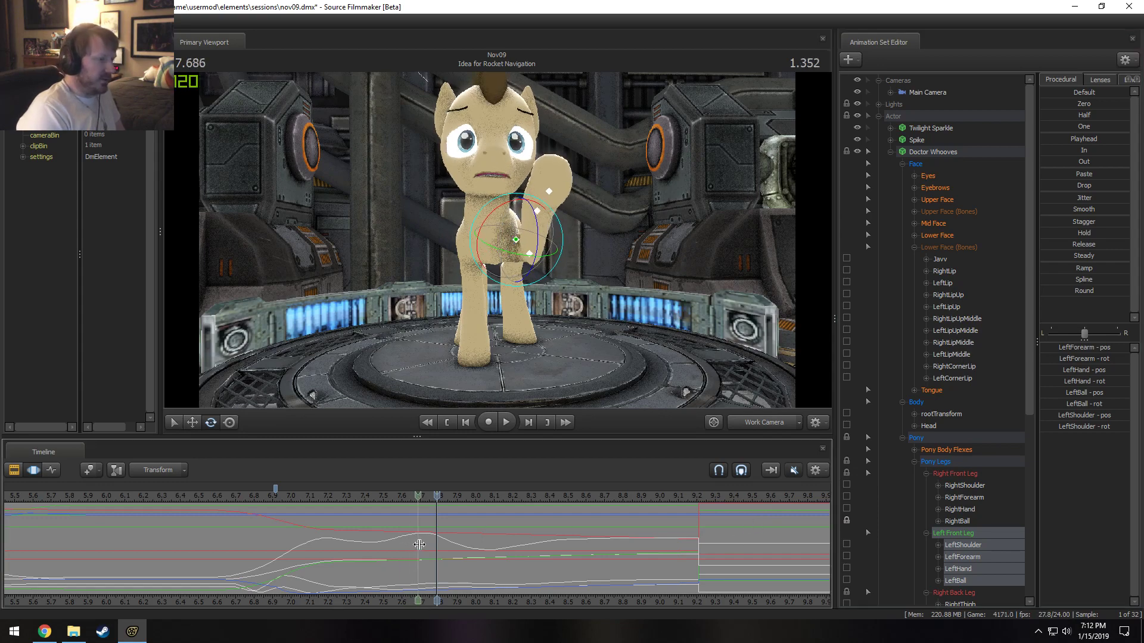
pyautogui.keyDown('shift'); pyautogui.moveTo(450, 548); pyautogui.dragTo(431, 548); pyautogui.keyUp('shift')
pyautogui.keyDown('shift'); pyautogui.moveTo(431, 548); pyautogui.dragTo(470, 548, button='right'); pyautogui.keyUp('shift')
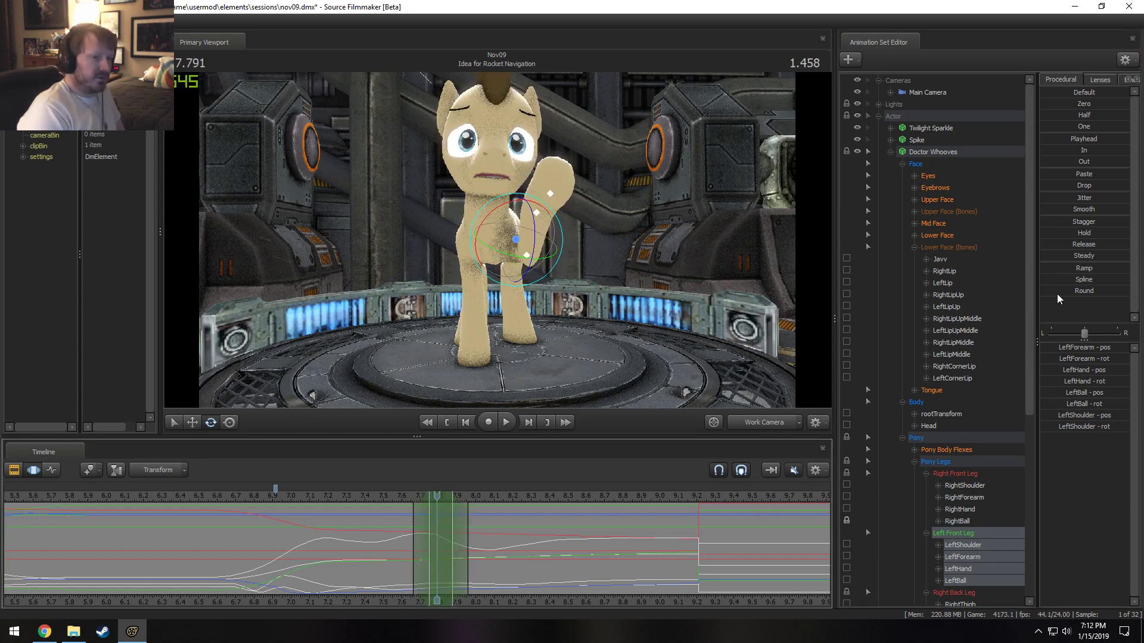
pyautogui.click(1074, 211)
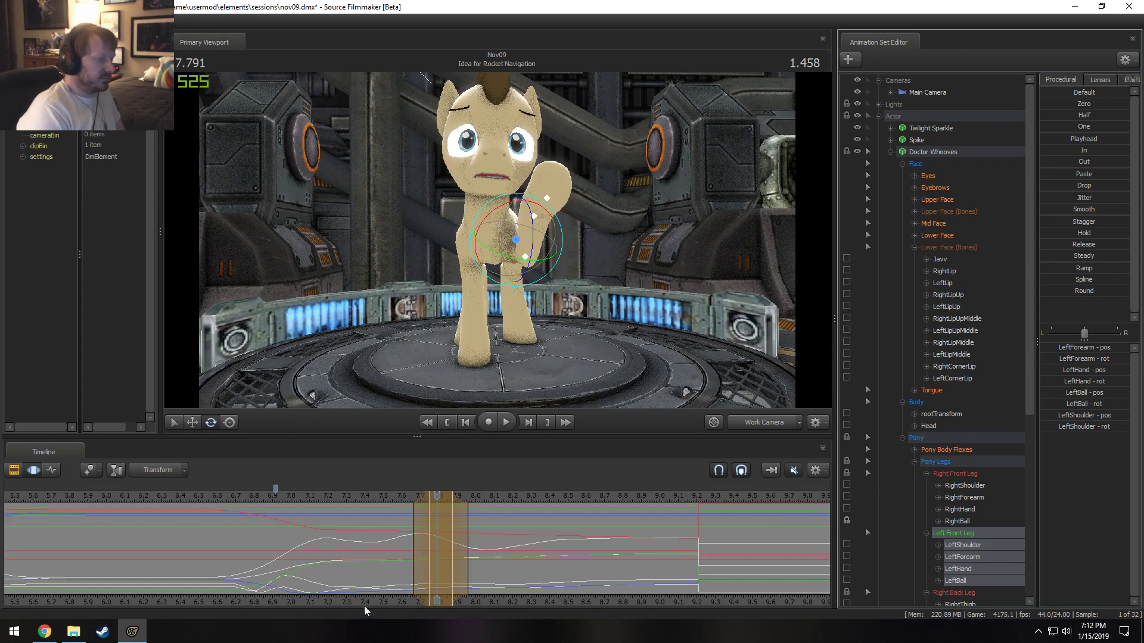
pyautogui.click(322, 497)
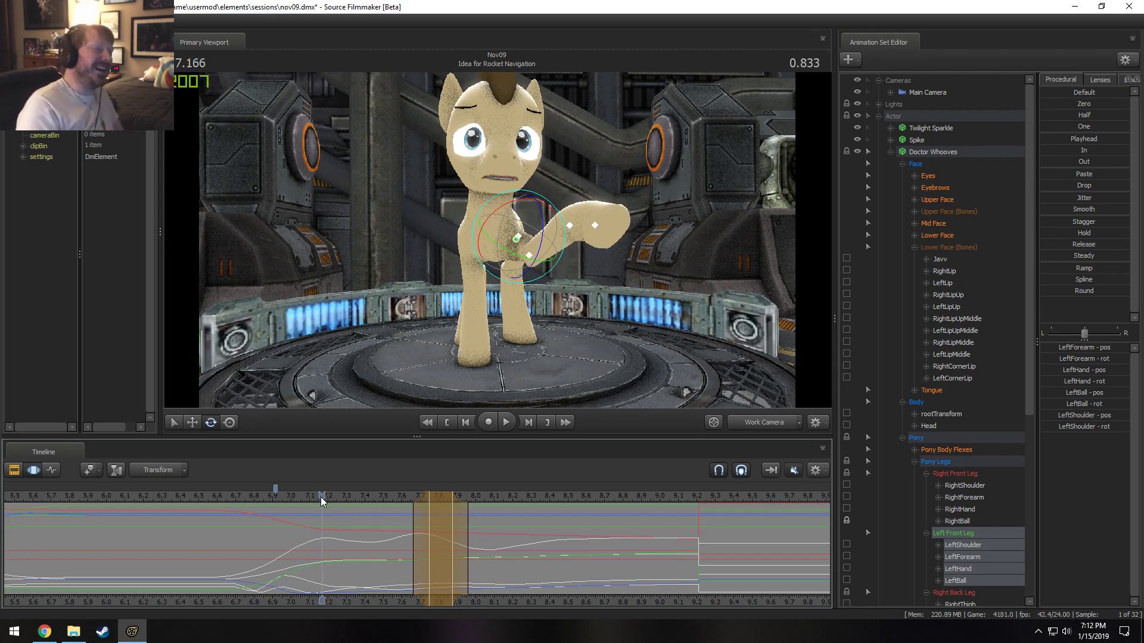
pyautogui.press('space')
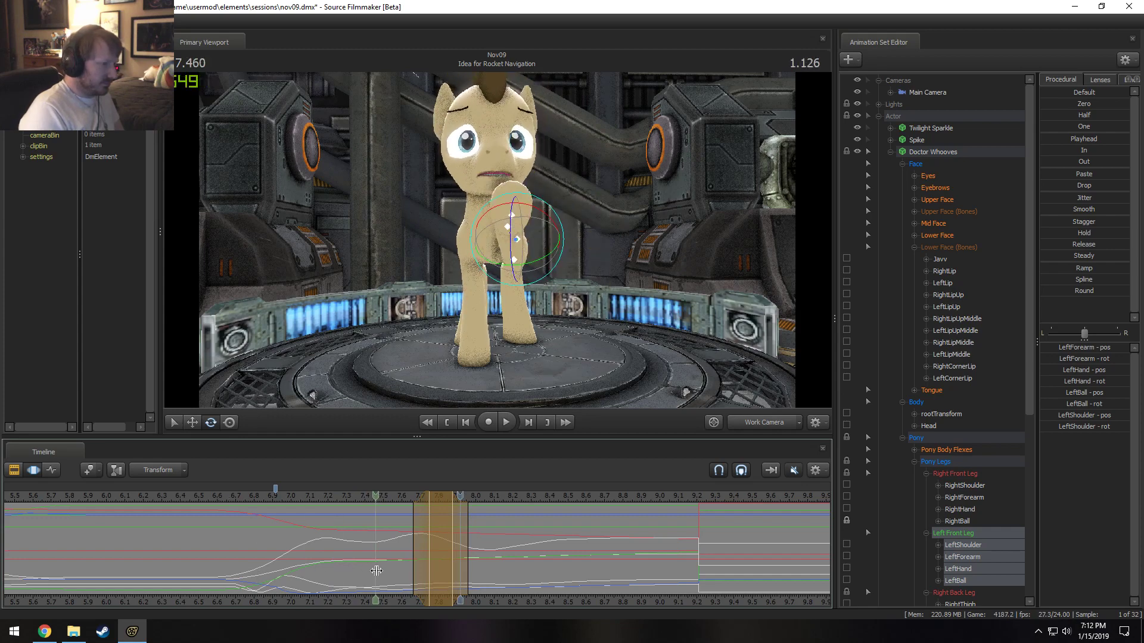
# Set the time selection to about 7.17–8.29 s centred on 7.583 s, and rotate the Chest1 bone slightly.
pyautogui.keyDown('shift'); pyautogui.click(476, 570); pyautogui.keyUp('shift')
pyautogui.scroll(8, 476, 572)
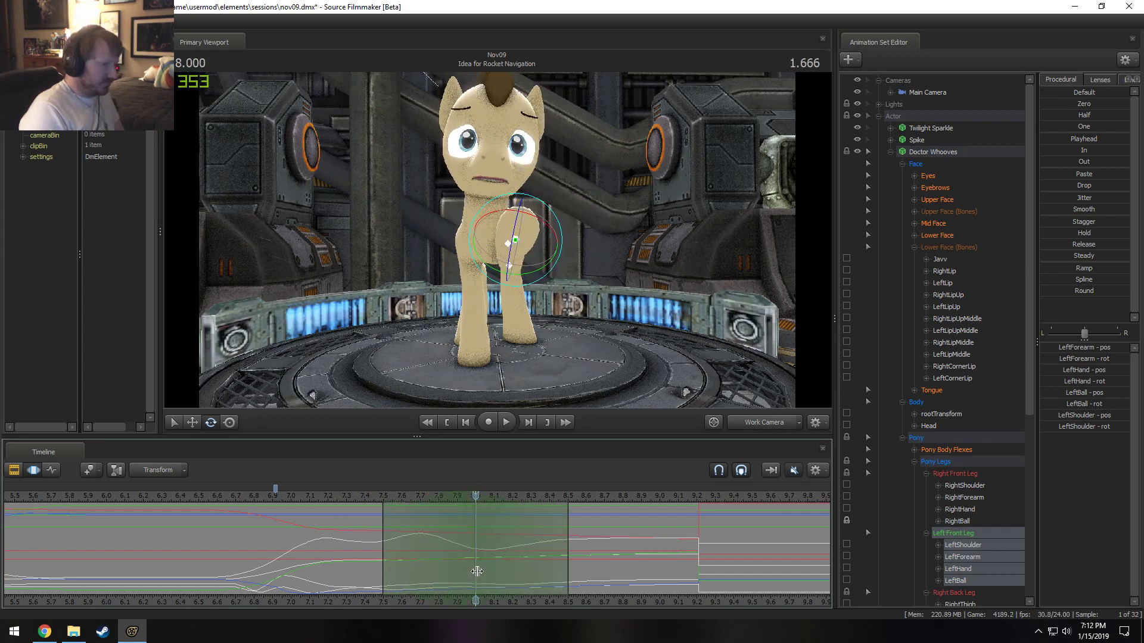
pyautogui.moveTo(193, 551); pyautogui.dragTo(402, 581)
pyautogui.keyDown('shift'); pyautogui.click(403, 581); pyautogui.keyUp('shift')
pyautogui.scroll(5, 402, 581)
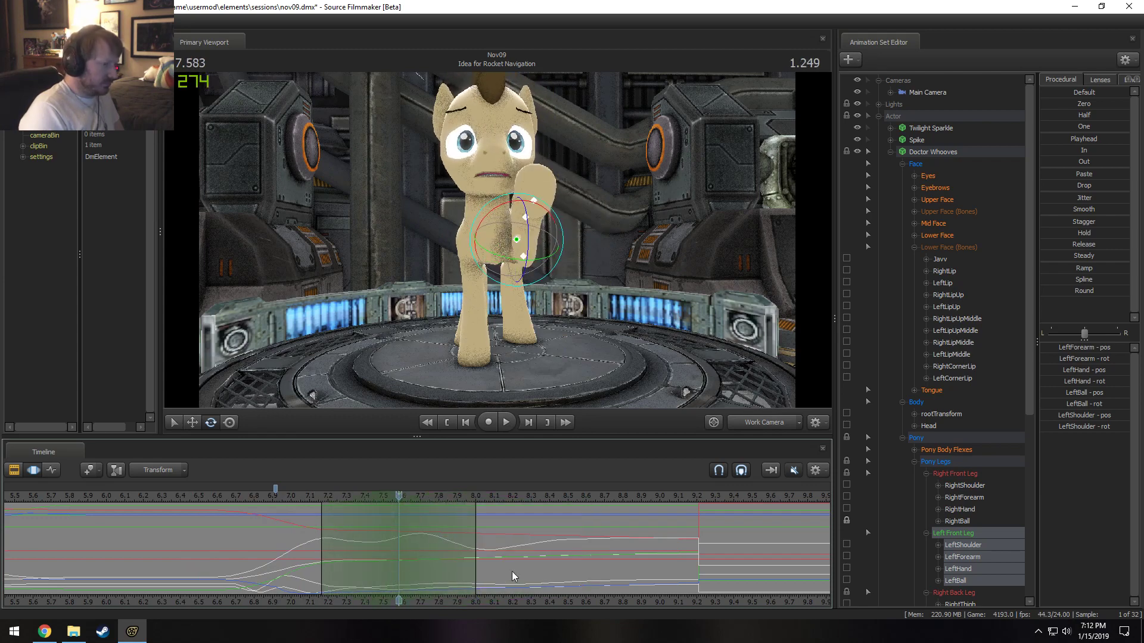
pyautogui.moveTo(482, 578); pyautogui.dragTo(534, 578)
pyautogui.keyDown('alt'); pyautogui.moveTo(669, 327); pyautogui.dragTo(774, 331); pyautogui.keyUp('alt')
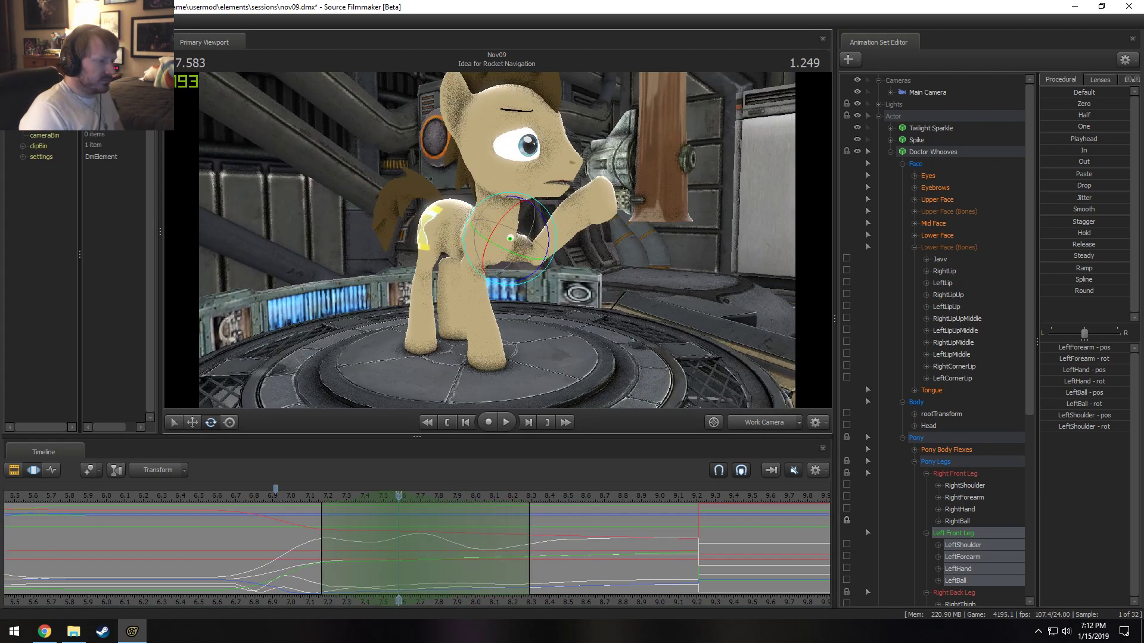
pyautogui.click(472, 237)
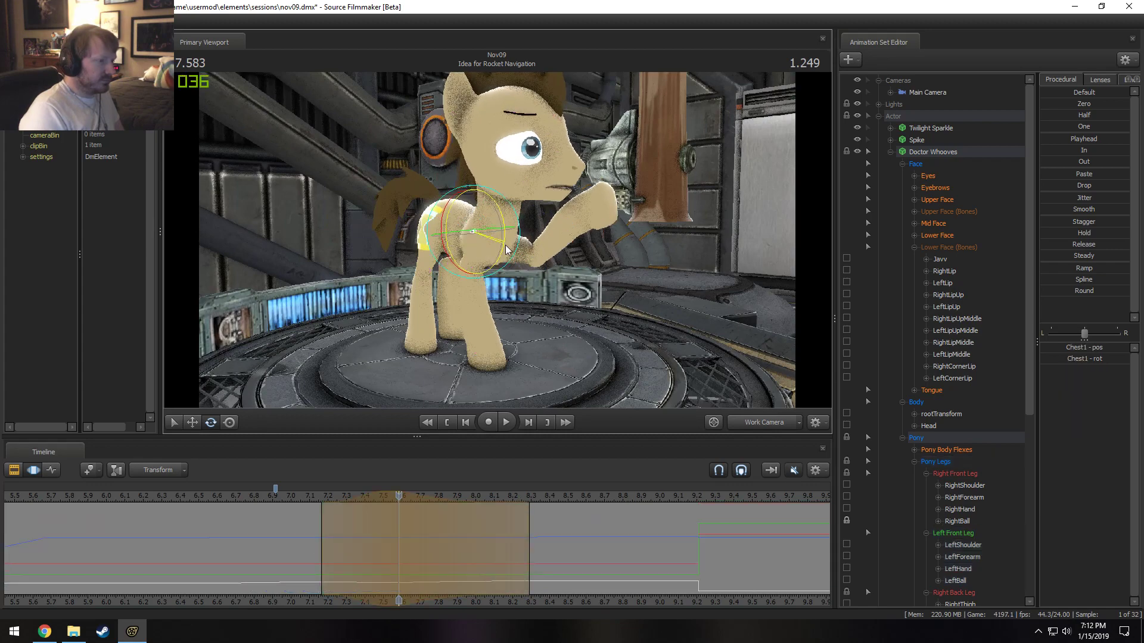
# Replay the gesture from before 7.2 s to review the chest motion from angled and frontal views.
pyautogui.press('space')
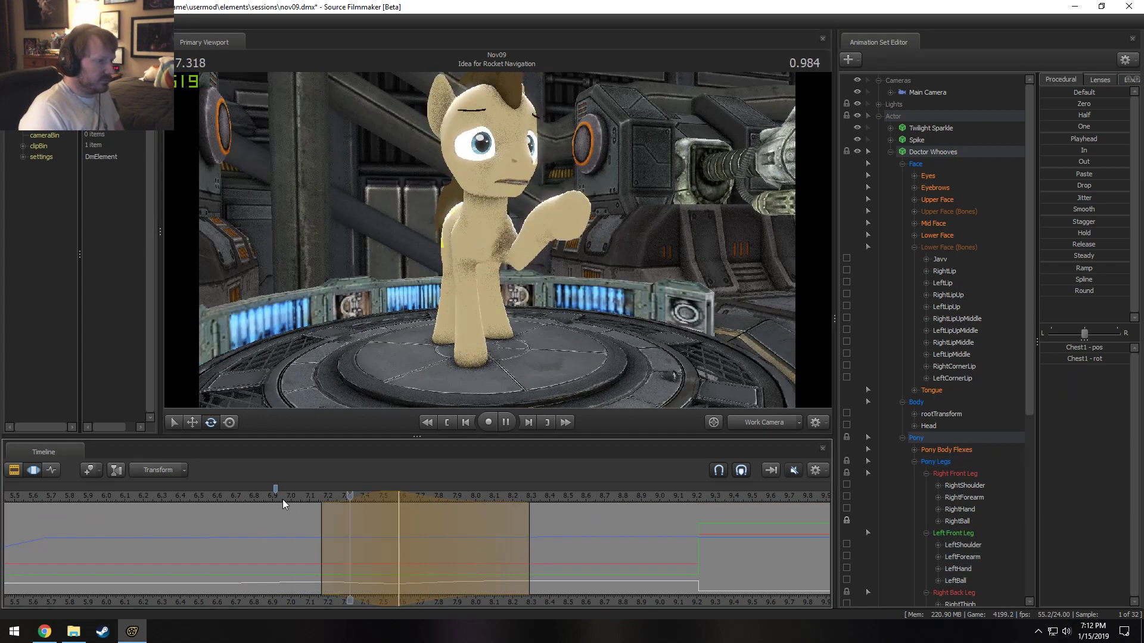
pyautogui.press('space')
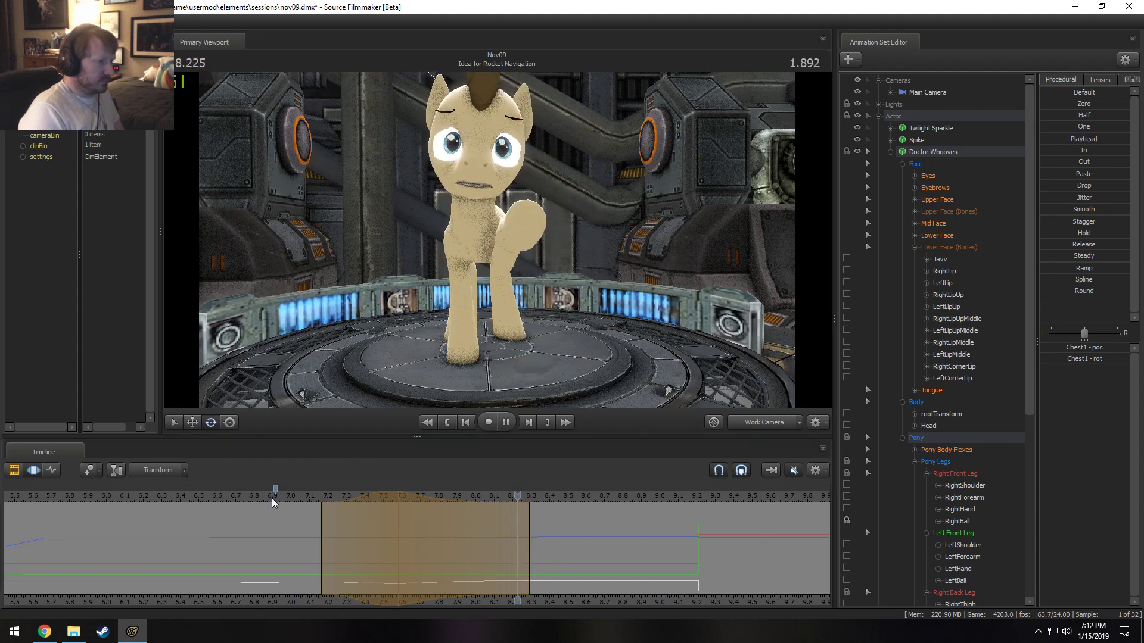
pyautogui.press('space')
pyautogui.press('space')
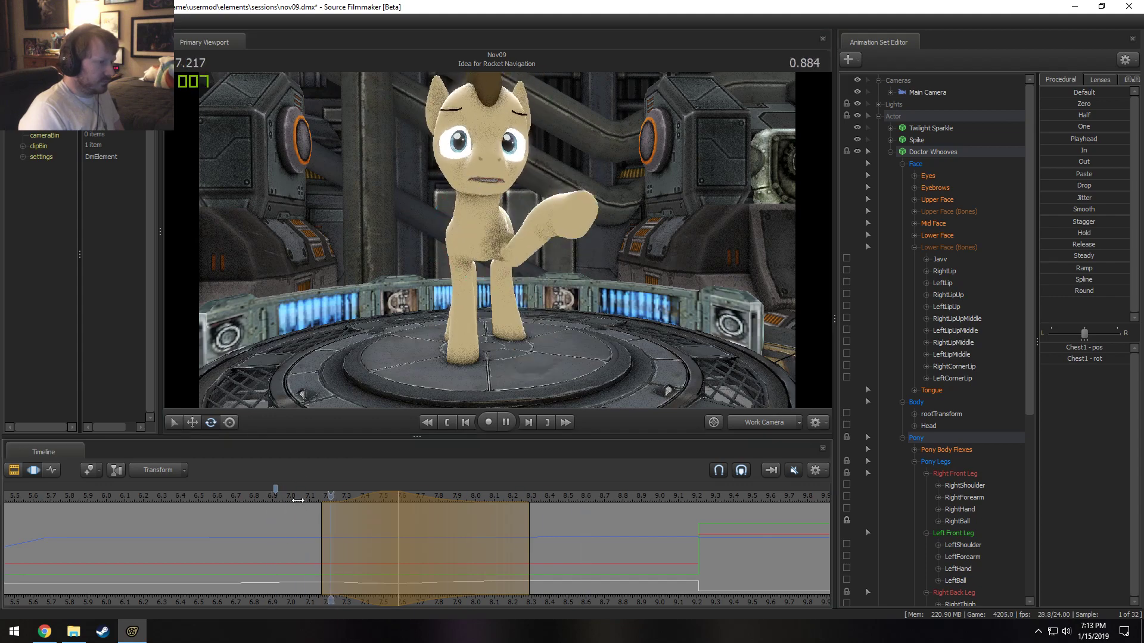
# At 7.583 s, slightly rotate Doctor Whooves's RightShoulder and RightForearm bones from a side view to adjust the supporting leg.
pyautogui.press('space')
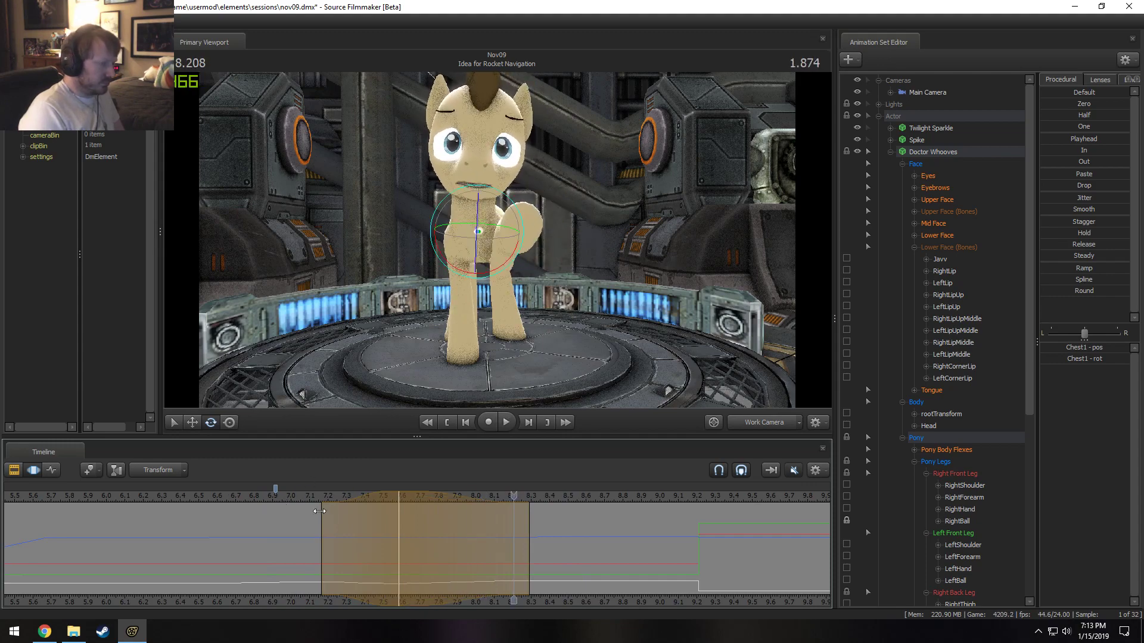
pyautogui.click(401, 516)
pyautogui.keyDown('alt'); pyautogui.moveTo(479, 232); pyautogui.dragTo(602, 231); pyautogui.keyUp('alt')
pyautogui.keyDown('alt'); pyautogui.moveTo(481, 231); pyautogui.dragTo(480, 197, button='right'); pyautogui.keyUp('alt')
pyautogui.keyDown('ctrl'); pyautogui.click(479, 223); pyautogui.keyUp('ctrl')
pyautogui.moveTo(499, 227)
pyautogui.keyDown('alt'); pyautogui.mouseDown()
pyautogui.moveTo(548, 233)
pyautogui.moveTo(520, 220)
pyautogui.mouseUp(); pyautogui.keyUp('alt')
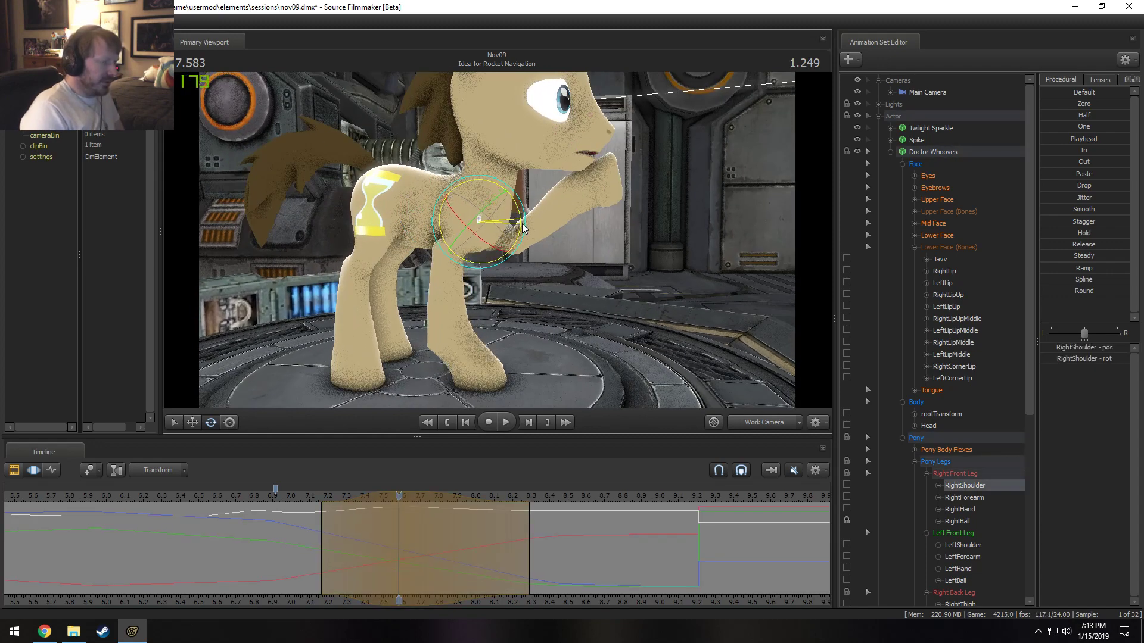
pyautogui.keyDown('ctrl'); pyautogui.click(451, 251); pyautogui.keyUp('ctrl')
pyautogui.moveTo(485, 255); pyautogui.dragTo(485, 243)
# Scrub through the gesture from the front, apply the right front leg edit, and play it back from 7.041 s.
pyautogui.keyDown('alt'); pyautogui.moveTo(524, 346); pyautogui.dragTo(394, 392); pyautogui.keyUp('alt')
pyautogui.moveTo(298, 496); pyautogui.dragTo(506, 394)
pyautogui.moveTo(498, 239)
pyautogui.keyDown('alt'); pyautogui.mouseDown()
pyautogui.moveTo(453, 240)
pyautogui.moveTo(498, 239)
pyautogui.mouseUp(); pyautogui.keyUp('alt')
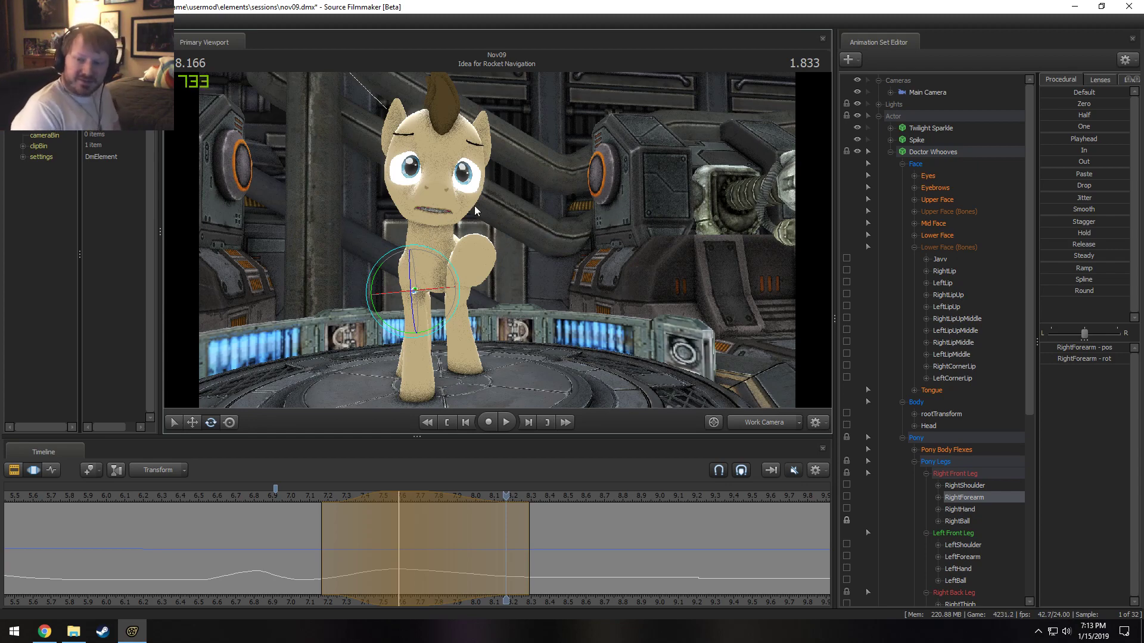
pyautogui.click(299, 494)
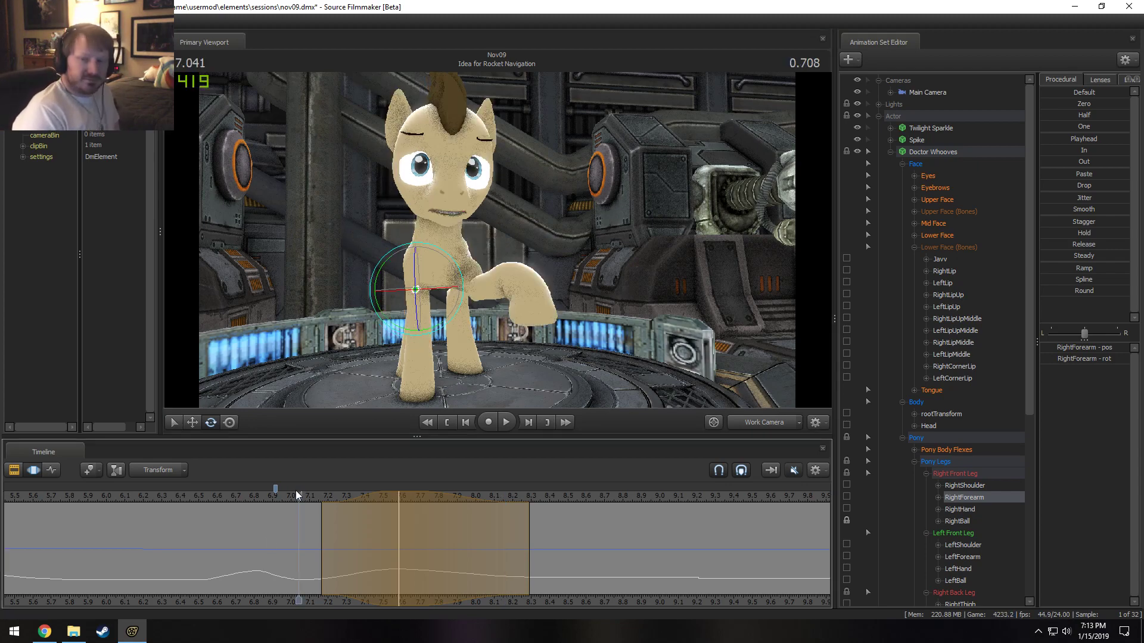
pyautogui.press('Return')
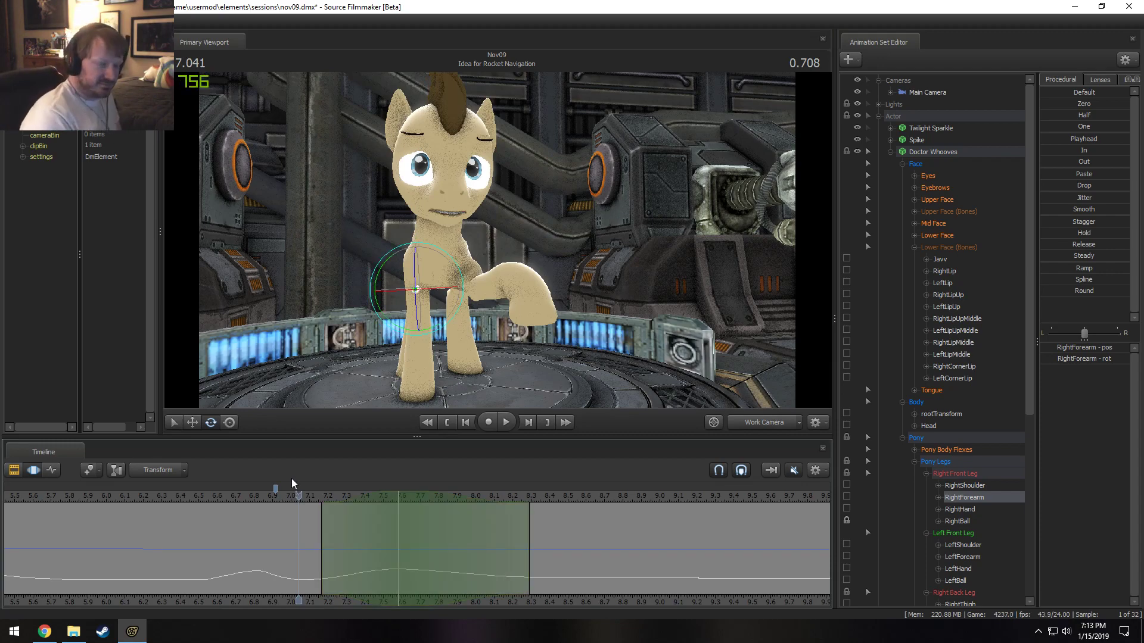
pyautogui.press('space')
pyautogui.press('space')
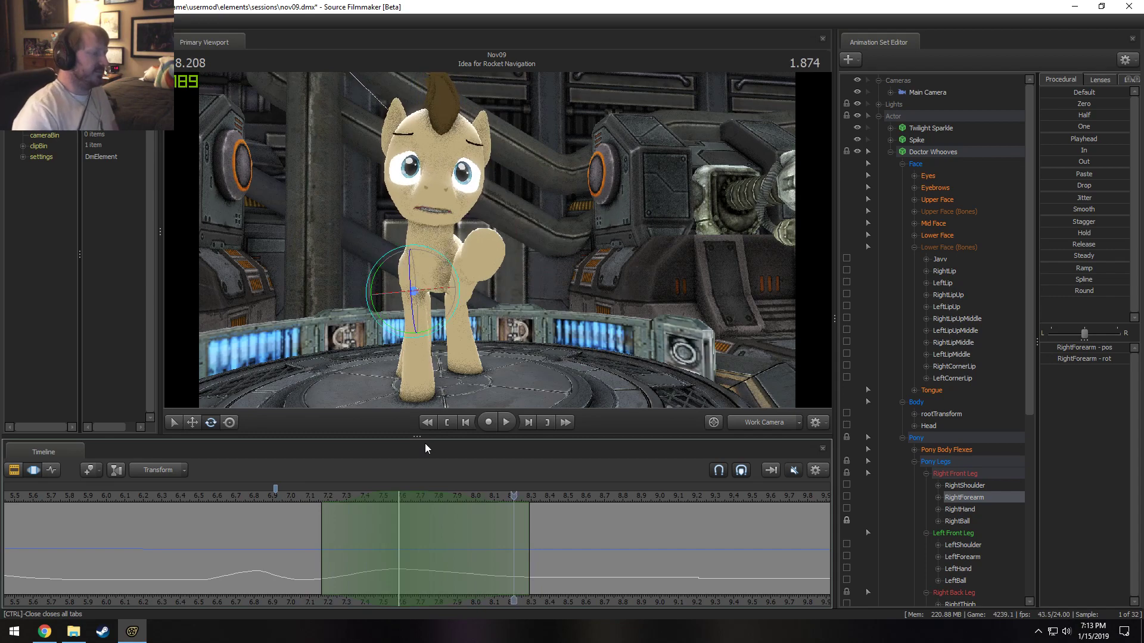
# Replay the full leg gesture from 6.916 s, 6.833 s and 6.250 s to review its timing.
pyautogui.click(275, 496)
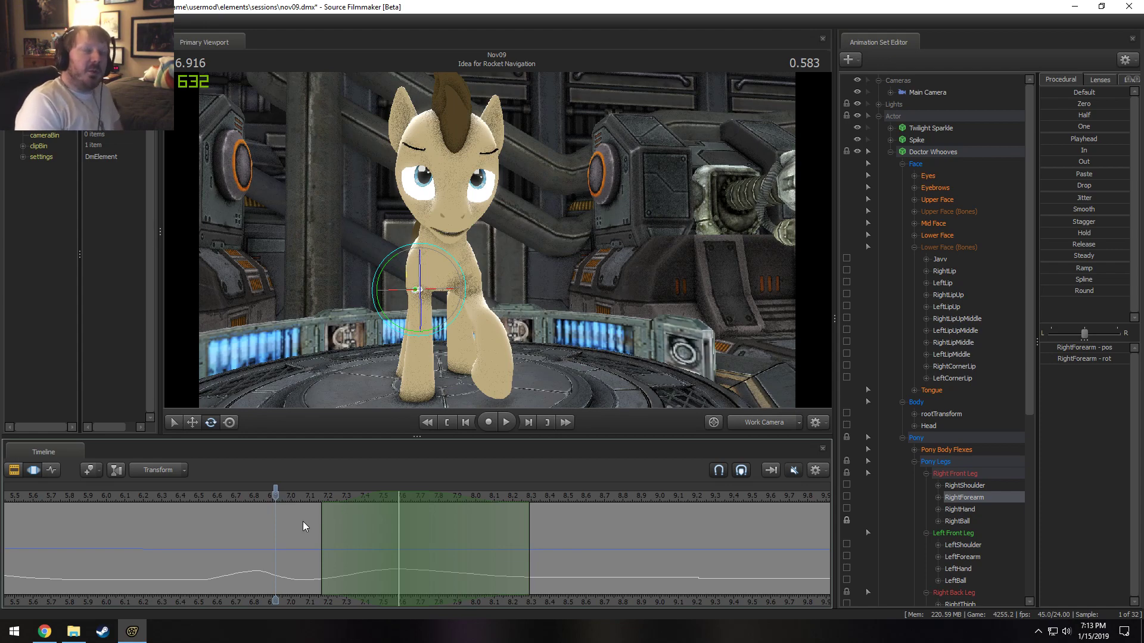
pyautogui.moveTo(277, 502)
pyautogui.mouseDown()
pyautogui.moveTo(244, 502)
pyautogui.moveTo(260, 499)
pyautogui.mouseUp()
pyautogui.press('space')
pyautogui.press('space')
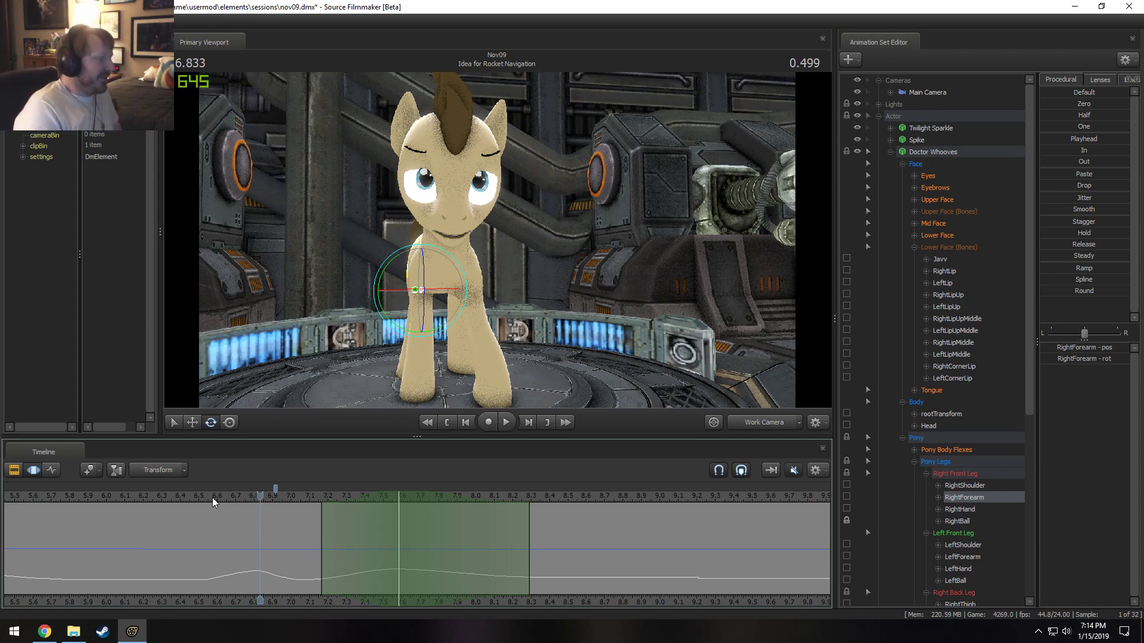
pyautogui.moveTo(213, 499); pyautogui.dragTo(203, 495)
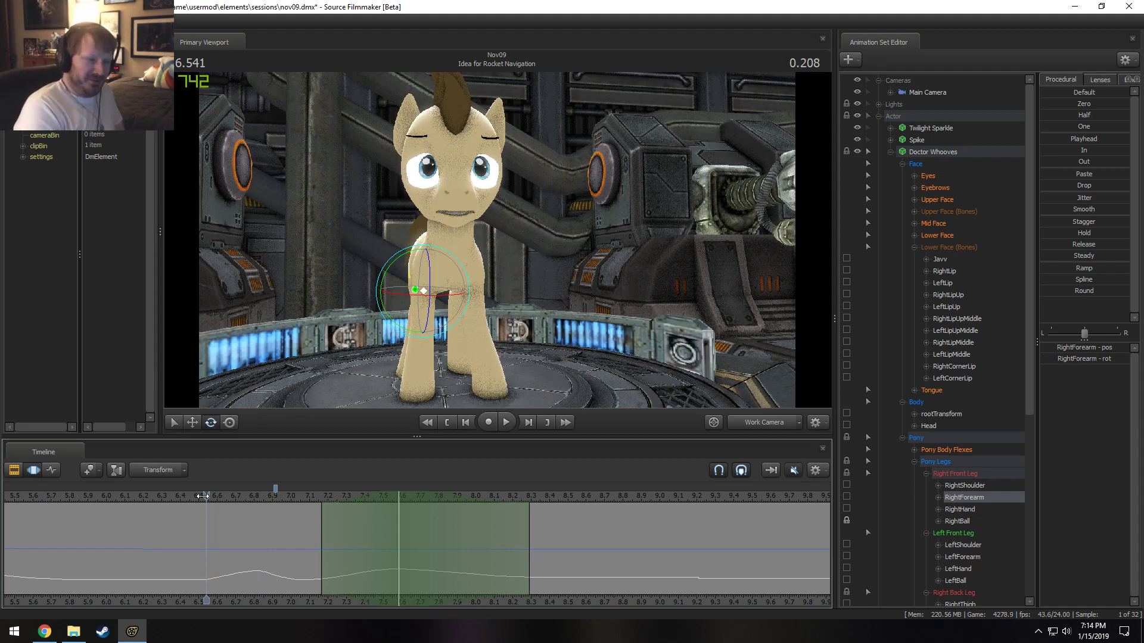
pyautogui.moveTo(209, 491); pyautogui.dragTo(156, 505)
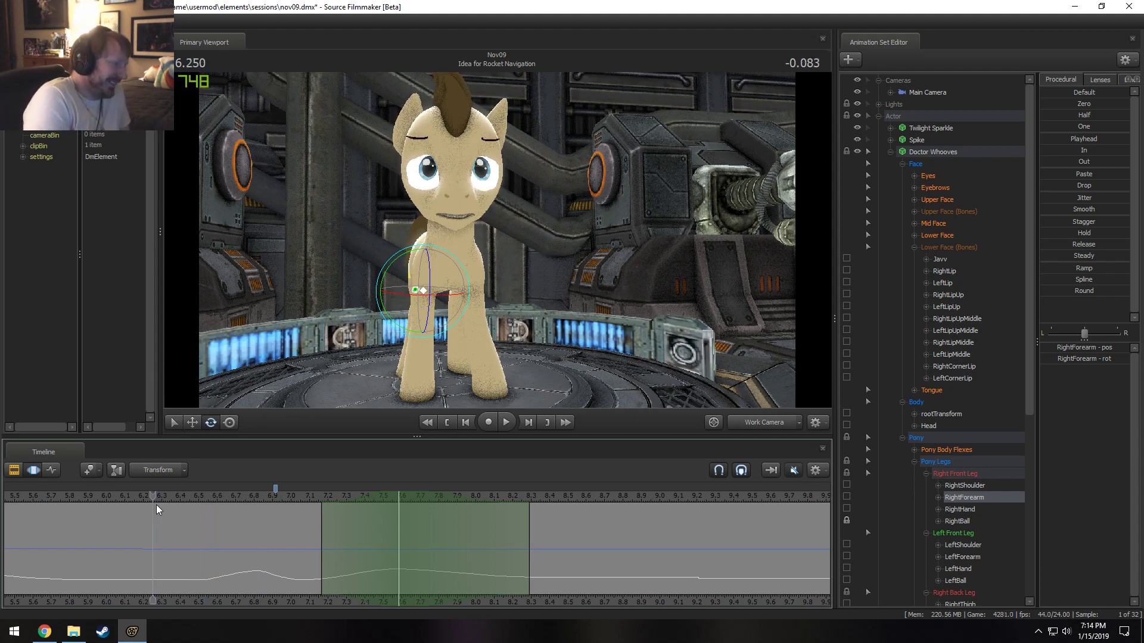
pyautogui.press('space')
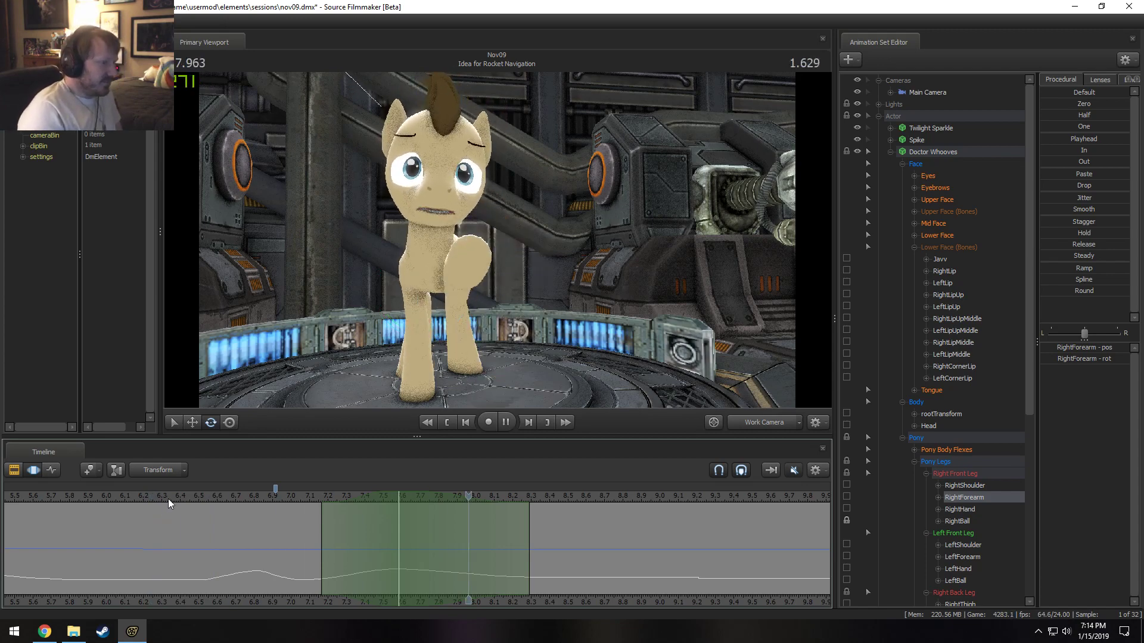
pyautogui.press('space')
# Set the time selection to about 7.54–8.54 s centred on 7.916 s, and rotate the Head bone slightly.
pyautogui.moveTo(287, 504); pyautogui.dragTo(562, 580)
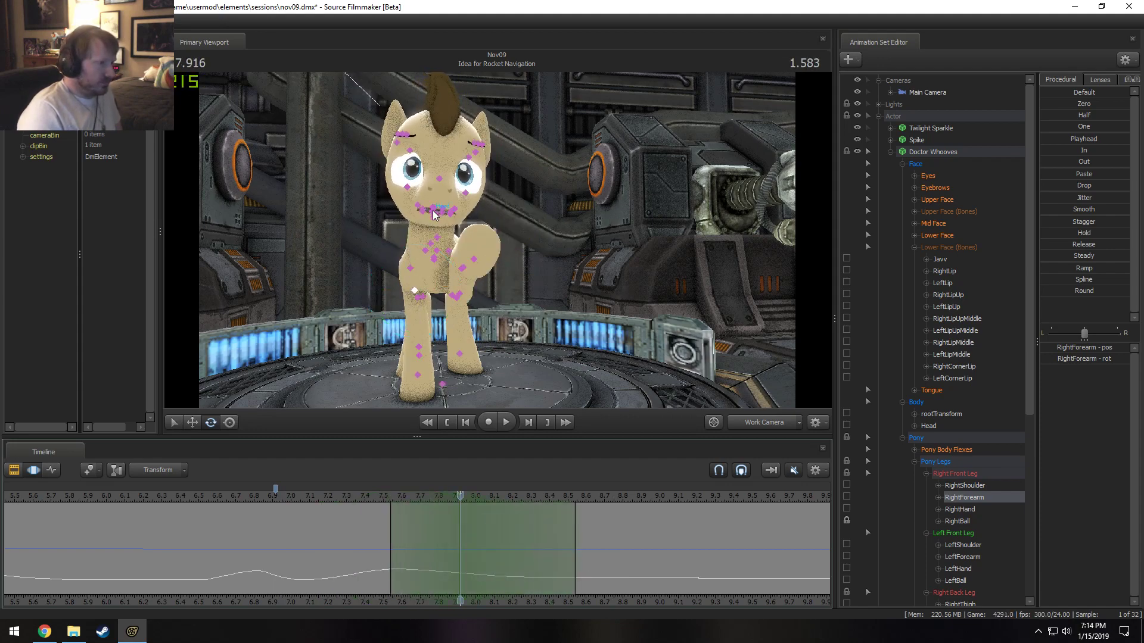
pyautogui.click(432, 209)
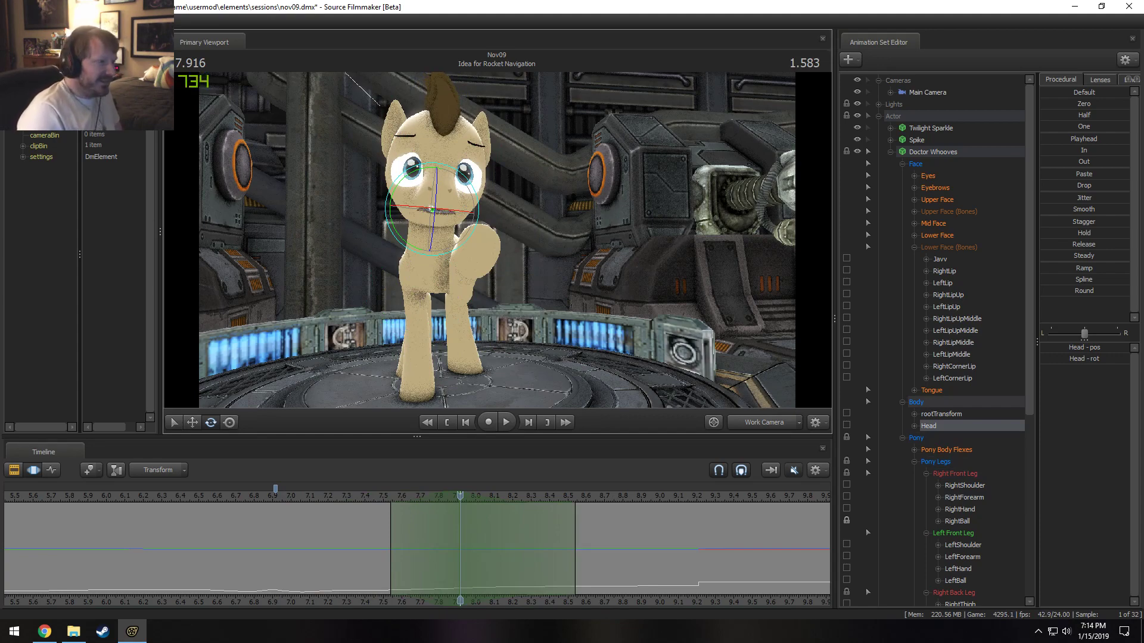
pyautogui.moveTo(552, 240); pyautogui.dragTo(489, 220, button='right')
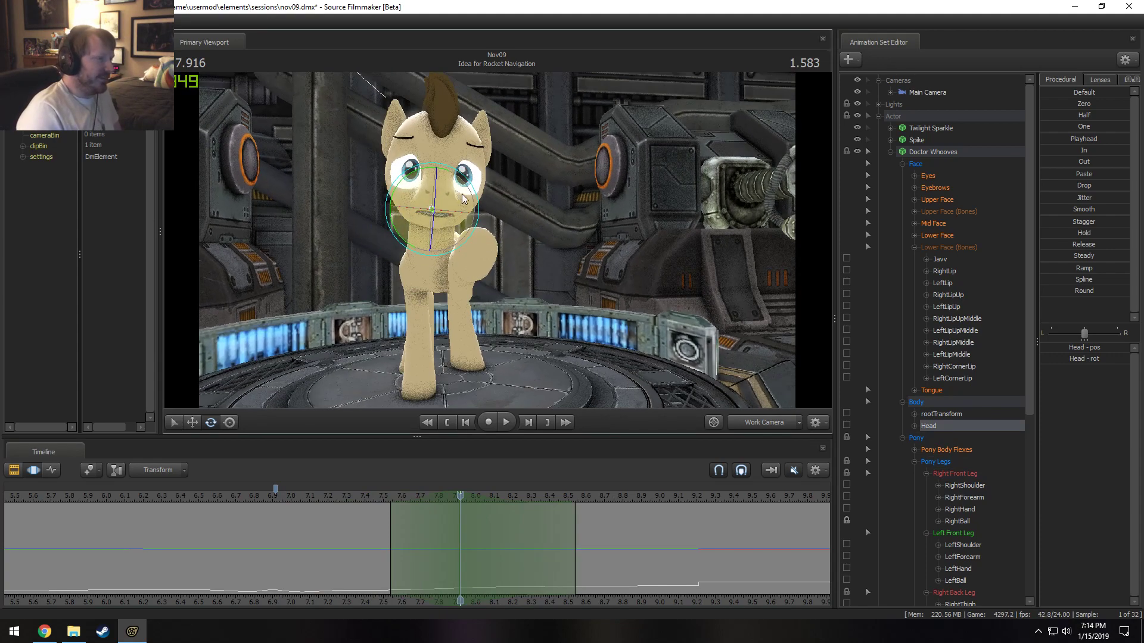
pyautogui.moveTo(454, 204); pyautogui.dragTo(458, 199)
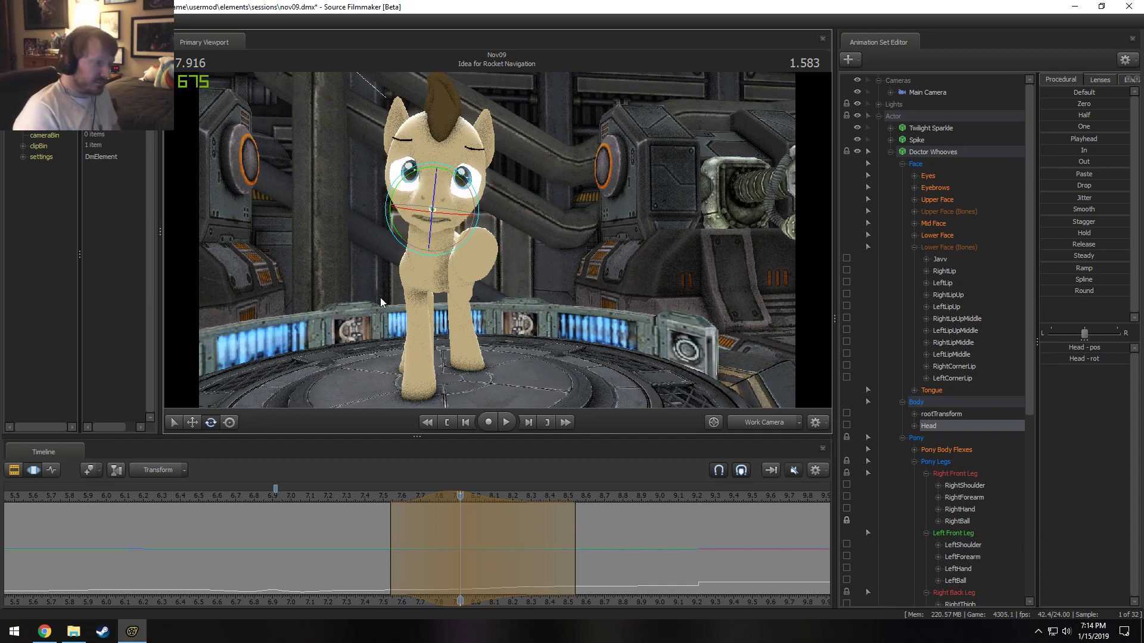
# Play back the head motion from 7.3 s, 7.375 s and 6.9 s to review it with the leg gesture.
pyautogui.click(351, 498)
pyautogui.press('space')
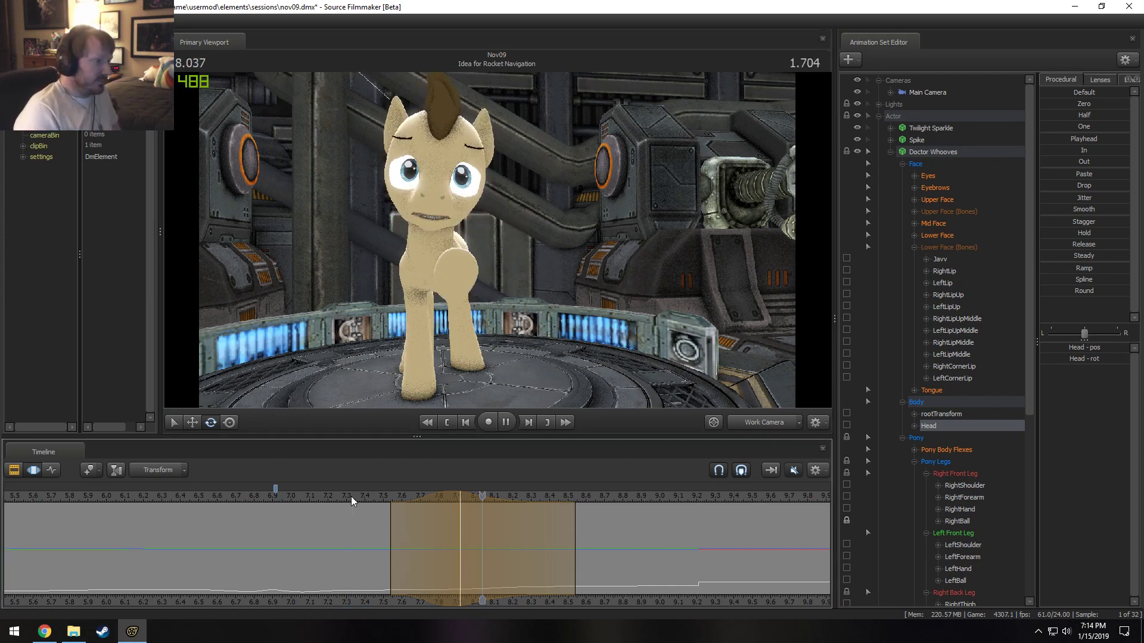
pyautogui.click(358, 497)
pyautogui.press('space')
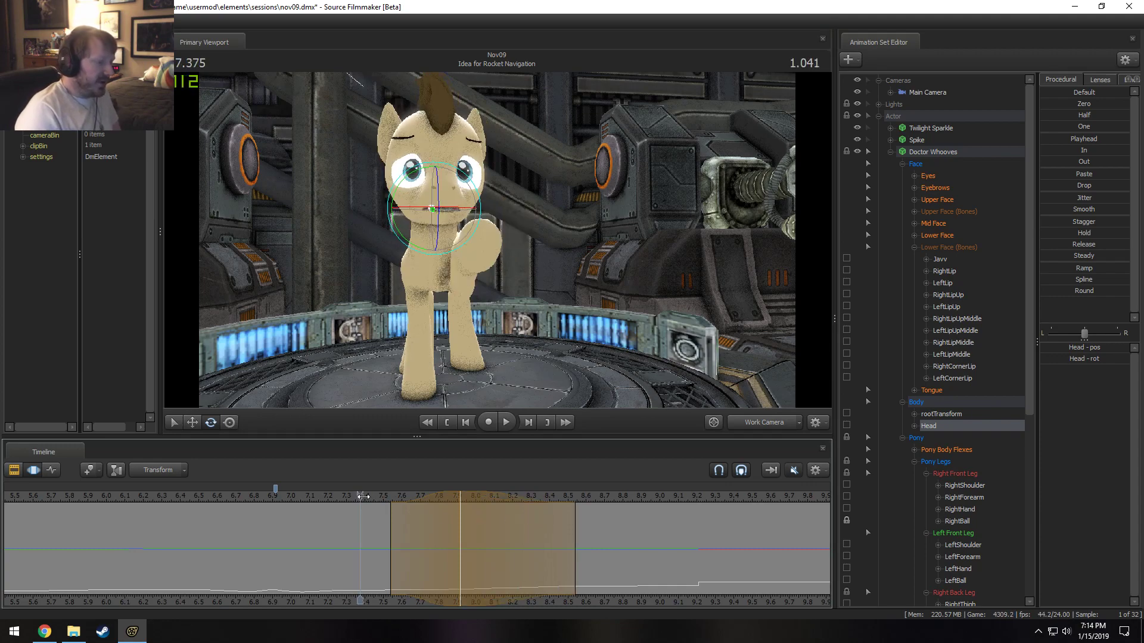
pyautogui.press('space')
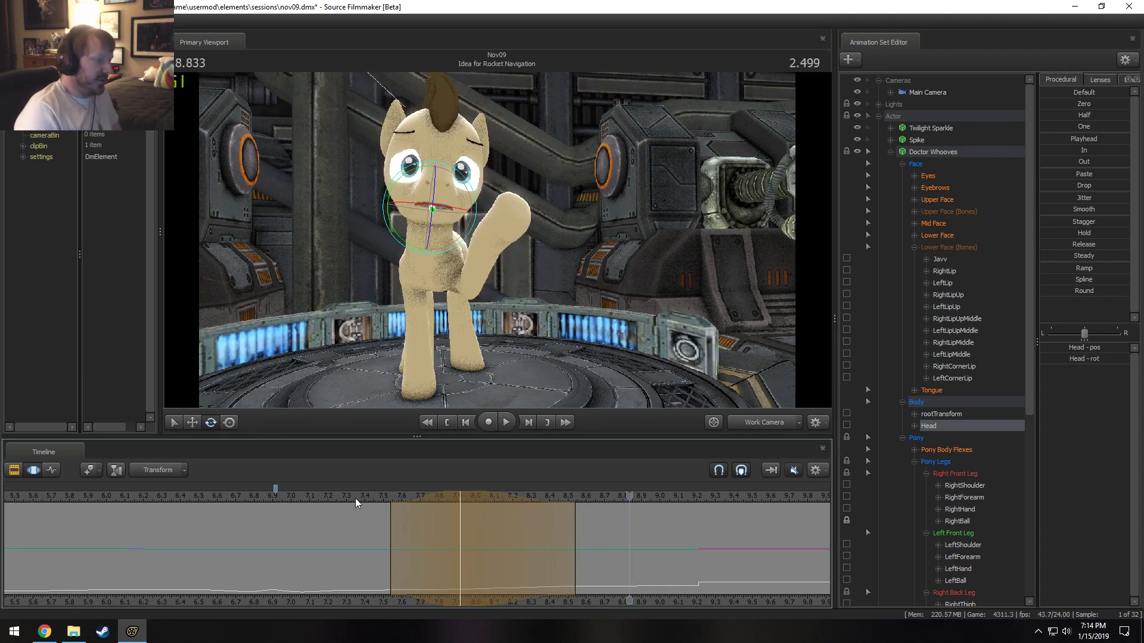
pyautogui.click(275, 497)
pyautogui.press('space')
pyautogui.press('space')
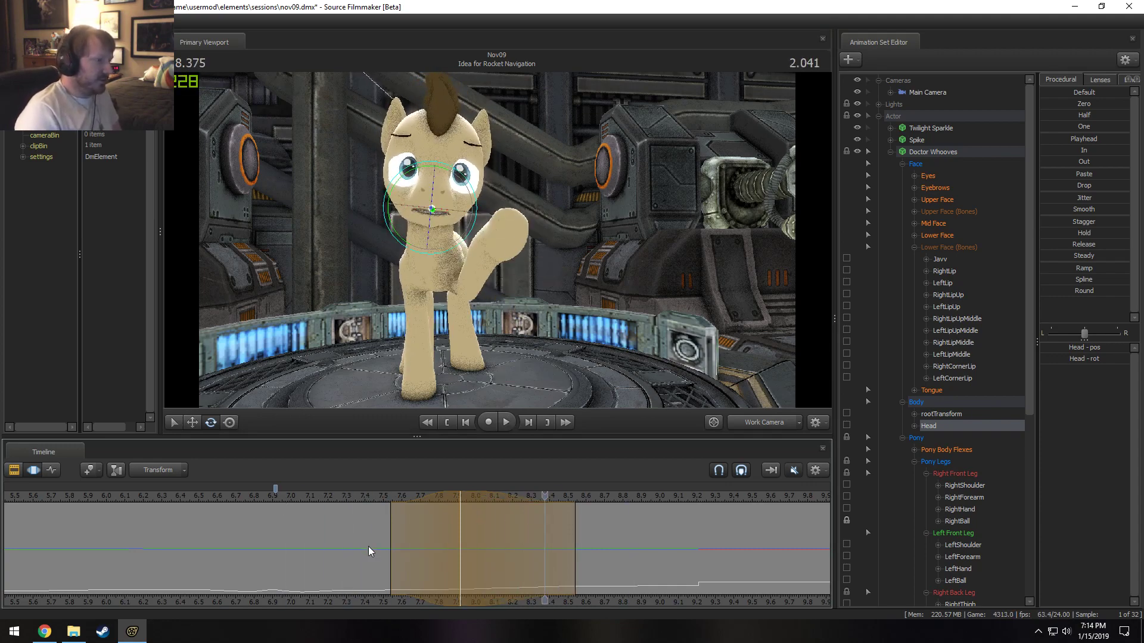
# Set the time selection to about 7.17–8.75 s centred on 7.750 s, and rotate the Neck bone slightly.
pyautogui.moveTo(396, 549); pyautogui.dragTo(618, 568)
pyautogui.press('Escape')
pyautogui.keyDown('shift'); pyautogui.click(431, 543); pyautogui.keyUp('shift')
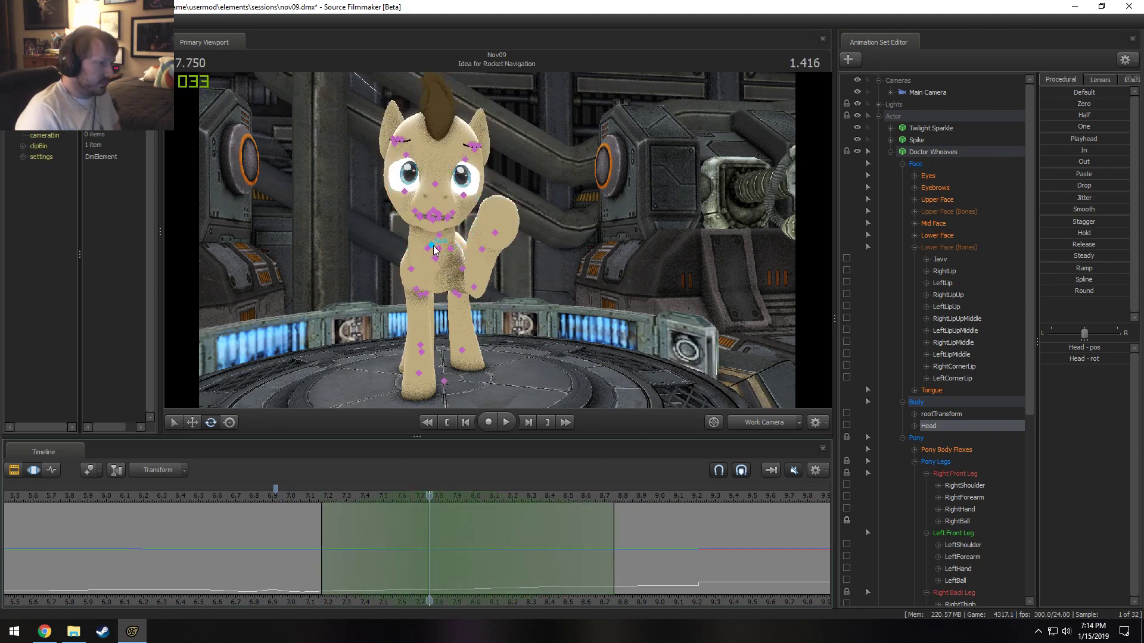
pyautogui.click(434, 245)
pyautogui.moveTo(435, 229); pyautogui.dragTo(440, 233)
# Replay the neck motion from about 6.7 s, and return the playhead to 6.541 s.
pyautogui.press('space')
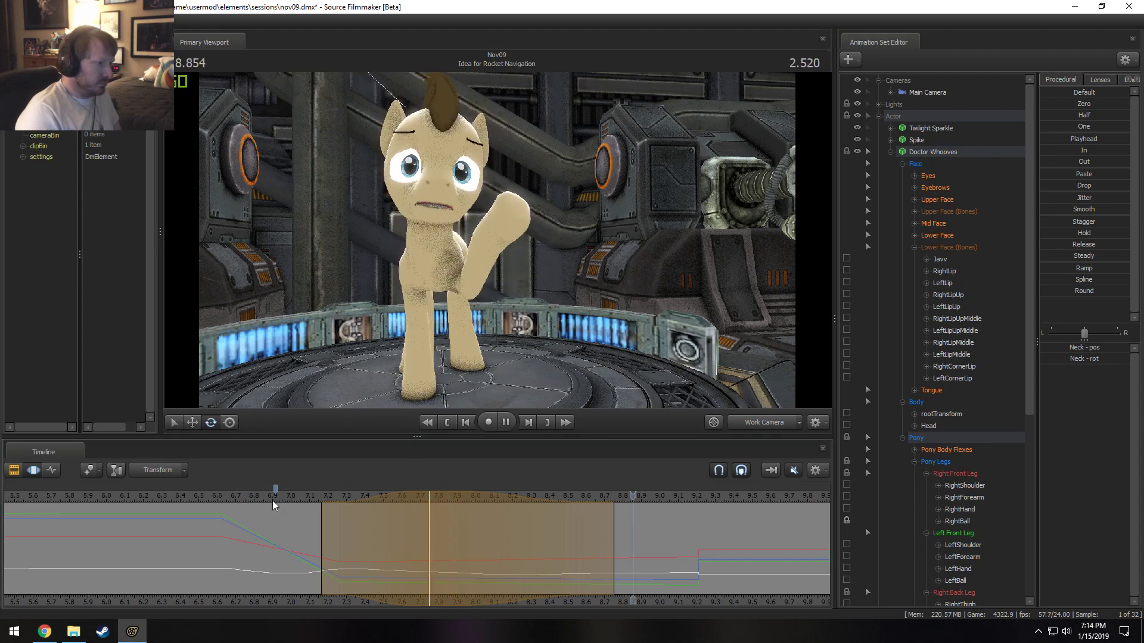
pyautogui.click(232, 494)
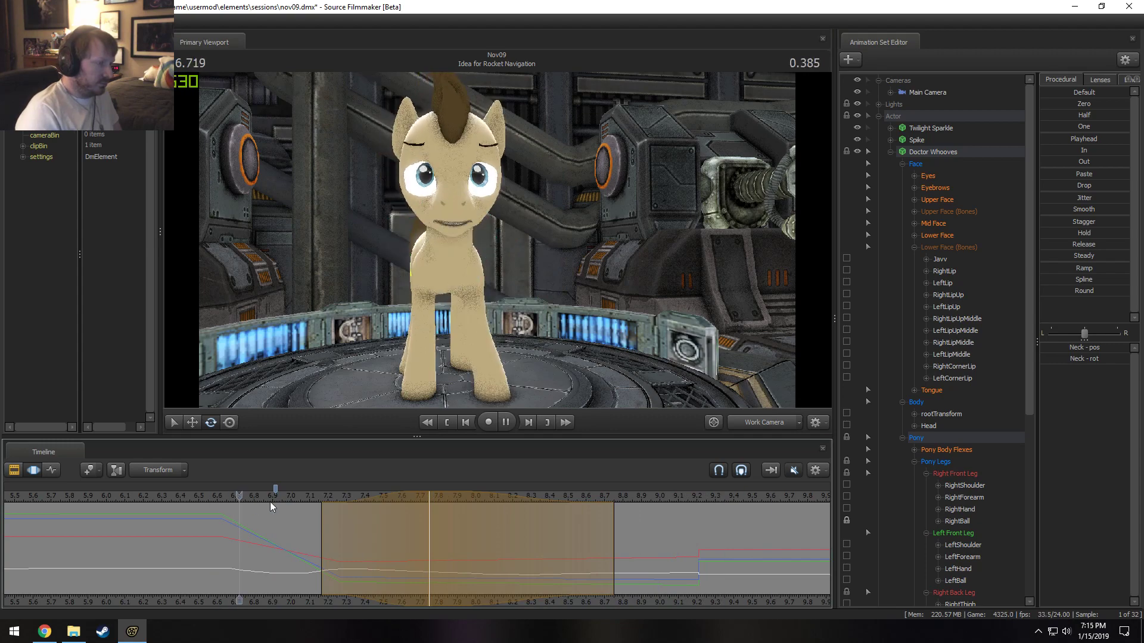
pyautogui.press('space')
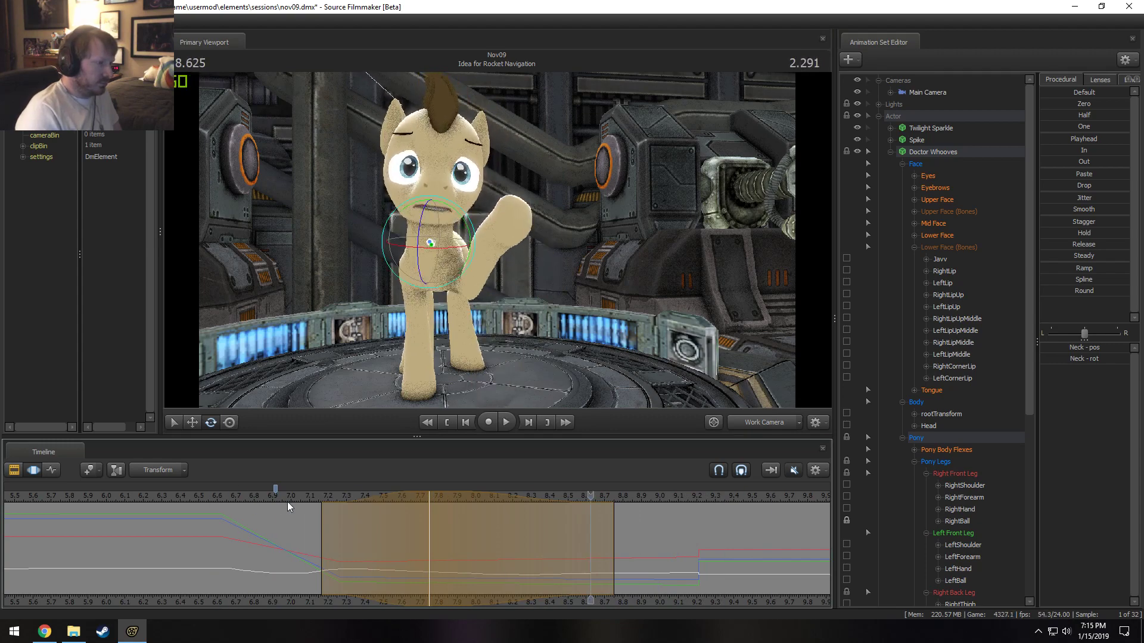
pyautogui.click(206, 495)
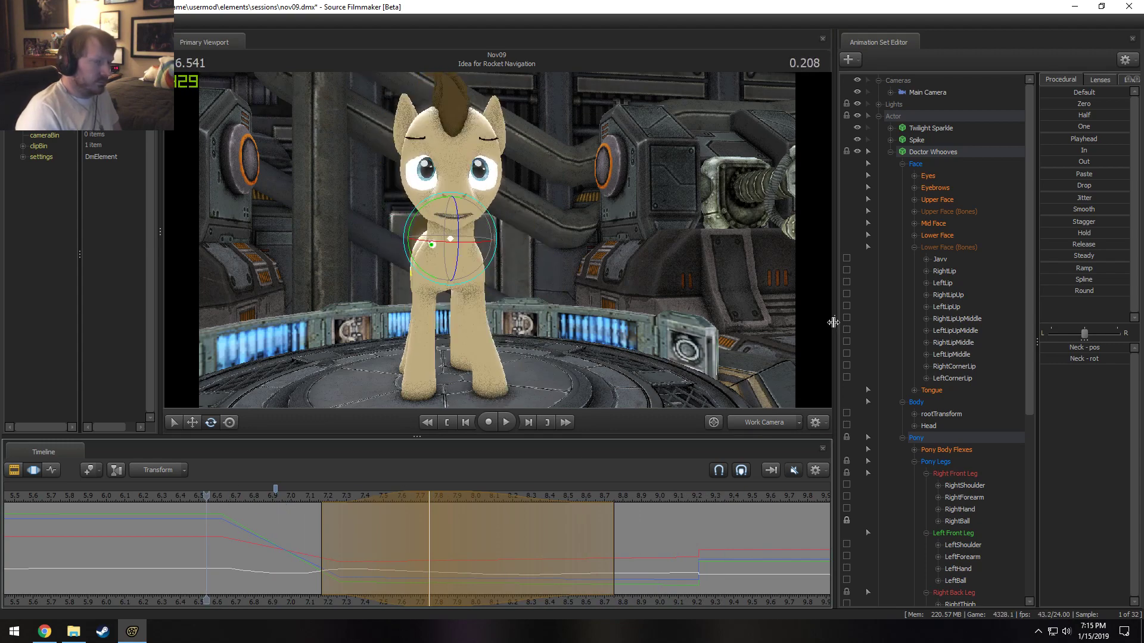
# Add a blink around 6.916 s with soft falloffs over about 6.67–7.2 s by zeroing Upper Face and raising Close_eyedown to full.
pyautogui.click(941, 198)
pyautogui.moveTo(182, 564); pyautogui.dragTo(261, 544)
pyautogui.keyDown('shift'); pyautogui.scroll(4, 275, 554); pyautogui.keyUp('shift')
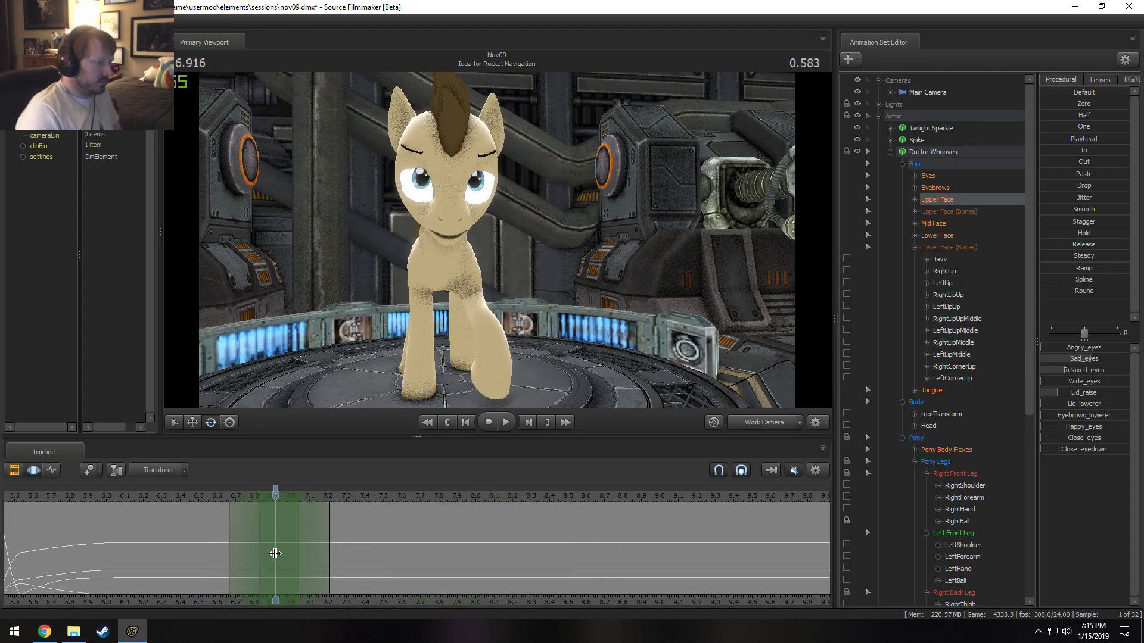
pyautogui.click(1083, 105)
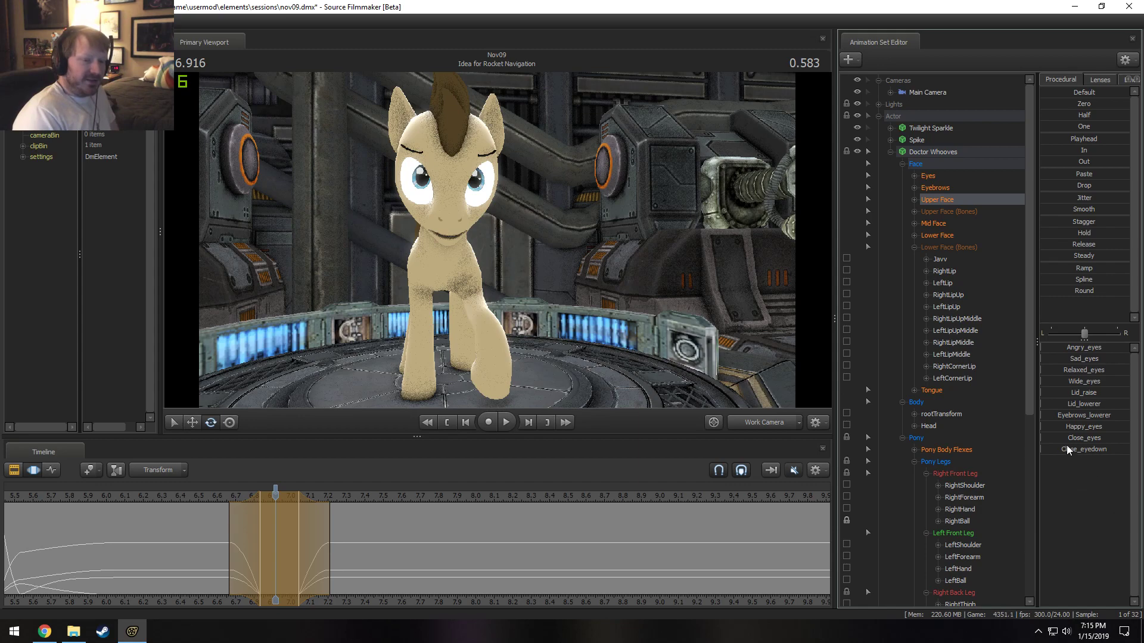
pyautogui.moveTo(1066, 449); pyautogui.dragTo(1108, 450)
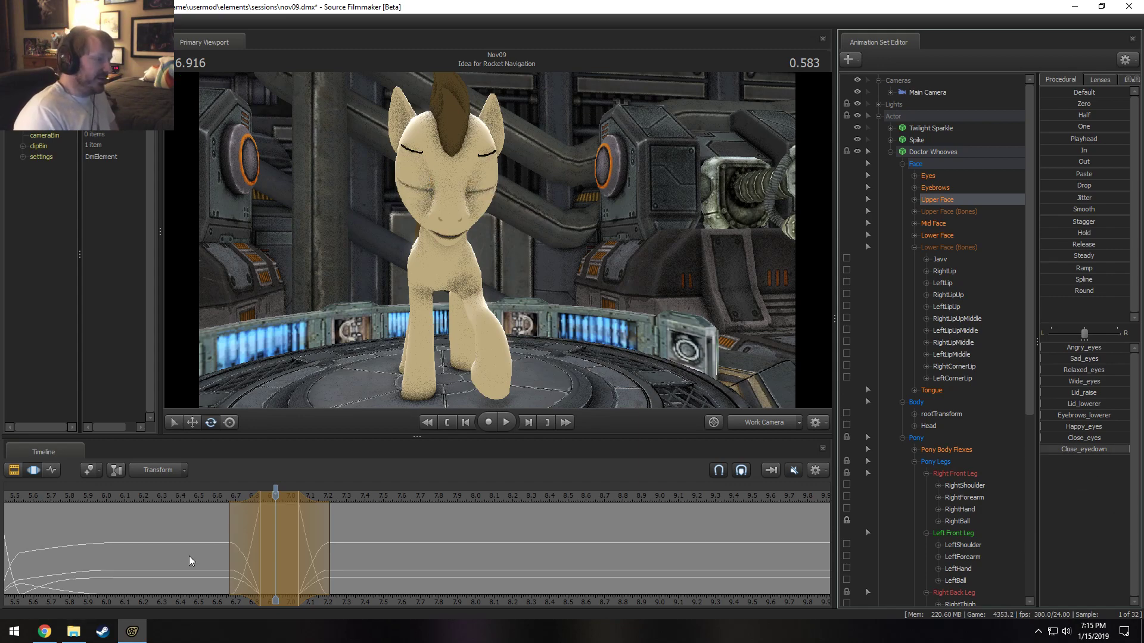
# Play back the blink from about 6.5 s, and shift it roughly 0.13 s earlier in the timeline.
pyautogui.click(193, 500)
pyautogui.press('space')
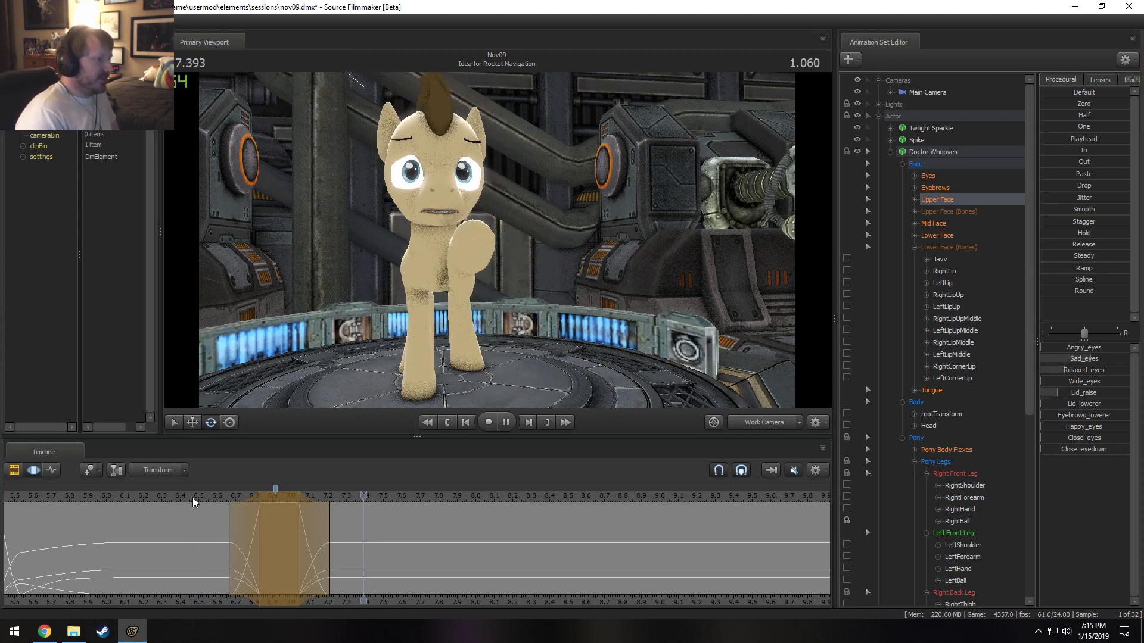
pyautogui.moveTo(273, 491); pyautogui.dragTo(250, 492)
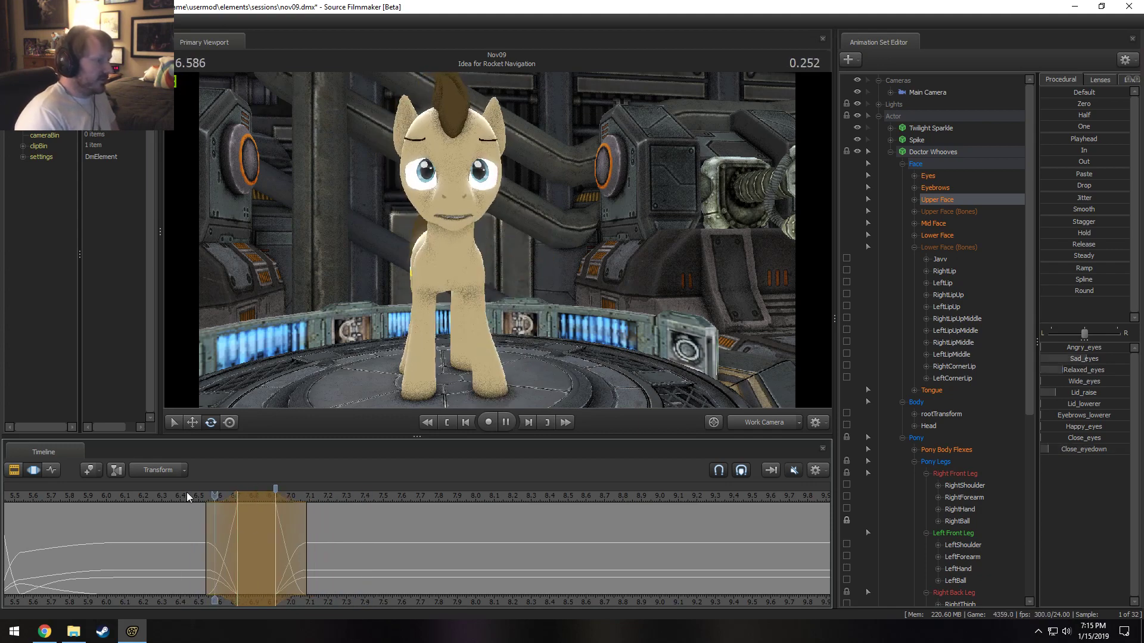
# Set the time selection to about 6.96–8.29 s centred on 7.291 s, and rotate only the Head bone slightly.
pyautogui.keyDown('shift'); pyautogui.moveTo(215, 530); pyautogui.dragTo(317, 555); pyautogui.keyUp('shift')
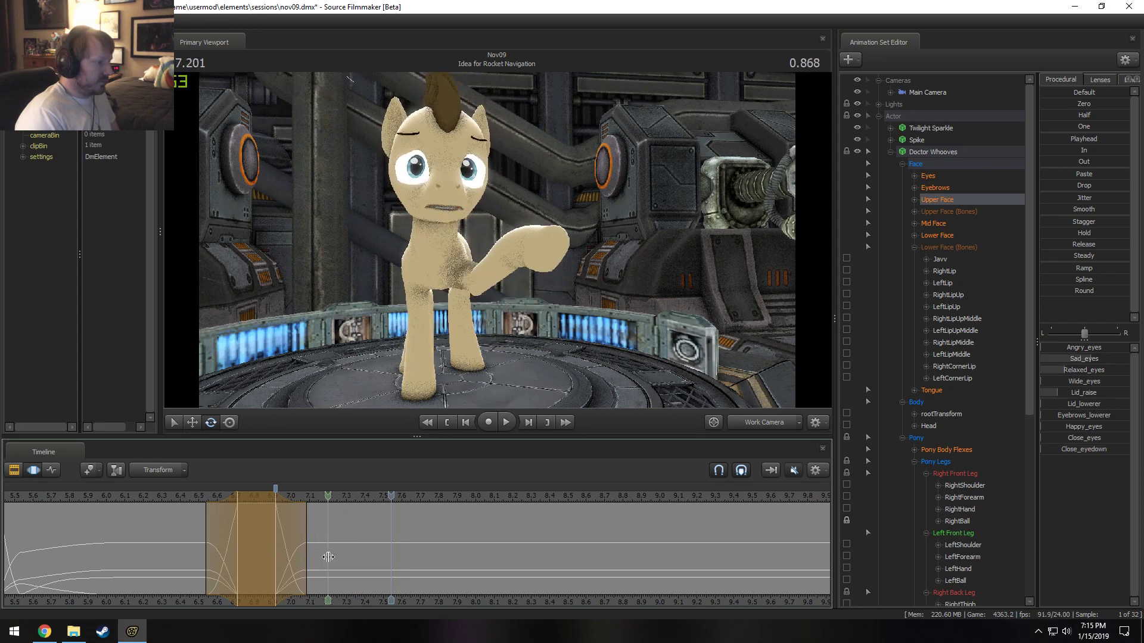
pyautogui.keyDown('shift'); pyautogui.click(329, 557); pyautogui.keyUp('shift')
pyautogui.keyDown('shift'); pyautogui.scroll(8, 329, 557); pyautogui.keyUp('shift')
pyautogui.keyDown('shift'); pyautogui.scroll(6, 398, 545); pyautogui.keyUp('shift')
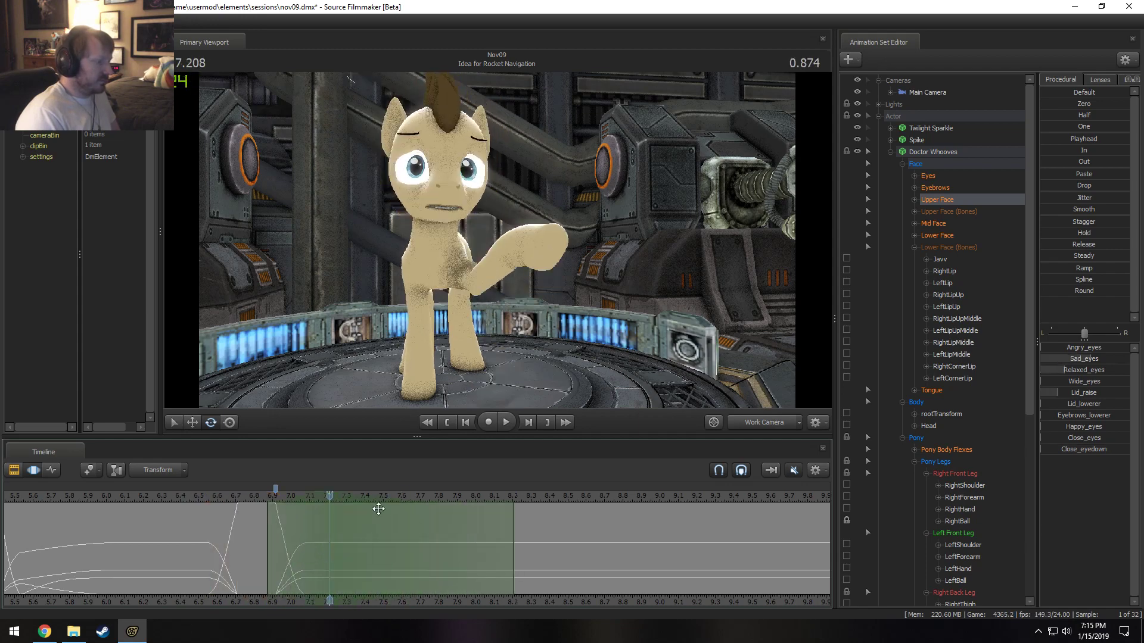
pyautogui.moveTo(309, 503); pyautogui.dragTo(325, 504)
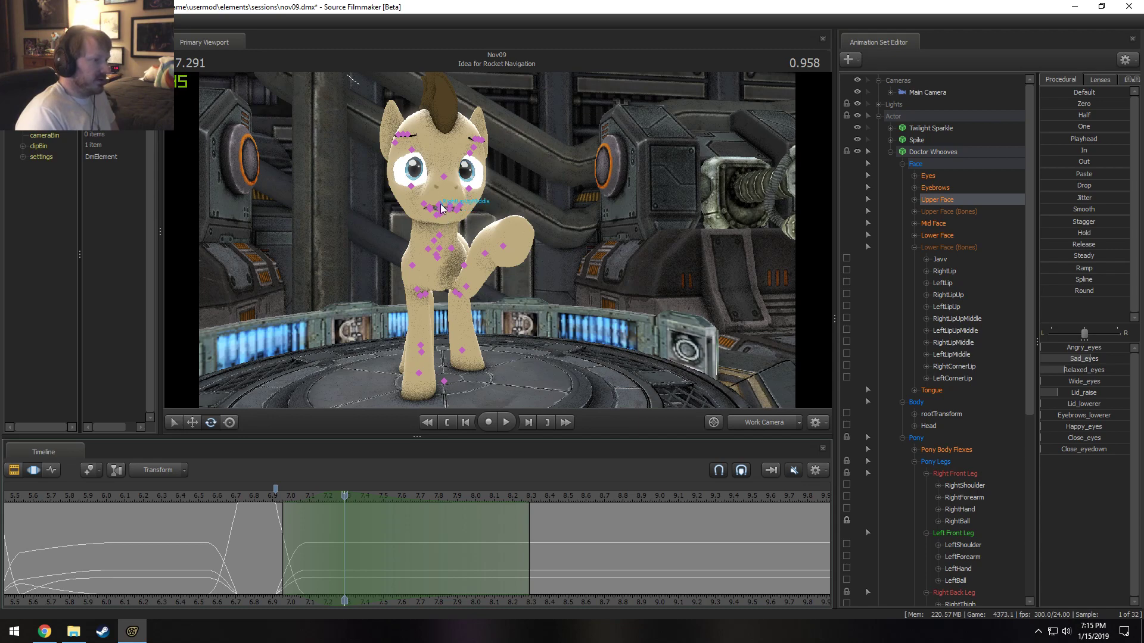
pyautogui.moveTo(452, 181)
pyautogui.keyDown('ctrl'); pyautogui.mouseDown()
pyautogui.moveTo(477, 222)
pyautogui.moveTo(465, 224)
pyautogui.mouseUp(); pyautogui.keyUp('ctrl')
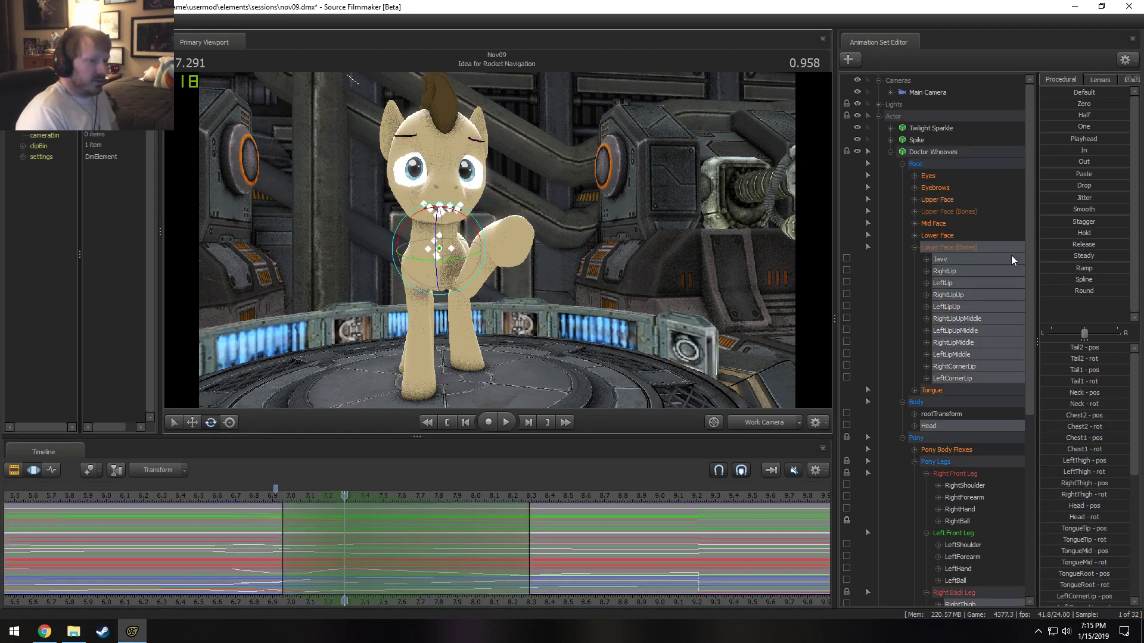
pyautogui.click(927, 426)
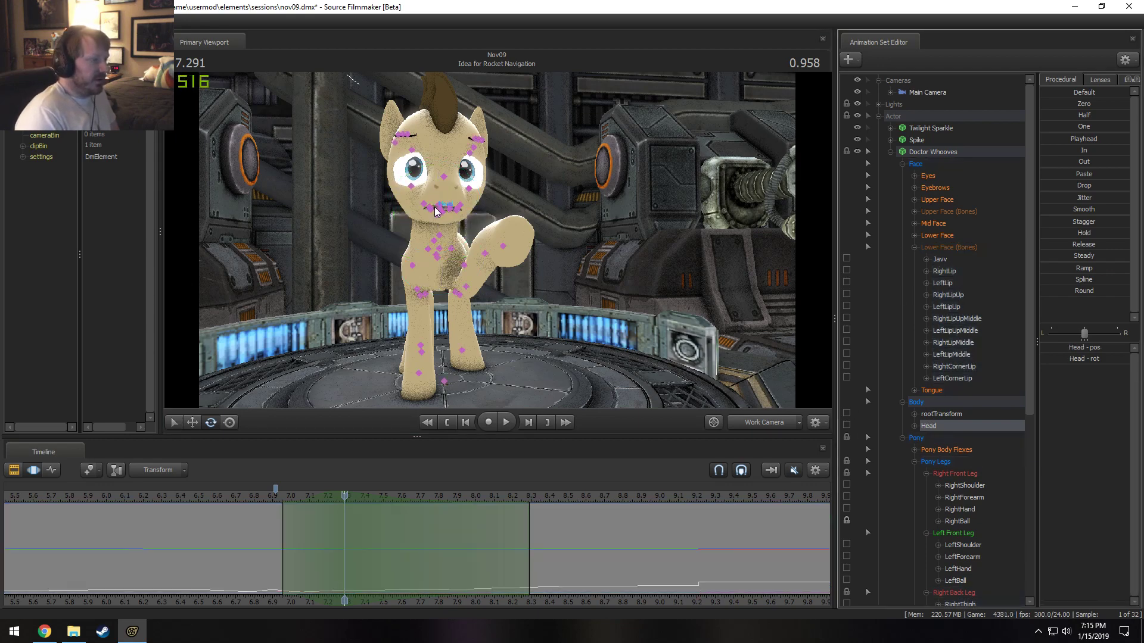
pyautogui.moveTo(435, 207); pyautogui.dragTo(448, 181)
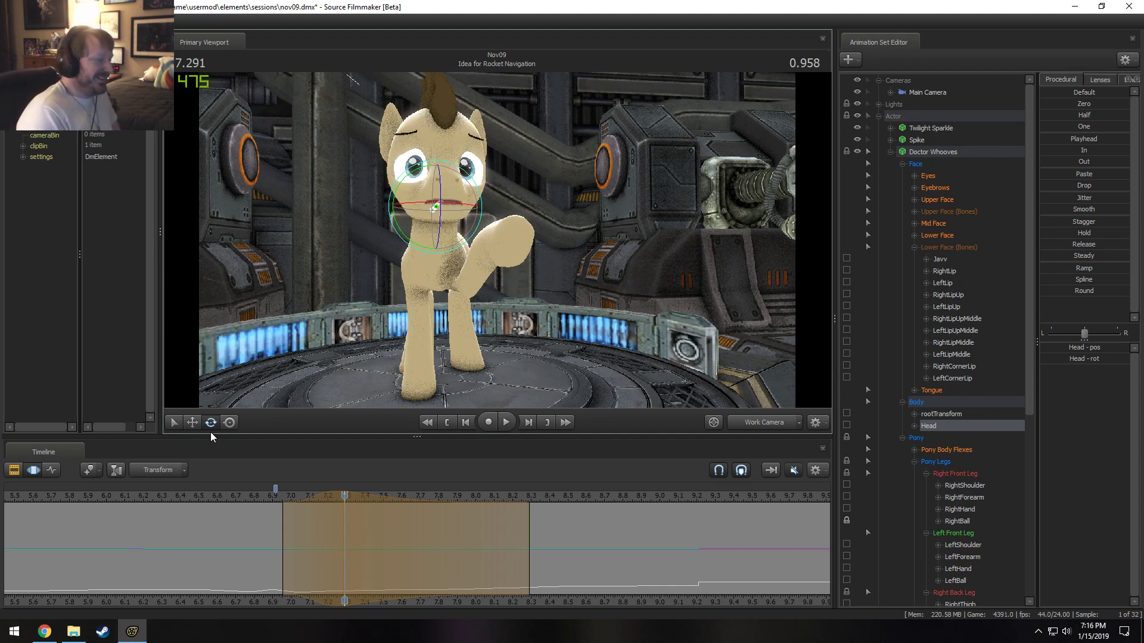
# Play back the head motion from about 6.7 s through the work camera and through the main camera.
pyautogui.press('space')
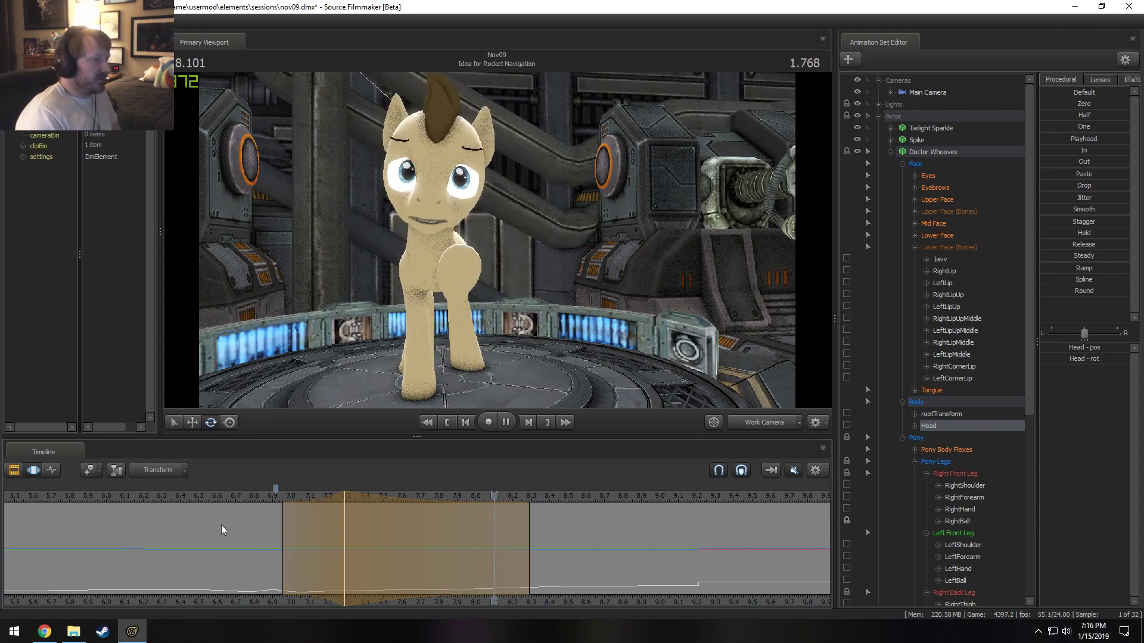
pyautogui.press('space')
pyautogui.click(235, 497)
pyautogui.press('space')
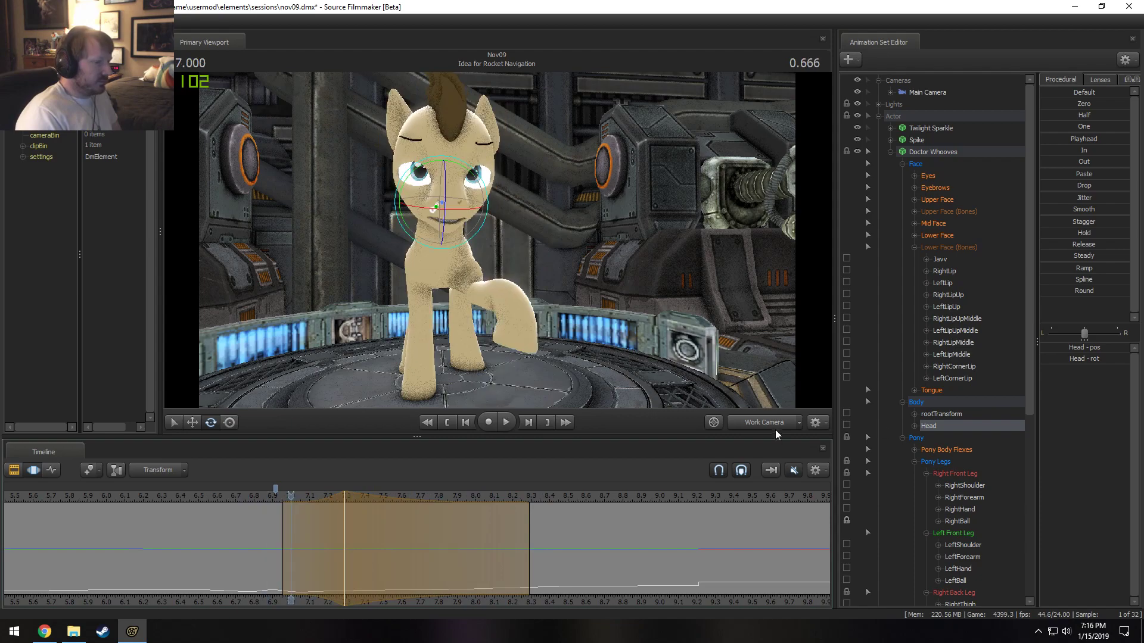
pyautogui.click(769, 425)
pyautogui.press('space')
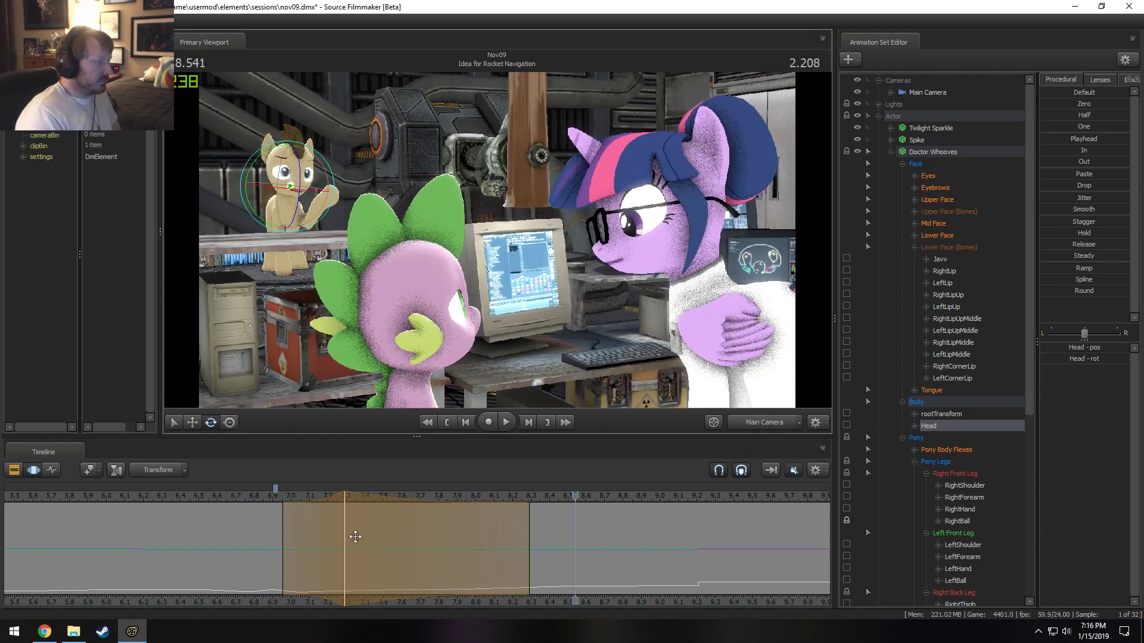
pyautogui.click(228, 498)
pyautogui.press('space')
# Return to the work camera and replay the gesture from earlier in the shot, starting at about 6.3 s.
pyautogui.click(769, 423)
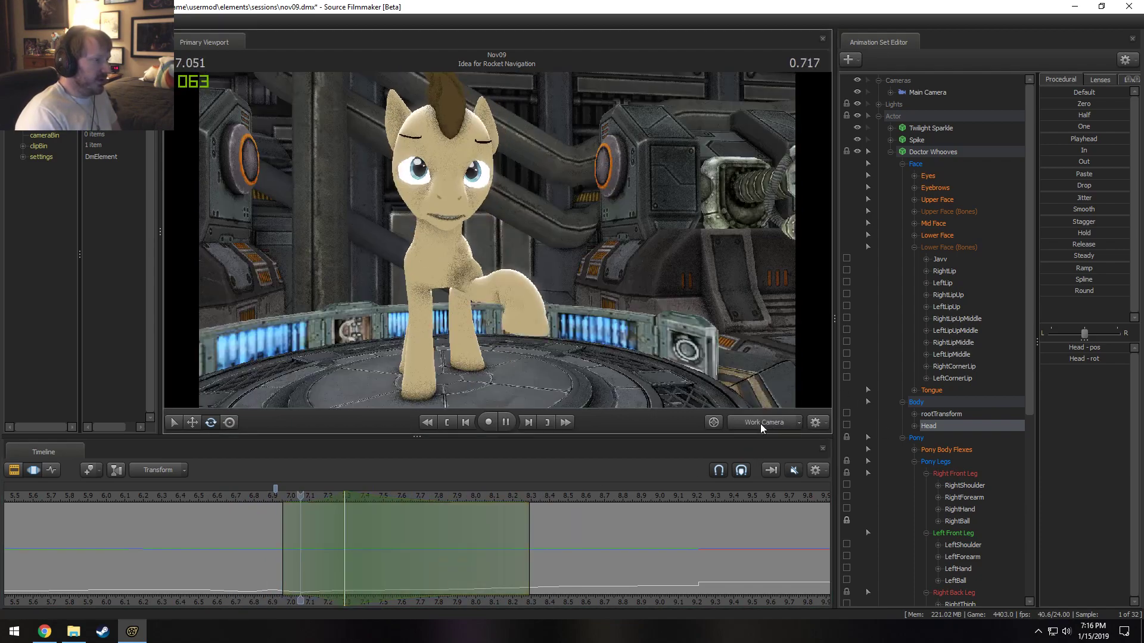
pyautogui.click(248, 497)
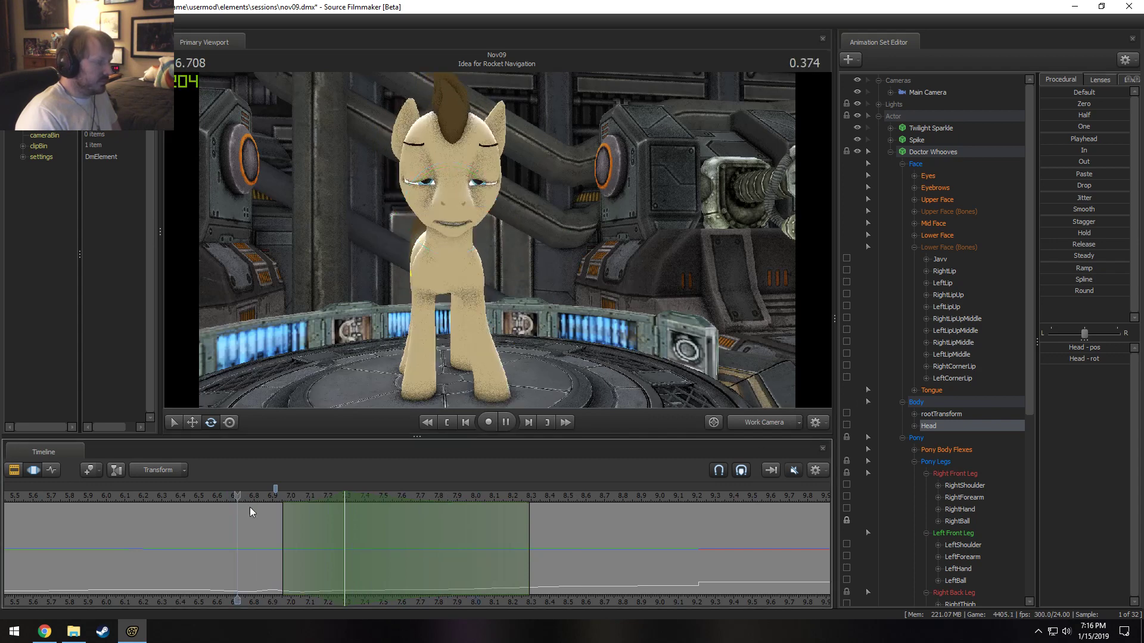
pyautogui.press('space')
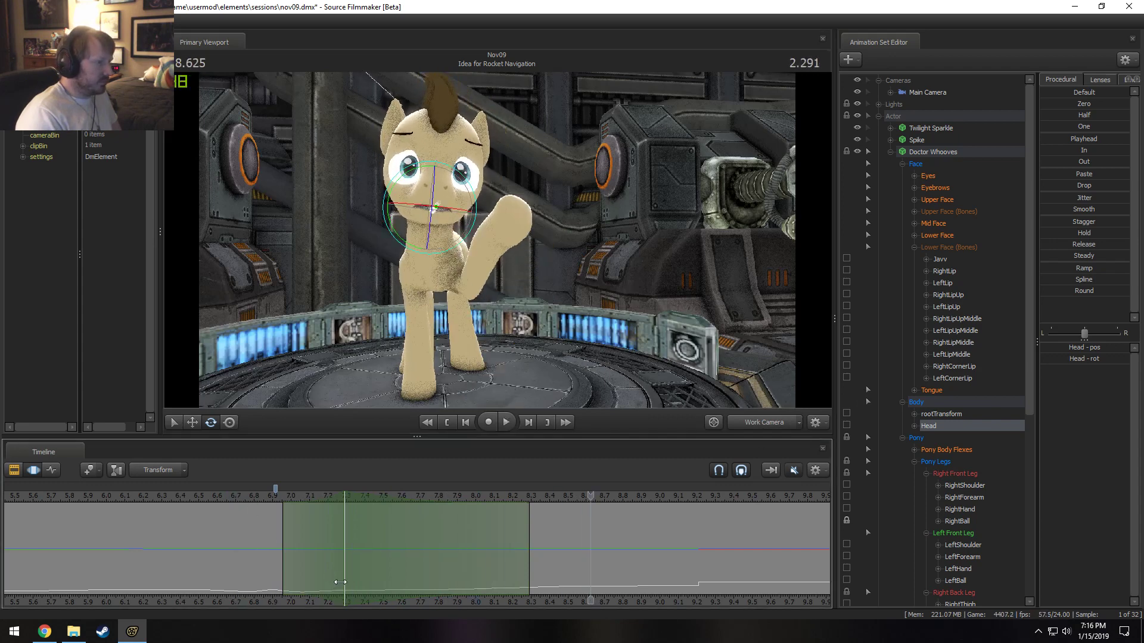
pyautogui.click(169, 495)
pyautogui.press('space')
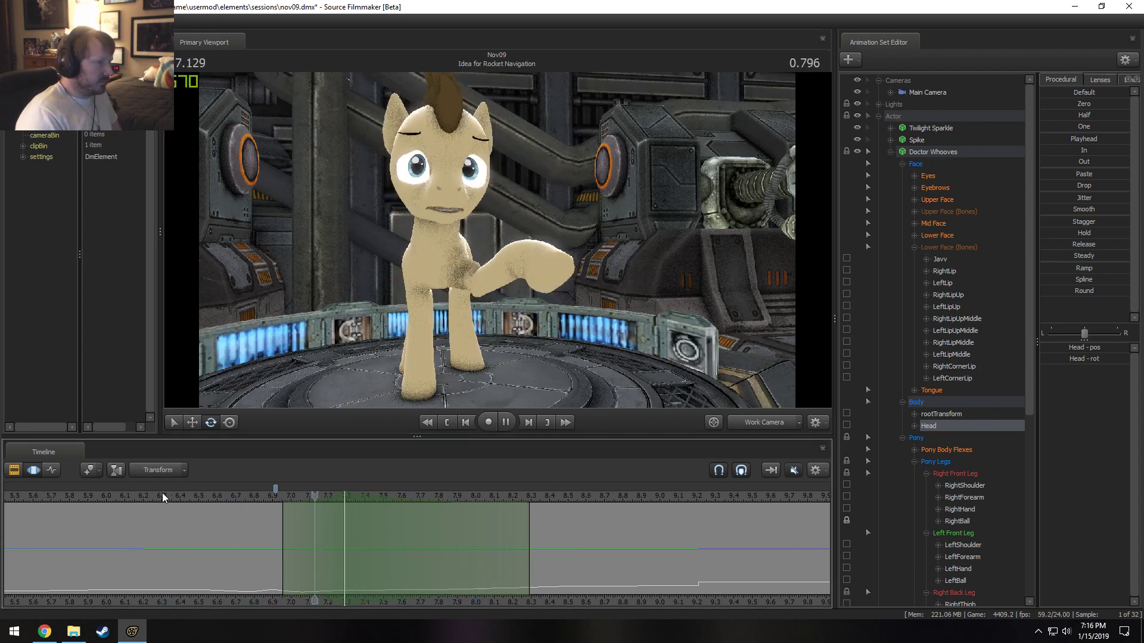
# Rotate the Head slightly over a time selection of about 7.08–8.42 s centred on 7.75 s, and extend its falloff to about 8.67 s.
pyautogui.press('shift')
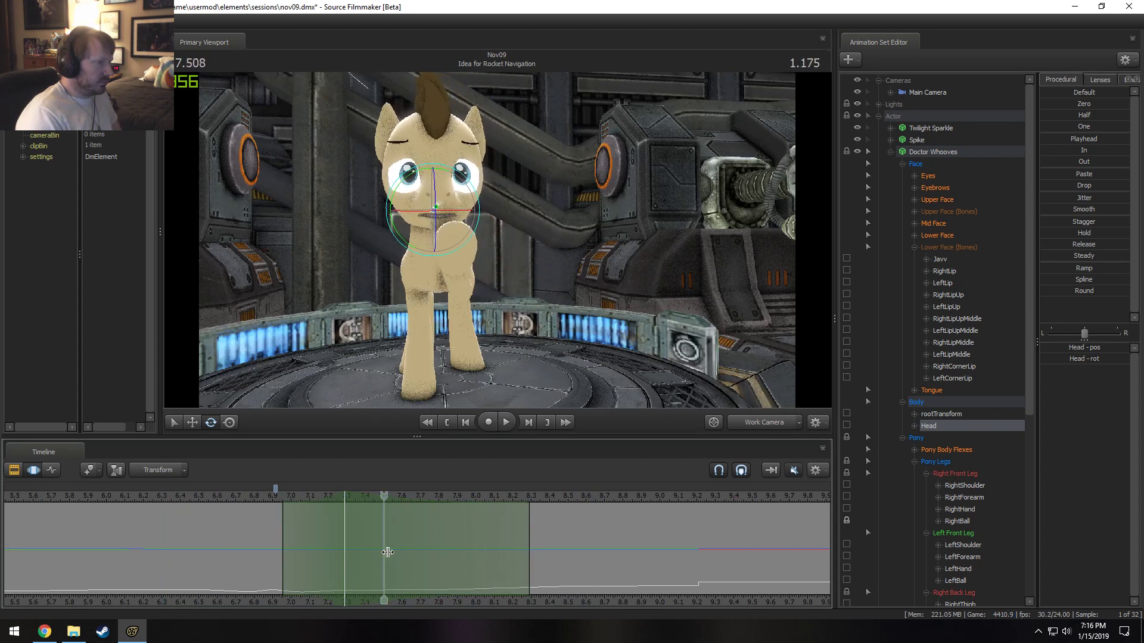
pyautogui.click(427, 553)
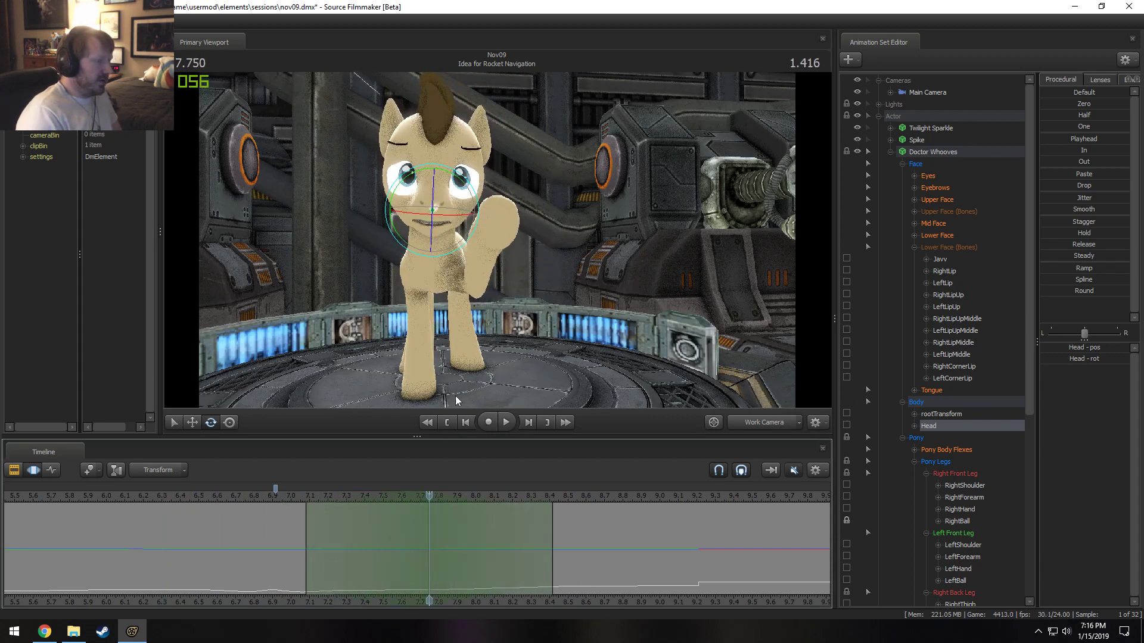
pyautogui.moveTo(439, 206); pyautogui.dragTo(452, 196)
pyautogui.press('space')
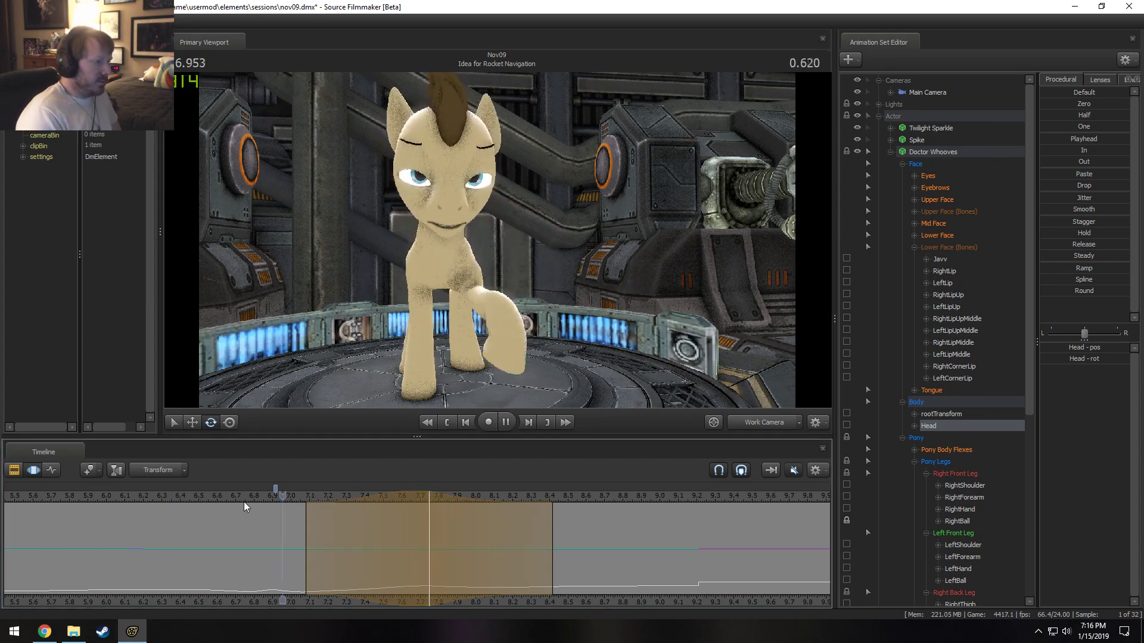
pyautogui.press('space')
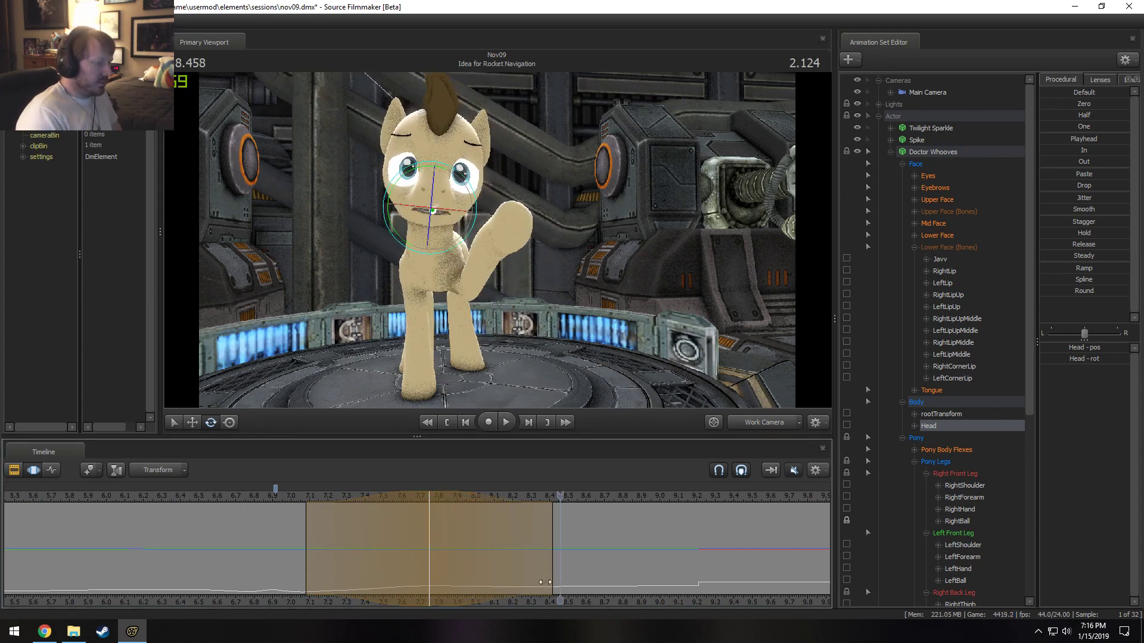
pyautogui.moveTo(554, 554); pyautogui.dragTo(598, 554)
pyautogui.press('space')
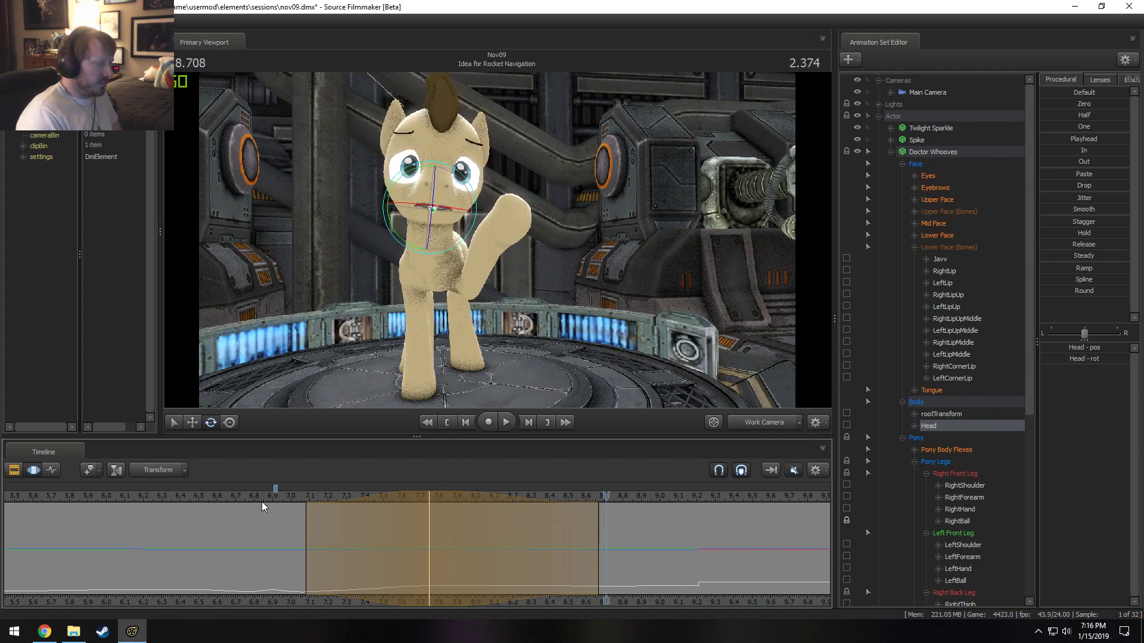
pyautogui.click(261, 502)
# Set a time selection of about 7.58–8.5 s centred on 7.958 s, and tilt the Head slightly there.
pyautogui.moveTo(262, 536); pyautogui.dragTo(402, 560)
pyautogui.keyDown('shift'); pyautogui.click(569, 560); pyautogui.keyUp('shift')
pyautogui.keyDown('shift'); pyautogui.click(402, 559); pyautogui.keyUp('shift')
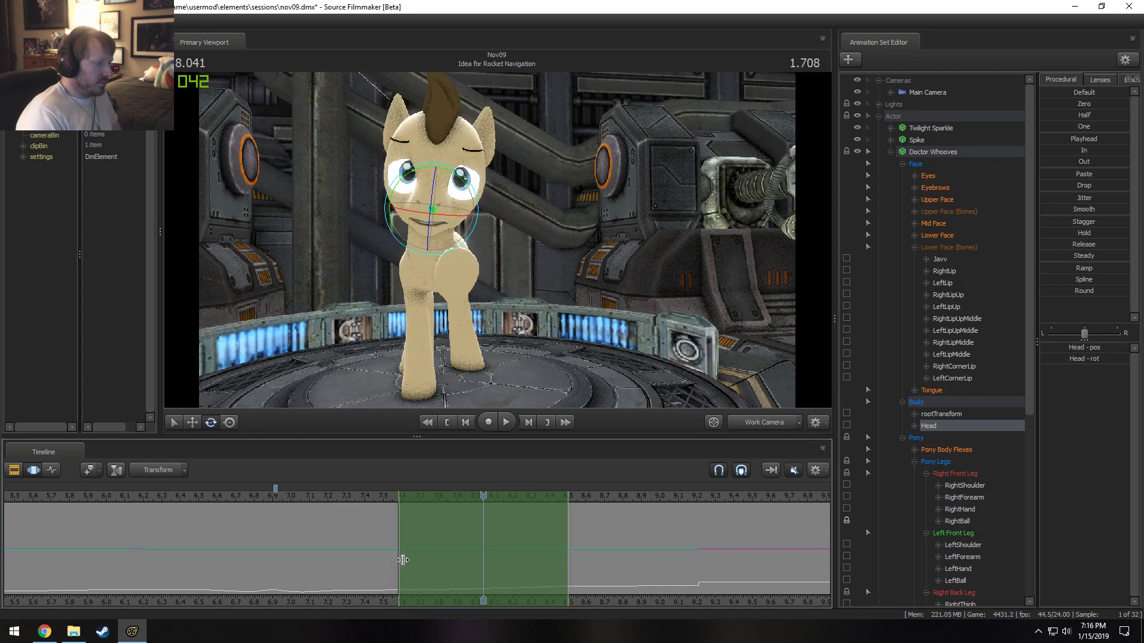
pyautogui.moveTo(404, 535); pyautogui.dragTo(477, 554)
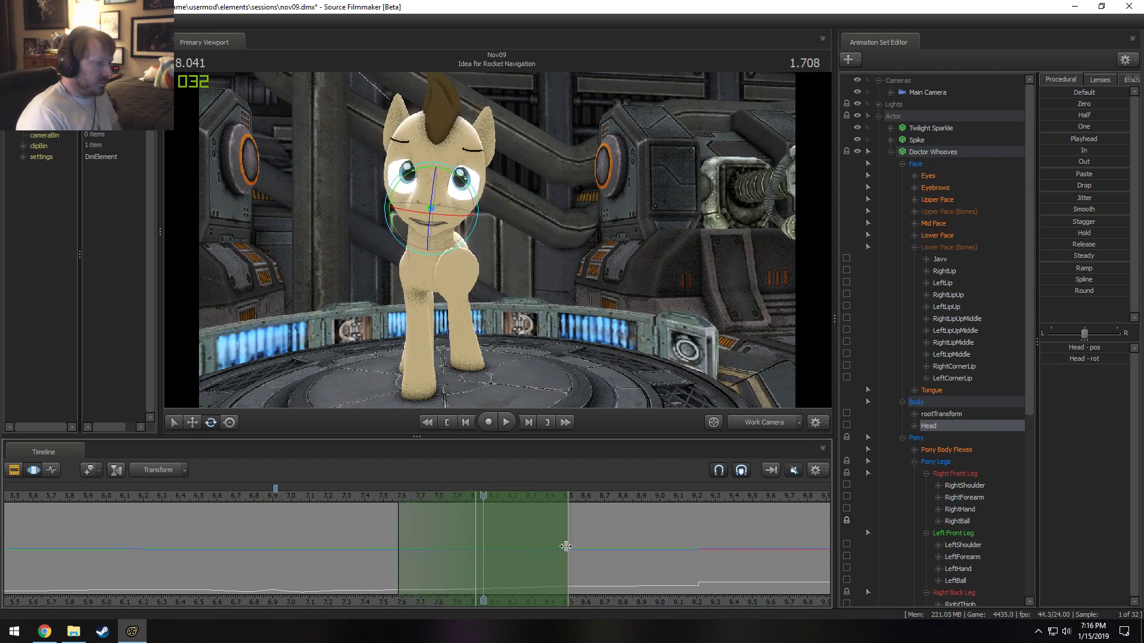
pyautogui.moveTo(563, 549); pyautogui.dragTo(468, 546)
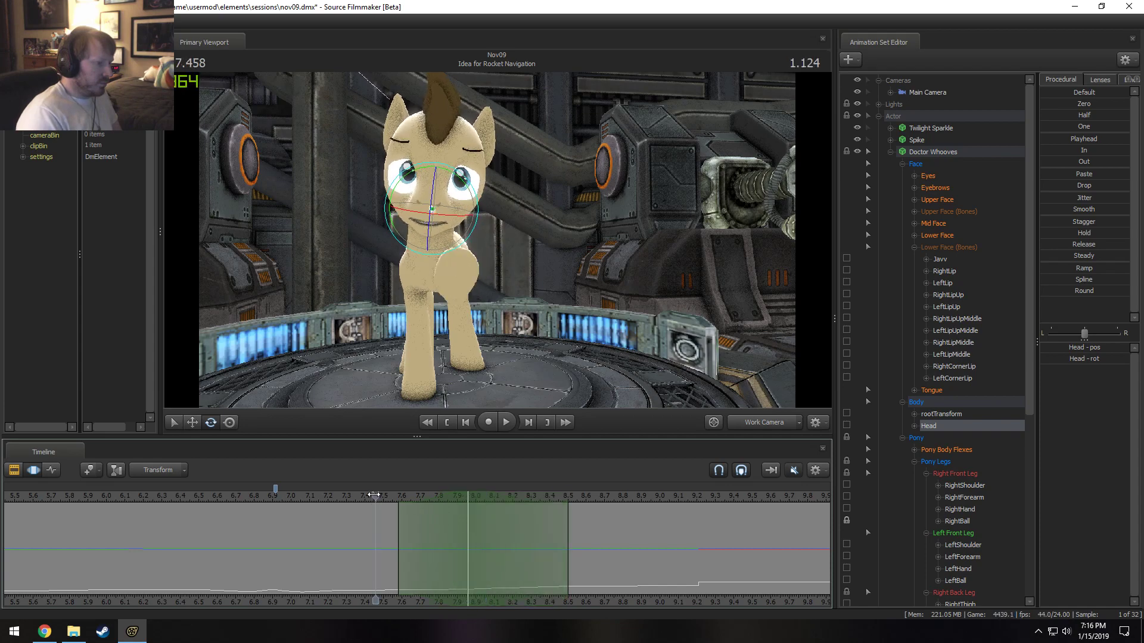
pyautogui.moveTo(374, 495); pyautogui.dragTo(468, 507)
pyautogui.press('space')
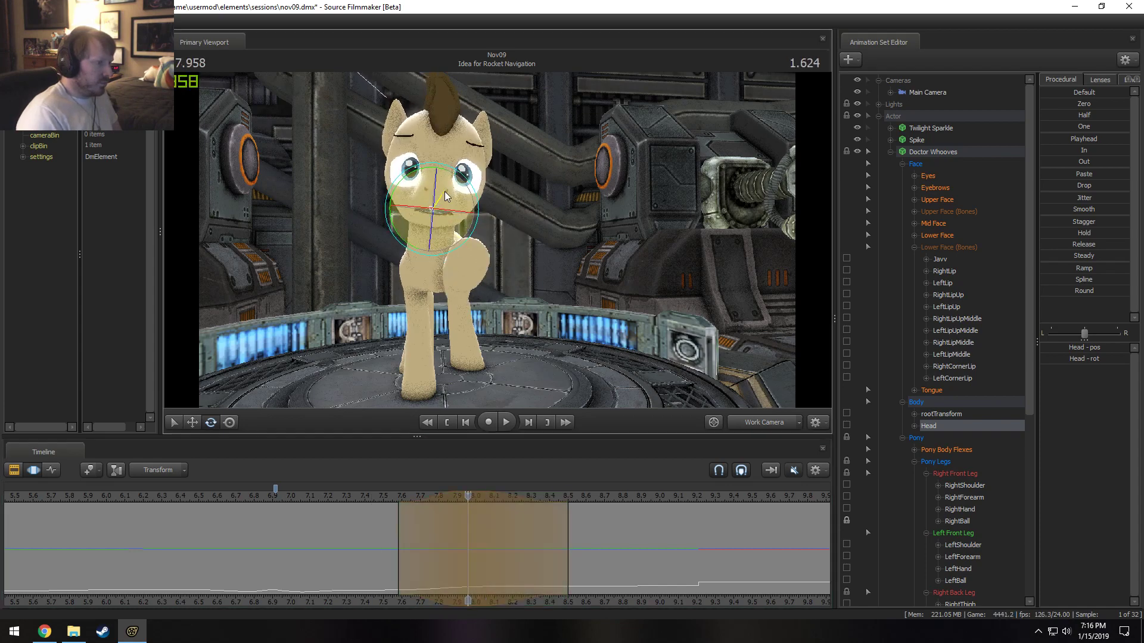
# Play back the revised head tilt twice from about 7.0 s.
pyautogui.click(308, 495)
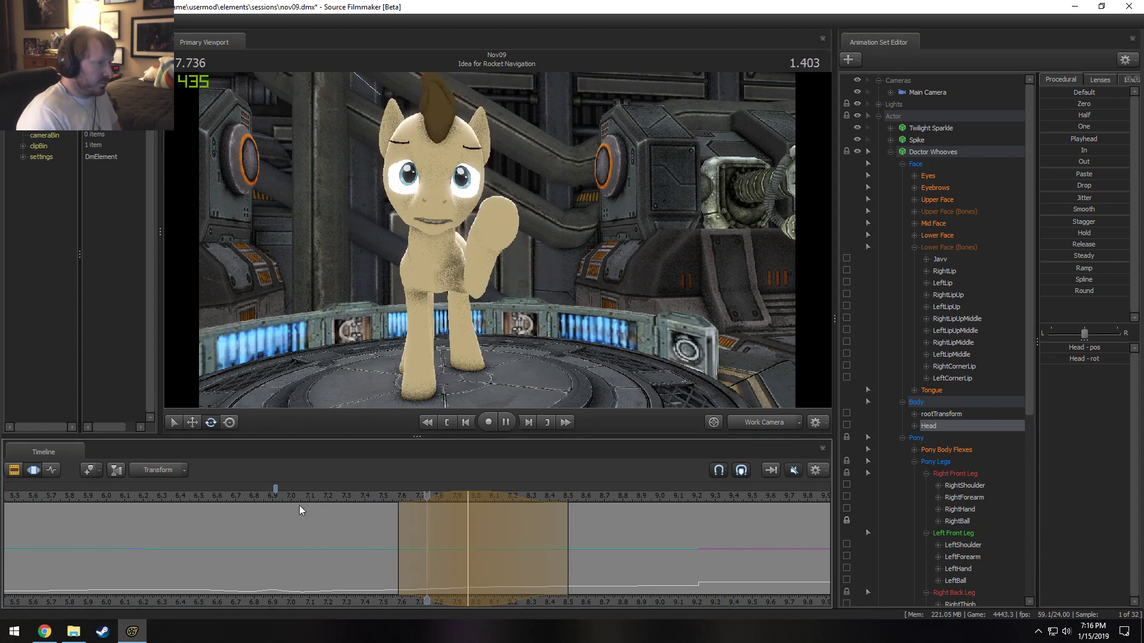
pyautogui.press('space')
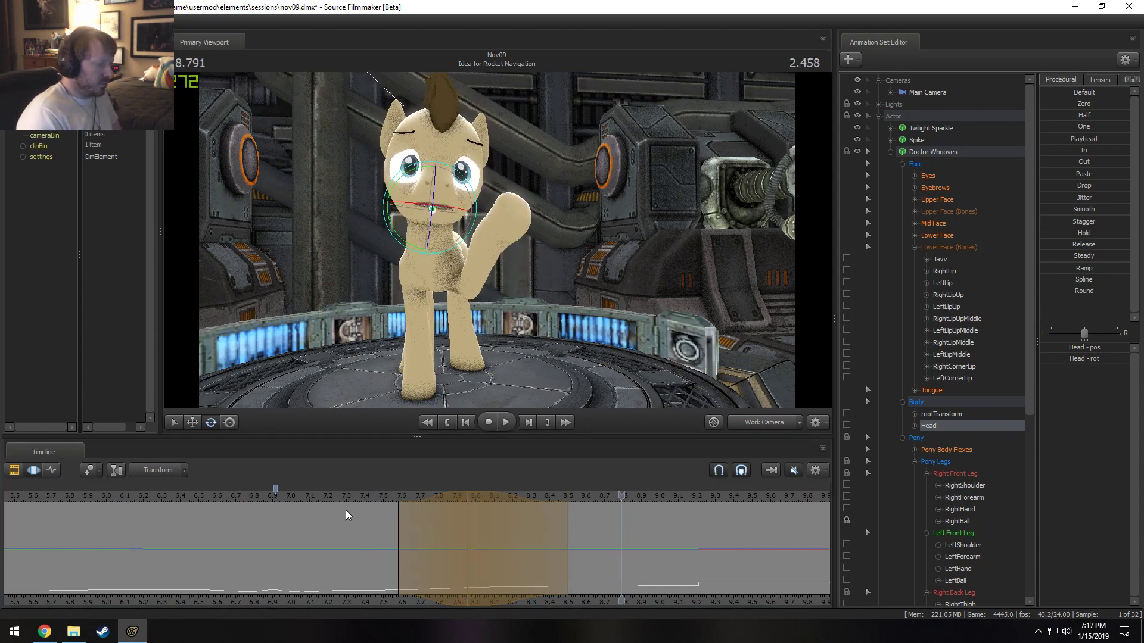
pyautogui.press('space')
pyautogui.click(284, 499)
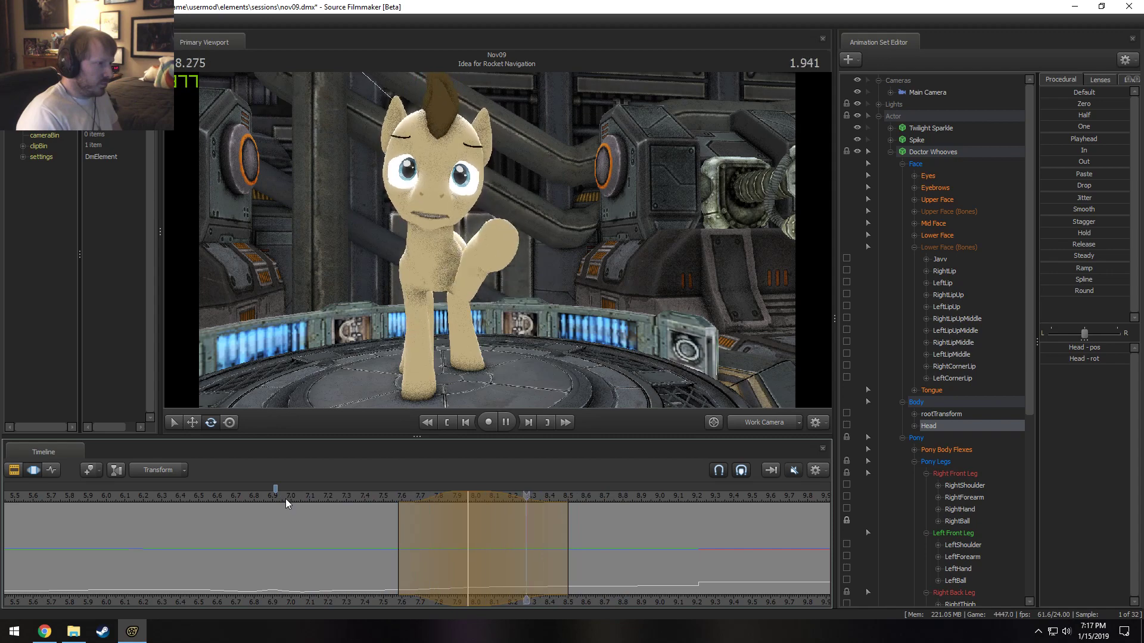
# Smooth the Head motion at full strength over about 7.5–8.63 s, with falloffs reaching about 7.29 s and 8.83 s.
pyautogui.keyDown('shift'); pyautogui.moveTo(383, 562); pyautogui.dragTo(590, 561); pyautogui.keyUp('shift')
pyautogui.keyDown('shift'); pyautogui.scroll(5, 572, 560); pyautogui.keyUp('shift')
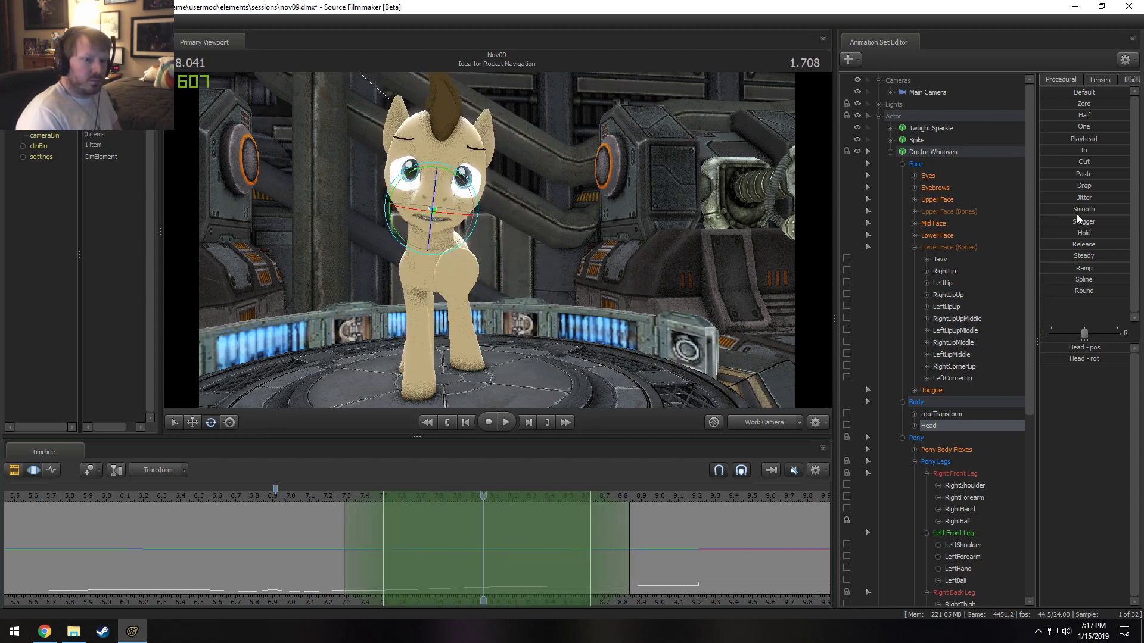
pyautogui.moveTo(1077, 213); pyautogui.dragTo(1129, 213)
pyautogui.click(310, 499)
pyautogui.press('space')
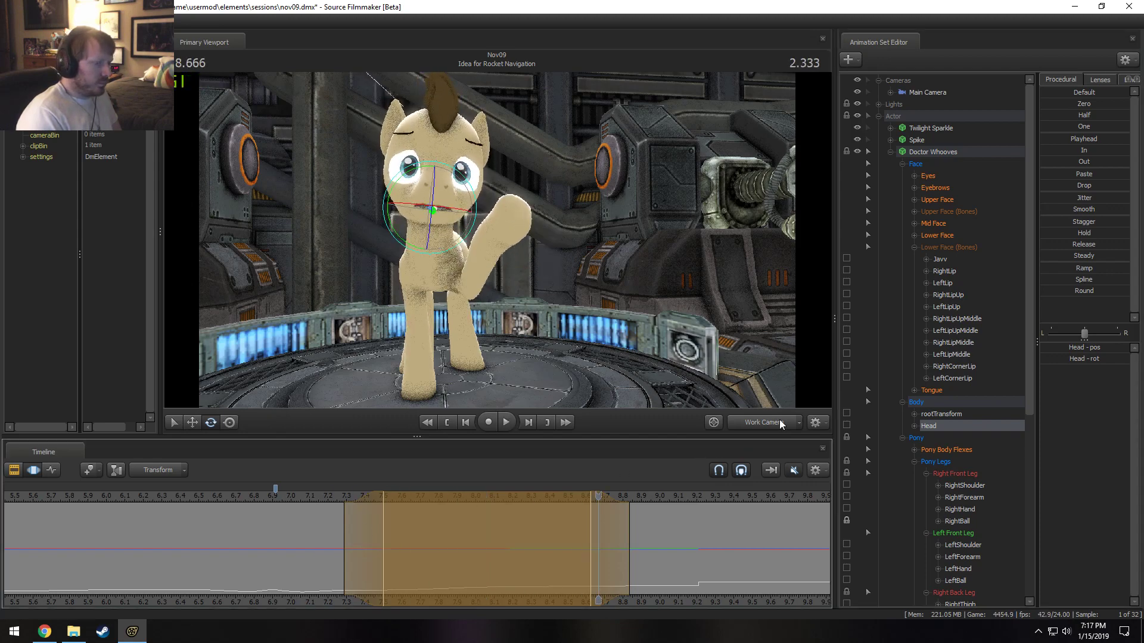
# Review the smoothed head motion from about 7.0 s in the main camera and in the work camera.
pyautogui.click(780, 422)
pyautogui.click(296, 494)
pyautogui.press('space')
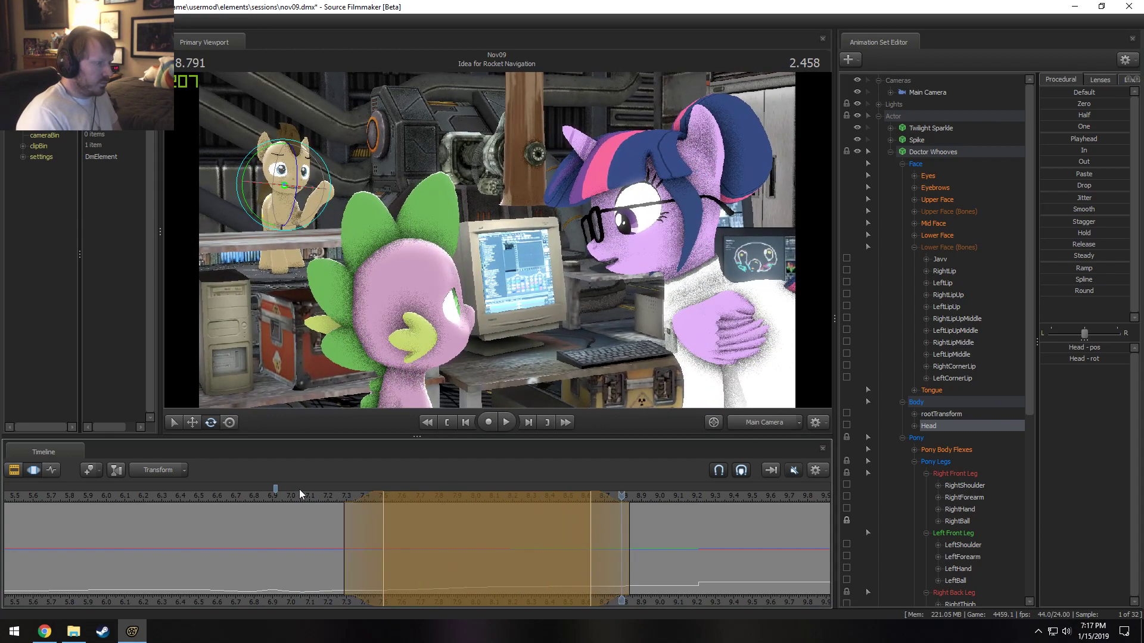
pyautogui.click(291, 499)
pyautogui.press('space')
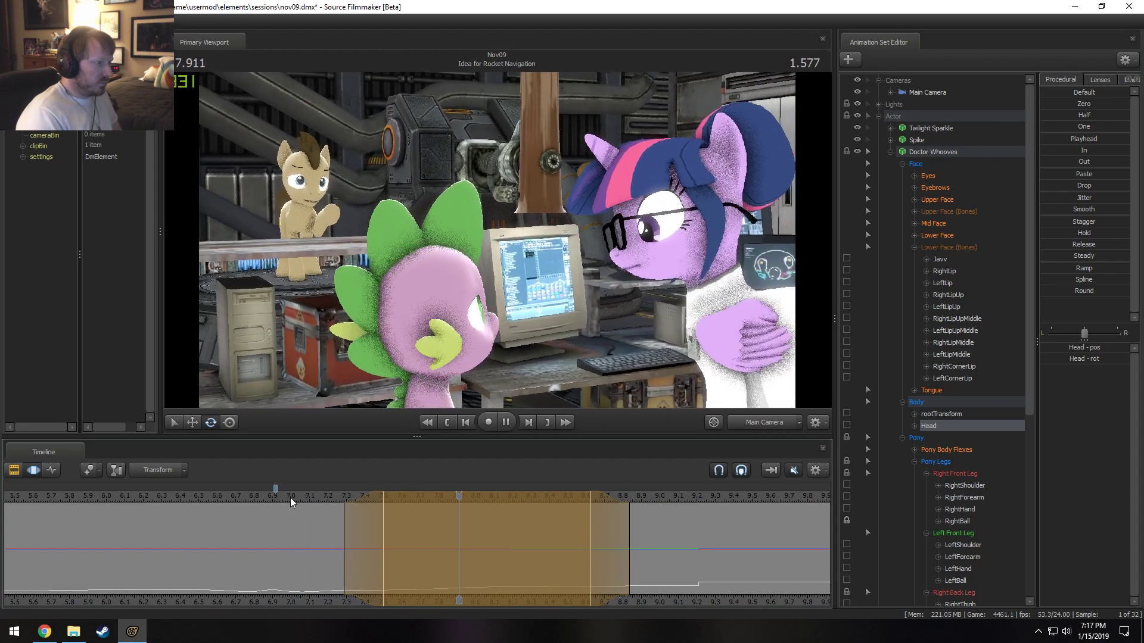
pyautogui.press('space')
pyautogui.click(769, 424)
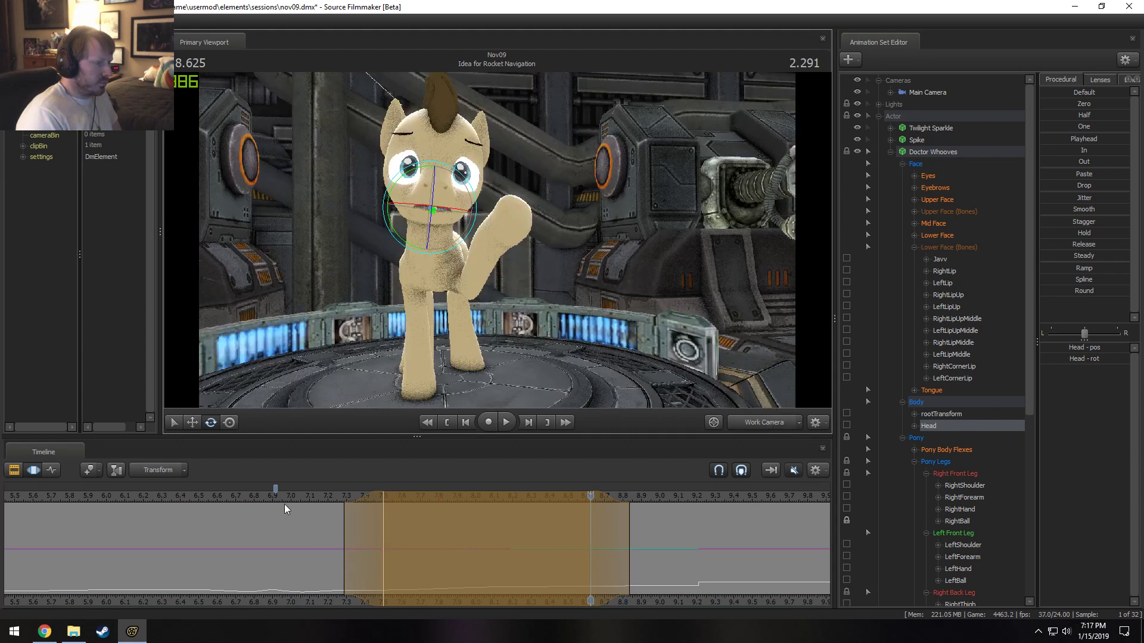
pyautogui.click(284, 502)
pyautogui.press('space')
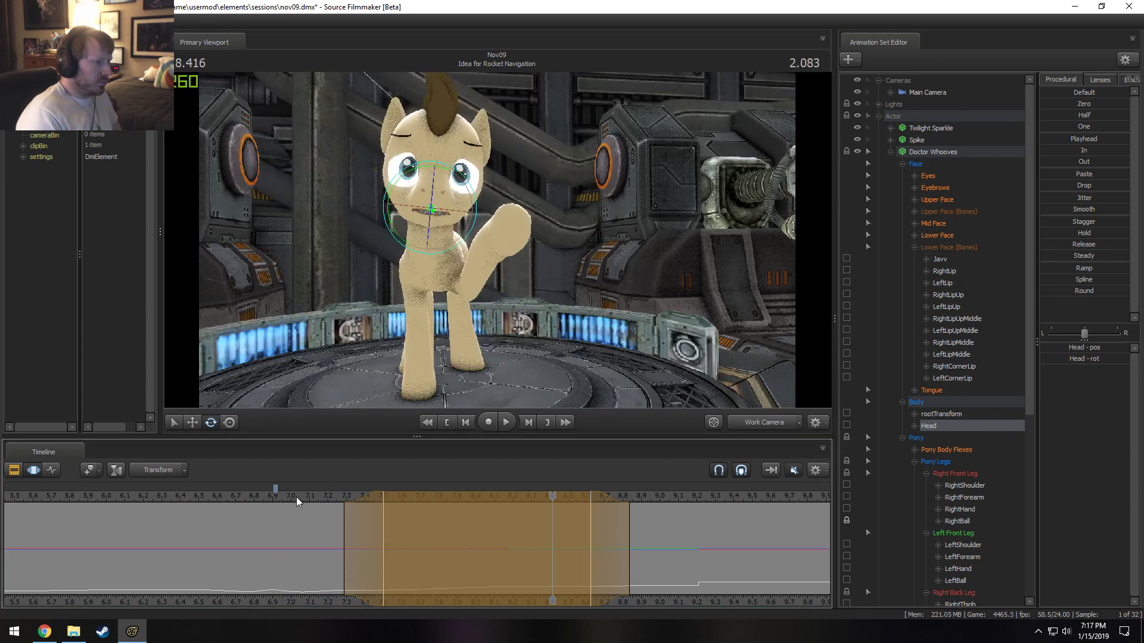
# Rotate the LeftForearm slightly over a time selection of about 7.5–8.25 s centred on 7.875 s.
pyautogui.moveTo(268, 560); pyautogui.dragTo(453, 555)
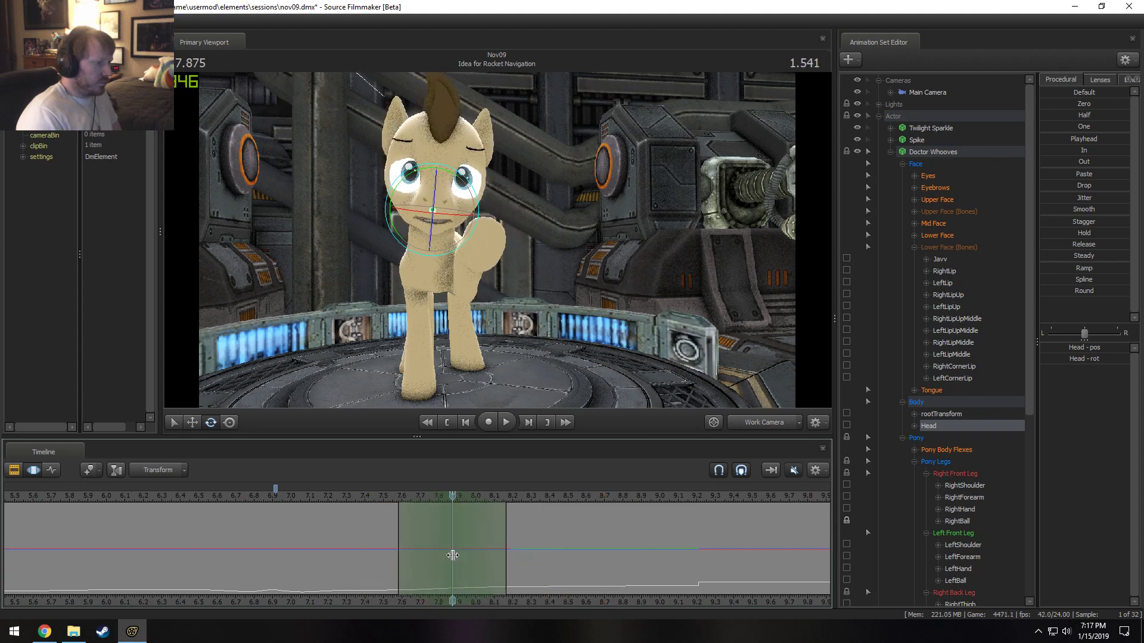
pyautogui.keyDown('shift'); pyautogui.scroll(2, 453, 555); pyautogui.keyUp('shift')
pyautogui.click(462, 290)
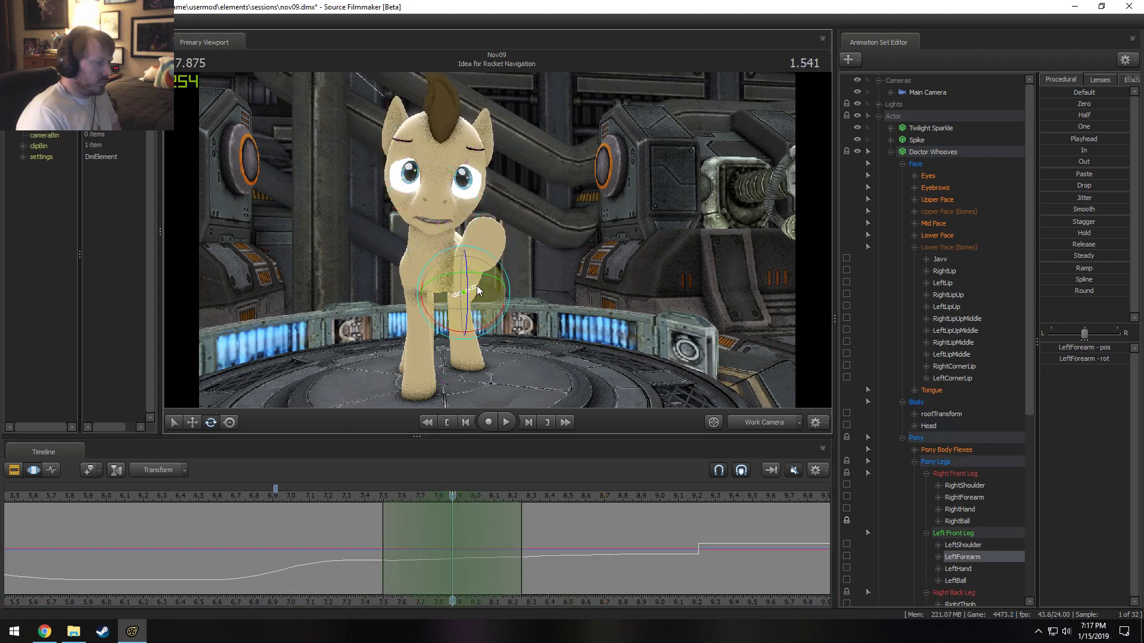
pyautogui.moveTo(478, 287); pyautogui.dragTo(485, 284)
pyautogui.press('space')
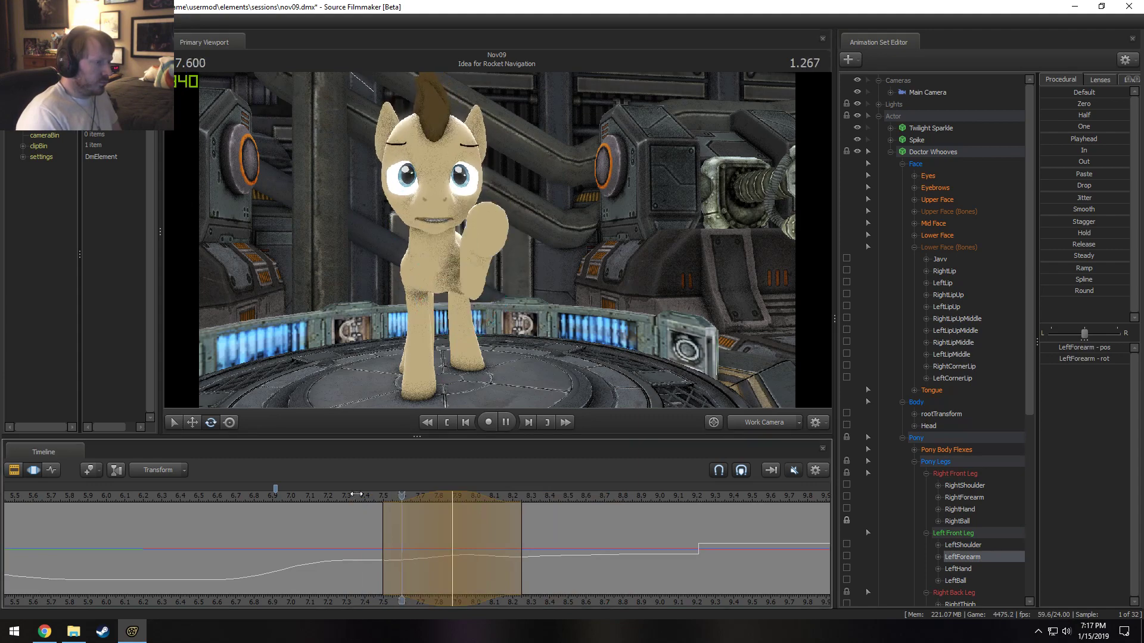
# Rotate the LeftForearm inward over about 7.88–8.63 s centred on 8.25 s, and extend the falloff to about 8.75 s.
pyautogui.click(430, 555)
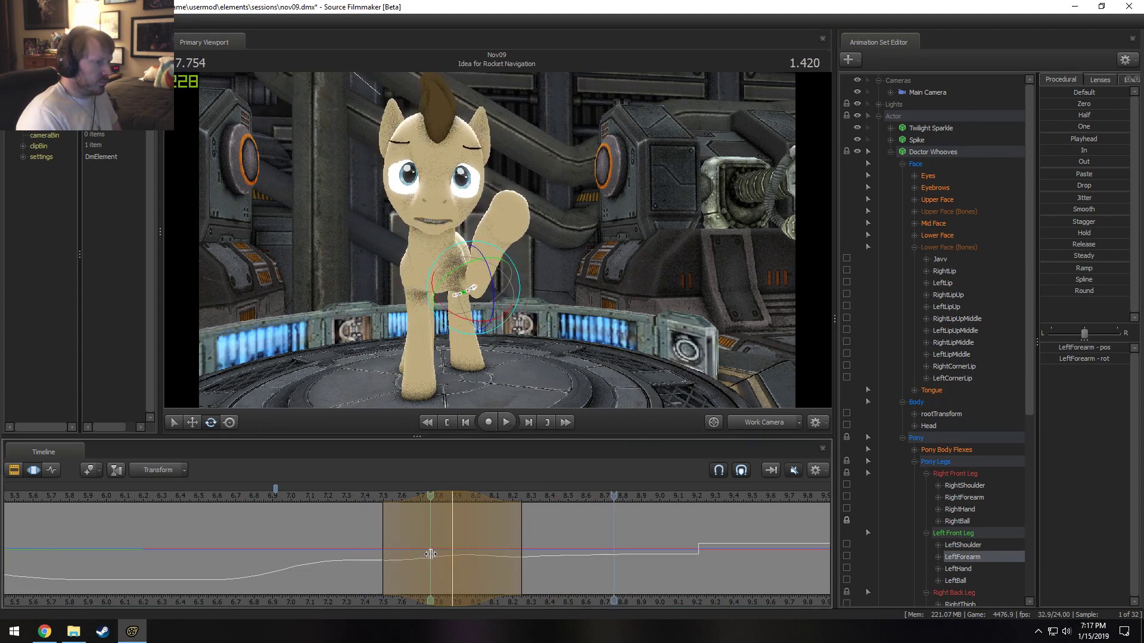
pyautogui.moveTo(431, 555); pyautogui.dragTo(519, 547)
pyautogui.click(523, 546)
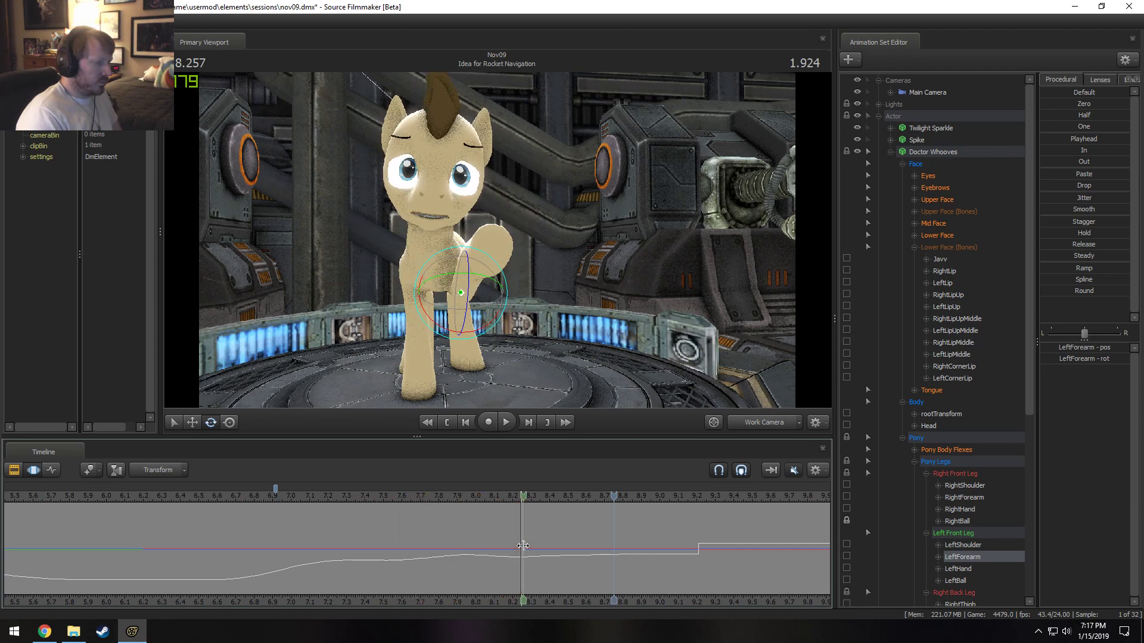
pyautogui.moveTo(475, 296); pyautogui.dragTo(468, 293)
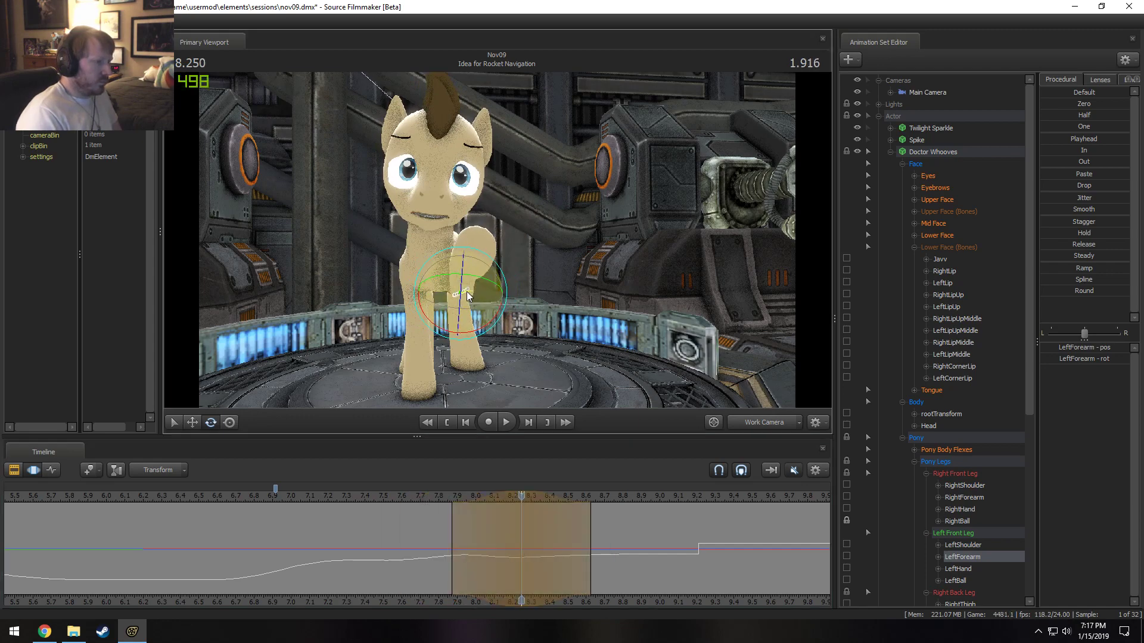
pyautogui.moveTo(581, 551); pyautogui.dragTo(614, 551)
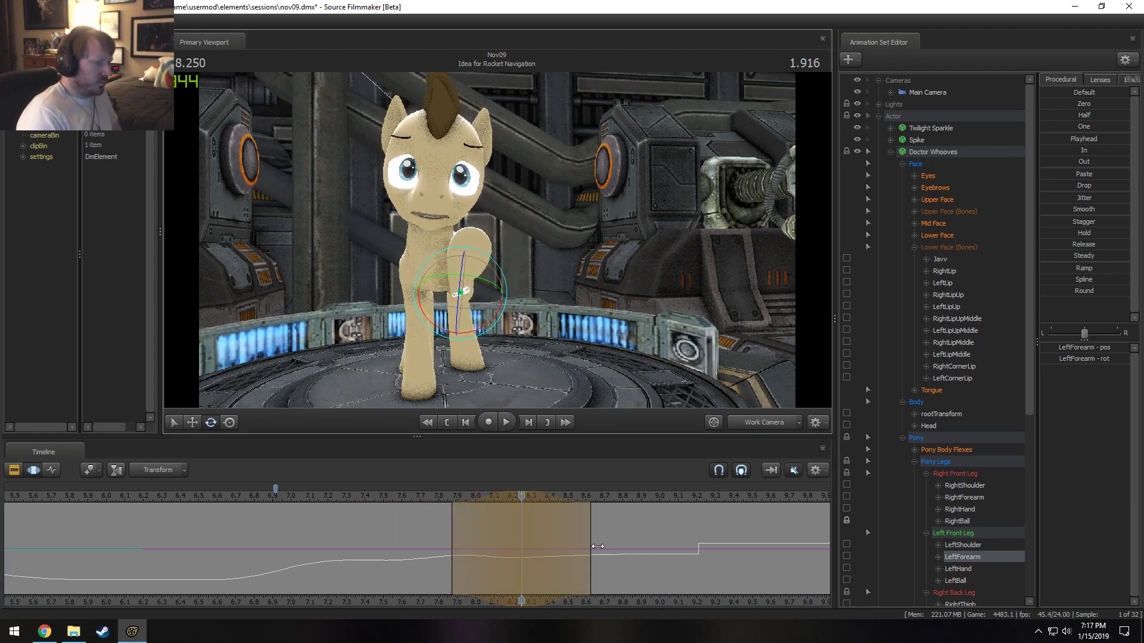
# Play back the revised left foreleg gesture from before 7.5 s.
pyautogui.press('space')
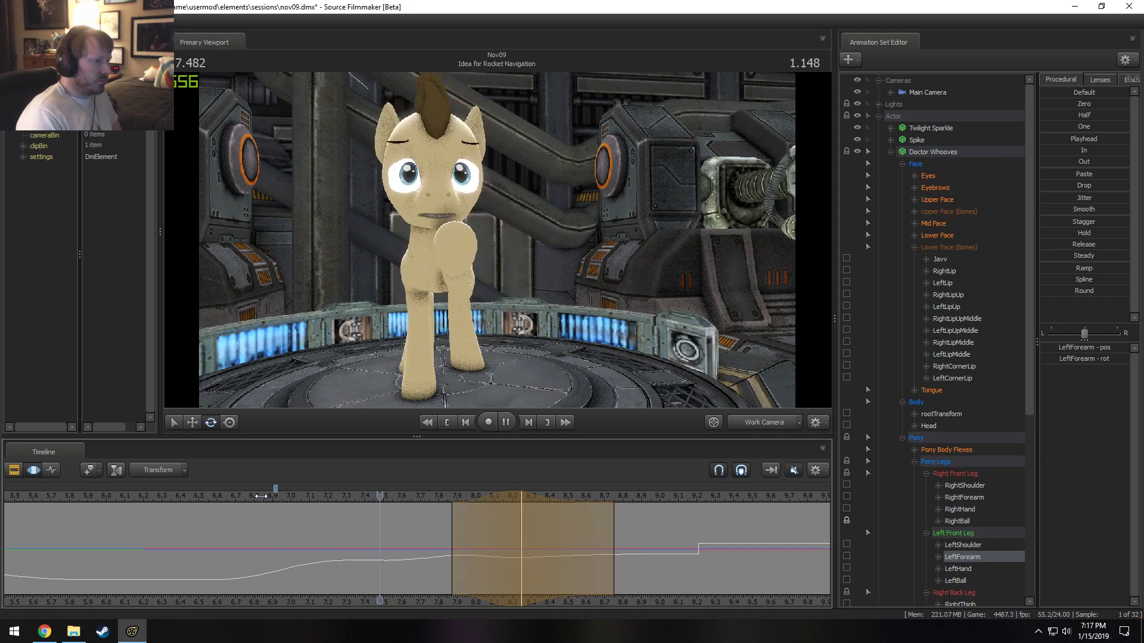
pyautogui.press('space')
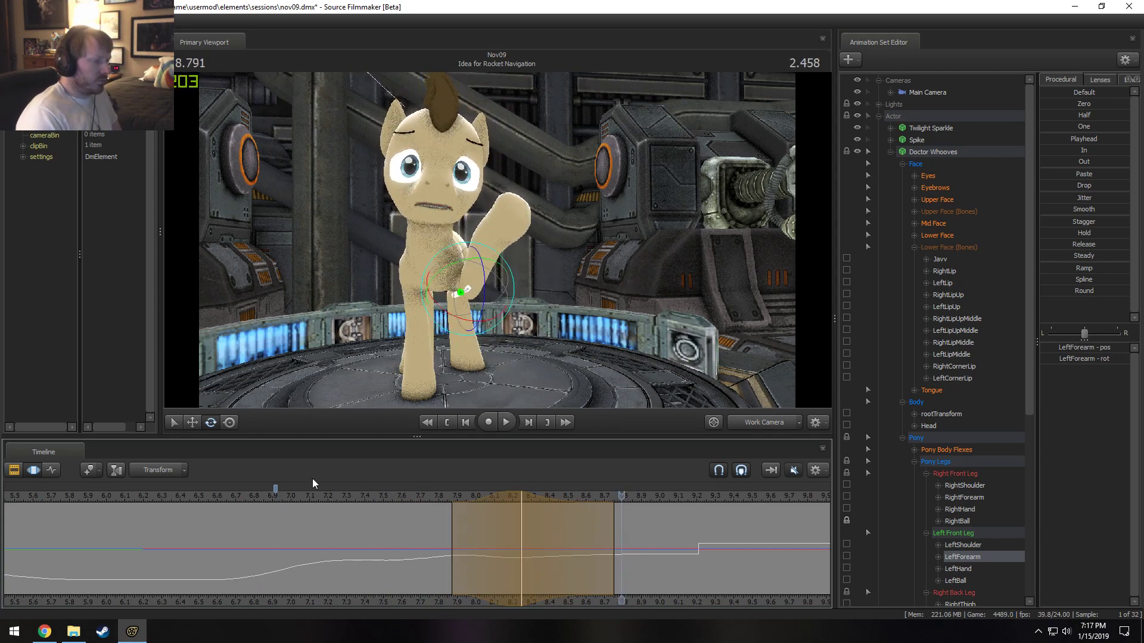
pyautogui.press('space')
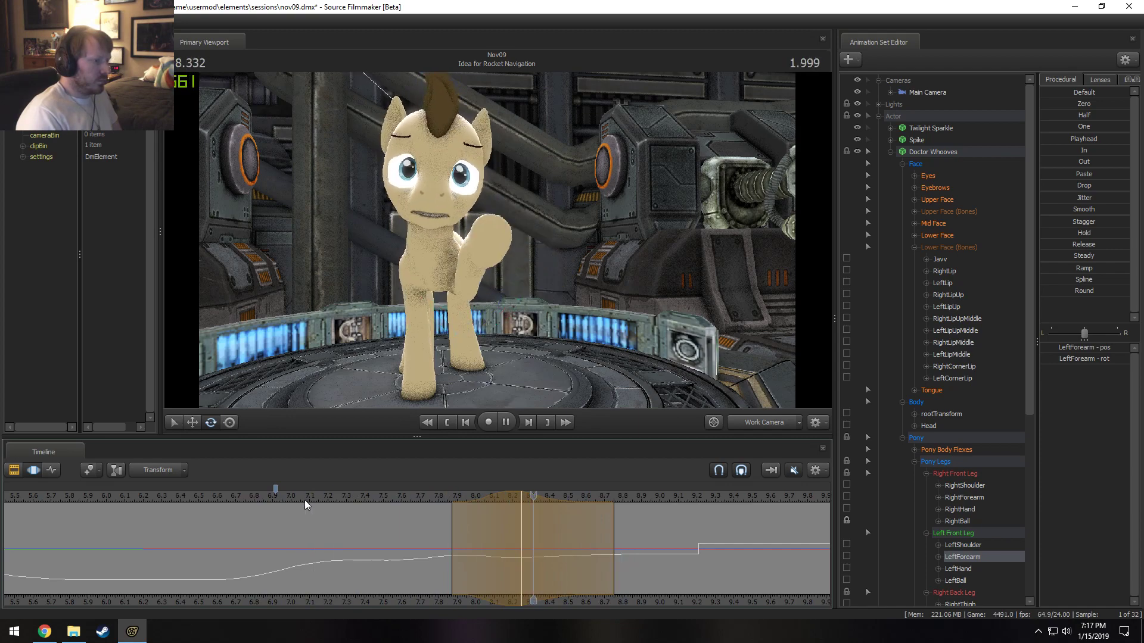
# Rotate the LeftShoulder to raise the foreleg over a time selection of about 6.83–7.75 s centred on 7.208 s.
pyautogui.moveTo(280, 536); pyautogui.dragTo(343, 552)
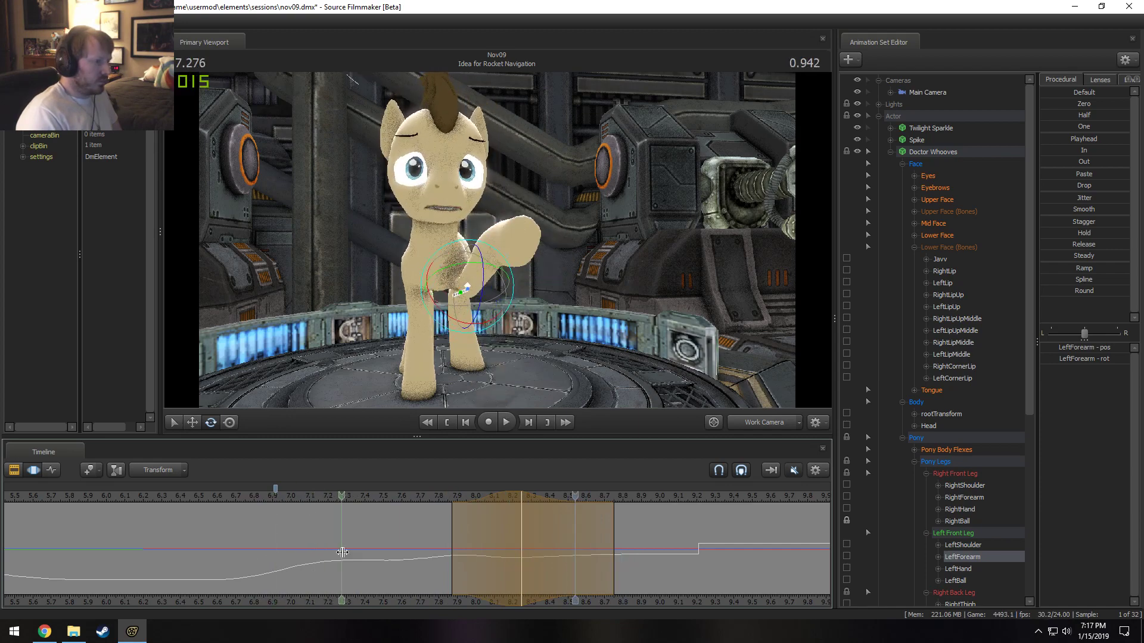
pyautogui.click(342, 551)
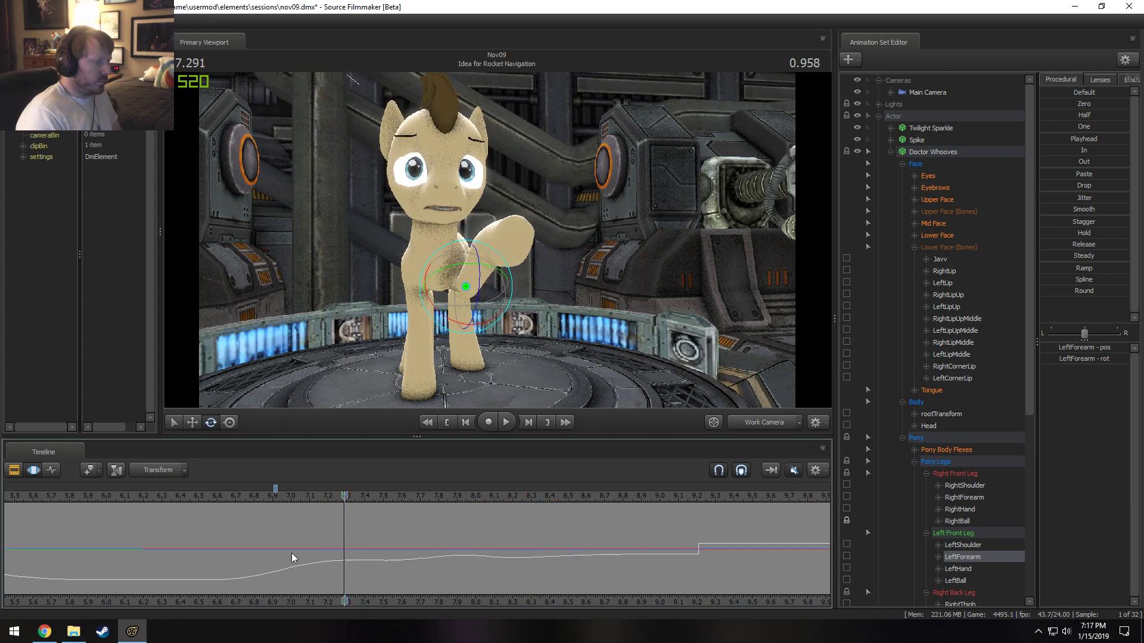
pyautogui.moveTo(341, 551); pyautogui.dragTo(329, 544)
pyautogui.scroll(6, 330, 545)
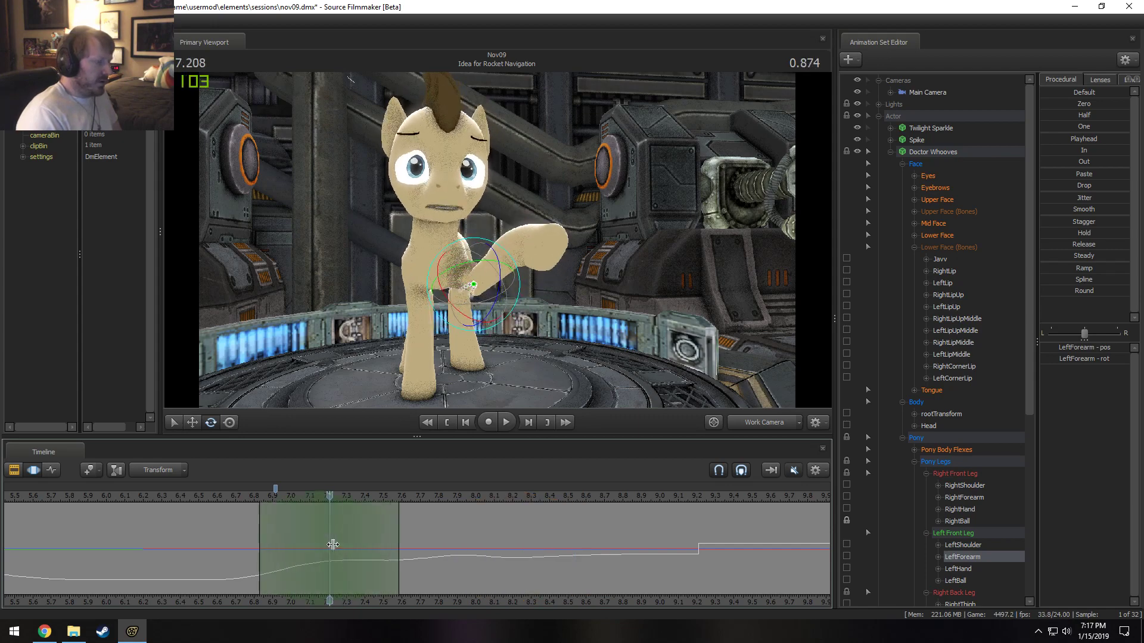
pyautogui.moveTo(401, 533); pyautogui.dragTo(429, 531)
pyautogui.click(463, 272)
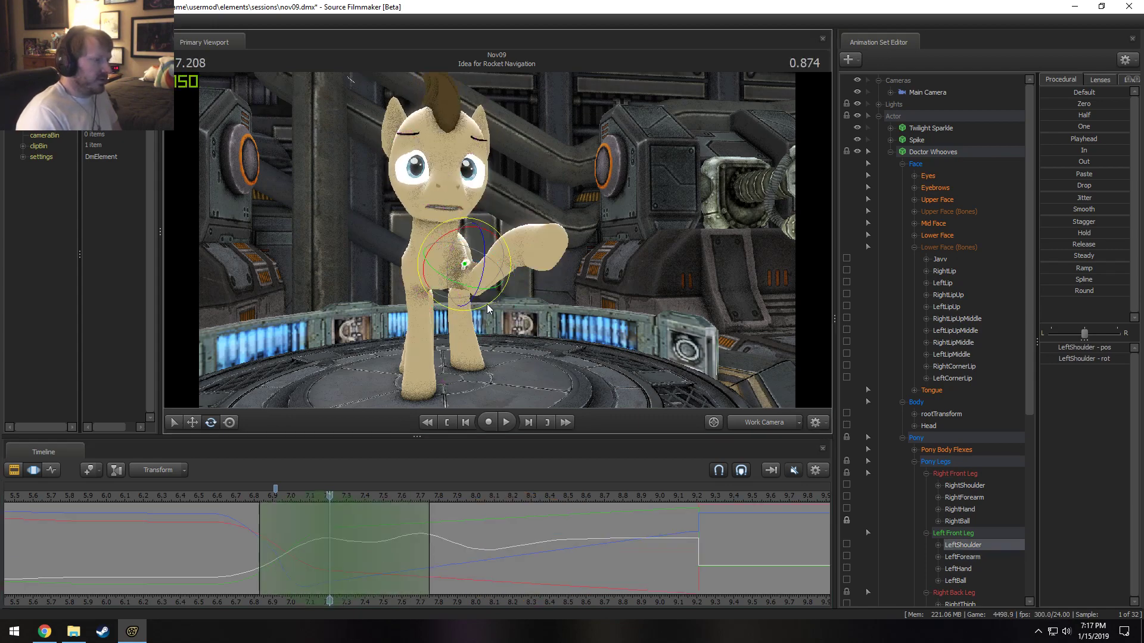
pyautogui.moveTo(487, 304); pyautogui.dragTo(491, 253)
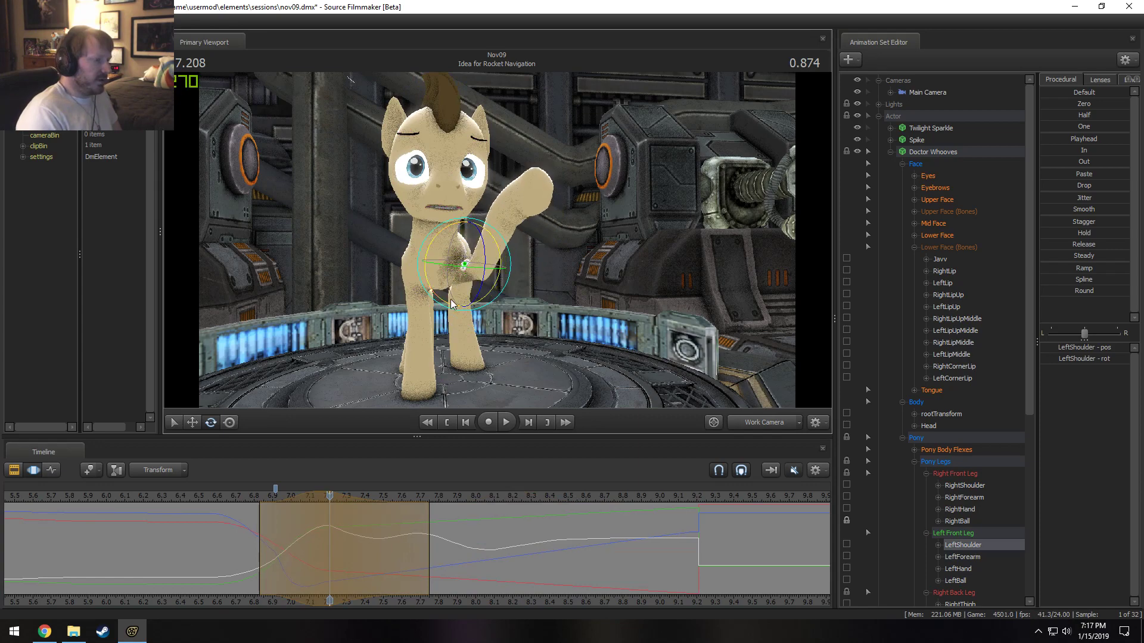
pyautogui.moveTo(451, 300); pyautogui.dragTo(459, 292)
# Play back the revised left shoulder gesture several times from about 6.5 s.
pyautogui.press('space')
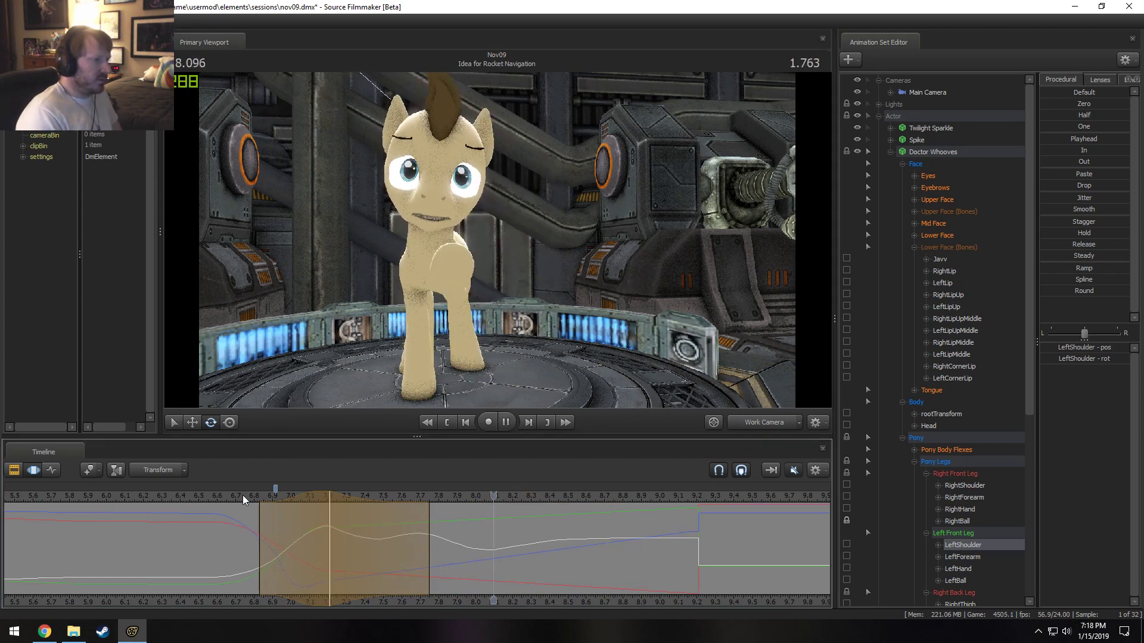
pyautogui.press('space')
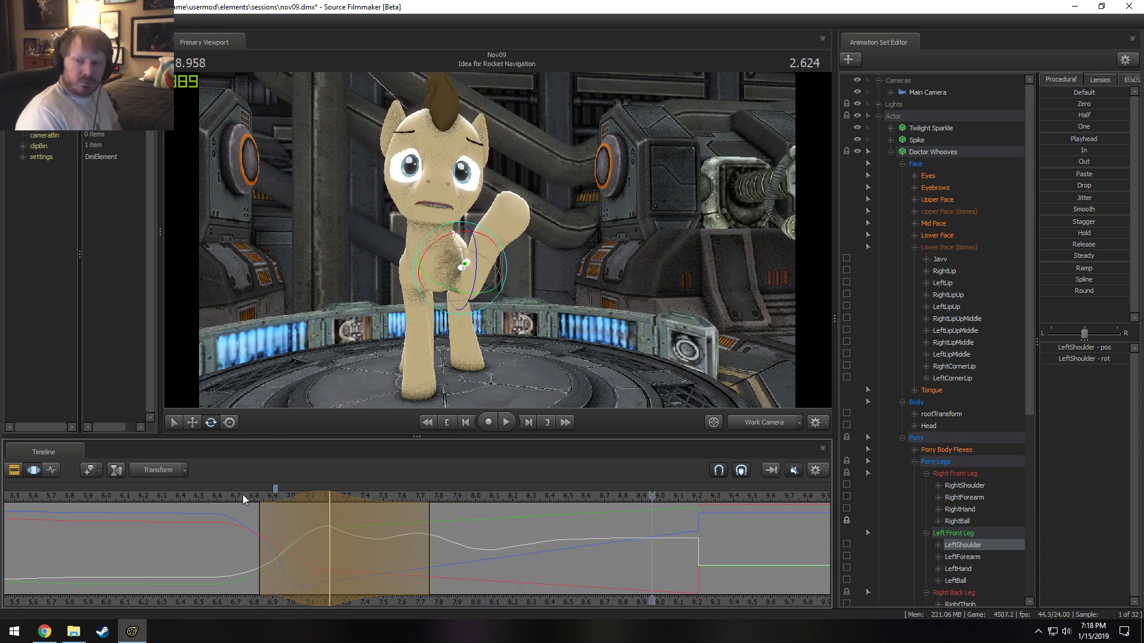
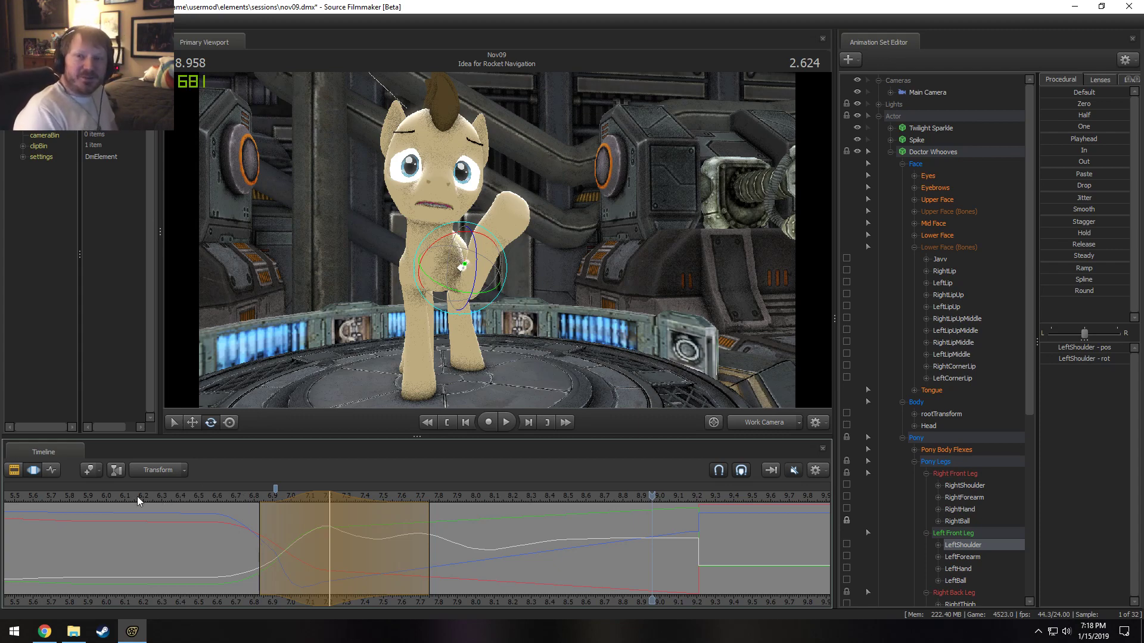
pyautogui.click(249, 497)
pyautogui.press('space')
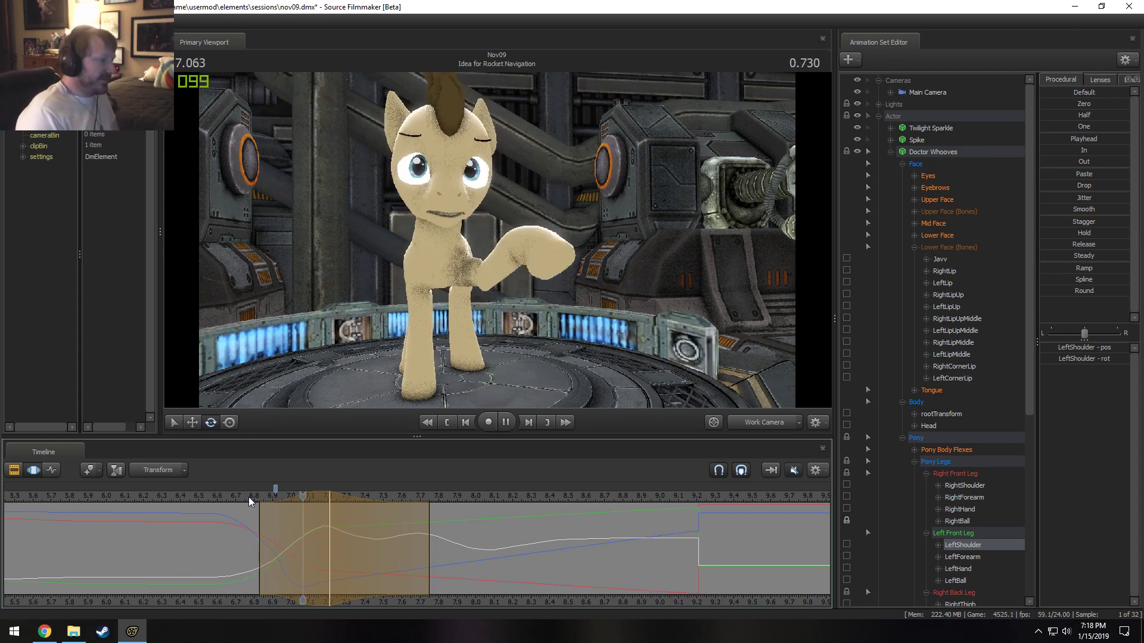
pyautogui.click(245, 499)
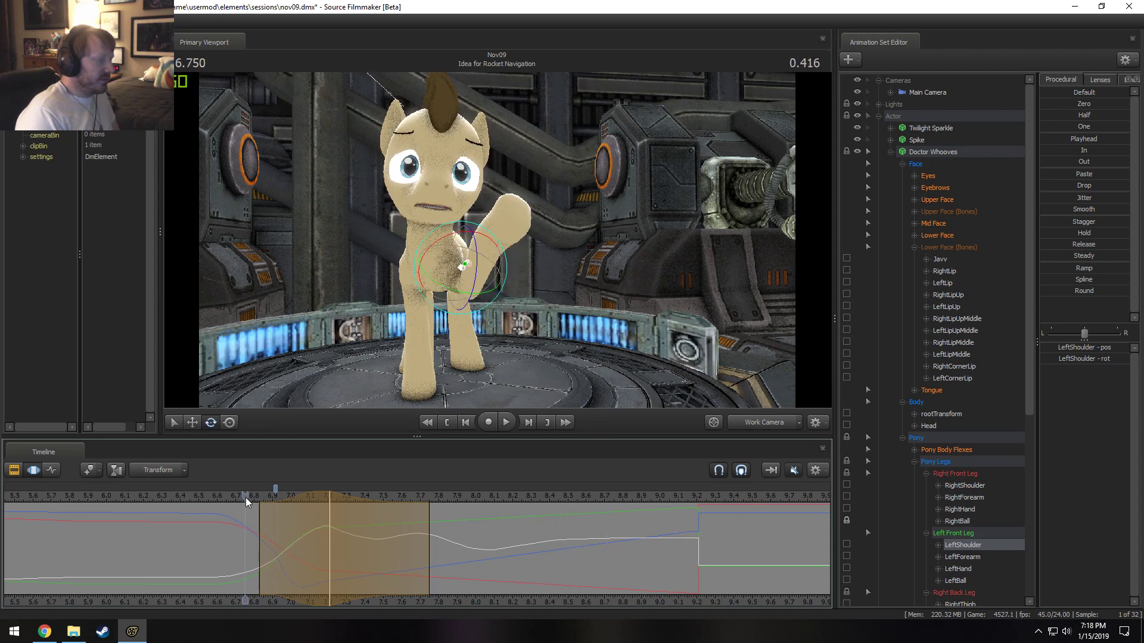
pyautogui.press('space')
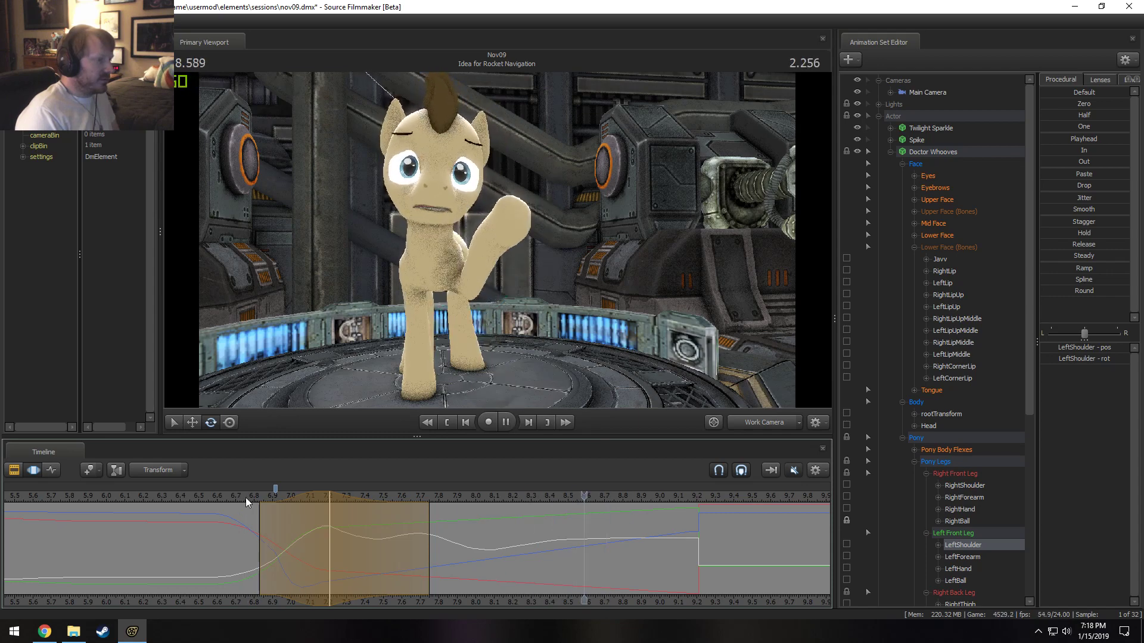
pyautogui.press('space')
pyautogui.click(205, 497)
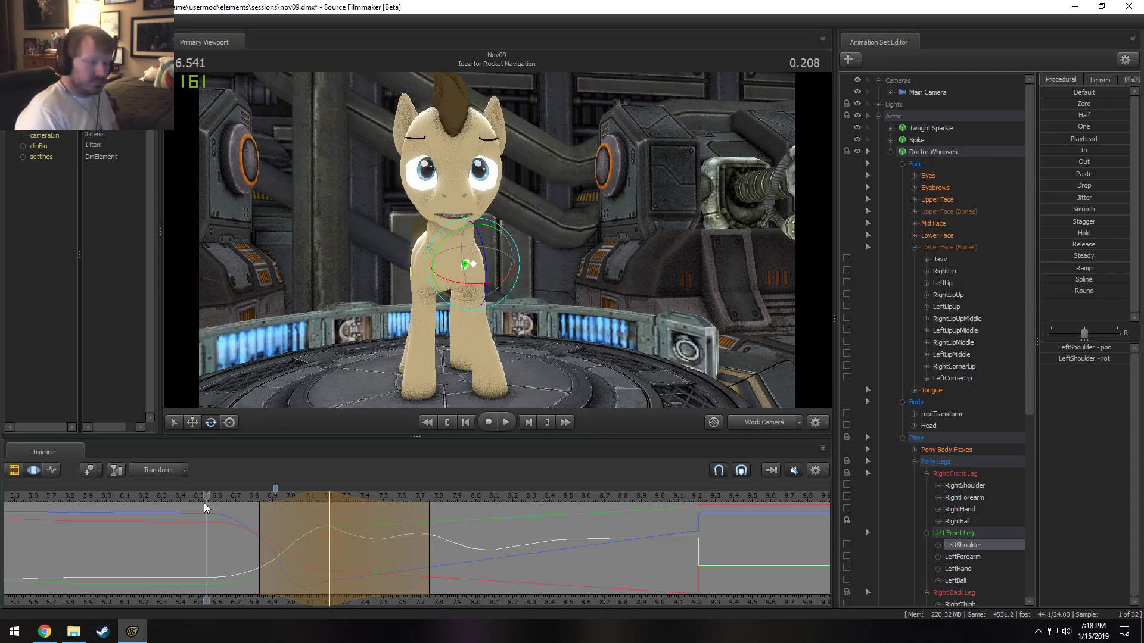
pyautogui.press('space')
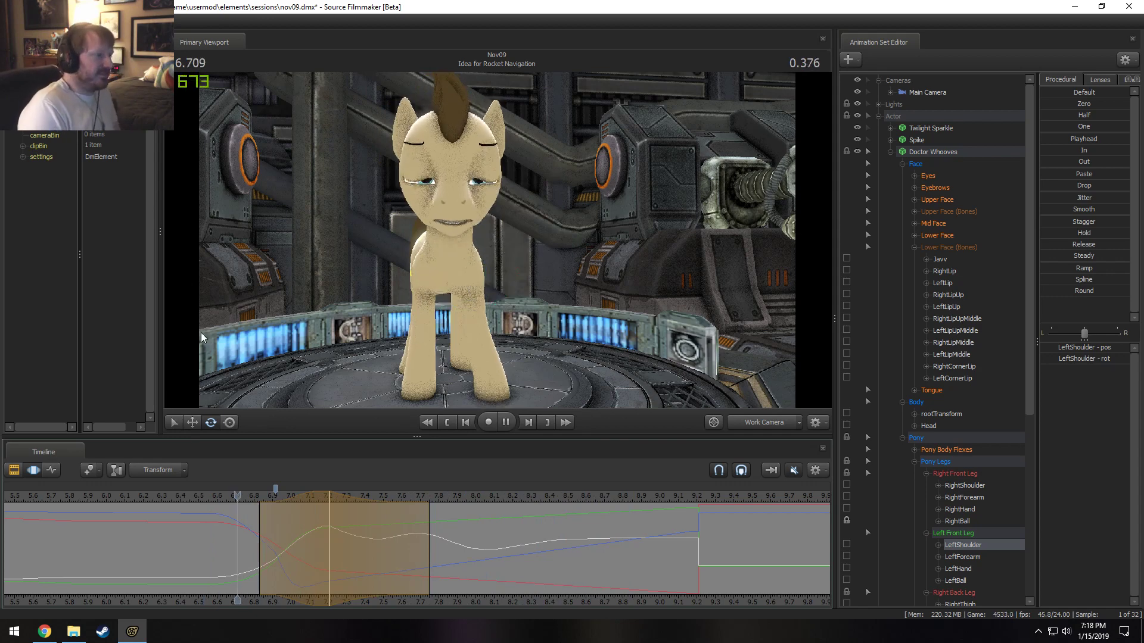
pyautogui.press('space')
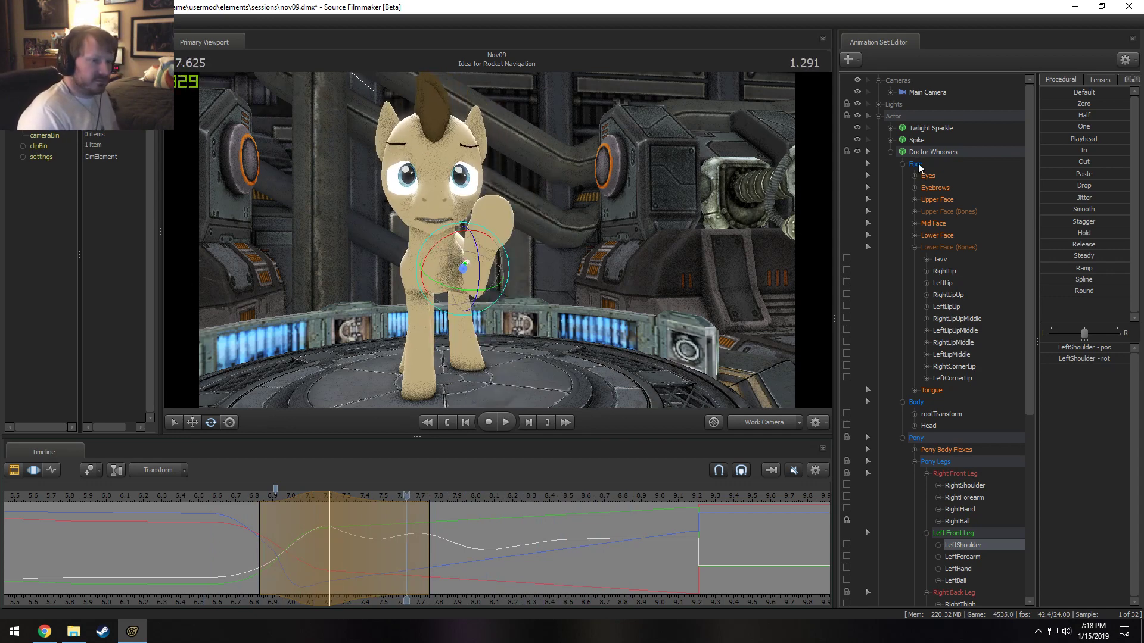
# Shift the Eyes' eyes_updown during the blink, holding about 6.71–6.92 s with falloffs from 6.5 s and to 7.13 s.
pyautogui.click(935, 203)
pyautogui.keyDown('shift'); pyautogui.moveTo(237, 540); pyautogui.dragTo(266, 563); pyautogui.keyUp('shift')
pyautogui.press('shift')
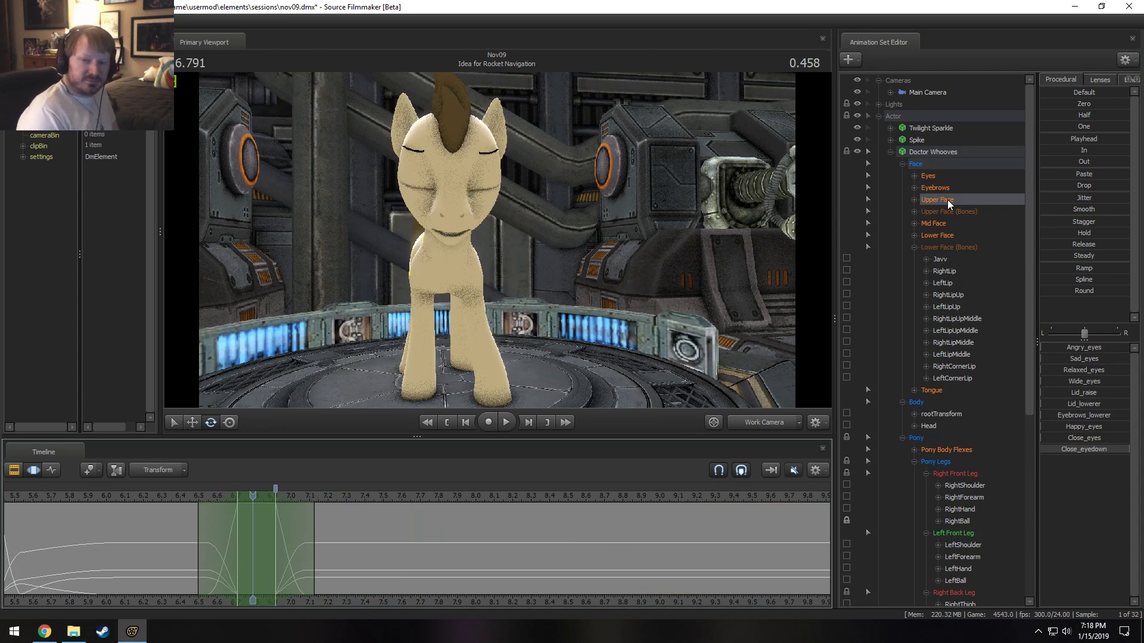
pyautogui.press('shift')
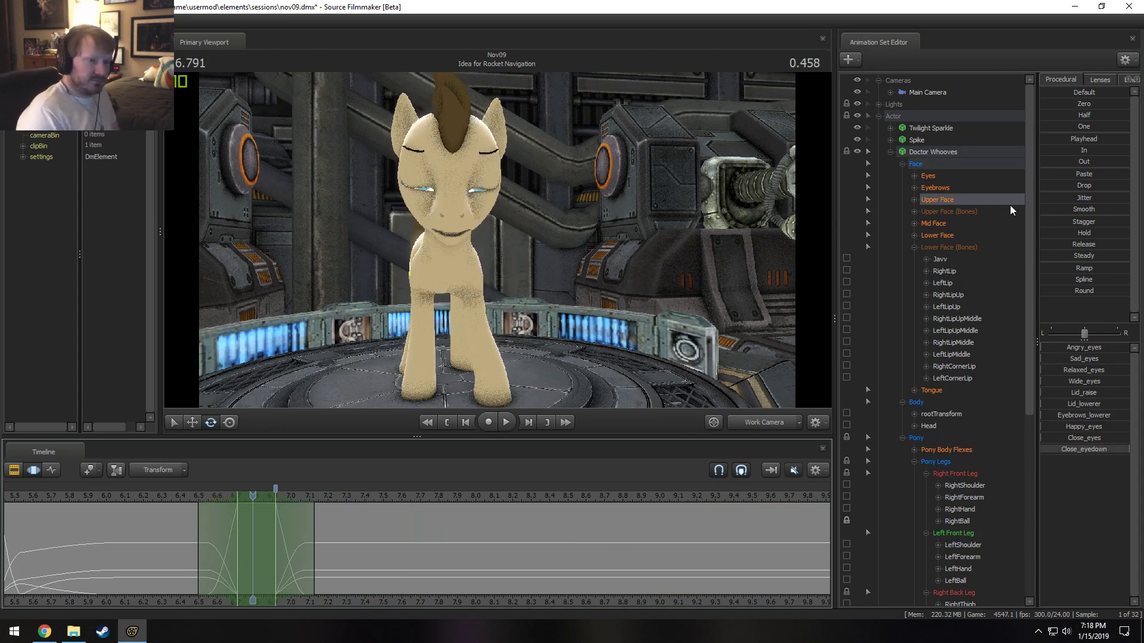
pyautogui.click(929, 176)
pyautogui.moveTo(1076, 357); pyautogui.dragTo(1084, 356)
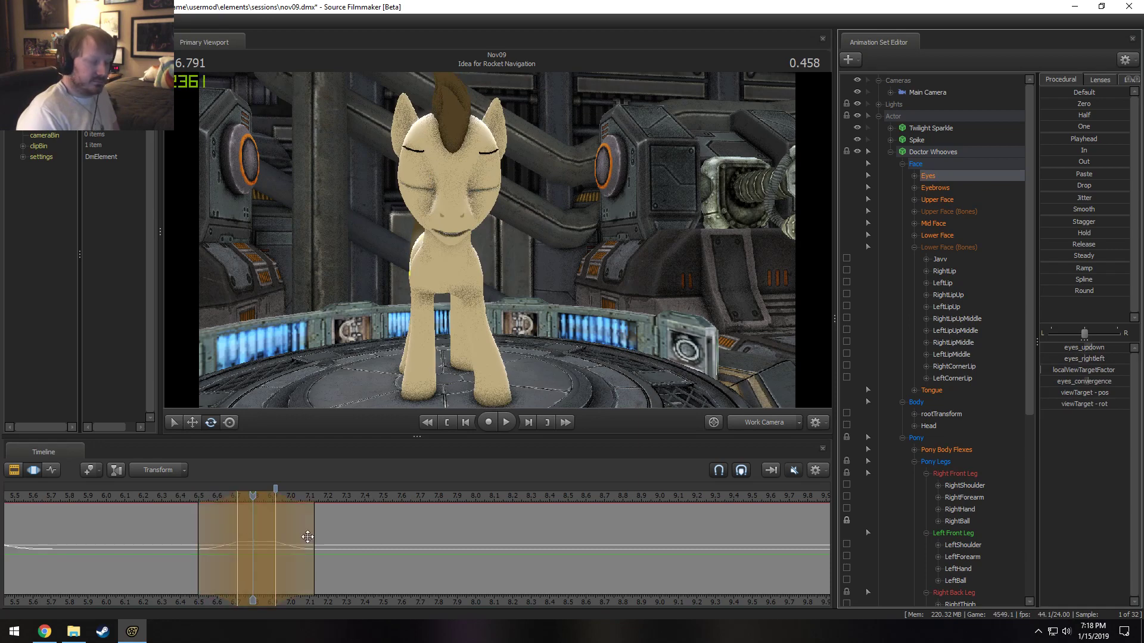
pyautogui.press('shift')
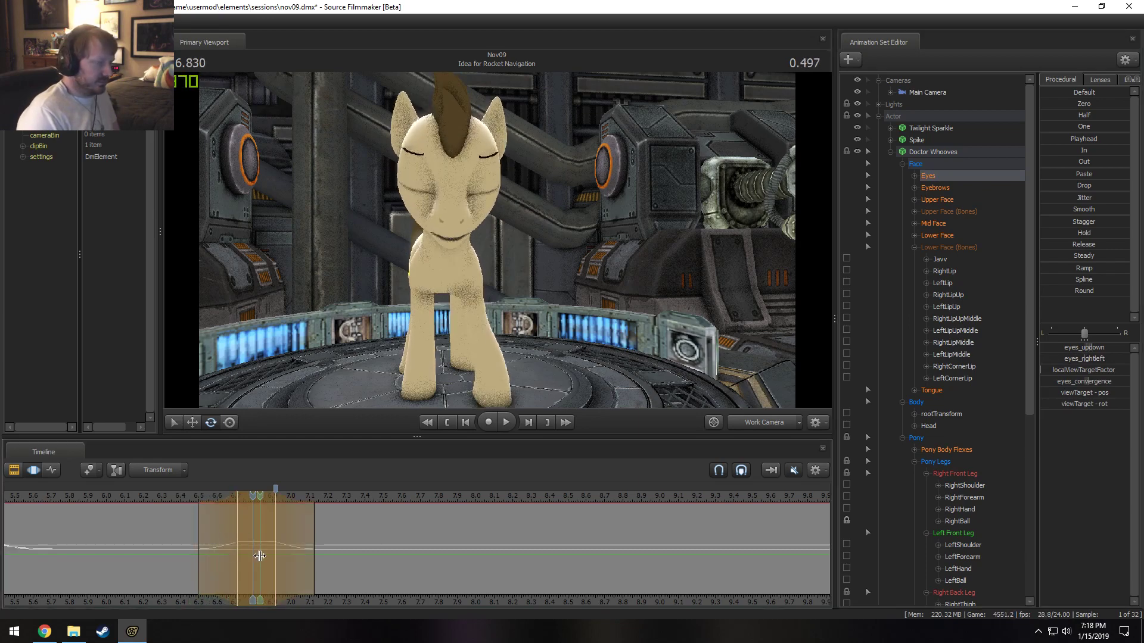
pyautogui.keyDown('shift'); pyautogui.click(229, 512); pyautogui.keyUp('shift')
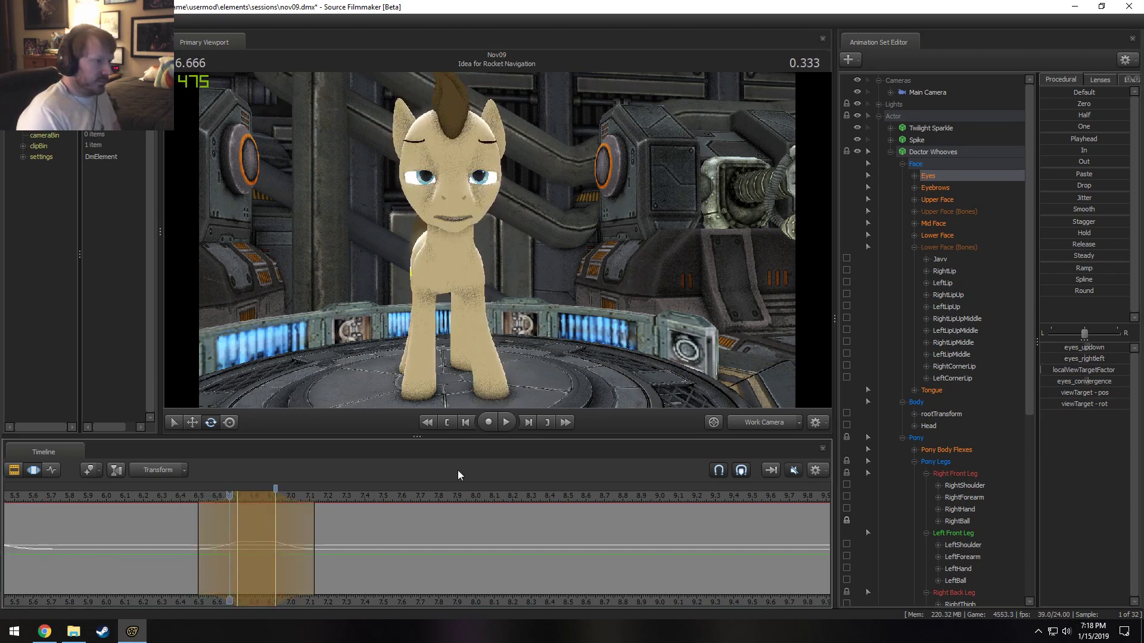
pyautogui.hotkey('ctrl', 'z')
pyautogui.moveTo(1099, 348); pyautogui.dragTo(1098, 348)
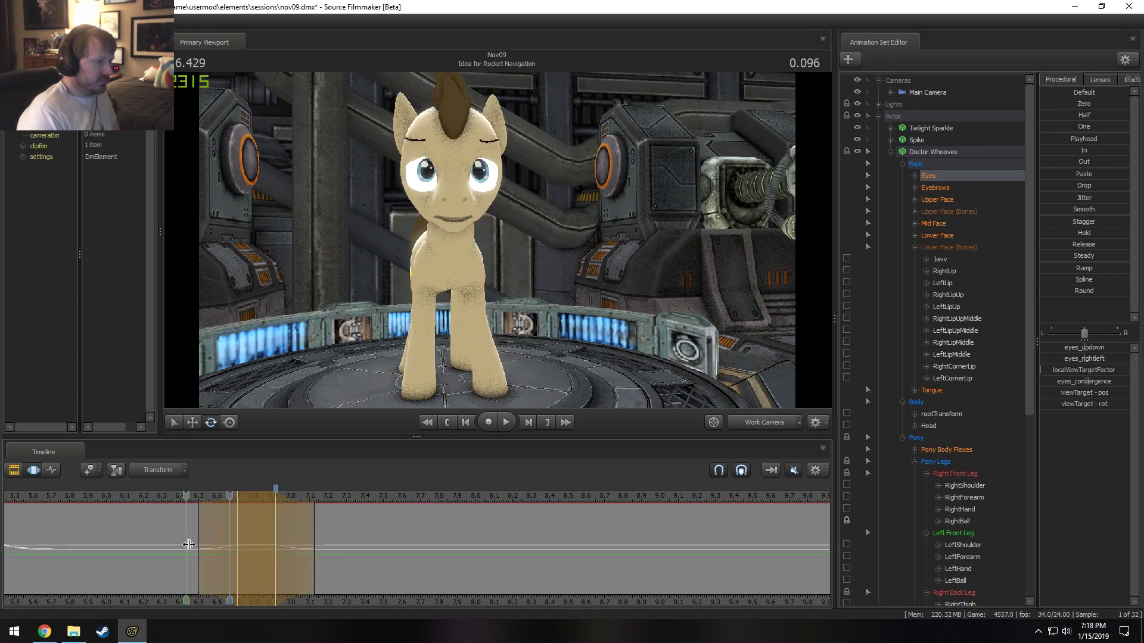
# Fine-tune eyes_updown at about 6.67 s within the blink selection and play back the result.
pyautogui.press('space')
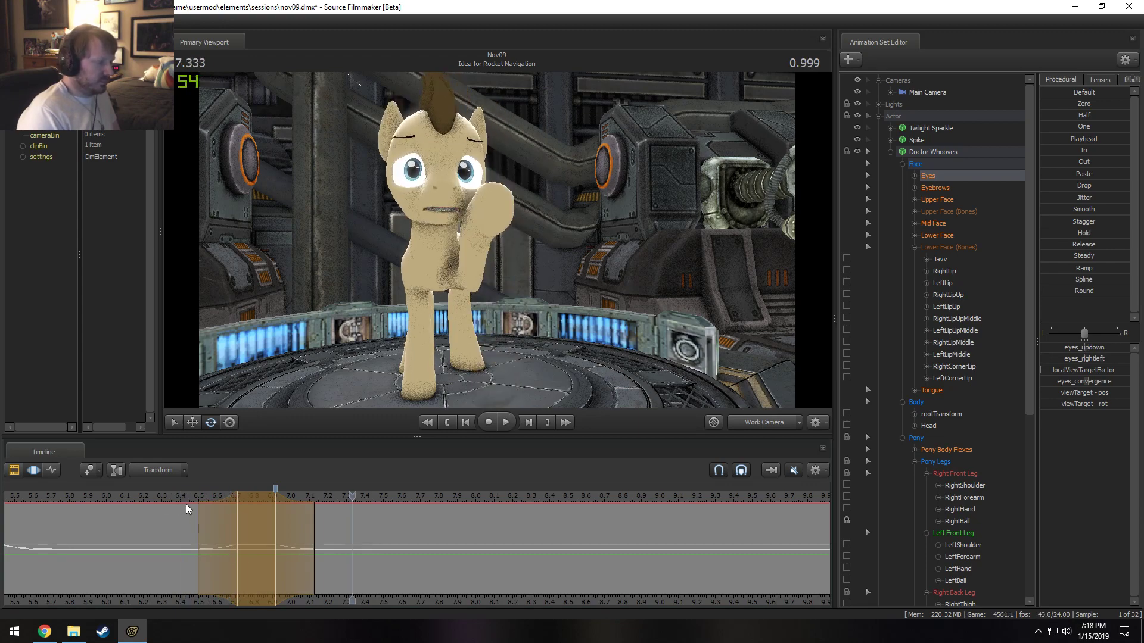
pyautogui.moveTo(188, 503); pyautogui.dragTo(233, 514)
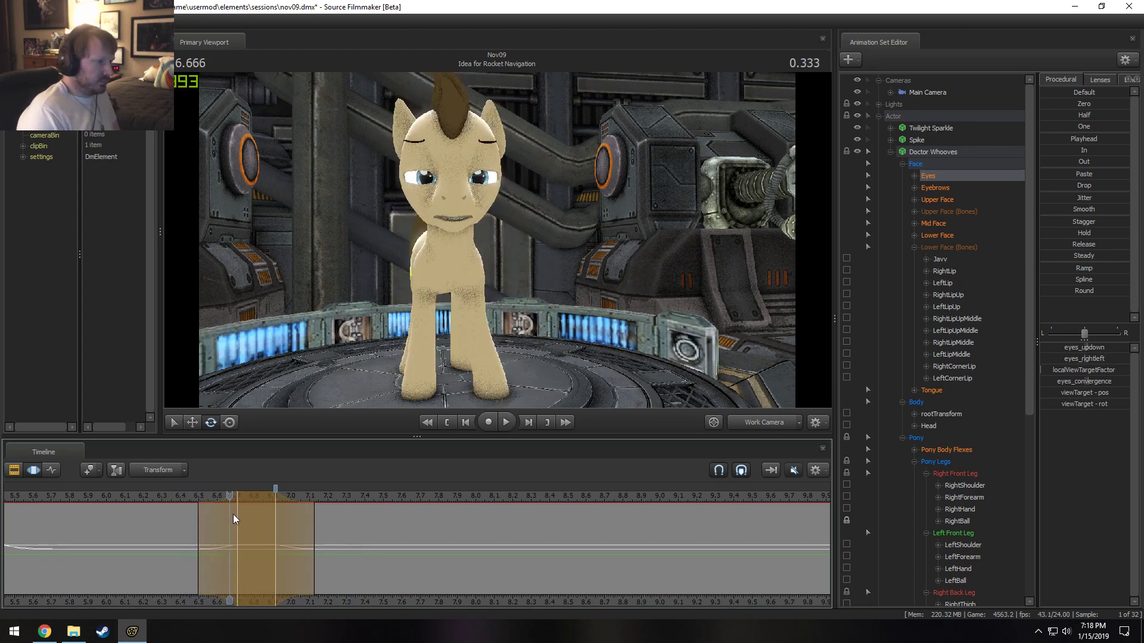
pyautogui.moveTo(1089, 347); pyautogui.dragTo(1092, 346)
pyautogui.click(230, 541)
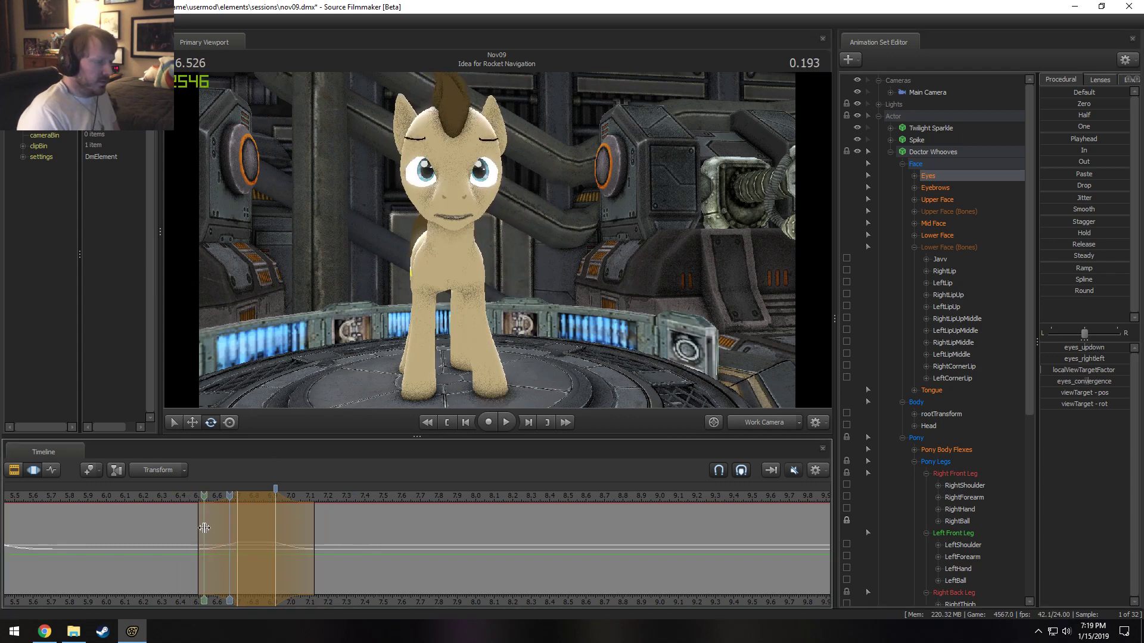
pyautogui.moveTo(230, 540); pyautogui.dragTo(173, 493)
pyautogui.press('space')
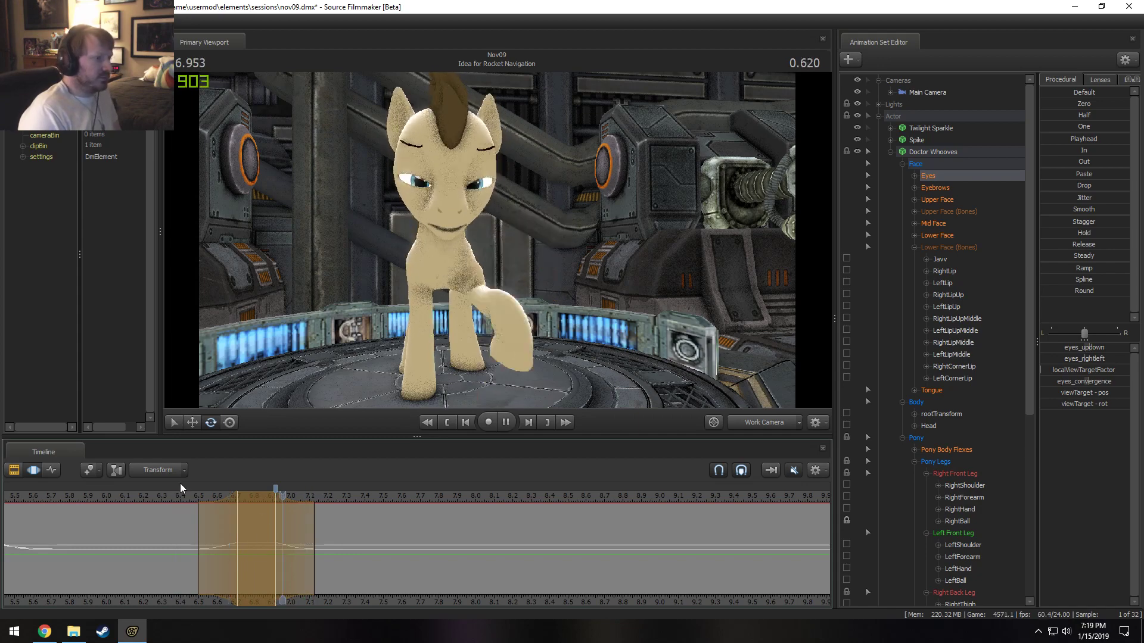
pyautogui.press('space')
# Blend the Upper Face controls partway toward Zero over about 6.92–7.75 s centred on 7.125 s.
pyautogui.press('F2')
pyautogui.press('F3')
pyautogui.keyDown('shift'); pyautogui.click(314, 529); pyautogui.keyUp('shift')
pyautogui.keyDown('shift'); pyautogui.scroll(5, 314, 529); pyautogui.keyUp('shift')
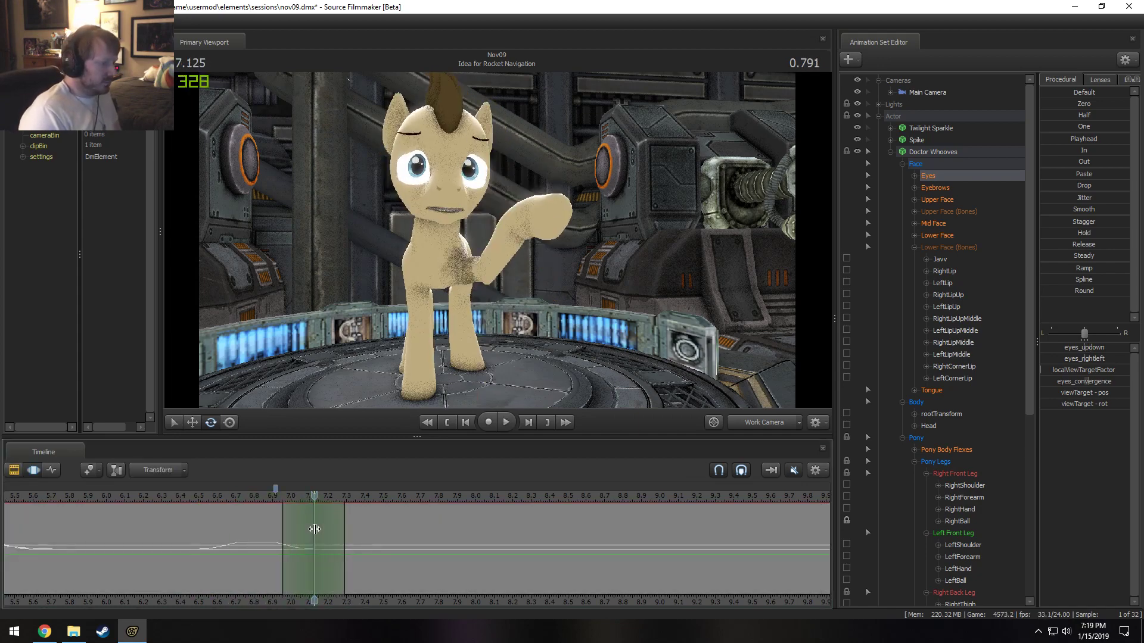
pyautogui.moveTo(354, 538); pyautogui.dragTo(429, 539)
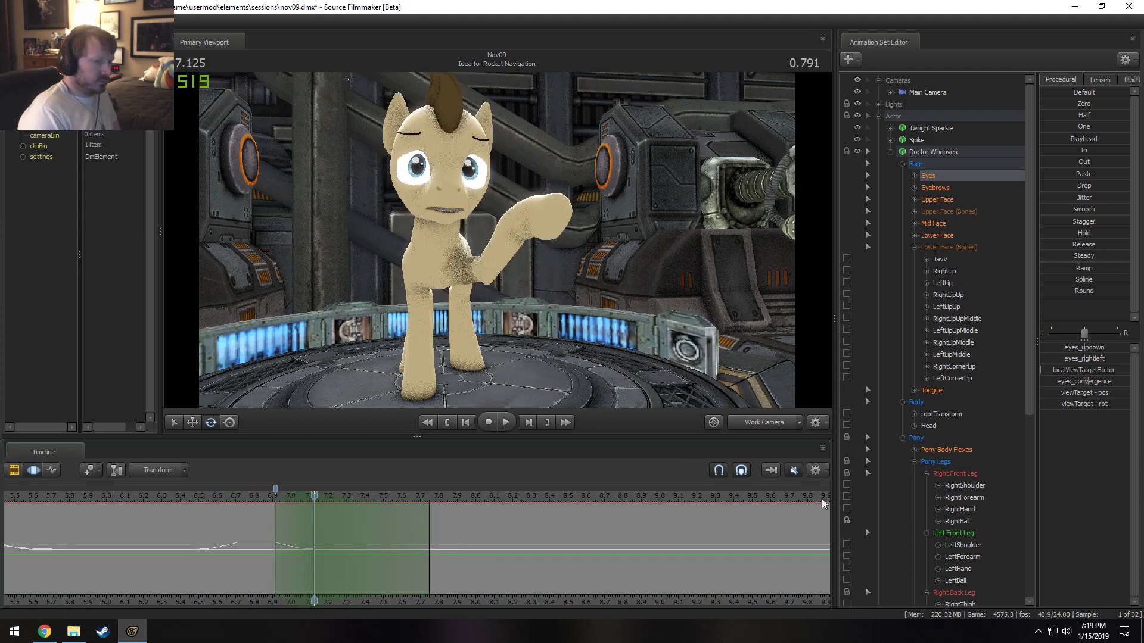
pyautogui.click(936, 200)
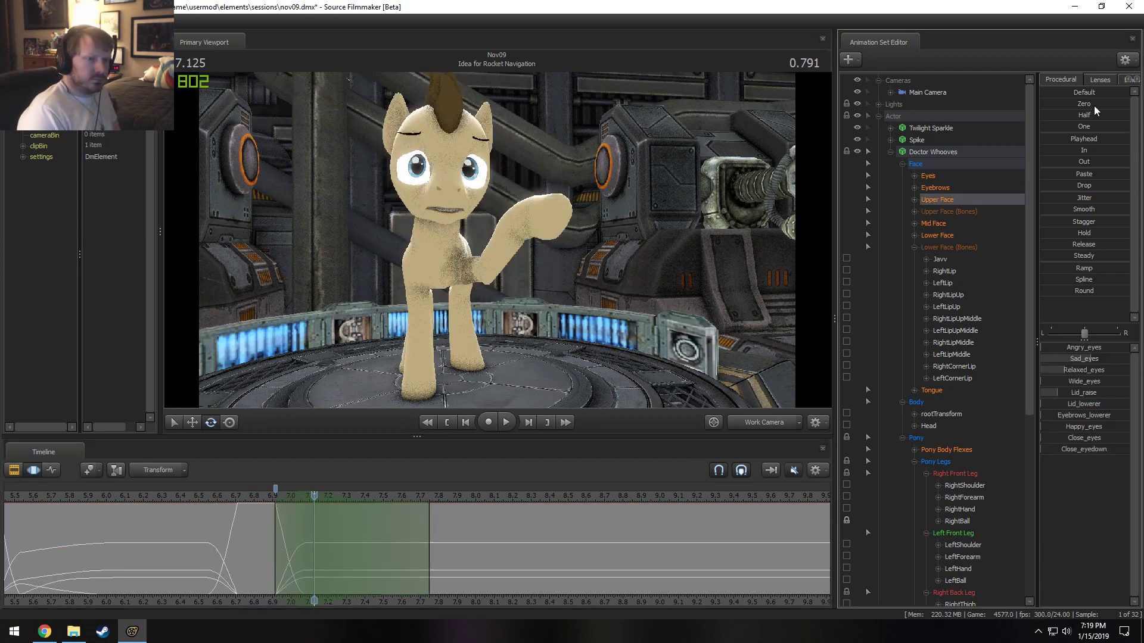
pyautogui.moveTo(1094, 105); pyautogui.dragTo(1112, 106)
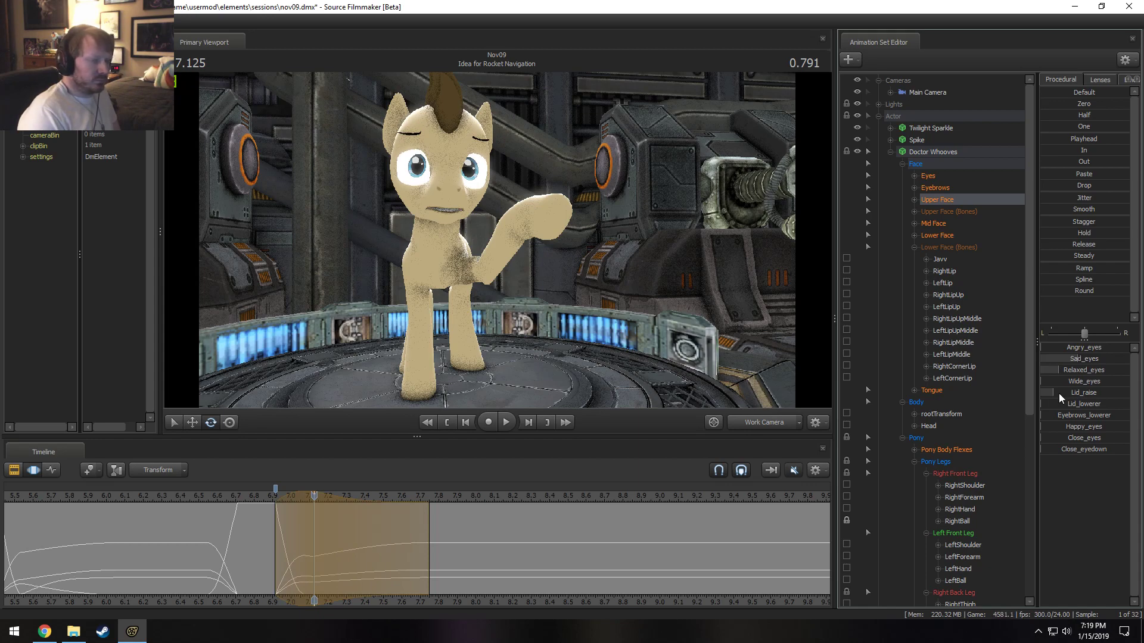
# Lower Sad_eyes, adjust Lid_raise slightly, and blend the Upper Face partway with the Drop preset at 7.125 s.
pyautogui.moveTo(1071, 359); pyautogui.dragTo(1047, 358)
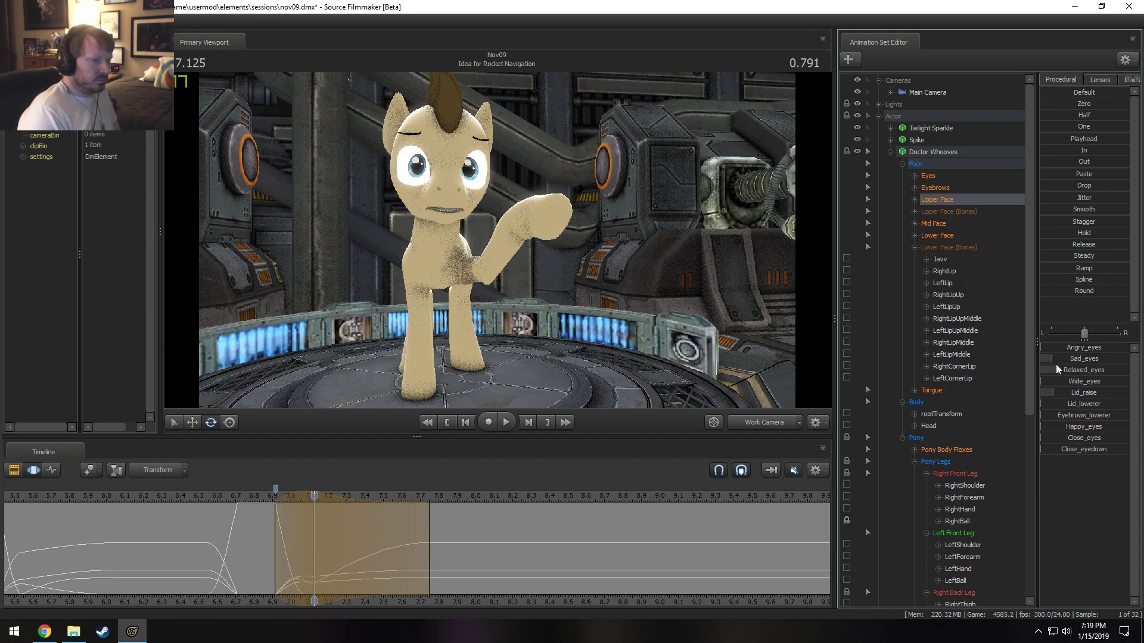
pyautogui.moveTo(1069, 396); pyautogui.dragTo(1068, 395)
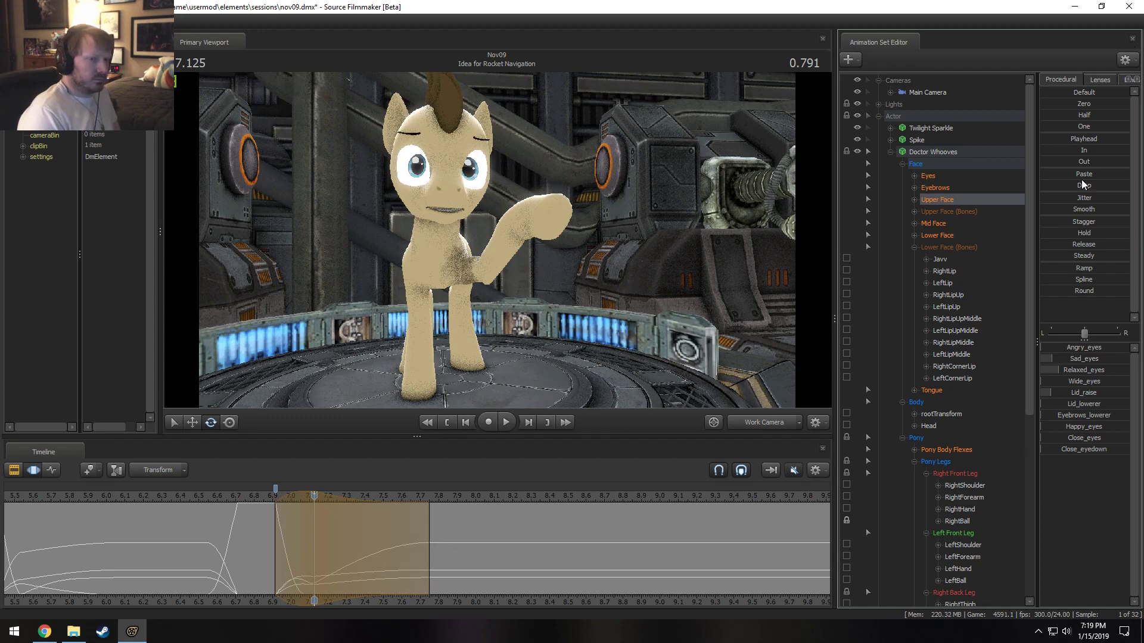
pyautogui.moveTo(1083, 185); pyautogui.dragTo(1099, 185)
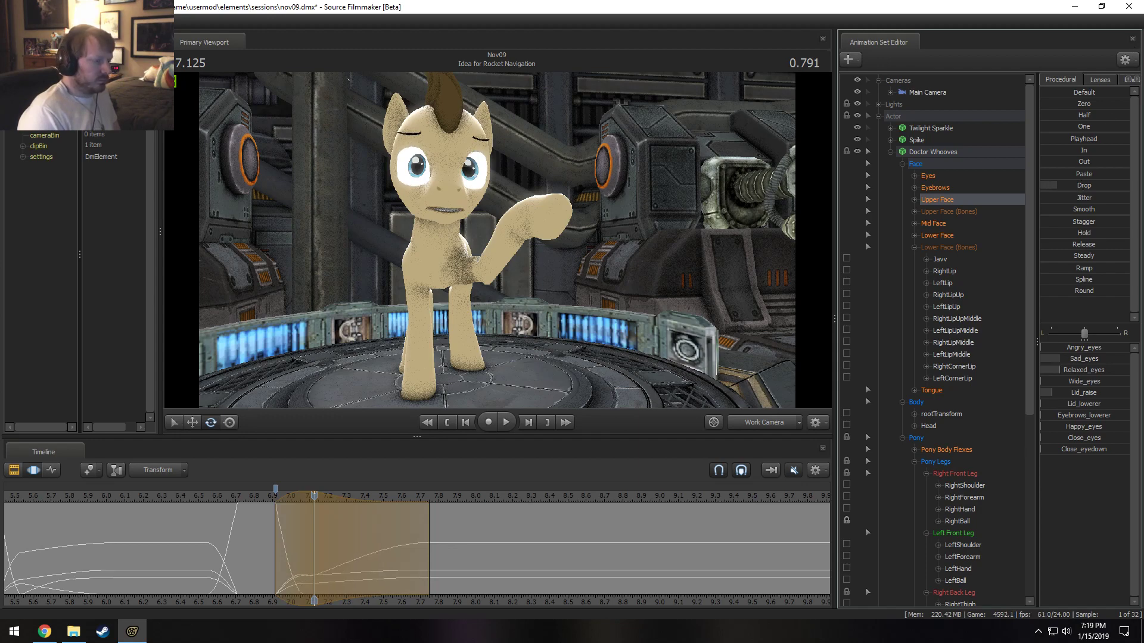
# Play back the new eyelid expression and extend the Upper Face adjustment's falloff to about 9.38 s.
pyautogui.click(245, 498)
pyautogui.press('space')
pyautogui.press('space')
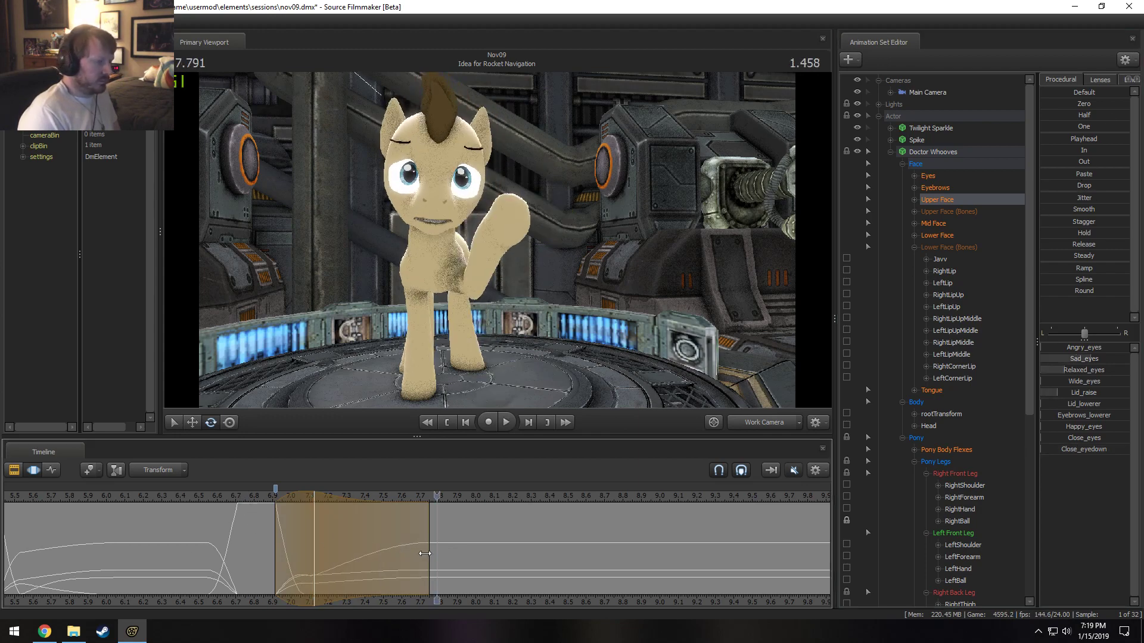
pyautogui.moveTo(425, 554); pyautogui.dragTo(729, 553)
# Play back the extended eyelid transition following the blink and scrub to about 7.93 s.
pyautogui.click(256, 503)
pyautogui.press('space')
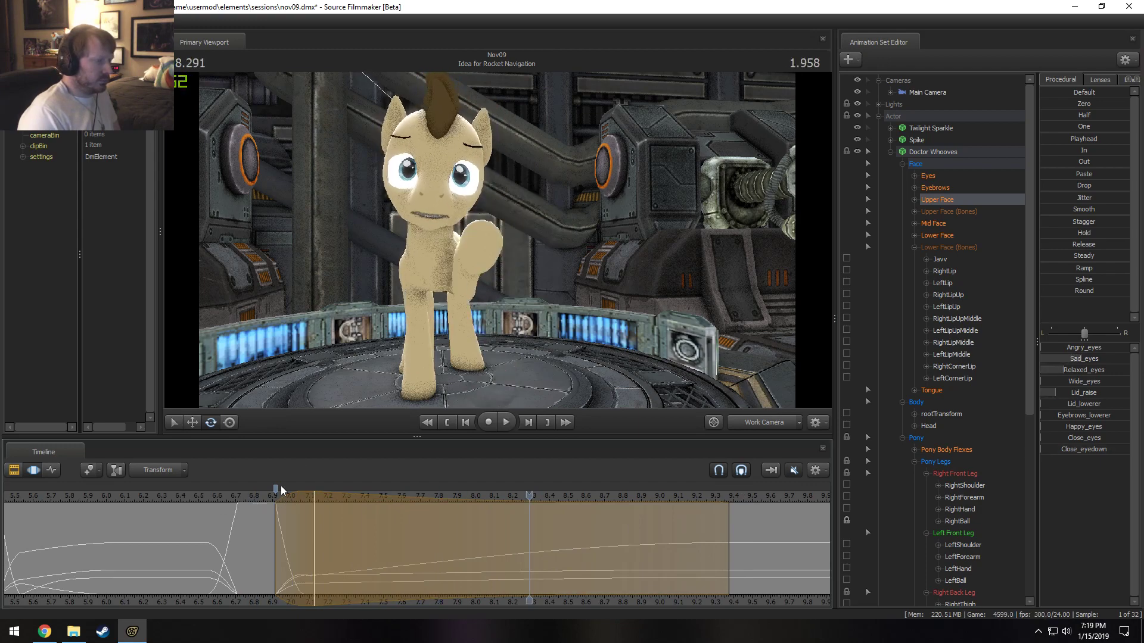
pyautogui.scroll(-5, 383, 579)
pyautogui.moveTo(306, 499); pyautogui.dragTo(280, 496)
pyautogui.press('space')
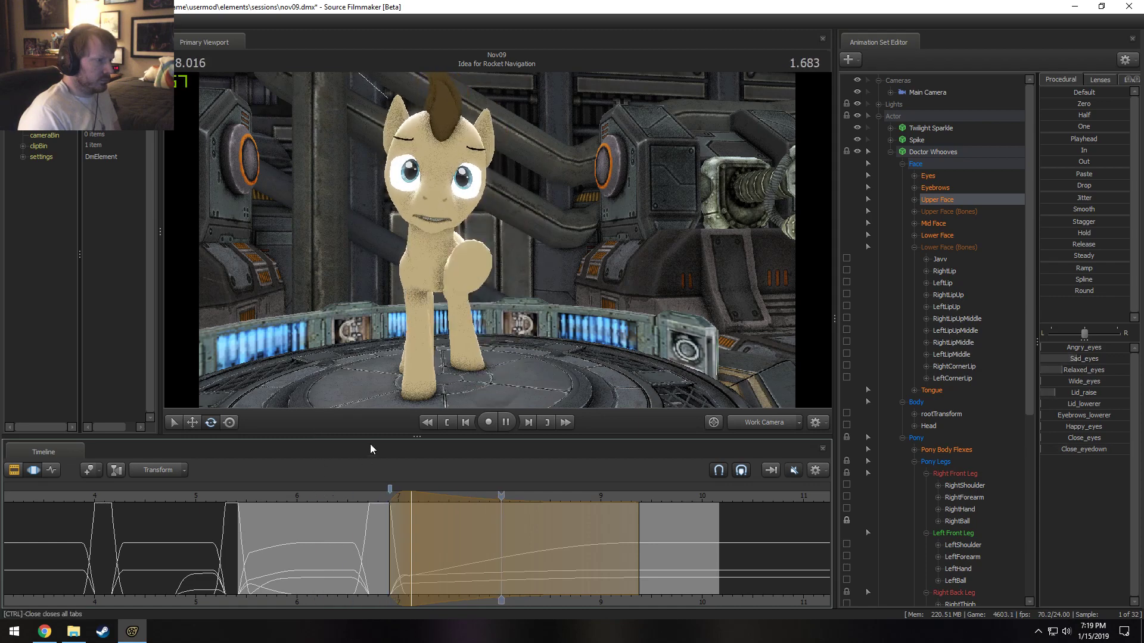
pyautogui.press('space')
pyautogui.press('shift')
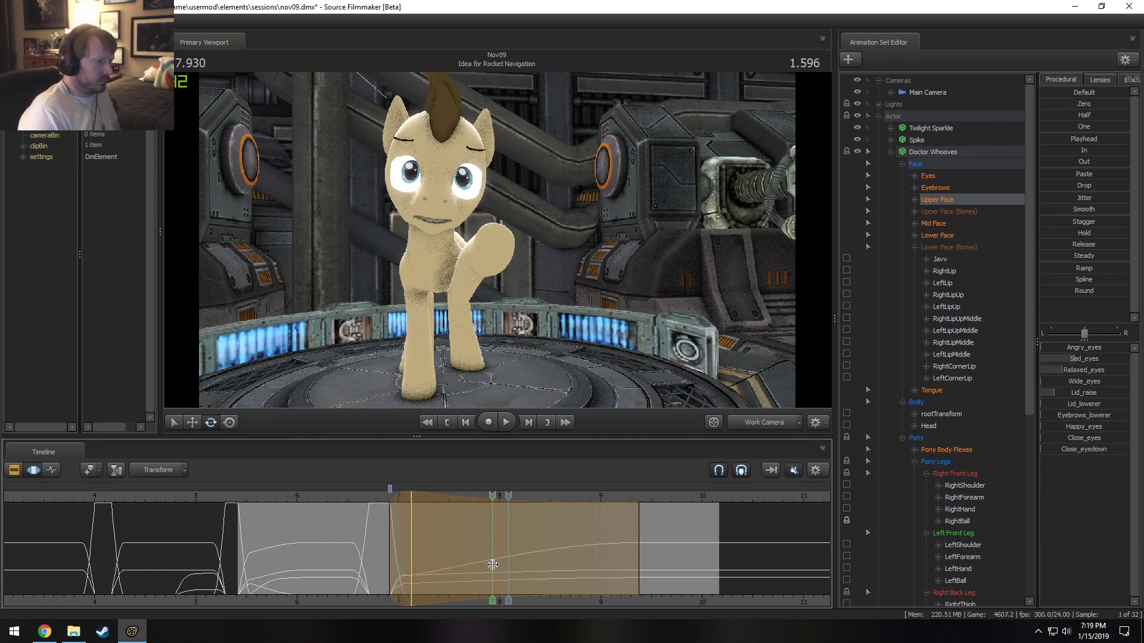
# Play back the eyelid transition, return to 7.125 s and undo the last Upper Face adjustment.
pyautogui.click(151, 501)
pyautogui.press('space')
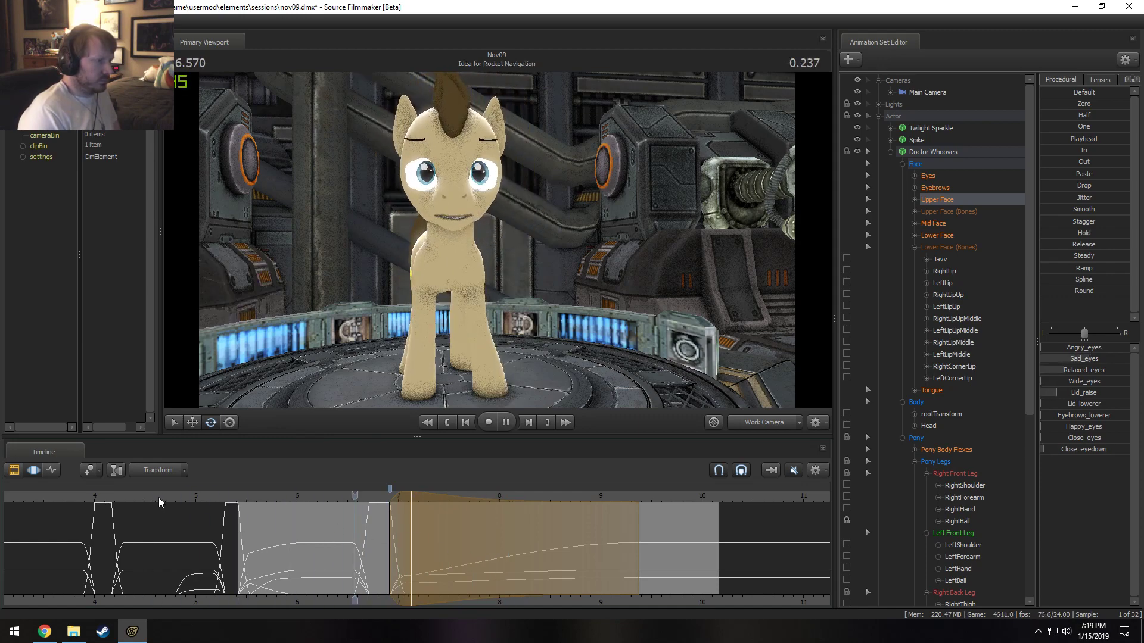
pyautogui.press('space')
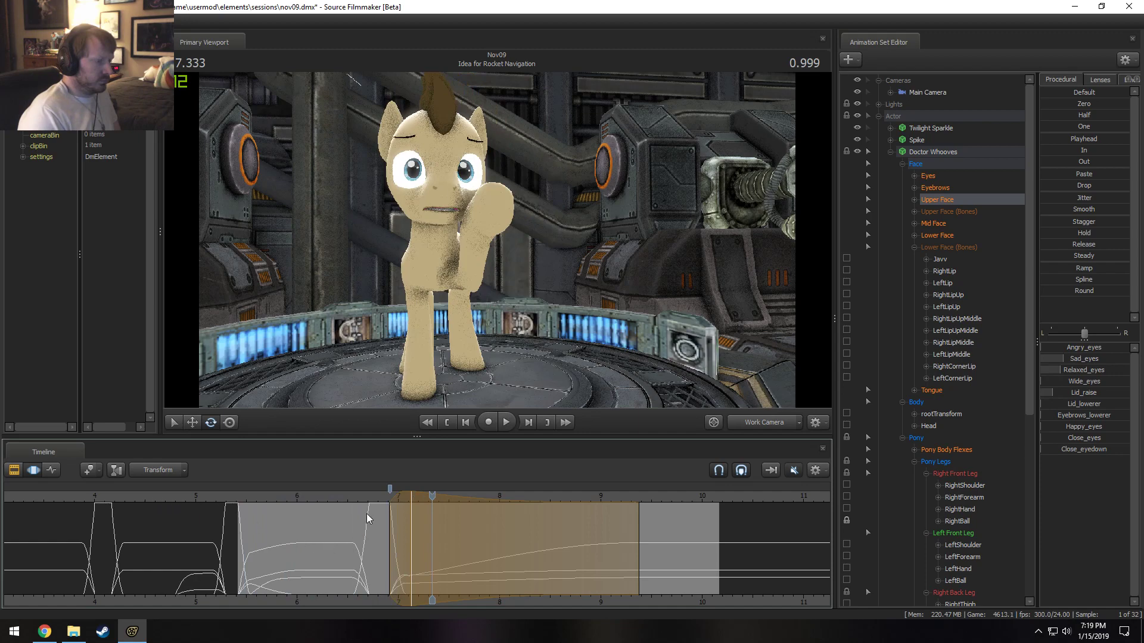
pyautogui.moveTo(397, 509); pyautogui.dragTo(412, 513)
pyautogui.hotkey('ctrl', 'z')
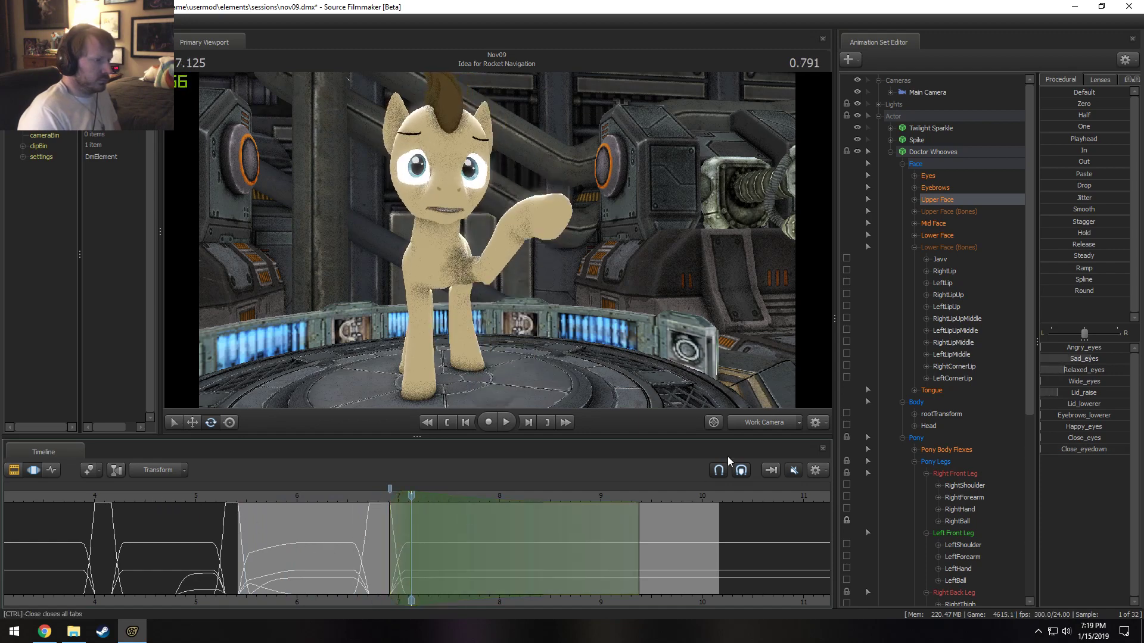
# Lower Sad_eyes and slightly raise Close_eyedown and Lid_raise at 7.125 s with the falloff reaching about 9.38 s.
pyautogui.moveTo(1093, 359); pyautogui.dragTo(1066, 358)
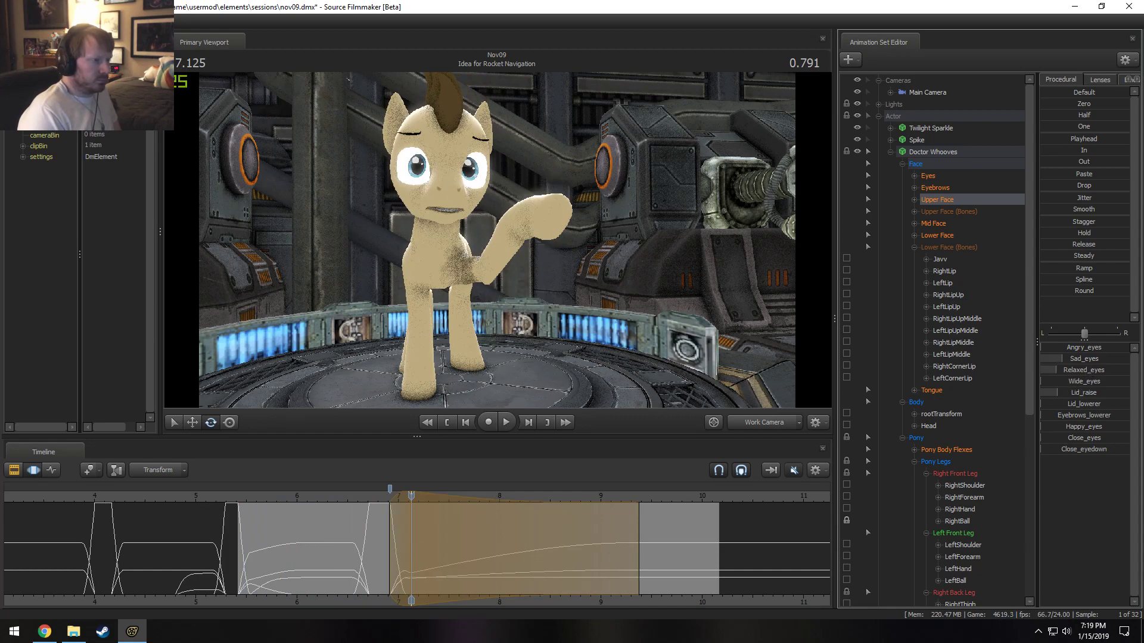
pyautogui.moveTo(1079, 449); pyautogui.dragTo(1066, 448)
pyautogui.moveTo(1085, 394); pyautogui.dragTo(1090, 393)
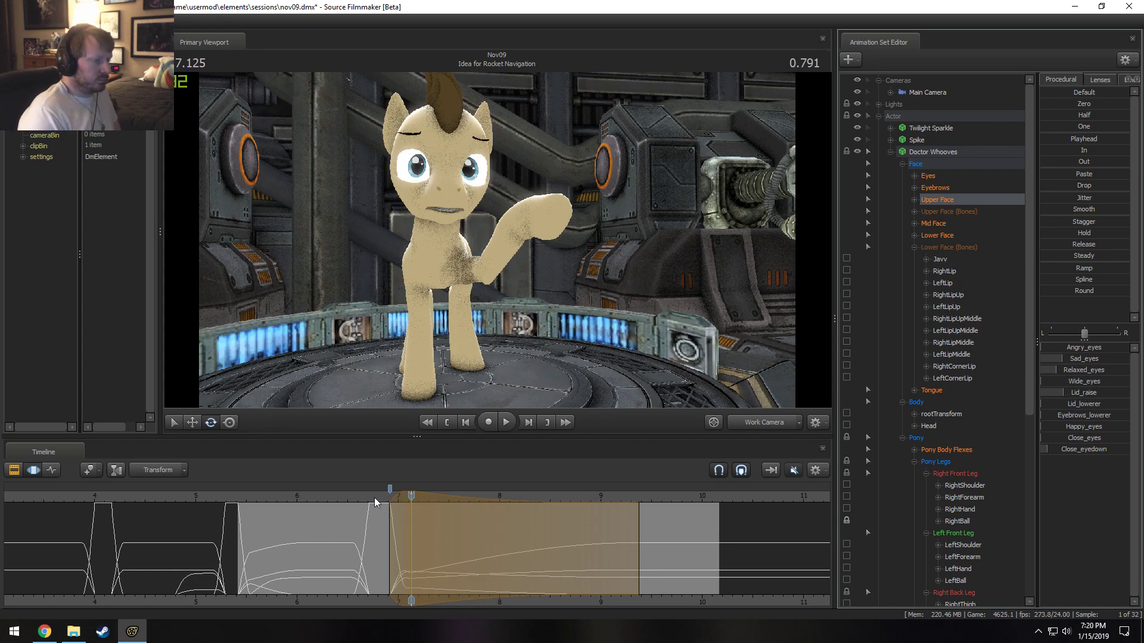
# Change the Upper Face adjustment's trailing falloff to a slow-starting curve and play back the eyelid motion through about 9.46 s.
pyautogui.press('space')
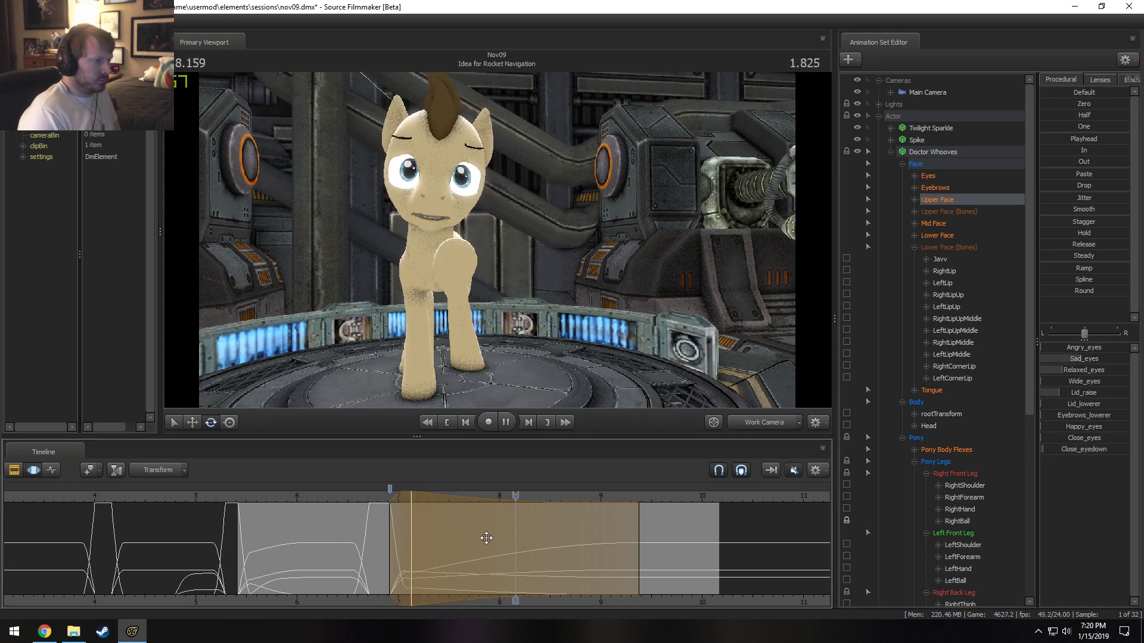
pyautogui.press('space')
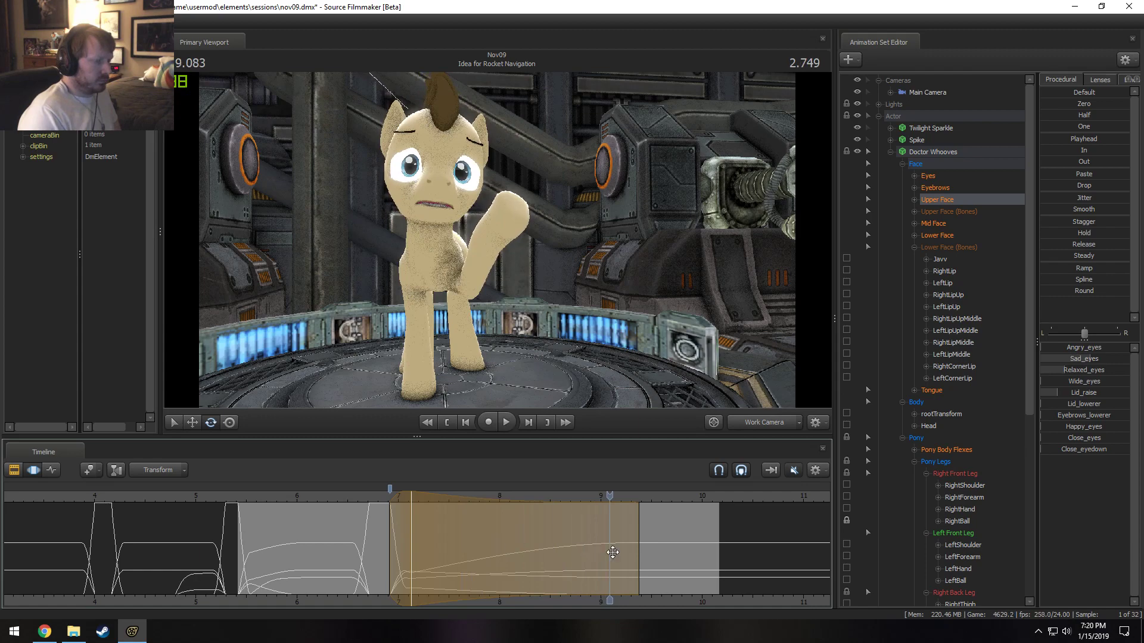
pyautogui.click(380, 498)
pyautogui.press('space')
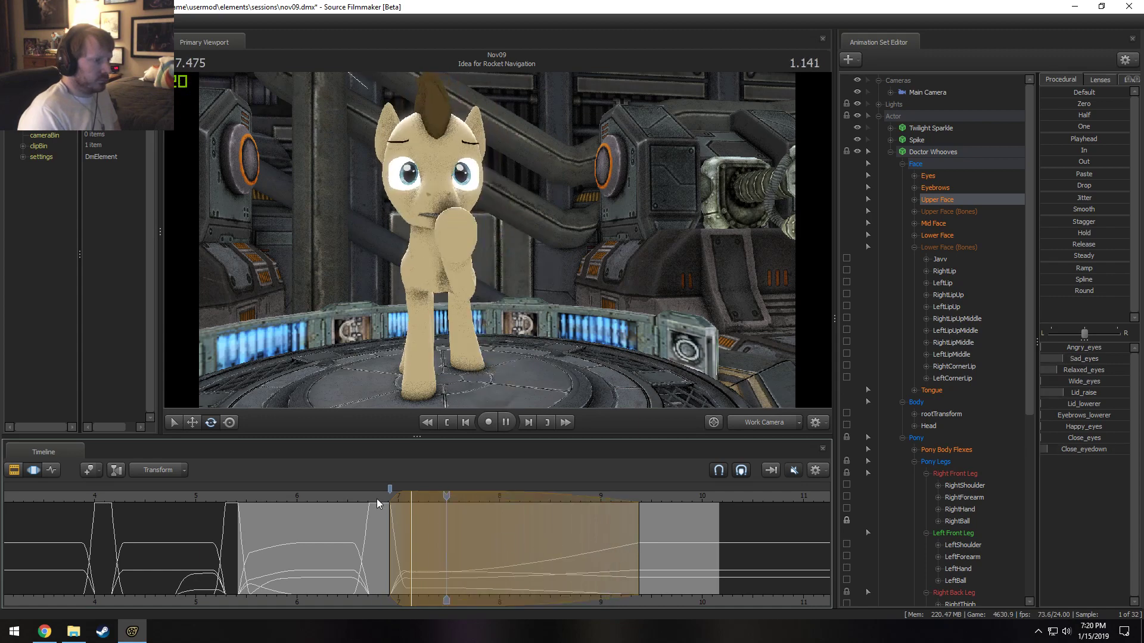
pyautogui.press('space')
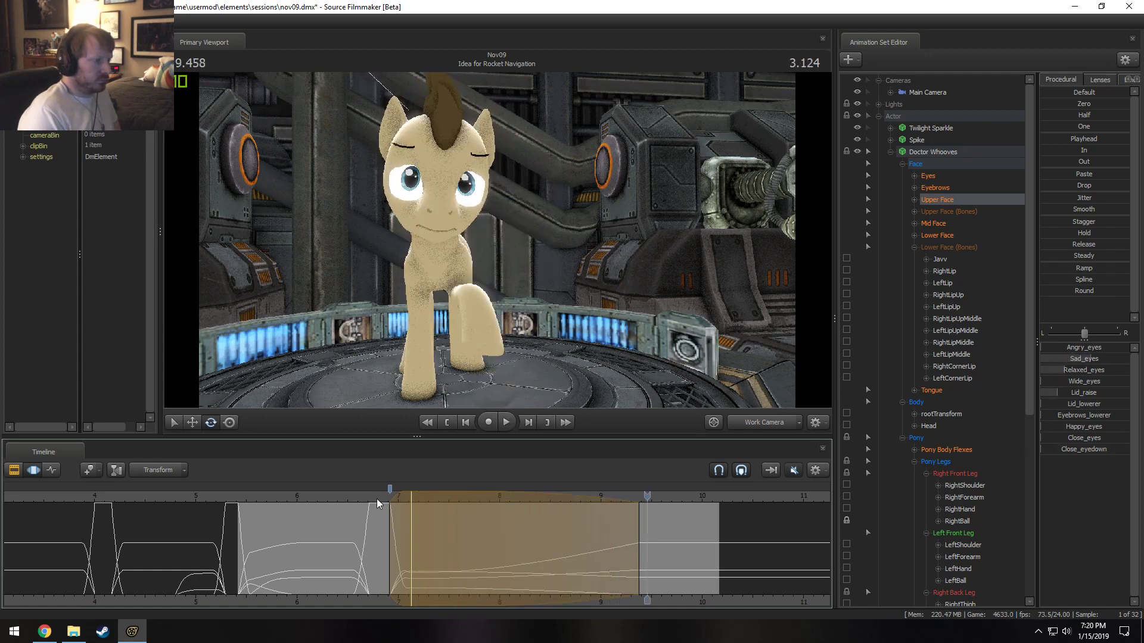
# Set a full-strength time selection over about 7.125–9.38 s and blend the Upper Face partway toward the In preset.
pyautogui.press('shift')
pyautogui.moveTo(646, 500); pyautogui.dragTo(411, 520)
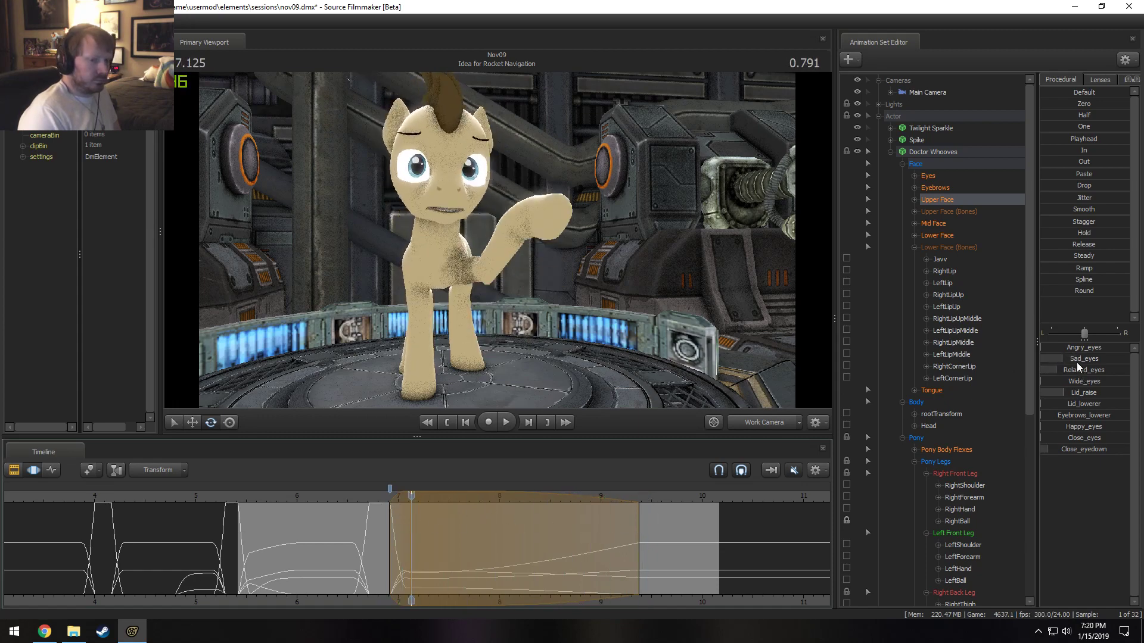
pyautogui.press('shift')
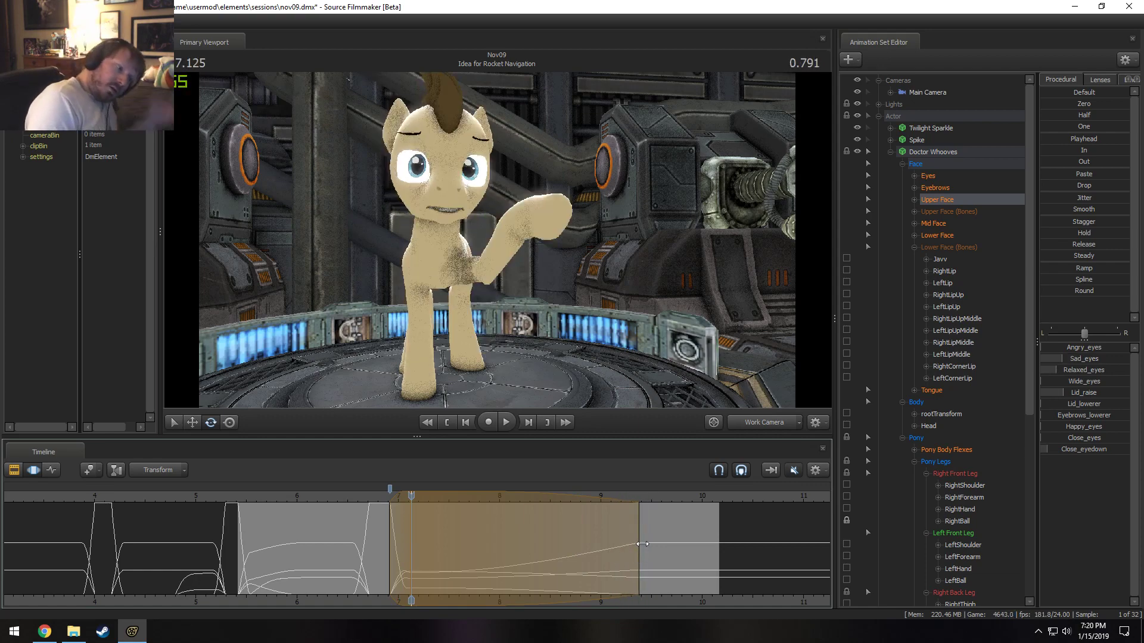
pyautogui.keyDown('shift'); pyautogui.moveTo(640, 543); pyautogui.dragTo(411, 558); pyautogui.keyUp('shift')
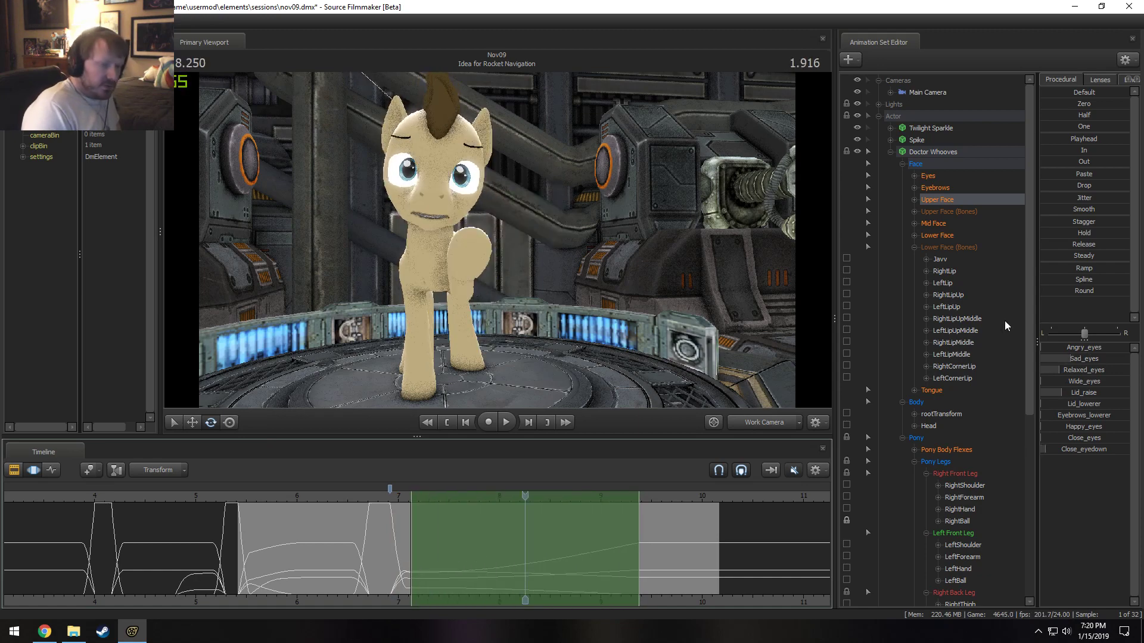
pyautogui.moveTo(1074, 150); pyautogui.dragTo(1113, 235)
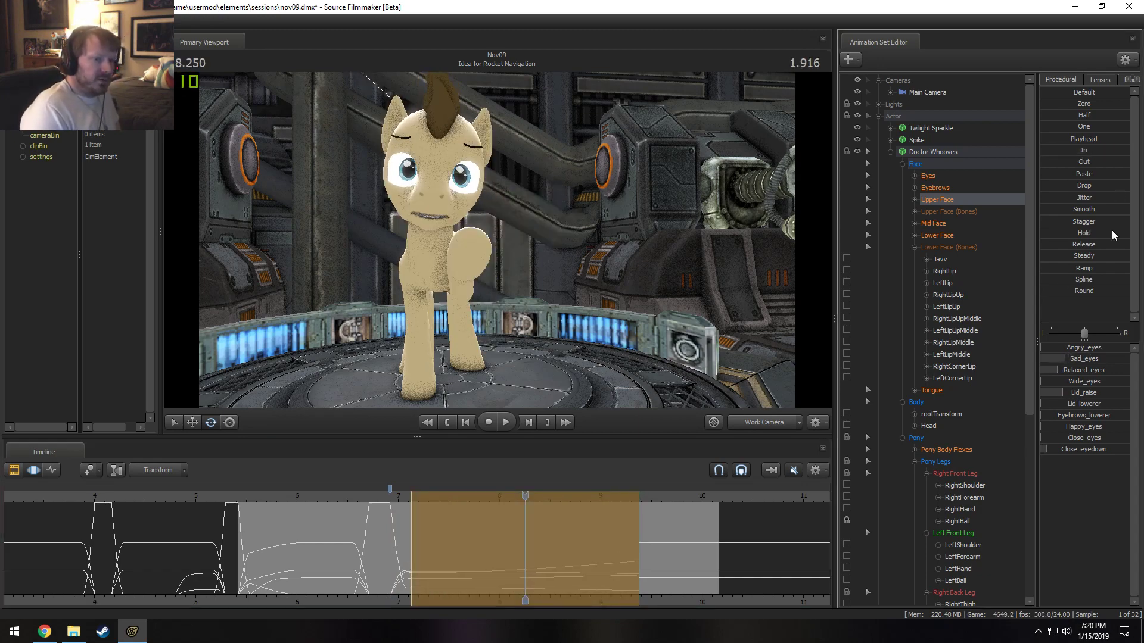
pyautogui.click(465, 543)
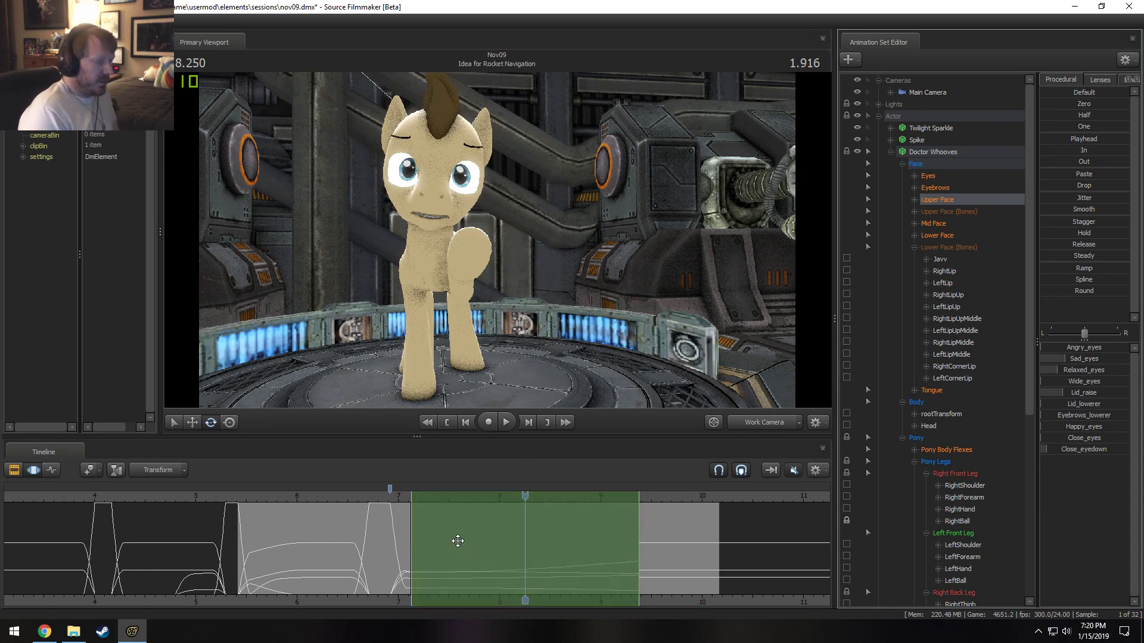
# Play back the reduced eyelid change from about 7 s to just past 8 s.
pyautogui.moveTo(392, 498); pyautogui.dragTo(431, 490)
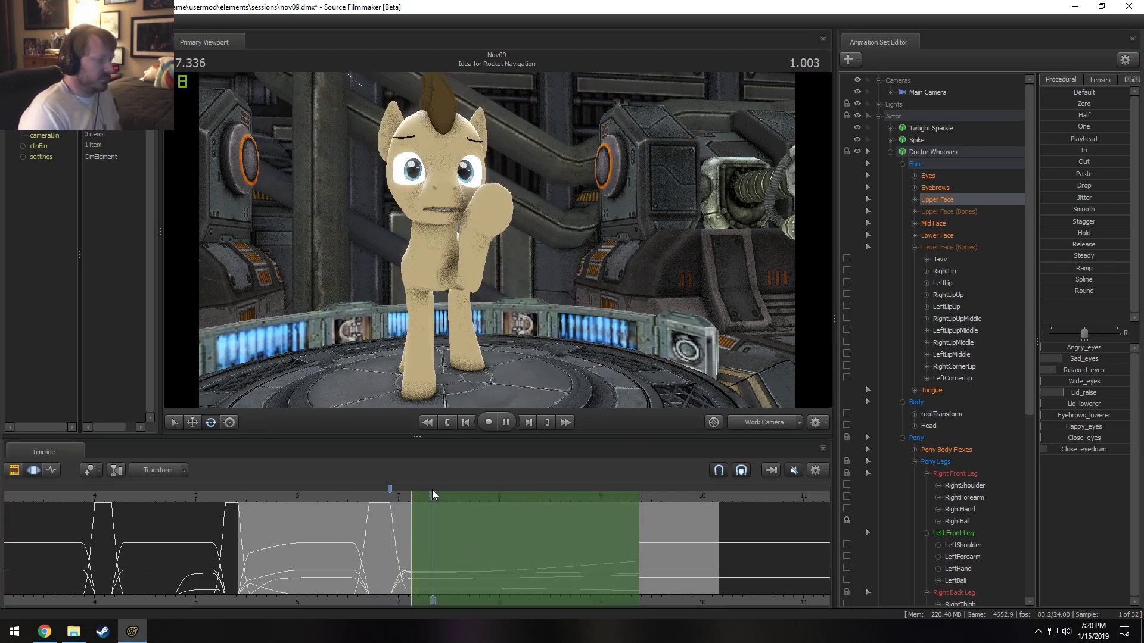
pyautogui.press('space')
pyautogui.press('space')
# Raise the Lower Face Jaw_open slightly around 7.0 s with falloff over about 6.7–7.3 s and play it back.
pyautogui.press('shift')
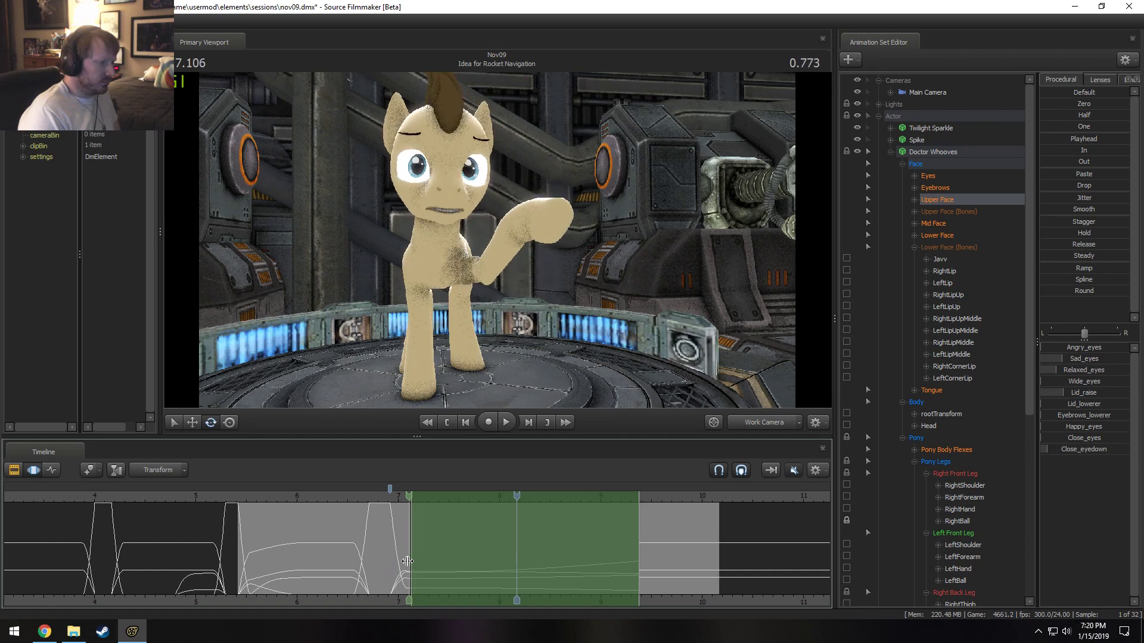
pyautogui.click(397, 561)
pyautogui.moveTo(397, 561); pyautogui.dragTo(399, 560)
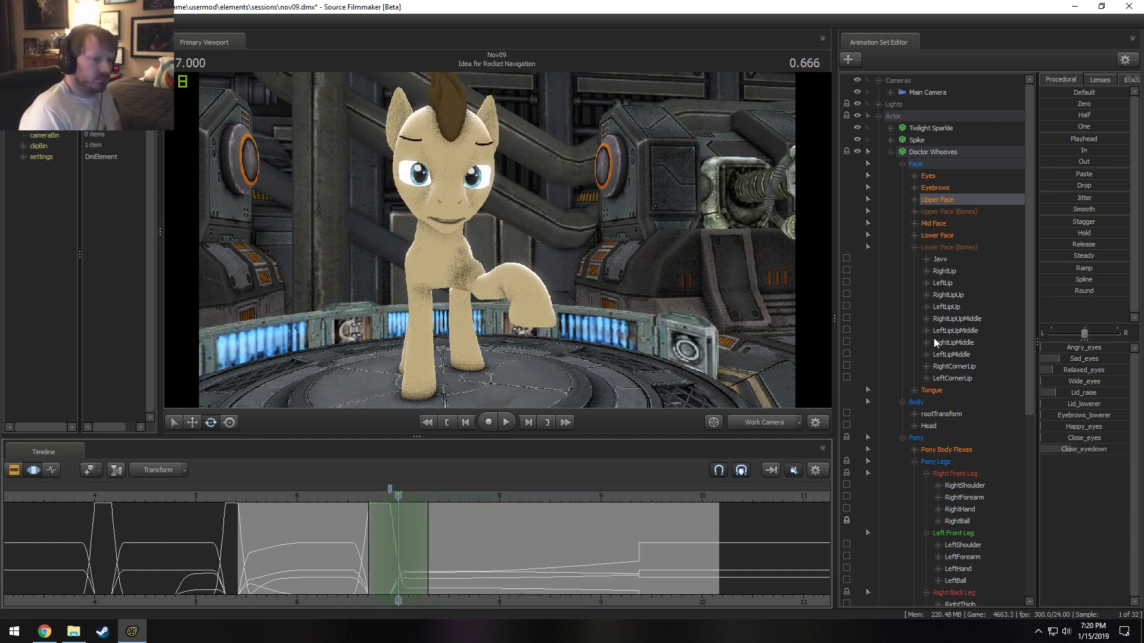
pyautogui.click(933, 235)
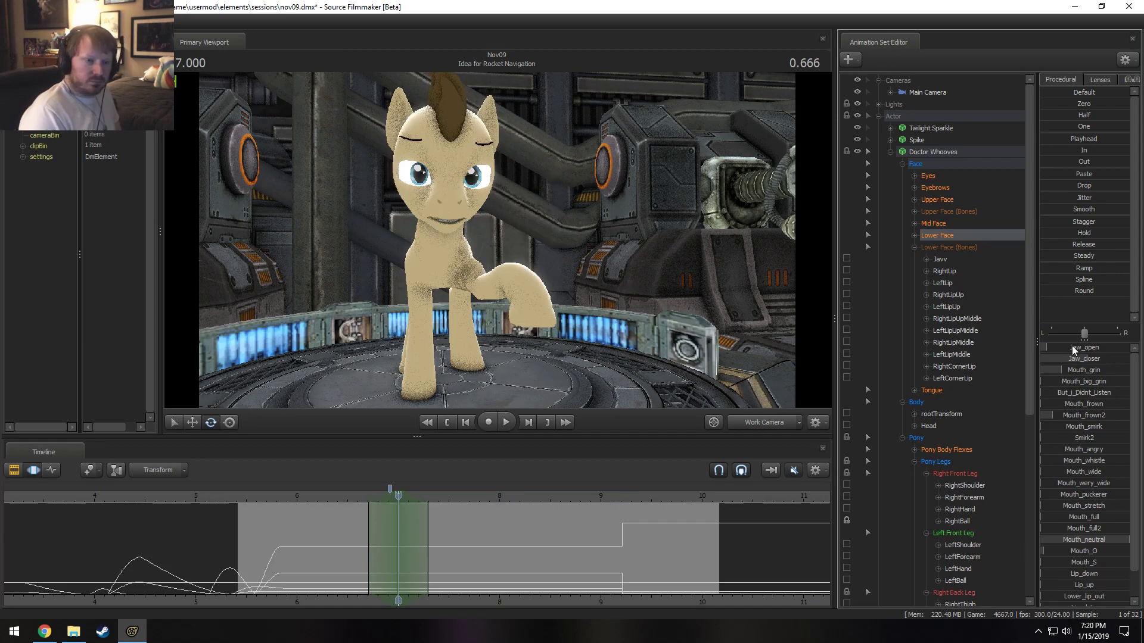
pyautogui.moveTo(1074, 346); pyautogui.dragTo(1082, 347)
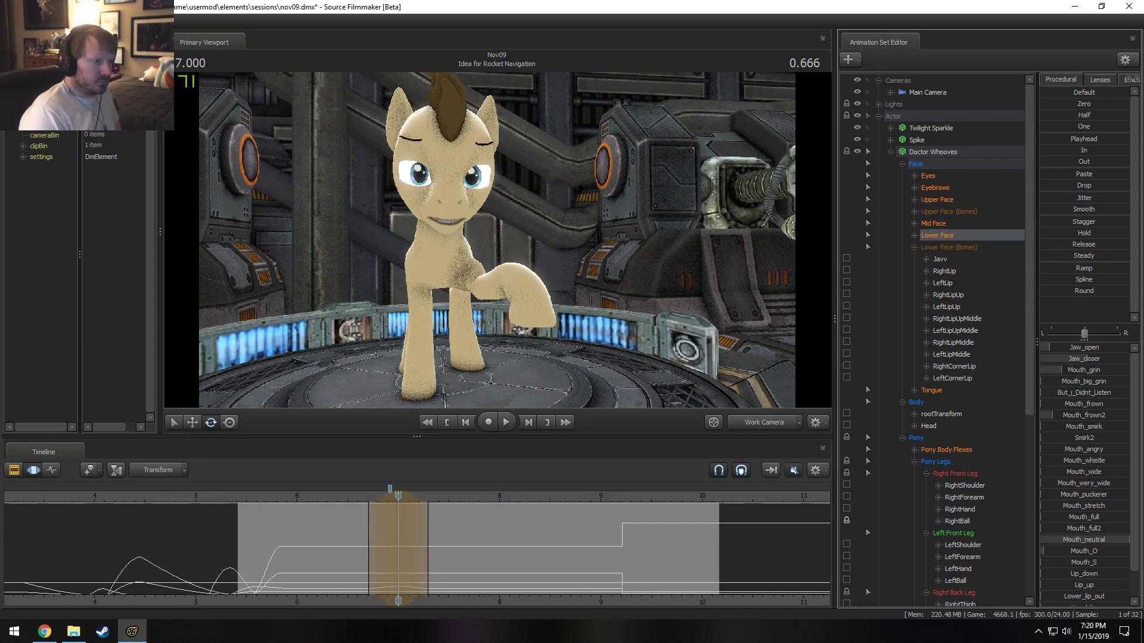
pyautogui.click(348, 500)
pyautogui.press('space')
pyautogui.press('space')
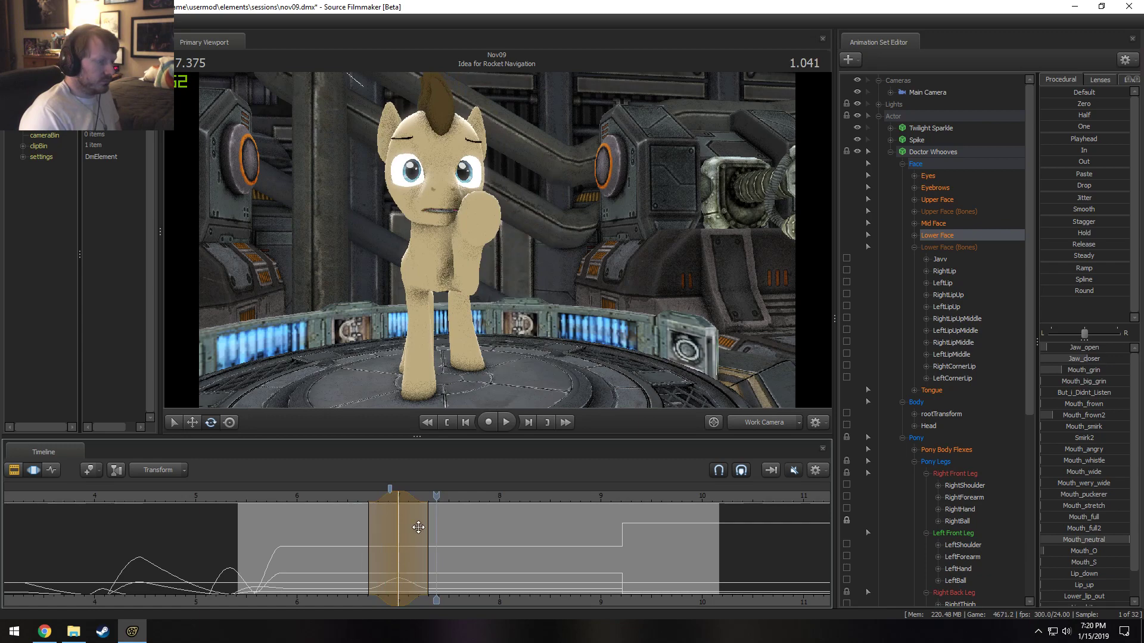
# Slightly raise Mouth_grin and Mouth_puckerer around 7.29 s with falloff over about 7.0–7.88 s.
pyautogui.press('shift')
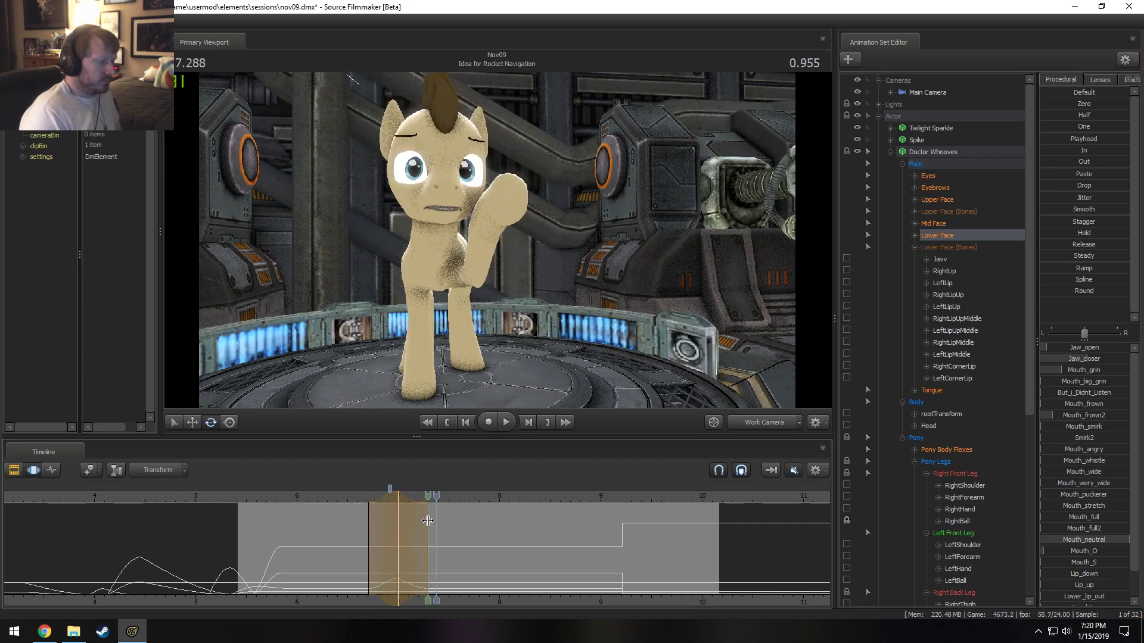
pyautogui.click(427, 521)
pyautogui.moveTo(460, 530); pyautogui.dragTo(490, 530)
pyautogui.moveTo(1077, 372)
pyautogui.mouseDown()
pyautogui.moveTo(1095, 372)
pyautogui.moveTo(1084, 371)
pyautogui.mouseUp()
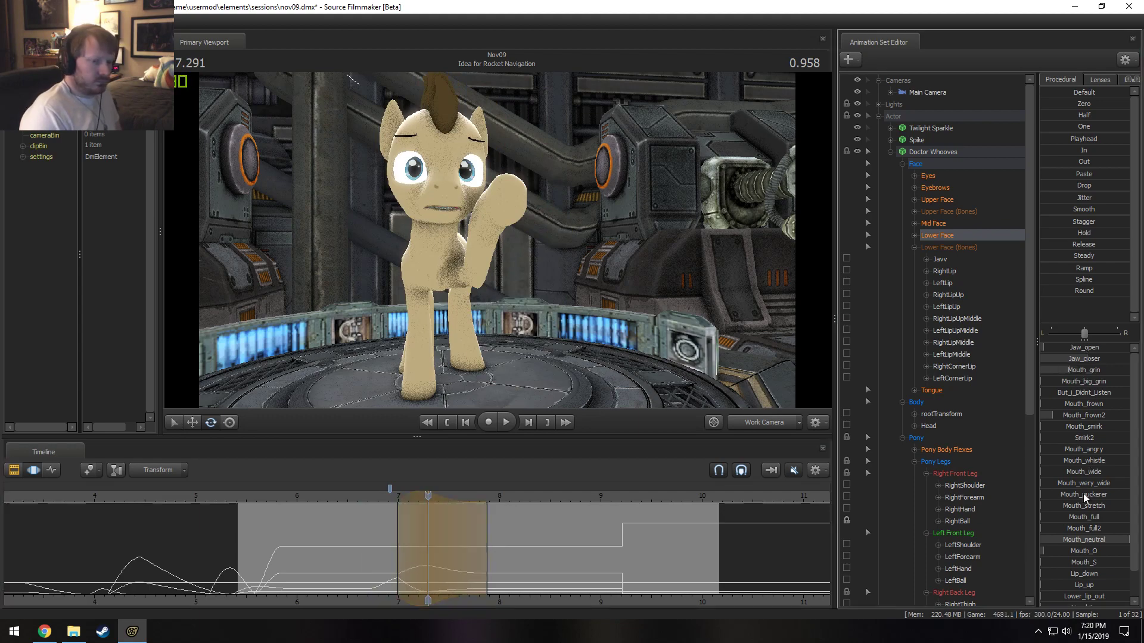
pyautogui.moveTo(1085, 495); pyautogui.dragTo(1120, 495)
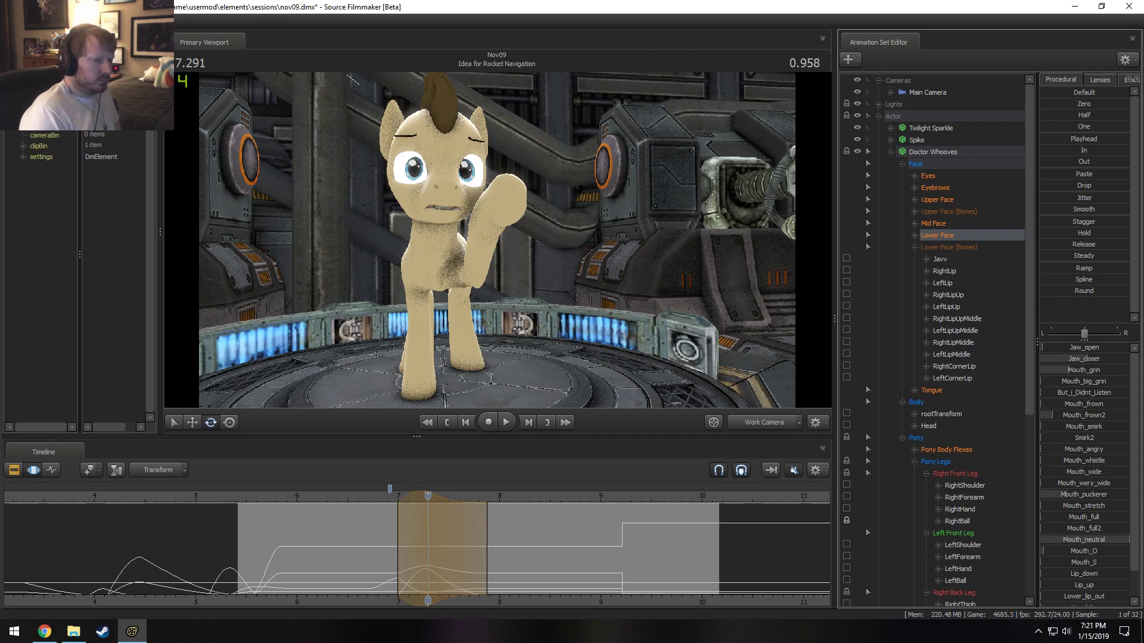
# Extend the Lower Face adjustment's trailing falloff to about 8.75 s and play back the mouth movement.
pyautogui.moveTo(490, 570); pyautogui.dragTo(575, 570)
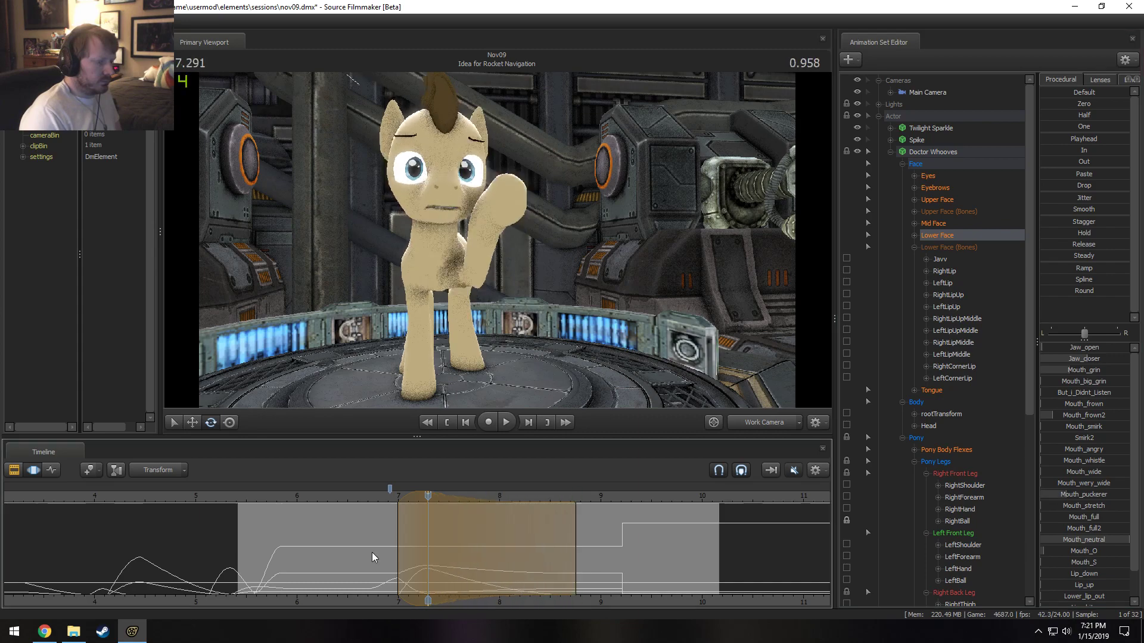
pyautogui.press('space')
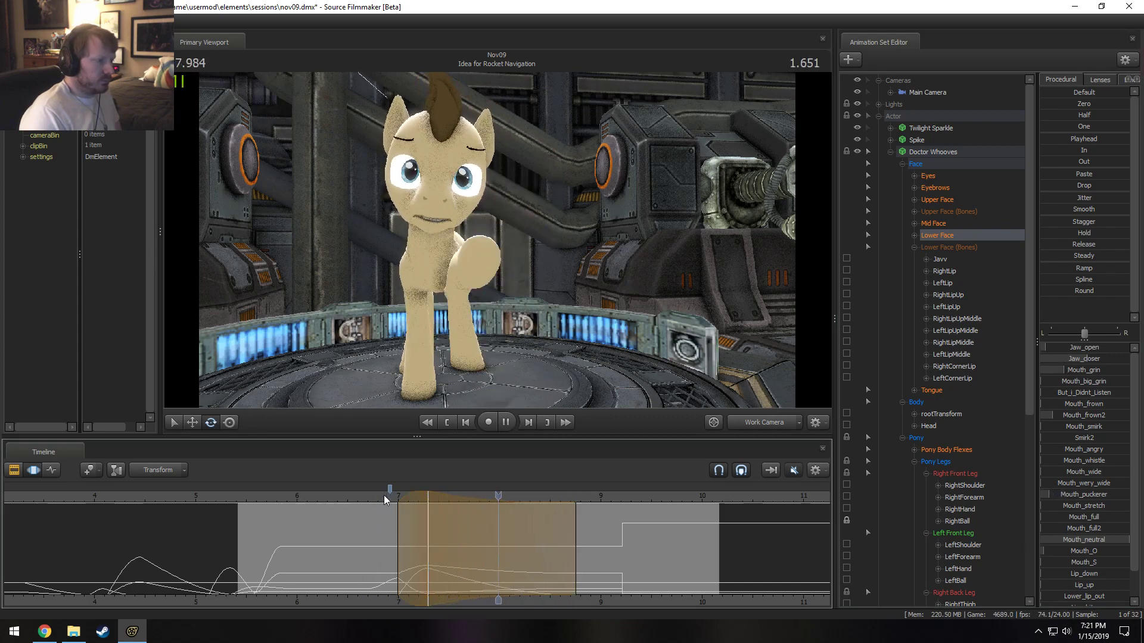
pyautogui.press('space')
# Raise Jaw_open slightly around 7.916 s with falloff over about 7.67–8.46 s and play back the mouth movement.
pyautogui.click(492, 551)
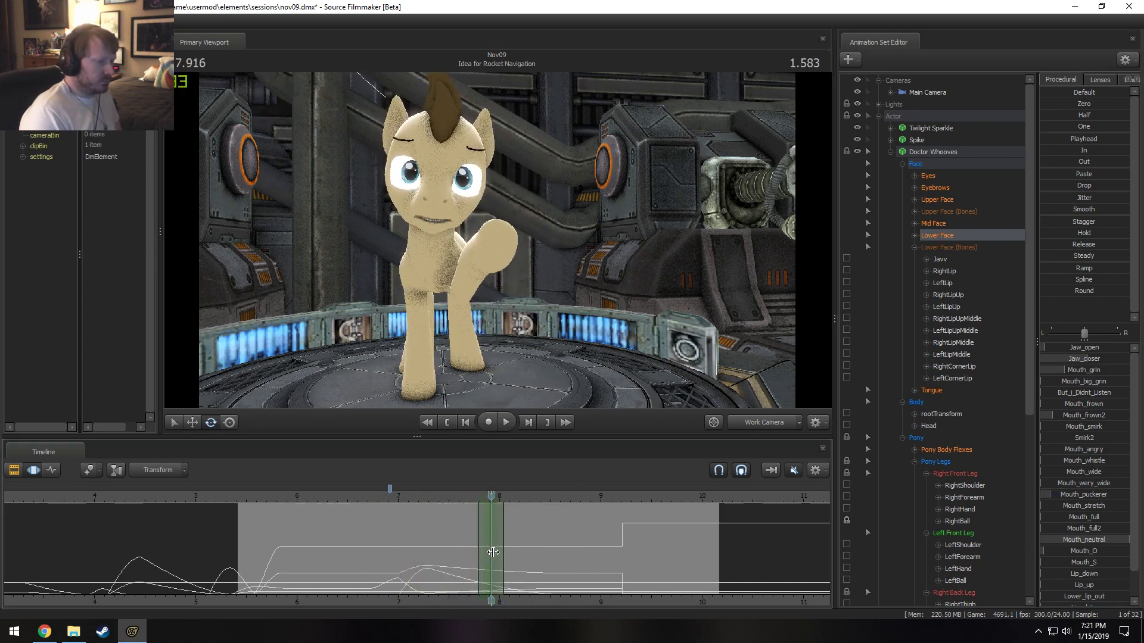
pyautogui.moveTo(525, 546); pyautogui.dragTo(560, 522)
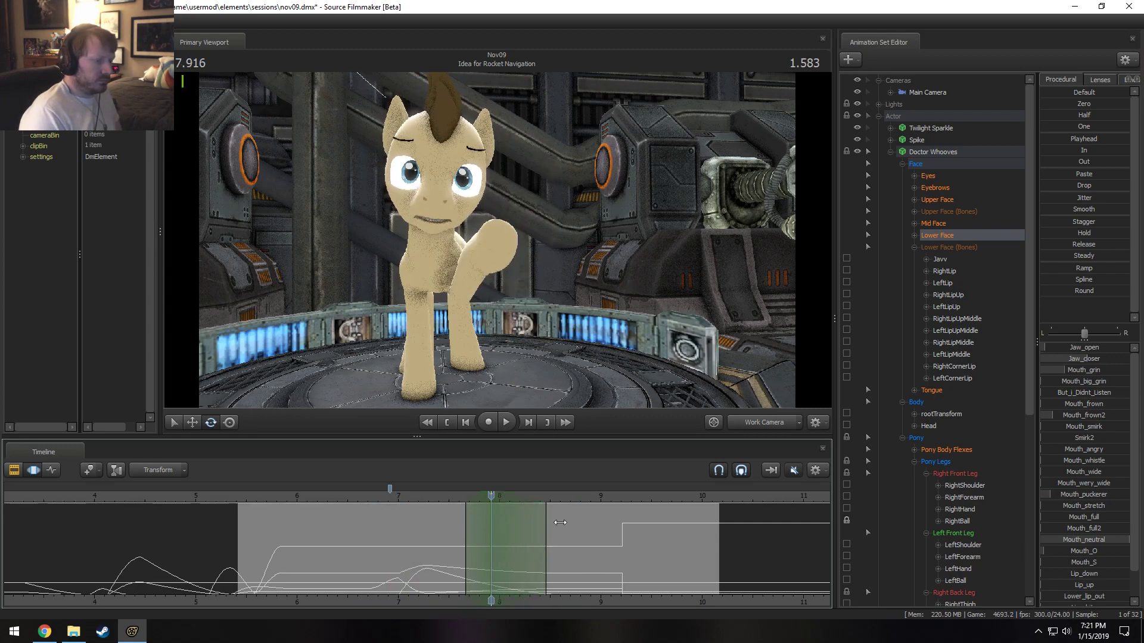
pyautogui.moveTo(1056, 345); pyautogui.dragTo(1060, 346)
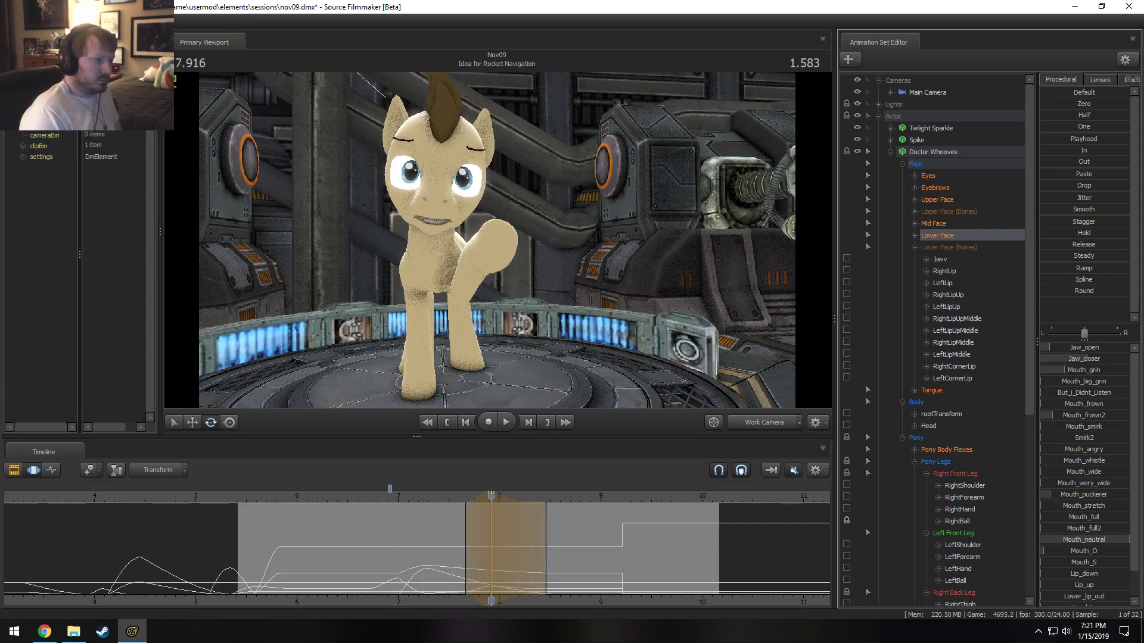
pyautogui.press('space')
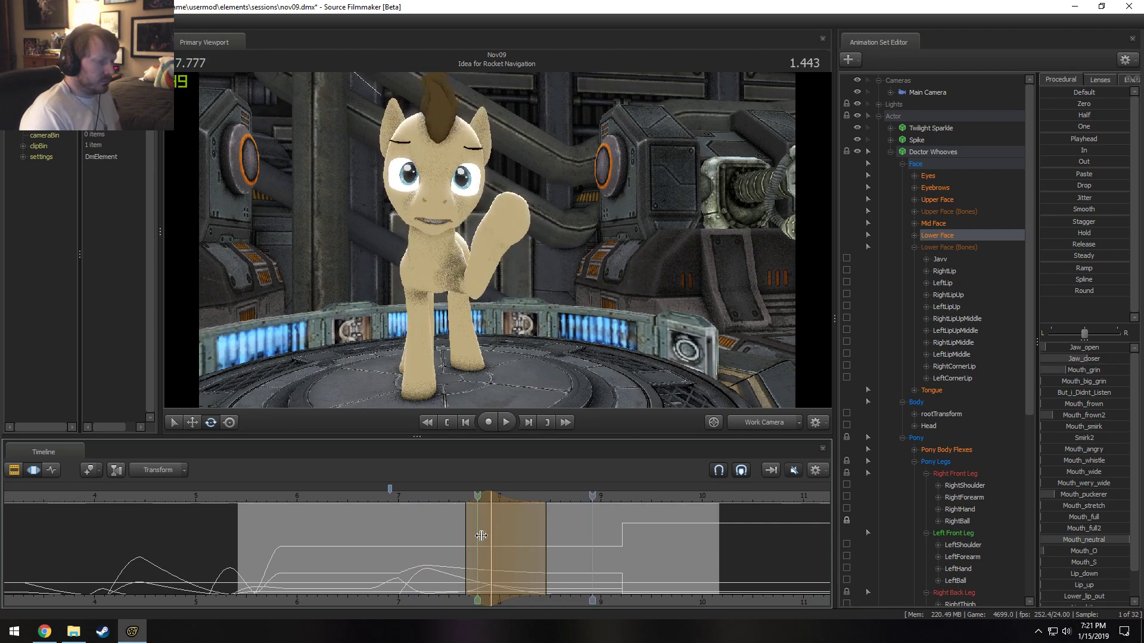
pyautogui.press('space')
pyautogui.press('space')
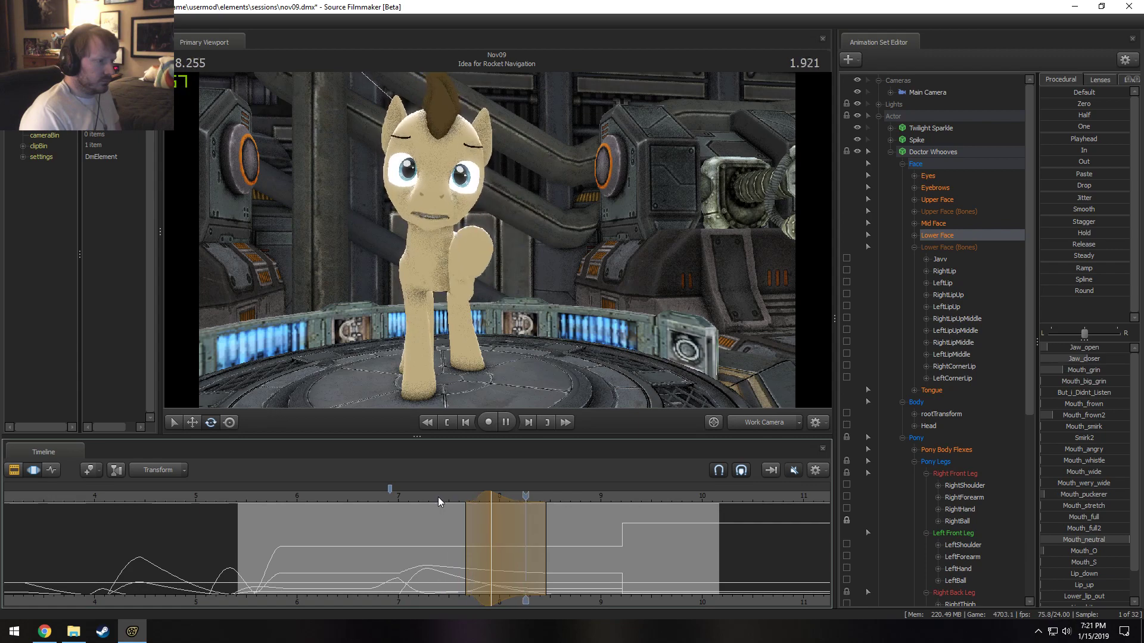
pyautogui.press('space')
# Lower Jaw_open and raise Mouth_O slightly around 8.46–8.63 s with falloff over about 7.92–9.2 s.
pyautogui.moveTo(535, 506); pyautogui.dragTo(562, 539)
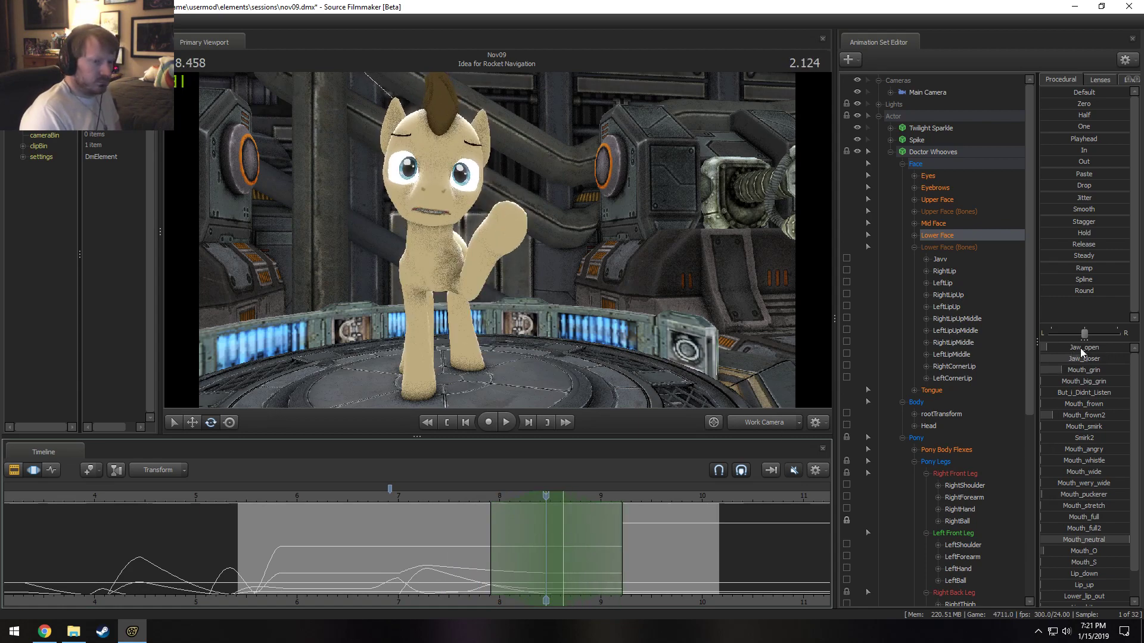
pyautogui.moveTo(1081, 348); pyautogui.dragTo(1082, 348)
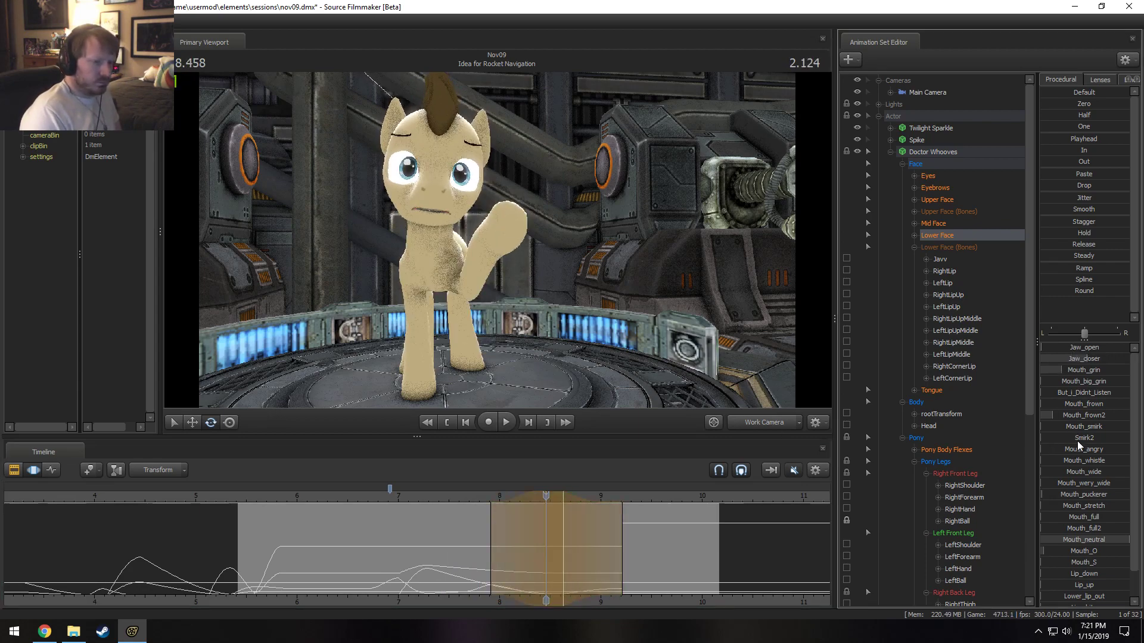
pyautogui.moveTo(1097, 549); pyautogui.dragTo(1107, 549)
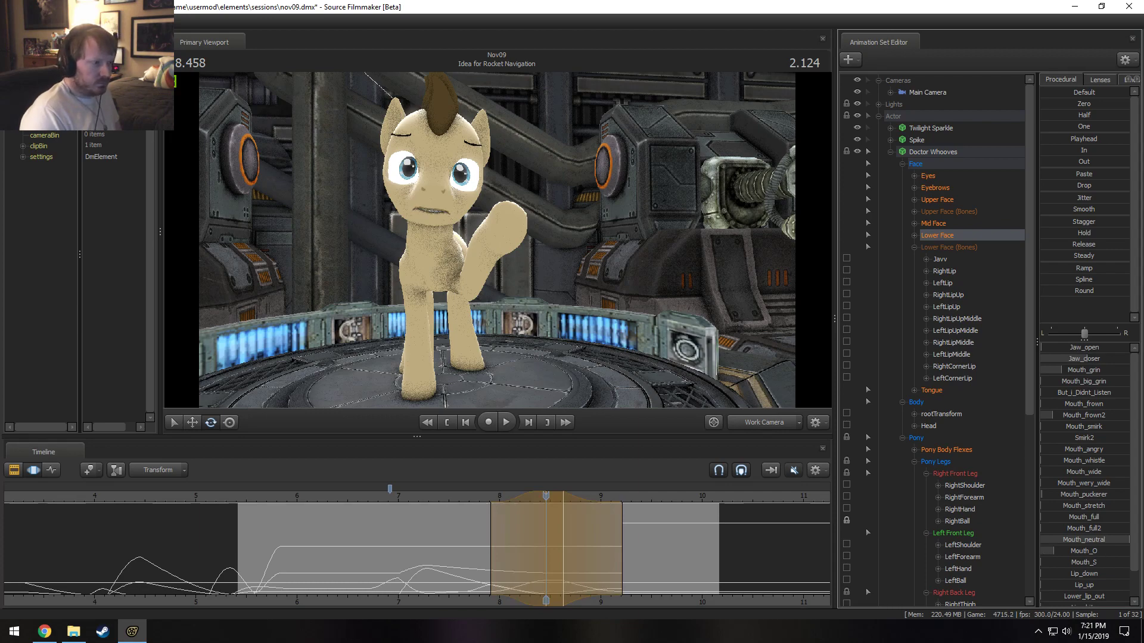
# Play back the new mouth shape and scrub to about 9.34 s.
pyautogui.press('space')
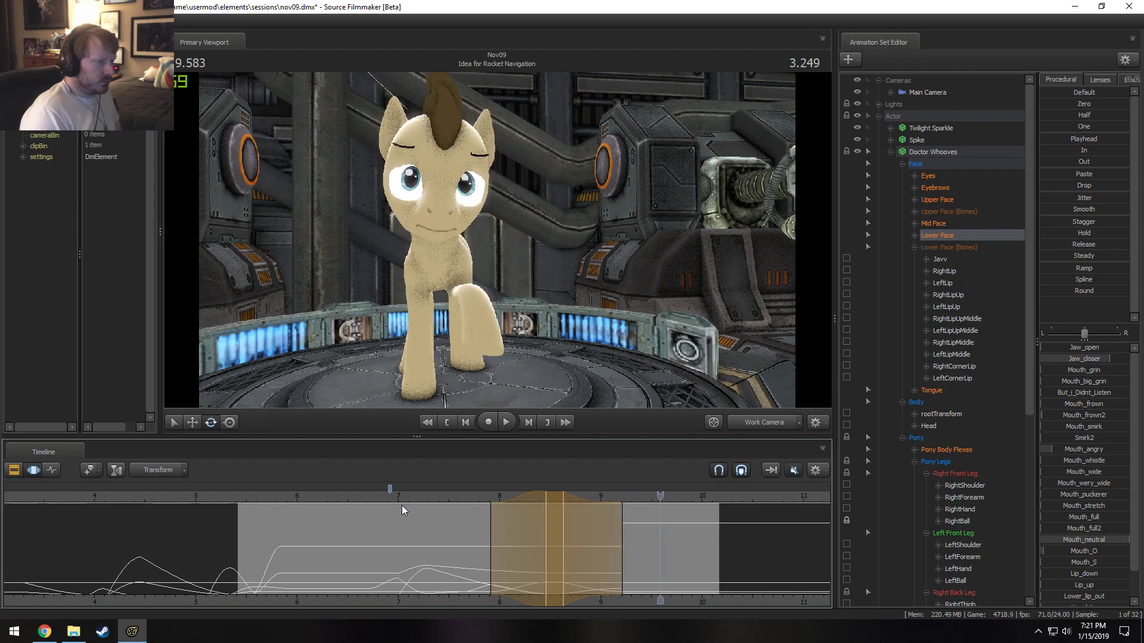
pyautogui.click(620, 541)
pyautogui.moveTo(620, 541); pyautogui.dragTo(635, 544)
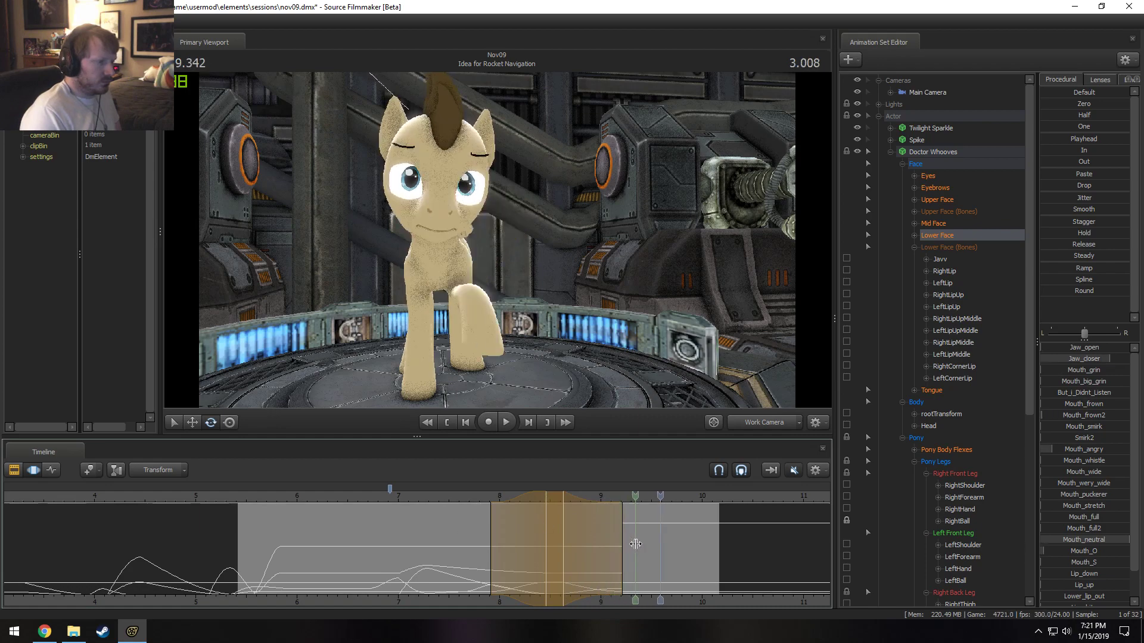
# Play back the mouth movement, and set all Doctor Whooves controls over about 9.21–9.37 s to their 9.5 s pose with the Playhead preset.
pyautogui.press('space')
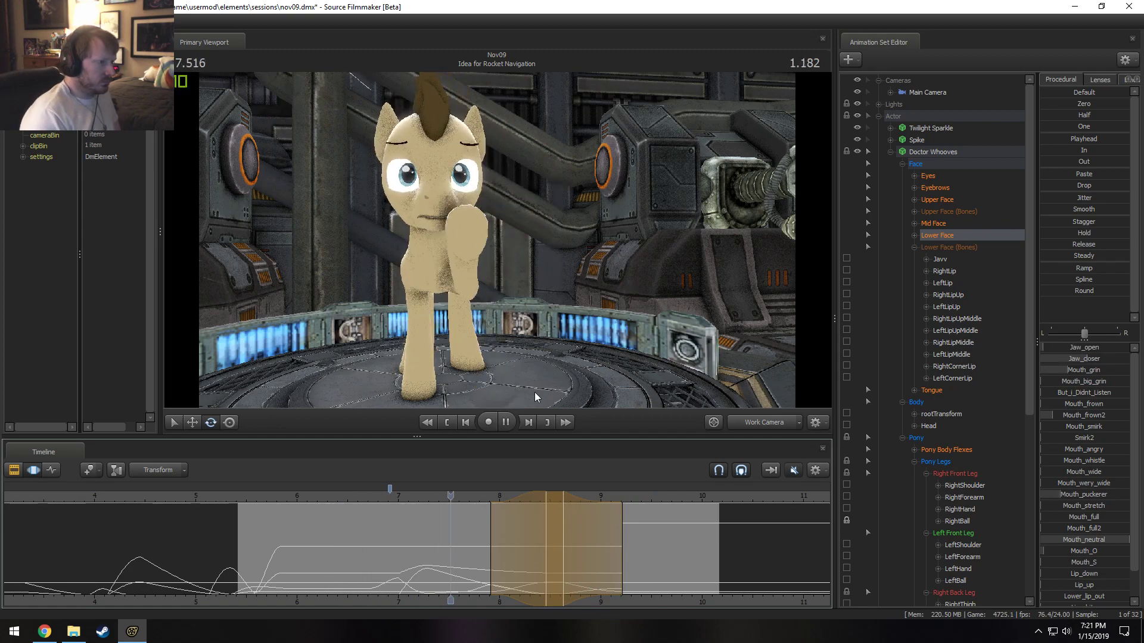
pyautogui.press('space')
pyautogui.click(926, 154)
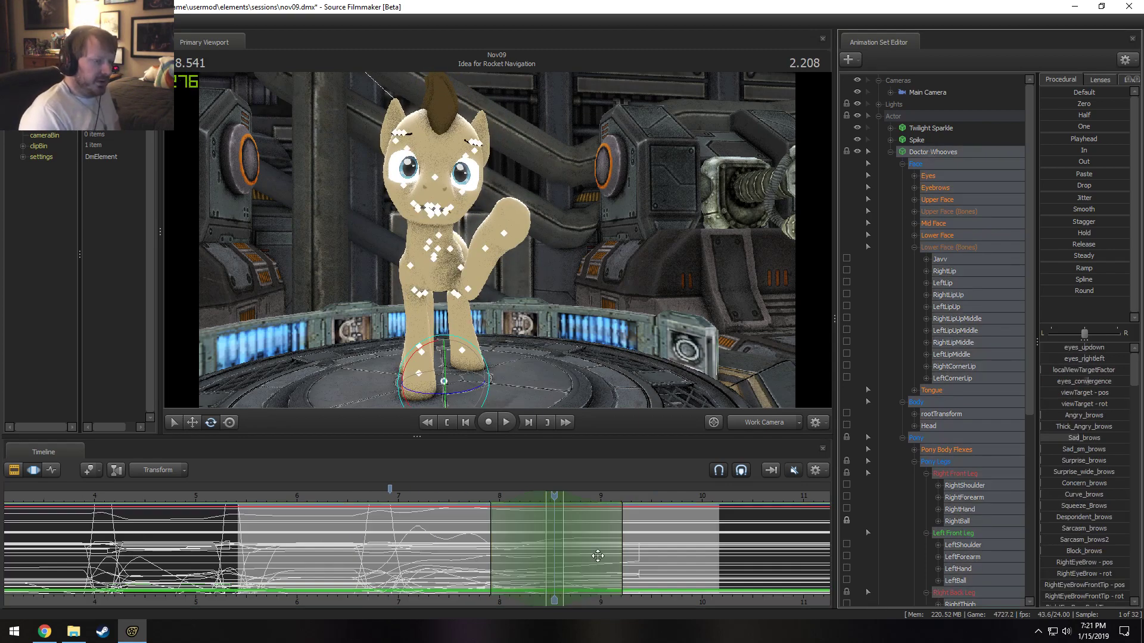
pyautogui.scroll(1, 600, 601)
pyautogui.scroll(-5, 892, 441)
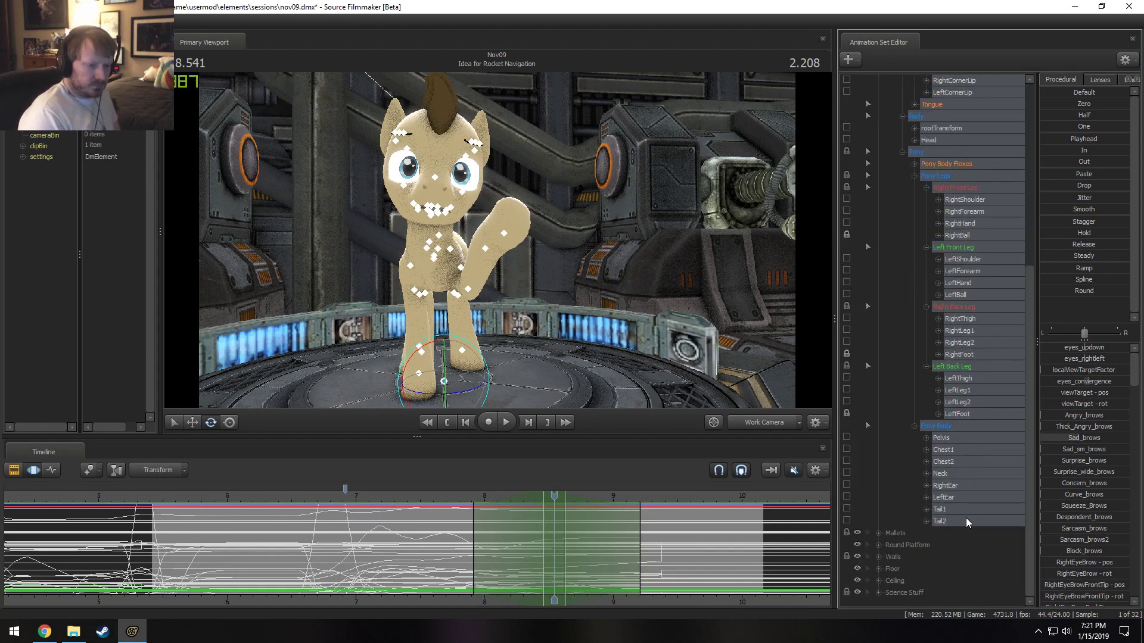
pyautogui.click(652, 561)
pyautogui.keyDown('shift'); pyautogui.moveTo(652, 562); pyautogui.dragTo(682, 567); pyautogui.keyUp('shift')
pyautogui.keyDown('shift'); pyautogui.scroll(4, 682, 568); pyautogui.keyUp('shift')
pyautogui.press('shift')
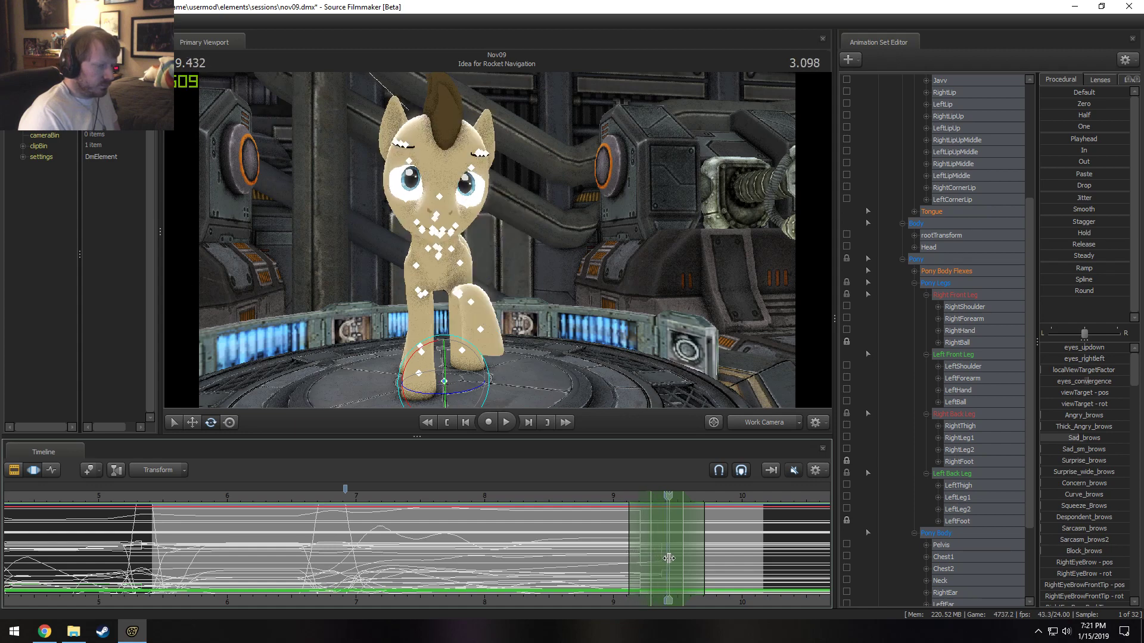
pyautogui.keyDown('shift'); pyautogui.moveTo(662, 557); pyautogui.dragTo(641, 553); pyautogui.keyUp('shift')
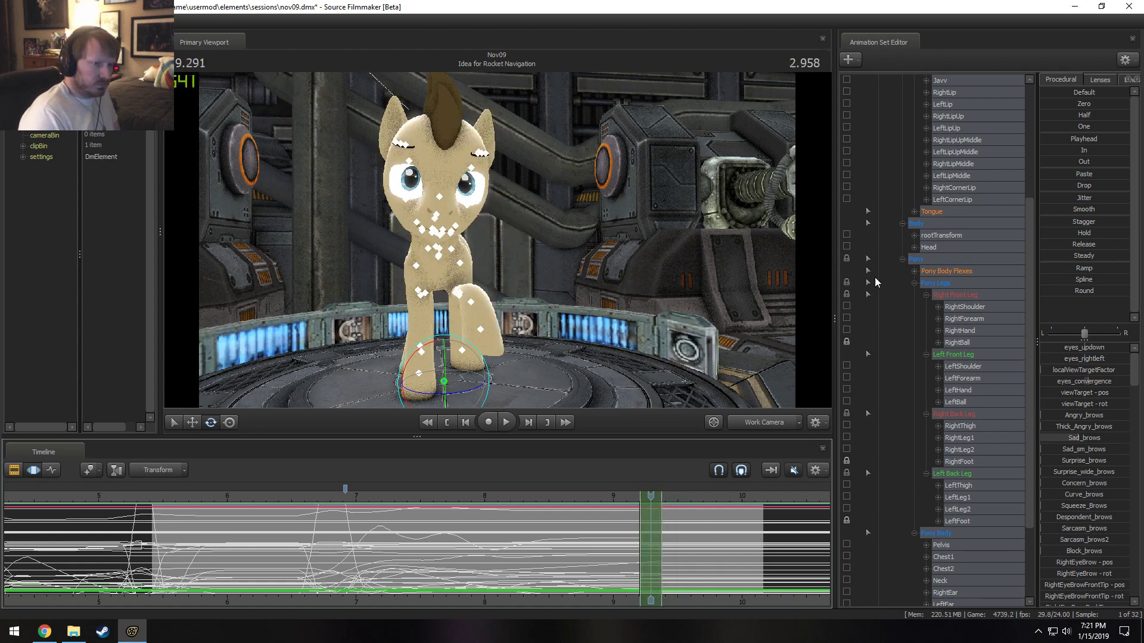
pyautogui.scroll(5, 963, 199)
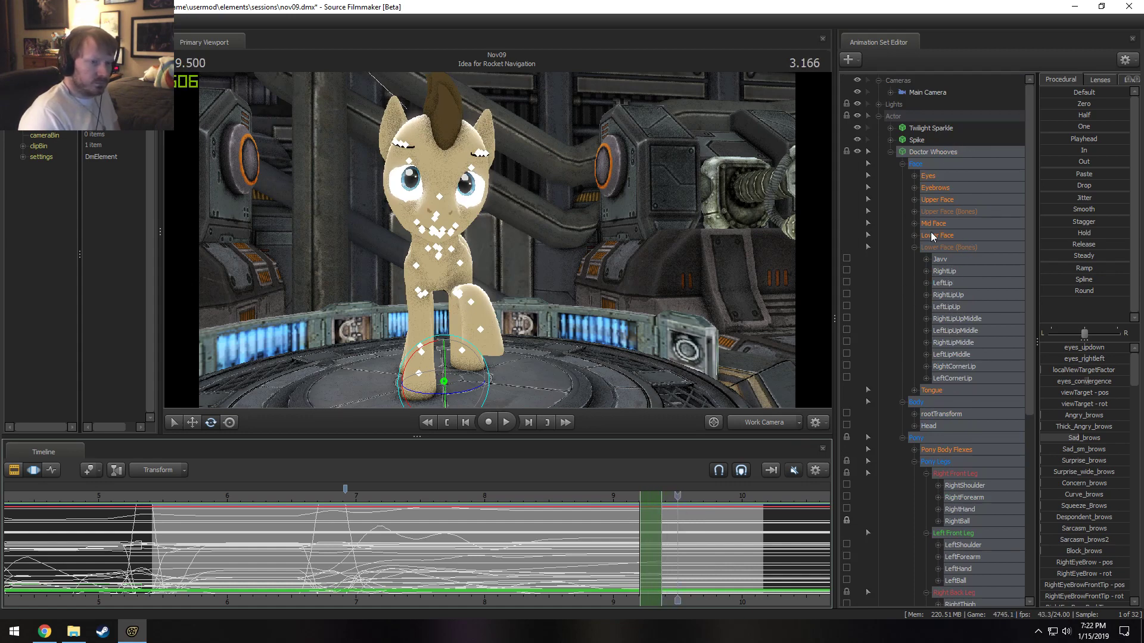
pyautogui.click(1046, 139)
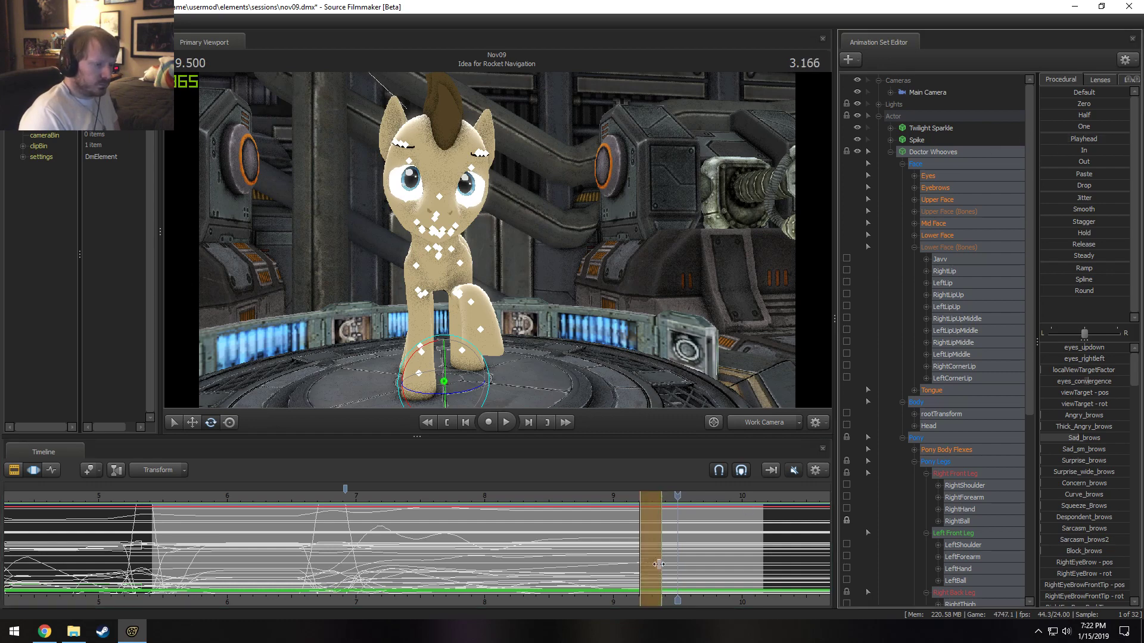
# Ease all of Doctor Whooves's controls around 9.17–9.37 s with a procedural preset and falloff over about 9.03–9.62 s, and play it back.
pyautogui.moveTo(625, 564); pyautogui.dragTo(661, 566)
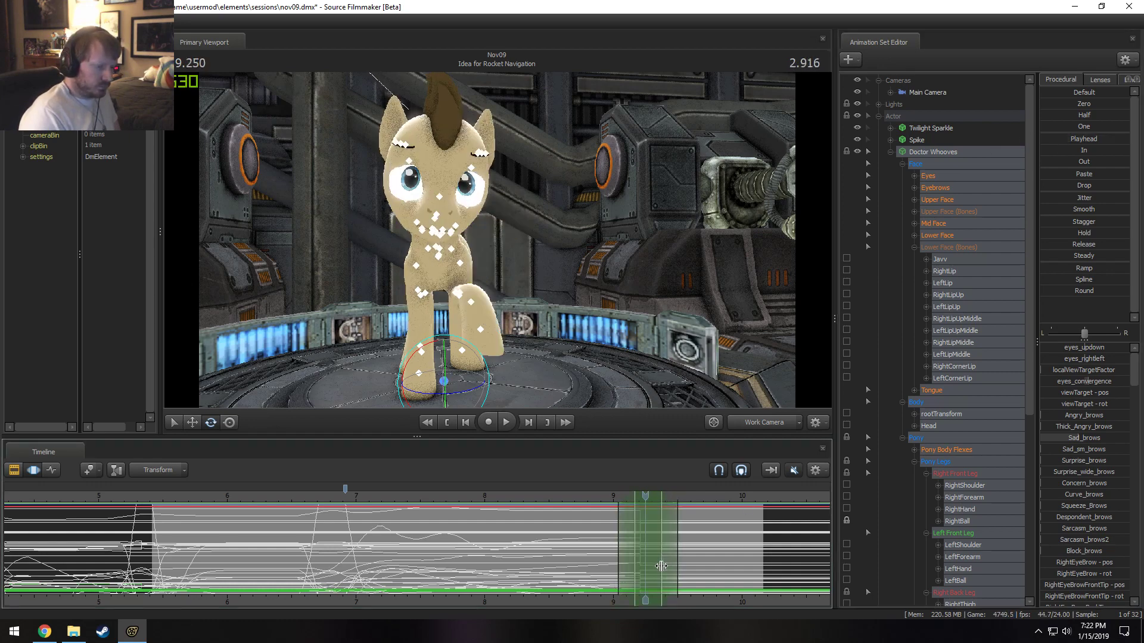
pyautogui.click(1066, 290)
pyautogui.press('space')
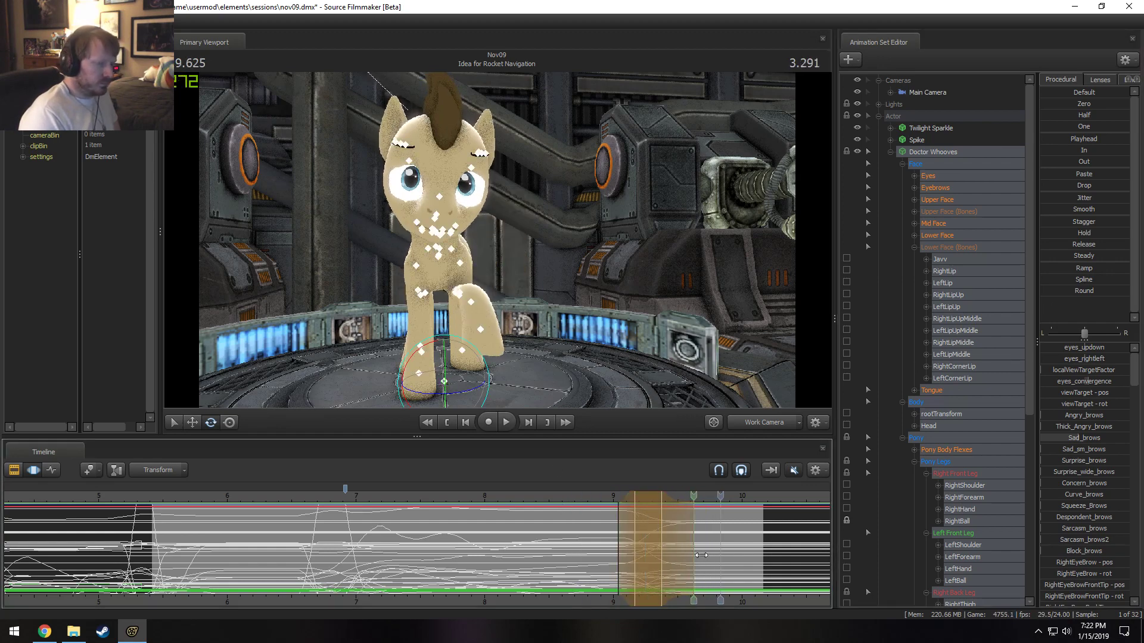
pyautogui.moveTo(603, 500); pyautogui.dragTo(591, 500)
pyautogui.press('space')
pyautogui.press('space')
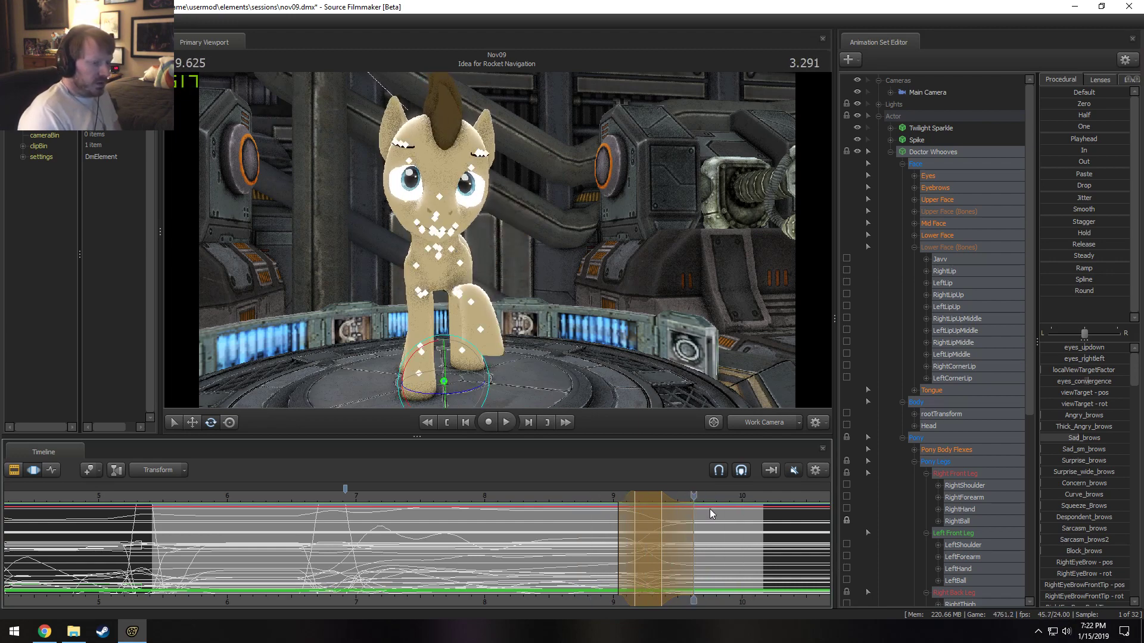
# Blend Doctor Whooves's body pose from about 9.45 s onward partly toward the 9.04 s pose with the Playhead preset, excluding the Face controls.
pyautogui.press('shift')
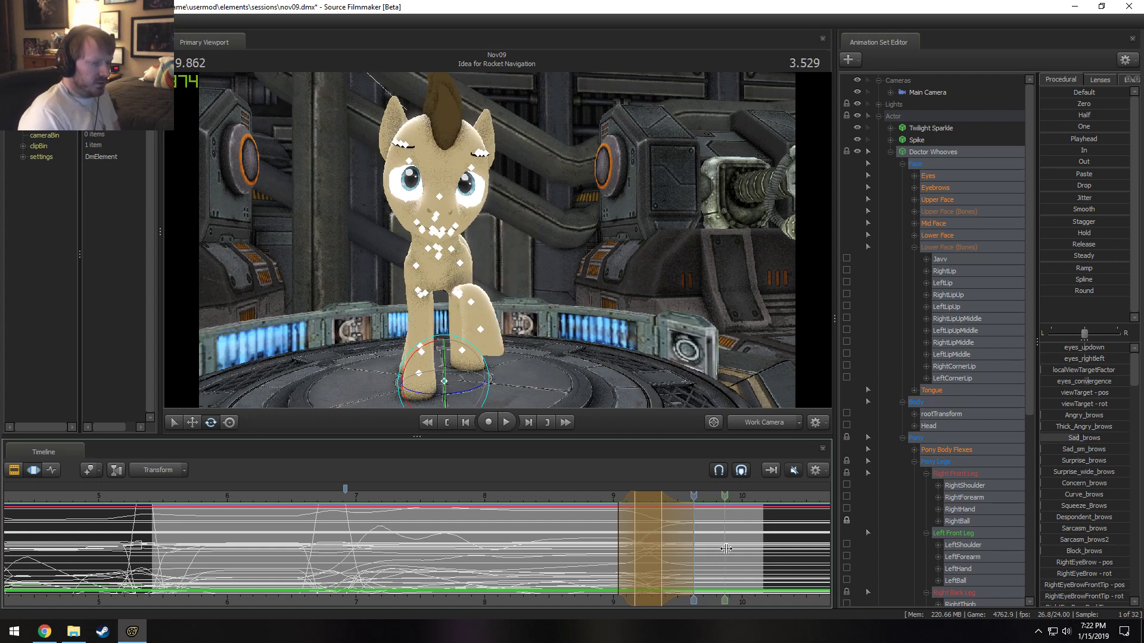
pyautogui.keyDown('shift'); pyautogui.moveTo(744, 534); pyautogui.dragTo(775, 532); pyautogui.keyUp('shift')
pyautogui.keyDown('shift'); pyautogui.scroll(6, 771, 532); pyautogui.keyUp('shift')
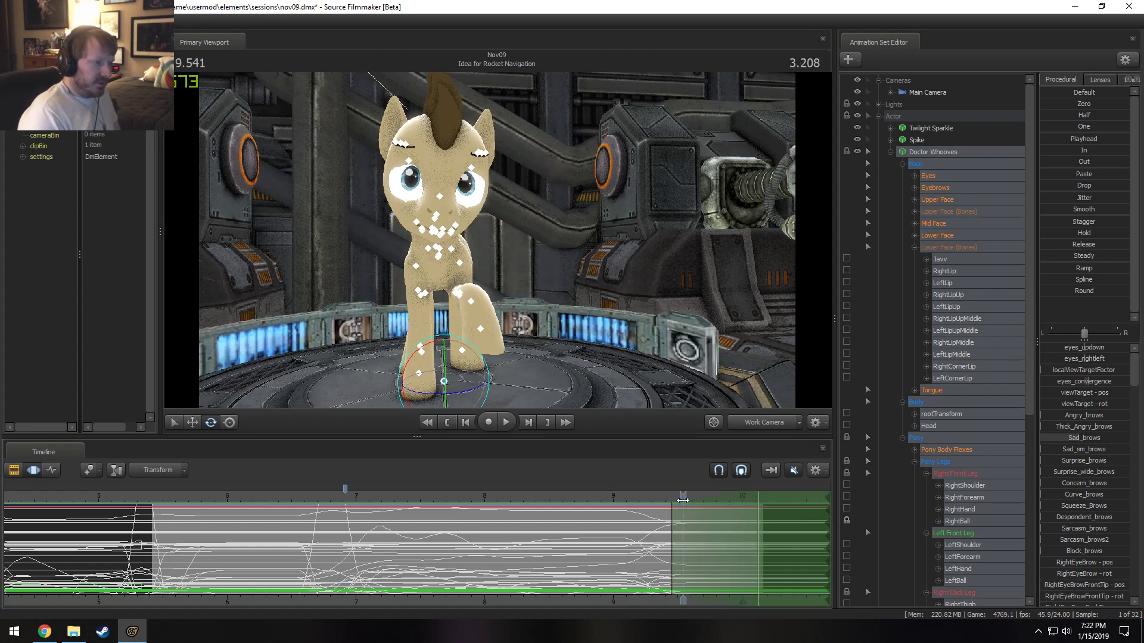
pyautogui.moveTo(732, 508); pyautogui.dragTo(619, 498)
pyautogui.moveTo(1072, 143); pyautogui.dragTo(1053, 139)
pyautogui.keyDown('ctrl'); pyautogui.click(929, 165); pyautogui.keyUp('ctrl')
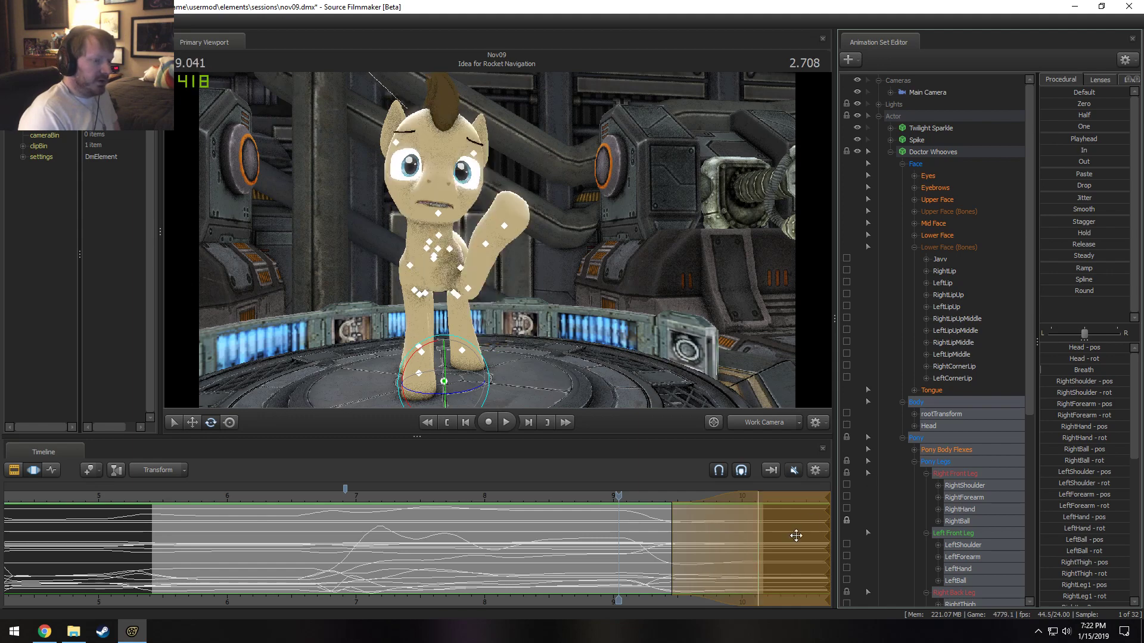
# Play back the blended body pose and end the selection's leading falloff at about 10.12 s.
pyautogui.moveTo(759, 533); pyautogui.dragTo(774, 533)
pyautogui.moveTo(618, 497); pyautogui.dragTo(594, 496)
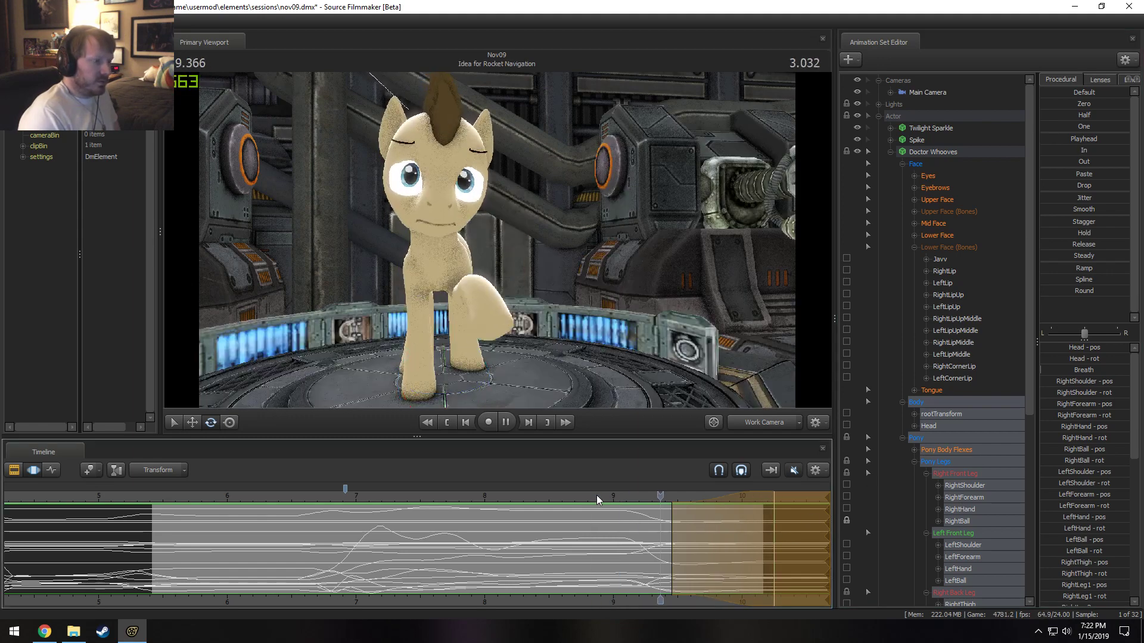
pyautogui.press('space')
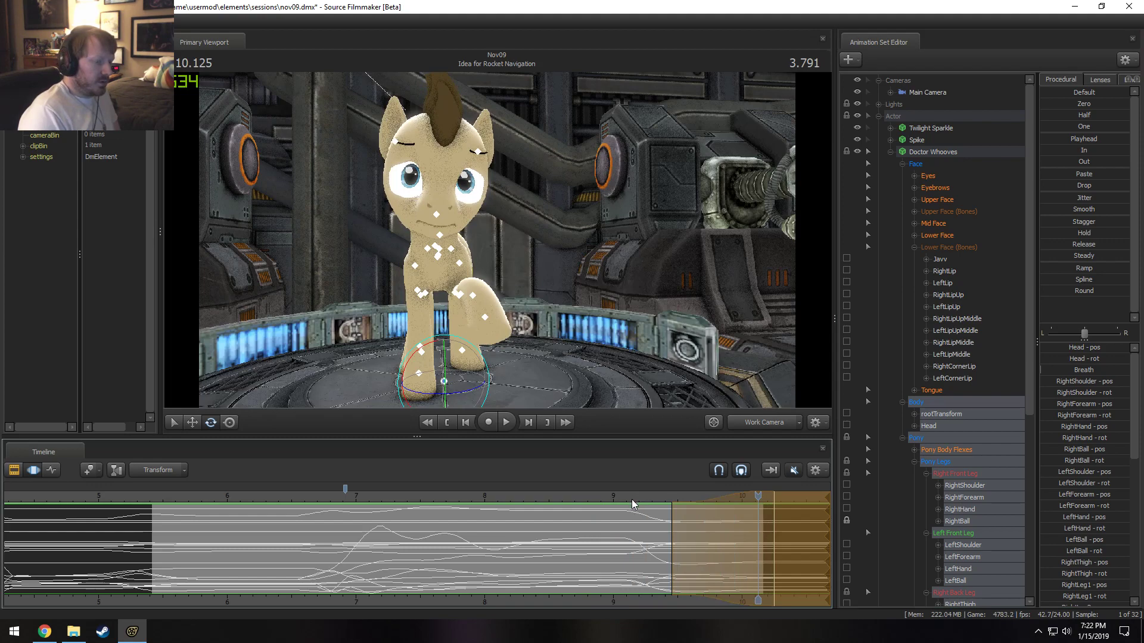
pyautogui.moveTo(774, 504); pyautogui.dragTo(759, 504)
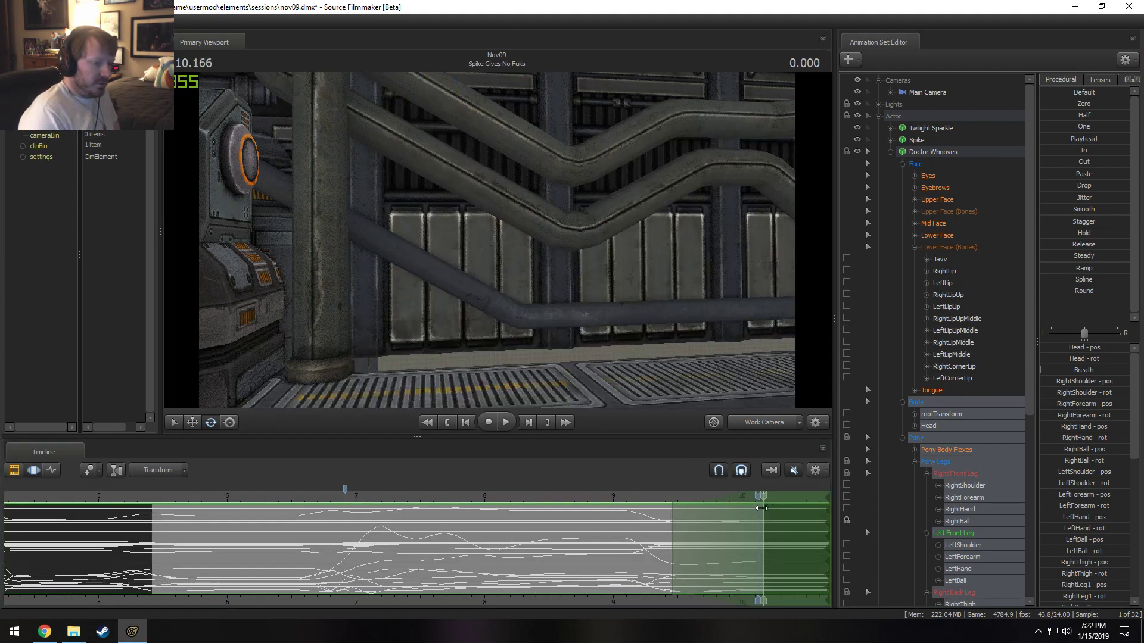
# Adjust LeftShoulder's rotation for the closing pose at 10.125 s, checking the raised leg from the side and in playback.
pyautogui.keyDown('ctrl'); pyautogui.click(460, 264); pyautogui.keyUp('ctrl')
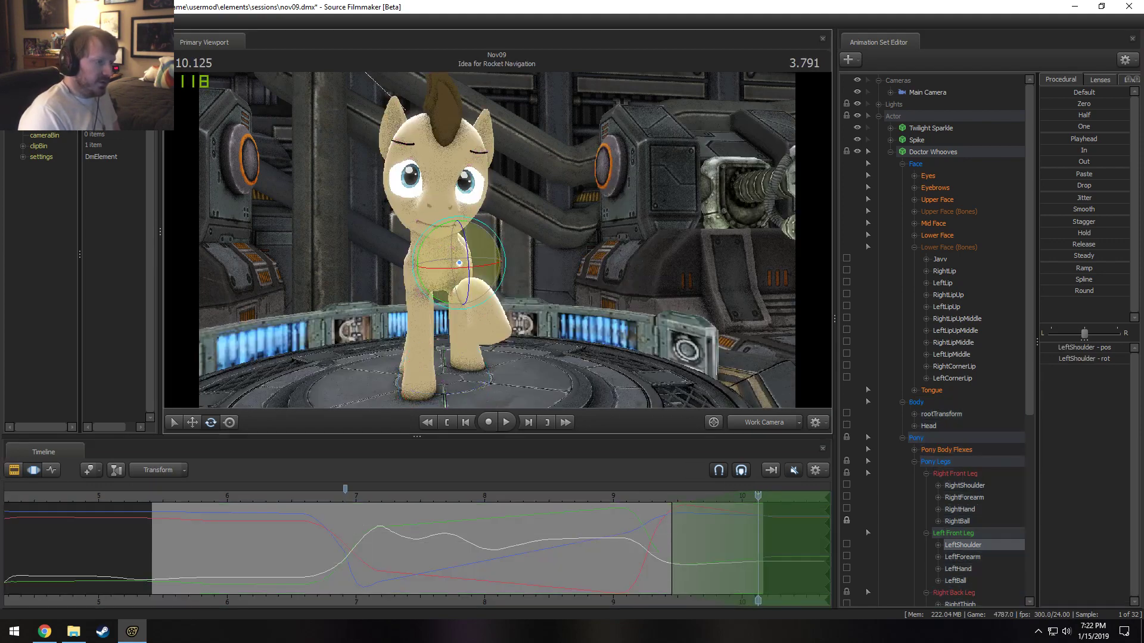
pyautogui.moveTo(460, 262)
pyautogui.keyDown('alt'); pyautogui.mouseDown()
pyautogui.moveTo(506, 262)
pyautogui.moveTo(479, 256)
pyautogui.mouseUp(); pyautogui.keyUp('alt')
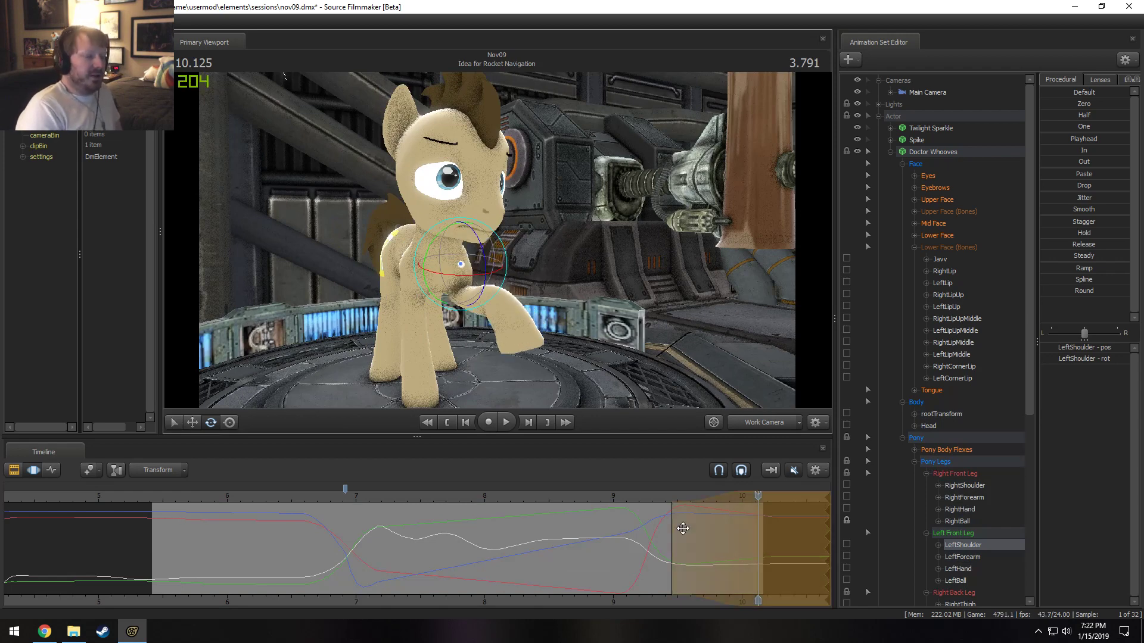
pyautogui.click(632, 493)
pyautogui.press('space')
pyautogui.press('space')
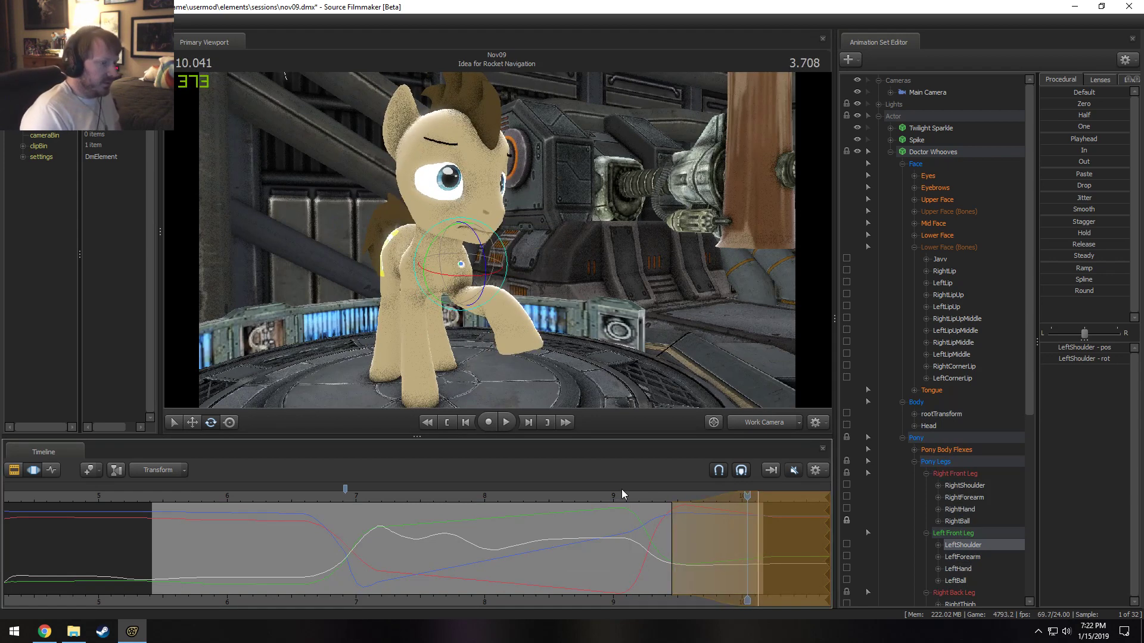
pyautogui.moveTo(632, 494); pyautogui.dragTo(779, 494)
pyautogui.moveTo(675, 493); pyautogui.dragTo(530, 493, button='middle')
pyautogui.moveTo(581, 516); pyautogui.dragTo(613, 520)
pyautogui.keyDown('alt'); pyautogui.moveTo(465, 245); pyautogui.dragTo(486, 245); pyautogui.keyUp('alt')
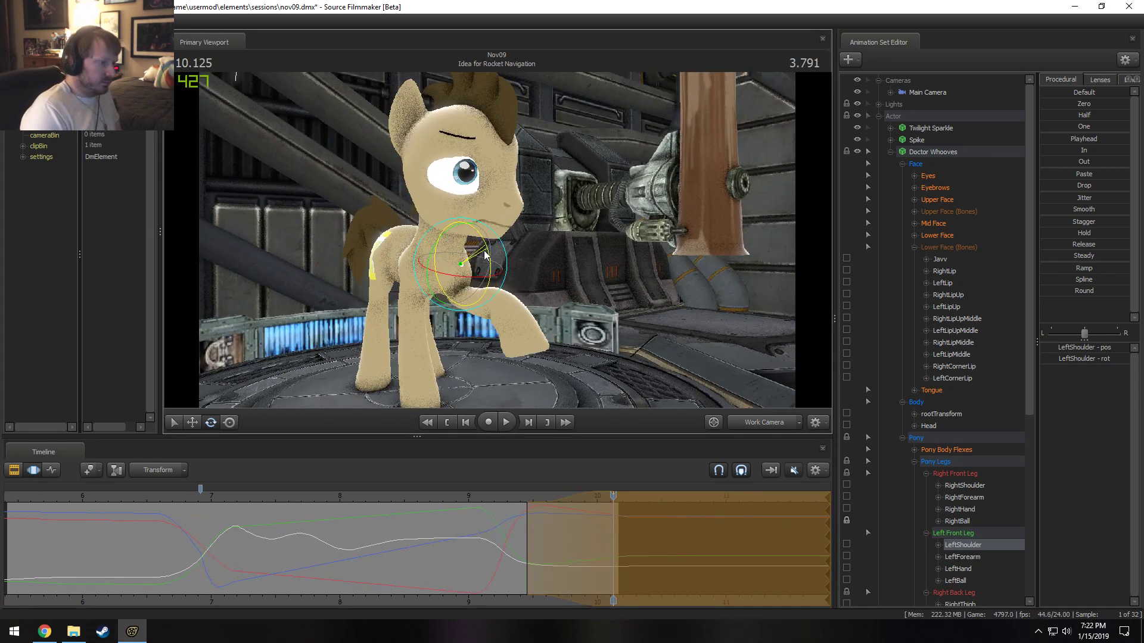
# Rotate LeftHand downward in the closing pose at 10.125 s and play back the leg lowering.
pyautogui.click(517, 306)
pyautogui.moveTo(517, 307); pyautogui.dragTo(549, 384)
pyautogui.click(513, 500)
pyautogui.press('space')
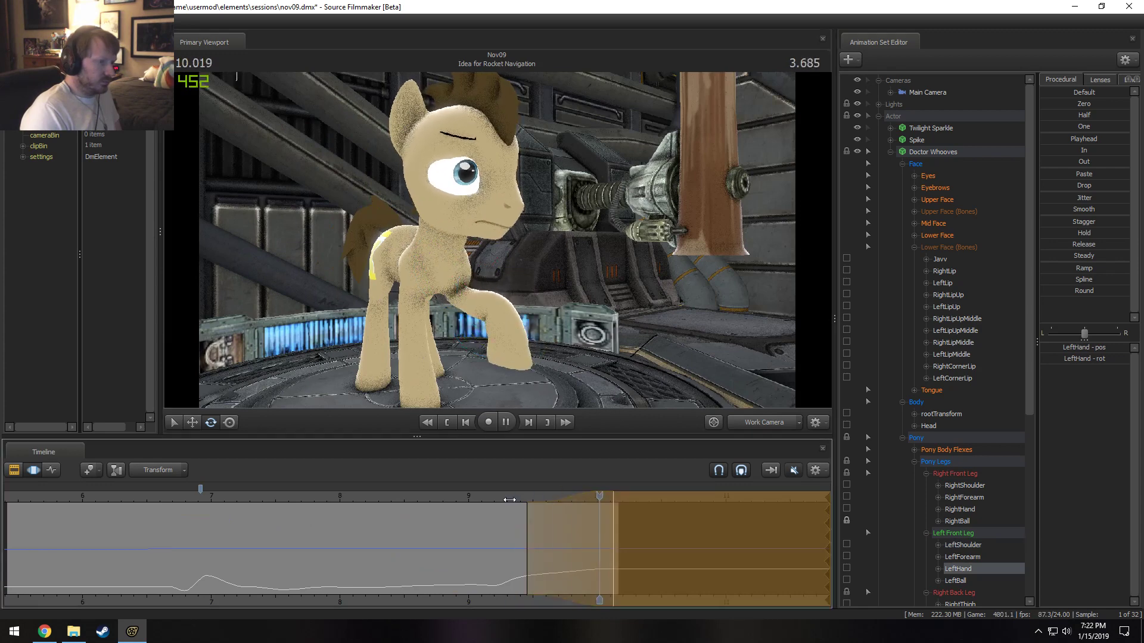
pyautogui.press('space')
pyautogui.click(446, 498)
pyautogui.press('space')
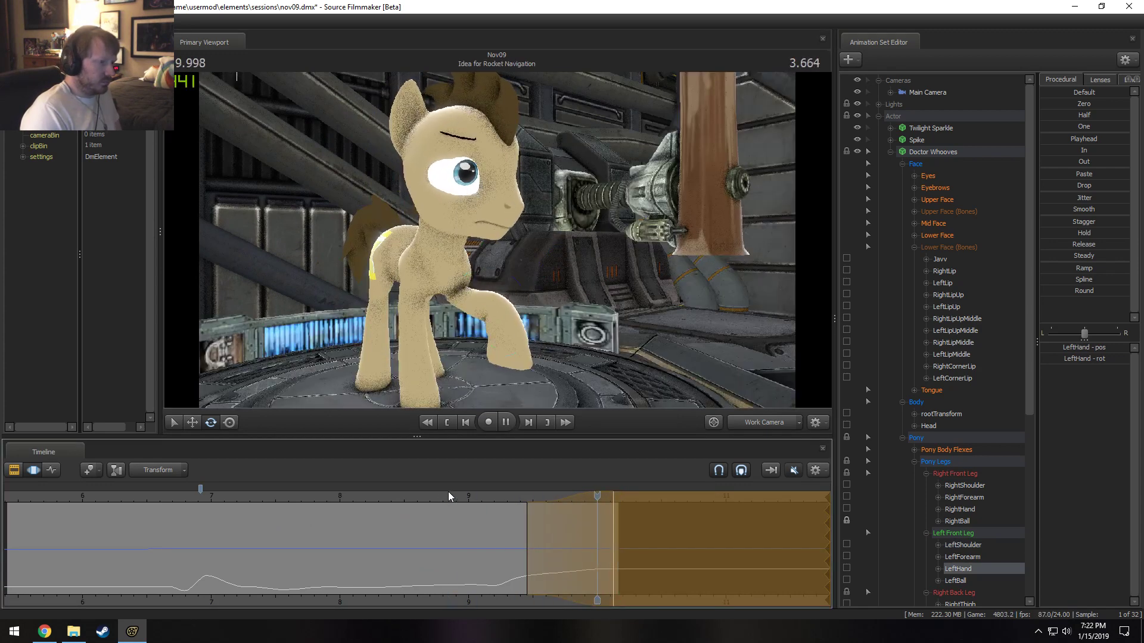
pyautogui.press('space')
# Rotate LeftHand further downward around 9.67 s with falloff over about 9.2–10.13 s.
pyautogui.moveTo(524, 554); pyautogui.dragTo(555, 566)
pyautogui.keyDown('shift'); pyautogui.scroll(8, 556, 566); pyautogui.keyUp('shift')
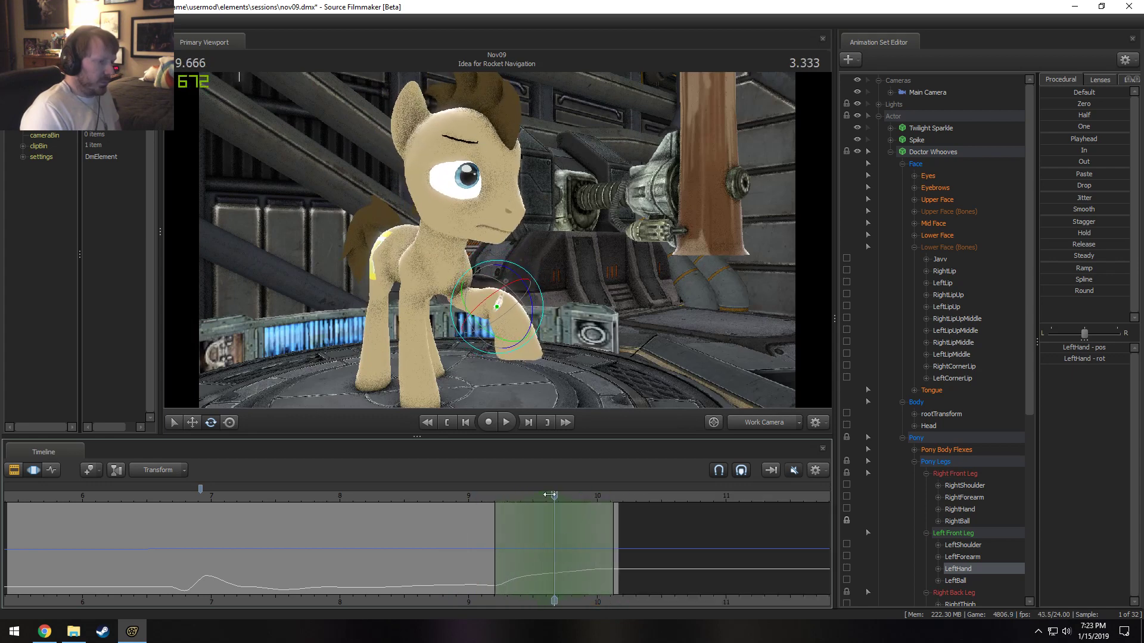
pyautogui.moveTo(531, 314); pyautogui.dragTo(530, 333)
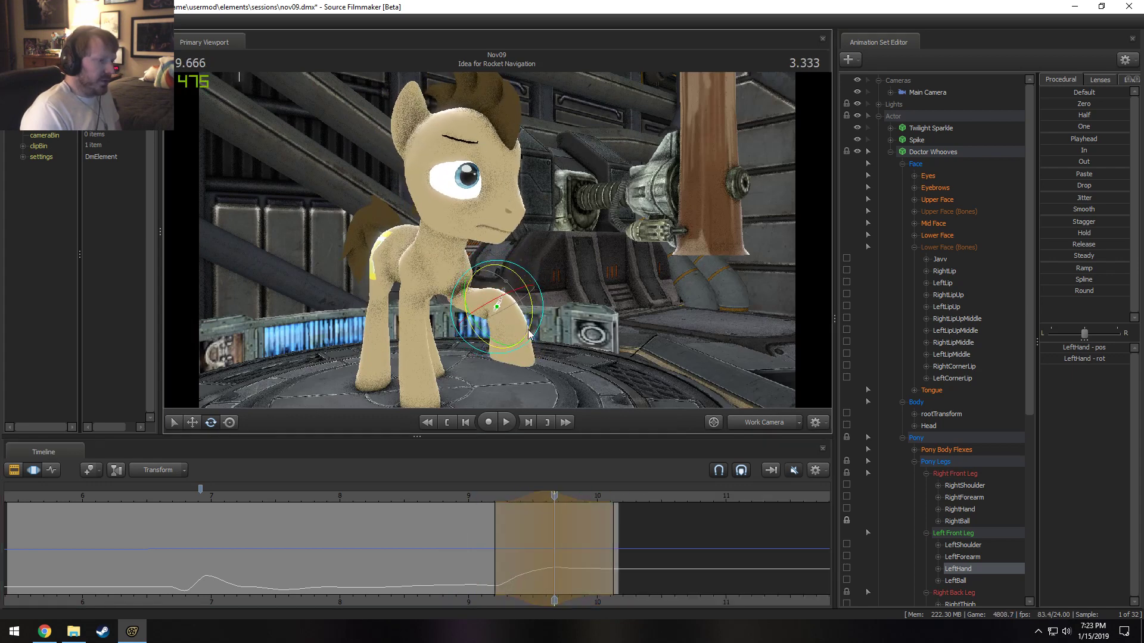
# Play back the leg lowering from about 9 s in both the Work Camera and Main Camera views.
pyautogui.click(467, 496)
pyautogui.press('space')
pyautogui.press('space')
pyautogui.click(467, 496)
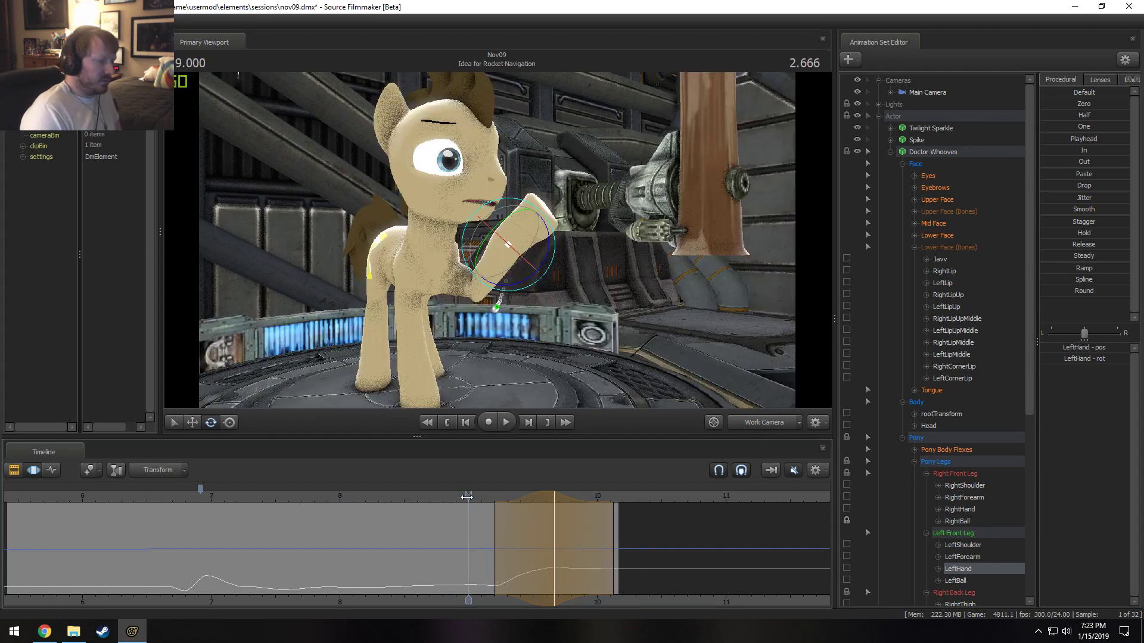
pyautogui.press('space')
pyautogui.click(752, 426)
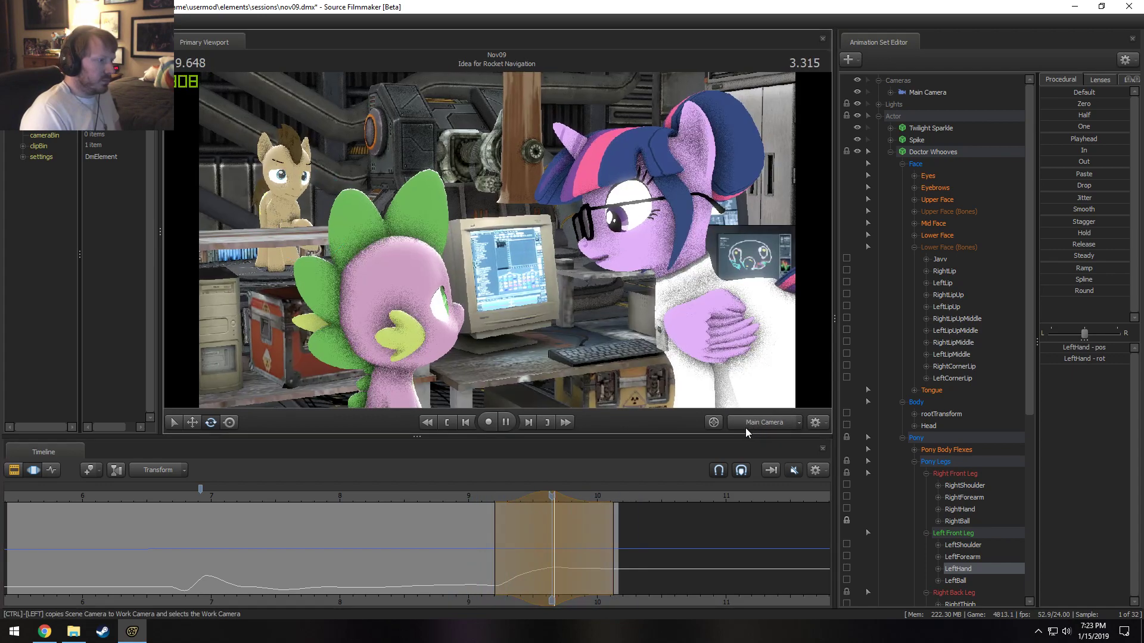
pyautogui.press('space')
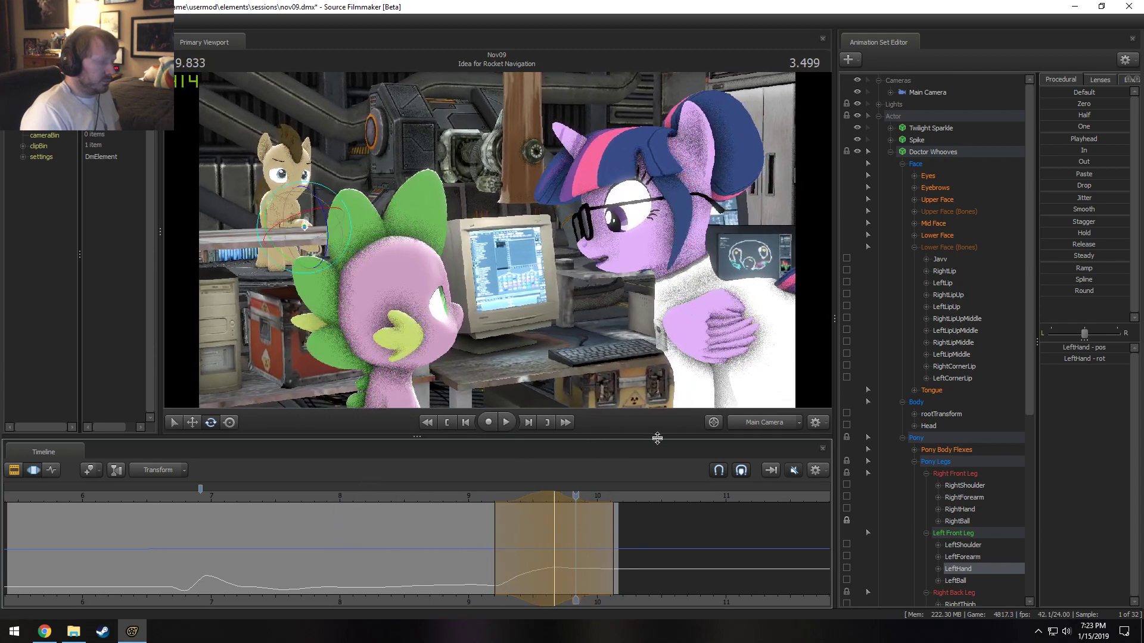
pyautogui.click(764, 420)
pyautogui.click(441, 496)
pyautogui.press('space')
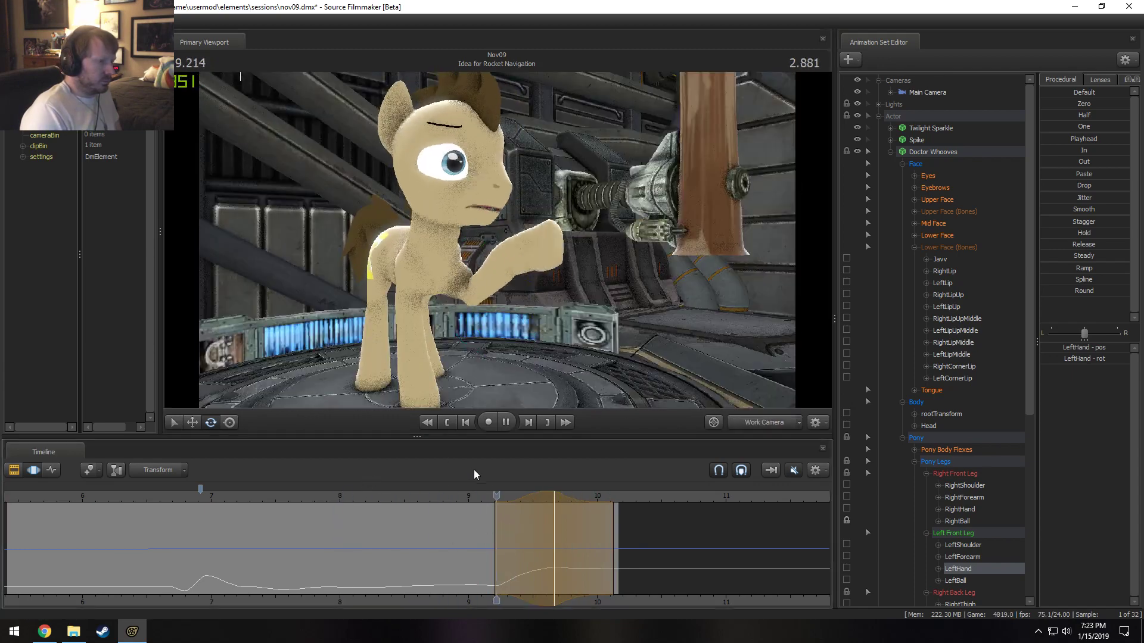
pyautogui.press('space')
# Tilt Doctor Whooves's Head up slightly with the adjustment centred at about 9.2 s and falloff over about 8.87–9.55 s.
pyautogui.keyDown('shift'); pyautogui.moveTo(511, 551); pyautogui.dragTo(510, 551); pyautogui.keyUp('shift')
pyautogui.keyDown('shift'); pyautogui.scroll(6, 510, 552); pyautogui.keyUp('shift')
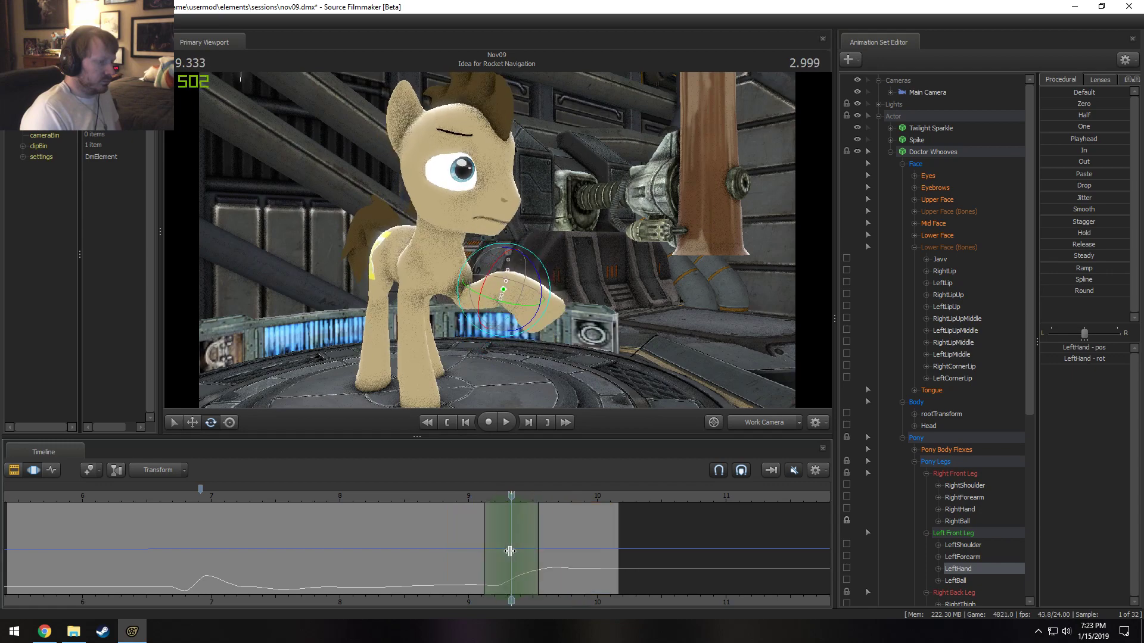
pyautogui.keyDown('alt'); pyautogui.moveTo(465, 241); pyautogui.dragTo(507, 237); pyautogui.keyUp('alt')
pyautogui.click(438, 229)
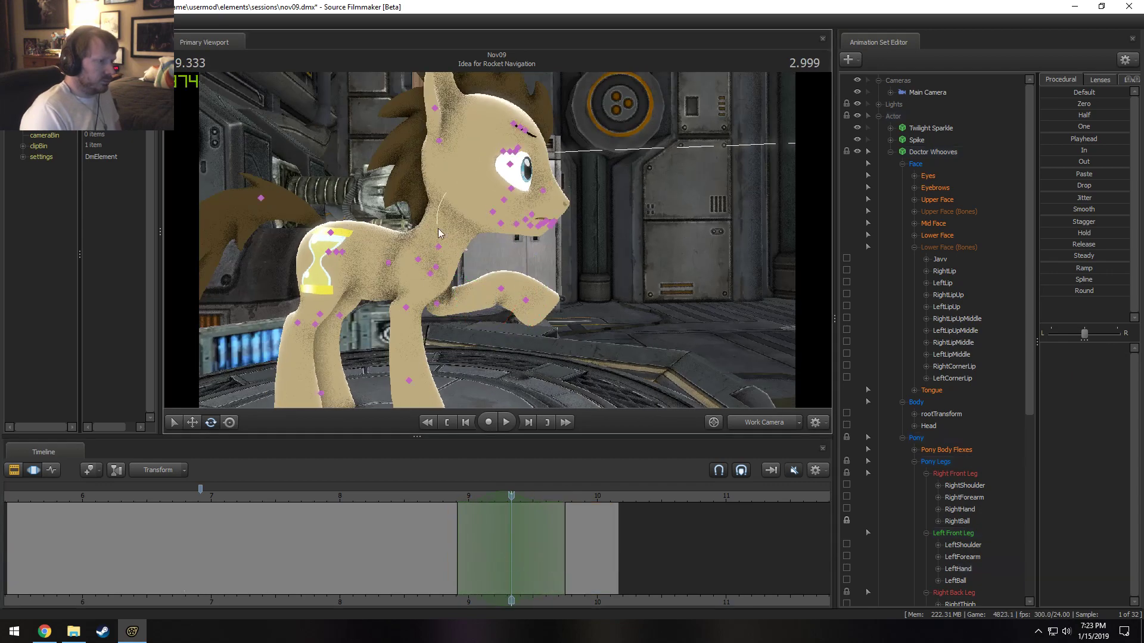
pyautogui.click(444, 221)
pyautogui.moveTo(464, 249); pyautogui.dragTo(473, 247)
pyautogui.moveTo(492, 497); pyautogui.dragTo(476, 497)
pyautogui.keyDown('shift'); pyautogui.scroll(-2, 476, 497); pyautogui.keyUp('shift')
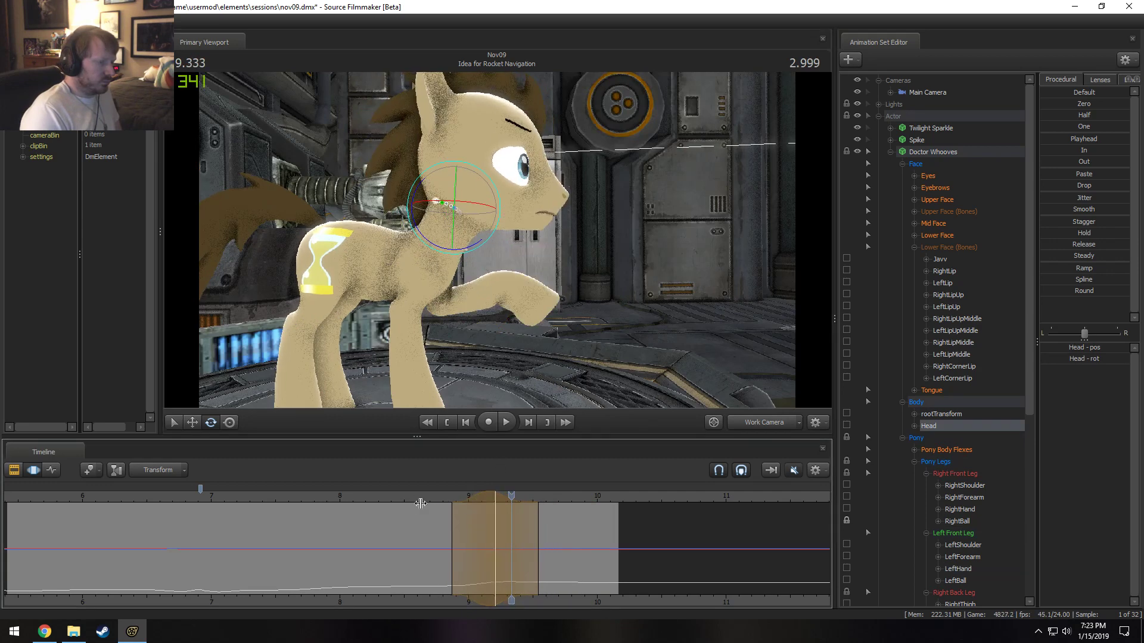
# Play back the head tilt and shift its adjustment to about 9.3 s with falloff over about 8.96–9.63 s.
pyautogui.click(420, 498)
pyautogui.press('space')
pyautogui.press('space')
pyautogui.press('space')
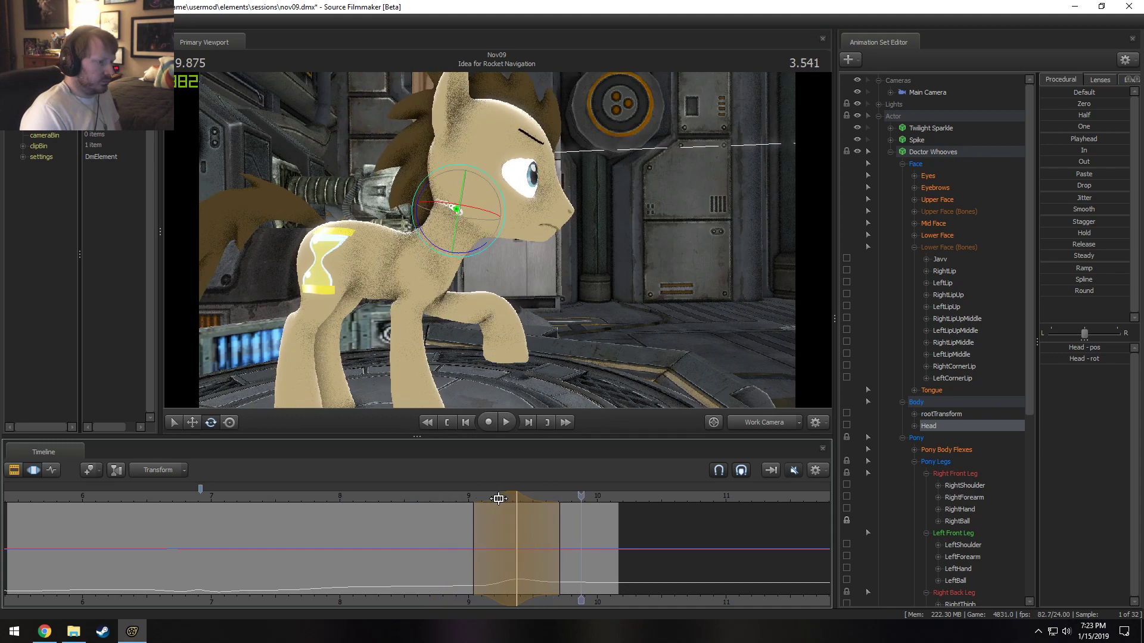
pyautogui.press('space')
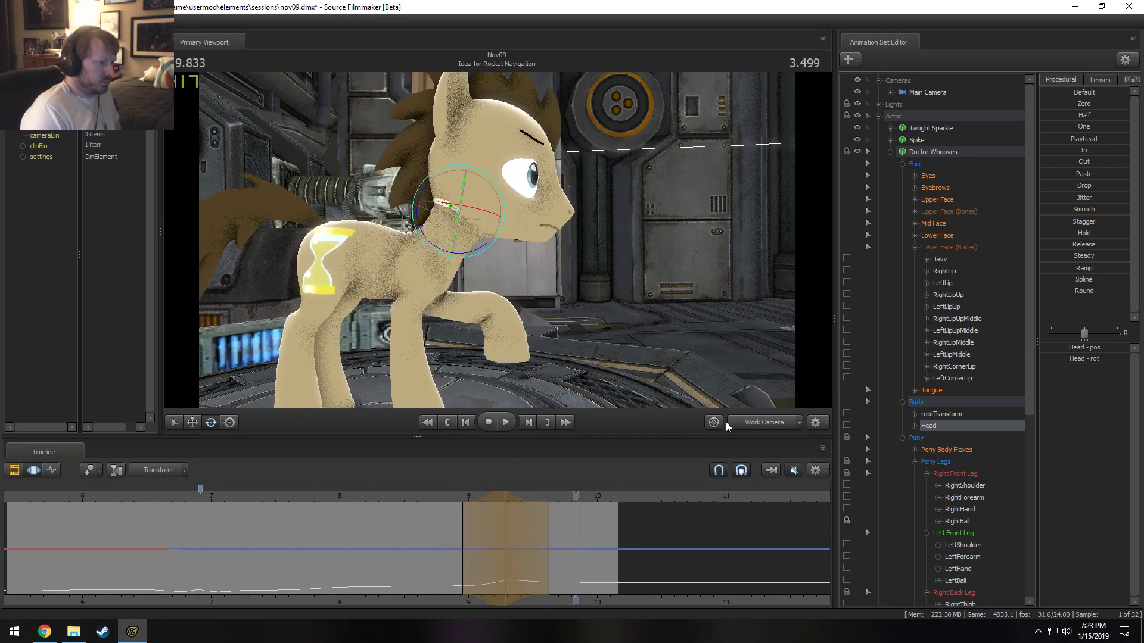
# Play back the leg lowering and head tilt through the Main Camera.
pyautogui.click(734, 422)
pyautogui.click(432, 498)
pyautogui.press('space')
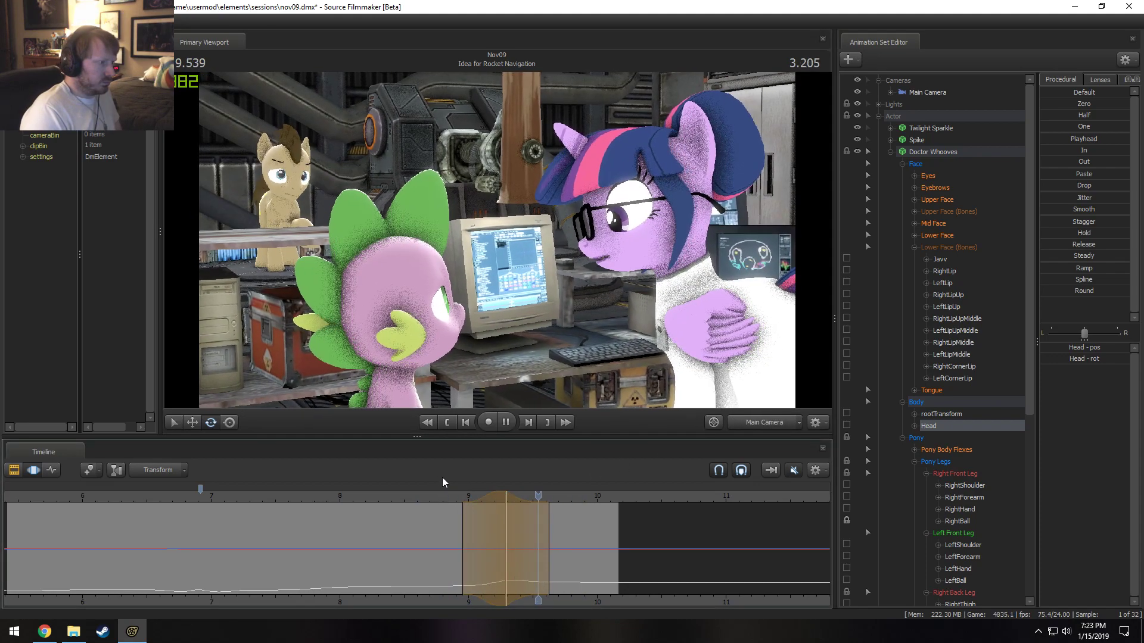
pyautogui.click(448, 493)
pyautogui.press('space')
pyautogui.press('space')
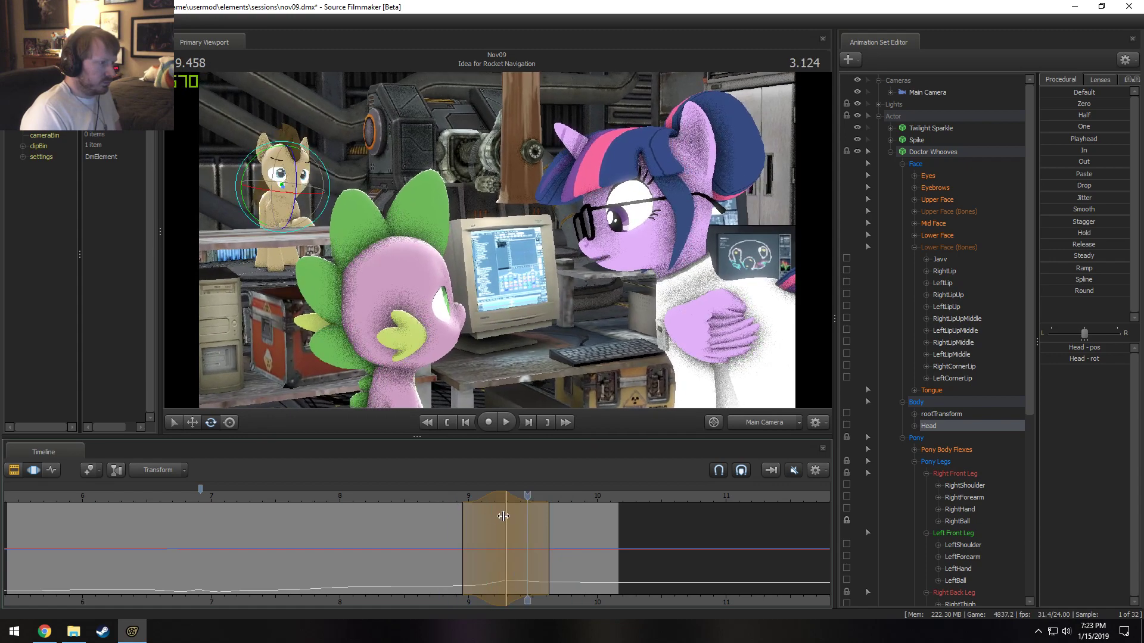
# Shift the Head adjustment to about 9.25 s with falloff over about 9.0–9.66 s and play it back through the Main Camera.
pyautogui.moveTo(504, 504); pyautogui.dragTo(555, 535)
pyautogui.click(452, 499)
pyautogui.press('space')
pyautogui.press('space')
pyautogui.click(448, 498)
pyautogui.press('space')
pyautogui.click(468, 498)
pyautogui.press('space')
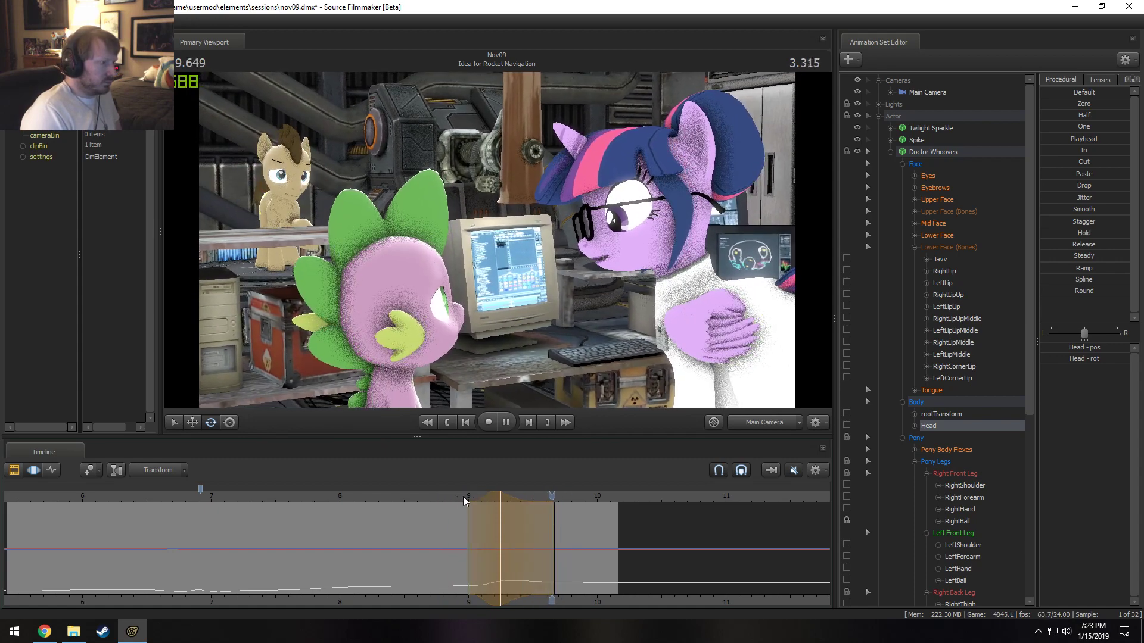
# Tilt Doctor Whooves's Head up slightly more at about 9.25 s in the Work Camera and play back the motion.
pyautogui.moveTo(438, 501); pyautogui.dragTo(501, 511)
pyautogui.click(756, 422)
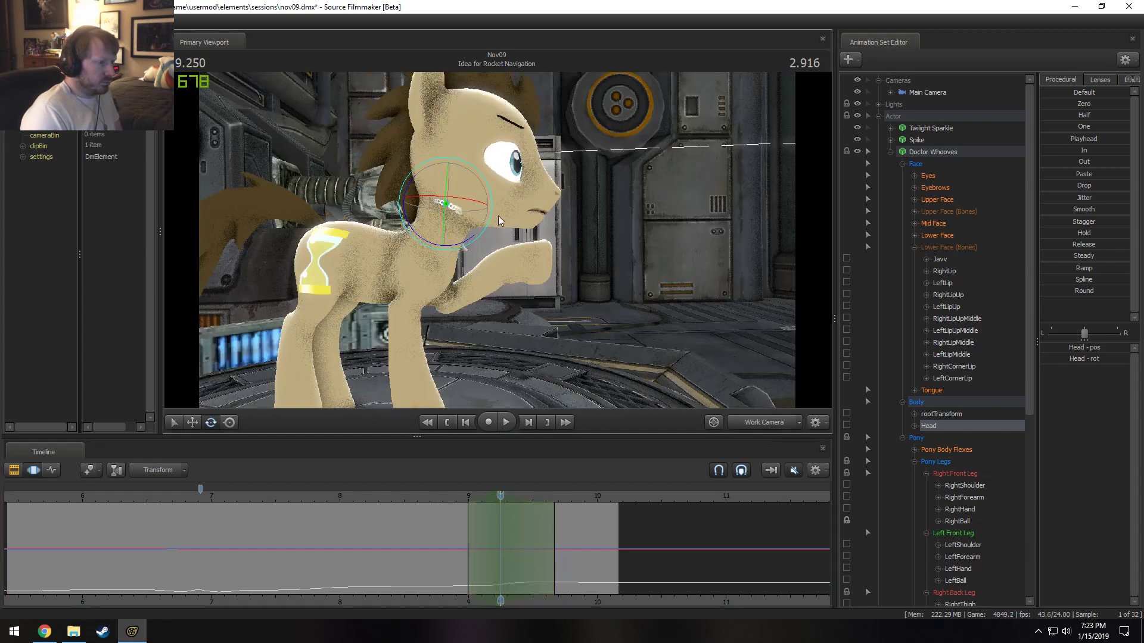
pyautogui.moveTo(449, 248); pyautogui.dragTo(454, 248)
pyautogui.moveTo(455, 485); pyautogui.dragTo(499, 503)
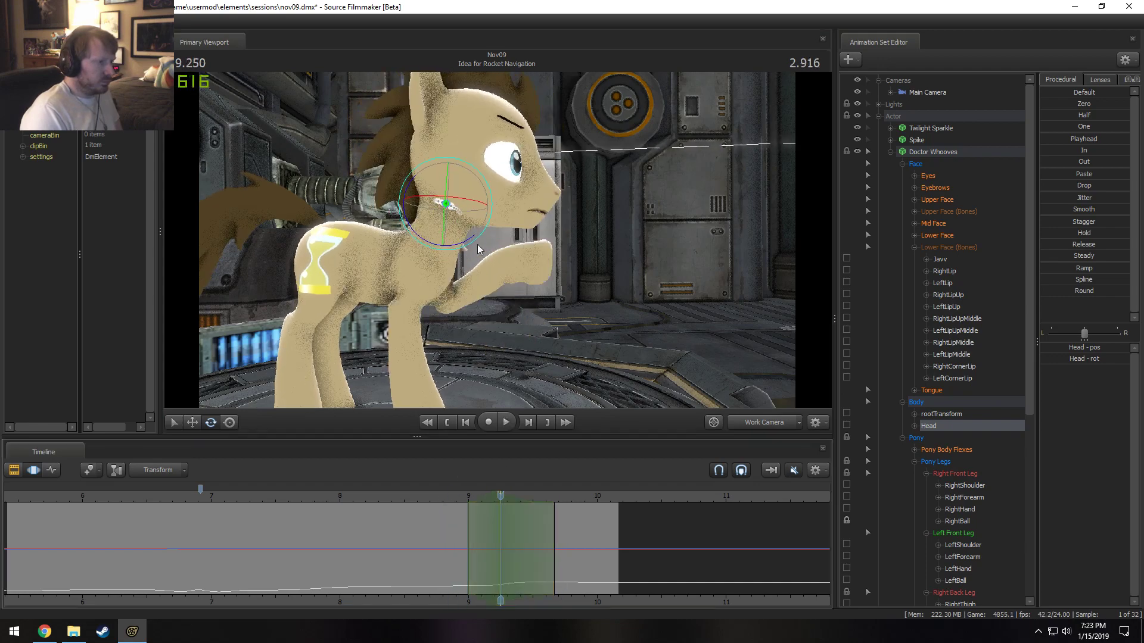
pyautogui.moveTo(456, 244); pyautogui.dragTo(462, 245)
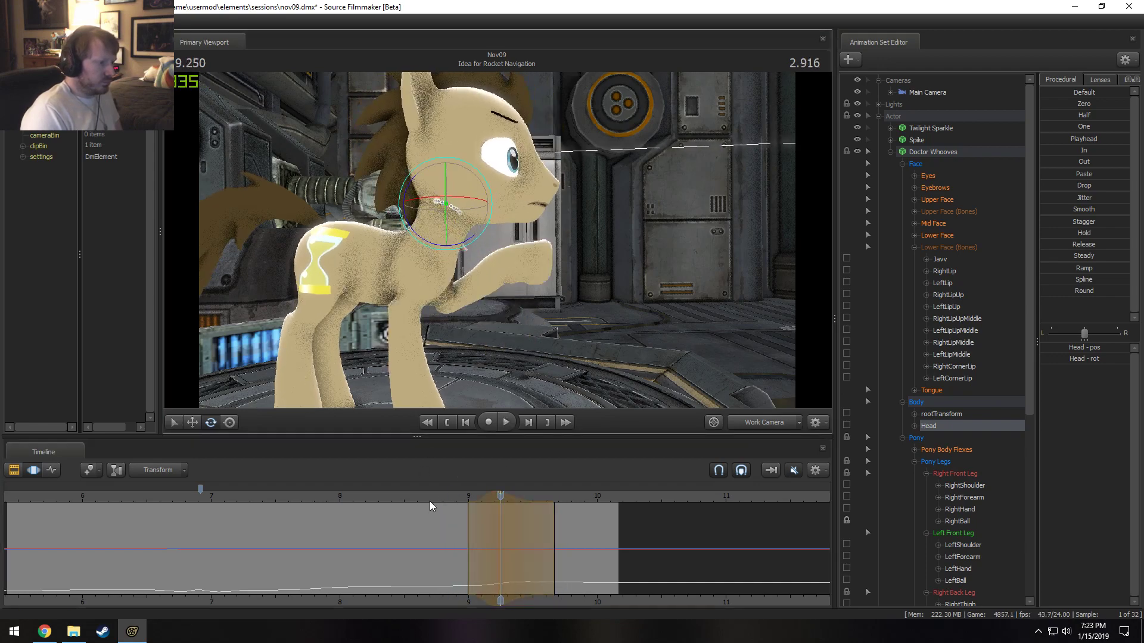
pyautogui.press('space')
pyautogui.press('space')
# Tilt the Head down slightly at about 9.54 s with falloff over about 9.08–10.25 s and play it back.
pyautogui.moveTo(570, 531)
pyautogui.mouseDown()
pyautogui.moveTo(538, 543)
pyautogui.moveTo(578, 527)
pyautogui.mouseUp()
pyautogui.press('Escape')
pyautogui.keyDown('shift'); pyautogui.click(538, 544); pyautogui.keyUp('shift')
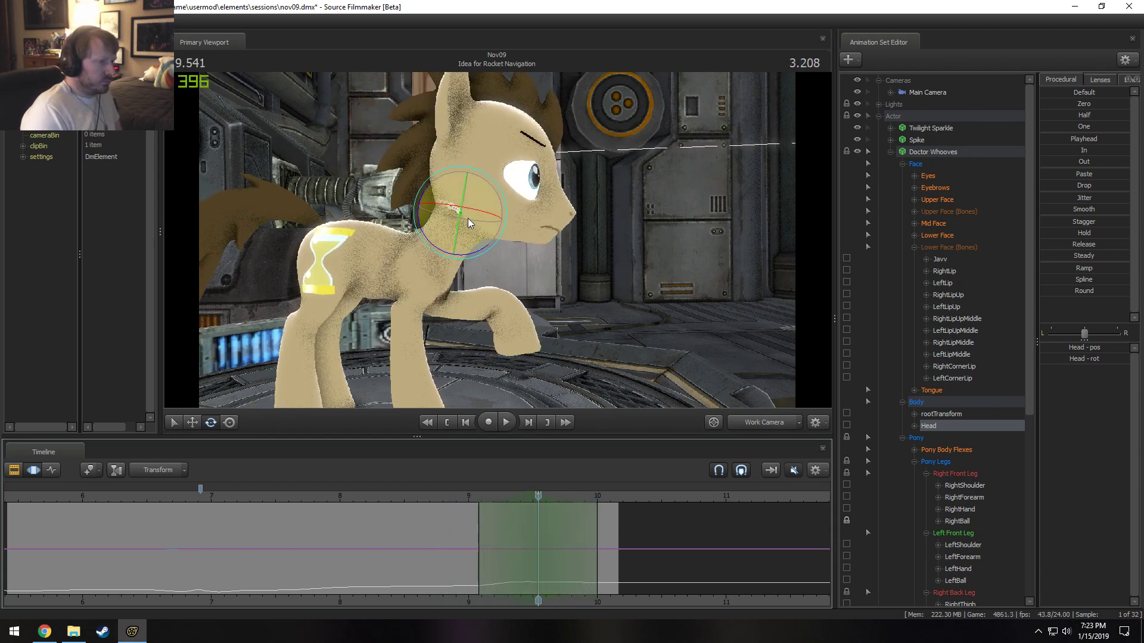
pyautogui.moveTo(468, 222); pyautogui.dragTo(467, 256)
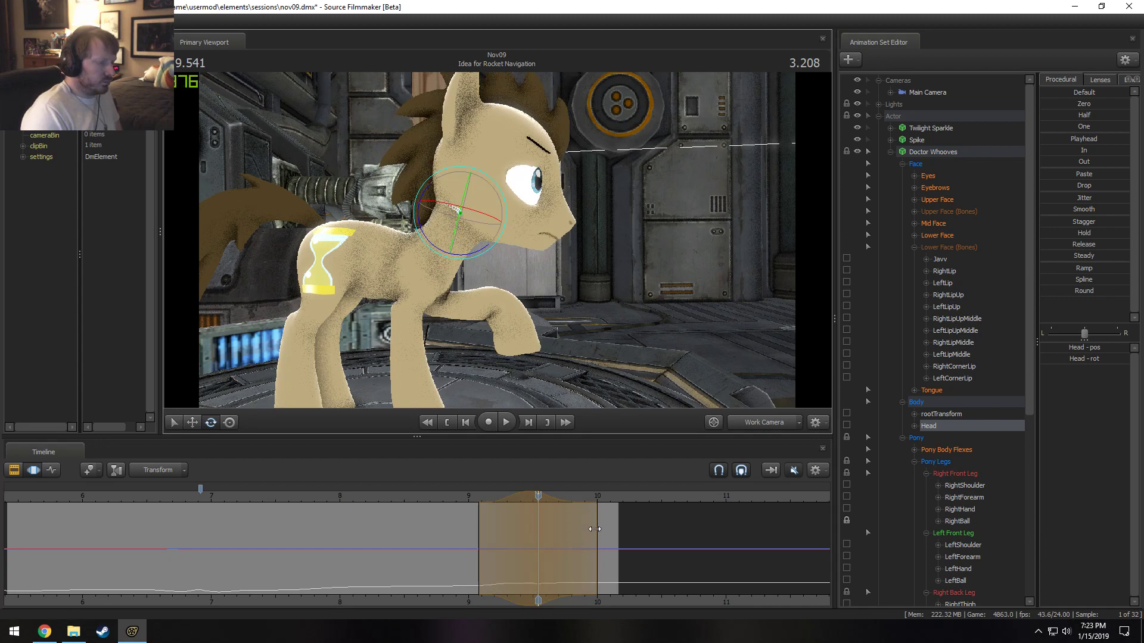
pyautogui.press('space')
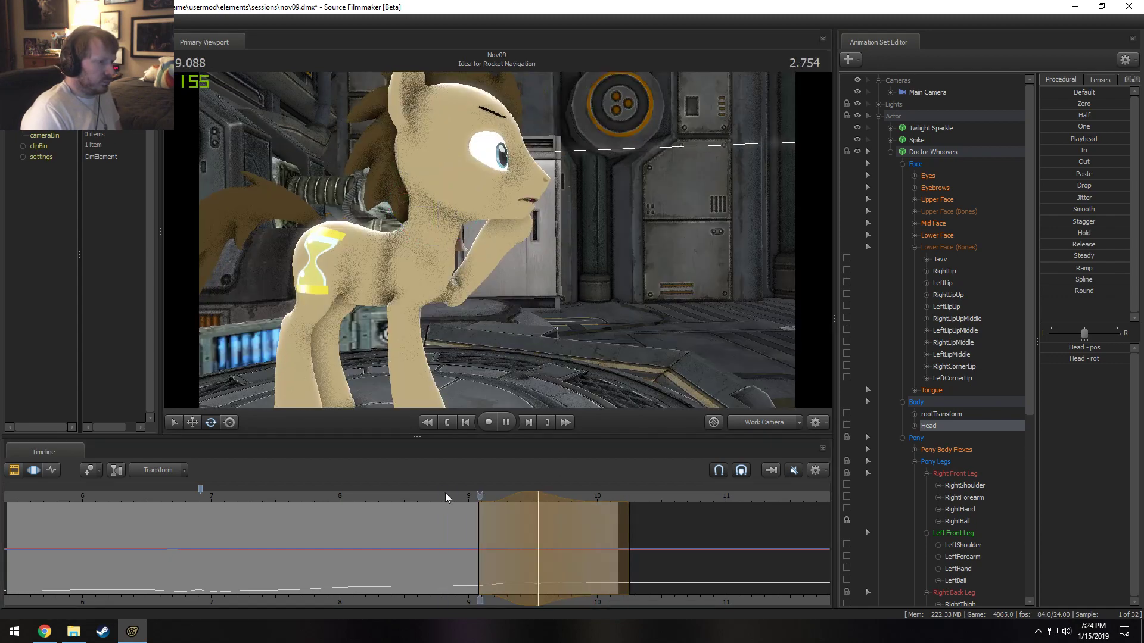
pyautogui.press('space')
# Play back through the Main Camera and shift the downward head tilt to about 9.5 s with falloff over about 9.08–10.0 s.
pyautogui.click(757, 421)
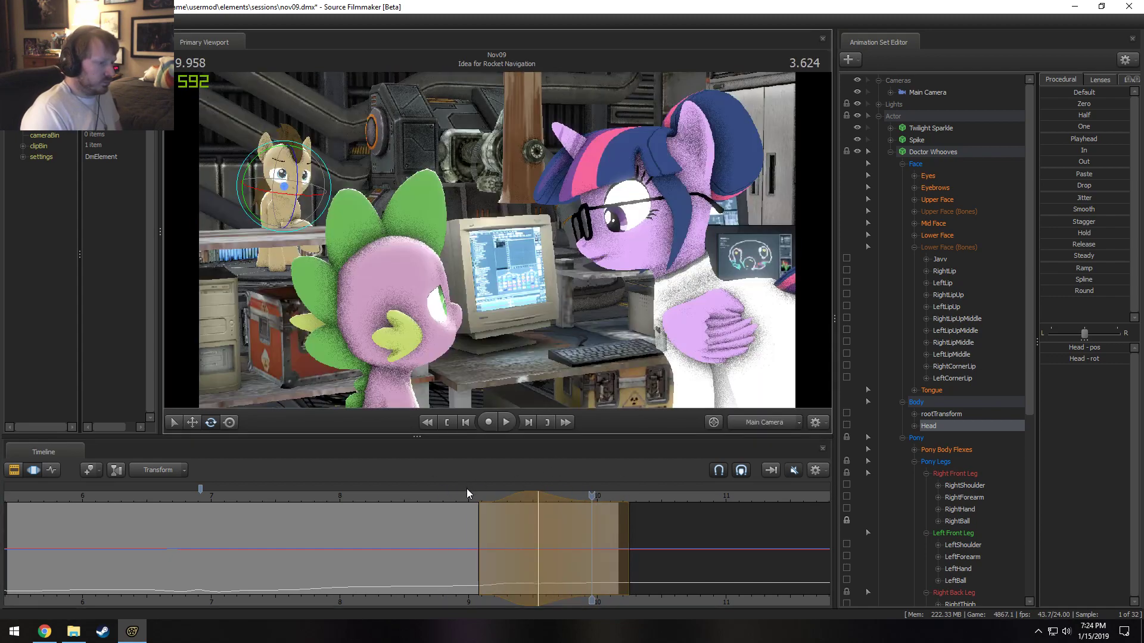
pyautogui.click(467, 494)
pyautogui.press('space')
pyautogui.press('space')
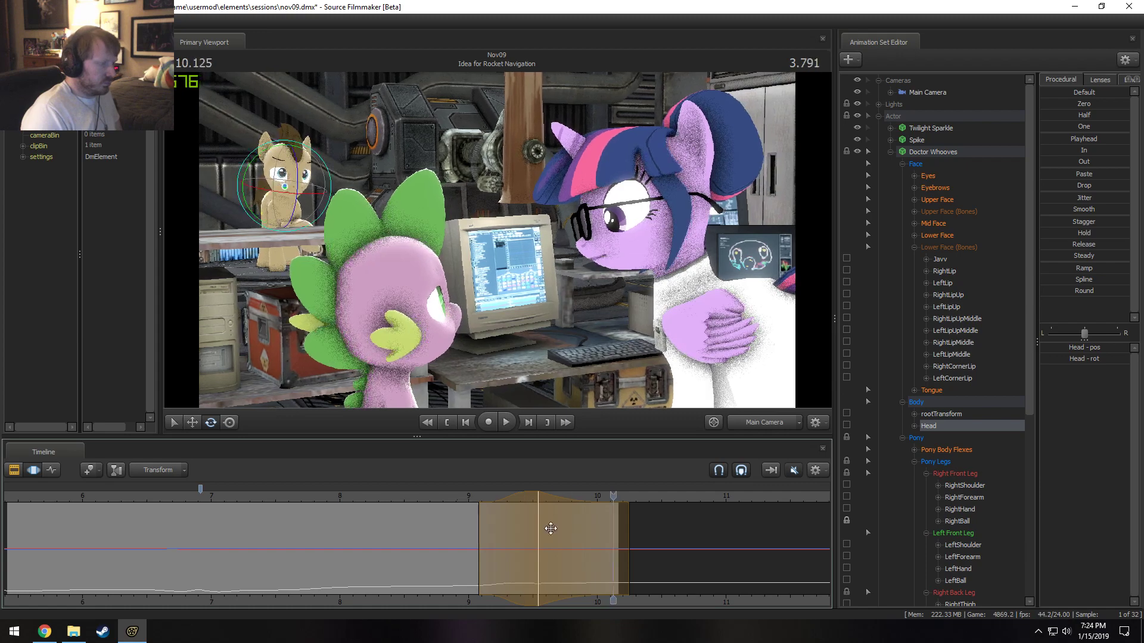
pyautogui.moveTo(623, 533); pyautogui.dragTo(534, 532)
pyautogui.click(453, 496)
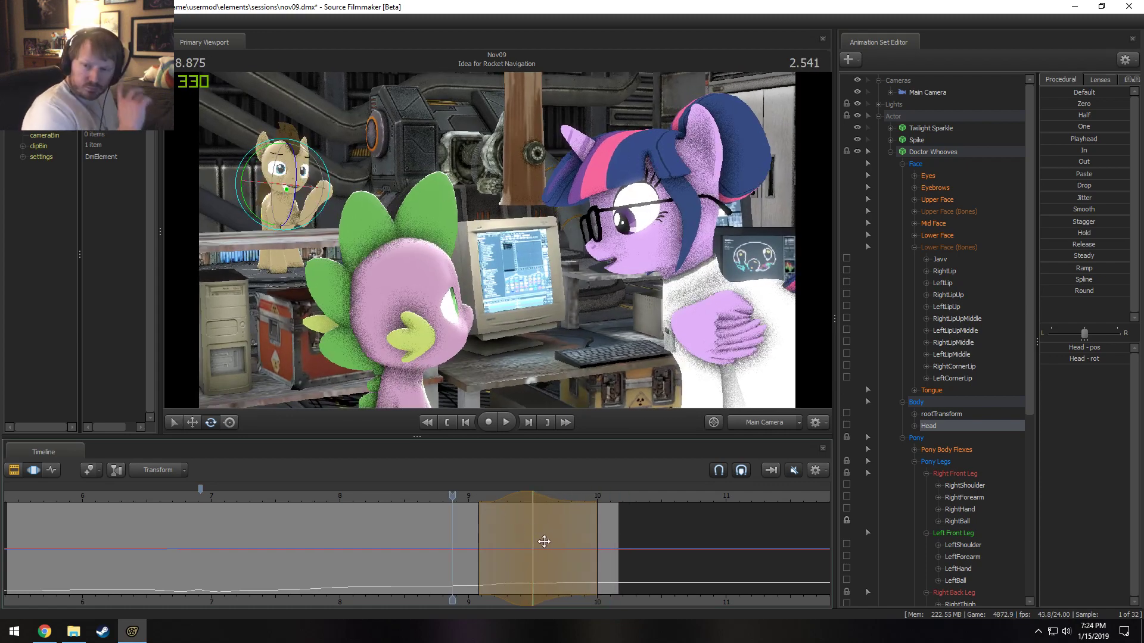
pyautogui.press('space')
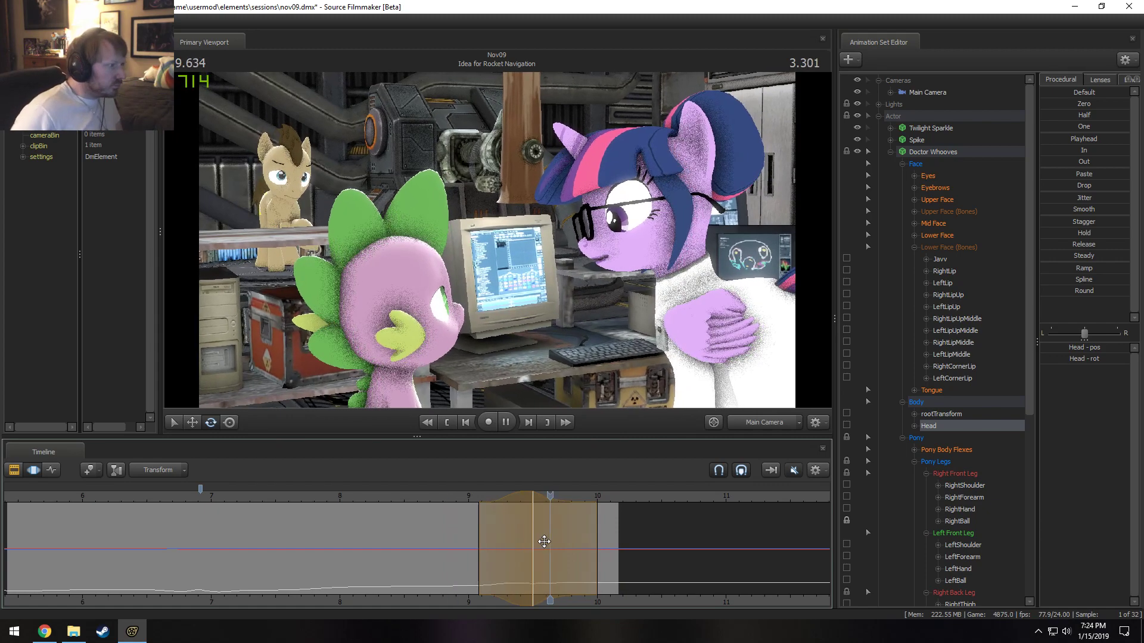
# Rotate Doctor Whooves's Neck slightly at about 9.29 s in the Work Camera with falloff over about 9.08–9.5 s and play it back.
pyautogui.click(764, 423)
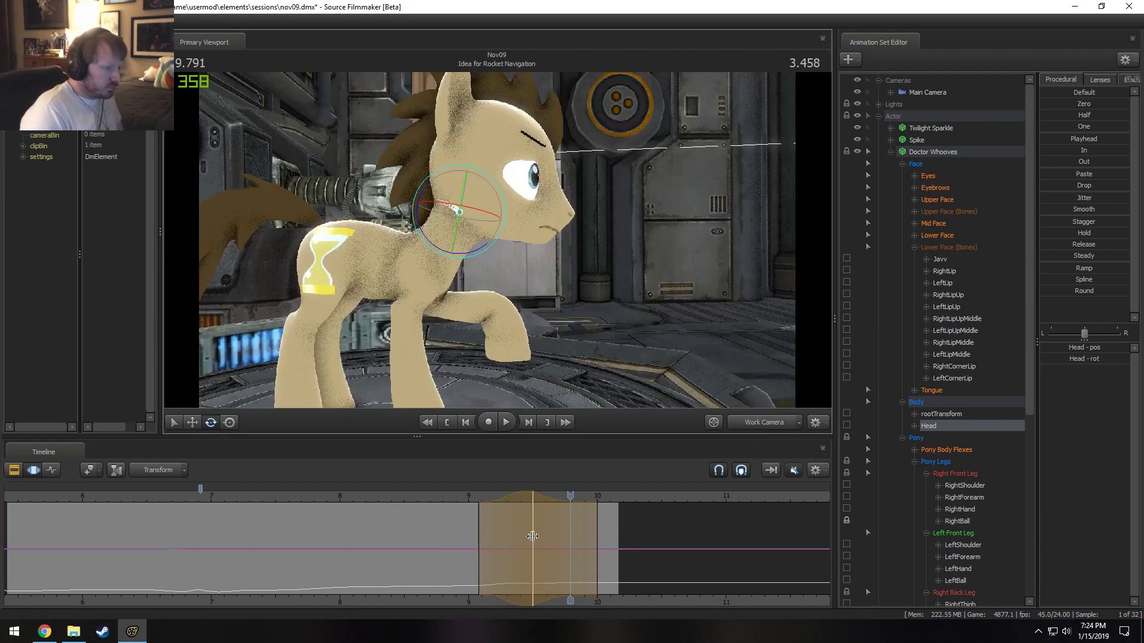
pyautogui.press('shift')
pyautogui.moveTo(496, 550); pyautogui.dragTo(506, 549)
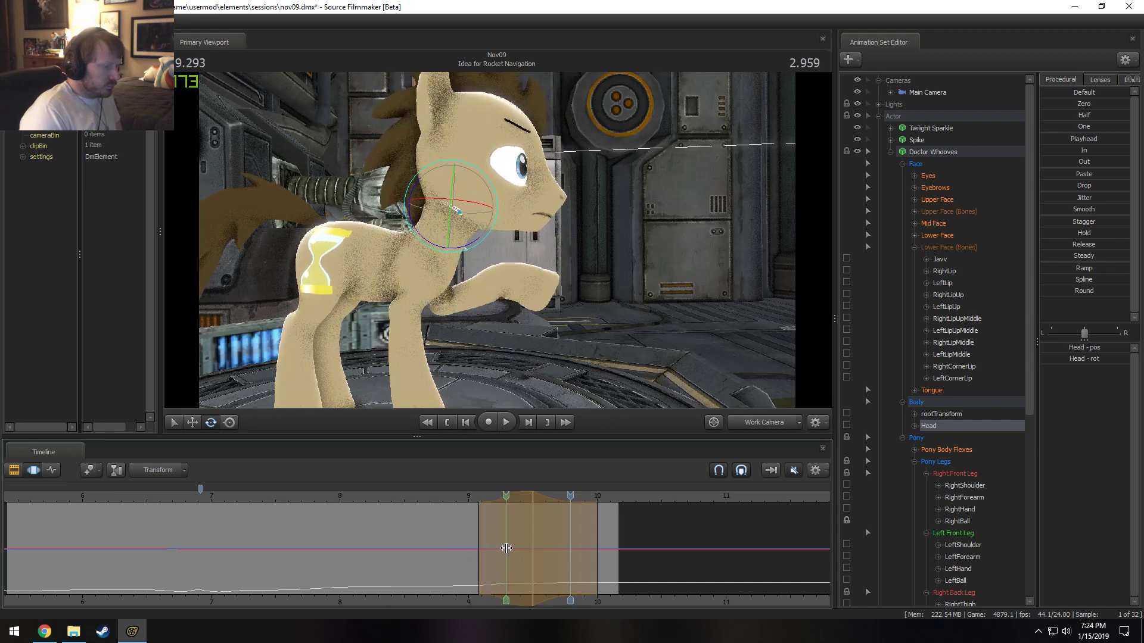
pyautogui.moveTo(467, 244); pyautogui.dragTo(470, 245)
pyautogui.hotkey('ctrl', 'z')
pyautogui.click(437, 248)
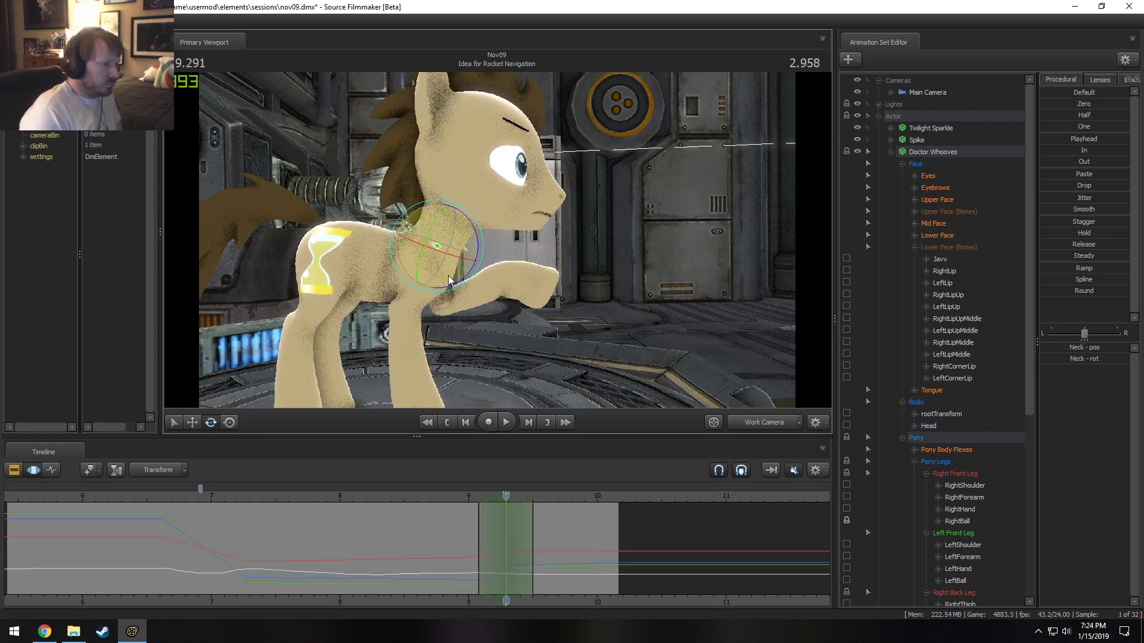
pyautogui.click(442, 497)
pyautogui.press('space')
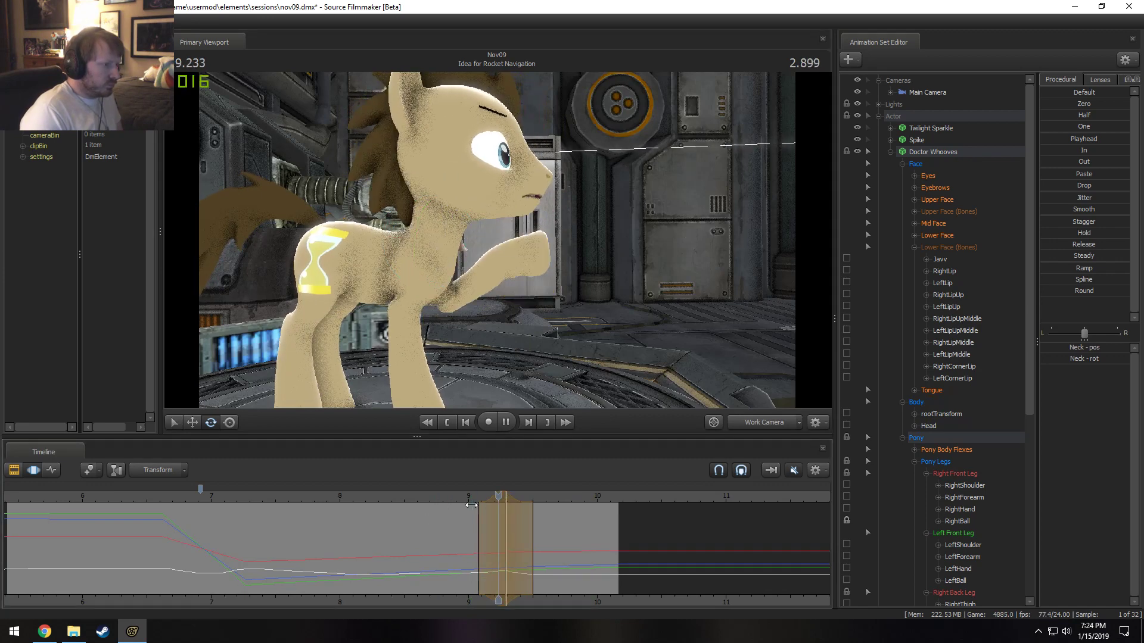
pyautogui.press('space')
# Extend the Neck adjustment's falloff to about 9.92 s and play back the motion.
pyautogui.moveTo(534, 544); pyautogui.dragTo(591, 545)
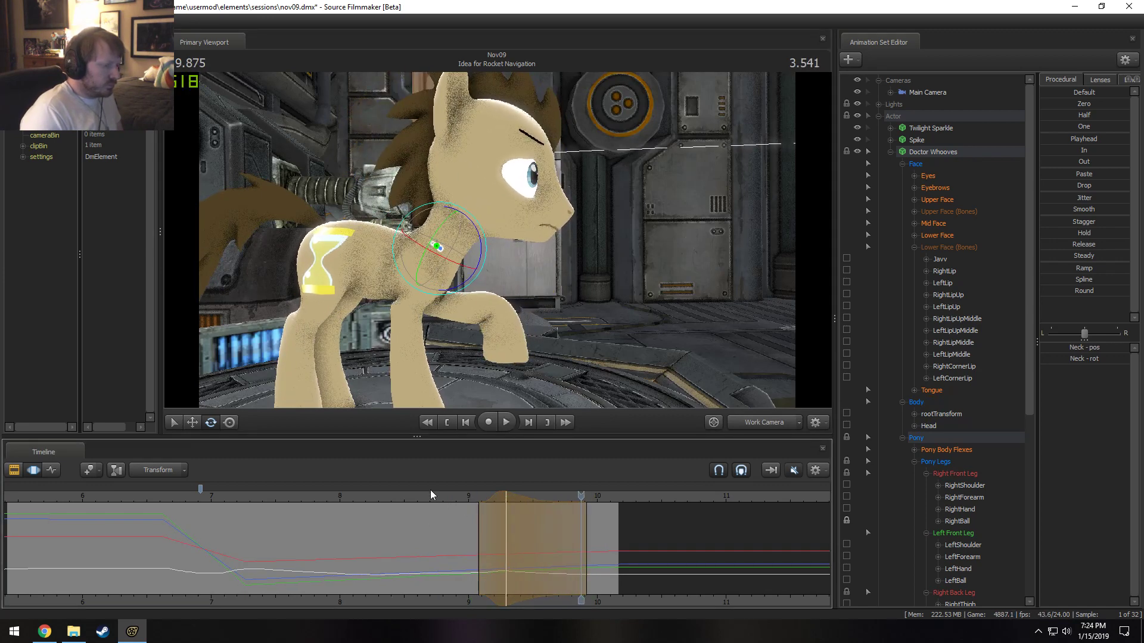
pyautogui.click(468, 499)
pyautogui.press('space')
pyautogui.press('space')
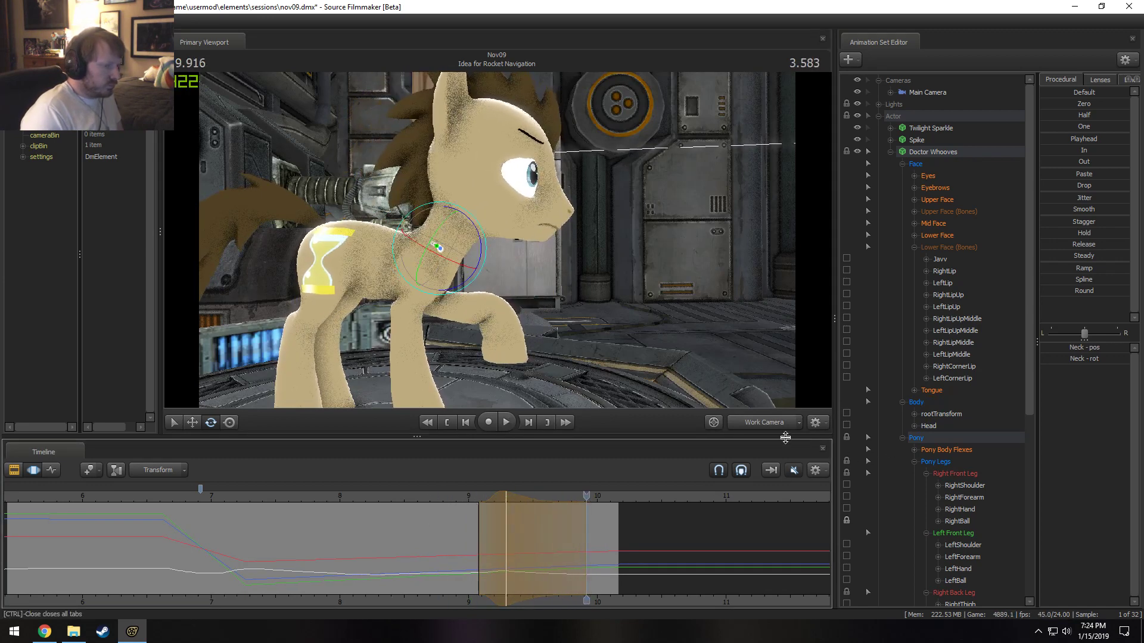
# Play back the neck and leg motion through the Main Camera and from about 8.35 s in the Work Camera.
pyautogui.press('F4')
pyautogui.click(467, 498)
pyautogui.press('space')
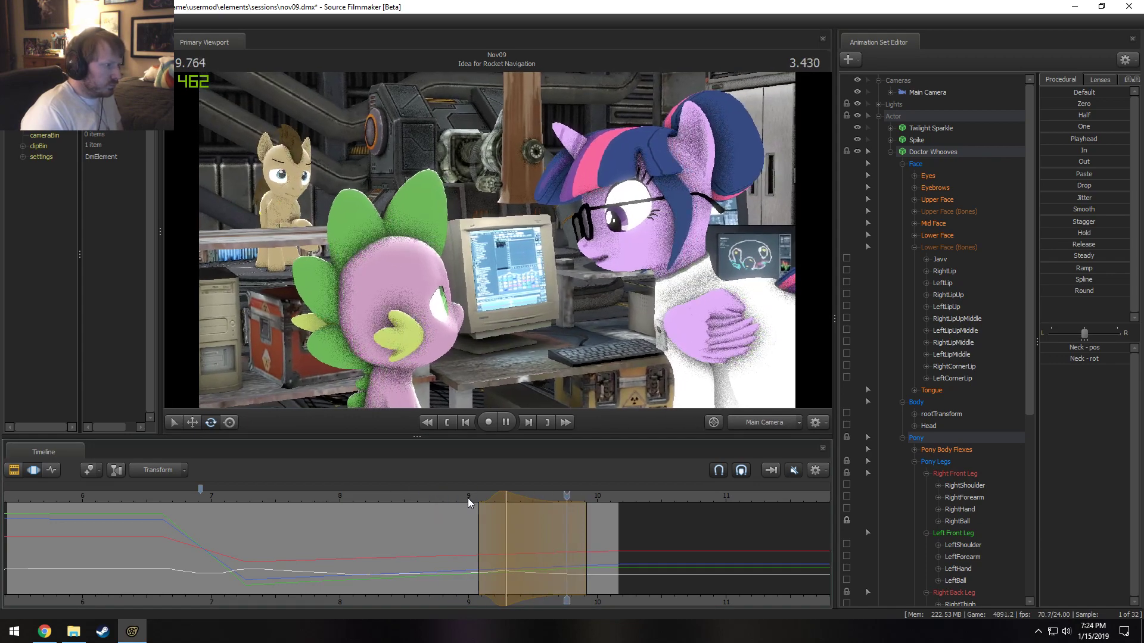
pyautogui.click(768, 422)
pyautogui.click(385, 495)
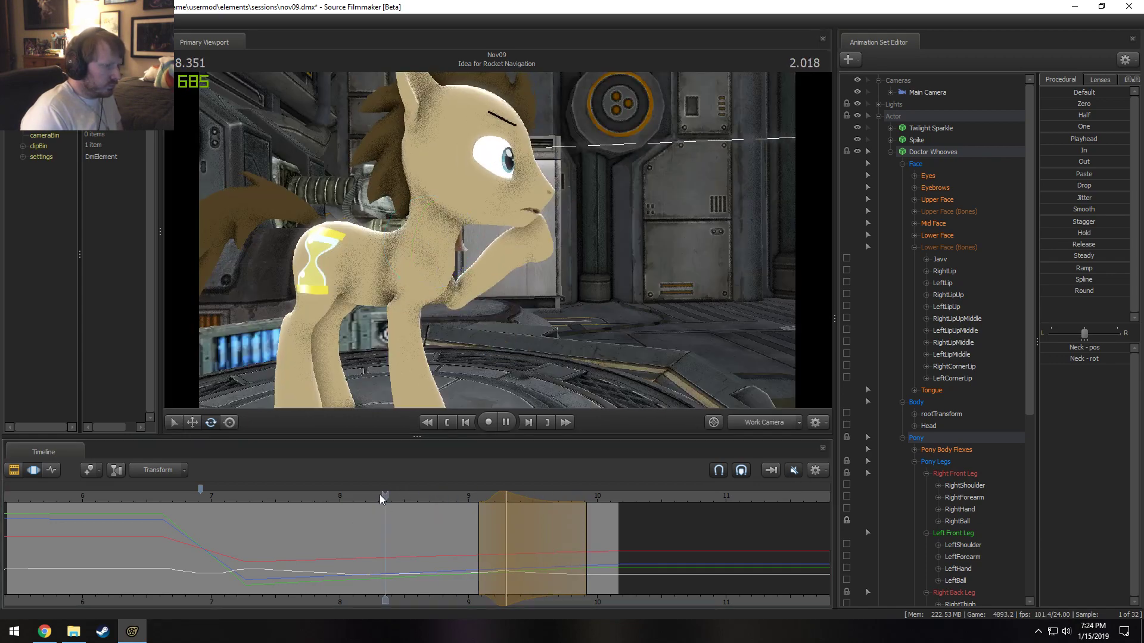
pyautogui.press('space')
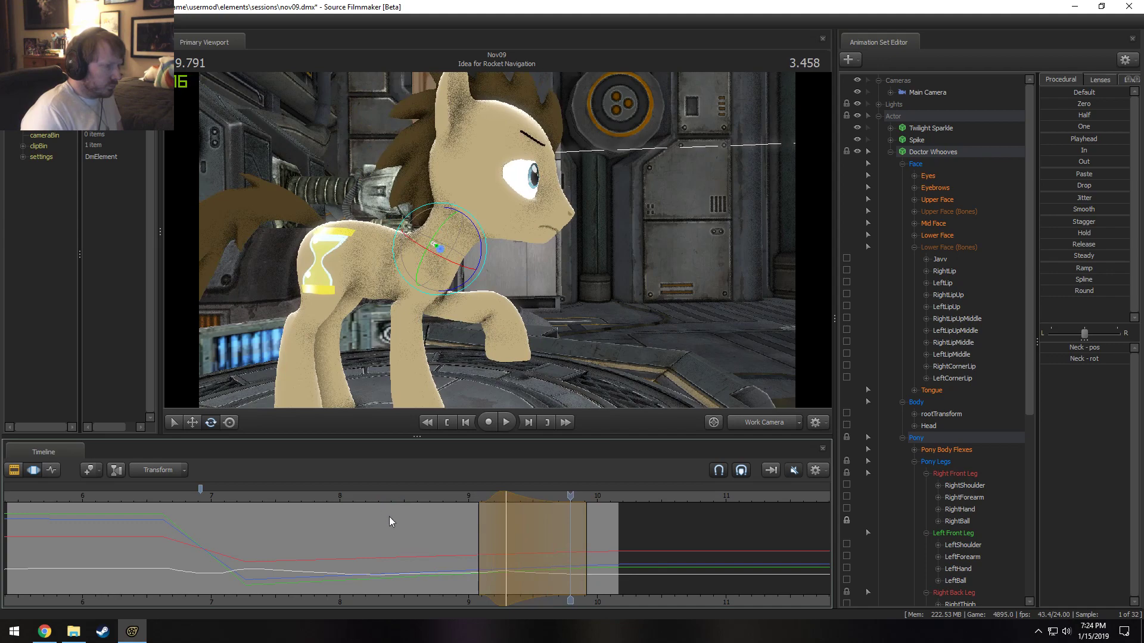
pyautogui.press('space')
pyautogui.press('space')
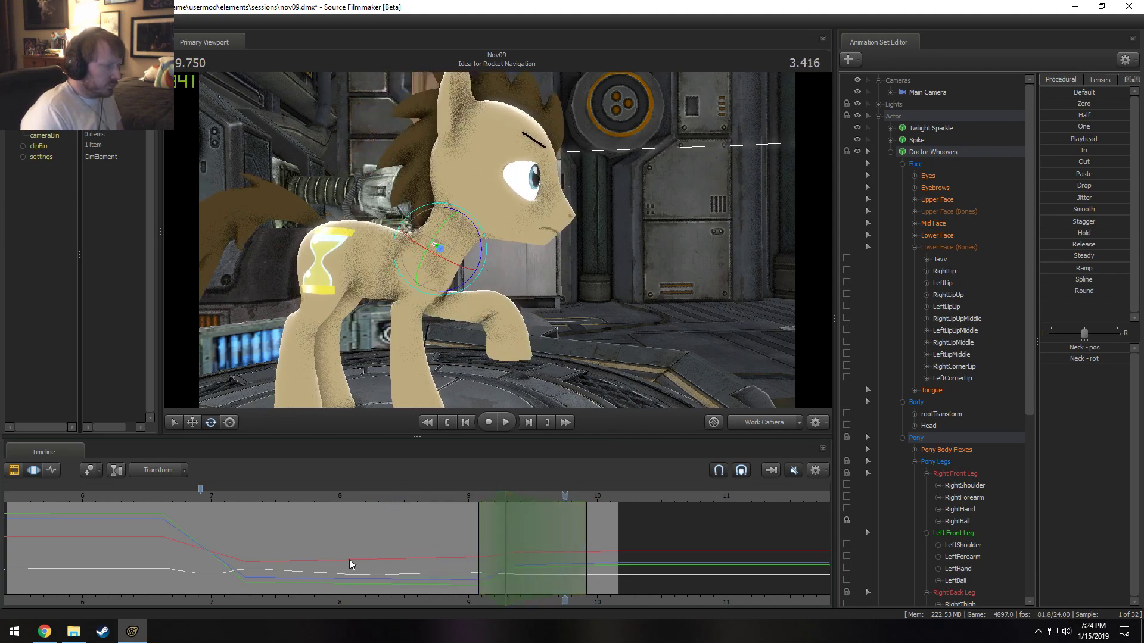
# Rotate the Pelvis to pitch the body forward, centred at about 9.5 s with falloff over about 9.0–10.0 s, and play it back.
pyautogui.click(495, 567)
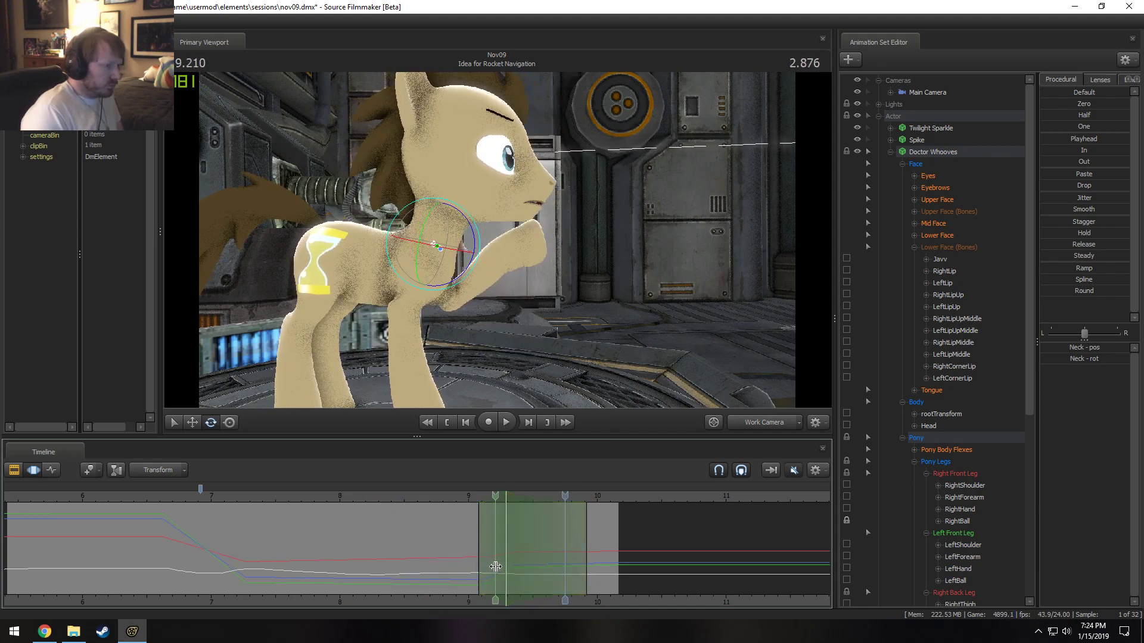
pyautogui.moveTo(495, 567); pyautogui.dragTo(429, 315)
pyautogui.click(535, 578)
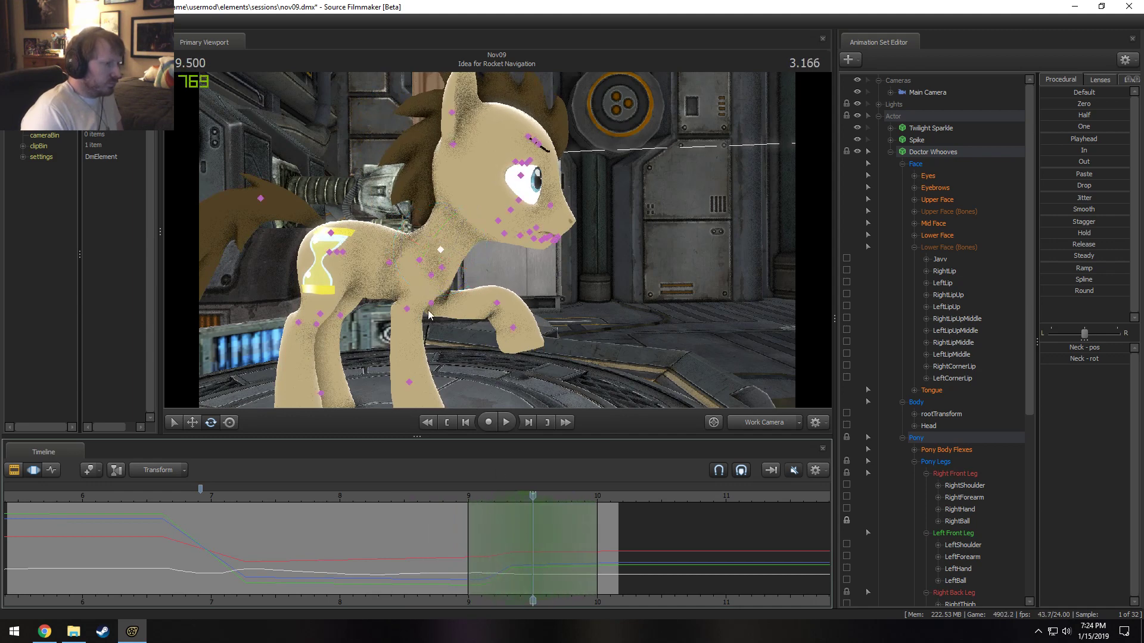
pyautogui.click(339, 251)
pyautogui.scroll(-3, 985, 556)
pyautogui.scroll(-3, 984, 556)
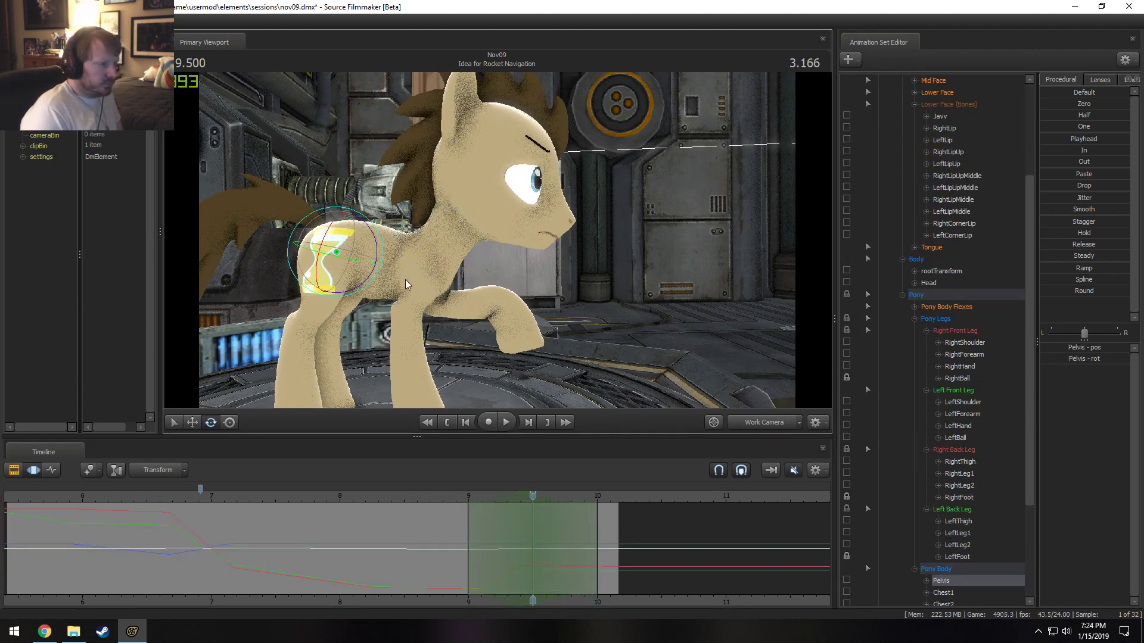
pyautogui.moveTo(380, 253); pyautogui.dragTo(435, 440)
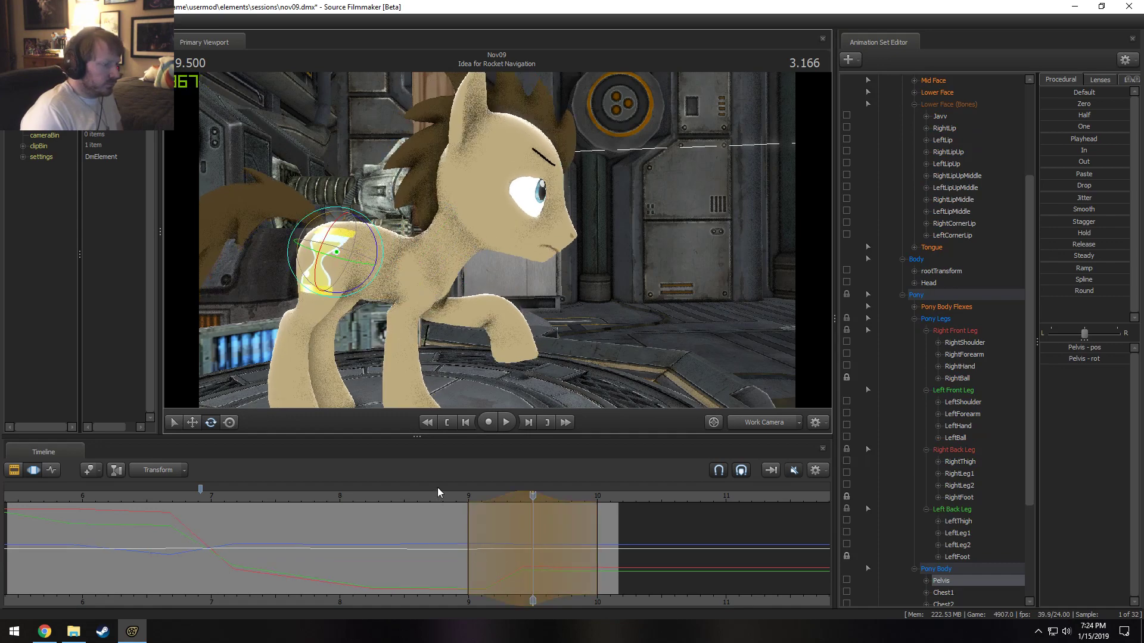
pyautogui.press('space')
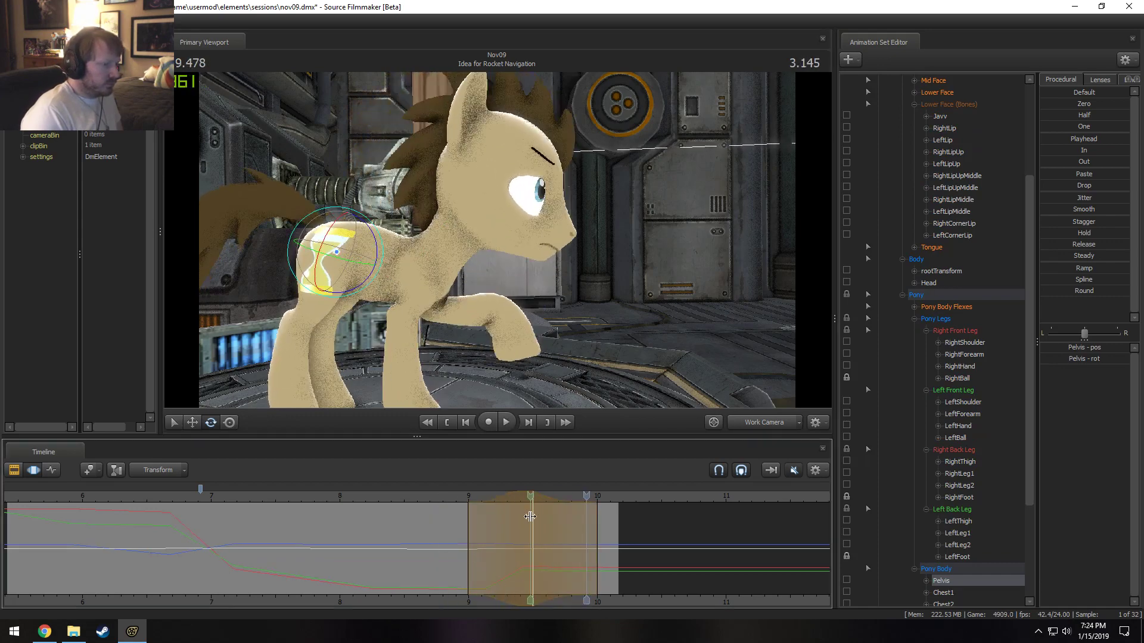
# Shift the Pelvis adjustment to about 9.42 s with falloff over about 9.08–9.83 s and play it back.
pyautogui.press('space')
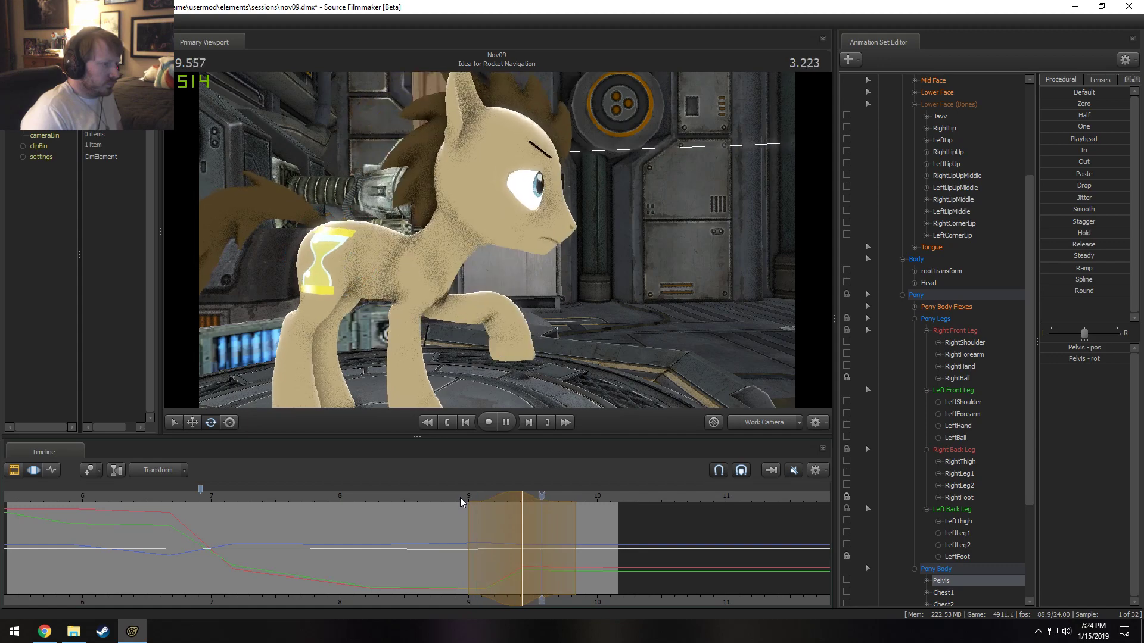
pyautogui.press('space')
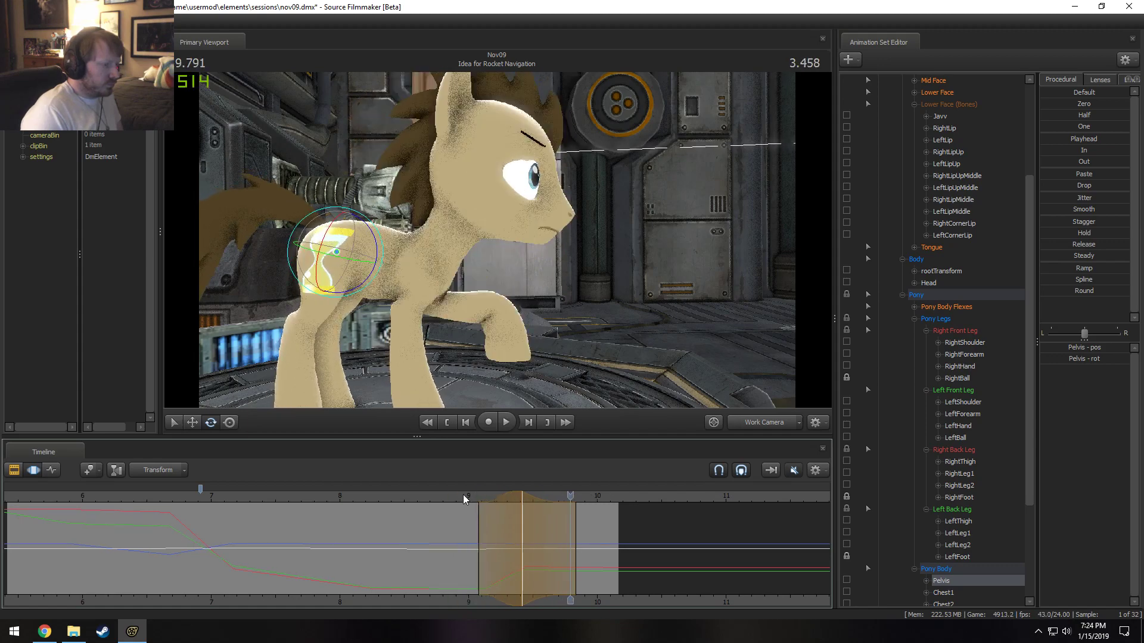
pyautogui.click(465, 495)
pyautogui.press('space')
pyautogui.press('space')
# Play back the Pelvis motion in the Main Camera and shift its adjustment to about 9.33 s with falloff over about 9.04–9.62 s.
pyautogui.click(761, 423)
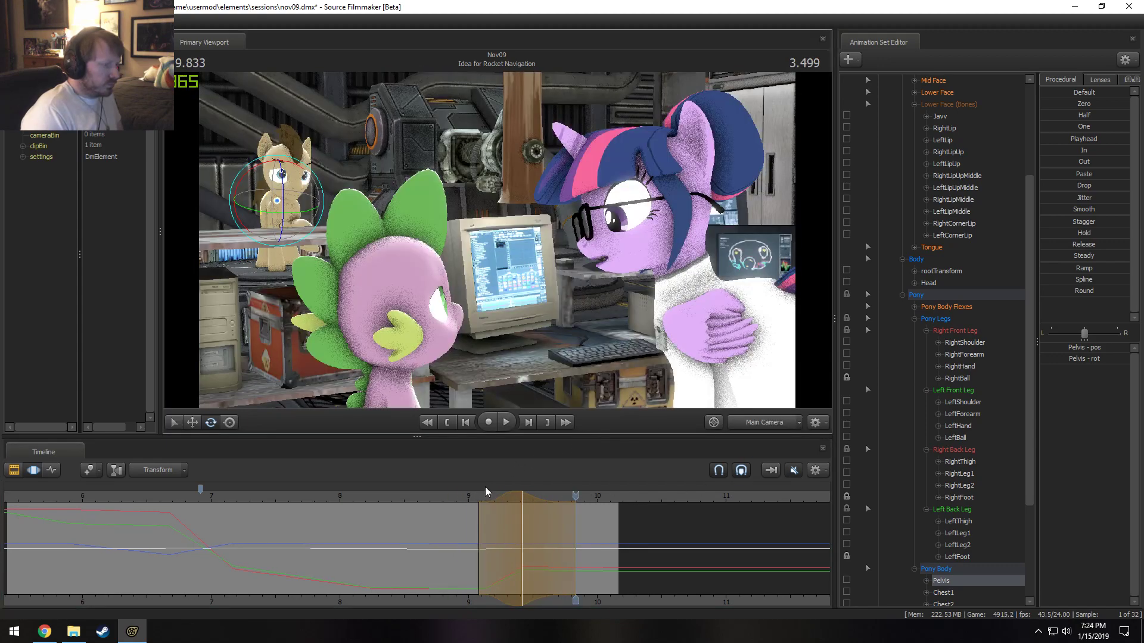
pyautogui.click(471, 499)
pyautogui.press('space')
pyautogui.press('space')
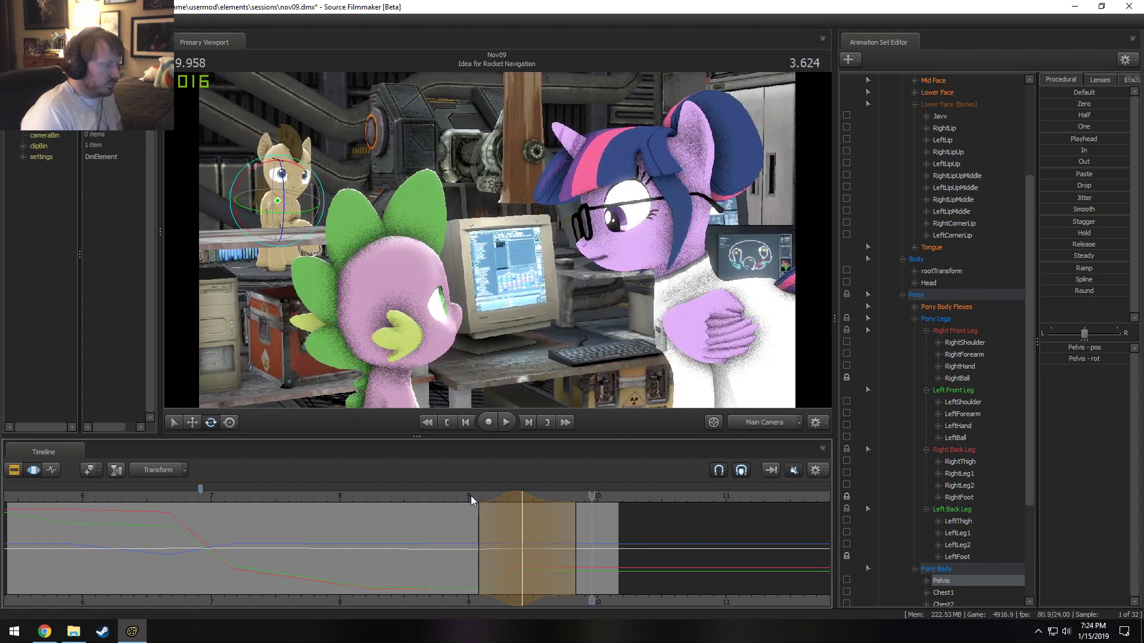
pyautogui.click(464, 499)
pyautogui.press('space')
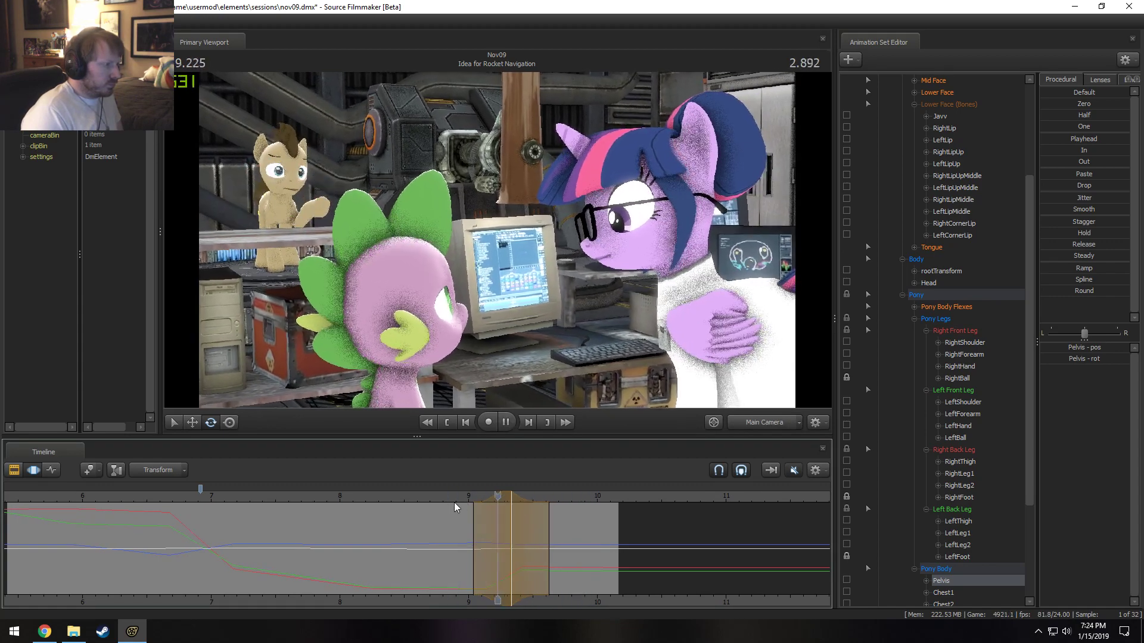
pyautogui.press('space')
# Play back the retimed body dip from about 9 s in the Work Camera.
pyautogui.click(759, 425)
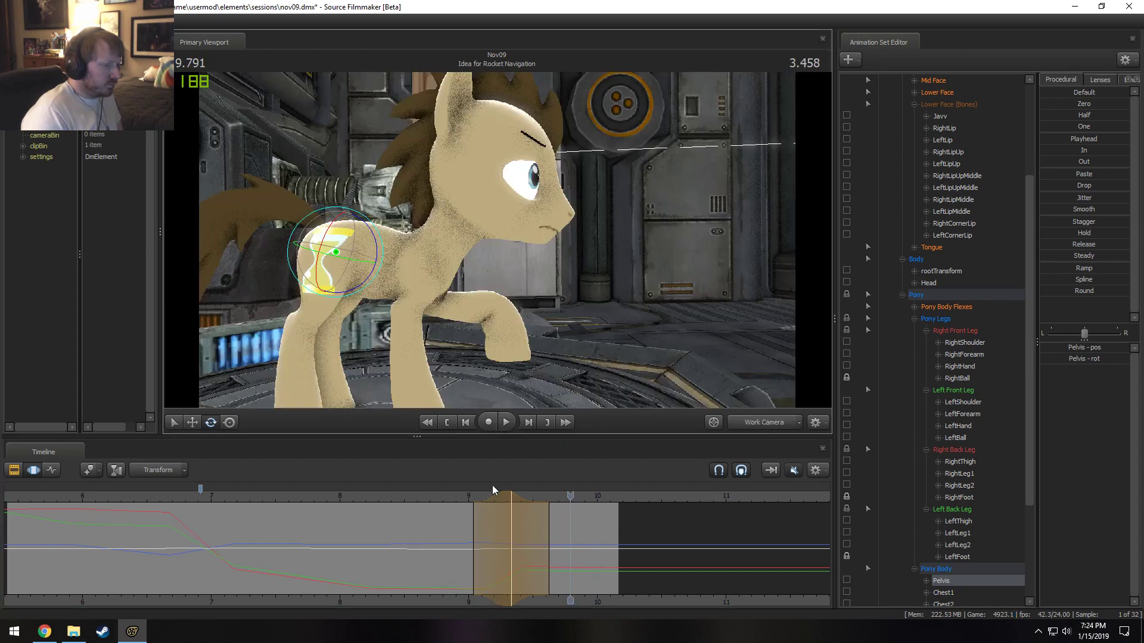
pyautogui.click(462, 497)
pyautogui.press('space')
pyautogui.press('space')
# Rotate Doctor Whooves's RightThigh and LeftThigh slightly at about 9.33 s to correct the back legs.
pyautogui.moveTo(463, 496); pyautogui.dragTo(511, 507)
pyautogui.click(364, 233)
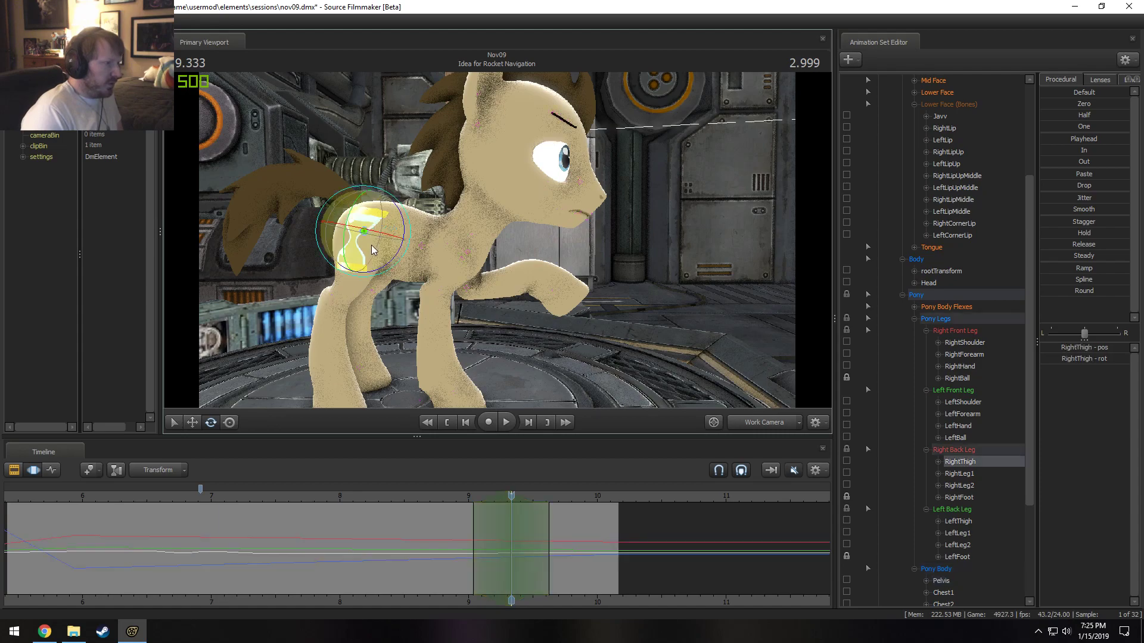
pyautogui.moveTo(385, 272); pyautogui.dragTo(577, 216)
pyautogui.click(569, 171)
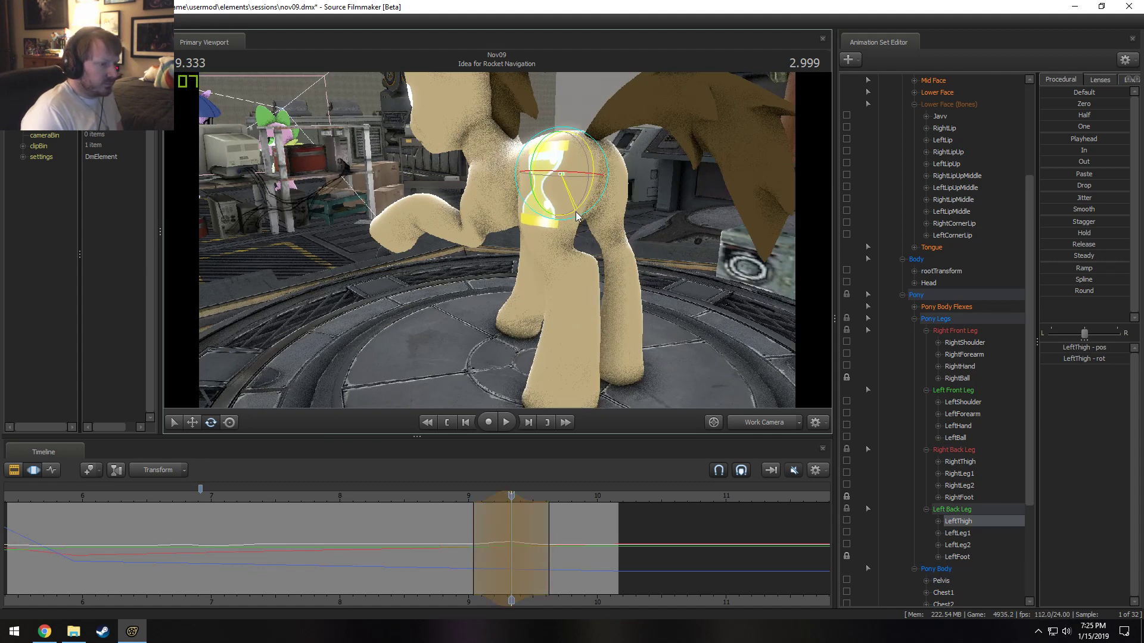
pyautogui.moveTo(577, 216); pyautogui.dragTo(579, 219)
# Rotate Doctor Whooves's RightShoulder and RightForearm slightly at about 9.33 s to correct the supporting front leg.
pyautogui.moveTo(595, 152); pyautogui.dragTo(496, 240)
pyautogui.keyDown('ctrl'); pyautogui.click(509, 159); pyautogui.keyUp('ctrl')
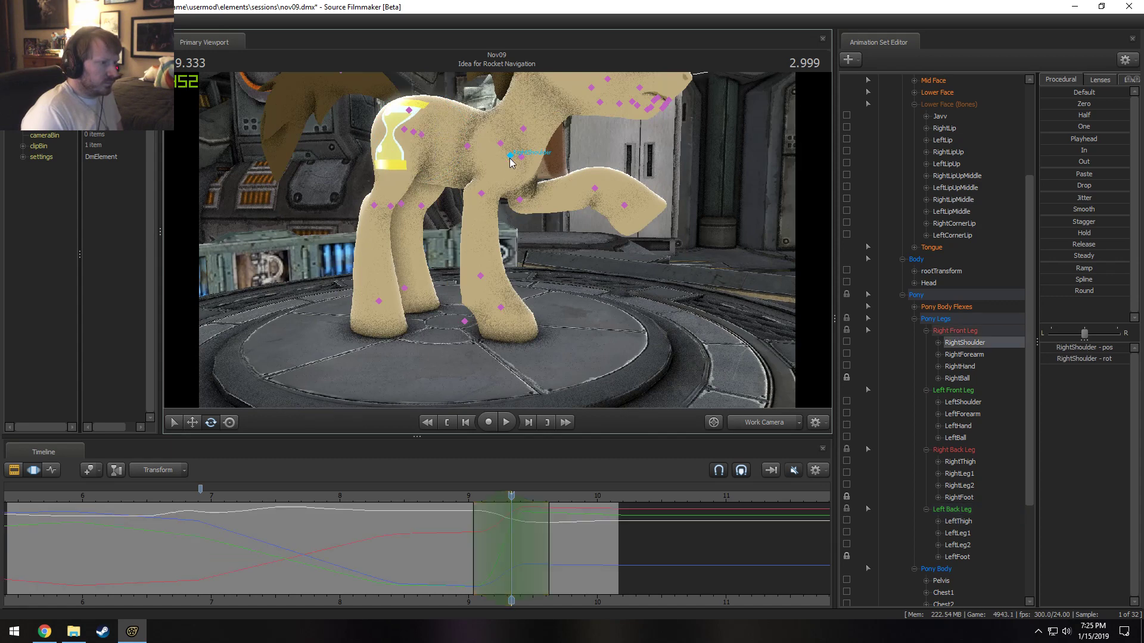
pyautogui.moveTo(546, 156); pyautogui.dragTo(554, 155)
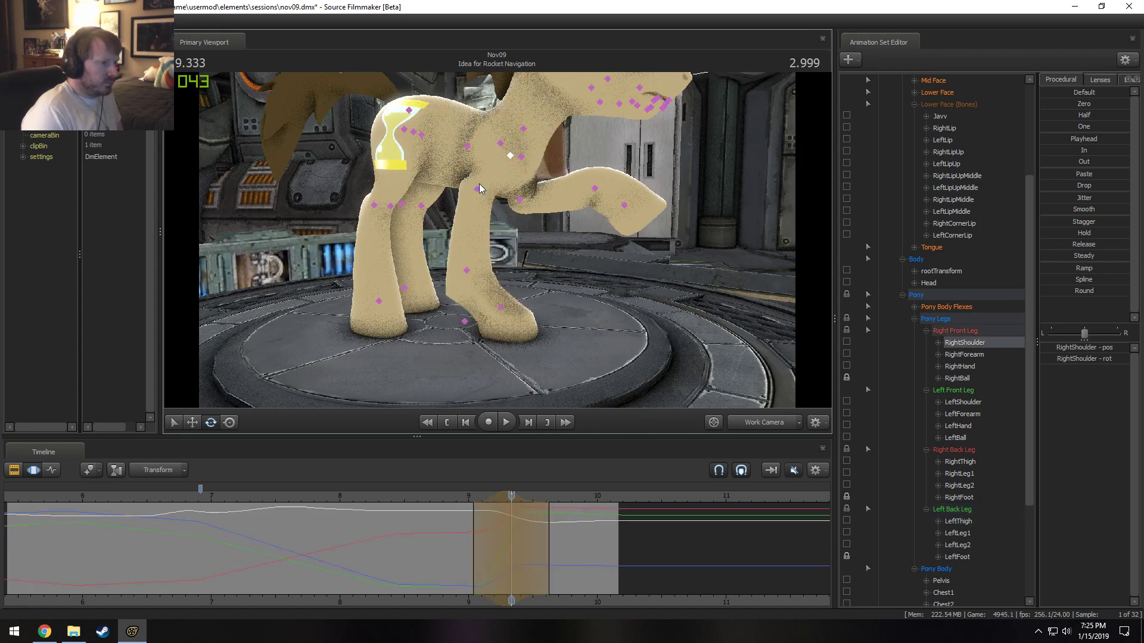
pyautogui.keyDown('ctrl'); pyautogui.click(477, 189); pyautogui.keyUp('ctrl')
pyautogui.moveTo(522, 190); pyautogui.dragTo(520, 180)
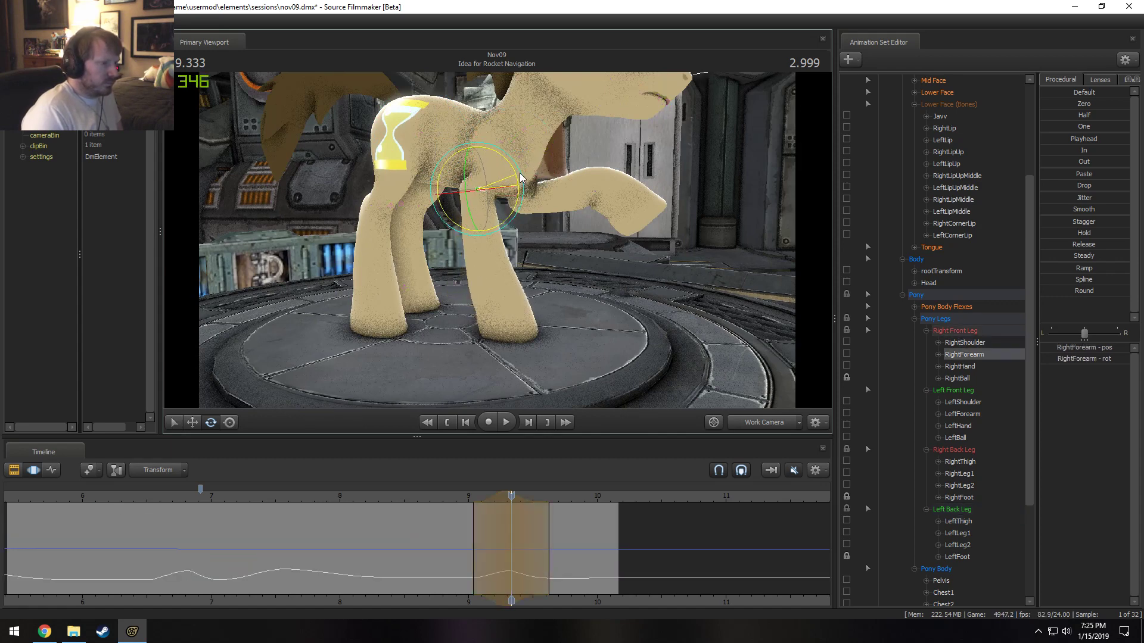
# Scrub through the front leg correction around 9.38 s and play back the leg motion from about 8.96 s.
pyautogui.keyDown('shift'); pyautogui.moveTo(472, 543); pyautogui.dragTo(516, 531); pyautogui.keyUp('shift')
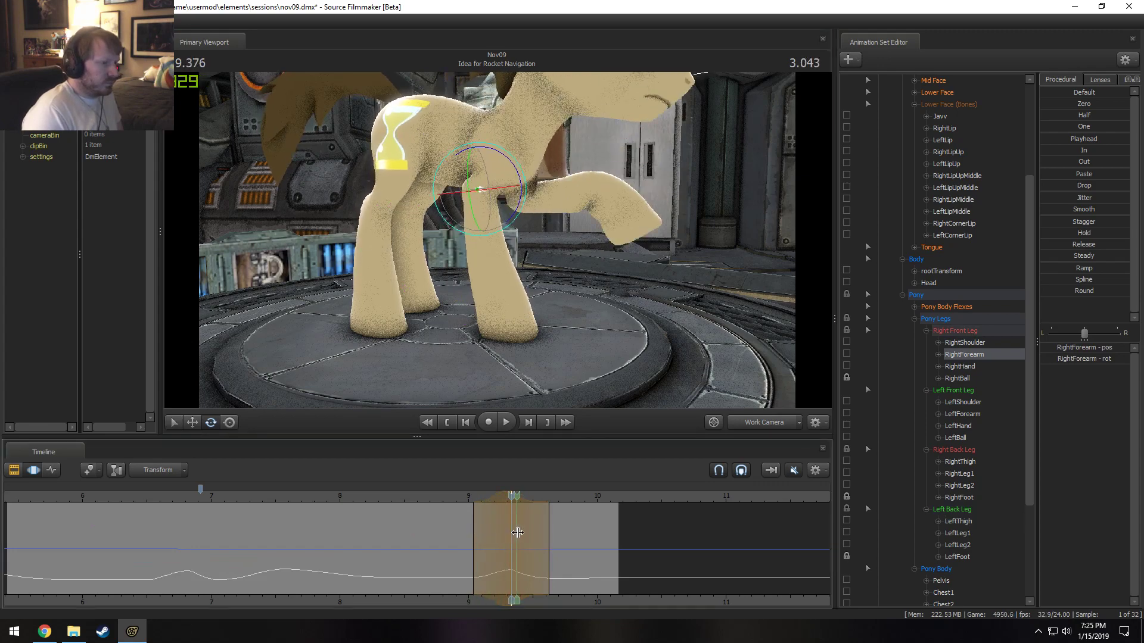
pyautogui.click(453, 498)
pyautogui.press('space')
pyautogui.click(464, 498)
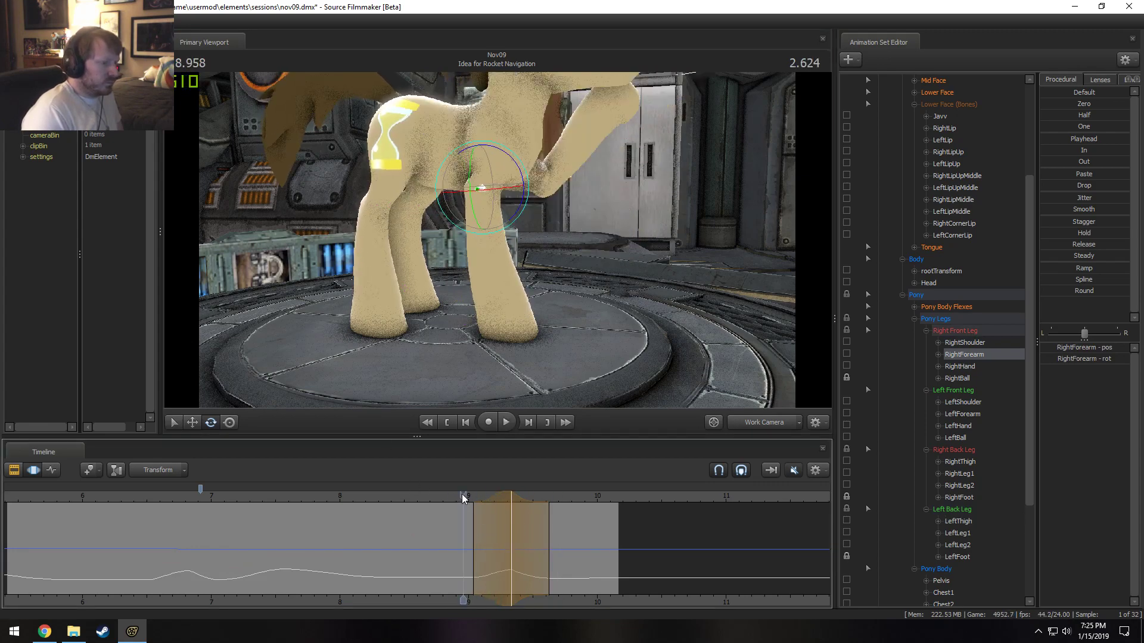
pyautogui.click(760, 422)
pyautogui.click(732, 427)
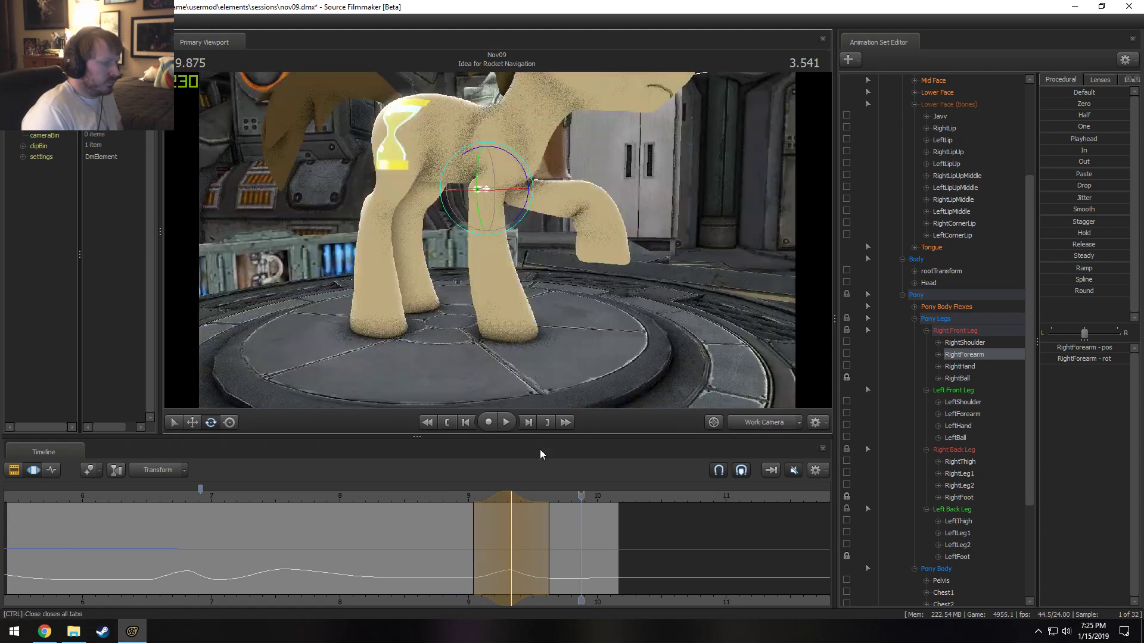
# Frame Doctor Whooves's head in the Work Camera and play back the movement from about 9 s in the Clip Editor.
pyautogui.click(463, 498)
pyautogui.moveTo(482, 286); pyautogui.dragTo(498, 241)
pyautogui.press('F2')
pyautogui.press('space')
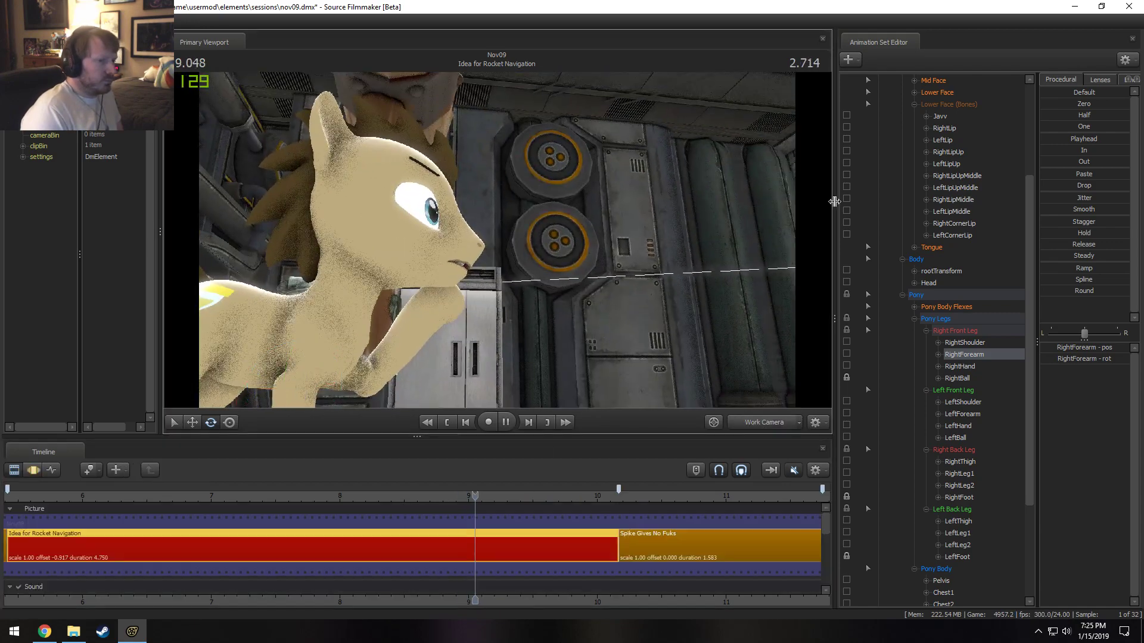
pyautogui.press('space')
pyautogui.scroll(4, 929, 160)
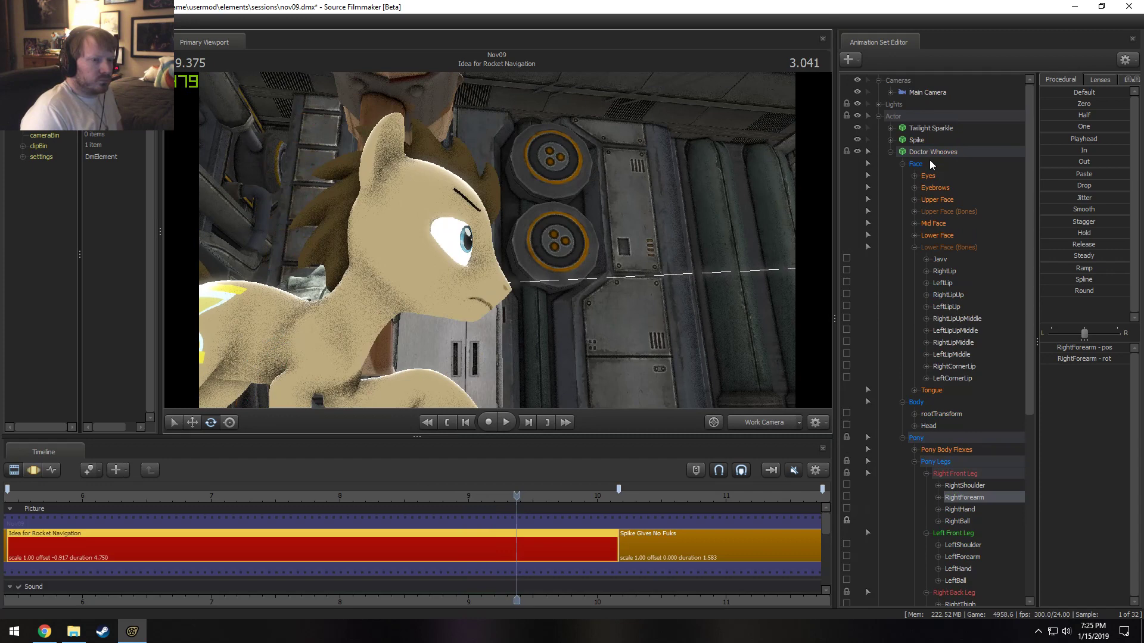
# Select Doctor Whooves' Upper Face controls in the Motion Editor and set a short time selection with falloffs around 9.33 s.
pyautogui.click(938, 199)
pyautogui.press('F3')
pyautogui.scroll(1, 554, 585)
pyautogui.moveTo(472, 554); pyautogui.dragTo(494, 553)
pyautogui.moveTo(553, 560); pyautogui.dragTo(529, 566)
pyautogui.keyDown('shift'); pyautogui.scroll(3, 529, 566); pyautogui.keyUp('shift')
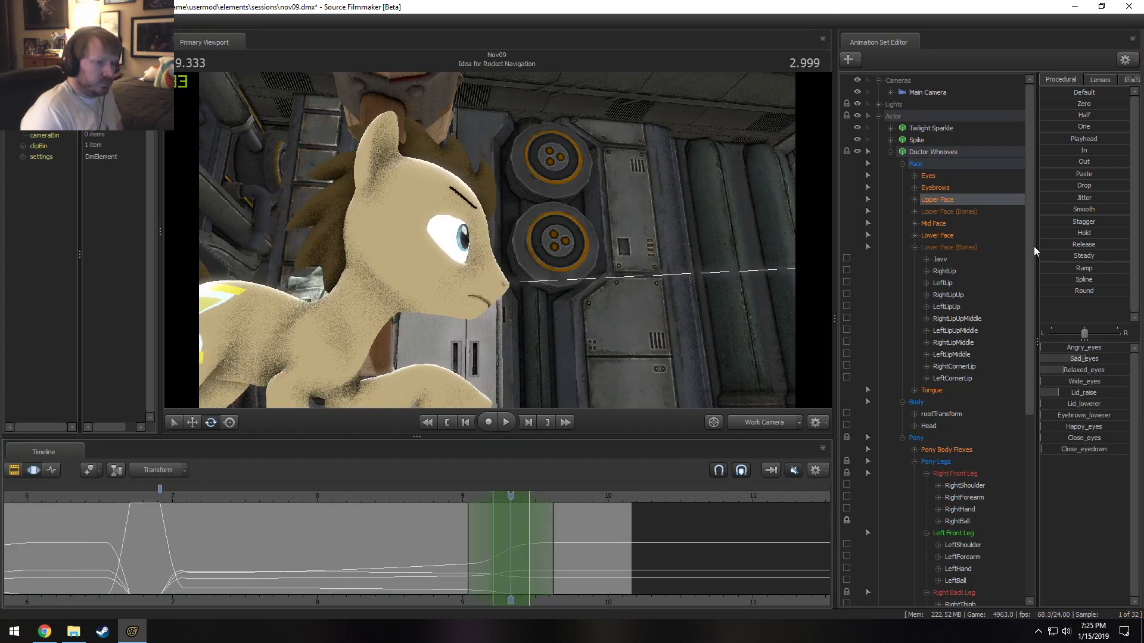
# Zero the Upper Face flexes within the time selection and raise Close_eyedown to full to create a blink.
pyautogui.click(1071, 102)
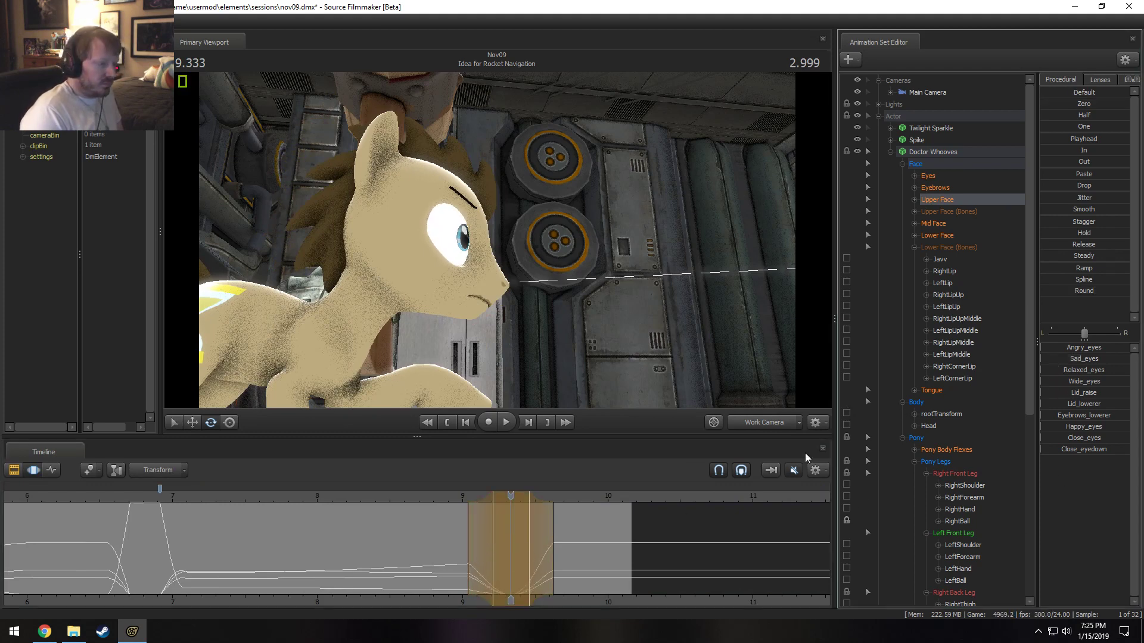
pyautogui.hotkey('ctrl', 'z')
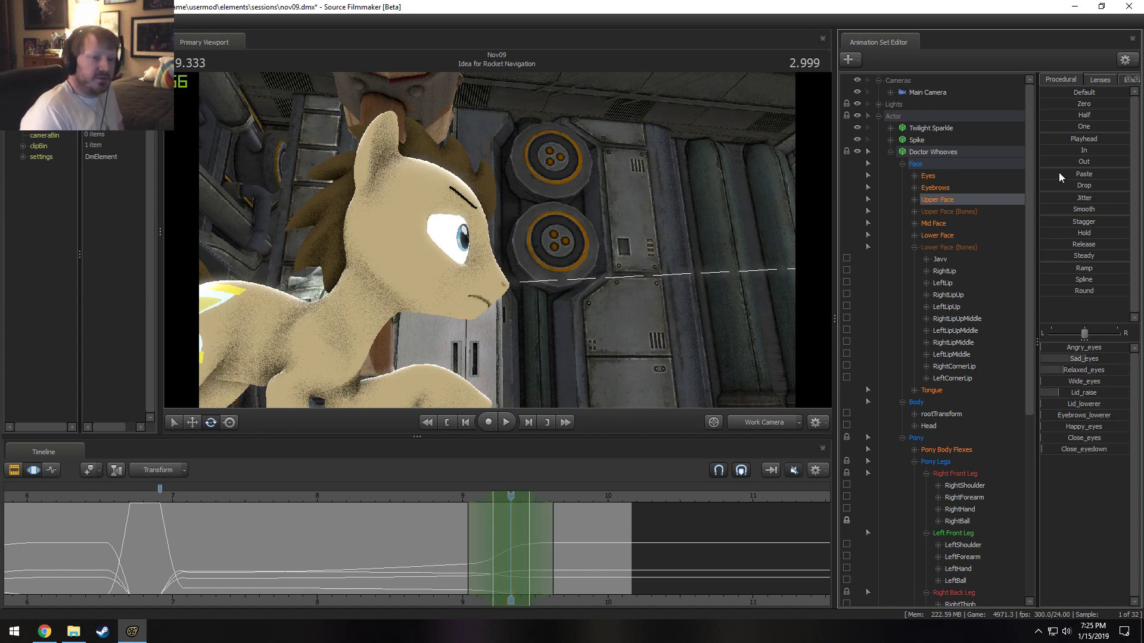
pyautogui.click(1076, 103)
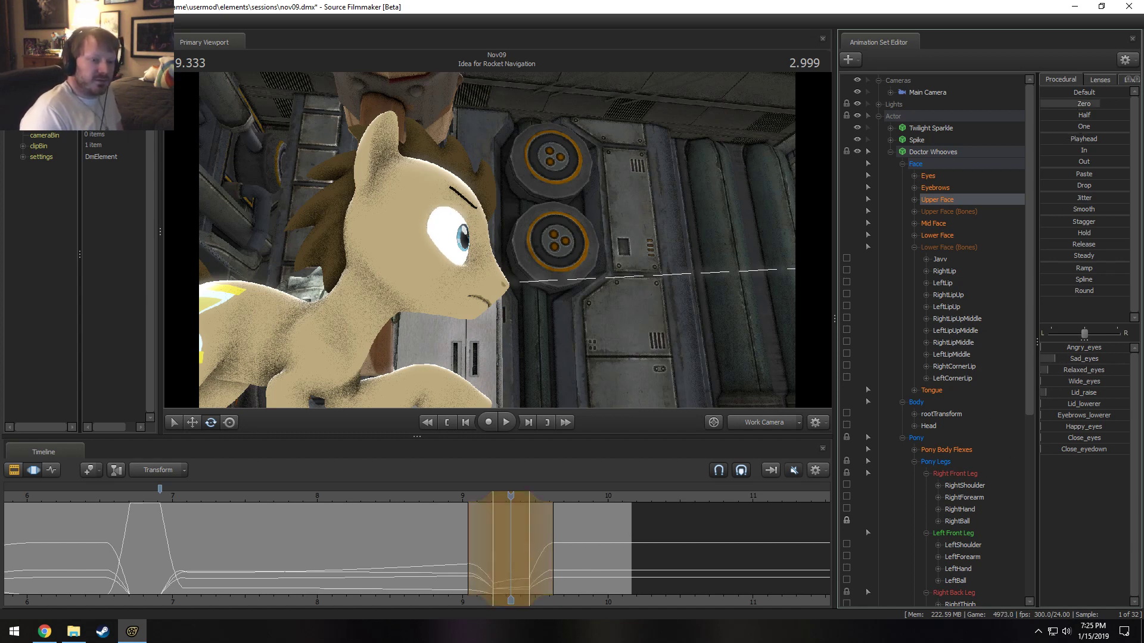
pyautogui.moveTo(1042, 451); pyautogui.dragTo(1131, 451)
# Play back the blink several times from just before 9 s, watching Doctor Whooves' face up close.
pyautogui.click(464, 504)
pyautogui.moveTo(536, 329); pyautogui.dragTo(497, 239)
pyautogui.press('space')
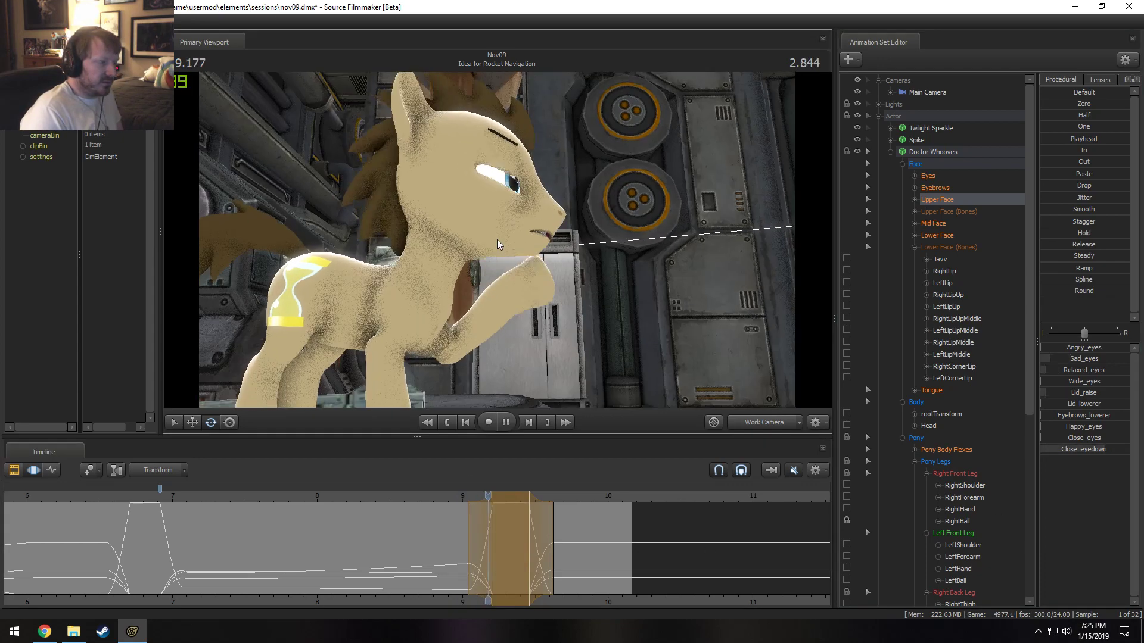
pyautogui.press('space')
pyautogui.click(457, 492)
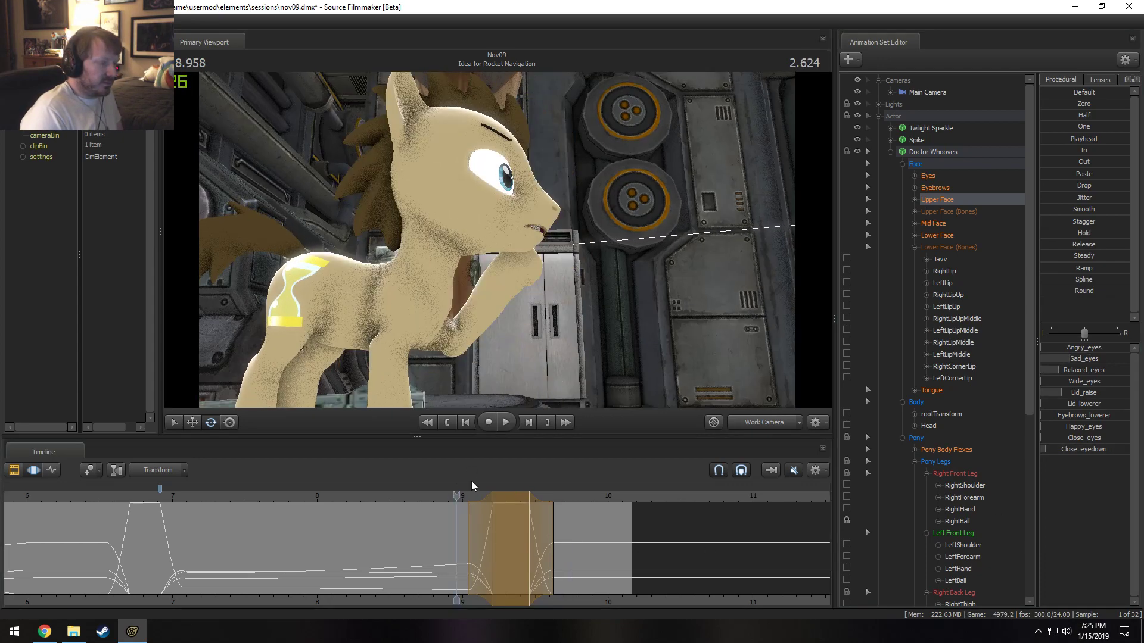
pyautogui.press('space')
pyautogui.press('space')
pyautogui.moveTo(517, 352); pyautogui.dragTo(517, 375)
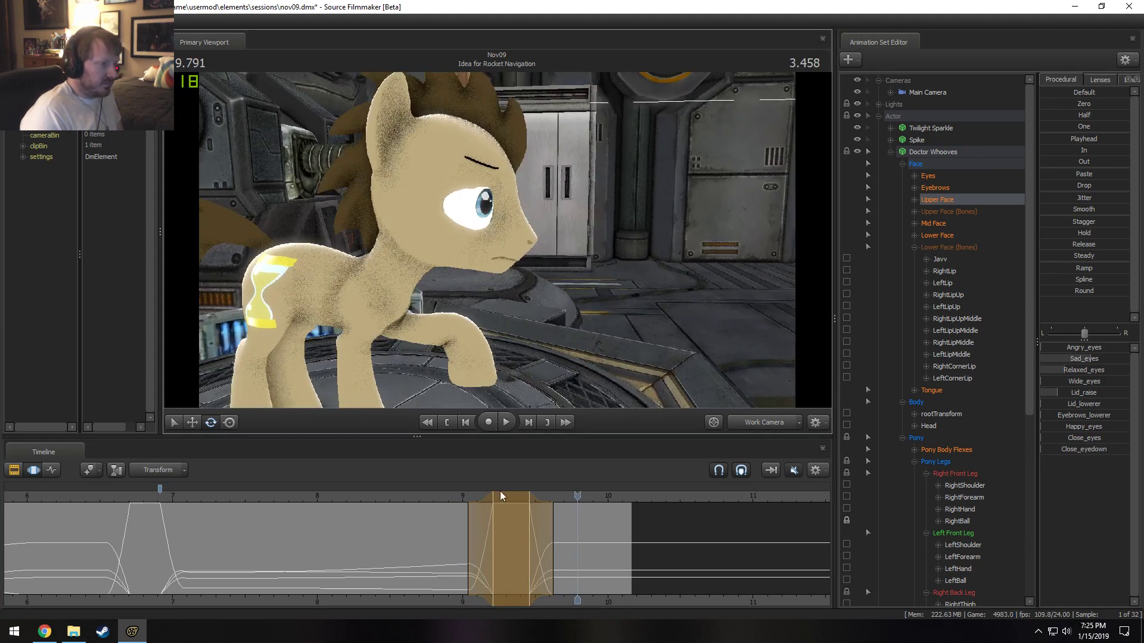
pyautogui.click(433, 495)
pyautogui.press('space')
pyautogui.press('space')
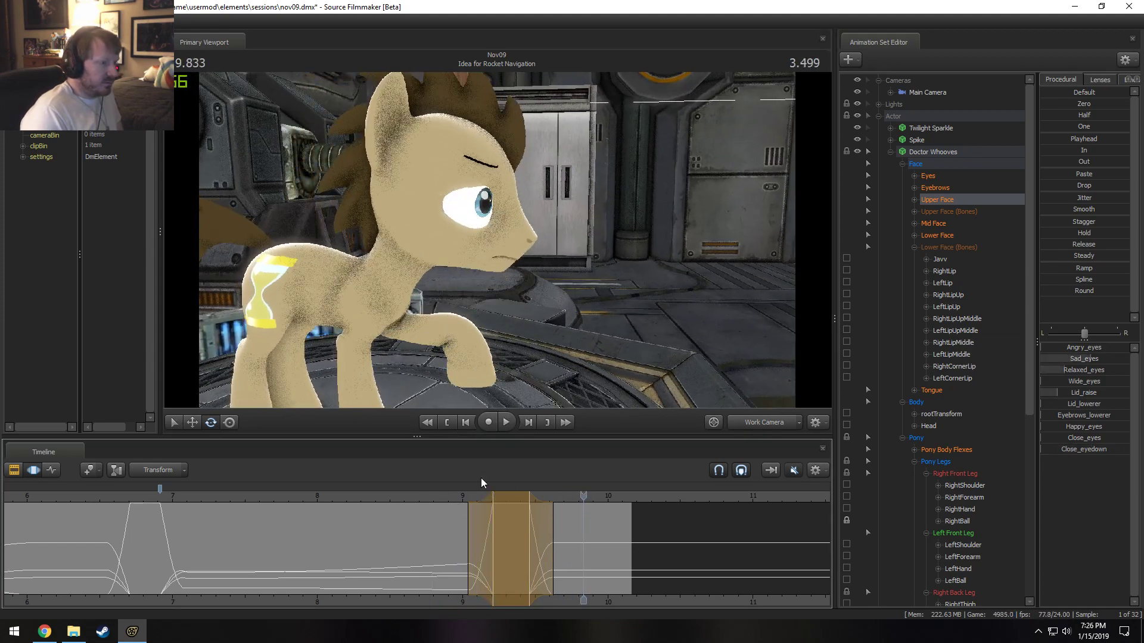
# Shorten the blink's hold region and extend its closing falloff to about 9.8 s for a slower eye opening.
pyautogui.press('shift')
pyautogui.moveTo(540, 529); pyautogui.dragTo(533, 533)
pyautogui.press('shift')
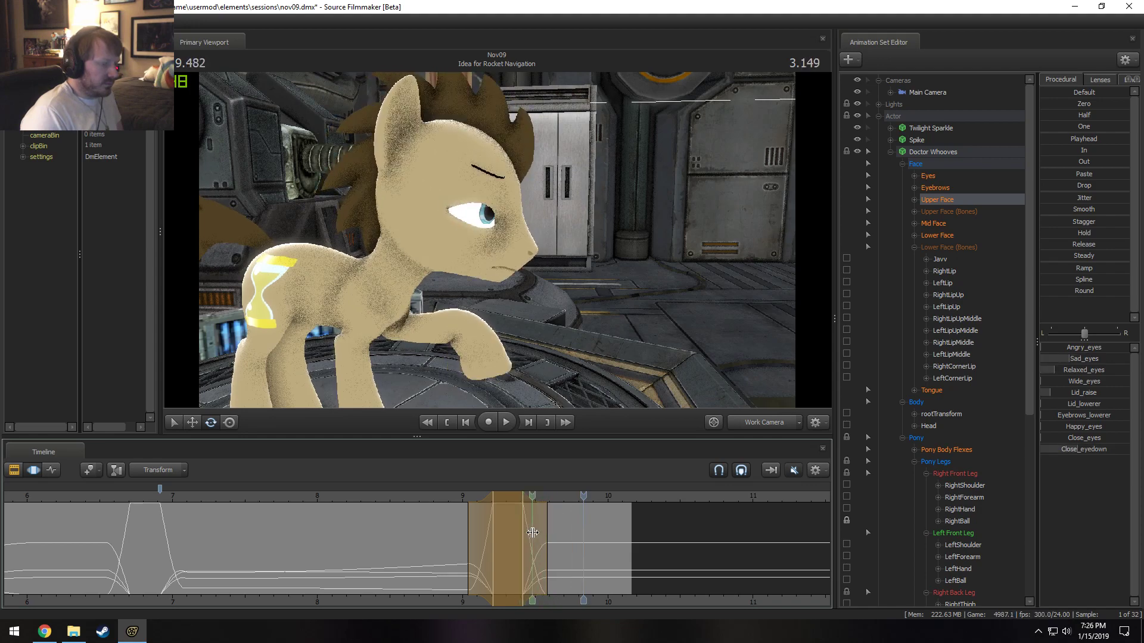
pyautogui.hotkey('shift', 'space')
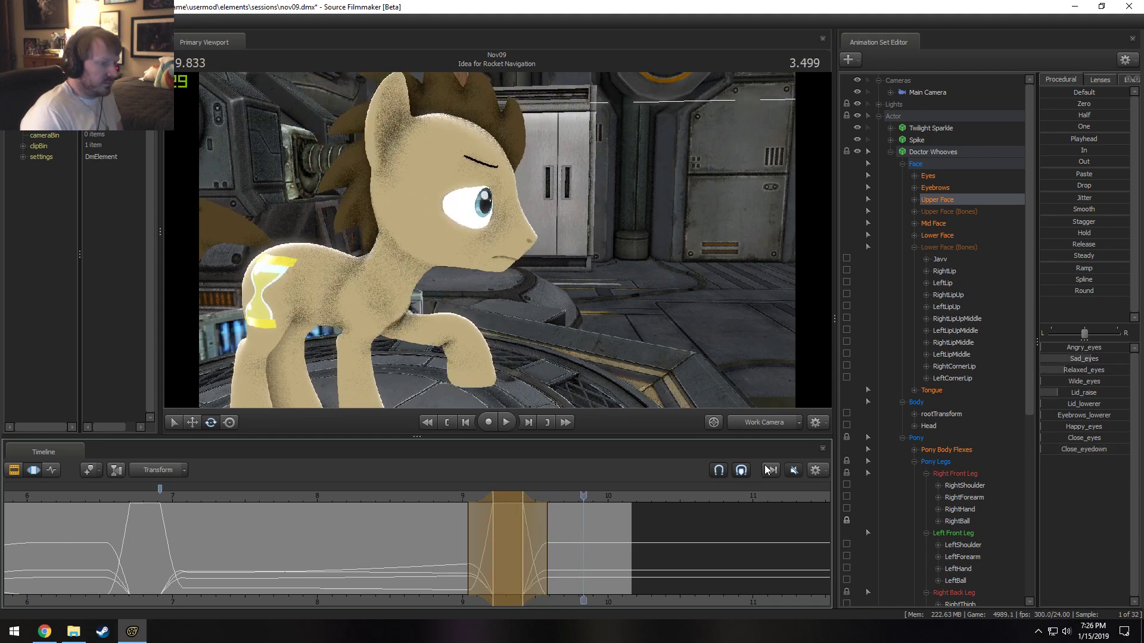
pyautogui.moveTo(538, 539); pyautogui.dragTo(569, 539)
# Review the adjusted blink in playback through the Work Camera and the Main Camera.
pyautogui.hotkey('shift', 'space')
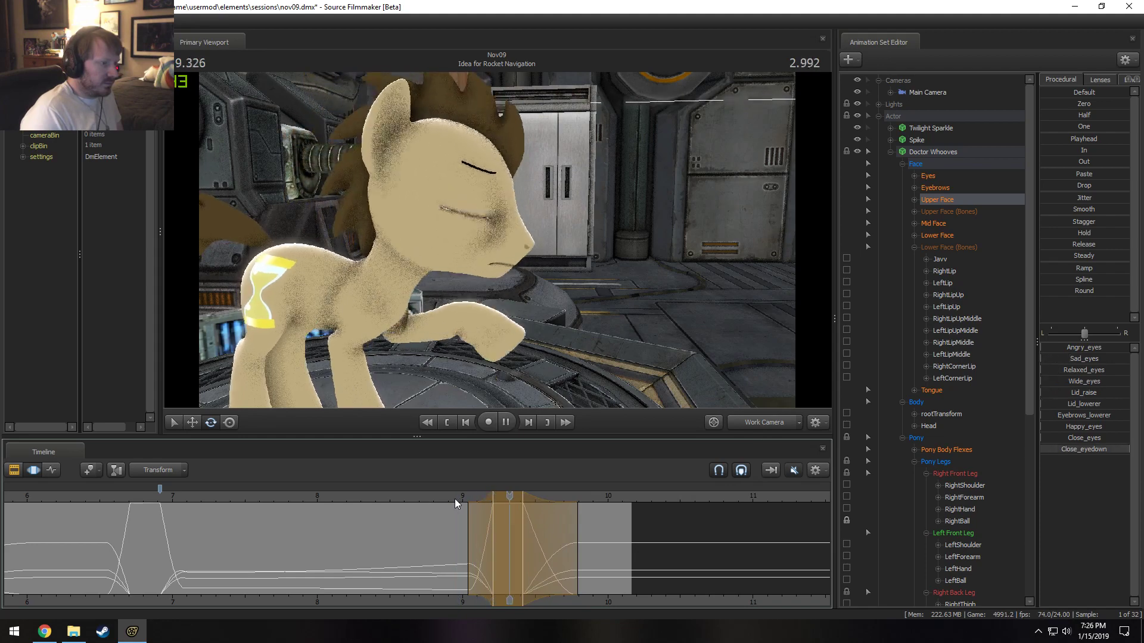
pyautogui.press('space')
pyautogui.click(764, 424)
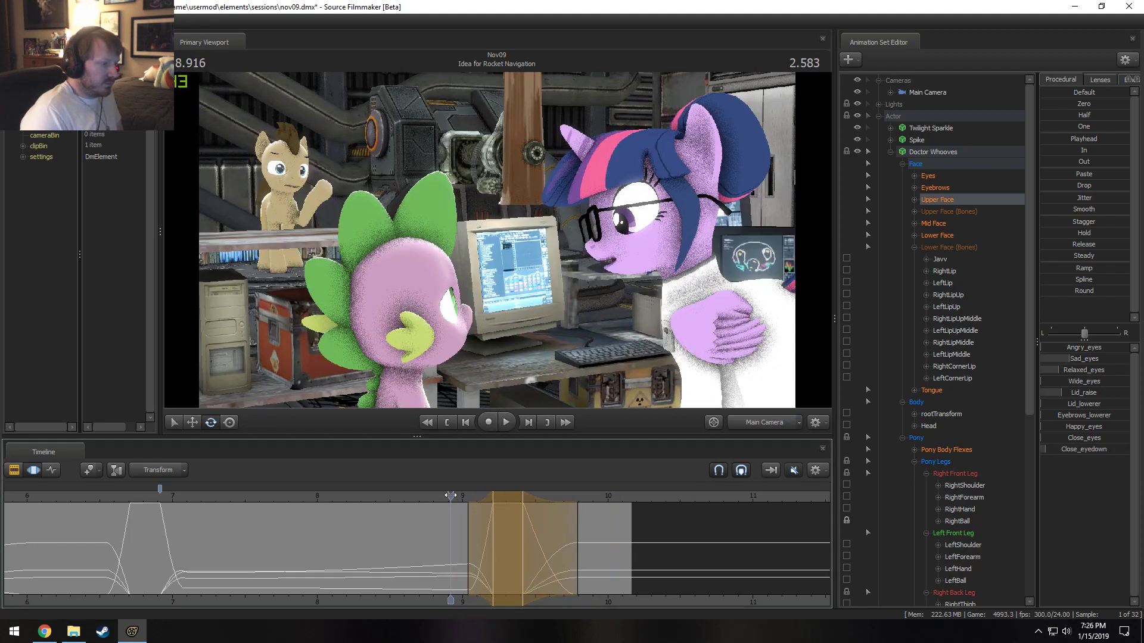
pyautogui.hotkey('shift', 'space')
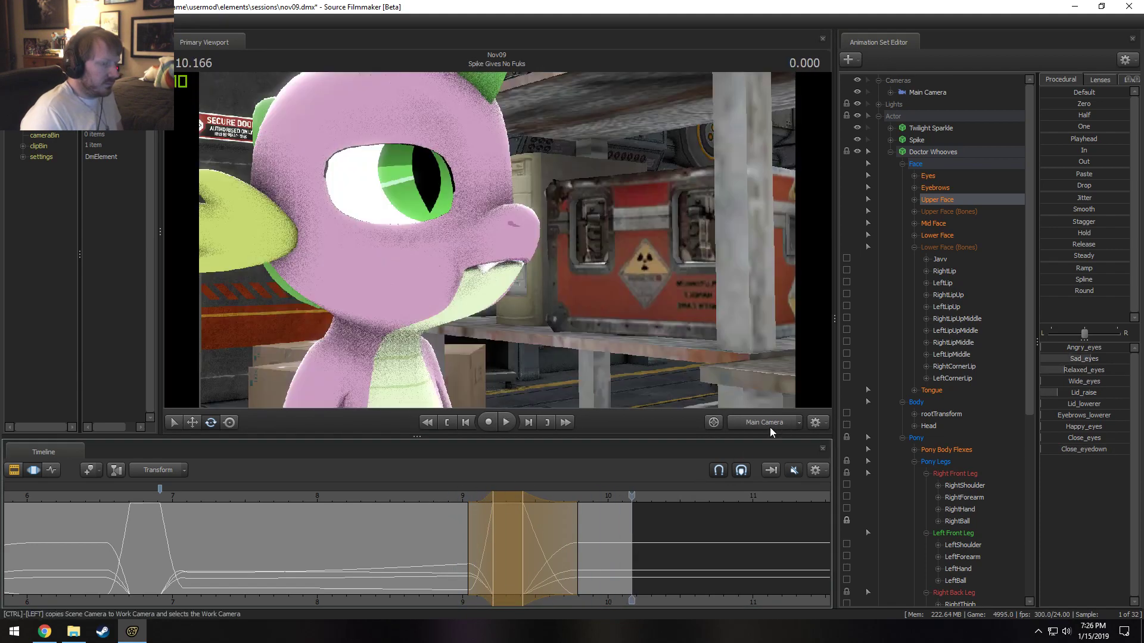
pyautogui.click(769, 426)
# Extend the time selection from about 9.8 s to the end of time, with a falloff starting at about 9.4 s.
pyautogui.moveTo(598, 545); pyautogui.dragTo(577, 544)
pyautogui.keyDown('shift'); pyautogui.moveTo(578, 545); pyautogui.dragTo(1091, 547); pyautogui.keyUp('shift')
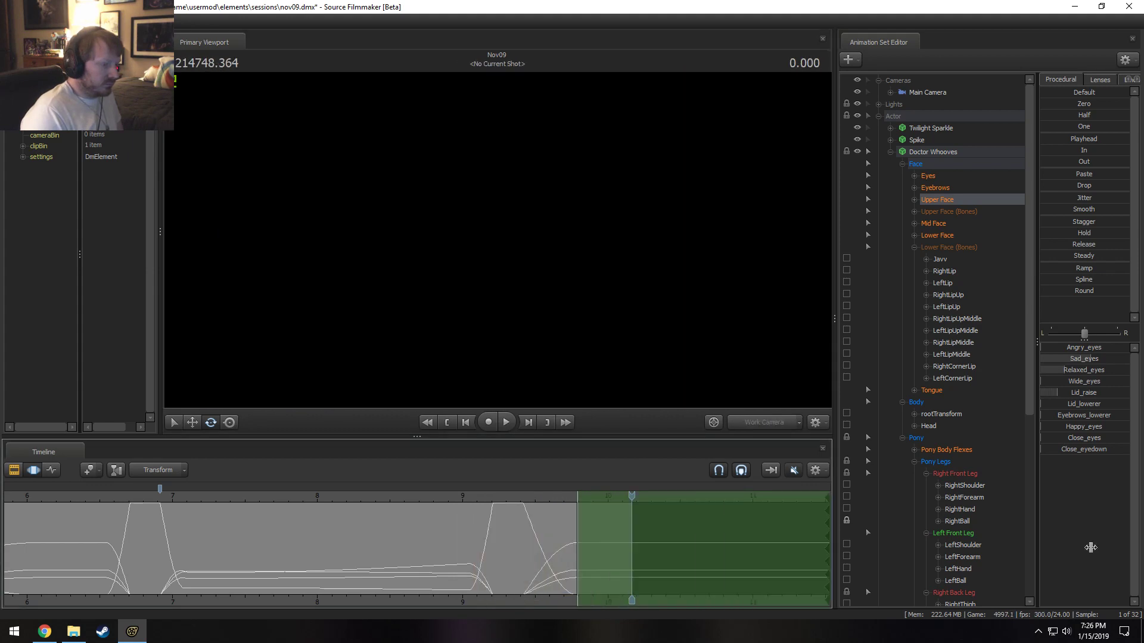
pyautogui.keyDown('shift'); pyautogui.scroll(9, 612, 567); pyautogui.keyUp('shift')
pyautogui.keyDown('shift'); pyautogui.scroll(2, 580, 570); pyautogui.keyUp('shift')
pyautogui.keyDown('shift'); pyautogui.scroll(-12, 581, 569); pyautogui.keyUp('shift')
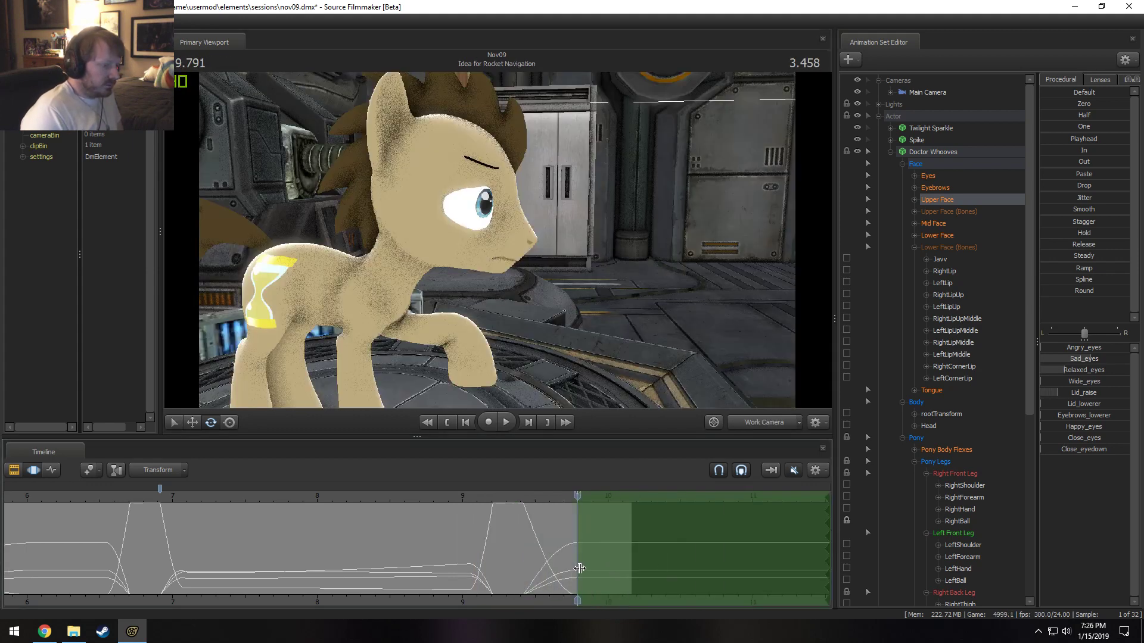
pyautogui.keyDown('shift'); pyautogui.scroll(10, 582, 565); pyautogui.keyUp('shift')
pyautogui.keyDown('shift'); pyautogui.scroll(-10, 582, 563); pyautogui.keyUp('shift')
pyautogui.keyDown('shift'); pyautogui.scroll(8, 582, 563); pyautogui.keyUp('shift')
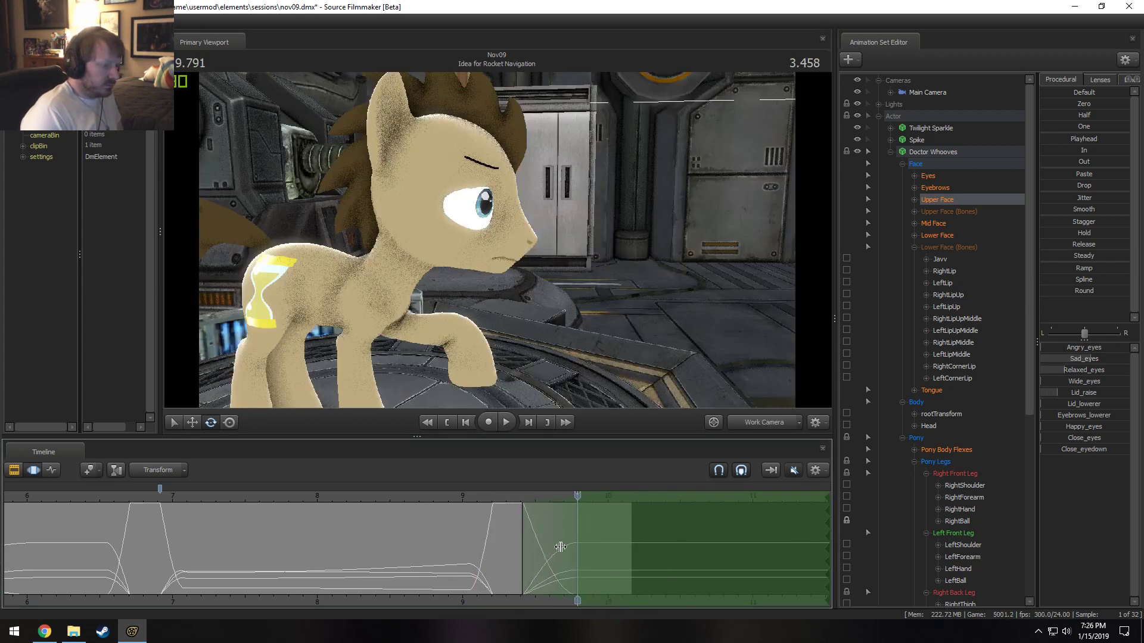
# Lower Doctor Whooves' Sad_eyes and Lid_raise flexes and raise Relaxed_eyes within the time selection, facing him from the front.
pyautogui.moveTo(682, 246); pyautogui.dragTo(304, 241)
pyautogui.press('w')
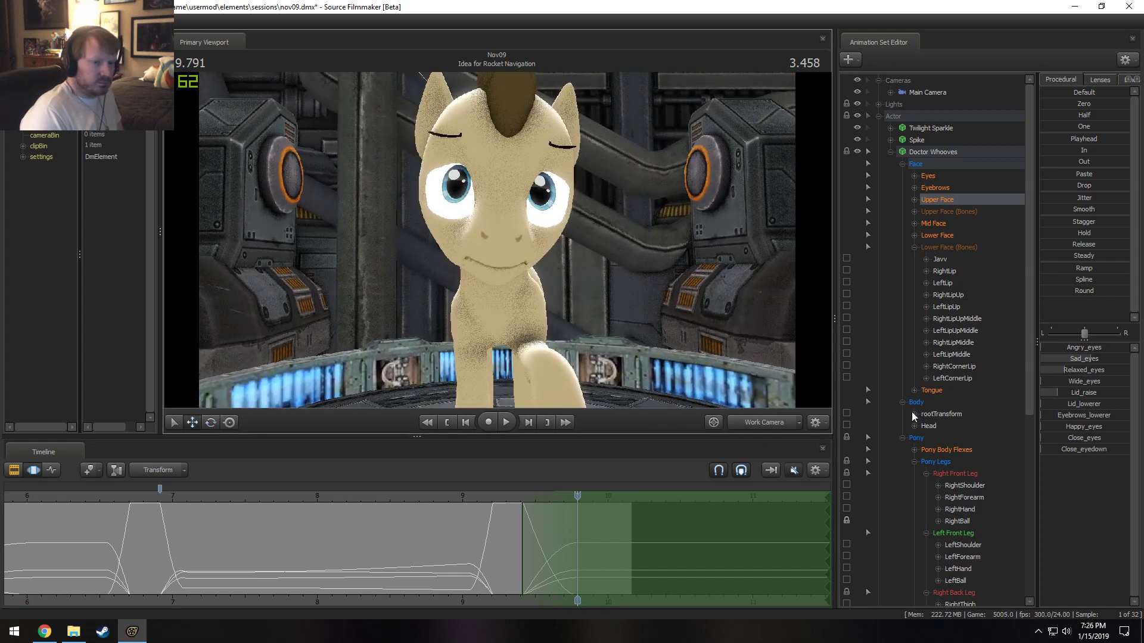
pyautogui.moveTo(1086, 361); pyautogui.dragTo(1070, 393)
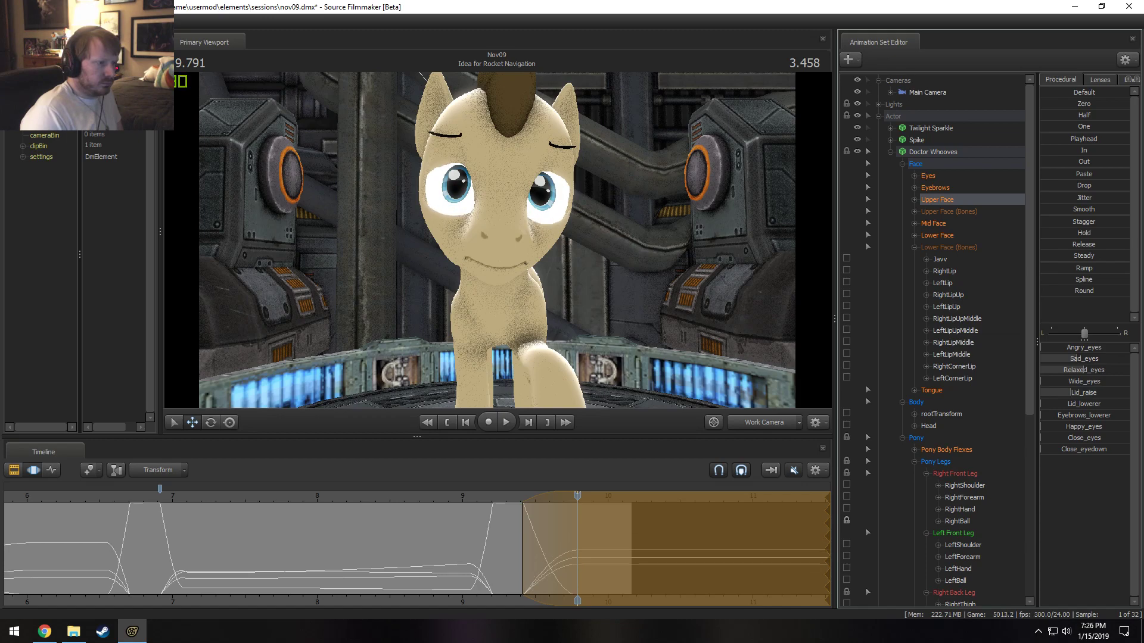
pyautogui.moveTo(684, 305); pyautogui.dragTo(686, 311)
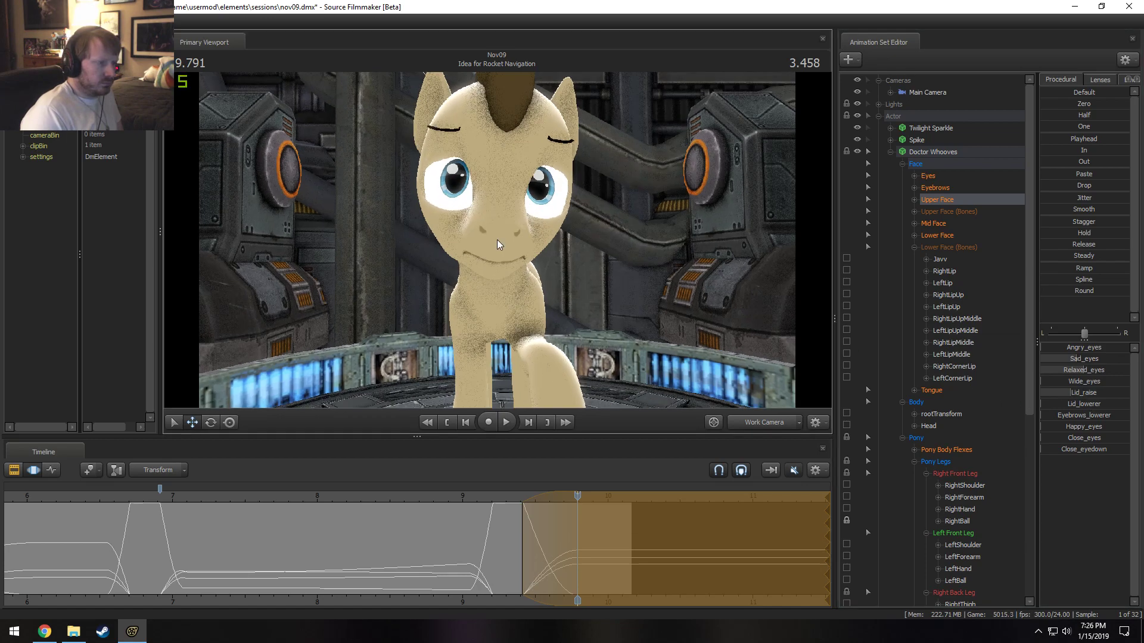
# Select the Lower Face controls and shift the time selection's start to about 9.54 s, with the falloff beginning at about 9.1 s.
pyautogui.click(932, 235)
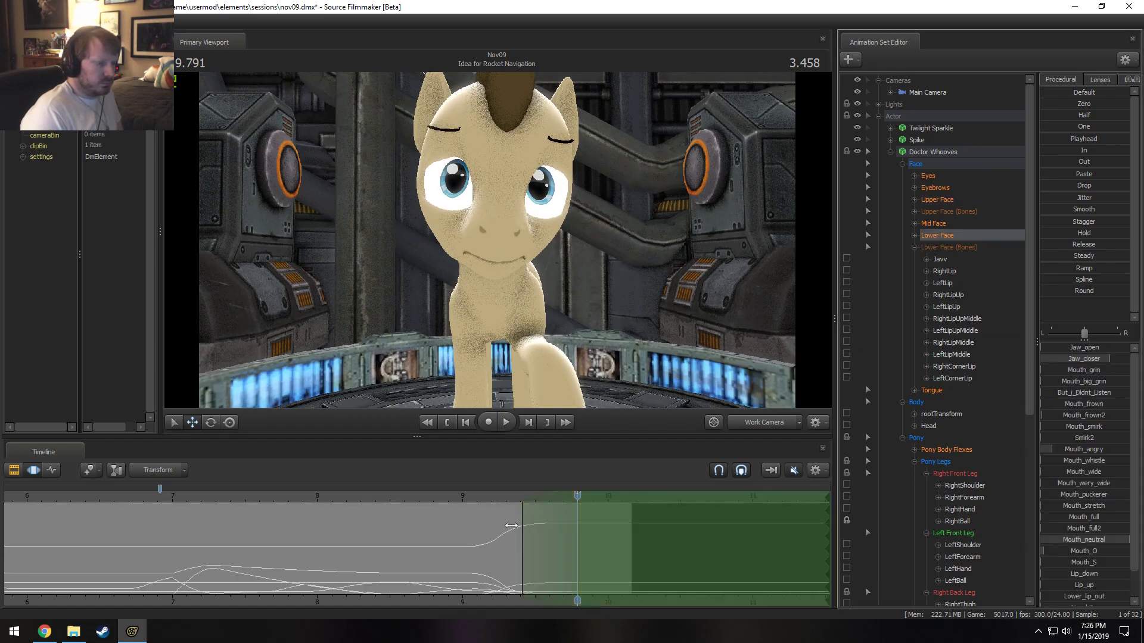
pyautogui.click(541, 535)
pyautogui.keyDown('shift'); pyautogui.moveTo(541, 535); pyautogui.dragTo(565, 548); pyautogui.keyUp('shift')
pyautogui.moveTo(496, 236); pyautogui.dragTo(497, 244)
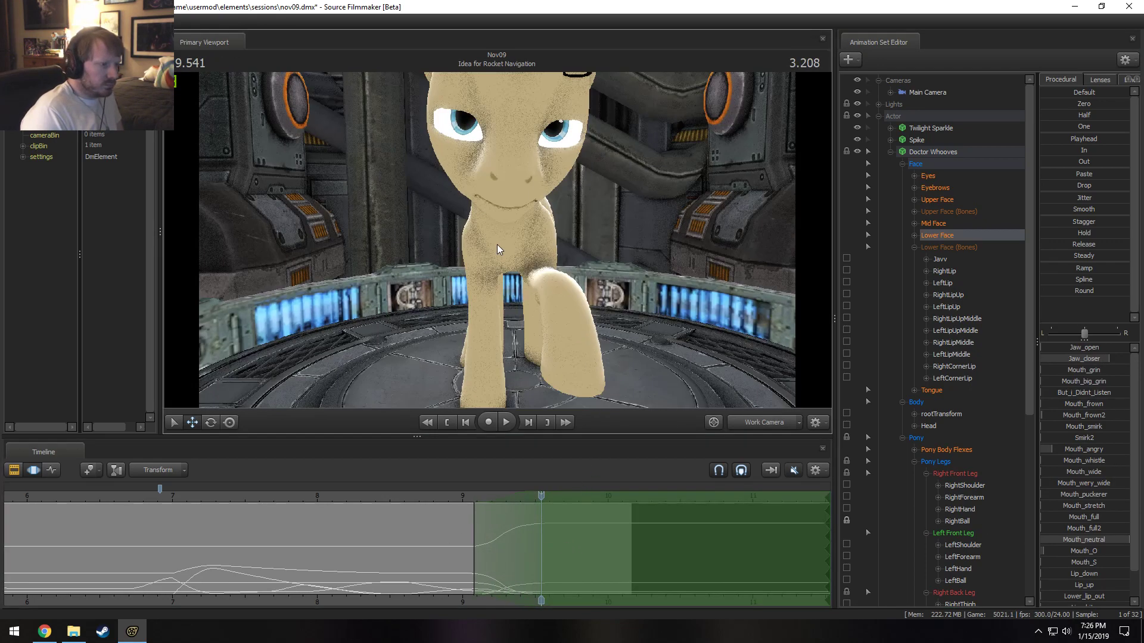
pyautogui.press('space')
pyautogui.press('space')
pyautogui.moveTo(559, 280); pyautogui.dragTo(563, 274)
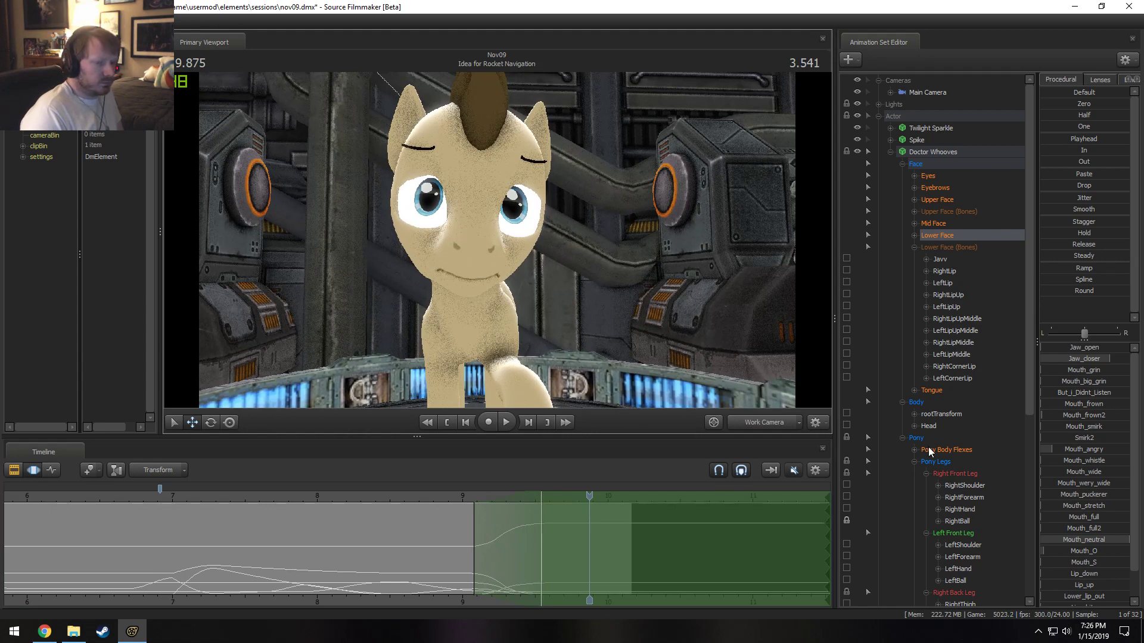
# Reshape the mouth by zeroing Mouth_angry, raising Mouth_puckerer to about 80%, and lowering Jaw_closer and Mouth_neutral to about 40%.
pyautogui.moveTo(1085, 451); pyautogui.dragTo(1076, 451)
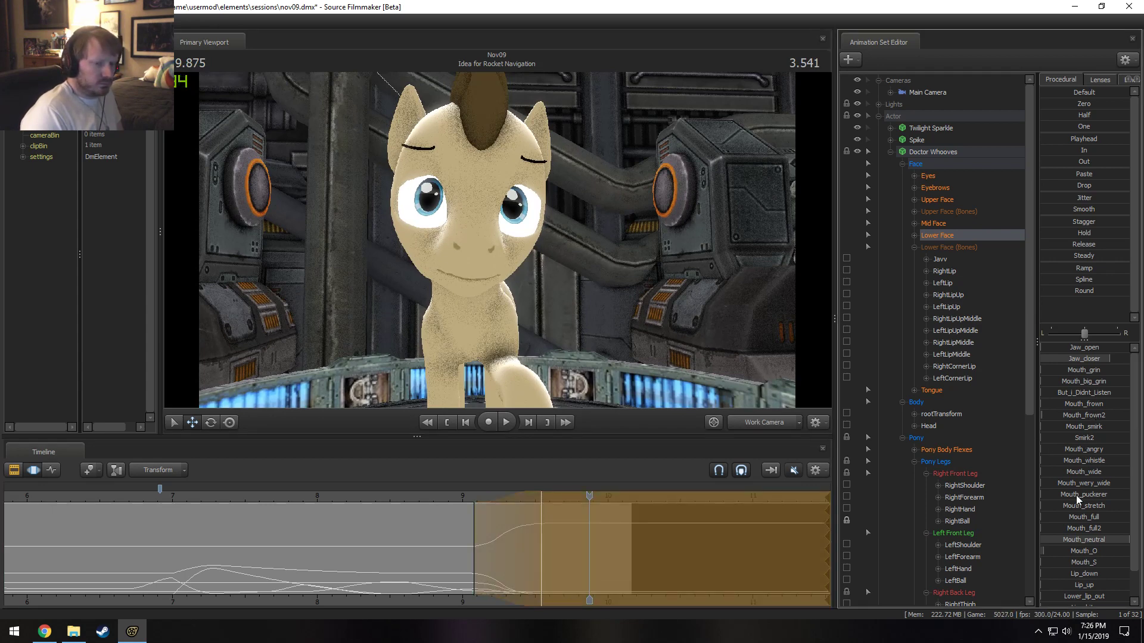
pyautogui.moveTo(1077, 500); pyautogui.dragTo(1083, 495)
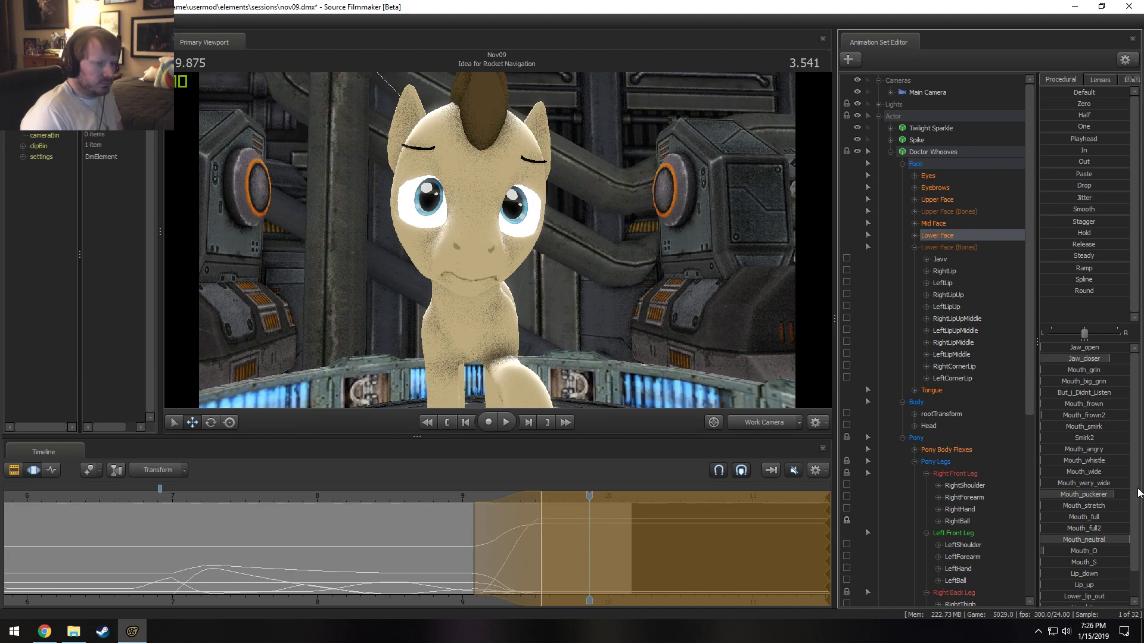
pyautogui.moveTo(1108, 356); pyautogui.dragTo(1081, 357)
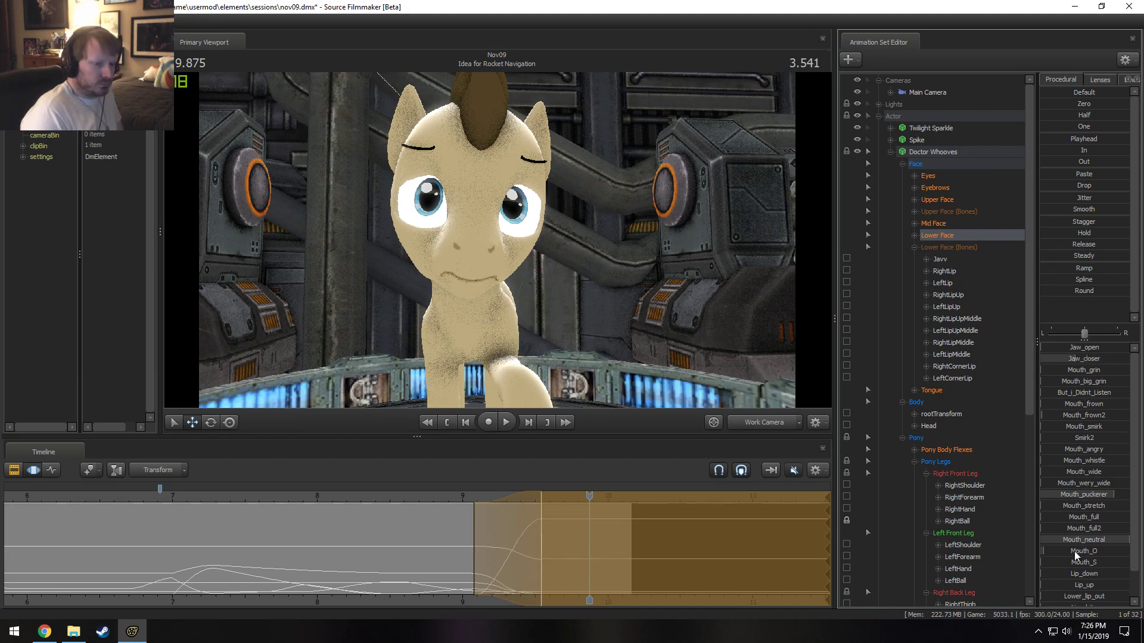
pyautogui.press('a')
pyautogui.moveTo(654, 383); pyautogui.dragTo(751, 373)
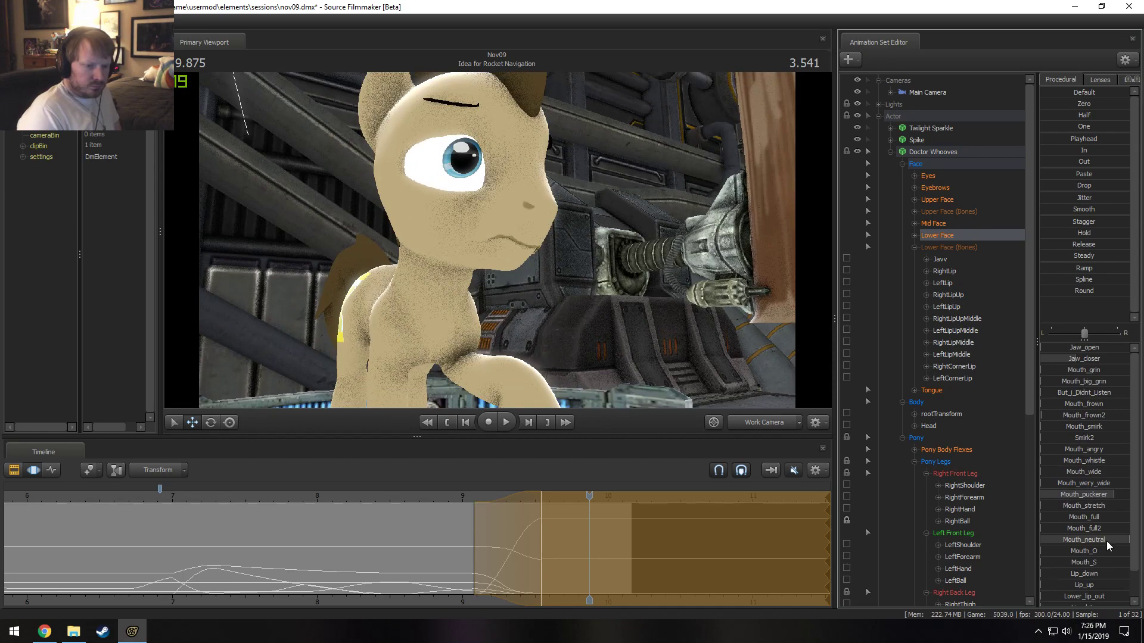
pyautogui.moveTo(1107, 542); pyautogui.dragTo(1115, 541)
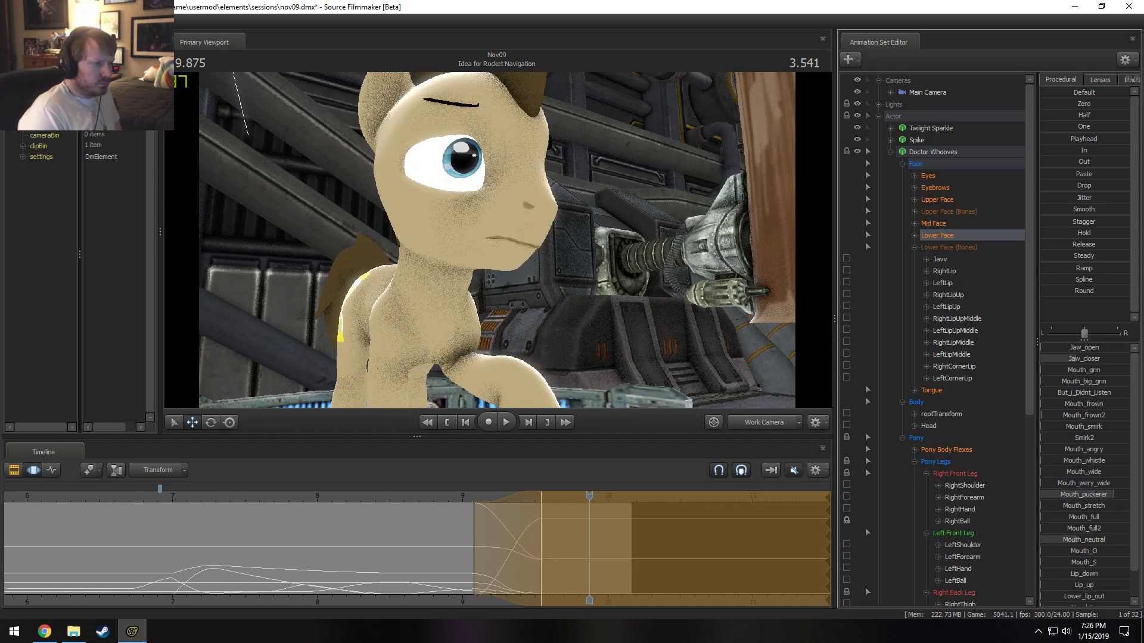
# Play back the new facial expression through the Main Camera from about 8.8 s, and return to the Work Camera.
pyautogui.moveTo(497, 240); pyautogui.dragTo(358, 230)
pyautogui.click(753, 423)
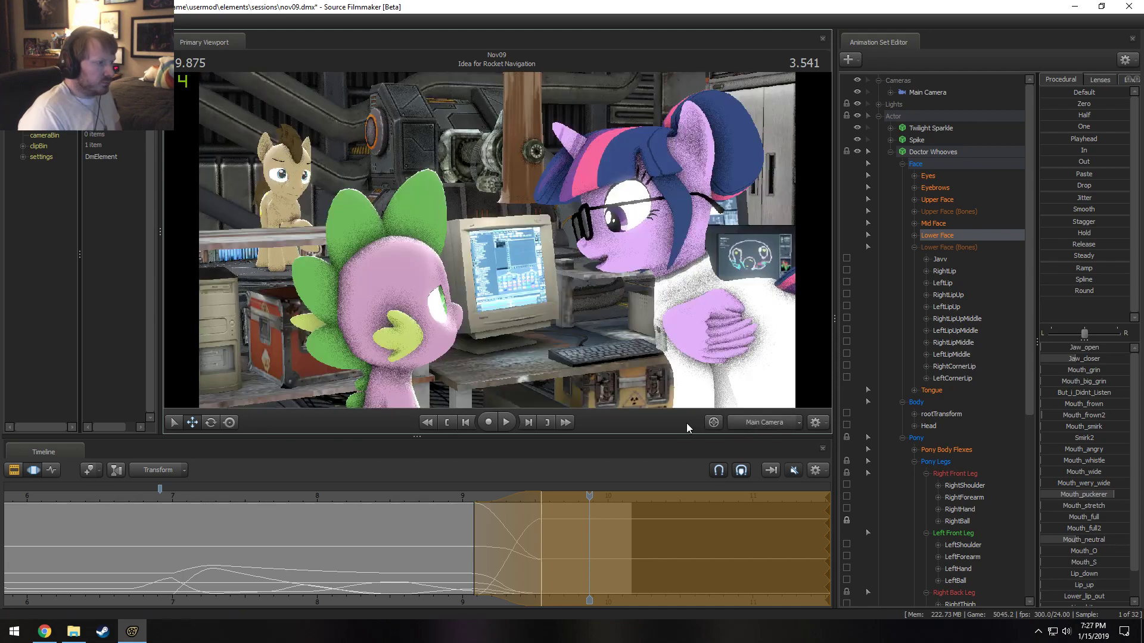
pyautogui.click(437, 494)
pyautogui.press('space')
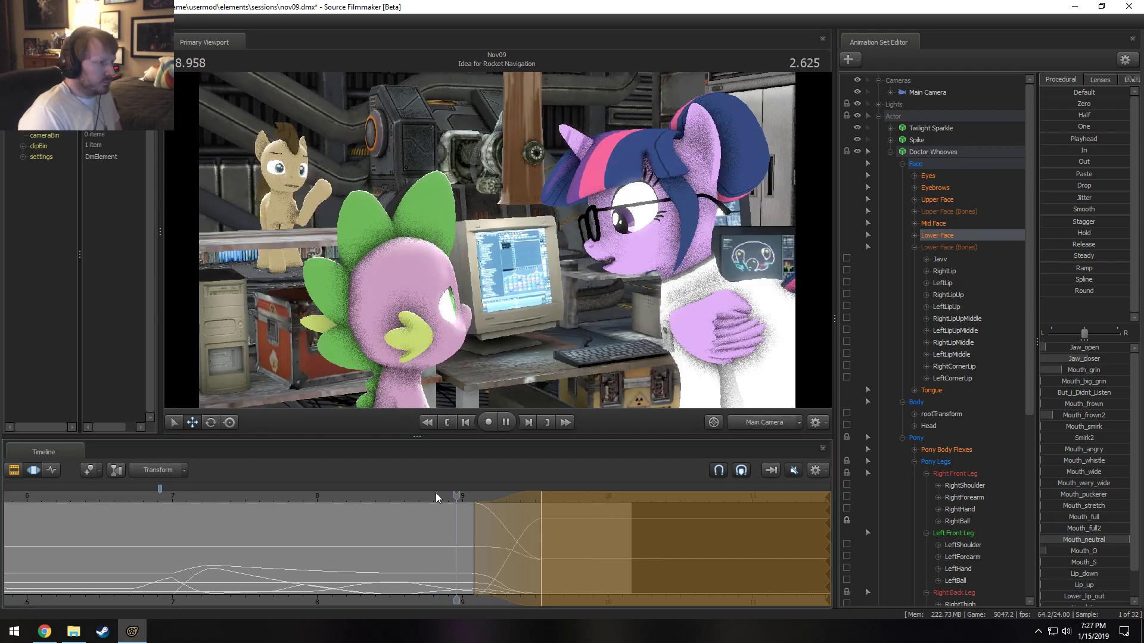
pyautogui.press('space')
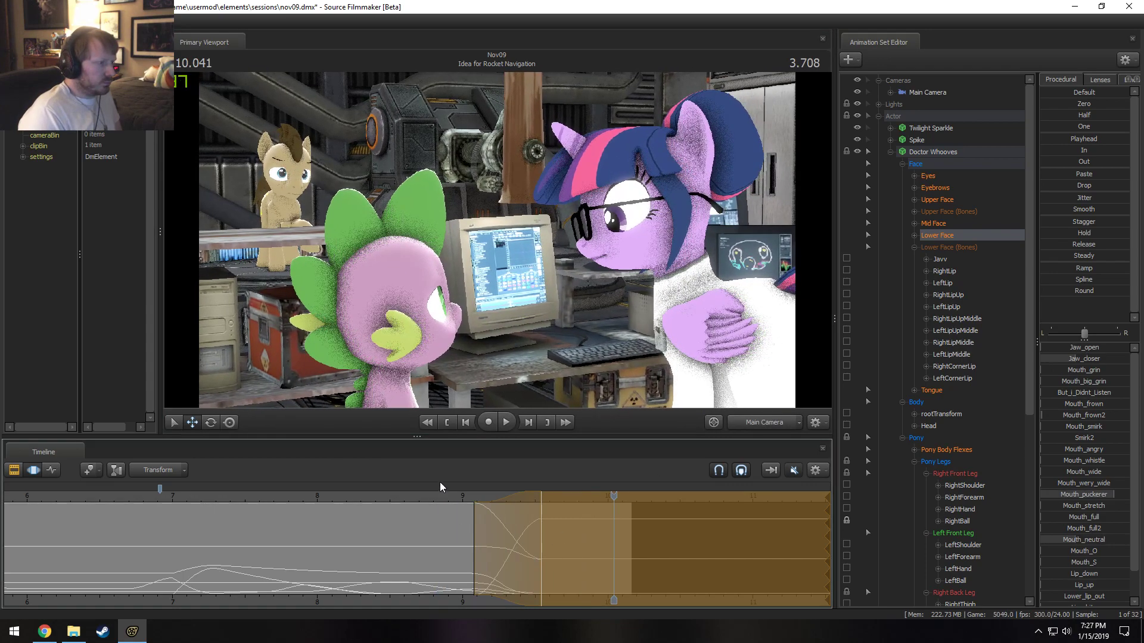
pyautogui.click(768, 421)
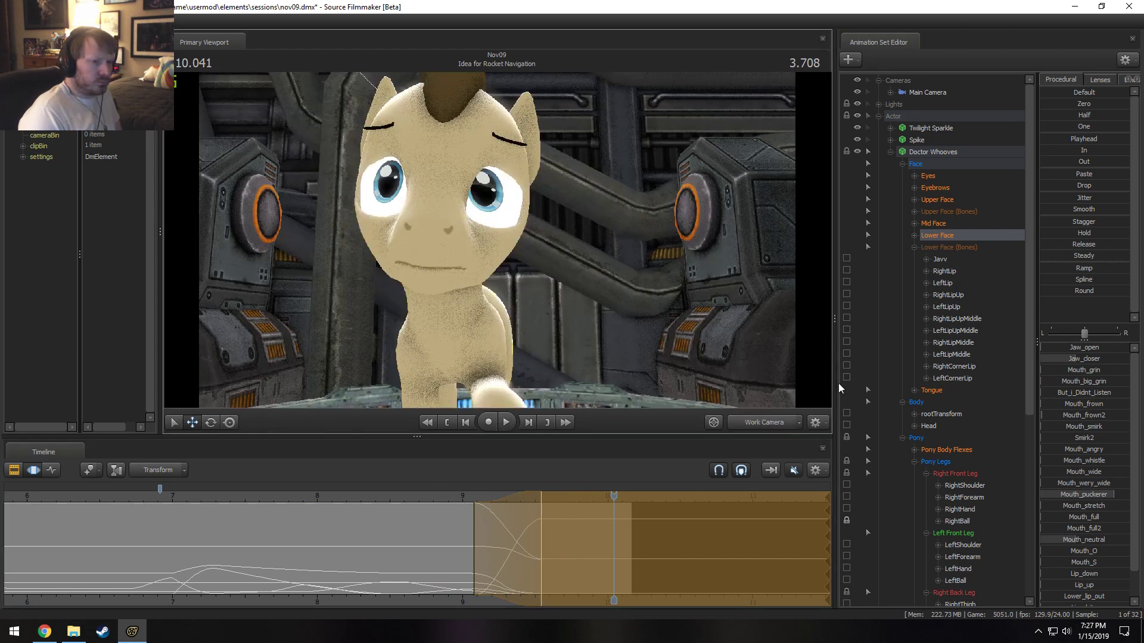
# Raise Despondent_brows to full and reduce Sad_brows to zero on Doctor Whooves' Eyebrows controls.
pyautogui.click(935, 188)
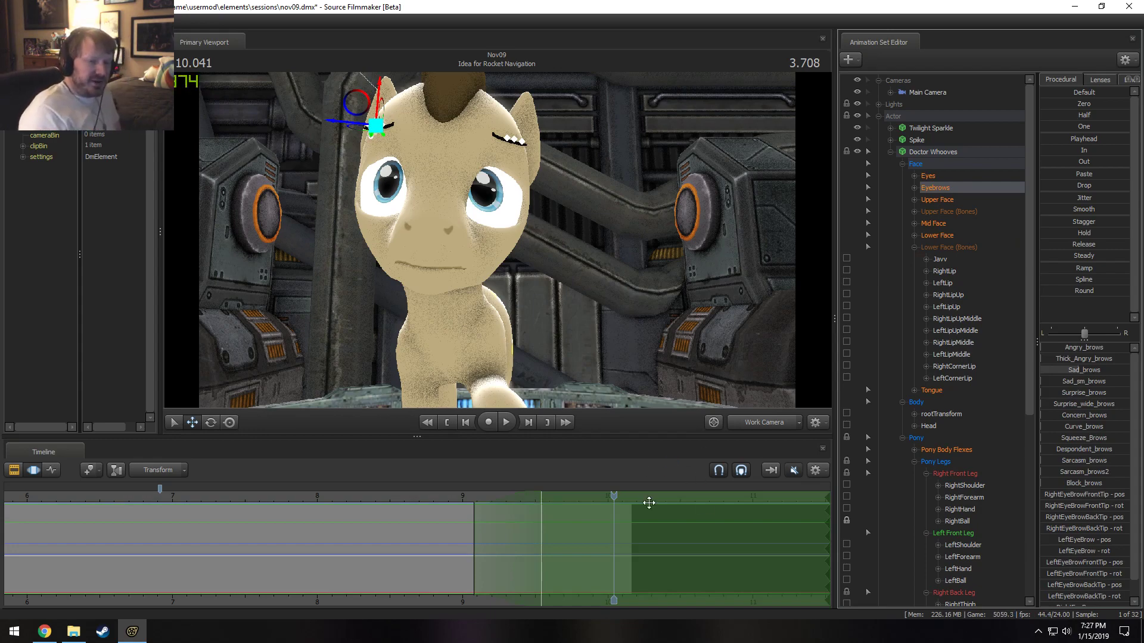
pyautogui.moveTo(1071, 454); pyautogui.dragTo(1076, 453)
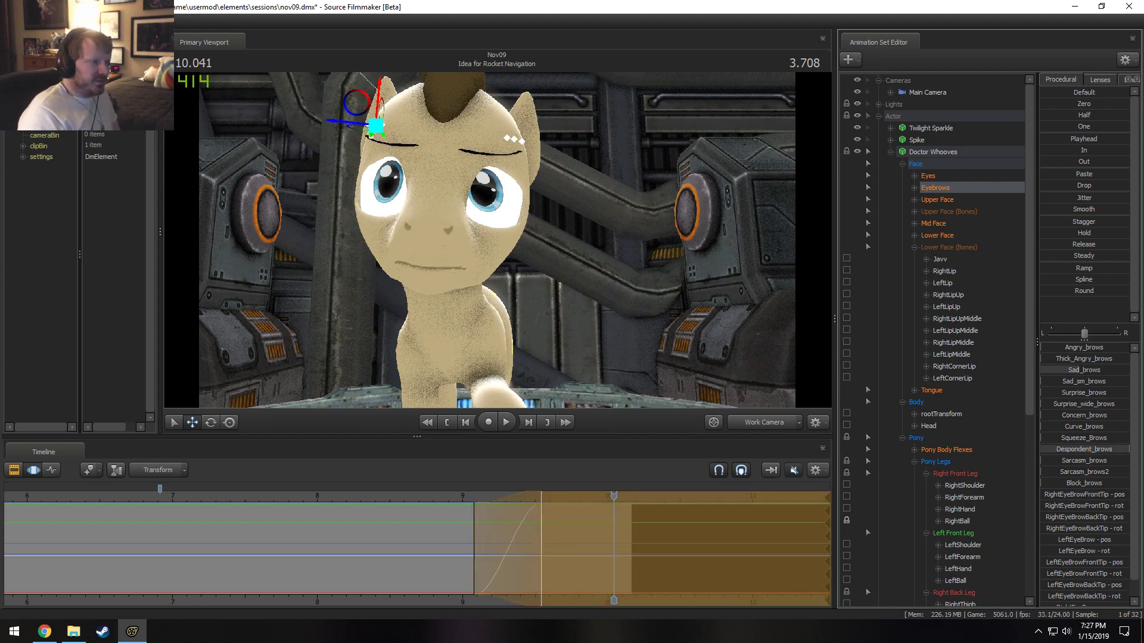
pyautogui.moveTo(519, 334); pyautogui.dragTo(497, 241)
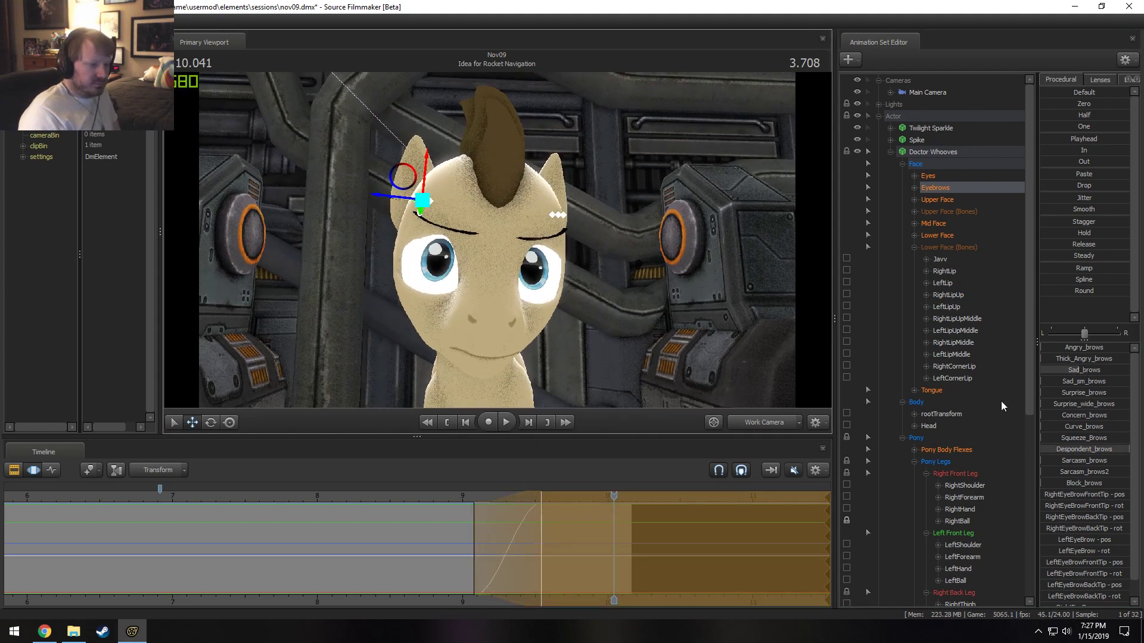
pyautogui.moveTo(1084, 373); pyautogui.dragTo(1096, 373)
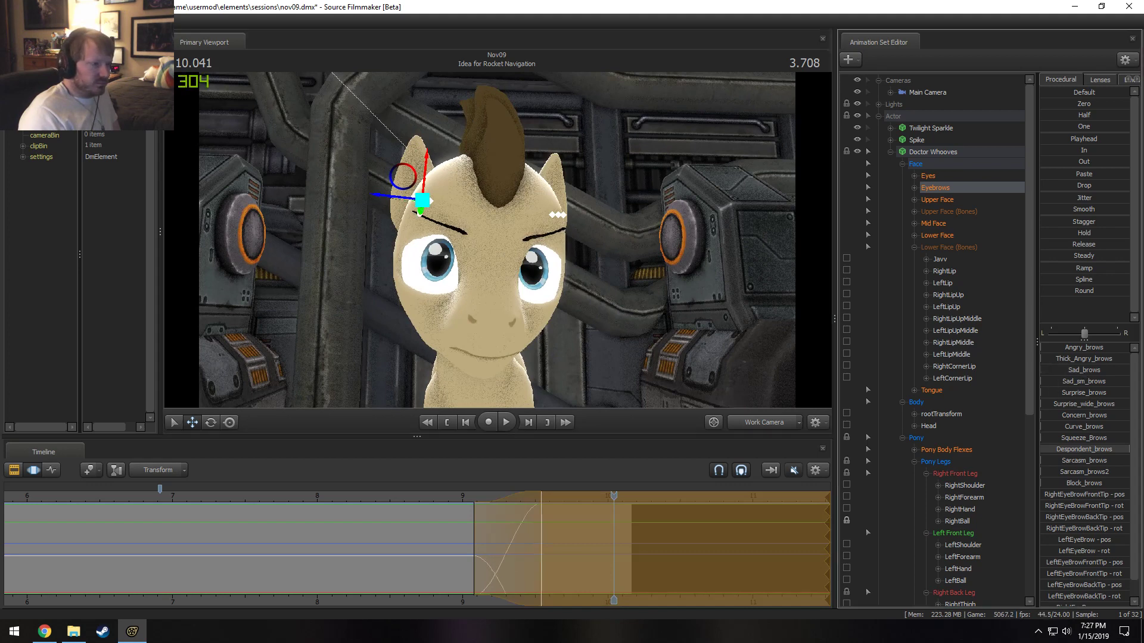
# Play back the eyebrow change from about 8.8 s and move the time selection's falloff start to about 9.2 s.
pyautogui.moveTo(447, 494); pyautogui.dragTo(432, 489)
pyautogui.press('space')
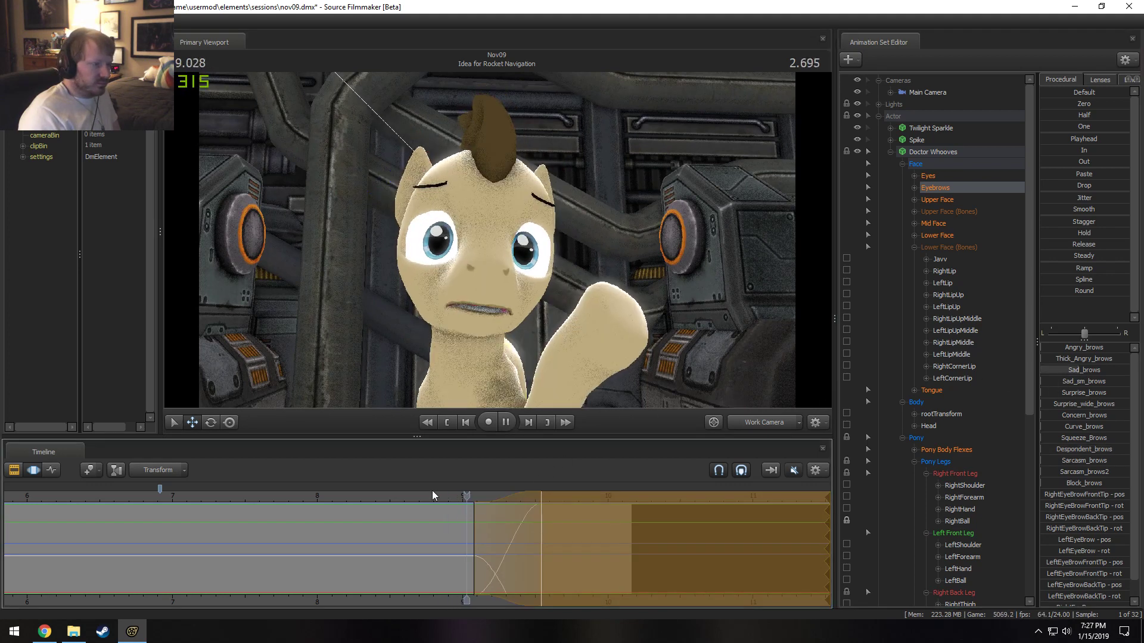
pyautogui.press('space')
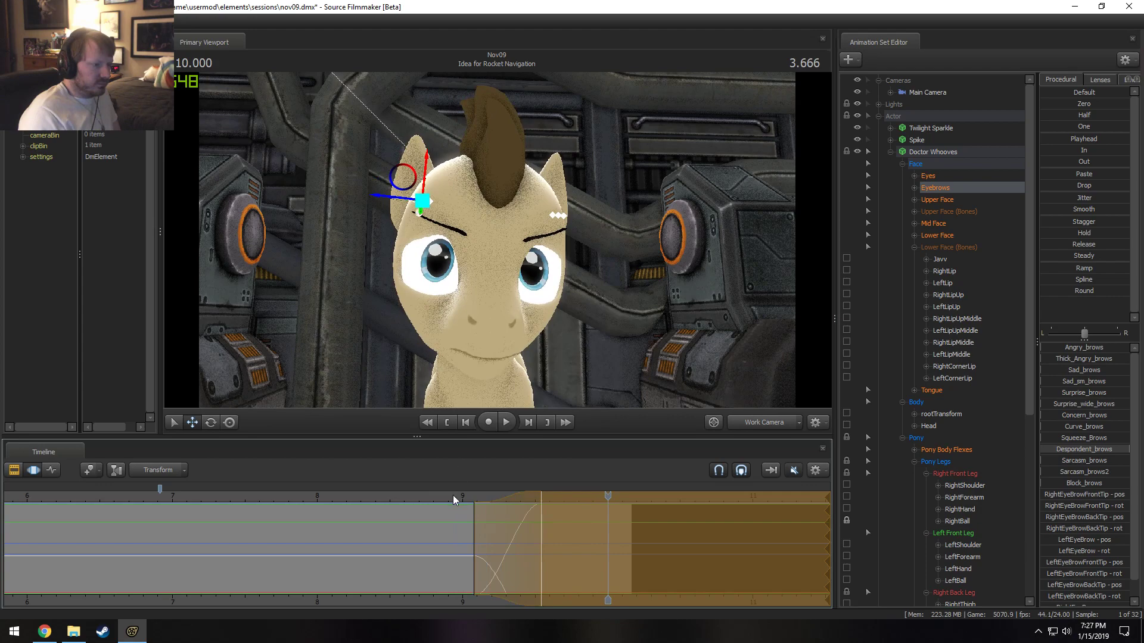
pyautogui.moveTo(543, 510); pyautogui.dragTo(536, 541)
pyautogui.press('space')
pyautogui.press('space')
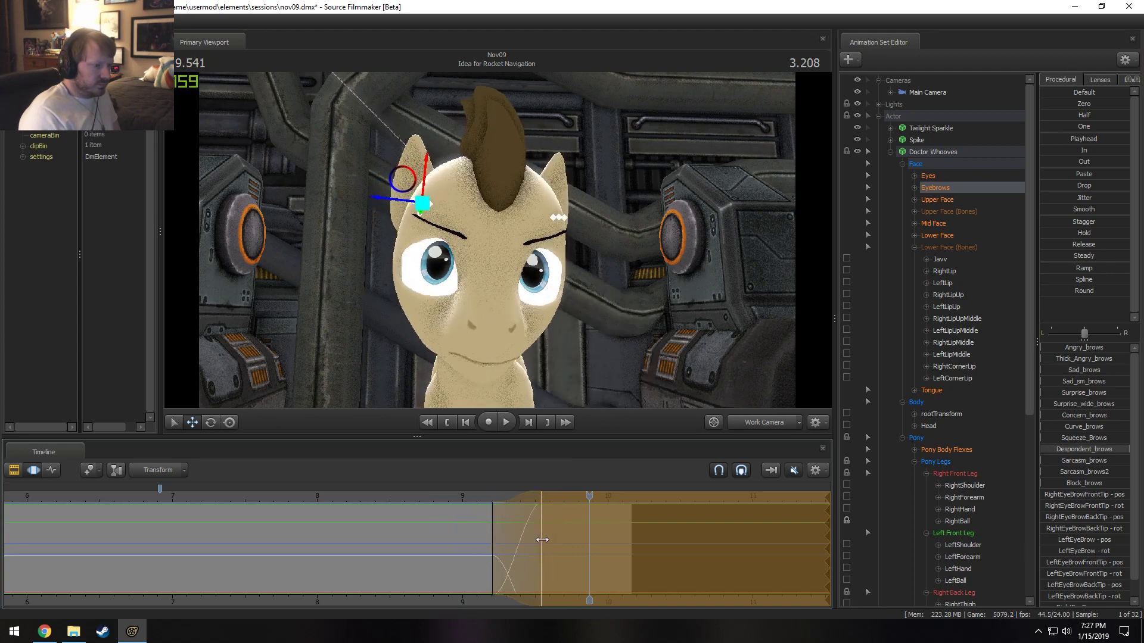
# Try the time selection's full-strength start at about 9.45 s and at about 9.62 s, playing back the eyebrow change.
pyautogui.moveTo(542, 540); pyautogui.dragTo(484, 512)
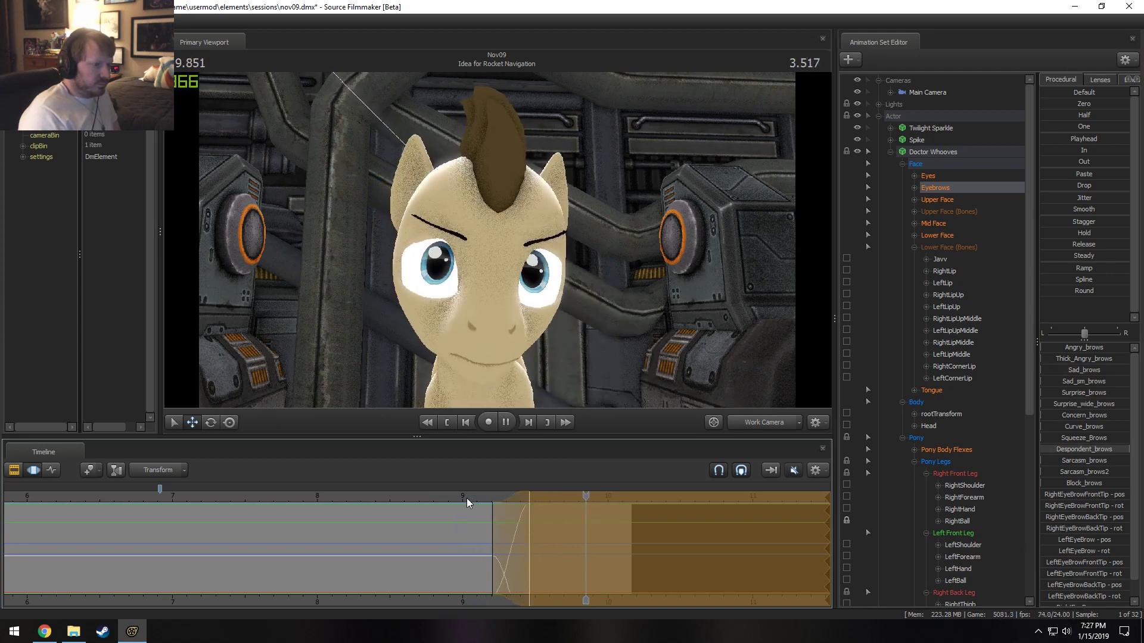
pyautogui.press('space')
pyautogui.moveTo(513, 510); pyautogui.dragTo(481, 499, button='middle')
pyautogui.press('space')
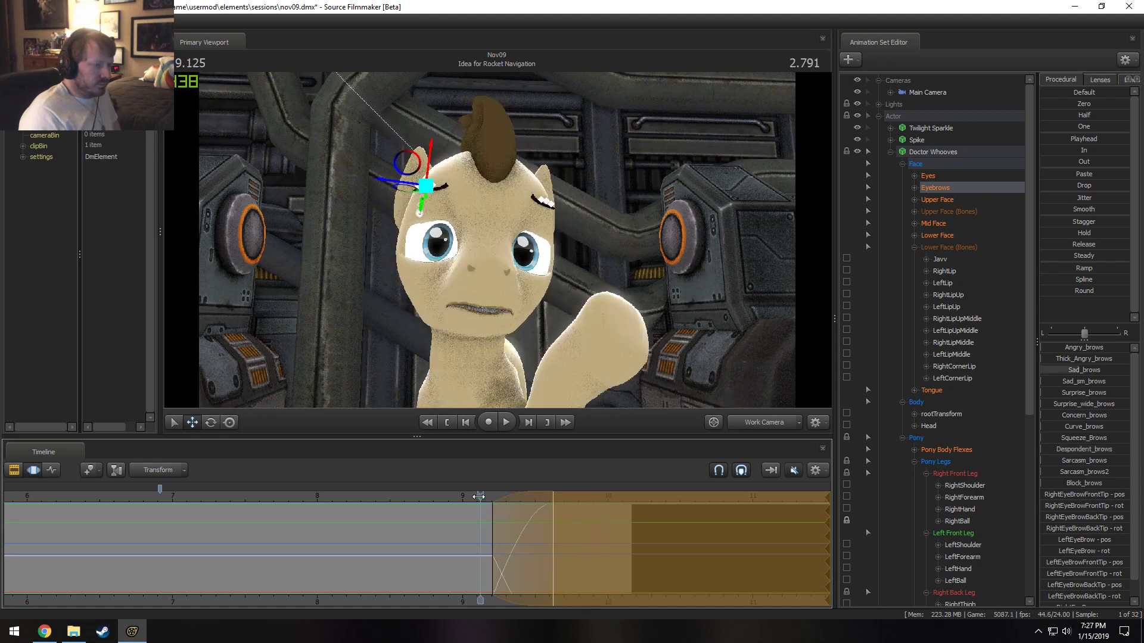
pyautogui.press('space')
# Shift the time selection's start to about 9.5 s with the falloff beginning at about 9.16 s, and play back the eyebrow change.
pyautogui.moveTo(541, 521); pyautogui.dragTo(512, 535)
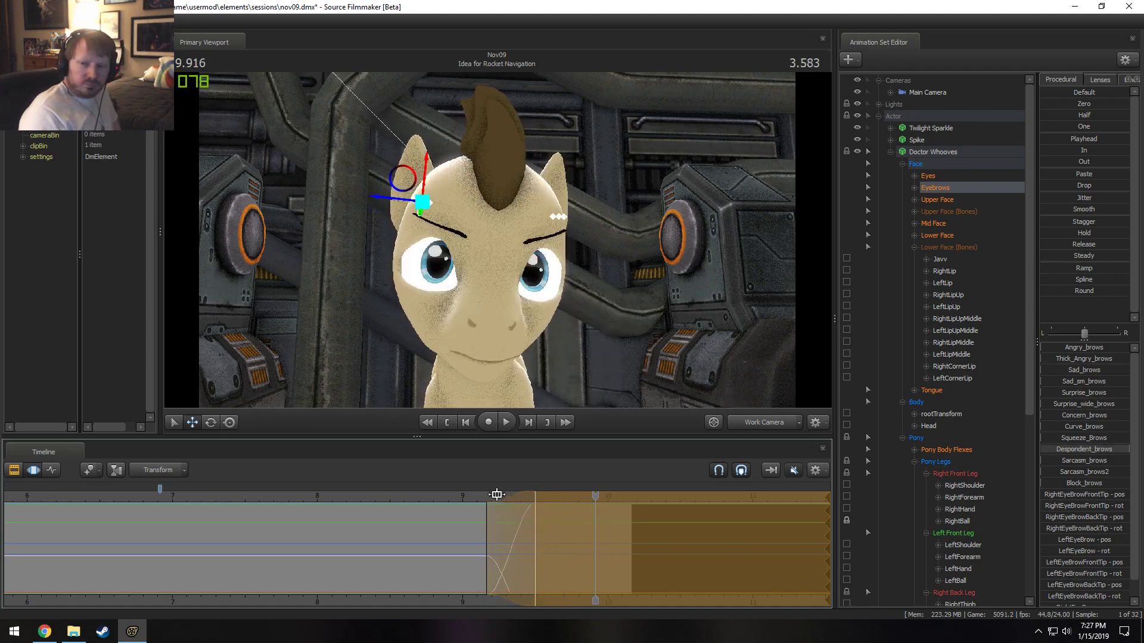
pyautogui.press('space')
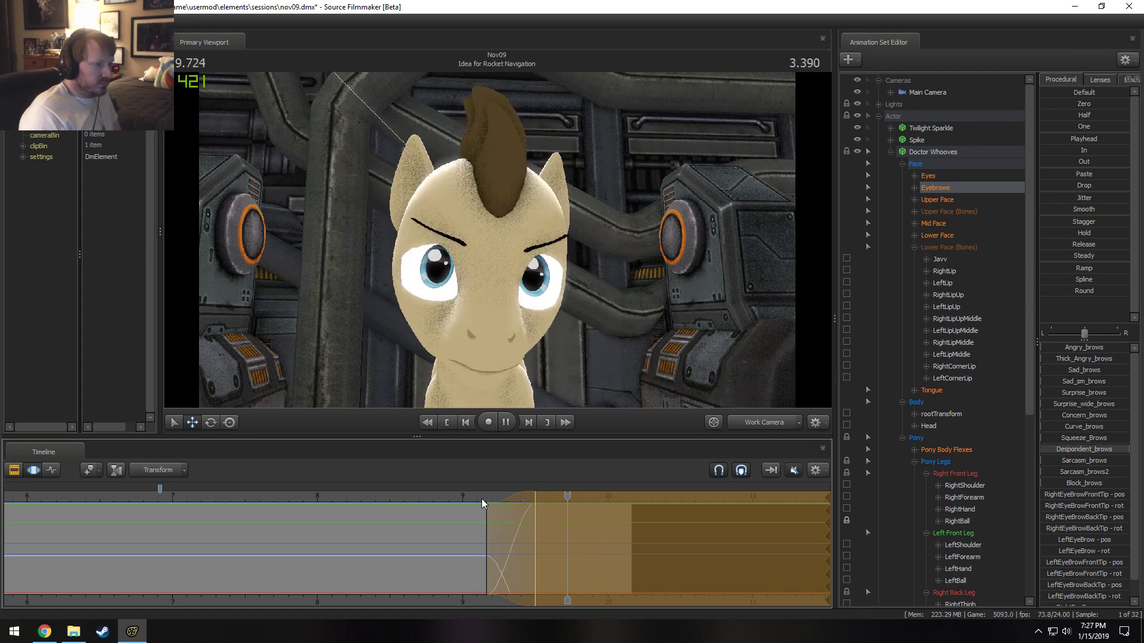
pyautogui.press('space')
# Try shifting the eyebrow falloff to run from about 9.28 s to 9.62 s, play it back, and revert the shift.
pyautogui.moveTo(482, 528); pyautogui.dragTo(553, 548)
pyautogui.press('space')
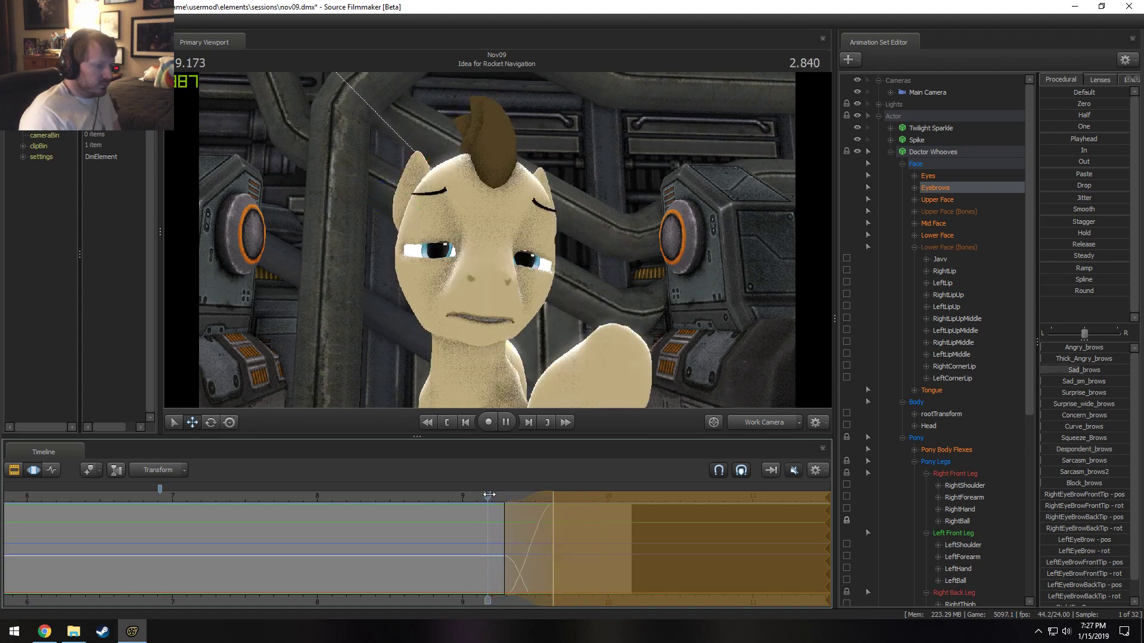
pyautogui.press('space')
pyautogui.click(472, 502)
pyautogui.press('space')
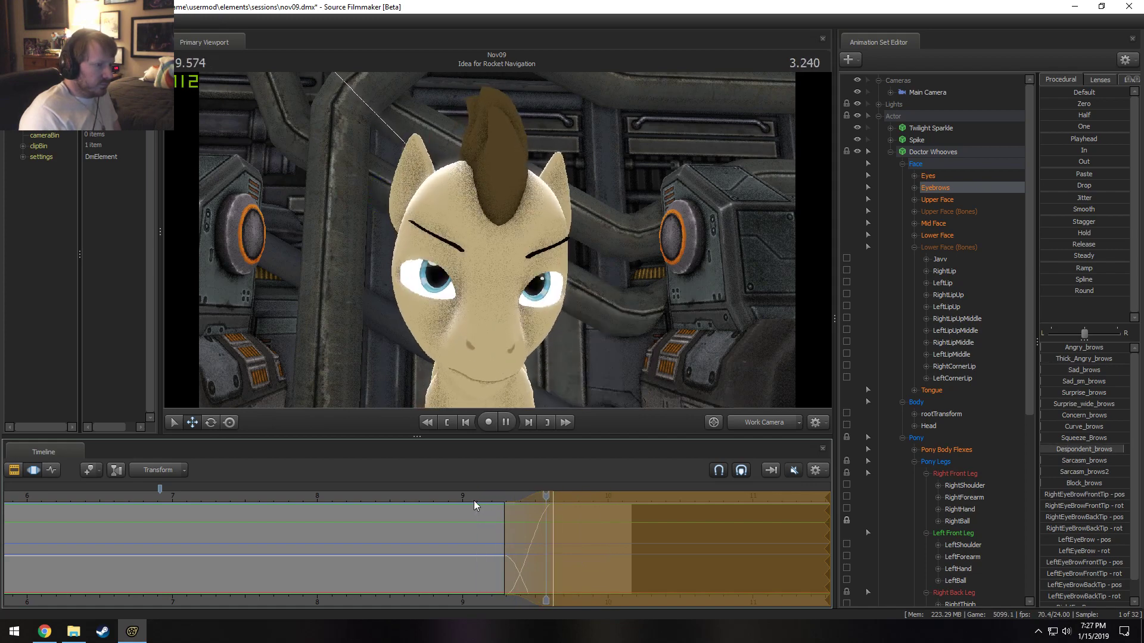
pyautogui.press('space')
pyautogui.click(472, 500)
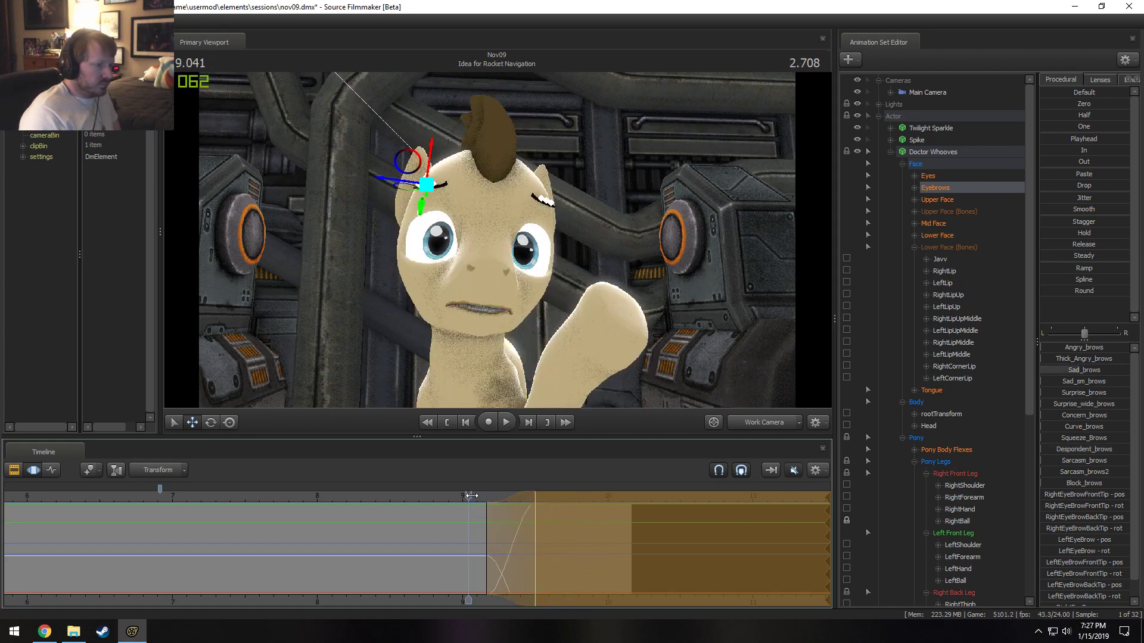
# Lengthen the eyebrow falloff by moving the time selection's full-strength start to about 9.66 s, and play back the change.
pyautogui.press('space')
pyautogui.moveTo(510, 507)
pyautogui.mouseDown()
pyautogui.moveTo(491, 524)
pyautogui.moveTo(532, 543)
pyautogui.moveTo(568, 536)
pyautogui.mouseUp()
pyautogui.press('space')
pyautogui.press('space')
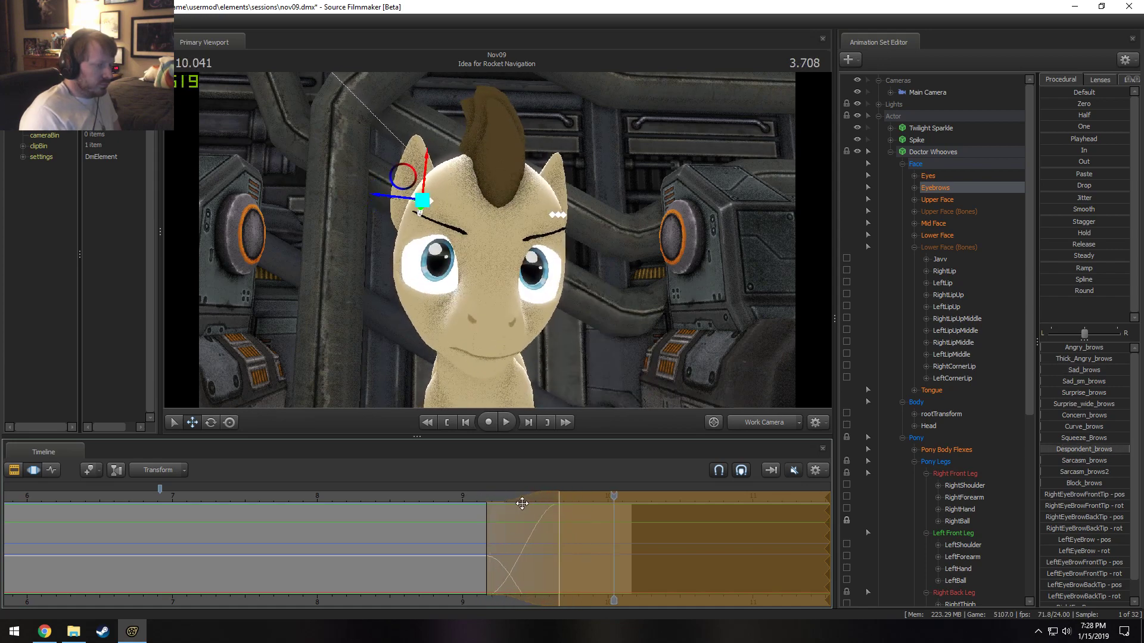
# Play back the blended expression from about 9.1 s and examine how the eyebrows sit on the head from several angles.
pyautogui.click(482, 505)
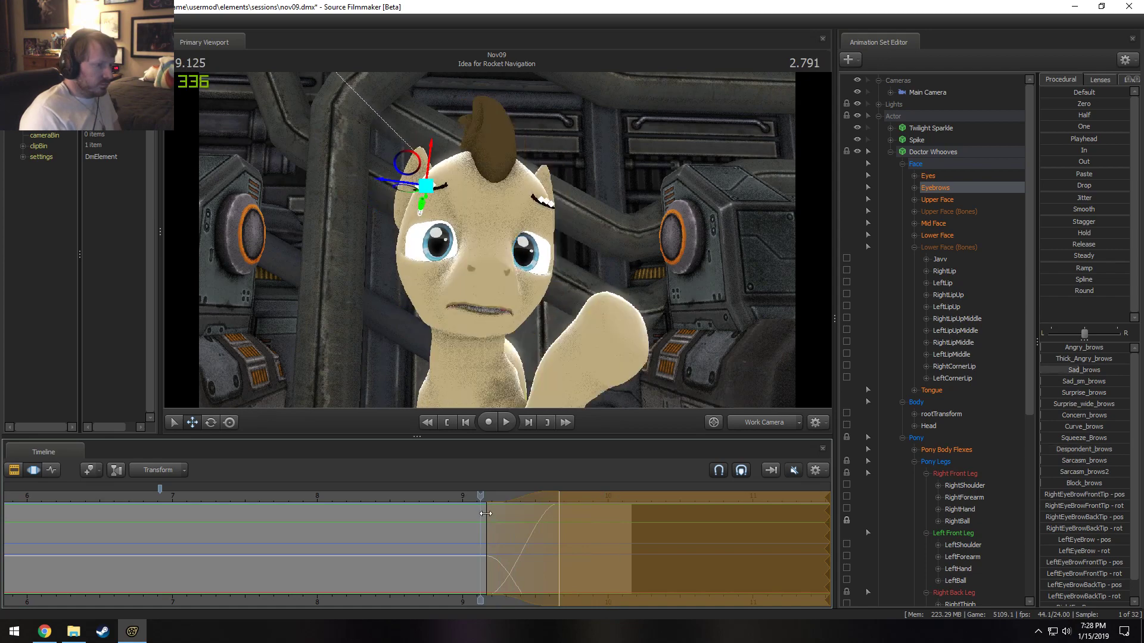
pyautogui.press('space')
pyautogui.press('space')
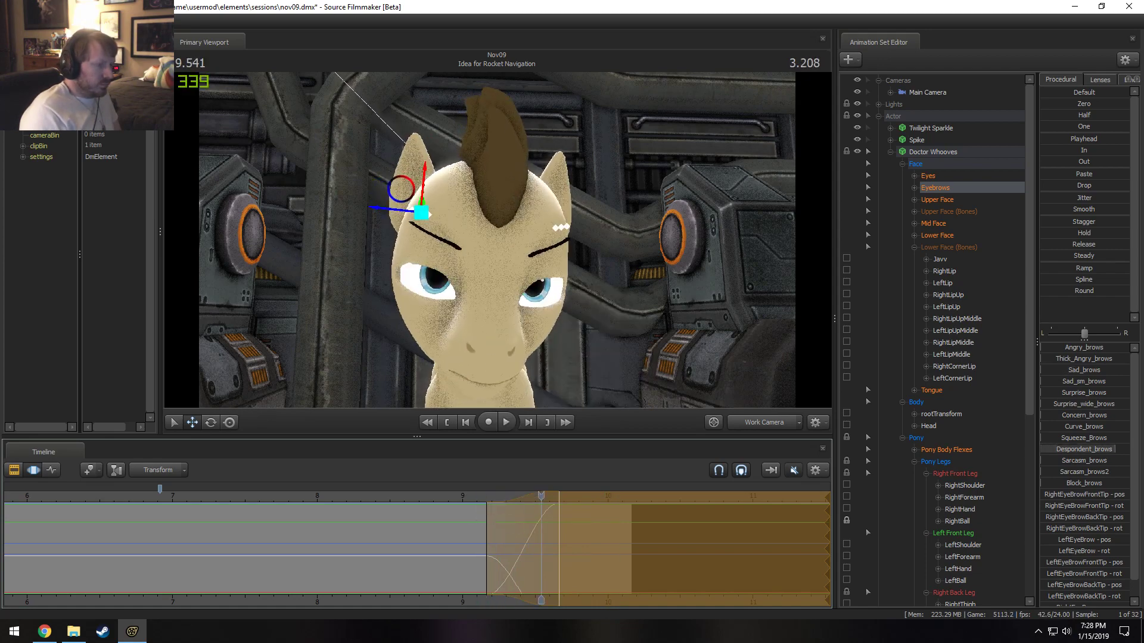
pyautogui.keyDown('alt'); pyautogui.moveTo(553, 280); pyautogui.dragTo(498, 247); pyautogui.keyUp('alt')
pyautogui.press('space')
pyautogui.press('space')
pyautogui.keyDown('alt'); pyautogui.moveTo(594, 287); pyautogui.dragTo(507, 298); pyautogui.keyUp('alt')
pyautogui.press('space')
pyautogui.press('space')
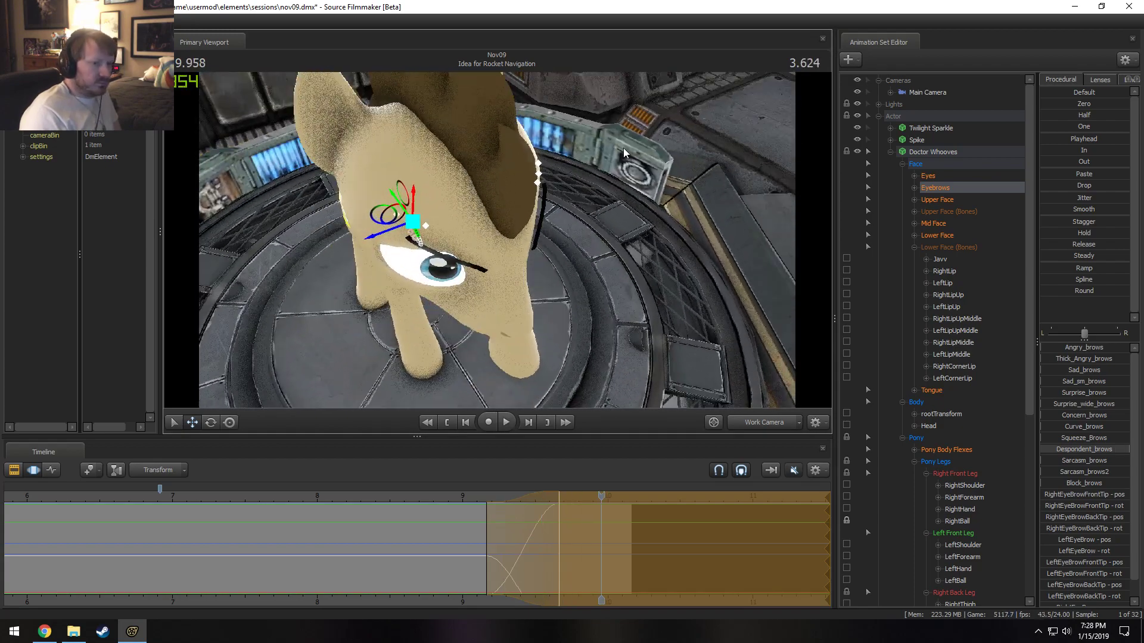
# Expand Doctor Whooves' Eyebrows and, at 9.958 s, move and rotate the RightEyeBrow control so the brow follows the face surface.
pyautogui.click(914, 188)
pyautogui.click(952, 355)
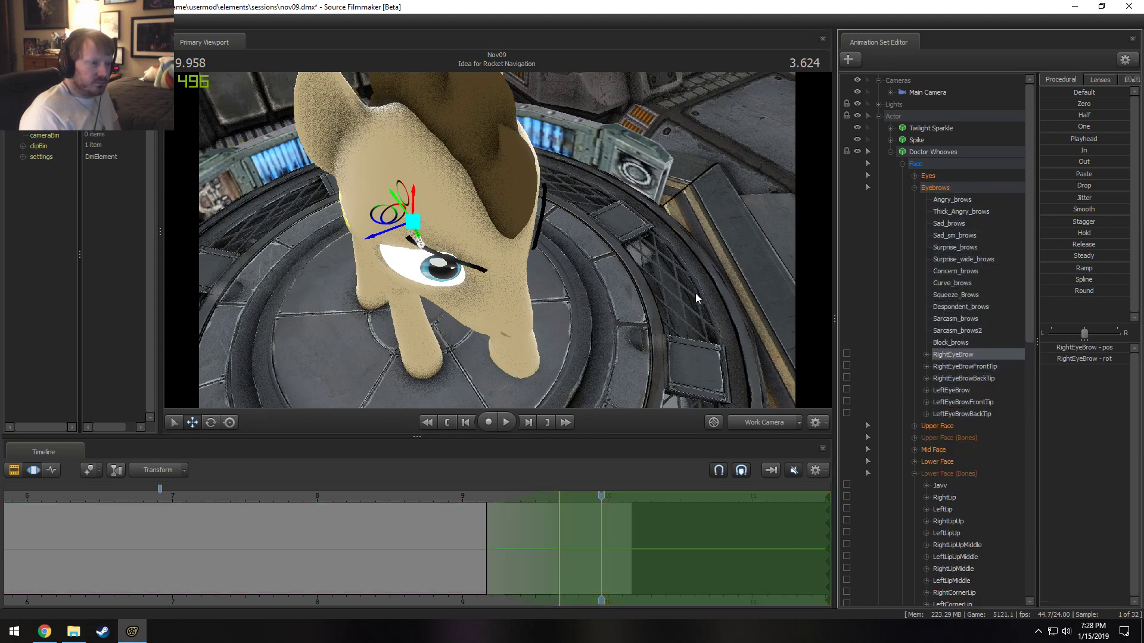
pyautogui.keyDown('alt'); pyautogui.moveTo(695, 293); pyautogui.dragTo(499, 244); pyautogui.keyUp('alt')
pyautogui.moveTo(386, 266); pyautogui.dragTo(369, 245)
pyautogui.moveTo(497, 241); pyautogui.dragTo(498, 249)
pyautogui.press('e')
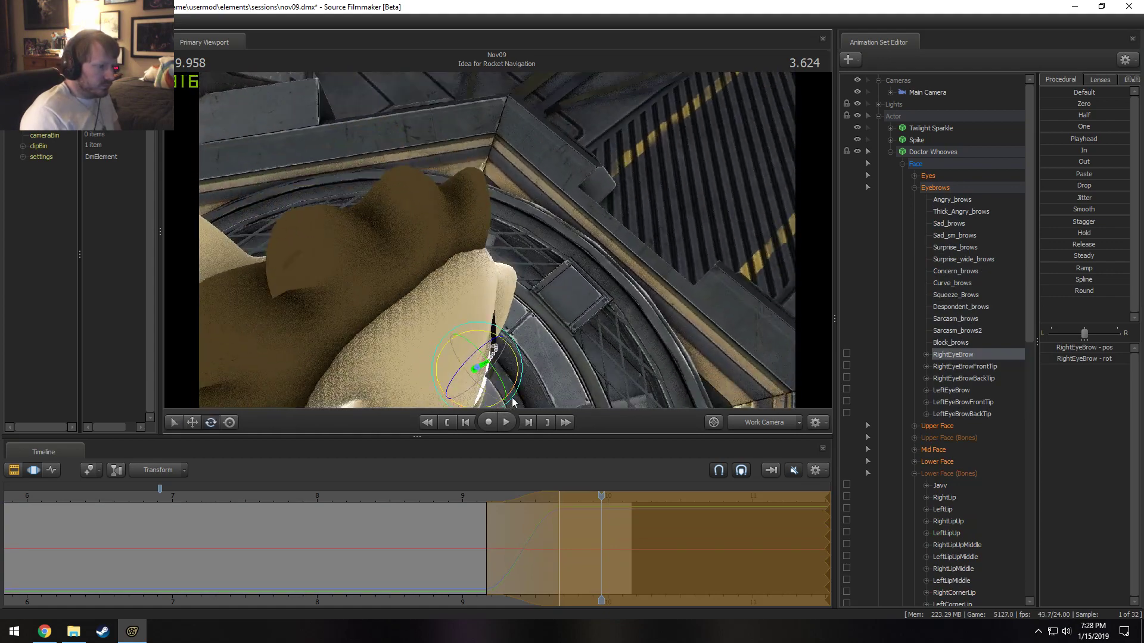
pyautogui.moveTo(515, 386); pyautogui.dragTo(498, 242)
pyautogui.press('w')
pyautogui.press('e')
pyautogui.press('w')
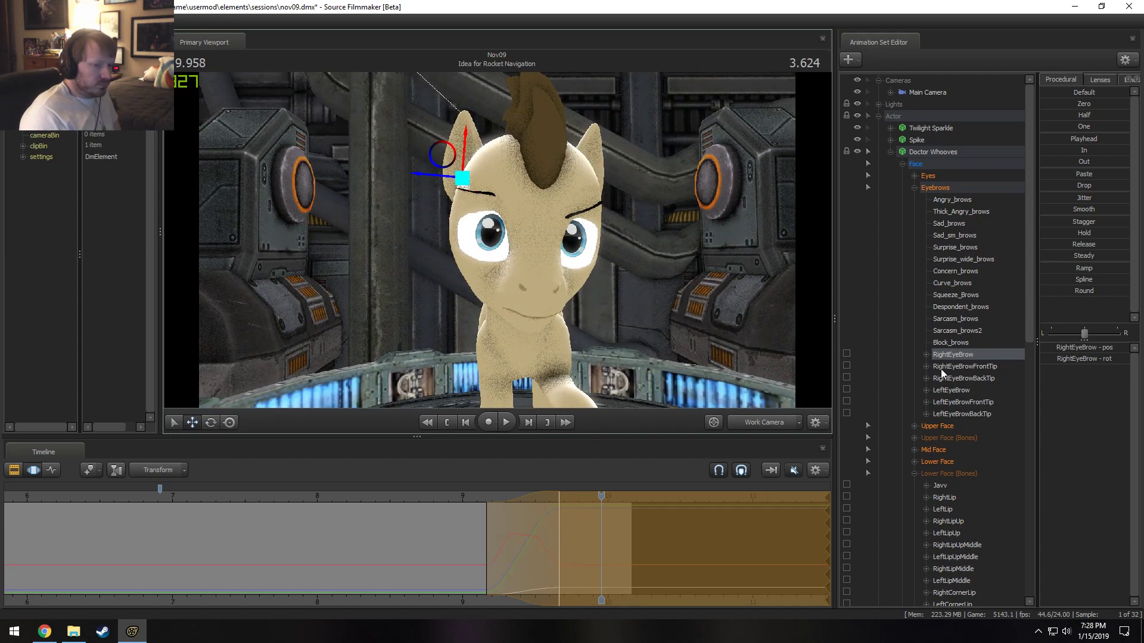
# Rotate the LeftEyeBrow control at 9.958 s to align the left brow with the side of the head.
pyautogui.click(951, 391)
pyautogui.keyDown('alt'); pyautogui.moveTo(655, 271); pyautogui.dragTo(523, 228); pyautogui.keyUp('alt')
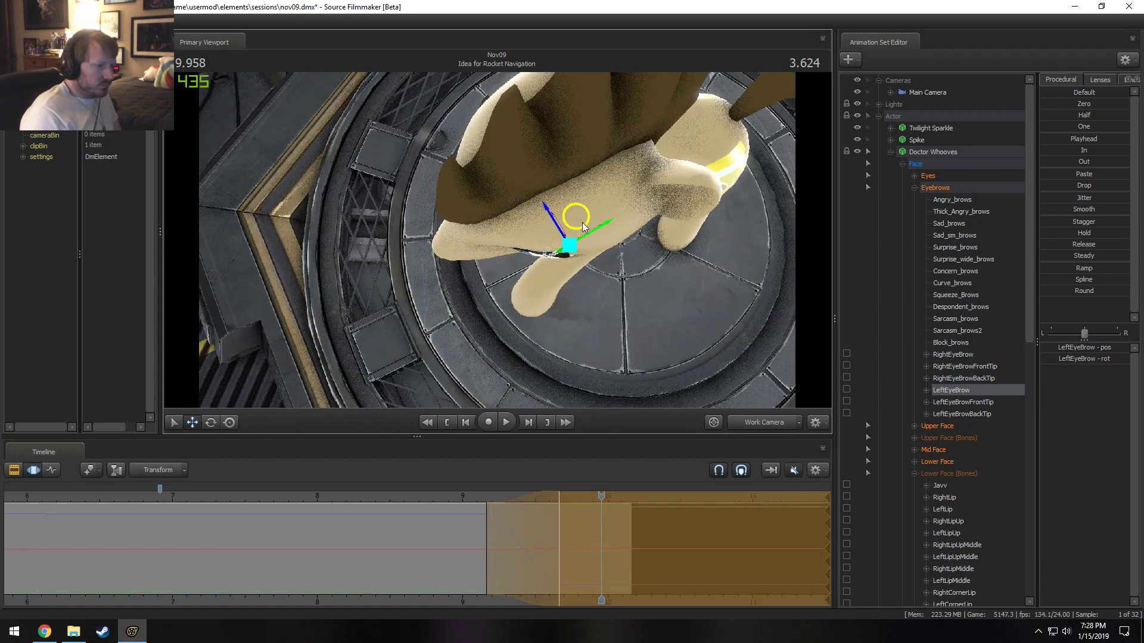
pyautogui.press('e')
pyautogui.moveTo(579, 288); pyautogui.dragTo(619, 131)
pyautogui.press('w')
pyautogui.keyDown('alt'); pyautogui.moveTo(594, 227); pyautogui.dragTo(715, 280); pyautogui.keyUp('alt')
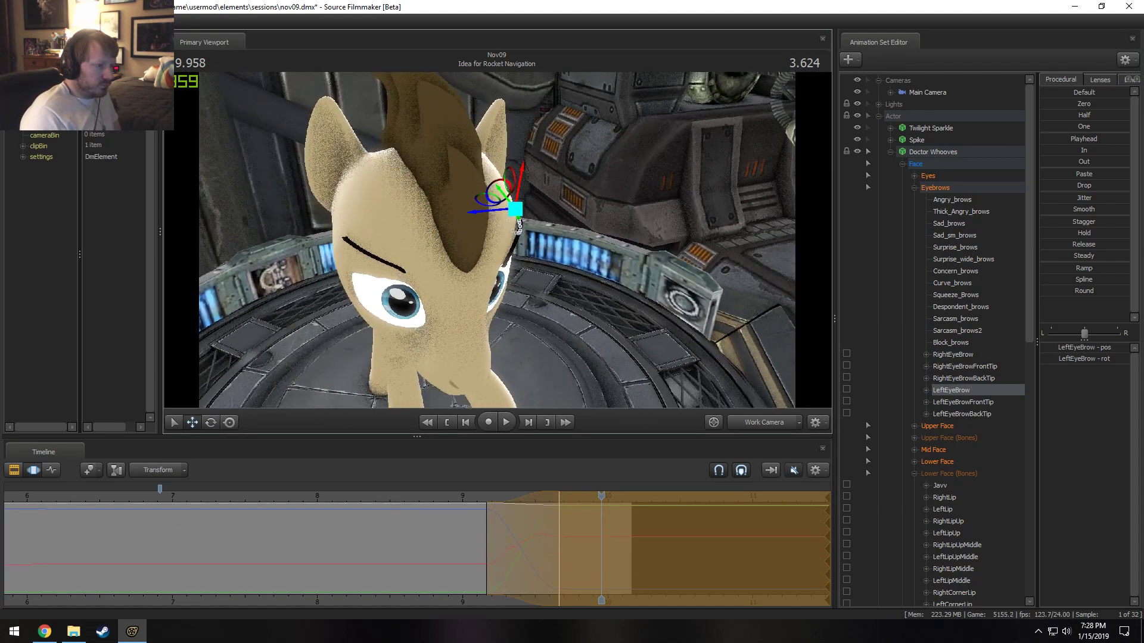
# Reposition the LeftEyeBrow control so the brow rests against the head above the eye, checking it from front and above.
pyautogui.moveTo(484, 202); pyautogui.dragTo(393, 134)
pyautogui.press('e')
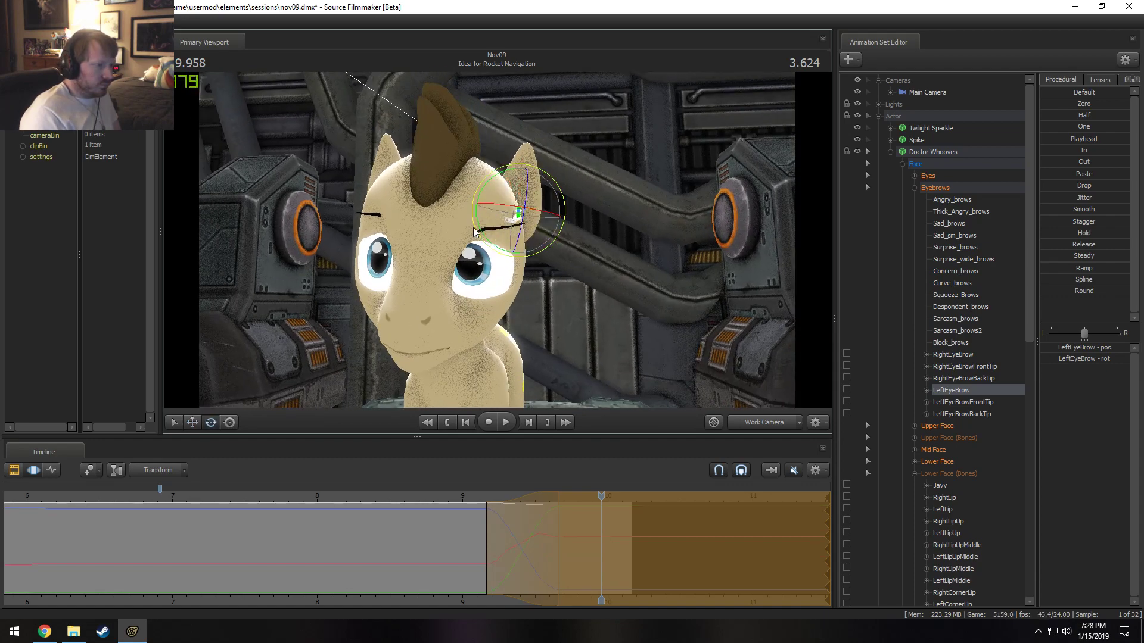
pyautogui.press('w')
pyautogui.moveTo(503, 190); pyautogui.dragTo(572, 188)
pyautogui.keyDown('alt'); pyautogui.moveTo(519, 220); pyautogui.dragTo(494, 256); pyautogui.keyUp('alt')
pyautogui.press('e')
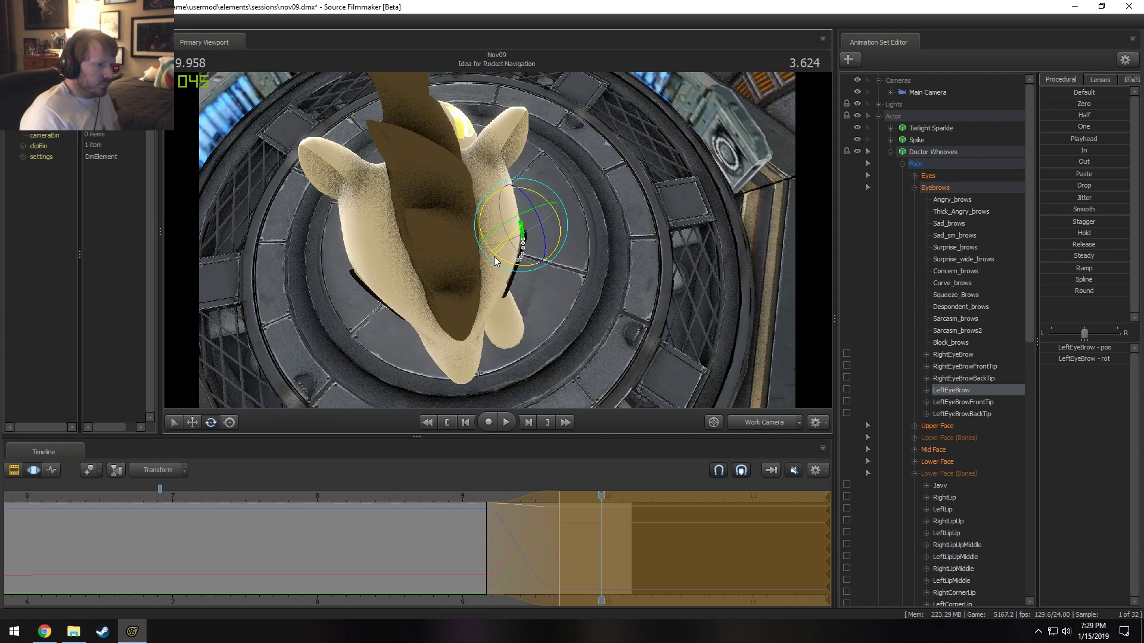
pyautogui.press('w')
pyautogui.moveTo(499, 214); pyautogui.dragTo(494, 236)
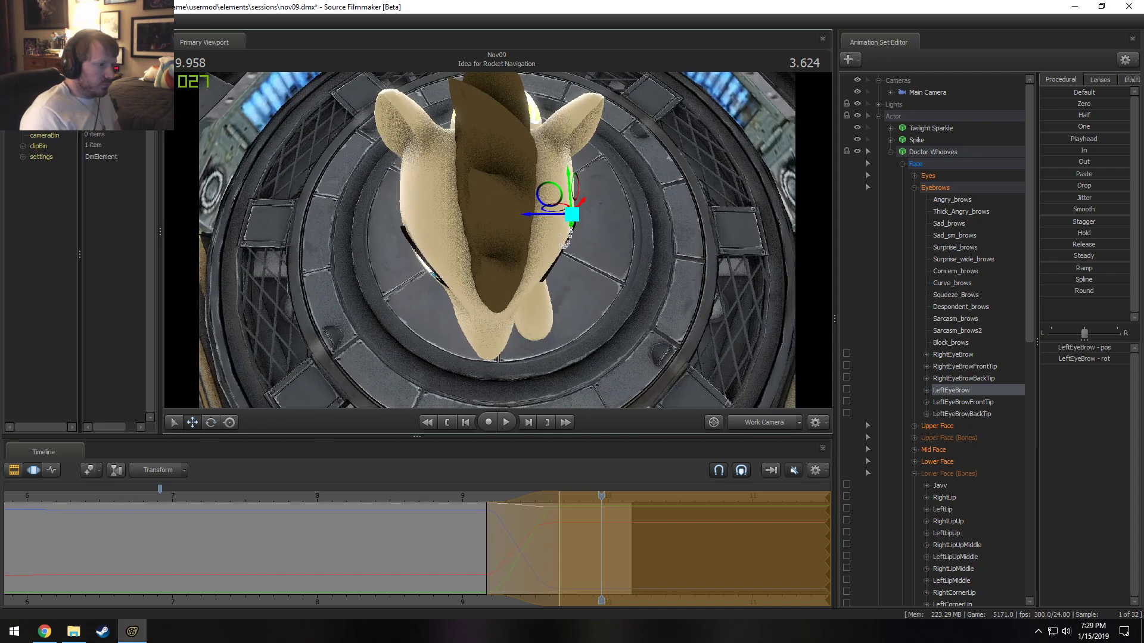
# Nudge the RightEyeBrow control slightly inward so the right brow sits closer to the head.
pyautogui.click(961, 354)
pyautogui.press('e')
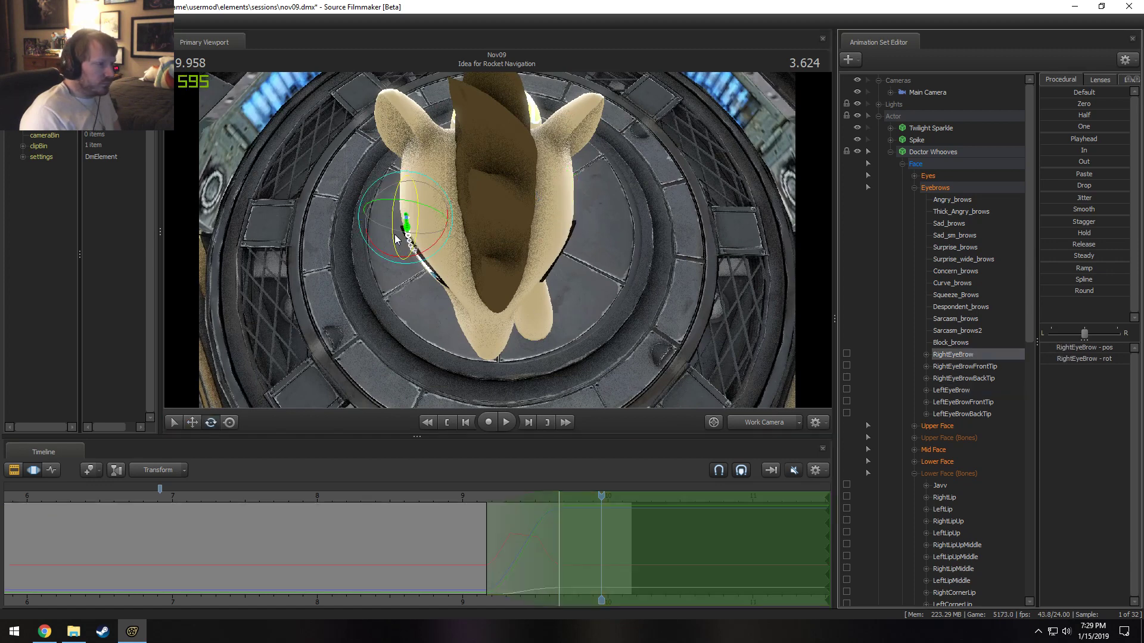
pyautogui.press('w')
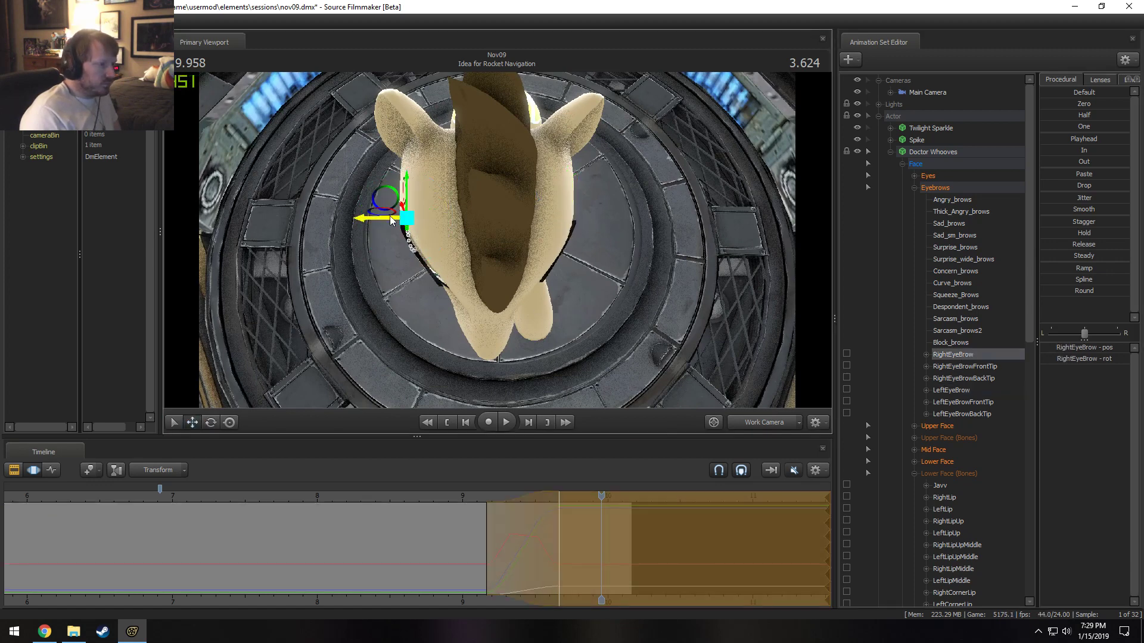
pyautogui.moveTo(393, 206); pyautogui.dragTo(395, 204)
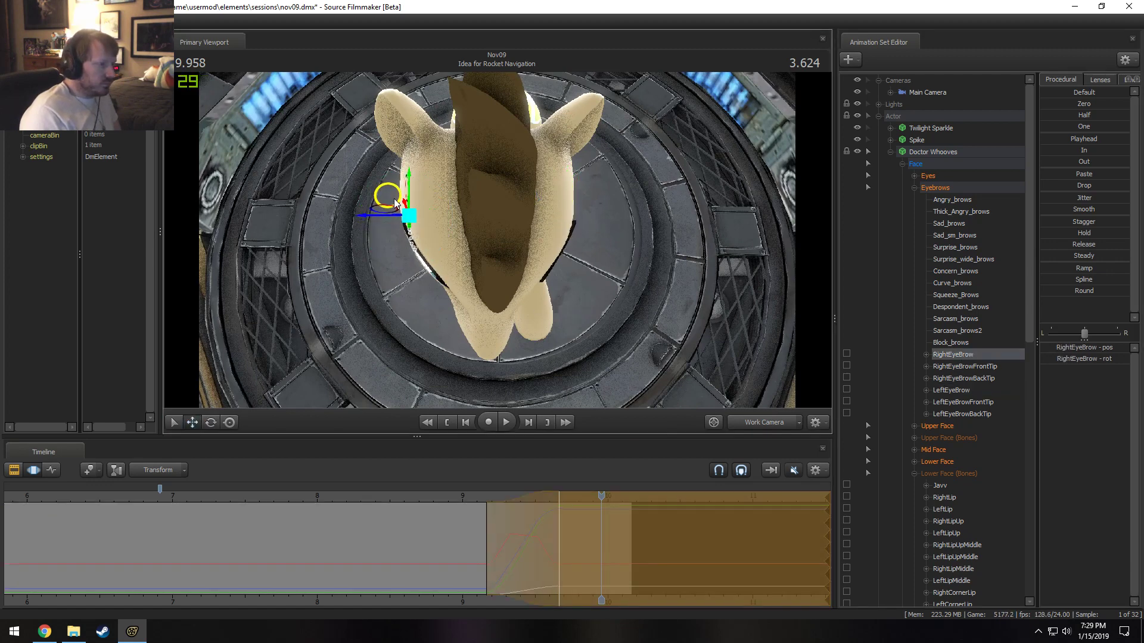
# Play back the expression through the Main Camera, return to the Work Camera, and examine the adjusted eyebrows at 10 s.
pyautogui.press('space')
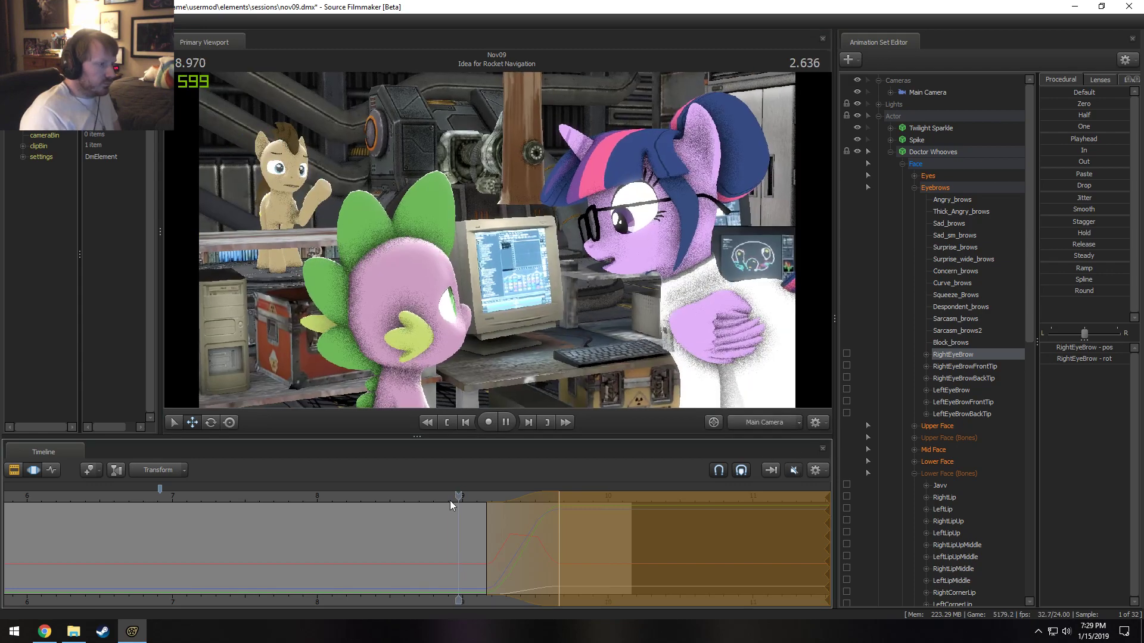
pyautogui.press('space')
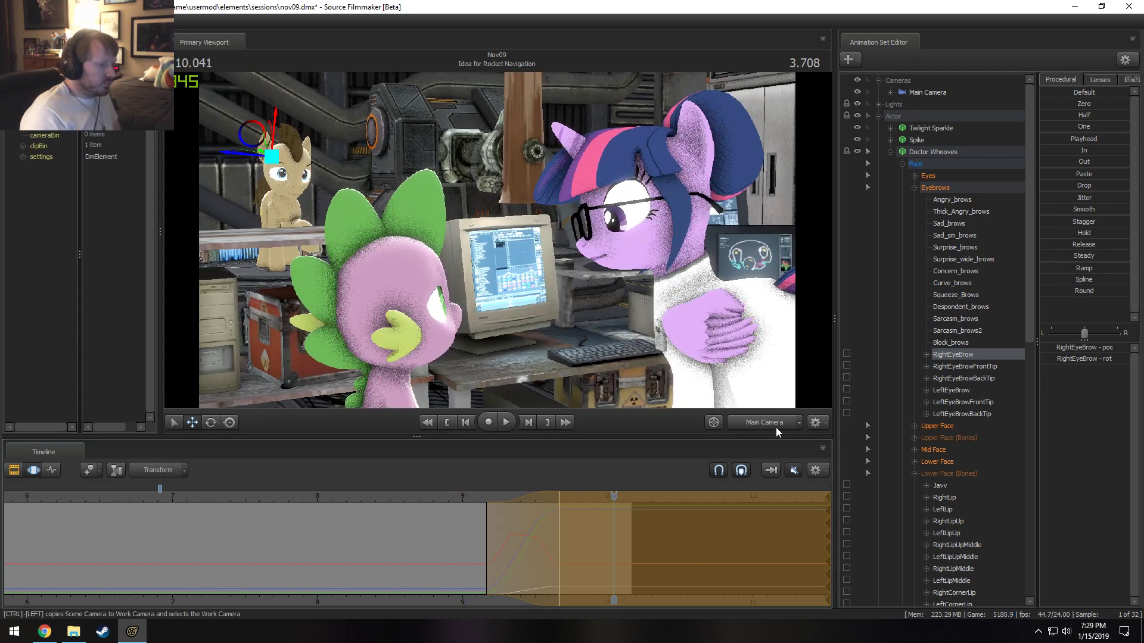
pyautogui.moveTo(526, 370)
pyautogui.keyDown('alt'); pyautogui.mouseDown()
pyautogui.moveTo(526, 321)
pyautogui.moveTo(527, 370)
pyautogui.mouseUp(); pyautogui.keyUp('alt')
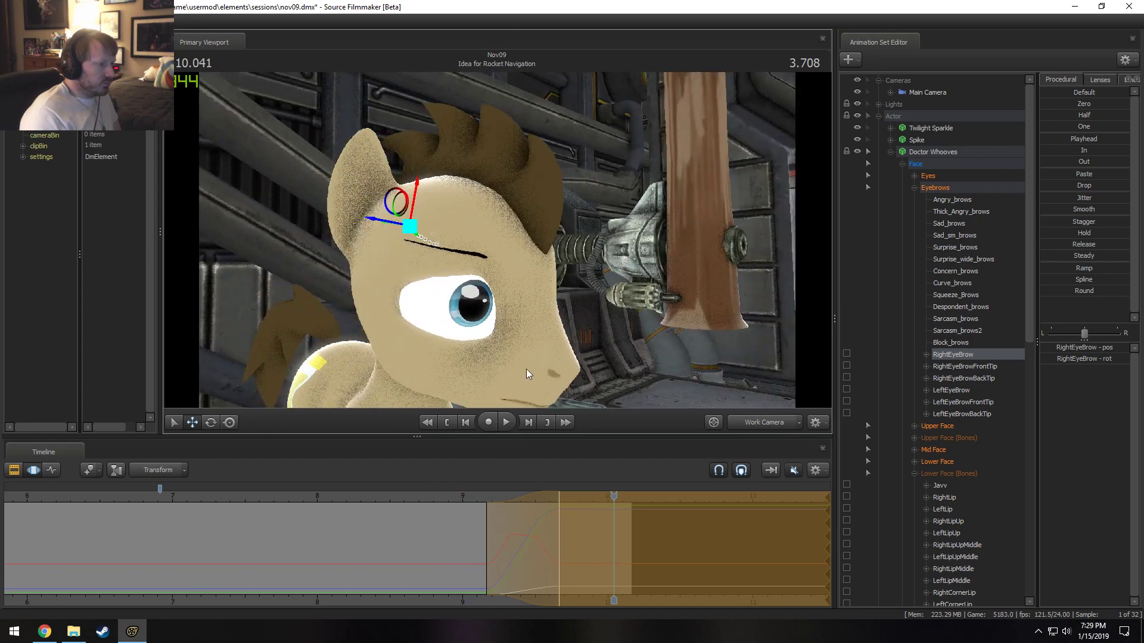
pyautogui.press('j')
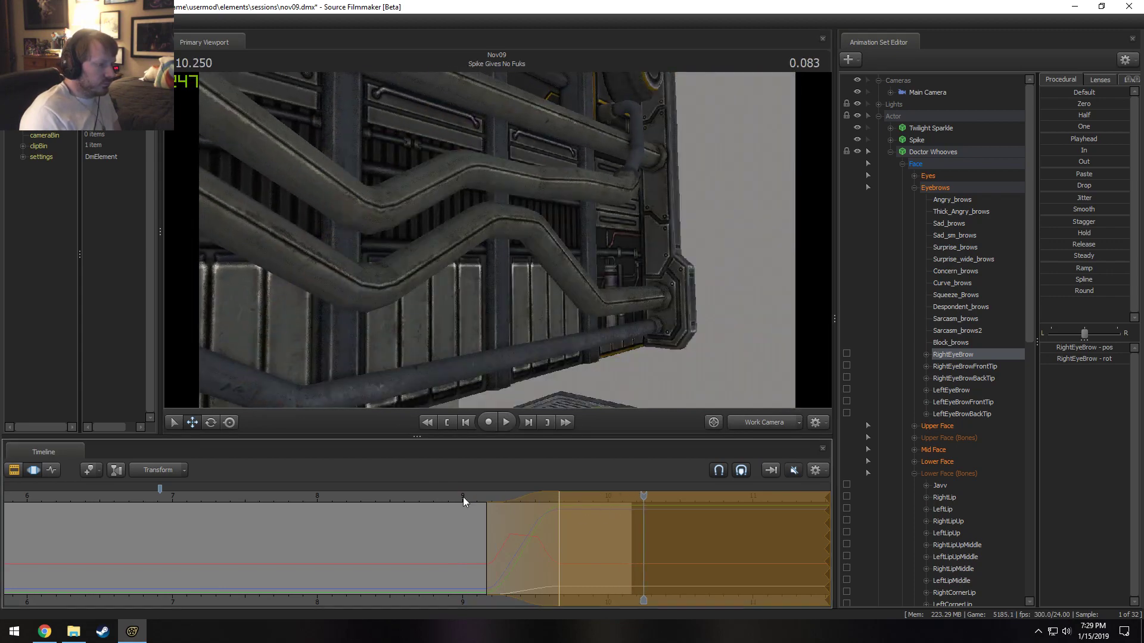
pyautogui.click(607, 497)
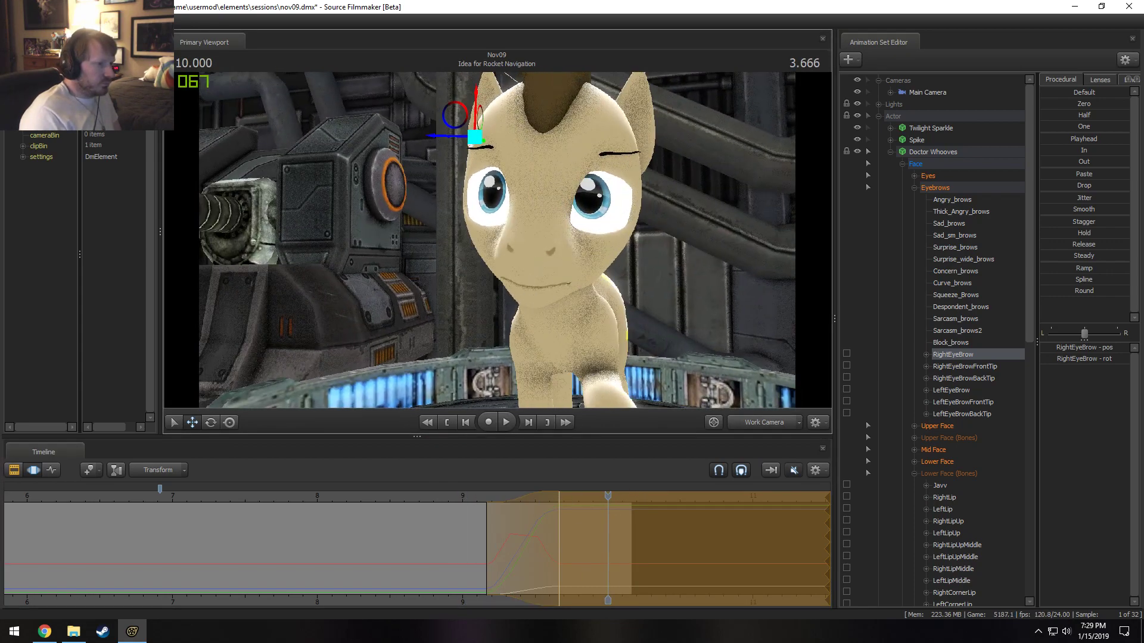
pyautogui.keyDown('alt'); pyautogui.moveTo(496, 241); pyautogui.dragTo(572, 241); pyautogui.keyUp('alt')
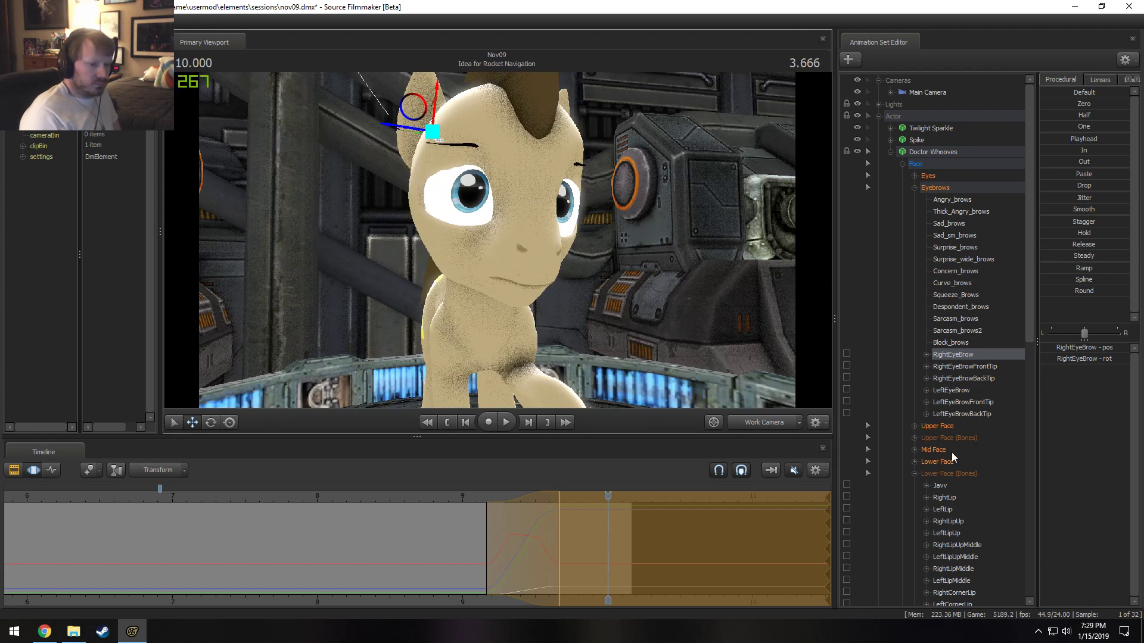
# On the Upper Face controls, reduce Sad_eyes to zero and raise Angry_eyes slightly from about 9.8 s, with falloff starting at about 9.4 s.
pyautogui.click(940, 439)
pyautogui.click(937, 426)
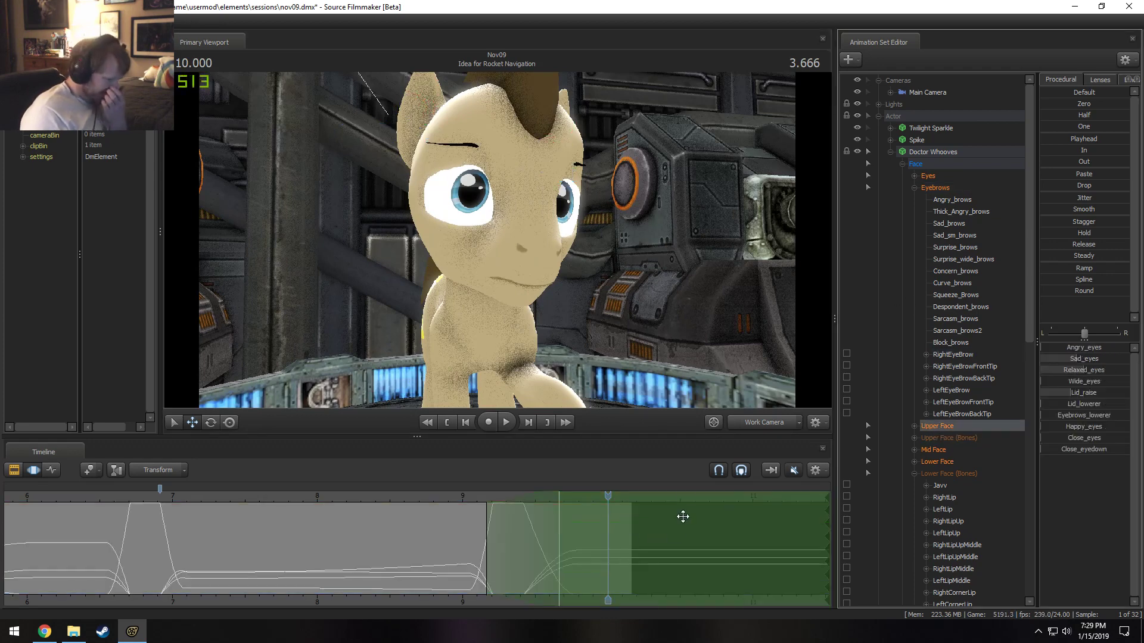
pyautogui.keyDown('shift'); pyautogui.moveTo(573, 568); pyautogui.dragTo(610, 578); pyautogui.keyUp('shift')
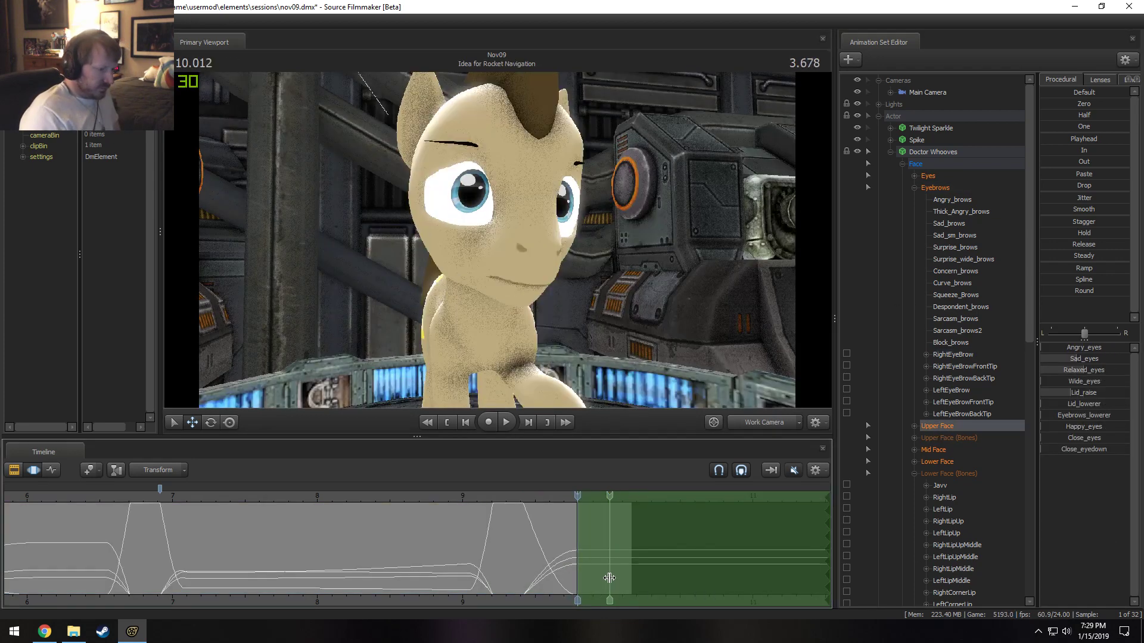
pyautogui.scroll(4, 612, 536)
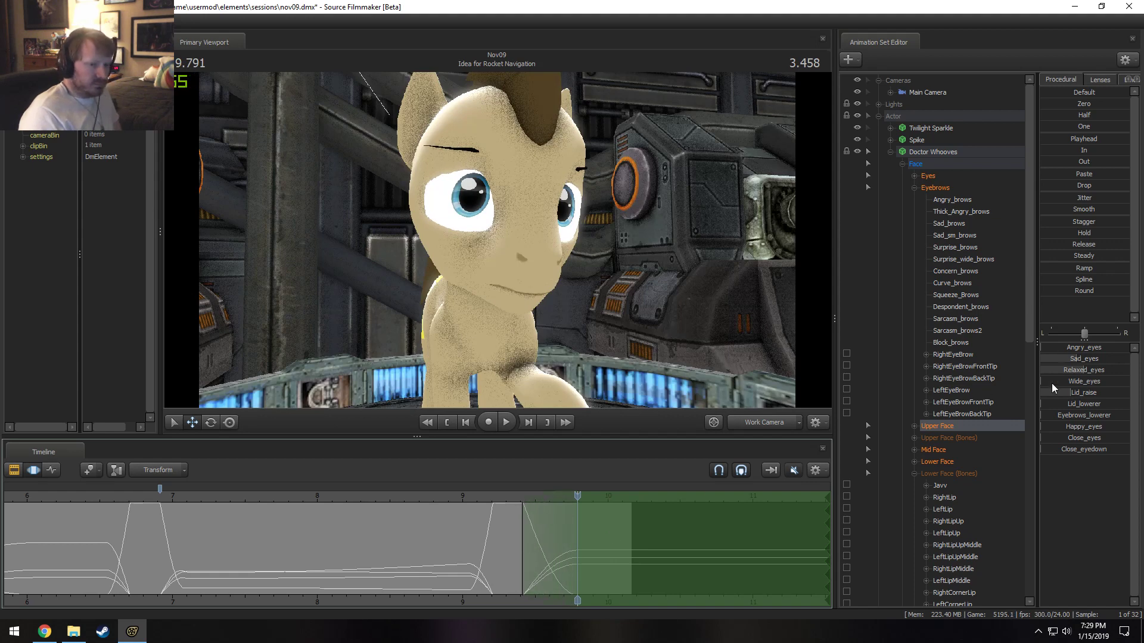
pyautogui.moveTo(1088, 357); pyautogui.dragTo(1053, 369)
pyautogui.moveTo(1060, 359); pyautogui.dragTo(1095, 350)
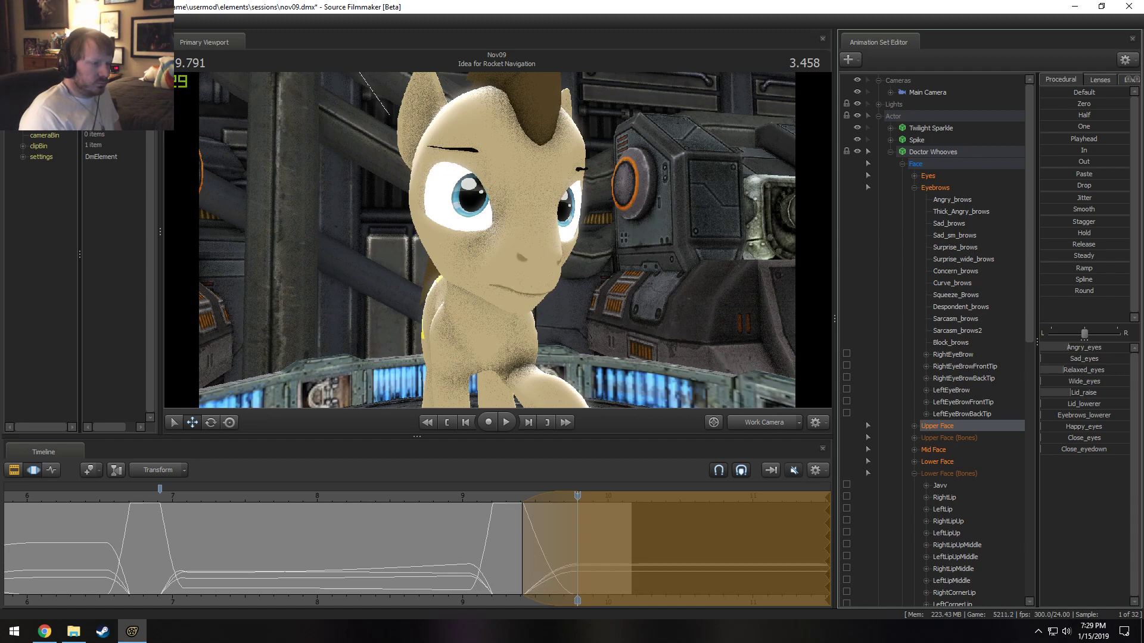
# Play back the end of the shot from a front view and through the Main Camera, examining the adjusted eye expression.
pyautogui.moveTo(589, 303); pyautogui.dragTo(480, 383)
pyautogui.press('s')
pyautogui.press('d')
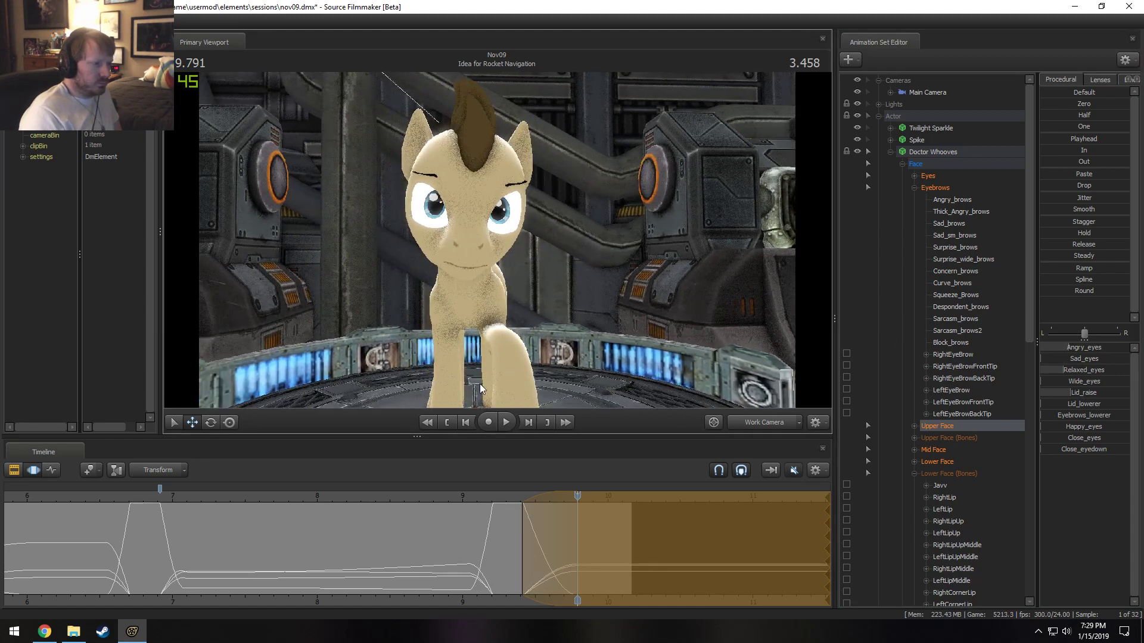
pyautogui.press('space')
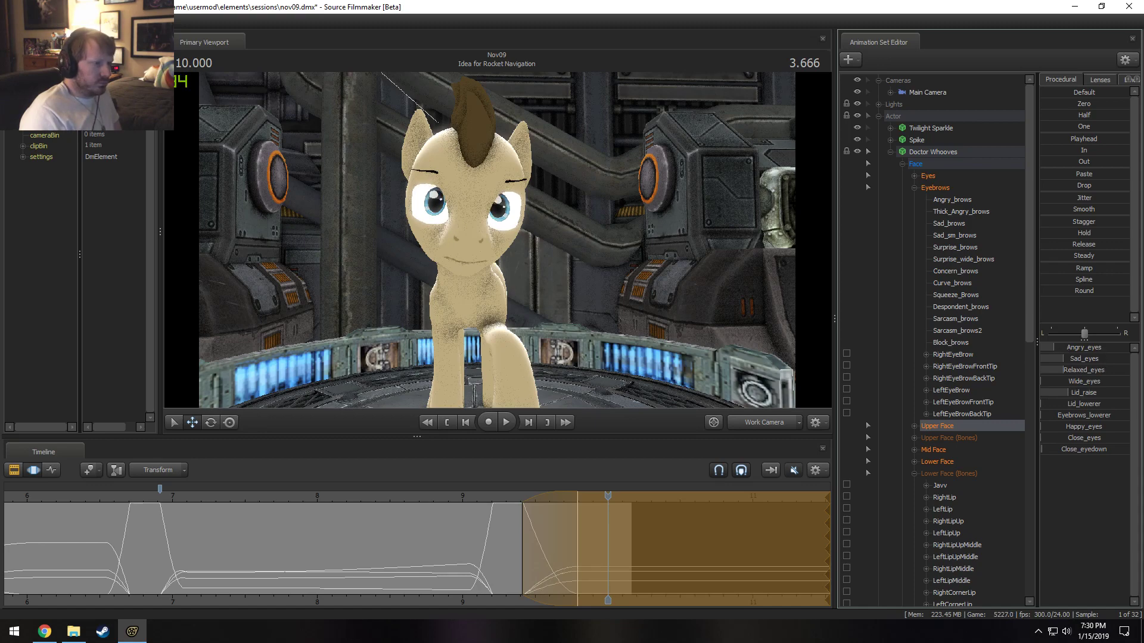
pyautogui.moveTo(510, 499); pyautogui.dragTo(450, 491)
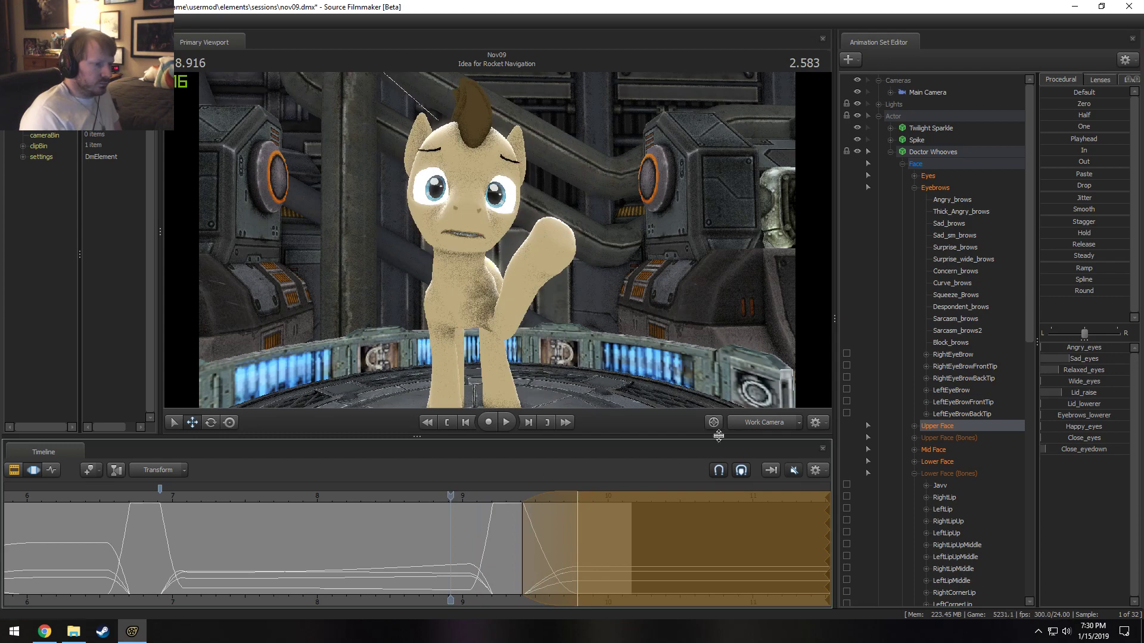
pyautogui.press('space')
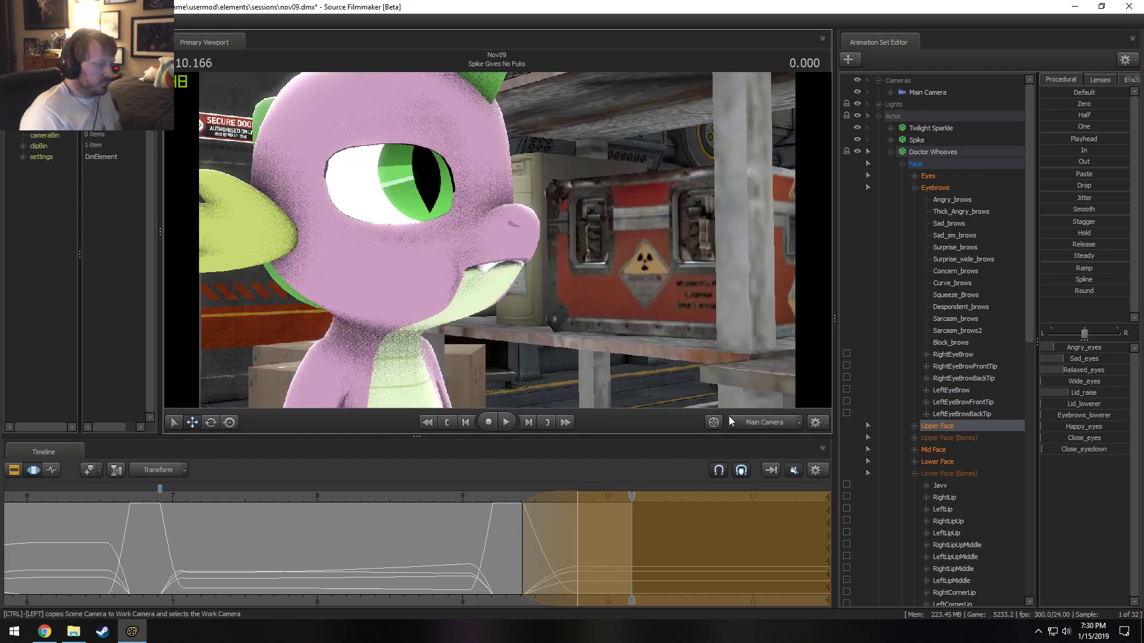
pyautogui.moveTo(485, 496); pyautogui.dragTo(511, 496)
pyautogui.click(759, 419)
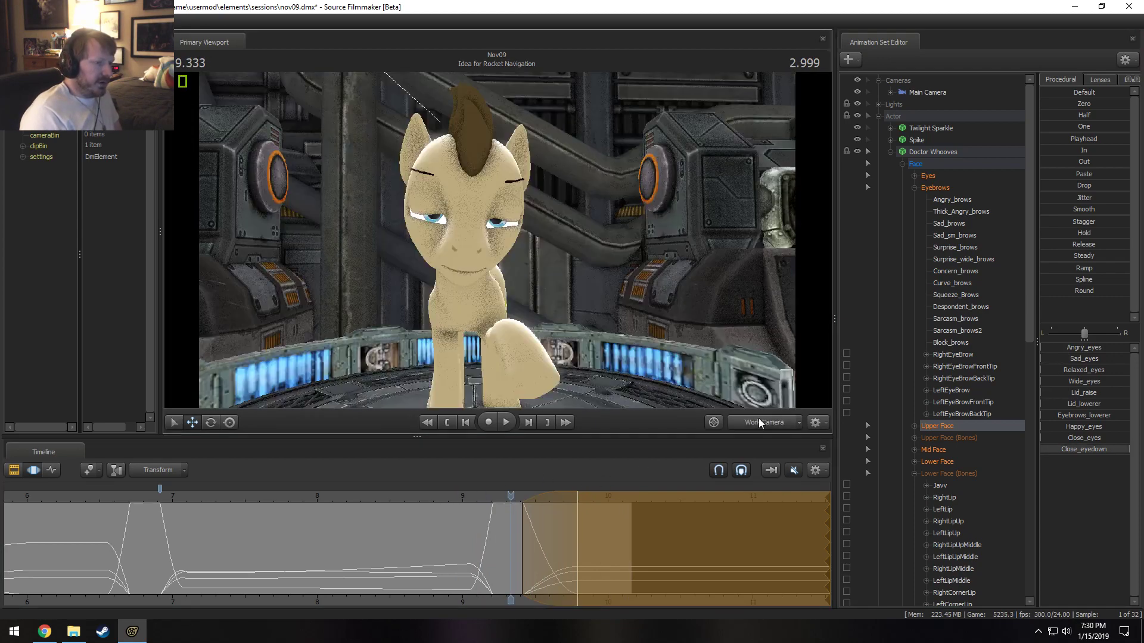
pyautogui.press('space')
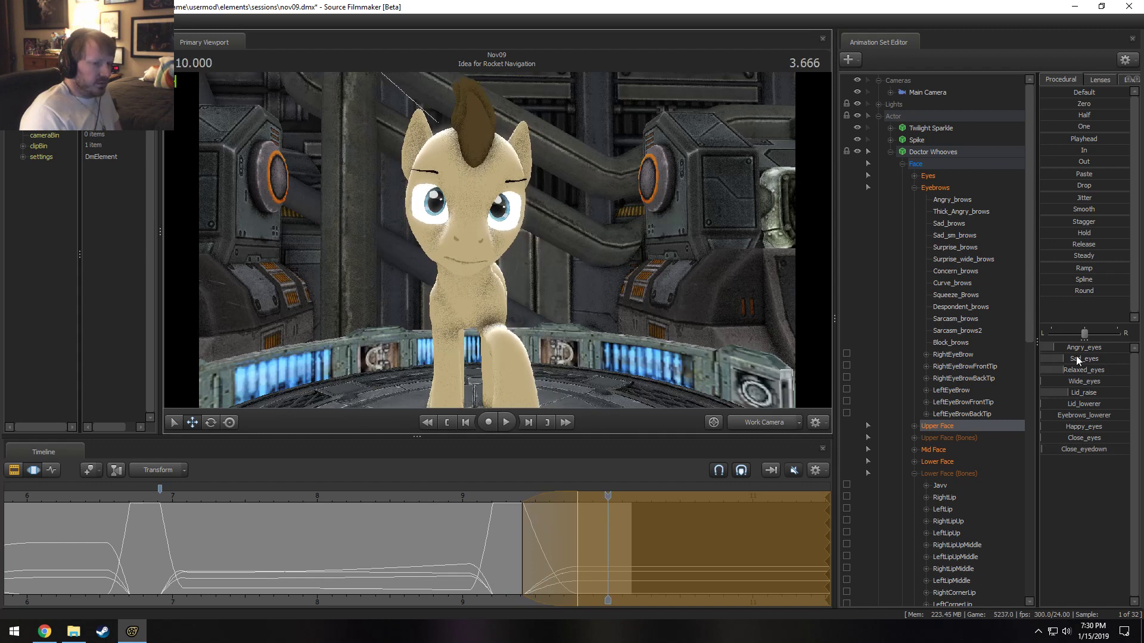
# On the Upper Face controls, lower Angry_eyes slightly, reduce Sad_eyes to zero, and raise Lid_lowerer and Close_eyedown a little at 10 s.
pyautogui.moveTo(1076, 358); pyautogui.dragTo(1066, 357)
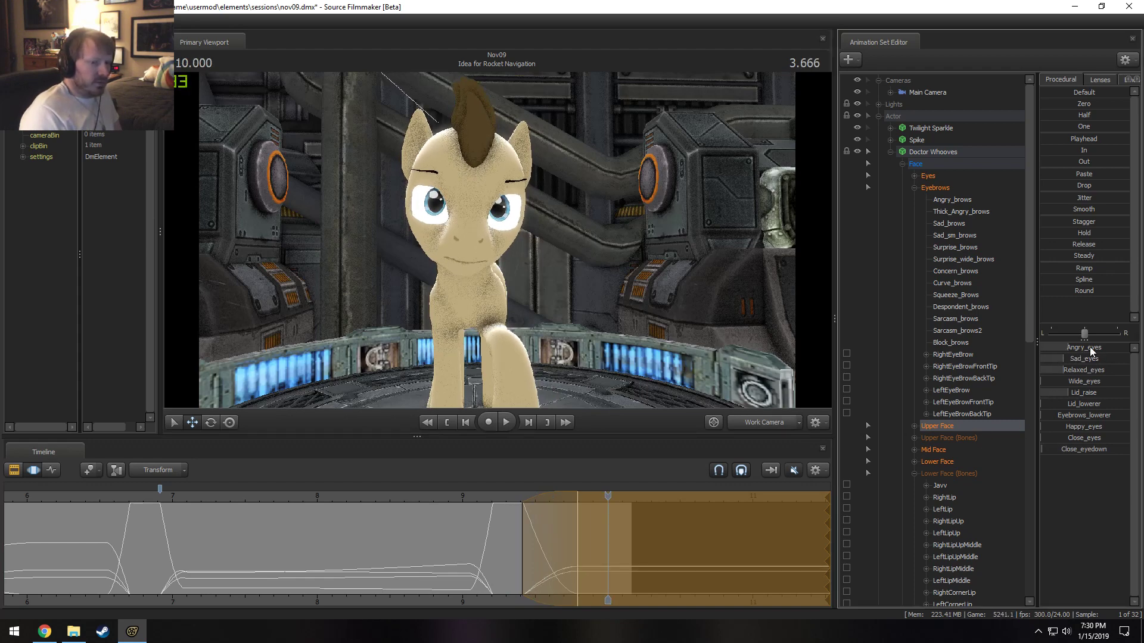
pyautogui.moveTo(1090, 347); pyautogui.dragTo(1069, 347)
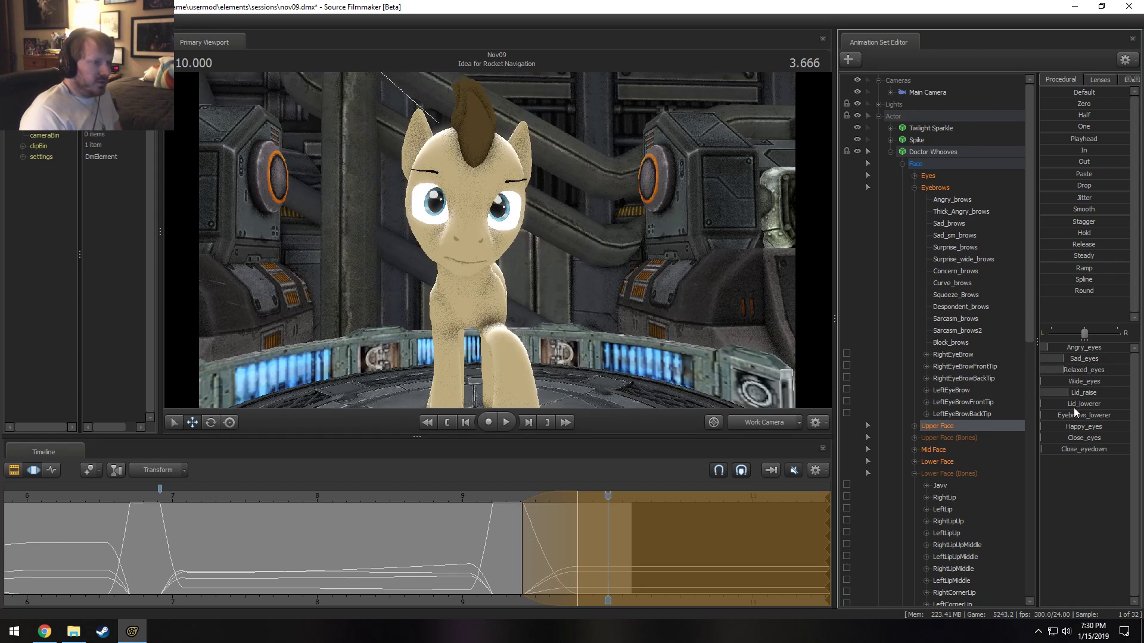
pyautogui.moveTo(1075, 406); pyautogui.dragTo(1093, 413)
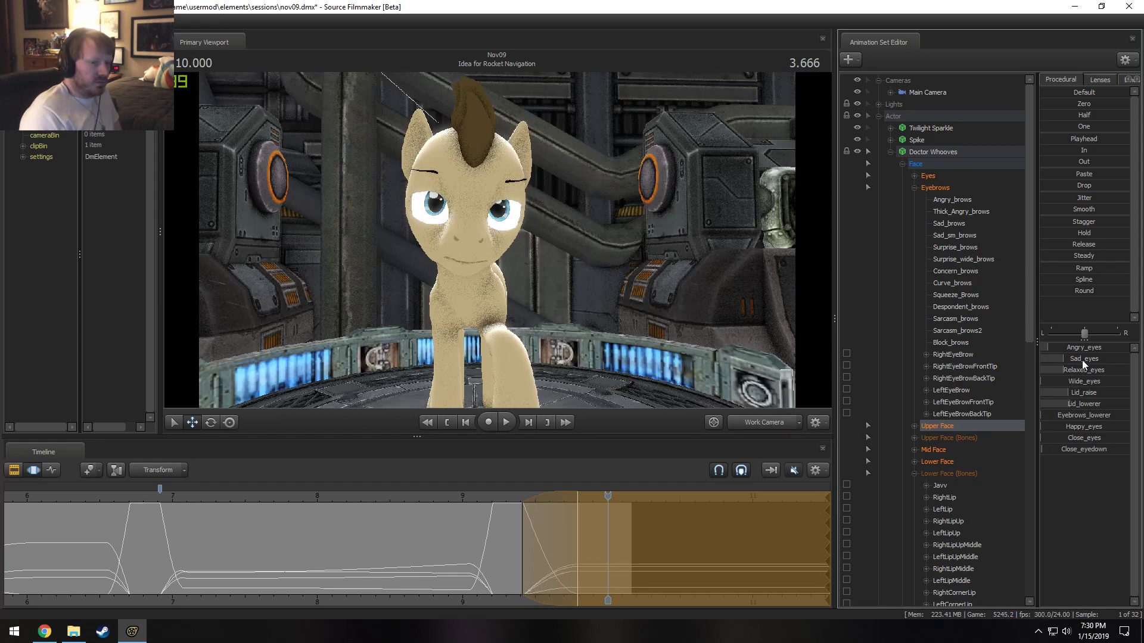
pyautogui.moveTo(1081, 357)
pyautogui.mouseDown()
pyautogui.moveTo(1067, 356)
pyautogui.moveTo(1076, 372)
pyautogui.moveTo(1066, 373)
pyautogui.moveTo(1084, 376)
pyautogui.moveTo(1078, 359)
pyautogui.mouseUp()
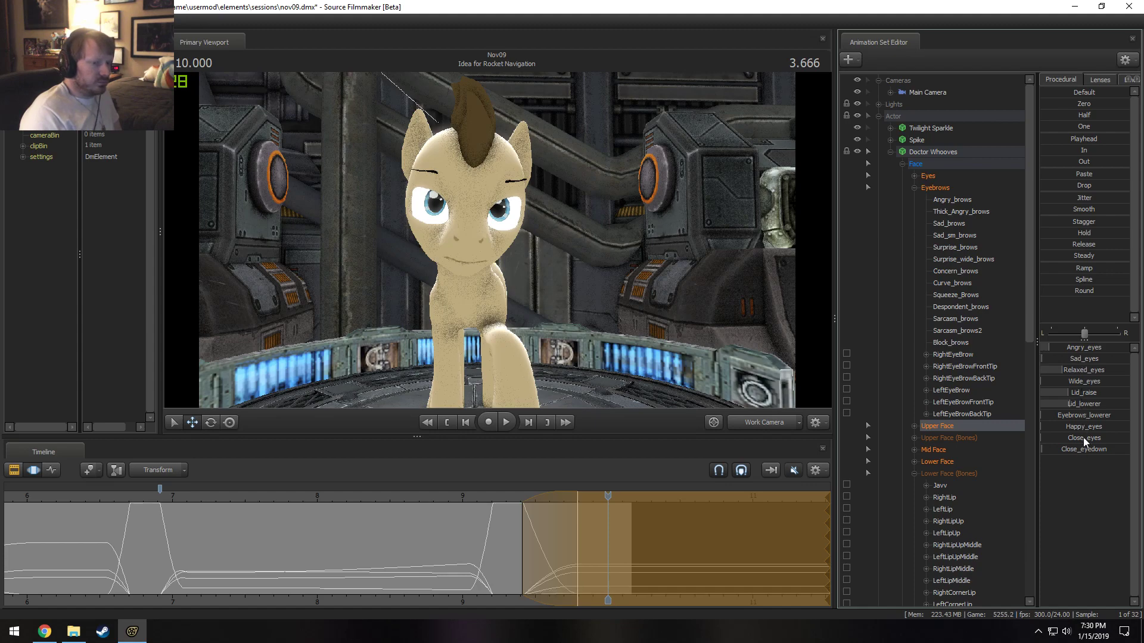
pyautogui.moveTo(1089, 451); pyautogui.dragTo(1097, 451)
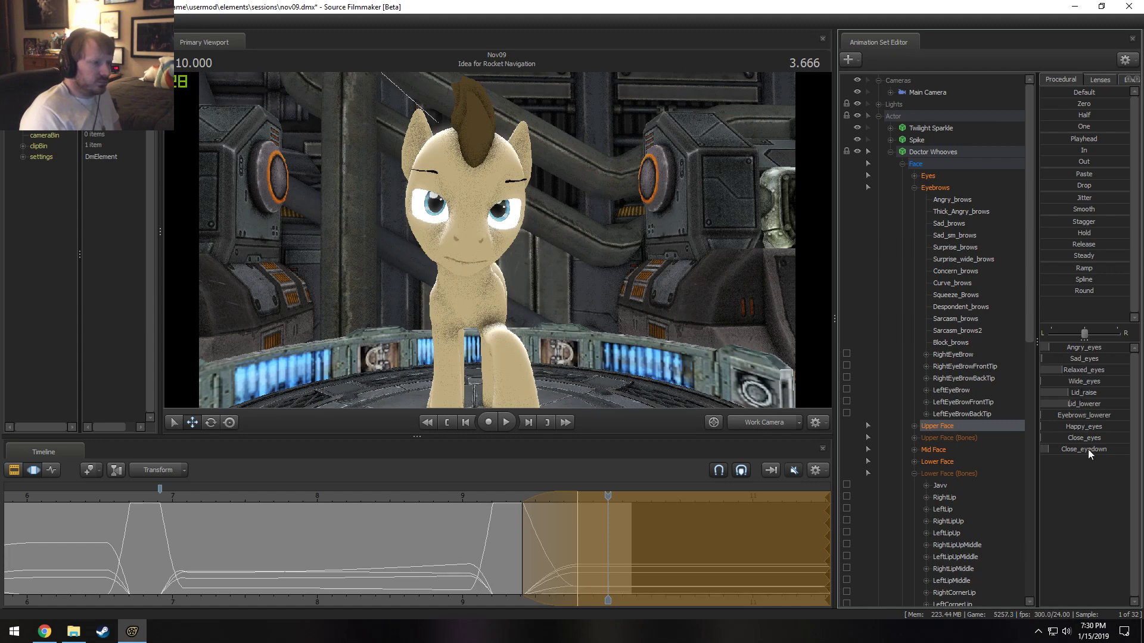
# Adjust Lid_lowerer separately for the left and right eyelids by shifting the left/right balance, keeping both at low values.
pyautogui.moveTo(1085, 404); pyautogui.dragTo(1070, 404)
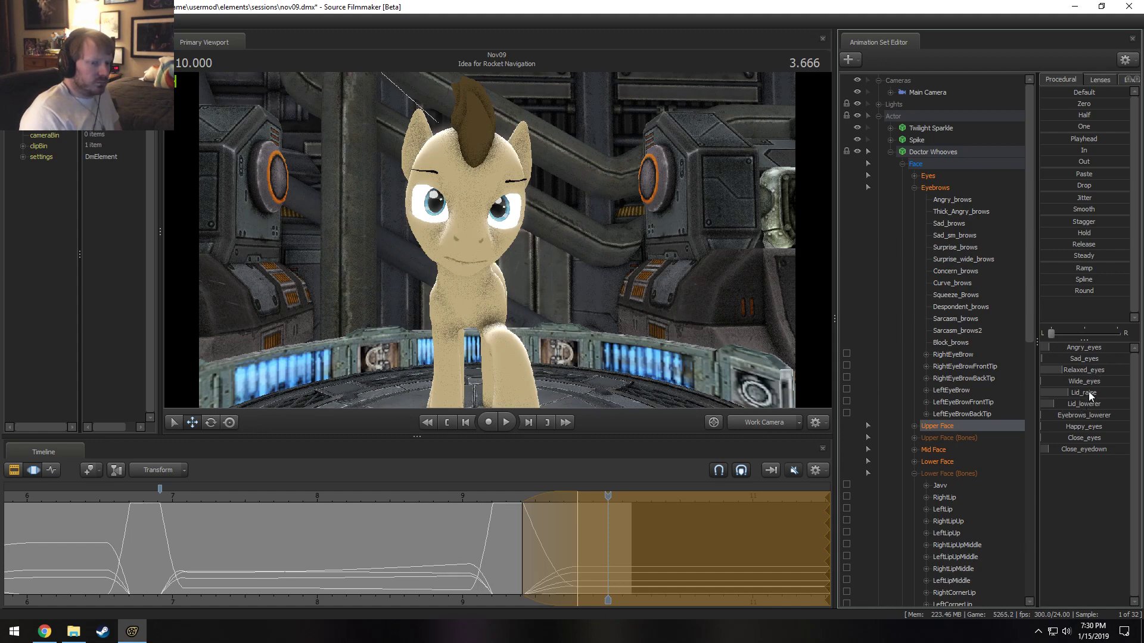
pyautogui.moveTo(1055, 404)
pyautogui.mouseDown()
pyautogui.moveTo(1076, 404)
pyautogui.moveTo(1053, 404)
pyautogui.mouseUp()
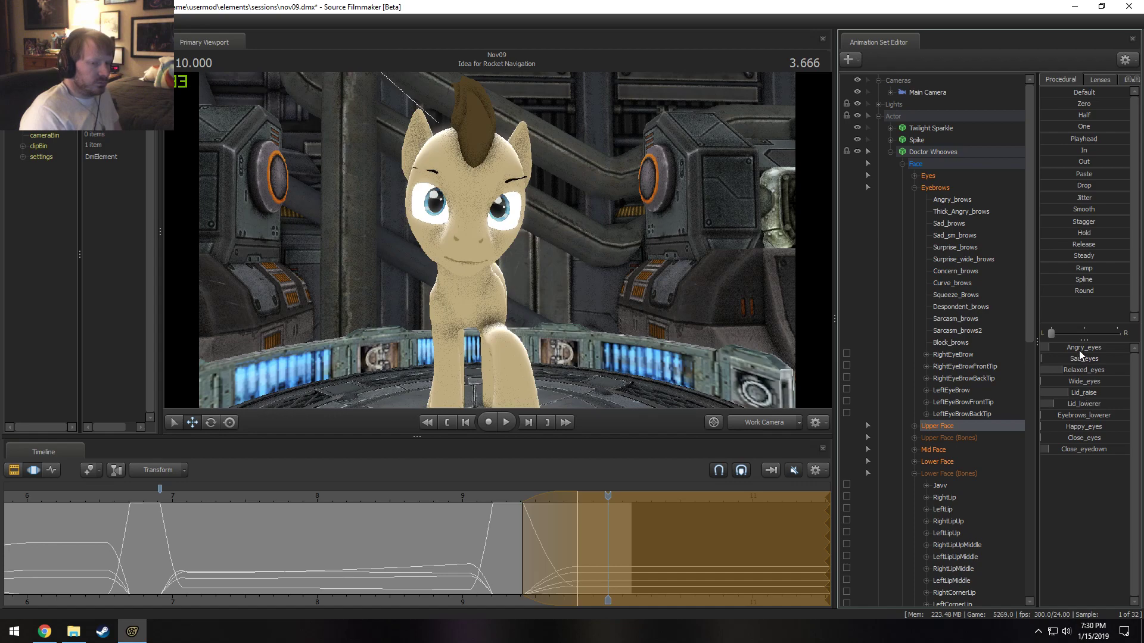
pyautogui.click(1085, 334)
pyautogui.moveTo(1086, 404); pyautogui.dragTo(1095, 404)
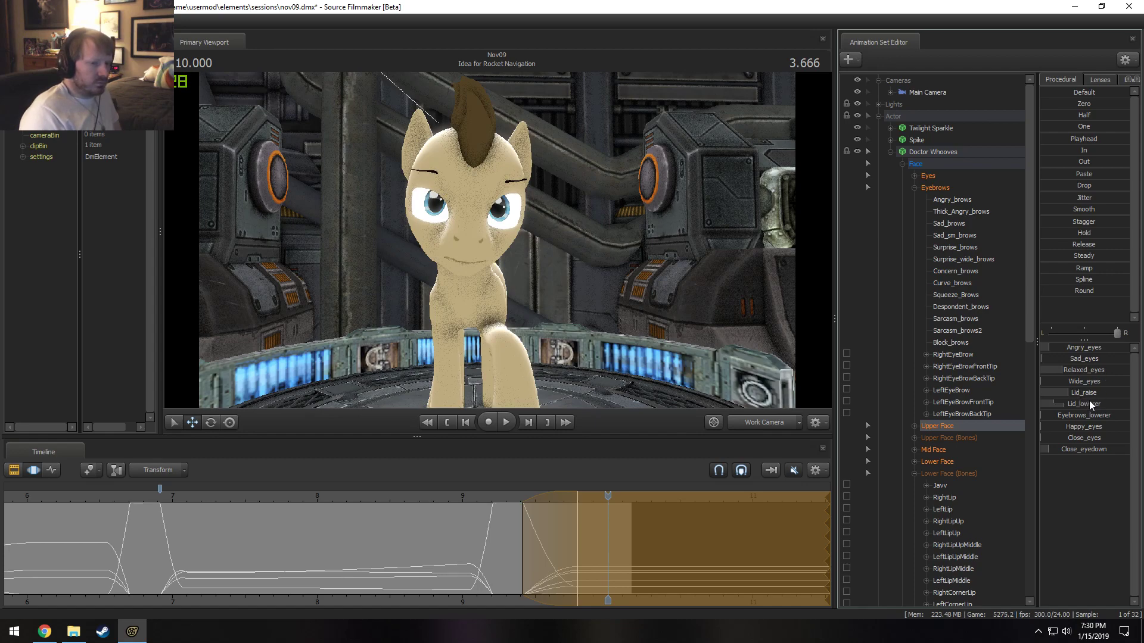
pyautogui.moveTo(1088, 406); pyautogui.dragTo(1091, 405)
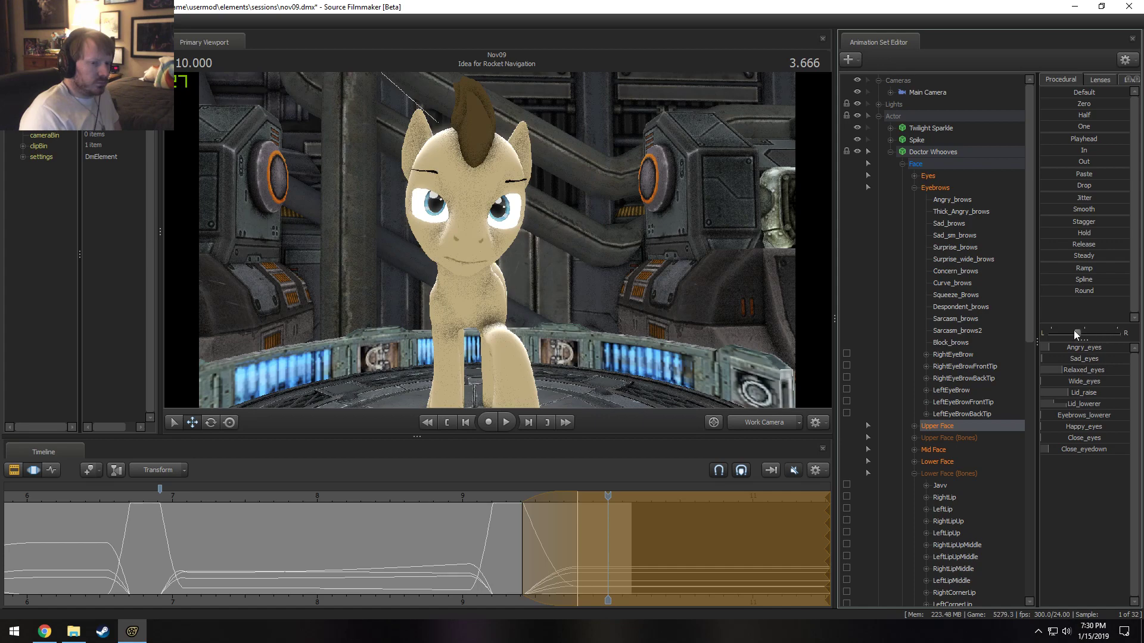
pyautogui.moveTo(1076, 408); pyautogui.dragTo(1071, 404)
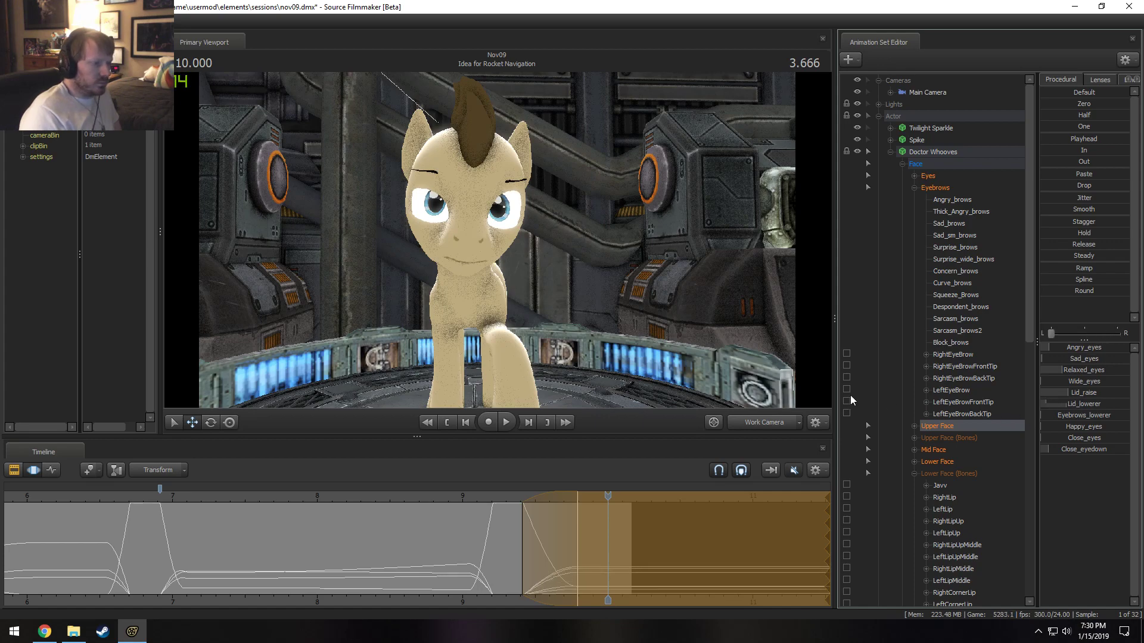
# Preview the end of the shot, and offset the eyelids with more Lid_lowerer on the left side and less on the right.
pyautogui.click(457, 497)
pyautogui.press('space')
pyautogui.press('space')
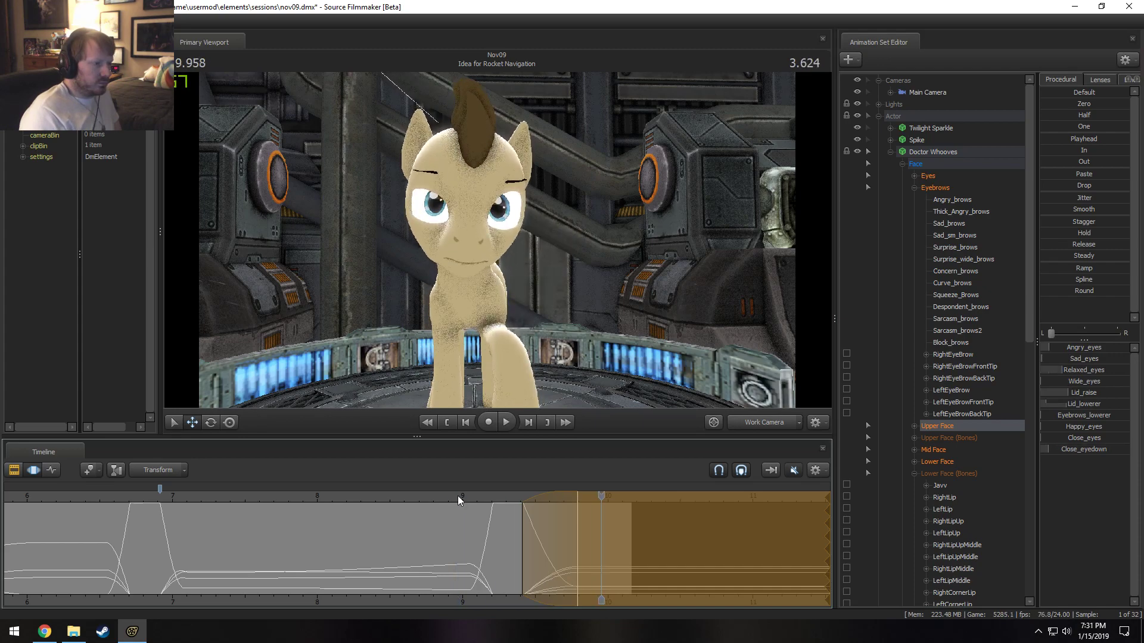
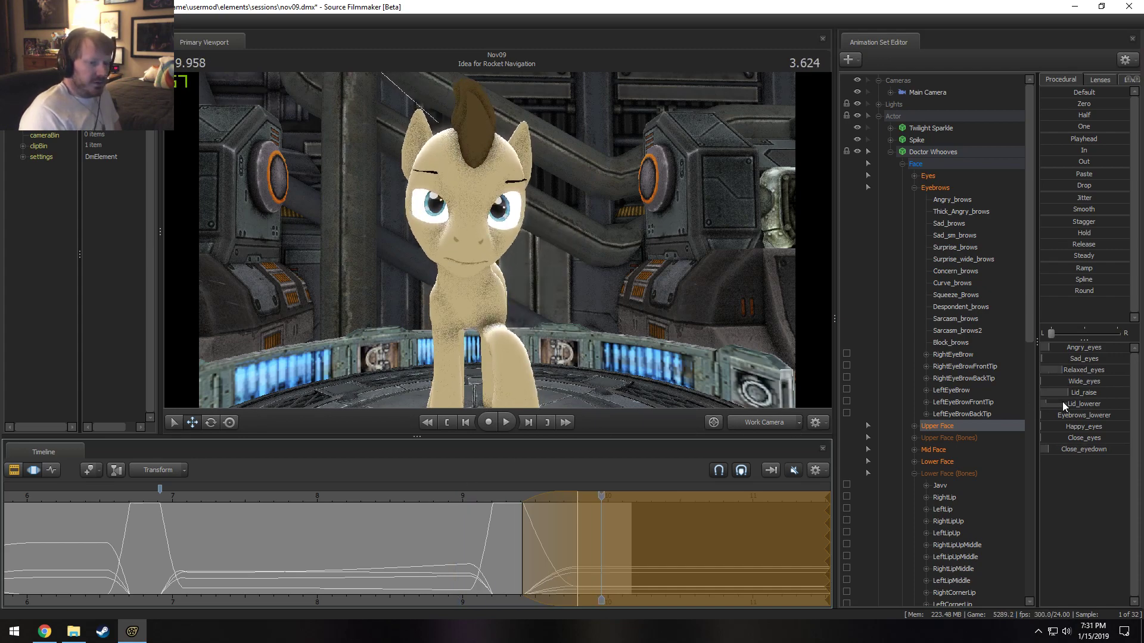
pyautogui.moveTo(1064, 405); pyautogui.dragTo(1068, 405)
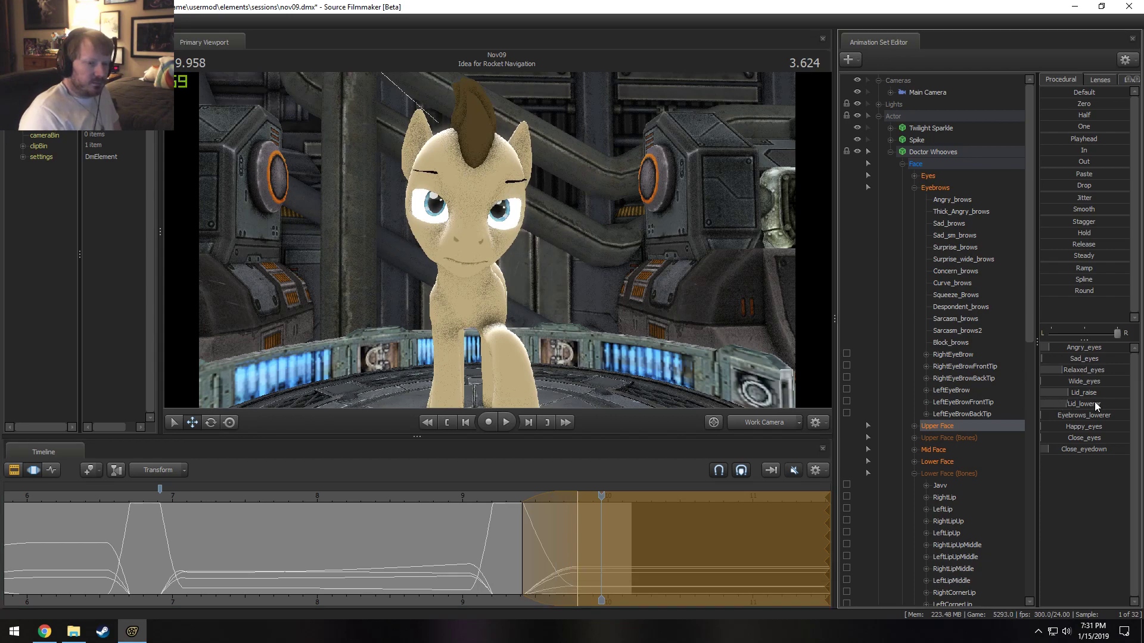
pyautogui.moveTo(1095, 404); pyautogui.dragTo(1079, 404)
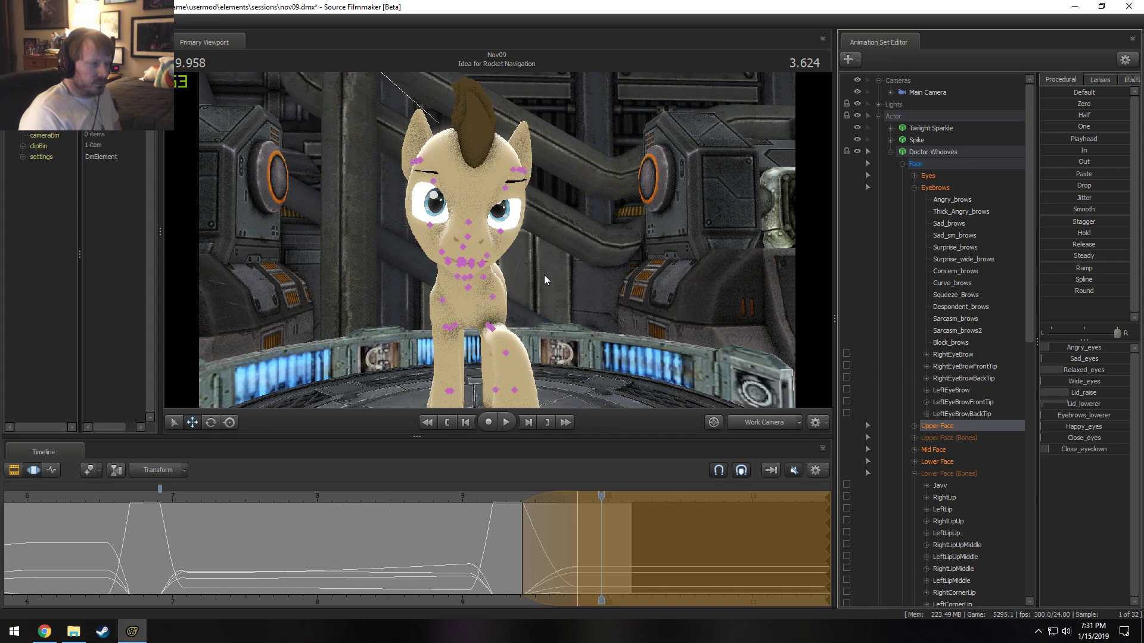
# Tilt Doctor Whooves' head slightly by rotating the Head control from about 9.8 s, with falloff starting at about 9.25 s.
pyautogui.moveTo(554, 569)
pyautogui.mouseDown(button='middle')
pyautogui.moveTo(513, 569)
pyautogui.moveTo(637, 566)
pyautogui.moveTo(573, 557)
pyautogui.mouseUp(button='middle')
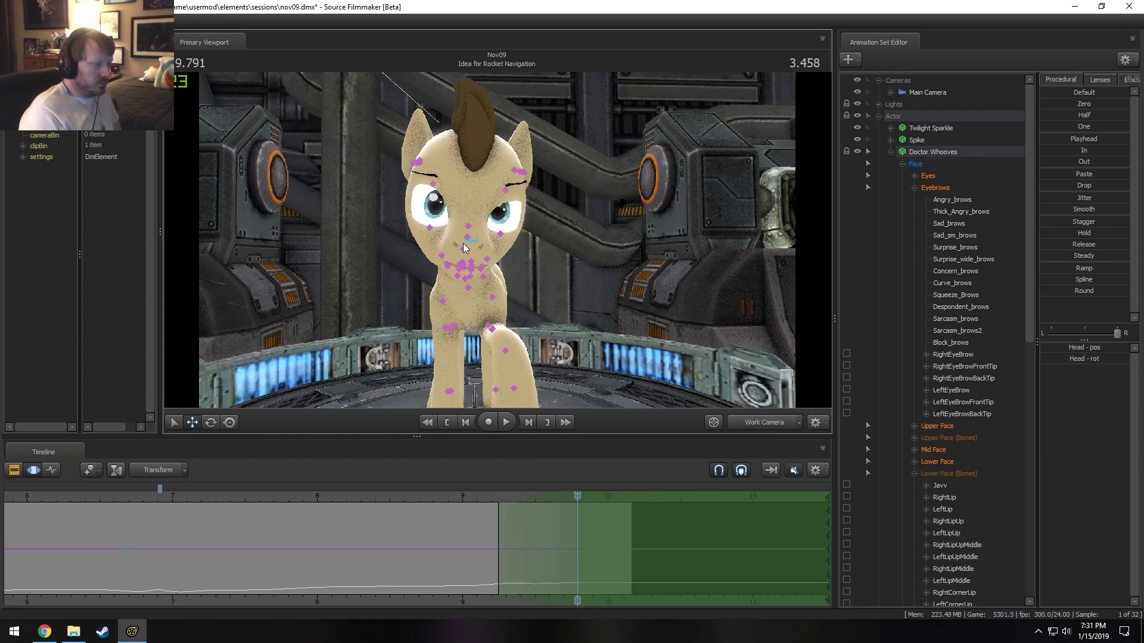
pyautogui.press('e')
pyautogui.click(478, 273)
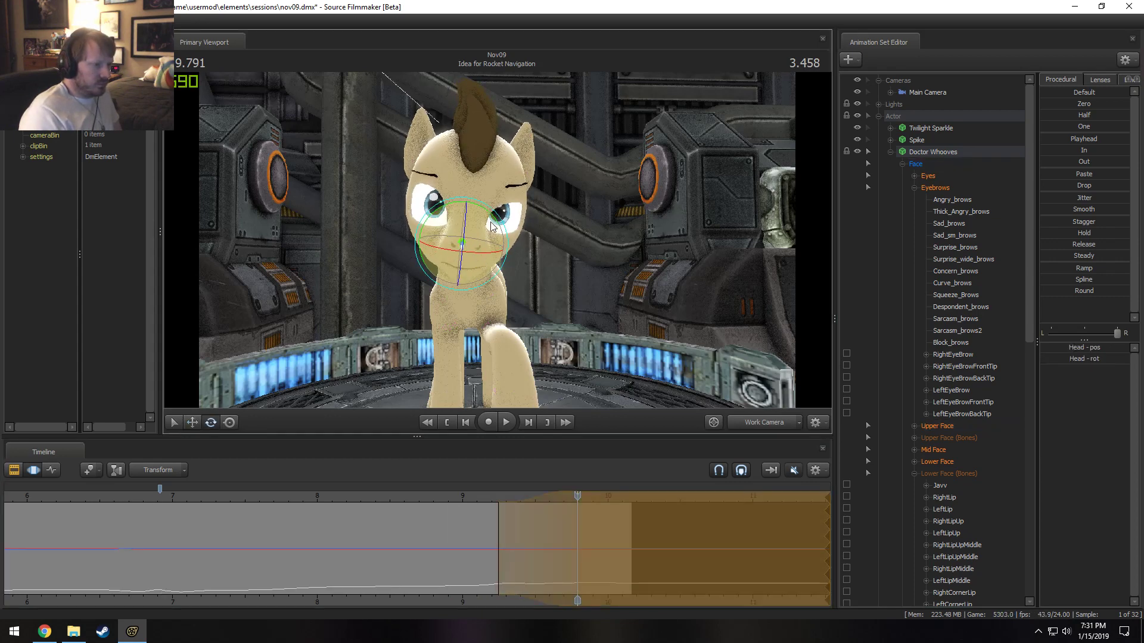
pyautogui.moveTo(491, 226); pyautogui.dragTo(494, 226)
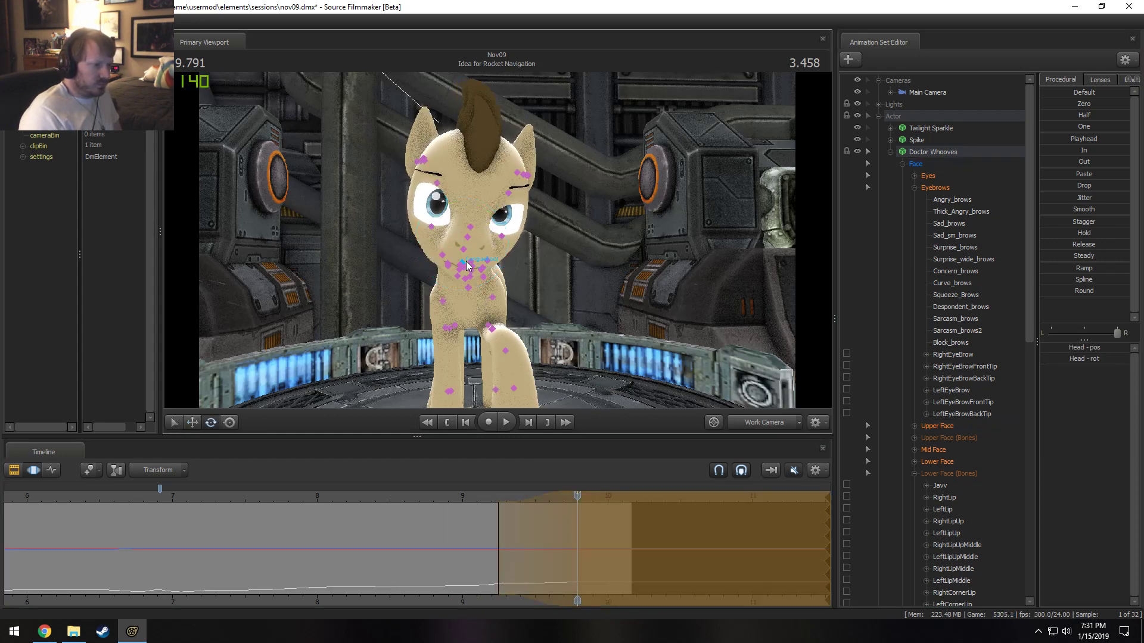
# Play back the head tilt in the Work Camera and again through the Main Camera to review the whole expression change.
pyautogui.press('space')
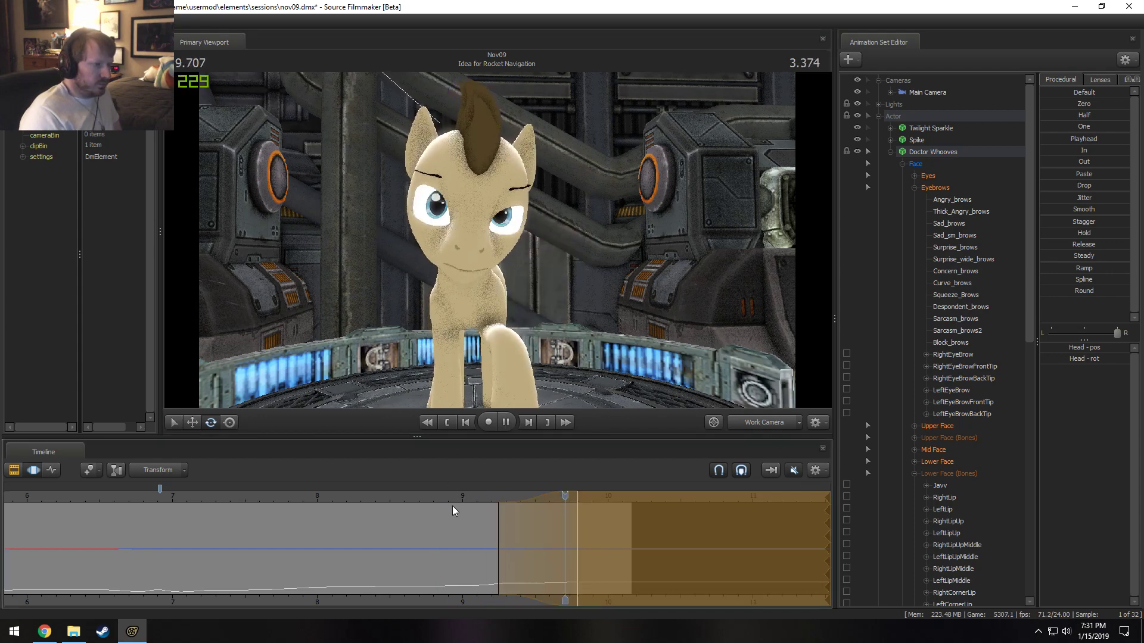
pyautogui.press('space')
pyautogui.press('space')
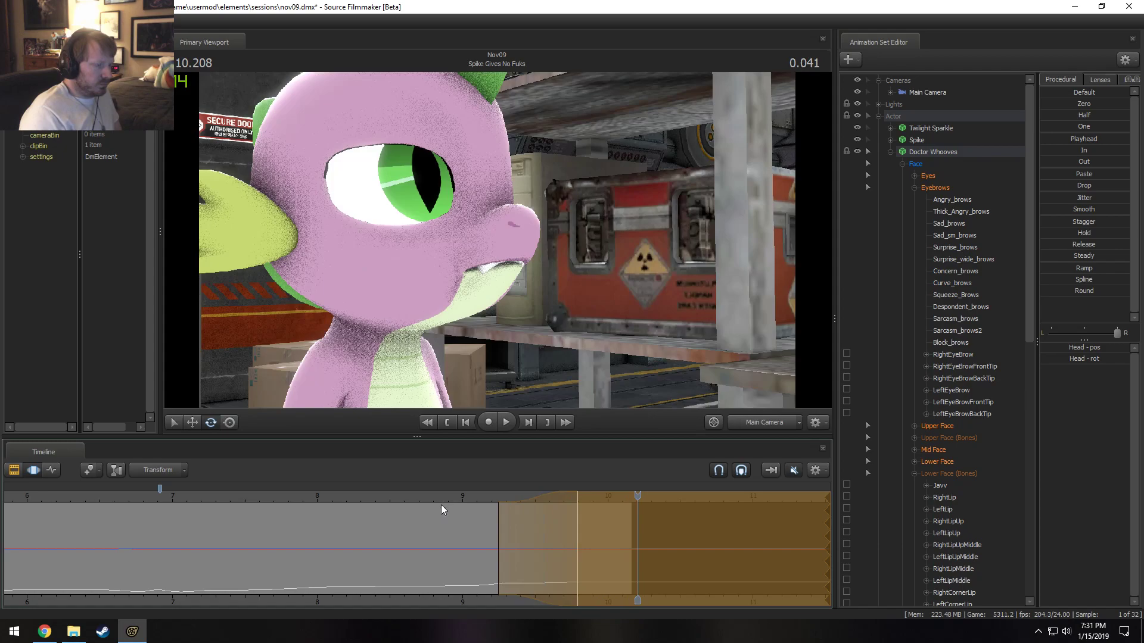
pyautogui.click(316, 502)
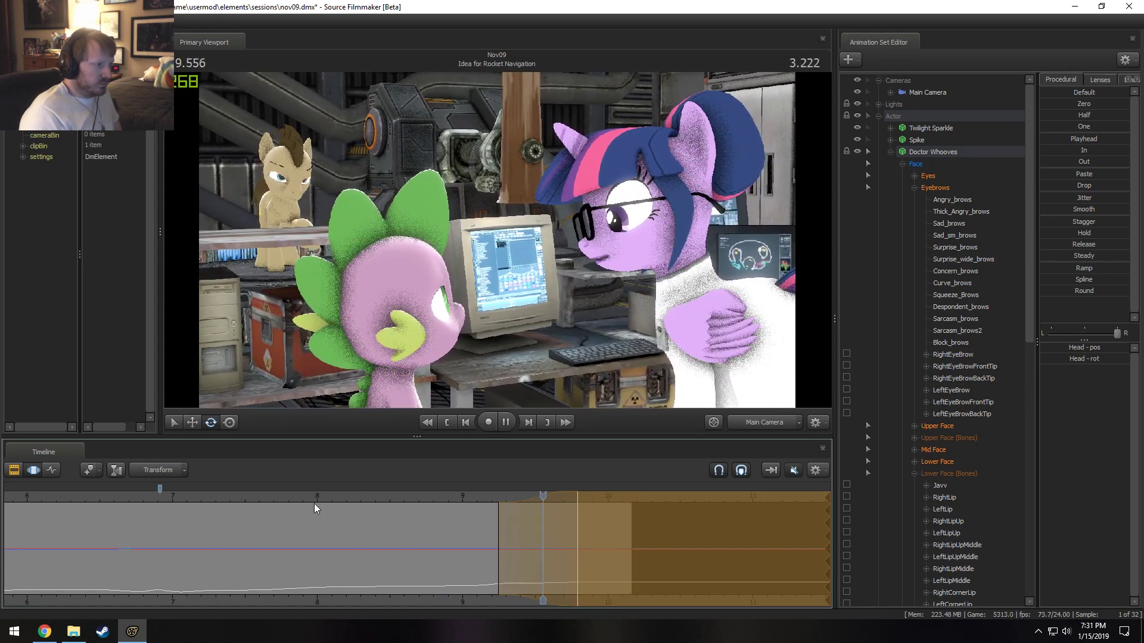
pyautogui.press('space')
pyautogui.press('space')
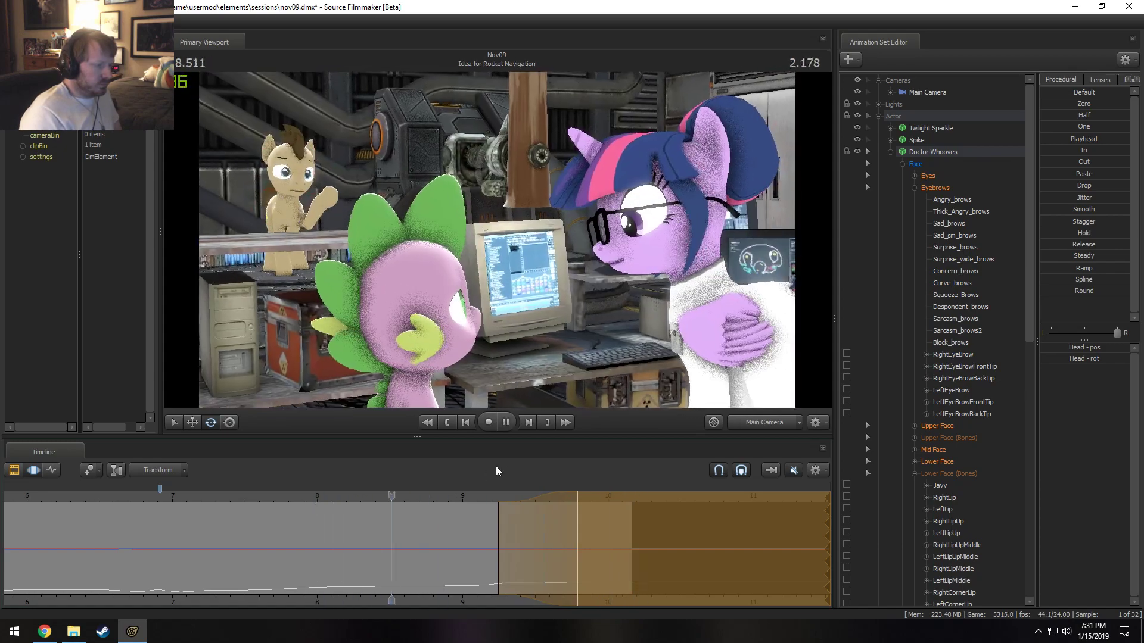
pyautogui.press('space')
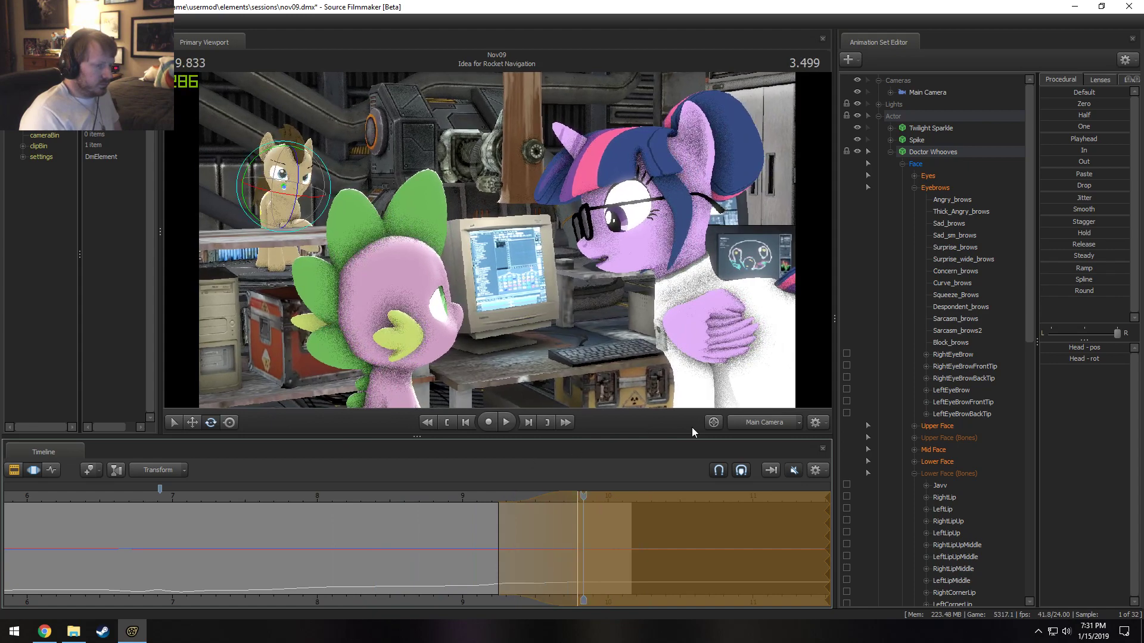
# In the Work Camera, raise Jaw_open slightly on the Lower Face controls around 9.25 s, and preview the mouth movement.
pyautogui.click(756, 424)
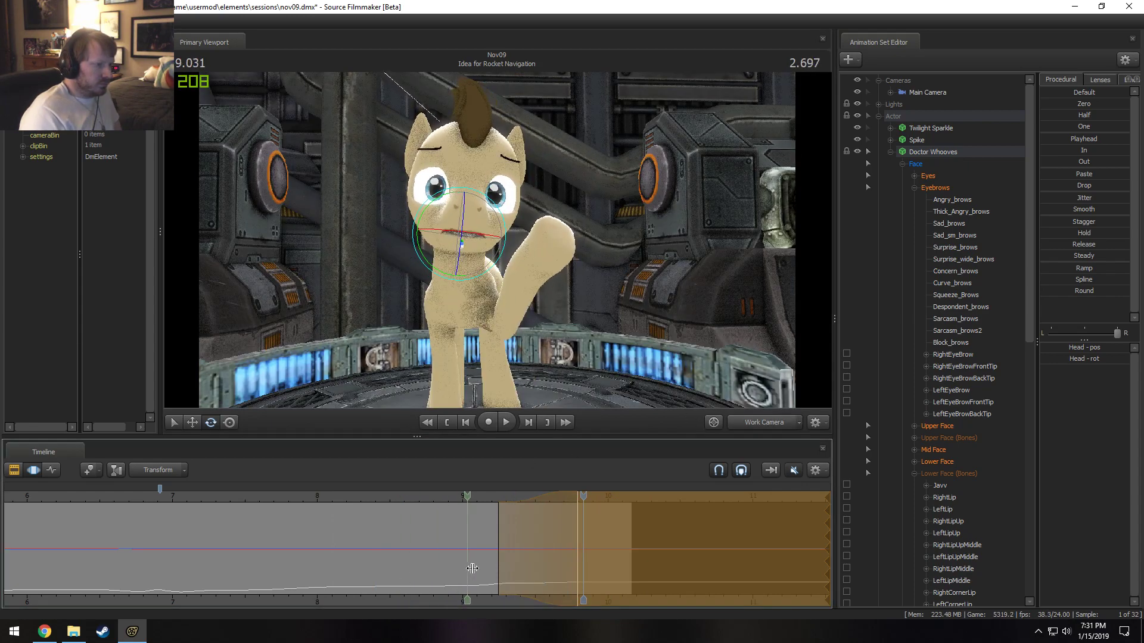
pyautogui.click(500, 571)
pyautogui.scroll(3, 501, 571)
pyautogui.keyDown('alt'); pyautogui.moveTo(504, 234); pyautogui.dragTo(581, 224); pyautogui.keyUp('alt')
pyautogui.click(970, 462)
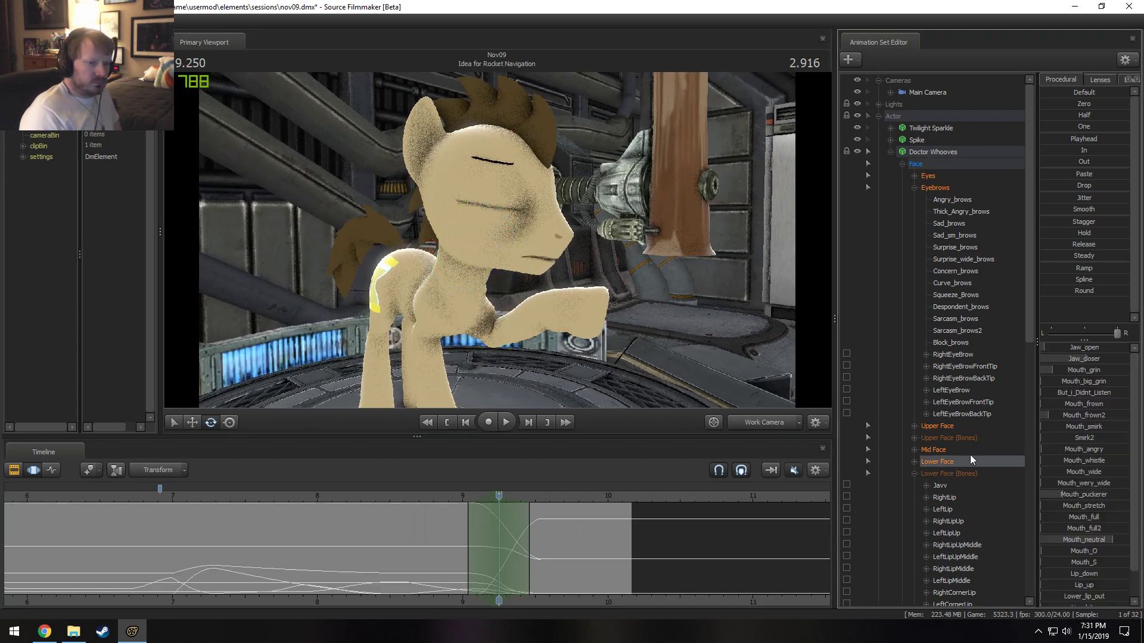
pyautogui.moveTo(1078, 352); pyautogui.dragTo(1089, 352)
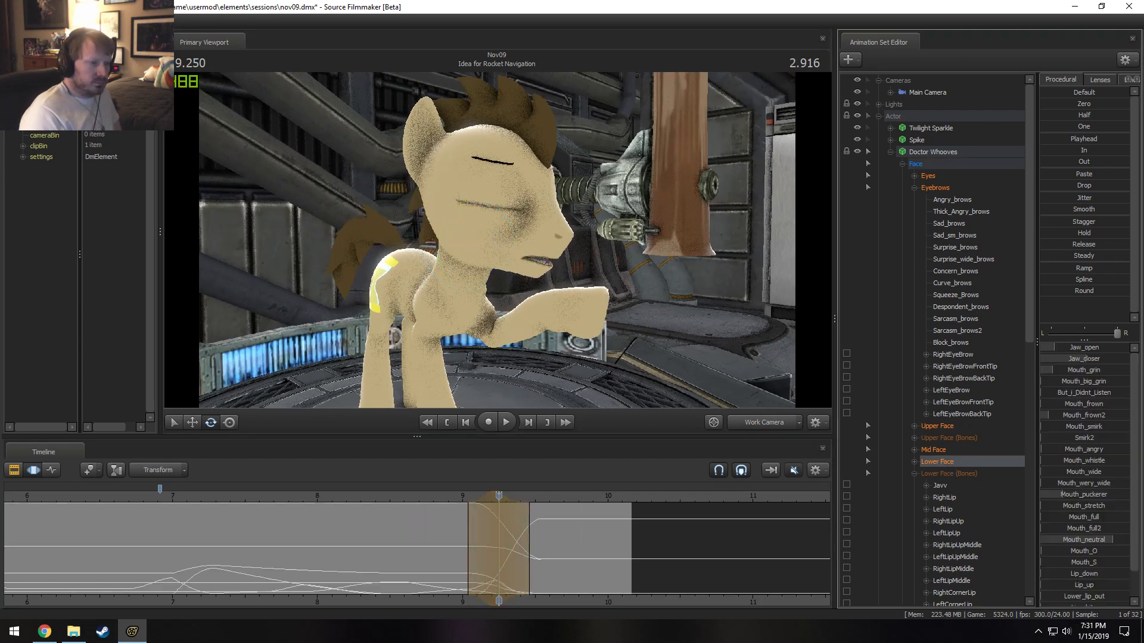
pyautogui.click(438, 499)
pyautogui.press('space')
pyautogui.press('space')
# Raise Mouth_O on the Lower Face controls around 9.42 s, with falloff spanning about 9.2 to 9.7 s.
pyautogui.press('shift')
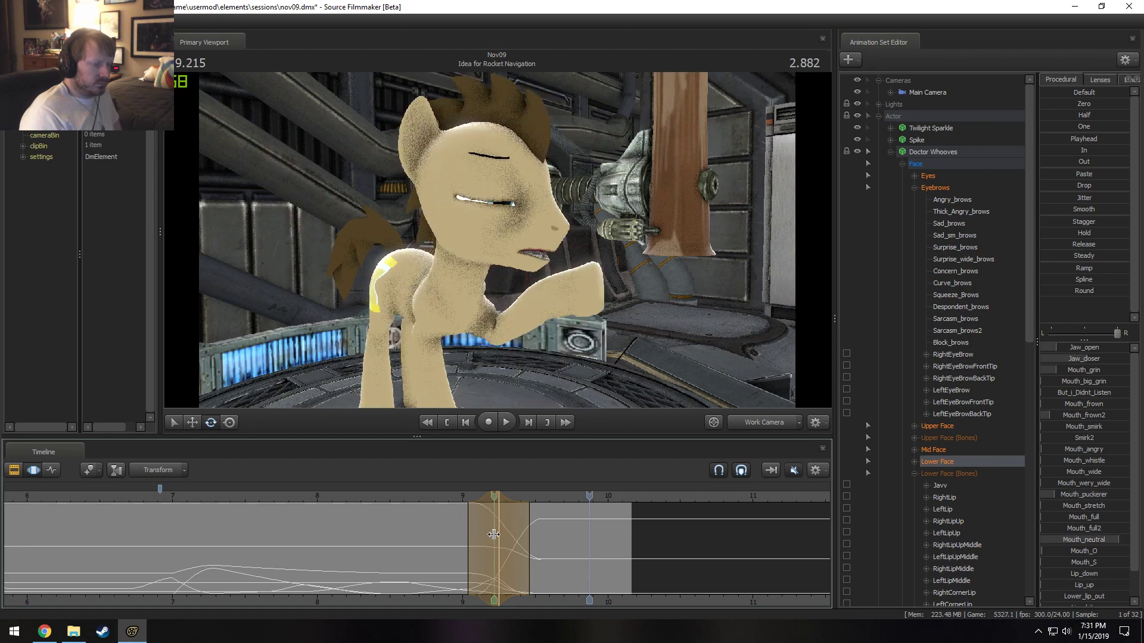
pyautogui.click(524, 540)
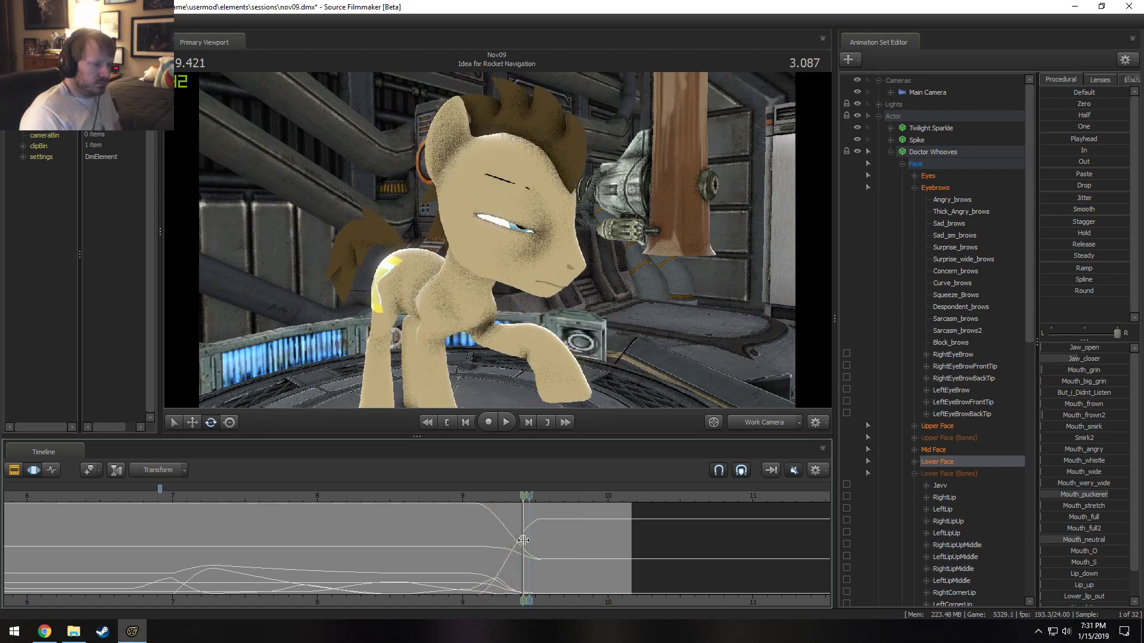
pyautogui.keyDown('shift'); pyautogui.moveTo(523, 540); pyautogui.dragTo(738, 543, button='right'); pyautogui.keyUp('shift')
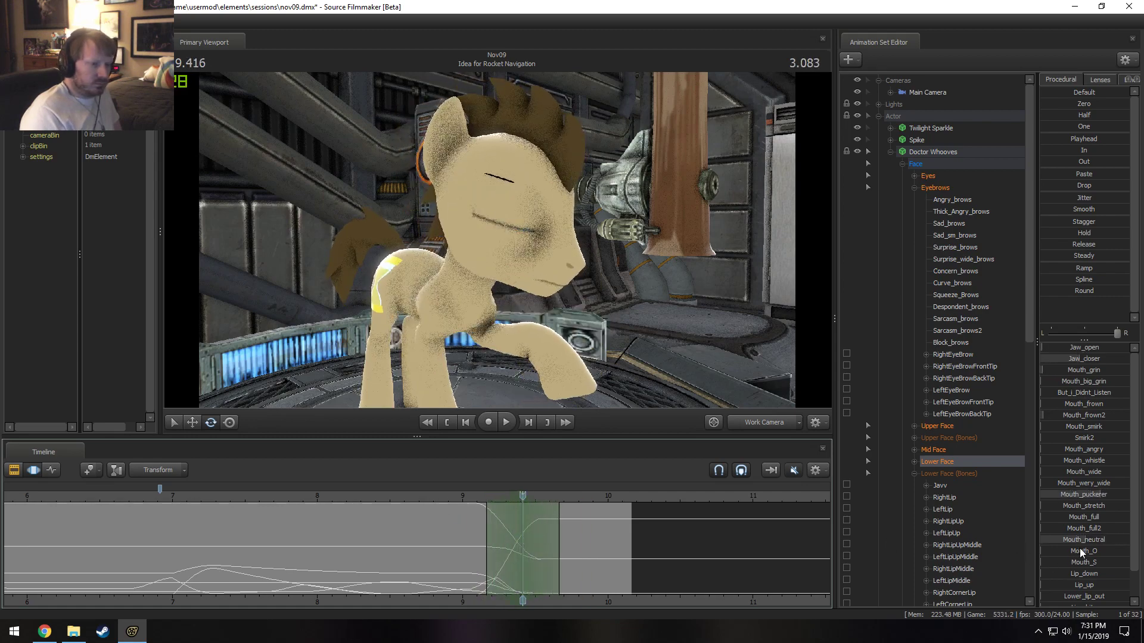
pyautogui.moveTo(1082, 554); pyautogui.dragTo(1112, 554)
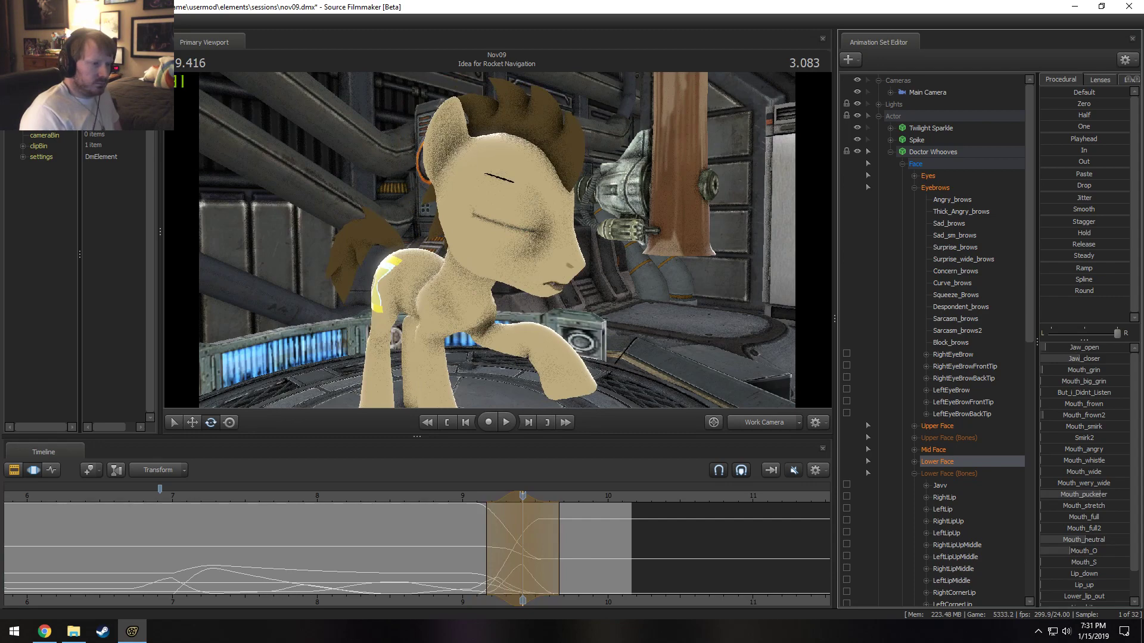
# Extend the end of the Mouth_O falloff to about 9.87 s and preview it in the Work Camera.
pyautogui.click(445, 495)
pyautogui.moveTo(560, 531); pyautogui.dragTo(589, 533)
pyautogui.press('space')
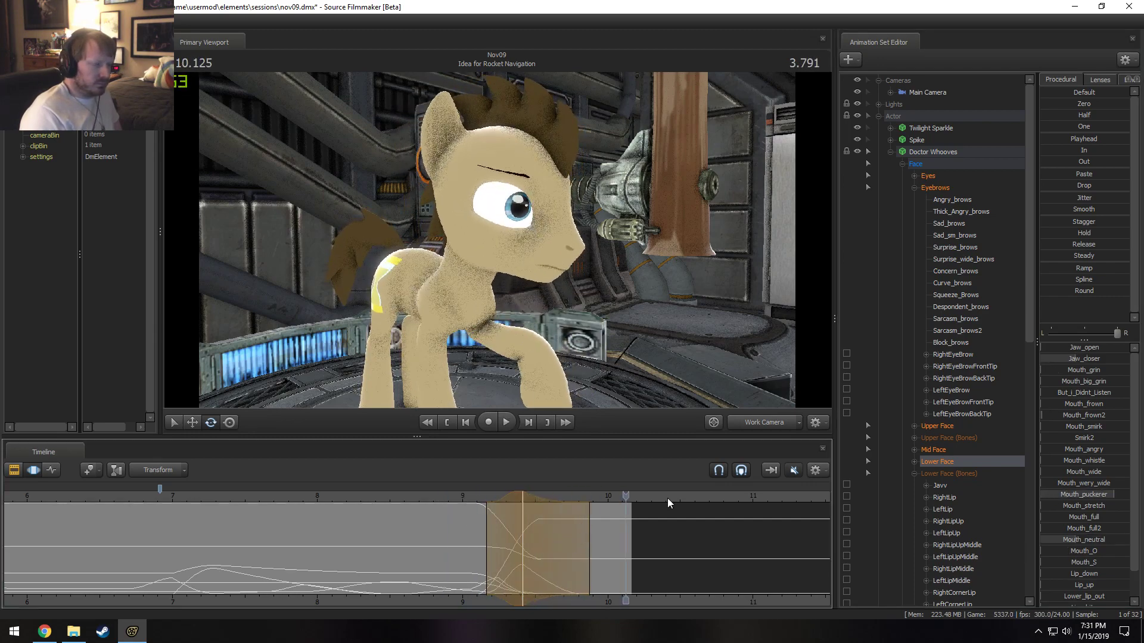
# Review the mouth and blink movement through the Main Camera from about 8.95 s.
pyautogui.click(763, 422)
pyautogui.click(457, 493)
pyautogui.press('space')
pyautogui.click(457, 493)
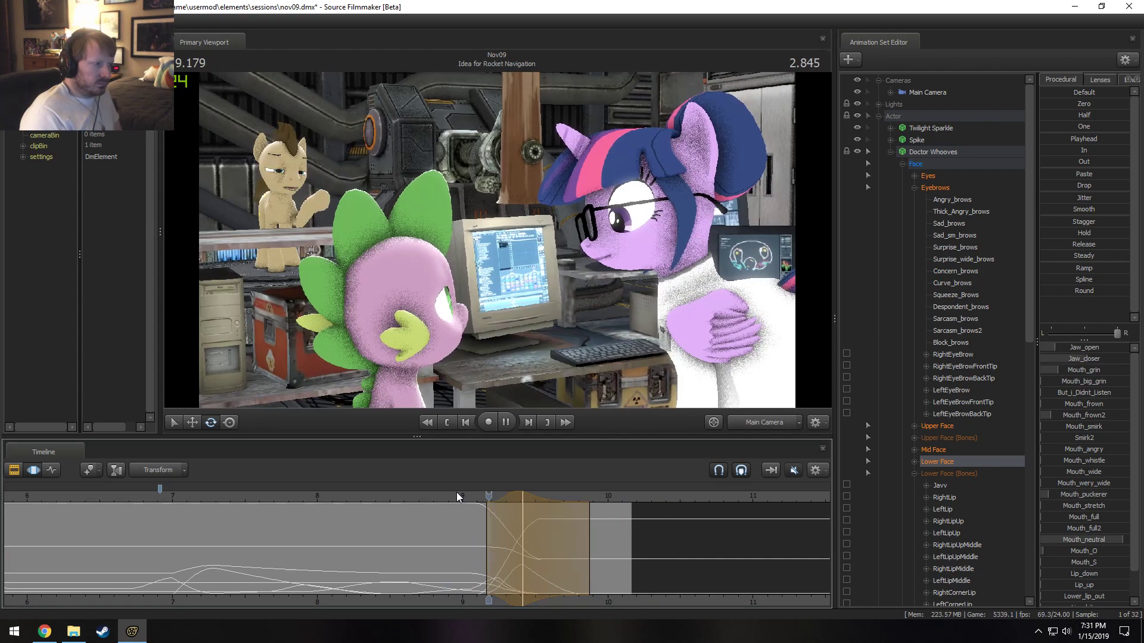
pyautogui.press('space')
pyautogui.click(453, 495)
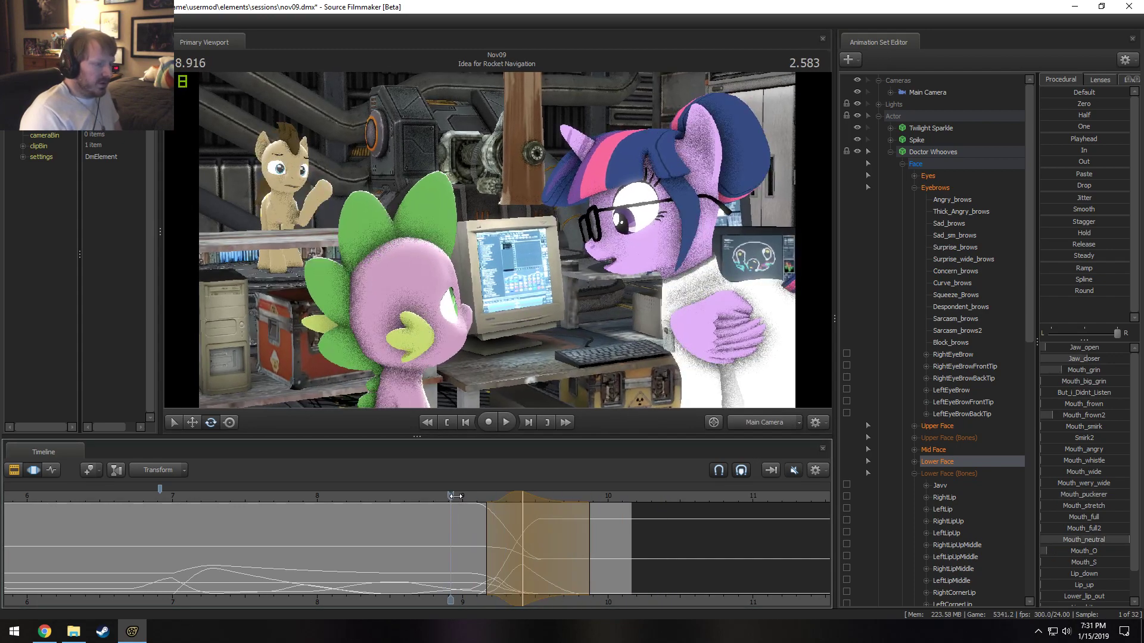
# From a frontal Work Camera view at 9.416 s, undo the Mouth_O change and raise Mouth_O again slightly less.
pyautogui.moveTo(457, 497); pyautogui.dragTo(523, 506)
pyautogui.click(758, 421)
pyautogui.moveTo(741, 392); pyautogui.dragTo(769, 390)
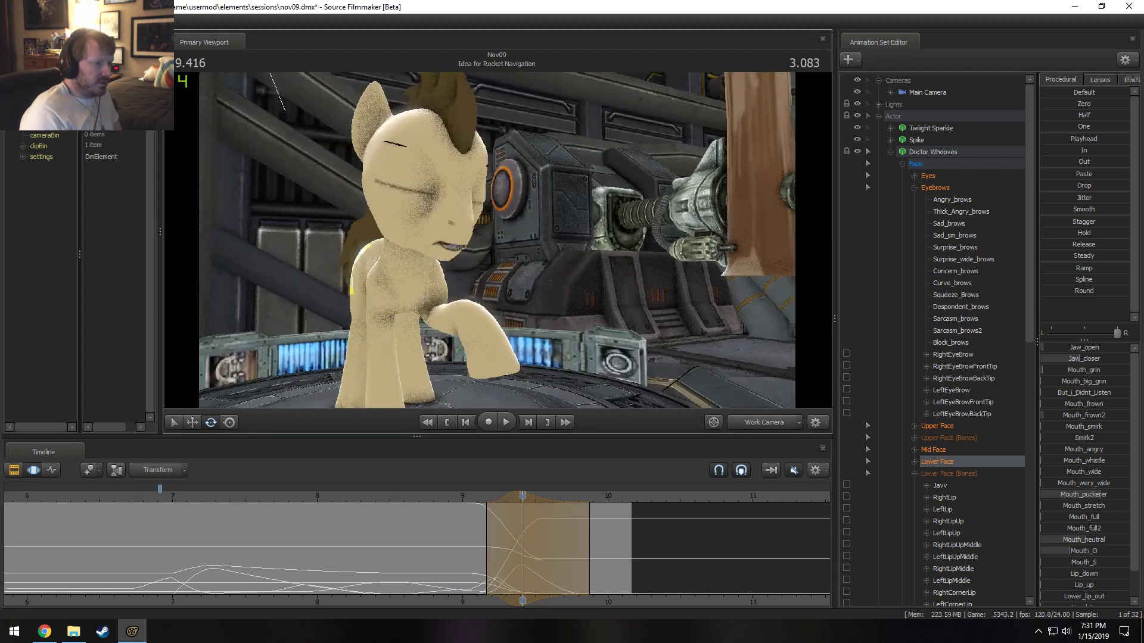
pyautogui.moveTo(497, 241); pyautogui.dragTo(531, 243)
pyautogui.hotkey('ctrl', 'z')
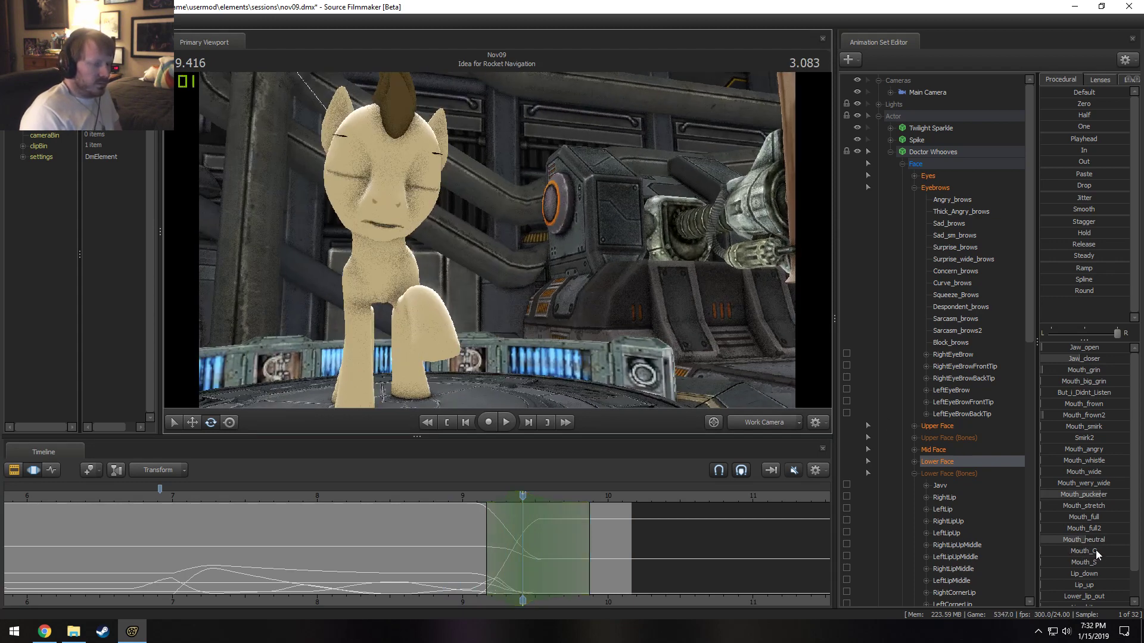
pyautogui.moveTo(1096, 552); pyautogui.dragTo(1098, 552)
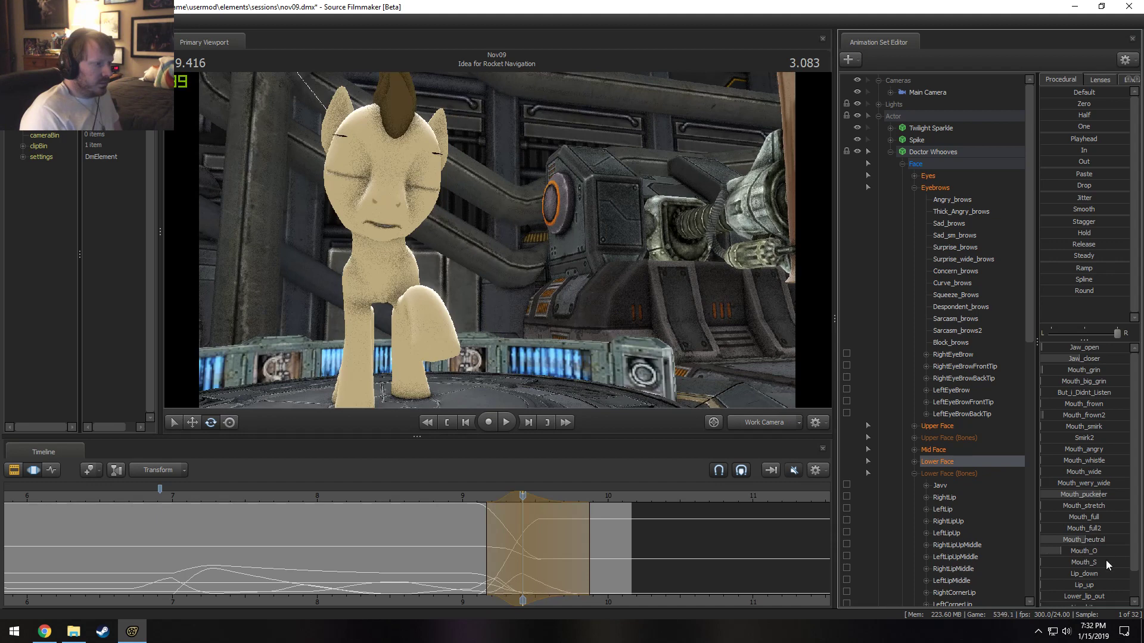
# Lengthen the Mouth_O falloff to about 10.45 s, shift its peak to about 9.46 s, and preview the result.
pyautogui.click(453, 507)
pyautogui.press('space')
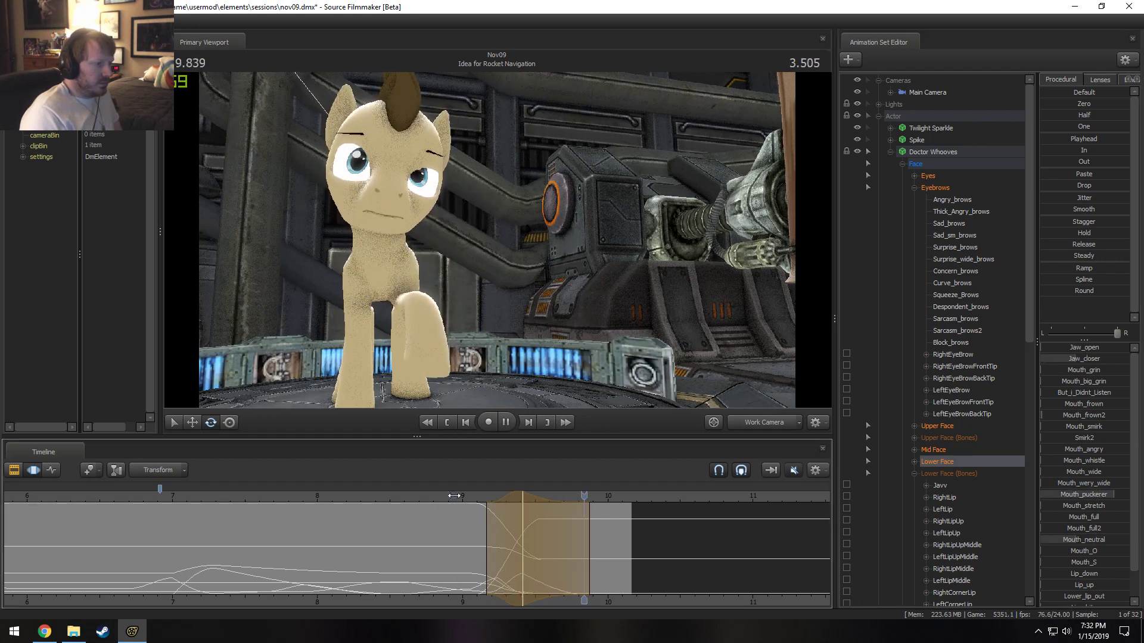
pyautogui.press('space')
pyautogui.moveTo(594, 543); pyautogui.dragTo(618, 544)
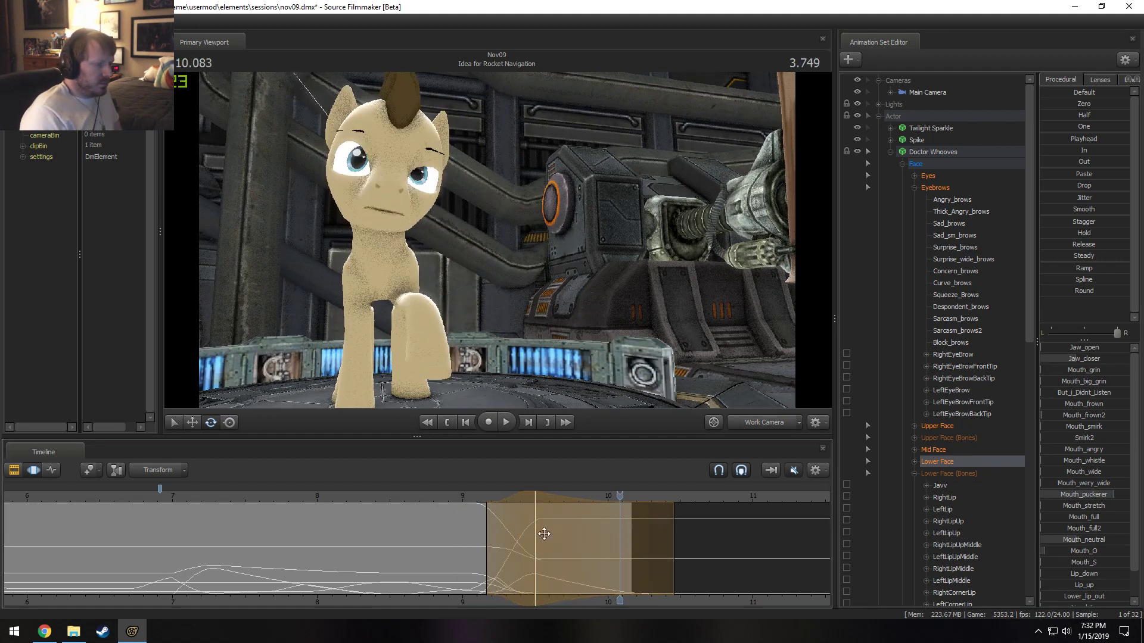
pyautogui.click(457, 495)
pyautogui.press('space')
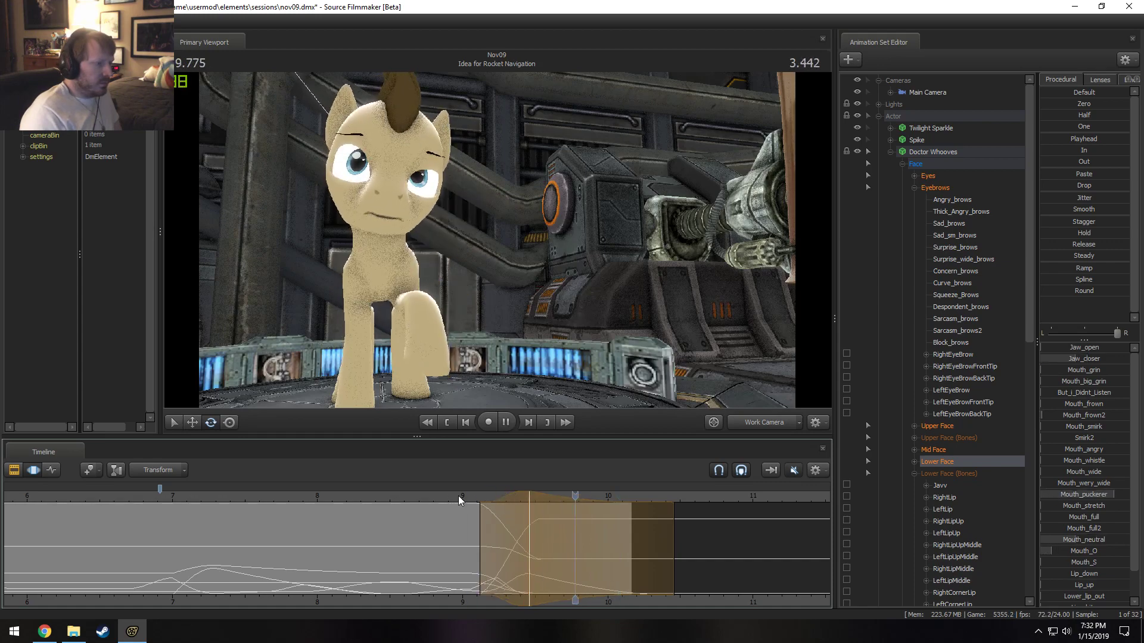
pyautogui.press('space')
# Play the shot through the Main Camera from about 8.7 s to check the mouth timing.
pyautogui.click(774, 424)
pyautogui.click(456, 495)
pyautogui.press('space')
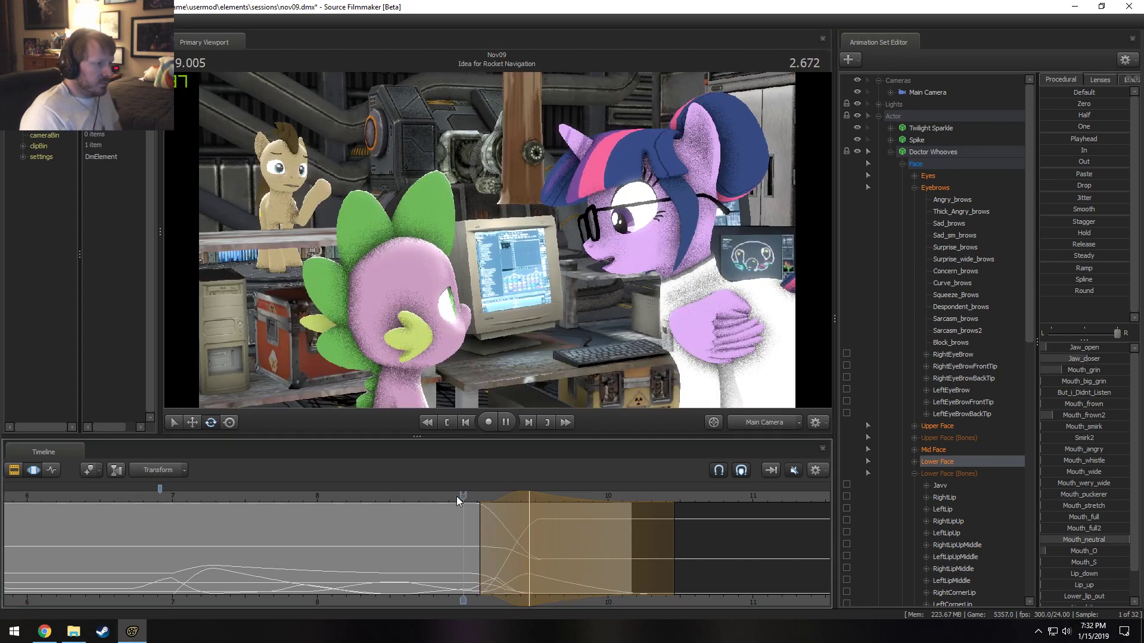
pyautogui.press('space')
pyautogui.click(423, 495)
pyautogui.press('space')
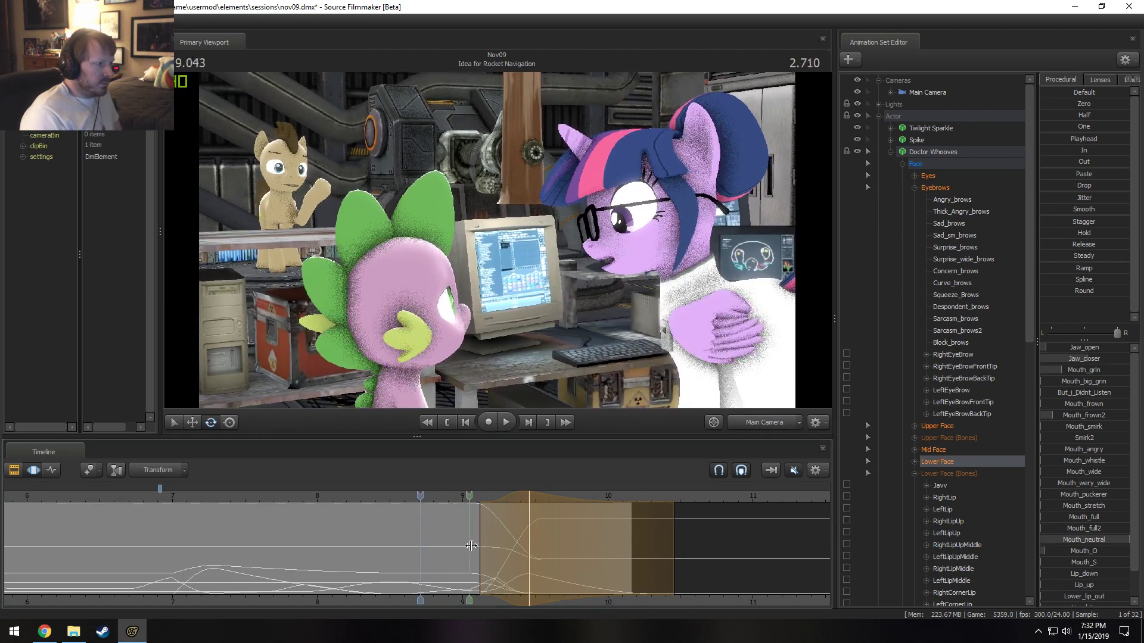
pyautogui.press('space')
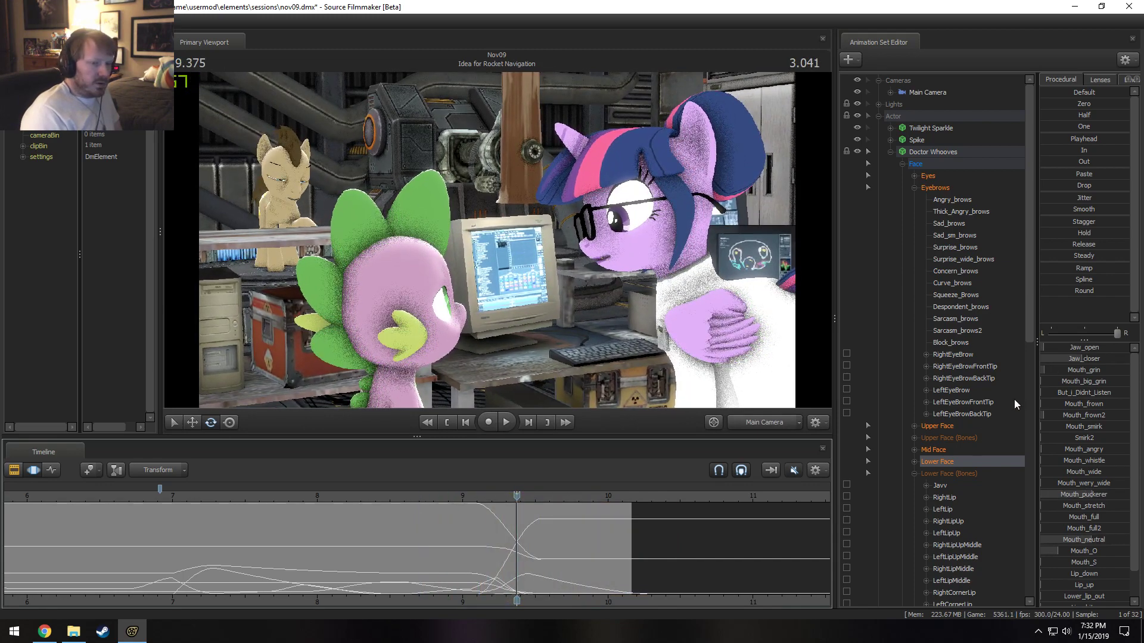
# Select Jaw_open under Lower Face and apply the Round preset to its curve between about 9.08 and 9.34 s.
pyautogui.click(915, 462)
pyautogui.click(947, 473)
pyautogui.press('space')
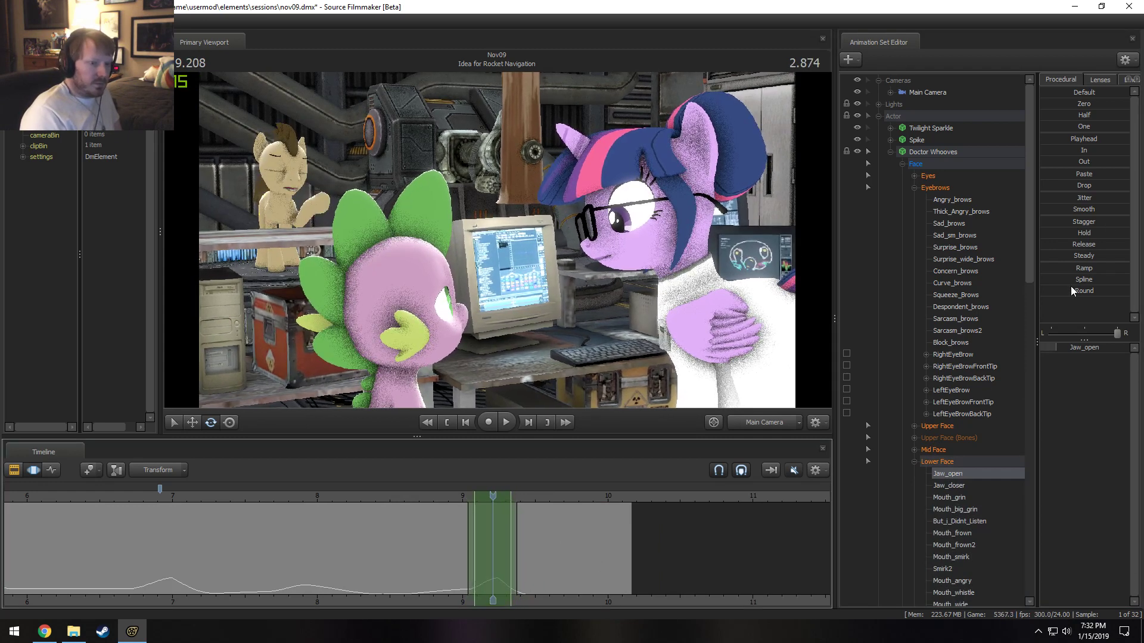
pyautogui.moveTo(1071, 288); pyautogui.dragTo(1101, 288)
# Review the expression change in the Clip Editor, first through the Main Camera and again through the Work Camera.
pyautogui.click(435, 493)
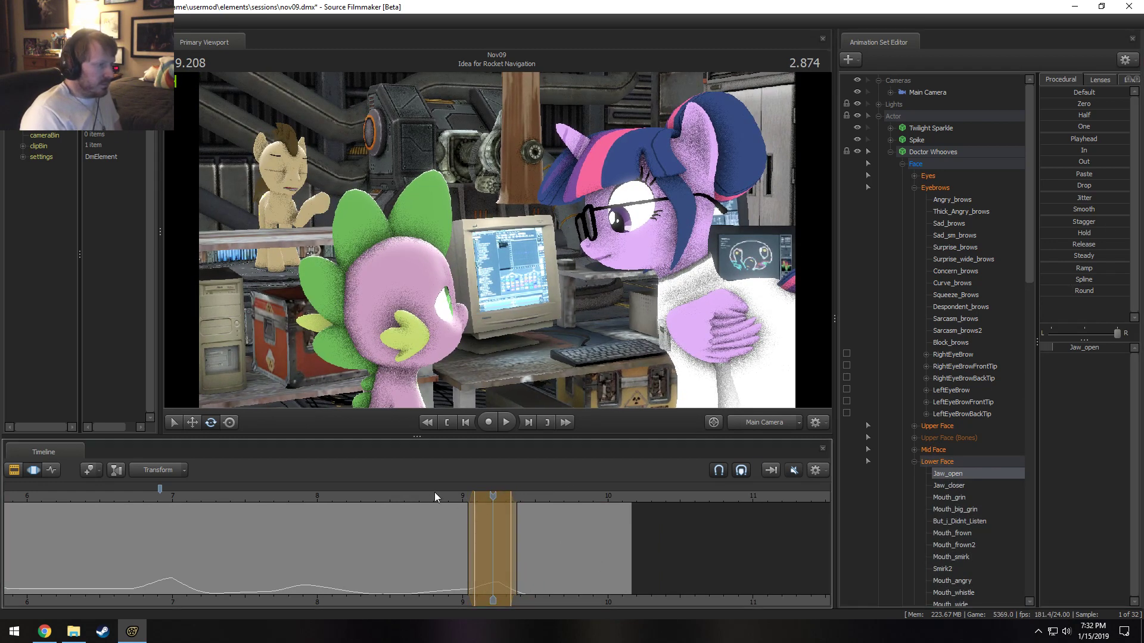
pyautogui.press('space')
pyautogui.press('F2')
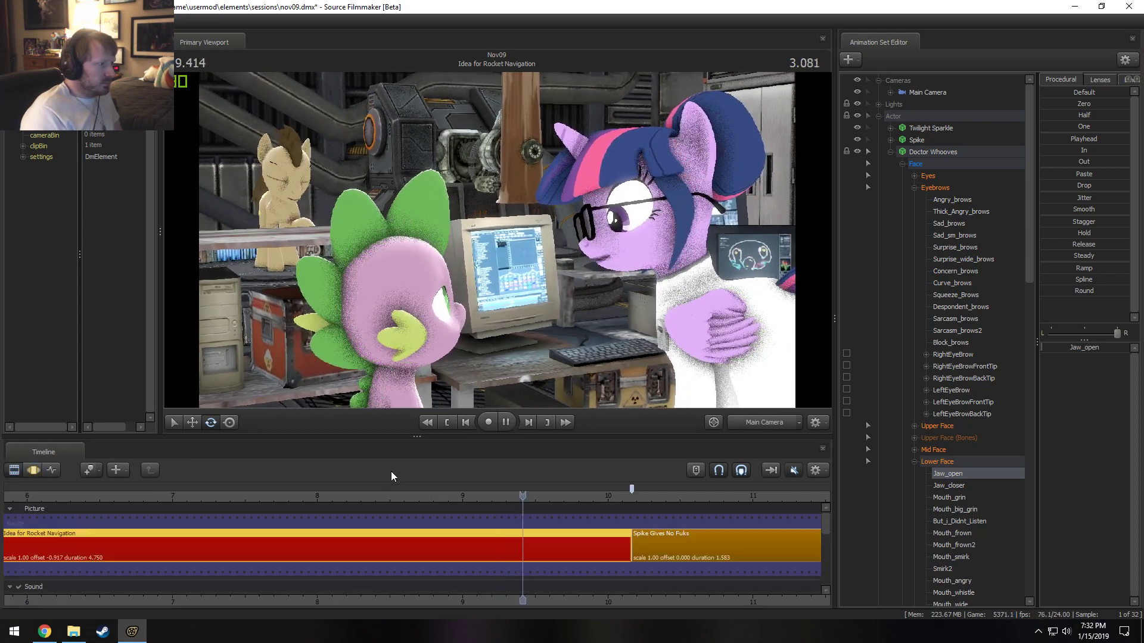
pyautogui.press('space')
pyautogui.click(764, 421)
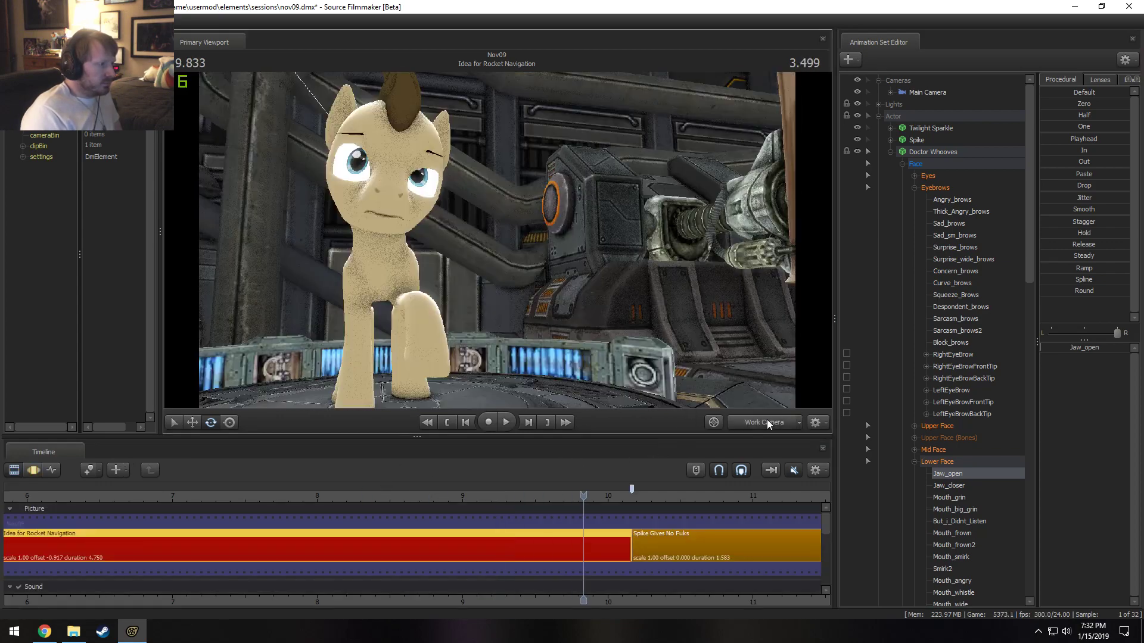
pyautogui.click(476, 494)
pyautogui.press('space')
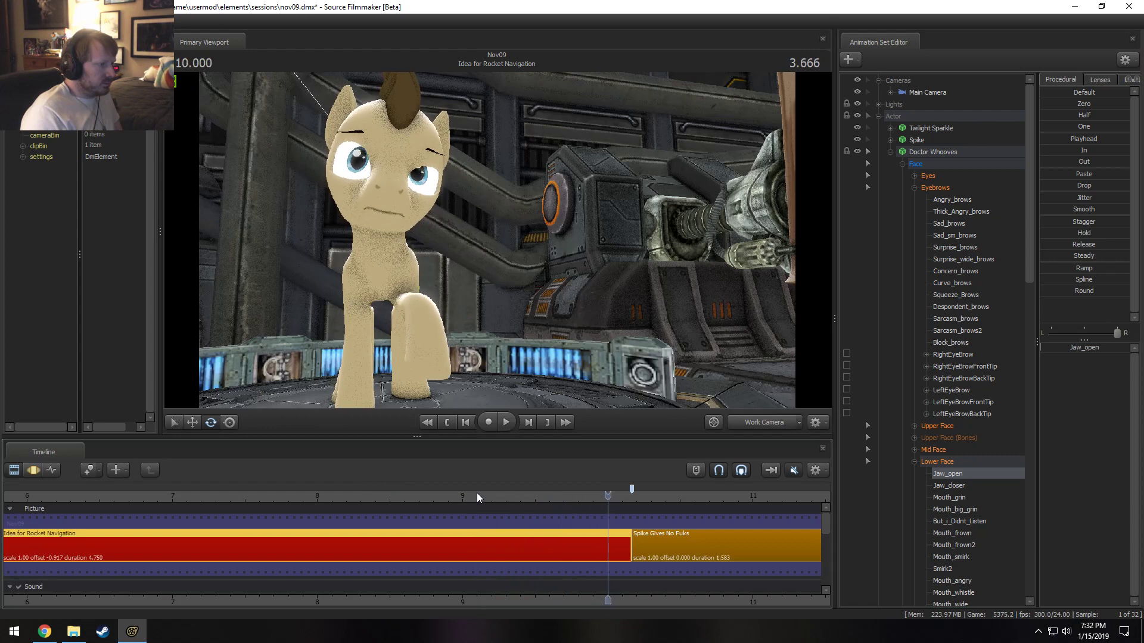
pyautogui.press('space')
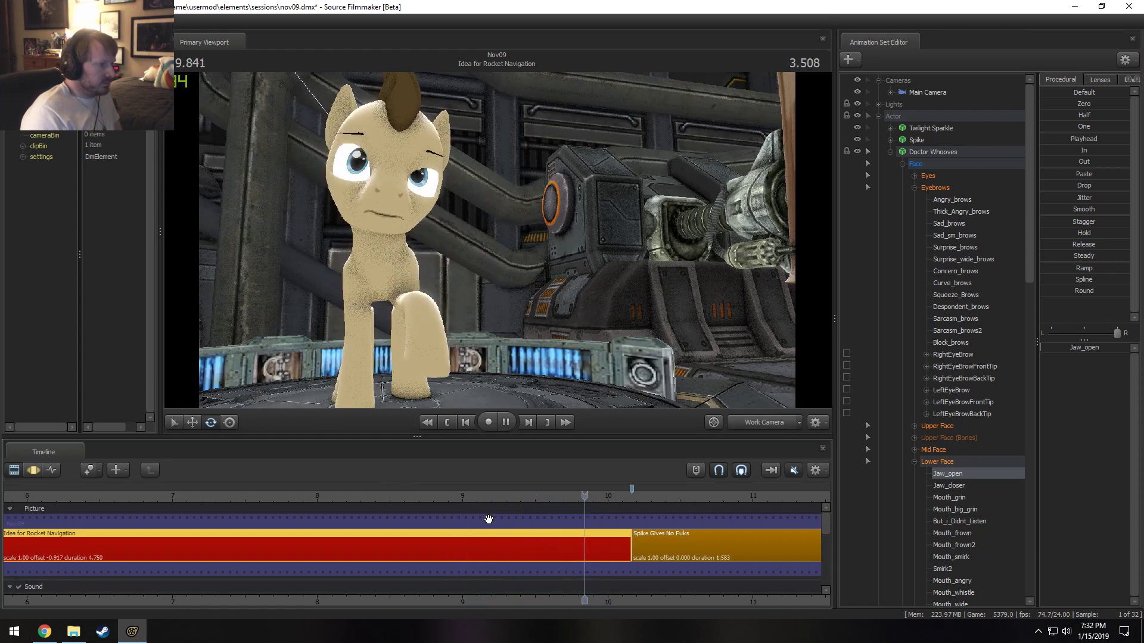
# In the Motion Editor, raise Jaw_closer on the Lower Face around 9.7 s, with falloff from about 9.4 to 10.75 s.
pyautogui.press('F3')
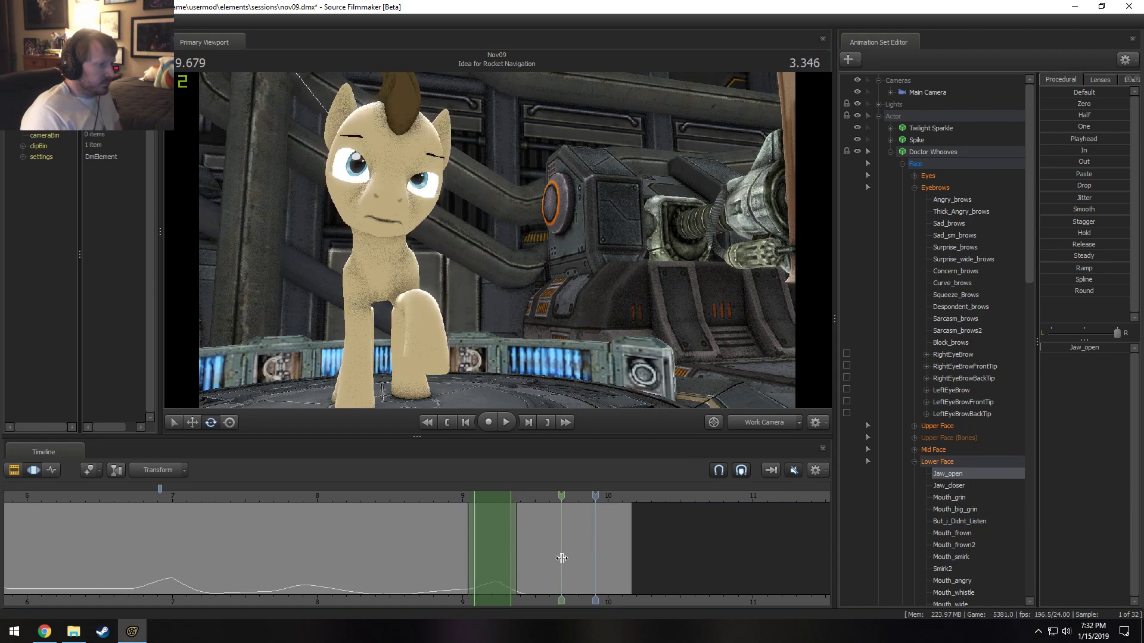
pyautogui.keyDown('shift'); pyautogui.click(566, 556); pyautogui.keyUp('shift')
pyautogui.keyDown('shift'); pyautogui.scroll(7, 567, 556); pyautogui.keyUp('shift')
pyautogui.moveTo(620, 560); pyautogui.dragTo(850, 545)
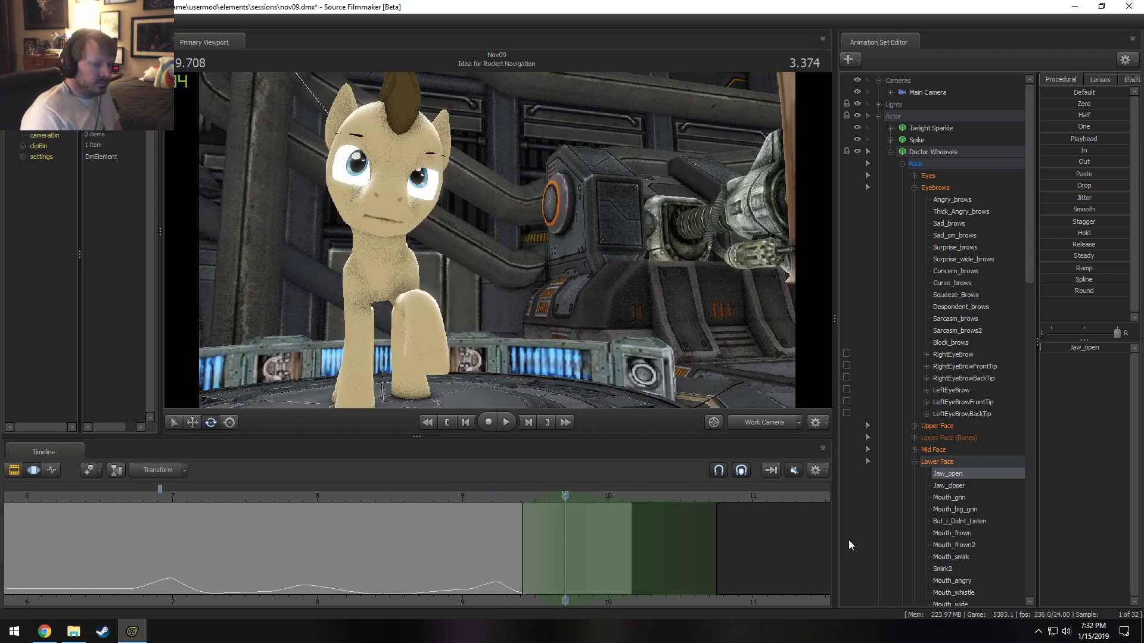
pyautogui.click(951, 463)
pyautogui.moveTo(1063, 359); pyautogui.dragTo(1108, 359)
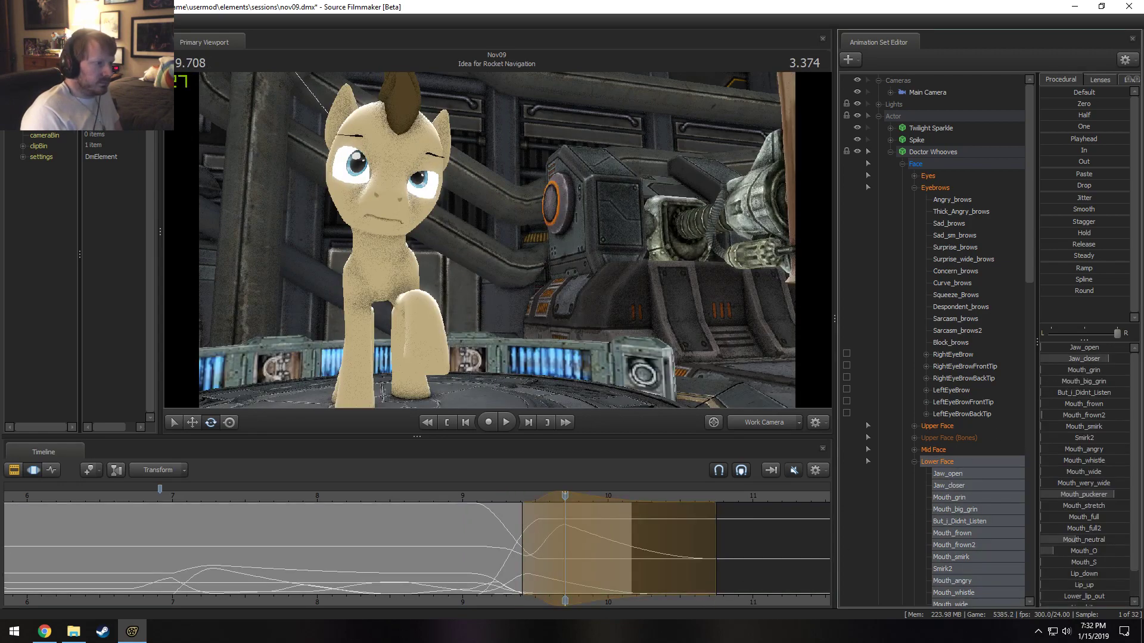
# Preview the jaw movement, shift the Jaw_closer adjustment earlier to peak around 9.62 s, and raise Jaw_closer slightly.
pyautogui.press('space')
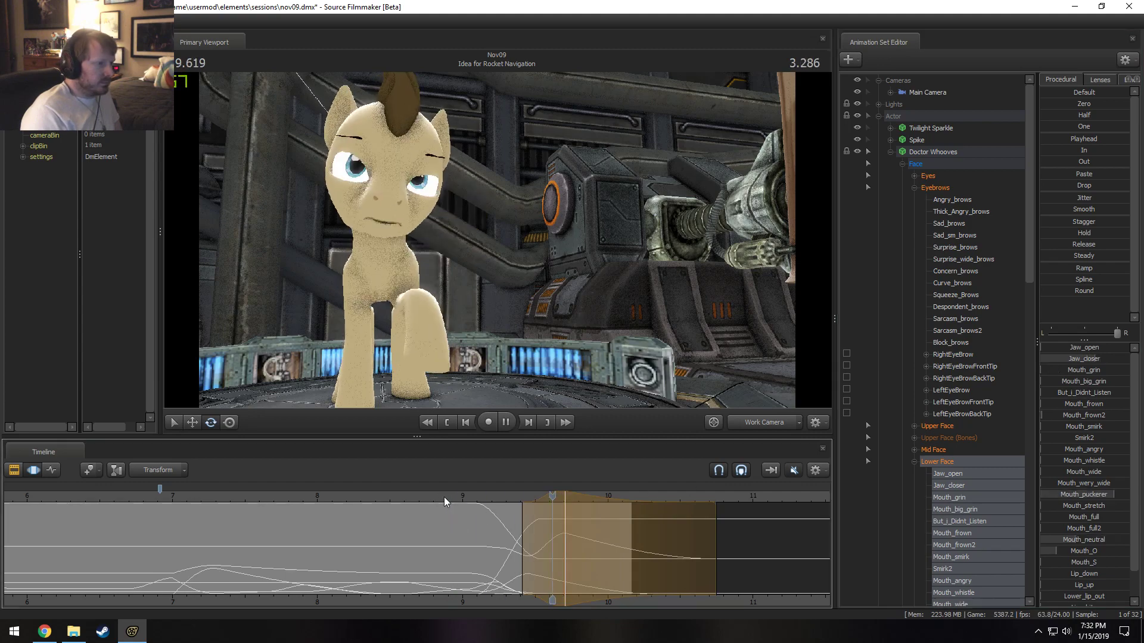
pyautogui.click(444, 497)
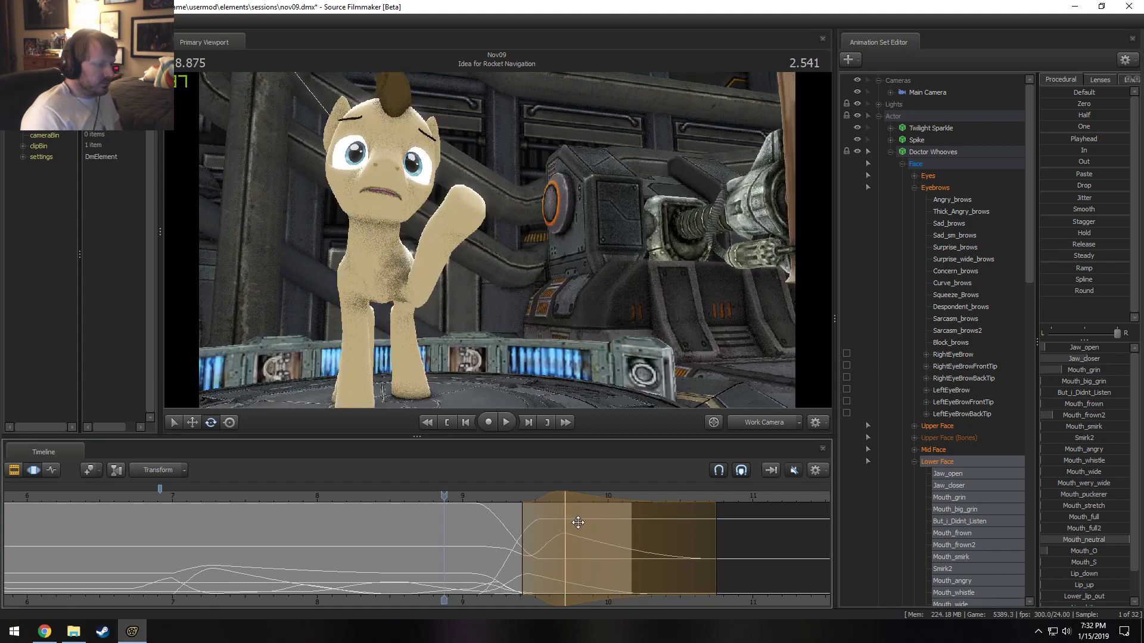
pyautogui.click(536, 492)
pyautogui.moveTo(564, 552); pyautogui.dragTo(553, 552)
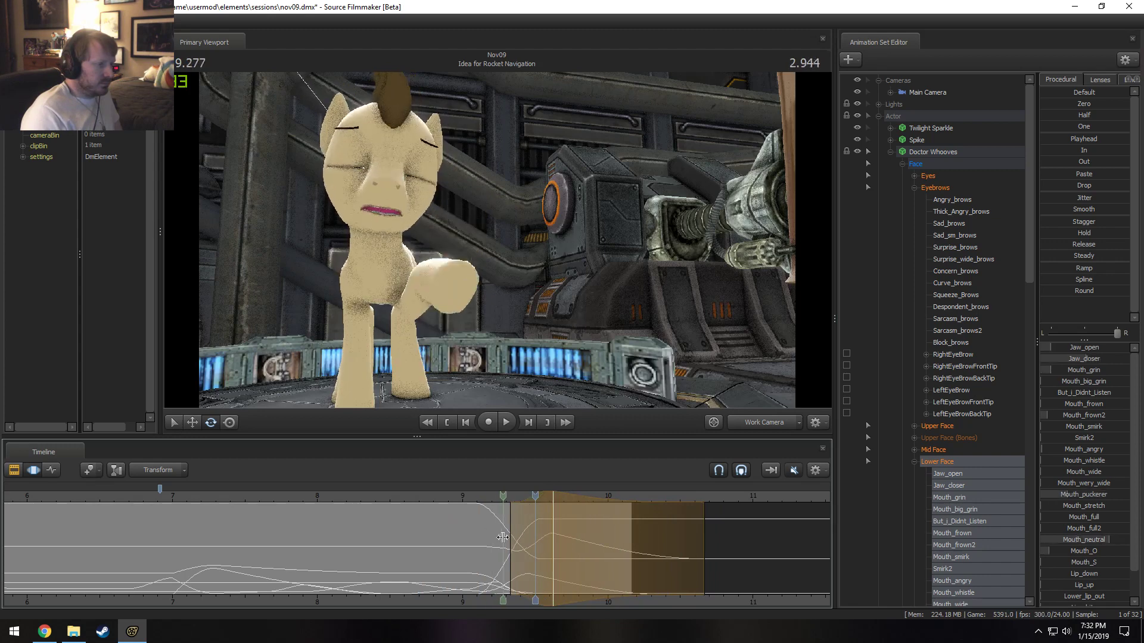
pyautogui.moveTo(488, 500); pyautogui.dragTo(552, 511)
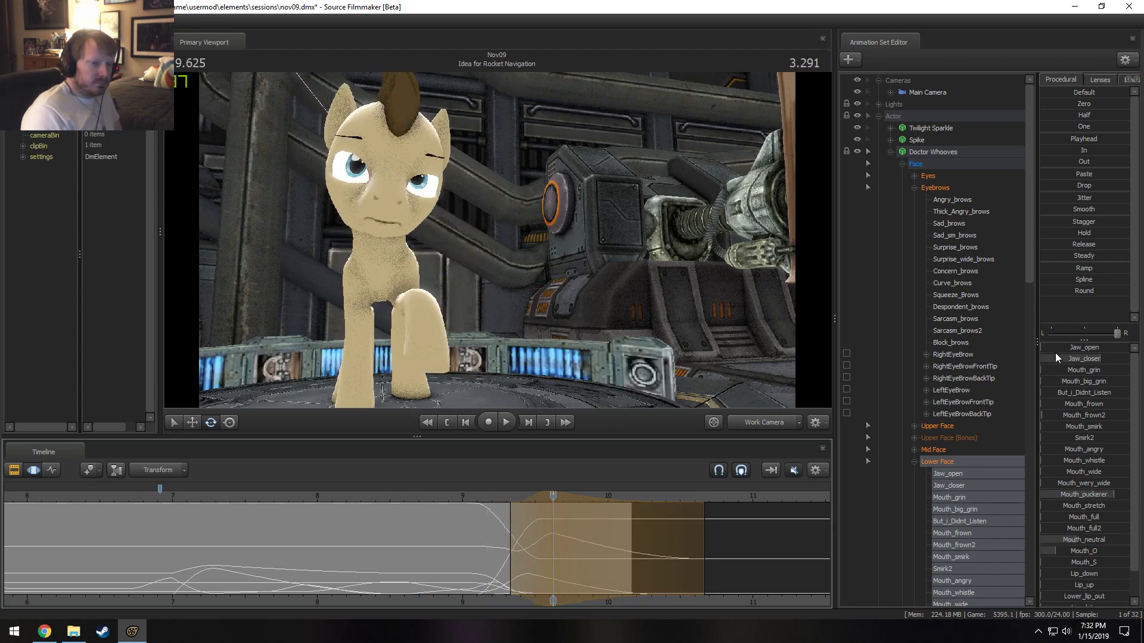
pyautogui.moveTo(1056, 358); pyautogui.dragTo(1060, 358)
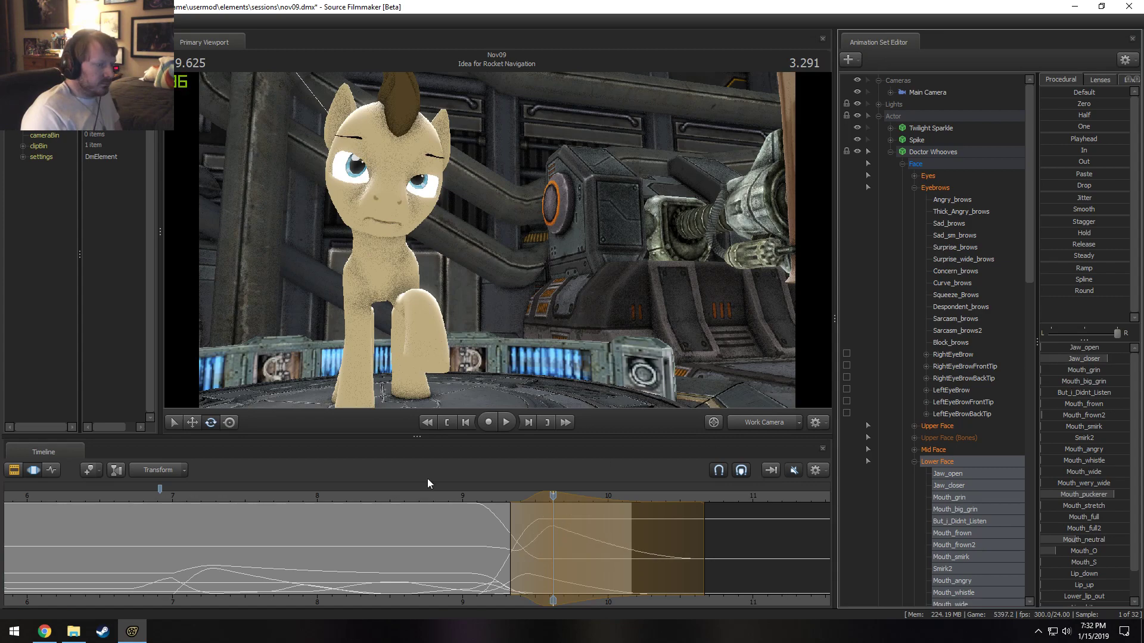
# Play back the jaw adjustment in the Motion Editor and again in the Clip Editor from about 8.75 s.
pyautogui.press('space')
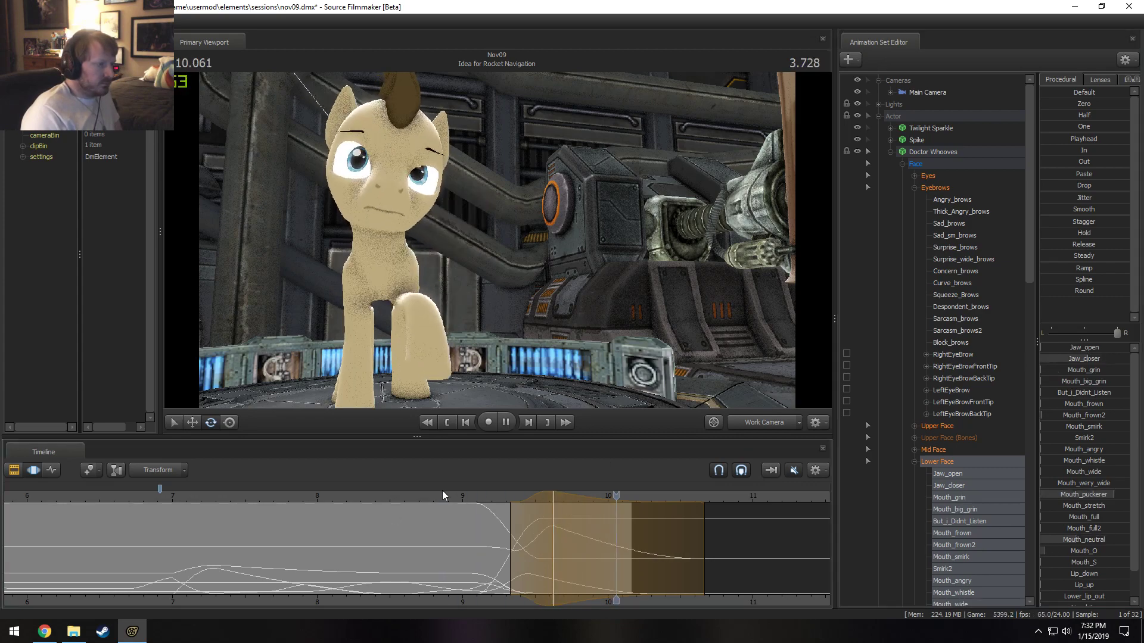
pyautogui.press('space')
pyautogui.click(426, 491)
pyautogui.press('F2')
pyautogui.press('space')
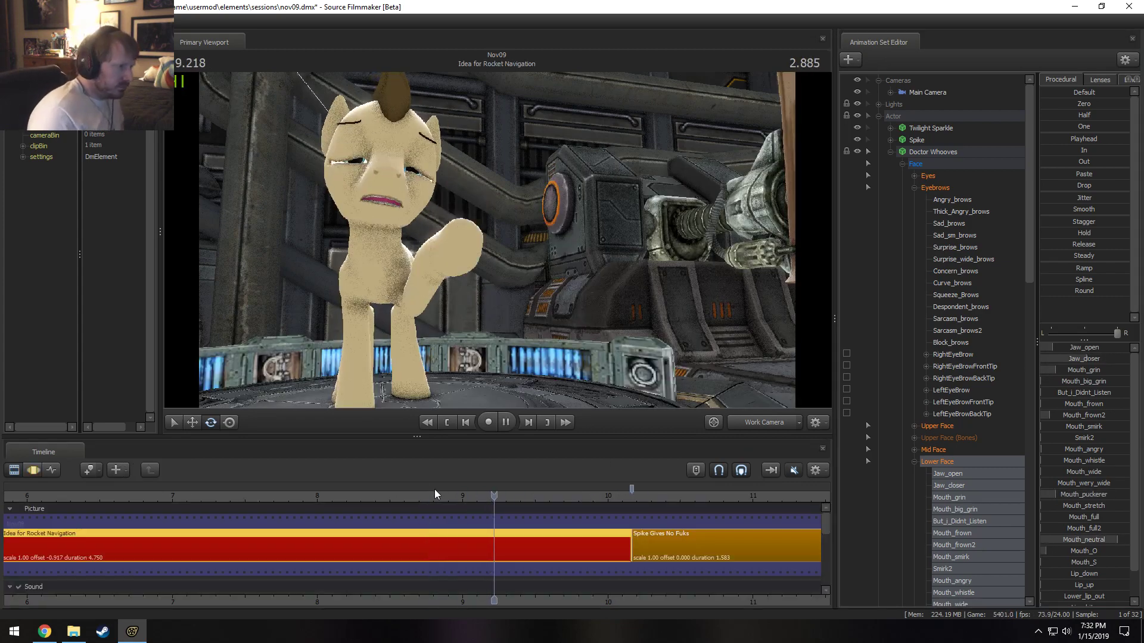
pyautogui.press('space')
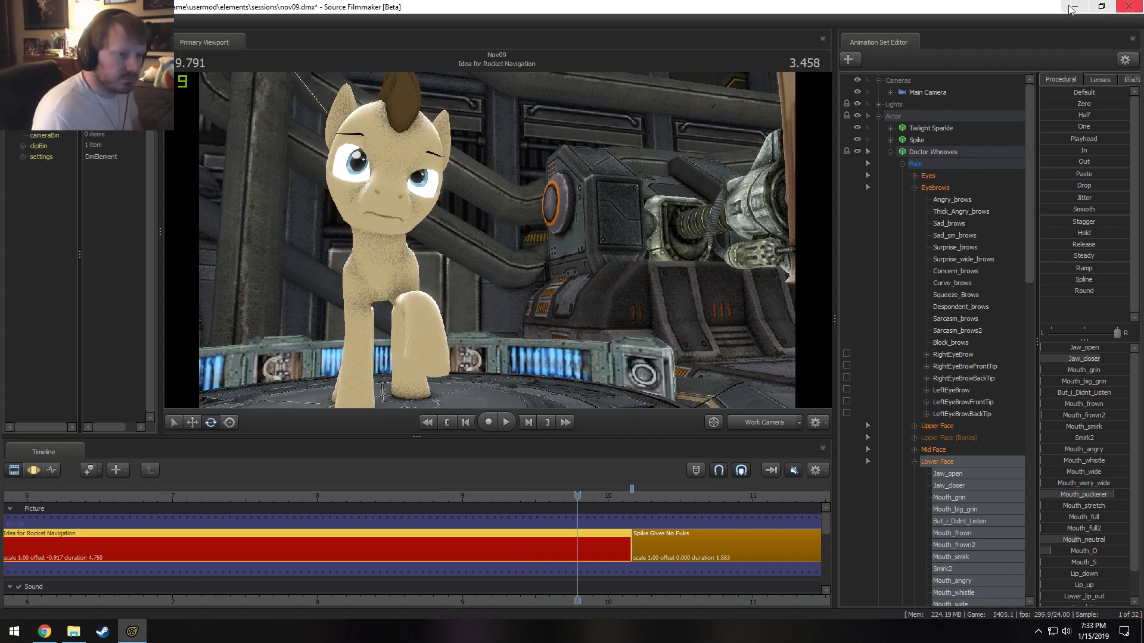
# Adjust eyes_updown slightly on the Eyes controls, holding about 9.2 to 9.4 s with falloff from about 9.05 to 9.83 s.
pyautogui.click(937, 426)
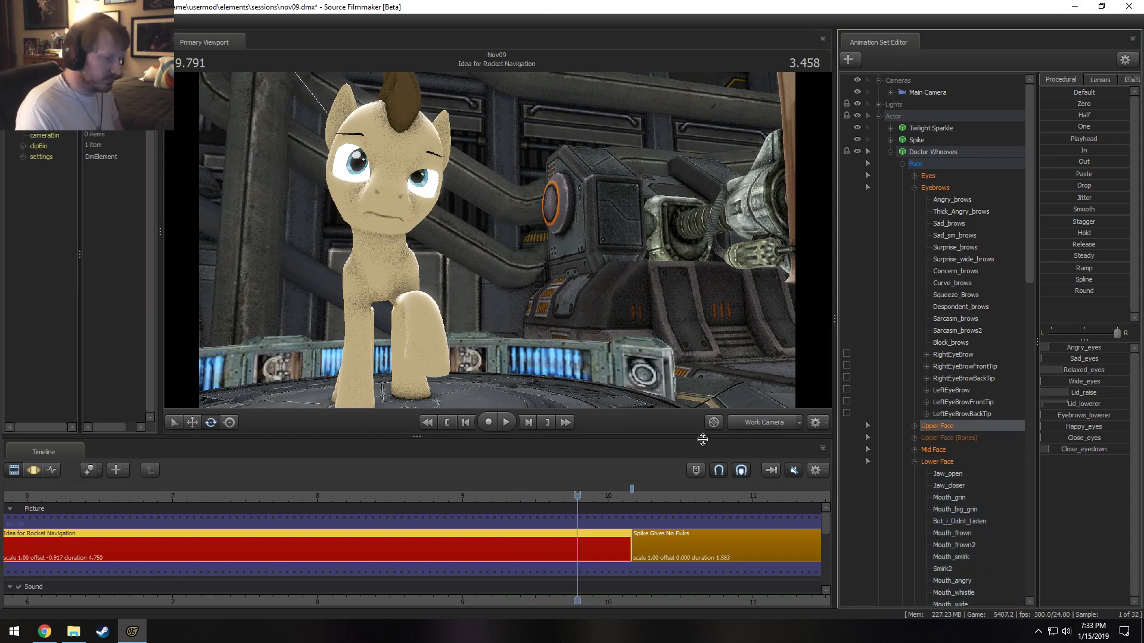
pyautogui.press('F3')
pyautogui.click(476, 536)
pyautogui.keyDown('shift'); pyautogui.moveTo(470, 536); pyautogui.dragTo(595, 568); pyautogui.keyUp('shift')
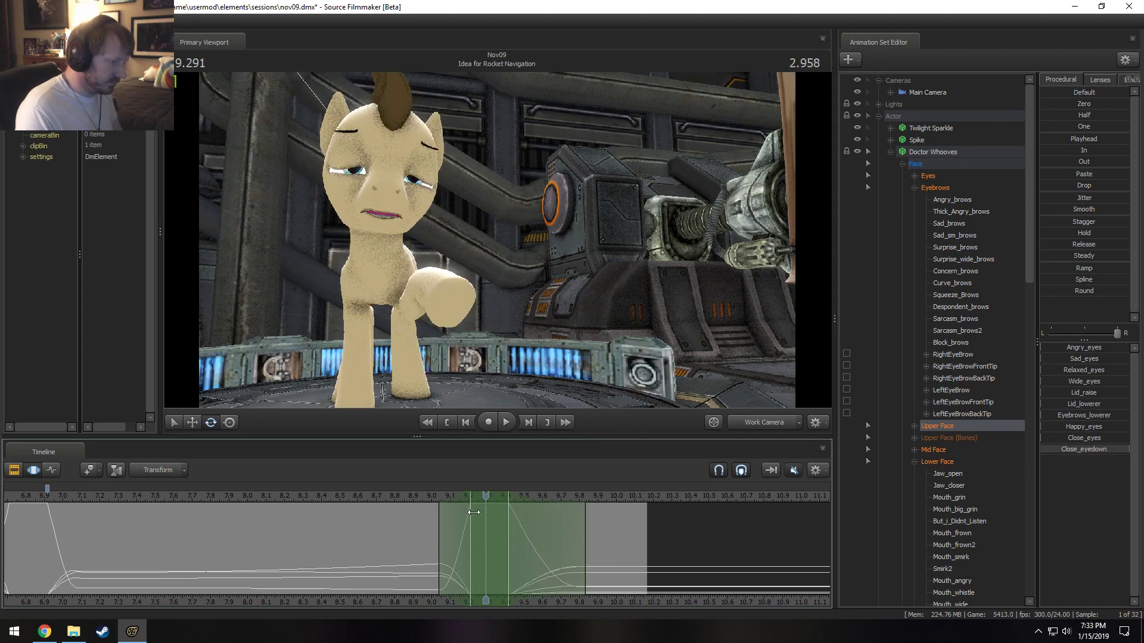
pyautogui.moveTo(462, 505); pyautogui.dragTo(526, 526)
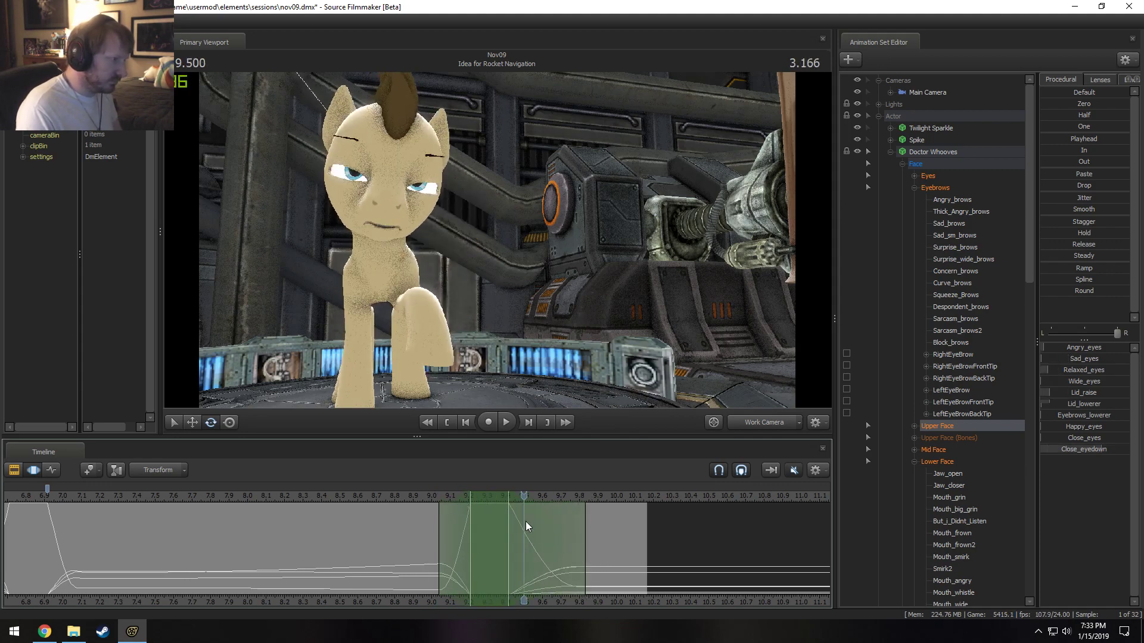
pyautogui.click(950, 189)
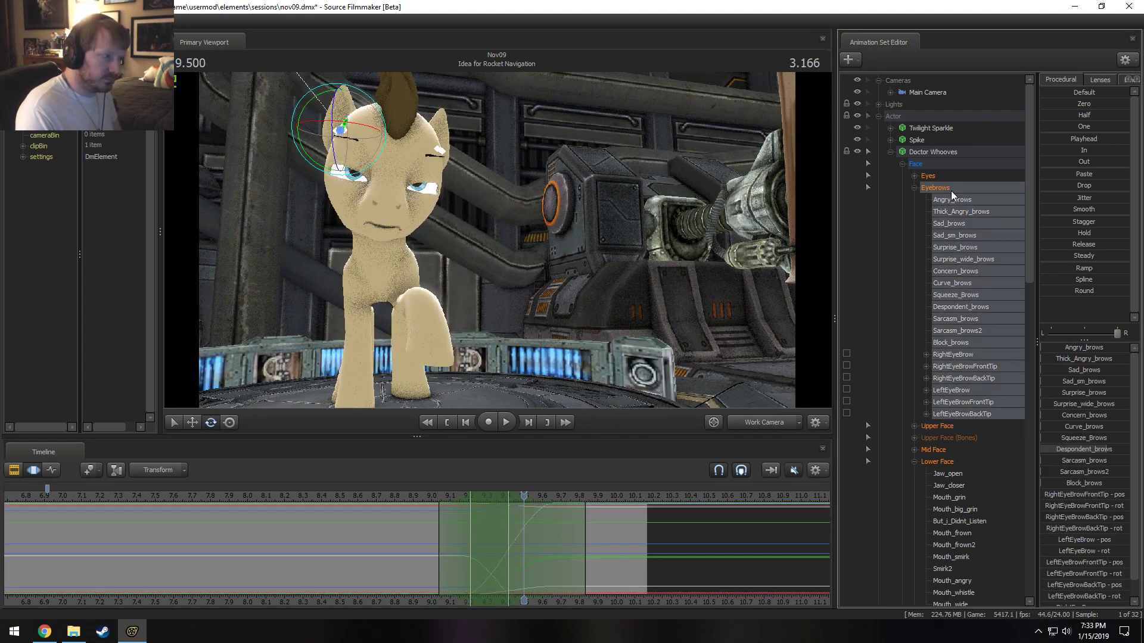
pyautogui.click(949, 181)
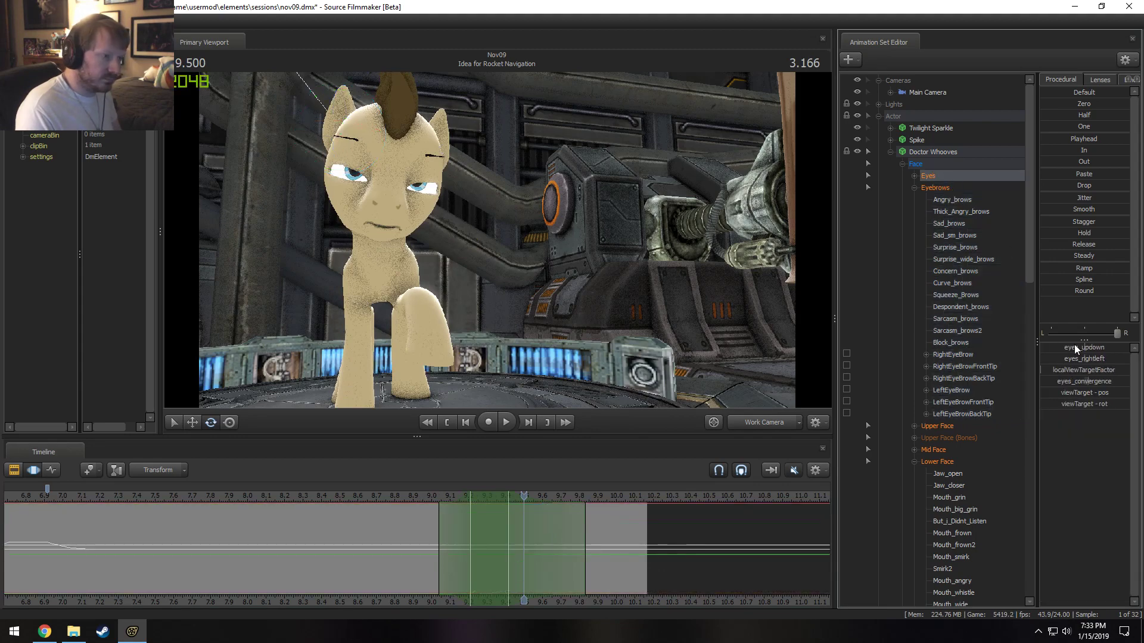
pyautogui.moveTo(1076, 349); pyautogui.dragTo(1082, 350)
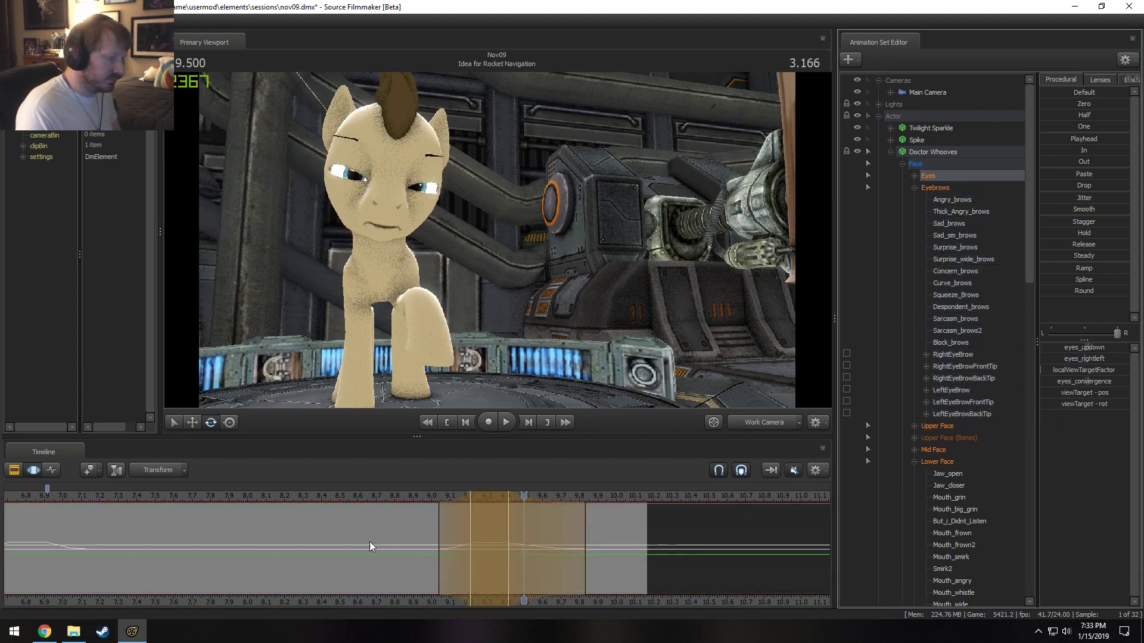
# Play back the eye adjustment through the Work Camera, switch to the Main Camera, and replay from about 8.38 s.
pyautogui.press('shift')
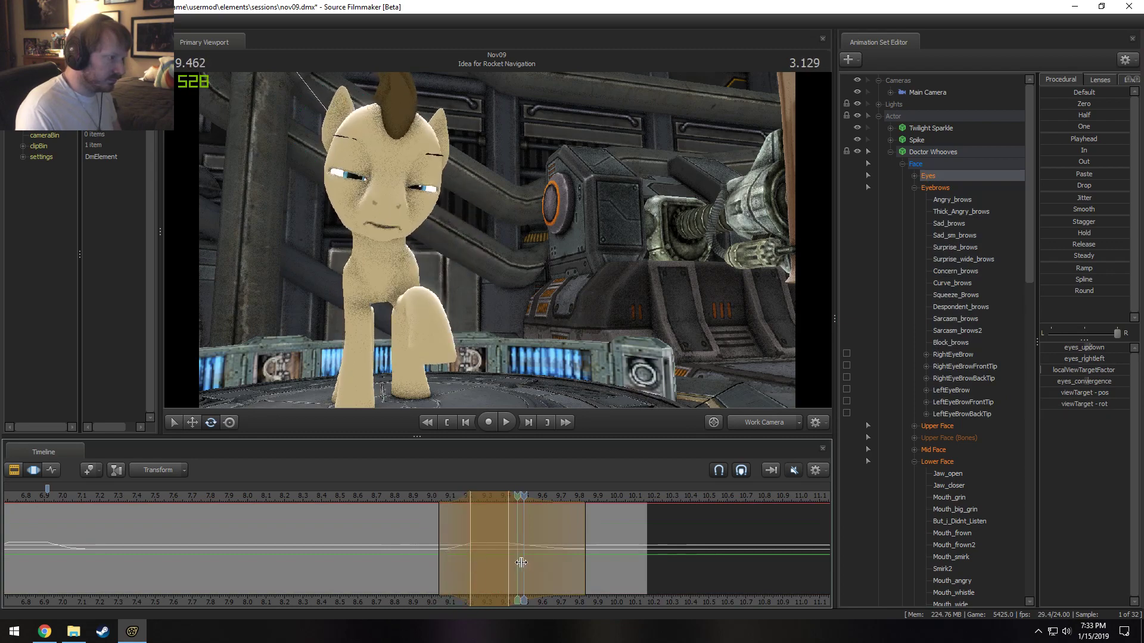
pyautogui.press('space')
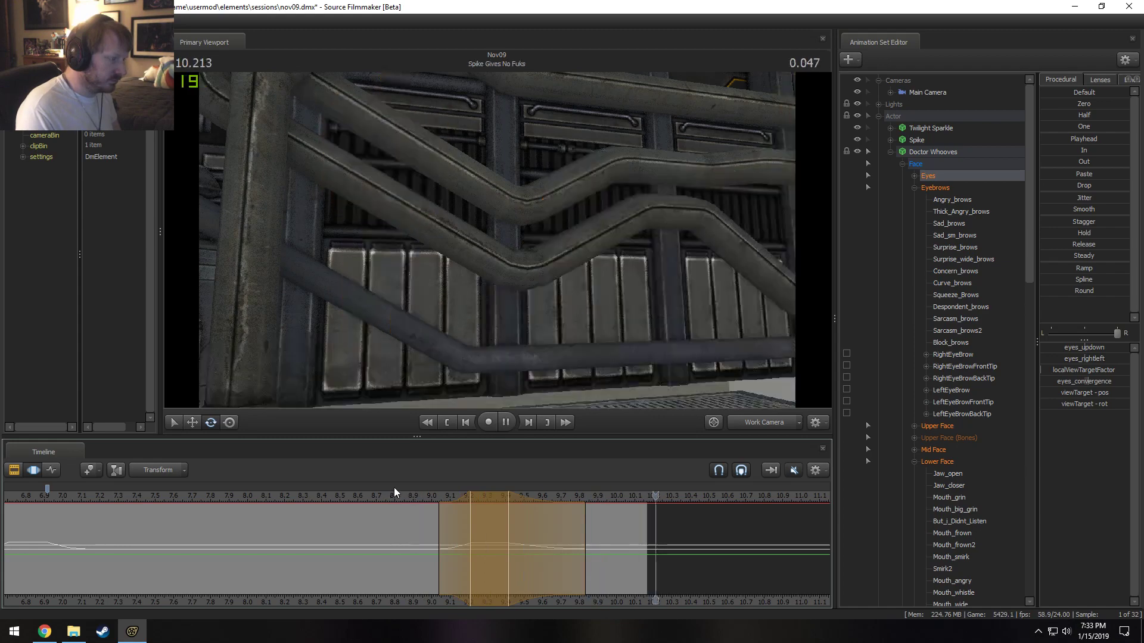
pyautogui.click(330, 508)
pyautogui.click(763, 427)
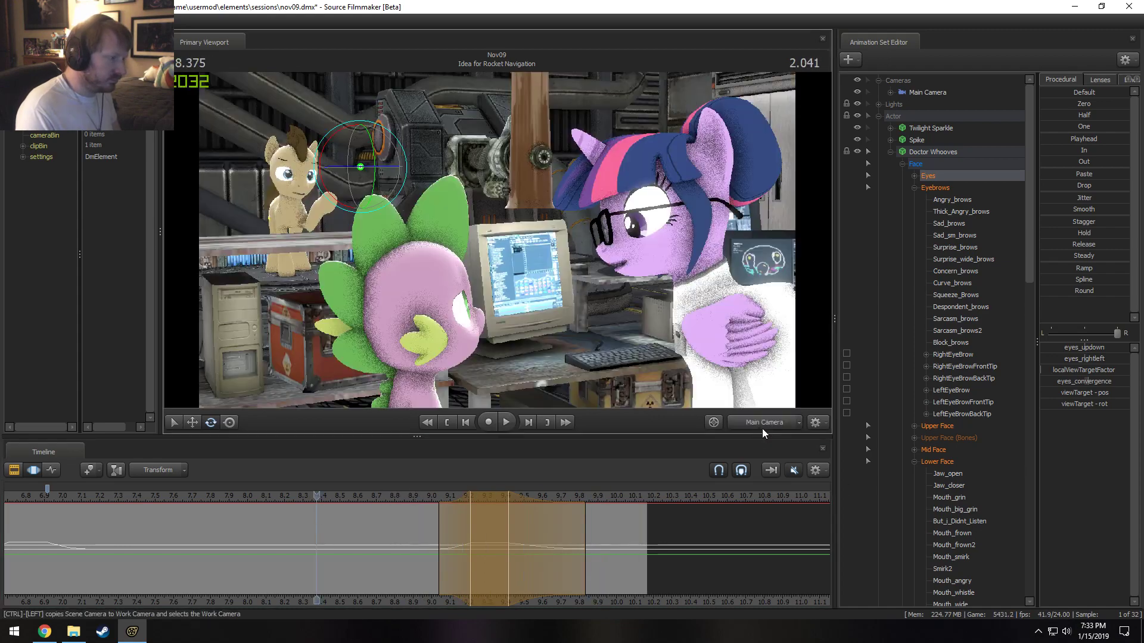
pyautogui.press('space')
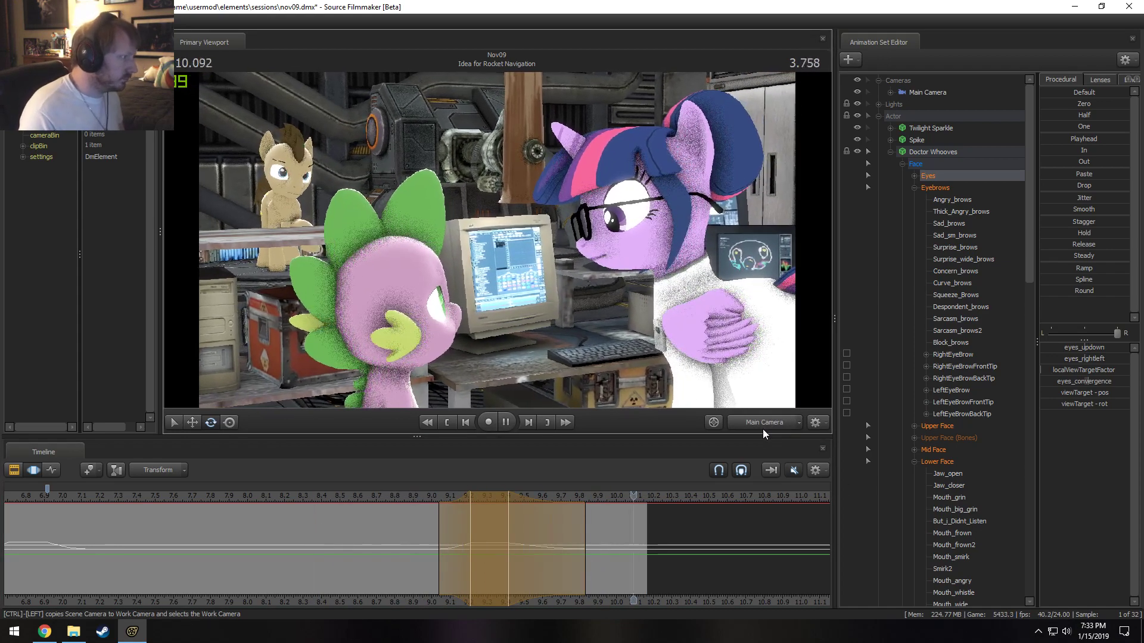
# Apply the In procedural preset to the Eyes controls between about 8.96 and 9.29 s, and play back the result.
pyautogui.moveTo(598, 556); pyautogui.dragTo(463, 497)
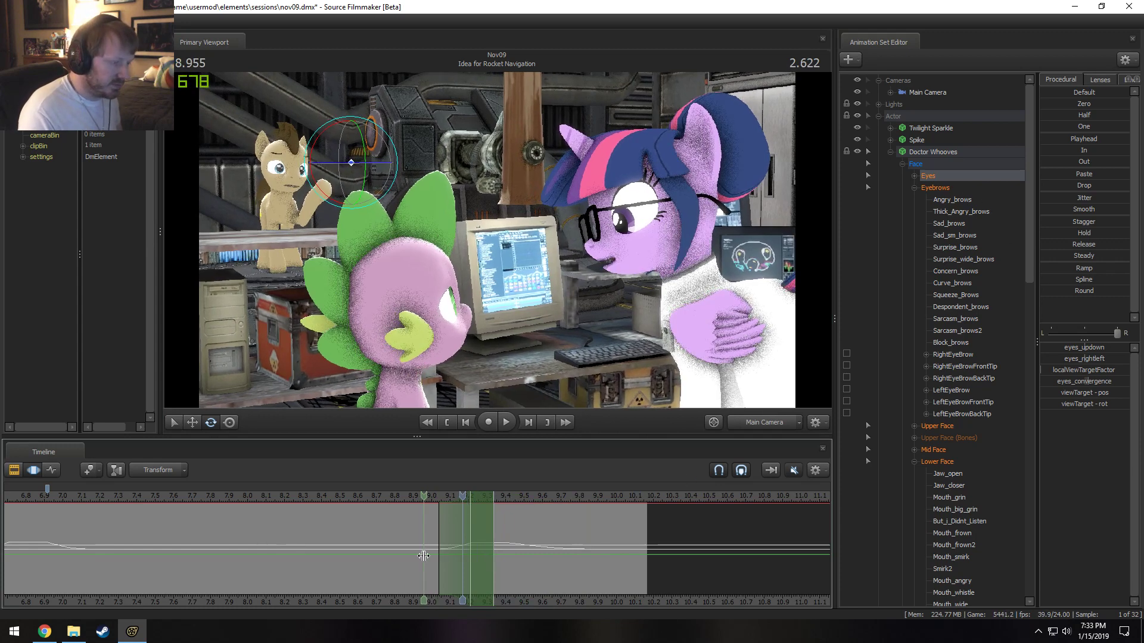
pyautogui.keyDown('shift'); pyautogui.moveTo(424, 562); pyautogui.dragTo(491, 565); pyautogui.keyUp('shift')
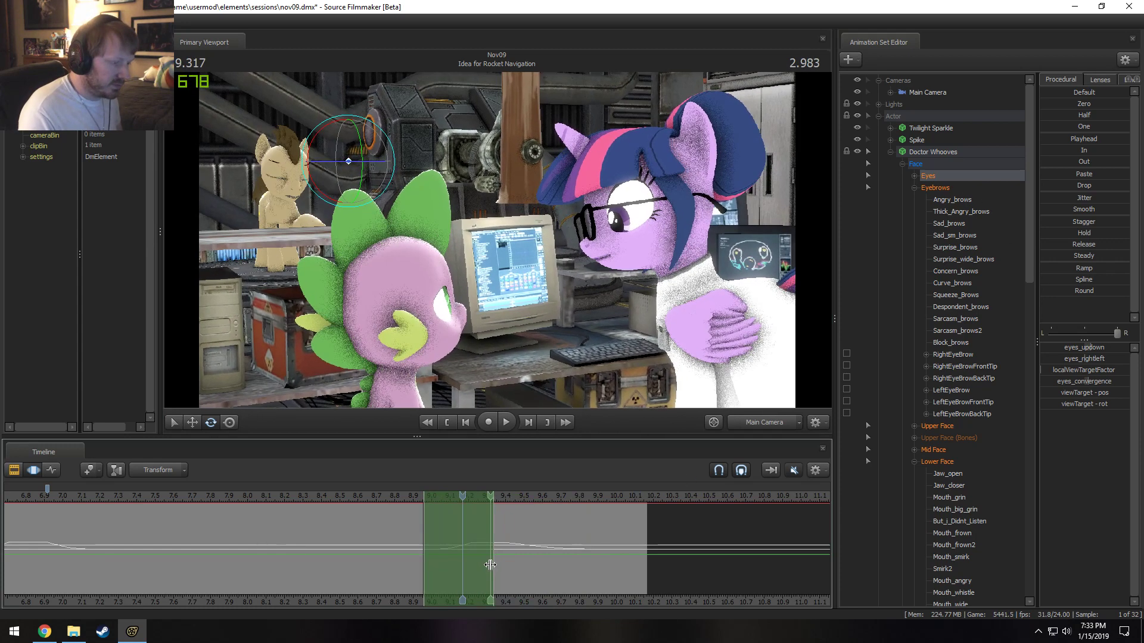
pyautogui.click(1077, 149)
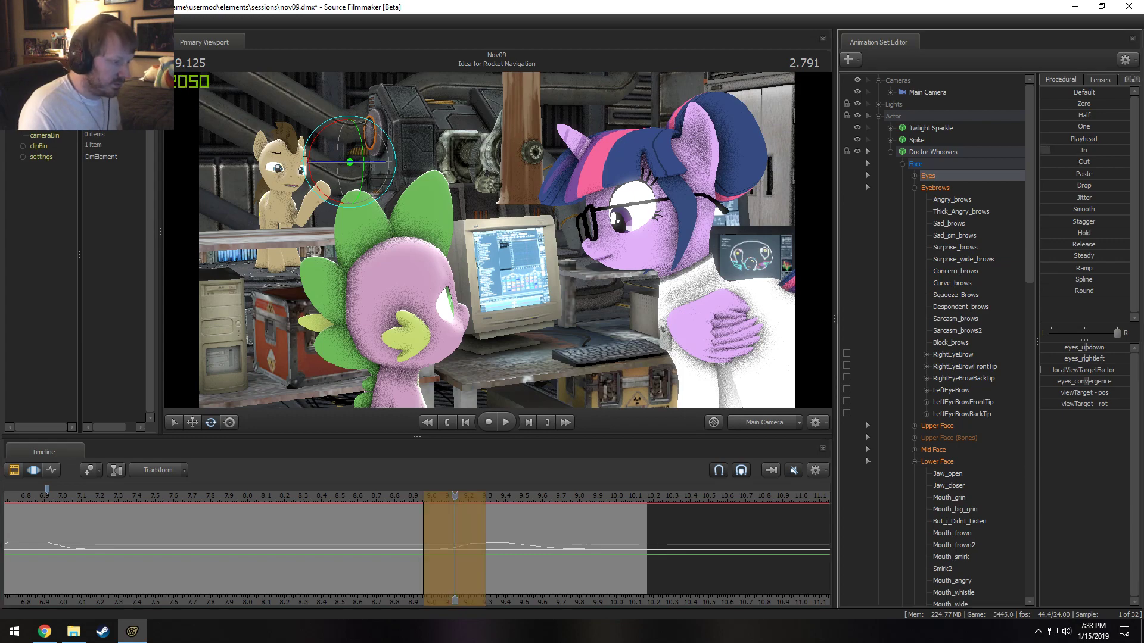
pyautogui.press('space')
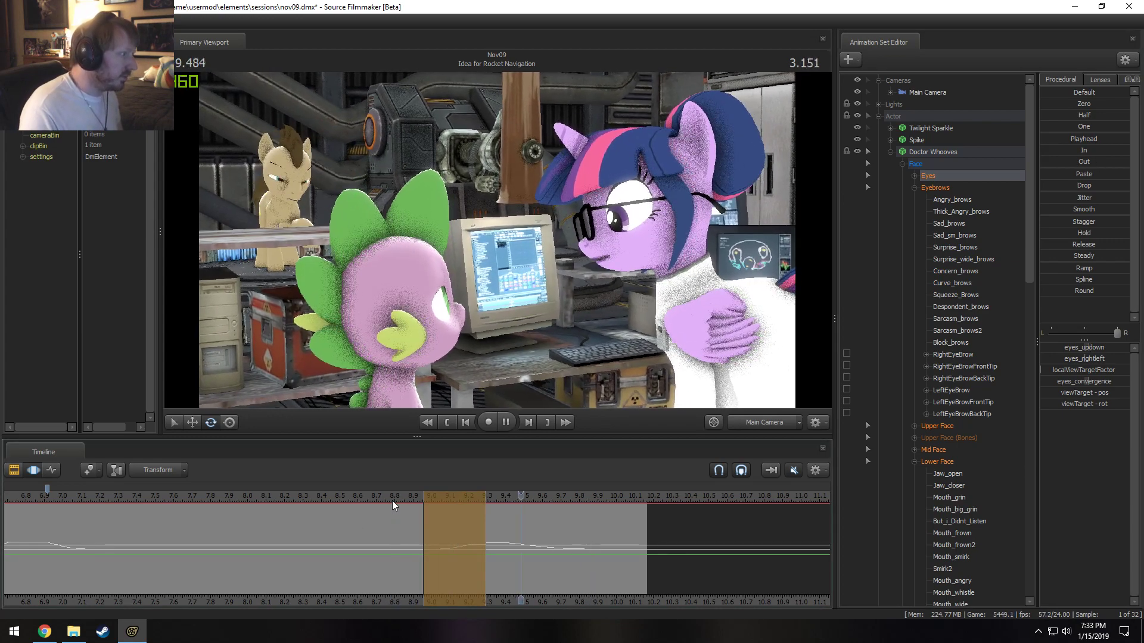
pyautogui.press('space')
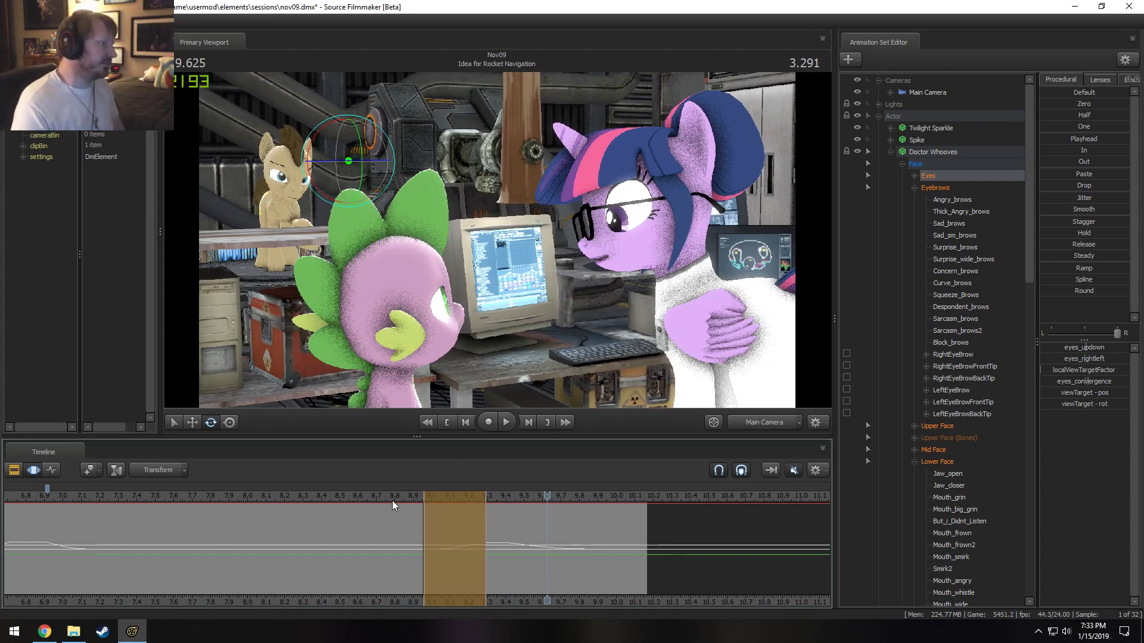
# Replay the shot's ending through the Main Camera, restarting from about 8.38 s, to review the eye movement.
pyautogui.moveTo(404, 505); pyautogui.dragTo(405, 534, button='middle')
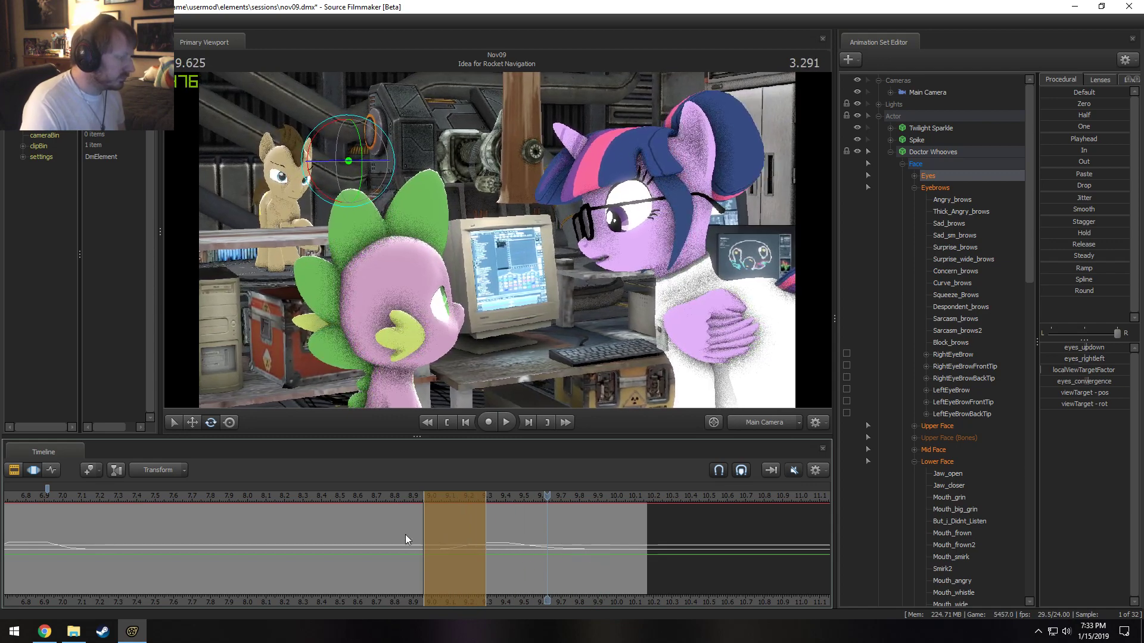
pyautogui.press('space')
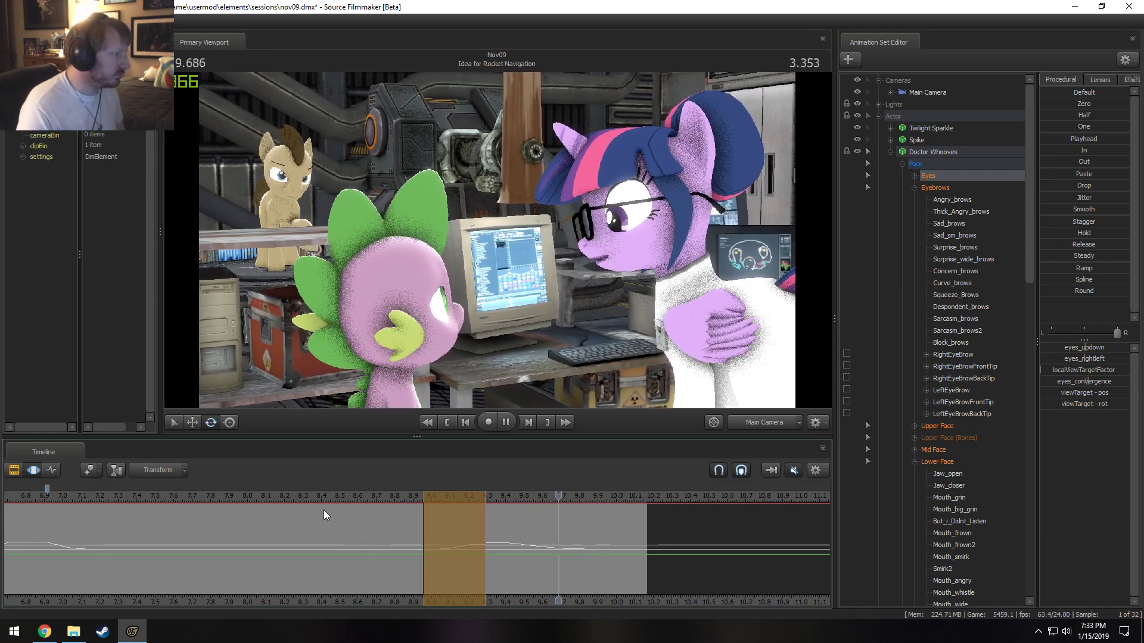
pyautogui.press('space')
pyautogui.middleClick(302, 502)
pyautogui.press('space')
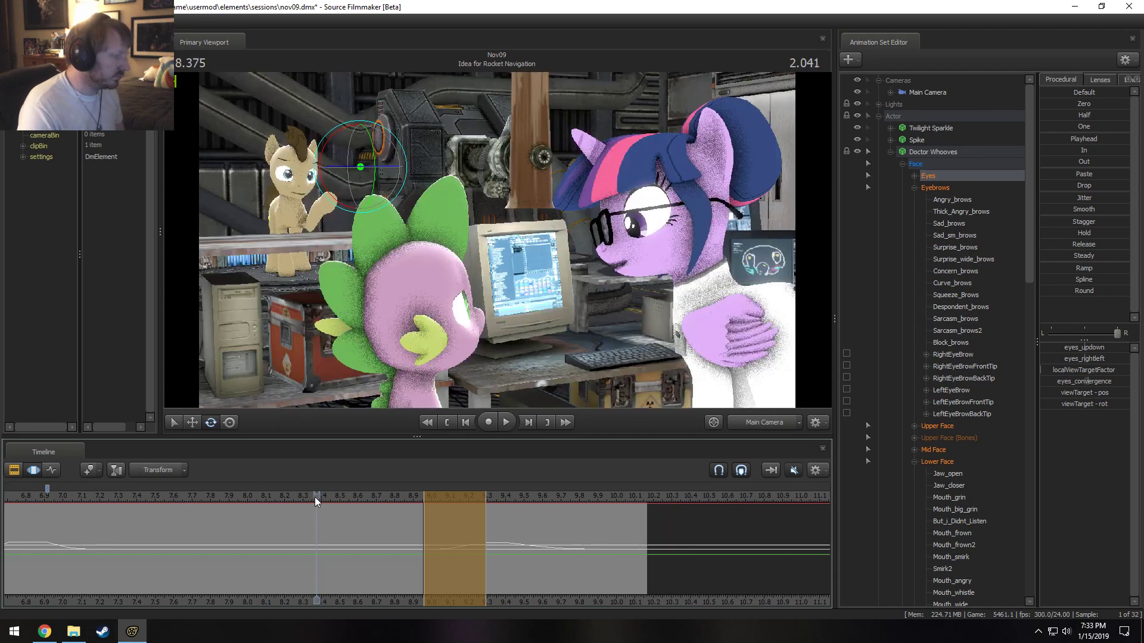
pyautogui.press('space')
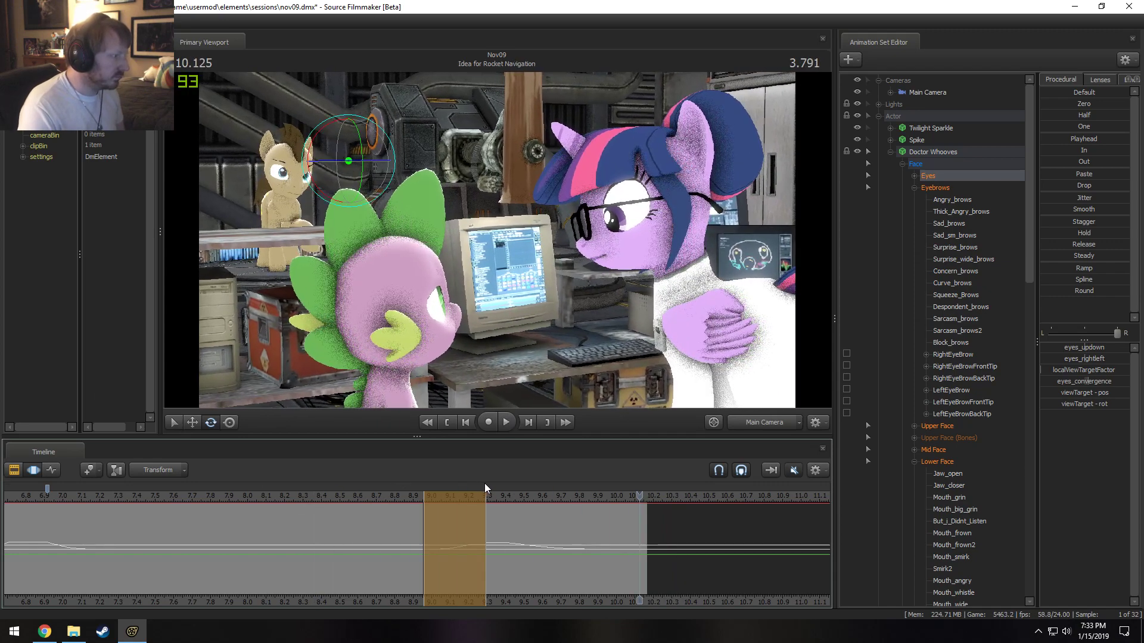
# In the Work Camera, adjust Doctor Whooves' neck rotation from about 9.83 s onward, with falloff starting around 9.45 s.
pyautogui.click(795, 421)
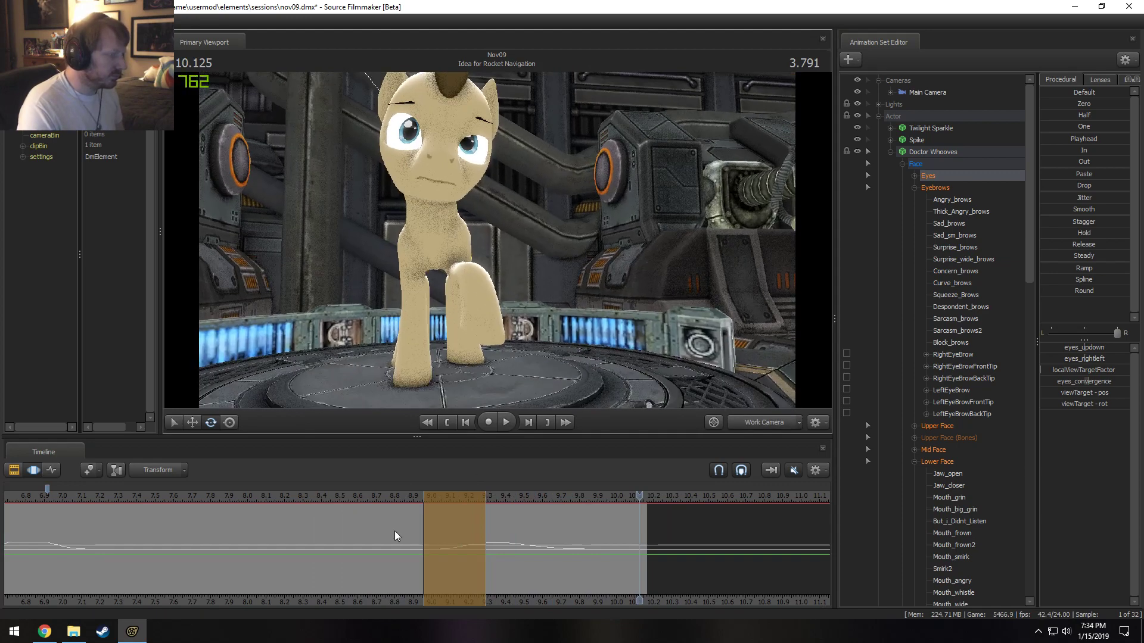
pyautogui.moveTo(394, 531); pyautogui.dragTo(590, 575, button='middle')
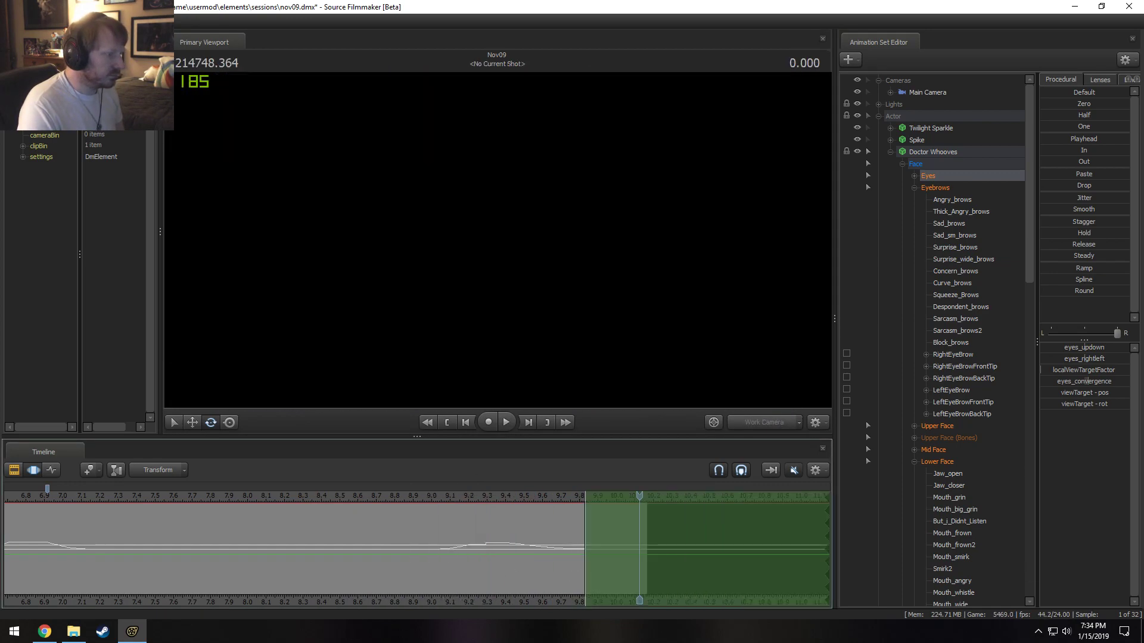
pyautogui.scroll(5, 636, 560)
pyautogui.moveTo(608, 365)
pyautogui.mouseDown()
pyautogui.moveTo(497, 241)
pyautogui.moveTo(502, 277)
pyautogui.moveTo(539, 245)
pyautogui.mouseUp()
pyautogui.click(499, 255)
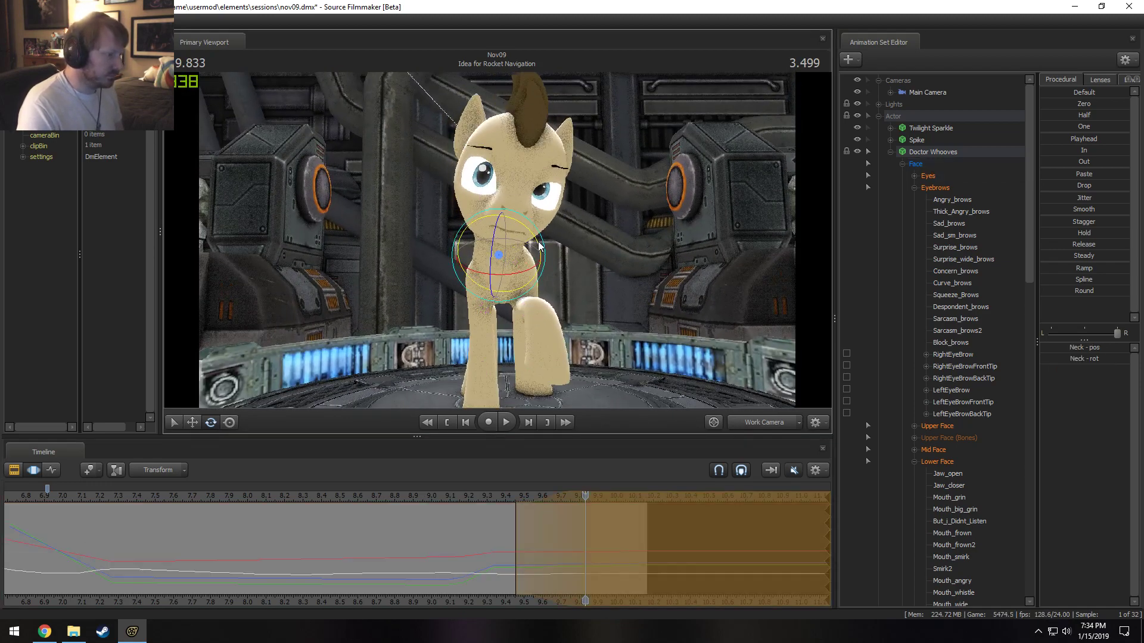
# Preview the neck movement, shift its adjustment earlier to hold from about 9.71 s, and extend the falloff start to about 9.24 s.
pyautogui.click(477, 498)
pyautogui.press('space')
pyautogui.moveTo(541, 546); pyautogui.dragTo(518, 547)
pyautogui.click(439, 495)
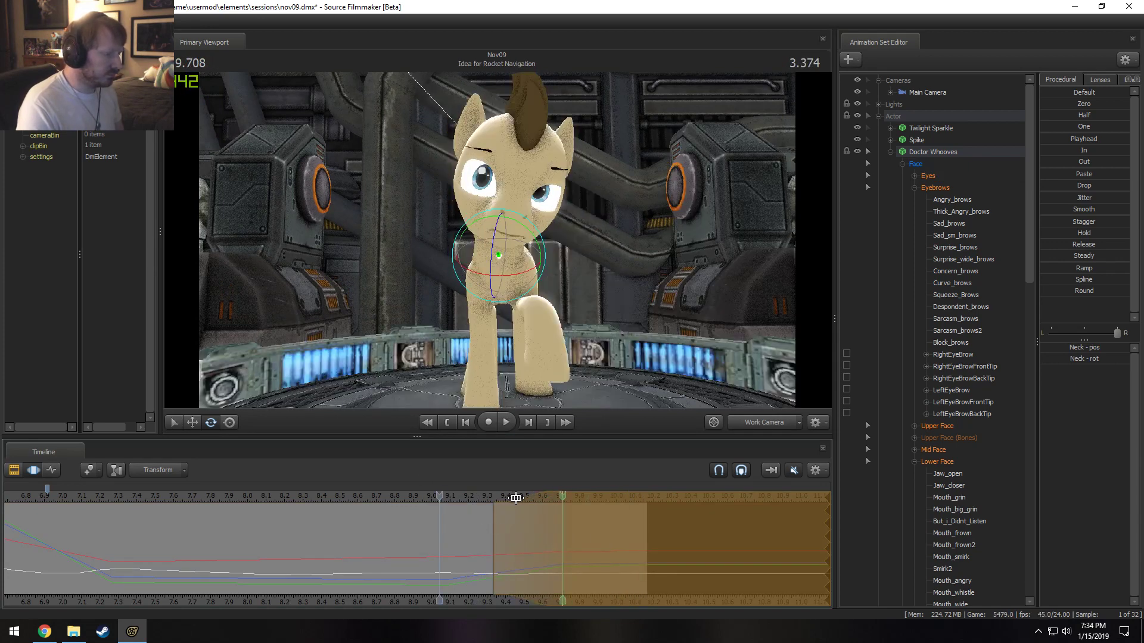
pyautogui.moveTo(516, 499); pyautogui.dragTo(449, 495)
pyautogui.press('space')
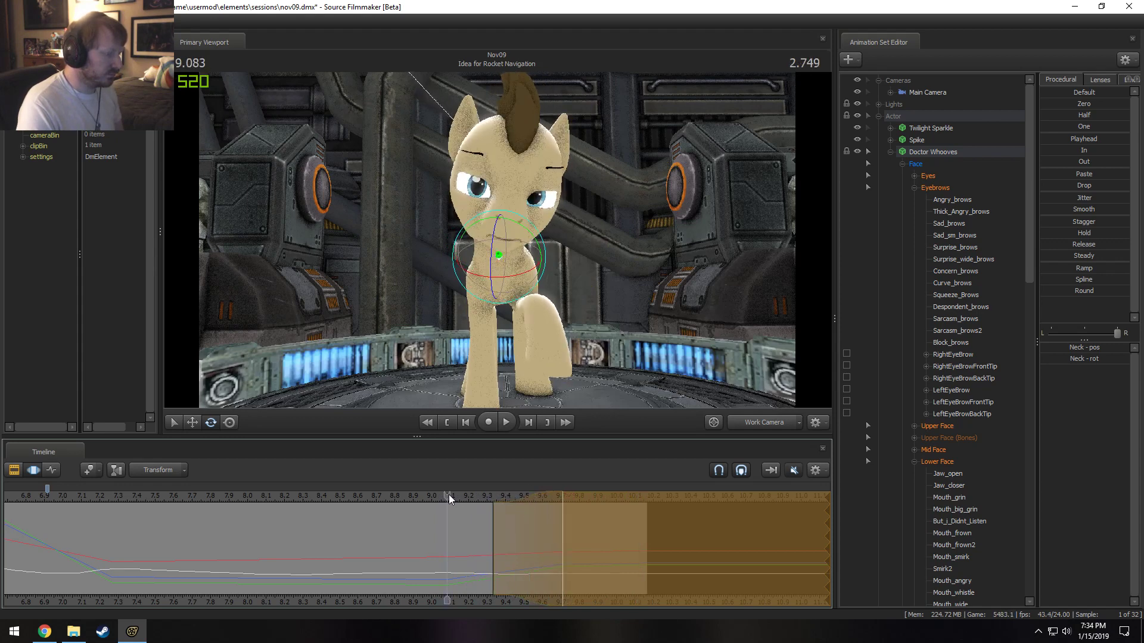
pyautogui.press('space')
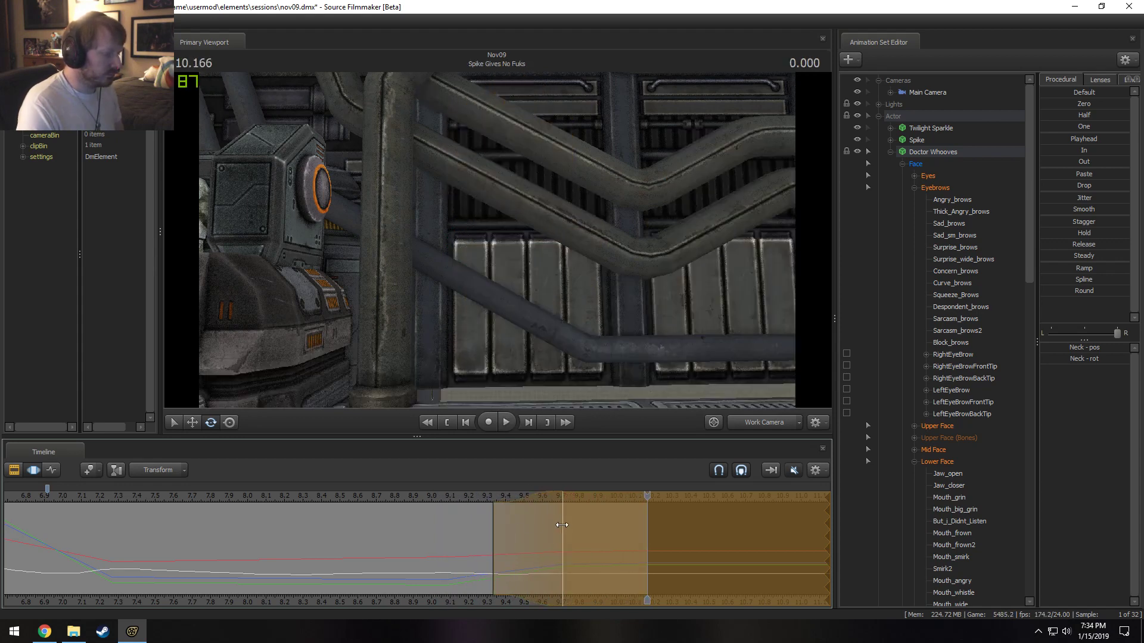
pyautogui.moveTo(494, 535); pyautogui.dragTo(477, 525)
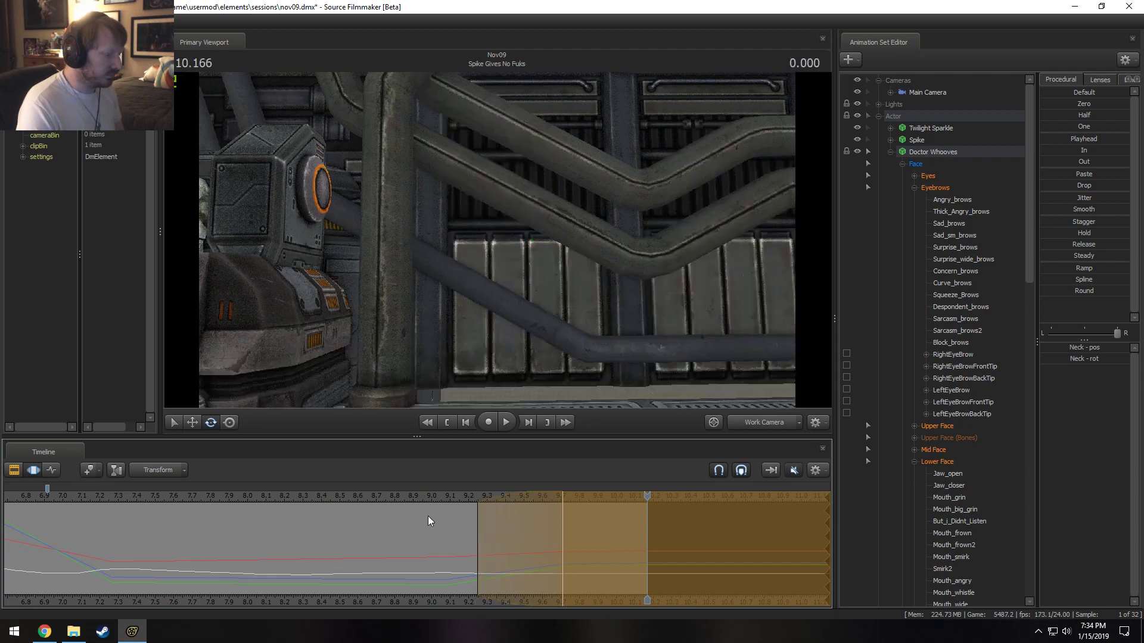
pyautogui.press('space')
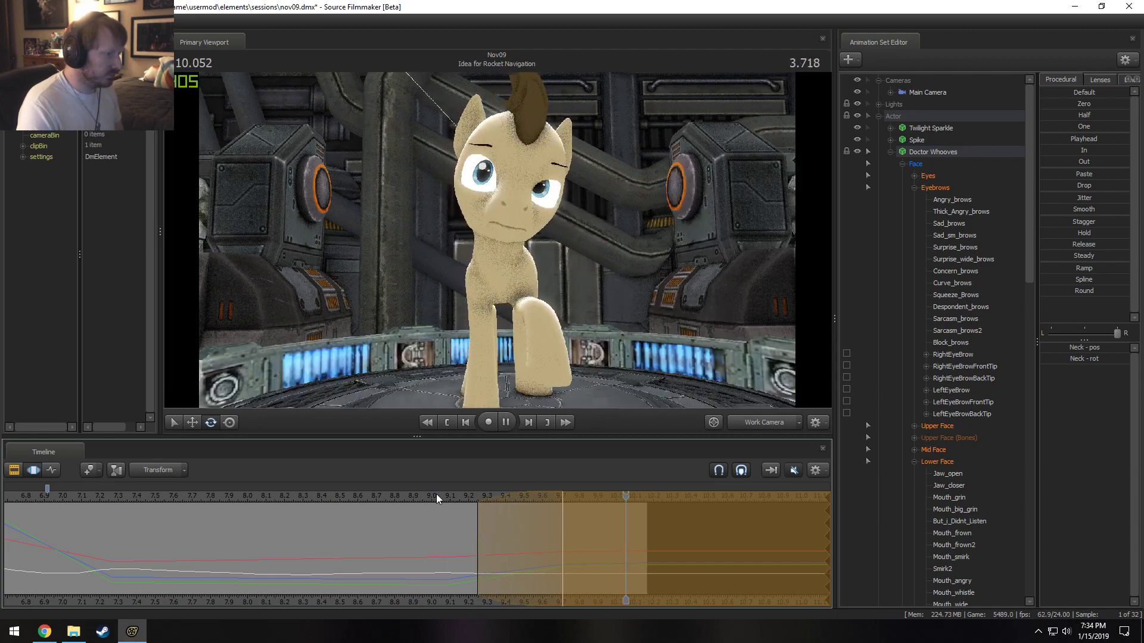
# Review the neck movement and the earlier animation, playing the shot through the Main Camera and again through the Work Camera.
pyautogui.click(748, 425)
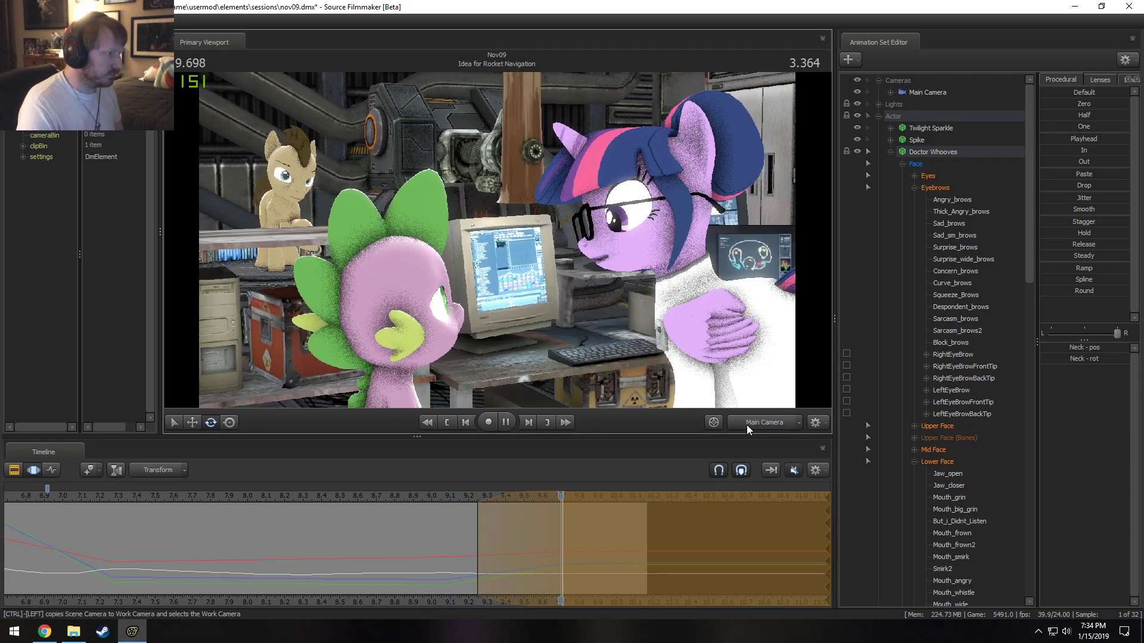
pyautogui.click(143, 498)
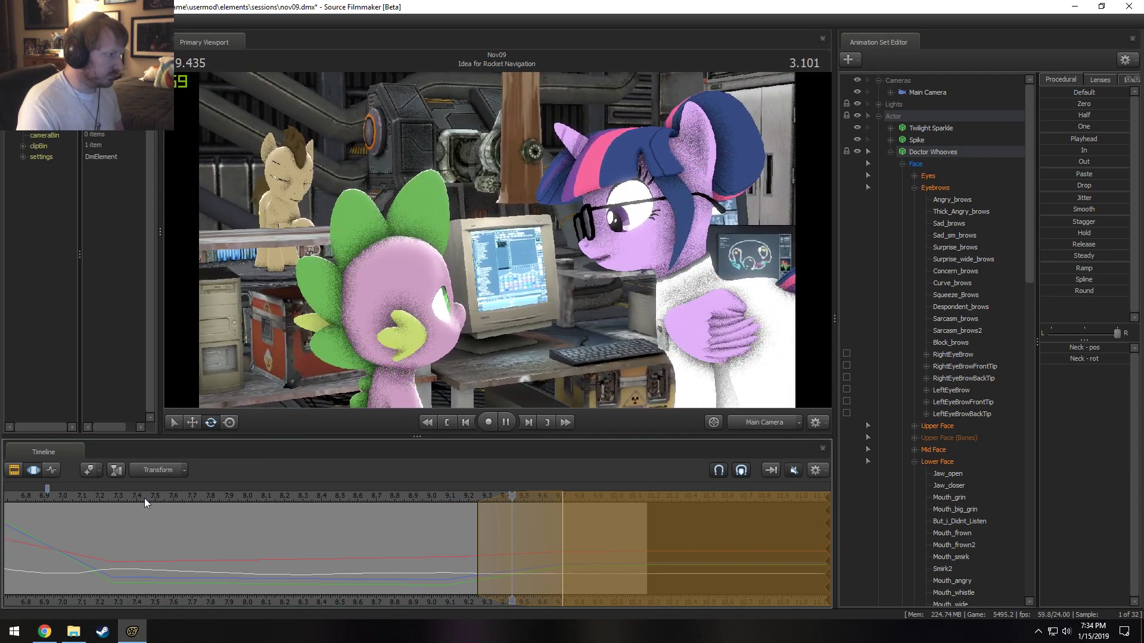
pyautogui.press('Left')
pyautogui.press('Left')
pyautogui.press('Left')
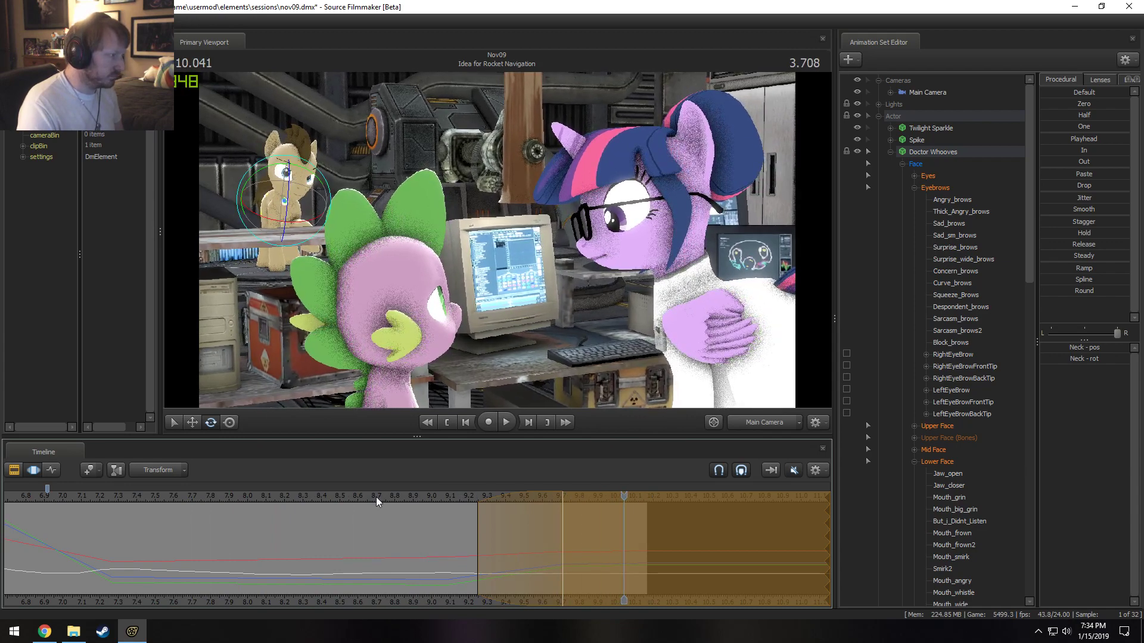
pyautogui.click(763, 421)
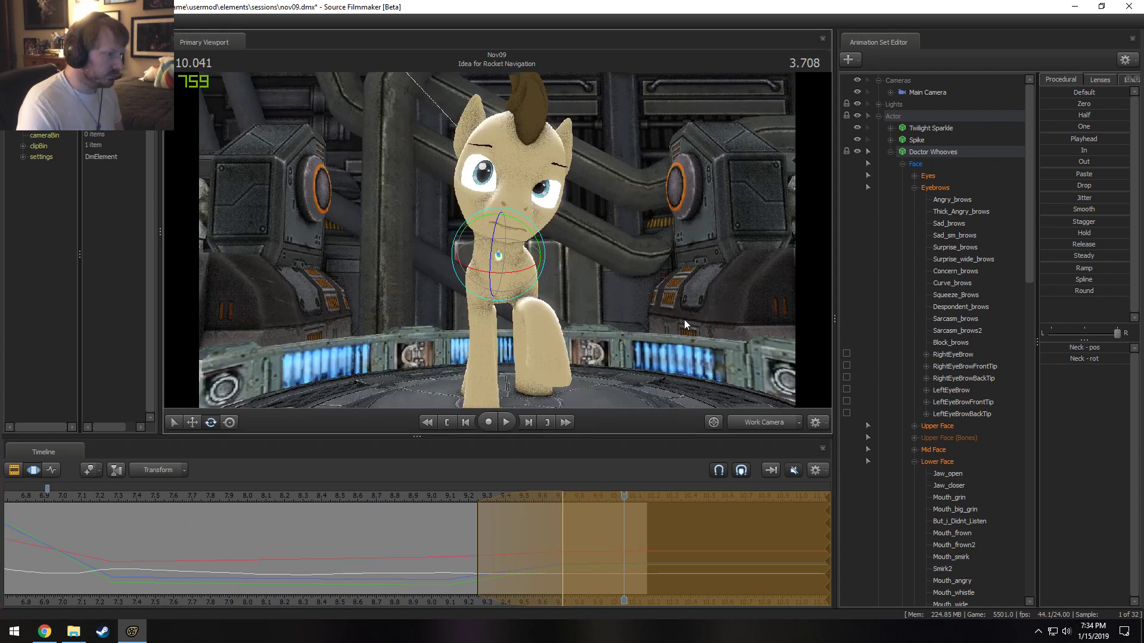
pyautogui.moveTo(684, 320); pyautogui.dragTo(536, 232)
pyautogui.click(85, 497)
pyautogui.press('space')
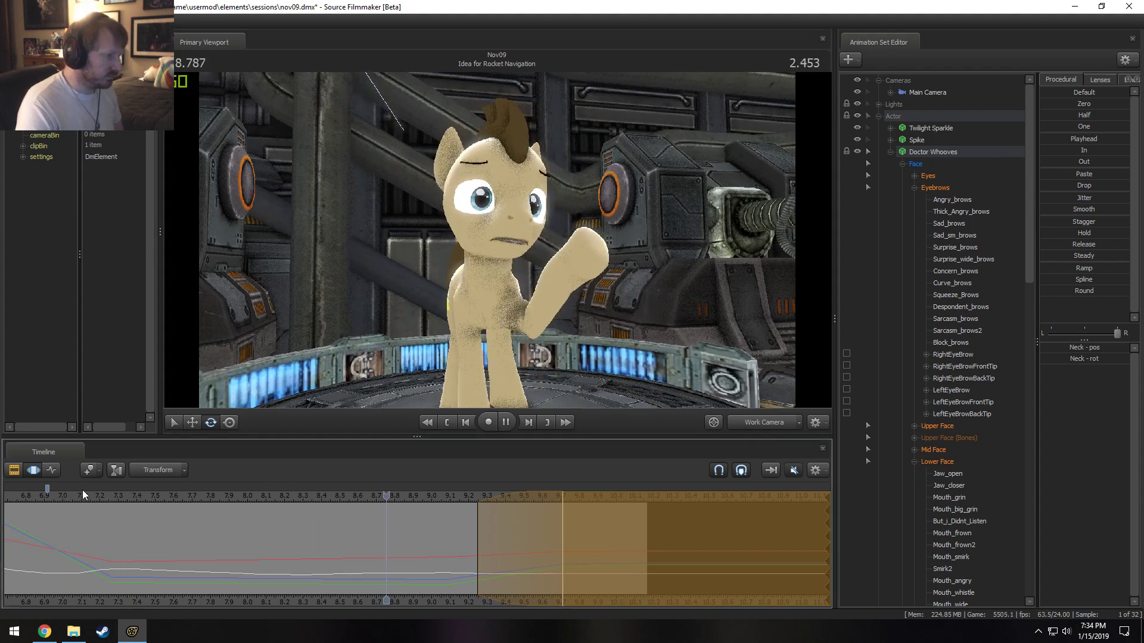
# On the Upper Face, raise Close_eyedown slightly and Lid_raise around 7.83 s, and shift the adjustment earlier to peak near 7.7 s.
pyautogui.click(57, 559)
pyautogui.moveTo(59, 558); pyautogui.dragTo(215, 570)
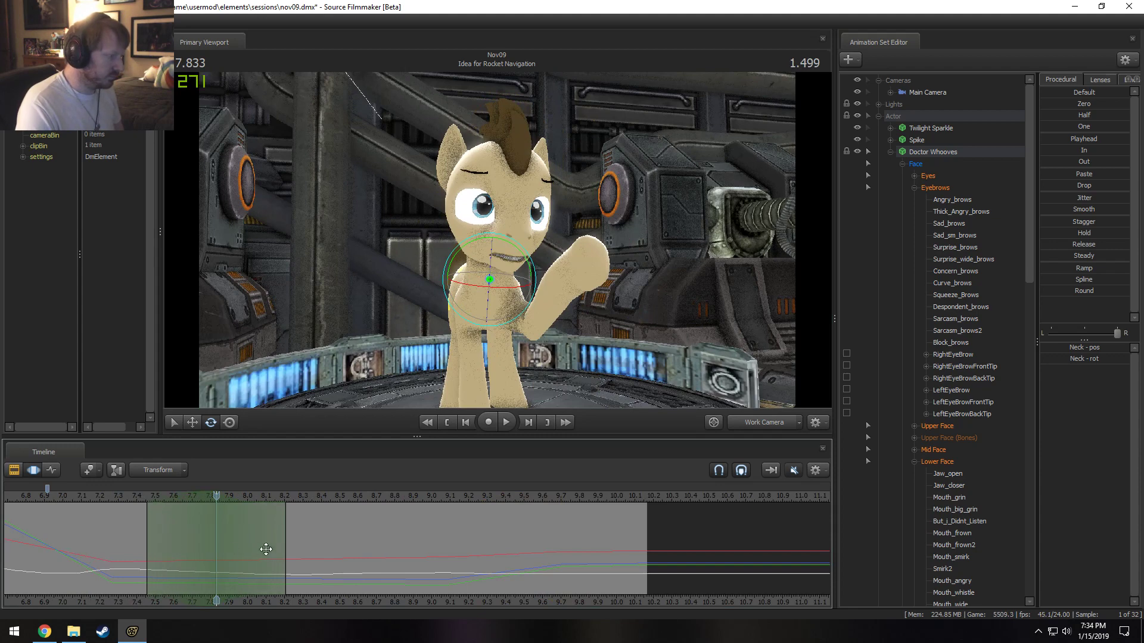
pyautogui.moveTo(298, 562); pyautogui.dragTo(401, 563)
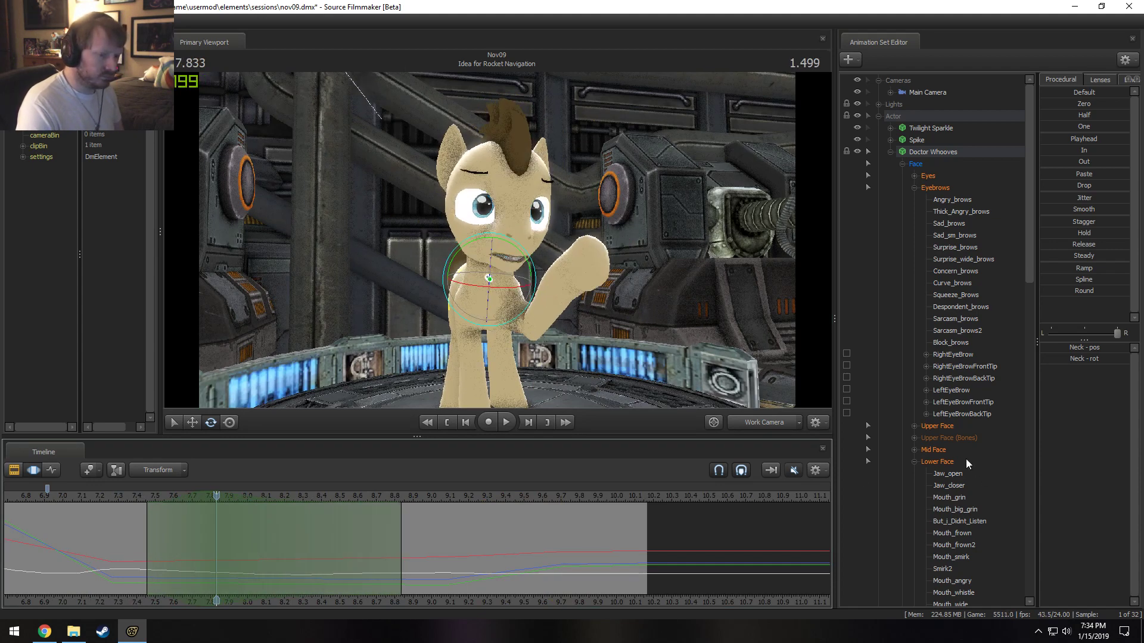
pyautogui.click(939, 426)
pyautogui.moveTo(1066, 453); pyautogui.dragTo(1067, 451)
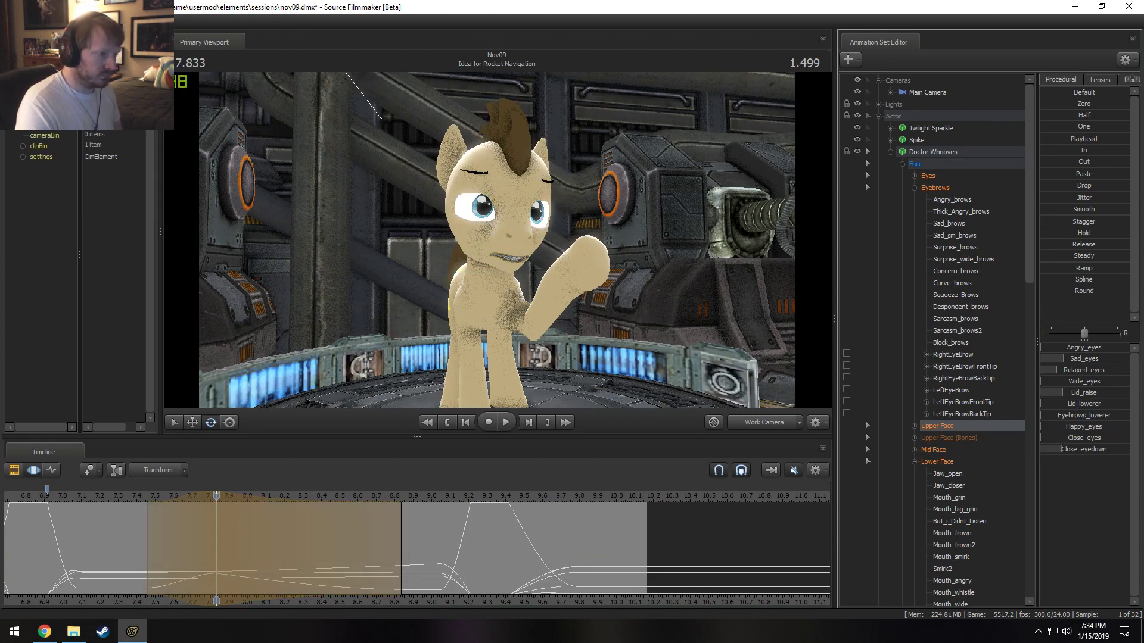
pyautogui.moveTo(1077, 394); pyautogui.dragTo(1085, 394)
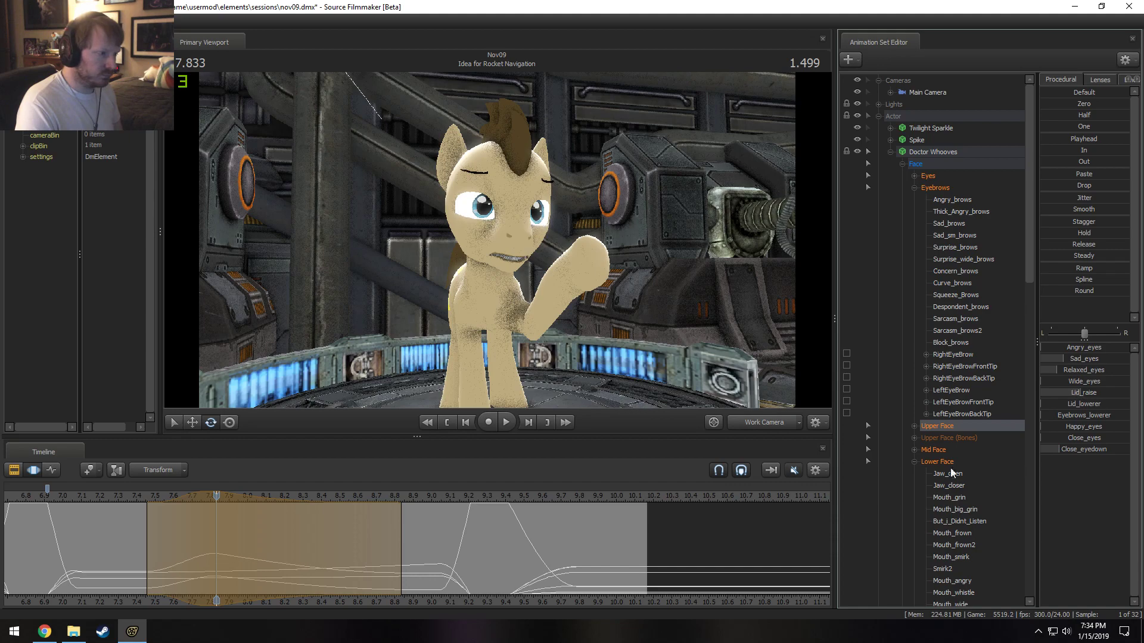
pyautogui.press('space')
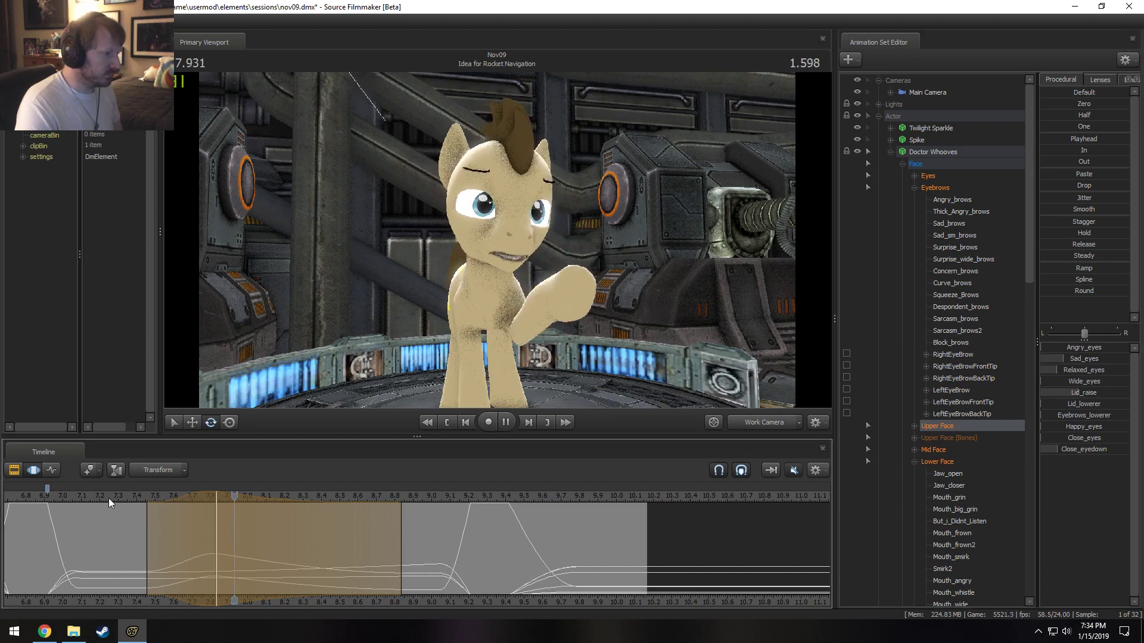
pyautogui.moveTo(168, 497); pyautogui.dragTo(145, 498)
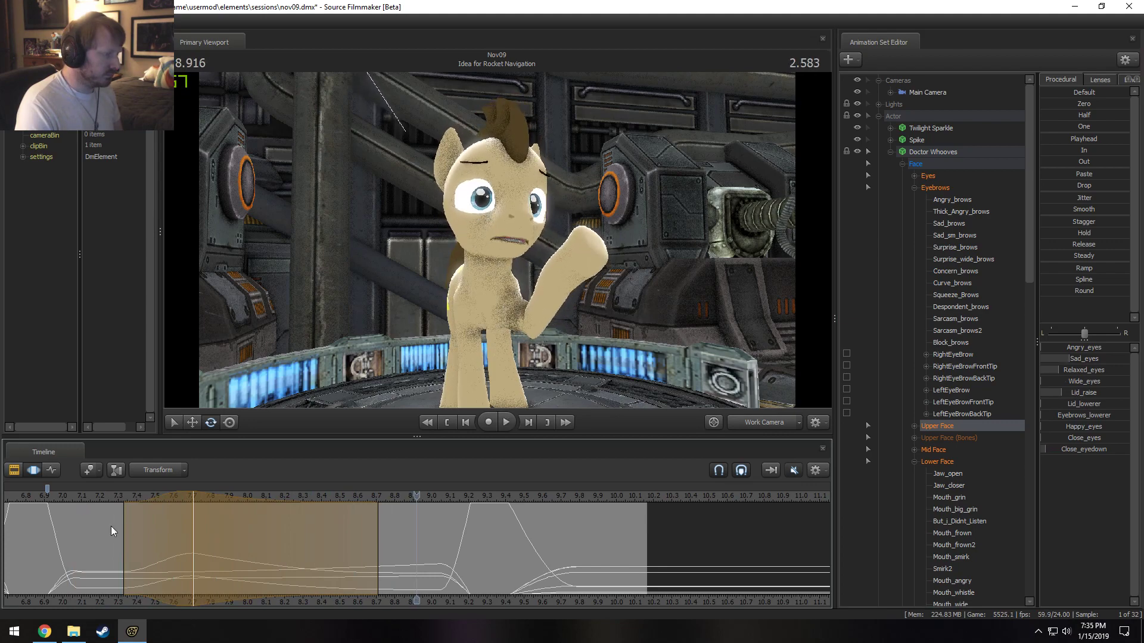
# On the Upper Face, lower Sad_eyes, Relaxed_eyes and Lid_raise across about 8.72–9.03 s, with falloff from about 7.8 s to 9.2 s.
pyautogui.click(393, 569)
pyautogui.keyDown('shift'); pyautogui.click(378, 570); pyautogui.keyUp('shift')
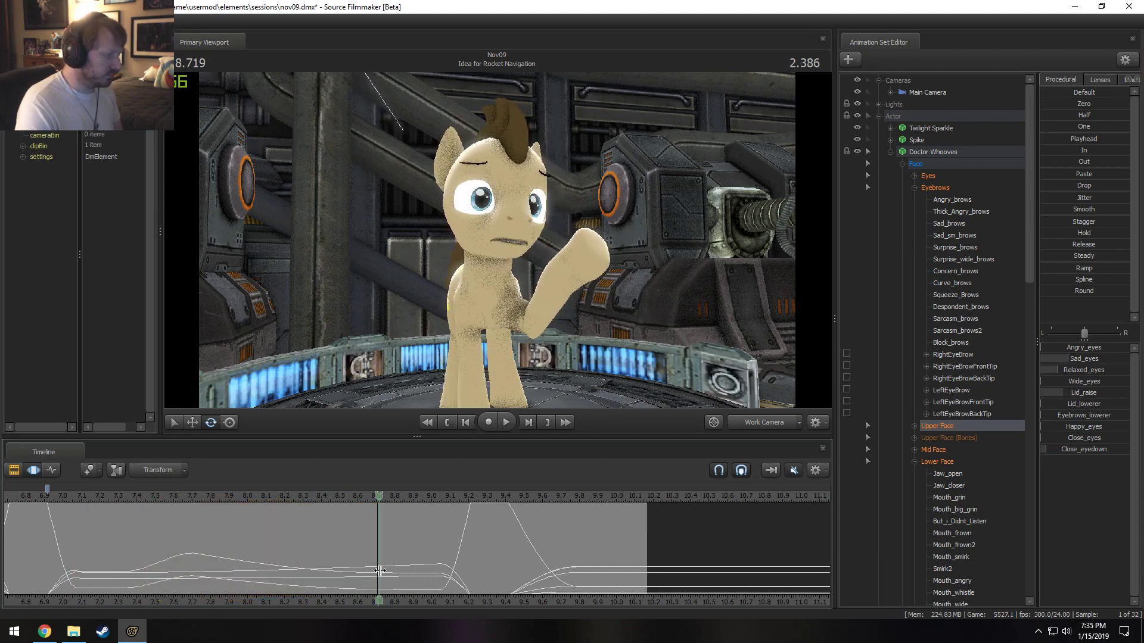
pyautogui.keyDown('shift'); pyautogui.click(437, 570); pyautogui.keyUp('shift')
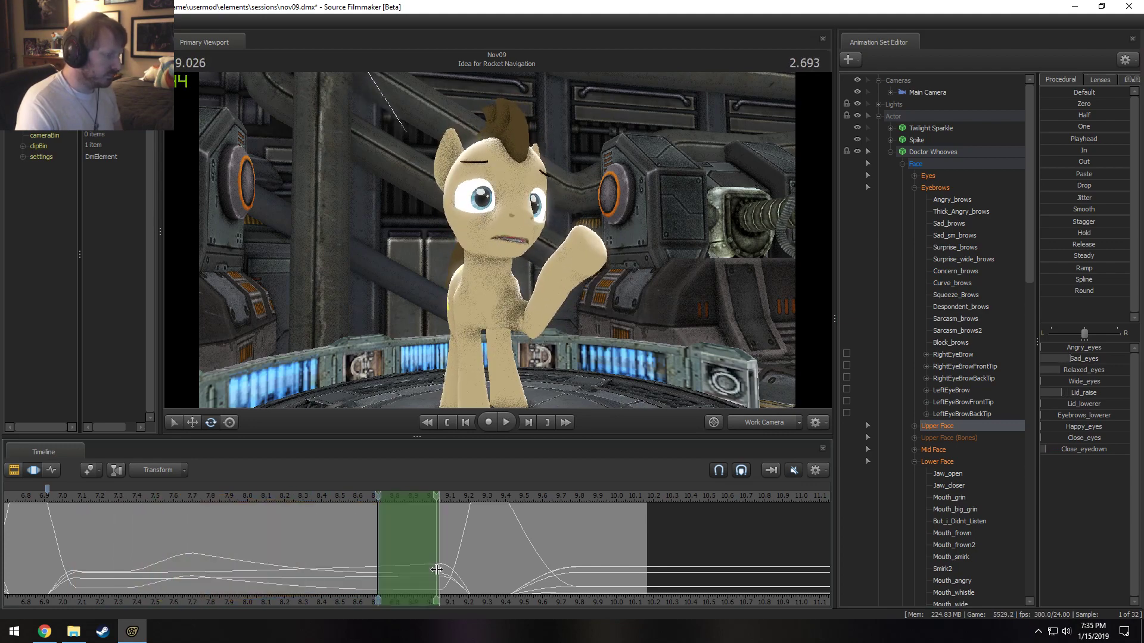
pyautogui.keyDown('shift'); pyautogui.scroll(5, 437, 570); pyautogui.keyUp('shift')
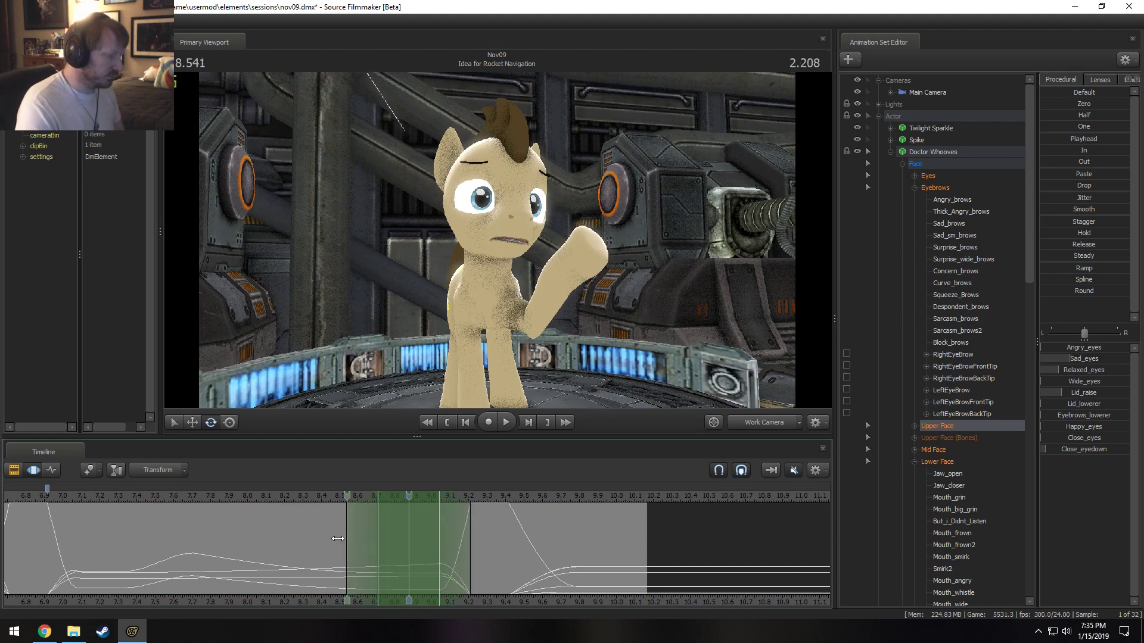
pyautogui.moveTo(338, 539); pyautogui.dragTo(208, 539)
pyautogui.click(433, 522)
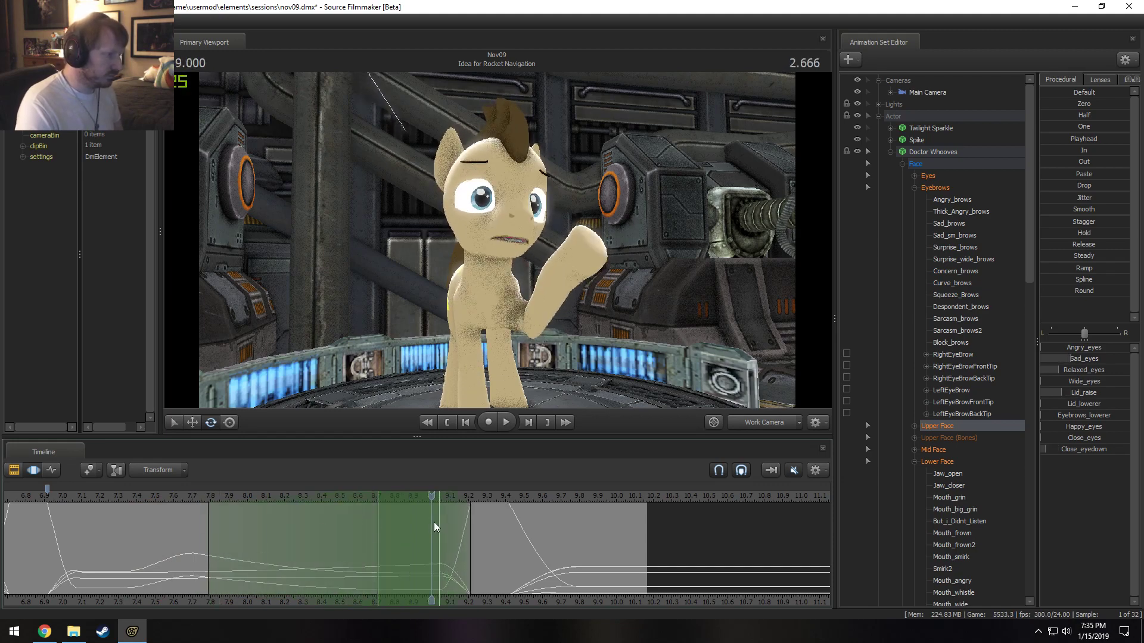
pyautogui.moveTo(434, 521); pyautogui.dragTo(417, 524)
pyautogui.moveTo(1076, 360)
pyautogui.mouseDown()
pyautogui.moveTo(1061, 361)
pyautogui.moveTo(1060, 374)
pyautogui.mouseUp()
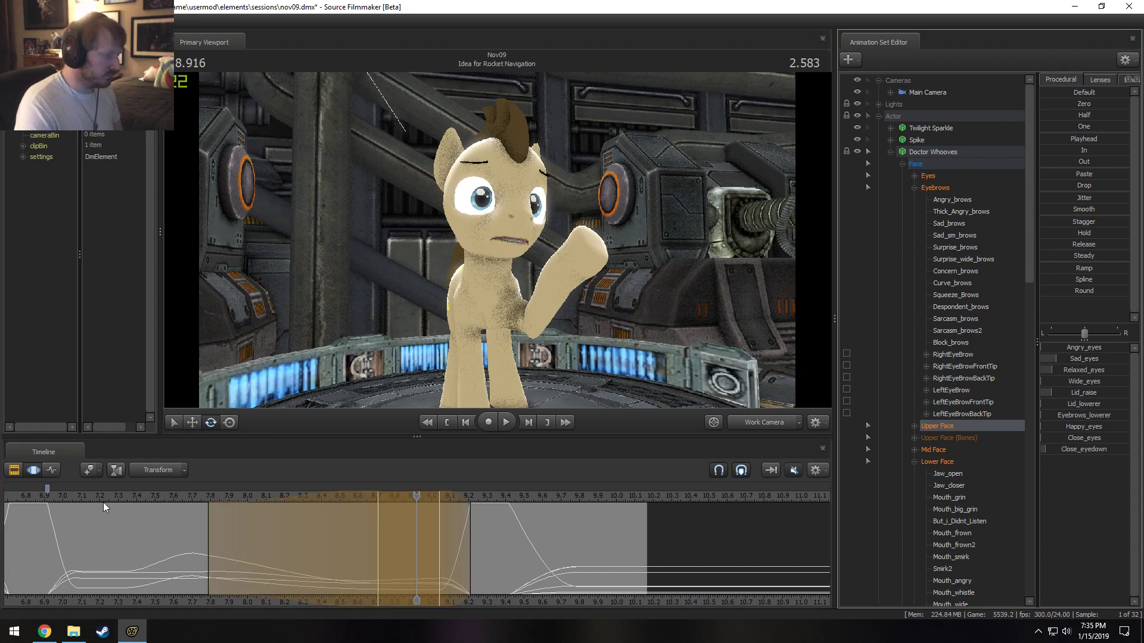
# Play back the shot several times from different points to review the eyelid changes and surrounding facial animation.
pyautogui.press('space')
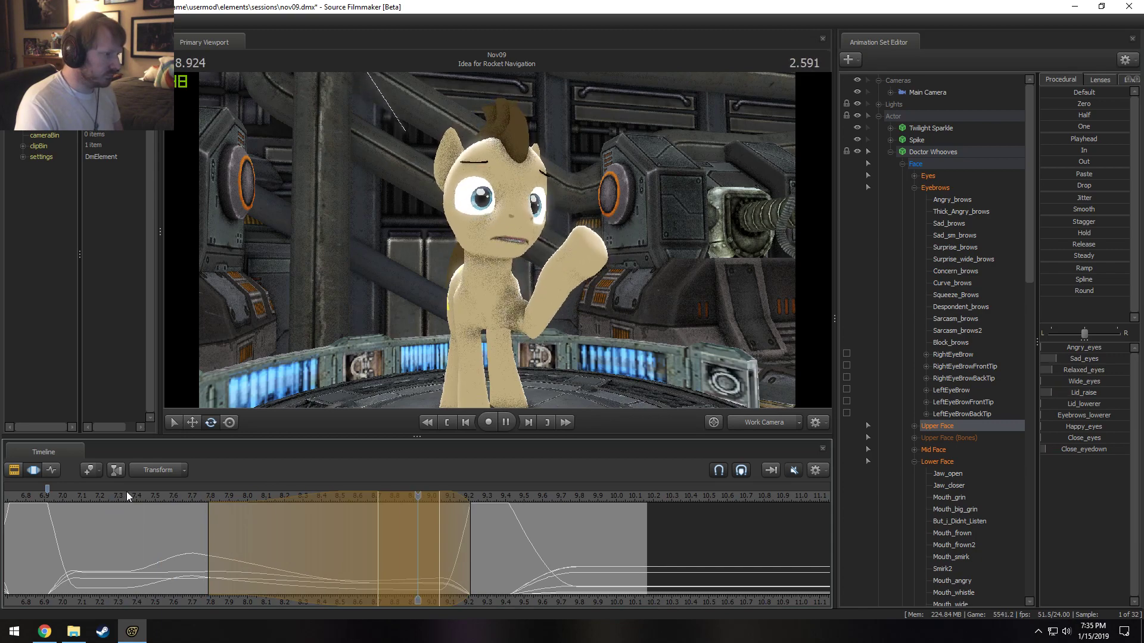
pyautogui.press('space')
pyautogui.scroll(-2, 128, 493)
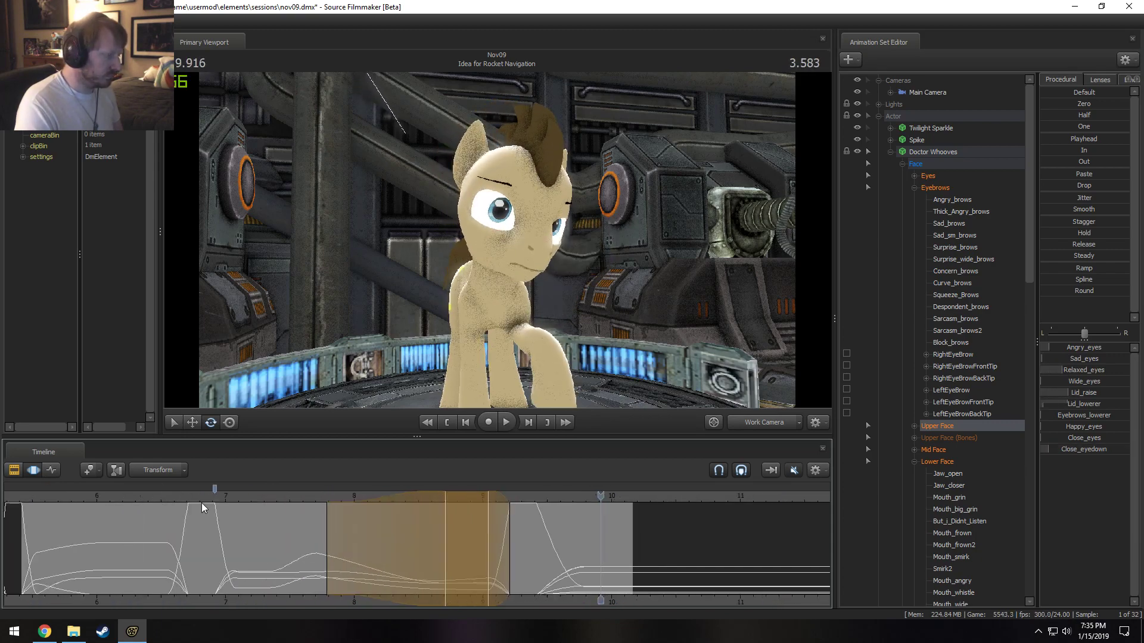
pyautogui.click(191, 497)
pyautogui.press('space')
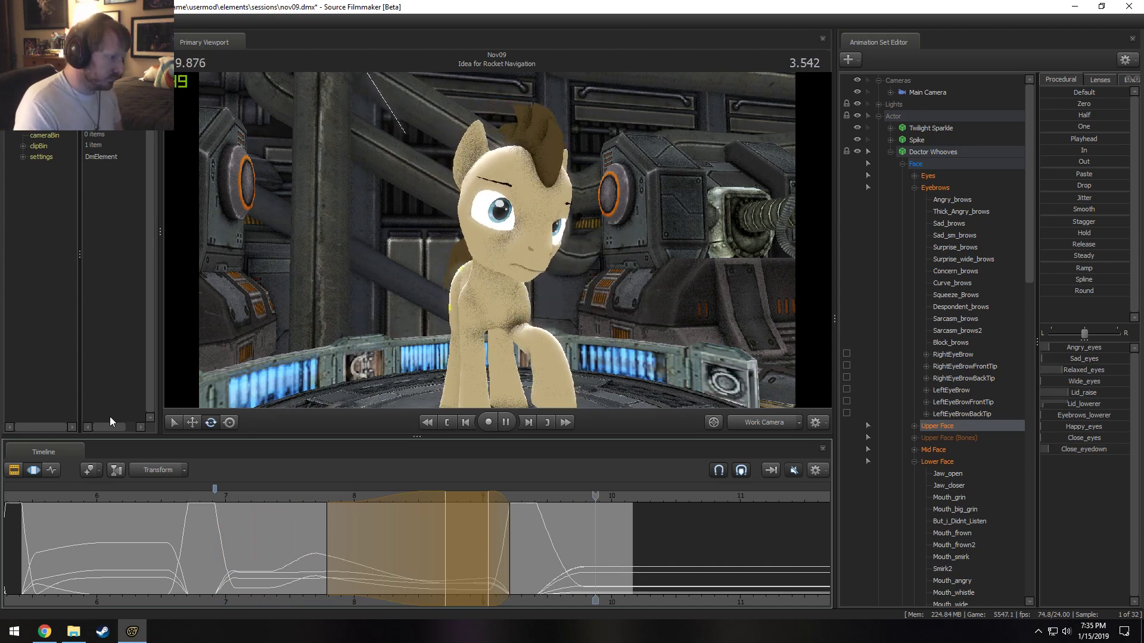
pyautogui.press('space')
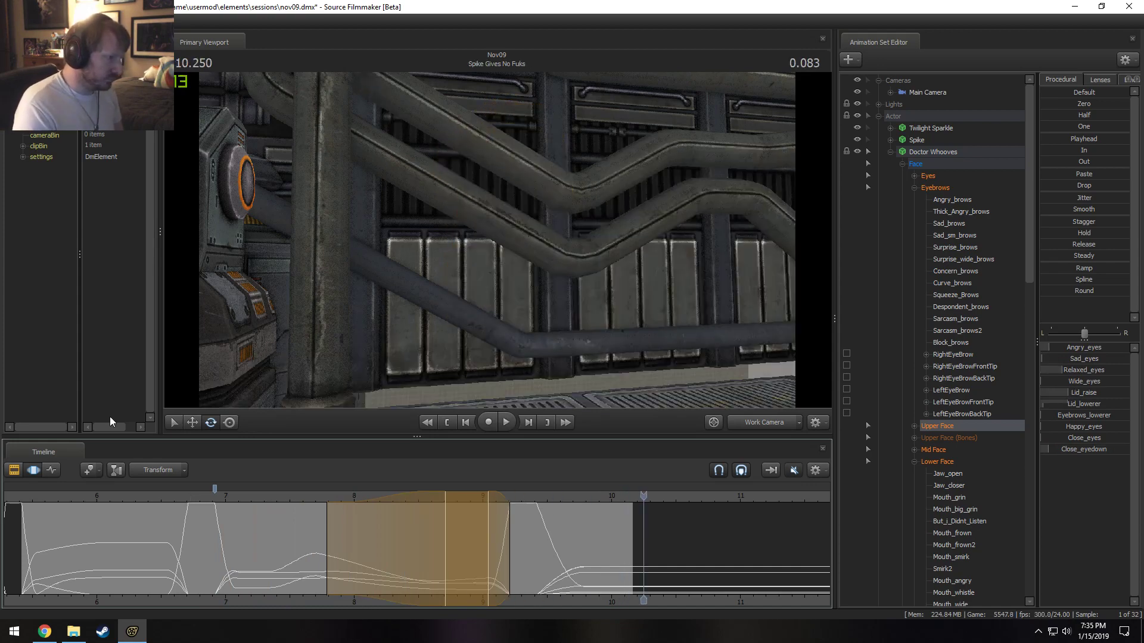
pyautogui.click(30, 494)
pyautogui.press('space')
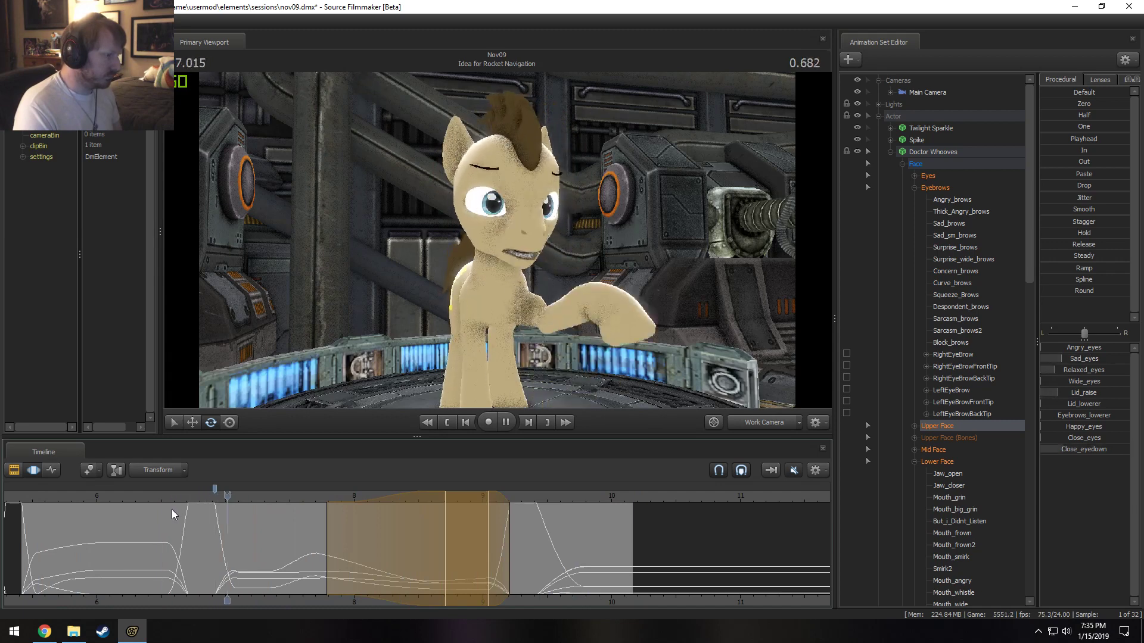
pyautogui.press('space')
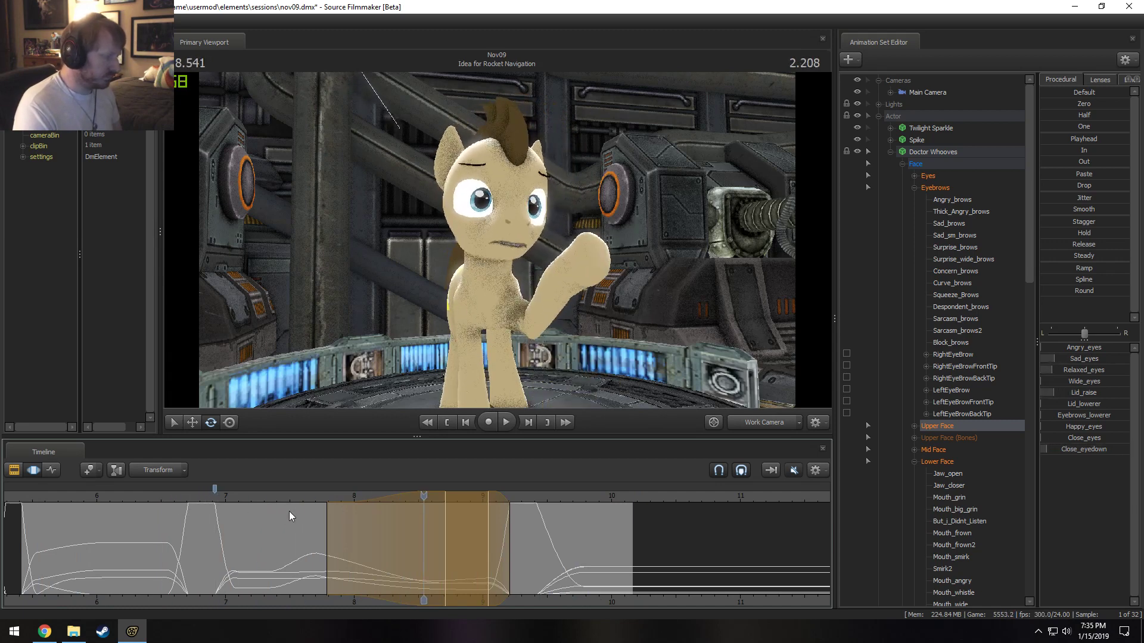
pyautogui.click(69, 495)
pyautogui.press('space')
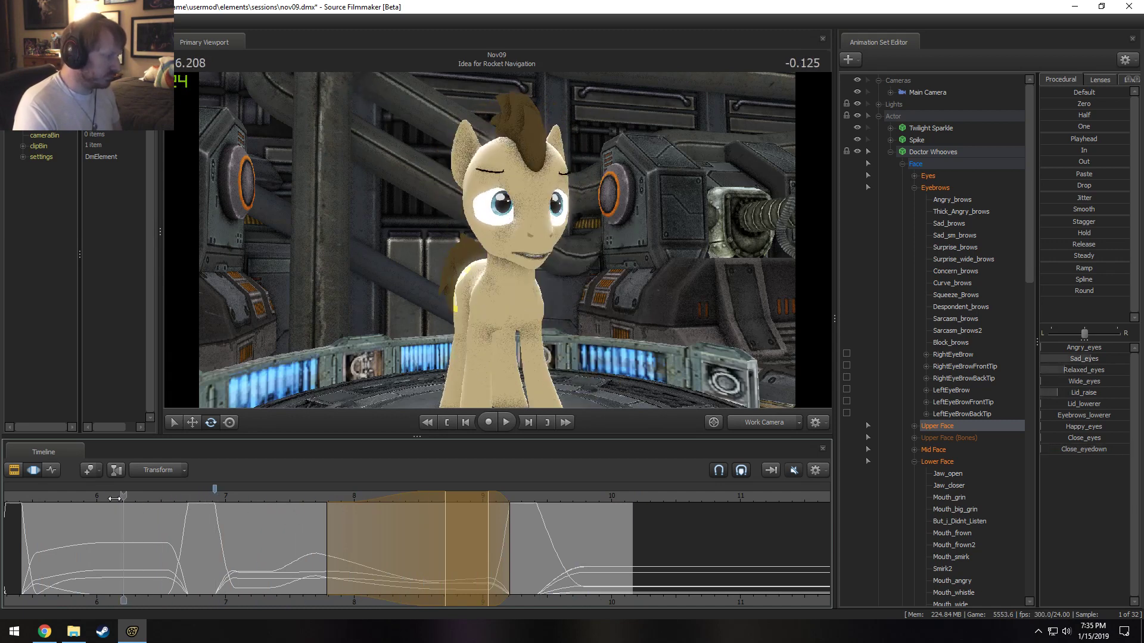
# Adjust the whole Face's animation across about 5.83–6.38 s, with falloff from about 5.67 s to 6.5 s, and play back the result.
pyautogui.click(59, 494)
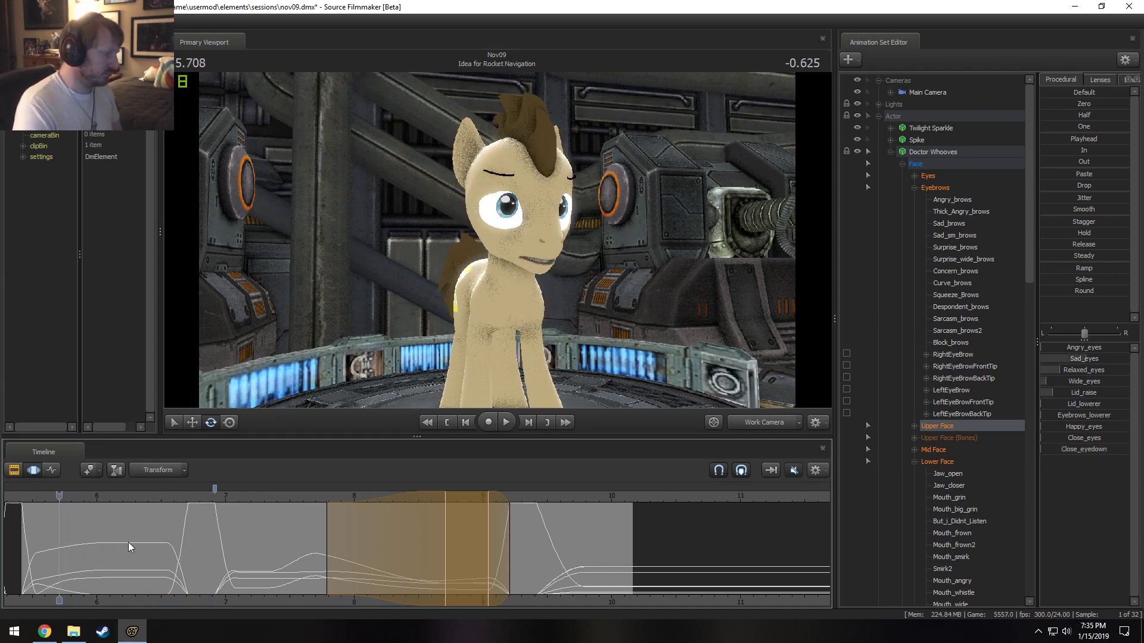
pyautogui.click(911, 164)
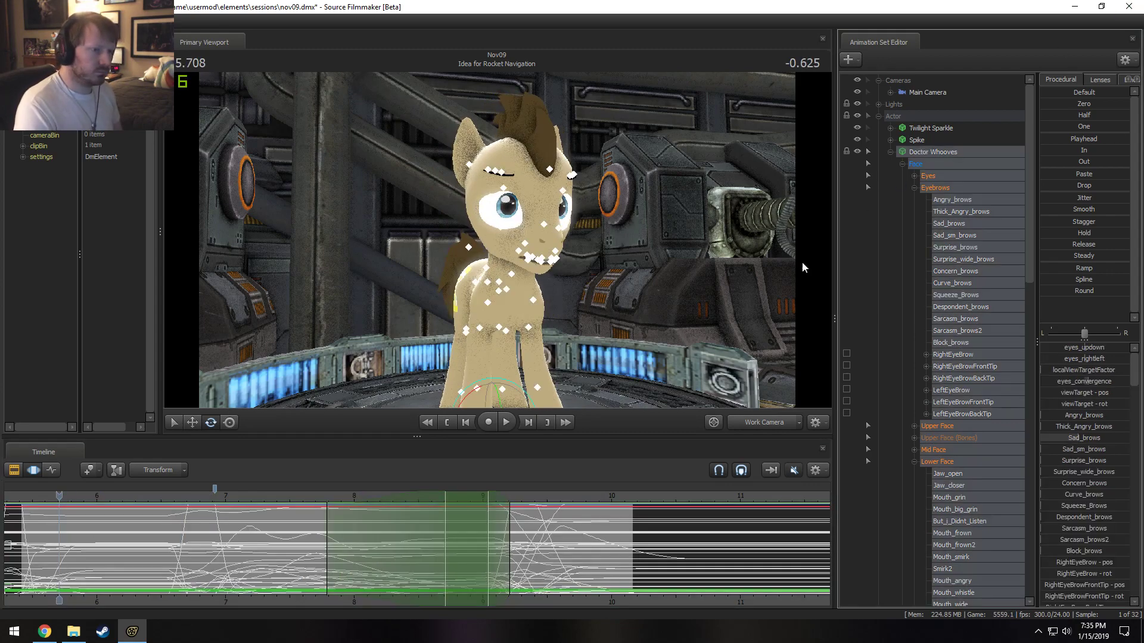
pyautogui.moveTo(79, 562); pyautogui.dragTo(148, 559)
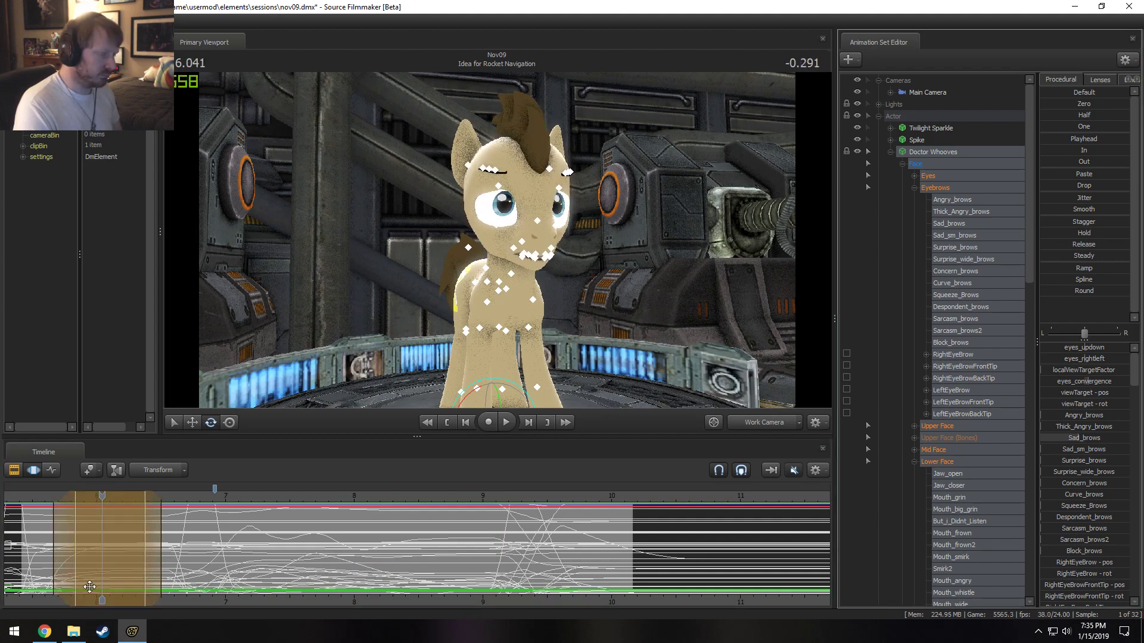
pyautogui.press('space')
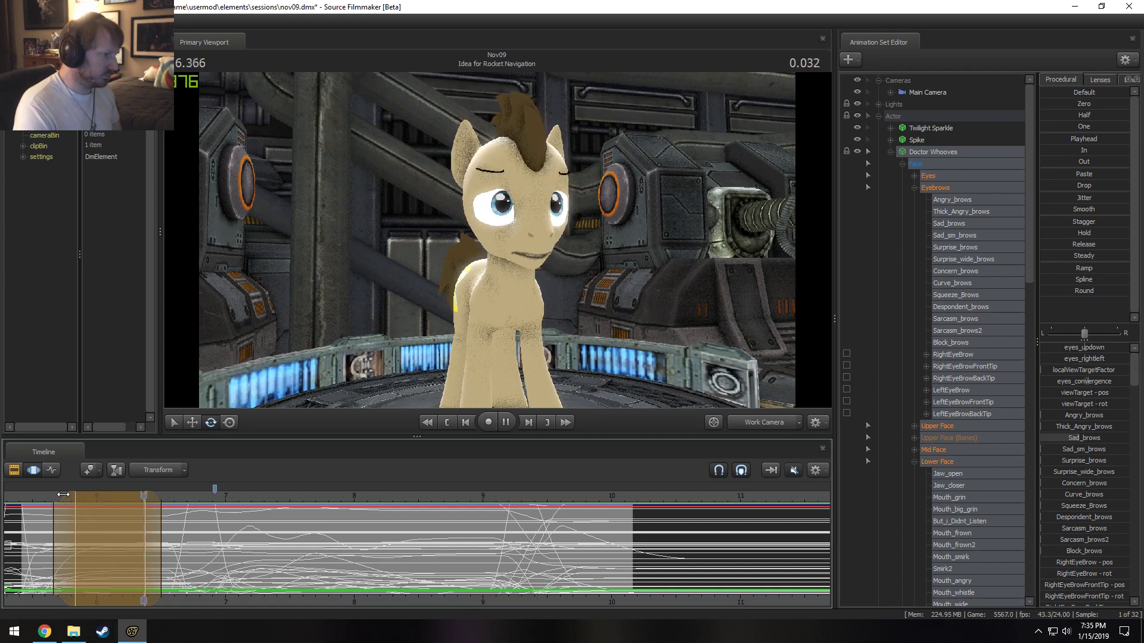
pyautogui.press('space')
pyautogui.click(29, 497)
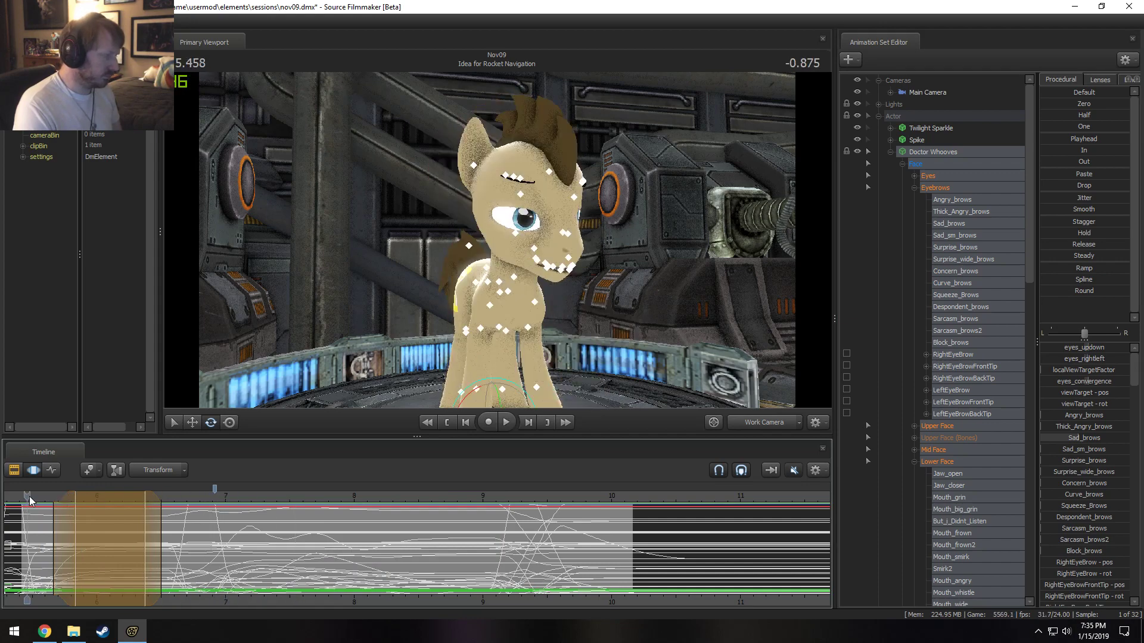
pyautogui.press('space')
pyautogui.press('space')
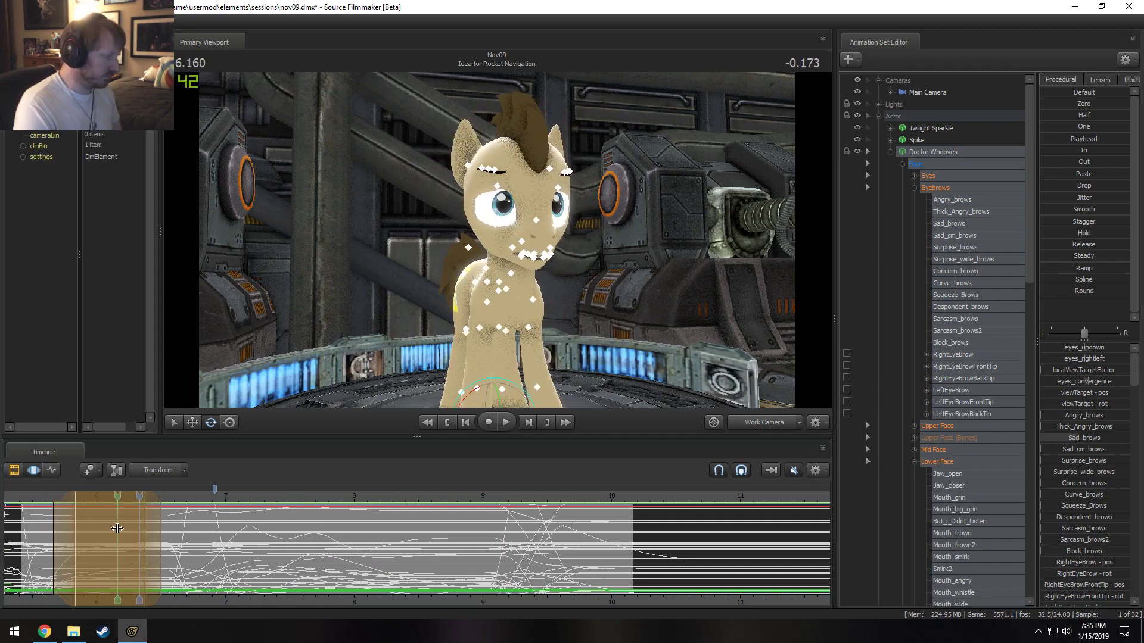
# Rotate Doctor Whooves' head slightly at 6.33 s, viewed from the front, with falloff from about 5.45 s to 6.8 s.
pyautogui.click(129, 526)
pyautogui.keyDown('shift'); pyautogui.click(141, 536); pyautogui.keyUp('shift')
pyautogui.keyDown('ctrl'); pyautogui.scroll(8, 142, 538); pyautogui.keyUp('ctrl')
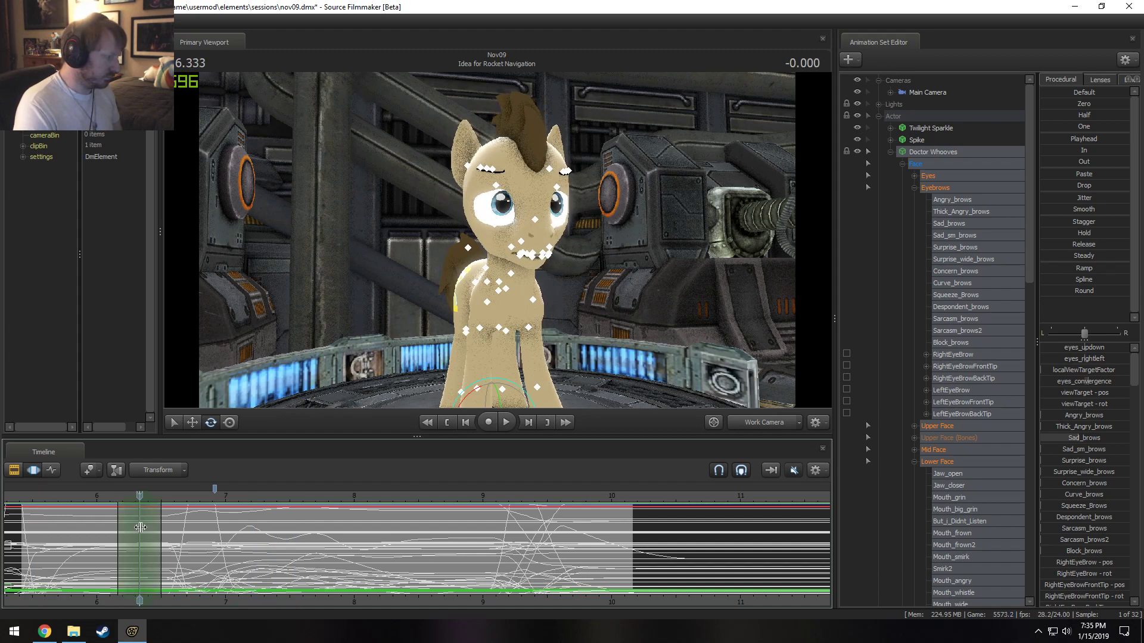
pyautogui.scroll(1, 143, 538)
pyautogui.moveTo(72, 535); pyautogui.dragTo(25, 557)
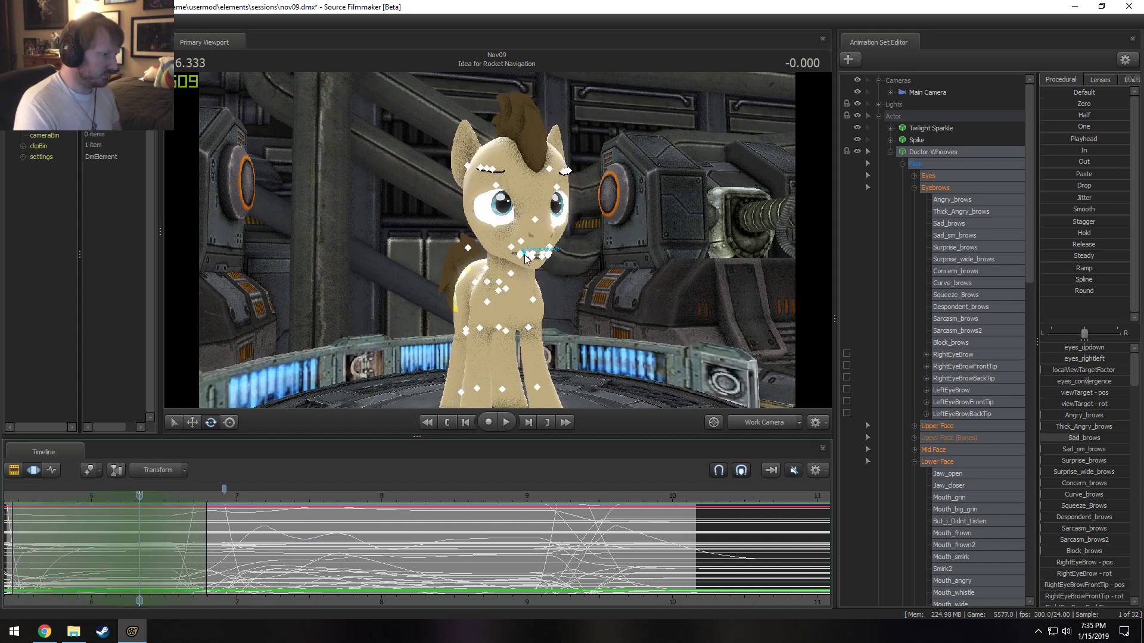
pyautogui.keyDown('alt'); pyautogui.moveTo(525, 255); pyautogui.dragTo(498, 238); pyautogui.keyUp('alt')
pyautogui.click(507, 239)
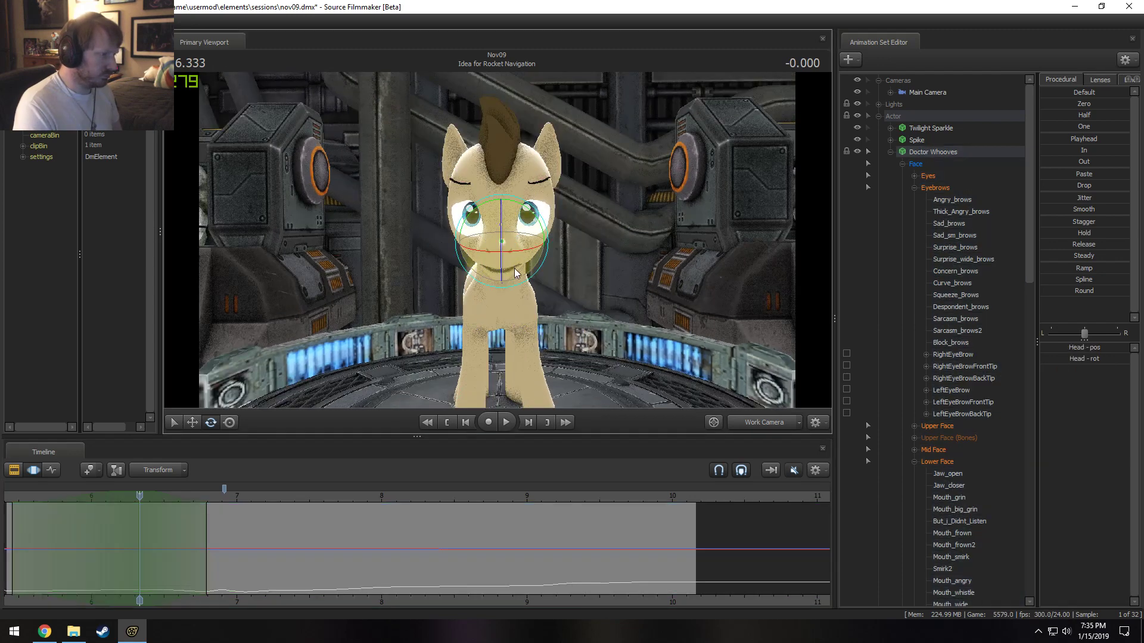
pyautogui.keyDown('ctrl'); pyautogui.scroll(-2, 176, 529); pyautogui.keyUp('ctrl')
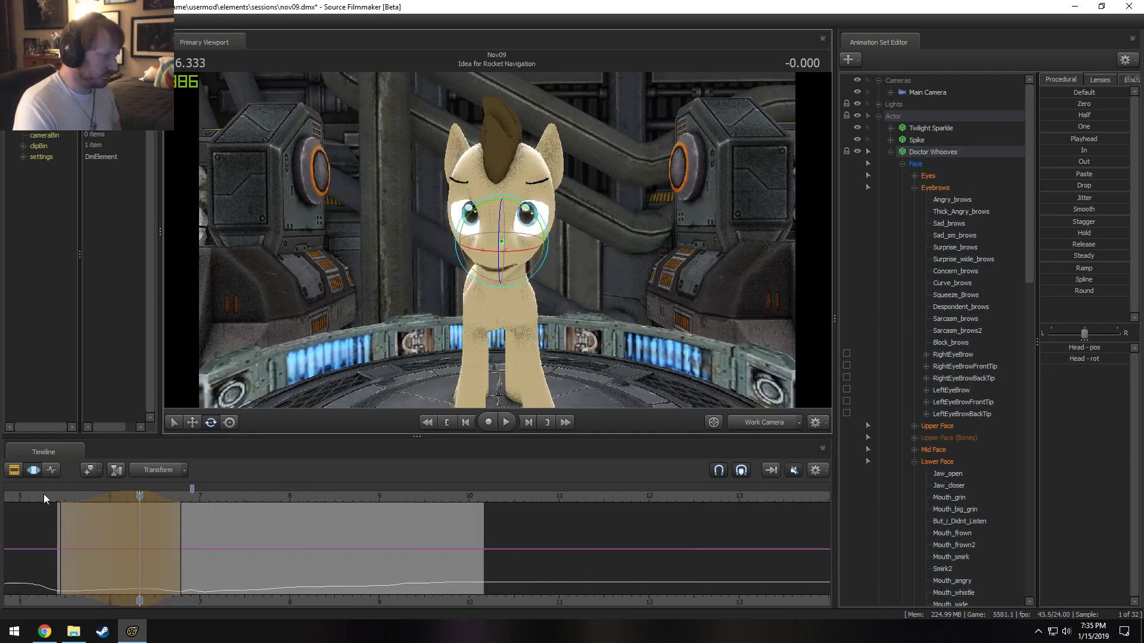
# Preview the head rotation and shift its adjustment earlier to peak near 6.17 s, with falloff starting around 5.3 s.
pyautogui.press('space')
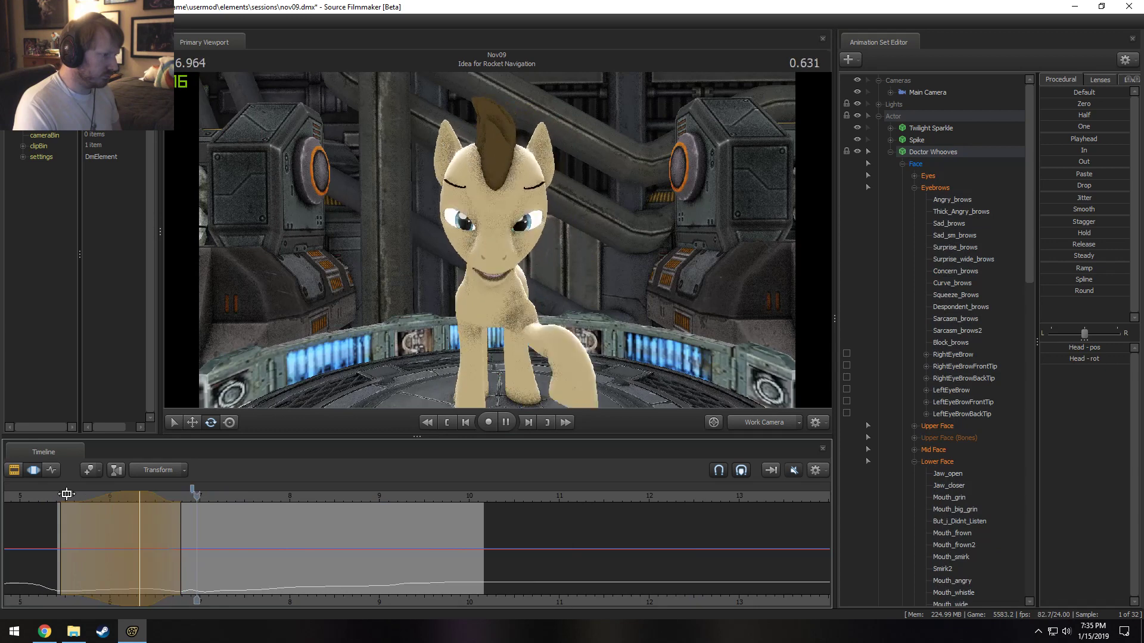
pyautogui.press('space')
pyautogui.moveTo(64, 521); pyautogui.dragTo(47, 517)
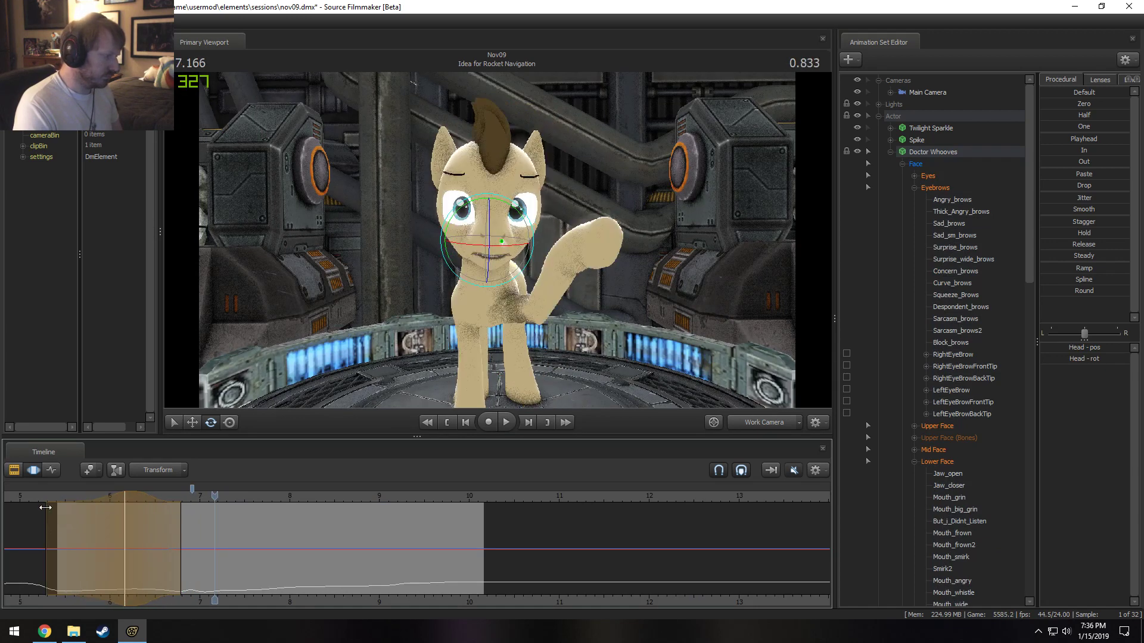
# Review the head movement around 6 s, playing it through both the Work Camera and the Main Camera.
pyautogui.press('space')
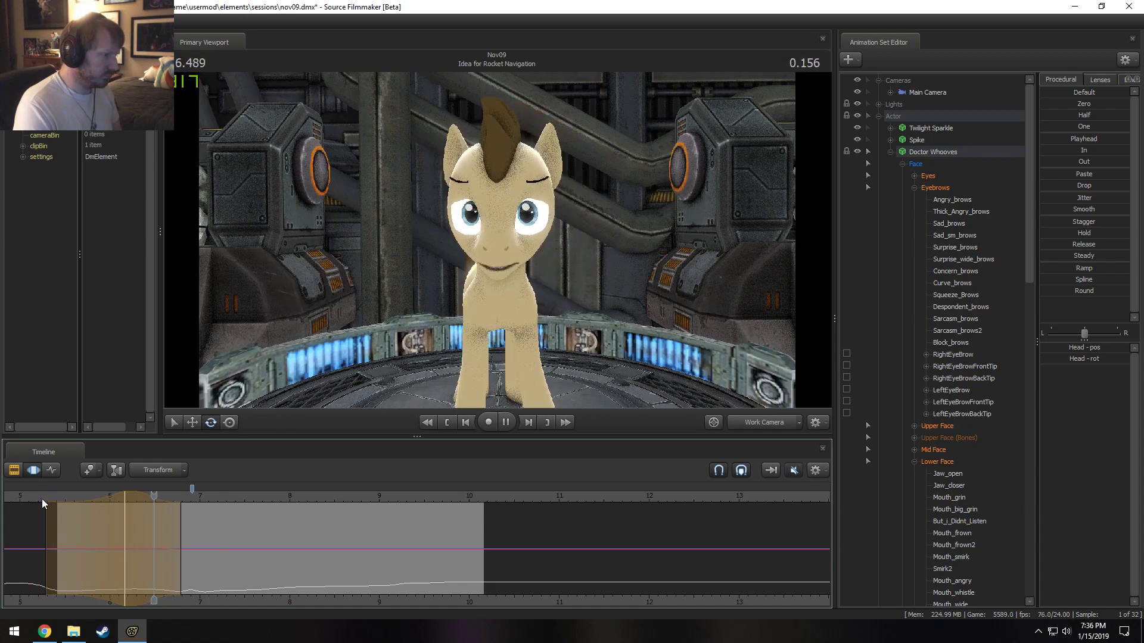
pyautogui.press('space')
pyautogui.press('space')
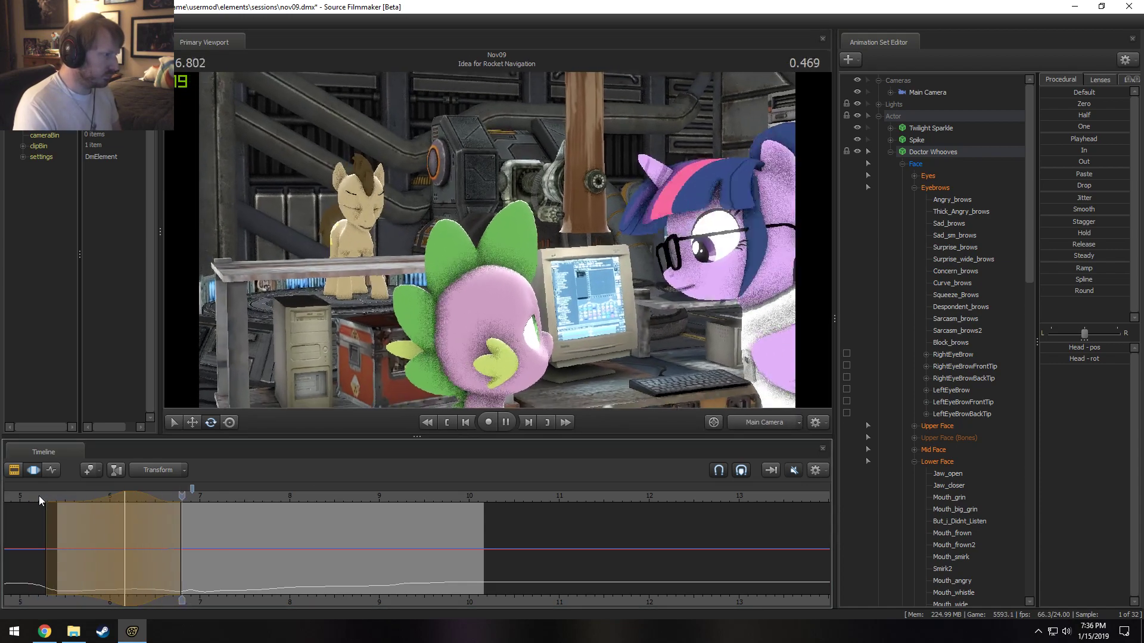
pyautogui.press('space')
pyautogui.press('space')
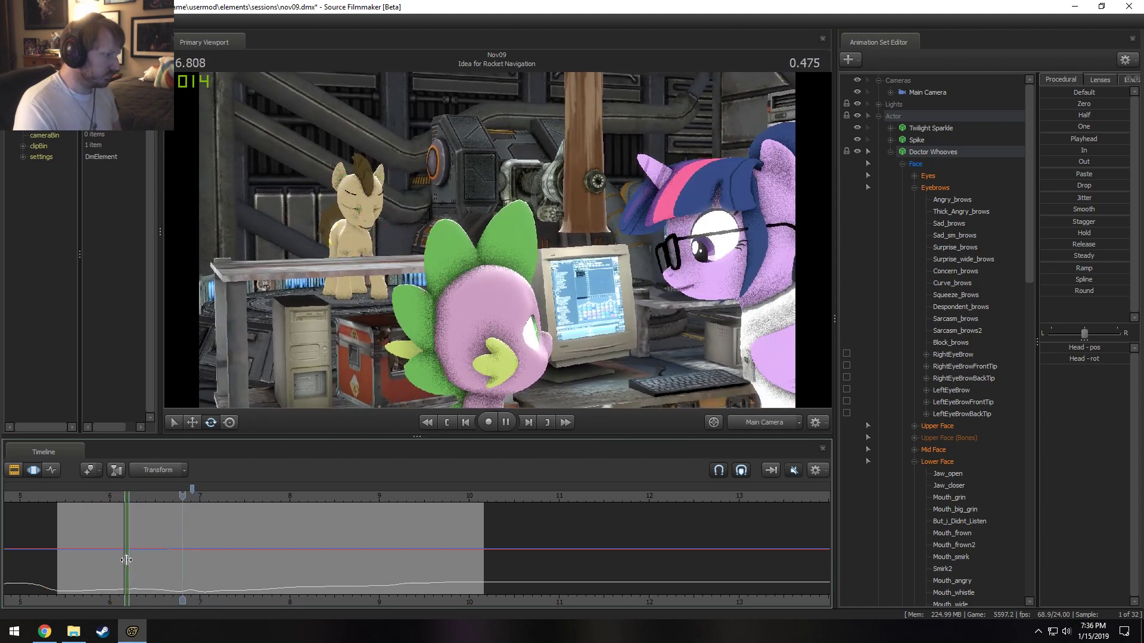
pyautogui.press('space')
pyautogui.click(82, 502)
pyautogui.press('space')
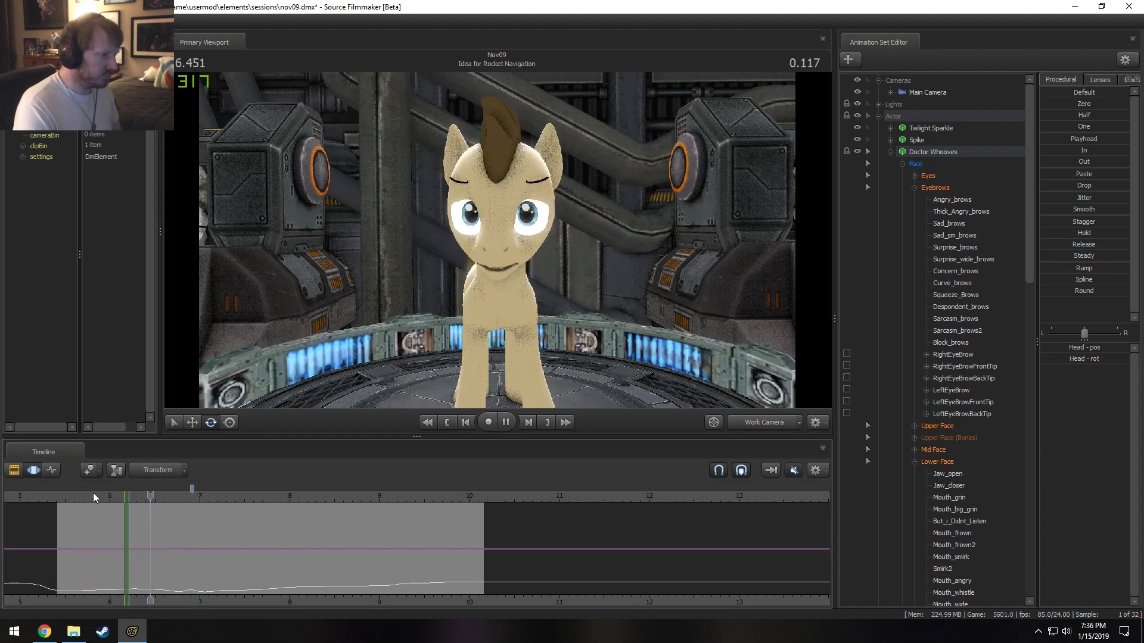
pyautogui.press('space')
# Smooth the head's movement across about 6.16–6.63 s with short falloffs on both sides, and play back the result.
pyautogui.click(130, 533)
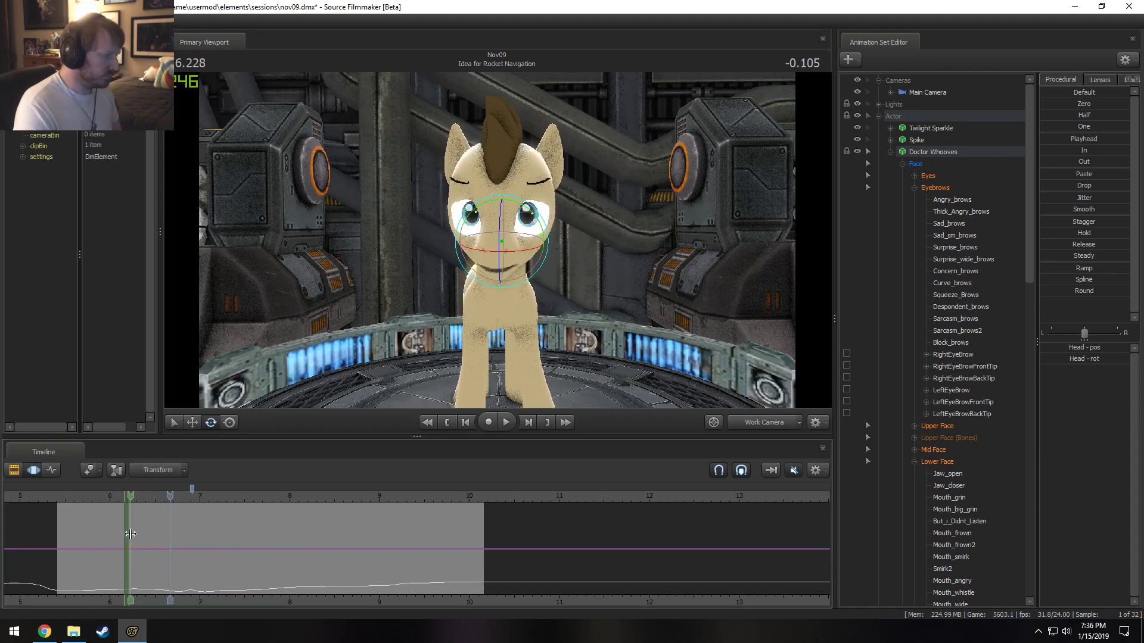
pyautogui.moveTo(158, 540)
pyautogui.mouseDown()
pyautogui.moveTo(132, 541)
pyautogui.moveTo(173, 541)
pyautogui.mouseUp()
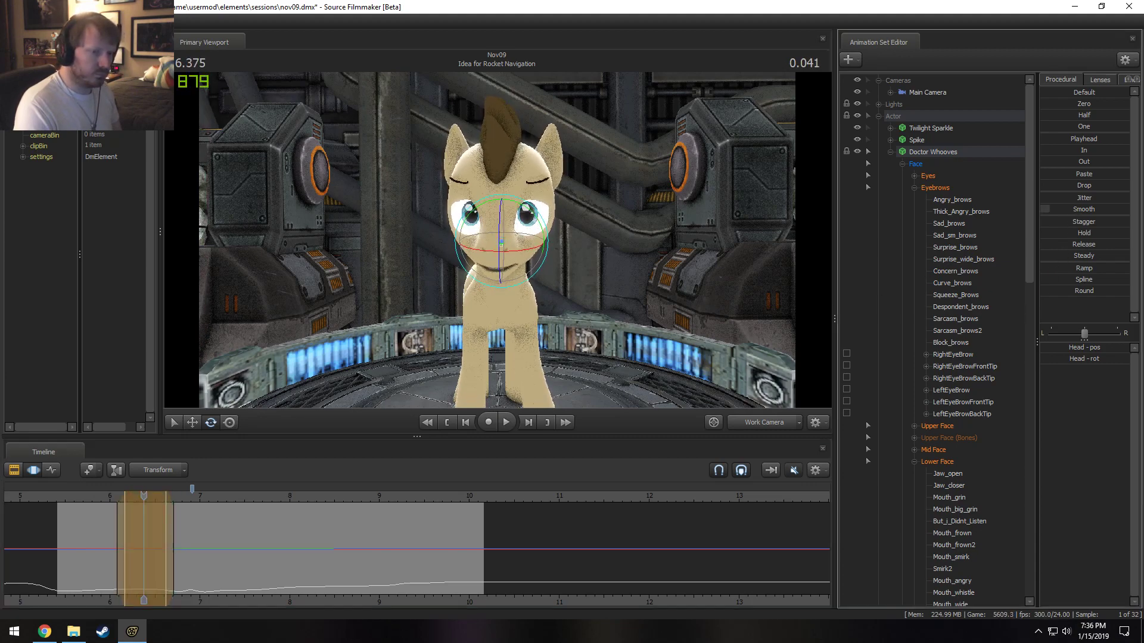
pyautogui.press('space')
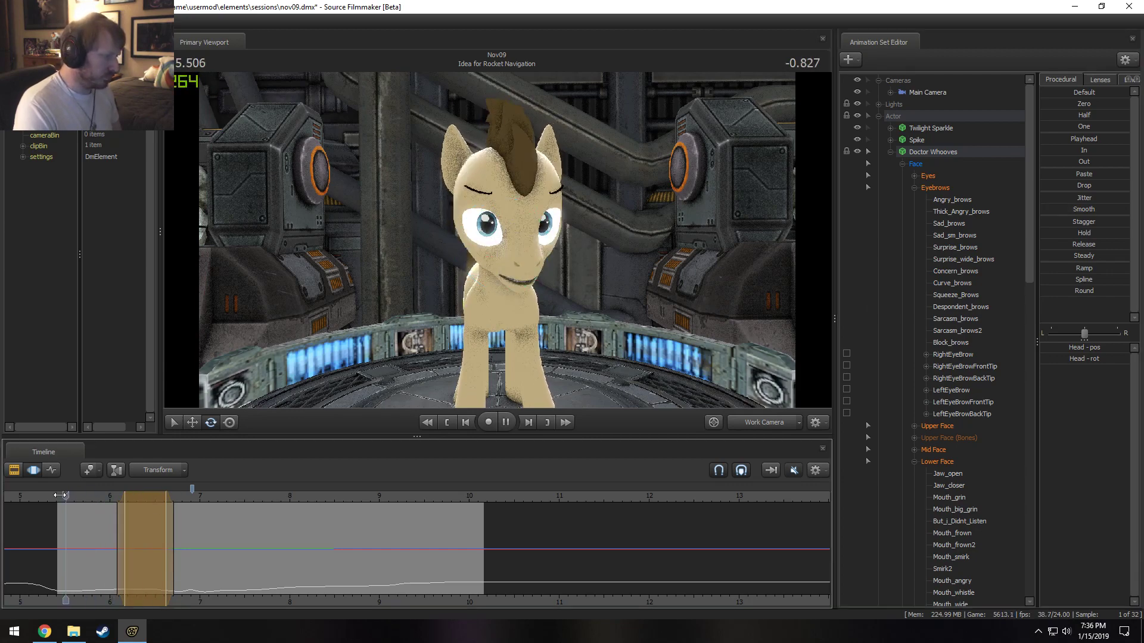
pyautogui.press('space')
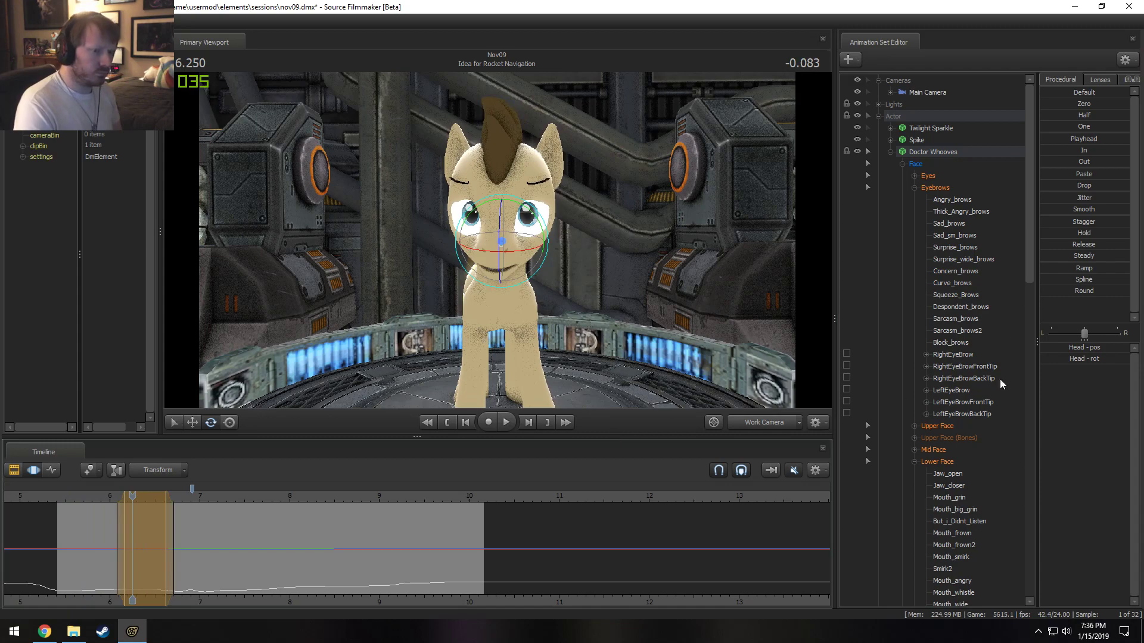
# Increase Lid_raise in Doctor Whooves' Upper Face controls over about 5.5–6.54 s with falloff to about 6.7 s, and play back the result.
pyautogui.click(937, 461)
pyautogui.click(934, 428)
pyautogui.scroll(5, 95, 597)
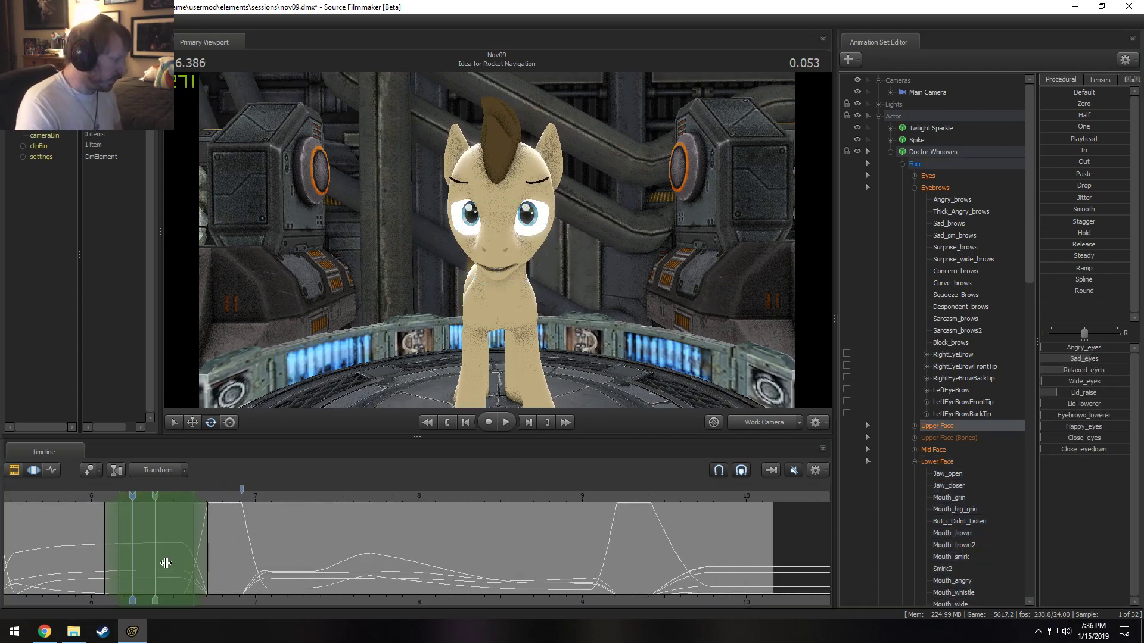
pyautogui.keyDown('shift'); pyautogui.click(186, 565); pyautogui.keyUp('shift')
pyautogui.keyDown('shift'); pyautogui.click(179, 566); pyautogui.keyUp('shift')
pyautogui.keyDown('shift'); pyautogui.scroll(4, 179, 566); pyautogui.keyUp('shift')
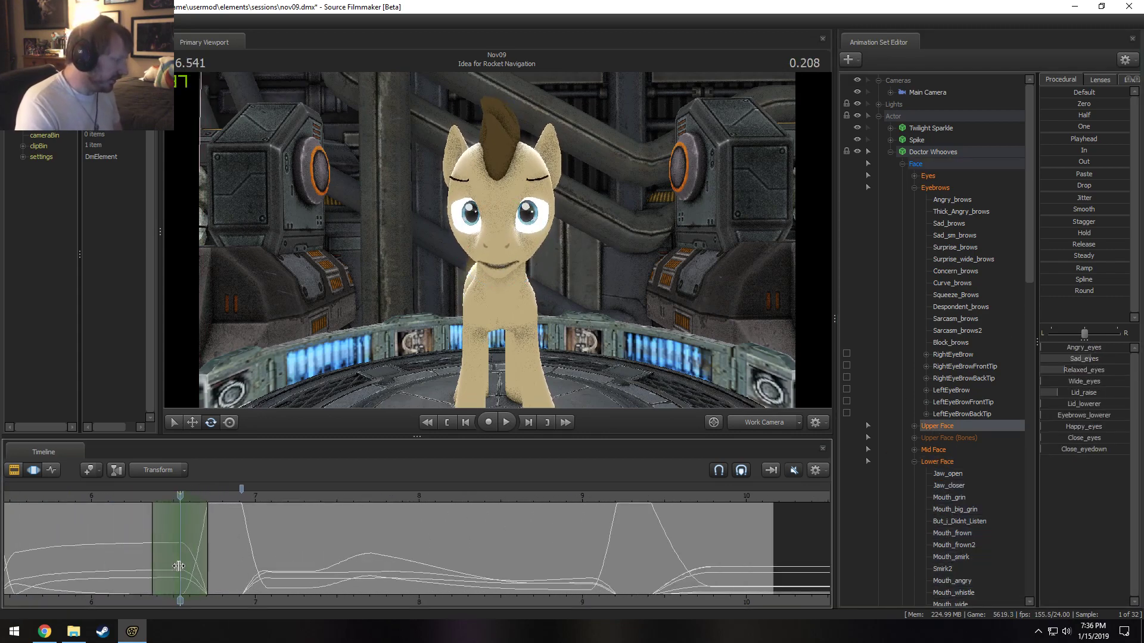
pyautogui.moveTo(164, 550); pyautogui.dragTo(57, 566)
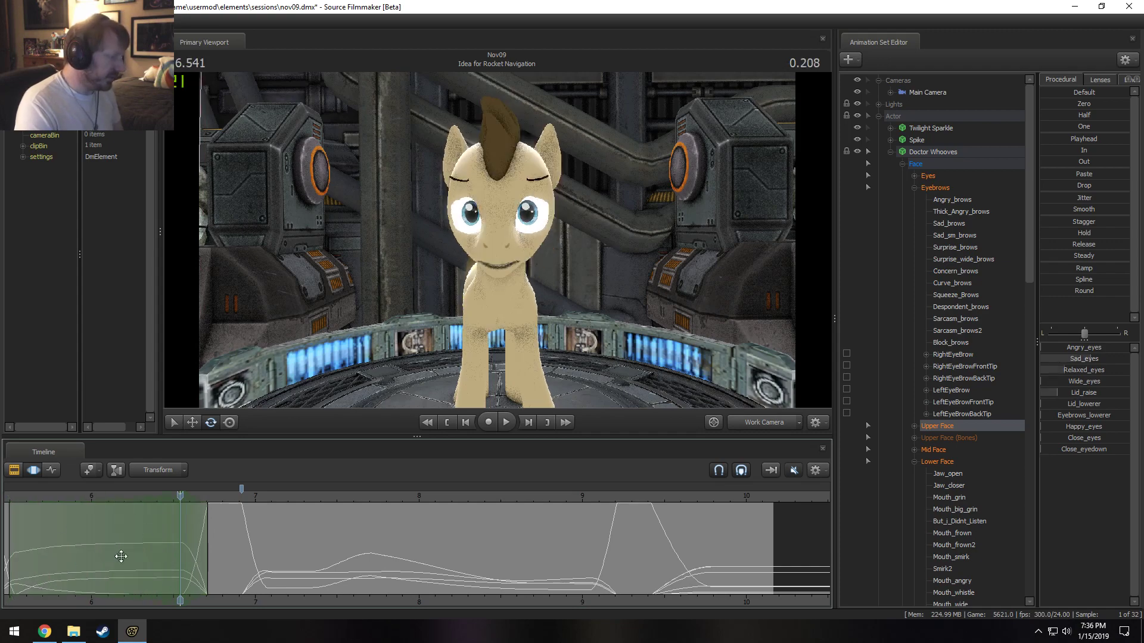
pyautogui.scroll(-2, 46, 553)
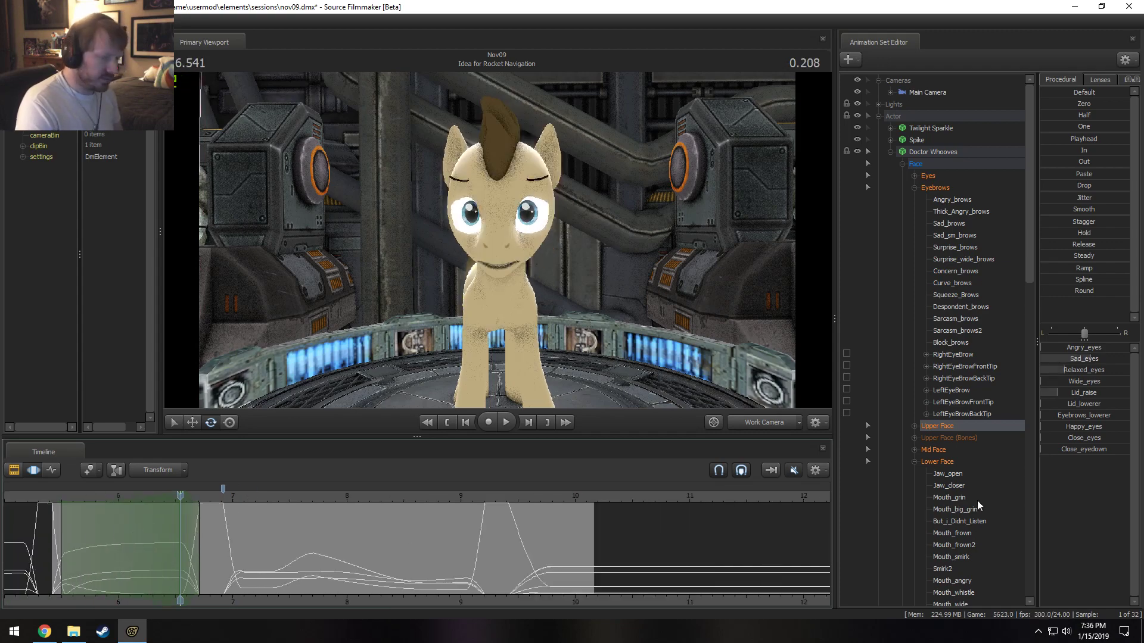
pyautogui.moveTo(1084, 397); pyautogui.dragTo(1084, 397)
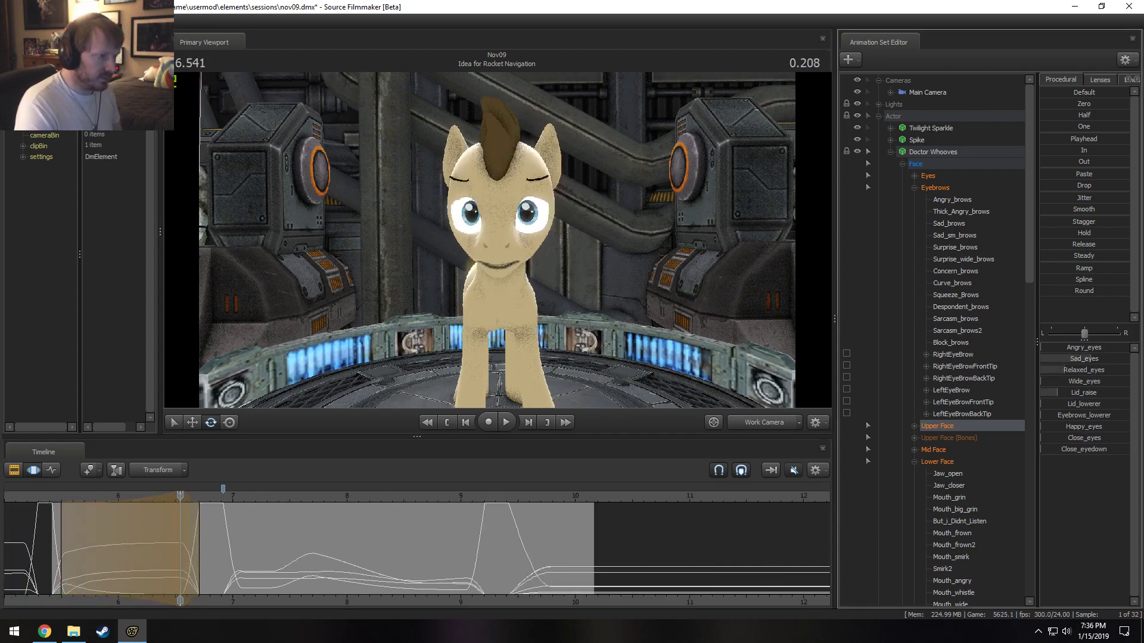
pyautogui.click(59, 494)
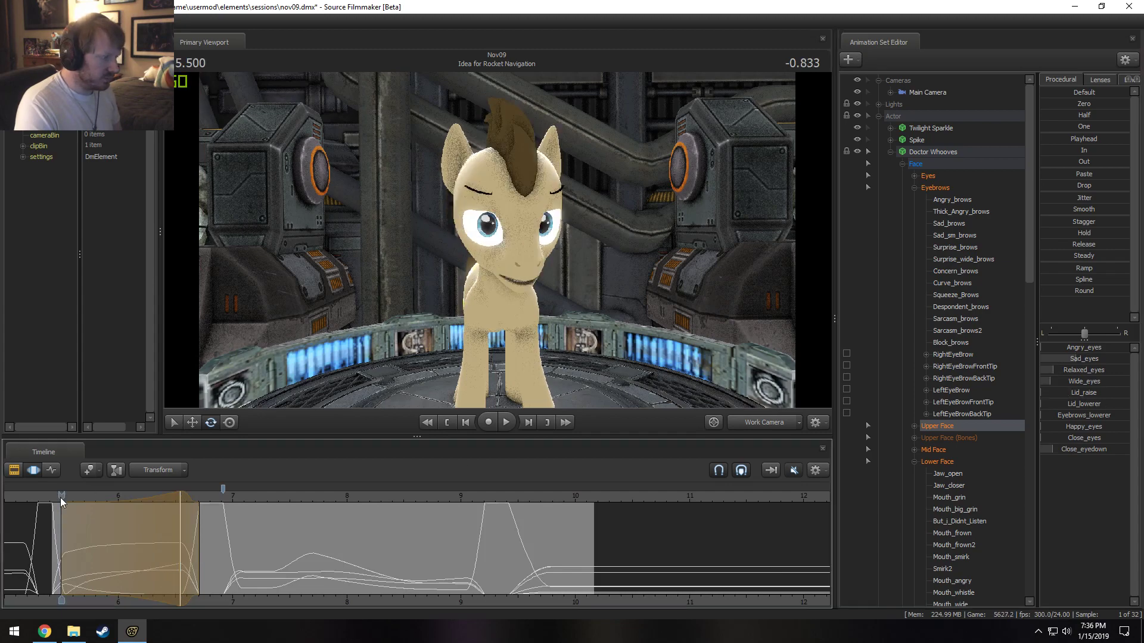
pyautogui.press('space')
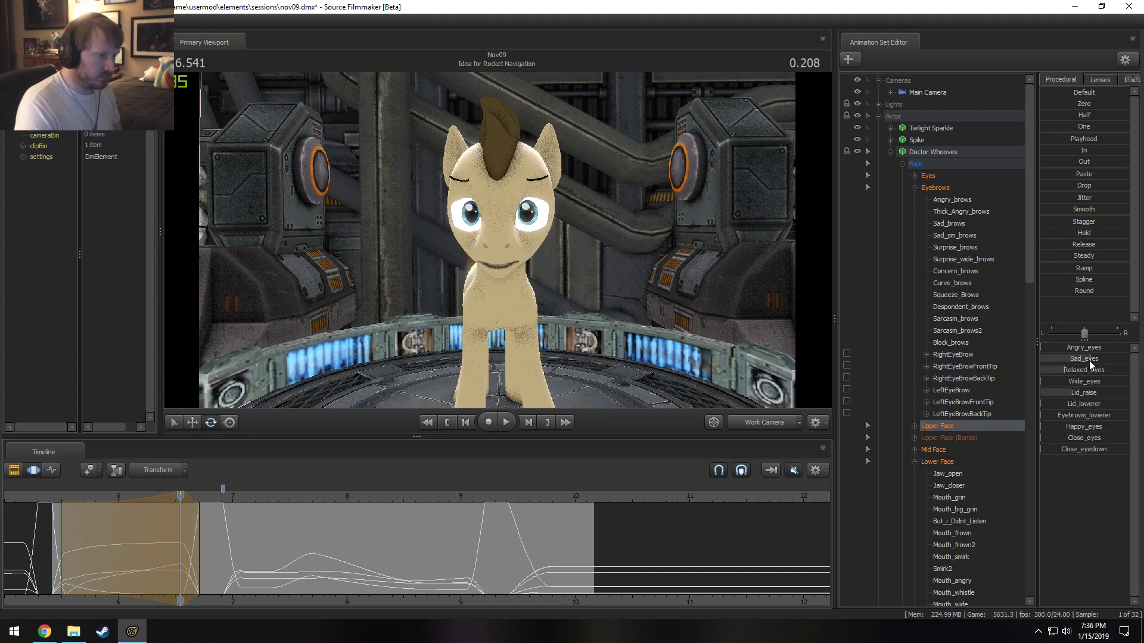
# Reduce Sad_eyes slightly over the same 5.5–6.54 s selection and play back the expression.
pyautogui.moveTo(1089, 360); pyautogui.dragTo(1079, 360)
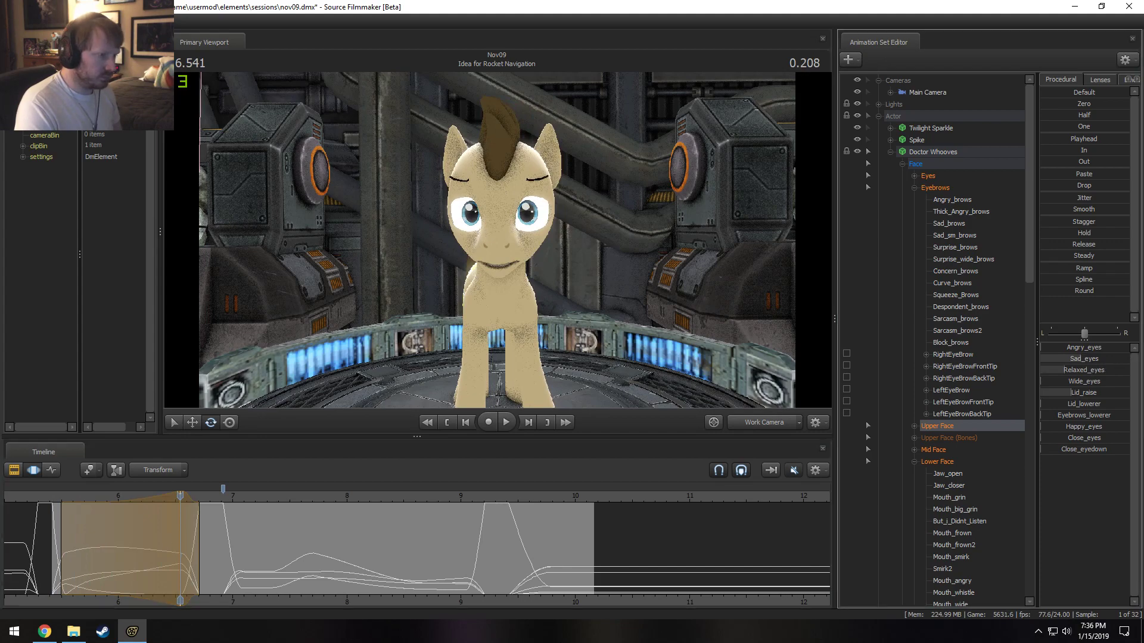
pyautogui.click(59, 494)
pyautogui.press('space')
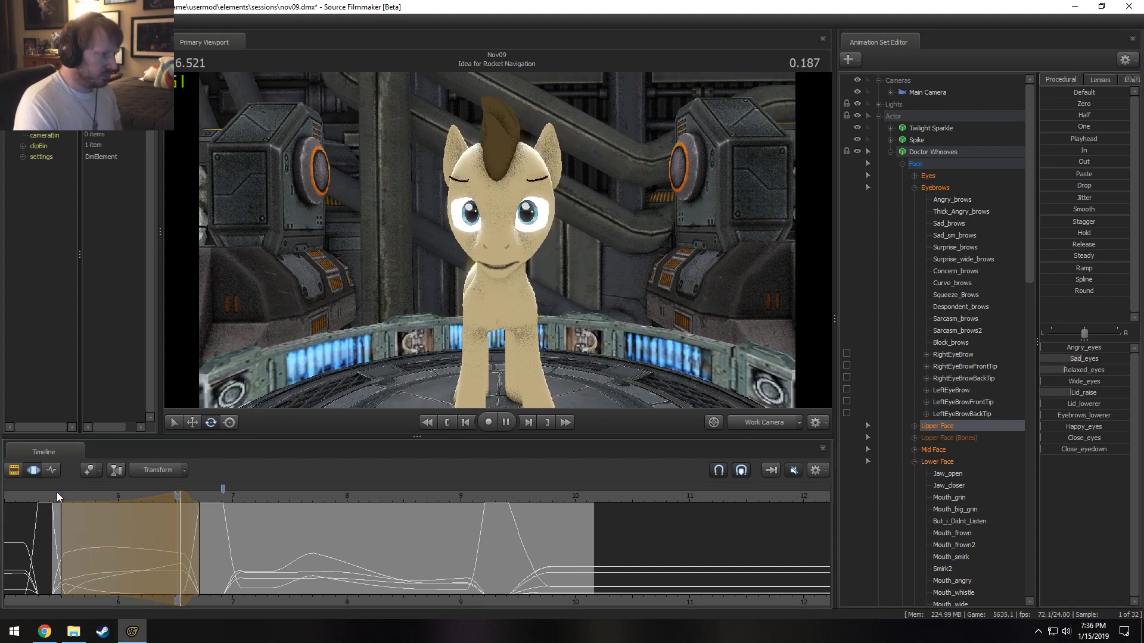
pyautogui.press('space')
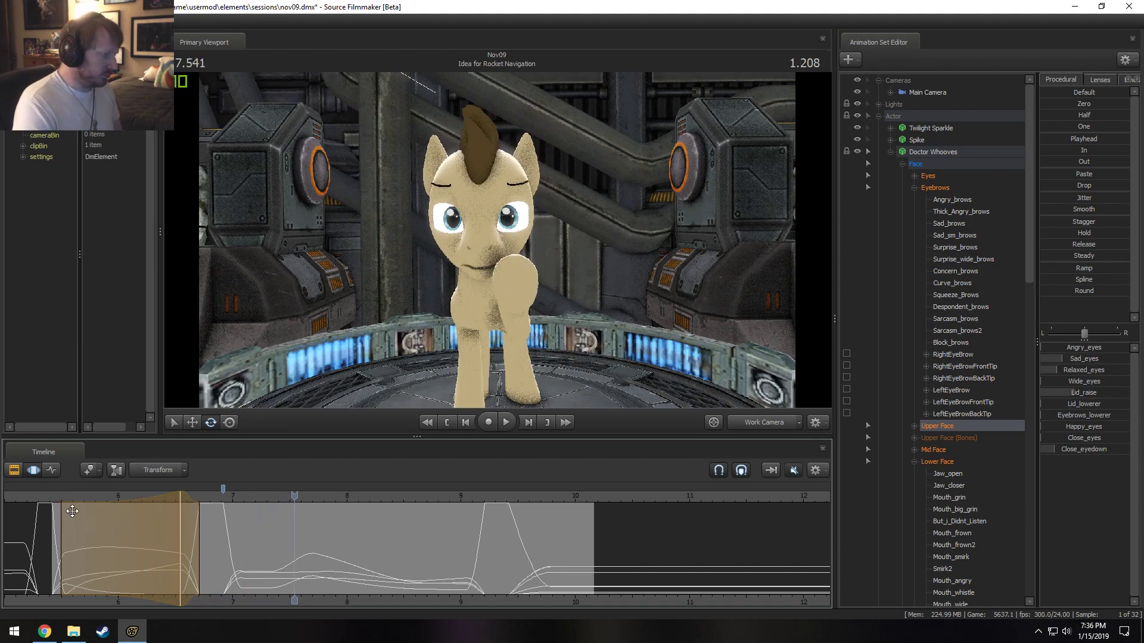
# Review Doctor Whooves' eye expression from about 5.46 s through the Main Camera.
pyautogui.click(58, 497)
pyautogui.click(767, 421)
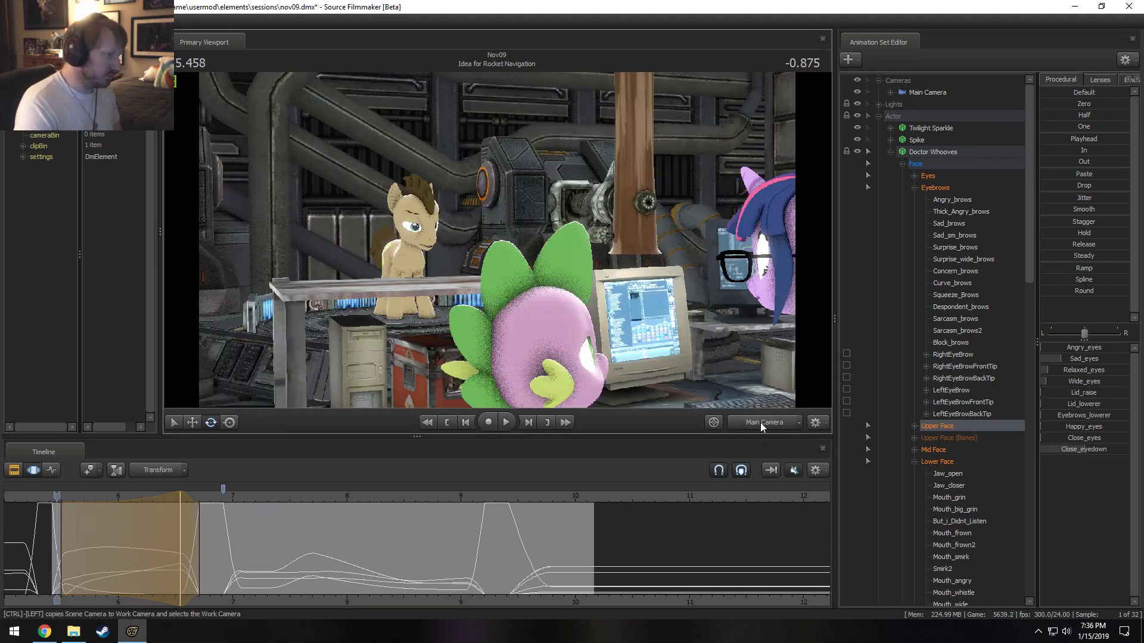
pyautogui.press('space')
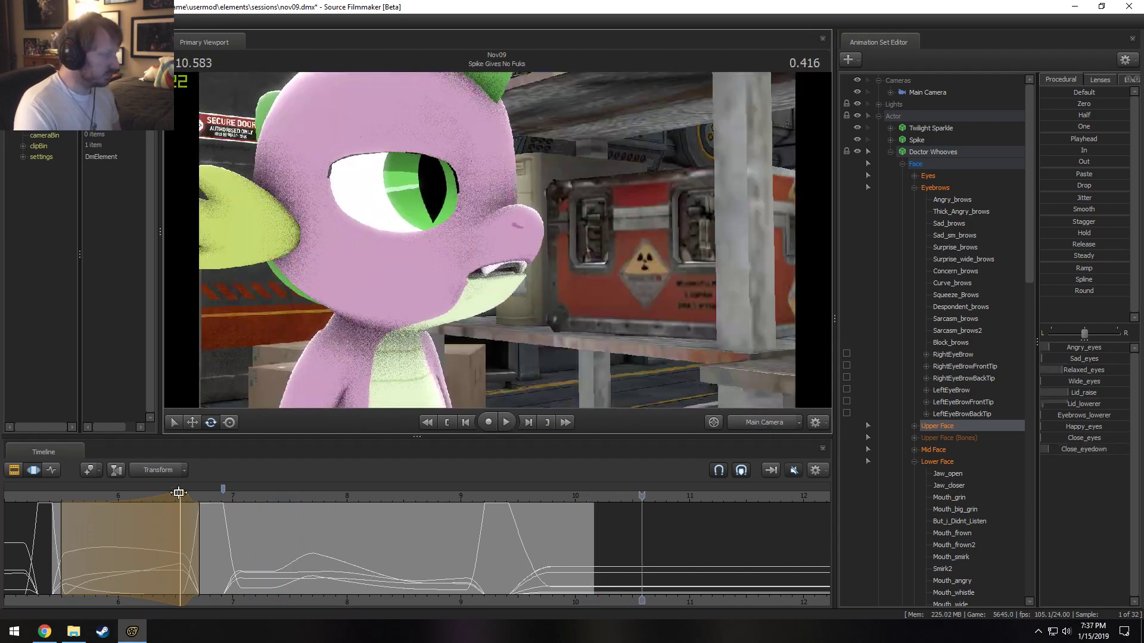
pyautogui.click(58, 496)
pyautogui.press('space')
pyautogui.press('space')
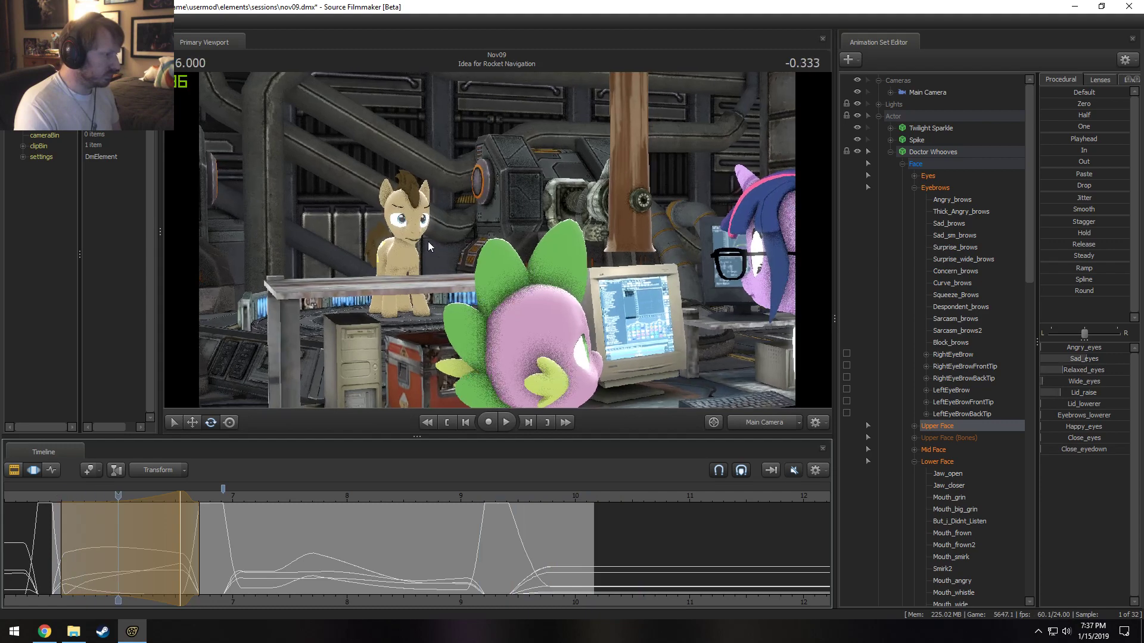
# Preview the "Idea for Rocket Navigation" shot with scene lighting in the Clip Editor, save the session and collapse Doctor Whooves' controls.
pyautogui.rightClick(444, 294)
pyautogui.press('F2')
pyautogui.click(471, 325)
pyautogui.press('space')
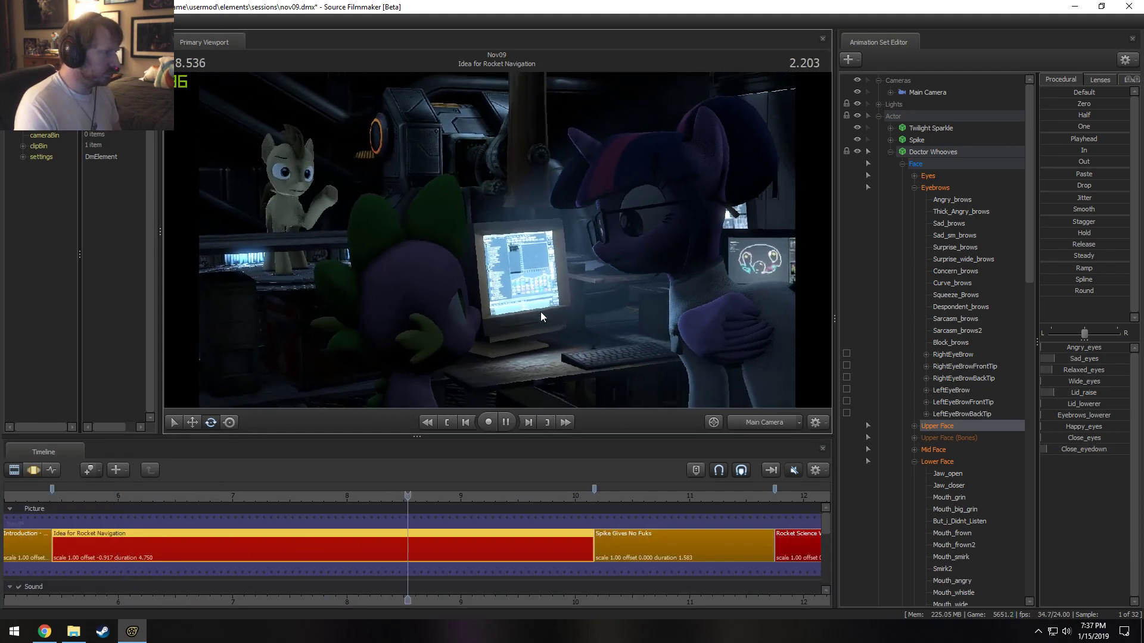
pyautogui.press('space')
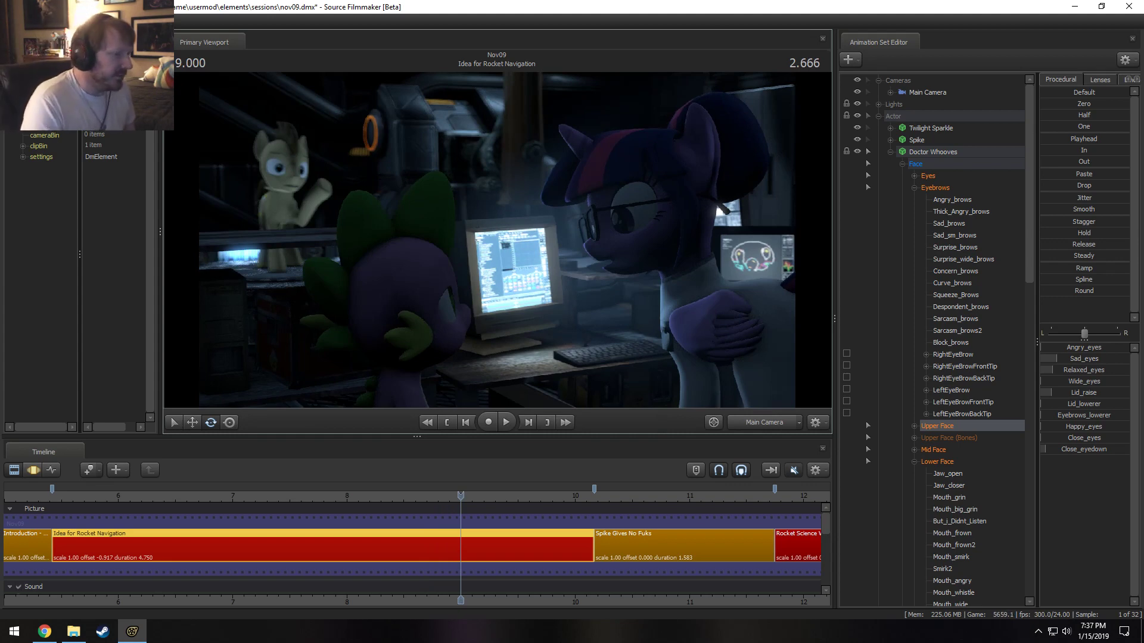
pyautogui.click(891, 151)
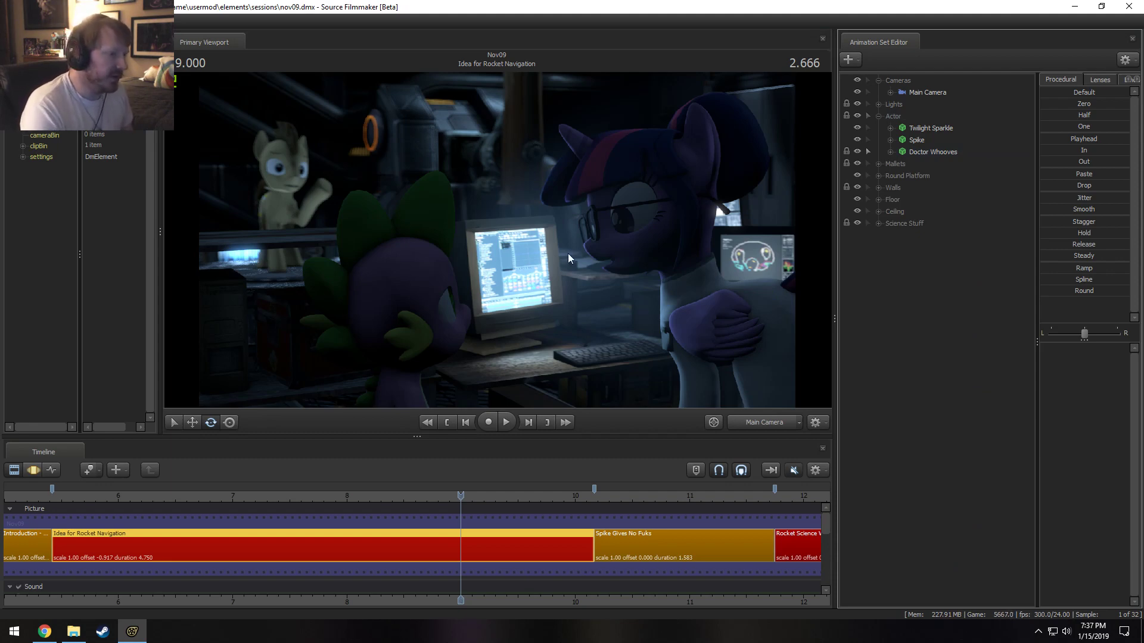
# Move to 9.875 s in the "Idea for Rocket Navigation" shot and expand its list of lights, collapsing the Actor group.
pyautogui.click(614, 496)
pyautogui.moveTo(615, 497); pyautogui.dragTo(562, 507)
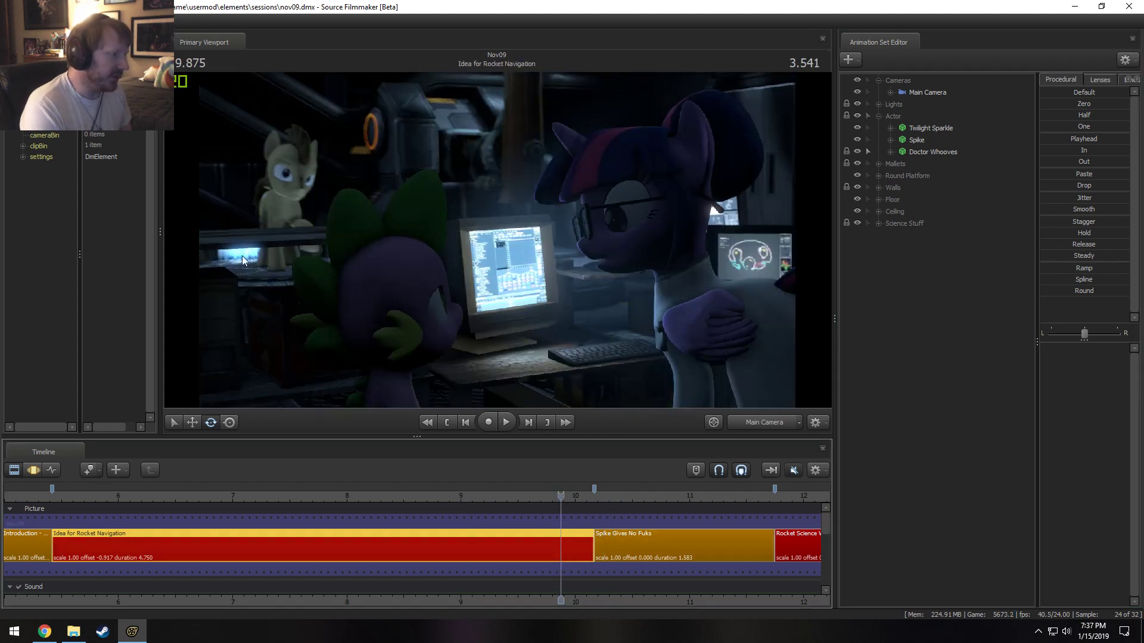
pyautogui.click(879, 105)
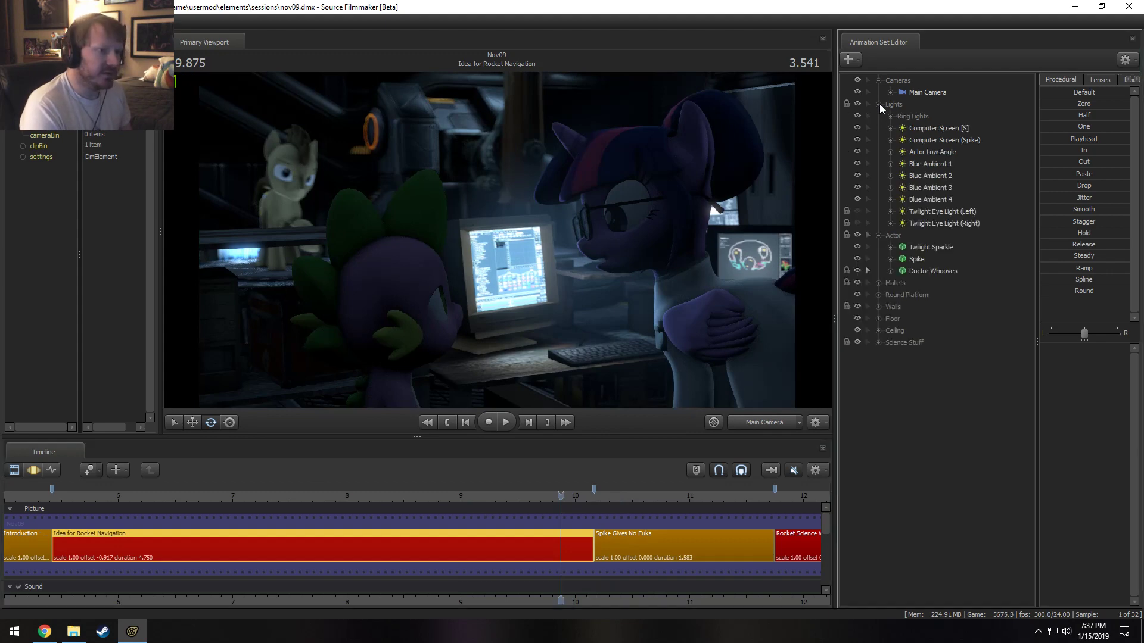
pyautogui.click(879, 235)
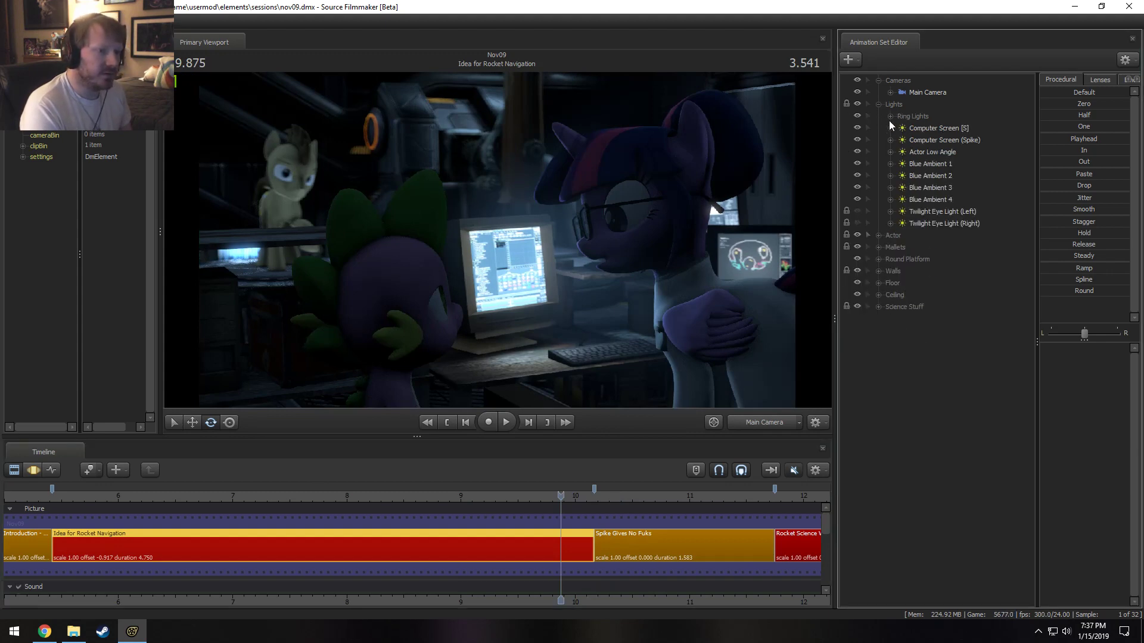
# Check the effect of the two Twilight Eye Lights and compare the shot's lights with those in "Spike Gives No Fuks".
pyautogui.doubleClick(924, 212)
pyautogui.click(859, 229)
pyautogui.click(857, 212)
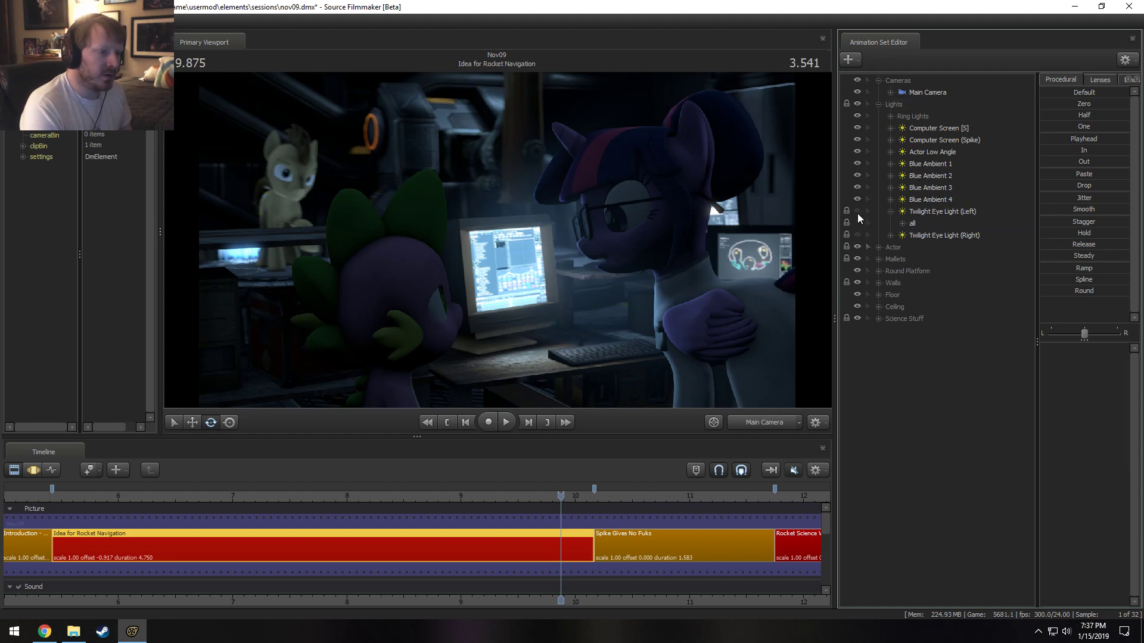
pyautogui.click(859, 232)
pyautogui.click(859, 213)
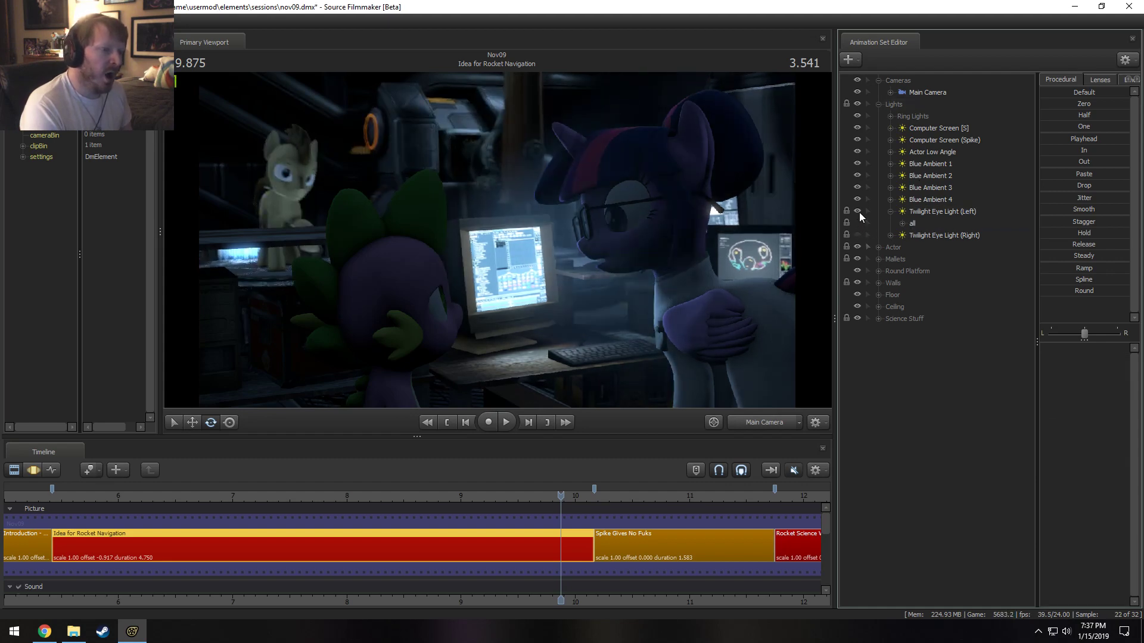
pyautogui.click(888, 212)
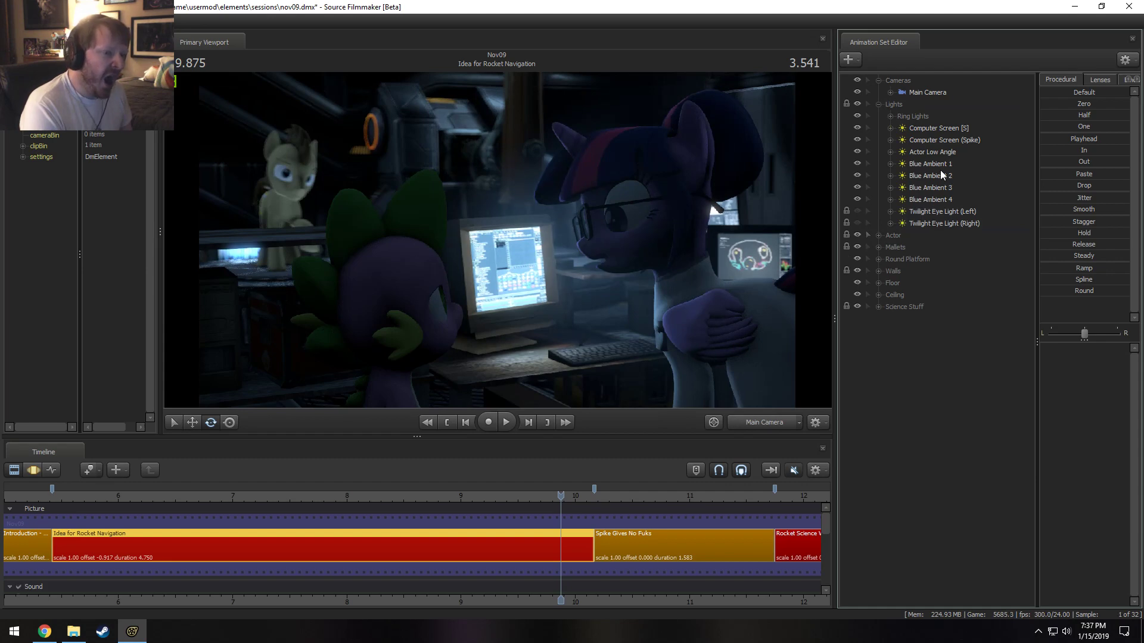
pyautogui.click(648, 539)
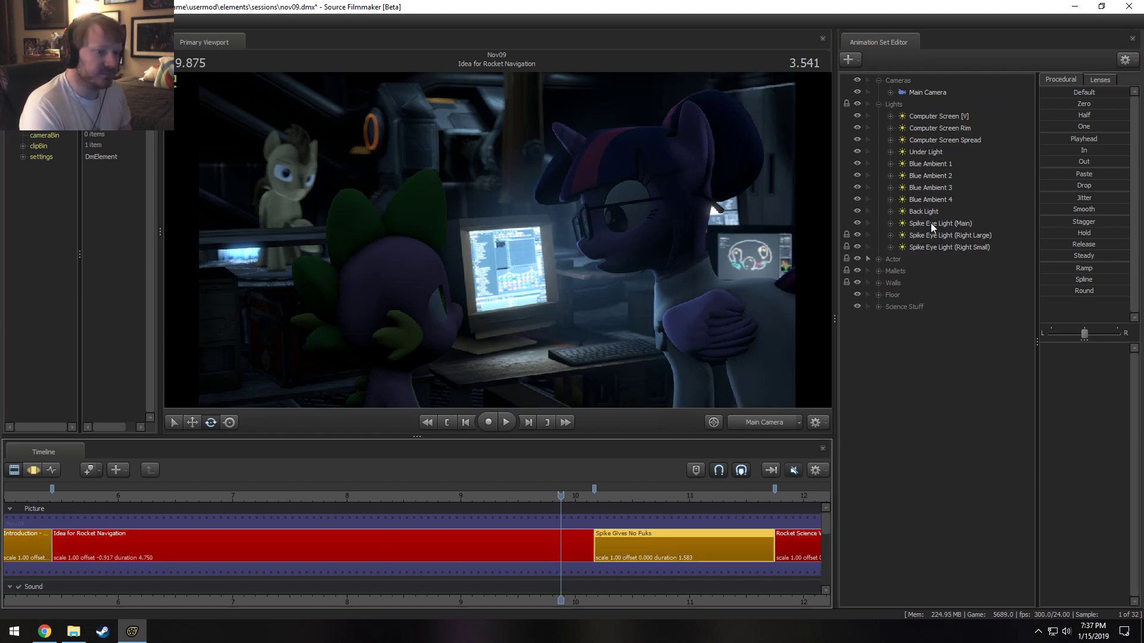
pyautogui.click(511, 548)
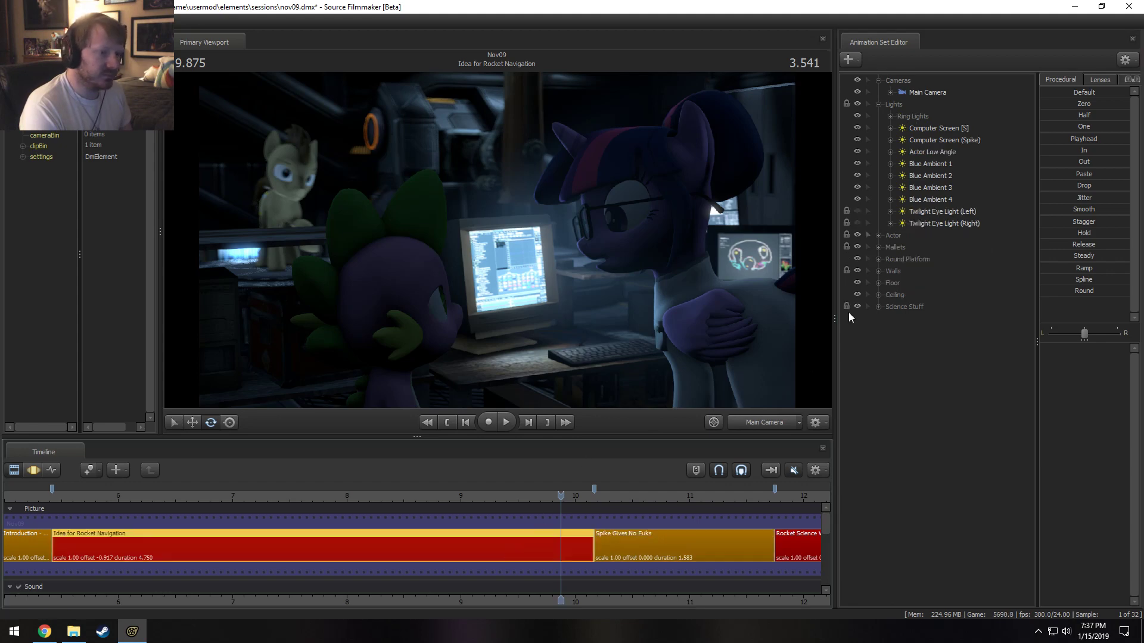
# Duplicate the Blue Ambient 1 light in the "Idea for Rocket Navigation" shot and hide the copy.
pyautogui.click(921, 166)
pyautogui.rightClick(921, 166)
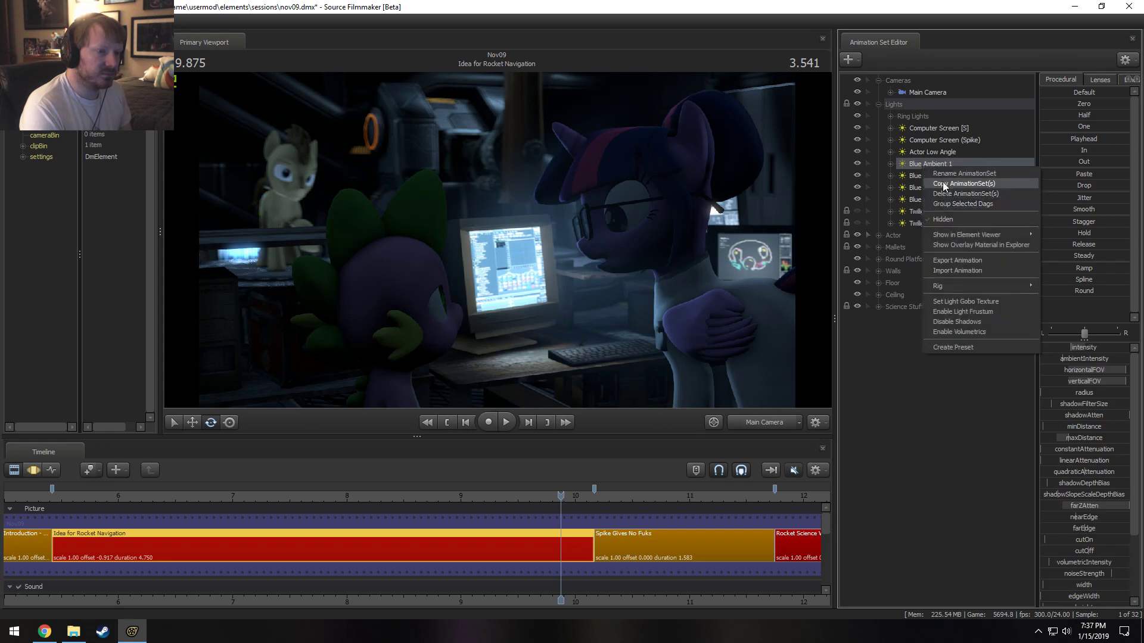
pyautogui.click(925, 342)
pyautogui.rightClick(921, 362)
pyautogui.click(939, 427)
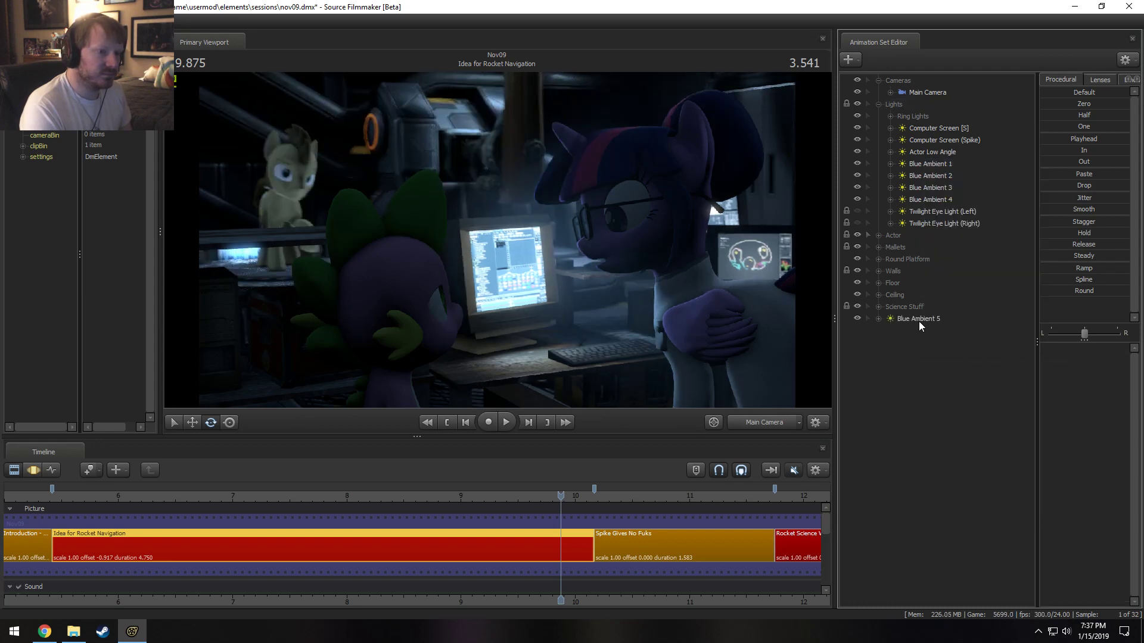
pyautogui.click(927, 320)
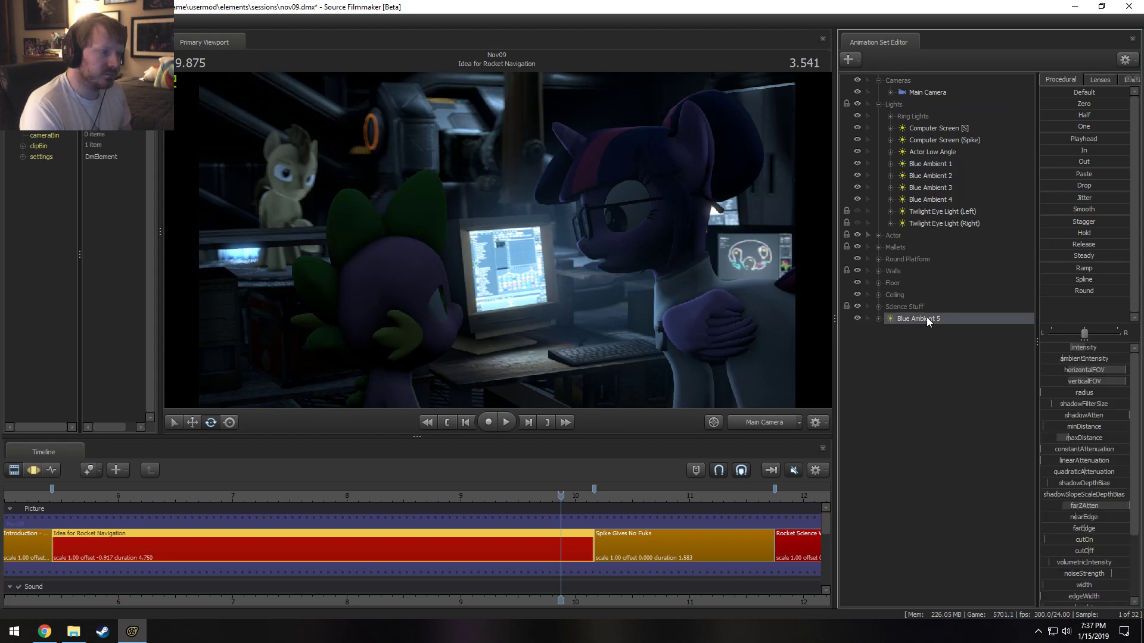
pyautogui.click(857, 319)
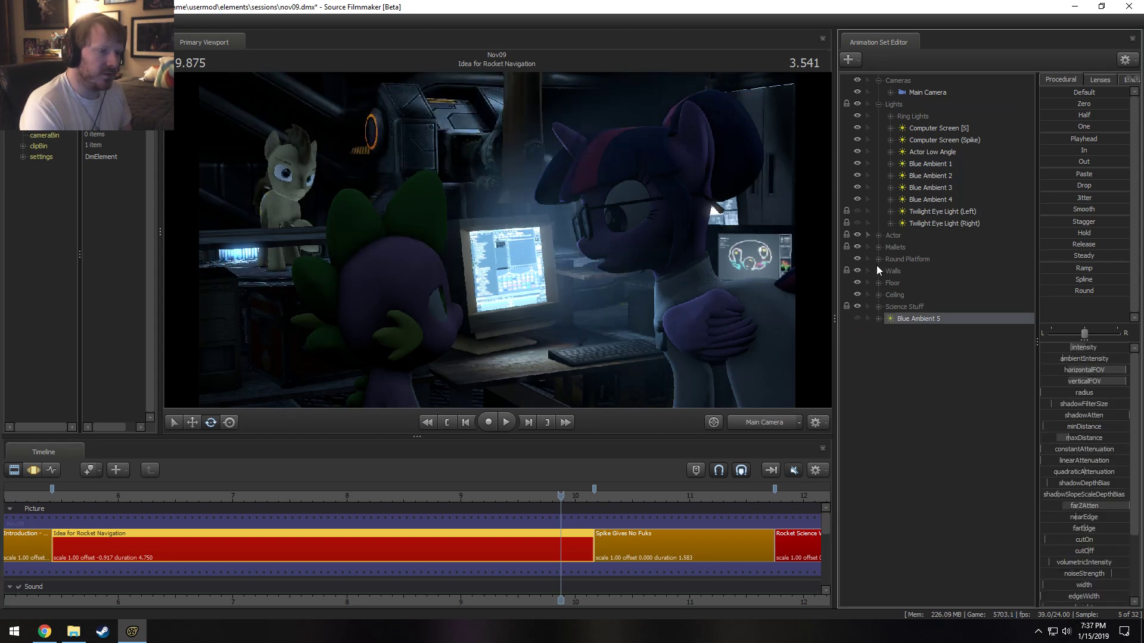
# Re-aim the Computer Screen (Spike) light toward Spike across the entire timeline, looking through the light, and check it from the Main Camera.
pyautogui.click(945, 140)
pyautogui.press('F3')
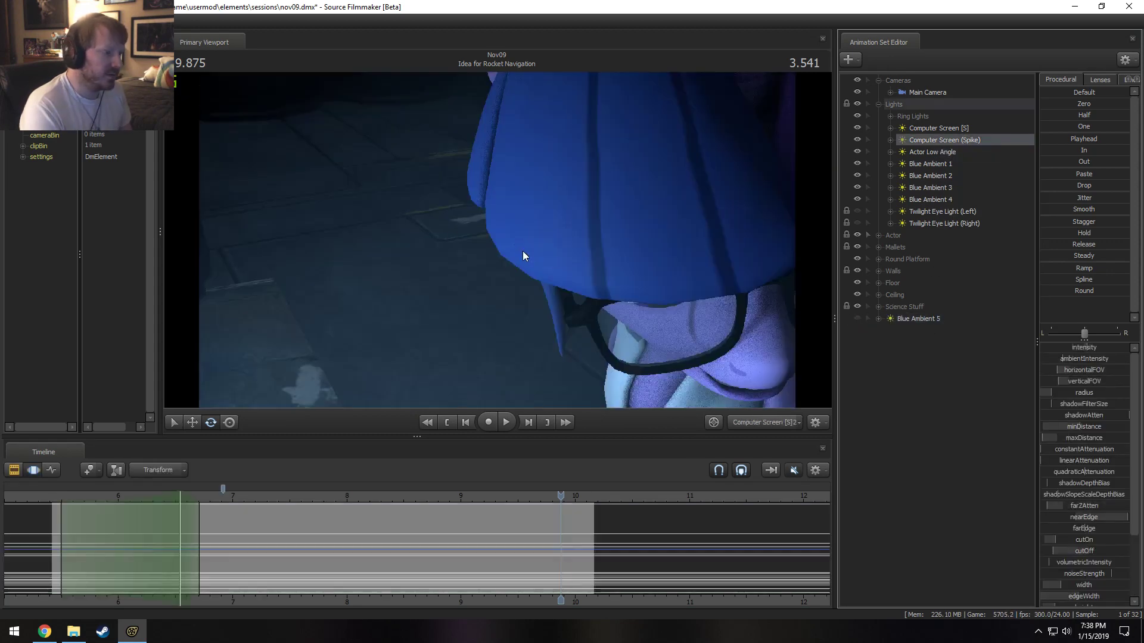
pyautogui.moveTo(355, 453); pyautogui.dragTo(499, 244)
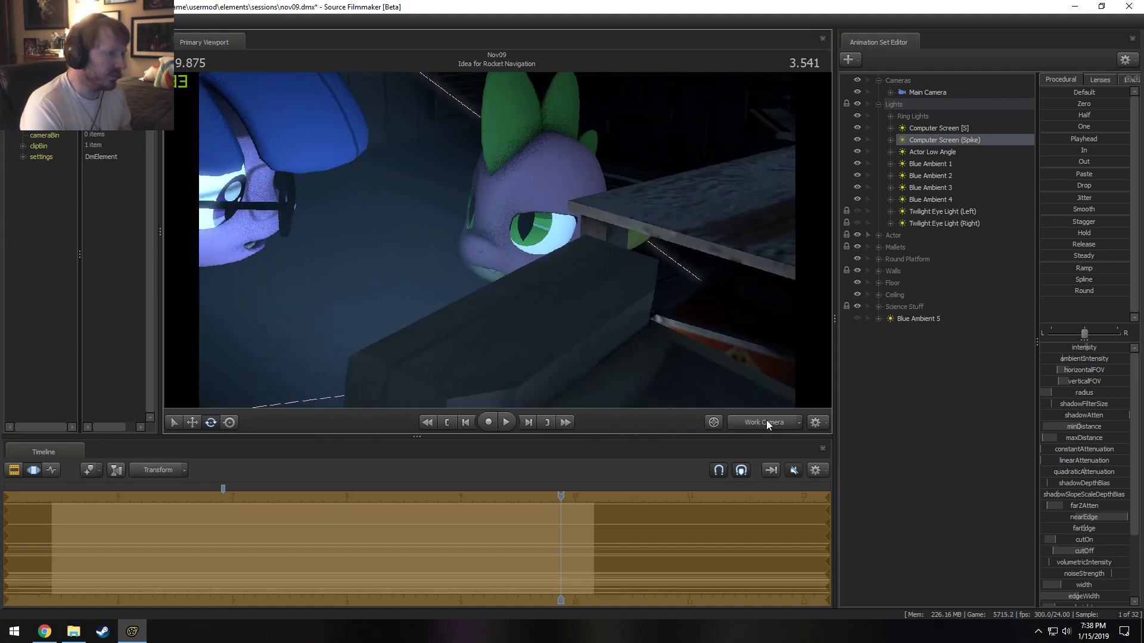
pyautogui.click(766, 420)
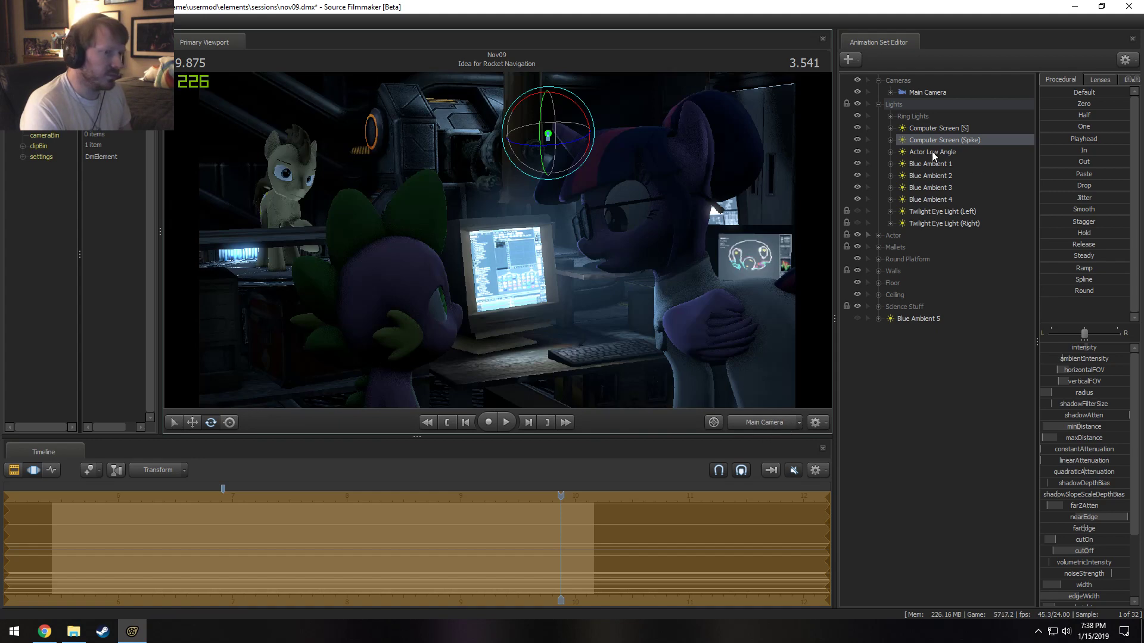
# Reposition the Computer Screen (Spike) light to face Spike's head and chest directly, and raise its minDistance slightly.
pyautogui.press('F2')
pyautogui.press('F3')
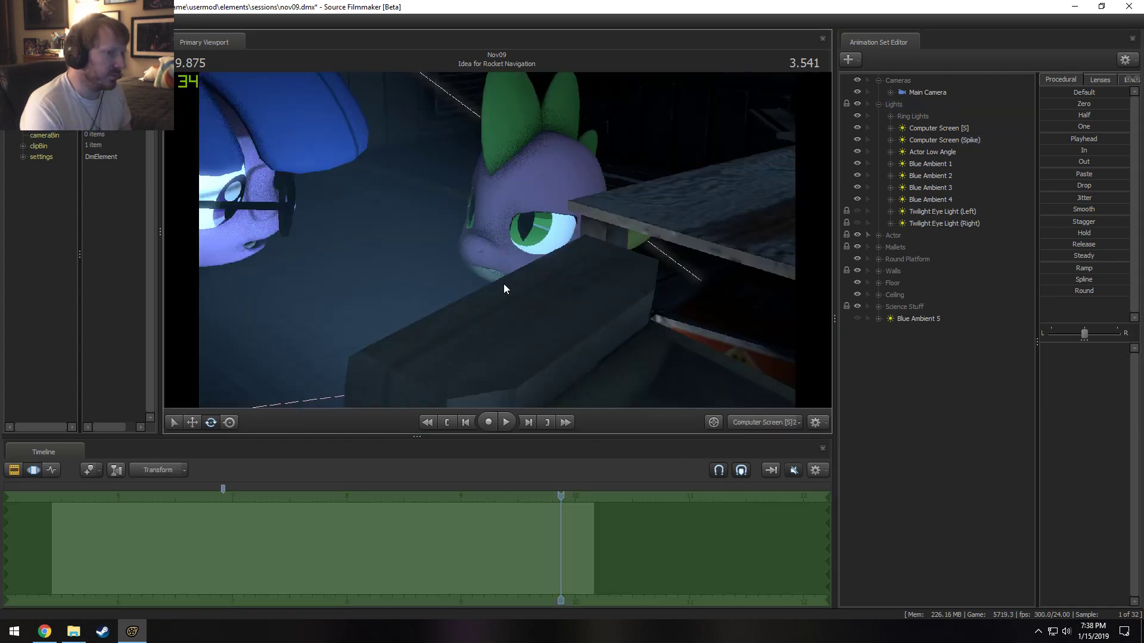
pyautogui.press('F2')
pyautogui.click(927, 139)
pyautogui.press('F3')
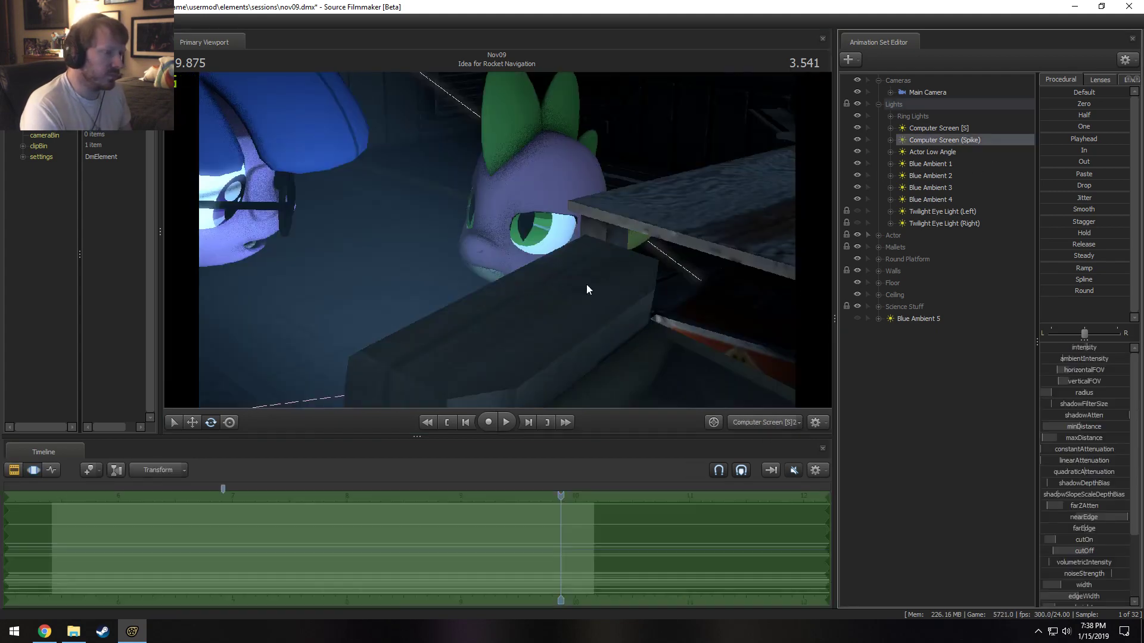
pyautogui.moveTo(586, 284); pyautogui.dragTo(586, 275)
pyautogui.moveTo(497, 240); pyautogui.dragTo(497, 239)
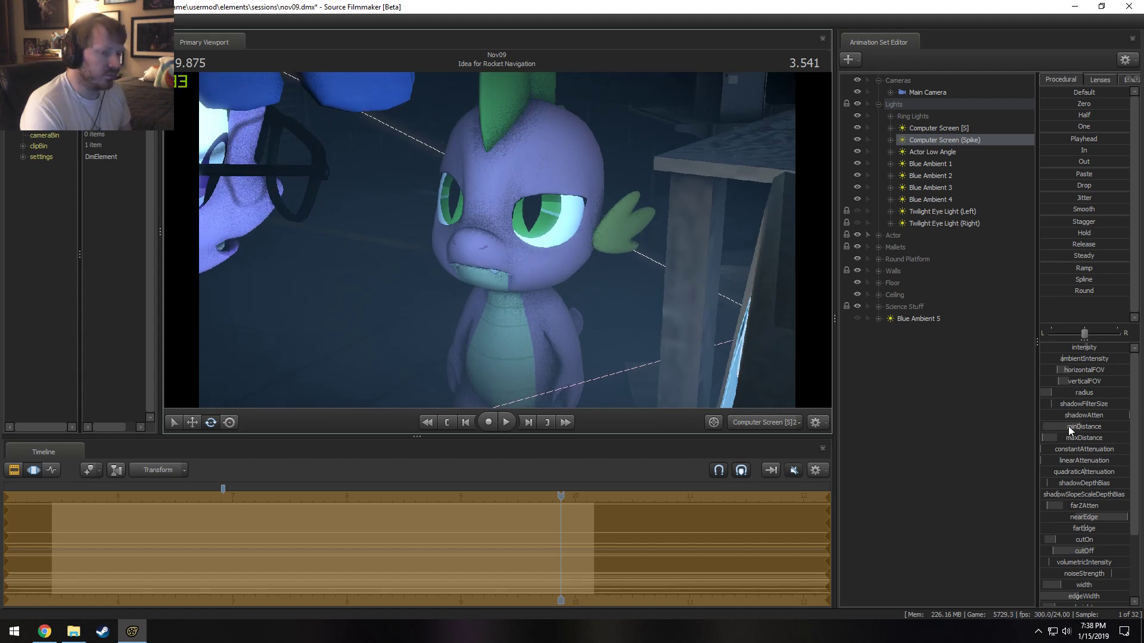
pyautogui.moveTo(1067, 427)
pyautogui.mouseDown()
pyautogui.moveTo(1086, 427)
pyautogui.moveTo(1076, 426)
pyautogui.mouseUp()
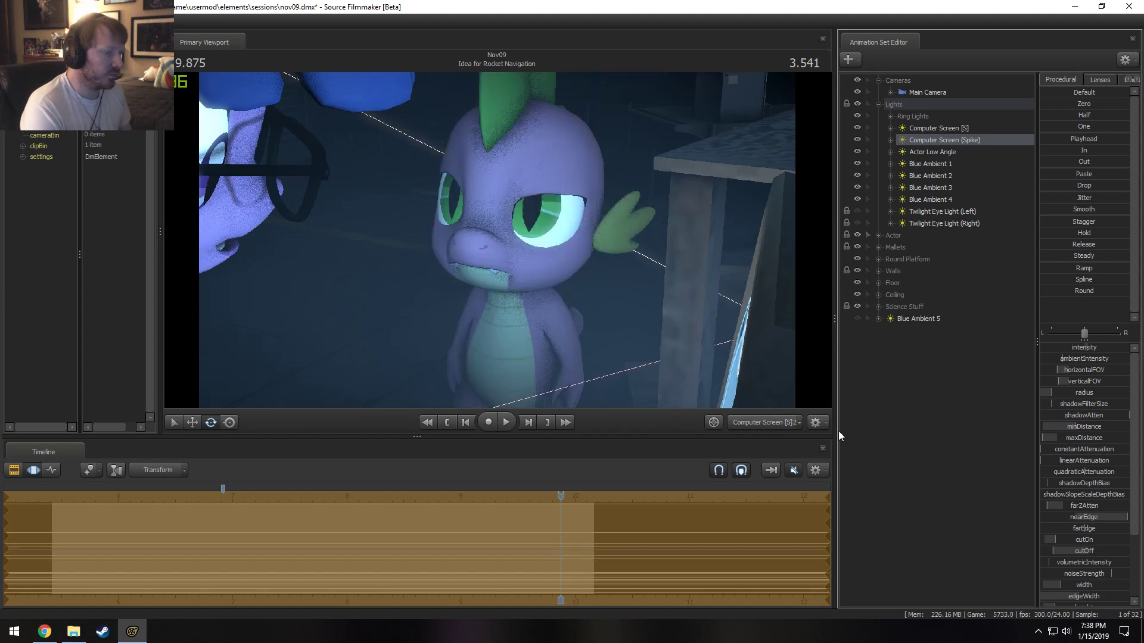
# Enlarge the Computer Screen (Spike) light's radius across the shot, comparing the result near the end of "Idea for Rocket Navigation".
pyautogui.press('F2')
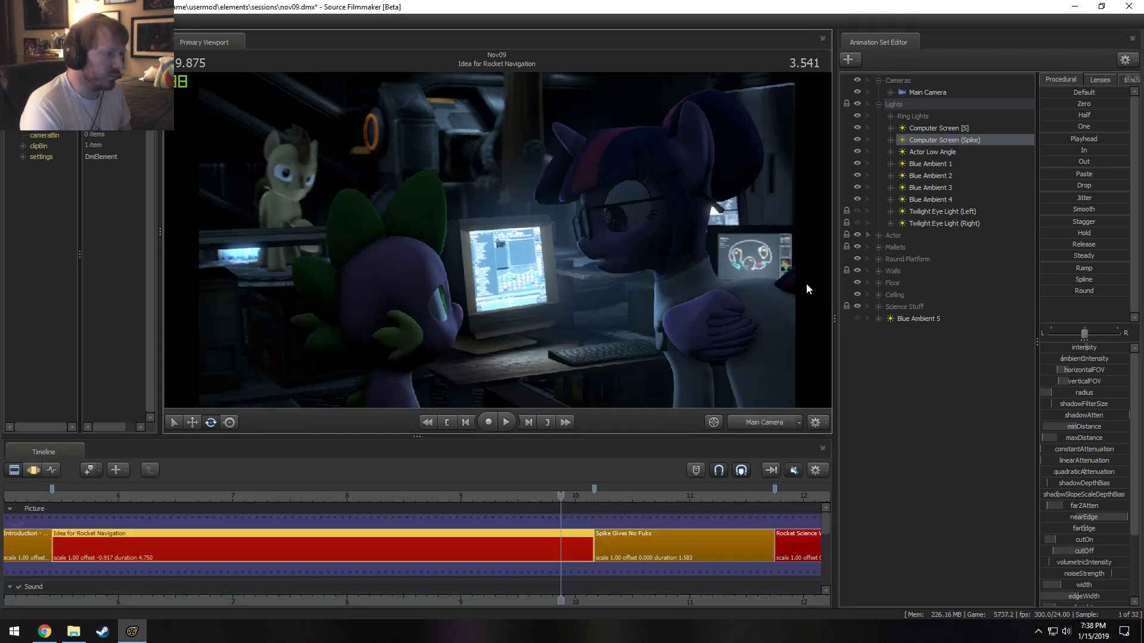
pyautogui.moveTo(577, 498)
pyautogui.mouseDown()
pyautogui.moveTo(612, 500)
pyautogui.moveTo(589, 500)
pyautogui.mouseUp()
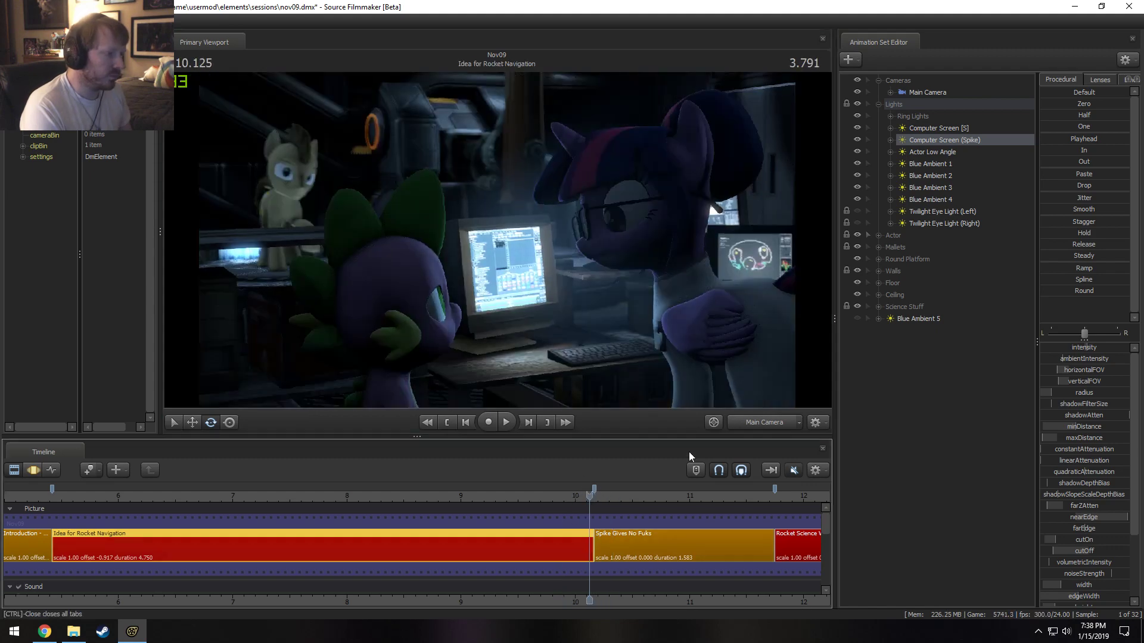
pyautogui.press('F3')
pyautogui.moveTo(1075, 393); pyautogui.dragTo(1116, 393)
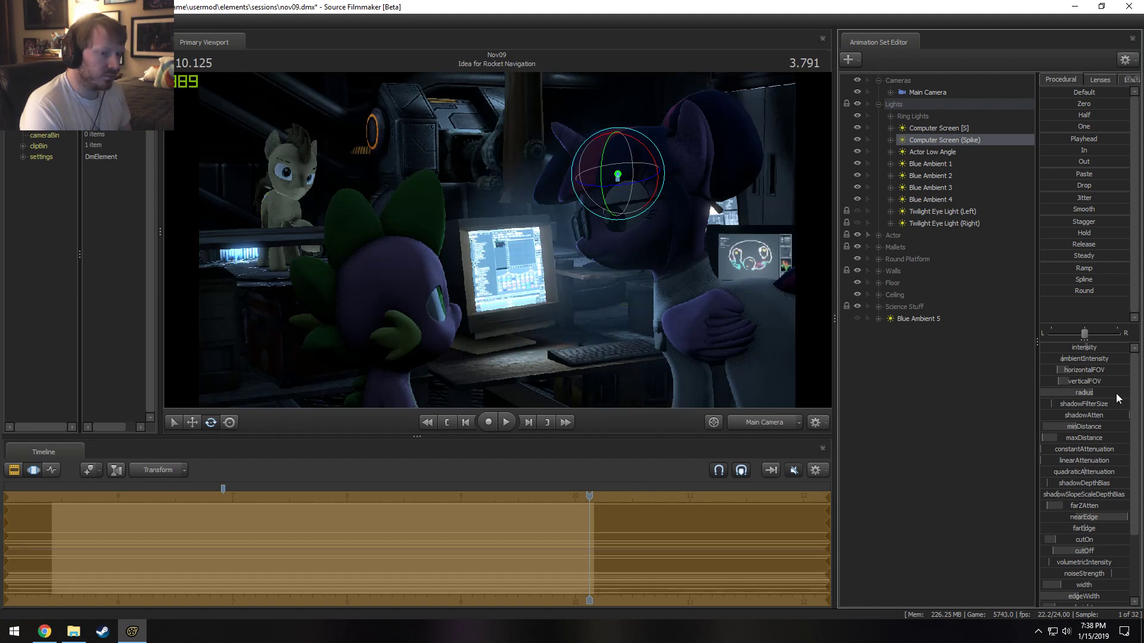
pyautogui.press('F2')
pyautogui.press('F3')
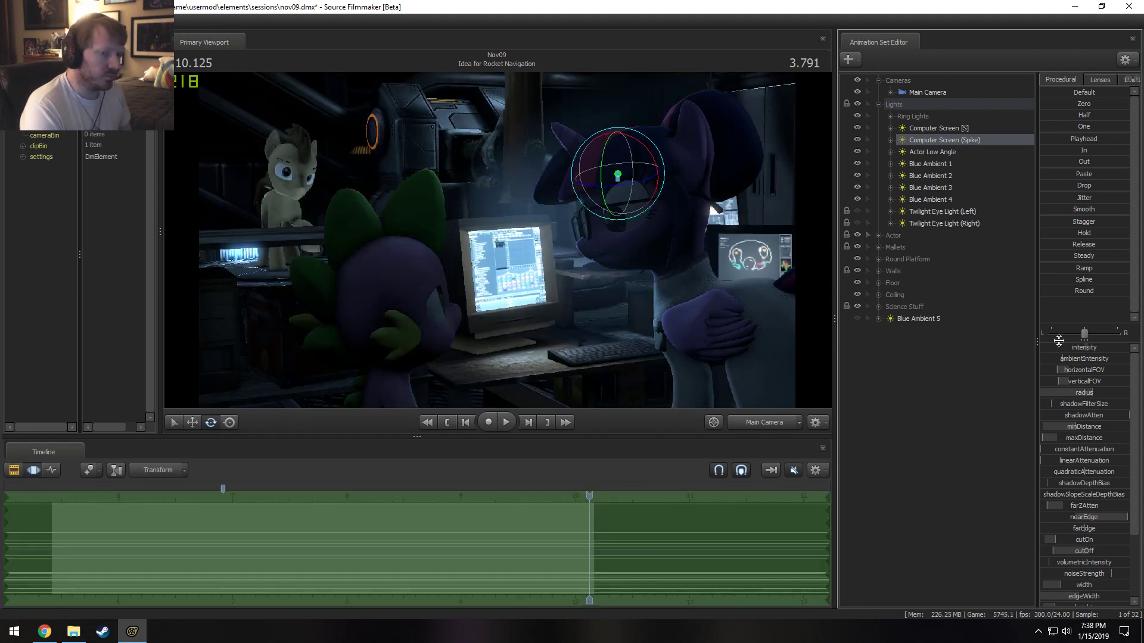
# Raise the Computer Screen (Spike) light's intensity and reduce its radius somewhat, checking the look from the Main Camera.
pyautogui.moveTo(1064, 348); pyautogui.dragTo(1112, 348)
pyautogui.press('F2')
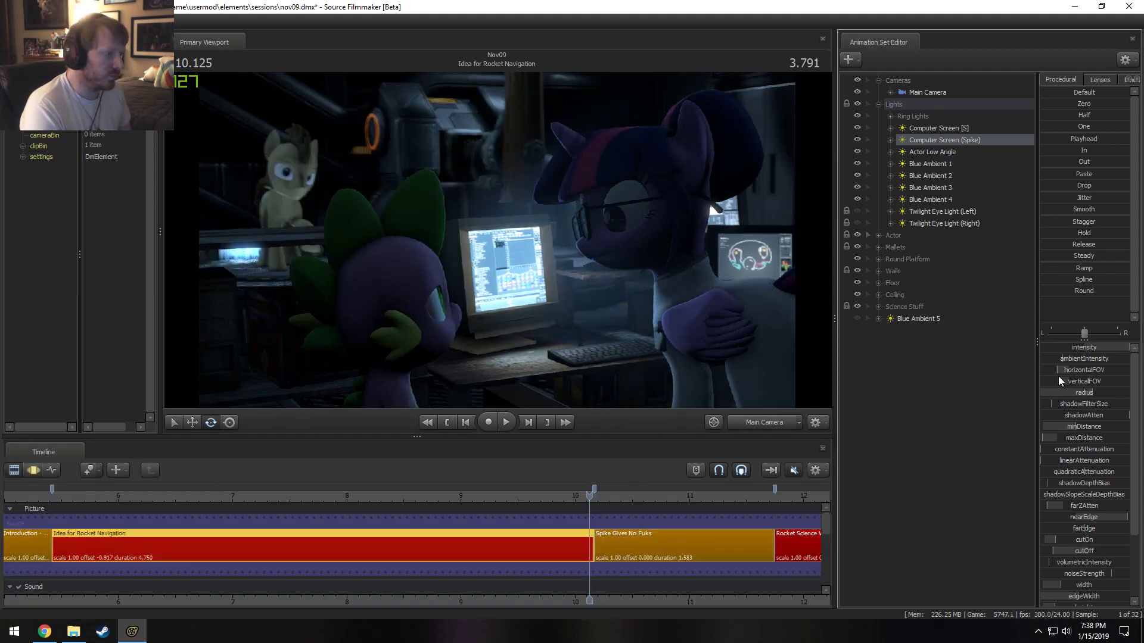
pyautogui.press('F3')
pyautogui.moveTo(1092, 392); pyautogui.dragTo(1064, 392)
pyautogui.press('F2')
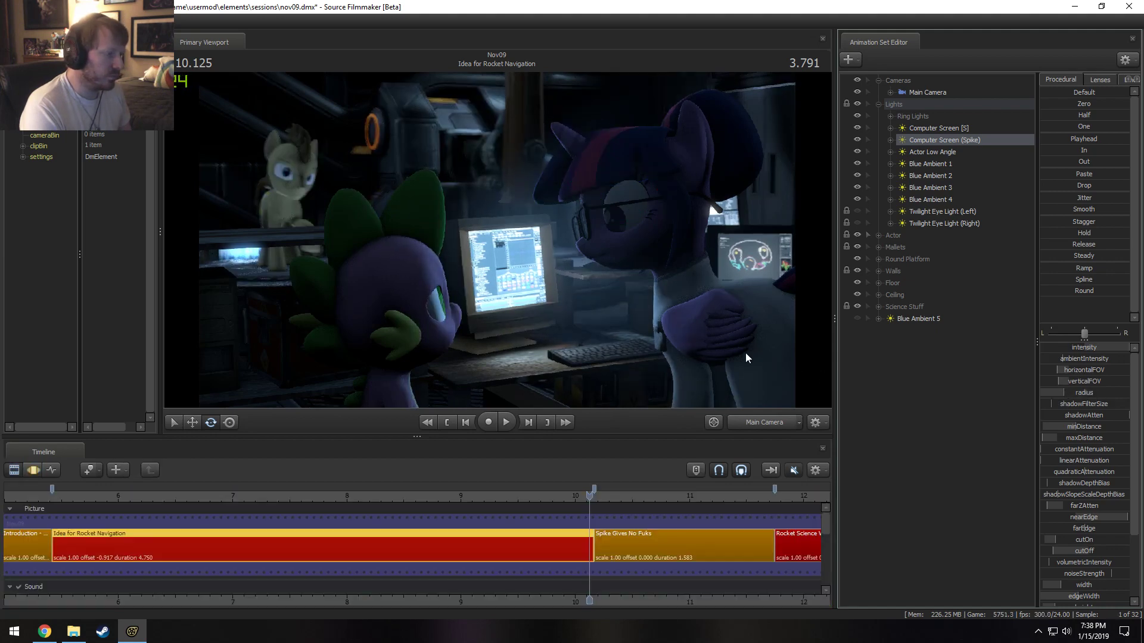
# Play the cut from "Idea for Rocket Navigation" into "Spike Gives No Fuks" repeatedly to compare the lighting on Spike.
pyautogui.click(603, 498)
pyautogui.click(588, 499)
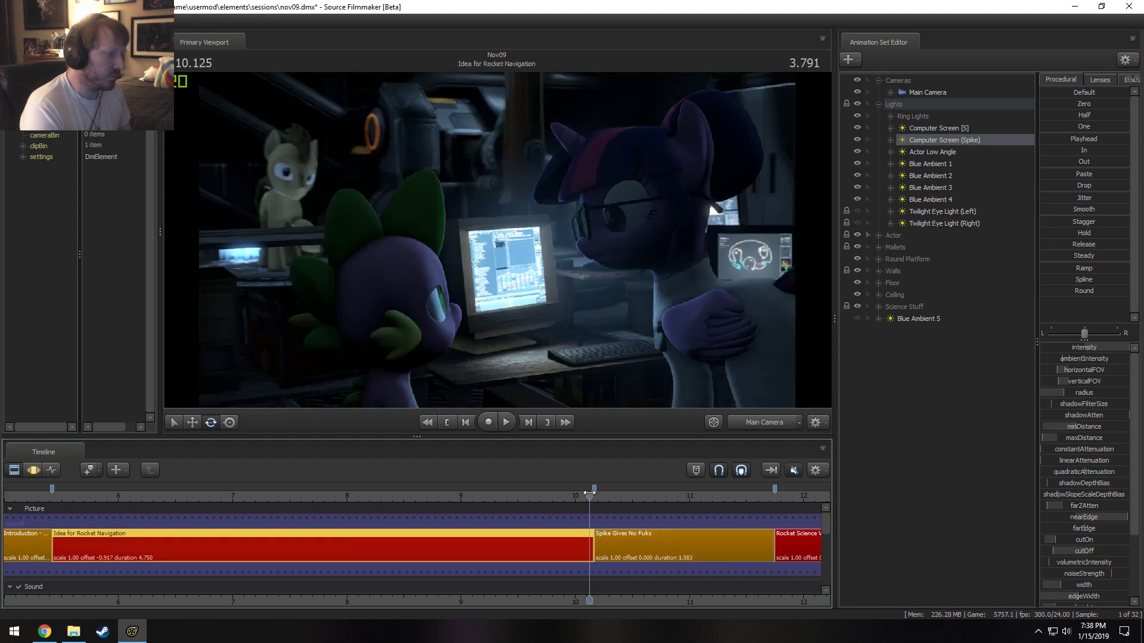
pyautogui.moveTo(591, 494); pyautogui.dragTo(583, 495)
pyautogui.press('space')
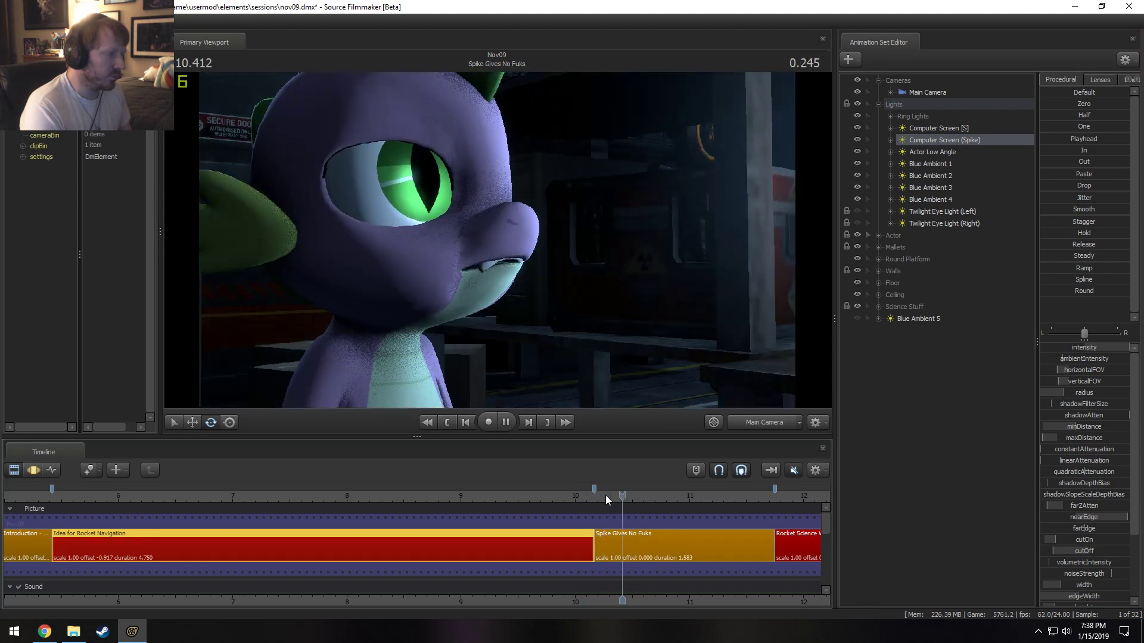
pyautogui.press('space')
pyautogui.click(566, 495)
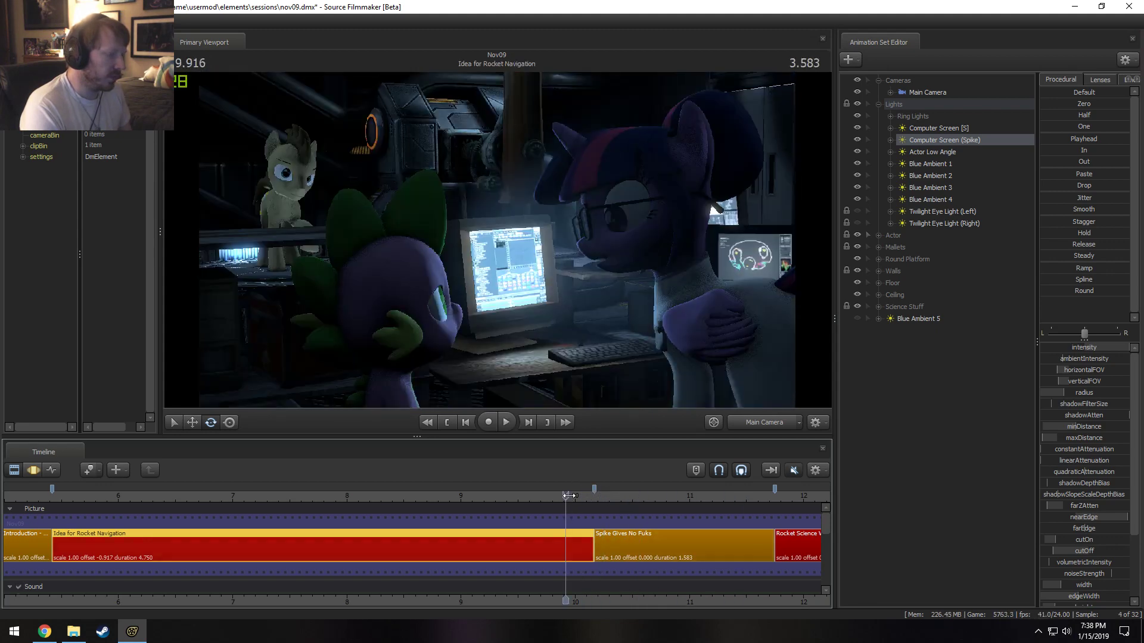
pyautogui.press('space')
pyautogui.click(560, 494)
pyautogui.press('space')
pyautogui.moveTo(559, 493); pyautogui.dragTo(563, 516)
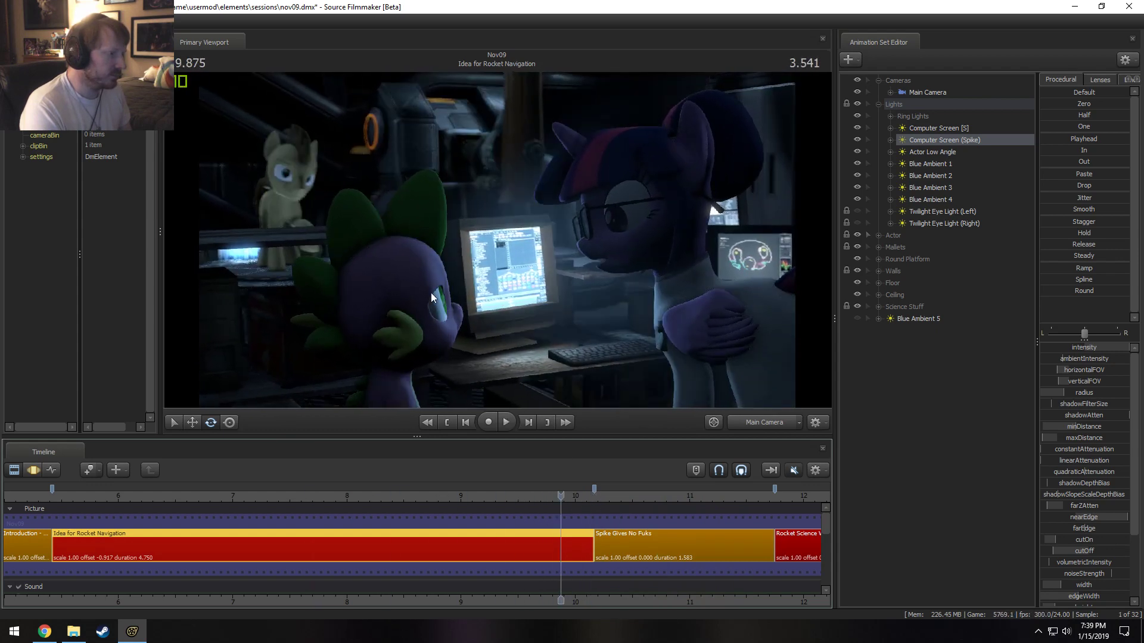
pyautogui.press('space')
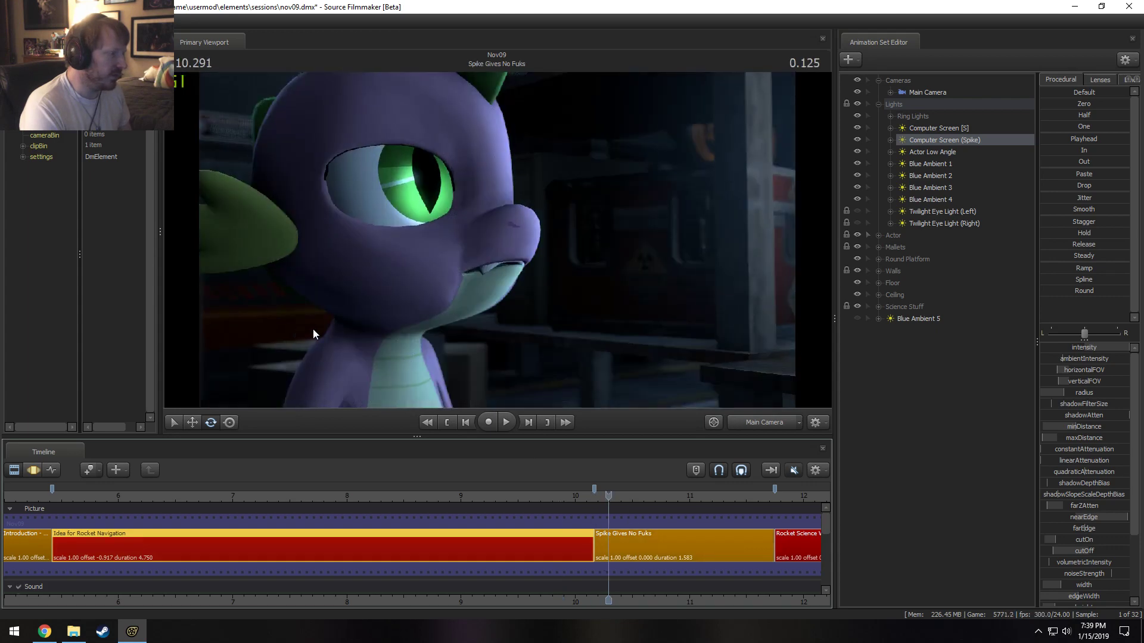
pyautogui.click(585, 498)
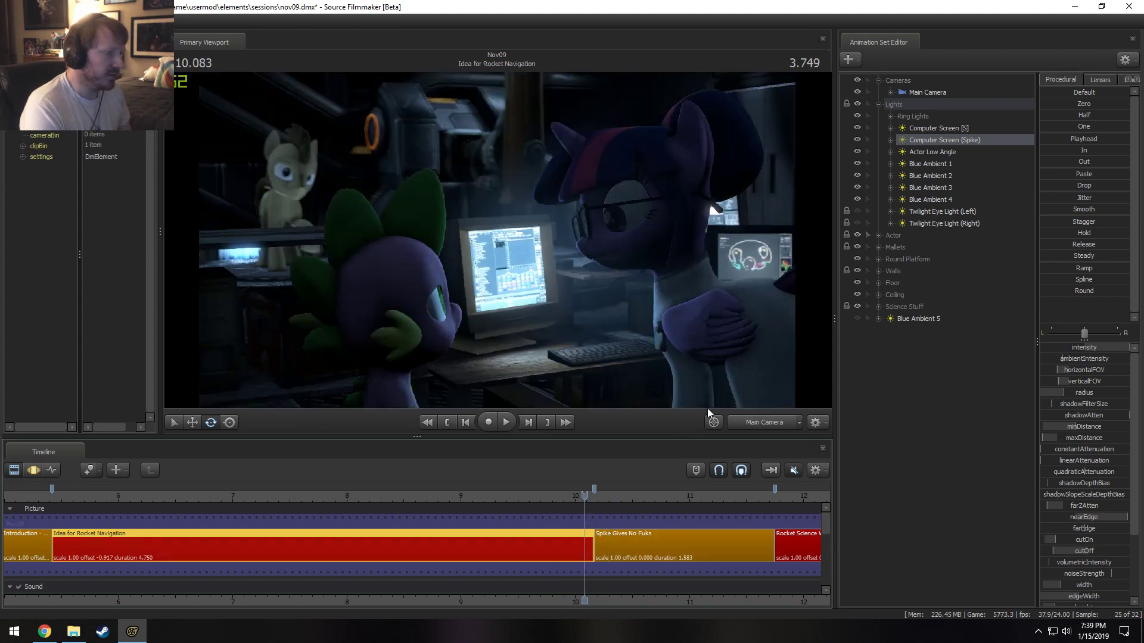
# Copy the Back Light from "Spike Gives No Fuks" and paste it into the "Idea for Rocket Navigation" shot.
pyautogui.click(652, 539)
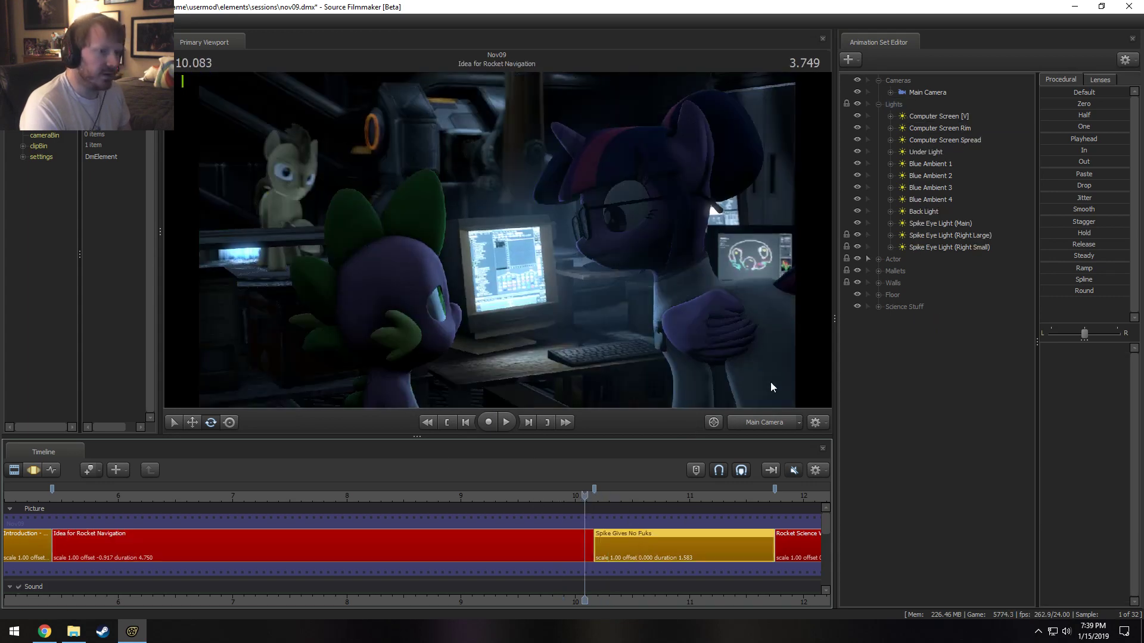
pyautogui.rightClick(936, 209)
pyautogui.click(659, 440)
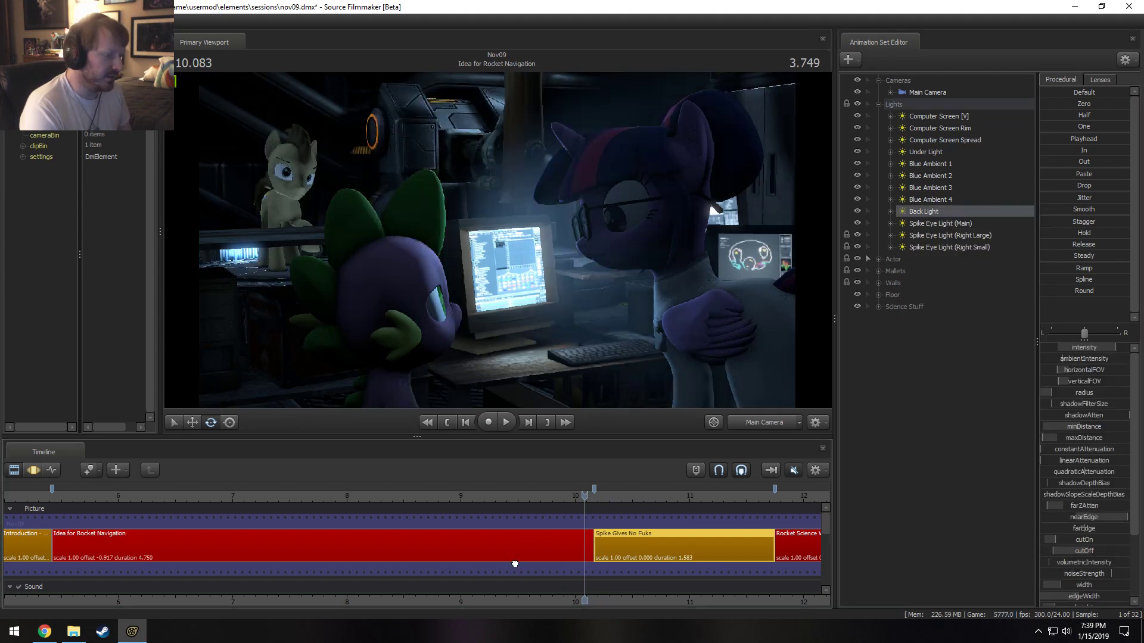
pyautogui.click(484, 527)
pyautogui.rightClick(943, 411)
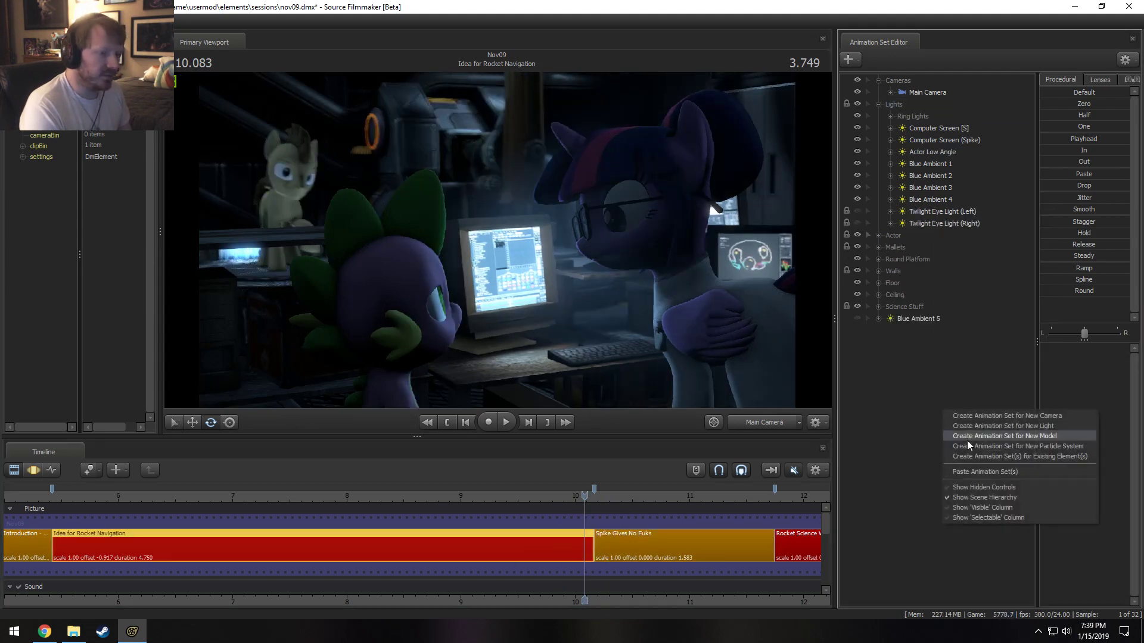
pyautogui.click(991, 480)
pyautogui.click(917, 331)
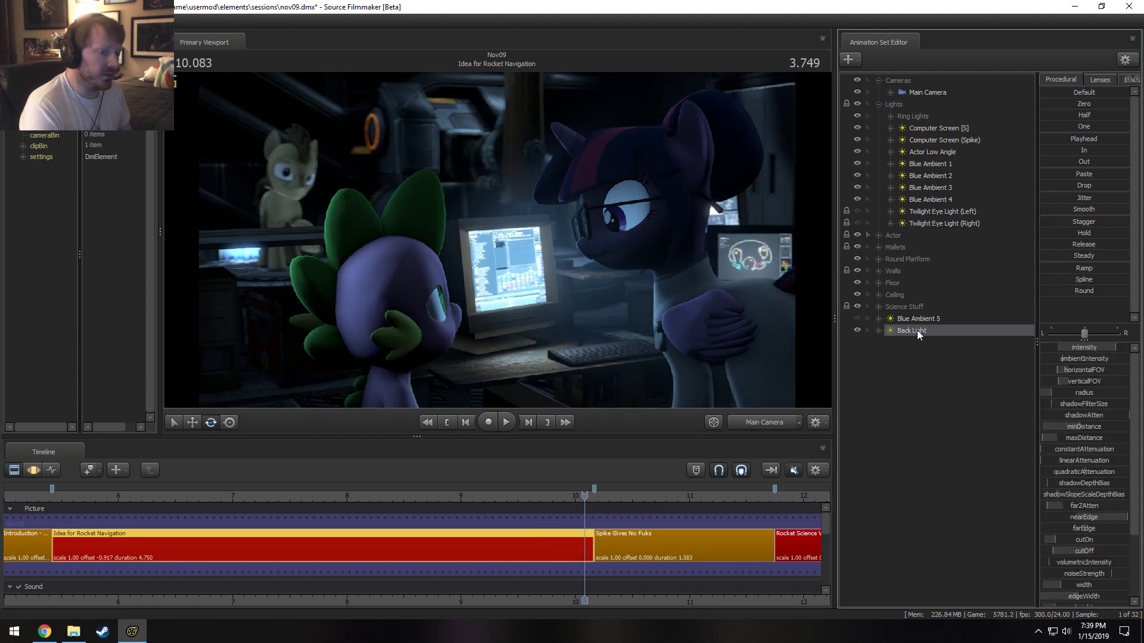
# Reposition the pasted Back Light by looking through it so that it lights Spike, and check it from the Main Camera.
pyautogui.click(914, 318)
pyautogui.moveTo(920, 328); pyautogui.dragTo(392, 281)
pyautogui.press('F3')
pyautogui.press('d')
pyautogui.press('s')
pyautogui.press('w')
pyautogui.click(775, 425)
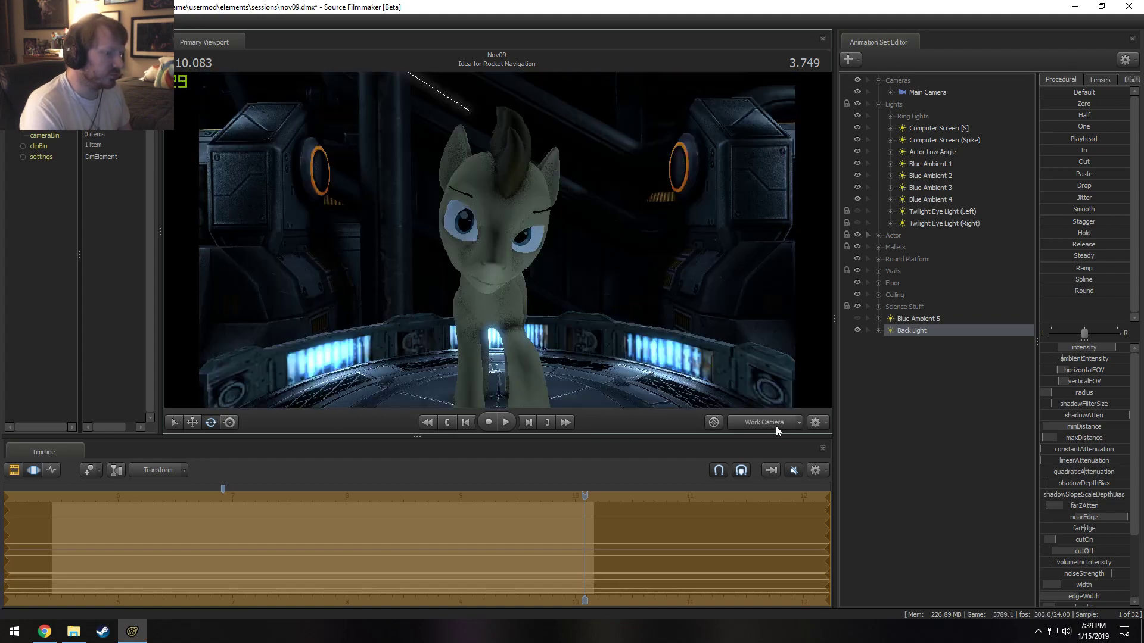
pyautogui.click(879, 385)
pyautogui.click(780, 423)
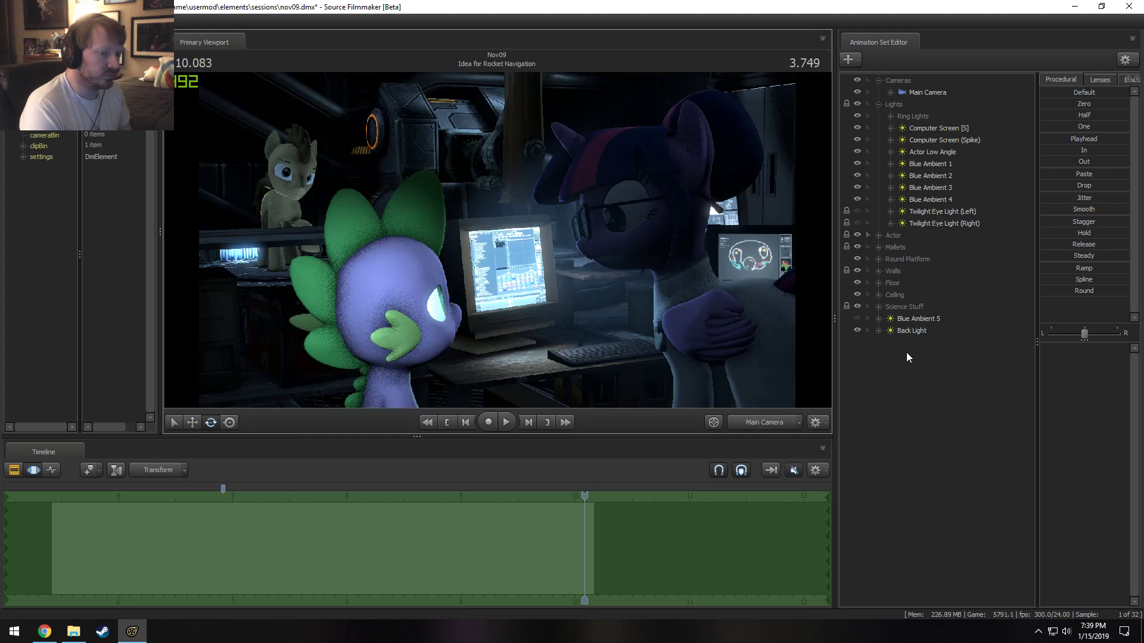
# Remap the Back Light's intensity slider to a smaller maximum and lower the intensity to a faint light on Spike.
pyautogui.click(911, 331)
pyautogui.moveTo(1110, 344); pyautogui.dragTo(1056, 345)
pyautogui.rightClick(1064, 348)
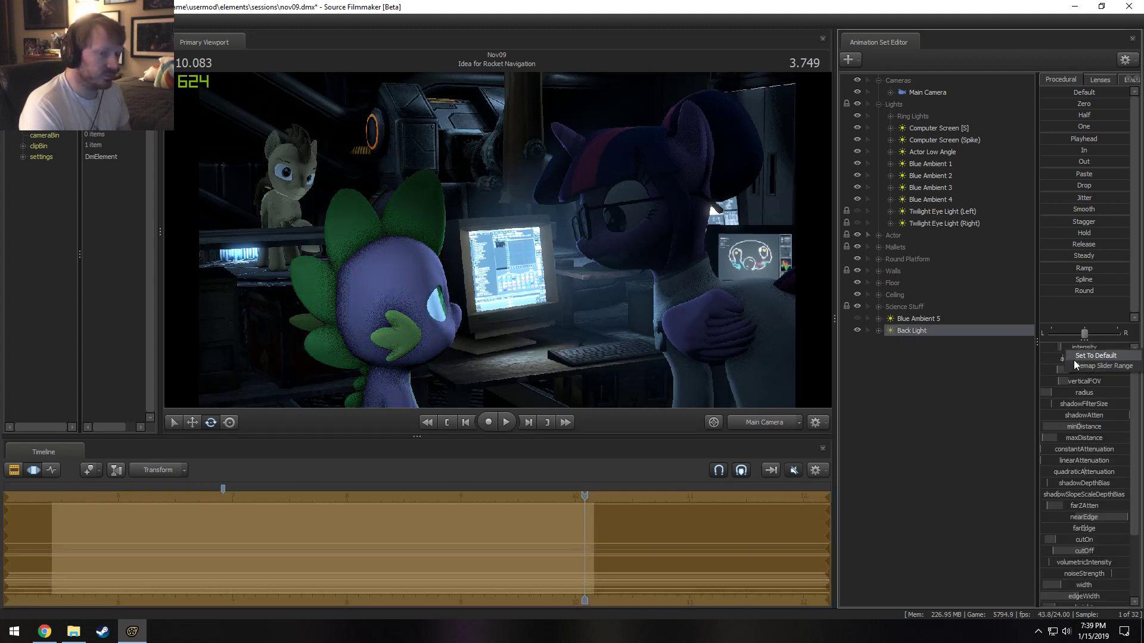
pyautogui.click(1123, 365)
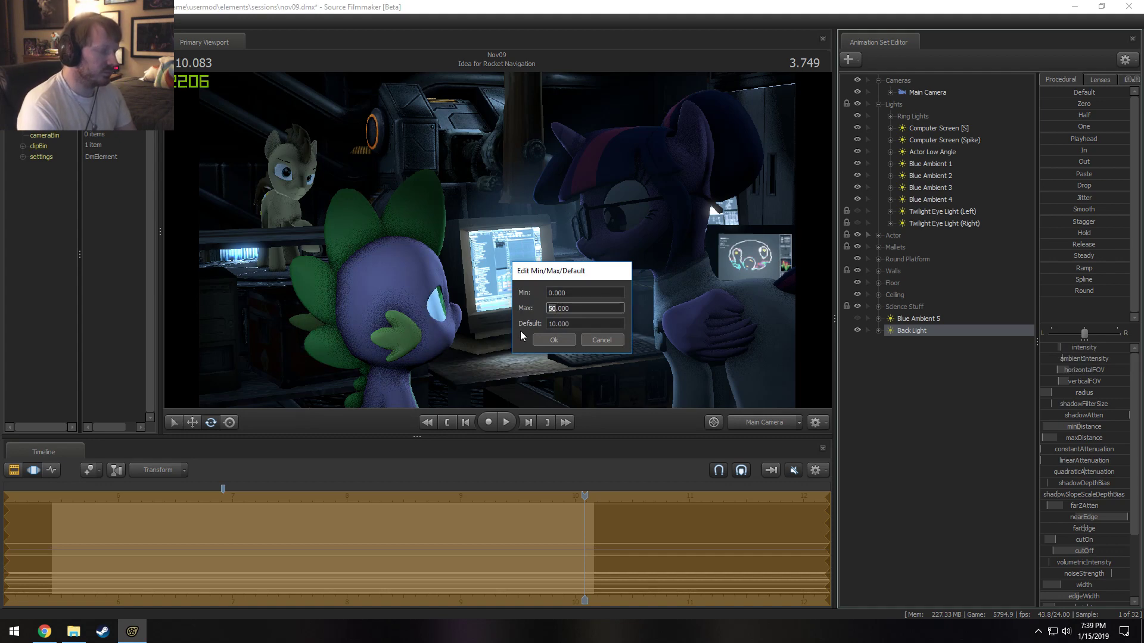
pyautogui.press('Return')
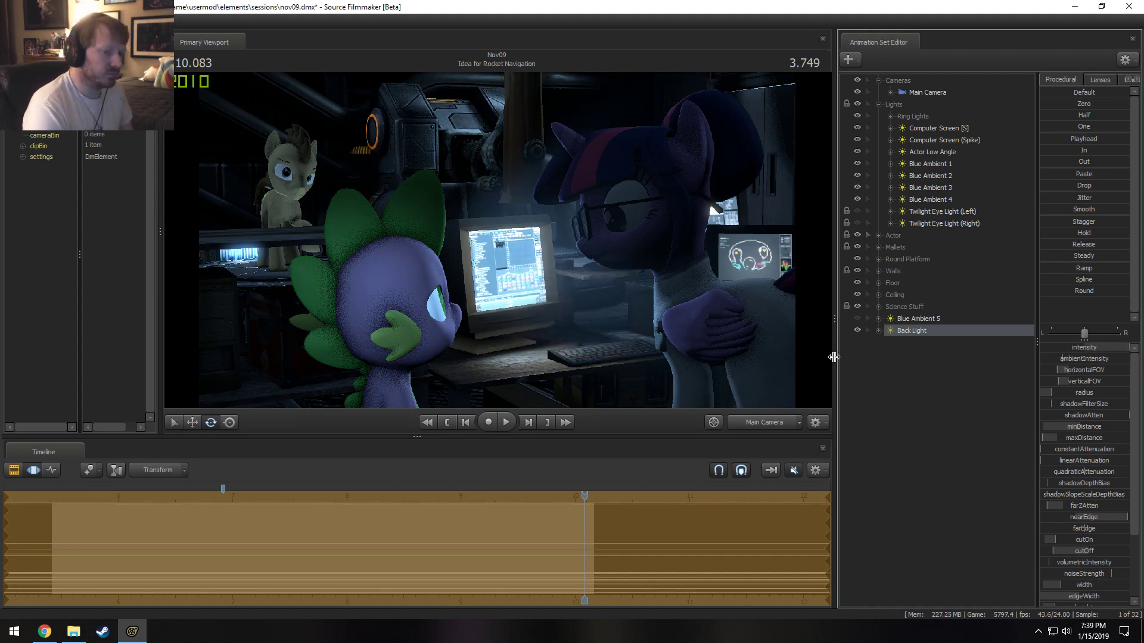
pyautogui.moveTo(1105, 351); pyautogui.dragTo(1002, 369)
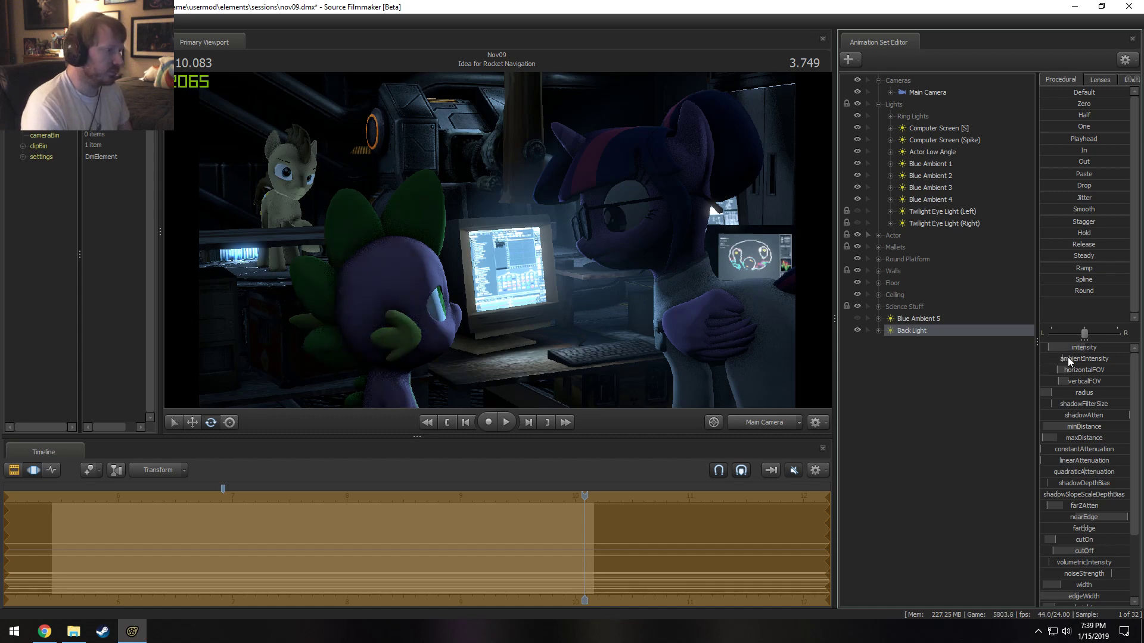
pyautogui.press('F2')
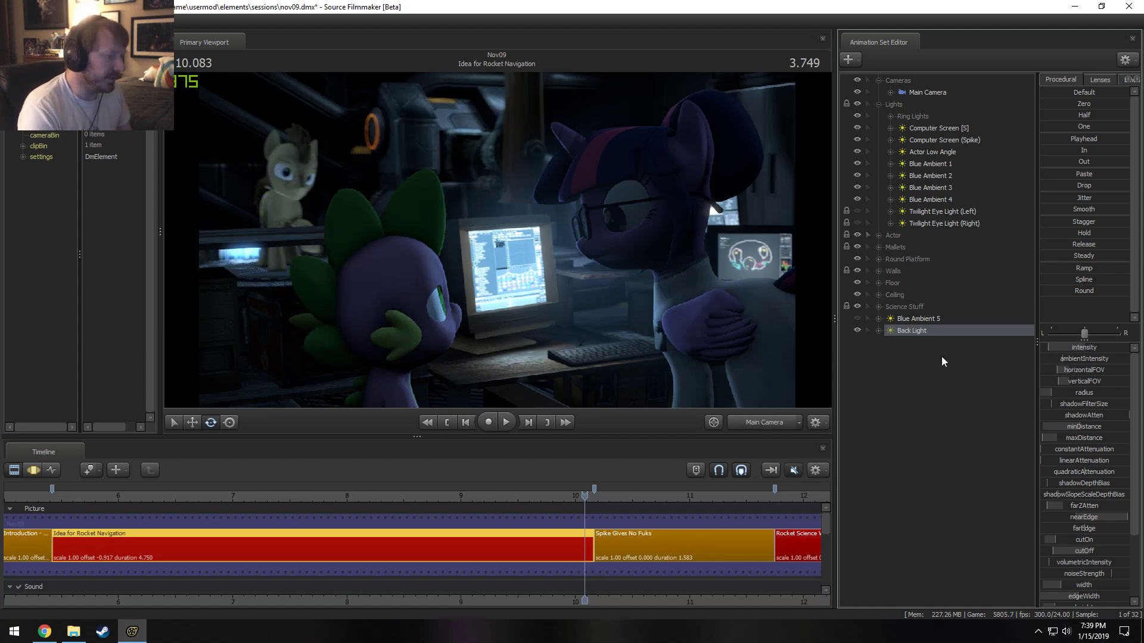
# Duplicate the Back Light within the "Idea for Rocket Navigation" shot.
pyautogui.rightClick(906, 331)
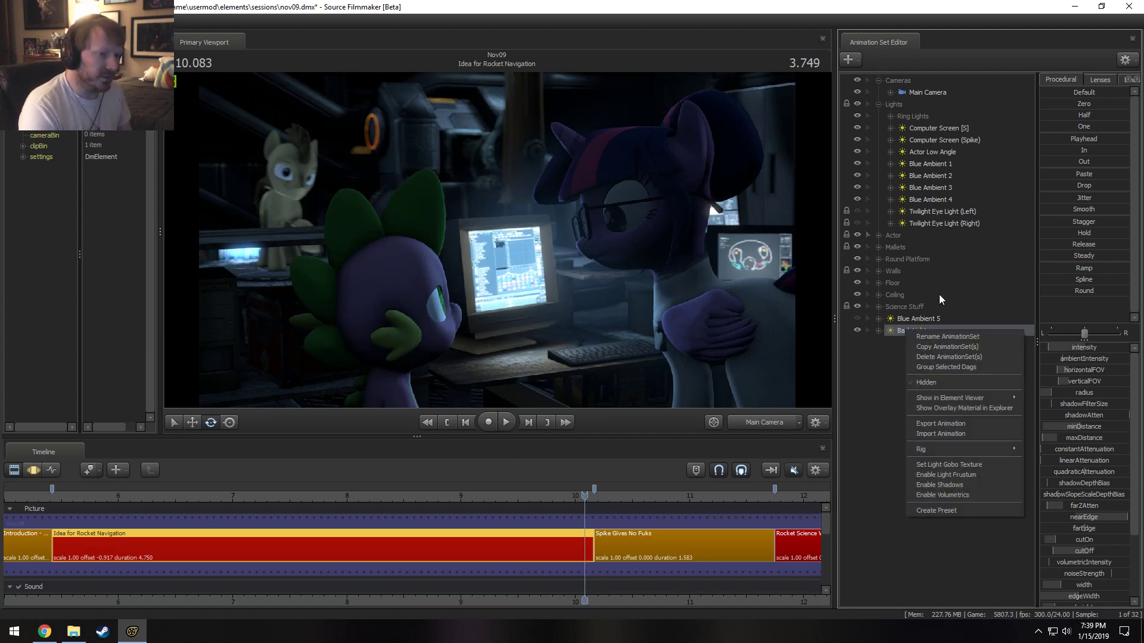
pyautogui.click(947, 346)
pyautogui.rightClick(895, 367)
pyautogui.click(952, 430)
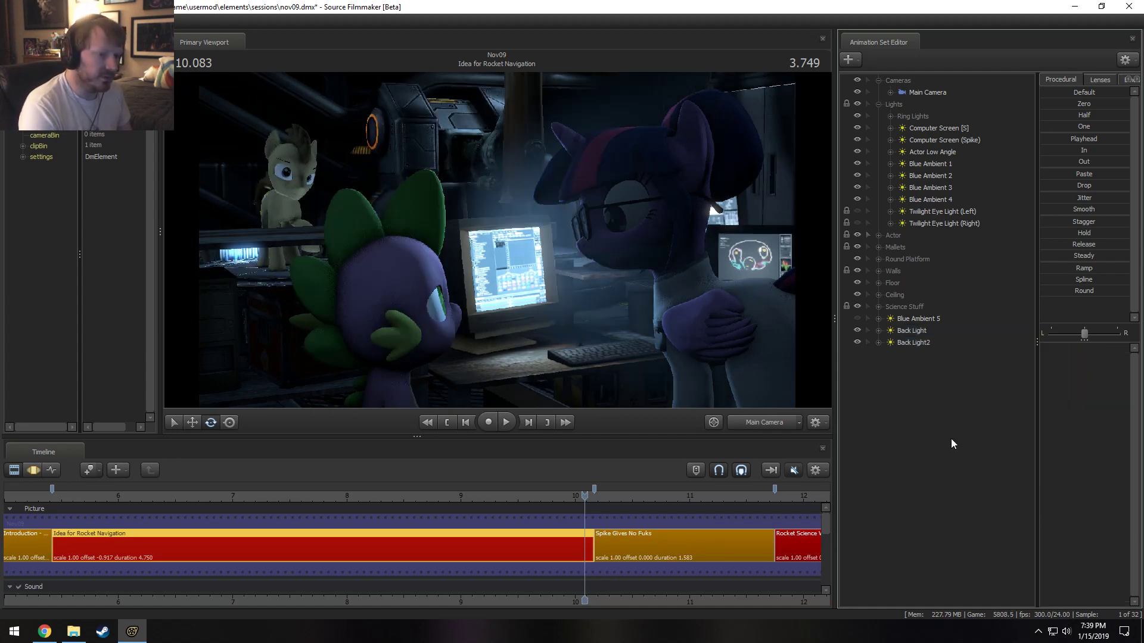
# Rename the Back Light as "Spike Back Light" and its duplicate as "Spike Under Light".
pyautogui.rightClick(910, 331)
pyautogui.click(909, 337)
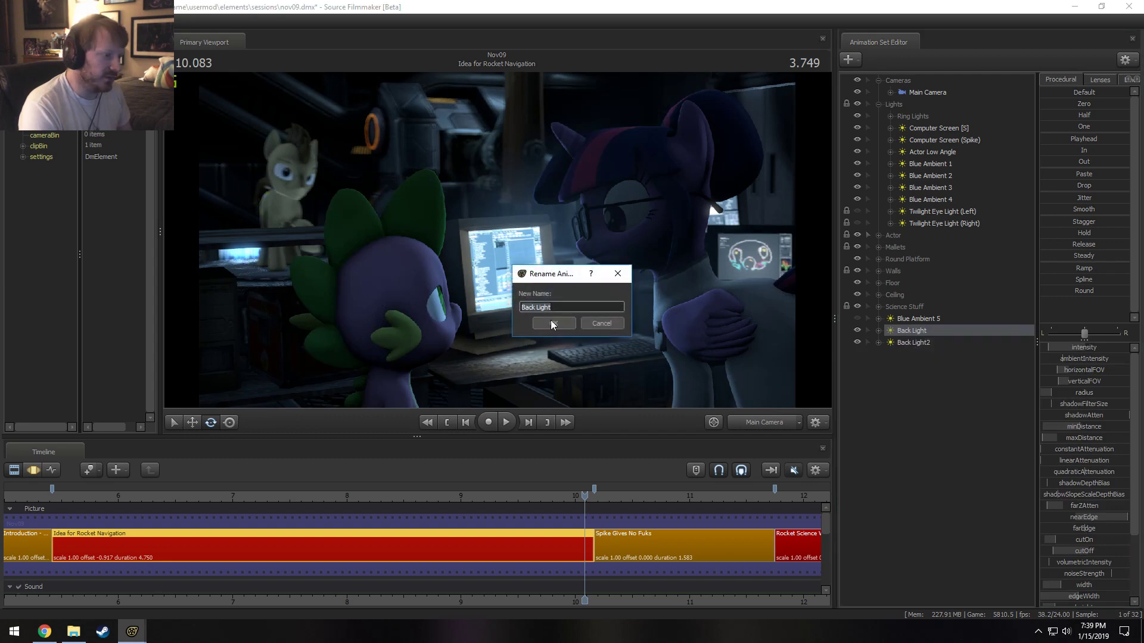
pyautogui.write('Spike')
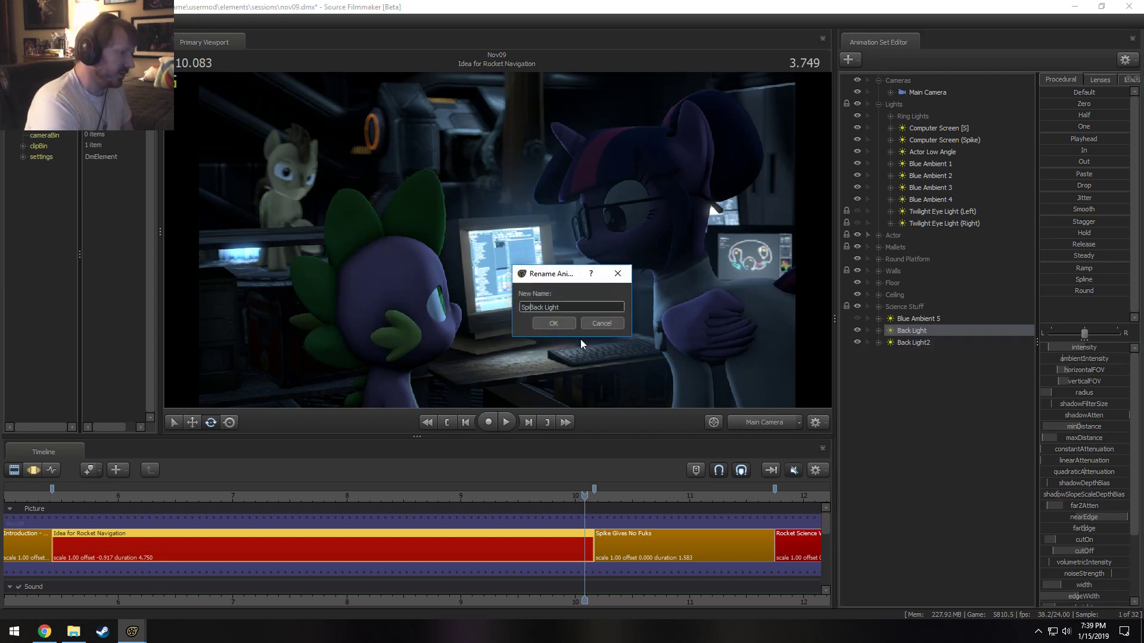
pyautogui.press('Return')
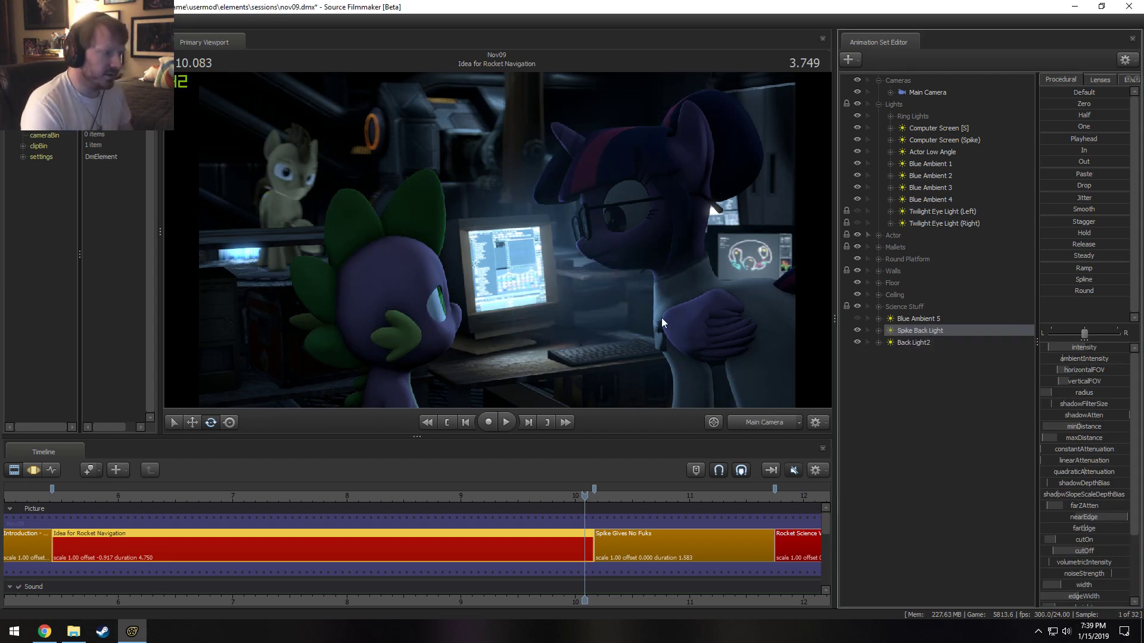
pyautogui.rightClick(953, 344)
pyautogui.click(960, 351)
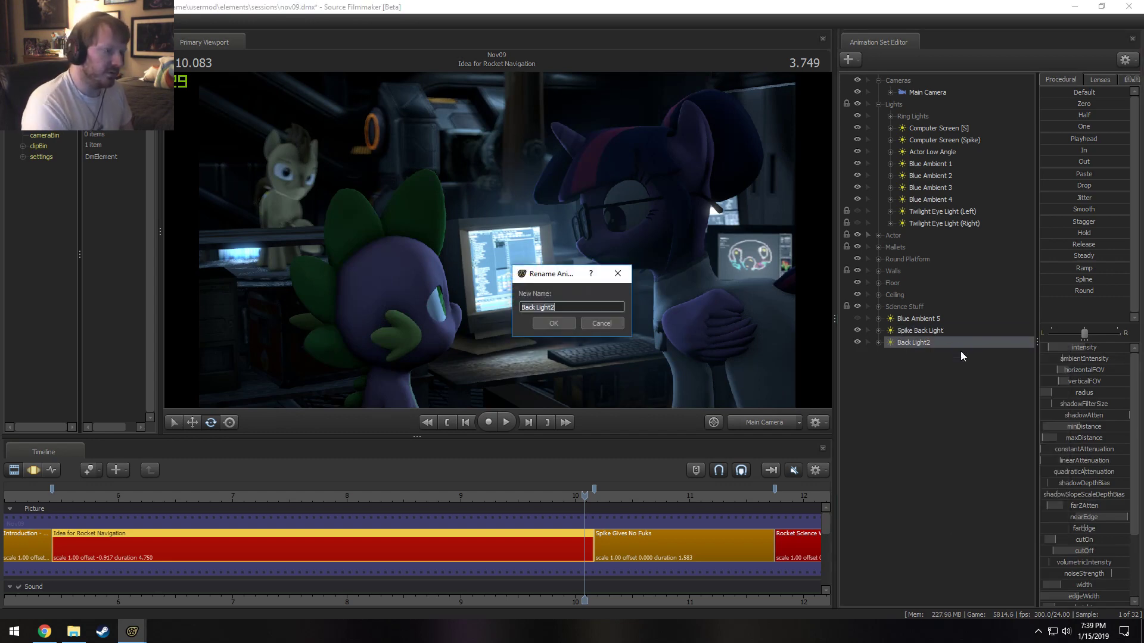
pyautogui.write('Spike Under L')
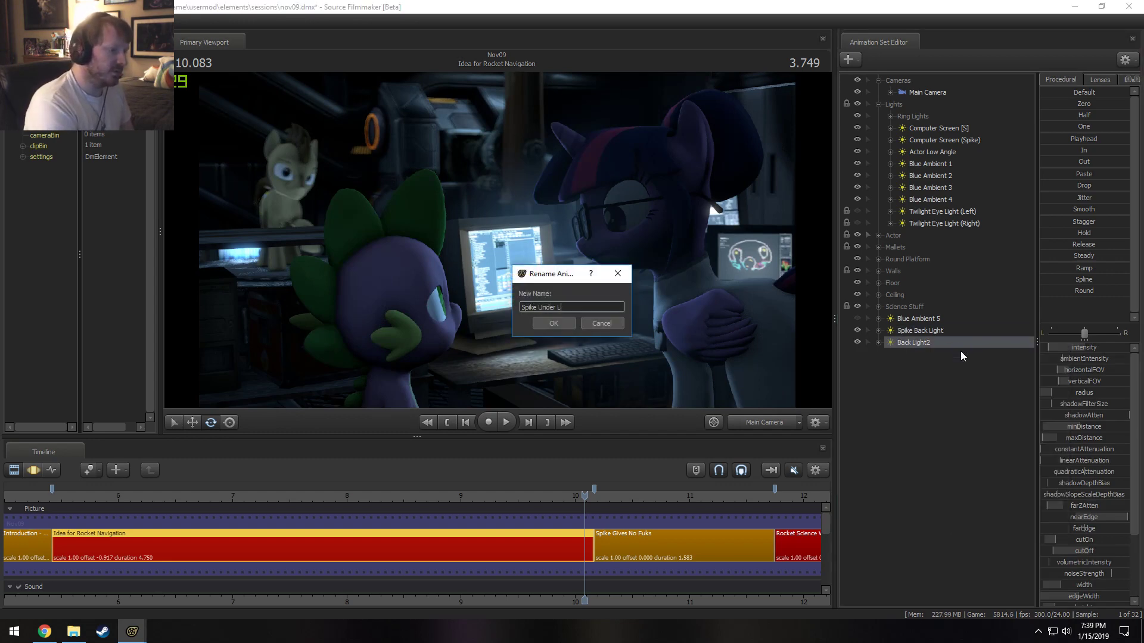
pyautogui.write('ight')
pyautogui.press('Return')
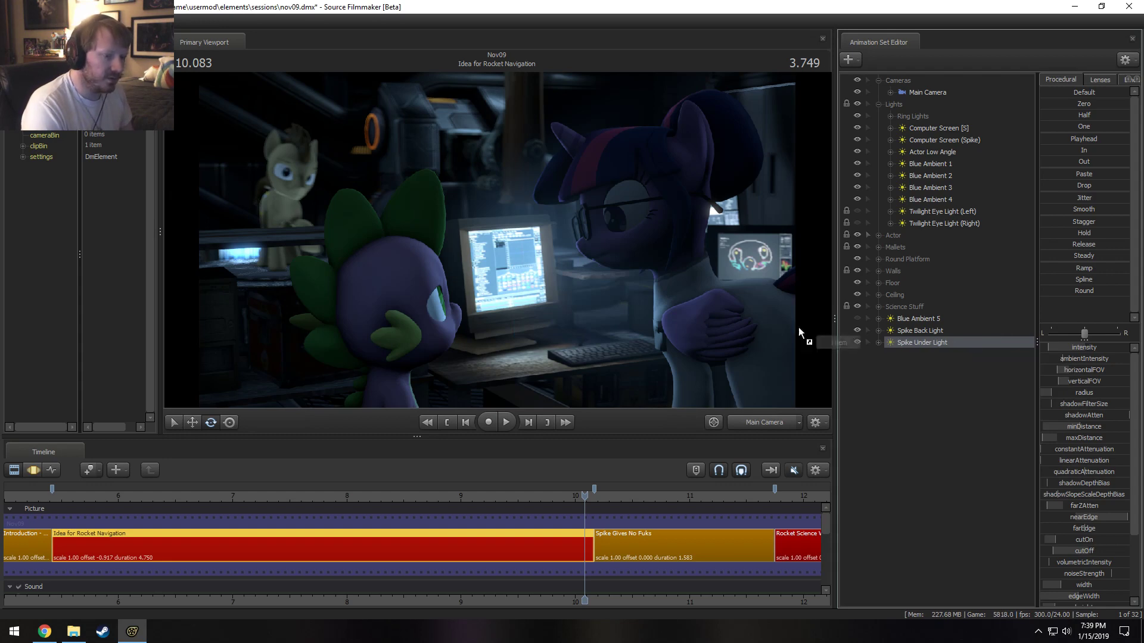
# Aim the Spike Under Light up at Spike from below and behind, adjusting its intensity and minDistance.
pyautogui.press('F3')
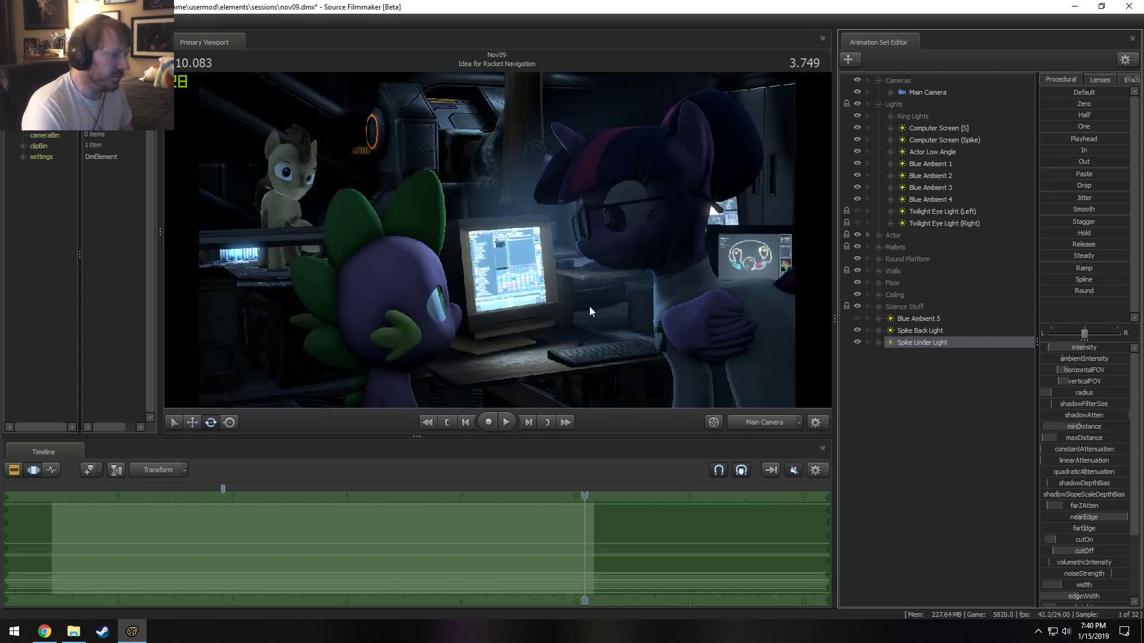
pyautogui.click(573, 301)
pyautogui.moveTo(918, 343); pyautogui.dragTo(530, 289)
pyautogui.moveTo(531, 289); pyautogui.dragTo(561, 296)
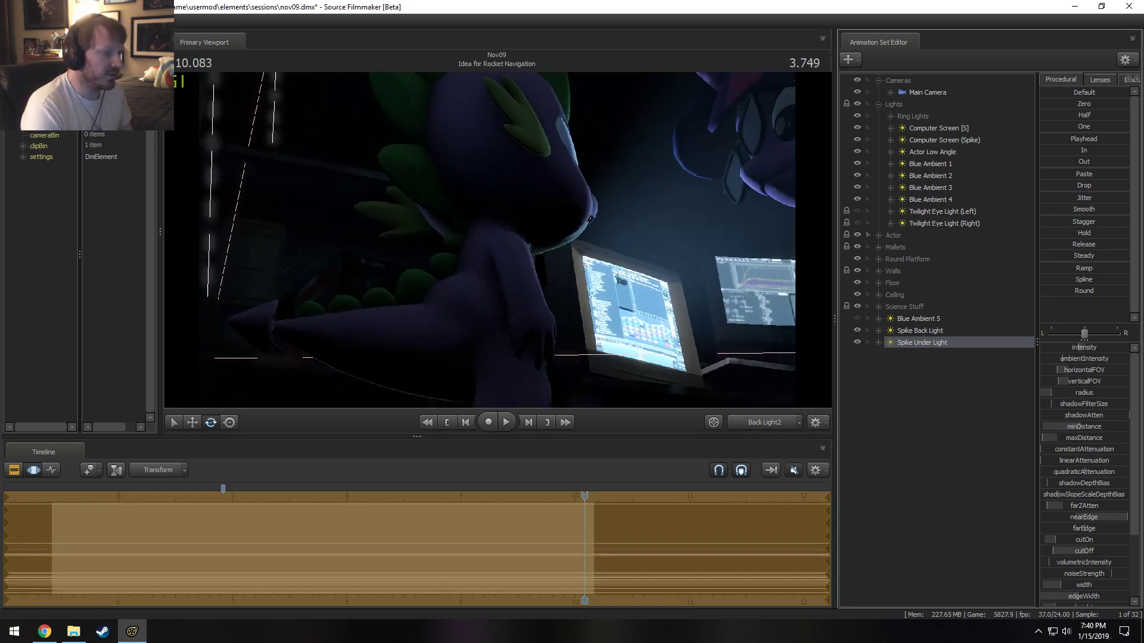
pyautogui.moveTo(1068, 427); pyautogui.dragTo(1078, 427)
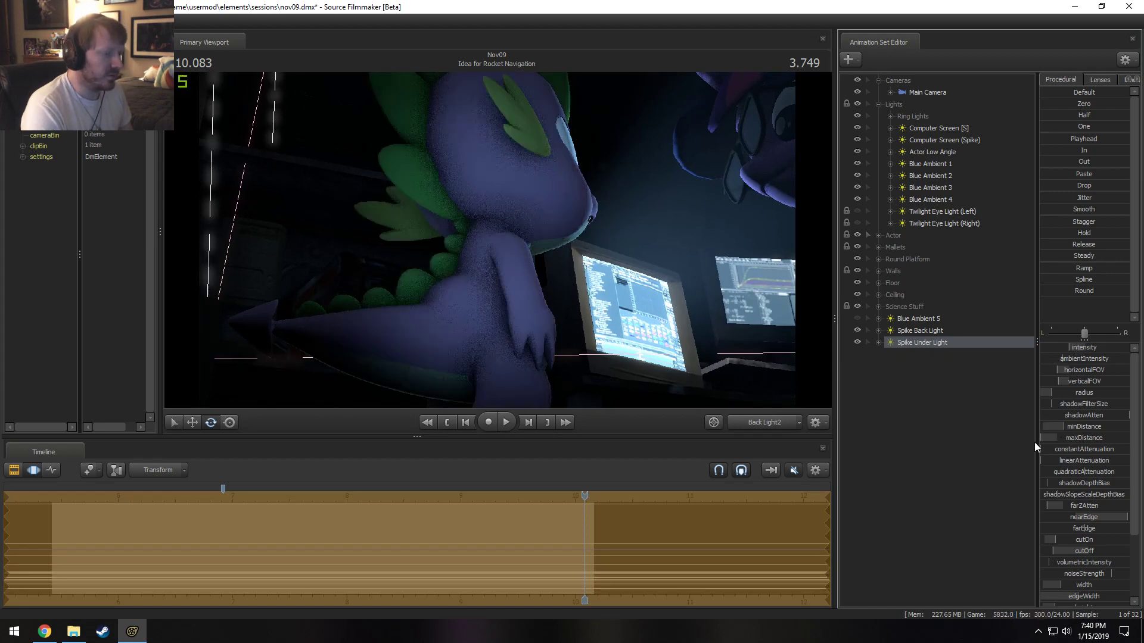
pyautogui.click(771, 425)
pyautogui.moveTo(596, 286)
pyautogui.mouseDown()
pyautogui.moveTo(608, 286)
pyautogui.moveTo(608, 310)
pyautogui.moveTo(606, 281)
pyautogui.mouseUp()
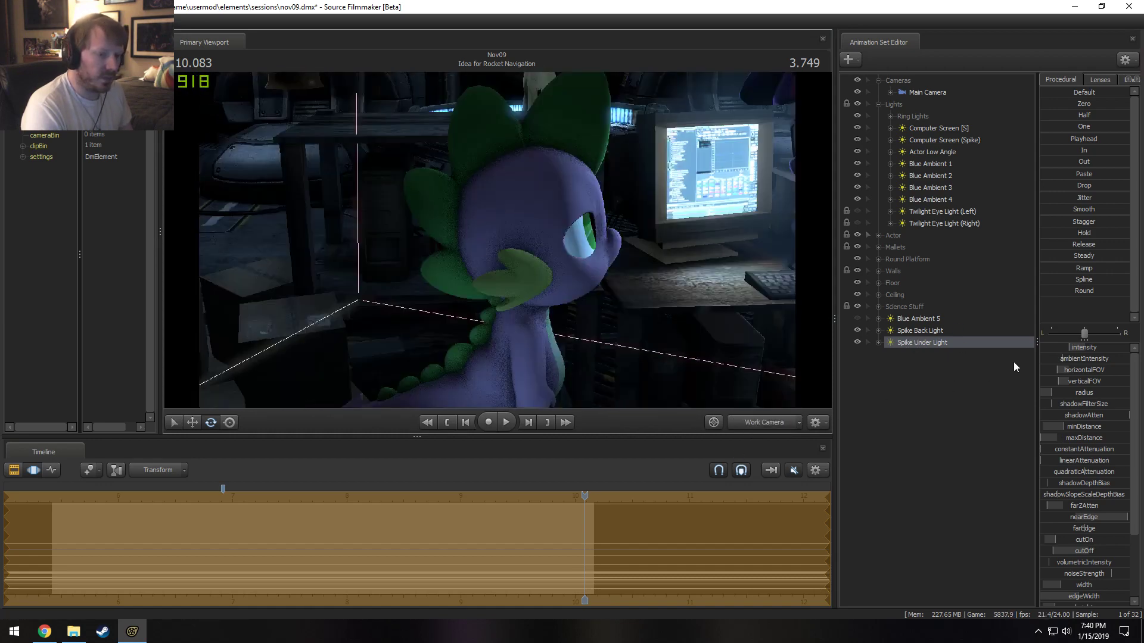
# Remap the Spike Under Light's intensity slider to a maximum of 2 and a default of 1.
pyautogui.rightClick(1073, 347)
pyautogui.click(775, 423)
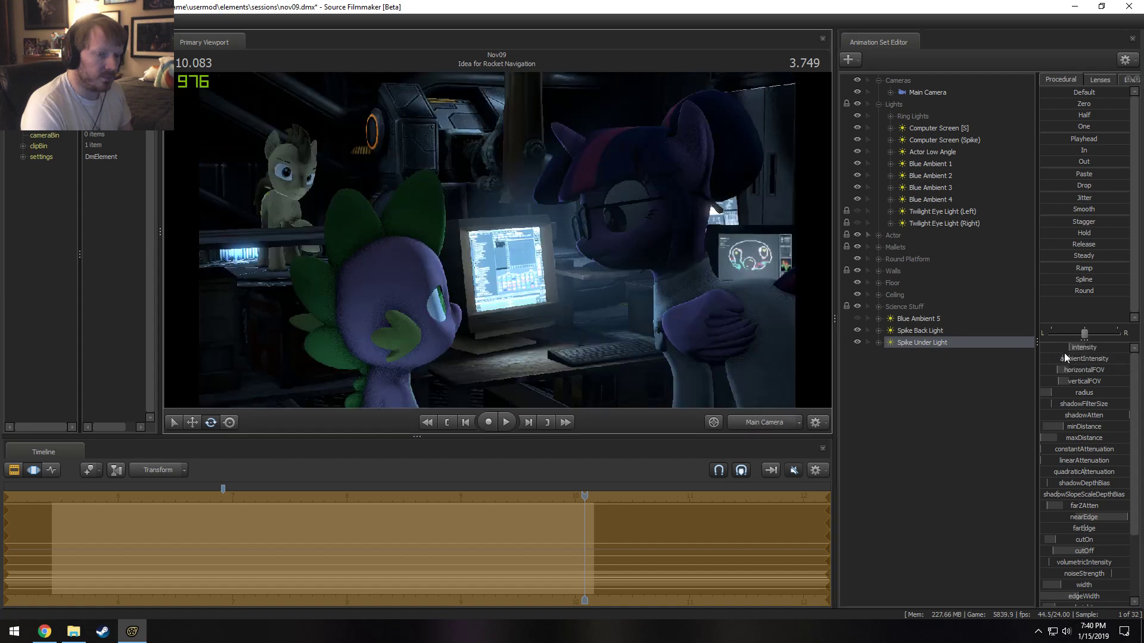
pyautogui.rightClick(1072, 351)
pyautogui.click(1095, 366)
pyautogui.press('Tab')
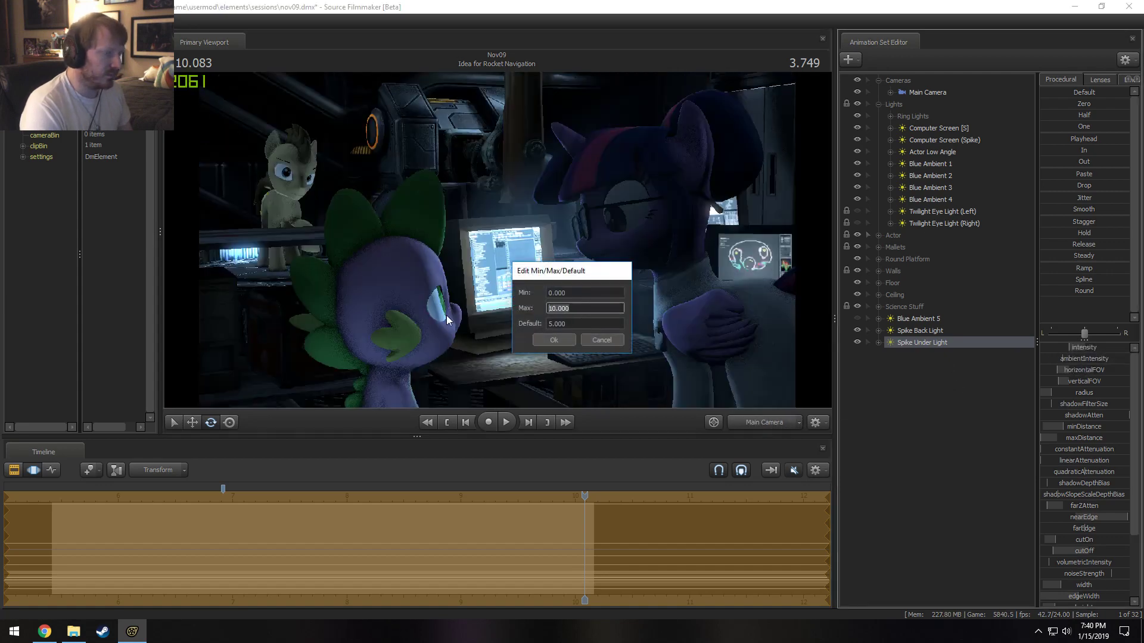
pyautogui.write('2')
pyautogui.press('Tab')
pyautogui.write('1')
pyautogui.press('Return')
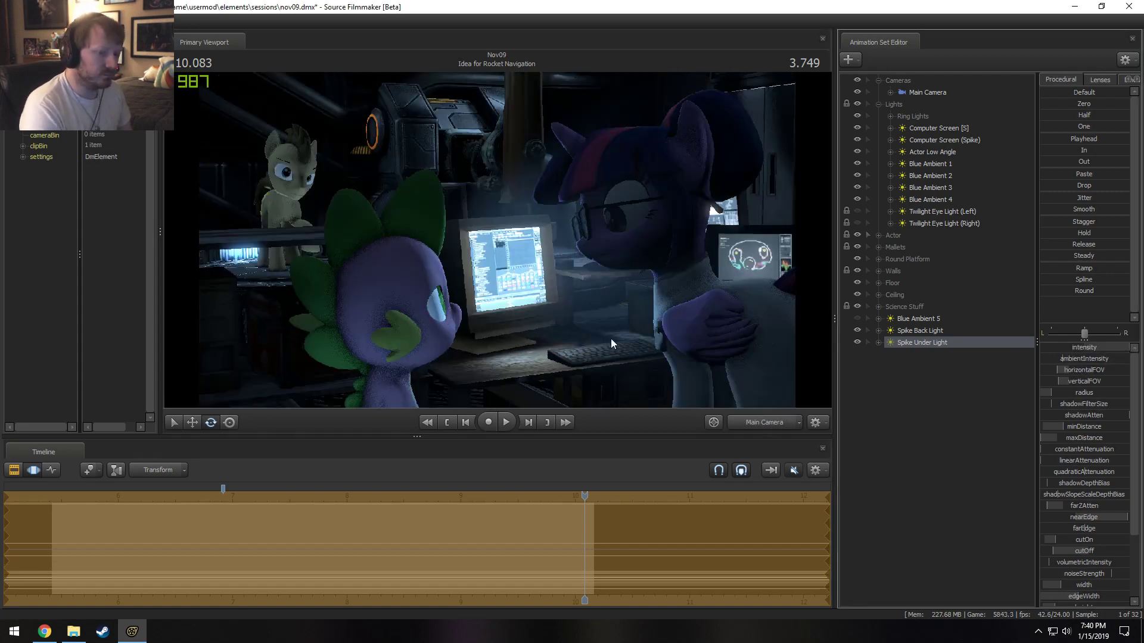
# Adjust the Spike Under Light's intensity and reduce its radius to the minimum.
pyautogui.moveTo(1128, 348); pyautogui.dragTo(1071, 347)
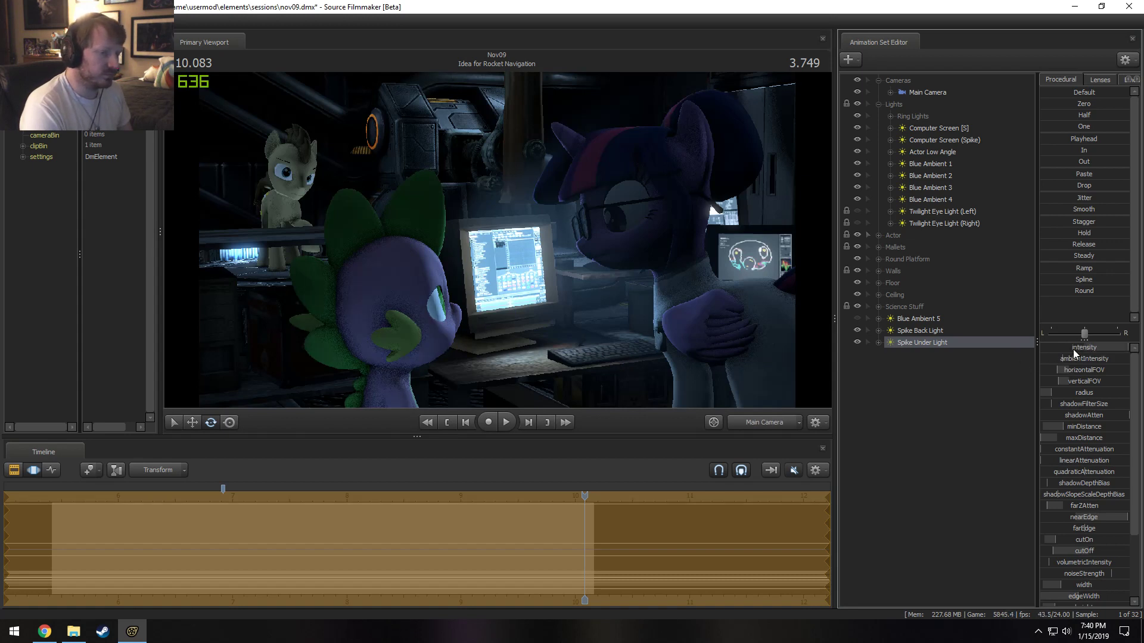
pyautogui.press('F3')
pyautogui.press('F2')
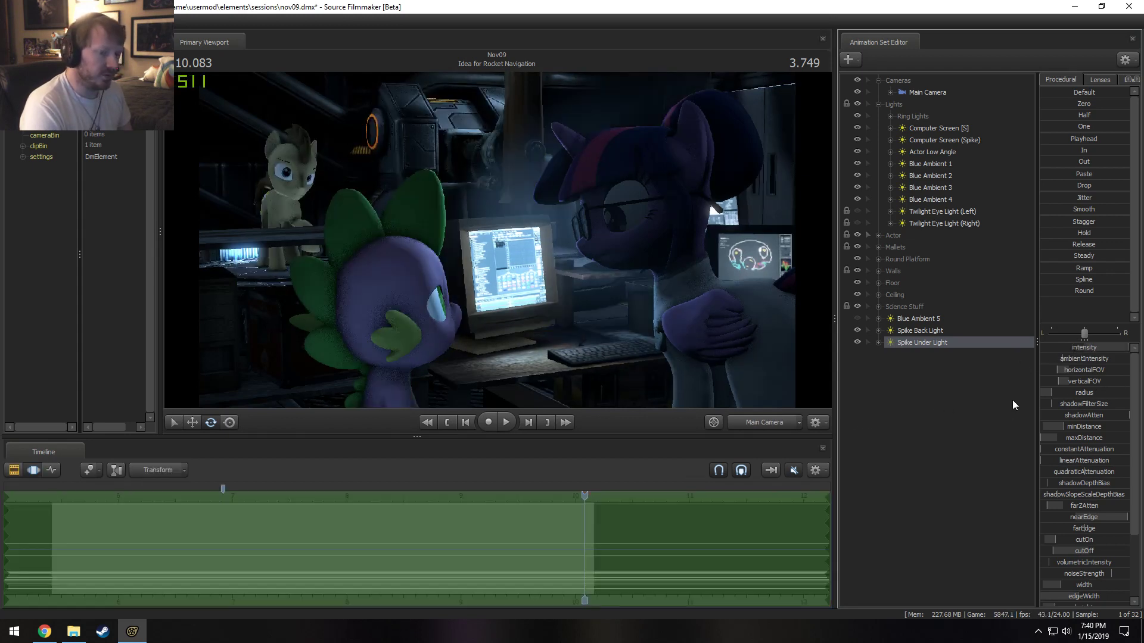
pyautogui.moveTo(1051, 393); pyautogui.dragTo(1013, 411)
# Lower the Spike Back Light's intensity and check the shot's render at about 9.75 seconds.
pyautogui.click(959, 335)
pyautogui.press('F2')
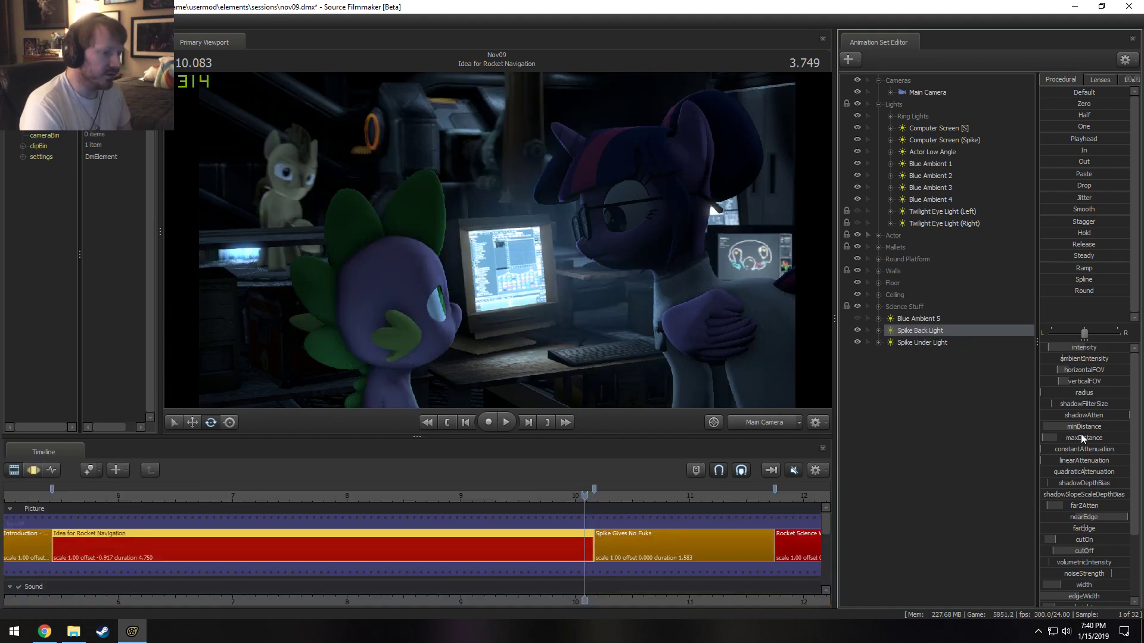
pyautogui.press('F3')
pyautogui.moveTo(1086, 347); pyautogui.dragTo(1054, 344)
pyautogui.press('F2')
pyautogui.press('F3')
pyautogui.click(923, 343)
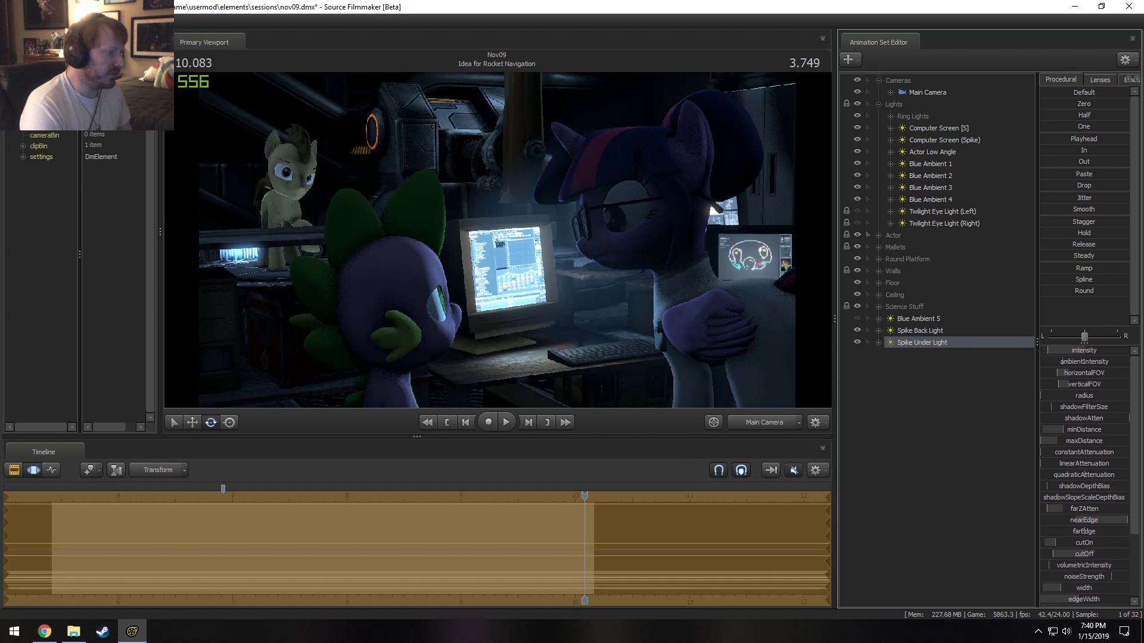
pyautogui.press('F2')
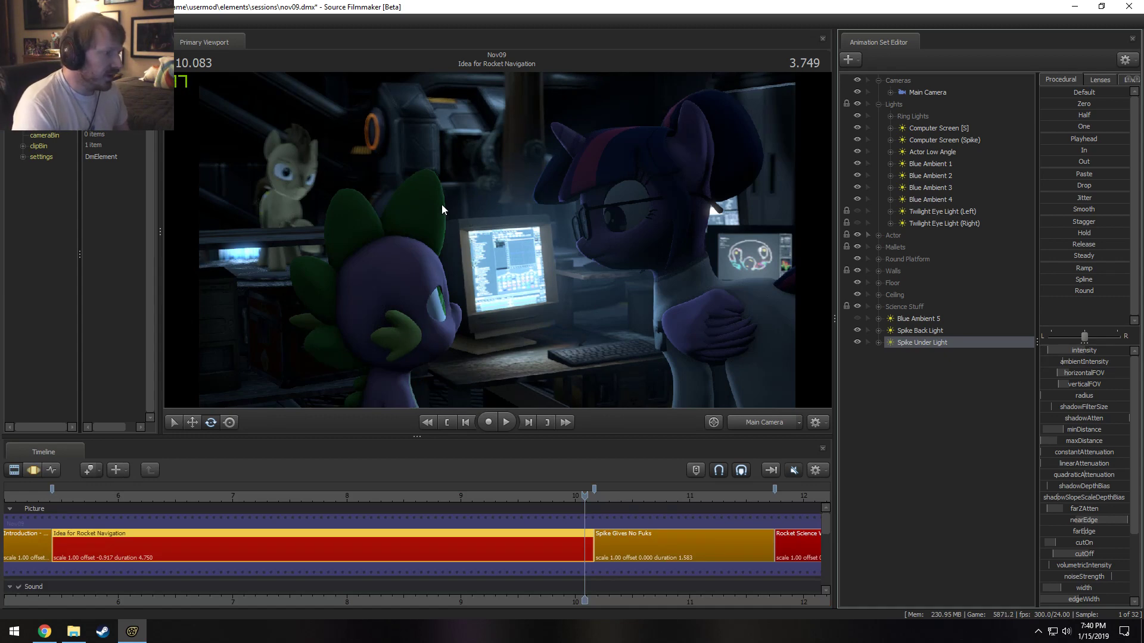
pyautogui.moveTo(603, 495); pyautogui.dragTo(546, 496)
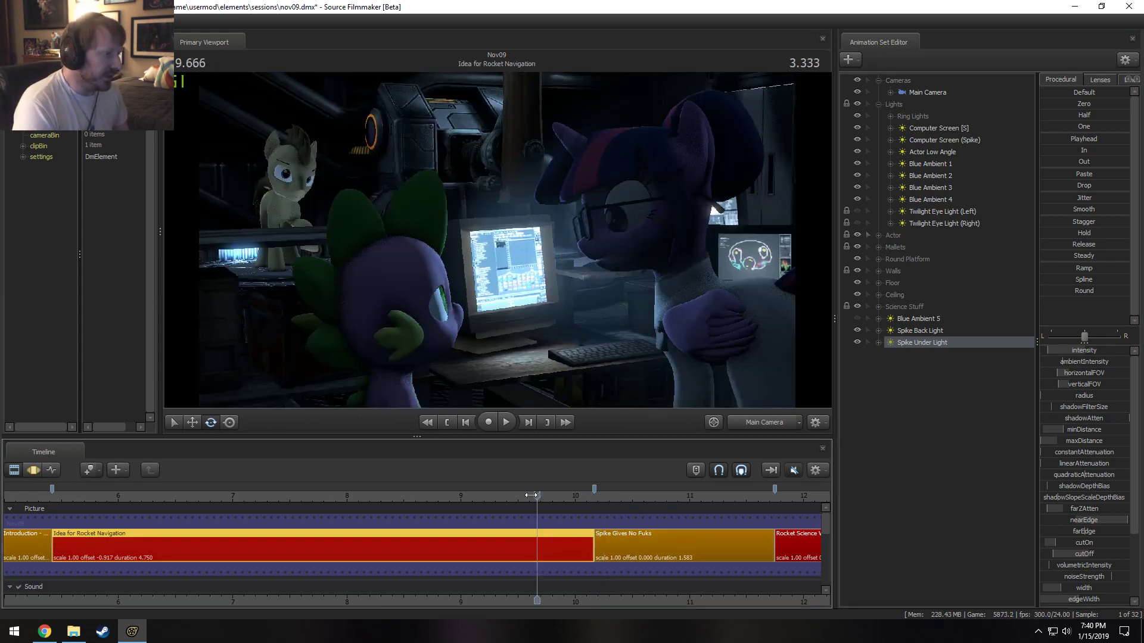
# Duplicate the Computer Screen (Spike) light within the shot.
pyautogui.click(935, 332)
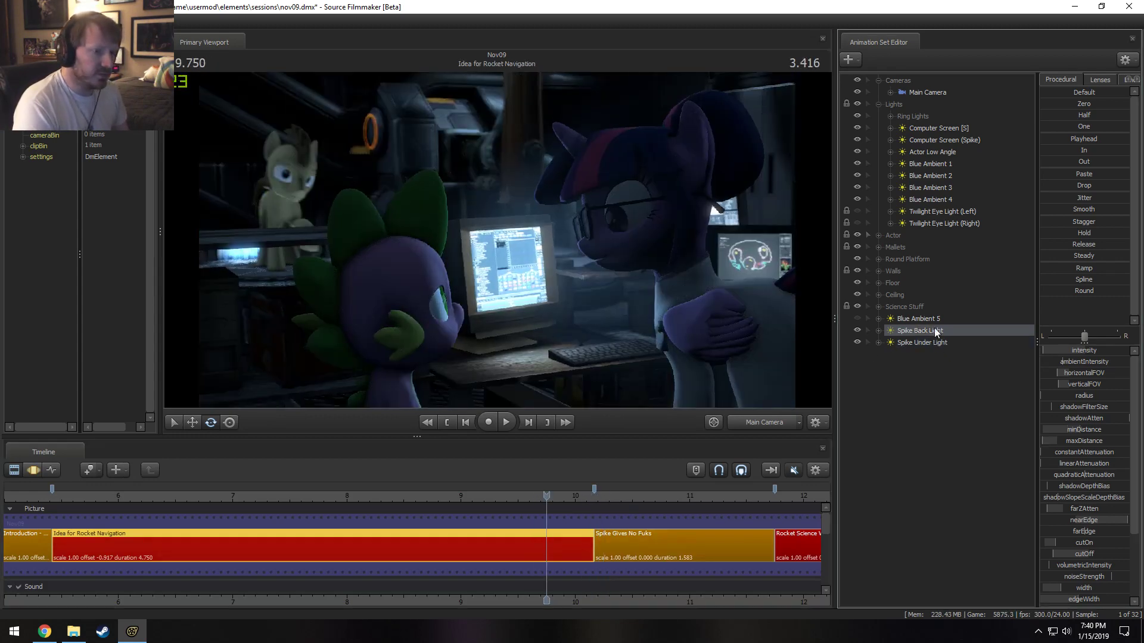
pyautogui.click(933, 142)
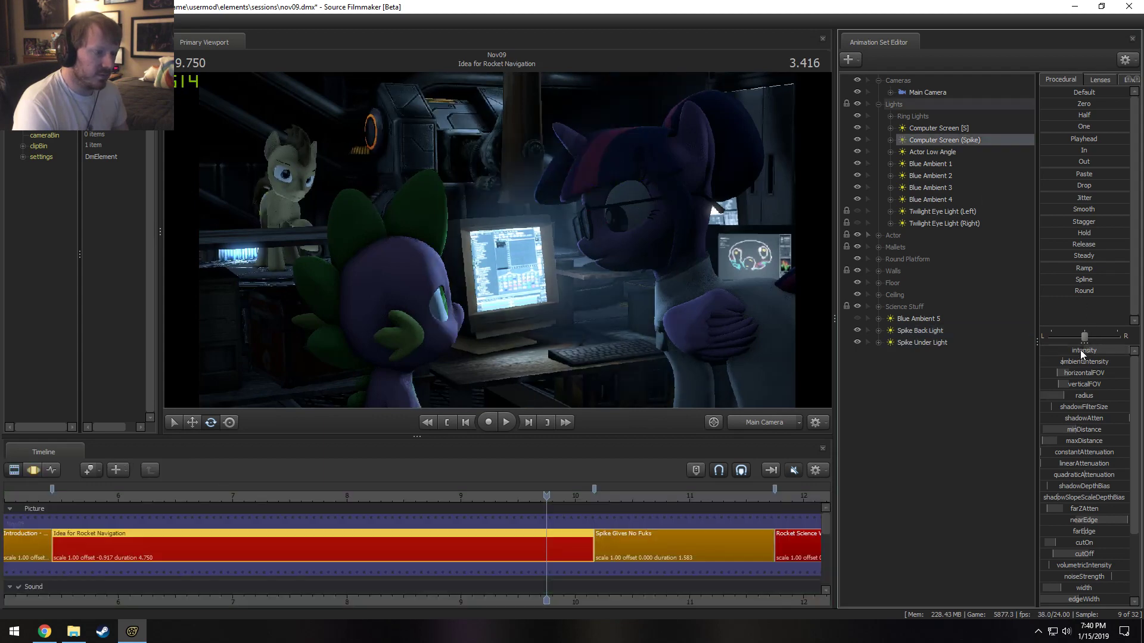
pyautogui.rightClick(941, 138)
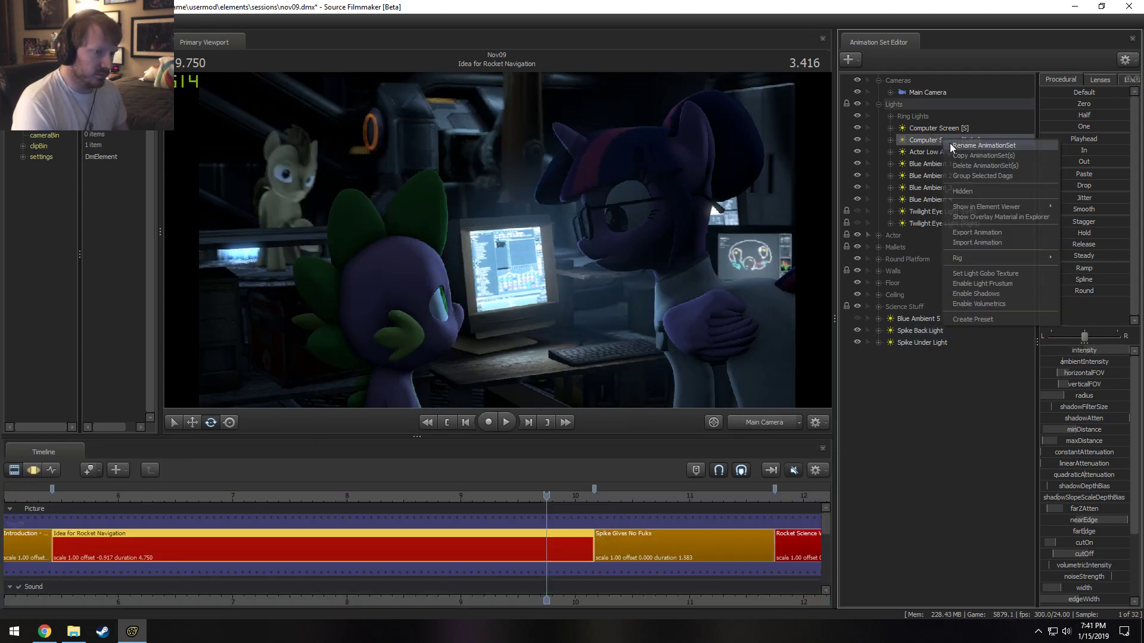
pyautogui.click(956, 166)
pyautogui.rightClick(933, 477)
pyautogui.click(960, 532)
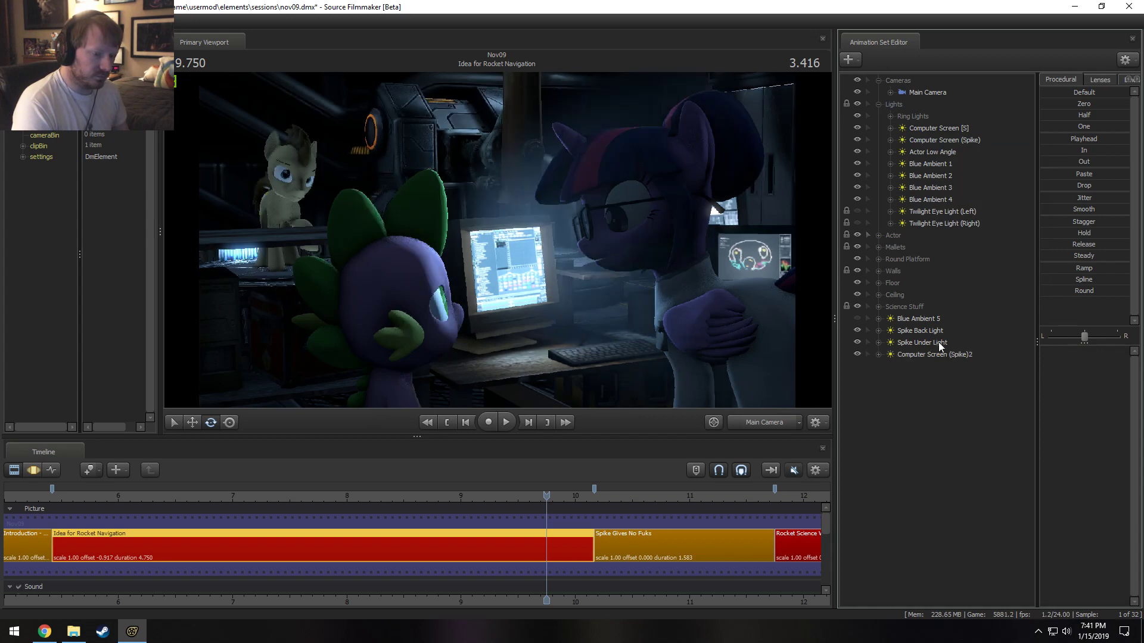
# Rename the duplicated computer screen light as "Spike Screen Rim".
pyautogui.rightClick(928, 354)
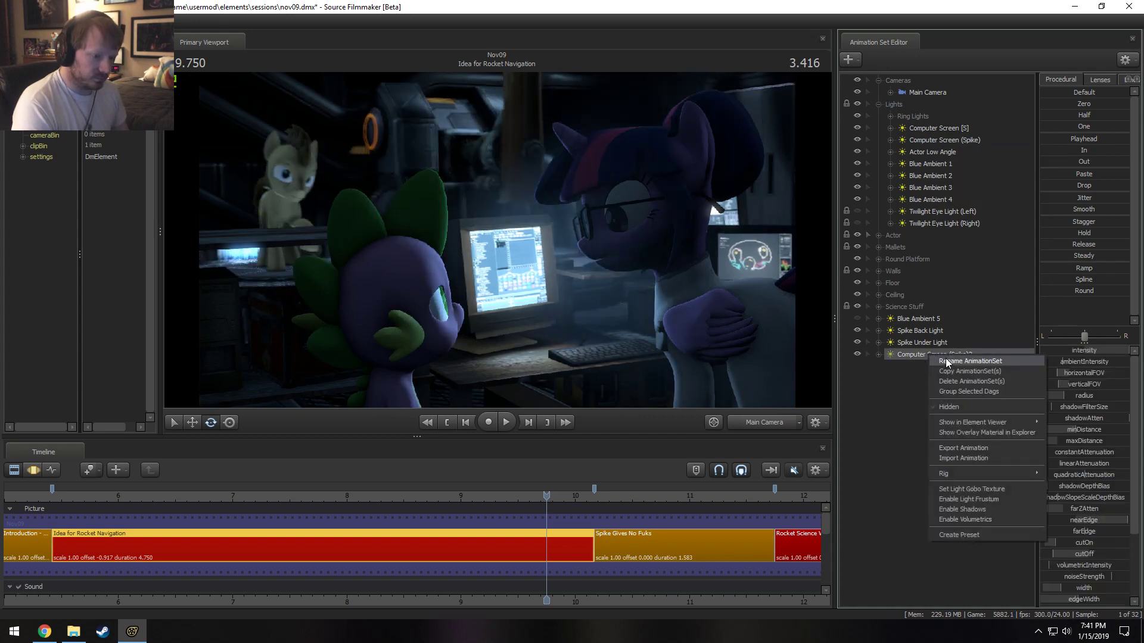
pyautogui.click(970, 361)
pyautogui.click(594, 308)
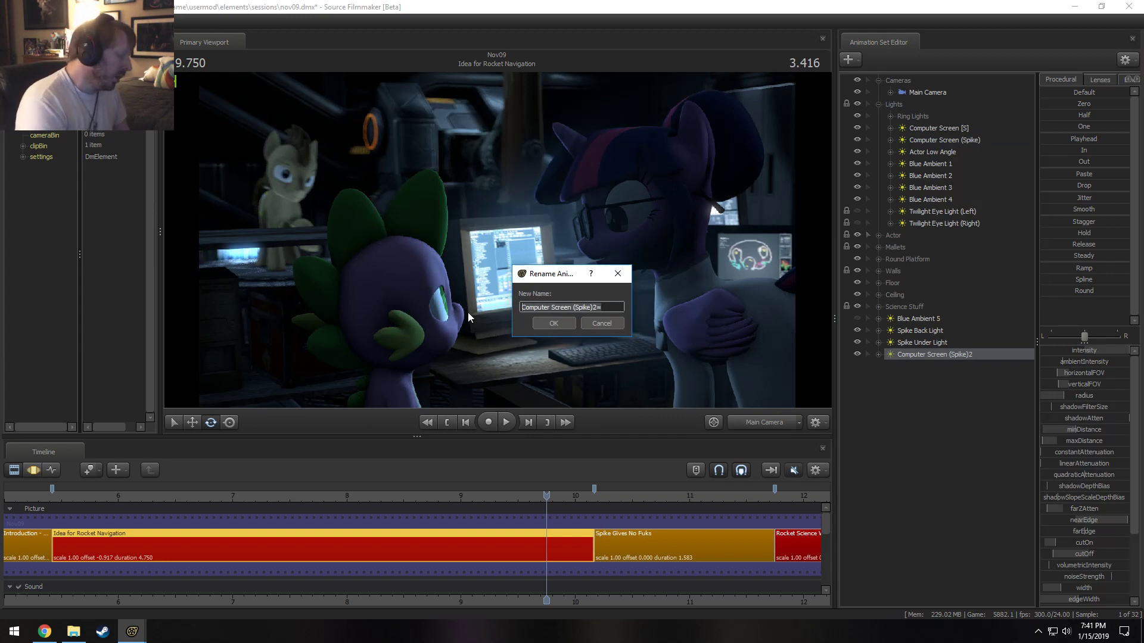
pyautogui.write('Spike Scree')
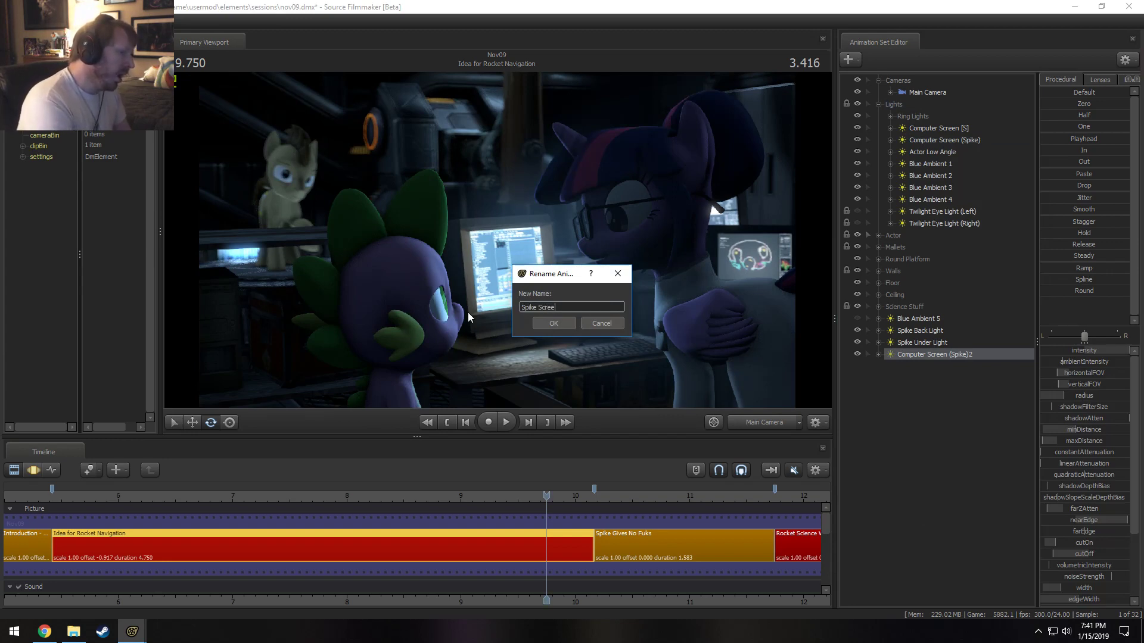
pyautogui.write('n Rim')
pyautogui.press('Return')
# Remap the Spike Screen Rim's intensity slider to a smaller range and adjust the light's intensity.
pyautogui.press('F3')
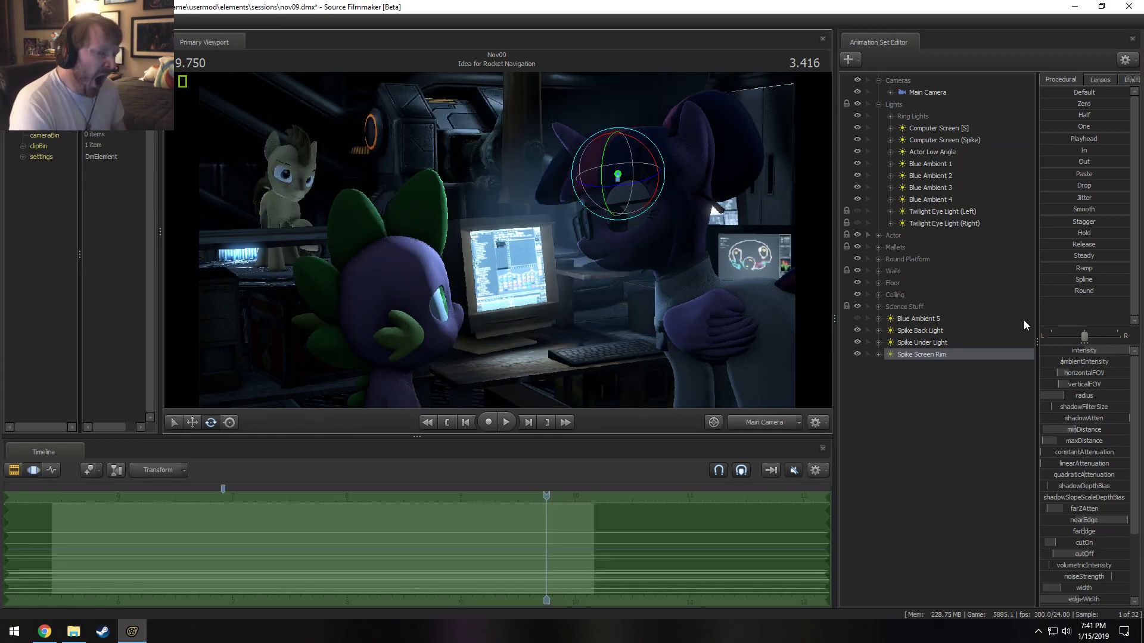
pyautogui.rightClick(1078, 349)
pyautogui.click(1102, 362)
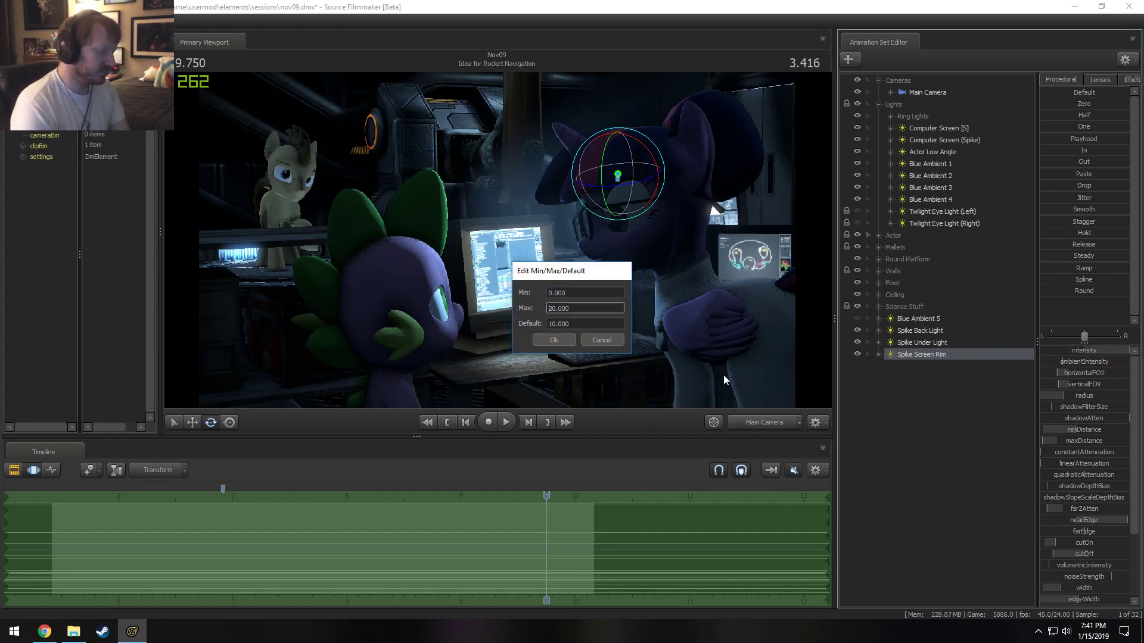
pyautogui.press('Return')
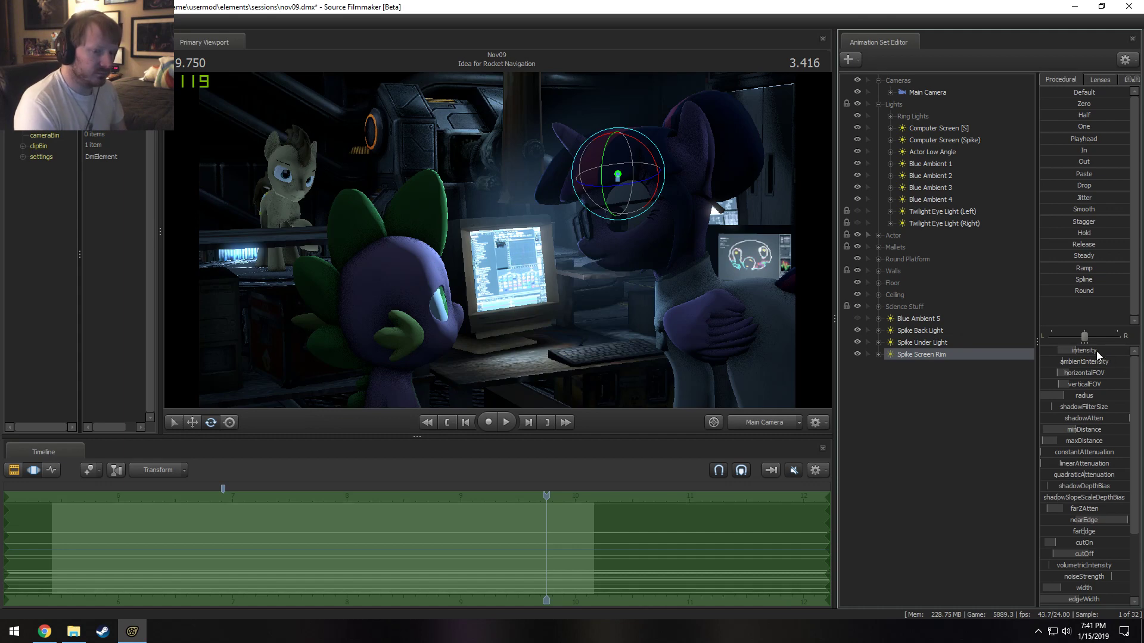
pyautogui.moveTo(1098, 354); pyautogui.dragTo(1090, 353)
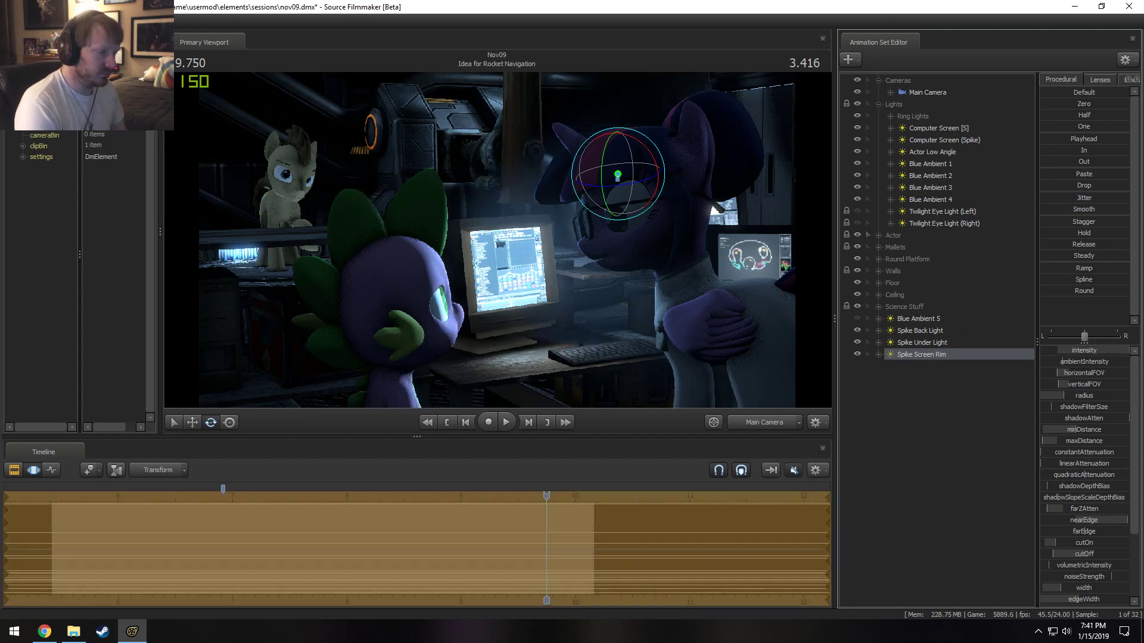
pyautogui.rightClick(916, 351)
pyautogui.click(948, 503)
pyautogui.press('F3')
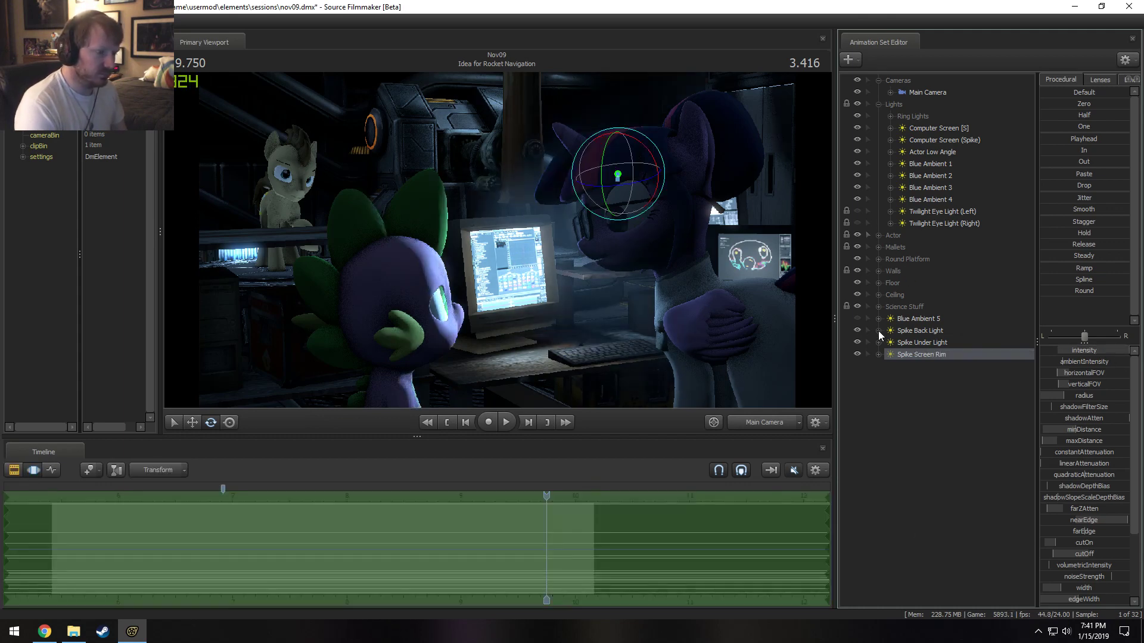
# View through the Spike Screen Rim light and reposition it to light Spike's edge from the monitor side.
pyautogui.moveTo(907, 356); pyautogui.dragTo(441, 255)
pyautogui.press('F2')
pyautogui.press('F3')
pyautogui.moveTo(546, 295)
pyautogui.mouseDown()
pyautogui.moveTo(547, 334)
pyautogui.moveTo(546, 295)
pyautogui.mouseUp()
pyautogui.click(777, 420)
pyautogui.press('F2')
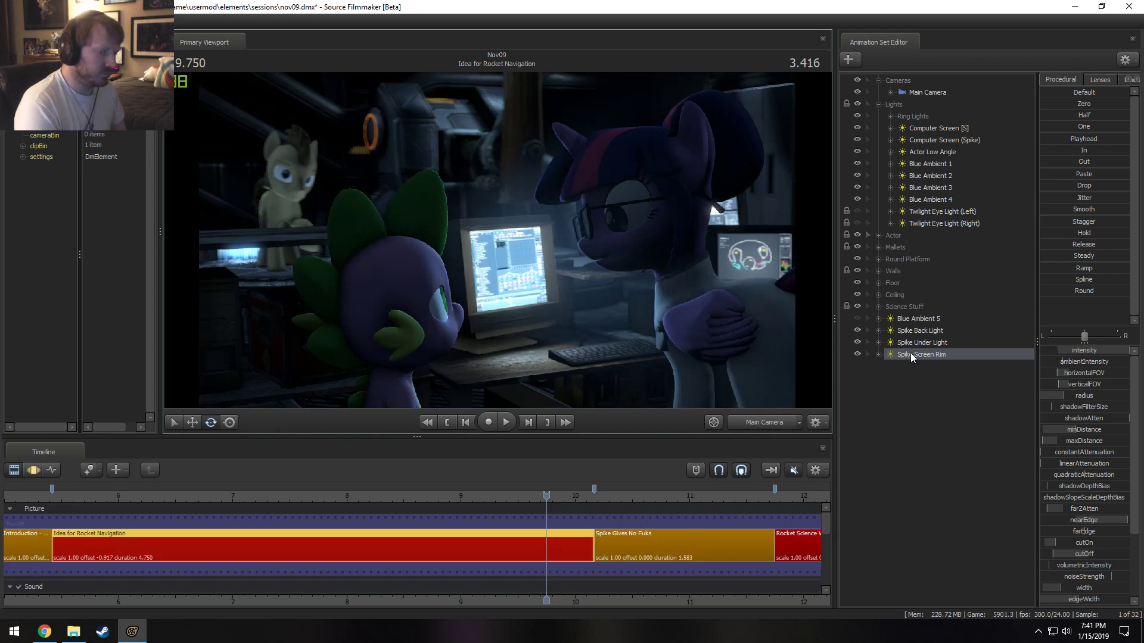
# Refine the Spike Screen Rim's placement above the computer monitor and compare the rendered shot.
pyautogui.moveTo(910, 354); pyautogui.dragTo(616, 277)
pyautogui.press('F3')
pyautogui.click(750, 423)
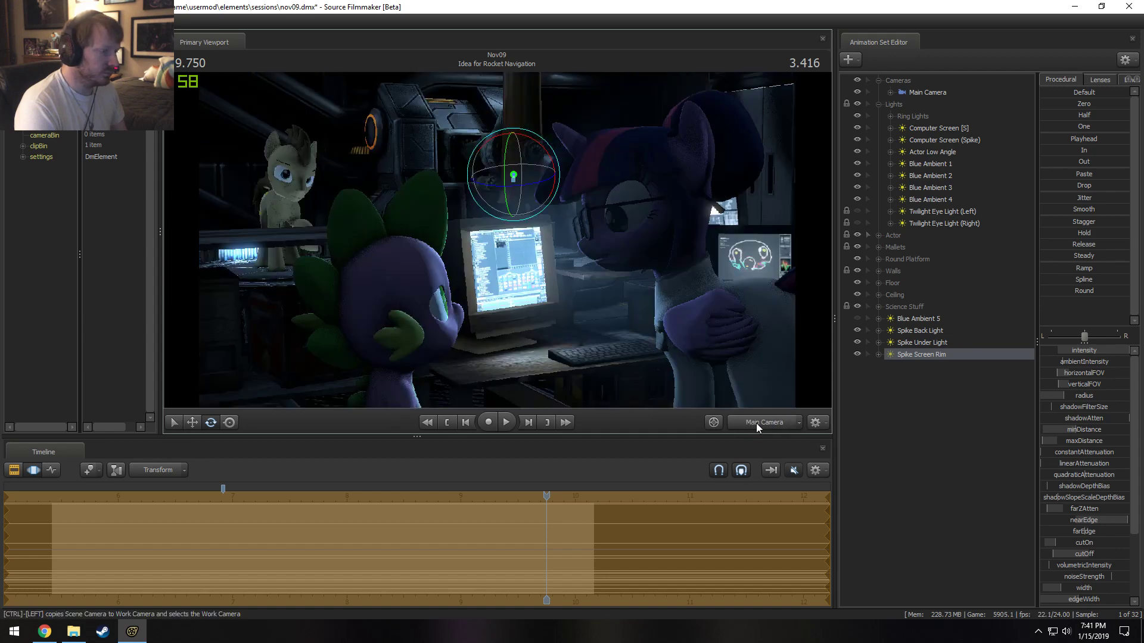
pyautogui.press('F2')
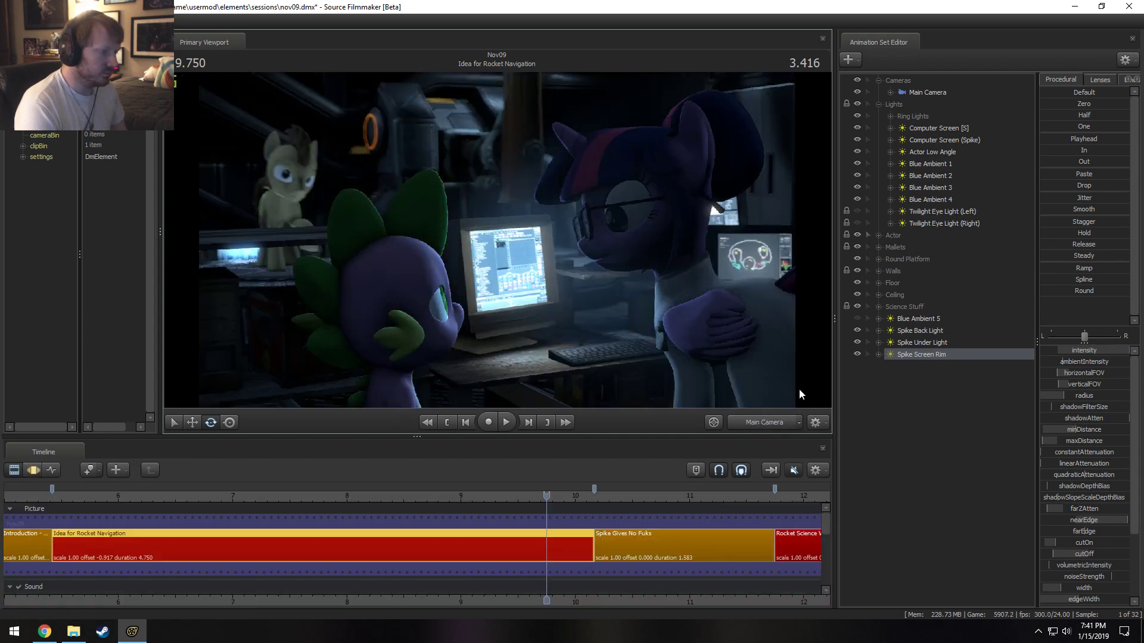
pyautogui.press('F3')
pyautogui.press('F2')
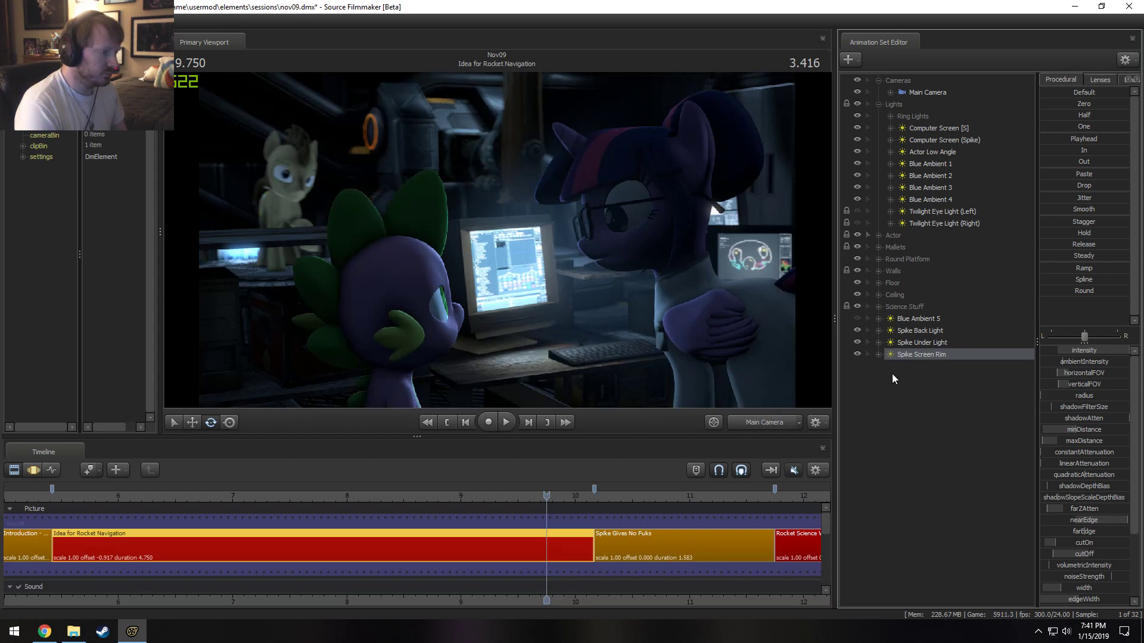
# Move the Spike Screen Rim light lower and farther back behind the desk, still aimed at Spike's head.
pyautogui.press('F3')
pyautogui.moveTo(936, 359); pyautogui.dragTo(584, 281)
pyautogui.press('F2')
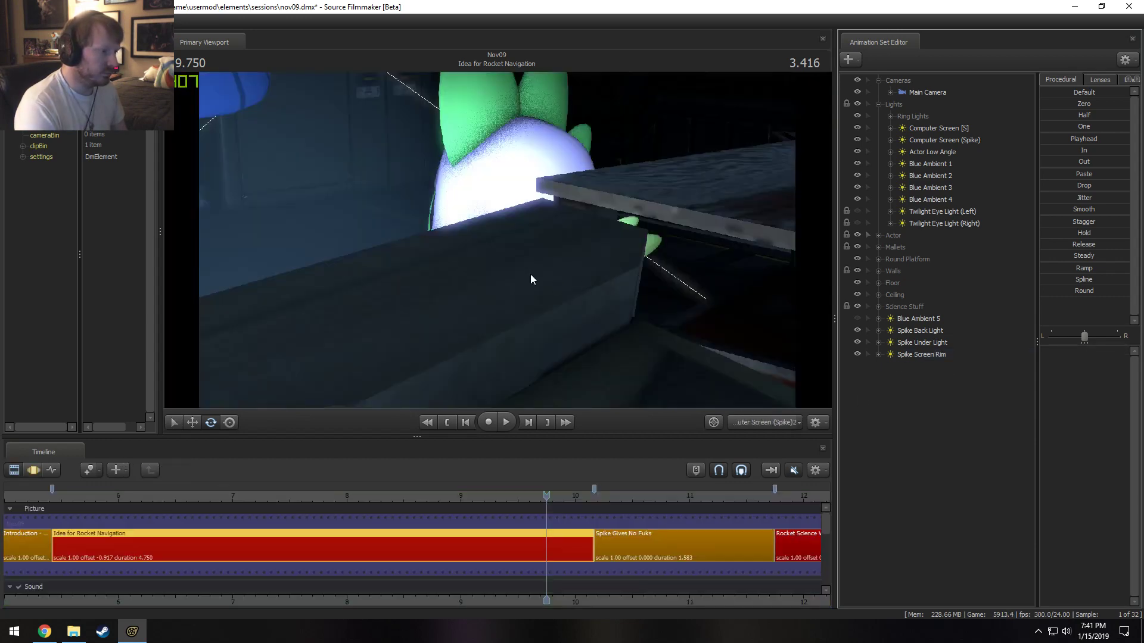
pyautogui.press('F3')
pyautogui.click(917, 344)
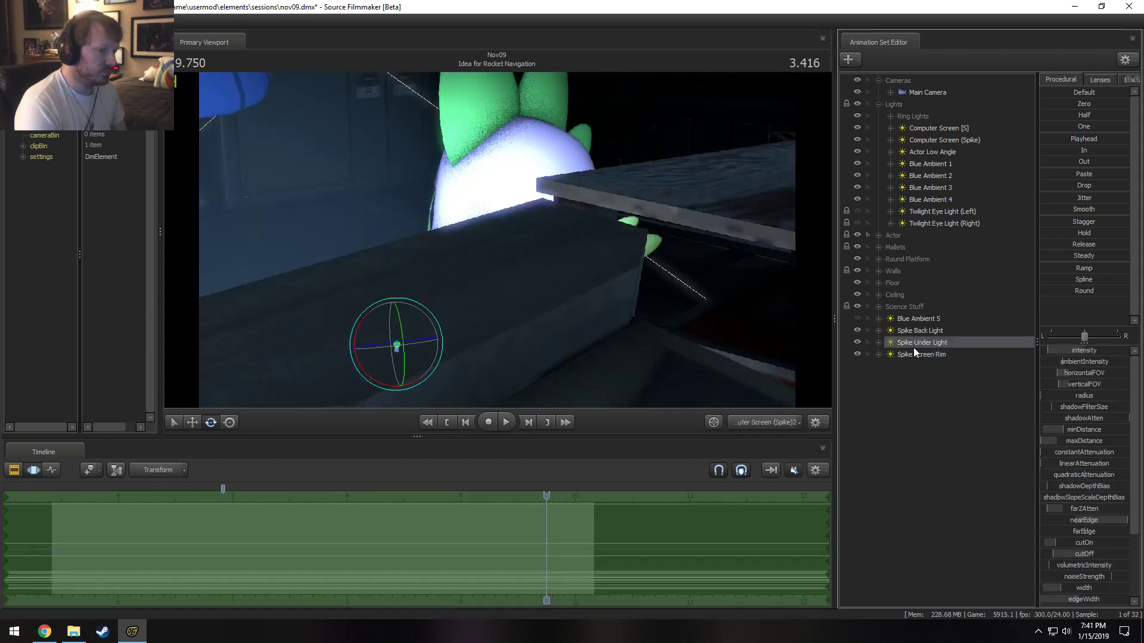
pyautogui.click(940, 354)
pyautogui.moveTo(631, 274); pyautogui.dragTo(635, 225)
pyautogui.press('s')
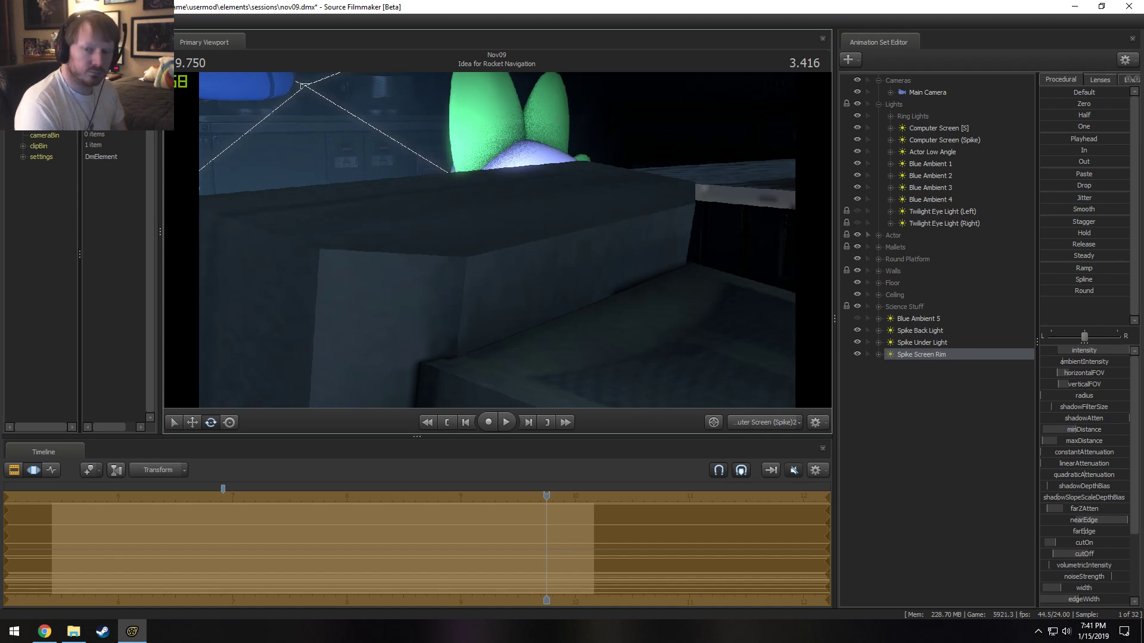
pyautogui.click(751, 423)
pyautogui.press('F2')
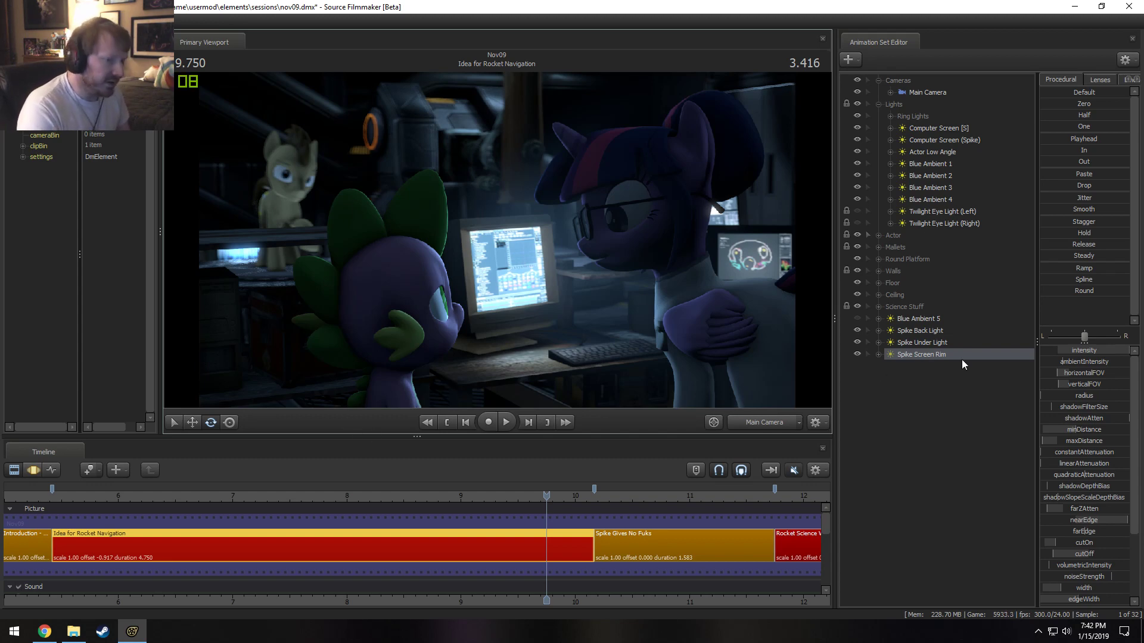
# Duplicate the Spike Back Light within the shot.
pyautogui.rightClick(938, 334)
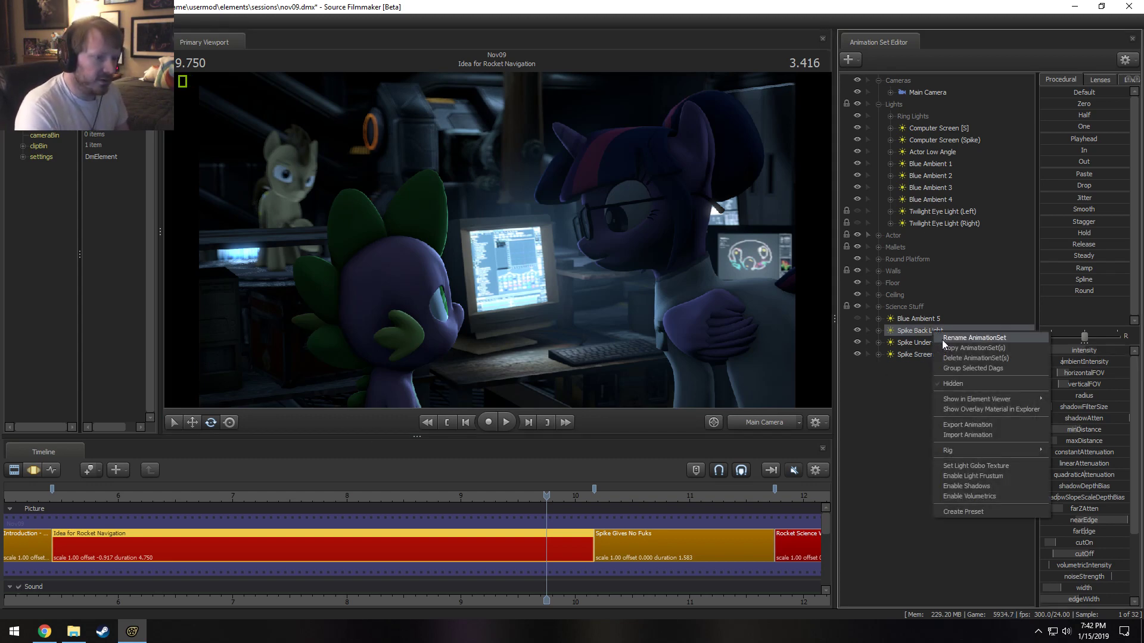
pyautogui.click(950, 348)
pyautogui.rightClick(925, 386)
pyautogui.click(956, 445)
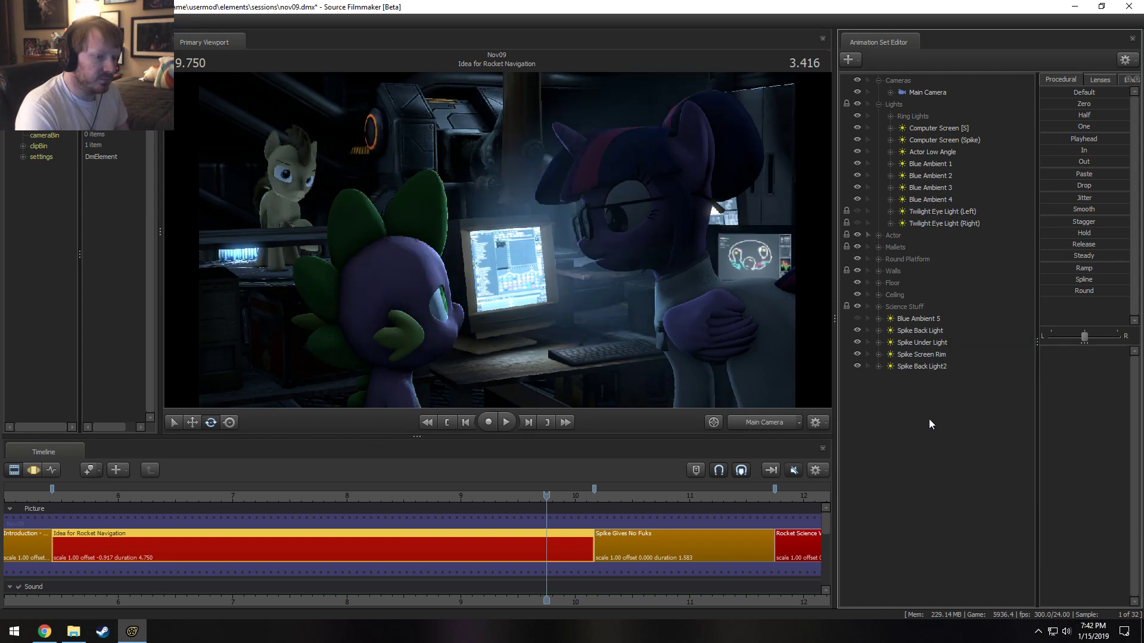
# Rename the duplicated back light as "Spike Back Highlight".
pyautogui.click(927, 368)
pyautogui.rightClick(927, 368)
pyautogui.click(954, 375)
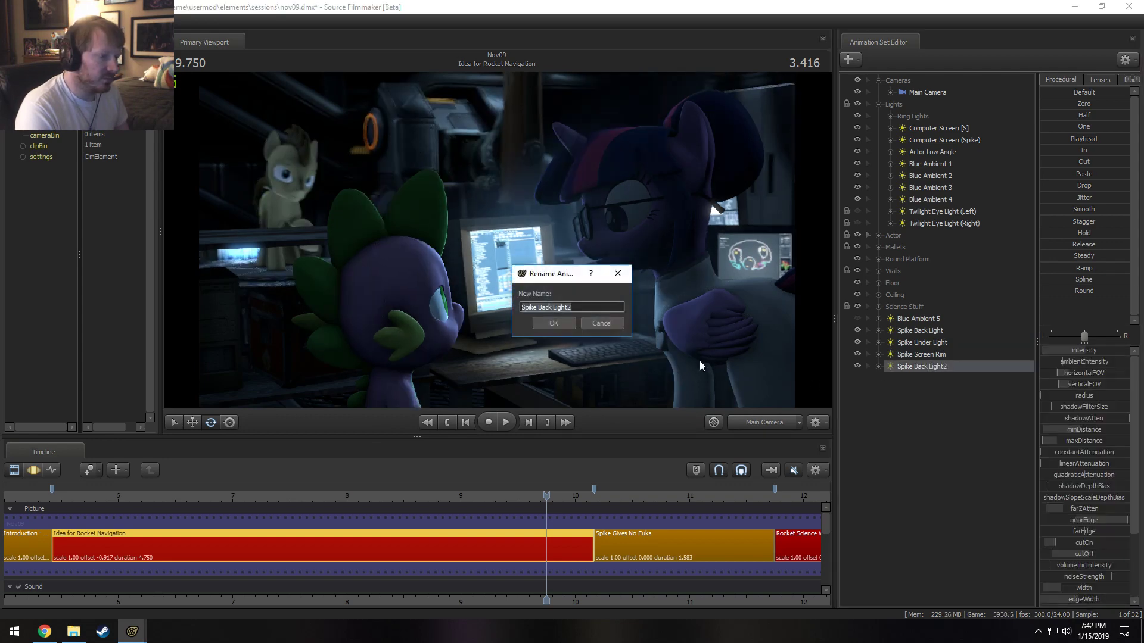
pyautogui.click(578, 309)
pyautogui.press('BackSpace')
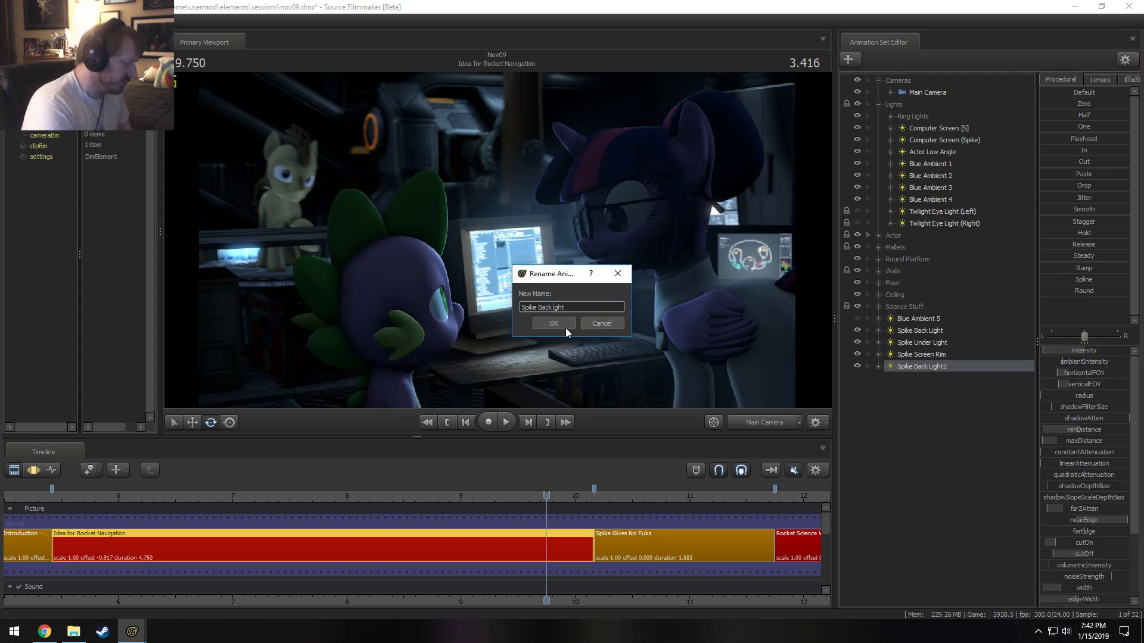
pyautogui.write('ighl')
pyautogui.click(566, 327)
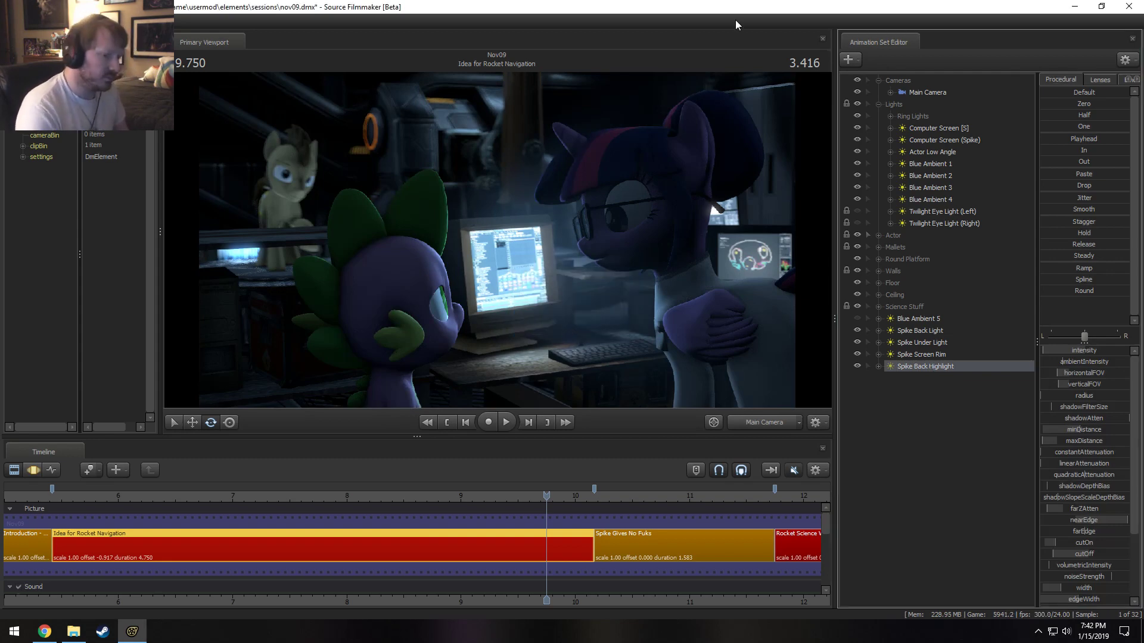
# Raise the Spike Back Highlight's intensity to its current limit and shift the light slightly while looking at Spike's back through it.
pyautogui.moveTo(979, 366); pyautogui.dragTo(483, 242)
pyautogui.press('F3')
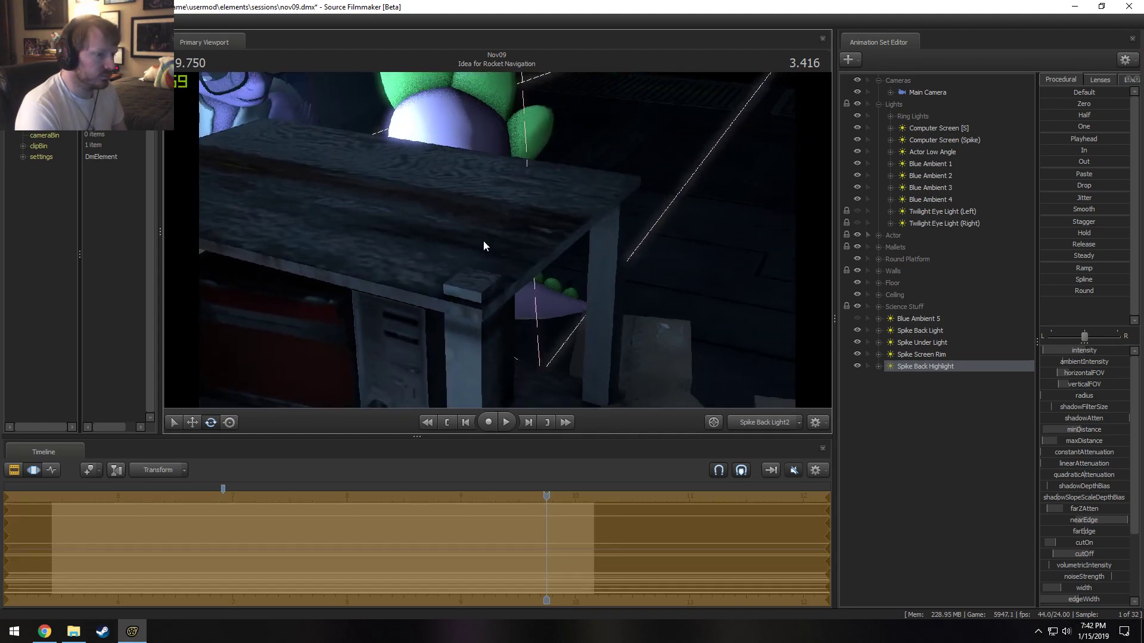
pyautogui.moveTo(1056, 352); pyautogui.dragTo(1129, 351)
pyautogui.moveTo(674, 298); pyautogui.dragTo(715, 265)
# Set the Spike Back Highlight's maximum intensity to 50, brighten the light and check the shot from the Main Camera.
pyautogui.rightClick(1073, 353)
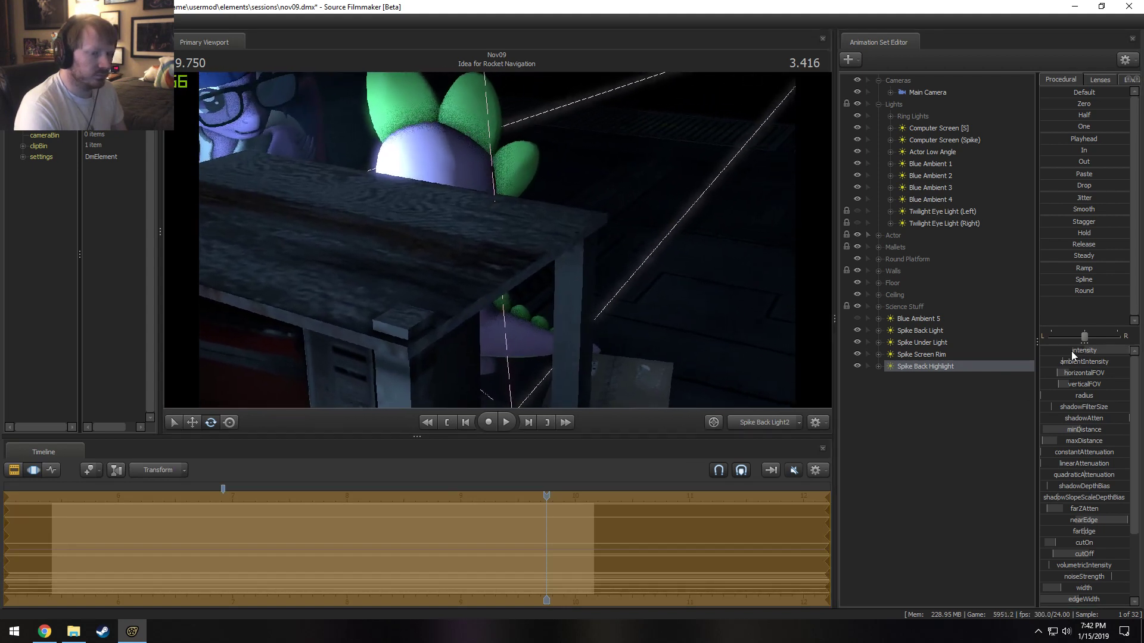
pyautogui.click(1082, 371)
pyautogui.moveTo(557, 309); pyautogui.dragTo(536, 308)
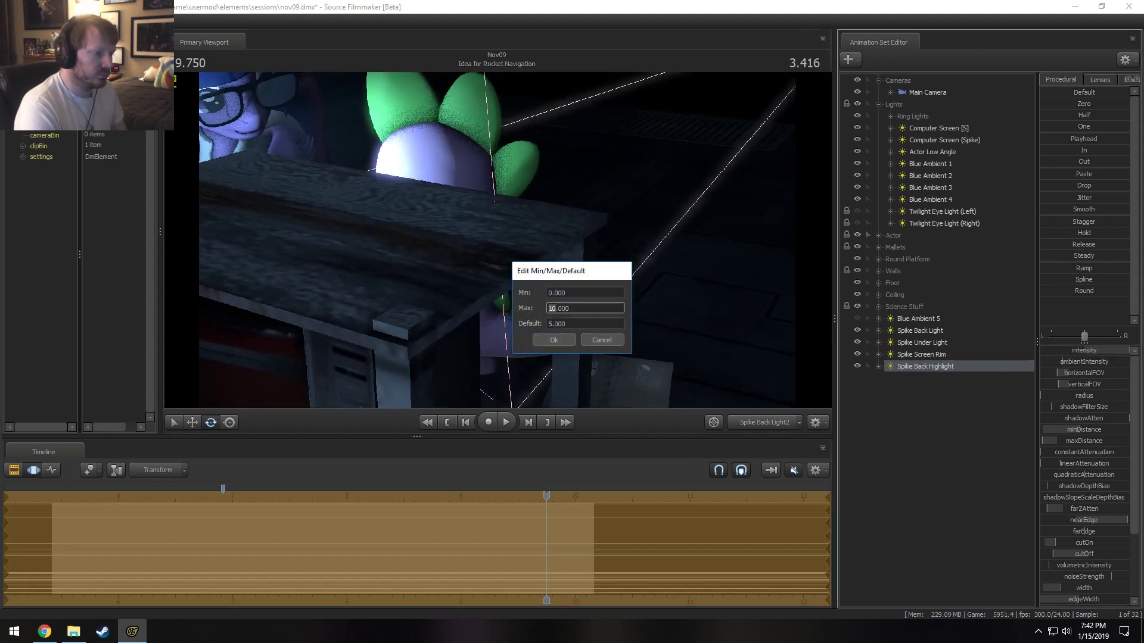
pyautogui.write('50')
pyautogui.press('Return')
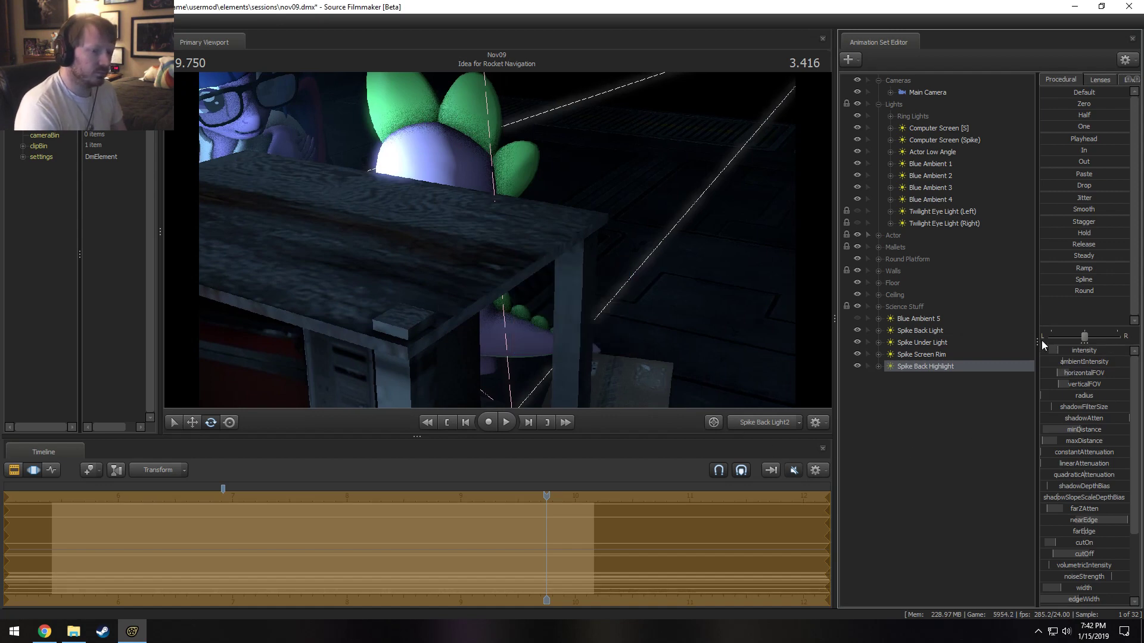
pyautogui.click(765, 422)
pyautogui.press('F2')
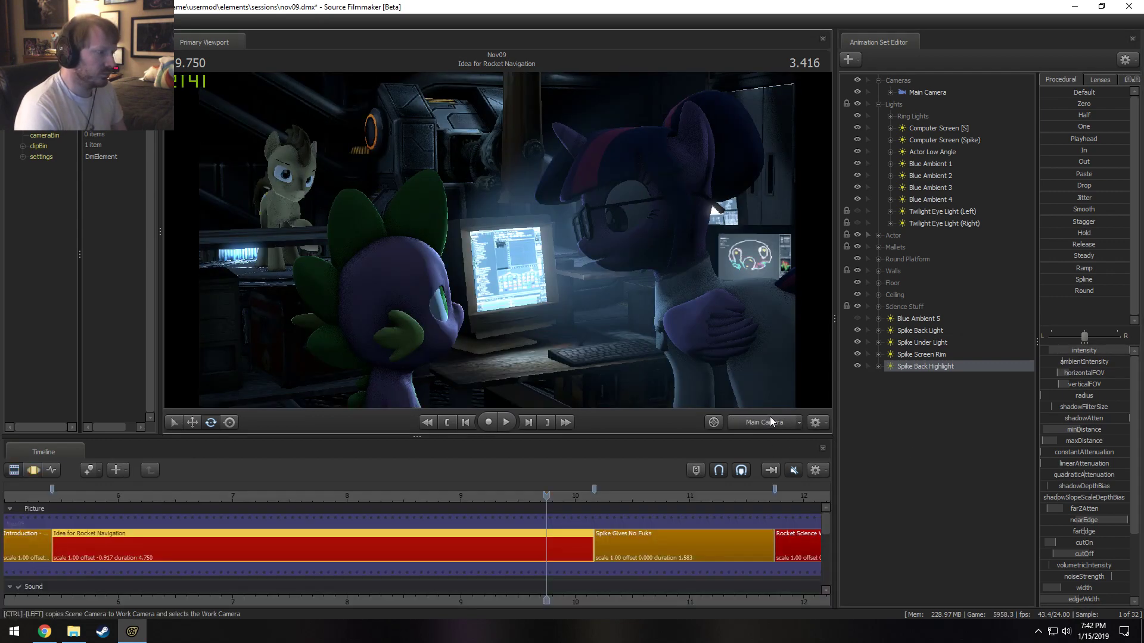
# Move the Spike Back Highlight lower and sideways behind the desk so it faces Spike's back and head, checking the rendered shot.
pyautogui.press('F3')
pyautogui.moveTo(905, 366); pyautogui.dragTo(476, 177)
pyautogui.click(773, 423)
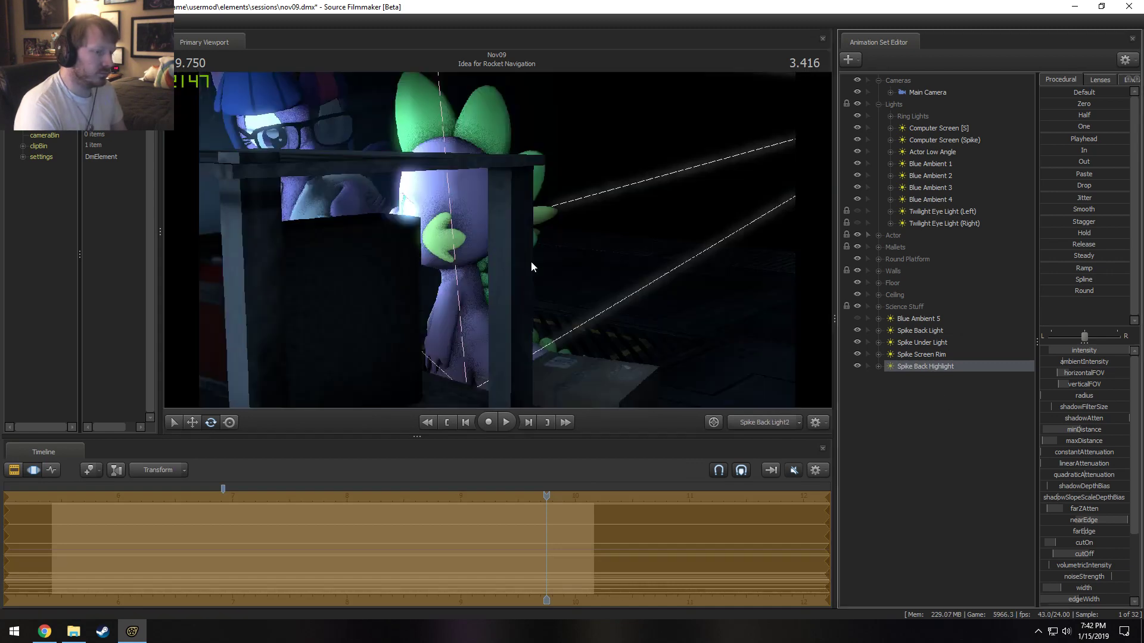
pyautogui.rightClick(935, 366)
pyautogui.moveTo(935, 366); pyautogui.dragTo(604, 260)
pyautogui.press('d')
pyautogui.press('d')
pyautogui.press('w')
pyautogui.press('x')
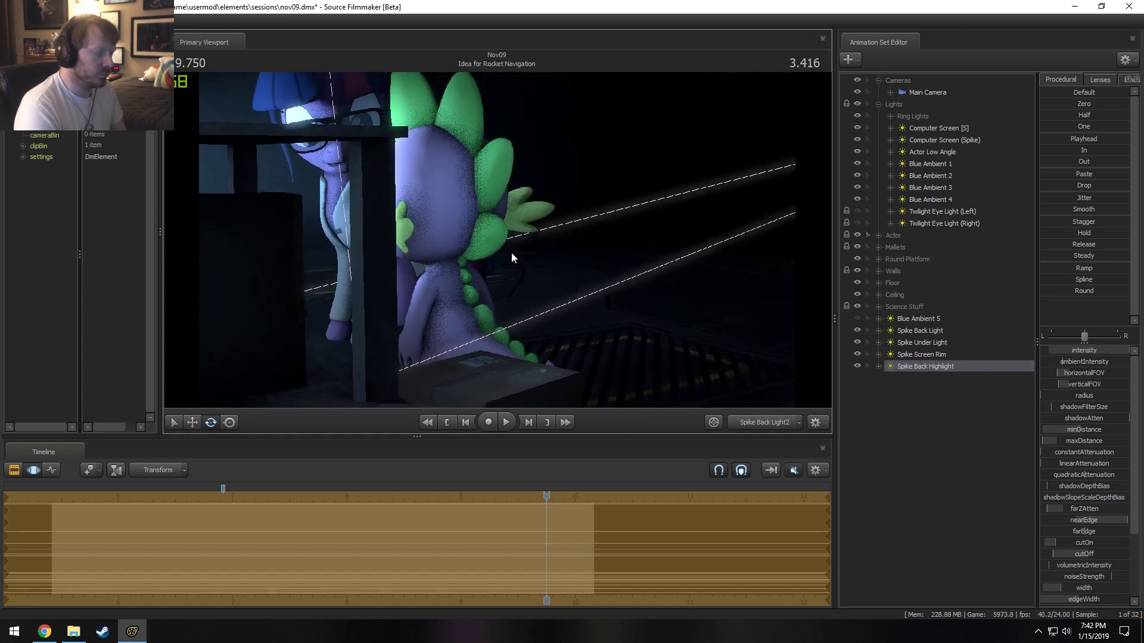
pyautogui.click(759, 424)
pyautogui.press('F2')
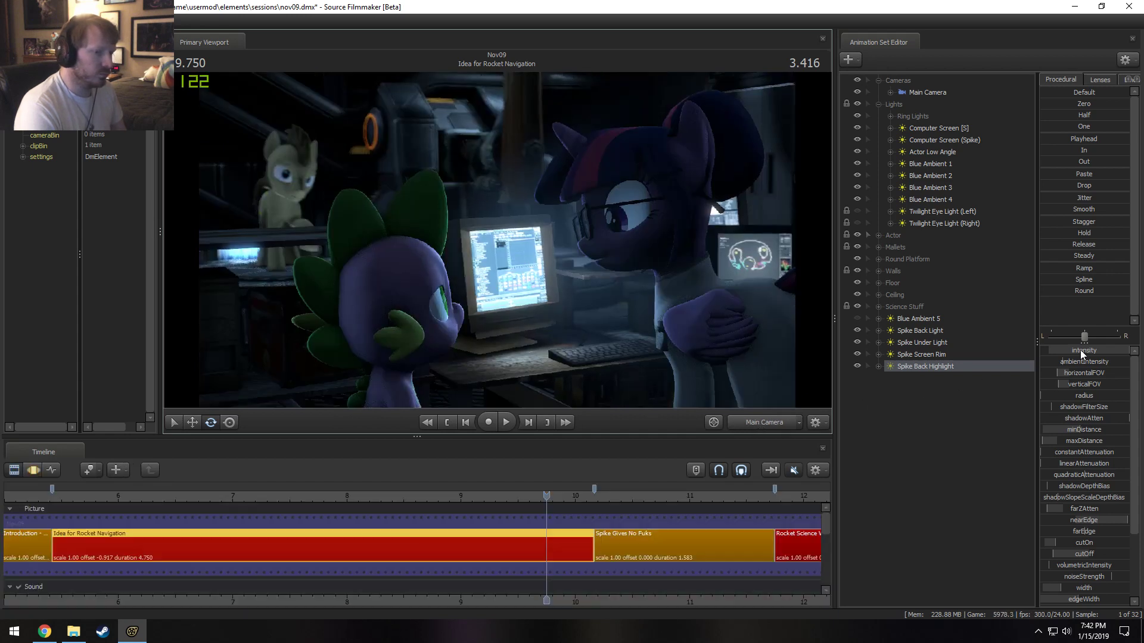
# Slightly lower the Spike Back Highlight's intensity and fine-tune its placement behind Spike, comparing the result from the Main Camera.
pyautogui.moveTo(1081, 350)
pyautogui.mouseDown()
pyautogui.moveTo(1045, 349)
pyautogui.moveTo(1082, 349)
pyautogui.mouseUp()
pyautogui.press('F3')
pyautogui.moveTo(918, 364); pyautogui.dragTo(532, 291)
pyautogui.press('F2')
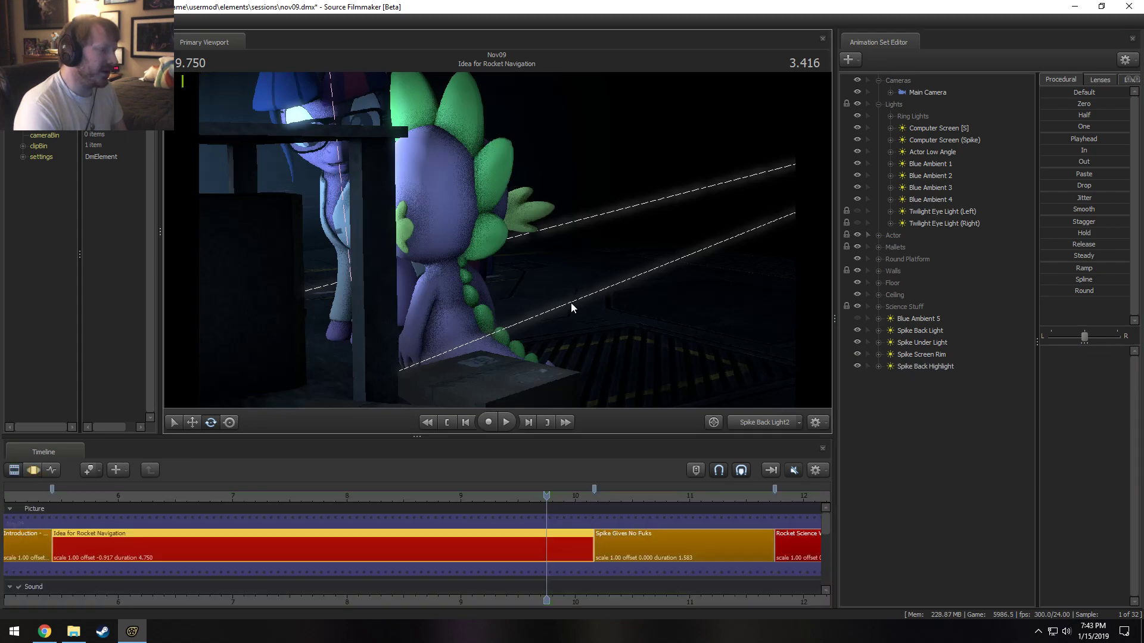
pyautogui.press('F3')
pyautogui.click(931, 366)
pyautogui.moveTo(649, 310); pyautogui.dragTo(679, 294)
pyautogui.press('a')
pyautogui.click(743, 418)
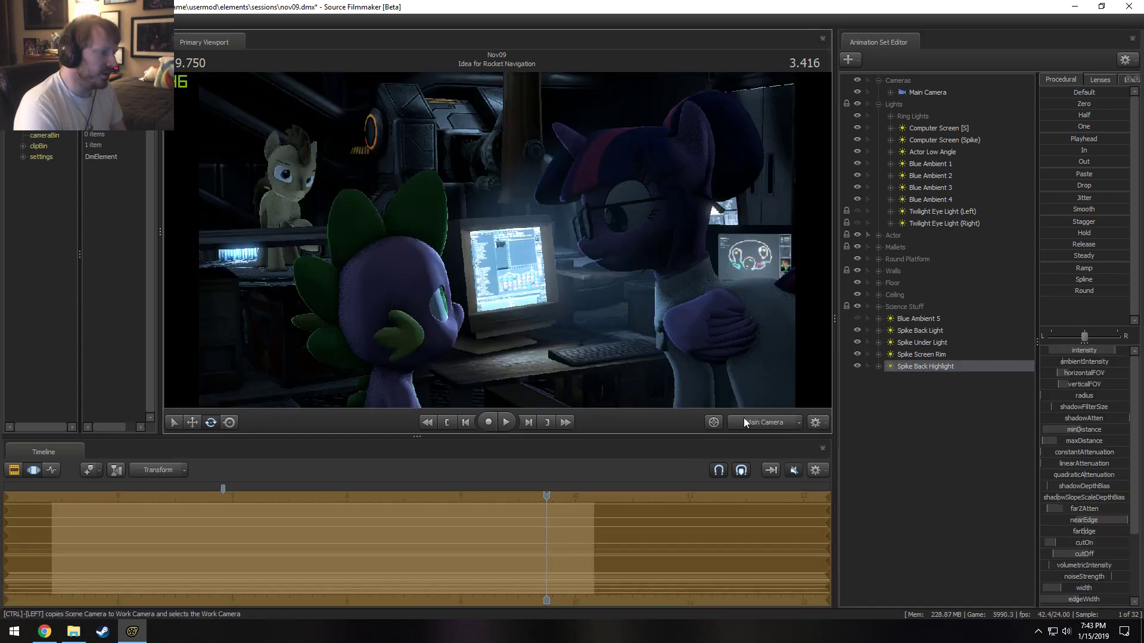
pyautogui.press('F2')
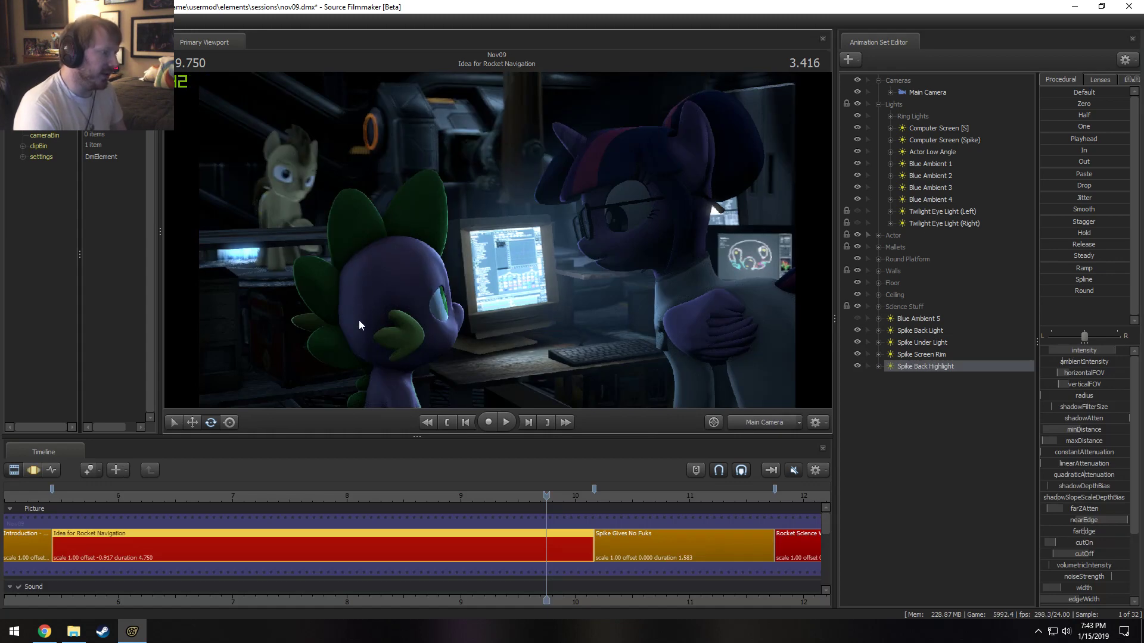
# Reduce the Spike Back Highlight's intensity to a much dimmer level and review the rendered shot.
pyautogui.press('F3')
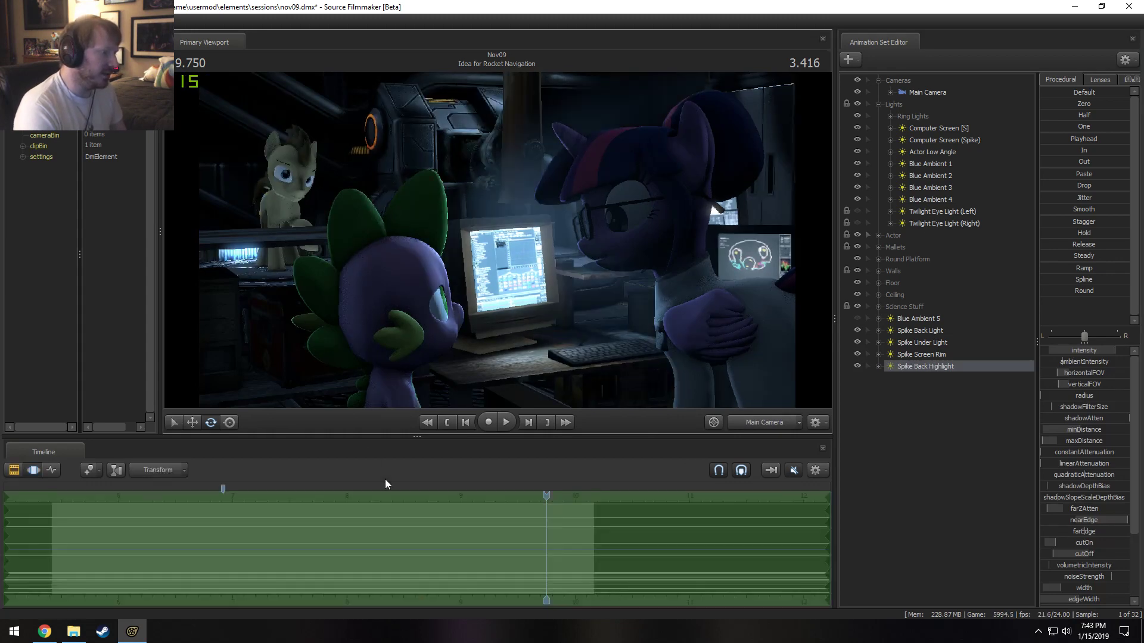
pyautogui.press('F2')
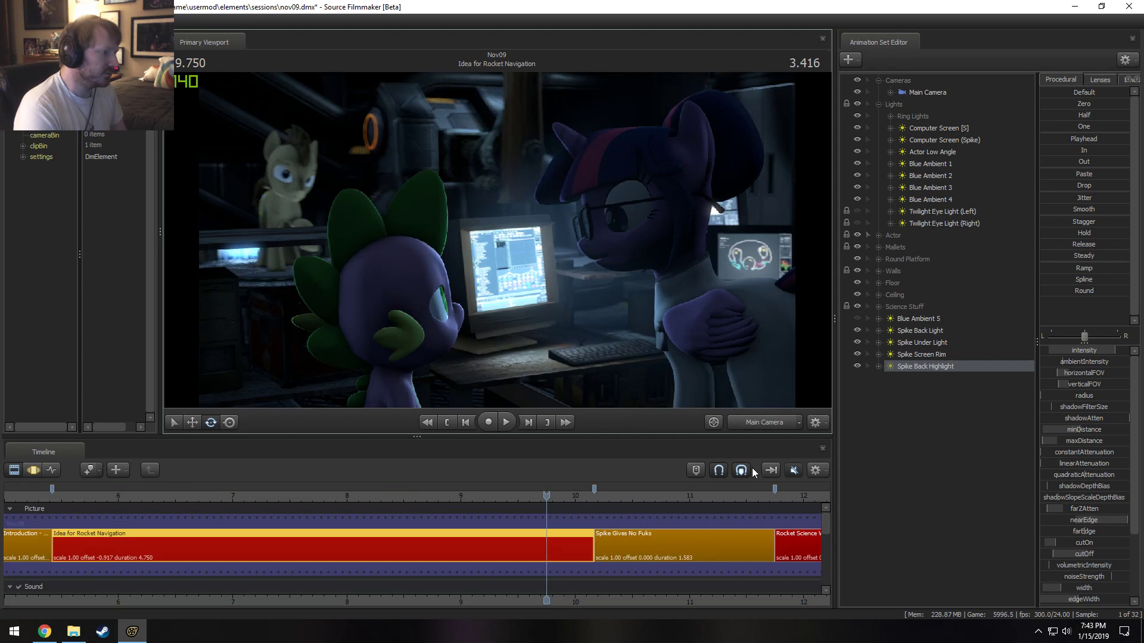
pyautogui.press('F3')
pyautogui.press('F4')
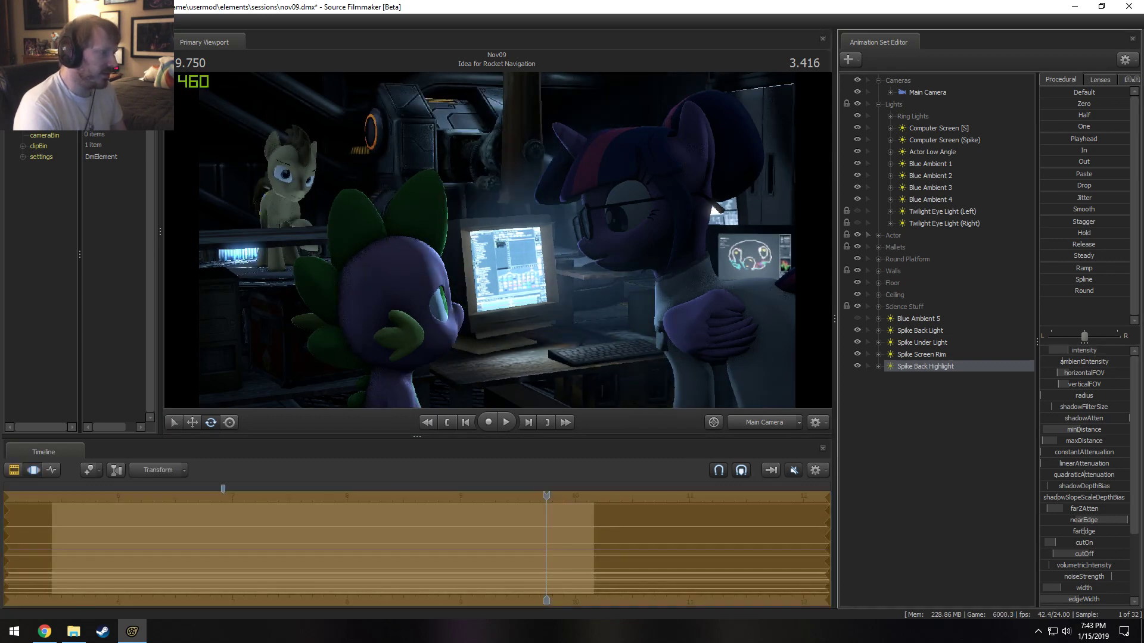
pyautogui.press('F2')
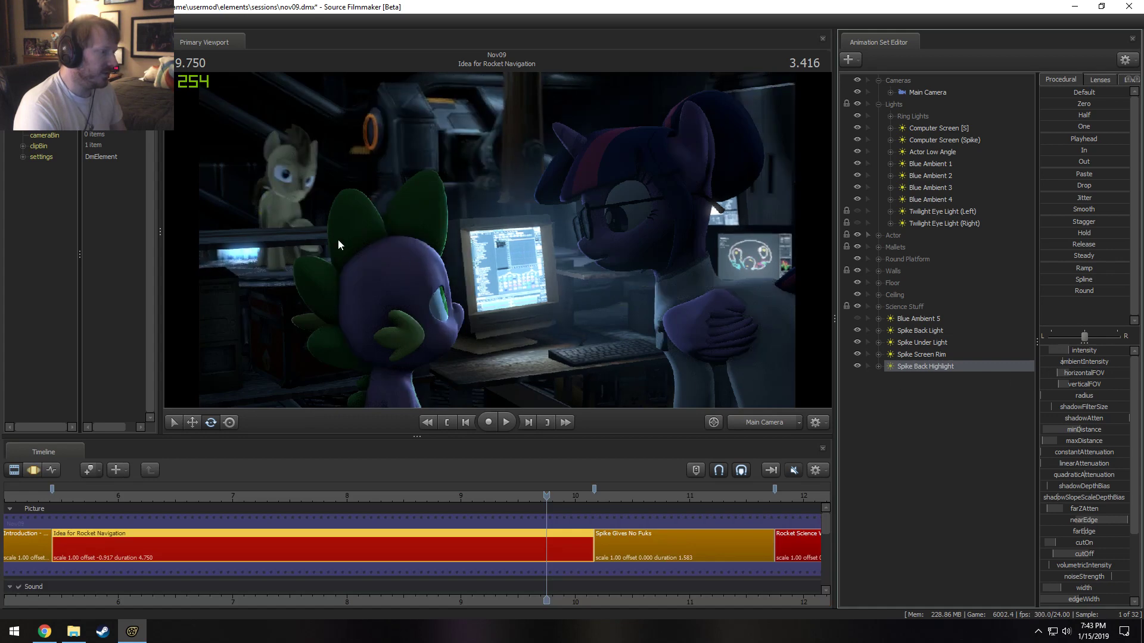
# Raise the Spike Screen Rim's maximum intensity, brighten the light and review the rendered shot.
pyautogui.click(955, 356)
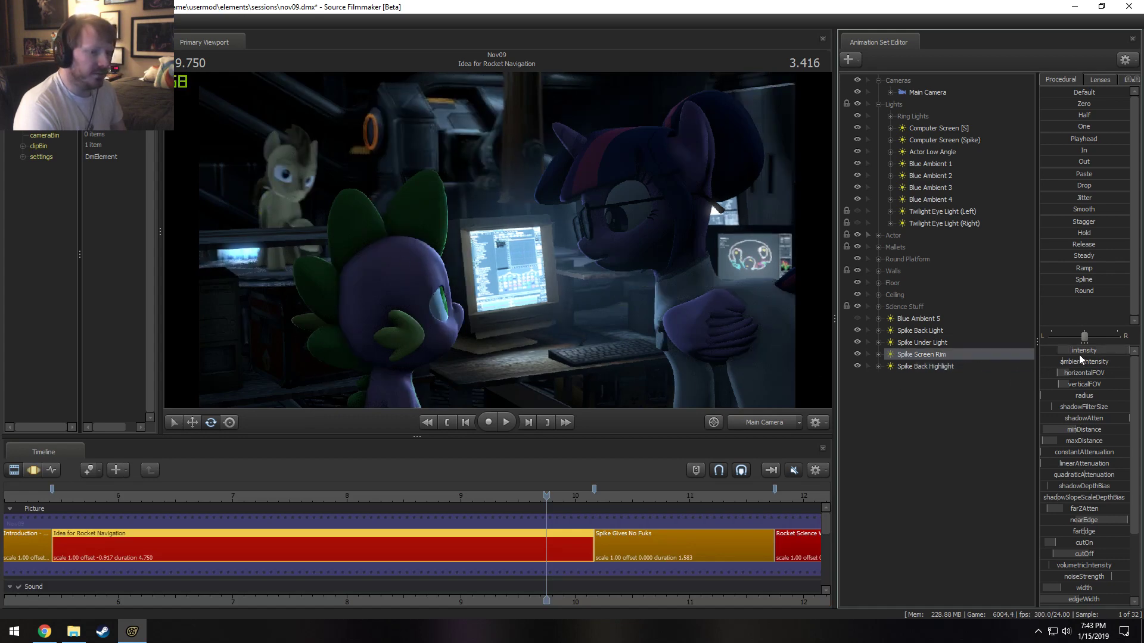
pyautogui.rightClick(1079, 353)
pyautogui.click(1092, 369)
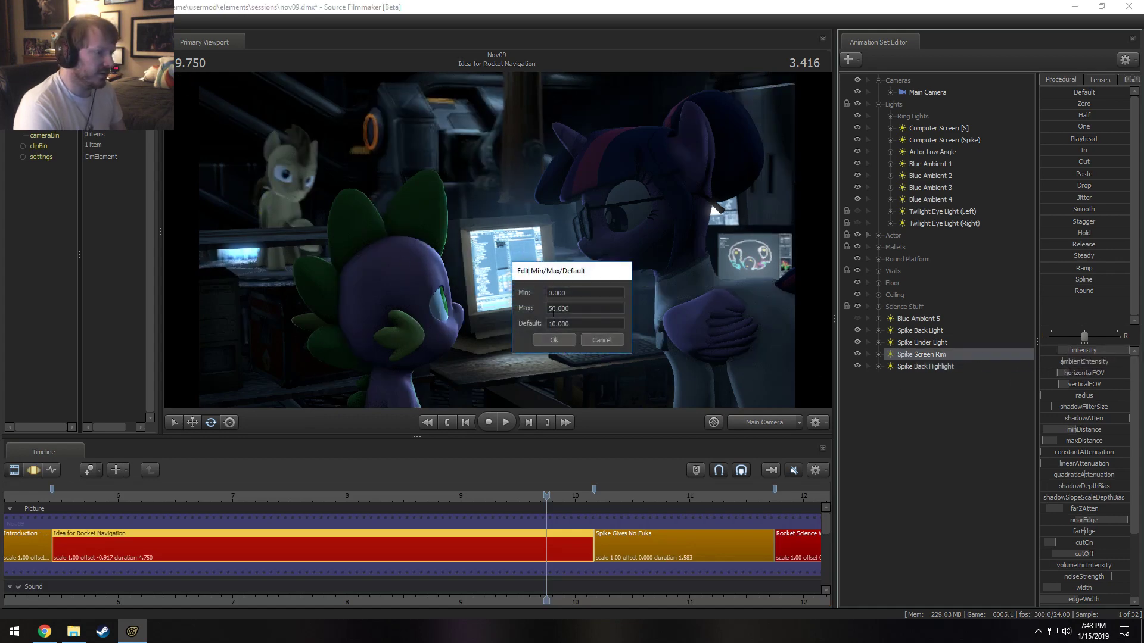
pyautogui.press('Return')
pyautogui.press('F3')
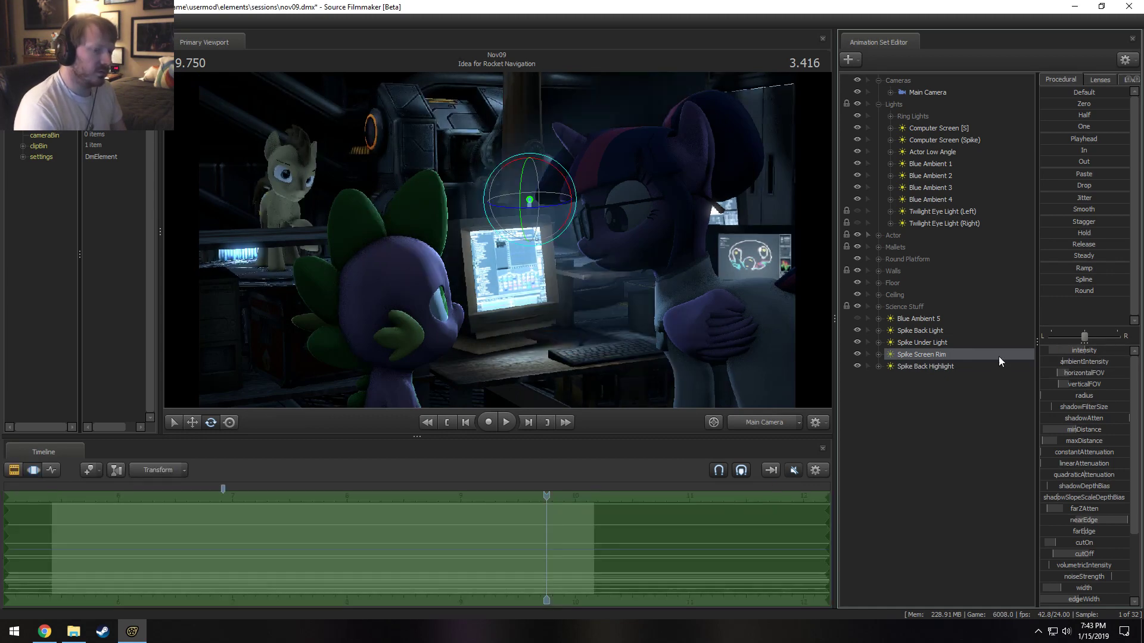
pyautogui.press('F2')
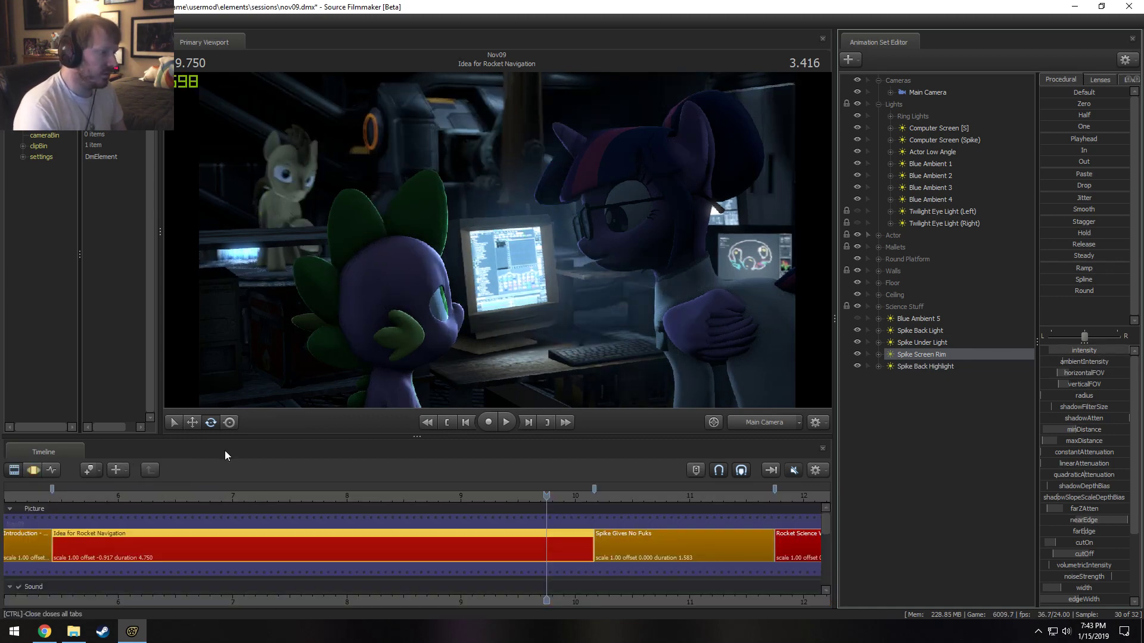
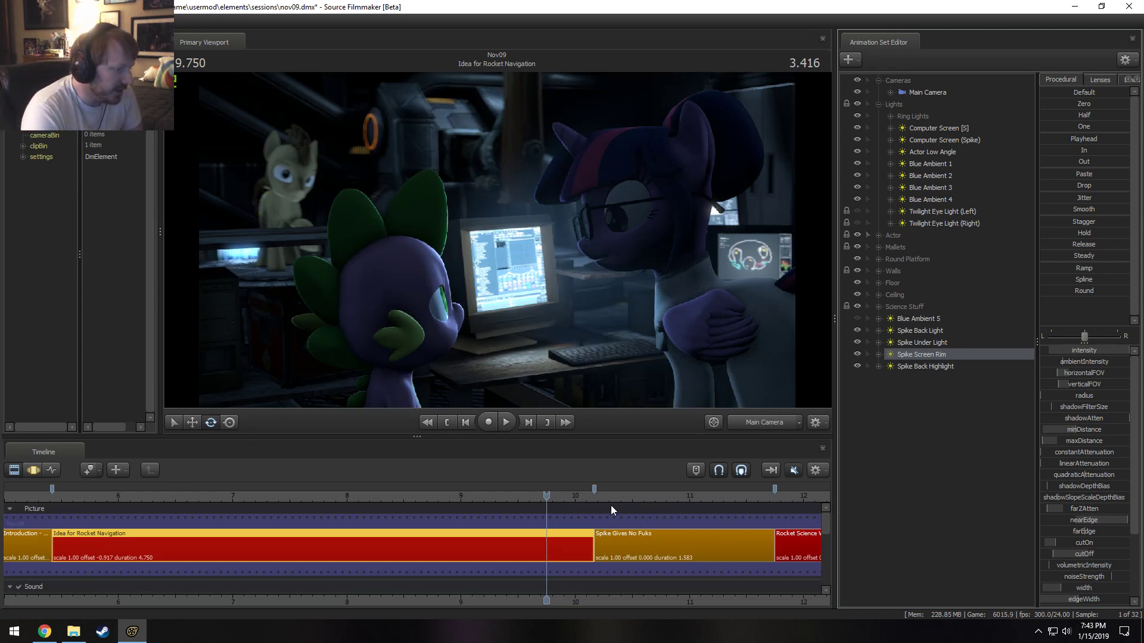
# Move the playhead to 10.000 and copy Spike Eye Light (Right Large) from the "Spike Gives No Fuks" shot despite its locked controls.
pyautogui.moveTo(610, 505)
pyautogui.mouseDown()
pyautogui.moveTo(547, 500)
pyautogui.moveTo(594, 499)
pyautogui.mouseUp()
pyautogui.click(575, 497)
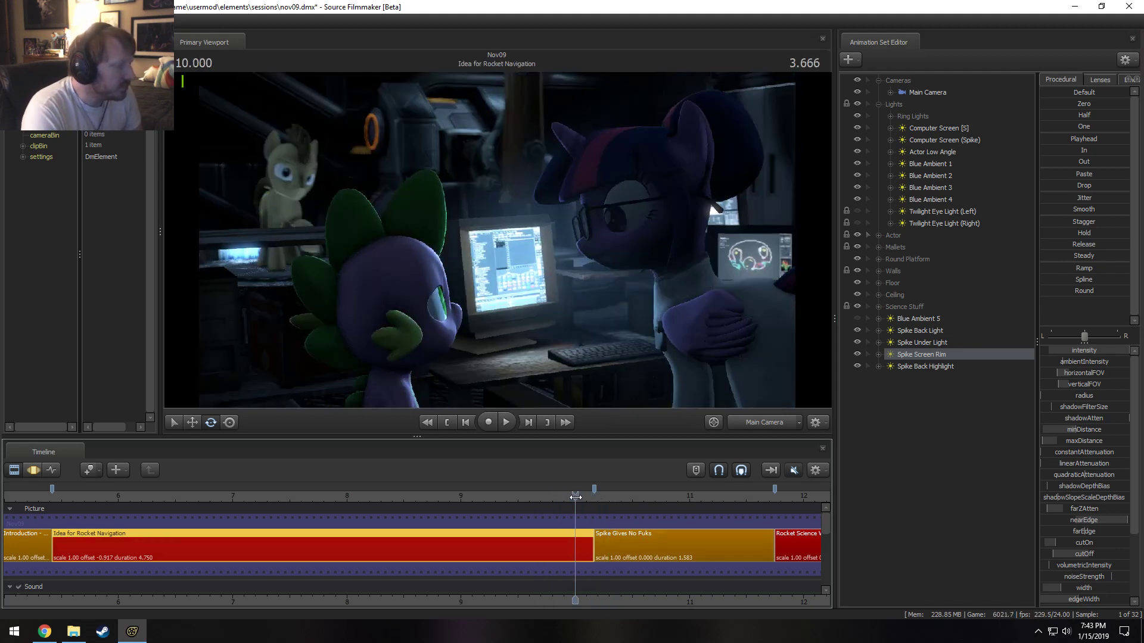
pyautogui.click(676, 542)
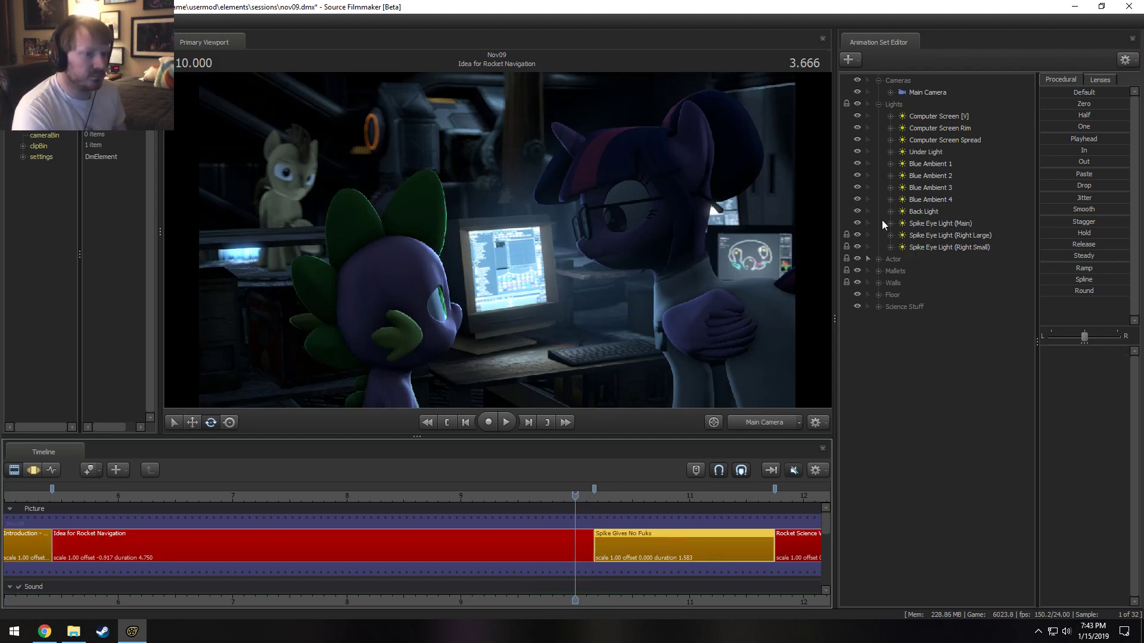
pyautogui.click(950, 223)
pyautogui.rightClick(949, 223)
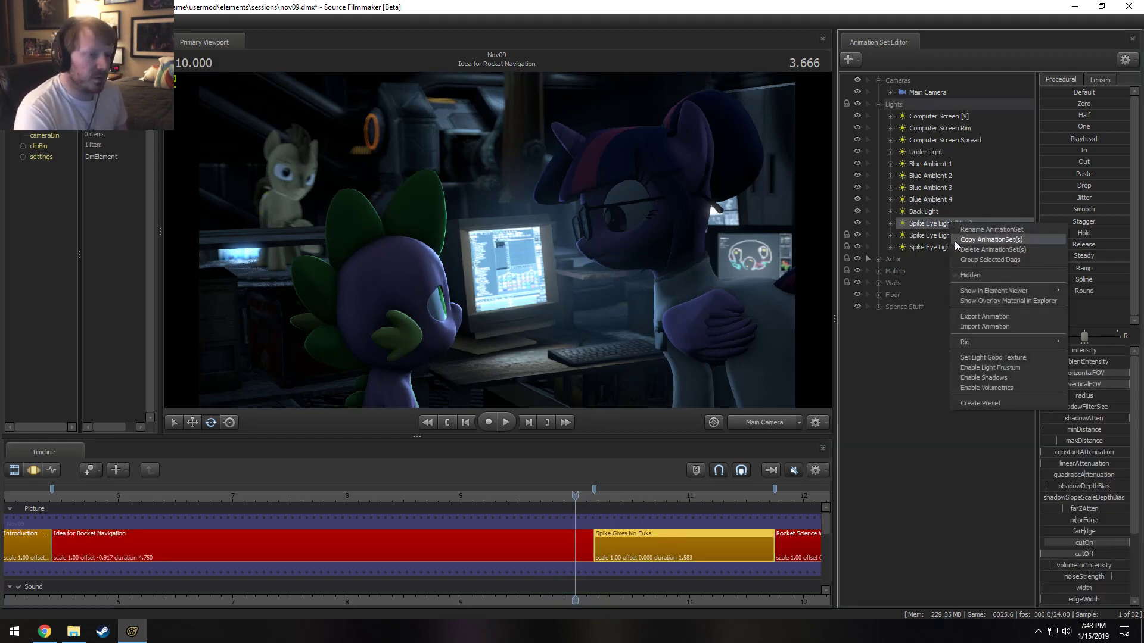
pyautogui.click(936, 234)
pyautogui.click(956, 249)
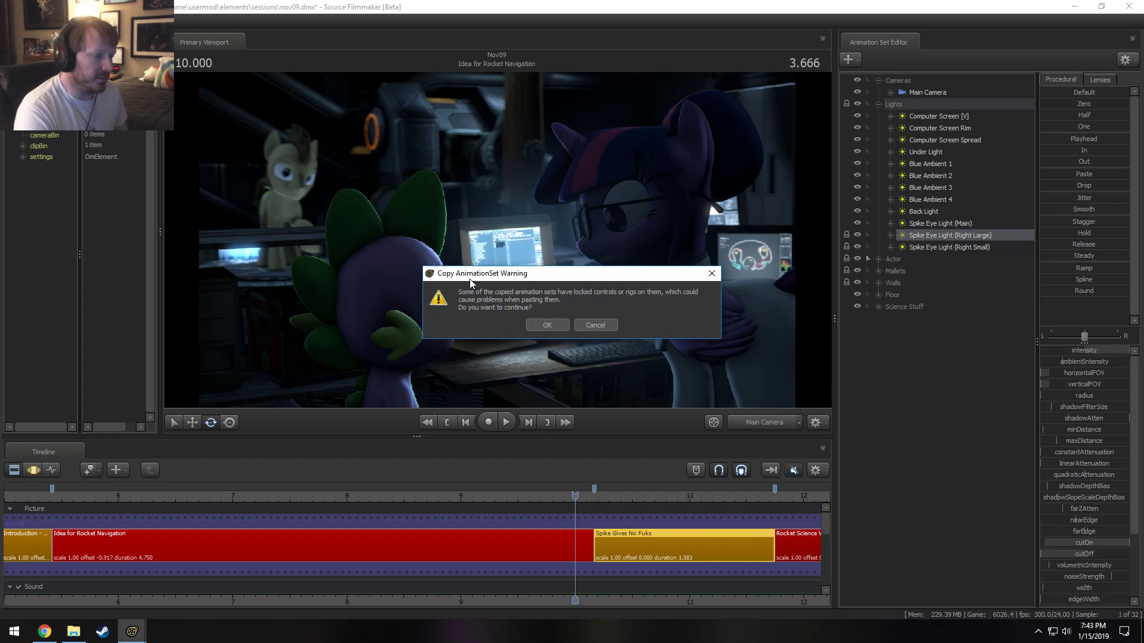
pyautogui.click(547, 325)
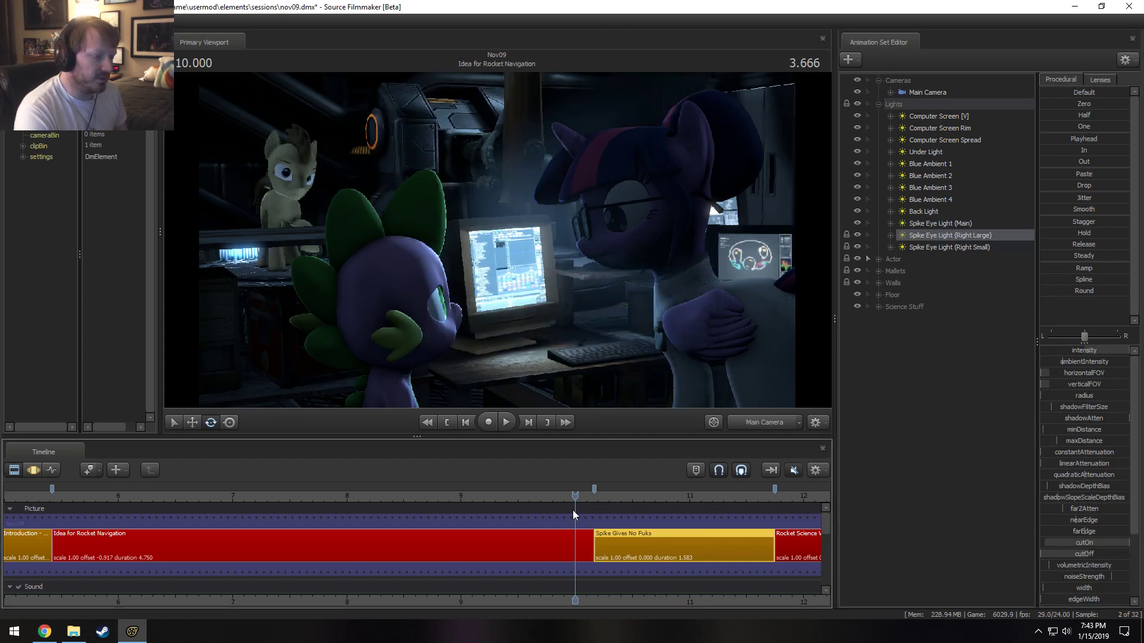
# Paste the copied eye light into the "Idea for Rocket Navigation" shot.
pyautogui.click(576, 539)
pyautogui.rightClick(917, 427)
pyautogui.click(946, 487)
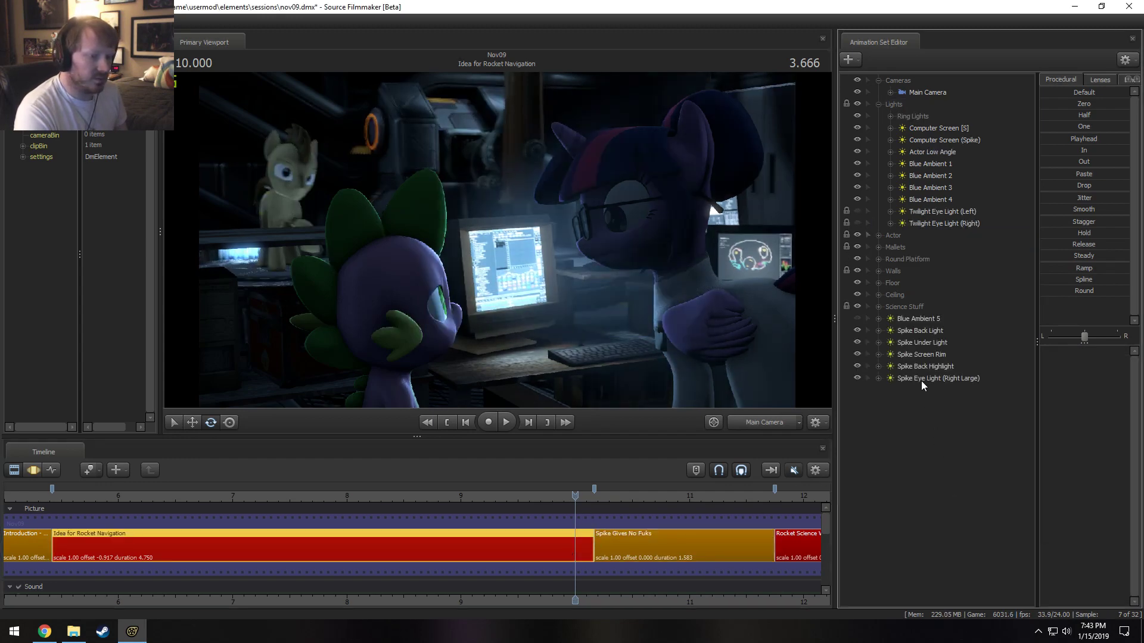
# Lock the transform of the pasted Spike Eye Light (Right Large) to Spike's Head bone.
pyautogui.rightClick(921, 378)
pyautogui.click(888, 381)
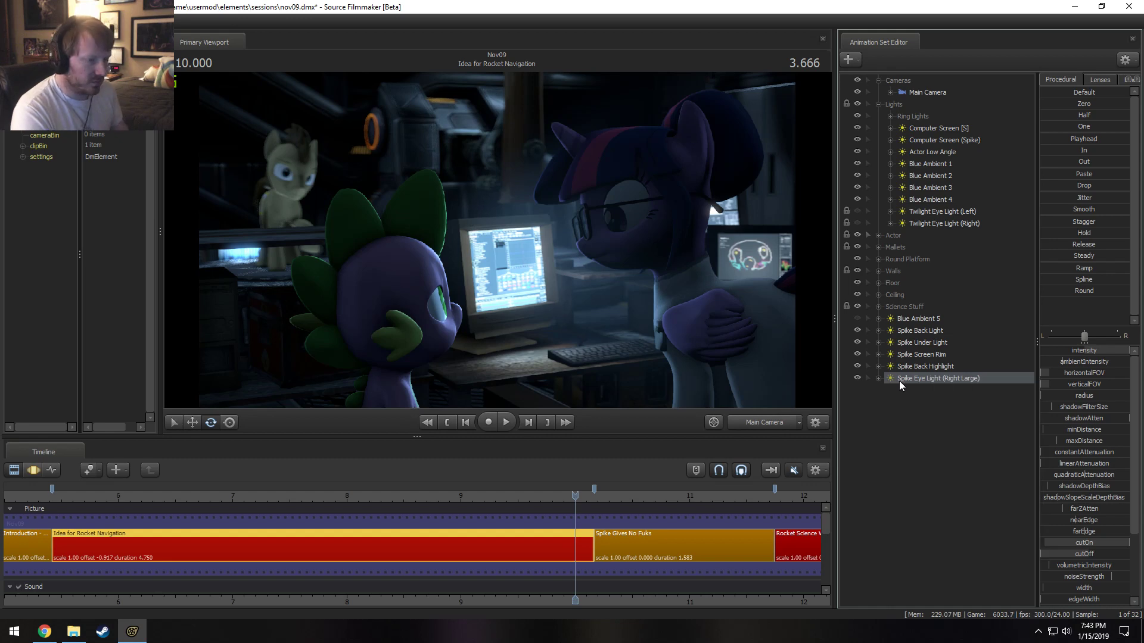
pyautogui.click(879, 236)
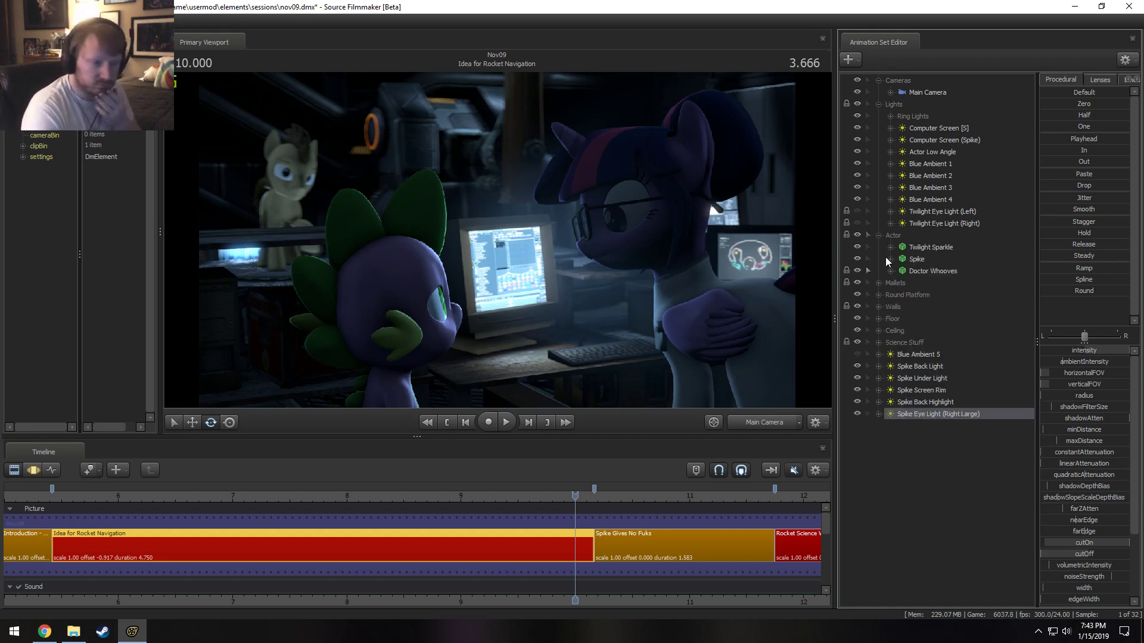
pyautogui.click(889, 259)
pyautogui.click(902, 283)
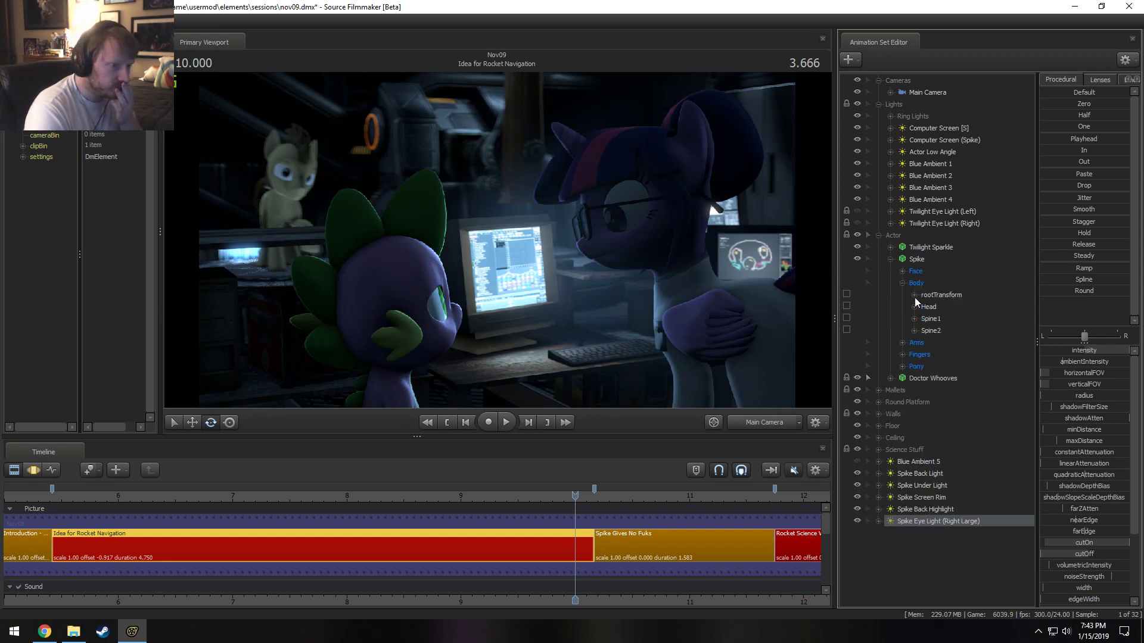
pyautogui.click(880, 522)
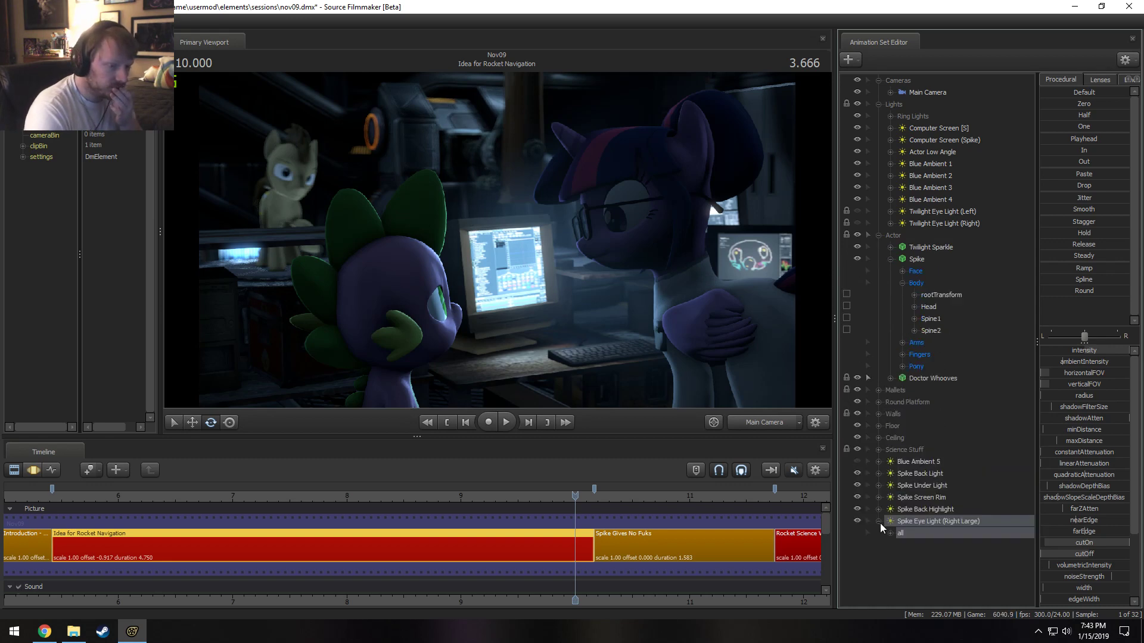
pyautogui.click(928, 306)
pyautogui.scroll(-8, 928, 307)
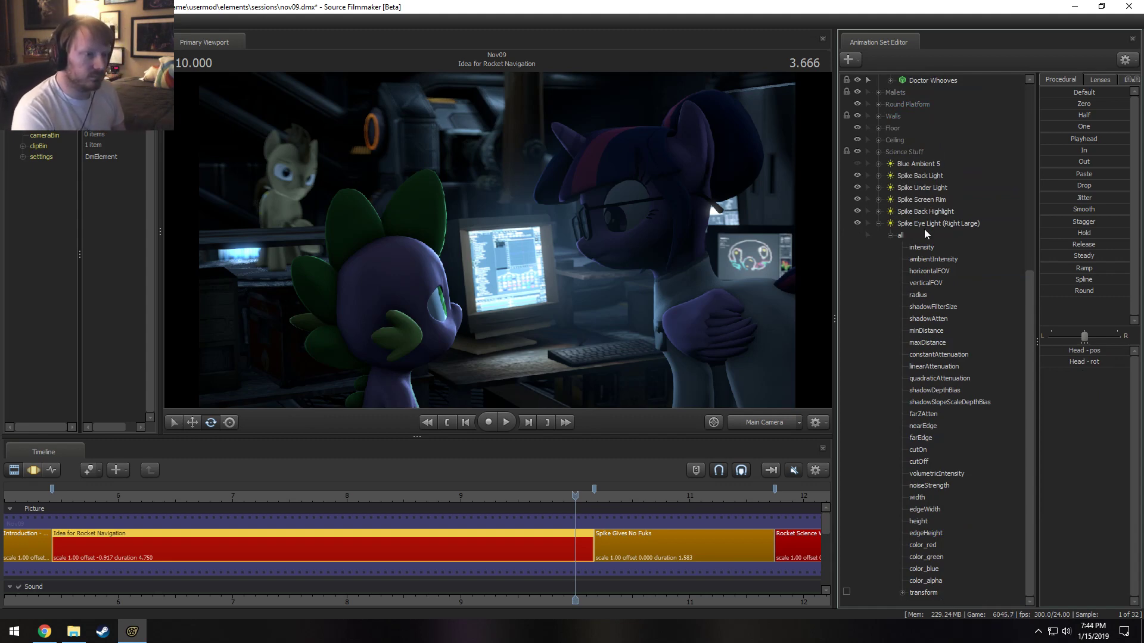
pyautogui.scroll(2, 924, 229)
pyautogui.scroll(-2, 929, 357)
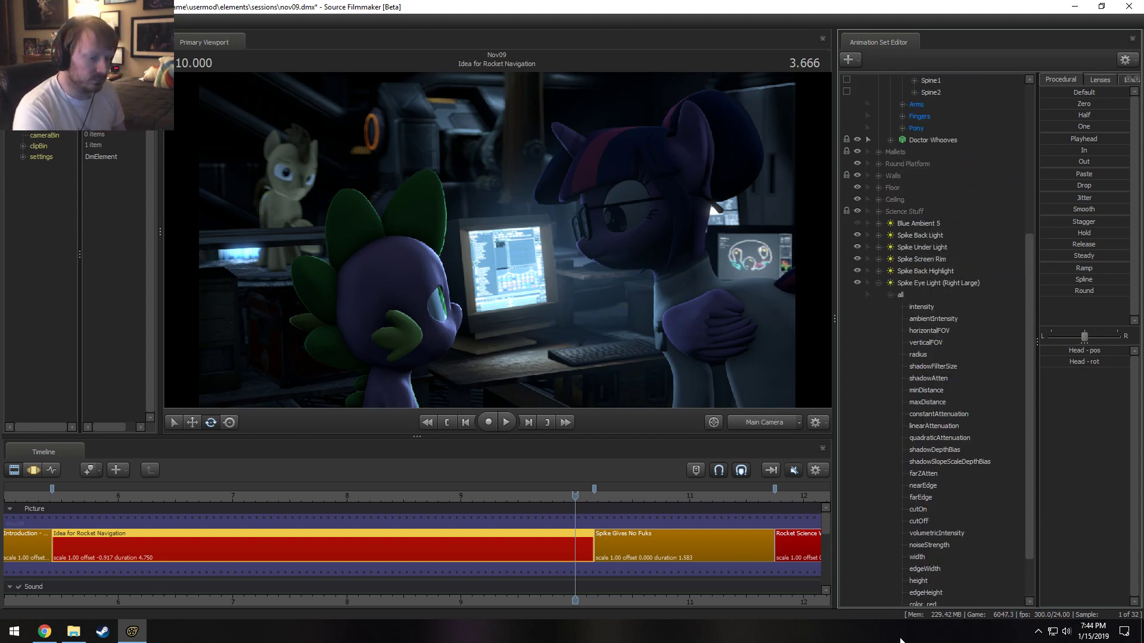
pyautogui.click(929, 595)
# Look through Spike Eye Light (Right Large) and swing it around toward Spike's eye.
pyautogui.press('F3')
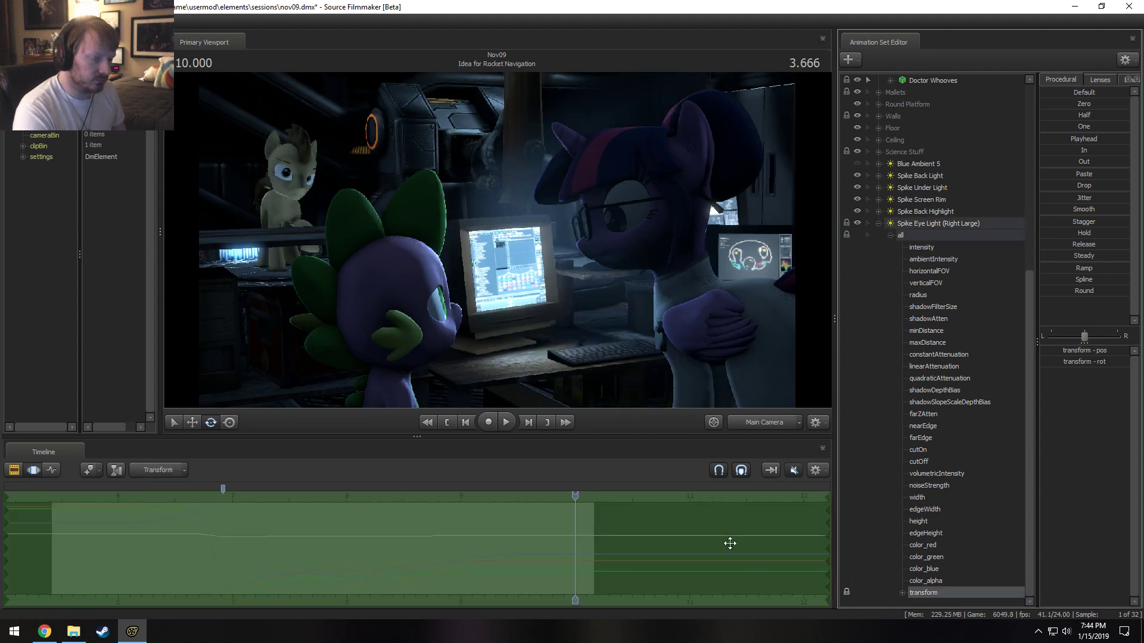
pyautogui.moveTo(479, 528); pyautogui.dragTo(554, 551)
pyautogui.moveTo(652, 213); pyautogui.dragTo(584, 229)
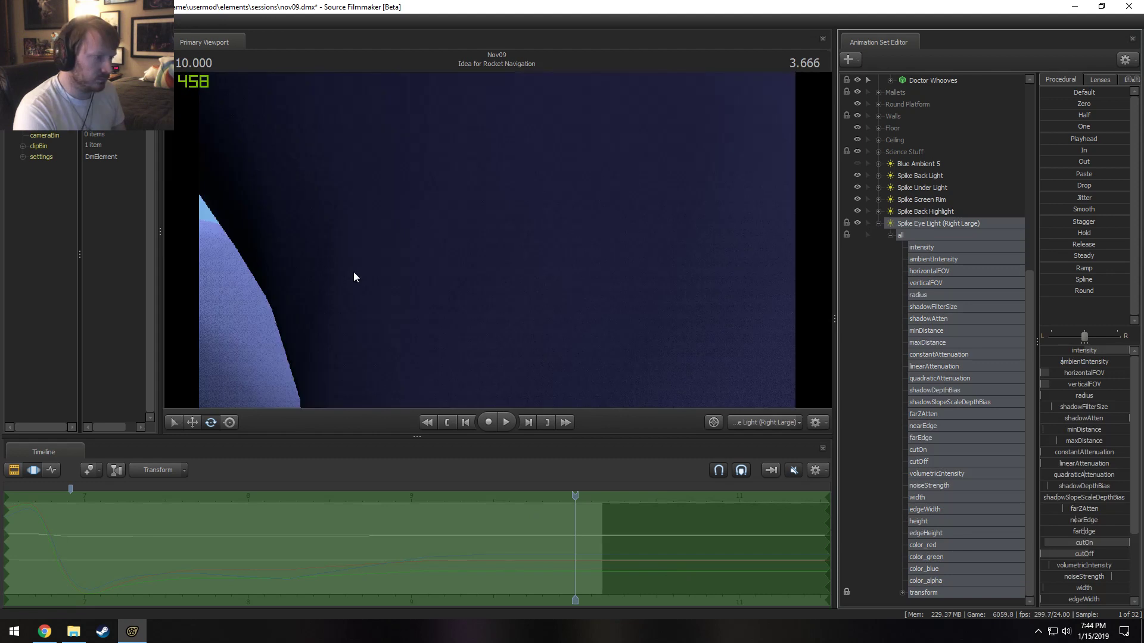
pyautogui.moveTo(353, 270); pyautogui.dragTo(300, 271)
pyautogui.moveTo(750, 219); pyautogui.dragTo(739, 202)
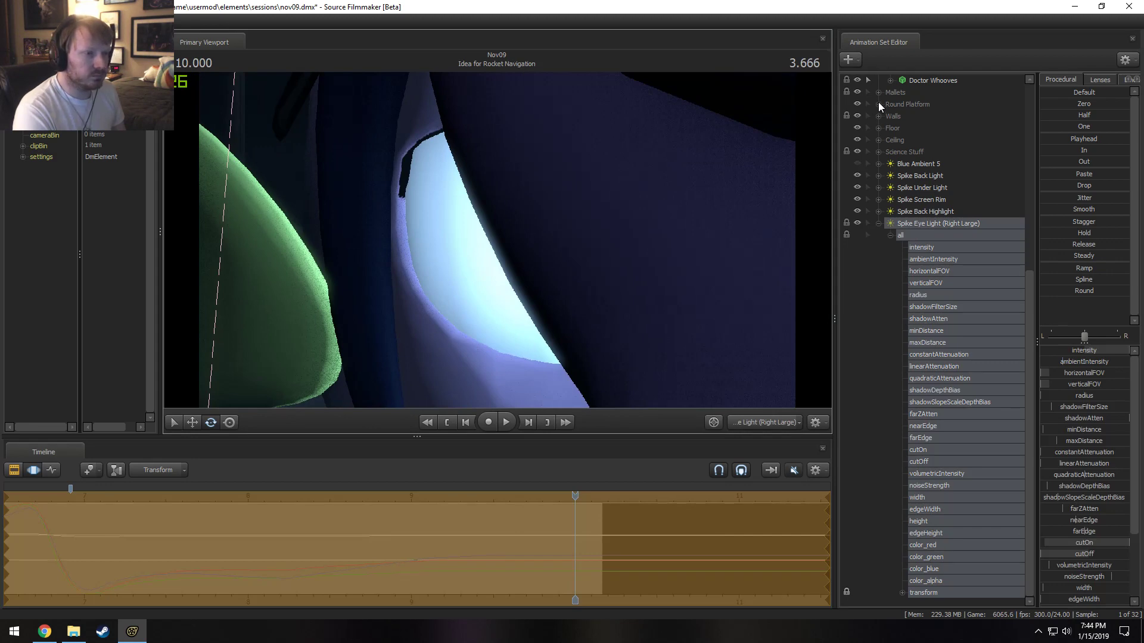
# Hide Twilight Sparkle and position Spike Eye Light (Right Large) close in on Spike's right eye.
pyautogui.scroll(4, 876, 113)
pyautogui.click(857, 91)
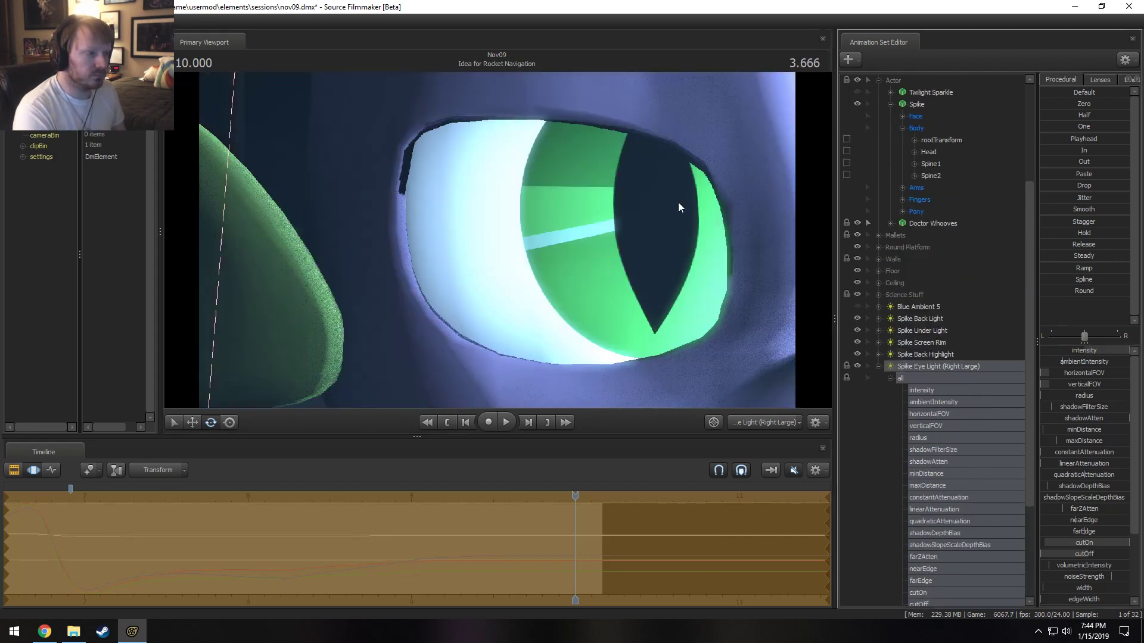
pyautogui.moveTo(678, 203); pyautogui.dragTo(703, 194)
pyautogui.press('w')
pyautogui.press('w')
# Toggle the eye light off and on, and compare the rendered and working views of the shot.
pyautogui.click(857, 366)
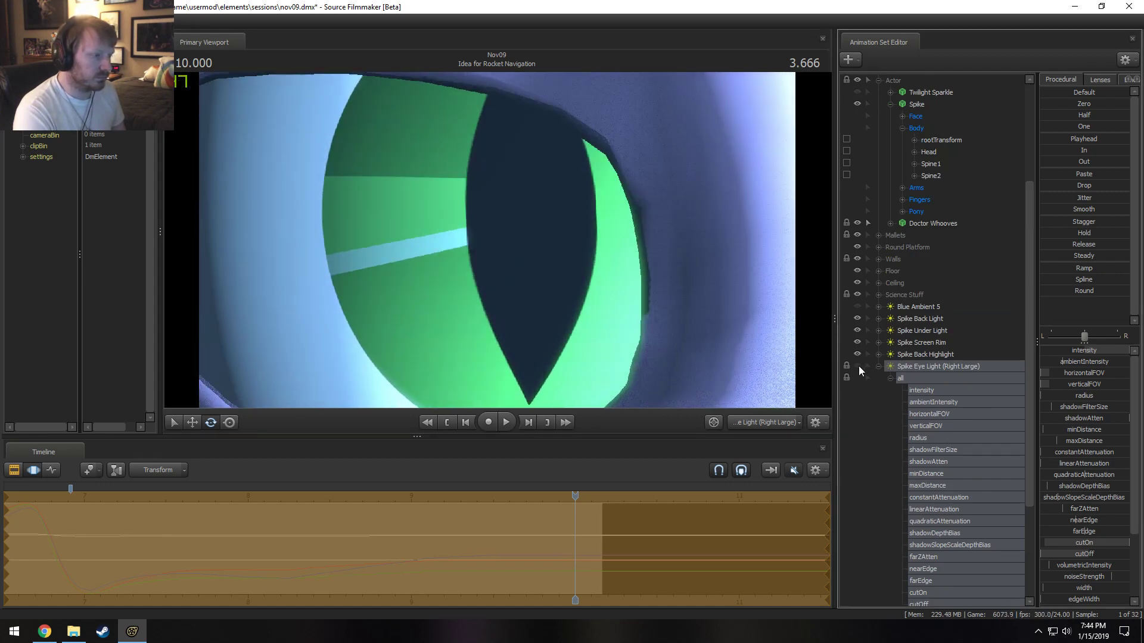
pyautogui.click(857, 366)
pyautogui.press('F2')
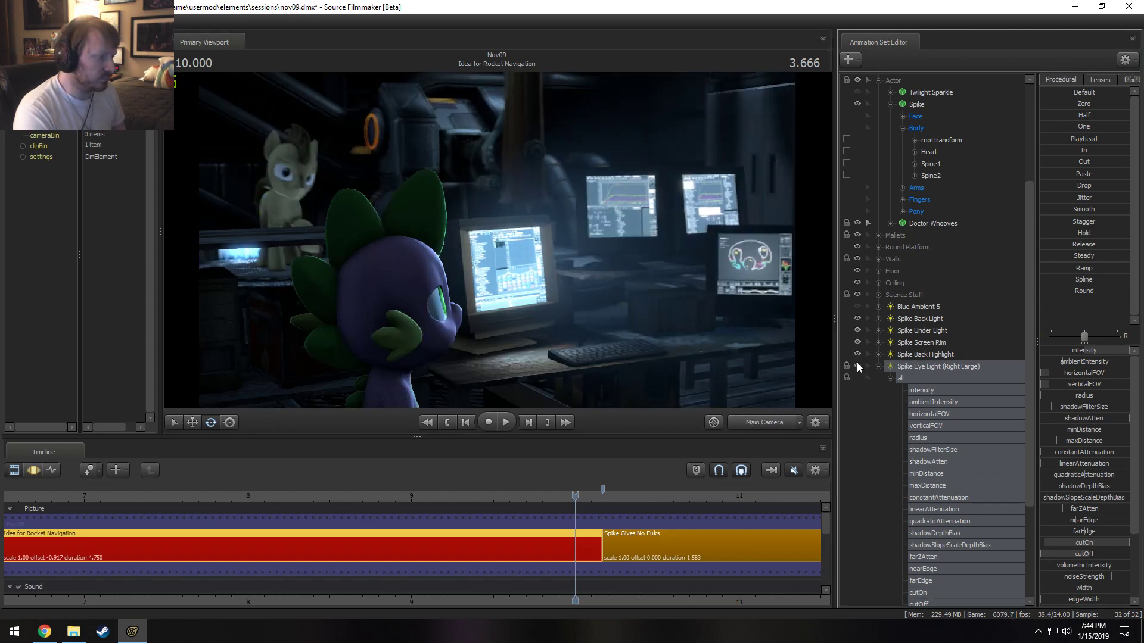
pyautogui.press('F3')
pyautogui.press('F2')
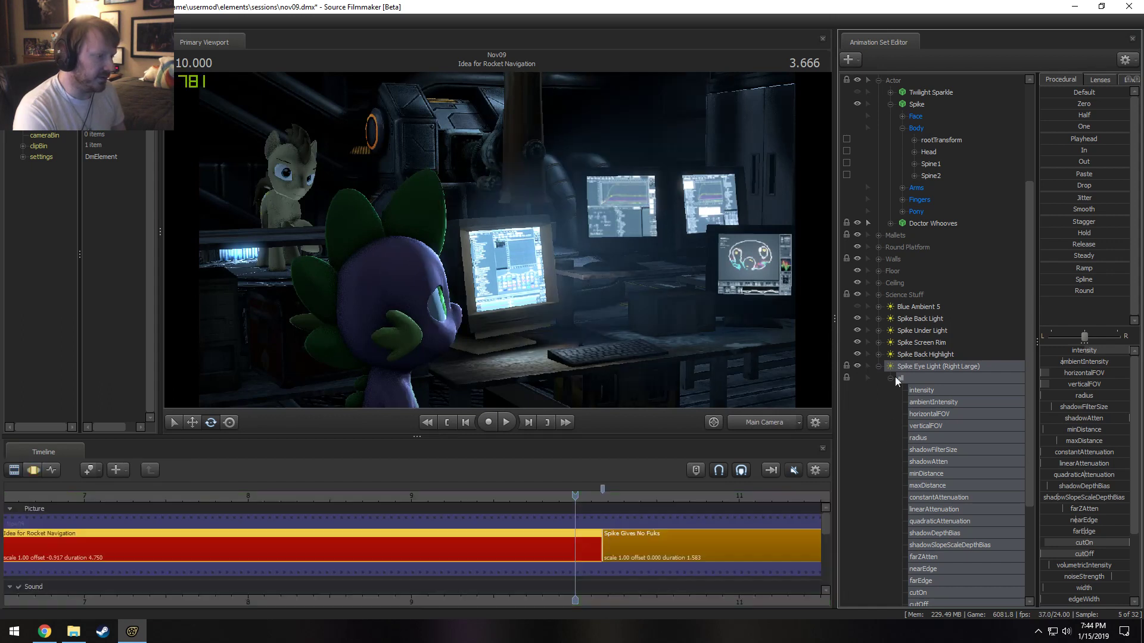
# Move the five Spike lights, from Spike Back Light to Spike Eye Light (Right Large), into the Lights group and collapse it.
pyautogui.keyDown('shift'); pyautogui.click(926, 307); pyautogui.keyUp('shift')
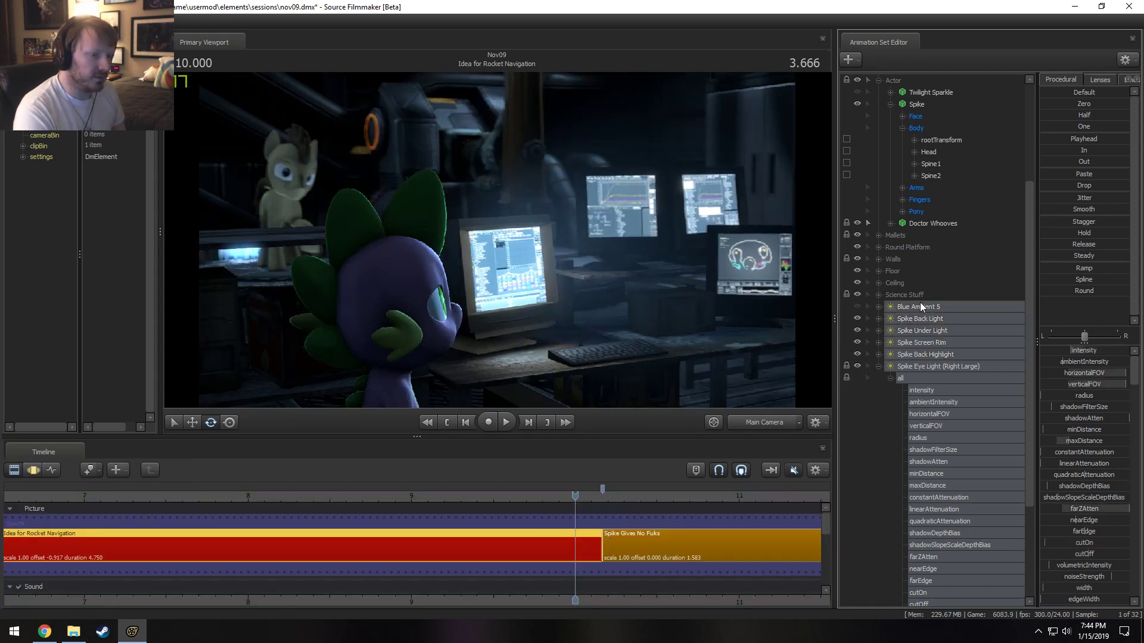
pyautogui.click(920, 305)
pyautogui.click(896, 319)
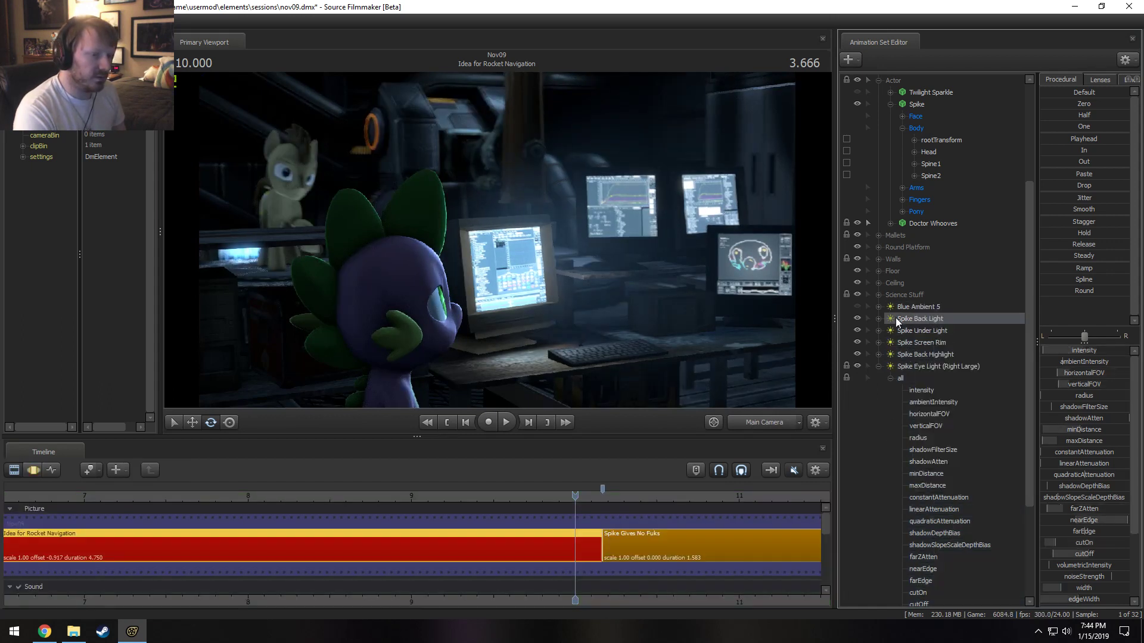
pyautogui.keyDown('shift'); pyautogui.click(914, 365); pyautogui.keyUp('shift')
pyautogui.moveTo(963, 347); pyautogui.dragTo(900, 116)
pyautogui.click(879, 104)
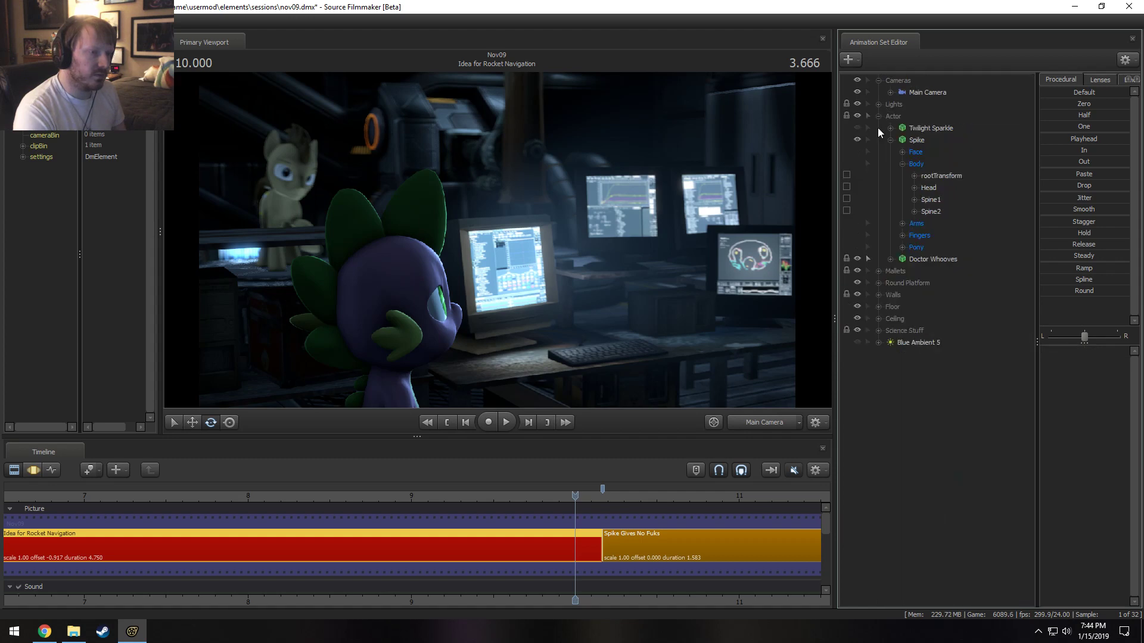
# Check the set with Spike hidden, restore him and unhide Twilight Sparkle.
pyautogui.click(909, 343)
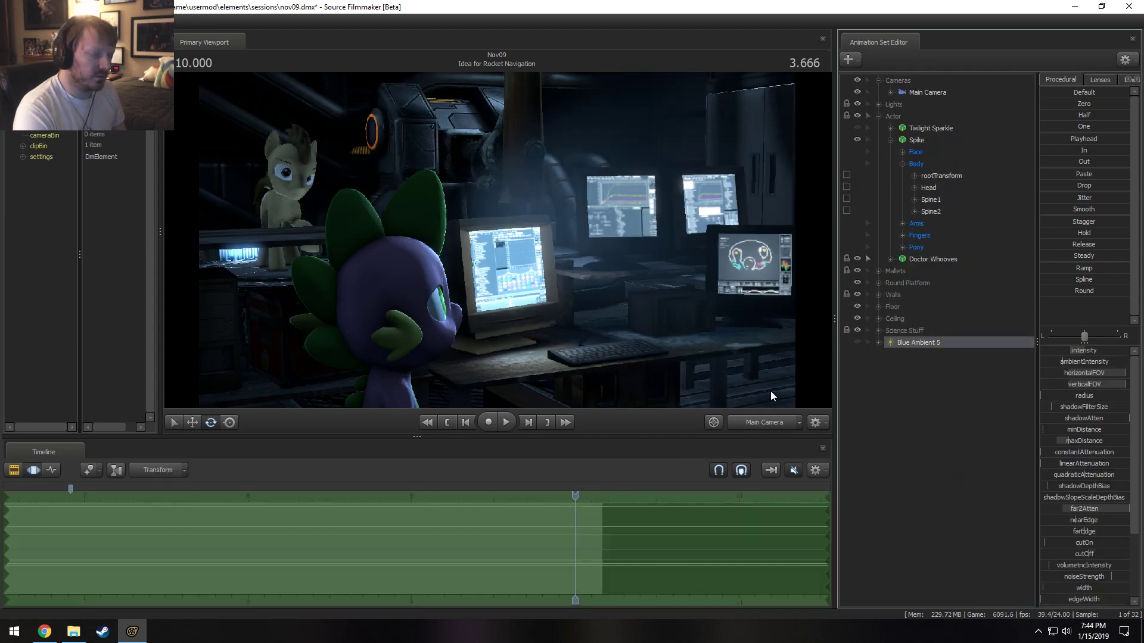
pyautogui.click(857, 140)
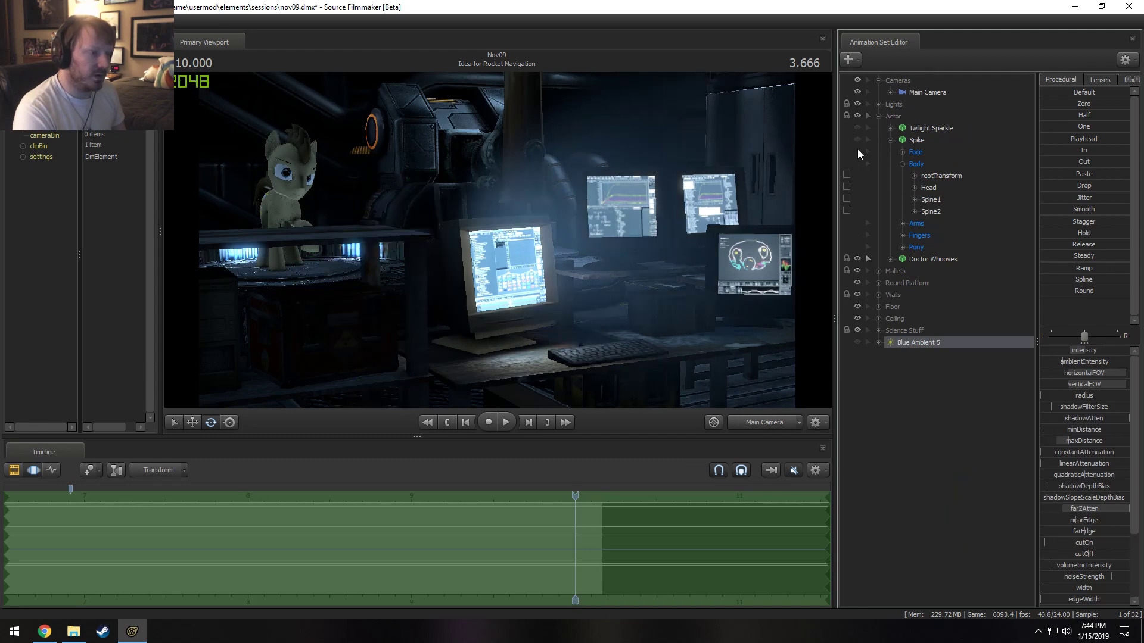
pyautogui.click(858, 138)
pyautogui.click(856, 128)
pyautogui.press('F2')
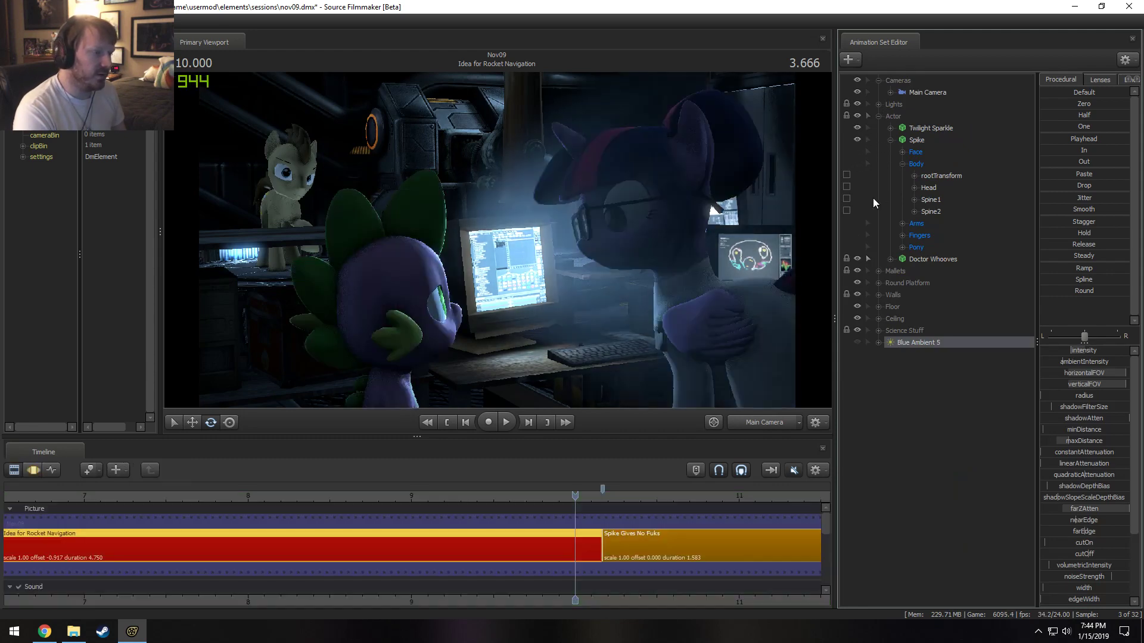
# Scrub and play through the "Idea for Rocket Navigation" shot to examine how its lighting looks in motion.
pyautogui.click(579, 498)
pyautogui.moveTo(578, 500); pyautogui.dragTo(534, 498)
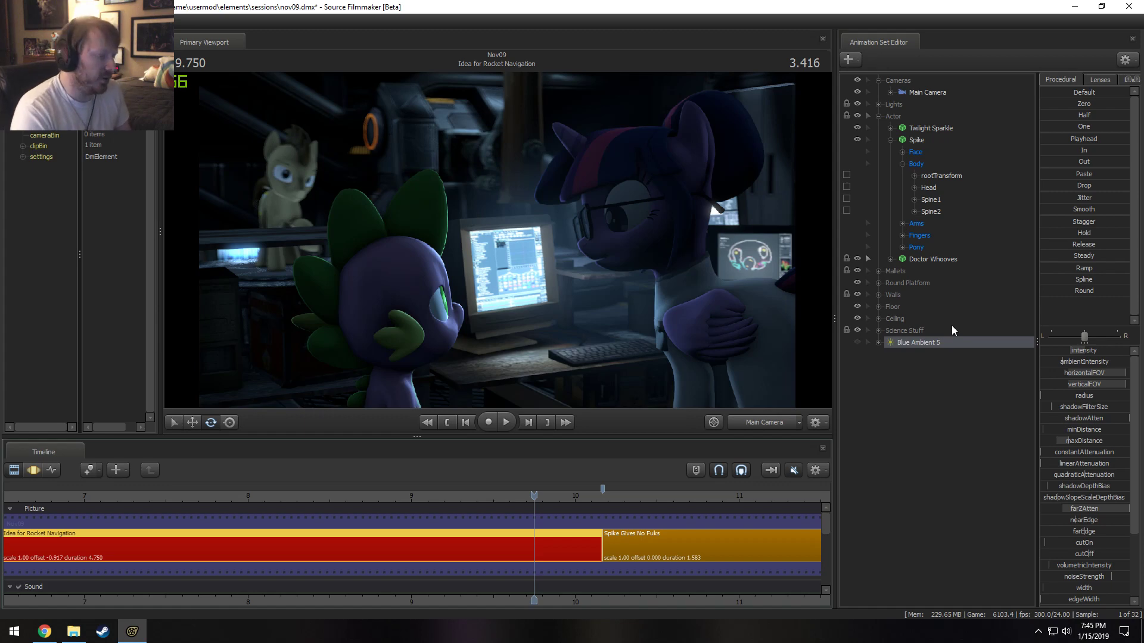
pyautogui.scroll(-3, 165, 505)
pyautogui.click(201, 495)
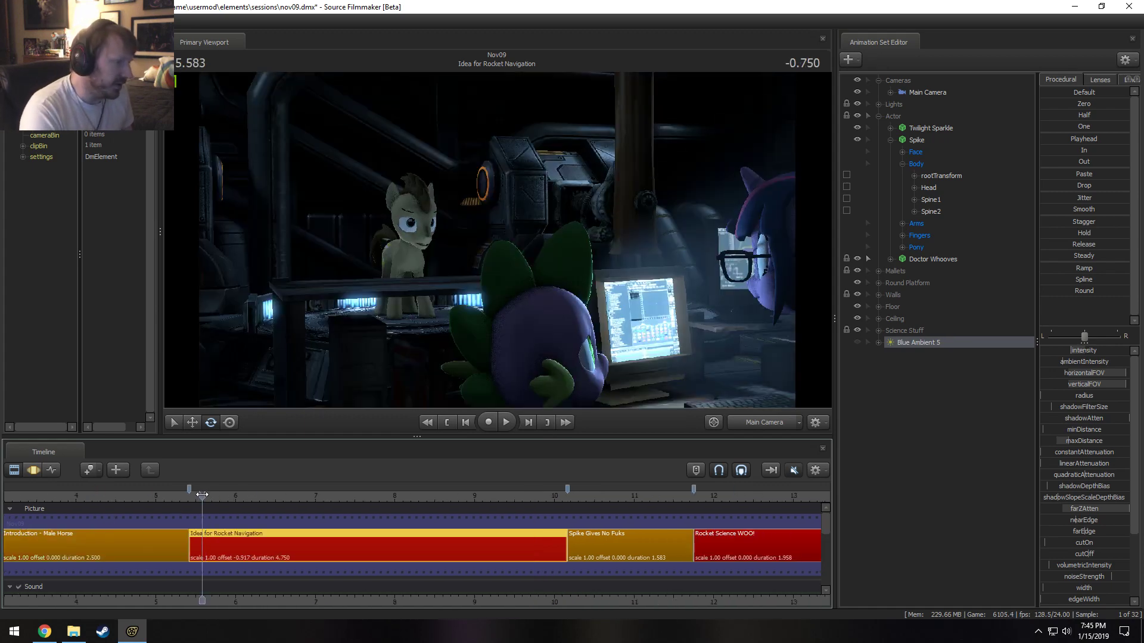
pyautogui.press('space')
pyautogui.press('space')
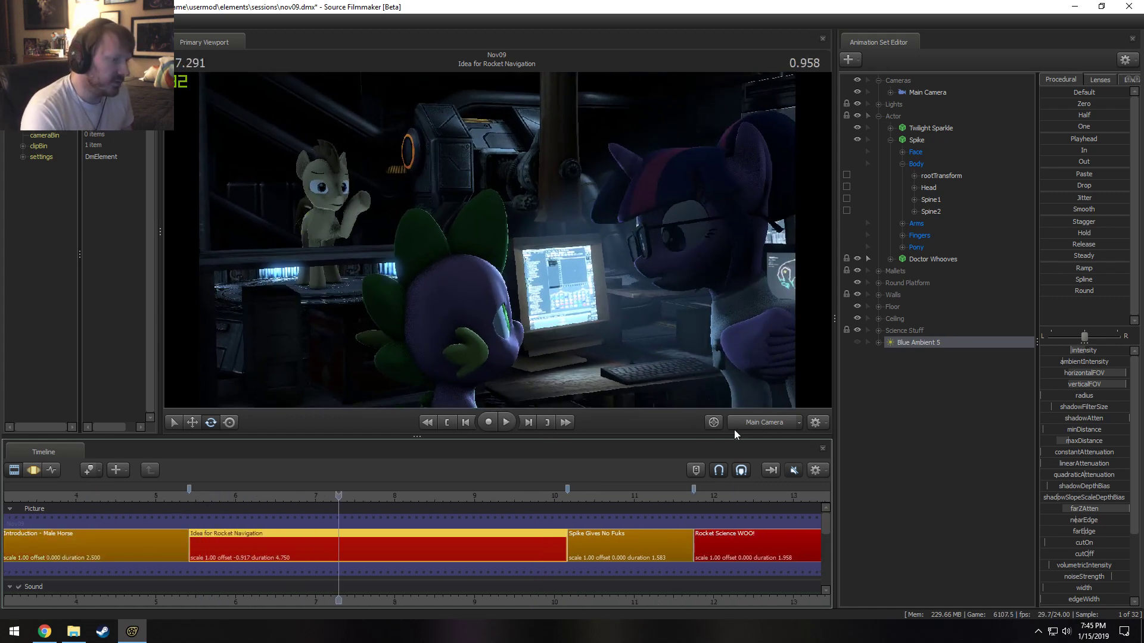
pyautogui.click(241, 497)
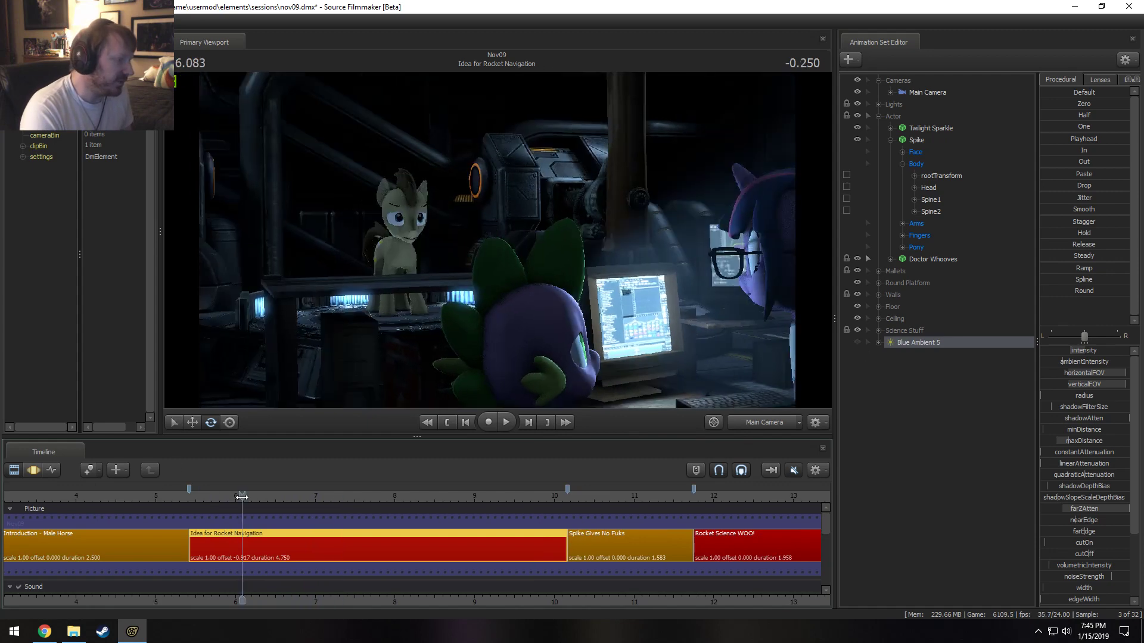
pyautogui.moveTo(242, 497); pyautogui.dragTo(276, 497)
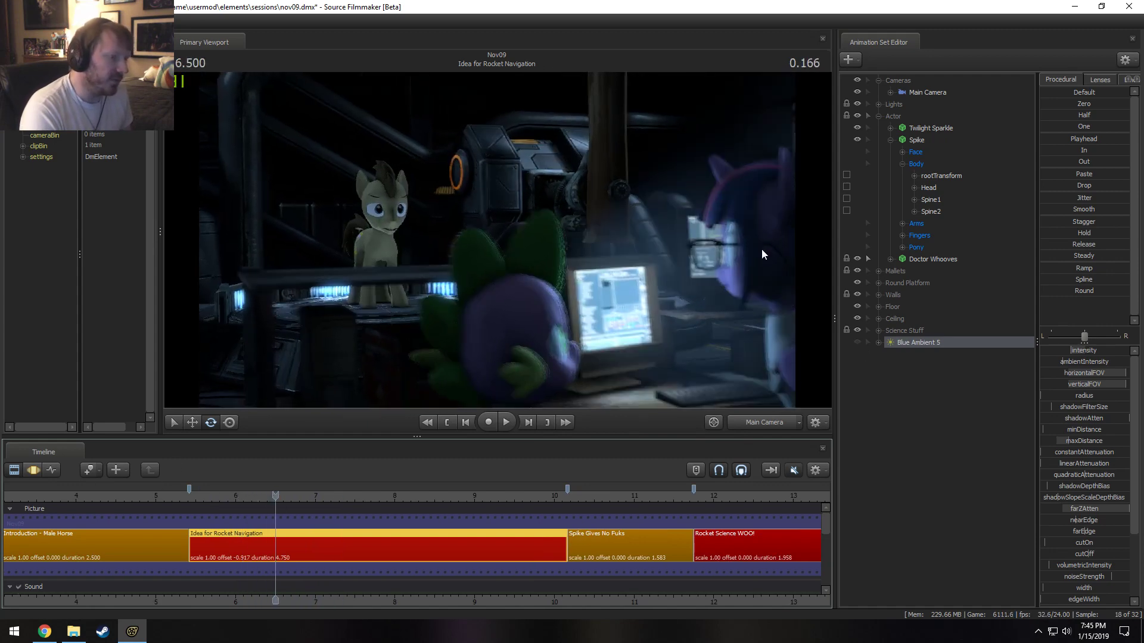
pyautogui.press('space')
pyautogui.press('space')
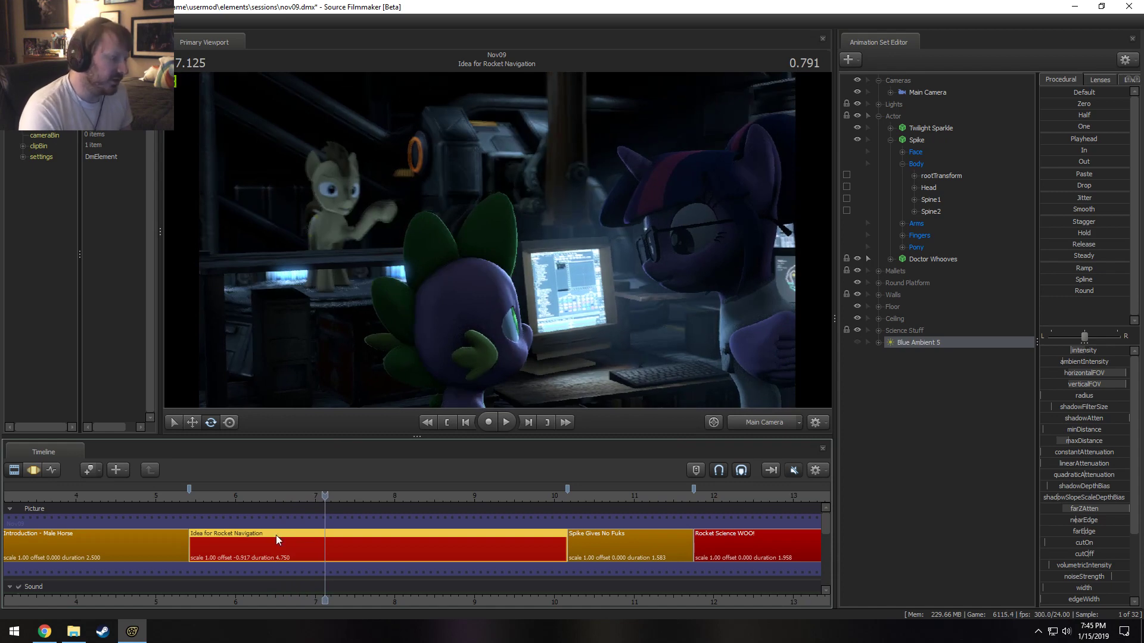
pyautogui.click(296, 496)
pyautogui.press('space')
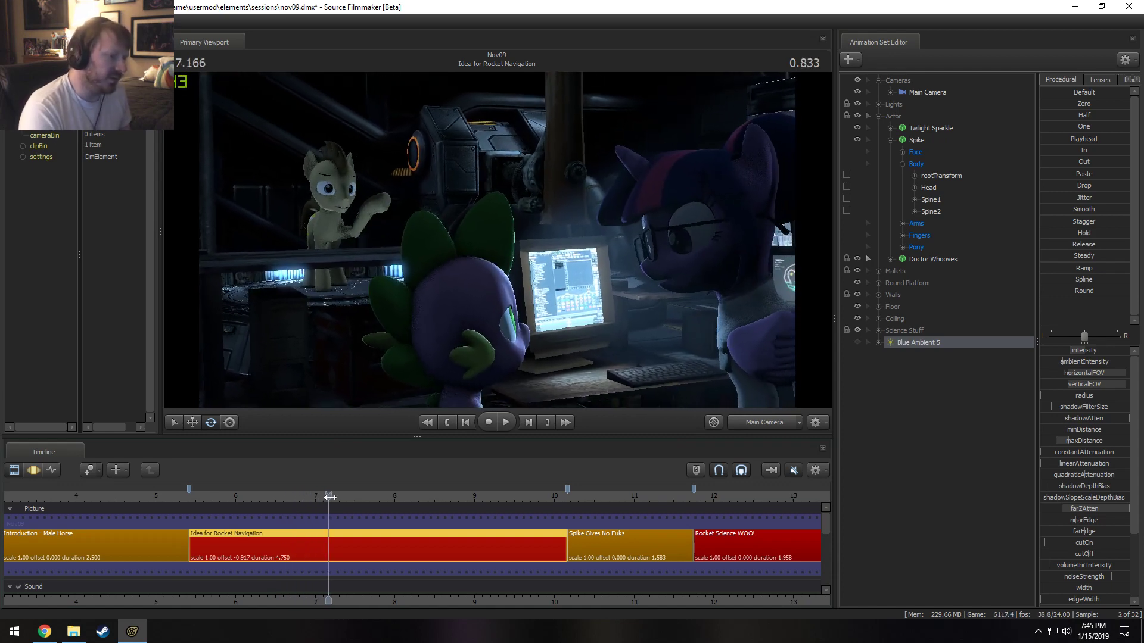
pyautogui.press('space')
# Look through Blue Ambient 5 and delete that light from the shot.
pyautogui.doubleClick(921, 342)
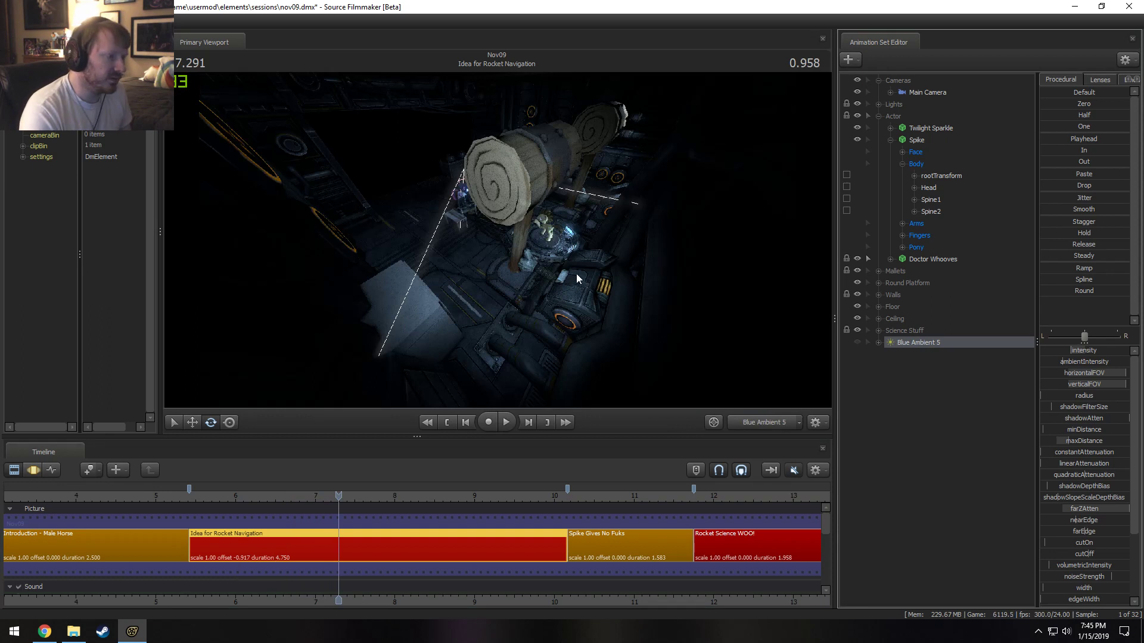
pyautogui.rightClick(950, 344)
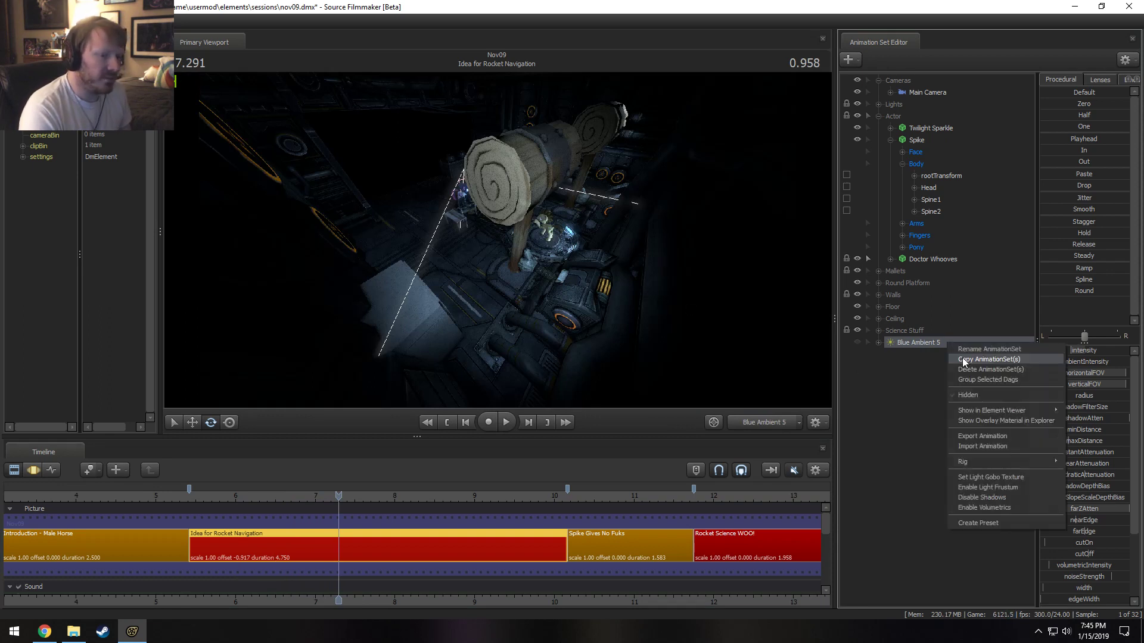
pyautogui.click(971, 367)
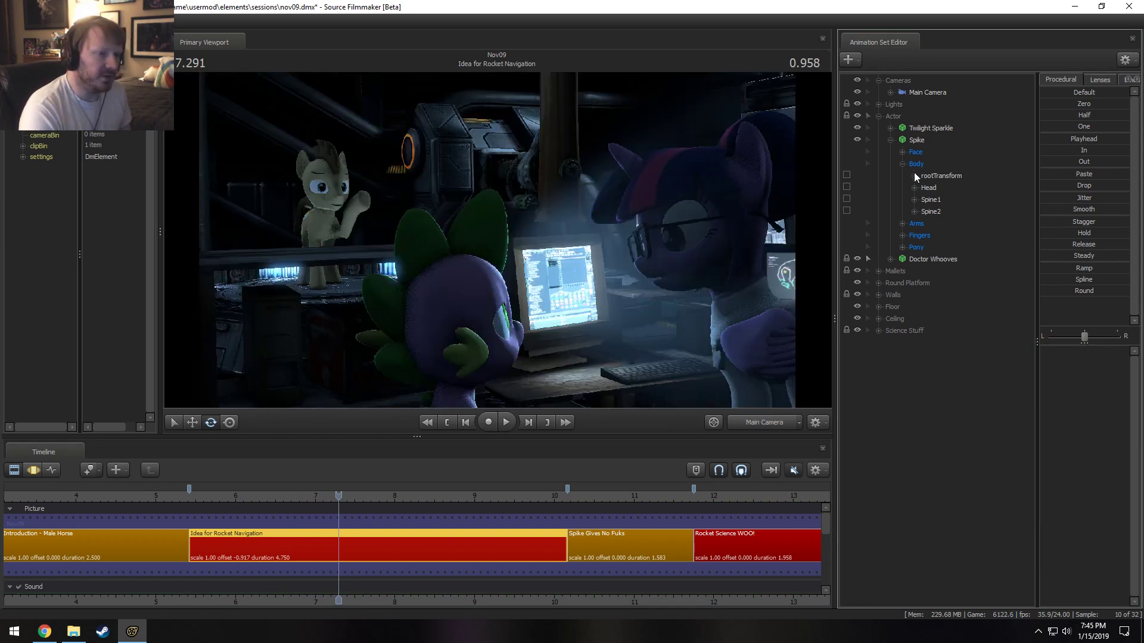
# Duplicate the Spike Screen Rim light from the Lights group by copying and pasting its animation set.
pyautogui.click(878, 117)
pyautogui.click(878, 105)
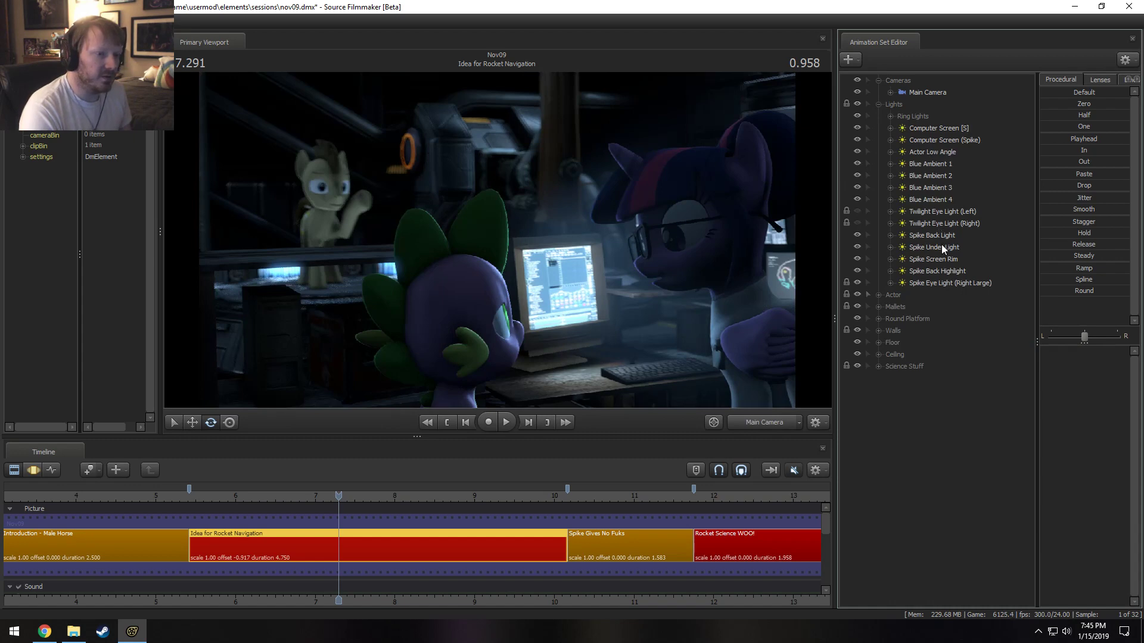
pyautogui.click(946, 262)
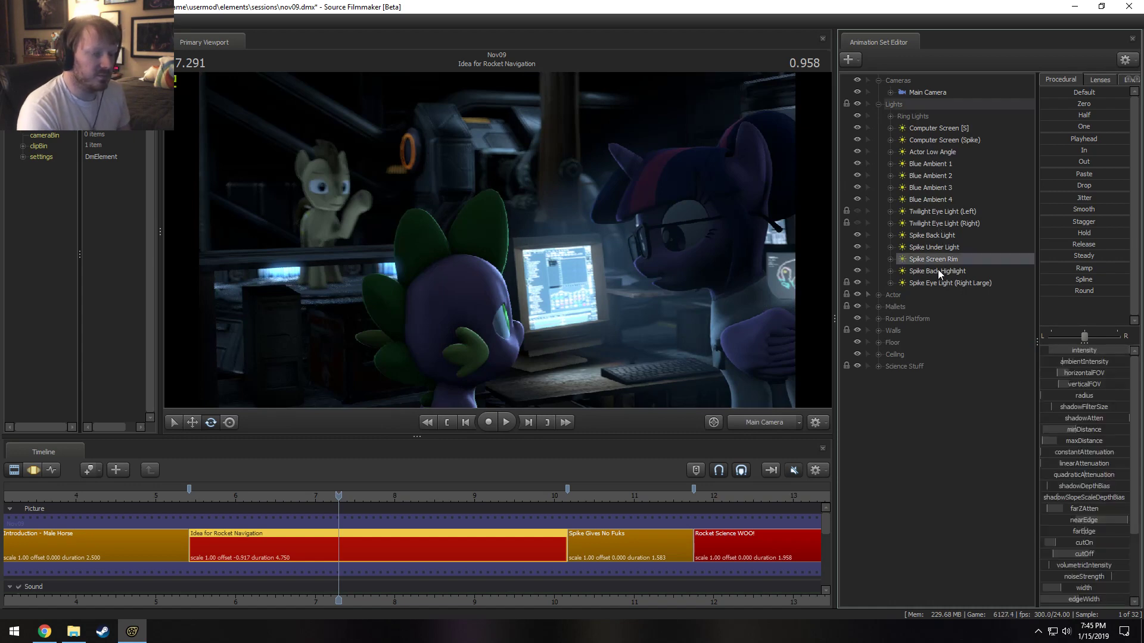
pyautogui.rightClick(937, 259)
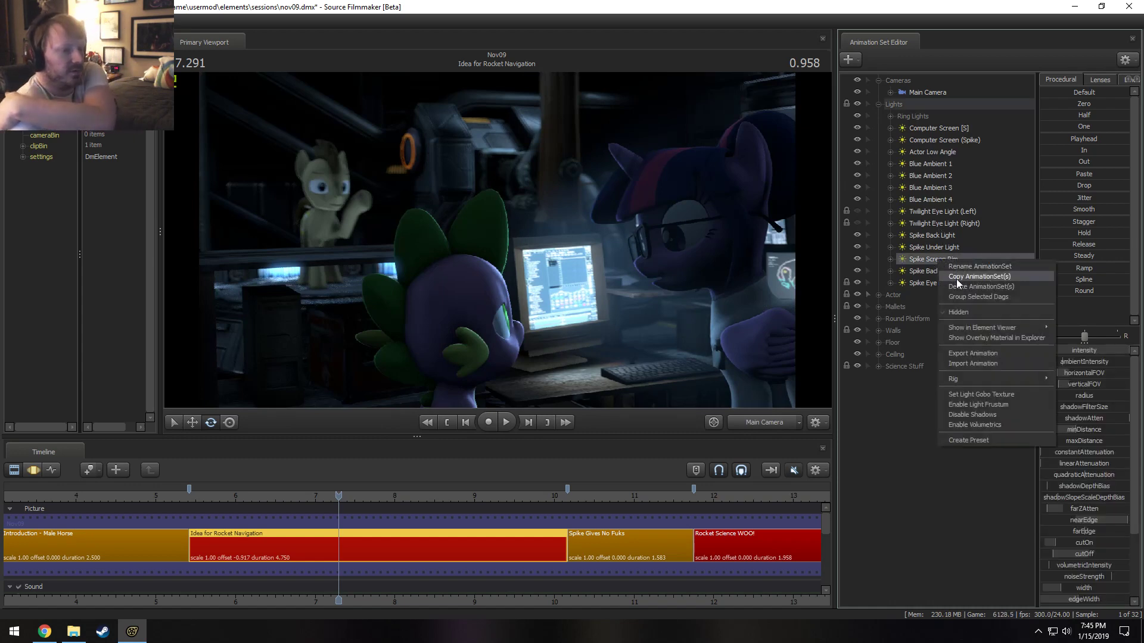
pyautogui.click(957, 279)
pyautogui.rightClick(930, 428)
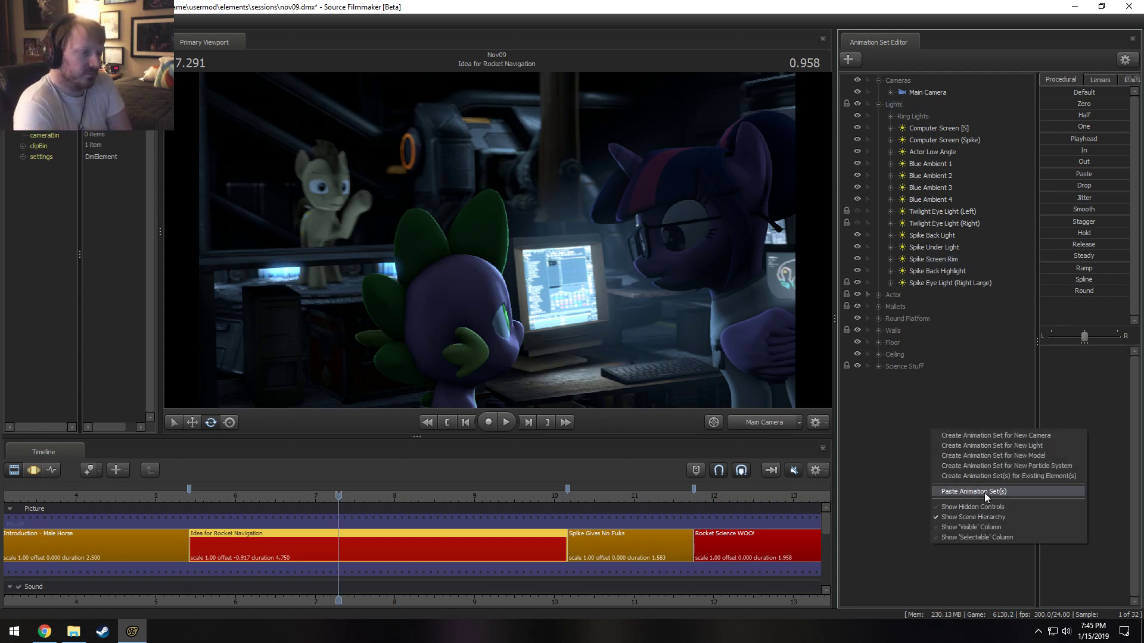
pyautogui.click(984, 492)
# Rename the duplicated screen rim light as Twilight Screen Main.
pyautogui.rightClick(926, 379)
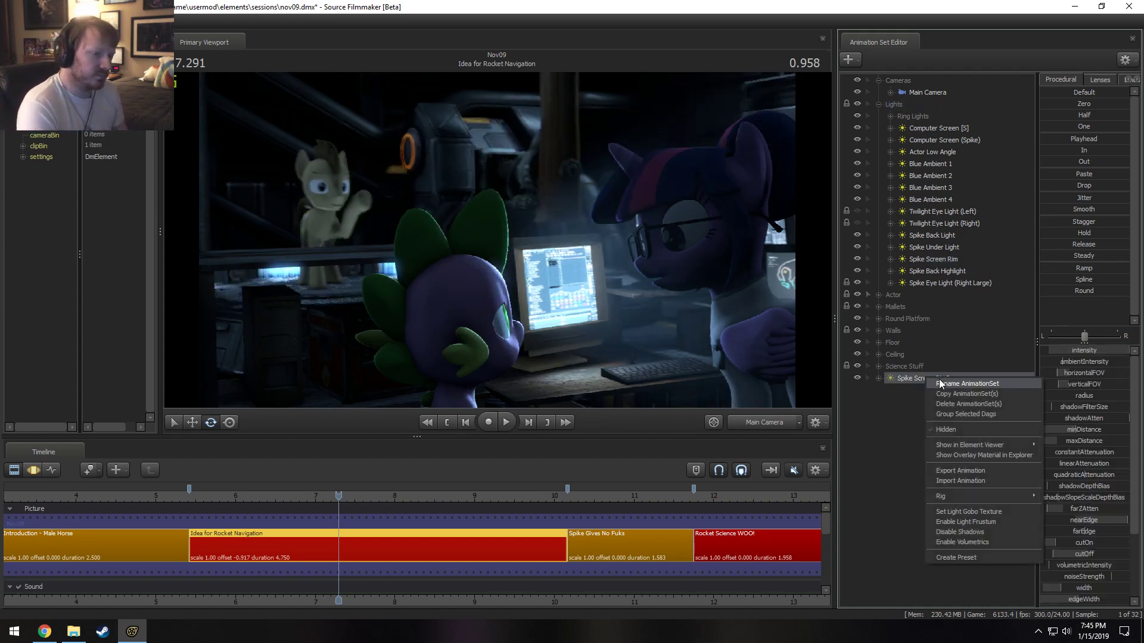
pyautogui.click(942, 384)
pyautogui.write('Twilight Screen')
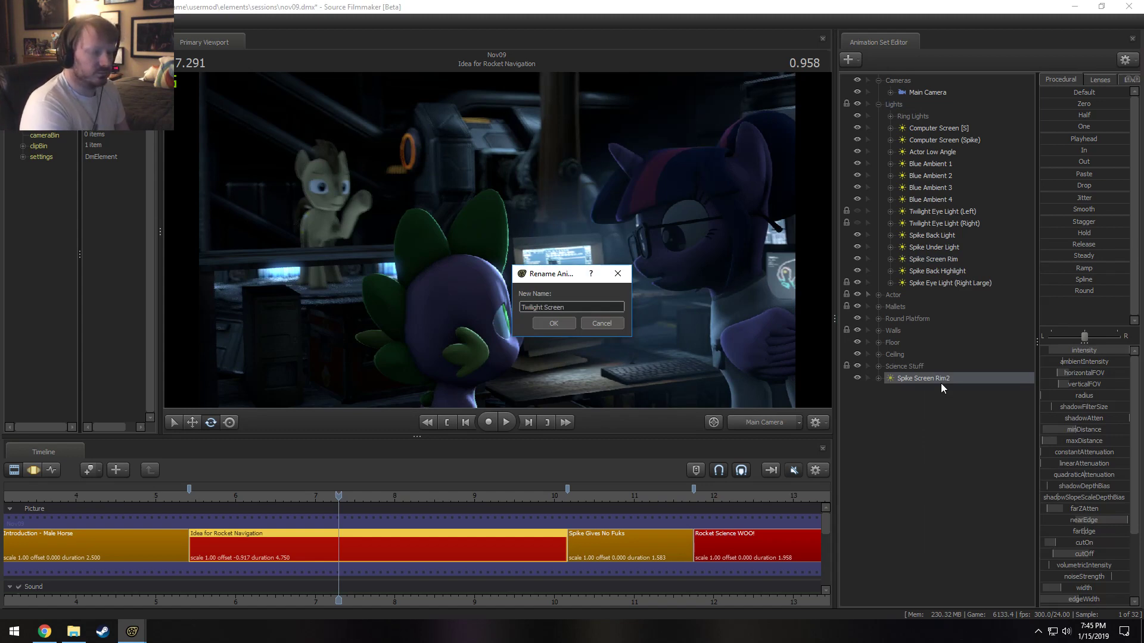
pyautogui.write(' Main')
pyautogui.press('Return')
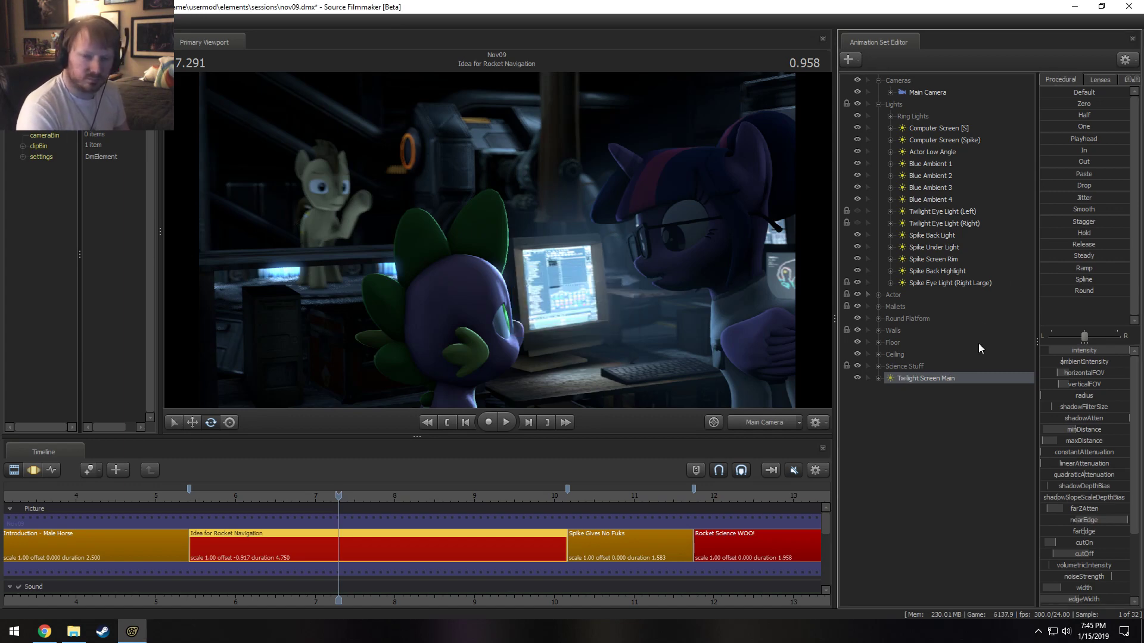
# Look through Twilight Screen Main and aim it across the desk at Twilight Sparkle's face.
pyautogui.moveTo(944, 377); pyautogui.dragTo(322, 234)
pyautogui.press('F3')
pyautogui.press('d')
pyautogui.press('s')
pyautogui.press('w')
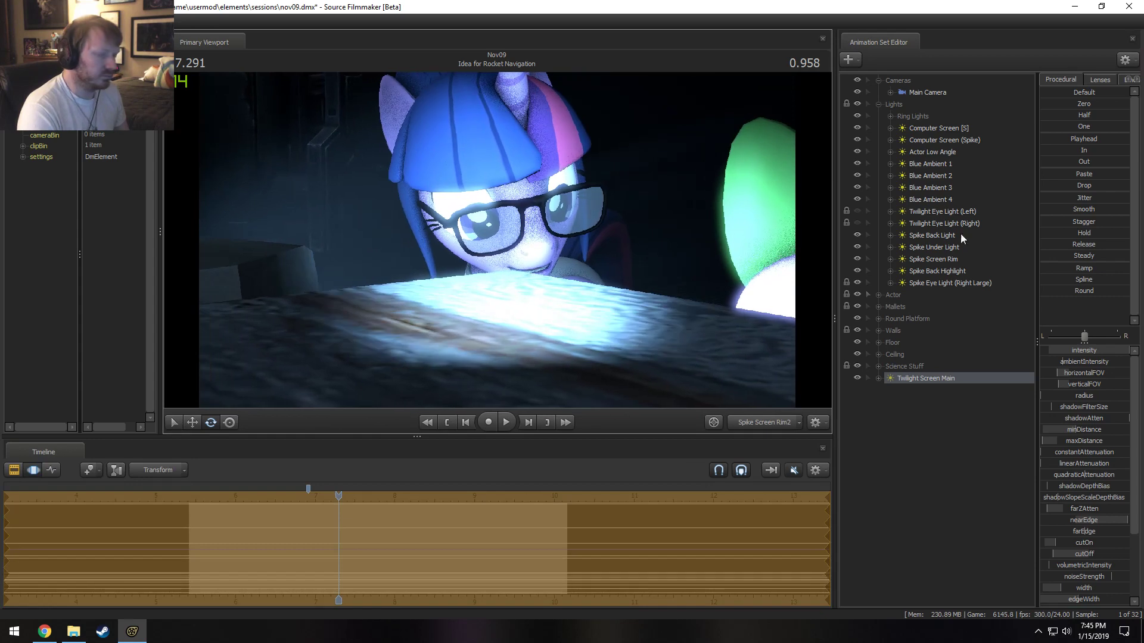
# Adjust Twilight Screen Main's minDistance so its light skips the tabletop, checking from the Work Camera and the Main Camera.
pyautogui.moveTo(1088, 430)
pyautogui.mouseDown()
pyautogui.moveTo(1120, 430)
pyautogui.moveTo(1083, 430)
pyautogui.mouseUp()
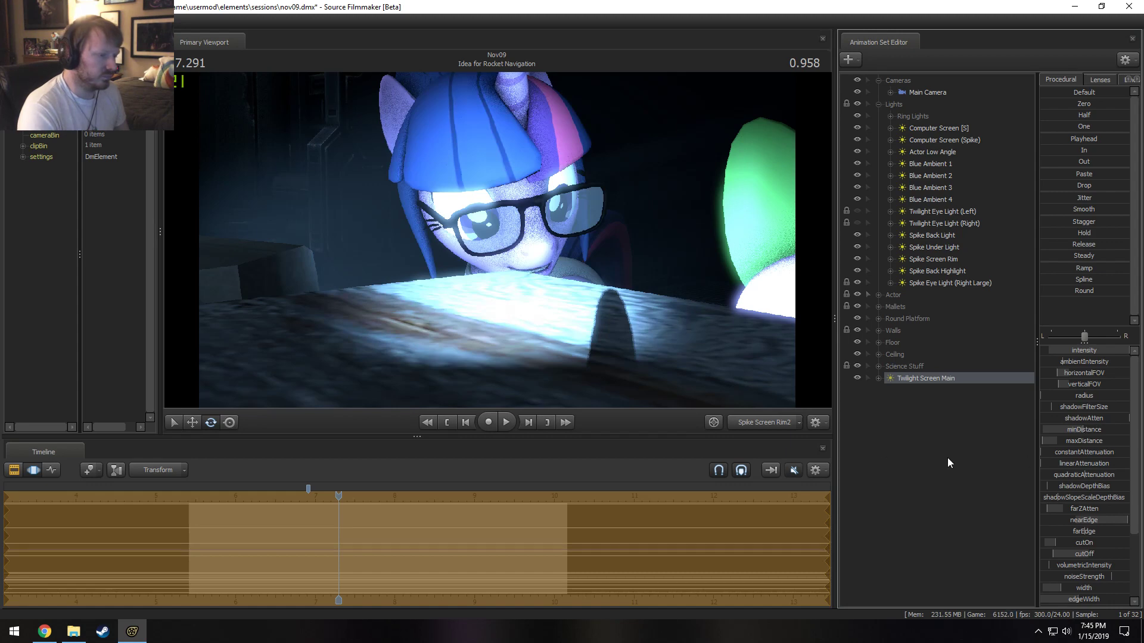
pyautogui.click(771, 429)
pyautogui.moveTo(677, 287); pyautogui.dragTo(676, 358)
pyautogui.press('s')
pyautogui.press('w')
pyautogui.moveTo(500, 253); pyautogui.dragTo(522, 235)
pyautogui.press('s')
pyautogui.press('w')
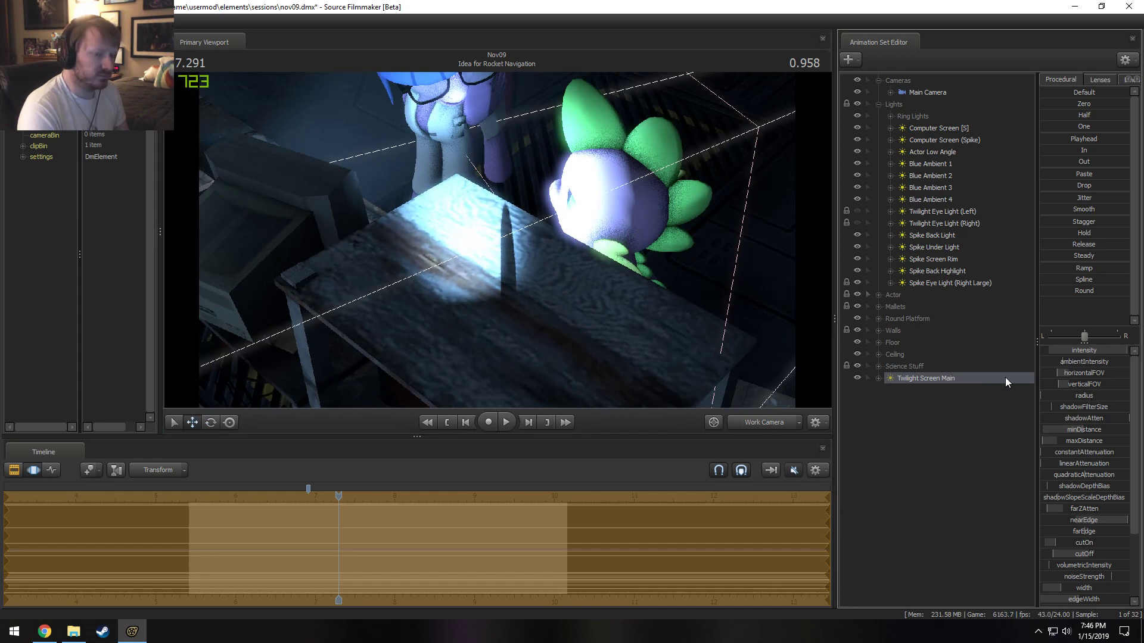
pyautogui.moveTo(1084, 429); pyautogui.dragTo(1087, 430)
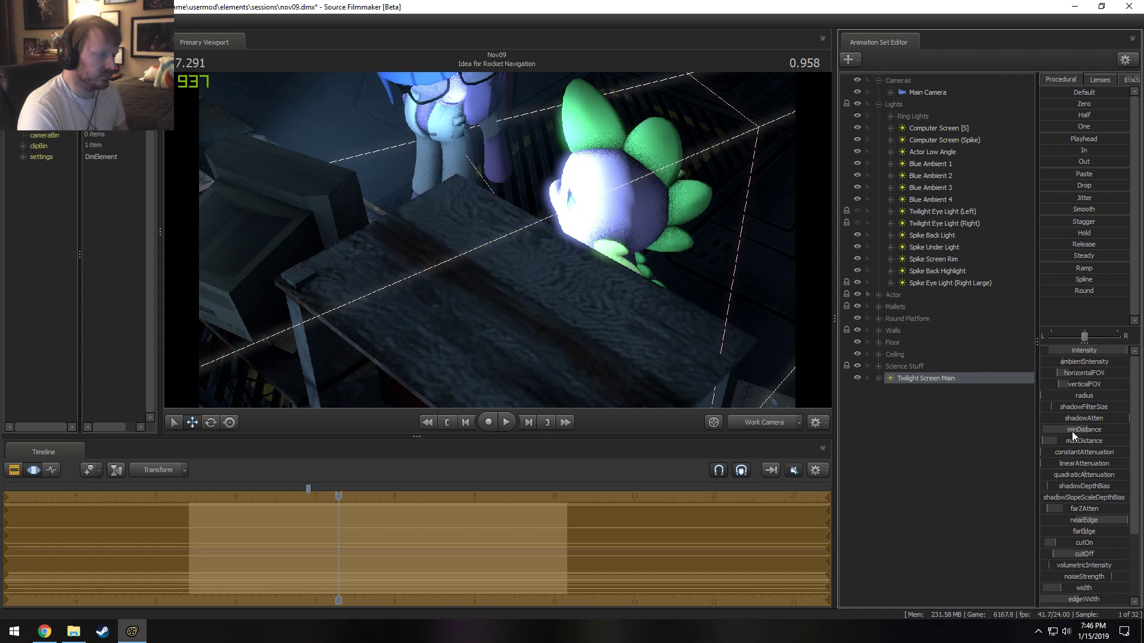
pyautogui.click(757, 426)
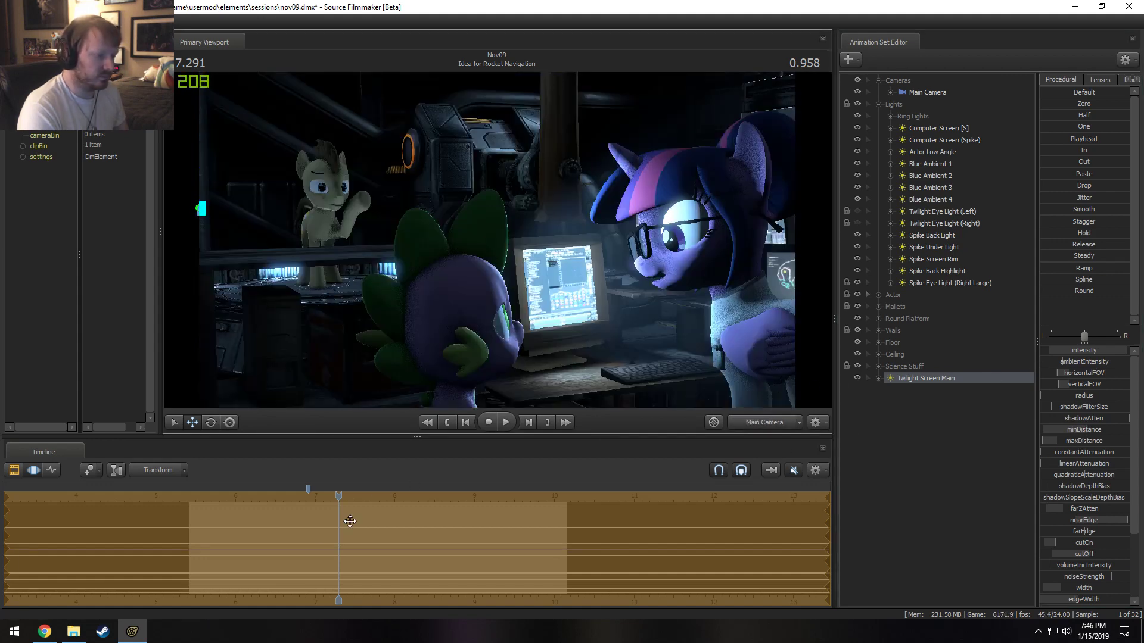
# Increase Twilight Screen Main's radius and check the softened light on Twilight Sparkle in the rendered shot.
pyautogui.moveTo(346, 520); pyautogui.dragTo(338, 553)
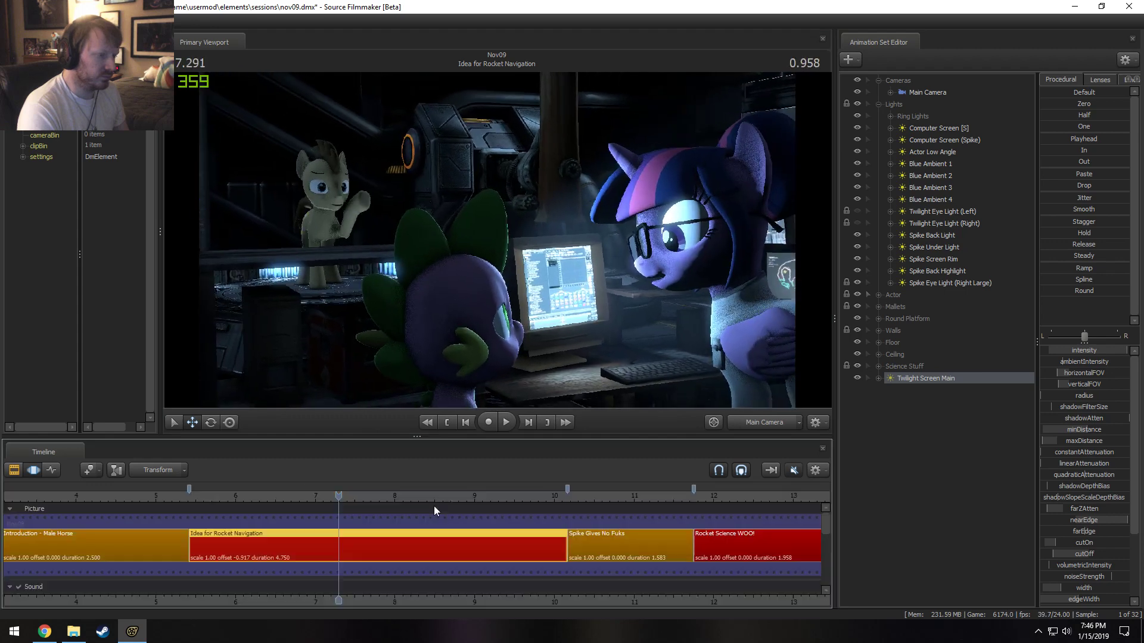
pyautogui.moveTo(1065, 401); pyautogui.dragTo(1110, 403)
pyautogui.press('F2')
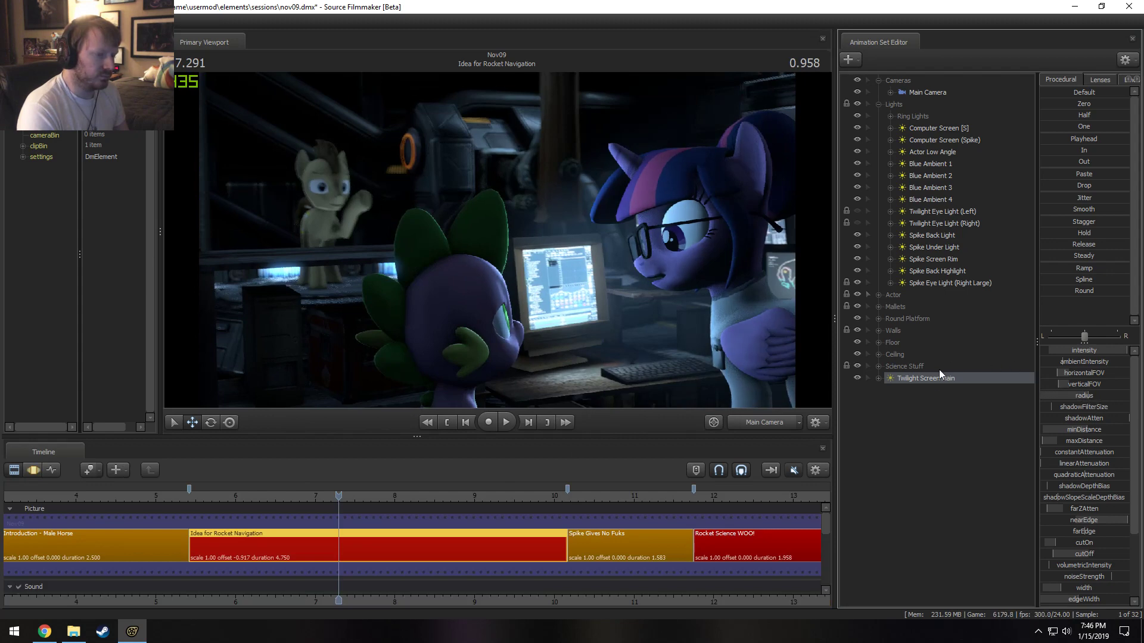
# Look through Twilight Screen Main and lower it beneath the tabletop, checking the shot from the Main Camera around 6.375 seconds.
pyautogui.moveTo(905, 374); pyautogui.dragTo(520, 217)
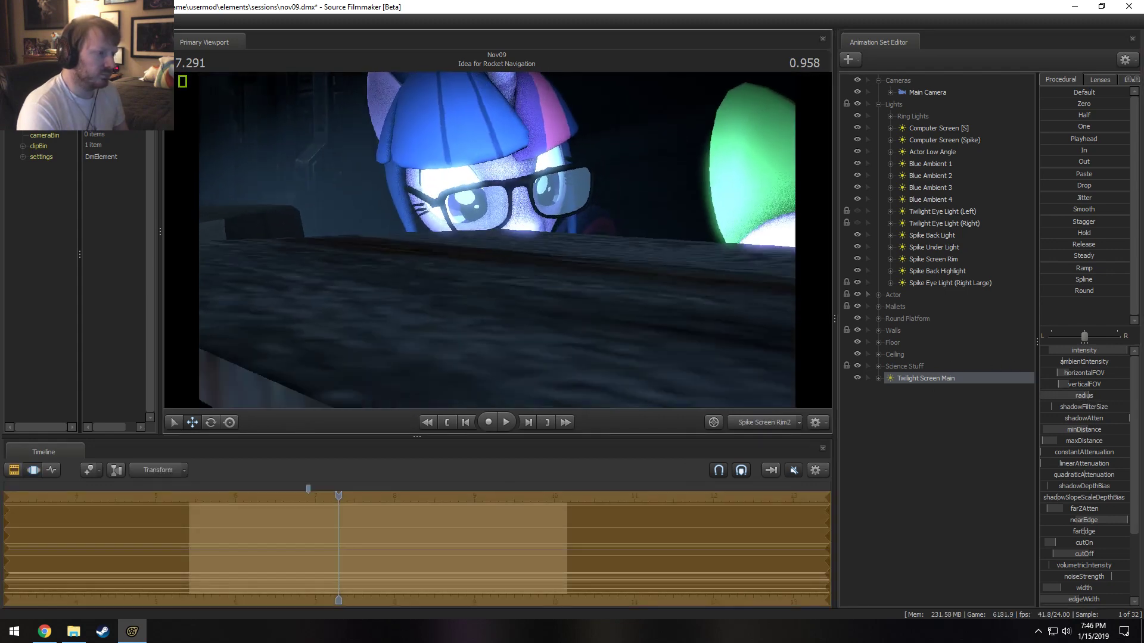
pyautogui.press('x')
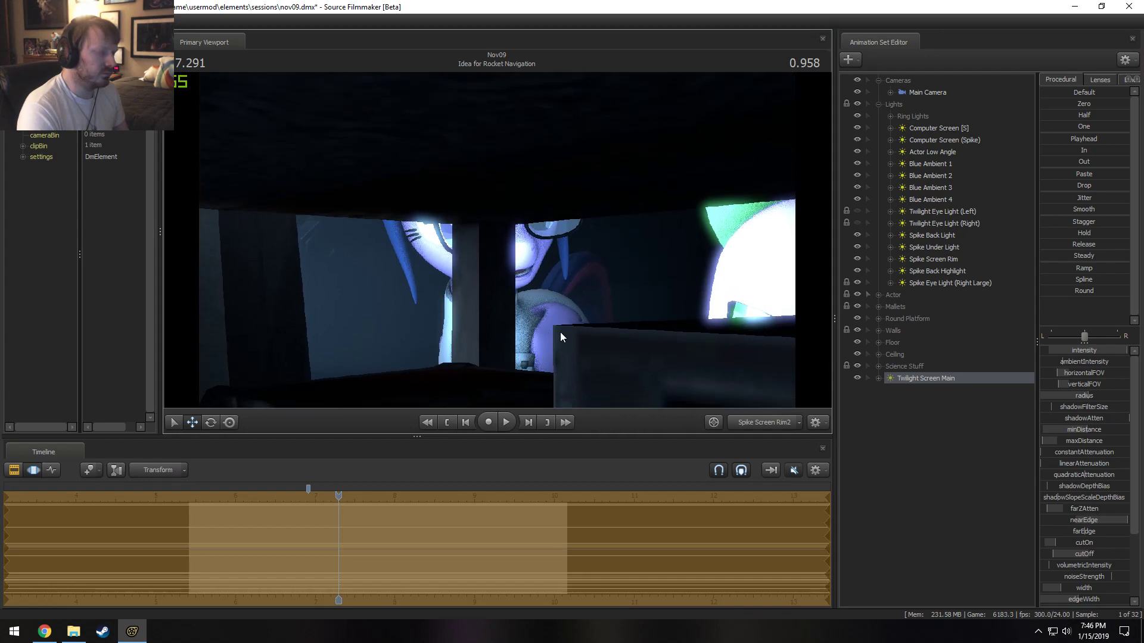
pyautogui.click(766, 422)
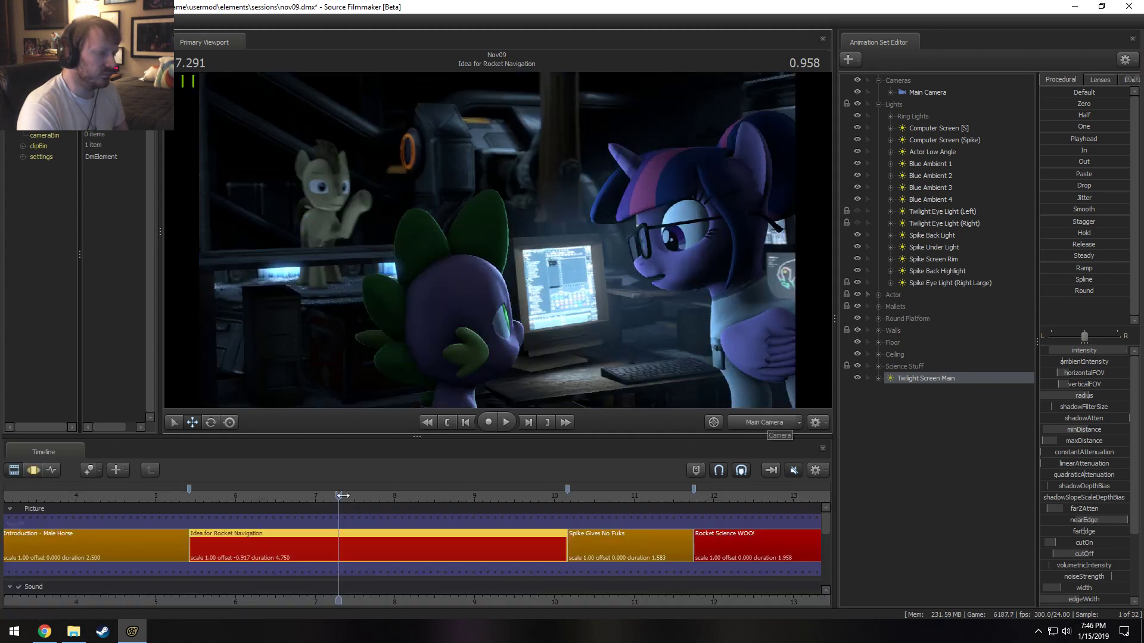
pyautogui.click(266, 499)
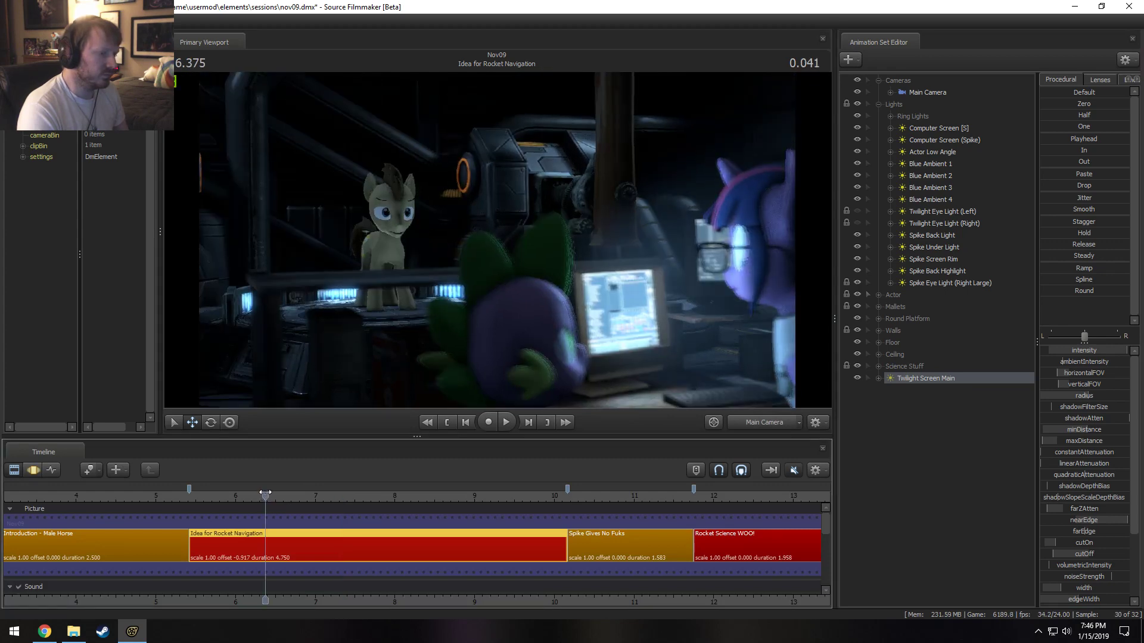
pyautogui.press('space')
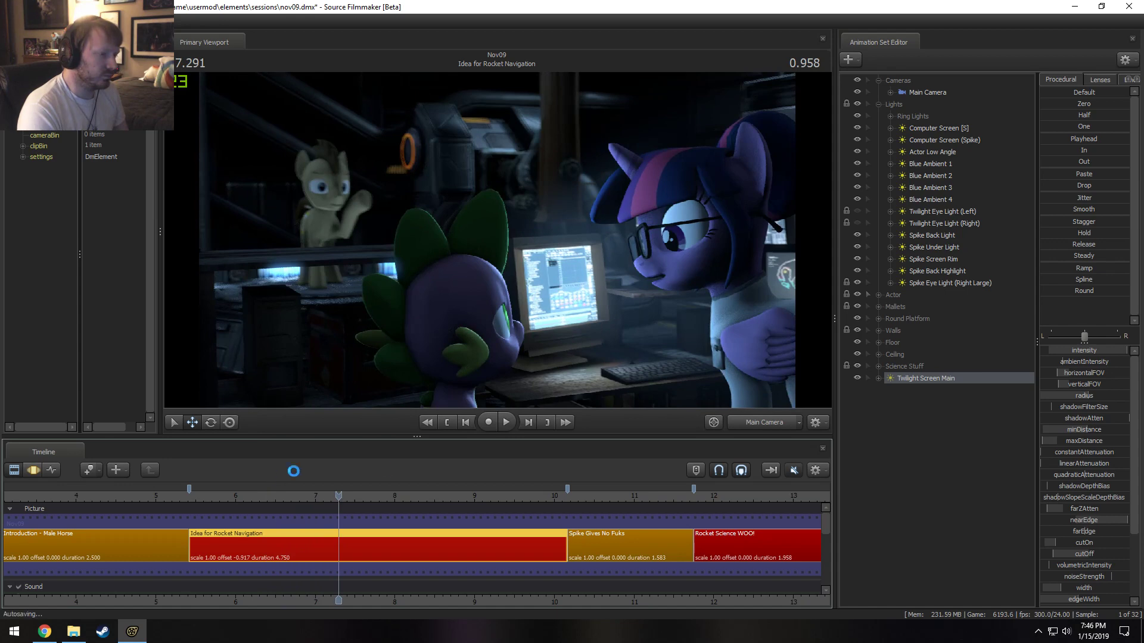
# Reduce Twilight Screen Main's intensity and try different radius values, comparing the light on Twilight Sparkle from the Main Camera.
pyautogui.press('F3')
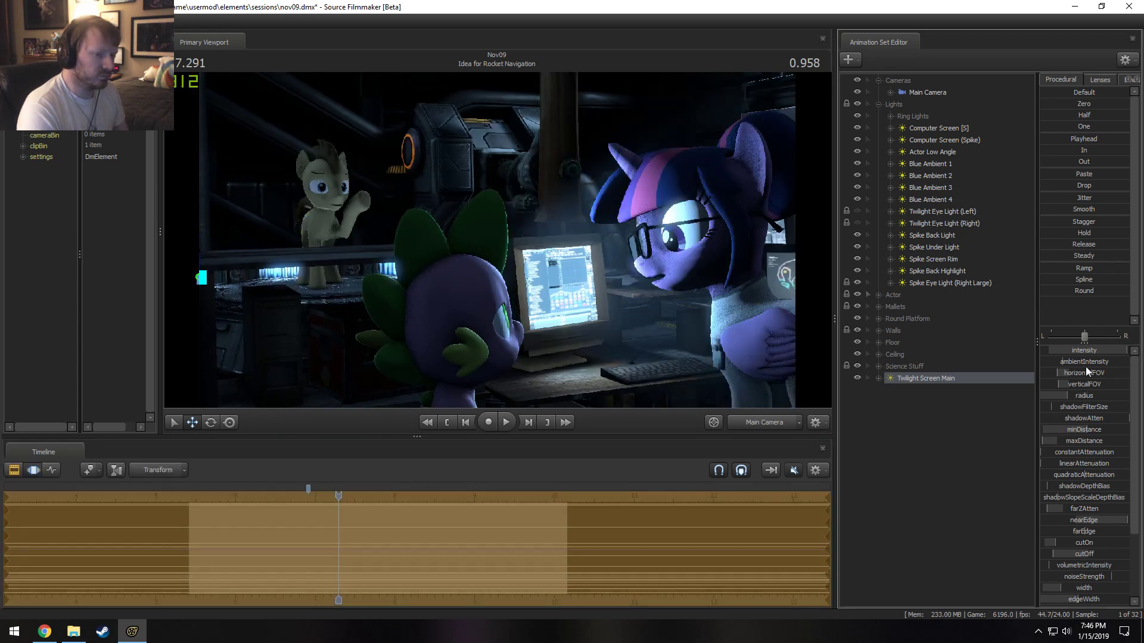
pyautogui.press('F2')
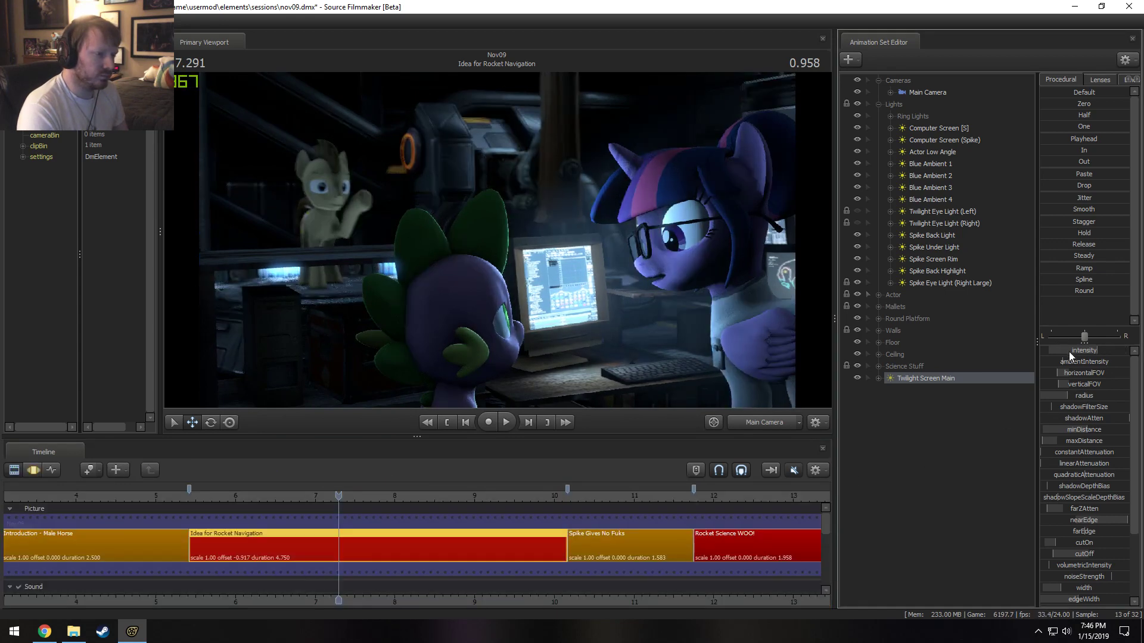
pyautogui.press('F3')
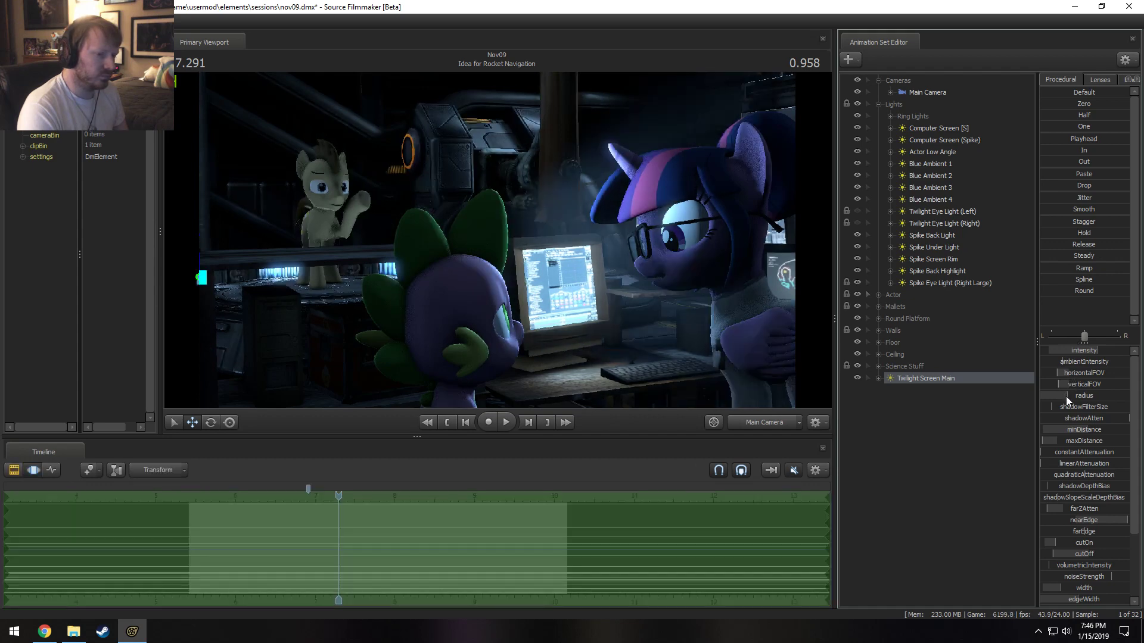
pyautogui.press('F2')
pyautogui.press('F3')
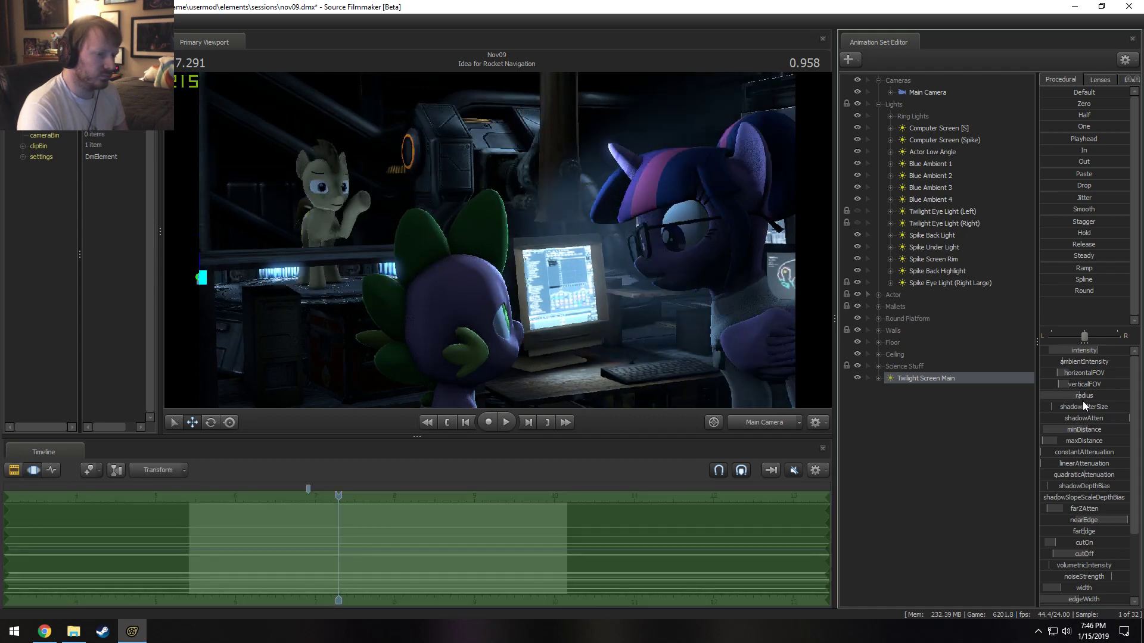
pyautogui.press('F2')
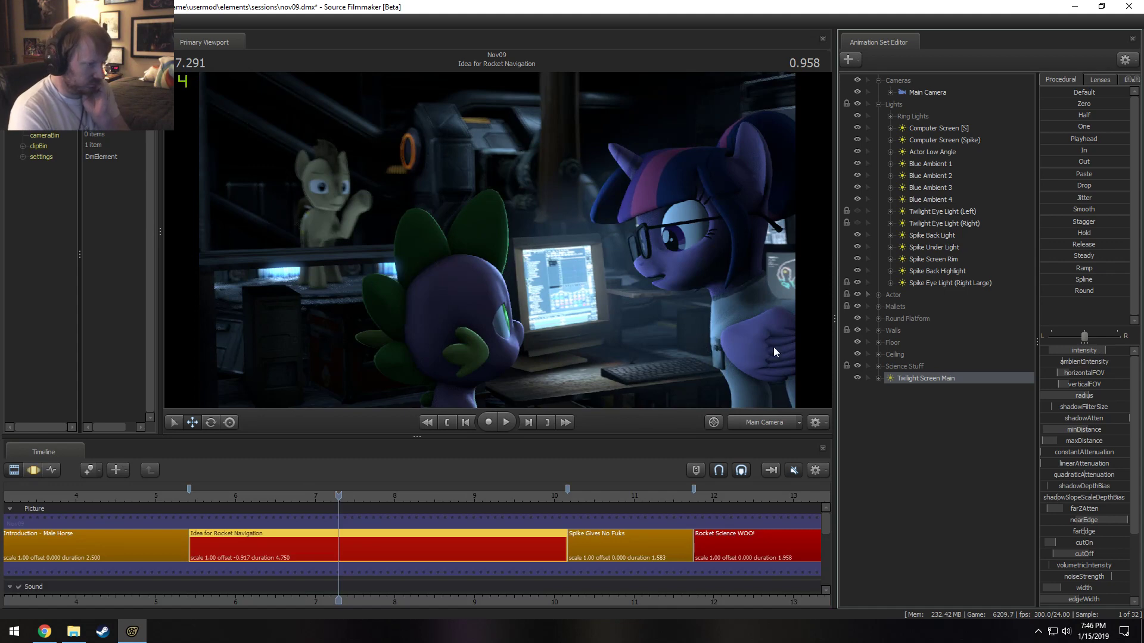
# Disable shadows on the Twilight Screen Main light and reopen its options.
pyautogui.rightClick(932, 376)
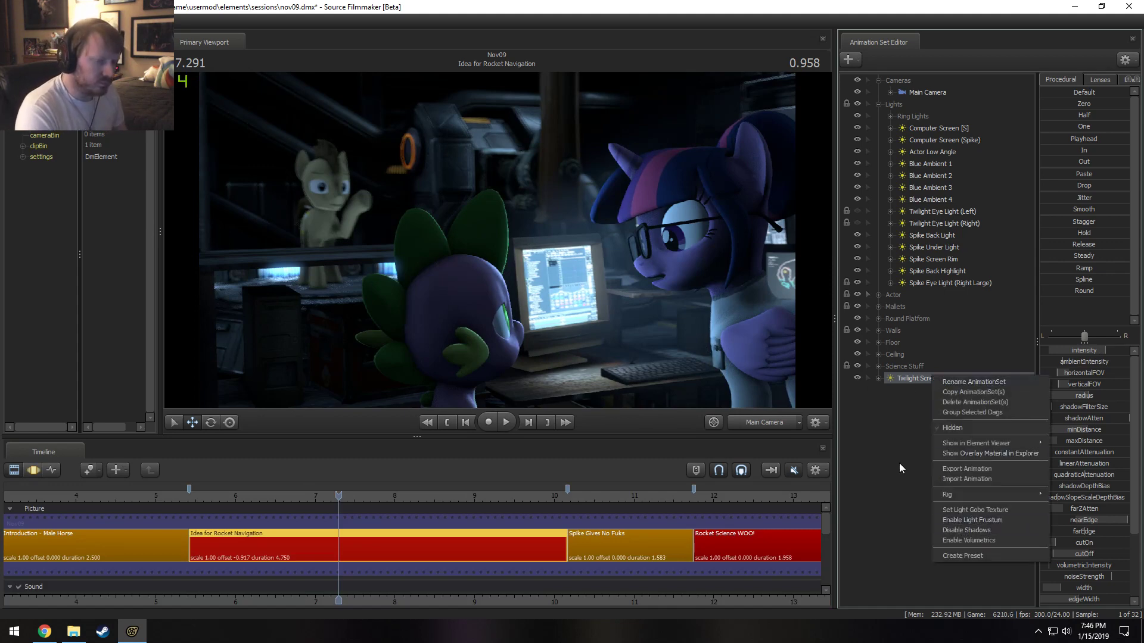
pyautogui.click(924, 522)
pyautogui.rightClick(937, 379)
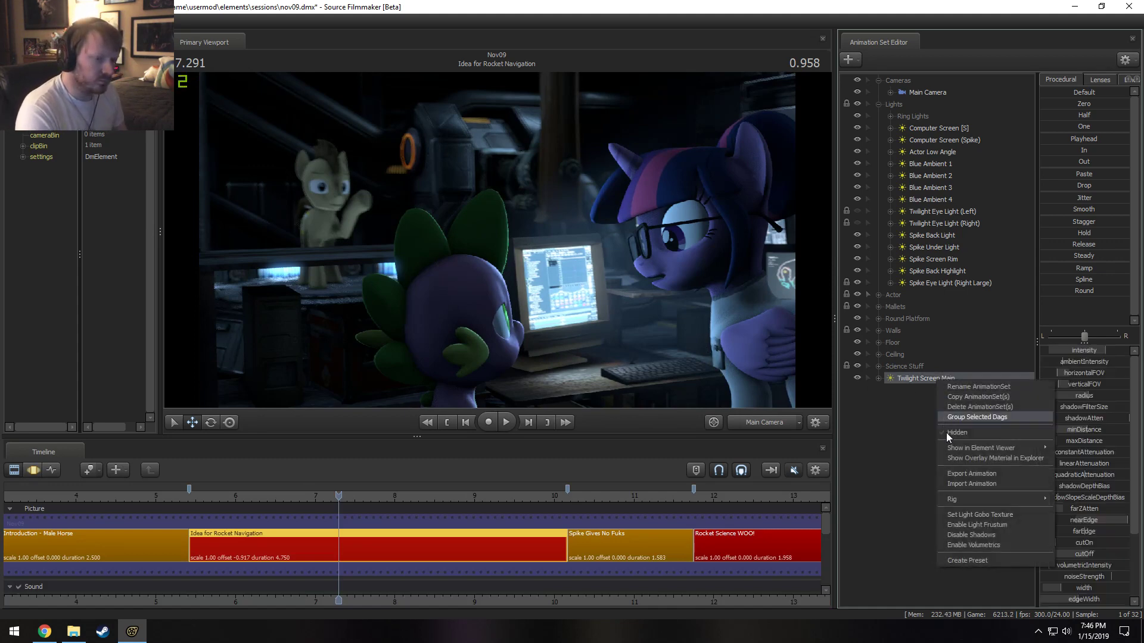
pyautogui.click(957, 533)
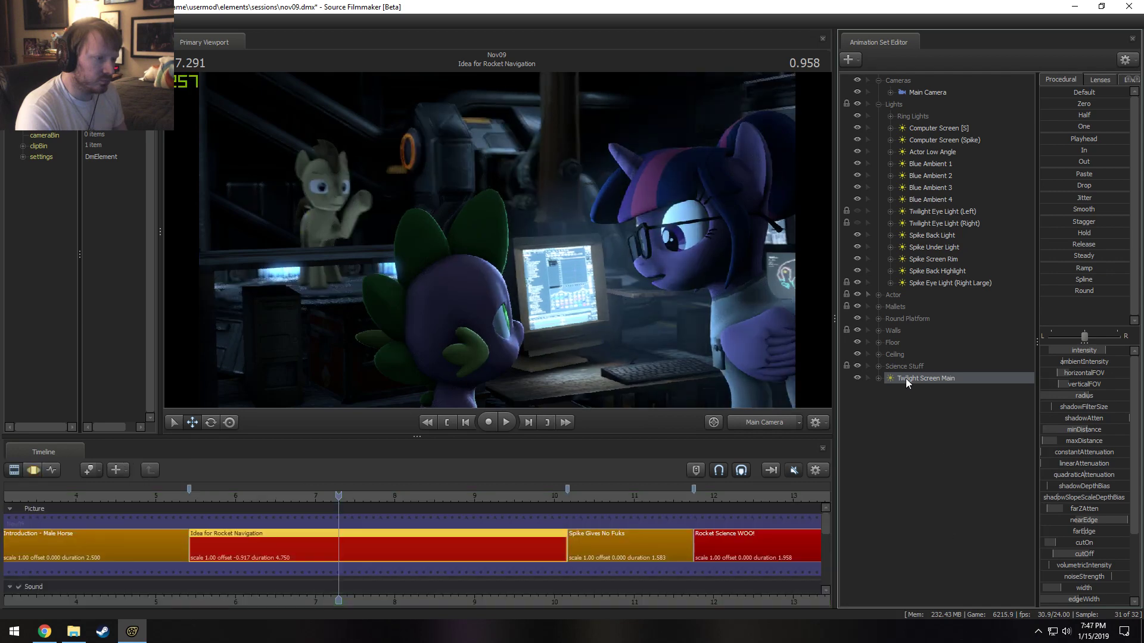
pyautogui.rightClick(919, 381)
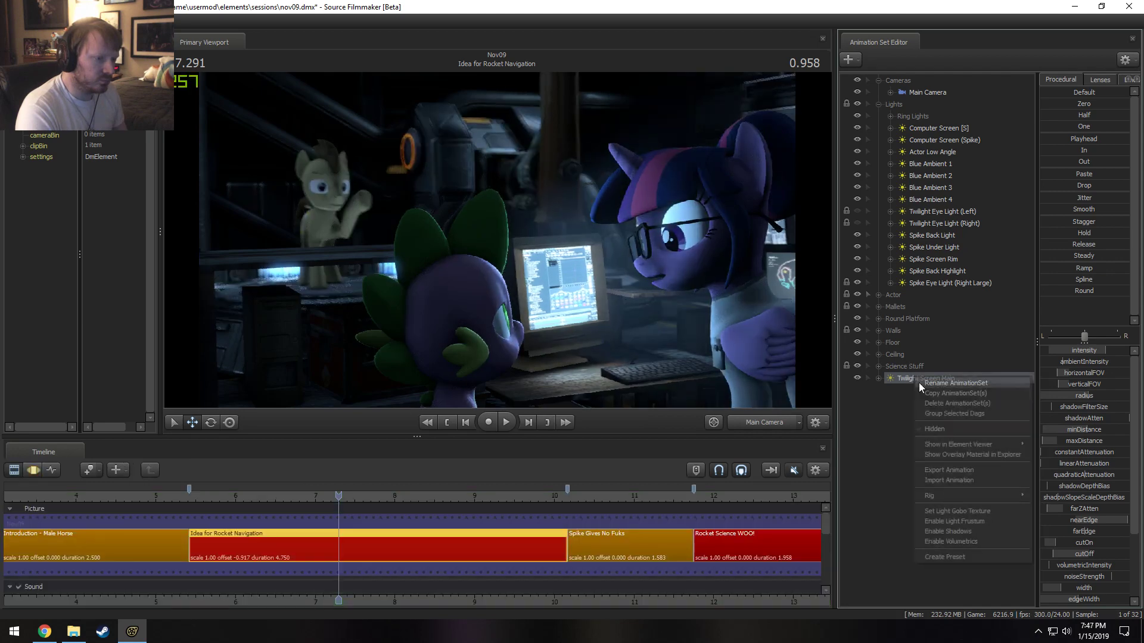
# Enable shadows on the Twilight Screen Main light.
pyautogui.click(950, 532)
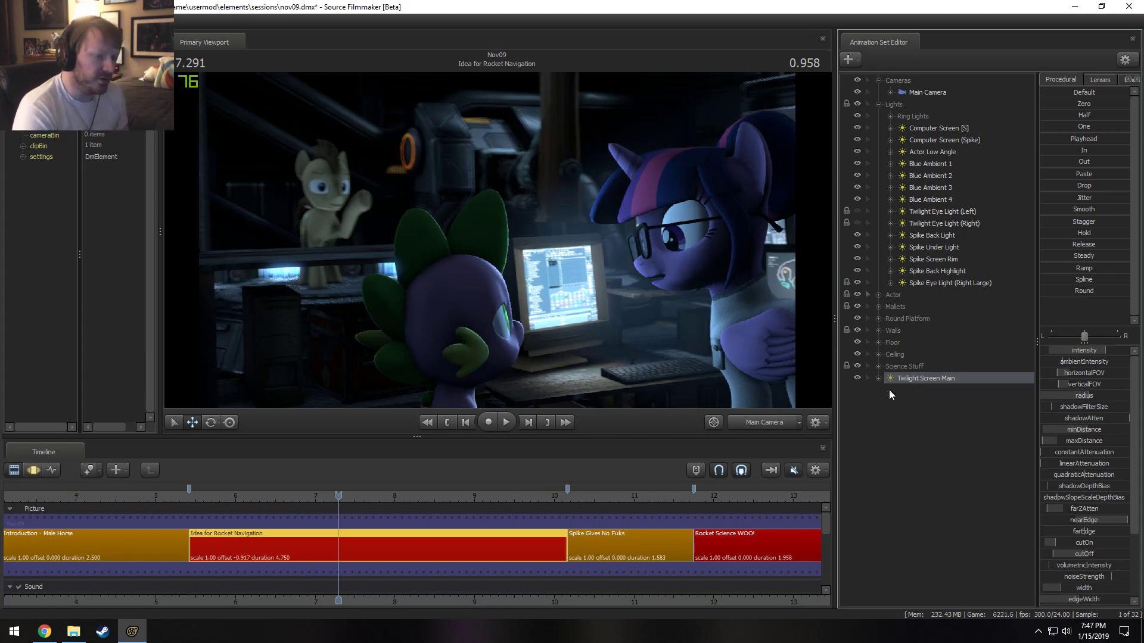
# Duplicate the Spike Back Light by copying it and pasting it outside the Lights group.
pyautogui.rightClick(939, 272)
pyautogui.click(923, 246)
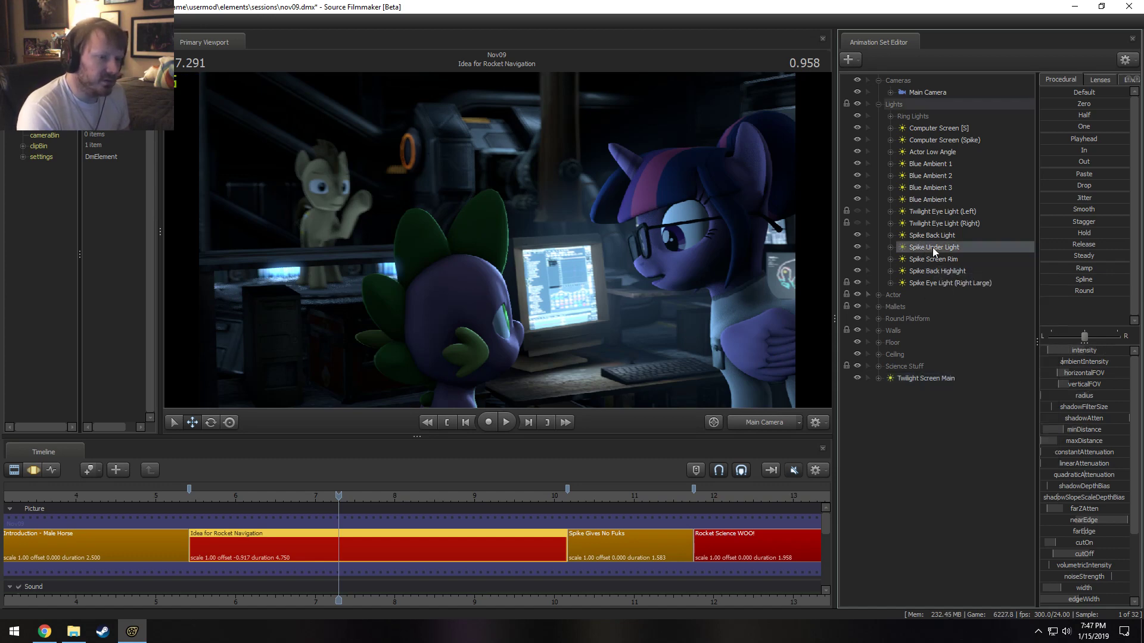
pyautogui.rightClick(932, 235)
pyautogui.click(946, 251)
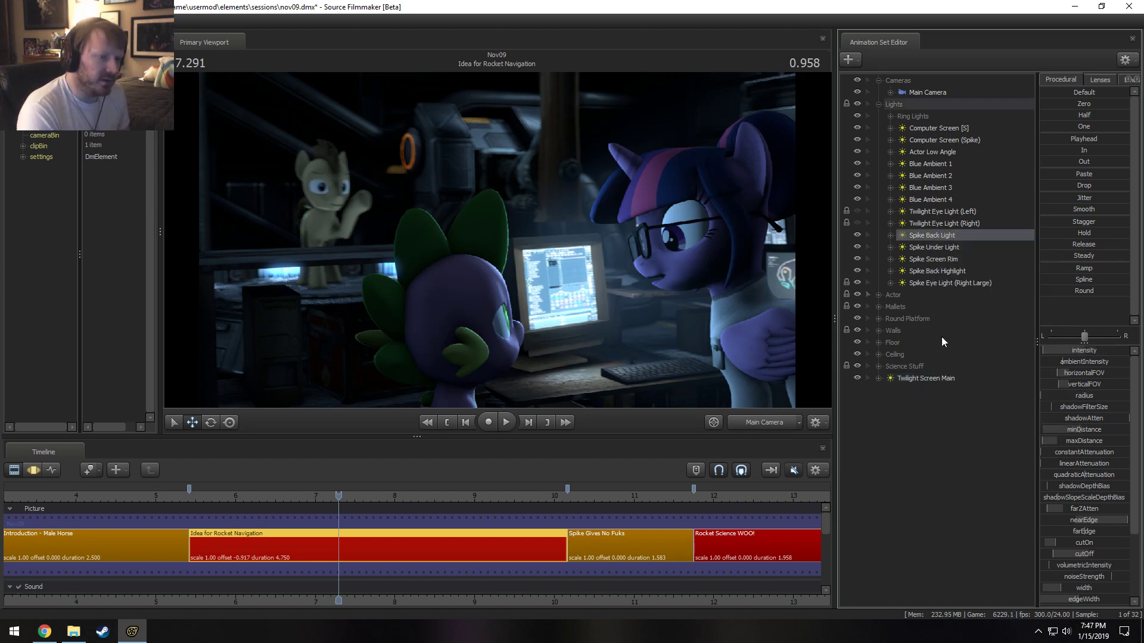
pyautogui.rightClick(911, 505)
pyautogui.click(954, 565)
# Rename the pasted Spike Back Light copy, replacing "Spike" with "Twilight" in its name.
pyautogui.rightClick(917, 391)
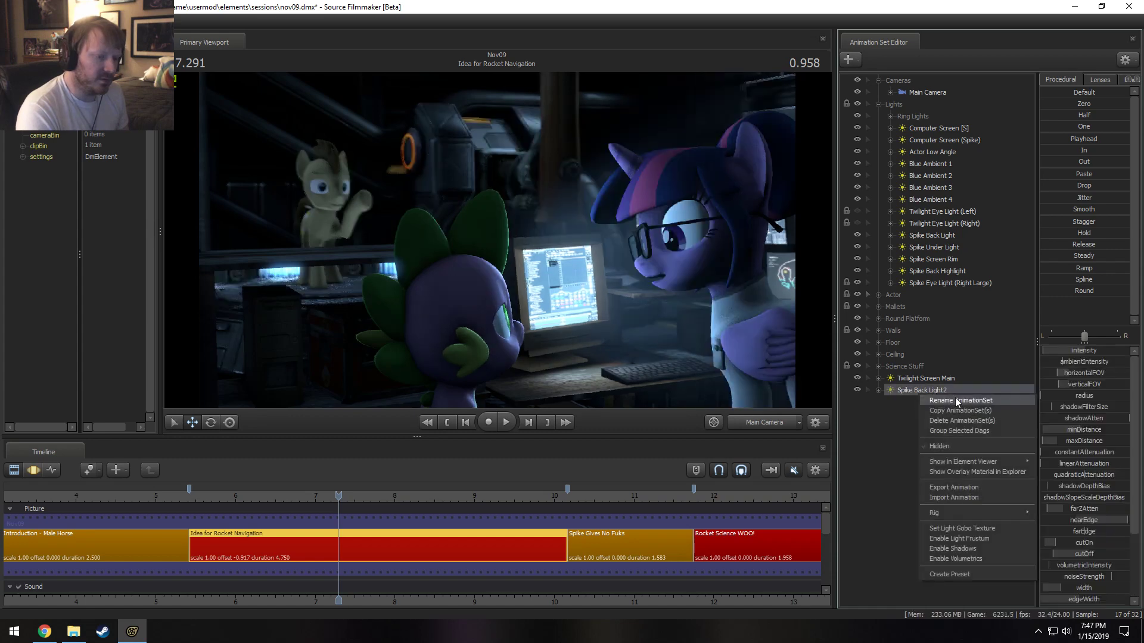
pyautogui.click(943, 400)
pyautogui.click(576, 308)
pyautogui.press('Delete')
pyautogui.press('Delete')
pyautogui.press('Delete')
pyautogui.press('Delete')
pyautogui.press('Delete')
pyautogui.press('Delete')
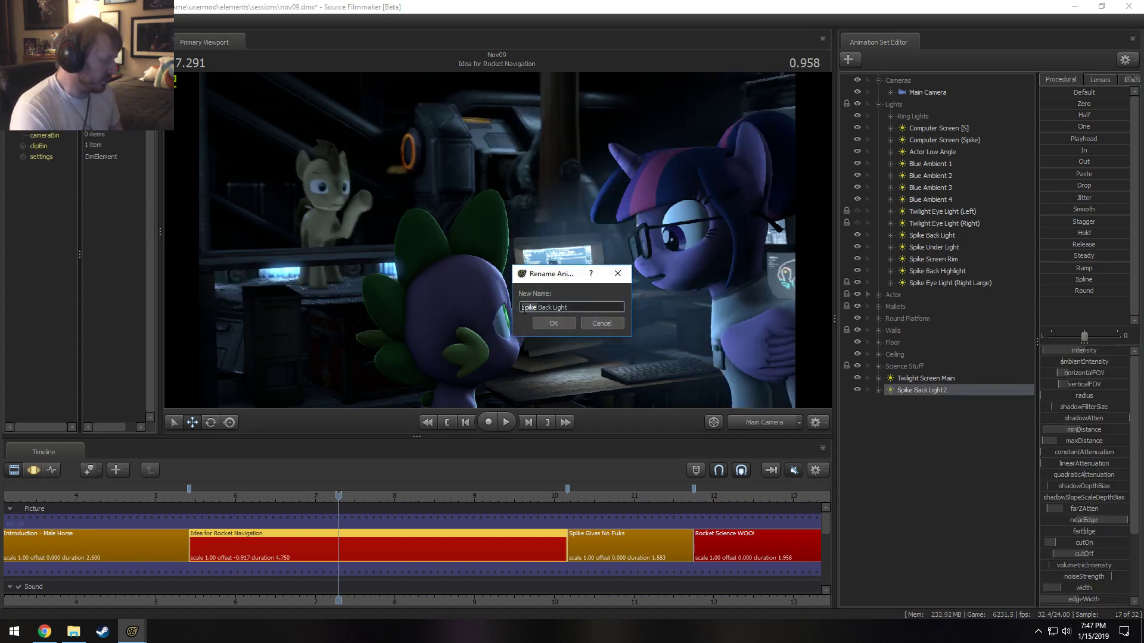
pyautogui.write('Twili')
pyautogui.write('ght')
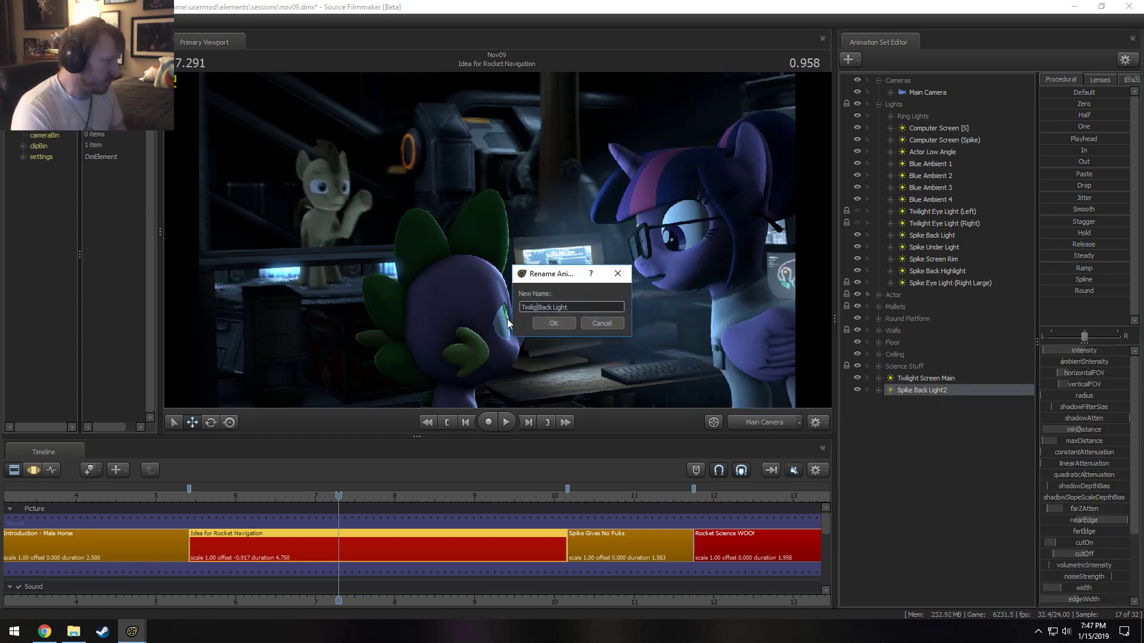
pyautogui.click(549, 323)
# Look through the Twilight Back Light, reposition it behind Twilight for the whole shot, and return to the Main Camera view.
pyautogui.moveTo(942, 386); pyautogui.dragTo(677, 285)
pyautogui.press('F3')
pyautogui.moveTo(699, 326); pyautogui.dragTo(653, 321)
pyautogui.press('w')
pyautogui.press('s')
pyautogui.press('w')
pyautogui.press('s')
pyautogui.press('w')
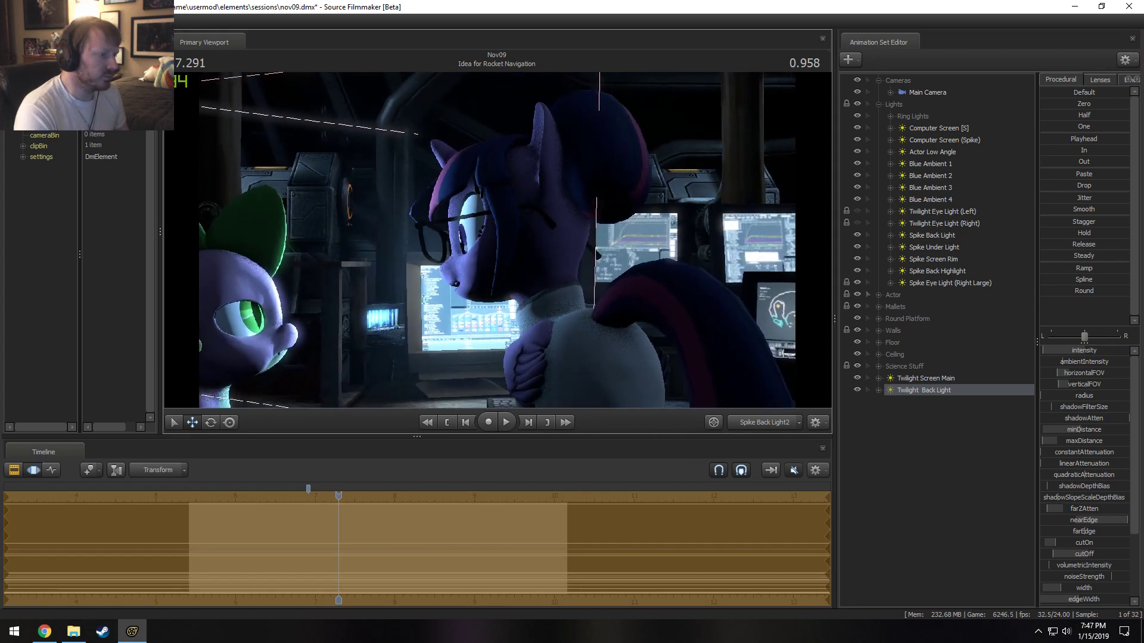
pyautogui.press('s')
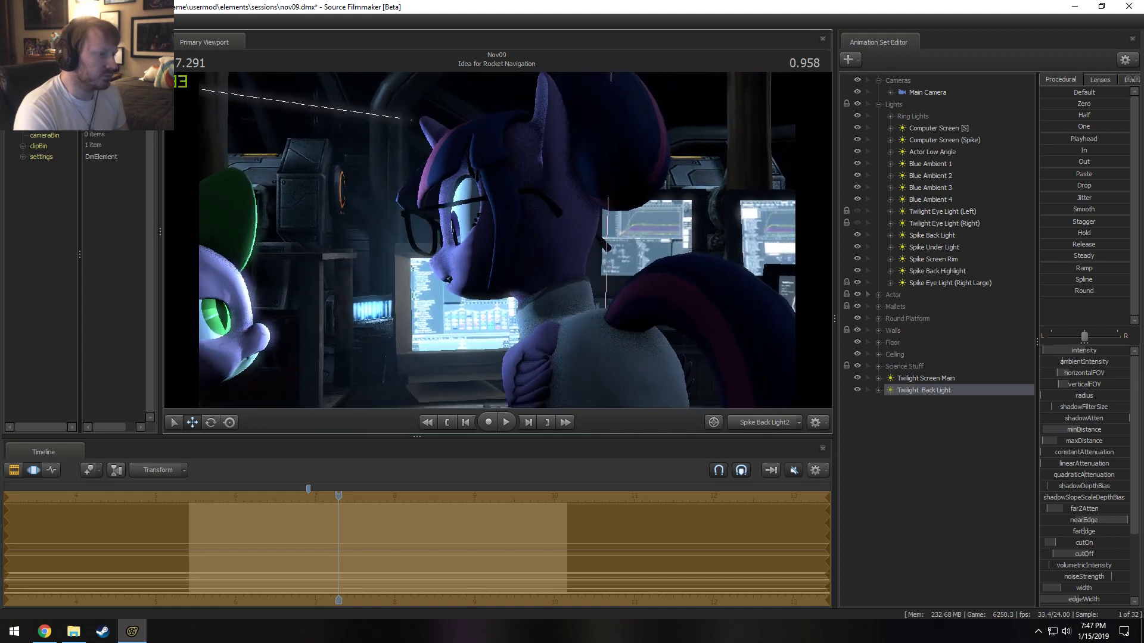
pyautogui.click(749, 422)
pyautogui.press('F2')
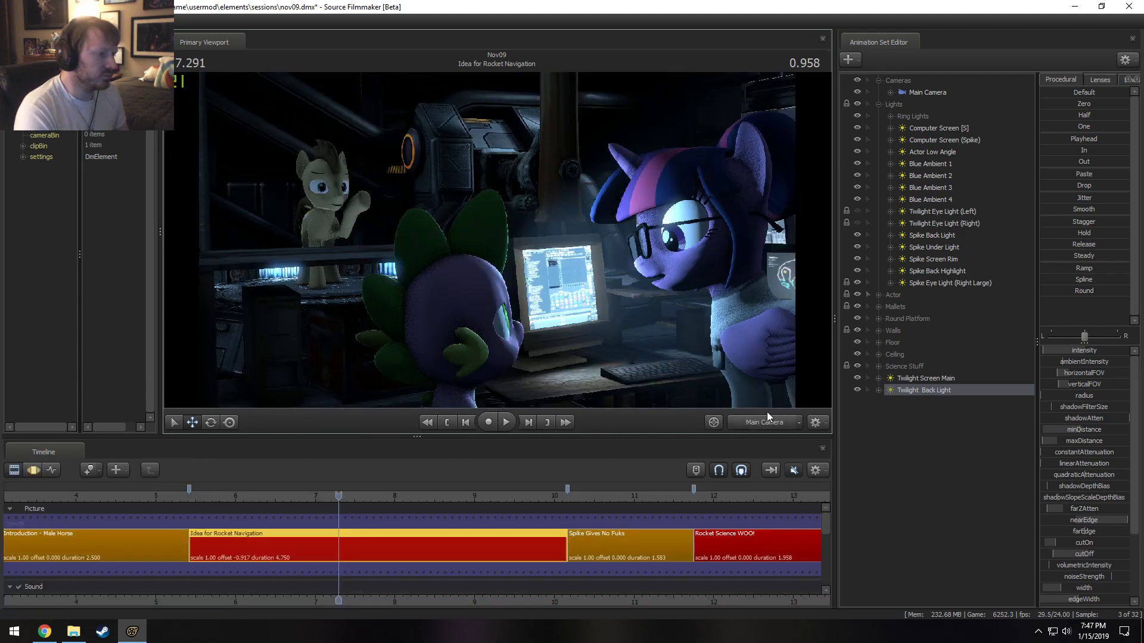
# Lower the maximum of the Twilight Back Light's intensity range and adjust its intensity to light Twilight from behind.
pyautogui.press('F3')
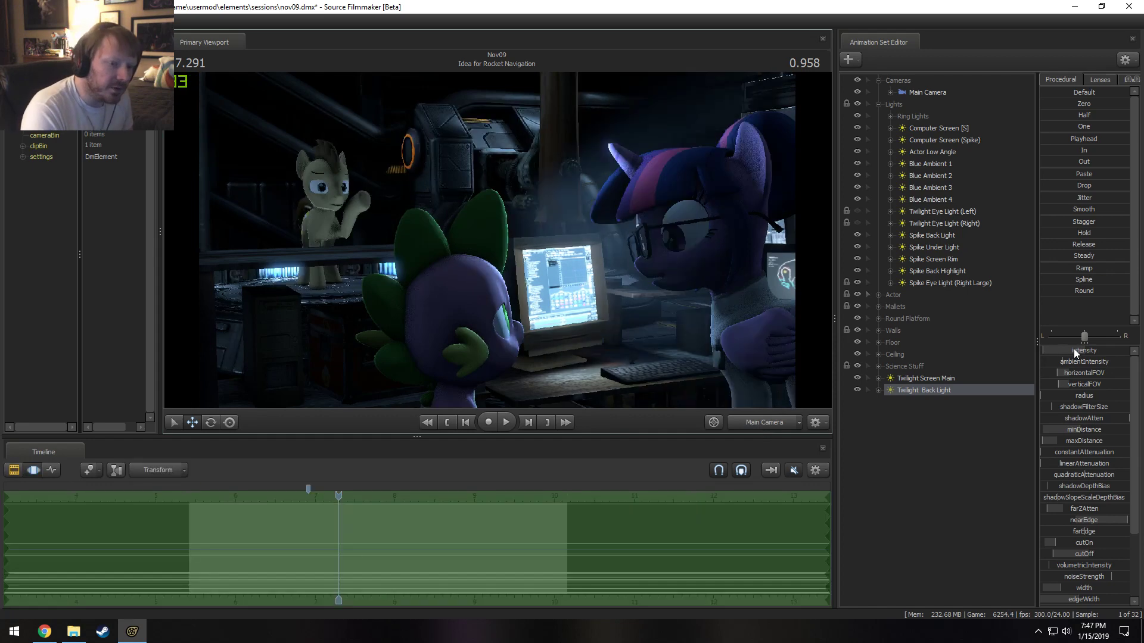
pyautogui.rightClick(1073, 349)
pyautogui.click(1085, 363)
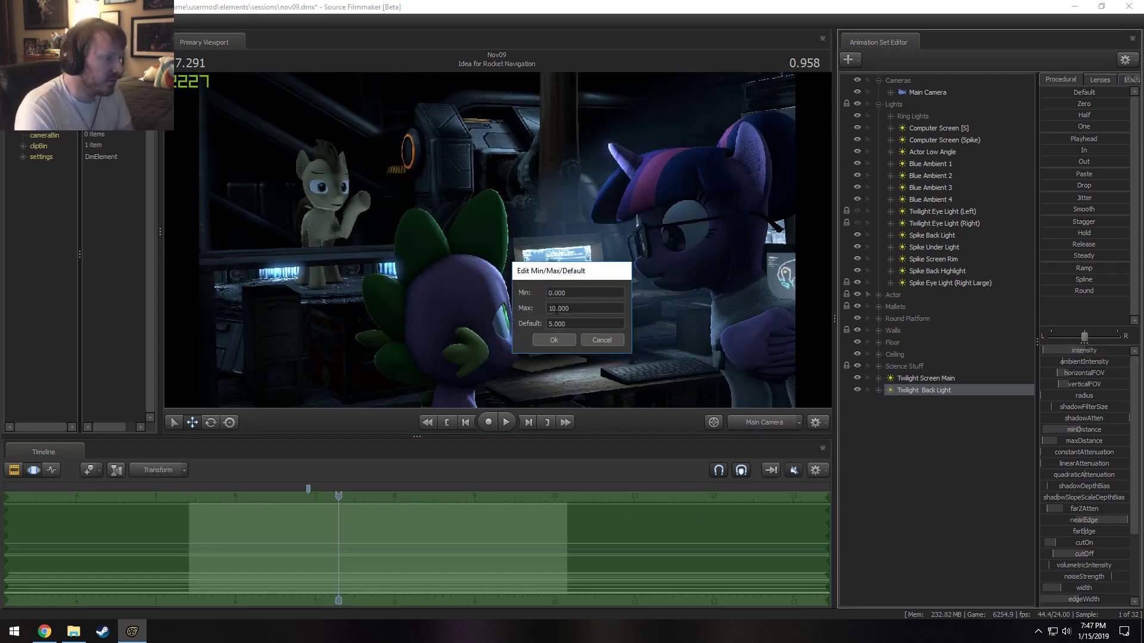
pyautogui.click(552, 308)
pyautogui.press('Tab')
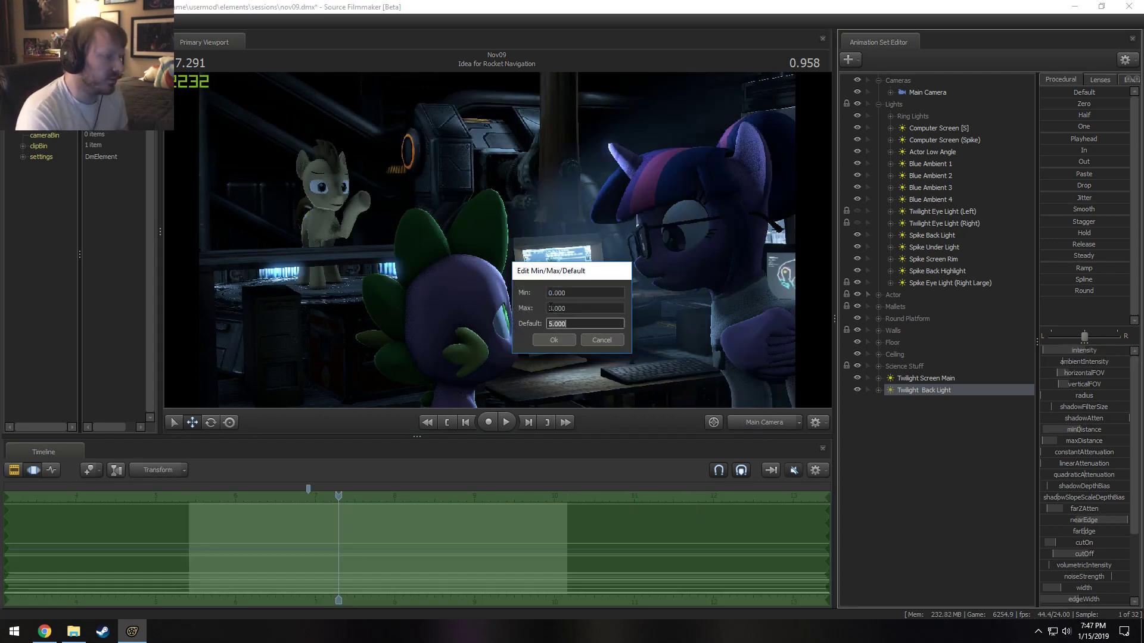
pyautogui.press('Return')
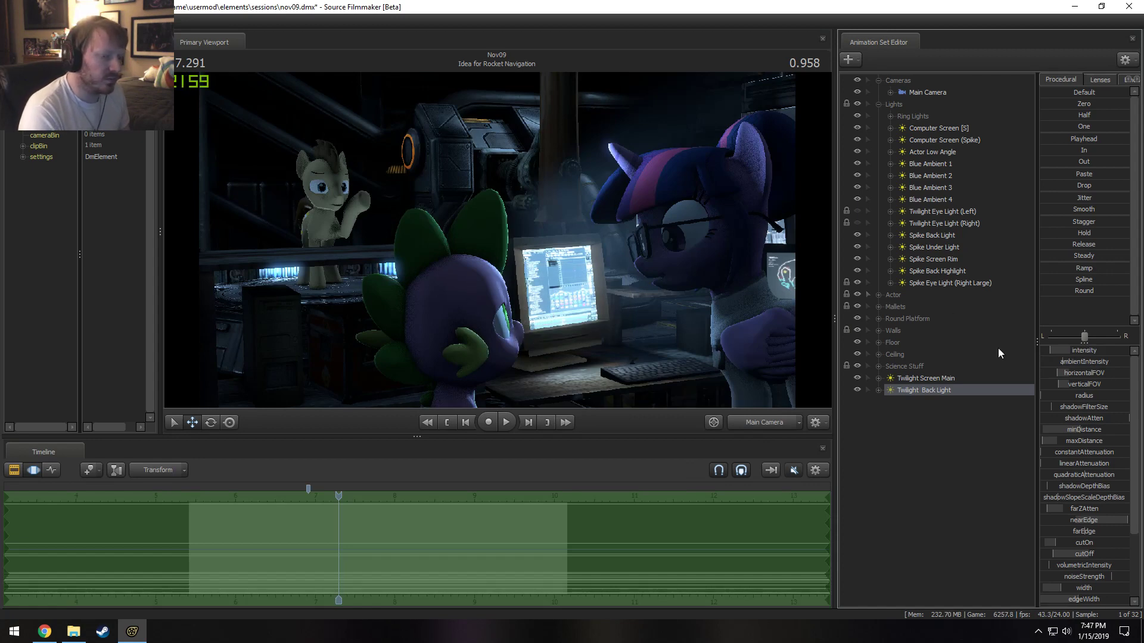
pyautogui.moveTo(1085, 349); pyautogui.dragTo(1094, 349)
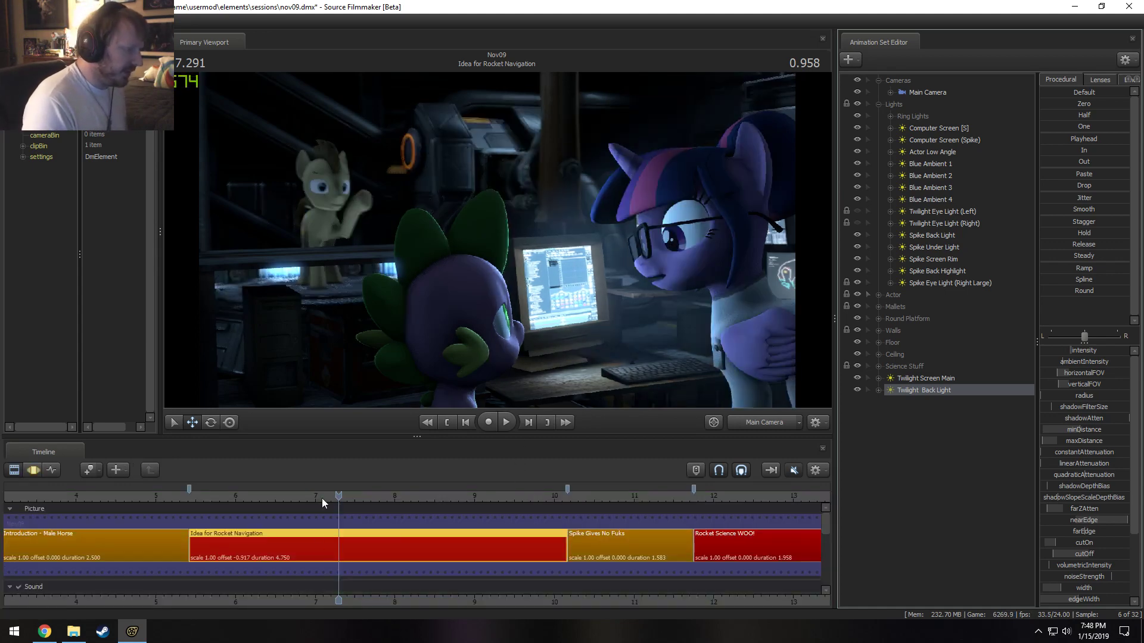
# Move the playhead to 6.625 and place Twilight Screen Main and Twilight Back Light in the Lights group below Spike Screen Rim.
pyautogui.moveTo(339, 496); pyautogui.dragTo(285, 497)
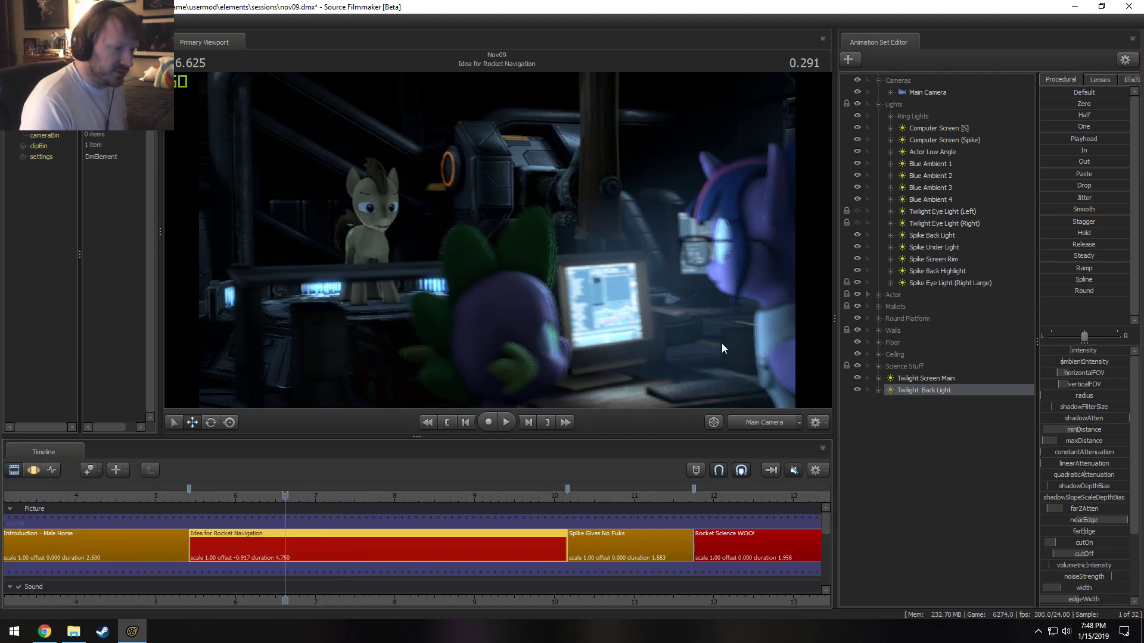
pyautogui.keyDown('ctrl'); pyautogui.click(949, 379); pyautogui.keyUp('ctrl')
pyautogui.moveTo(952, 380); pyautogui.dragTo(943, 262)
# Switch the Computer Screen [S] light off and on to check its effect on the shot.
pyautogui.click(859, 126)
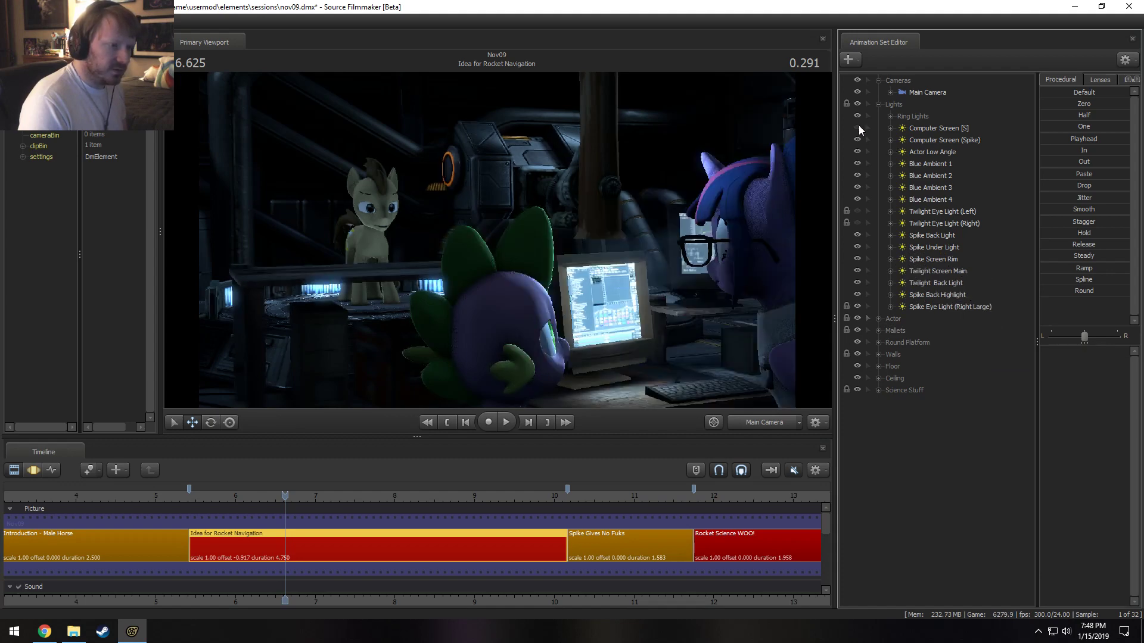
pyautogui.click(859, 127)
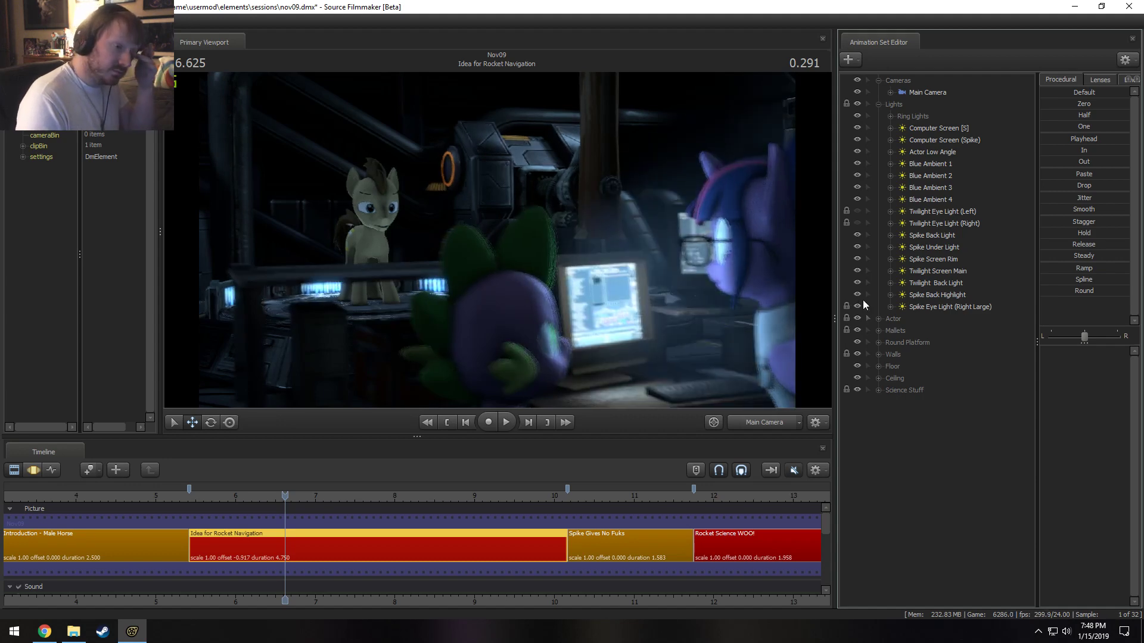
# Remove the extra space from the back light's name so it reads Twilight Back Light.
pyautogui.rightClick(927, 281)
pyautogui.click(946, 288)
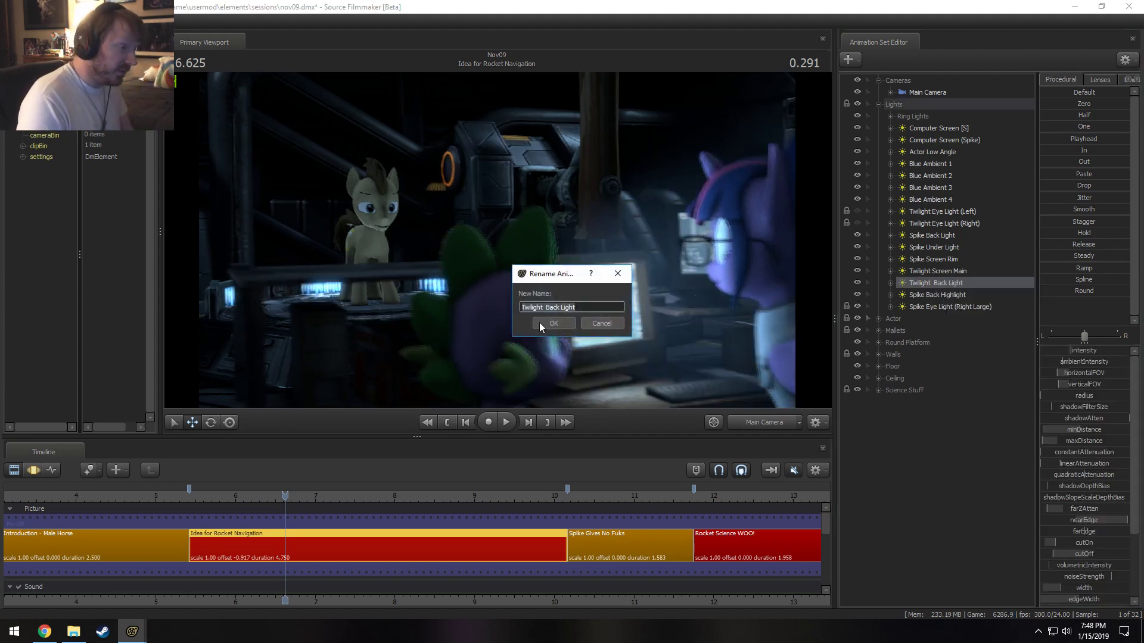
pyautogui.click(554, 323)
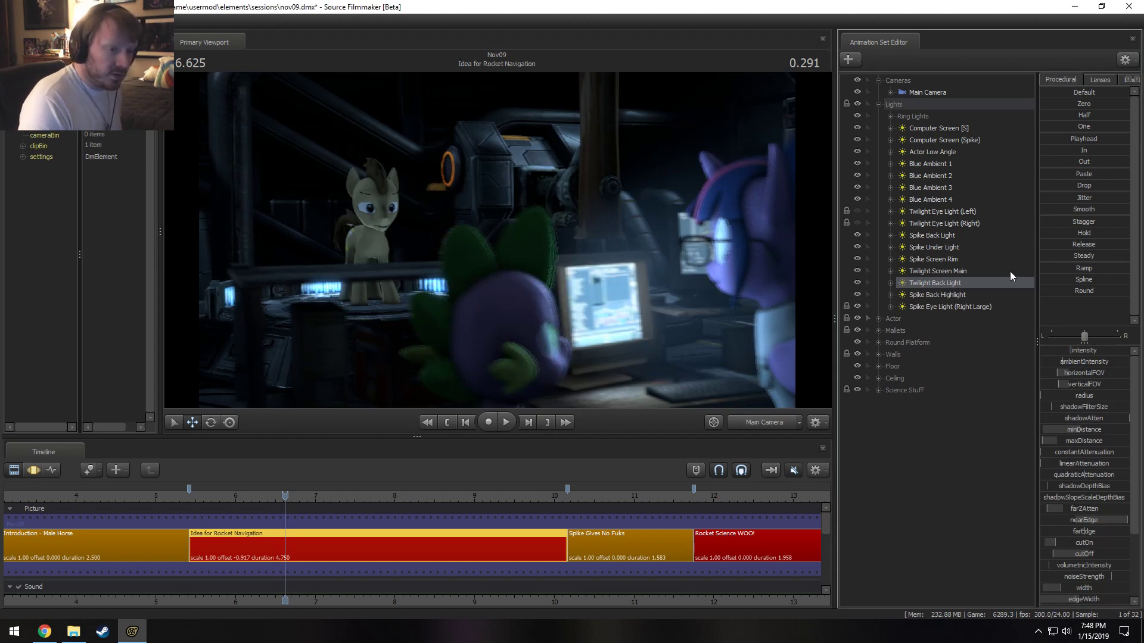
# Hide the Twilight Screen Main and Computer Screen [S] lights.
pyautogui.click(856, 270)
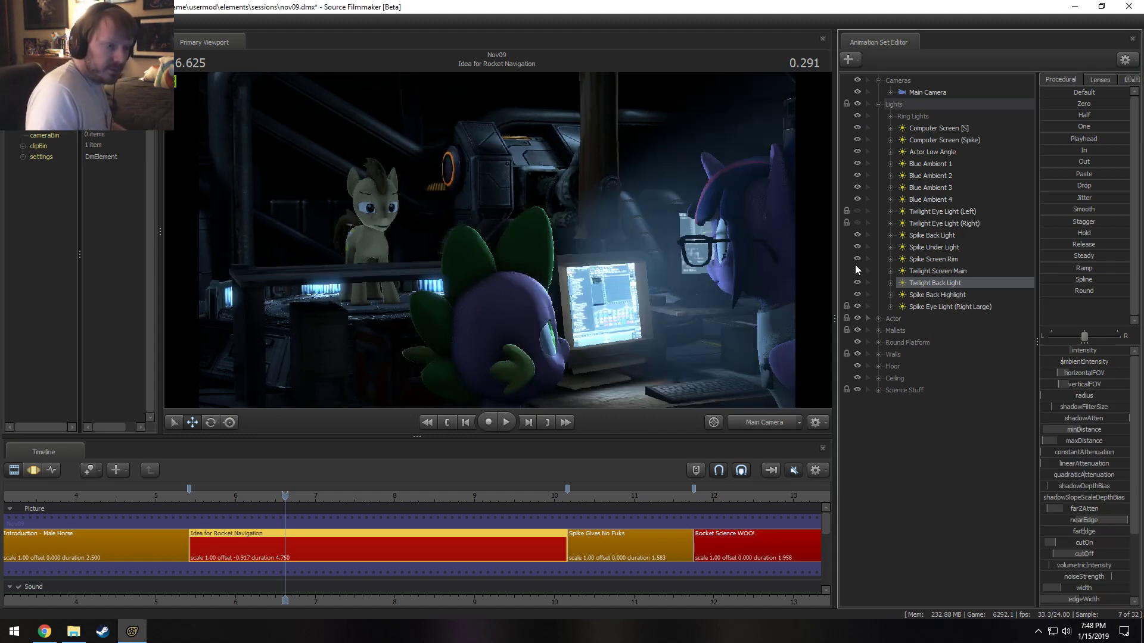
pyautogui.click(857, 127)
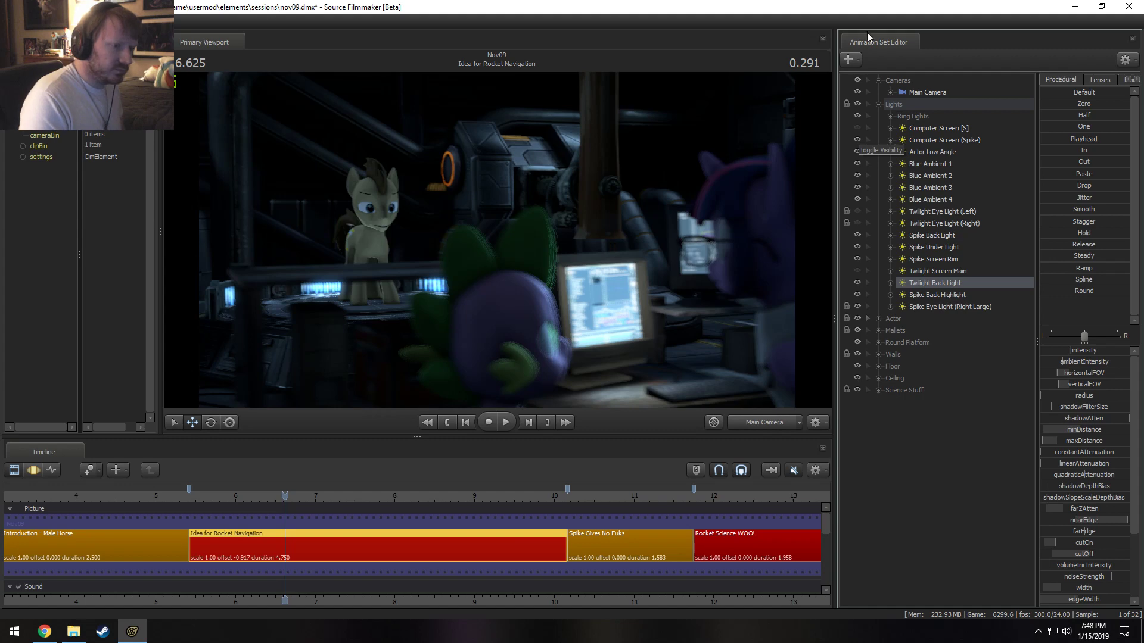
# Toggle the Computer Screen (Spike), Actor Low Angle and Computer Screen [S] lights to compare what each contributes to the shot.
pyautogui.click(855, 138)
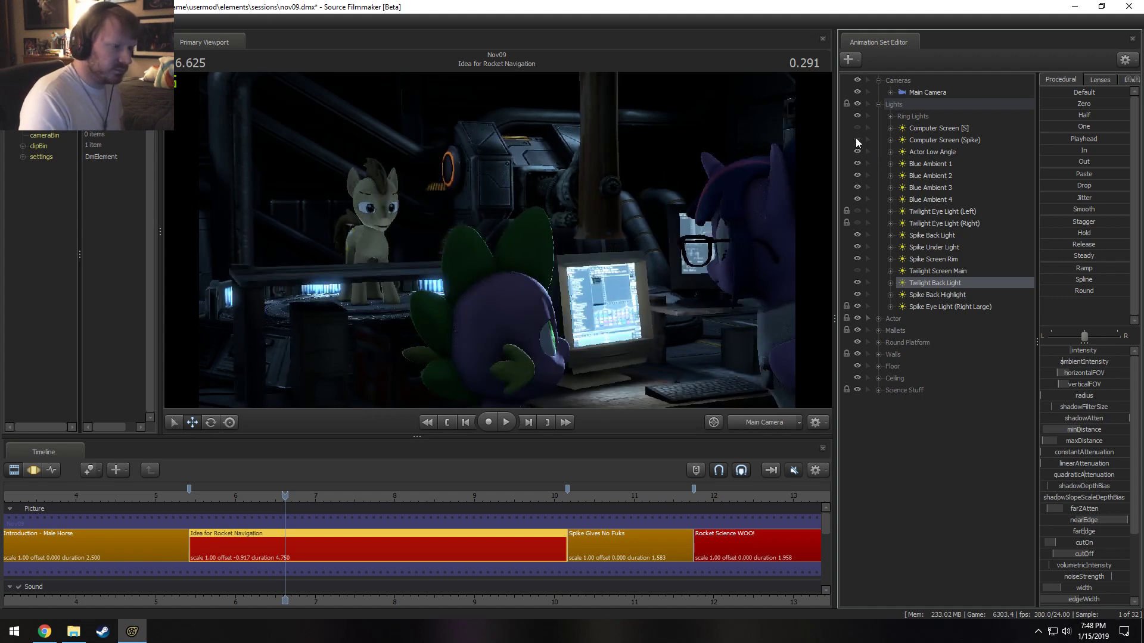
pyautogui.click(856, 138)
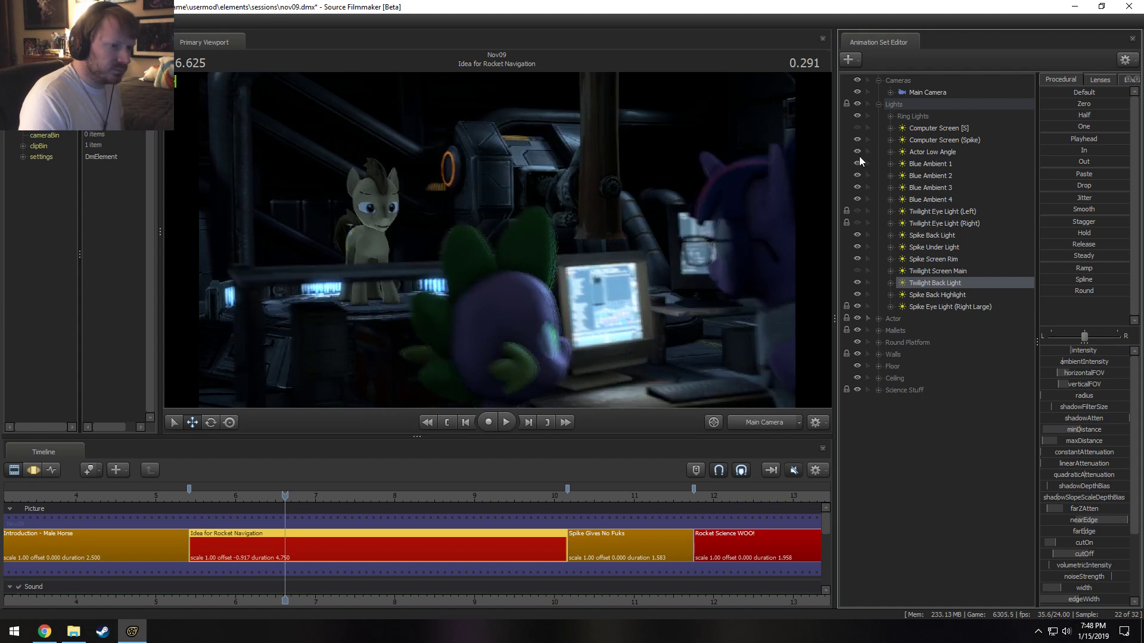
pyautogui.click(859, 156)
pyautogui.click(858, 153)
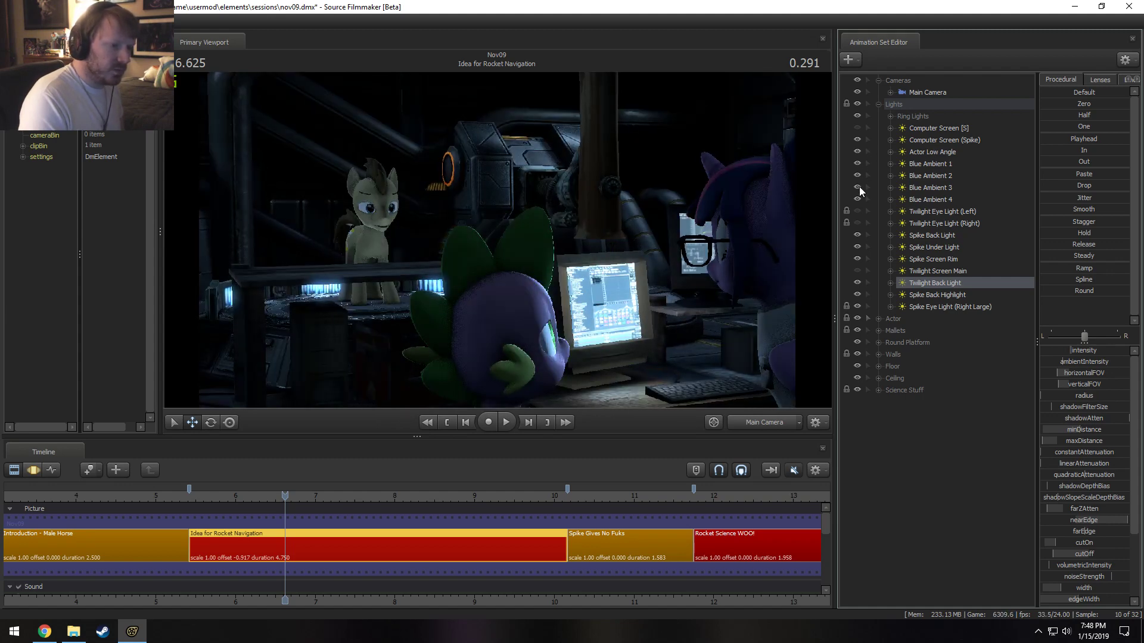
pyautogui.click(856, 140)
pyautogui.click(855, 141)
pyautogui.click(856, 141)
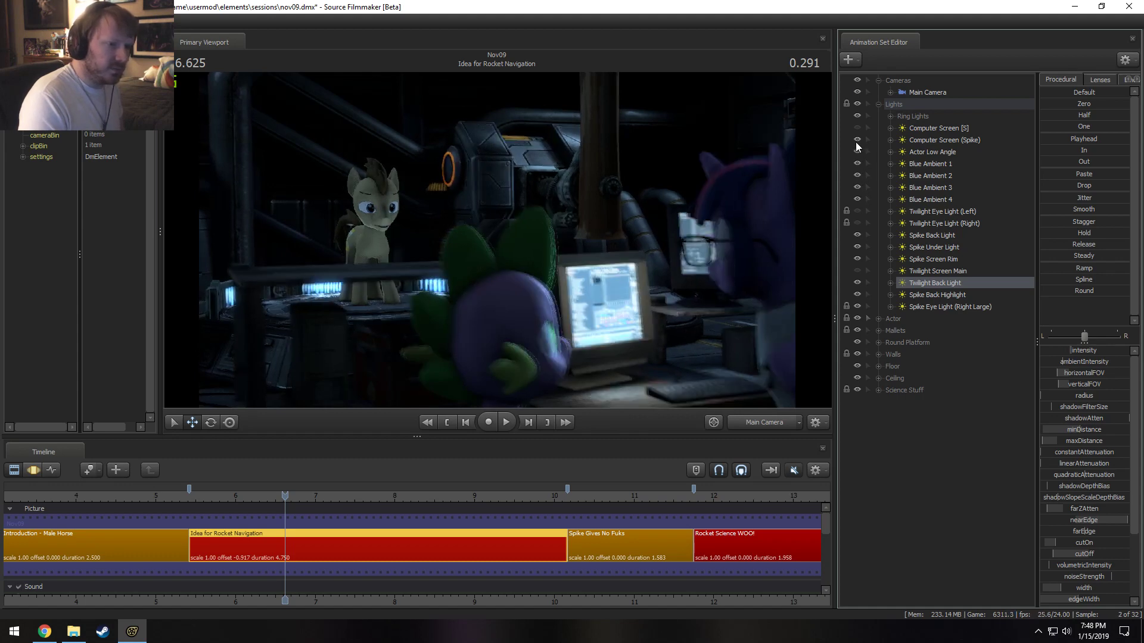
pyautogui.click(856, 142)
pyautogui.click(857, 142)
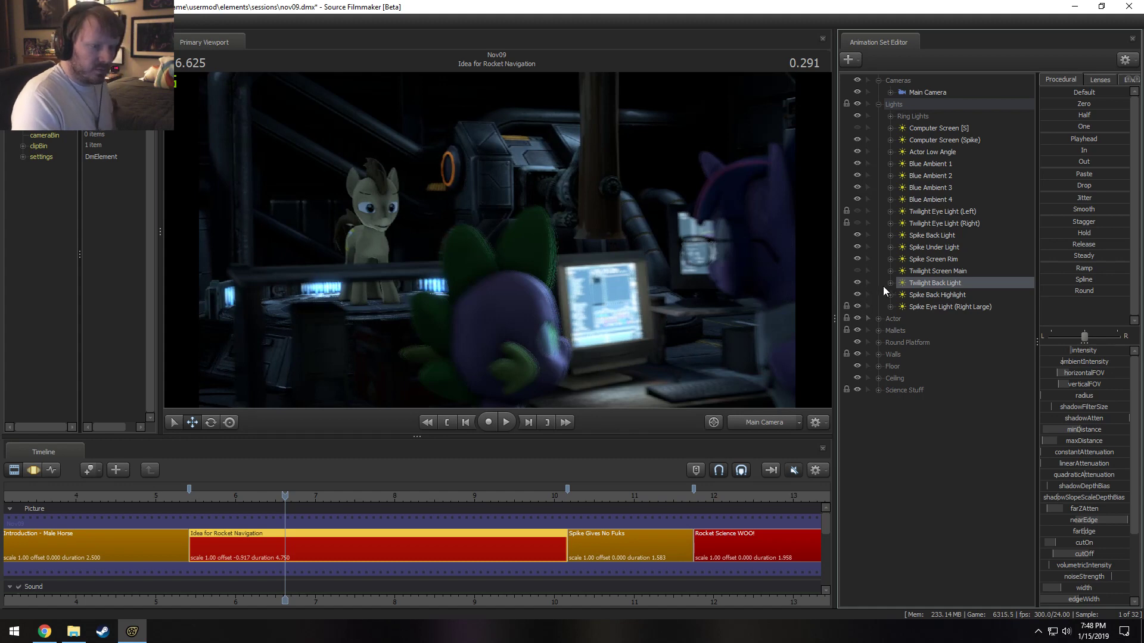
pyautogui.click(861, 136)
pyautogui.click(860, 136)
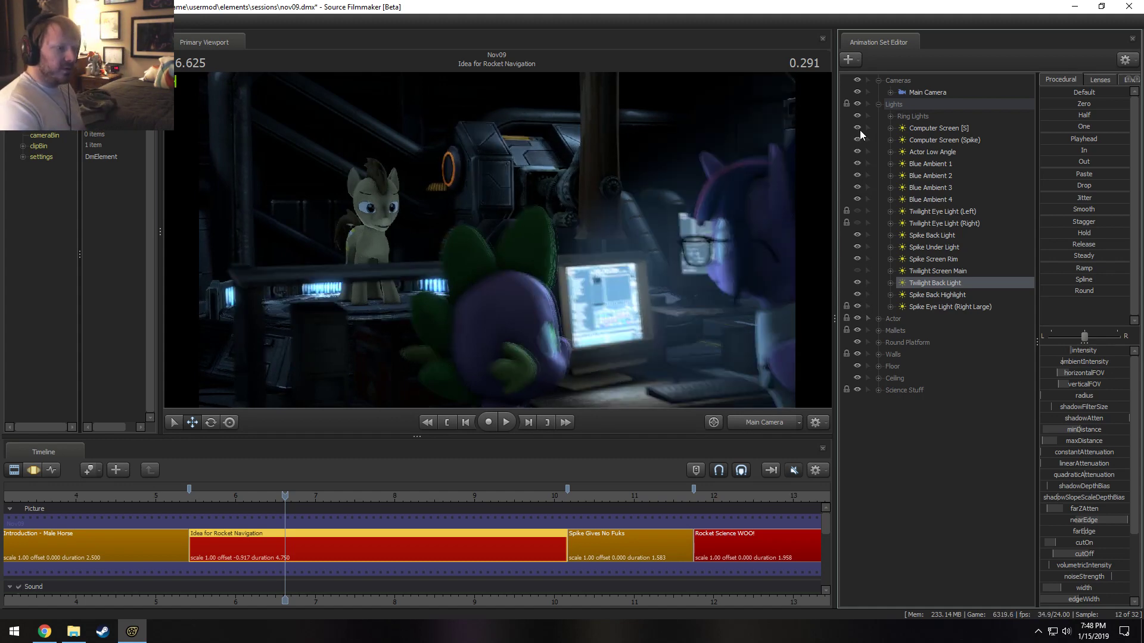
pyautogui.click(860, 139)
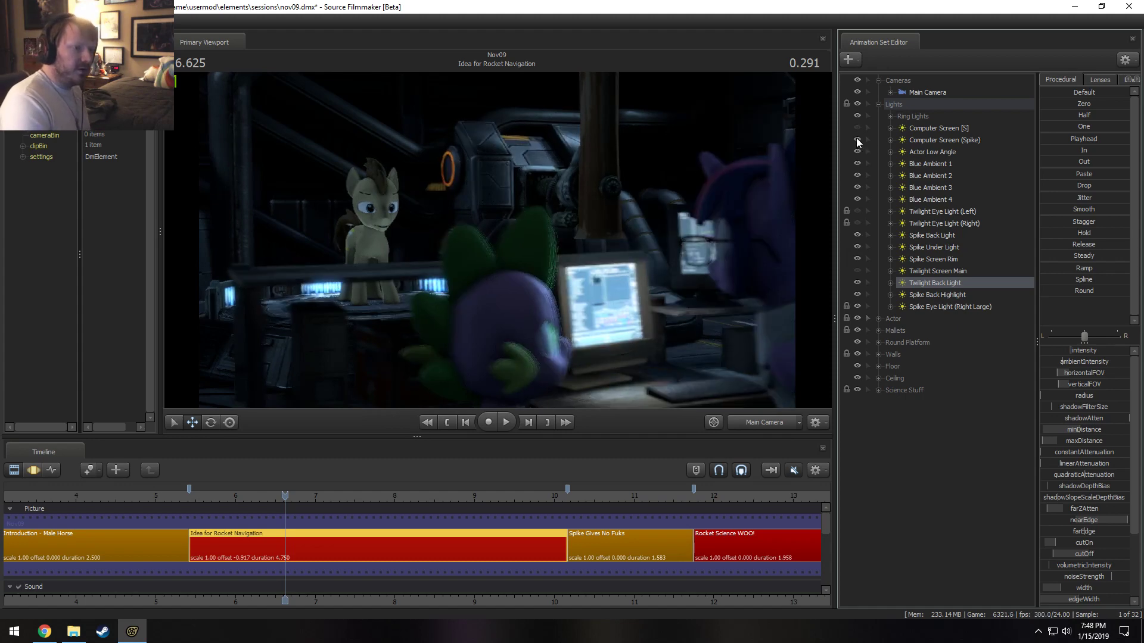
pyautogui.click(857, 138)
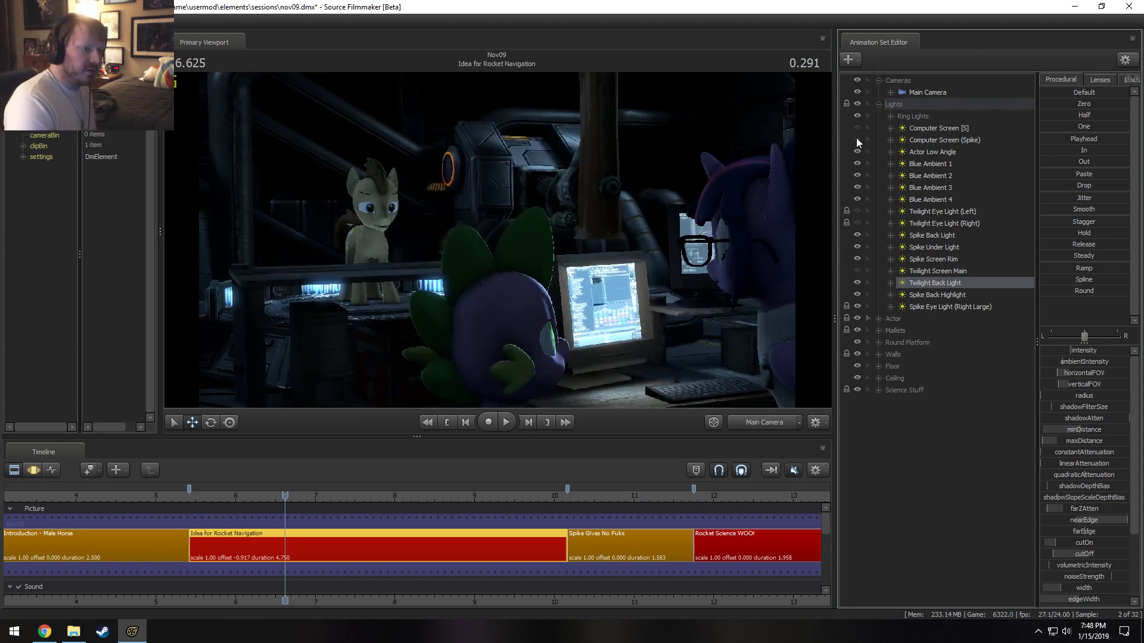
# Switch Spike's back, under and screen rim lights off and on to check what each adds to the shot.
pyautogui.click(857, 235)
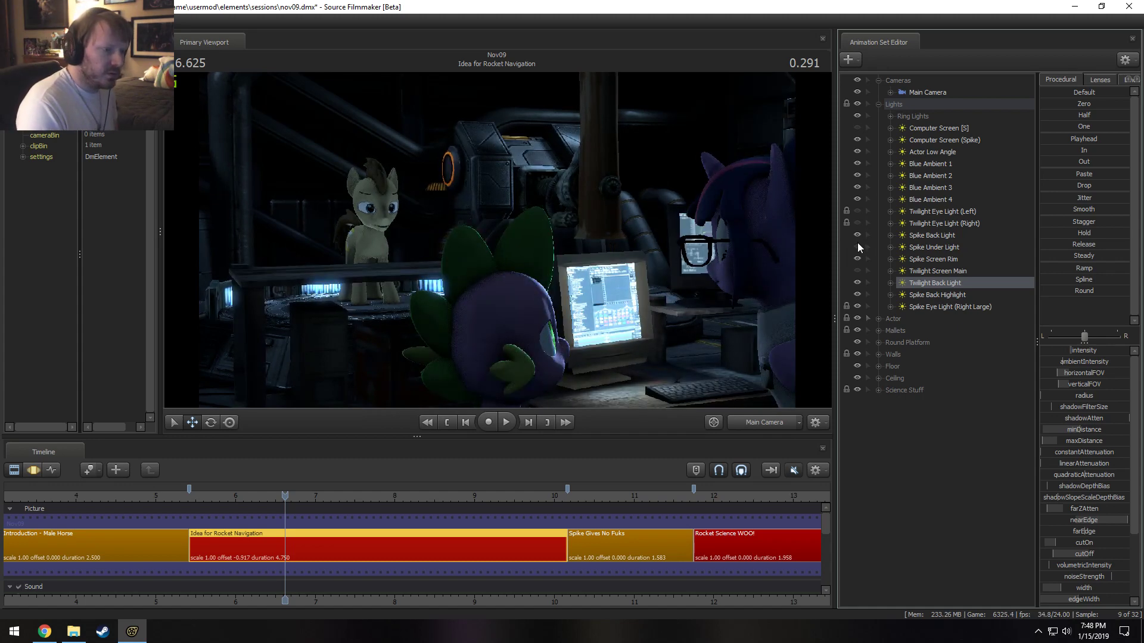
pyautogui.click(857, 240)
pyautogui.click(860, 257)
pyautogui.click(858, 258)
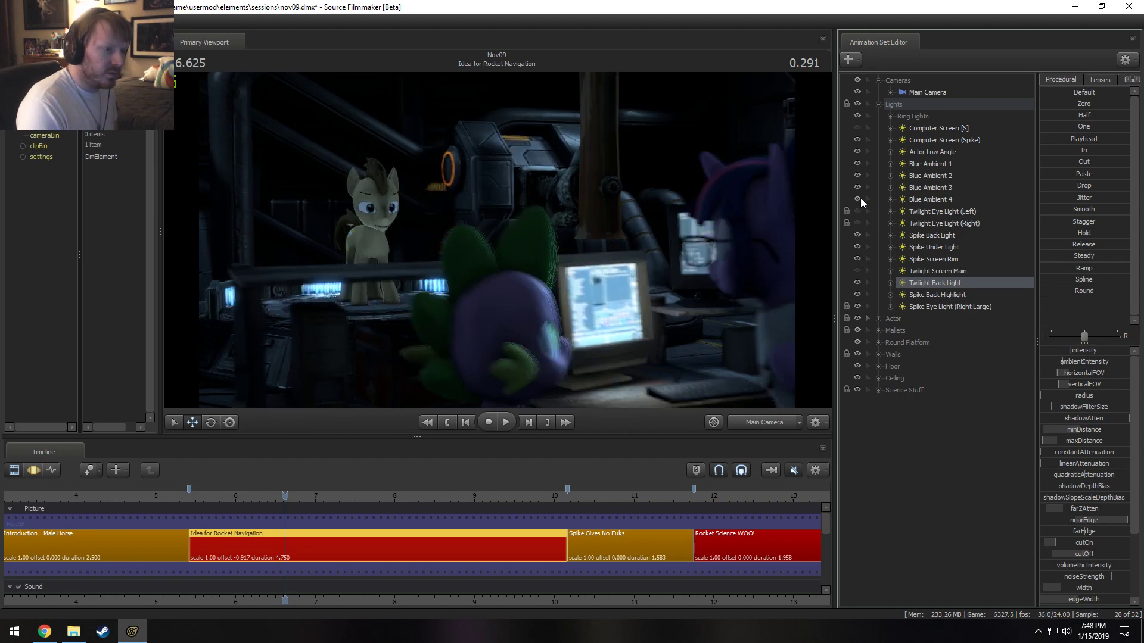
# Toggle the Blue Ambient lights, Actor Low Angle and Computer Screen (Spike) one at a time to compare their contributions.
pyautogui.click(860, 189)
pyautogui.click(859, 189)
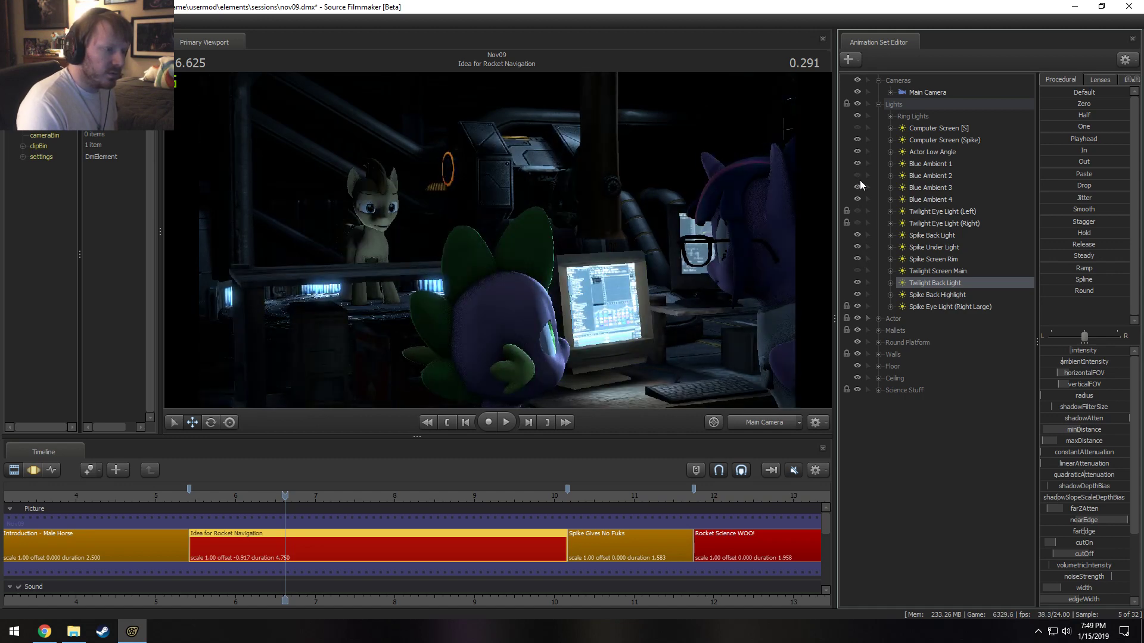
pyautogui.click(857, 163)
pyautogui.click(857, 163)
pyautogui.click(858, 151)
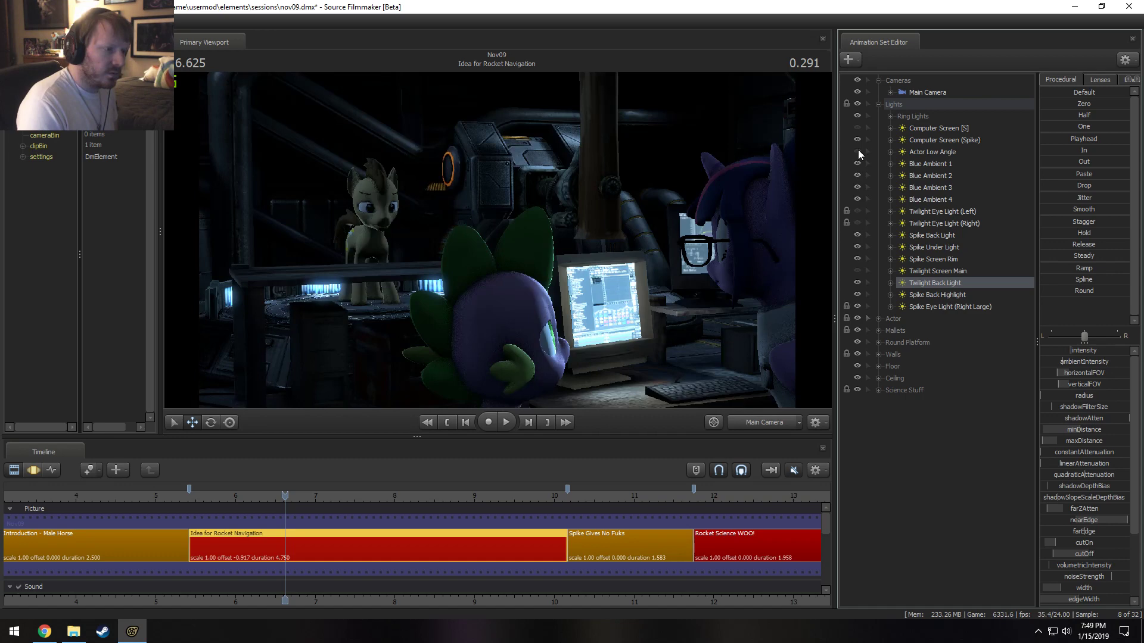
pyautogui.click(858, 150)
pyautogui.click(857, 139)
pyautogui.click(857, 139)
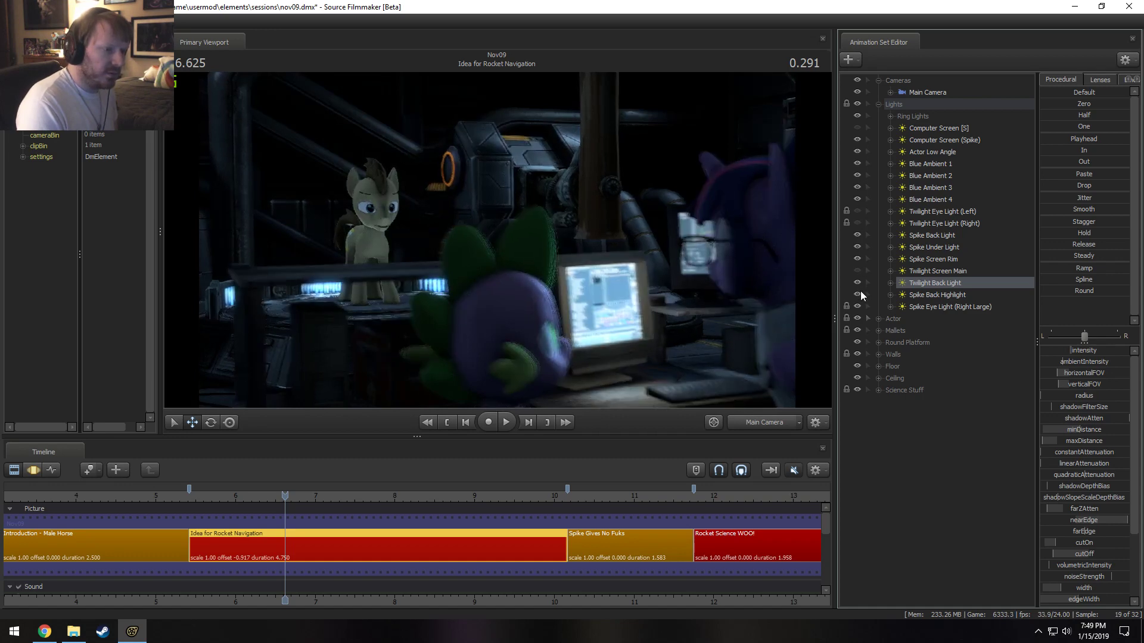
# Toggle the Spike Back Highlight and Twilight Back Light to check their effect on the characters.
pyautogui.click(859, 294)
pyautogui.click(860, 298)
pyautogui.click(859, 281)
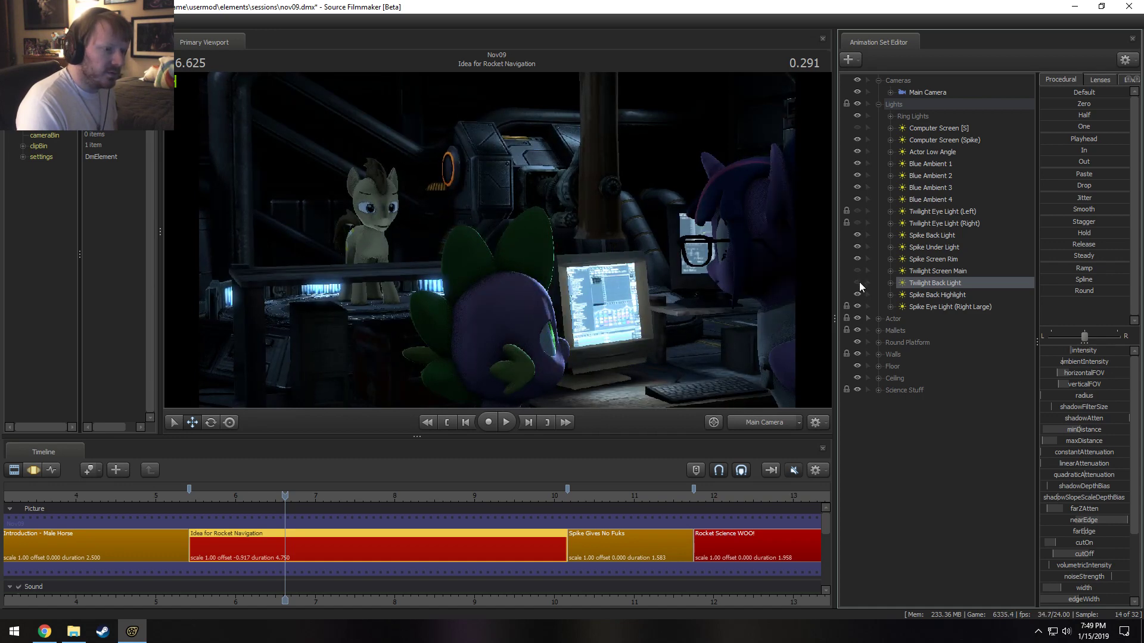
pyautogui.click(858, 283)
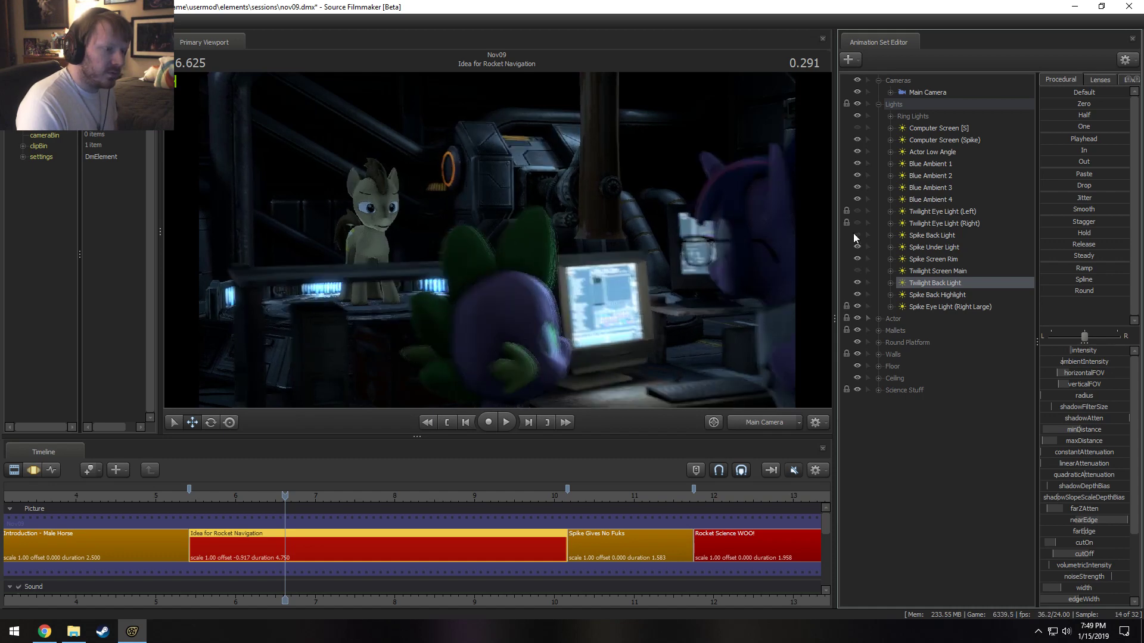
# Switch the Ring Lights group off and on, and toggle its Ring Blue Light - Actor to check its effect.
pyautogui.click(856, 115)
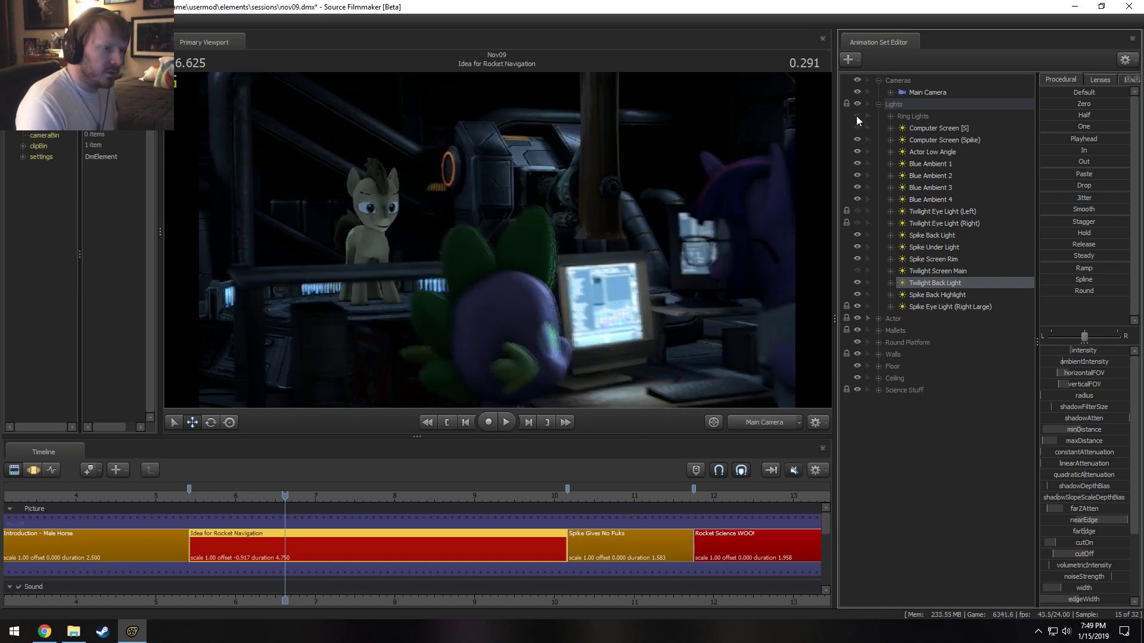
pyautogui.click(890, 117)
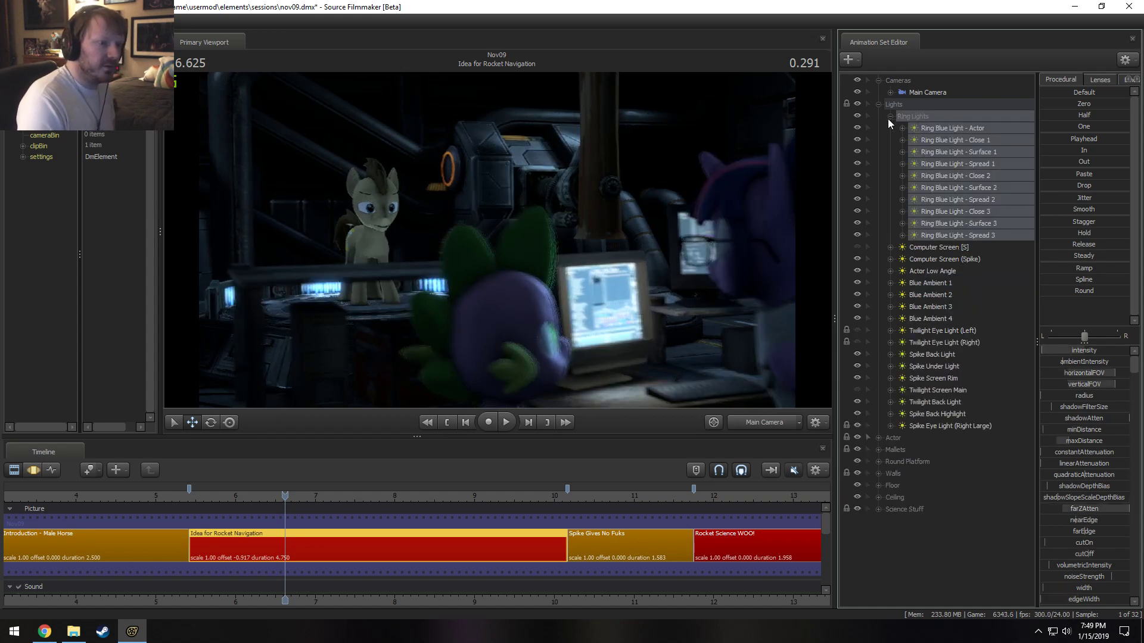
pyautogui.click(859, 128)
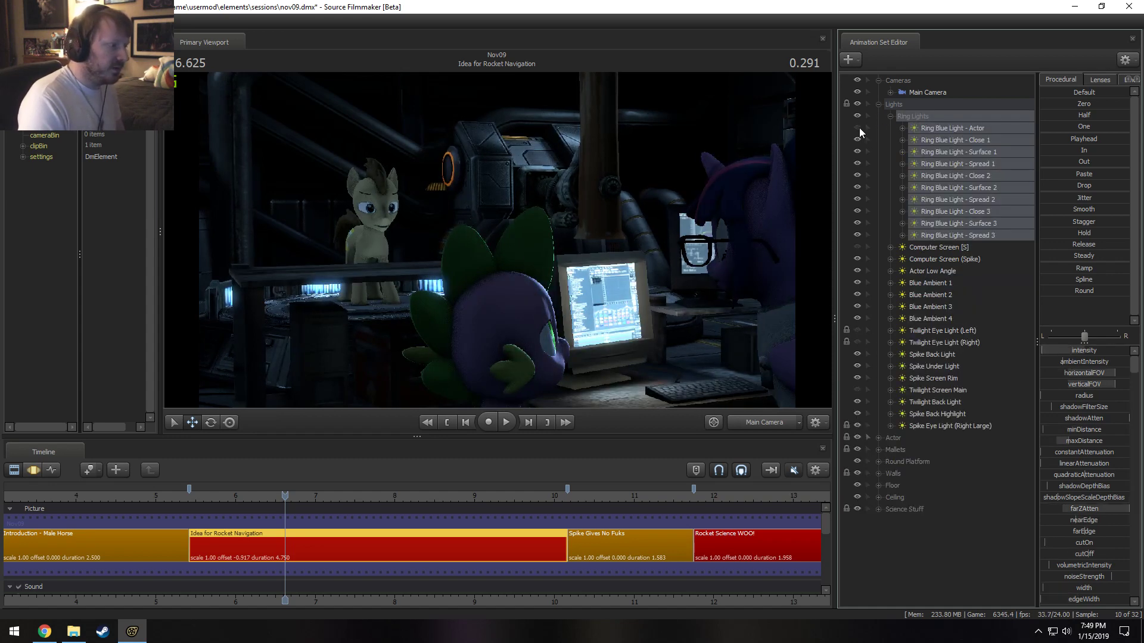
# Select Ring Blue Light - Actor and inspect its placement in the Motion Editor before returning to the Clip Editor.
pyautogui.click(929, 128)
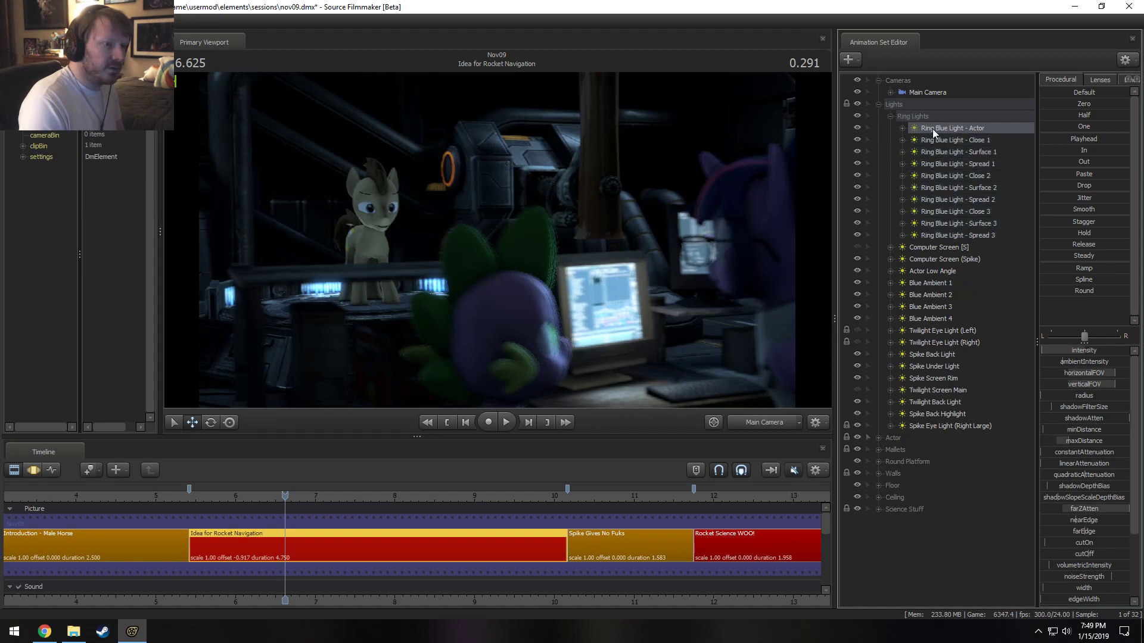
pyautogui.press('F3')
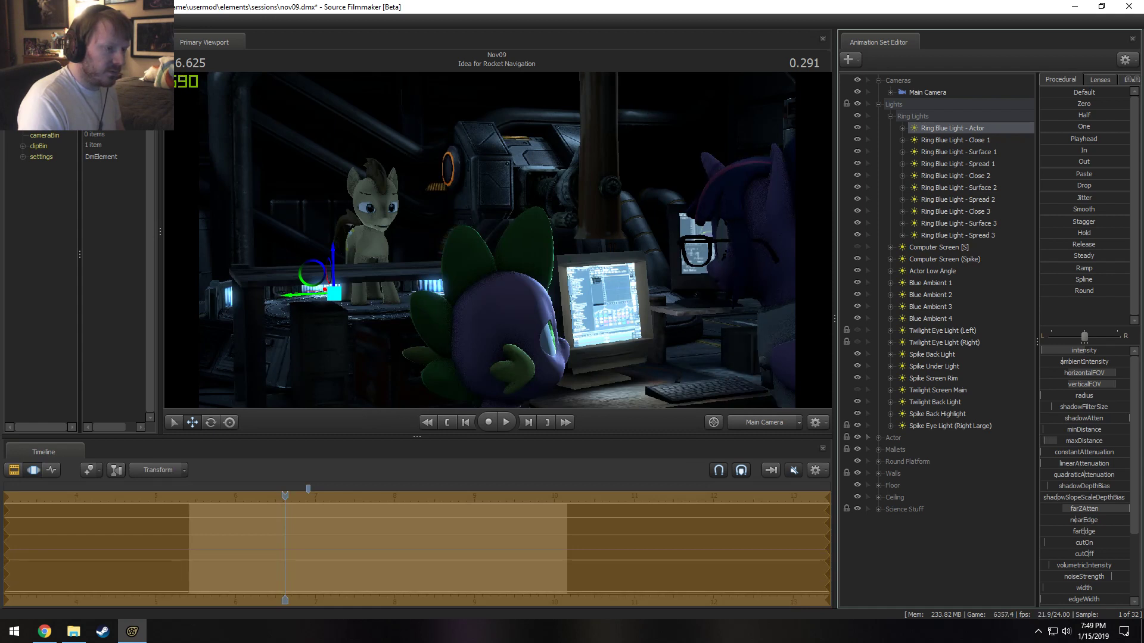
pyautogui.press('F2')
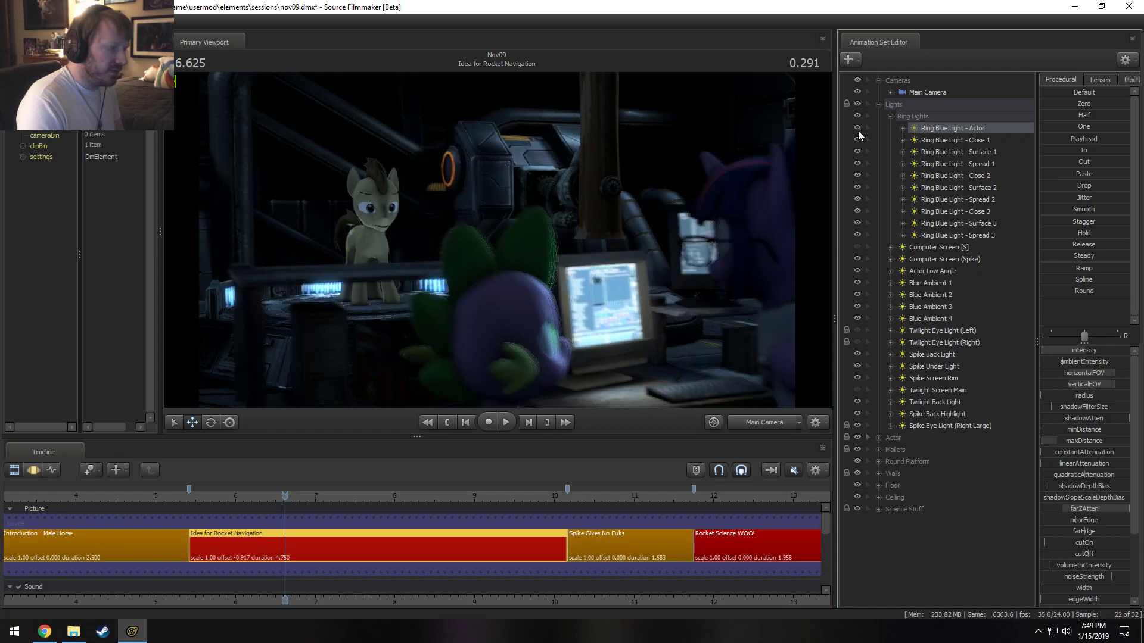
pyautogui.press('F3')
pyautogui.press('F2')
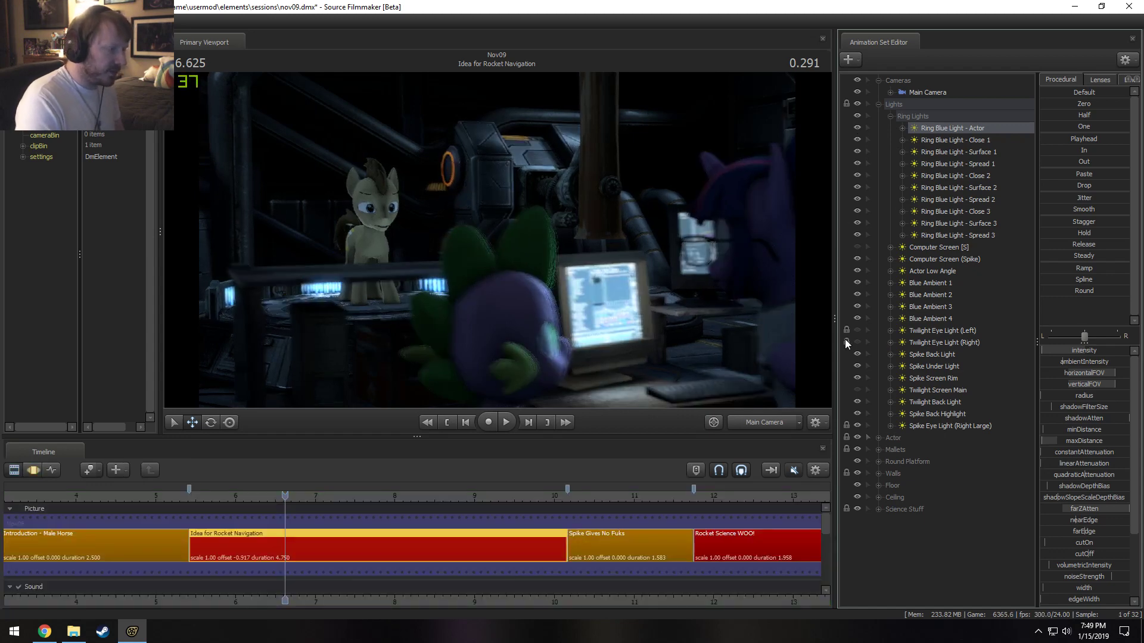
# Show the Computer Screen [S] and Twilight Screen Main lights, and move the playhead to 7.958 in the Idea for Rocket Navigation shot.
pyautogui.click(857, 247)
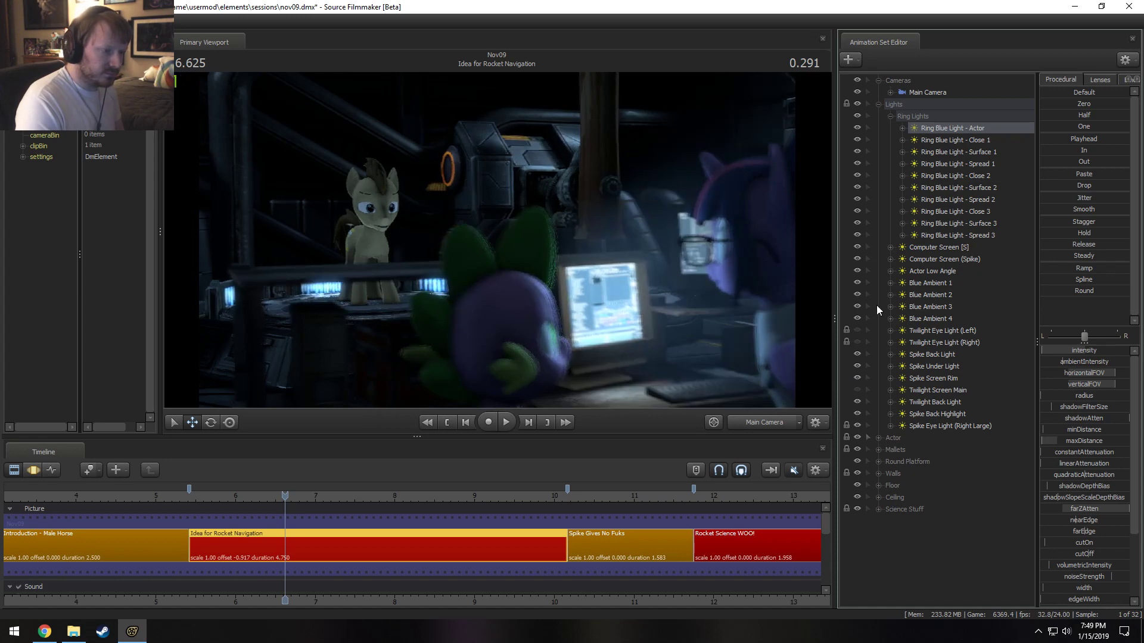
pyautogui.click(856, 388)
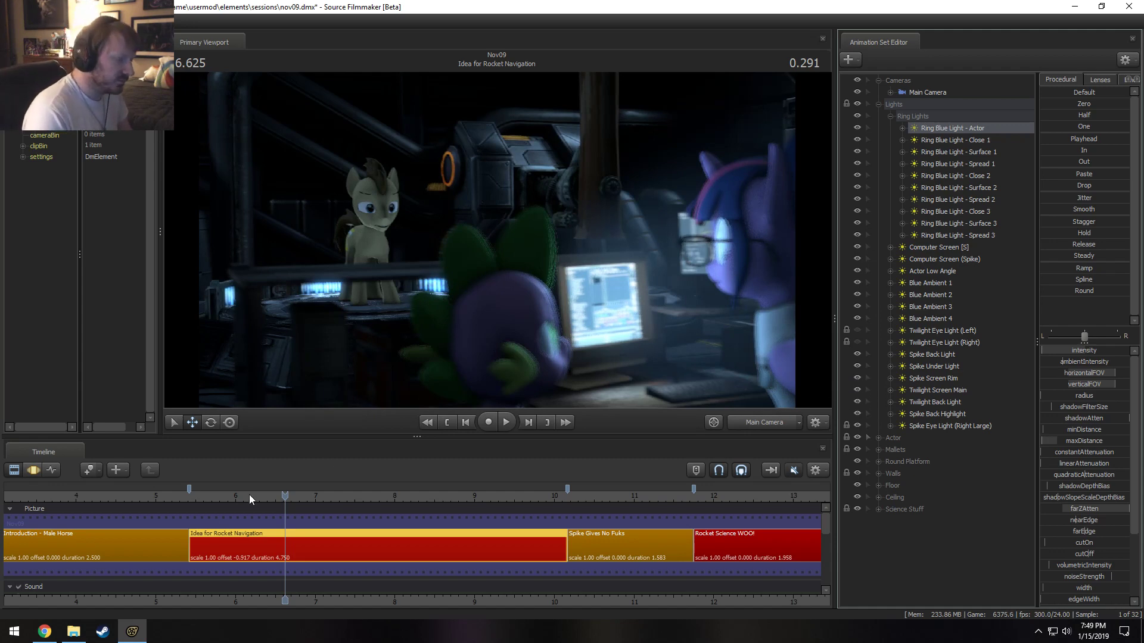
pyautogui.scroll(-5, 249, 495)
pyautogui.click(152, 494)
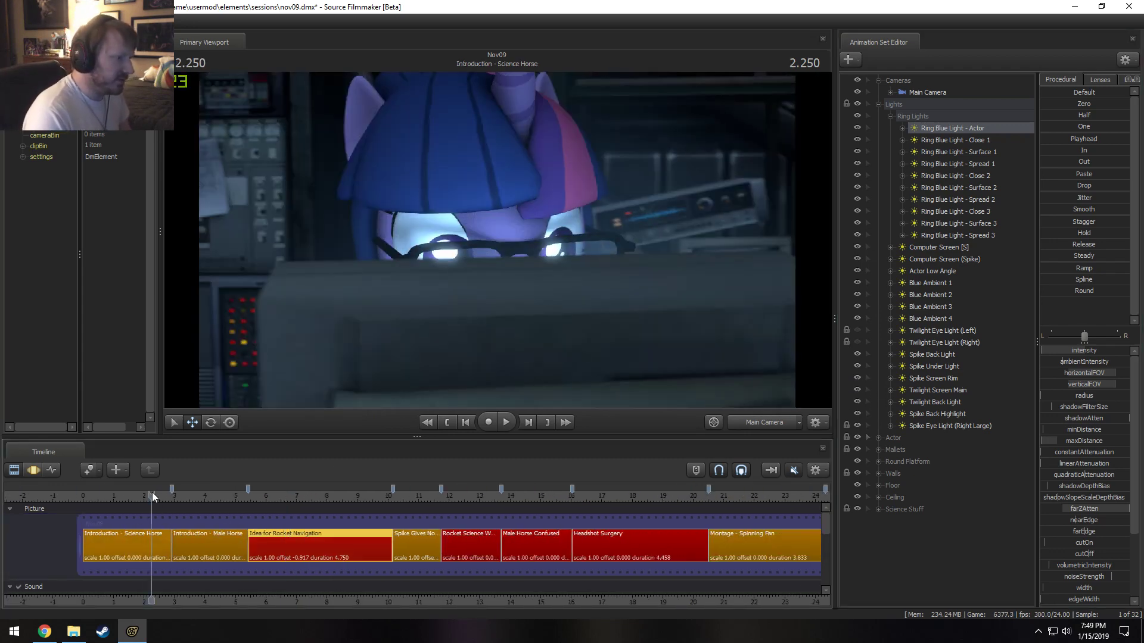
pyautogui.click(277, 494)
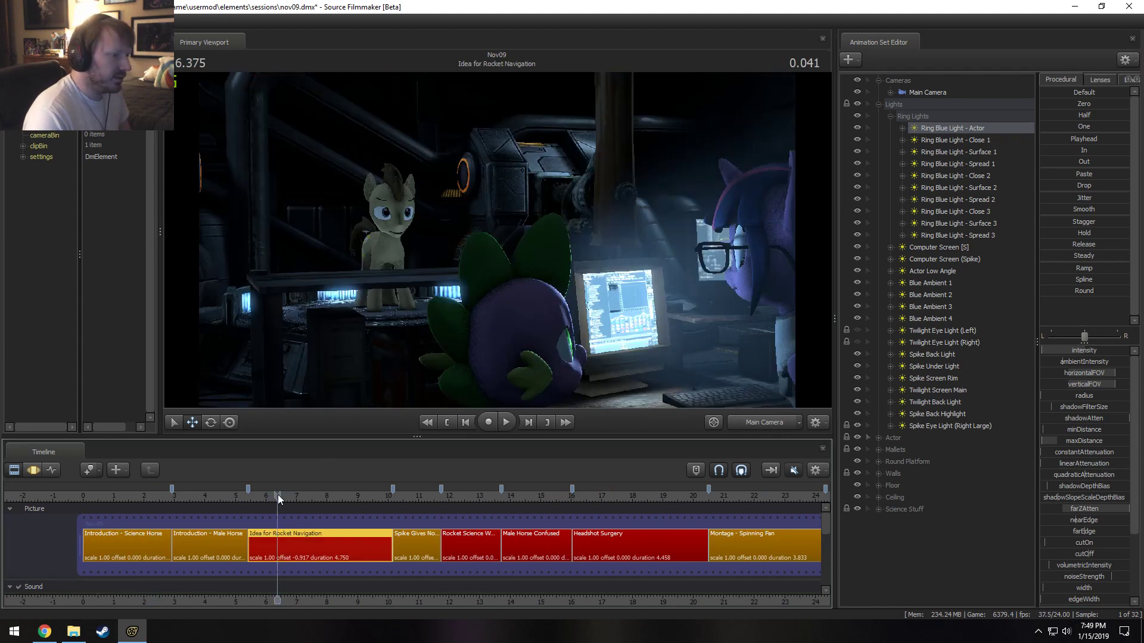
pyautogui.moveTo(278, 494); pyautogui.dragTo(326, 495)
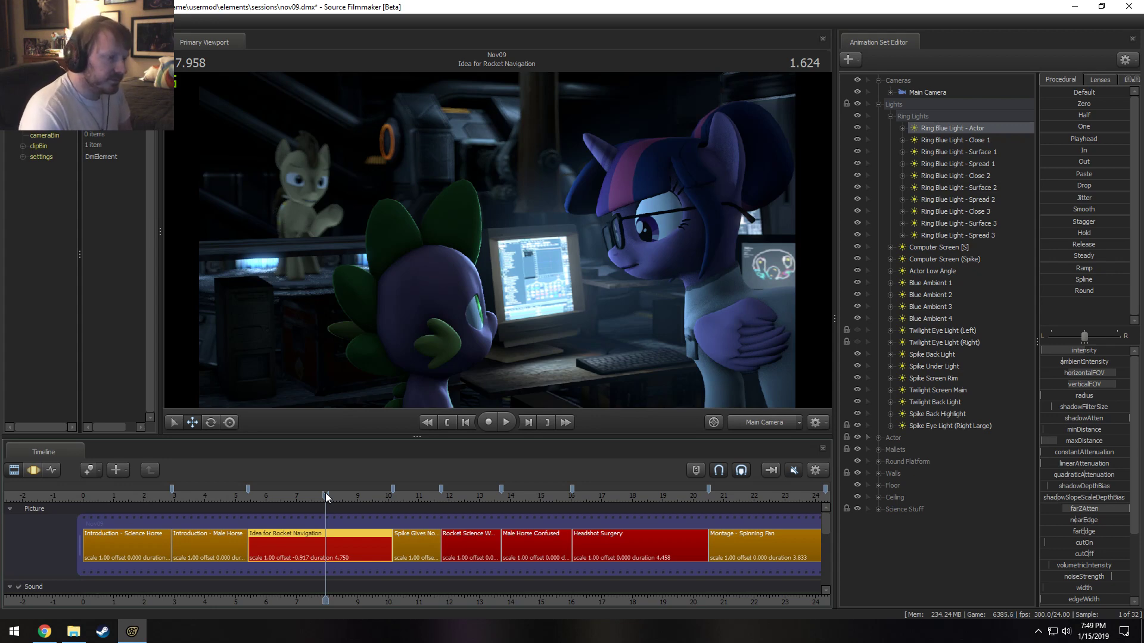
pyautogui.click(879, 438)
pyautogui.click(890, 450)
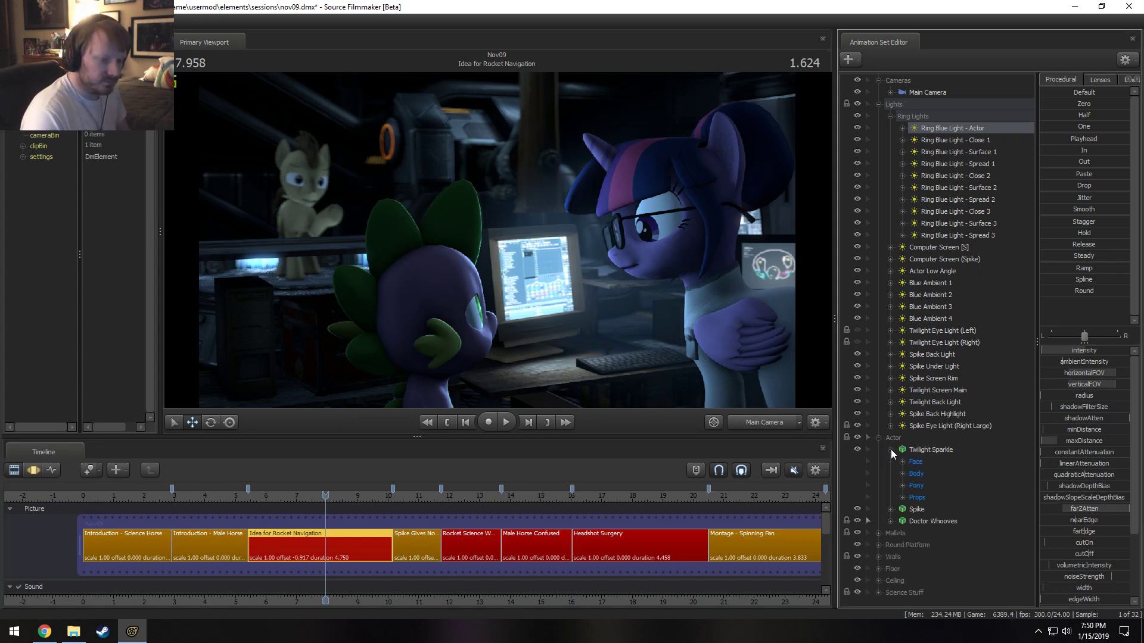
pyautogui.click(880, 438)
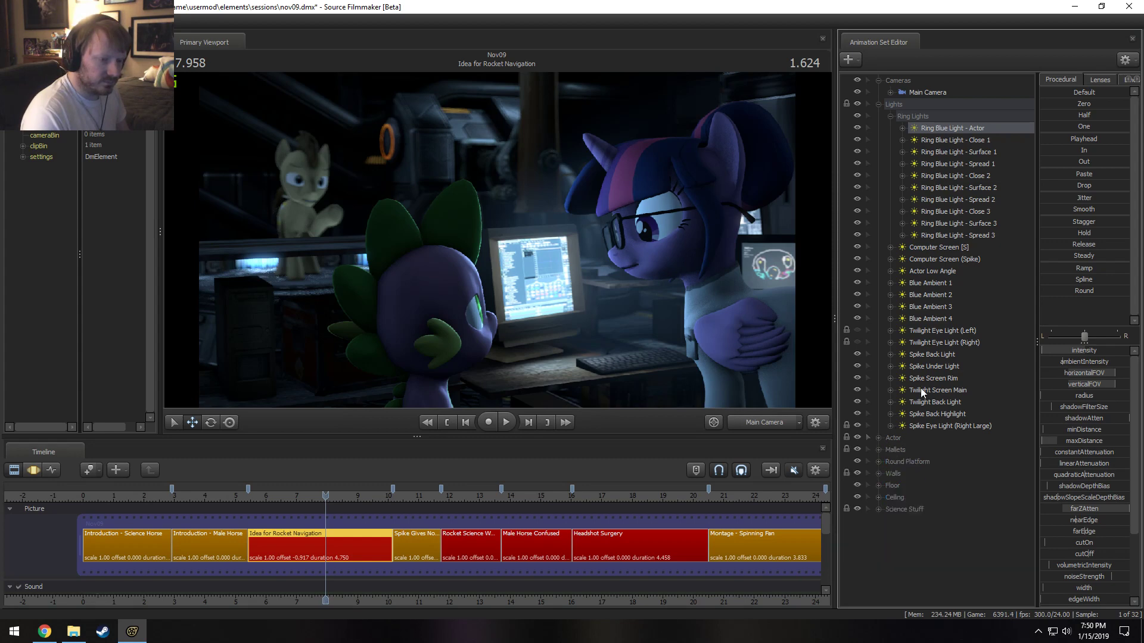
# Collapse the Ring Lights group and compare both Twilight eye lights, leaving only Twilight Eye Light (Right) visible.
pyautogui.click(891, 116)
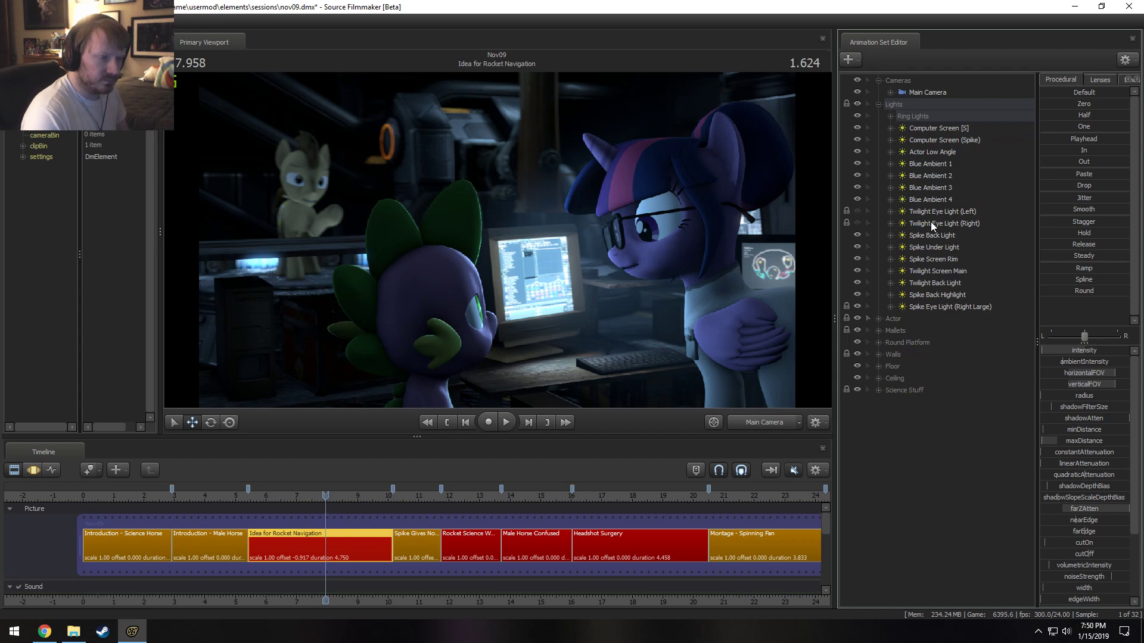
pyautogui.click(860, 208)
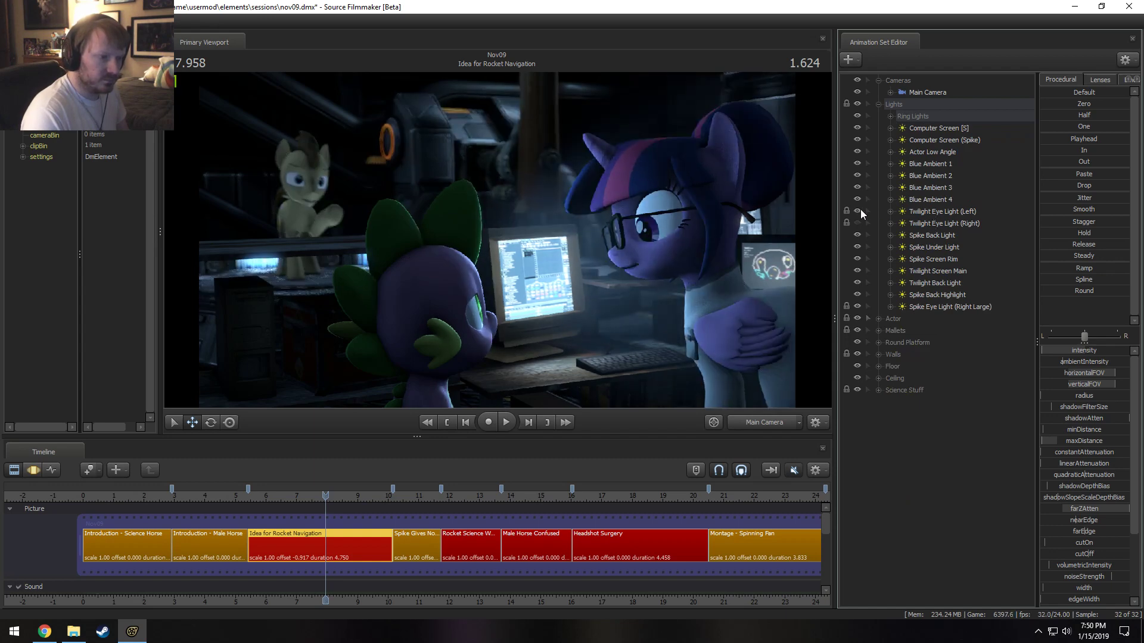
pyautogui.click(859, 210)
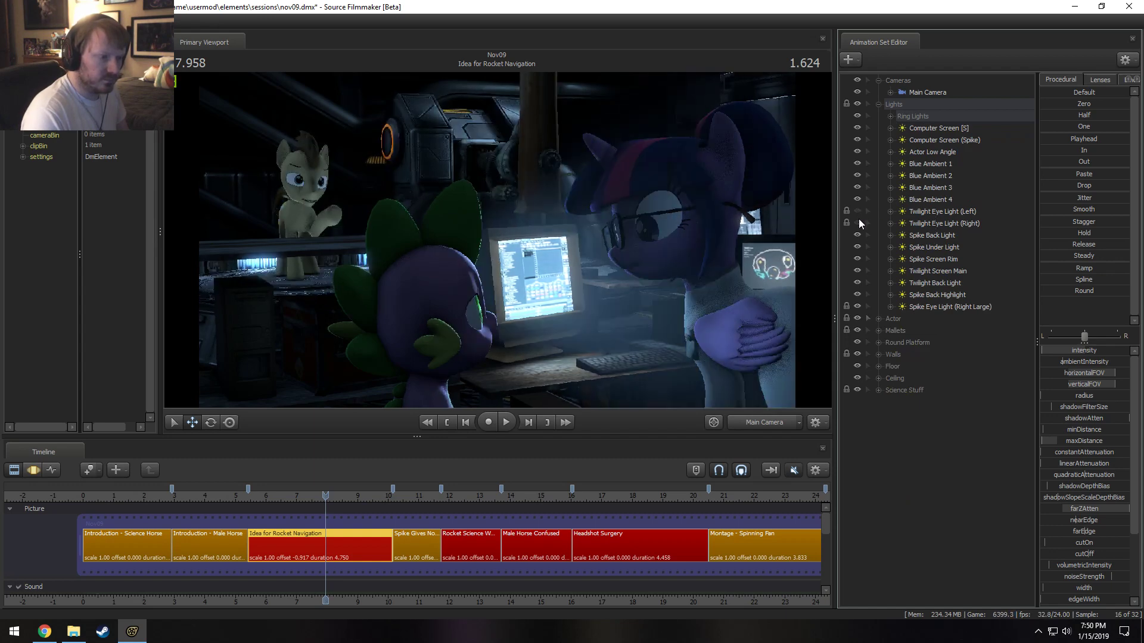
pyautogui.click(915, 214)
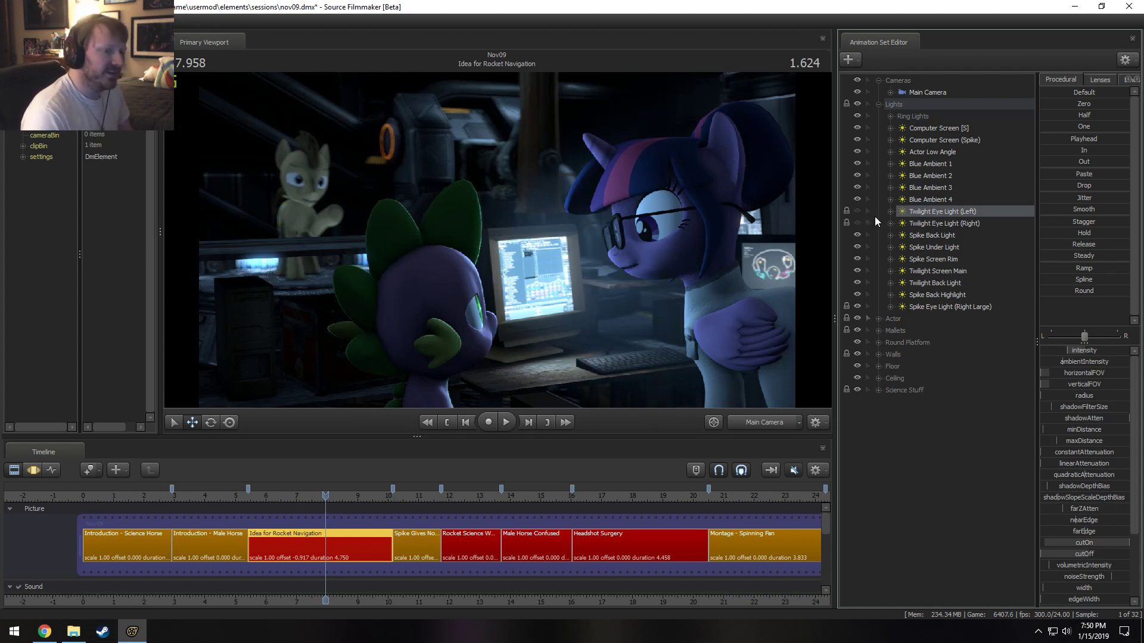
pyautogui.click(859, 212)
pyautogui.moveTo(900, 211); pyautogui.dragTo(927, 212)
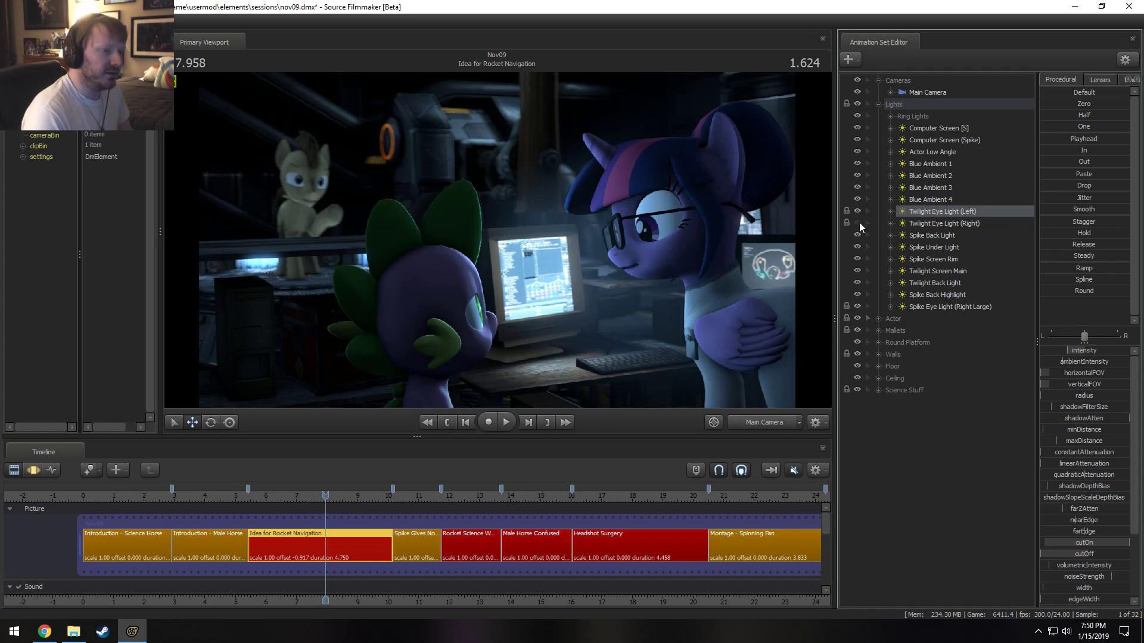
pyautogui.click(858, 223)
pyautogui.click(857, 212)
# Aim Twilight Eye Light (Right) at Twilight's eye from the light's own view in the Motion Editor.
pyautogui.click(942, 223)
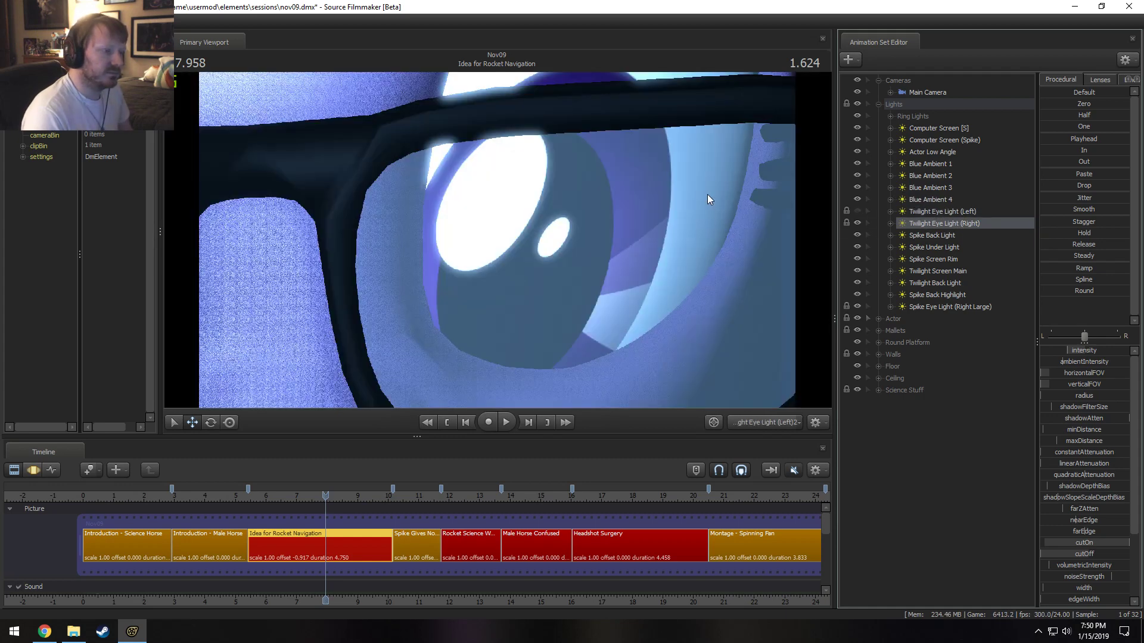
pyautogui.press('F3')
pyautogui.moveTo(577, 222); pyautogui.dragTo(603, 243)
pyautogui.press('w')
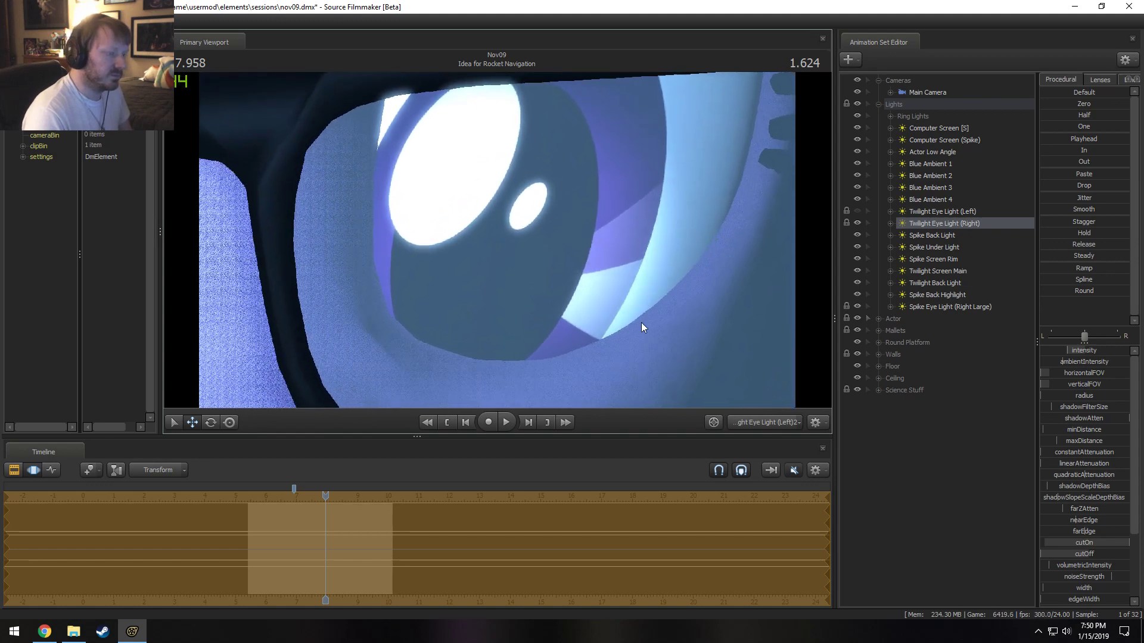
pyautogui.press('F2')
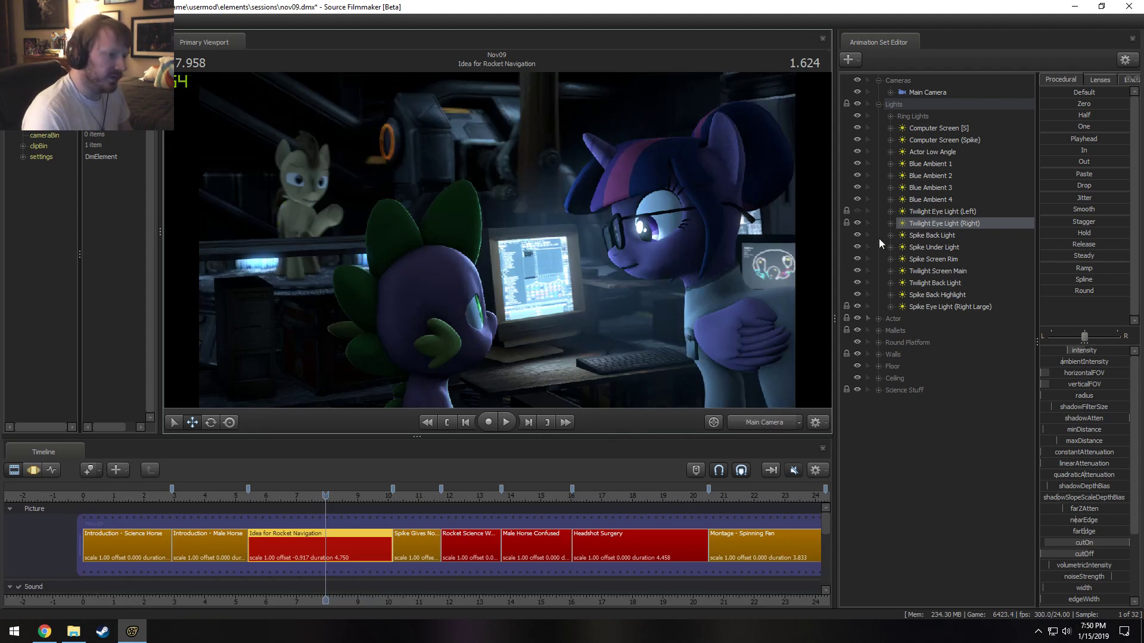
# Swing Twilight Eye Light (Right) to a new angle on Twilight's face, hiding the Science Stuff and Floor groups.
pyautogui.press('F3')
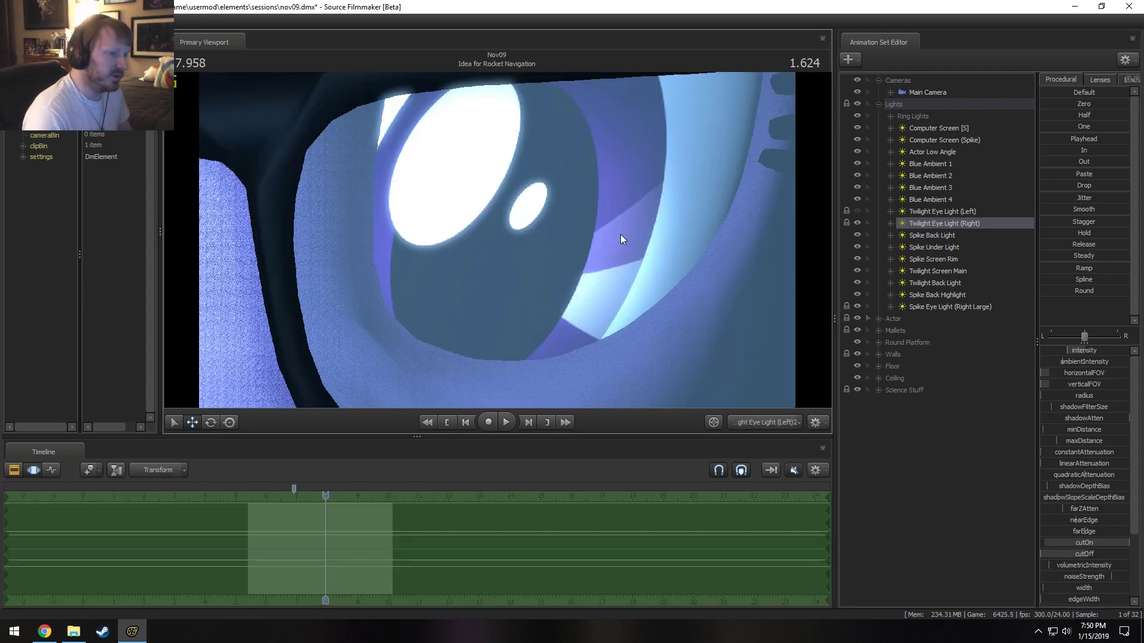
pyautogui.moveTo(496, 240); pyautogui.dragTo(653, 316)
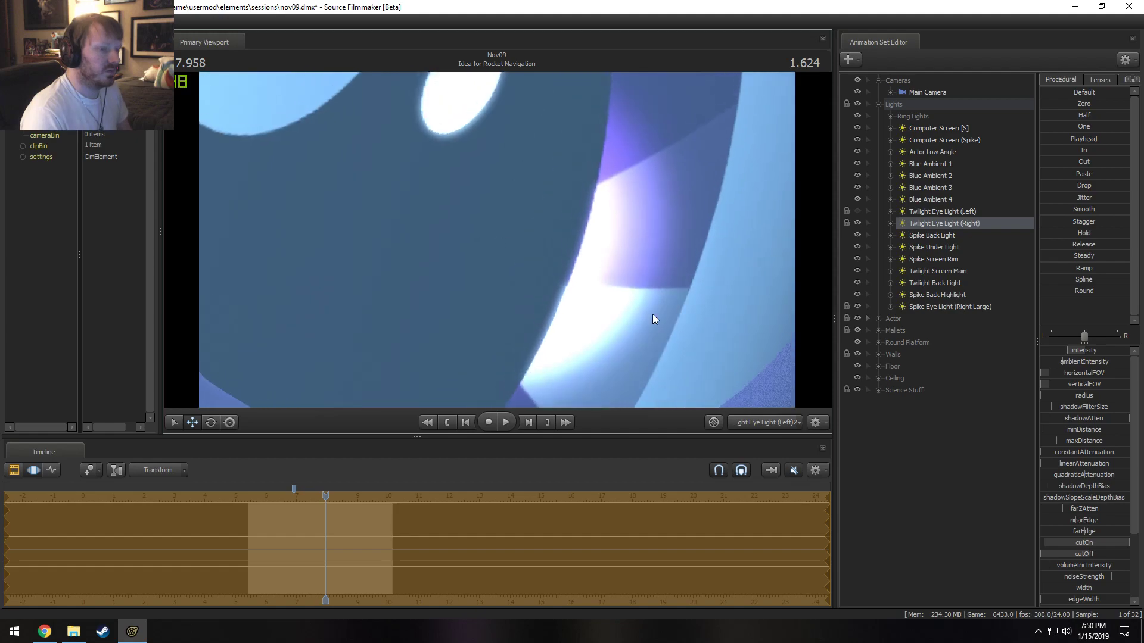
pyautogui.click(858, 390)
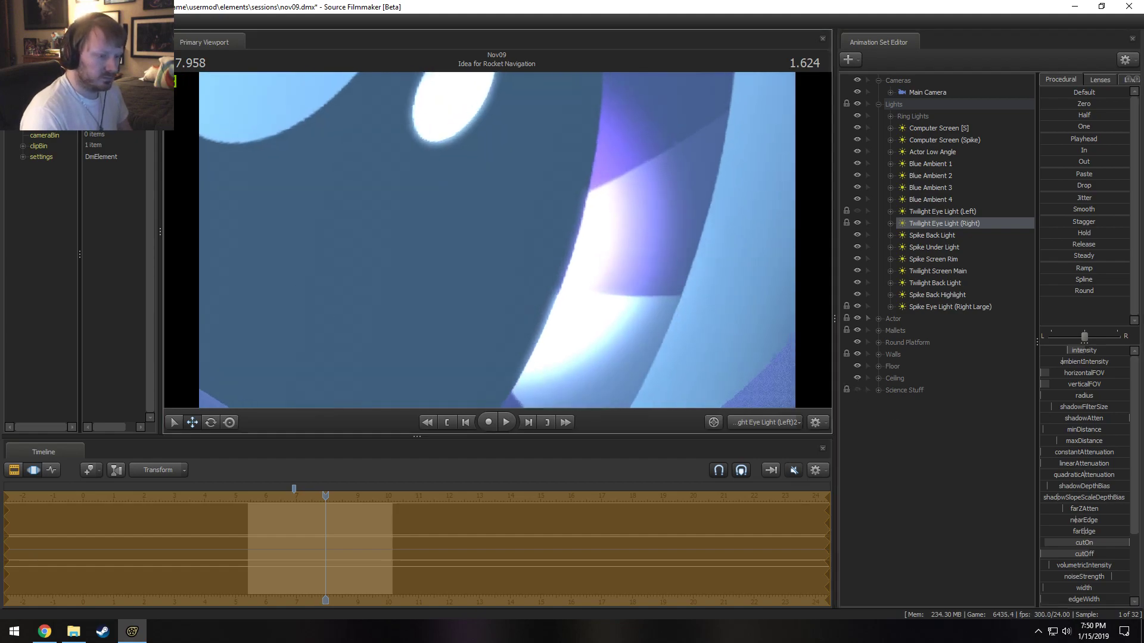
pyautogui.scroll(-10, 497, 240)
pyautogui.moveTo(497, 240); pyautogui.dragTo(614, 238)
pyautogui.moveTo(497, 240); pyautogui.dragTo(465, 223)
pyautogui.click(857, 366)
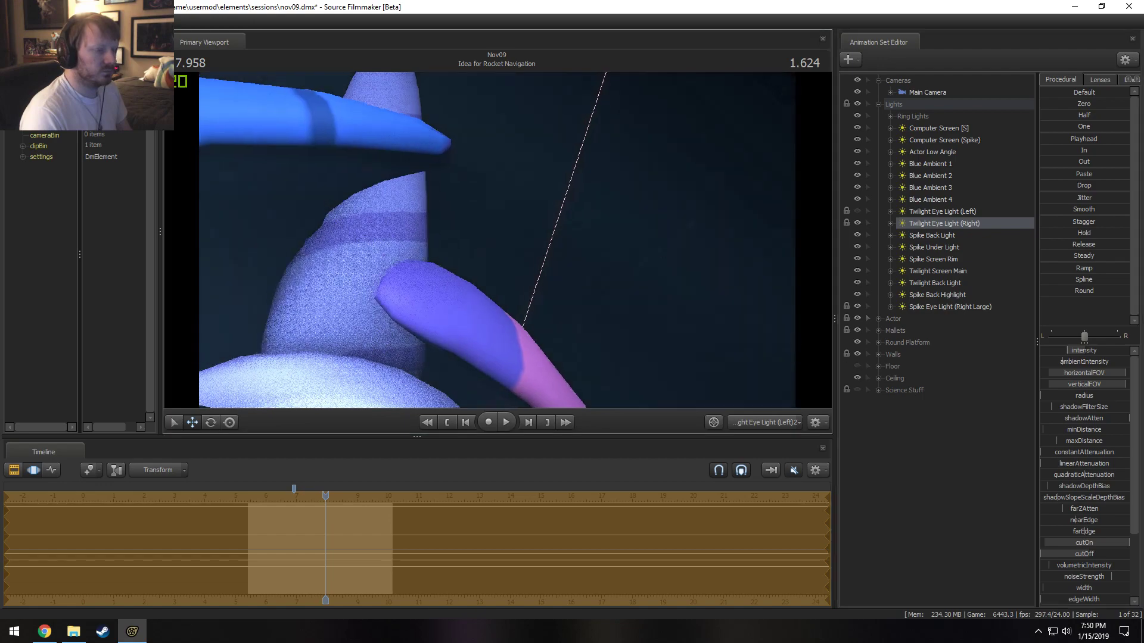
# Aim Twilight Eye Light (Right) closely at Twilight's pupil from the light's own view, narrow its field of view, and return to Main Camera.
pyautogui.moveTo(497, 240); pyautogui.dragTo(631, 245)
pyautogui.scroll(10, 497, 241)
pyautogui.scroll(-6, 496, 240)
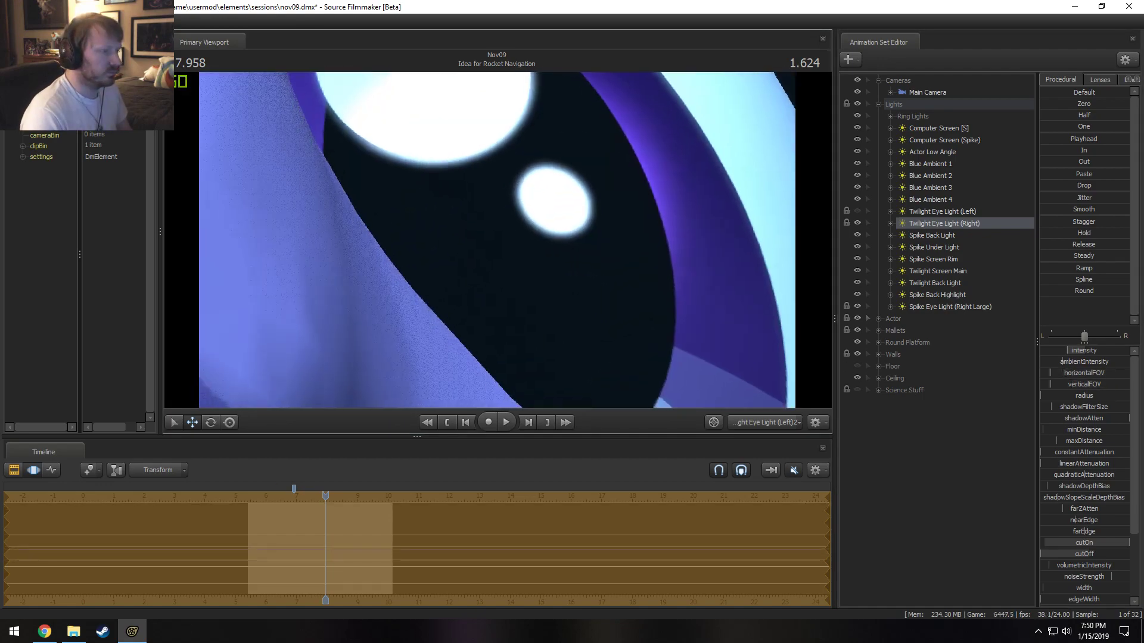
pyautogui.moveTo(497, 240); pyautogui.dragTo(439, 295)
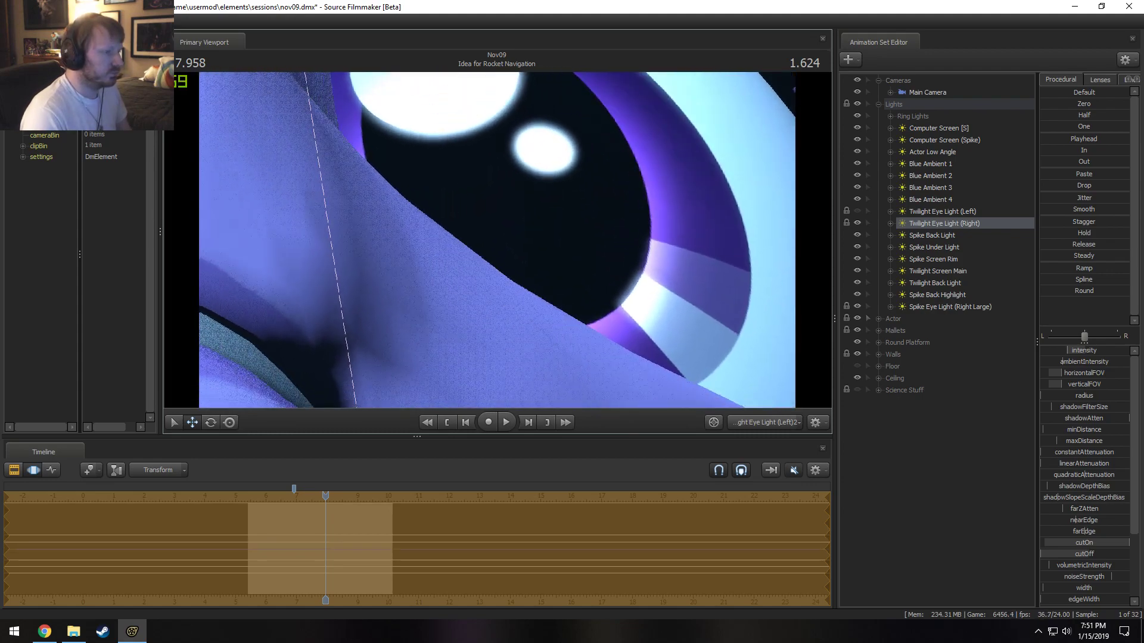
pyautogui.click(763, 420)
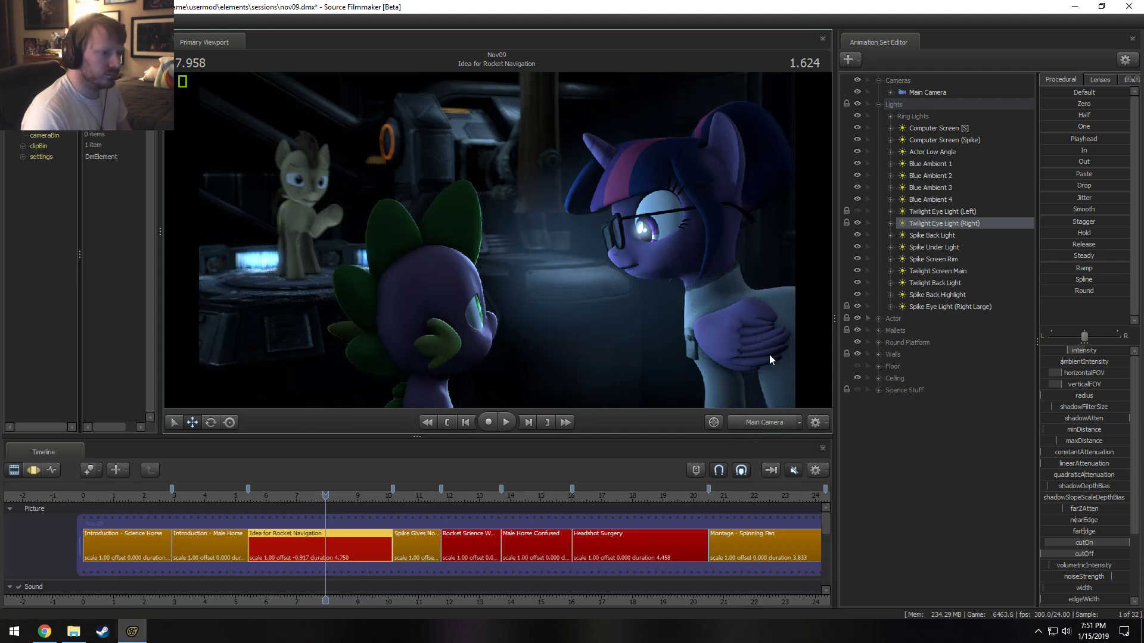
# Show the Floor and Science Stuff groups again and compare the shot in the Motion Editor and Clip Editor.
pyautogui.click(857, 366)
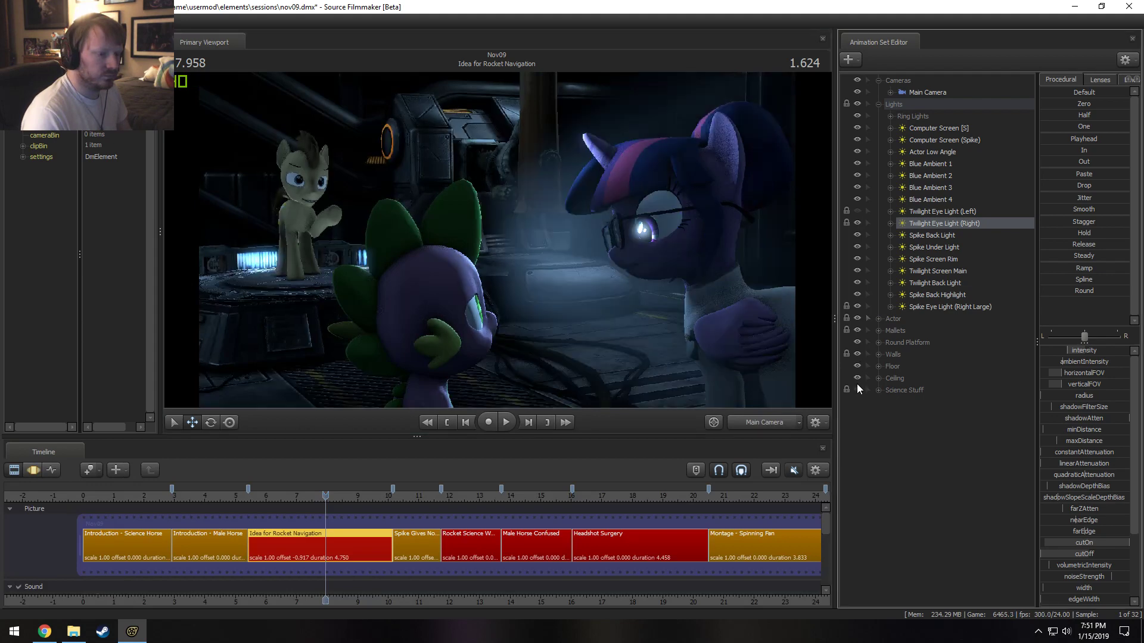
pyautogui.click(858, 390)
pyautogui.press('F3')
pyautogui.press('F2')
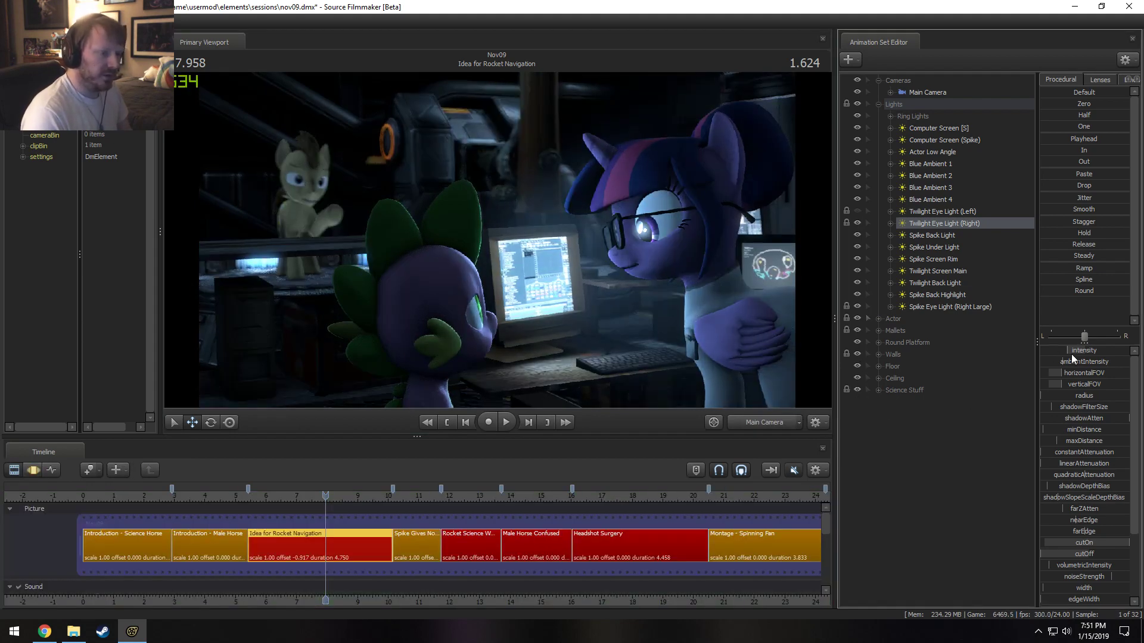
# Lower the intensity of Twilight Eye Light (Right) in the Motion Editor and check the shot in the Clip Editor.
pyautogui.press('F3')
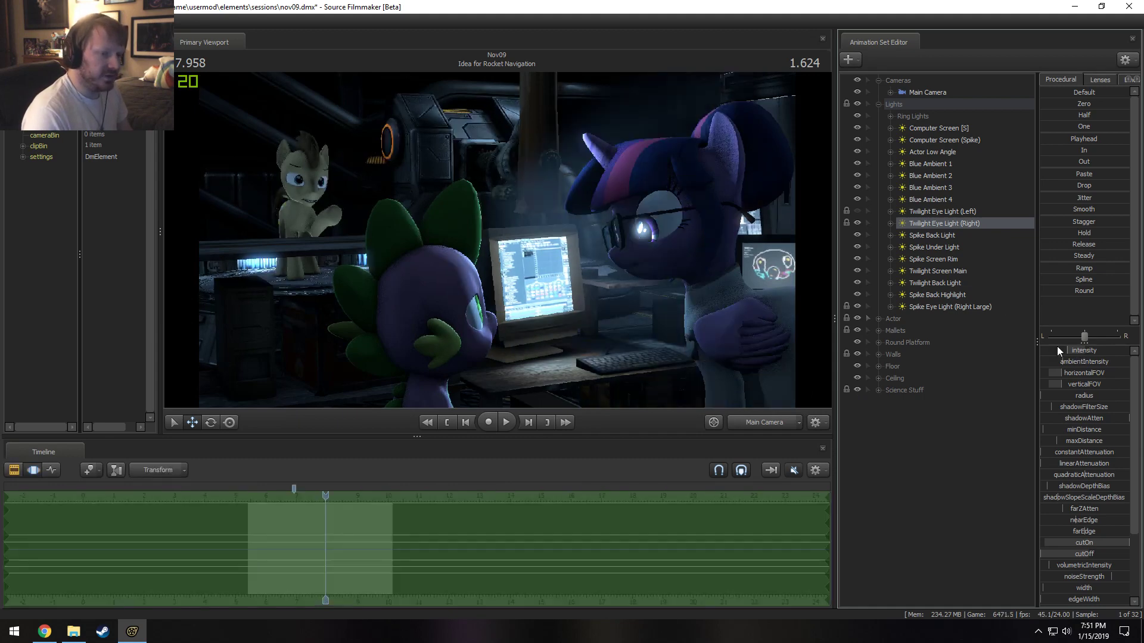
pyautogui.press('F4')
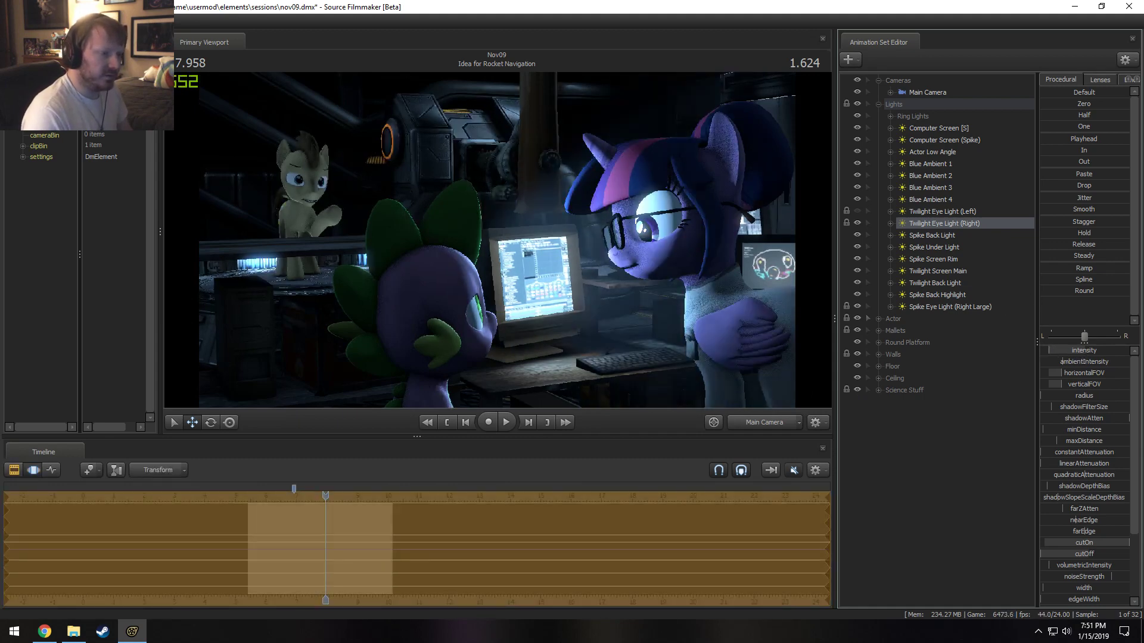
pyautogui.press('F2')
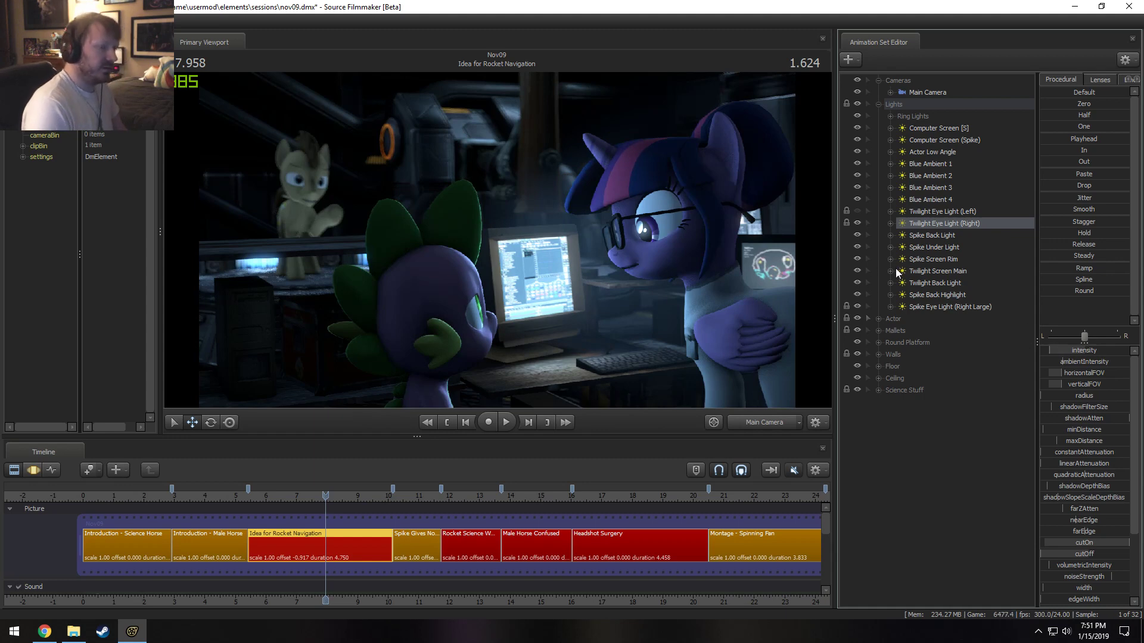
pyautogui.press('F3')
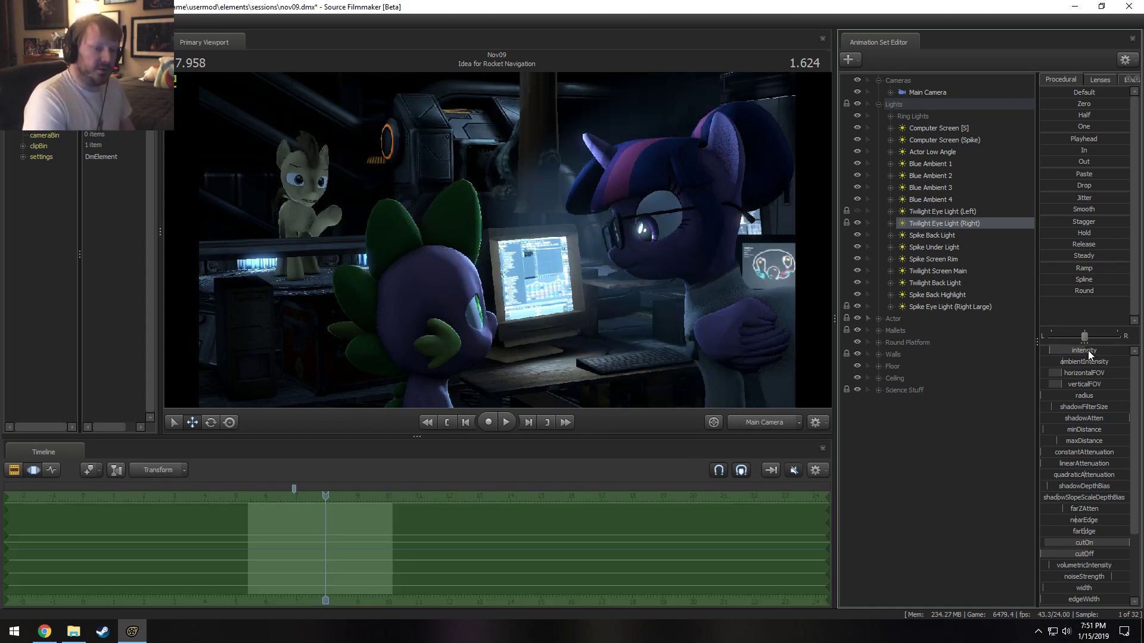
pyautogui.press('F2')
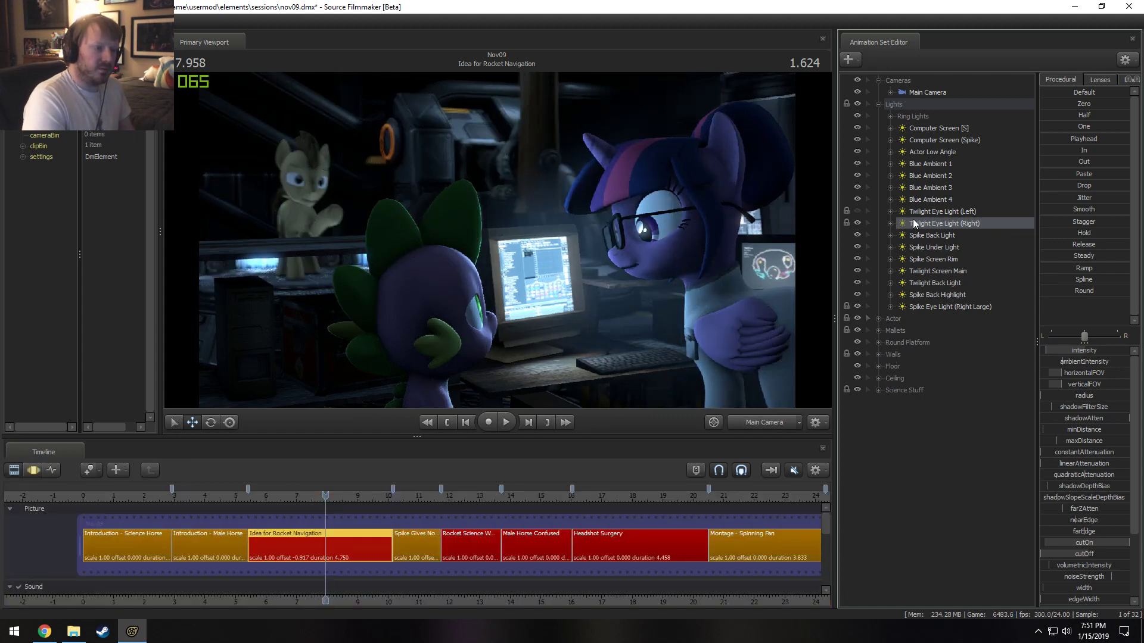
# Shift Twilight Eye Light (Right) slightly across the pupil from the light's own view and return to Main Camera.
pyautogui.moveTo(914, 222); pyautogui.dragTo(497, 239)
pyautogui.click(630, 249)
pyautogui.press('F3')
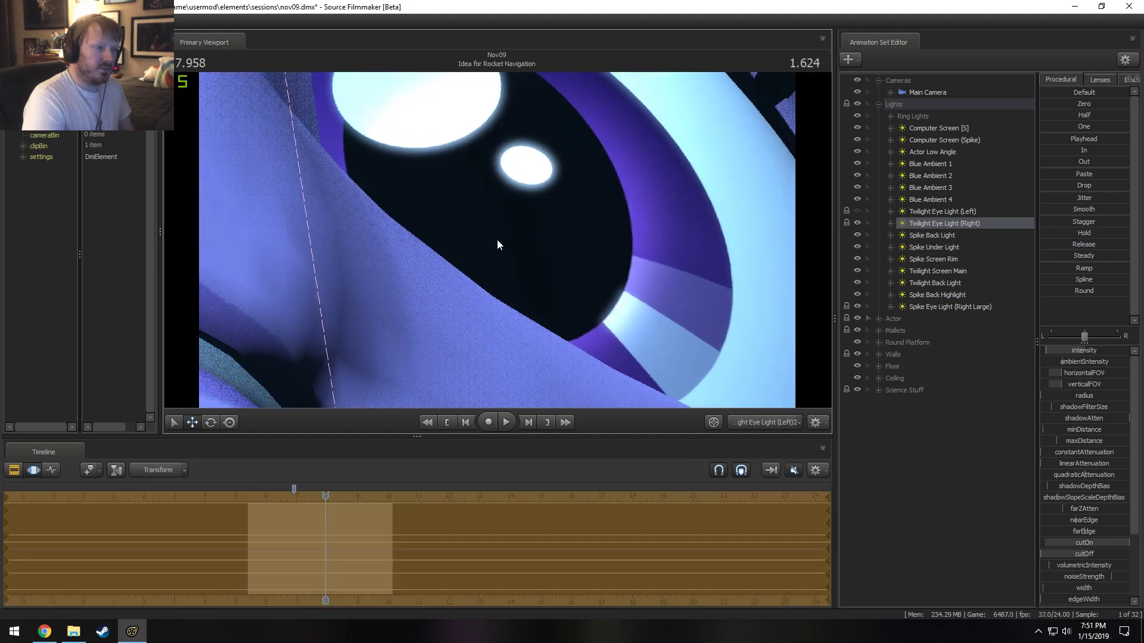
pyautogui.click(713, 423)
pyautogui.press('F2')
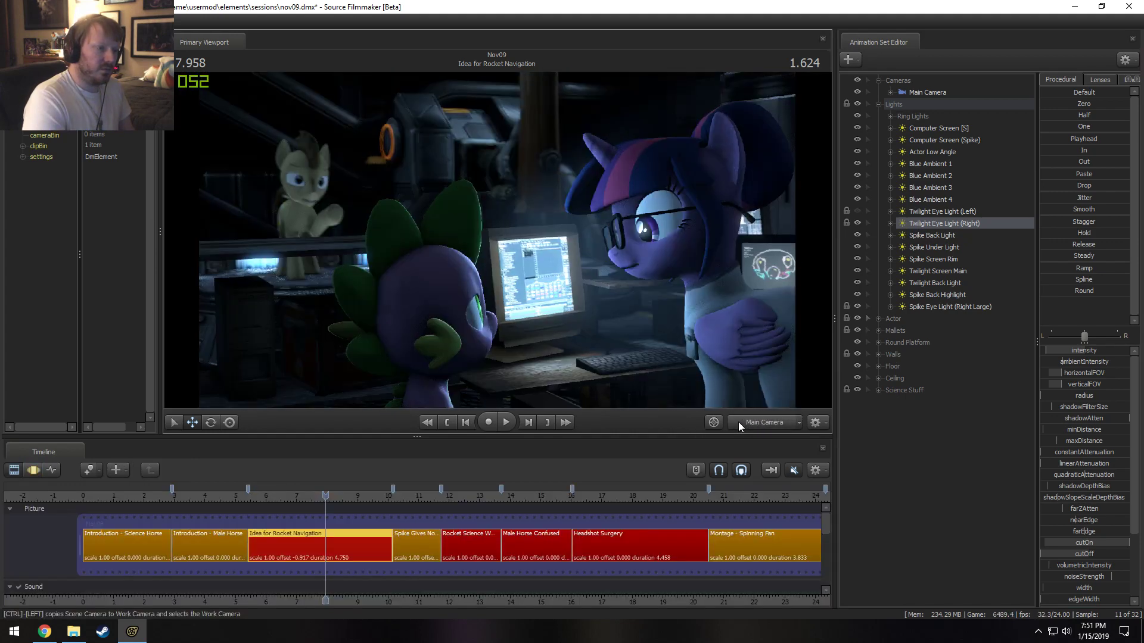
# Compare Twilight's eye with Twilight Eye Light (Right) hidden and shown.
pyautogui.press('F3')
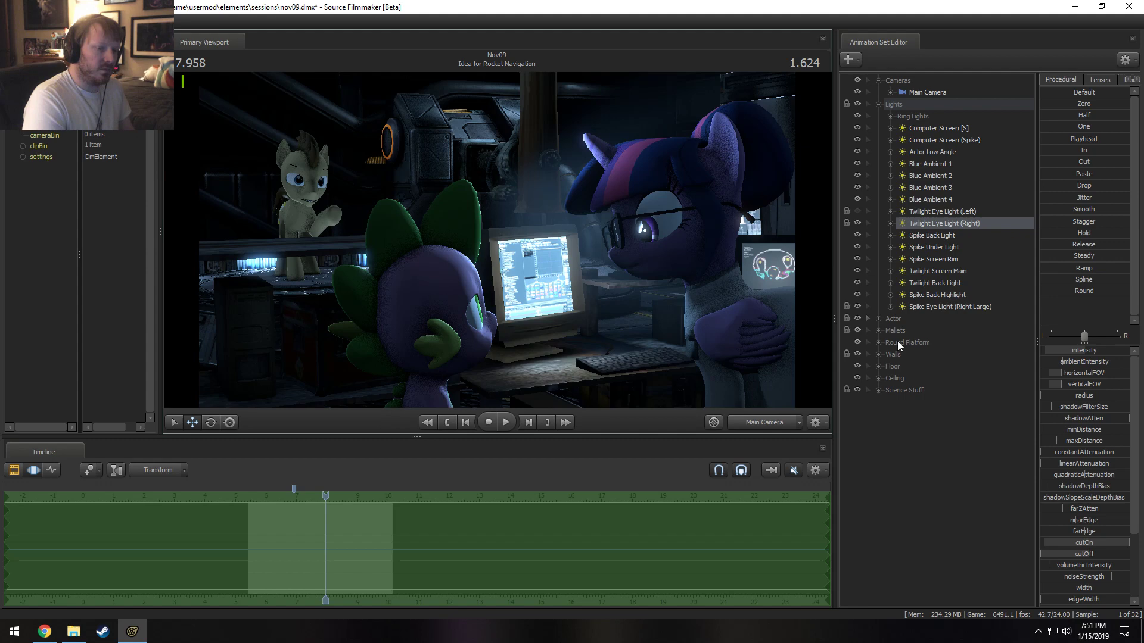
pyautogui.click(858, 221)
pyautogui.press('F2')
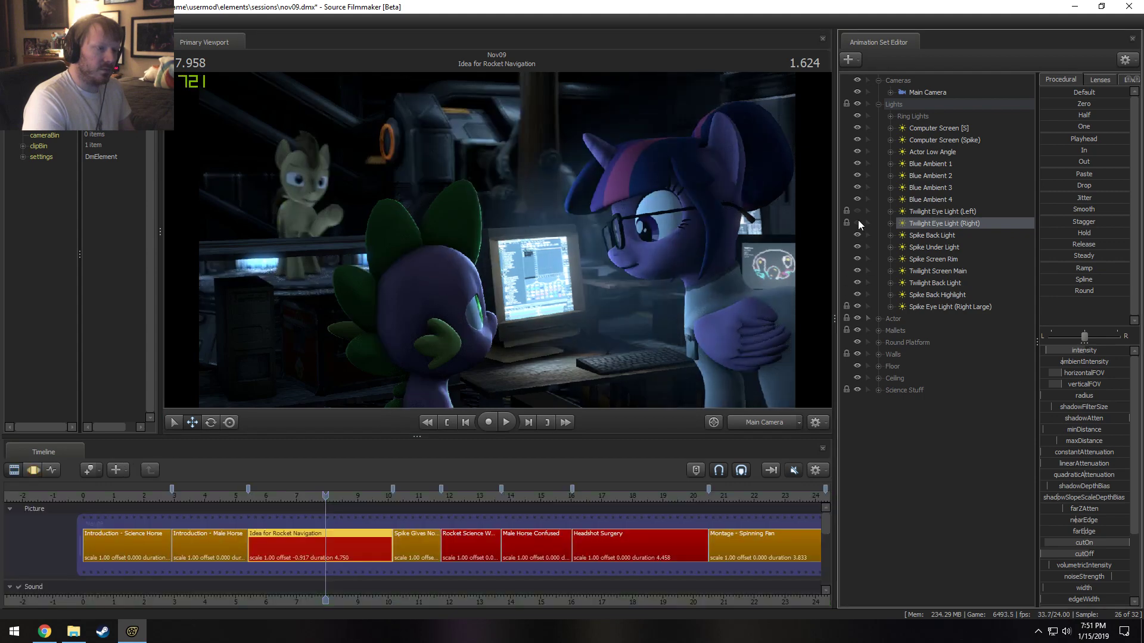
pyautogui.click(858, 221)
pyautogui.press('F3')
pyautogui.press('F2')
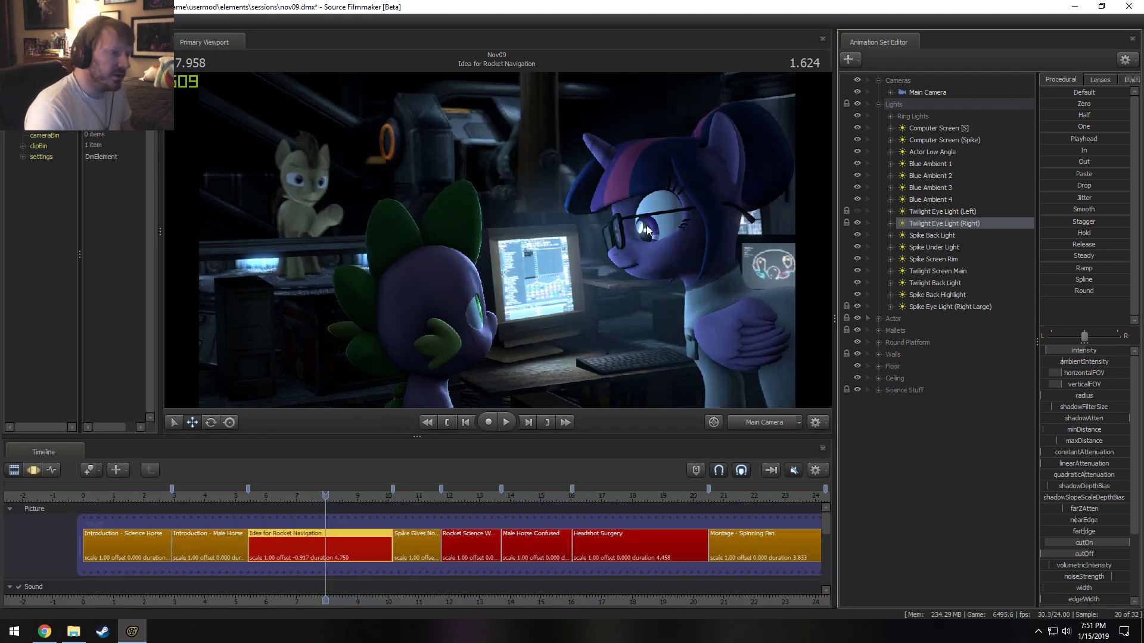
# Fine-tune the aim of Twilight Eye Light (Right) from its own view and check the highlight through Main Camera.
pyautogui.moveTo(927, 225); pyautogui.dragTo(590, 178)
pyautogui.press('F3')
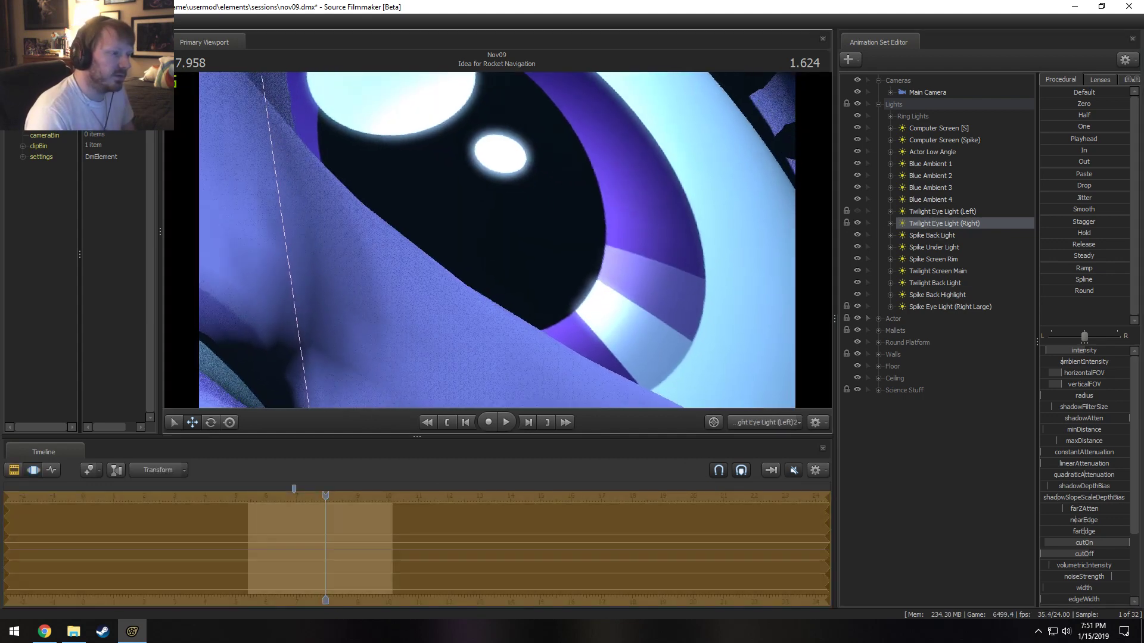
pyautogui.moveTo(496, 239); pyautogui.dragTo(497, 238)
pyautogui.click(749, 421)
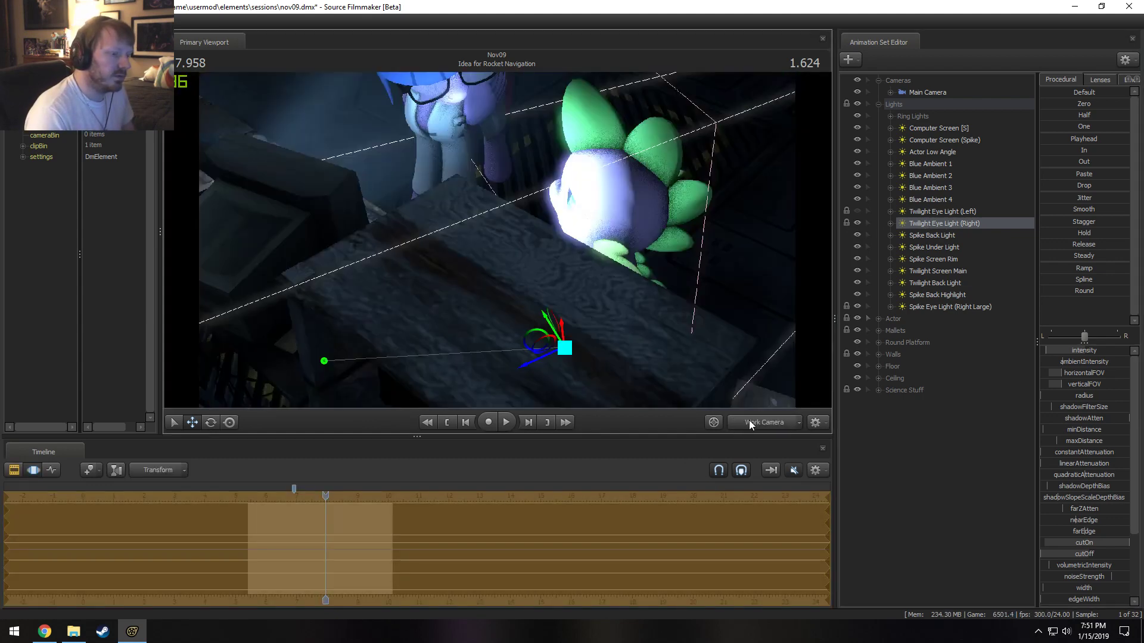
pyautogui.click(749, 420)
pyautogui.press('F2')
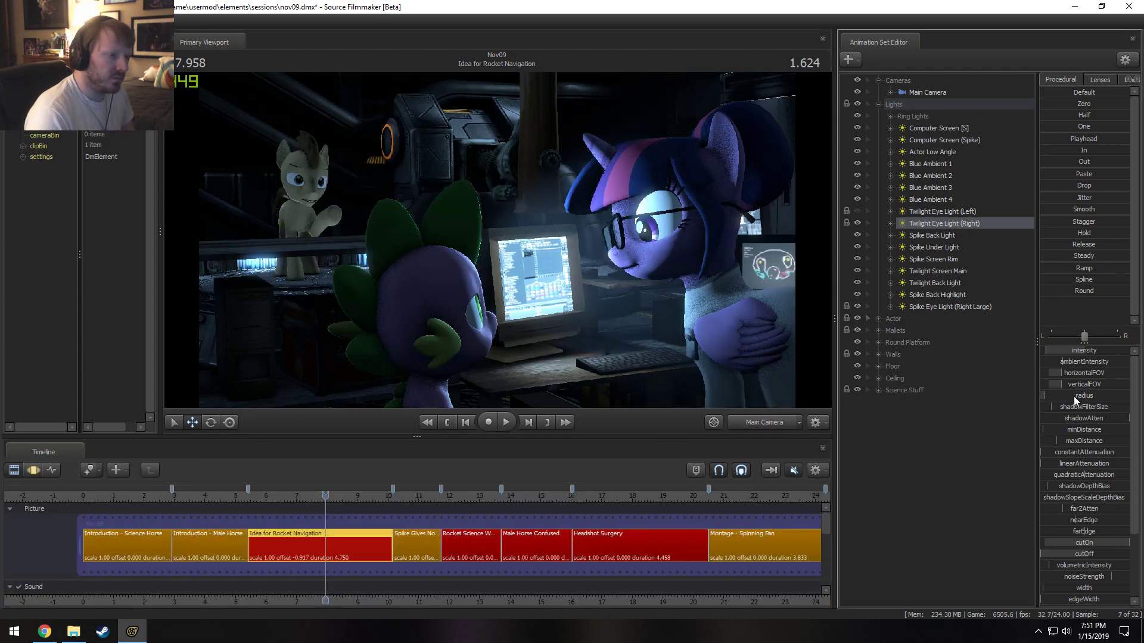
# Remap the radius slider of Twilight Eye Light (Right) to a smaller maximum and adjust the light's radius.
pyautogui.press('F3')
pyautogui.rightClick(1074, 394)
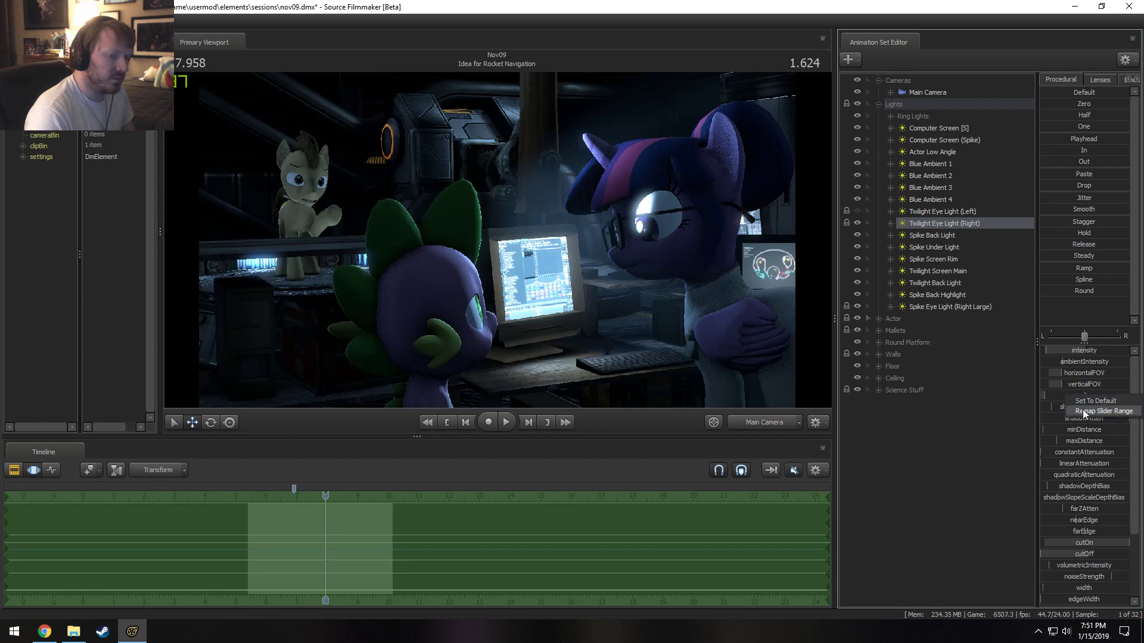
pyautogui.click(1082, 411)
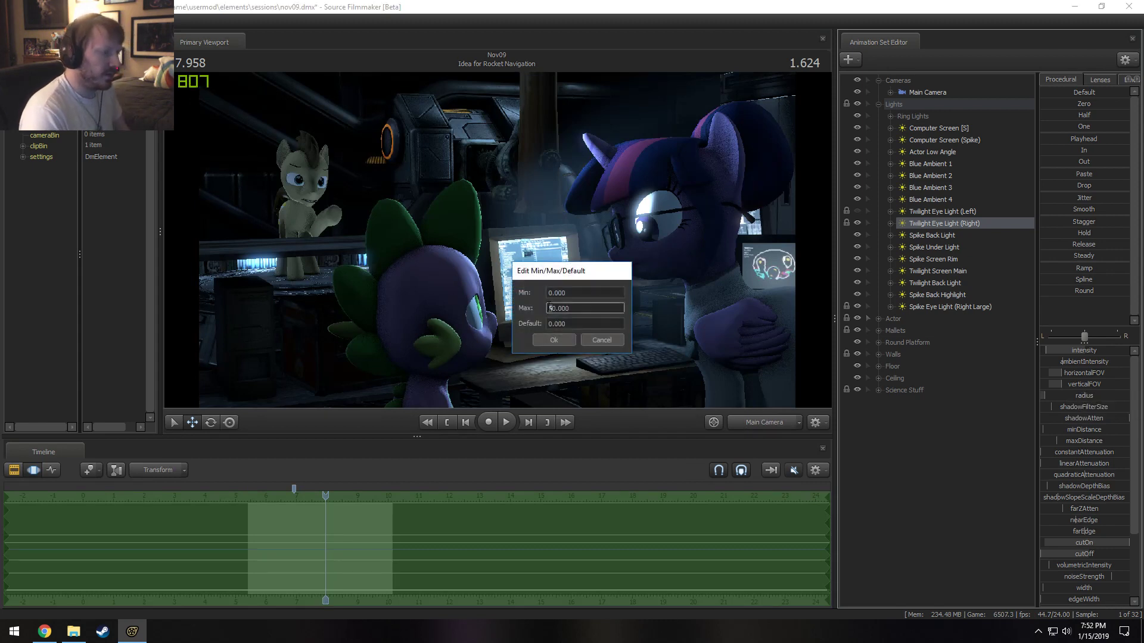
pyautogui.press('Return')
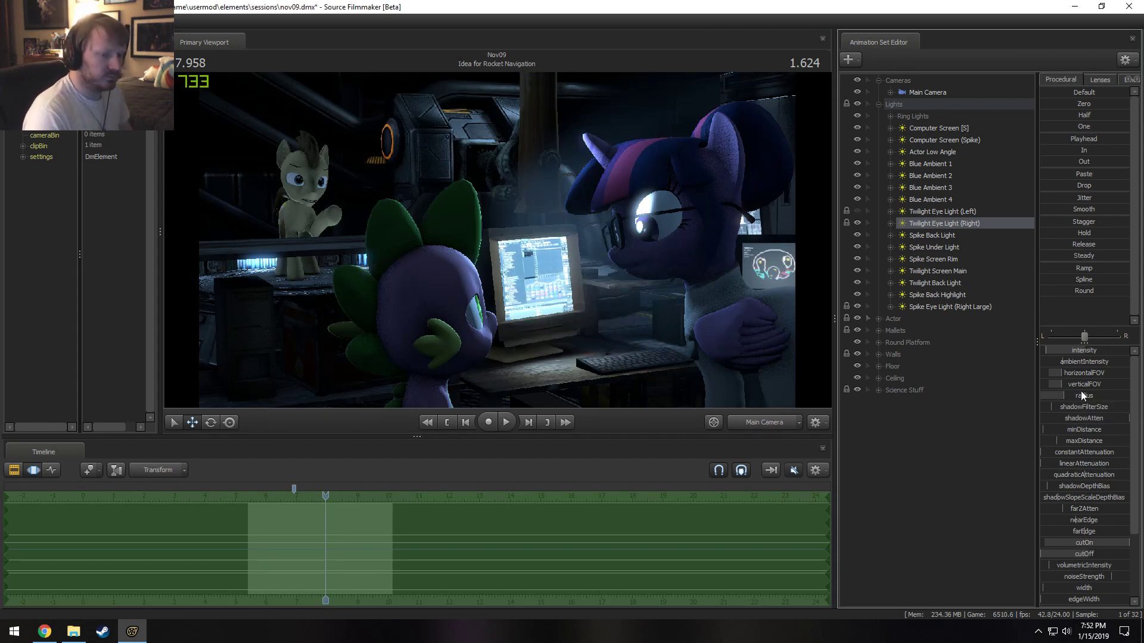
pyautogui.moveTo(1081, 395); pyautogui.dragTo(1066, 388)
pyautogui.press('F2')
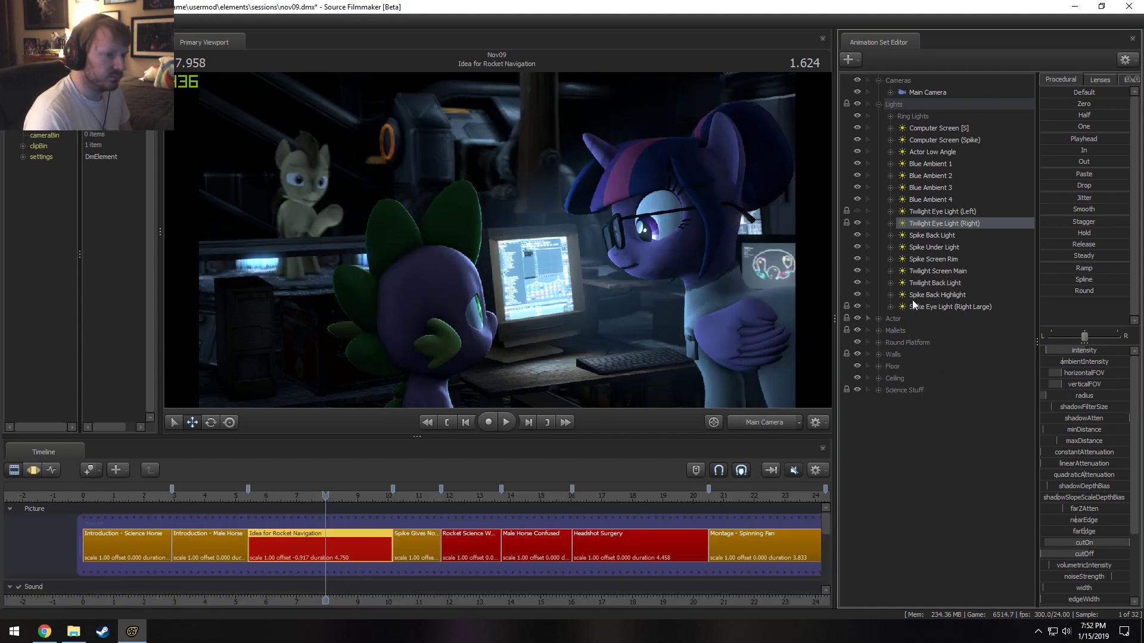
# Nudge Twilight Eye Light (Right) over Twilight's pupil from the light's own view and return to Main Camera.
pyautogui.moveTo(926, 224); pyautogui.dragTo(641, 226)
pyautogui.press('F3')
pyautogui.press('F2')
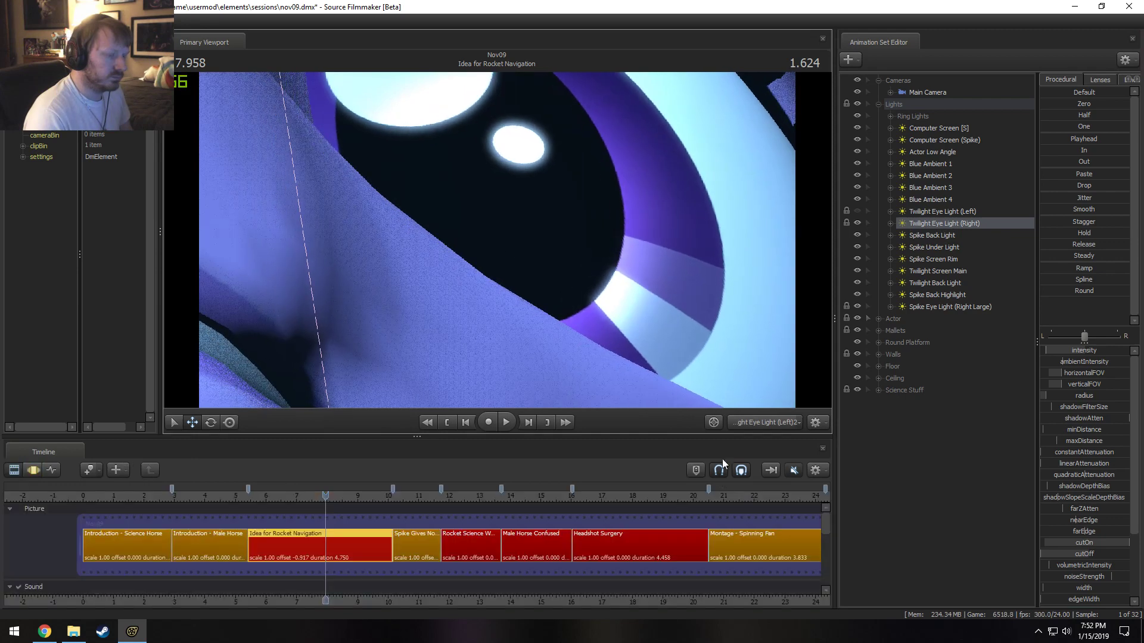
pyautogui.click(749, 423)
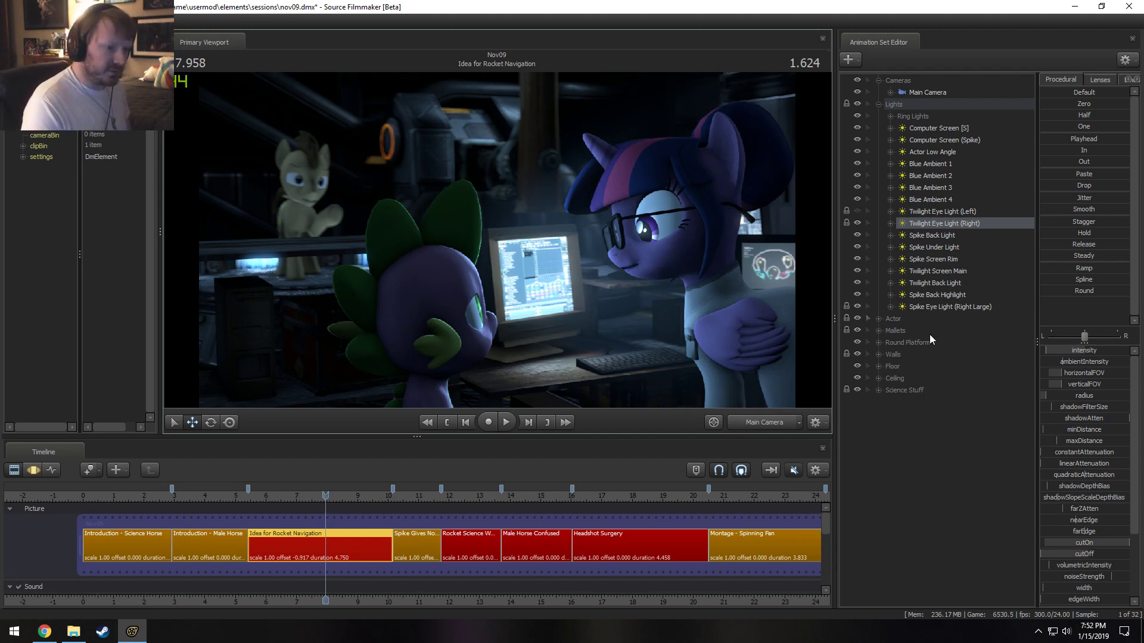
# Raise the intensity of Twilight Screen Main and compare the shot with that light hidden and shown.
pyautogui.click(948, 294)
pyautogui.click(935, 271)
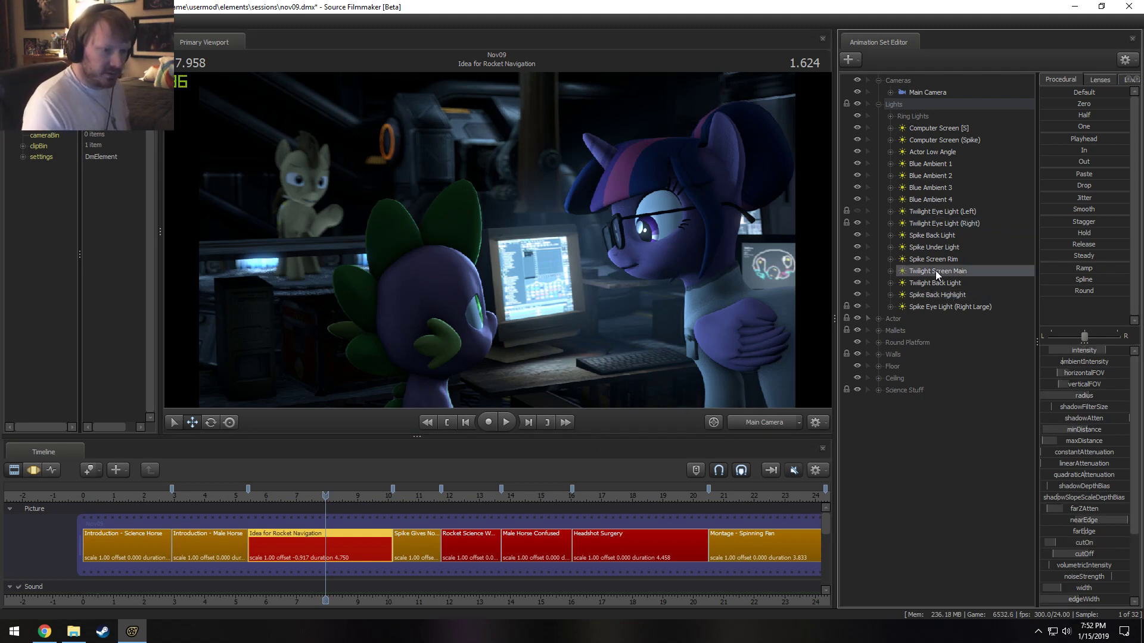
pyautogui.moveTo(1057, 349); pyautogui.dragTo(1108, 352)
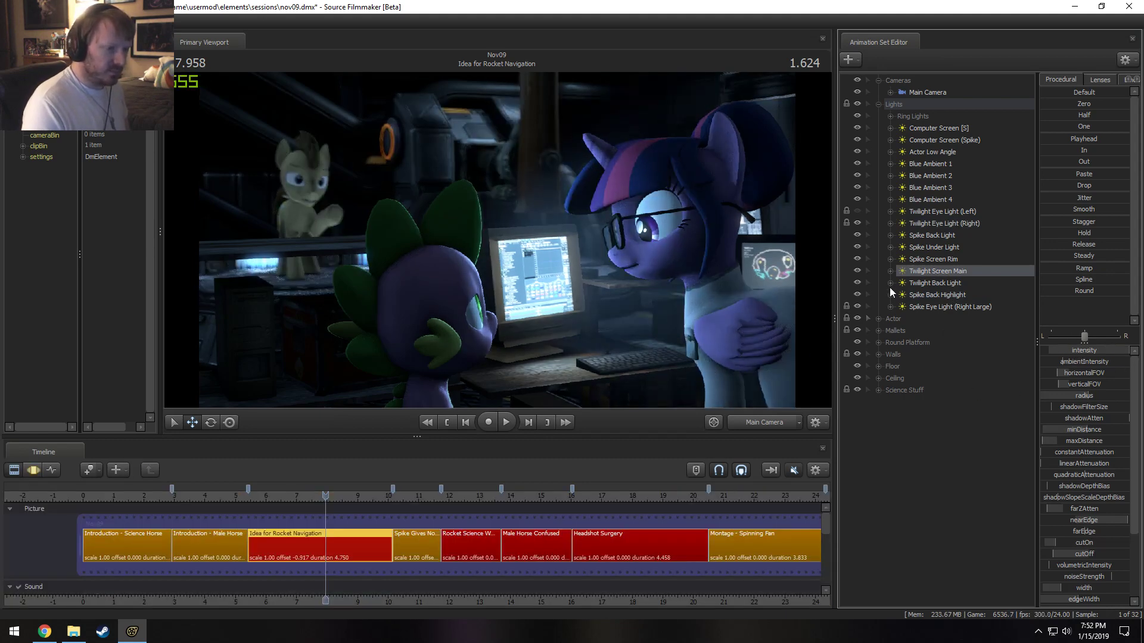
pyautogui.click(858, 268)
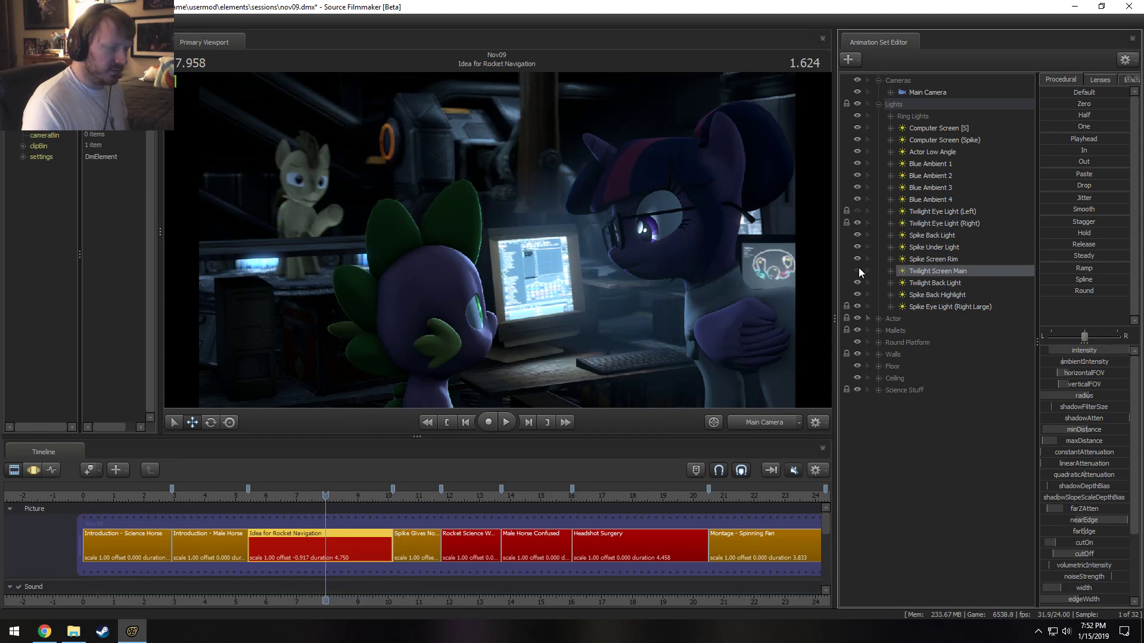
pyautogui.click(859, 268)
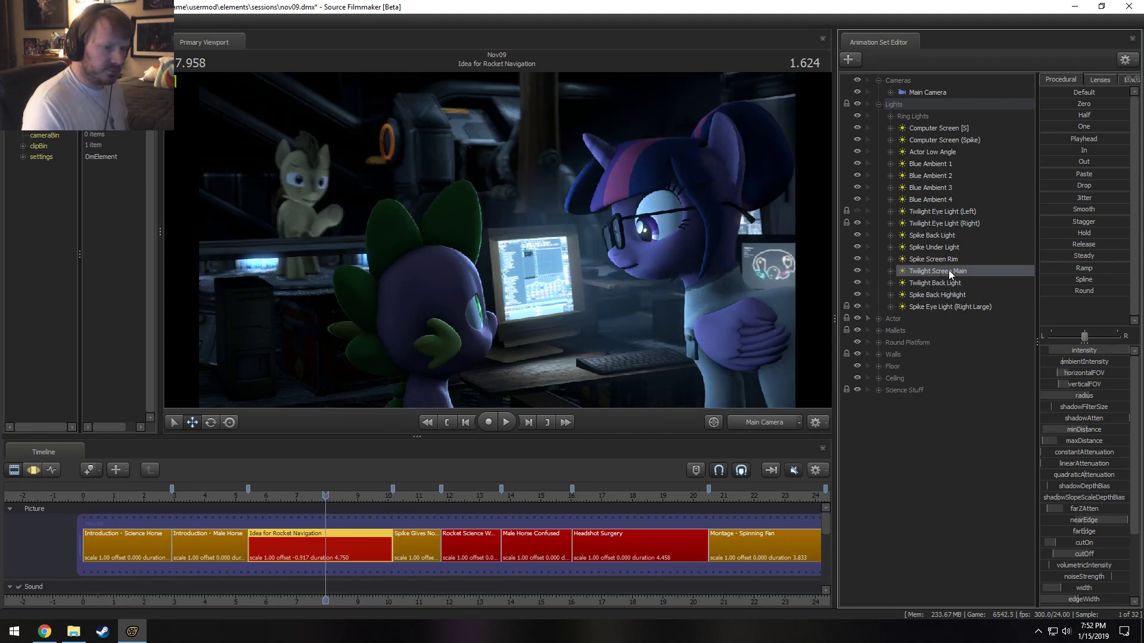
# Reposition Twilight Eye Light (Right) in two passes from its own view, checking the eye highlight through Main Camera.
pyautogui.moveTo(956, 223); pyautogui.dragTo(497, 241)
pyautogui.click(585, 226)
pyautogui.press('F3')
pyautogui.click(775, 424)
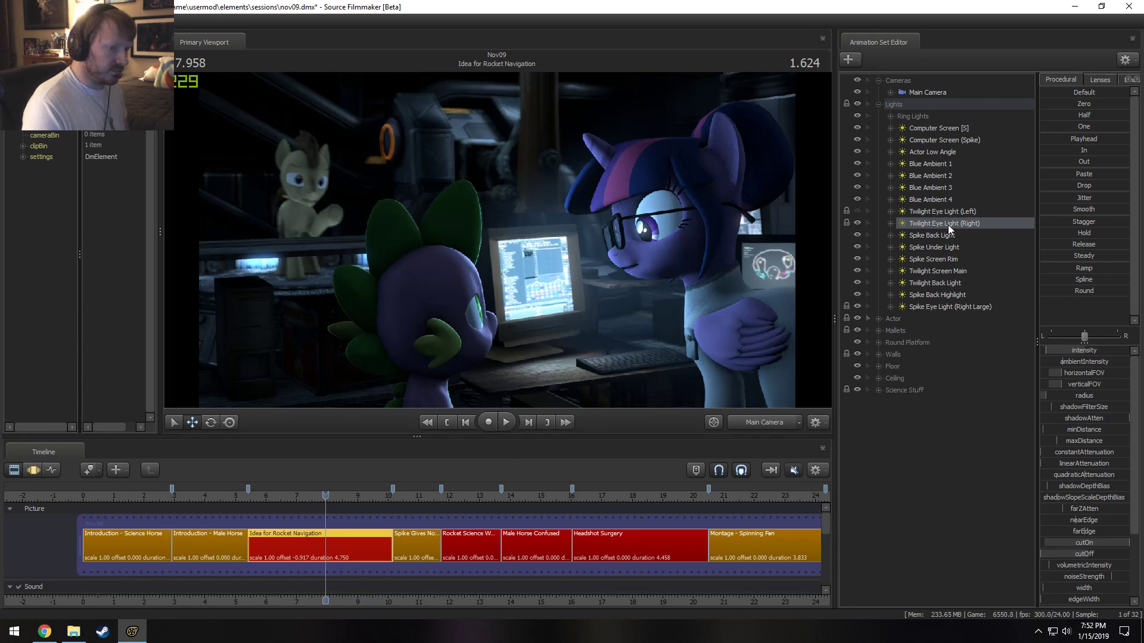
pyautogui.moveTo(949, 224); pyautogui.dragTo(497, 242)
pyautogui.press('F3')
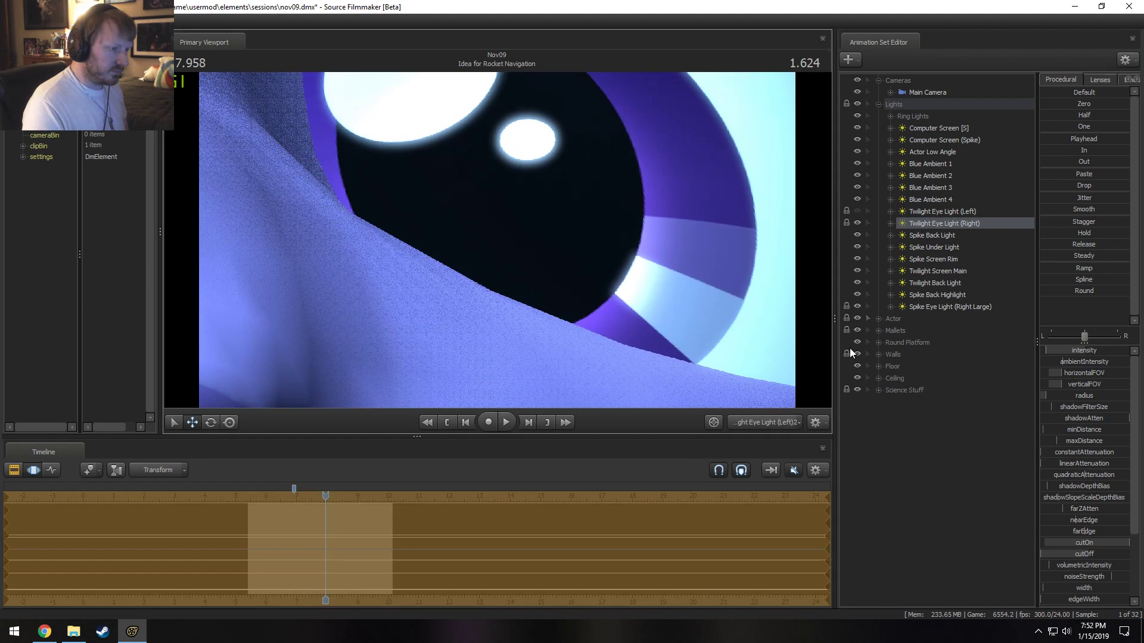
pyautogui.click(748, 427)
pyautogui.click(748, 427)
pyautogui.press('F2')
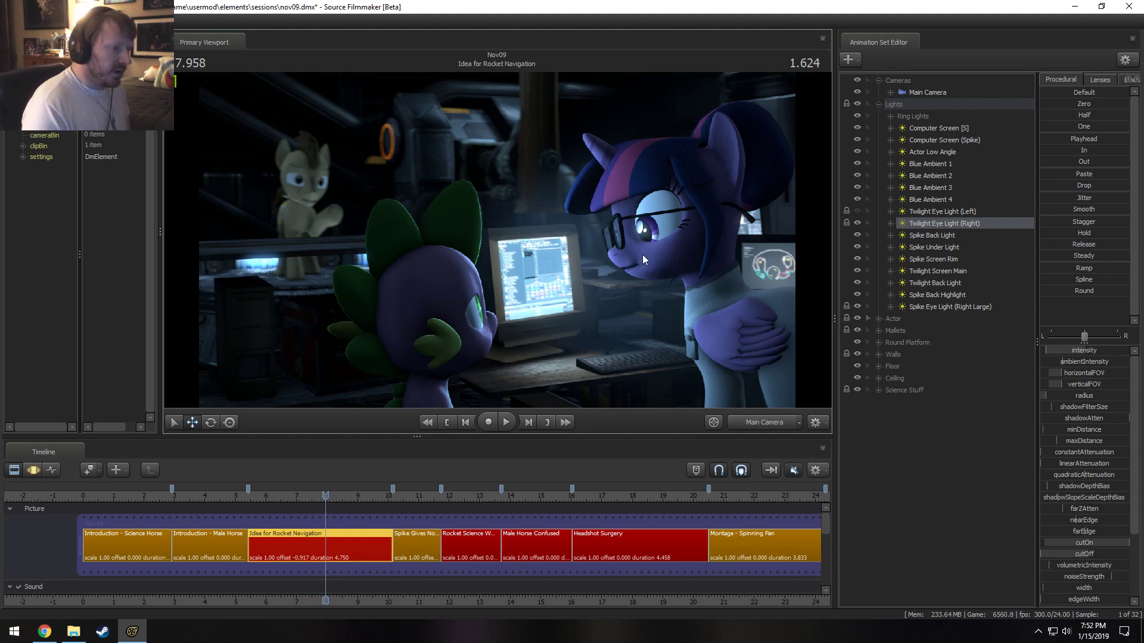
# Select Twilight Screen Main and scrub the Idea for Rocket Navigation shot between about 6.3 and 8.2 to review Twilight's lighting.
pyautogui.click(934, 271)
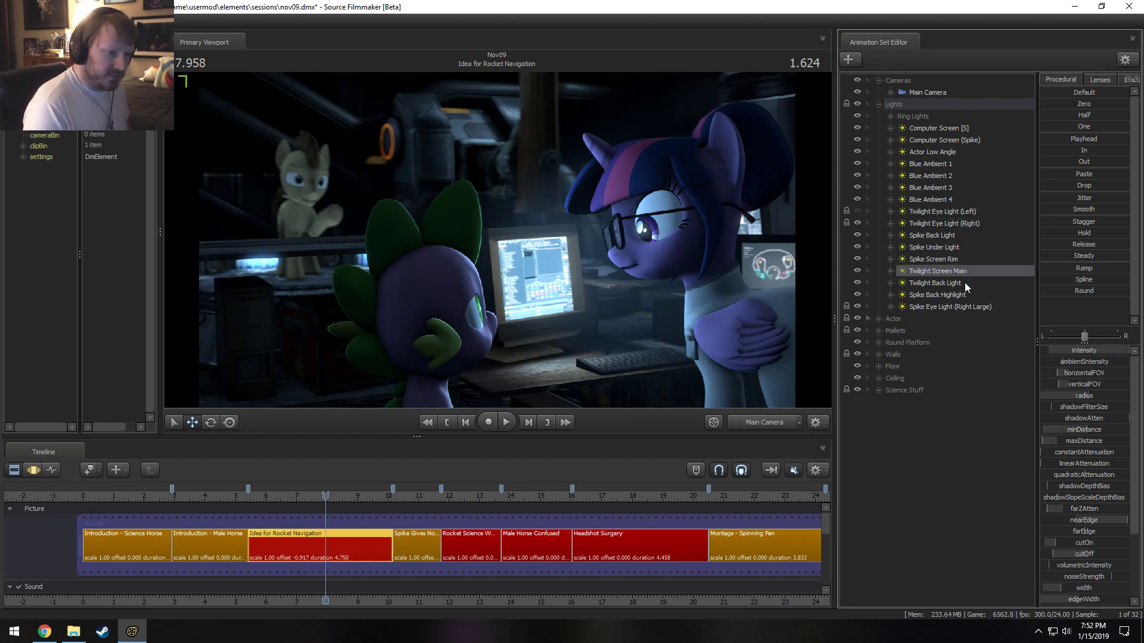
pyautogui.click(276, 493)
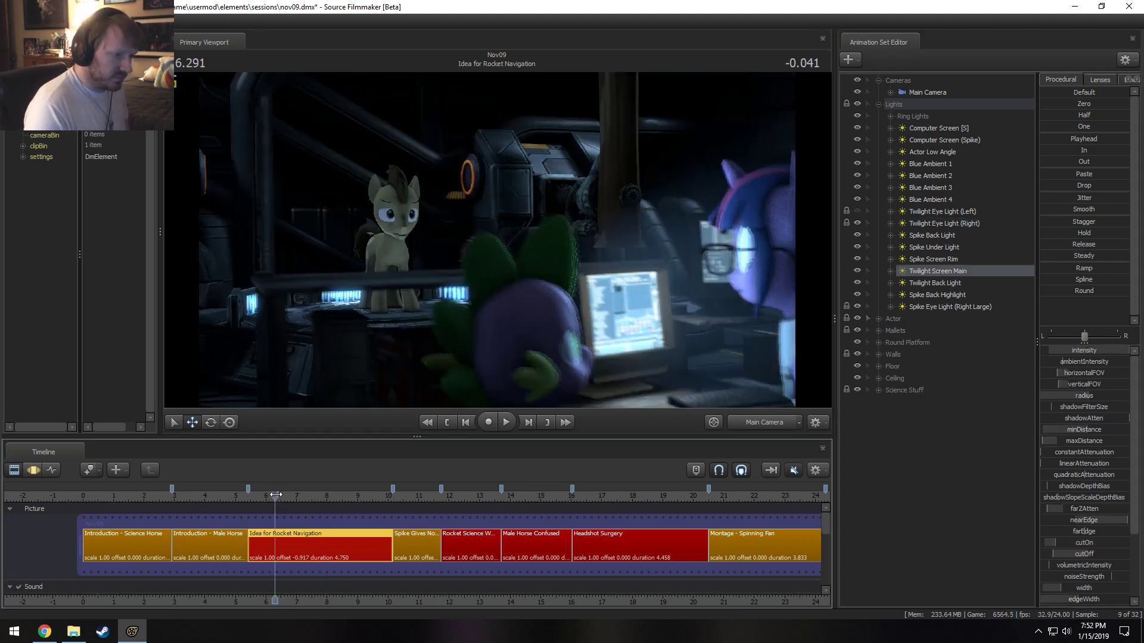
pyautogui.moveTo(277, 493); pyautogui.dragTo(332, 494)
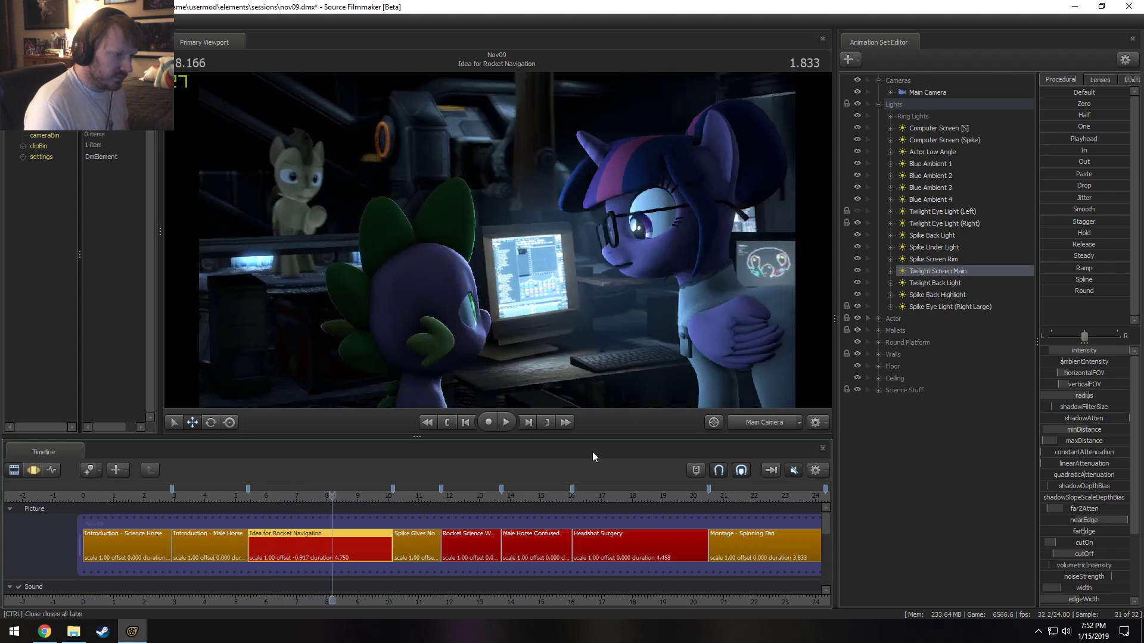
pyautogui.moveTo(330, 495); pyautogui.dragTo(285, 489)
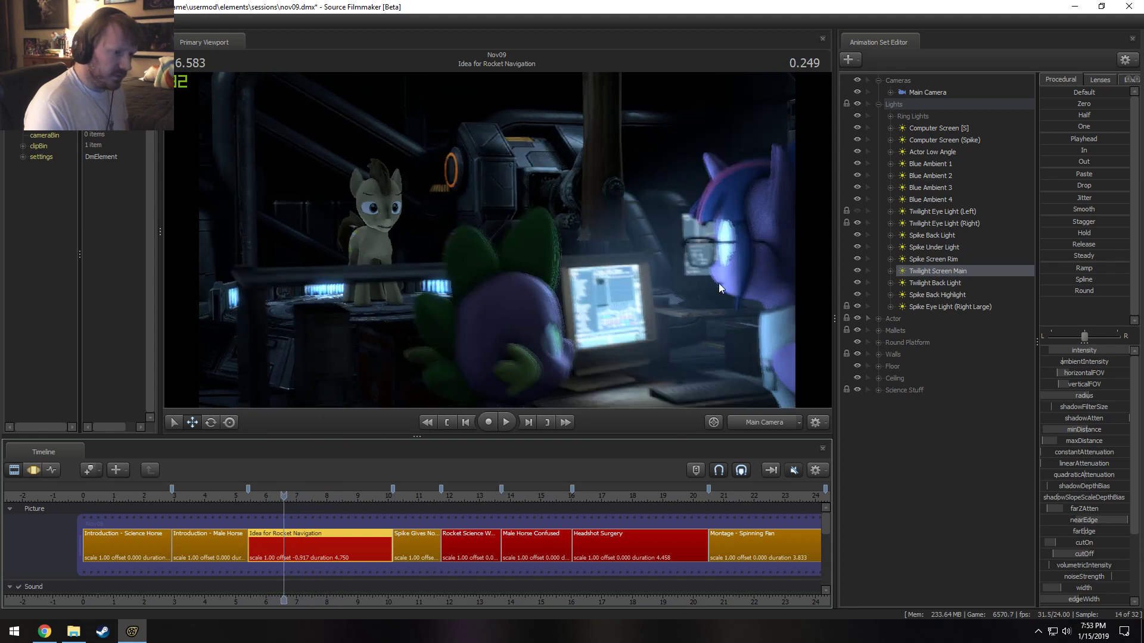
# Try to re-aim the Computer Screen [S] light from its own view and return to Main Camera.
pyautogui.doubleClick(933, 128)
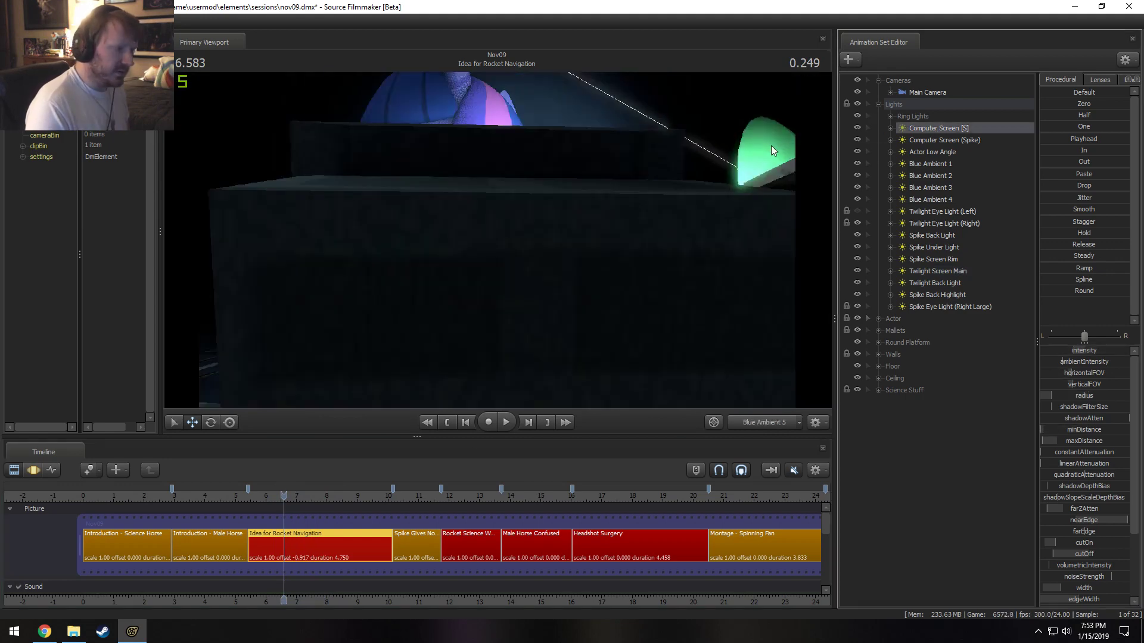
pyautogui.press('F3')
pyautogui.press('d')
pyautogui.moveTo(495, 298); pyautogui.dragTo(464, 298)
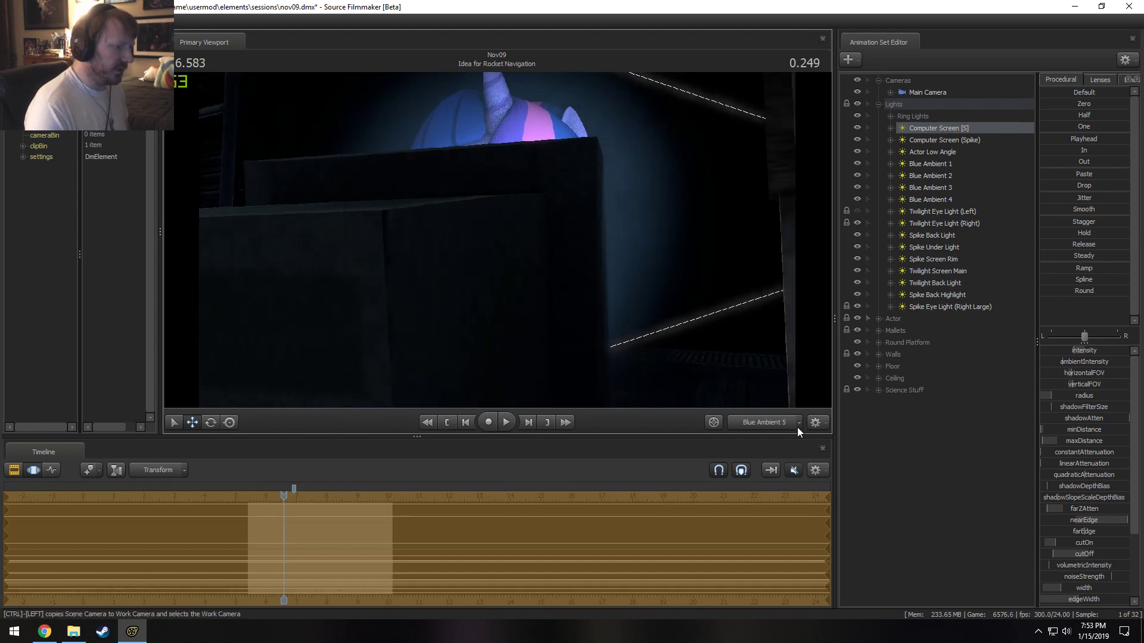
pyautogui.click(766, 422)
pyautogui.press('F2')
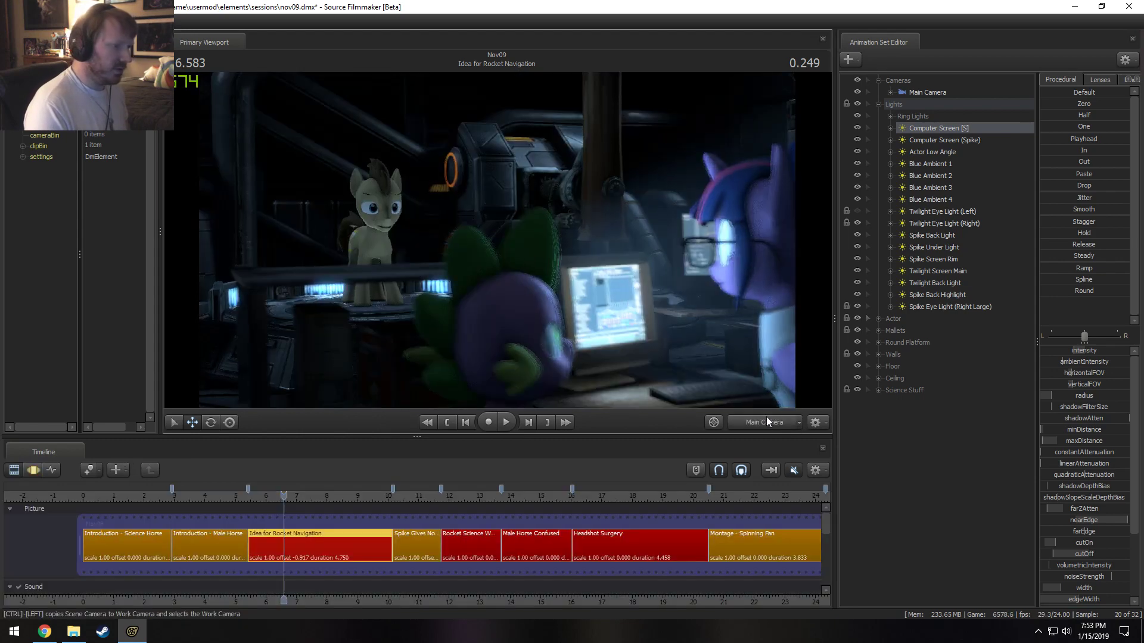
# Compare the lighting on Twilight in the Main Camera shot by switching repeatedly between the Clip Editor and the Motion Editor.
pyautogui.press('F3')
pyautogui.press('F2')
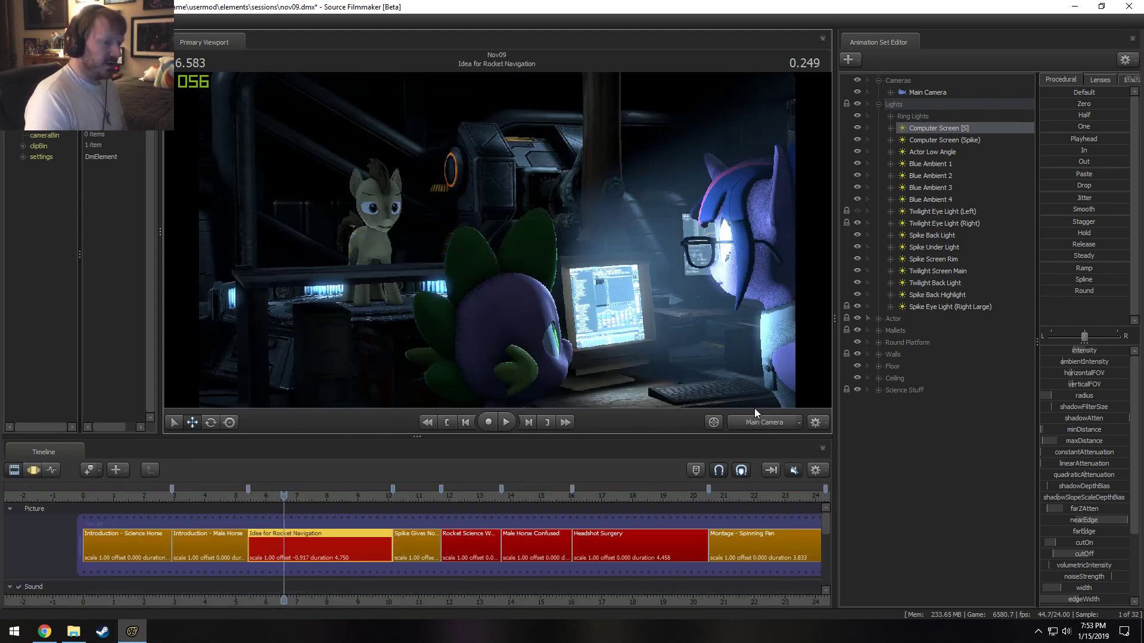
pyautogui.press('F3')
pyautogui.press('F2')
pyautogui.press('F3')
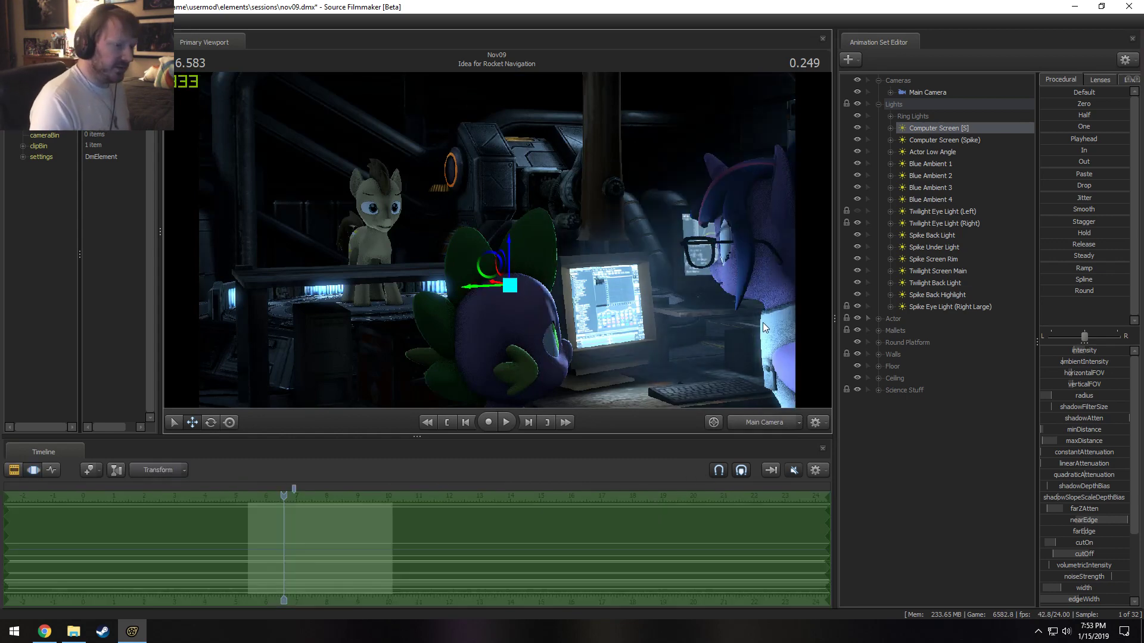
pyautogui.press('F2')
pyautogui.press('F3')
pyautogui.press('F2')
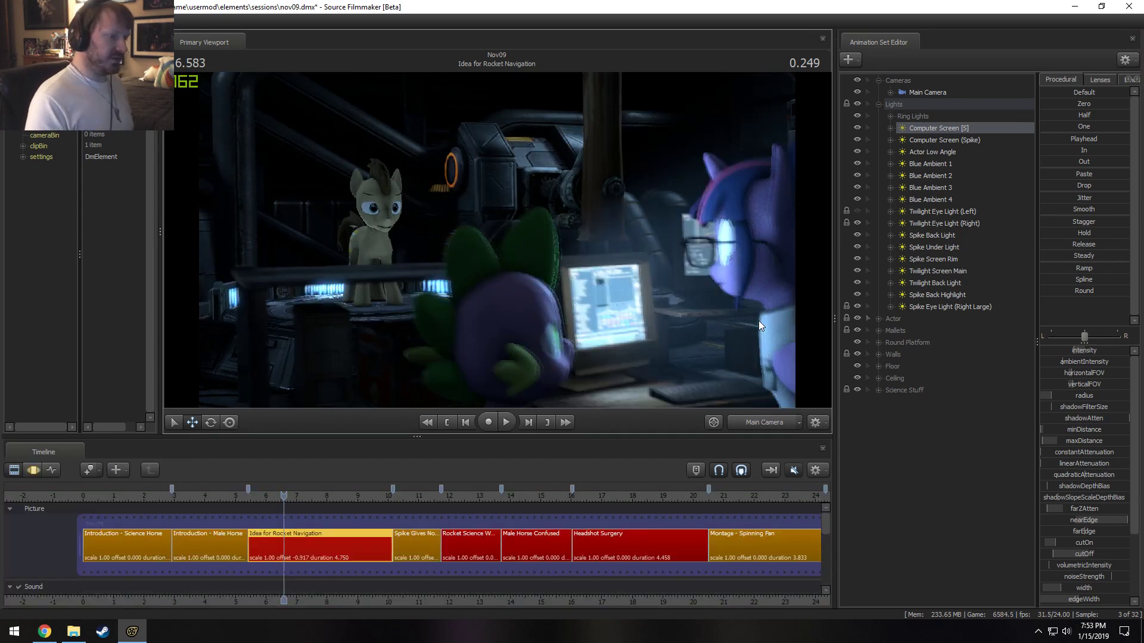
pyautogui.press('F3')
pyautogui.press('F2')
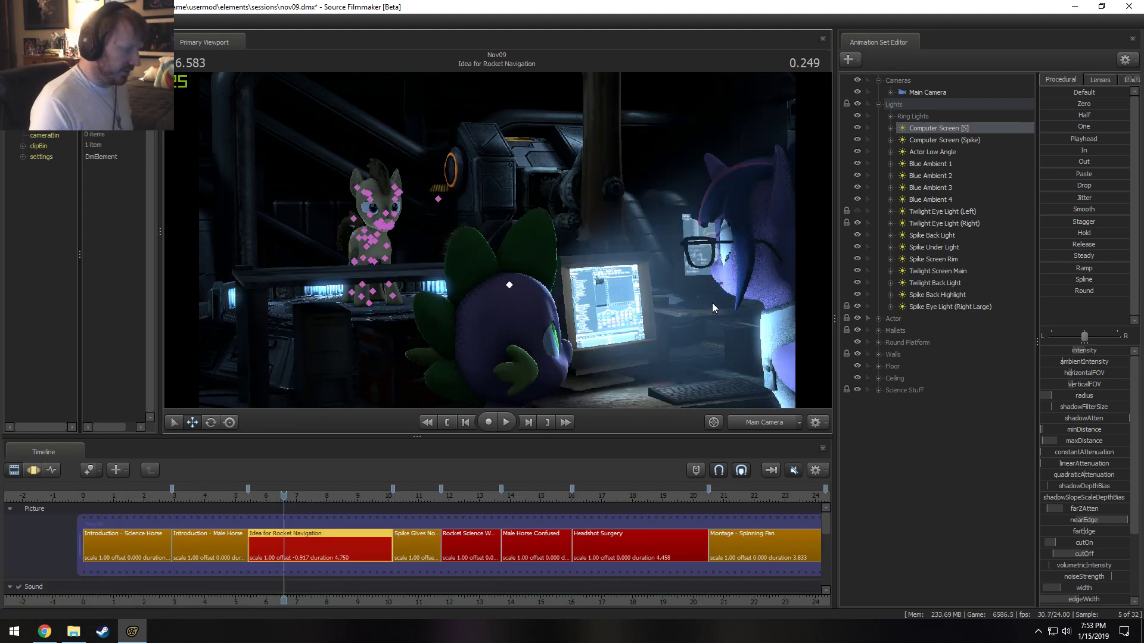
pyautogui.press('F3')
pyautogui.press('F2')
pyautogui.press('F3')
pyautogui.press('F2')
pyautogui.press('F3')
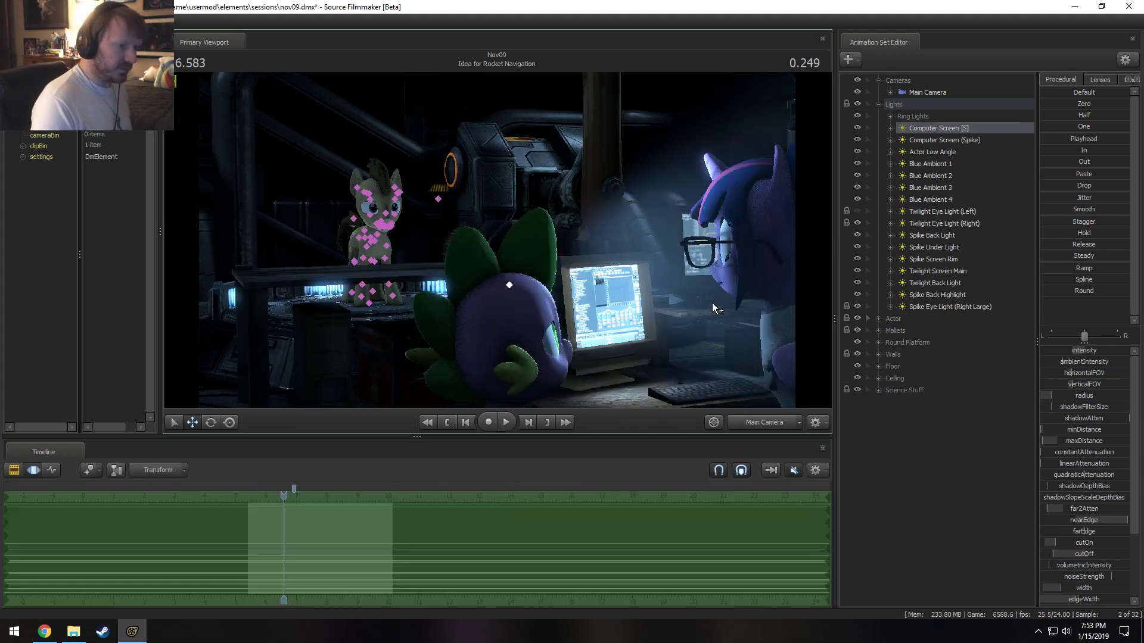
# Duplicate the Computer Screen [S] light by copying and pasting its animation set.
pyautogui.rightClick(950, 127)
pyautogui.click(969, 146)
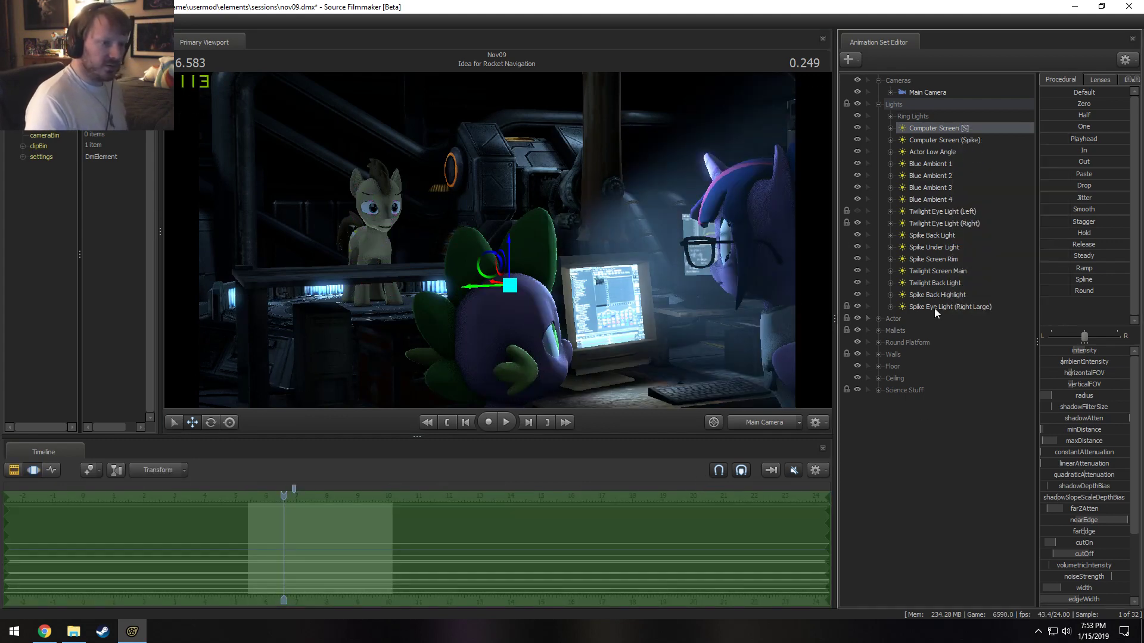
pyautogui.rightClick(921, 463)
pyautogui.click(981, 523)
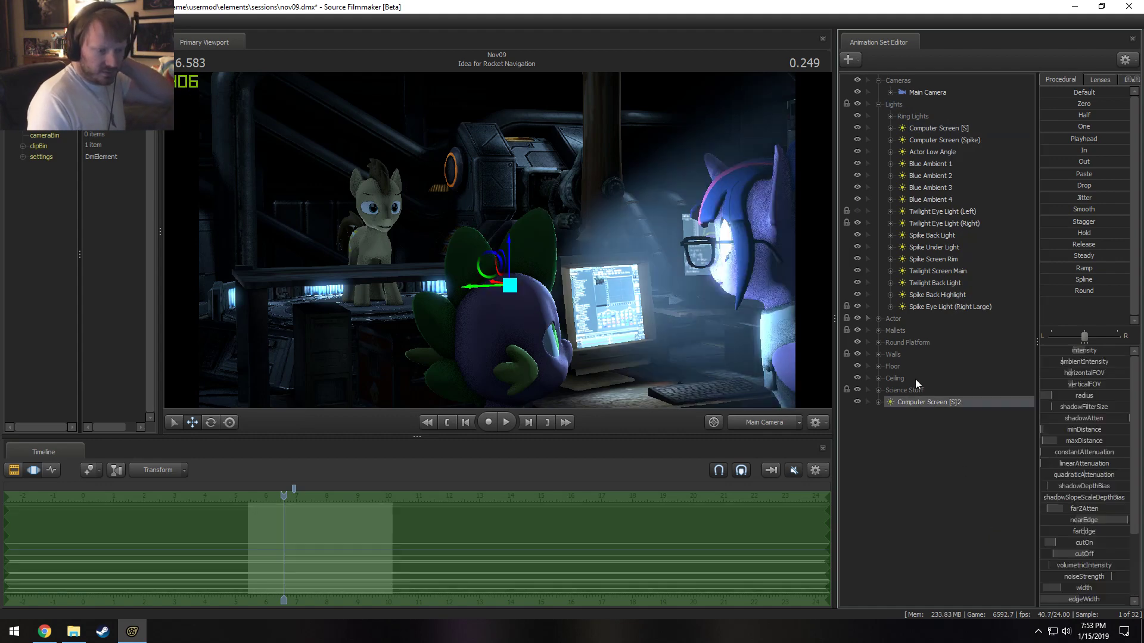
# Lower the original Computer Screen [S] light's intensity to almost zero and raise its volumetricIntensity.
pyautogui.click(938, 127)
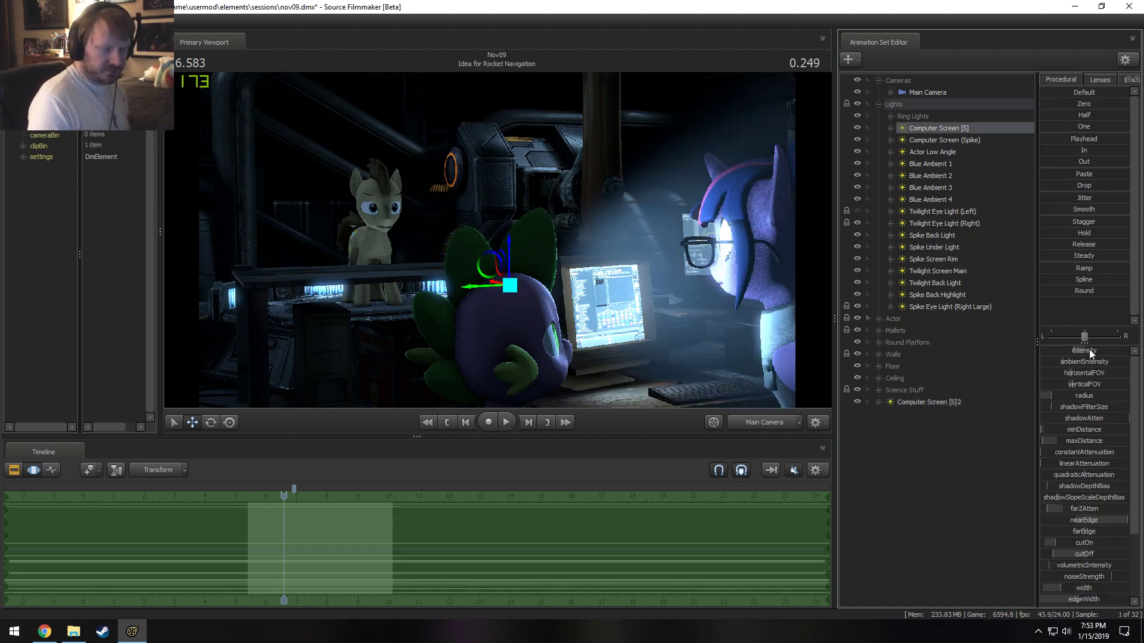
pyautogui.moveTo(1090, 351); pyautogui.dragTo(1058, 350)
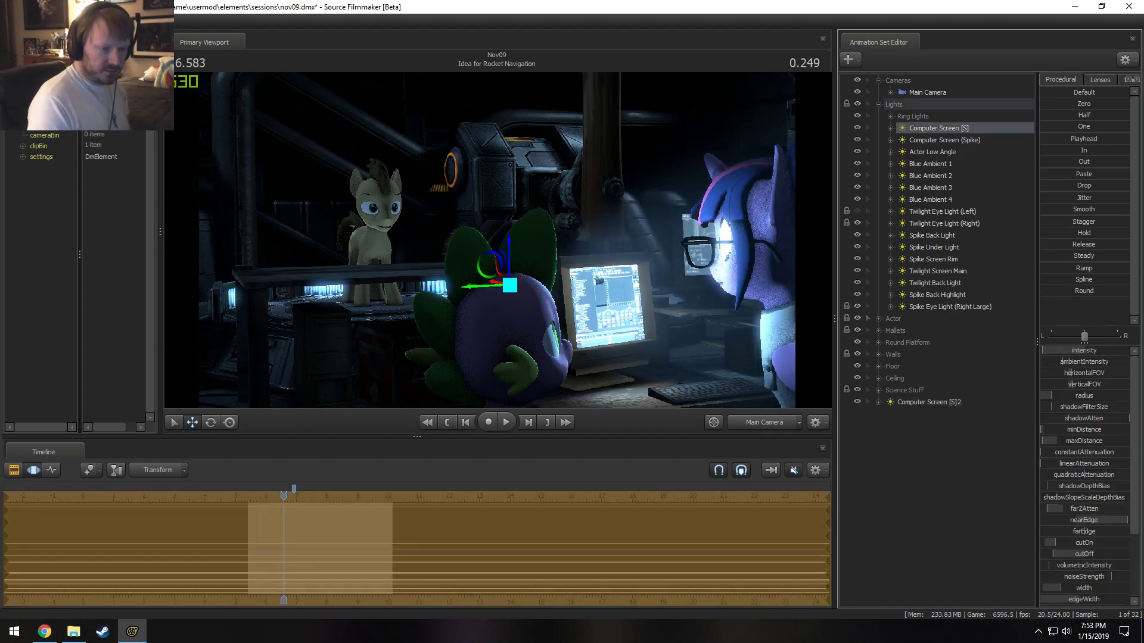
pyautogui.scroll(-3, 1080, 497)
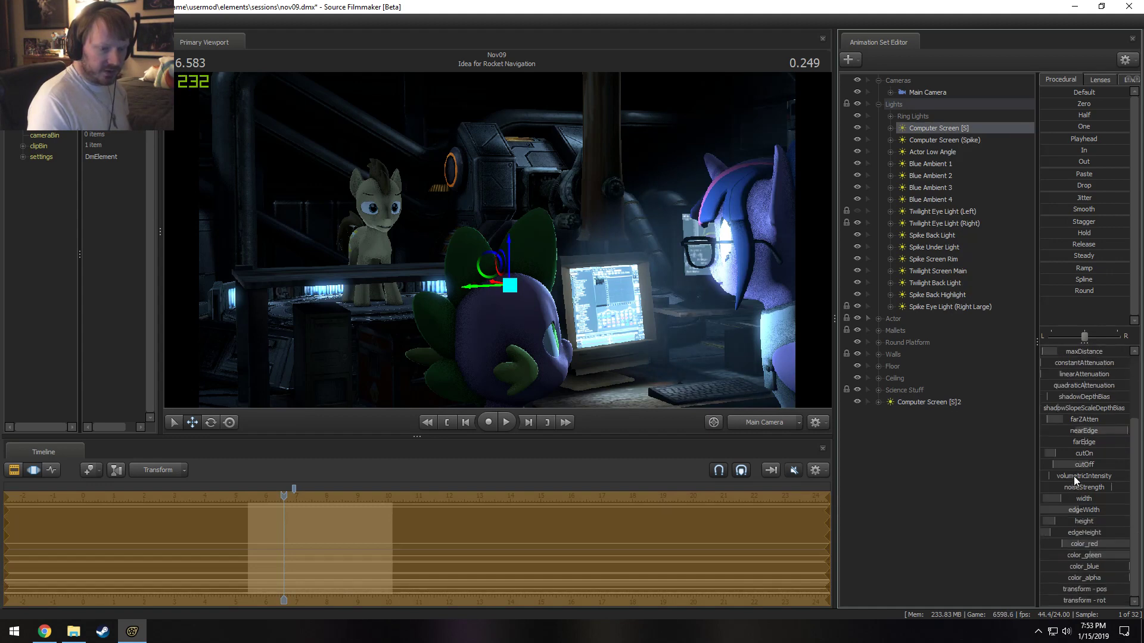
pyautogui.press('F2')
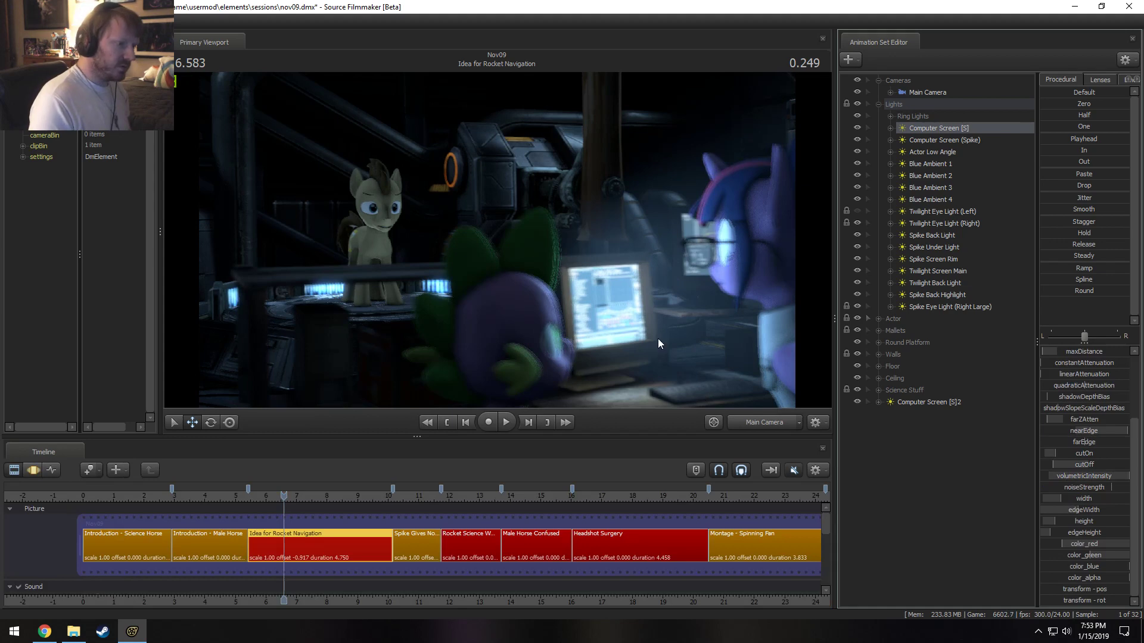
# Try to rename the duplicated light as Computer Screen [S].
pyautogui.rightClick(928, 401)
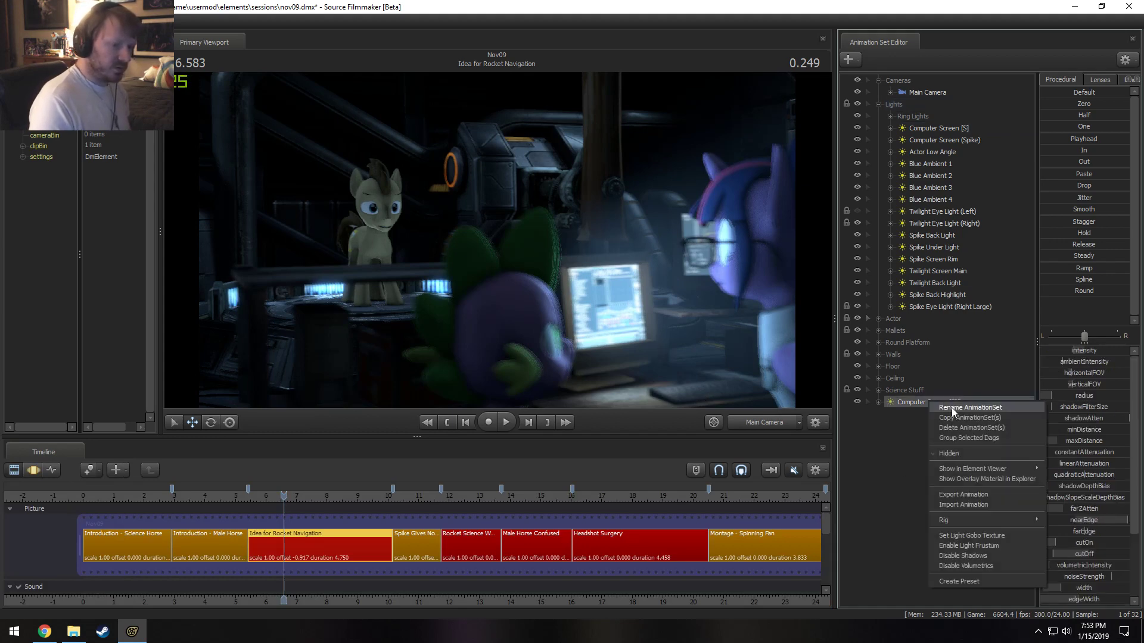
pyautogui.click(953, 407)
pyautogui.click(596, 308)
pyautogui.press('BackSpace')
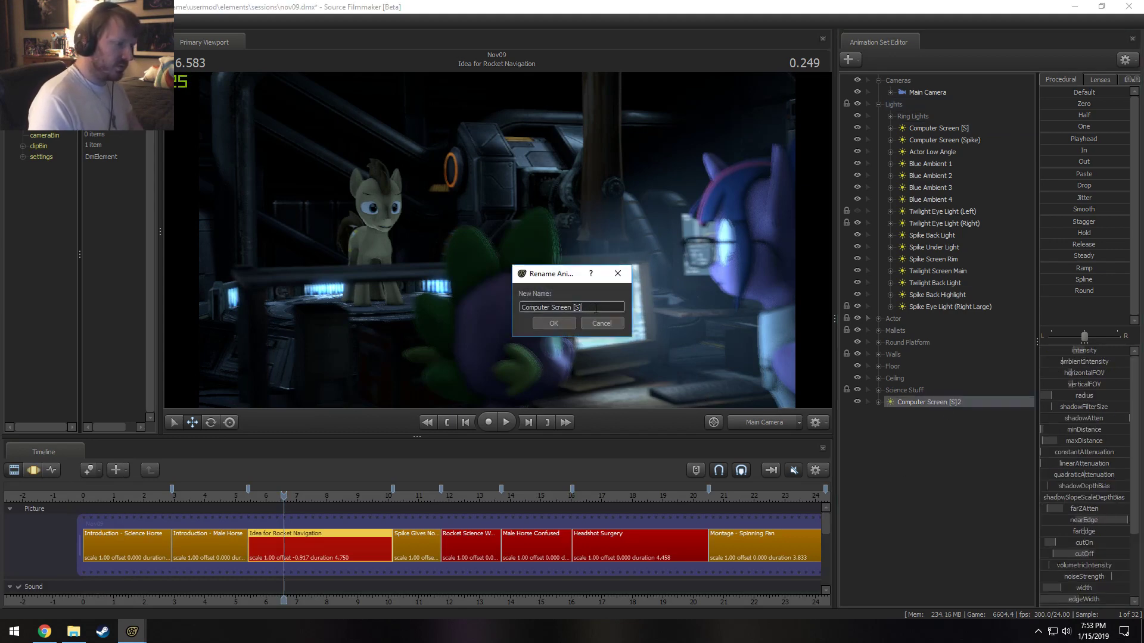
pyautogui.click(567, 323)
pyautogui.click(622, 323)
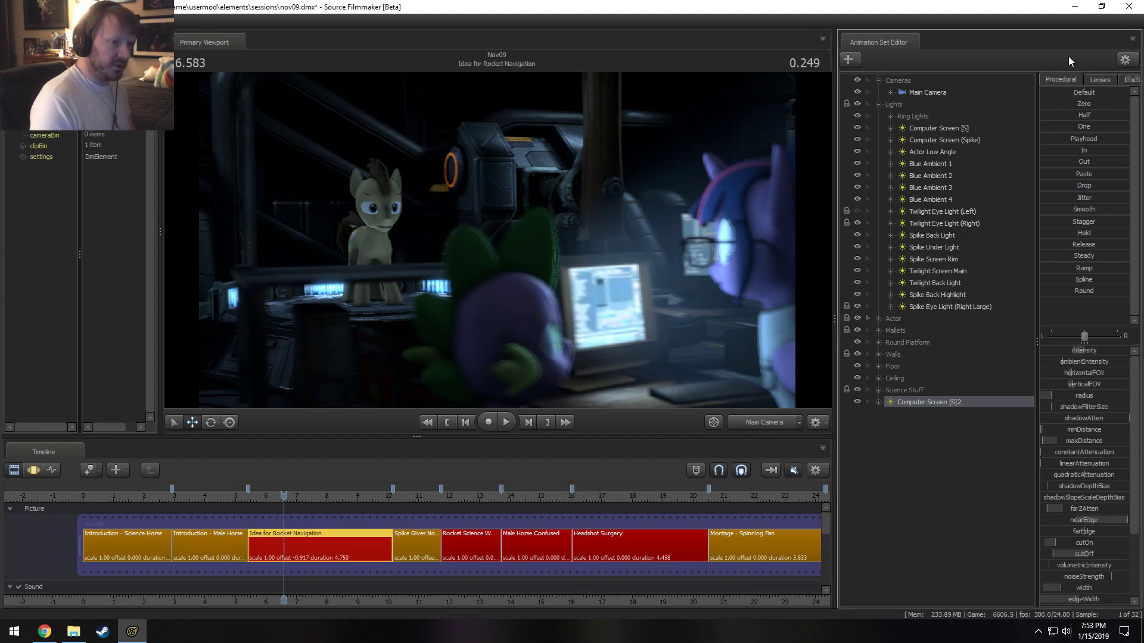
# Rename the original screen light as Computer Screen [S][V].
pyautogui.click(978, 127)
pyautogui.rightClick(978, 125)
pyautogui.click(1003, 131)
pyautogui.click(601, 307)
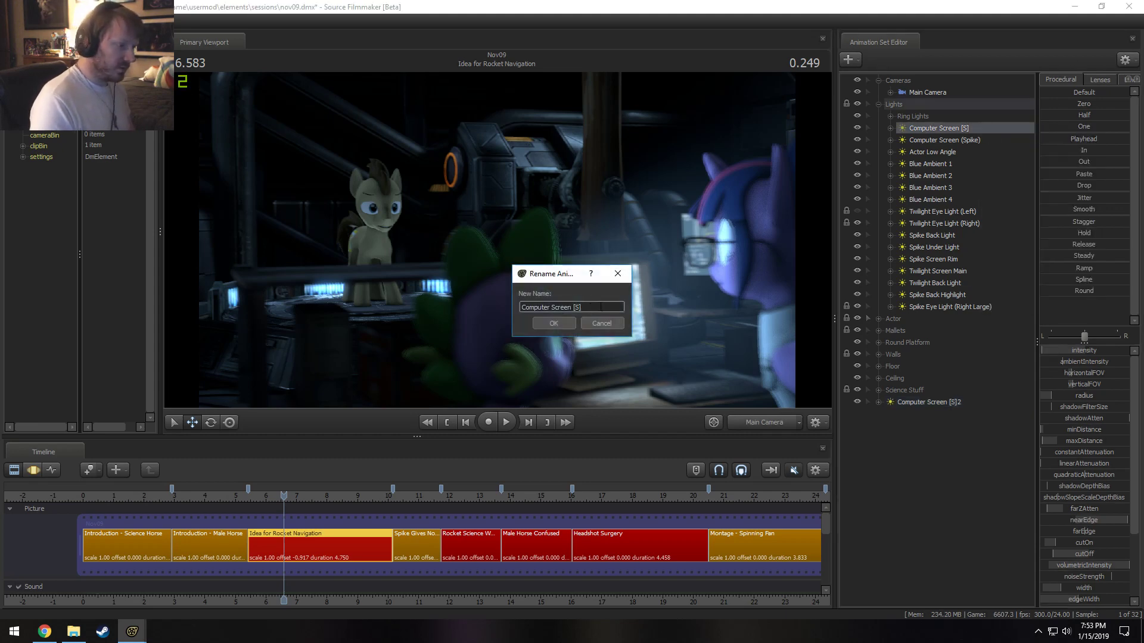
pyautogui.write('[V]')
pyautogui.press('Return')
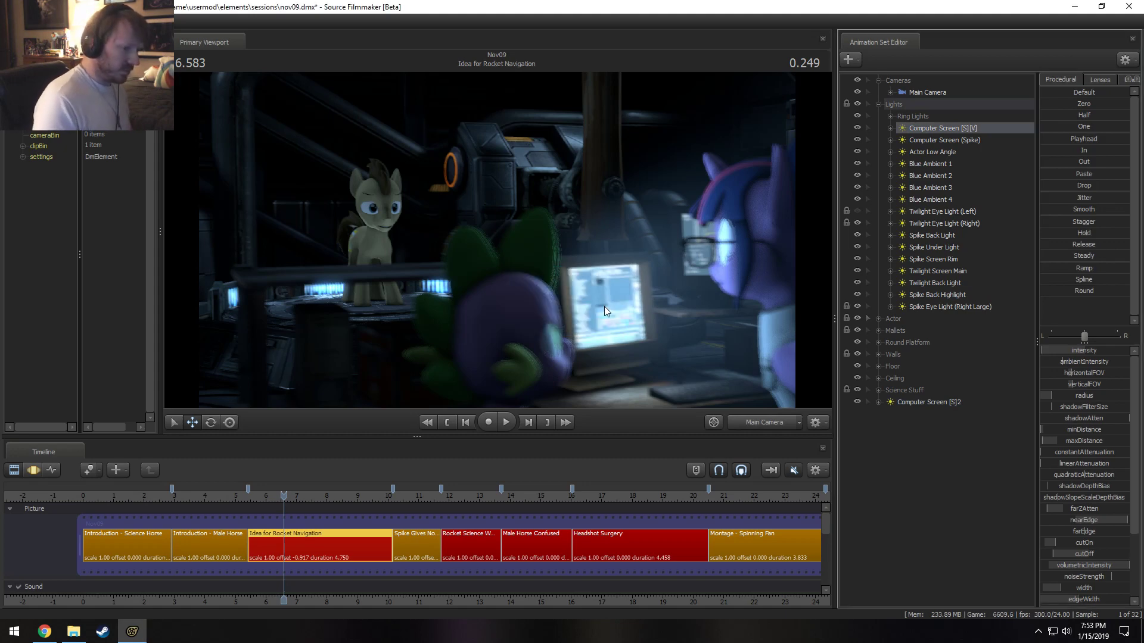
# Rename the duplicated screen light as Computer Screen [S].
pyautogui.rightClick(903, 403)
pyautogui.click(914, 409)
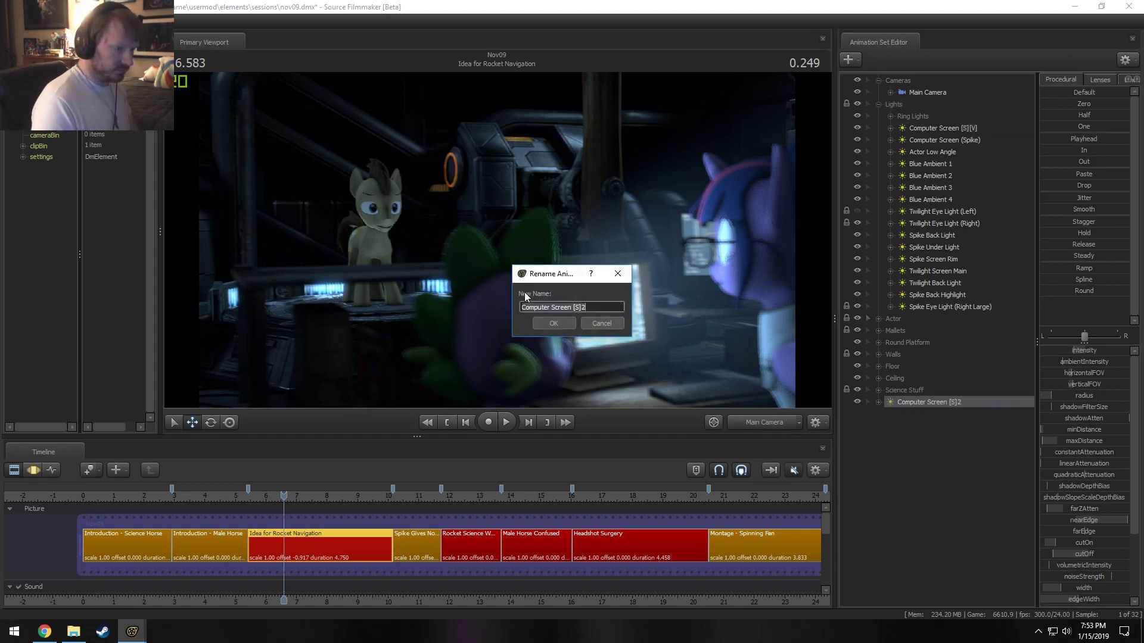
pyautogui.press('BackSpace')
pyautogui.click(573, 327)
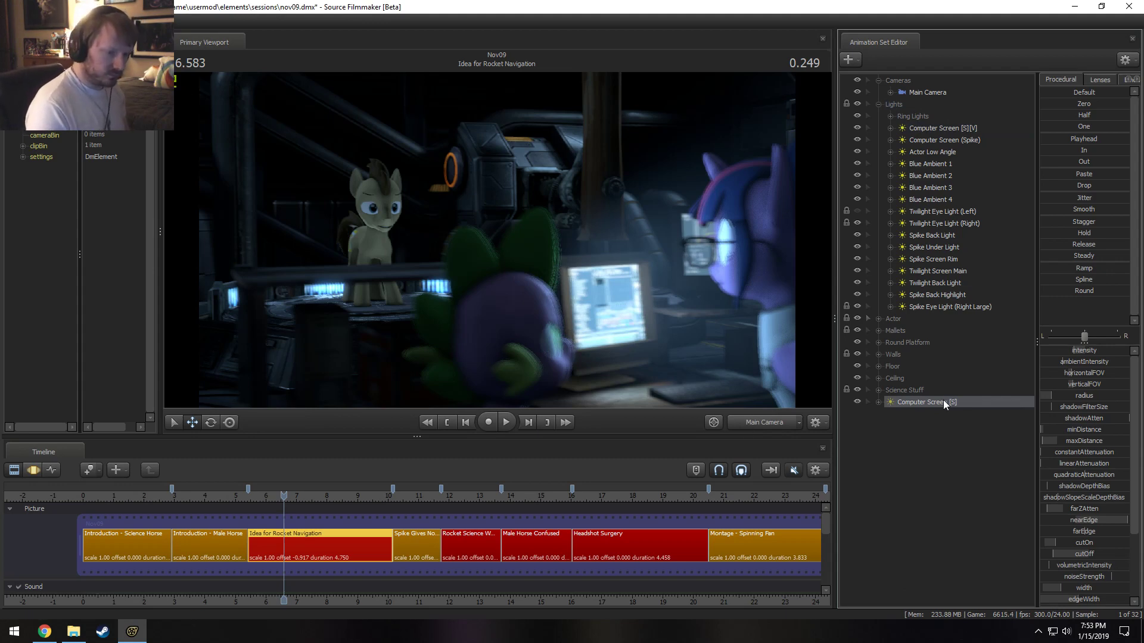
# Reposition the Computer Screen [S] light from its own view and disable its volumetrics.
pyautogui.moveTo(944, 401); pyautogui.dragTo(427, 243)
pyautogui.press('F3')
pyautogui.moveTo(558, 202); pyautogui.dragTo(558, 202)
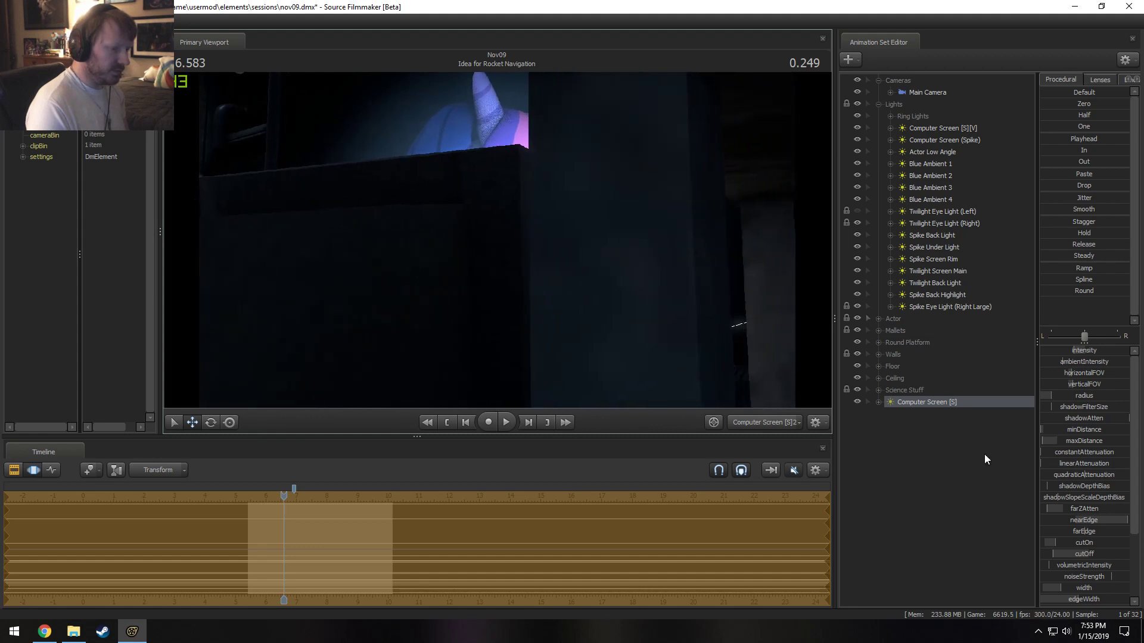
pyautogui.rightClick(950, 401)
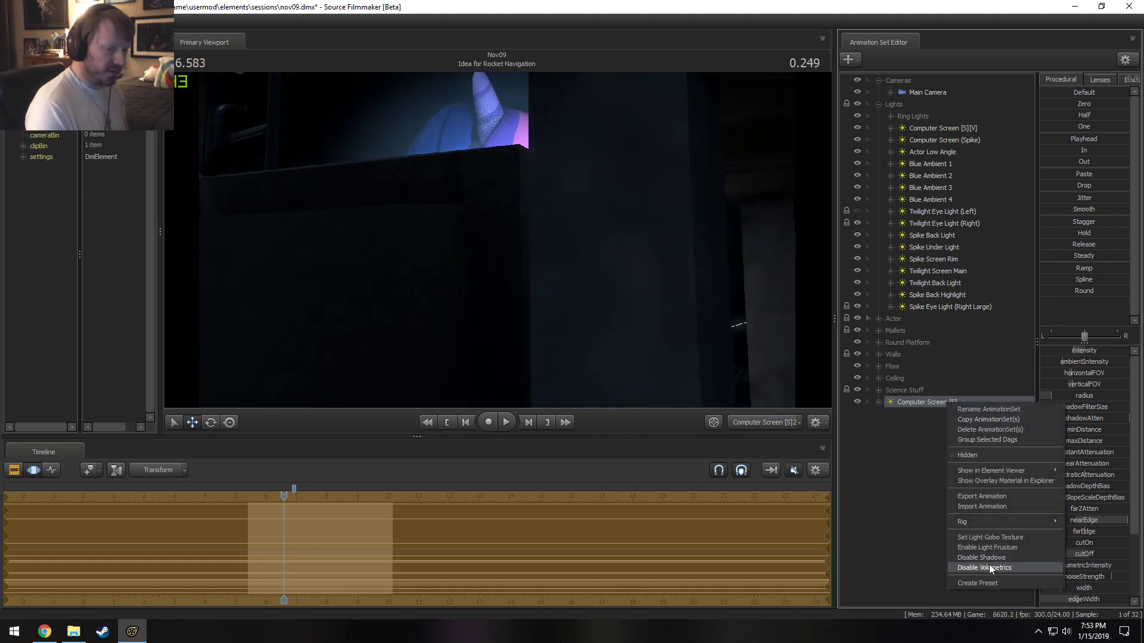
pyautogui.click(991, 569)
# Move Computer Screen [S] until it faces Twilight past the monitor, and return to Main Camera.
pyautogui.moveTo(596, 262); pyautogui.dragTo(595, 262)
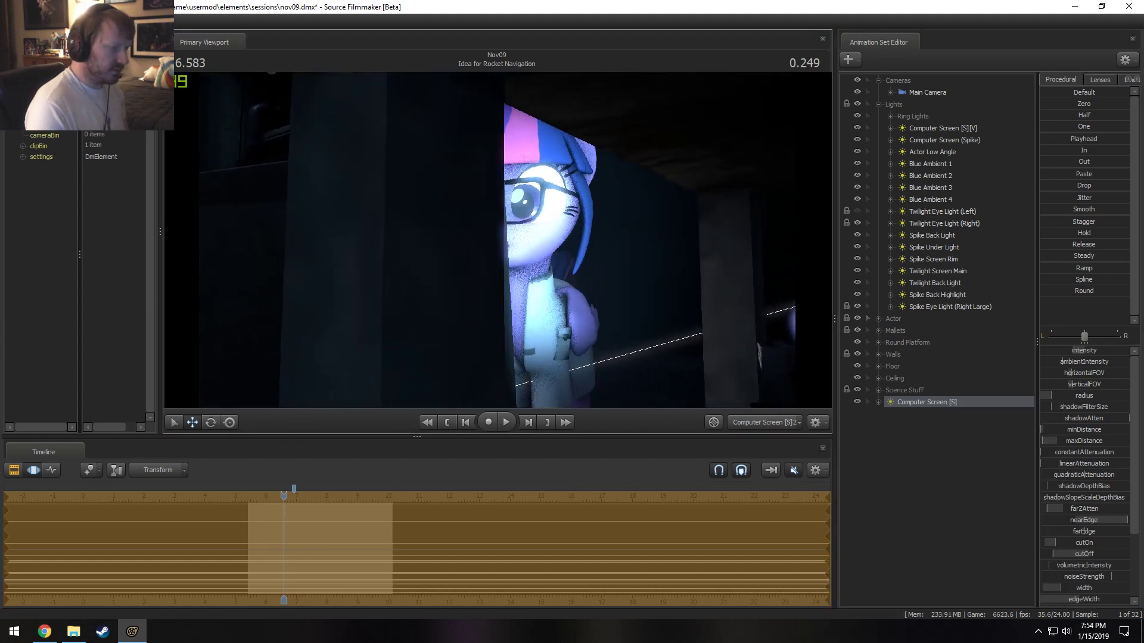
pyautogui.moveTo(592, 351); pyautogui.dragTo(592, 350)
pyautogui.click(765, 425)
pyautogui.click(765, 423)
pyautogui.press('F2')
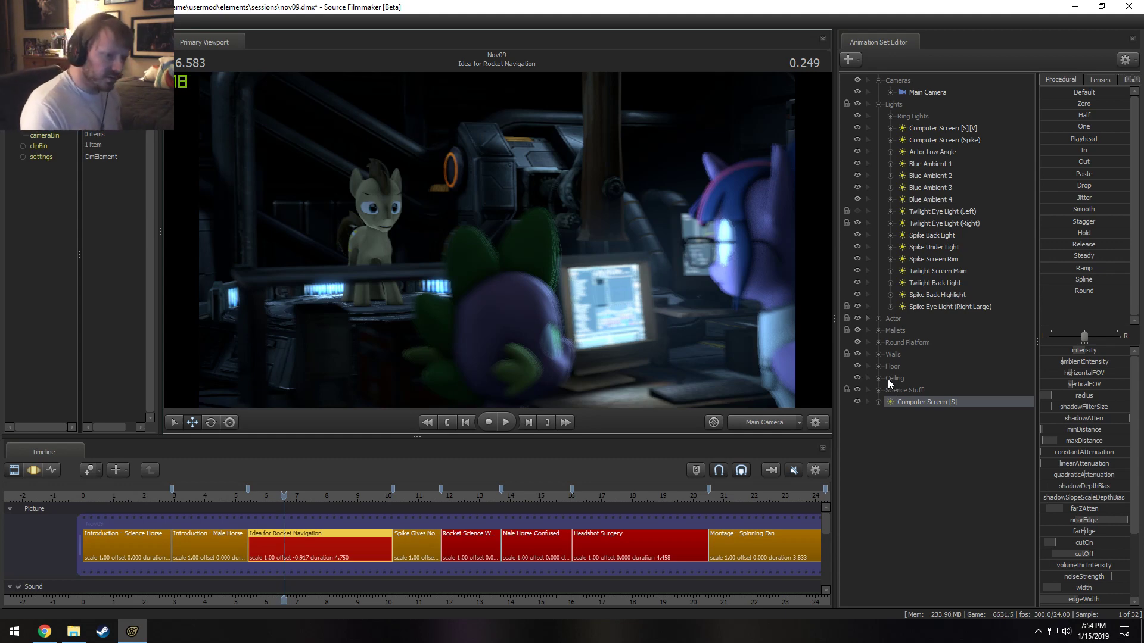
# Compare the shot with Computer Screen [S][V] hidden and shown, and check the volumetrics option of Computer Screen [S].
pyautogui.click(856, 127)
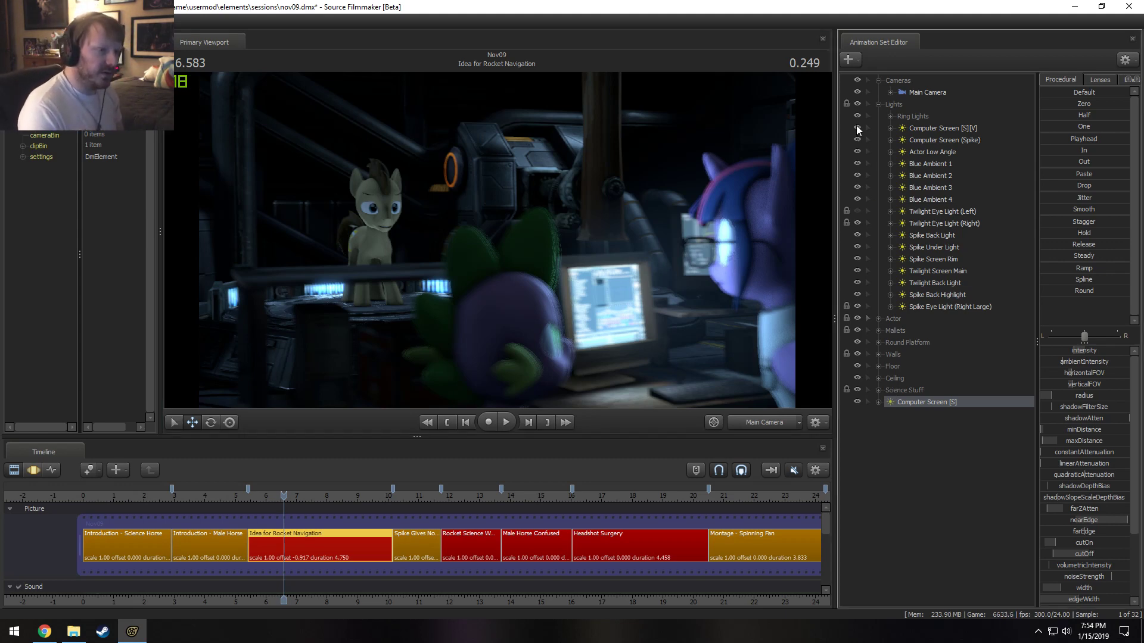
pyautogui.click(857, 127)
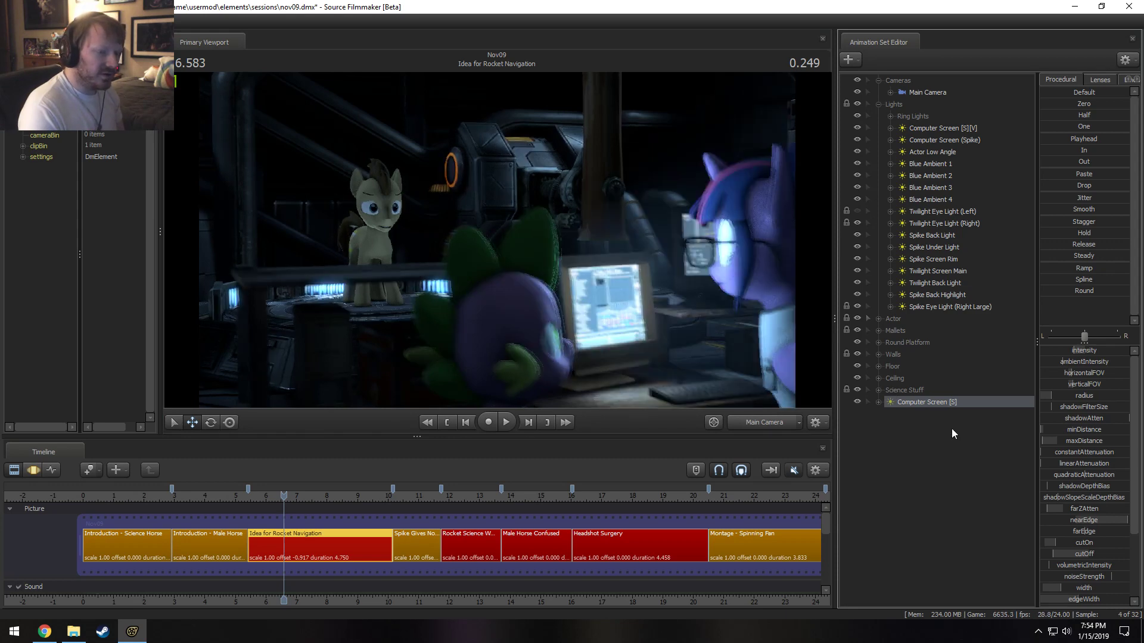
pyautogui.rightClick(947, 408)
pyautogui.rightClick(943, 404)
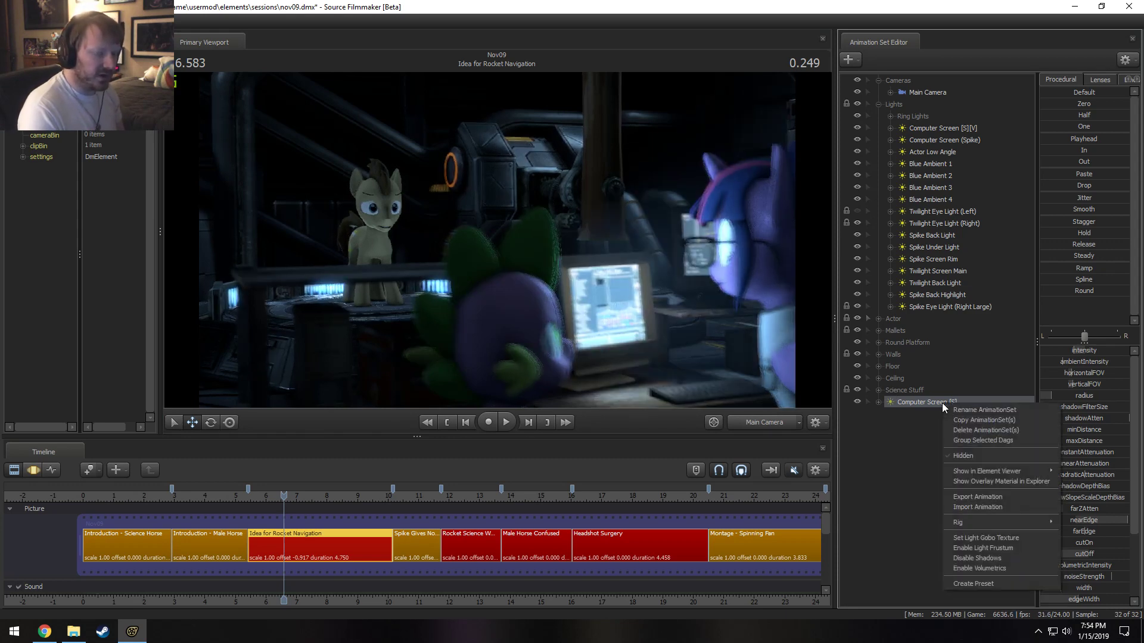
pyautogui.press('Escape')
# Inspect the scene from Computer Screen [S] and Computer Screen [S][V], hiding and showing Science Stuff in the latter's view.
pyautogui.moveTo(938, 401); pyautogui.dragTo(571, 236)
pyautogui.click(568, 201)
pyautogui.press('F3')
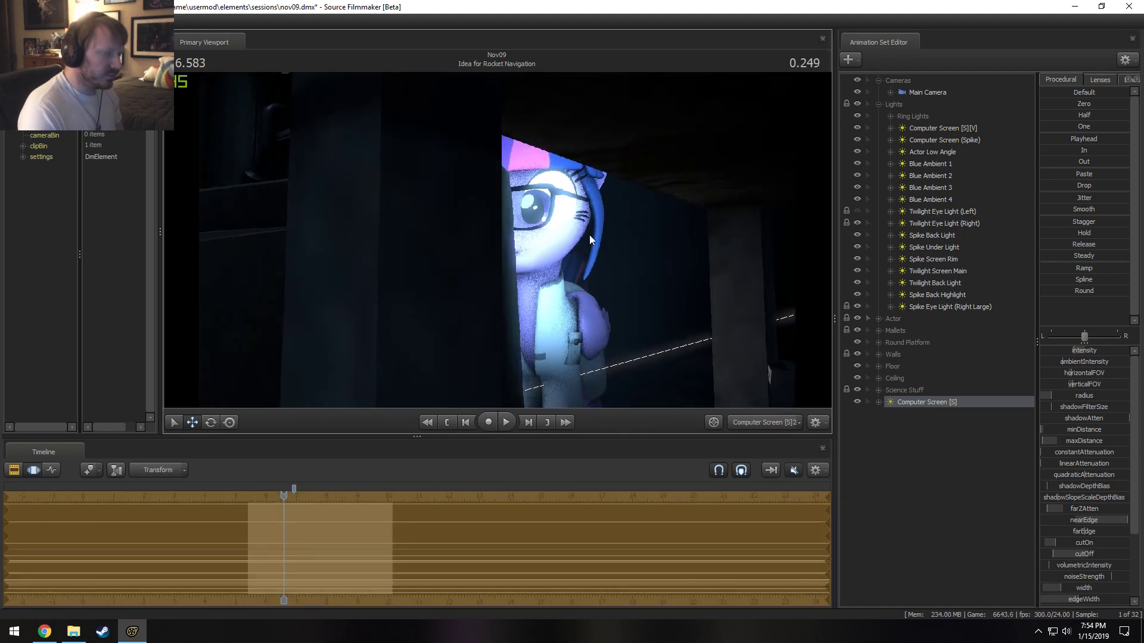
pyautogui.click(967, 130)
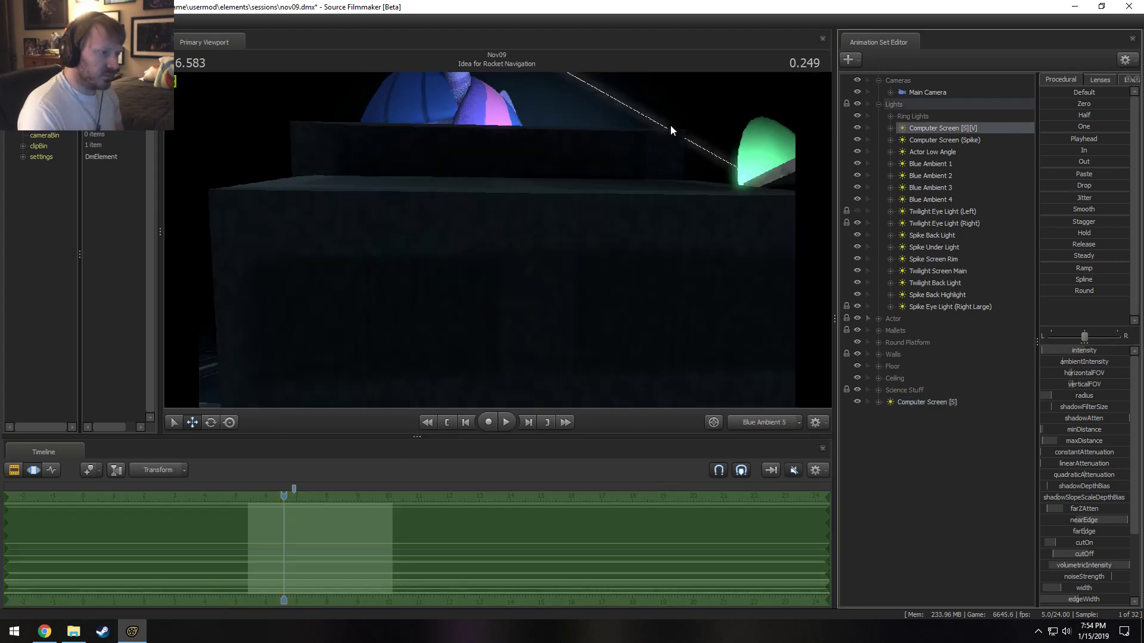
pyautogui.click(858, 389)
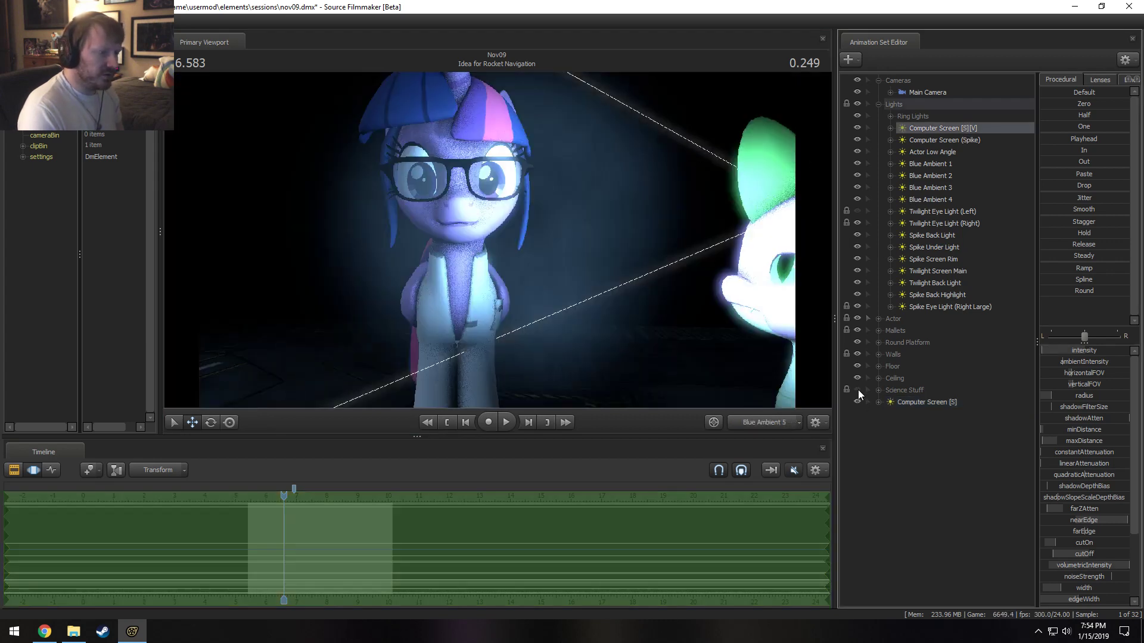
pyautogui.click(858, 390)
# Return to Main Camera and compare the screen light beam with Science Stuff hidden and shown.
pyautogui.click(770, 423)
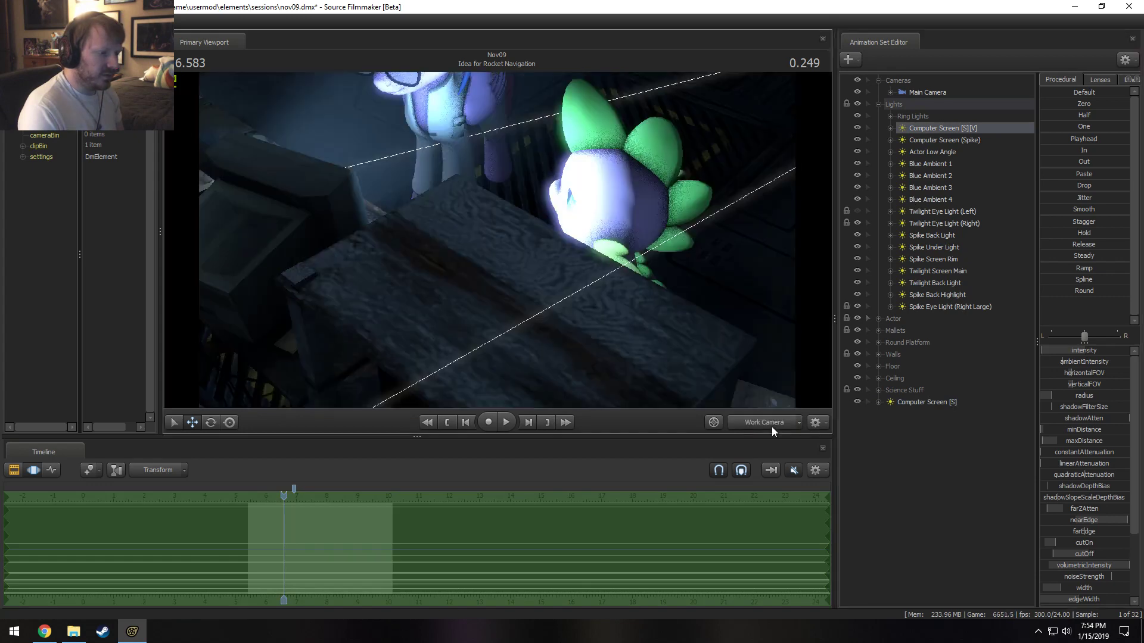
pyautogui.click(859, 391)
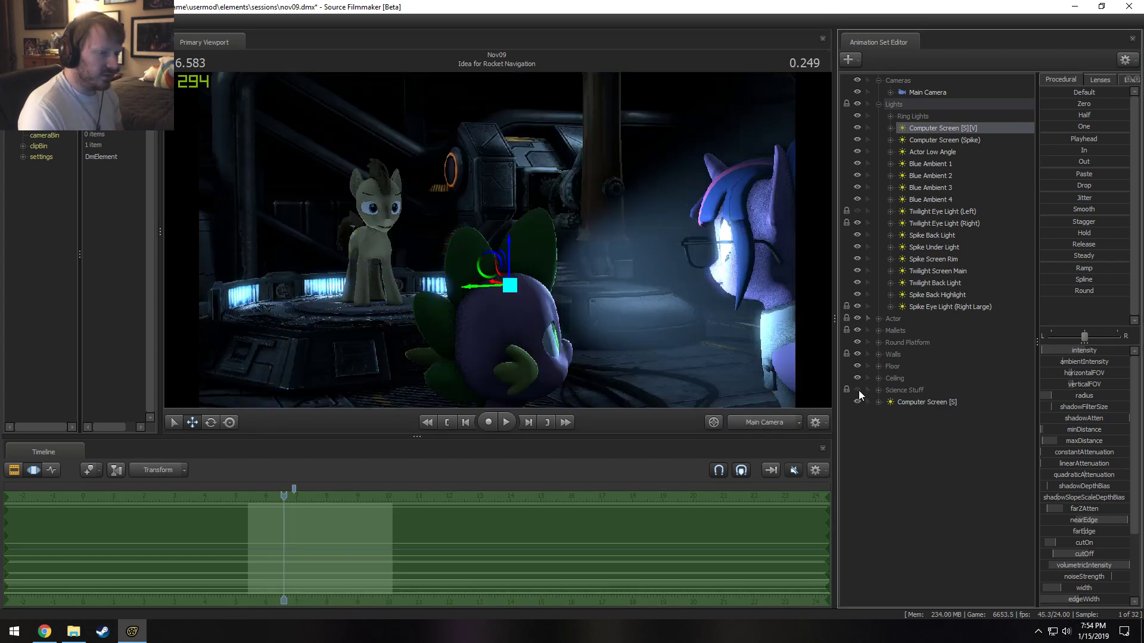
pyautogui.click(860, 391)
pyautogui.click(859, 391)
pyautogui.click(860, 391)
pyautogui.click(859, 391)
pyautogui.click(859, 391)
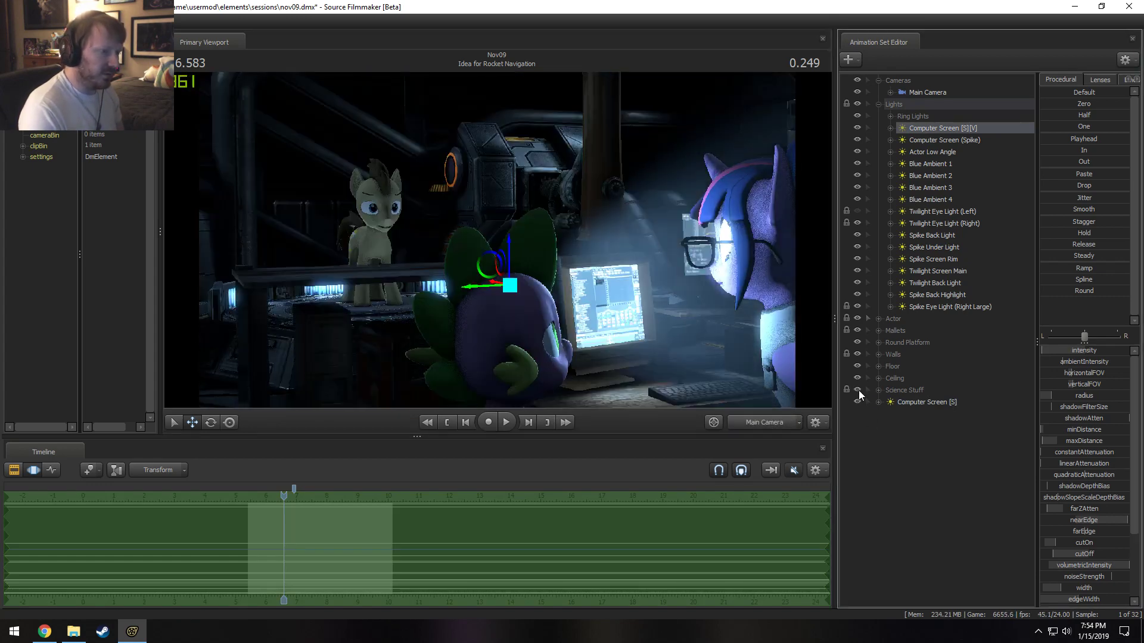
pyautogui.press('F2')
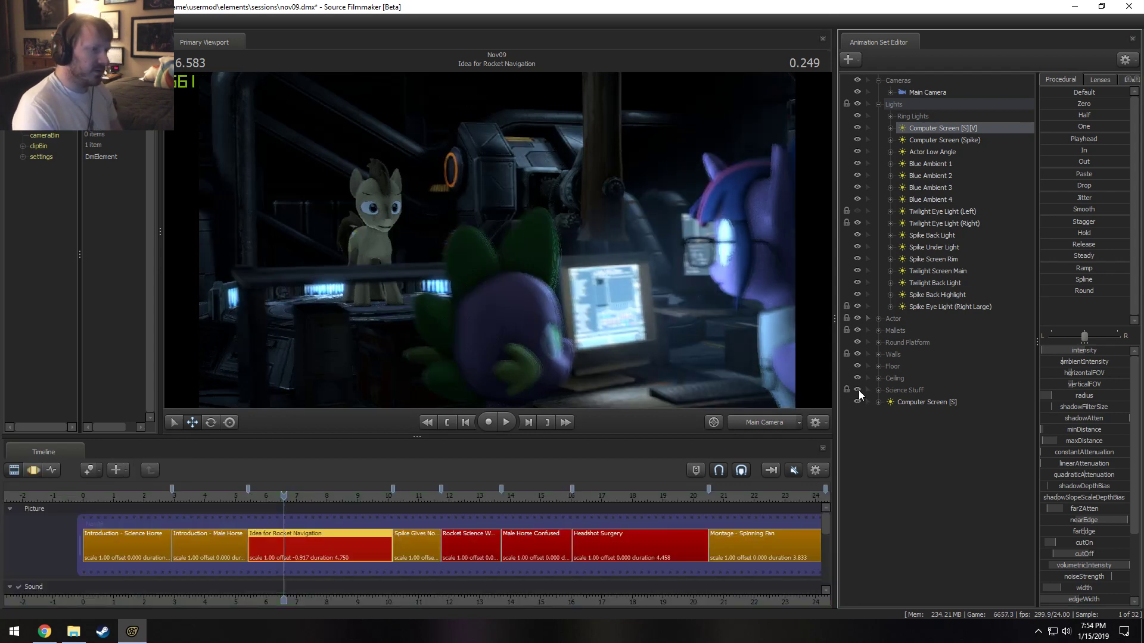
# Play the "Idea for Rocket Navigation" shot briefly and return the playhead to 6.000.
pyautogui.press('space')
pyautogui.press('space')
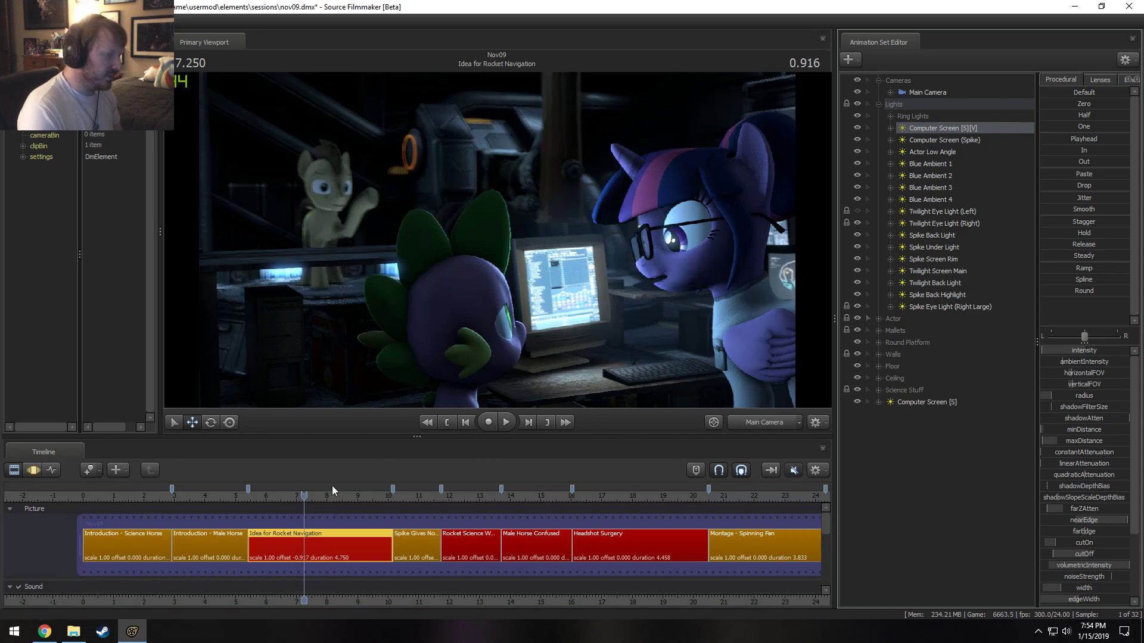
pyautogui.moveTo(270, 499); pyautogui.dragTo(267, 502)
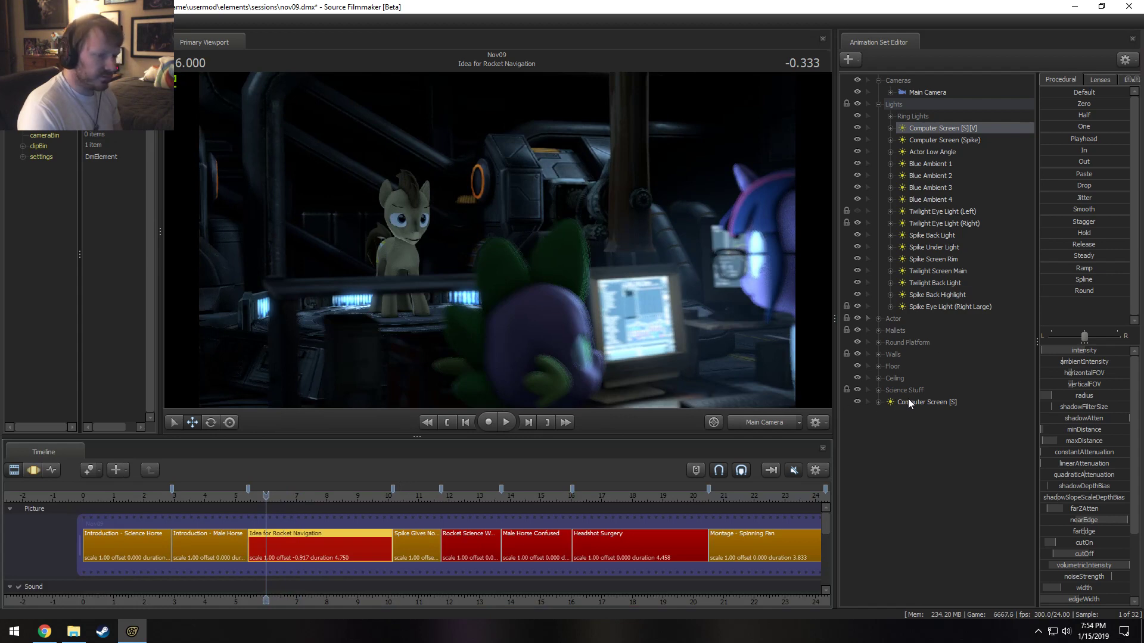
# Hide Computer Screen [S], and compare the shot with Computer Screen [S][V] and Twilight Screen Main each hidden and shown.
pyautogui.click(857, 402)
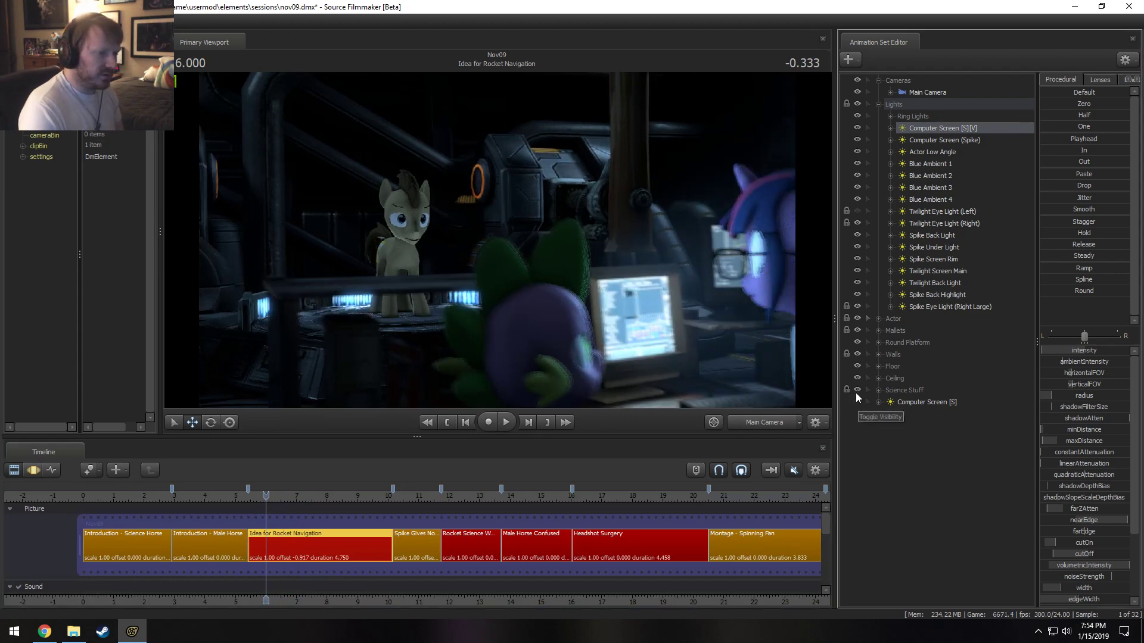
pyautogui.click(857, 393)
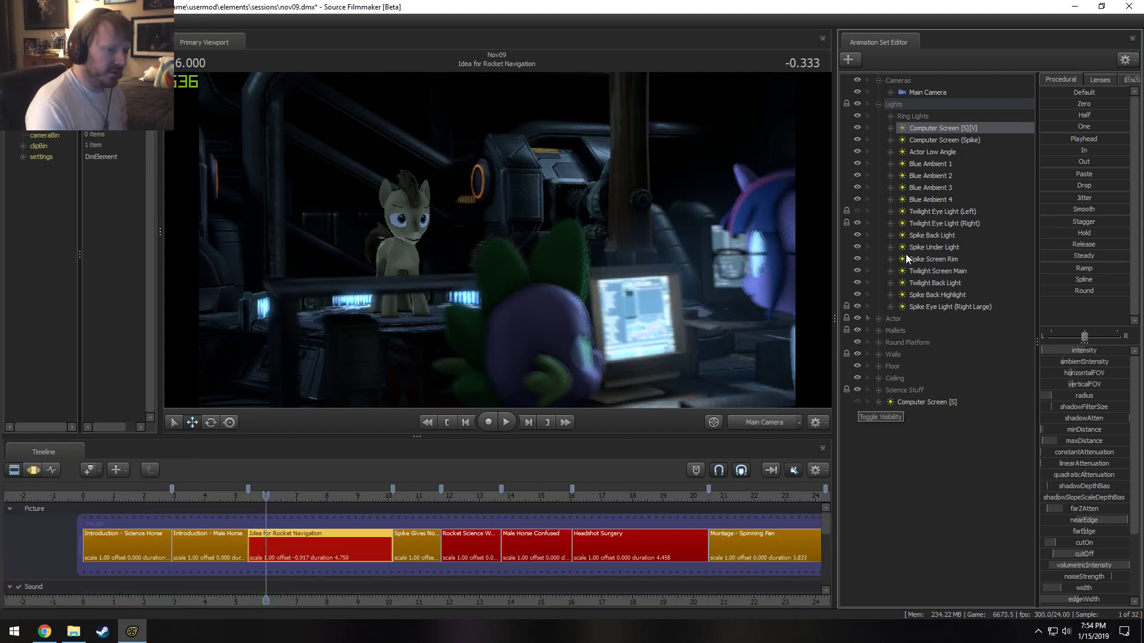
pyautogui.click(859, 126)
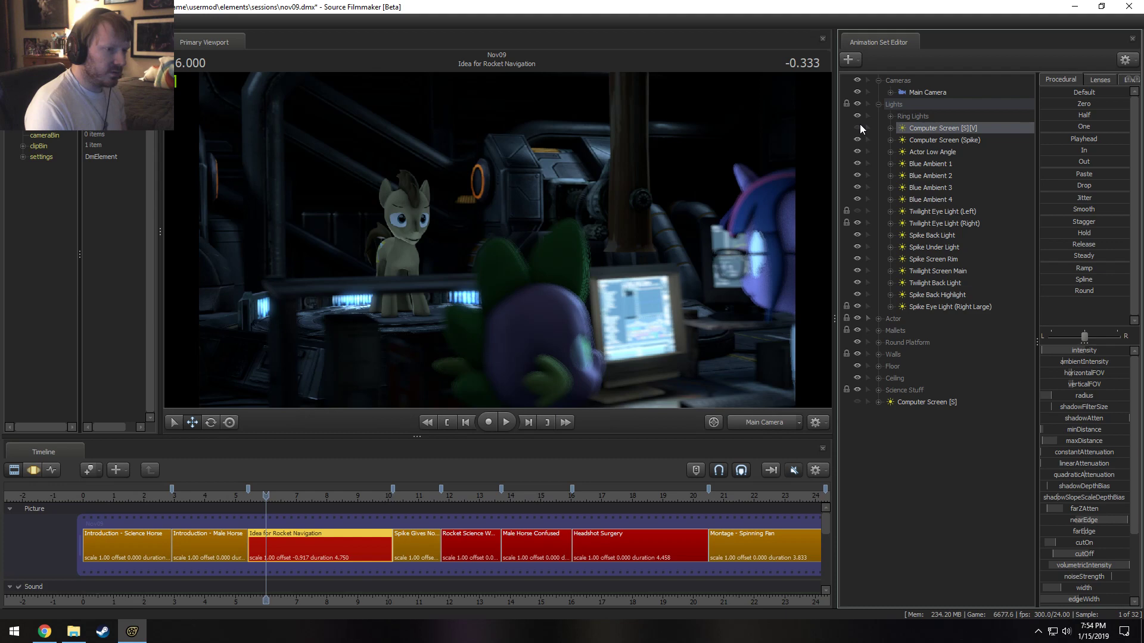
pyautogui.click(859, 125)
pyautogui.click(859, 271)
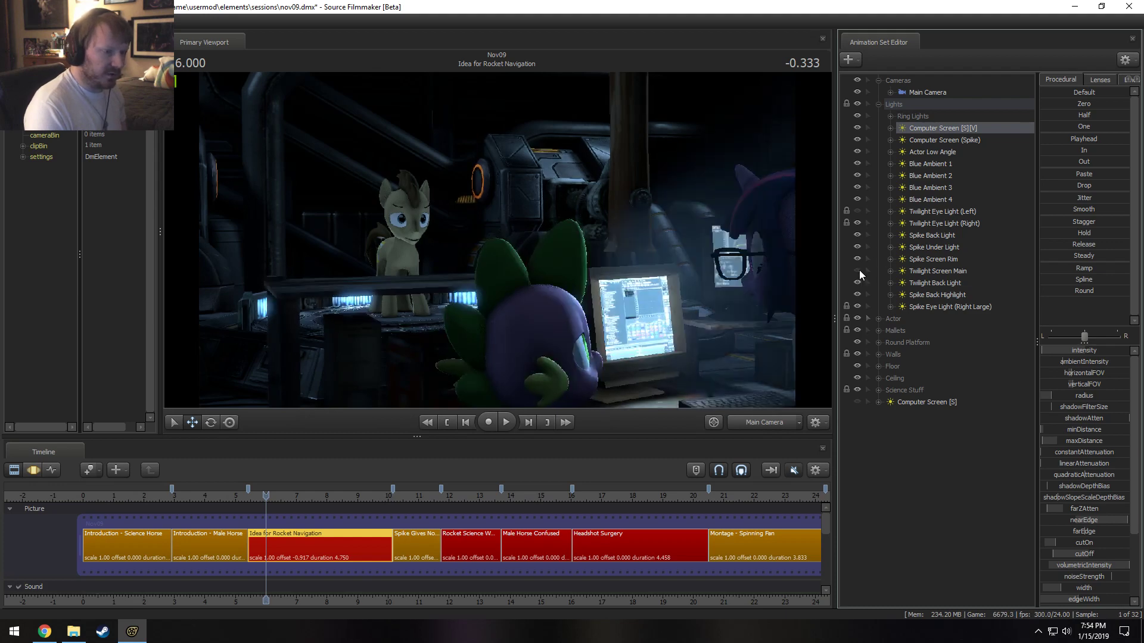
pyautogui.click(860, 271)
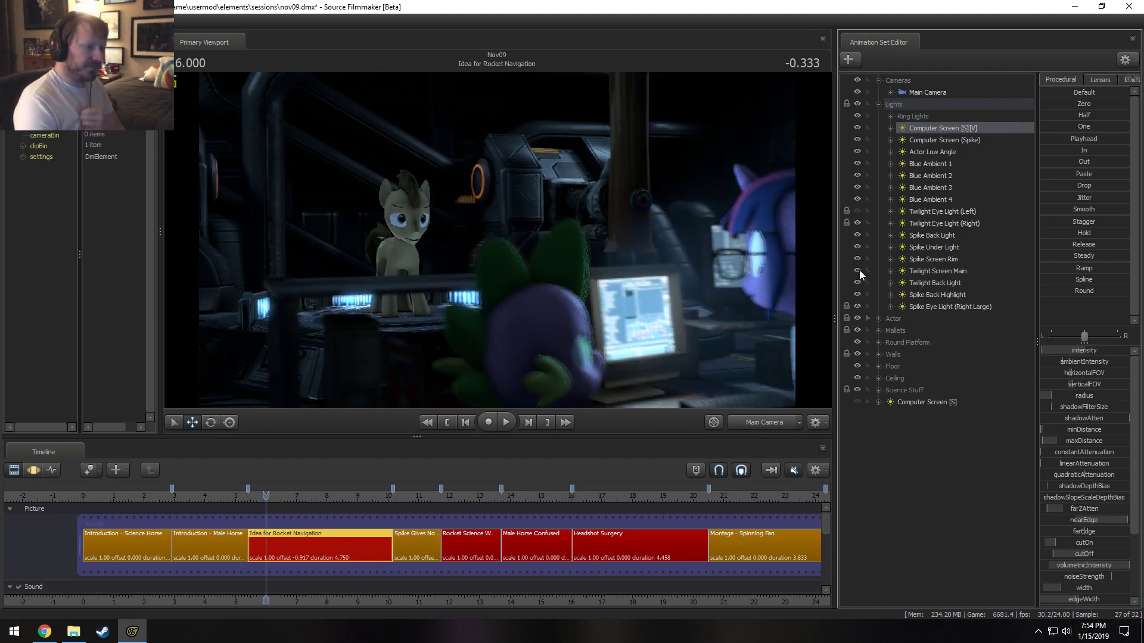
pyautogui.click(763, 423)
pyautogui.click(763, 423)
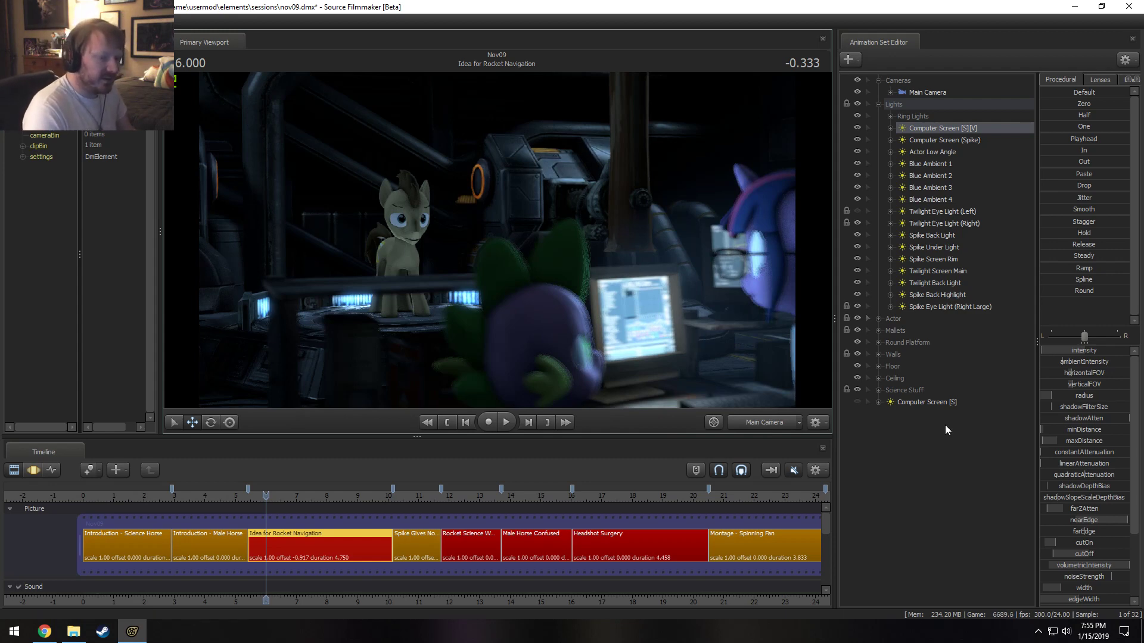
# Advance the shot to 6.583, show Computer Screen [S] again, and play on to about 7.2 seconds.
pyautogui.click(935, 400)
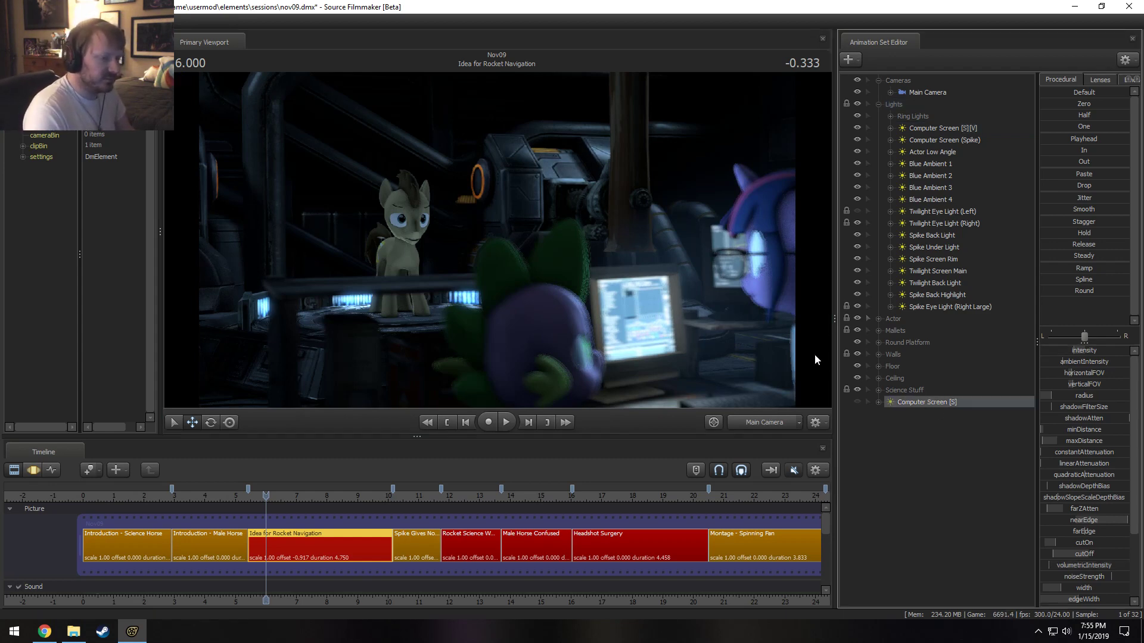
pyautogui.press('space')
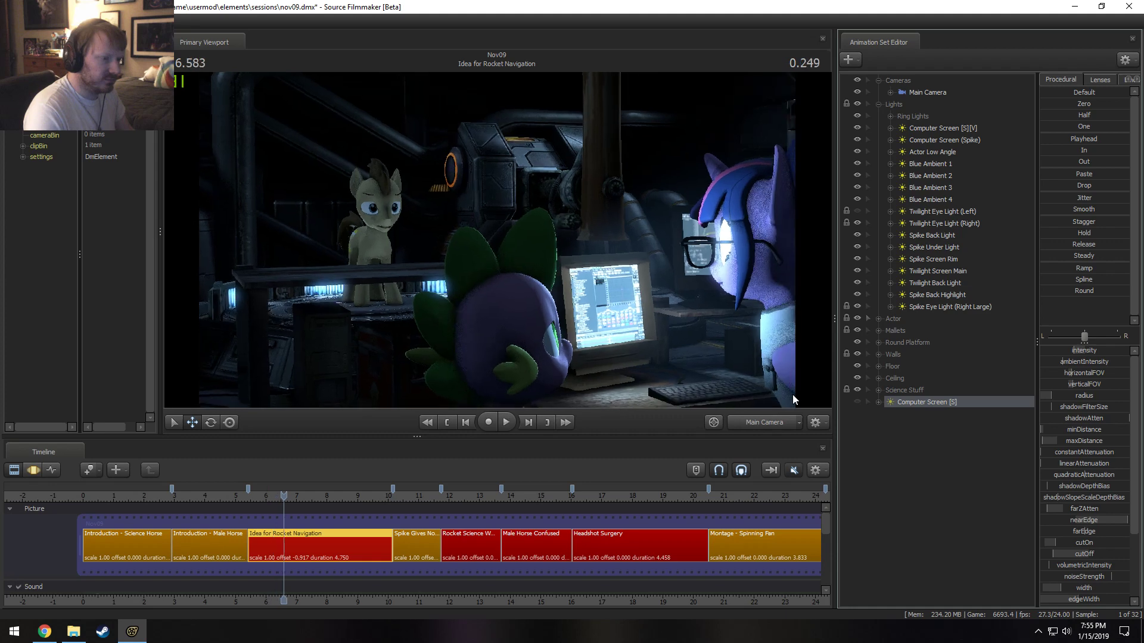
pyautogui.click(857, 402)
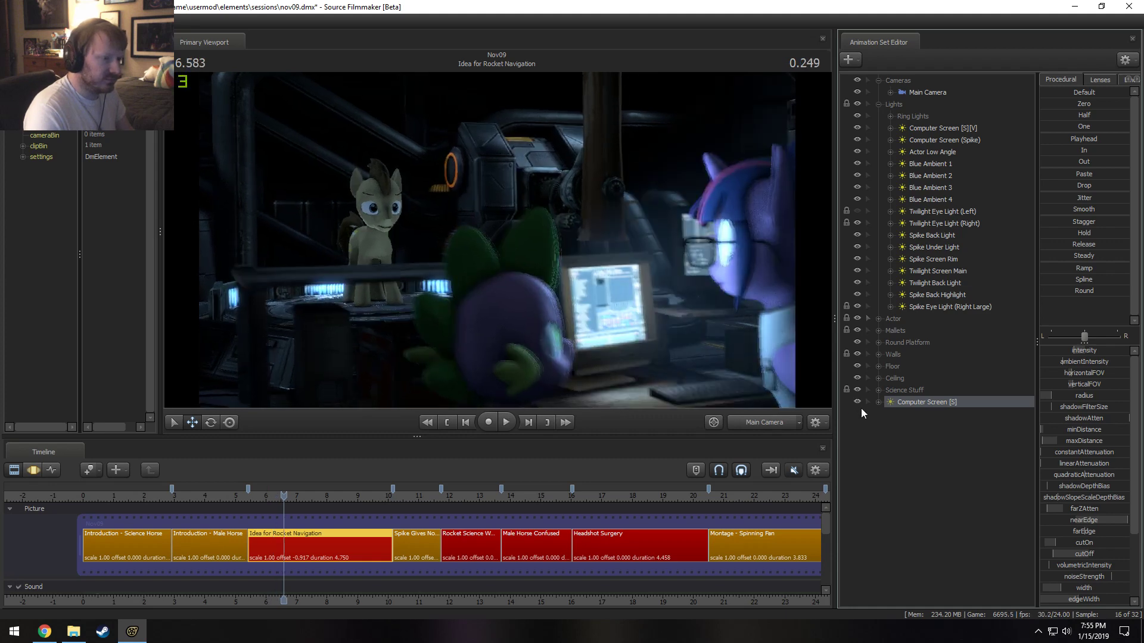
pyautogui.press('space')
pyautogui.press('space')
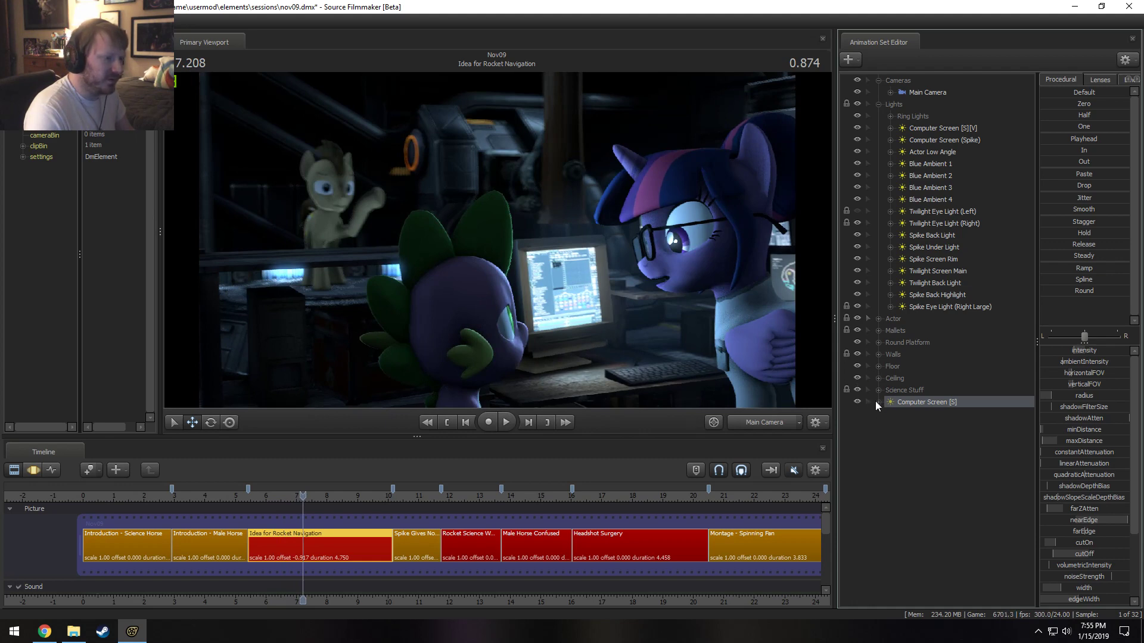
# Inspect the scene through Computer Screen [S], return to Main Camera, and switch to the Motion Editor.
pyautogui.moveTo(928, 403); pyautogui.dragTo(681, 275)
pyautogui.click(684, 268)
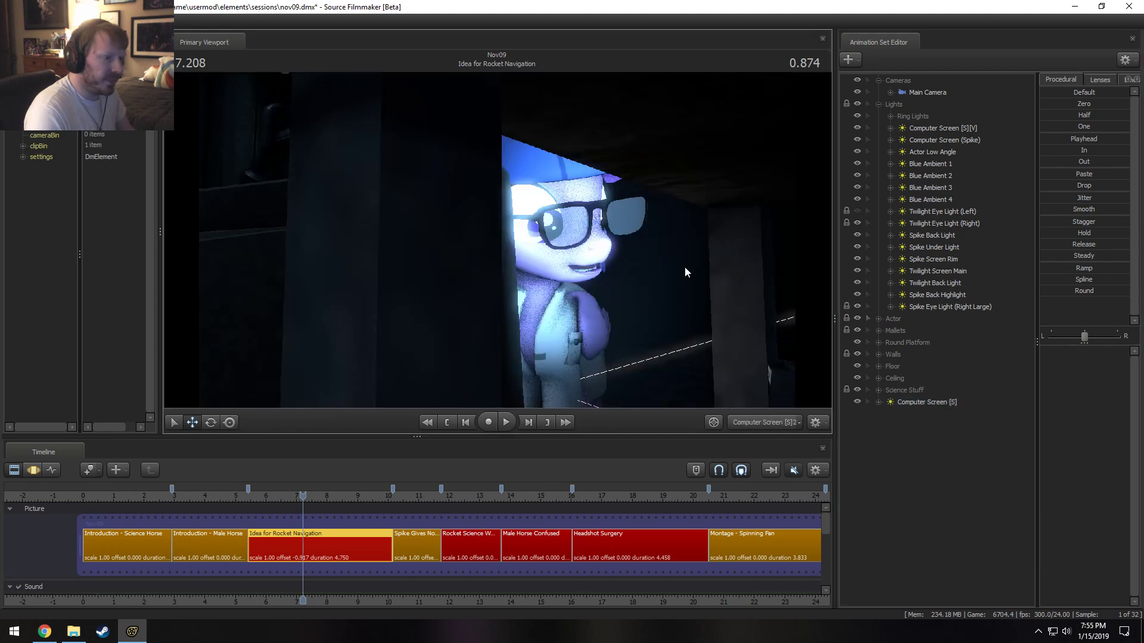
pyautogui.click(755, 425)
pyautogui.click(757, 422)
pyautogui.press('F3')
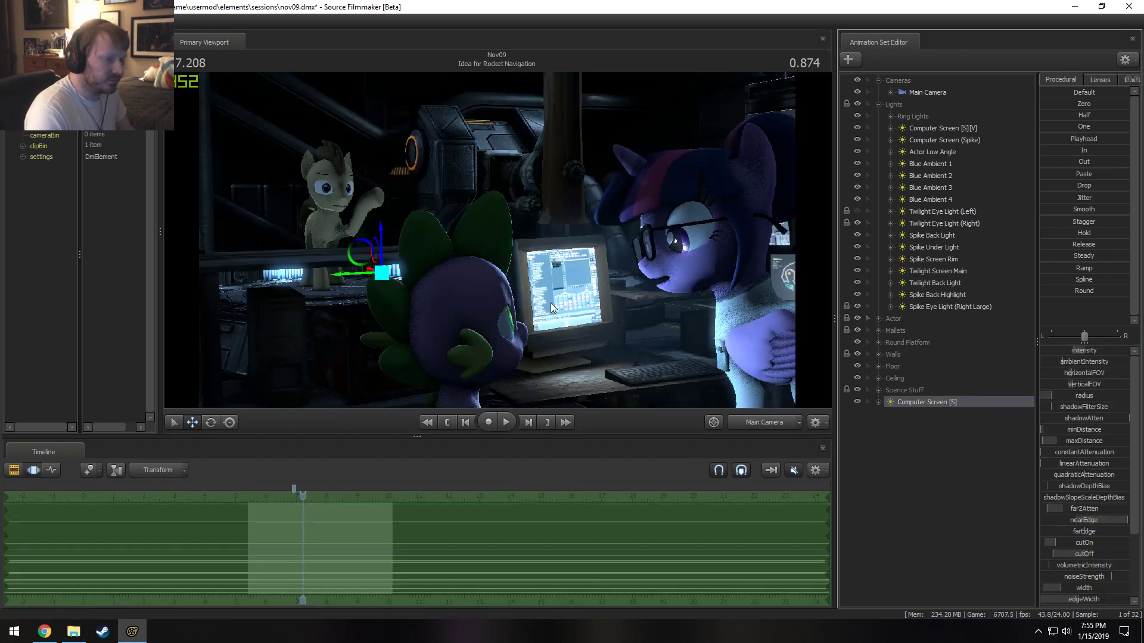
# Look through Computer Screen [S], reposition it to light Twilight's face over the monitor, and return to Main Camera and the Clip Editor.
pyautogui.moveTo(927, 402); pyautogui.dragTo(581, 233)
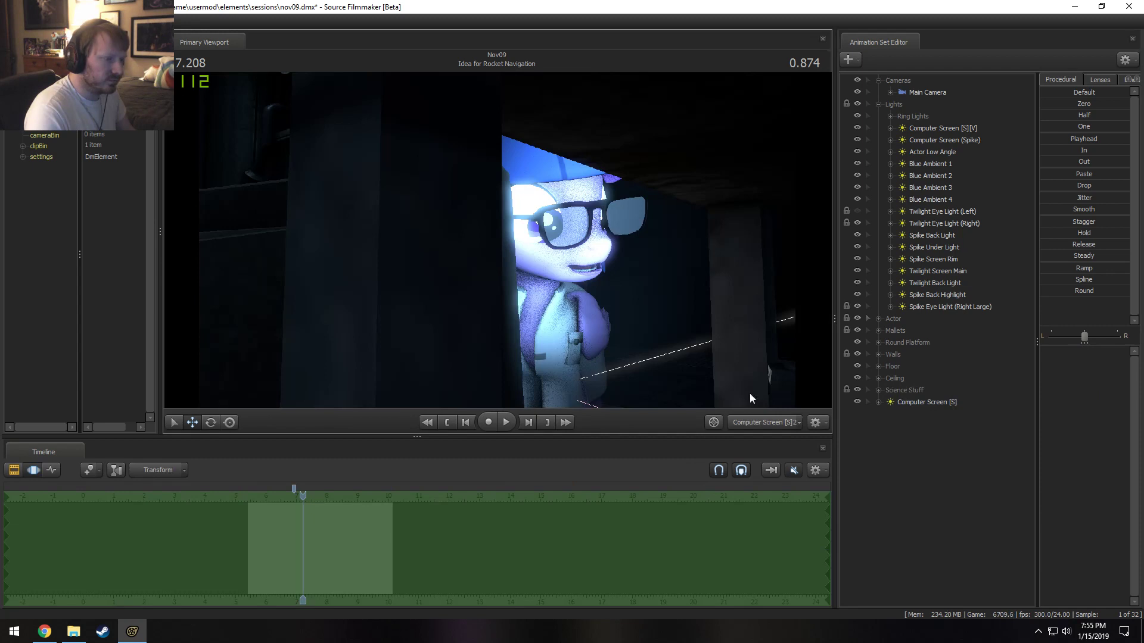
pyautogui.click(923, 402)
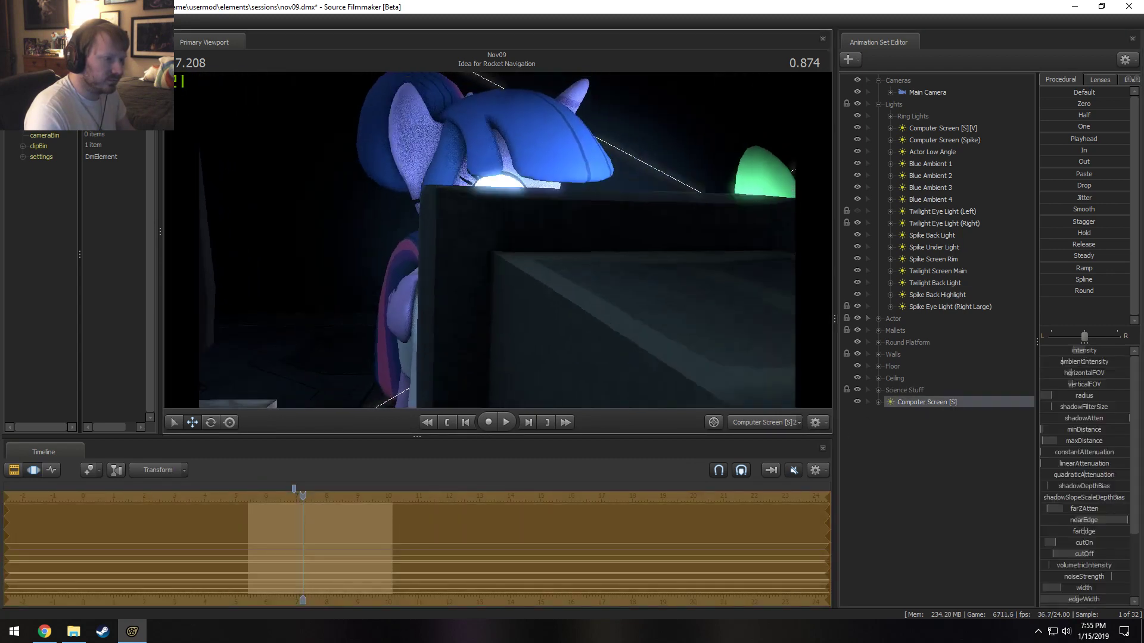
pyautogui.moveTo(585, 281); pyautogui.dragTo(591, 282)
pyautogui.press('z')
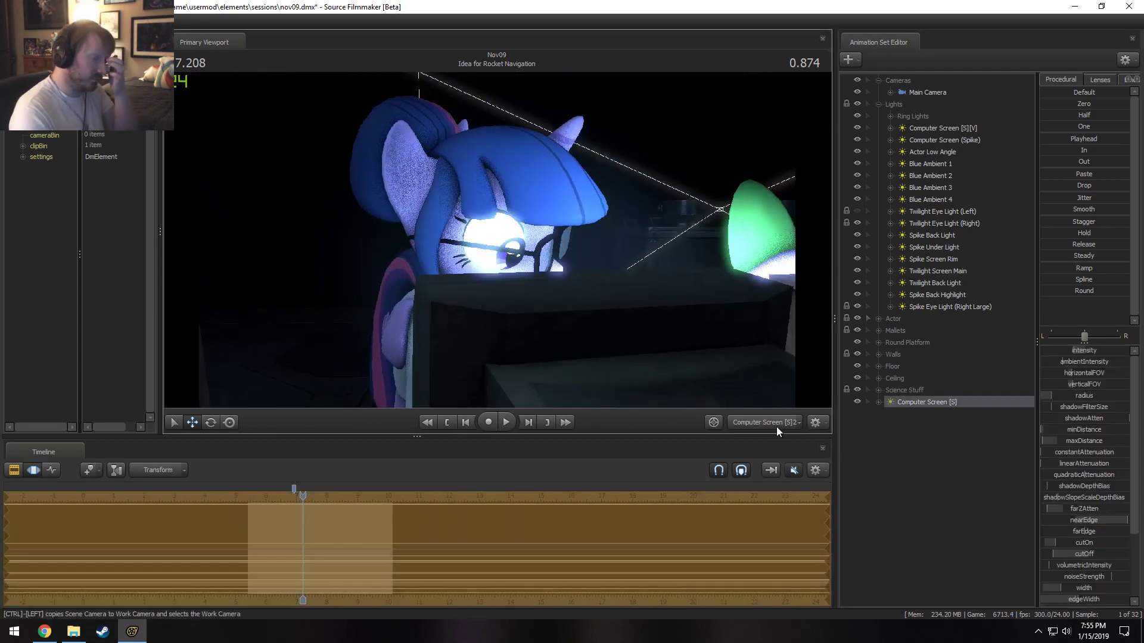
pyautogui.moveTo(670, 351); pyautogui.dragTo(662, 388)
pyautogui.click(751, 420)
pyautogui.click(751, 421)
pyautogui.press('F2')
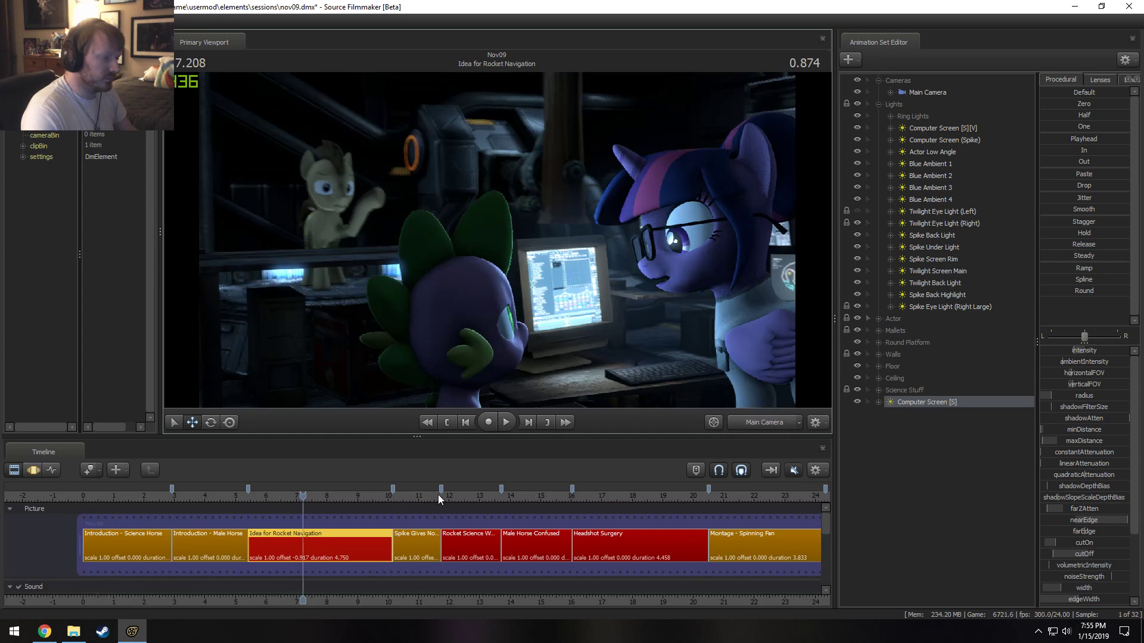
# Play the "Idea for Rocket Navigation" shot from near its start through its end, checking the screen light on Twilight.
pyautogui.click(256, 495)
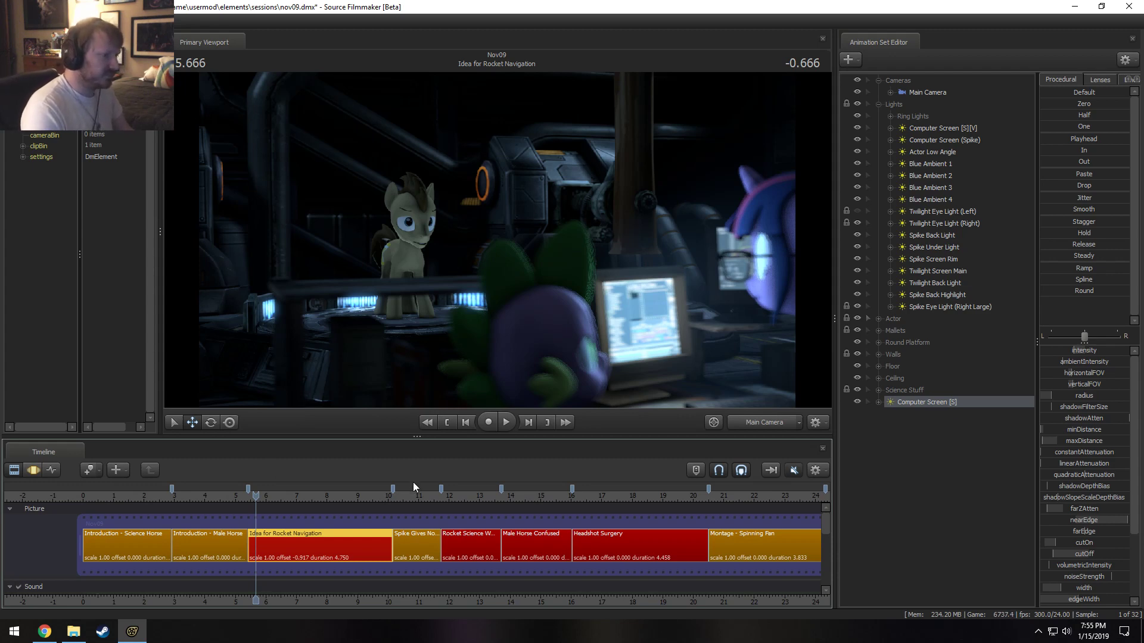
pyautogui.press('space')
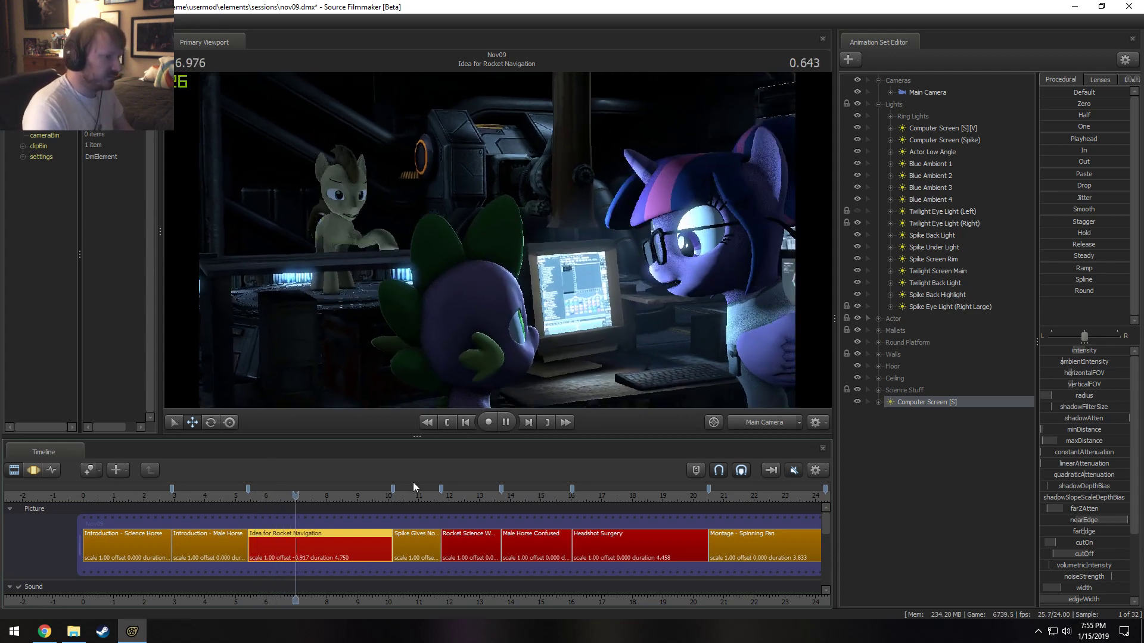
pyautogui.press('space')
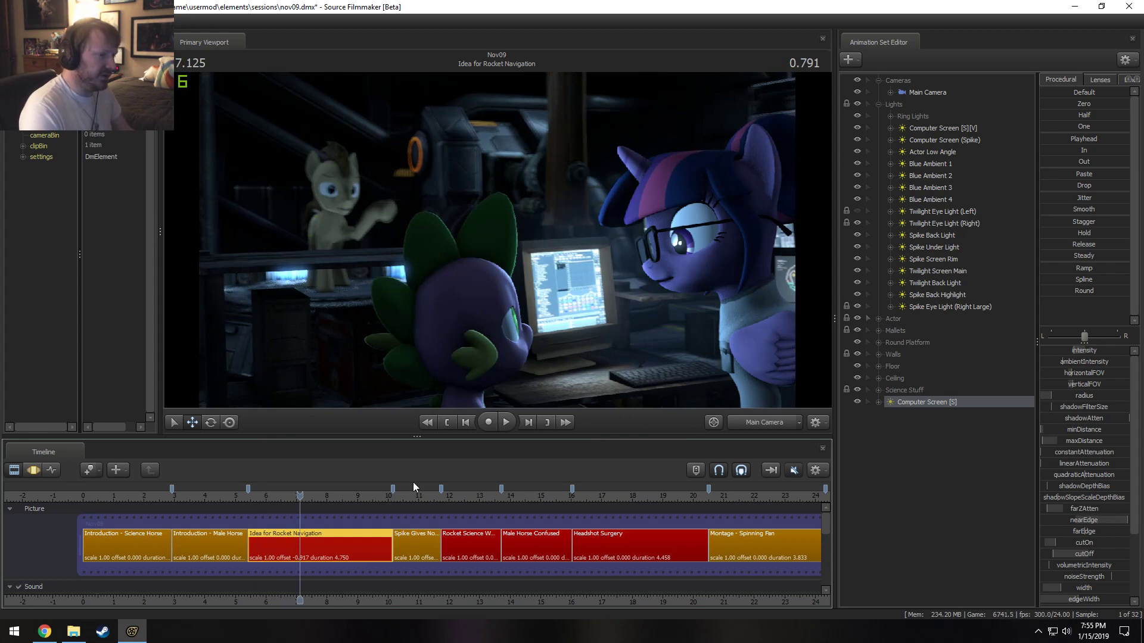
pyautogui.press('space')
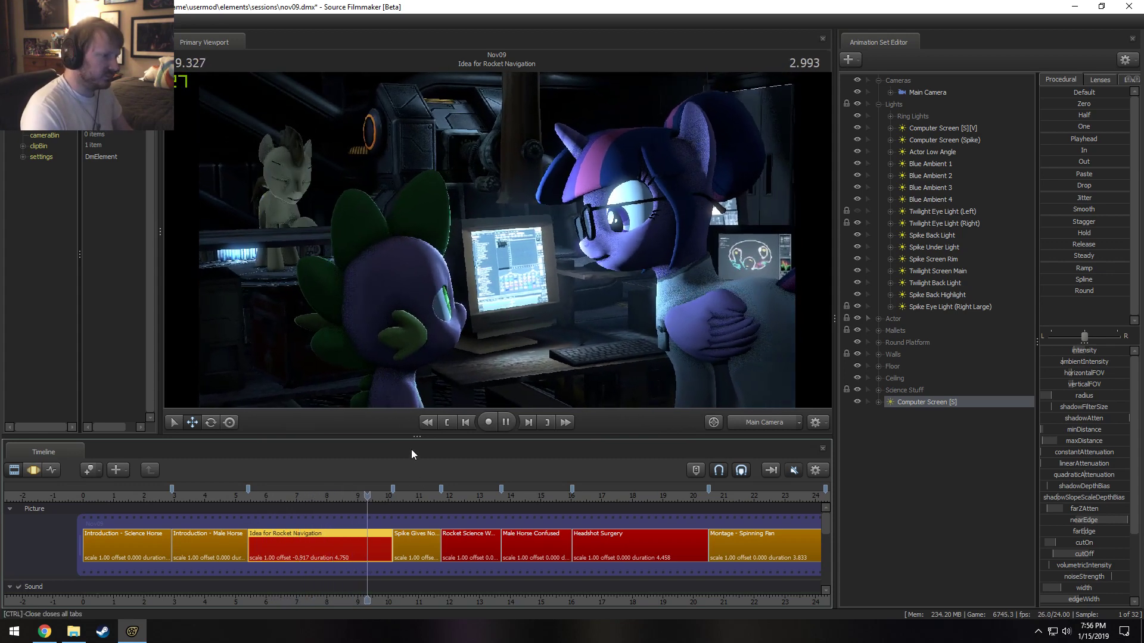
pyautogui.press('space')
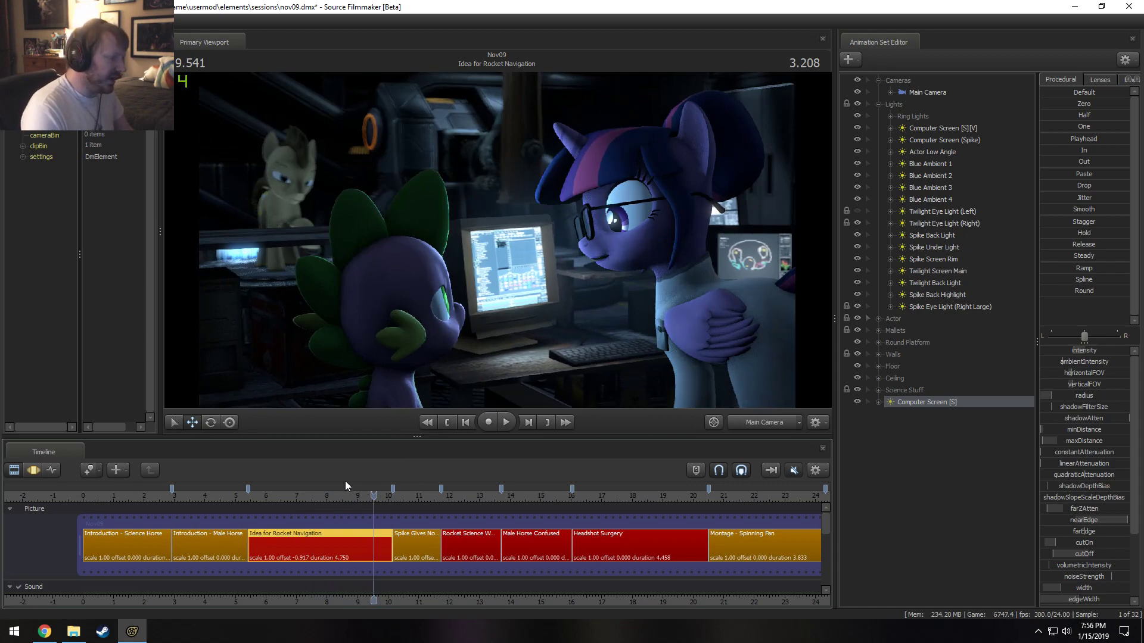
pyautogui.moveTo(367, 494); pyautogui.dragTo(284, 511)
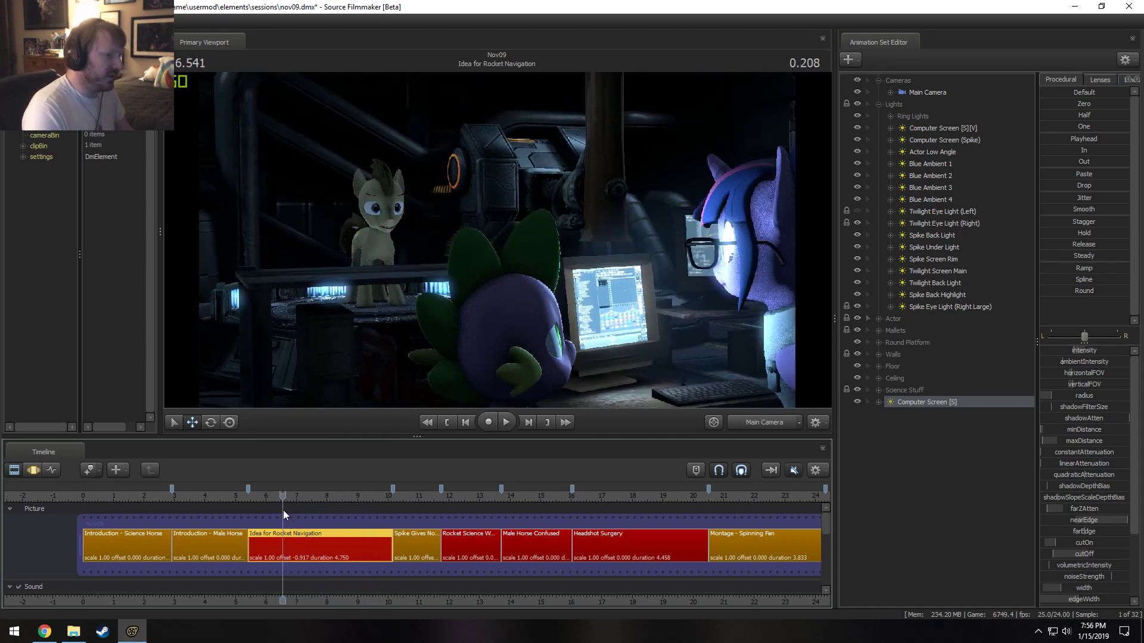
pyautogui.press('space')
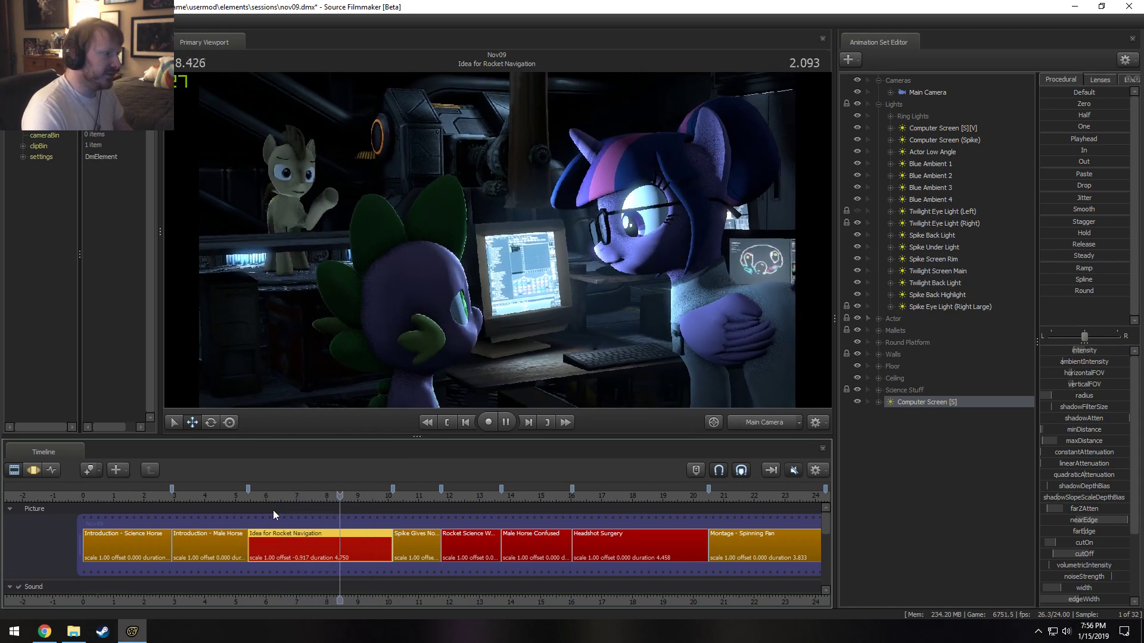
pyautogui.press('space')
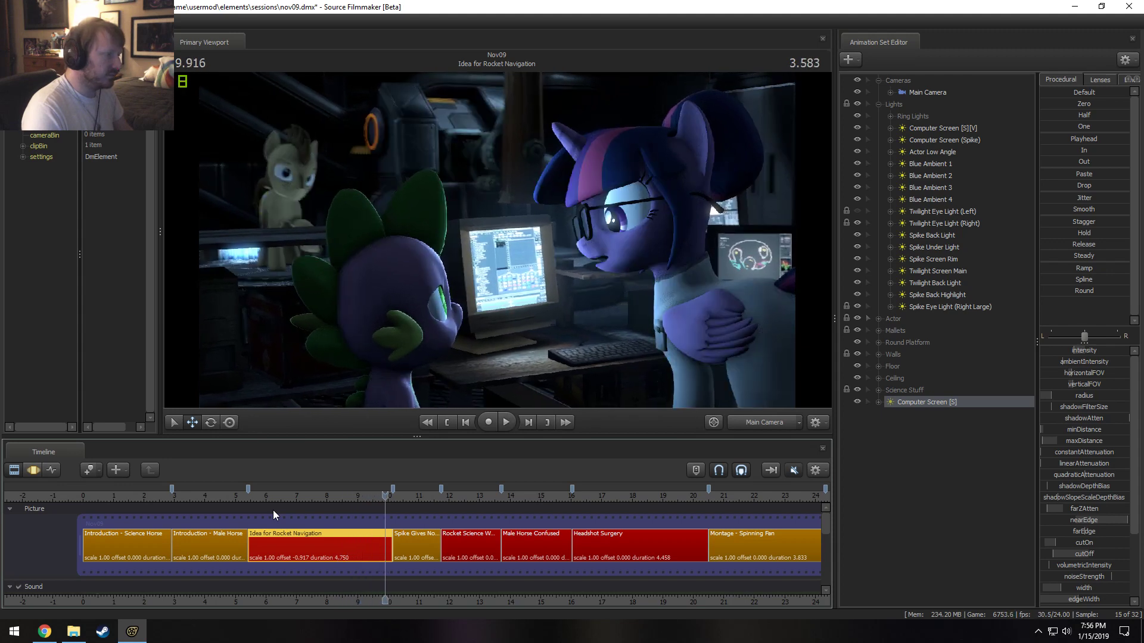
pyautogui.press('space')
pyautogui.press('space')
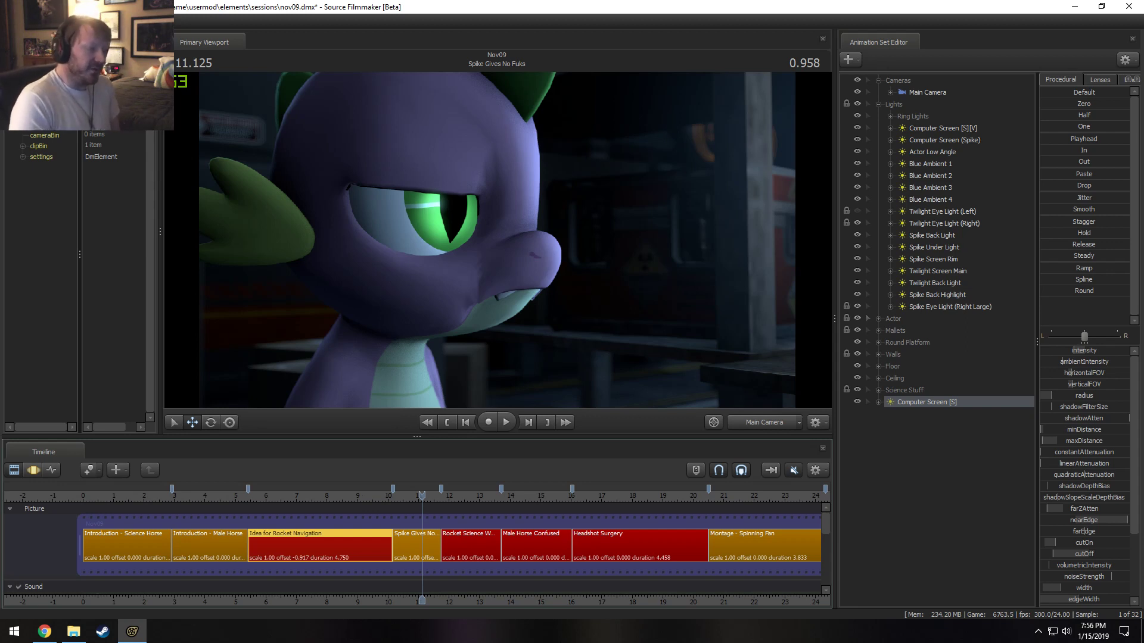
# Replay the "Spike Gives No Fuks" shot and the cut leading into it to compare its lighting.
pyautogui.click(420, 493)
pyautogui.press('space')
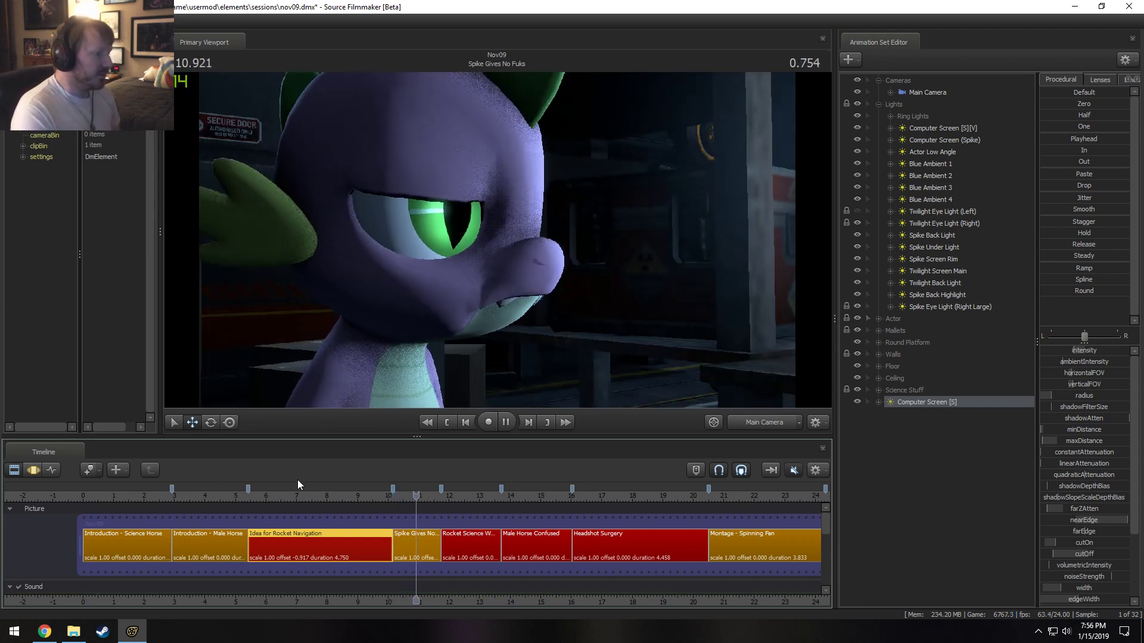
pyautogui.press('space')
pyautogui.press('space')
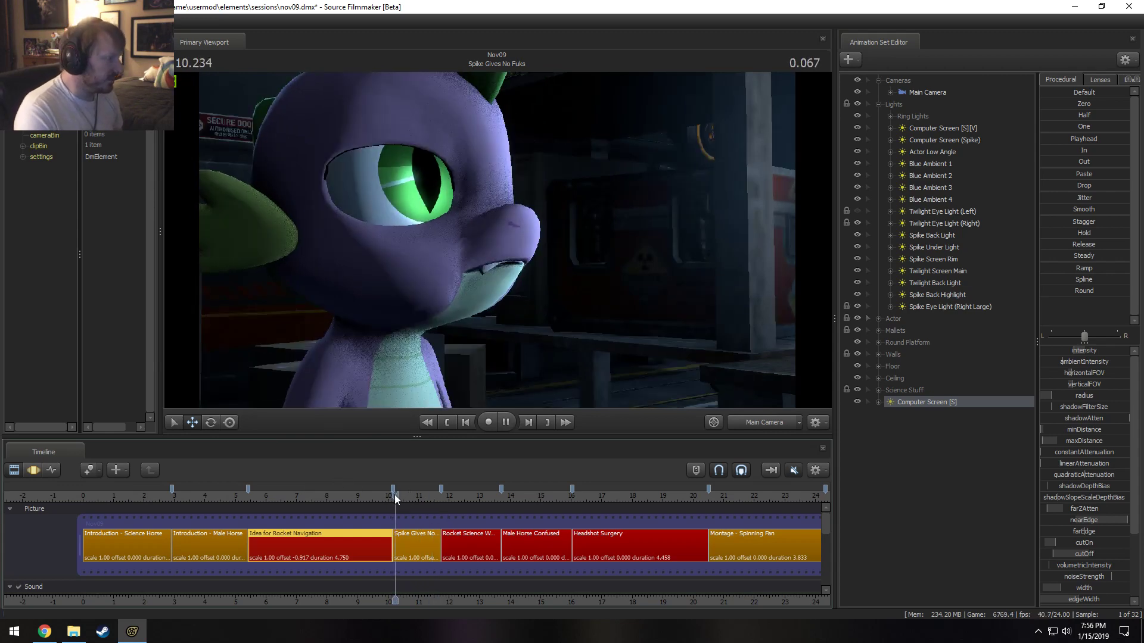
pyautogui.press('space')
pyautogui.moveTo(392, 504); pyautogui.dragTo(260, 513)
pyautogui.press('space')
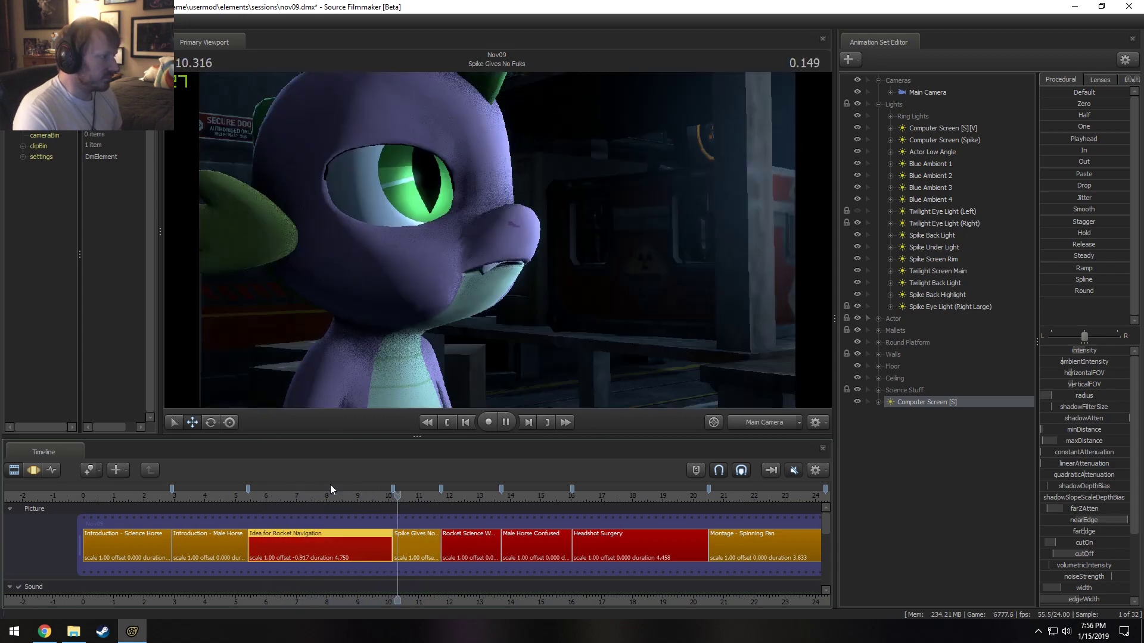
pyautogui.press('space')
# Replay the cut from "Introduction - Male Horse" into "Idea for Rocket Navigation" several times to check lighting continuity.
pyautogui.click(221, 496)
pyautogui.press('space')
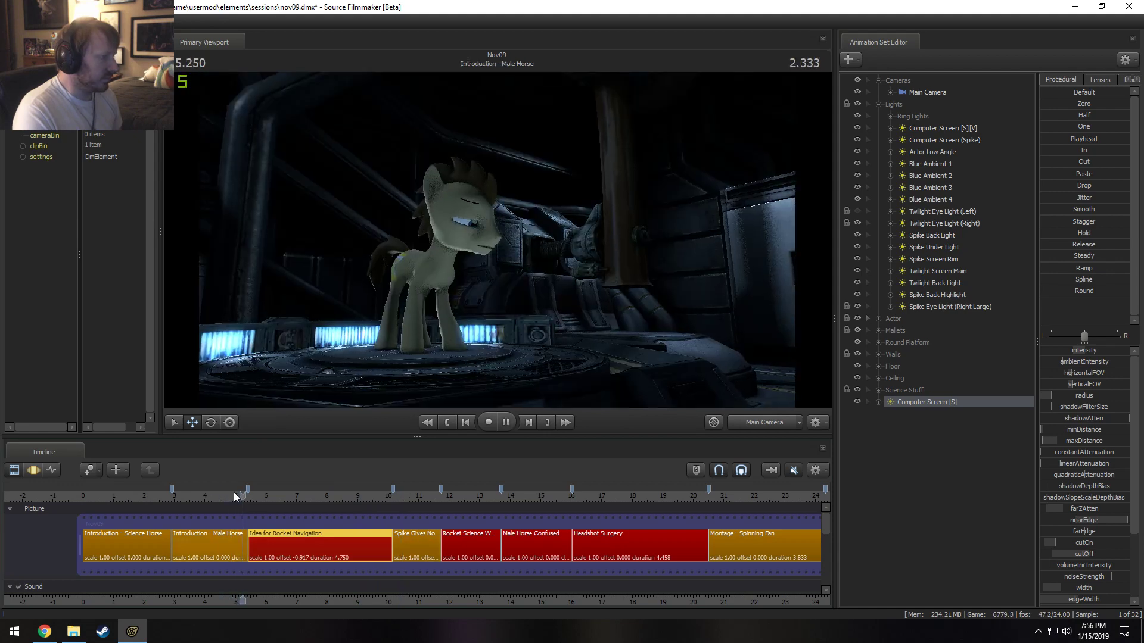
pyautogui.press('space')
pyautogui.click(241, 496)
pyautogui.press('space')
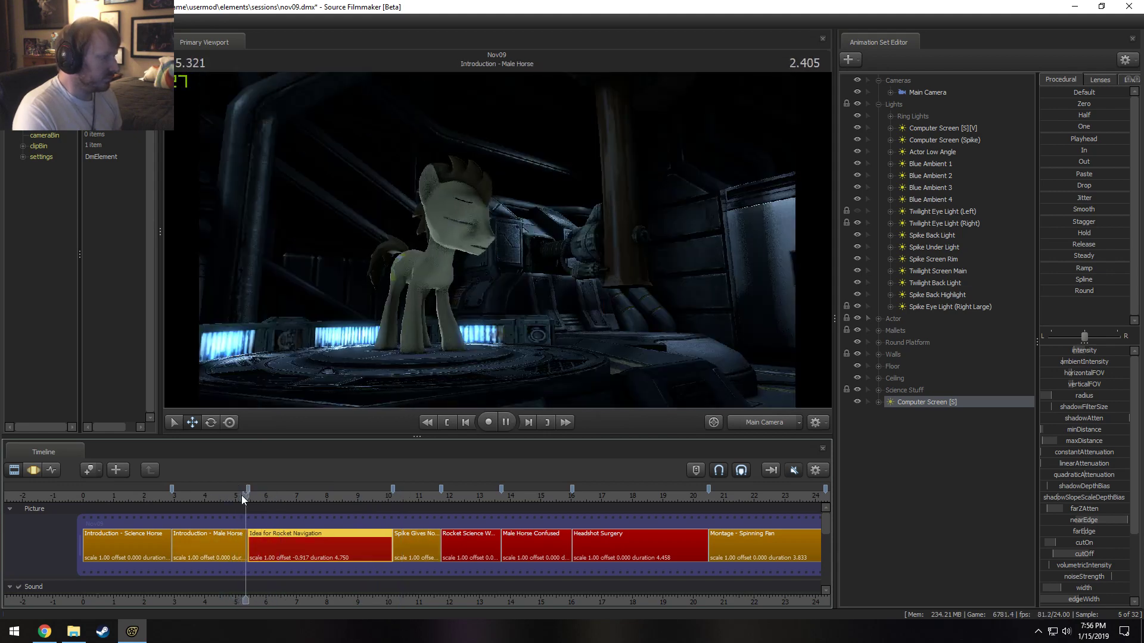
pyautogui.press('space')
pyautogui.click(236, 493)
pyautogui.press('space')
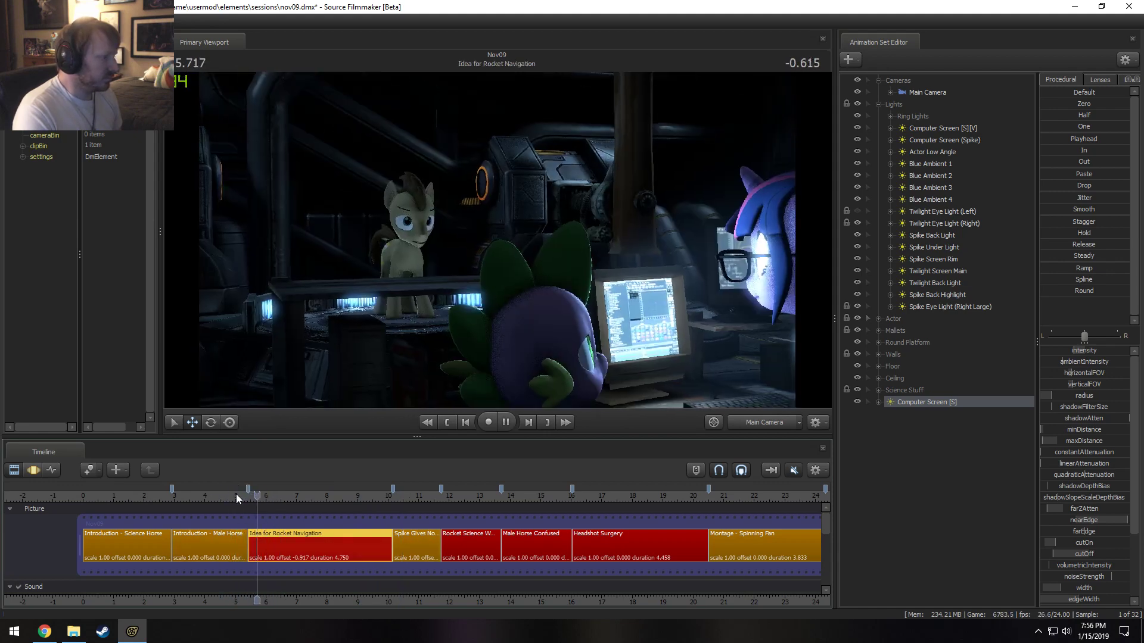
pyautogui.press('space')
# Select the "Introduction - Male Horse" shot in the Clip Editor.
pyautogui.press('F3')
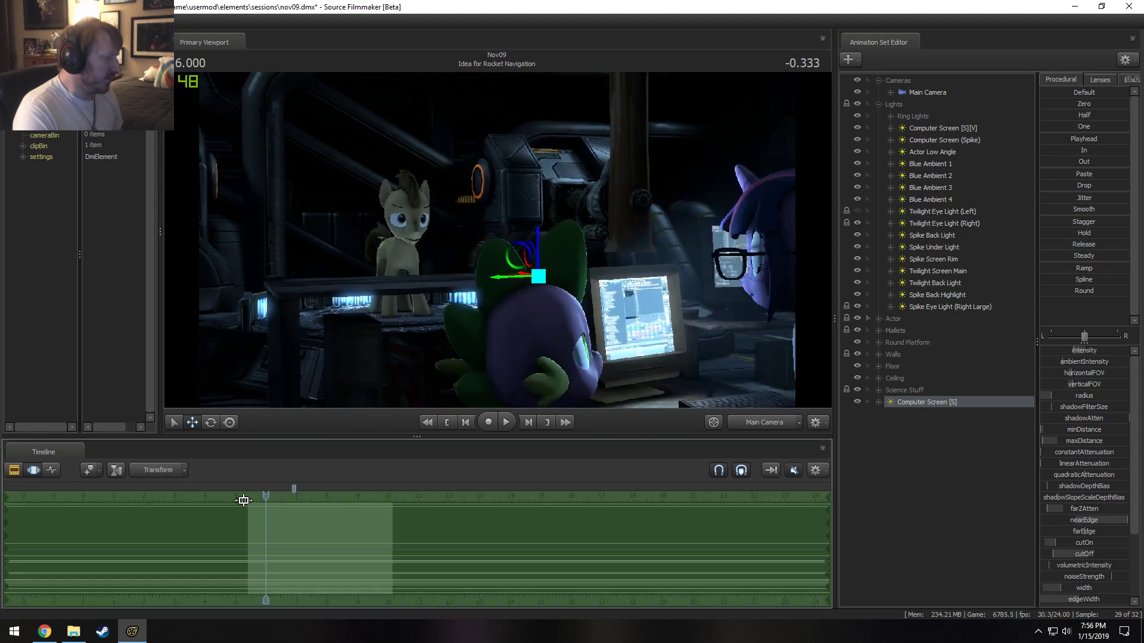
pyautogui.press('F2')
pyautogui.click(244, 539)
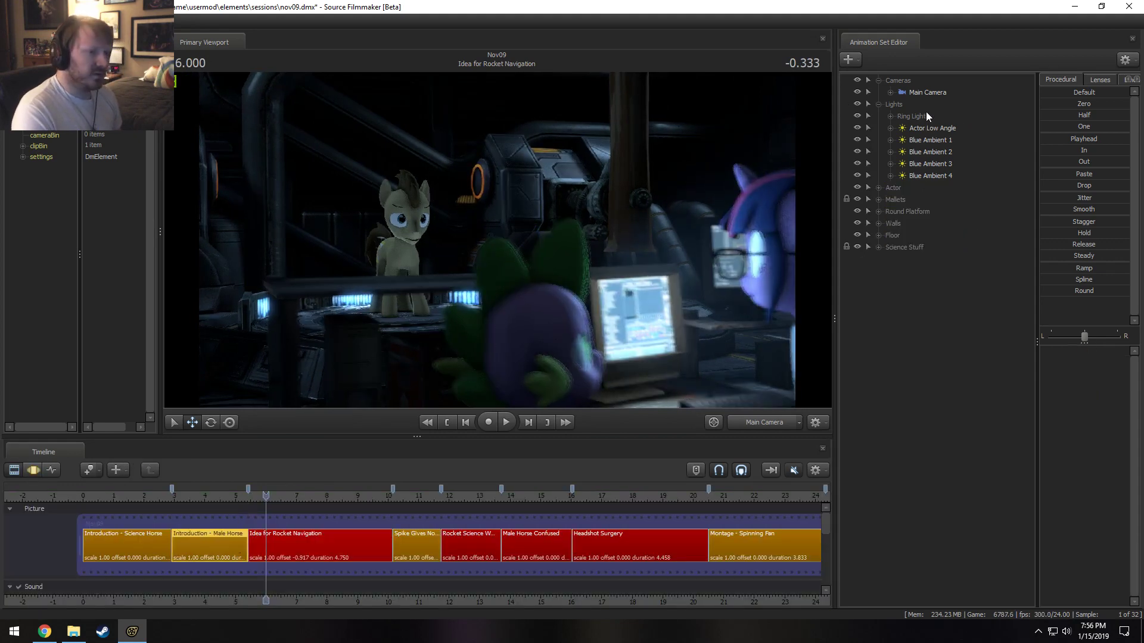
pyautogui.click(887, 187)
pyautogui.press('F3')
pyautogui.scroll(6, 256, 541)
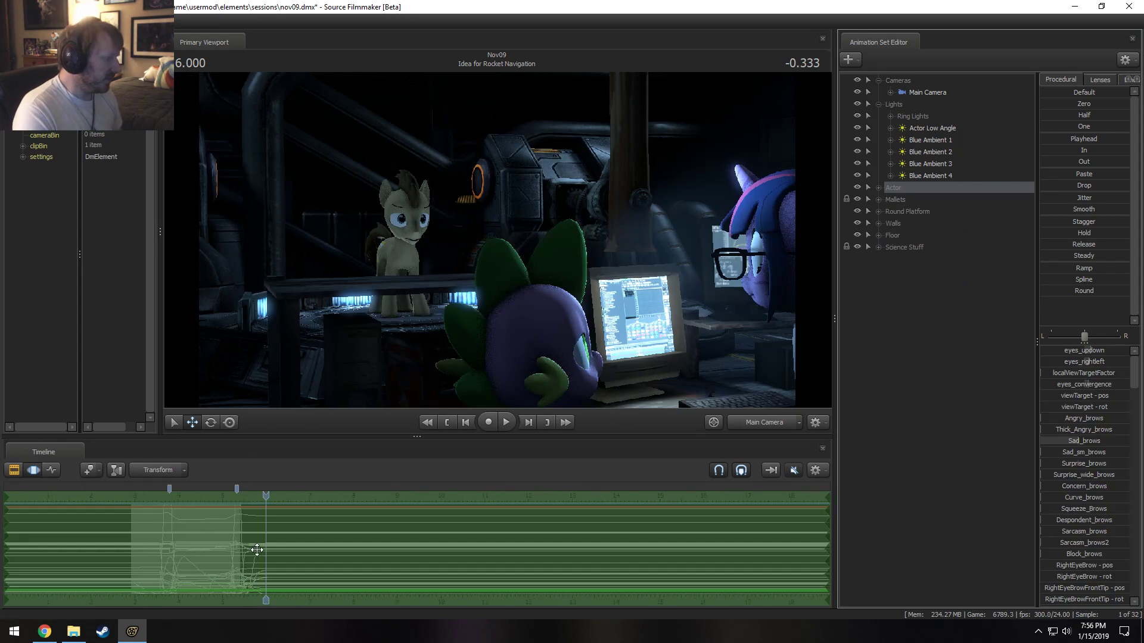
pyautogui.press('F2')
# Select Doctor Whooves in the "Idea for Rocket Navigation" shot and start the Motion Editor time selection at the shot's beginning.
pyautogui.click(224, 551)
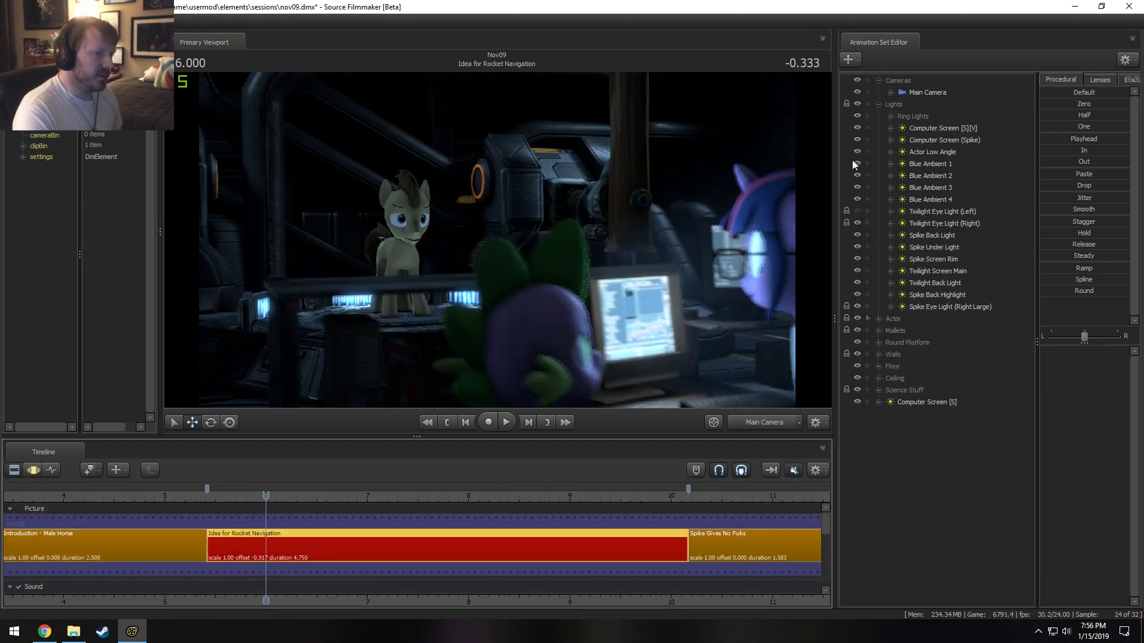
pyautogui.click(878, 319)
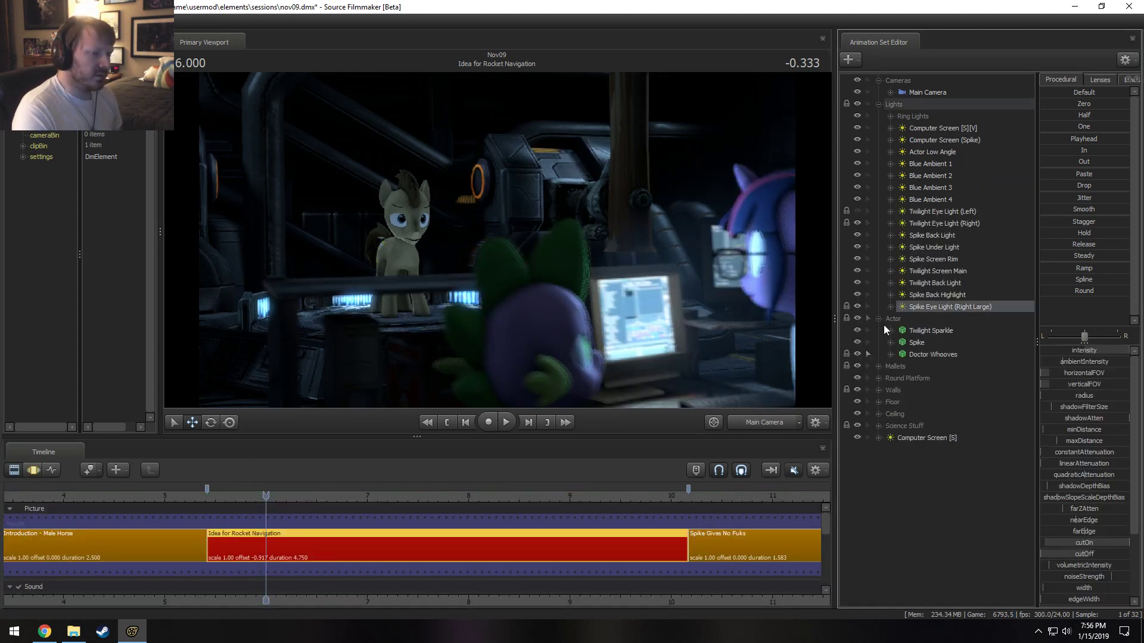
pyautogui.click(929, 354)
pyautogui.press('F3')
pyautogui.scroll(3, 239, 507)
pyautogui.press('shift')
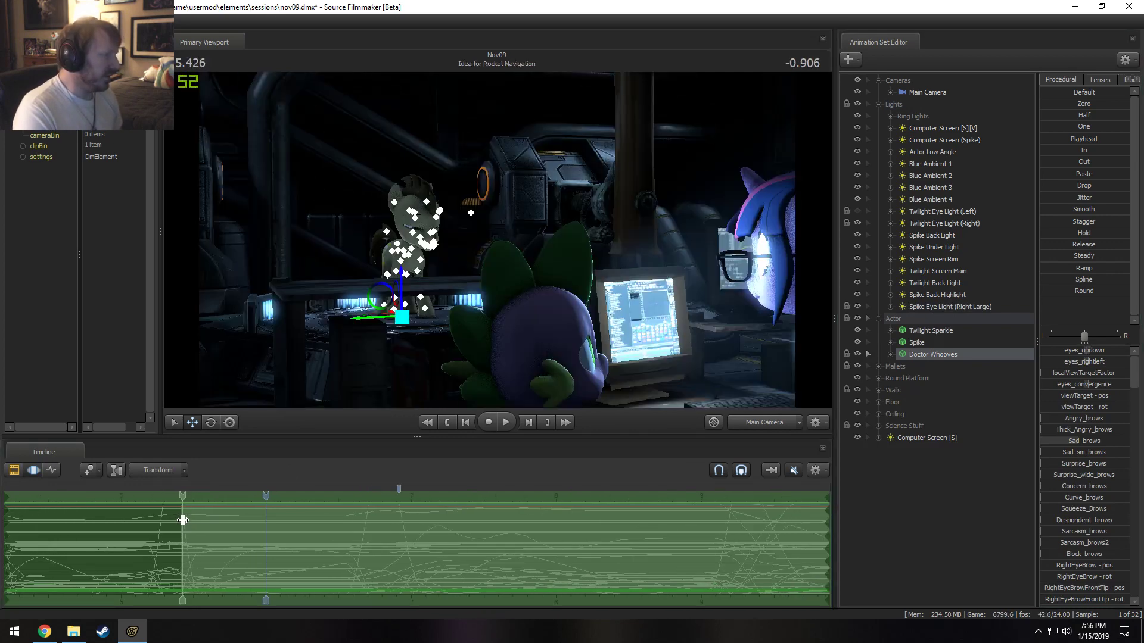
pyautogui.keyDown('shift'); pyautogui.click(181, 521); pyautogui.keyUp('shift')
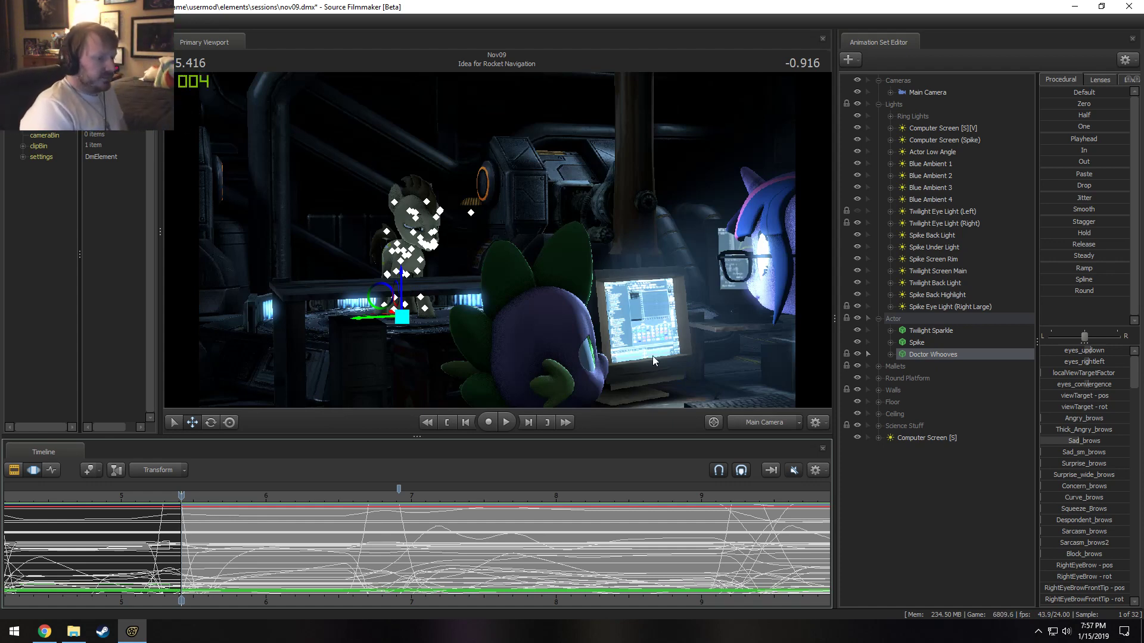
# Play the "Idea for Rocket Navigation" shot from its start, then replay it with sound through to its end.
pyautogui.press('space')
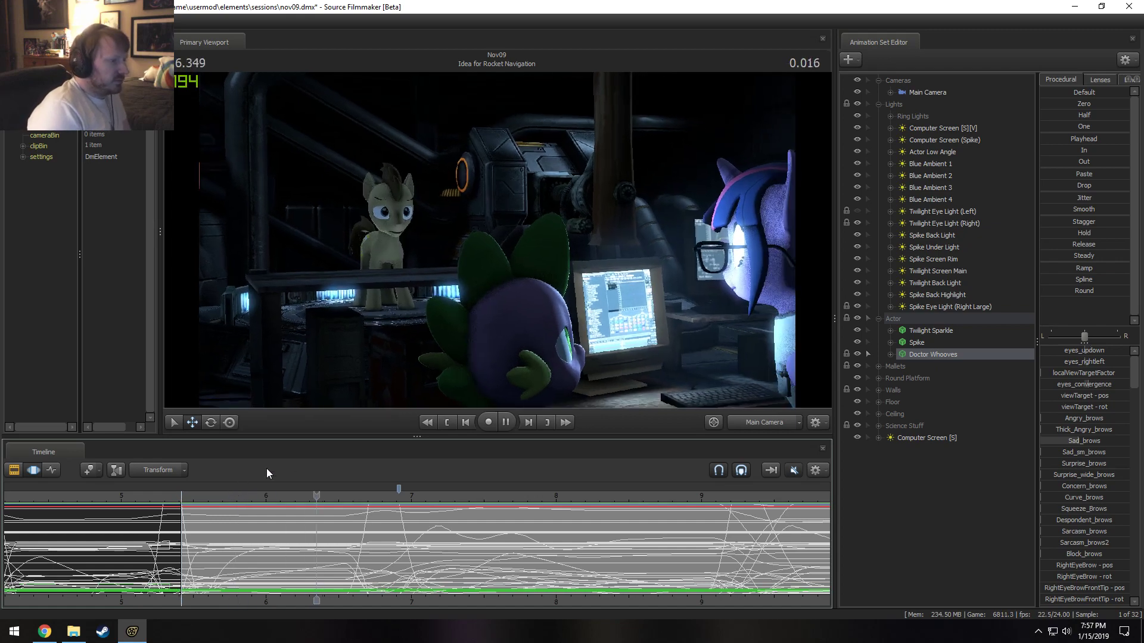
pyautogui.press('space')
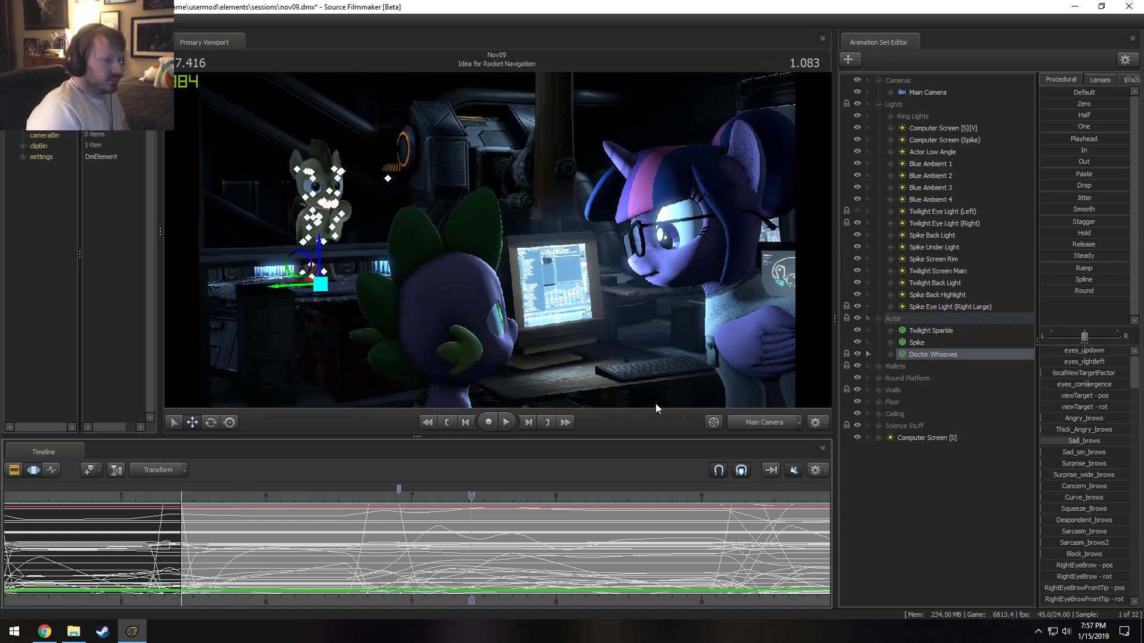
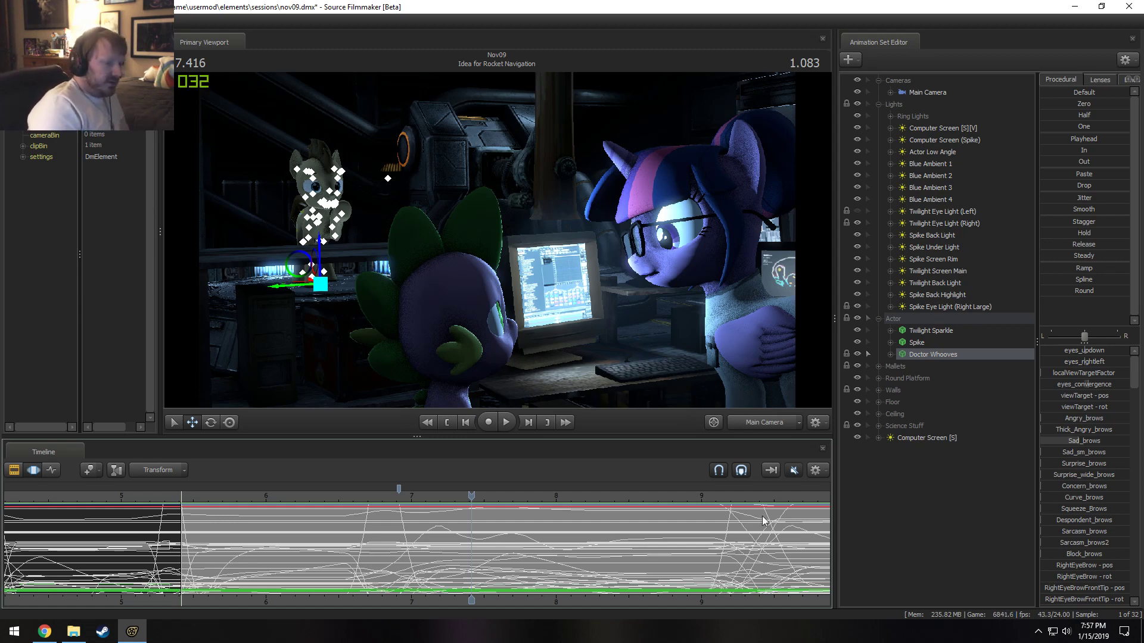
pyautogui.scroll(-3, 351, 482)
pyautogui.click(352, 496)
pyautogui.press('space')
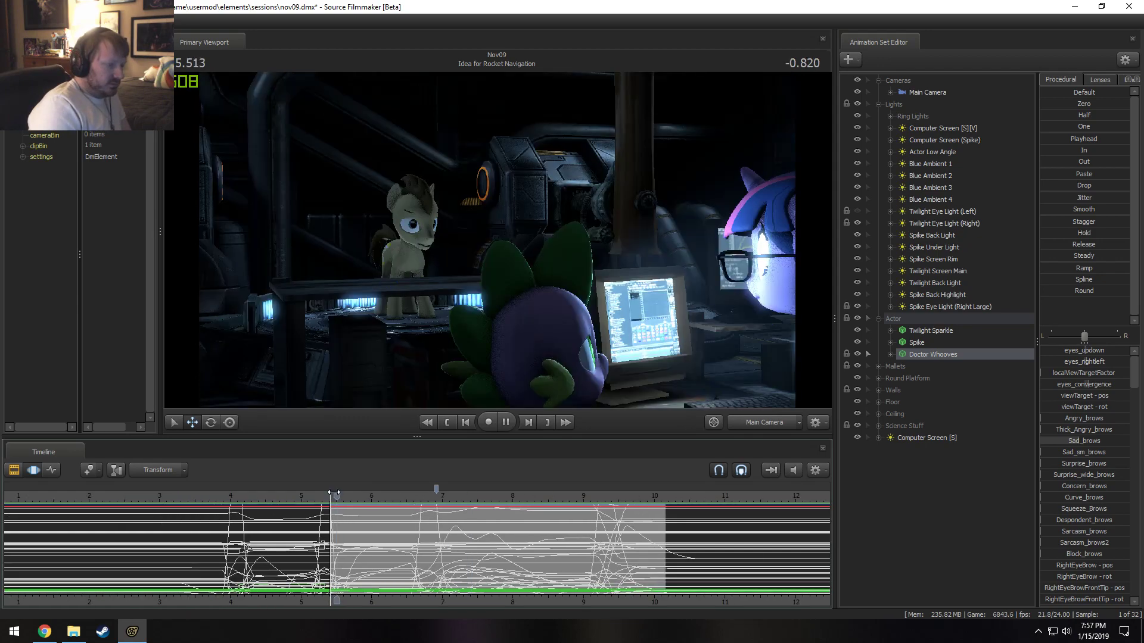
pyautogui.scroll(4, 388, 602)
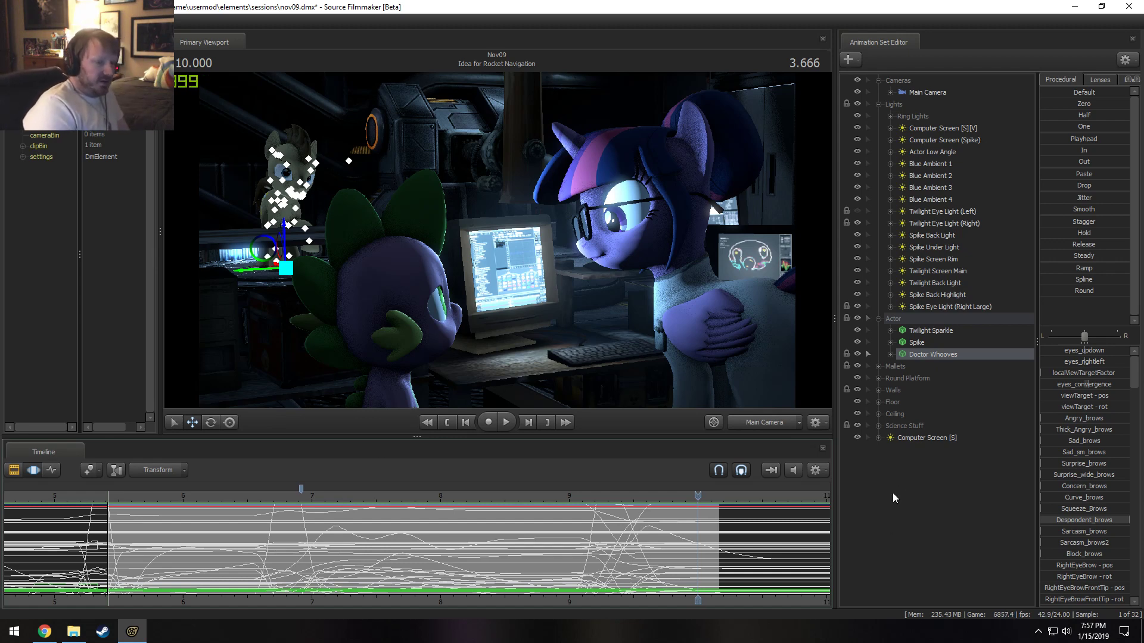
# Launch Photoshop while keeping the Source Filmmaker session open.
pyautogui.click(14, 632)
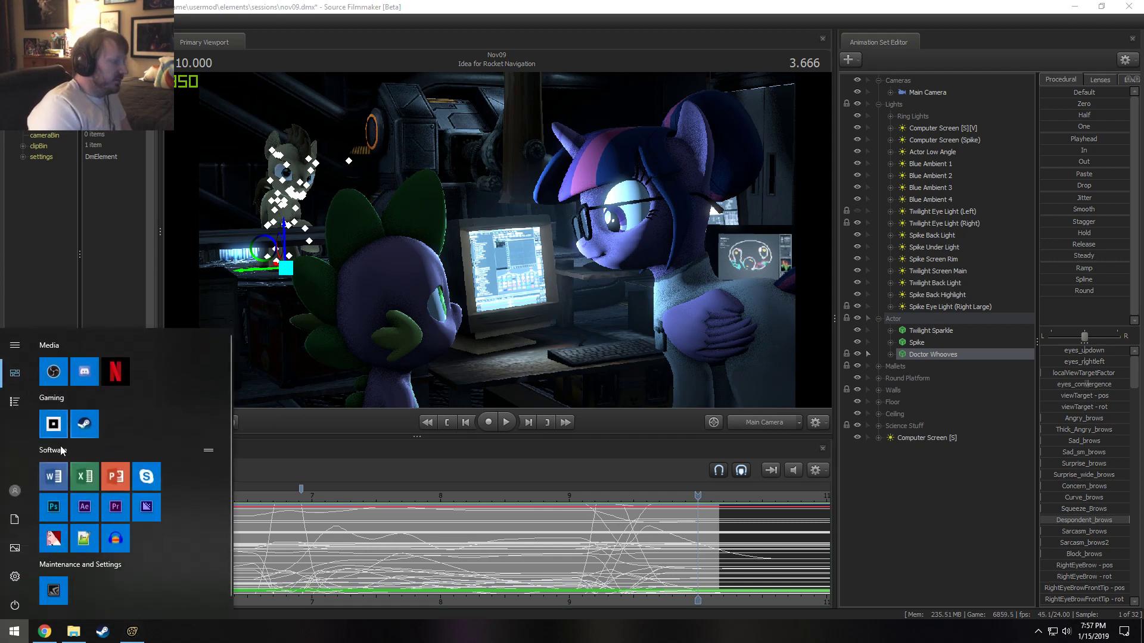
pyautogui.click(82, 539)
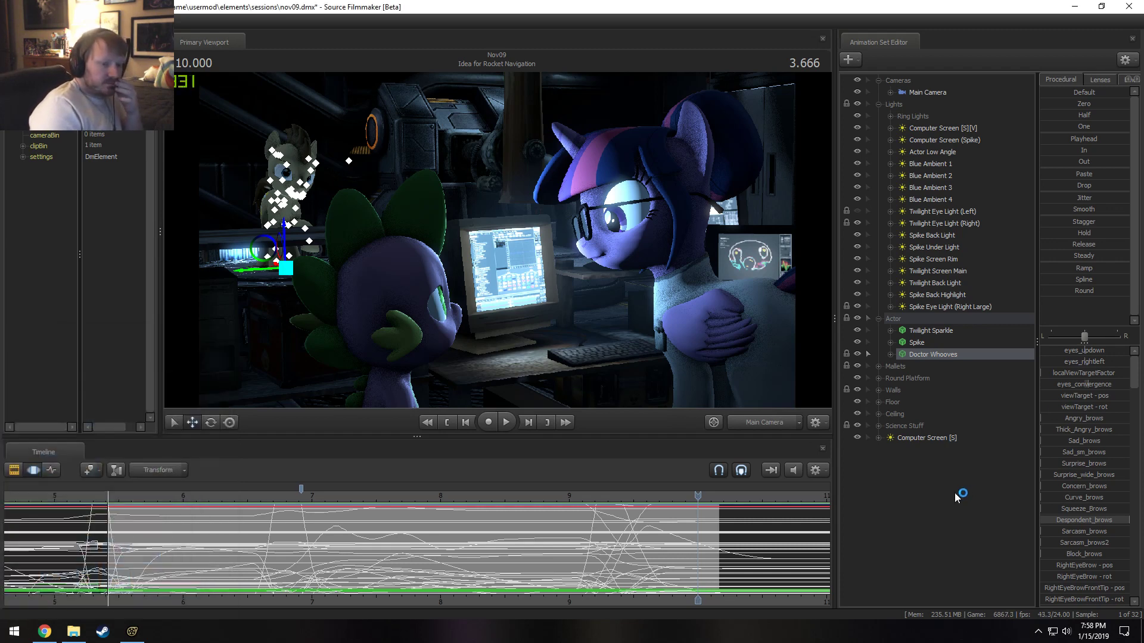
# Move the Computer Screen [S] light into the Lights group and collapse the Cameras, Lights and Actor groups.
pyautogui.click(927, 437)
pyautogui.moveTo(934, 439); pyautogui.dragTo(936, 126)
pyautogui.click(878, 104)
pyautogui.click(879, 80)
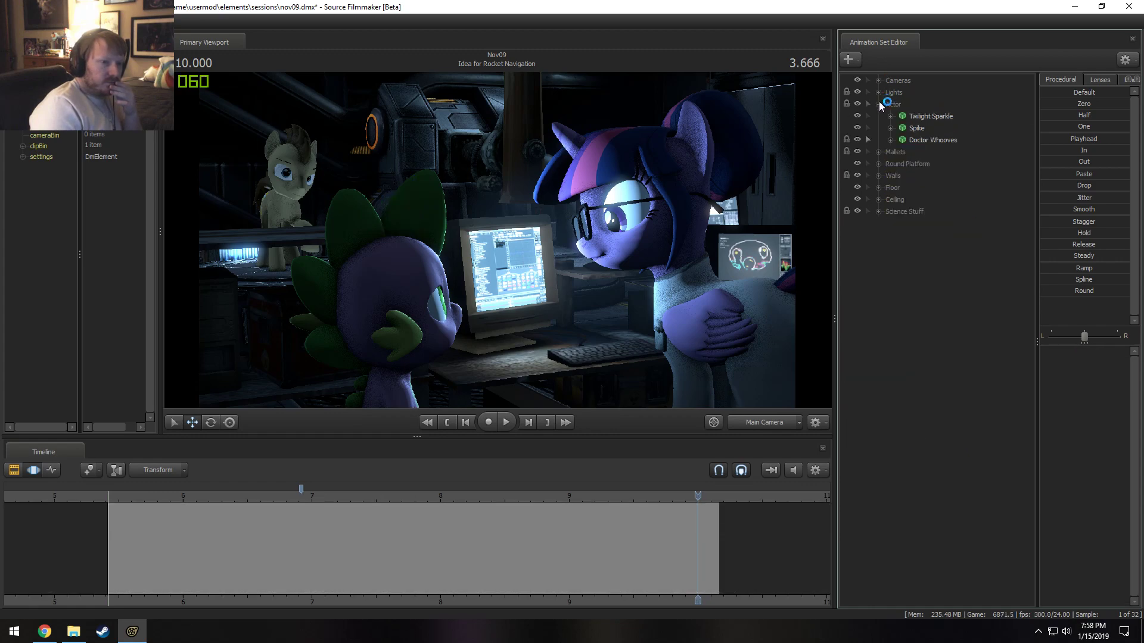
pyautogui.click(879, 104)
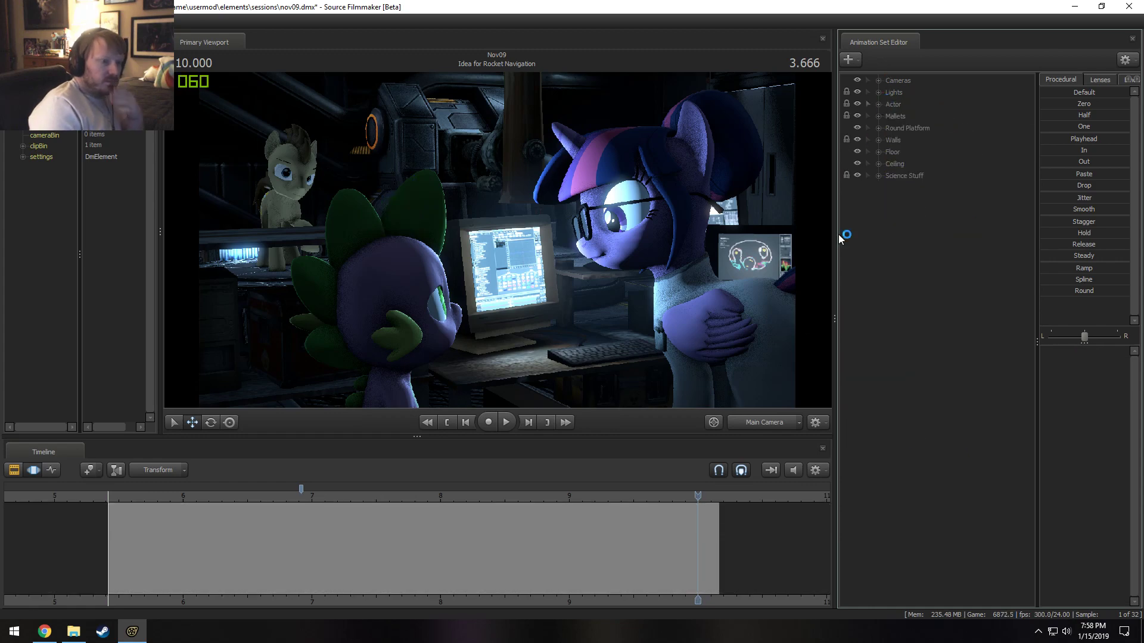
# Switch the viewport to the work camera and turn off its lighting to view the whole set from above.
pyautogui.keyDown('ctrl'); pyautogui.click(777, 428); pyautogui.keyUp('ctrl')
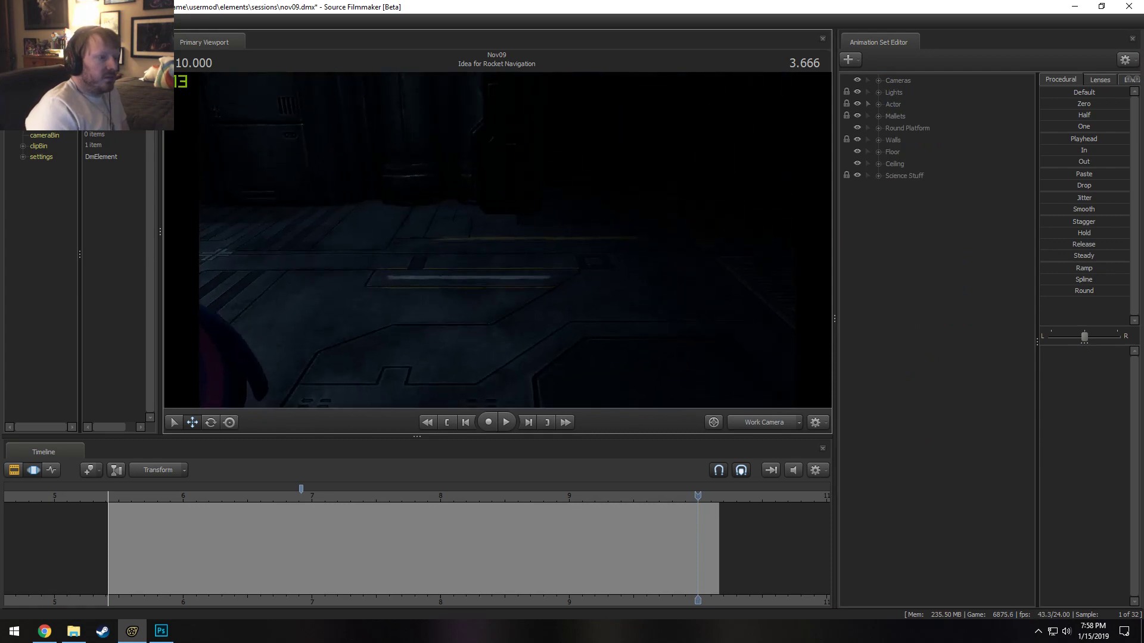
pyautogui.press('s')
pyautogui.moveTo(497, 240); pyautogui.dragTo(465, 223)
pyautogui.rightClick(610, 235)
pyautogui.click(618, 249)
pyautogui.press('w')
pyautogui.press('s')
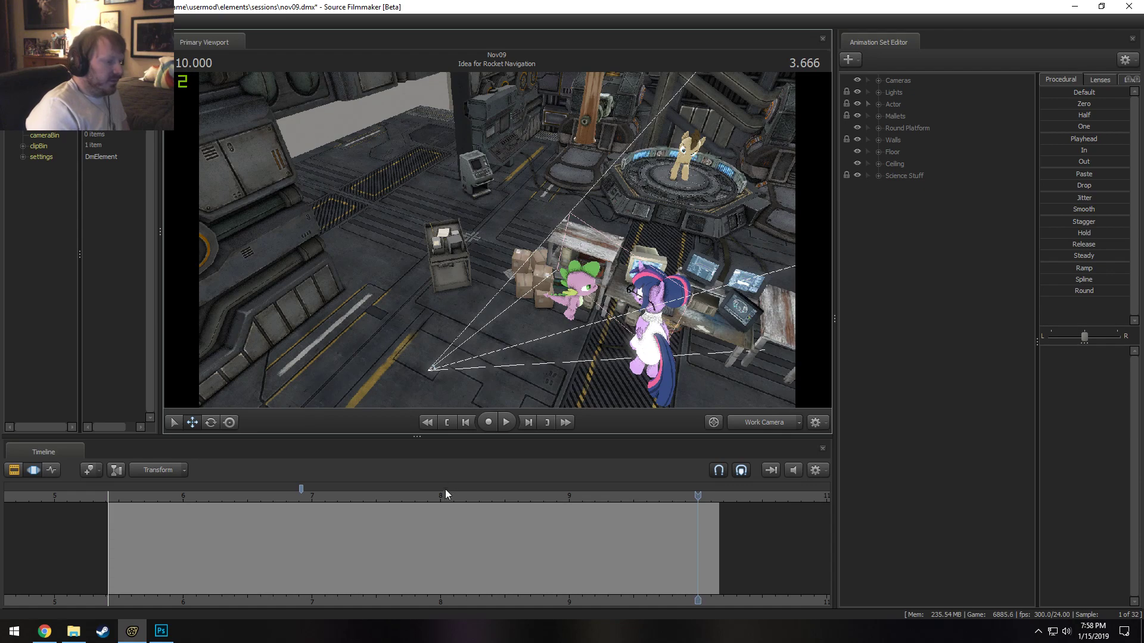
# Remove the Ceiling group from the shot together with its Hanging Cables, Ceiling 1 and Ceiling 2 models.
pyautogui.click(878, 163)
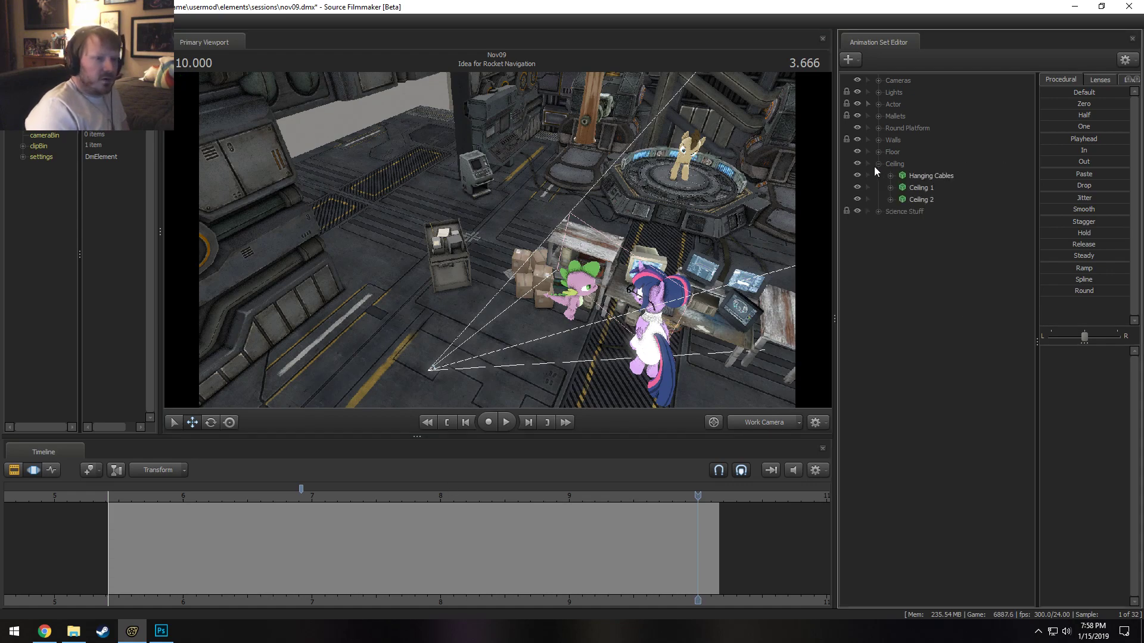
pyautogui.click(908, 166)
pyautogui.moveTo(560, 328); pyautogui.dragTo(694, 256)
pyautogui.rightClick(924, 190)
pyautogui.click(925, 252)
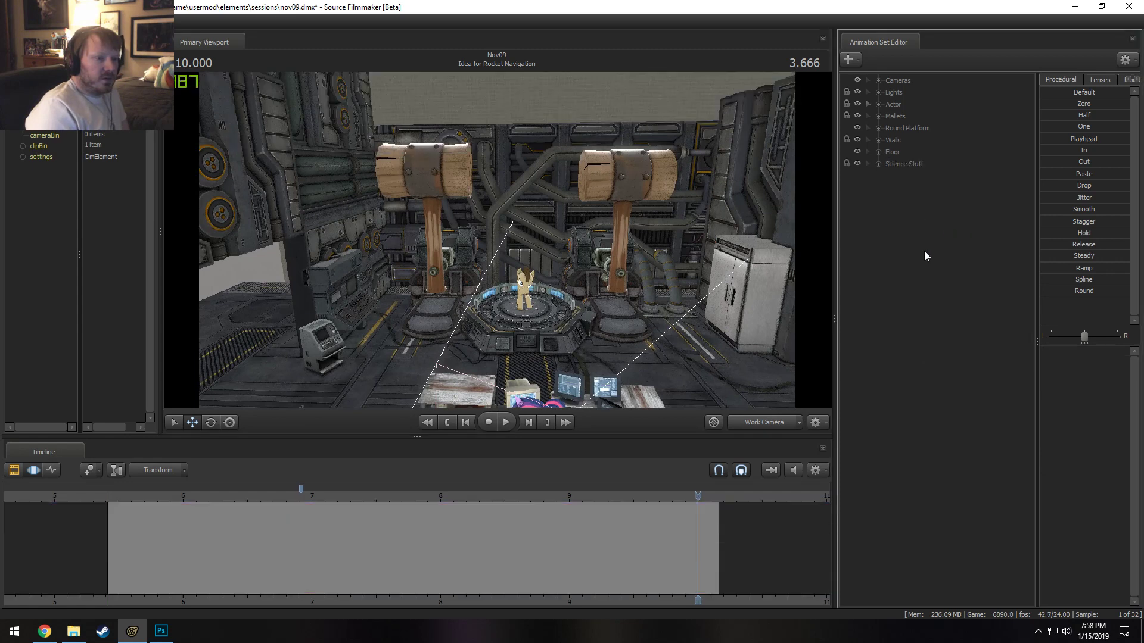
pyautogui.rightClick(924, 251)
pyautogui.click(970, 328)
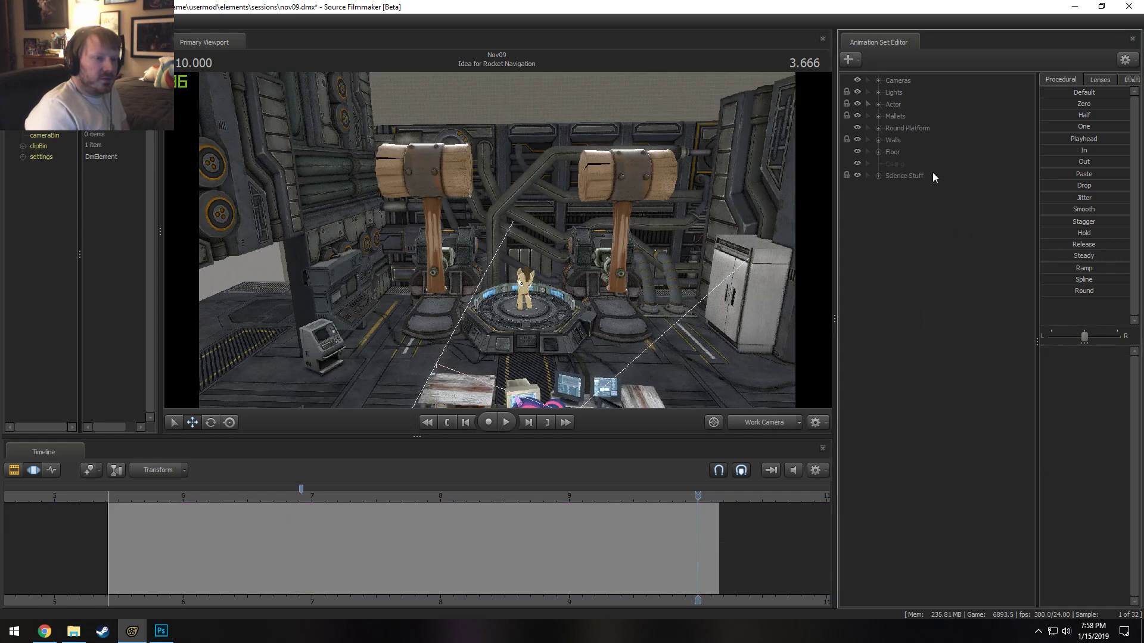
pyautogui.rightClick(889, 161)
pyautogui.click(903, 178)
# Delete the Floor 2 and Floor 5 models from the Floor group.
pyautogui.click(879, 151)
pyautogui.click(910, 166)
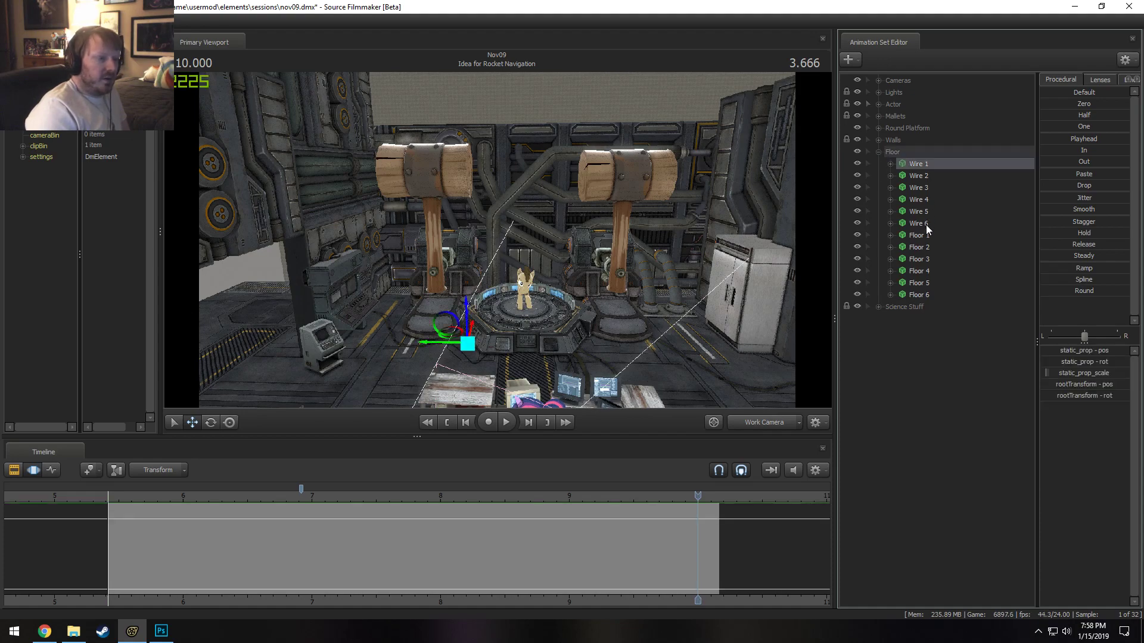
pyautogui.moveTo(647, 231)
pyautogui.mouseDown()
pyautogui.moveTo(625, 256)
pyautogui.moveTo(491, 239)
pyautogui.moveTo(647, 231)
pyautogui.mouseUp()
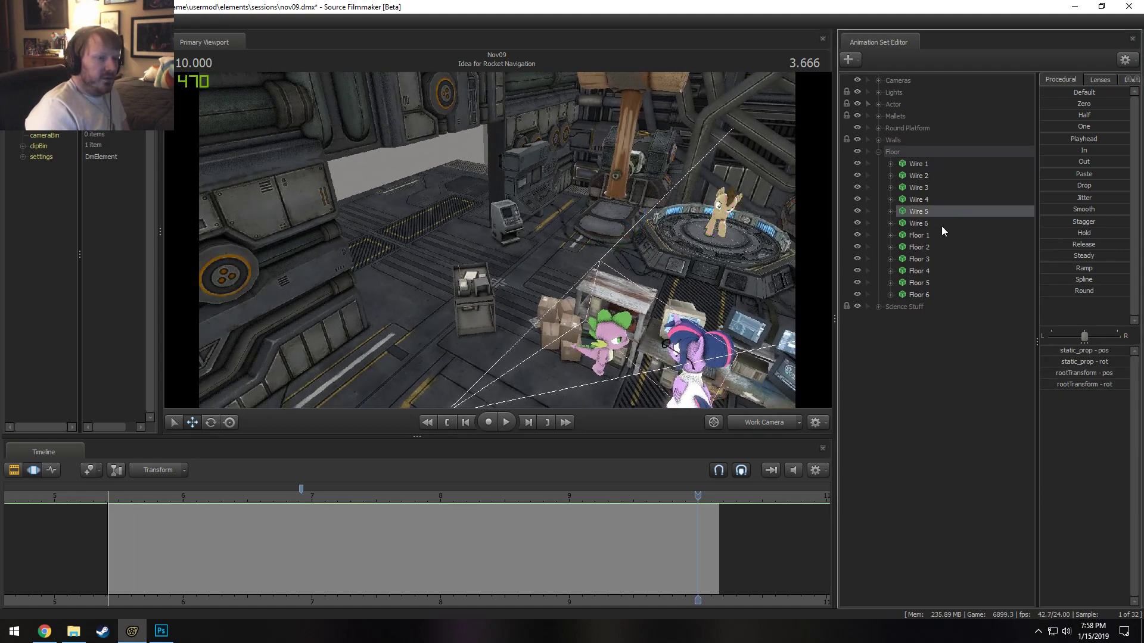
pyautogui.click(931, 238)
pyautogui.rightClick(931, 249)
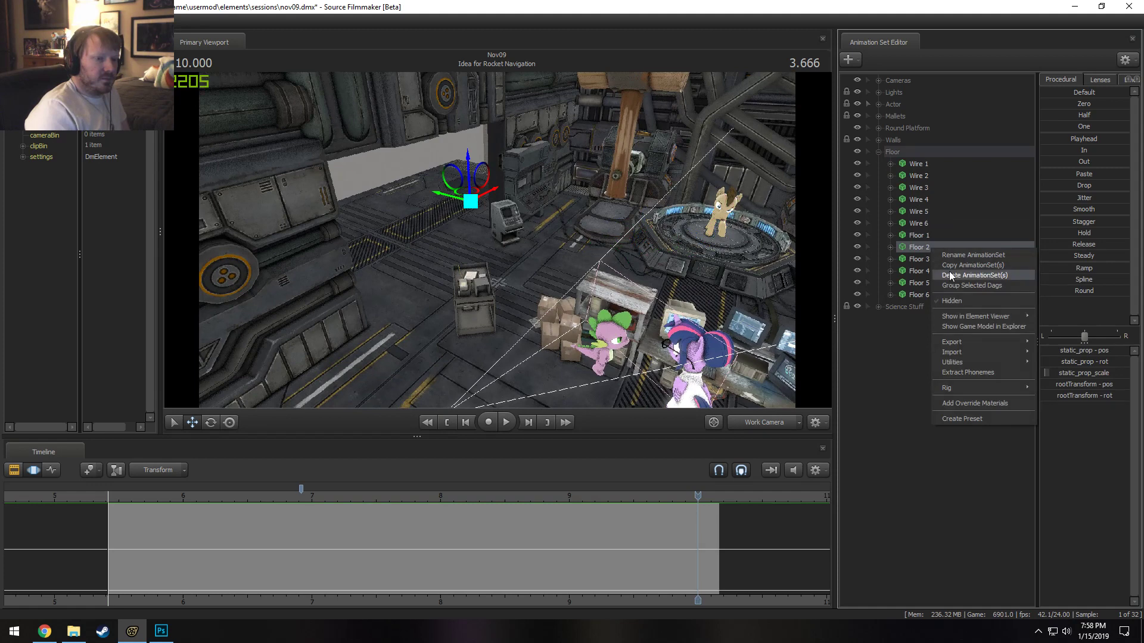
pyautogui.click(975, 275)
pyautogui.click(925, 270)
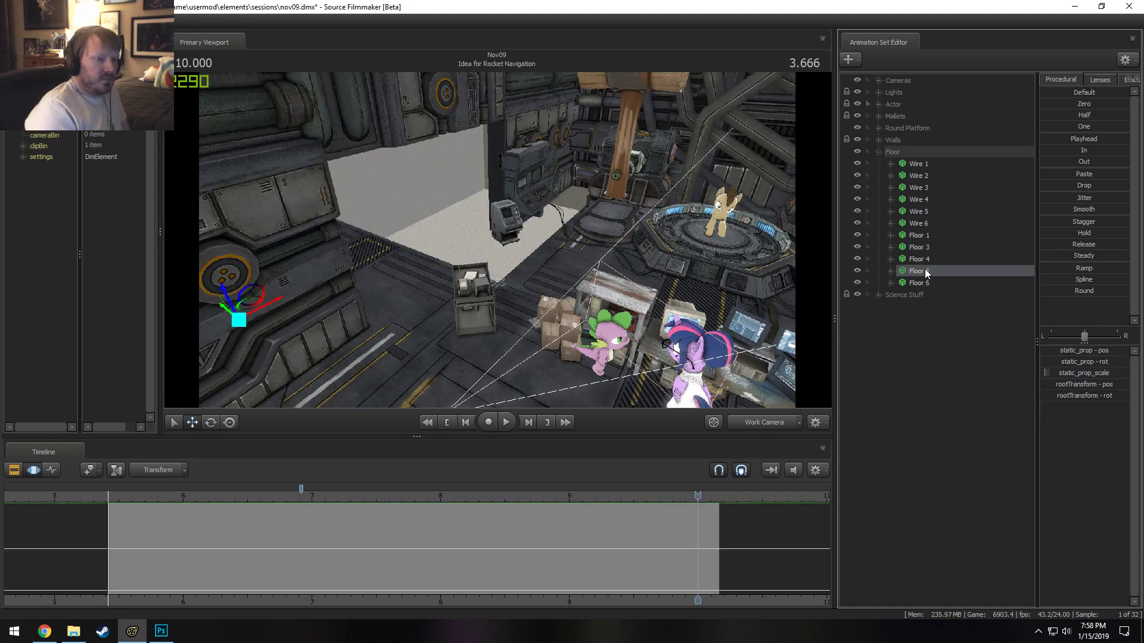
pyautogui.rightClick(925, 270)
pyautogui.click(939, 293)
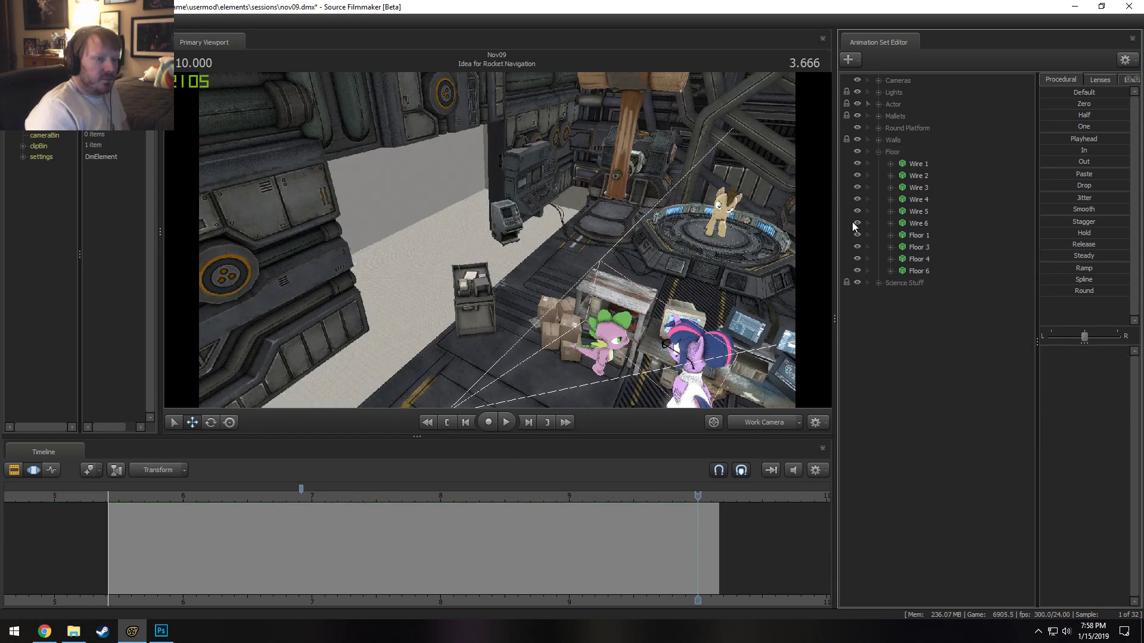
# Delete the five papers models, papers_2_you_never_go_becret1 and papers_2_hahaha_this_is_fun1 to fun4, from the Science Stuff group.
pyautogui.click(879, 284)
pyautogui.click(964, 452)
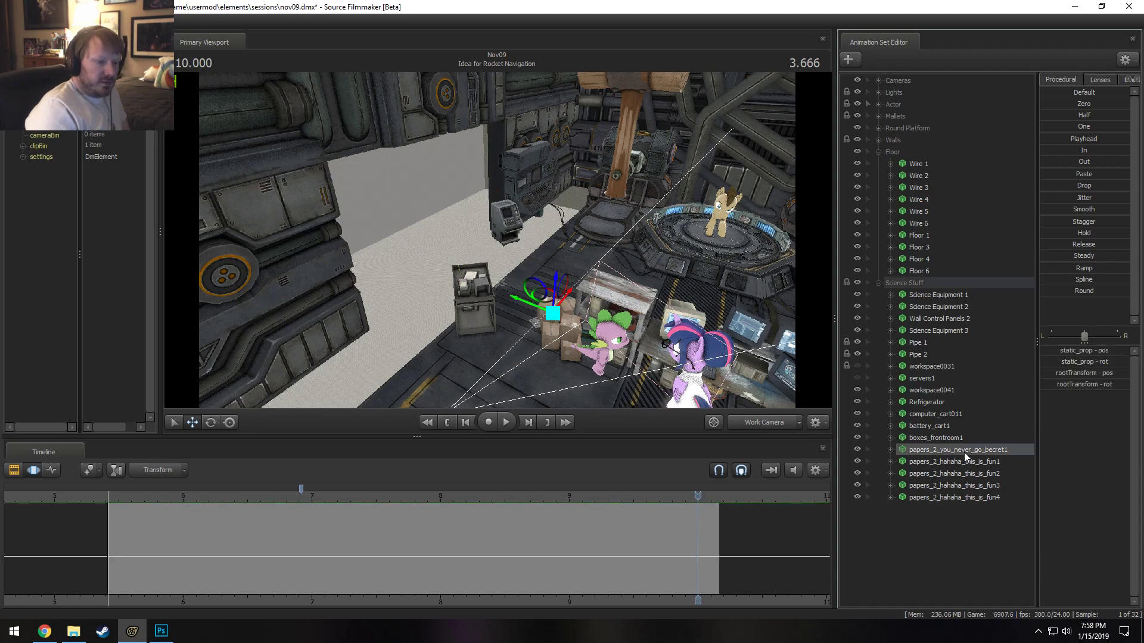
pyautogui.keyDown('shift'); pyautogui.click(946, 496); pyautogui.keyUp('shift')
pyautogui.keyDown('alt'); pyautogui.moveTo(360, 369); pyautogui.dragTo(411, 310); pyautogui.keyUp('alt')
pyautogui.press('w')
pyautogui.moveTo(625, 328); pyautogui.dragTo(660, 331)
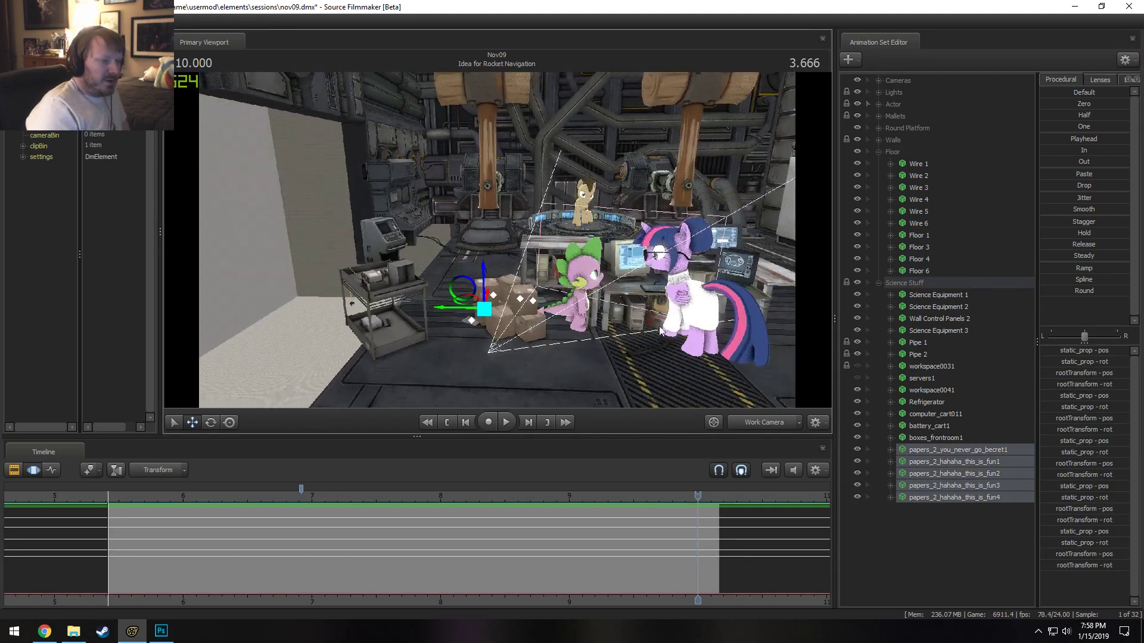
pyautogui.rightClick(963, 459)
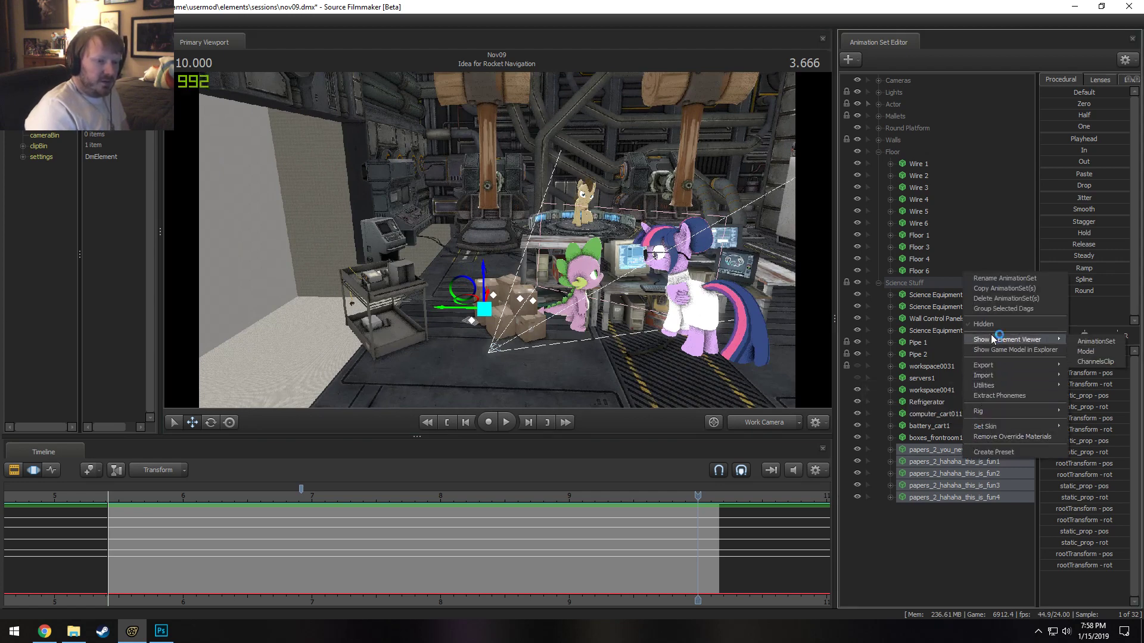
pyautogui.click(994, 299)
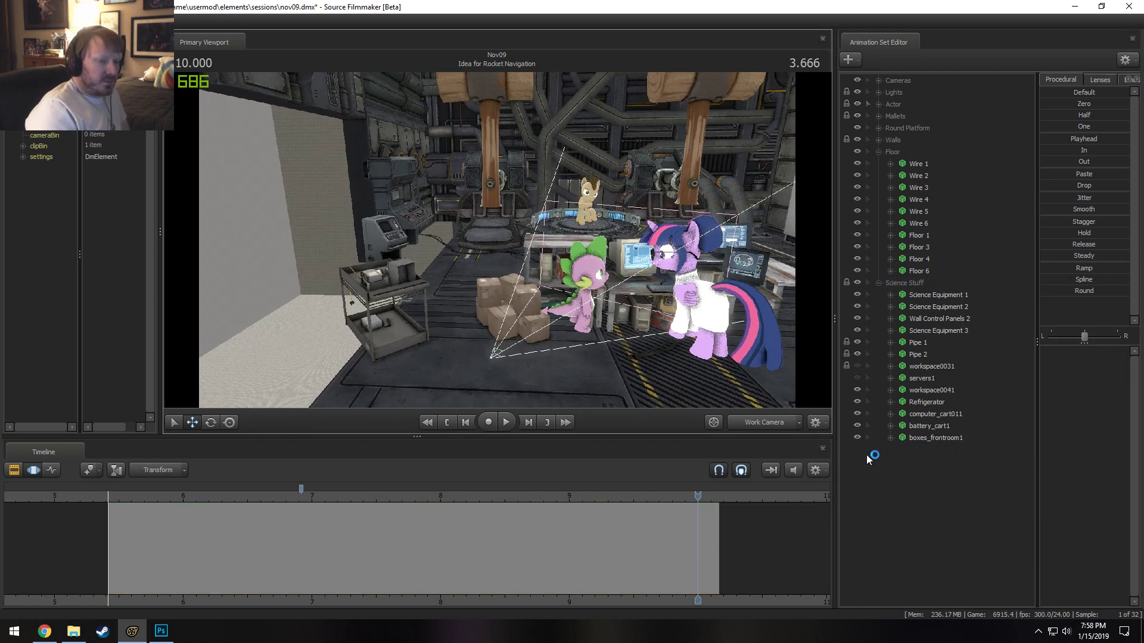
# Delete the battery_cart1 and computer_cart011 models from the Science Stuff group.
pyautogui.click(935, 436)
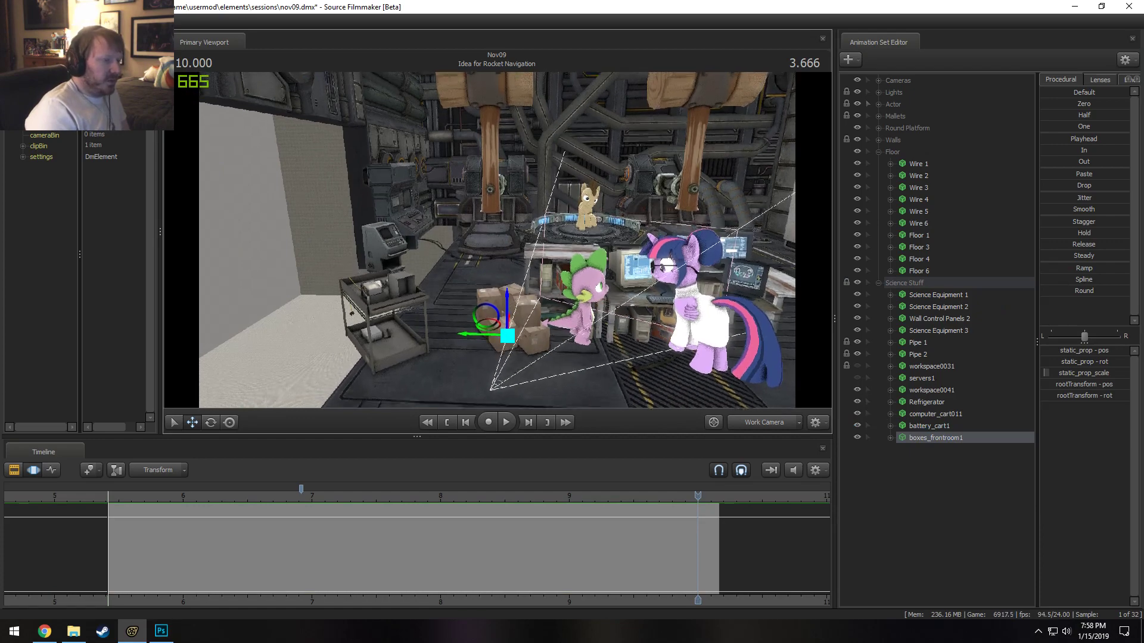
pyautogui.click(949, 424)
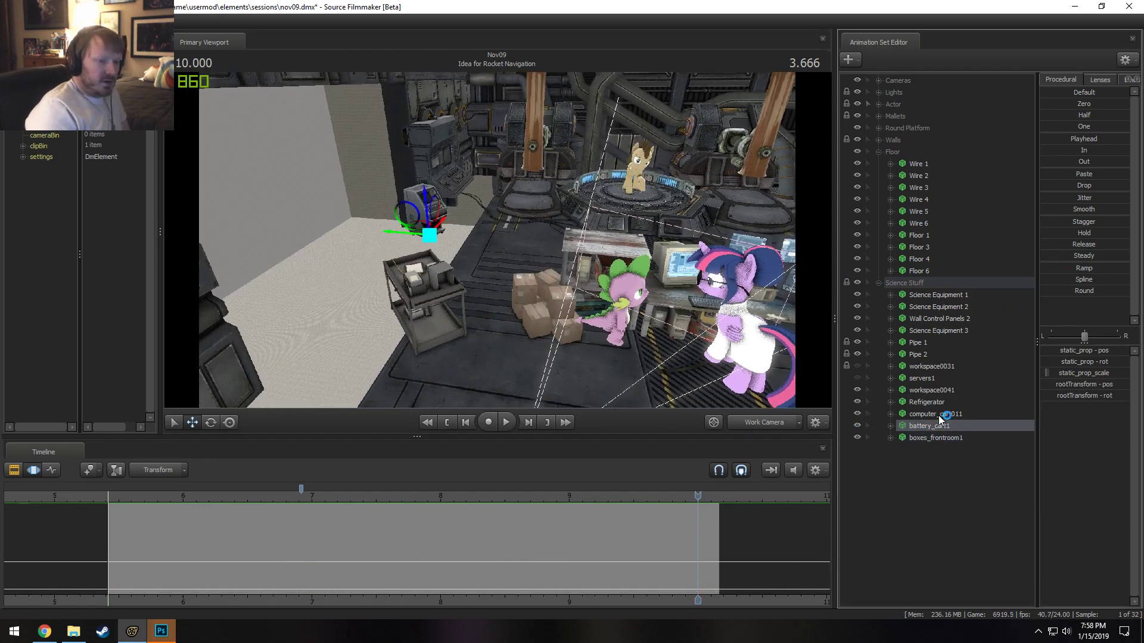
pyautogui.keyDown('ctrl'); pyautogui.click(938, 415); pyautogui.keyUp('ctrl')
pyautogui.rightClick(938, 413)
pyautogui.click(950, 442)
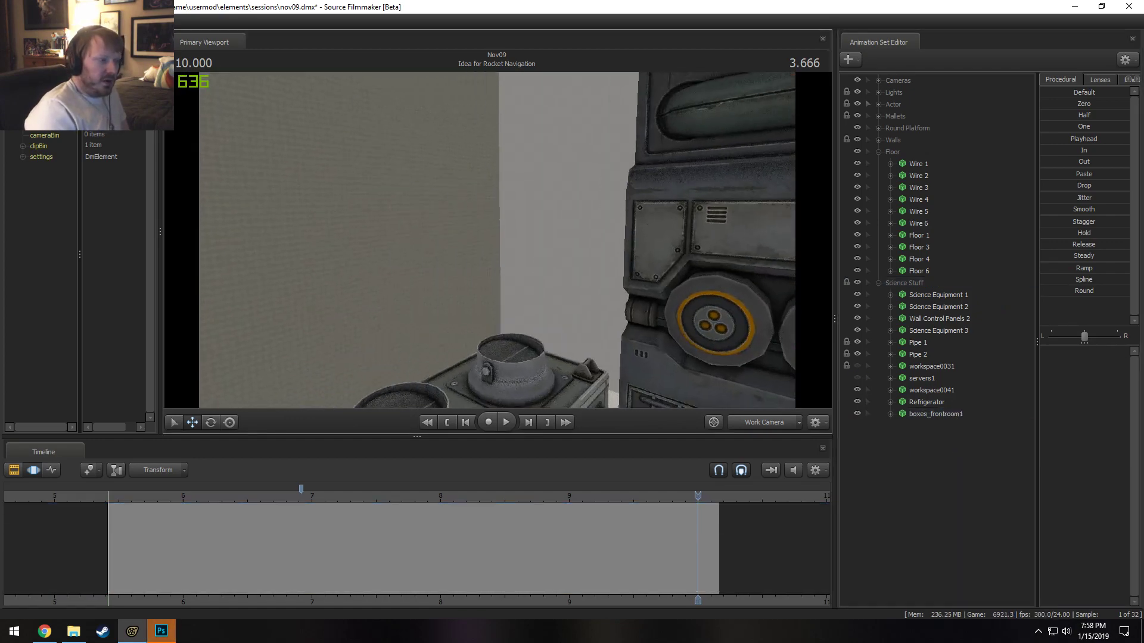
# Delete the hidden workspace0031 and servers1 models from the Science Stuff group.
pyautogui.moveTo(497, 238); pyautogui.dragTo(497, 239)
pyautogui.press('s')
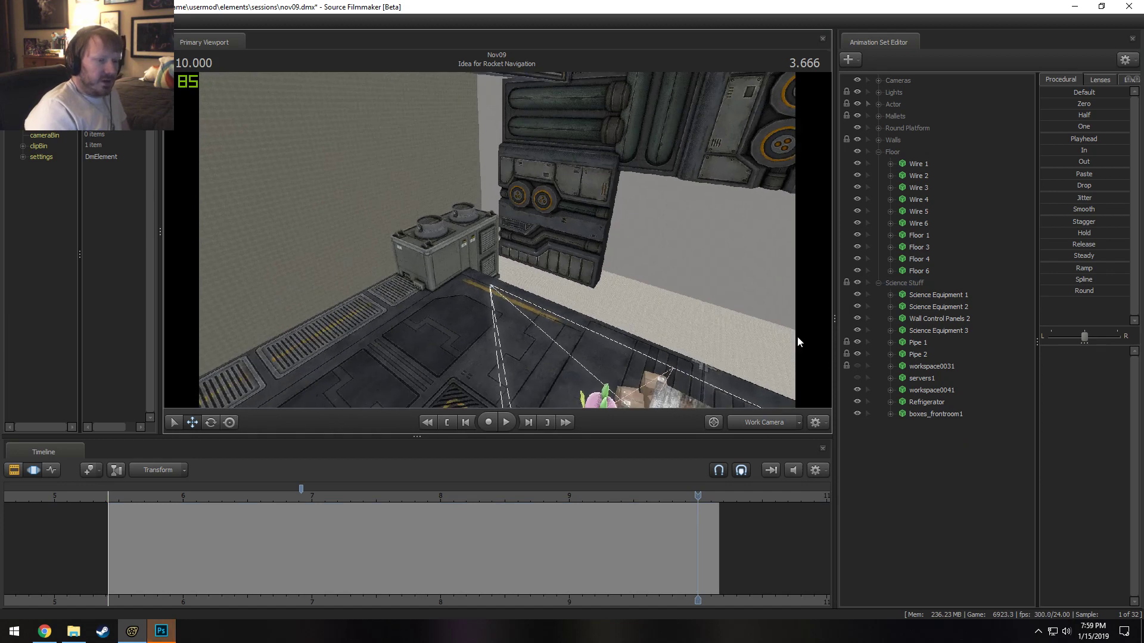
pyautogui.click(927, 366)
pyautogui.click(925, 378)
pyautogui.click(931, 366)
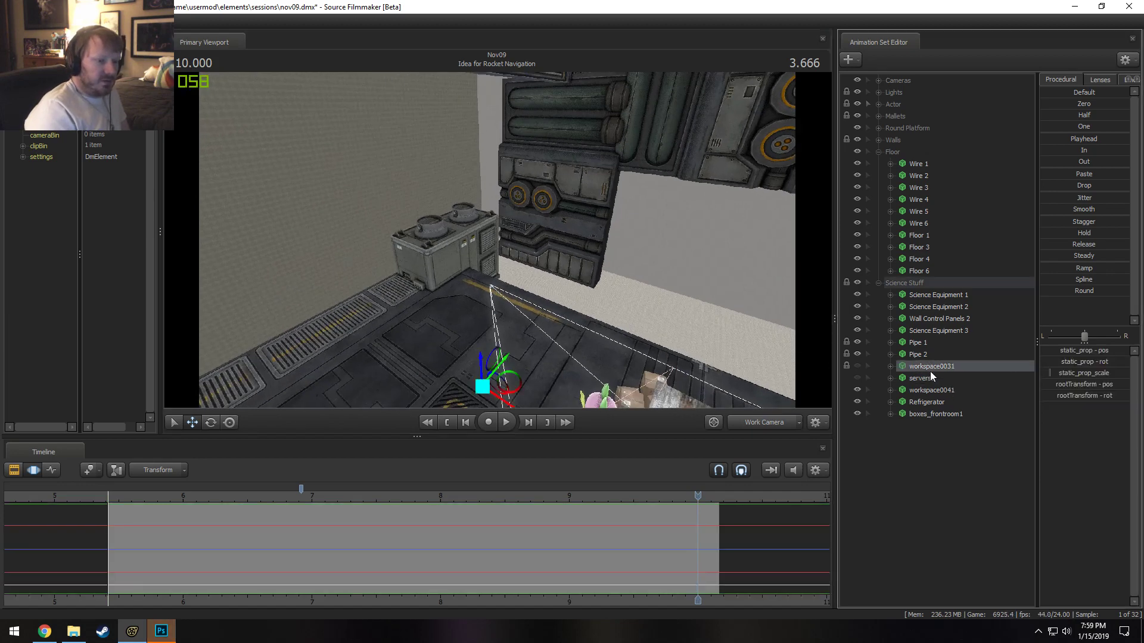
pyautogui.keyDown('ctrl'); pyautogui.click(930, 375); pyautogui.keyUp('ctrl')
pyautogui.rightClick(931, 374)
pyautogui.click(957, 401)
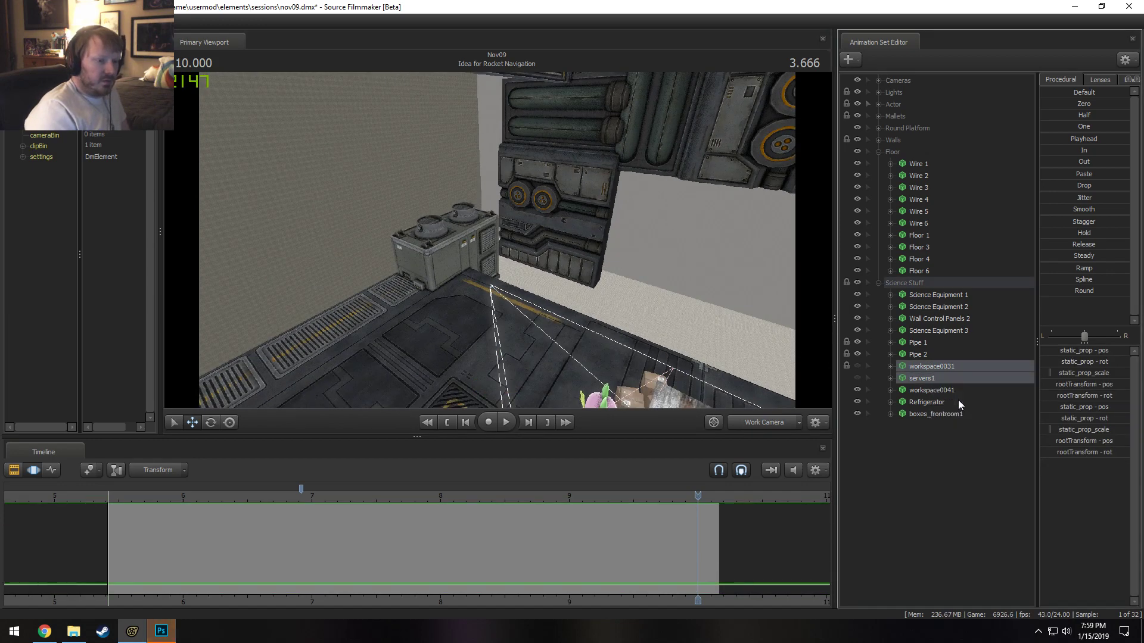
# Select the Pipe 1 and Pipe 2 models and extend the time selection across the entire timeline.
pyautogui.click(928, 354)
pyautogui.keyDown('ctrl'); pyautogui.click(923, 342); pyautogui.keyUp('ctrl')
pyautogui.moveTo(631, 243); pyautogui.dragTo(506, 238)
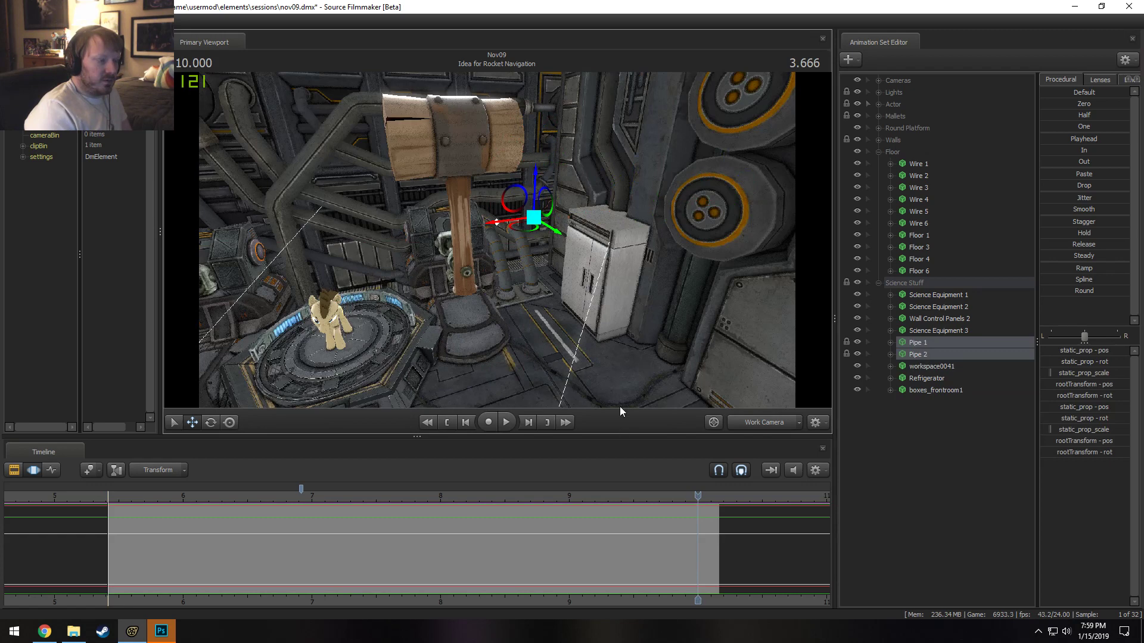
pyautogui.click(610, 522)
pyautogui.hotkey('ctrl', 'a')
pyautogui.hotkey('ctrl', 'z')
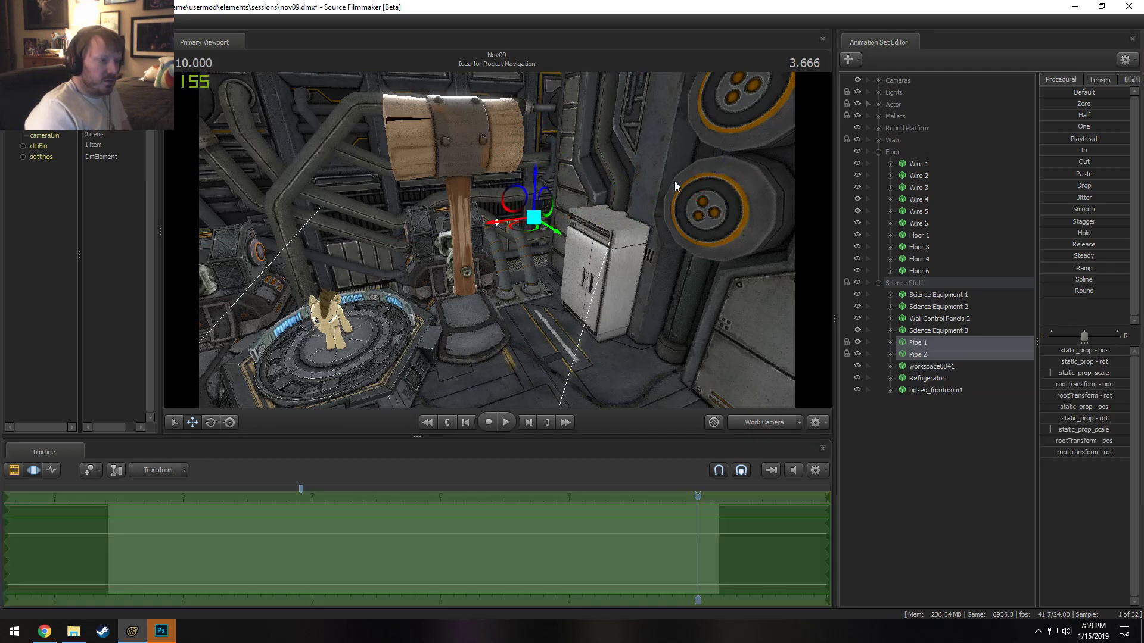
# Inspect where the pipes, Wall Control Panels 2, Science Equipment 3 and the other Science Stuff models stand in the set.
pyautogui.moveTo(523, 207); pyautogui.dragTo(758, 167)
pyautogui.hotkey('ctrl', 'z')
pyautogui.moveTo(527, 262); pyautogui.dragTo(487, 238)
pyautogui.hotkey('ctrl', 'z')
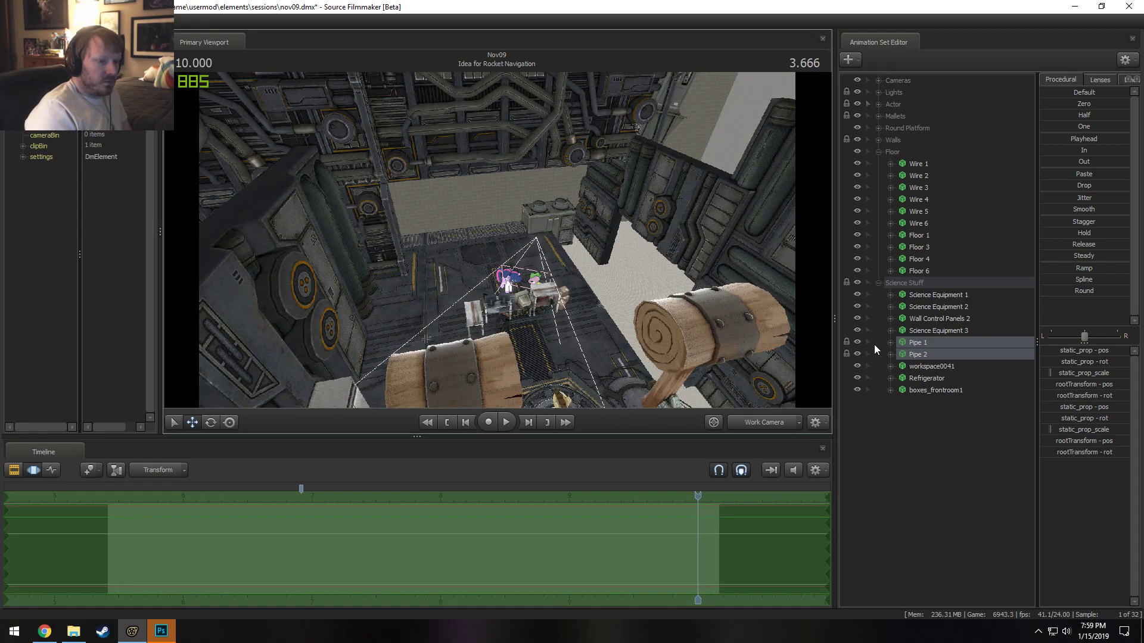
pyautogui.click(935, 320)
pyautogui.click(935, 331)
pyautogui.moveTo(524, 244)
pyautogui.mouseDown()
pyautogui.moveTo(572, 238)
pyautogui.moveTo(510, 241)
pyautogui.mouseUp()
pyautogui.press('w')
pyautogui.press('F2')
pyautogui.press('F3')
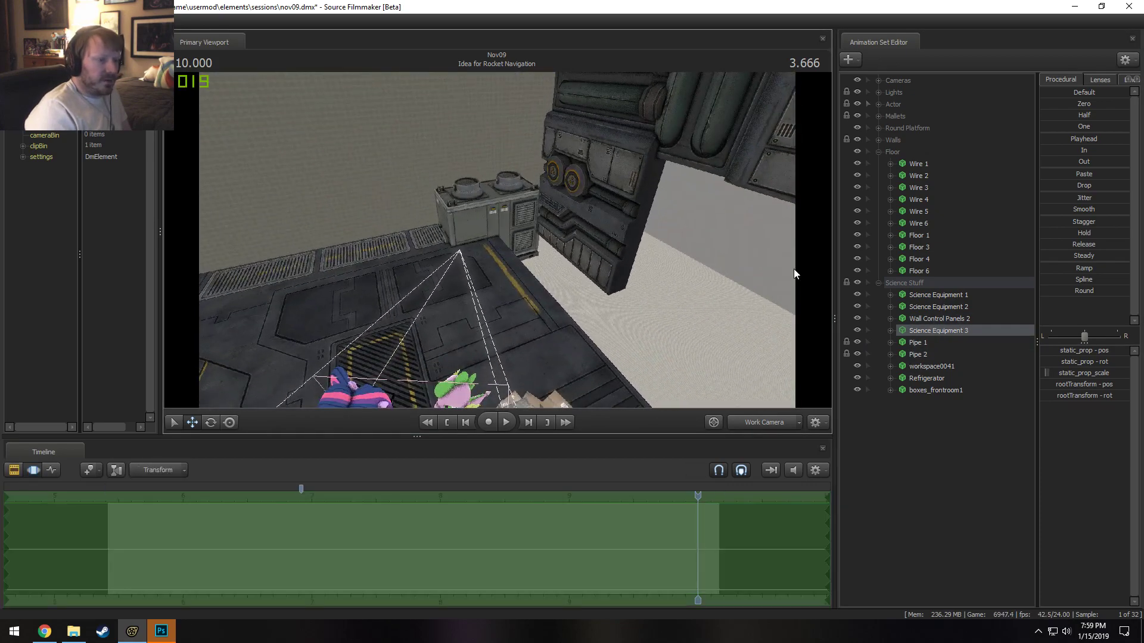
pyautogui.click(923, 390)
pyautogui.click(925, 379)
pyautogui.click(927, 367)
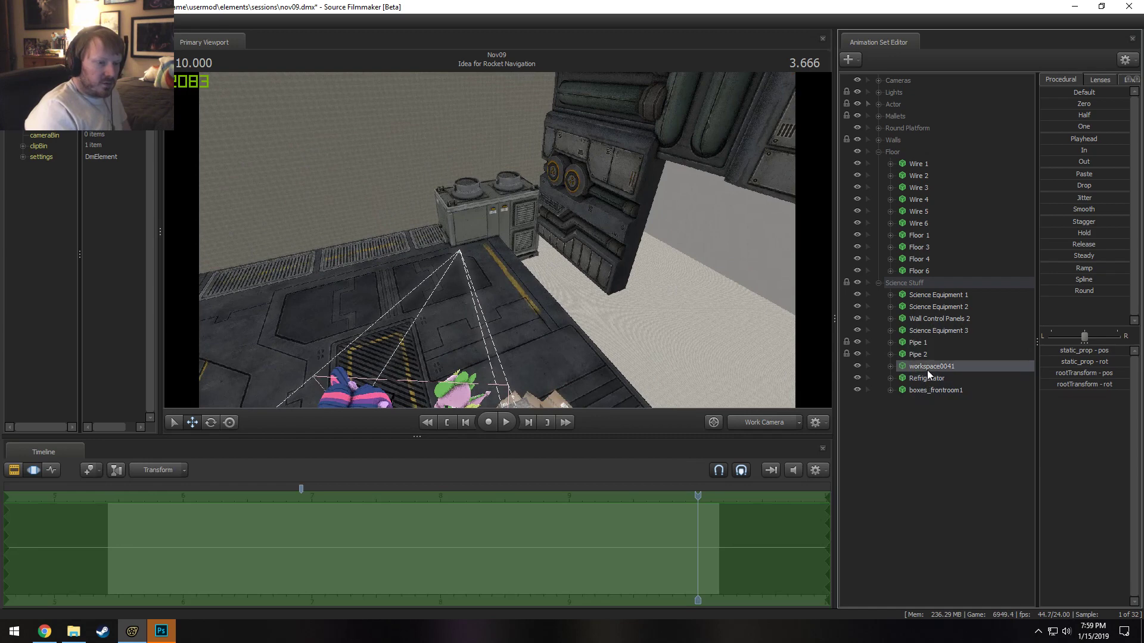
pyautogui.click(930, 355)
pyautogui.doubleClick(930, 320)
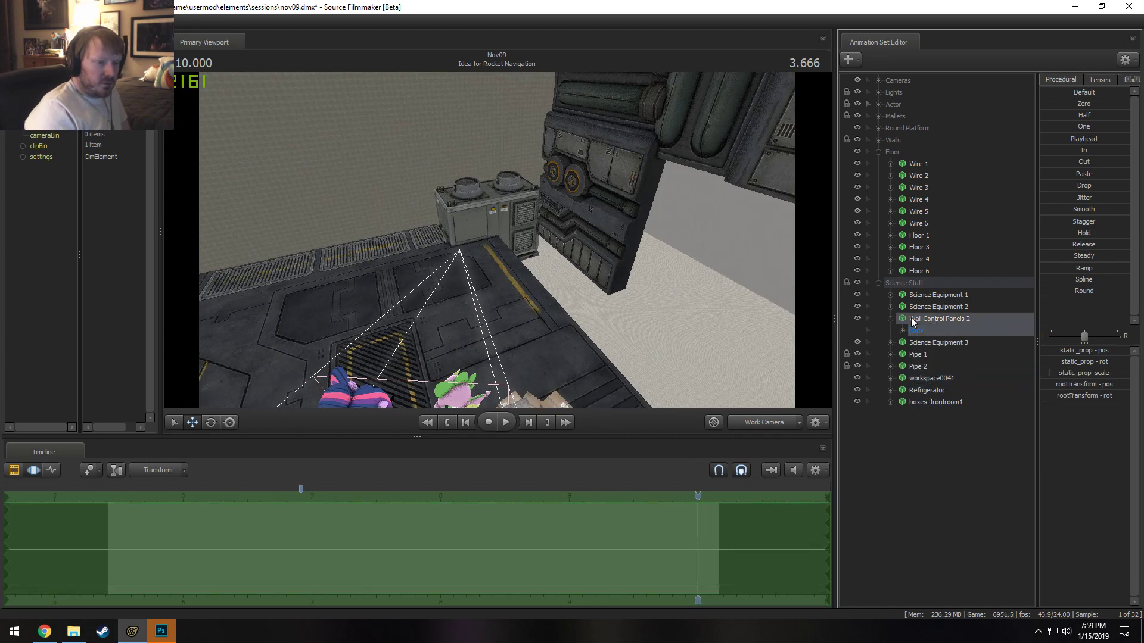
pyautogui.click(895, 318)
pyautogui.click(912, 328)
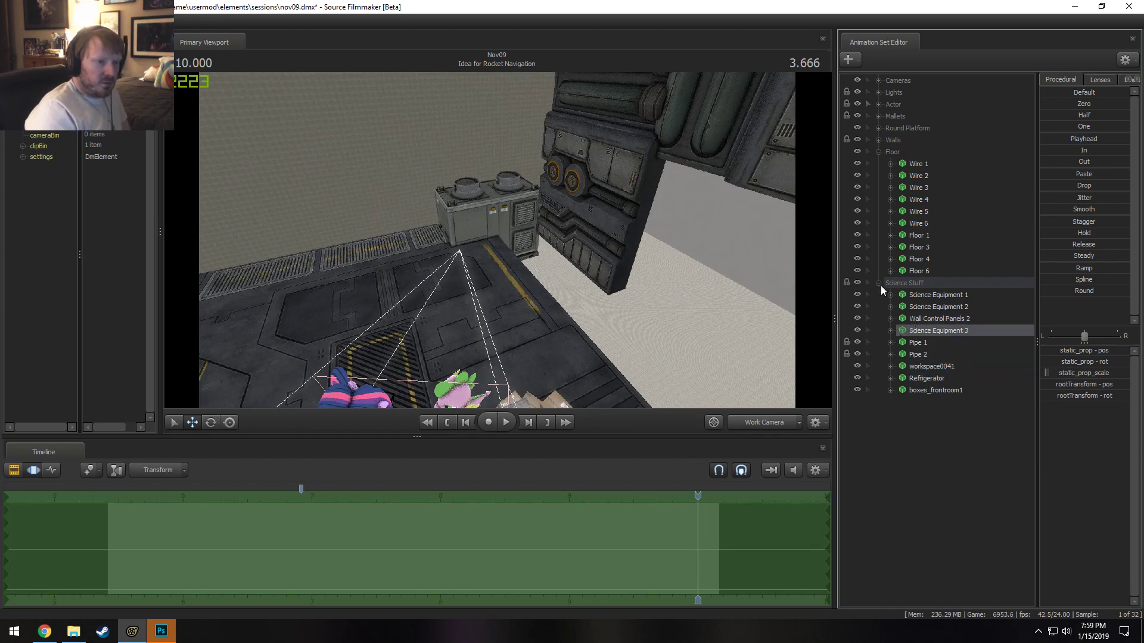
# Delete the hidden Doorway, Door, Wall Tech 2 and Wall Tech 3 models from the Walls group.
pyautogui.click(878, 282)
pyautogui.click(878, 152)
pyautogui.click(878, 140)
pyautogui.click(890, 140)
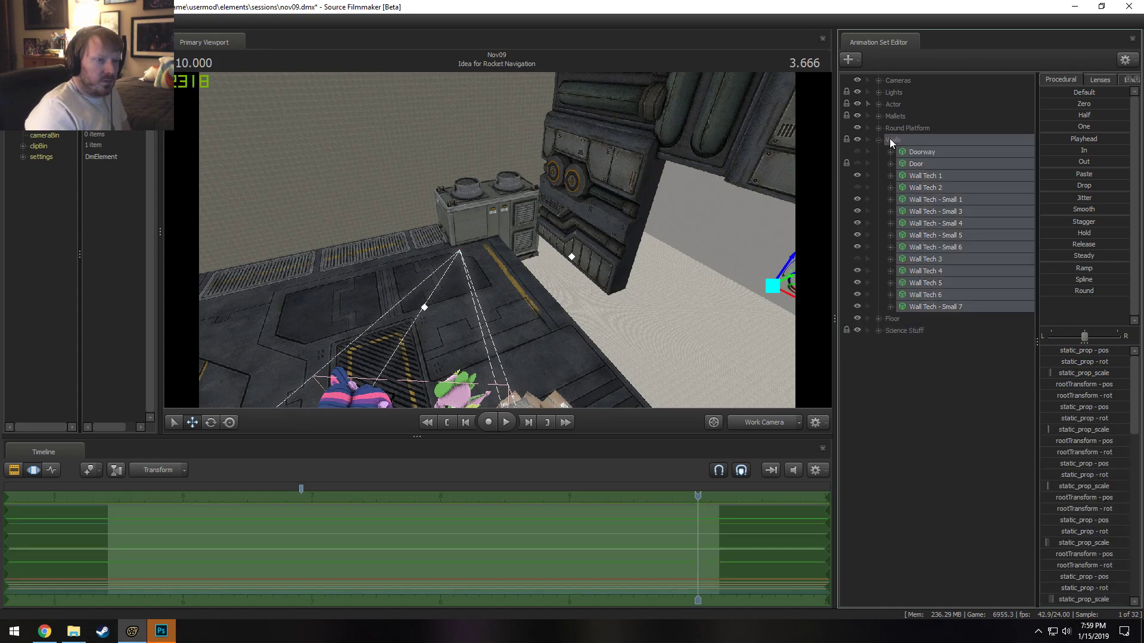
pyautogui.moveTo(522, 213); pyautogui.dragTo(643, 220)
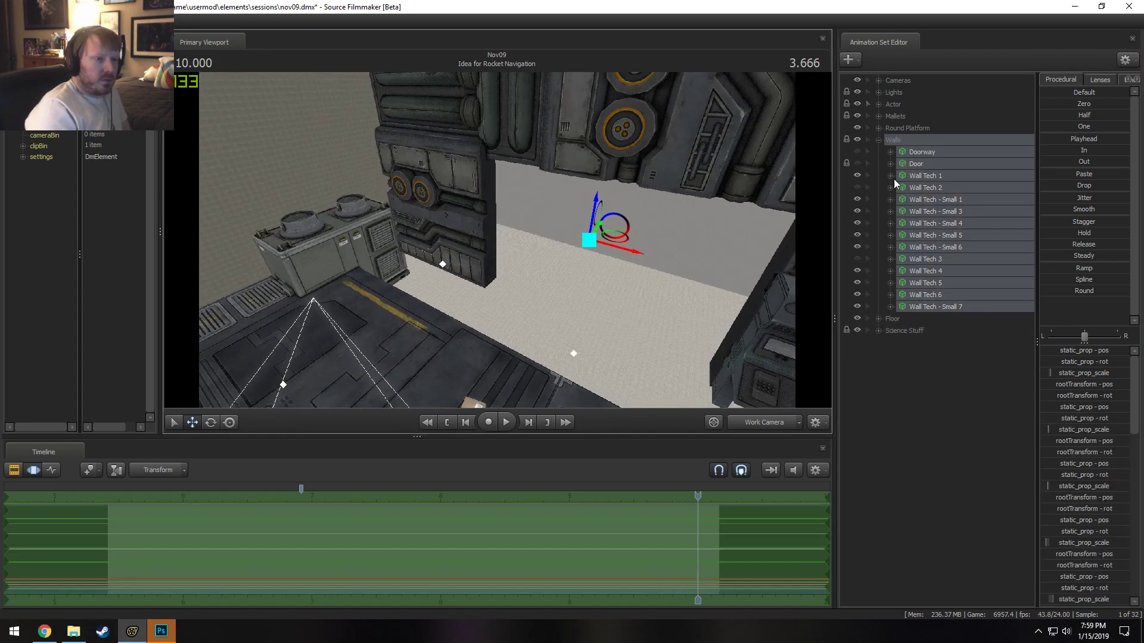
pyautogui.click(918, 152)
pyautogui.keyDown('ctrl'); pyautogui.click(907, 165); pyautogui.keyUp('ctrl')
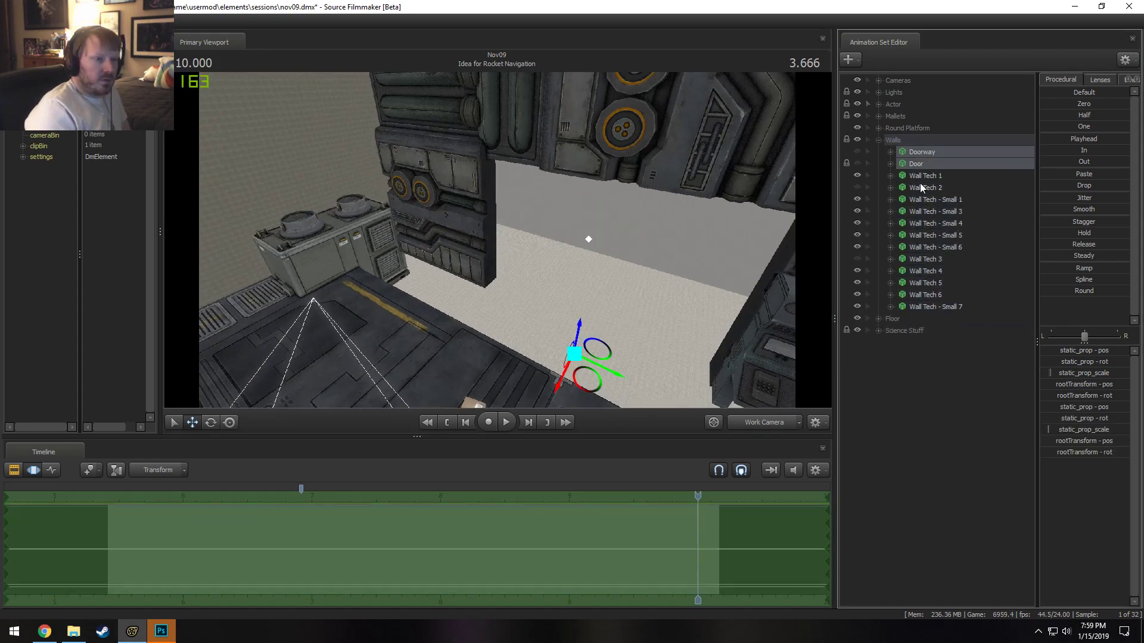
pyautogui.keyDown('ctrl'); pyautogui.click(921, 187); pyautogui.keyUp('ctrl')
pyautogui.keyDown('ctrl'); pyautogui.click(927, 260); pyautogui.keyUp('ctrl')
pyautogui.rightClick(924, 259)
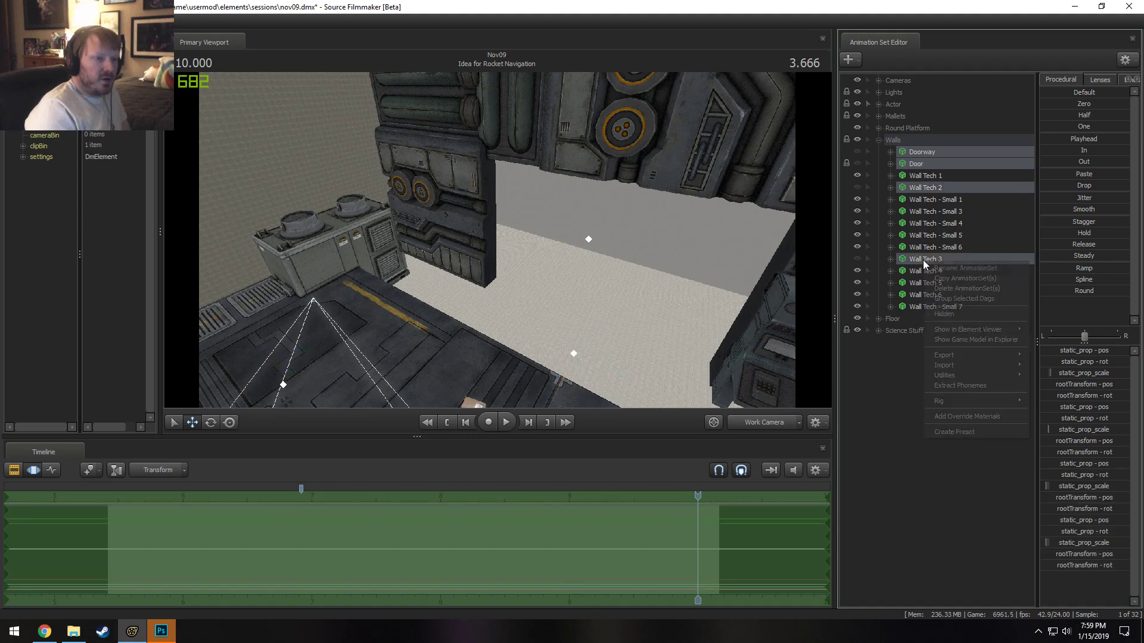
pyautogui.click(948, 287)
# Delete the Wall Tech - Small 3 and Wall Tech - Small 4 models from the Walls group.
pyautogui.moveTo(592, 257)
pyautogui.mouseDown()
pyautogui.moveTo(620, 334)
pyautogui.moveTo(572, 257)
pyautogui.moveTo(586, 241)
pyautogui.moveTo(592, 256)
pyautogui.mouseUp()
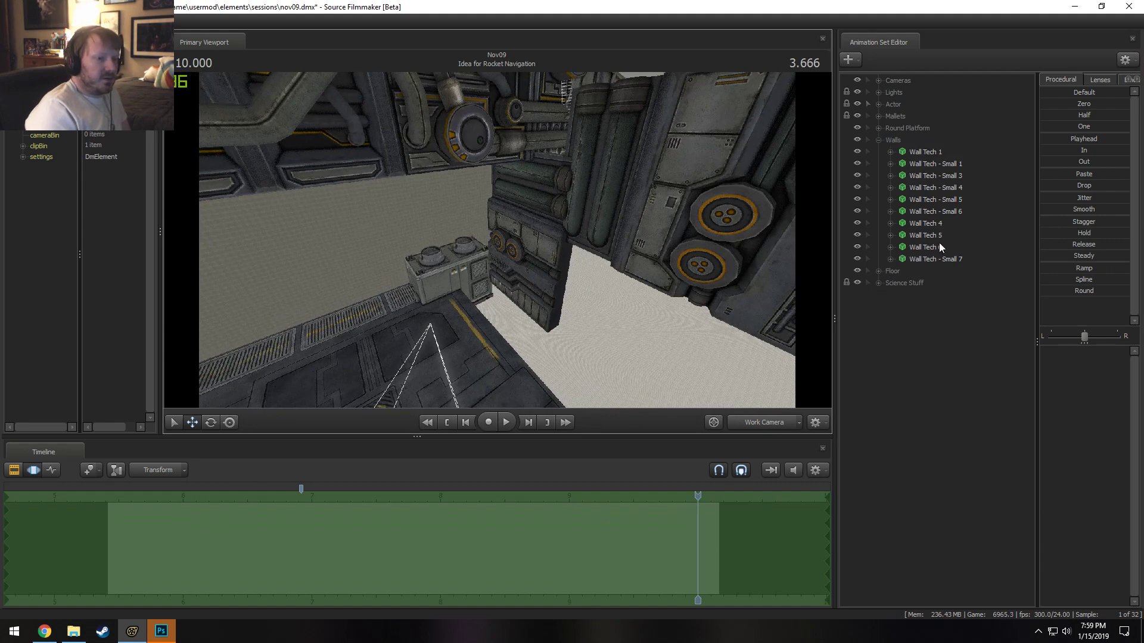
pyautogui.click(935, 191)
pyautogui.click(931, 143)
pyautogui.click(931, 152)
pyautogui.click(933, 161)
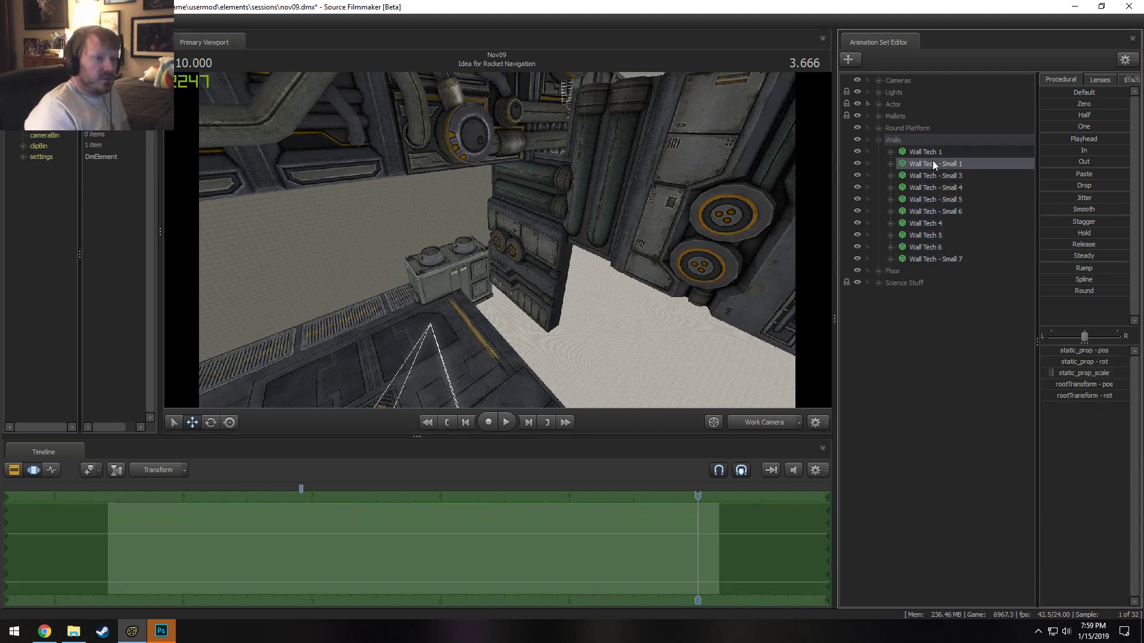
pyautogui.click(932, 174)
pyautogui.rightClick(936, 178)
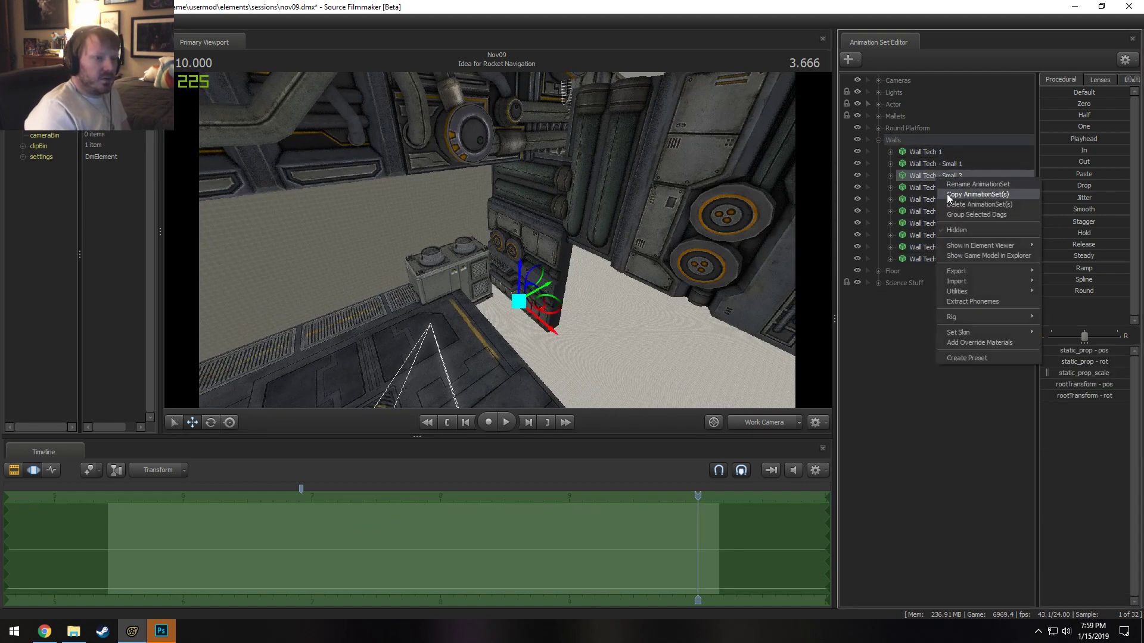
pyautogui.click(948, 193)
pyautogui.moveTo(619, 257); pyautogui.dragTo(516, 257)
pyautogui.press('s')
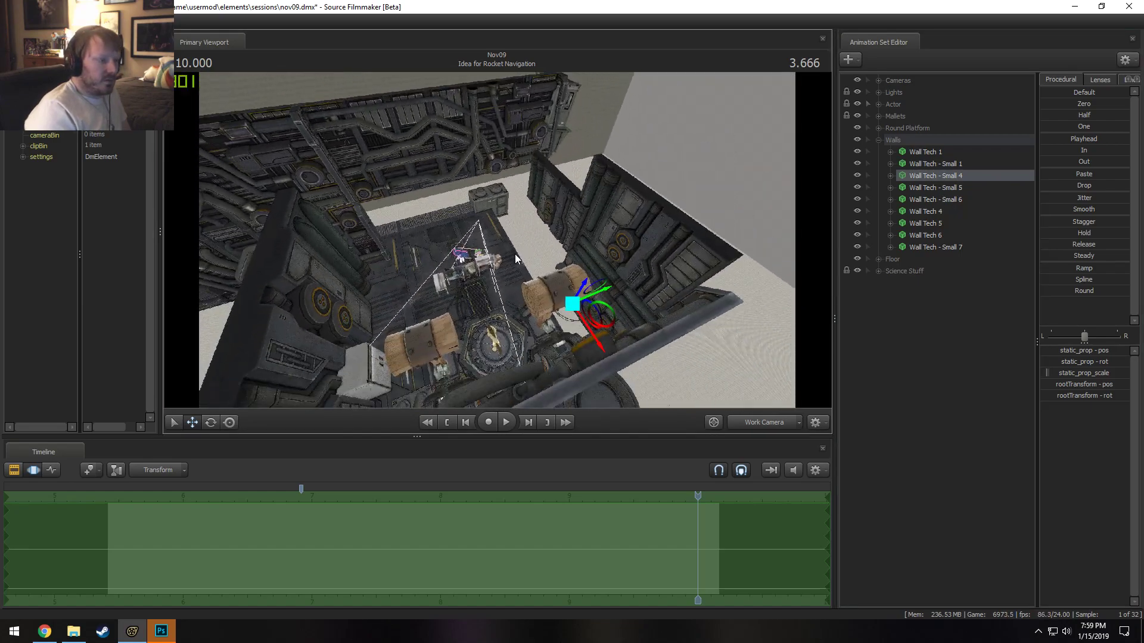
pyautogui.rightClick(931, 177)
pyautogui.click(946, 203)
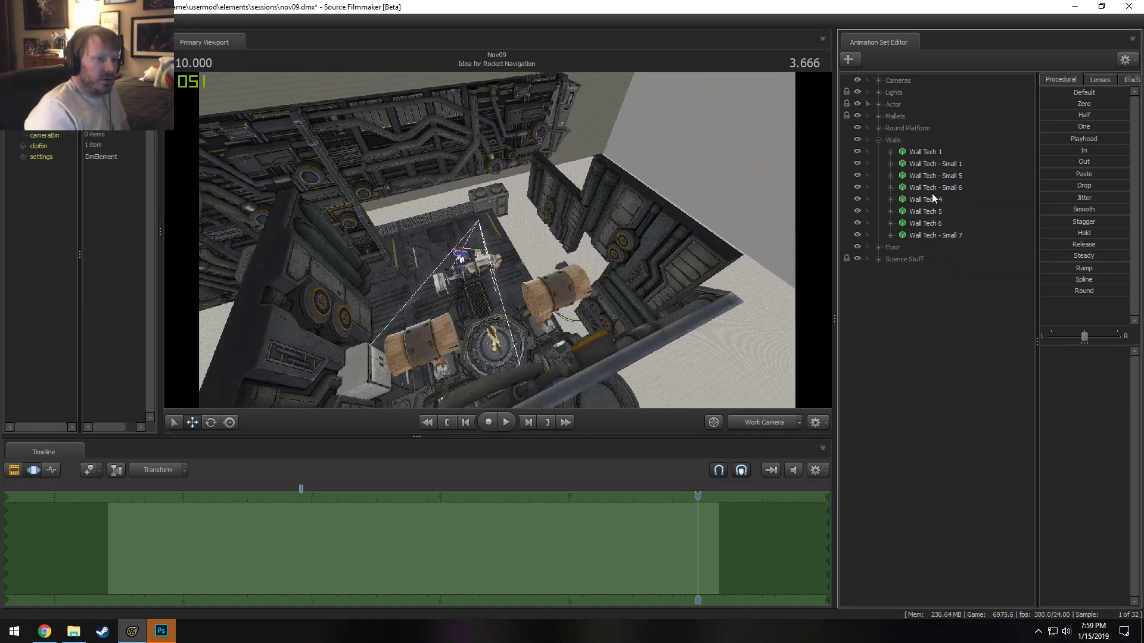
# Delete the Wall Tech - Small 6 and Wall Tech - Small 5 models from the Walls group.
pyautogui.click(930, 187)
pyautogui.rightClick(931, 187)
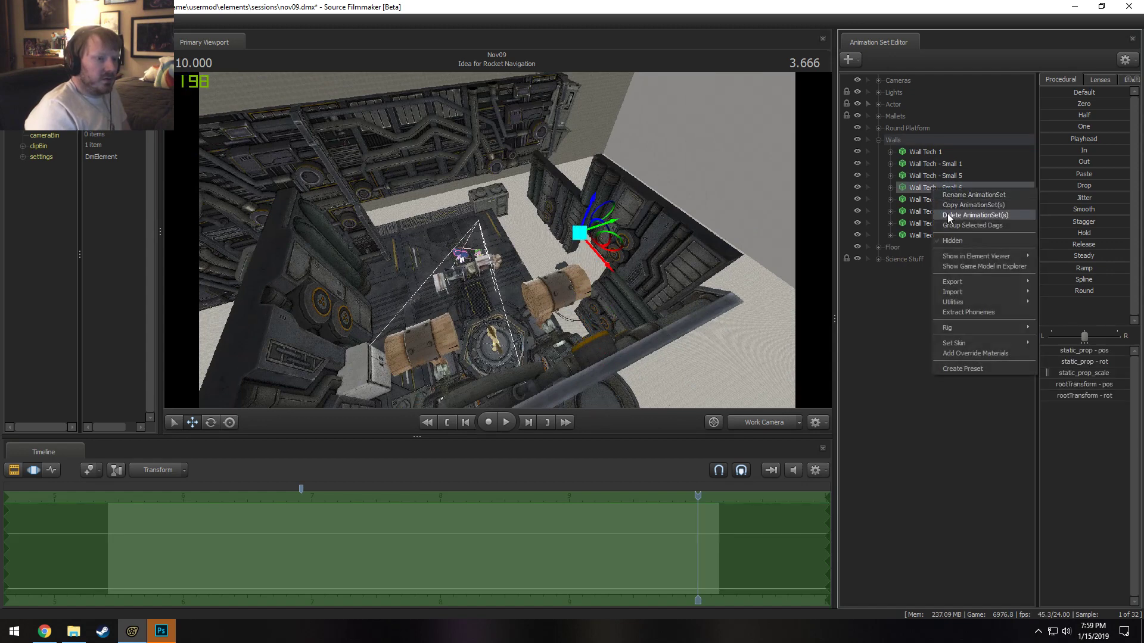
pyautogui.click(953, 213)
pyautogui.click(937, 181)
pyautogui.rightClick(937, 178)
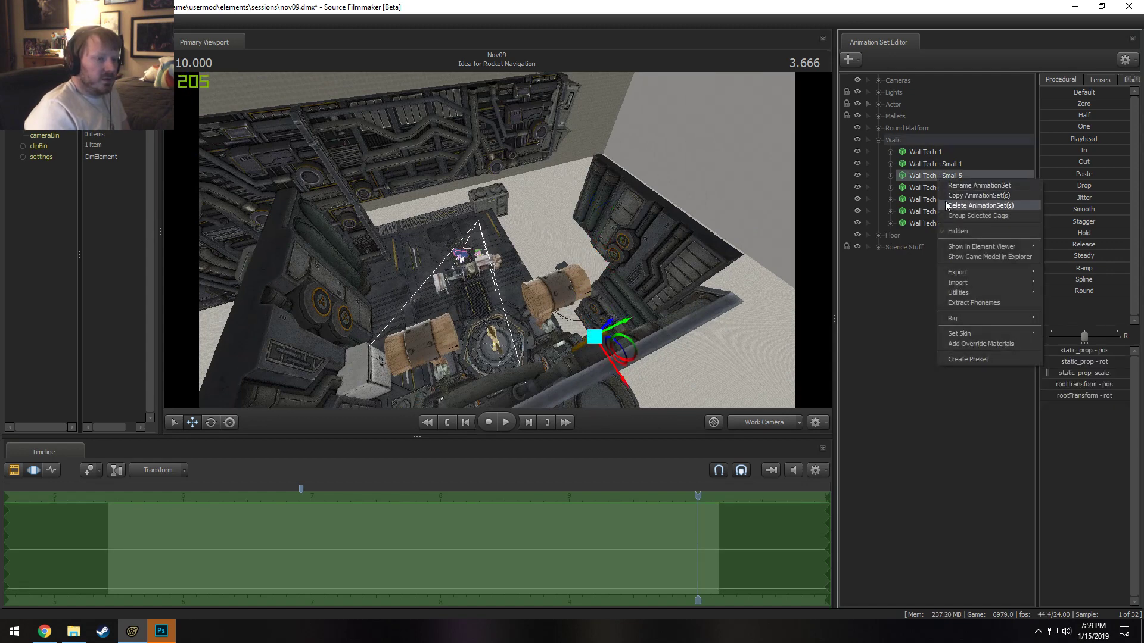
pyautogui.click(945, 201)
# Identify the remaining wall pieces in the set and delete the Wall Tech 5 model.
pyautogui.click(935, 166)
pyautogui.click(933, 176)
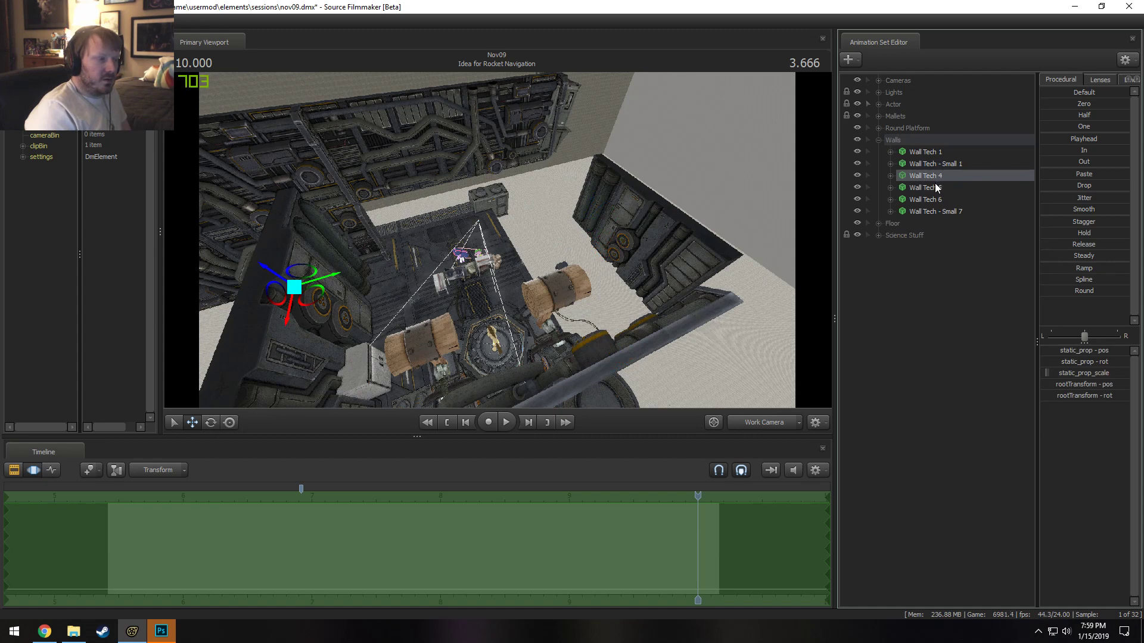
pyautogui.click(935, 187)
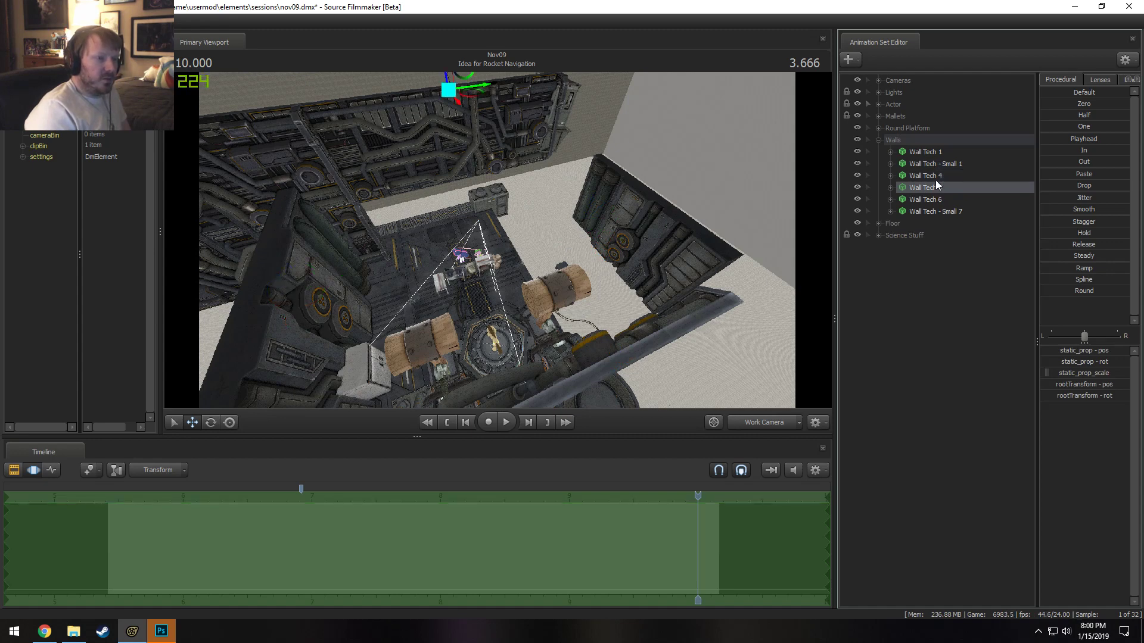
pyautogui.rightClick(937, 183)
pyautogui.click(950, 205)
# Check the other Walls models one by one and delete Wall Tech - Small 7.
pyautogui.click(928, 150)
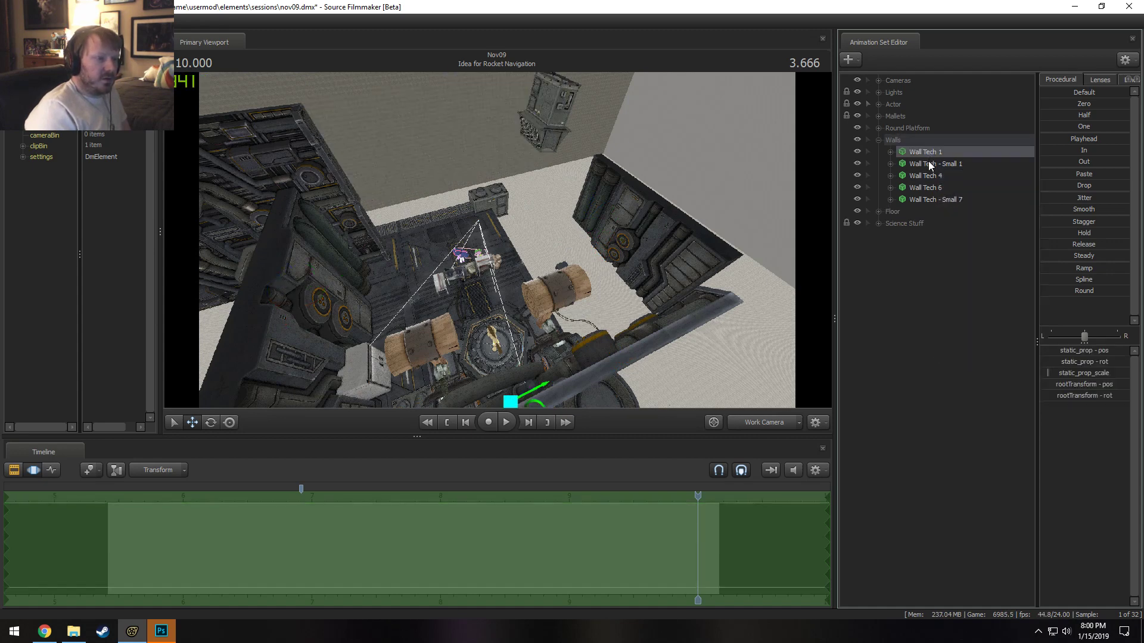
pyautogui.click(928, 164)
pyautogui.click(931, 176)
pyautogui.click(932, 187)
pyautogui.click(931, 200)
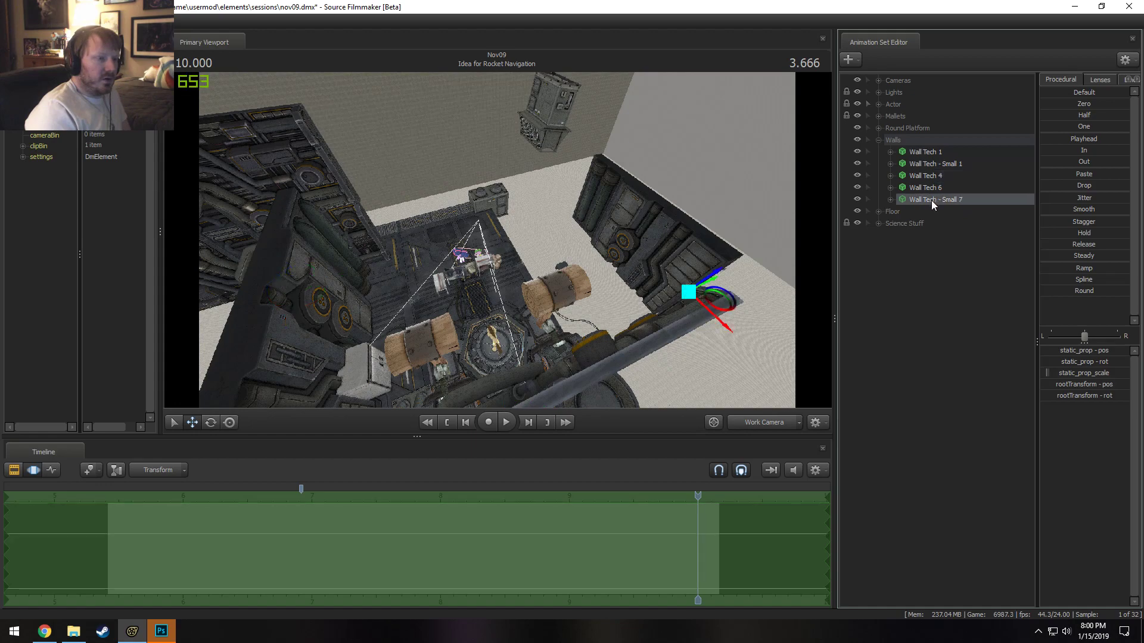
pyautogui.rightClick(932, 200)
pyautogui.click(943, 230)
# Delete the Science Equipment 1 and Science Equipment 2 models from the Science Stuff group.
pyautogui.moveTo(729, 217); pyautogui.dragTo(542, 181)
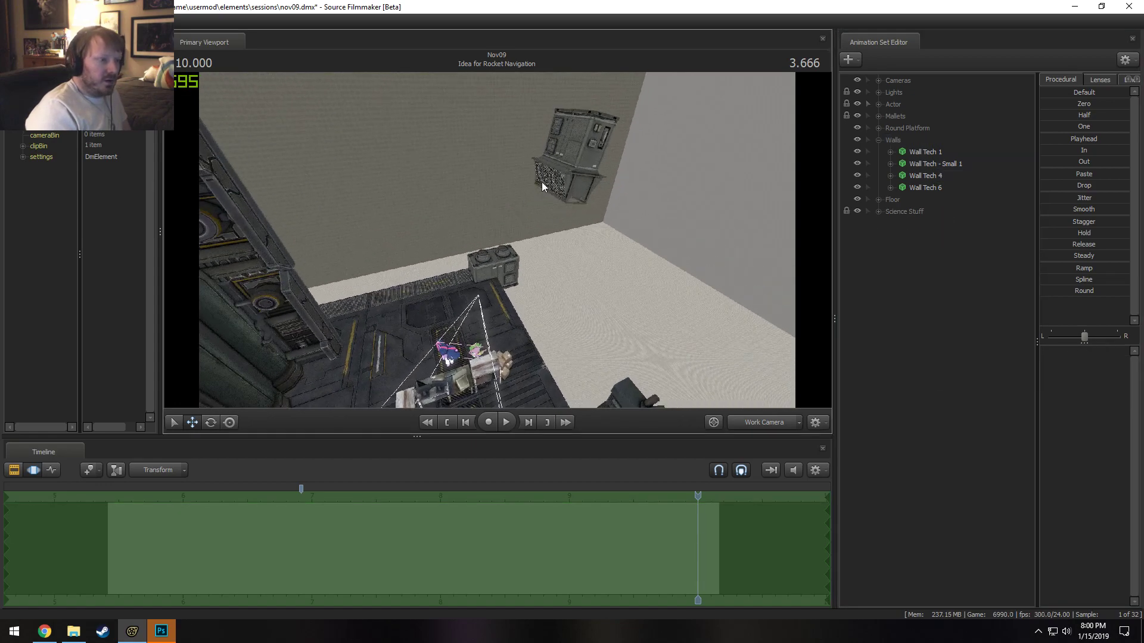
pyautogui.click(875, 139)
pyautogui.click(877, 127)
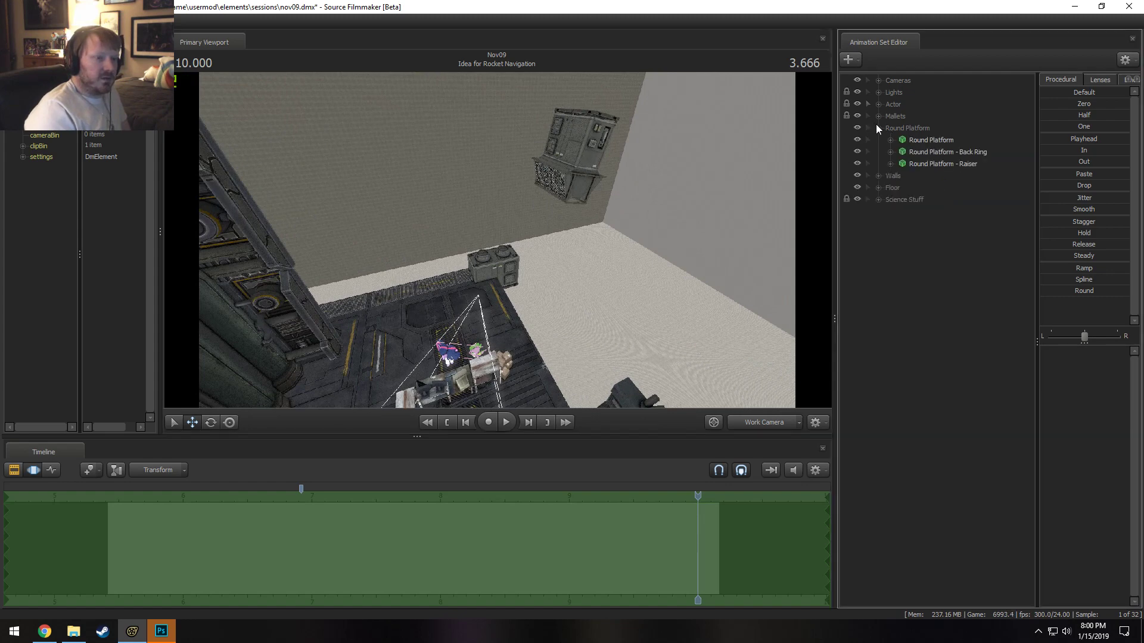
pyautogui.click(878, 128)
pyautogui.click(878, 163)
pyautogui.click(938, 187)
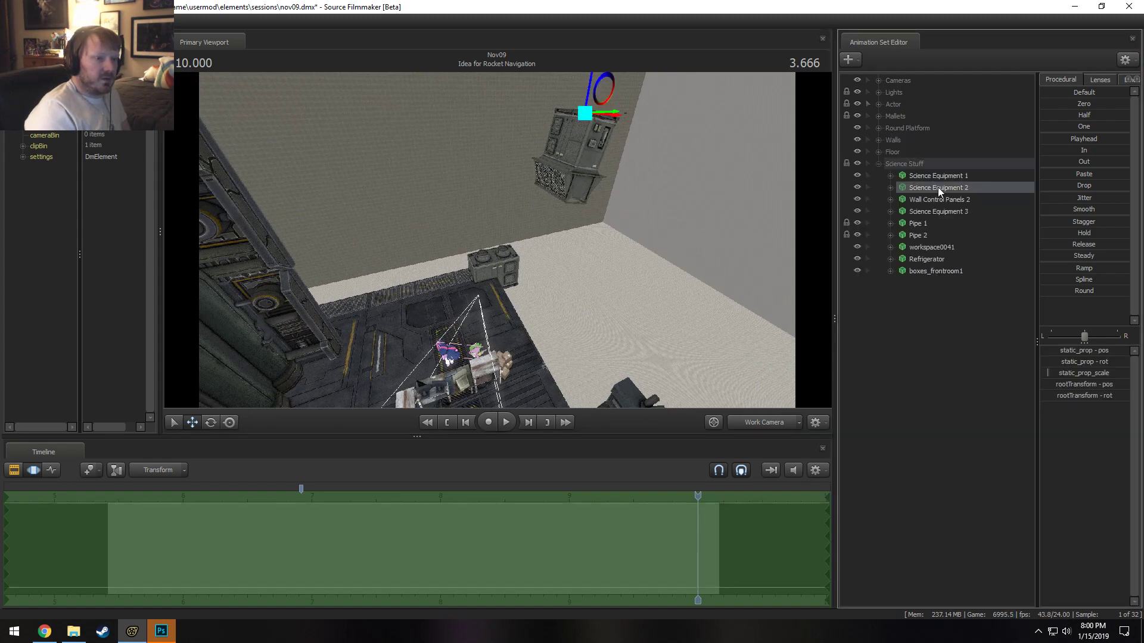
pyautogui.click(937, 177)
pyautogui.keyDown('ctrl'); pyautogui.click(938, 188); pyautogui.keyUp('ctrl')
pyautogui.rightClick(938, 187)
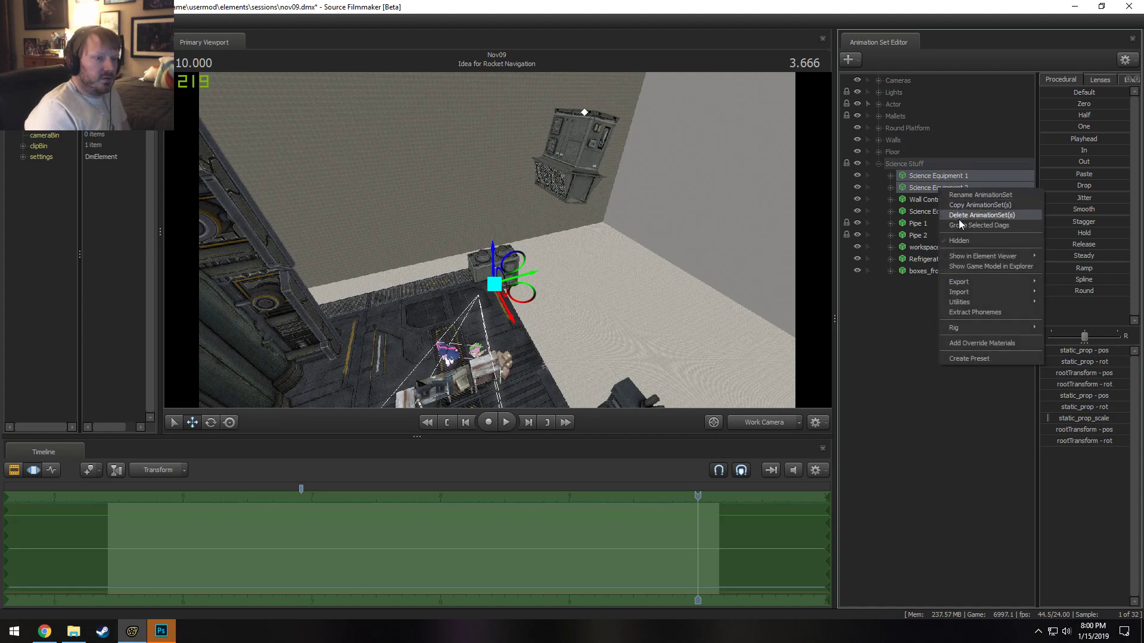
pyautogui.click(956, 215)
# Restore the viewport lighting in the main camera view and play back the shot to check the remaining set.
pyautogui.click(878, 163)
pyautogui.click(754, 424)
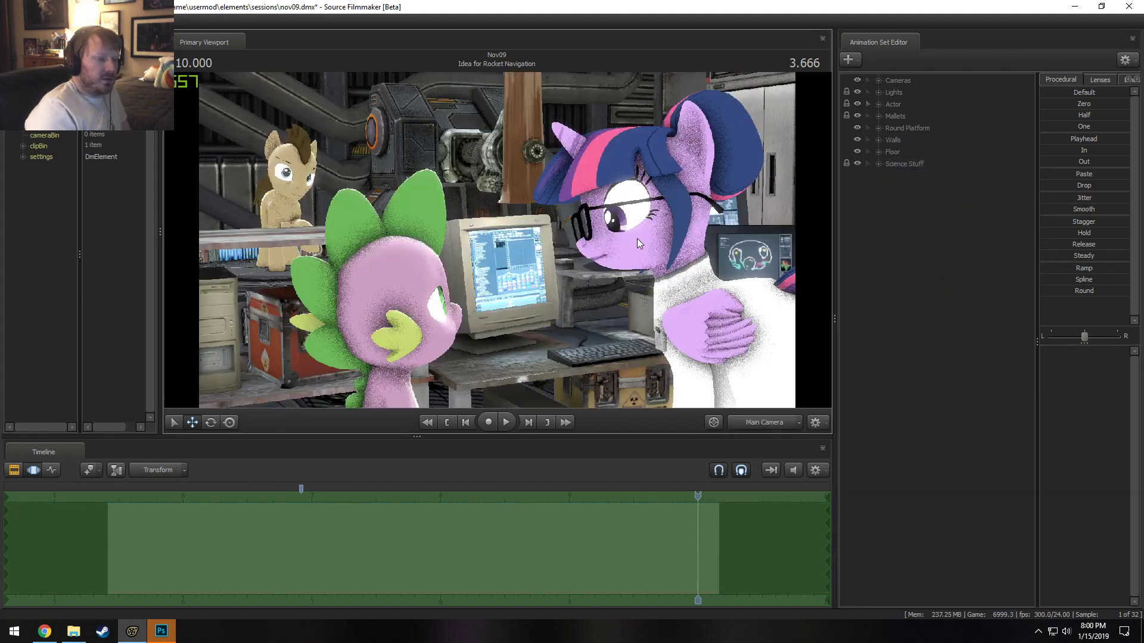
pyautogui.rightClick(637, 233)
pyautogui.click(671, 267)
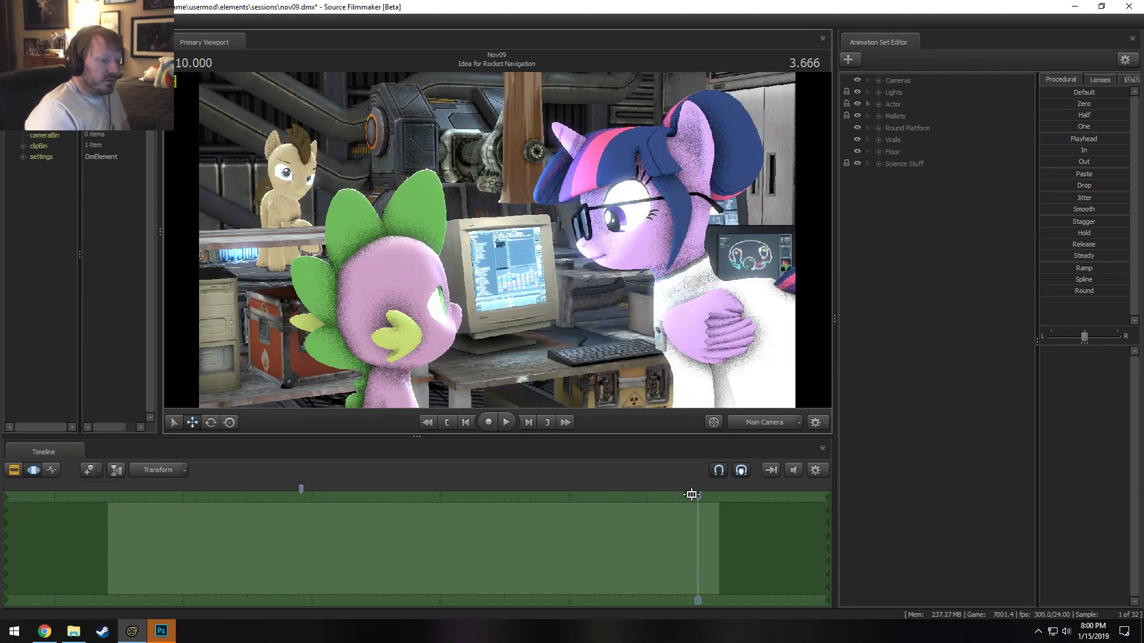
pyautogui.moveTo(697, 495); pyautogui.dragTo(223, 549)
pyautogui.press('space')
pyautogui.press('F2')
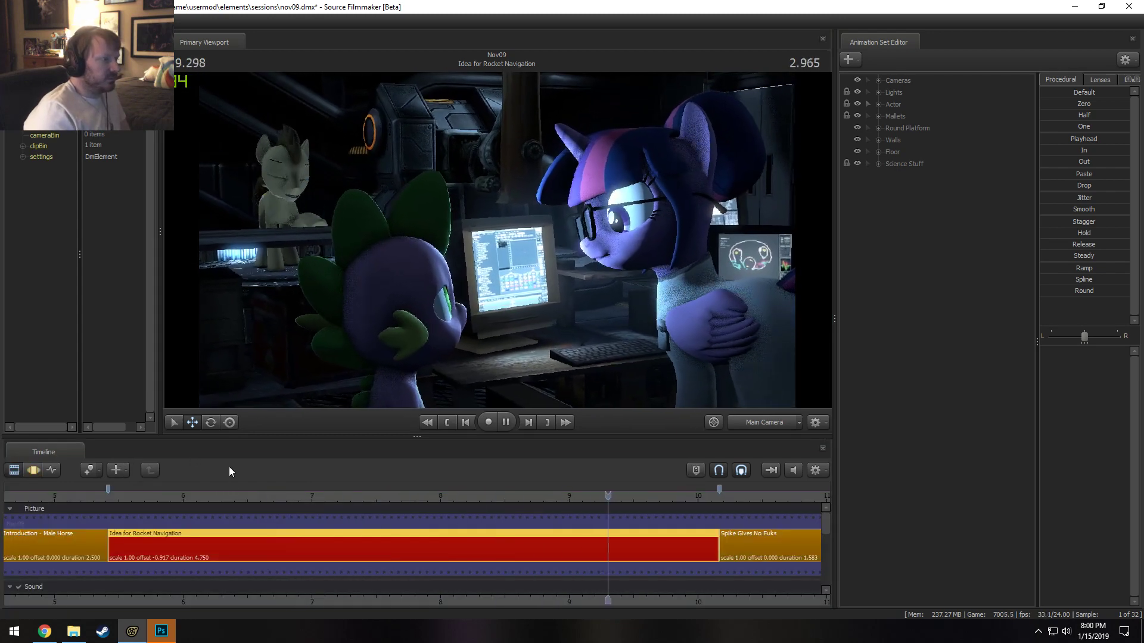
pyautogui.press('space')
pyautogui.moveTo(218, 497); pyautogui.dragTo(161, 495)
# Delete the Wall Control Panels 2 model from the Science Stuff group.
pyautogui.click(745, 423)
pyautogui.moveTo(583, 299); pyautogui.dragTo(452, 217)
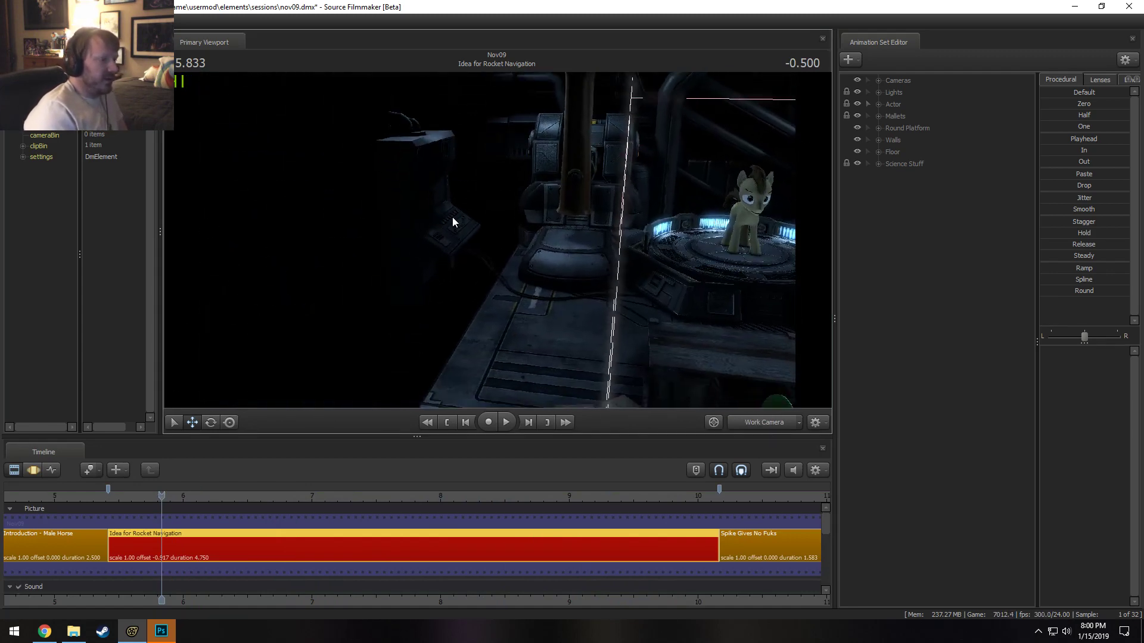
pyautogui.click(879, 163)
pyautogui.click(917, 236)
pyautogui.click(919, 223)
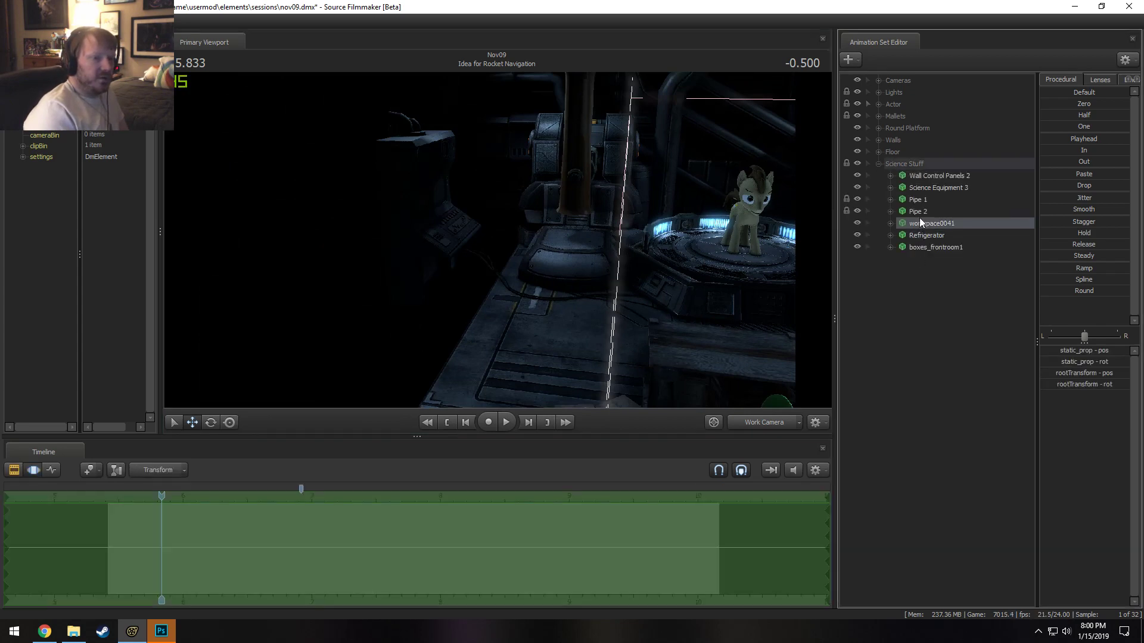
pyautogui.click(932, 177)
pyautogui.rightClick(933, 179)
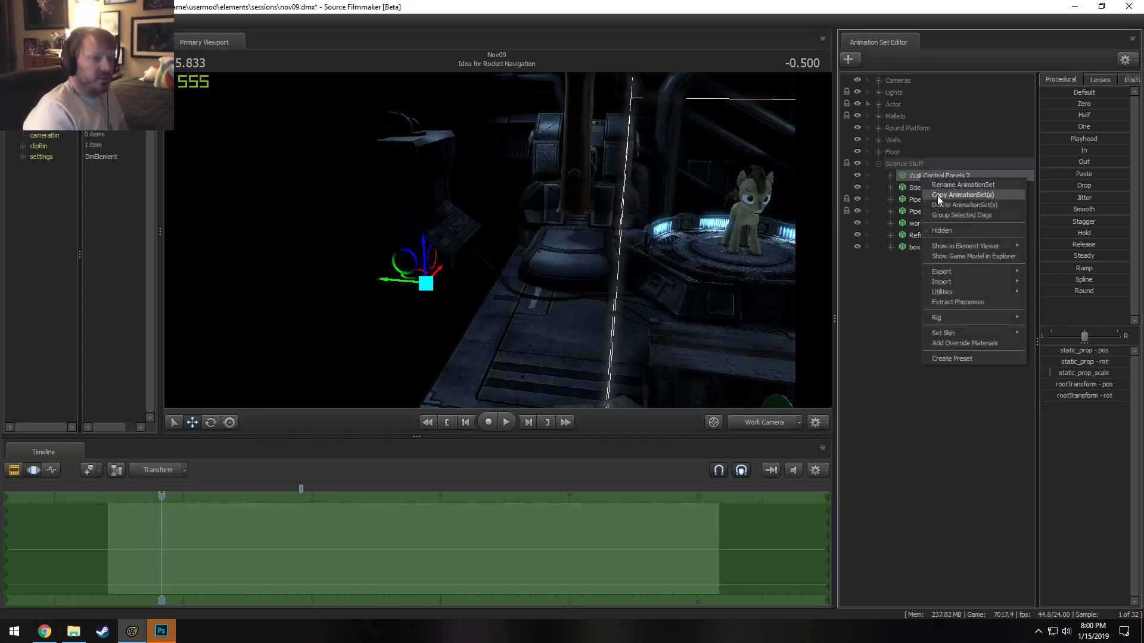
pyautogui.click(949, 206)
# Check the shot through the main camera with the control panel model gone.
pyautogui.moveTo(417, 286); pyautogui.dragTo(481, 243)
pyautogui.press('w')
pyautogui.click(738, 426)
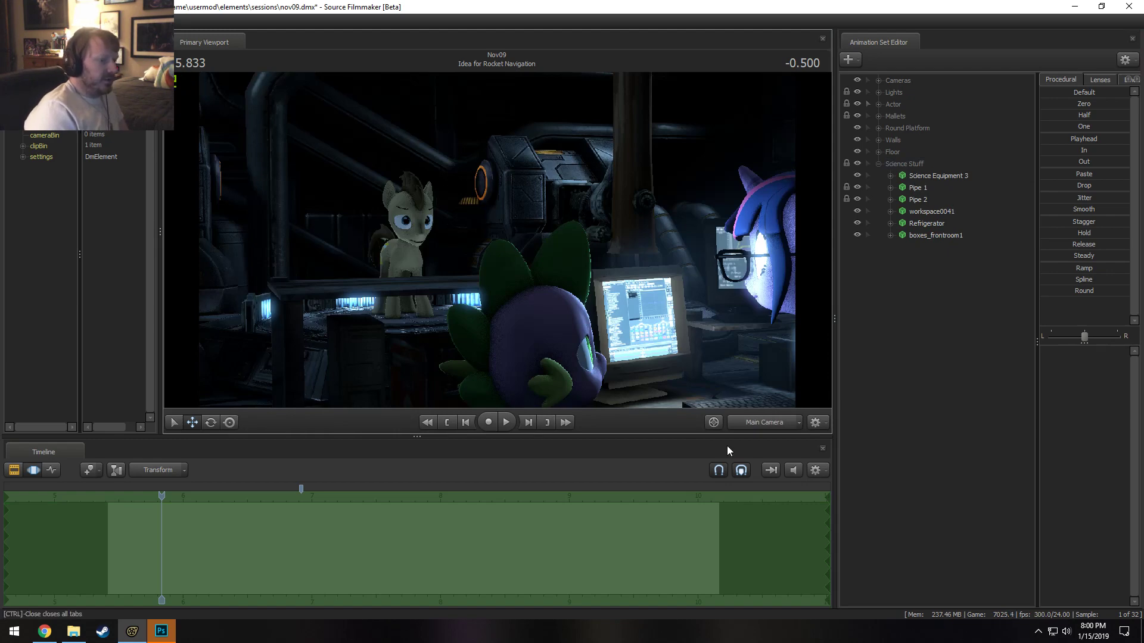
# Return to the work camera and turn off viewport lighting to inspect the wall corner behind the set.
pyautogui.click(746, 421)
pyautogui.moveTo(643, 334); pyautogui.dragTo(816, 280)
pyautogui.press('w')
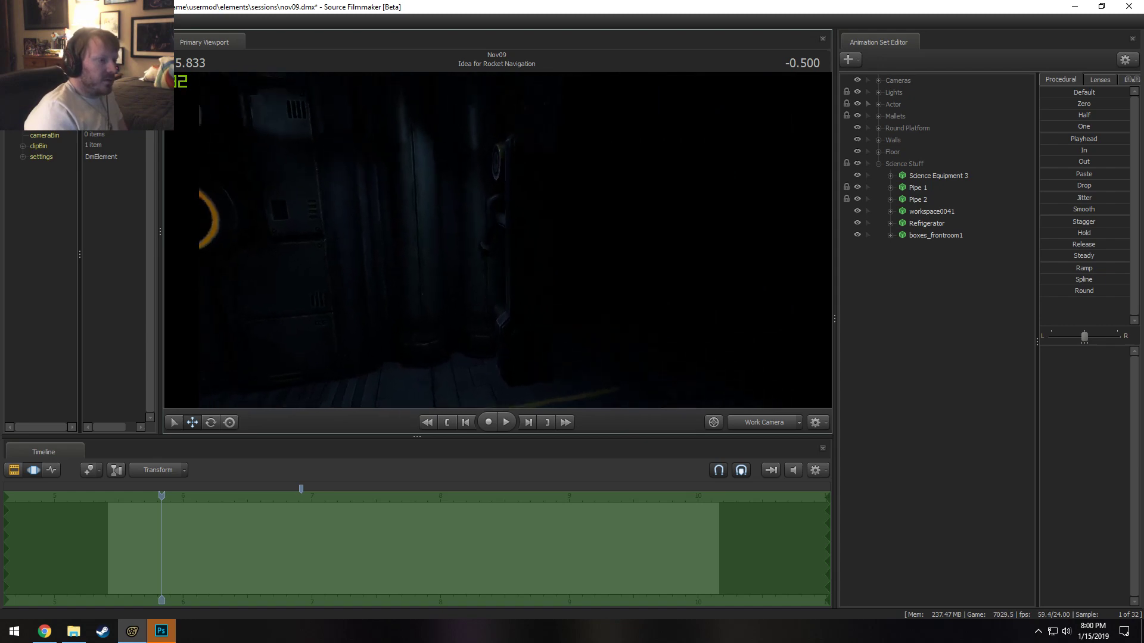
pyautogui.rightClick(498, 234)
pyautogui.click(520, 268)
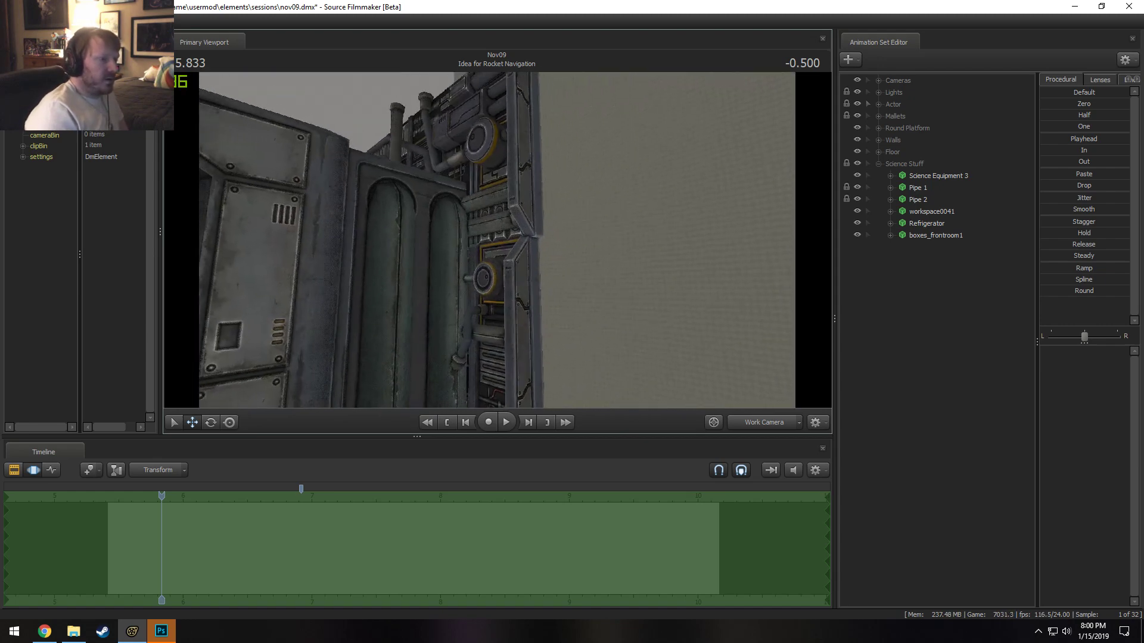
pyautogui.moveTo(520, 232); pyautogui.dragTo(519, 298)
pyautogui.press('z')
# Delete Wall Tech 6 and the wall model listed directly above it from the Walls group.
pyautogui.click(879, 163)
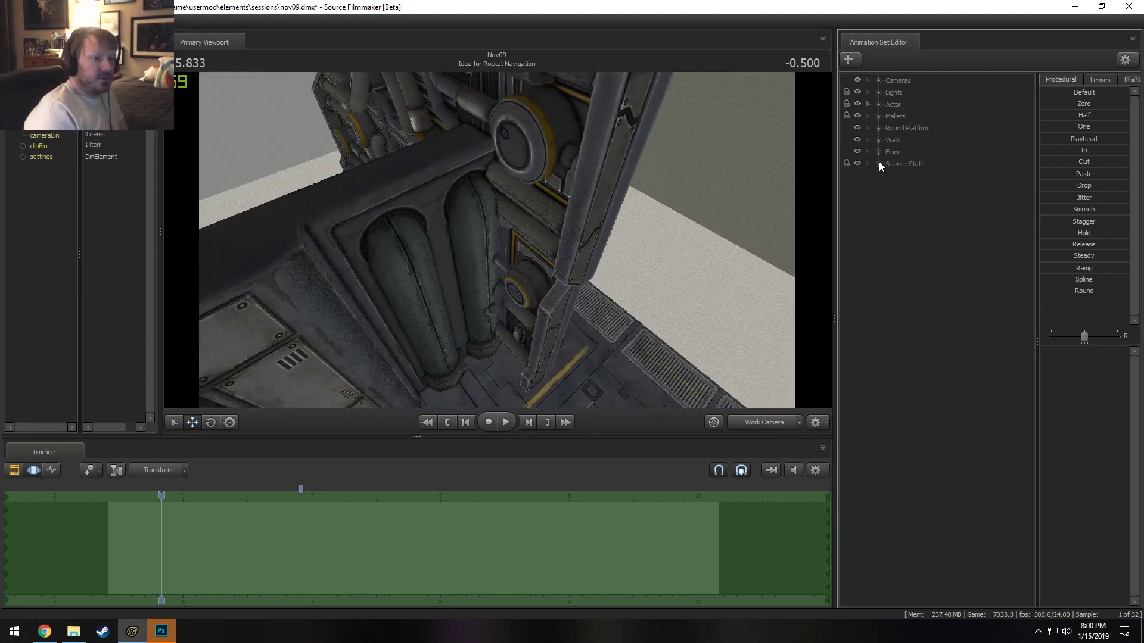
pyautogui.click(879, 140)
pyautogui.click(930, 176)
pyautogui.rightClick(932, 173)
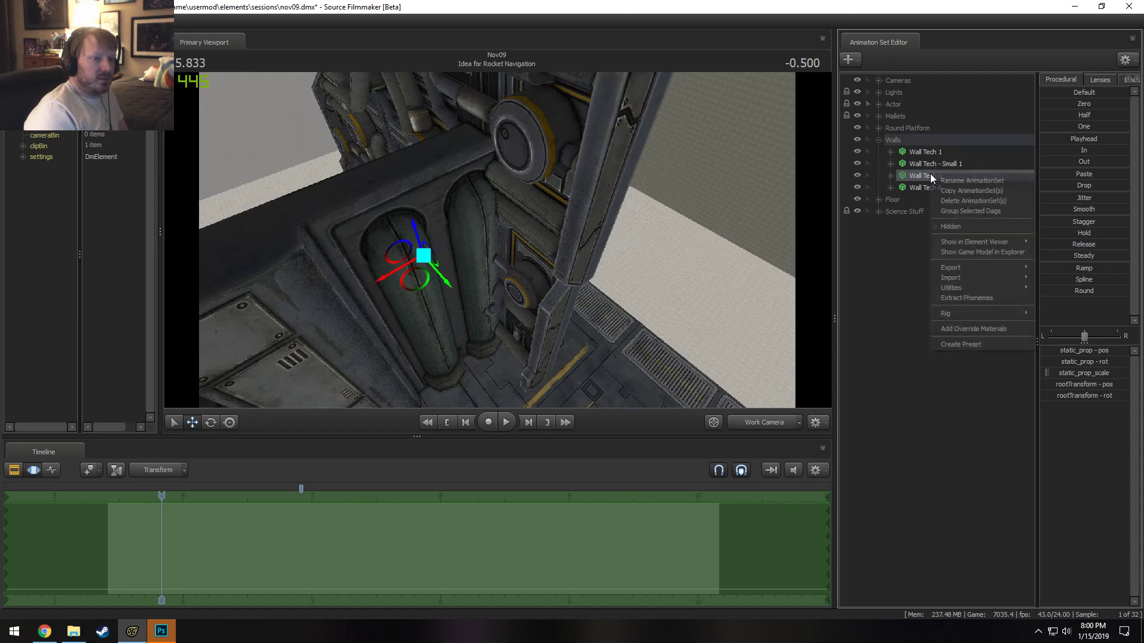
pyautogui.click(948, 199)
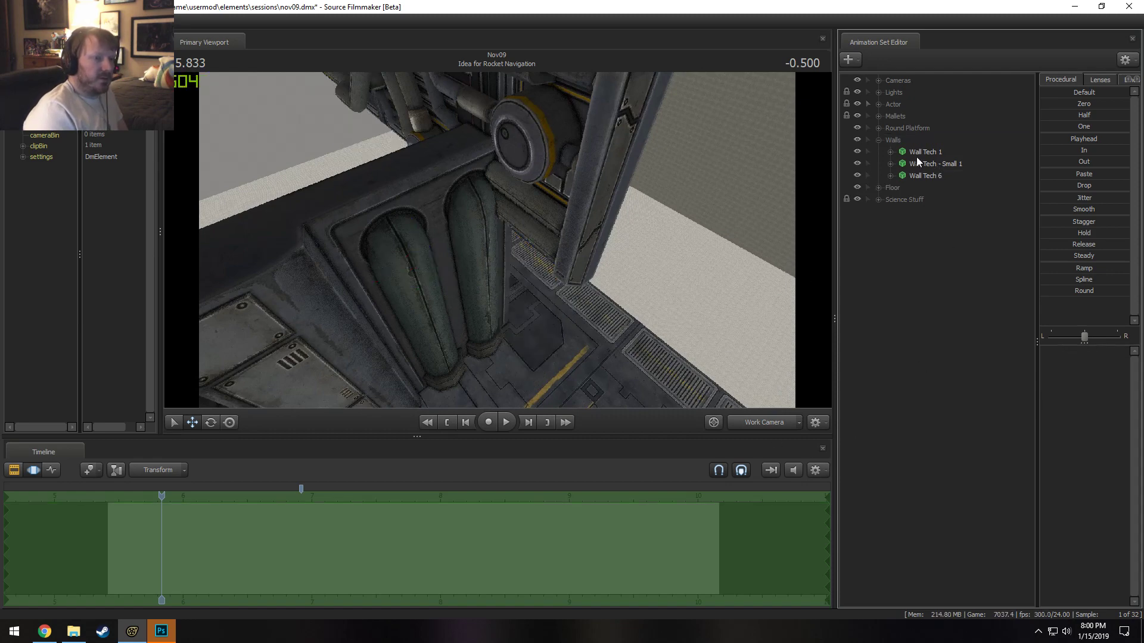
pyautogui.doubleClick(925, 175)
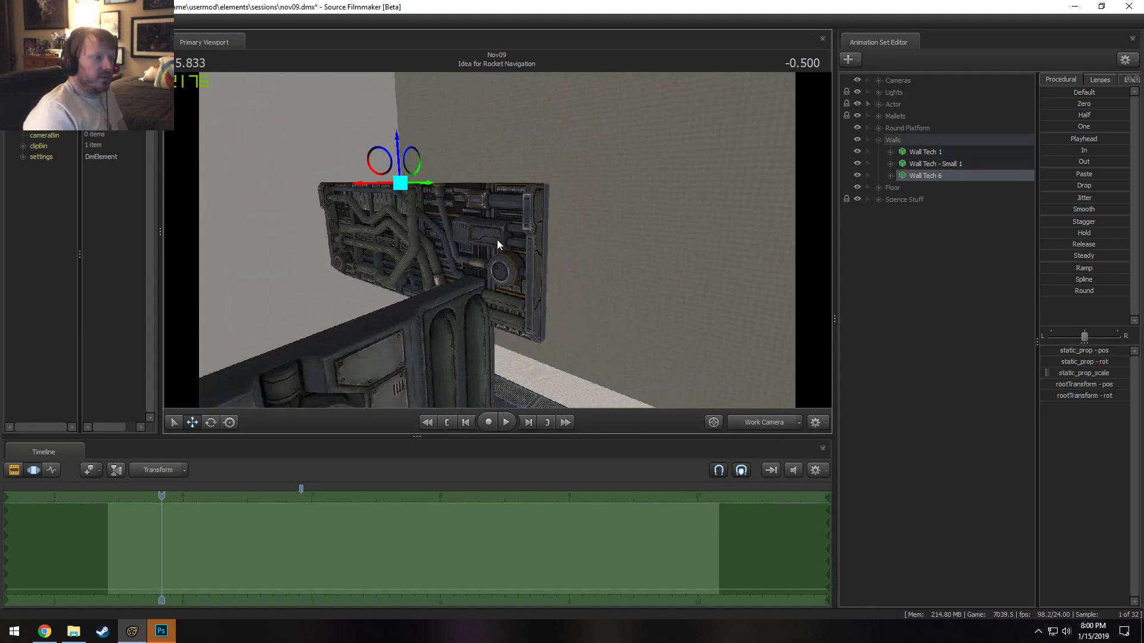
pyautogui.rightClick(946, 173)
pyautogui.click(981, 202)
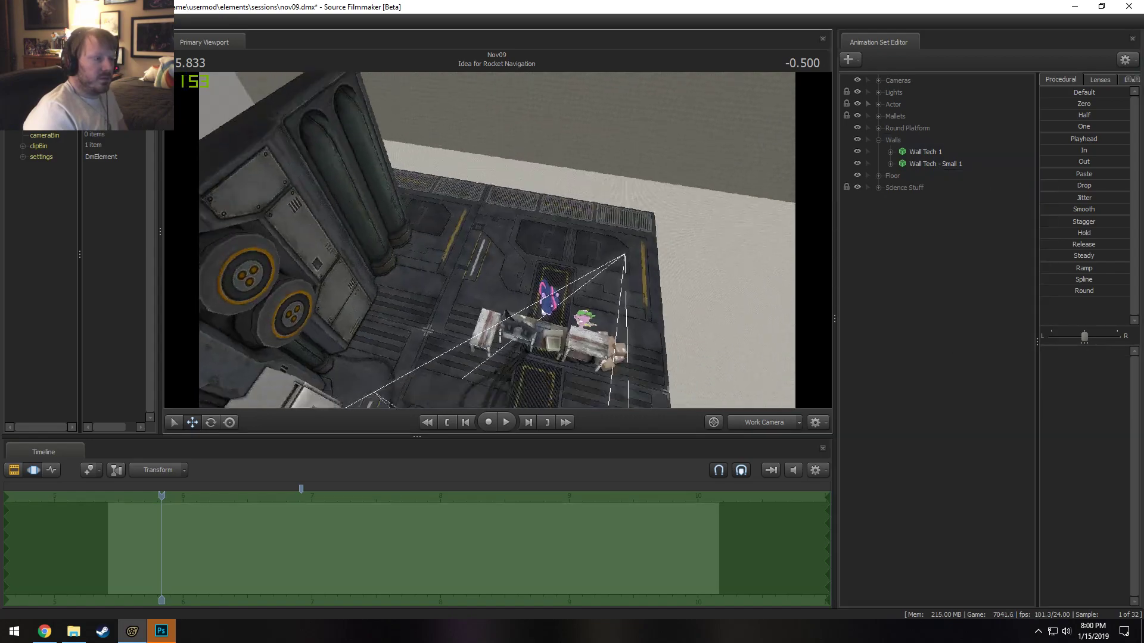
# Delete the last floor model in the Floor group, the section beneath the tall tank wall.
pyautogui.moveTo(427, 331); pyautogui.dragTo(723, 291)
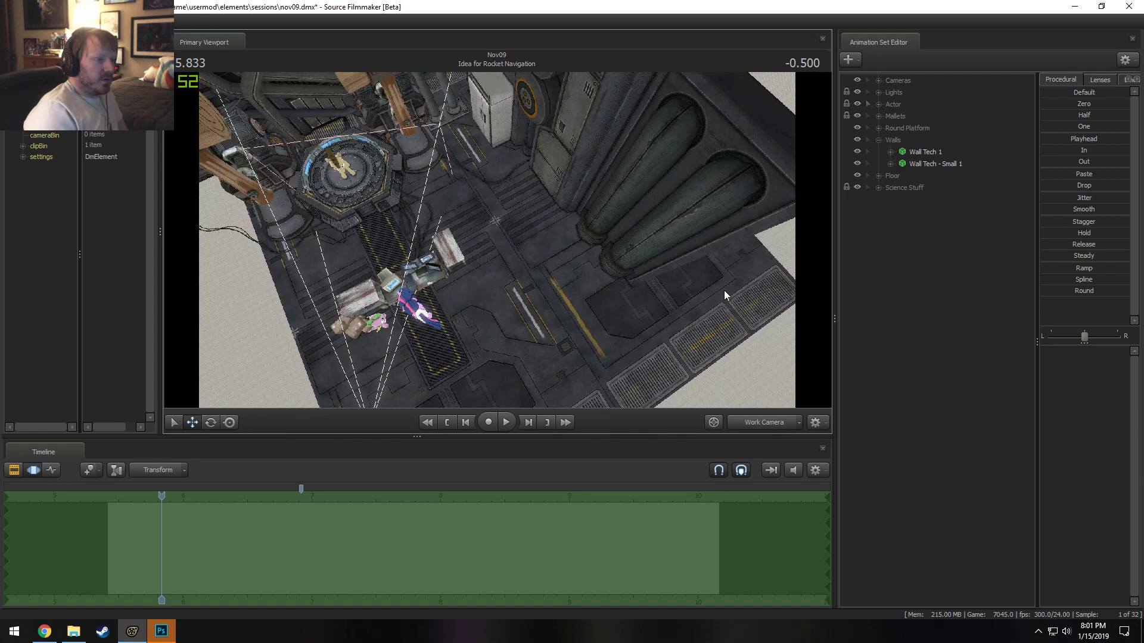
pyautogui.click(878, 175)
pyautogui.click(918, 212)
pyautogui.click(923, 295)
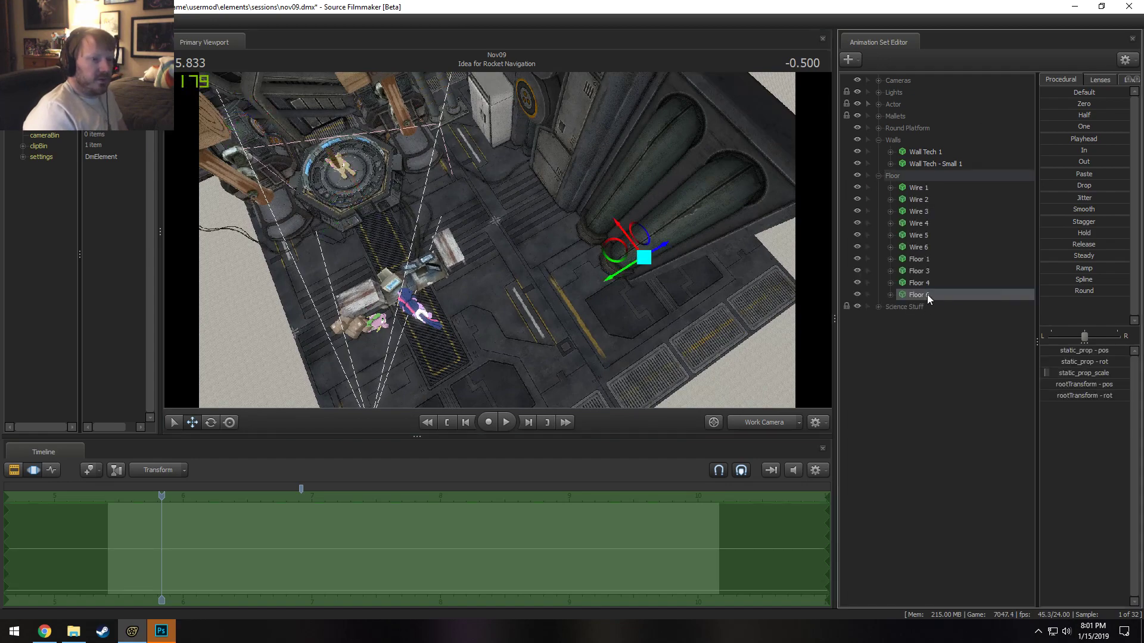
pyautogui.rightClick(927, 294)
pyautogui.click(951, 315)
# Inspect the remaining set, switch to the main camera and scrub to the 10.125 mark of the shot.
pyautogui.moveTo(595, 268); pyautogui.dragTo(655, 250)
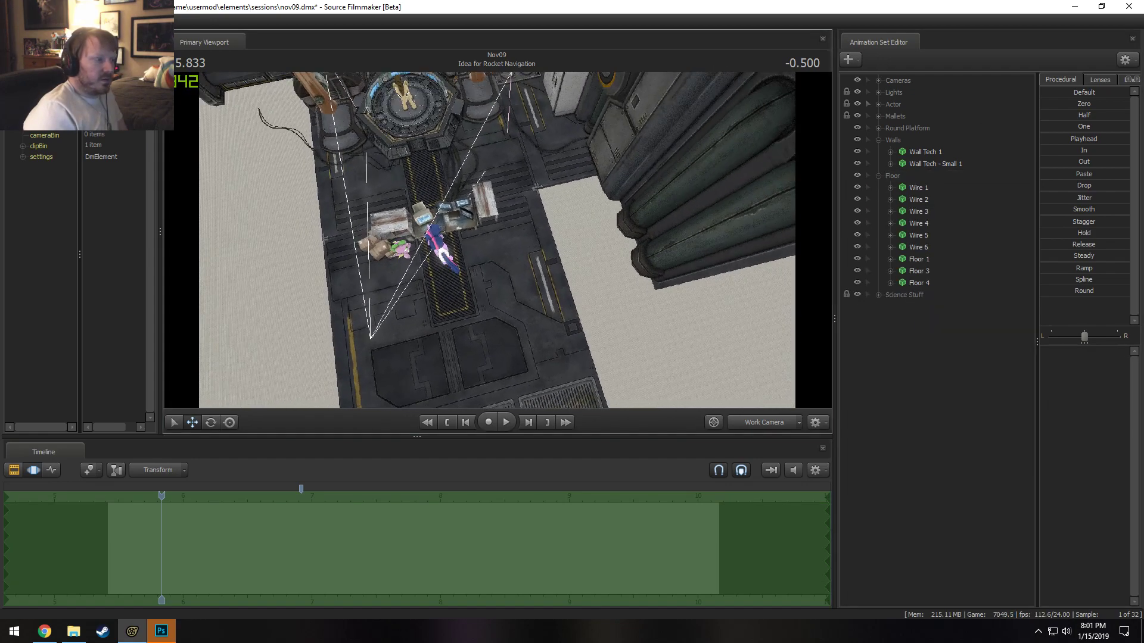
pyautogui.moveTo(501, 245)
pyautogui.mouseDown()
pyautogui.moveTo(506, 280)
pyautogui.moveTo(500, 245)
pyautogui.mouseUp()
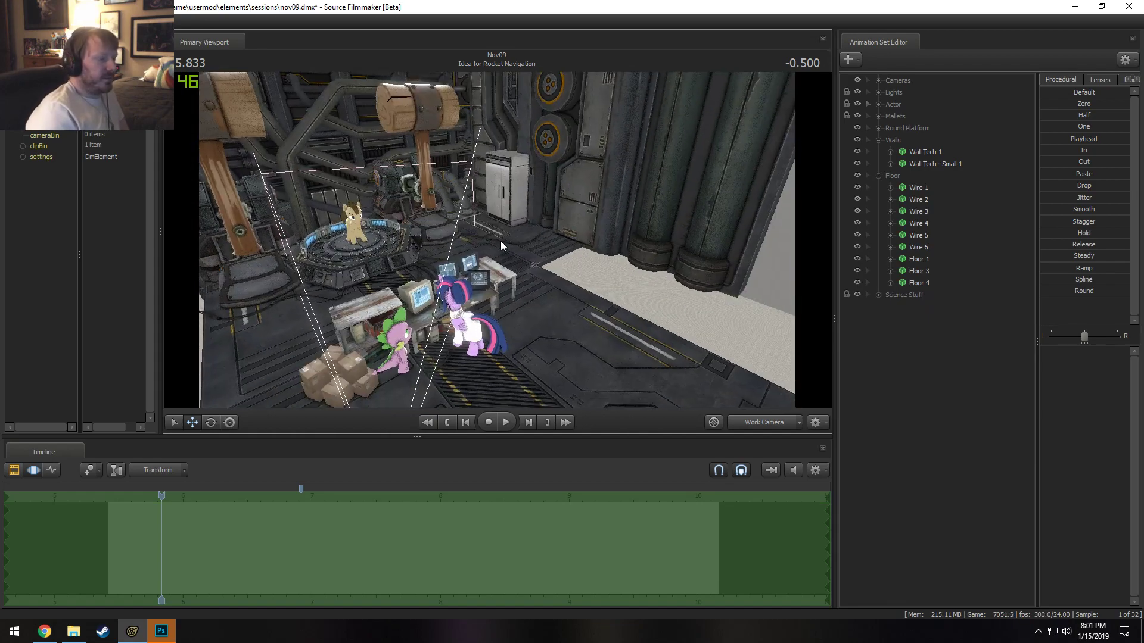
pyautogui.click(757, 423)
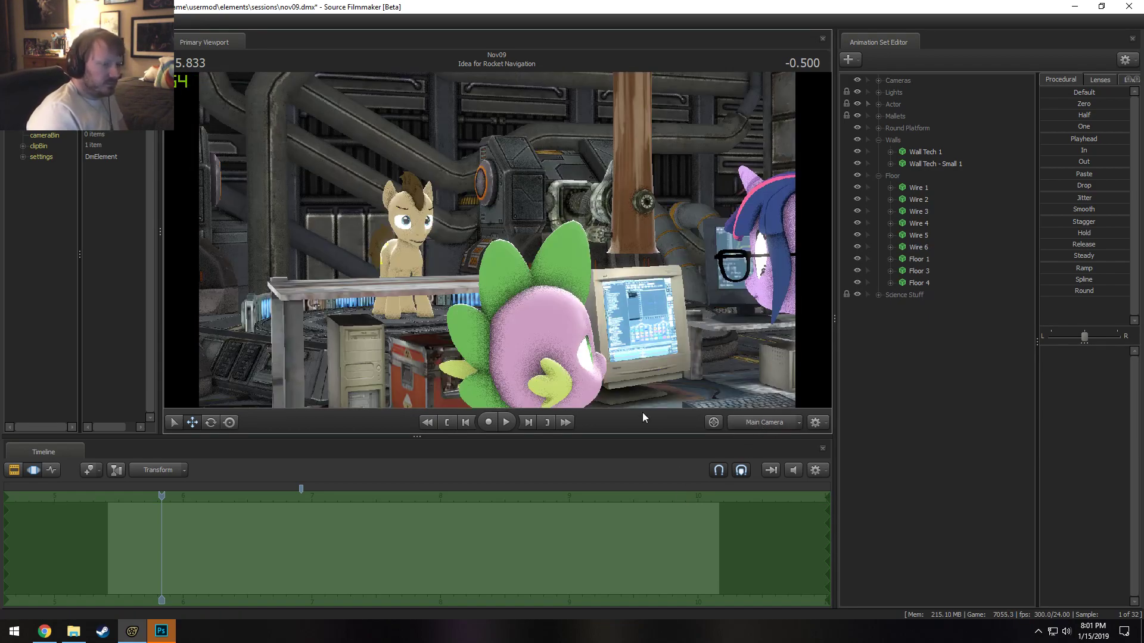
pyautogui.moveTo(159, 505); pyautogui.dragTo(716, 513)
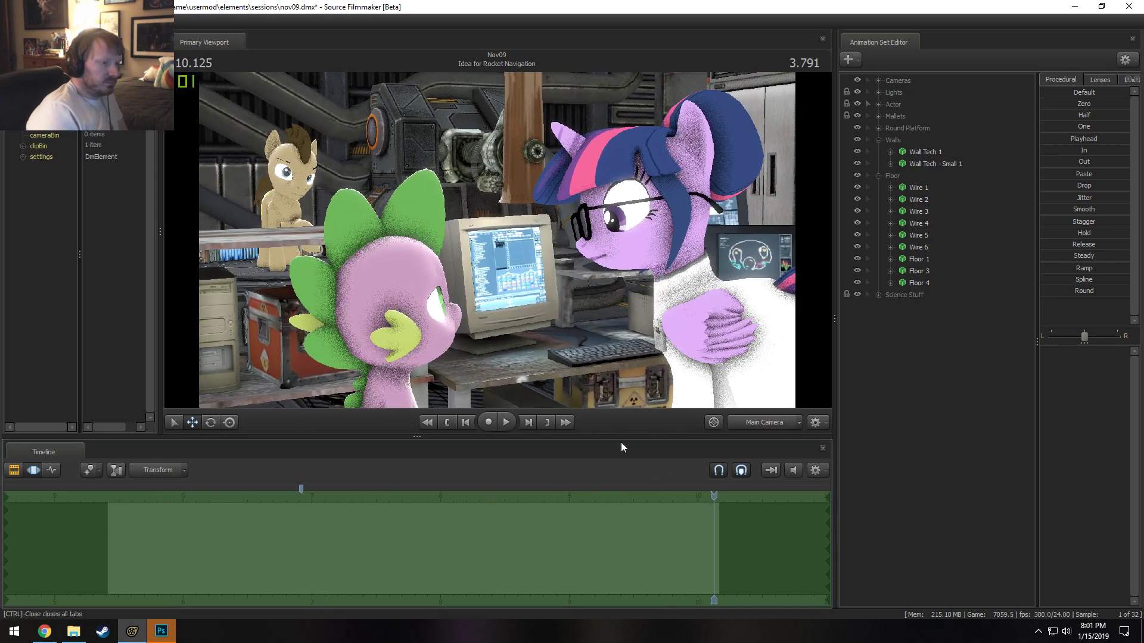
# Check the Pipe 1 and Science Equipment 3 models in the Science Stuff group against the shot.
pyautogui.click(879, 295)
pyautogui.click(924, 316)
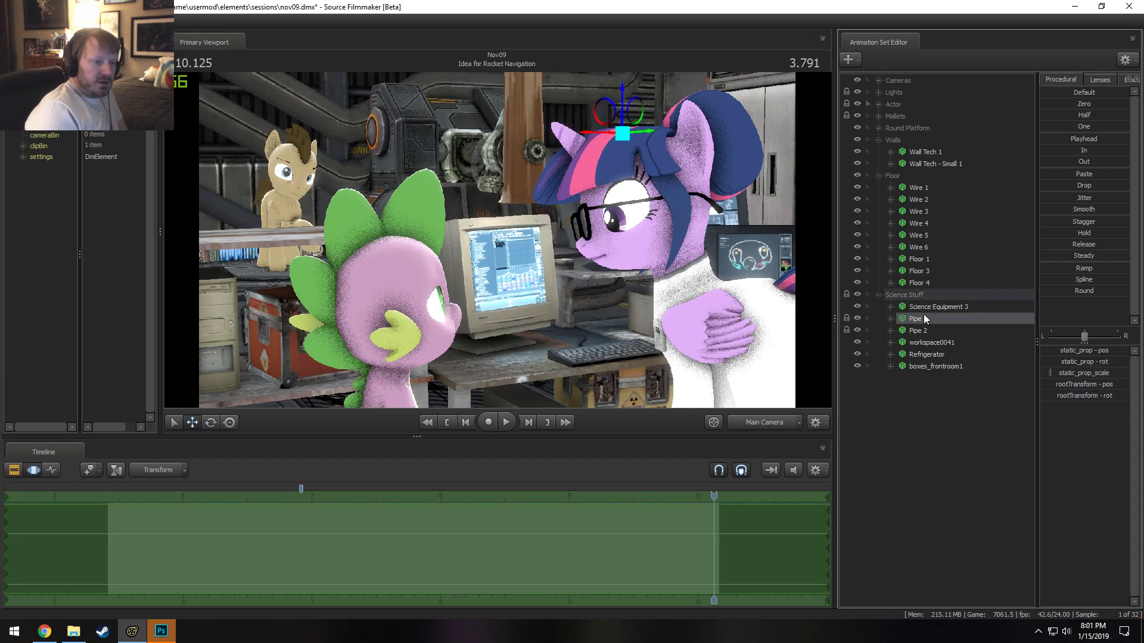
pyautogui.click(923, 308)
pyautogui.moveTo(590, 353); pyautogui.dragTo(593, 329)
pyautogui.hotkey('ctrl', 'z')
# View the desk from the work camera and add override materials to the workspace0041 model.
pyautogui.click(901, 347)
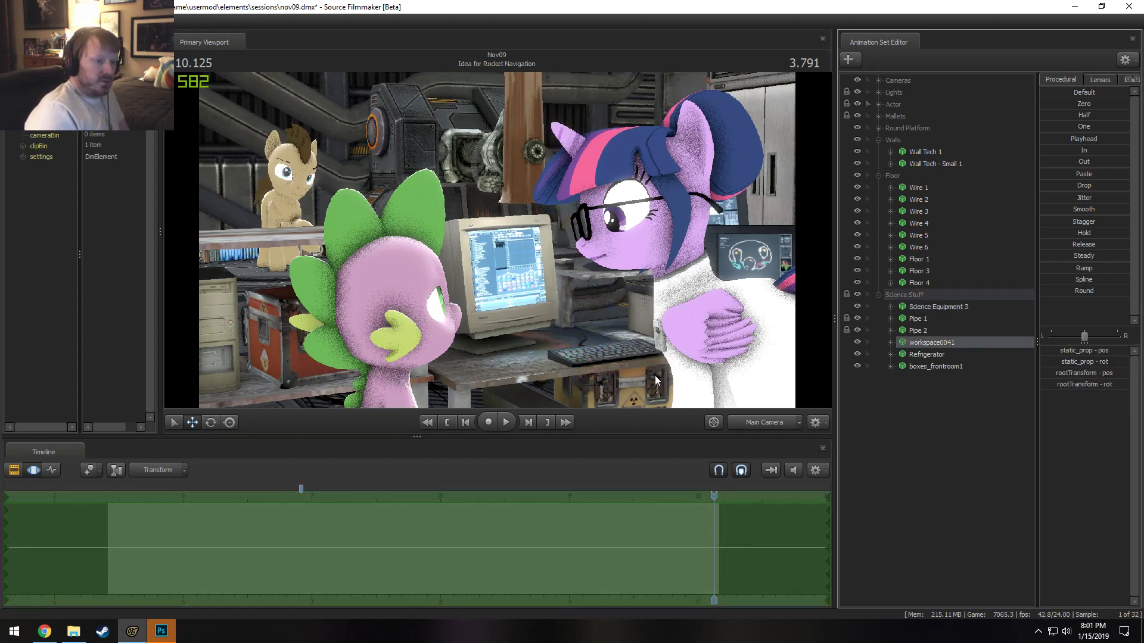
pyautogui.click(760, 421)
pyautogui.press('s')
pyautogui.moveTo(650, 332); pyautogui.dragTo(630, 359)
pyautogui.moveTo(447, 287); pyautogui.dragTo(439, 283)
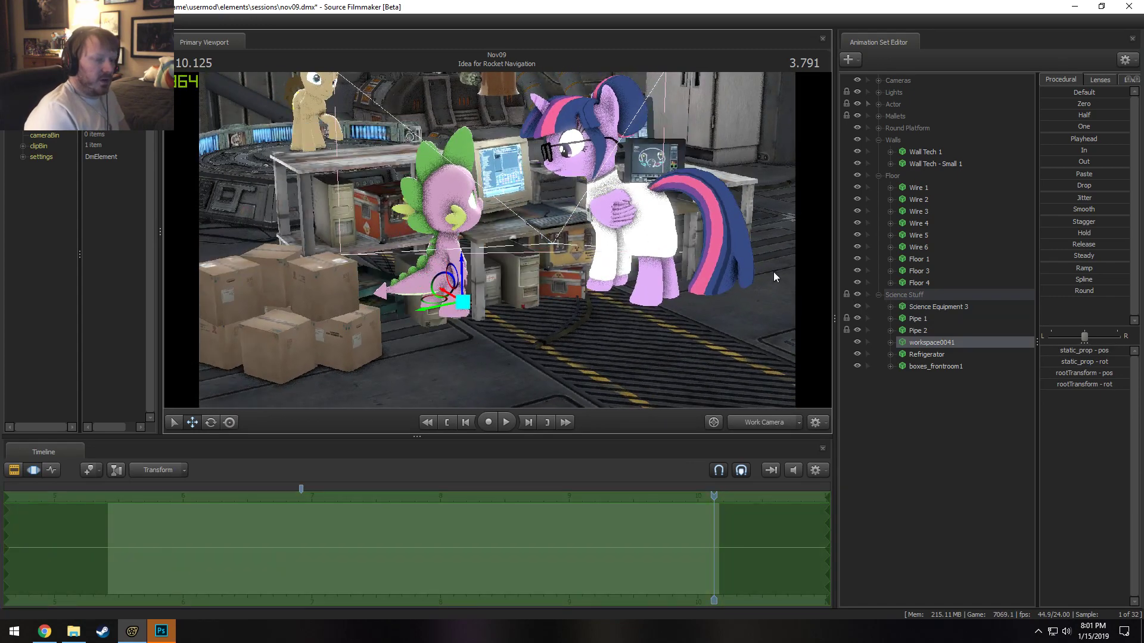
pyautogui.rightClick(917, 339)
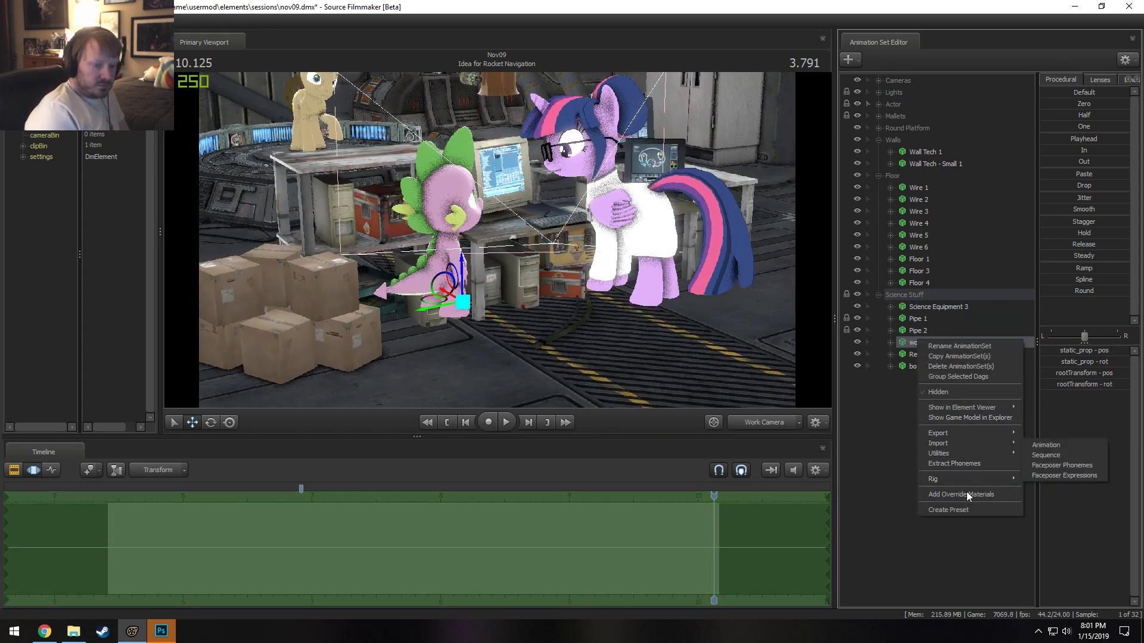
pyautogui.click(967, 494)
# Show workspace0041's game model in the Element Viewer and expand its materials list.
pyautogui.rightClick(919, 344)
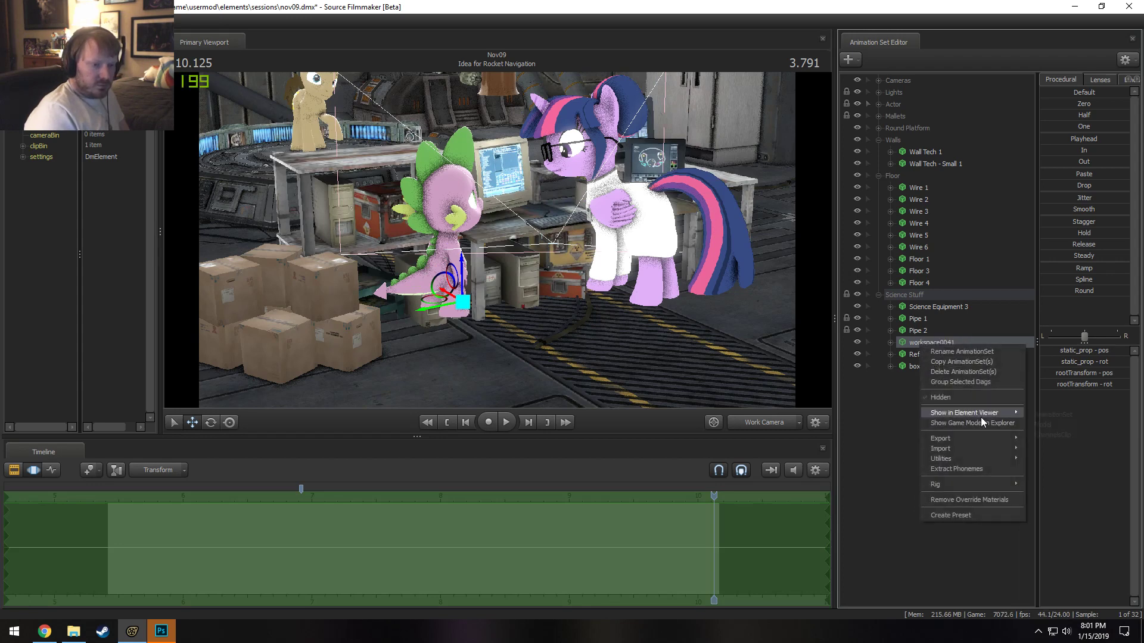
pyautogui.click(1030, 423)
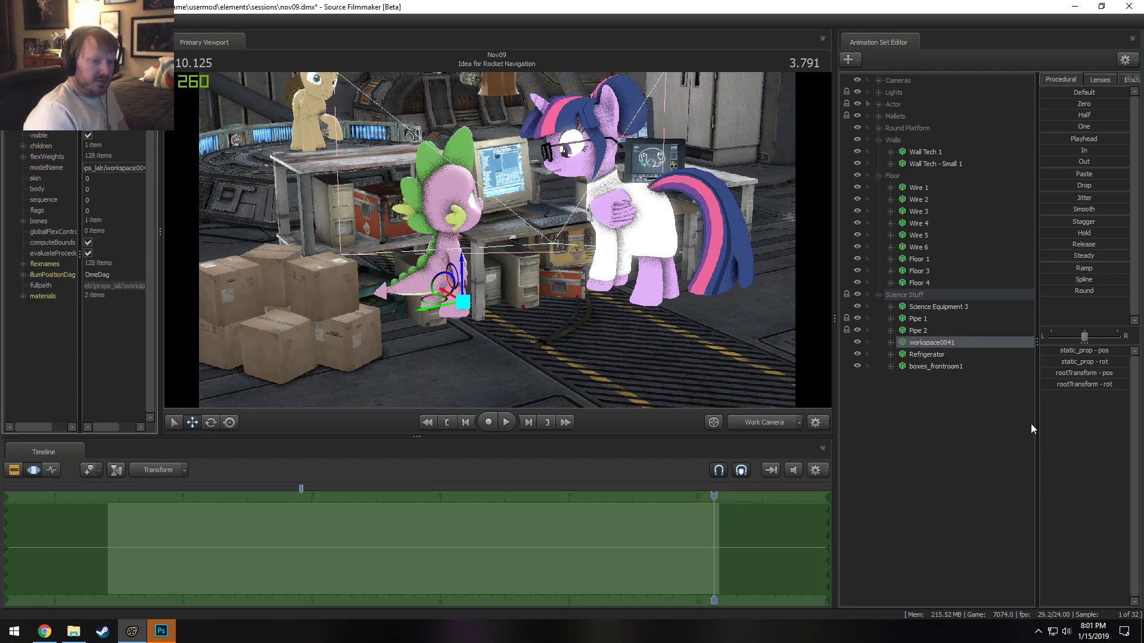
pyautogui.click(23, 297)
pyautogui.moveTo(80, 340)
pyautogui.mouseDown()
pyautogui.moveTo(110, 341)
pyautogui.moveTo(100, 341)
pyautogui.mouseUp()
# Examine the desk up close and expand the workspace4_sheet material to inspect its mtlName path.
pyautogui.press('w')
pyautogui.moveTo(369, 310); pyautogui.dragTo(388, 292)
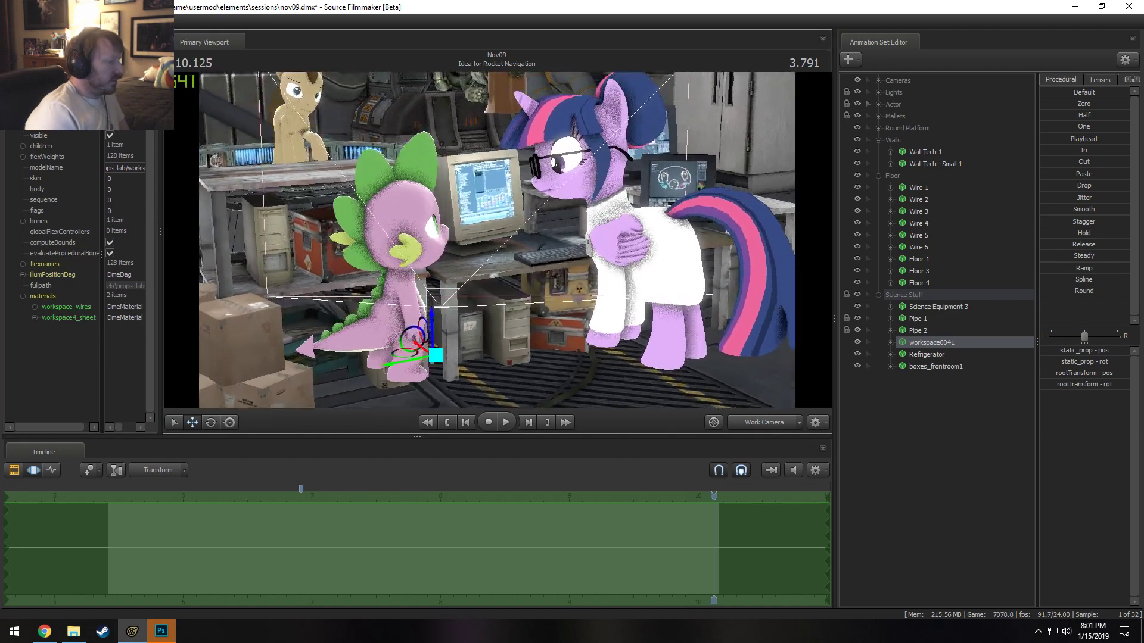
pyautogui.moveTo(474, 300); pyautogui.dragTo(468, 300)
pyautogui.press('w')
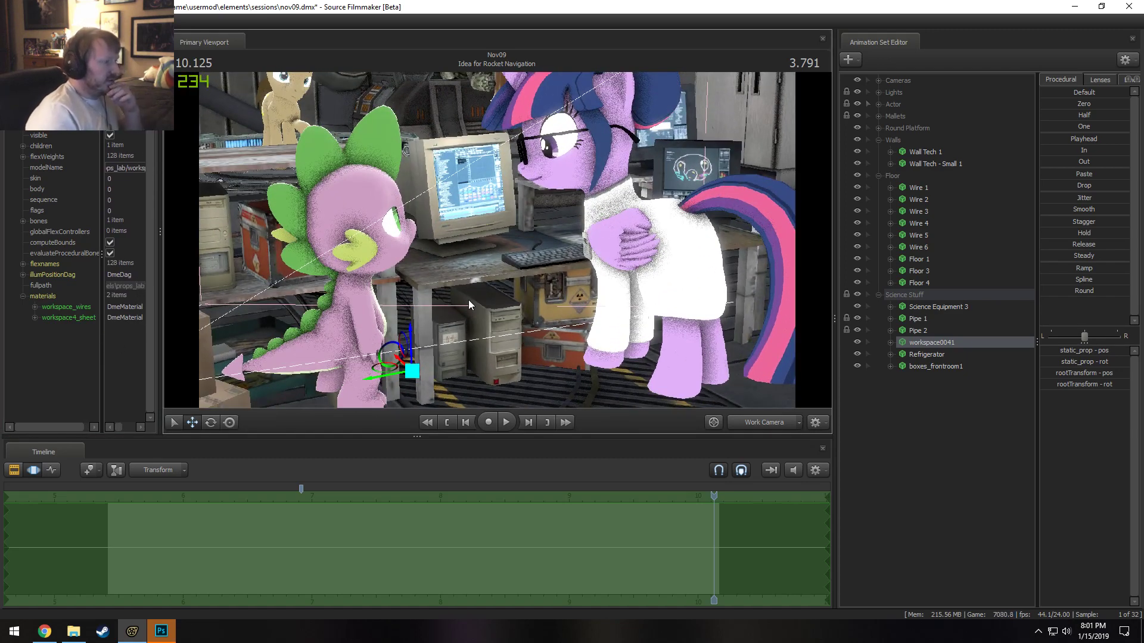
pyautogui.rightClick(69, 317)
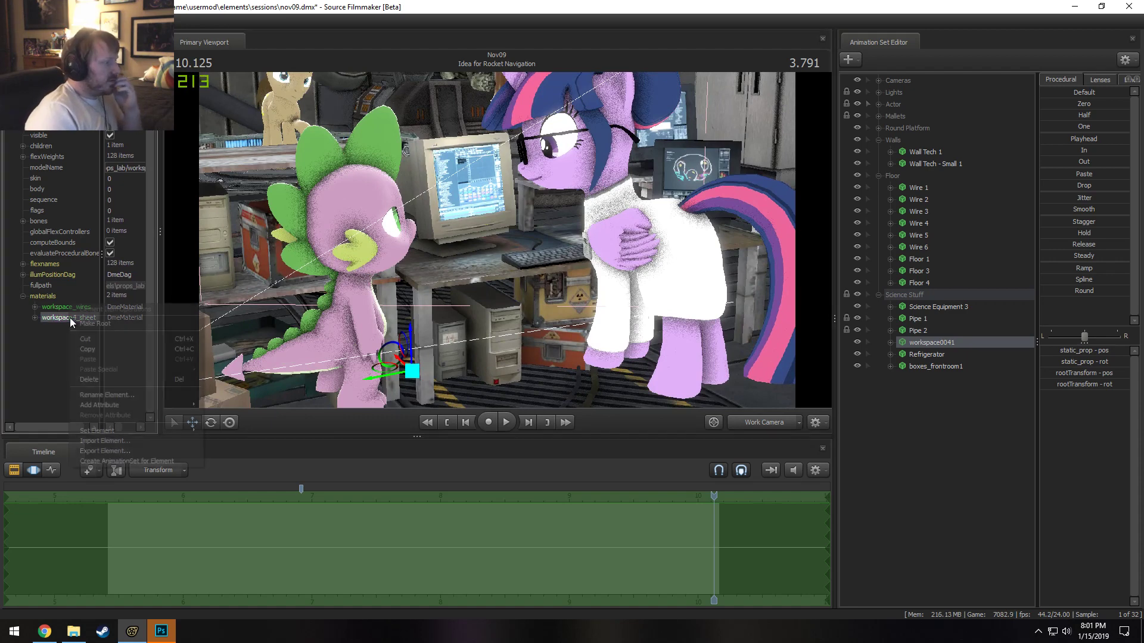
pyautogui.click(35, 317)
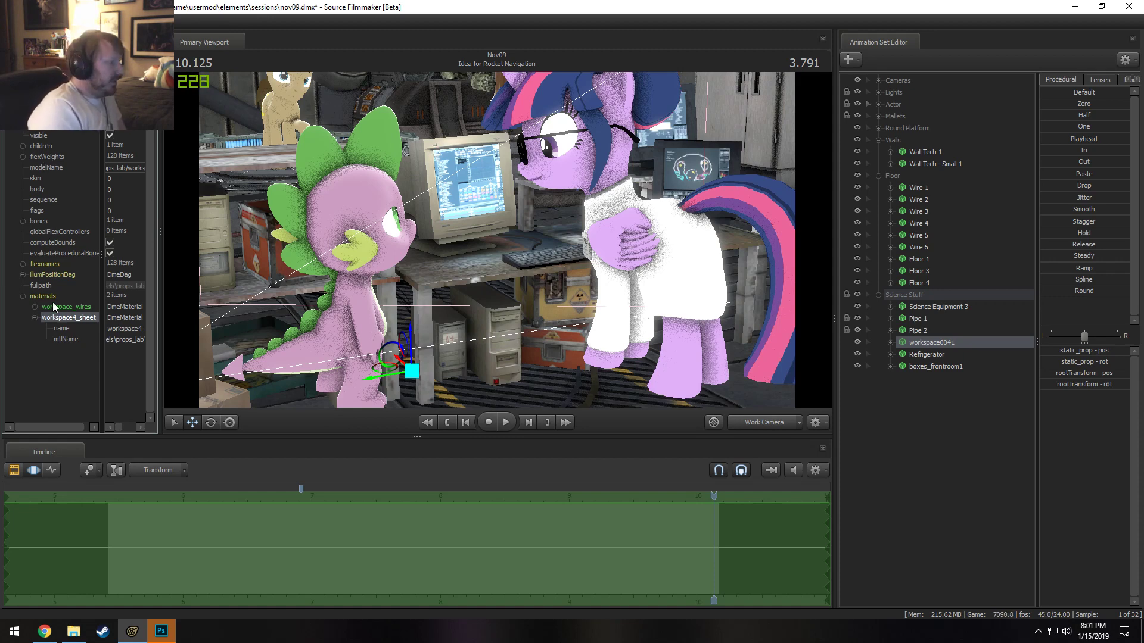
pyautogui.click(111, 339)
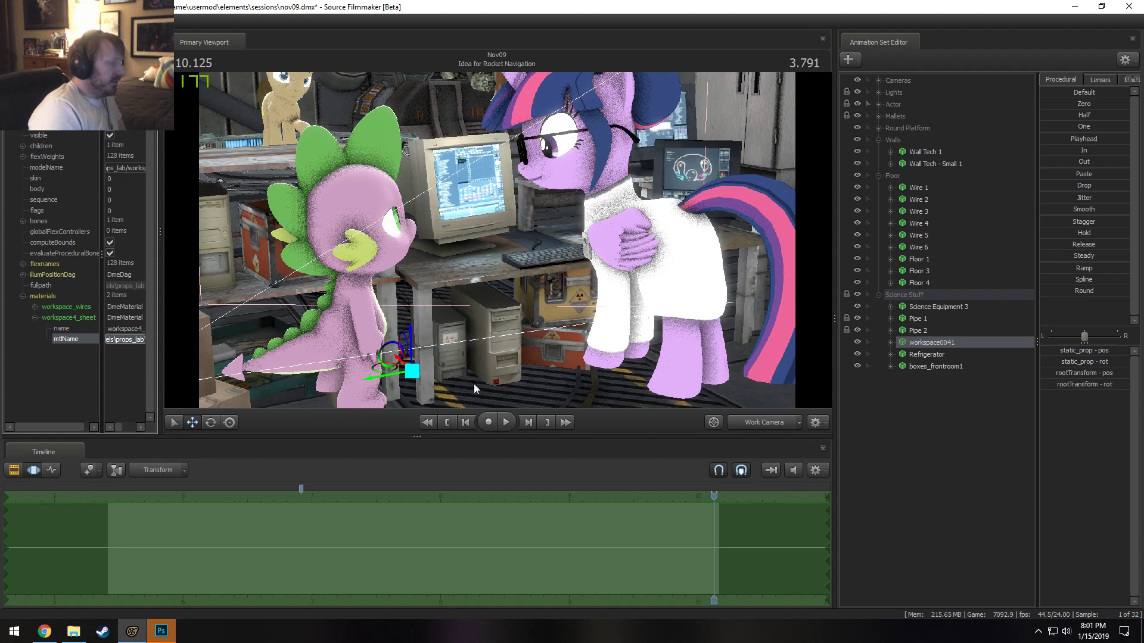
# Show the workspace0041 game model in Explorer and go to the materials folder under hl2.
pyautogui.rightClick(936, 342)
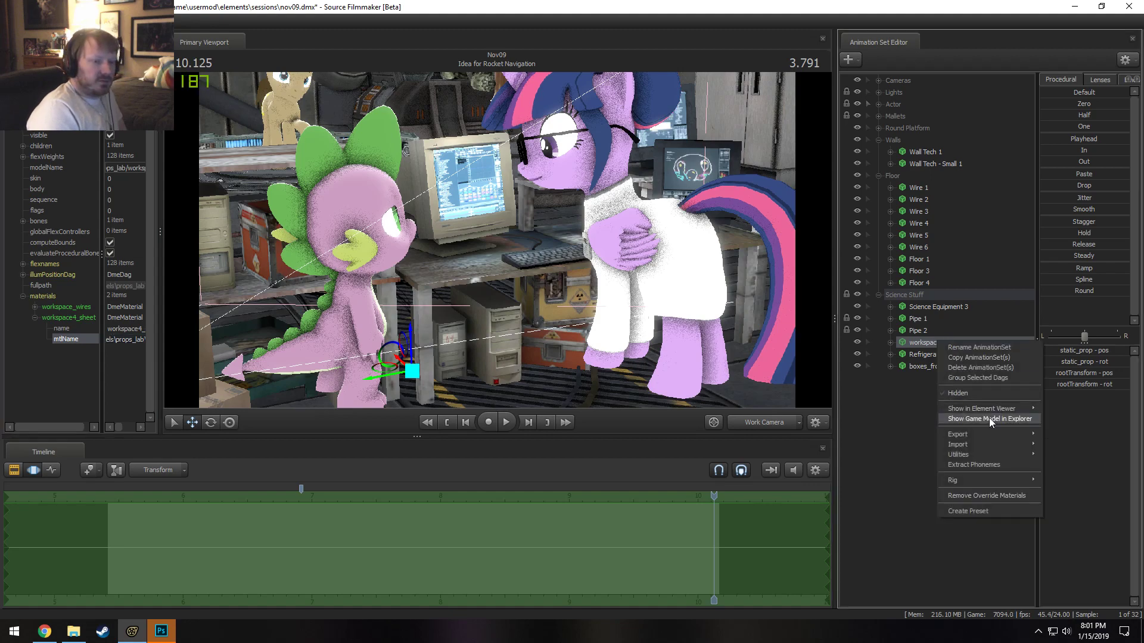
pyautogui.click(989, 419)
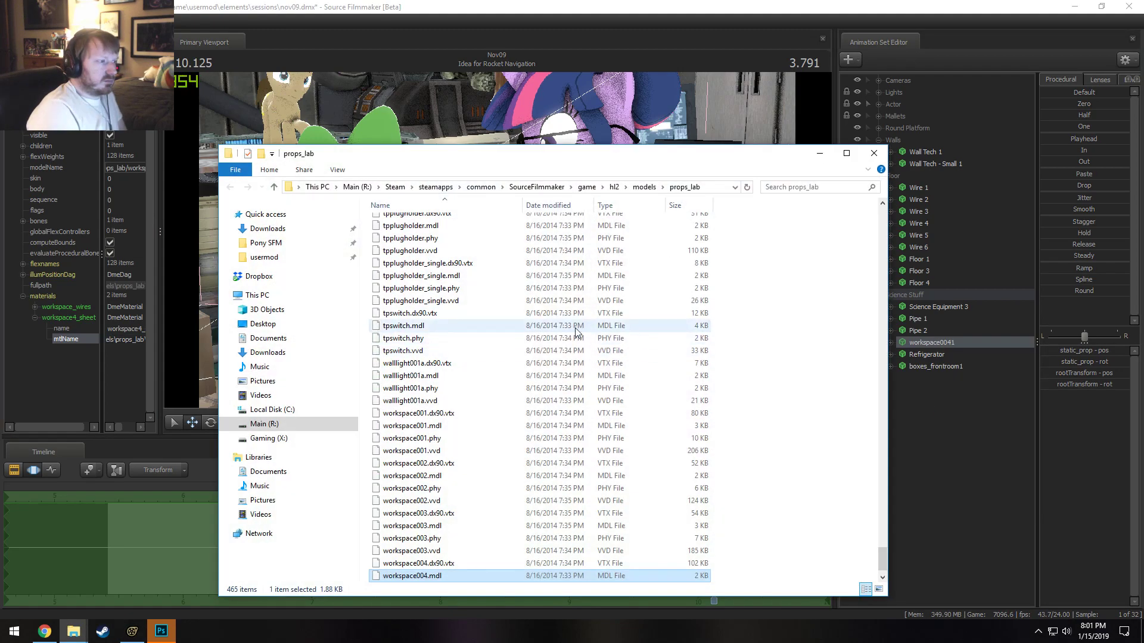
pyautogui.click(613, 187)
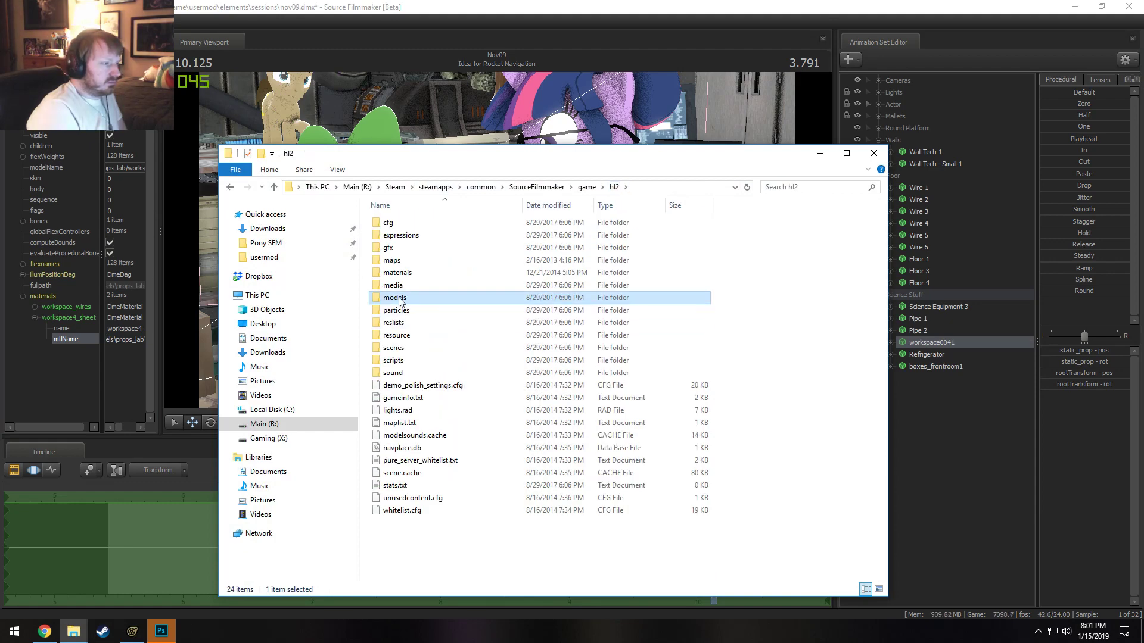
pyautogui.click(398, 274)
pyautogui.doubleClick(399, 276)
# Open the models\props_lab folder inside hl2\materials and locate the workspace4_sheet material and texture files.
pyautogui.click(691, 187)
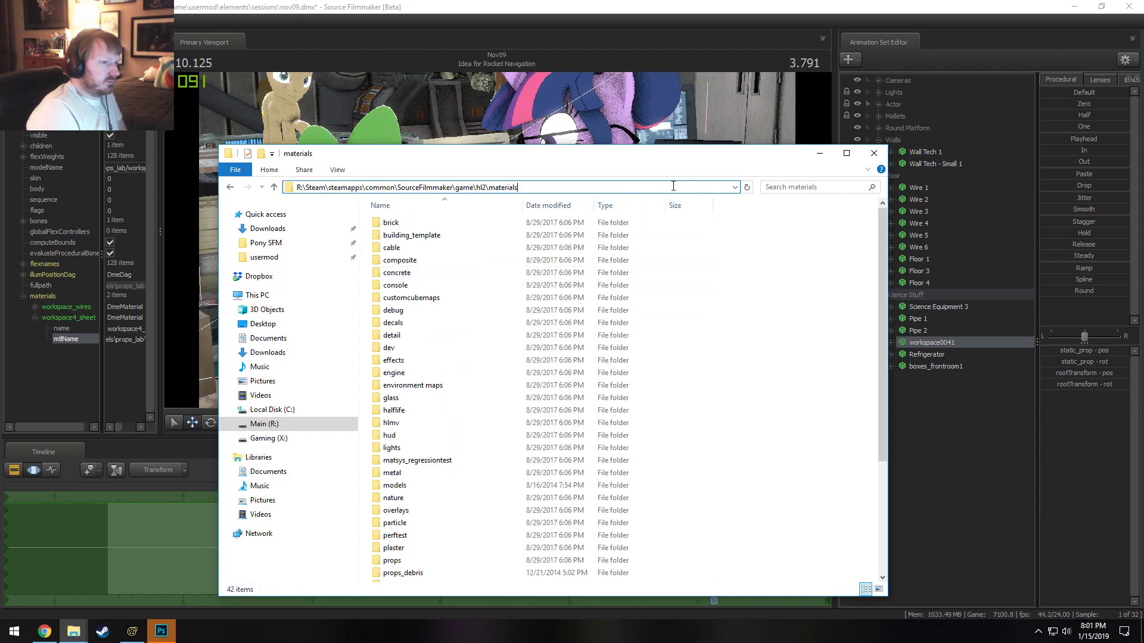
pyautogui.write('\\models\\props_lab\\workspace4_she')
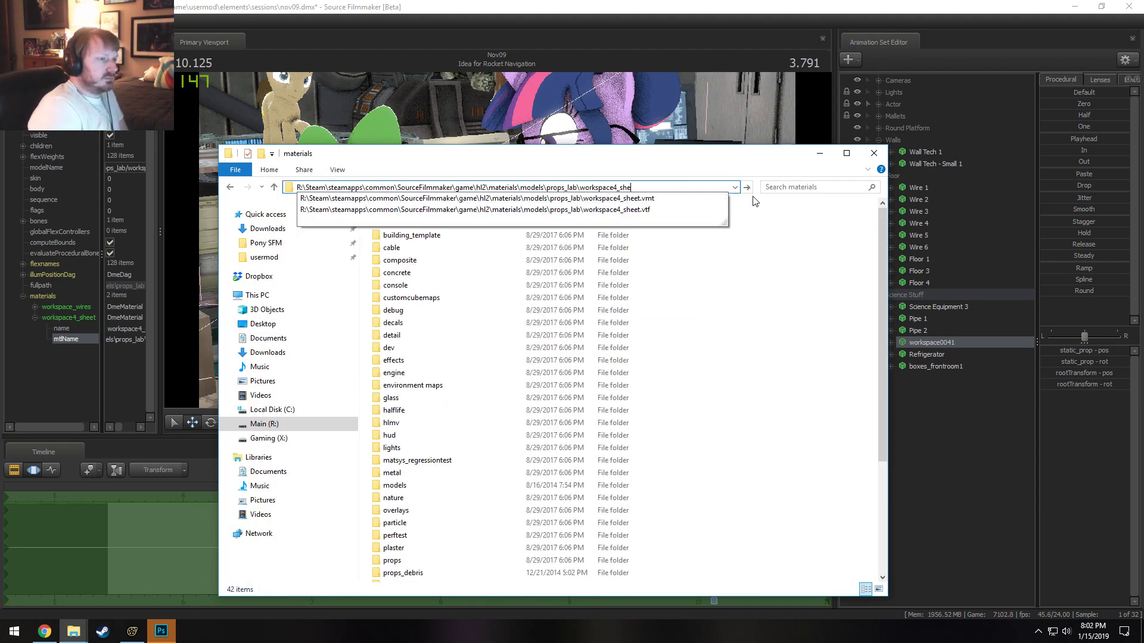
pyautogui.press('BackSpace')
pyautogui.press('BackSpace')
pyautogui.press('BackSpace')
pyautogui.press('Return')
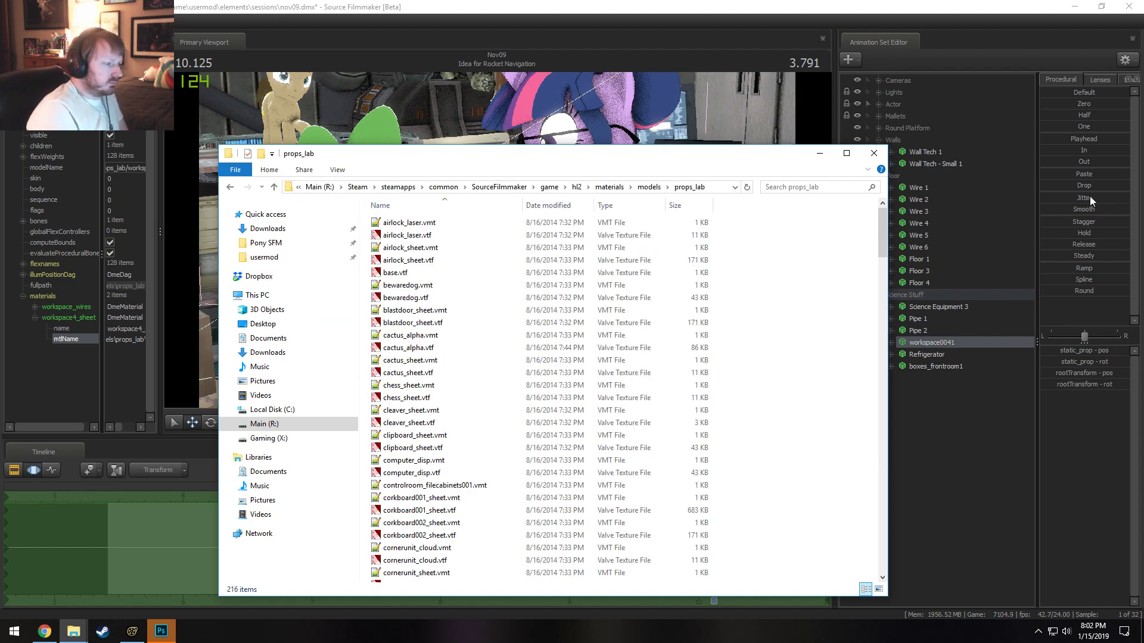
pyautogui.scroll(-10, 583, 502)
pyautogui.scroll(-20, 583, 501)
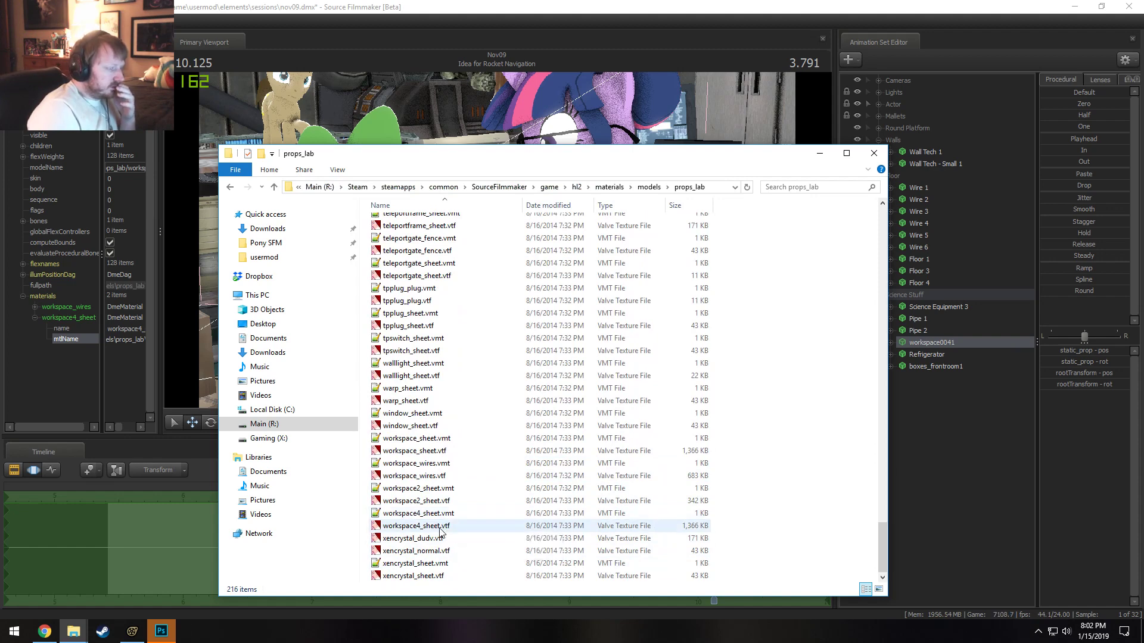
# Widen the Element Viewer's value column to read the material path, and return to the props_lab folder.
pyautogui.click(94, 365)
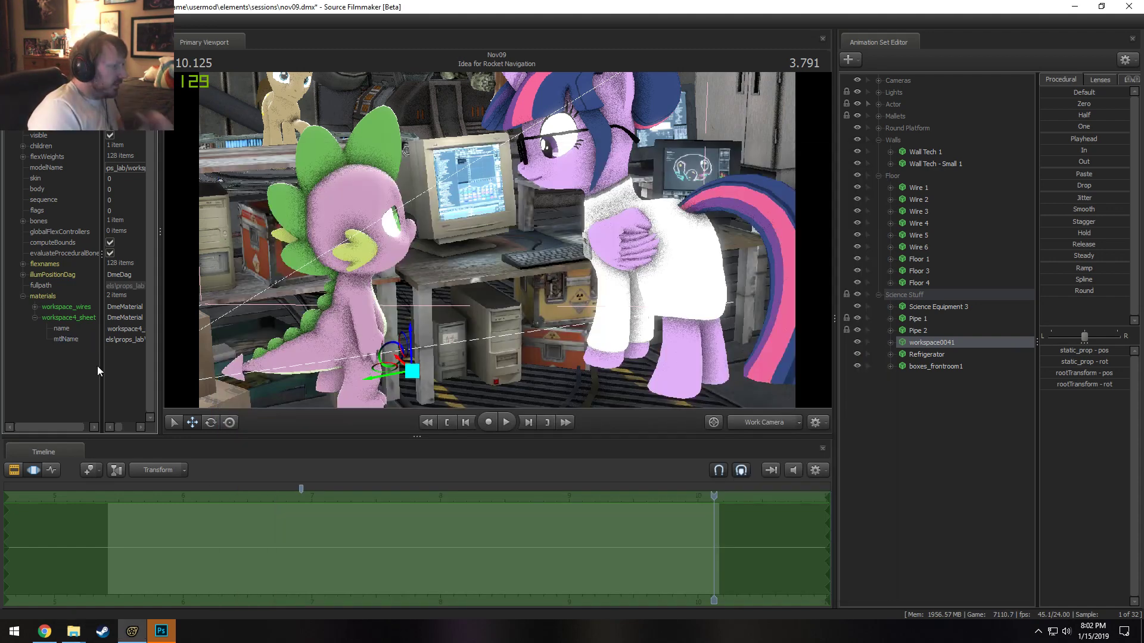
pyautogui.moveTo(101, 354); pyautogui.dragTo(64, 358)
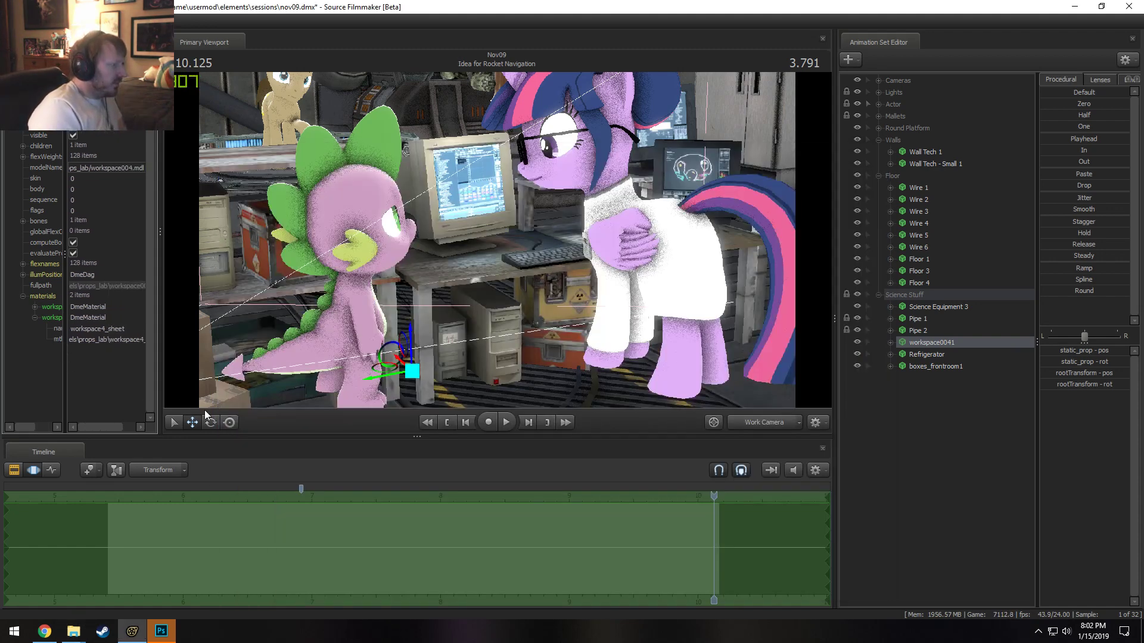
pyautogui.hotkey('alt', 'Tab')
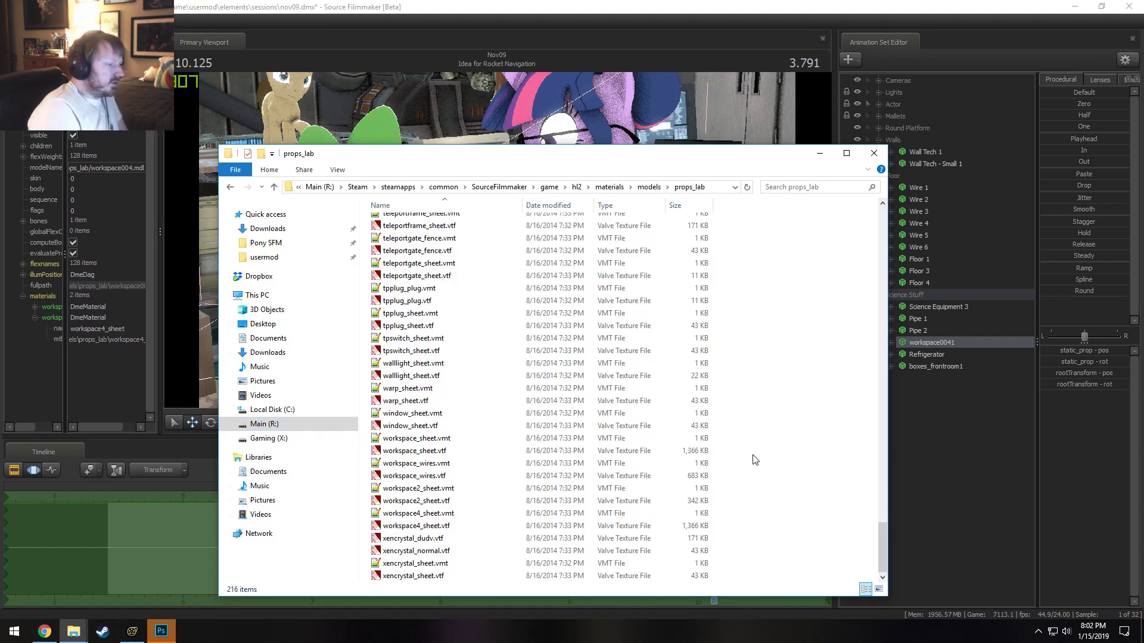
# Open the workspace4_sheet.vtf texture in VTFEdit and look over the monitor screens and equipment on the sheet.
pyautogui.click(411, 527)
pyautogui.doubleClick(412, 527)
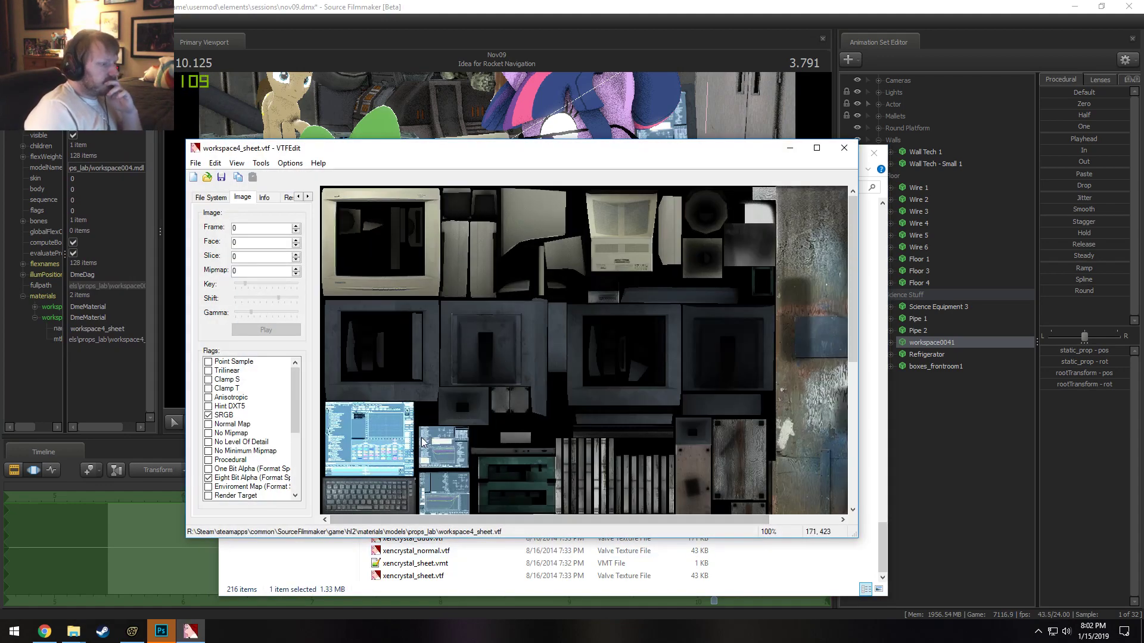
pyautogui.scroll(4, 351, 384)
pyautogui.scroll(-4, 350, 384)
pyautogui.scroll(3, 357, 377)
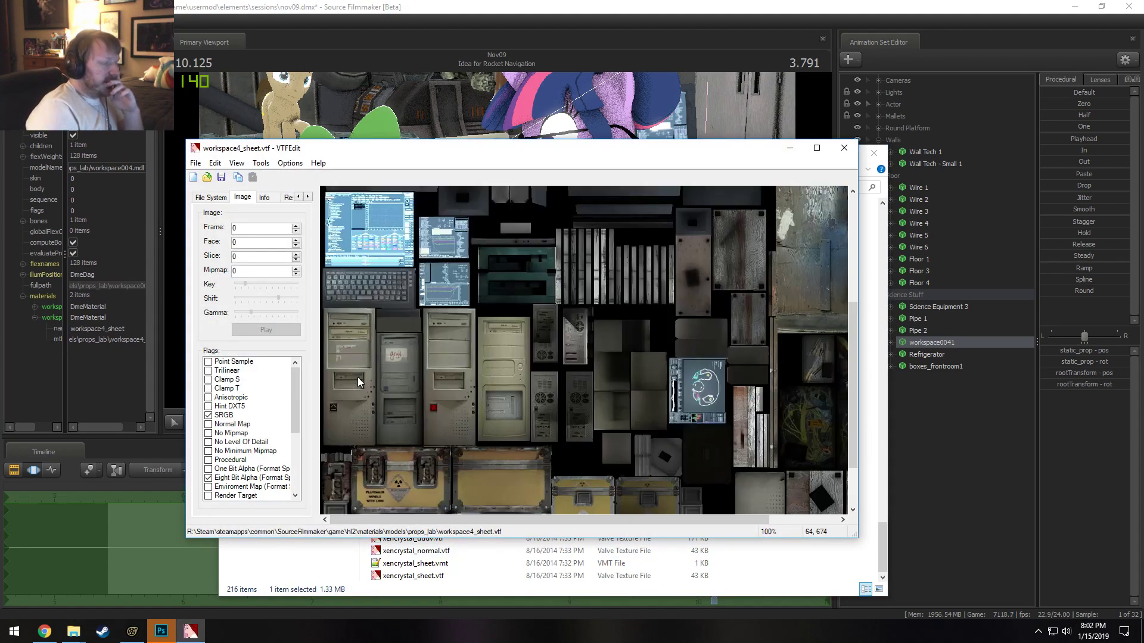
pyautogui.scroll(-4, 377, 375)
pyautogui.scroll(4, 377, 374)
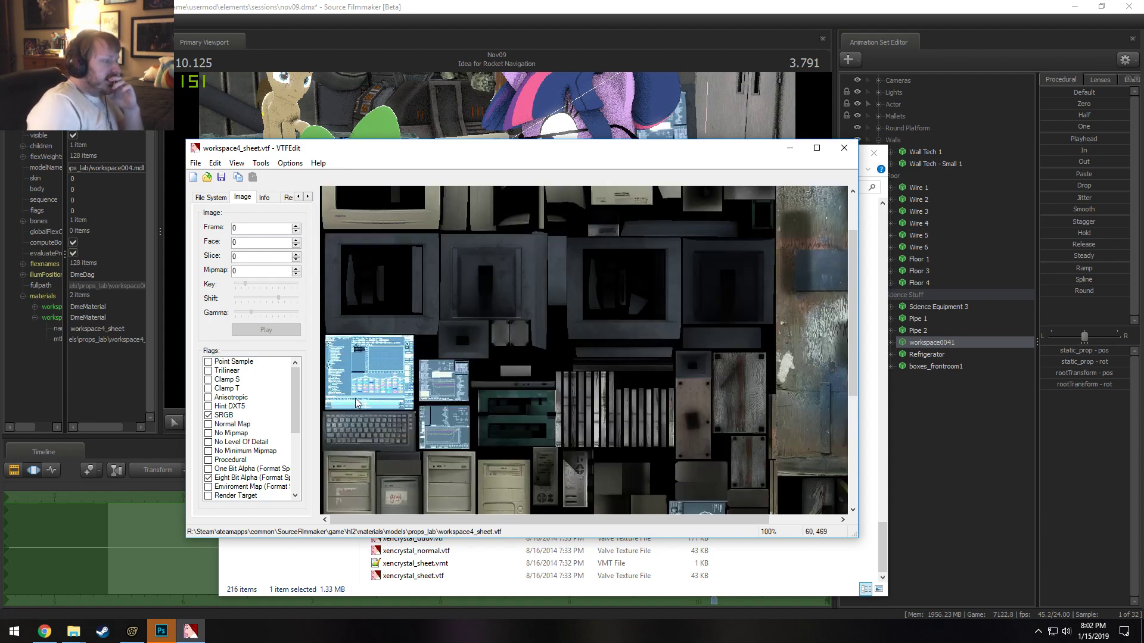
pyautogui.scroll(-3, 357, 397)
pyautogui.scroll(3, 361, 399)
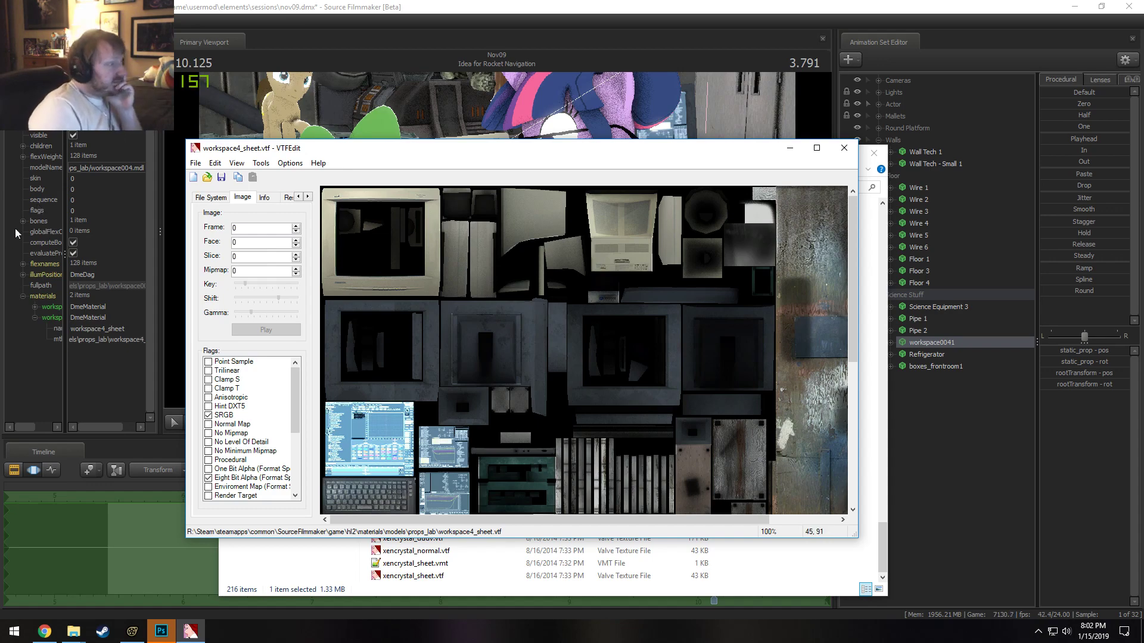
# Export the texture as workspace4_sheet.tga into the hl2\materials\models\props_lab folder.
pyautogui.click(195, 163)
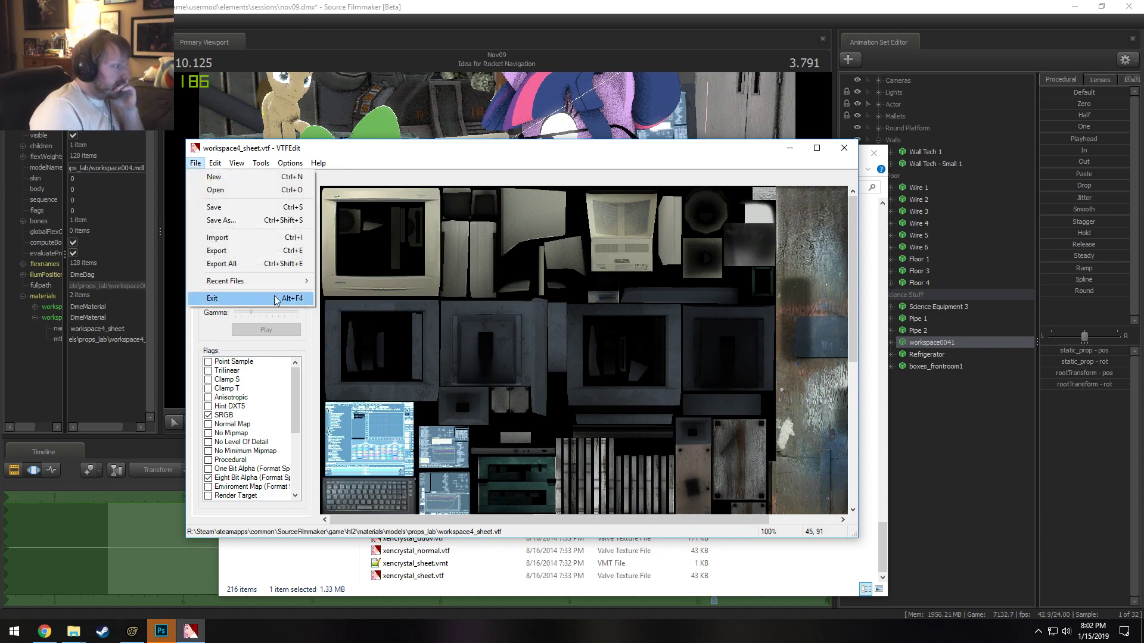
pyautogui.click(240, 250)
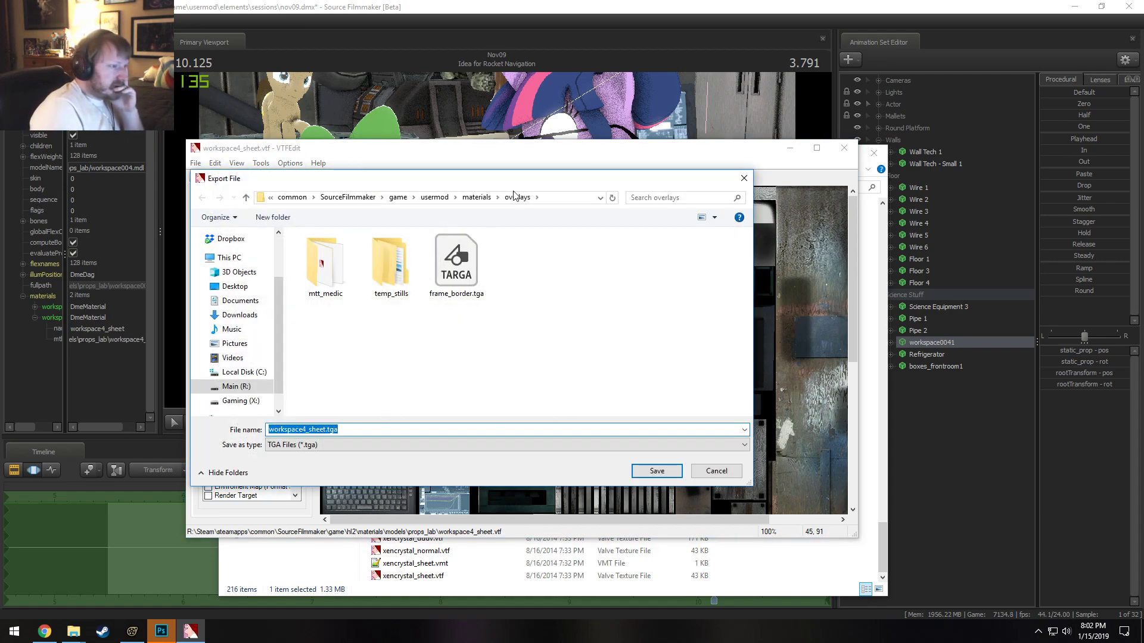
pyautogui.hotkey('alt', 'Tab')
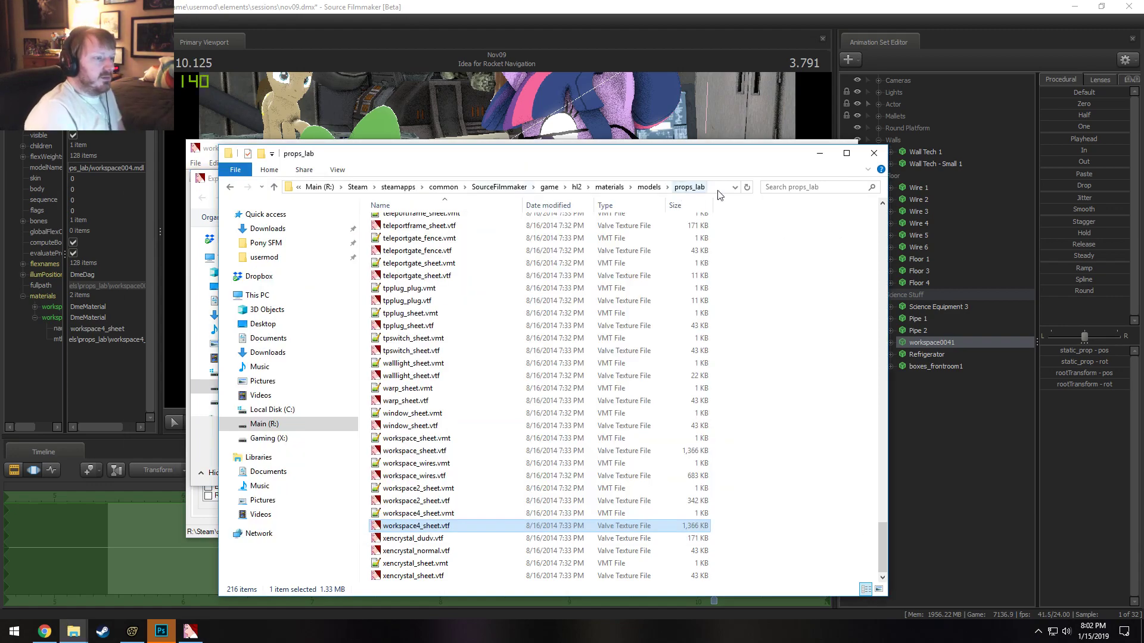
pyautogui.click(721, 186)
pyautogui.hotkey('ctrl', 'c')
pyautogui.hotkey('alt', 'Tab')
pyautogui.click(576, 197)
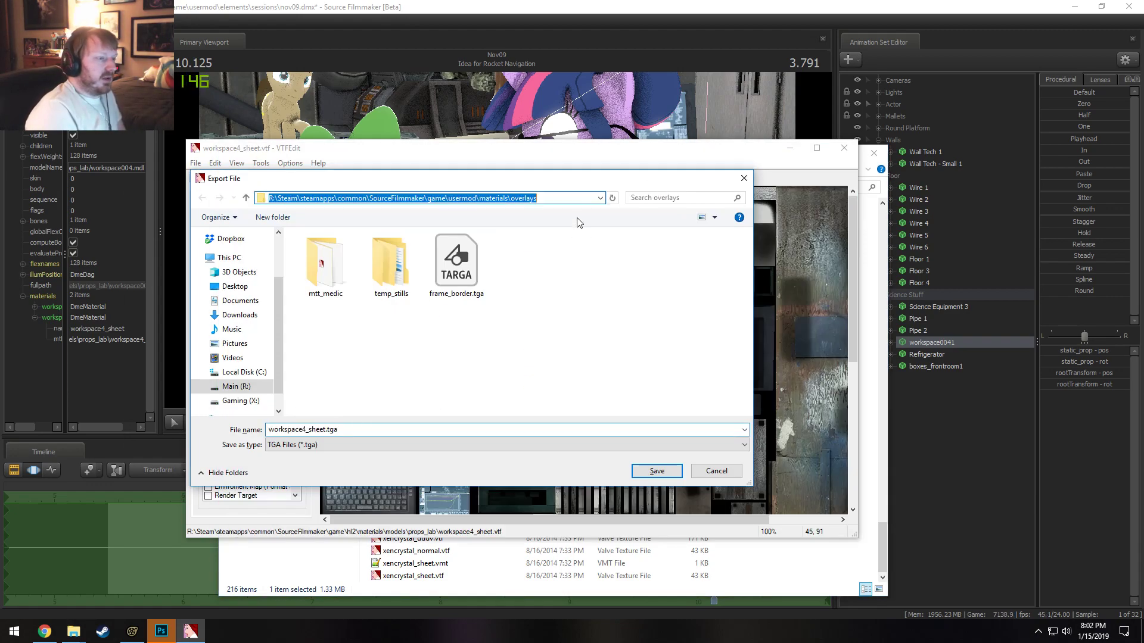
pyautogui.hotkey('ctrl', 'v')
pyautogui.press('Return')
pyautogui.click(655, 471)
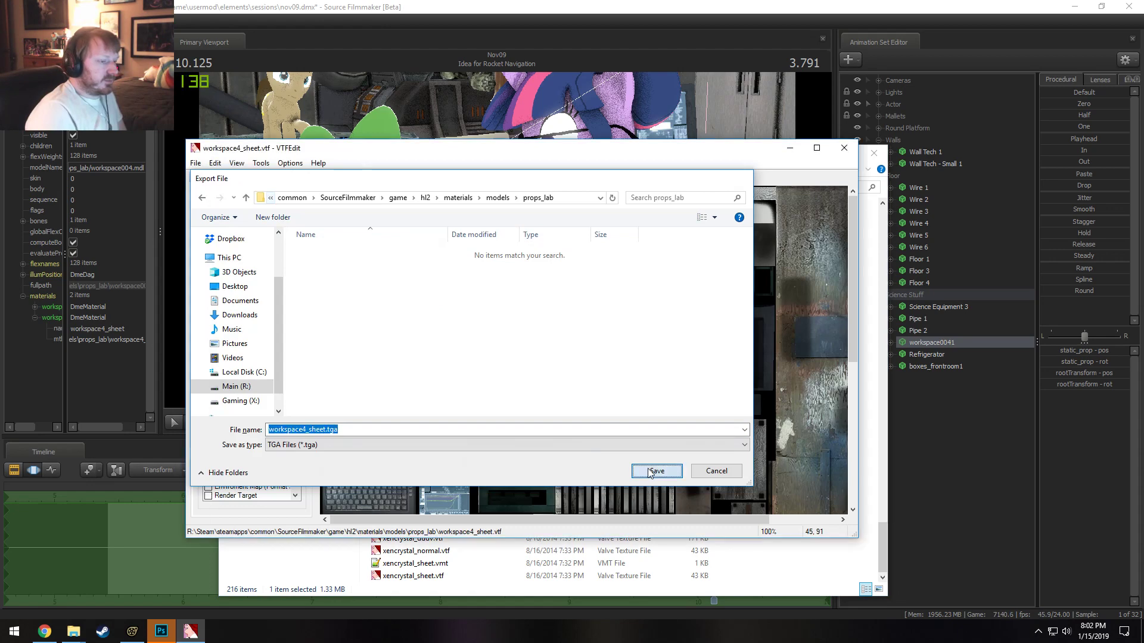
# Open the exported workspace4_sheet.tga from the props_lab folder in Photoshop.
pyautogui.click(310, 593)
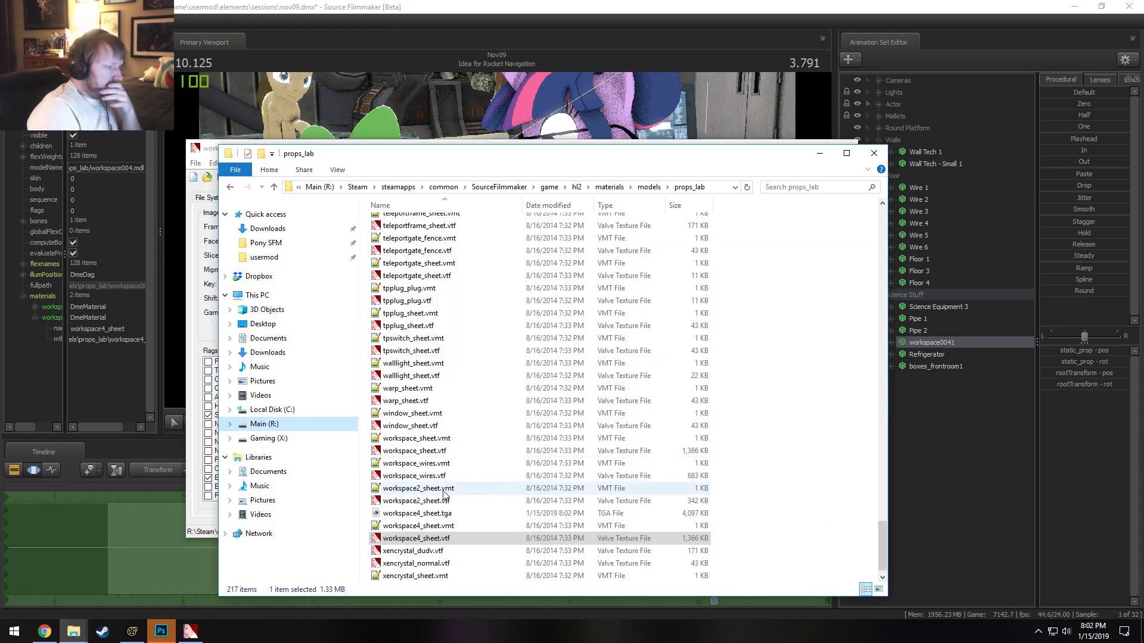
pyautogui.scroll(-1, 441, 533)
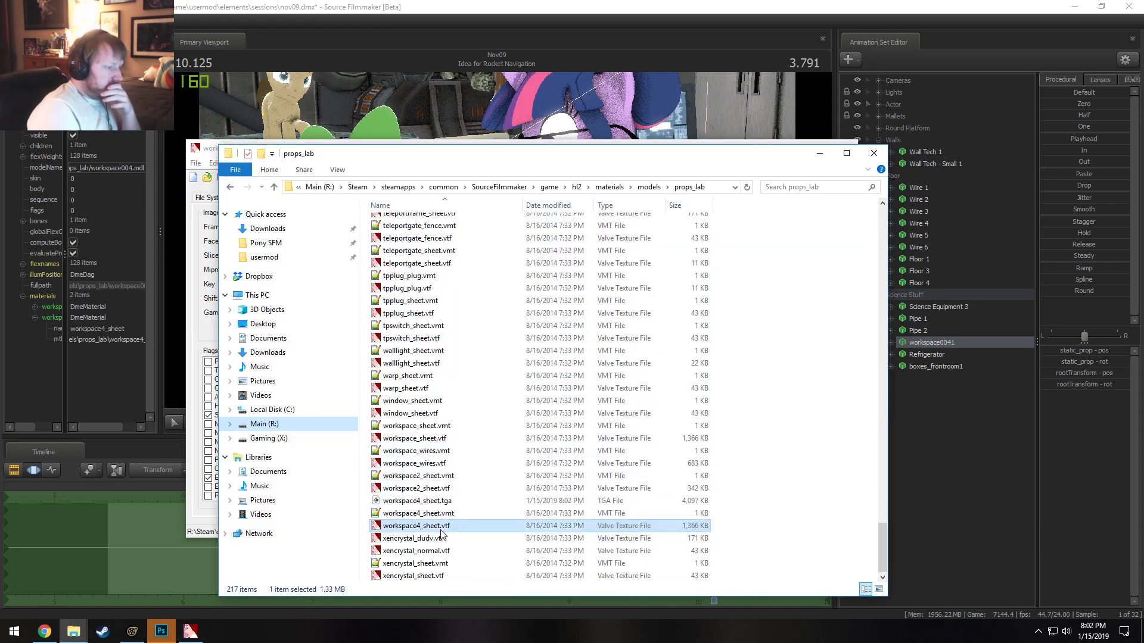
pyautogui.doubleClick(450, 501)
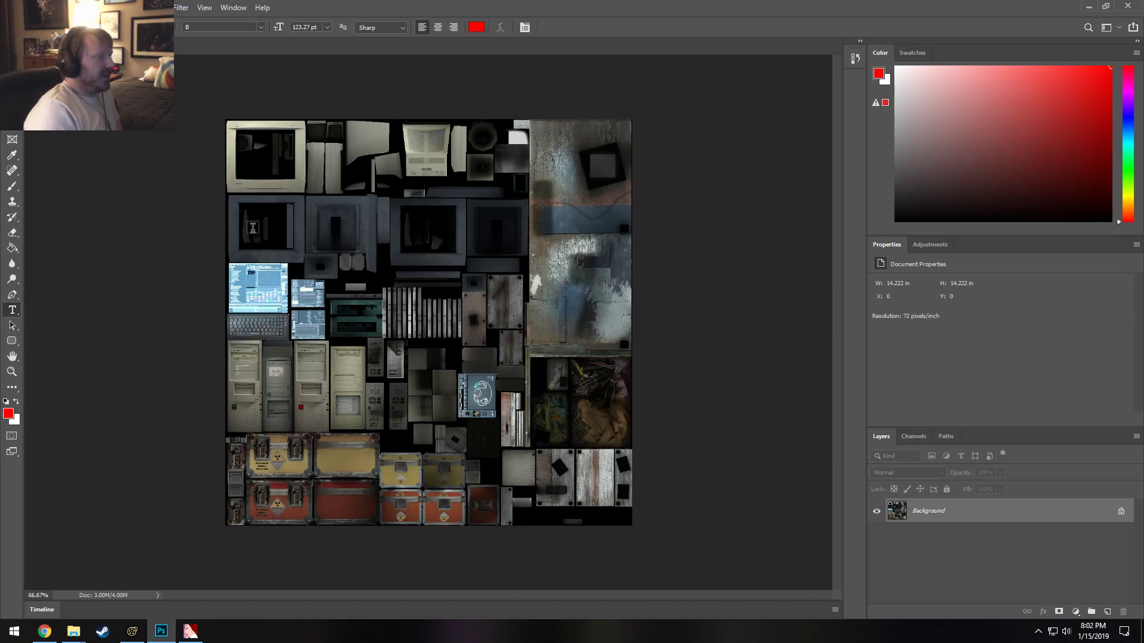
pyautogui.keyDown('alt'); pyautogui.scroll(4, 265, 295); pyautogui.keyUp('alt')
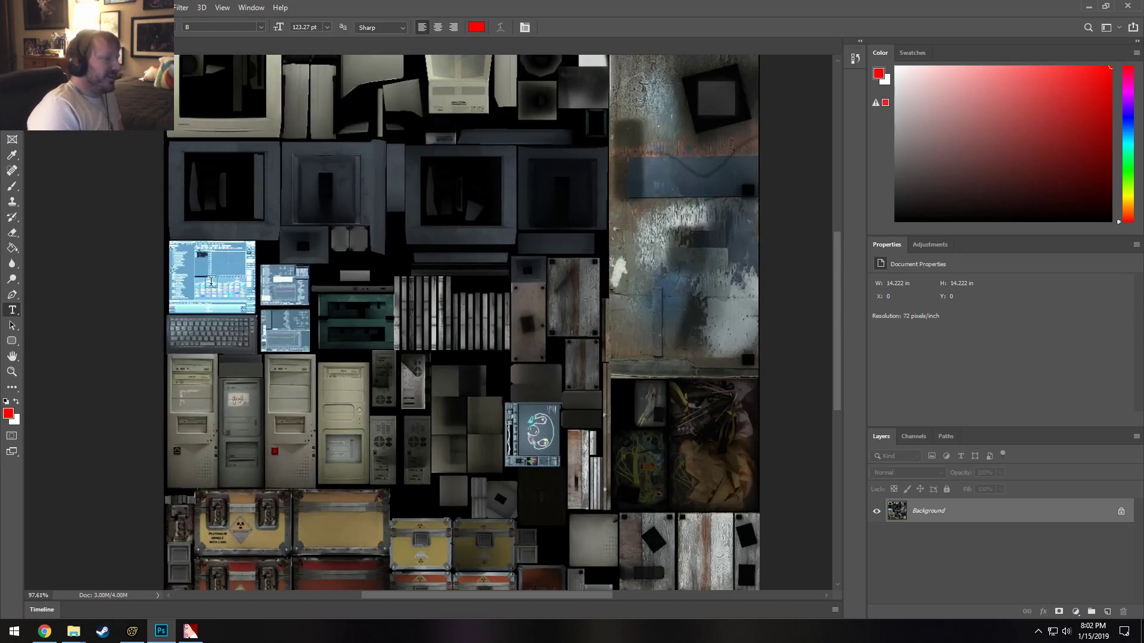
pyautogui.keyDown('alt'); pyautogui.scroll(2, 210, 281); pyautogui.keyUp('alt')
pyautogui.press('m')
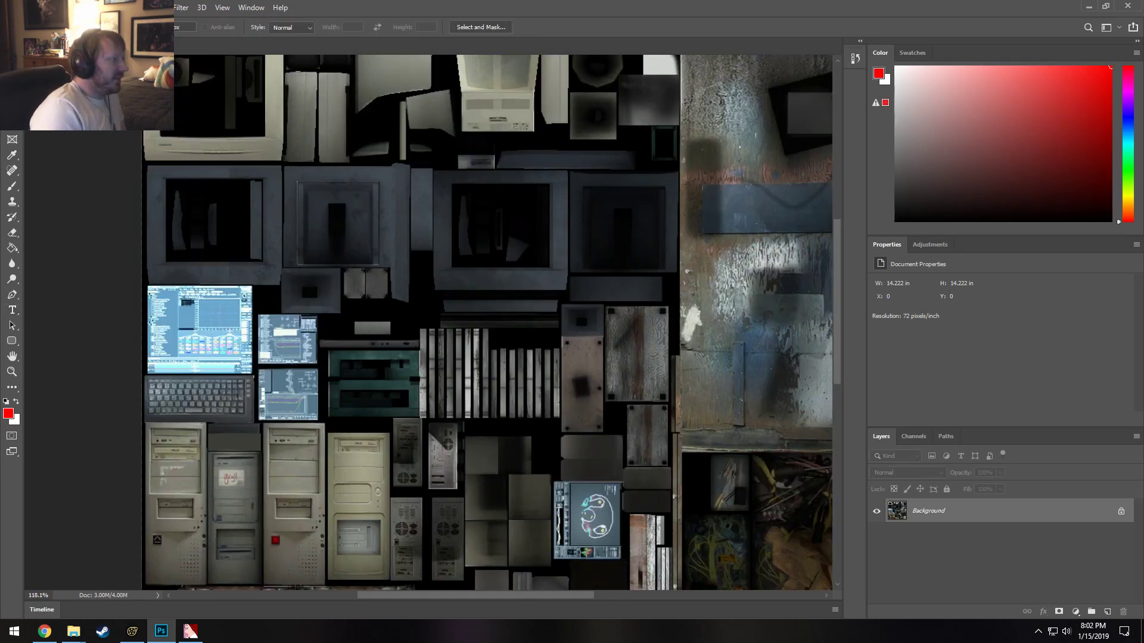
pyautogui.moveTo(252, 286); pyautogui.dragTo(148, 376)
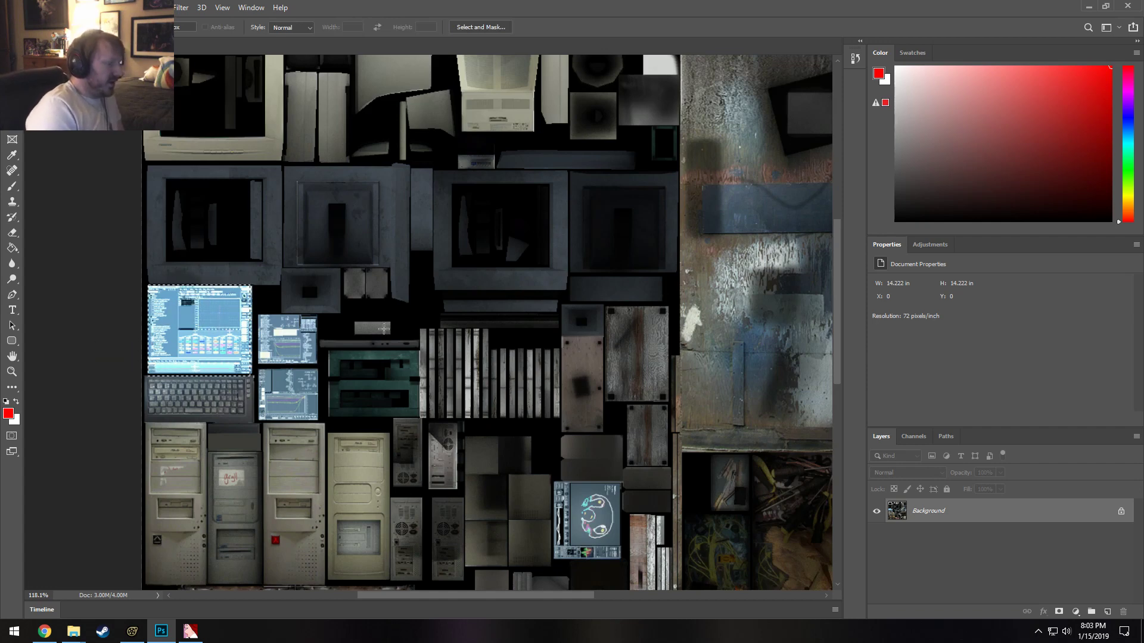
pyautogui.click(384, 328)
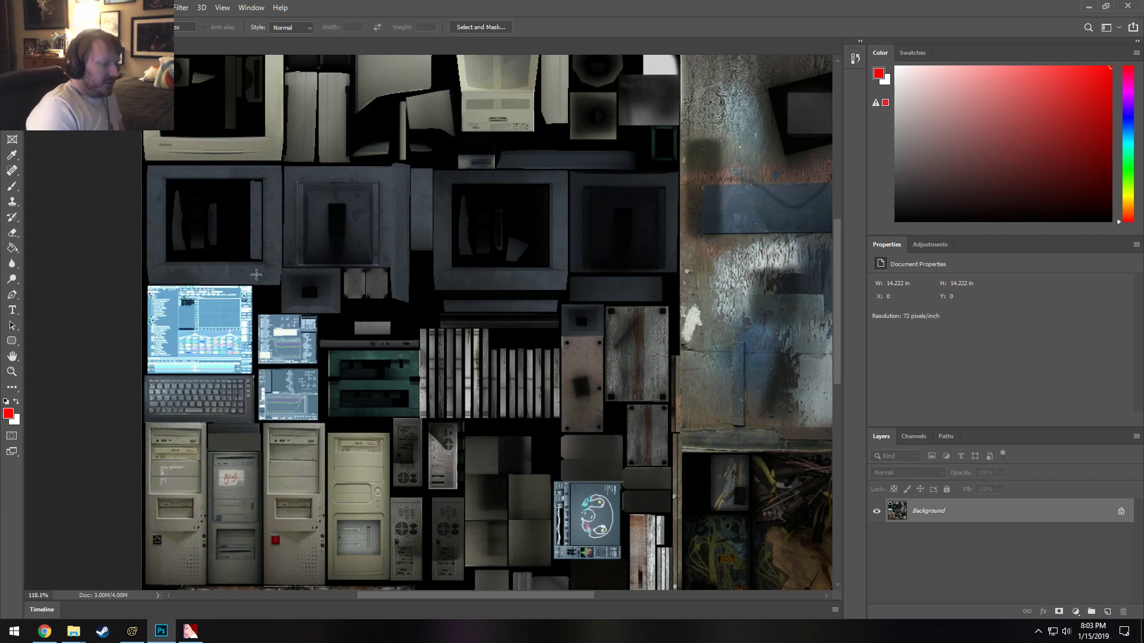
pyautogui.rightClick(323, 333)
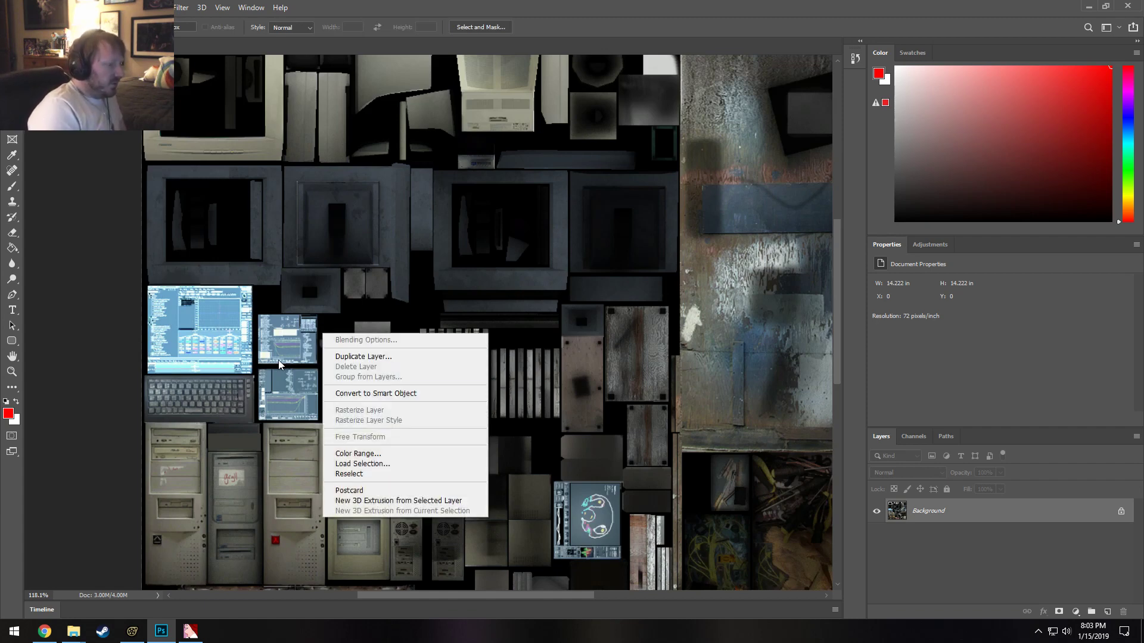
pyautogui.rightClick(276, 259)
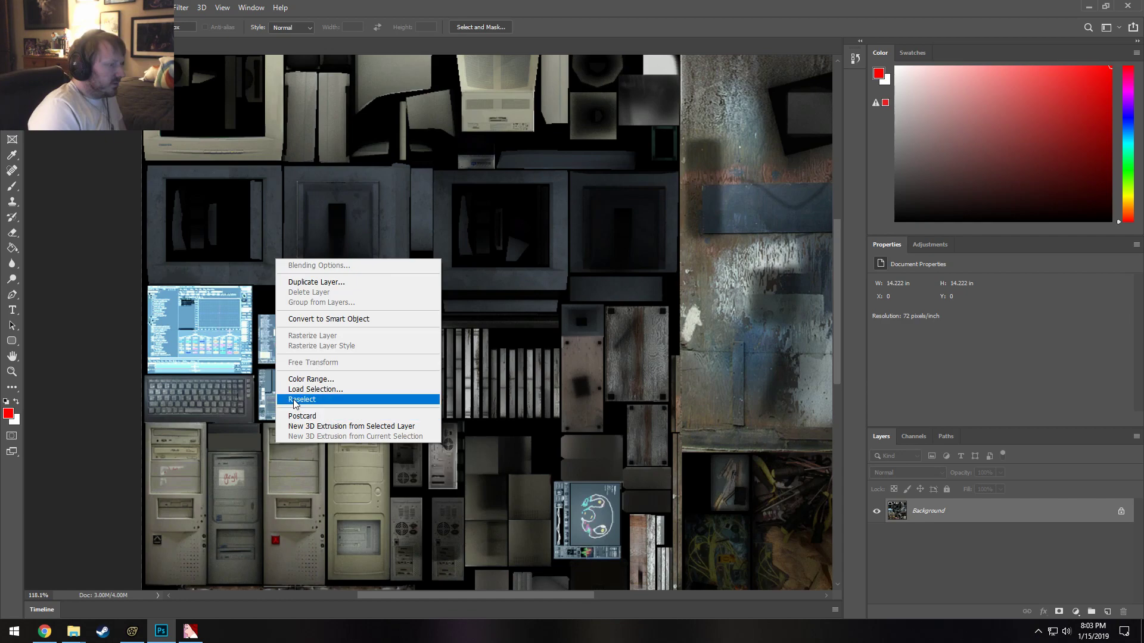
pyautogui.click(266, 403)
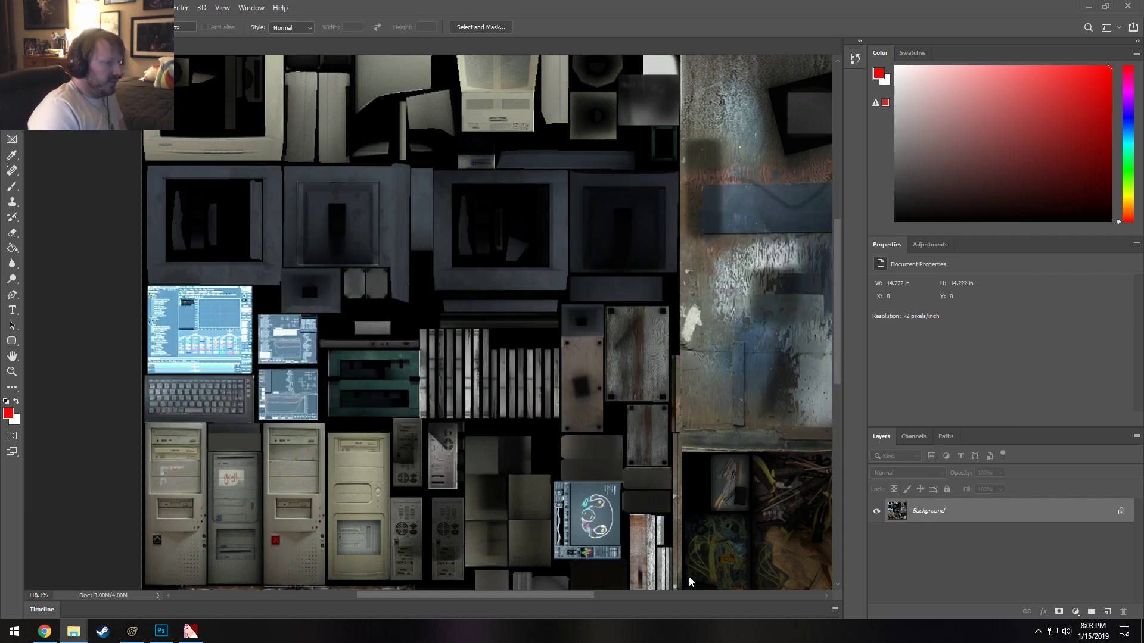
# Switch to Source Filmmaker to compare the desk's monitors with the texture sheet, and return to Photoshop.
pyautogui.hotkey('alt', 'Tab')
pyautogui.hotkey('alt', 'Tab')
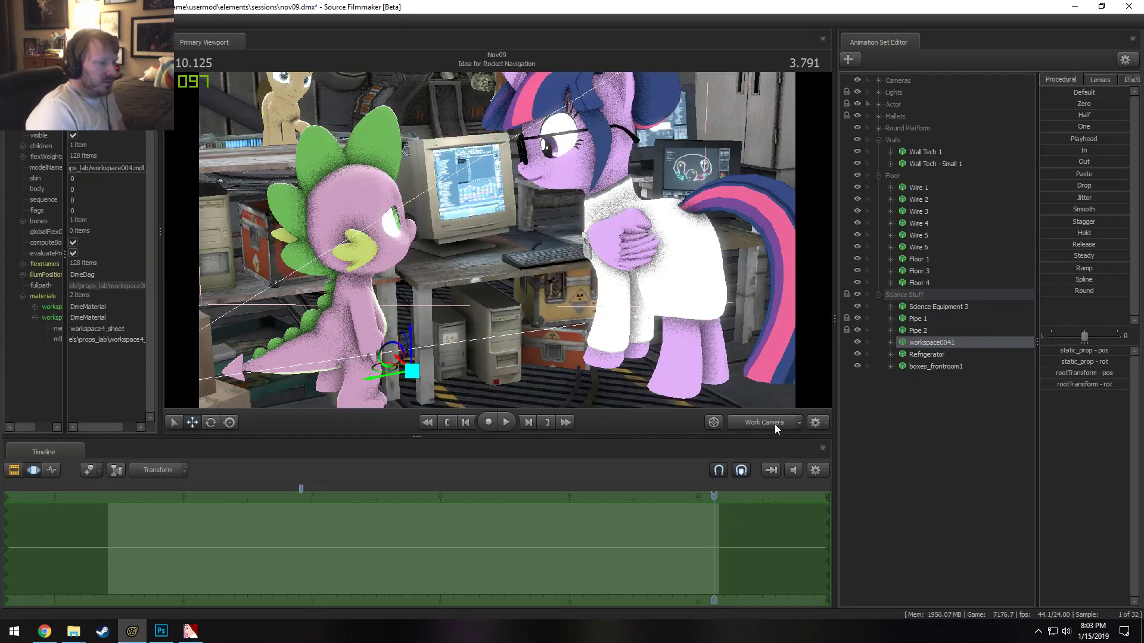
pyautogui.moveTo(497, 239)
pyautogui.mouseDown()
pyautogui.moveTo(498, 253)
pyautogui.moveTo(497, 240)
pyautogui.mouseUp()
pyautogui.press('w')
pyautogui.hotkey('alt', 'Tab')
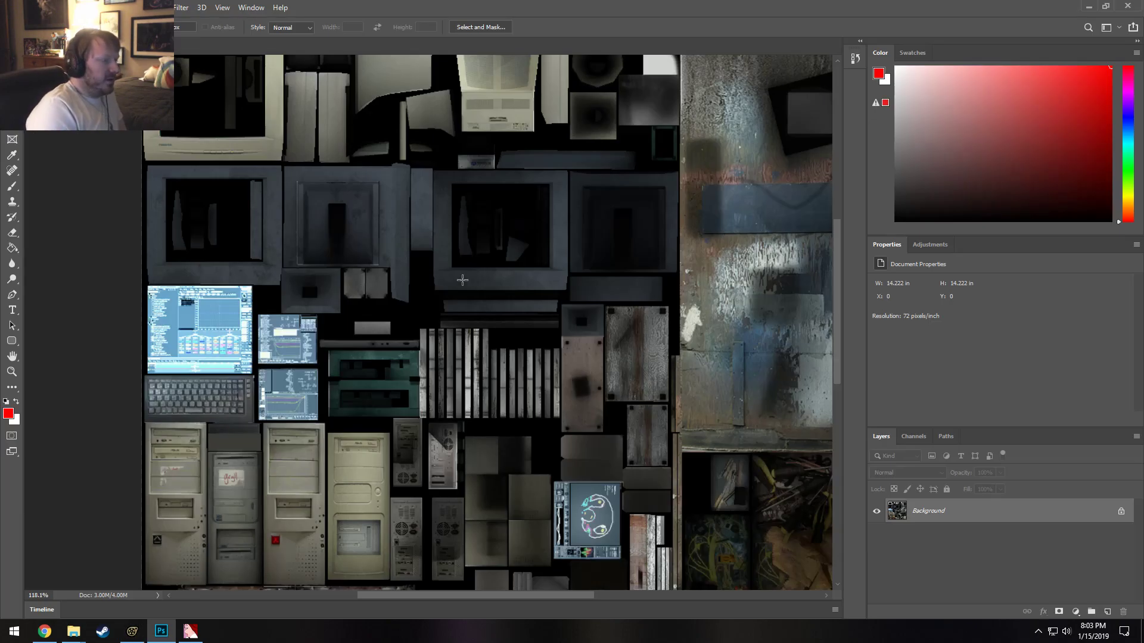
# Check the texture sheet's canvas size in pixels and leave it unchanged.
pyautogui.scroll(-1, 458, 282)
pyautogui.click(75, 8)
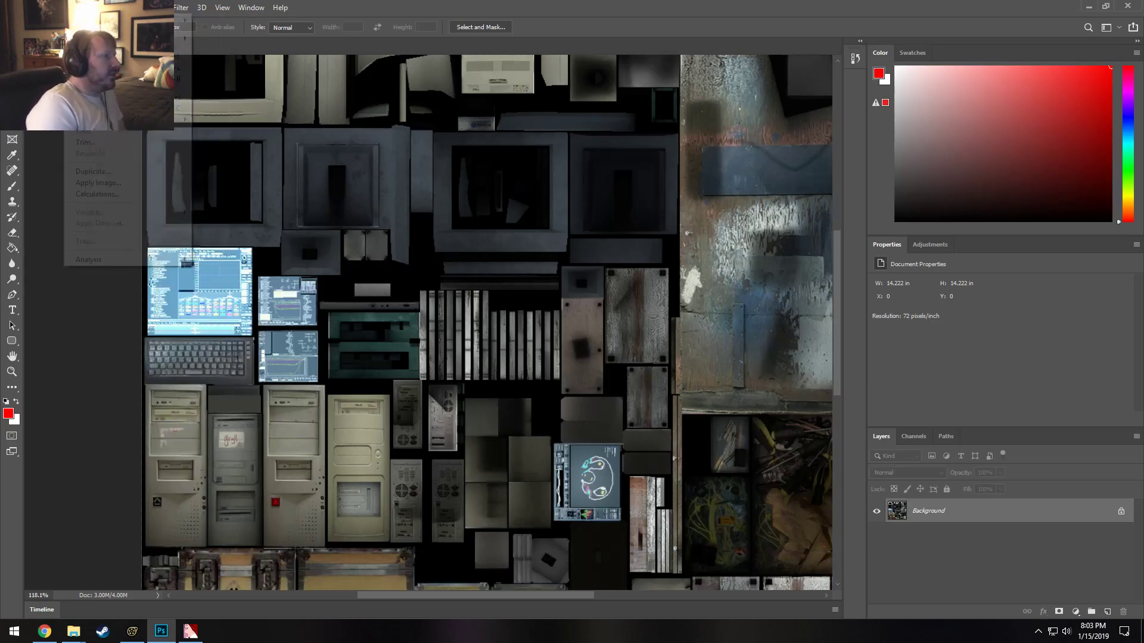
pyautogui.click(75, 7)
pyautogui.click(75, 8)
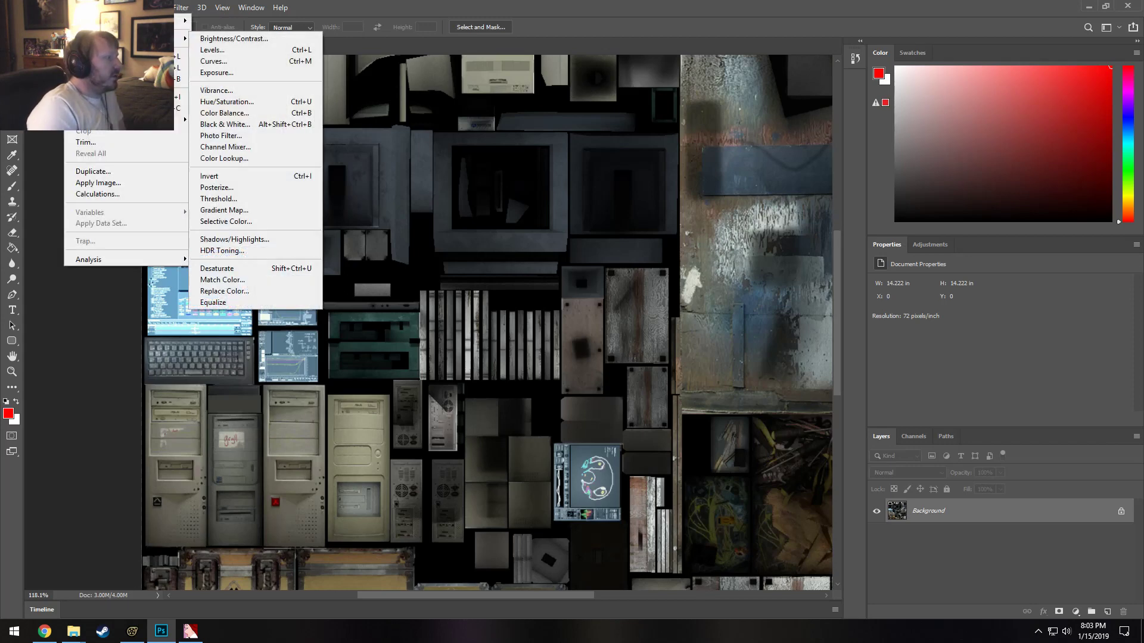
pyautogui.click(149, 108)
pyautogui.click(601, 205)
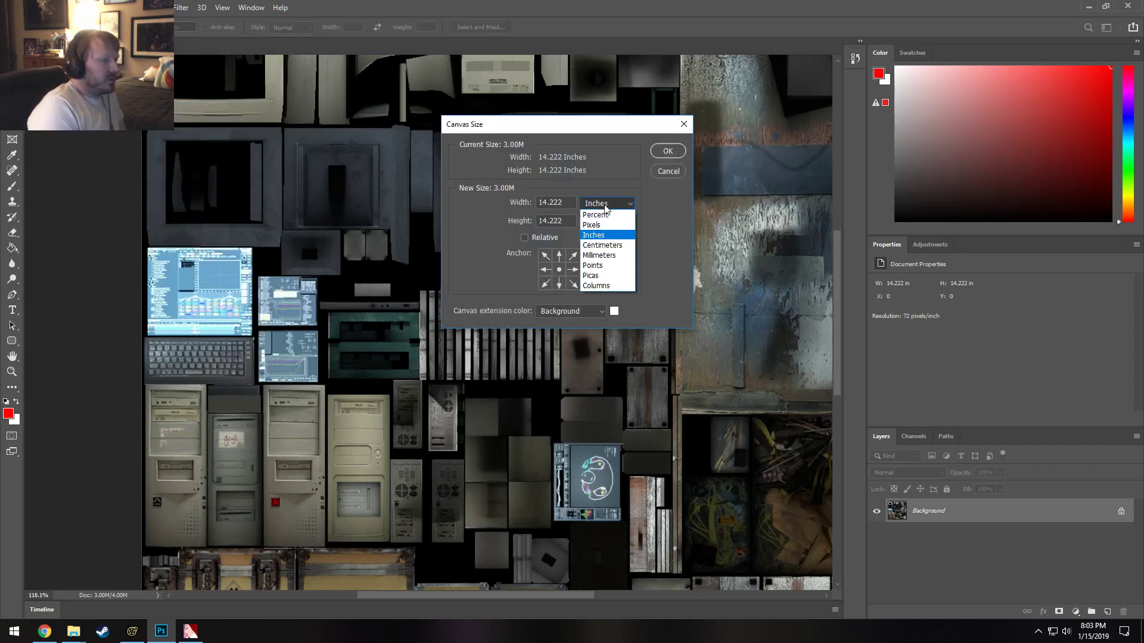
pyautogui.click(608, 229)
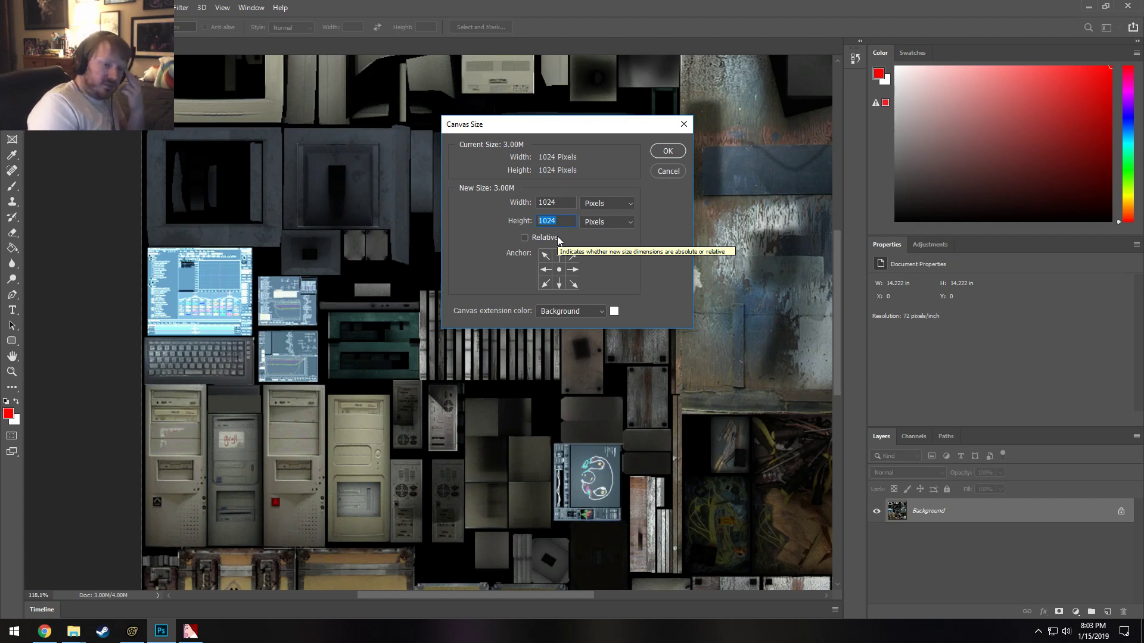
pyautogui.click(664, 173)
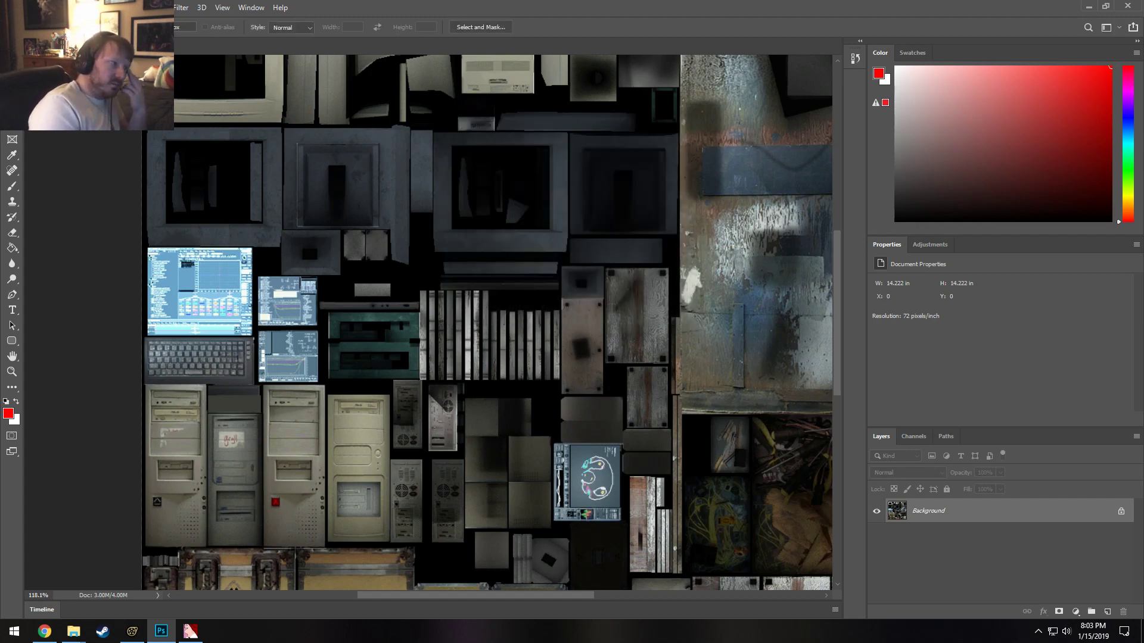
# Resize the texture image to 4096 × 4096 pixels with automatic resampling.
pyautogui.click(51, 7)
pyautogui.click(73, 7)
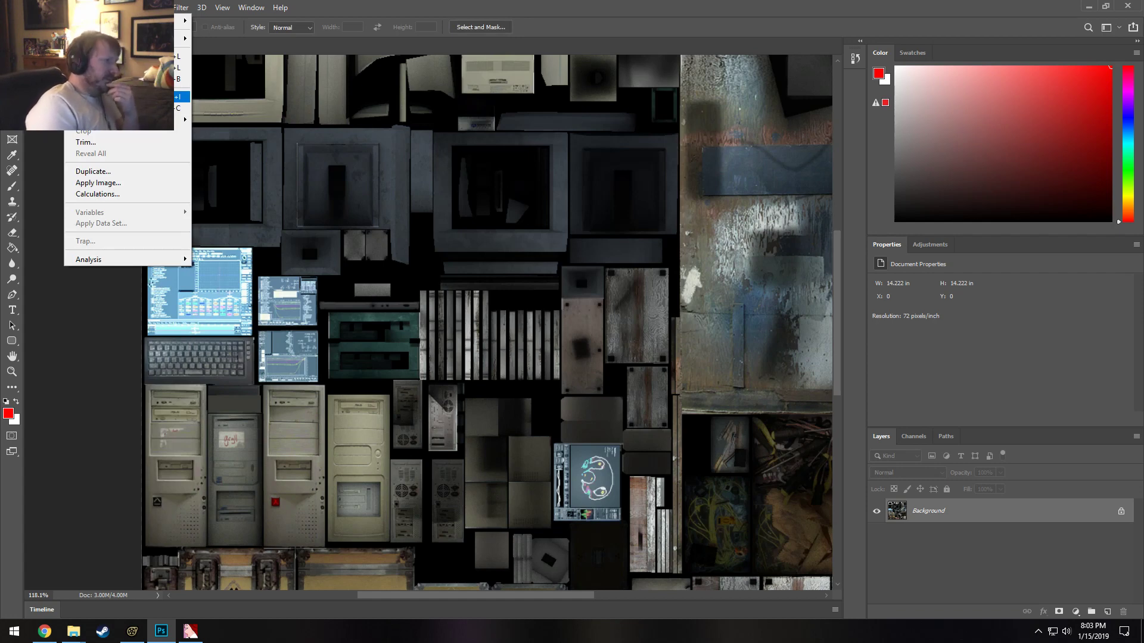
pyautogui.click(120, 96)
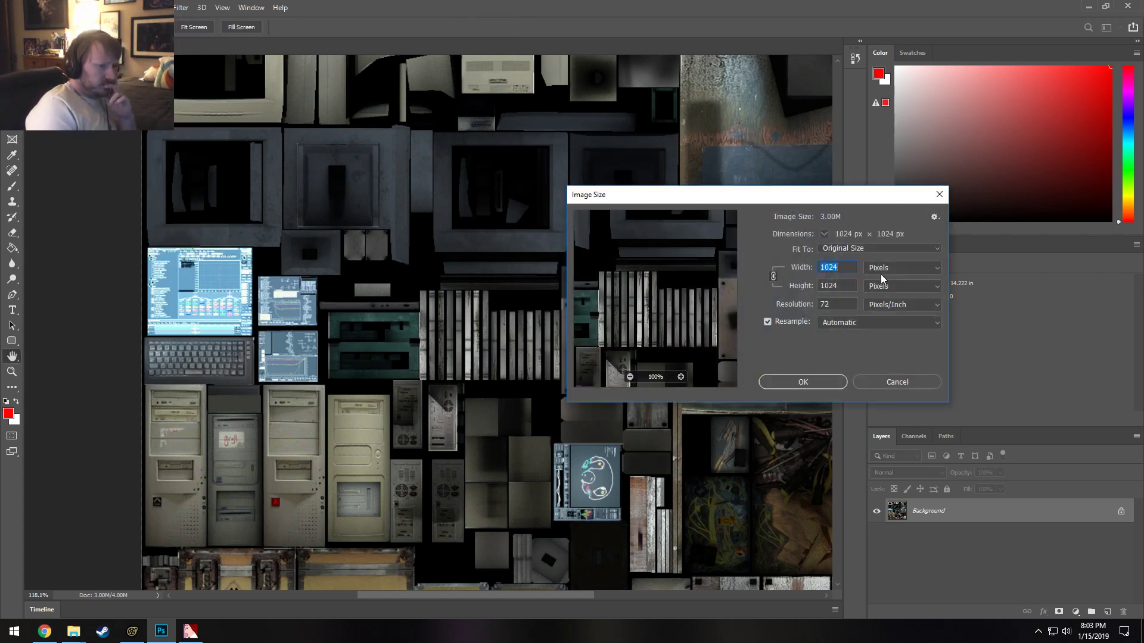
pyautogui.doubleClick(846, 285)
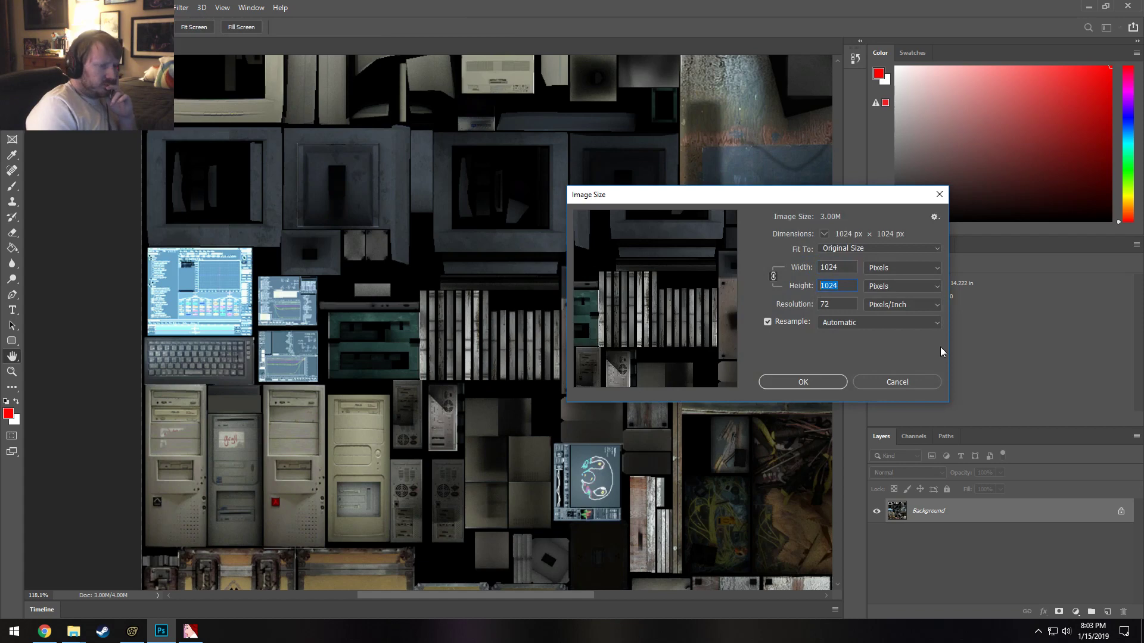
pyautogui.write('2048')
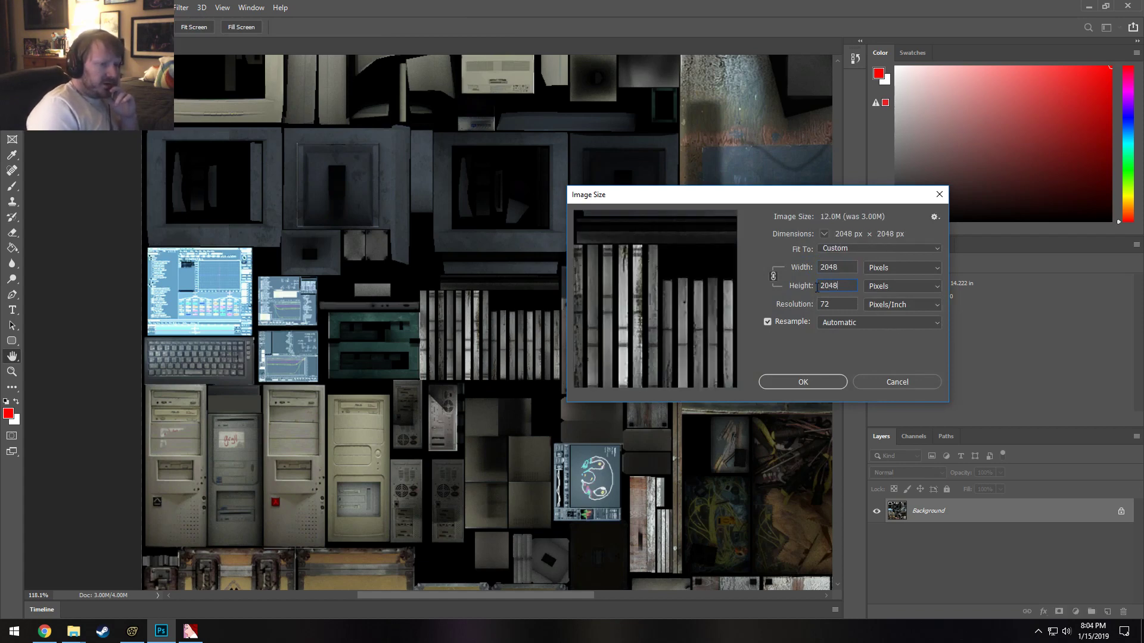
pyautogui.moveTo(817, 288); pyautogui.dragTo(651, 288)
pyautogui.write('4096')
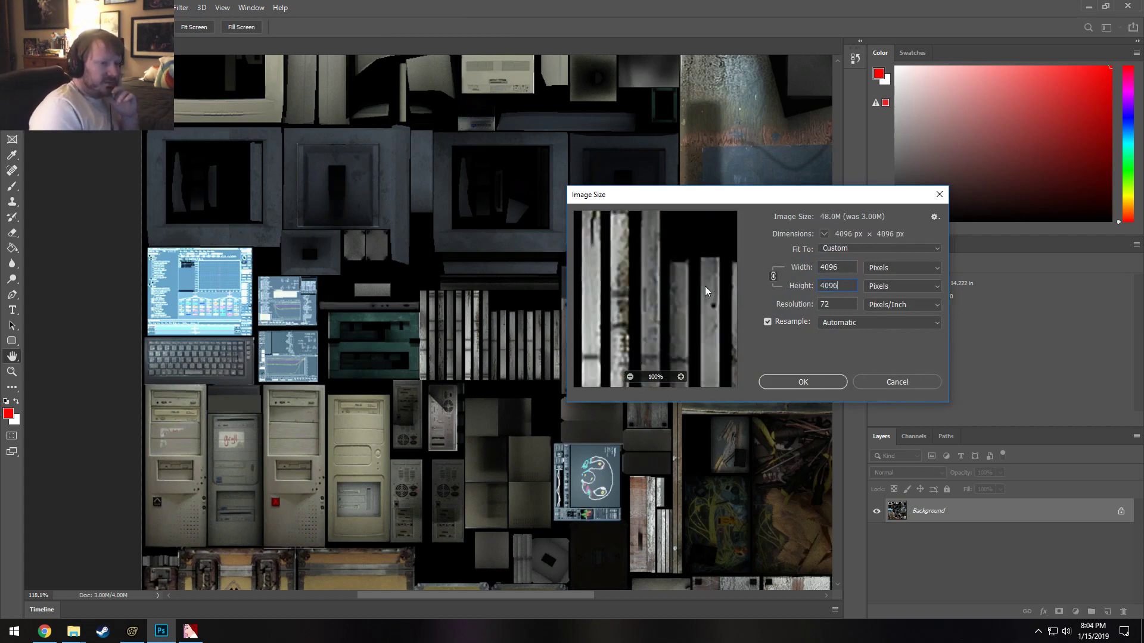
pyautogui.click(809, 382)
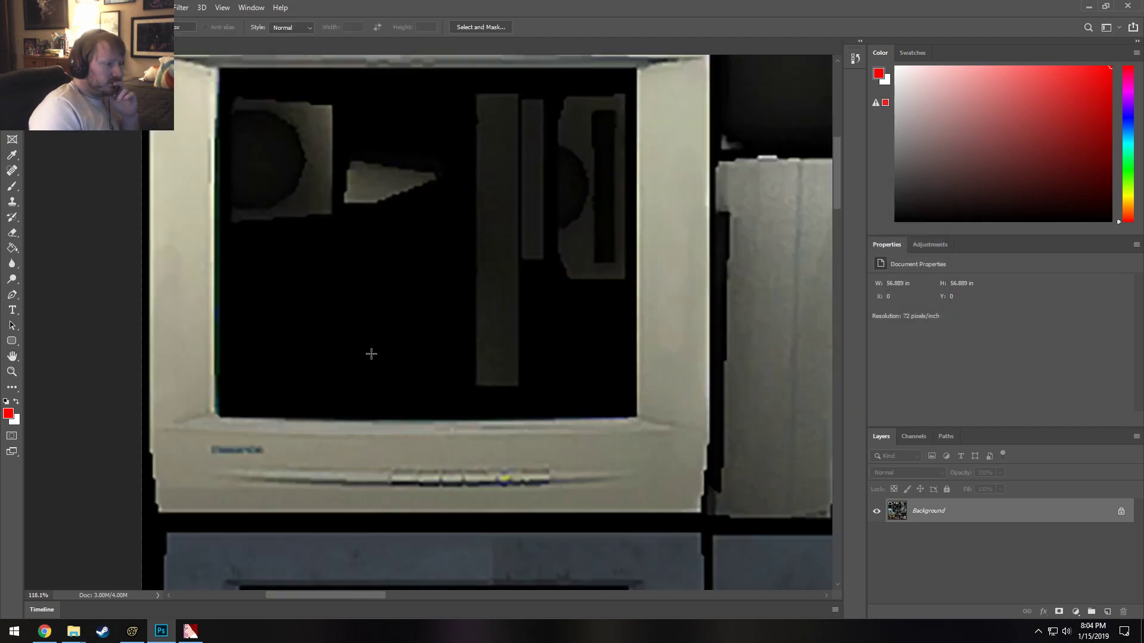
# Inspect the large blue monitor screen on the enlarged texture sheet.
pyautogui.scroll(-4, 375, 349)
pyautogui.scroll(-2, 386, 337)
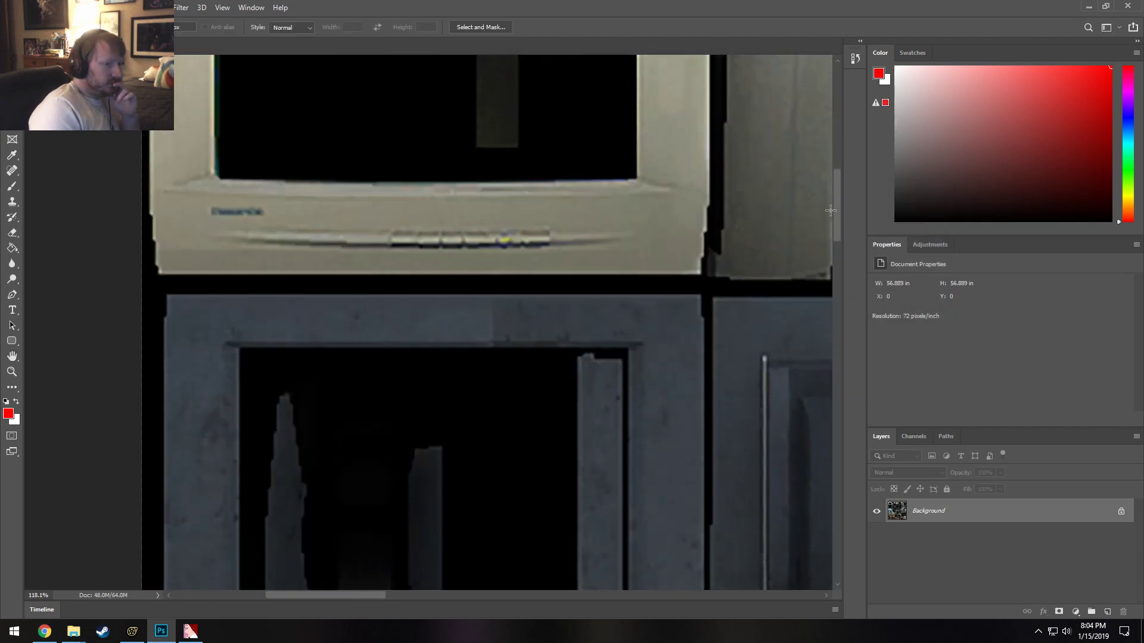
pyautogui.moveTo(837, 195); pyautogui.dragTo(850, 281)
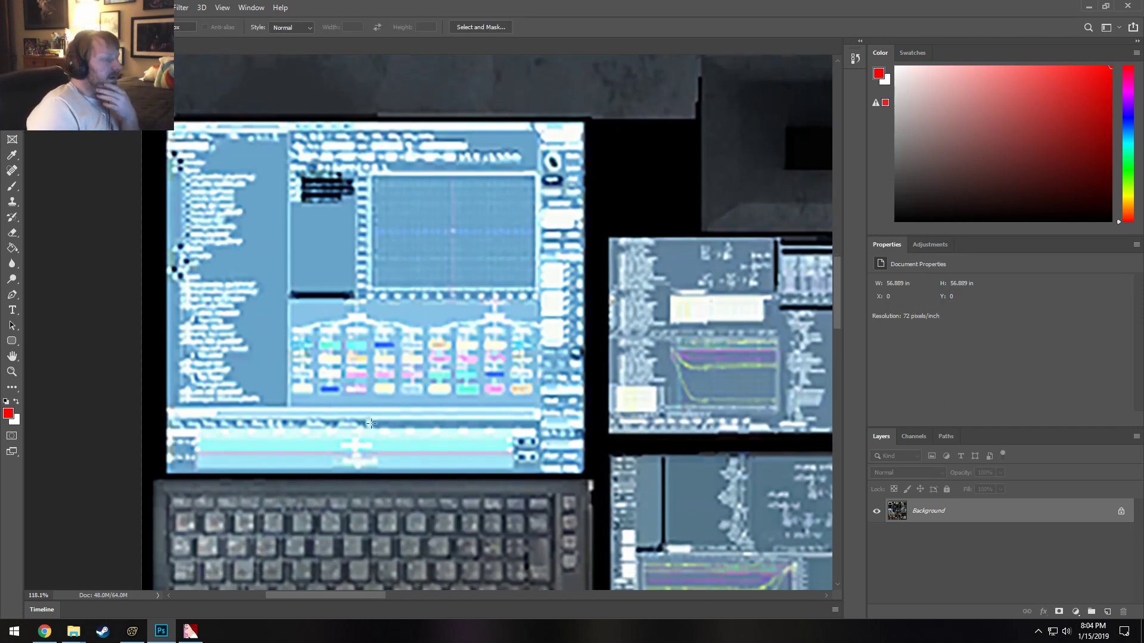
pyautogui.scroll(-1, 428, 380)
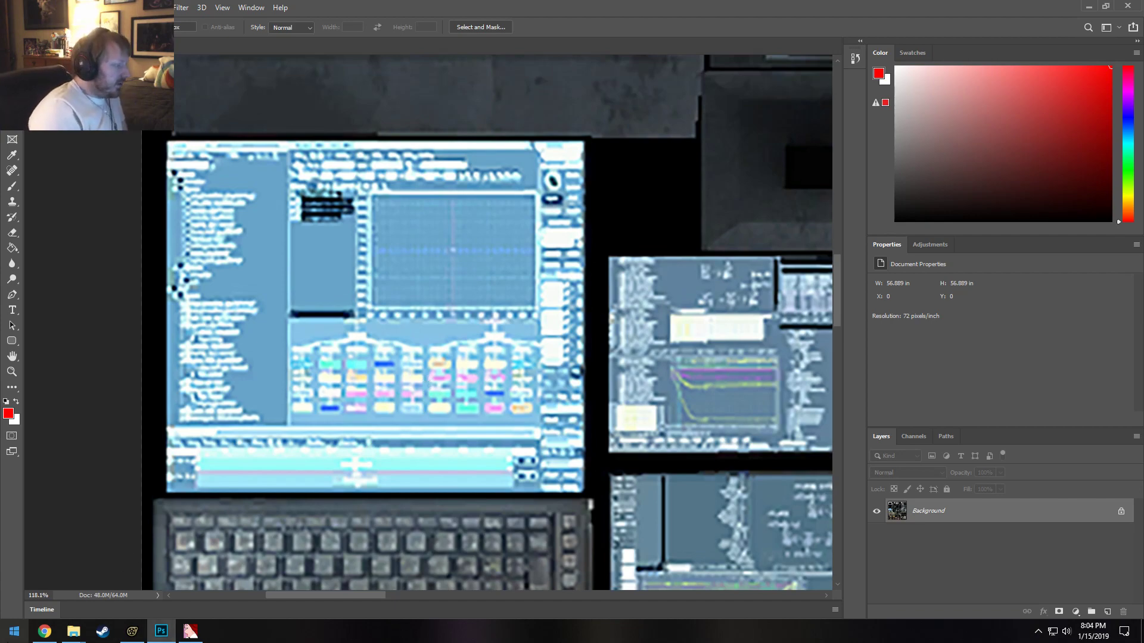
# Switch to Chrome, search Google Images for "space rocket computer screen" and look through the results.
pyautogui.click(45, 631)
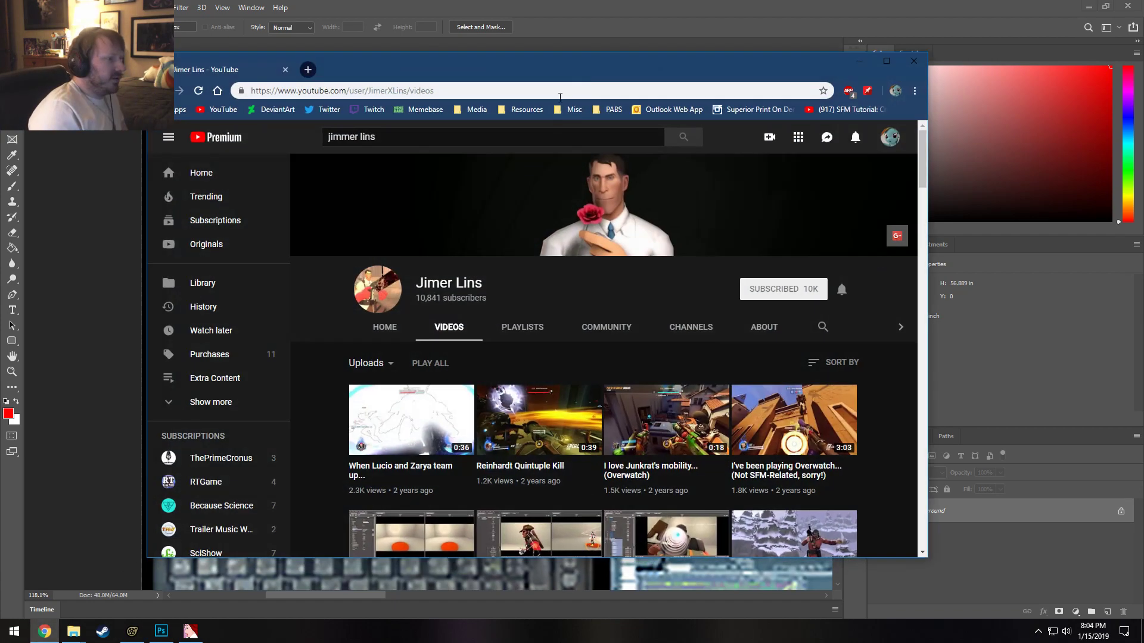
pyautogui.click(356, 92)
pyautogui.write('space ')
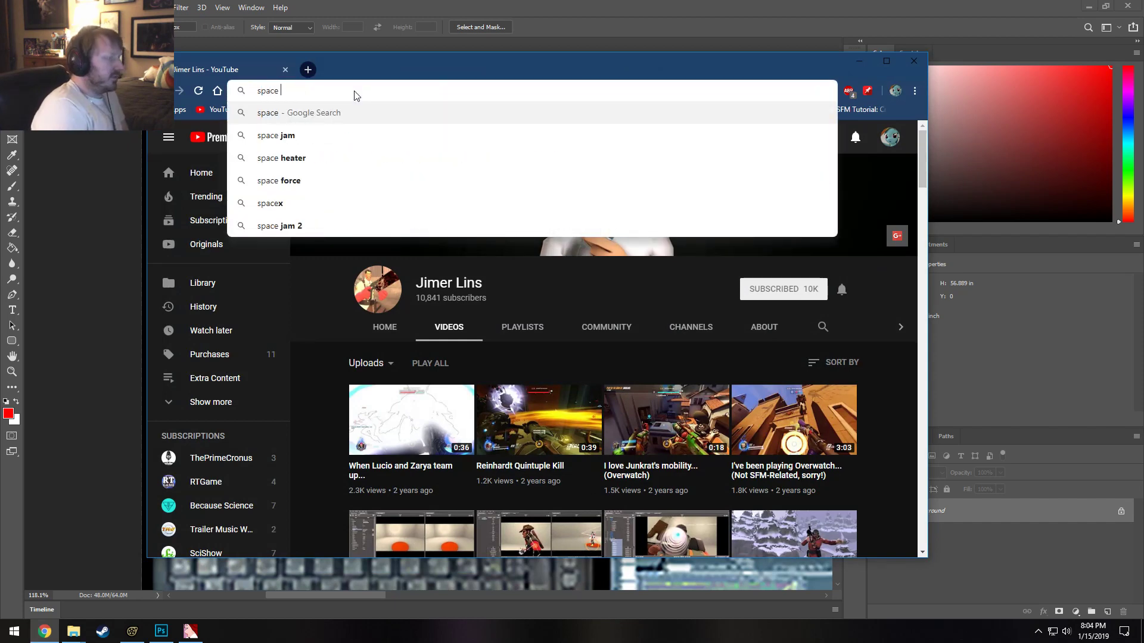
pyautogui.write('rocket com')
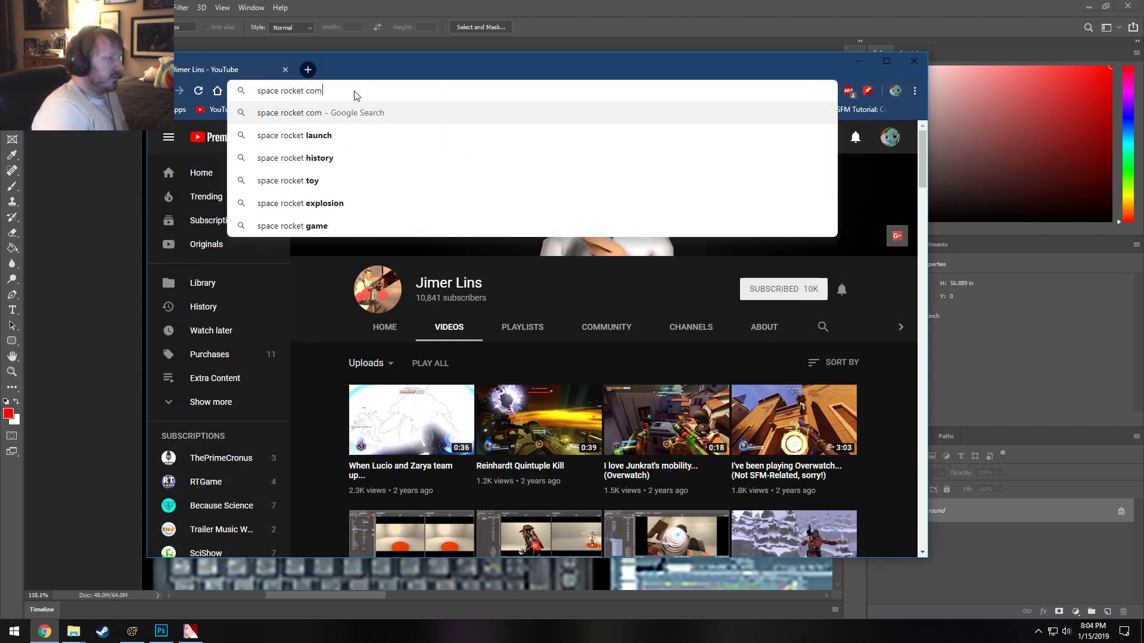
pyautogui.write('puter screen')
pyautogui.press('Return')
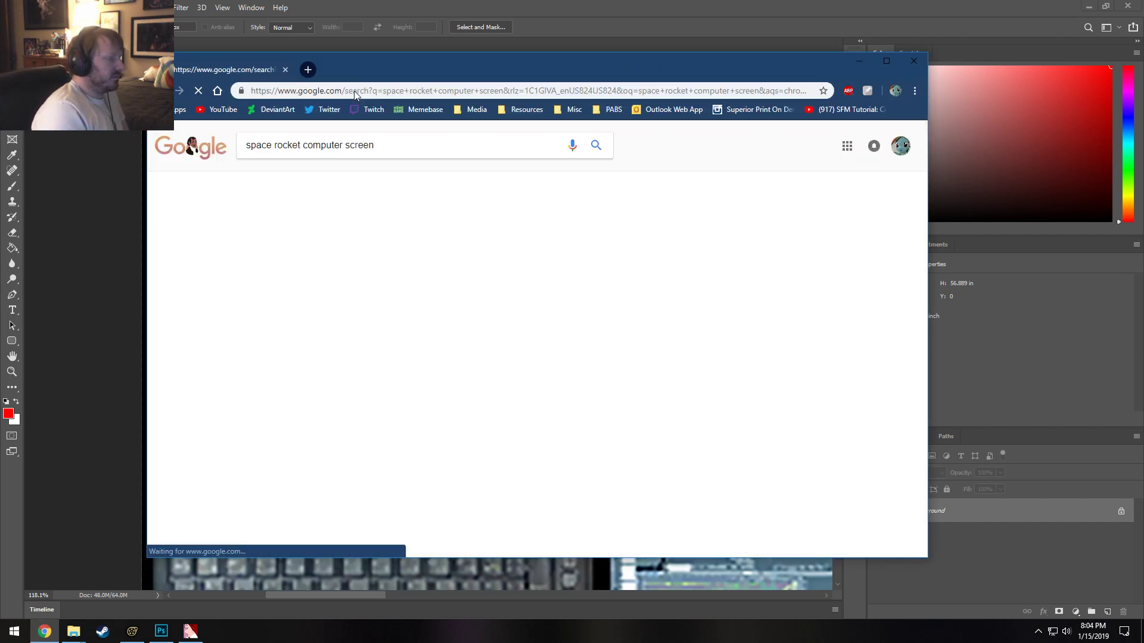
pyautogui.click(292, 181)
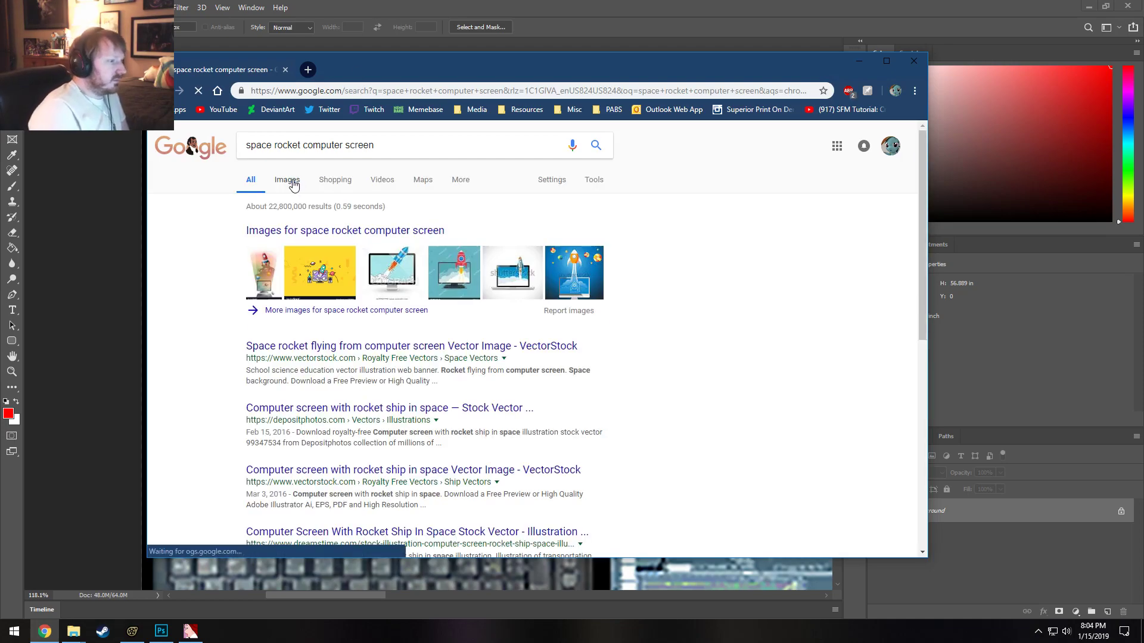
pyautogui.scroll(-4, 626, 162)
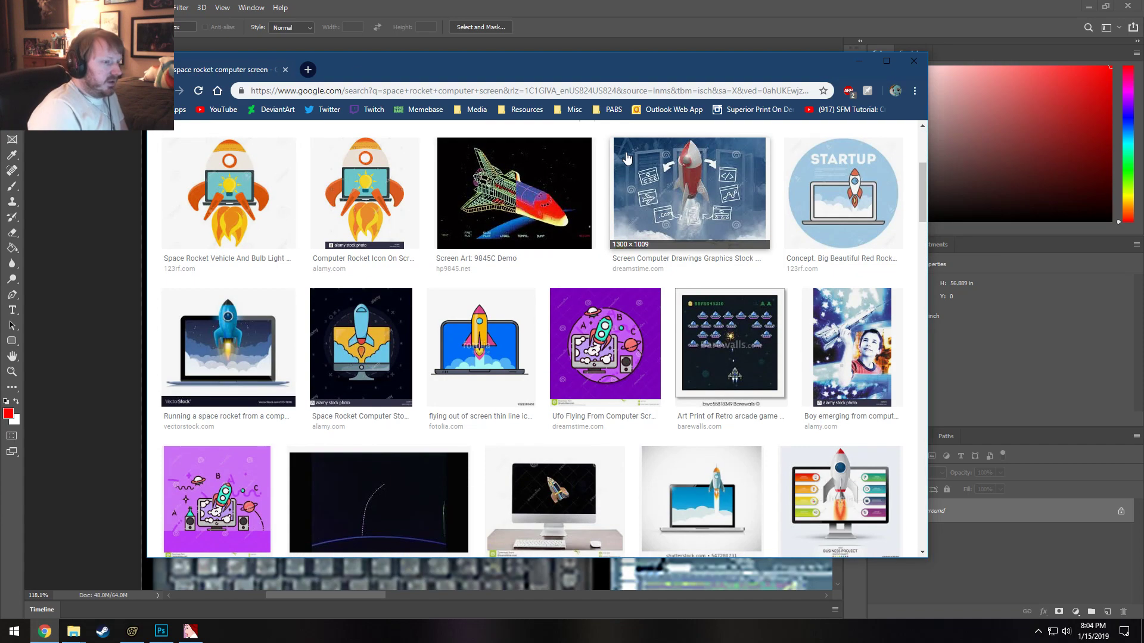
pyautogui.scroll(-6, 649, 245)
pyautogui.scroll(10, 656, 319)
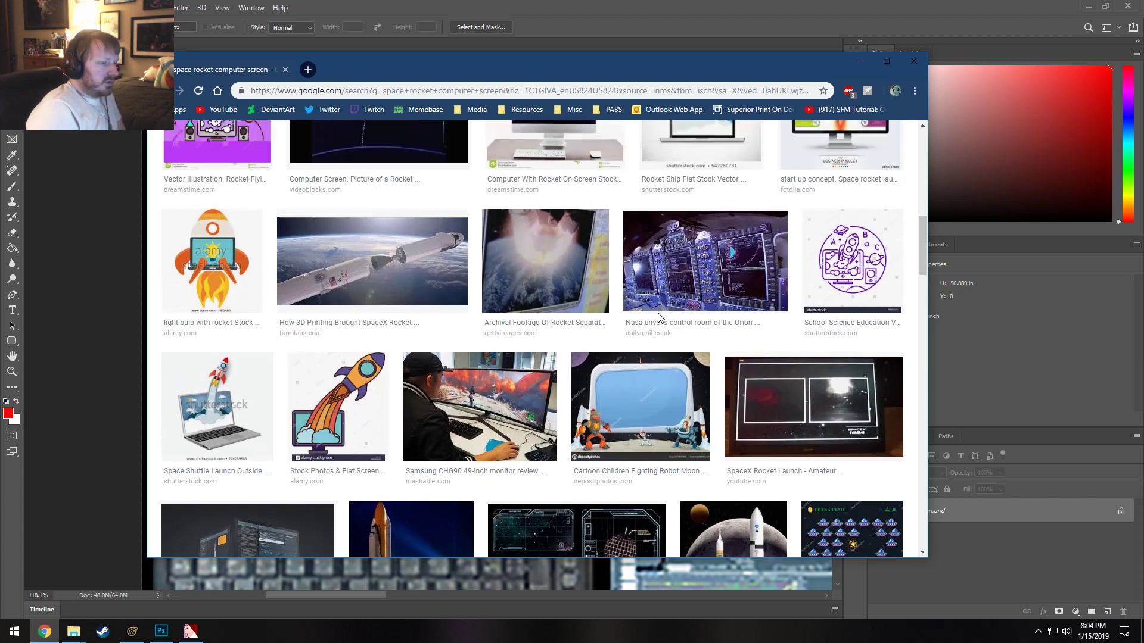
# Change the image search to "science rocket computer screen" and browse the results for usable monitor graphics.
pyautogui.doubleClick(265, 144)
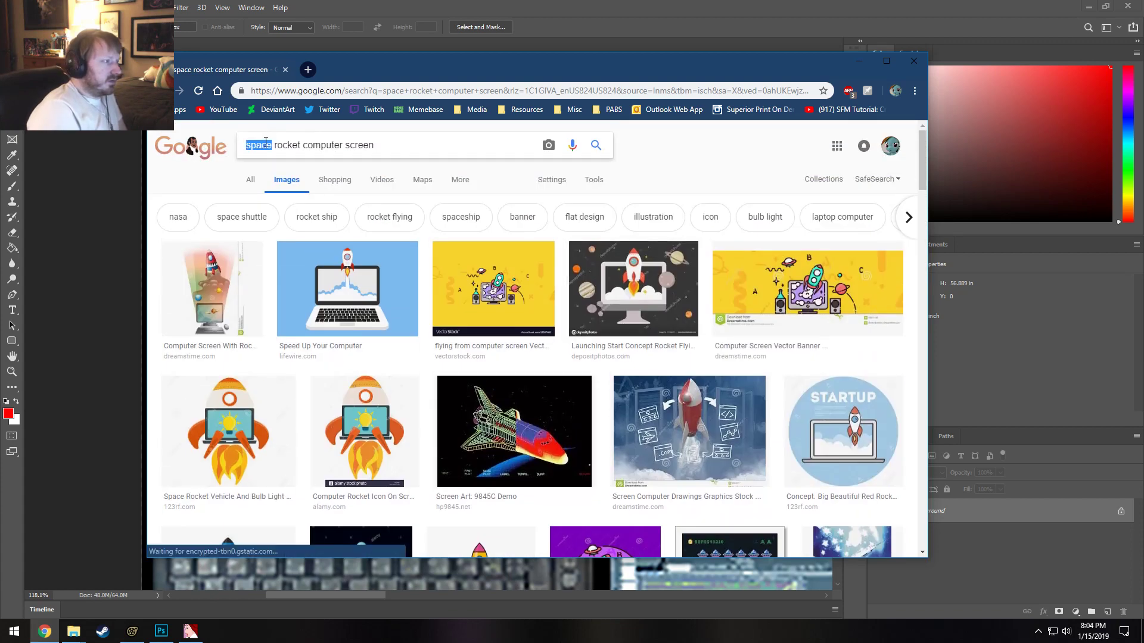
pyautogui.write('science')
pyautogui.press('Return')
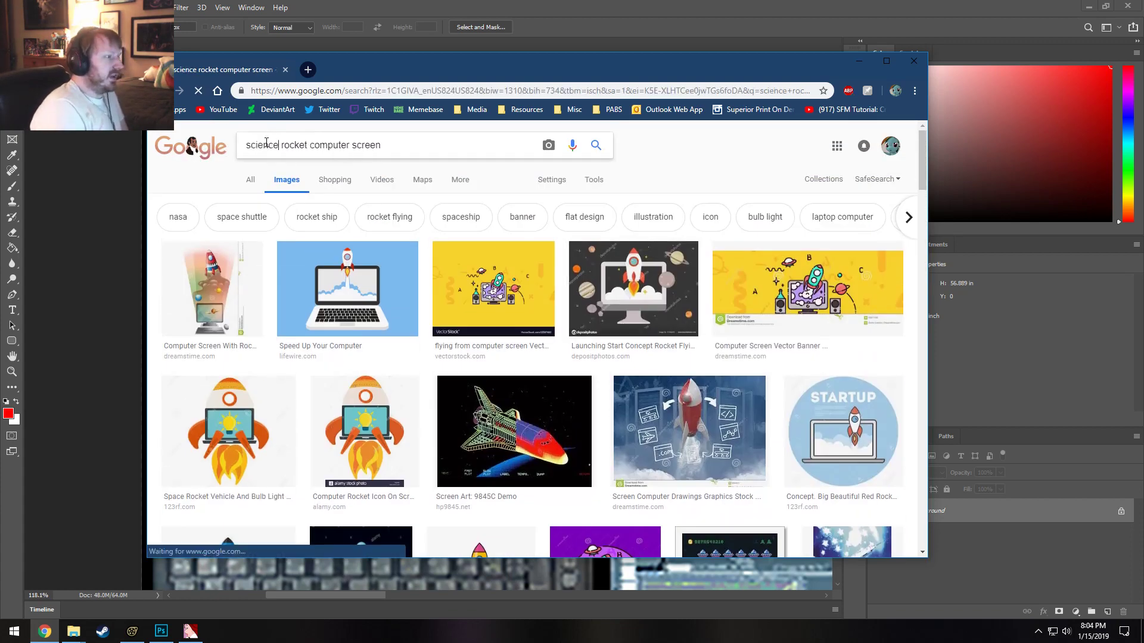
pyautogui.scroll(-2, 536, 239)
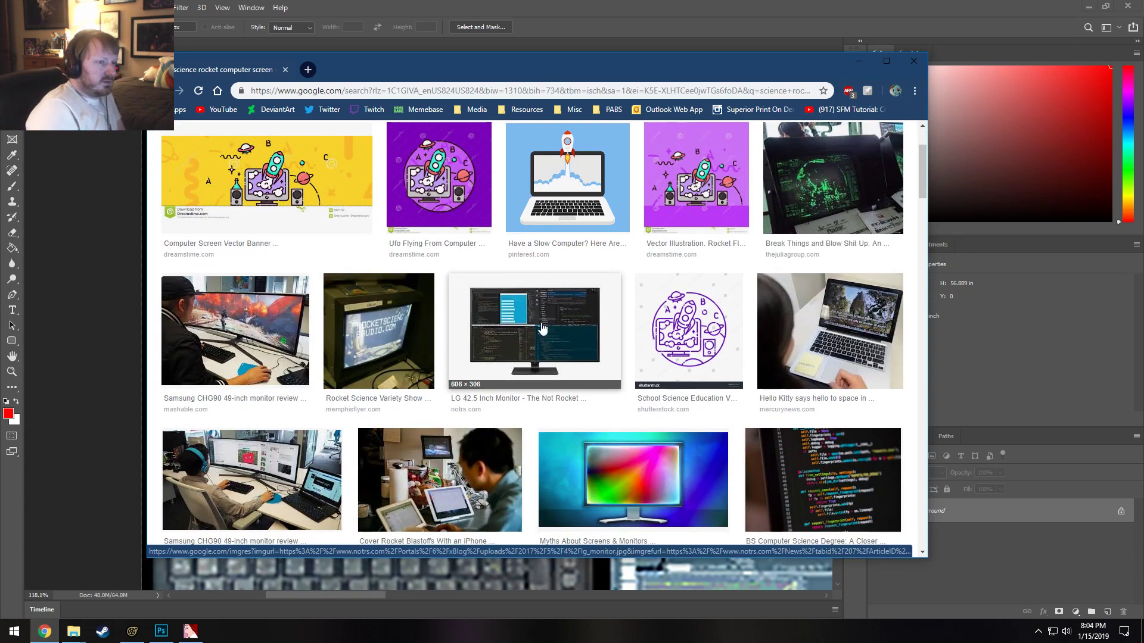
pyautogui.scroll(-6, 536, 346)
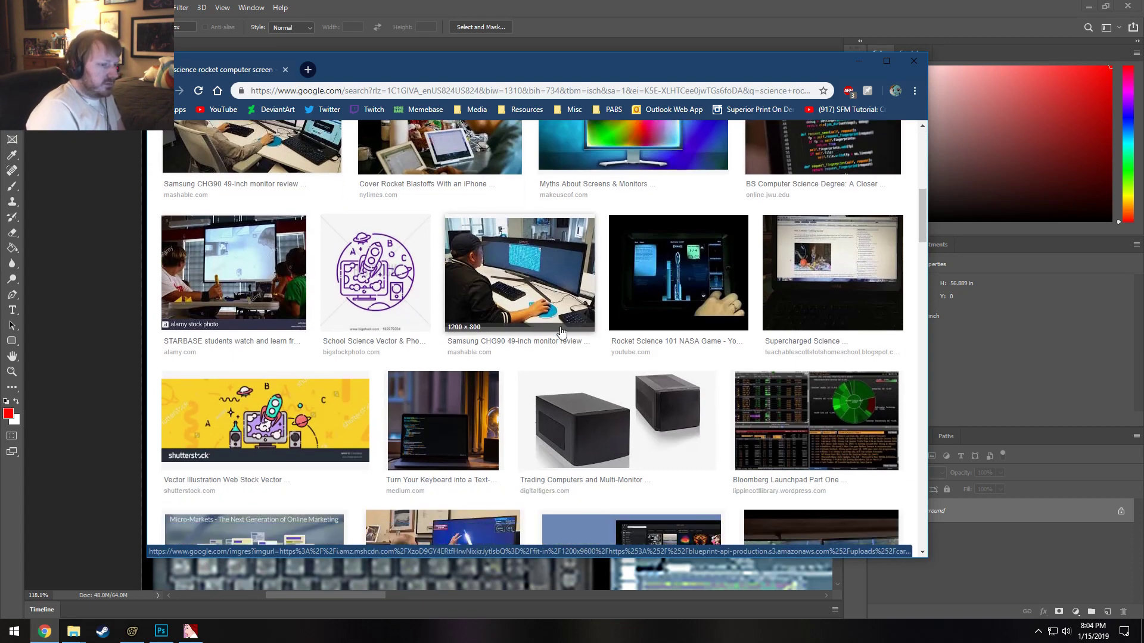
pyautogui.scroll(-6, 561, 333)
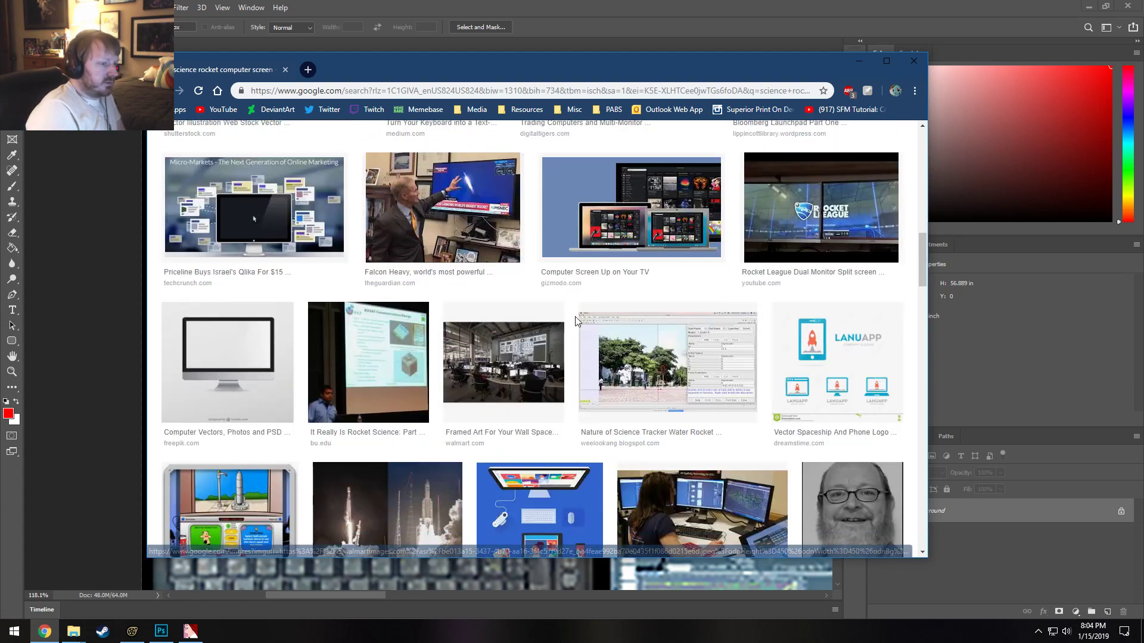
pyautogui.scroll(-10, 569, 321)
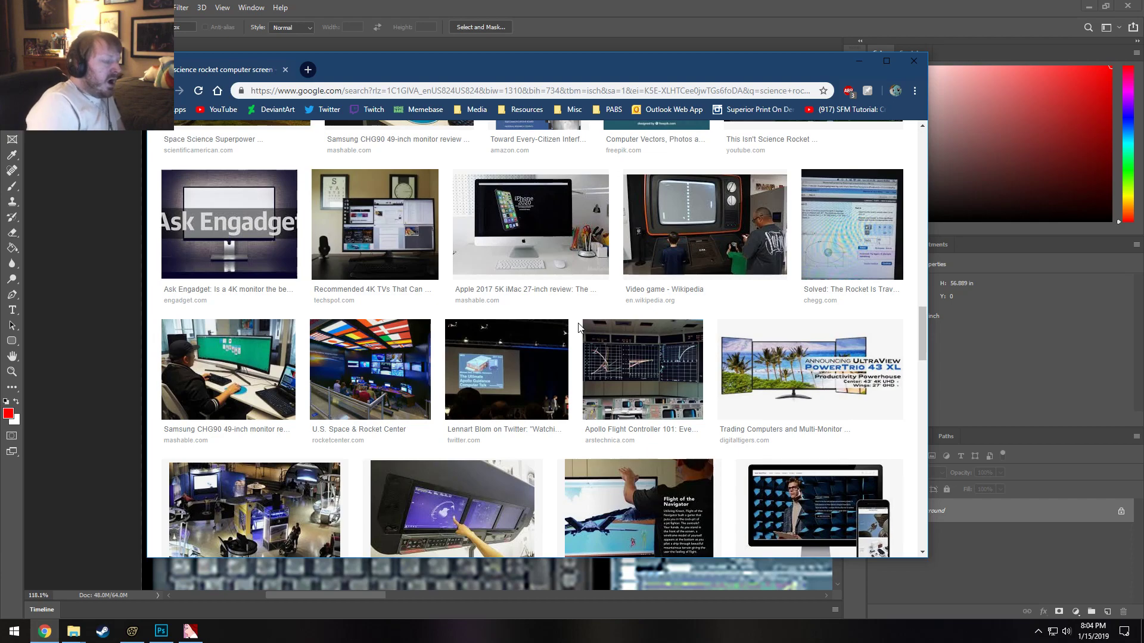
pyautogui.scroll(-10, 572, 351)
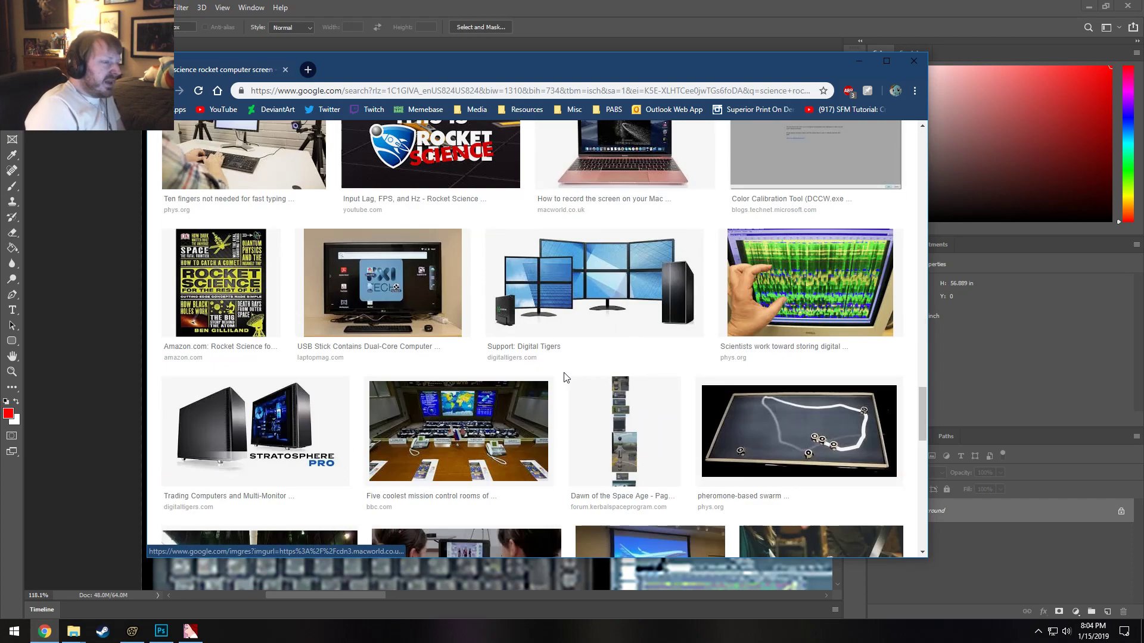
pyautogui.scroll(-10, 571, 369)
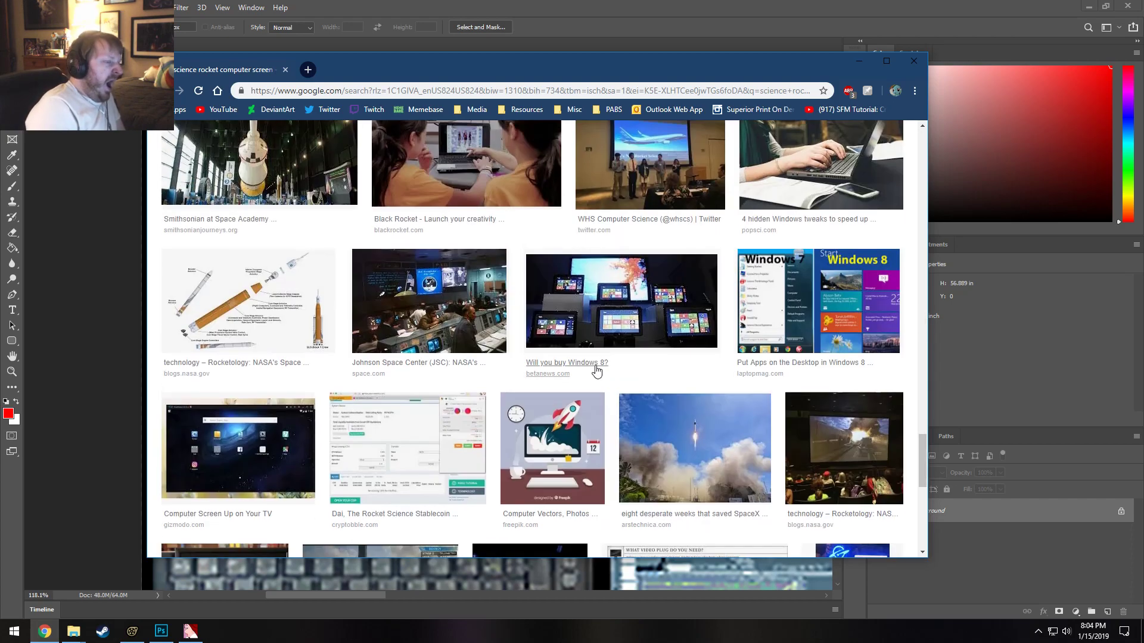
# Extend the image search to "science rocket computer screen schematic" and examine the diagrams and blueprints in the results.
pyautogui.scroll(20, 600, 353)
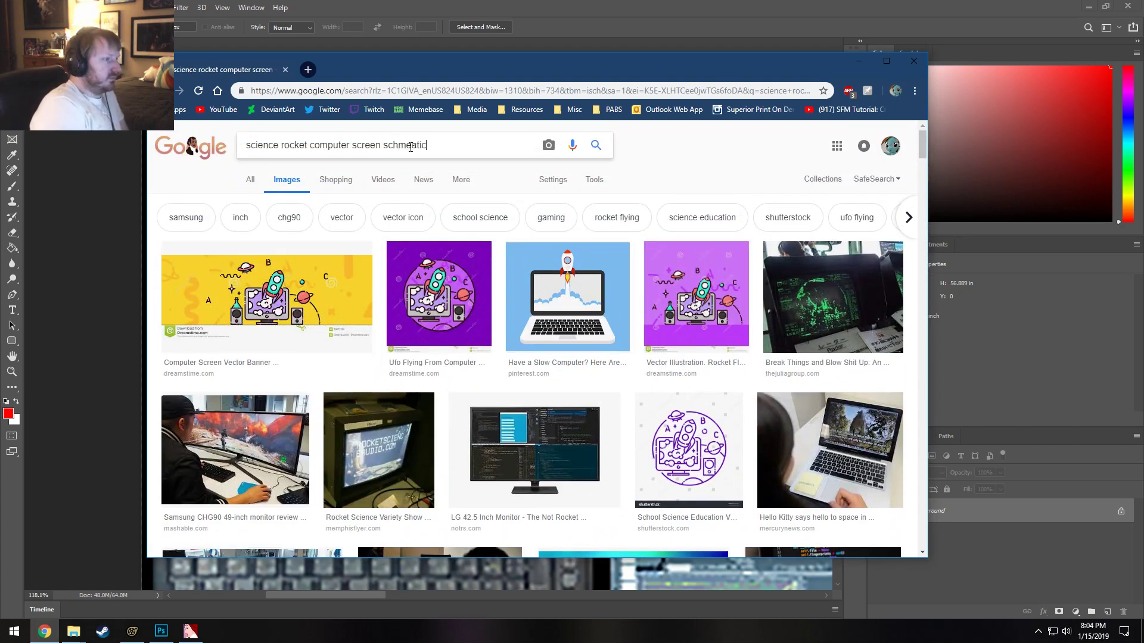
pyautogui.press('Return')
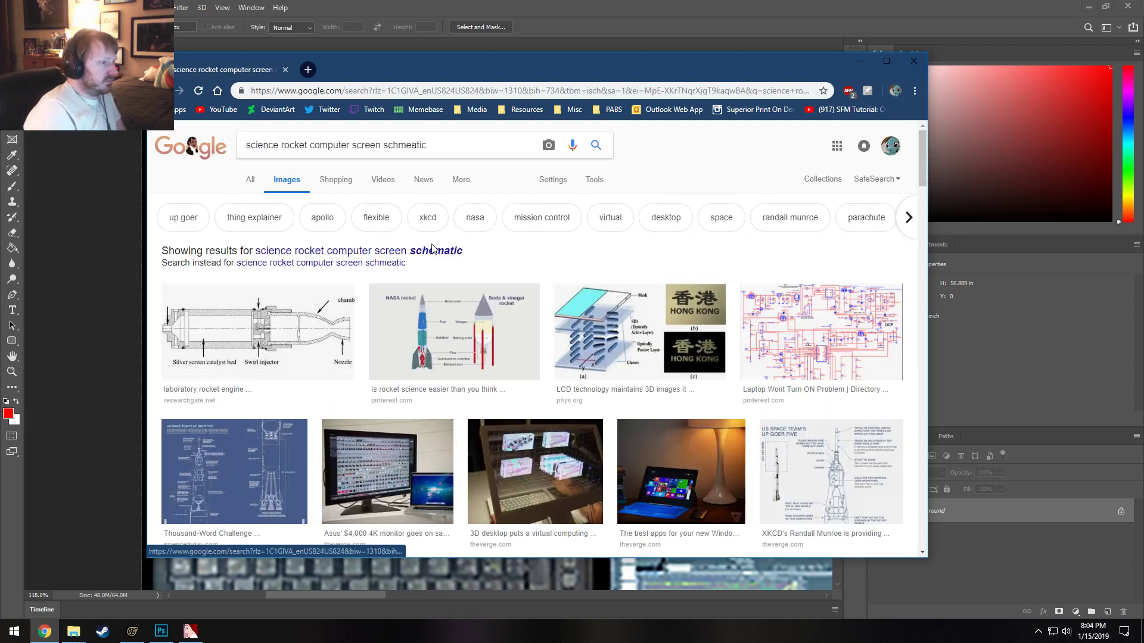
pyautogui.scroll(-7, 489, 328)
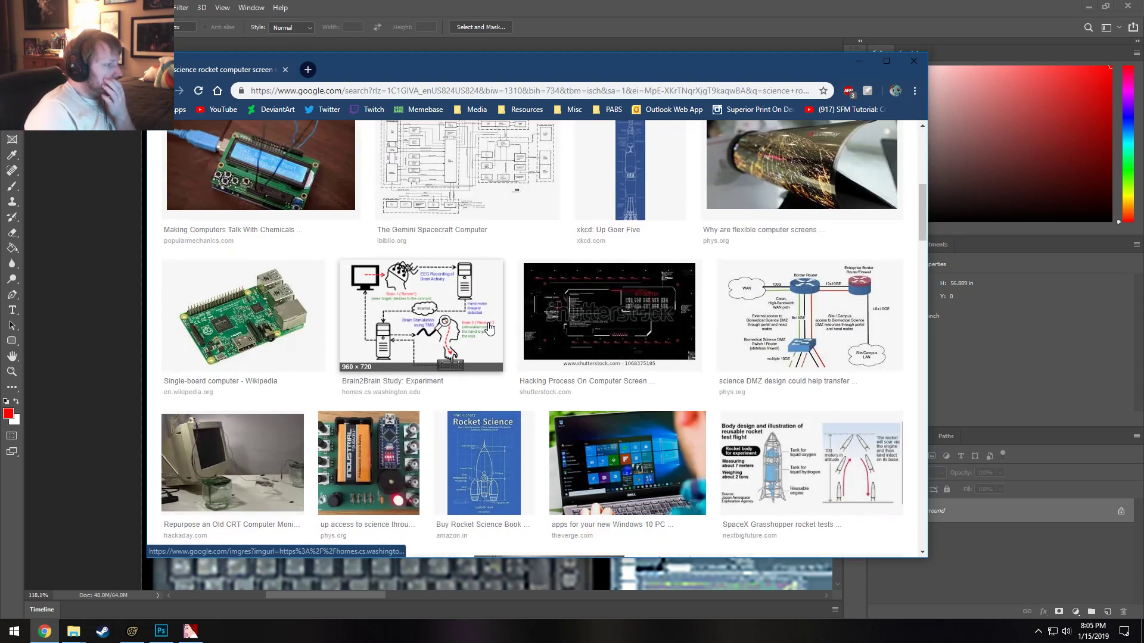
pyautogui.scroll(5, 488, 327)
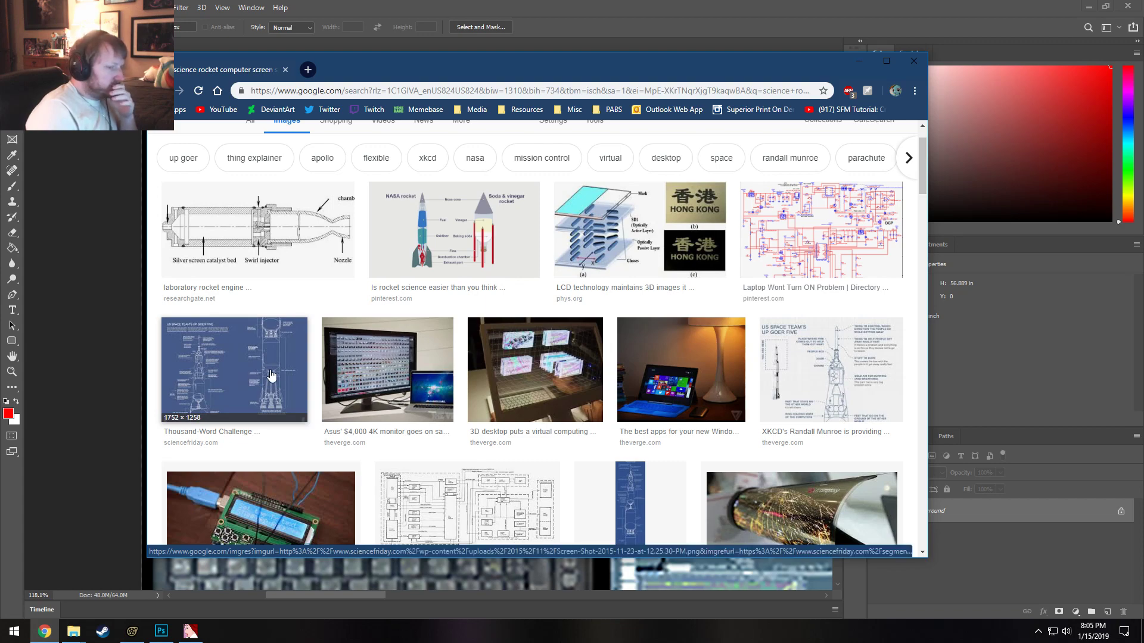
pyautogui.scroll(-2, 271, 374)
pyautogui.scroll(-6, 310, 351)
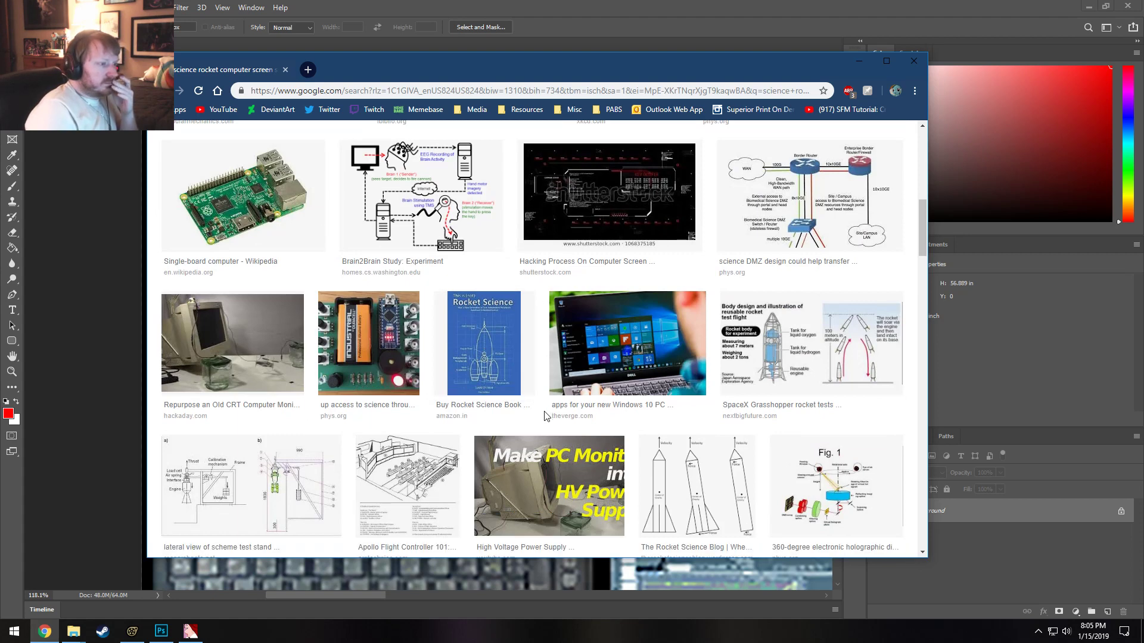
pyautogui.scroll(-7, 544, 409)
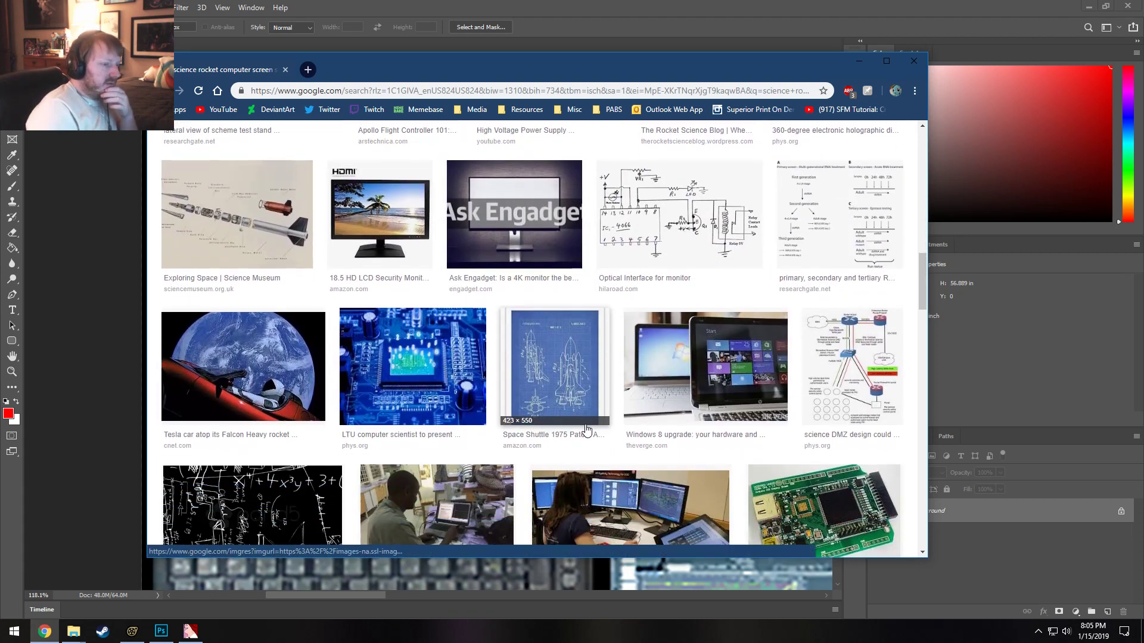
pyautogui.scroll(-5, 587, 420)
pyautogui.scroll(15, 586, 412)
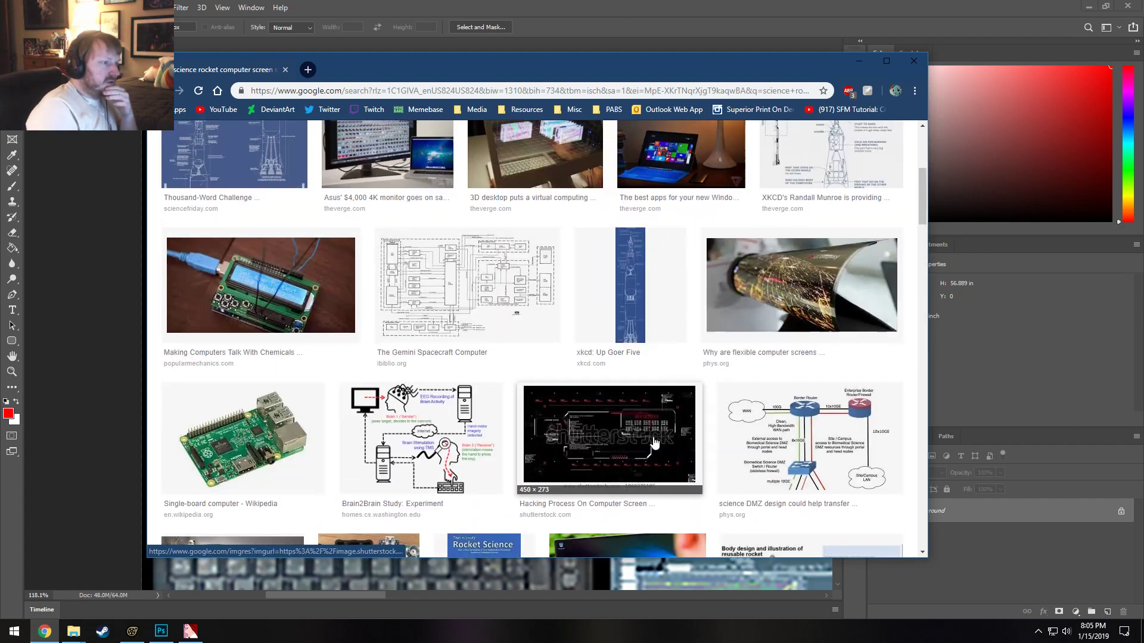
# Shorten the image search to "science rocket schematic", preview the blue spaceship and flight path blueprint, and close the preview.
pyautogui.moveTo(436, 150); pyautogui.dragTo(308, 145)
pyautogui.press('BackSpace')
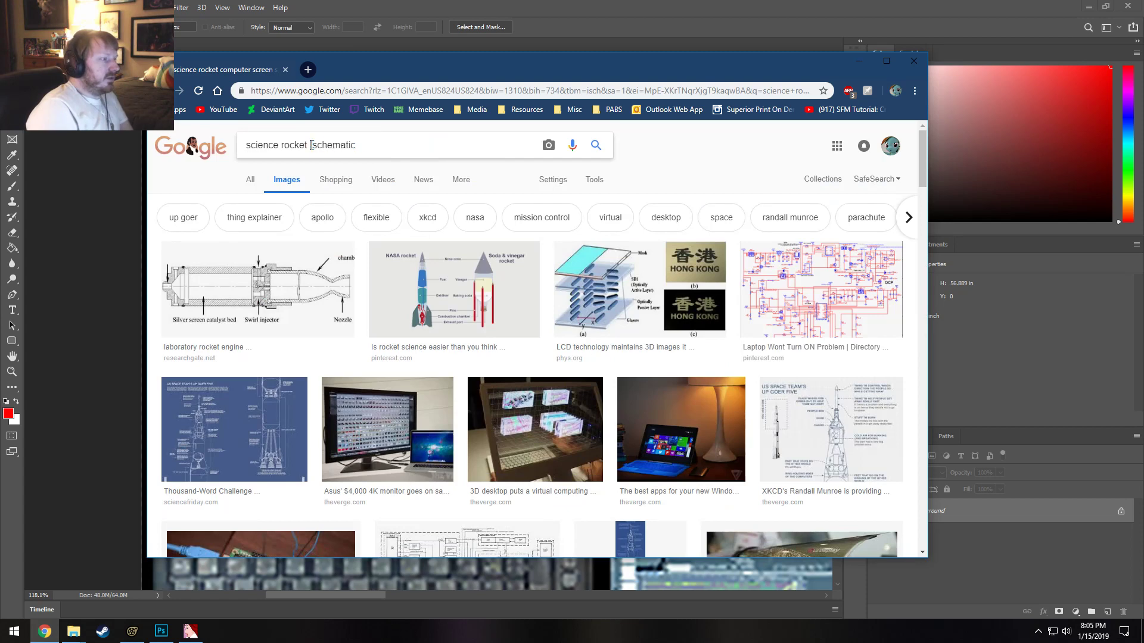
pyautogui.press('Return')
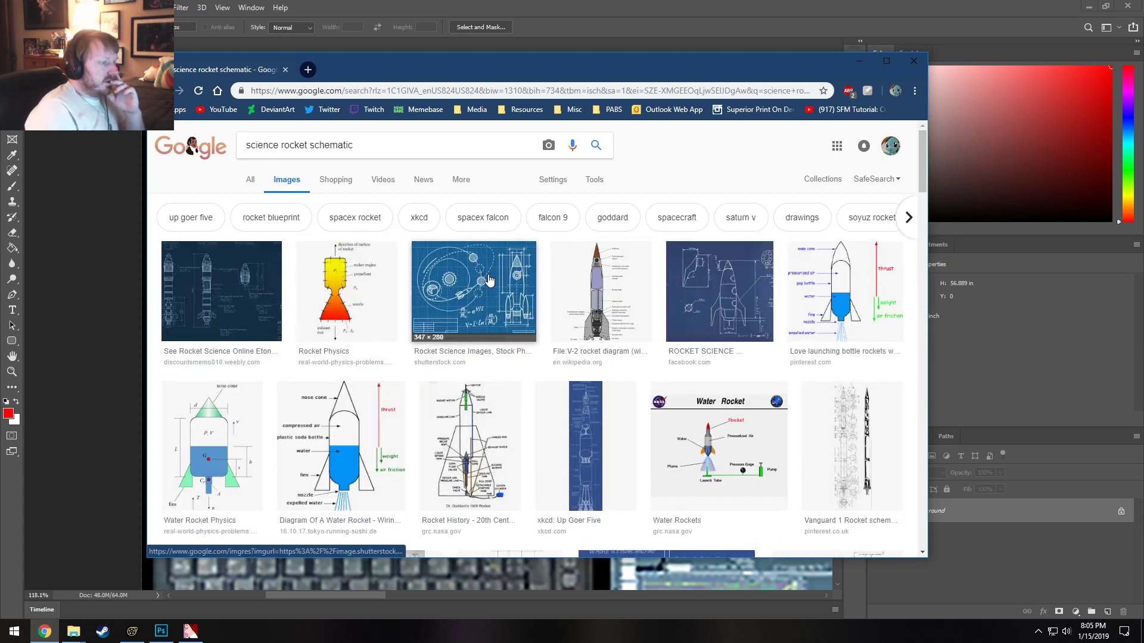
pyautogui.click(449, 291)
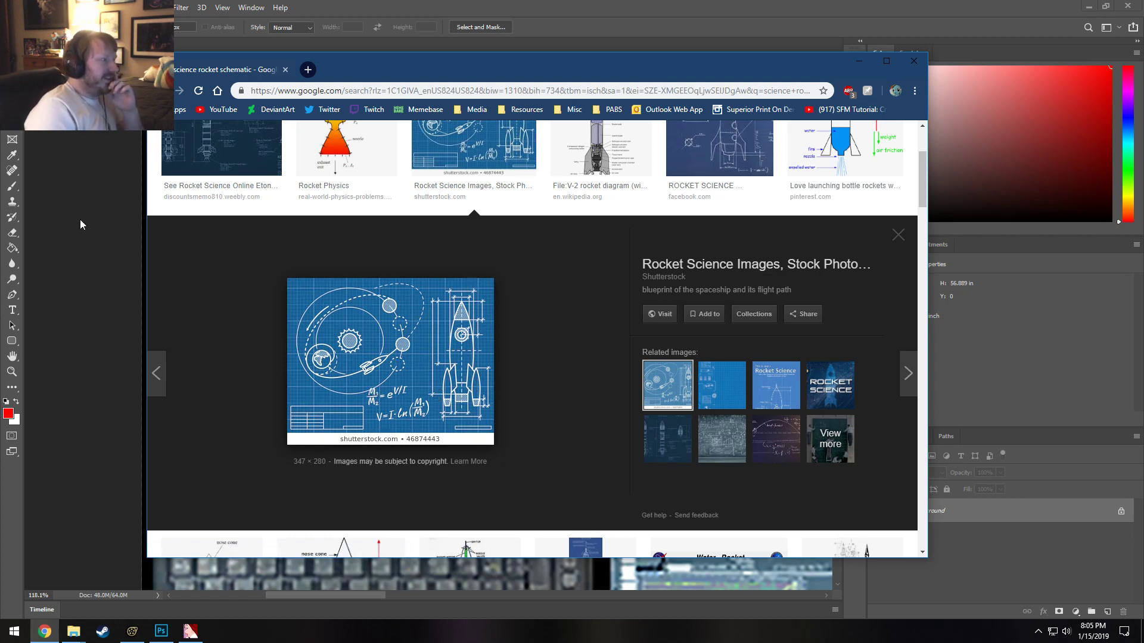
pyautogui.click(899, 235)
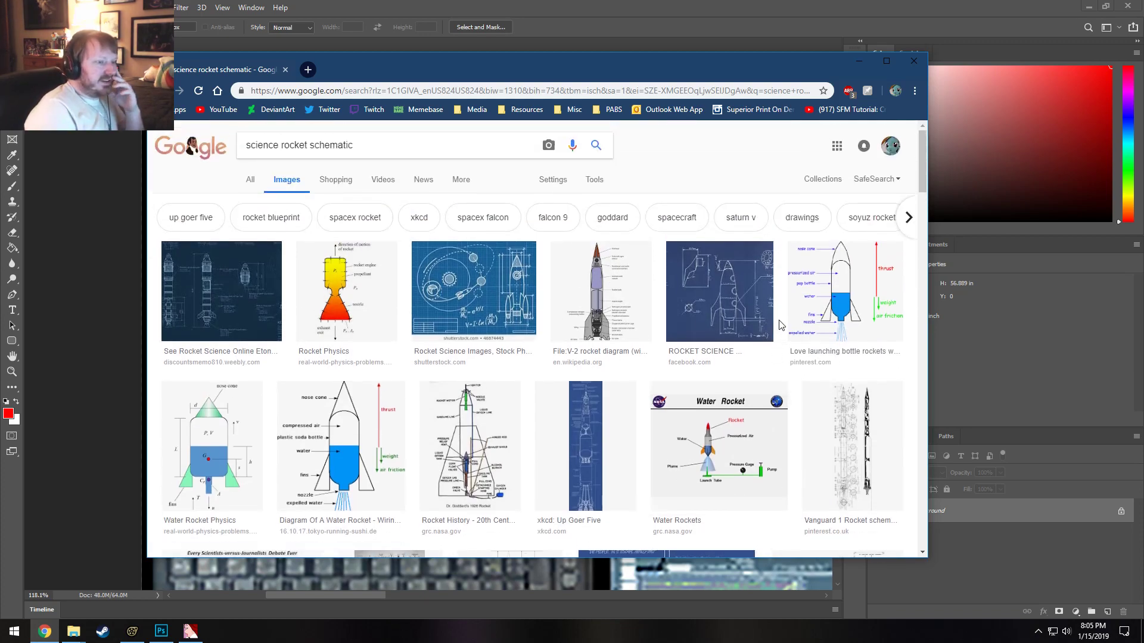
# Look through the rocket schematic image results for blueprints and diagrams suitable for the monitor screens.
pyautogui.scroll(-8, 780, 326)
pyautogui.scroll(-2, 774, 329)
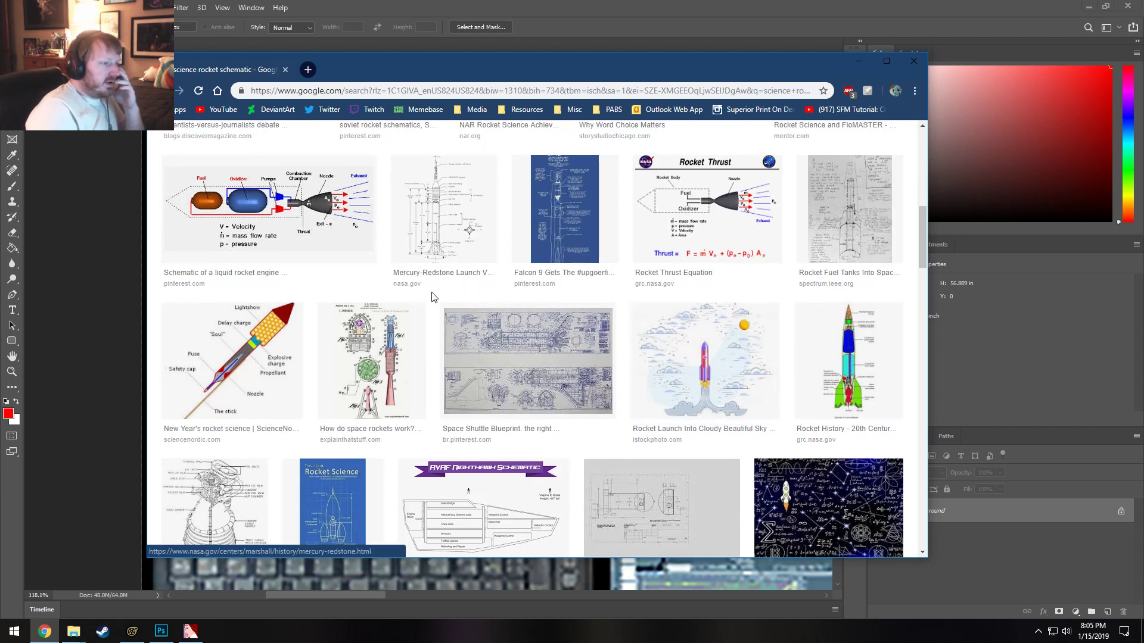
pyautogui.scroll(-4, 501, 356)
pyautogui.scroll(-1, 500, 356)
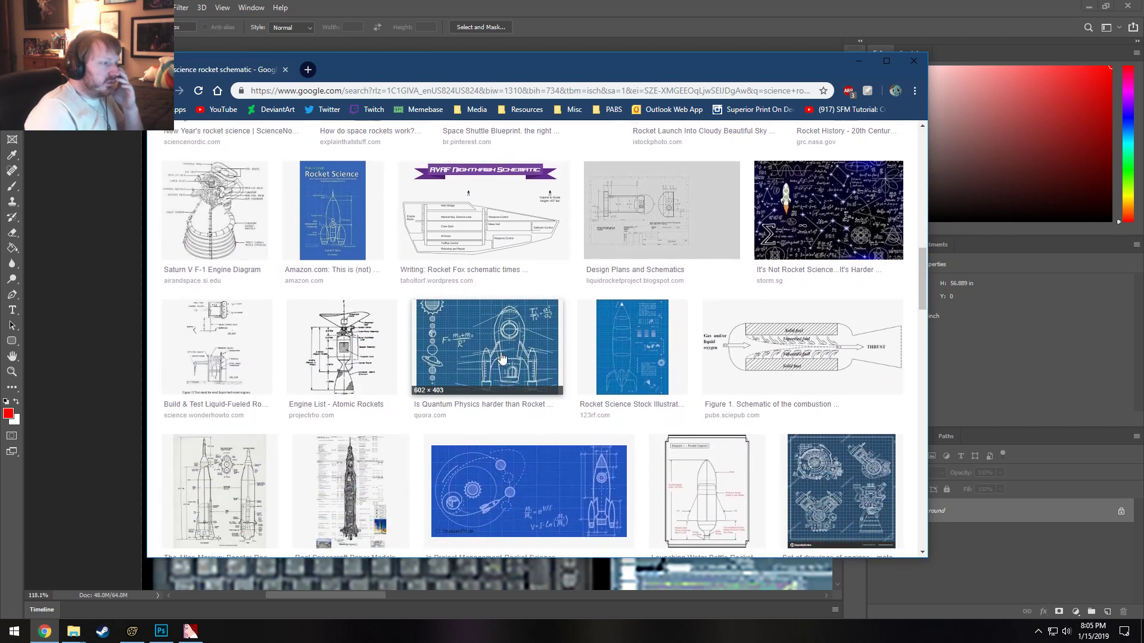
pyautogui.scroll(-3, 500, 358)
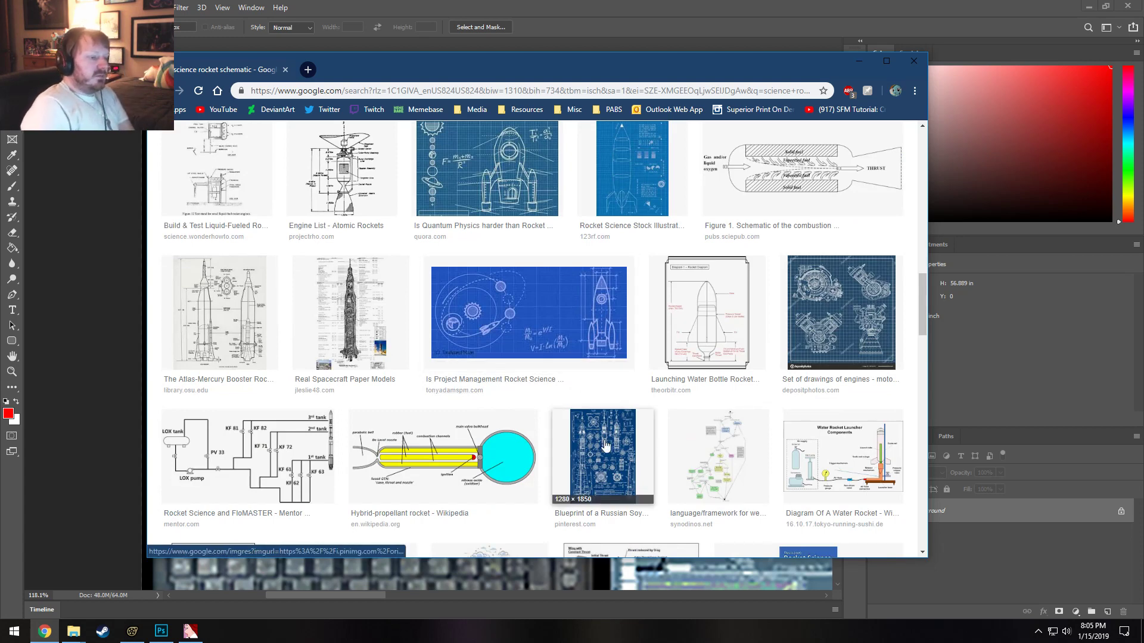
pyautogui.scroll(-5, 598, 455)
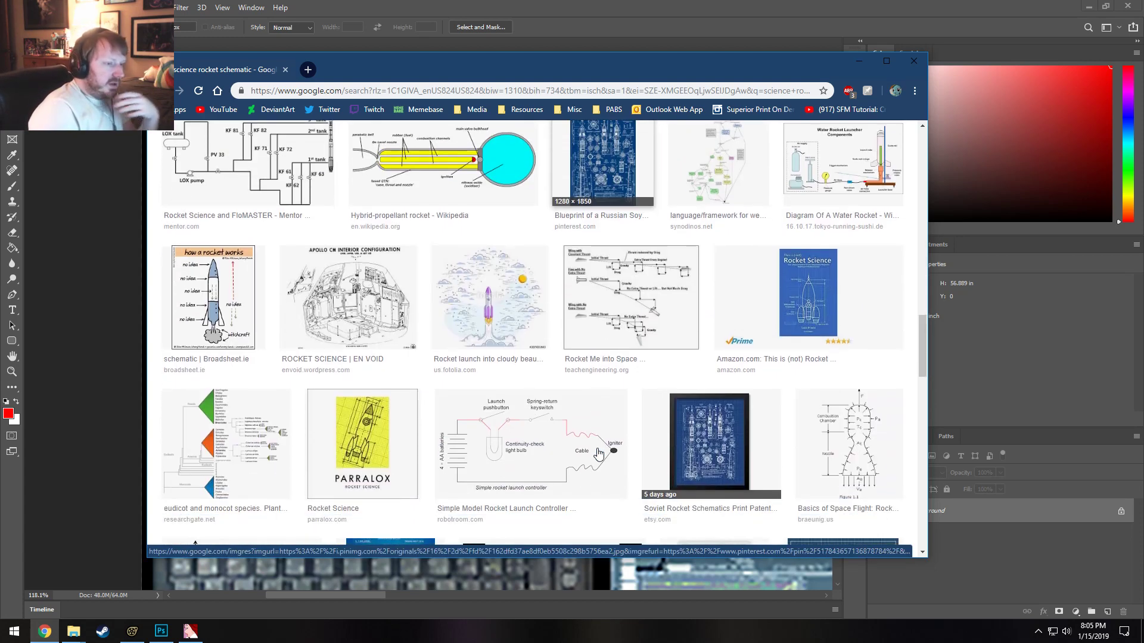
pyautogui.scroll(-3, 714, 372)
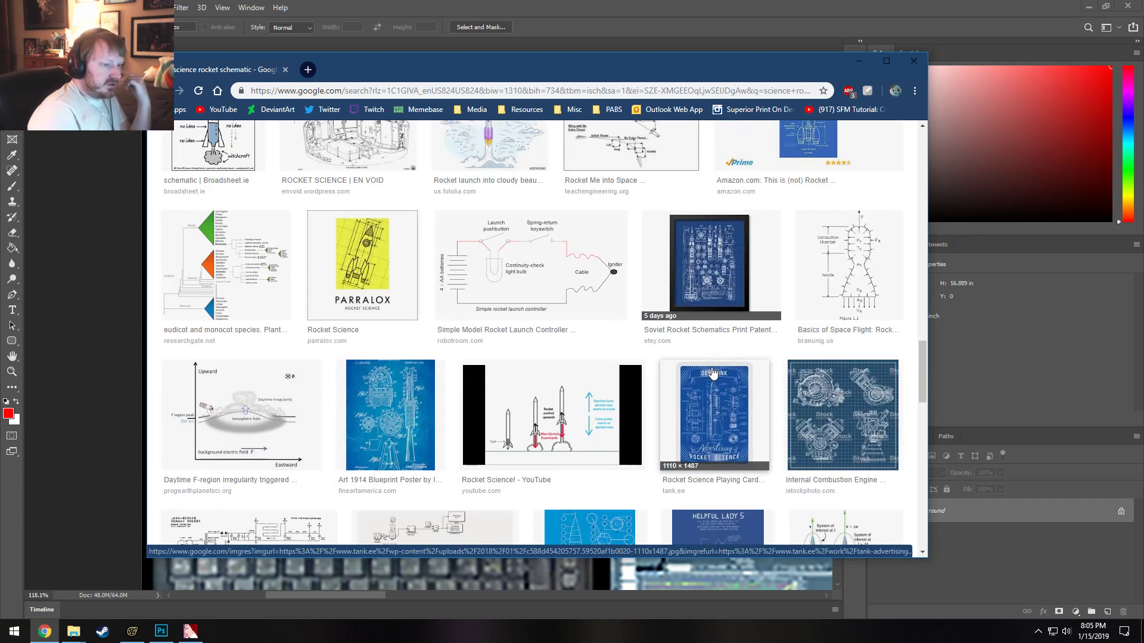
pyautogui.scroll(-3, 713, 372)
pyautogui.scroll(-2, 658, 410)
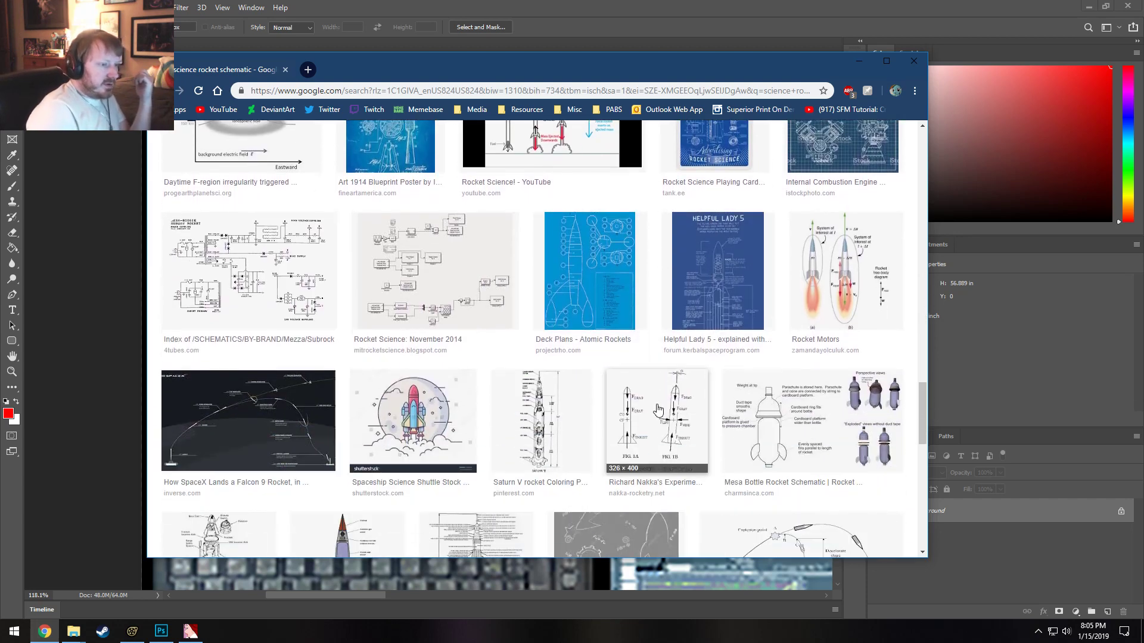
pyautogui.scroll(-6, 643, 391)
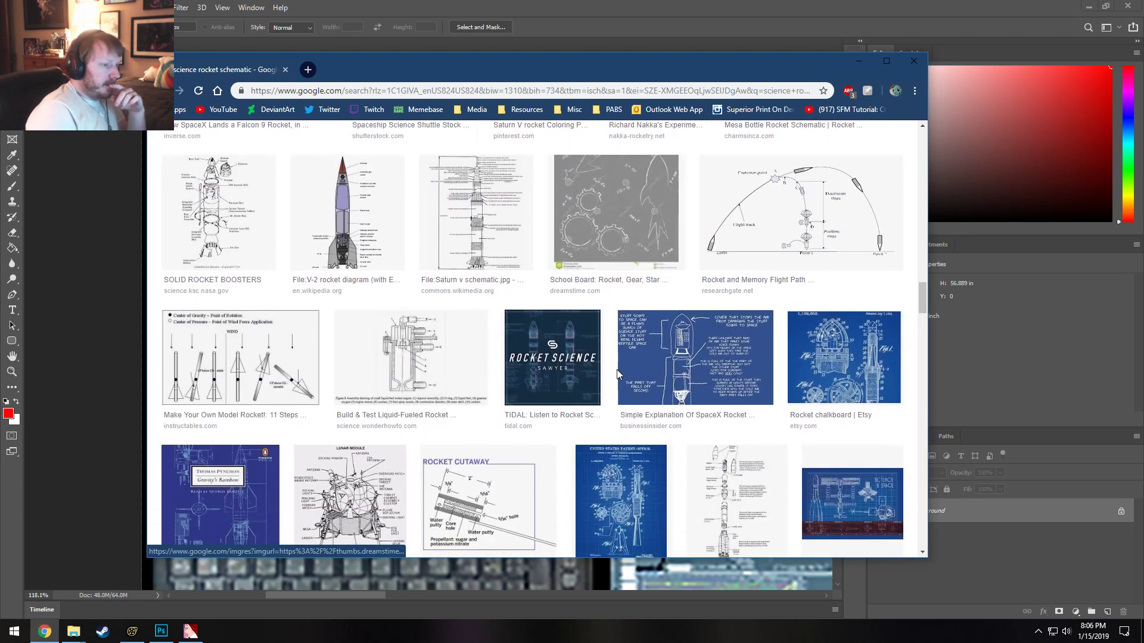
pyautogui.scroll(-3, 618, 374)
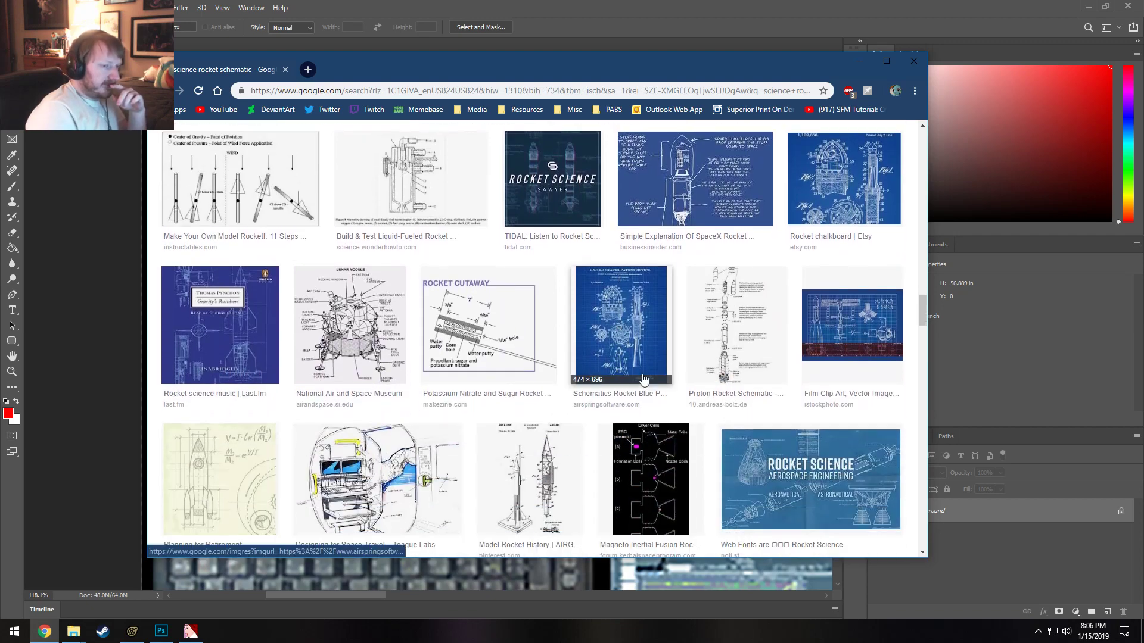
pyautogui.scroll(-4, 656, 382)
pyautogui.scroll(-3, 677, 386)
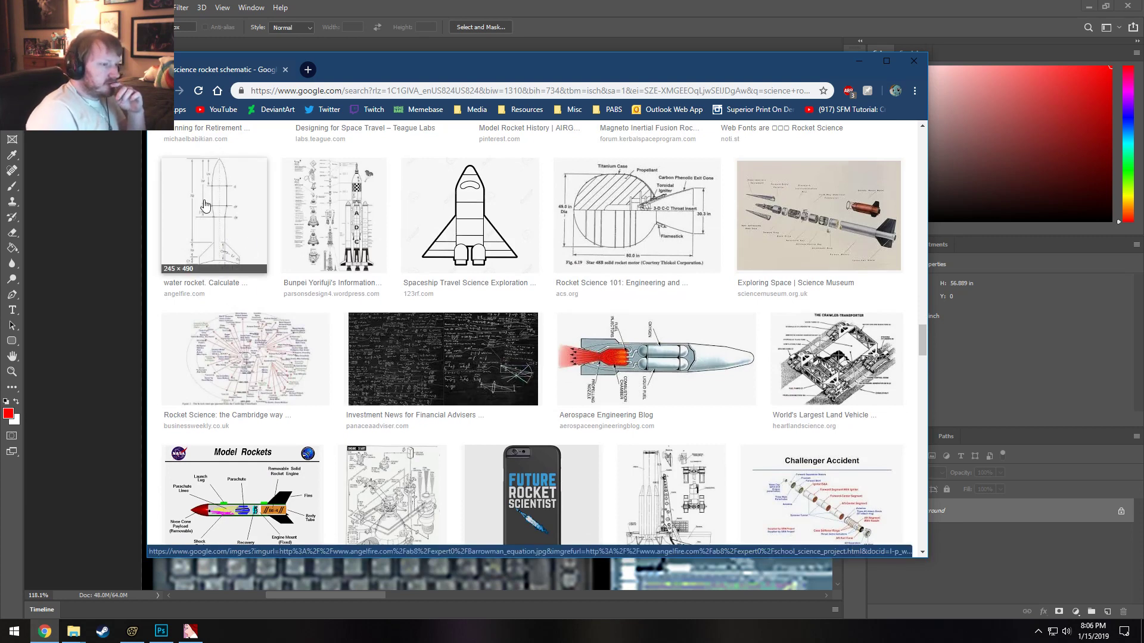
# Browse further down the rocket schematic results for more technical drawings that would suit the monitor screens.
pyautogui.scroll(-9, 208, 204)
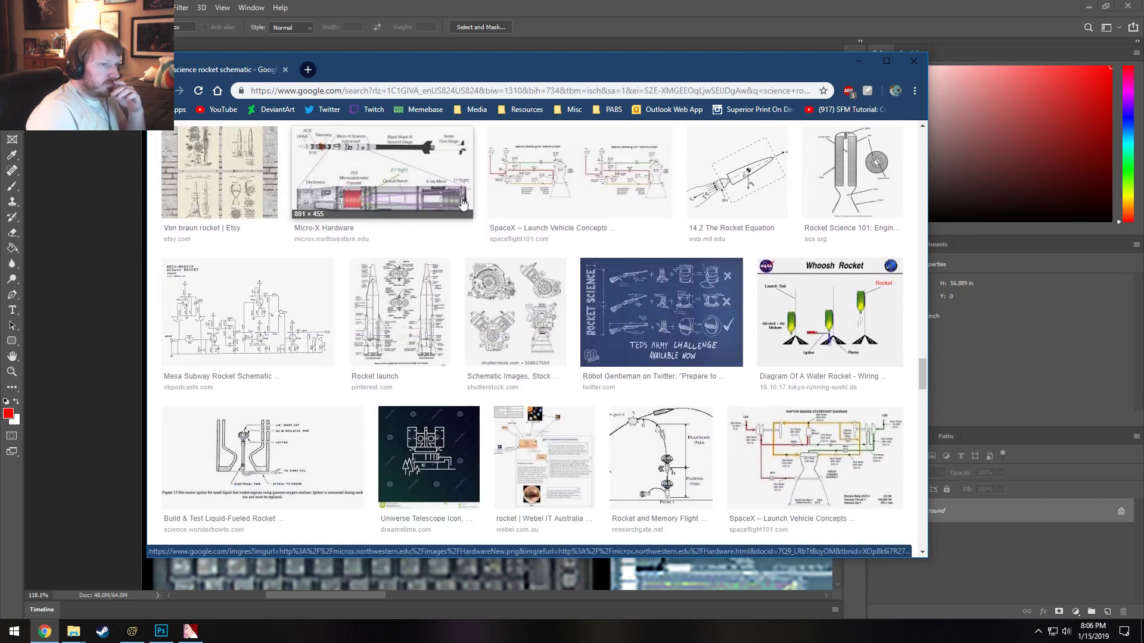
pyautogui.scroll(-2, 544, 231)
pyautogui.scroll(-3, 544, 231)
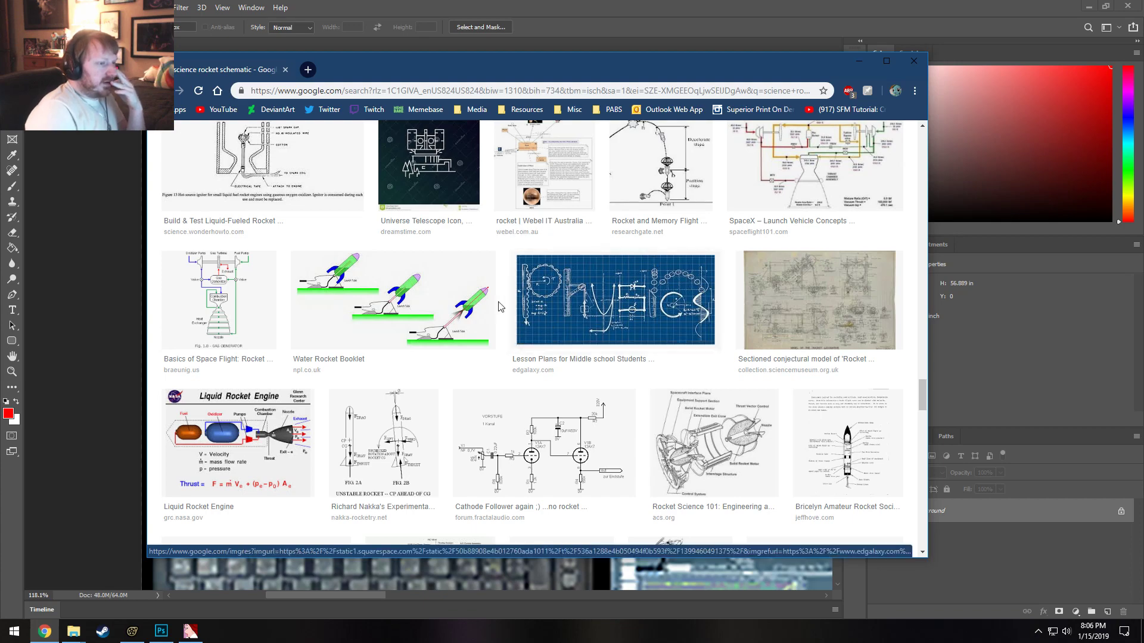
pyautogui.scroll(-1, 615, 311)
pyautogui.scroll(-10, 615, 312)
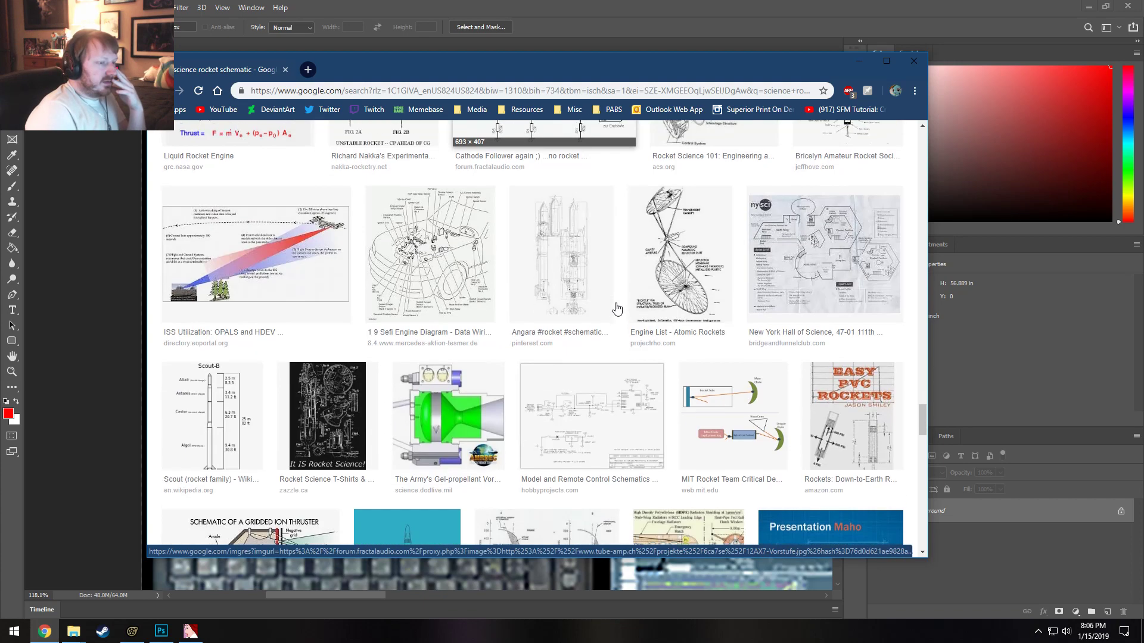
pyautogui.scroll(-10, 617, 308)
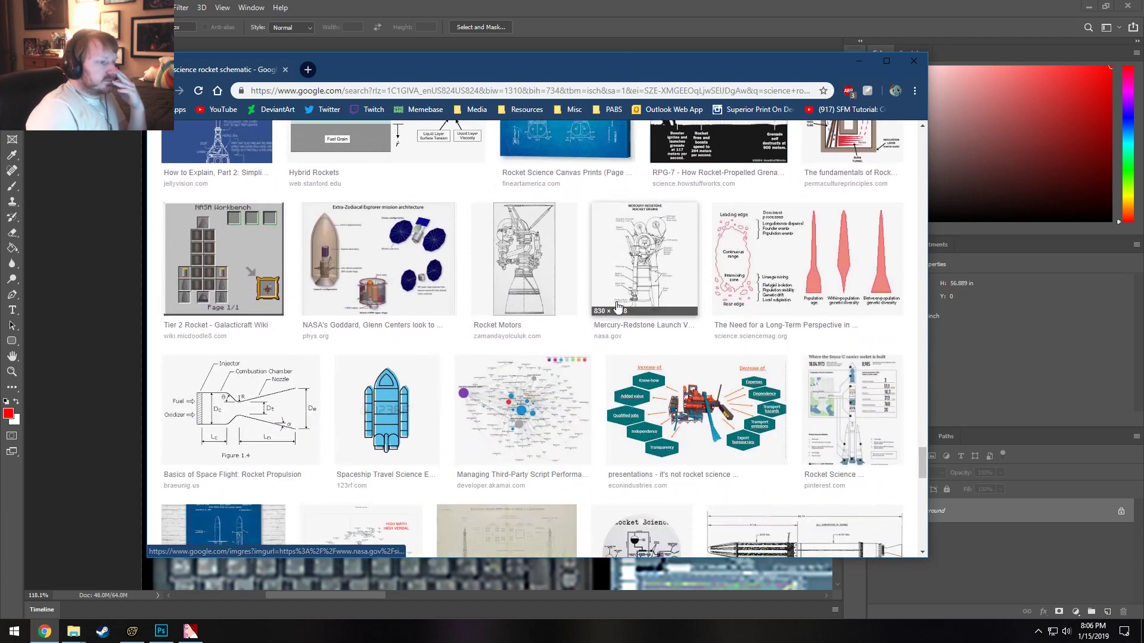
pyautogui.scroll(-4, 624, 307)
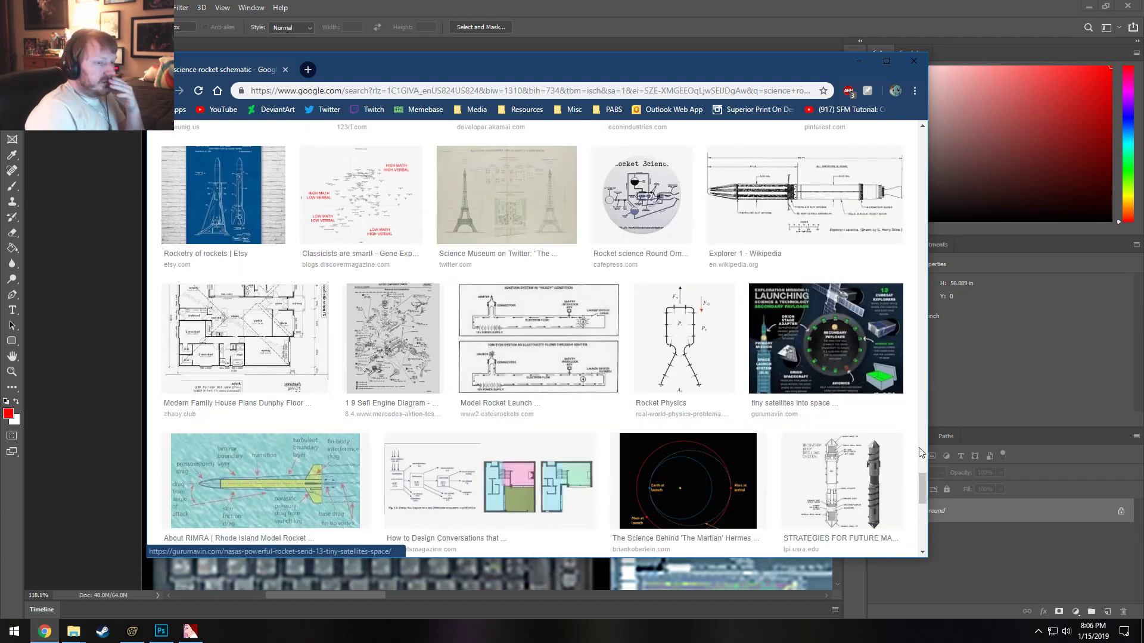
# Change the image search to "science rocket blueprint".
pyautogui.moveTo(922, 486); pyautogui.dragTo(920, 79)
pyautogui.moveTo(919, 77); pyautogui.dragTo(920, 91)
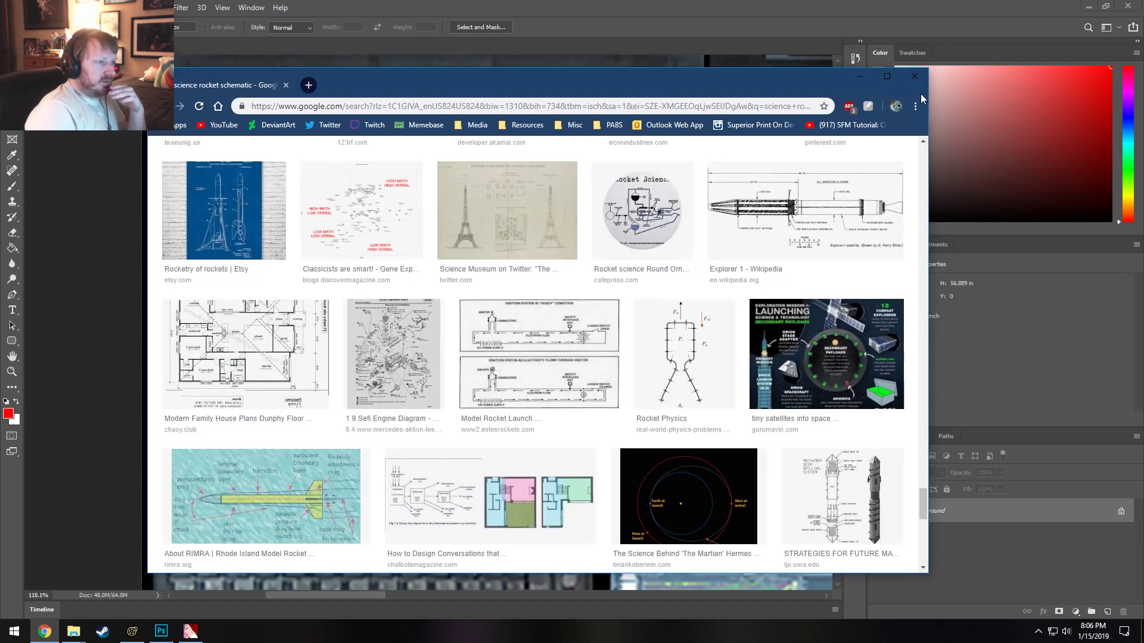
pyautogui.click(926, 160)
pyautogui.click(925, 162)
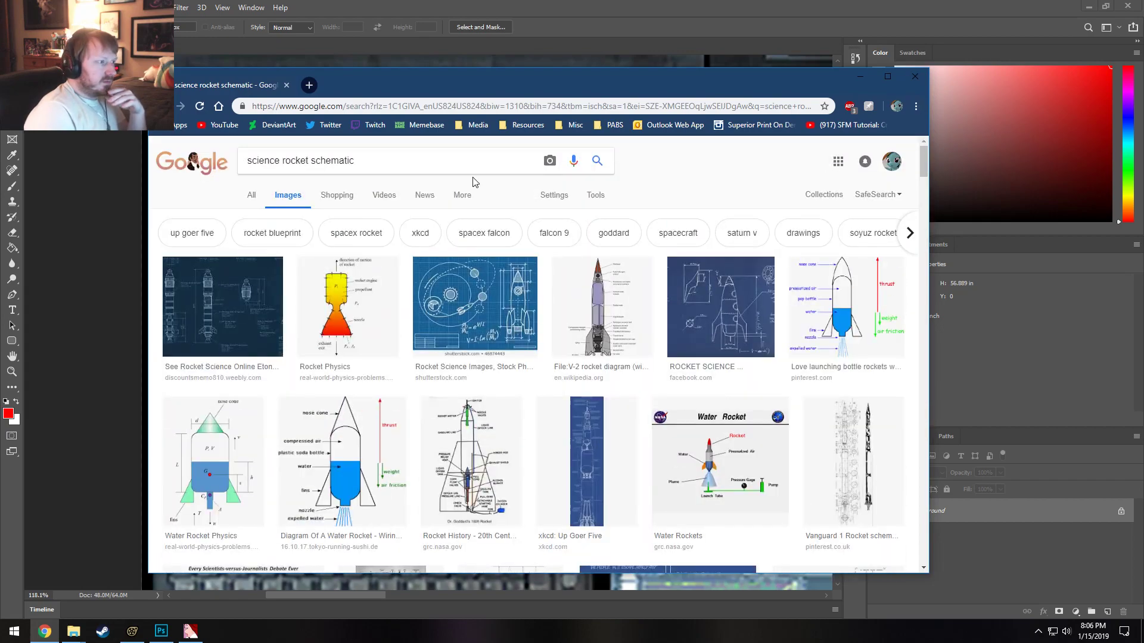
pyautogui.moveTo(343, 156); pyautogui.dragTo(313, 156)
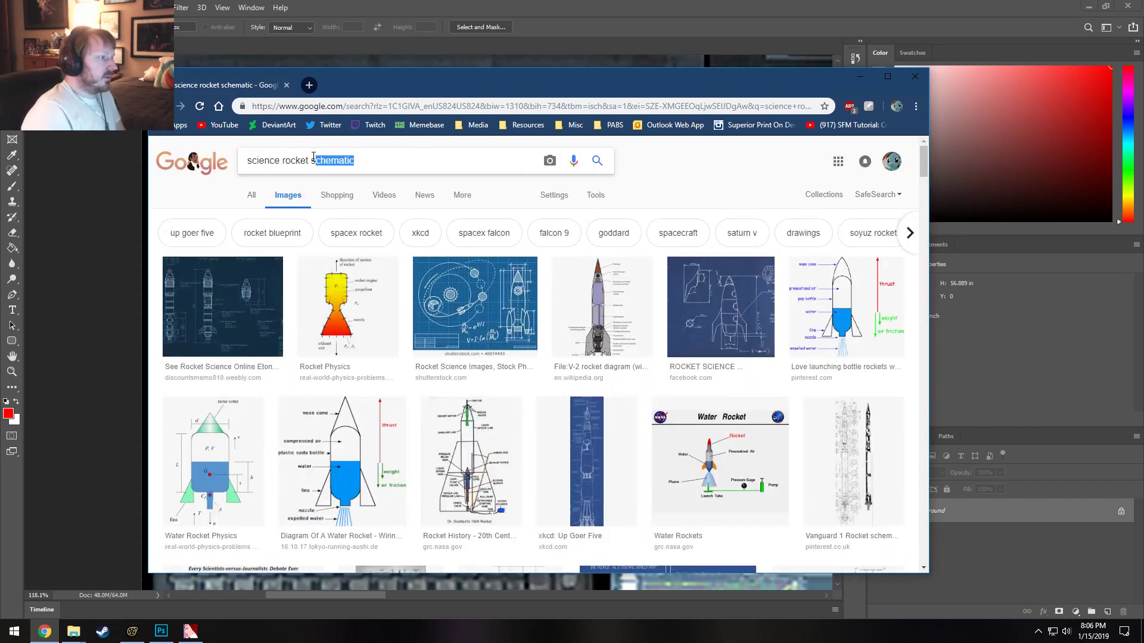
pyautogui.write('blueprin')
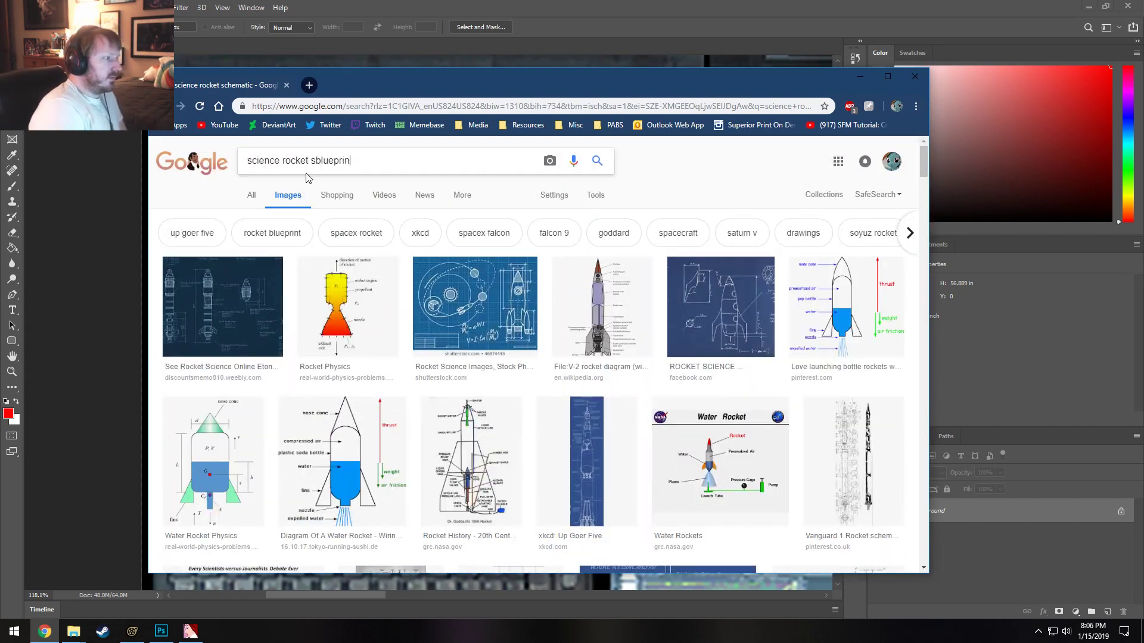
pyautogui.press('BackSpace')
pyautogui.press('BackSpace')
pyautogui.press('BackSpace')
pyautogui.press('BackSpace')
pyautogui.press('BackSpace')
pyautogui.press('BackSpace')
pyautogui.press('BackSpace')
pyautogui.press('BackSpace')
pyautogui.write('blur')
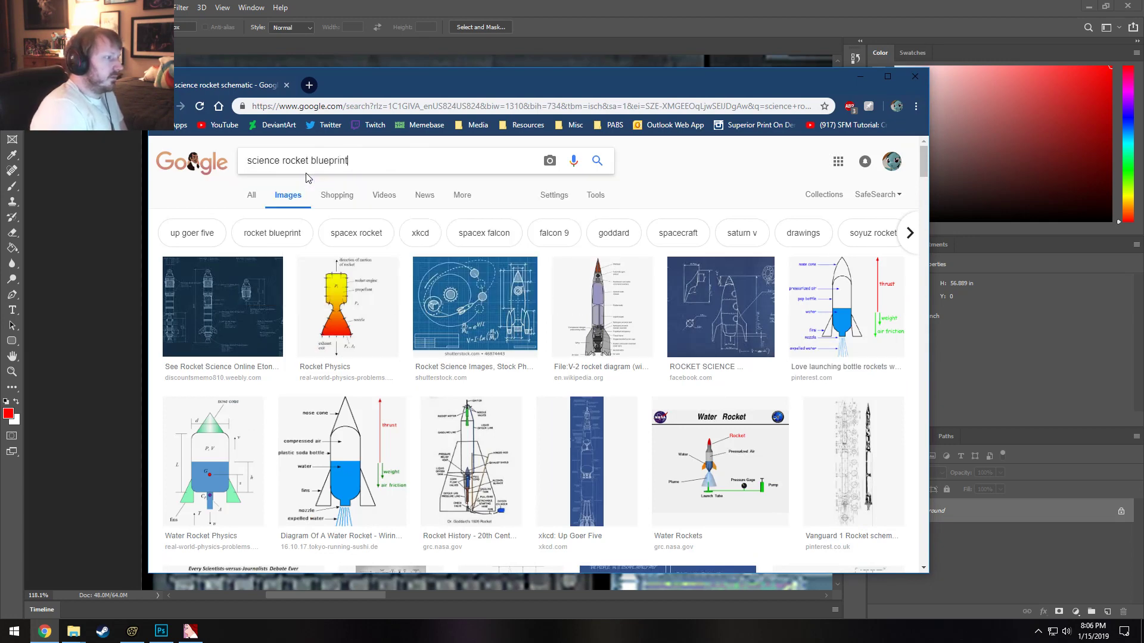
pyautogui.press('Return')
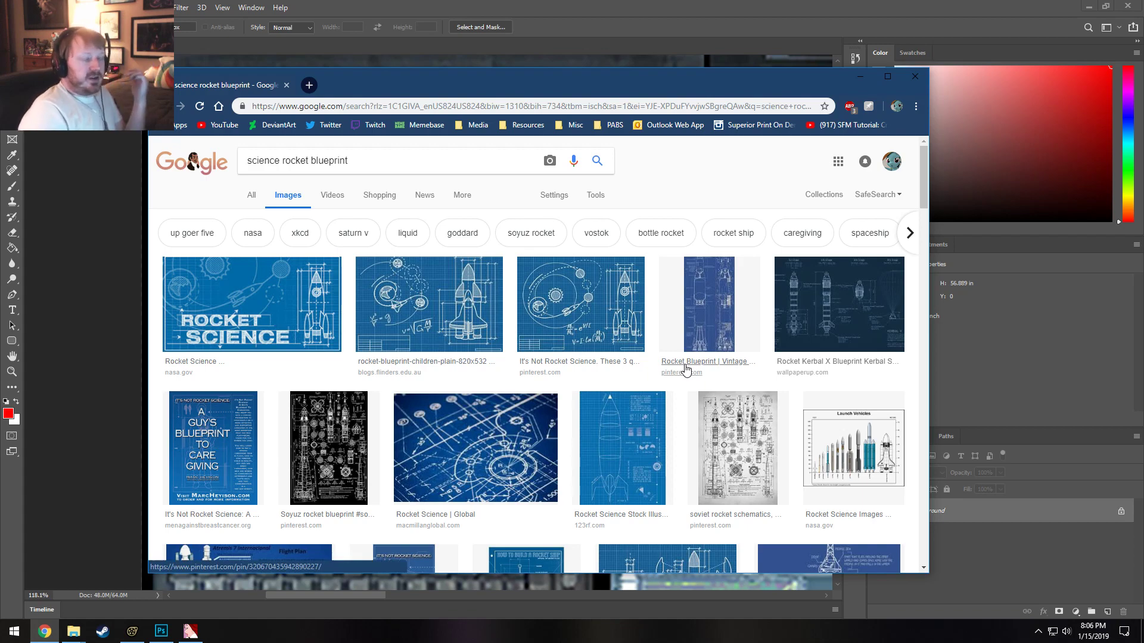
# Open the Proposify rocketship blueprint at full size in a new tab and copy the image.
pyautogui.scroll(-6, 690, 370)
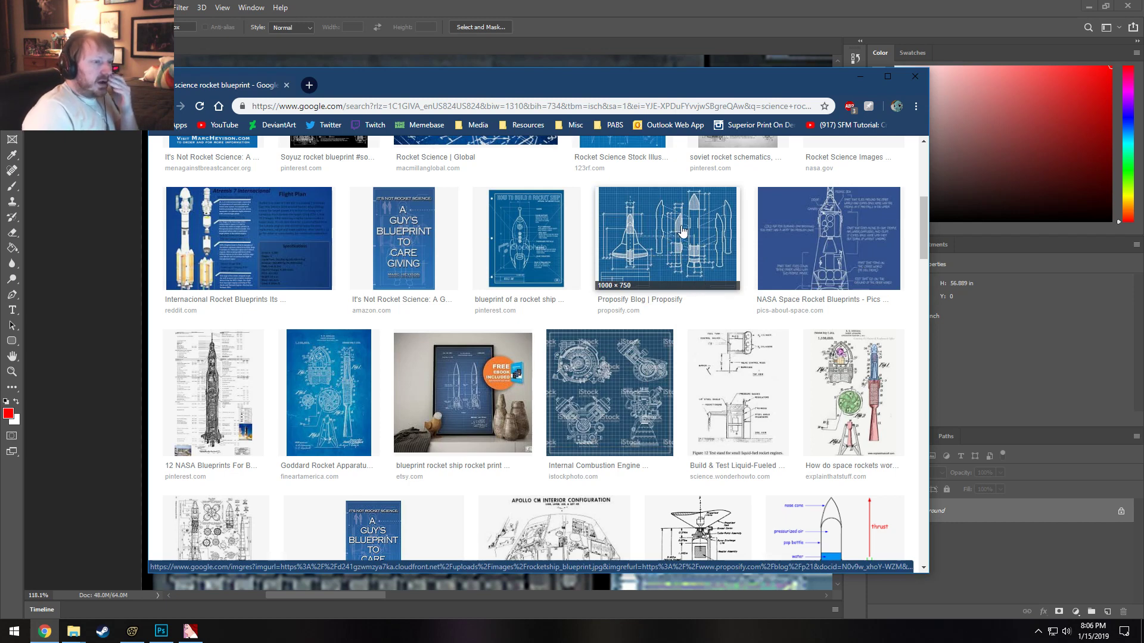
pyautogui.click(714, 231)
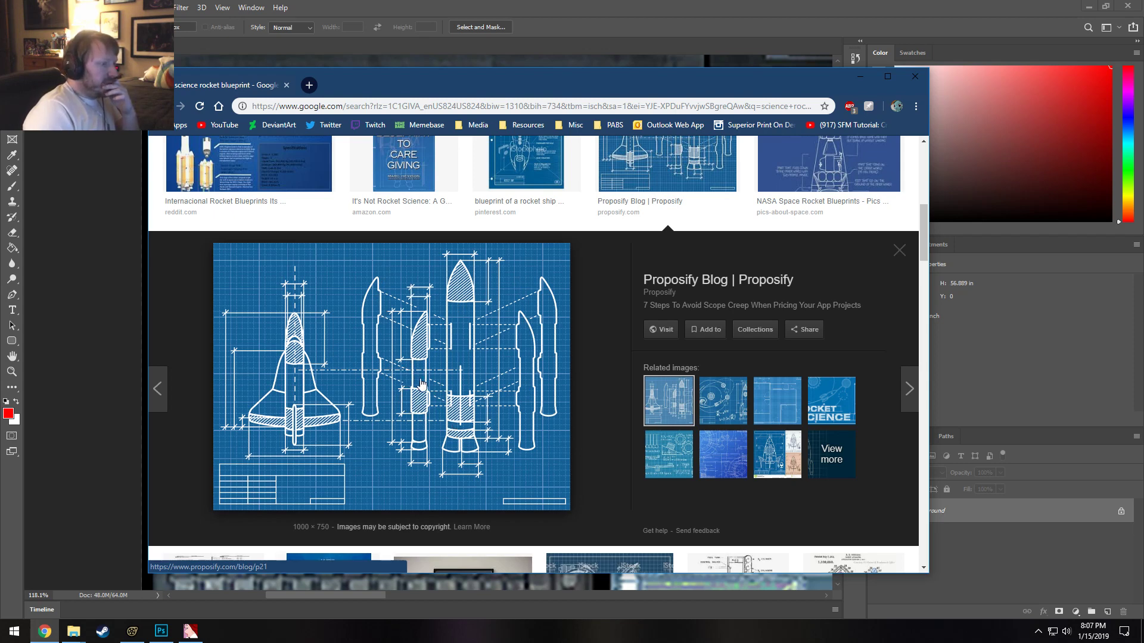
pyautogui.rightClick(498, 409)
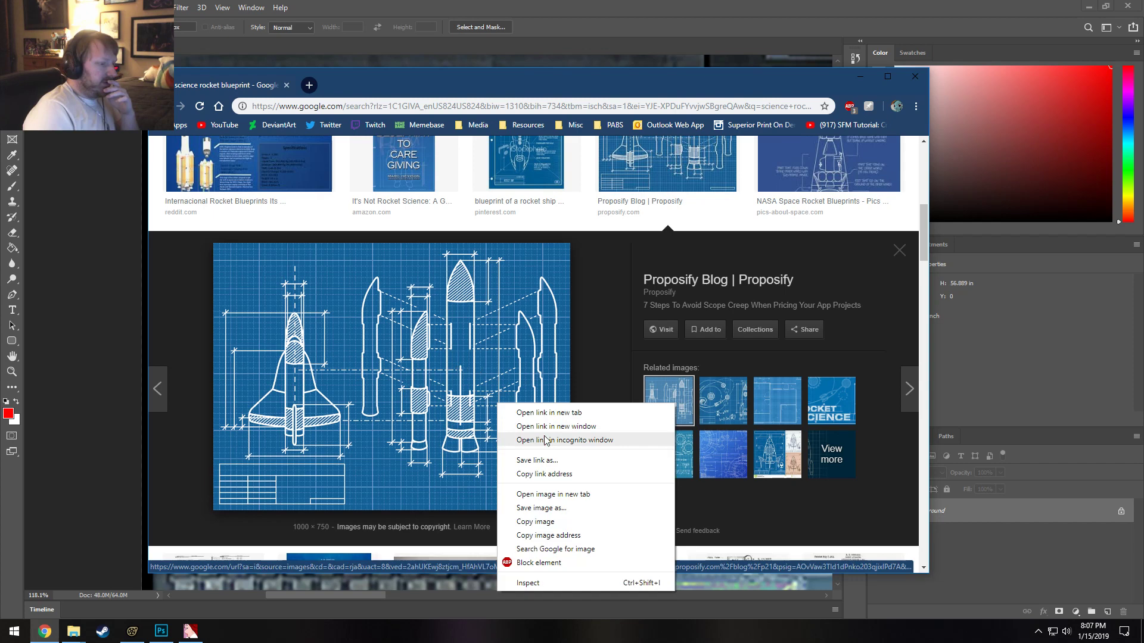
pyautogui.click(575, 495)
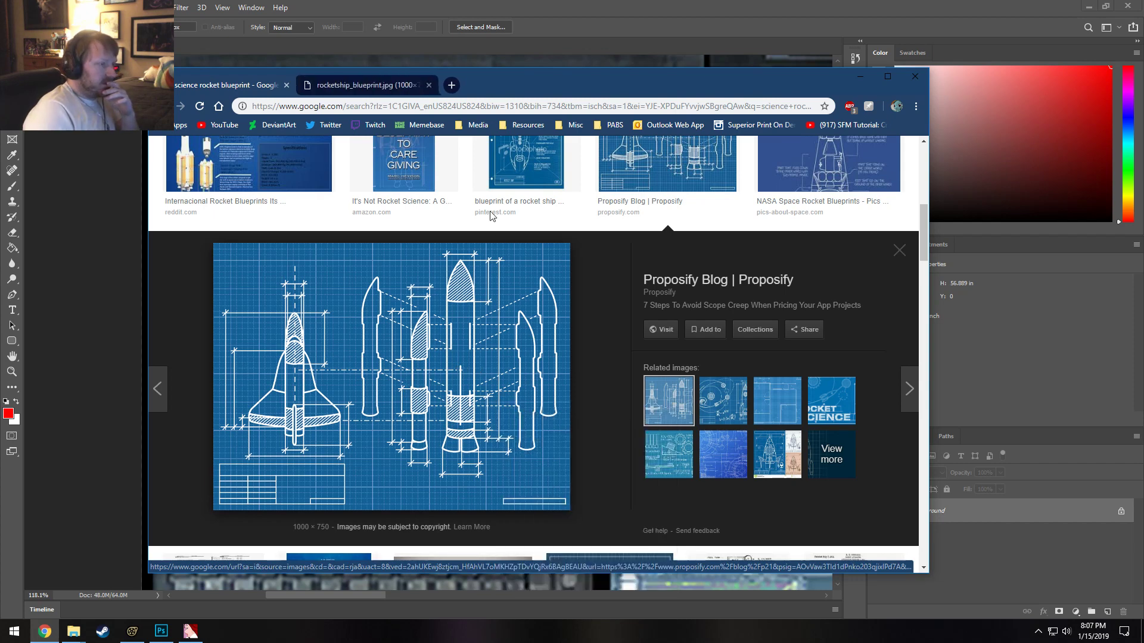
pyautogui.click(385, 84)
pyautogui.rightClick(491, 293)
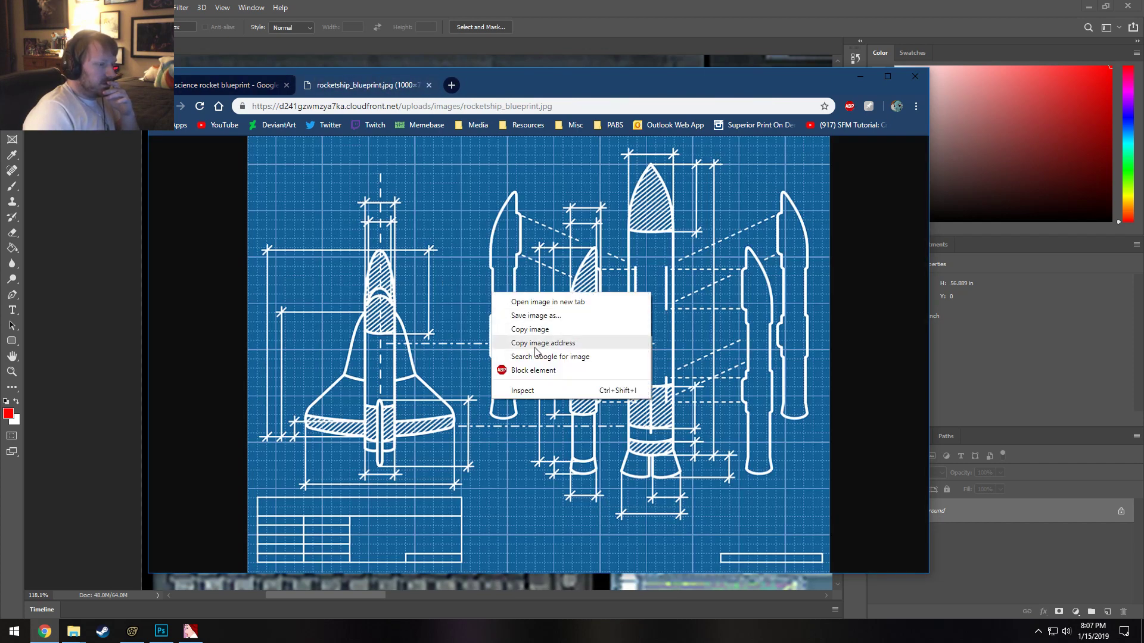
pyautogui.click(535, 330)
# Switch to Photoshop and paste the copied rocketship blueprint as a new layer over the monitor texture.
pyautogui.click(280, 7)
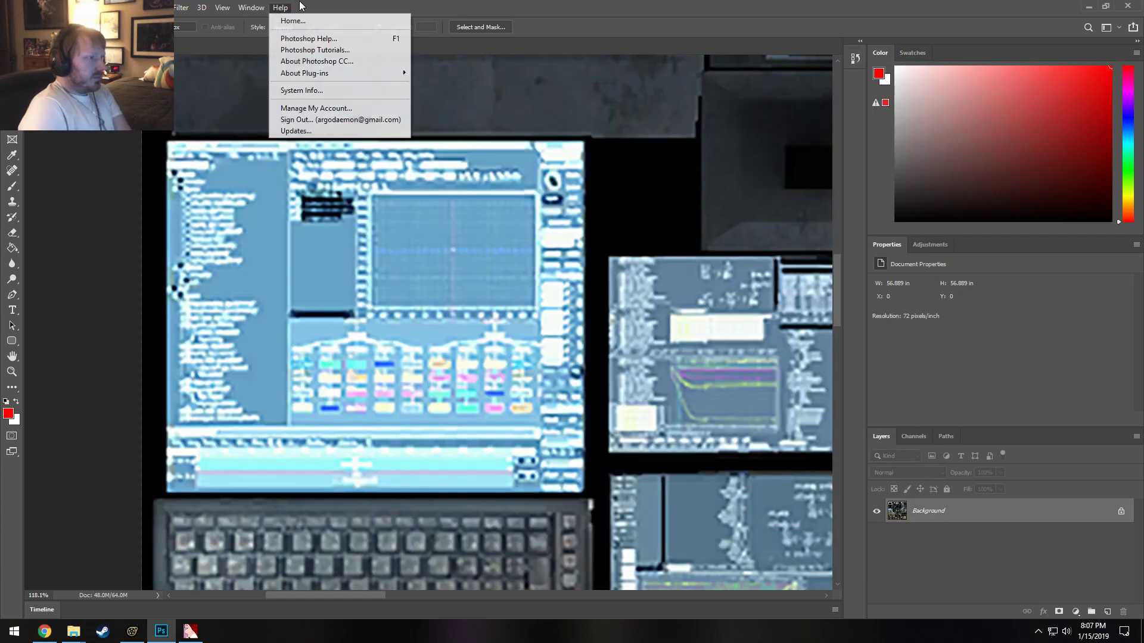
pyautogui.click(231, 62)
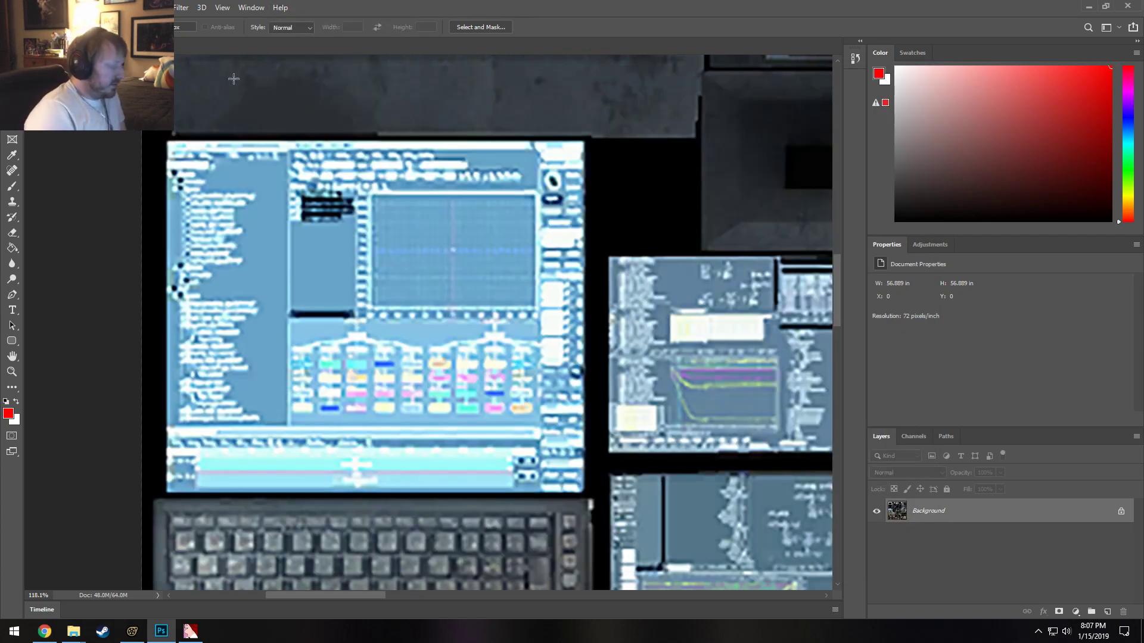
pyautogui.hotkey('ctrl', 'v')
# Examine the pasted blueprint's coverage of the monitor artwork and its line detail up close.
pyautogui.keyDown('ctrl'); pyautogui.moveTo(591, 394); pyautogui.dragTo(569, 375); pyautogui.keyUp('ctrl')
pyautogui.keyDown('ctrl'); pyautogui.scroll(-2, 568, 370); pyautogui.keyUp('ctrl')
pyautogui.scroll(2, 560, 360)
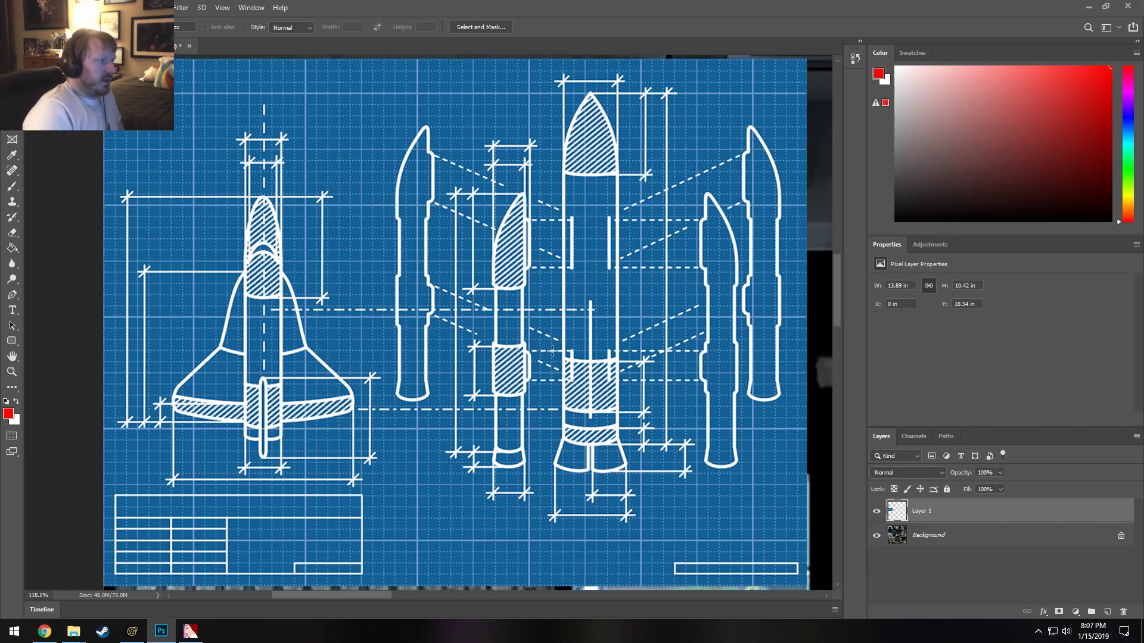
pyautogui.keyDown('shift'); pyautogui.scroll(-2, 552, 354); pyautogui.keyUp('shift')
pyautogui.scroll(3, 552, 355)
pyautogui.keyDown('ctrl'); pyautogui.scroll(-2, 565, 353); pyautogui.keyUp('ctrl')
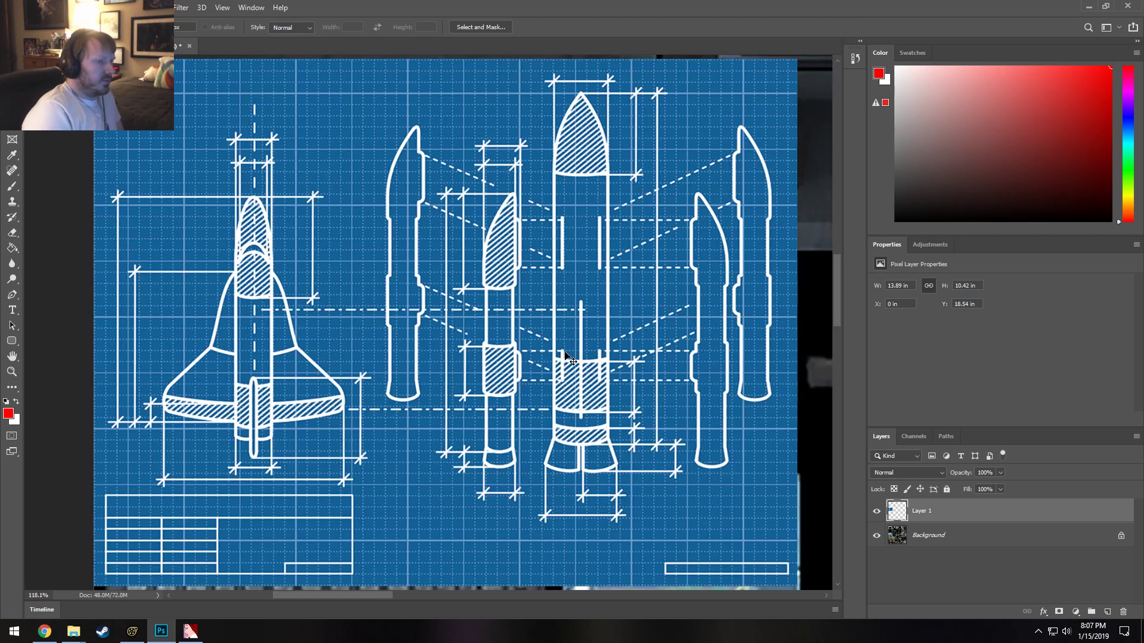
pyautogui.scroll(-2, 566, 350)
pyautogui.scroll(3, 565, 347)
pyautogui.keyDown('alt'); pyautogui.scroll(-3, 565, 346); pyautogui.keyUp('alt')
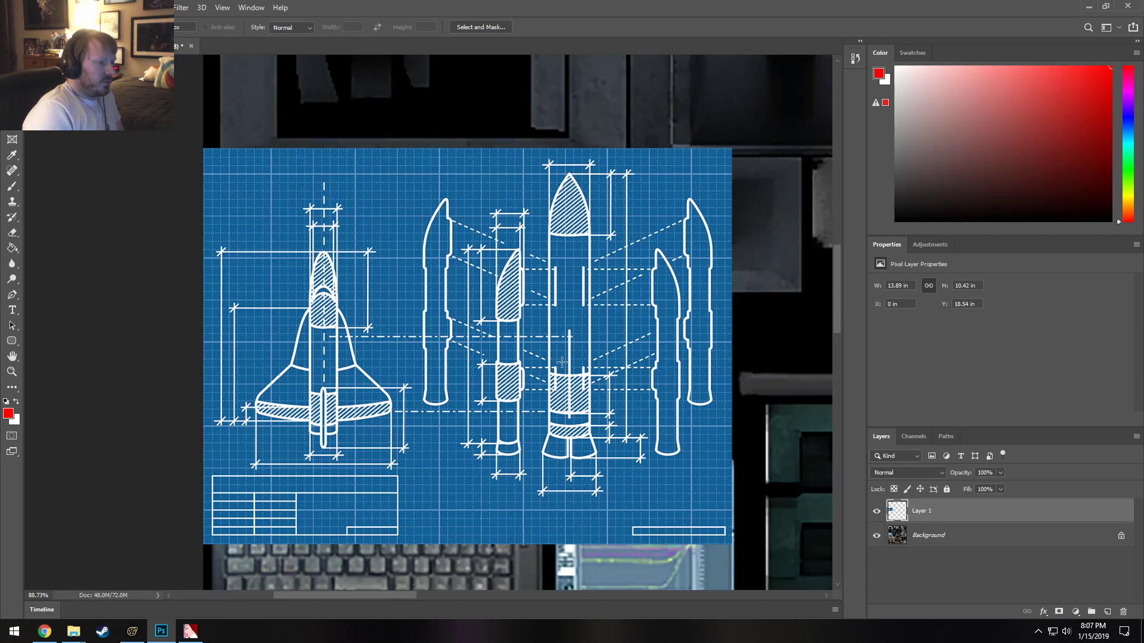
pyautogui.keyDown('alt'); pyautogui.scroll(1, 562, 361); pyautogui.keyUp('alt')
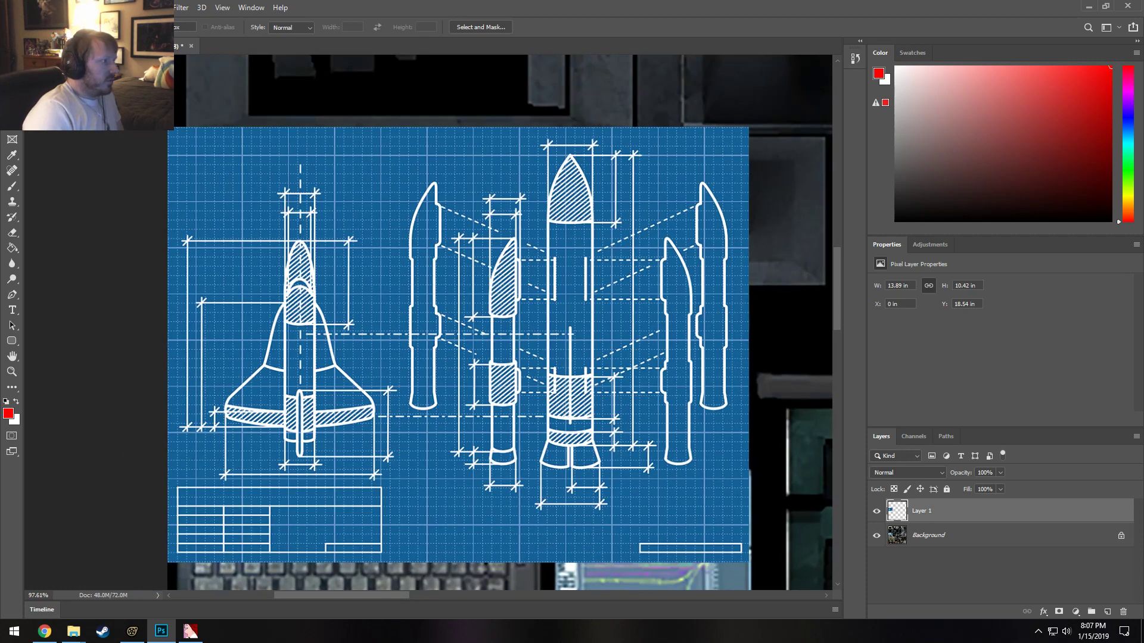
pyautogui.press('v')
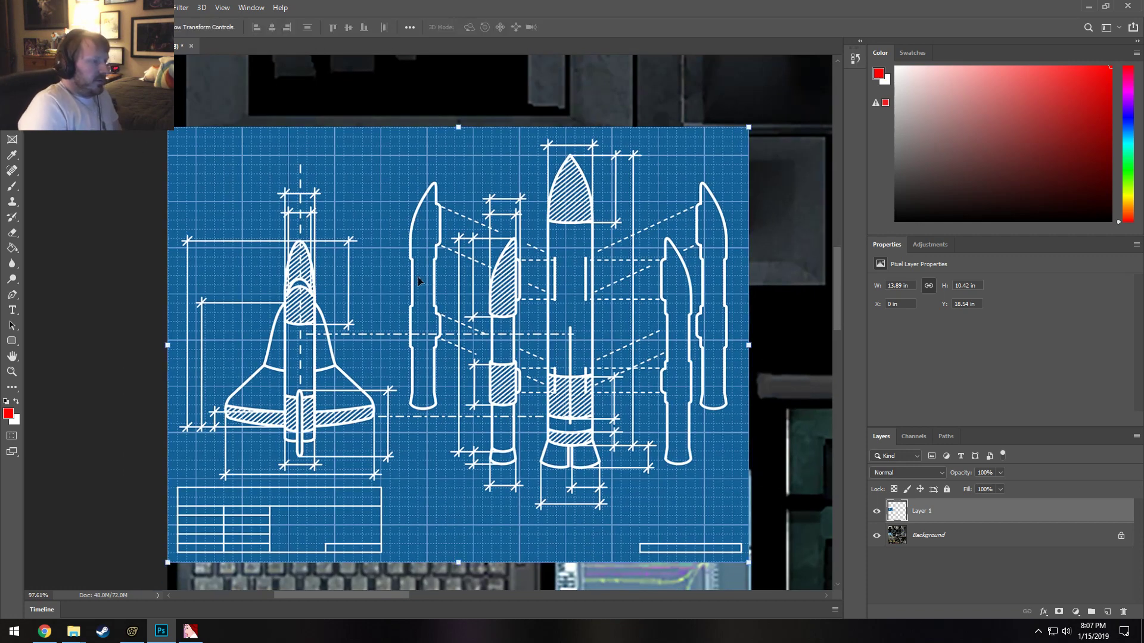
pyautogui.scroll(5, 395, 206)
pyautogui.scroll(-6, 411, 262)
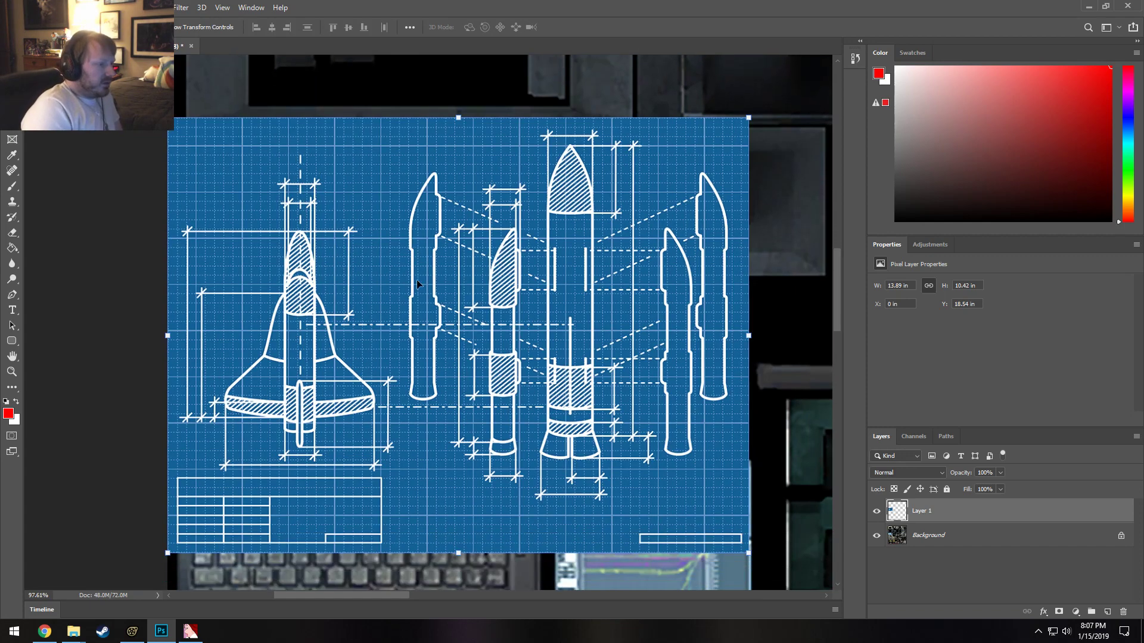
pyautogui.keyDown('ctrl'); pyautogui.scroll(3, 425, 295); pyautogui.keyUp('ctrl')
pyautogui.keyDown('ctrl'); pyautogui.scroll(-3, 426, 296); pyautogui.keyUp('ctrl')
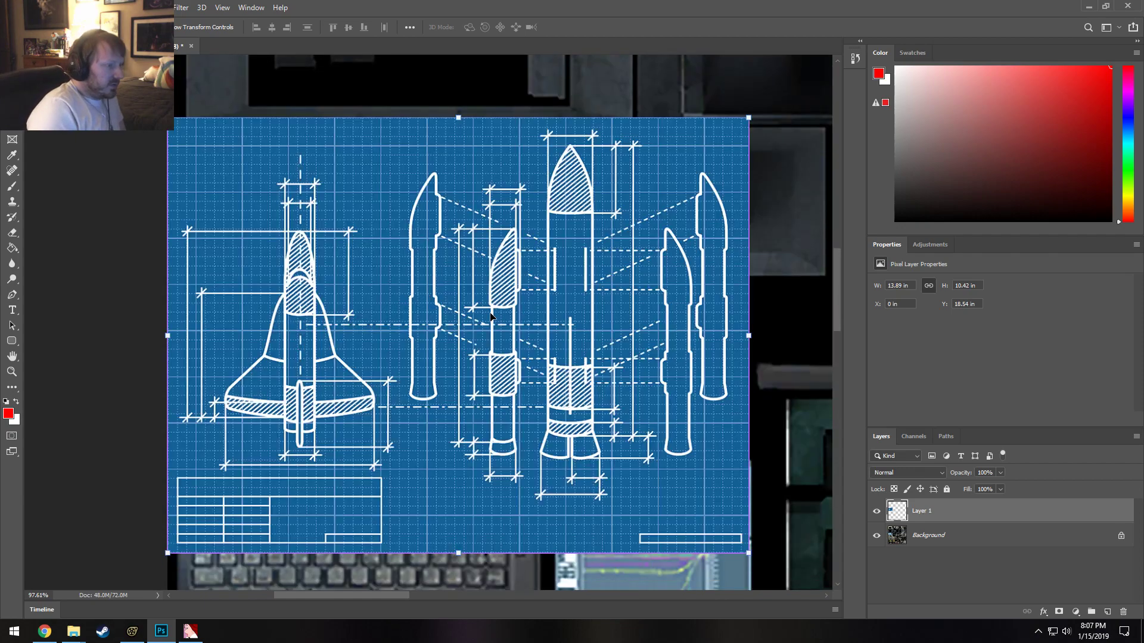
pyautogui.keyDown('alt'); pyautogui.scroll(3, 490, 315); pyautogui.keyUp('alt')
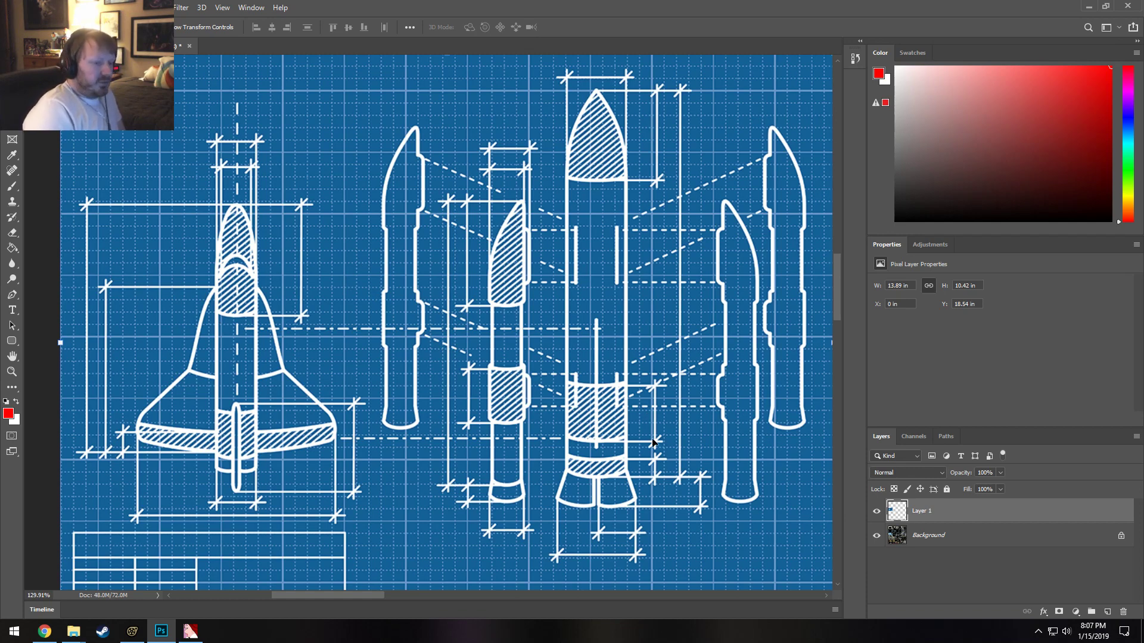
# Select the blueprint's blue background across the whole layer using the Magic Wand with Contiguous turned off.
pyautogui.press('w')
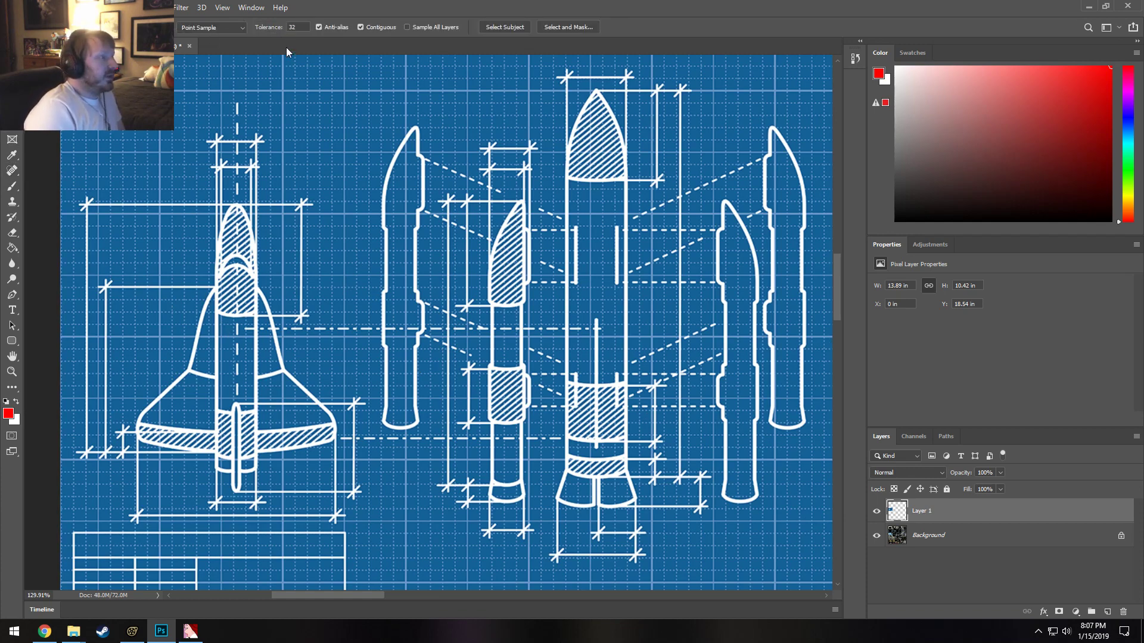
pyautogui.click(355, 125)
pyautogui.click(368, 28)
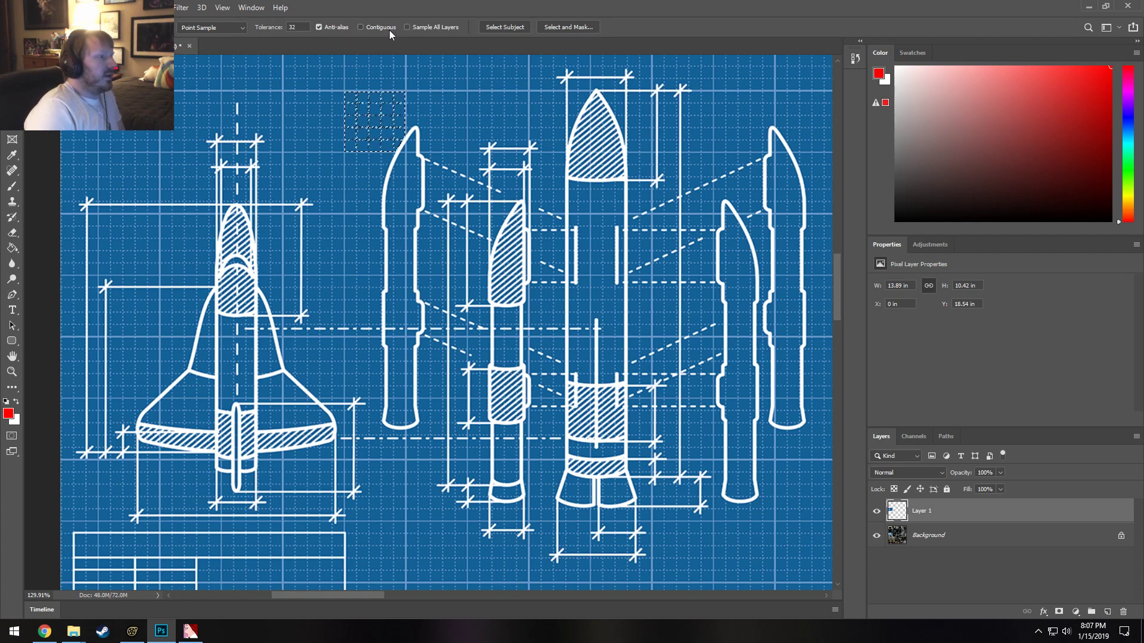
pyautogui.click(419, 123)
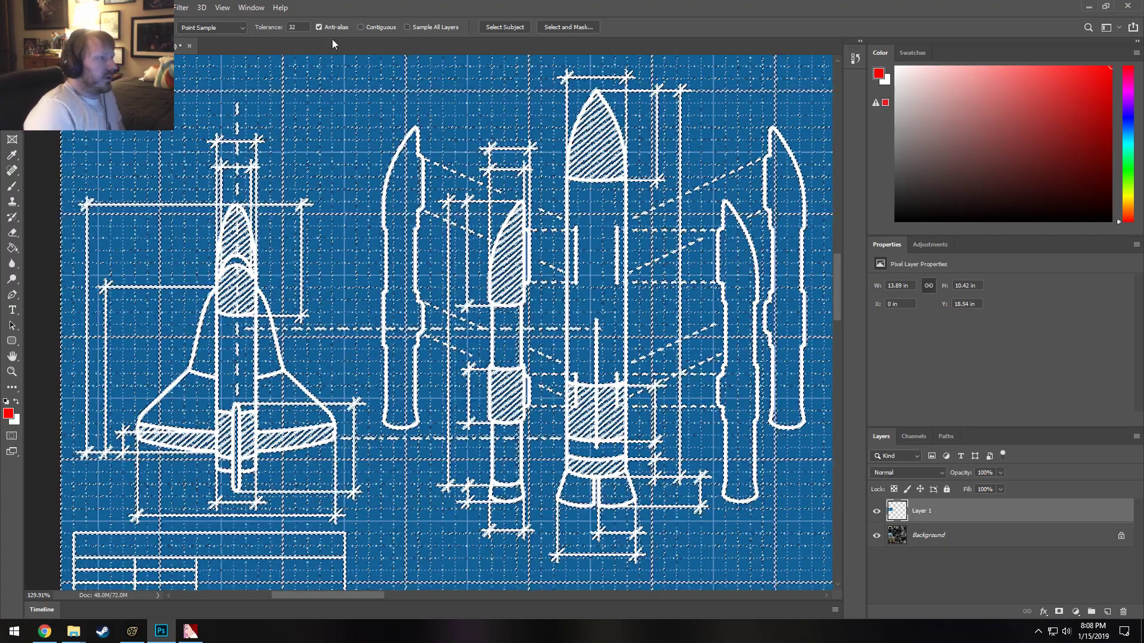
# Try reselecting the blueprint's blue background with the Magic Wand tolerance lowered to 16.
pyautogui.click(295, 27)
pyautogui.write('16')
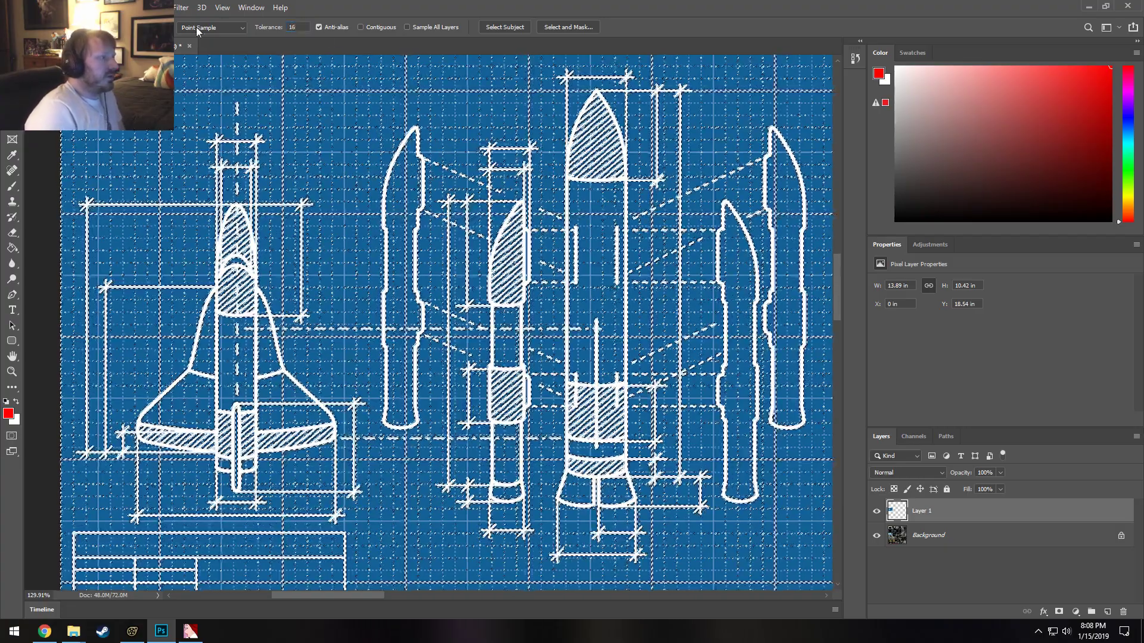
pyautogui.hotkey('ctrl', 'd')
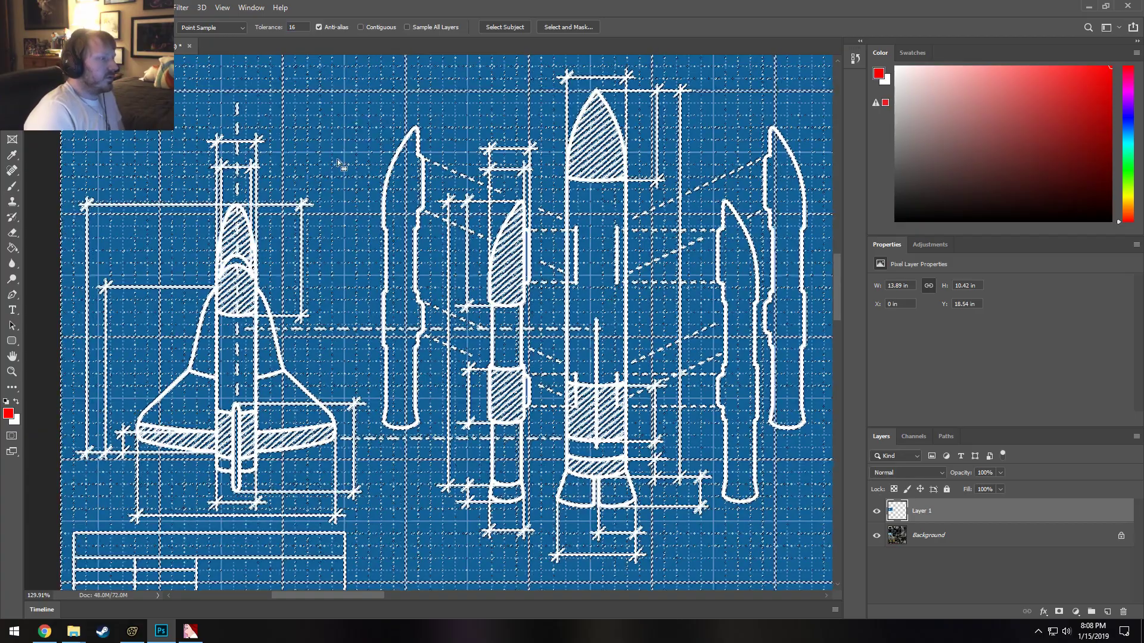
pyautogui.rightClick(337, 159)
pyautogui.click(340, 149)
pyautogui.click(339, 148)
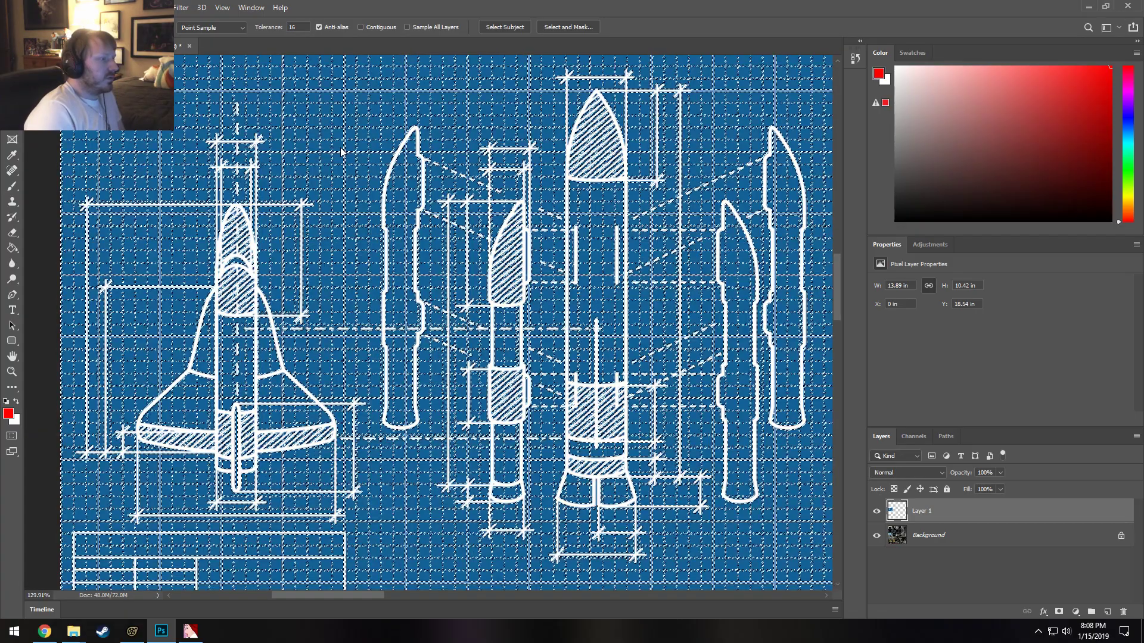
# Set the Magic Wand tolerance to 64, reselect the blueprint's blue background, and undo a trial layer mask.
pyautogui.doubleClick(304, 27)
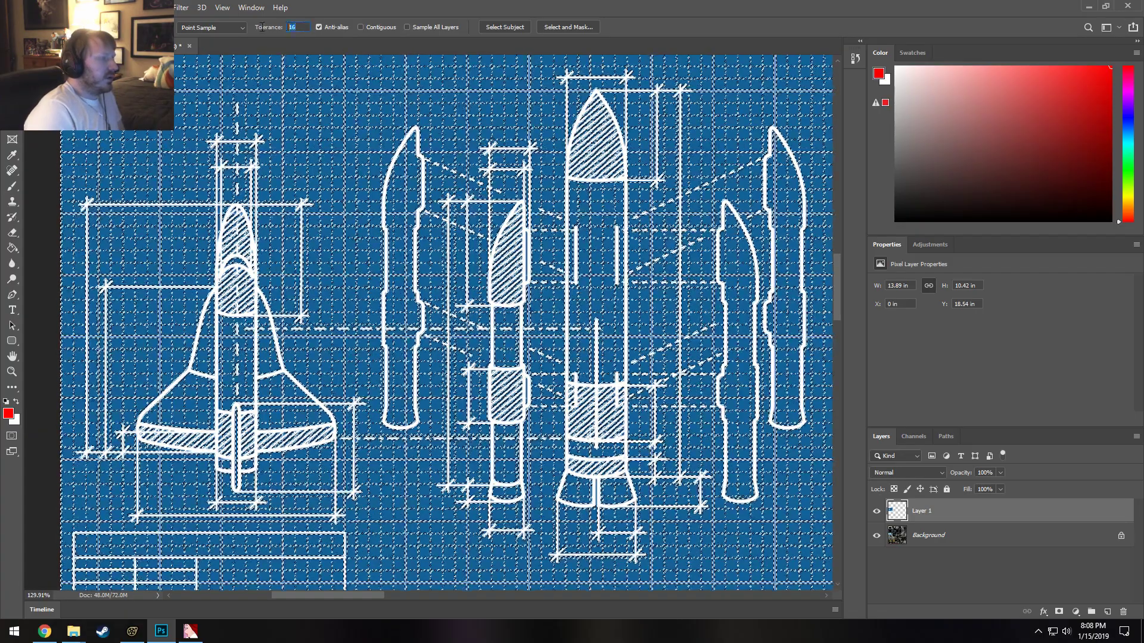
pyautogui.write('64')
pyautogui.click(334, 136)
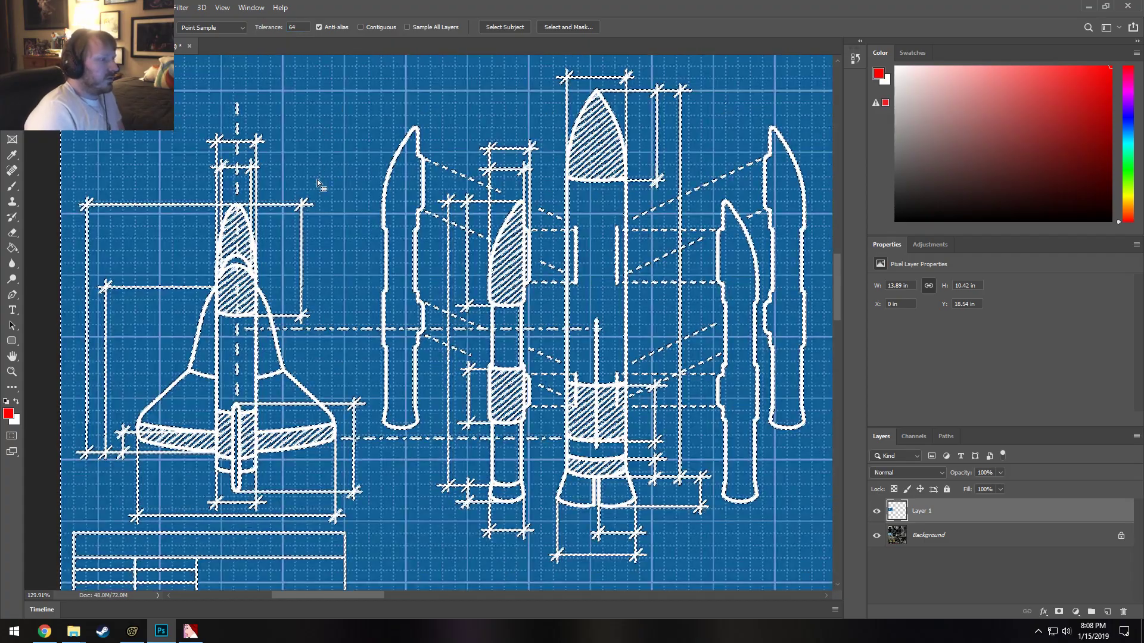
pyautogui.click(1058, 612)
pyautogui.hotkey('ctrl', 'z')
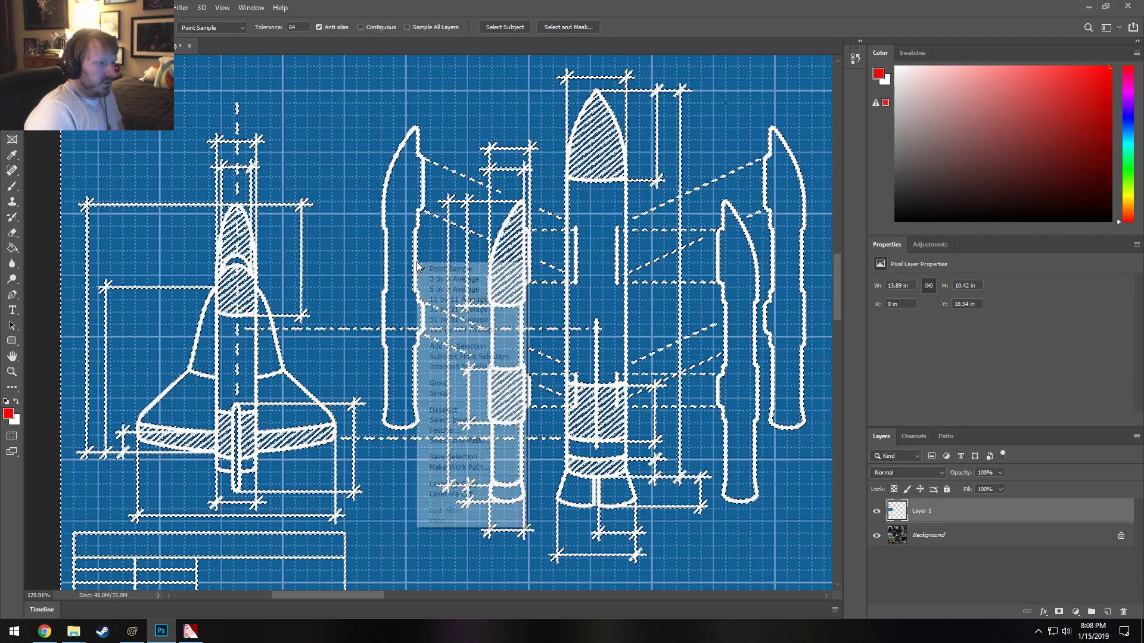
# Invert the selection to the blueprint's white lines and mask the blueprint layer with it to hide the blue background.
pyautogui.rightClick(418, 264)
pyautogui.click(453, 420)
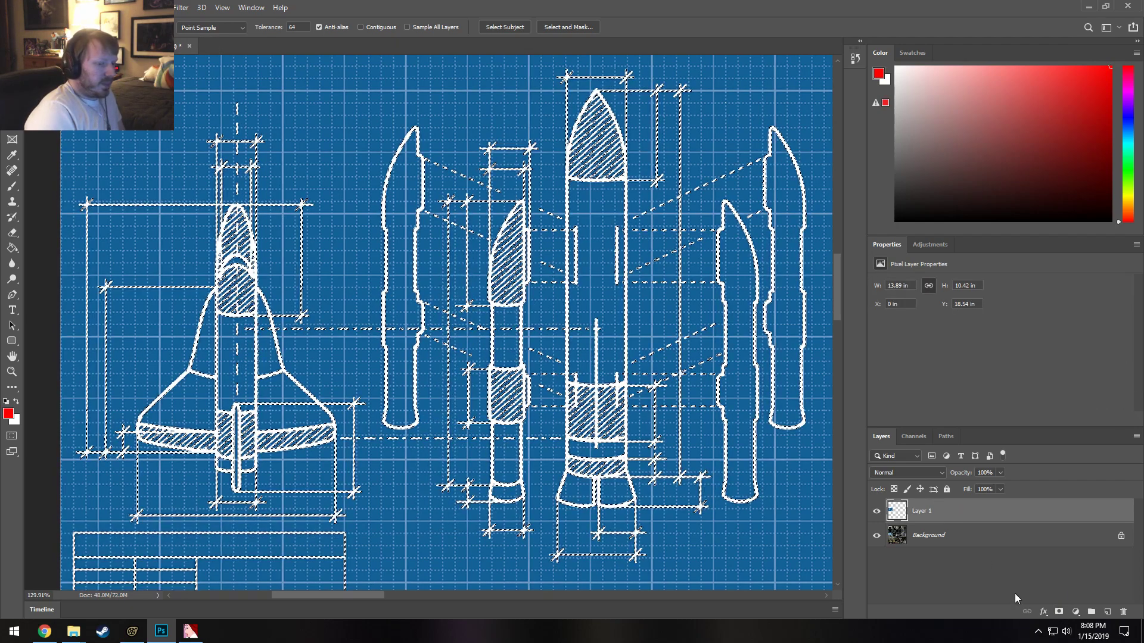
pyautogui.click(1058, 612)
# Move the masked blueprint line art up and to the right, clear of the large monitor artwork.
pyautogui.scroll(-1, 487, 347)
pyautogui.scroll(2, 487, 347)
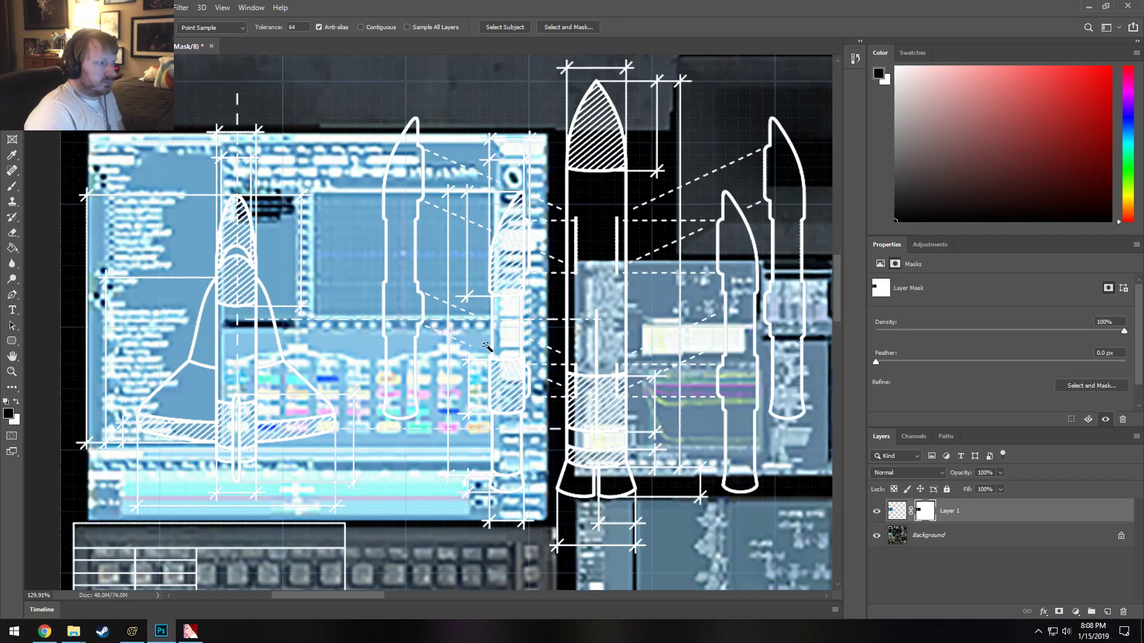
pyautogui.hscroll(1, 486, 347)
pyautogui.scroll(-1, 487, 347)
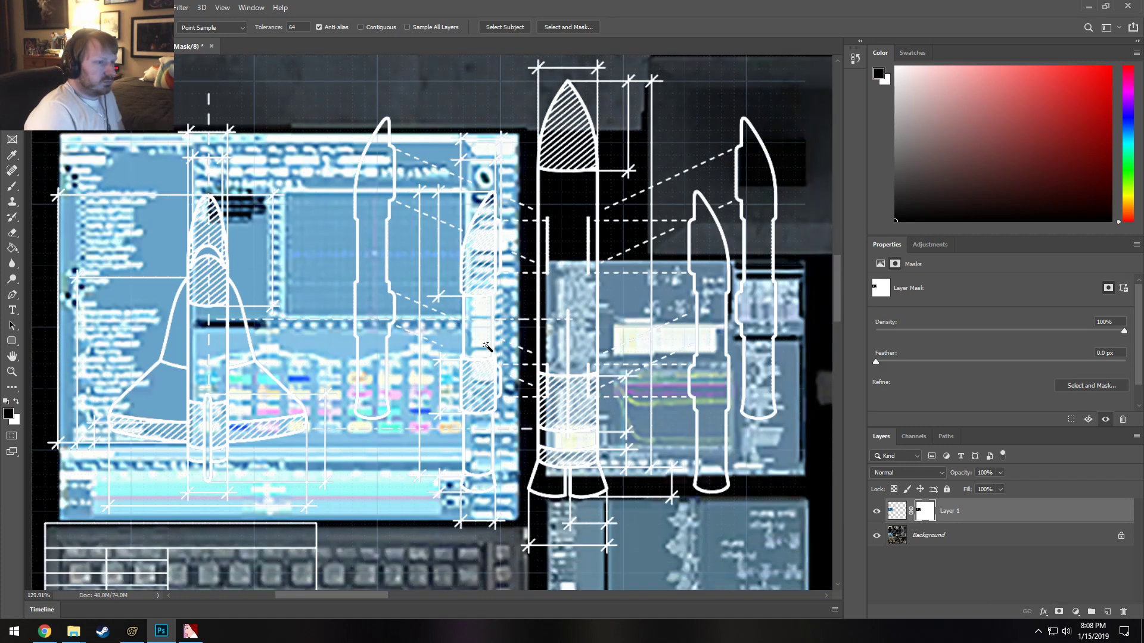
pyautogui.keyDown('alt'); pyautogui.scroll(-2, 487, 347); pyautogui.keyUp('alt')
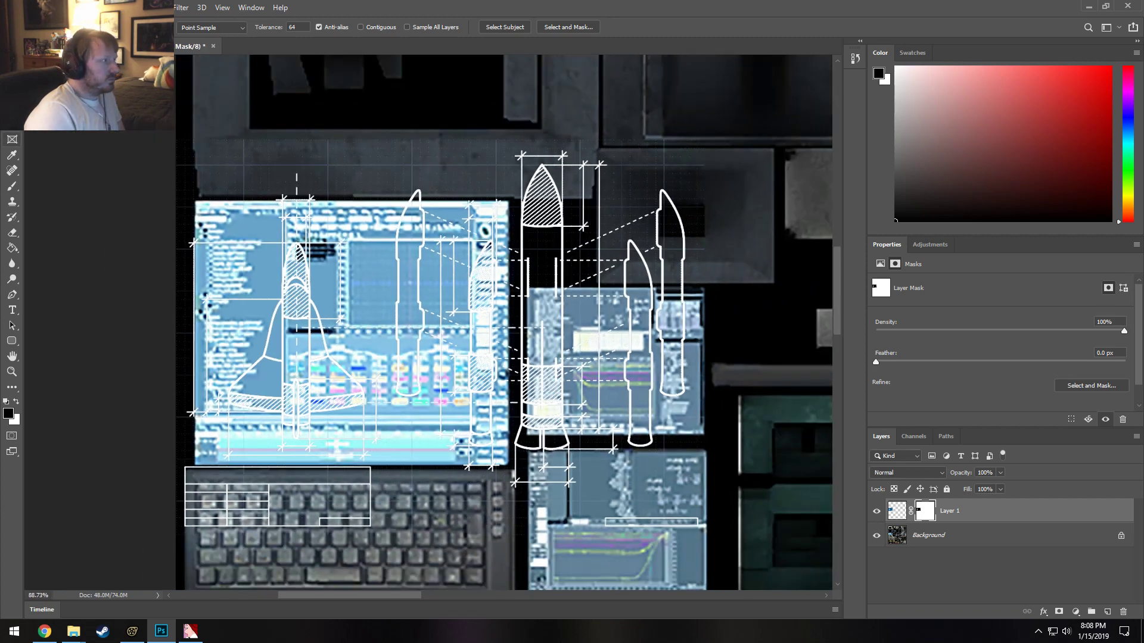
pyautogui.press('v')
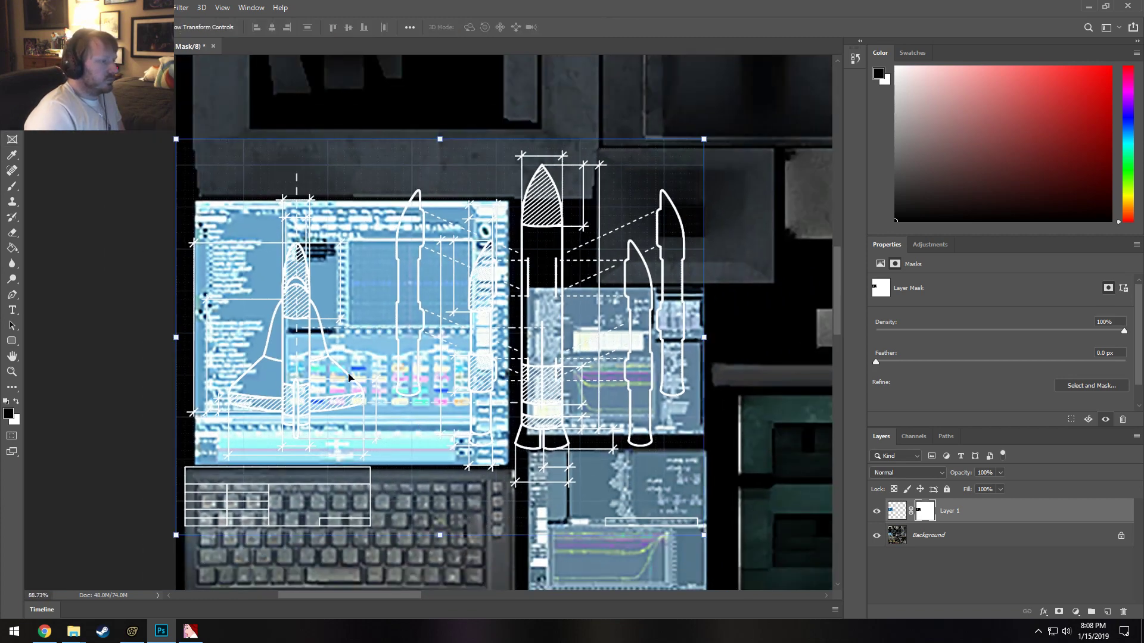
pyautogui.moveTo(293, 315); pyautogui.dragTo(405, 225)
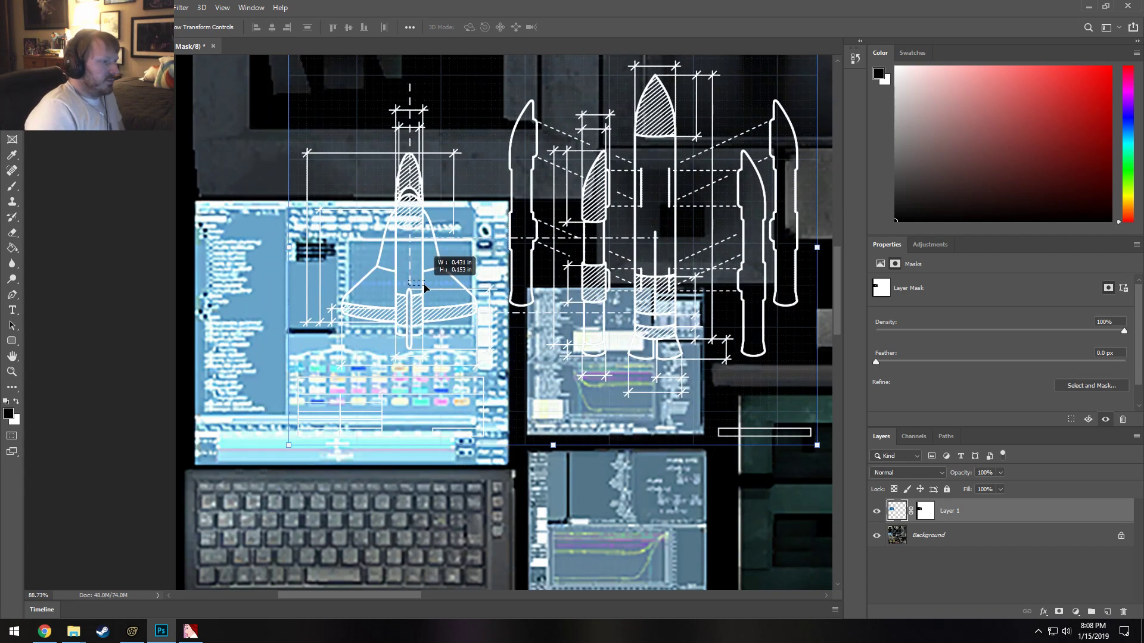
pyautogui.hotkey('ctrl', '2')
pyautogui.moveTo(426, 286); pyautogui.dragTo(656, 234)
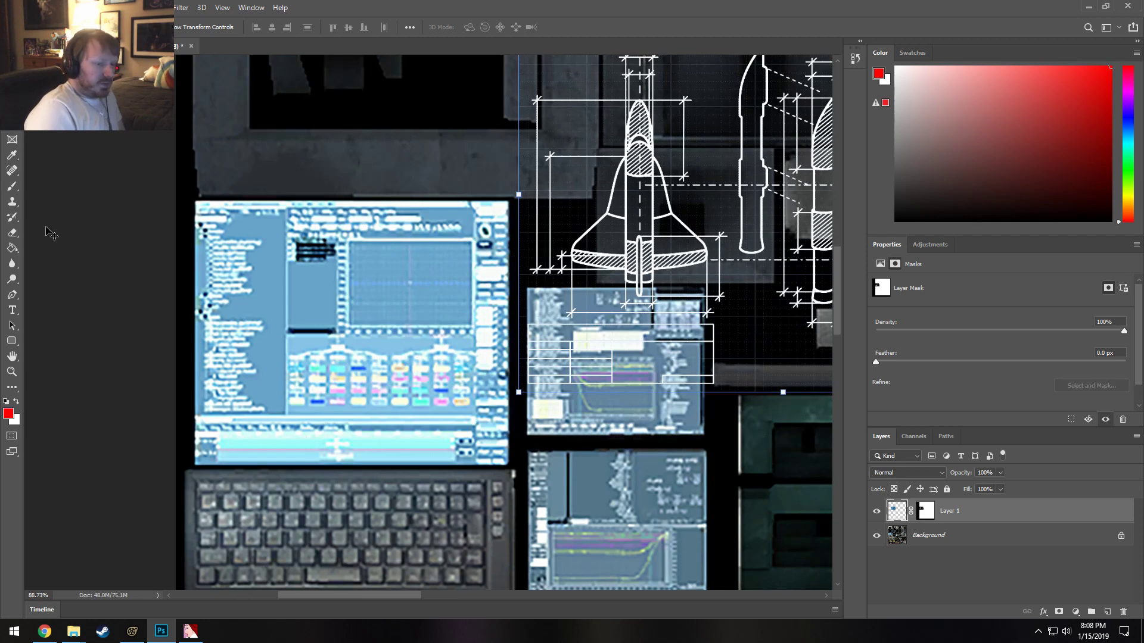
# Create a new empty layer with default settings and place it between the blueprint layer and the Background.
pyautogui.click(948, 588)
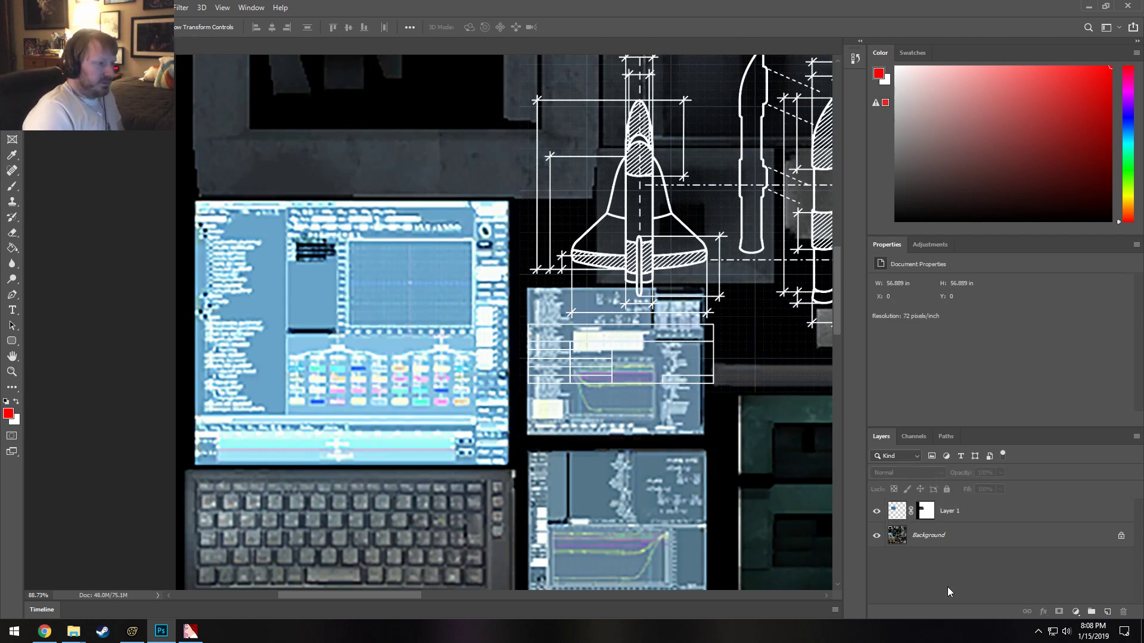
pyautogui.hotkey('ctrl', 'shift', 'n')
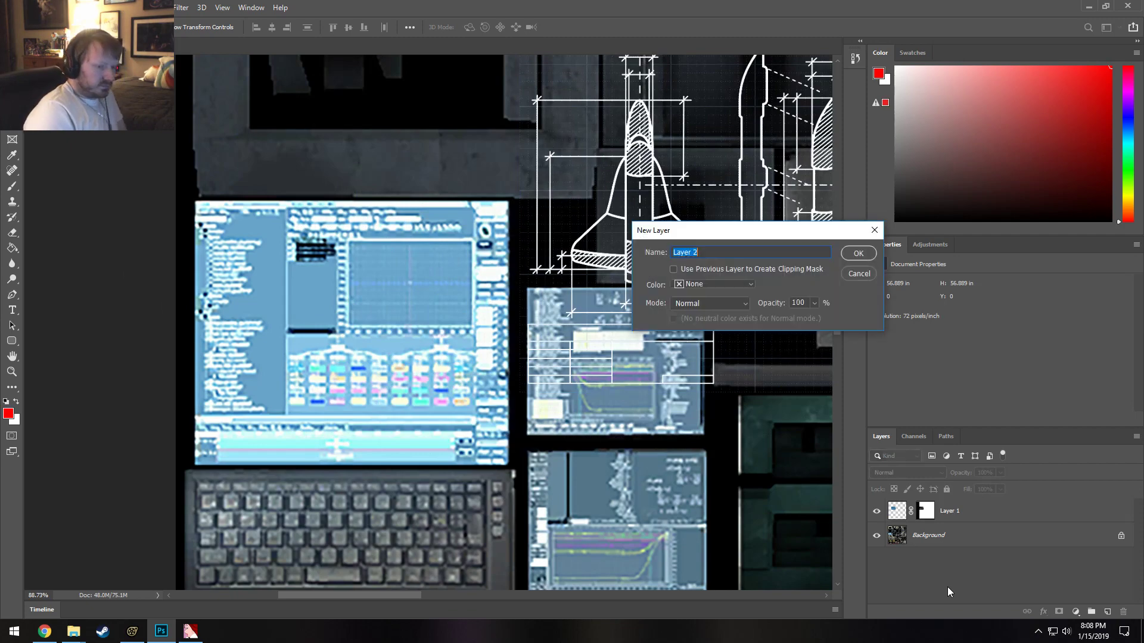
pyautogui.press('Return')
pyautogui.moveTo(944, 517); pyautogui.dragTo(963, 550)
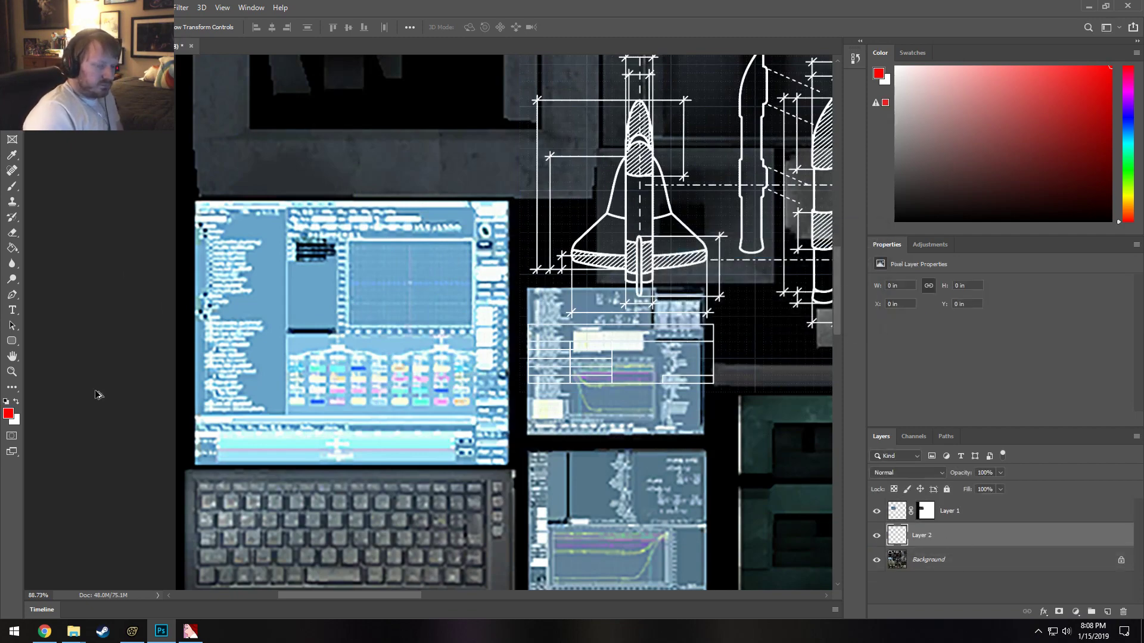
# Switch to Chrome and run a Google image search for "crt blank screen" in a new tab.
pyautogui.hotkey('alt', 'Tab')
pyautogui.click(438, 105)
pyautogui.click(448, 87)
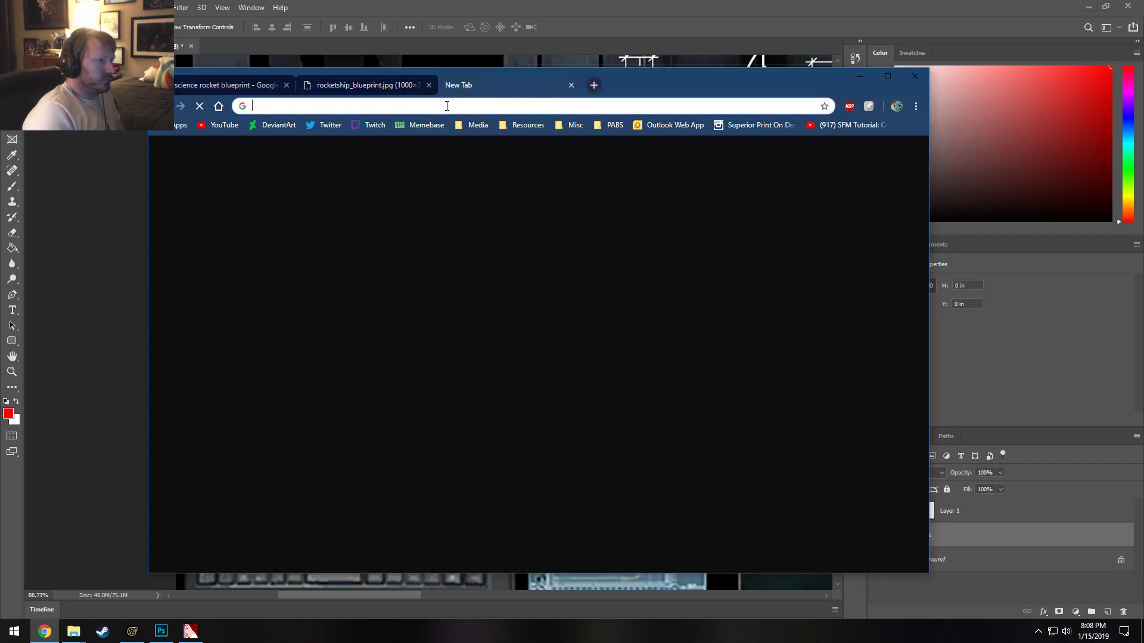
pyautogui.write('crt blank screen')
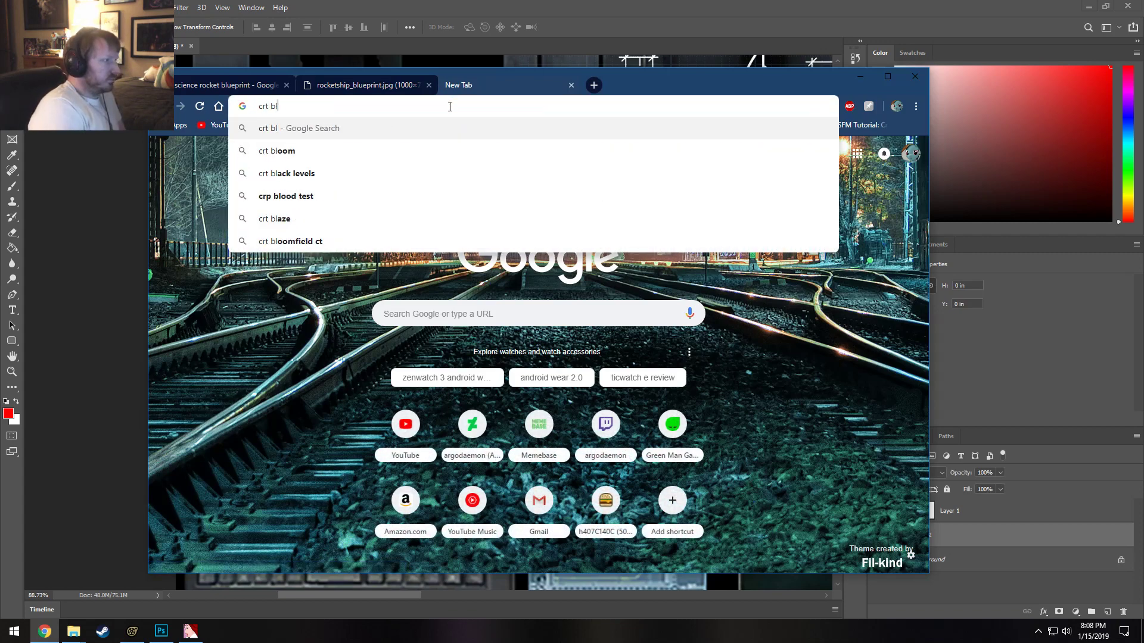
pyautogui.press('Return')
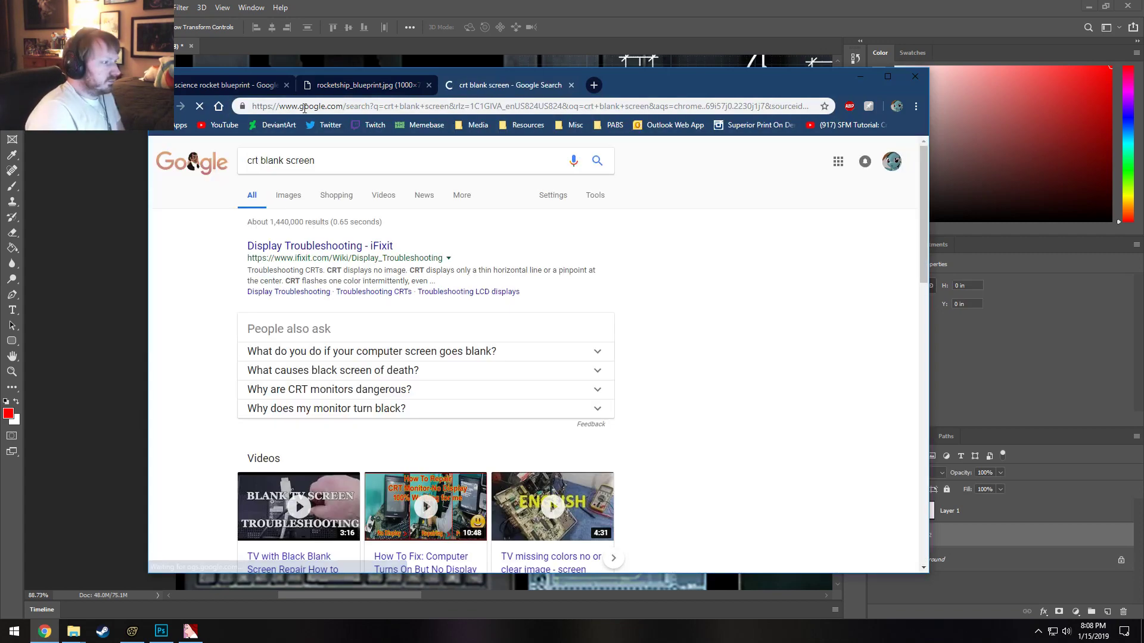
pyautogui.click(296, 198)
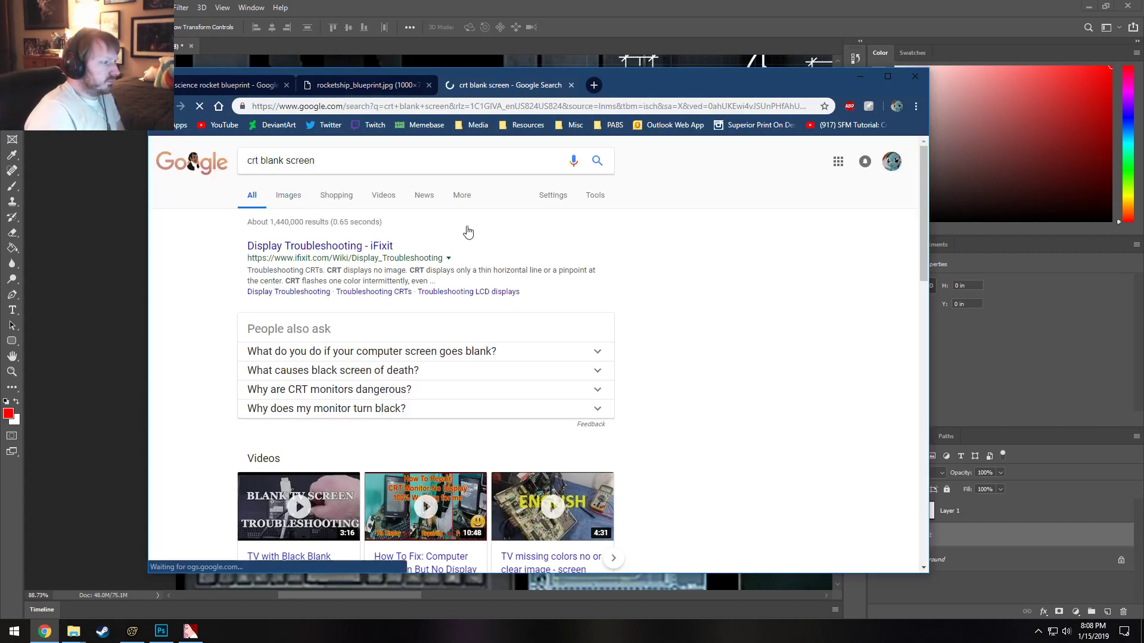
# Browse the image results for a blank CRT screen texture and open the preview of the green scanlines background.
pyautogui.scroll(-5, 318, 420)
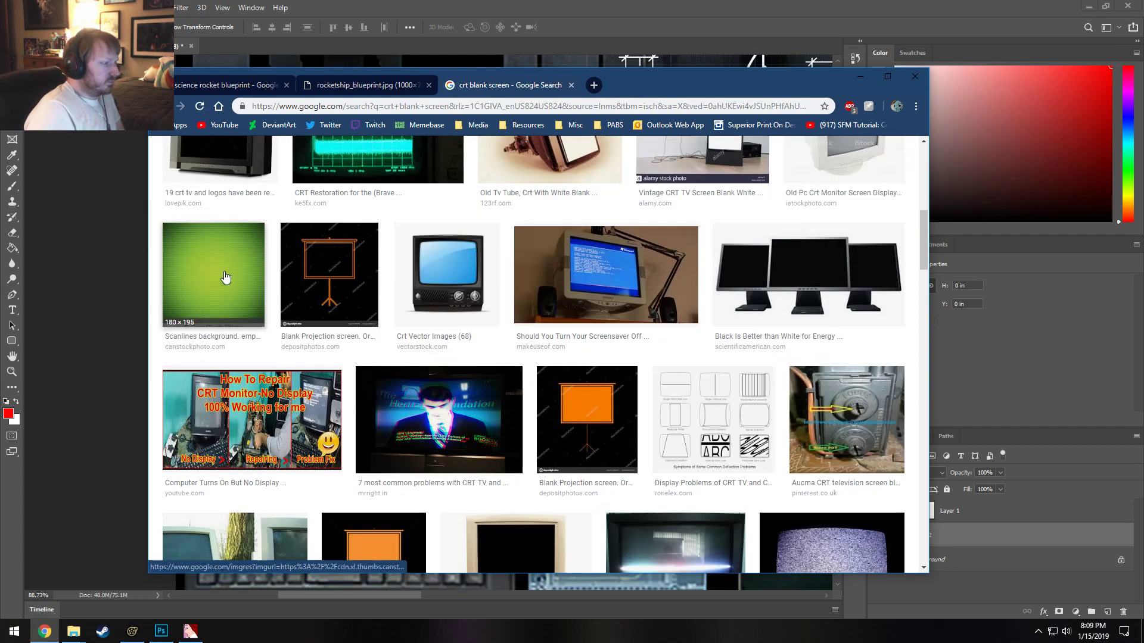
pyautogui.scroll(-5, 225, 278)
pyautogui.scroll(6, 225, 286)
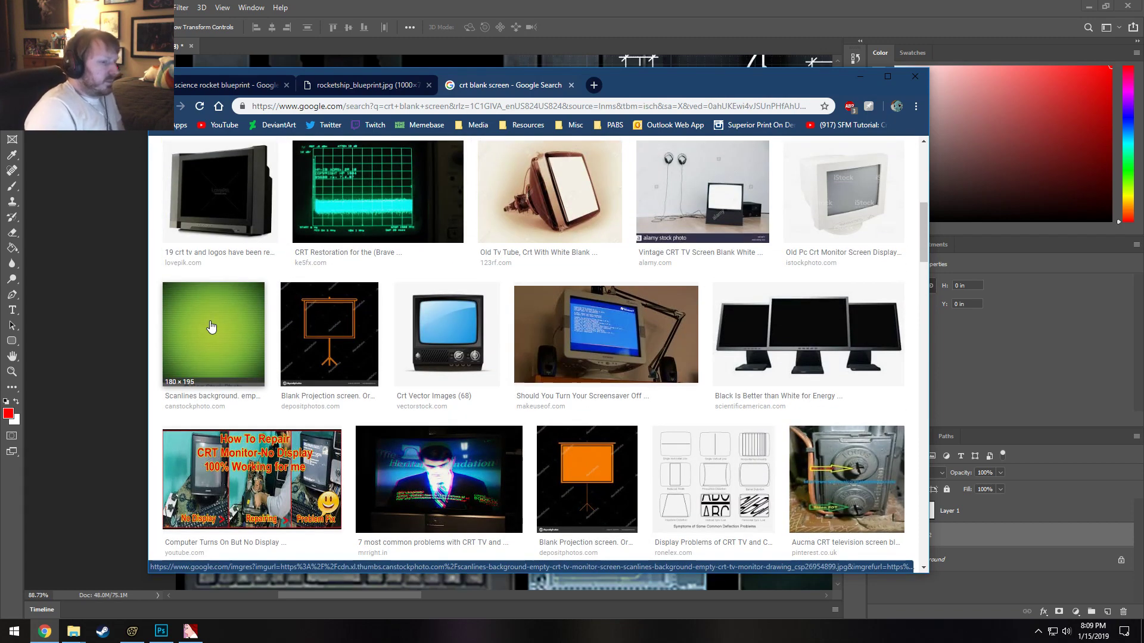
pyautogui.click(212, 327)
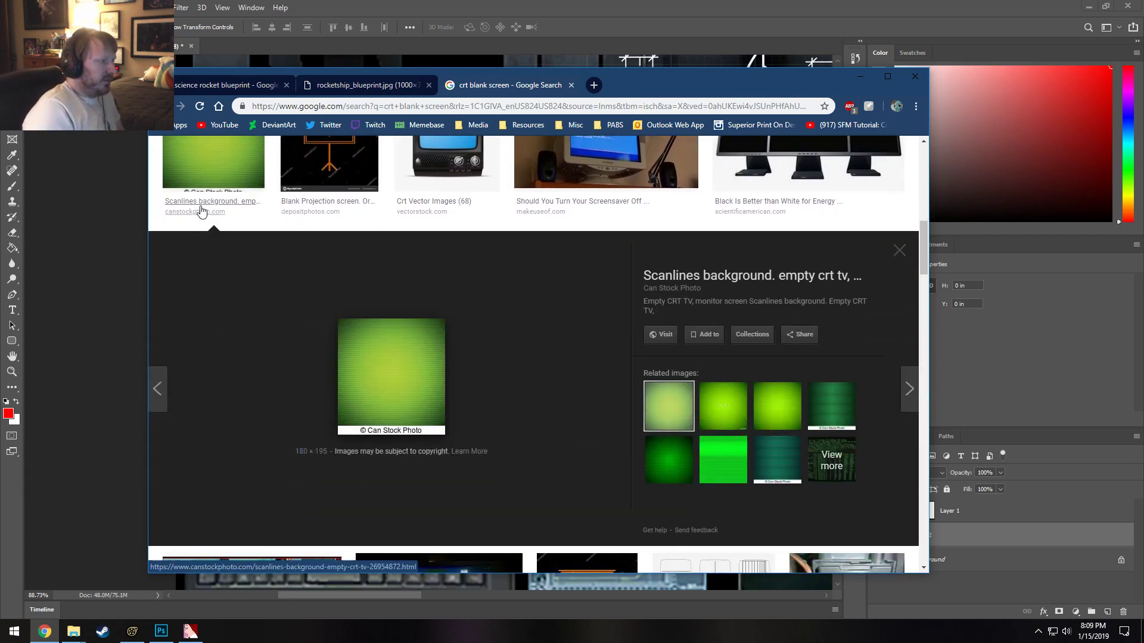
# Browse the CRT blank screen image results for a usable background, and preview the green scanlines image.
pyautogui.click(899, 251)
pyautogui.scroll(-2, 466, 381)
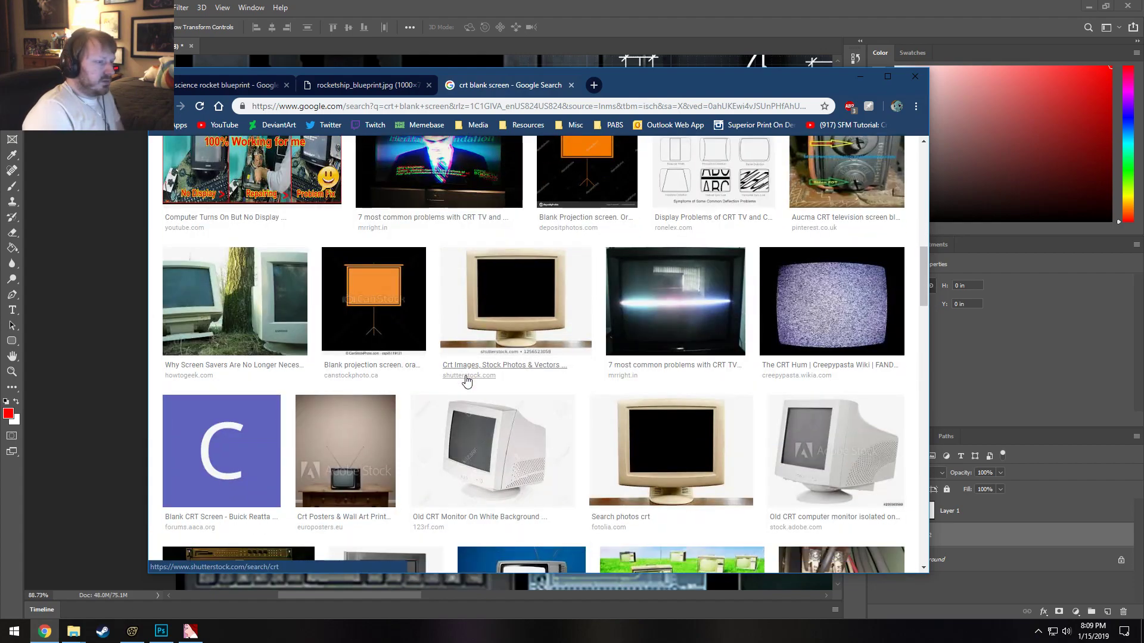
pyautogui.scroll(-6, 466, 381)
pyautogui.scroll(-1, 466, 381)
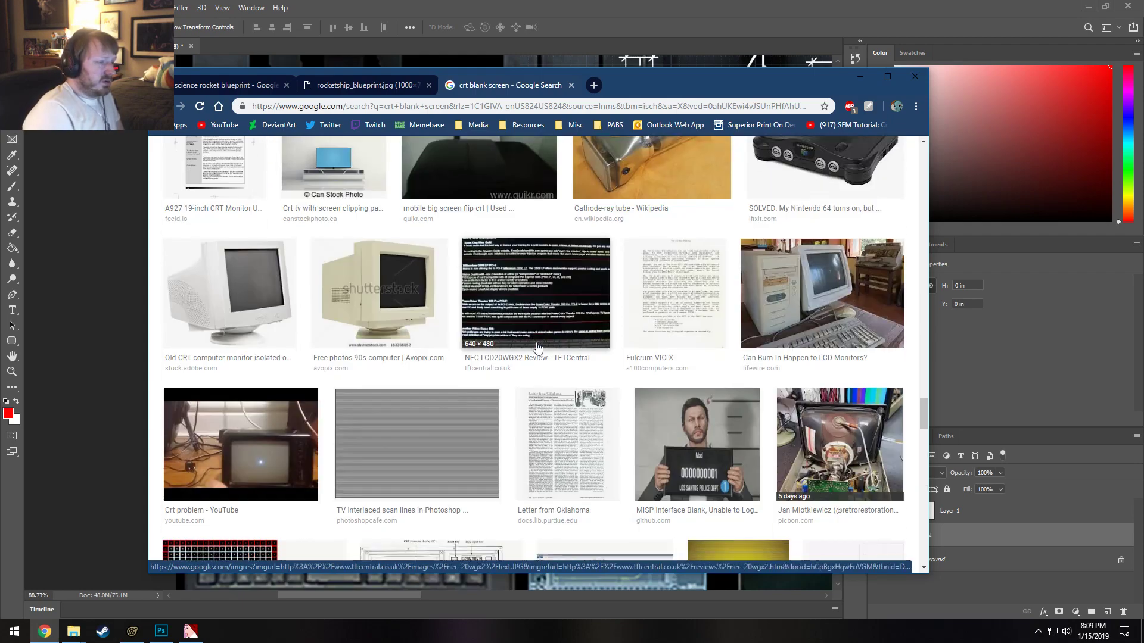
pyautogui.scroll(3, 536, 345)
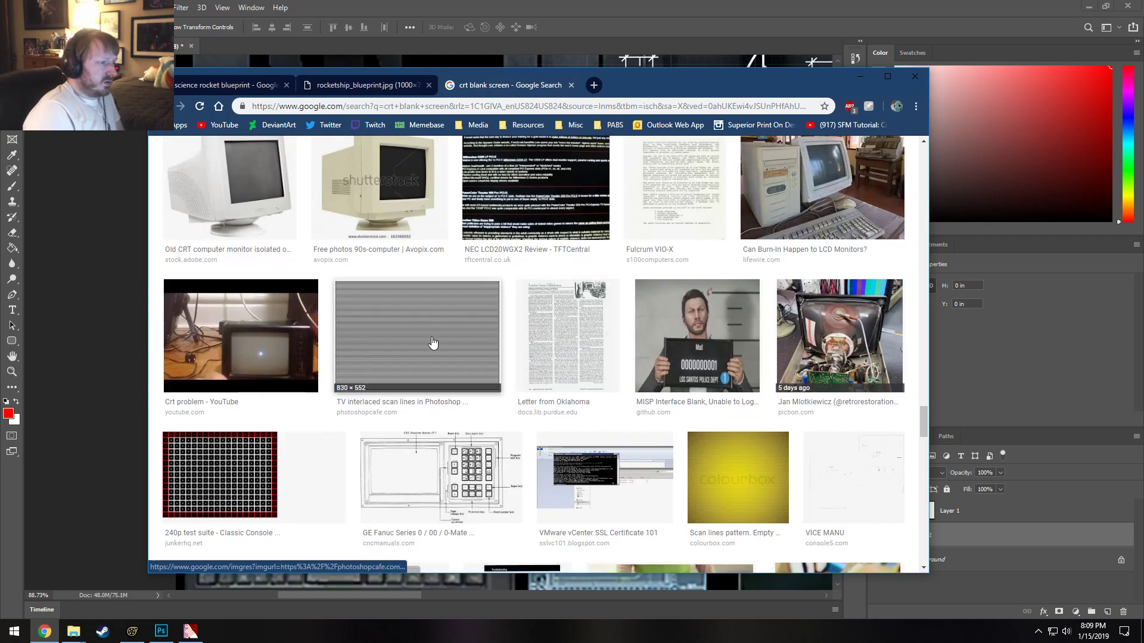
pyautogui.scroll(-15, 433, 342)
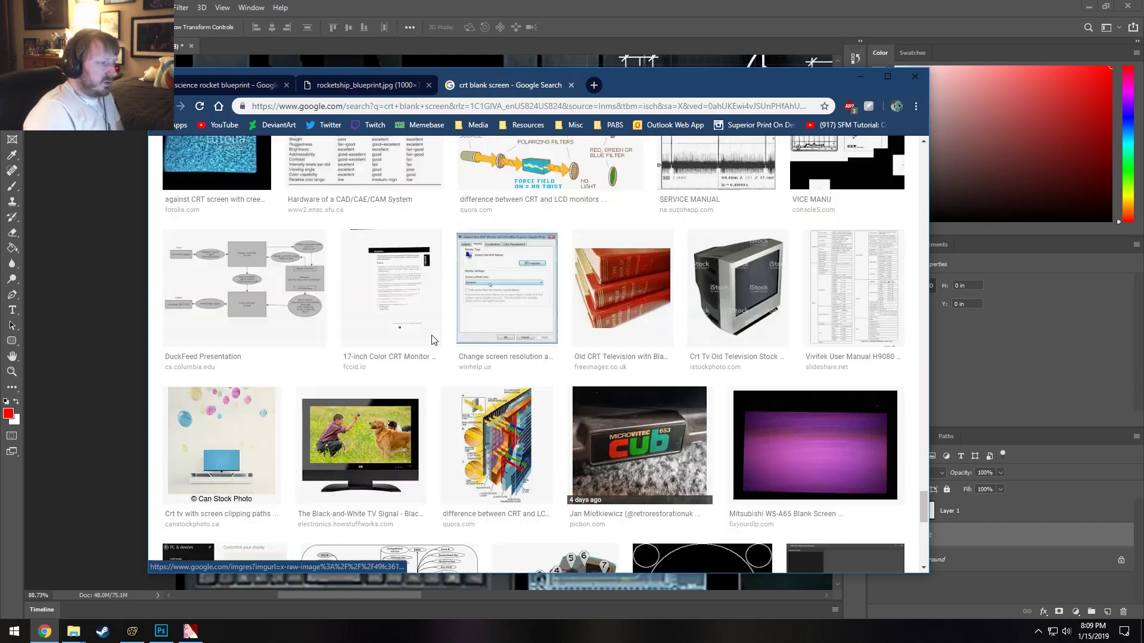
pyautogui.scroll(15, 433, 339)
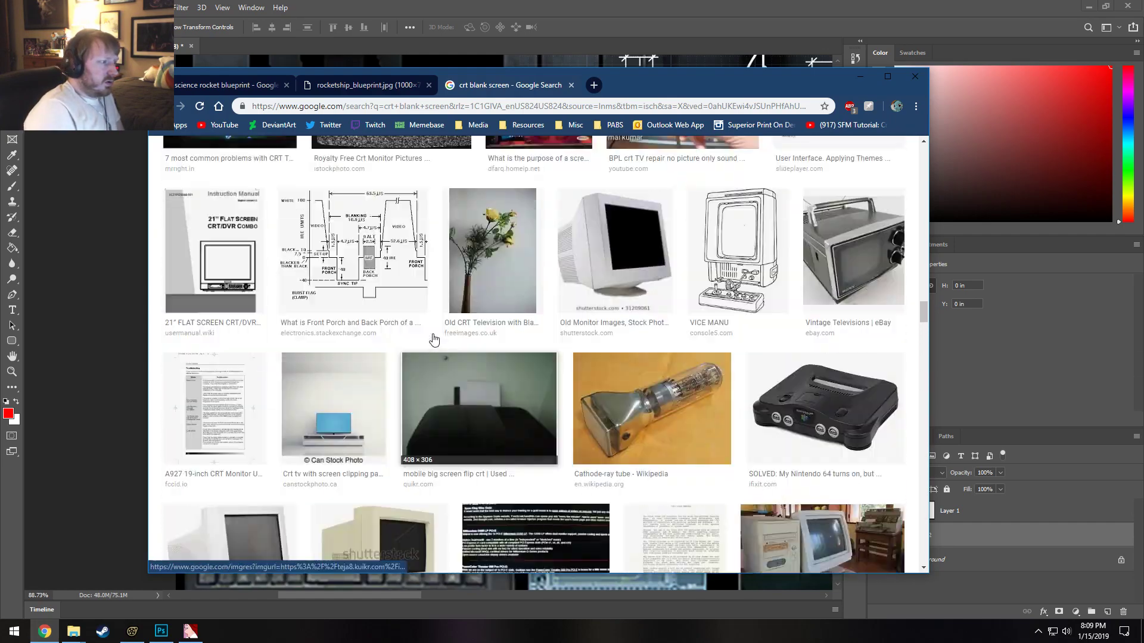
pyautogui.scroll(15, 433, 340)
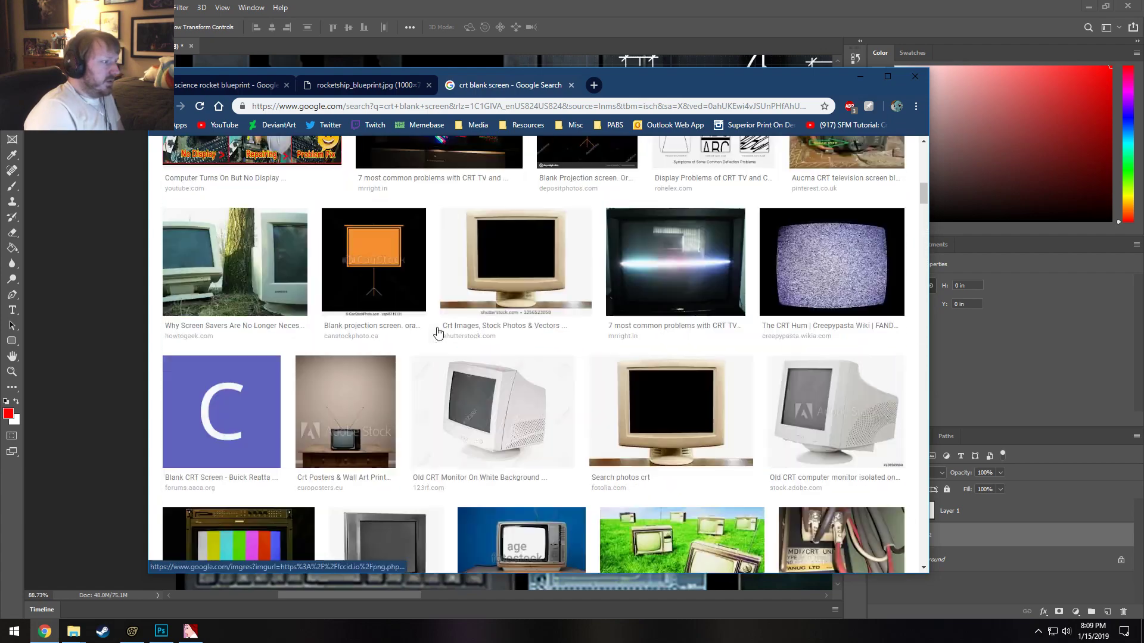
pyautogui.scroll(10, 435, 332)
pyautogui.scroll(-3, 435, 332)
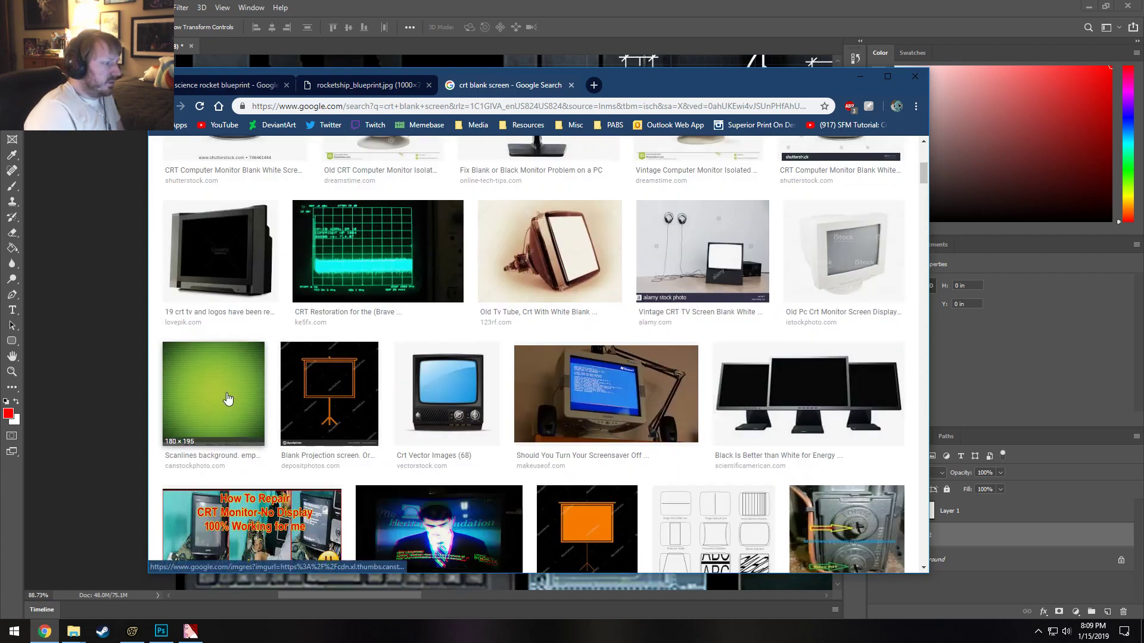
pyautogui.click(227, 400)
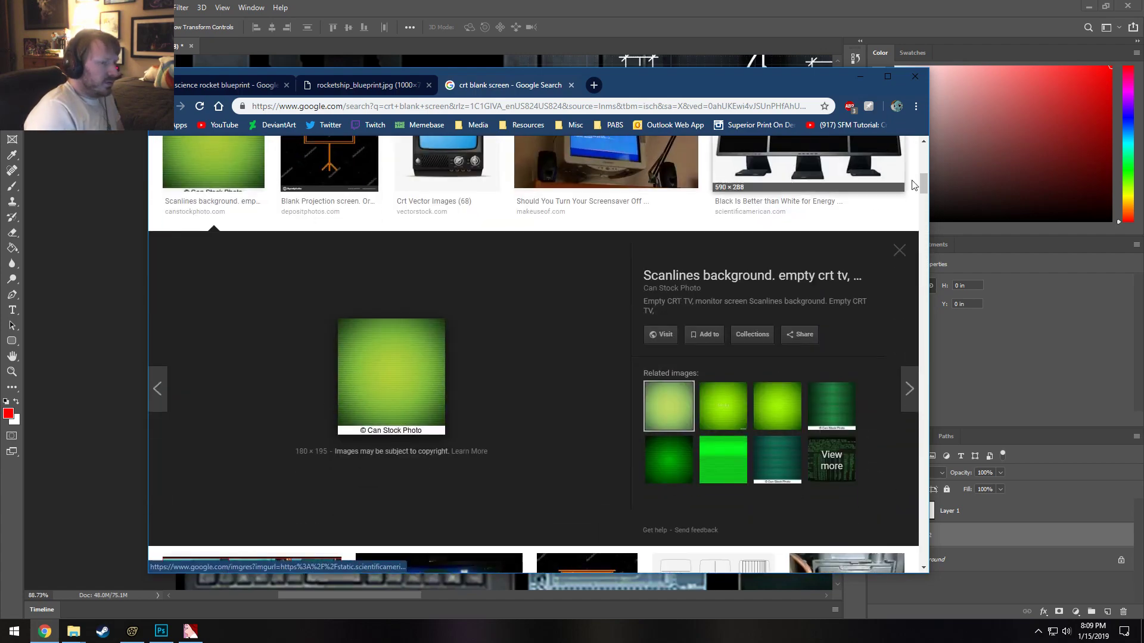
pyautogui.click(895, 255)
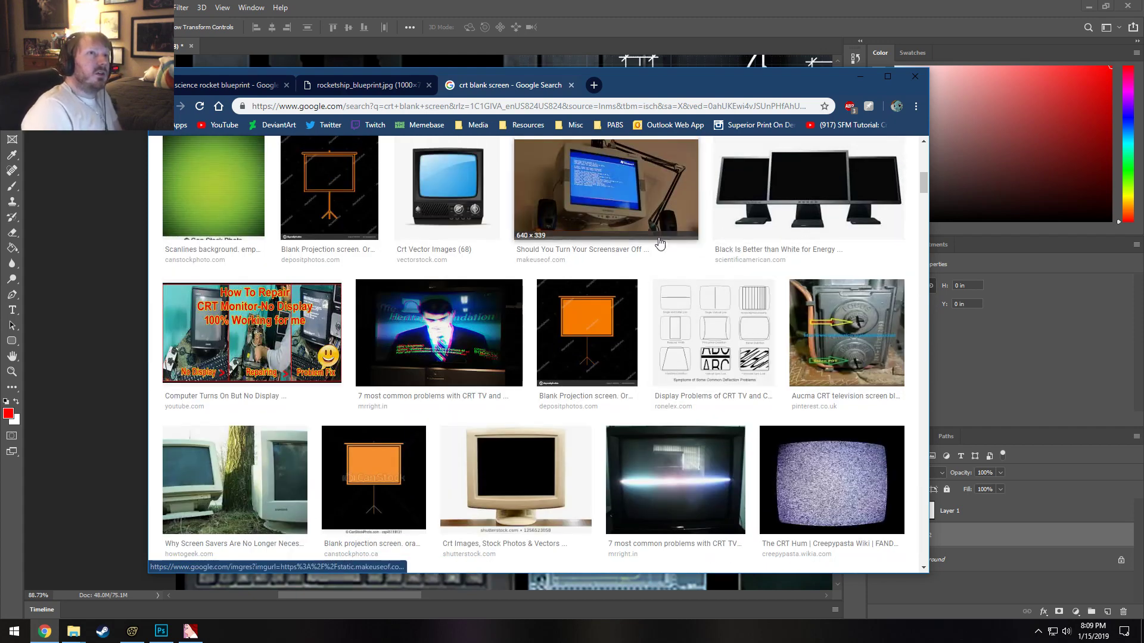
# Switch to Photoshop and make a rectangular selection around the large blue monitor screen above the keyboard.
pyautogui.click(613, 5)
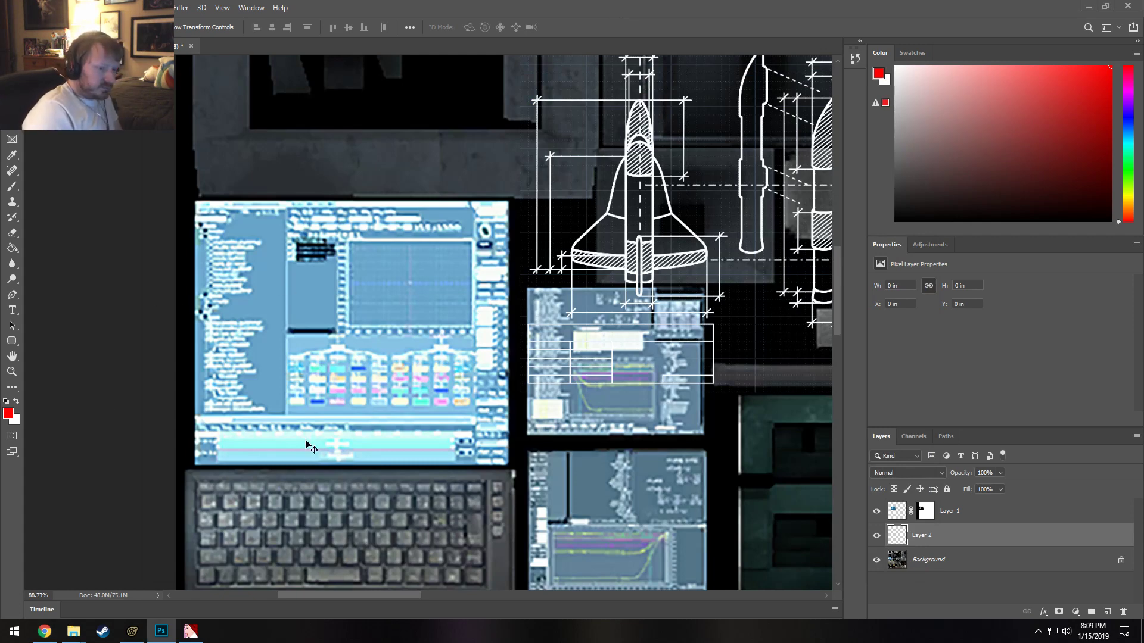
pyautogui.press('m')
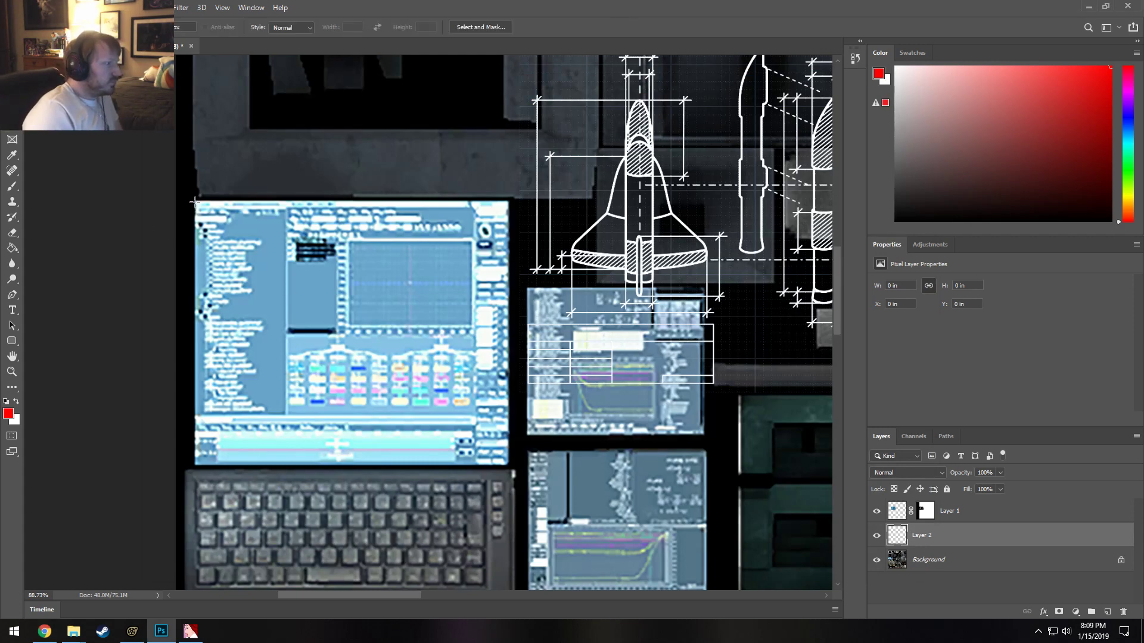
pyautogui.moveTo(195, 202); pyautogui.dragTo(511, 466)
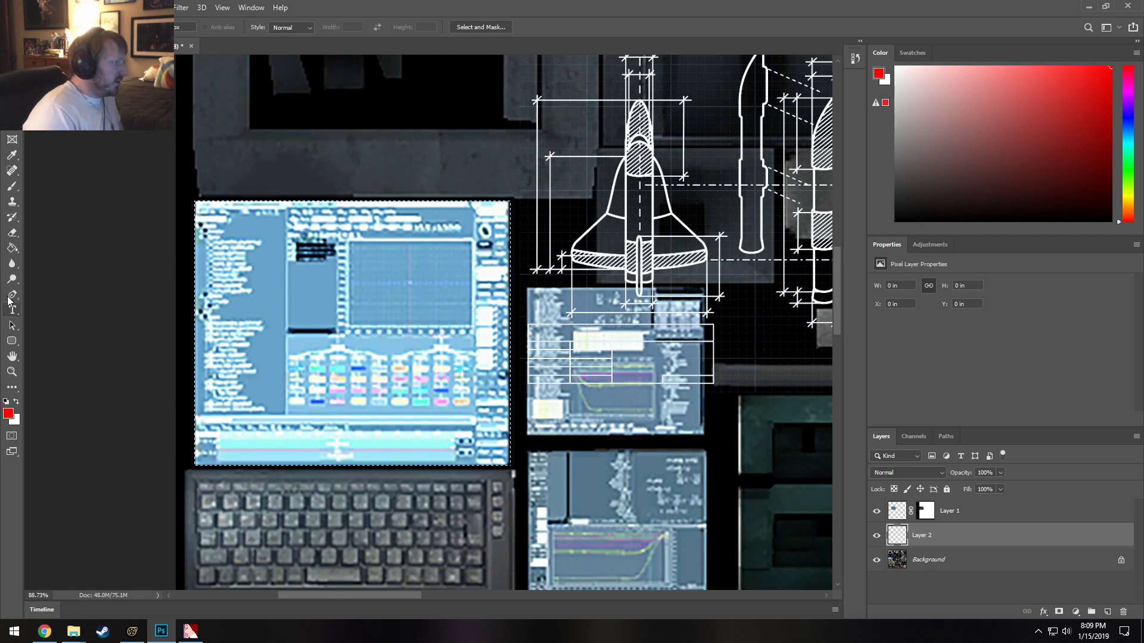
# Draw a rectangle shape about 598 × 501 px covering the large monitor screen.
pyautogui.click(11, 341)
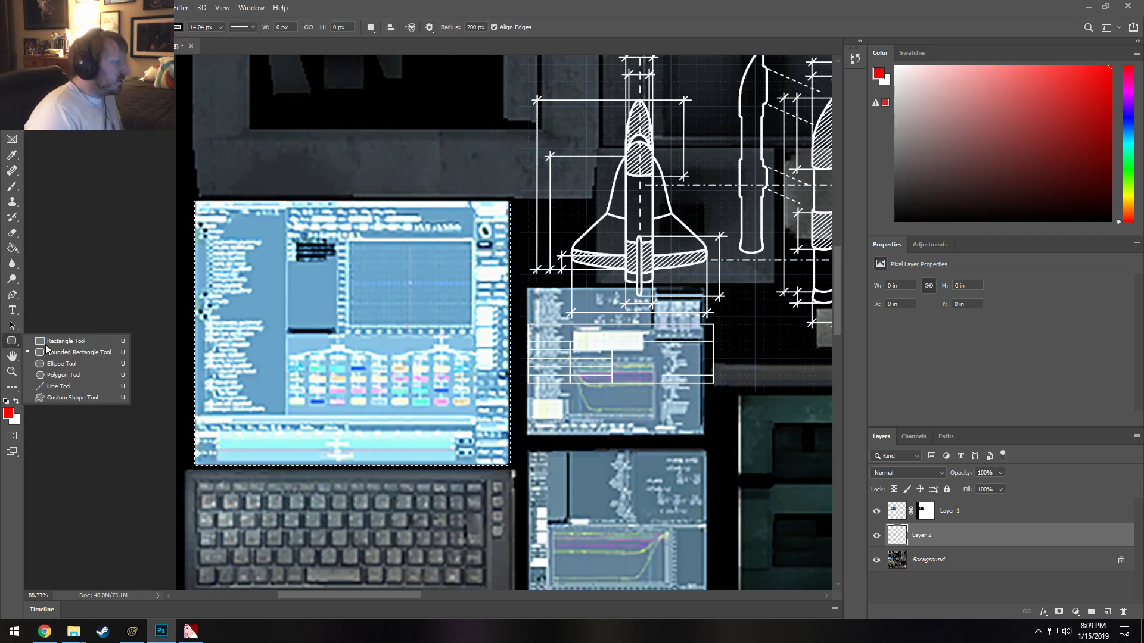
pyautogui.click(53, 342)
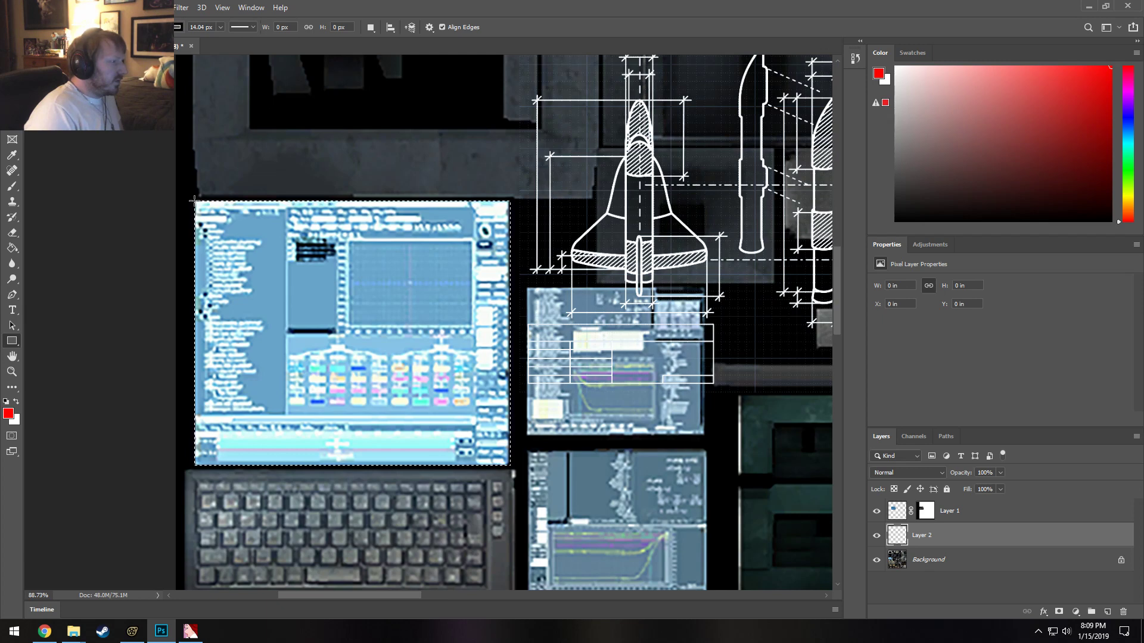
pyautogui.moveTo(194, 200); pyautogui.dragTo(511, 466)
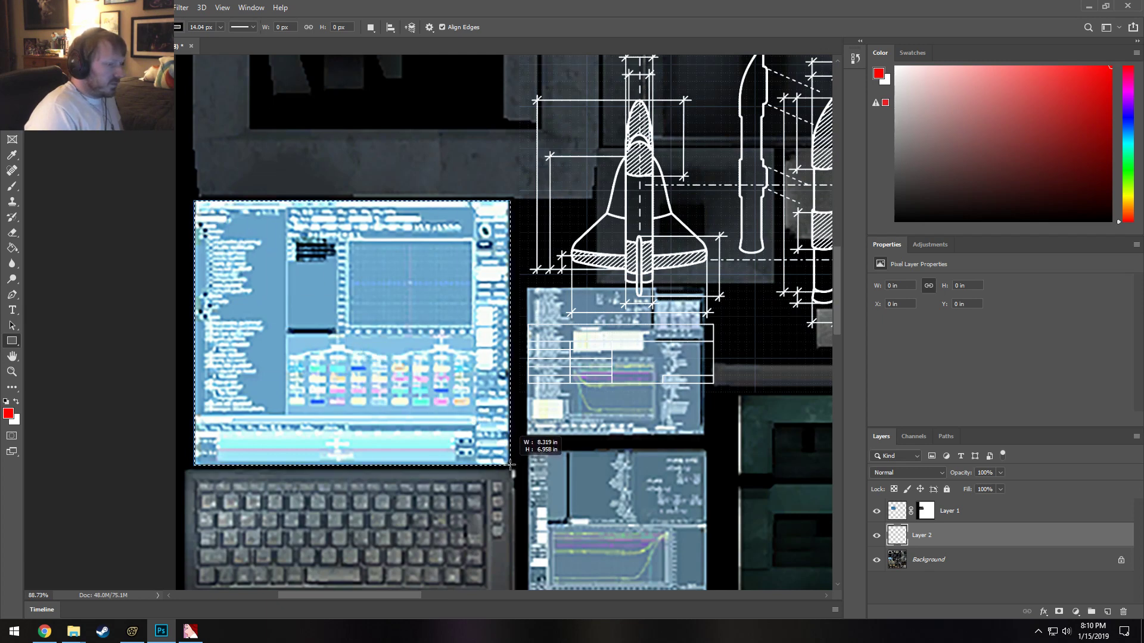
pyautogui.moveTo(511, 464); pyautogui.dragTo(511, 465)
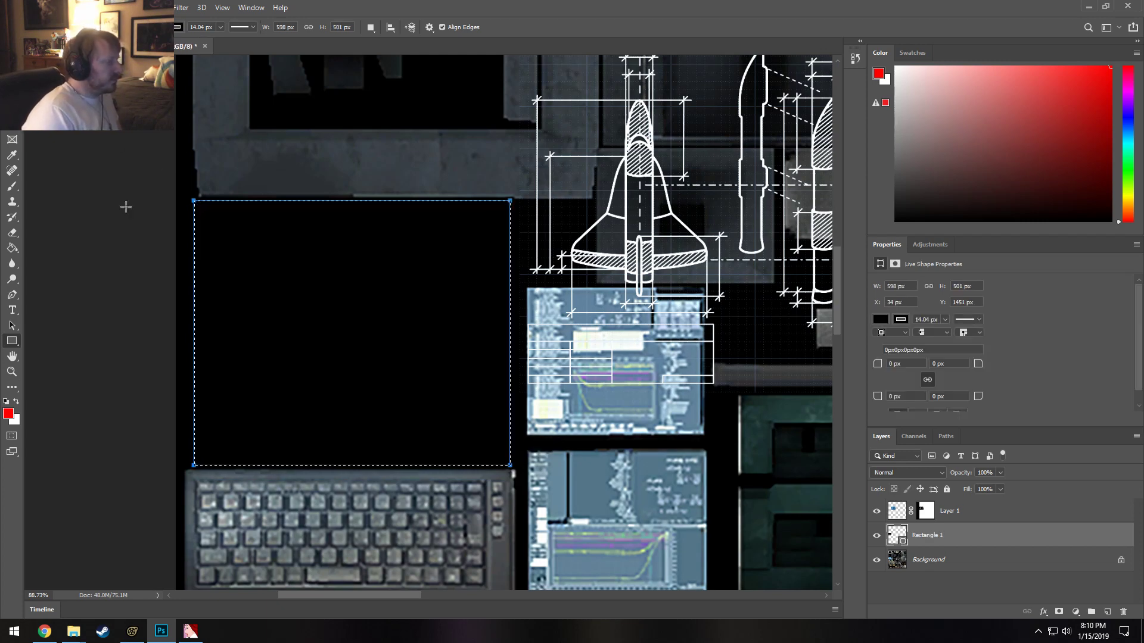
# Set the rectangle's fill to the grey-blue #63839b, sampled from the small monitor screen.
pyautogui.click(133, 28)
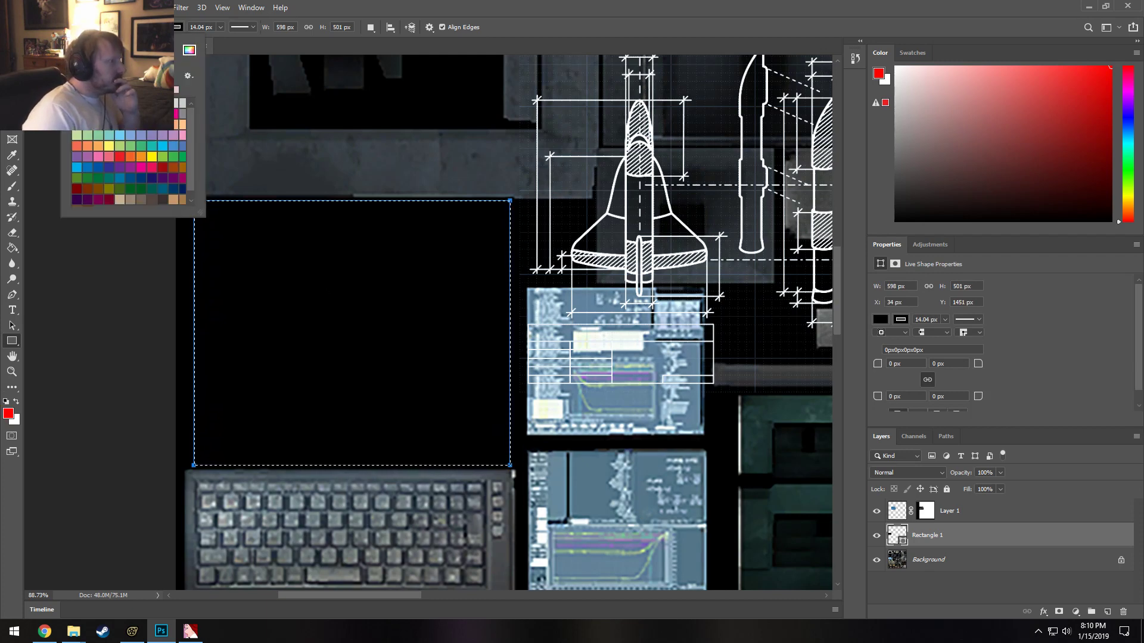
pyautogui.click(87, 90)
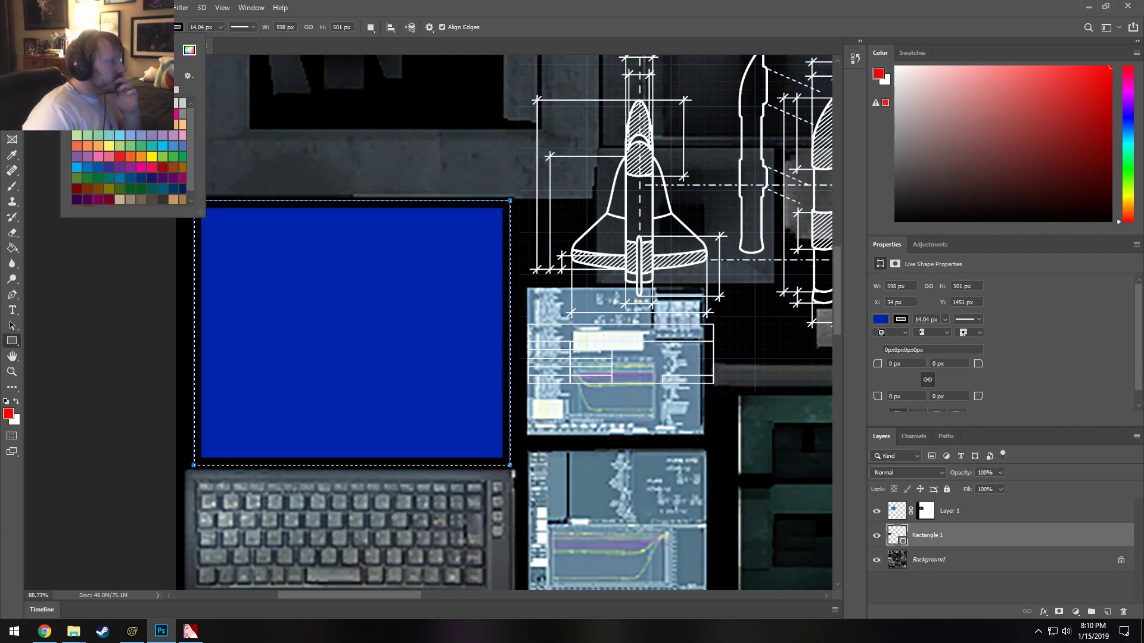
pyautogui.click(133, 28)
pyautogui.click(133, 28)
pyautogui.click(189, 50)
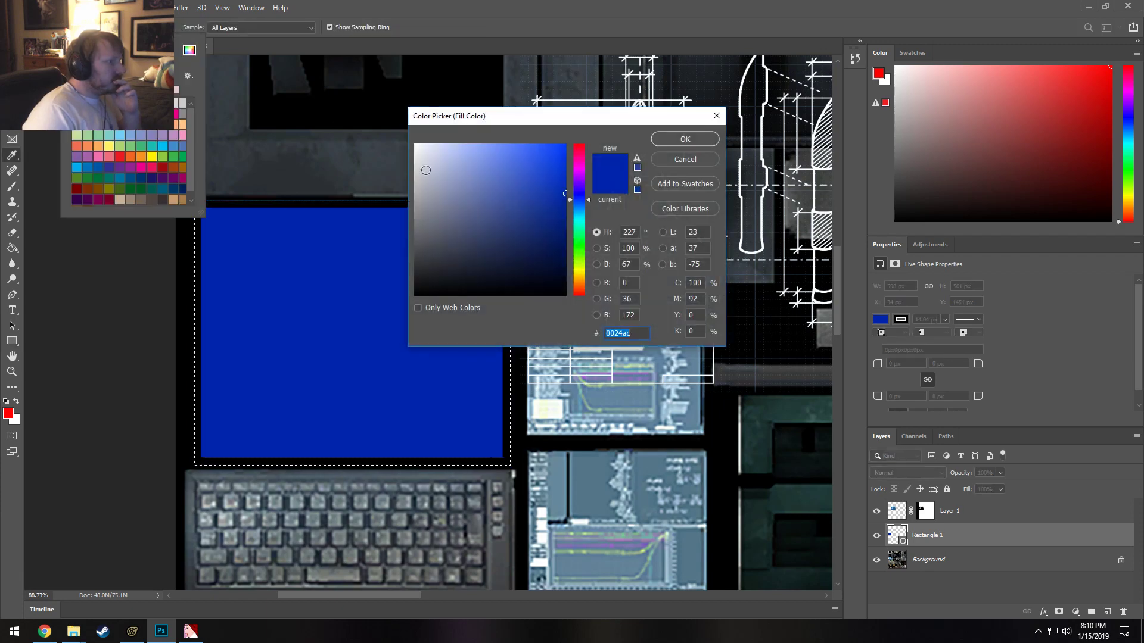
pyautogui.moveTo(495, 173)
pyautogui.mouseDown()
pyautogui.moveTo(474, 128)
pyautogui.moveTo(476, 166)
pyautogui.moveTo(492, 130)
pyautogui.moveTo(528, 115)
pyautogui.moveTo(515, 112)
pyautogui.moveTo(512, 138)
pyautogui.moveTo(509, 128)
pyautogui.mouseUp()
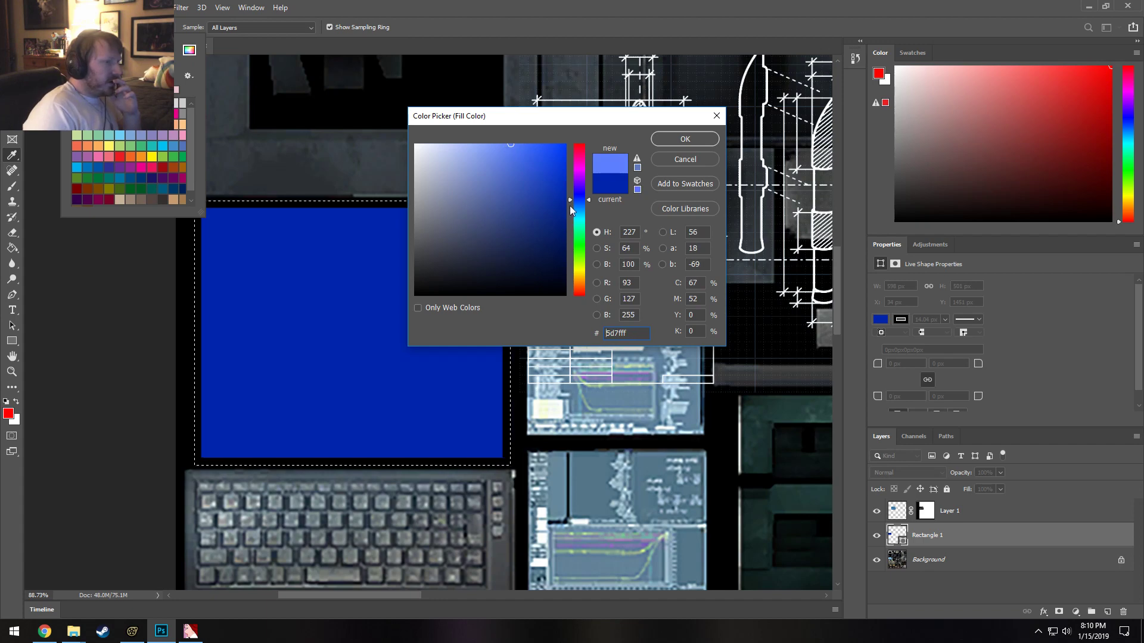
pyautogui.moveTo(570, 206); pyautogui.dragTo(577, 207)
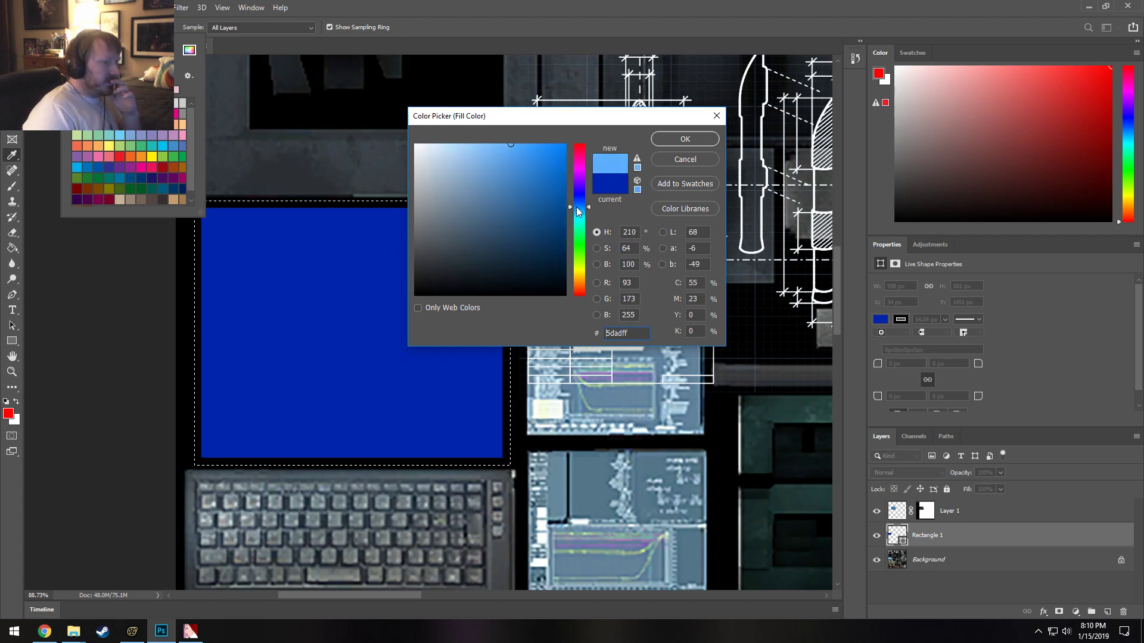
pyautogui.click(696, 363)
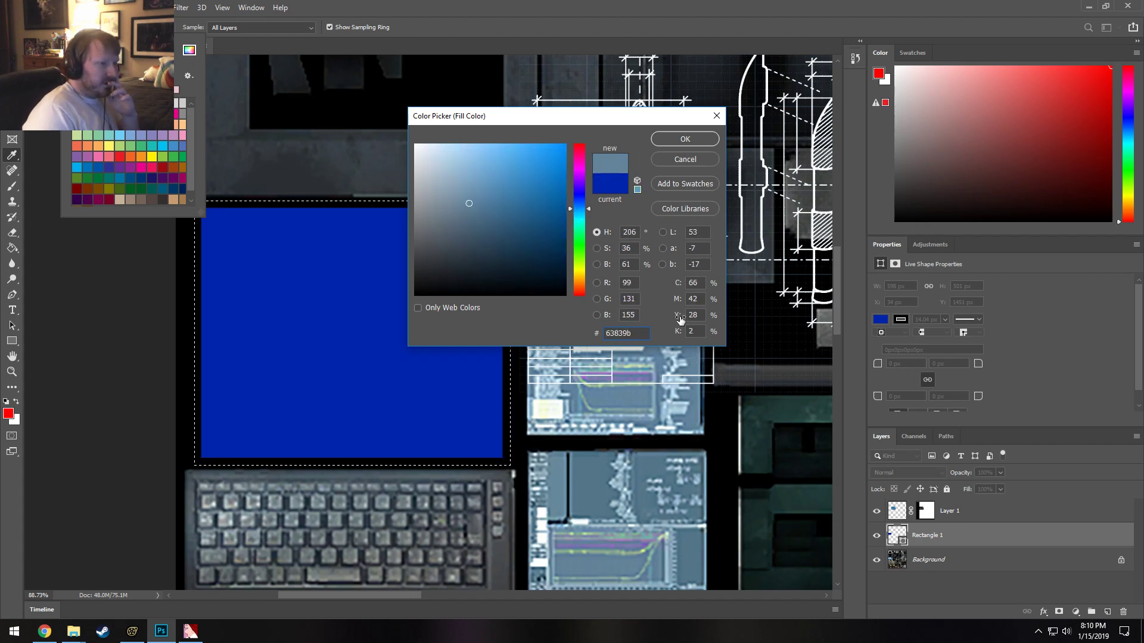
pyautogui.click(667, 139)
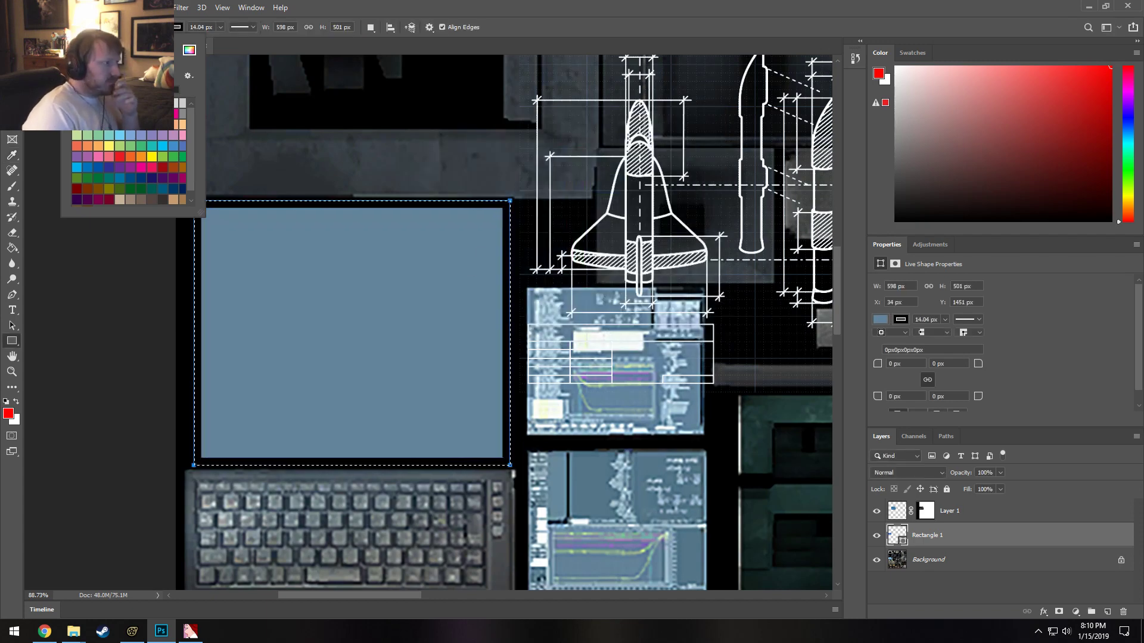
# Make Layer 1 with the rocket blueprint the active layer and clear the marquee selection.
pyautogui.press('v')
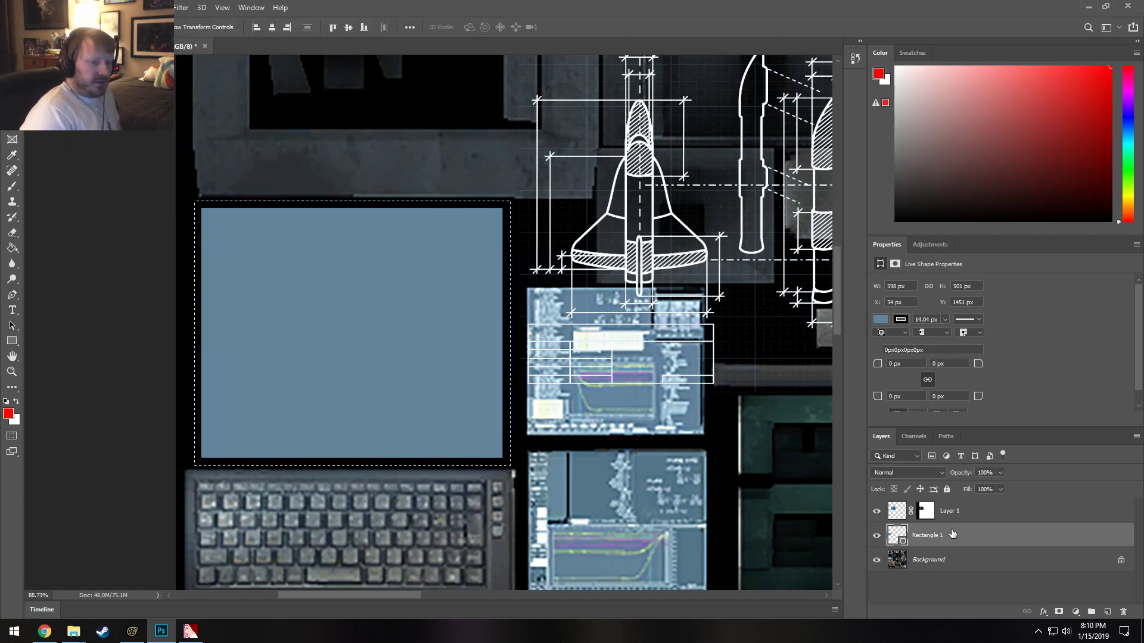
pyautogui.click(980, 513)
pyautogui.click(932, 534)
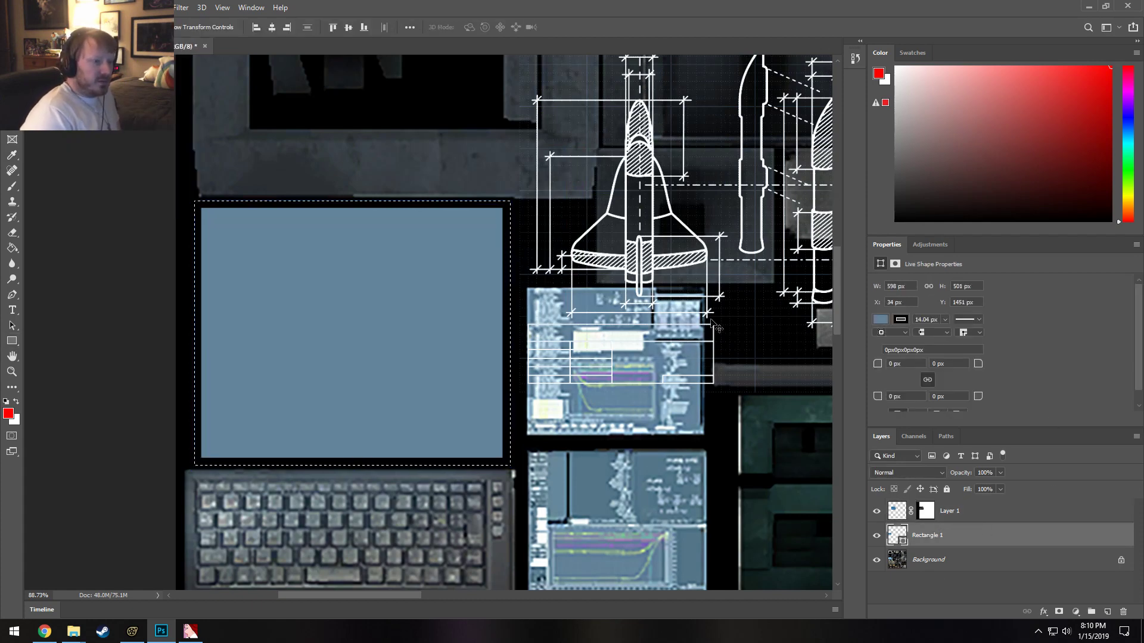
pyautogui.click(984, 517)
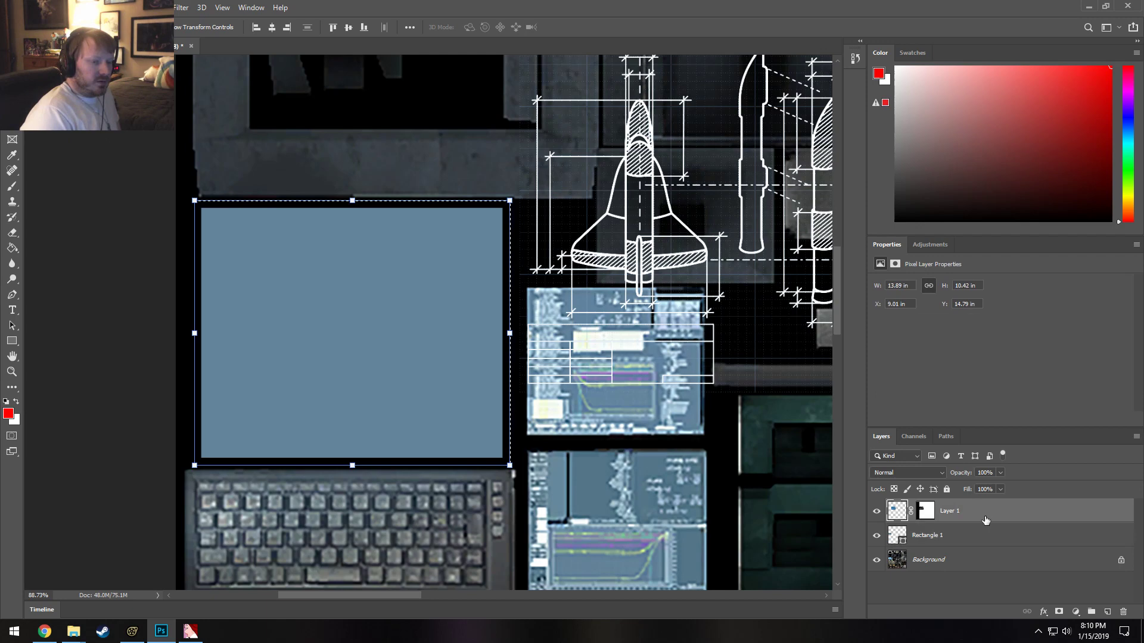
pyautogui.click(640, 206)
pyautogui.click(549, 160)
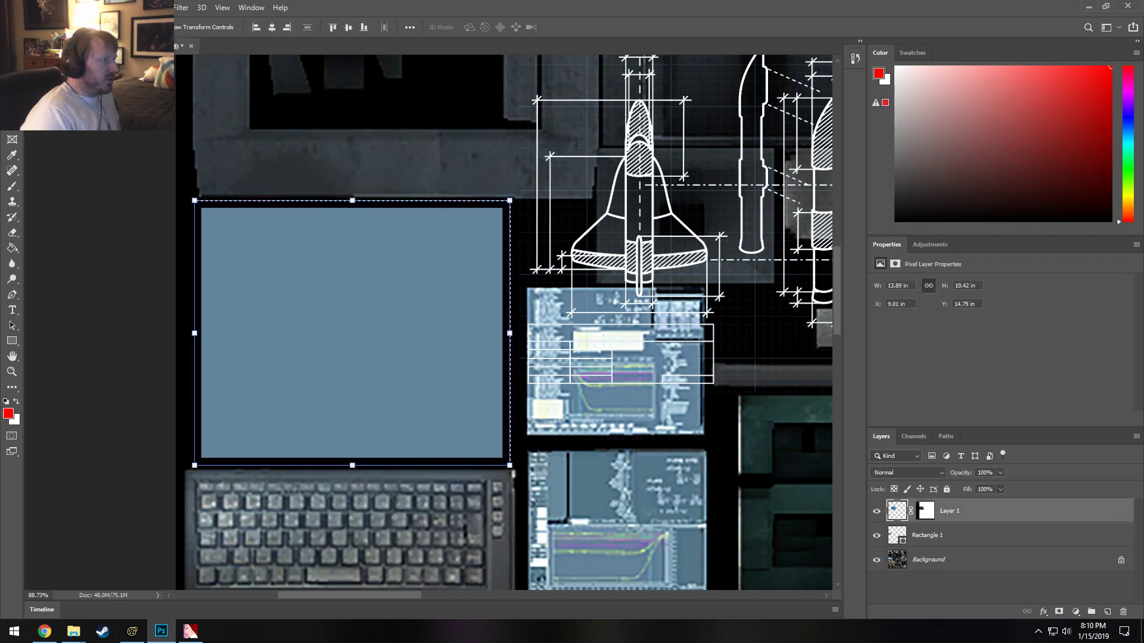
pyautogui.press('m')
pyautogui.rightClick(272, 101)
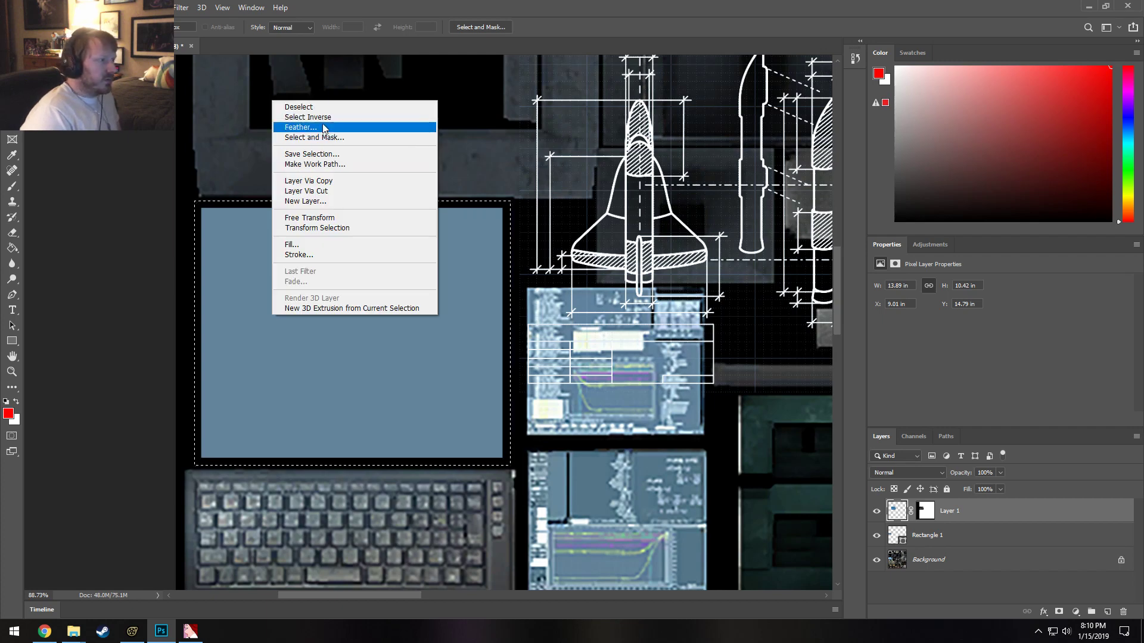
pyautogui.click(317, 107)
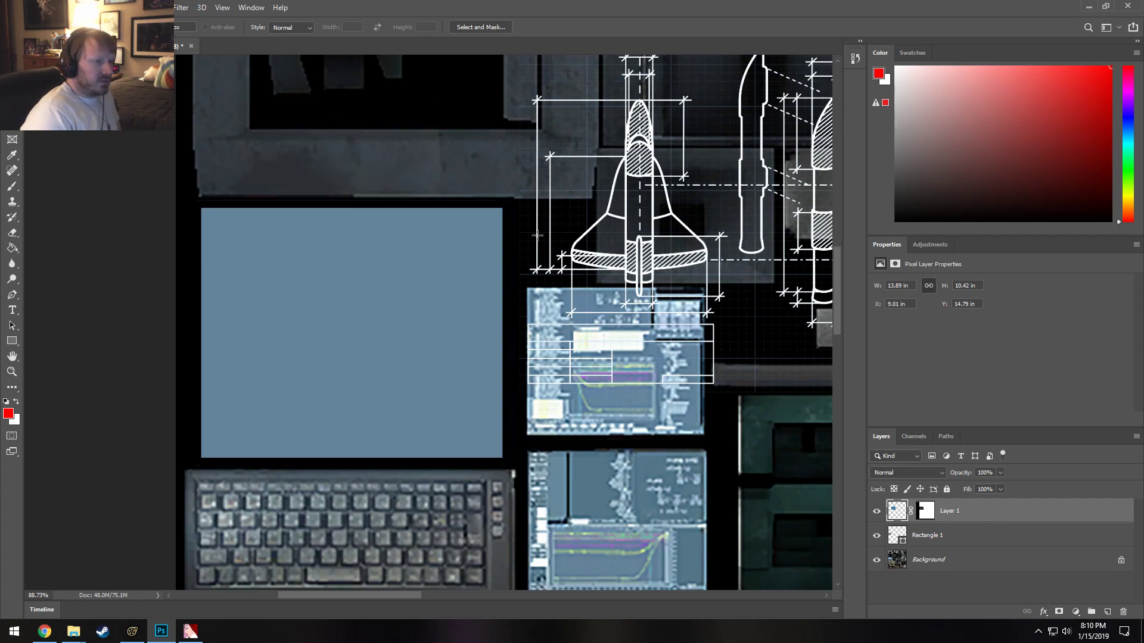
# Move the rocket blueprint onto the grey-blue rectangle, aligning their lower-left corners.
pyautogui.press('v')
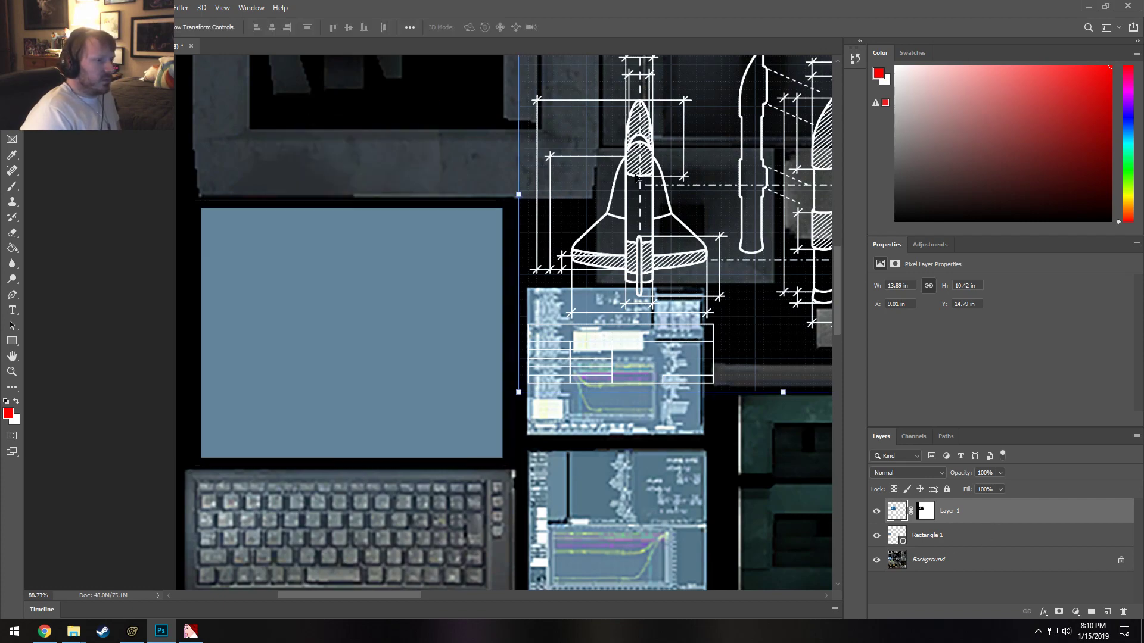
pyautogui.moveTo(636, 177); pyautogui.dragTo(335, 251)
pyautogui.moveTo(310, 242); pyautogui.dragTo(311, 241)
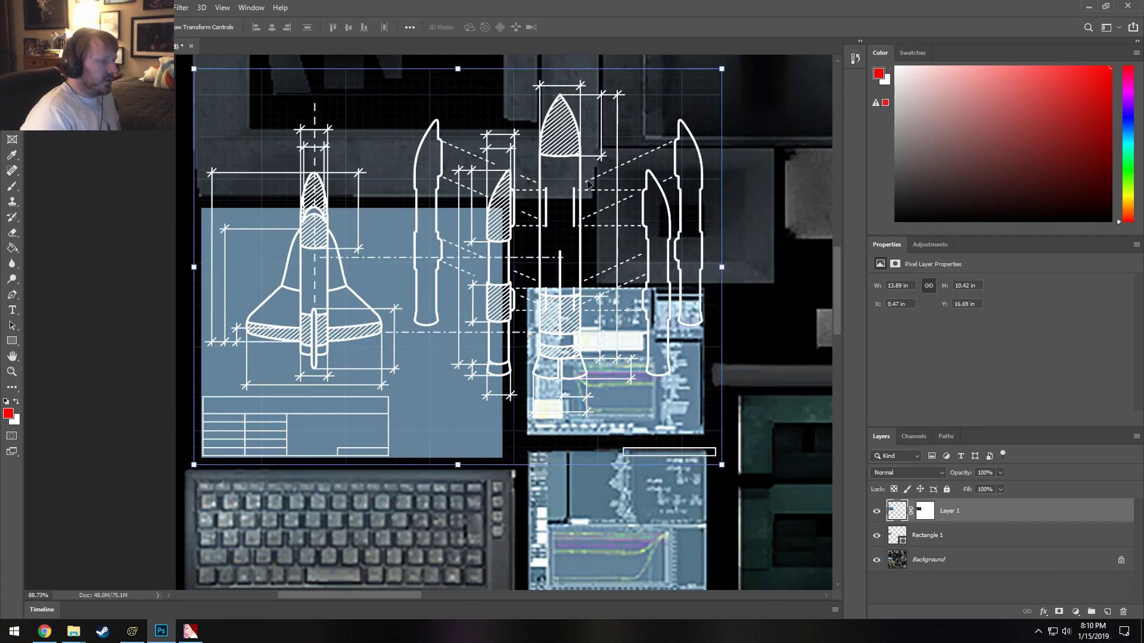
# Scale the rocket blueprint to 70.80% width and 70.00% height from its lower-left corner.
pyautogui.moveTo(721, 69); pyautogui.dragTo(512, 234)
pyautogui.hotkey('ctrl', 'z')
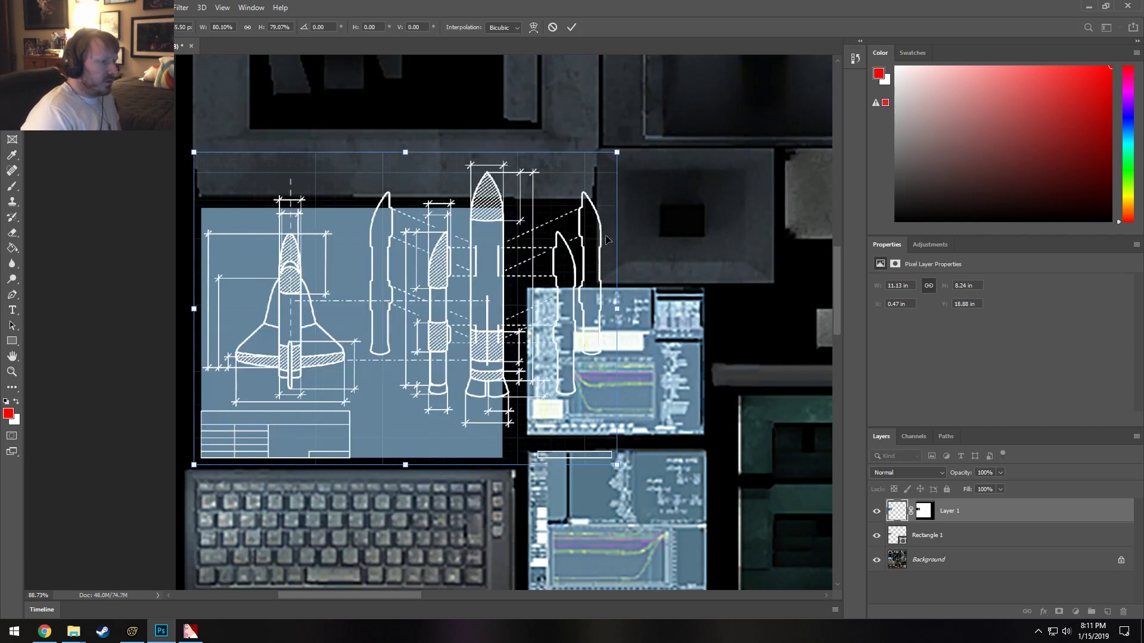
pyautogui.hotkey('ctrl', 'shift', 'z')
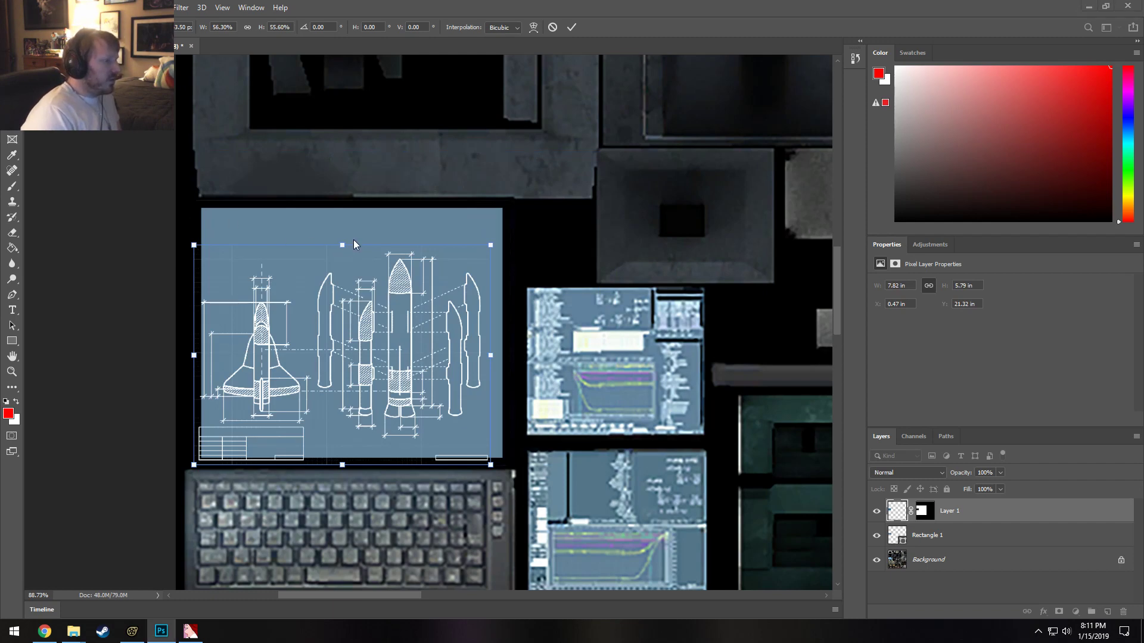
pyautogui.hotkey('alt', 'z')
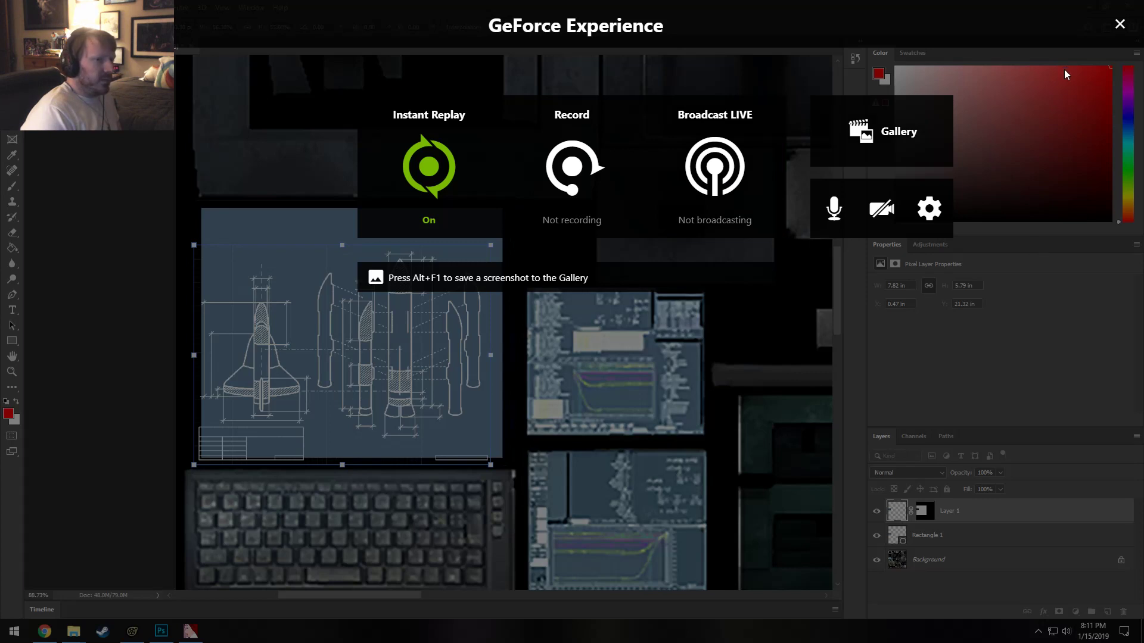
pyautogui.click(659, 275)
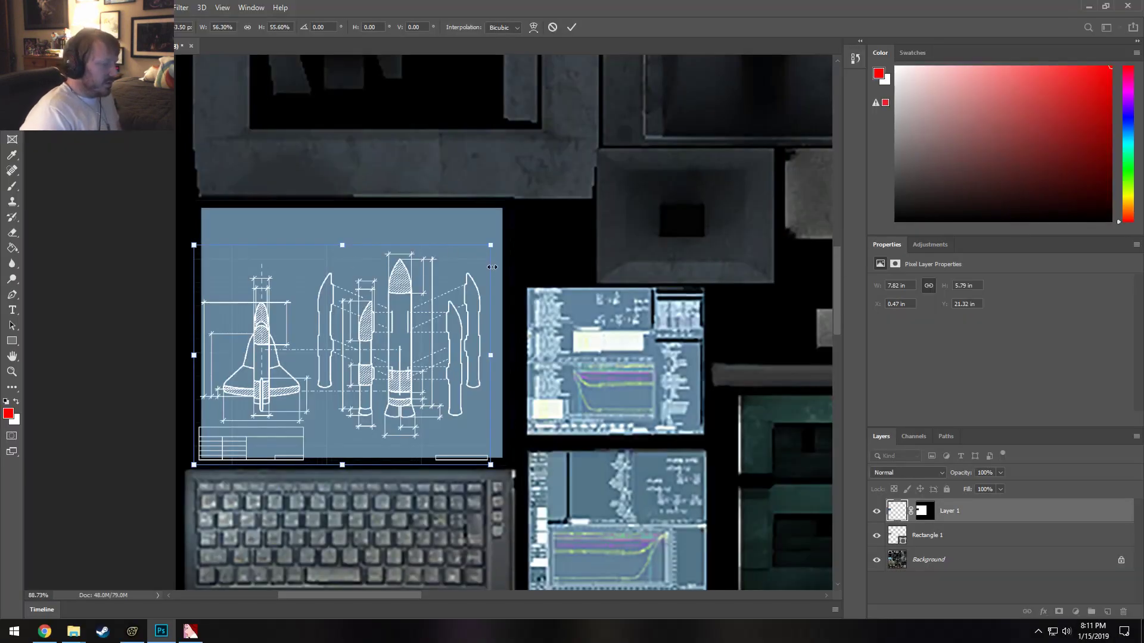
pyautogui.moveTo(491, 245)
pyautogui.mouseDown()
pyautogui.moveTo(499, 234)
pyautogui.moveTo(471, 226)
pyautogui.moveTo(498, 238)
pyautogui.mouseUp()
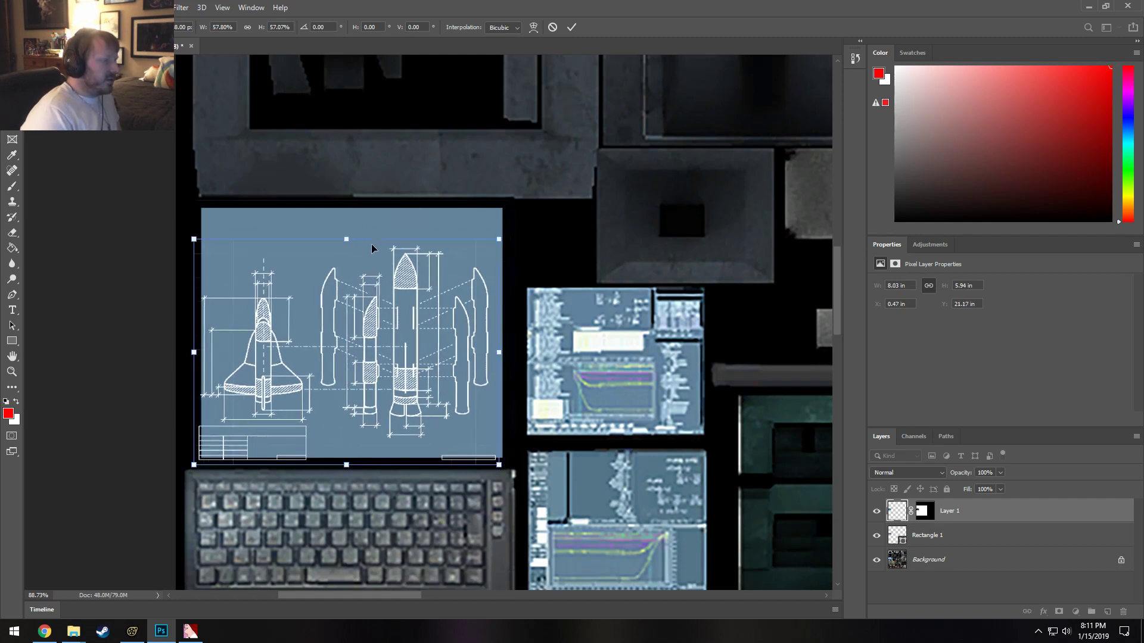
pyautogui.moveTo(498, 239); pyautogui.dragTo(567, 188)
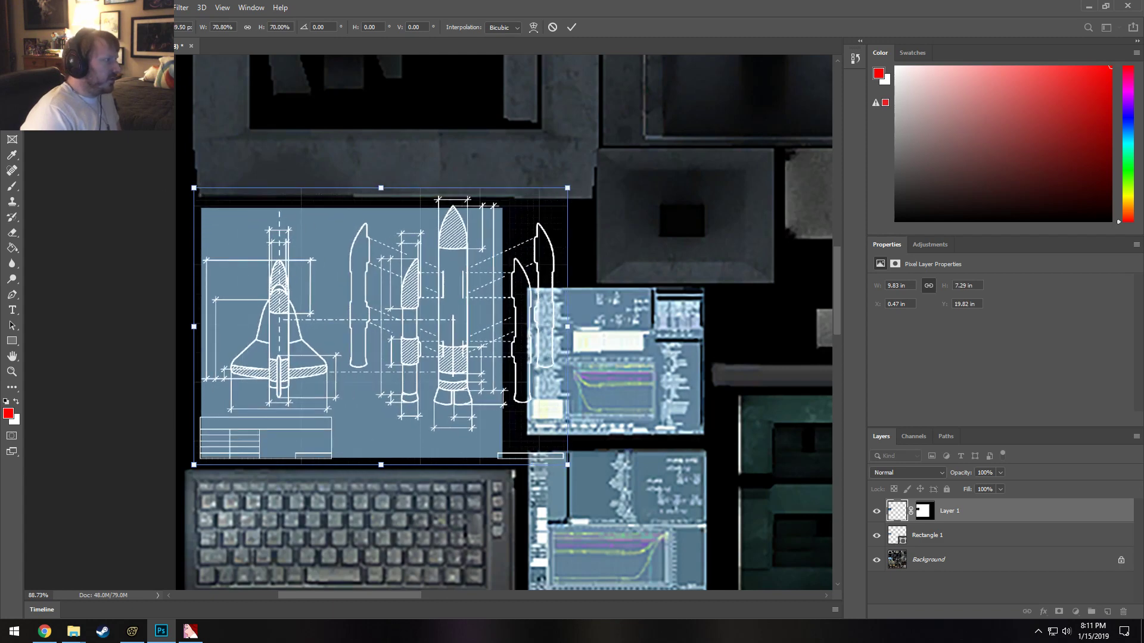
pyautogui.press('Return')
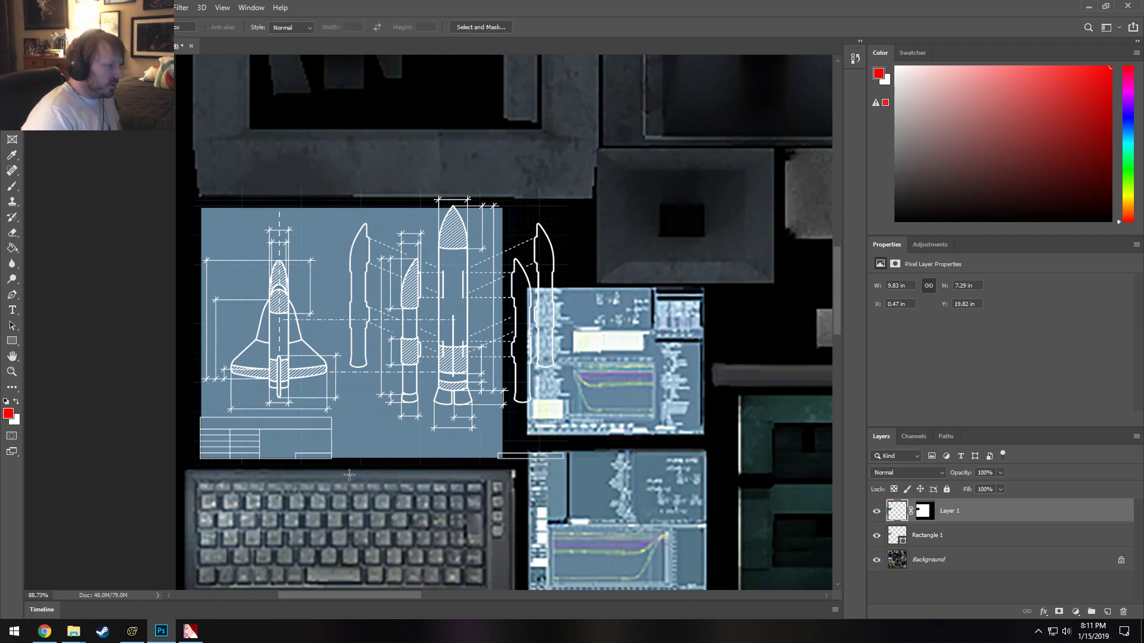
# Delete the shuttle drawing and the title block beneath it from the blueprint, and clear the selection.
pyautogui.moveTo(346, 477)
pyautogui.mouseDown()
pyautogui.moveTo(351, 430)
pyautogui.moveTo(179, 171)
pyautogui.mouseUp()
pyautogui.press('Delete')
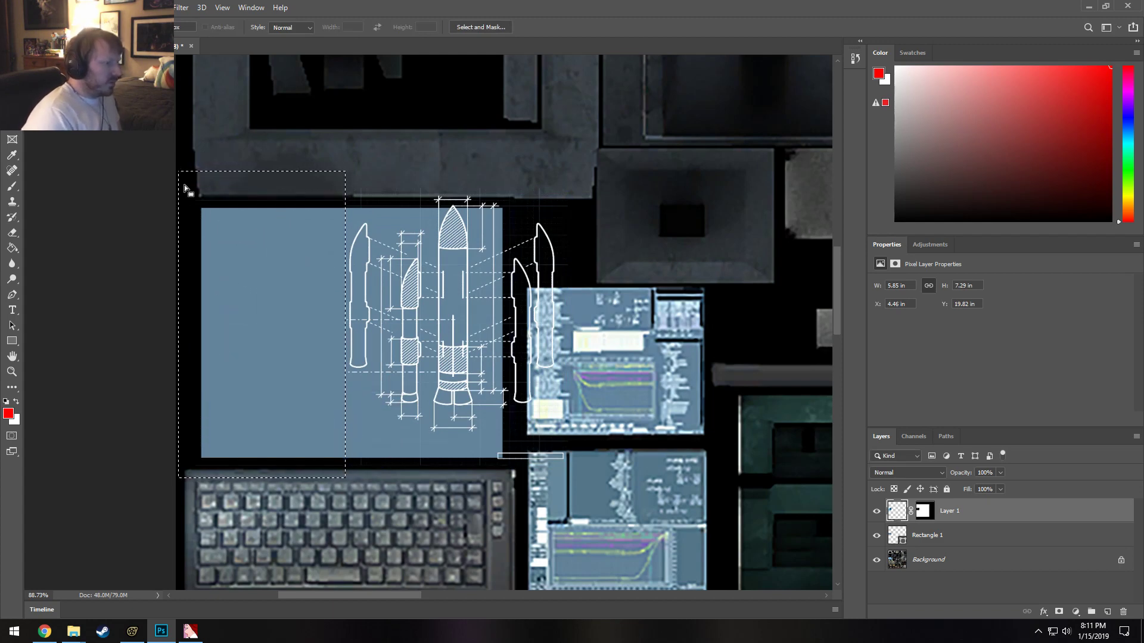
pyautogui.rightClick(282, 260)
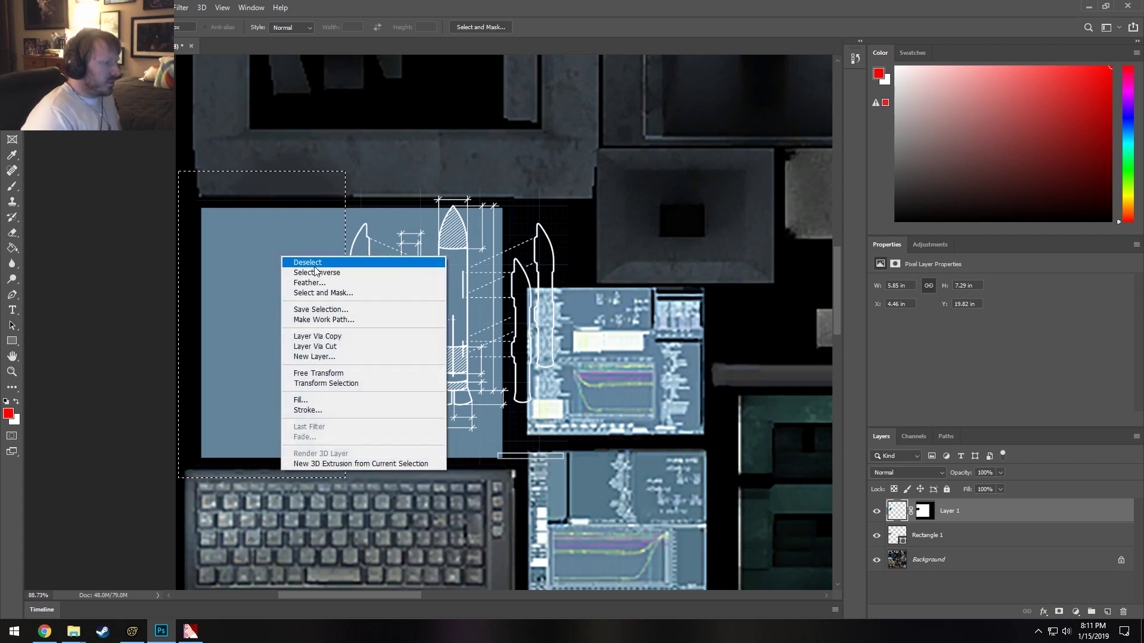
pyautogui.click(315, 263)
# On Layer 1's mask, paint with a small black brush over the leftover dash-dot lines at the leftmost booster.
pyautogui.scroll(2, 457, 365)
pyautogui.scroll(-2, 458, 365)
pyautogui.keyDown('ctrl'); pyautogui.scroll(3, 420, 356); pyautogui.keyUp('ctrl')
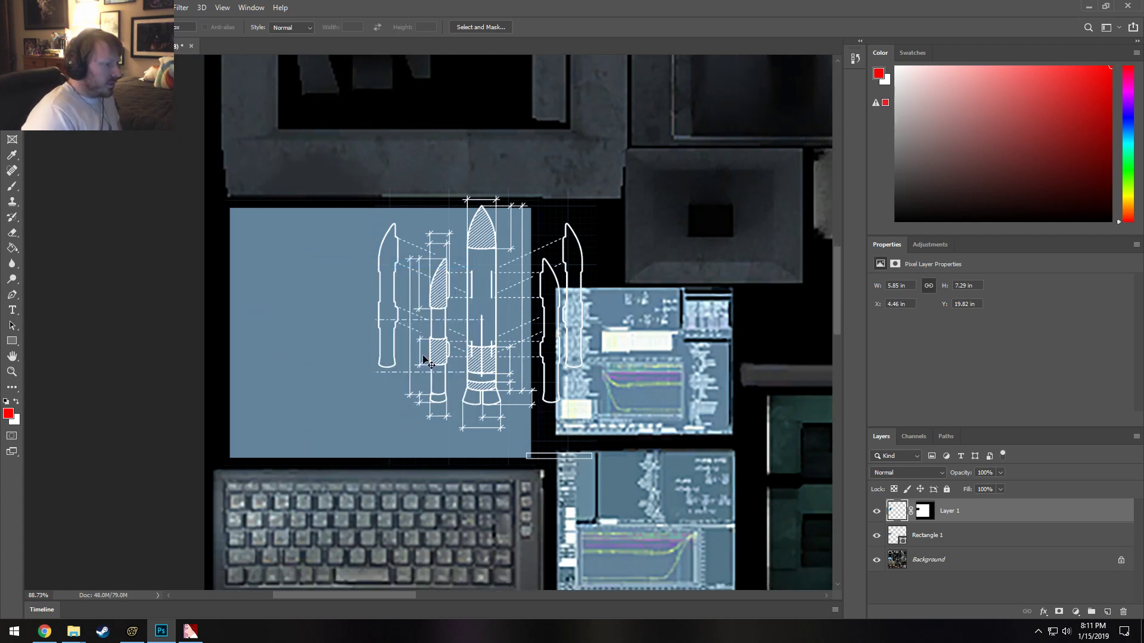
pyautogui.keyDown('ctrl'); pyautogui.scroll(-2, 430, 347); pyautogui.keyUp('ctrl')
pyautogui.keyDown('shift'); pyautogui.scroll(2, 384, 330); pyautogui.keyUp('shift')
pyautogui.keyDown('shift'); pyautogui.scroll(-2, 384, 330); pyautogui.keyUp('shift')
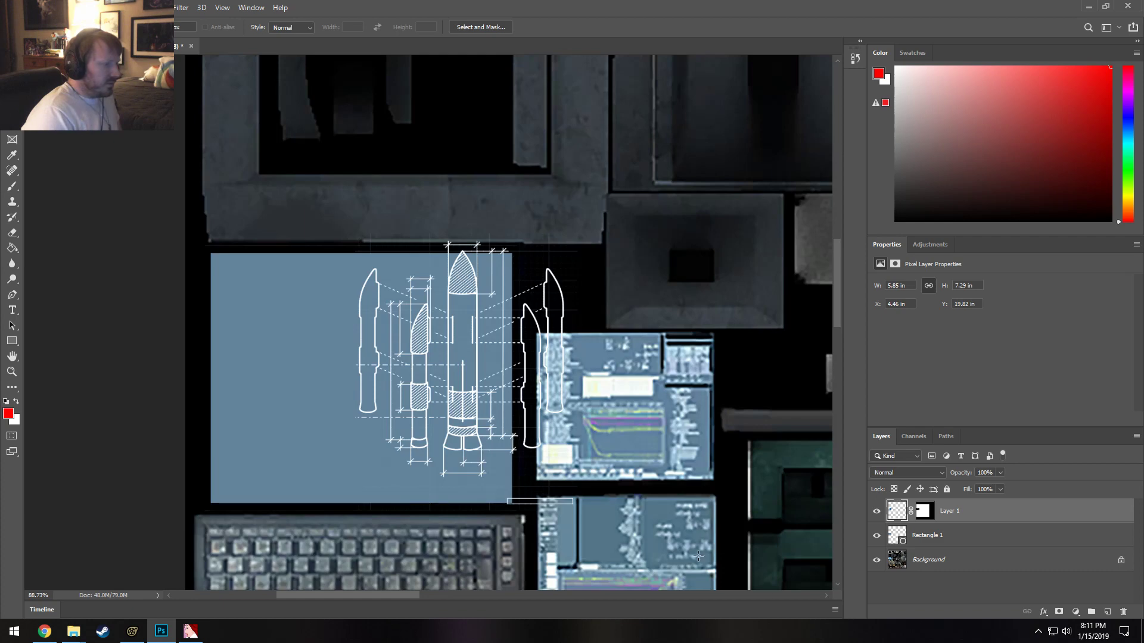
pyautogui.click(924, 510)
pyautogui.keyDown('alt'); pyautogui.scroll(14, 378, 390); pyautogui.keyUp('alt')
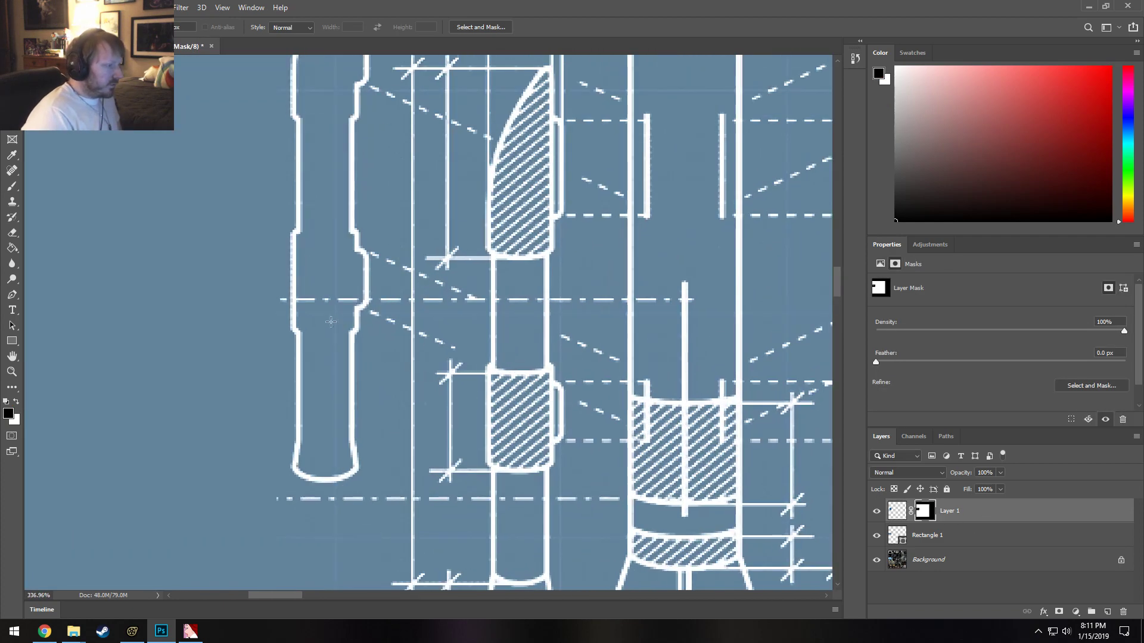
pyautogui.click(11, 186)
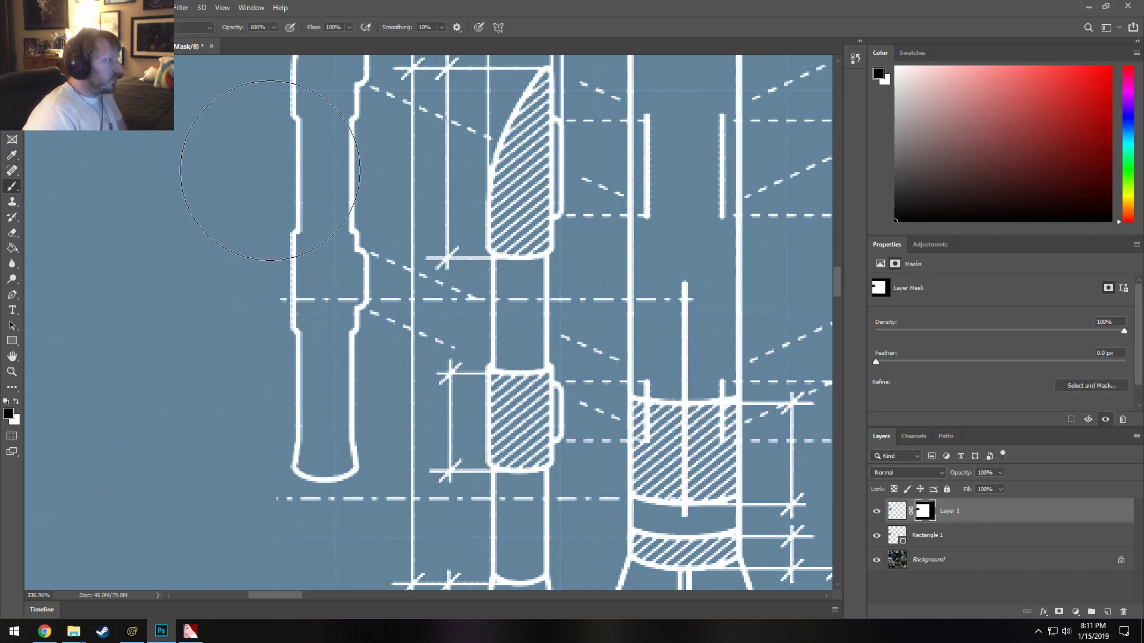
pyautogui.press('[')
pyautogui.press('[')
pyautogui.press('[')
pyautogui.press('[')
pyautogui.press('[')
pyautogui.press('[')
pyautogui.press('[')
pyautogui.press('[')
pyautogui.press('[')
pyautogui.press('[')
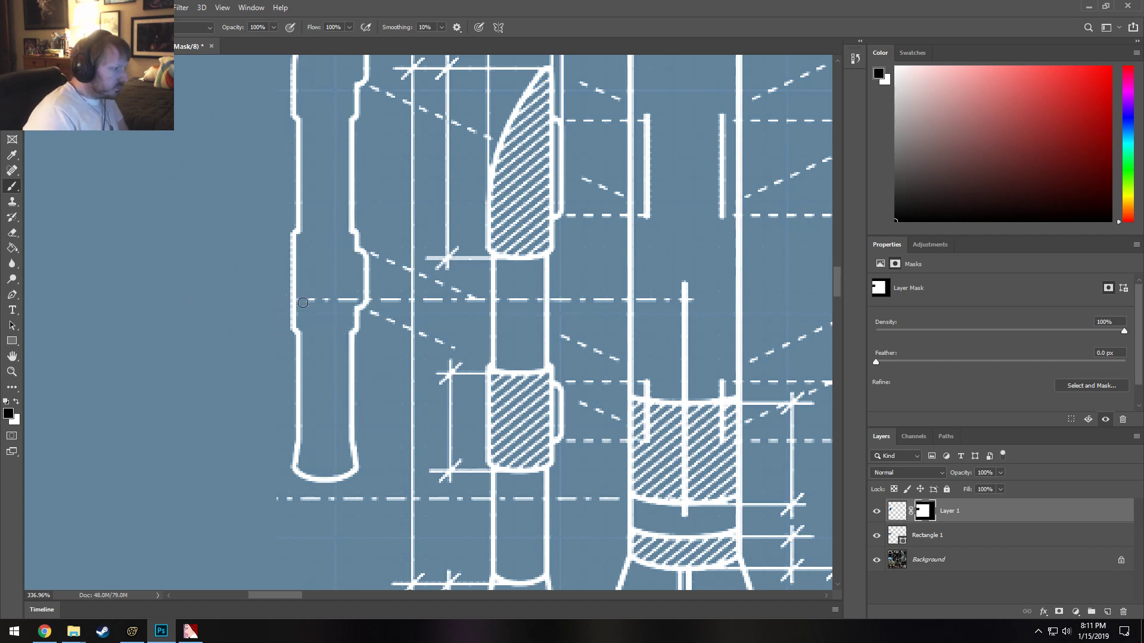
pyautogui.moveTo(301, 299); pyautogui.dragTo(324, 297)
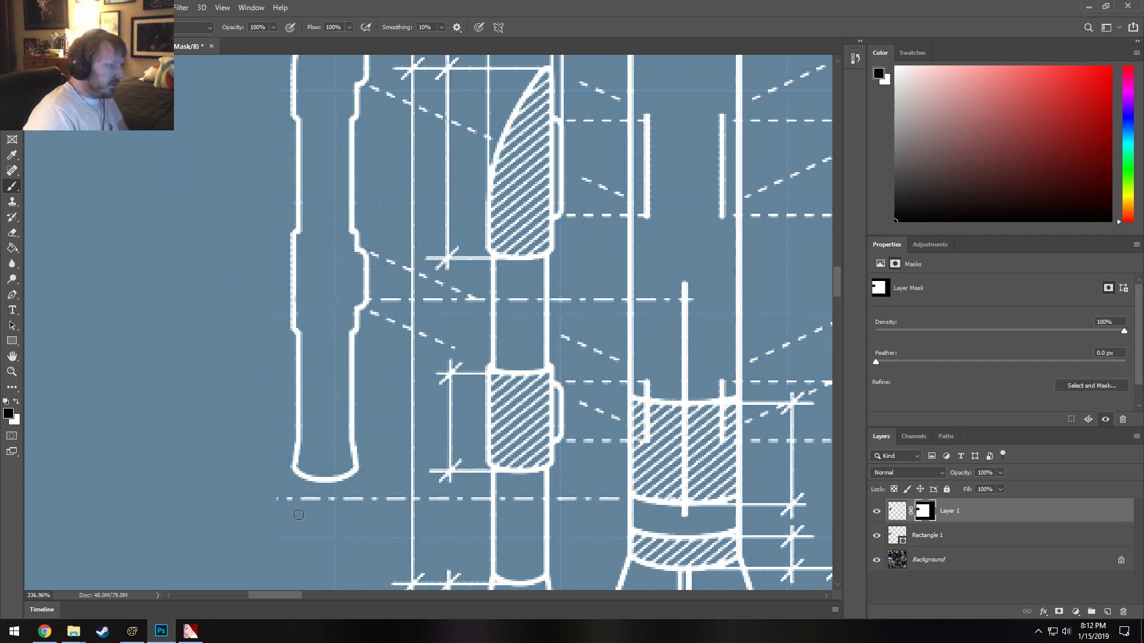
pyautogui.moveTo(278, 501); pyautogui.dragTo(364, 499)
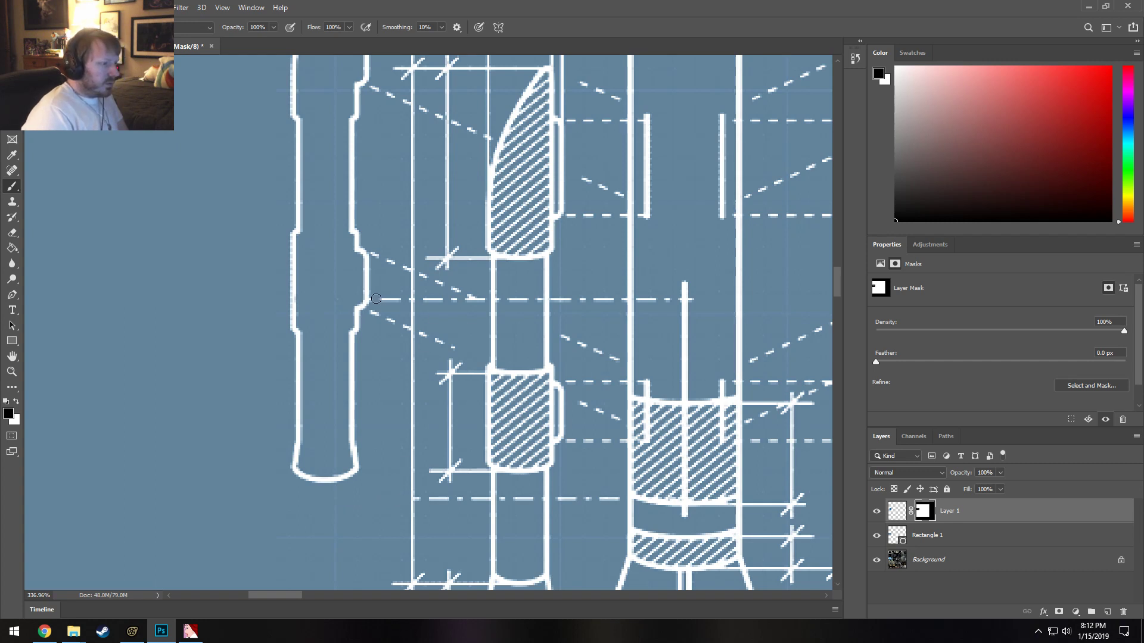
# Mask out the remaining dash-dot lines running from the leftmost booster to the central rocket.
pyautogui.moveTo(376, 300); pyautogui.dragTo(401, 300)
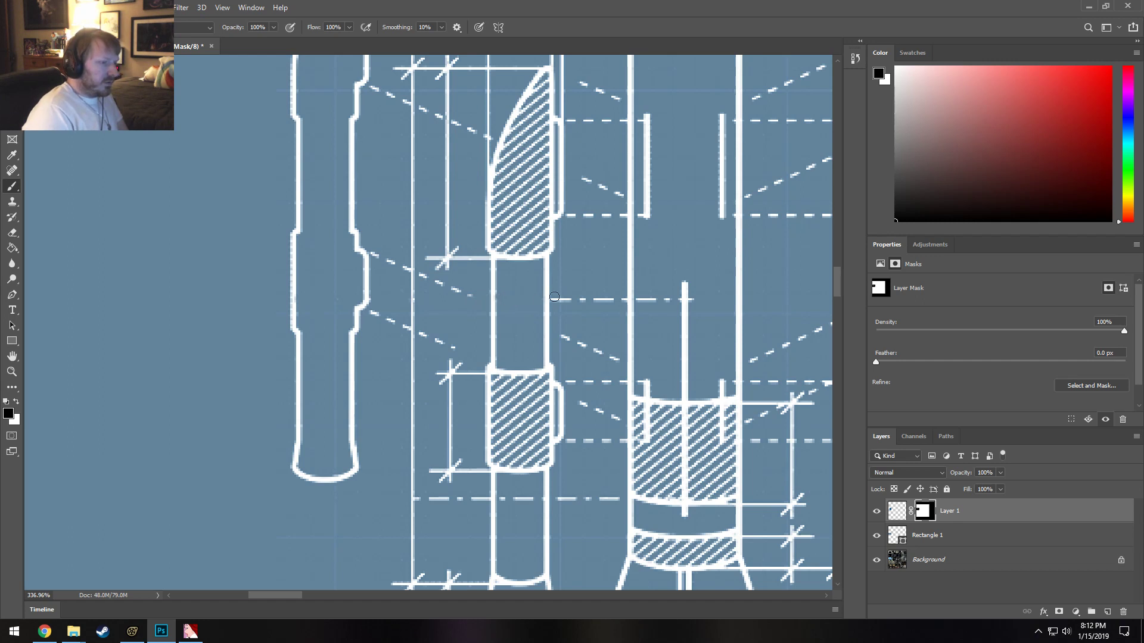
pyautogui.moveTo(554, 304); pyautogui.dragTo(675, 301)
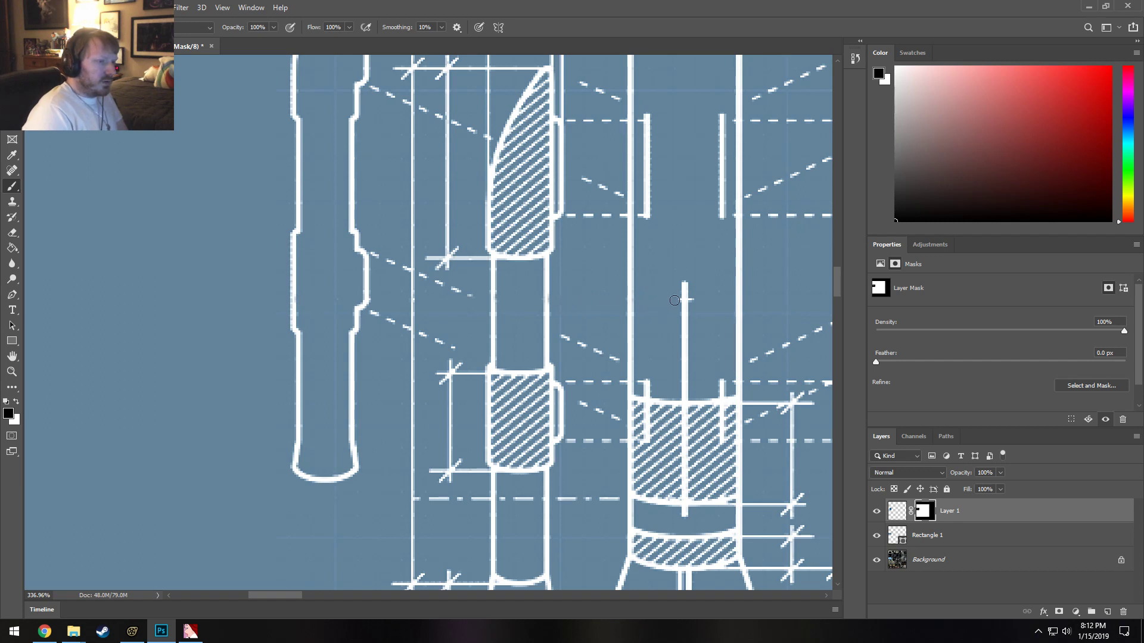
pyautogui.click(693, 299)
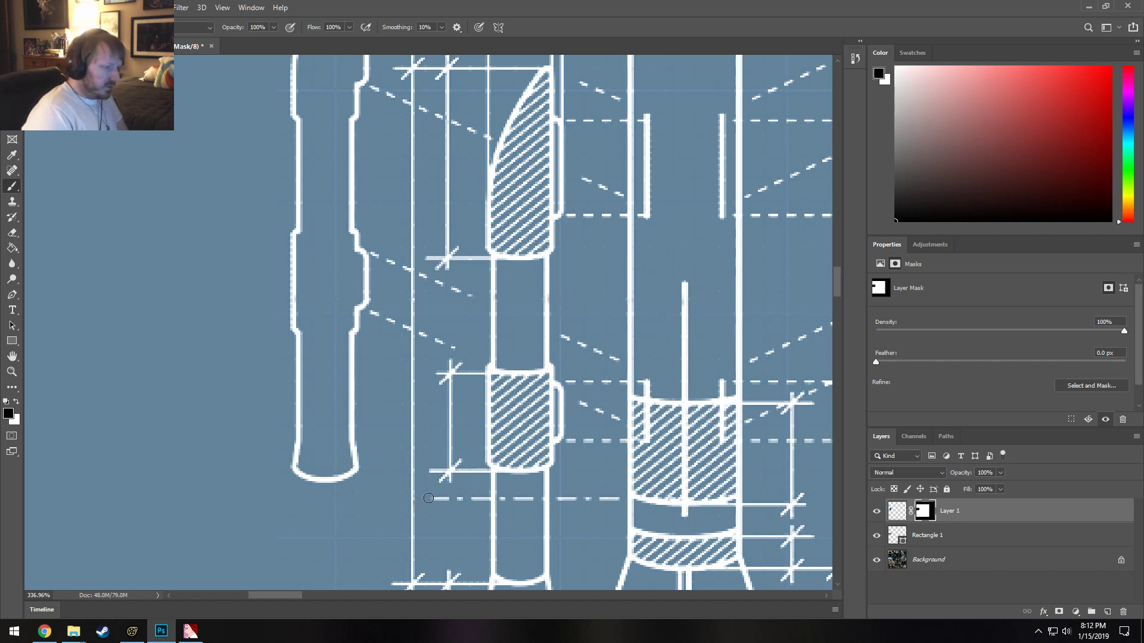
pyautogui.moveTo(428, 498); pyautogui.dragTo(482, 497)
pyautogui.moveTo(560, 501); pyautogui.dragTo(613, 499)
pyautogui.scroll(-5, 602, 498)
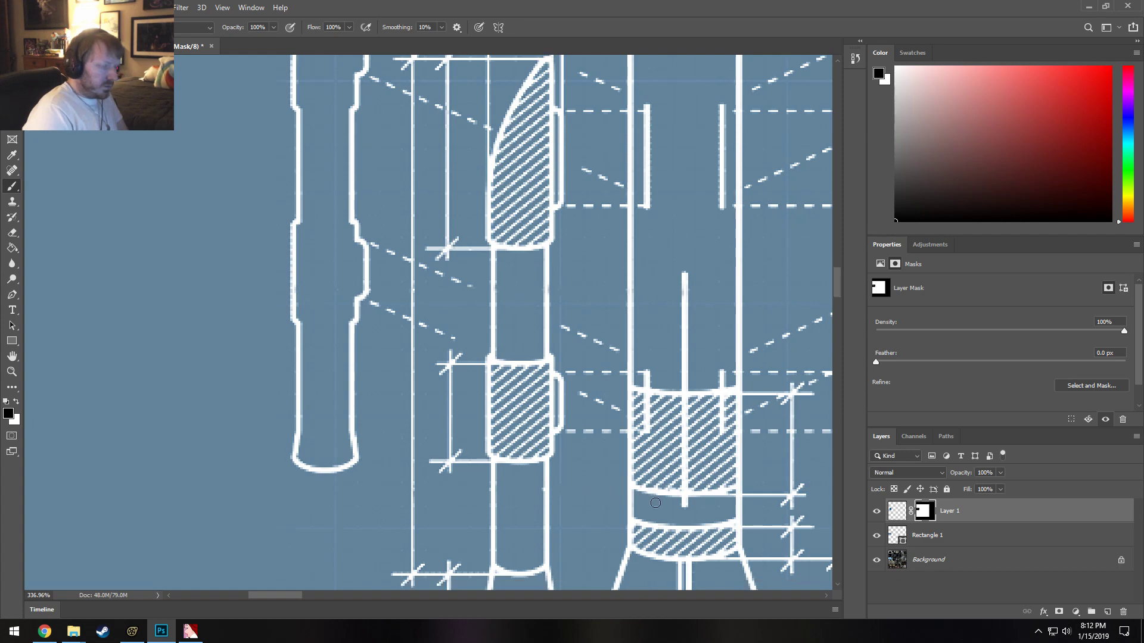
# Move the rocket blueprint left so all its rockets lie on the grey-blue rectangle.
pyautogui.keyDown('alt'); pyautogui.scroll(-2, 396, 301); pyautogui.keyUp('alt')
pyautogui.keyDown('alt'); pyautogui.scroll(-9, 398, 298); pyautogui.keyUp('alt')
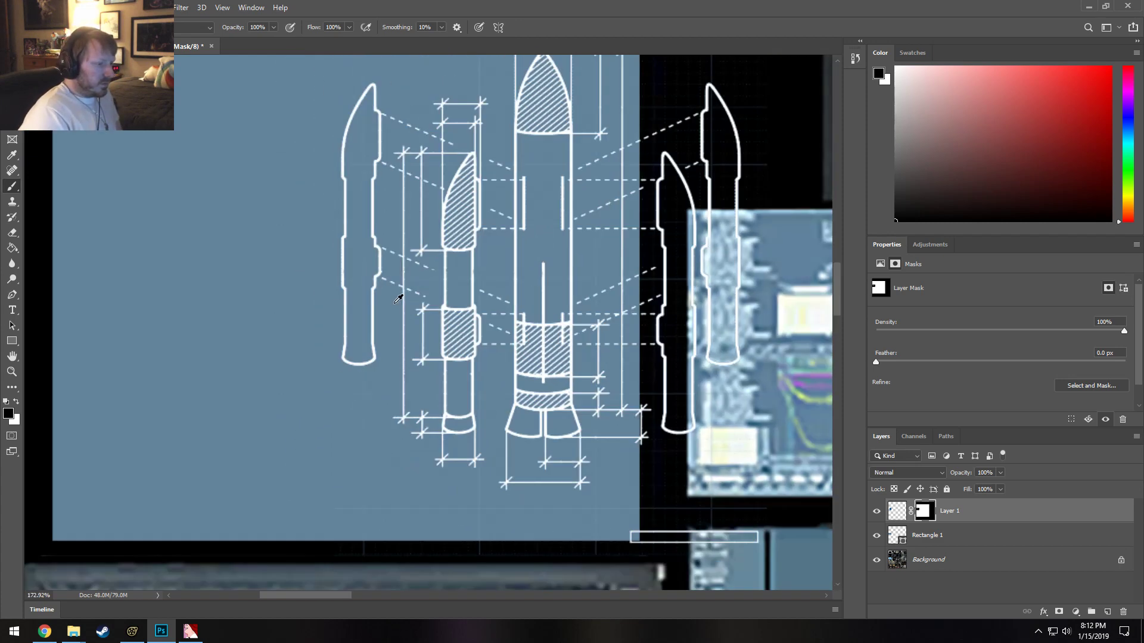
pyautogui.keyDown('alt'); pyautogui.scroll(-1, 72, 218); pyautogui.keyUp('alt')
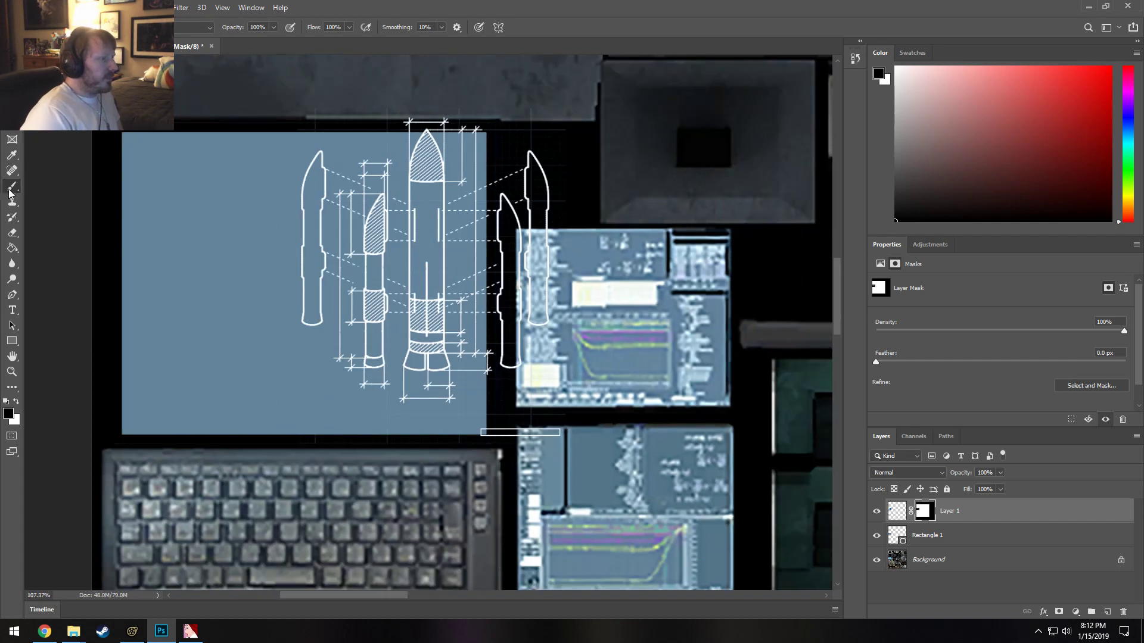
pyautogui.press('v')
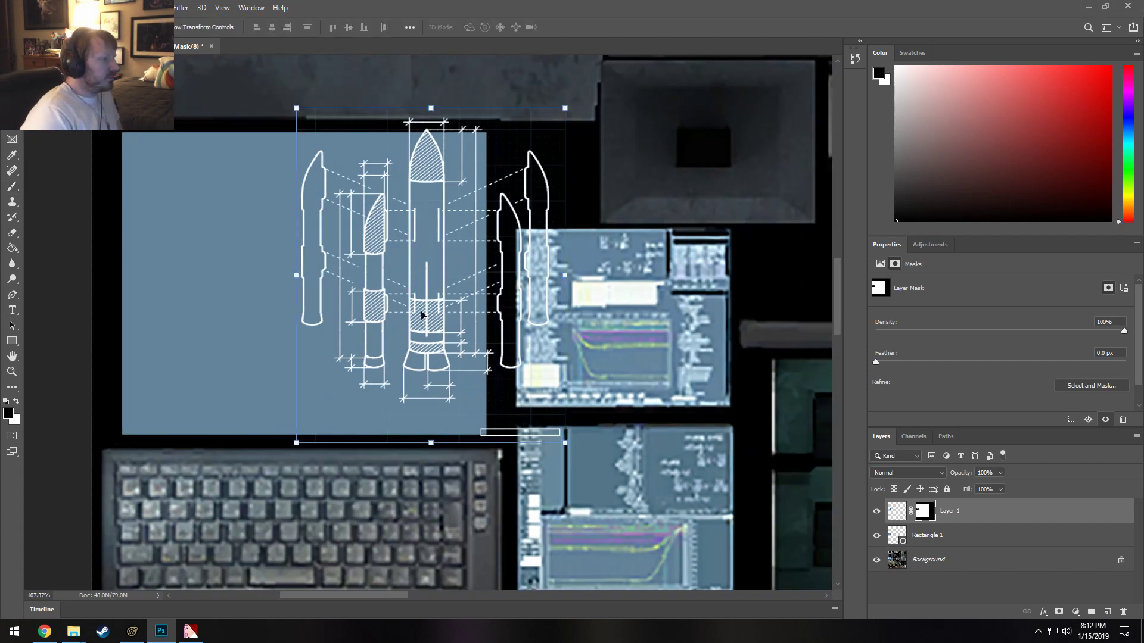
pyautogui.moveTo(432, 321); pyautogui.dragTo(283, 335)
# Try to scale the rocket blueprint down and fit it into the left half of the rectangle.
pyautogui.moveTo(415, 121); pyautogui.dragTo(305, 236)
pyautogui.moveTo(234, 373); pyautogui.dragTo(232, 312)
pyautogui.press('Return')
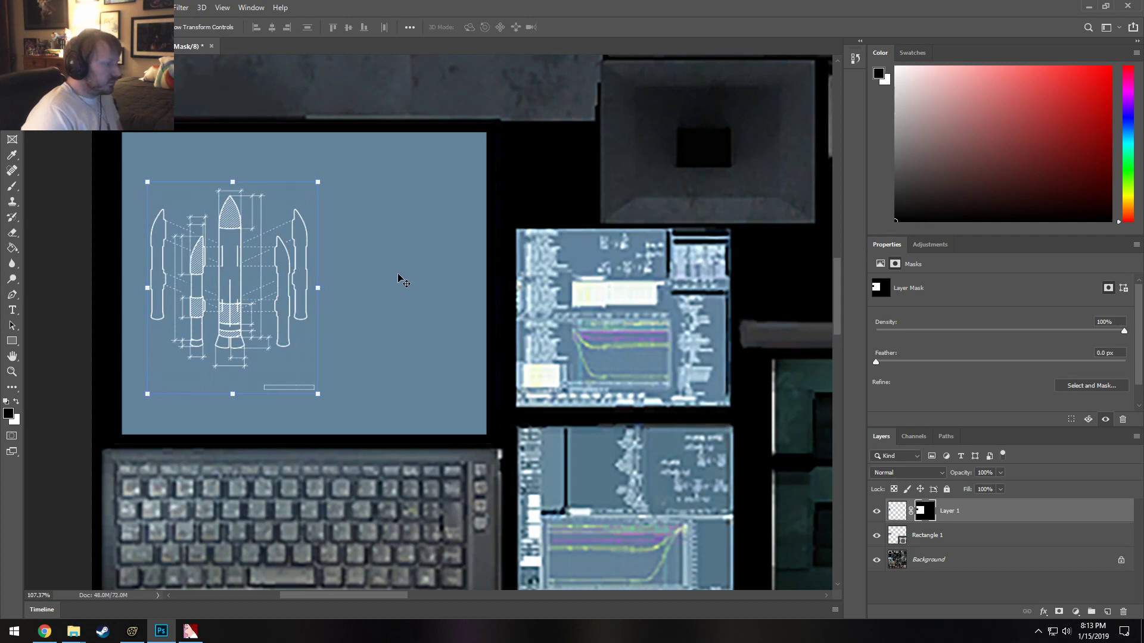
pyautogui.scroll(1, 323, 364)
pyautogui.scroll(-1, 294, 321)
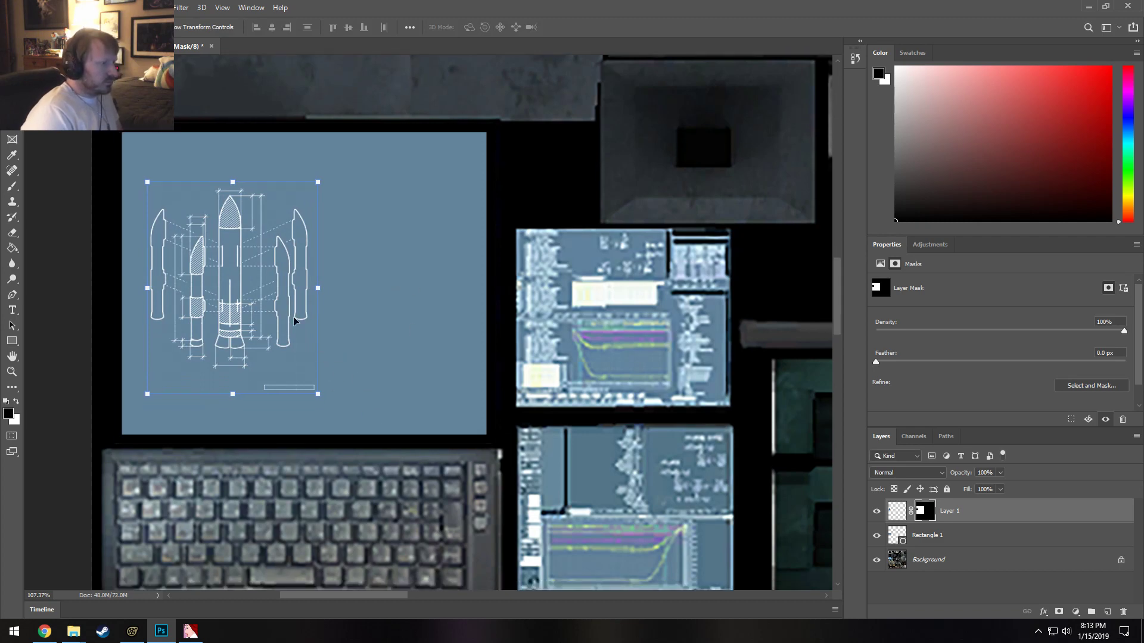
pyautogui.moveTo(282, 311); pyautogui.dragTo(283, 317)
pyautogui.click(192, 324)
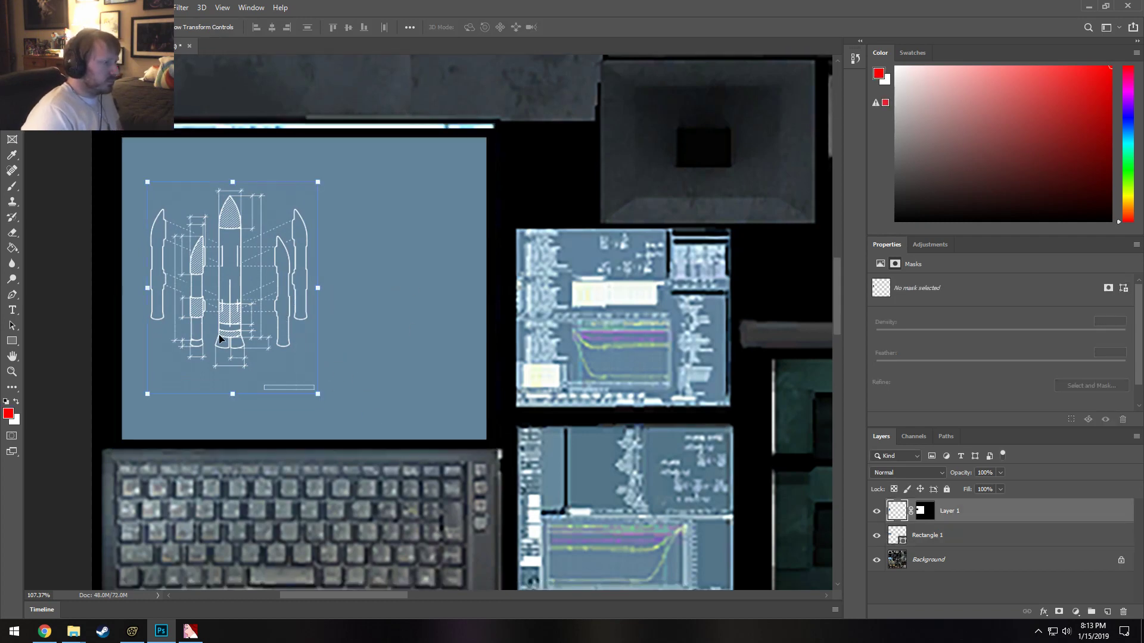
# Undo the stray stamp dabs, the background rectangle's shift and the blueprint's downscaling.
pyautogui.press('s')
pyautogui.hotkey('shift', 's')
pyautogui.press('x')
pyautogui.hotkey('shift', 's')
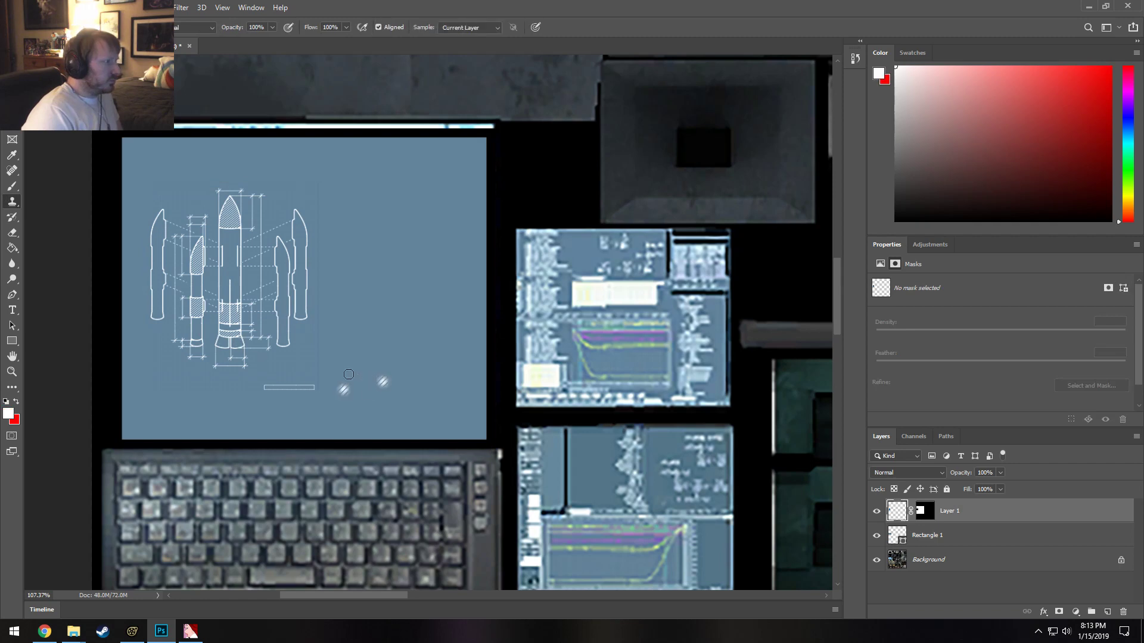
pyautogui.click(50, 7)
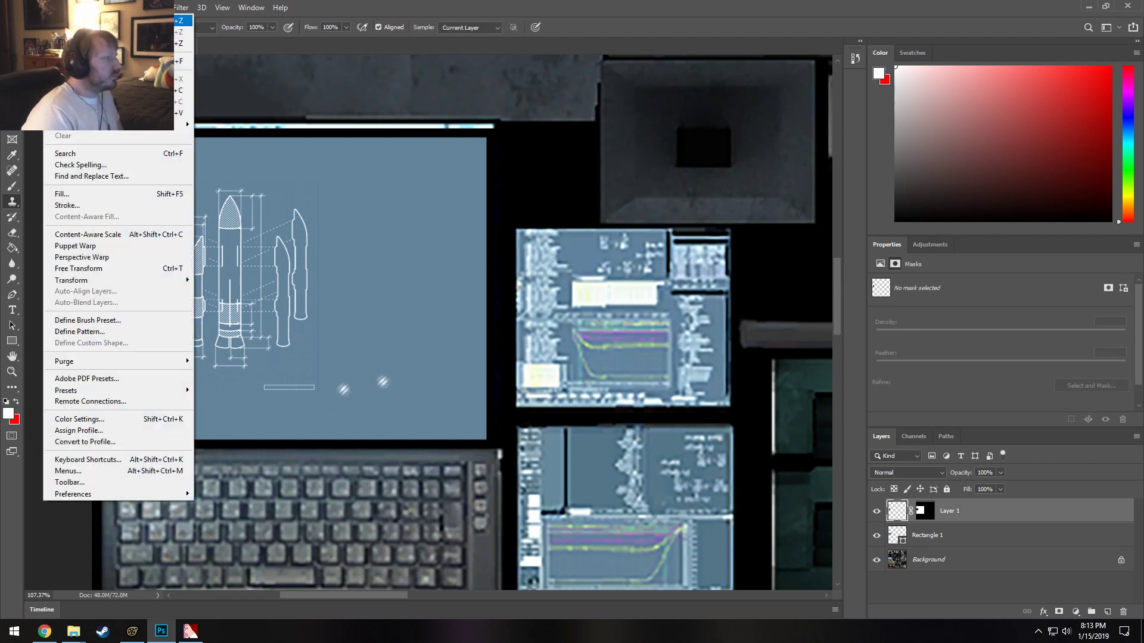
pyautogui.click(107, 20)
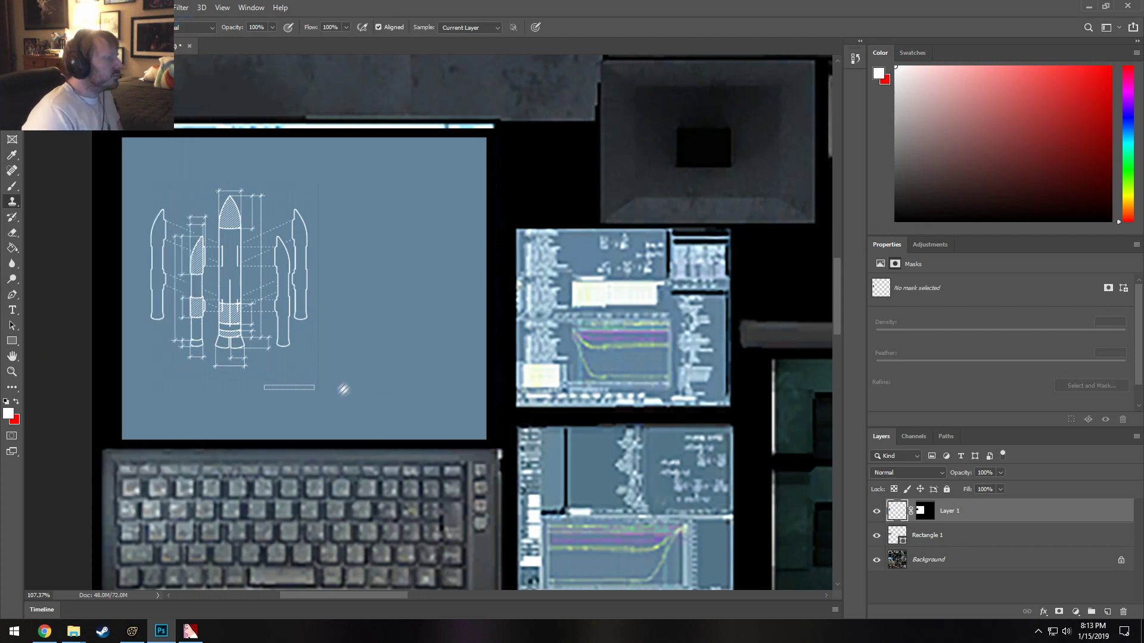
pyautogui.hotkey('shift', 's')
pyautogui.hotkey('shift', 's')
pyautogui.hotkey('shift', 's')
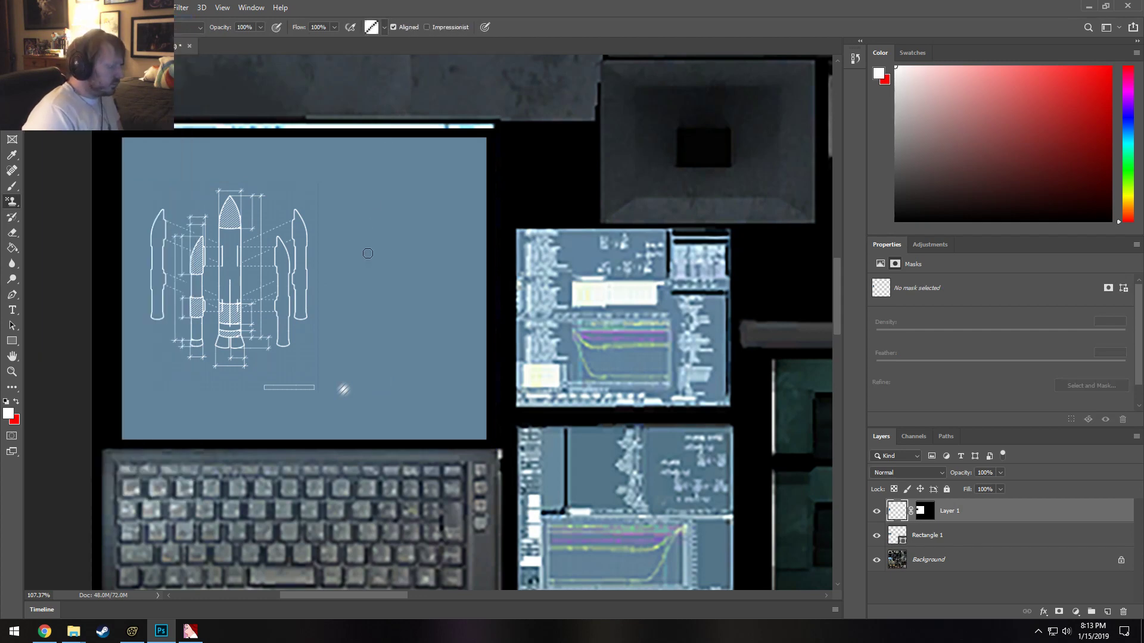
pyautogui.hotkey('ctrl', 'z')
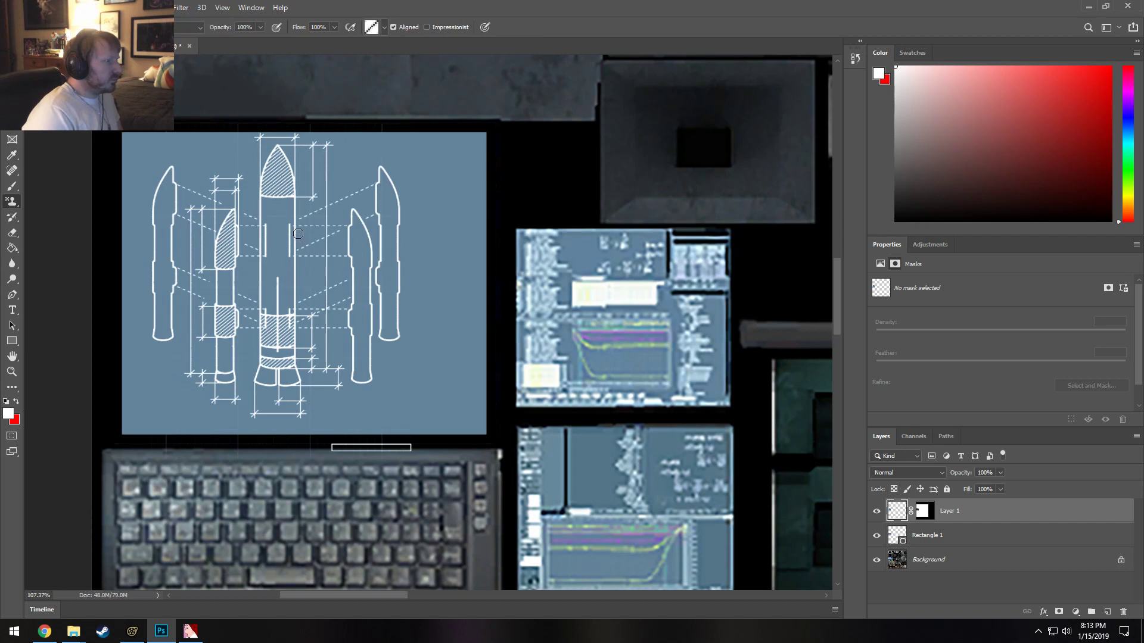
# Scale the rocket blueprint proportionally to 71.01% and place it in the left half of the grey-blue rectangle.
pyautogui.hotkey('ctrl', 't')
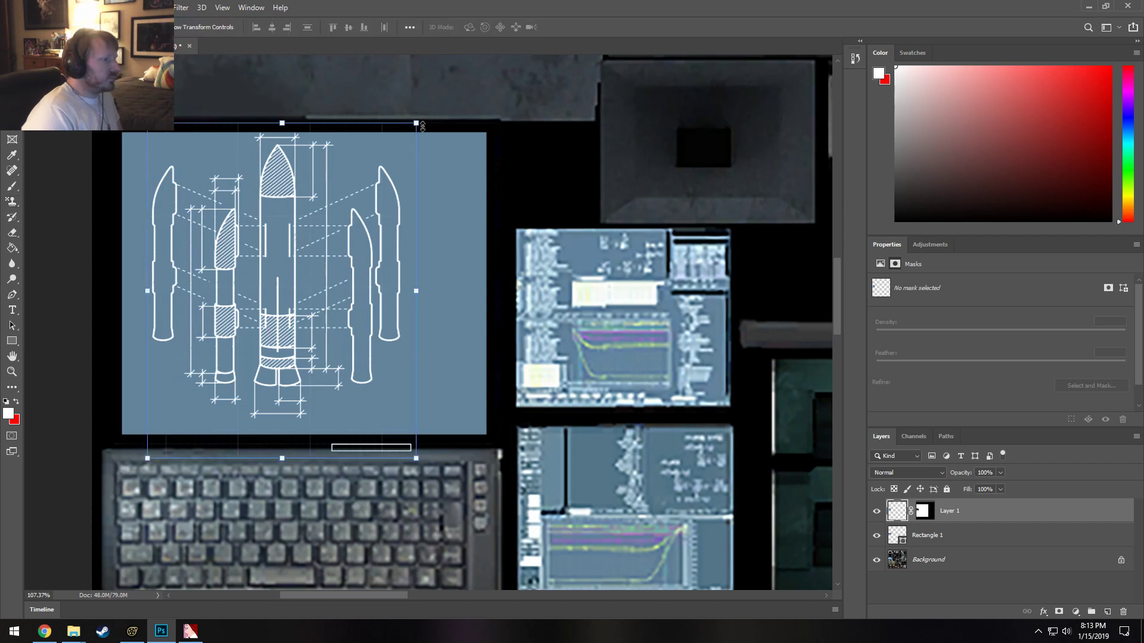
pyautogui.moveTo(416, 124); pyautogui.dragTo(369, 181)
pyautogui.moveTo(270, 310); pyautogui.dragTo(264, 286)
pyautogui.moveTo(365, 157); pyautogui.dragTo(333, 198)
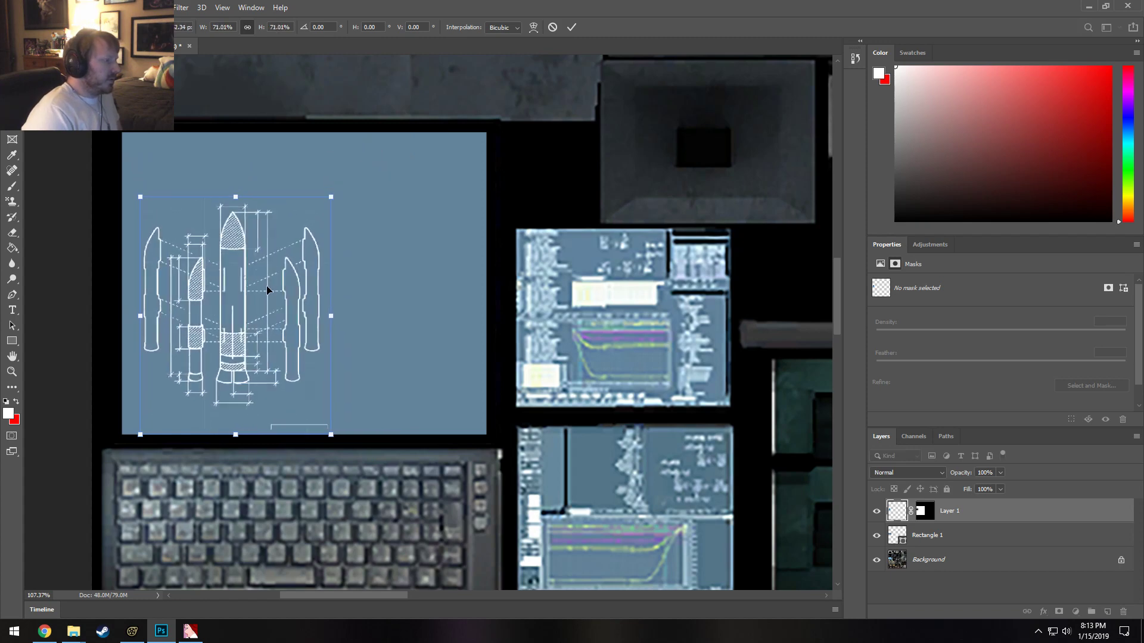
pyautogui.moveTo(263, 297); pyautogui.dragTo(262, 289)
# Switch to Source Filmmaker to check the computer monitor's screen in the scene.
pyautogui.hotkey('alt', 'Tab')
pyautogui.hotkey('alt', 'Tab')
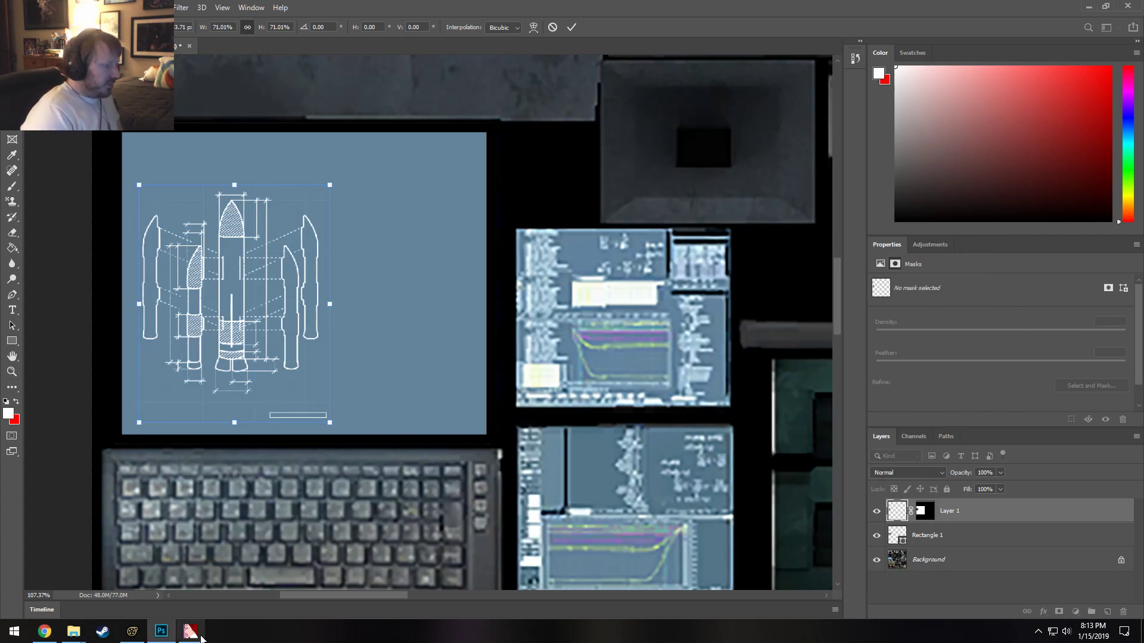
pyautogui.click(132, 632)
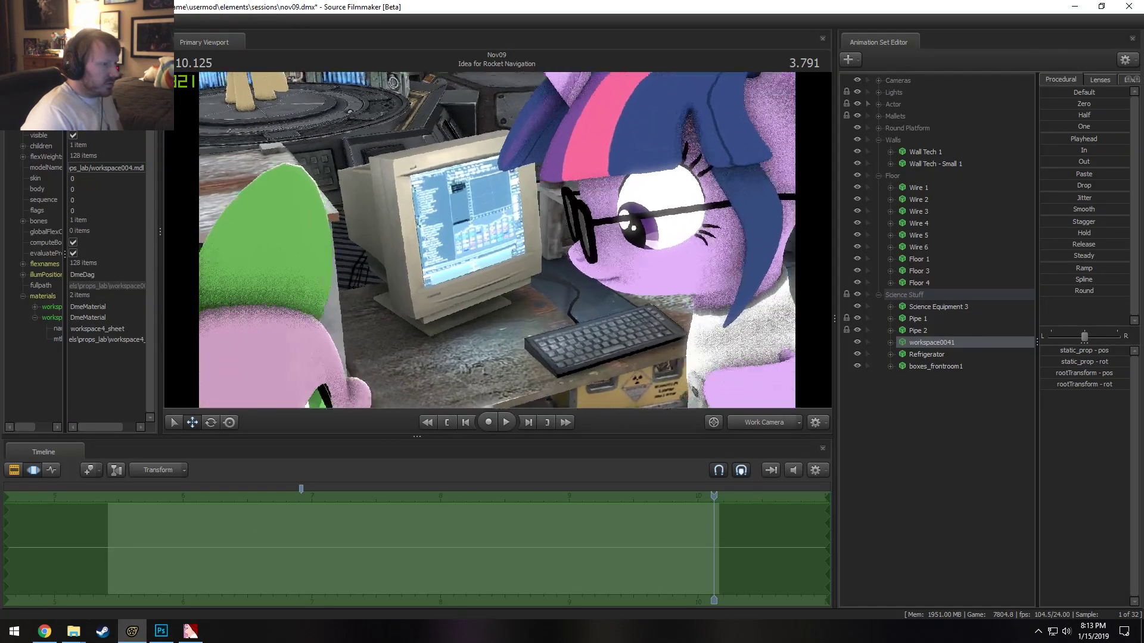
# Enable lighting in the viewport, examine the computer monitor's screen from a closer angle, and switch back to Photoshop.
pyautogui.rightClick(496, 235)
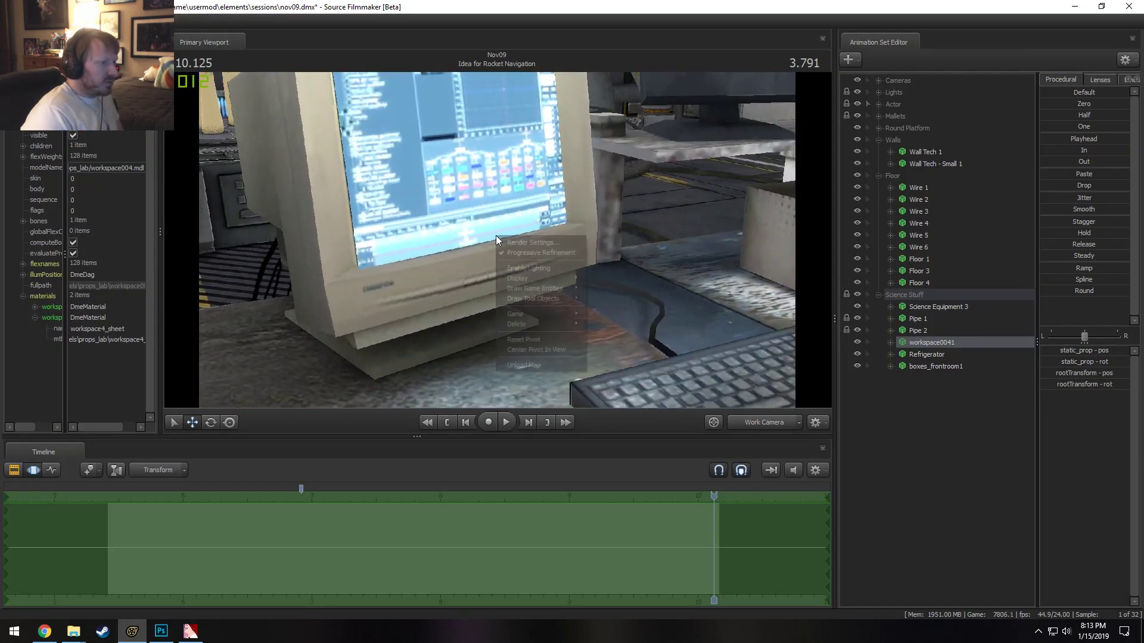
pyautogui.click(527, 268)
pyautogui.press('s')
pyautogui.moveTo(495, 239); pyautogui.dragTo(506, 161)
pyautogui.press('s')
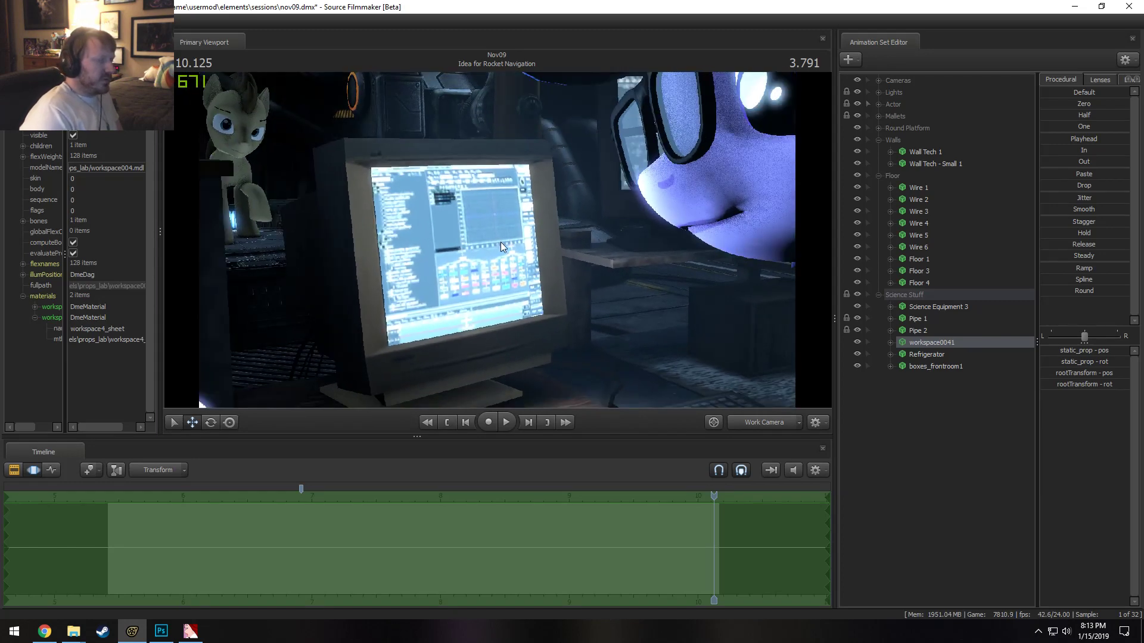
pyautogui.hotkey('alt', 'Tab')
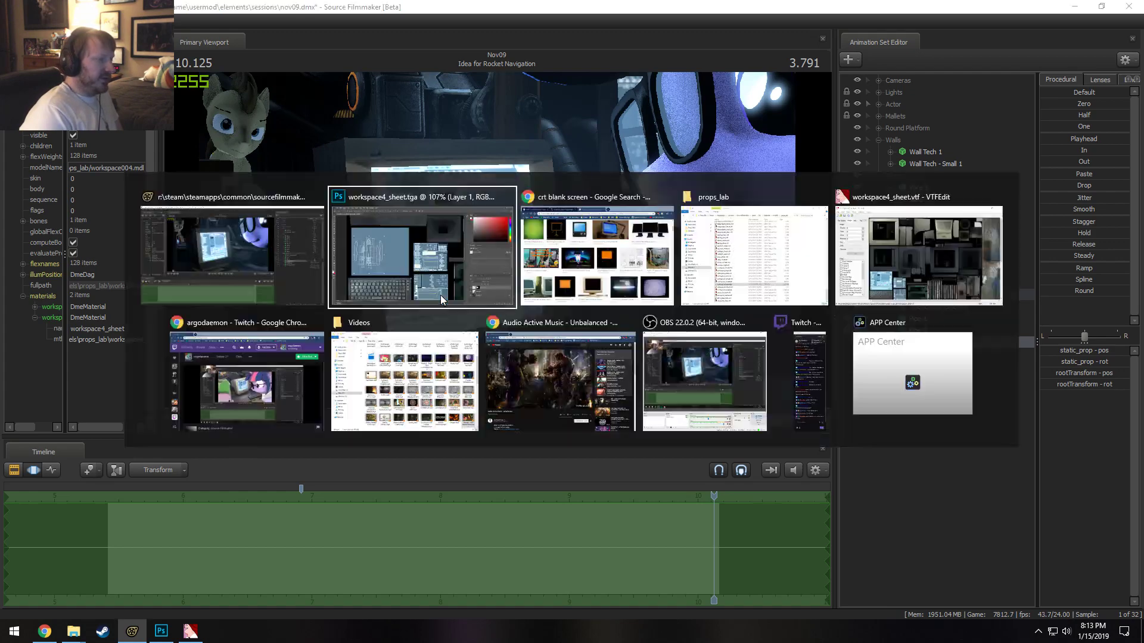
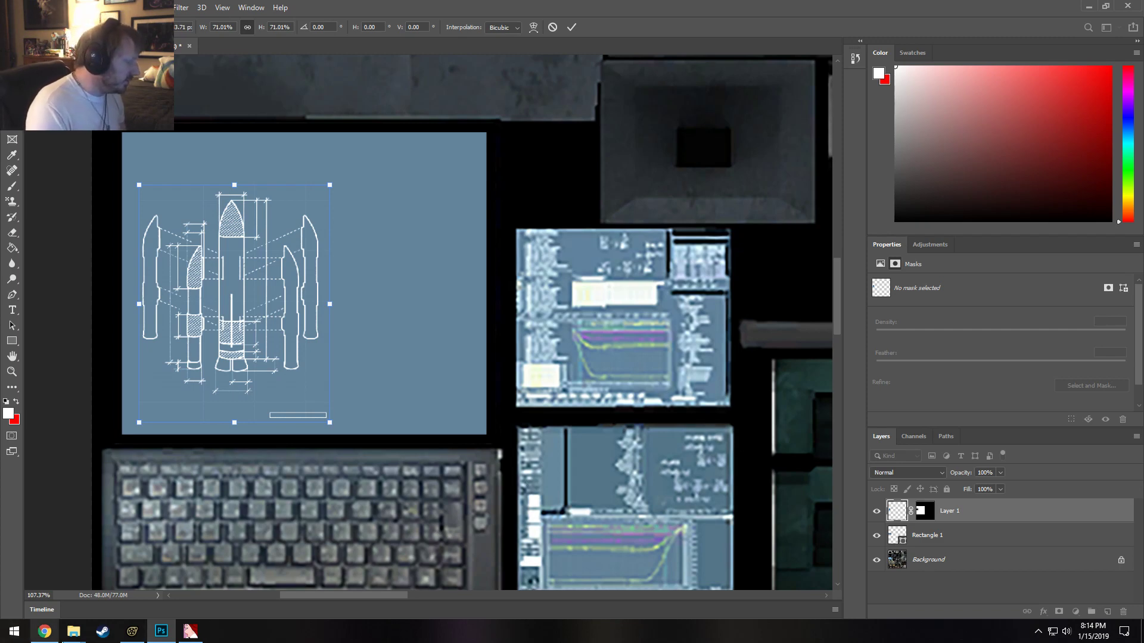
# Switch to Chrome, search for images of "science graphs" and look through the results for a suitable monitor graphic.
pyautogui.click(45, 632)
pyautogui.scroll(10, 237, 546)
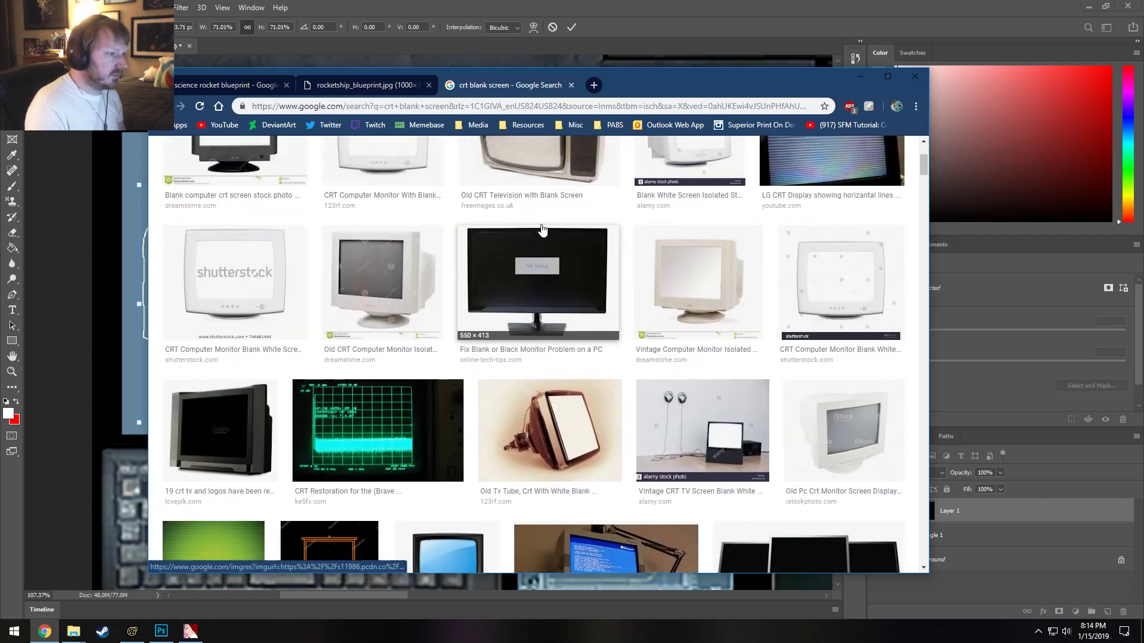
pyautogui.moveTo(355, 168); pyautogui.dragTo(206, 180)
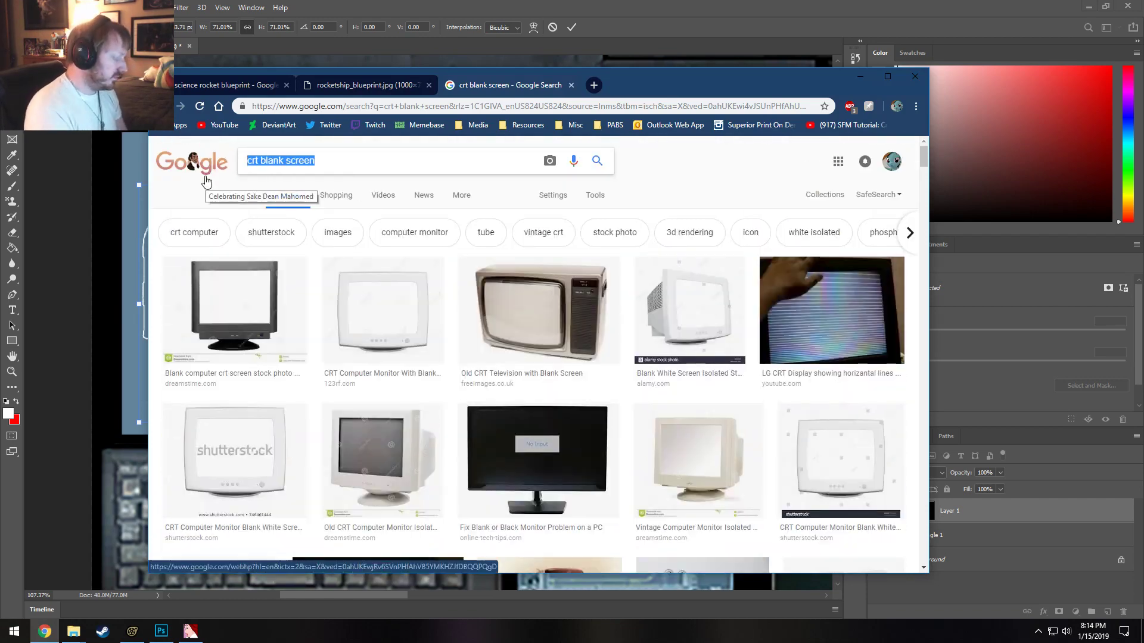
pyautogui.write('science graphs')
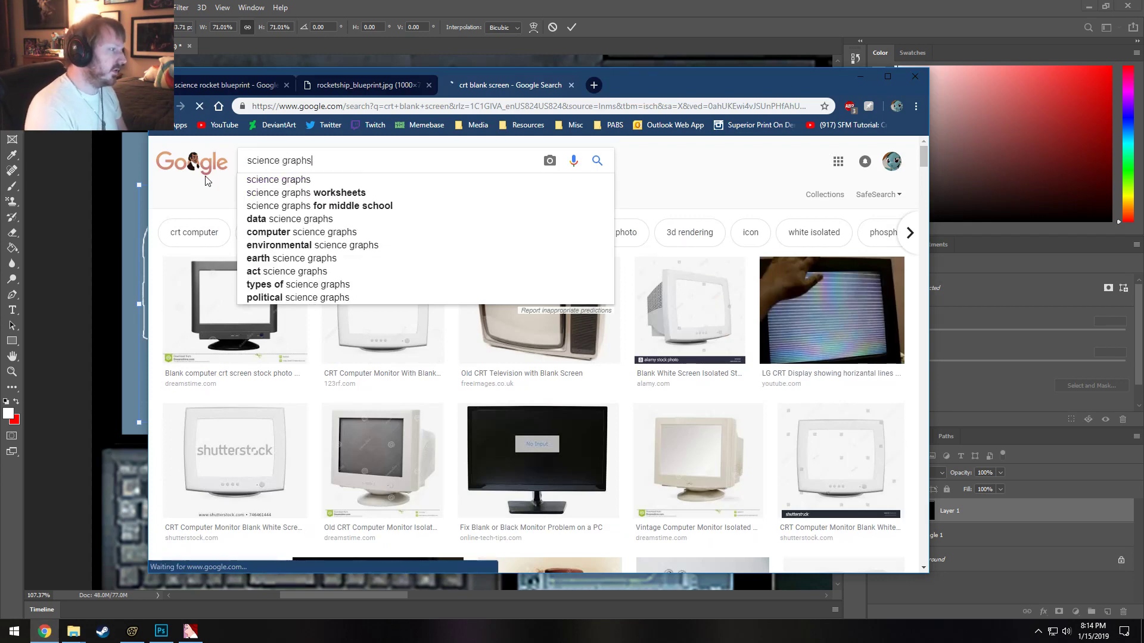
pyautogui.press('Return')
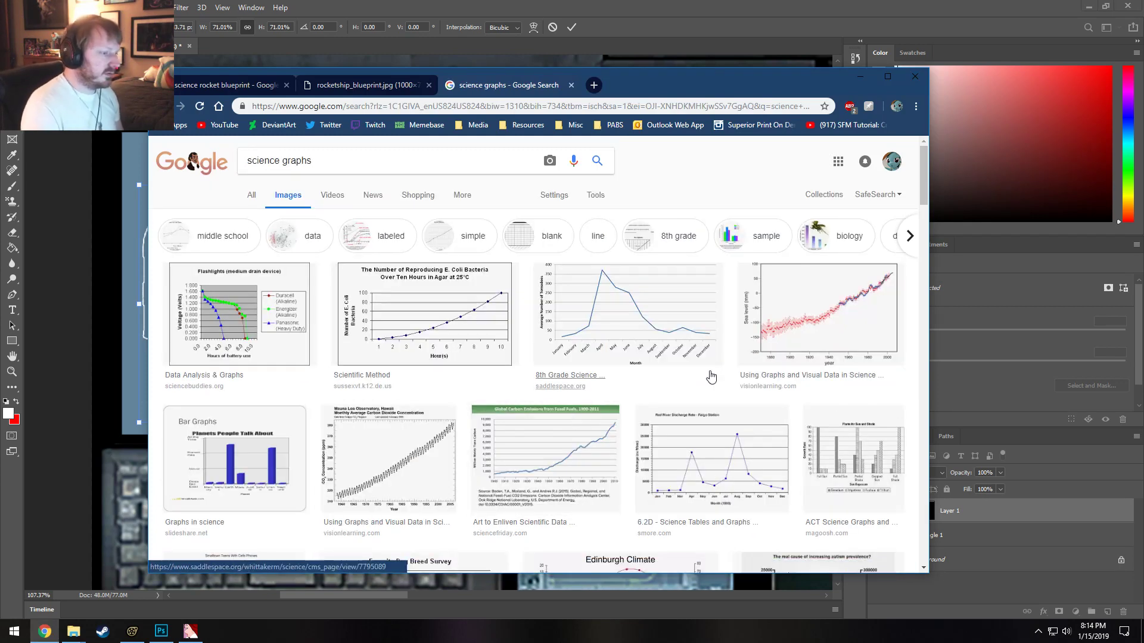
pyautogui.scroll(-4, 711, 377)
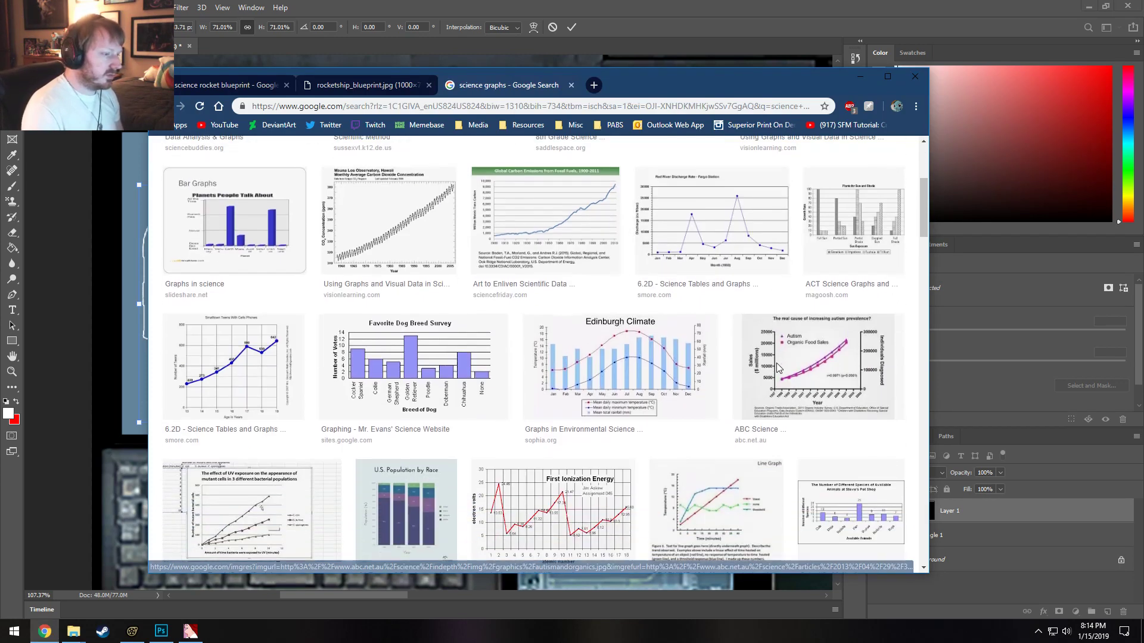
pyautogui.scroll(-5, 427, 370)
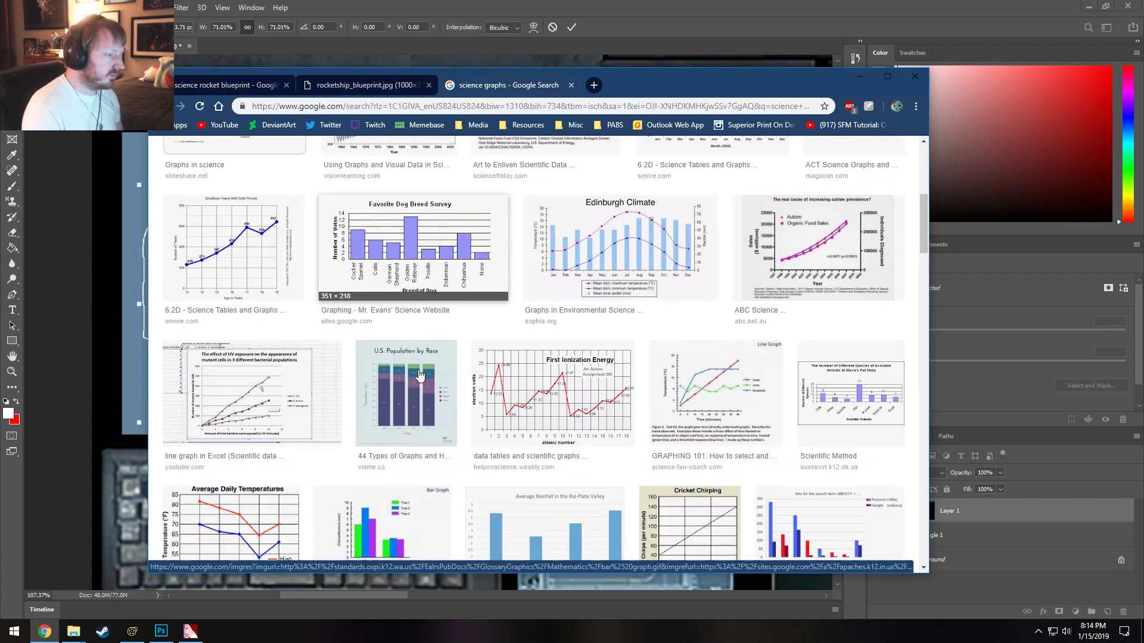
pyautogui.scroll(-5, 427, 369)
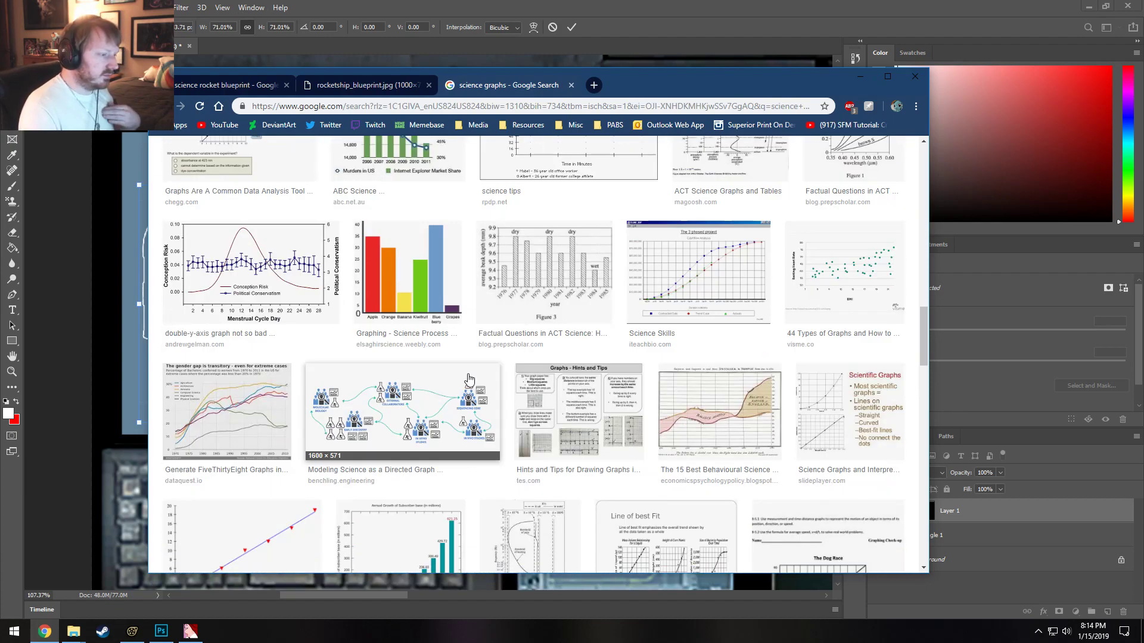
pyautogui.scroll(5, 484, 374)
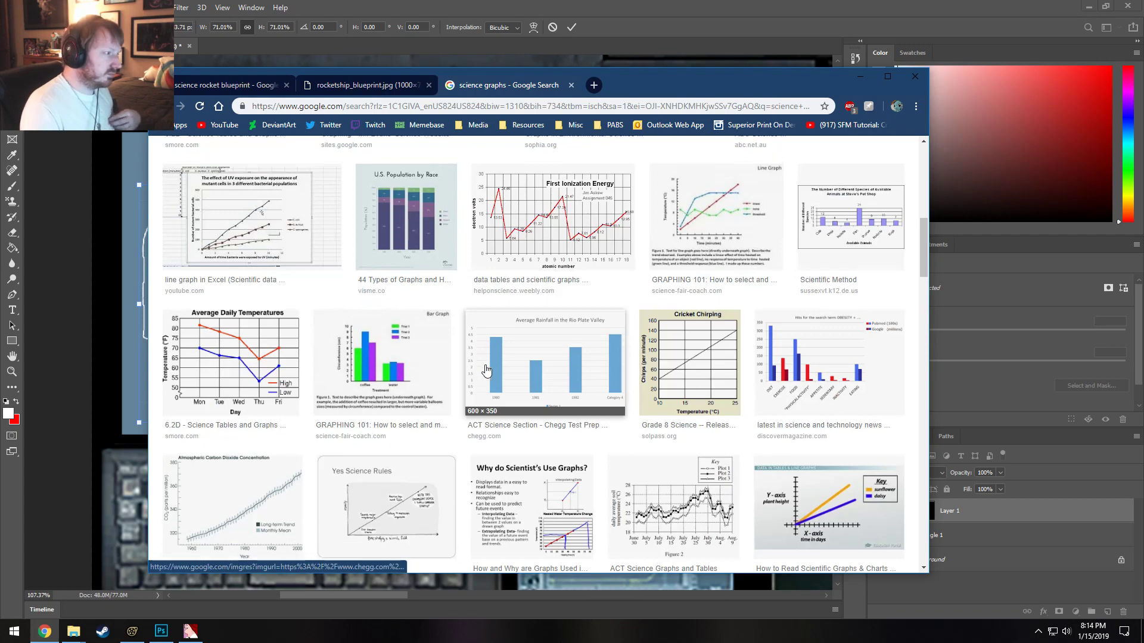
# Refine the image search to "science graphs crt" and look over the results.
pyautogui.scroll(10, 484, 374)
pyautogui.click(355, 166)
pyautogui.write('crt')
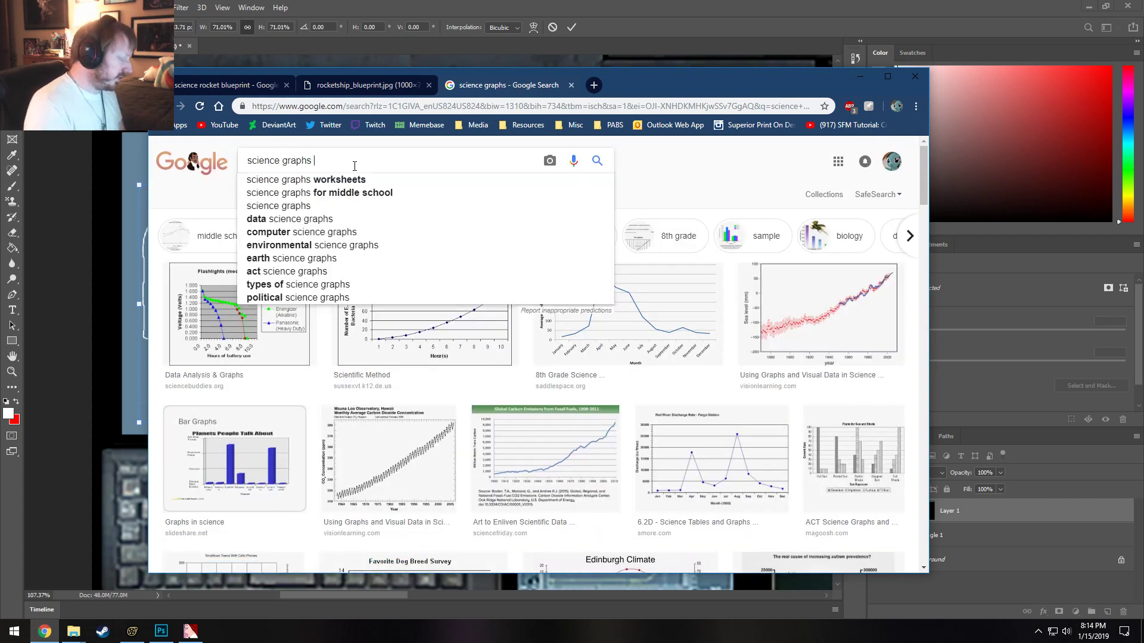
pyautogui.press('Return')
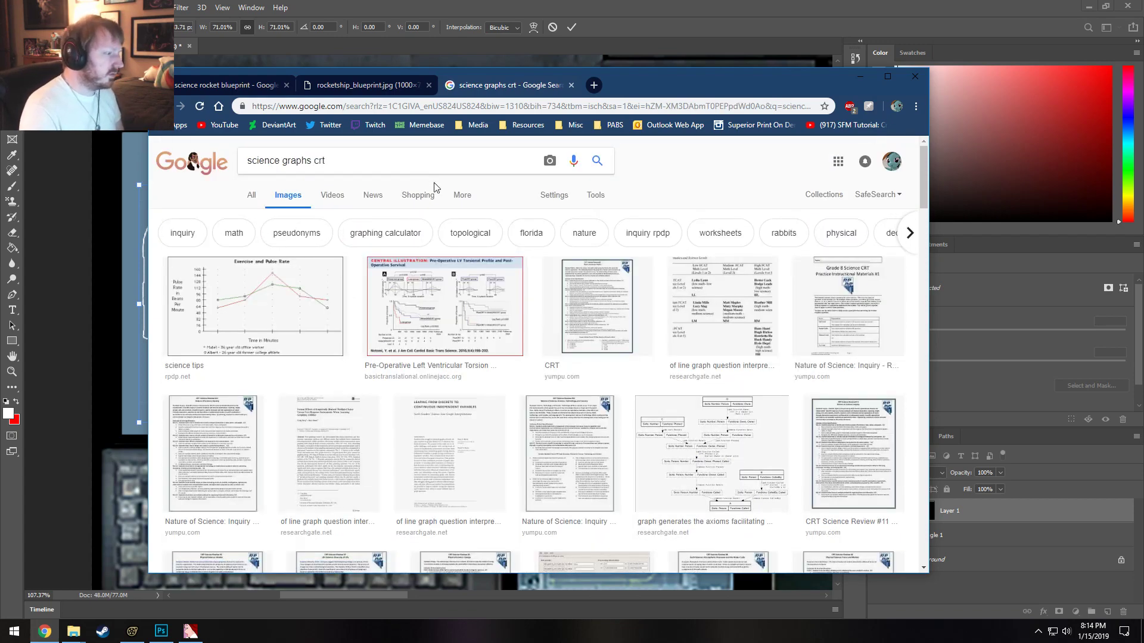
pyautogui.scroll(-8, 493, 273)
pyautogui.scroll(5, 493, 272)
pyautogui.scroll(3, 493, 272)
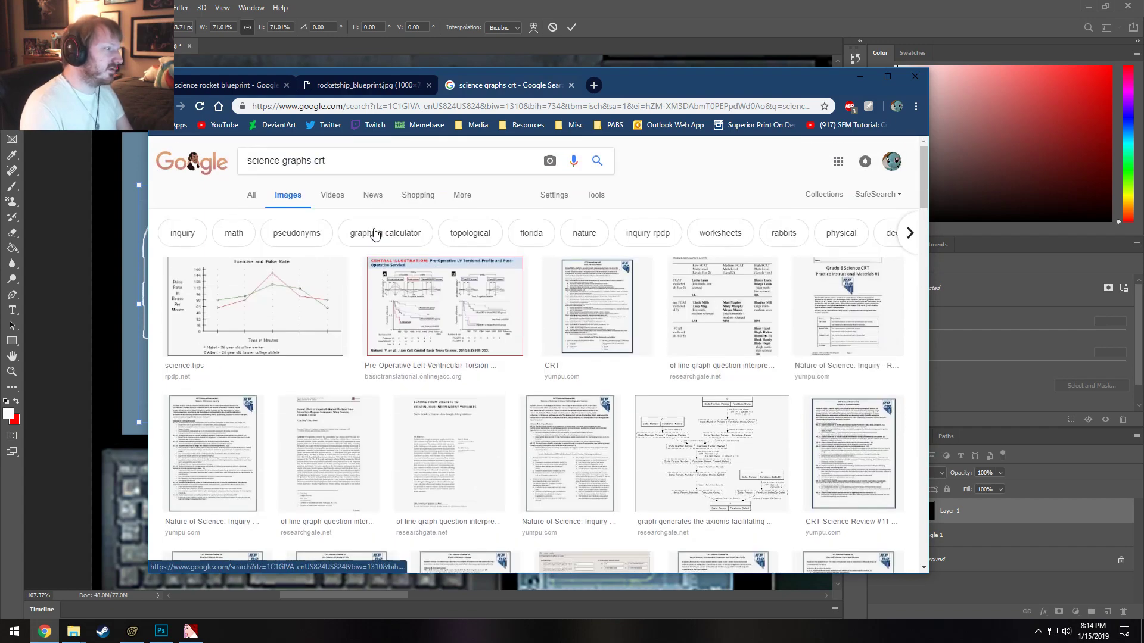
# Remove "crt" from the query, search for "science graphs" again and browse further down the image results.
pyautogui.click(340, 160)
pyautogui.press('BackSpace')
pyautogui.press('BackSpace')
pyautogui.press('BackSpace')
pyautogui.press('BackSpace')
pyautogui.press('Return')
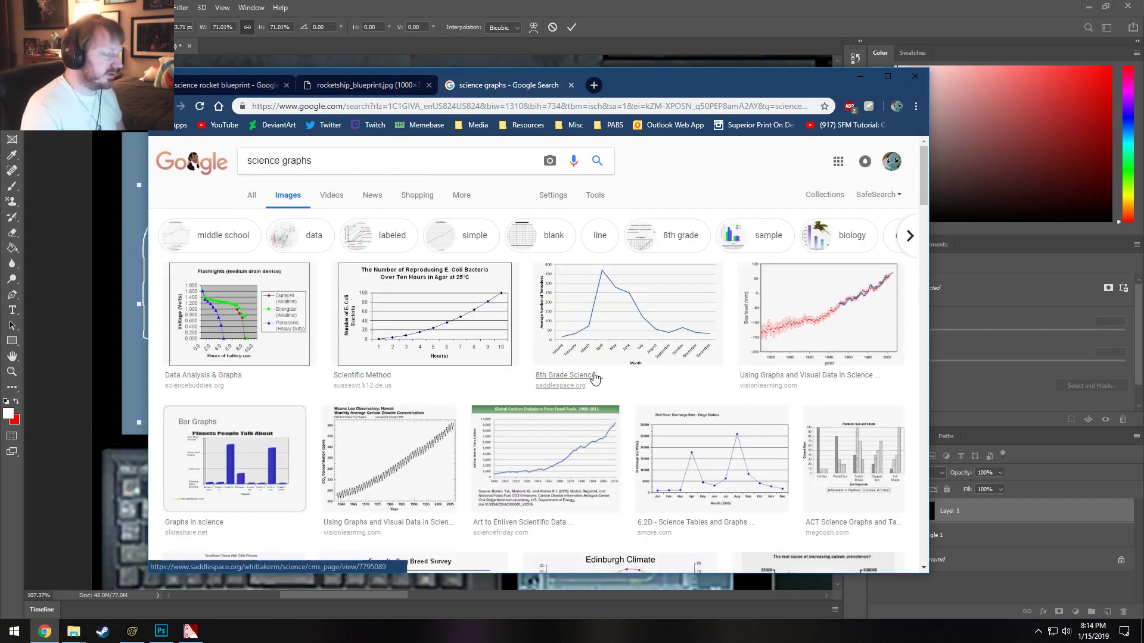
pyautogui.scroll(-10, 664, 370)
pyautogui.scroll(-20, 721, 350)
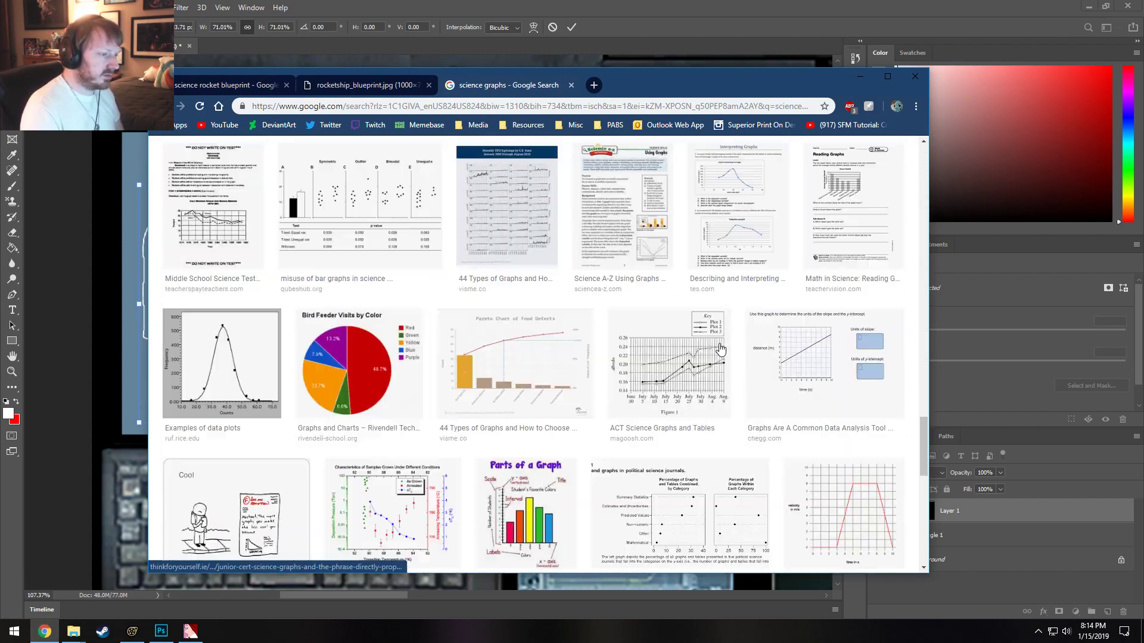
pyautogui.scroll(18, 723, 350)
pyautogui.scroll(13, 722, 355)
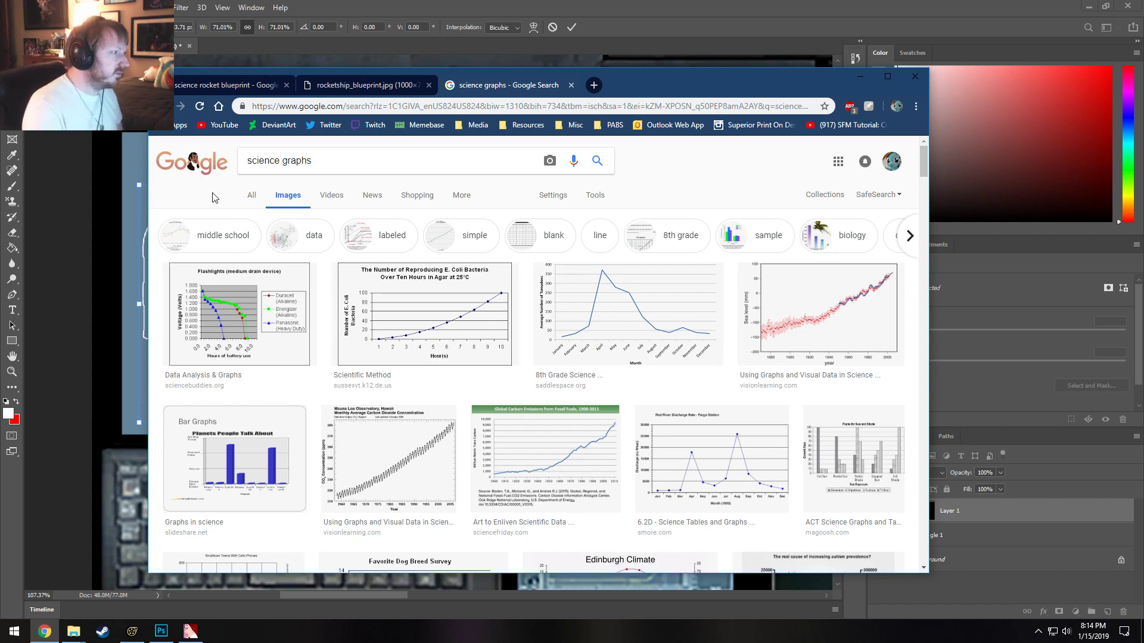
# Change the image search to "science readout" and browse the results for a detailed figure.
pyautogui.doubleClick(287, 162)
pyautogui.write('readout')
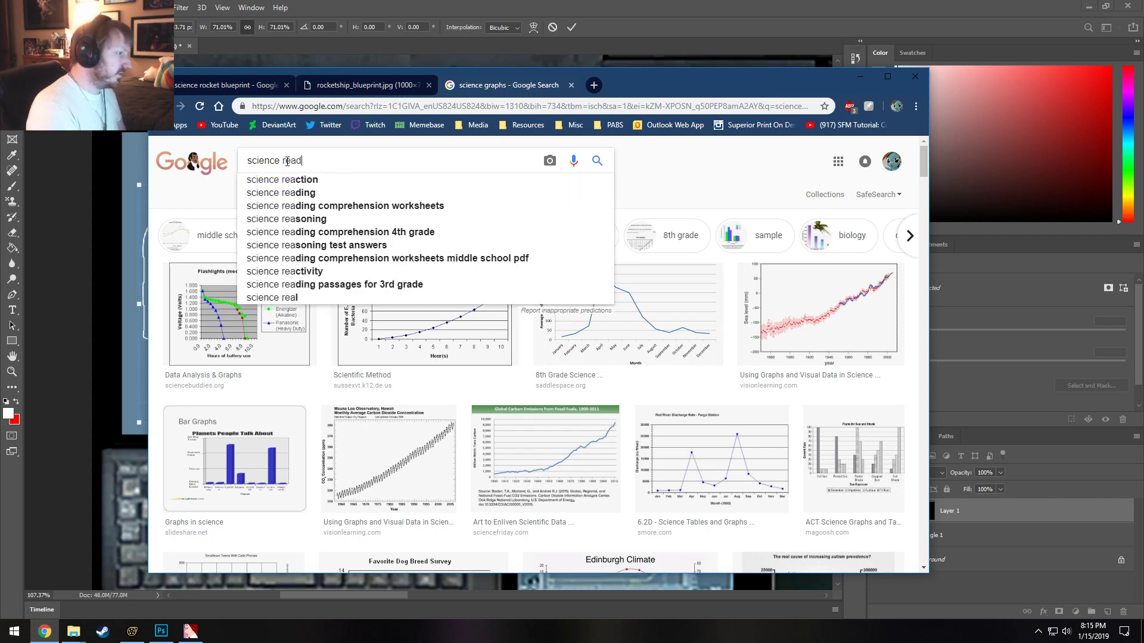
pyautogui.press('Return')
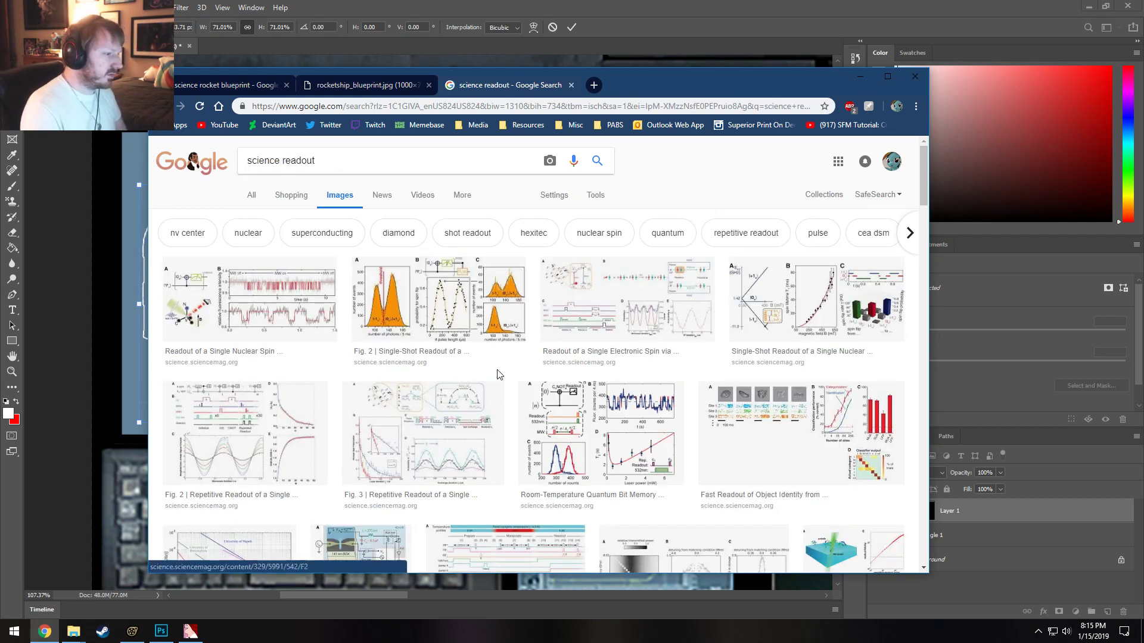
pyautogui.scroll(-3, 638, 345)
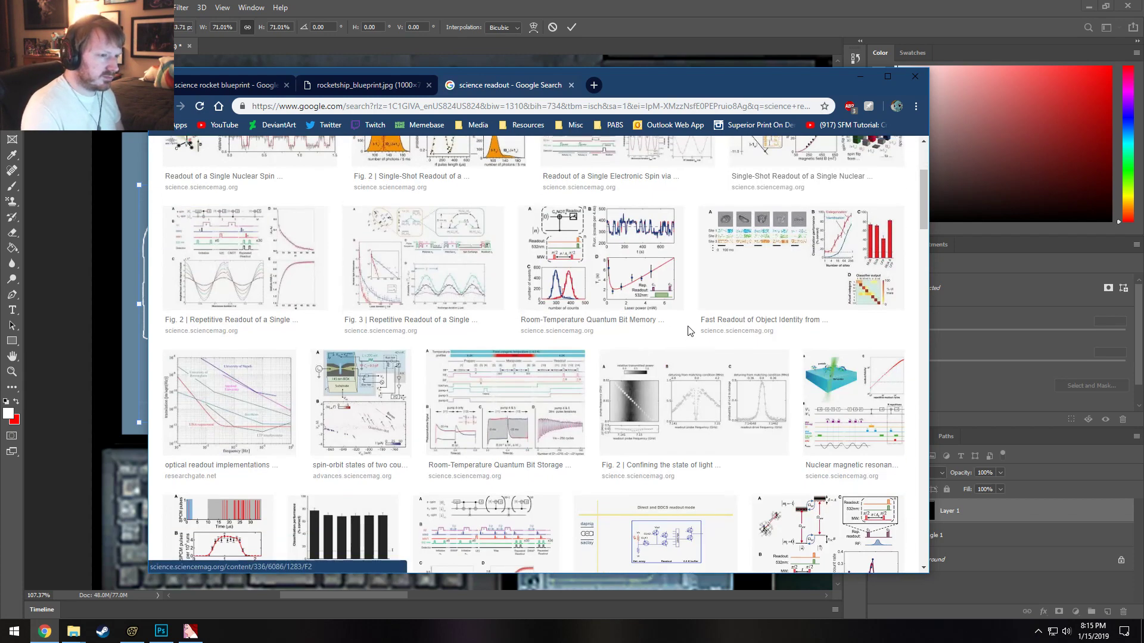
pyautogui.scroll(2, 754, 378)
pyautogui.scroll(-2, 755, 379)
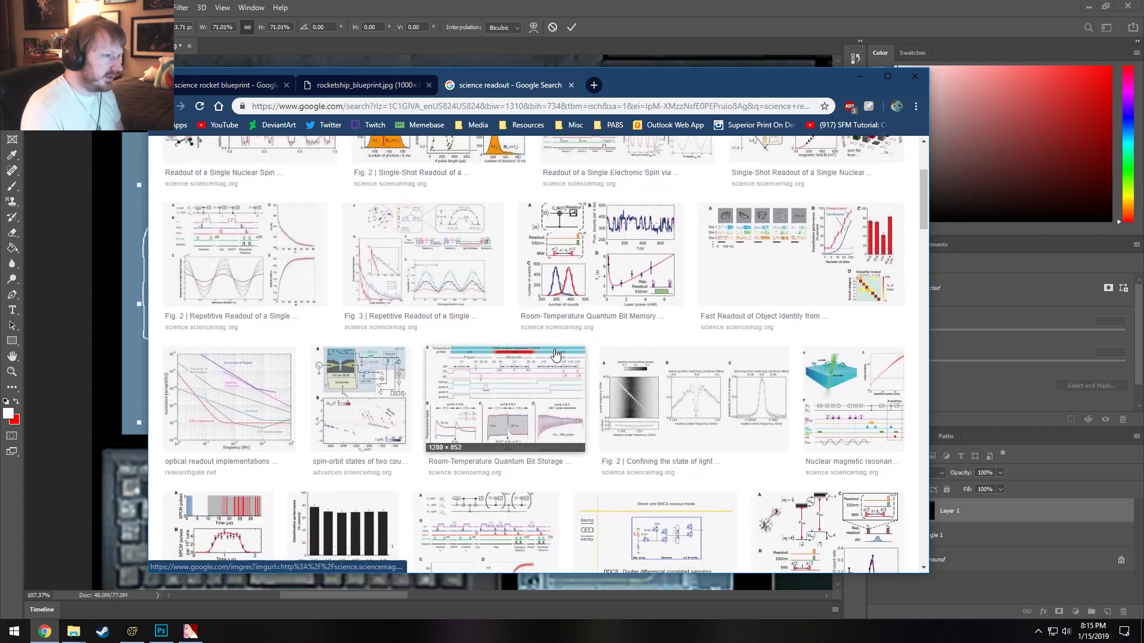
pyautogui.scroll(-5, 440, 338)
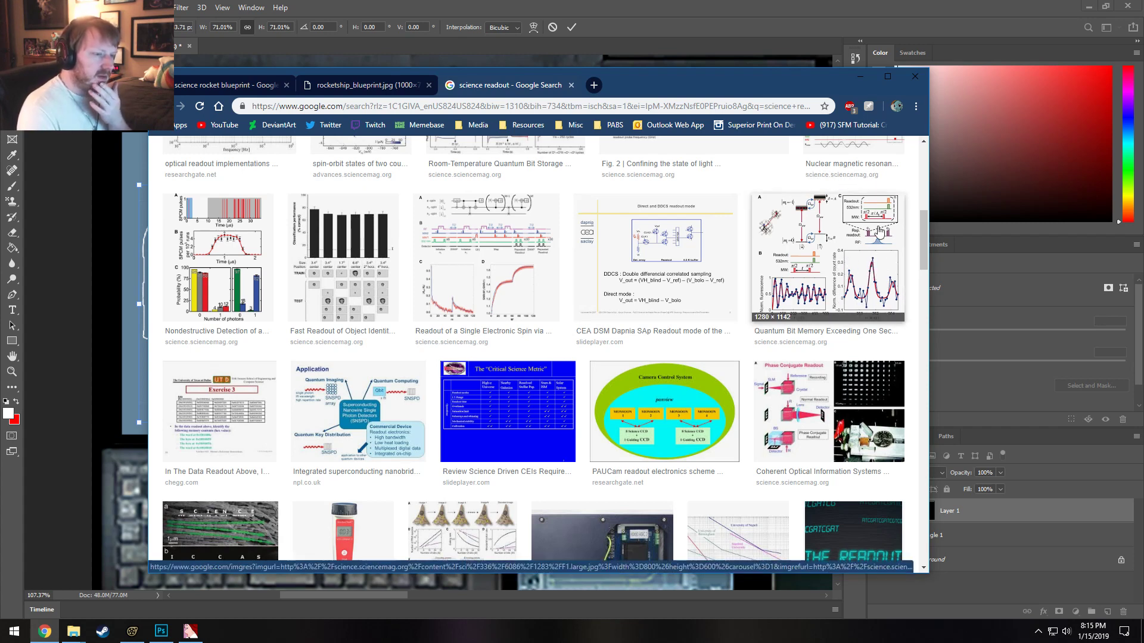
# Open the 1280 × 1142 quantum bit memory figure full-size in a new tab and copy the image.
pyautogui.click(862, 265)
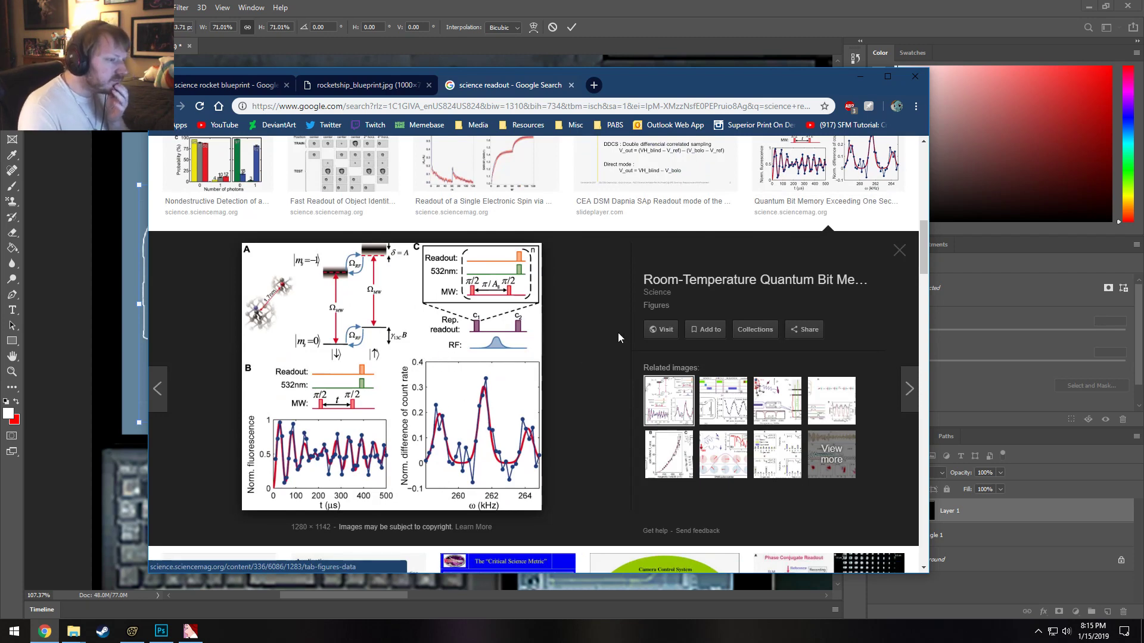
pyautogui.rightClick(469, 354)
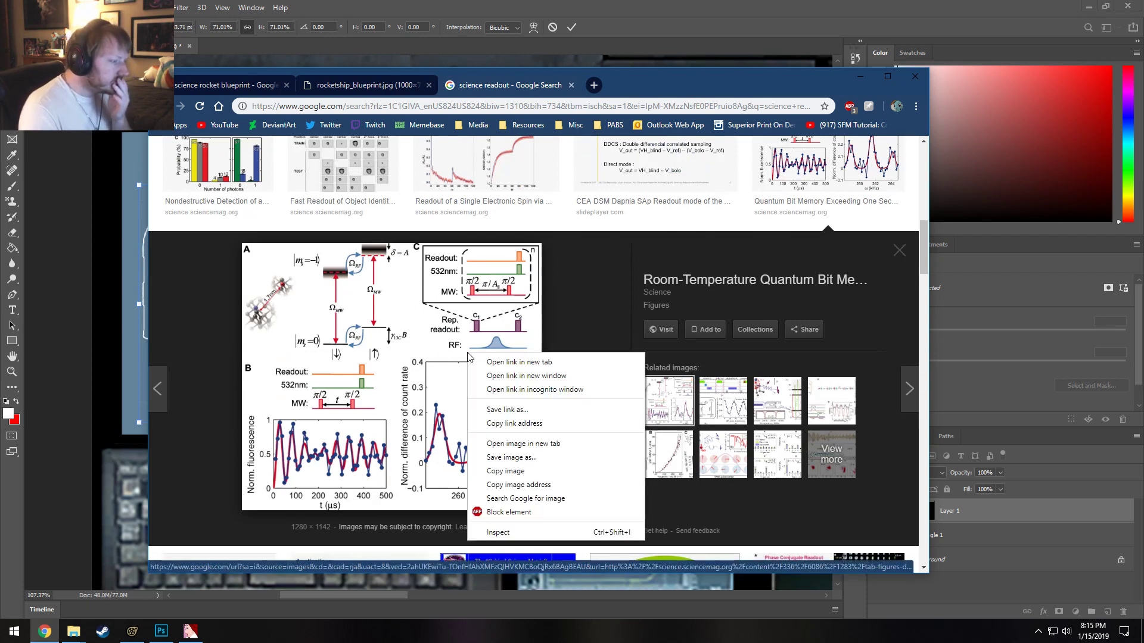
pyautogui.click(524, 444)
pyautogui.click(629, 85)
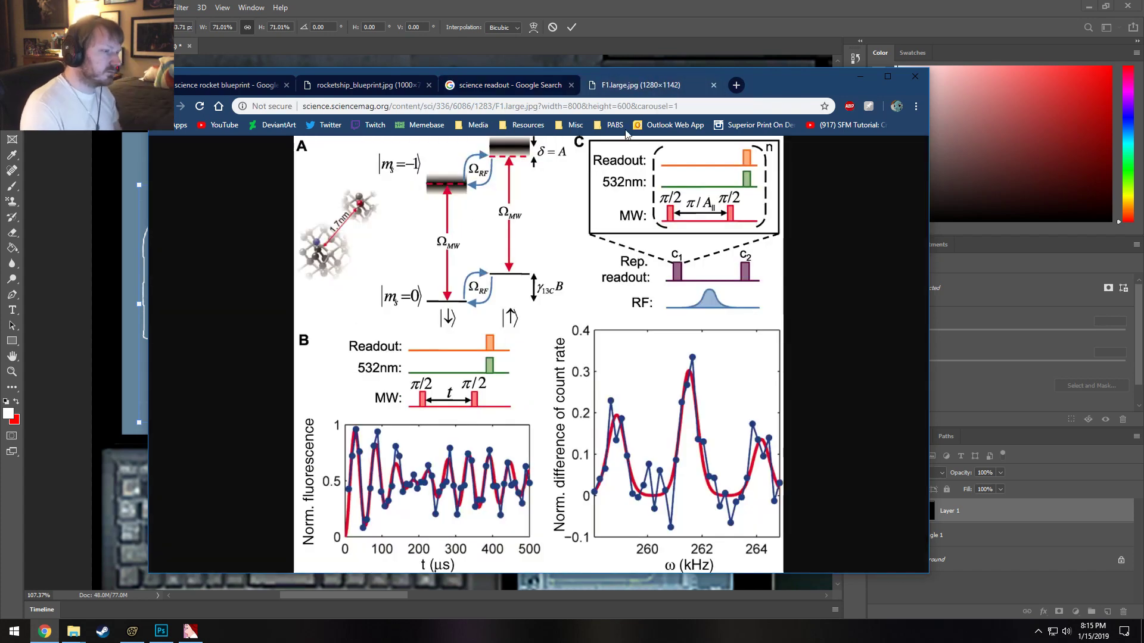
pyautogui.rightClick(613, 213)
pyautogui.click(649, 250)
# Switch to Photoshop, apply the rocket blueprint's pending scaling, and paste the copied figure as a new layer.
pyautogui.hotkey('alt', 'Tab')
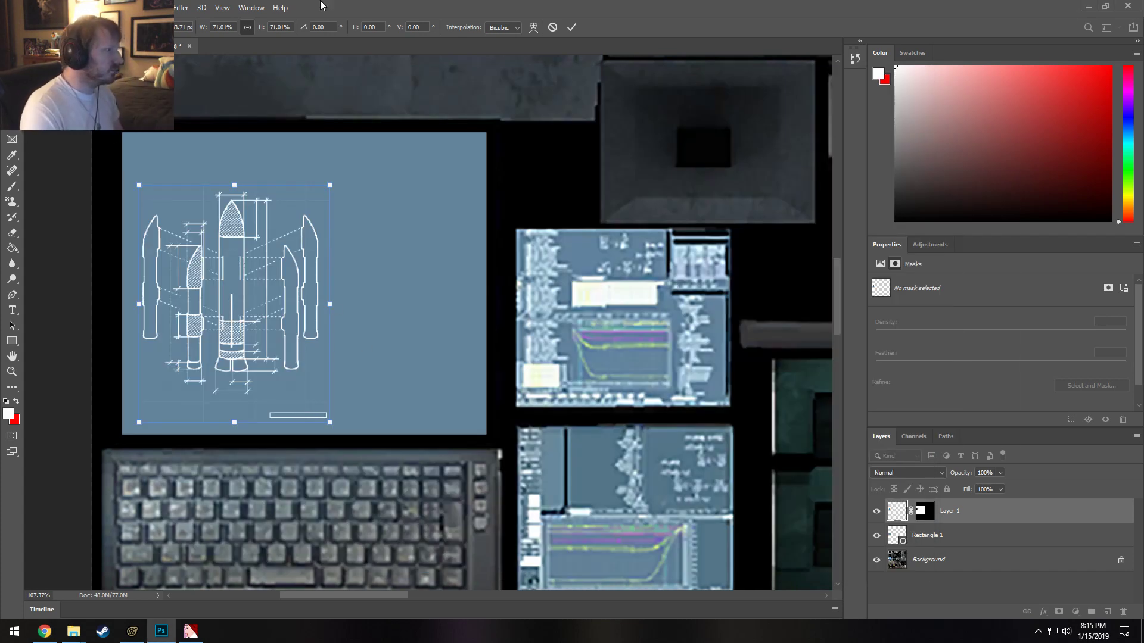
pyautogui.click(572, 27)
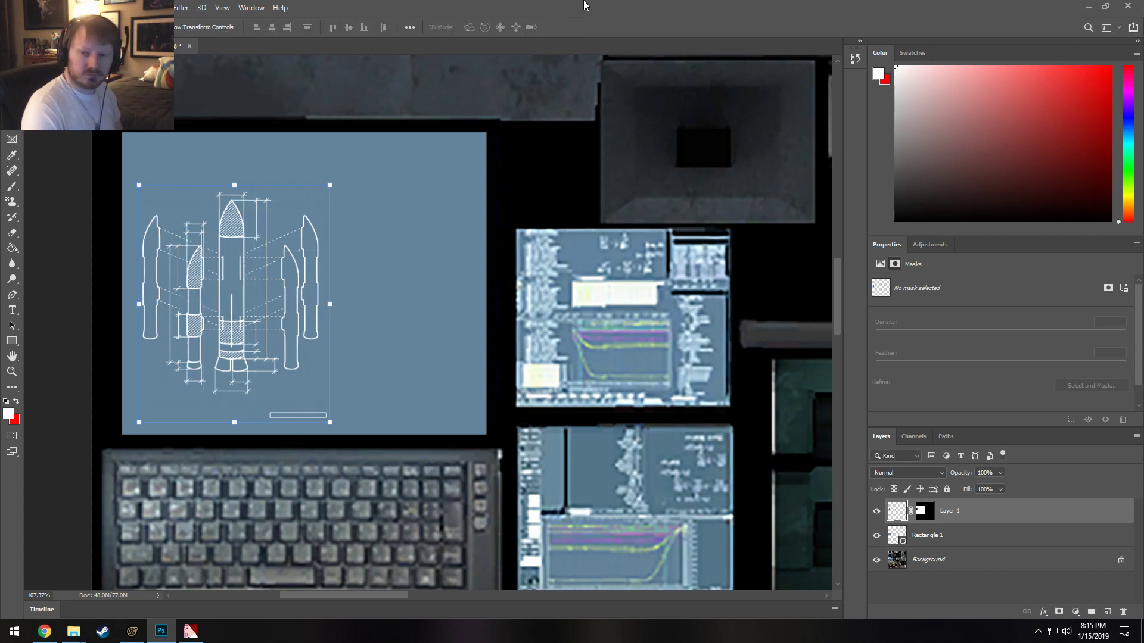
pyautogui.hotkey('ctrl', 'v')
# Delete the left half of the pasted figure containing diagrams A and B with a rectangular selection, and deselect.
pyautogui.scroll(-10, 608, 255)
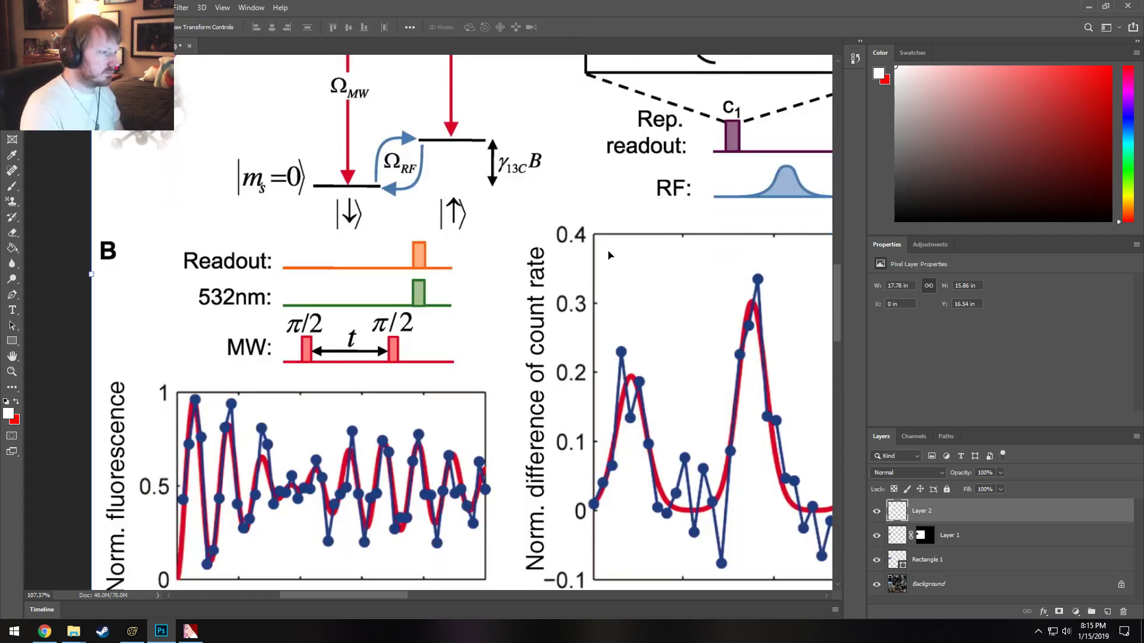
pyautogui.keyDown('alt'); pyautogui.scroll(-5, 608, 255); pyautogui.keyUp('alt')
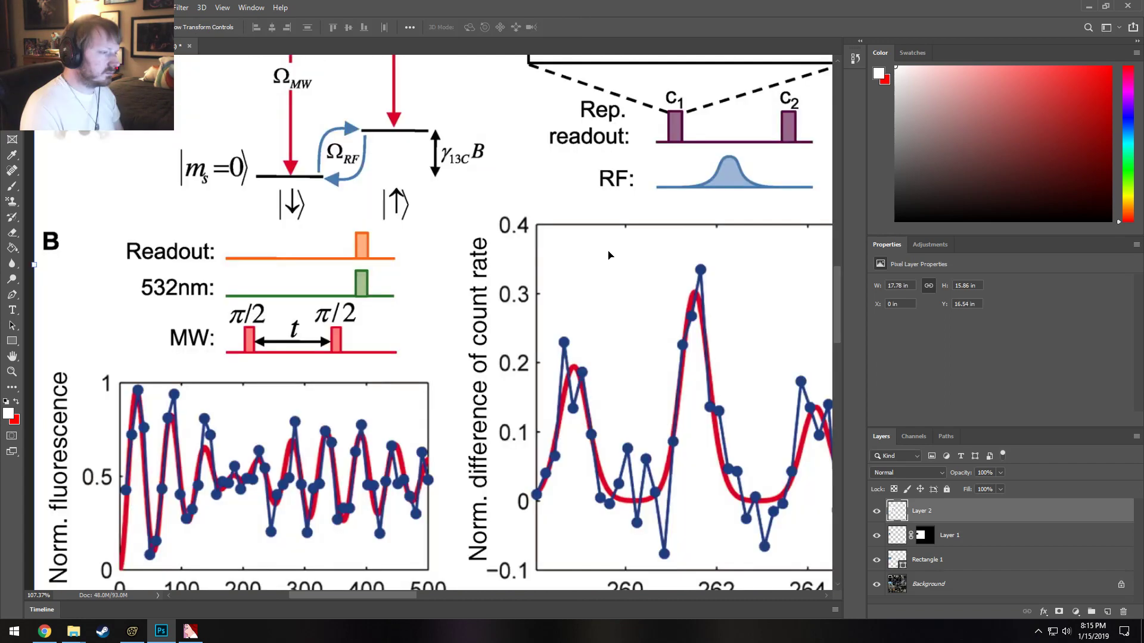
pyautogui.scroll(3, 608, 255)
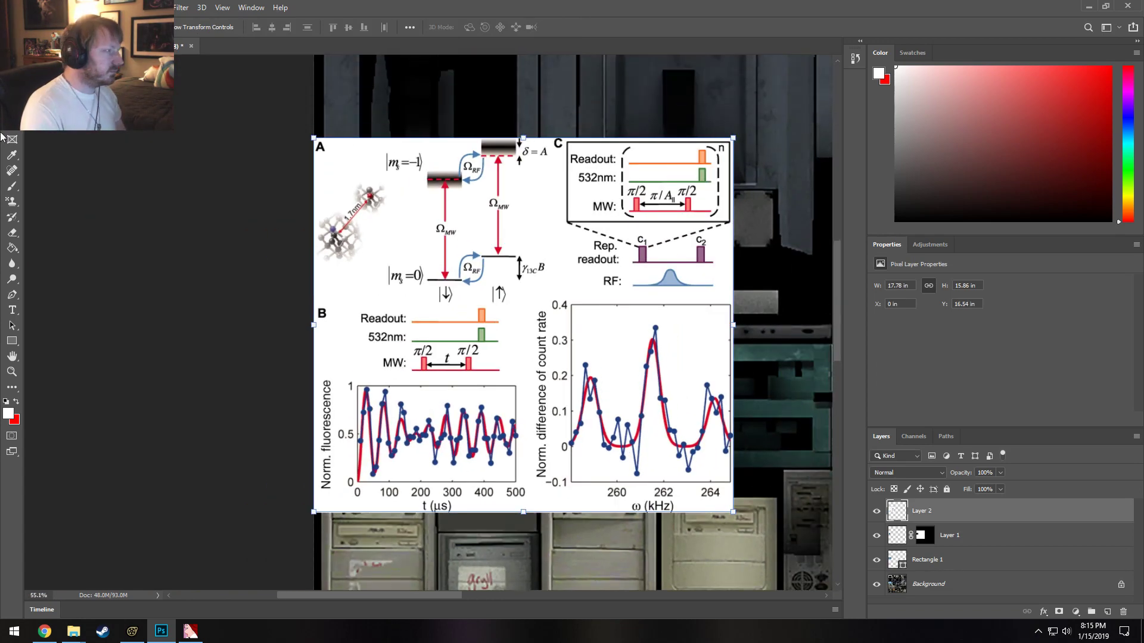
pyautogui.press('m')
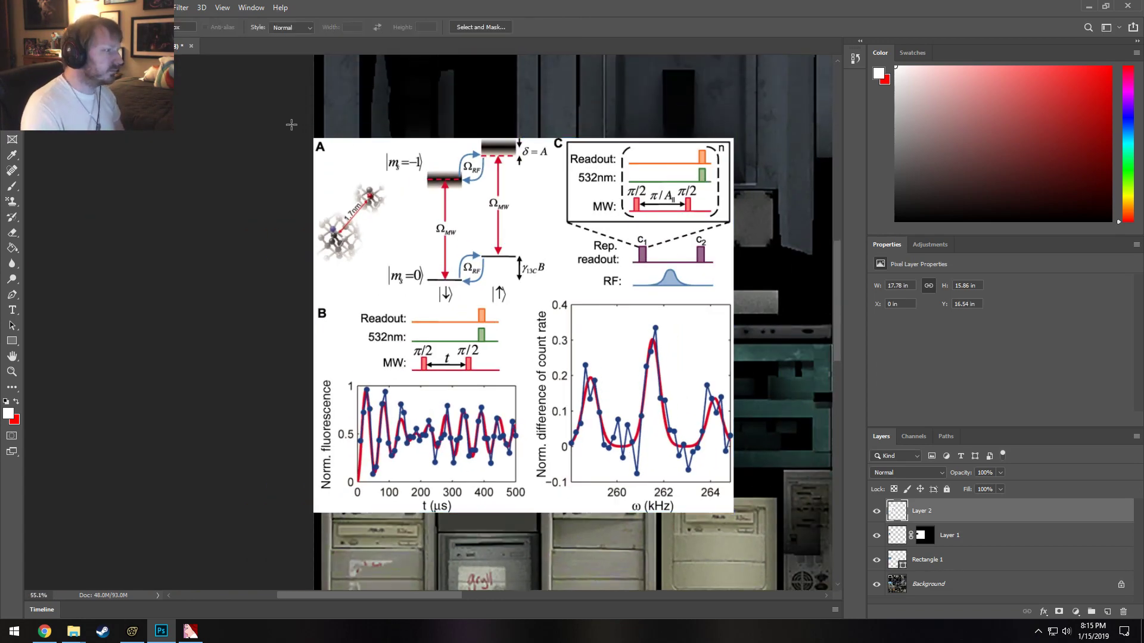
pyautogui.moveTo(292, 124); pyautogui.dragTo(543, 578)
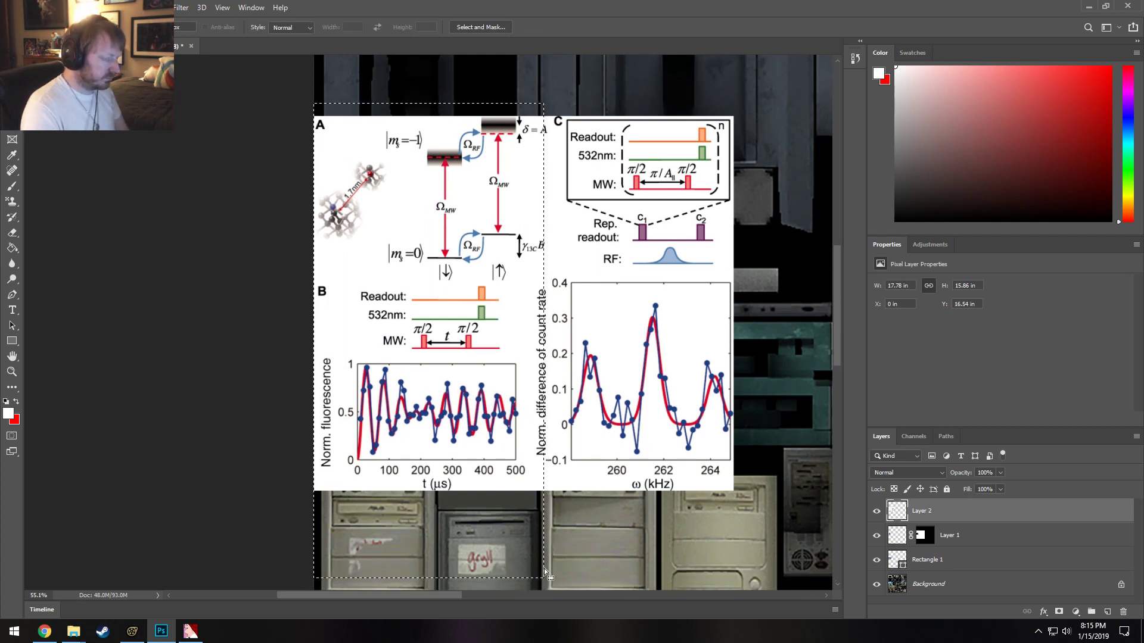
pyautogui.press('Delete')
pyautogui.hotkey('ctrl', 'd')
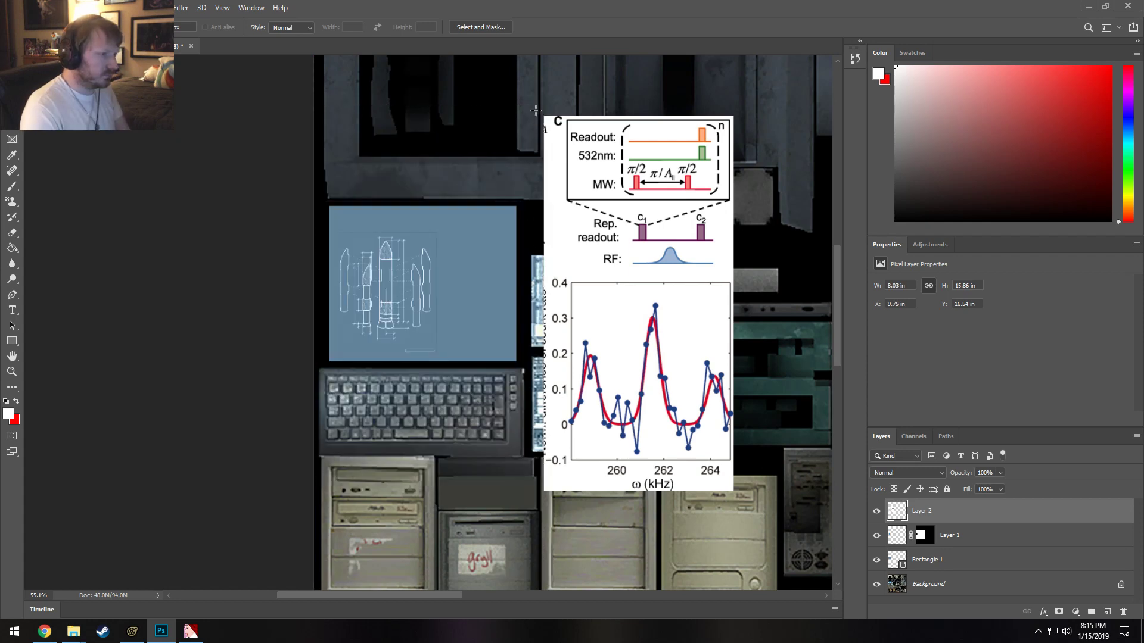
# Remove the thin leftover strip along the left edge of the remaining figure and clear the selection.
pyautogui.moveTo(534, 105); pyautogui.dragTo(549, 457)
pyautogui.rightClick(588, 388)
pyautogui.click(609, 396)
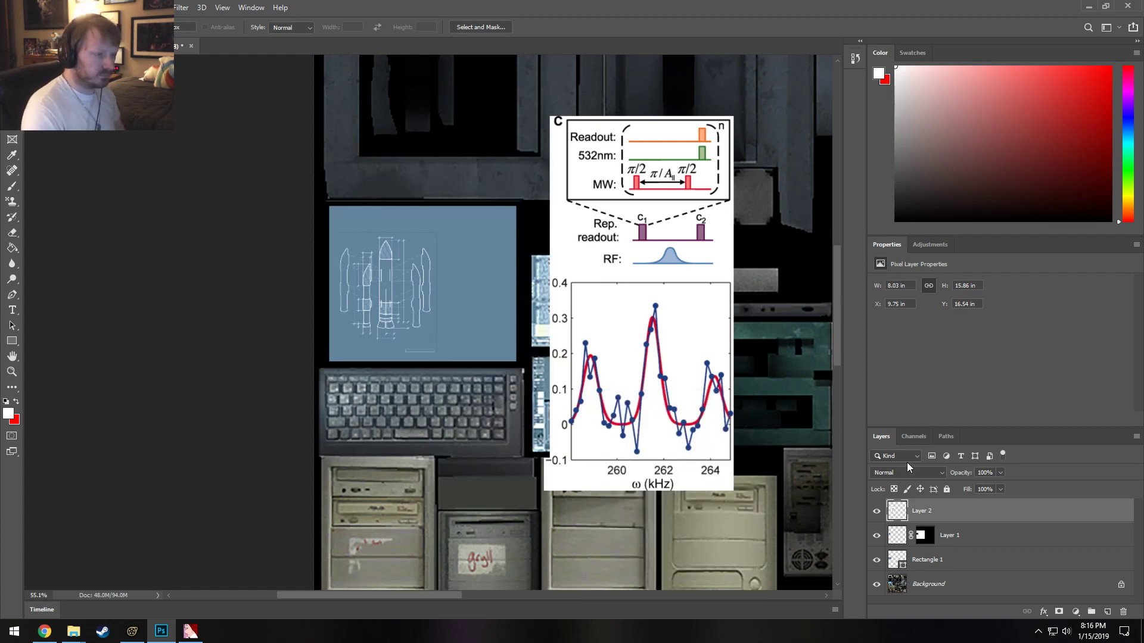
pyautogui.press('w')
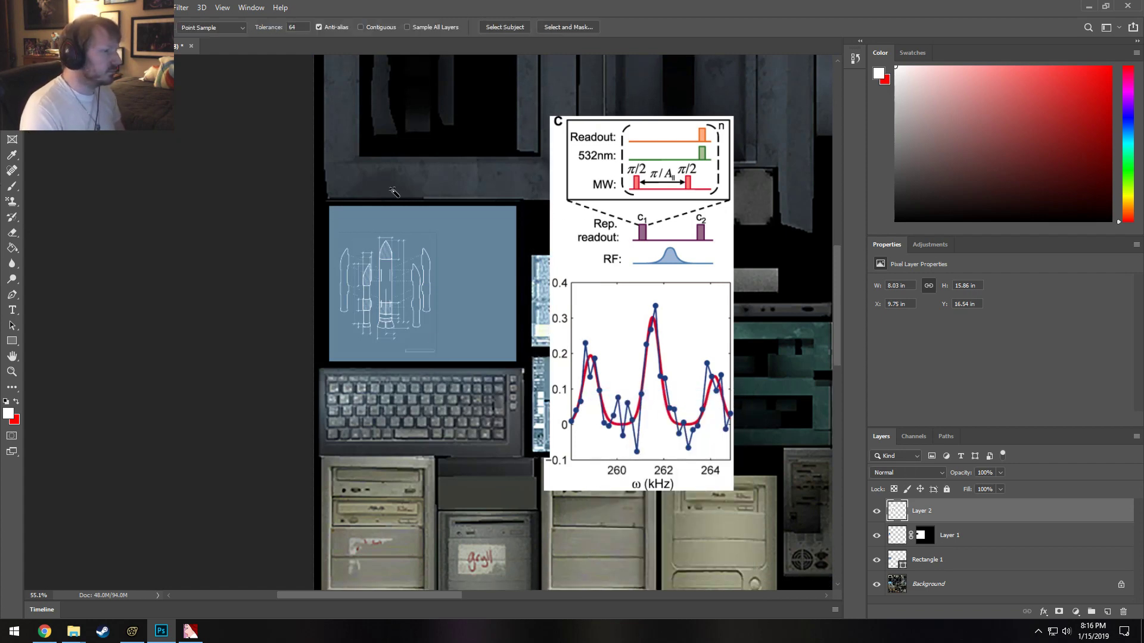
pyautogui.click(606, 261)
pyautogui.rightClick(609, 269)
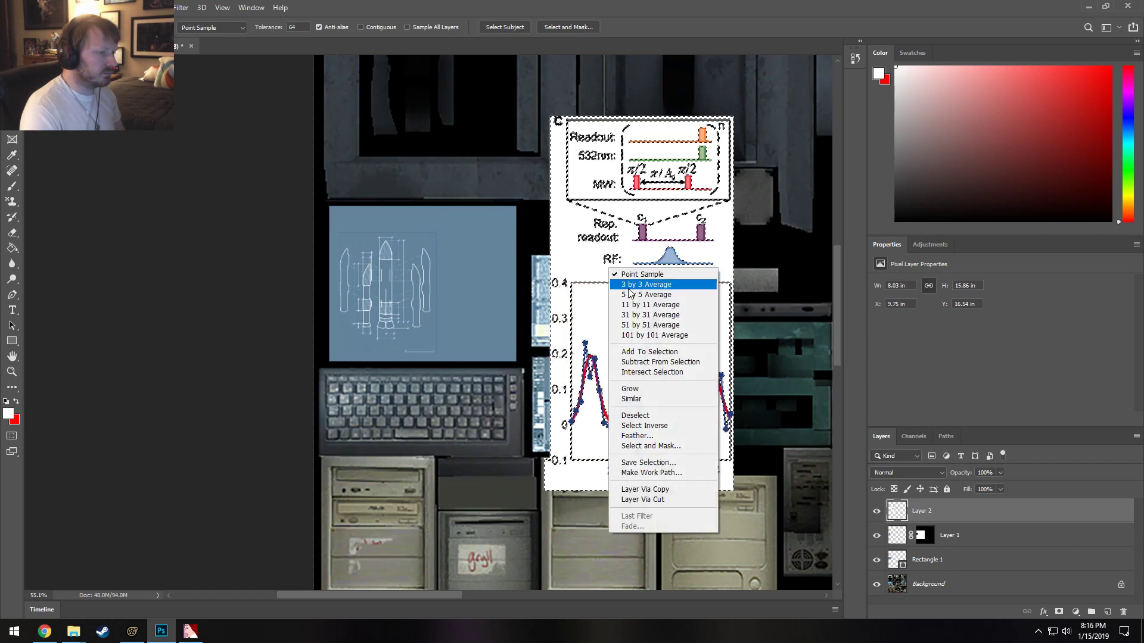
pyautogui.click(648, 426)
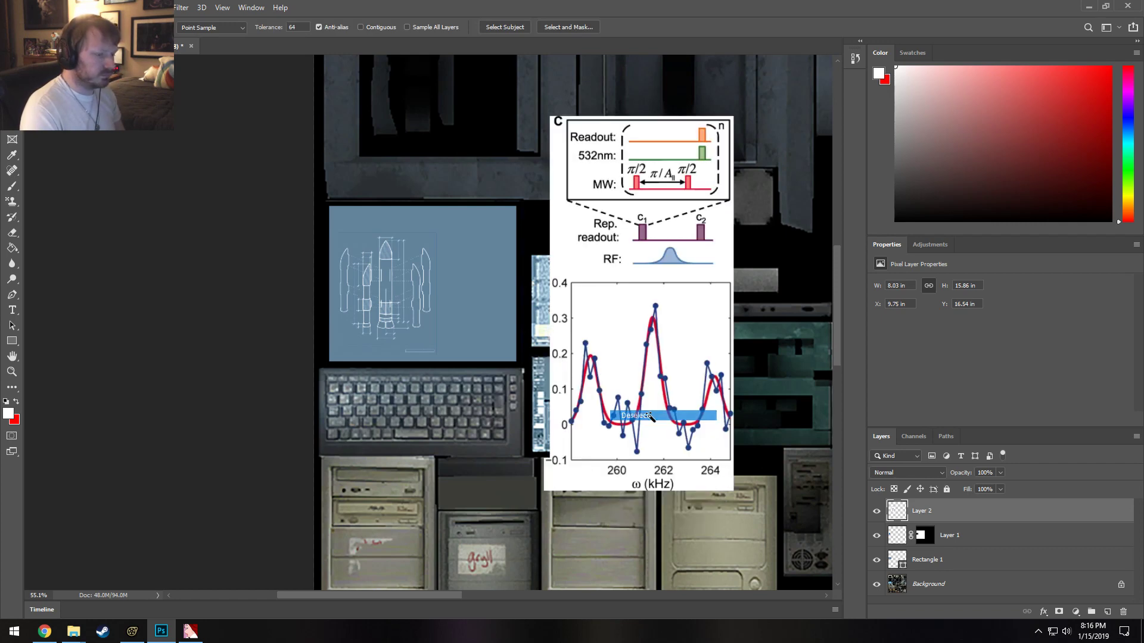
pyautogui.click(1059, 614)
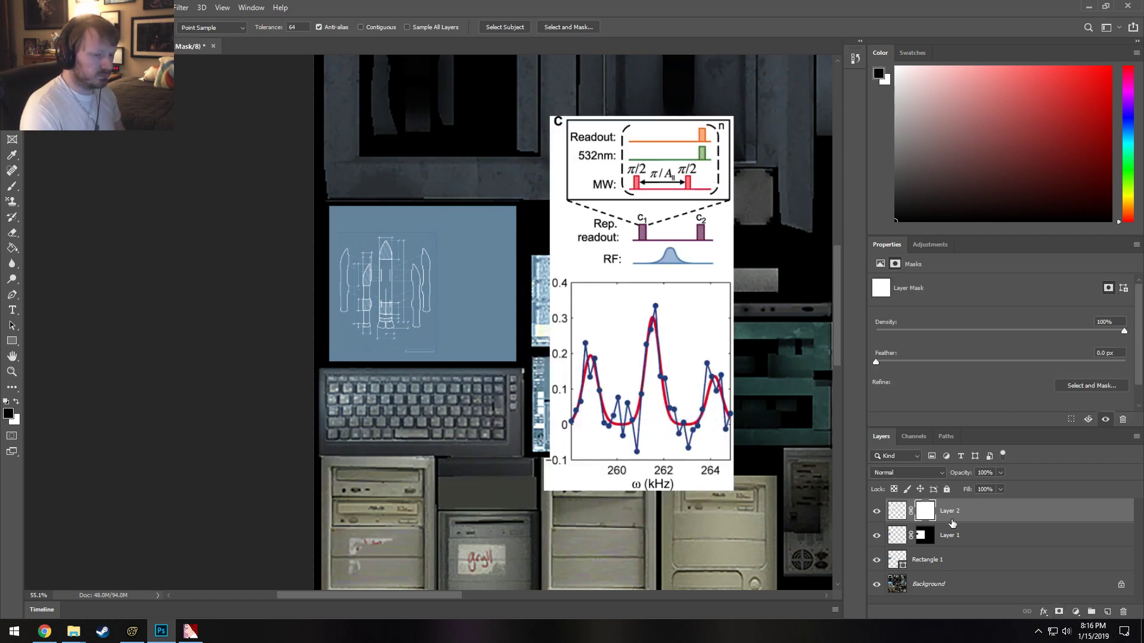
pyautogui.hotkey('ctrl', 'z')
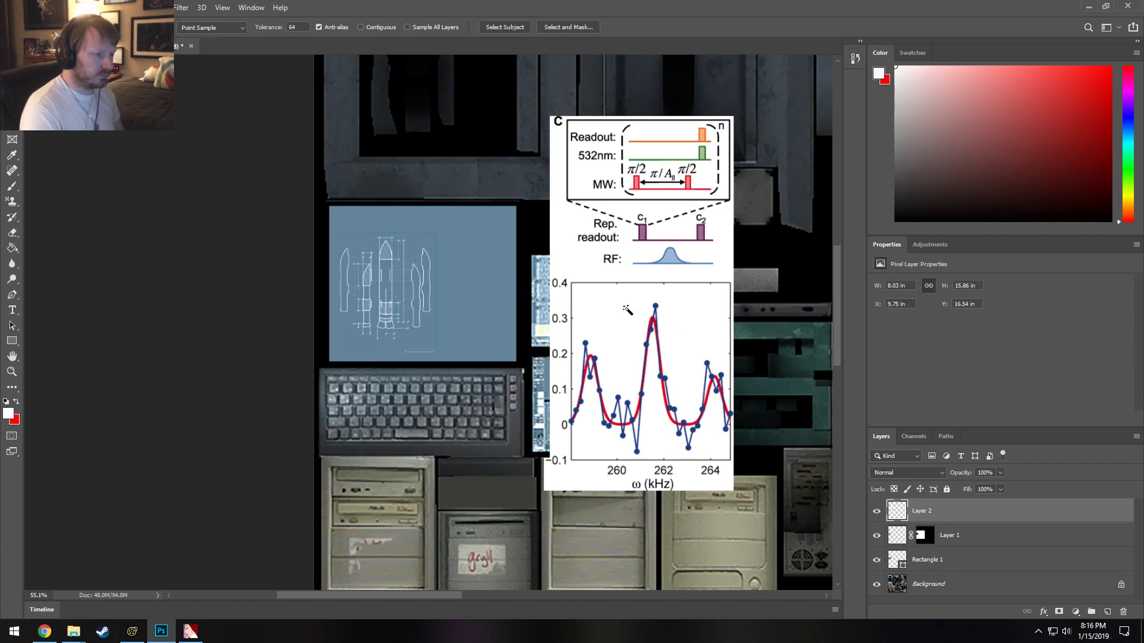
# Mask out the figure's white background by selecting it with the Magic Wand, inverting the selection and adding a layer mask.
pyautogui.click(590, 268)
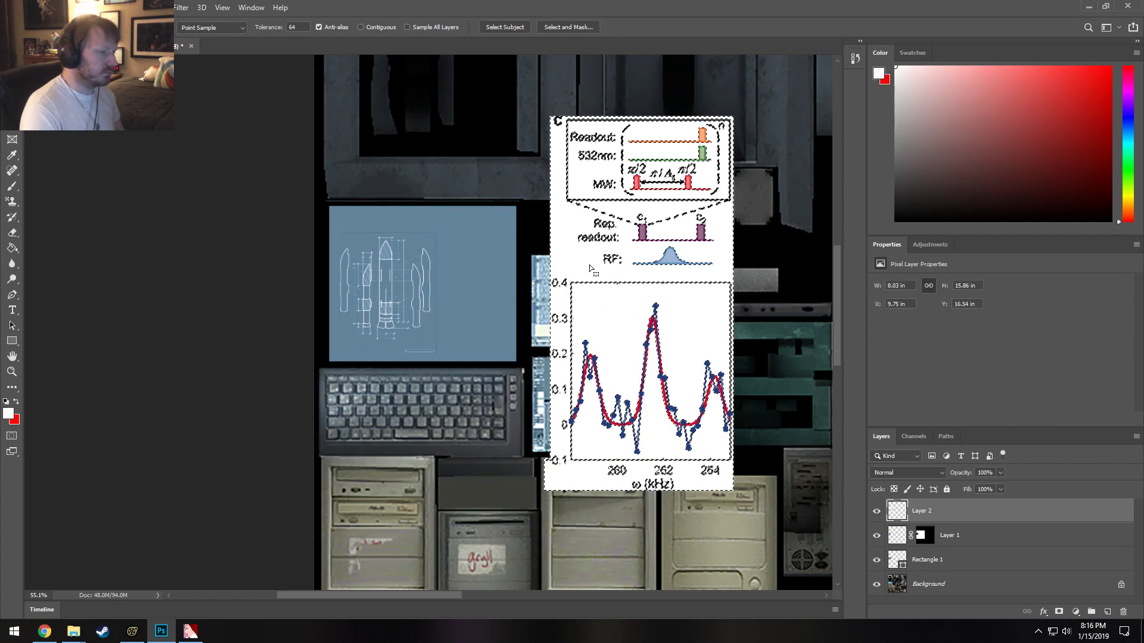
pyautogui.rightClick(590, 268)
pyautogui.click(625, 421)
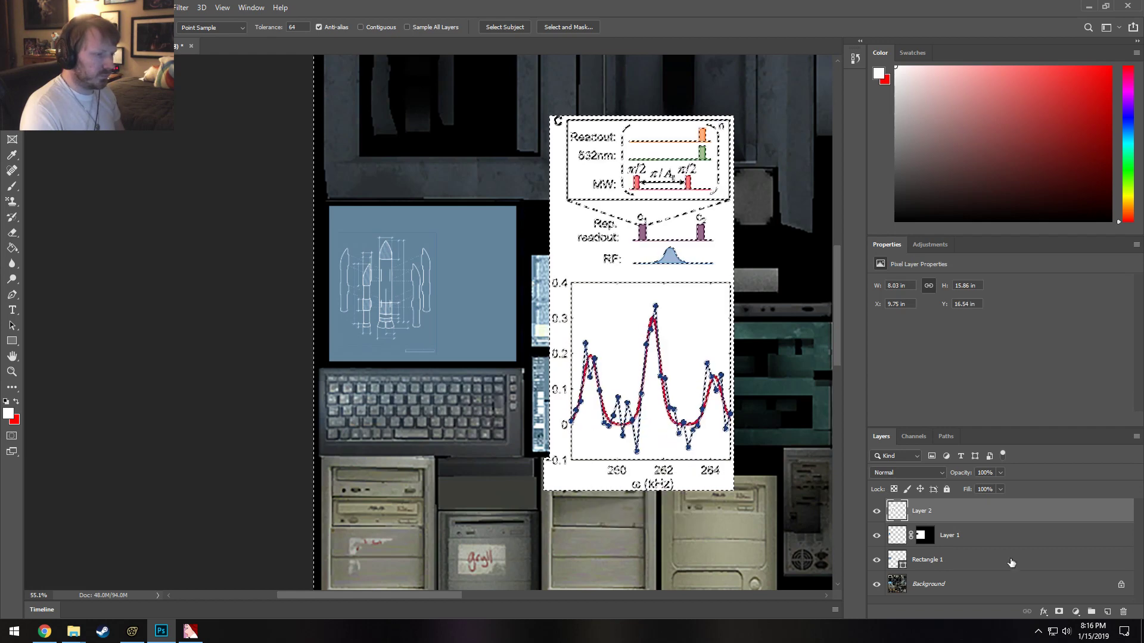
pyautogui.click(1059, 612)
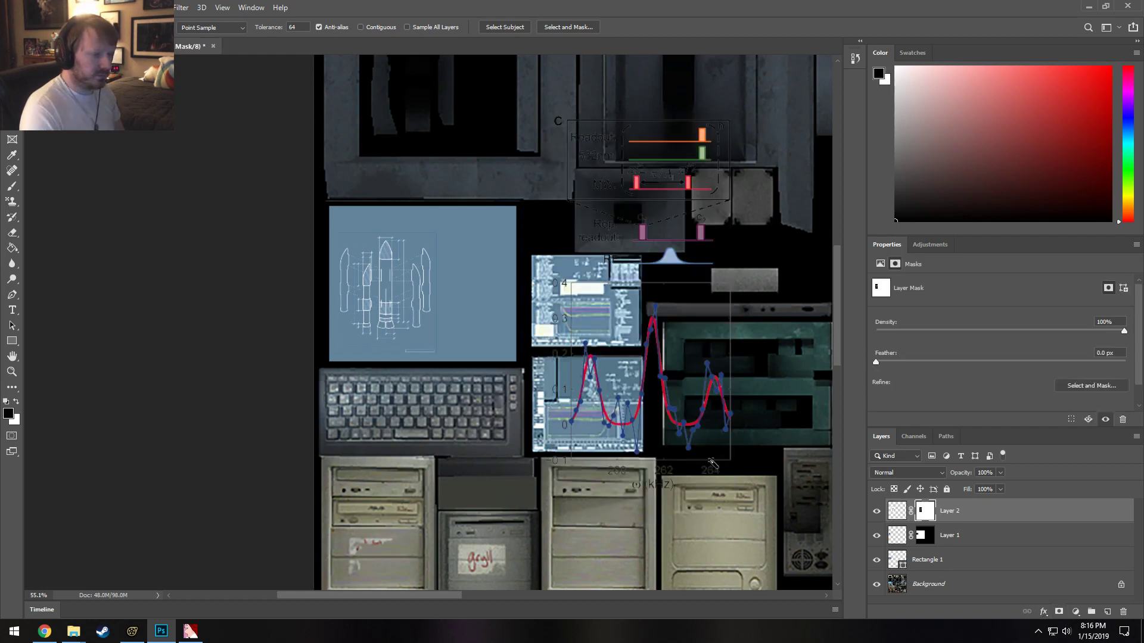
# Scale the masked figure to about 38% and place it beside the rocket blueprint on the blue monitor screen.
pyautogui.press('v')
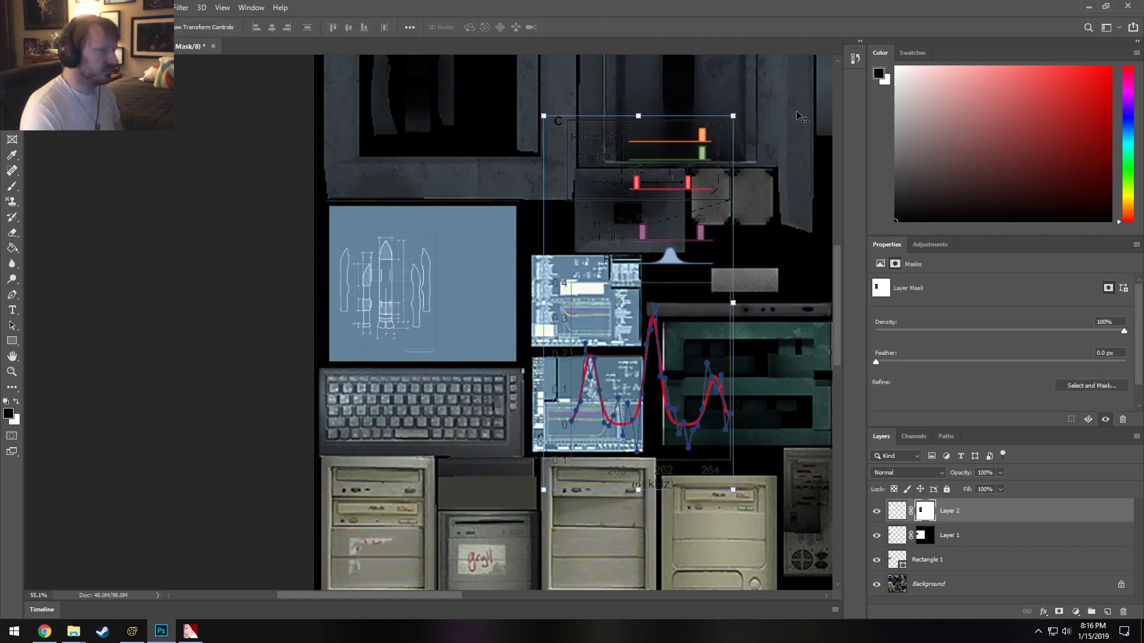
pyautogui.moveTo(733, 115); pyautogui.dragTo(481, 248)
pyautogui.scroll(3, 492, 340)
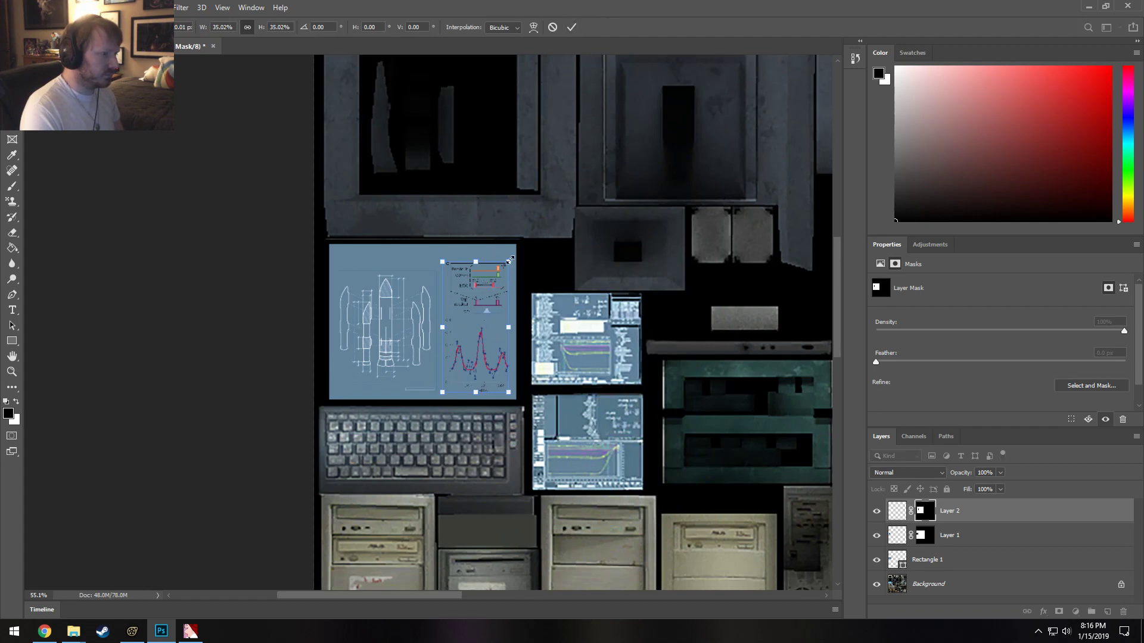
pyautogui.moveTo(509, 260); pyautogui.dragTo(515, 250)
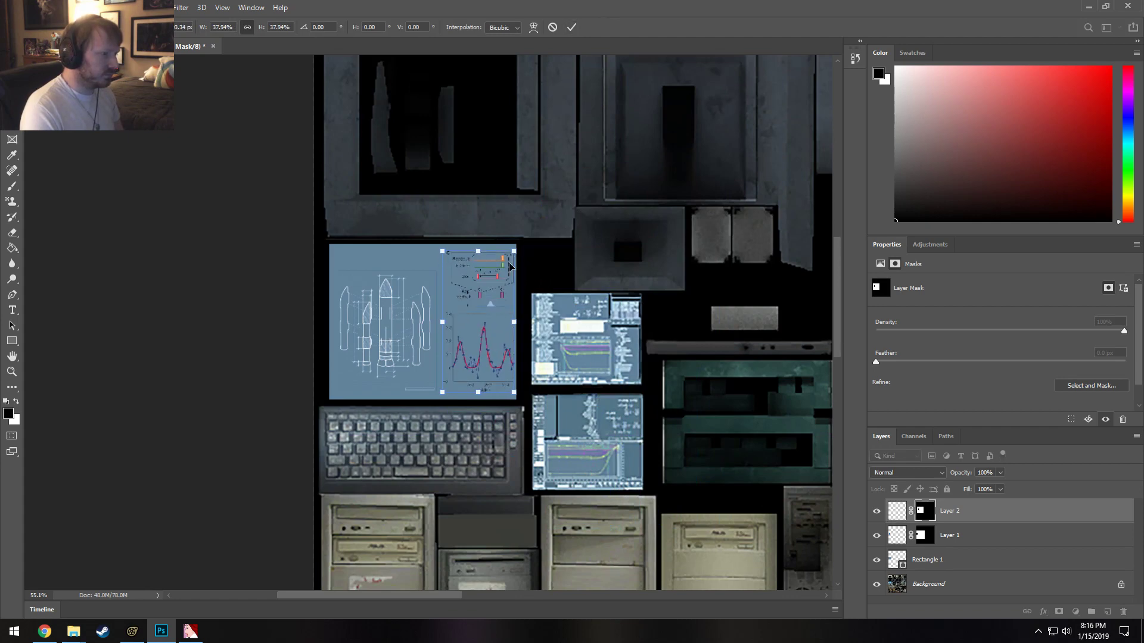
pyautogui.moveTo(451, 324); pyautogui.dragTo(449, 324)
pyautogui.click(571, 27)
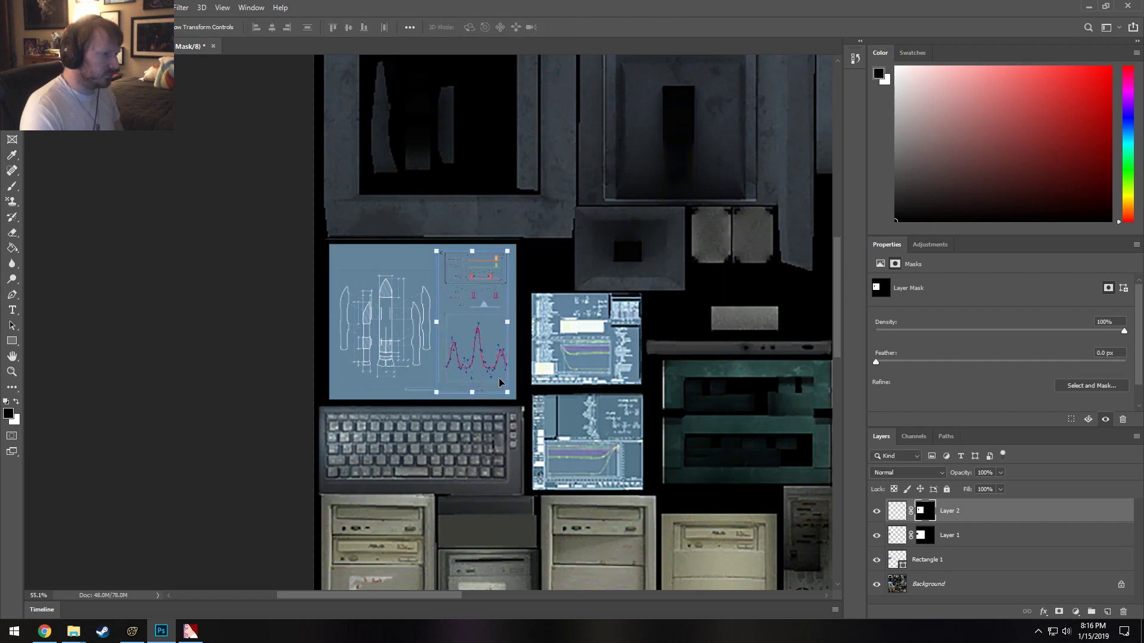
pyautogui.keyDown('alt'); pyautogui.scroll(5, 499, 381); pyautogui.keyUp('alt')
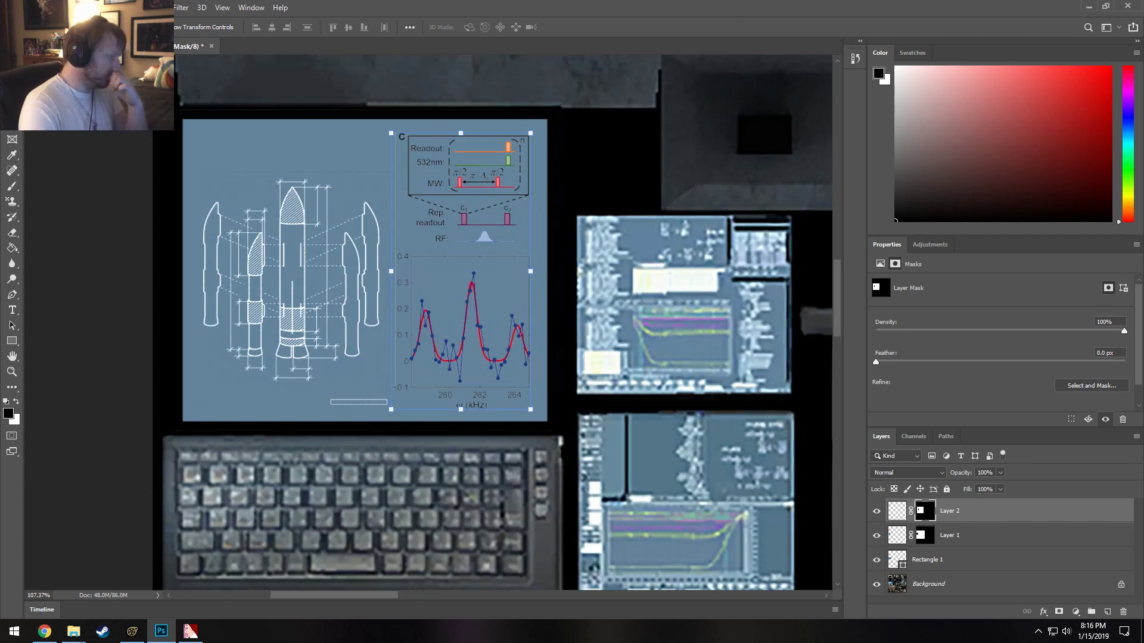
pyautogui.click(126, 8)
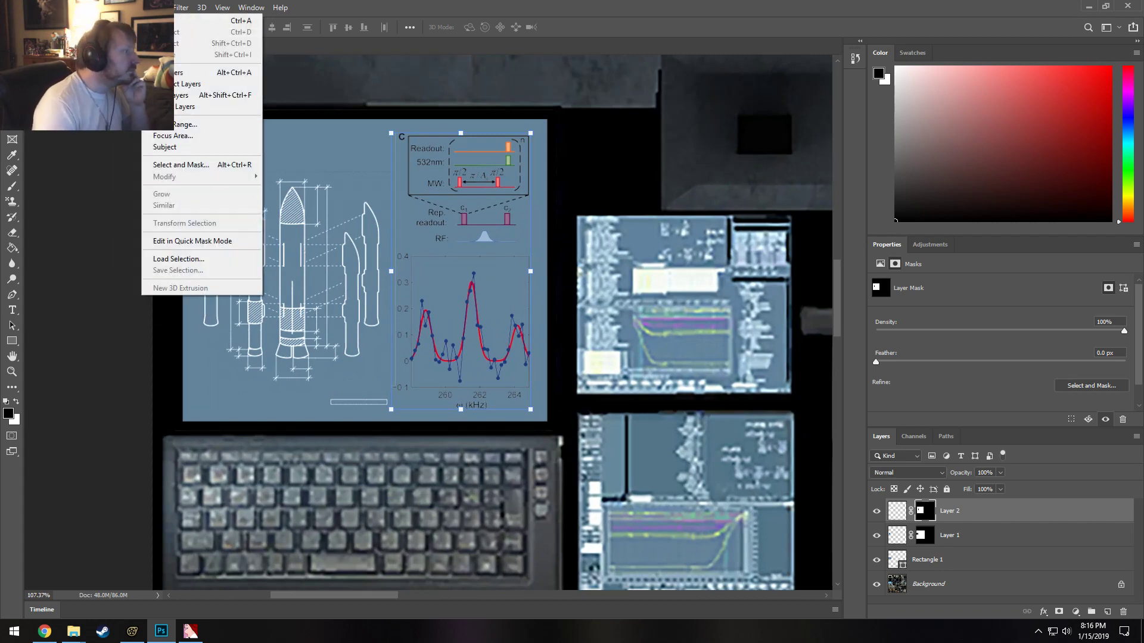
pyautogui.moveTo(103, 8)
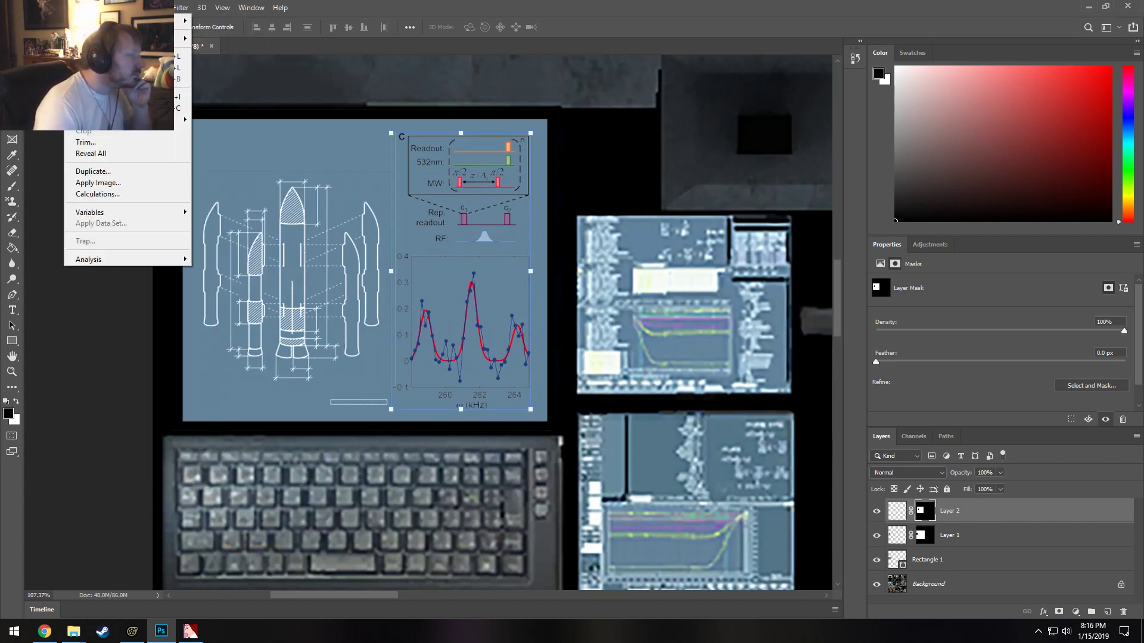
pyautogui.moveTo(185, 38)
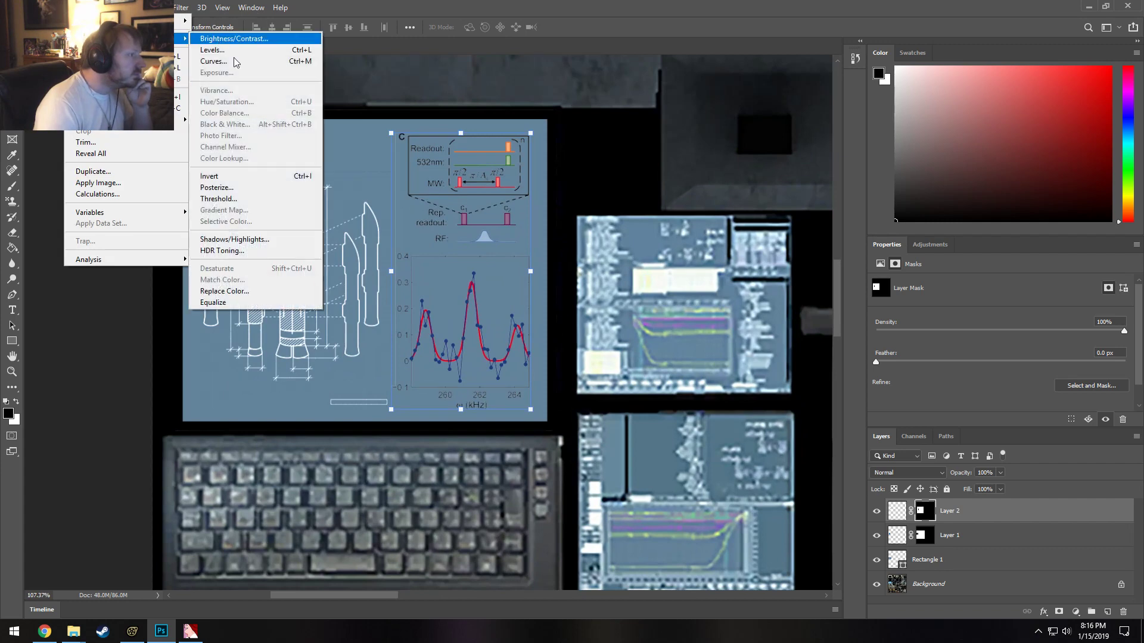
pyautogui.click(214, 176)
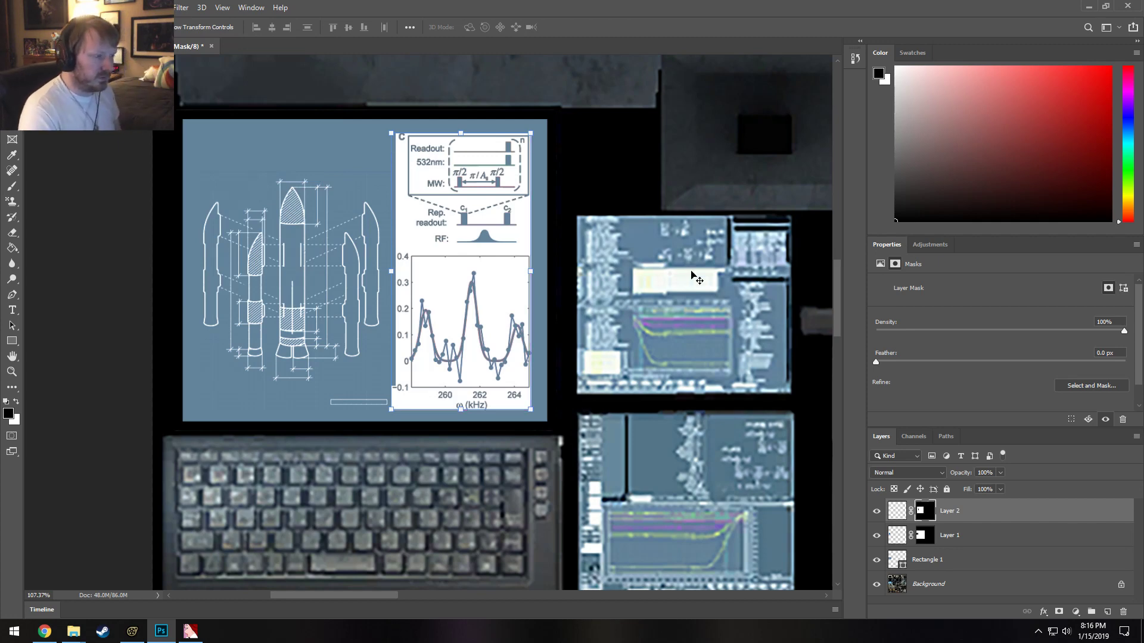
pyautogui.hotkey('ctrl', 'i')
# Target the image of Layer 2 instead of its mask and invert the figure's colors.
pyautogui.click(895, 511)
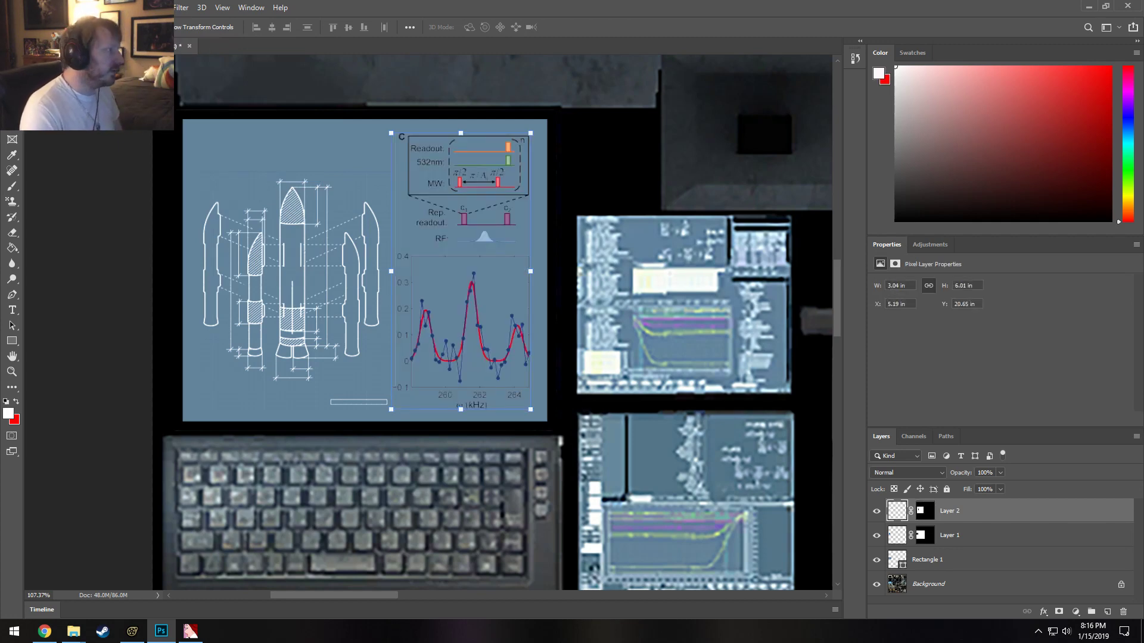
pyautogui.click(75, 8)
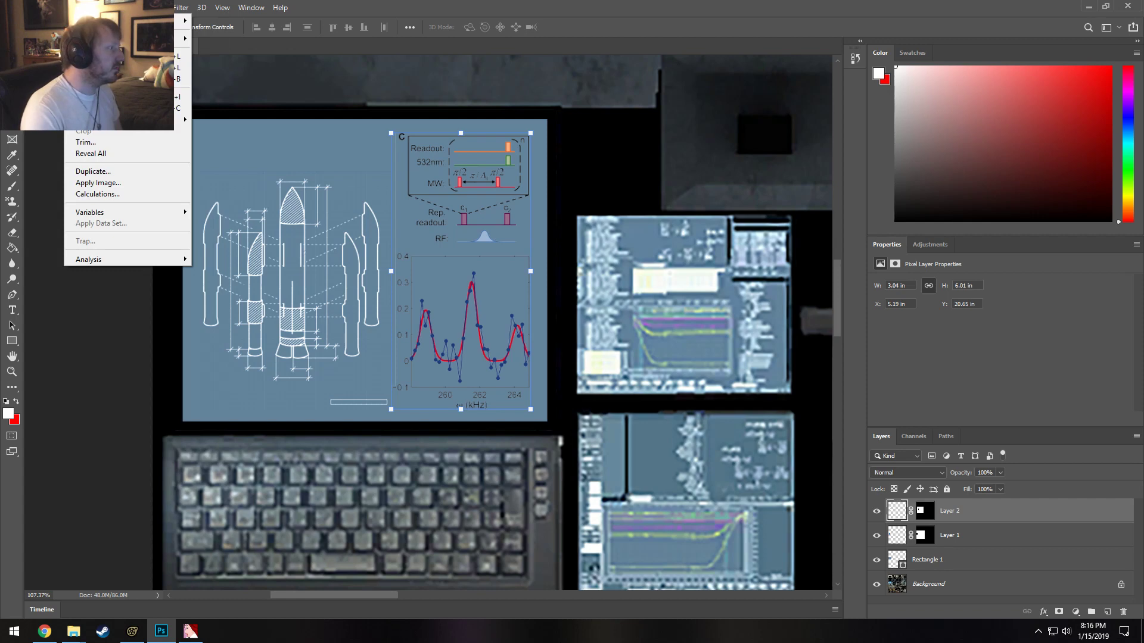
pyautogui.moveTo(149, 38)
pyautogui.click(245, 178)
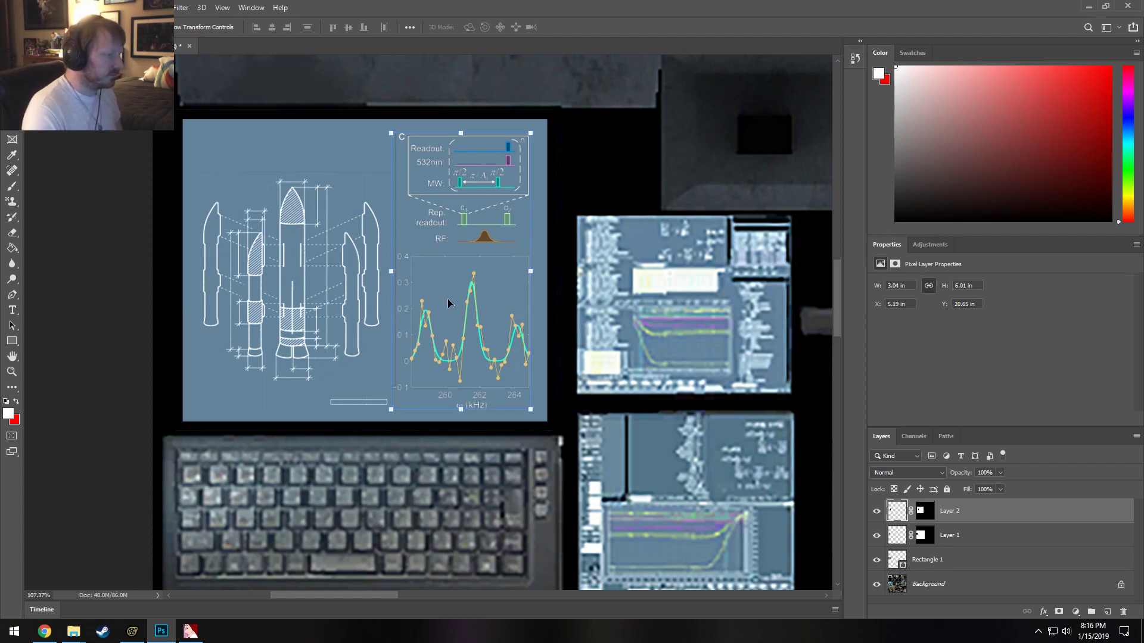
# Add an Outer Glow to Layer 2 with 100% spread, 1 px size and 0% opacity.
pyautogui.scroll(1, 451, 284)
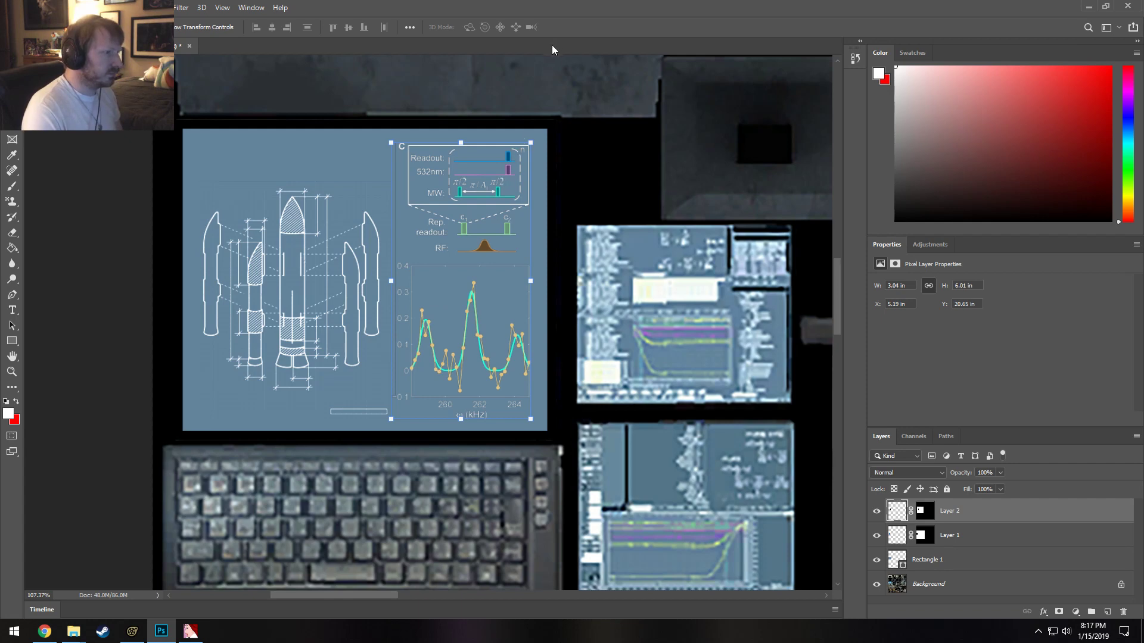
pyautogui.moveTo(482, 253); pyautogui.dragTo(480, 248)
pyautogui.keyDown('alt'); pyautogui.scroll(-3, 462, 336); pyautogui.keyUp('alt')
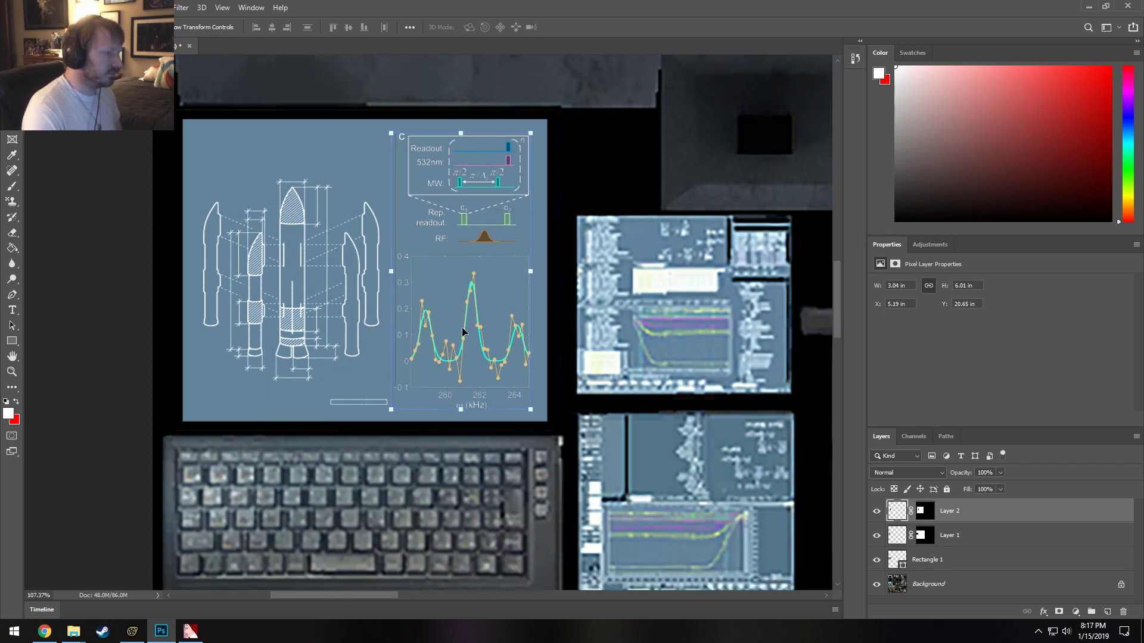
pyautogui.keyDown('alt'); pyautogui.scroll(5, 458, 343); pyautogui.keyUp('alt')
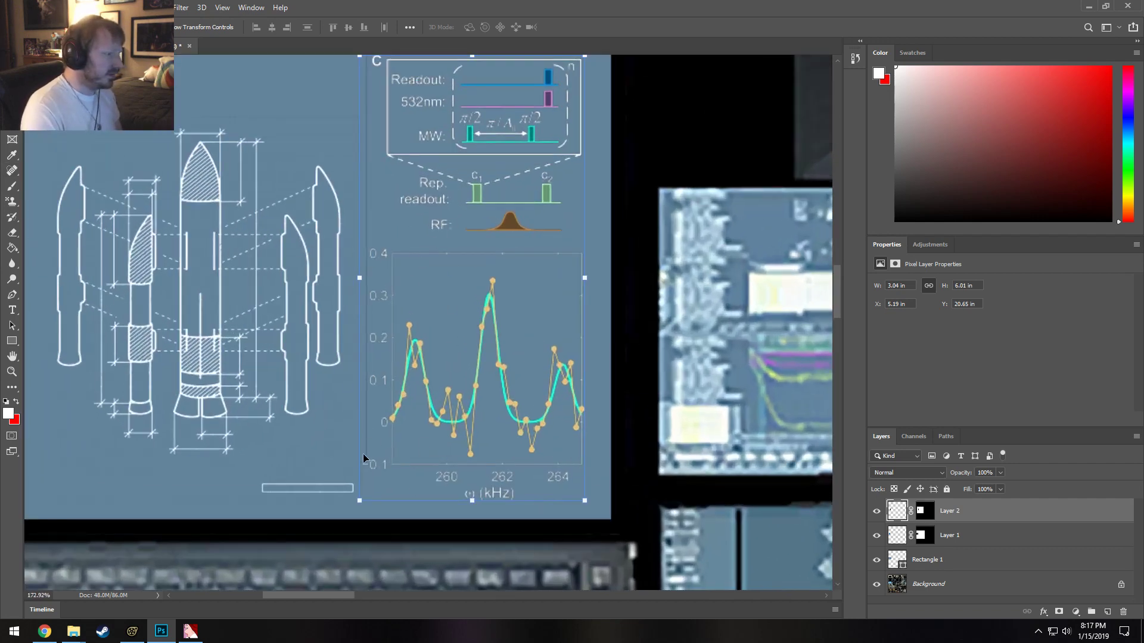
pyautogui.scroll(3, 435, 357)
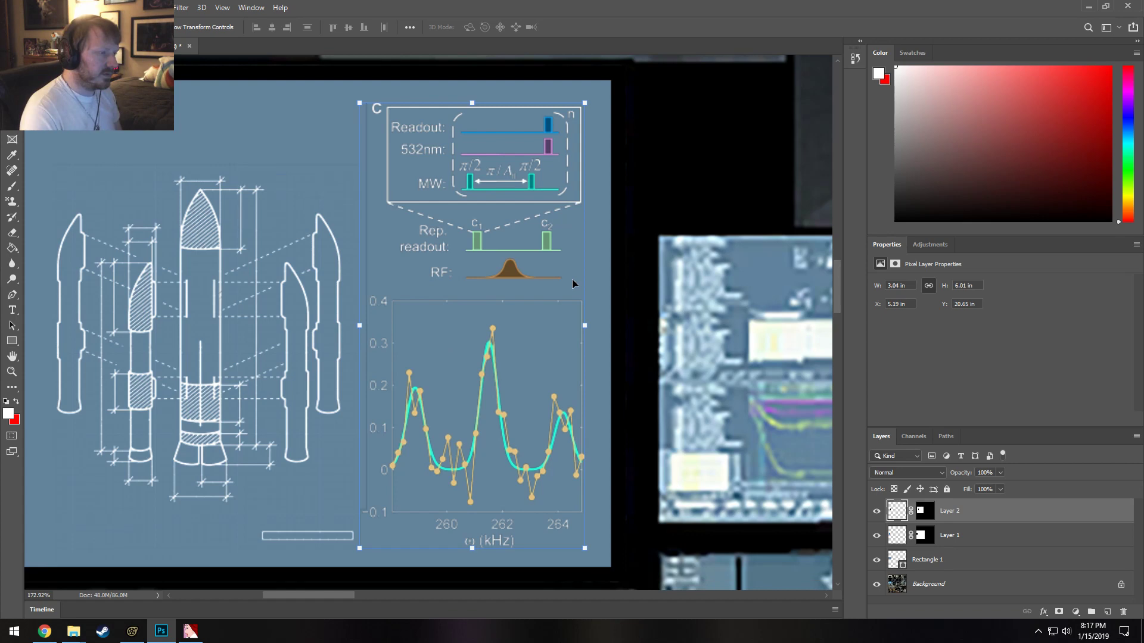
pyautogui.doubleClick(1006, 511)
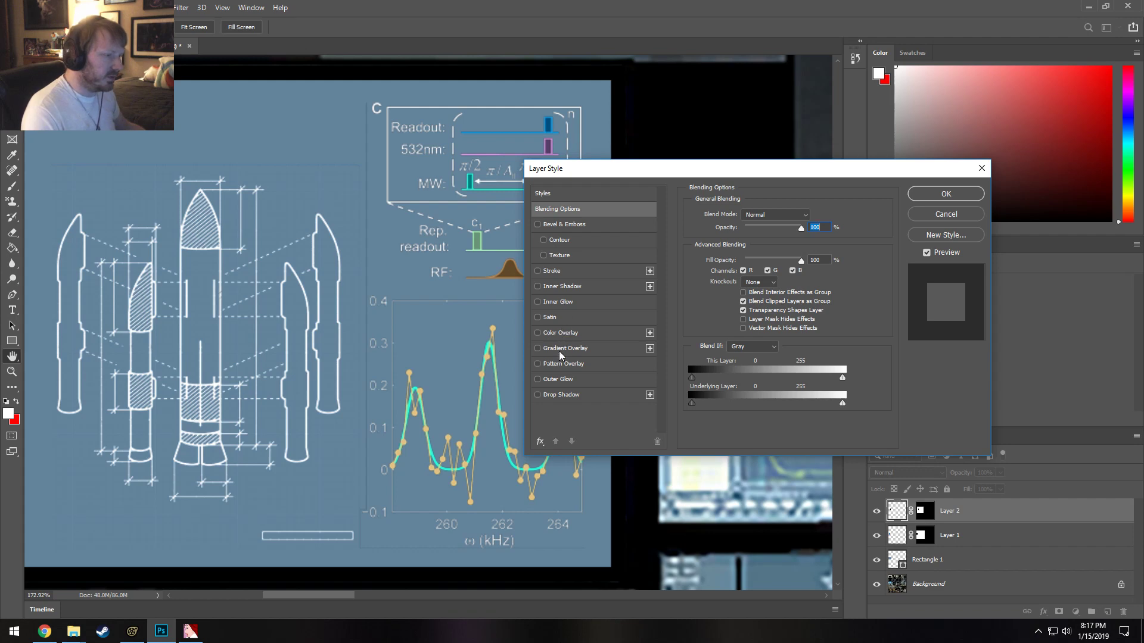
pyautogui.click(557, 380)
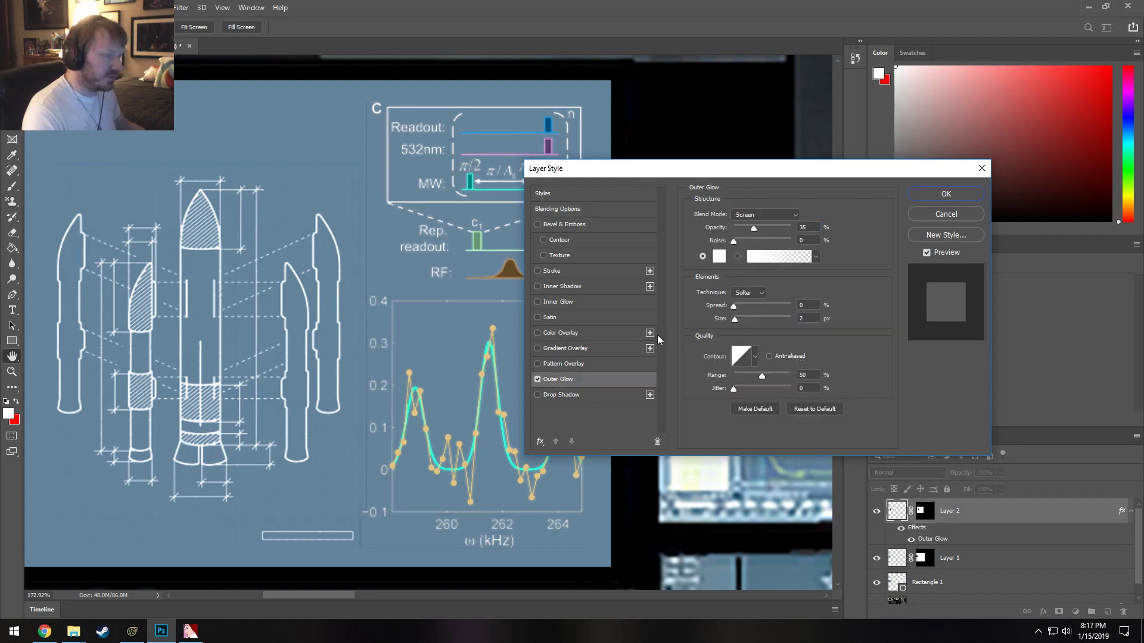
pyautogui.moveTo(754, 228); pyautogui.dragTo(756, 227)
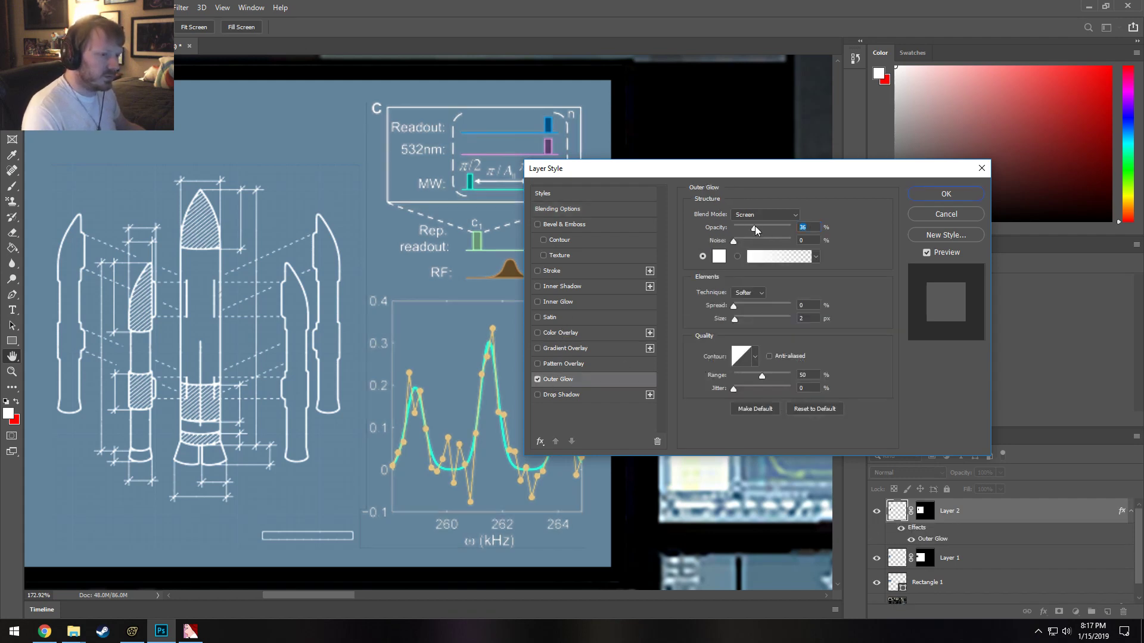
pyautogui.moveTo(735, 306); pyautogui.dragTo(835, 299)
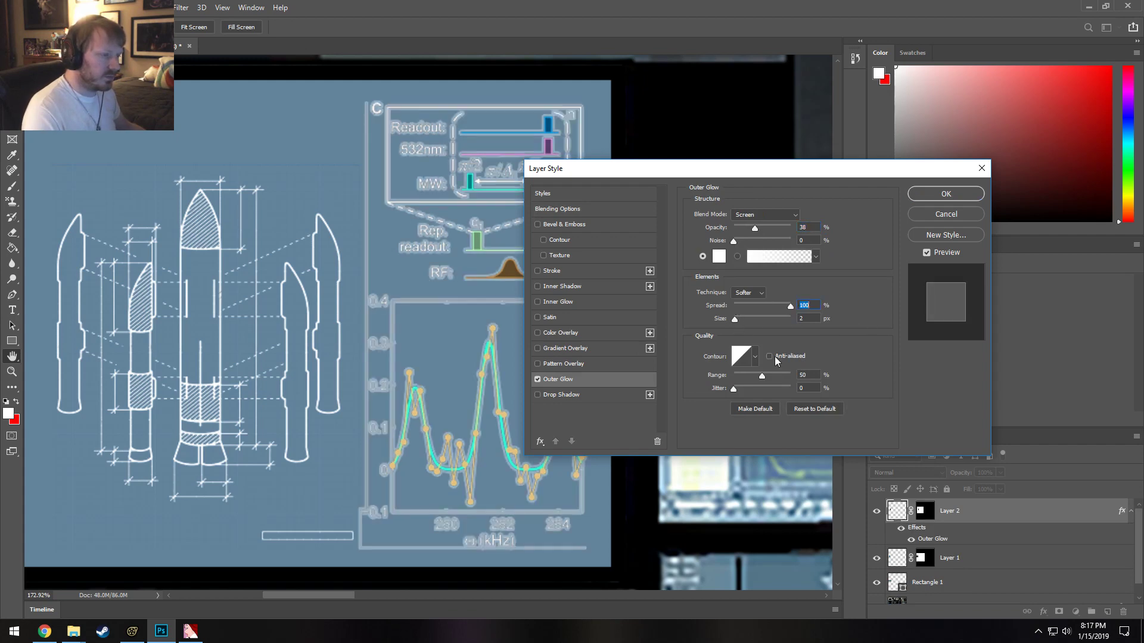
pyautogui.moveTo(746, 233); pyautogui.dragTo(801, 230)
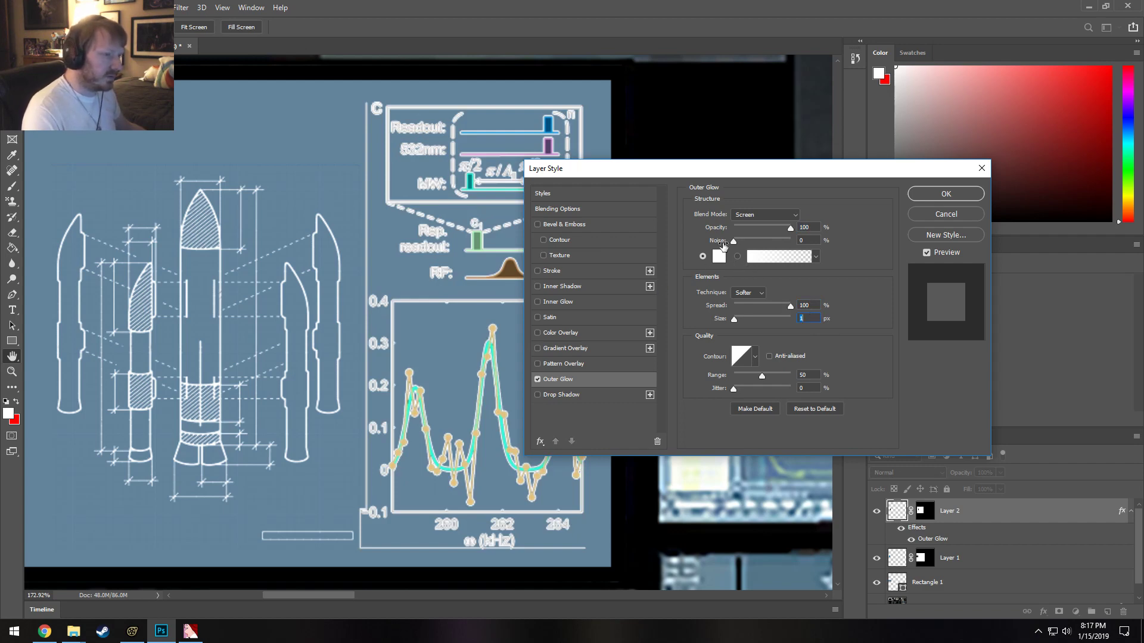
pyautogui.moveTo(794, 234); pyautogui.dragTo(649, 220)
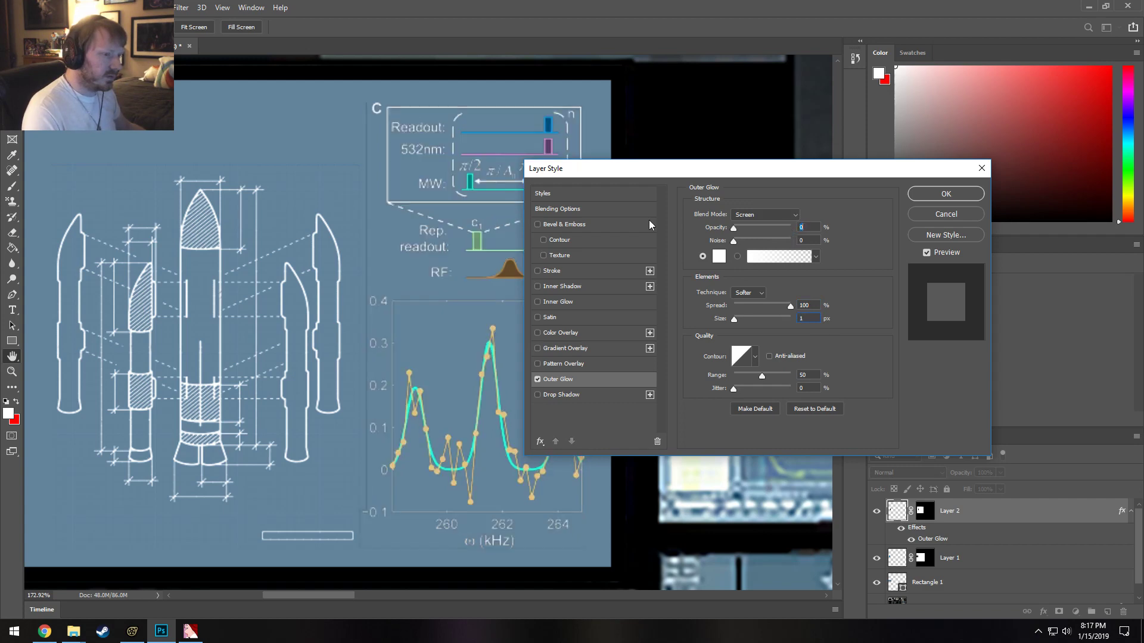
# Try a pale blue-grey glow color, c6d1d9, for Layer 2's Outer Glow after sampling the monitor background.
pyautogui.click(718, 256)
pyautogui.moveTo(583, 119); pyautogui.dragTo(623, 180)
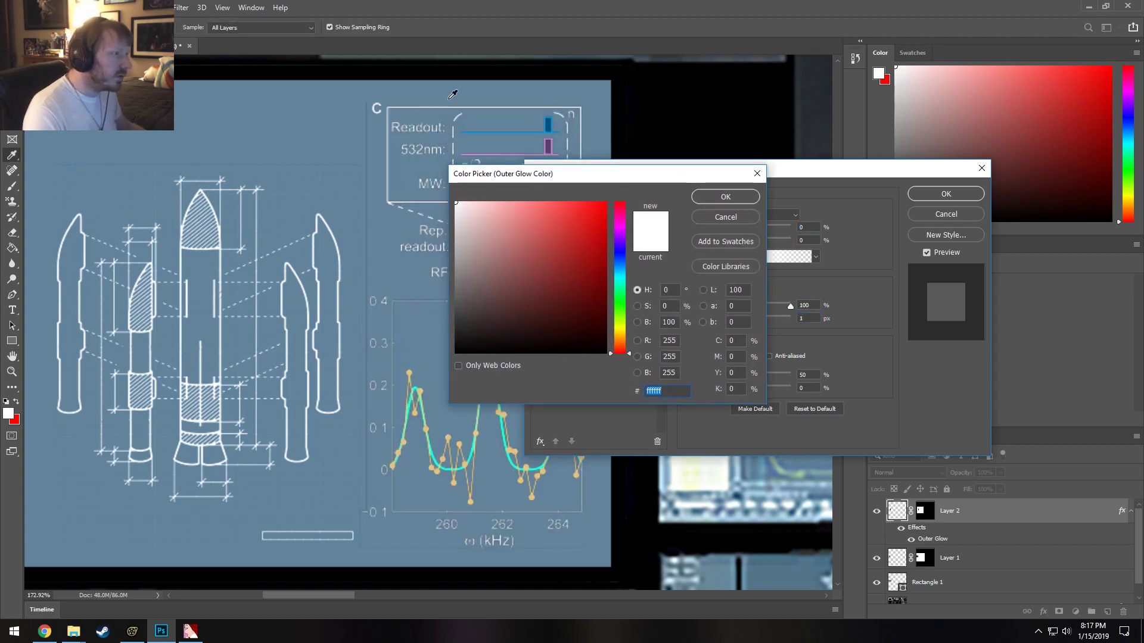
pyautogui.click(430, 104)
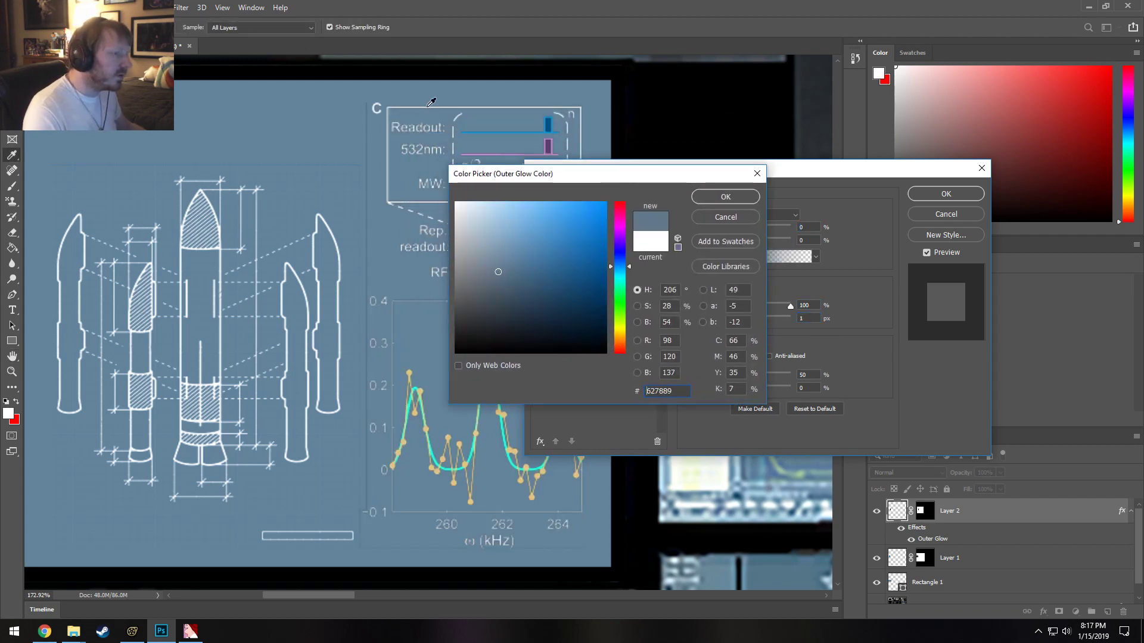
pyautogui.click(431, 103)
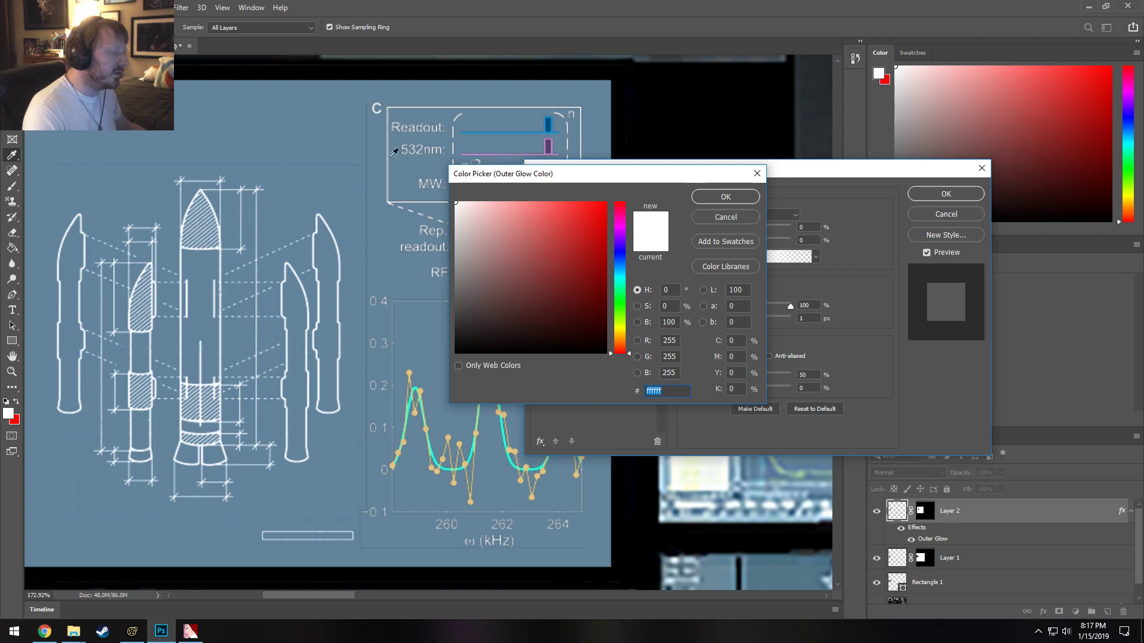
pyautogui.click(389, 295)
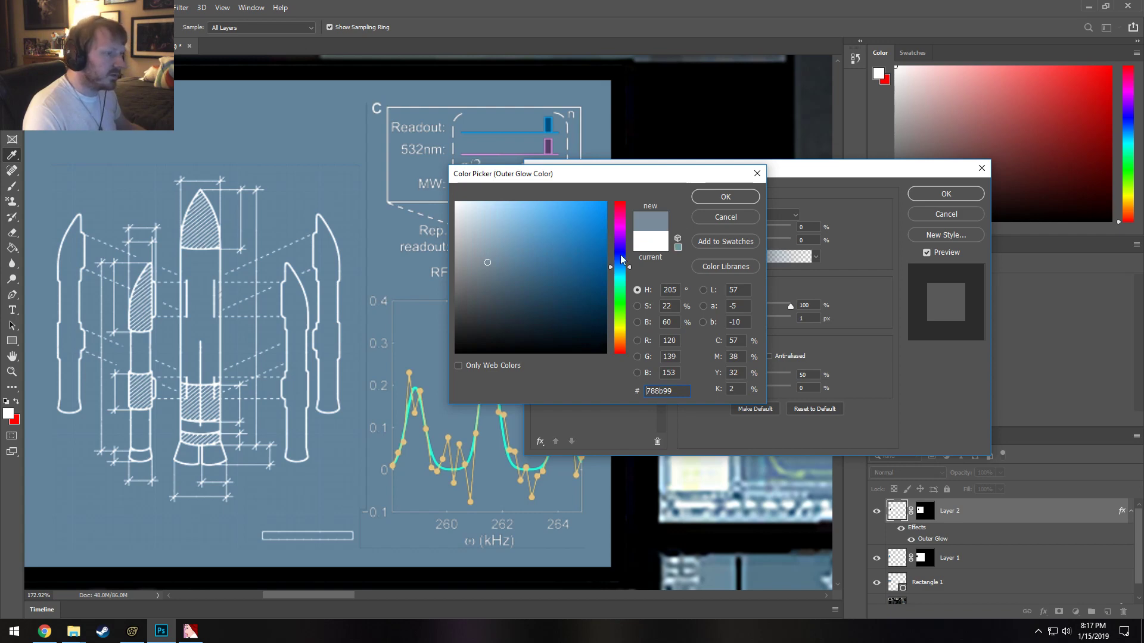
pyautogui.click(463, 229)
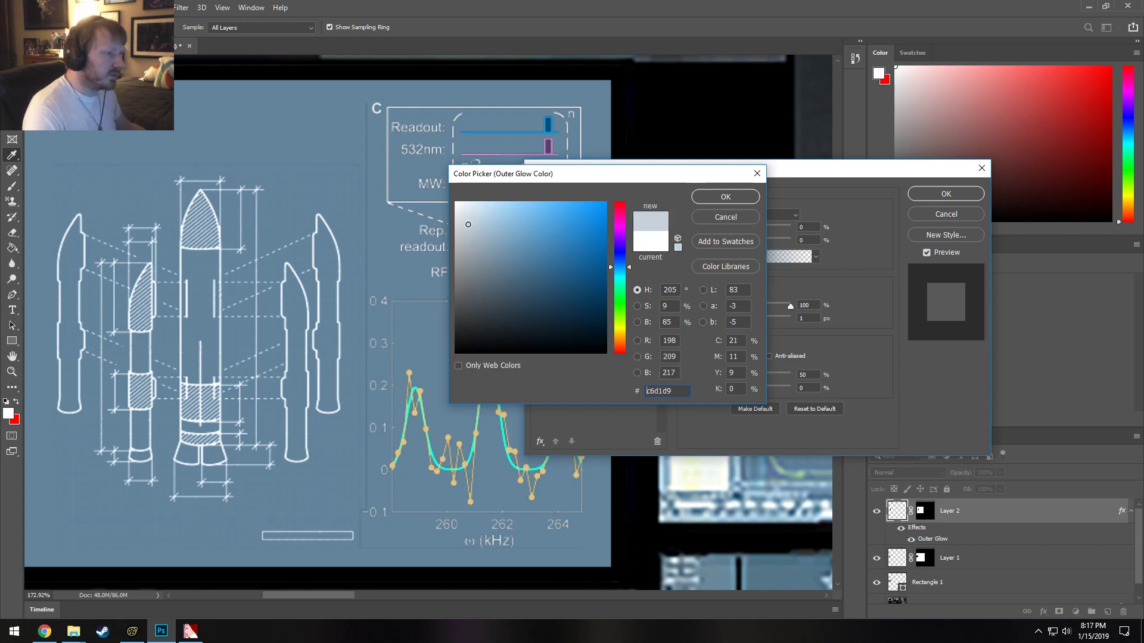
pyautogui.click(725, 197)
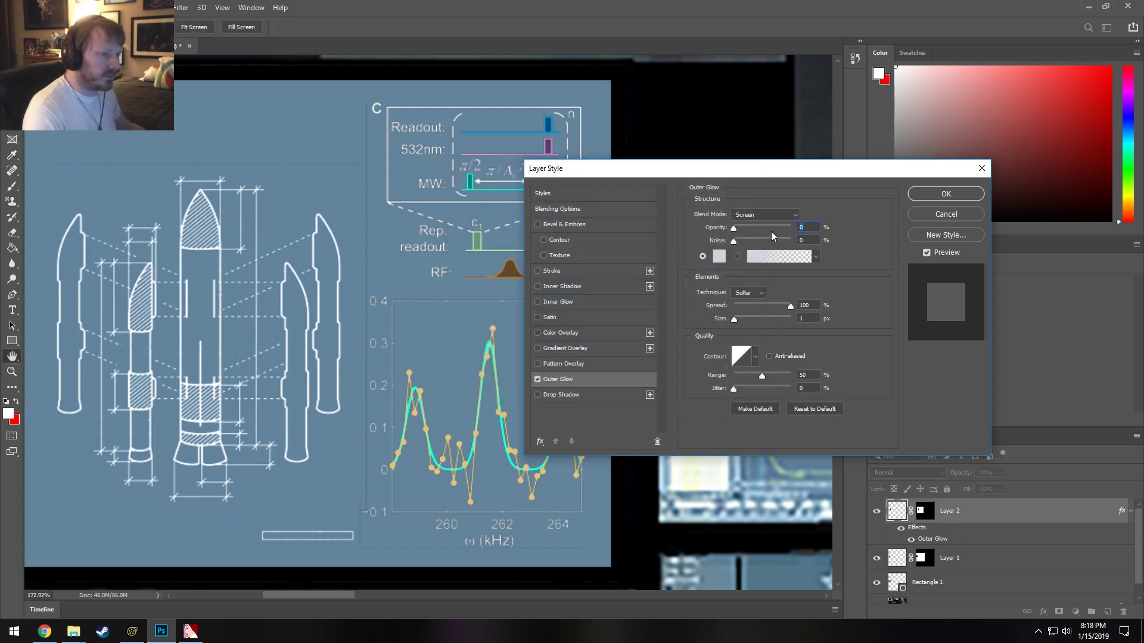
# Try the Outer Glow at 100% opacity with the Precise technique and 0% spread, and cancel the layer style.
pyautogui.write('100')
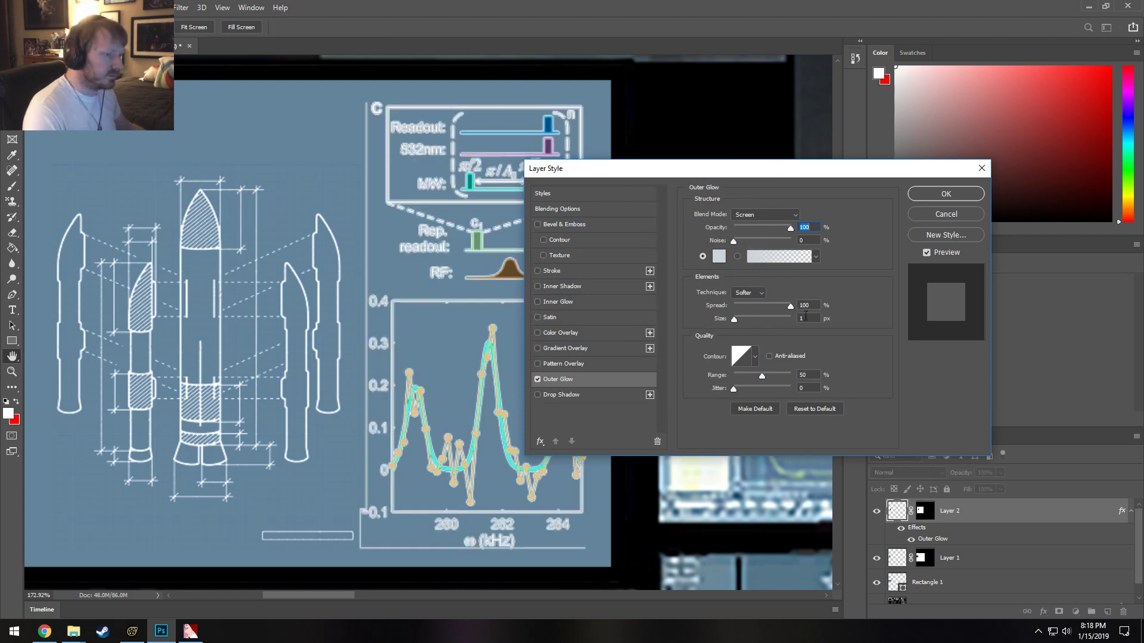
pyautogui.moveTo(790, 306); pyautogui.dragTo(719, 319)
pyautogui.click(748, 293)
pyautogui.click(746, 309)
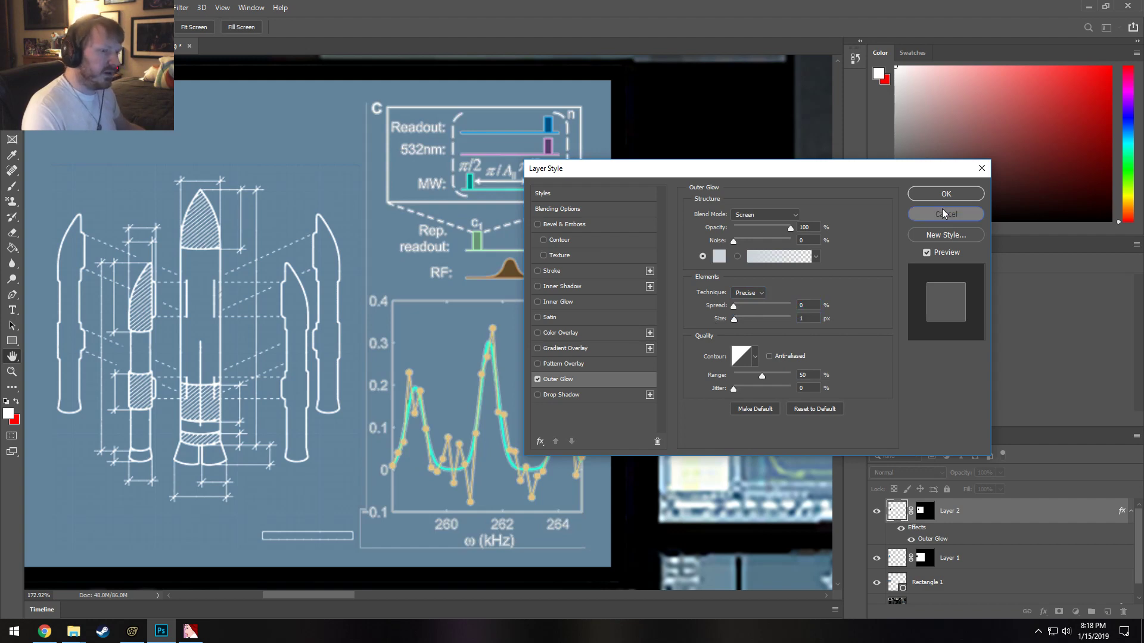
pyautogui.click(943, 212)
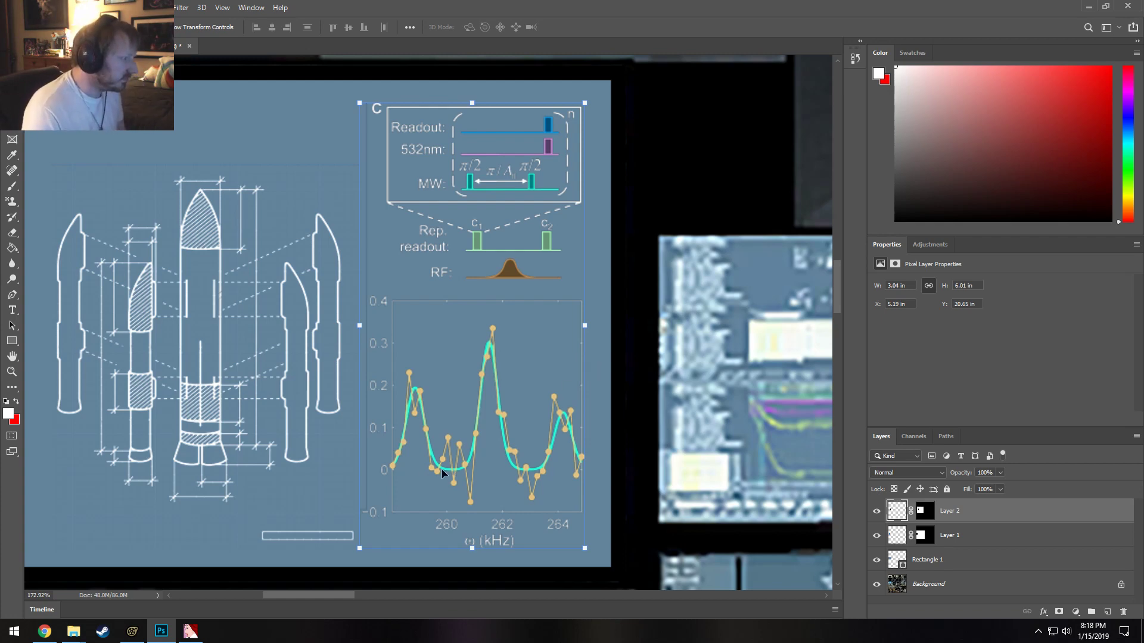
pyautogui.scroll(-1, 434, 474)
pyautogui.scroll(2, 411, 468)
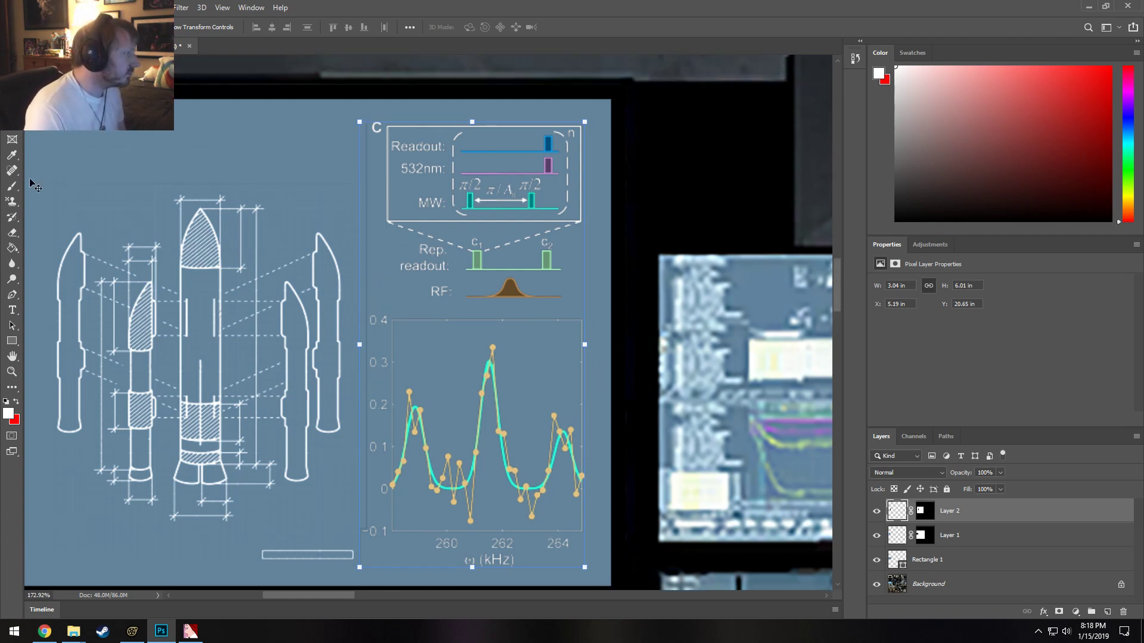
pyautogui.click(16, 143)
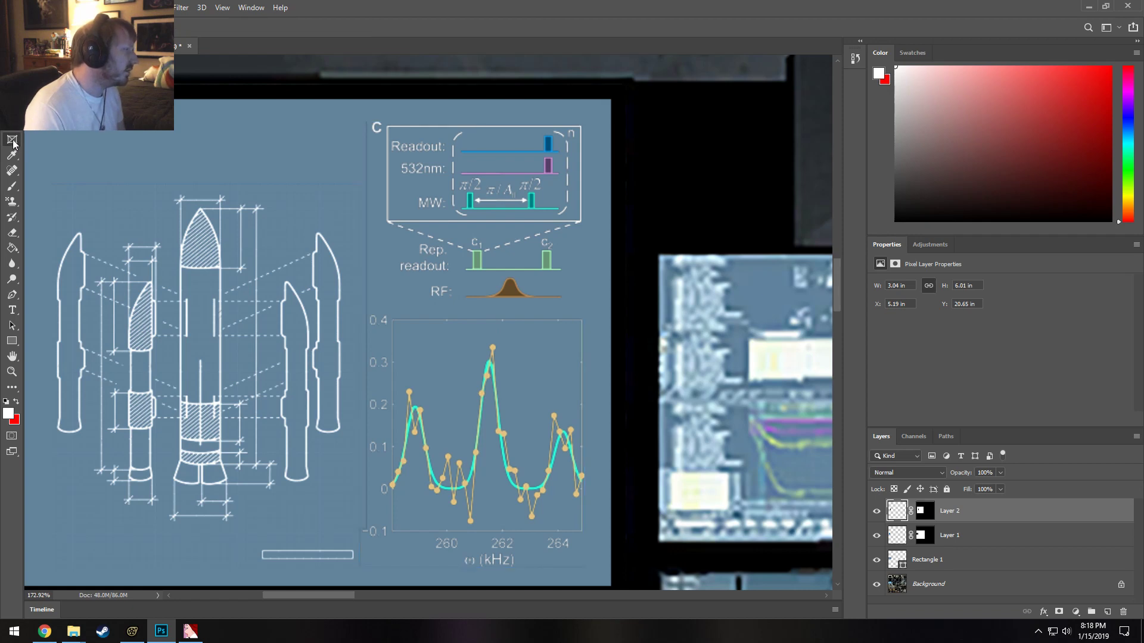
pyautogui.moveTo(61, 159); pyautogui.dragTo(145, 224)
pyautogui.hotkey('ctrl', 'z')
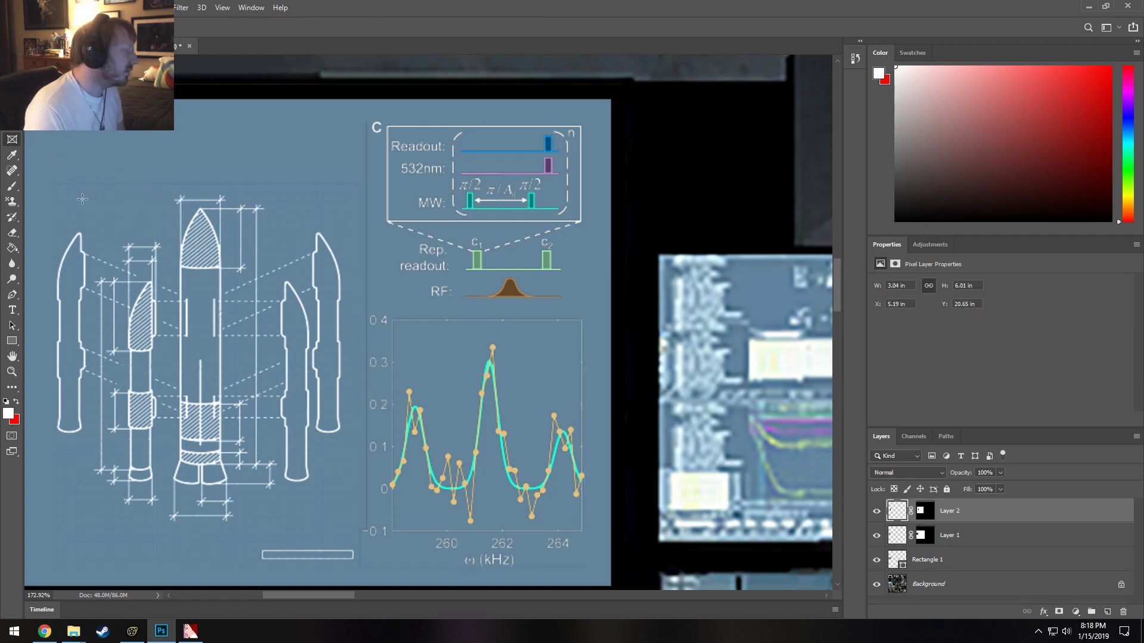
# Draw a horizontal line about 184 px wide along the graph's top border with the Line tool and make it white.
pyautogui.click(11, 341)
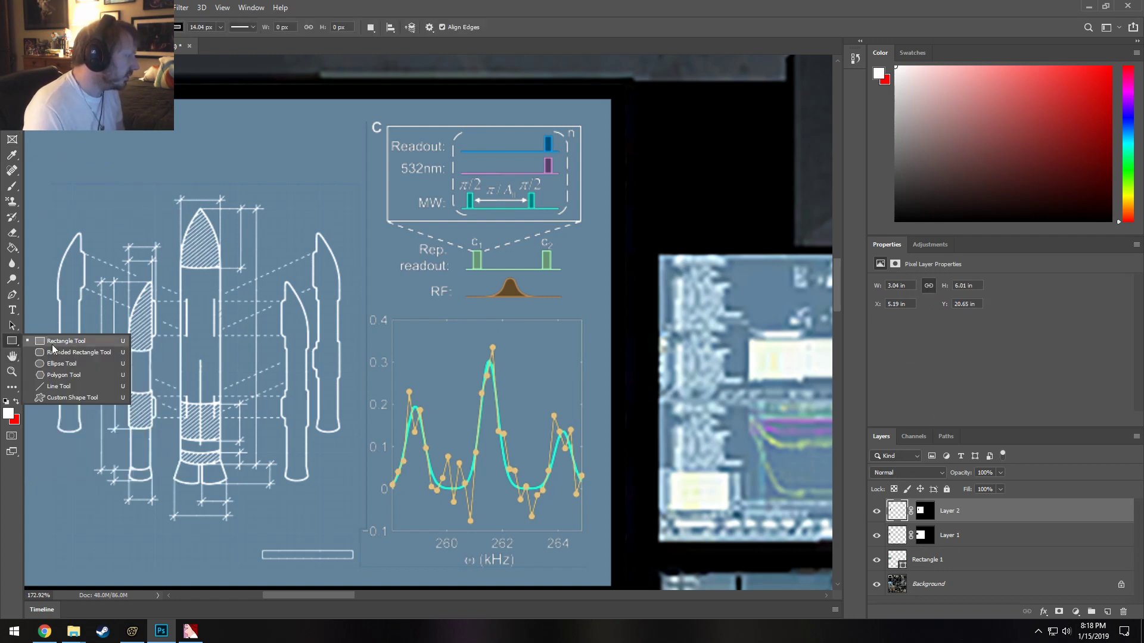
pyautogui.click(60, 387)
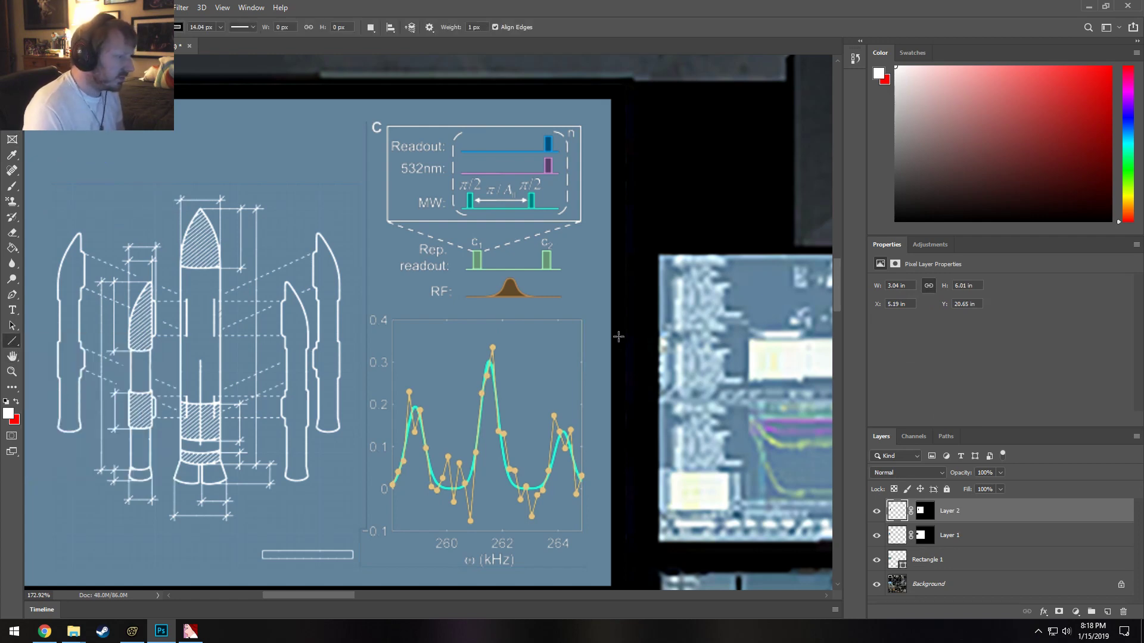
pyautogui.hscroll(-3, 652, 456)
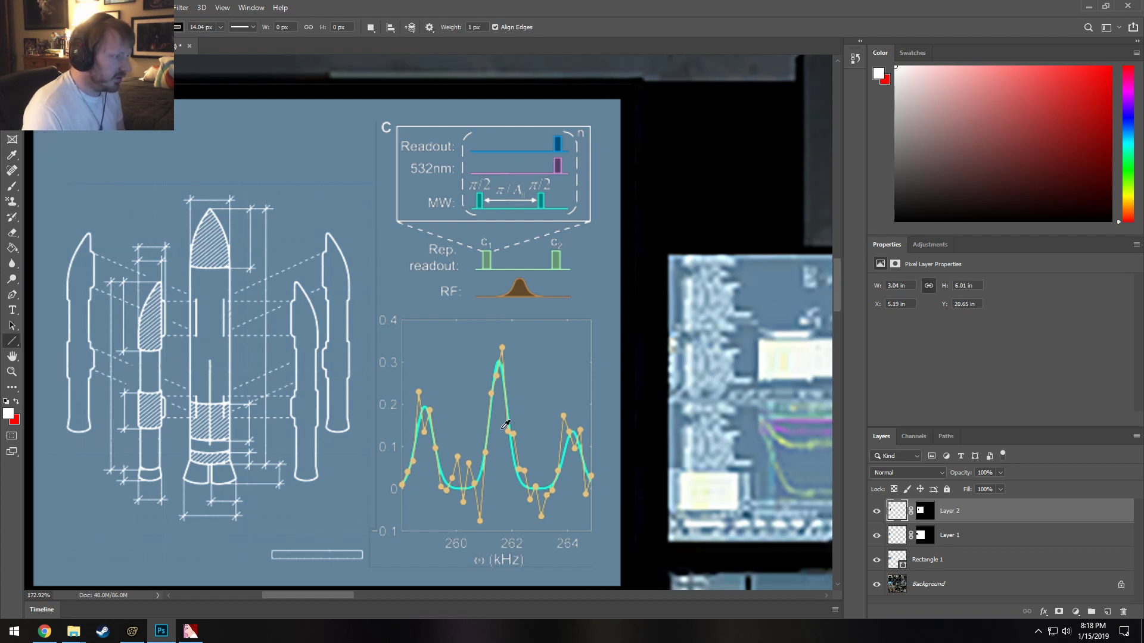
pyautogui.keyDown('alt'); pyautogui.scroll(5, 505, 424); pyautogui.keyUp('alt')
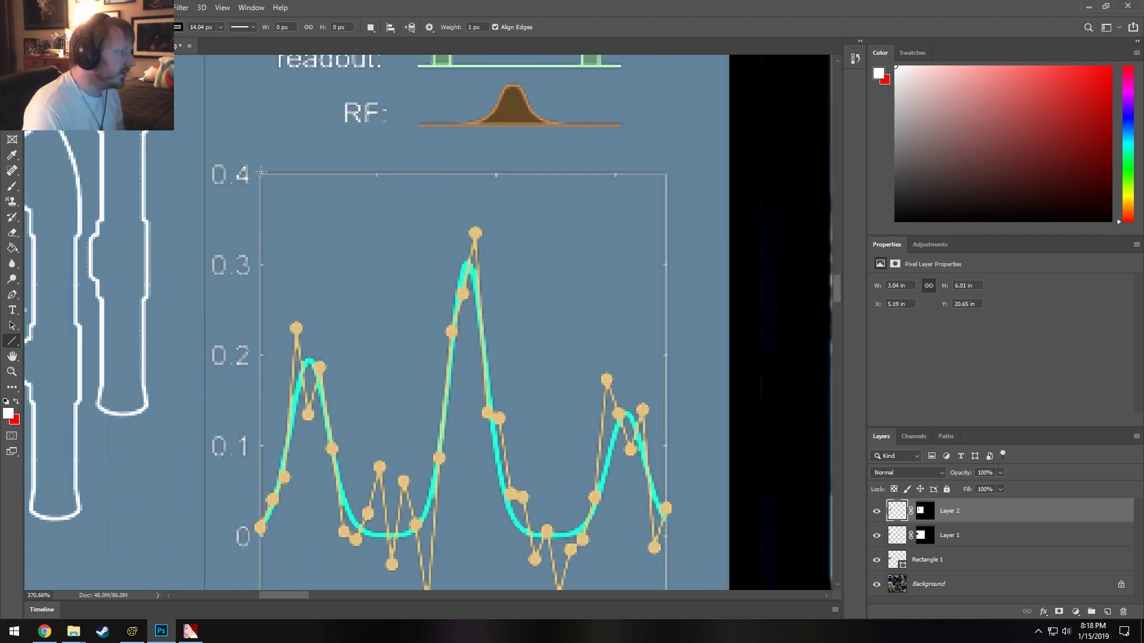
pyautogui.moveTo(260, 172); pyautogui.dragTo(666, 172)
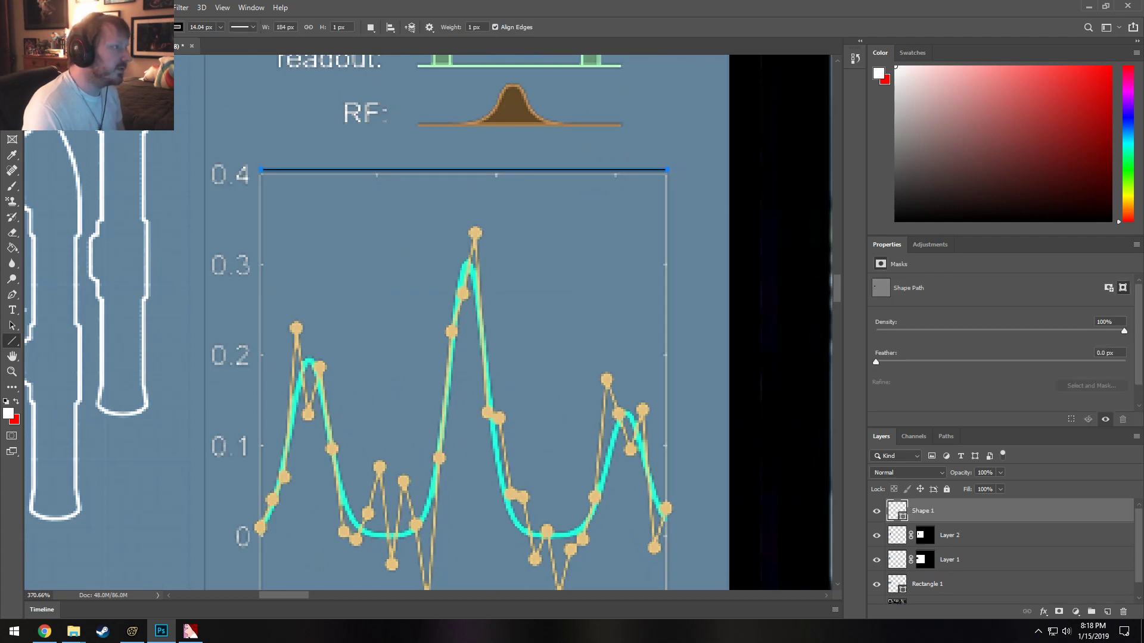
pyautogui.click(179, 28)
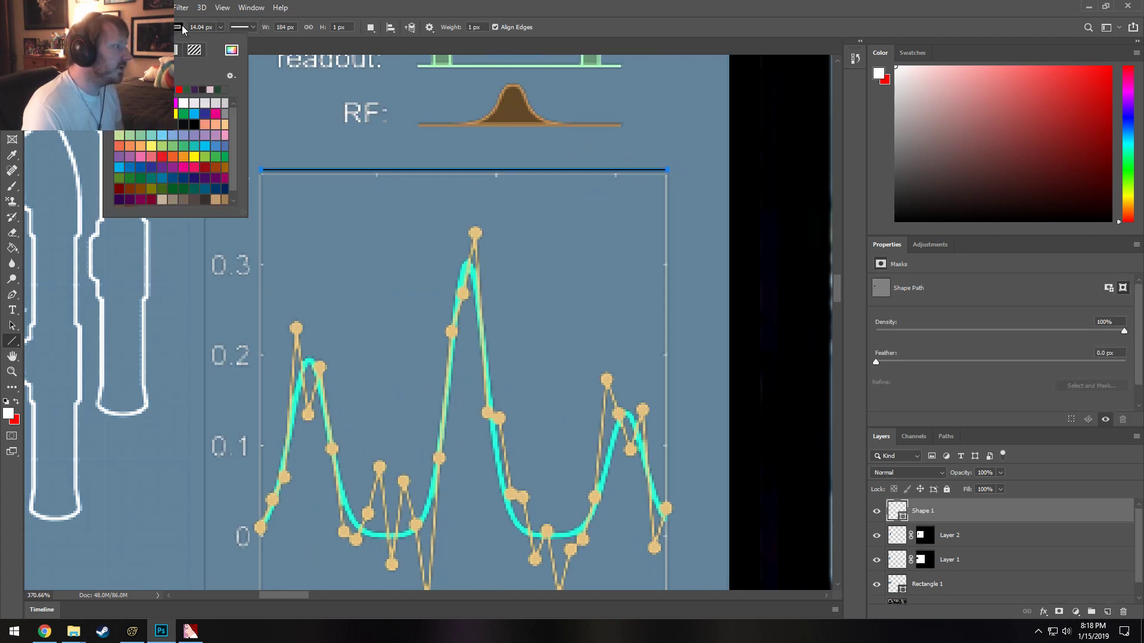
pyautogui.click(183, 102)
pyautogui.press('Return')
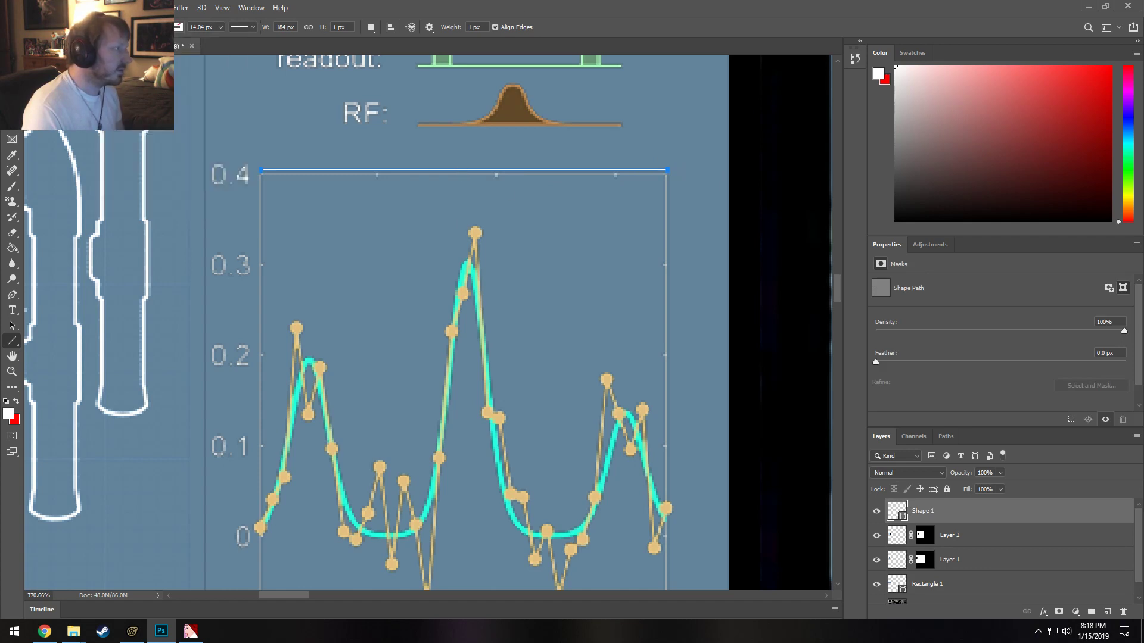
# Move the white line onto the graph's top border and set its height to 2 px.
pyautogui.press('v')
pyautogui.moveTo(282, 172); pyautogui.dragTo(282, 174)
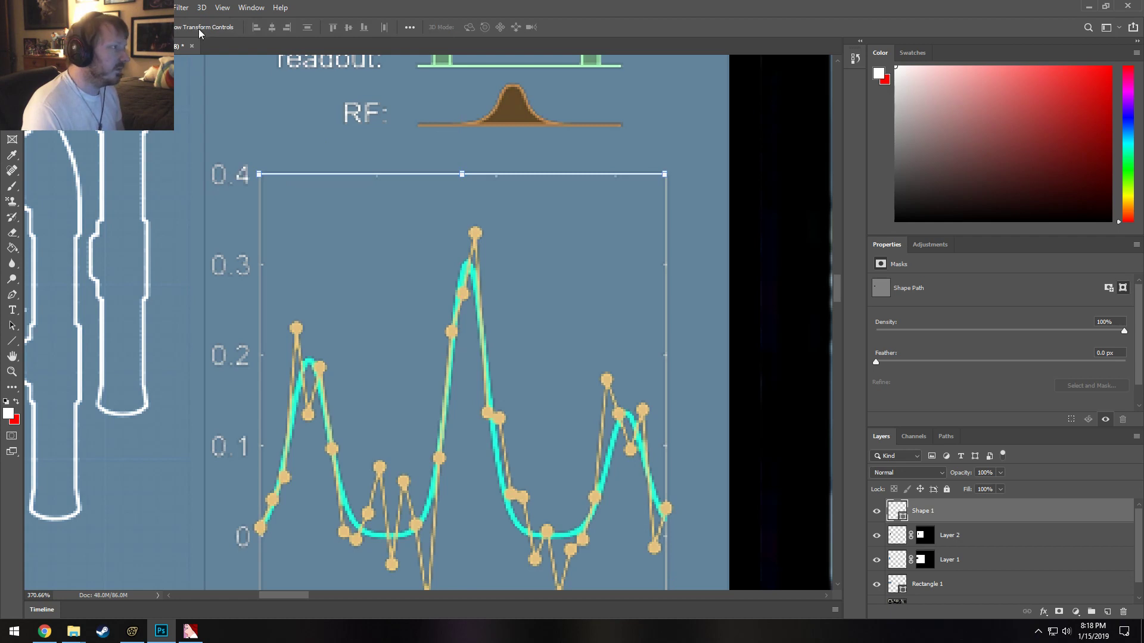
pyautogui.click(12, 341)
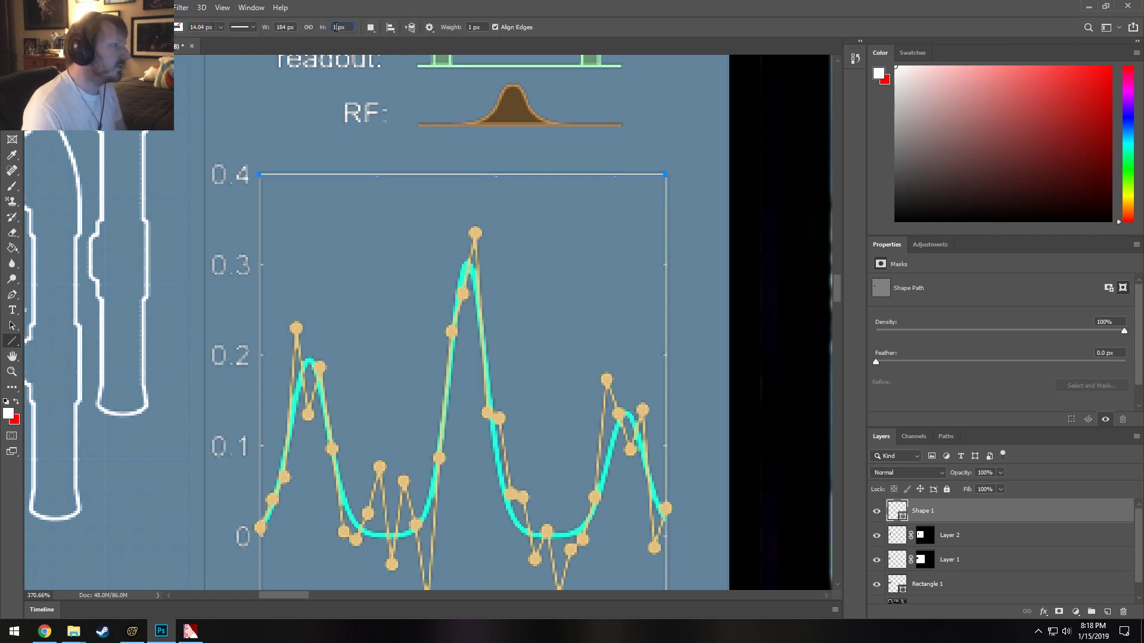
pyautogui.write('2')
pyautogui.press('Return')
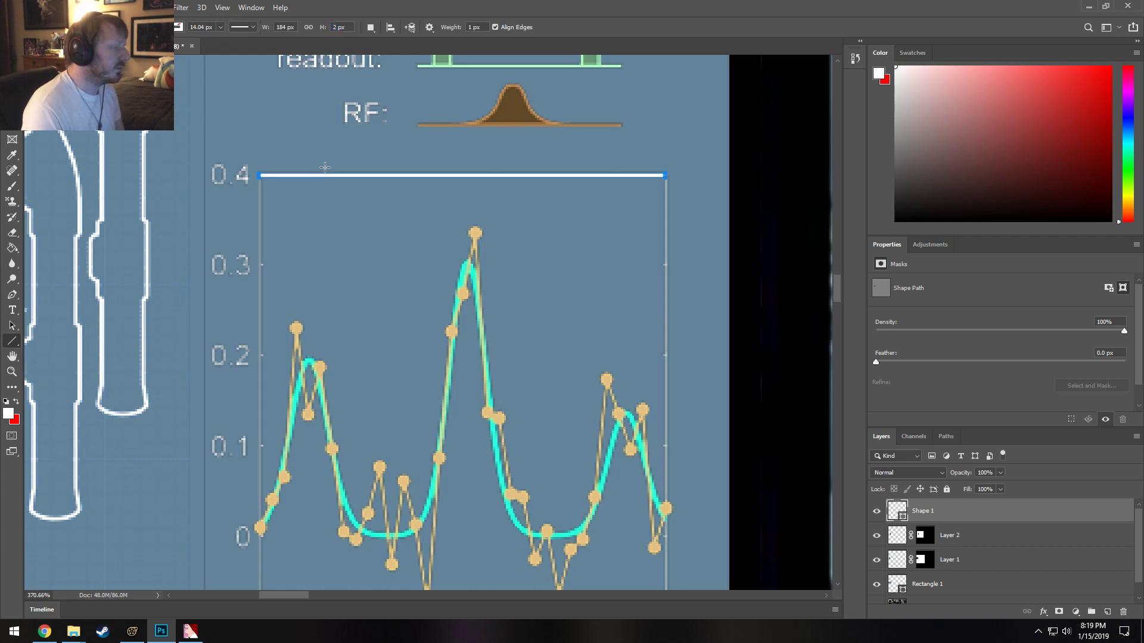
# Stretch the white line's left end to about 100.54% width so it reaches the graph's left border.
pyautogui.press('v')
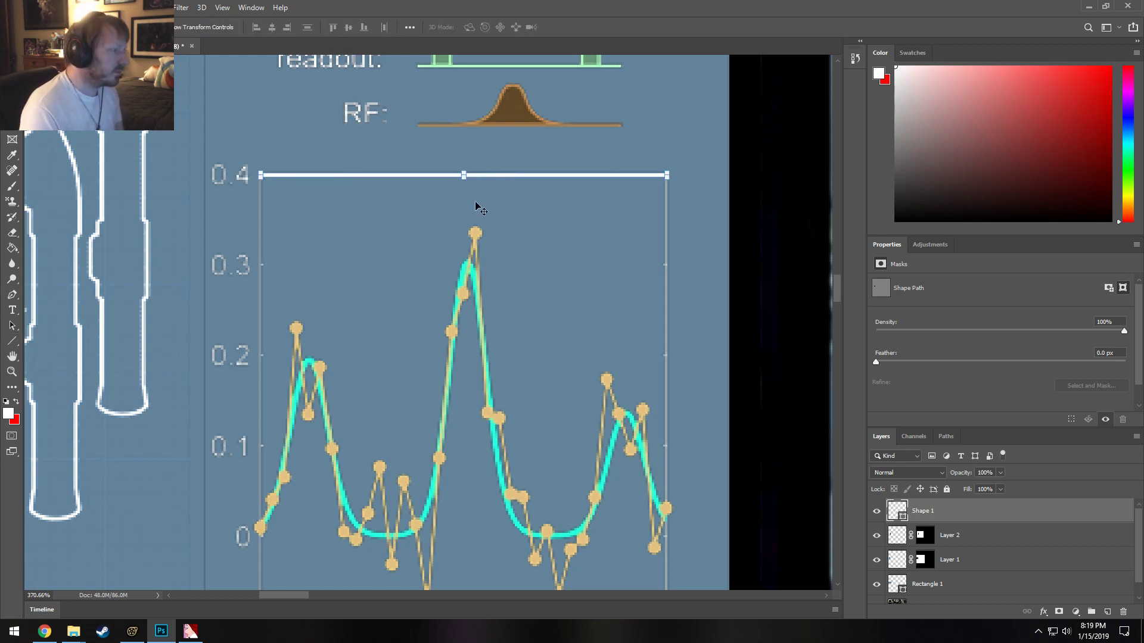
pyautogui.keyDown('alt'); pyautogui.scroll(3, 484, 129); pyautogui.keyUp('alt')
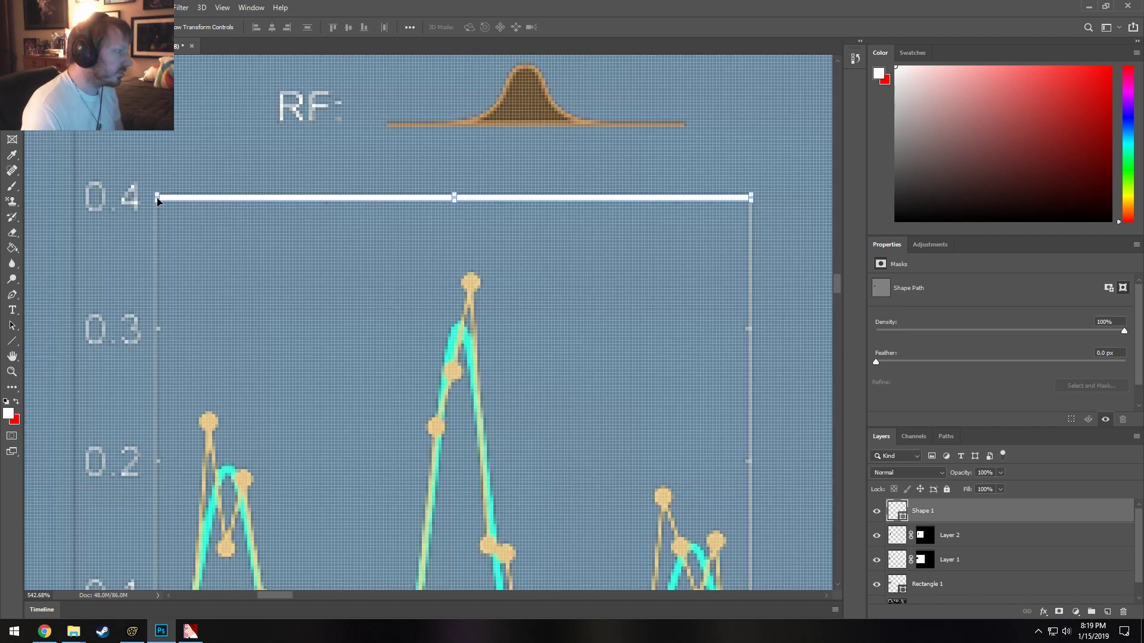
pyautogui.moveTo(156, 198); pyautogui.dragTo(153, 198)
pyautogui.scroll(-1, 768, 295)
pyautogui.scroll(-1, 977, 405)
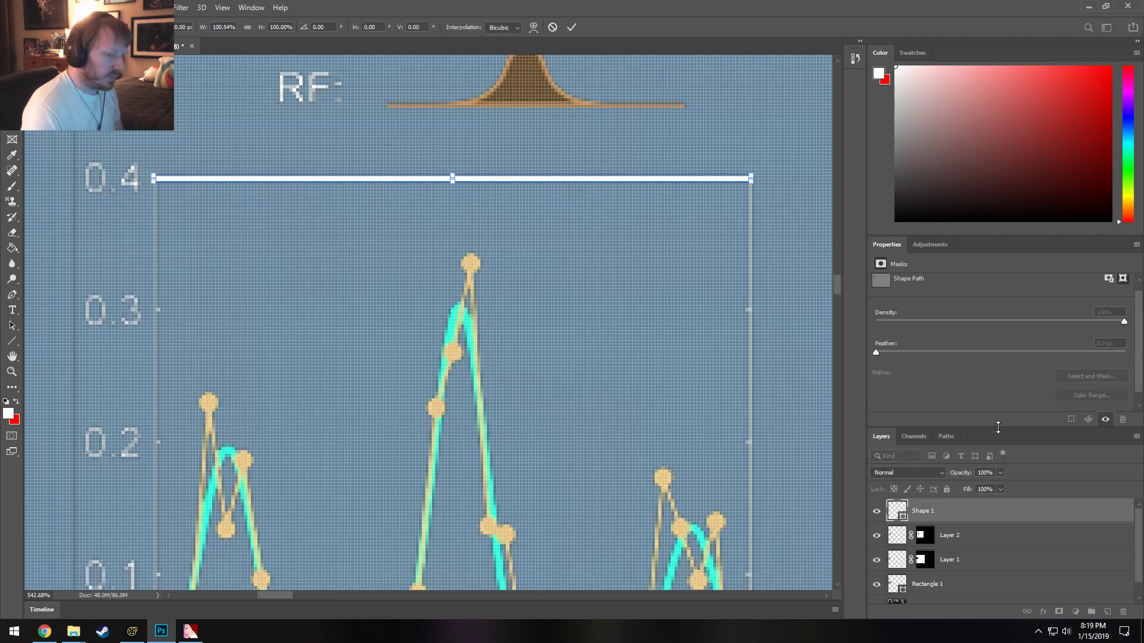
# Duplicate the Shape 1 line layer and move the copy onto the graph's bottom border at −0.1.
pyautogui.click(1020, 522)
pyautogui.rightClick(992, 519)
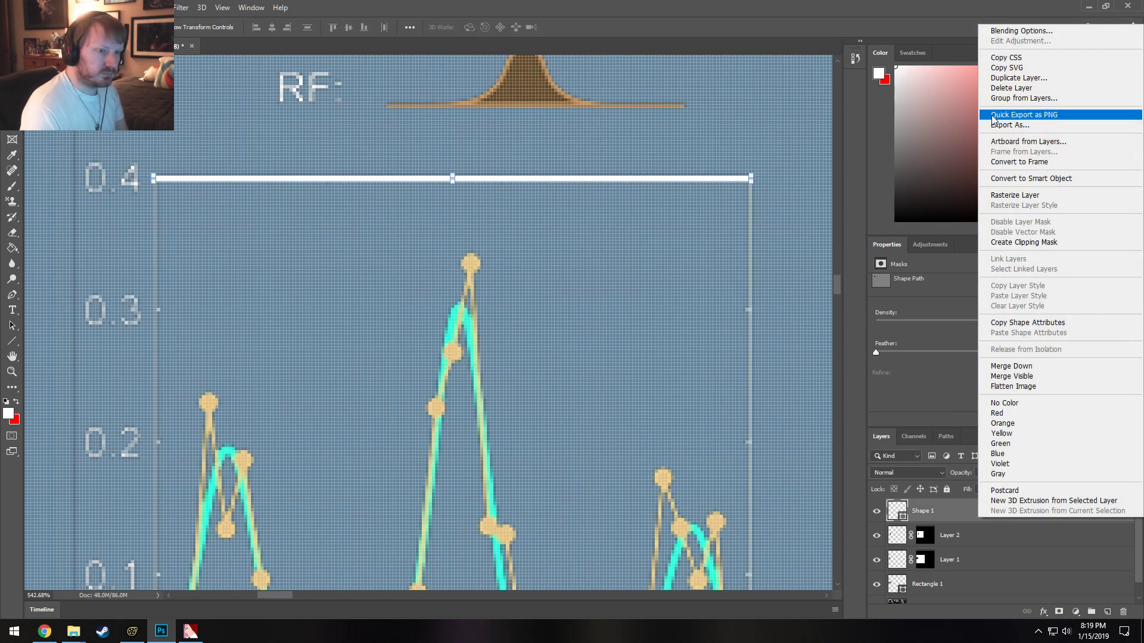
pyautogui.click(1013, 82)
pyautogui.press('Return')
pyautogui.scroll(-3, 554, 217)
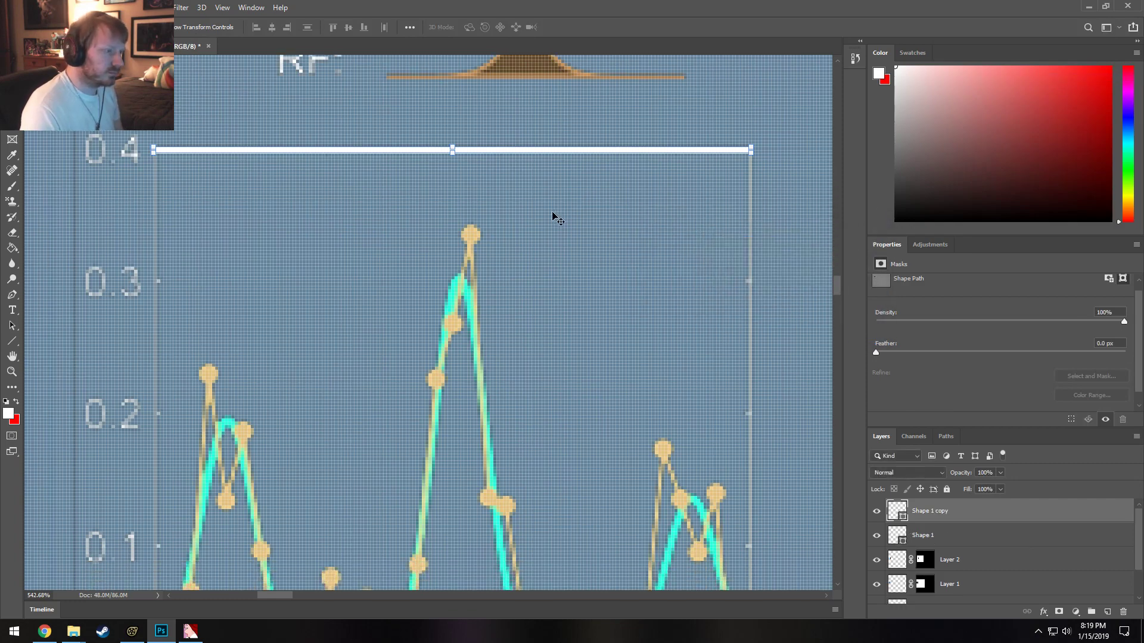
pyautogui.moveTo(471, 134); pyautogui.dragTo(488, 393)
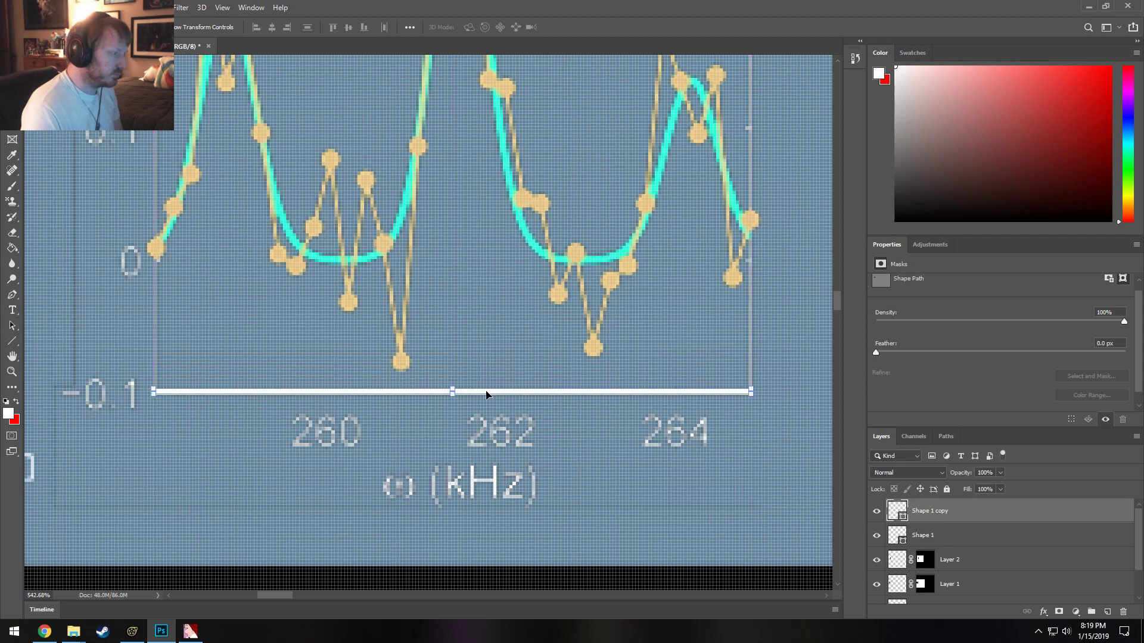
# Duplicate the bottom line and place the copy, rotated 90°, along the graph's right border.
pyautogui.rightClick(980, 510)
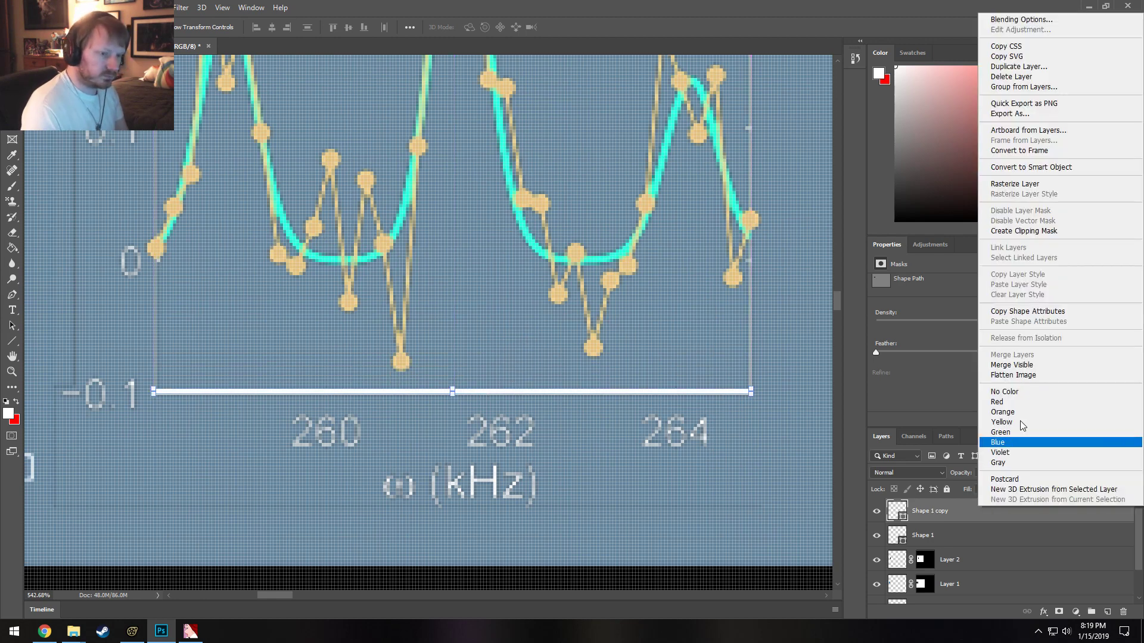
pyautogui.click(1008, 66)
pyautogui.press('Return')
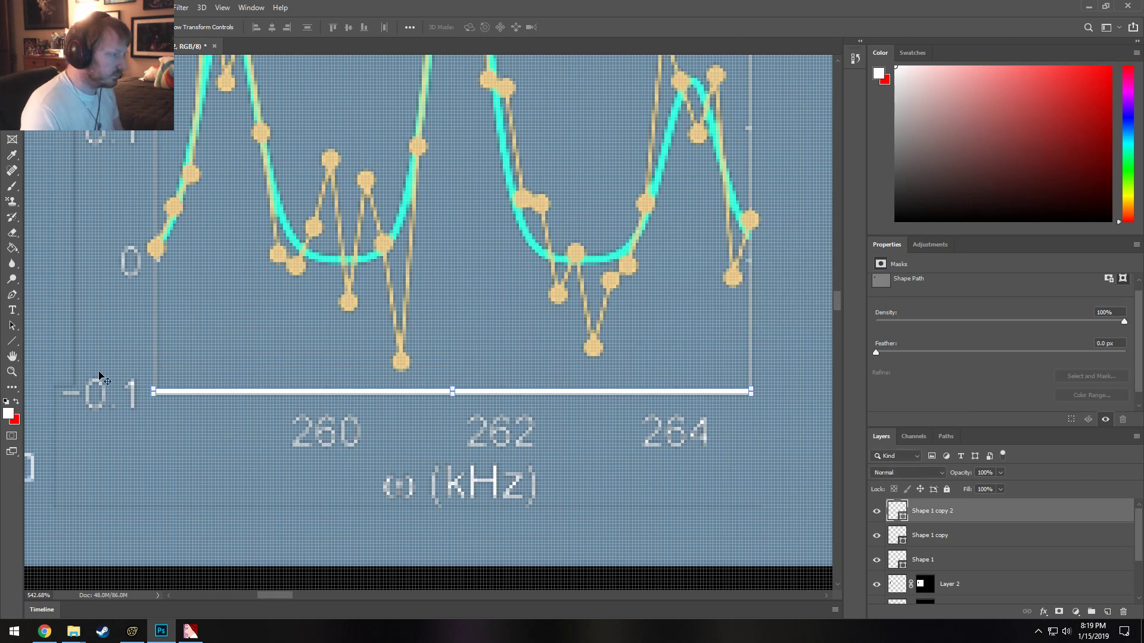
pyautogui.moveTo(147, 389); pyautogui.dragTo(465, 210)
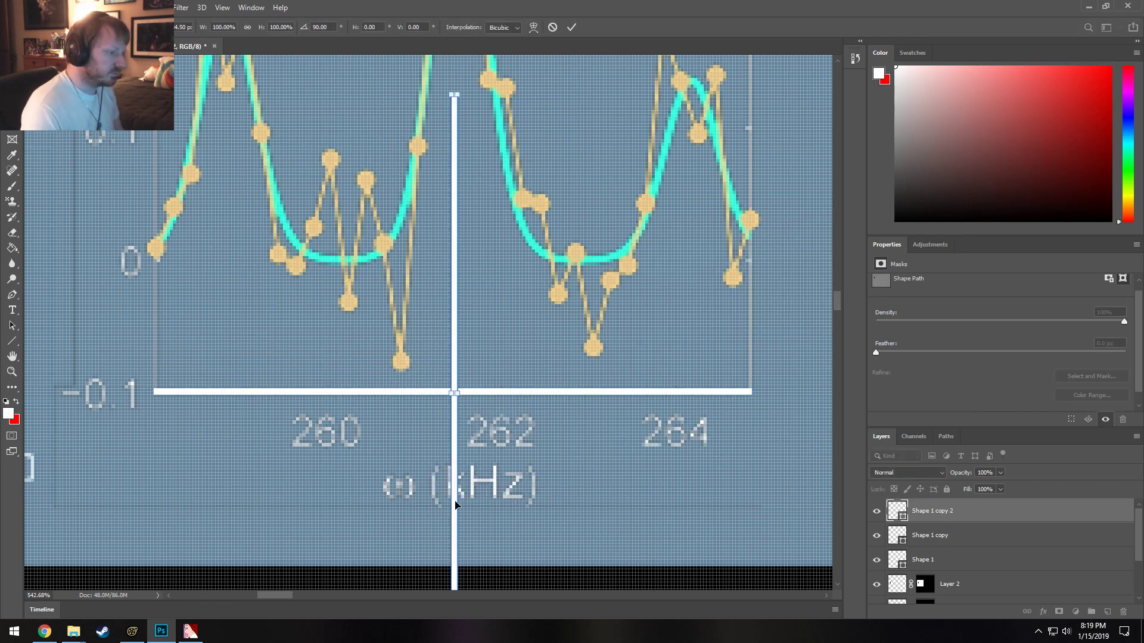
pyautogui.moveTo(456, 503); pyautogui.dragTo(753, 203)
# Stretch the vertical line's upper end straight up to meet the graph's top line.
pyautogui.moveTo(836, 306); pyautogui.dragTo(837, 283)
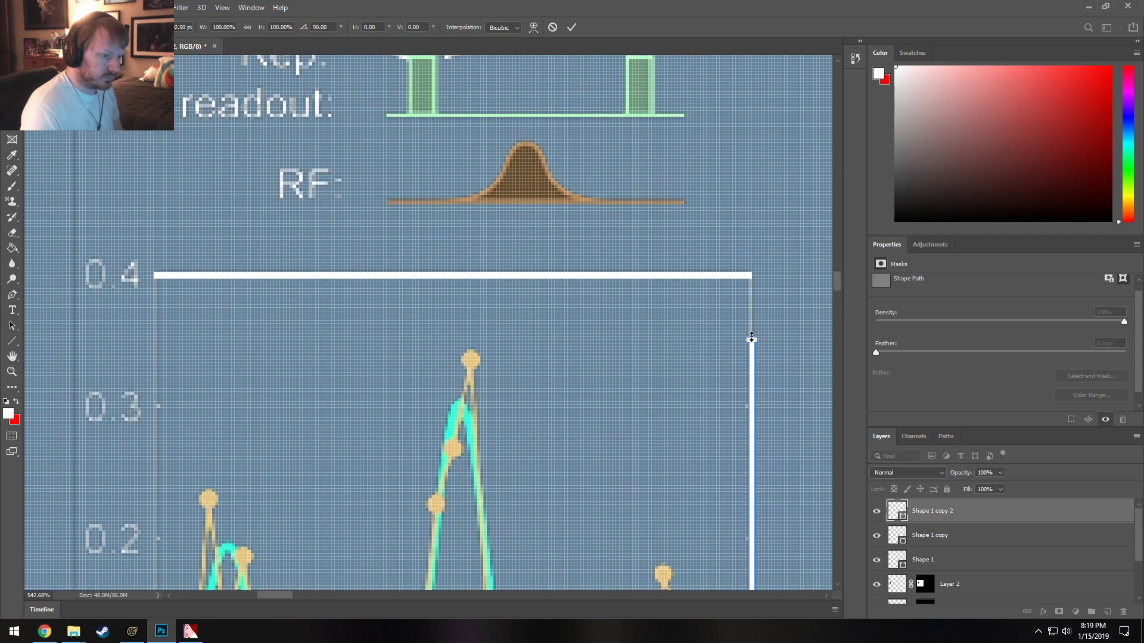
pyautogui.moveTo(751, 338); pyautogui.dragTo(589, 322)
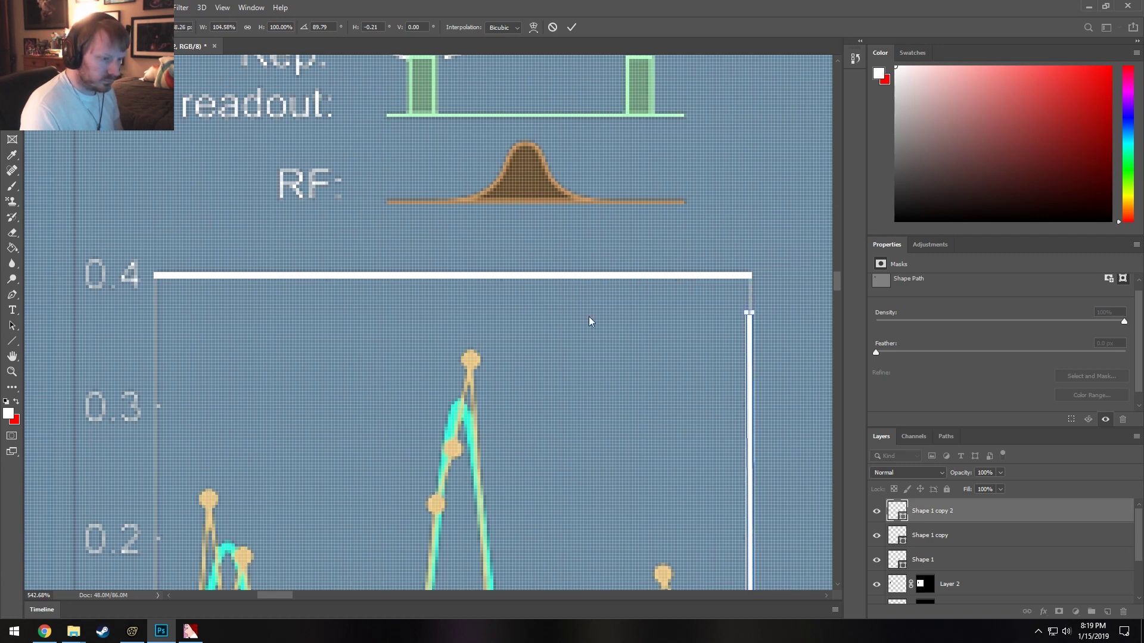
pyautogui.hotkey('ctrl', 'z')
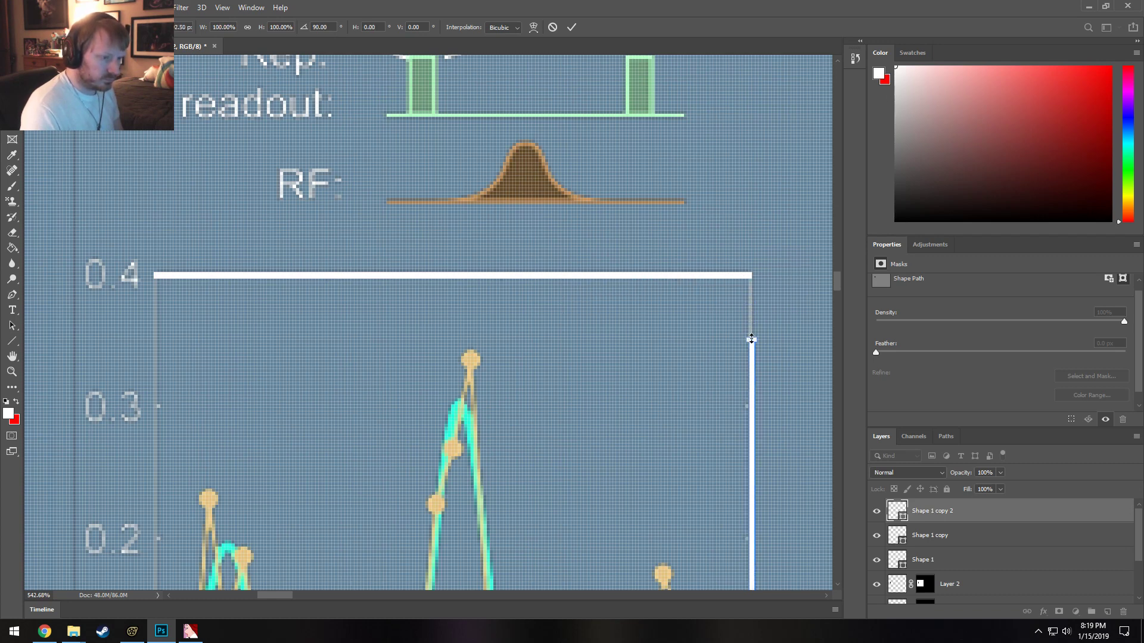
pyautogui.moveTo(751, 338); pyautogui.dragTo(752, 275)
# Duplicate the right border's vertical line and place the copy along the graph's left border.
pyautogui.rightClick(986, 506)
pyautogui.click(984, 513)
pyautogui.rightClick(990, 512)
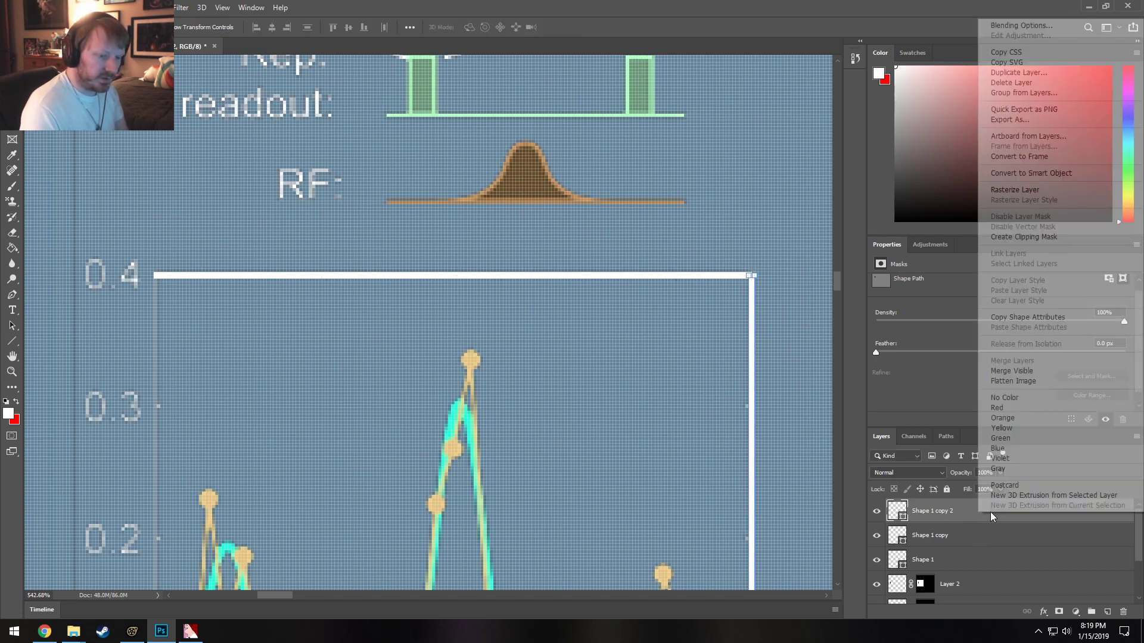
pyautogui.click(1024, 72)
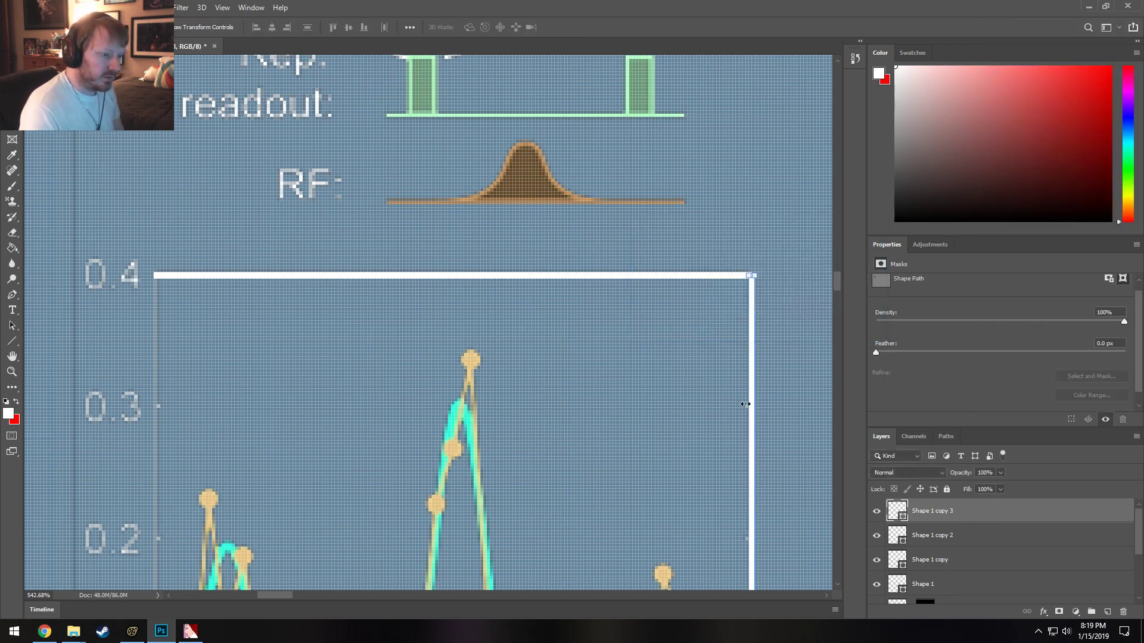
pyautogui.moveTo(751, 409); pyautogui.dragTo(158, 489)
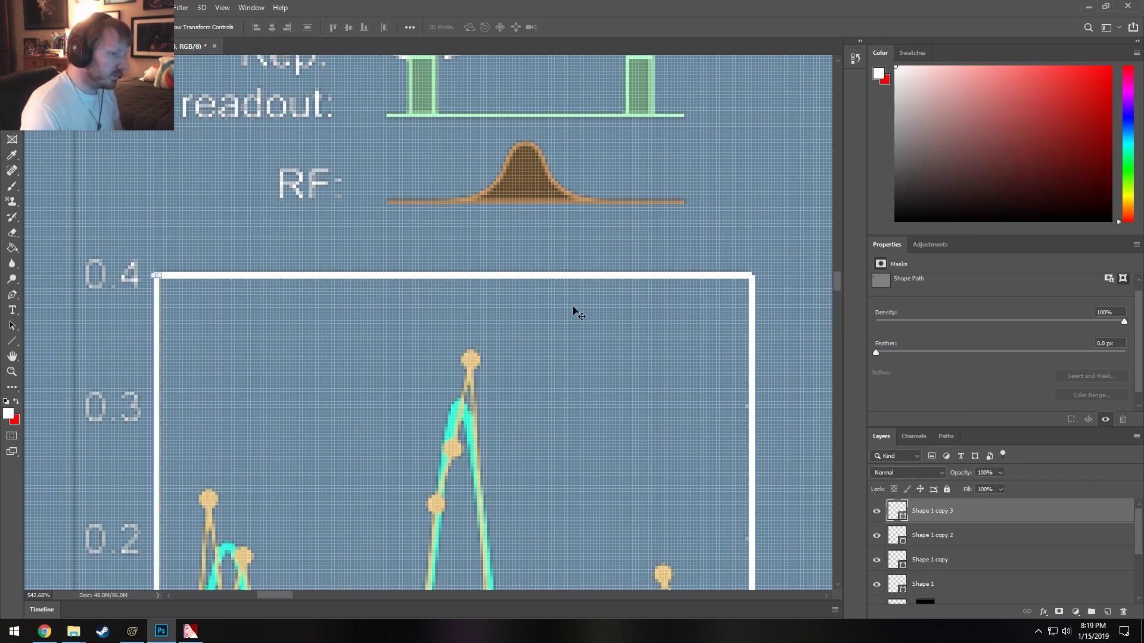
# Shift the right vertical line slightly left so its edge lines up with the ends of the top and bottom lines.
pyautogui.click(751, 376)
pyautogui.moveTo(752, 373); pyautogui.dragTo(748, 374)
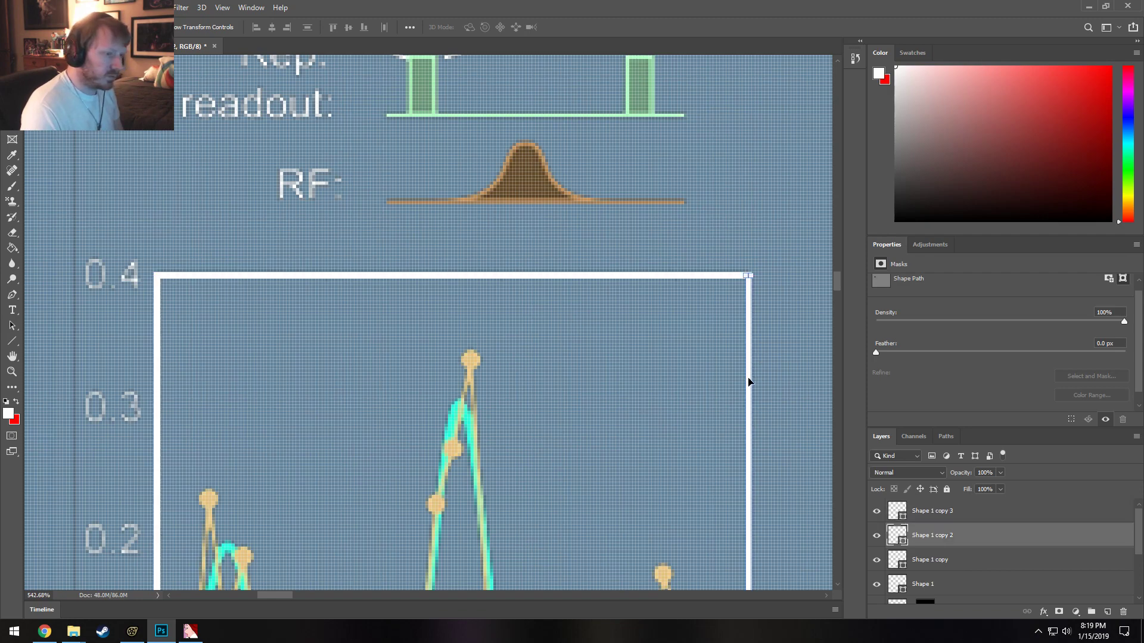
pyautogui.scroll(-3, 759, 391)
pyautogui.scroll(-8, 761, 391)
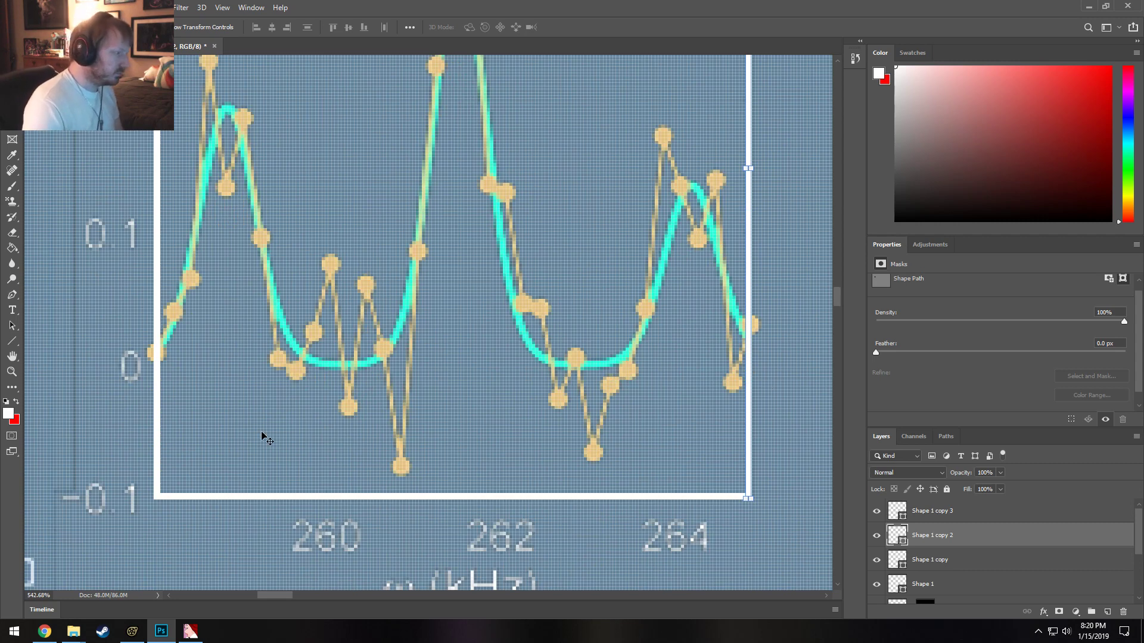
# Rasterize the four border line layers, Shape 1 through Shape 1 copy 3, and merge them into one layer.
pyautogui.click(996, 592)
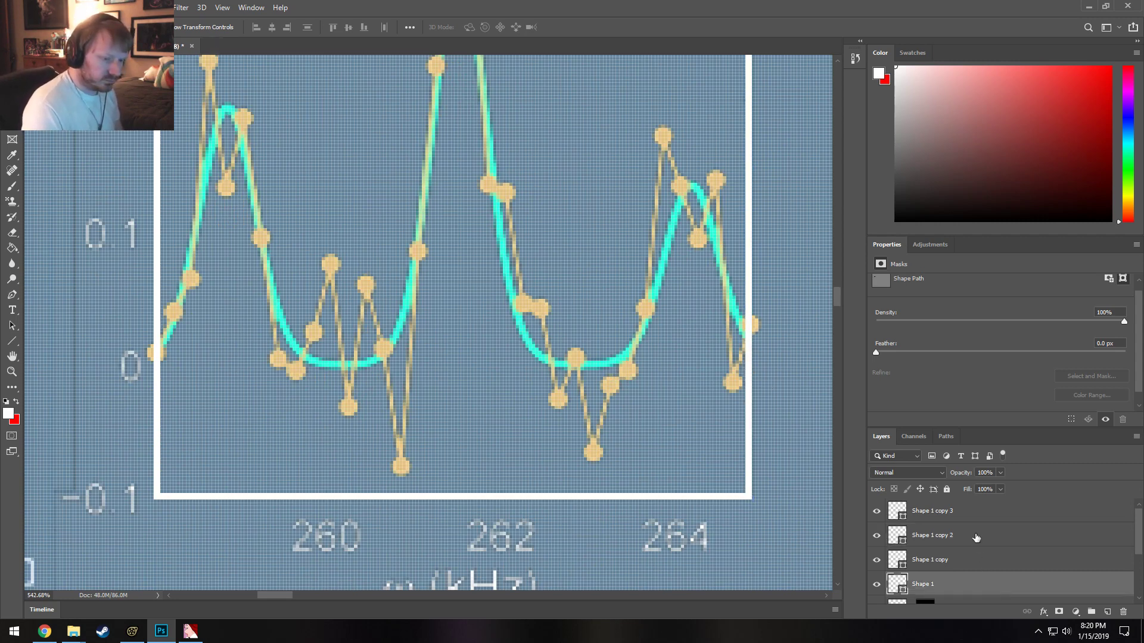
pyautogui.keyDown('shift'); pyautogui.click(972, 520); pyautogui.keyUp('shift')
pyautogui.rightClick(971, 516)
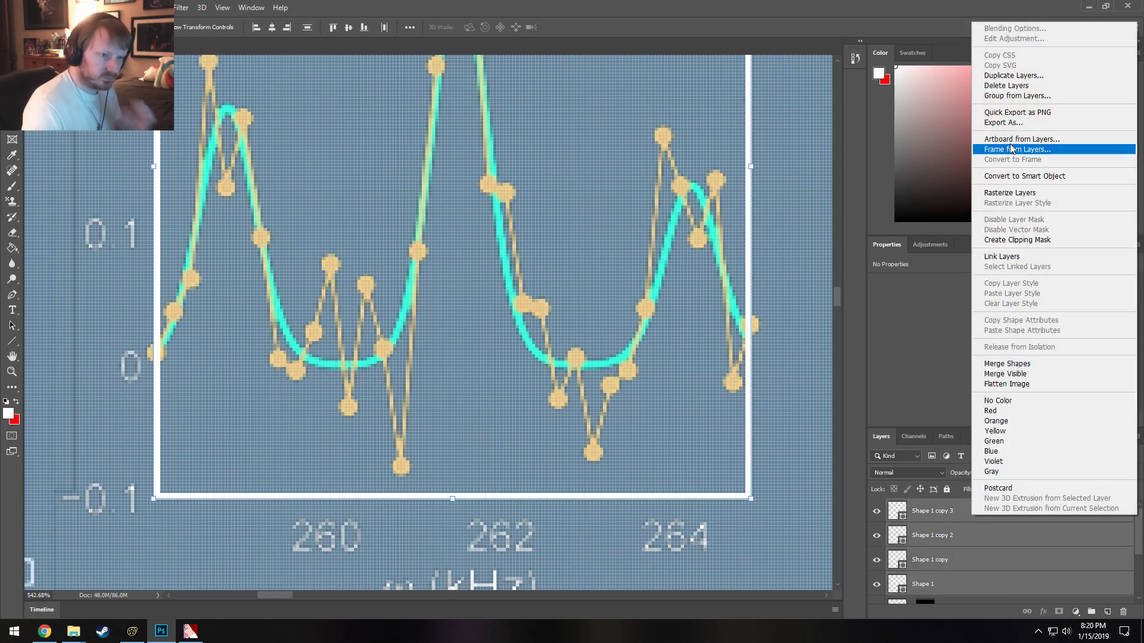
pyautogui.click(1020, 193)
pyautogui.rightClick(977, 551)
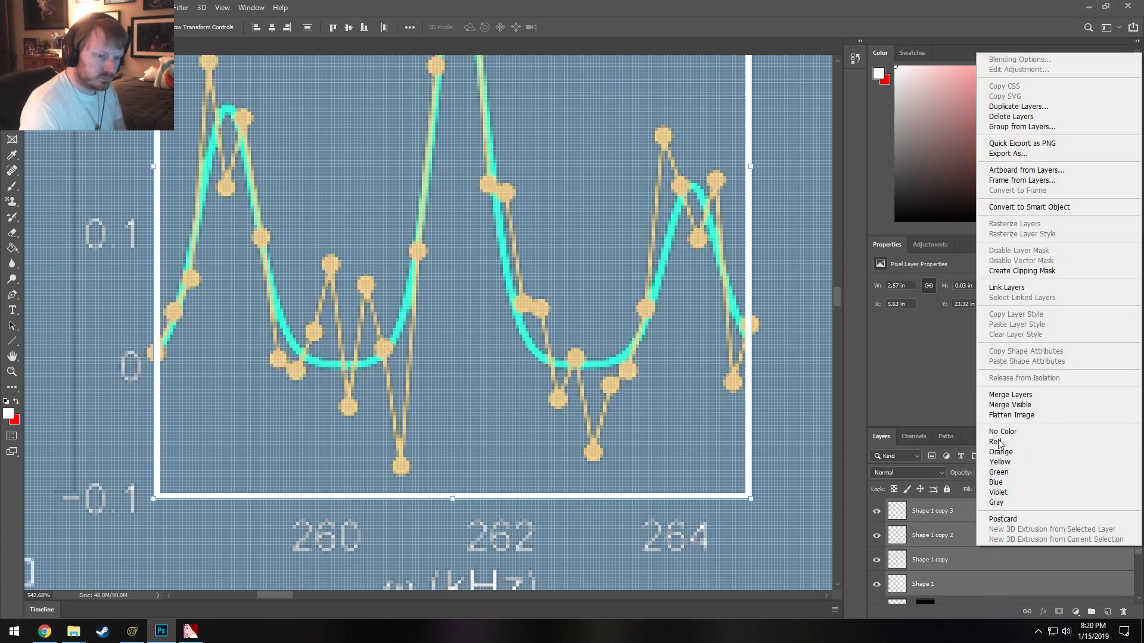
pyautogui.click(1012, 398)
pyautogui.scroll(1, 2, 327)
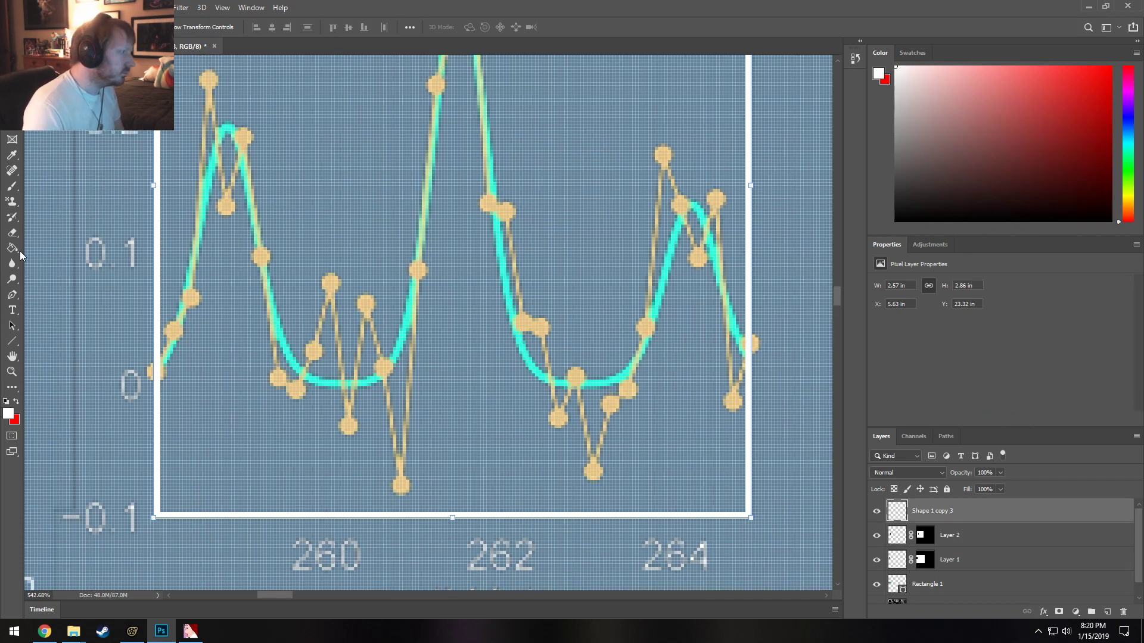
# Erase the white left border where it covers the graph's first data point near 0, using a small Eraser brush.
pyautogui.click(12, 233)
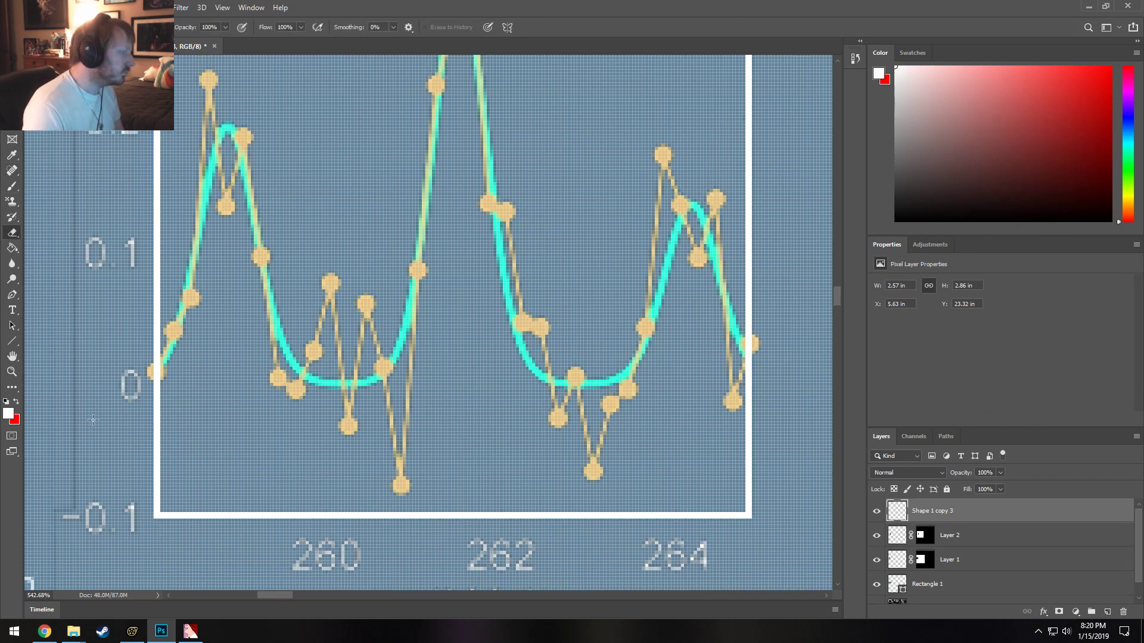
pyautogui.keyDown('alt'); pyautogui.scroll(3, 179, 347); pyautogui.keyUp('alt')
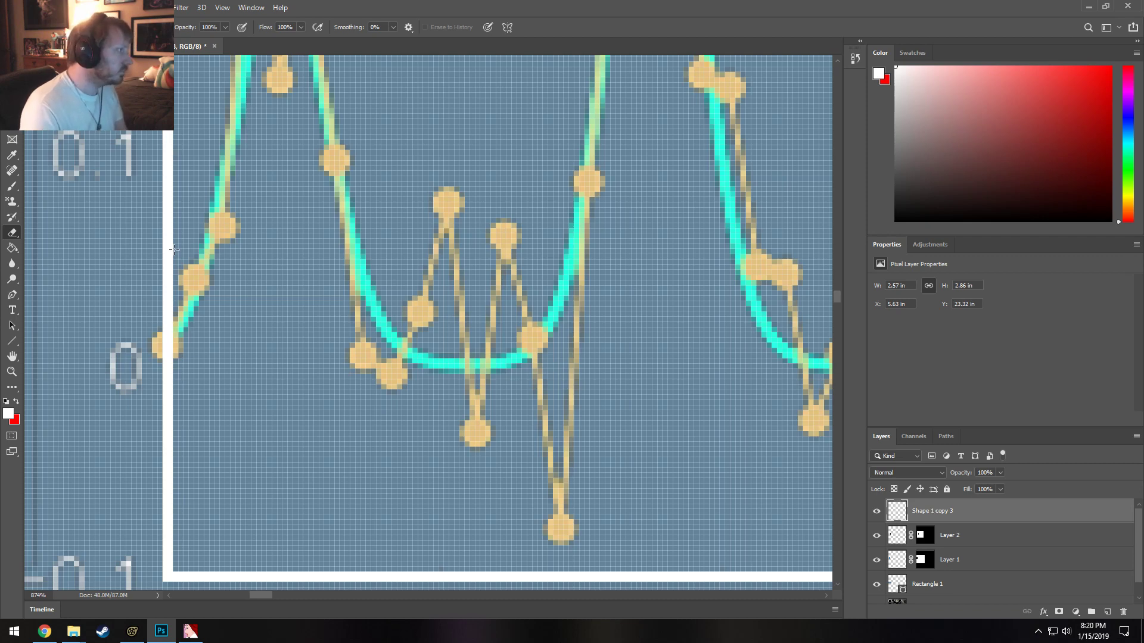
pyautogui.press('[')
pyautogui.press('[')
pyautogui.press('[')
pyautogui.press('[')
pyautogui.press('[')
pyautogui.press('[')
pyautogui.press('[')
pyautogui.press('[')
pyautogui.press('[')
pyautogui.press('[')
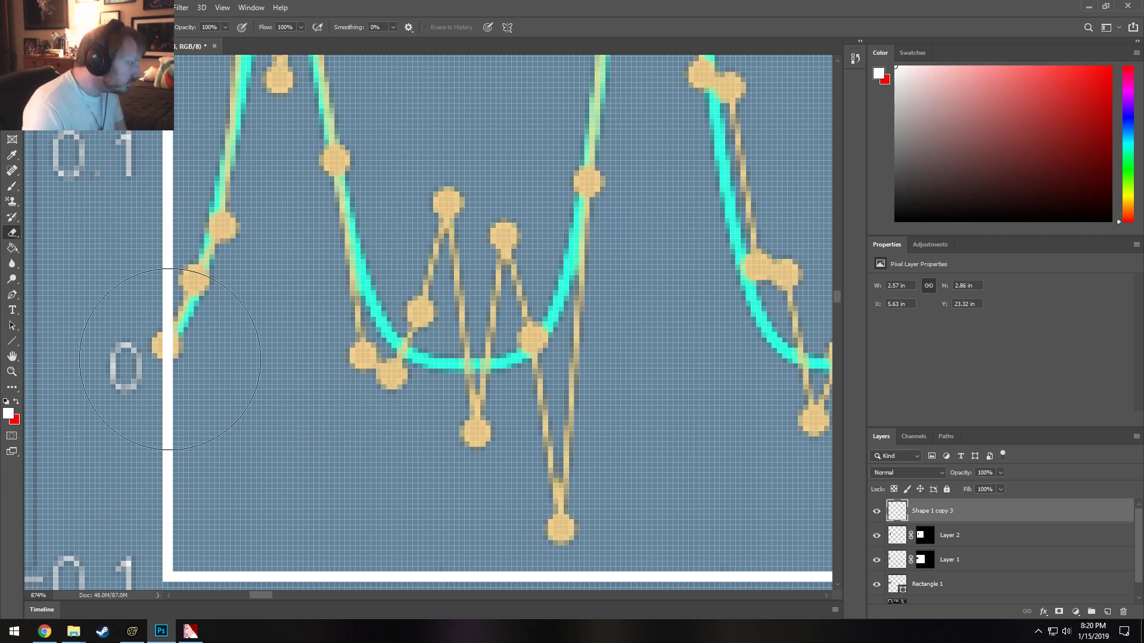
pyautogui.press('[')
pyautogui.press('[')
pyautogui.press('[')
pyautogui.press('[')
pyautogui.press('[')
pyautogui.press('[')
pyautogui.press('[')
pyautogui.press('[')
pyautogui.press('[')
pyautogui.press('[')
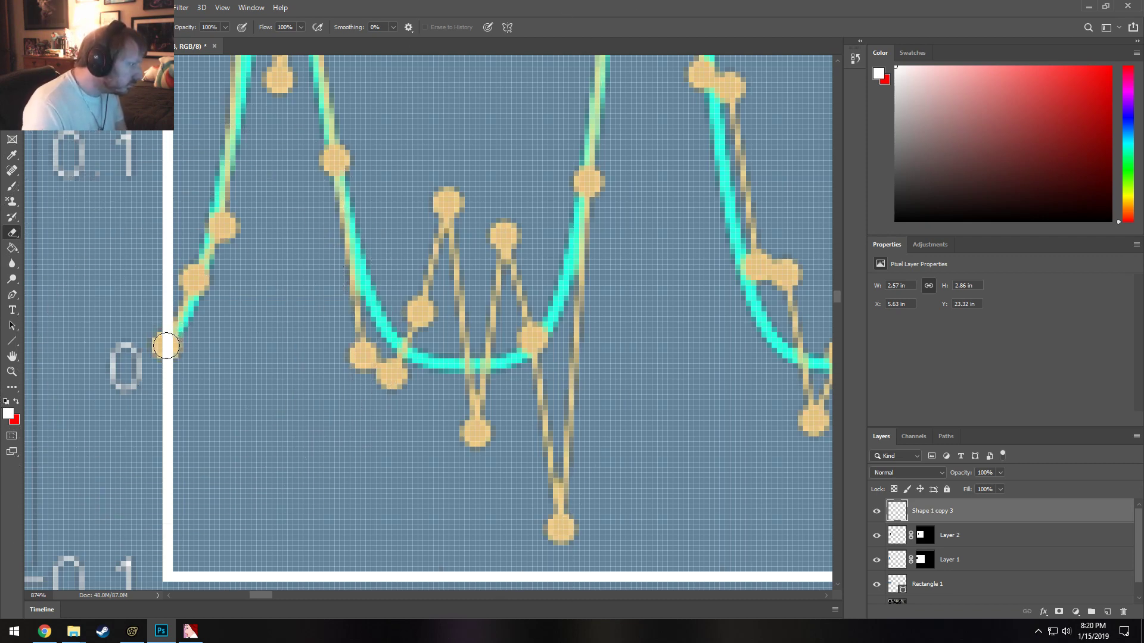
pyautogui.press('[')
pyautogui.click(167, 345)
pyautogui.moveTo(167, 358); pyautogui.dragTo(179, 324)
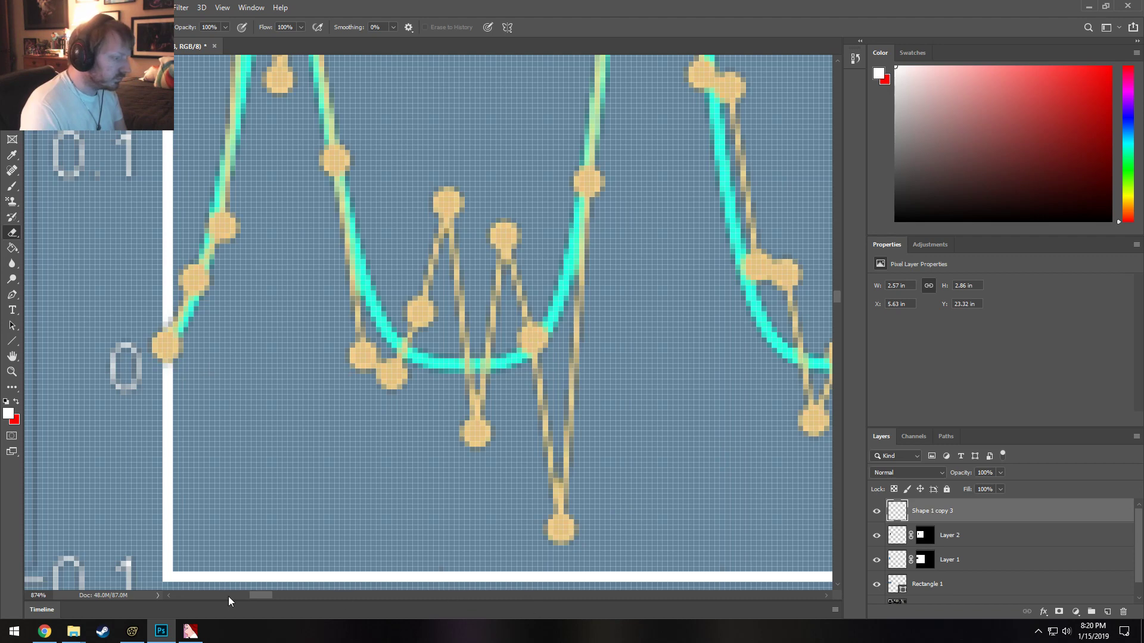
# Erase the white right border where it covers the graph's last data point and the curve's end.
pyautogui.moveTo(264, 595); pyautogui.dragTo(284, 595)
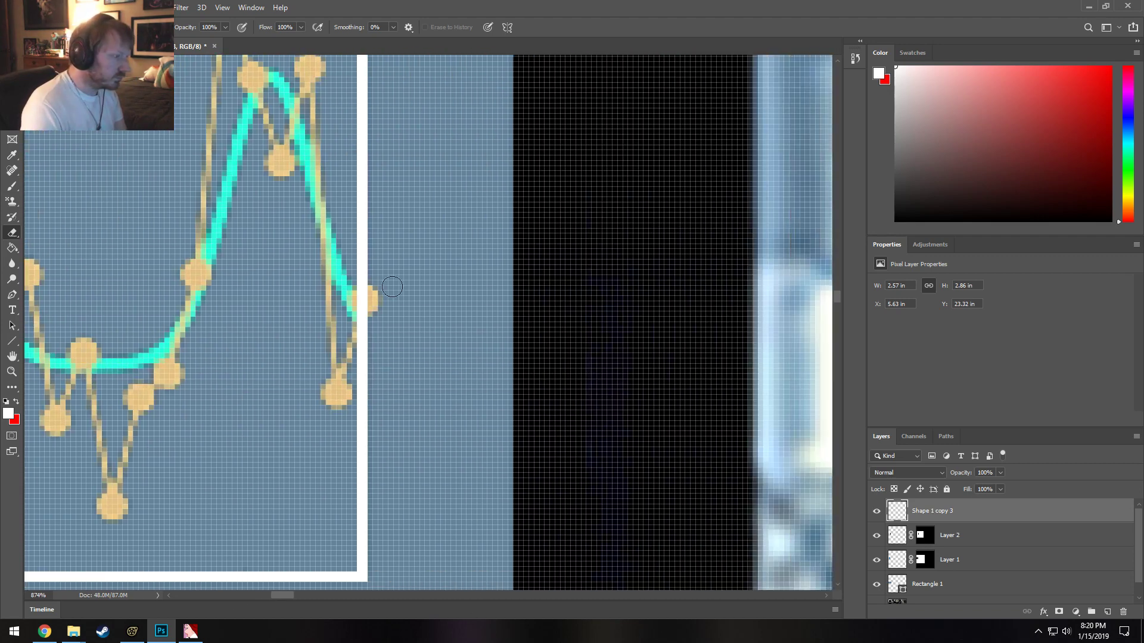
pyautogui.moveTo(364, 293); pyautogui.dragTo(363, 313)
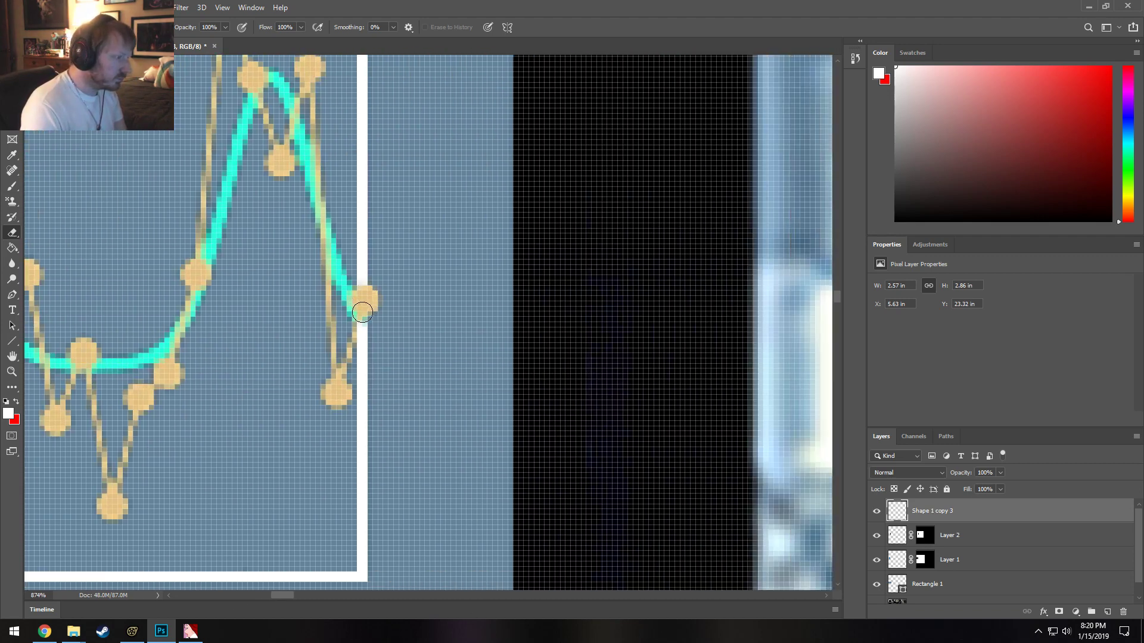
pyautogui.press('[')
pyautogui.press('[')
pyautogui.scroll(-2, 347, 371)
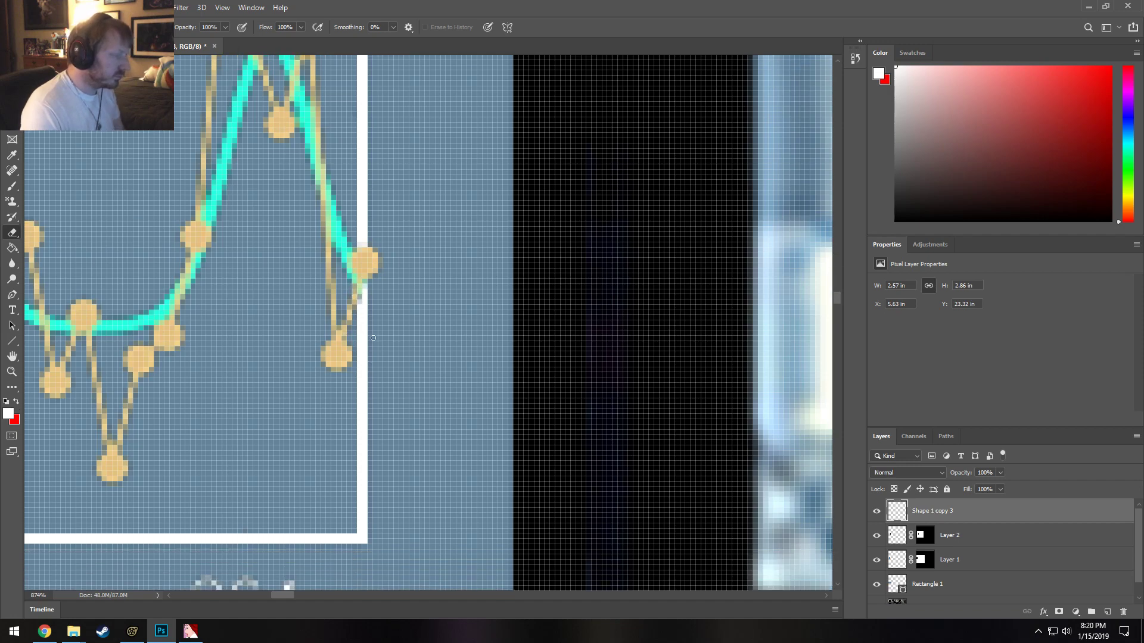
# Delete the small empty rectangle below the rocket drawing from Layer 1 using a rectangular marquee selection.
pyautogui.keyDown('alt'); pyautogui.scroll(-10, 373, 338); pyautogui.keyUp('alt')
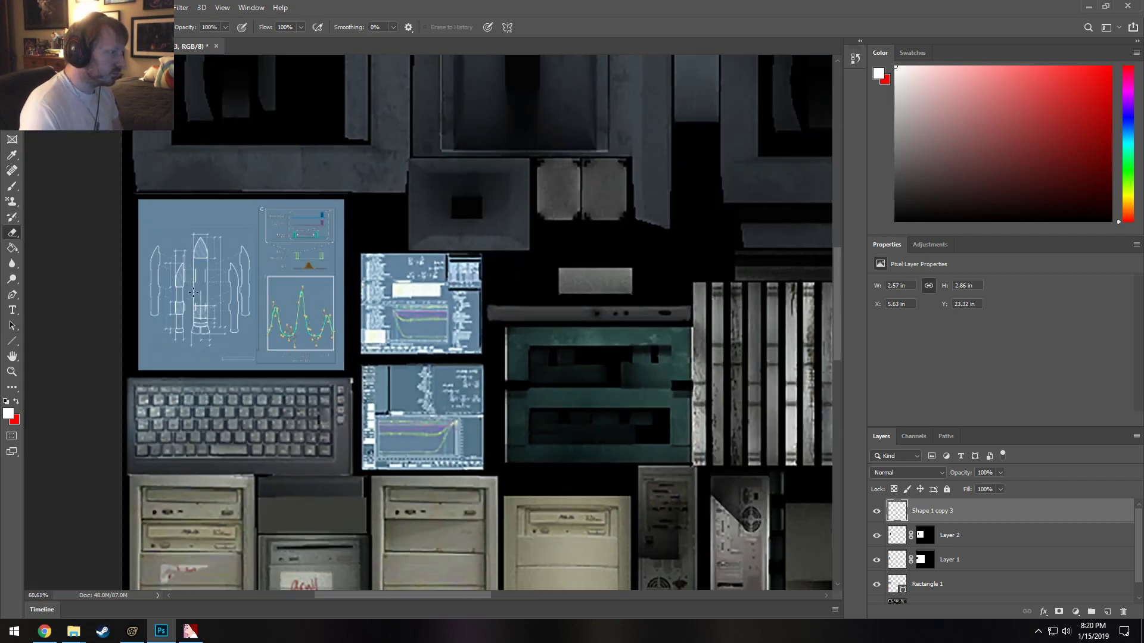
pyautogui.keyDown('alt'); pyautogui.scroll(4, 194, 292); pyautogui.keyUp('alt')
pyautogui.keyDown('alt'); pyautogui.scroll(-5, 190, 292); pyautogui.keyUp('alt')
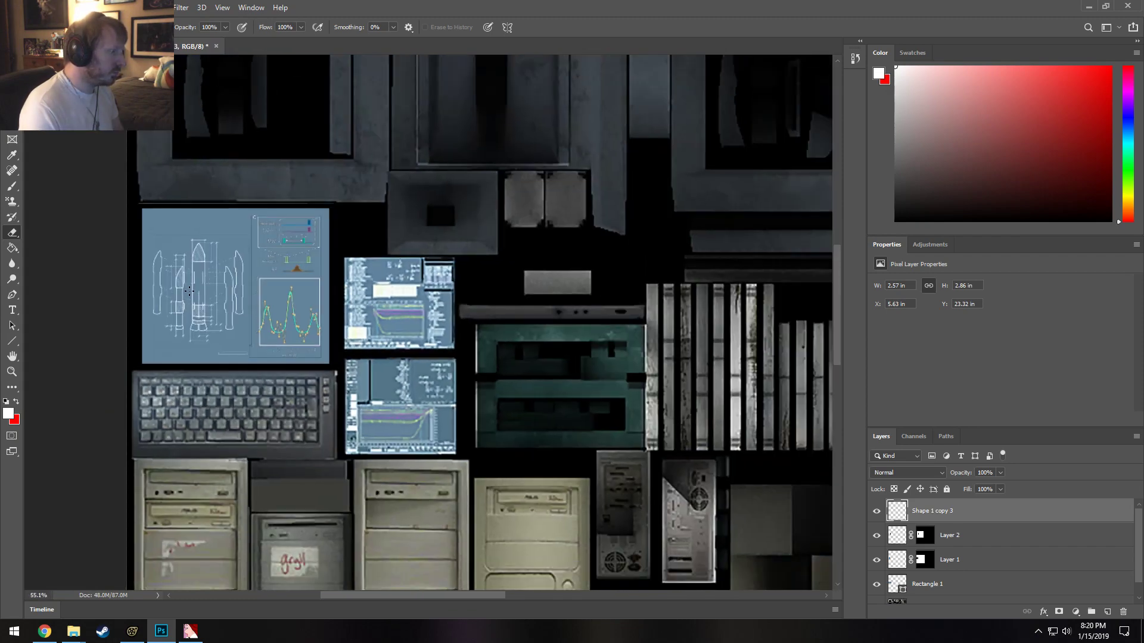
pyautogui.keyDown('alt'); pyautogui.scroll(4, 189, 292); pyautogui.keyUp('alt')
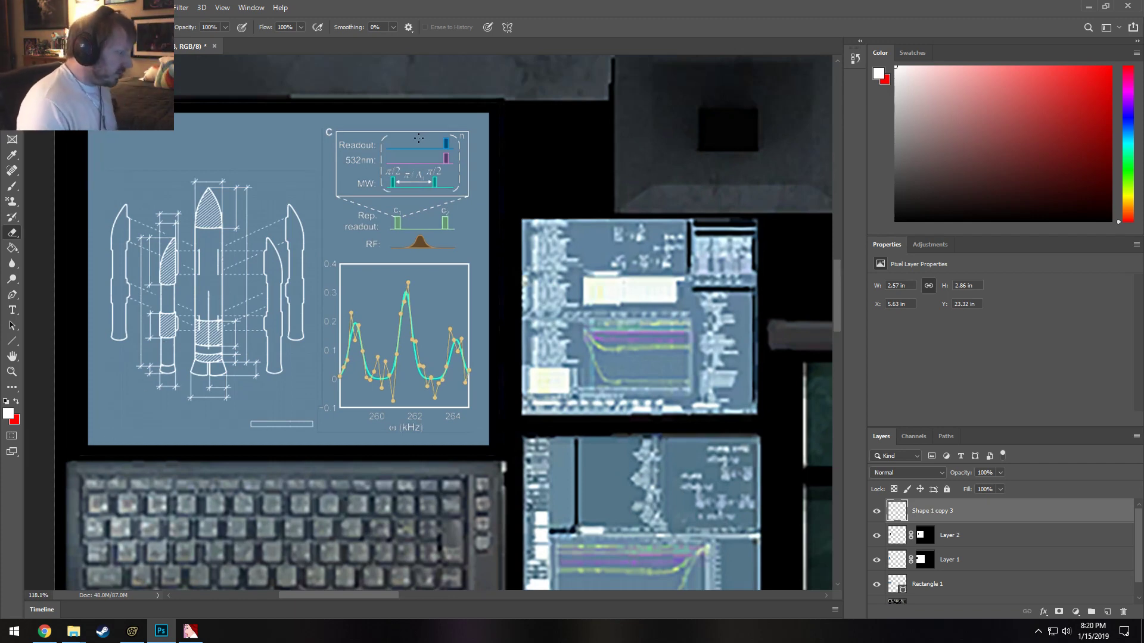
pyautogui.scroll(-1, 977, 598)
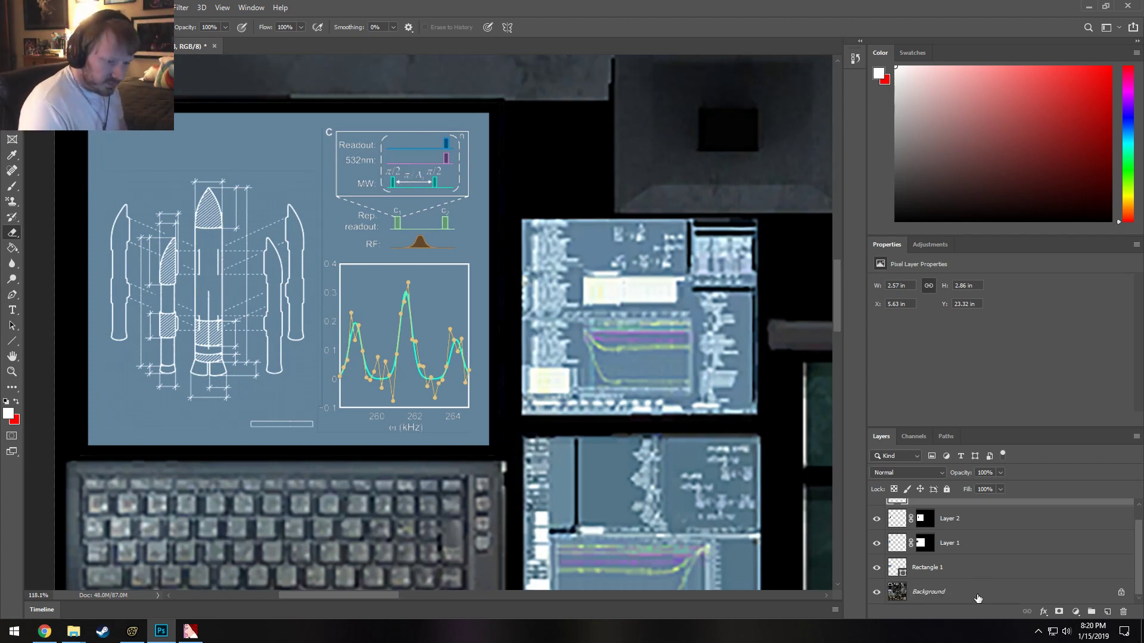
pyautogui.click(965, 568)
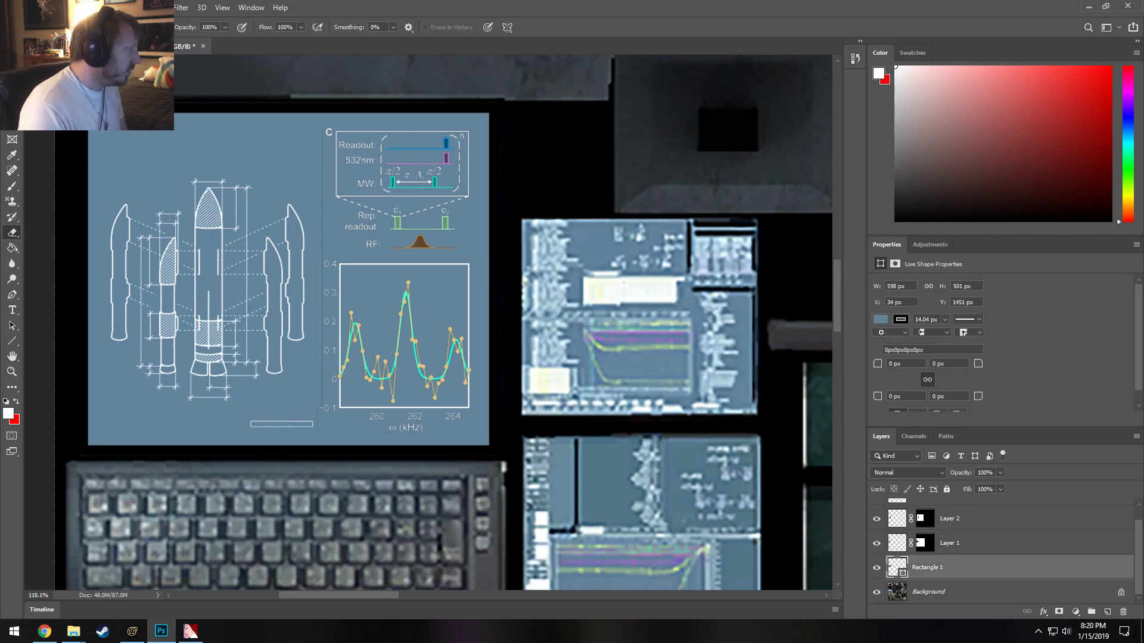
pyautogui.press('m')
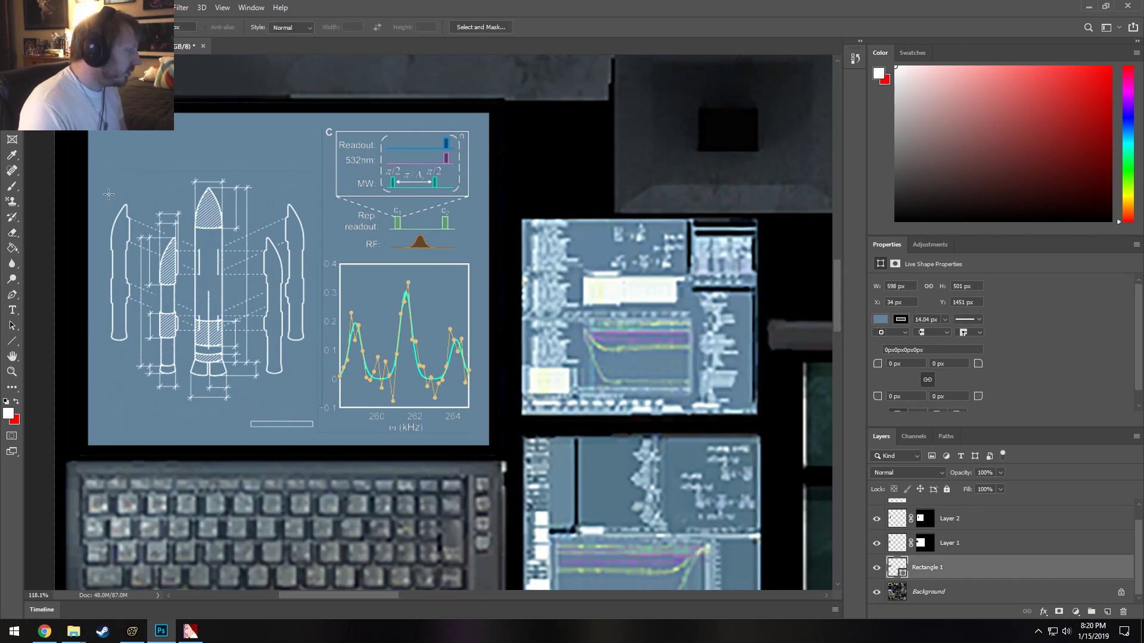
pyautogui.click(978, 551)
pyautogui.scroll(1, 965, 569)
pyautogui.click(973, 539)
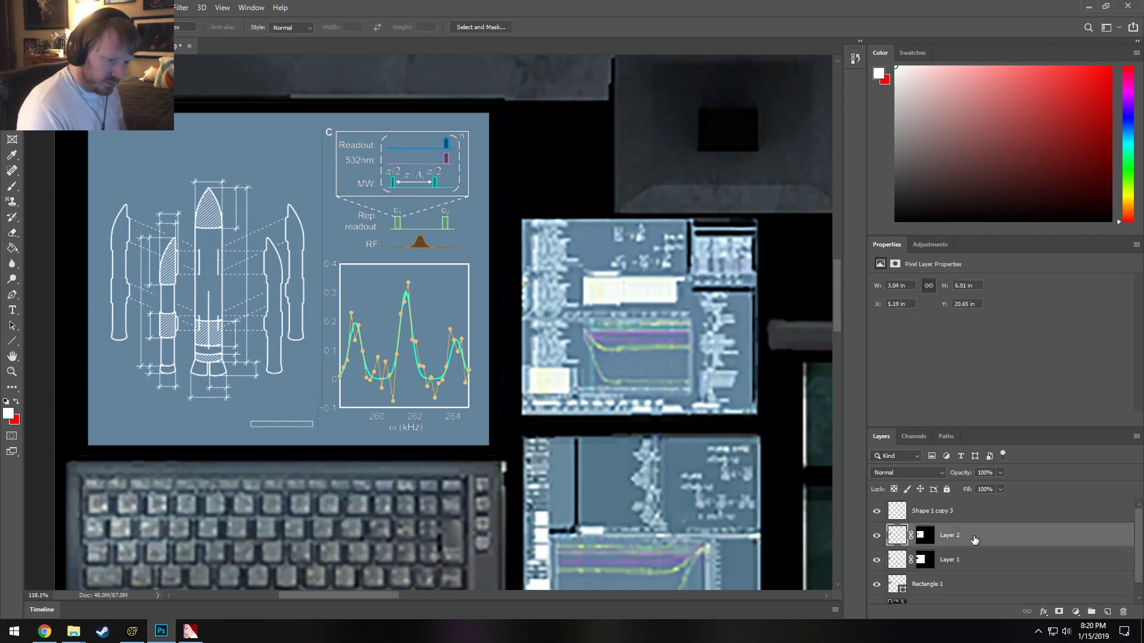
pyautogui.click(976, 563)
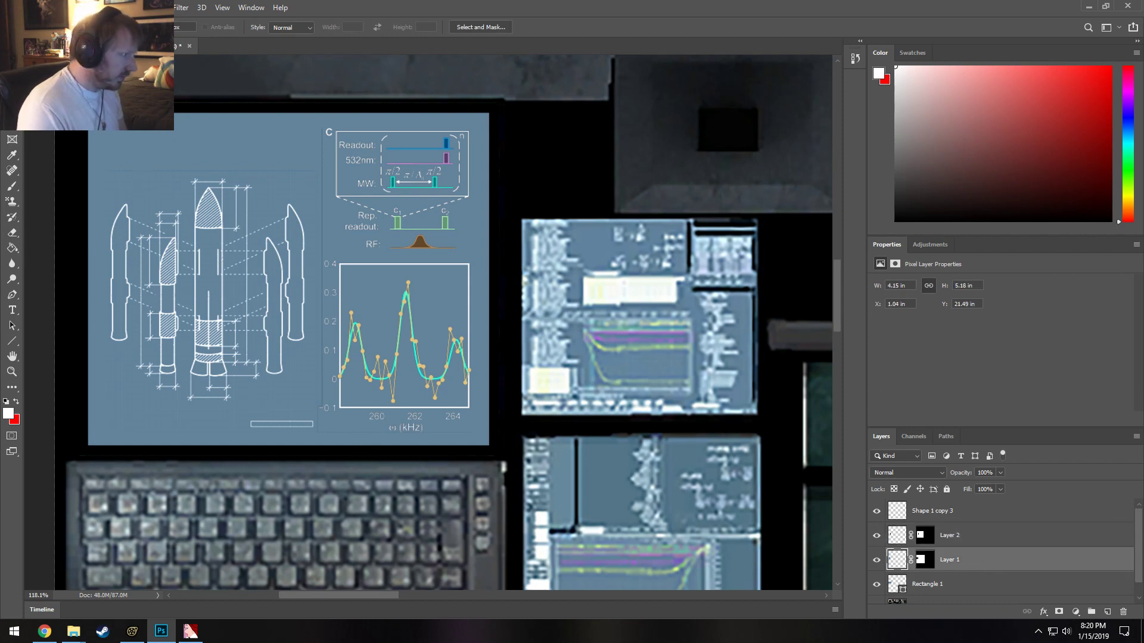
pyautogui.click(877, 561)
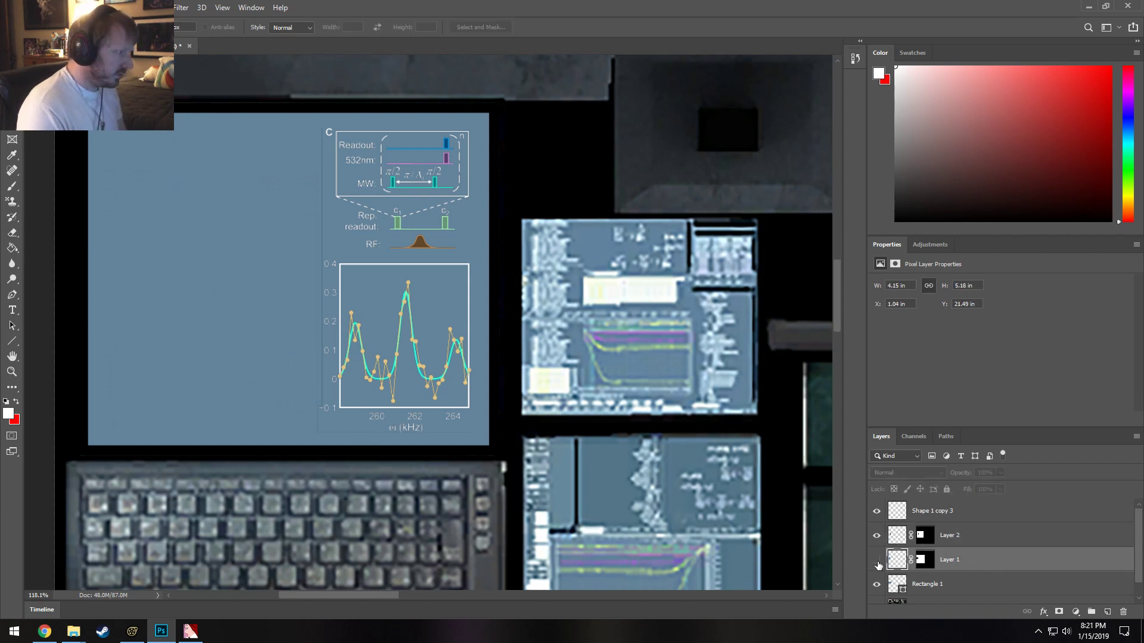
pyautogui.click(876, 560)
pyautogui.moveTo(333, 465); pyautogui.dragTo(54, 410)
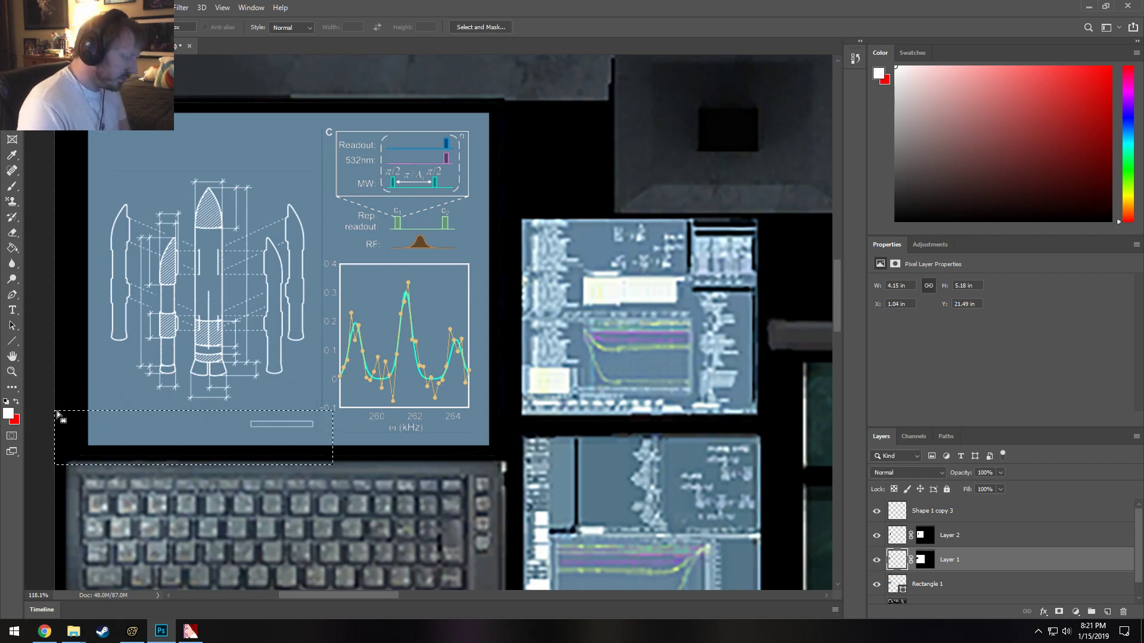
pyautogui.press('Delete')
pyautogui.rightClick(274, 370)
pyautogui.click(298, 381)
# Move the rocket blueprint on Layer 1 straight down by about 0.44 in, leaving space above it.
pyautogui.scroll(-1, 374, 375)
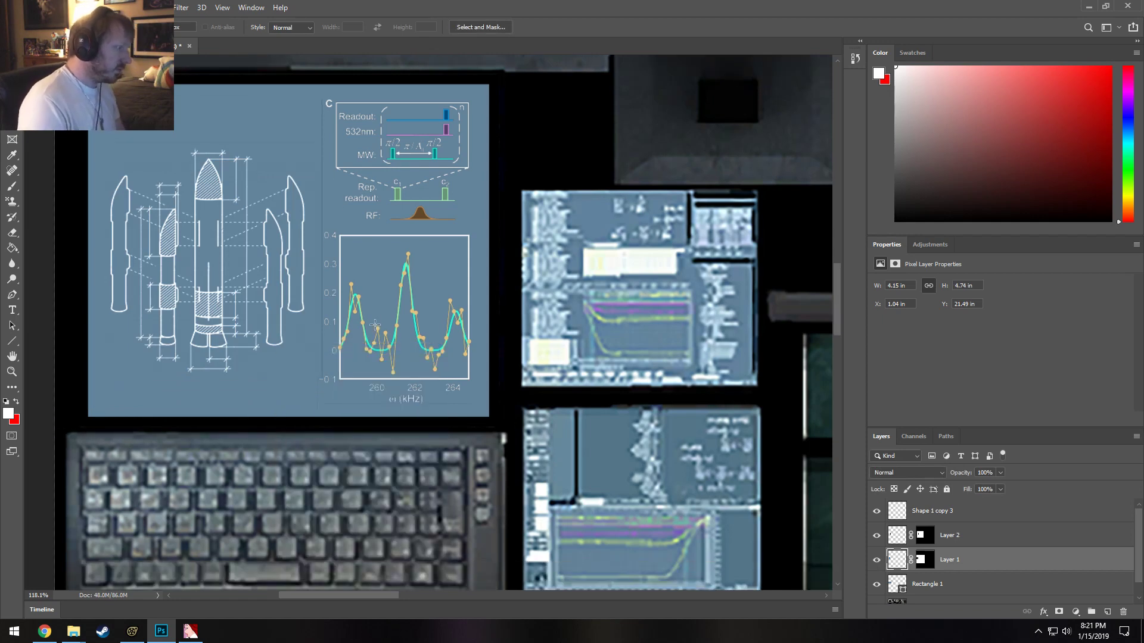
pyautogui.scroll(2, 378, 322)
pyautogui.keyDown('alt'); pyautogui.scroll(-2, 377, 323); pyautogui.keyUp('alt')
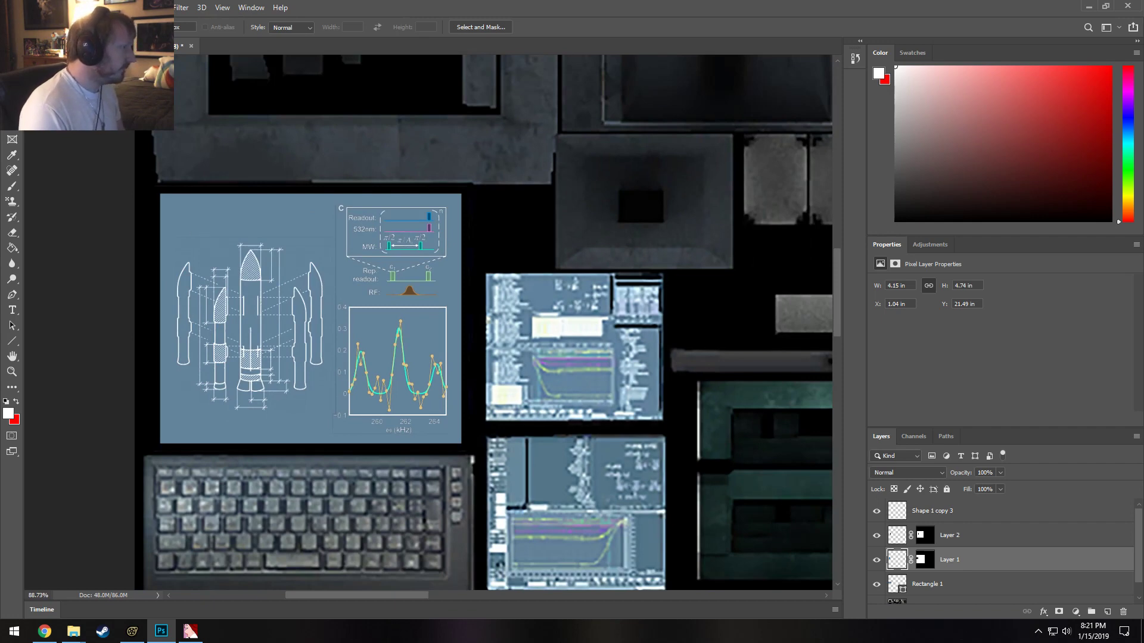
pyautogui.press('v')
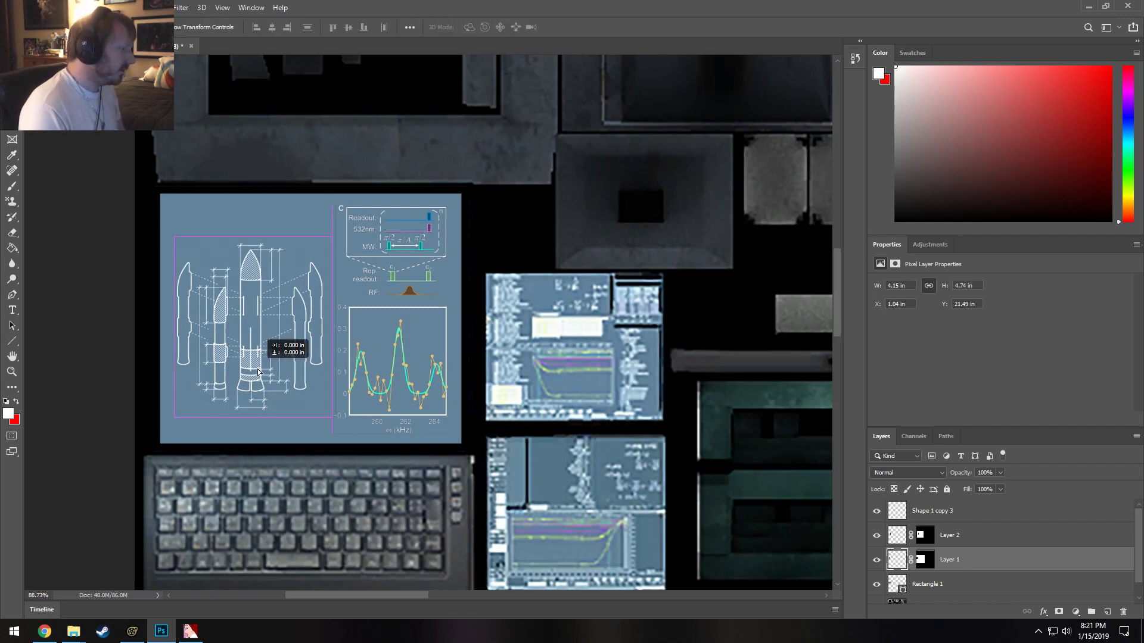
pyautogui.click(273, 352)
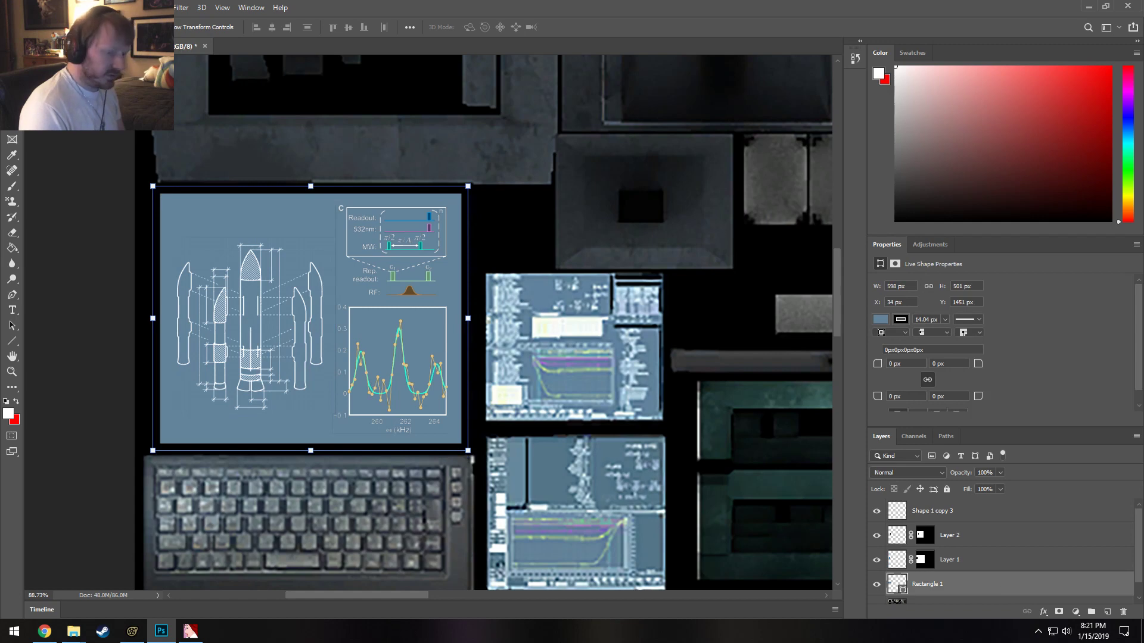
pyautogui.click(963, 563)
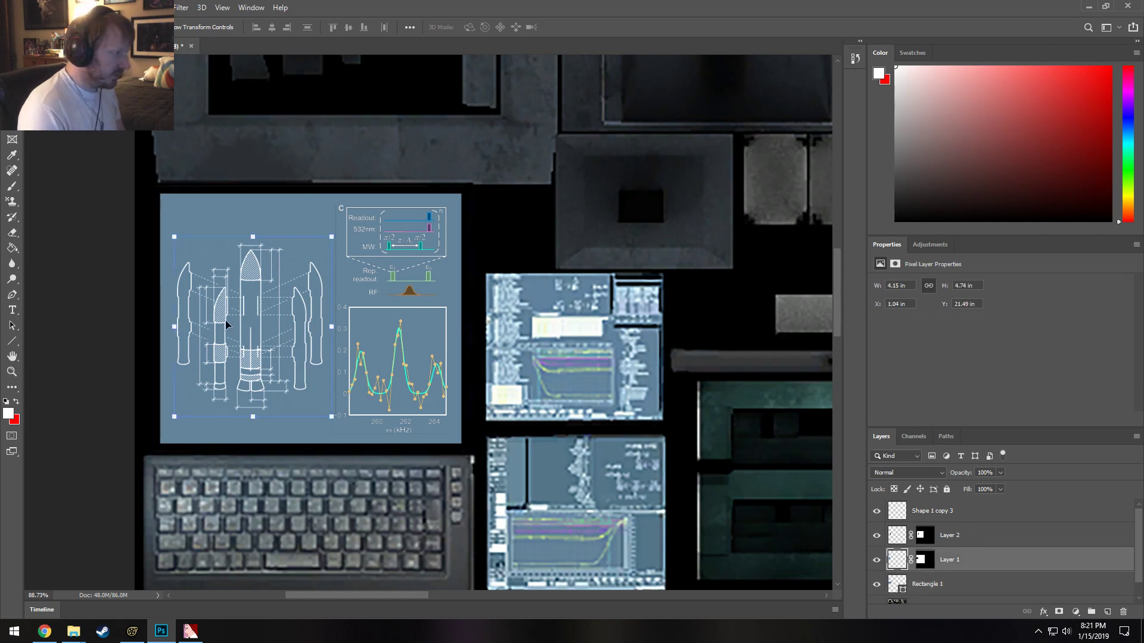
pyautogui.click(263, 316)
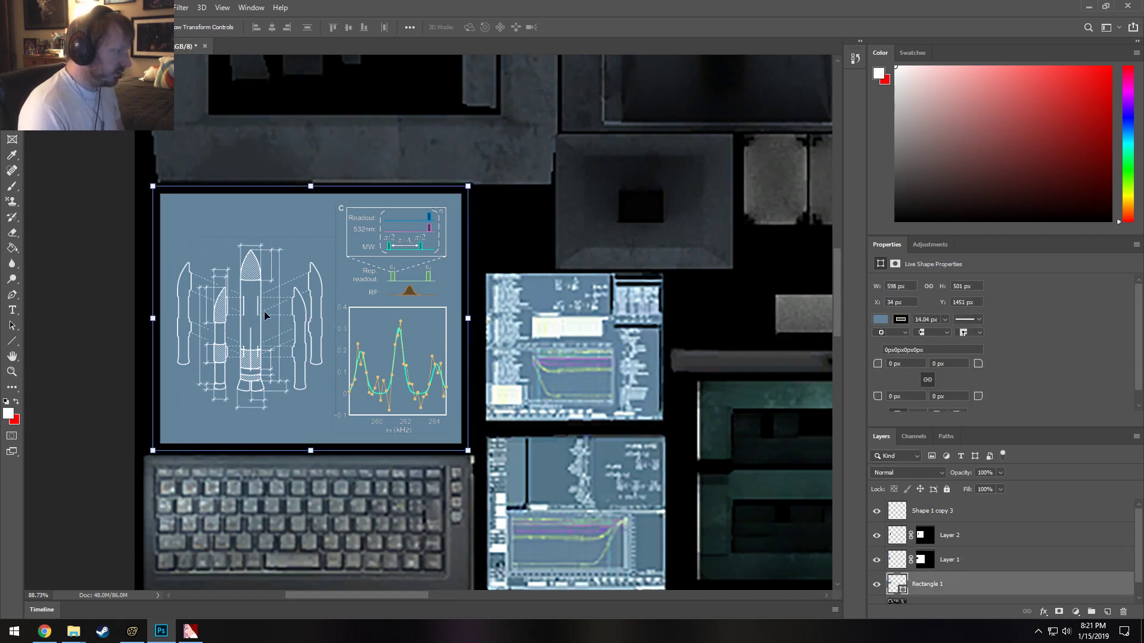
pyautogui.click(257, 275)
pyautogui.moveTo(257, 277); pyautogui.dragTo(257, 290)
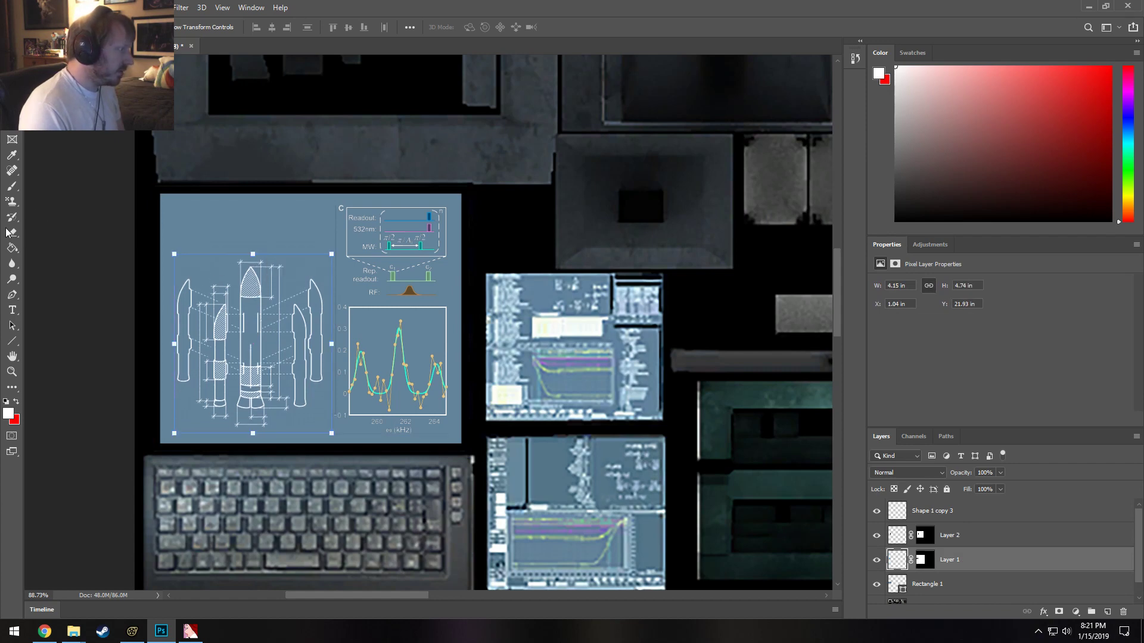
# Add a white horizontal text layer over the blue screen, with ROKET as its first word.
pyautogui.click(12, 310)
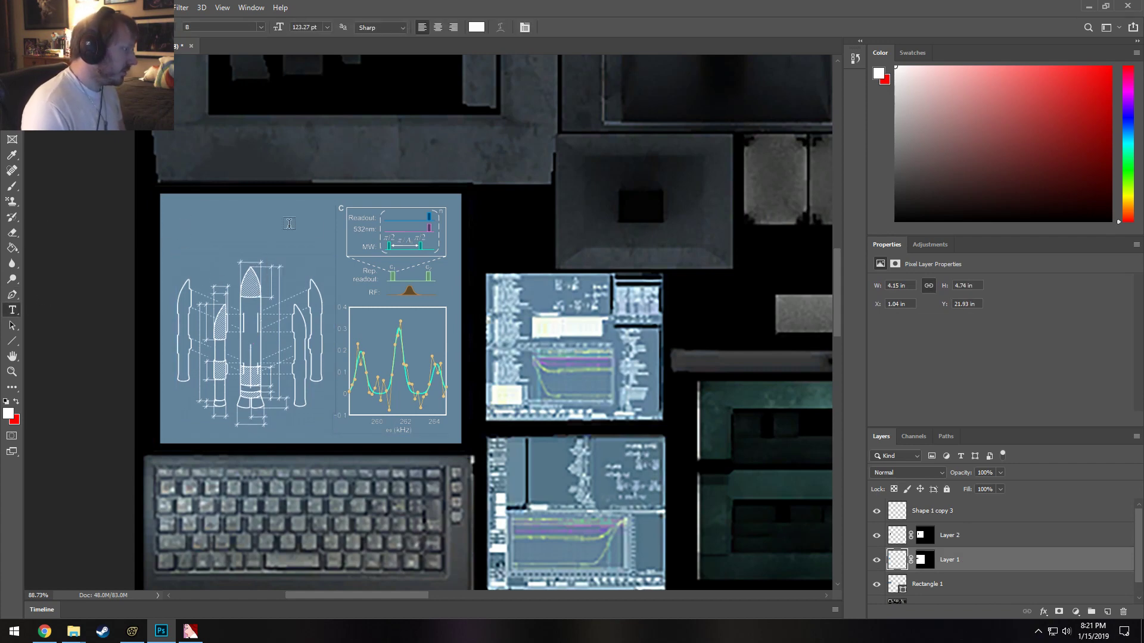
pyautogui.click(315, 229)
pyautogui.write('R')
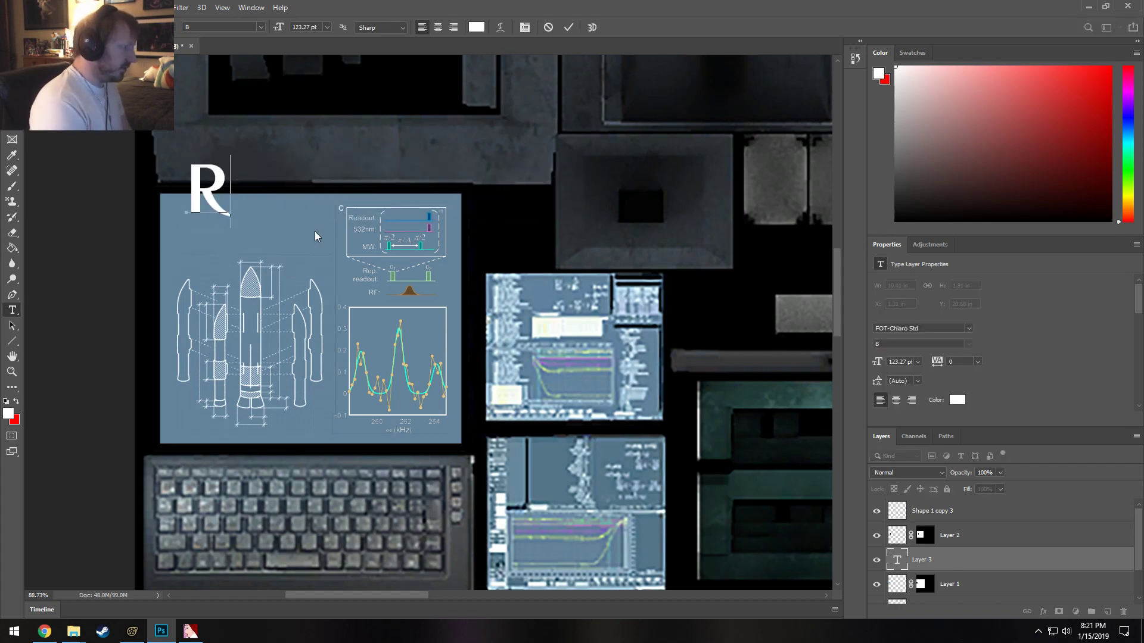
pyautogui.write('OCKET')
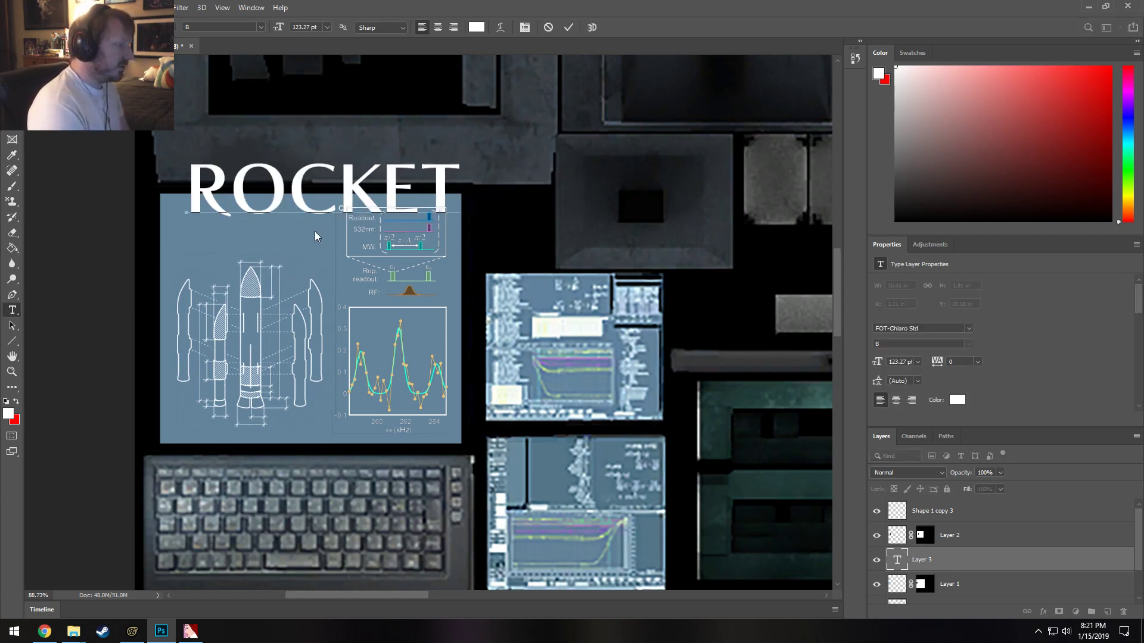
pyautogui.press('BackSpace')
pyautogui.press('BackSpace')
pyautogui.press('BackSpace')
pyautogui.press('BackSpace')
pyautogui.write('KET')
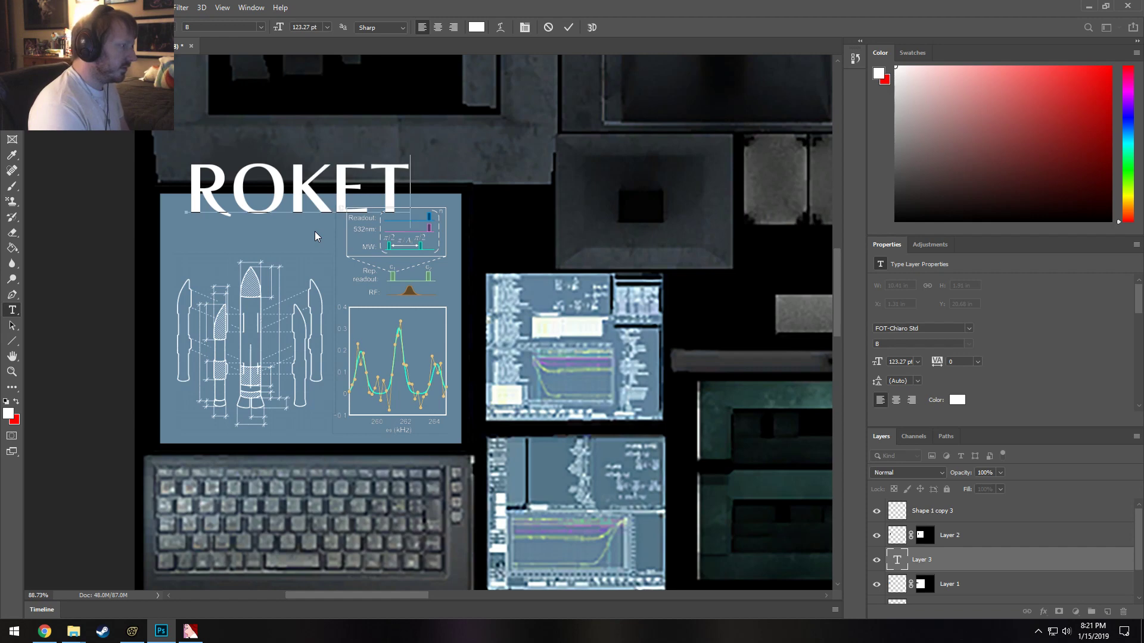
# Add the word NAHVGSHON after ROKET and break it onto its own second line.
pyautogui.write(' NA')
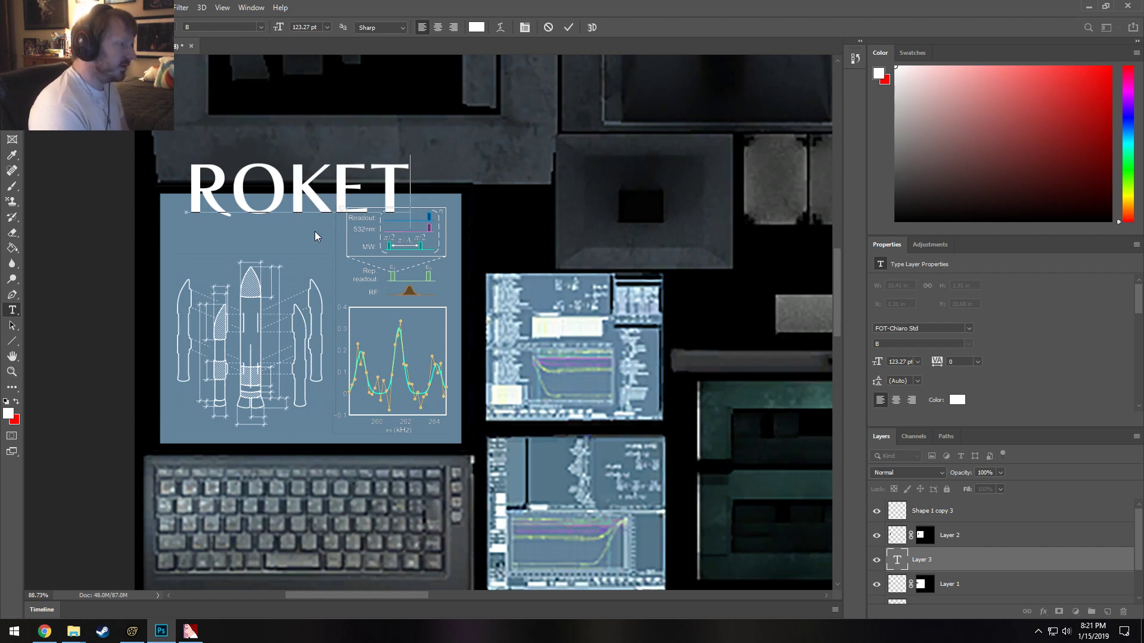
pyautogui.write('V')
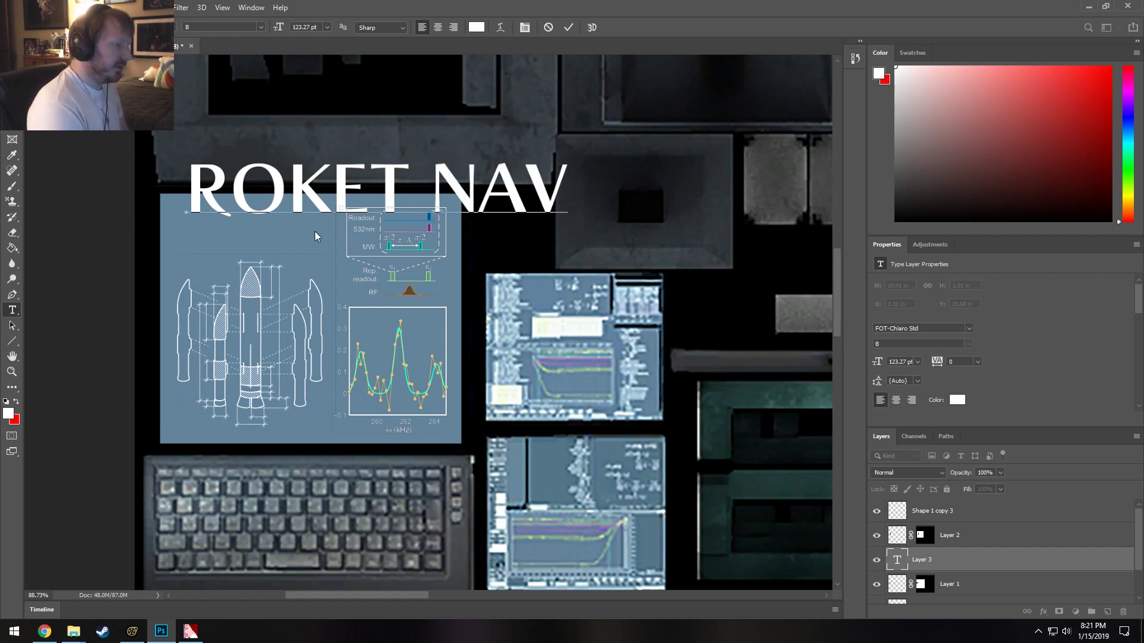
pyautogui.write('G')
pyautogui.press('BackSpace')
pyautogui.press('BackSpace')
pyautogui.press('BackSpace')
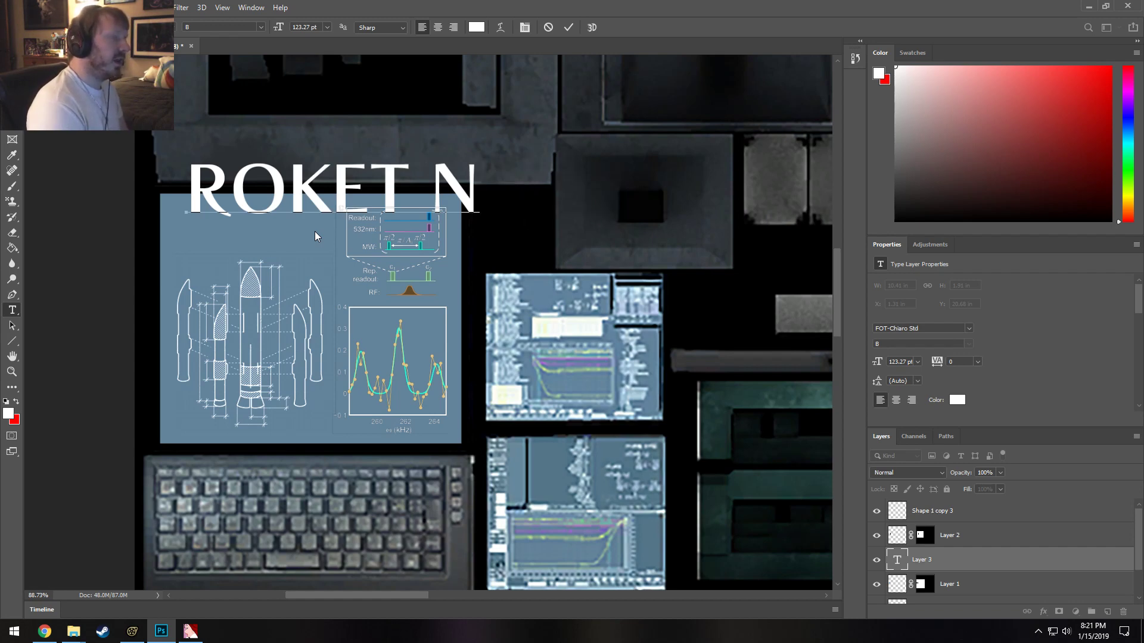
pyautogui.write('AHVG')
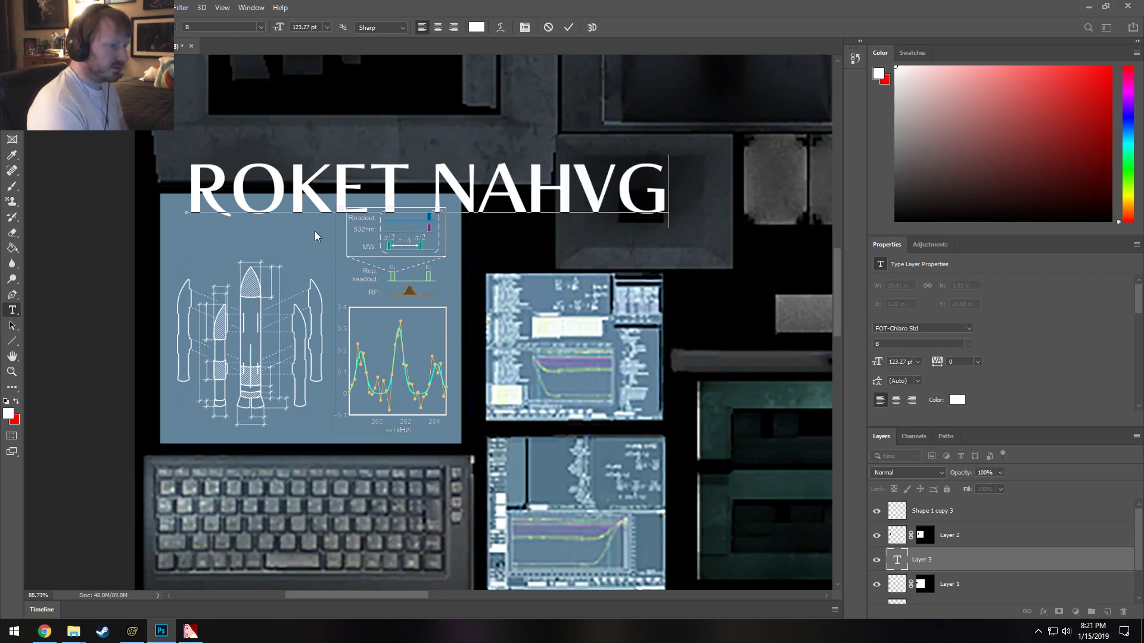
pyautogui.write('SHON')
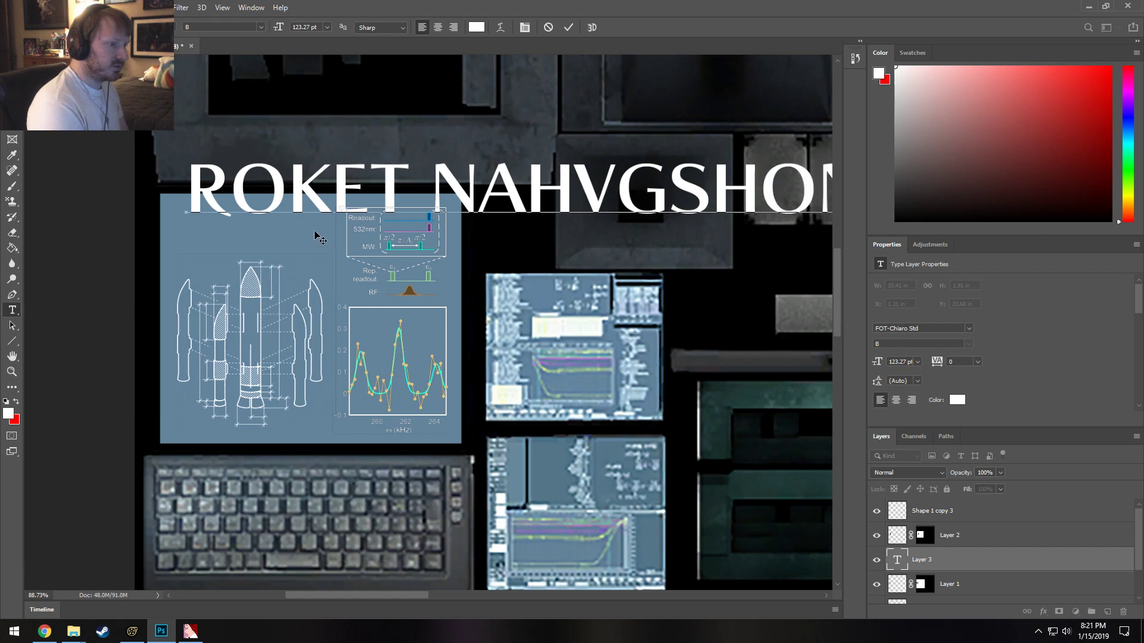
pyautogui.click(418, 184)
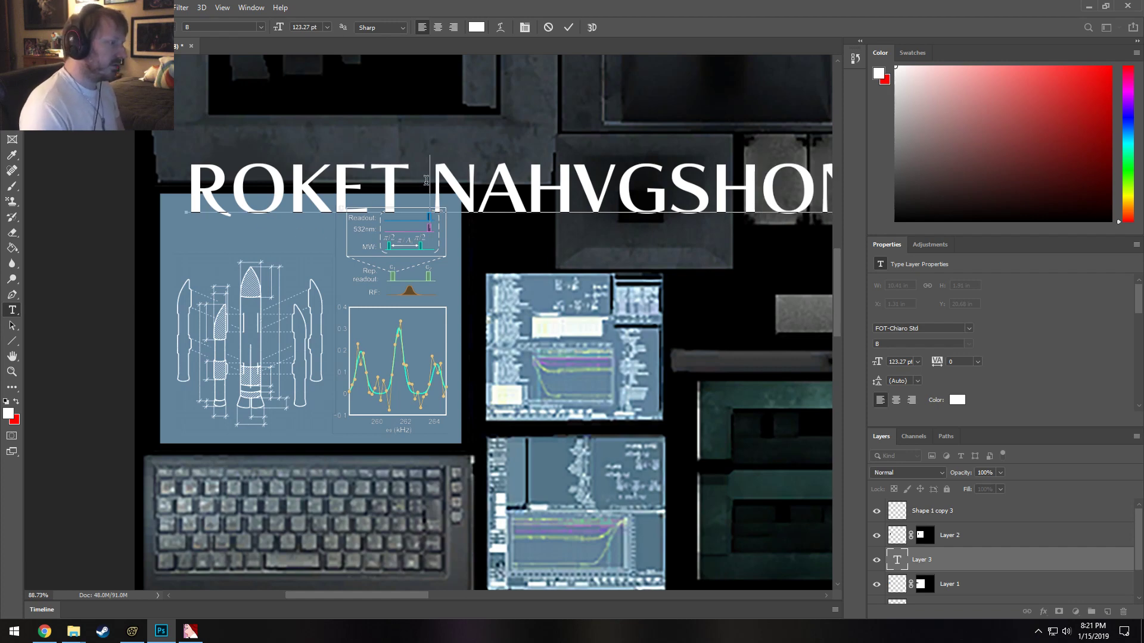
pyautogui.press('BackSpace')
pyautogui.press('Return')
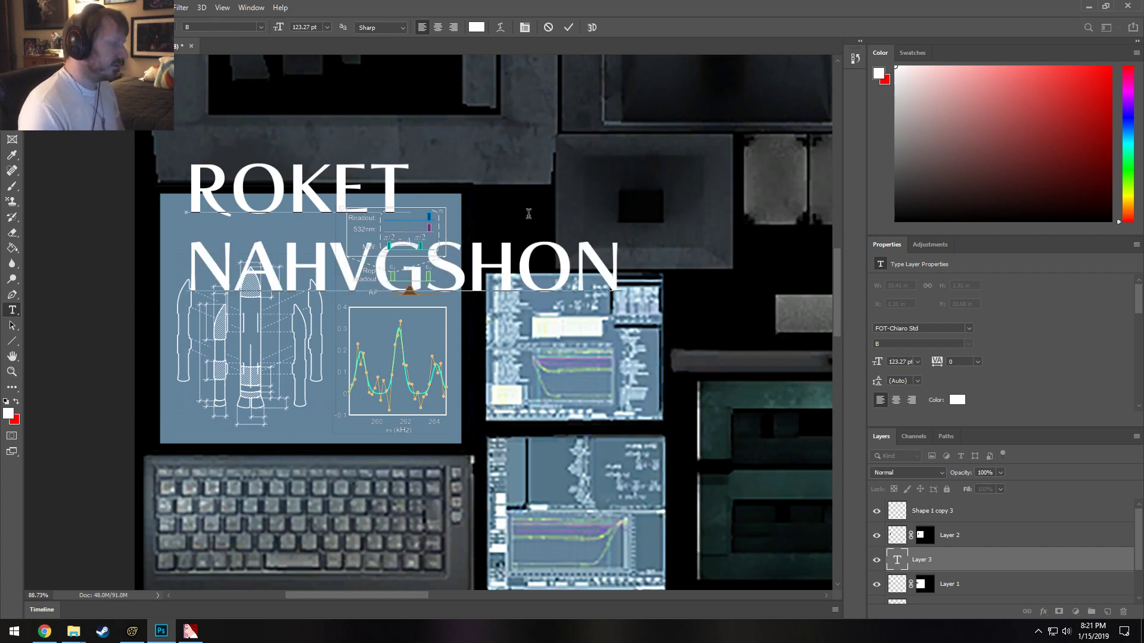
# Set the whole two-line title in Comic Sans MS with centred alignment.
pyautogui.click(286, 189)
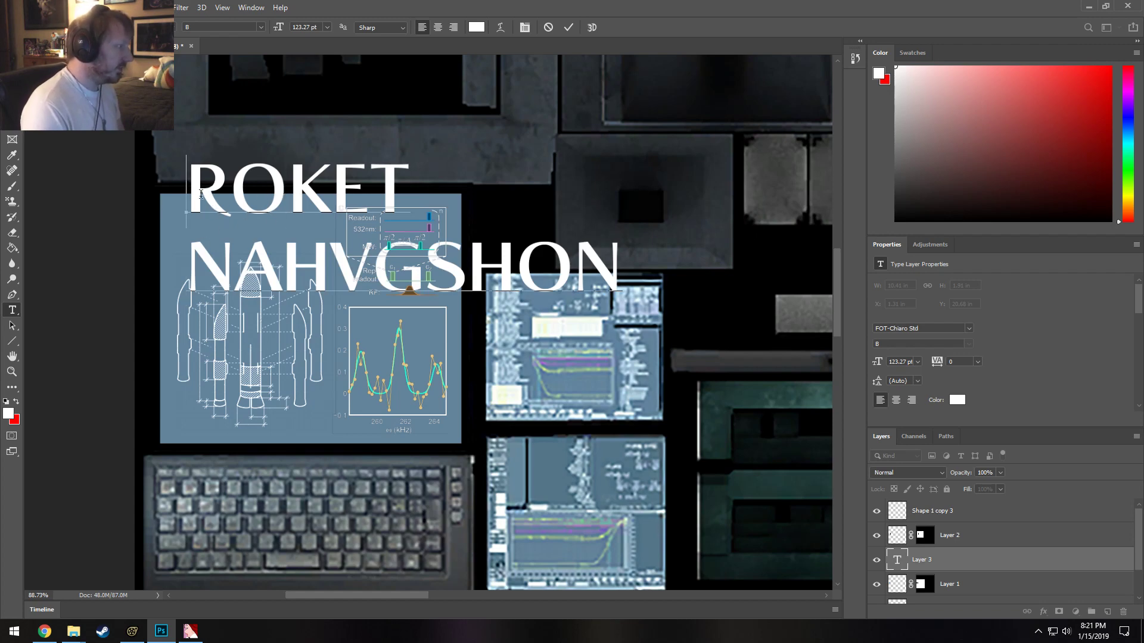
pyautogui.hotkey('ctrl', 'a')
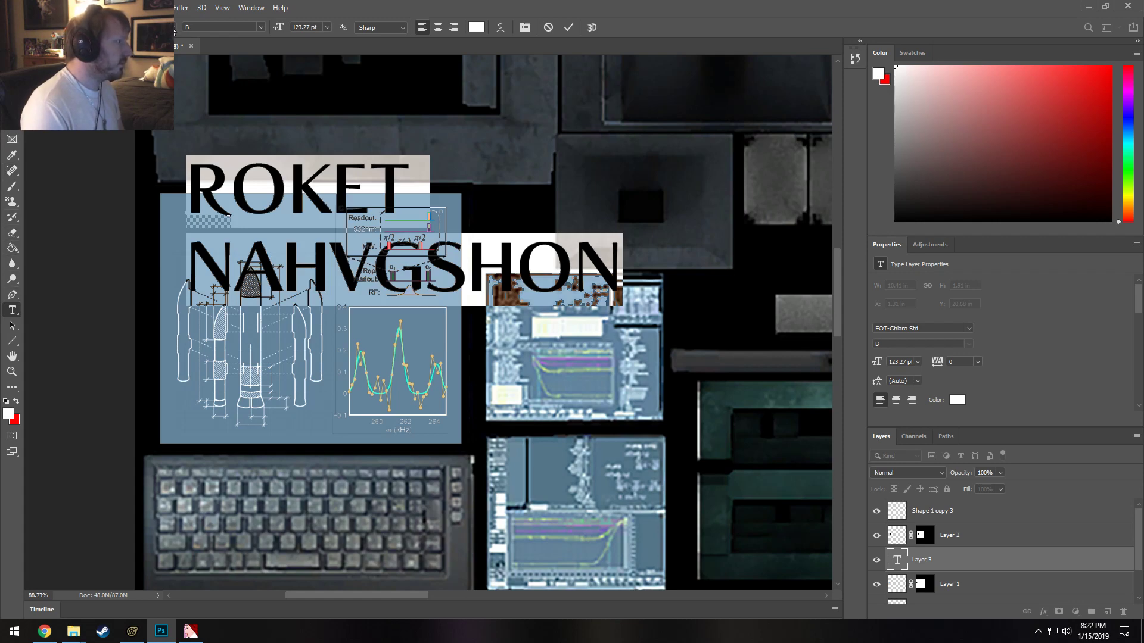
pyautogui.click(196, 28)
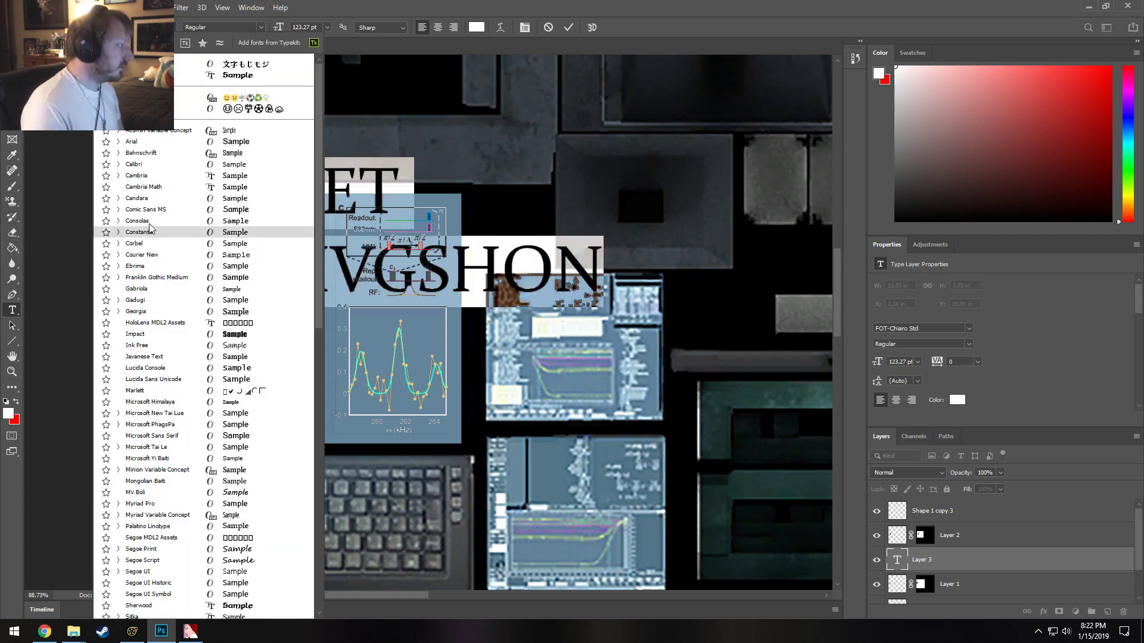
pyautogui.click(155, 212)
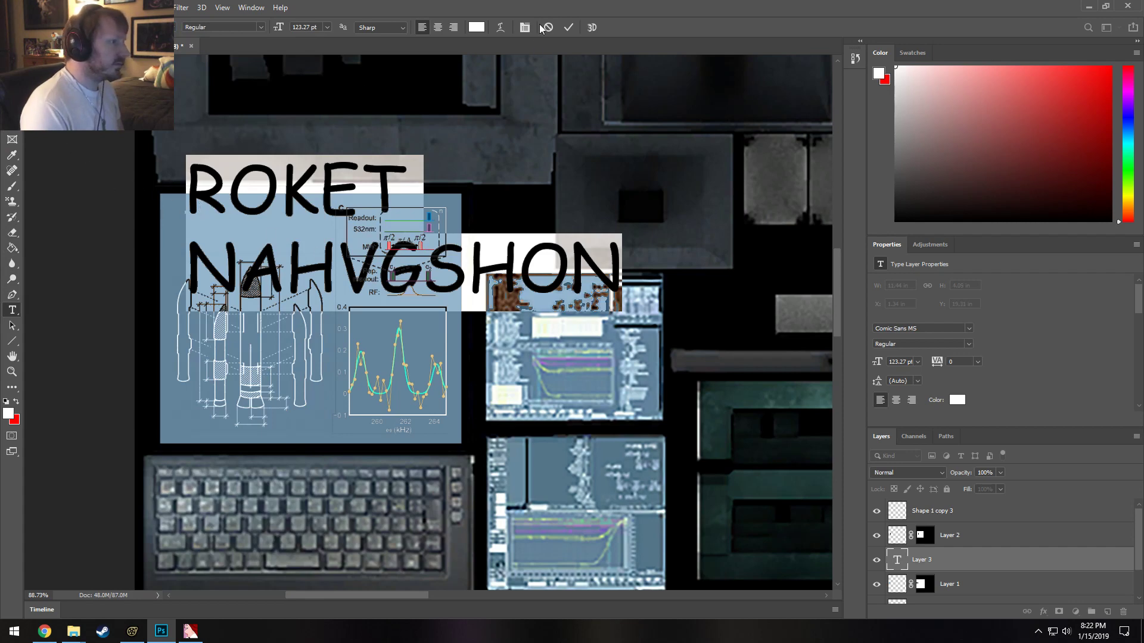
pyautogui.click(438, 28)
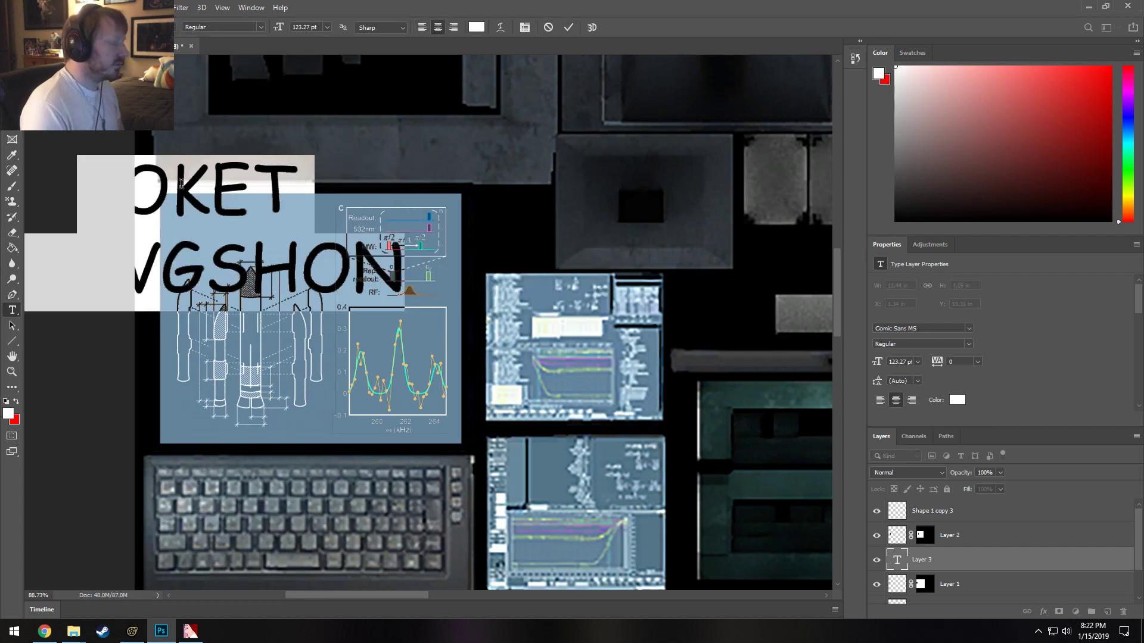
pyautogui.hotkey('ctrl', 'Return')
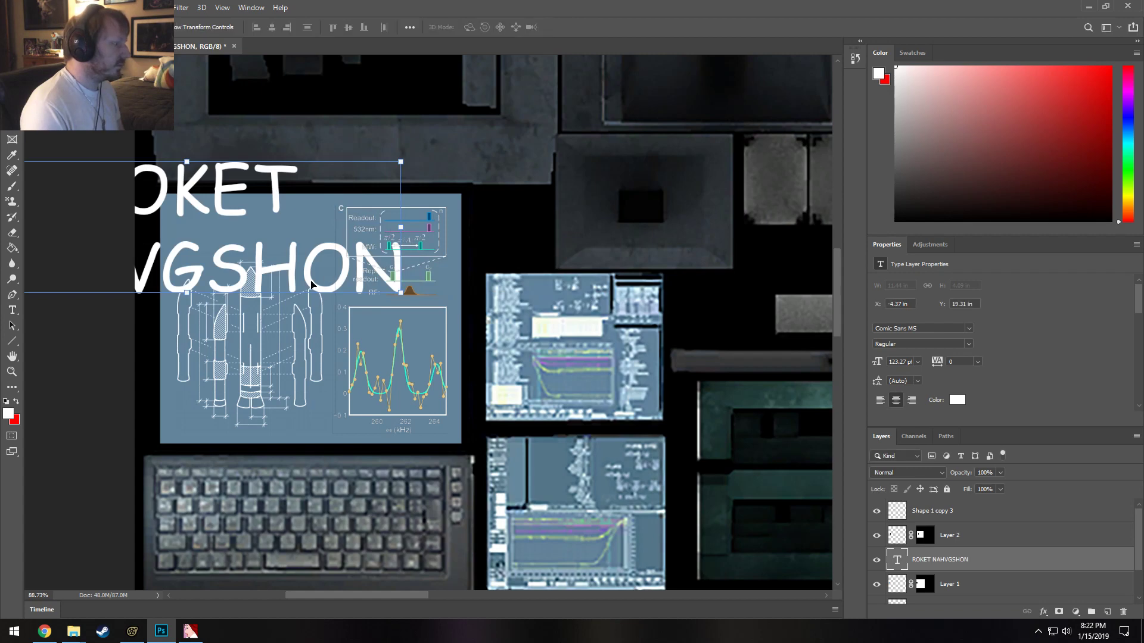
# Scale the title down proportionally to about 26.5 pt and place it centred in the space above the rocket.
pyautogui.moveTo(310, 285); pyautogui.dragTo(483, 287)
pyautogui.hotkey('ctrl', 't')
pyautogui.moveTo(570, 255); pyautogui.dragTo(687, 247)
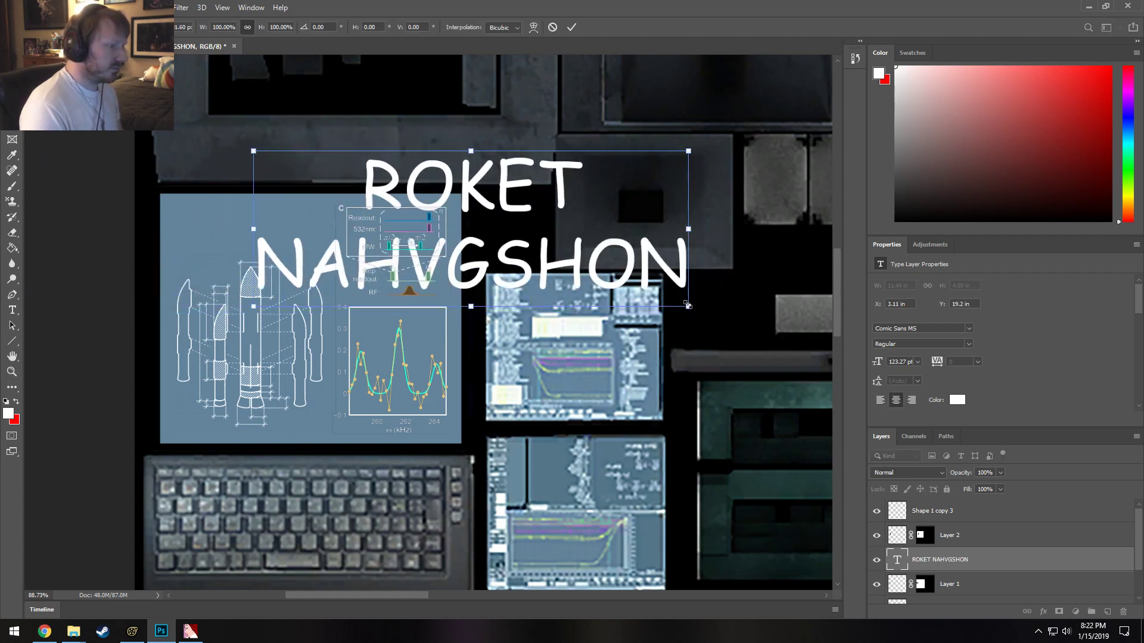
pyautogui.moveTo(687, 305); pyautogui.dragTo(278, 242)
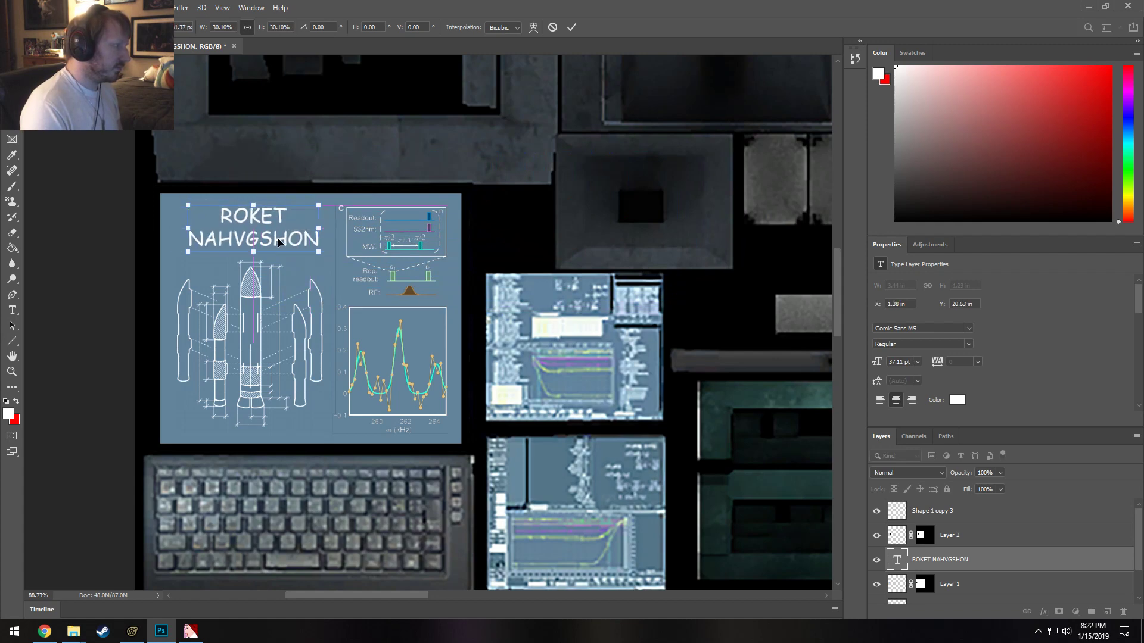
pyautogui.scroll(1, 283, 279)
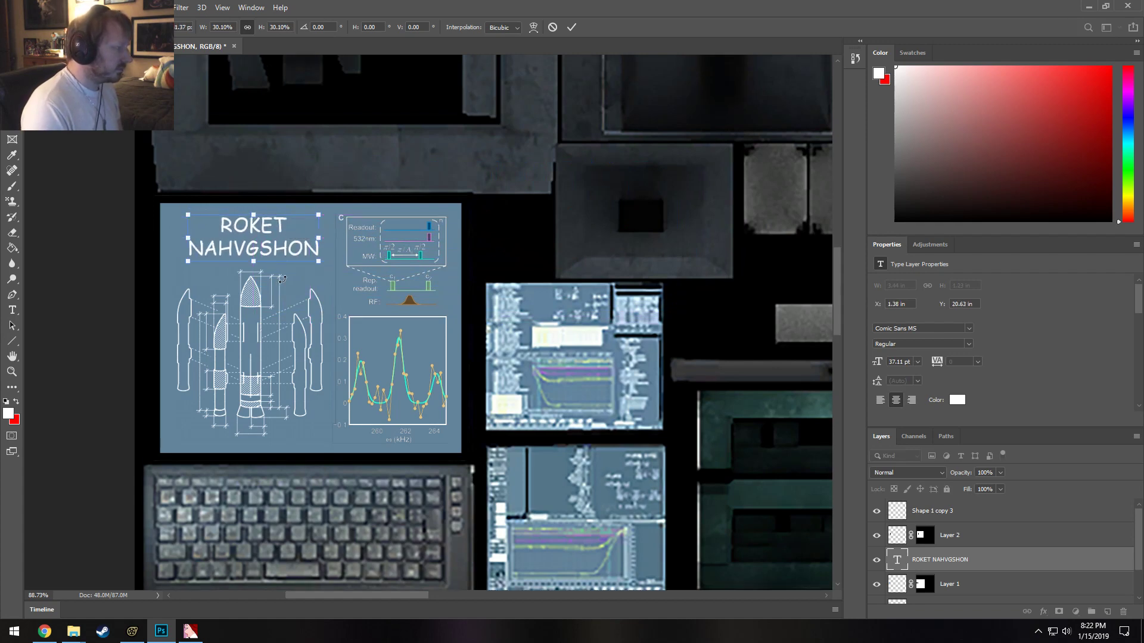
pyautogui.click(571, 27)
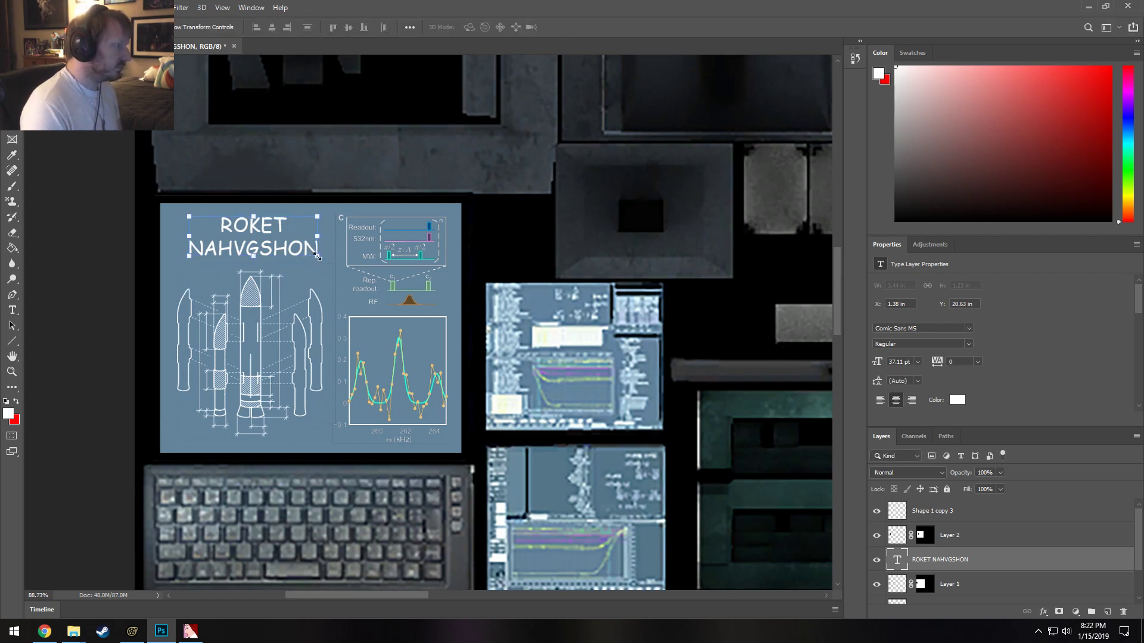
pyautogui.moveTo(317, 256); pyautogui.dragTo(254, 234)
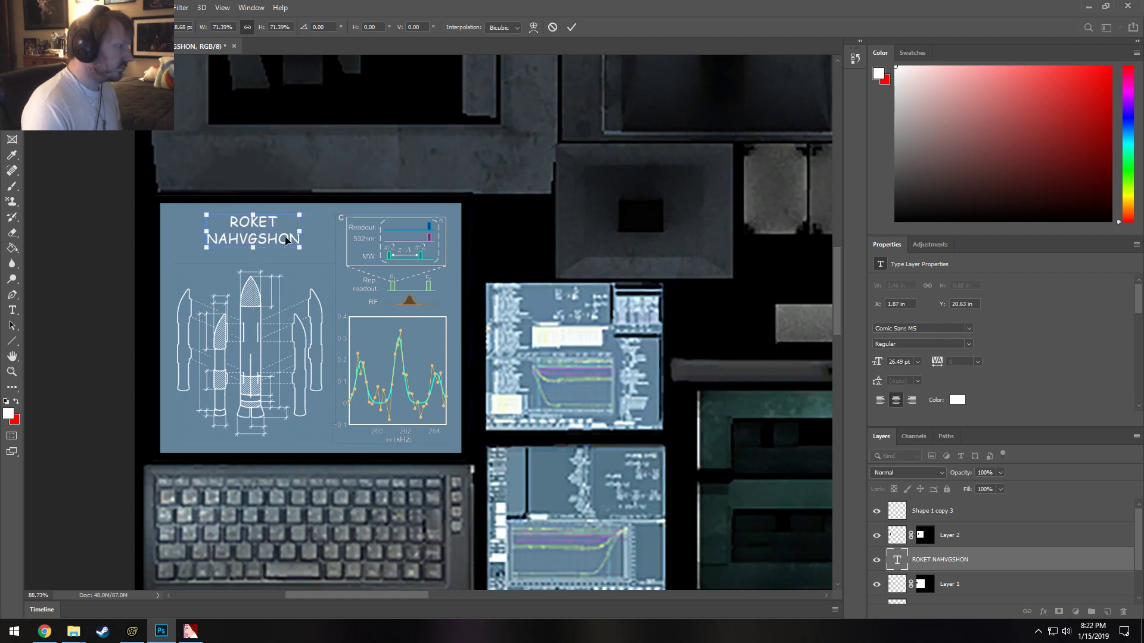
pyautogui.press('Return')
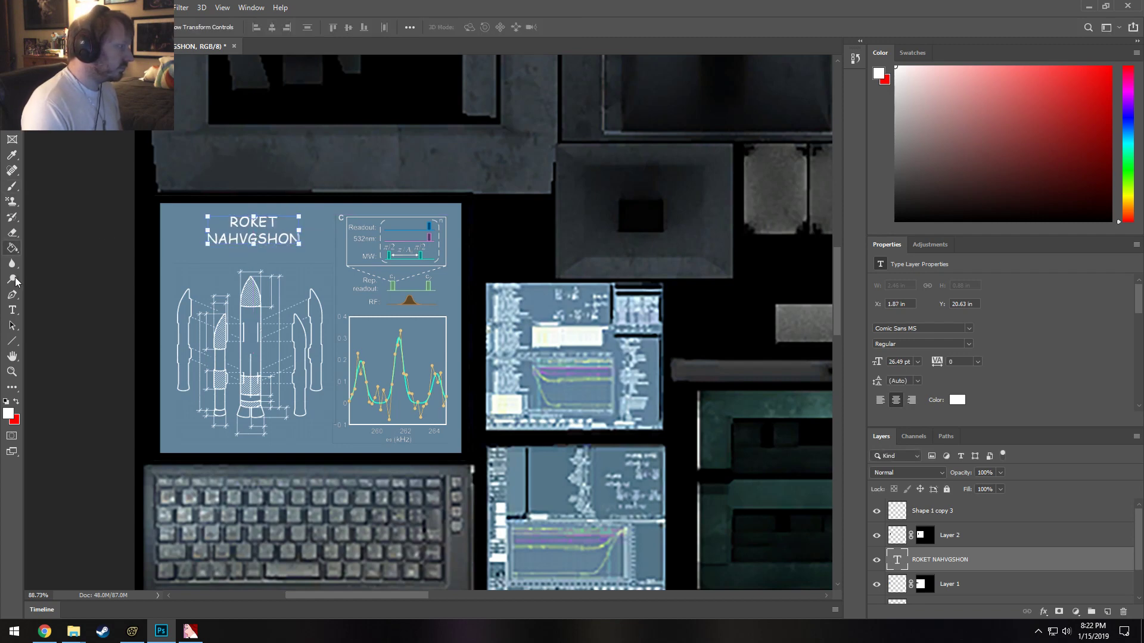
# Add a third line to the title text reading USE SCIENCE AND COOL STUF TO MAKE SPACE.
pyautogui.click(12, 310)
pyautogui.click(297, 239)
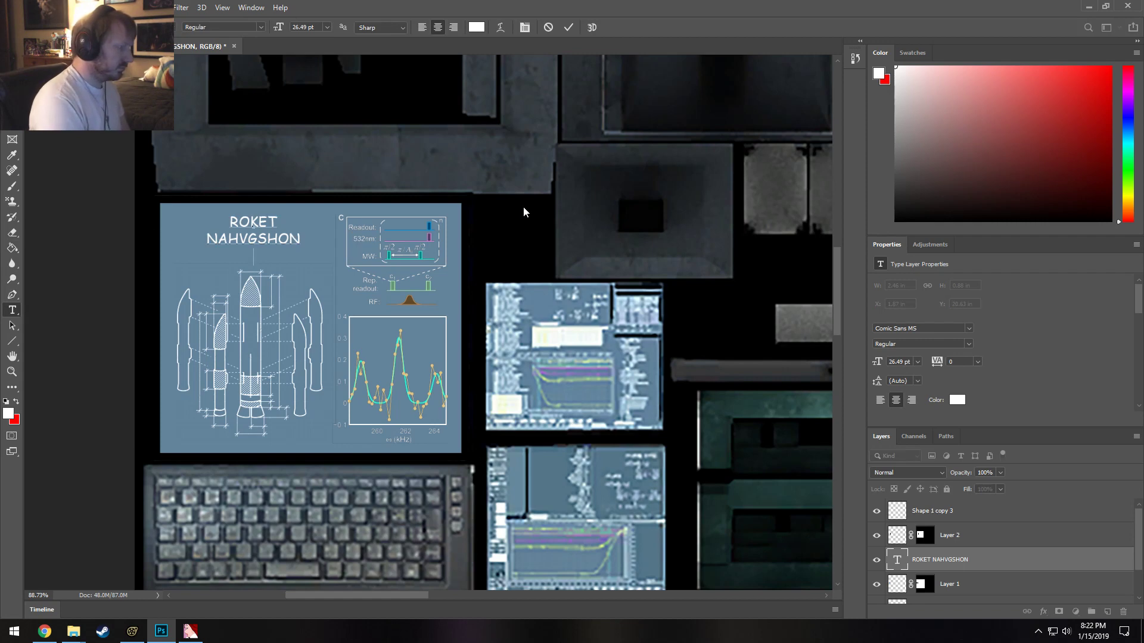
pyautogui.press('Return')
pyautogui.write('U')
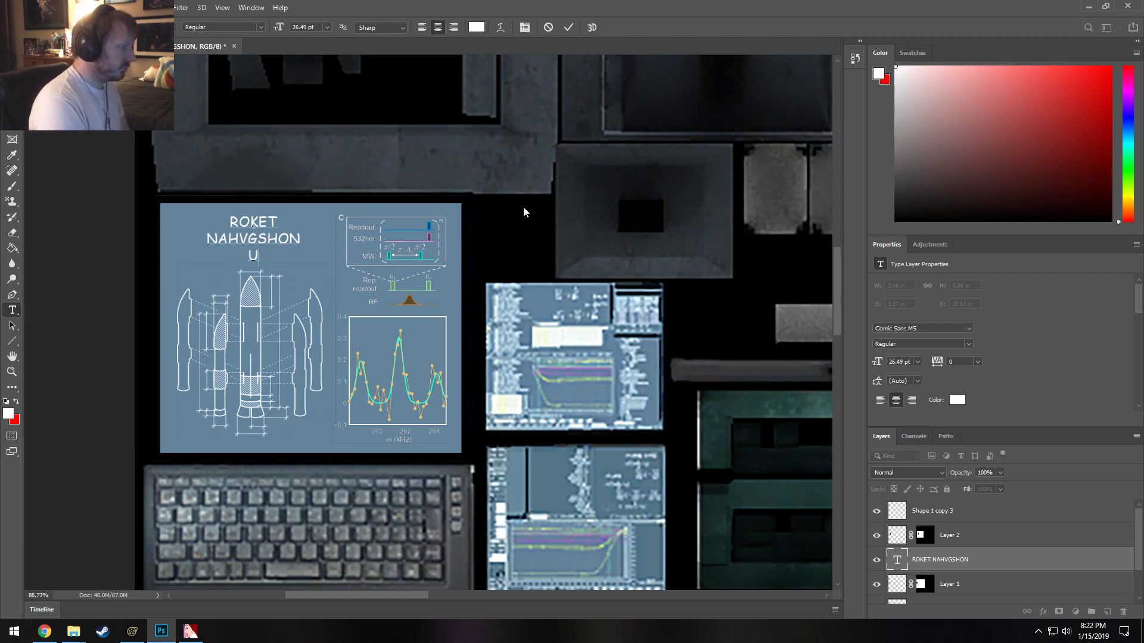
pyautogui.write('SE SCIENCE AN')
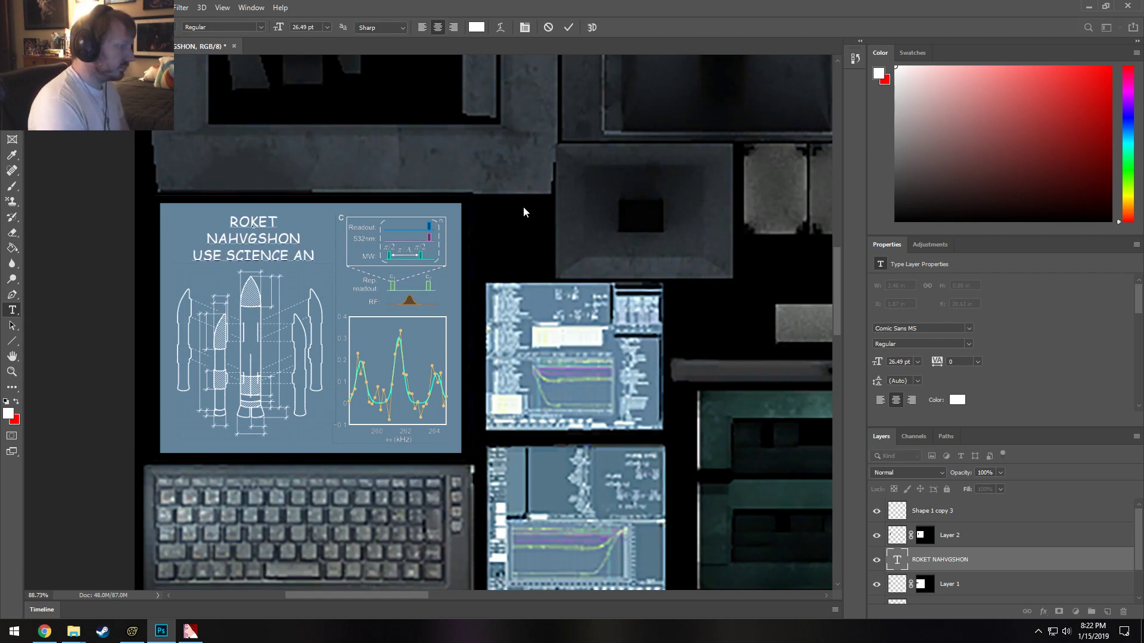
pyautogui.write('D COOL STUF TO')
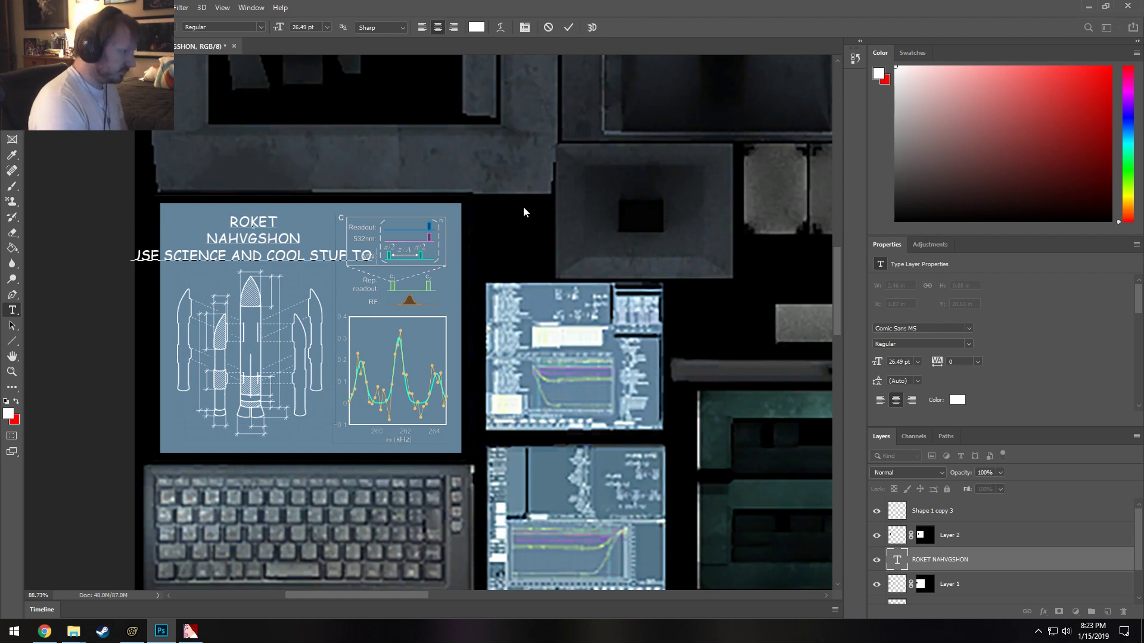
pyautogui.write('MAKE SPACE')
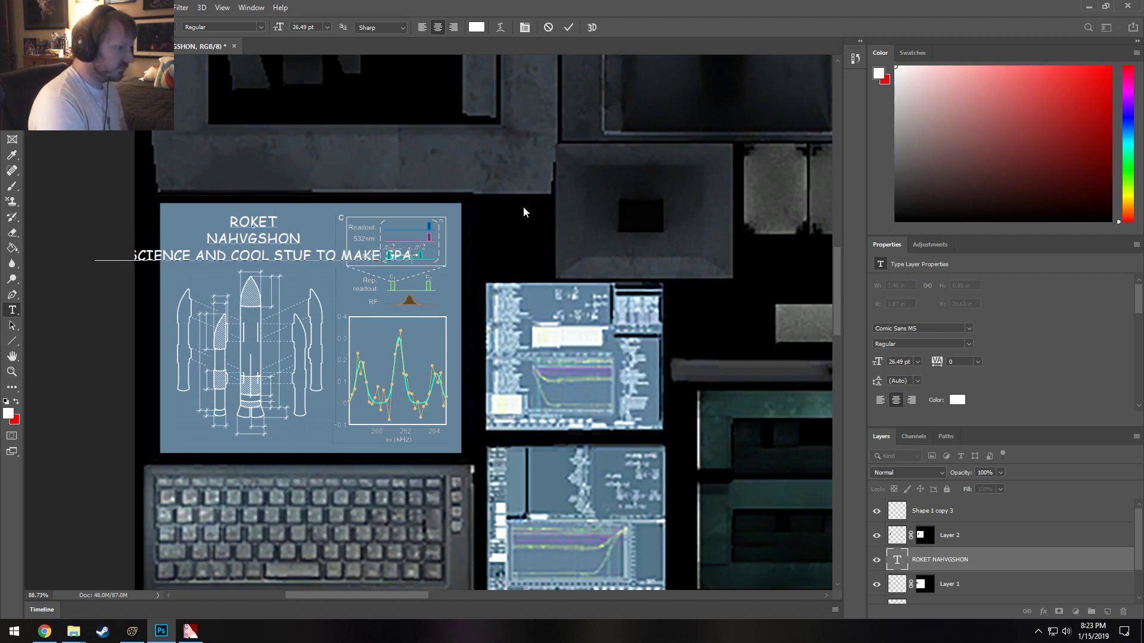
# Replace the third line's ending TO MAKE SPACE with GO SPACE.
pyautogui.press('BackSpace')
pyautogui.press('BackSpace')
pyautogui.press('BackSpace')
pyautogui.press('BackSpace')
pyautogui.press('BackSpace')
pyautogui.press('BackSpace')
pyautogui.press('BackSpace')
pyautogui.press('BackSpace')
pyautogui.press('BackSpace')
pyautogui.press('BackSpace')
pyautogui.press('BackSpace')
pyautogui.press('BackSpace')
pyautogui.press('BackSpace')
pyautogui.press('BackSpace')
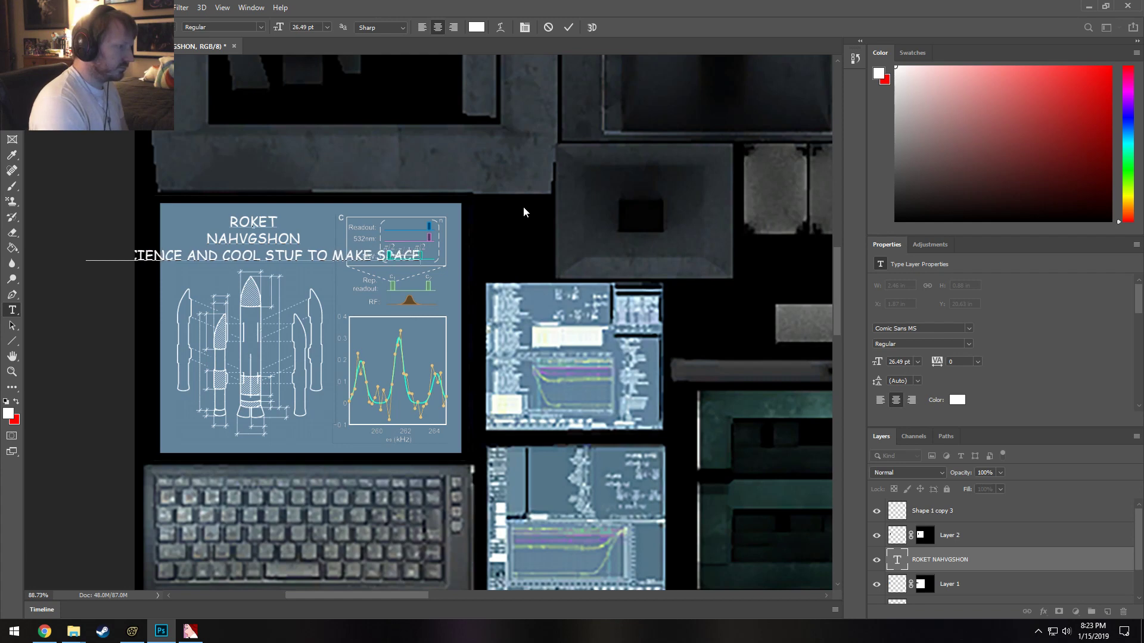
pyautogui.write('GO SPACE')
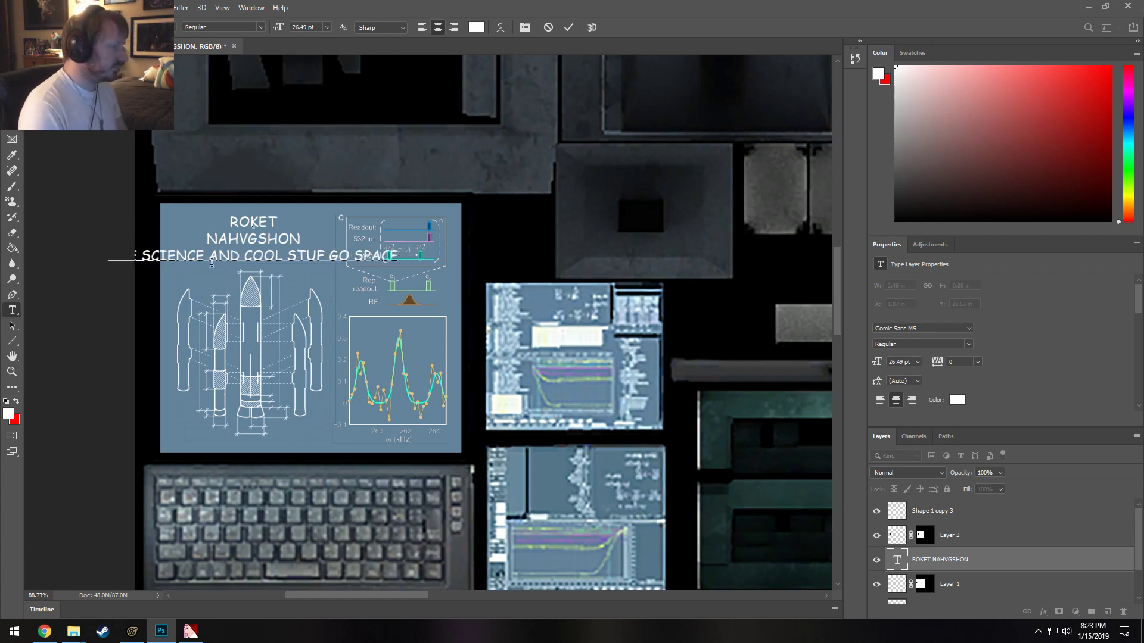
# Reduce the font size of the third line, USE SCIENCE AND COOL STUF GO SPACE, to 13.49 pt.
pyautogui.tripleClick(283, 255)
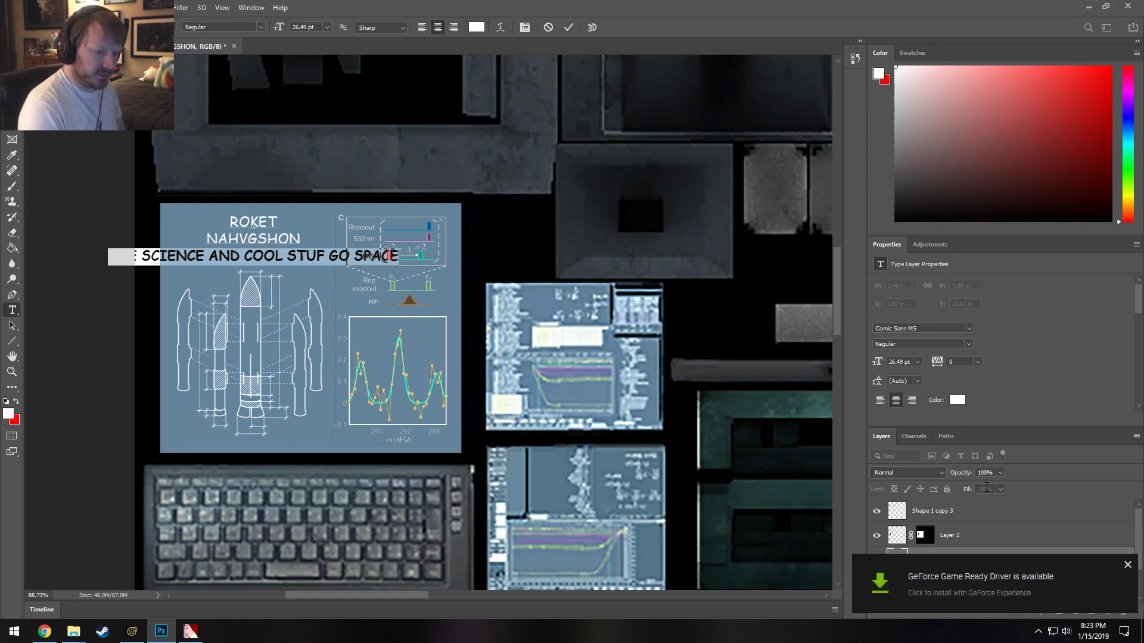
pyautogui.click(1128, 564)
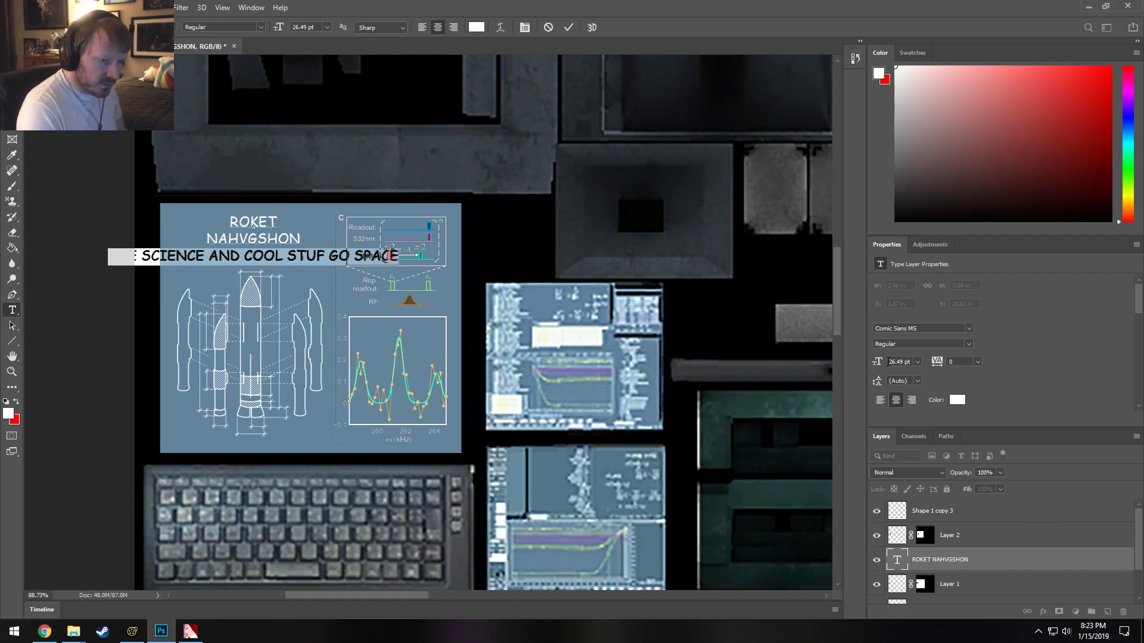
pyautogui.moveTo(879, 363); pyautogui.dragTo(870, 367)
pyautogui.click(273, 249)
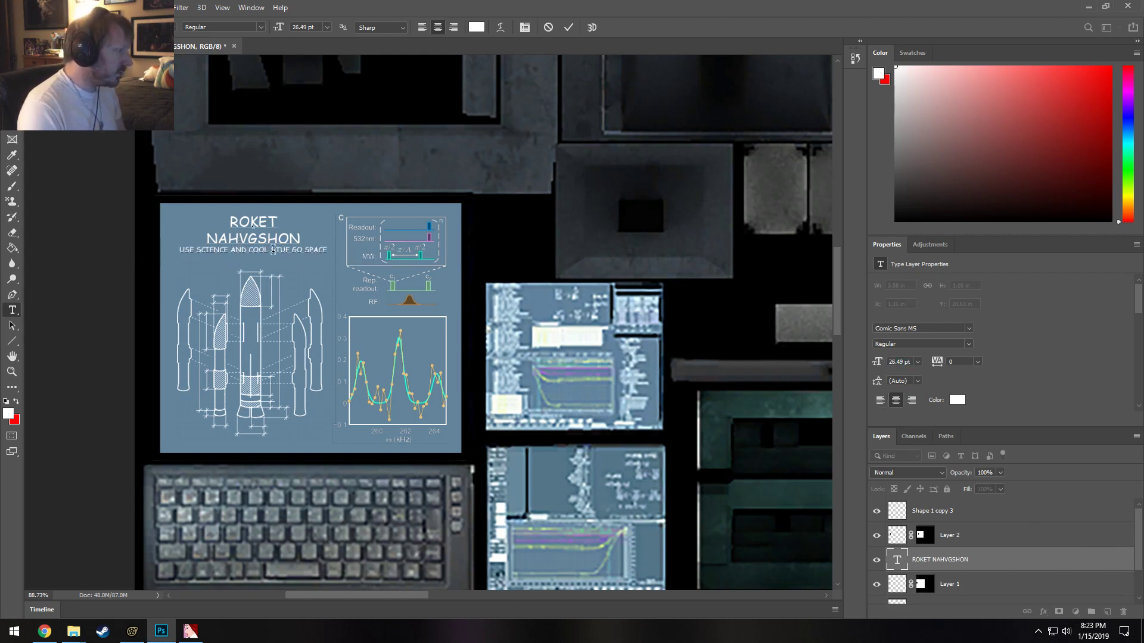
# Make the title's third line, USE SCIENCE AND COOL STUF GO SPACE, bold.
pyautogui.tripleClick(280, 252)
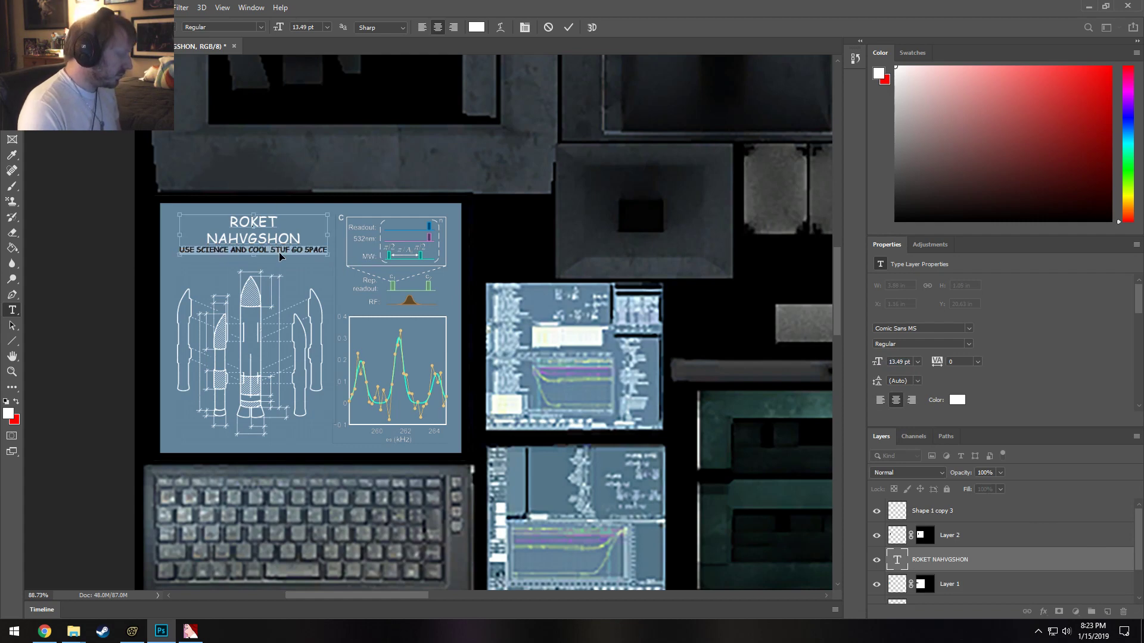
pyautogui.click(261, 27)
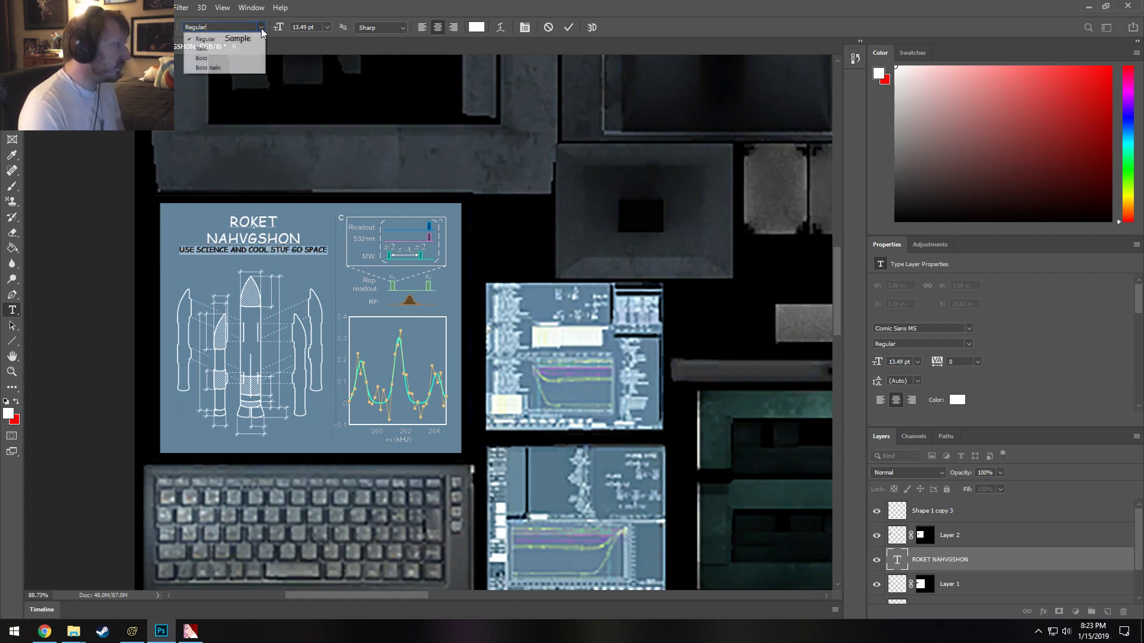
pyautogui.click(229, 59)
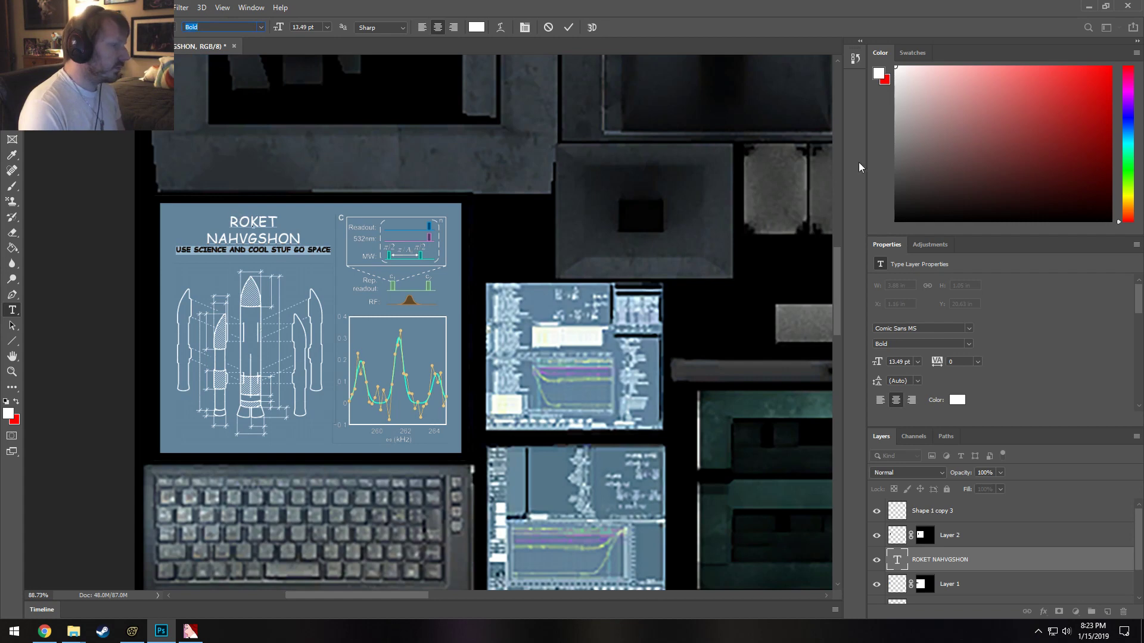
# Show the character settings and set the third line's leading to 21.33 pt.
pyautogui.click(927, 247)
pyautogui.click(888, 244)
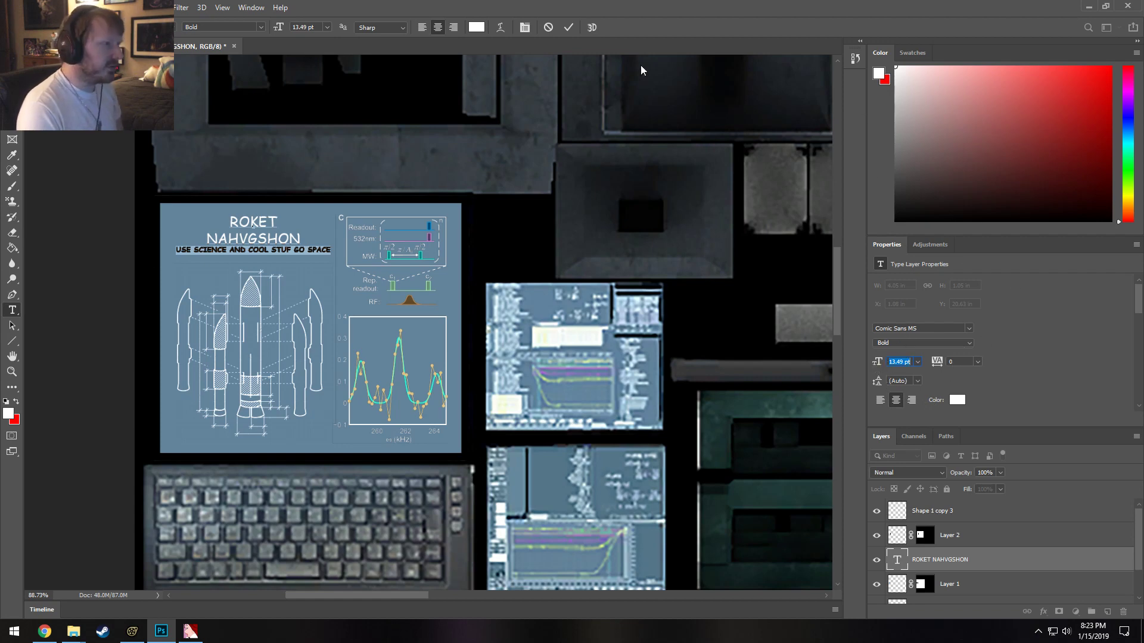
pyautogui.click(228, 6)
pyautogui.moveTo(246, 8)
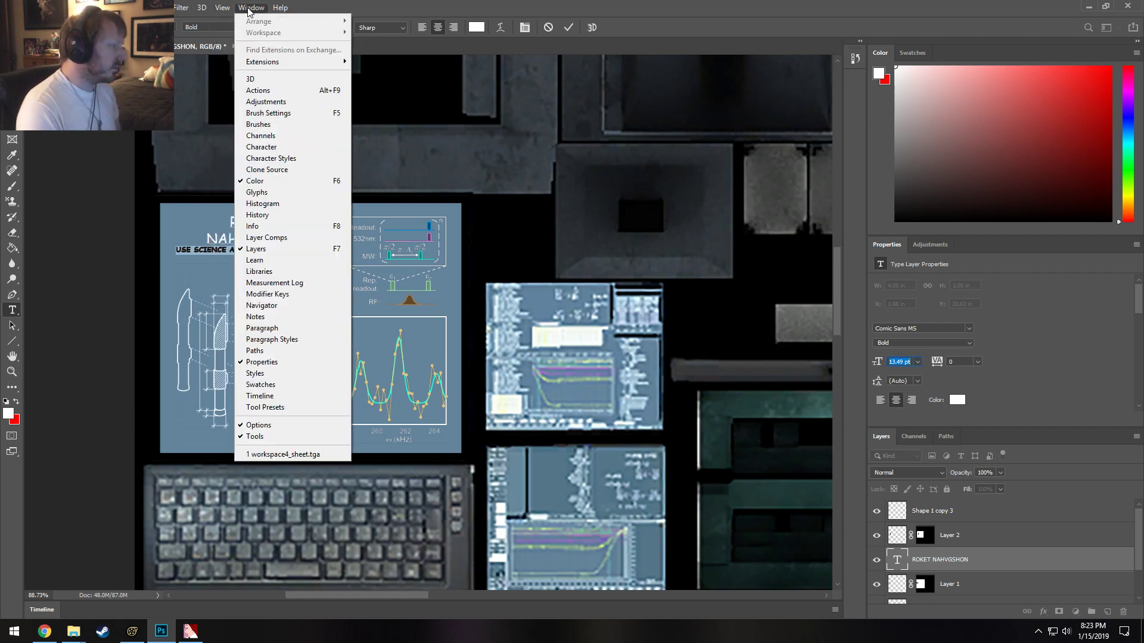
pyautogui.click(249, 8)
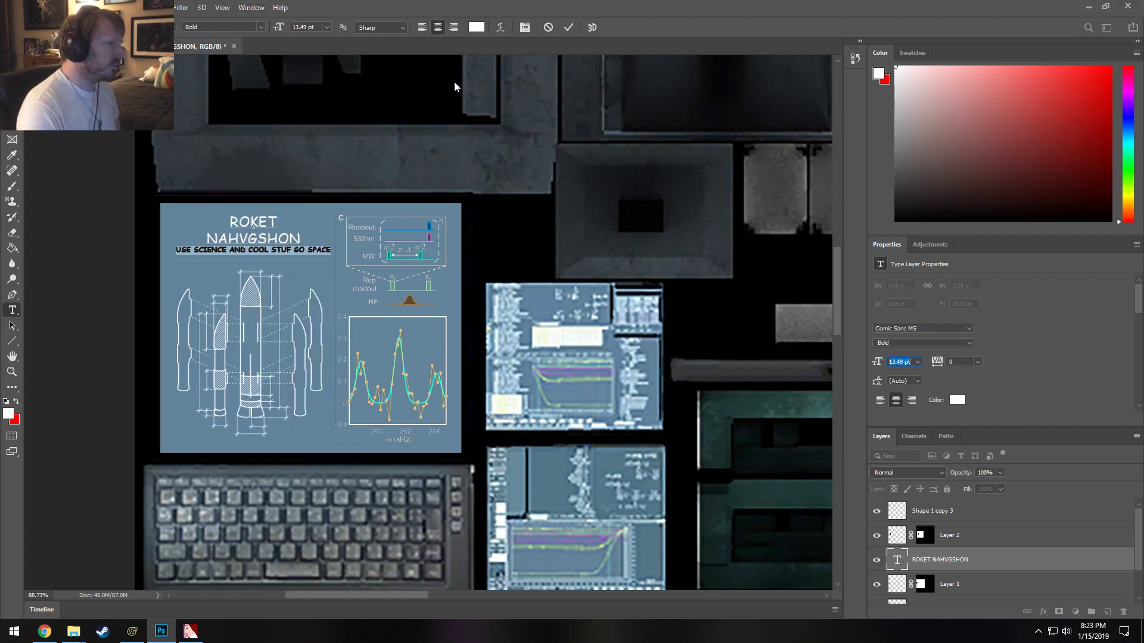
pyautogui.click(524, 28)
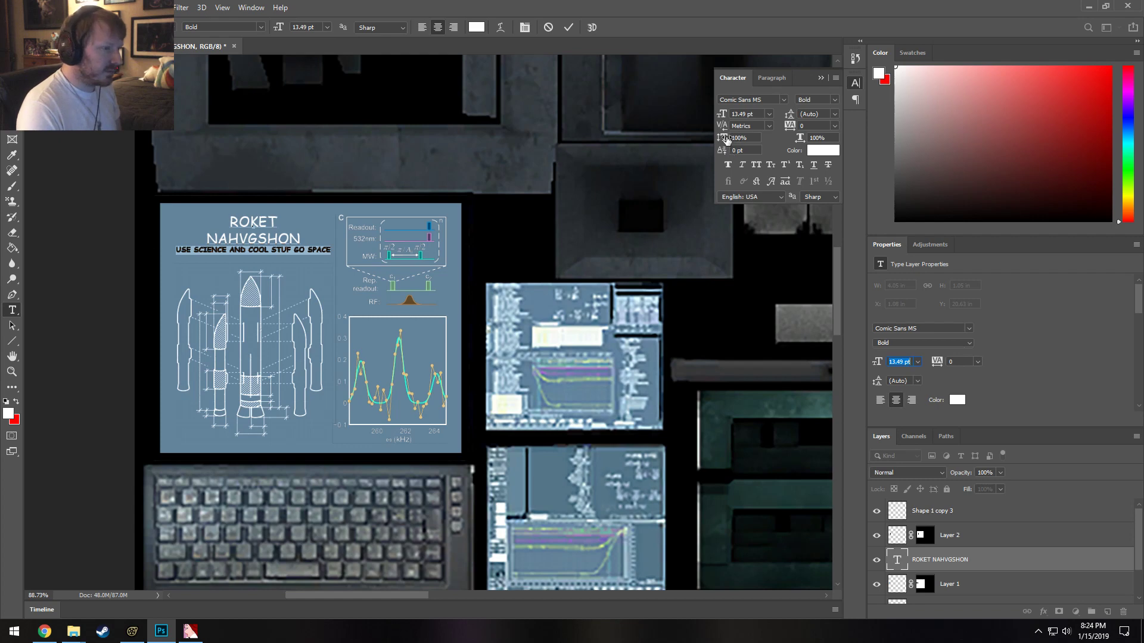
pyautogui.moveTo(726, 138); pyautogui.dragTo(728, 139)
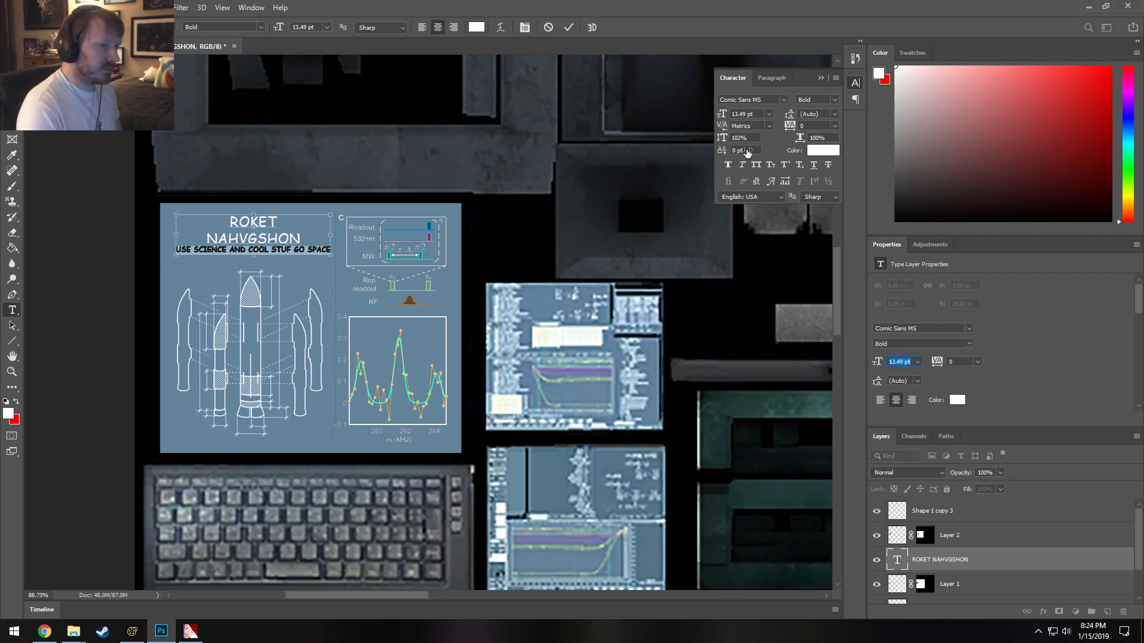
pyautogui.hotkey('ctrl', 'z')
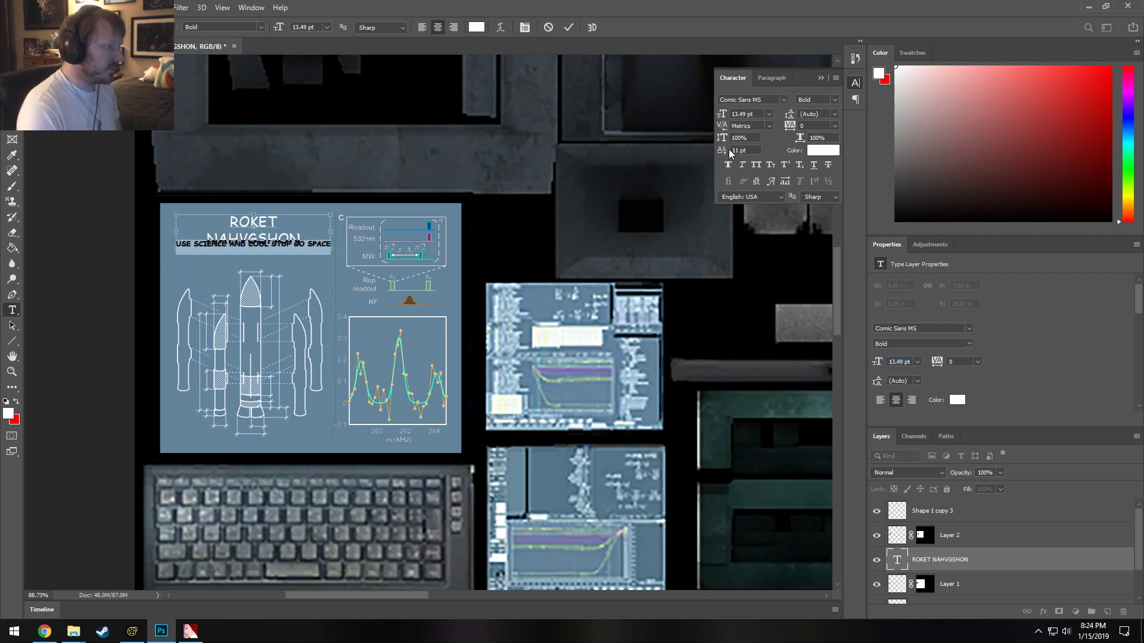
pyautogui.moveTo(788, 114); pyautogui.dragTo(775, 129)
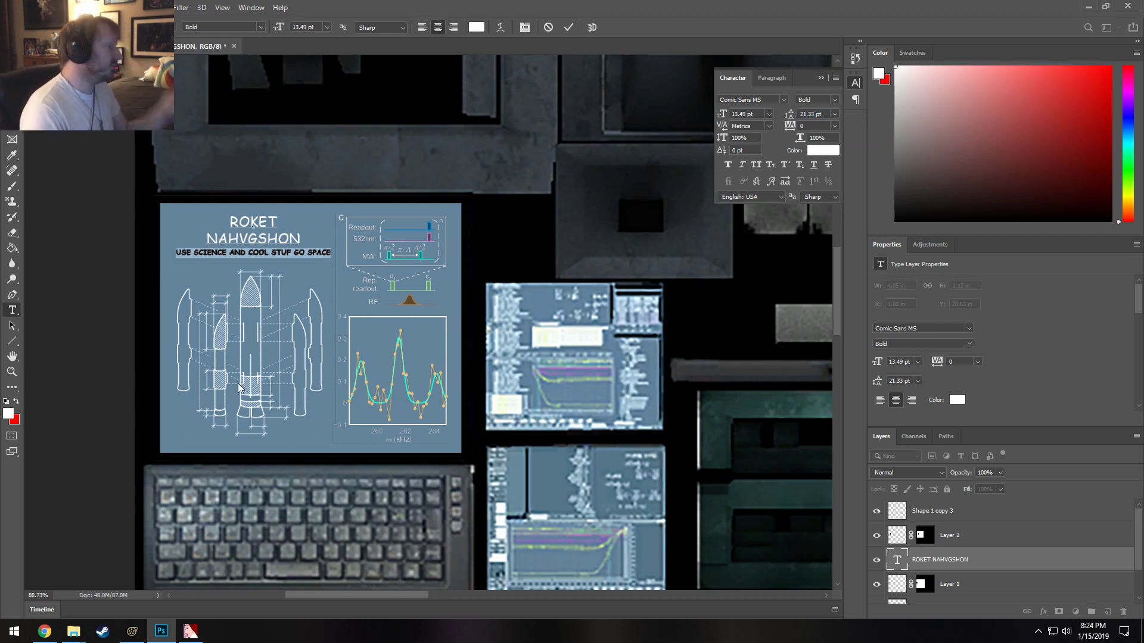
# Nudge the whole title text block slightly down, to a Y position of 20.7 in.
pyautogui.click(20, 139)
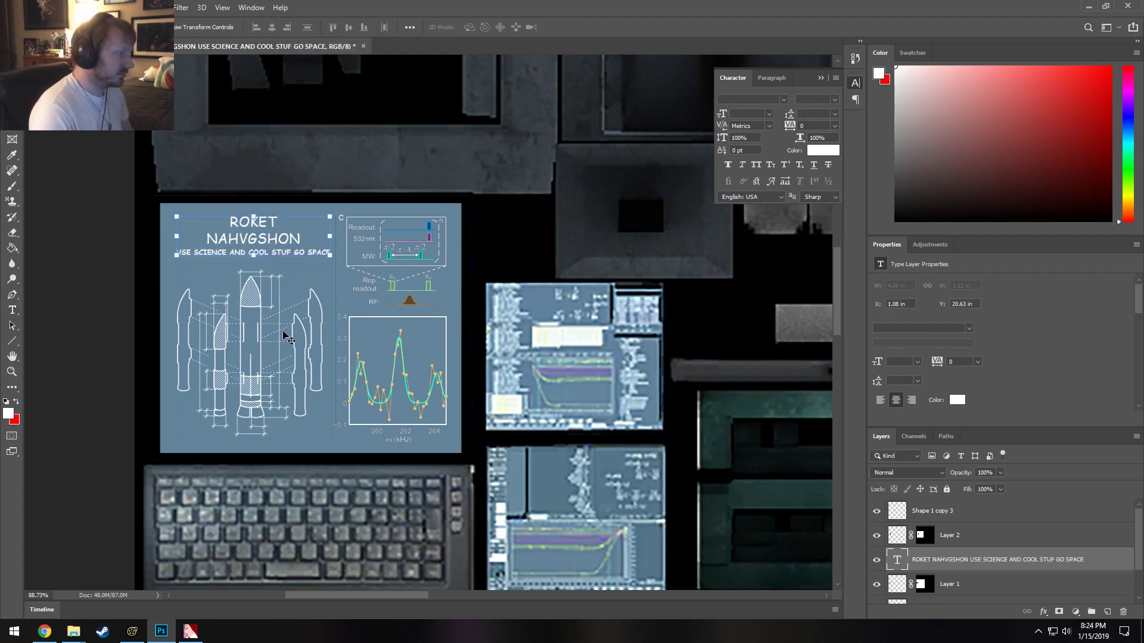
pyautogui.moveTo(267, 241); pyautogui.dragTo(268, 244)
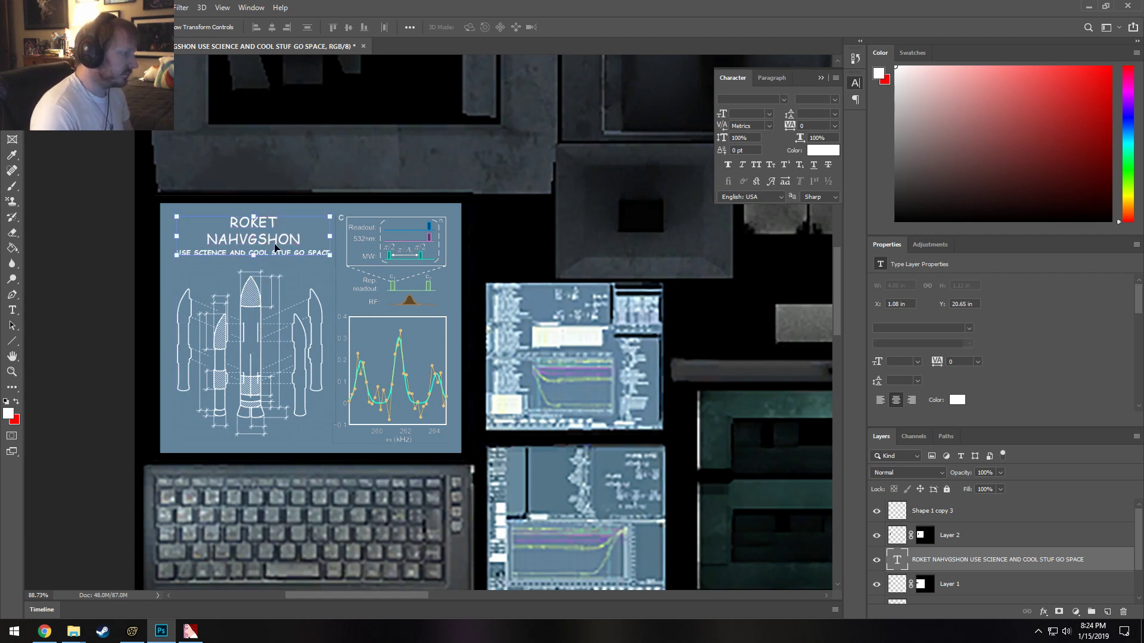
pyautogui.press('Down')
pyautogui.press('Down')
pyautogui.press('Down')
pyautogui.press('Down')
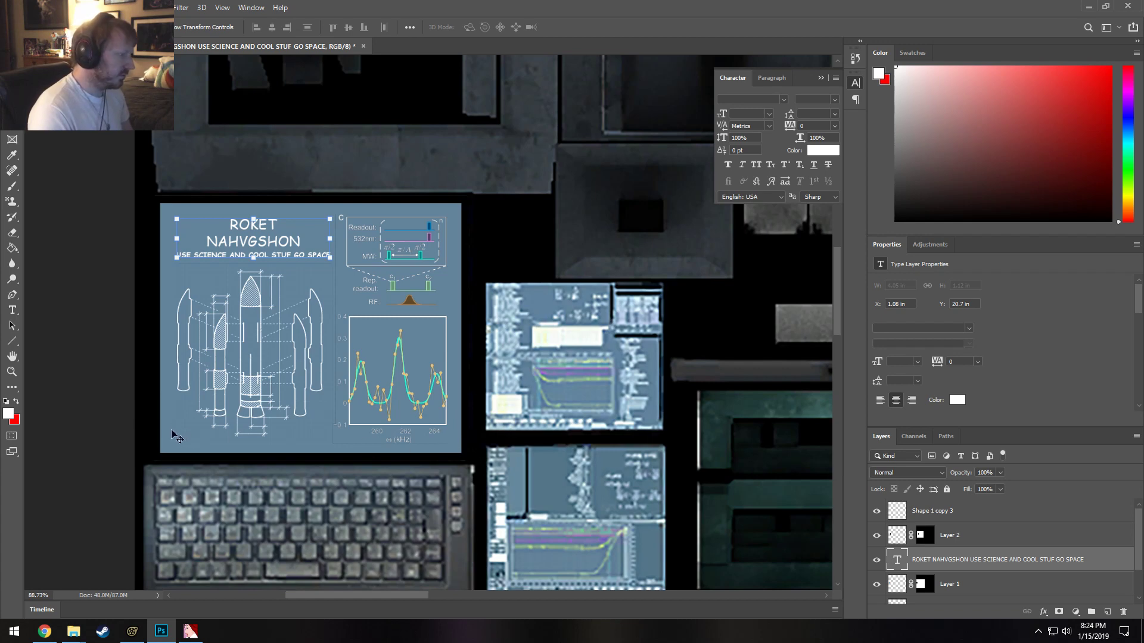
# Add a new text layer reading HOT STUFF below the rocket blueprint.
pyautogui.scroll(1, 178, 435)
pyautogui.scroll(-2, 239, 417)
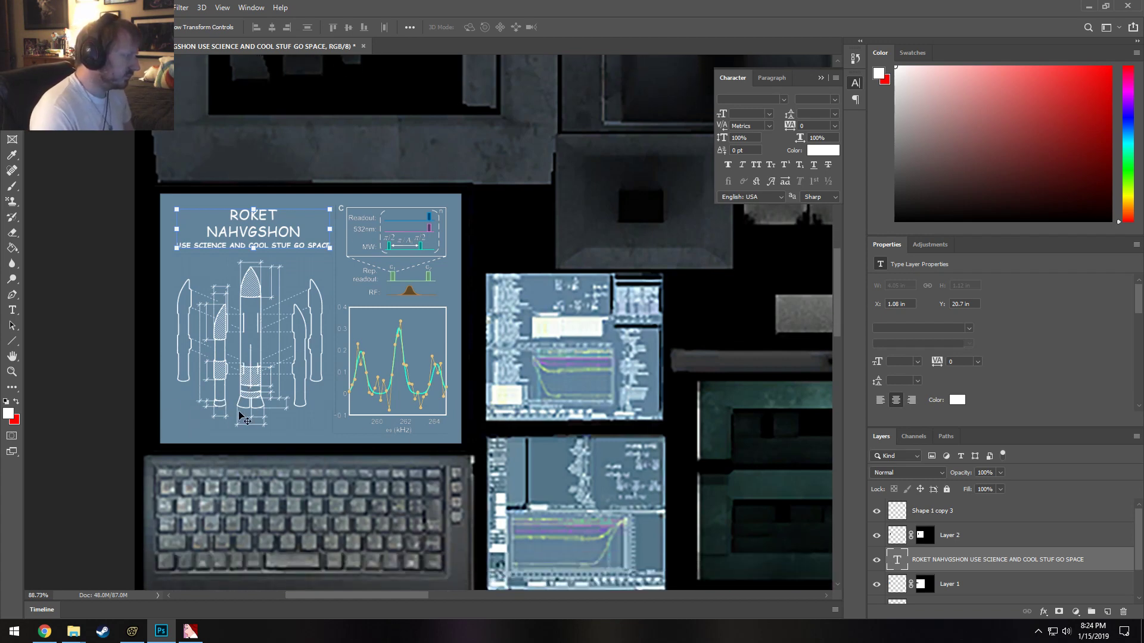
pyautogui.keyDown('alt'); pyautogui.scroll(3, 284, 444); pyautogui.keyUp('alt')
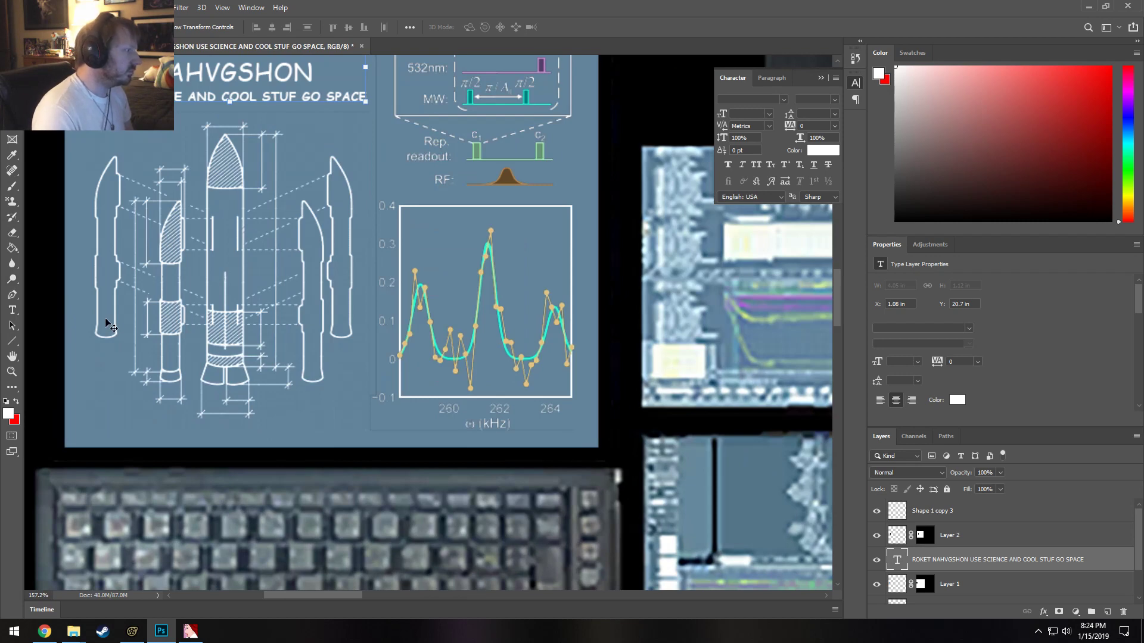
pyautogui.click(12, 186)
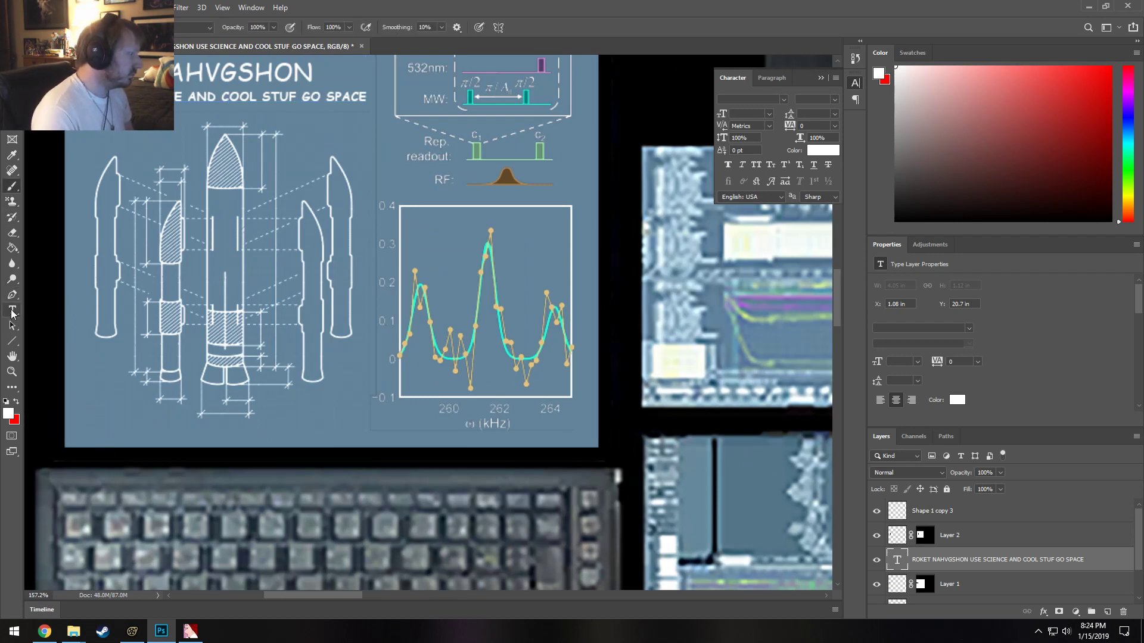
pyautogui.click(12, 311)
pyautogui.click(100, 427)
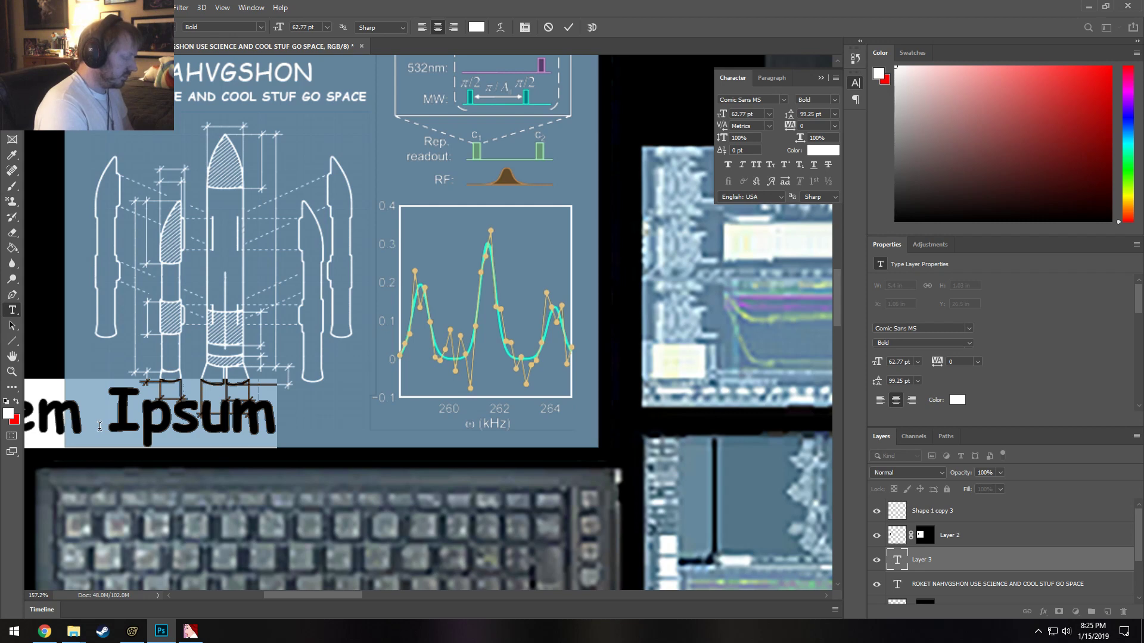
pyautogui.write('HOT STUFF')
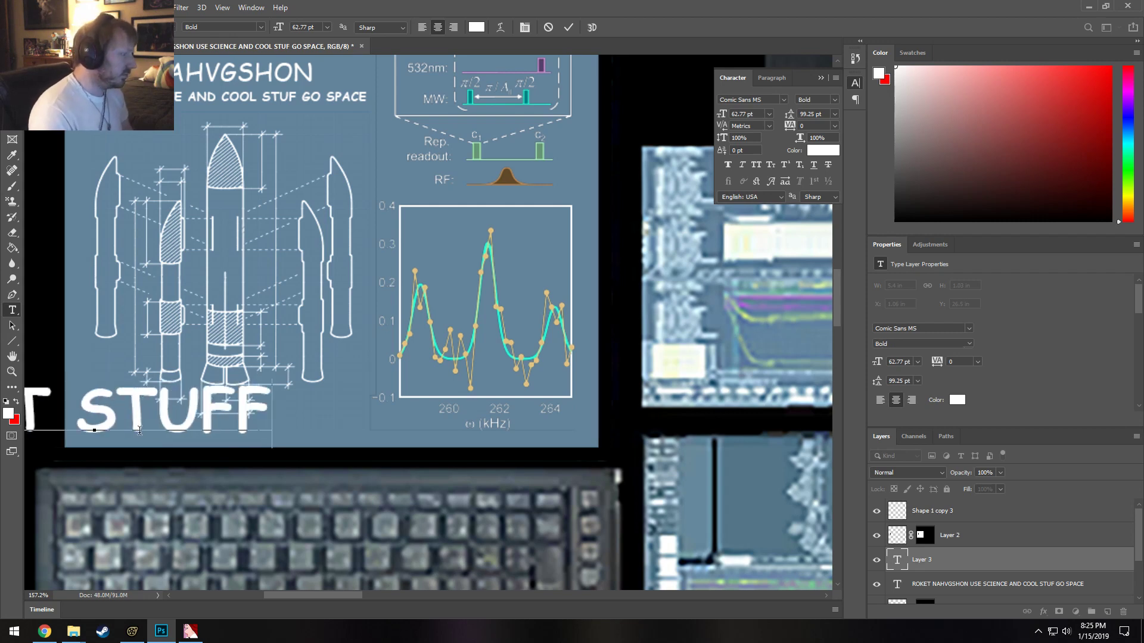
# Scale the HOT STUFF label down to about 11.65 pt, tilt it about -8.66°, and place it in the blueprint's lower-left corner.
pyautogui.doubleClick(167, 424)
pyautogui.tripleClick(109, 395)
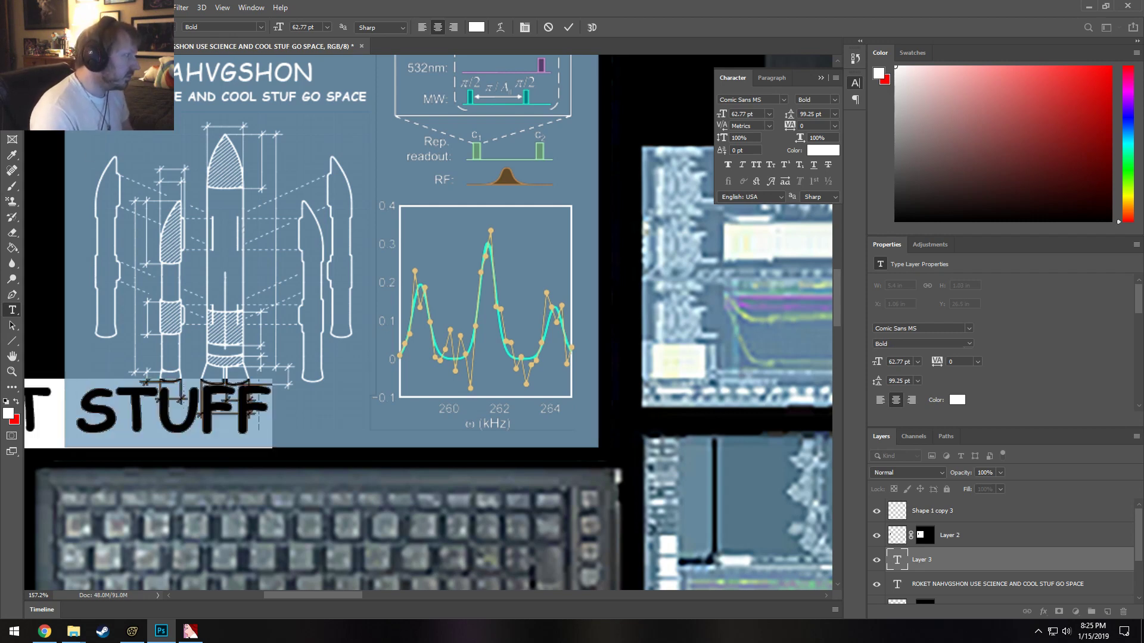
pyautogui.click(12, 62)
pyautogui.moveTo(272, 381); pyautogui.dragTo(164, 412)
pyautogui.hotkey('ctrl', 'z')
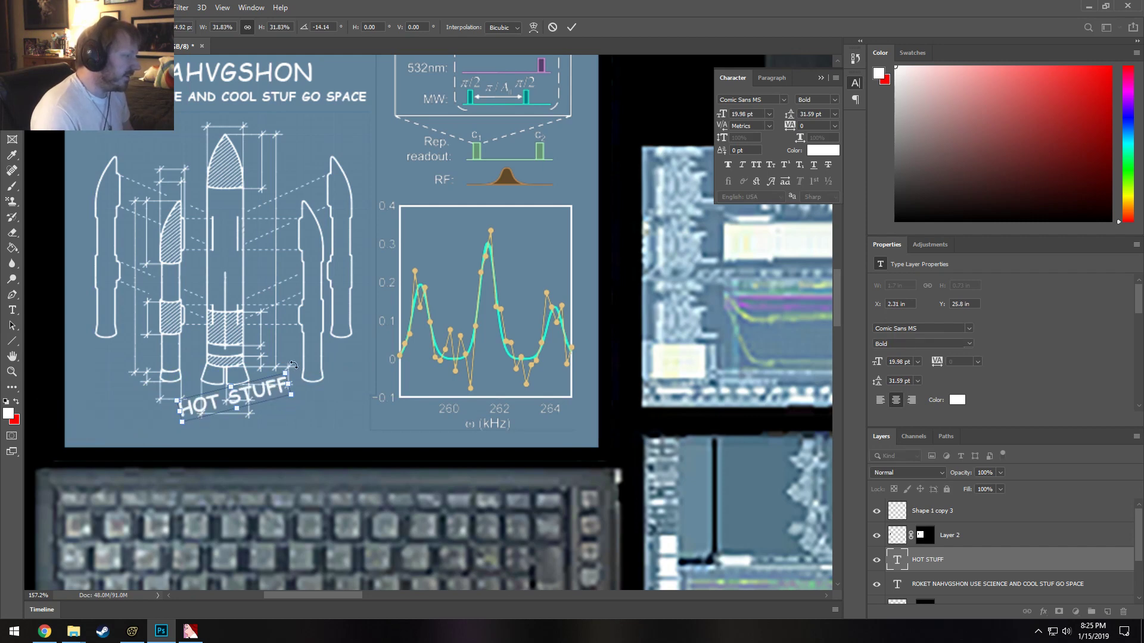
pyautogui.moveTo(294, 365); pyautogui.dragTo(145, 408)
pyautogui.moveTo(132, 419); pyautogui.dragTo(146, 422)
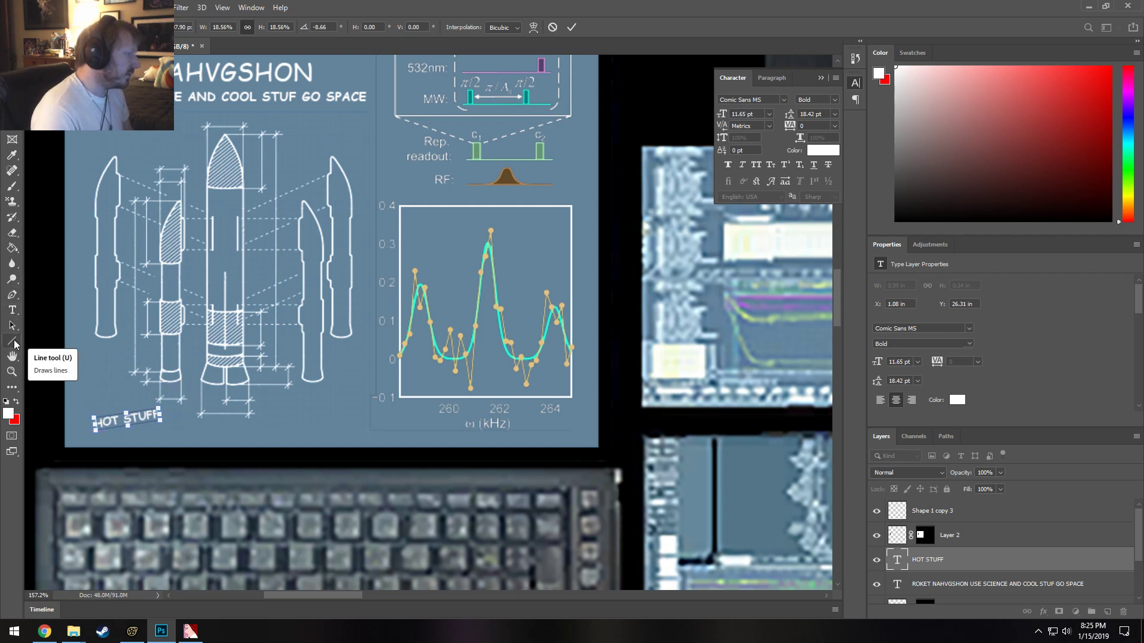
# Draw a custom arrow shape about 64 by 17 px beside HOT STUFF and rotate it -33.15° to point at the rocket's nozzle.
pyautogui.rightClick(13, 341)
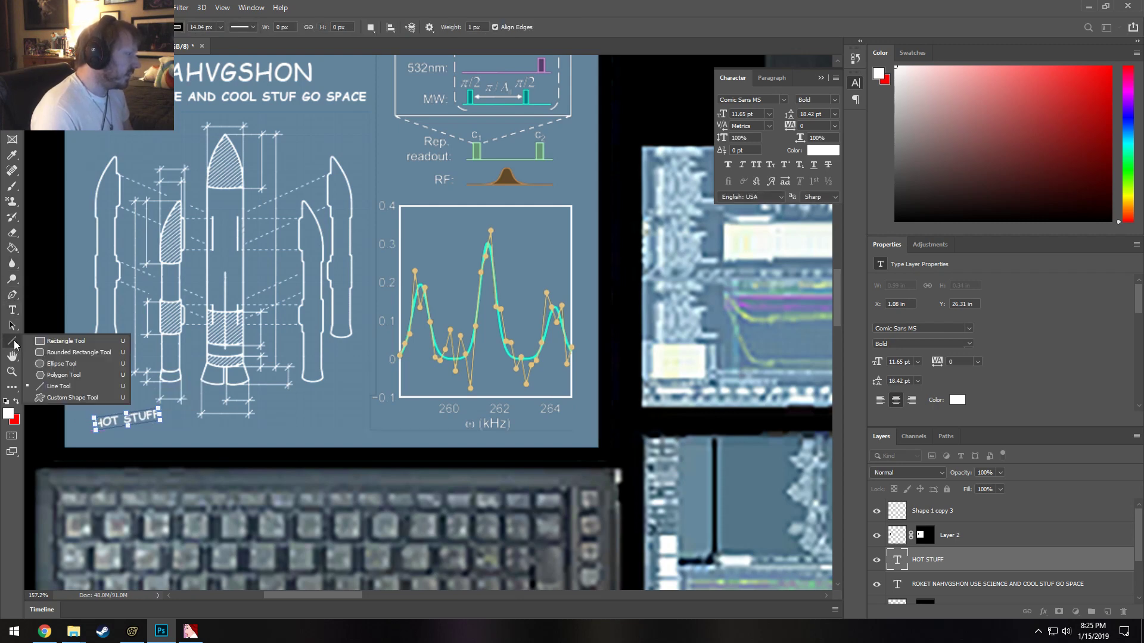
pyautogui.click(71, 397)
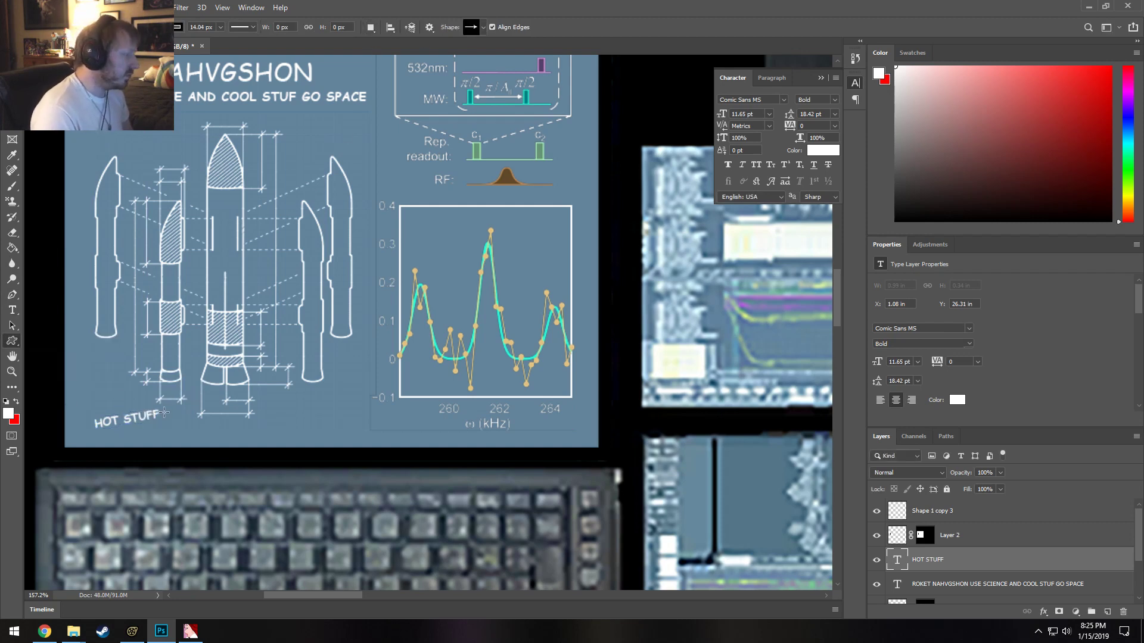
pyautogui.moveTo(163, 418); pyautogui.dragTo(223, 402)
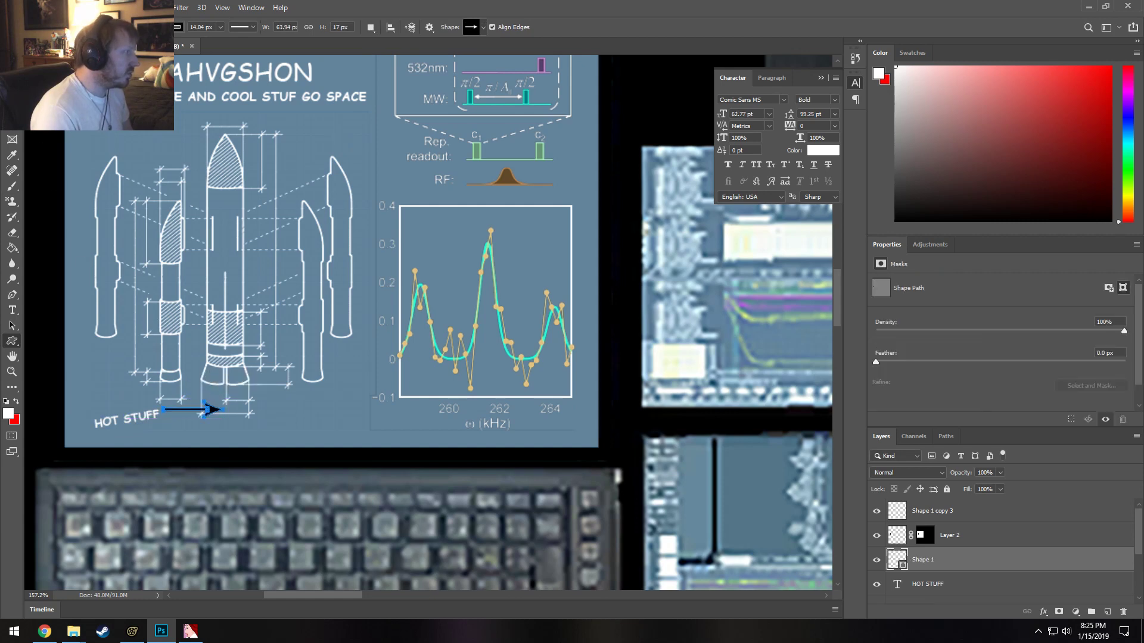
pyautogui.press('v')
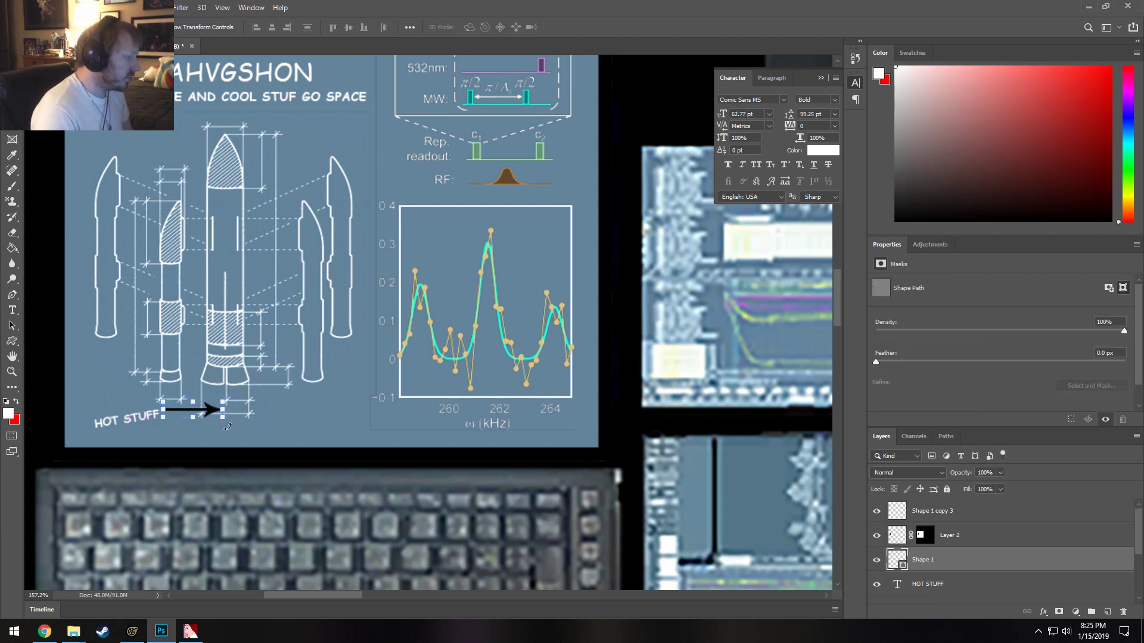
pyautogui.moveTo(228, 427); pyautogui.dragTo(190, 398)
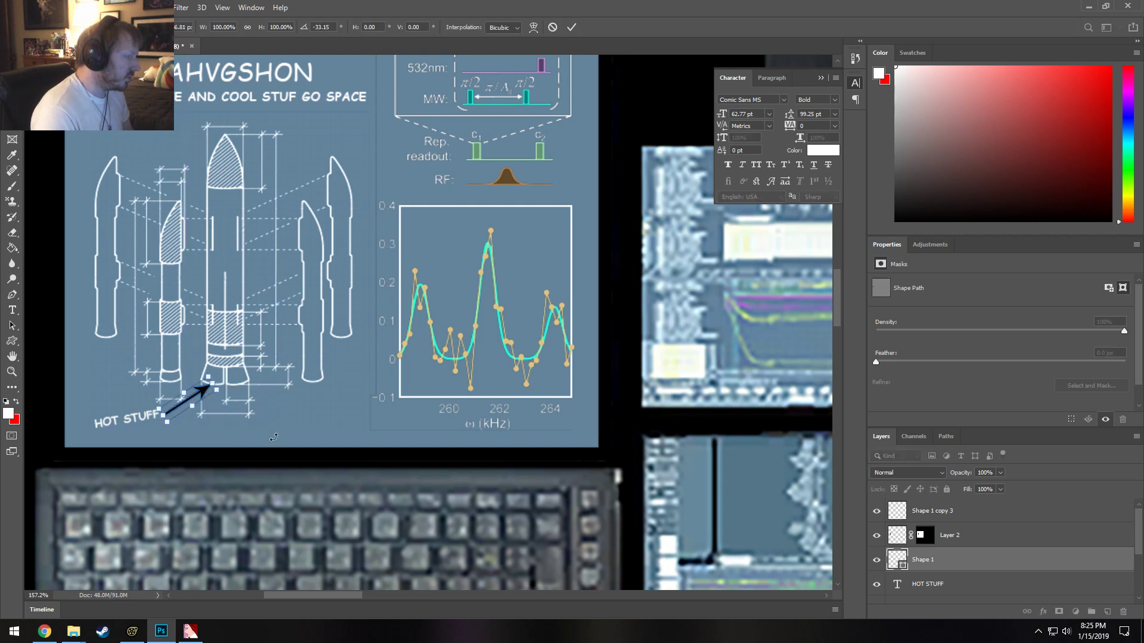
# Remove the stroke from the arrow shape, keeping only its fill.
pyautogui.click(12, 341)
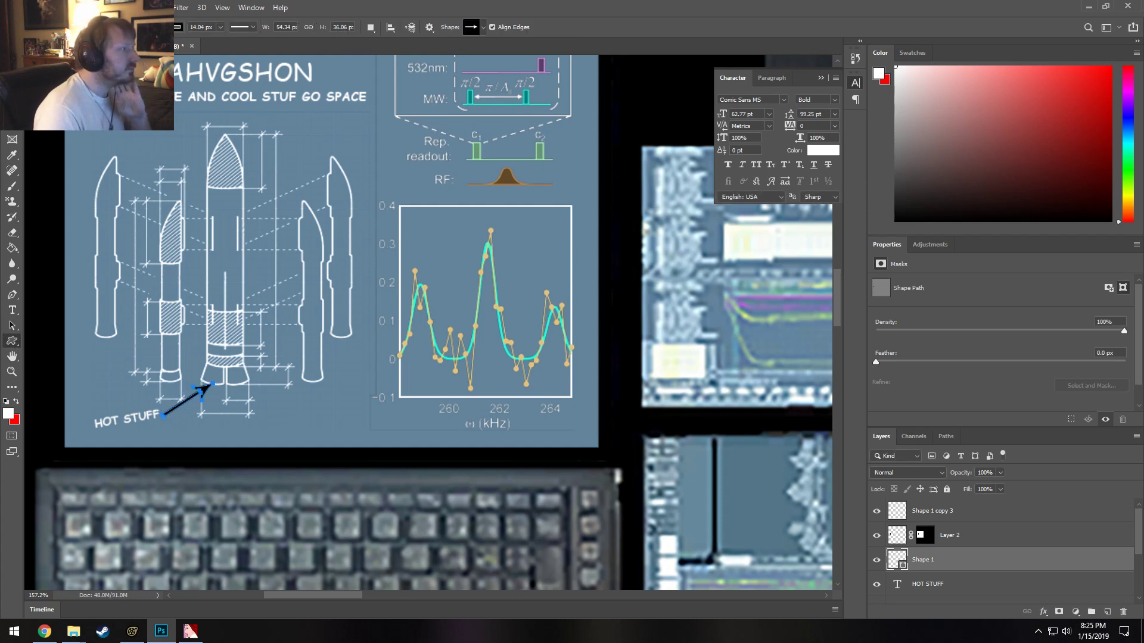
pyautogui.click(178, 27)
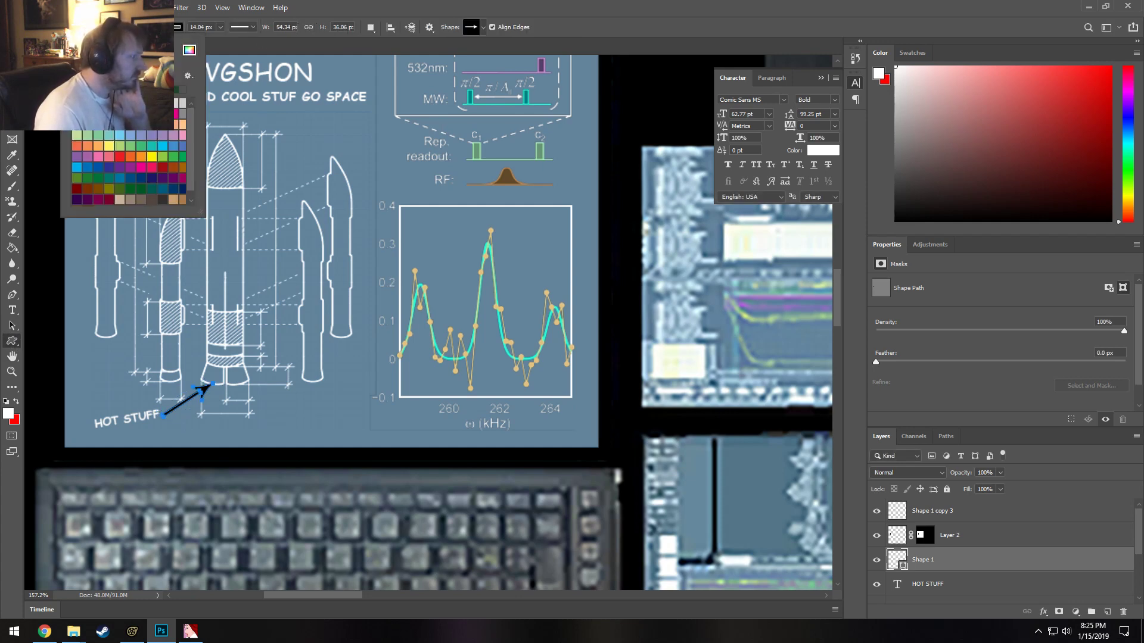
pyautogui.click(173, 27)
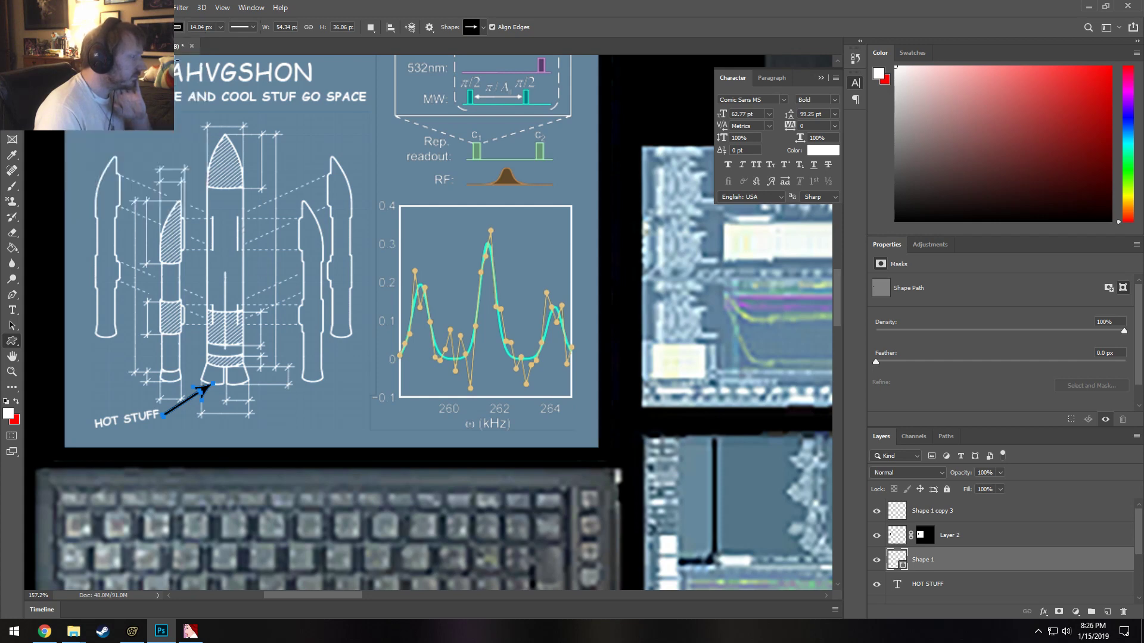
pyautogui.click(177, 27)
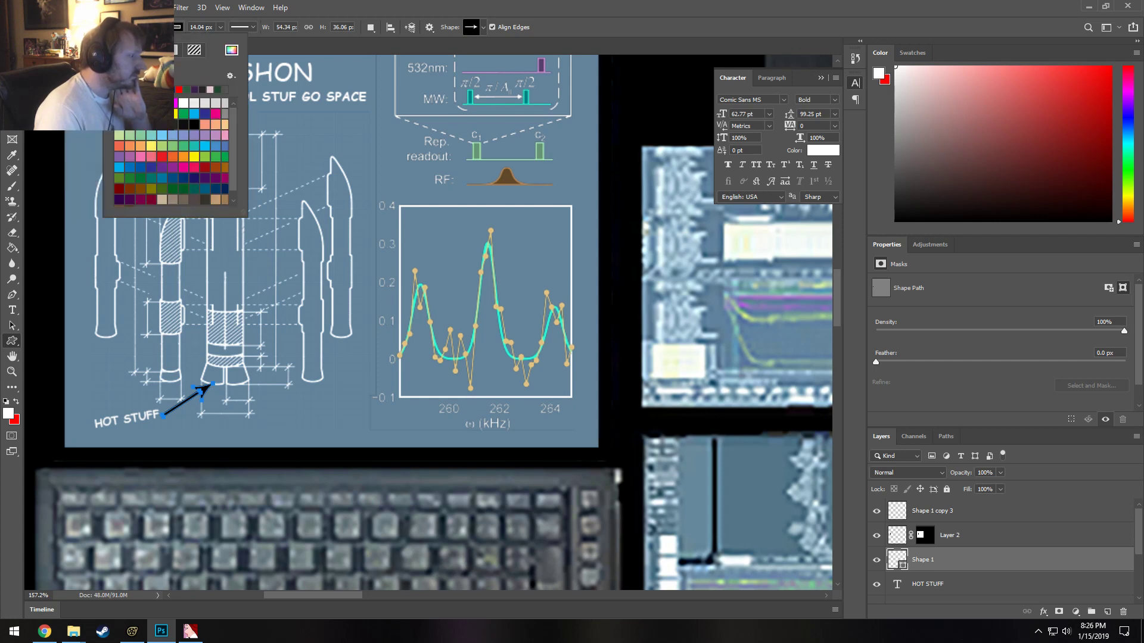
pyautogui.click(125, 50)
pyautogui.click(703, 5)
pyautogui.click(195, 396)
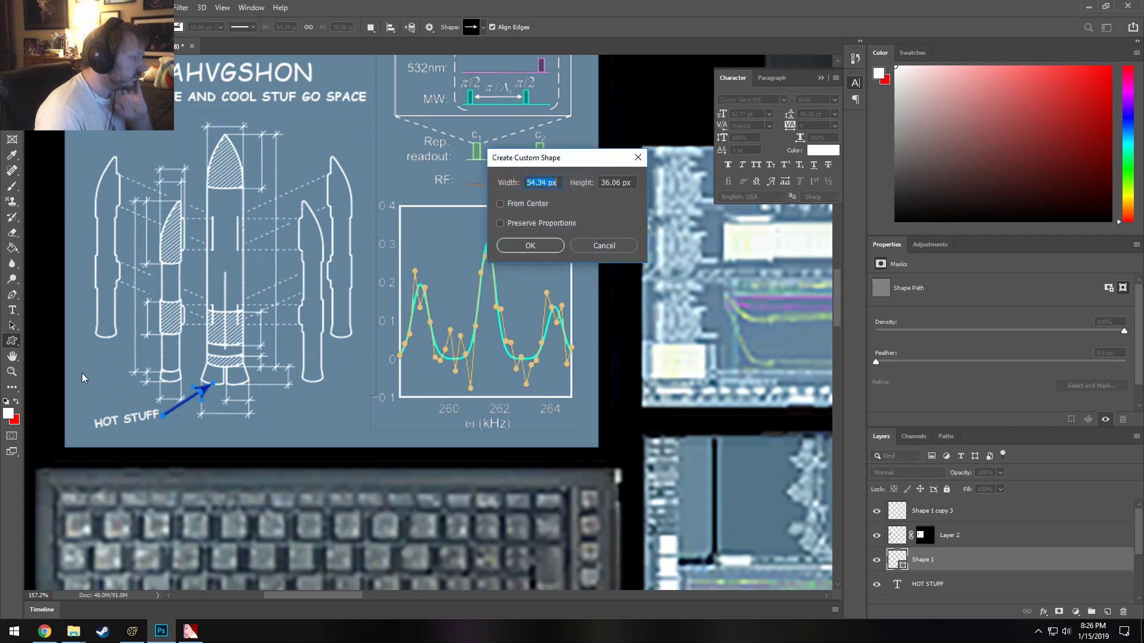
pyautogui.click(529, 245)
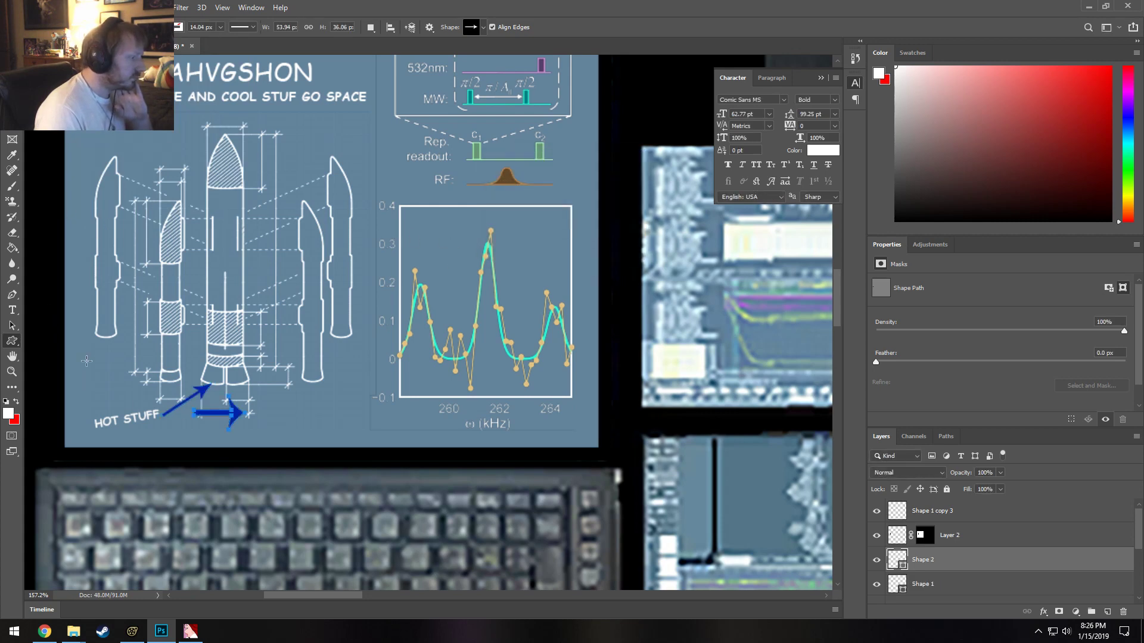
pyautogui.hotkey('ctrl', 'z')
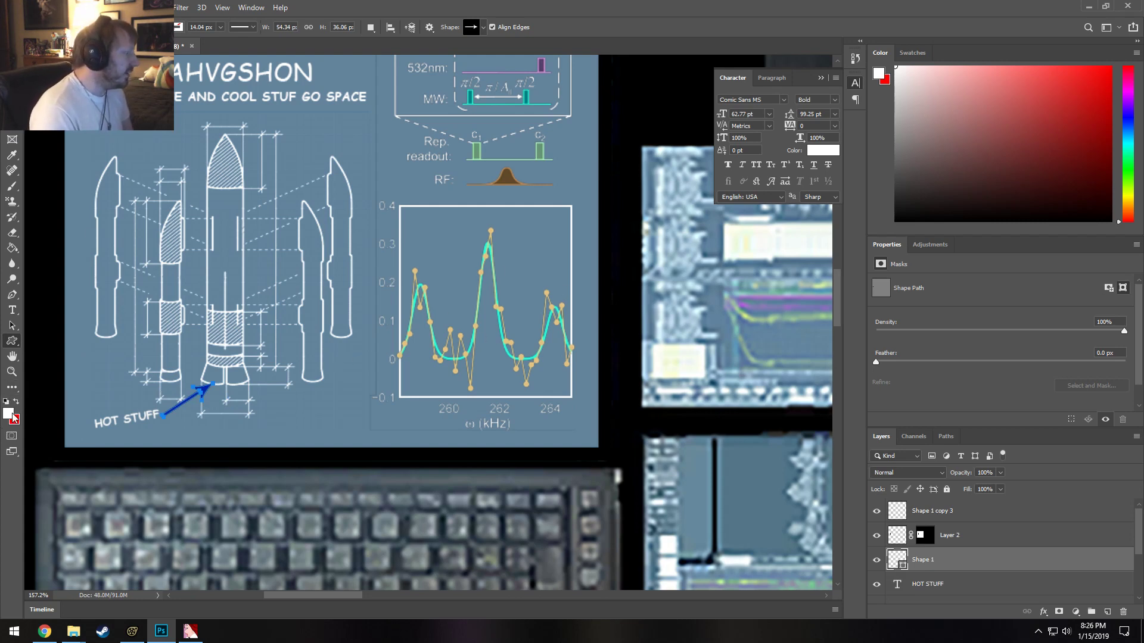
# Fill the arrow under the rocket with the tan colour sampled from a data point on the line graph.
pyautogui.click(133, 27)
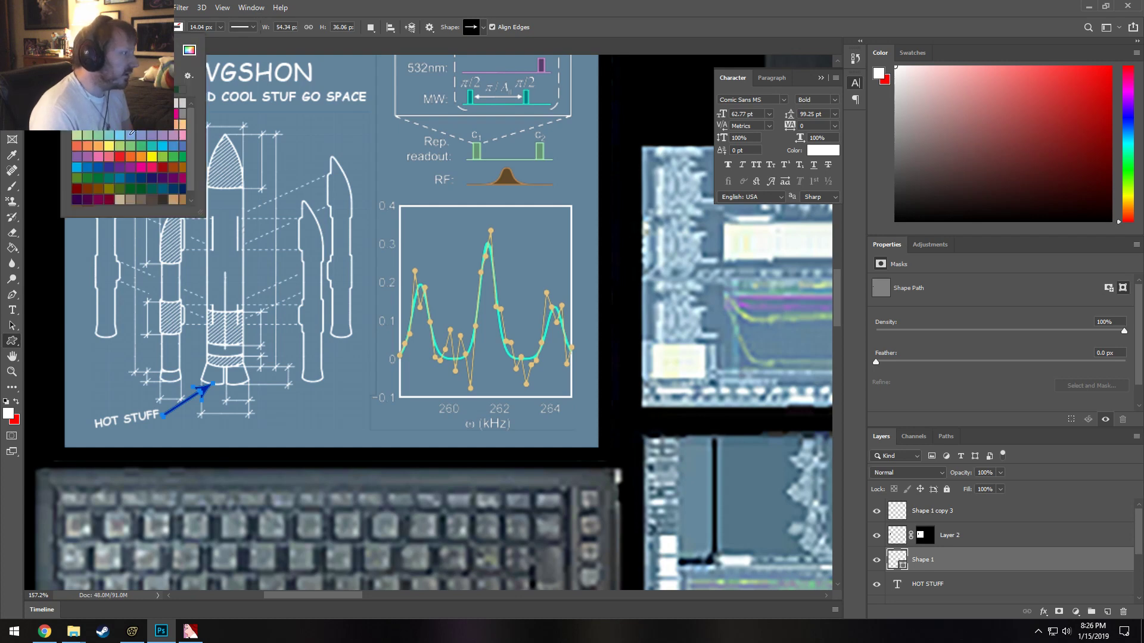
pyautogui.click(188, 50)
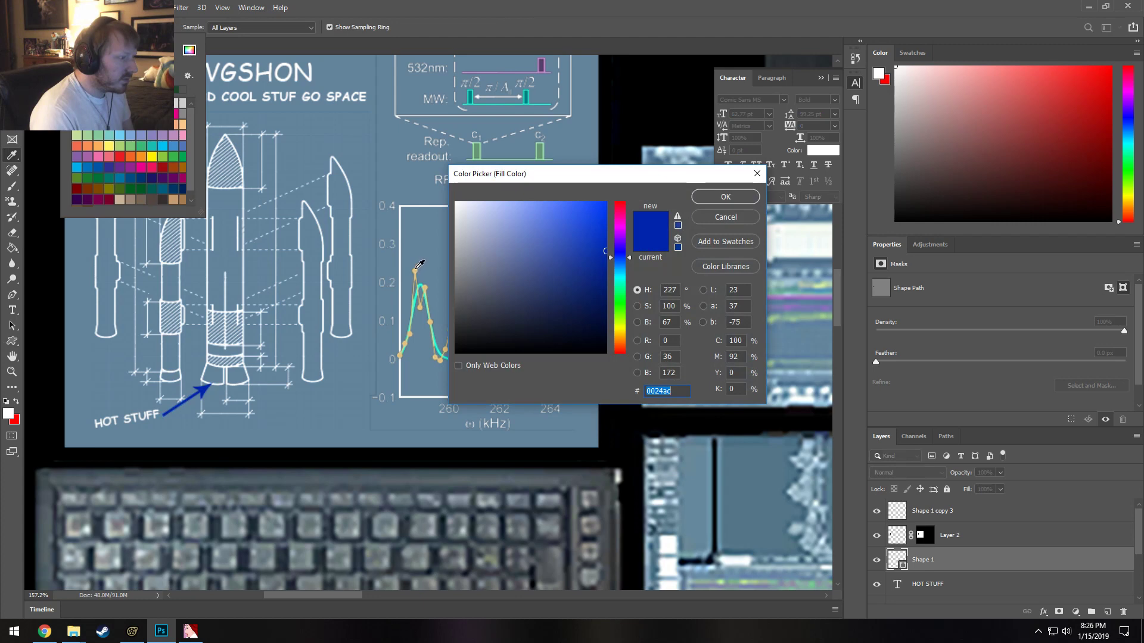
pyautogui.click(416, 271)
pyautogui.click(711, 198)
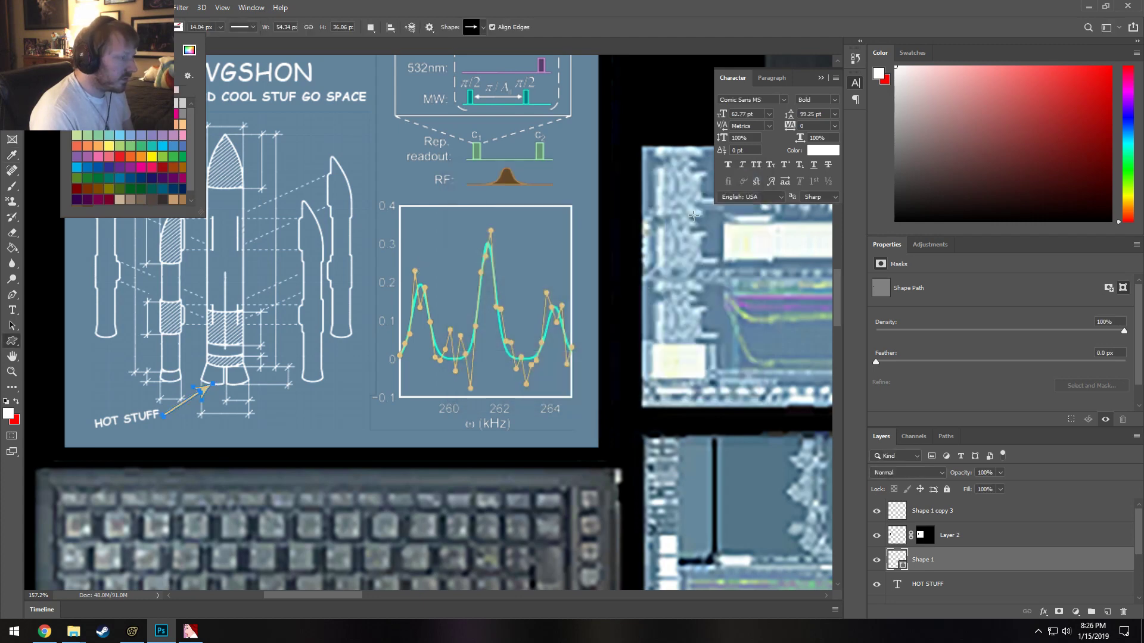
pyautogui.press('Escape')
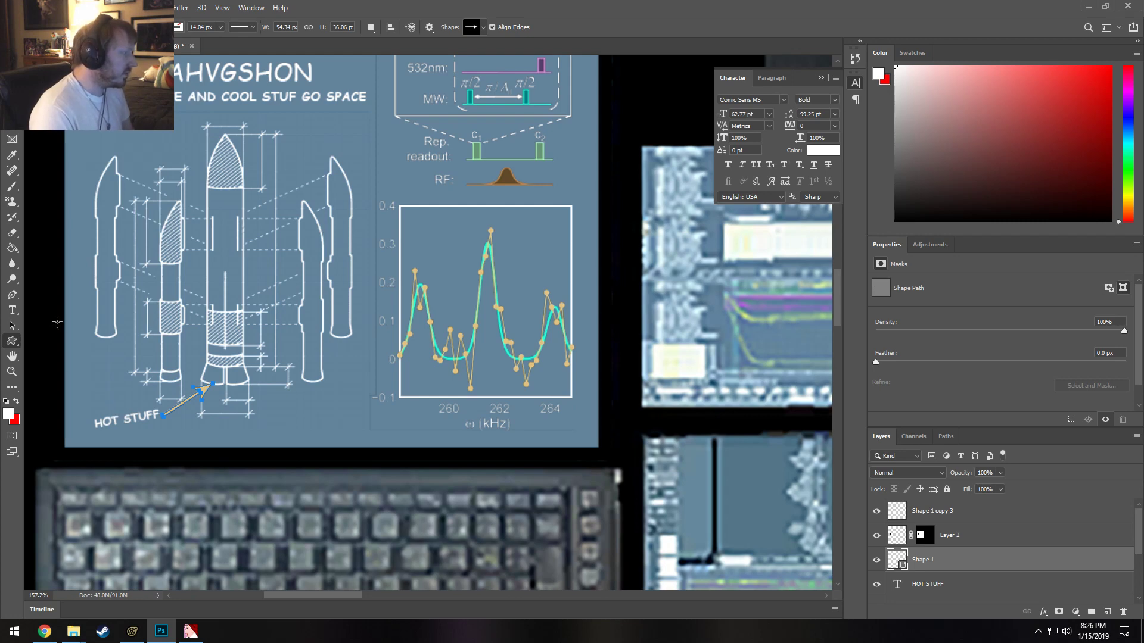
# Recolour the HOT STUFF label to tan e4c181, sampled from the arrow.
pyautogui.click(12, 310)
pyautogui.click(143, 422)
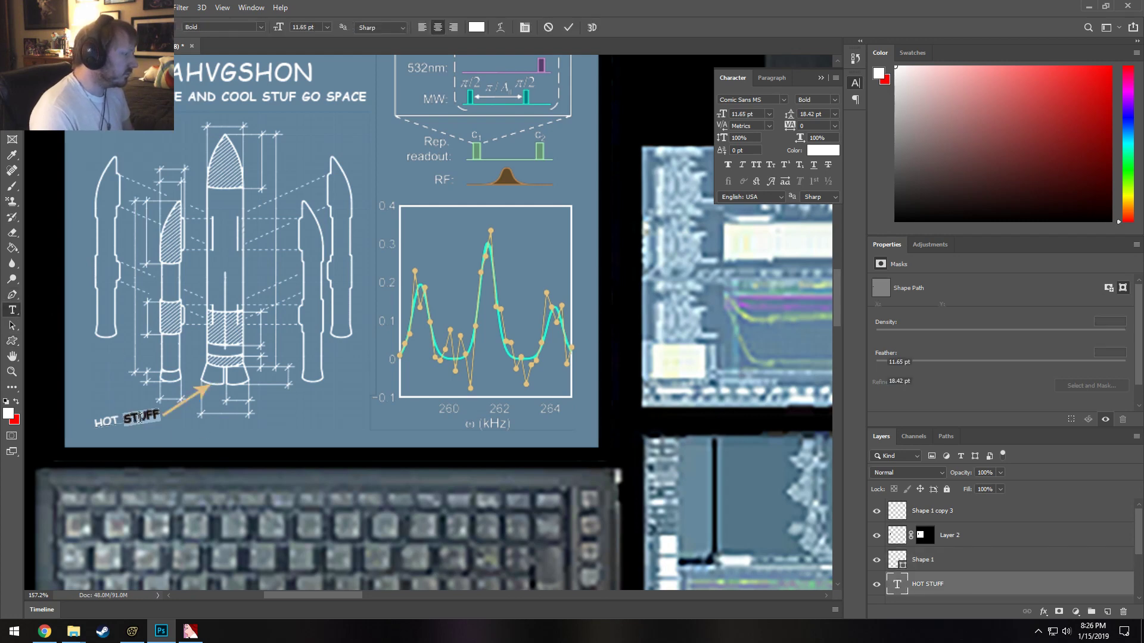
pyautogui.click(477, 25)
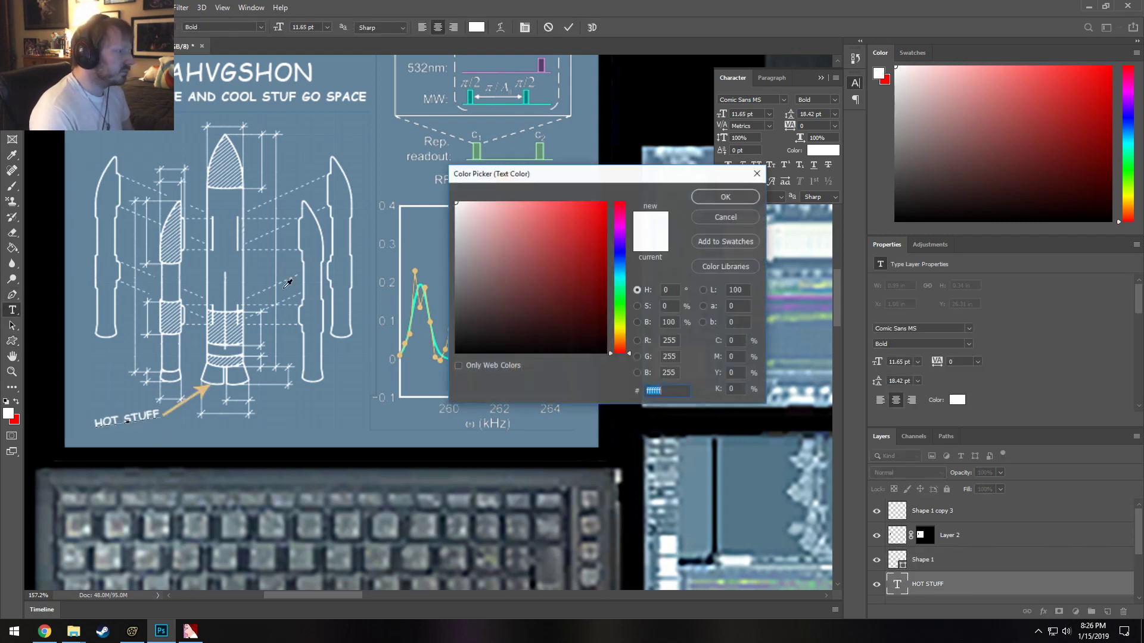
pyautogui.click(206, 387)
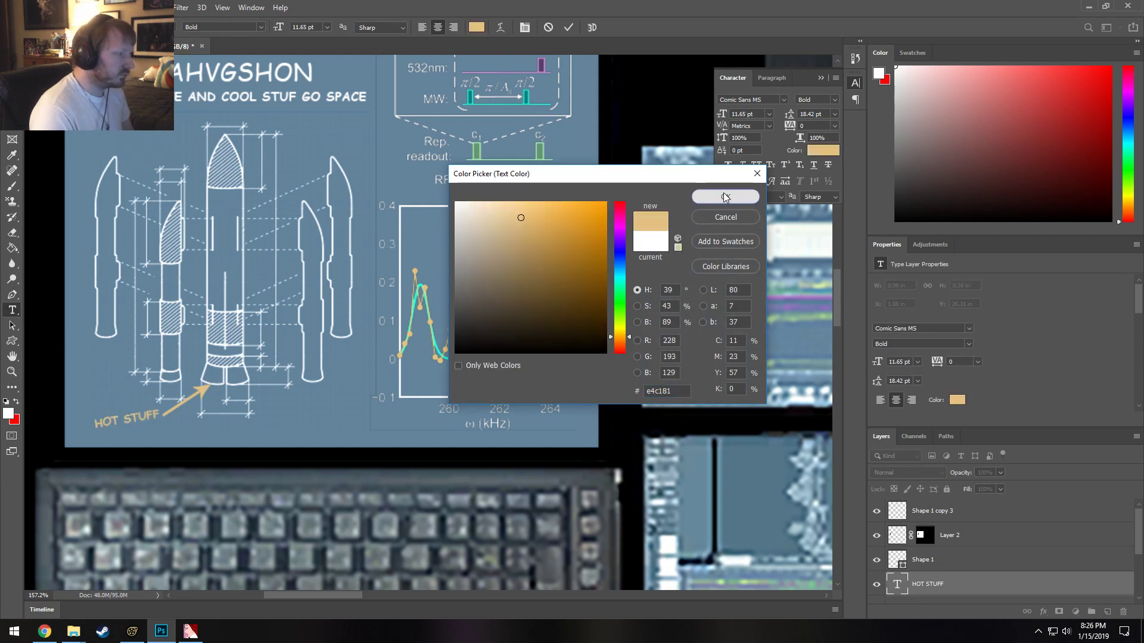
pyautogui.click(726, 196)
pyautogui.click(12, 63)
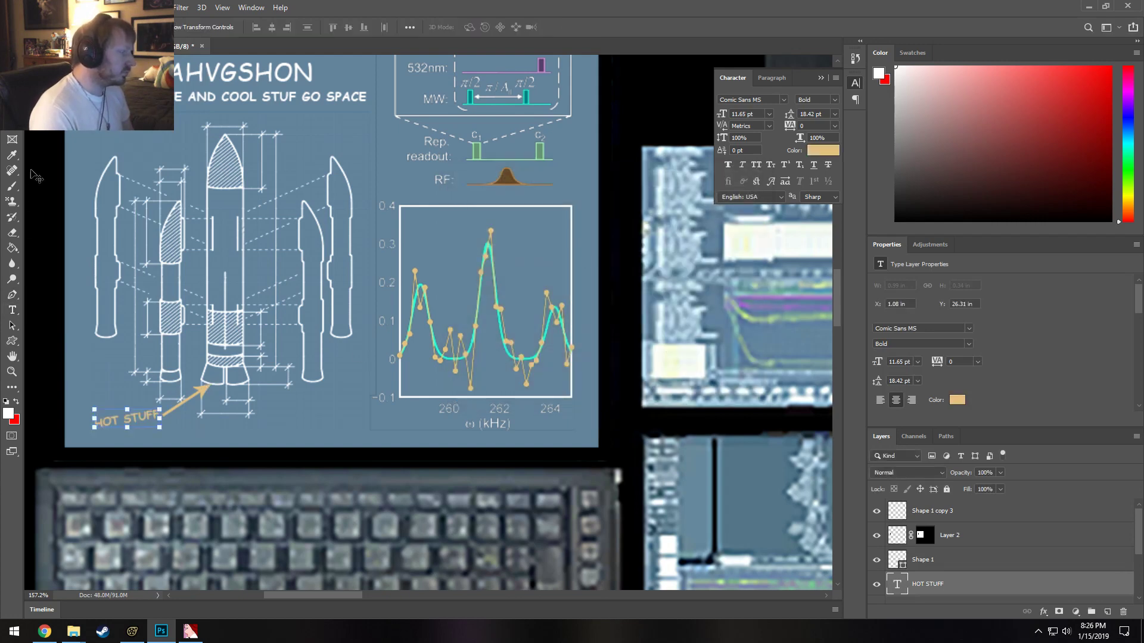
# Duplicate the tan arrow, move the copy to the central rocket's nose cone, and rotate it -175.09° to point at the cone.
pyautogui.click(355, 411)
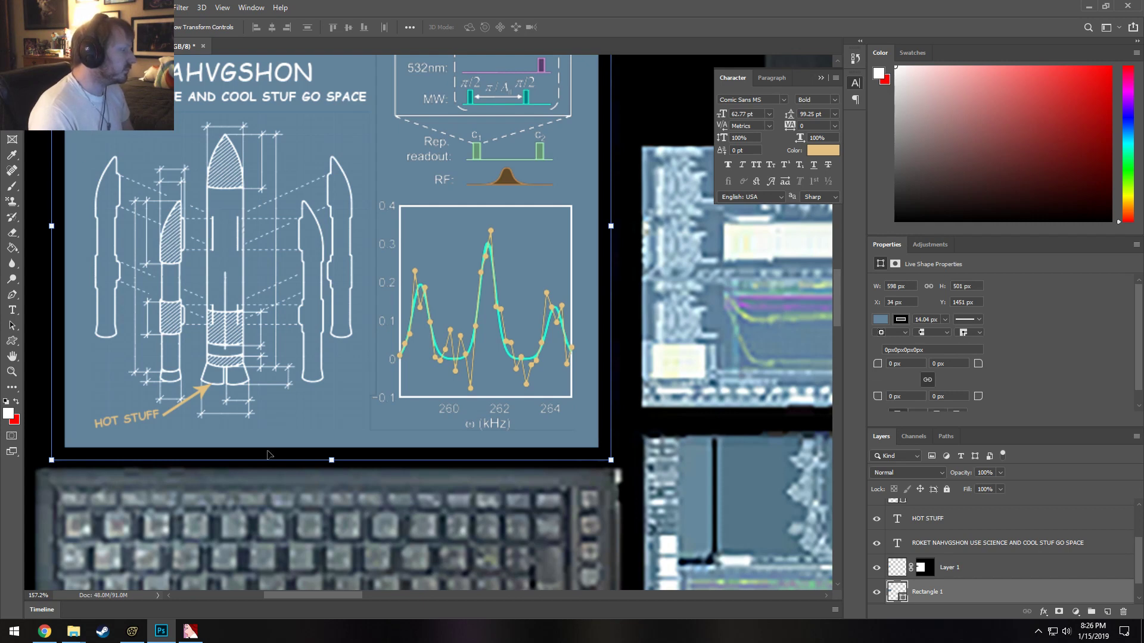
pyautogui.click(204, 392)
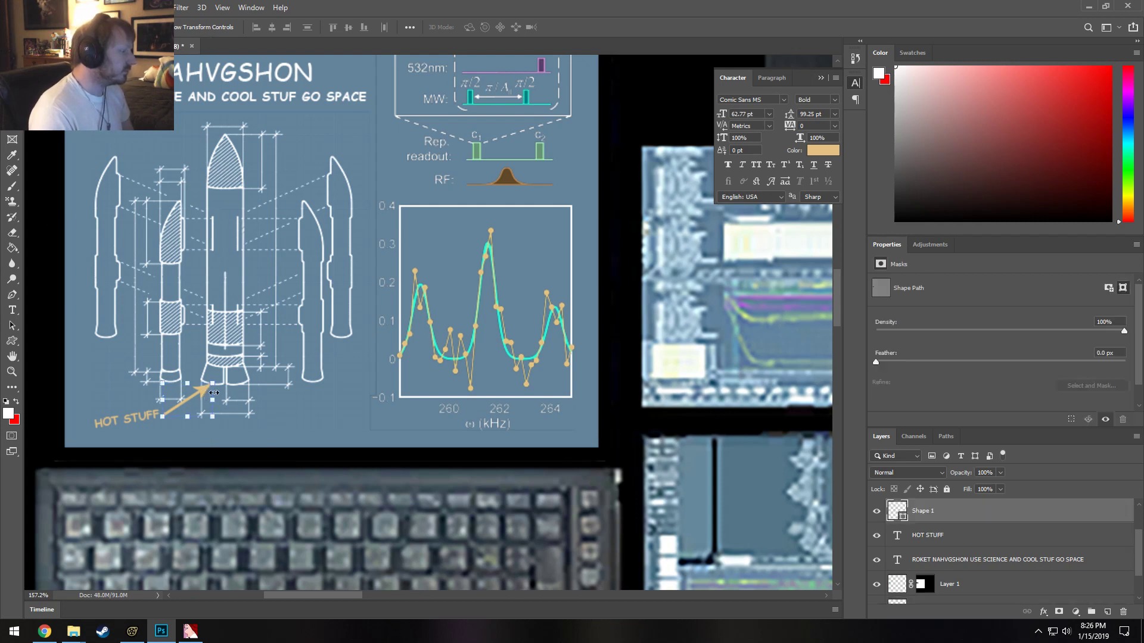
pyautogui.rightClick(980, 510)
pyautogui.click(1007, 63)
pyautogui.press('Return')
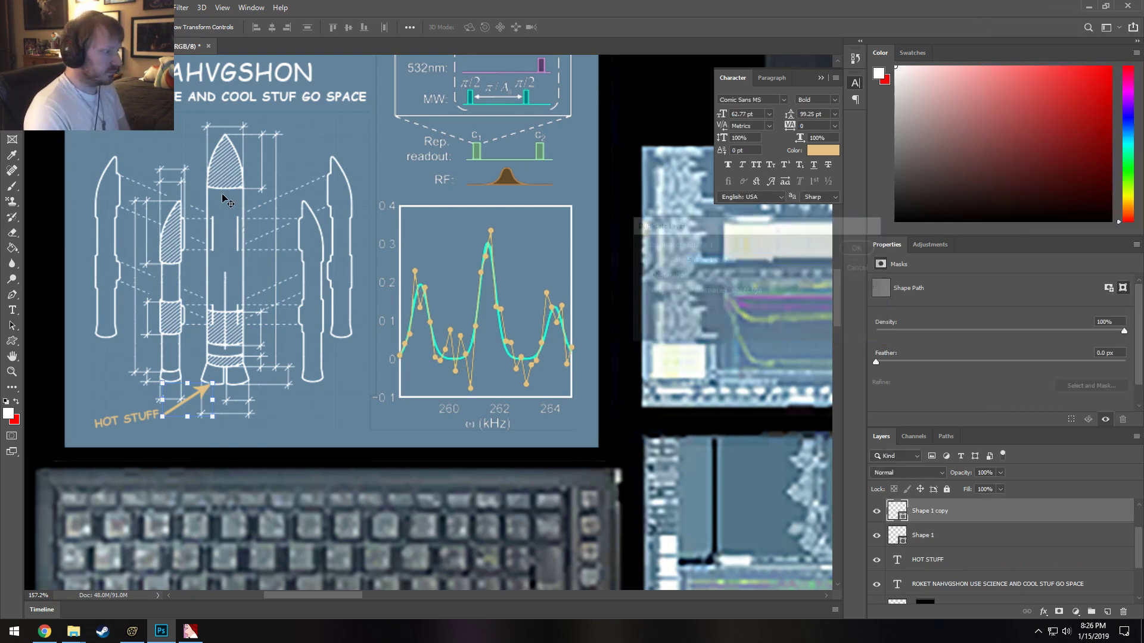
pyautogui.moveTo(197, 399); pyautogui.dragTo(219, 219)
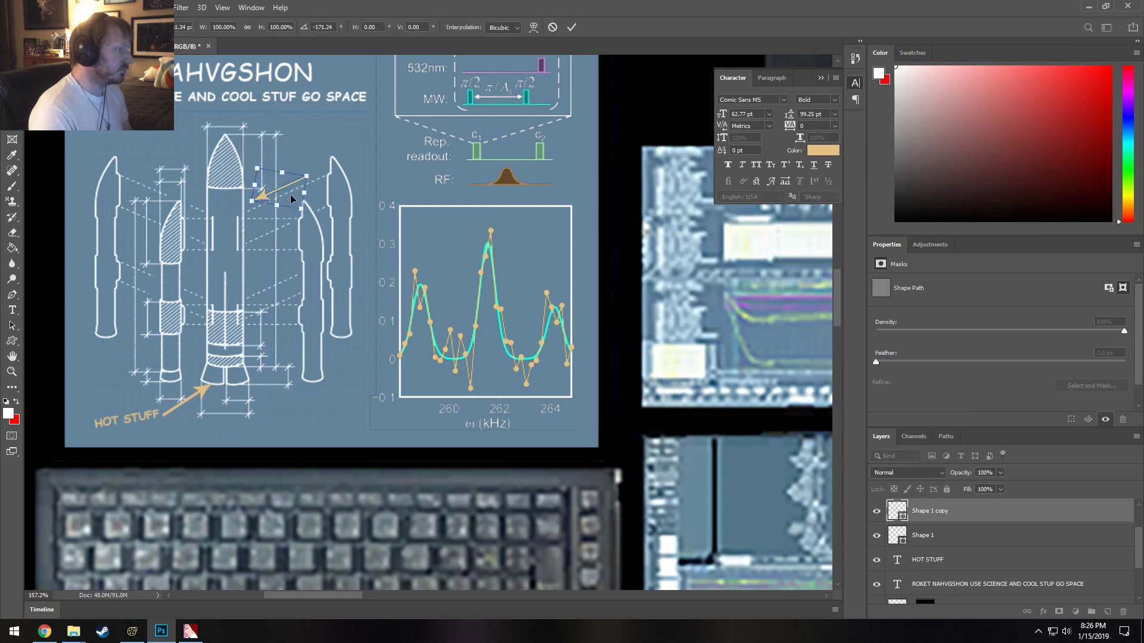
pyautogui.moveTo(314, 171); pyautogui.dragTo(262, 171)
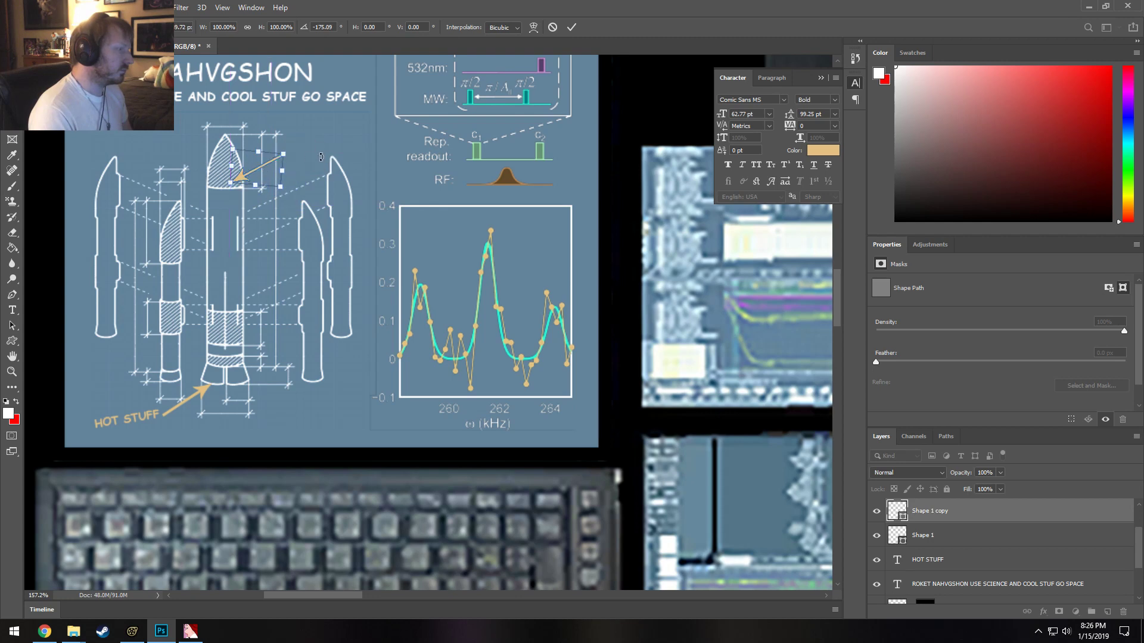
pyautogui.press('Return')
# Duplicate the HOT STUFF label and place the copy at the tail of the nose cone arrow.
pyautogui.click(152, 424)
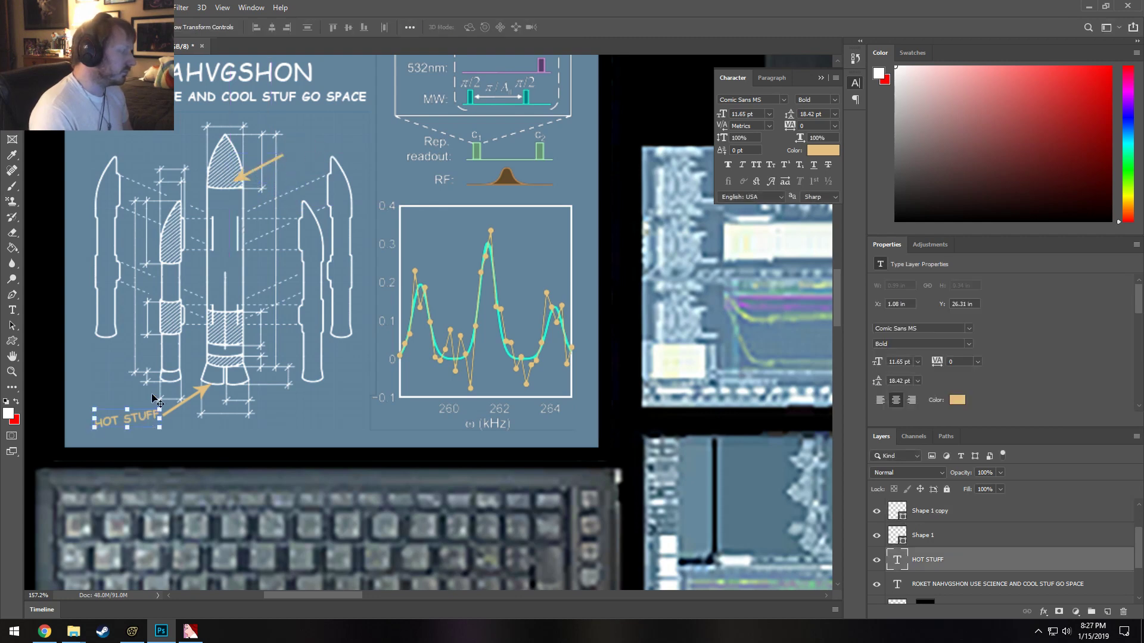
pyautogui.hotkey('ctrl', 'j')
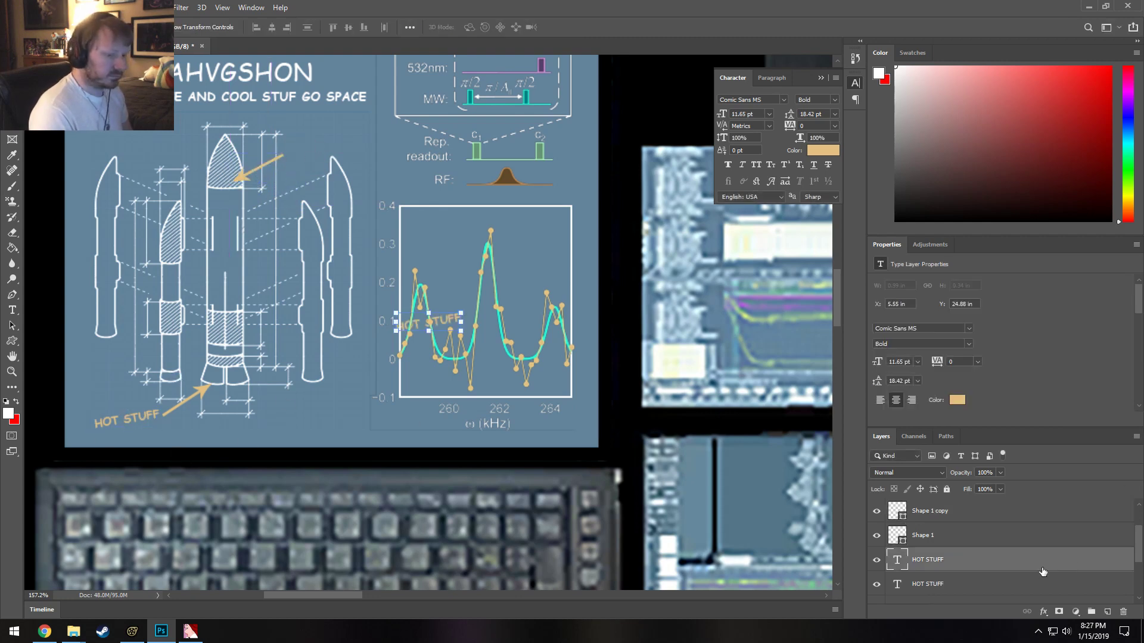
pyautogui.moveTo(127, 420); pyautogui.dragTo(217, 358)
pyautogui.moveTo(452, 326); pyautogui.dragTo(324, 155)
# Change the copied label's text to BRAIN and rotate it 27.44° beside the nose cone arrow.
pyautogui.click(12, 311)
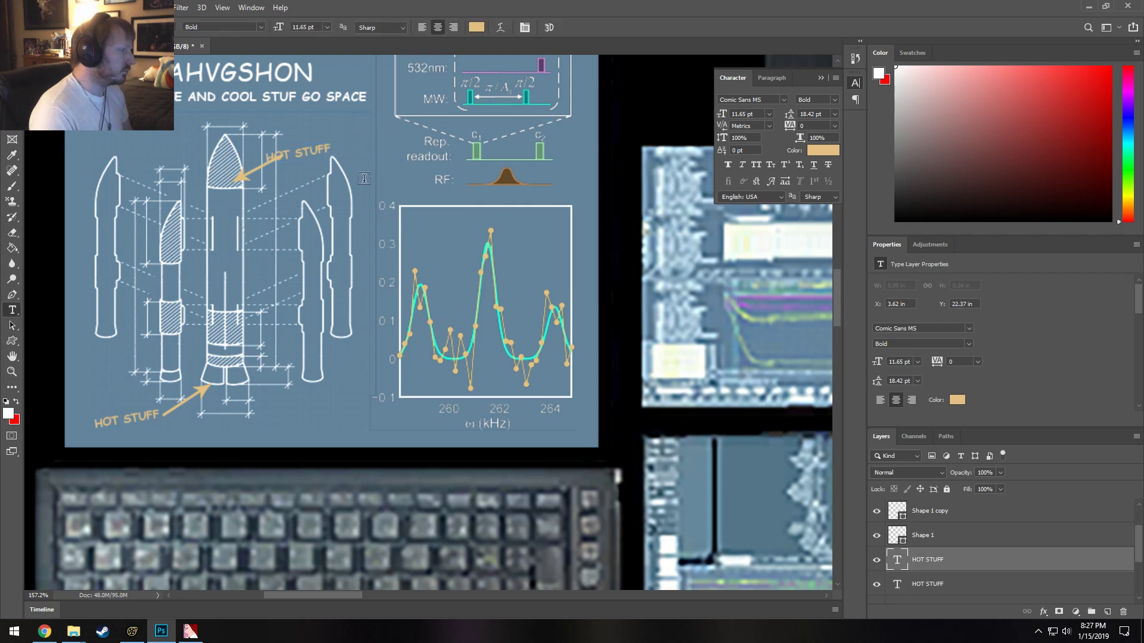
pyautogui.tripleClick(311, 156)
pyautogui.write('BRAIN')
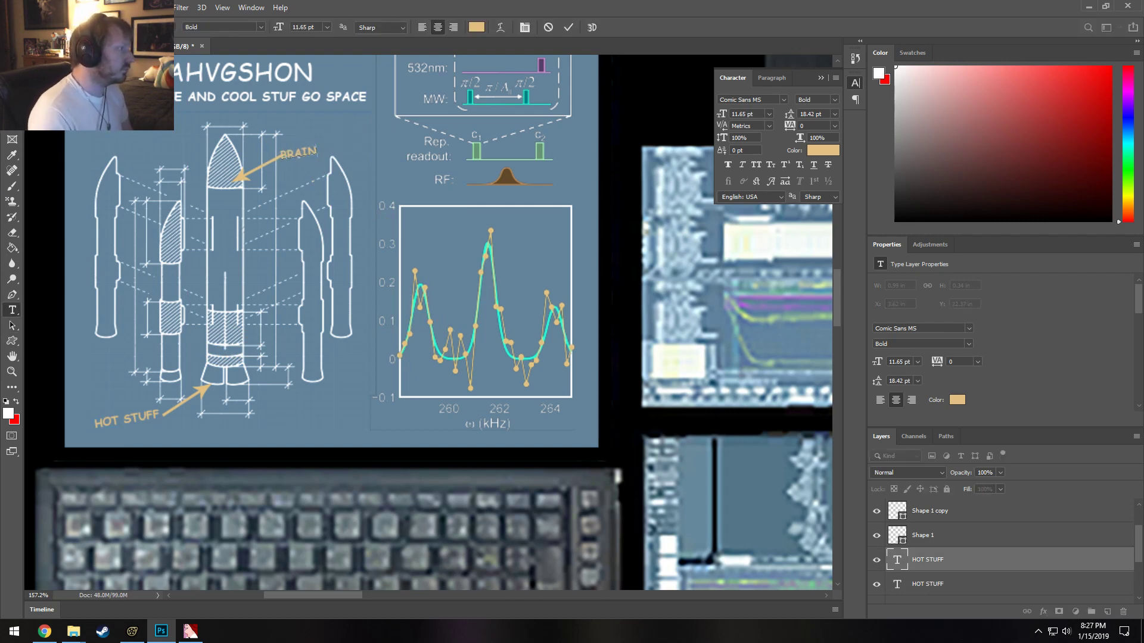
pyautogui.press('ctrl')
pyautogui.moveTo(306, 155)
pyautogui.mouseDown()
pyautogui.moveTo(334, 140)
pyautogui.moveTo(301, 154)
pyautogui.mouseUp()
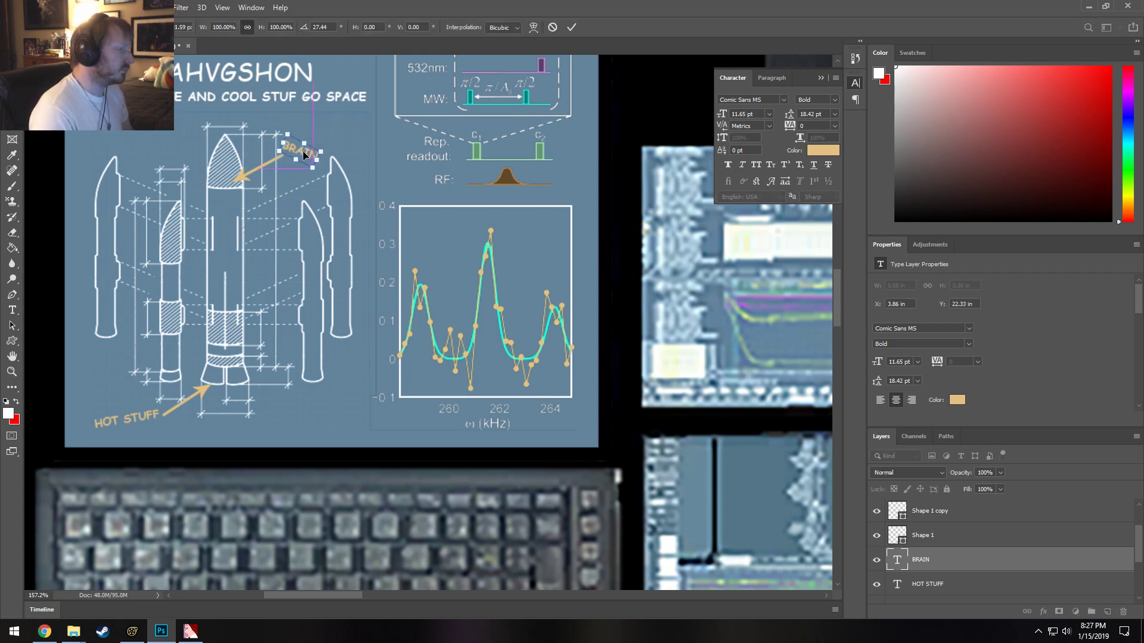
pyautogui.click(12, 310)
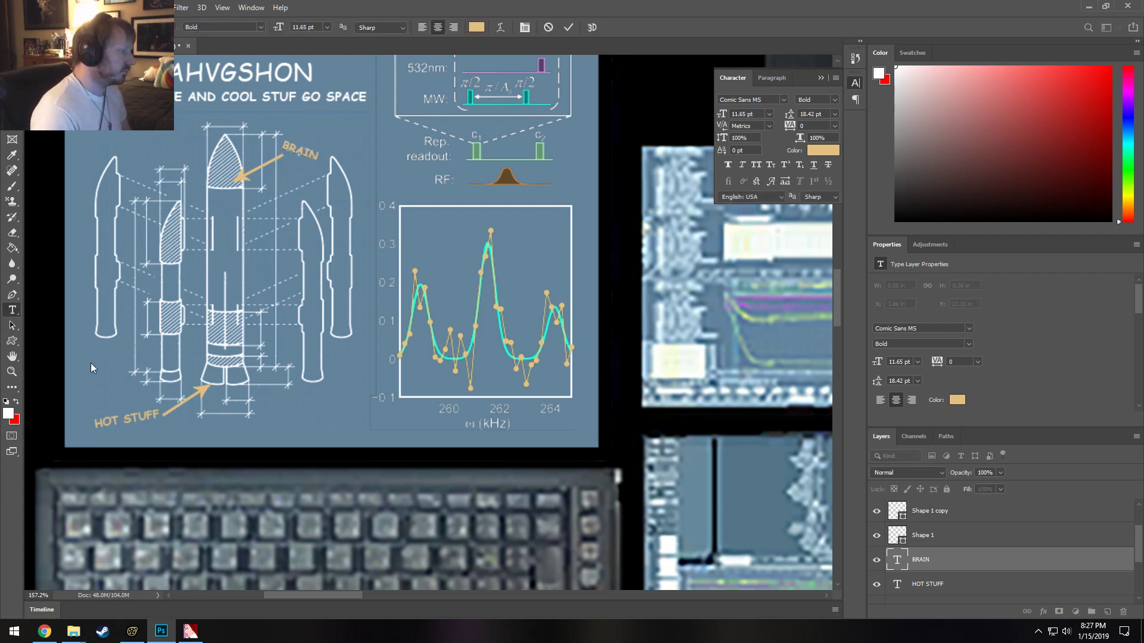
pyautogui.click(148, 417)
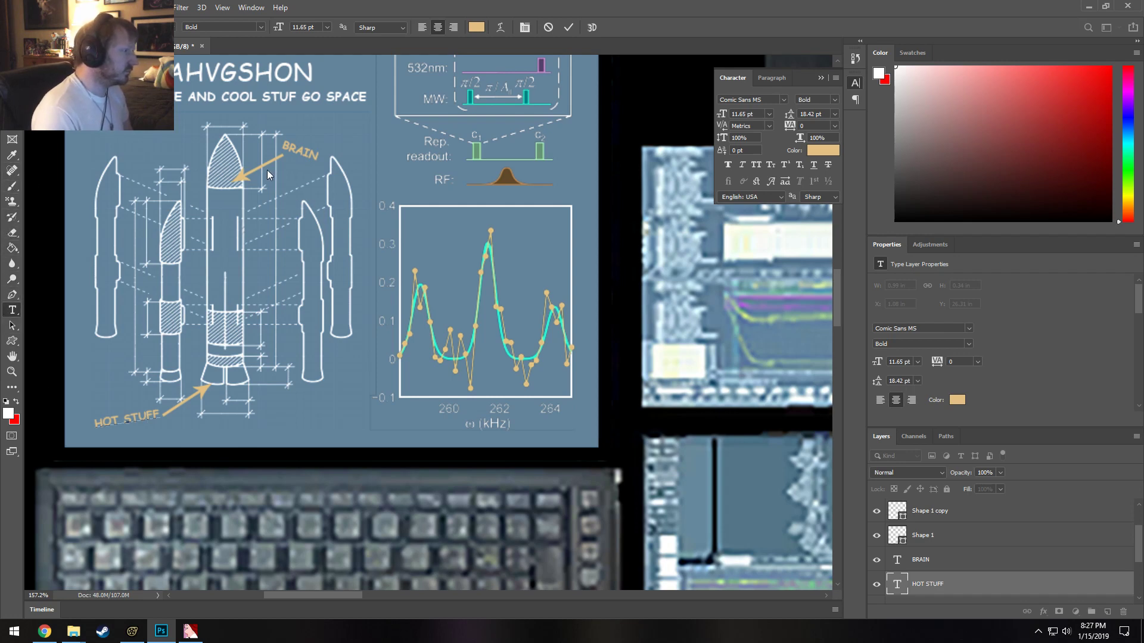
pyautogui.press('v')
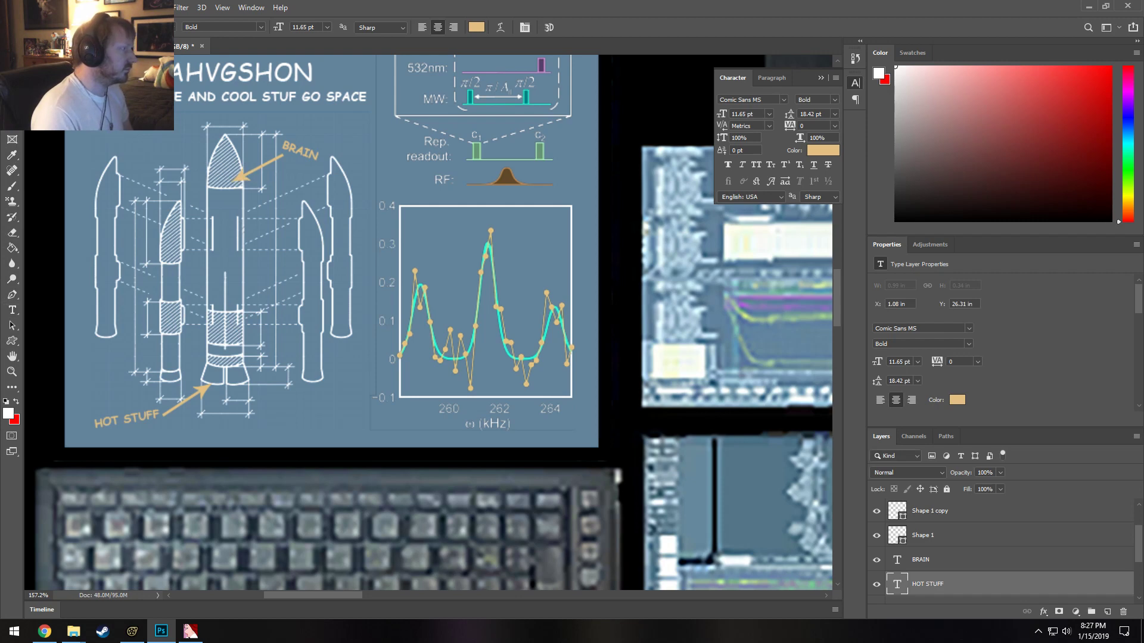
# Copy the nozzle arrow, place the copy below the inner right booster, and rotate it -85.85° to point at the booster's base.
pyautogui.click(200, 398)
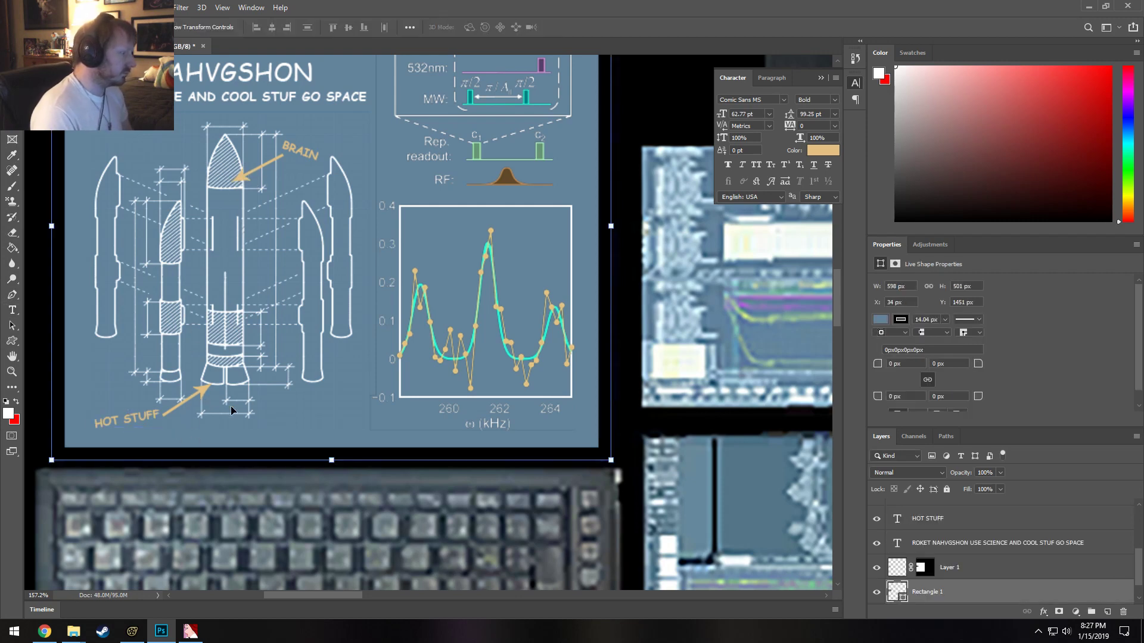
pyautogui.click(201, 392)
pyautogui.hotkey('ctrl', 'c')
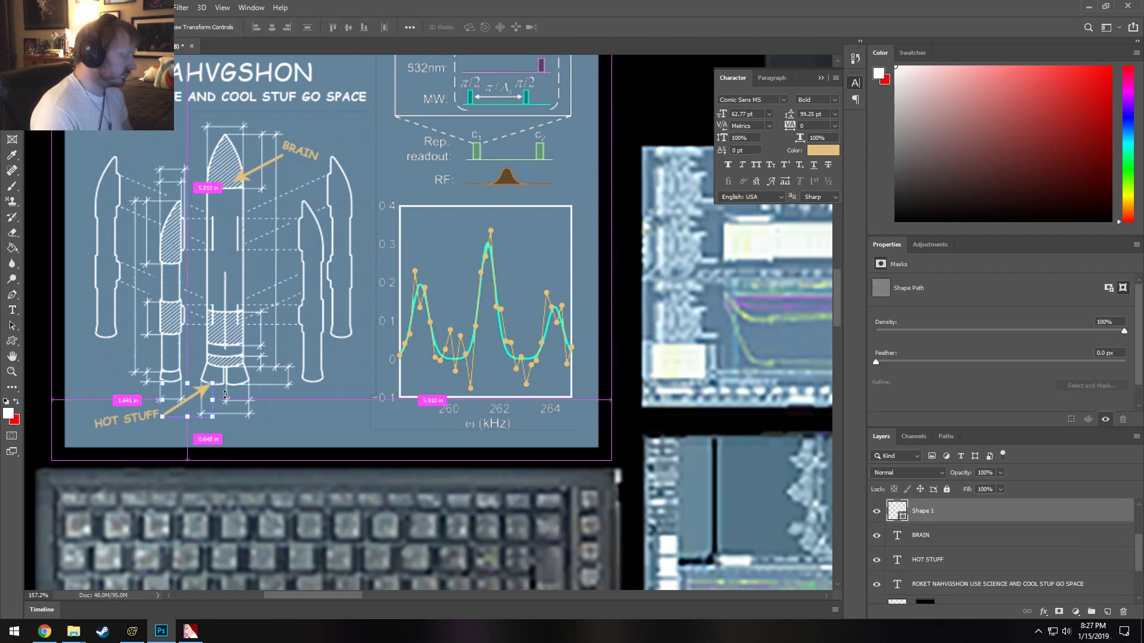
pyautogui.hotkey('ctrl', 'v')
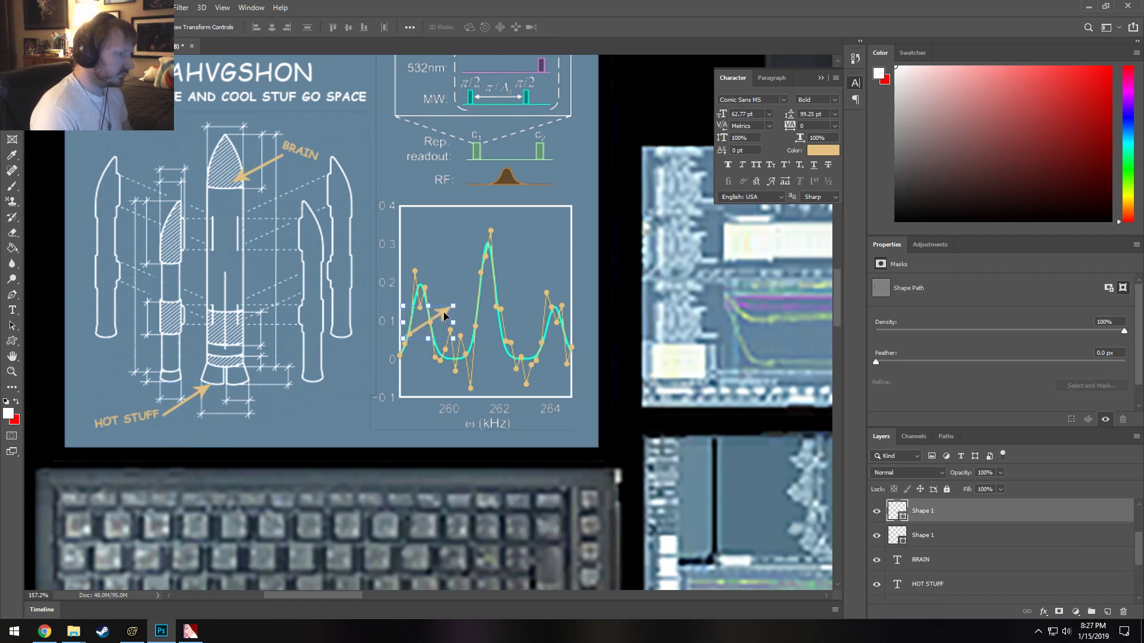
pyautogui.moveTo(444, 316); pyautogui.dragTo(316, 373)
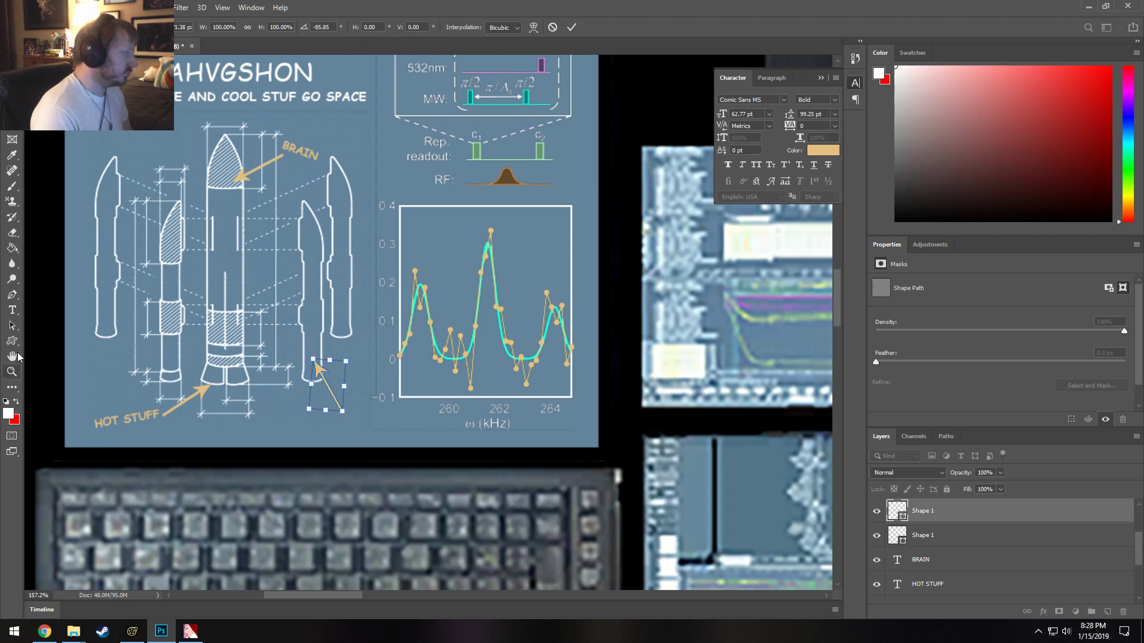
pyautogui.click(12, 309)
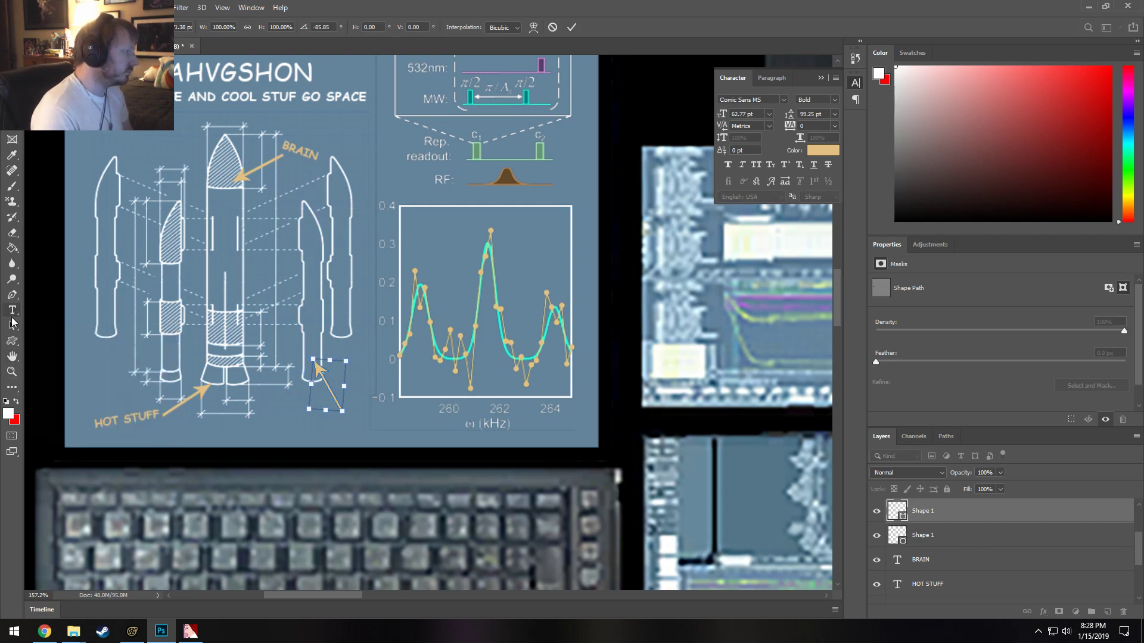
pyautogui.press('v')
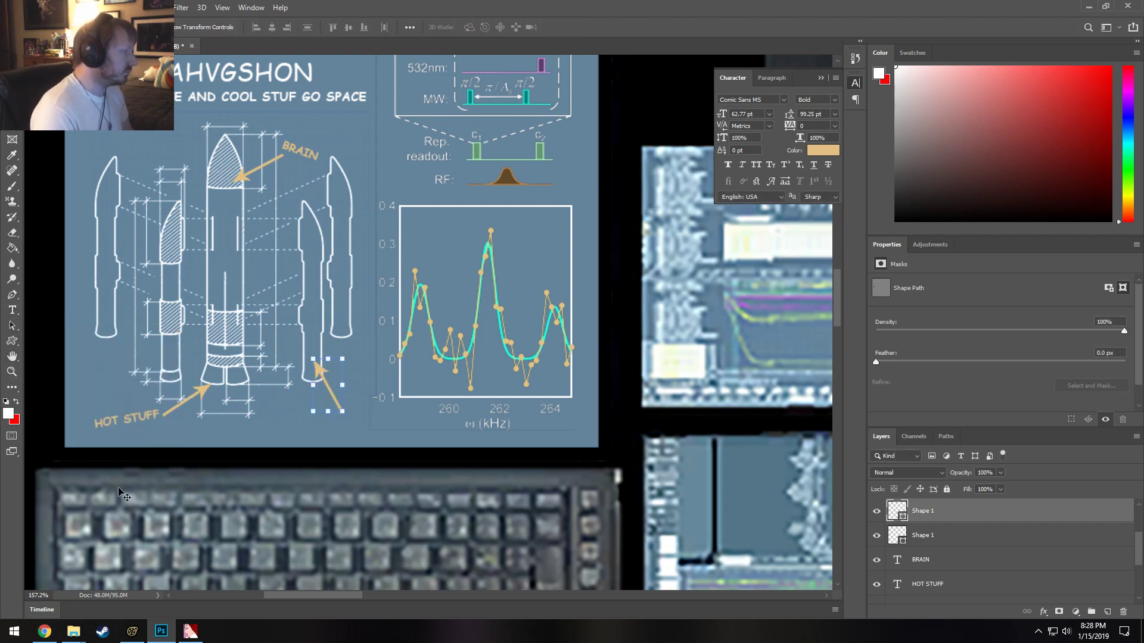
# Copy the HOT STUFF label, place the copy below the booster arrow, and rotate it 20.66°.
pyautogui.click(132, 418)
pyautogui.hotkey('ctrl', 'c')
pyautogui.hotkey('ctrl', 'v')
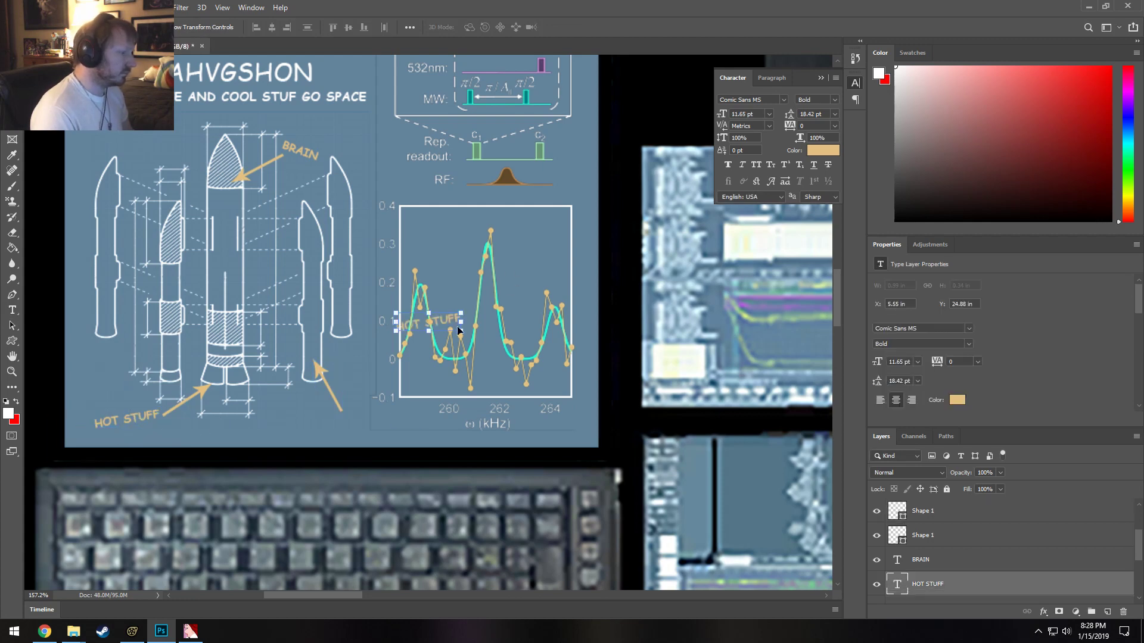
pyautogui.moveTo(440, 321); pyautogui.dragTo(340, 426)
# Replace the text of the copied label below the booster arrow with THIS DOES SOMETHING, split over two lines.
pyautogui.click(12, 310)
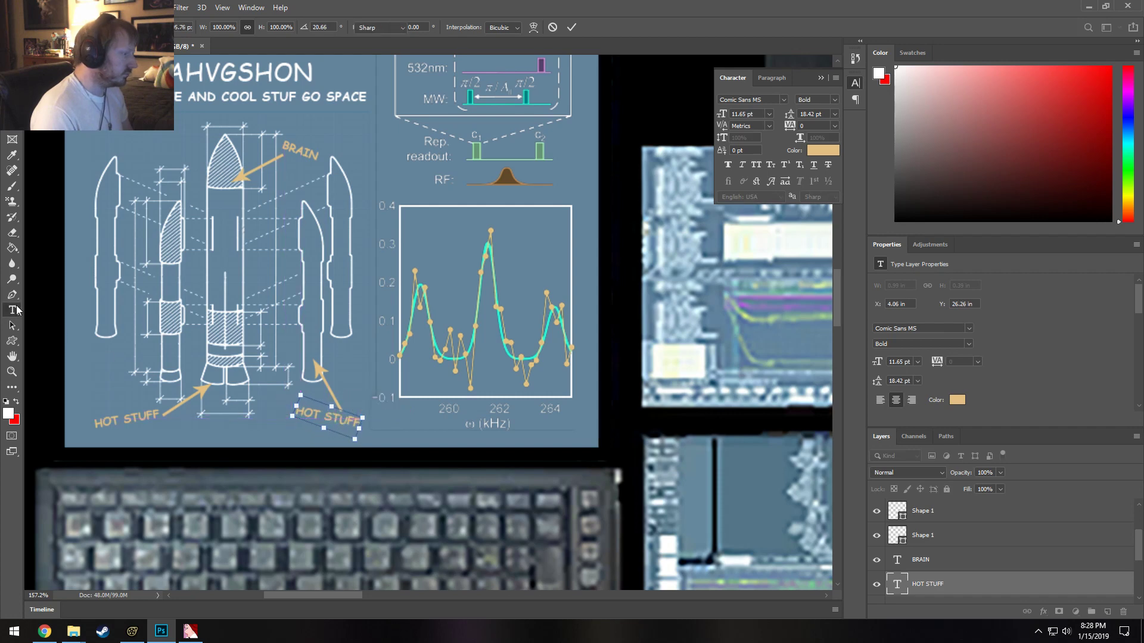
pyautogui.tripleClick(352, 427)
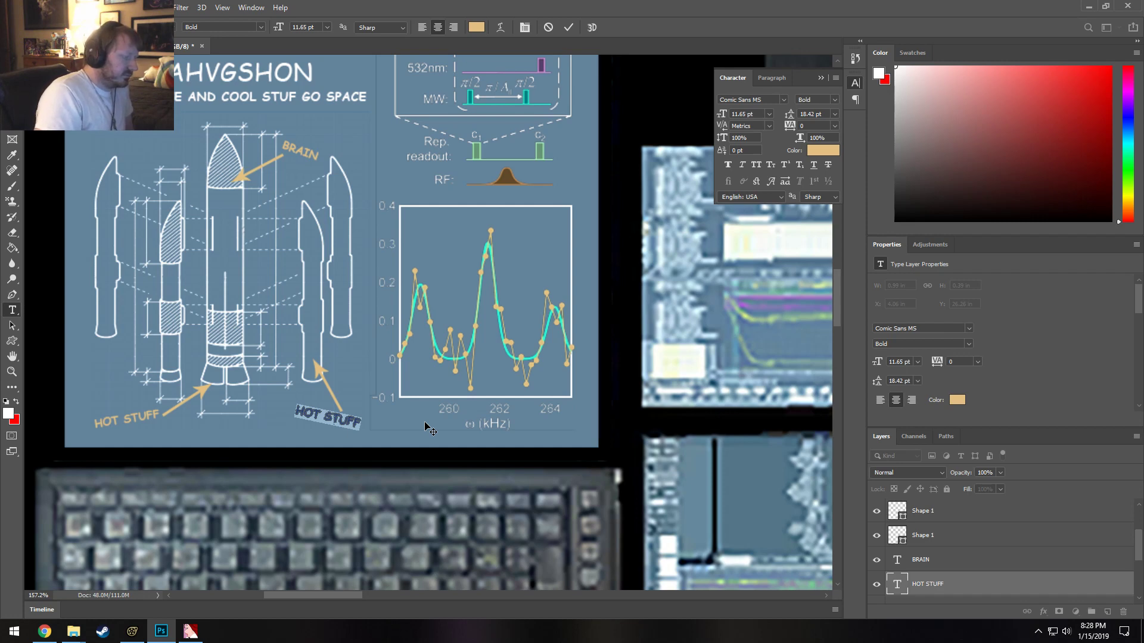
pyautogui.write('THIS DOES SOME')
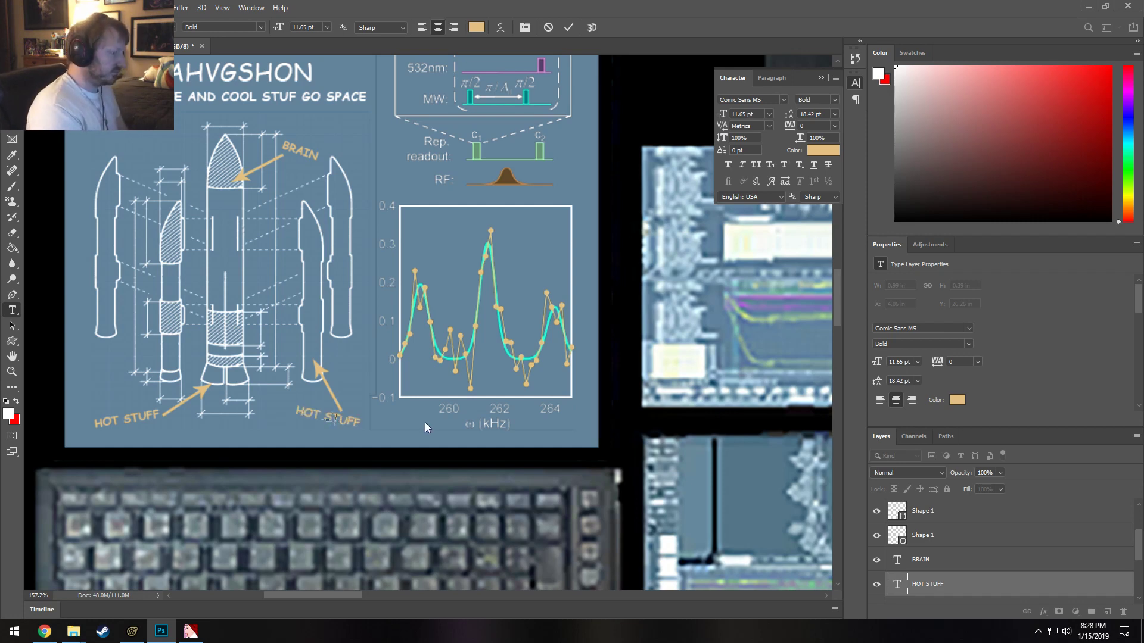
pyautogui.write('TH')
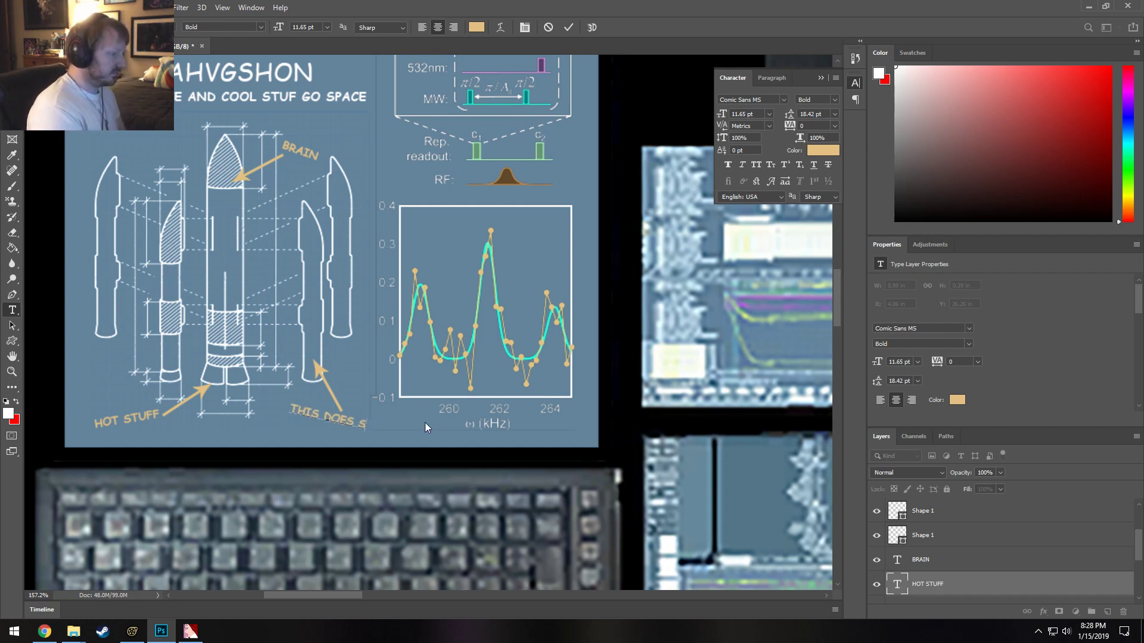
pyautogui.write('ING')
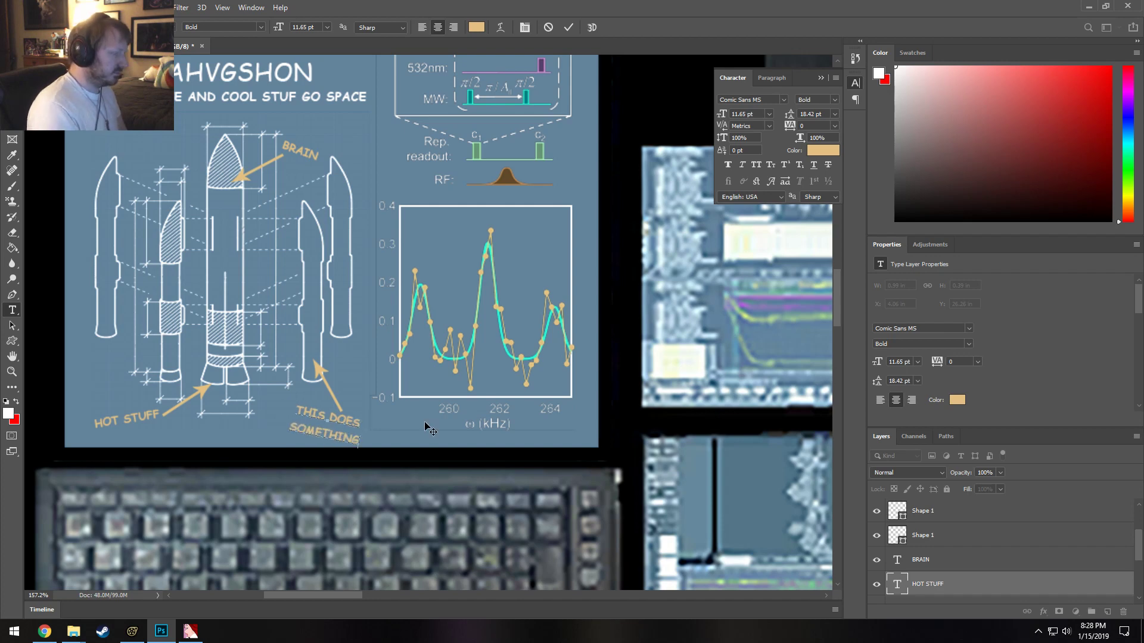
# Tighten the THIS DOES SOMETHING label's leading to 12.42 pt and nudge the label slightly right under the arrow's tail.
pyautogui.hotkey('ctrl', 'a')
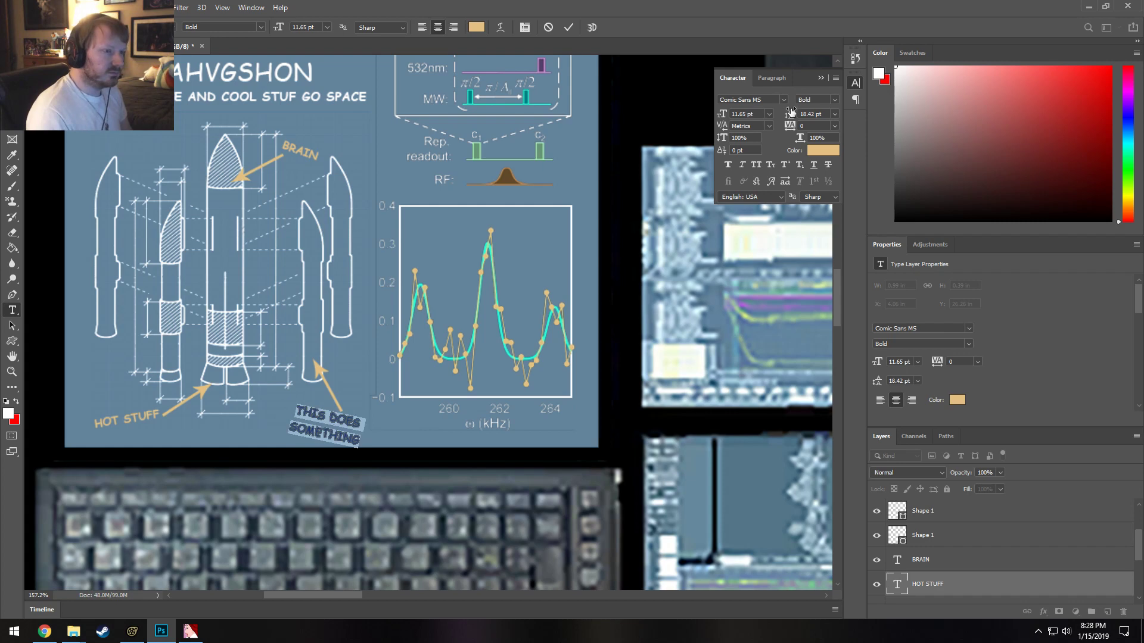
pyautogui.moveTo(790, 114); pyautogui.dragTo(788, 115)
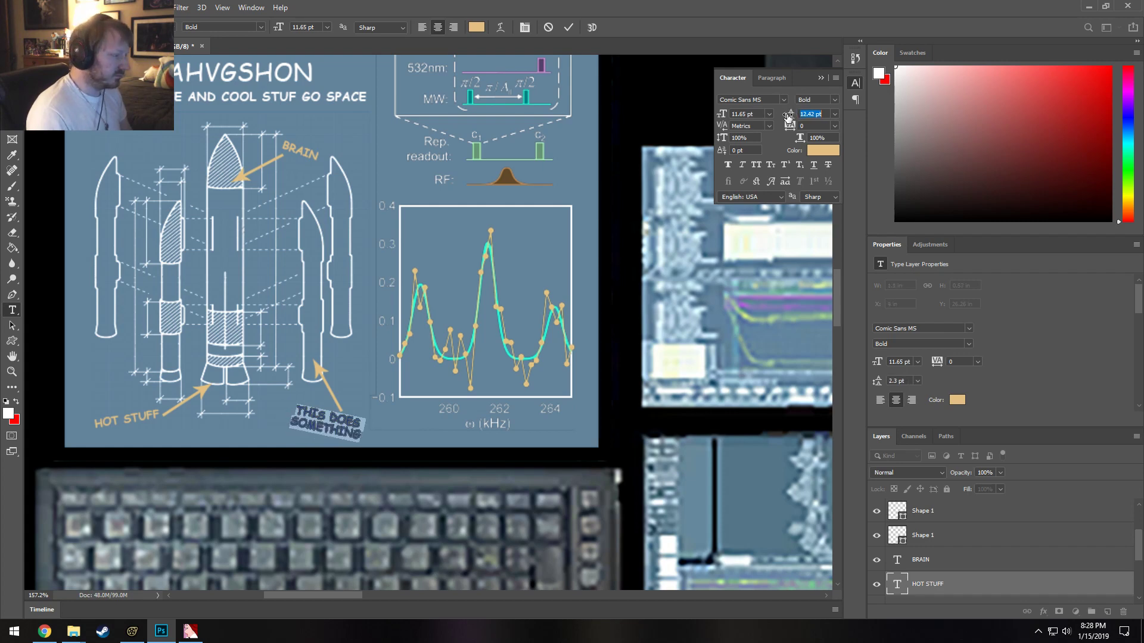
pyautogui.click(12, 62)
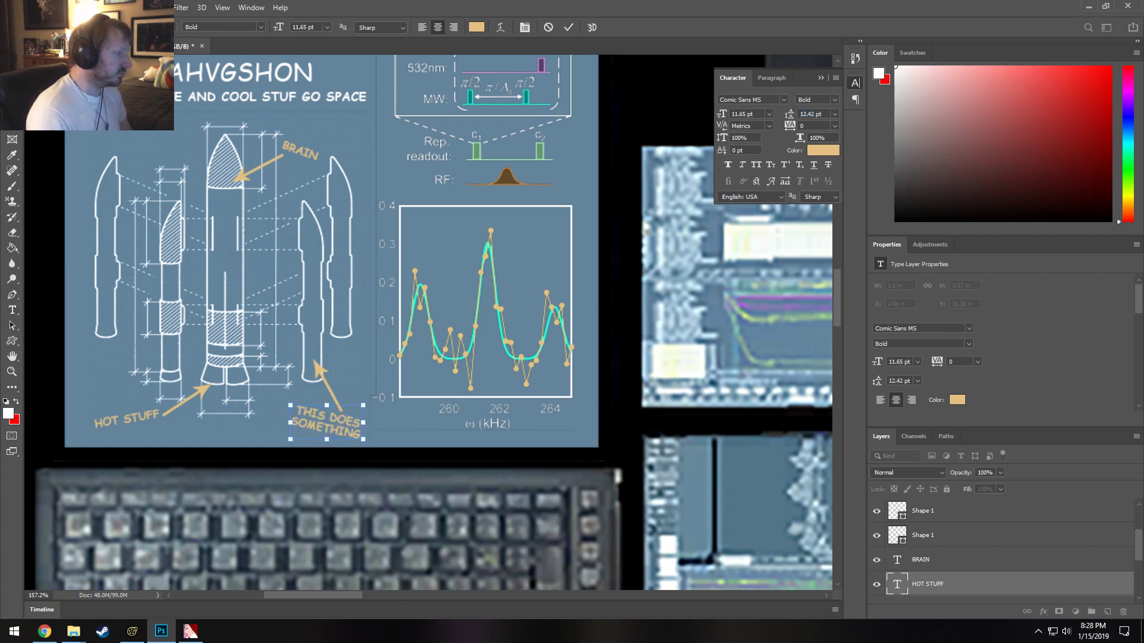
pyautogui.moveTo(343, 430)
pyautogui.mouseDown()
pyautogui.moveTo(335, 423)
pyautogui.moveTo(349, 429)
pyautogui.mouseUp()
pyautogui.click(352, 367)
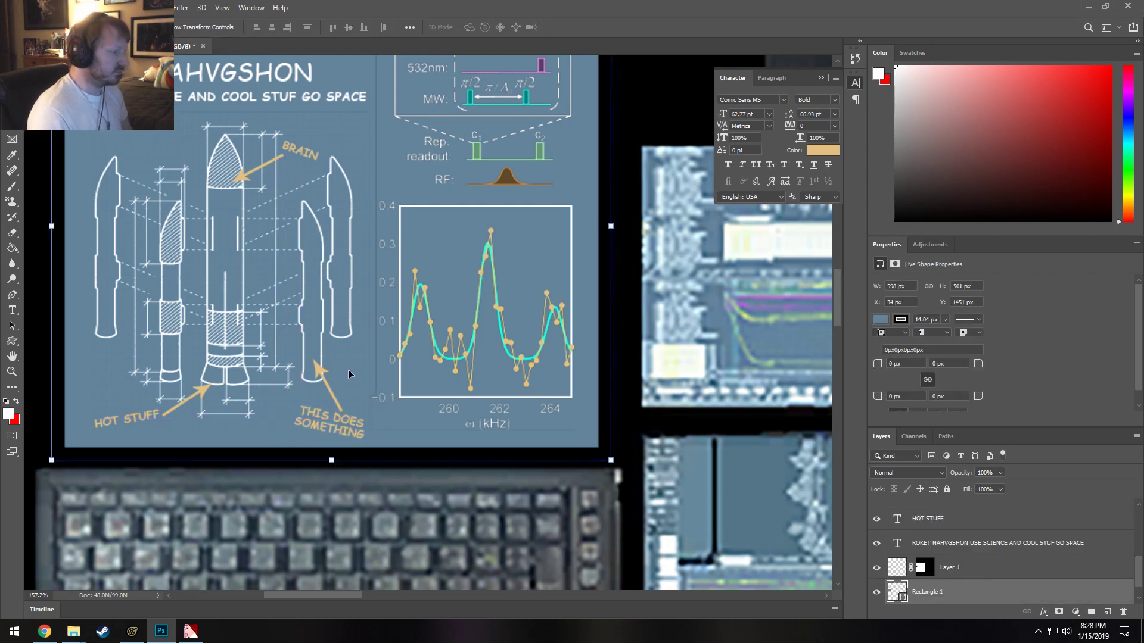
pyautogui.click(330, 393)
pyautogui.click(330, 397)
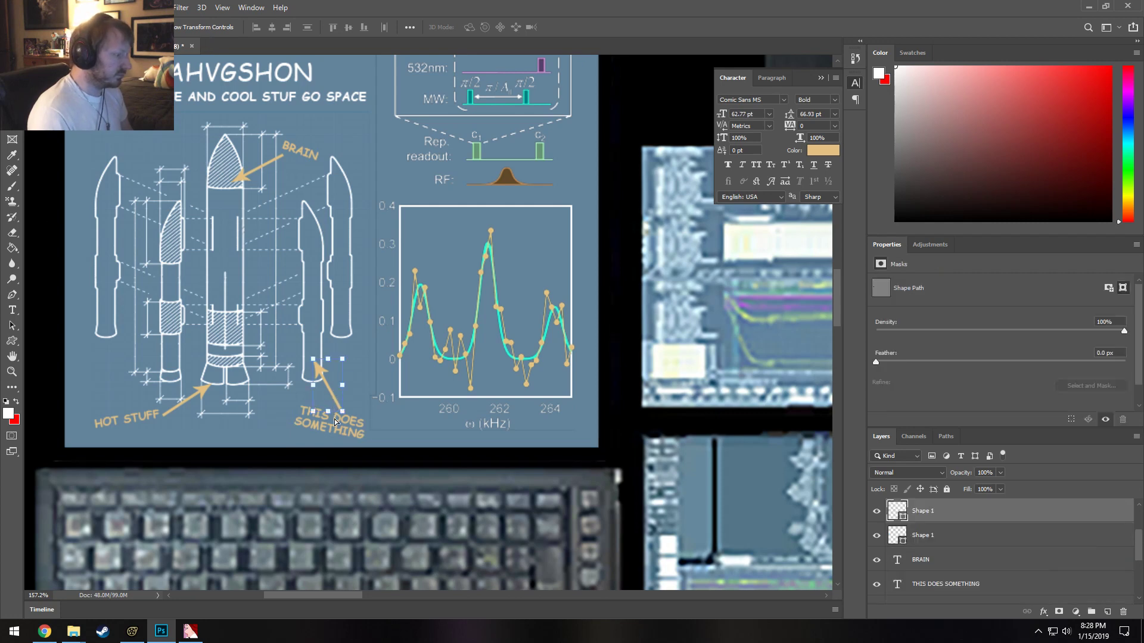
pyautogui.hotkey('ctrl', 't')
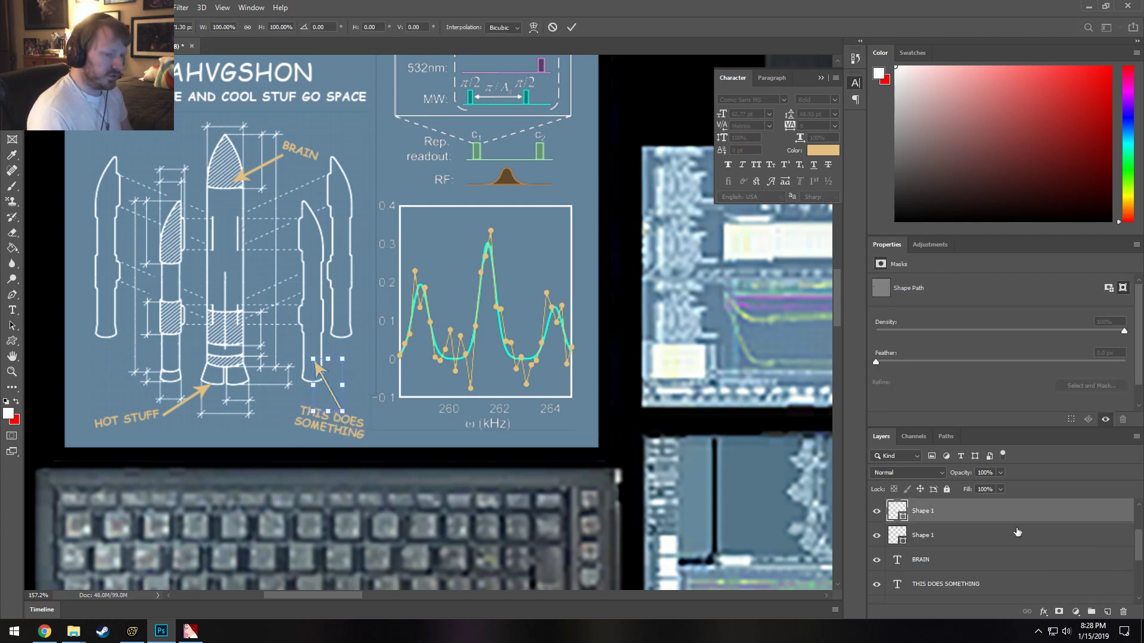
pyautogui.click(919, 544)
pyautogui.click(948, 581)
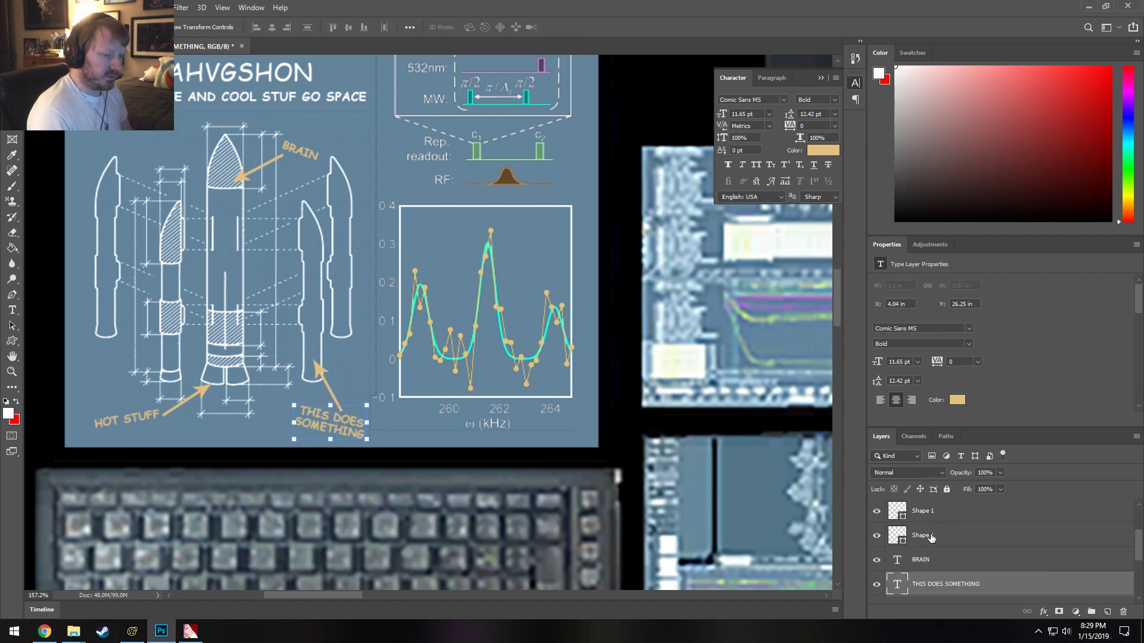
pyautogui.keyDown('ctrl'); pyautogui.click(931, 538); pyautogui.keyUp('ctrl')
pyautogui.click(951, 578)
pyautogui.click(939, 513)
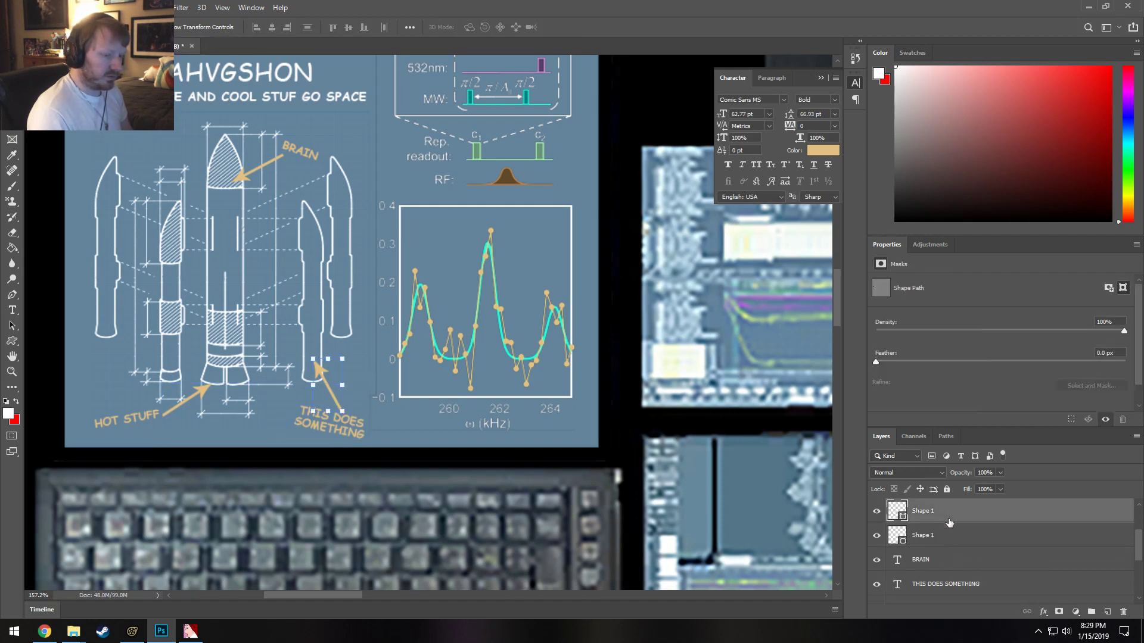
pyautogui.keyDown('ctrl'); pyautogui.click(949, 586); pyautogui.keyUp('ctrl')
pyautogui.moveTo(327, 396); pyautogui.dragTo(328, 388)
pyautogui.hotkey('ctrl', 'z')
pyautogui.click(336, 423)
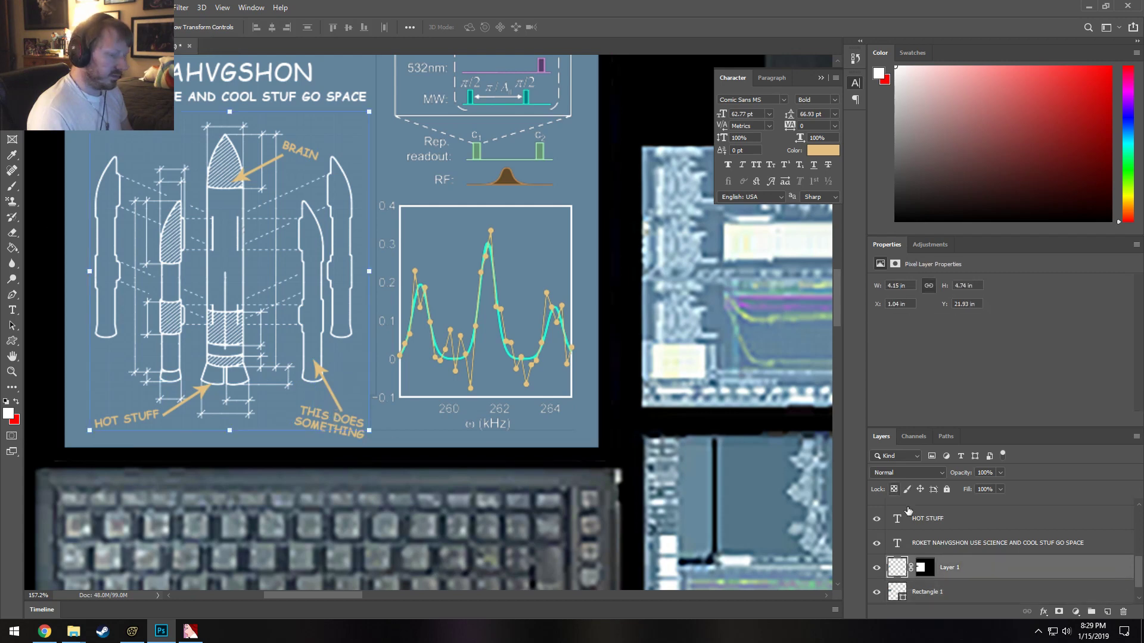
pyautogui.click(339, 433)
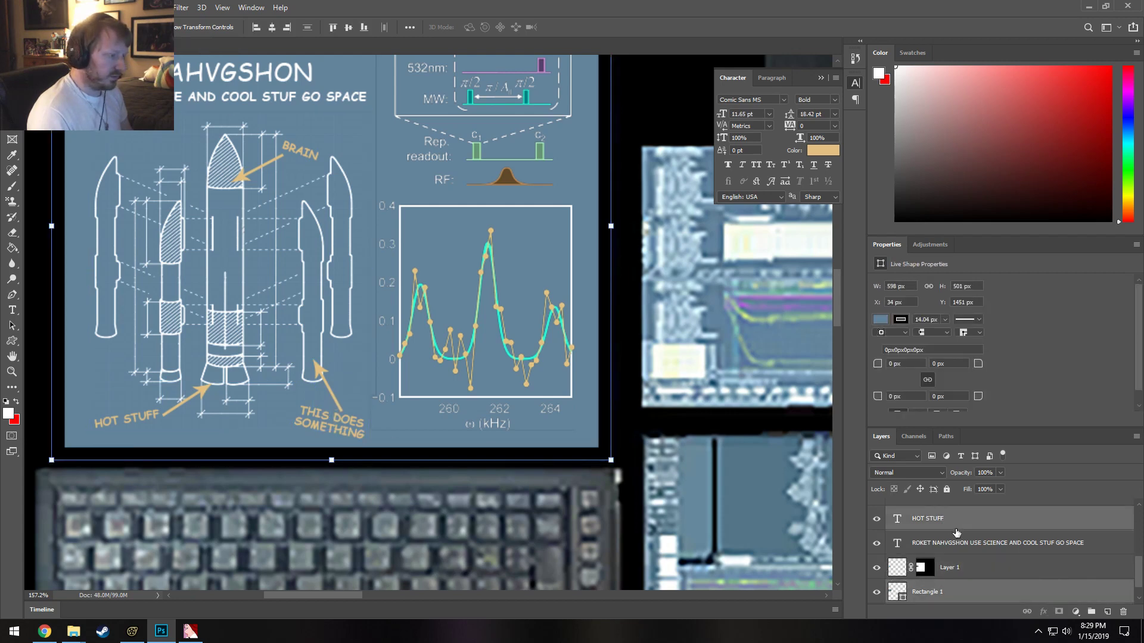
pyautogui.click(953, 549)
pyautogui.scroll(2, 964, 554)
# Select the THIS DOES SOMETHING label together with its booster arrow and shift both slightly up and left.
pyautogui.click(964, 551)
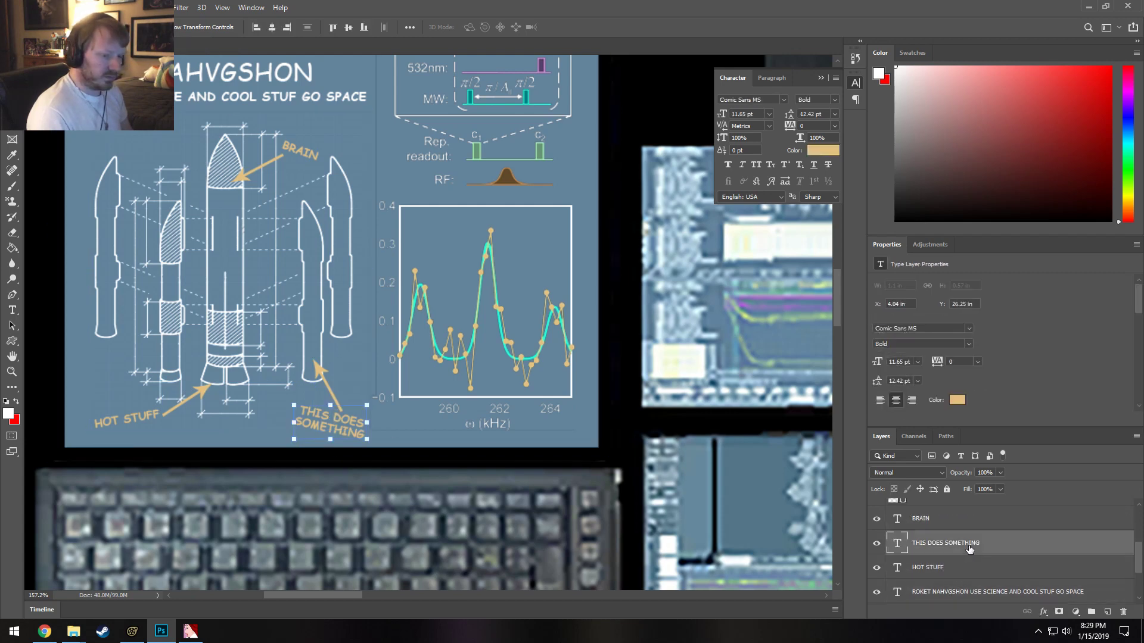
pyautogui.scroll(3, 950, 563)
pyautogui.click(944, 573)
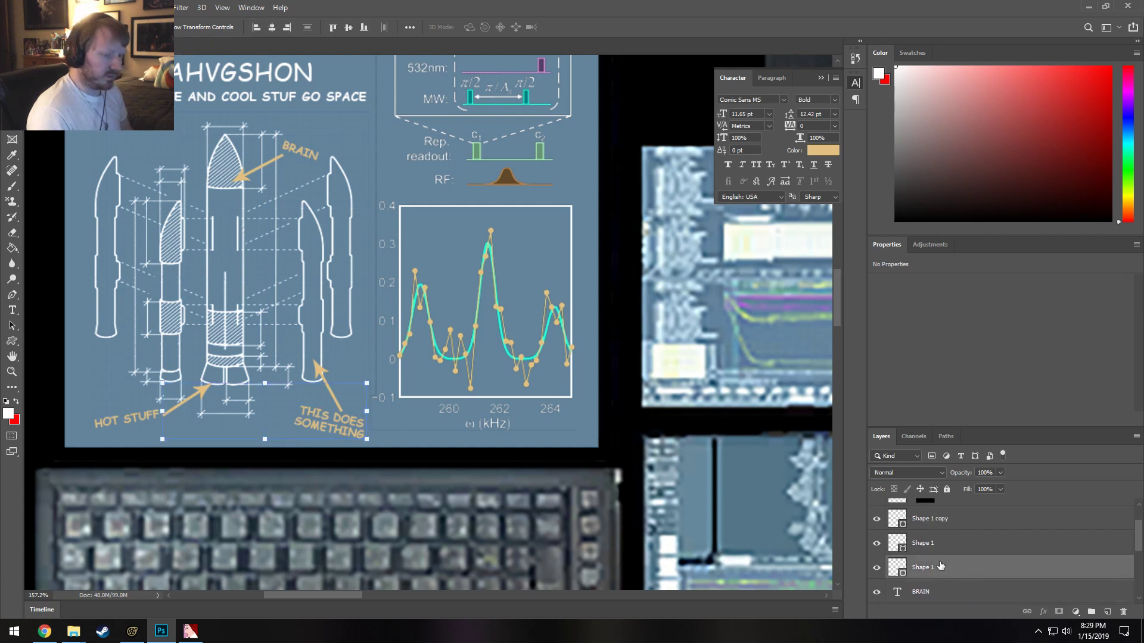
pyautogui.keyDown('ctrl'); pyautogui.click(949, 559); pyautogui.keyUp('ctrl')
pyautogui.keyDown('ctrl'); pyautogui.click(957, 543); pyautogui.keyUp('ctrl')
pyautogui.keyDown('ctrl'); pyautogui.click(940, 531); pyautogui.keyUp('ctrl')
pyautogui.keyDown('ctrl'); pyautogui.click(944, 527); pyautogui.keyUp('ctrl')
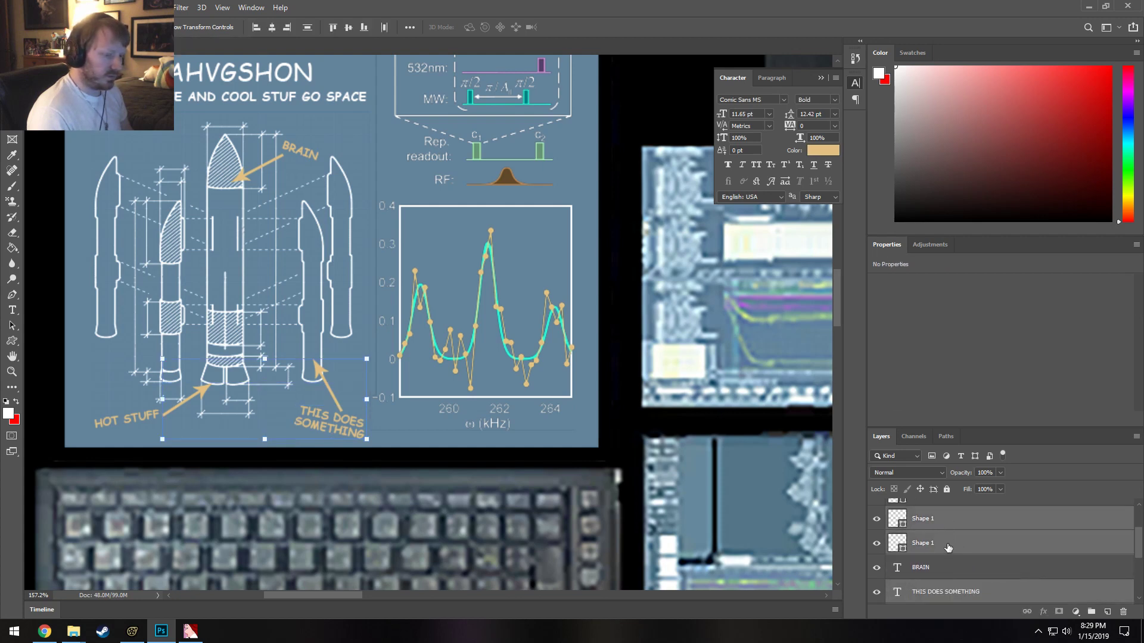
pyautogui.keyDown('ctrl'); pyautogui.click(949, 549); pyautogui.keyUp('ctrl')
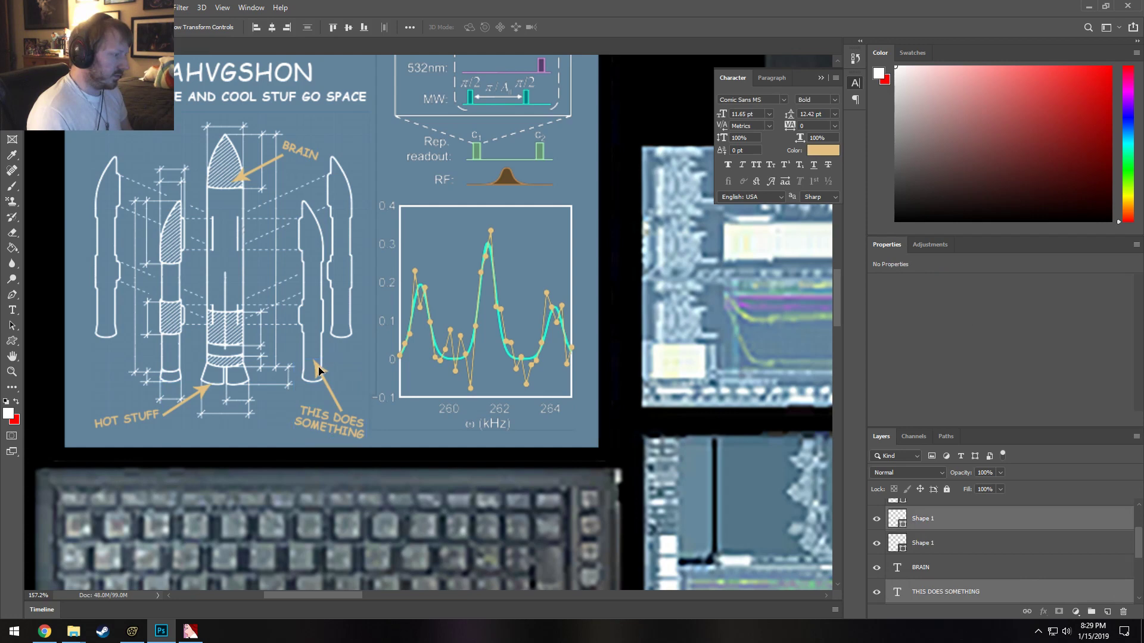
pyautogui.moveTo(319, 367); pyautogui.dragTo(317, 359)
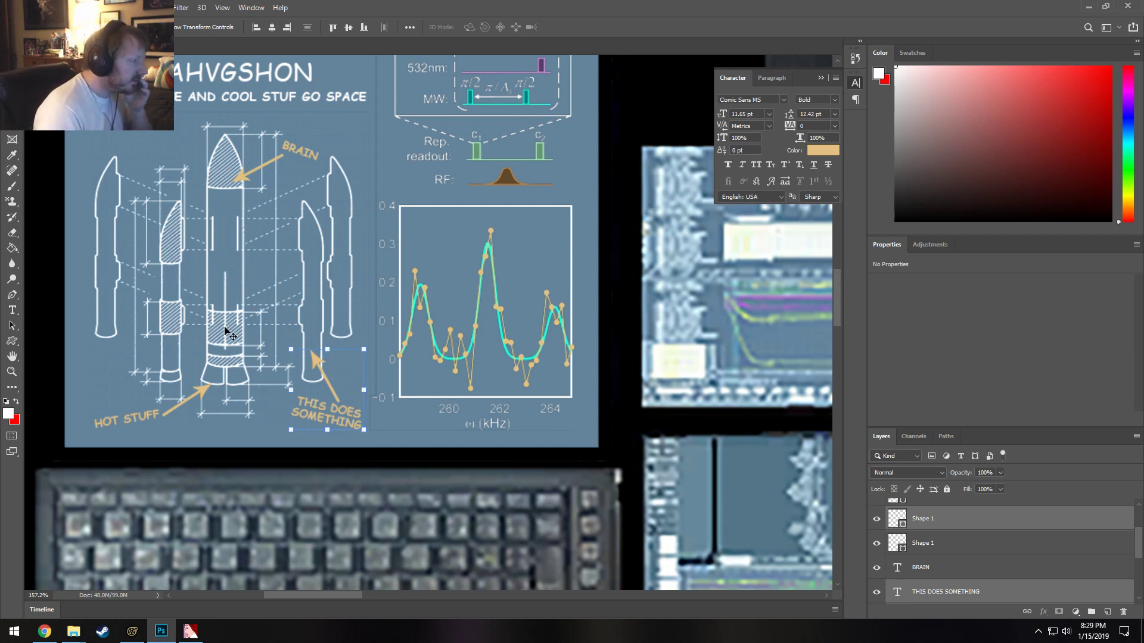
# Look over the blueprint and briefly toggle layers' visibility to identify which layer holds which artwork.
pyautogui.click(176, 317)
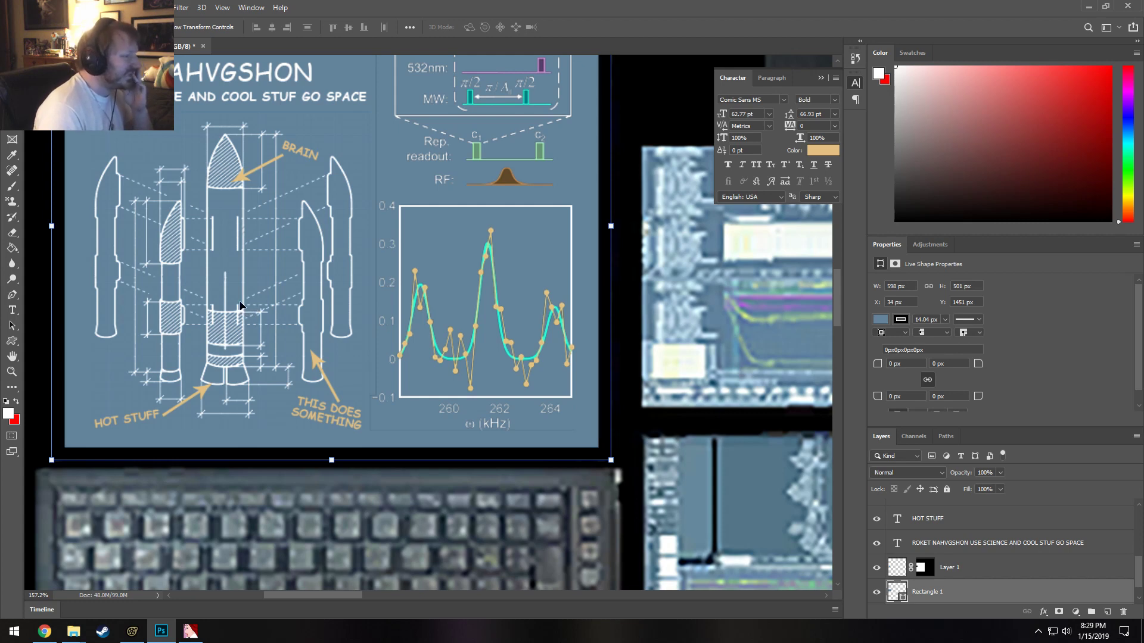
pyautogui.scroll(2, 471, 268)
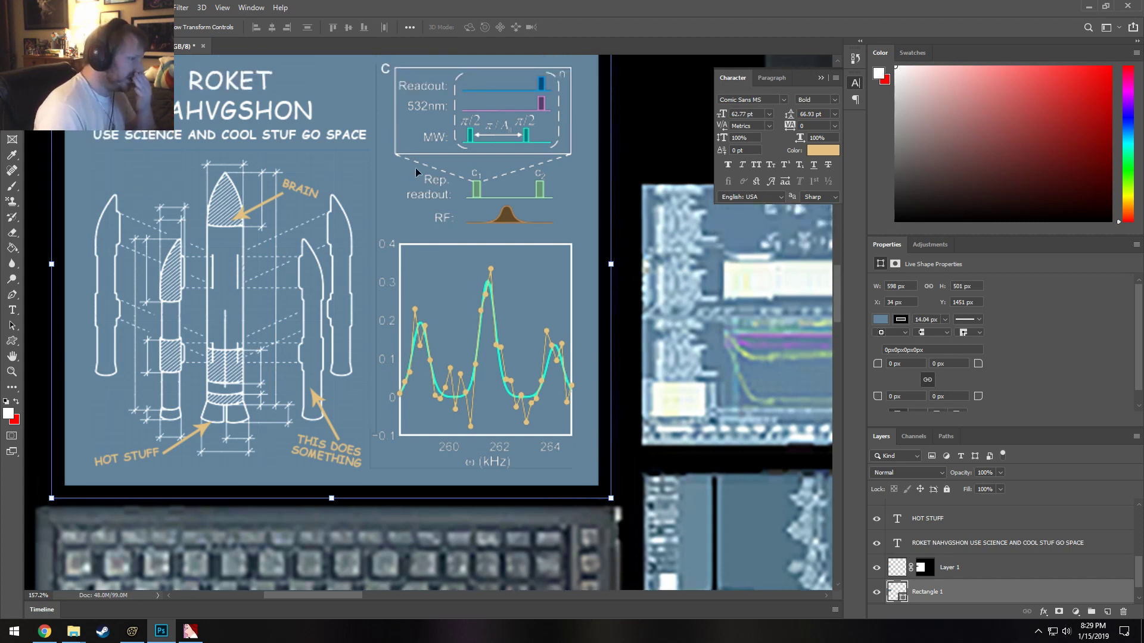
pyautogui.scroll(-1, 527, 314)
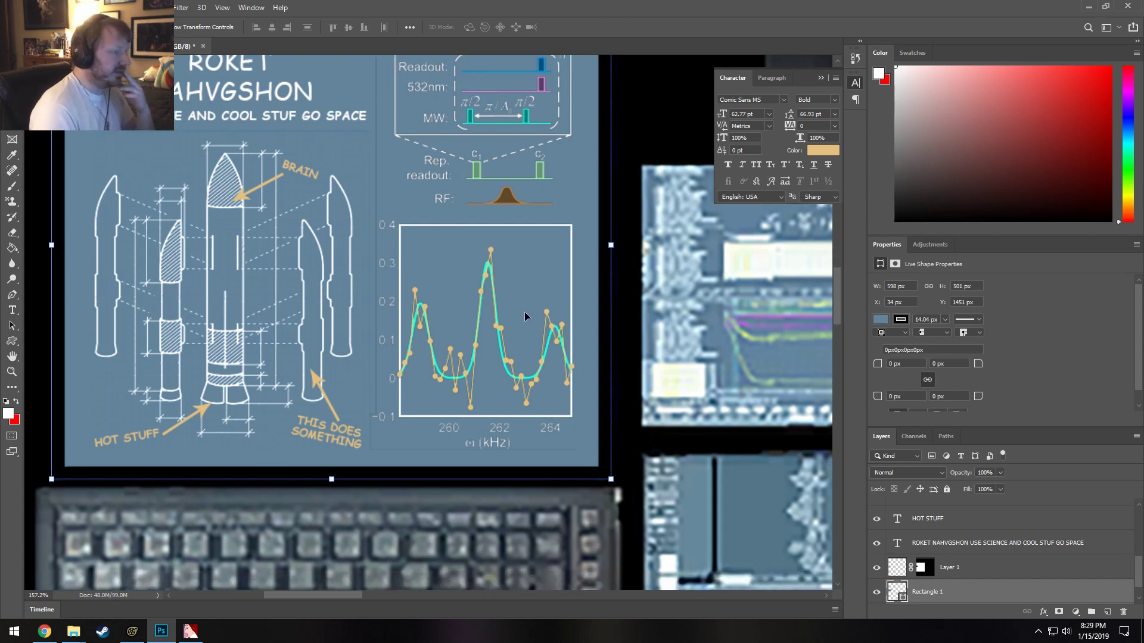
pyautogui.scroll(4, 523, 316)
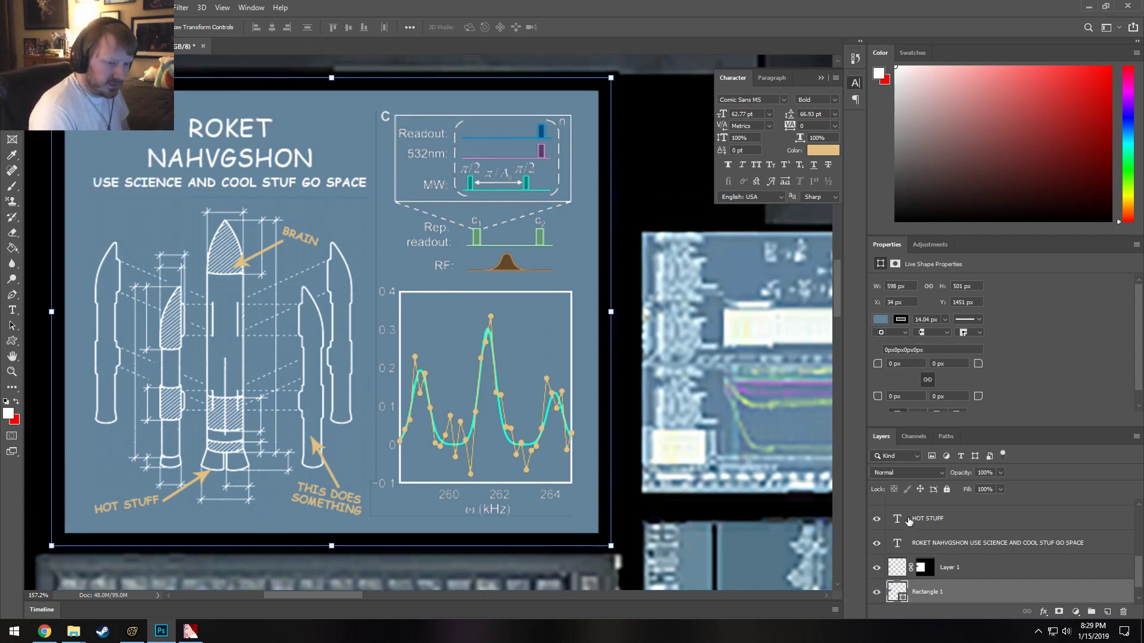
pyautogui.hotkey('ctrl', 'h')
pyautogui.hotkey('ctrl', 'h')
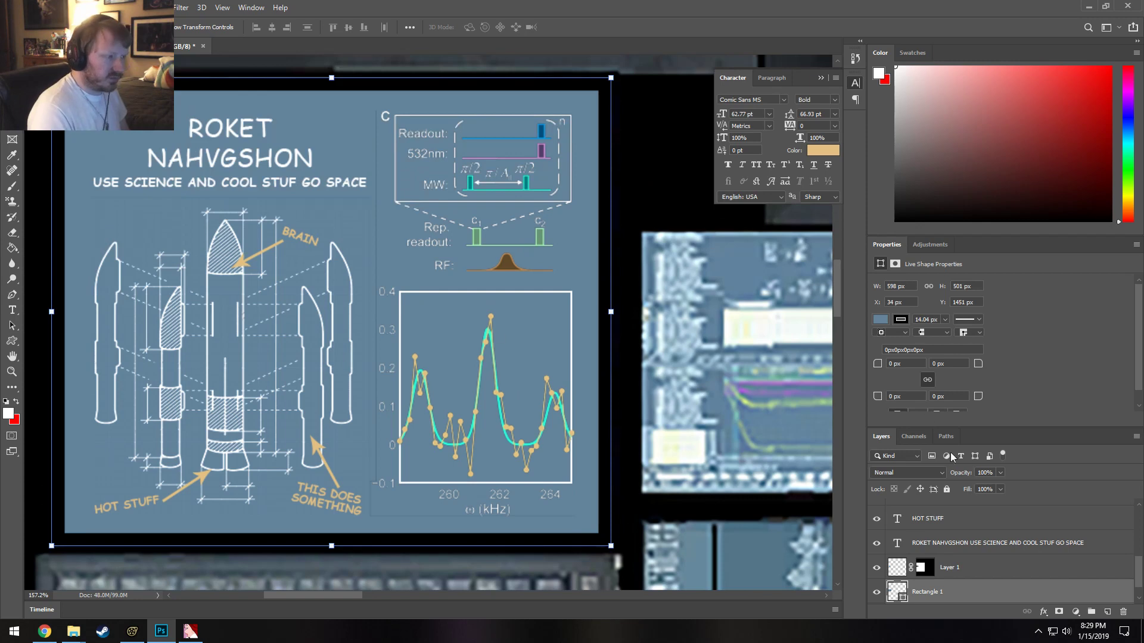
pyautogui.scroll(-3, 962, 524)
pyautogui.scroll(-6, 959, 531)
pyautogui.click(954, 544)
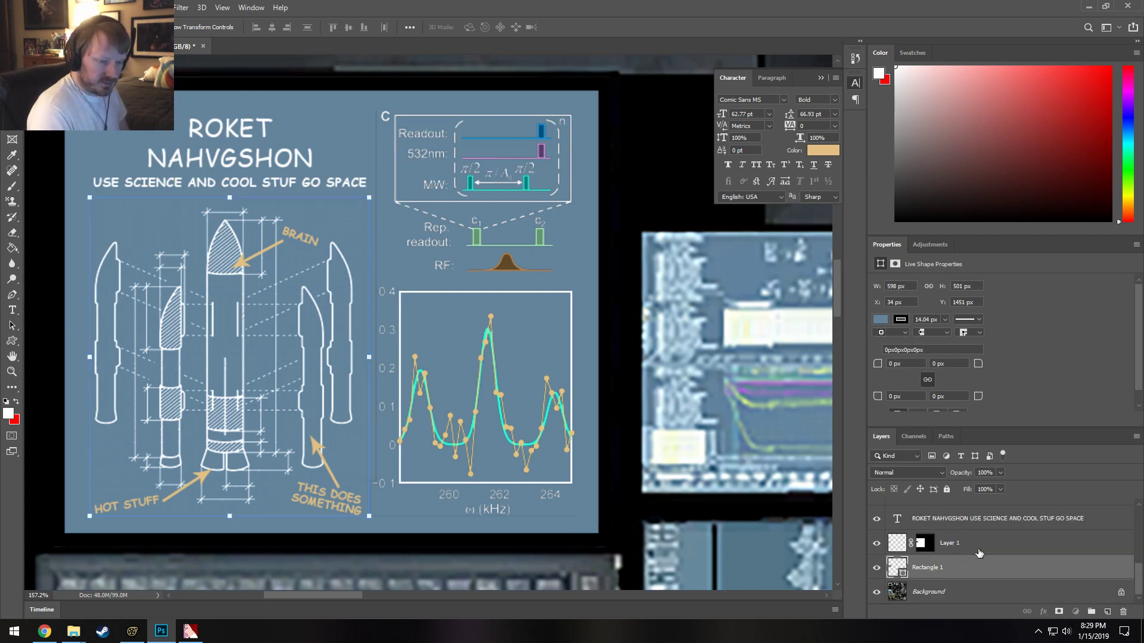
pyautogui.scroll(3, 959, 554)
pyautogui.scroll(-1, 825, 584)
pyautogui.scroll(-3, 872, 589)
pyautogui.click(876, 543)
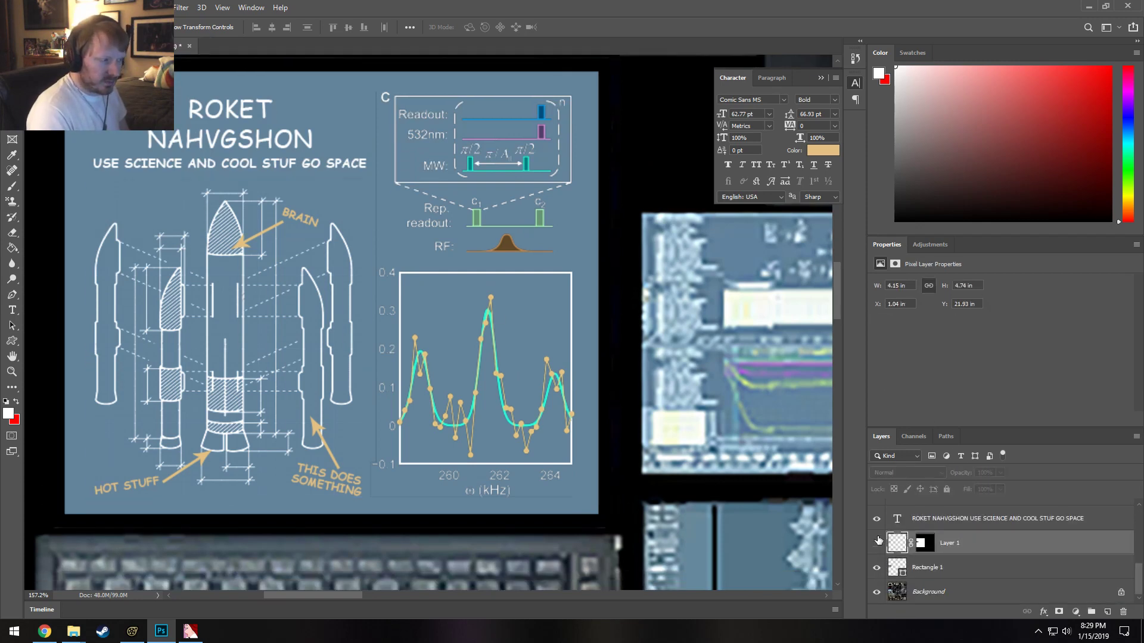
pyautogui.click(877, 542)
pyautogui.scroll(4, 887, 542)
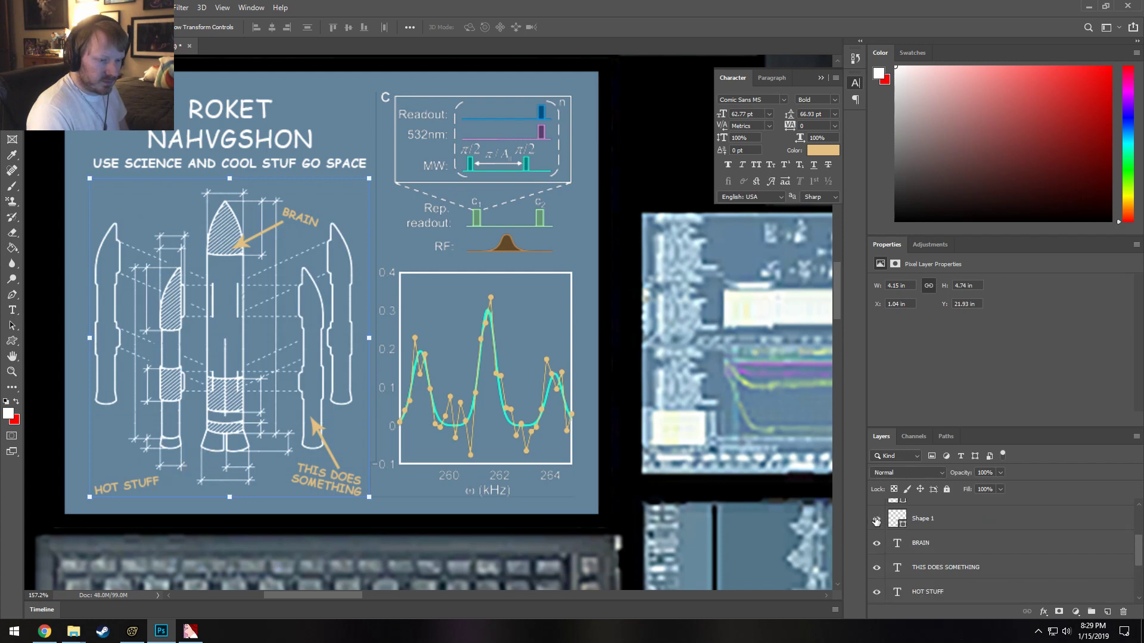
pyautogui.scroll(3, 888, 542)
# Select the layer mask of Layer 2 with the graphs and switch to the Brush tool with black as foreground.
pyautogui.click(1035, 536)
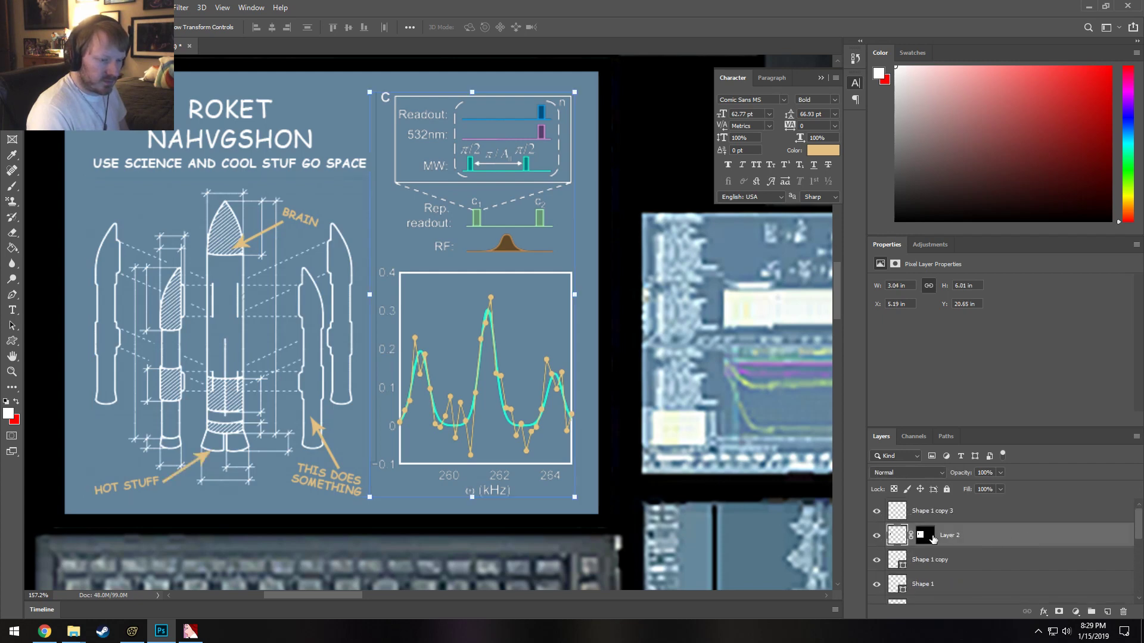
pyautogui.click(925, 535)
pyautogui.click(12, 185)
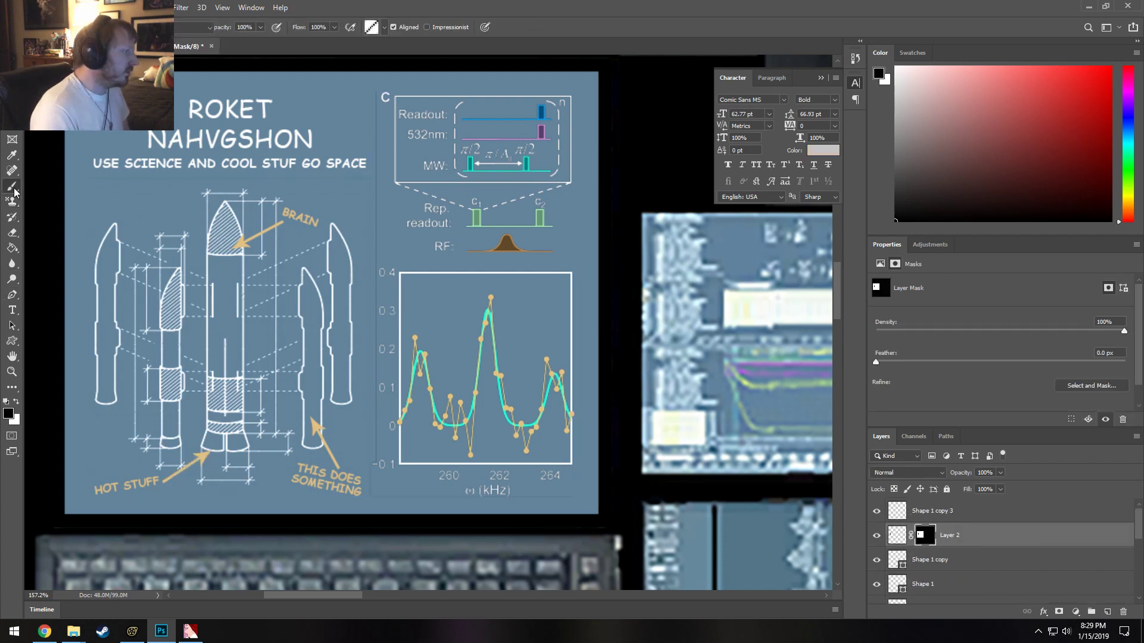
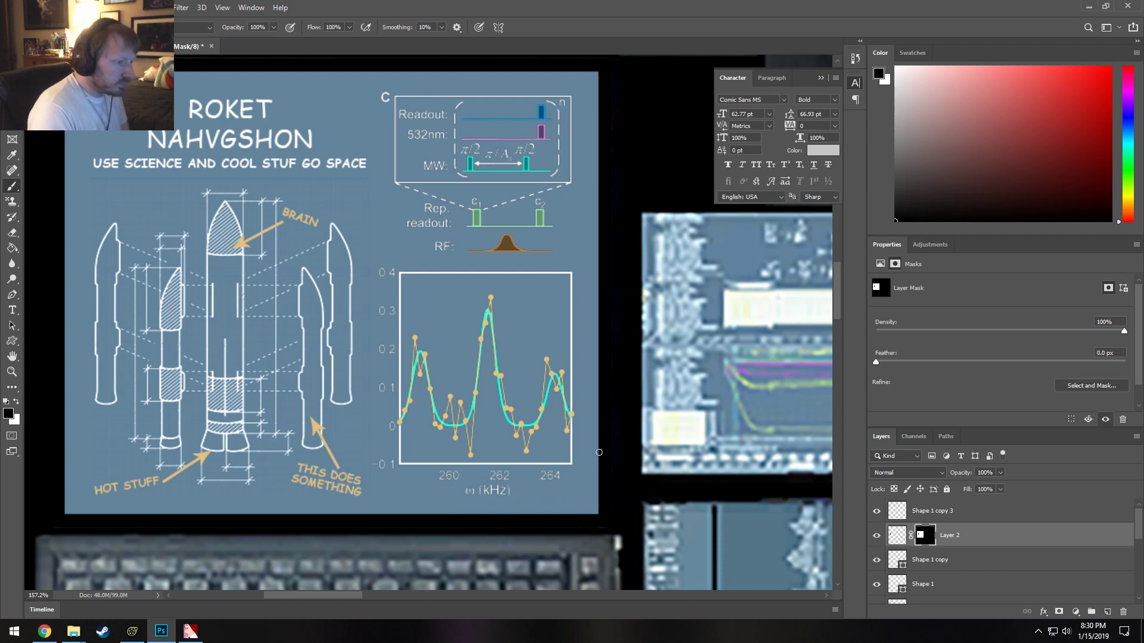
# Examine the whole blueprint screen alongside the neighbouring monitors and keyboard in the texture.
pyautogui.scroll(1, 595, 428)
pyautogui.scroll(-1, 595, 427)
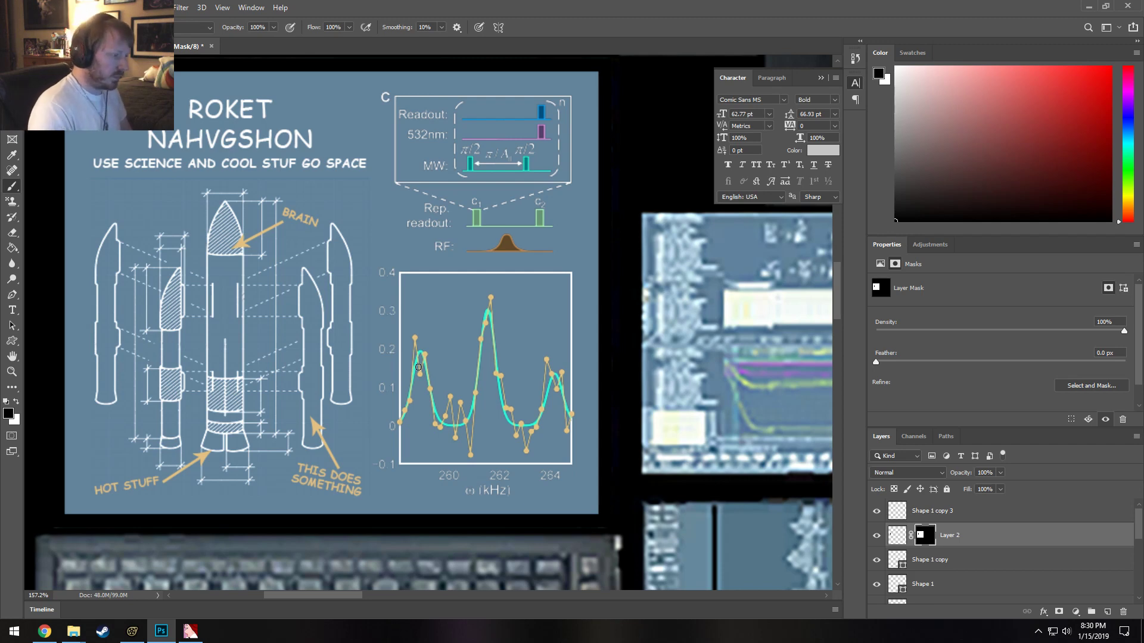
pyautogui.keyDown('alt'); pyautogui.scroll(-4, 270, 331); pyautogui.keyUp('alt')
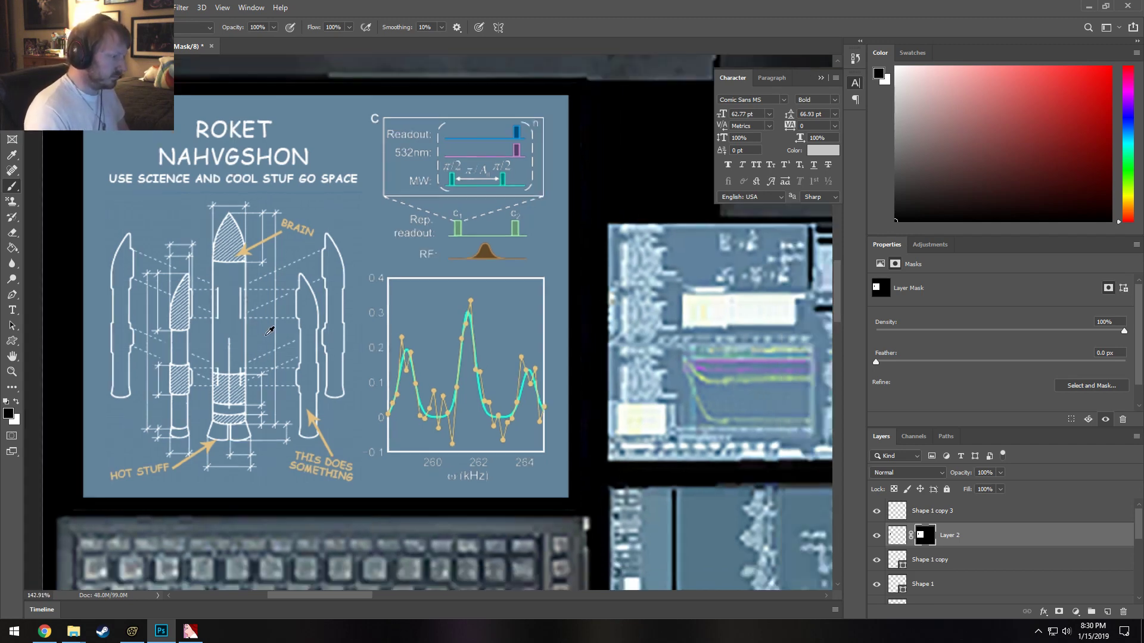
pyautogui.keyDown('alt'); pyautogui.scroll(-1, 270, 330); pyautogui.keyUp('alt')
pyautogui.keyDown('alt'); pyautogui.scroll(1, 270, 331); pyautogui.keyUp('alt')
pyautogui.keyDown('alt'); pyautogui.scroll(-1, 270, 331); pyautogui.keyUp('alt')
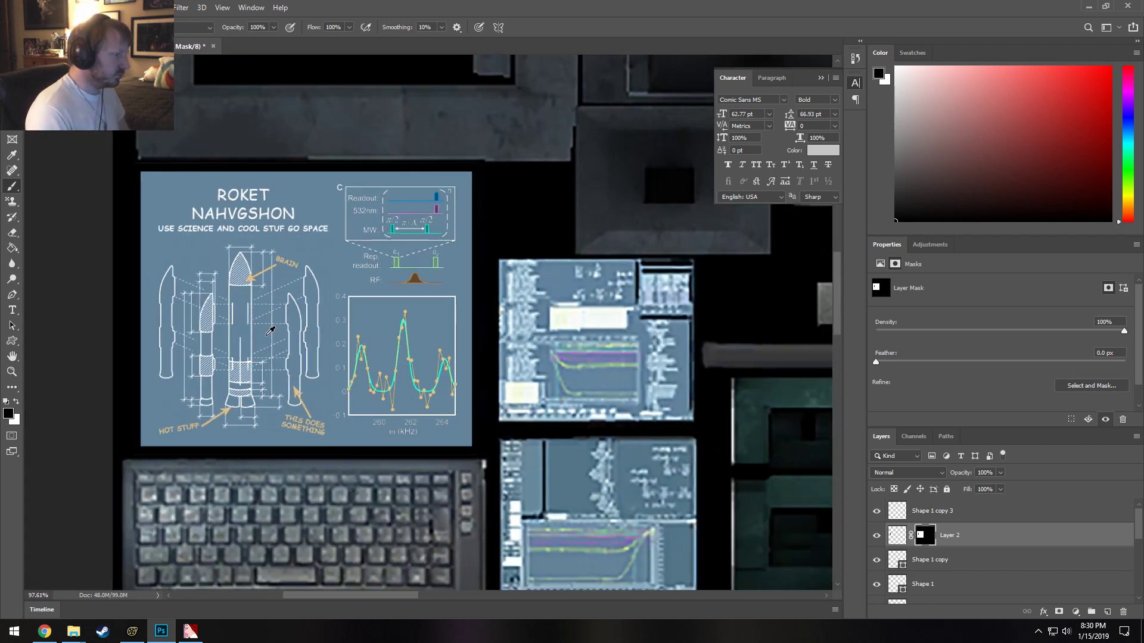
pyautogui.keyDown('alt'); pyautogui.scroll(1, 270, 331); pyautogui.keyUp('alt')
pyautogui.keyDown('alt'); pyautogui.scroll(1, 270, 331); pyautogui.keyUp('alt')
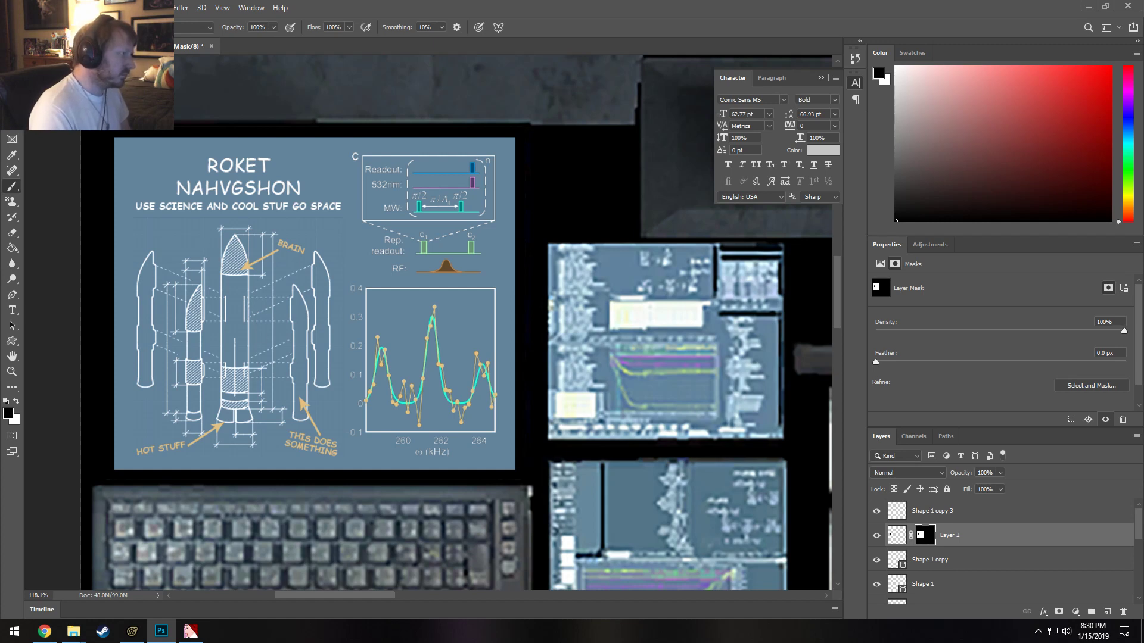
pyautogui.click(12, 310)
pyautogui.click(328, 454)
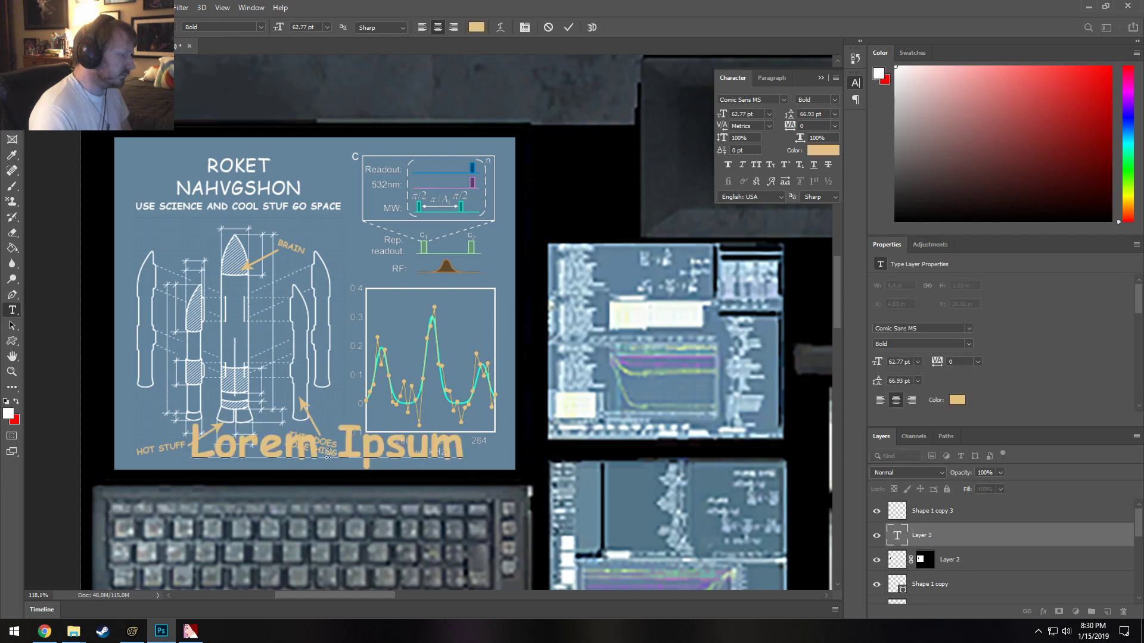
pyautogui.hotkey('ctrl', 'a')
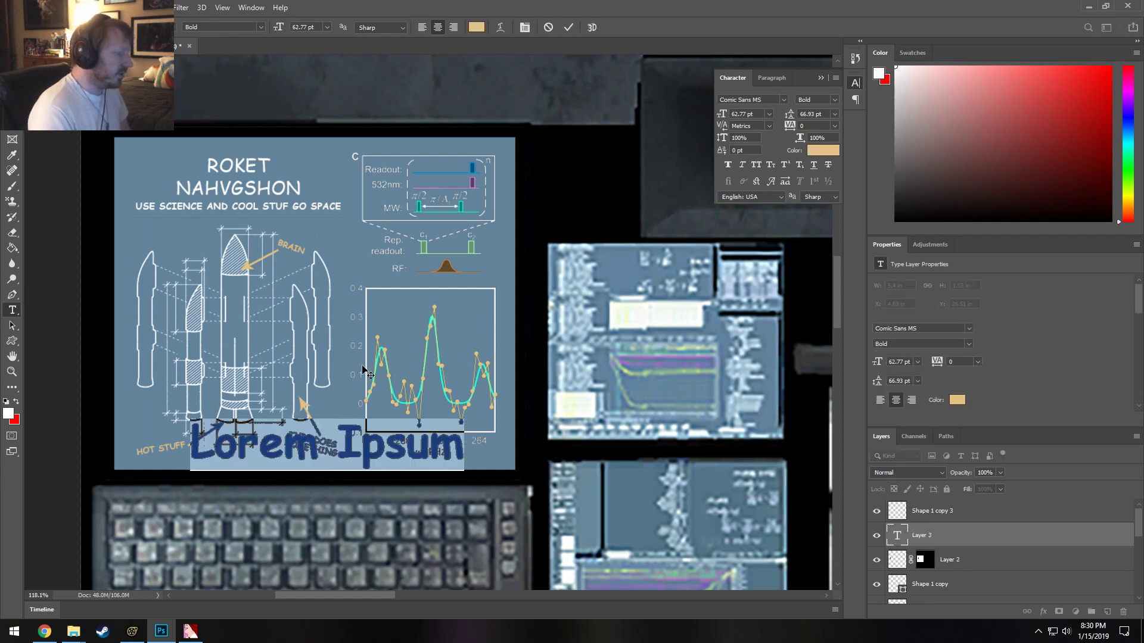
pyautogui.click(64, 186)
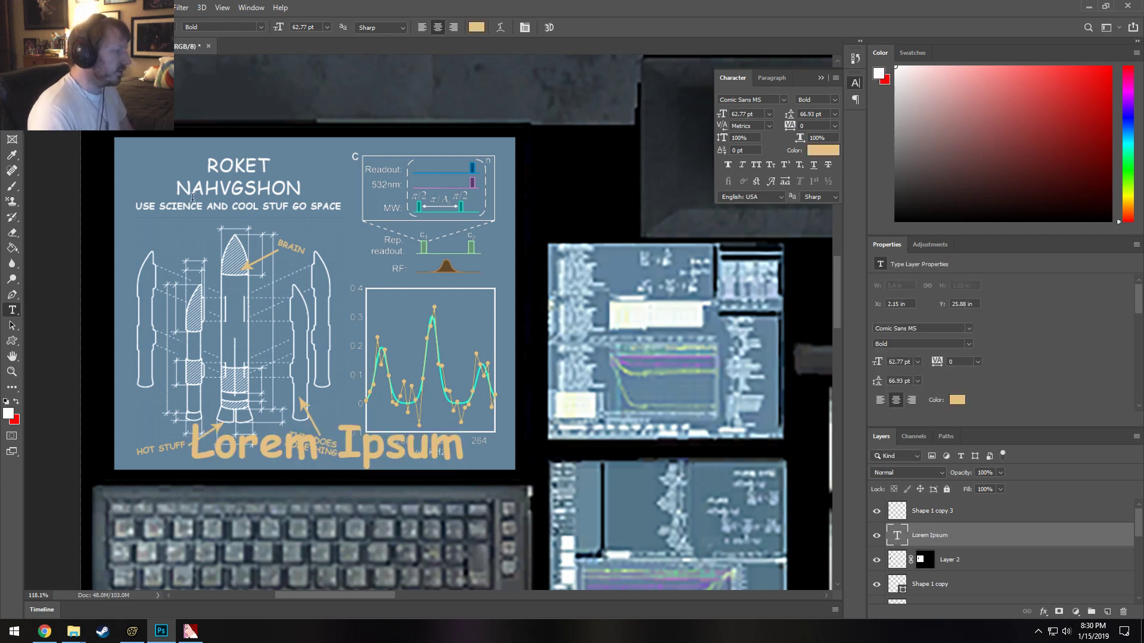
pyautogui.press('Delete')
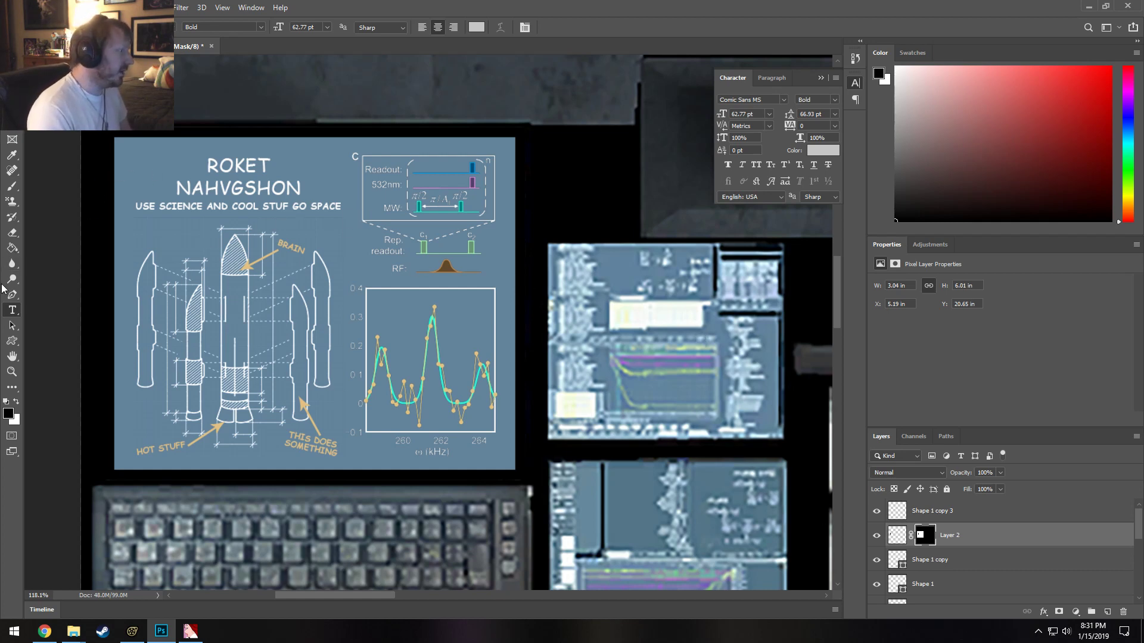
# Select the Rectangle 1 background layer and load a selection from its thumbnail.
pyautogui.press('m')
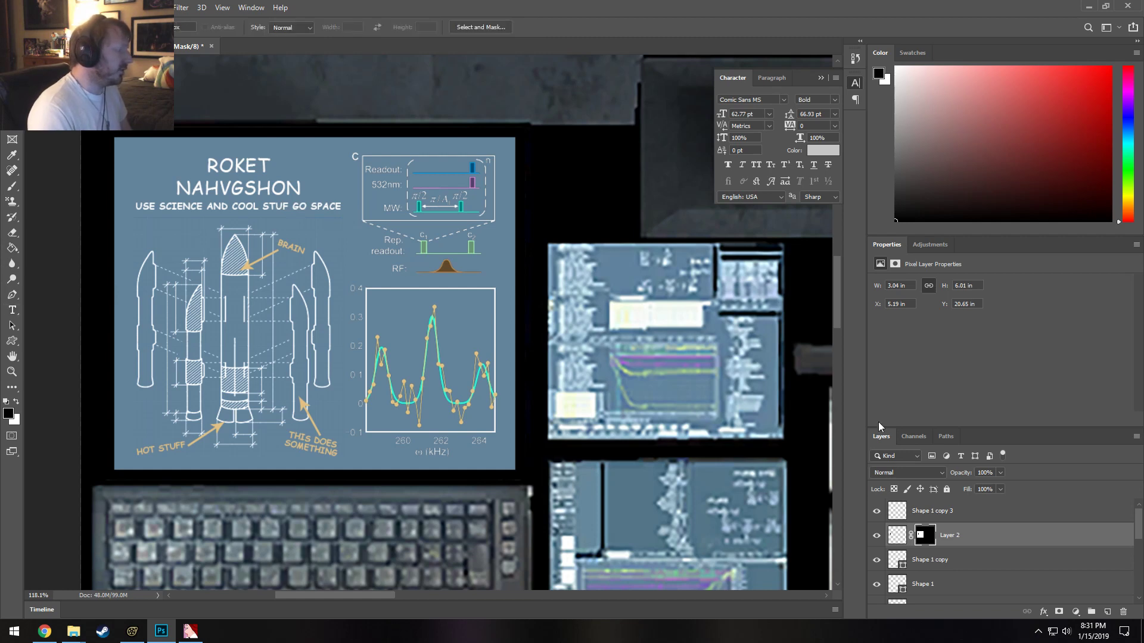
pyautogui.click(975, 570)
pyautogui.scroll(-5, 971, 569)
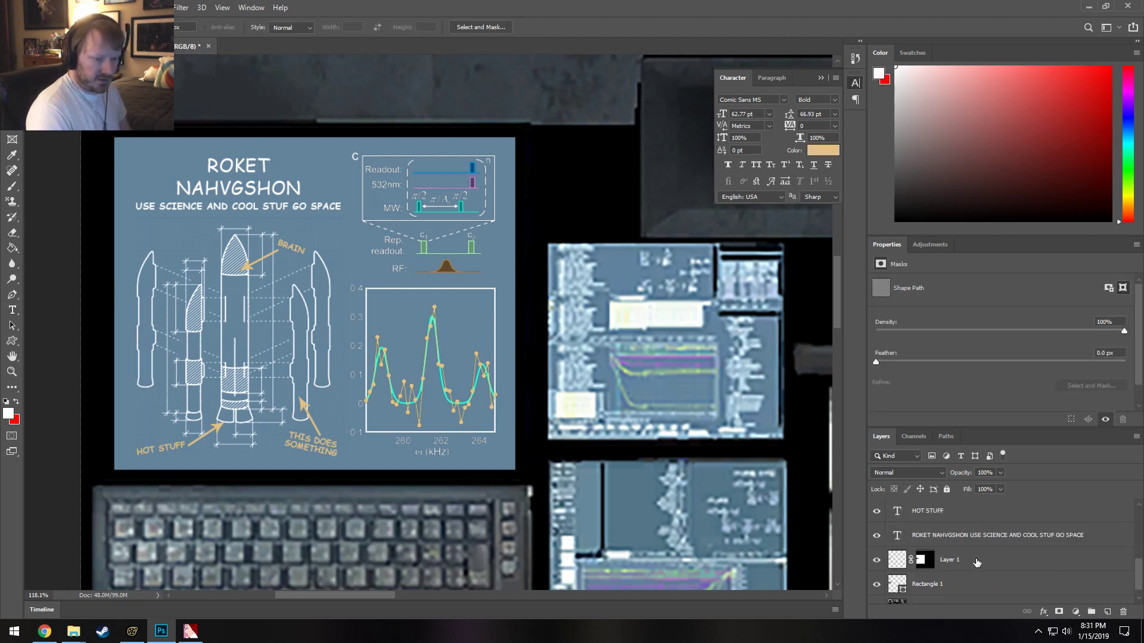
pyautogui.rightClick(965, 567)
pyautogui.click(897, 569)
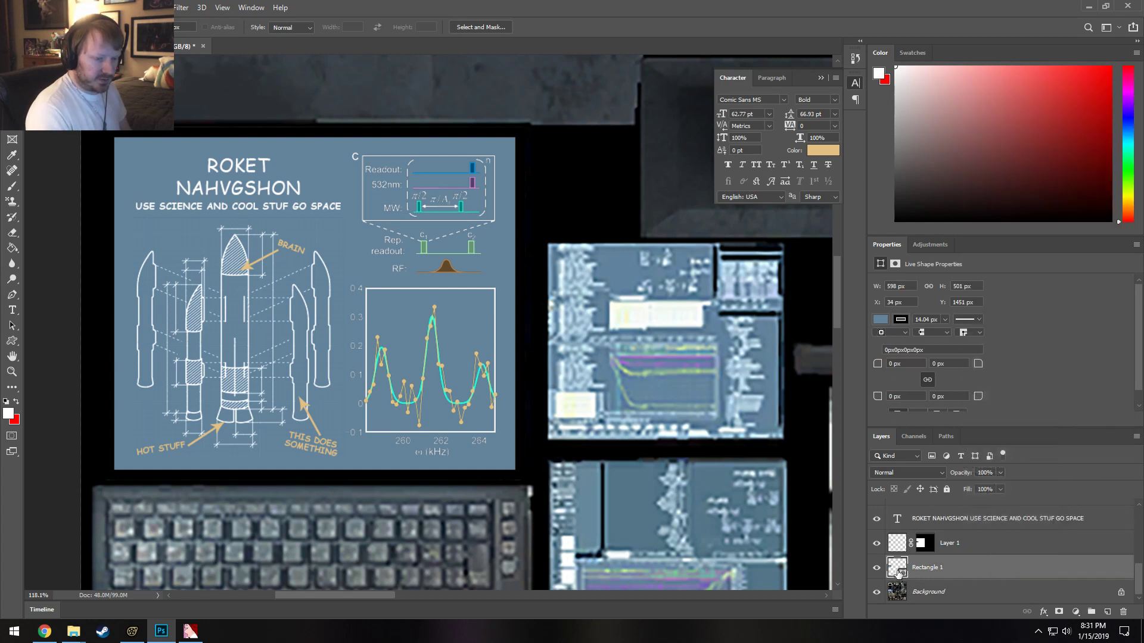
pyautogui.rightClick(897, 569)
pyautogui.click(929, 364)
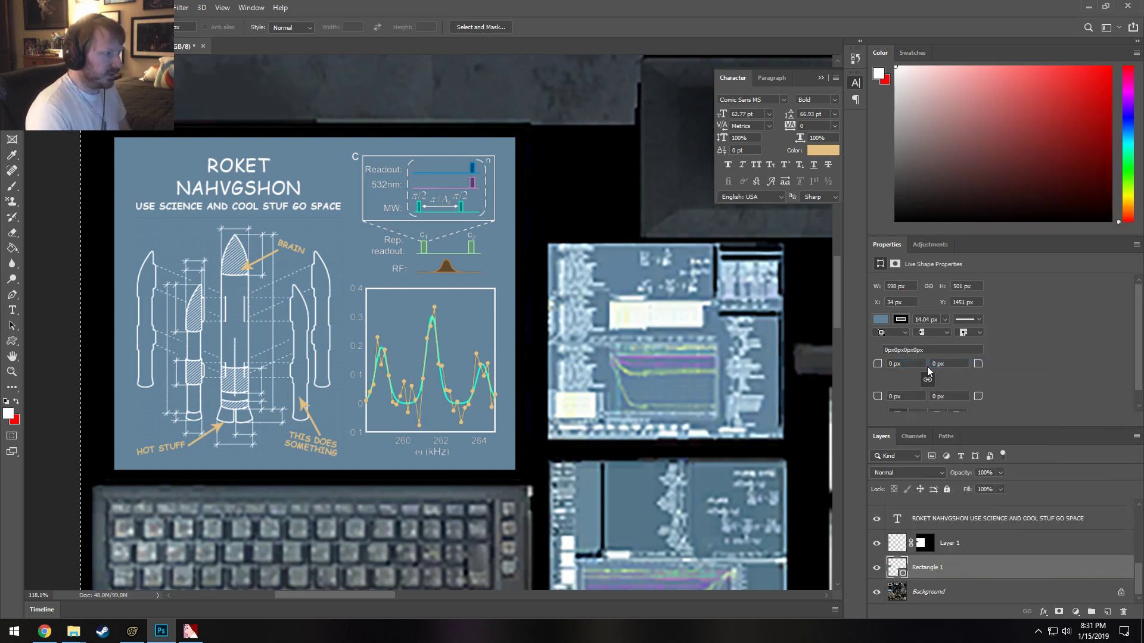
# Rasterize the Rectangle 1 layer and load its pixels as a selection.
pyautogui.rightClick(983, 567)
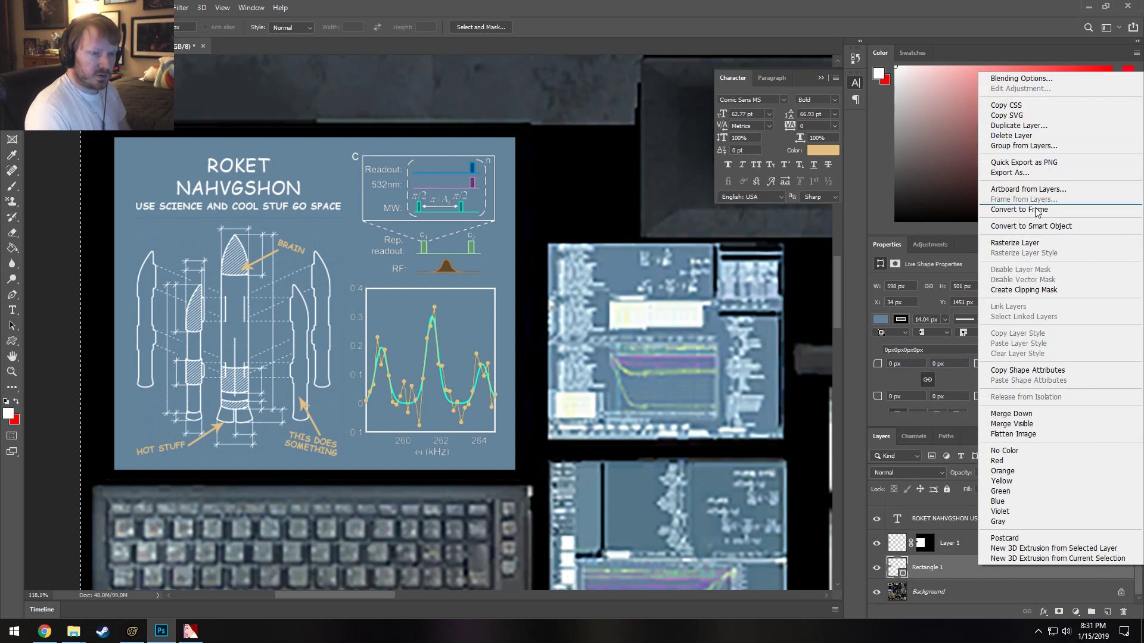
pyautogui.click(1014, 243)
pyautogui.rightClick(1007, 567)
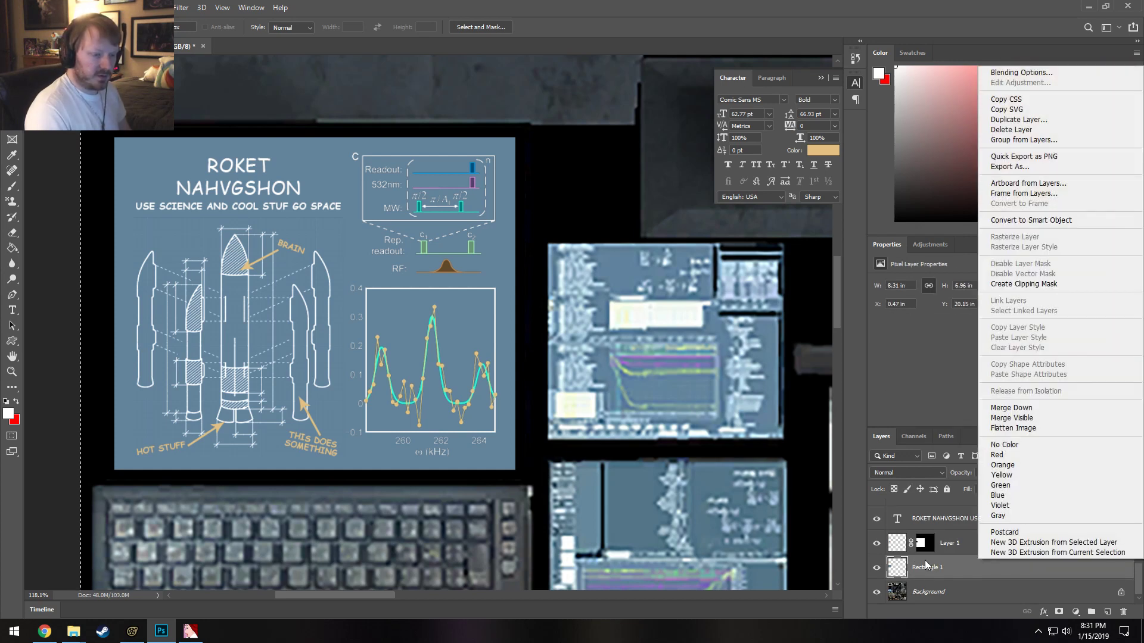
pyautogui.rightClick(898, 569)
pyautogui.click(925, 363)
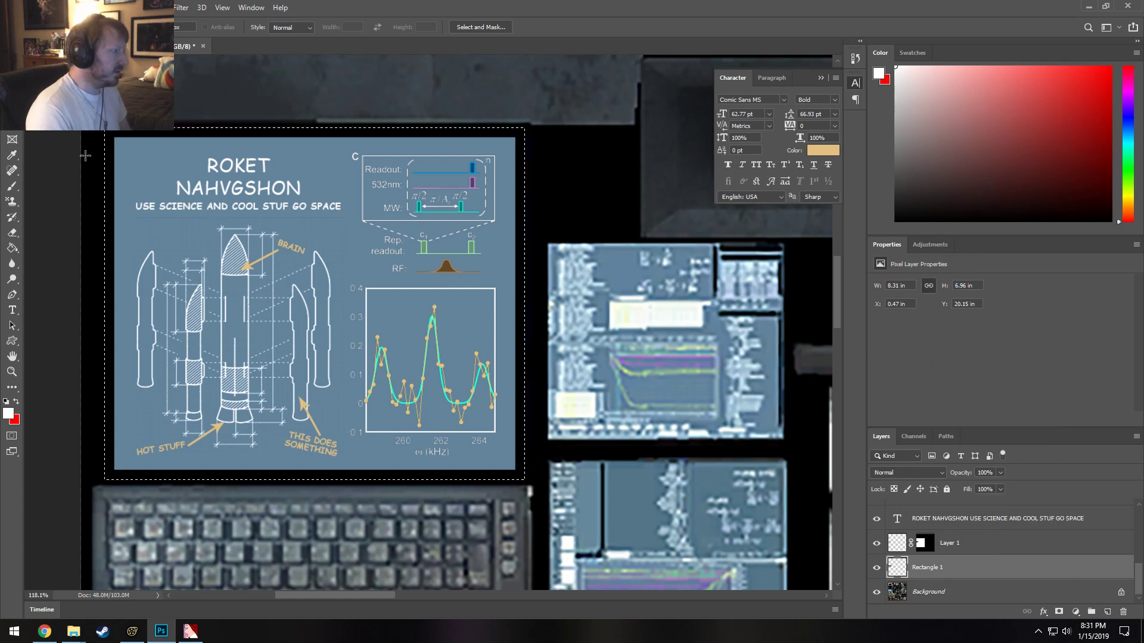
# Try moving the rasterized blue rectangle with its black border, and undo both the move and the rasterizing.
pyautogui.press('v')
pyautogui.moveTo(111, 144); pyautogui.dragTo(146, 170)
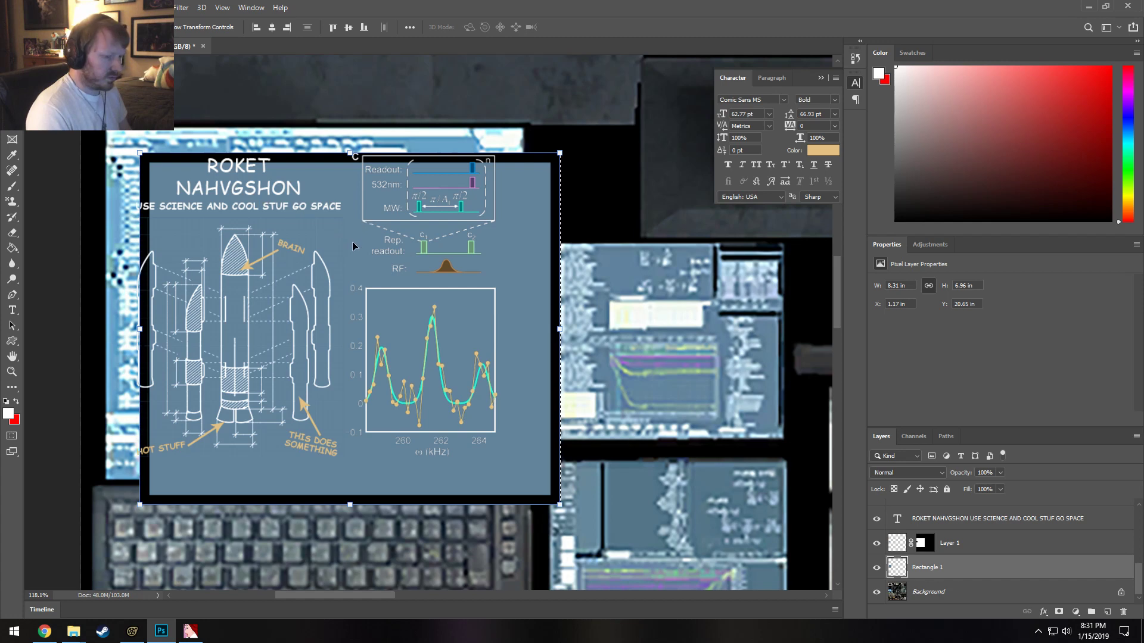
pyautogui.hotkey('ctrl', 'z')
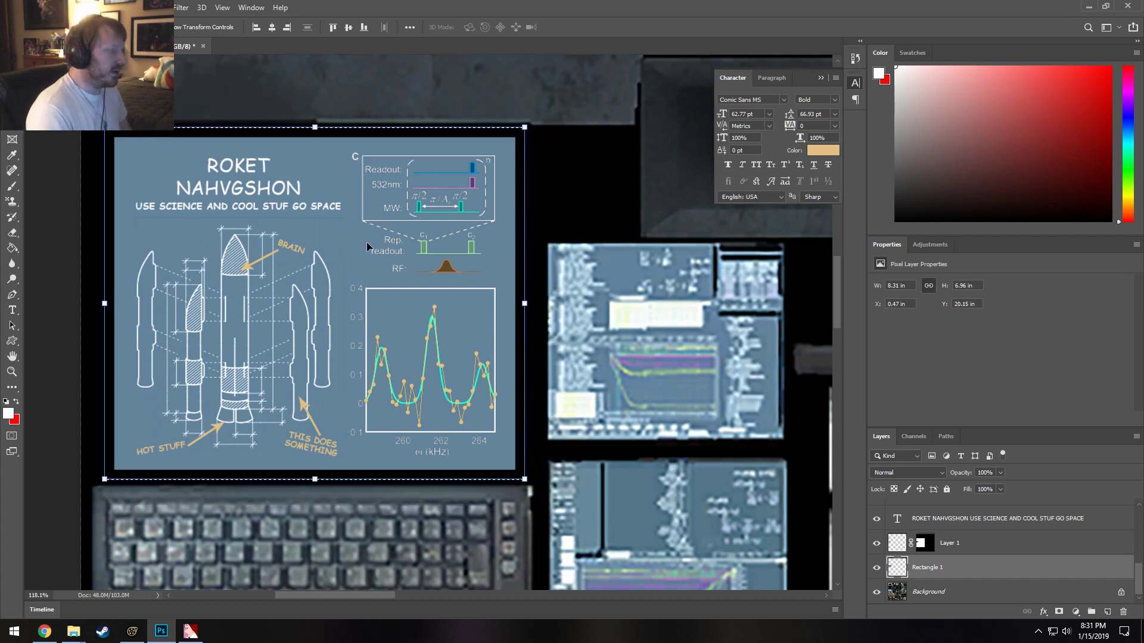
pyautogui.hotkey('ctrl', 'd')
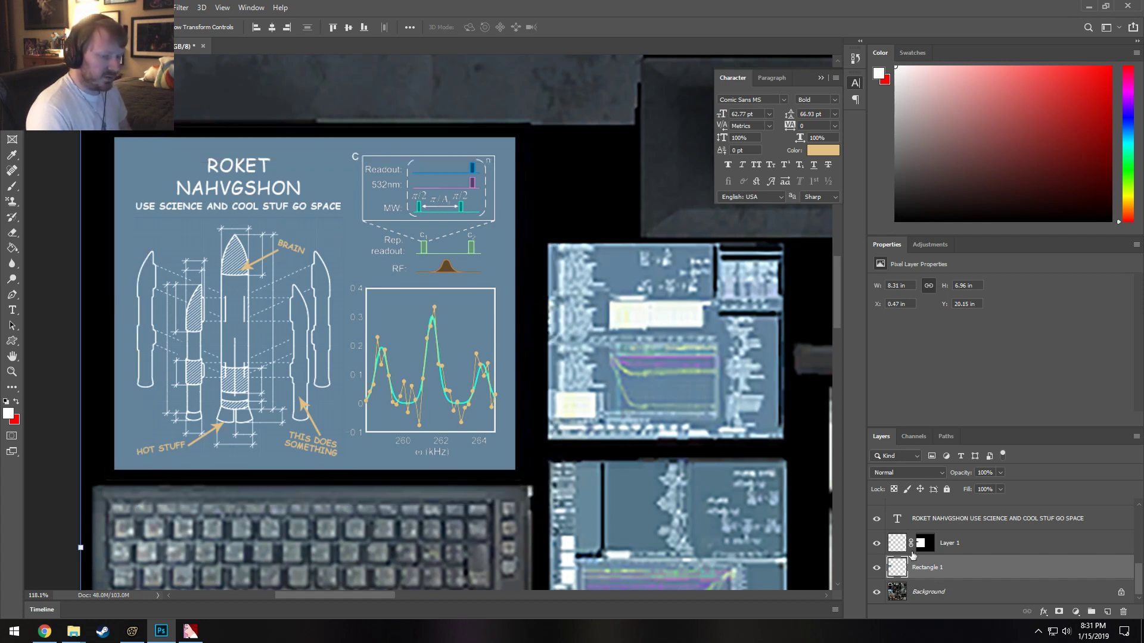
pyautogui.hotkey('ctrl', 'z')
pyautogui.hotkey('ctrl', 'z')
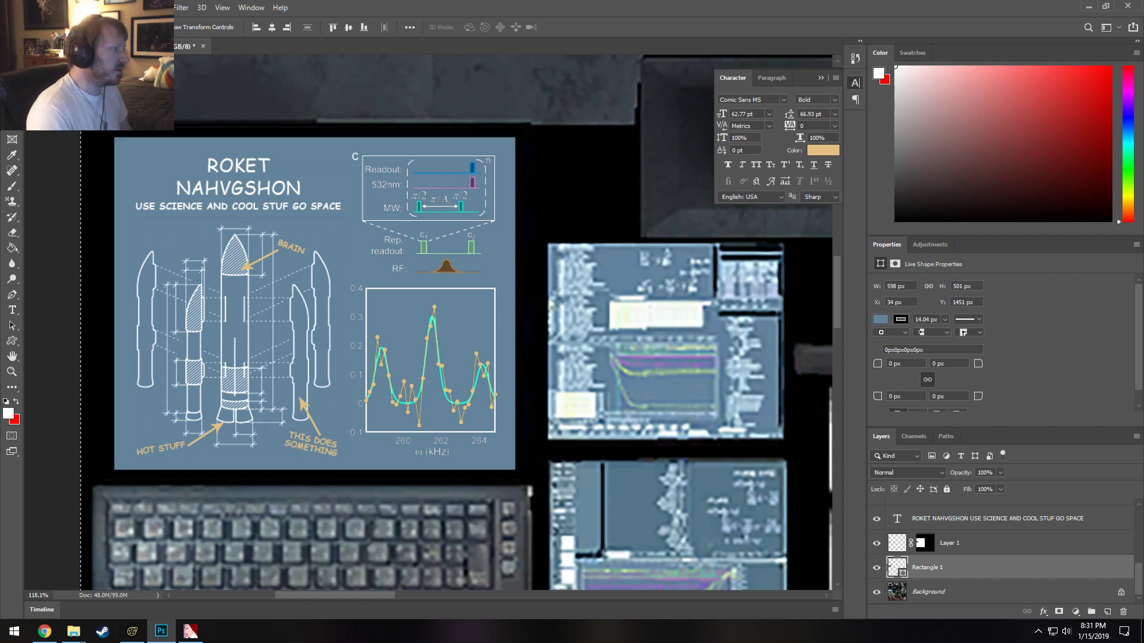
# Remove the black stroke from the Rectangle 1 background shape by setting its stroke to none.
pyautogui.click(12, 341)
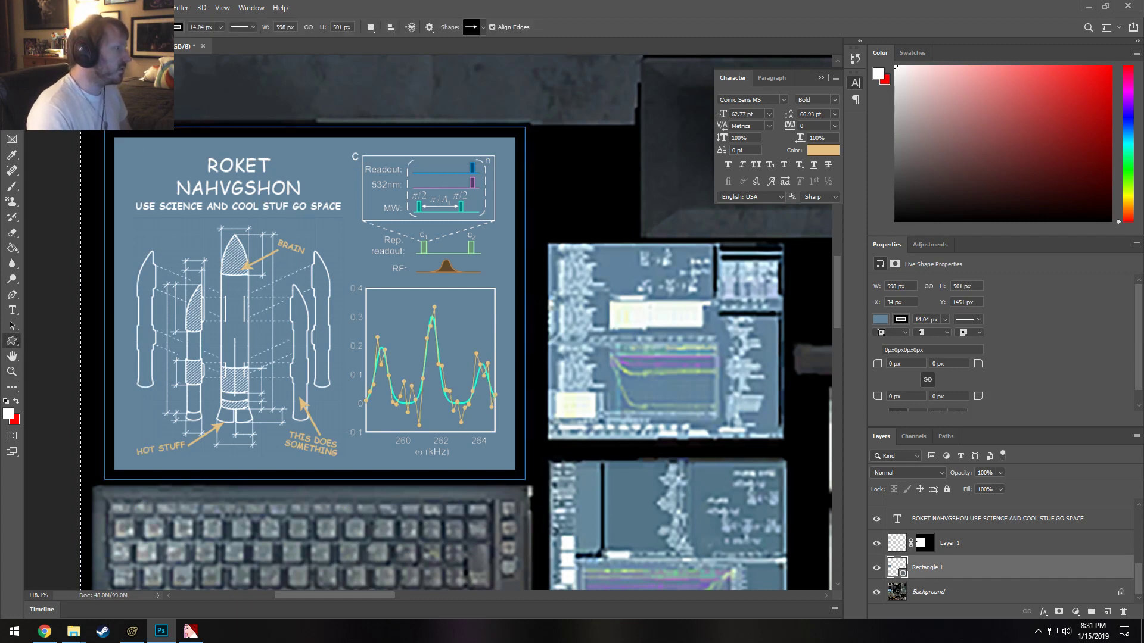
pyautogui.click(180, 28)
pyautogui.click(119, 50)
pyautogui.click(449, 7)
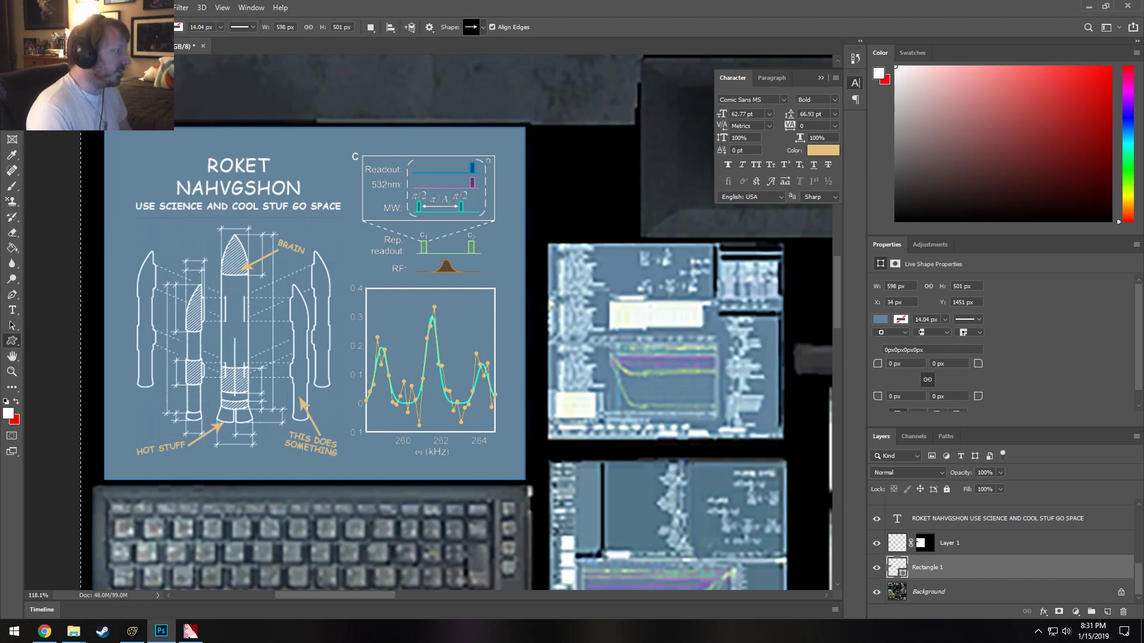
pyautogui.press('v')
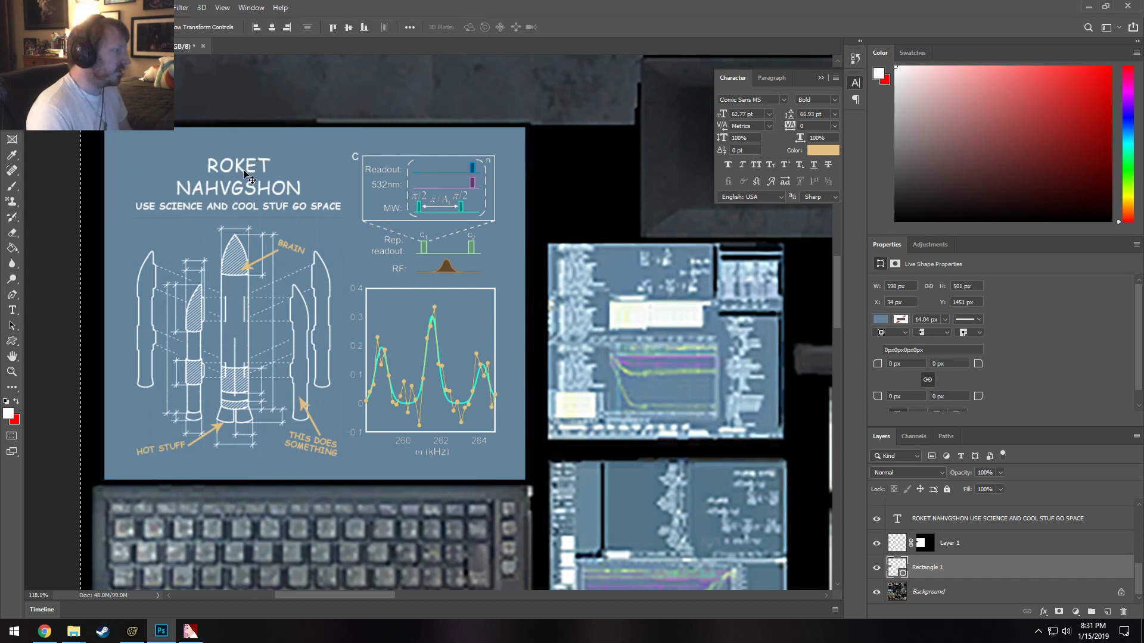
# Clear the leftover selection and move the ROKET NAHVGSHON title block slightly up, to a Y position of about 20.59 in.
pyautogui.click(968, 551)
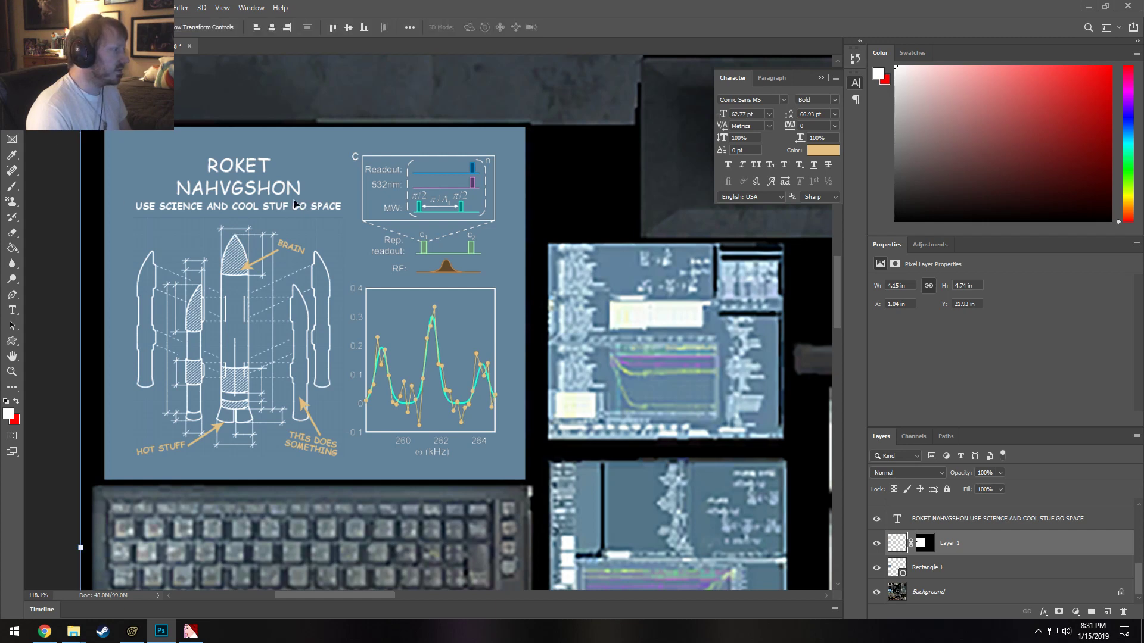
pyautogui.scroll(-1, 281, 209)
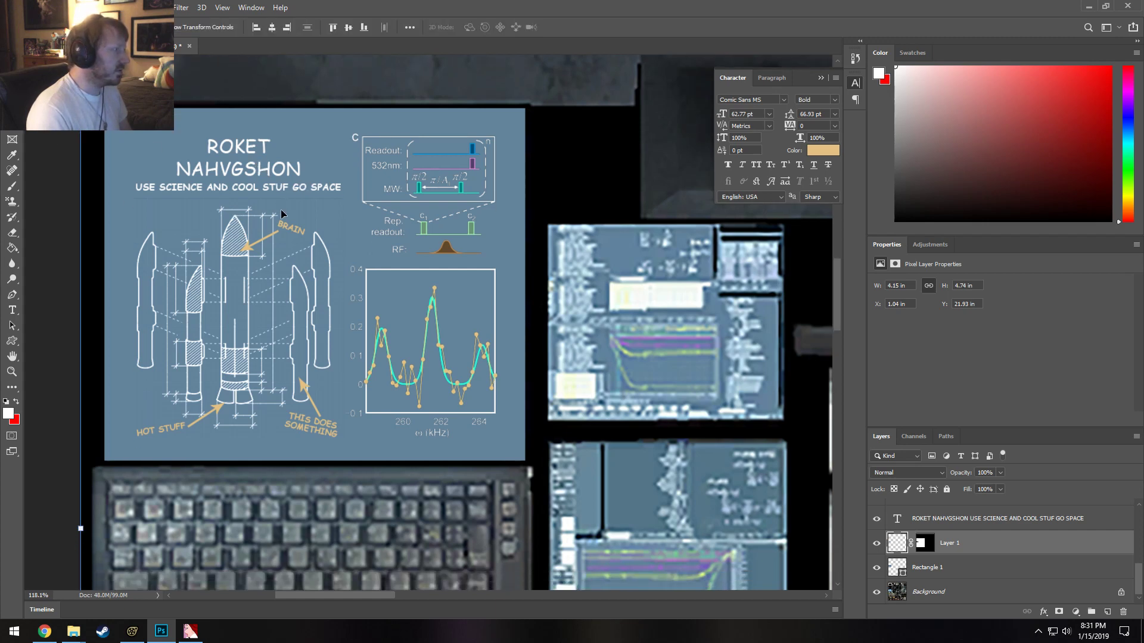
pyautogui.doubleClick(239, 158)
pyautogui.press('Escape')
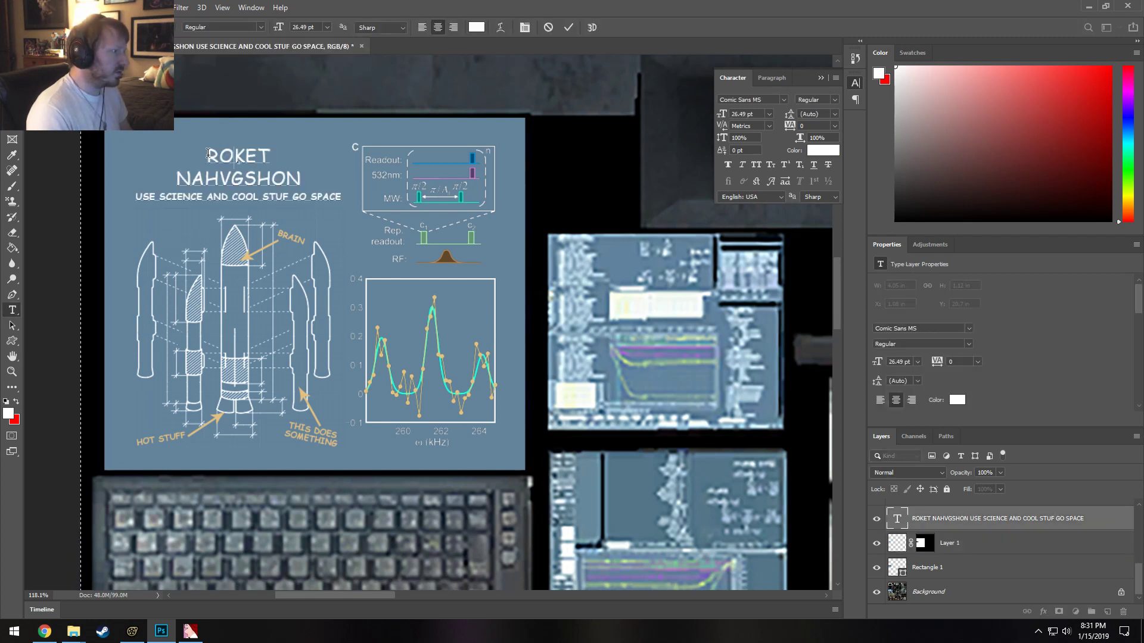
pyautogui.press('v')
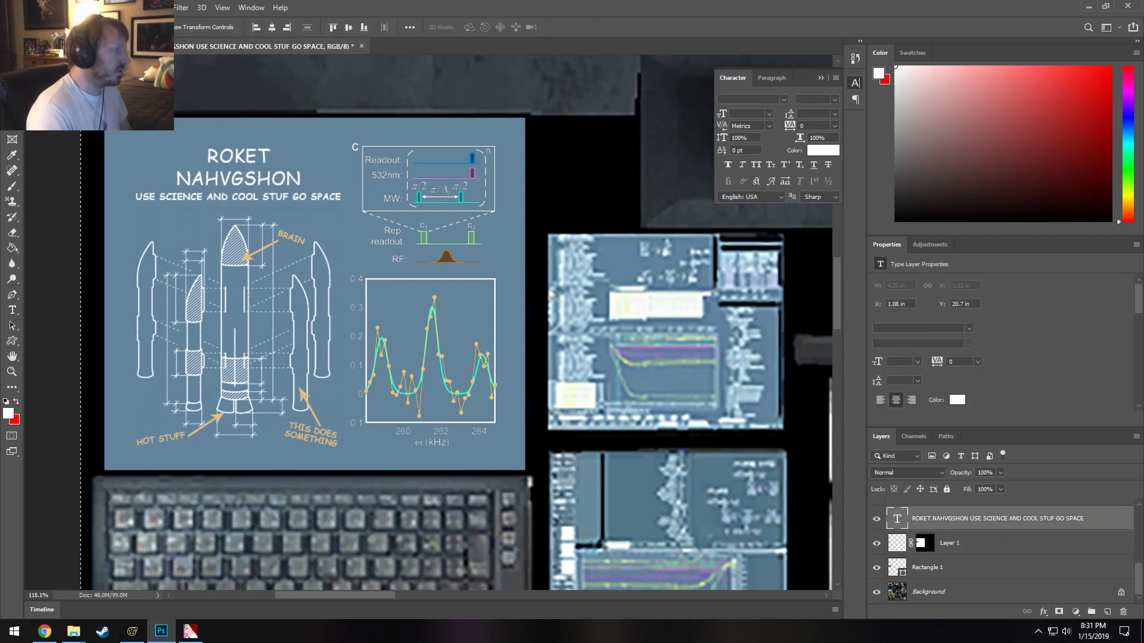
pyautogui.press('m')
pyautogui.rightClick(194, 90)
pyautogui.click(208, 96)
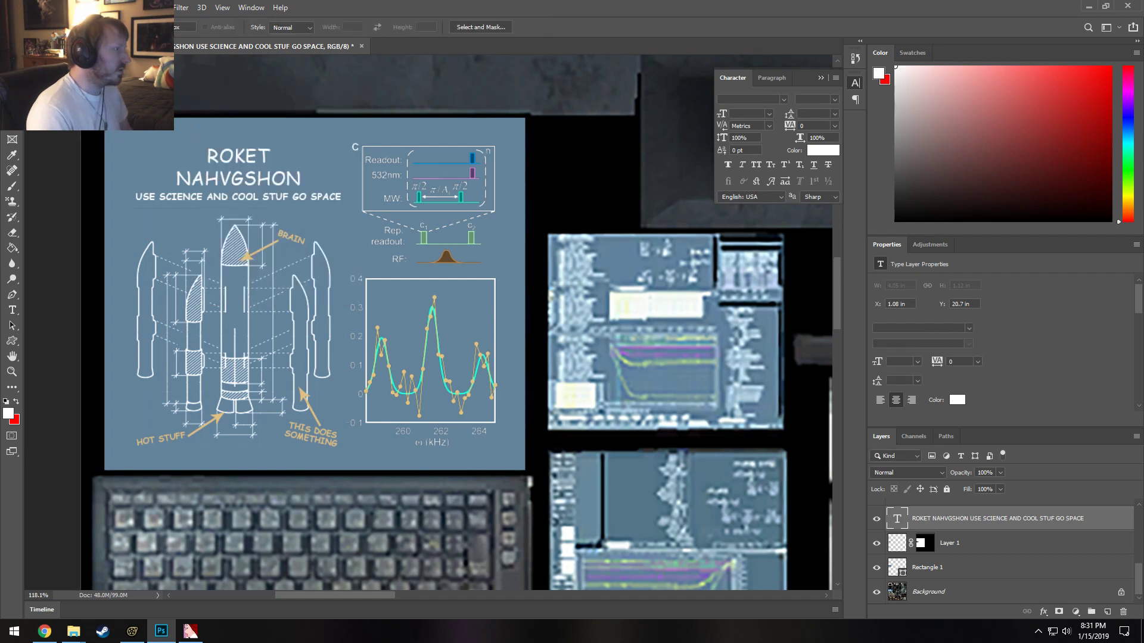
pyautogui.press('v')
pyautogui.moveTo(245, 176); pyautogui.dragTo(244, 170)
# Try enlarging Layer 2 with the graphs on its own to about 109% width and 104% height, and undo it.
pyautogui.click(278, 268)
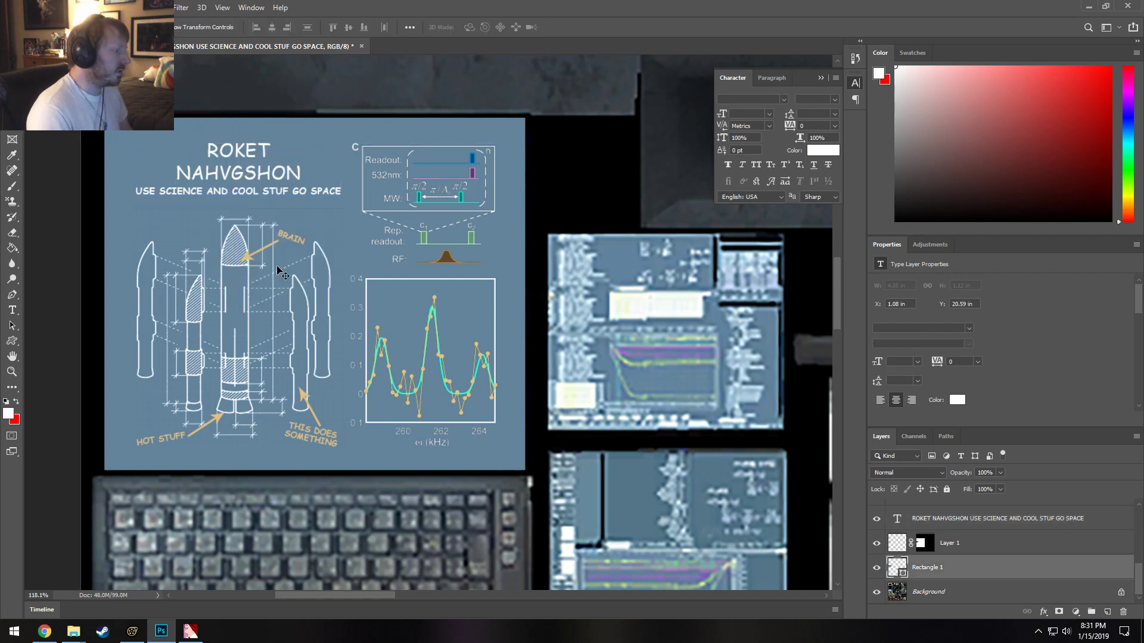
pyautogui.click(282, 240)
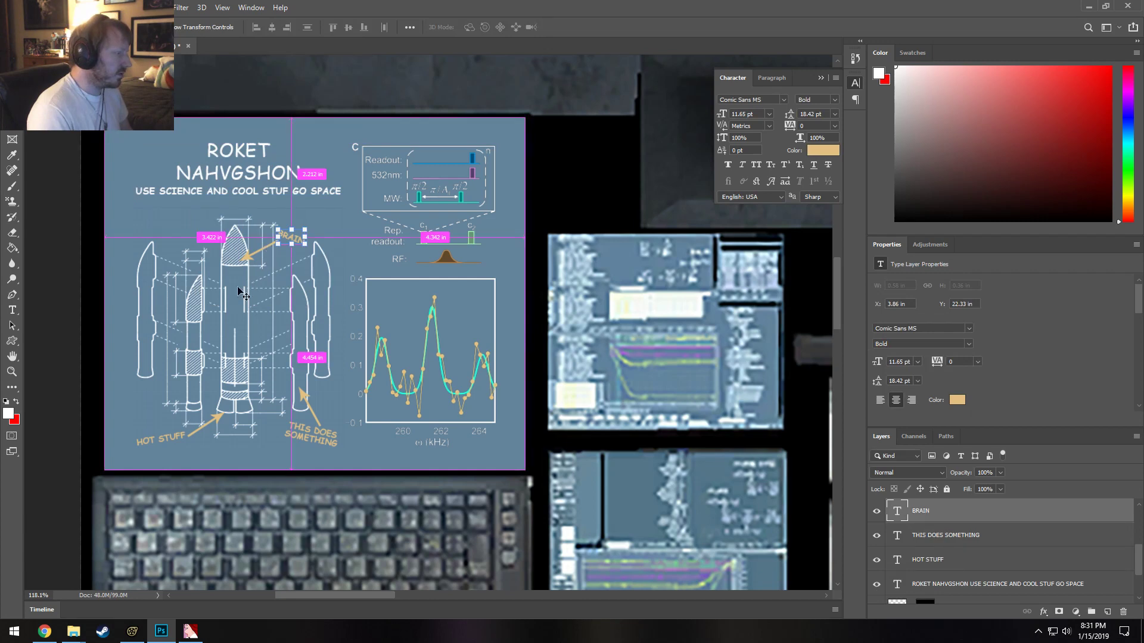
pyautogui.click(471, 375)
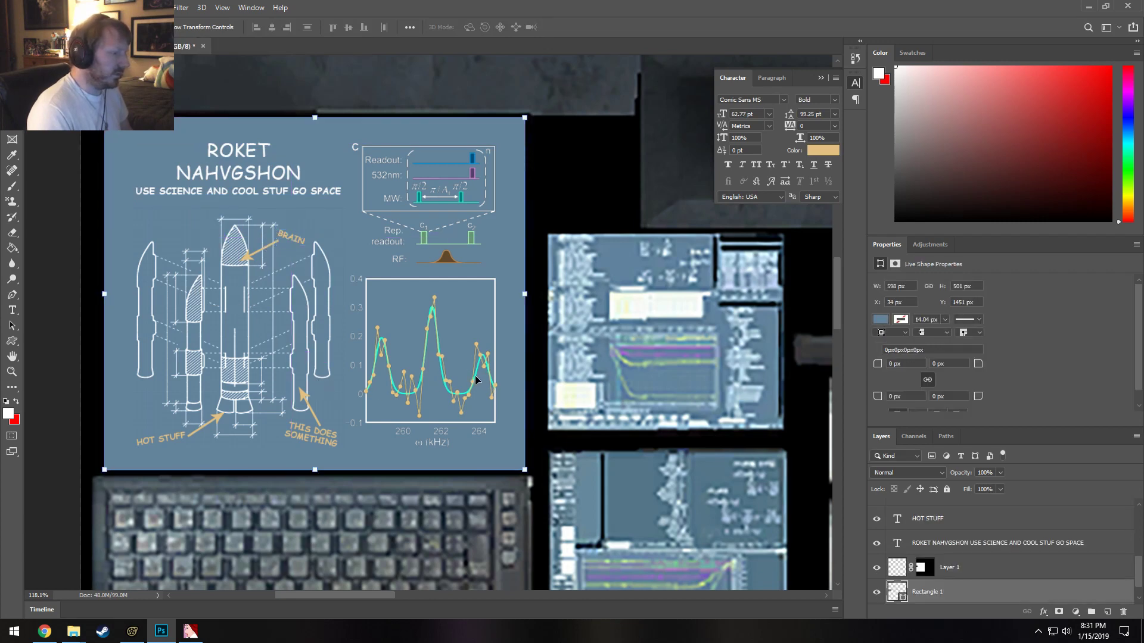
pyautogui.click(468, 390)
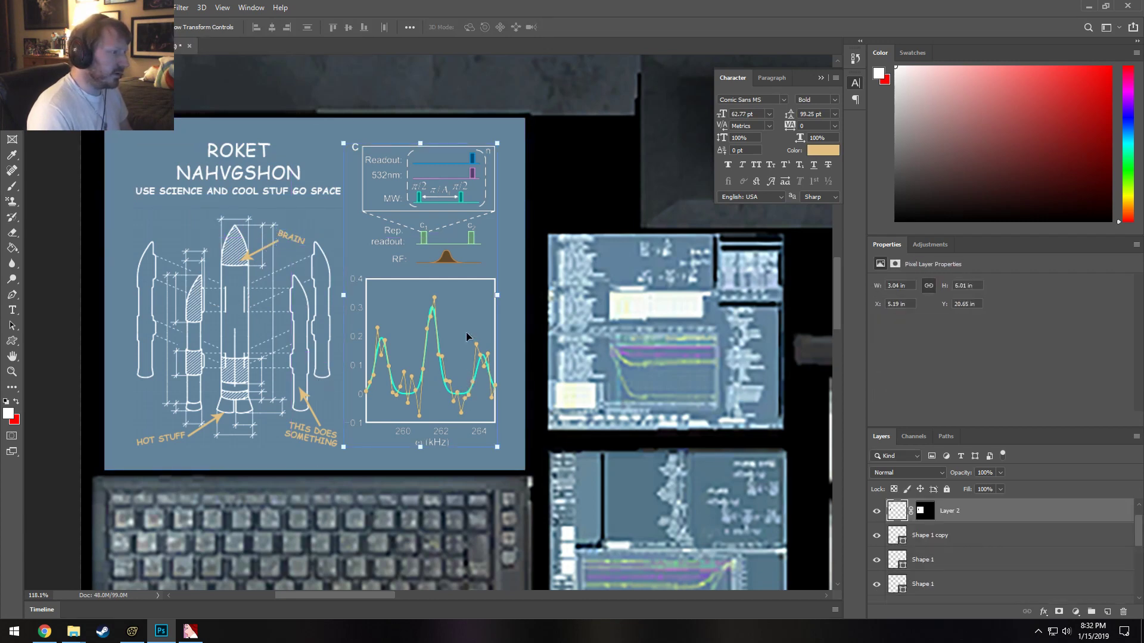
pyautogui.moveTo(496, 145); pyautogui.dragTo(512, 128)
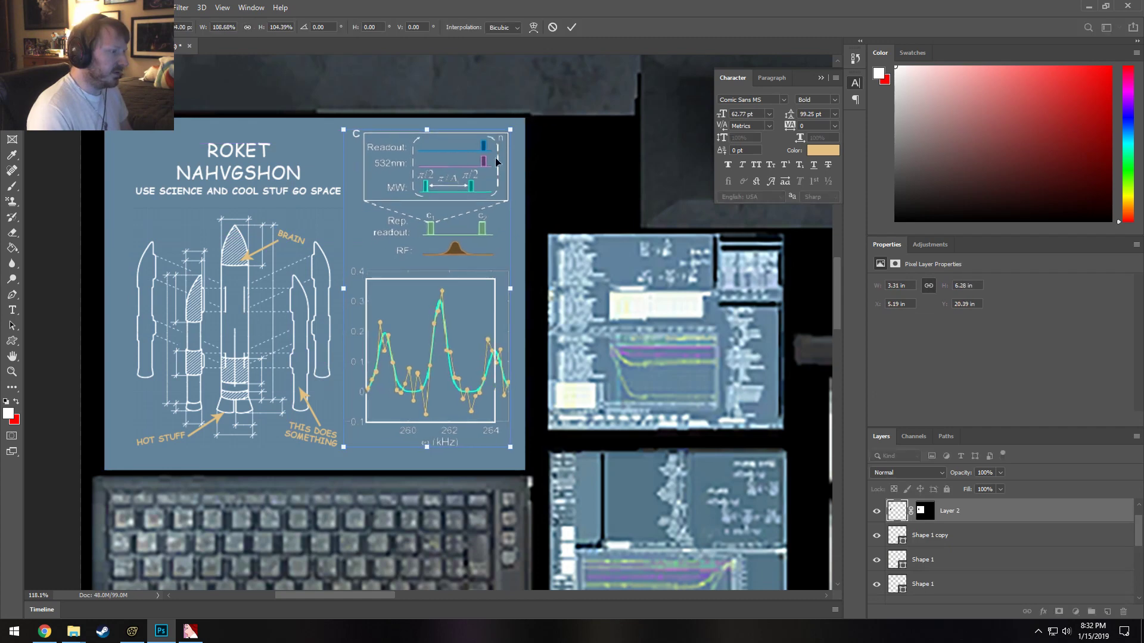
pyautogui.hotkey('ctrl', 'z')
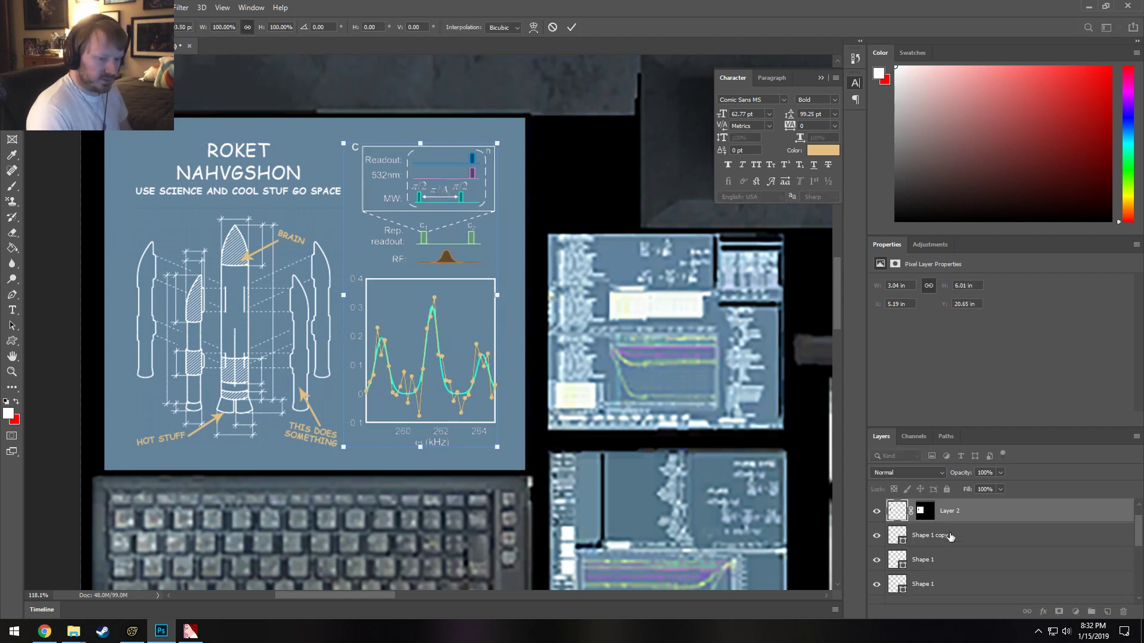
# Look through the layer stack and toggle the Shape 1 copy layer's visibility to identify its artwork.
pyautogui.scroll(1, 952, 538)
pyautogui.scroll(-4, 961, 563)
pyautogui.scroll(4, 963, 564)
pyautogui.click(890, 561)
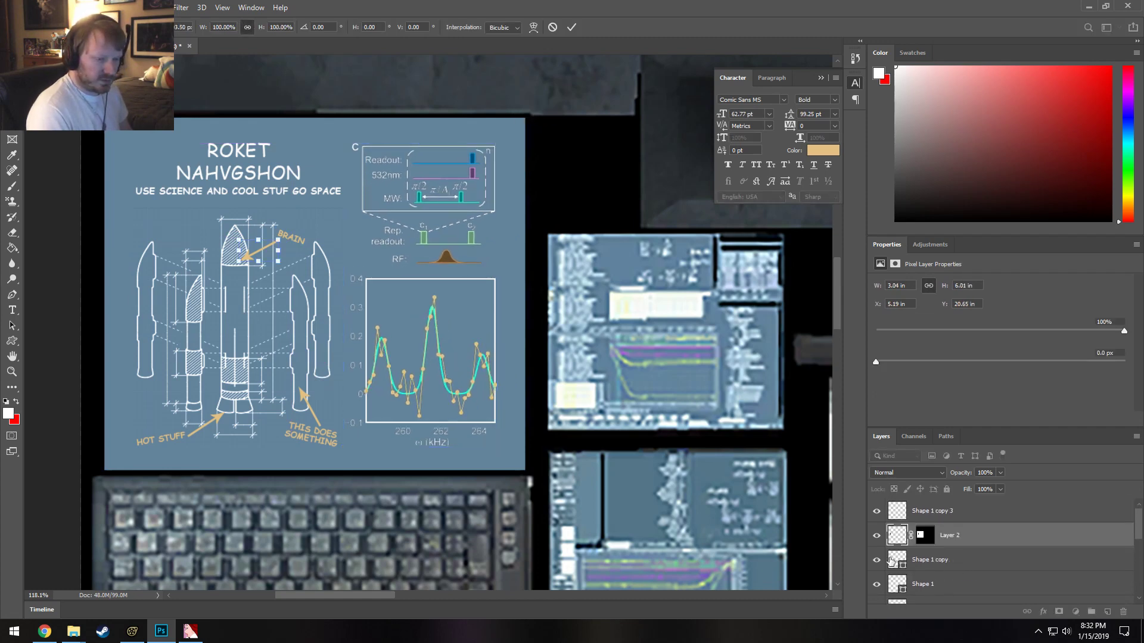
pyautogui.click(890, 561)
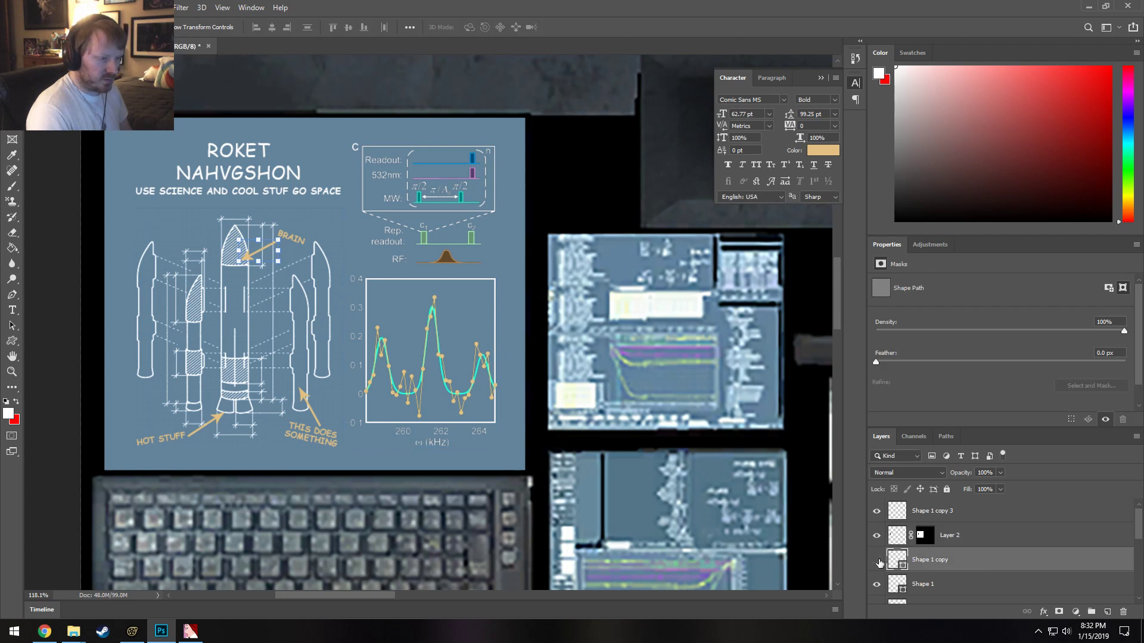
pyautogui.click(880, 562)
pyautogui.click(879, 562)
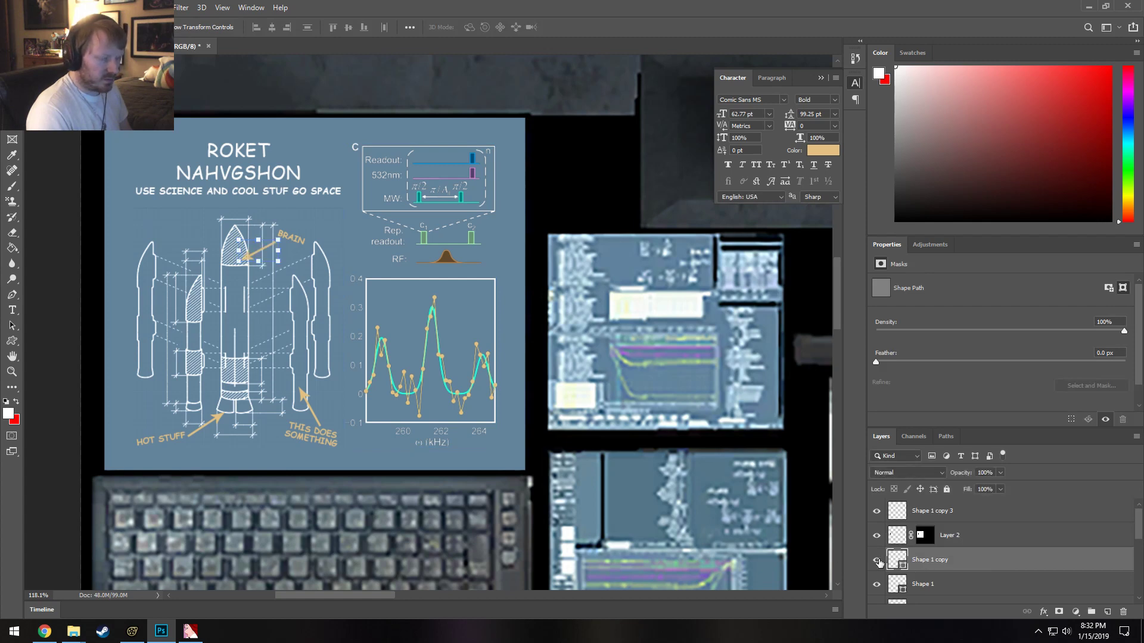
# Enlarge Layer 2 and Shape 1 copy 3 together to about 112% width and 106% height, and place them at about Y 20.44 in.
pyautogui.click(959, 535)
pyautogui.keyDown('shift'); pyautogui.click(953, 511); pyautogui.keyUp('shift')
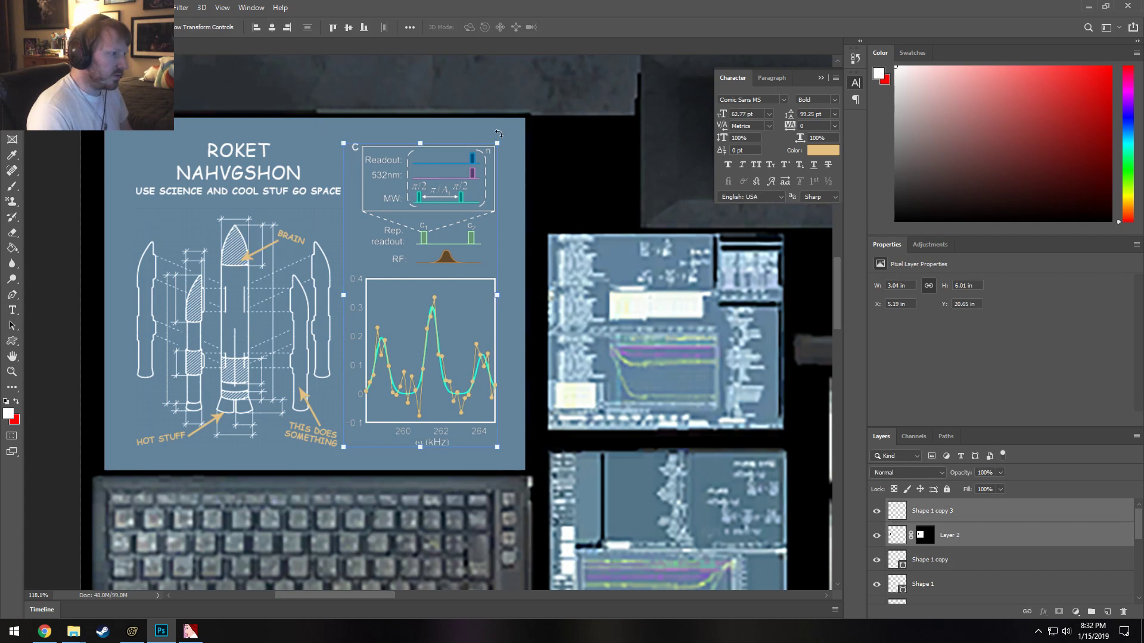
pyautogui.moveTo(497, 143); pyautogui.dragTo(515, 124)
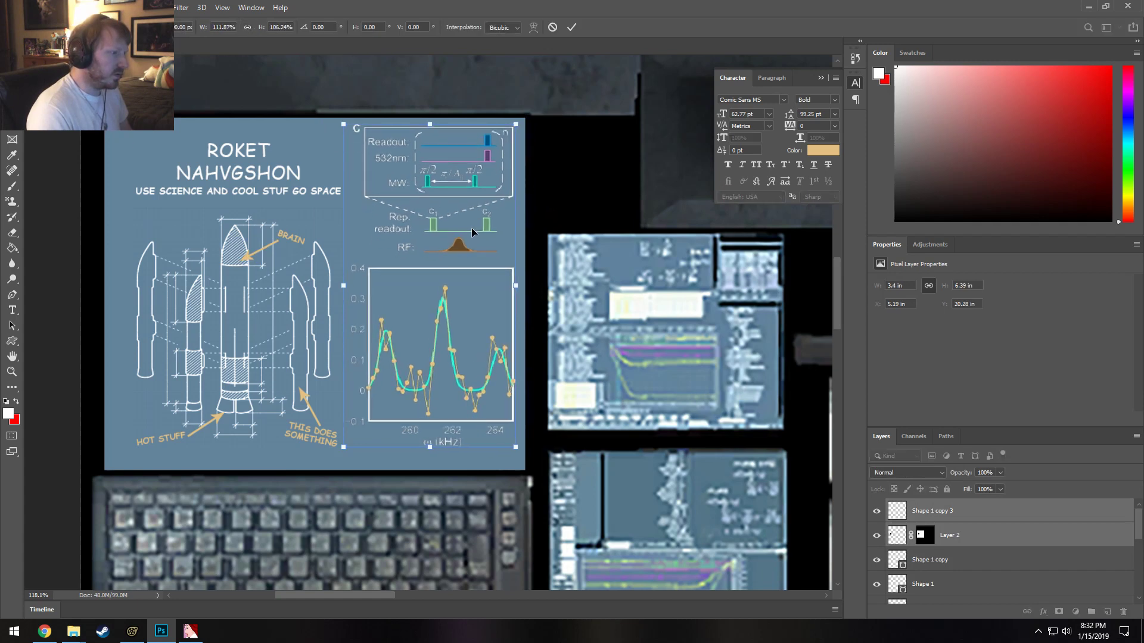
pyautogui.moveTo(434, 228); pyautogui.dragTo(433, 234)
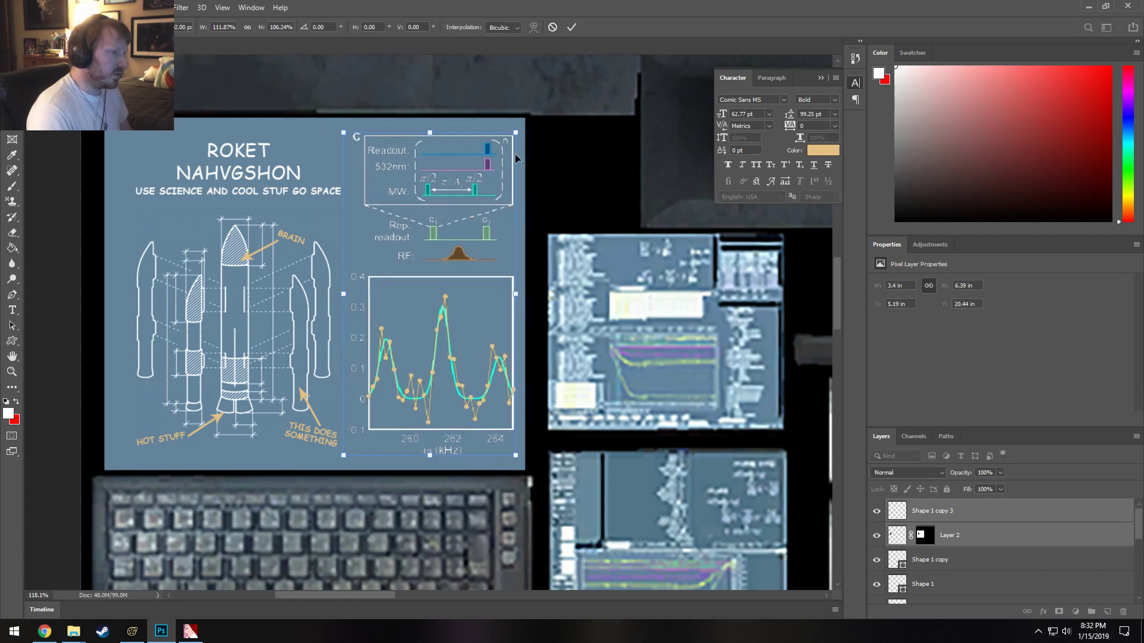
pyautogui.click(574, 28)
pyautogui.click(571, 170)
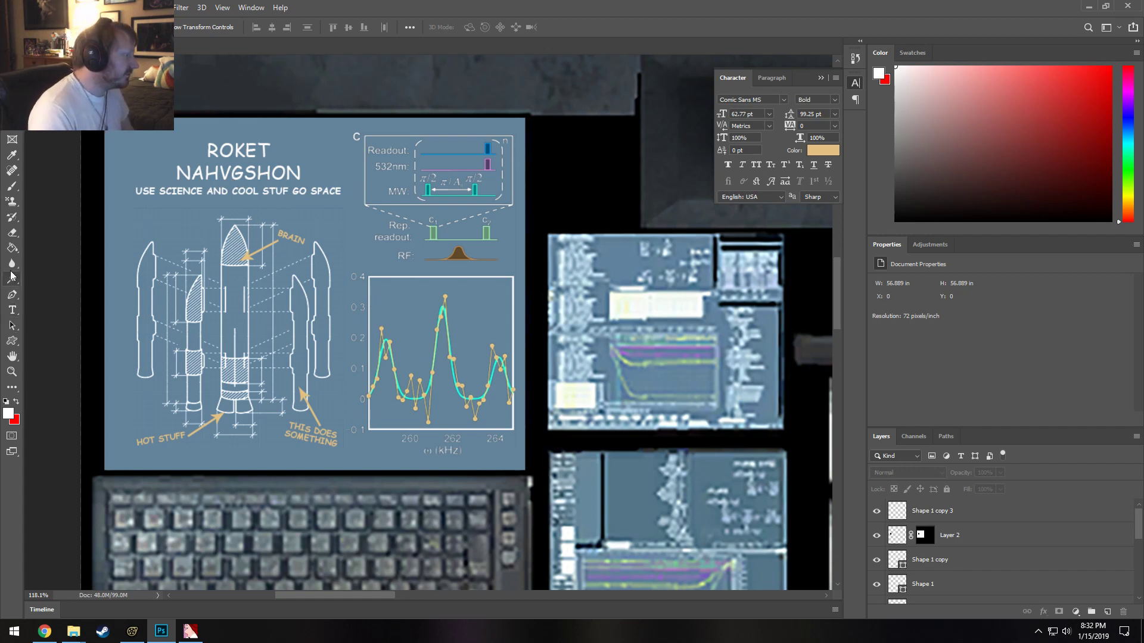
# Change the second word of the blueprint's title to NAHVAGYSHON.
pyautogui.click(12, 310)
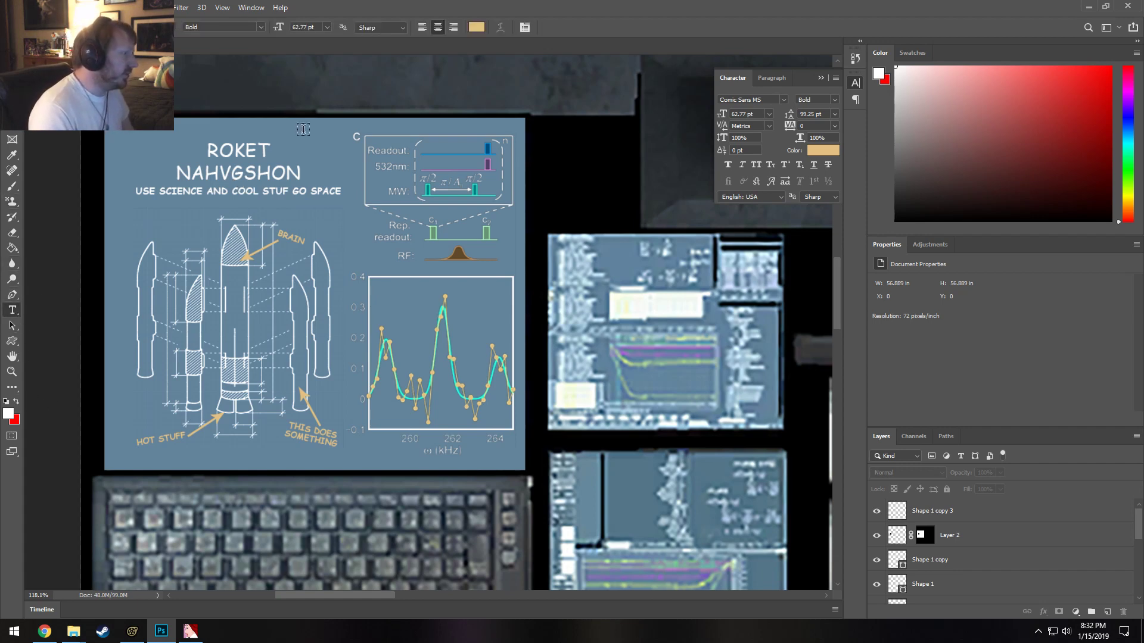
pyautogui.click(246, 175)
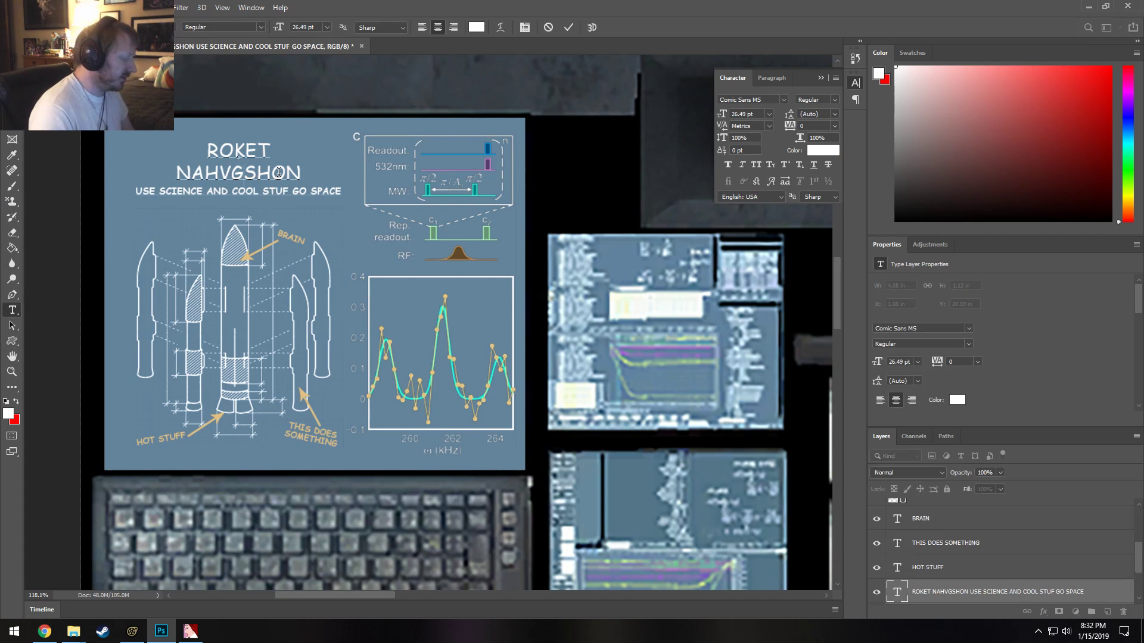
pyautogui.write('Y')
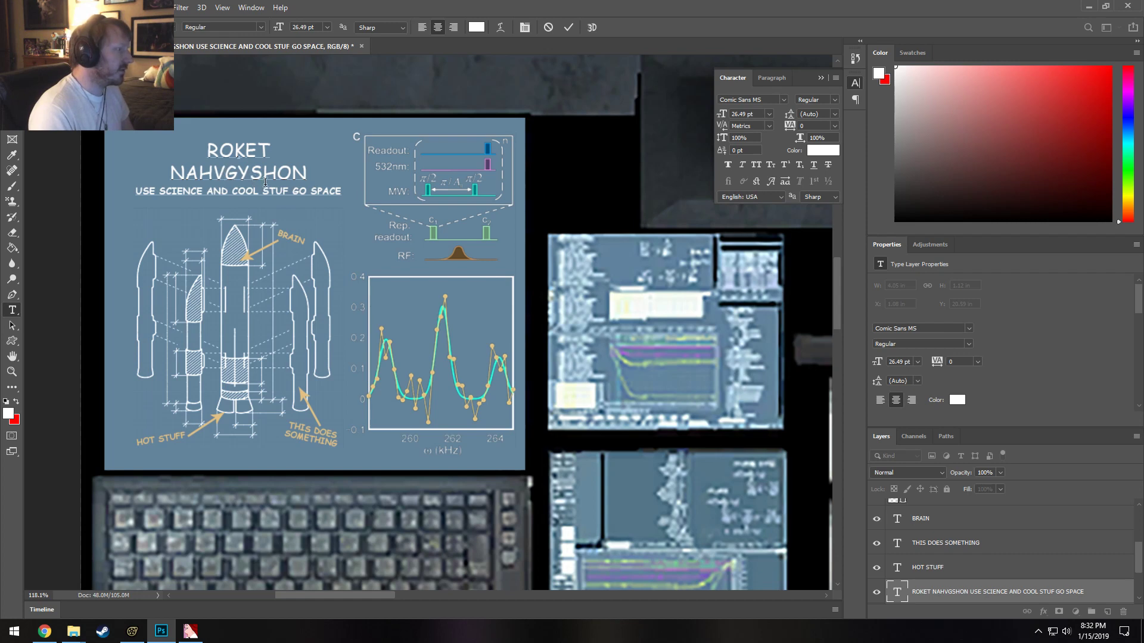
pyautogui.write('A')
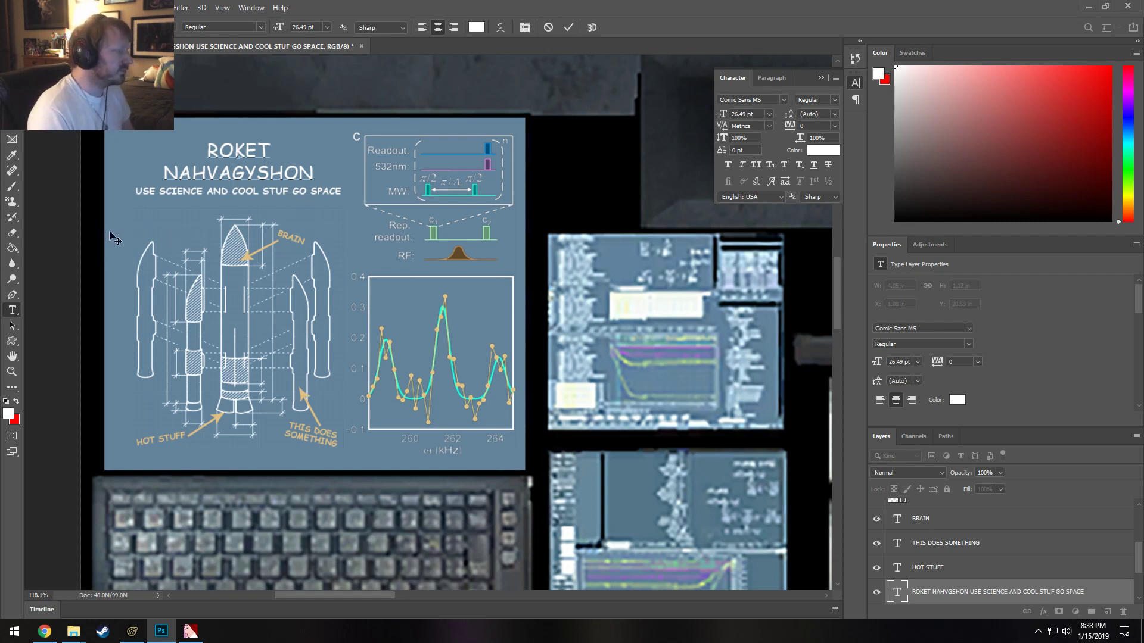
# Rasterize the Rectangle 1 background layer and select its pixels.
pyautogui.scroll(-3, 977, 582)
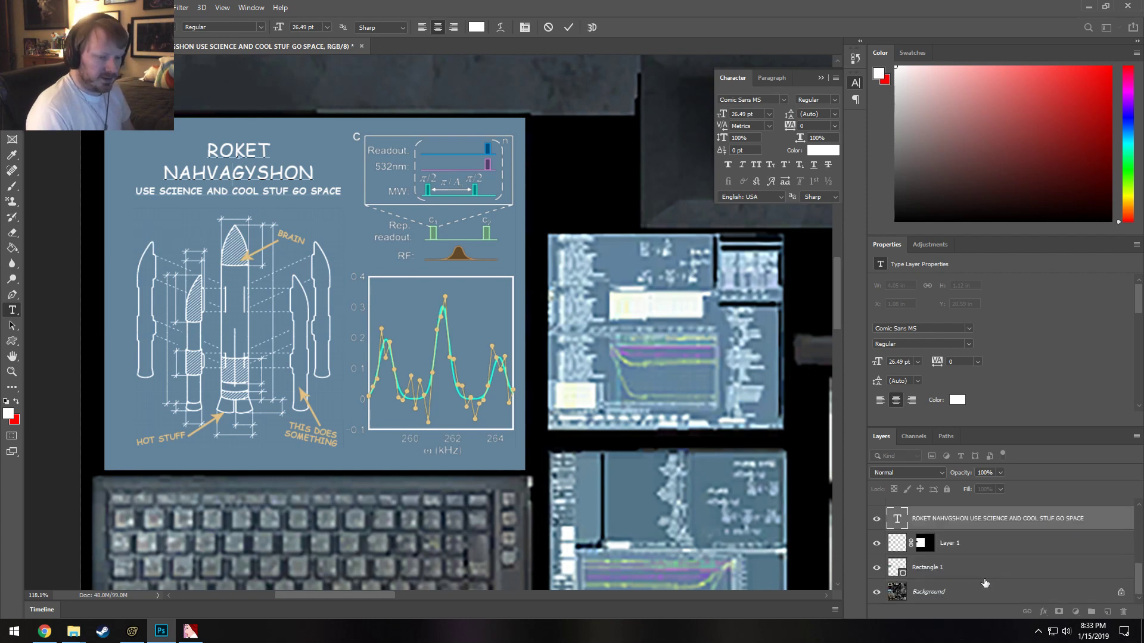
pyautogui.click(921, 574)
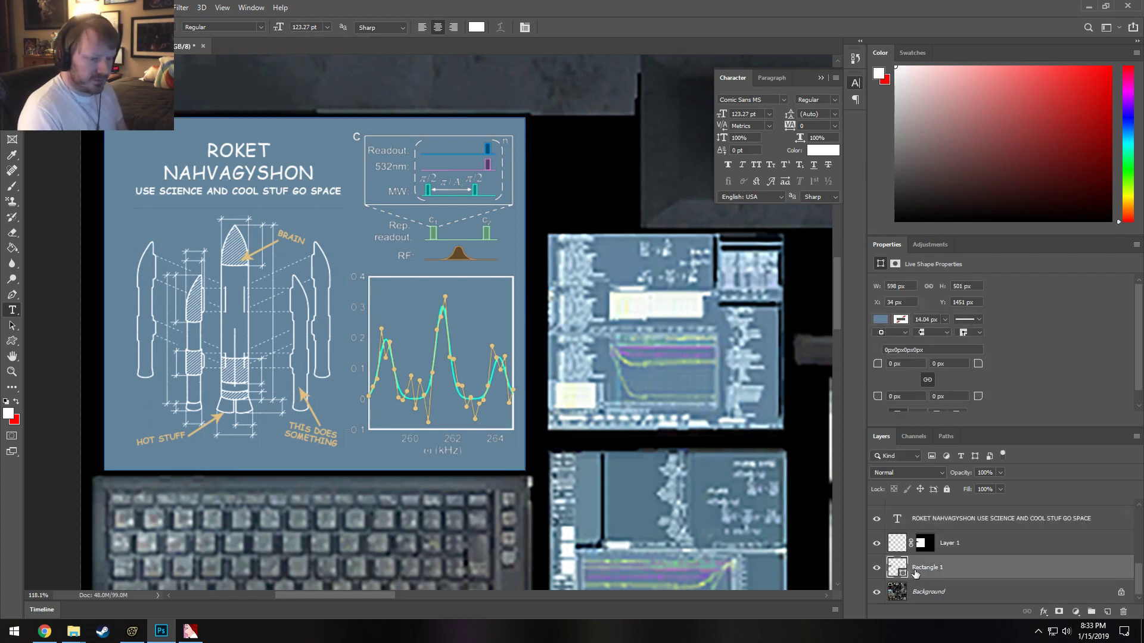
pyautogui.rightClick(916, 571)
pyautogui.click(952, 247)
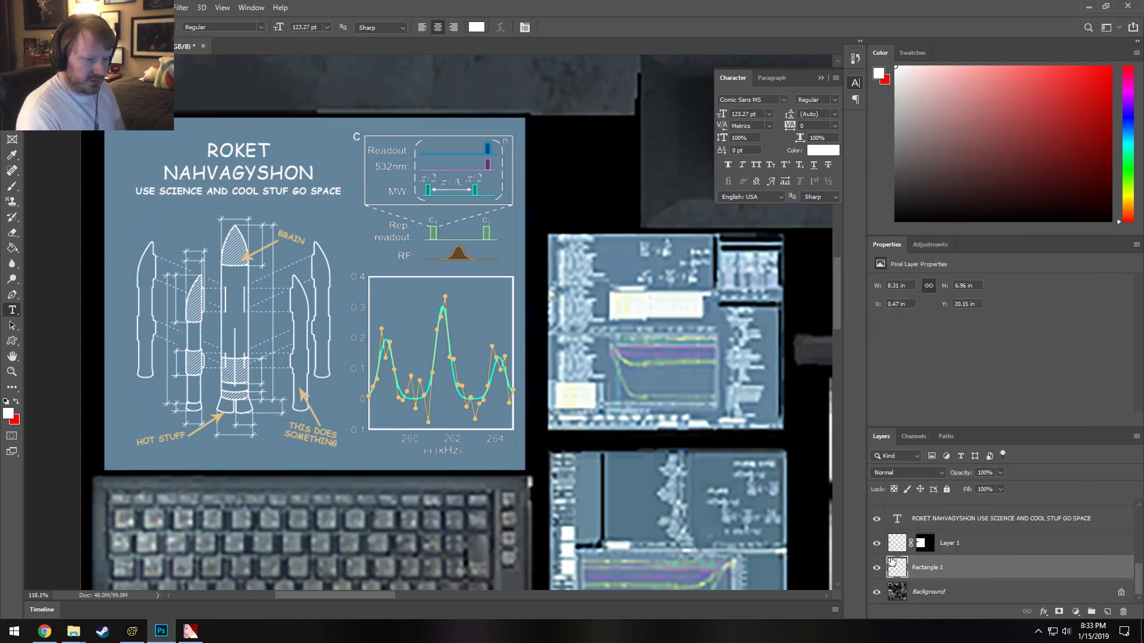
pyautogui.rightClick(898, 568)
pyautogui.click(935, 356)
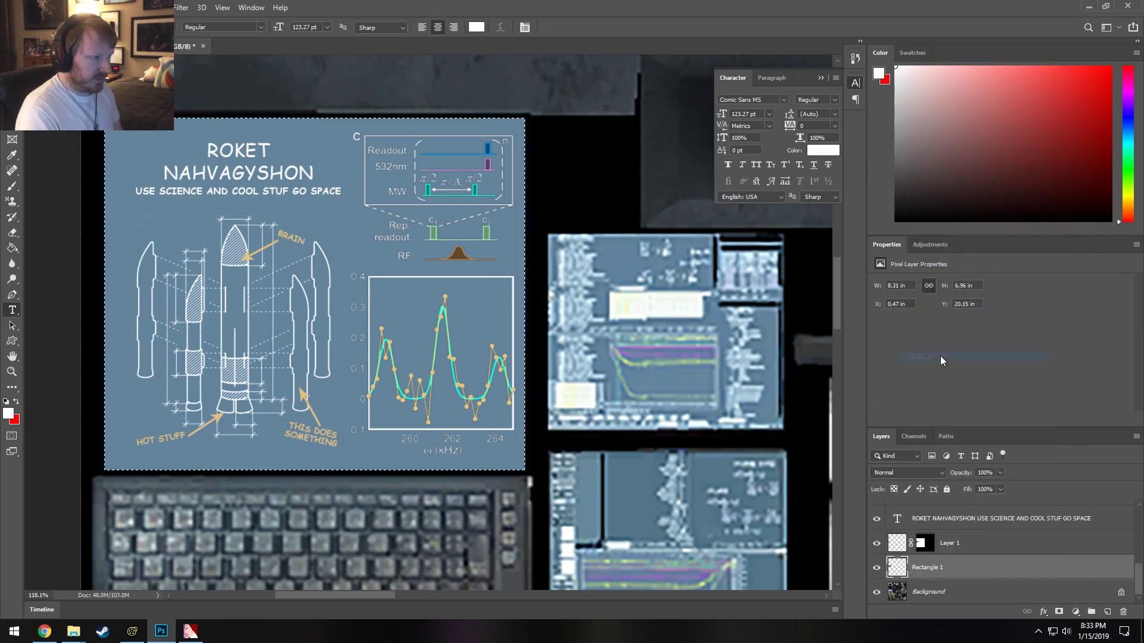
# Add a new layer above Rectangle 1, reset to the default colours and fill the selection with black.
pyautogui.hotkey('ctrl', 'shift', 'n')
pyautogui.press('Return')
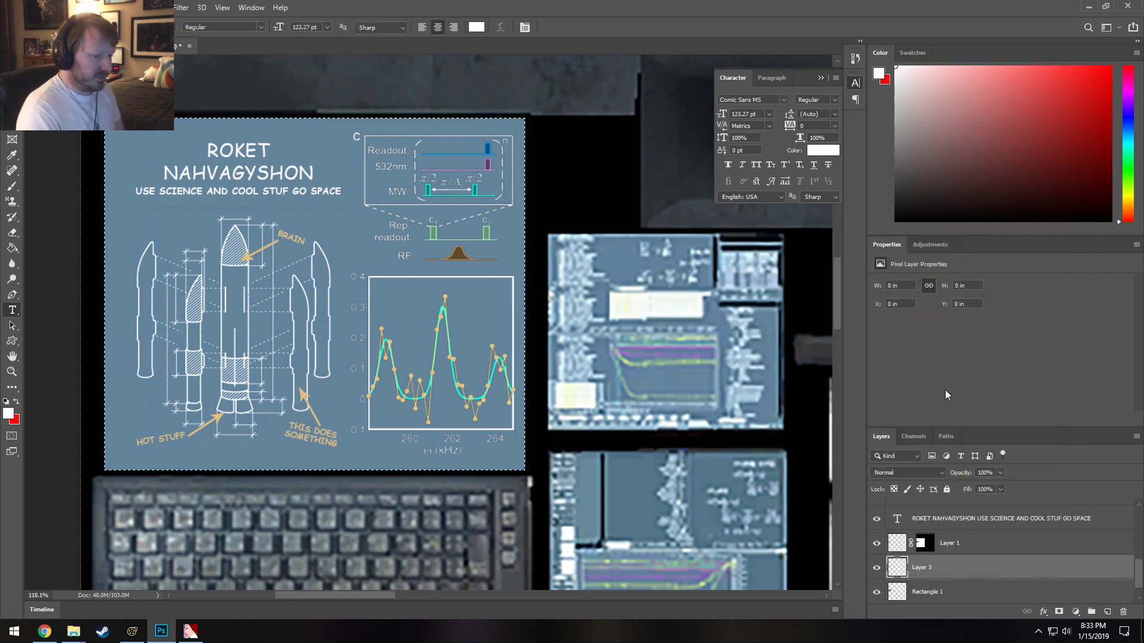
pyautogui.click(6, 403)
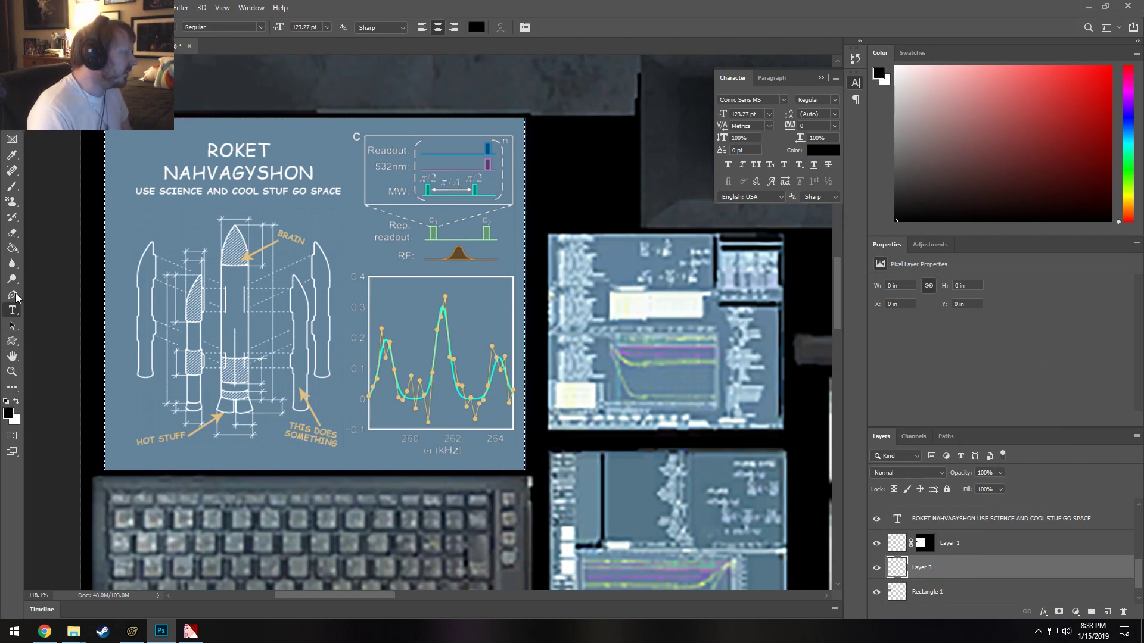
pyautogui.click(13, 235)
pyautogui.click(14, 249)
pyautogui.click(269, 214)
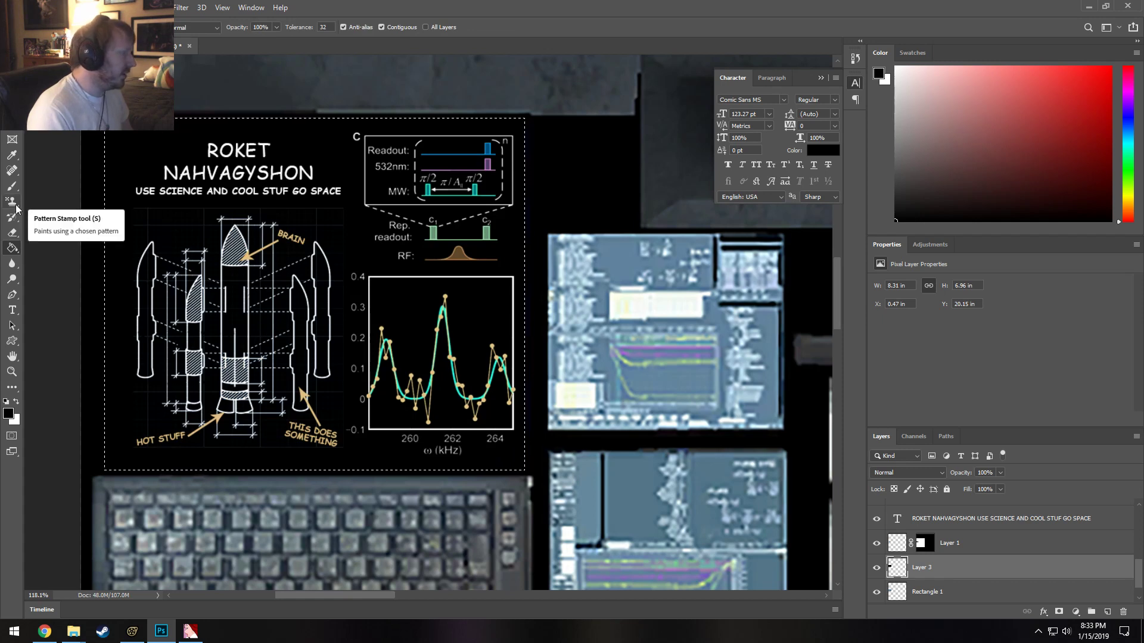
# Switch to the Eraser with white as the foreground colour and enlarge its brush until it spans most of the blueprint.
pyautogui.click(9, 235)
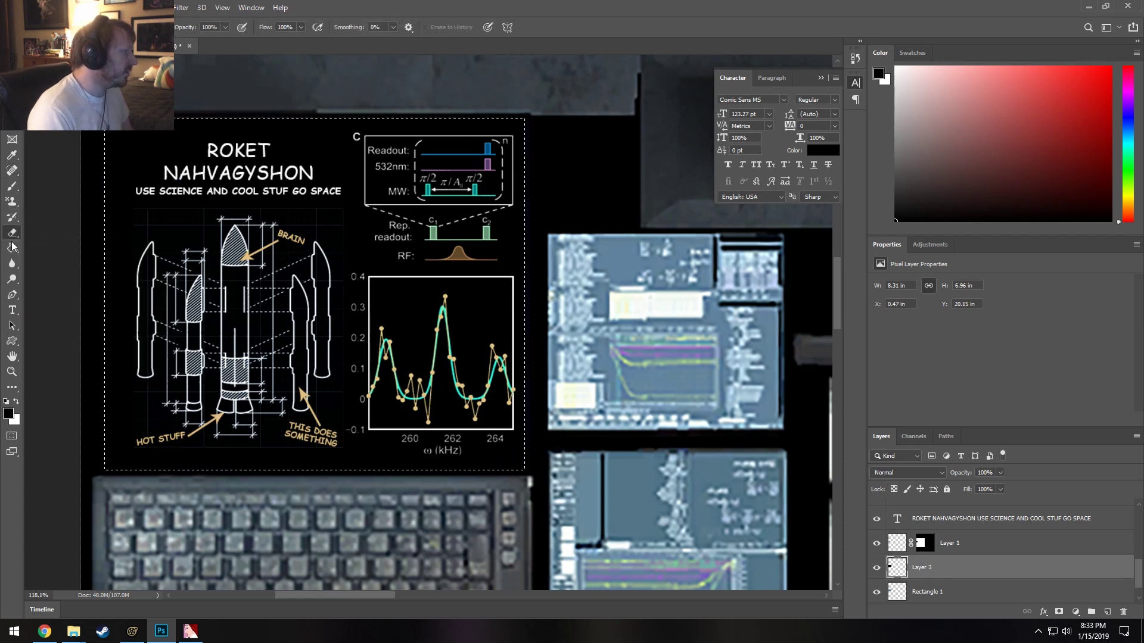
pyautogui.click(16, 402)
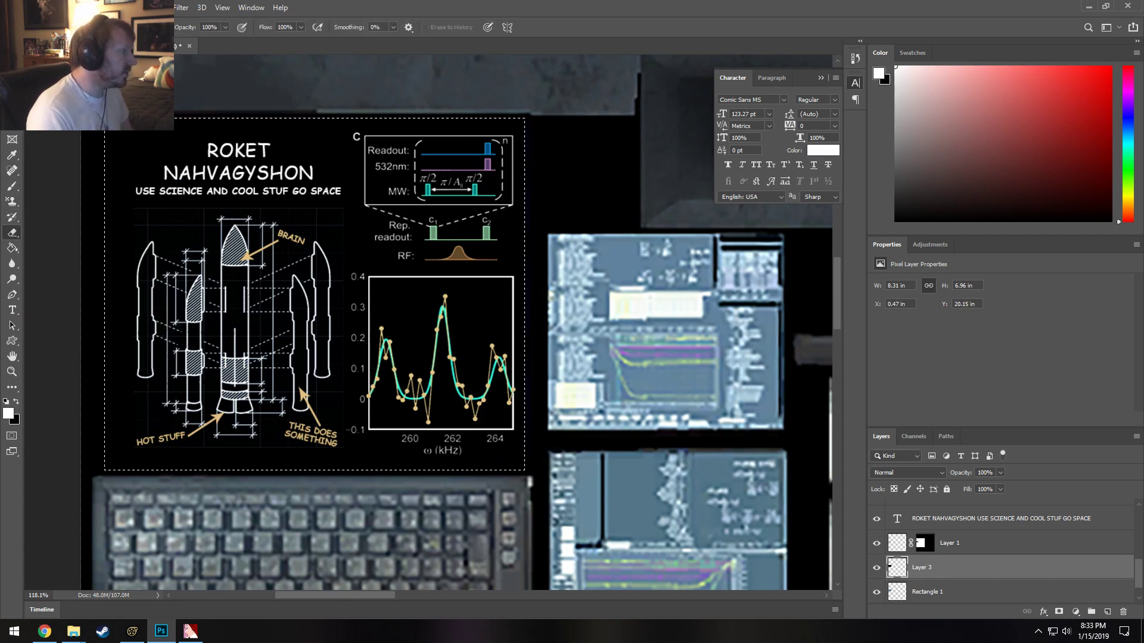
pyautogui.click(53, 27)
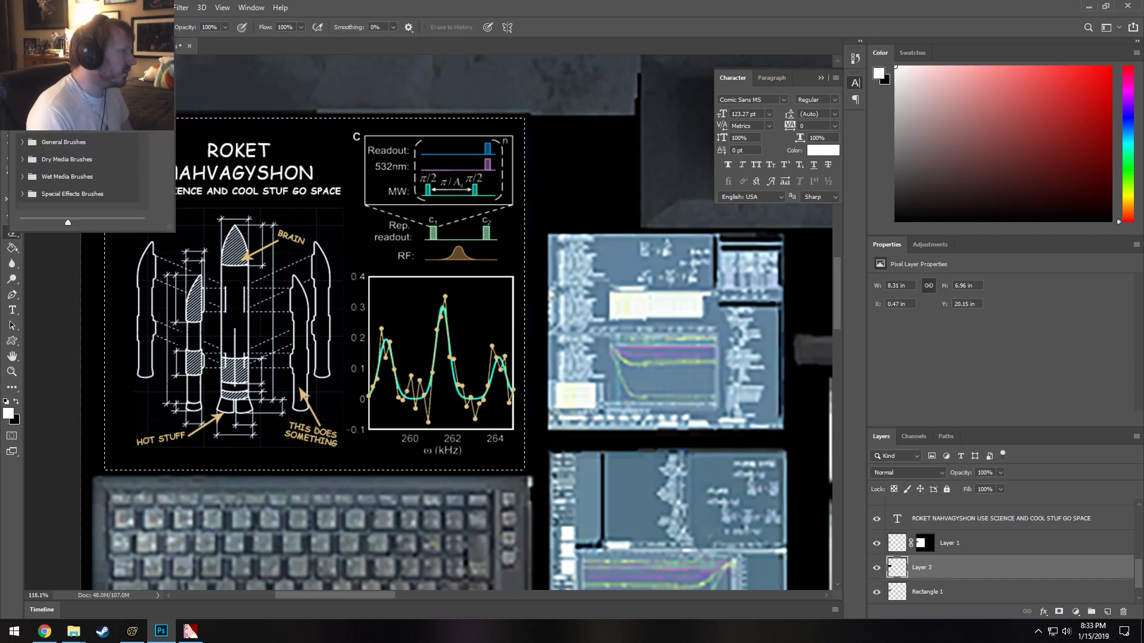
pyautogui.click(224, 8)
pyautogui.click(345, 8)
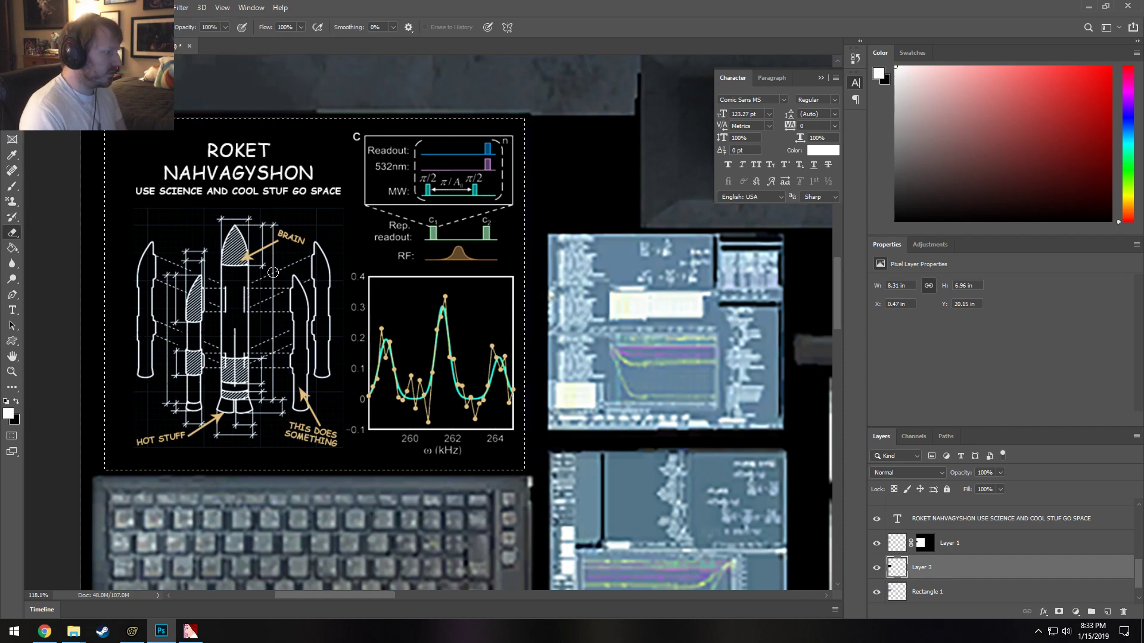
pyautogui.press(']')
pyautogui.press(']')
pyautogui.press(']')
pyautogui.press(']')
pyautogui.press(']')
pyautogui.press(']')
pyautogui.press(']')
pyautogui.press(']')
pyautogui.press(']')
pyautogui.press(']')
pyautogui.press(']')
pyautogui.press(']')
pyautogui.press(']')
pyautogui.press(']')
pyautogui.press(']')
pyautogui.press(']')
pyautogui.press(']')
pyautogui.press(']')
pyautogui.press(']')
pyautogui.press(']')
pyautogui.press('[')
pyautogui.press('[')
pyautogui.press('[')
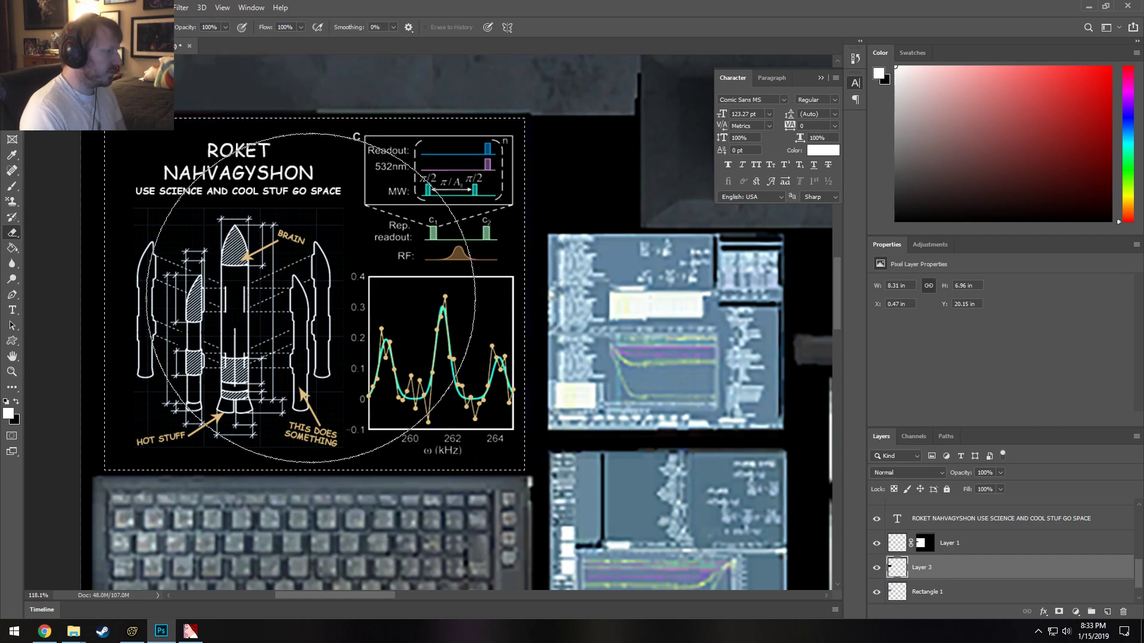
# Try erasing the centre of Layer 3's black fill with the large soft eraser, and undo it.
pyautogui.press('Delete')
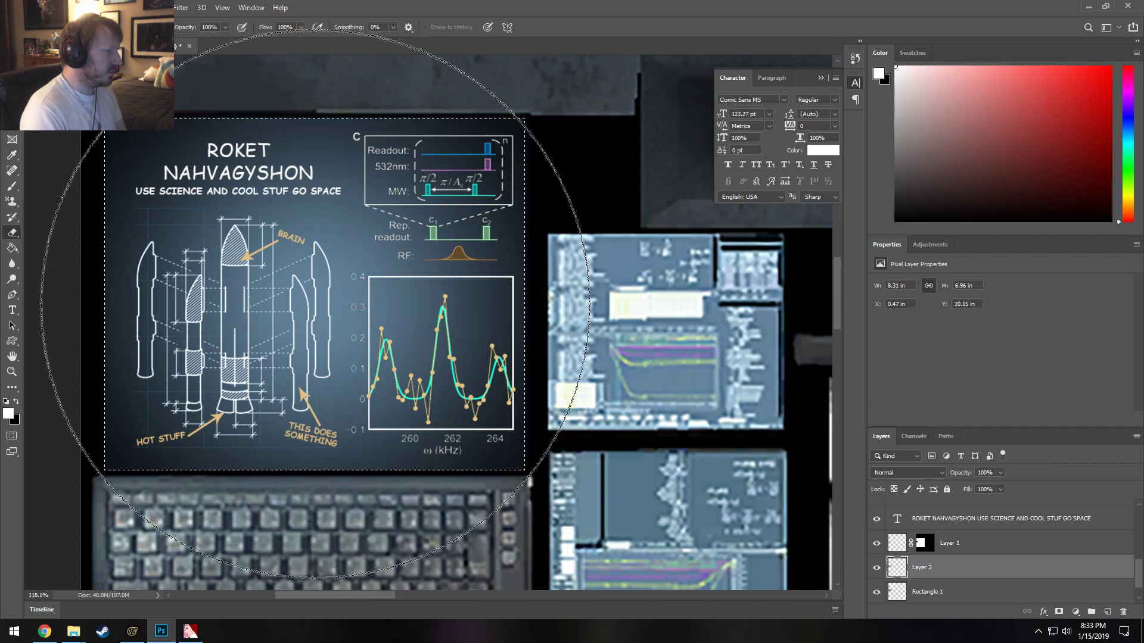
pyautogui.scroll(-1, 334, 316)
pyautogui.hotkey('alt', 'z')
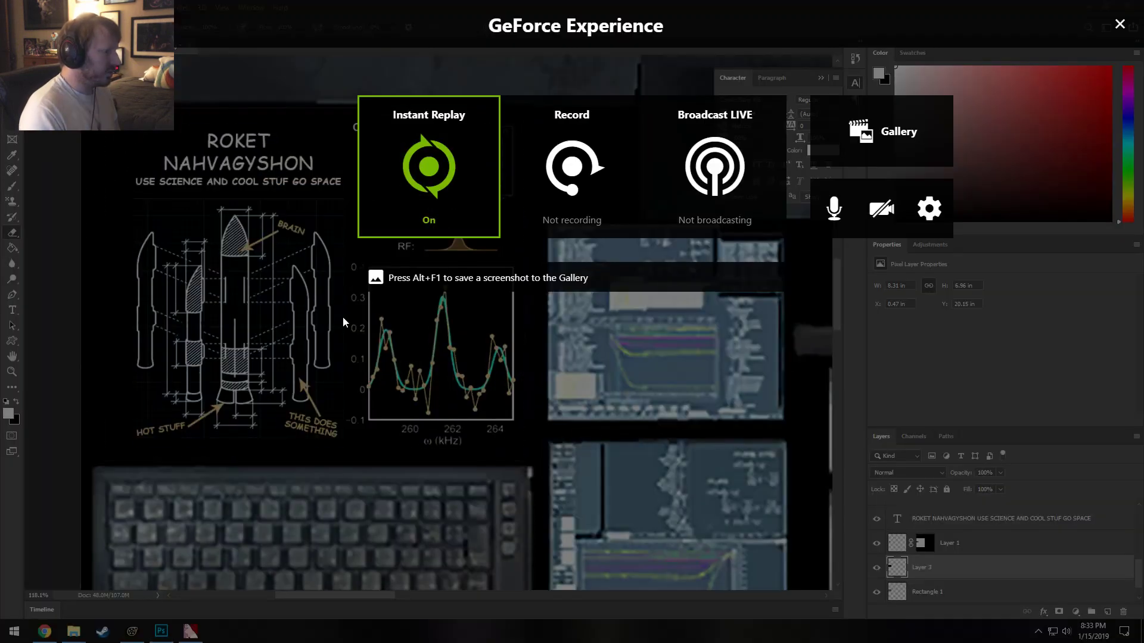
pyautogui.click(1120, 24)
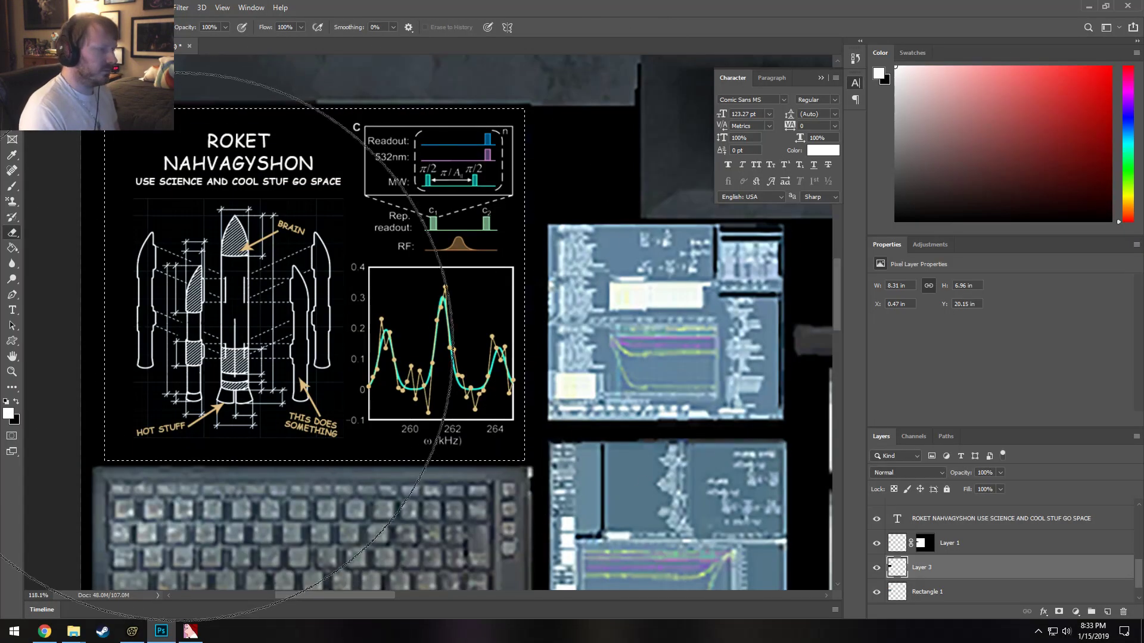
# Try erasing the middle of Layer 3's black fill twice with an even larger eraser extending well past the blueprint, and undo it.
pyautogui.keyDown('alt'); pyautogui.scroll(-3, 179, 345); pyautogui.keyUp('alt')
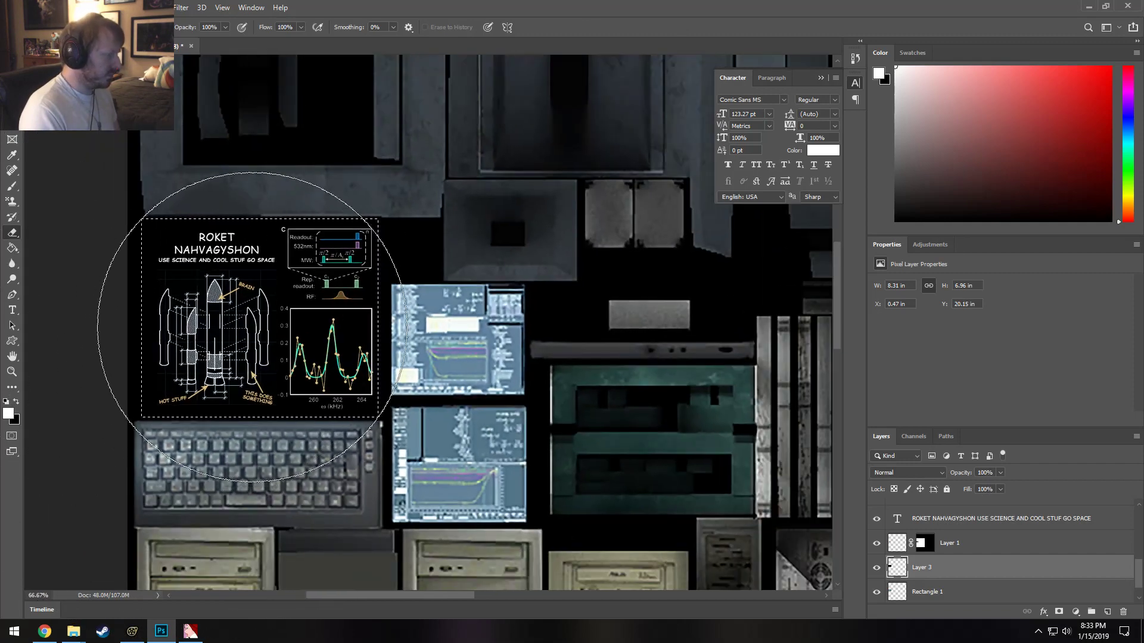
pyautogui.press(']')
pyautogui.press(']')
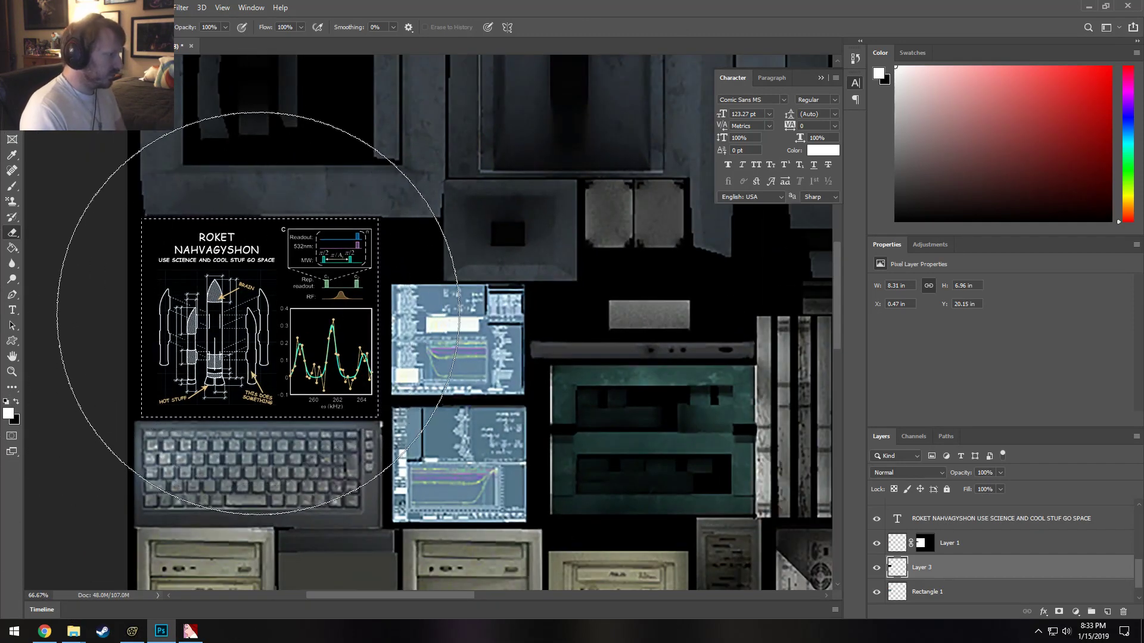
pyautogui.click(257, 313)
pyautogui.click(254, 313)
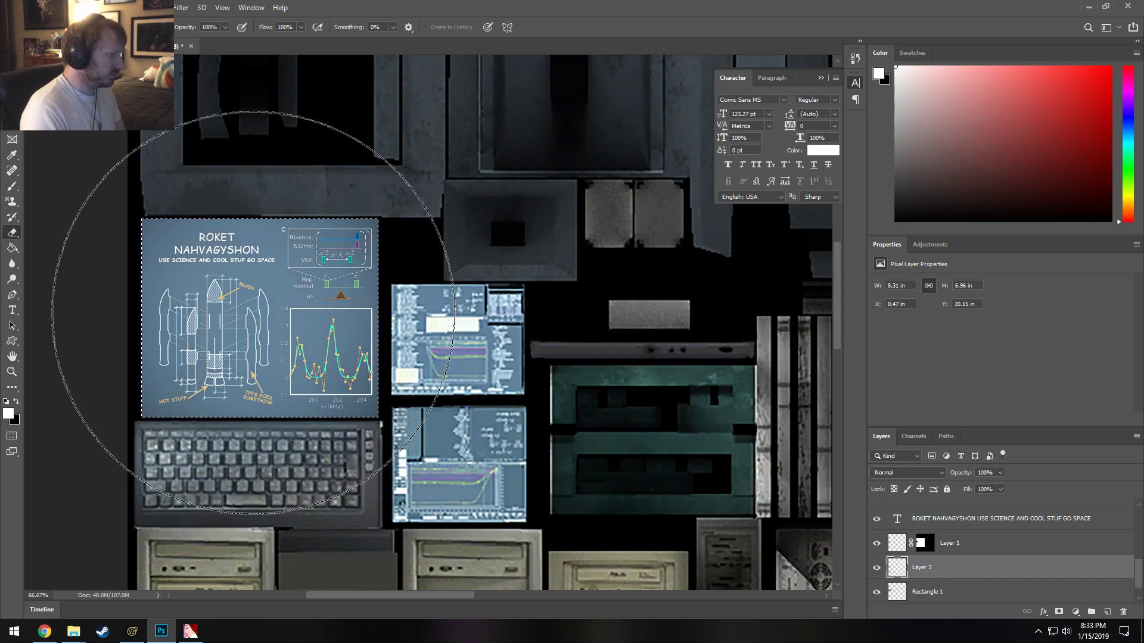
pyautogui.hotkey('alt', 'z')
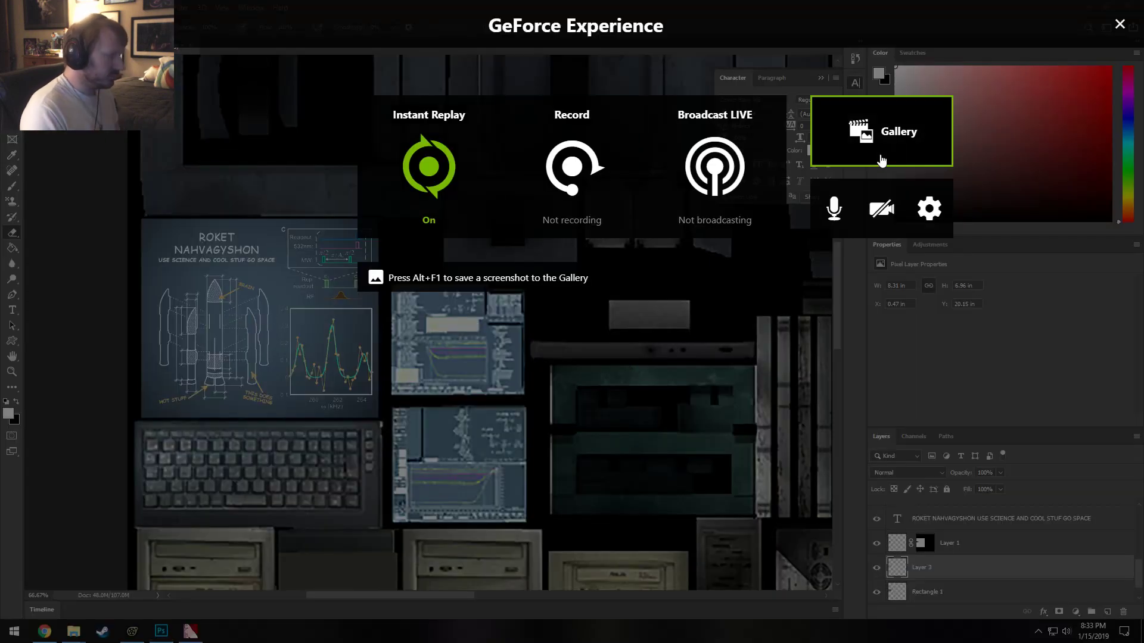
pyautogui.hotkey('alt', 'z')
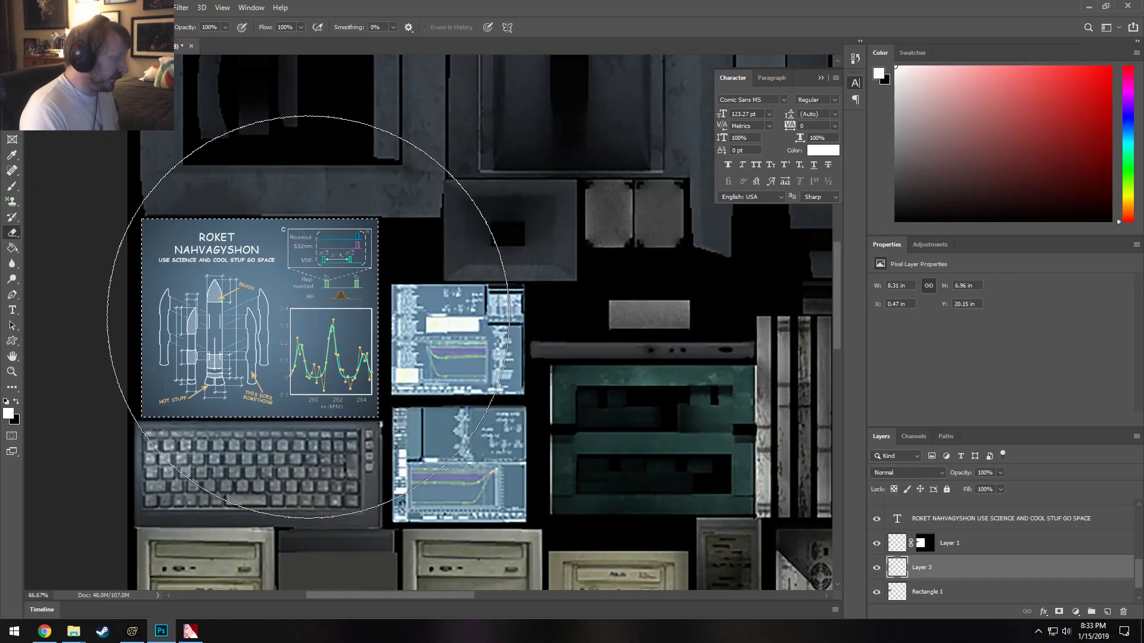
pyautogui.hotkey('ctrl', 'z')
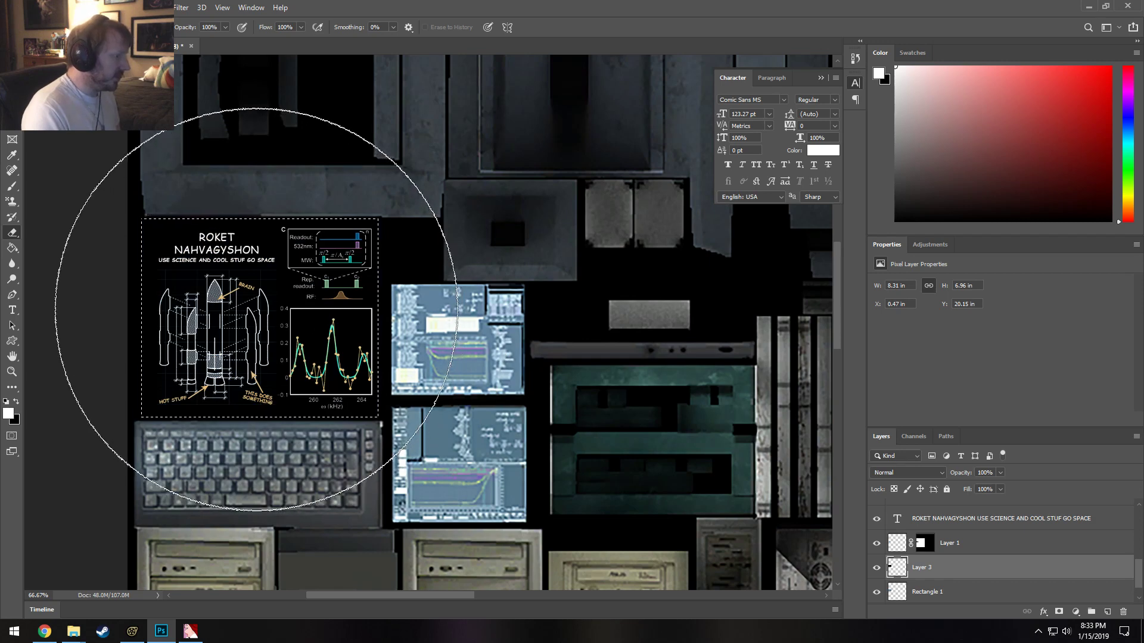
# Erase the middle of Layer 3's black fill to leave darker edges, and shrink the eraser to about the blueprint's width.
pyautogui.click(257, 310)
pyautogui.press('[')
pyautogui.press('[')
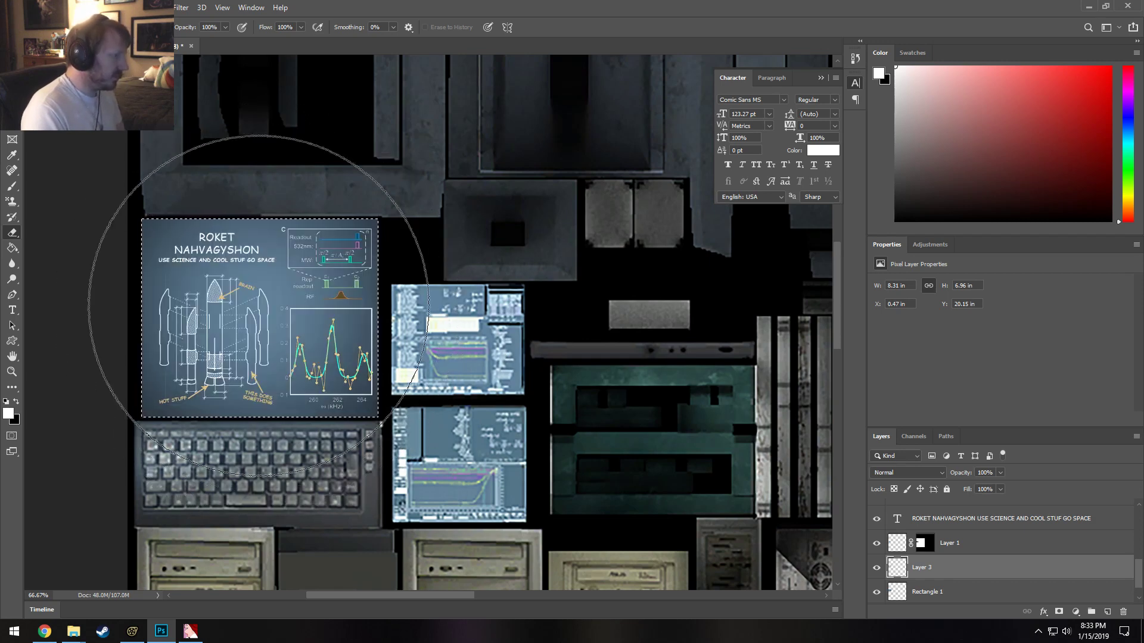
pyautogui.press('[')
pyautogui.press('[')
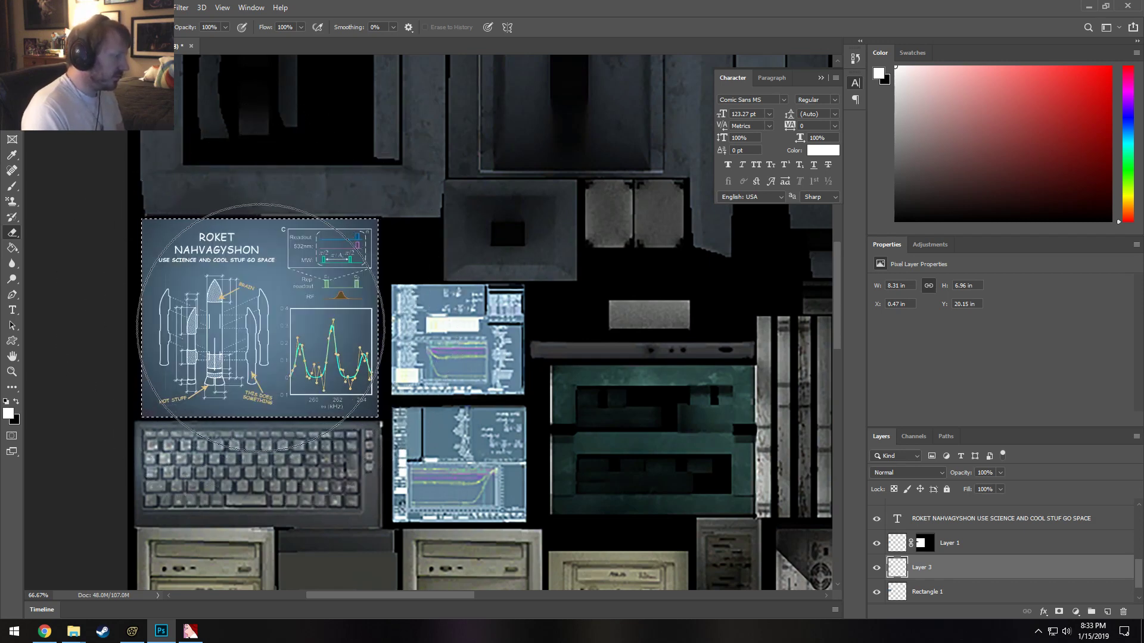
# Lighten the dark shading over the rocket navigation screen on Layer 3 with a smaller eraser and clear the selection.
pyautogui.press('[')
pyautogui.press('[')
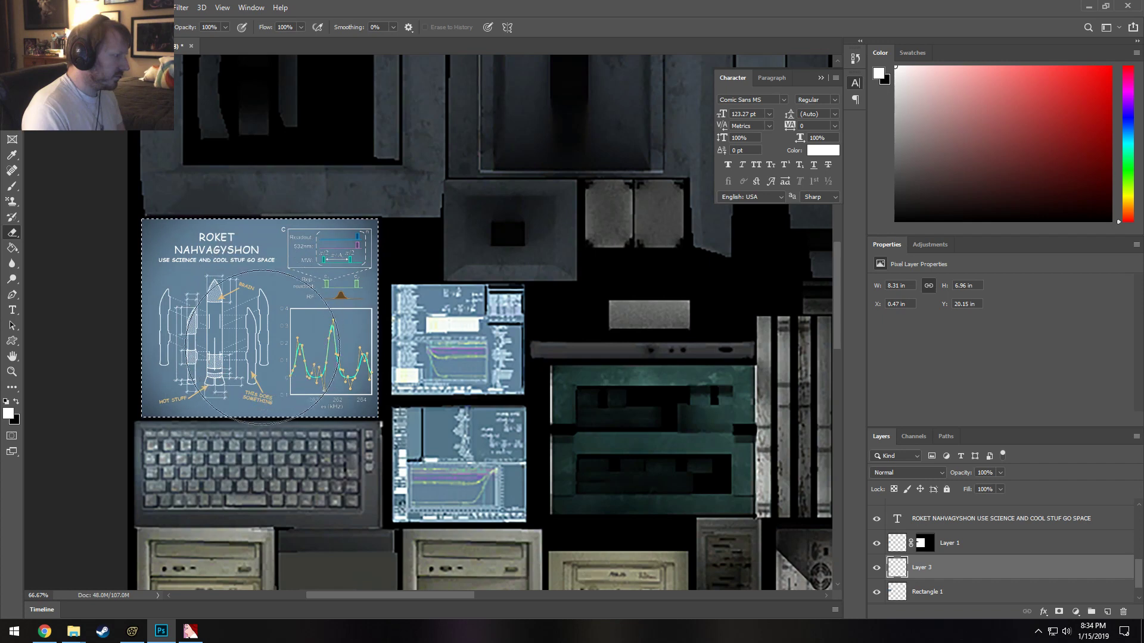
pyautogui.keyDown('alt'); pyautogui.scroll(2, 156, 316); pyautogui.keyUp('alt')
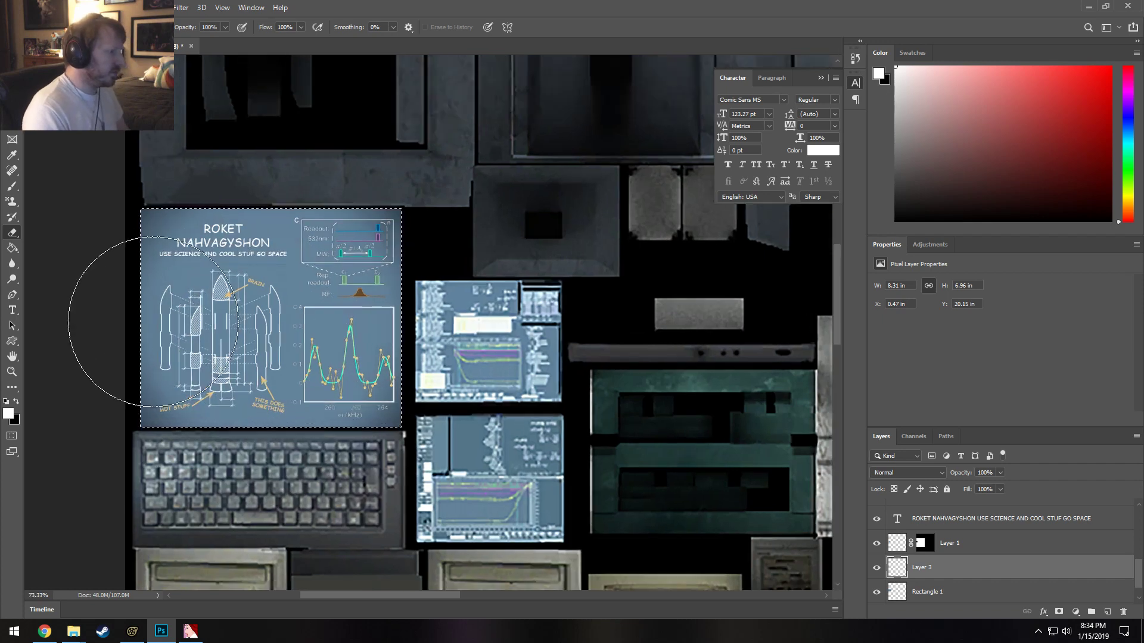
pyautogui.press('m')
pyautogui.rightClick(210, 173)
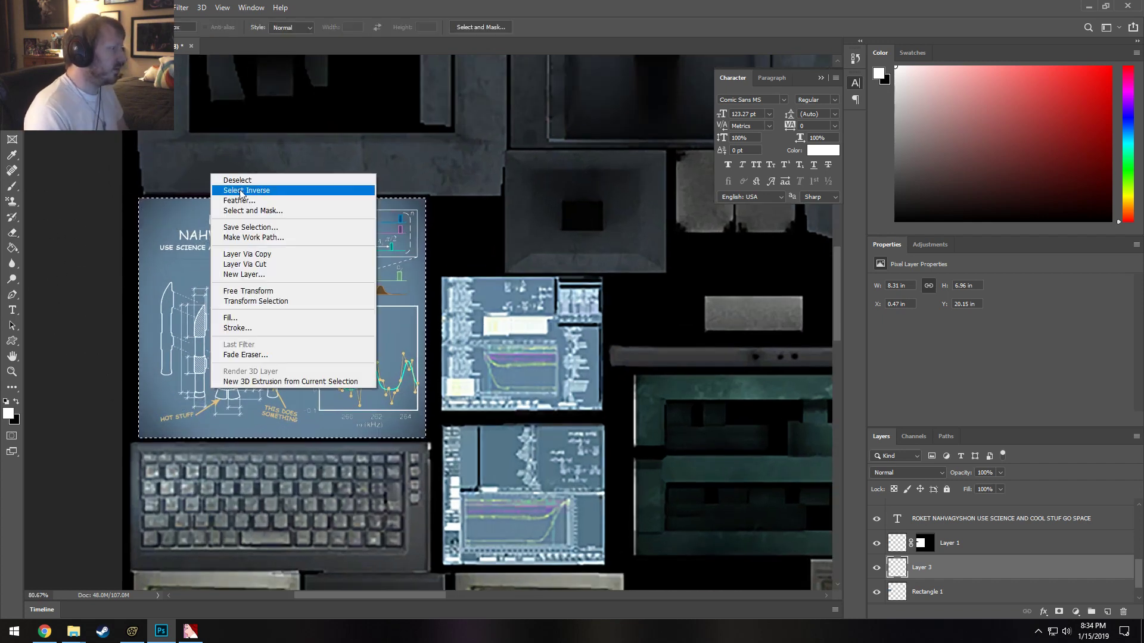
pyautogui.click(246, 181)
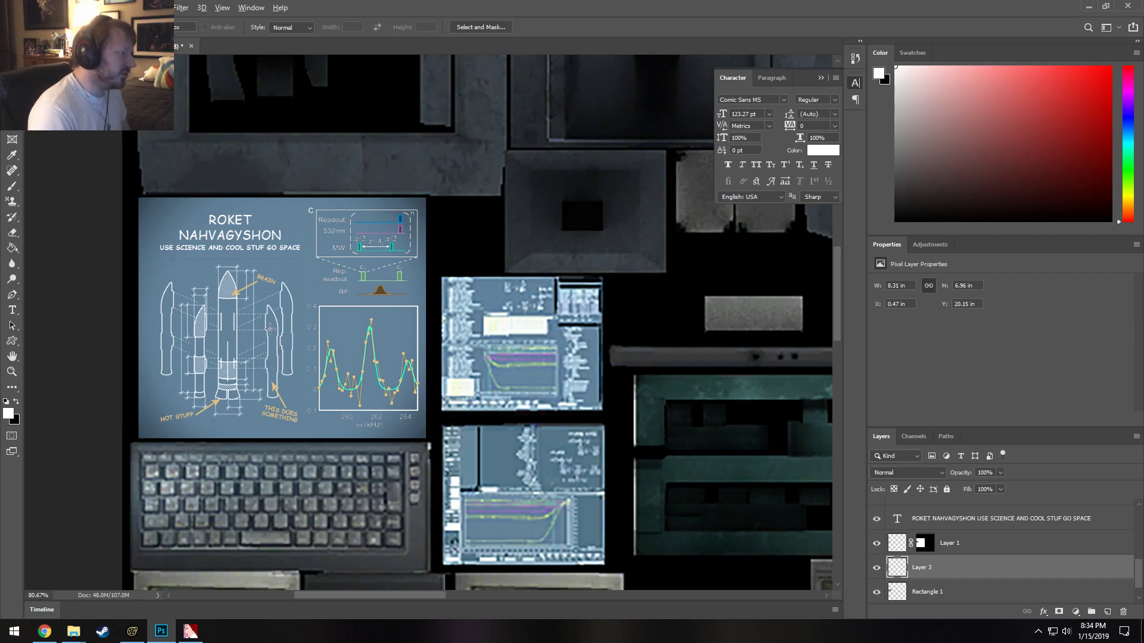
pyautogui.keyDown('alt'); pyautogui.scroll(3, 270, 328); pyautogui.keyUp('alt')
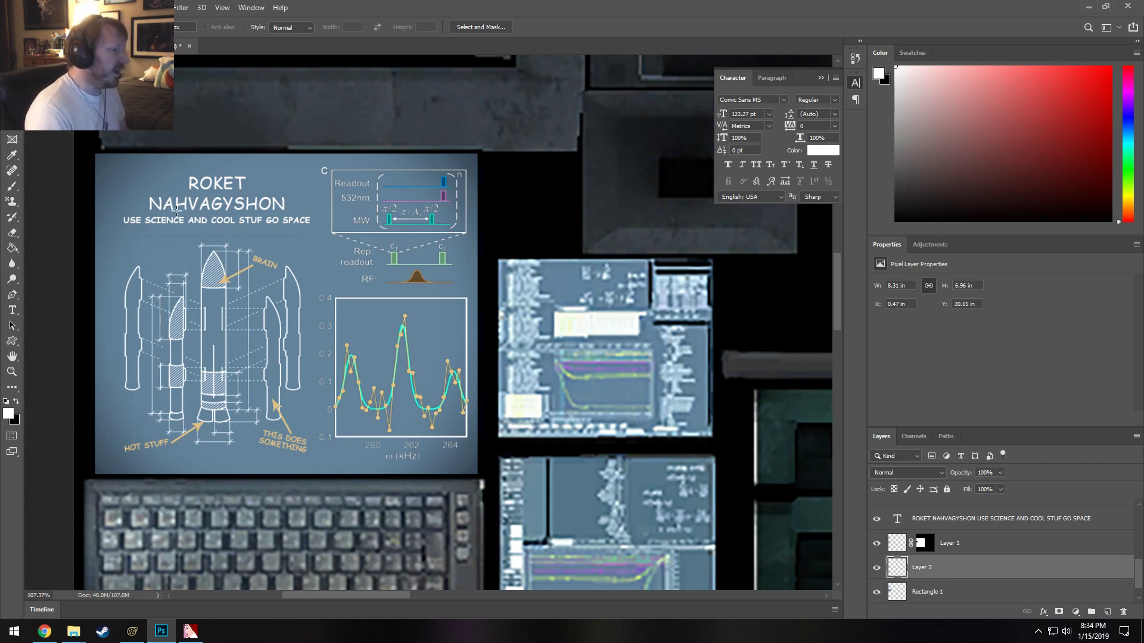
# Save a Targa copy of the texture sheet as workspace4_sheet_rocket.tga in props_lab, accepting the Targa options.
pyautogui.hotkey('alt', 'f')
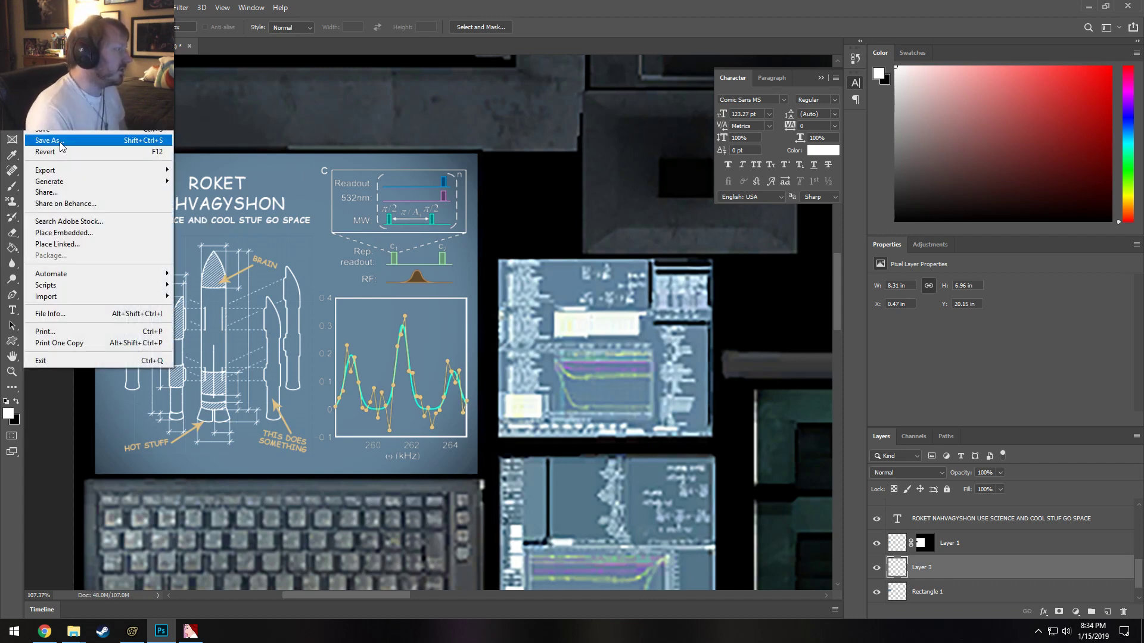
pyautogui.press('a')
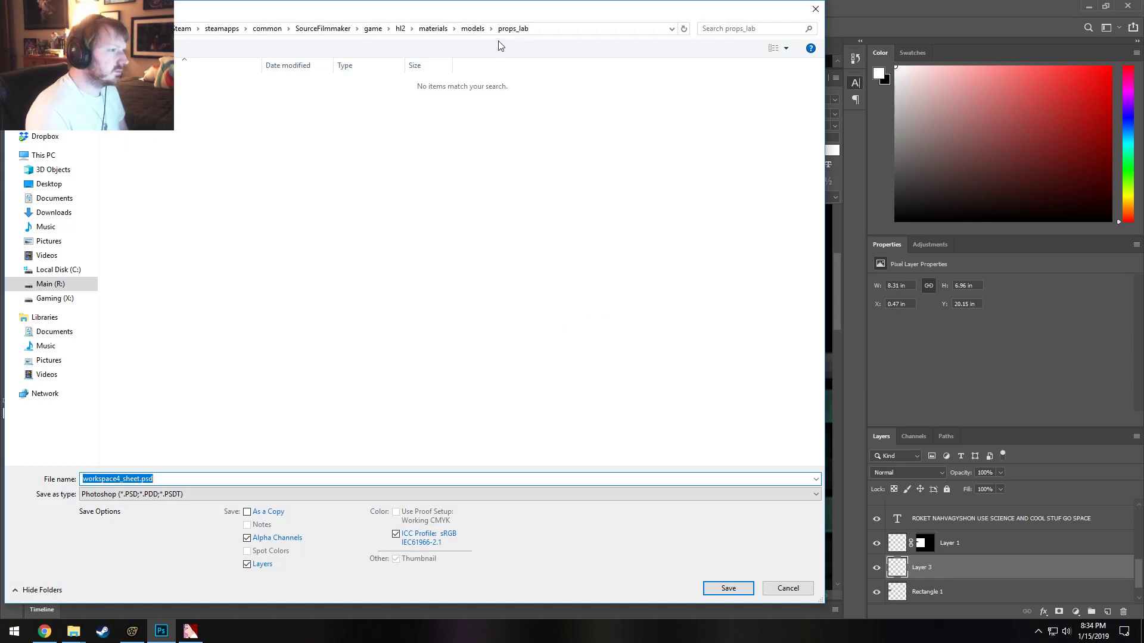
pyautogui.click(132, 497)
pyautogui.scroll(-3, 131, 470)
pyautogui.click(131, 469)
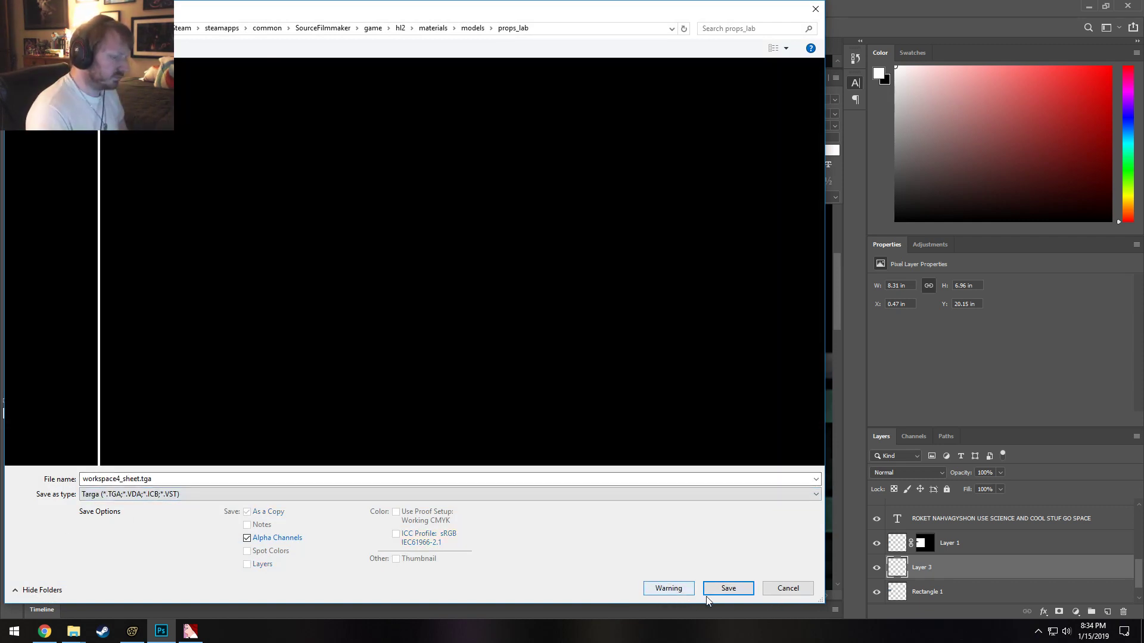
pyautogui.doubleClick(133, 478)
pyautogui.click(140, 479)
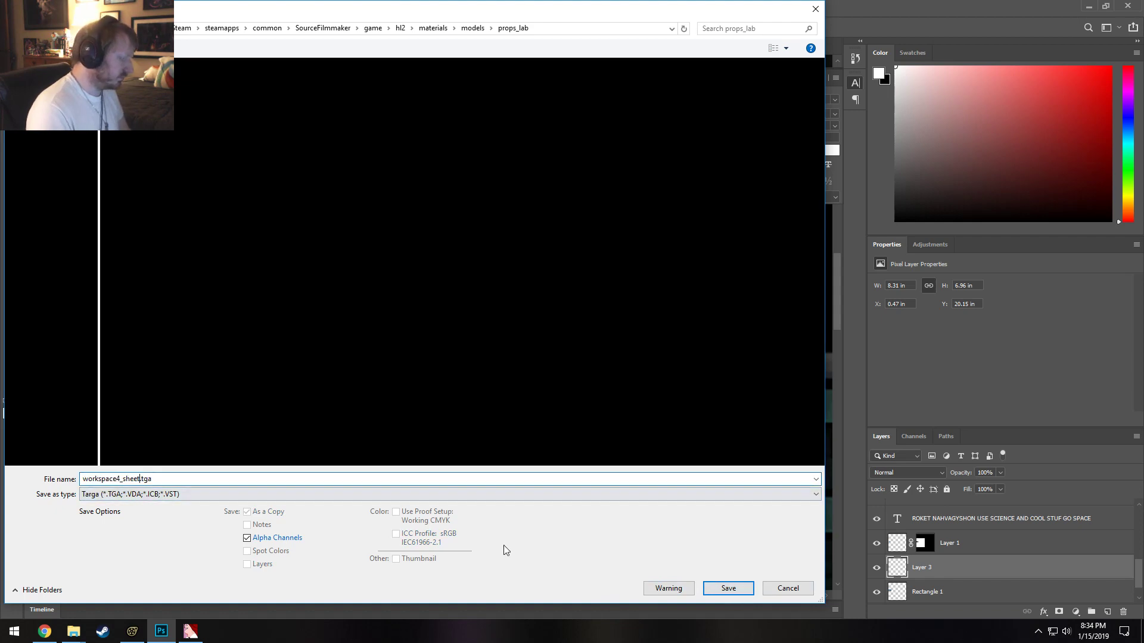
pyautogui.write('_rocket')
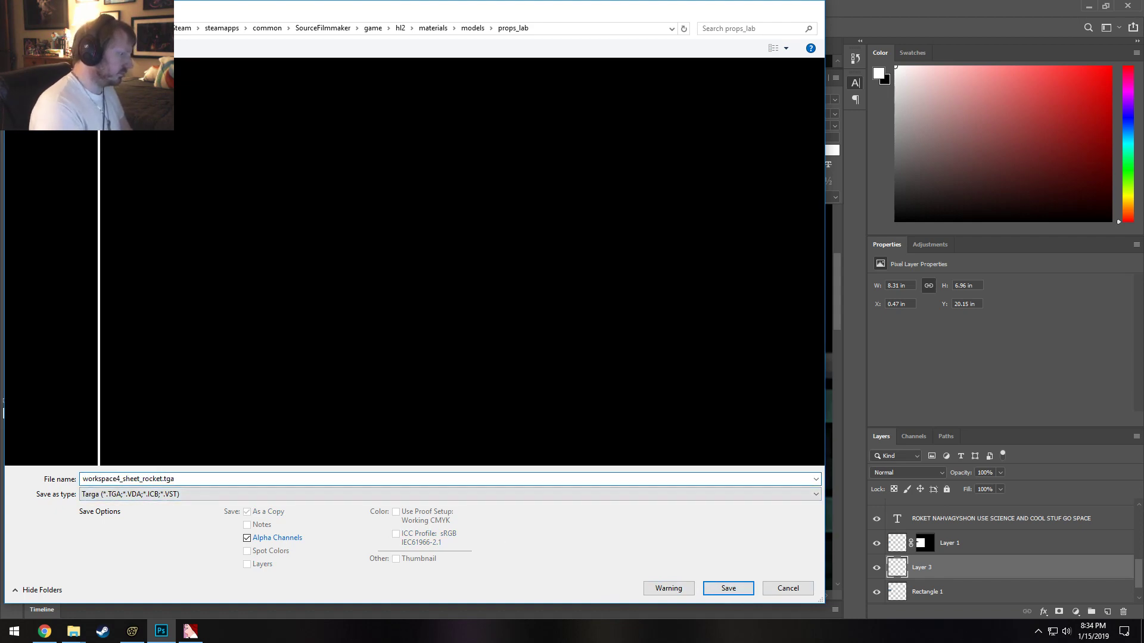
pyautogui.press('Return')
pyautogui.click(607, 208)
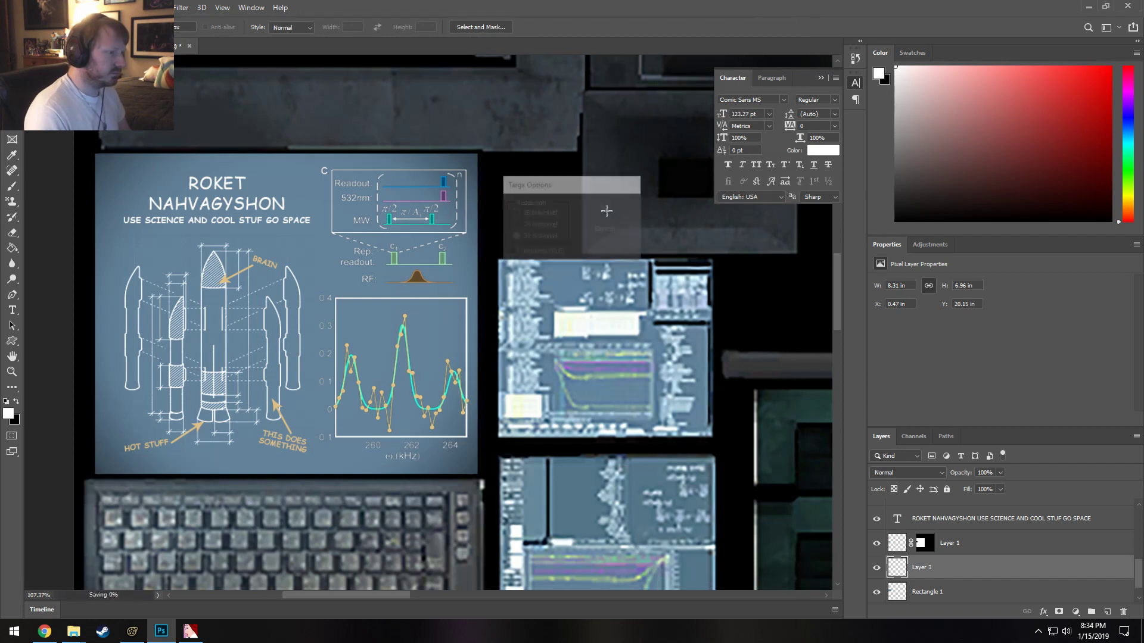
# Switch to VTFEdit and import workspace4_sheet_rocket.tga from the props_lab folder, accepting the import options.
pyautogui.click(190, 631)
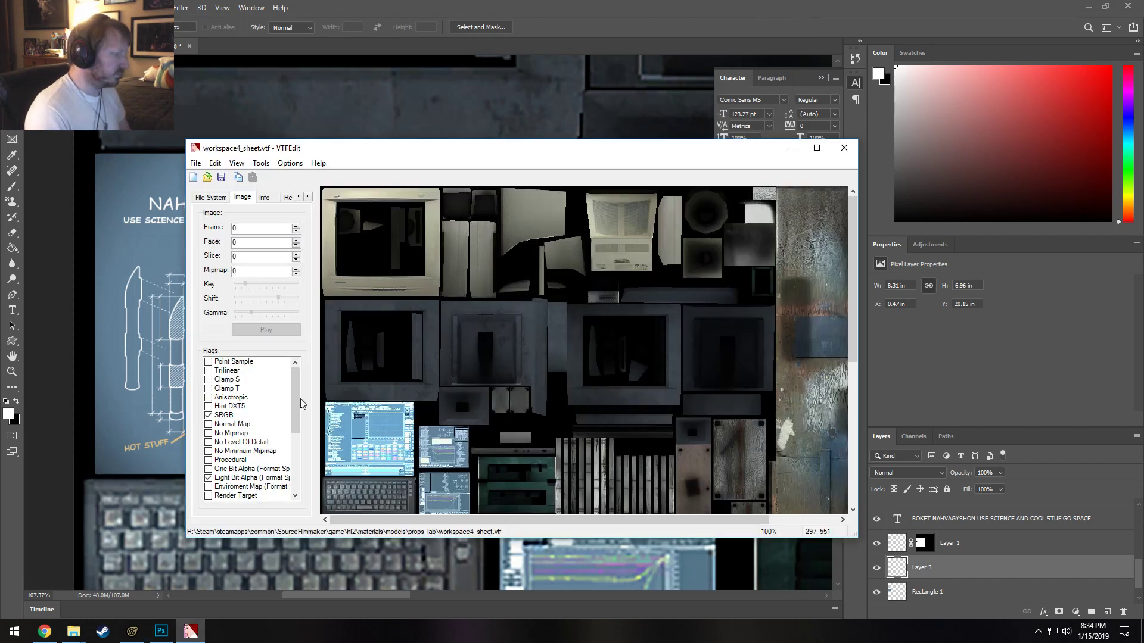
pyautogui.click(196, 163)
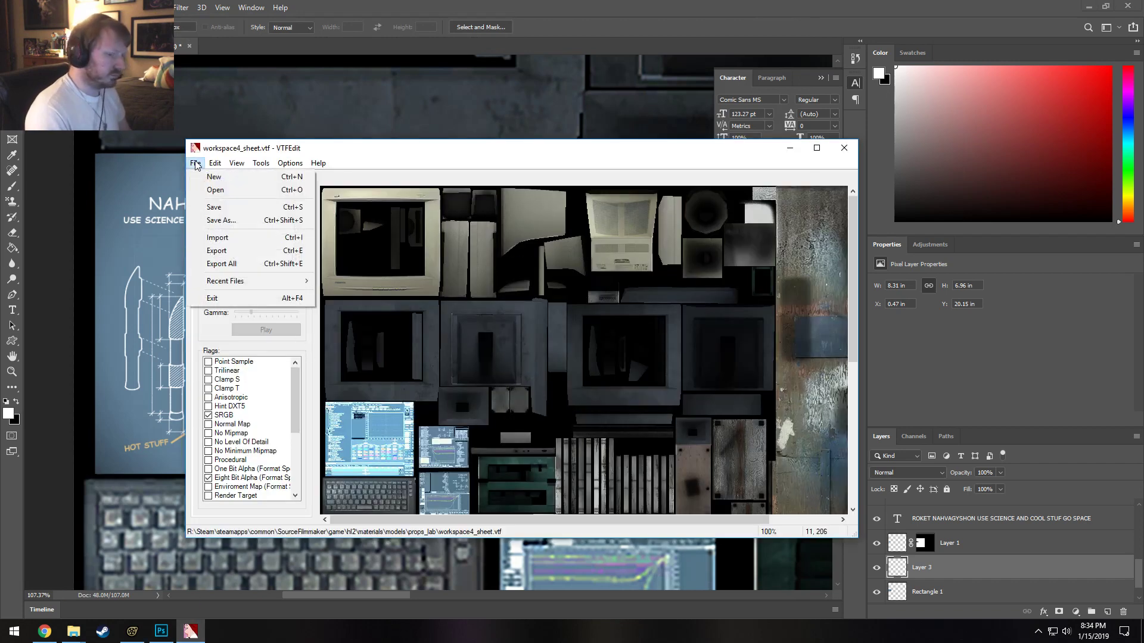
pyautogui.click(218, 237)
pyautogui.doubleClick(430, 262)
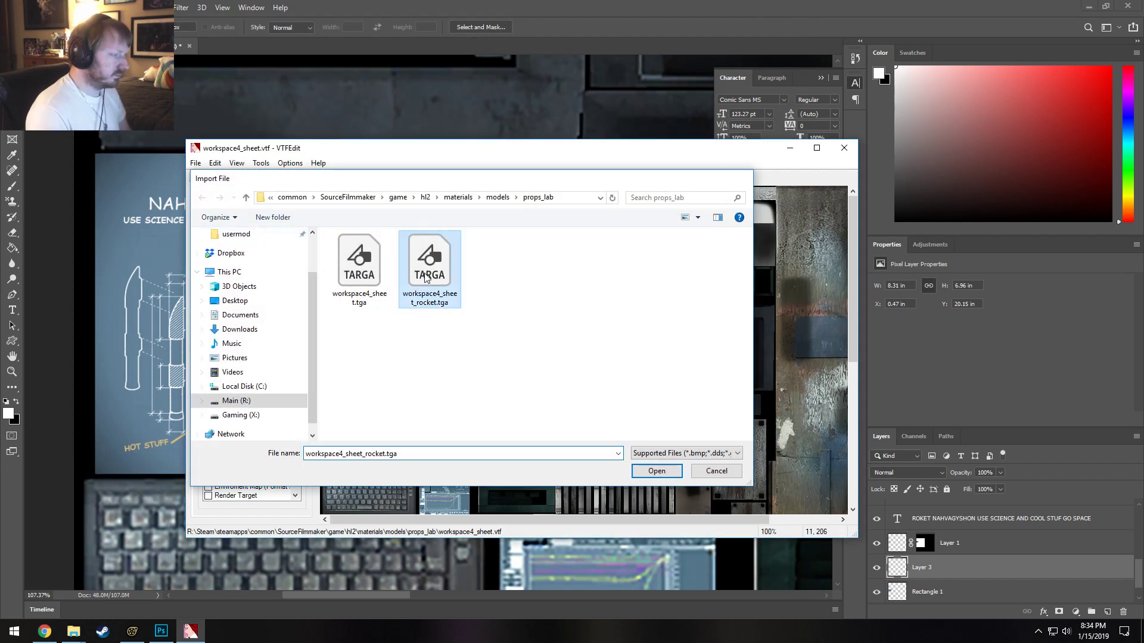
pyautogui.click(618, 464)
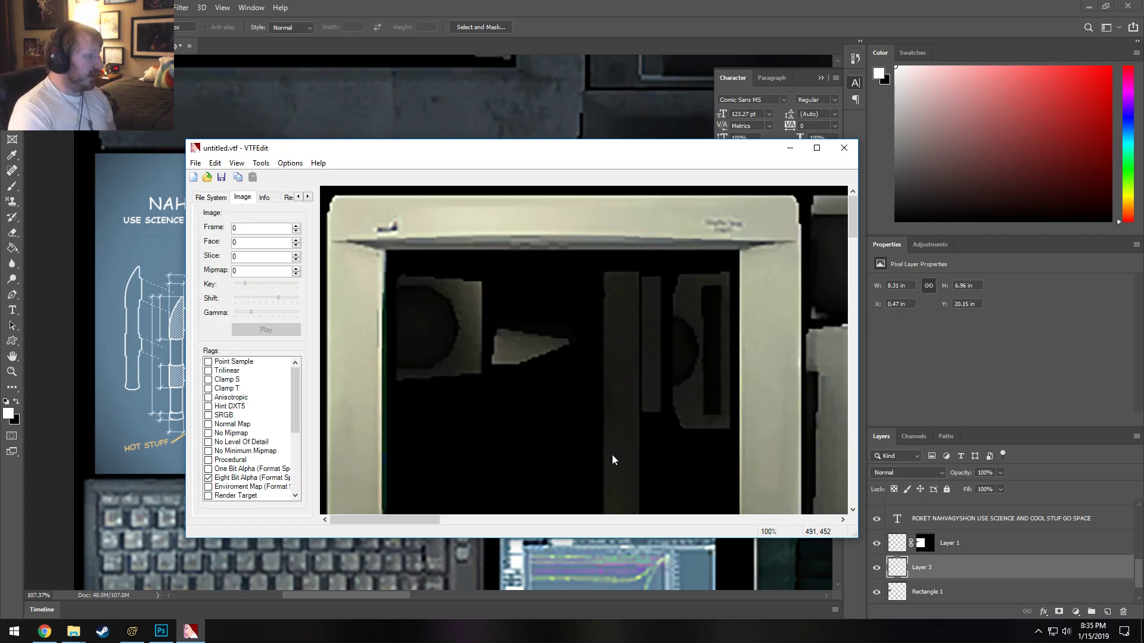
# Enable the No Mipmap and No Level Of Detail flags for the imported texture, leaving No Minimum Mipmap off.
pyautogui.click(208, 451)
pyautogui.click(209, 442)
pyautogui.click(209, 451)
pyautogui.click(209, 433)
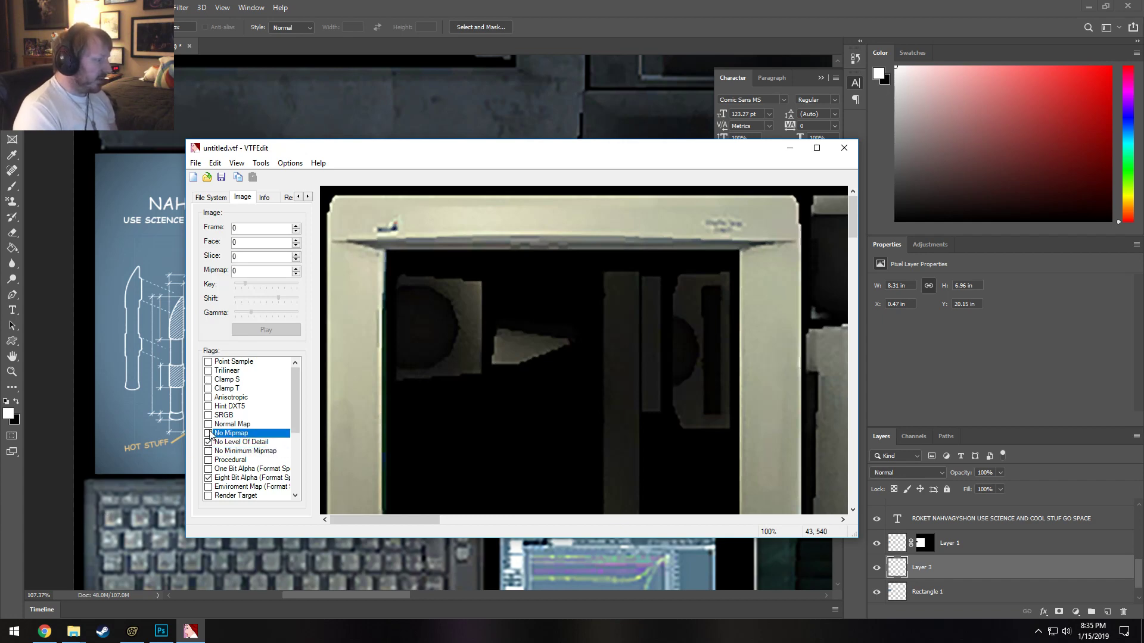
# Save the texture as workspace4_sheet_rocket.vtf in the props_lab folder.
pyautogui.click(195, 163)
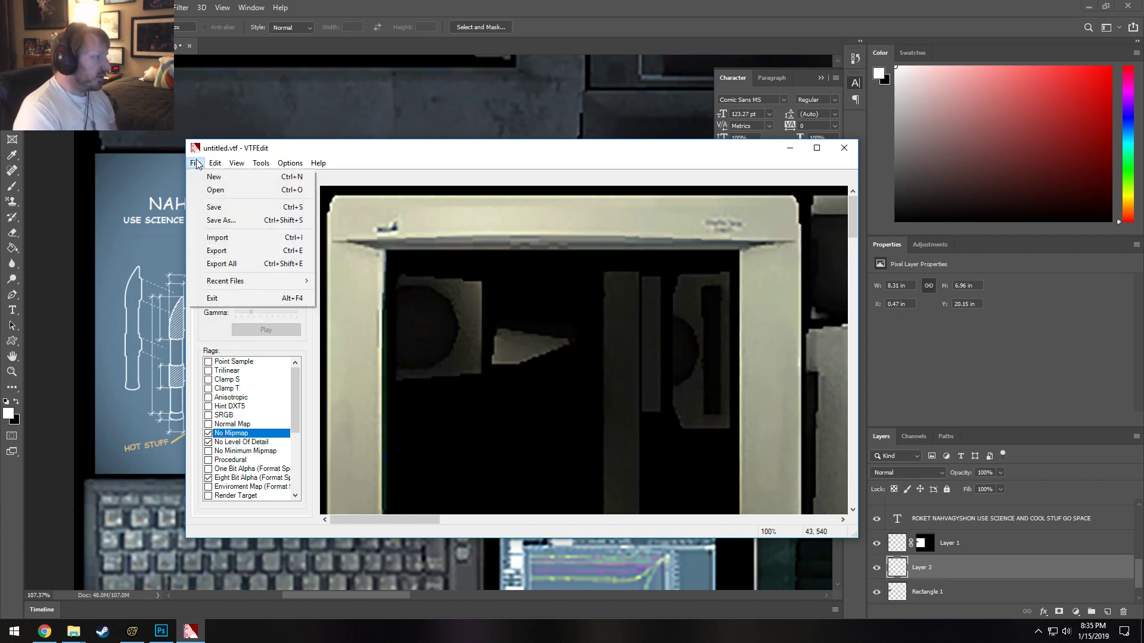
pyautogui.click(220, 221)
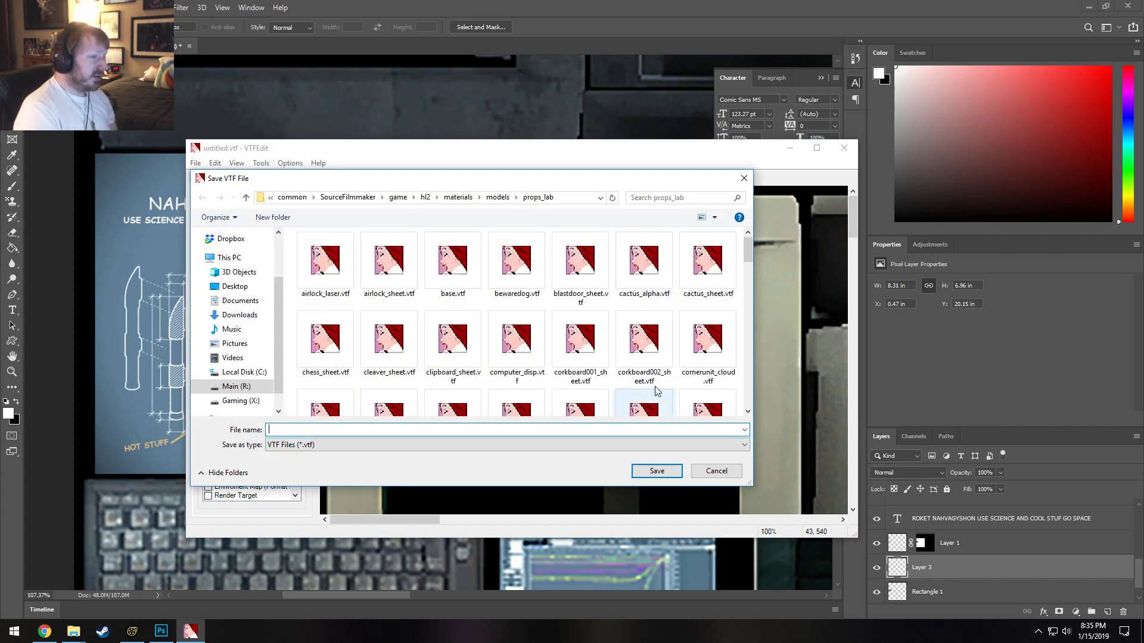
pyautogui.moveTo(746, 258); pyautogui.dragTo(752, 409)
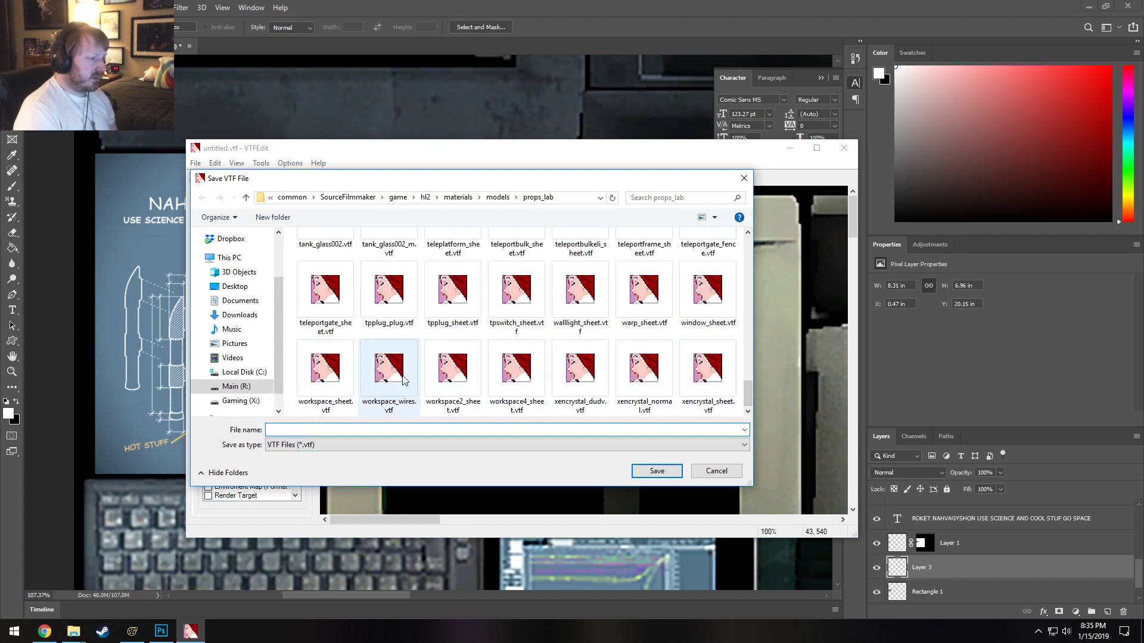
pyautogui.click(511, 386)
pyautogui.click(383, 426)
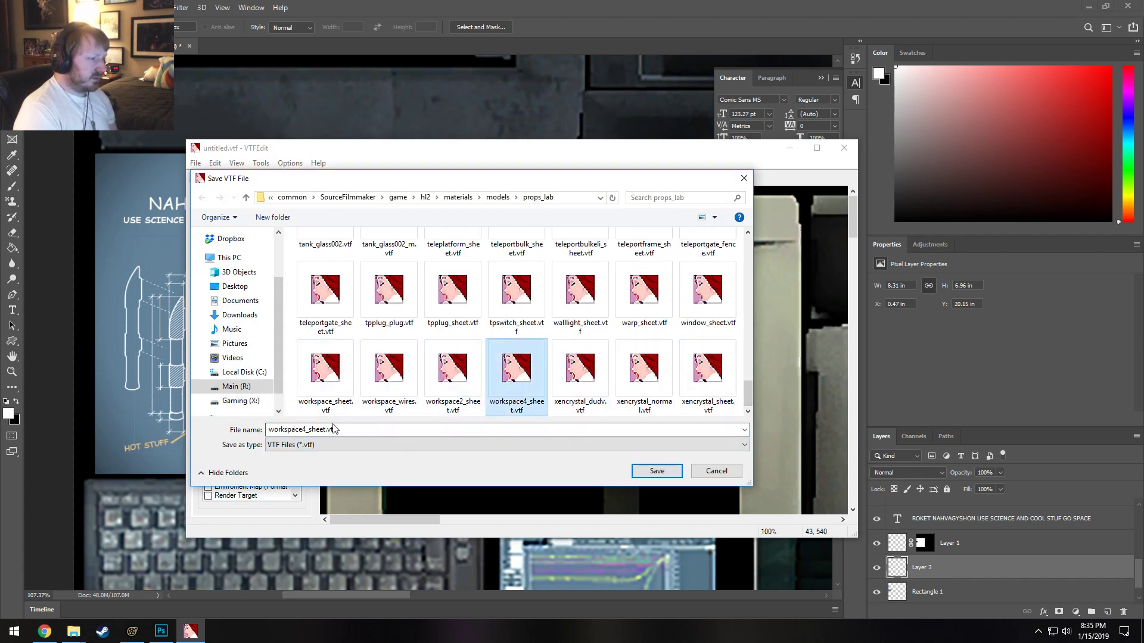
pyautogui.press('Right')
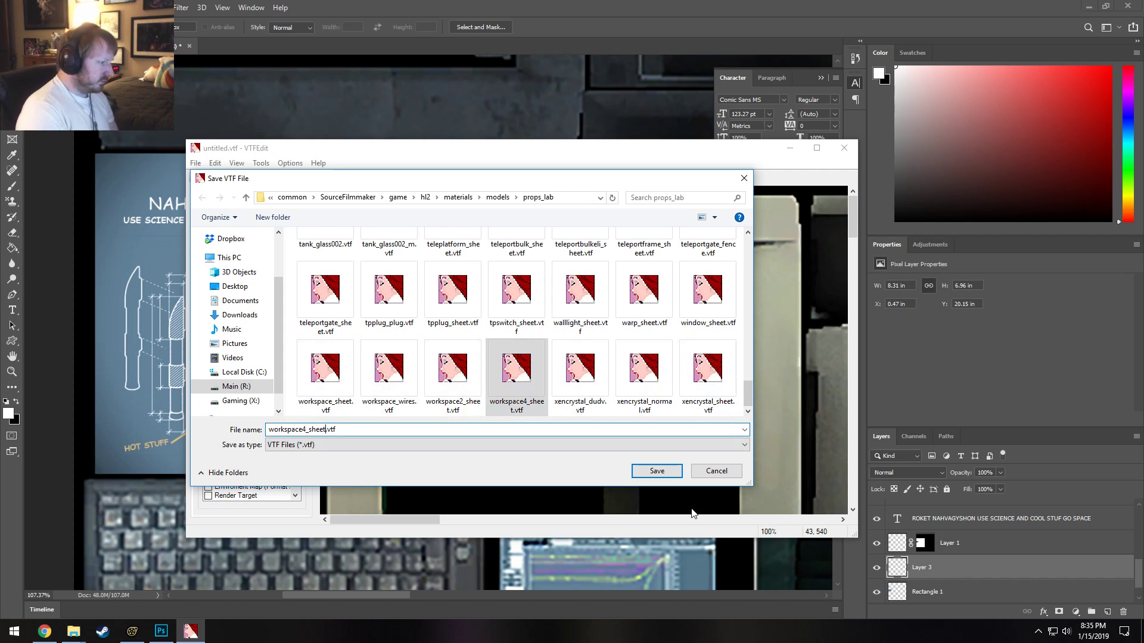
pyautogui.write('_rocket')
pyautogui.press('Return')
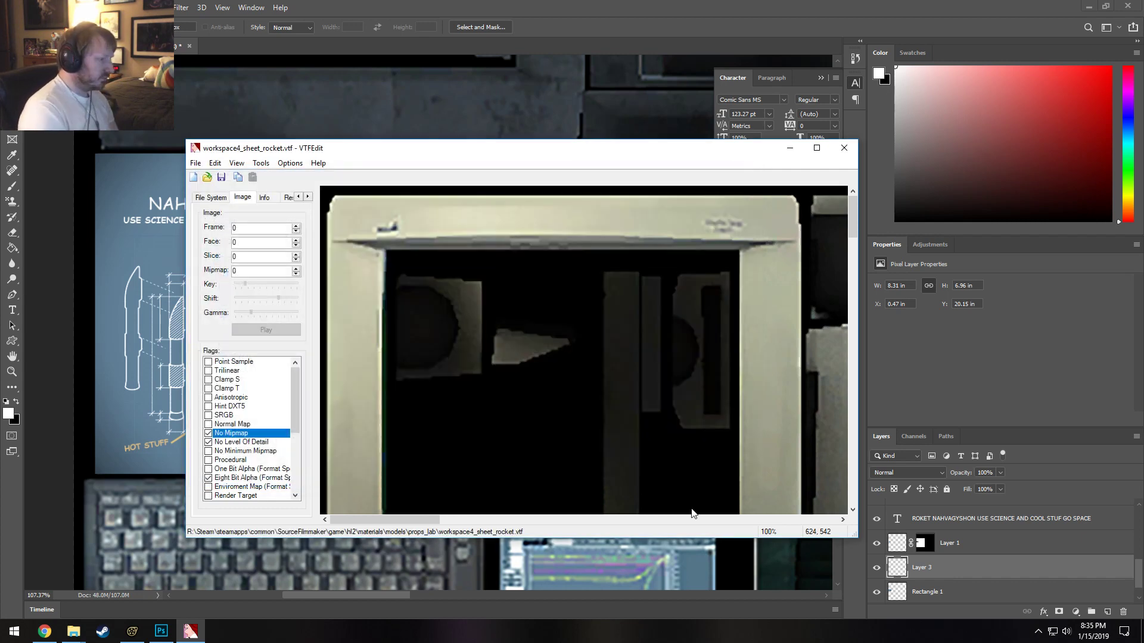
# Switch to File Explorer and check the new workspace4_sheet_rocket TGA and VTF files in the props_lab folder.
pyautogui.click(73, 631)
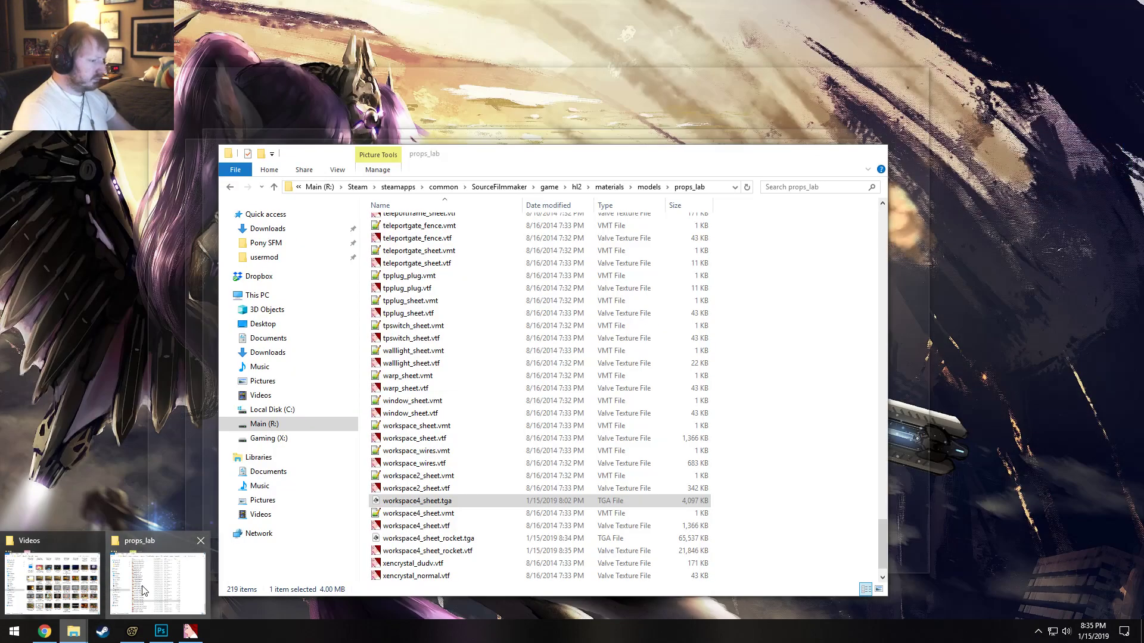
pyautogui.click(143, 591)
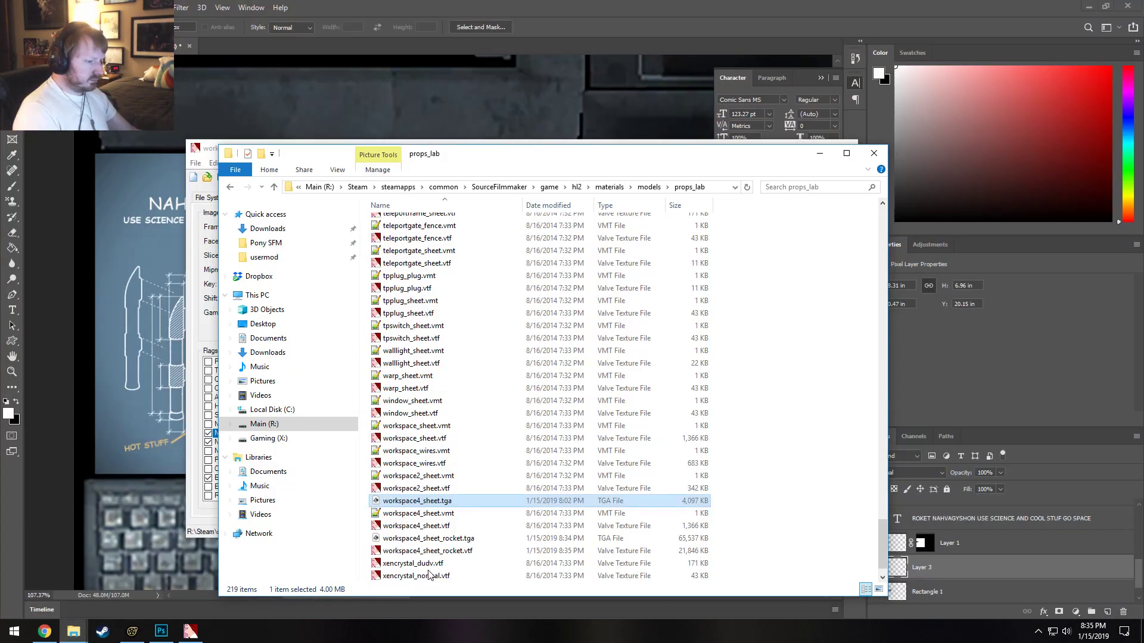
pyautogui.click(577, 539)
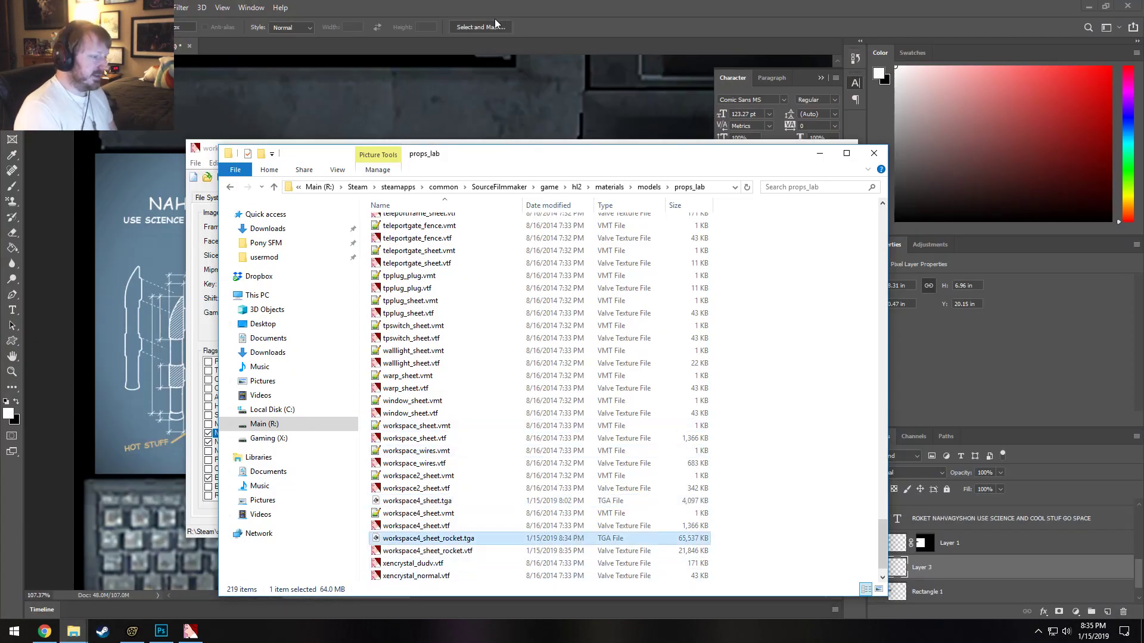
pyautogui.click(467, 549)
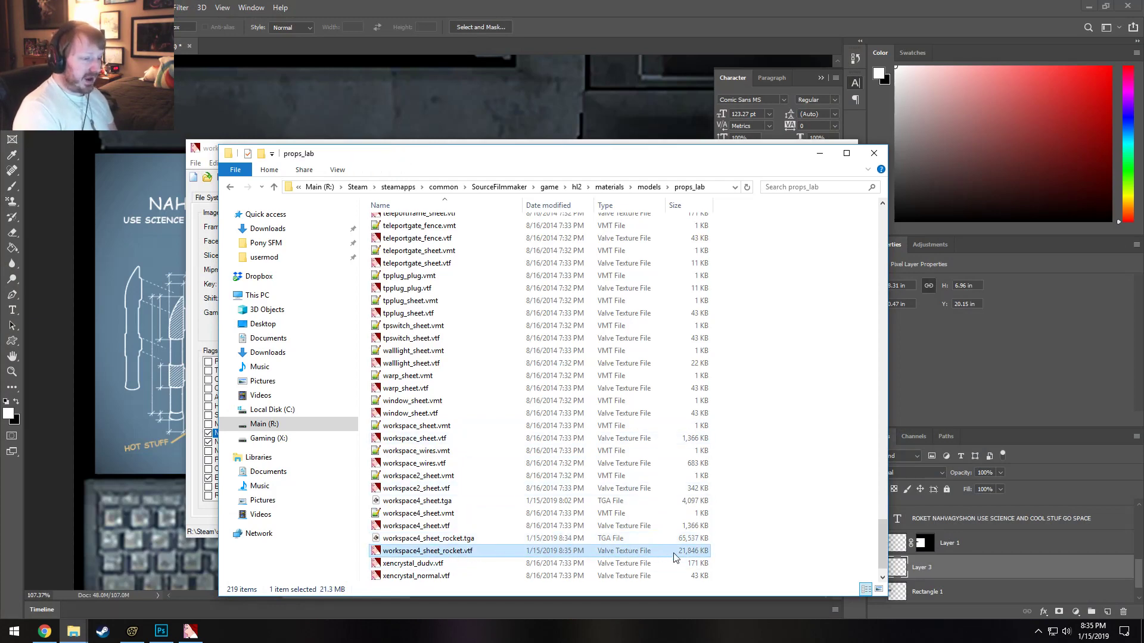
pyautogui.click(389, 7)
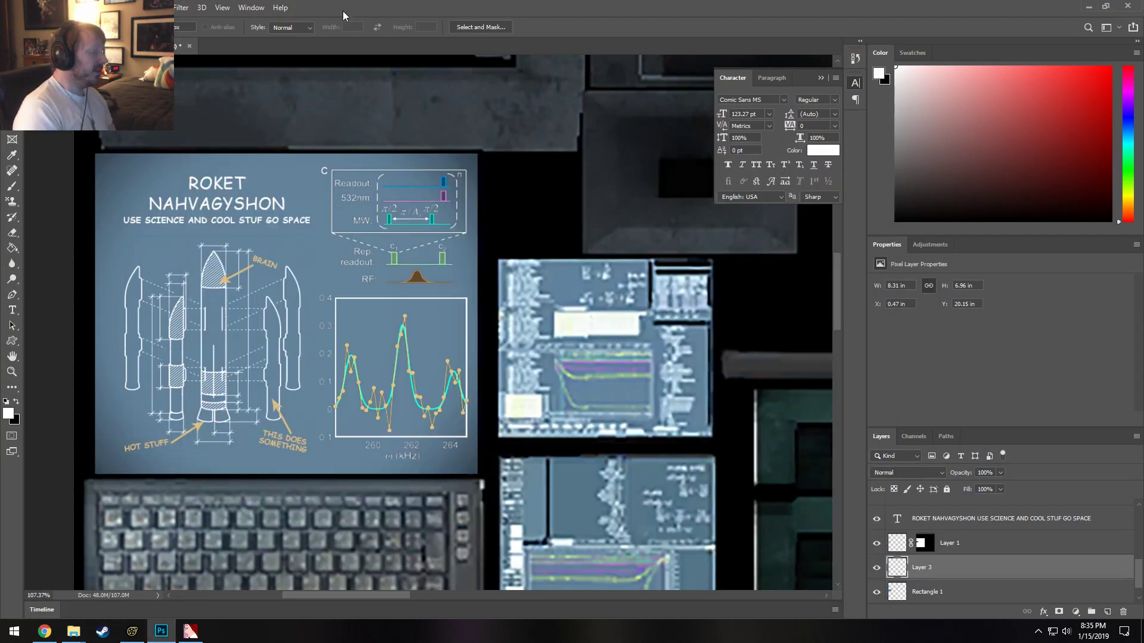
# Switch to Source Filmmaker and add a string attribute named $basetexture to the computer model's workspace4_sheet material.
pyautogui.click(132, 632)
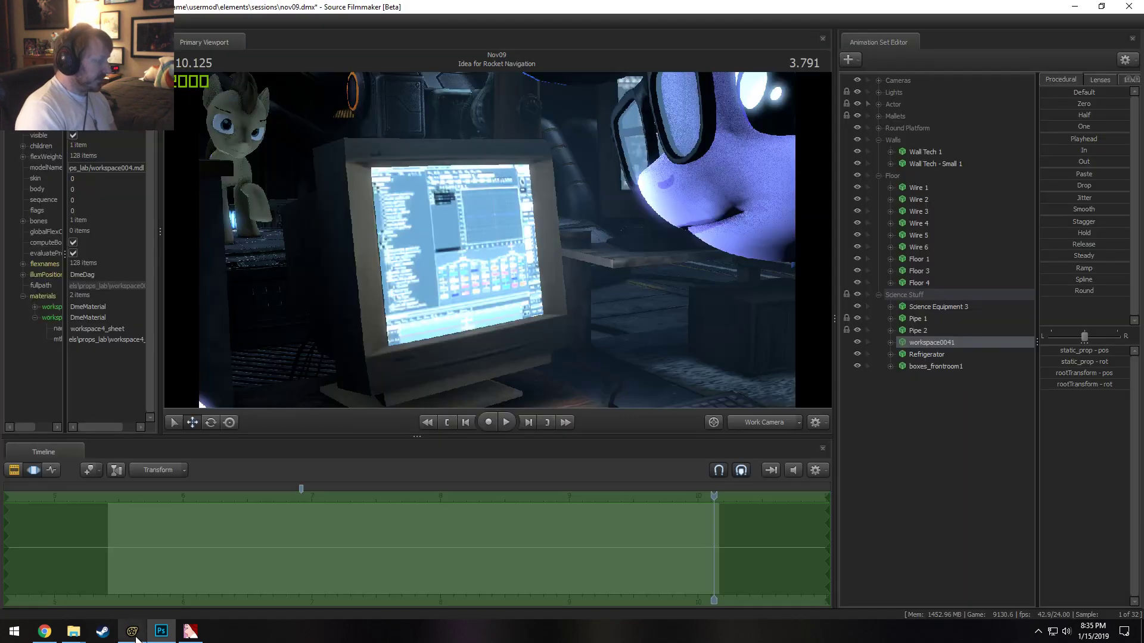
pyautogui.moveTo(66, 339); pyautogui.dragTo(77, 344)
pyautogui.rightClick(63, 323)
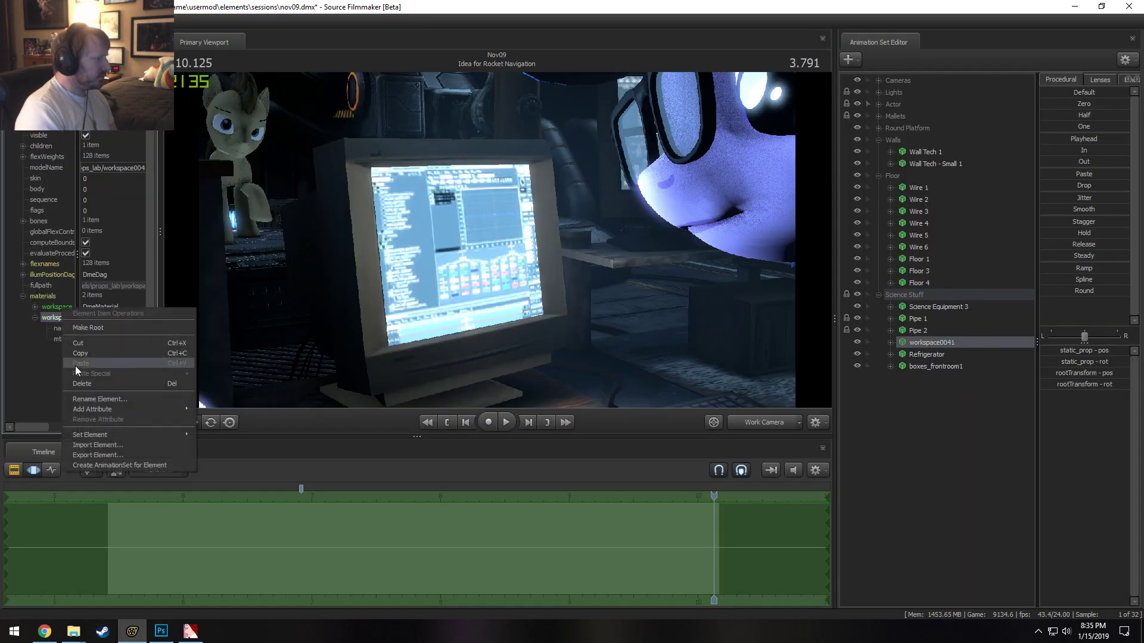
pyautogui.moveTo(94, 410)
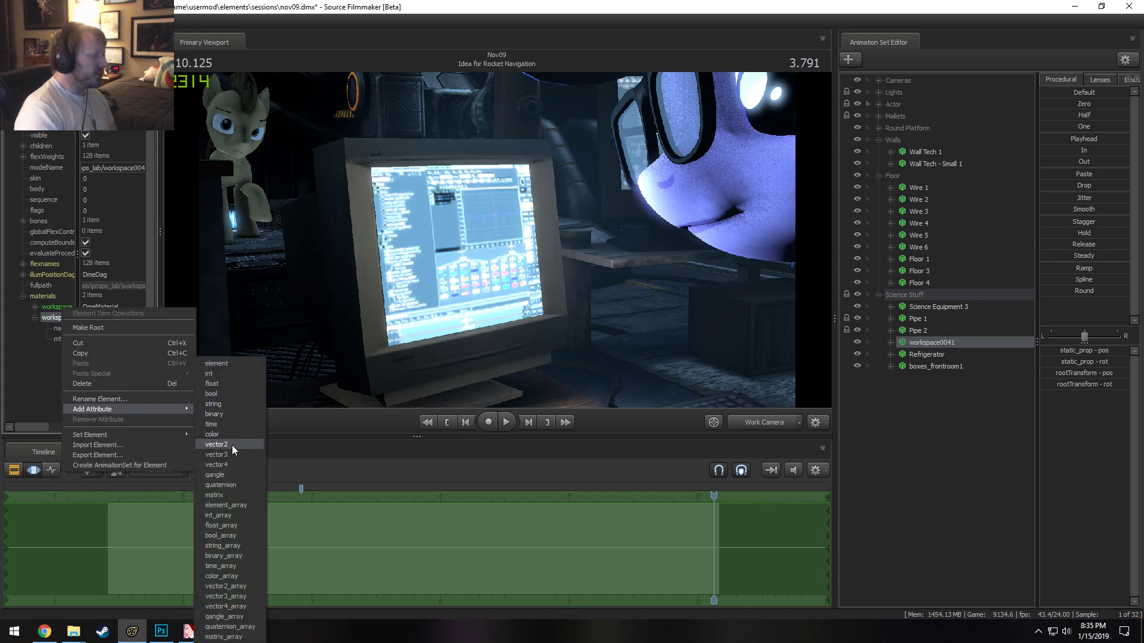
pyautogui.click(223, 404)
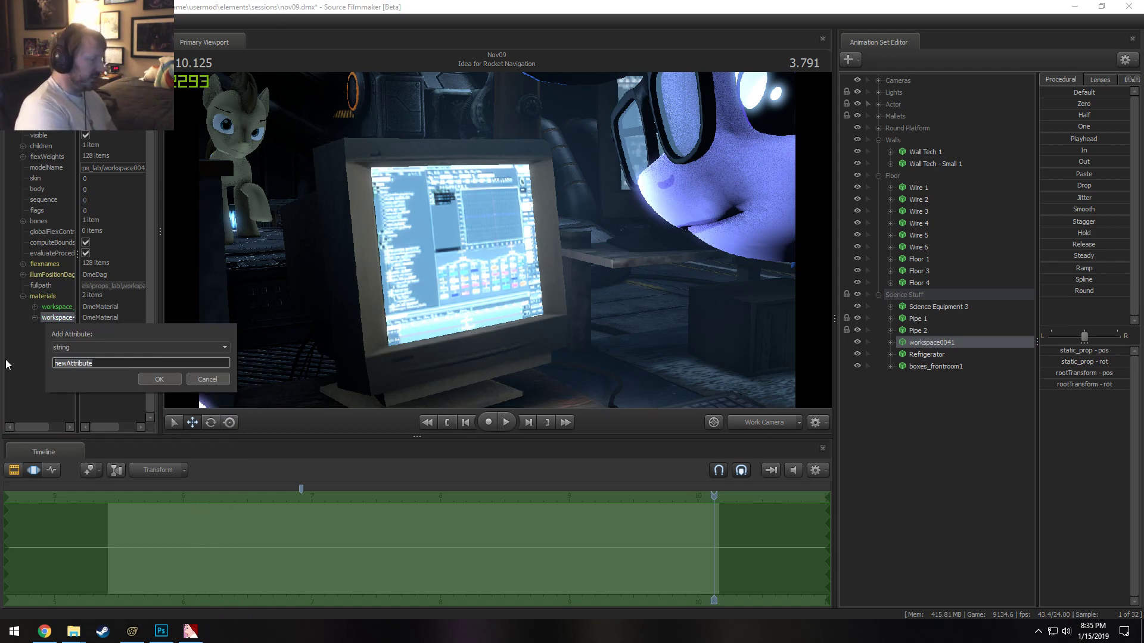
pyautogui.write('$basetexture')
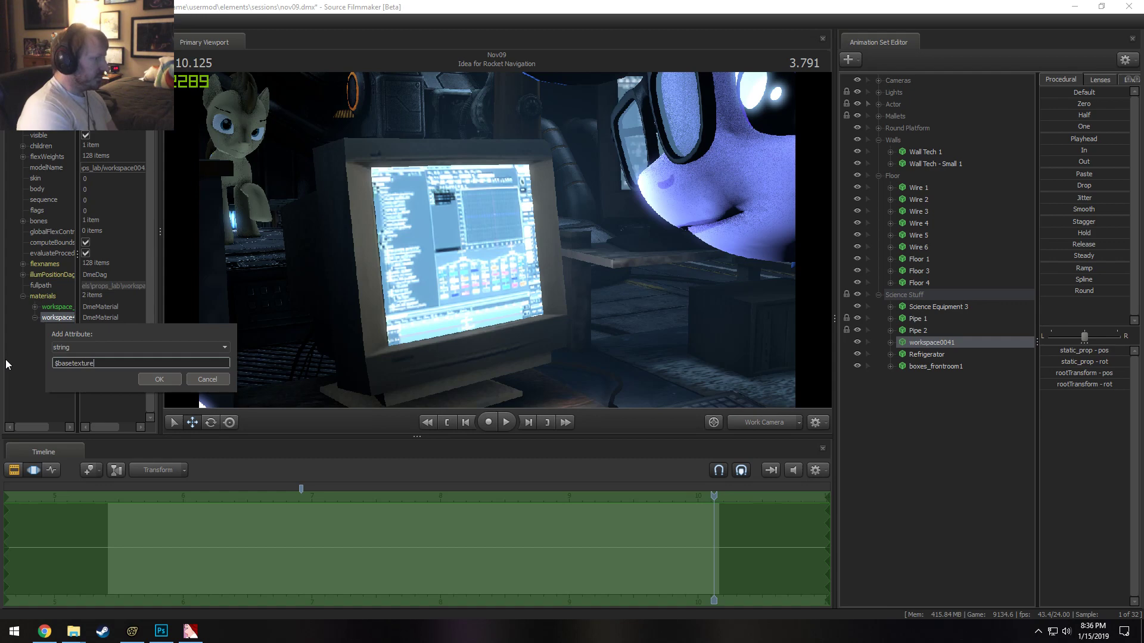
pyautogui.press('Return')
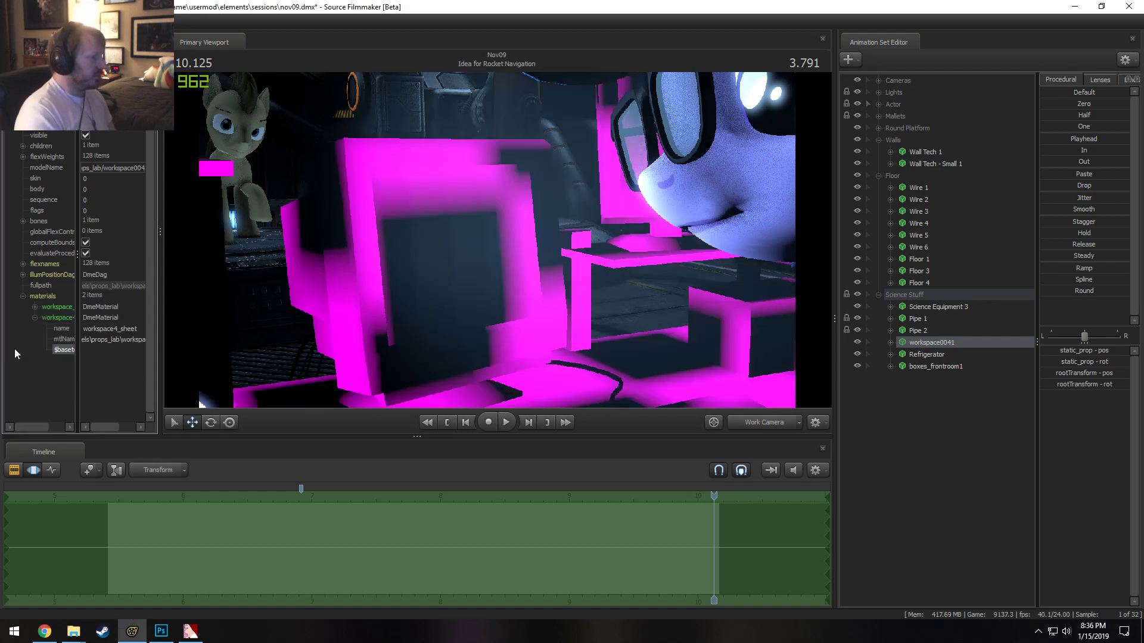
# Copy the workspace4_sheet material's mtlName path, models\props_lab\workspace4_sheet, into its $basetexture attribute.
pyautogui.click(105, 339)
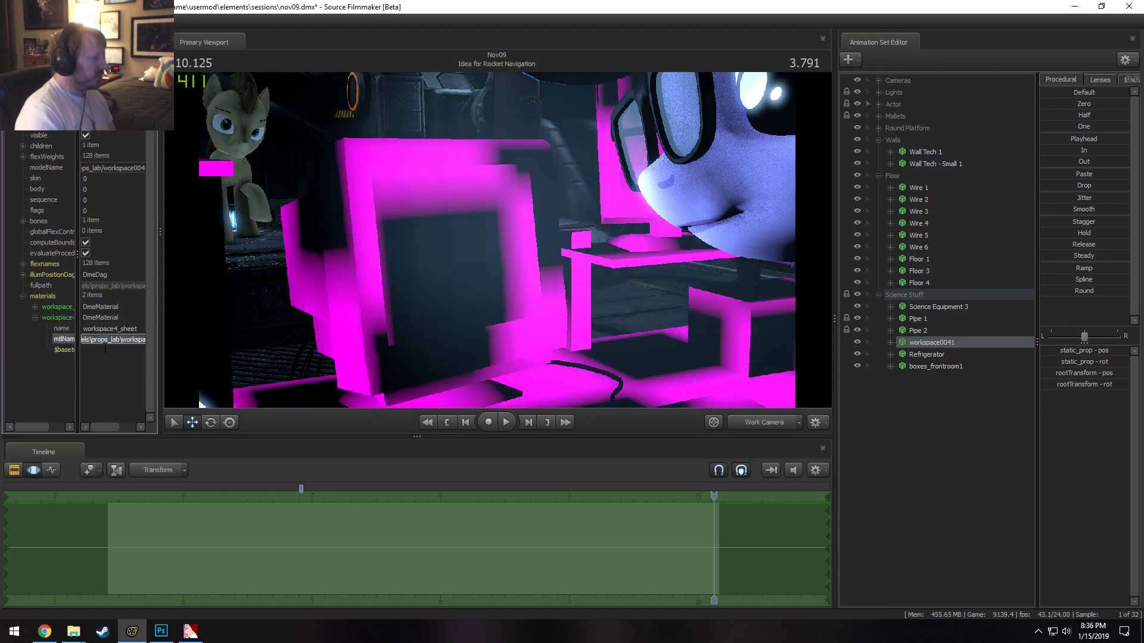
pyautogui.click(105, 350)
pyautogui.write('models\\props_lab\\workspace4_sheet')
pyautogui.moveTo(92, 428); pyautogui.dragTo(121, 428)
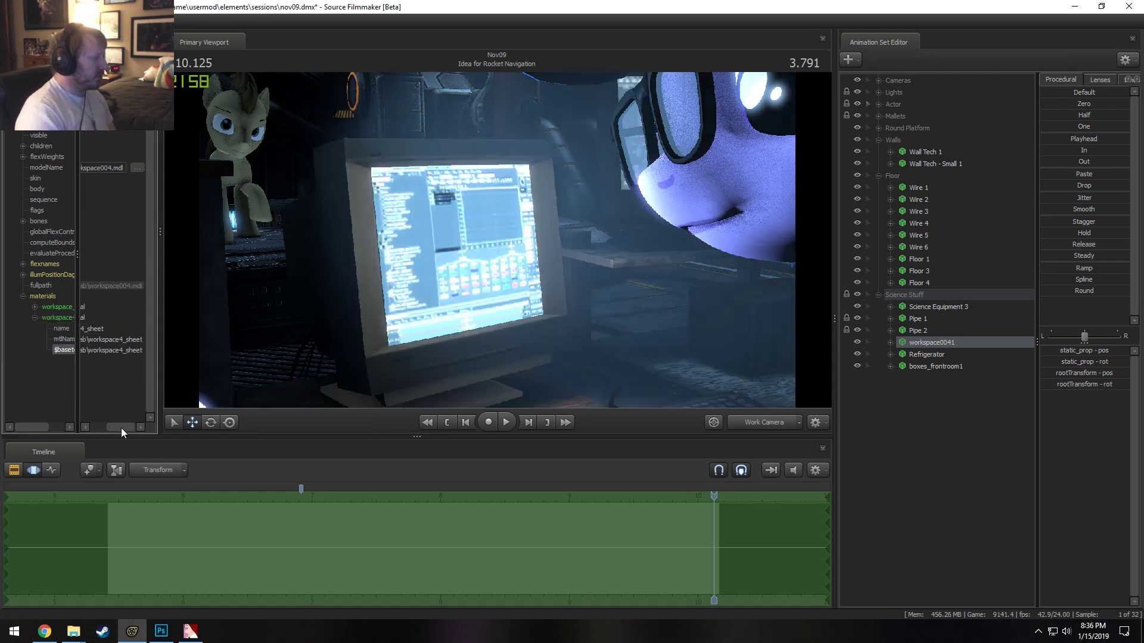
pyautogui.click(132, 352)
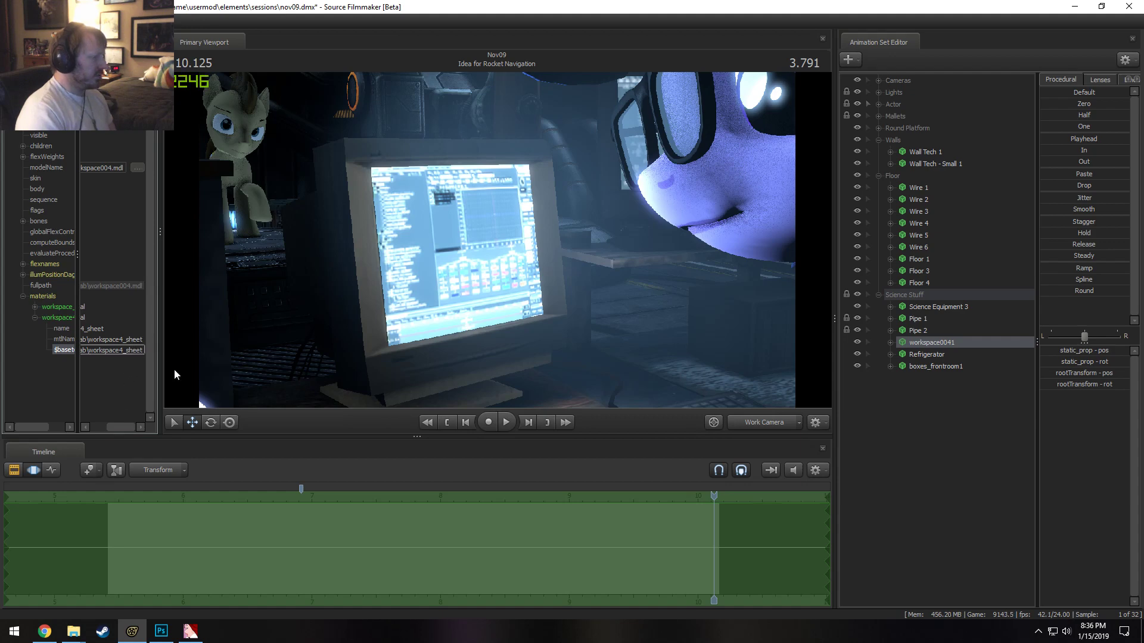
pyautogui.press('Return')
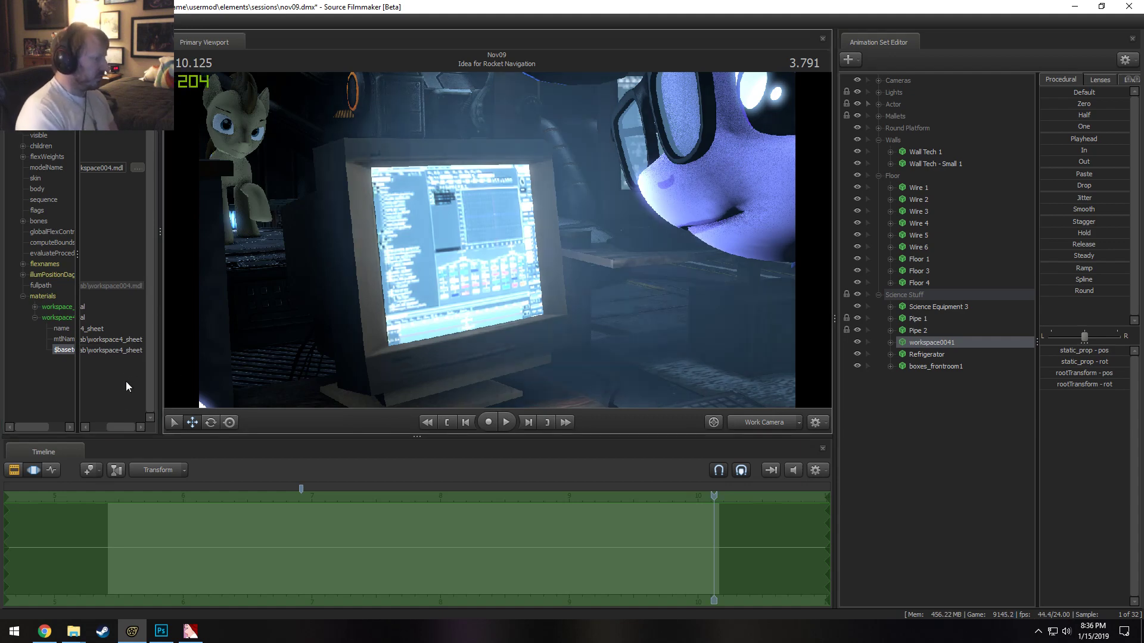
# Append _rocket to the $basetexture path so it points to models\props_lab\workspace4_sheet_rocket.
pyautogui.click(143, 351)
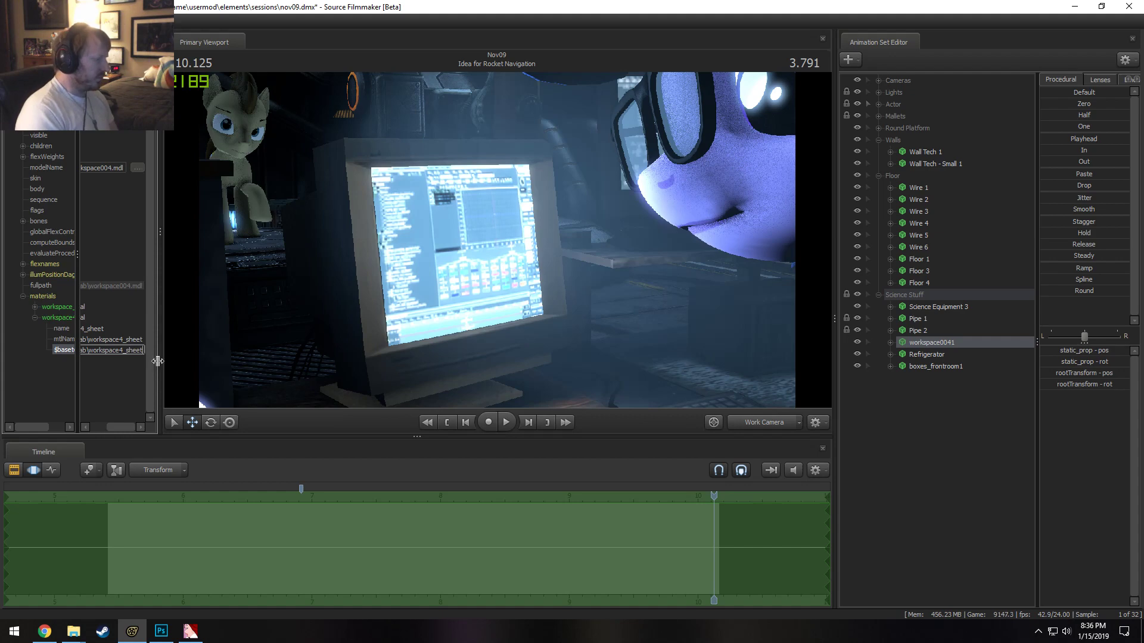
pyautogui.write('_ol')
pyautogui.press('BackSpace')
pyautogui.press('BackSpace')
pyautogui.write('rocket')
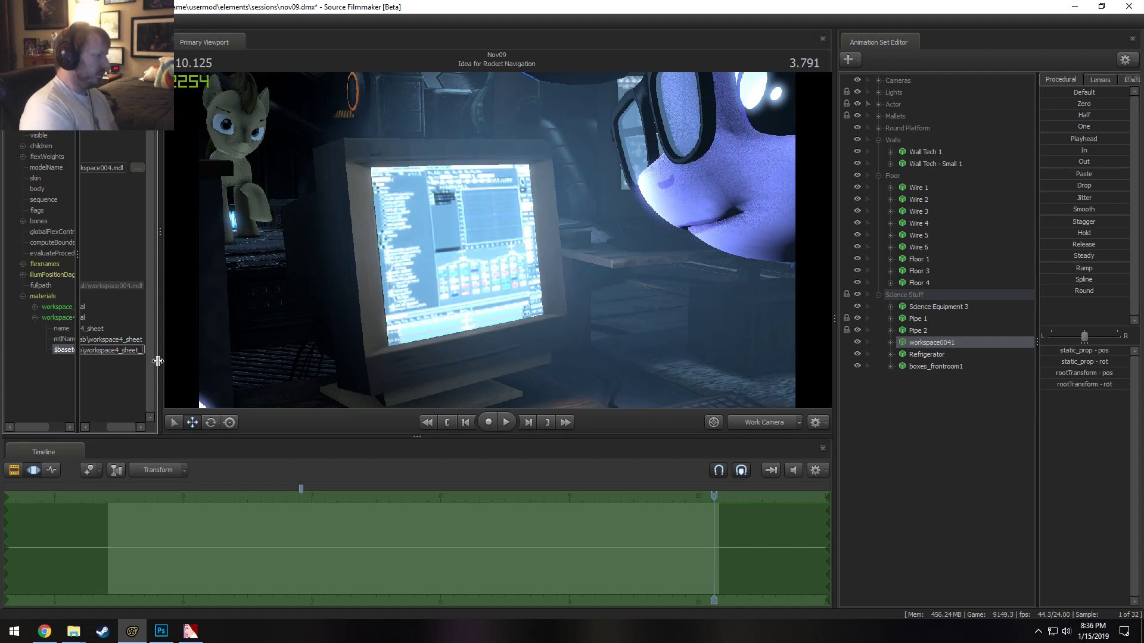
pyautogui.press('Return')
# Fly the work camera up to the computer monitor and inspect the rocket navigation texture on its screen.
pyautogui.moveTo(511, 140); pyautogui.dragTo(482, 159)
pyautogui.press('w')
pyautogui.press('d')
pyautogui.press('w')
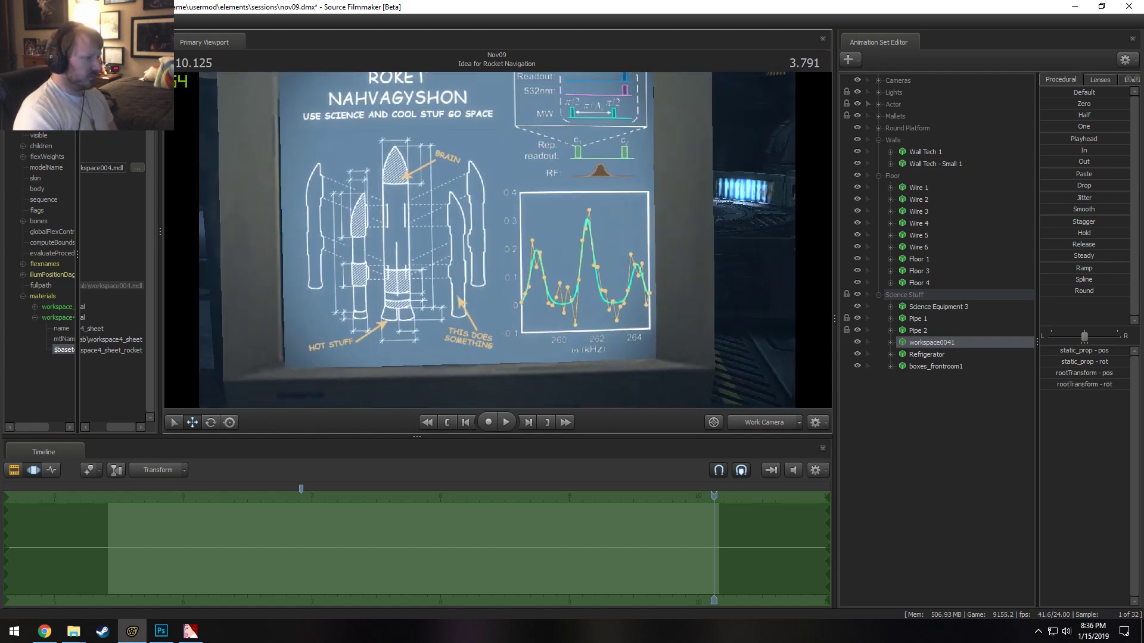
pyautogui.press('s')
pyautogui.moveTo(497, 240); pyautogui.dragTo(497, 229)
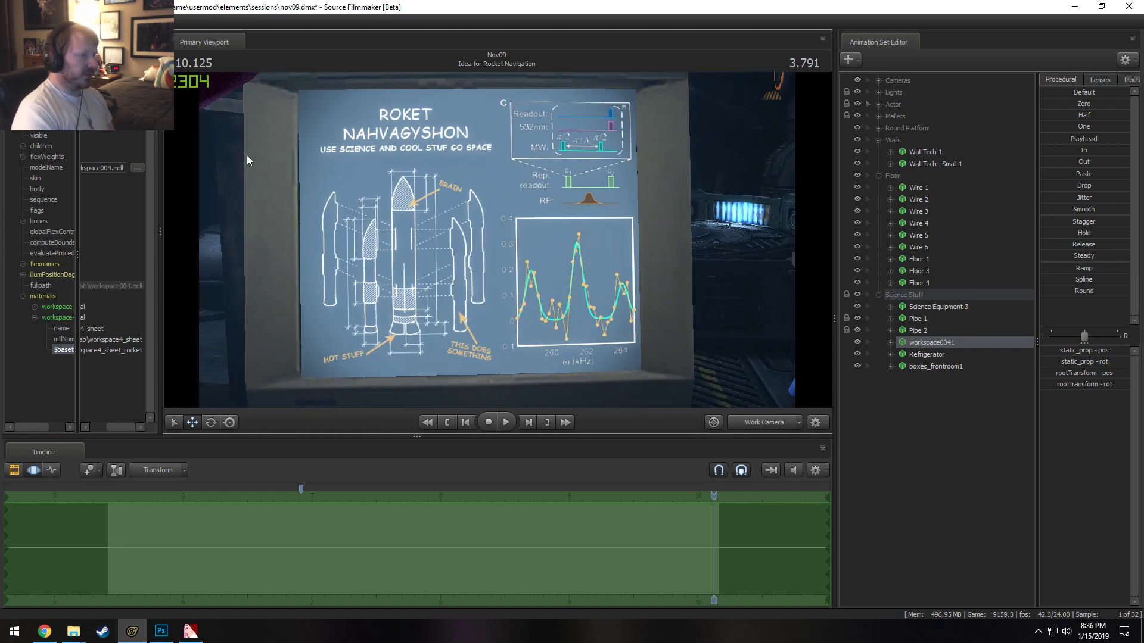
# View the shot through the Main Camera, and switch to the texture document in Photoshop.
pyautogui.click(763, 422)
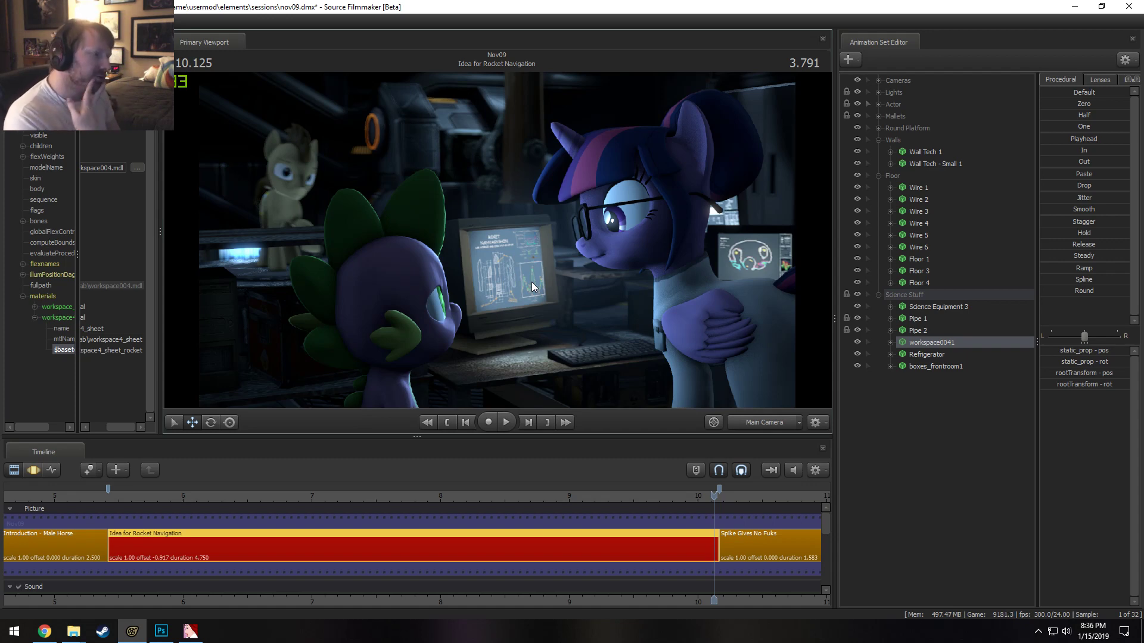
pyautogui.hotkey('alt', 'Tab')
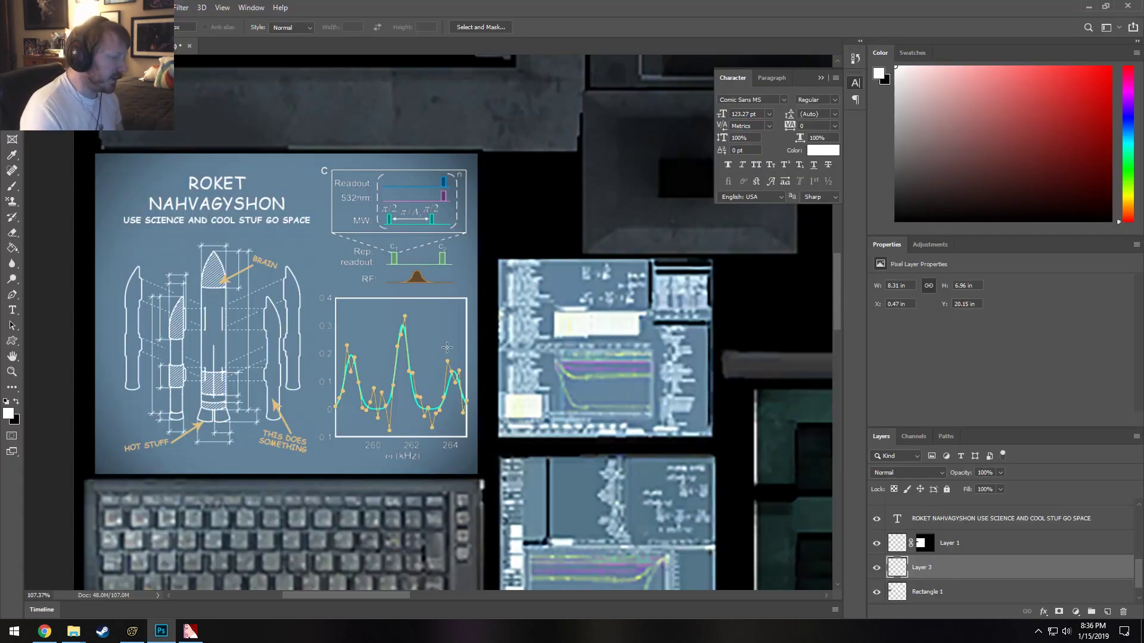
pyautogui.scroll(1, 417, 391)
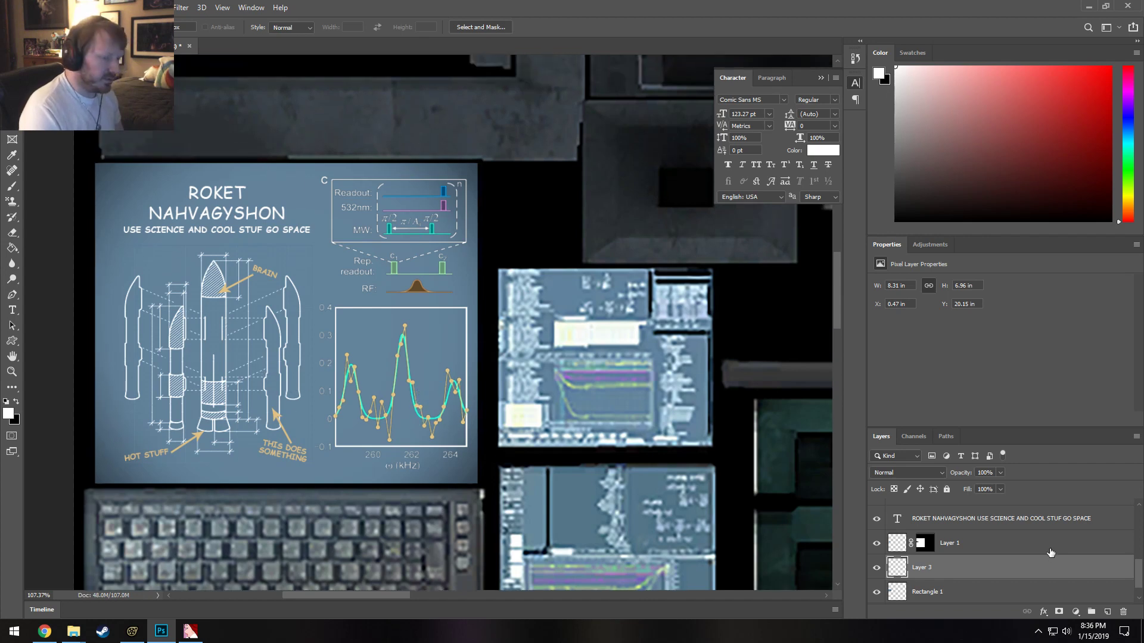
pyautogui.click(956, 590)
pyautogui.scroll(5, 948, 576)
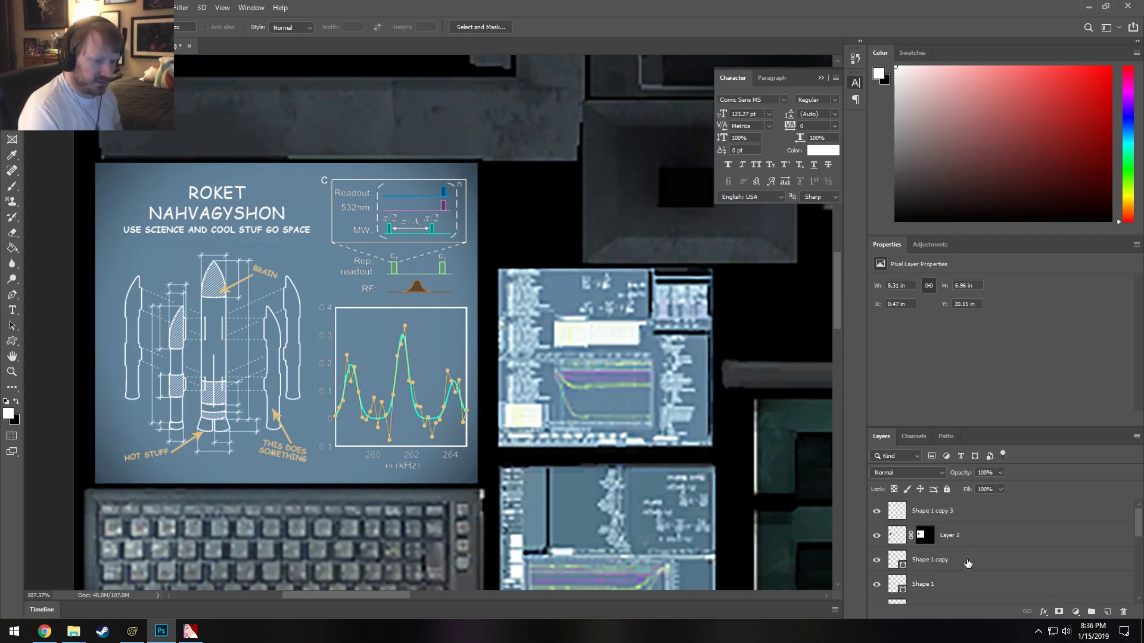
pyautogui.keyDown('shift'); pyautogui.click(976, 511); pyautogui.keyUp('shift')
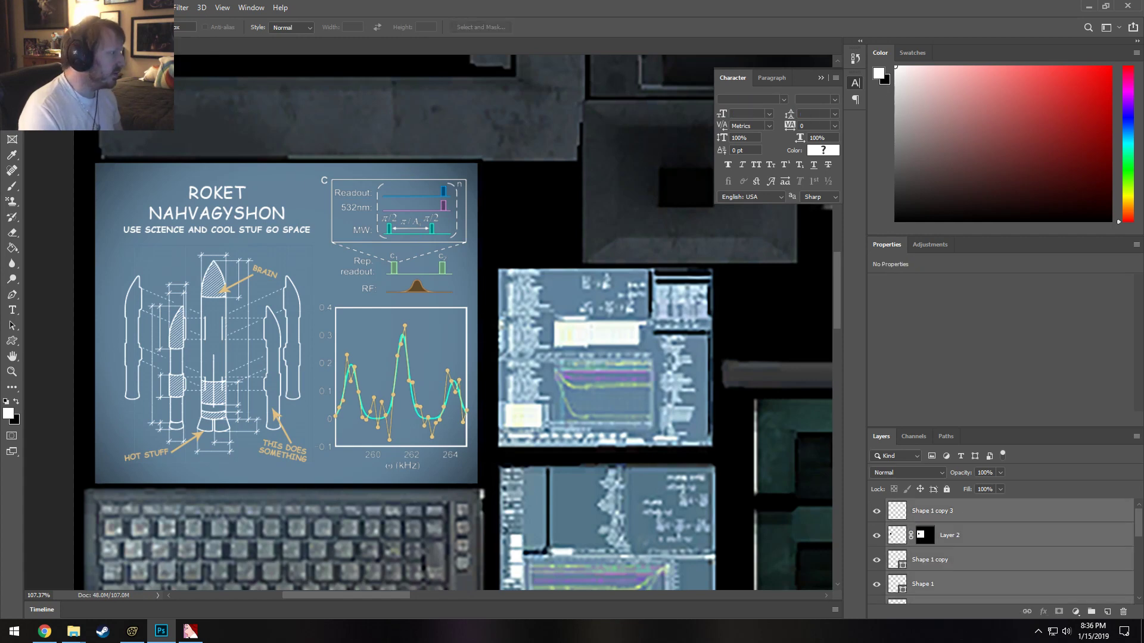
pyautogui.press('v')
pyautogui.press('Left')
pyautogui.press('Left')
pyautogui.press('Left')
pyautogui.press('Left')
pyautogui.press('Left')
pyautogui.press('Left')
pyautogui.press('Left')
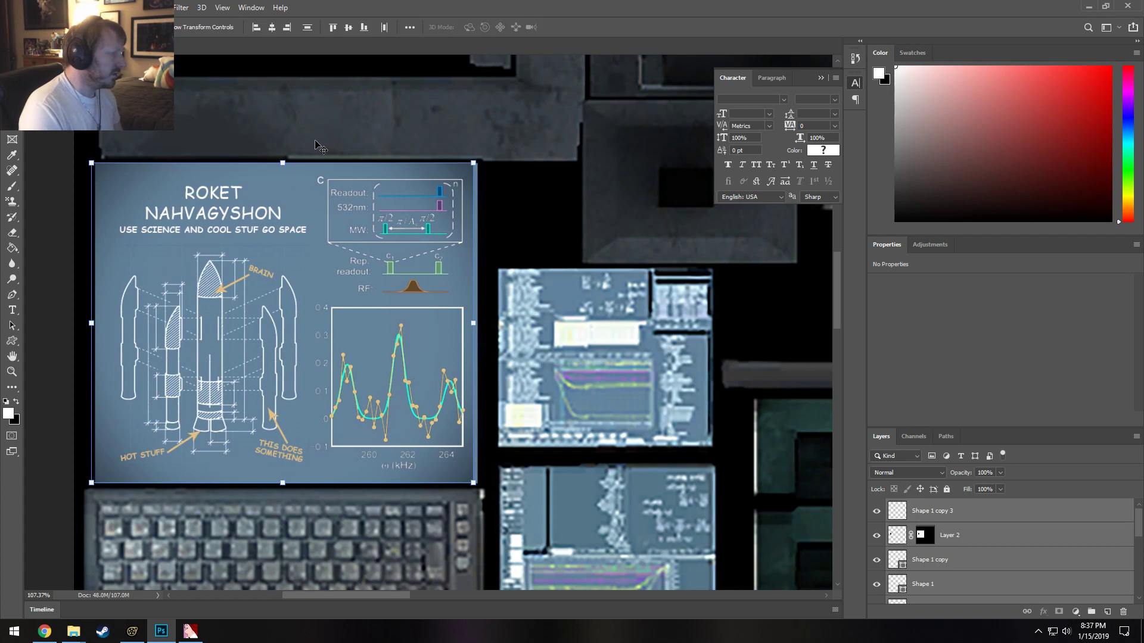
pyautogui.hotkey('ctrl', 'z')
pyautogui.scroll(-1, 955, 571)
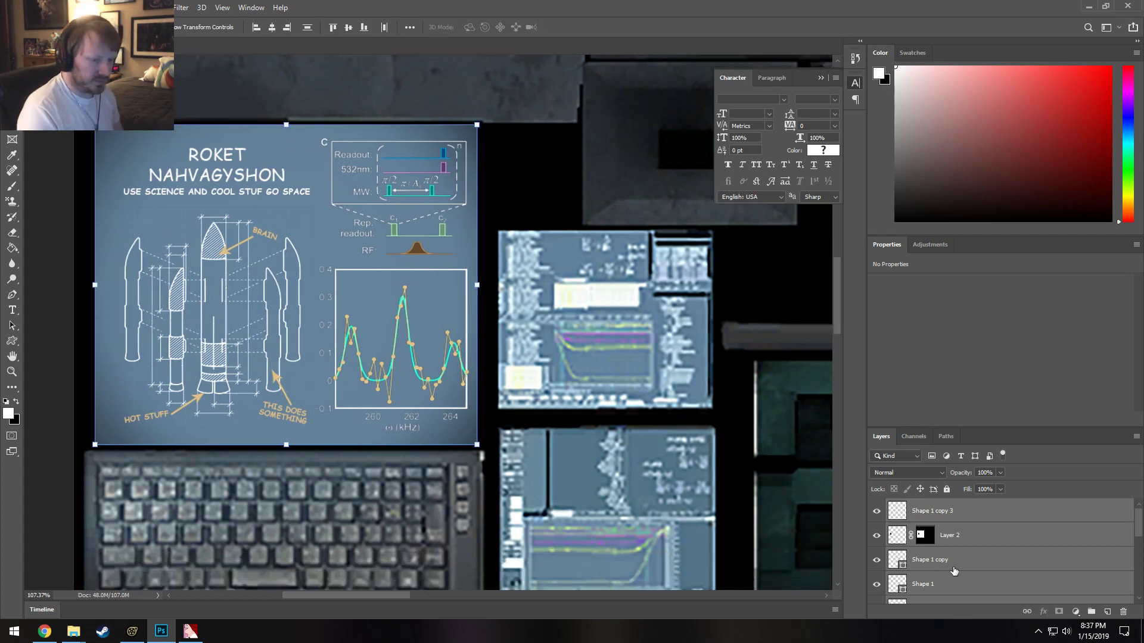
# Toggle the visibility of the Shape 1 copy 3 and Layer 3 layers to check what each one contains.
pyautogui.click(902, 516)
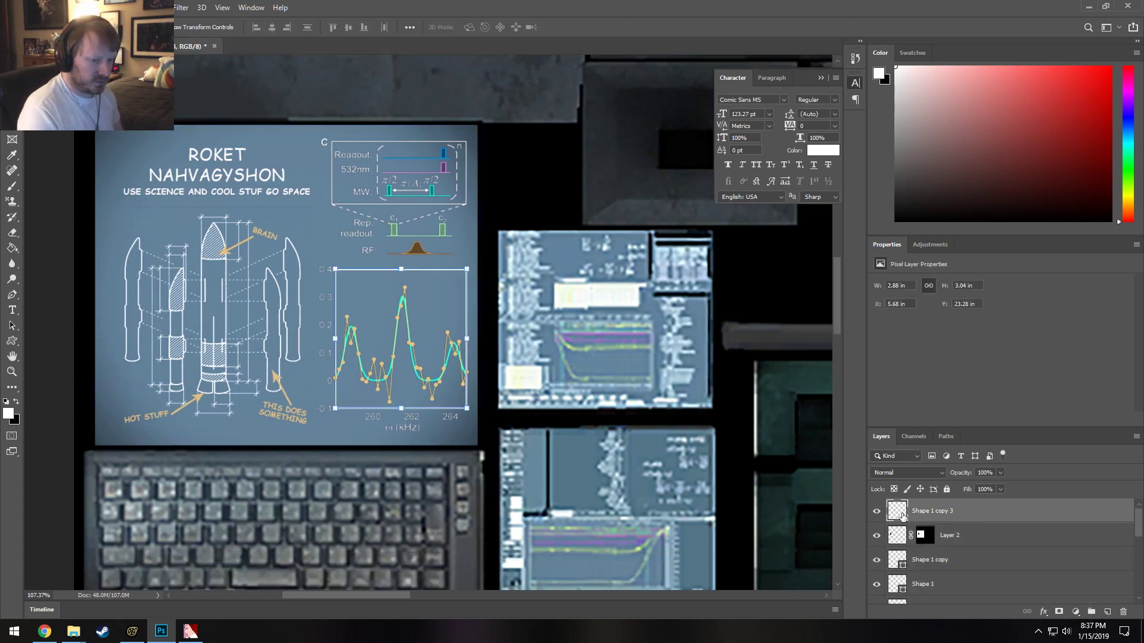
pyautogui.click(878, 514)
pyautogui.click(878, 513)
pyautogui.scroll(-5, 903, 524)
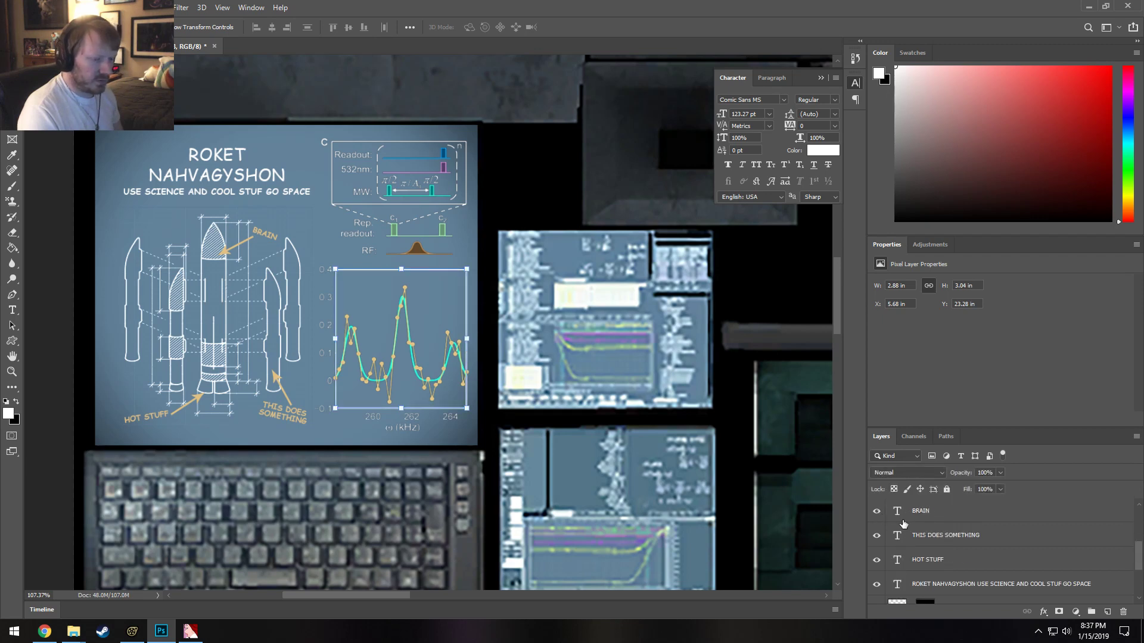
pyautogui.scroll(-3, 903, 524)
pyautogui.click(927, 545)
pyautogui.click(875, 543)
pyautogui.click(876, 544)
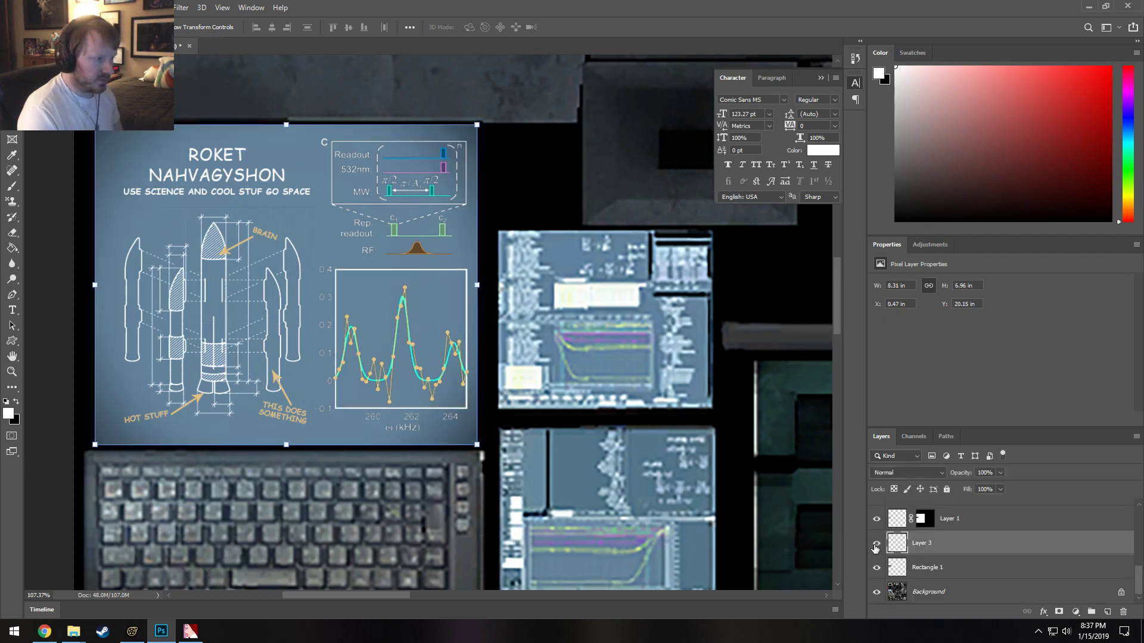
# Nudge all artwork layers from Layer 1 up to Shape 1 copy 3 slightly left, leaving the blue screen background in place.
pyautogui.click(978, 524)
pyautogui.scroll(8, 978, 524)
pyautogui.keyDown('shift'); pyautogui.click(982, 520); pyautogui.keyUp('shift')
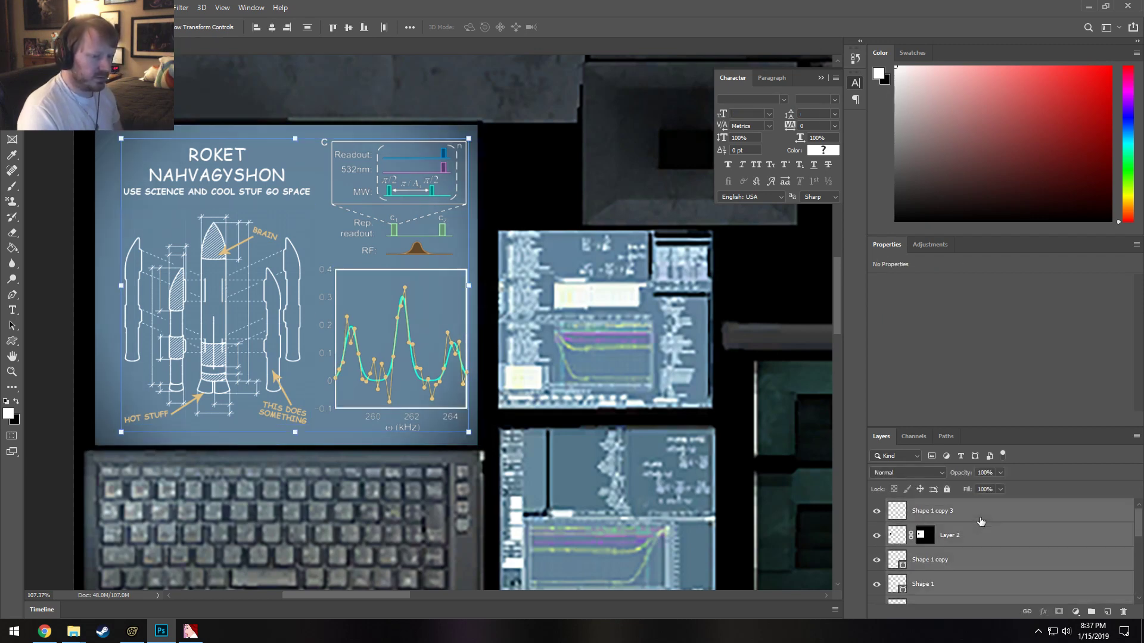
pyautogui.press('Left')
pyautogui.press('Left')
pyautogui.press('Left')
pyautogui.press('Left')
pyautogui.press('Left')
pyautogui.press('Left')
pyautogui.press('Left')
pyautogui.press('Left')
pyautogui.press('Left')
pyautogui.press('Left')
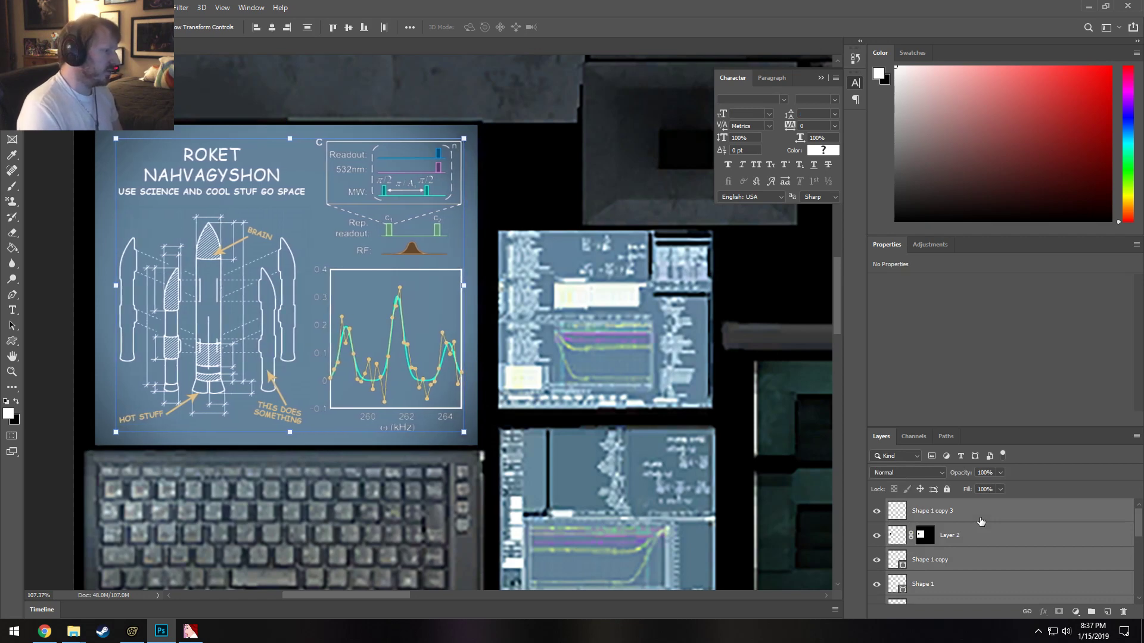
pyautogui.press('Left')
pyautogui.hotkey('alt', 'Tab')
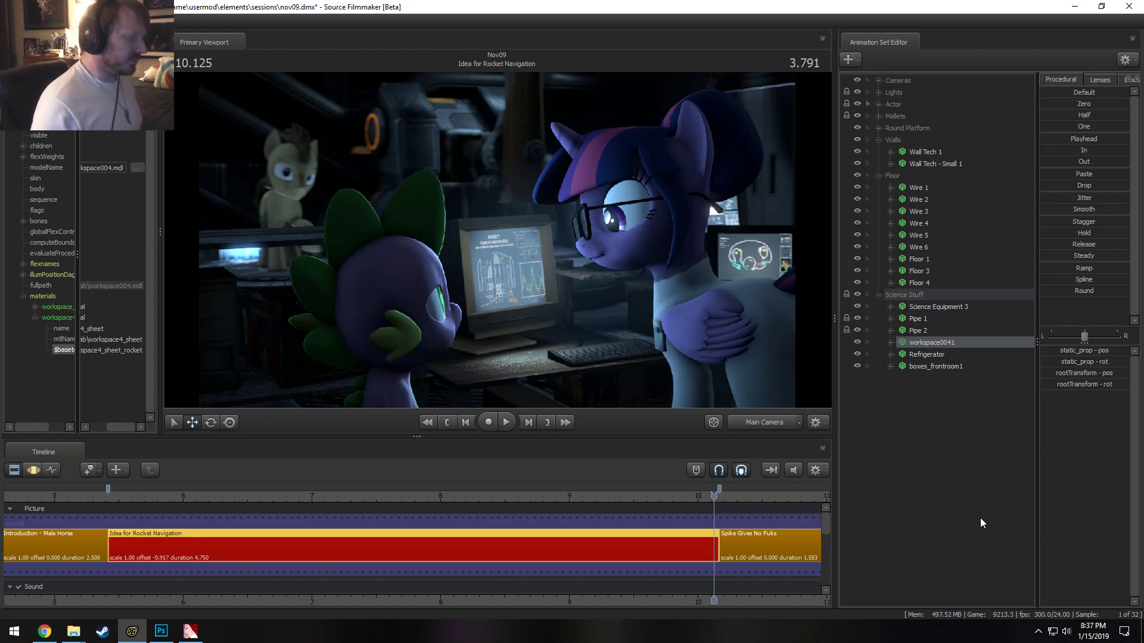
pyautogui.hotkey('alt', 'Tab')
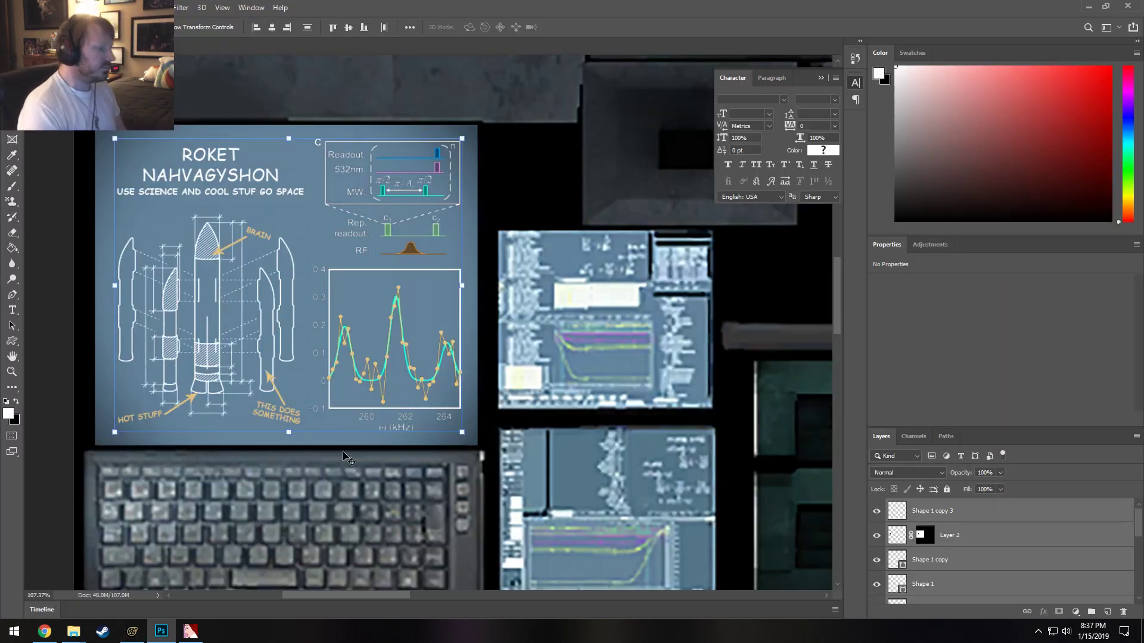
# Save the document as a 32 bits/pixel Targa file, overwriting workspace4_sheet_rocket.tga in the props_lab folder.
pyautogui.hotkey('ctrl', 'shift', 's')
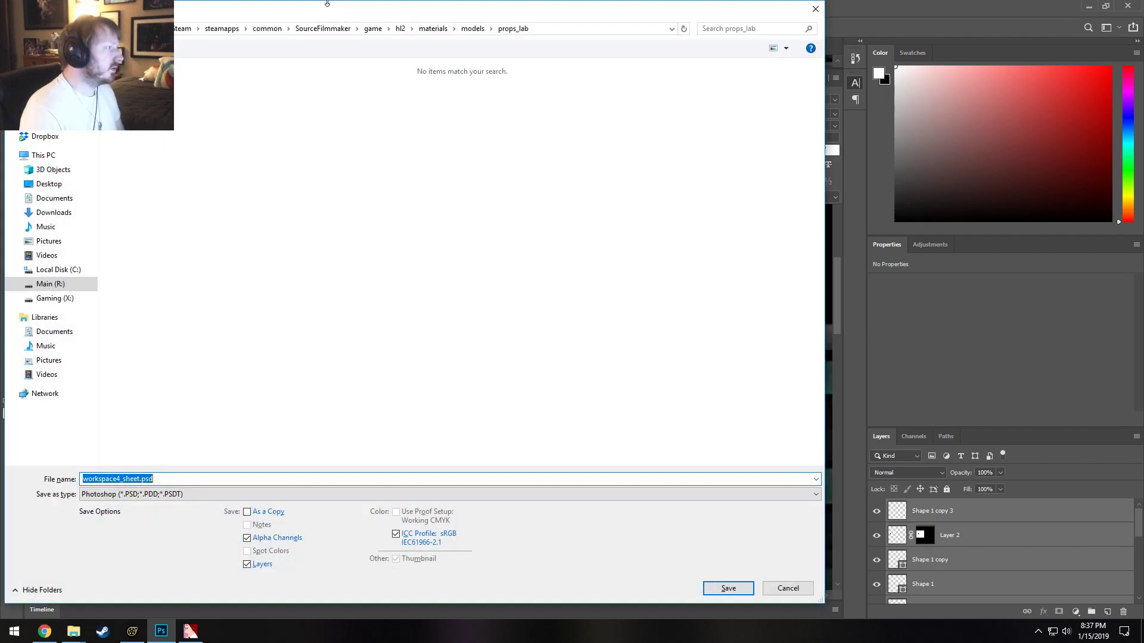
pyautogui.click(134, 495)
pyautogui.click(134, 481)
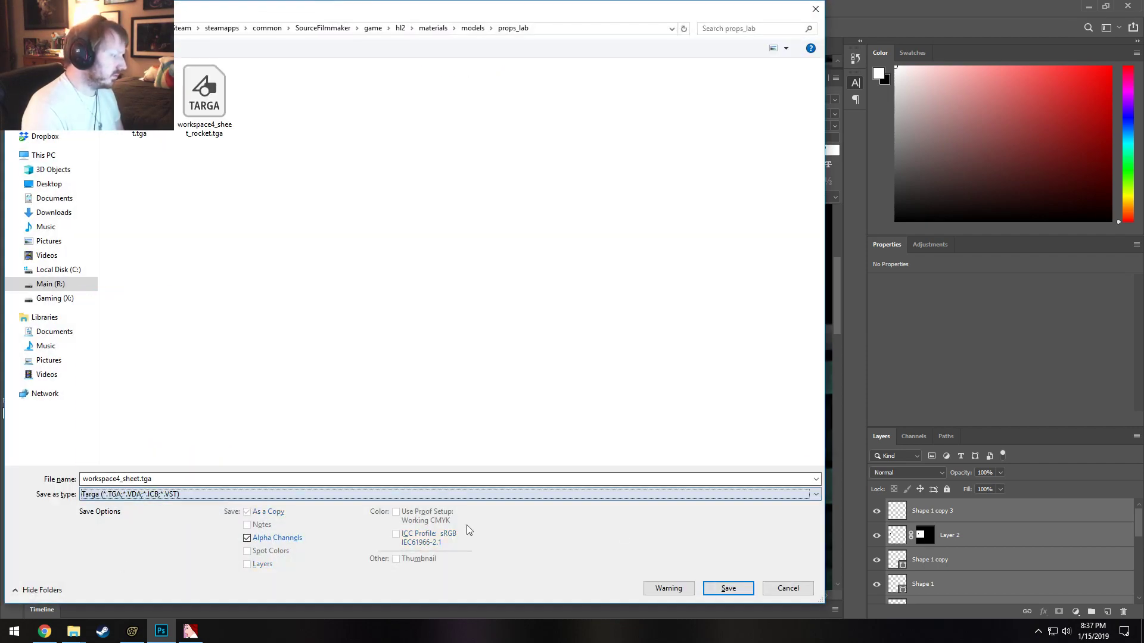
pyautogui.click(718, 587)
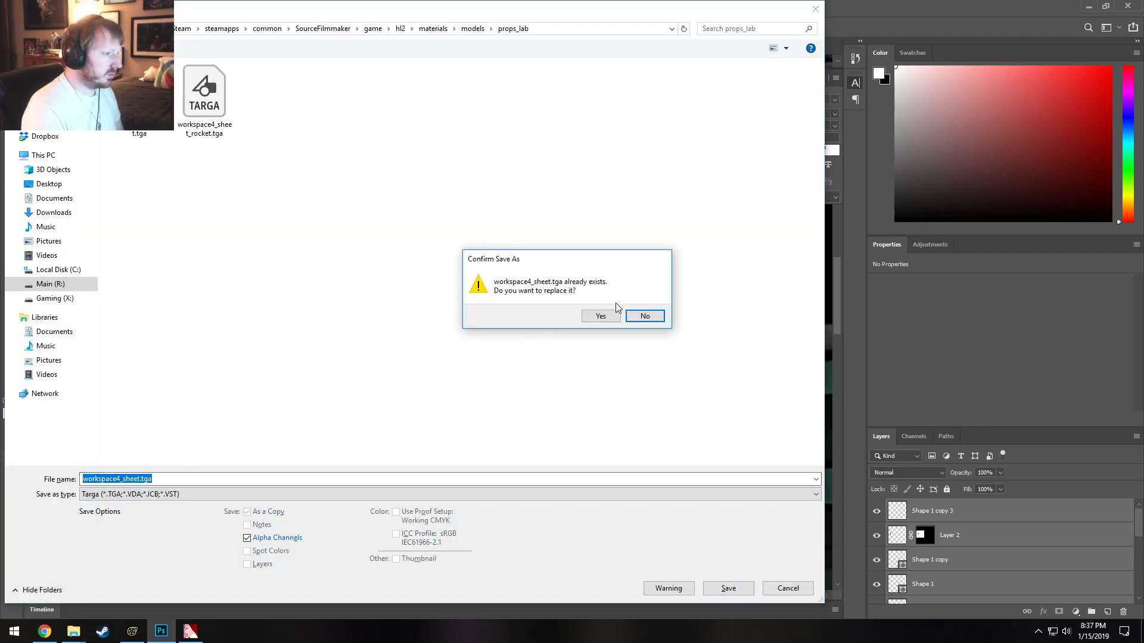
pyautogui.click(646, 317)
pyautogui.click(205, 95)
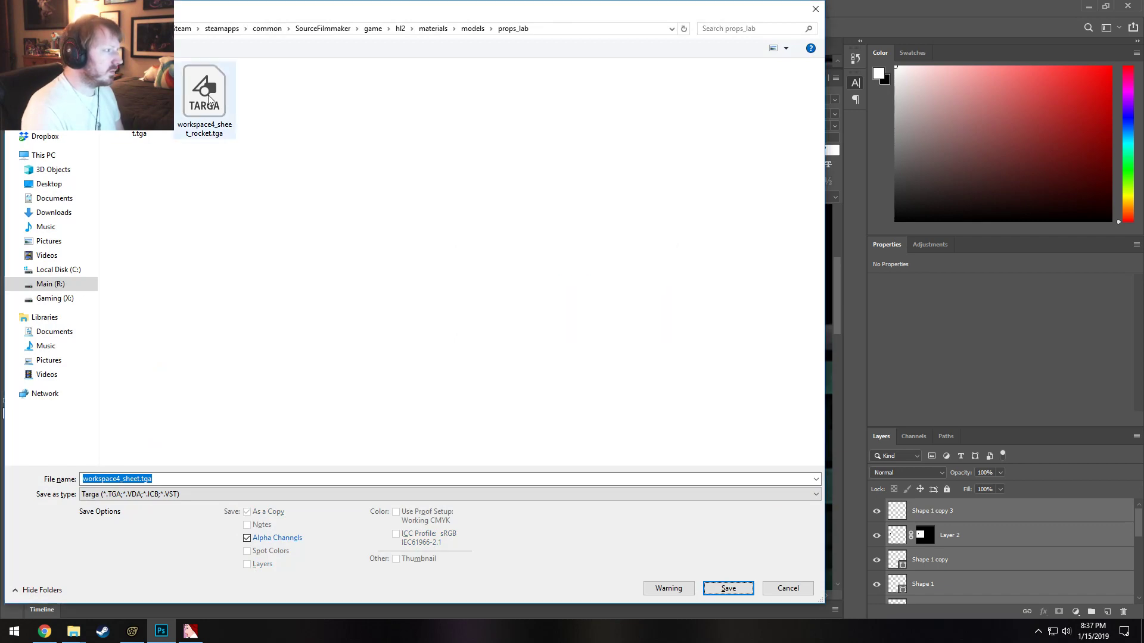
pyautogui.click(728, 588)
pyautogui.click(601, 317)
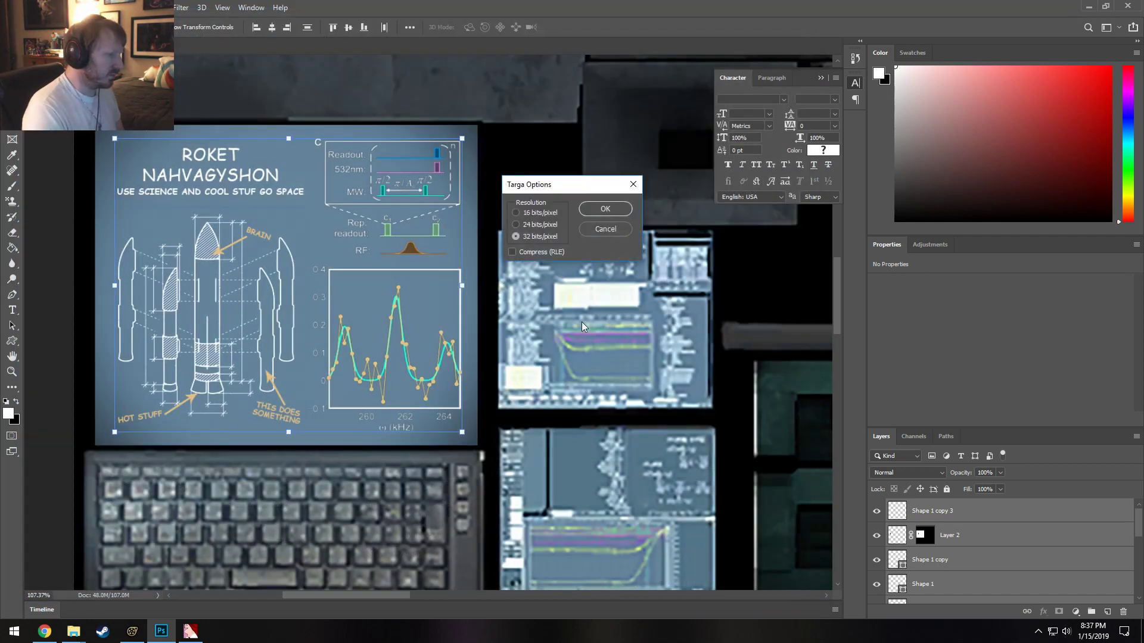
pyautogui.click(611, 209)
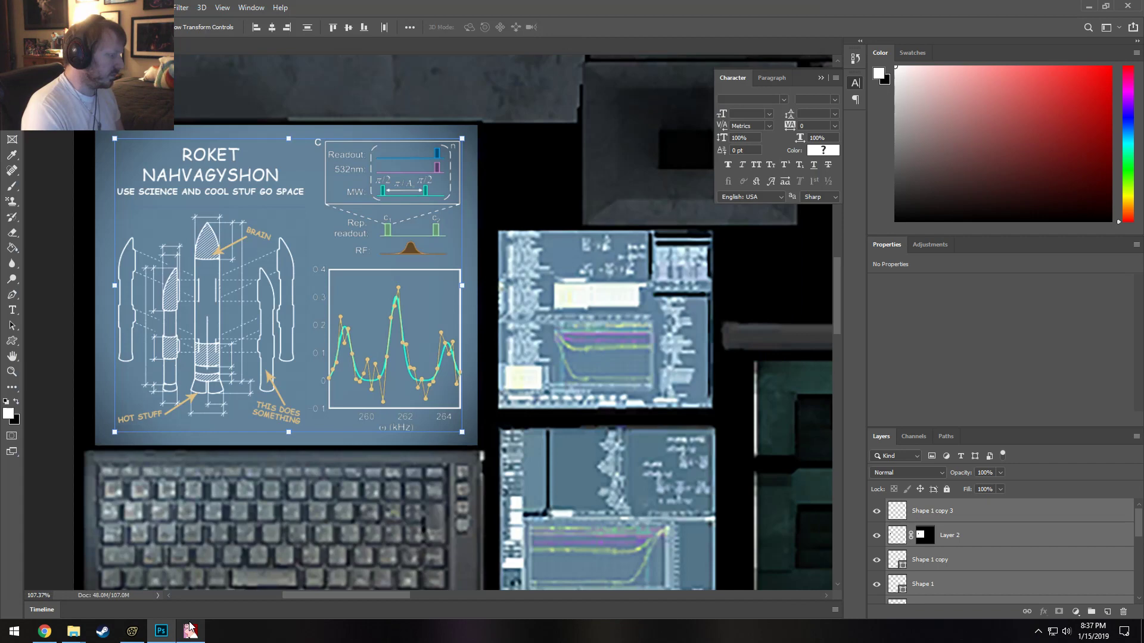
# Switch to VTFEdit and import the updated rocket TGA with DXT1 normal format, DXT5 alpha format and Nearest Power Of 2 resizing.
pyautogui.click(190, 631)
pyautogui.click(195, 163)
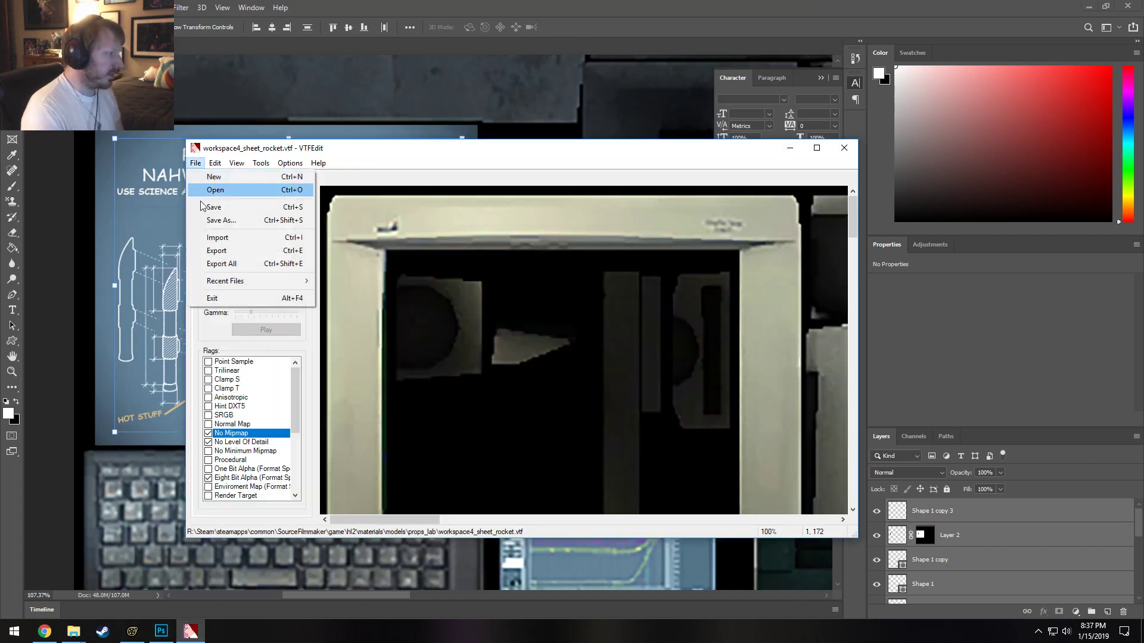
pyautogui.click(217, 238)
pyautogui.doubleClick(429, 269)
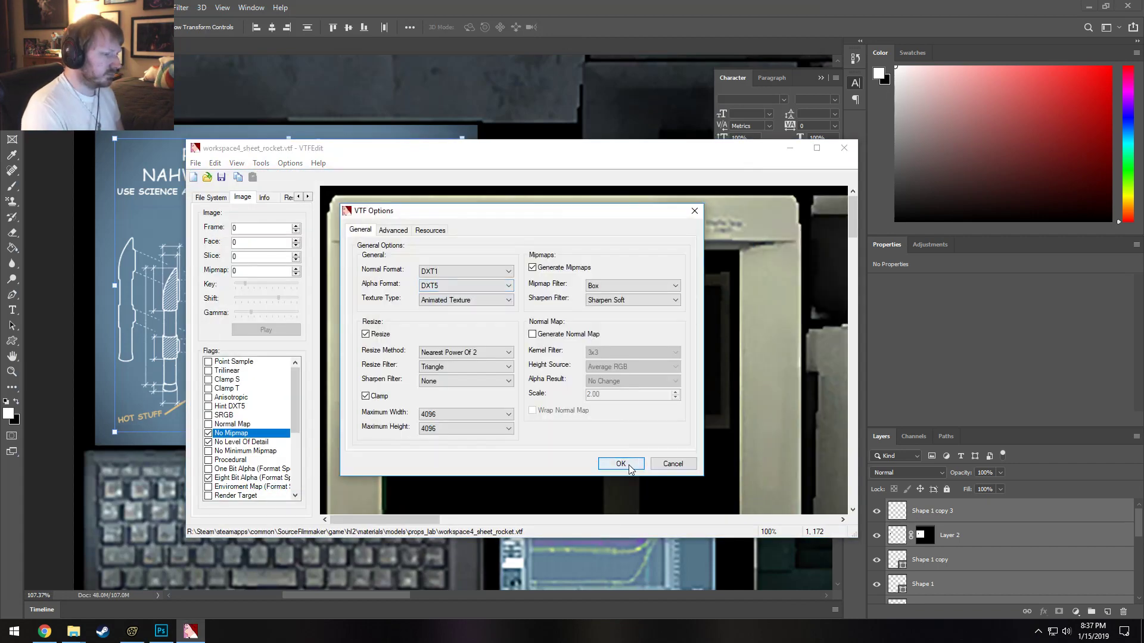
pyautogui.click(620, 462)
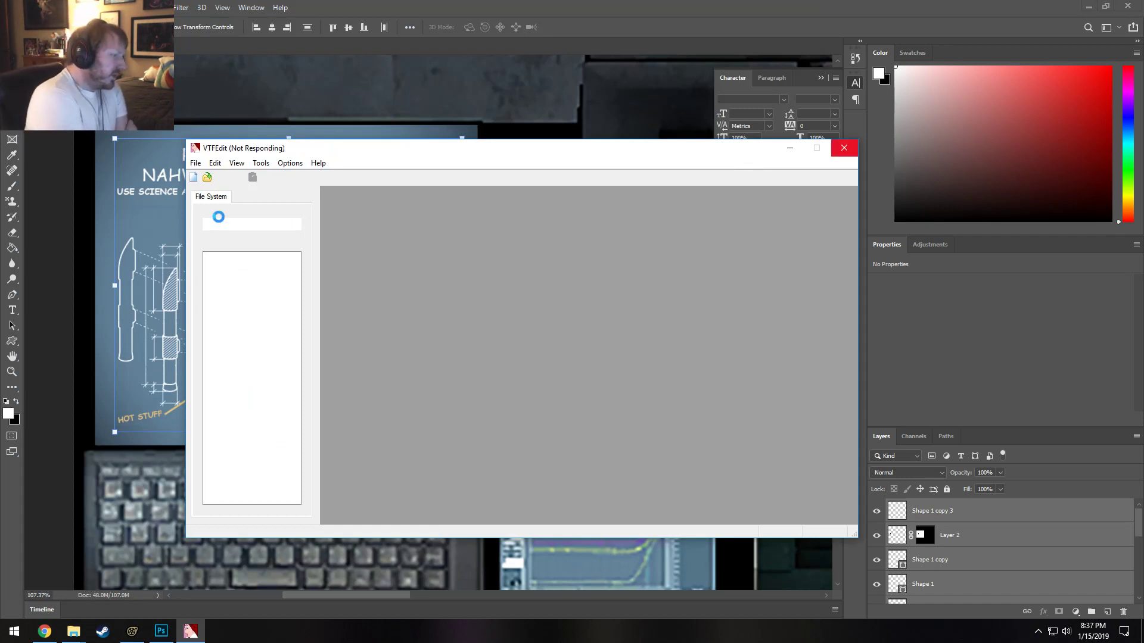
# Switch to the props_lab folder in File Explorer, open workspace4_sheet.vmt in Notepad++ to read its material settings, and close the file.
pyautogui.moveTo(73, 632)
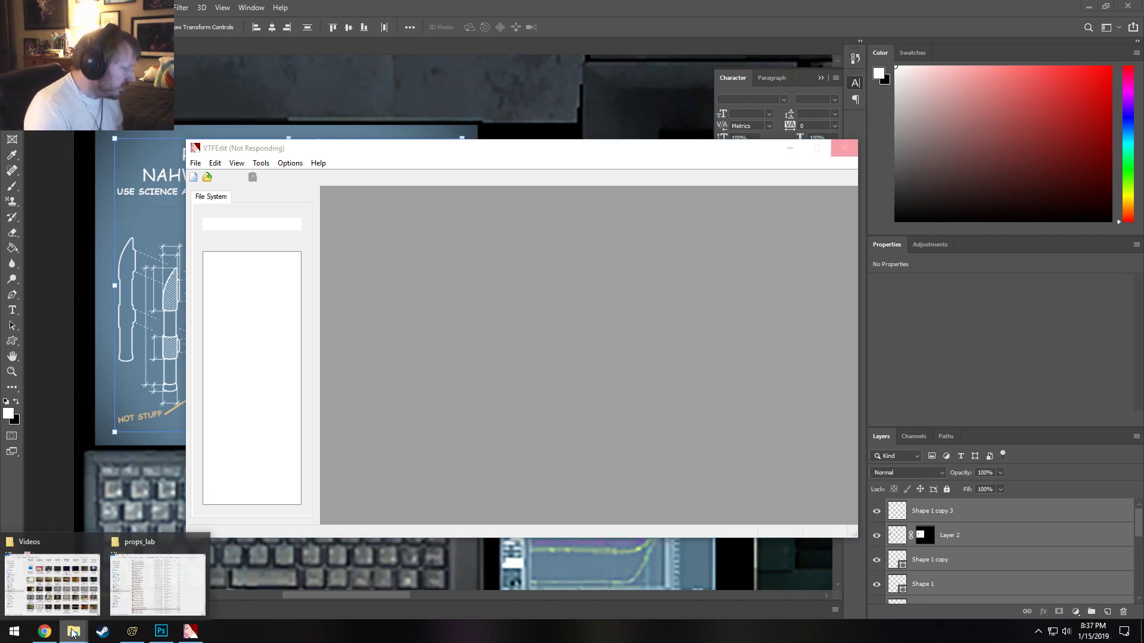
pyautogui.click(131, 578)
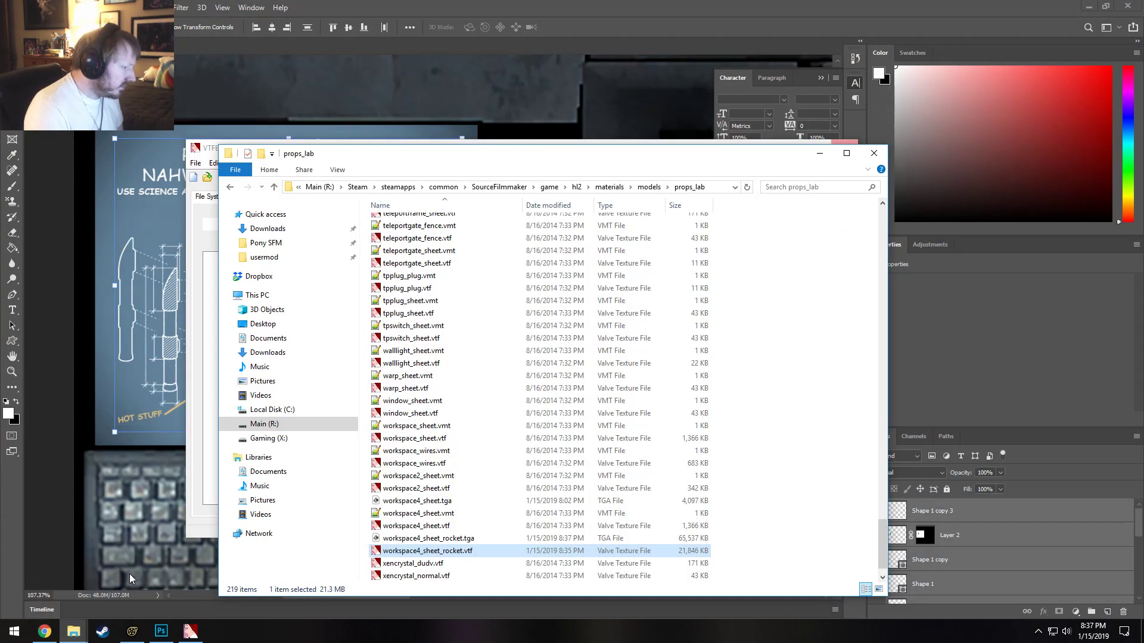
pyautogui.doubleClick(436, 514)
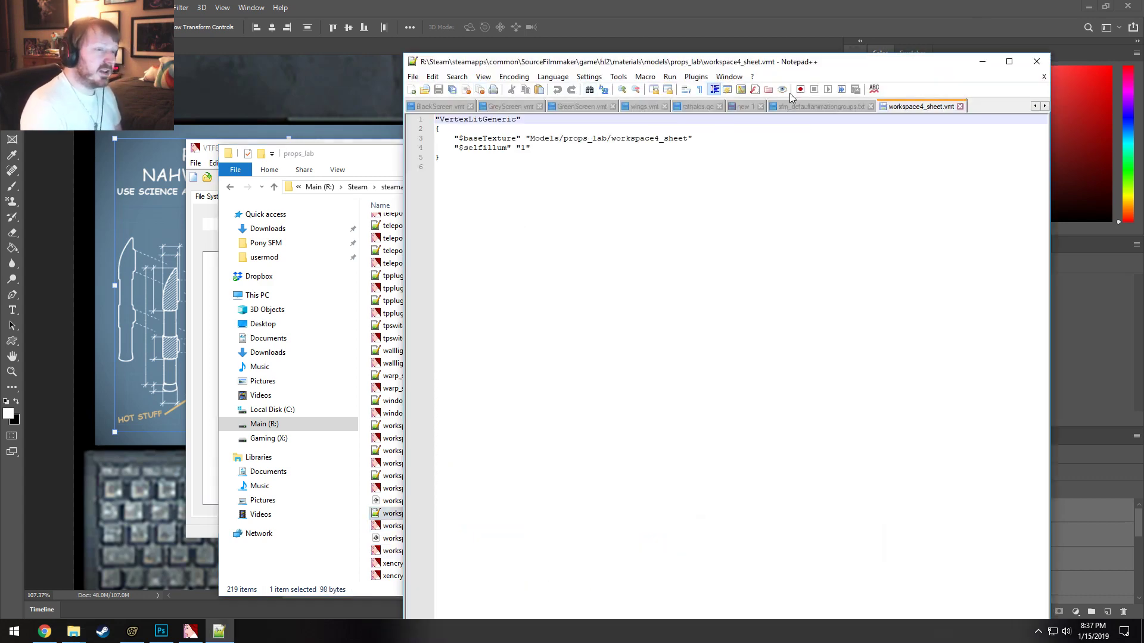
pyautogui.click(960, 106)
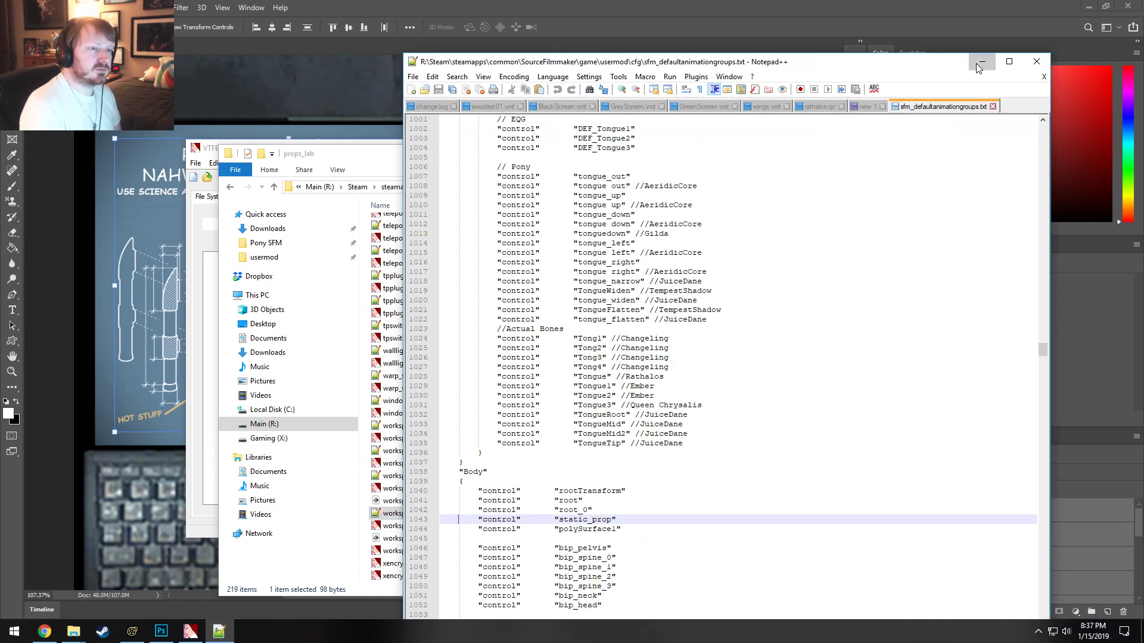
# Put Notepad++ away, switch to VTFEdit, continue past its unhandled exception error and close VTFEdit.
pyautogui.click(983, 61)
pyautogui.click(74, 632)
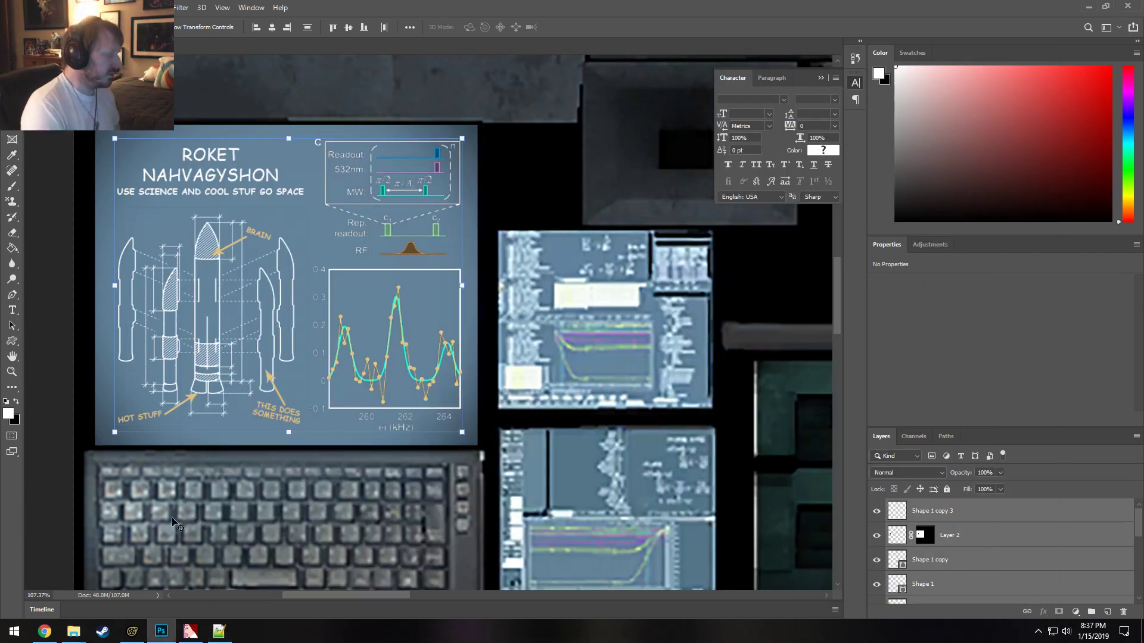
pyautogui.click(190, 631)
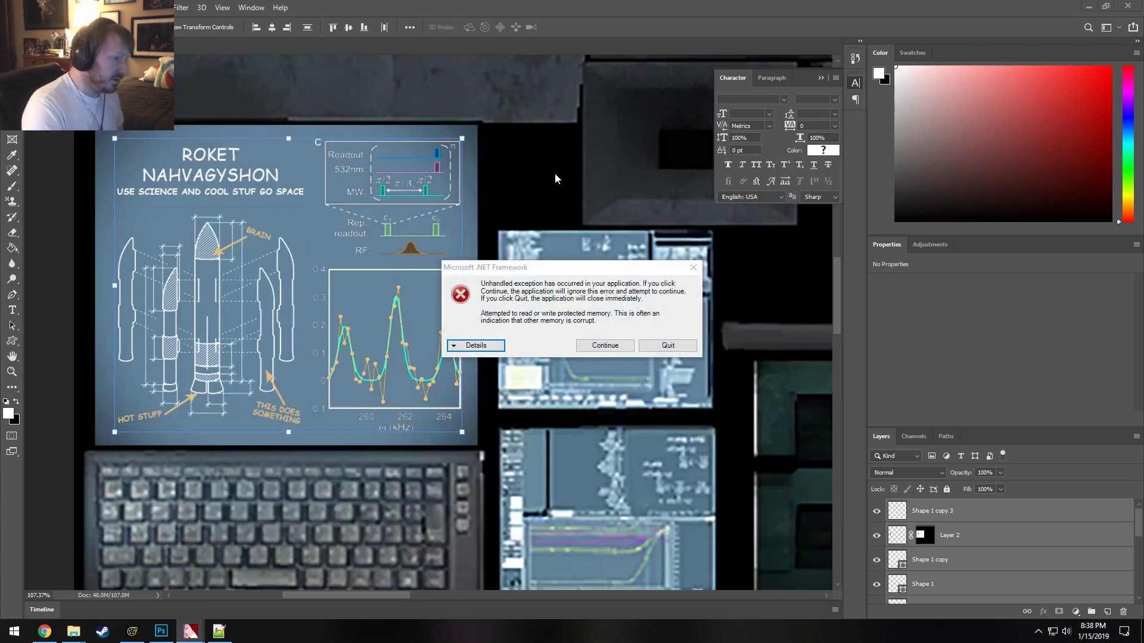
pyautogui.click(616, 348)
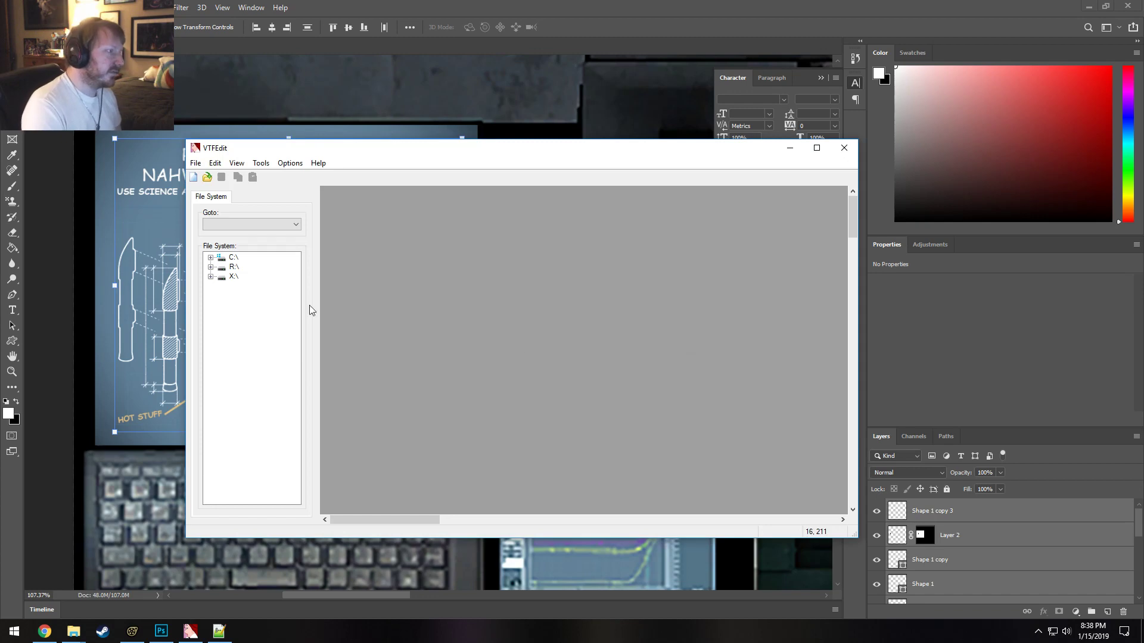
pyautogui.click(198, 160)
pyautogui.click(198, 160)
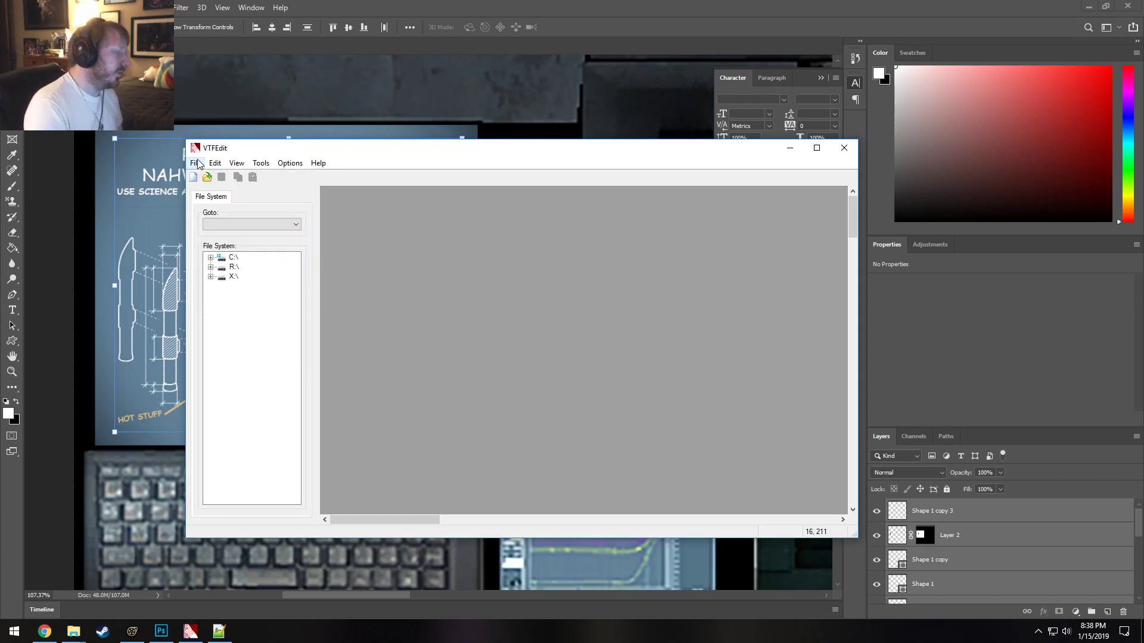
pyautogui.click(843, 147)
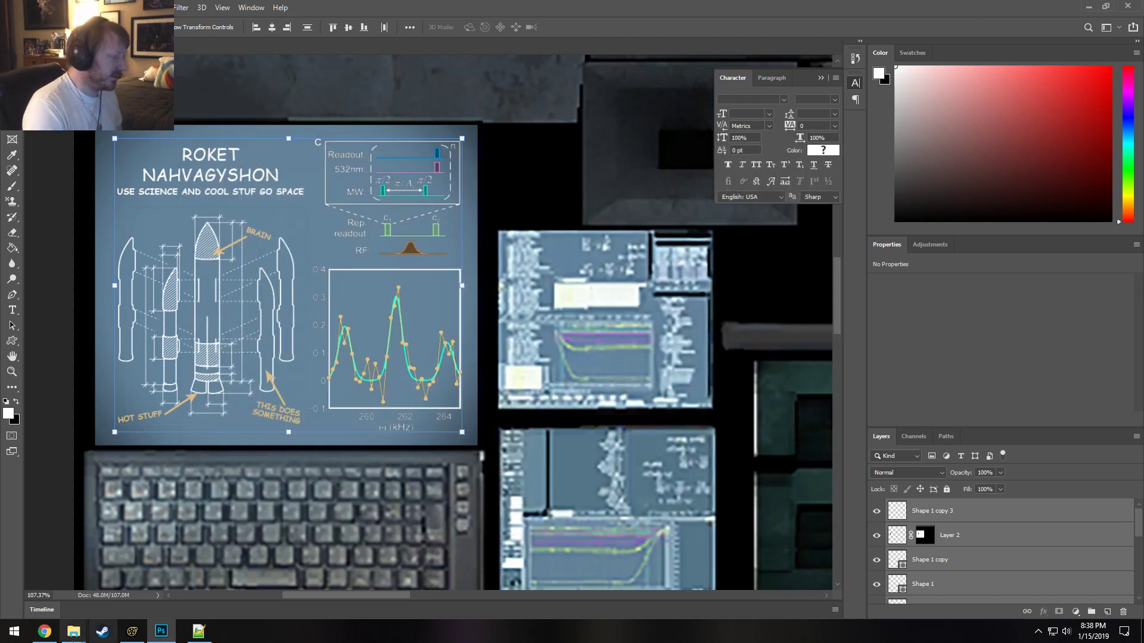
# Reopen VTFEdit with workspace4_sheet.vtf from props_lab, import the rocket TGA with the preset VTF options, and switch to Source Filmmaker.
pyautogui.moveTo(73, 631)
pyautogui.click(138, 574)
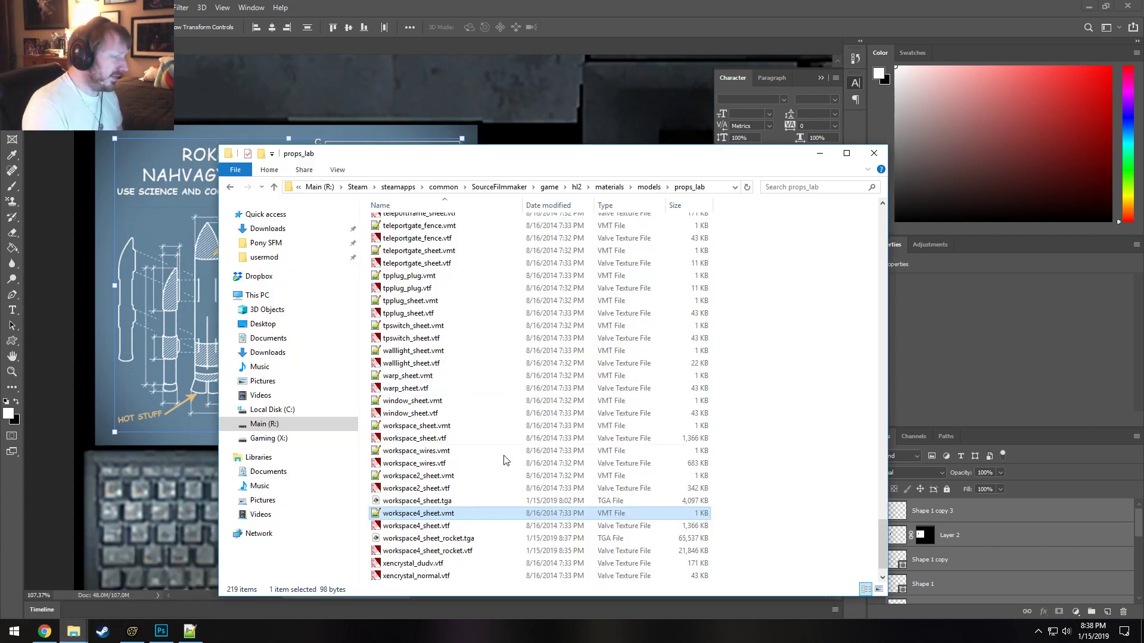
pyautogui.doubleClick(424, 526)
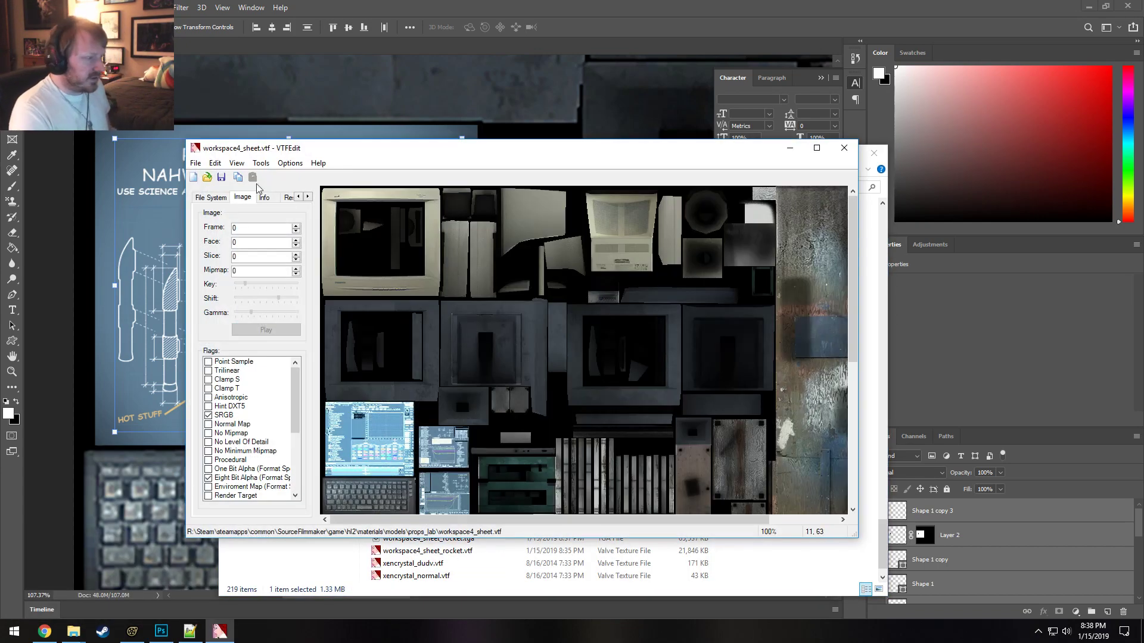
pyautogui.click(195, 162)
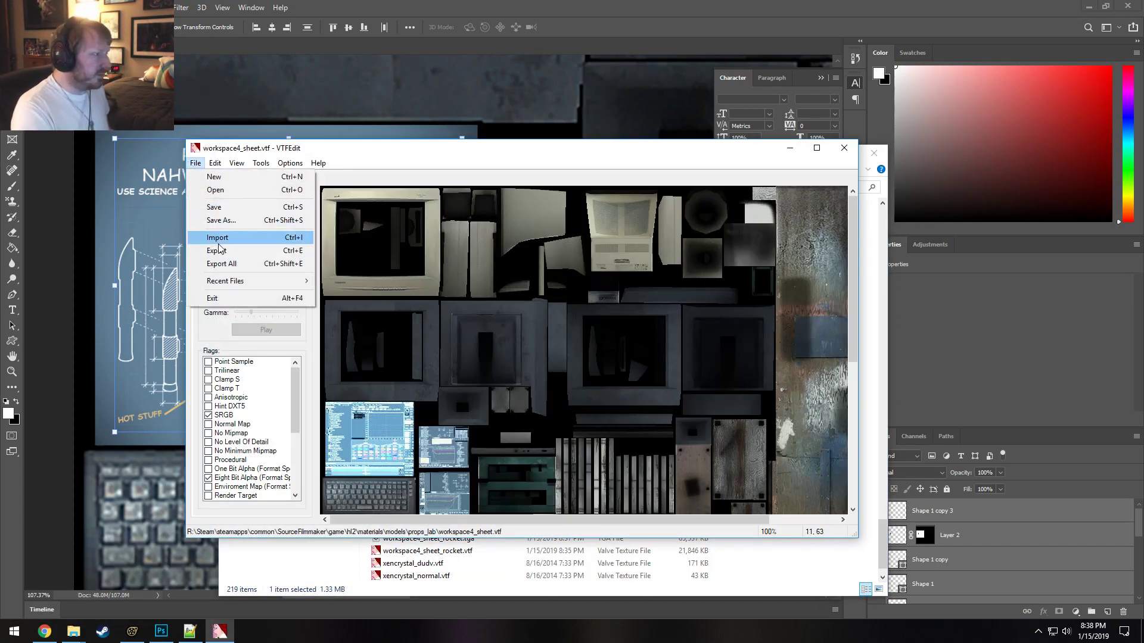
pyautogui.click(235, 252)
pyautogui.doubleClick(429, 268)
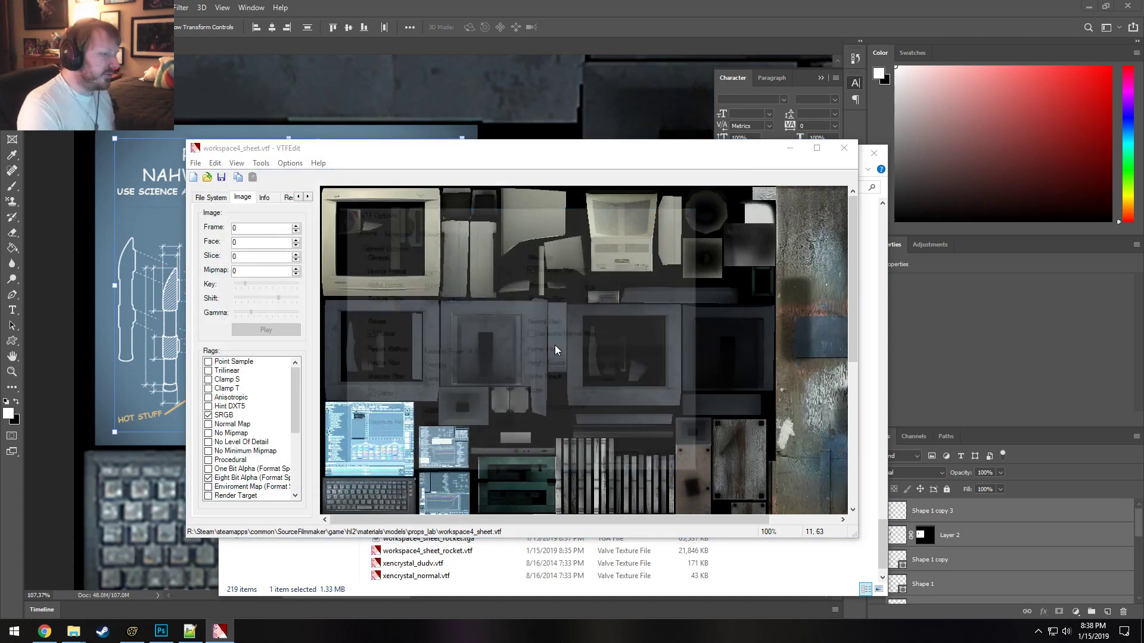
pyautogui.click(634, 463)
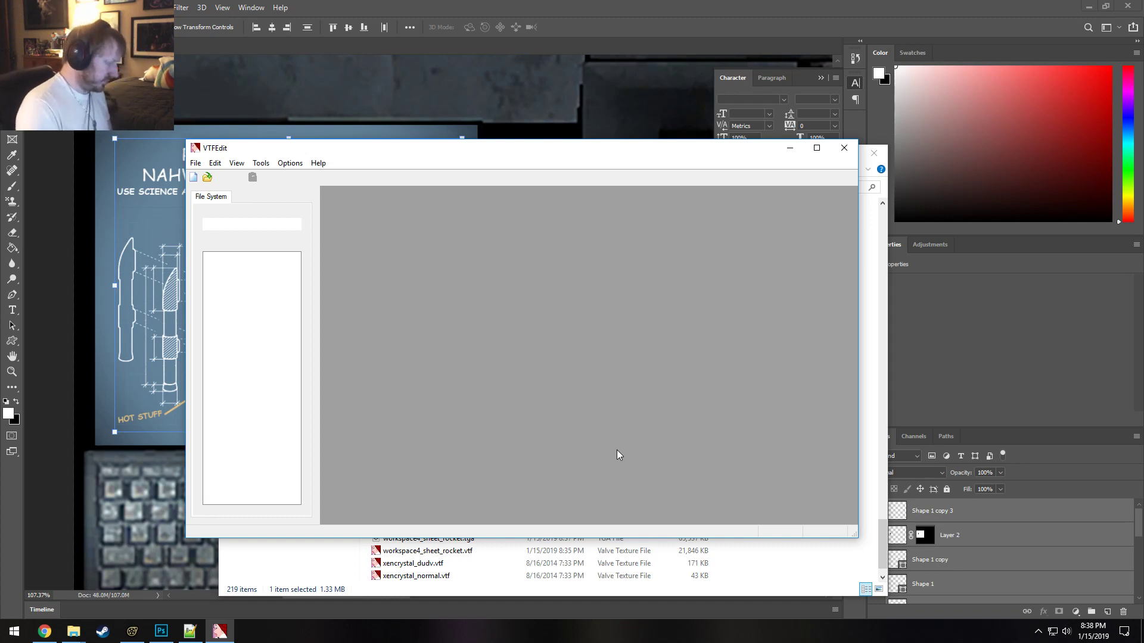
pyautogui.click(132, 631)
pyautogui.rightClick(62, 320)
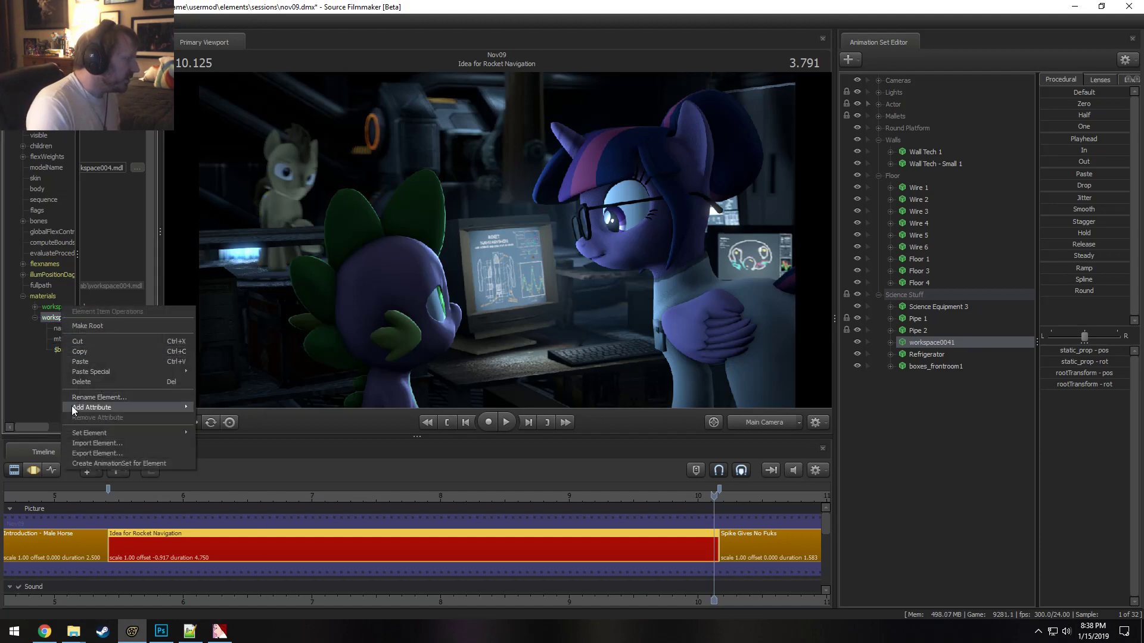
pyautogui.moveTo(83, 407)
pyautogui.click(235, 383)
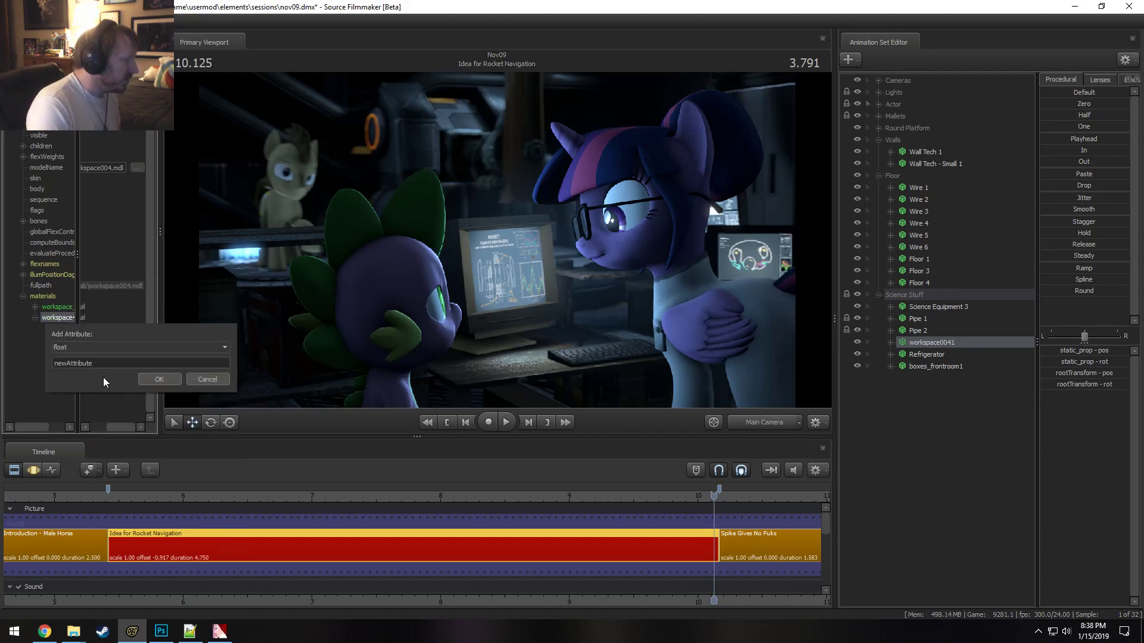
pyautogui.click(197, 379)
# Add a vector3 attribute named $selfillumtint to the computer model's workspace4_sheet material.
pyautogui.rightClick(65, 321)
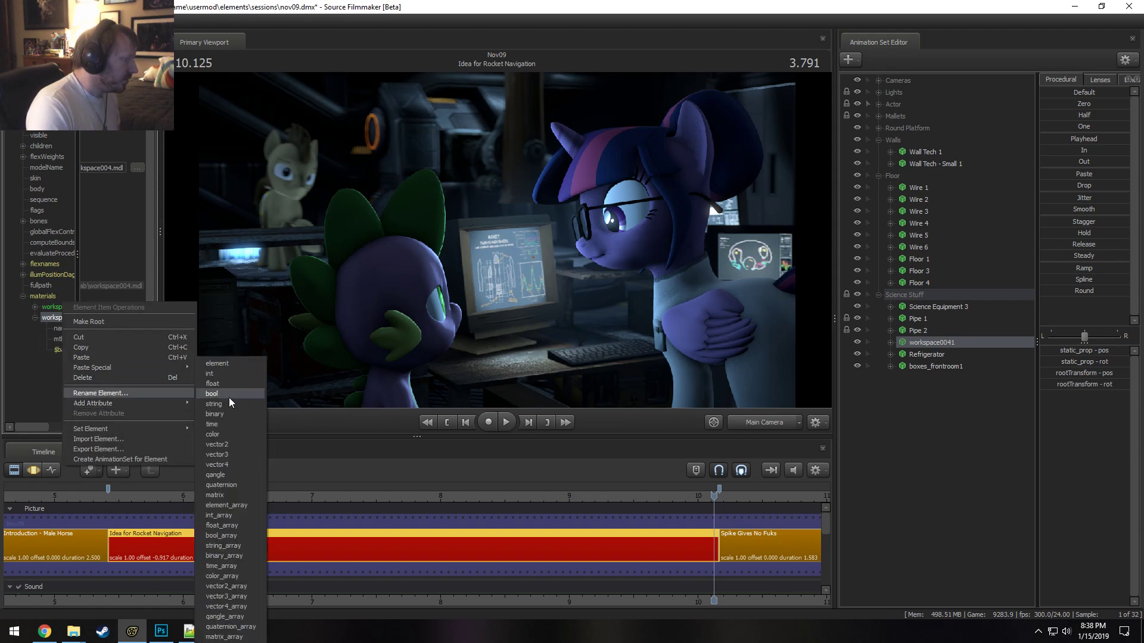
pyautogui.moveTo(180, 404)
pyautogui.click(228, 448)
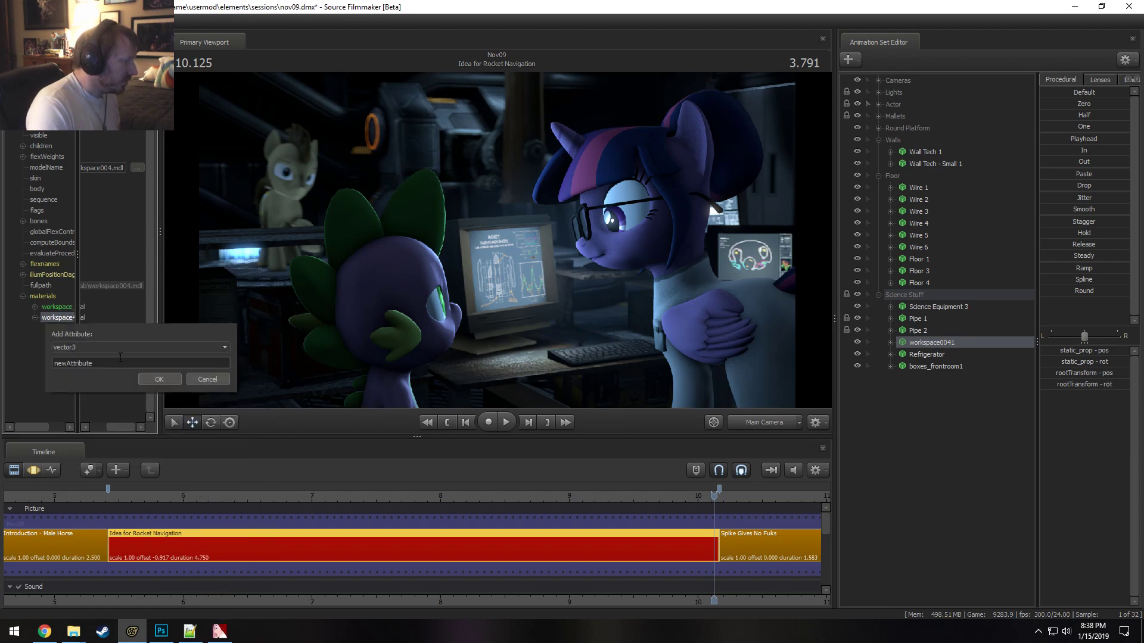
pyautogui.write('$sel')
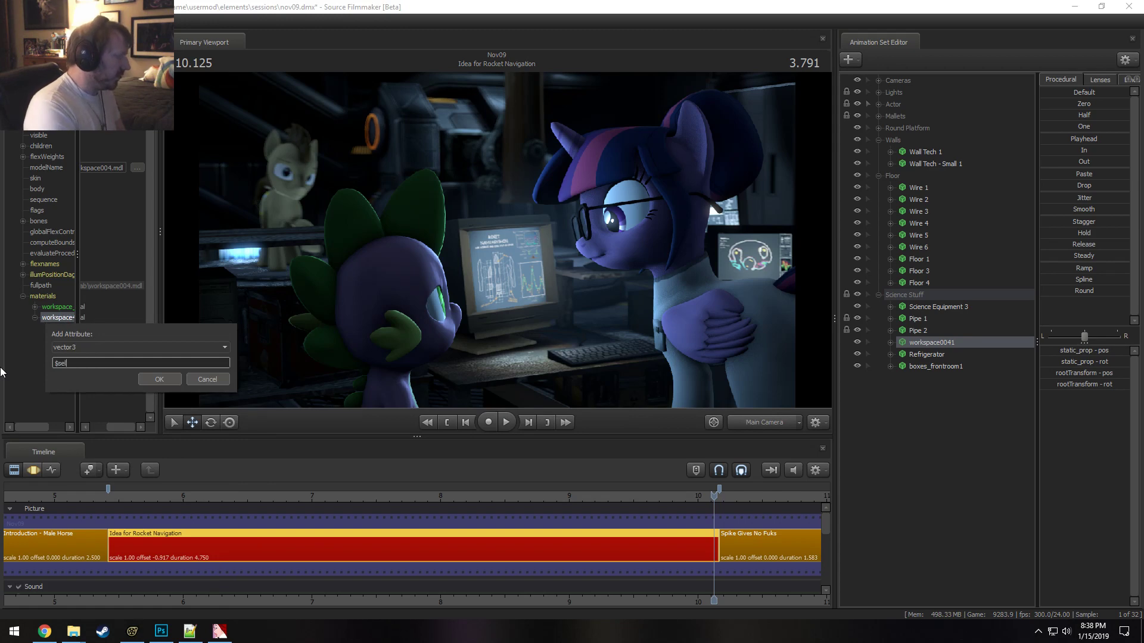
pyautogui.write('fillumtint')
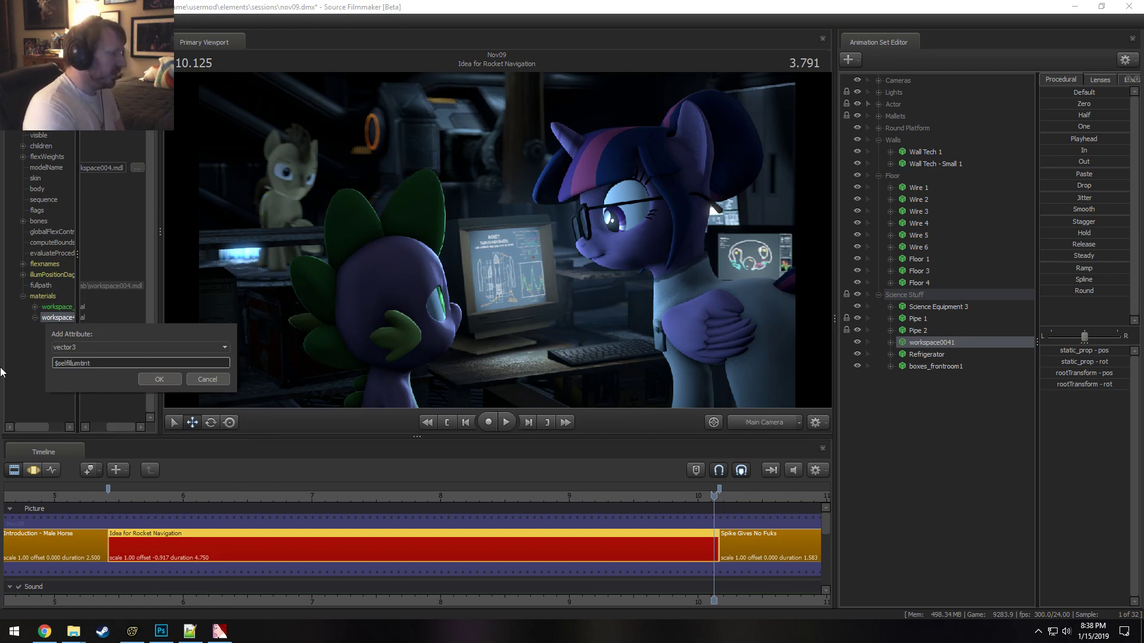
pyautogui.press('Return')
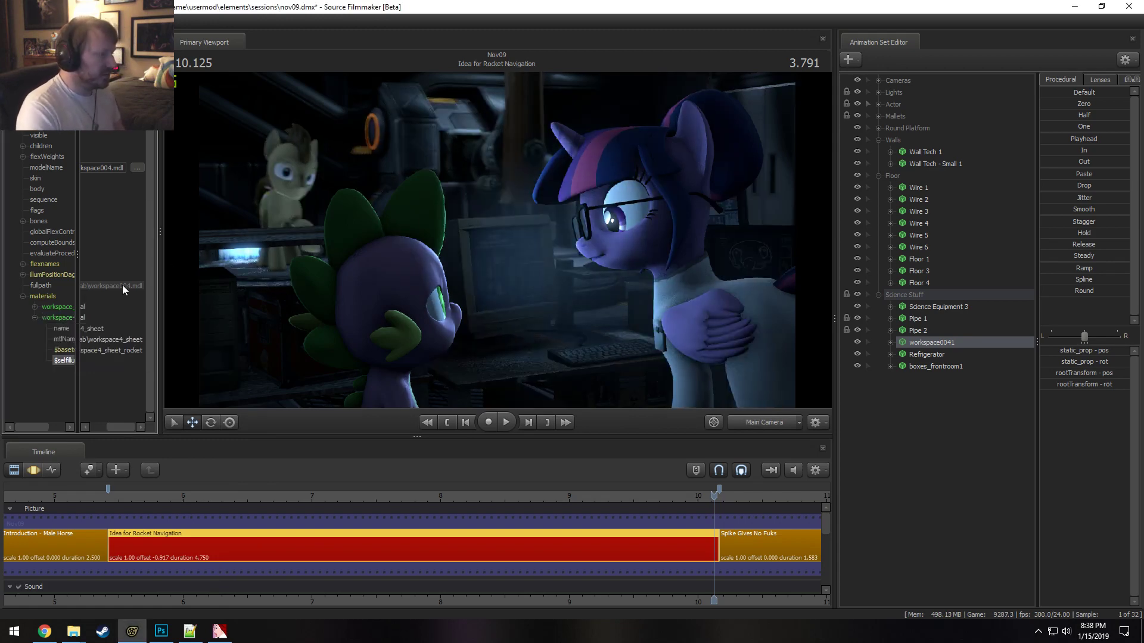
# Set the material's $selfillumtint value to 2 2 2.
pyautogui.click(104, 362)
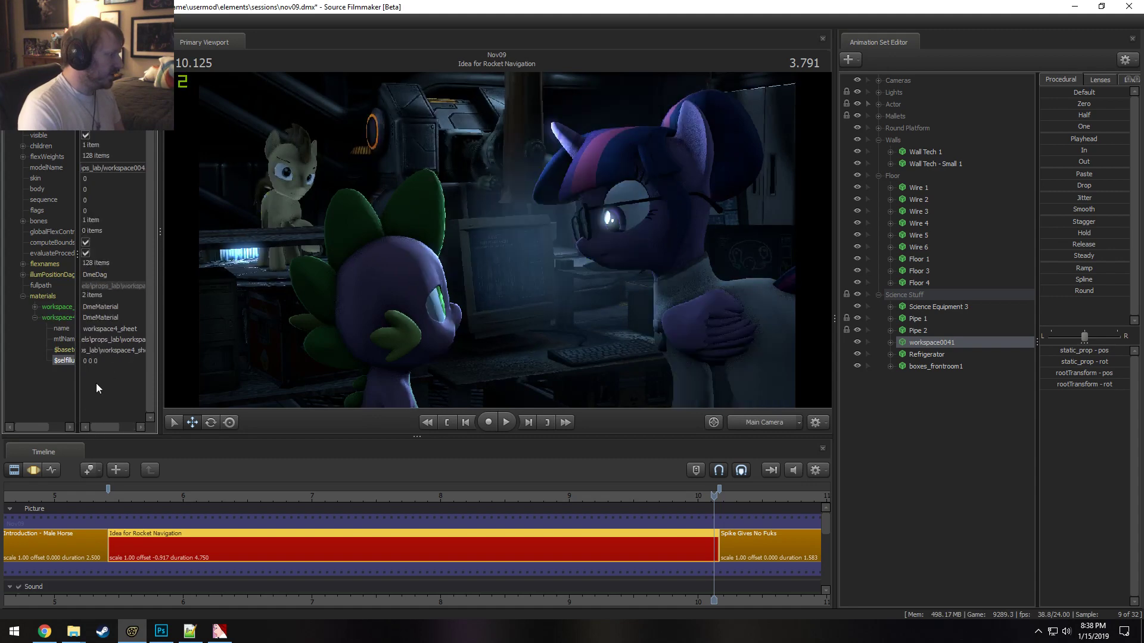
pyautogui.write('2 2 2')
pyautogui.press('Return')
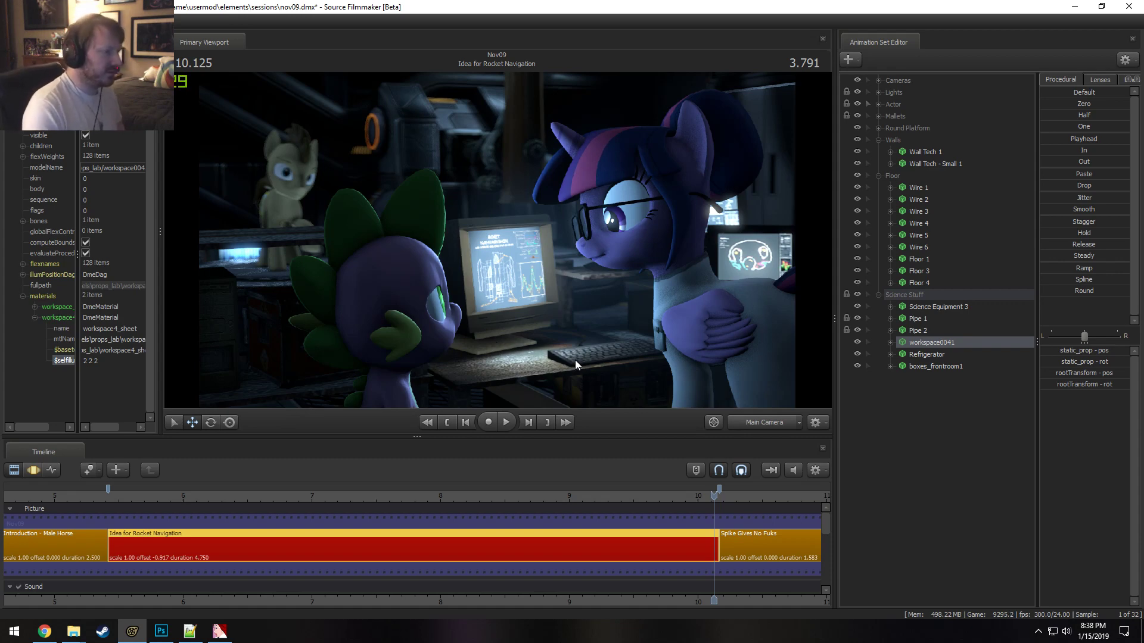
# Switch to VTFEdit and enable the No Mipmap and No Level Of Detail flags for the imported texture.
pyautogui.click(219, 633)
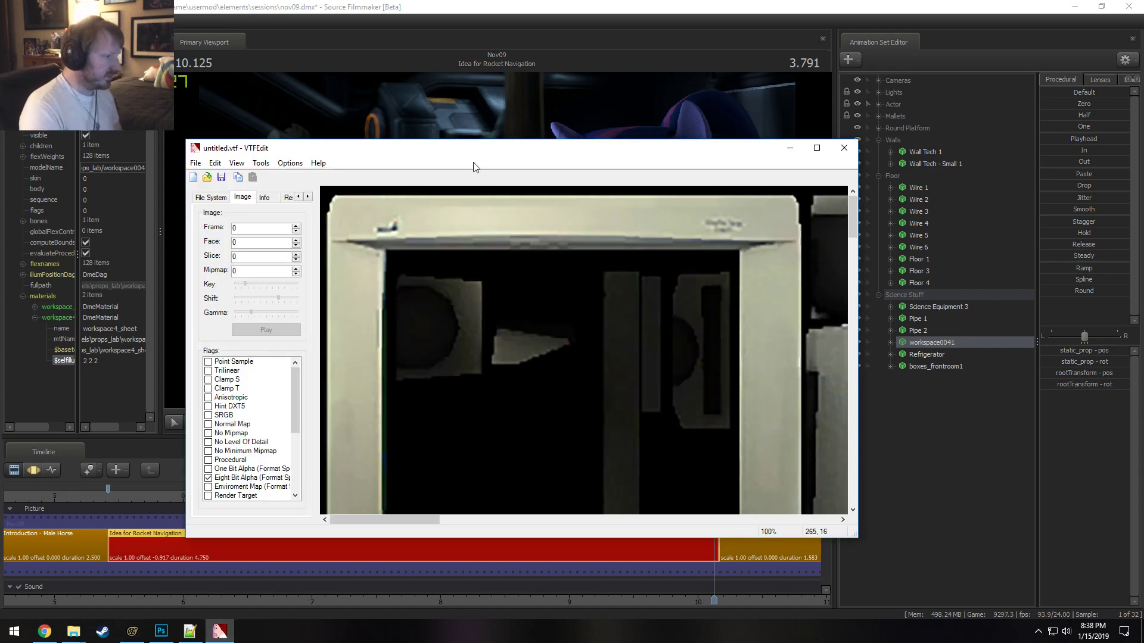
pyautogui.click(209, 433)
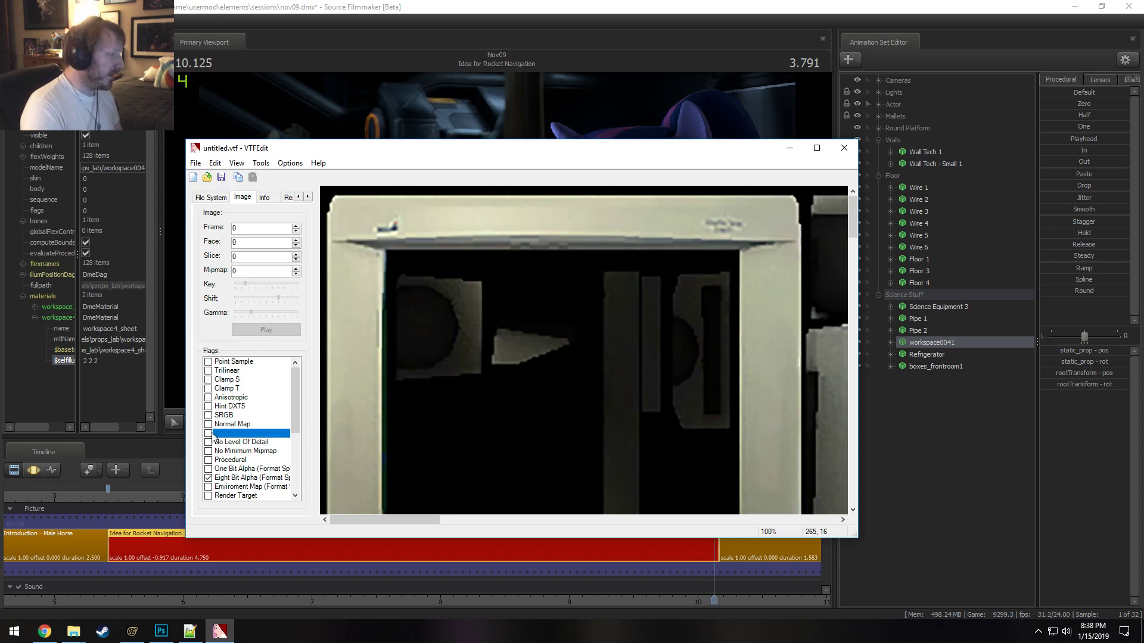
pyautogui.click(208, 442)
pyautogui.click(211, 451)
# Save the texture as workspace4_sheet_rocket.vtf in the props_lab folder, overwriting the existing file.
pyautogui.click(195, 163)
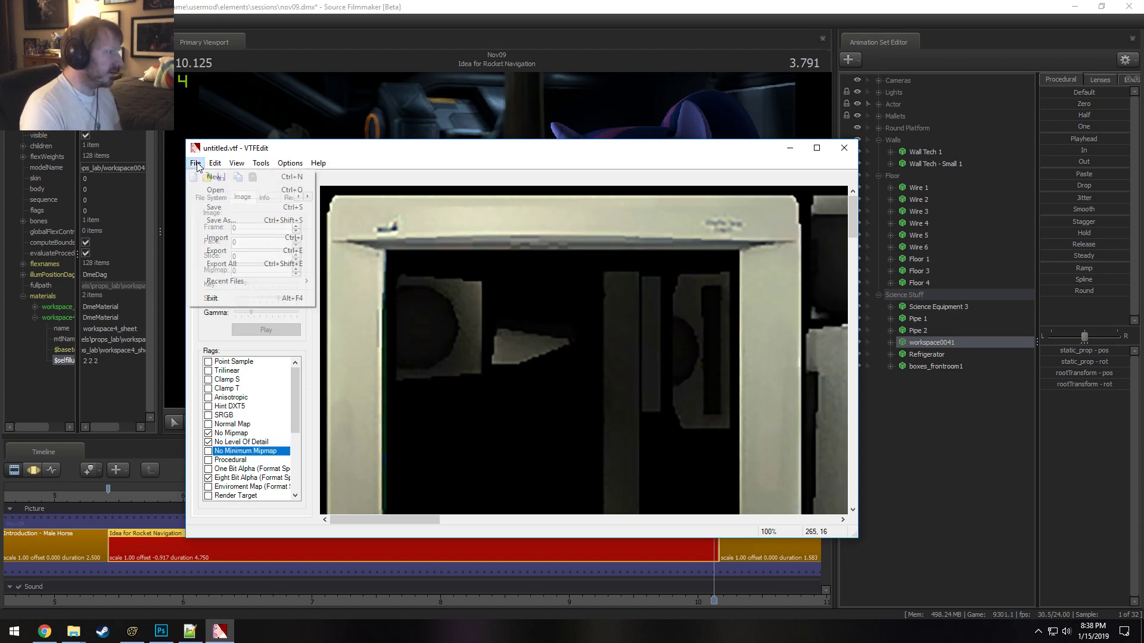
pyautogui.click(226, 225)
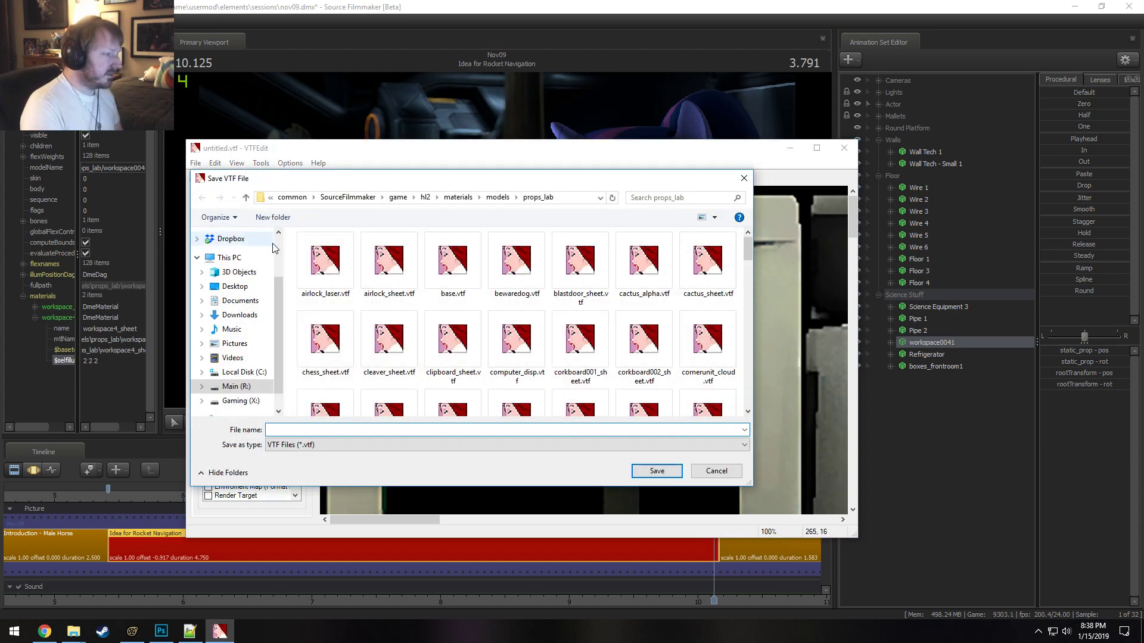
pyautogui.moveTo(749, 262); pyautogui.dragTo(749, 395)
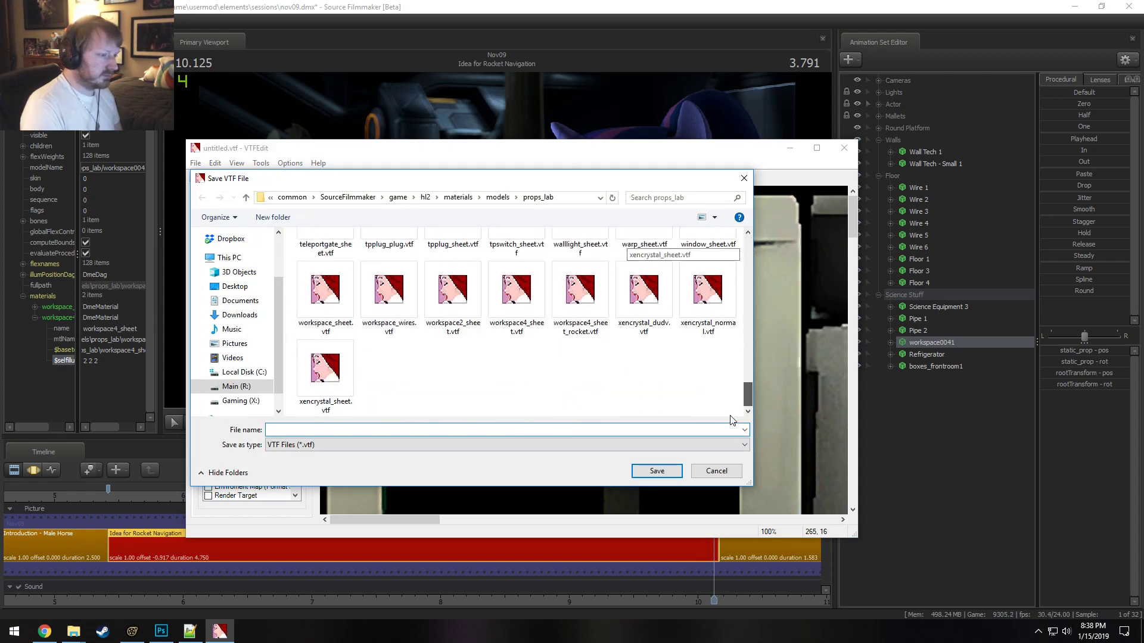
pyautogui.doubleClick(580, 298)
pyautogui.click(606, 319)
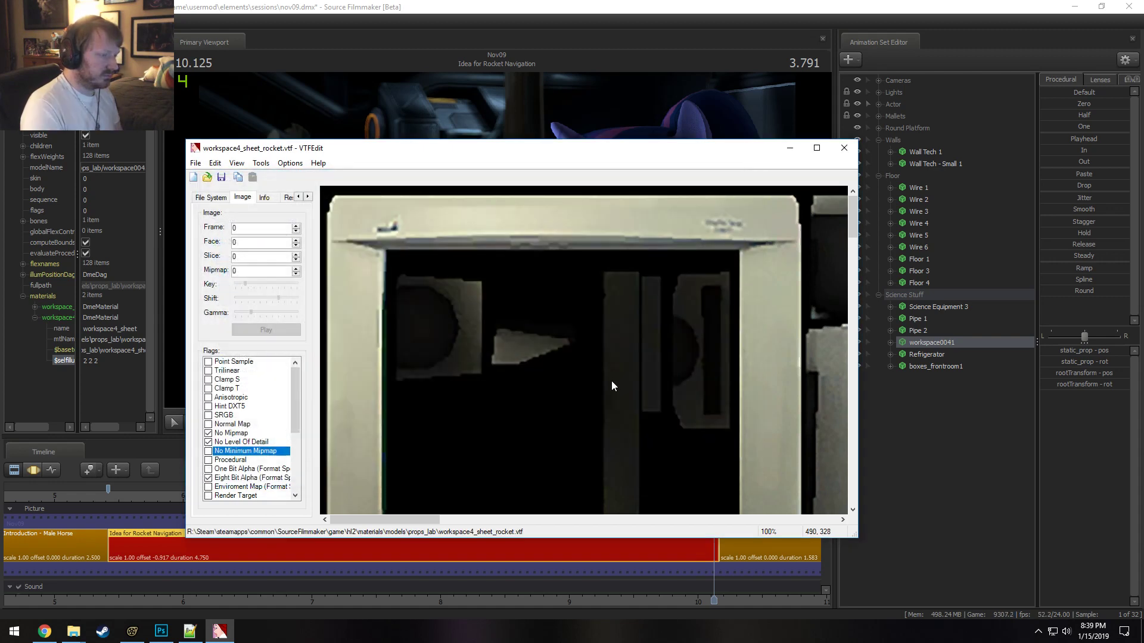
# Switch to Source Filmmaker, save the nov09.dmx session, and enlarge the Primary Viewport by shrinking the timeline and element pane.
pyautogui.click(637, 5)
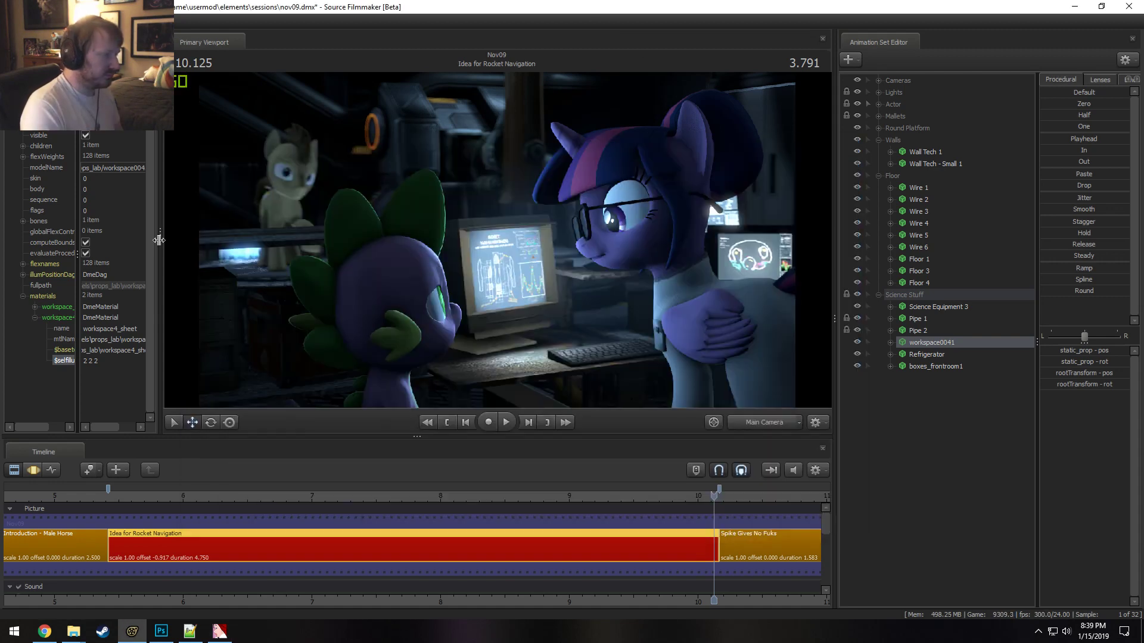
pyautogui.hotkey('ctrl', 's')
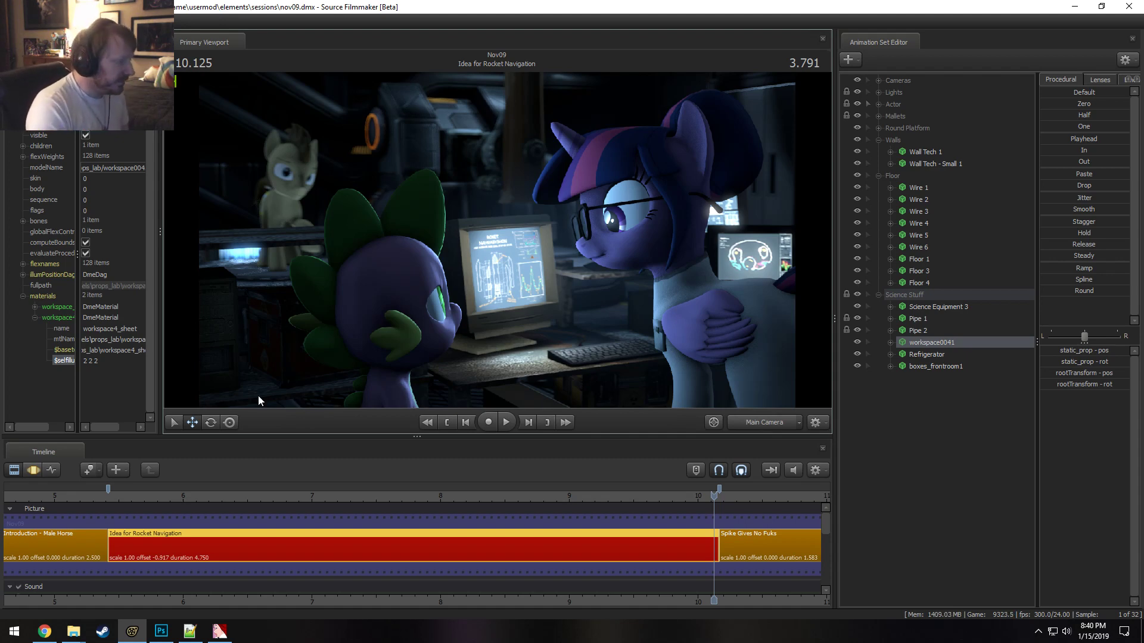
pyautogui.moveTo(270, 435); pyautogui.dragTo(262, 547)
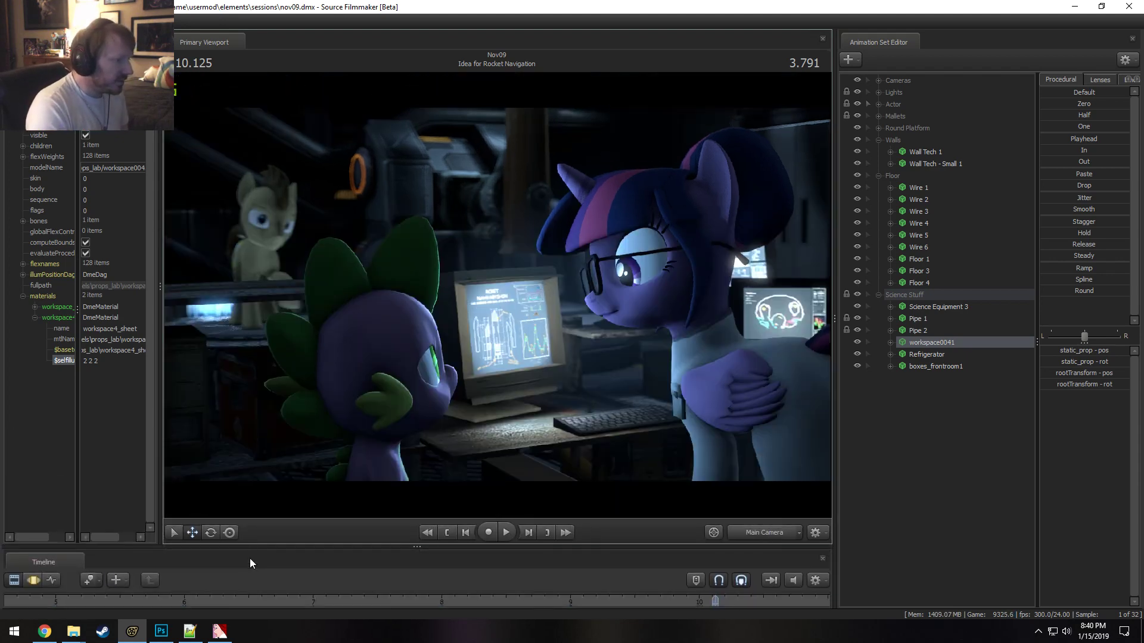
pyautogui.moveTo(160, 389); pyautogui.dragTo(64, 390)
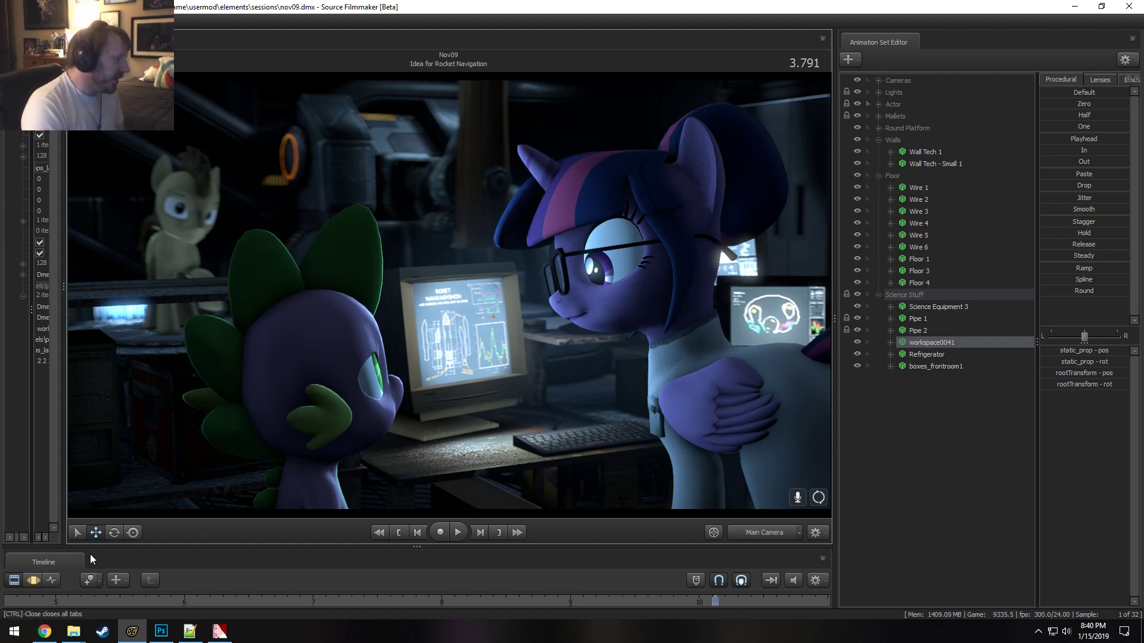
# Set the viewport's depth of field samples to 128 (override) in the progressive refinement render settings.
pyautogui.rightClick(454, 277)
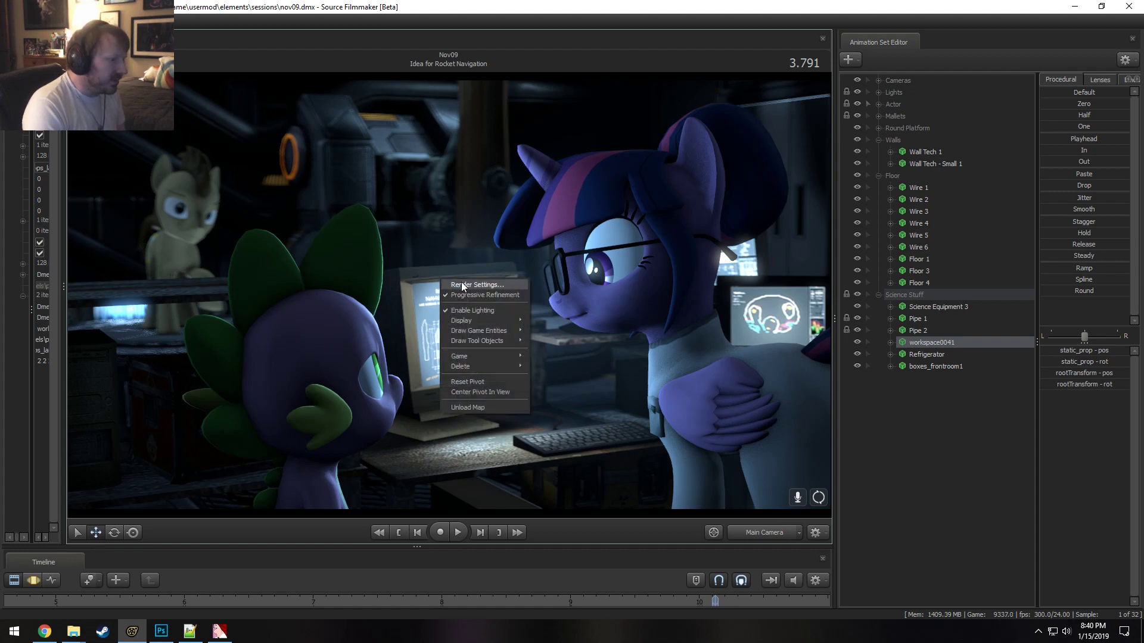
pyautogui.click(461, 282)
pyautogui.click(608, 273)
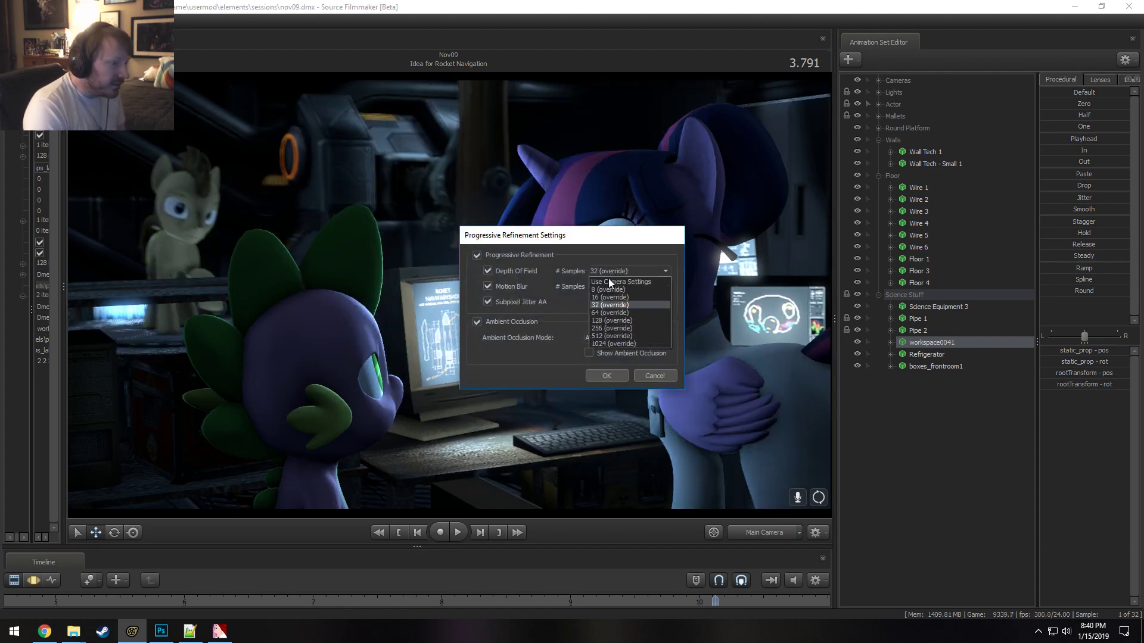
pyautogui.click(603, 321)
pyautogui.click(606, 374)
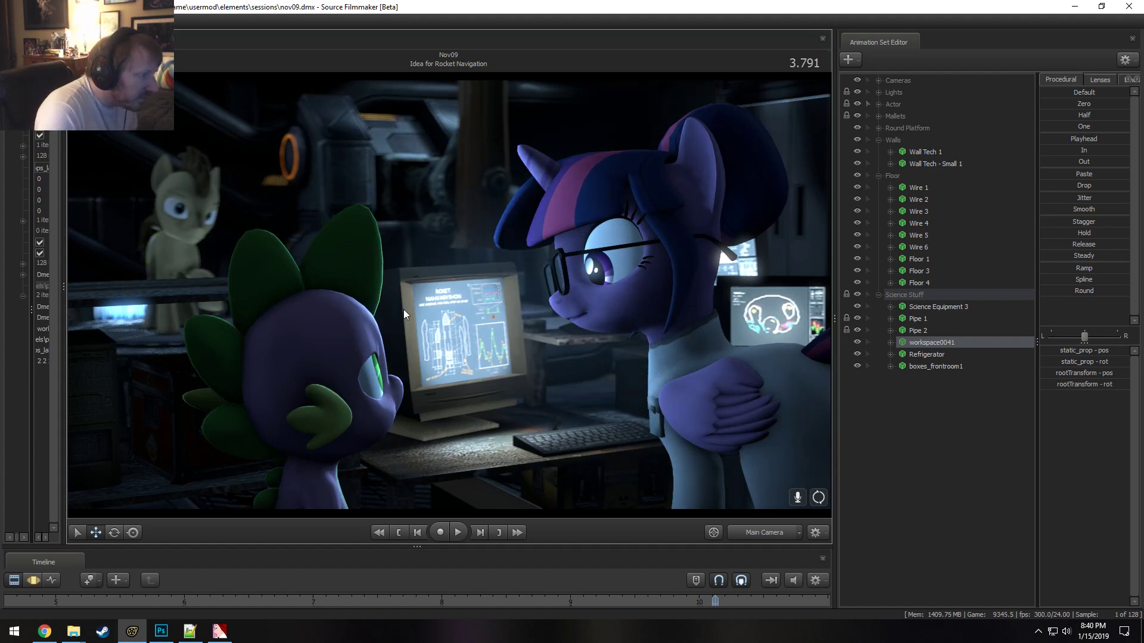
# Set the viewport's depth of field samples to 32 (override) in the progressive refinement settings.
pyautogui.rightClick(431, 330)
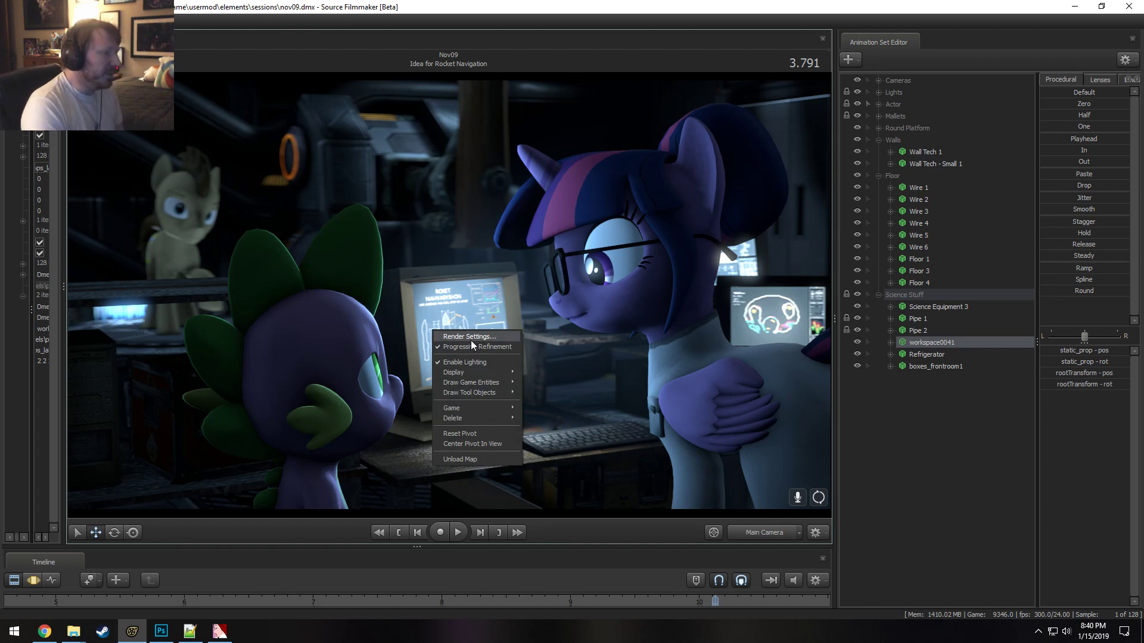
pyautogui.click(471, 338)
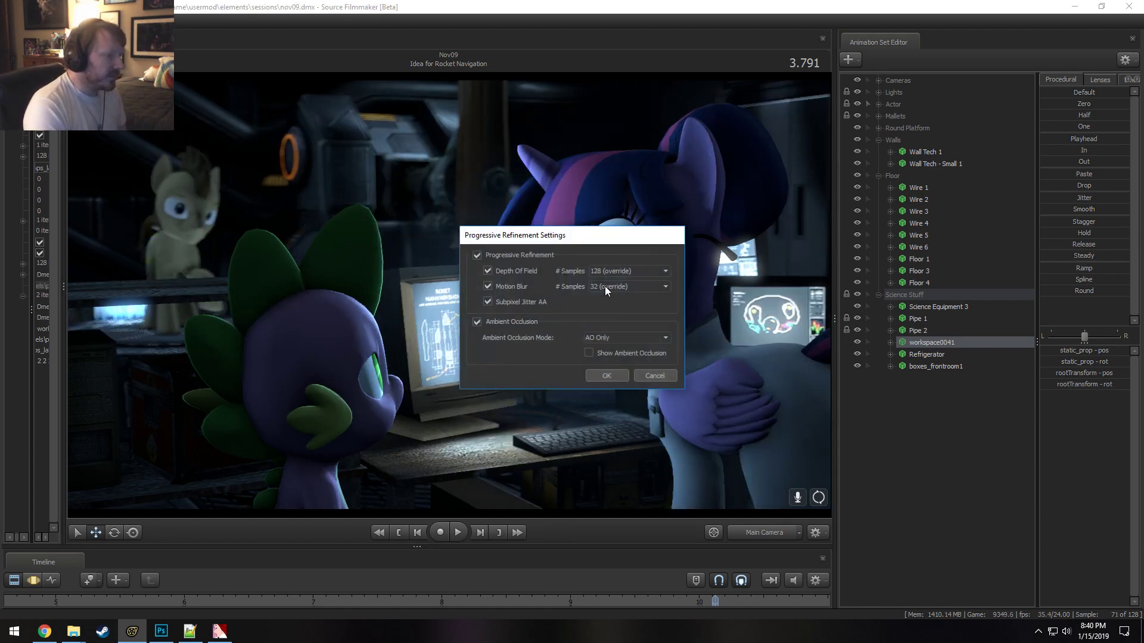
pyautogui.click(611, 271)
pyautogui.click(610, 305)
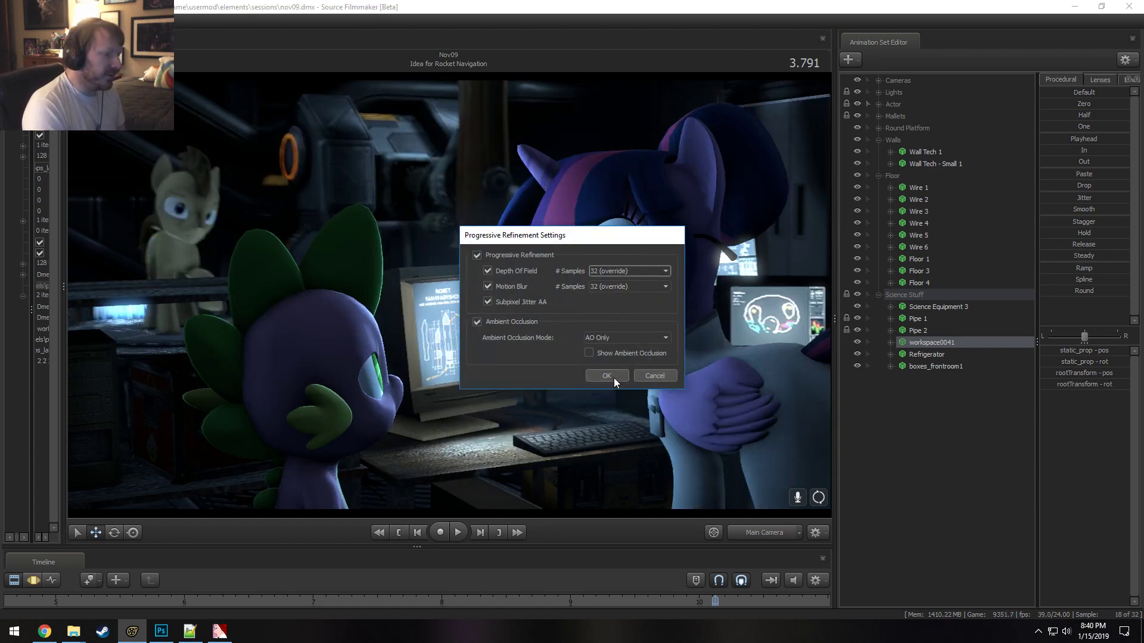
pyautogui.click(614, 377)
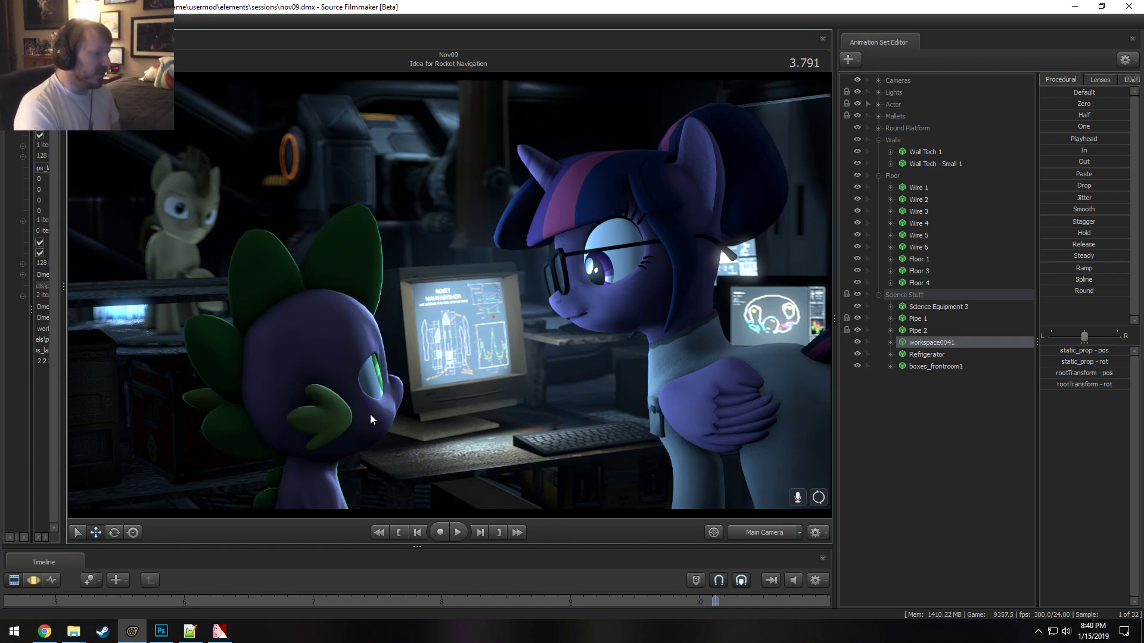
# Widen the element viewer pane, enlarge the timeline, and move the playhead to 9.583.
pyautogui.moveTo(64, 387); pyautogui.dragTo(220, 391)
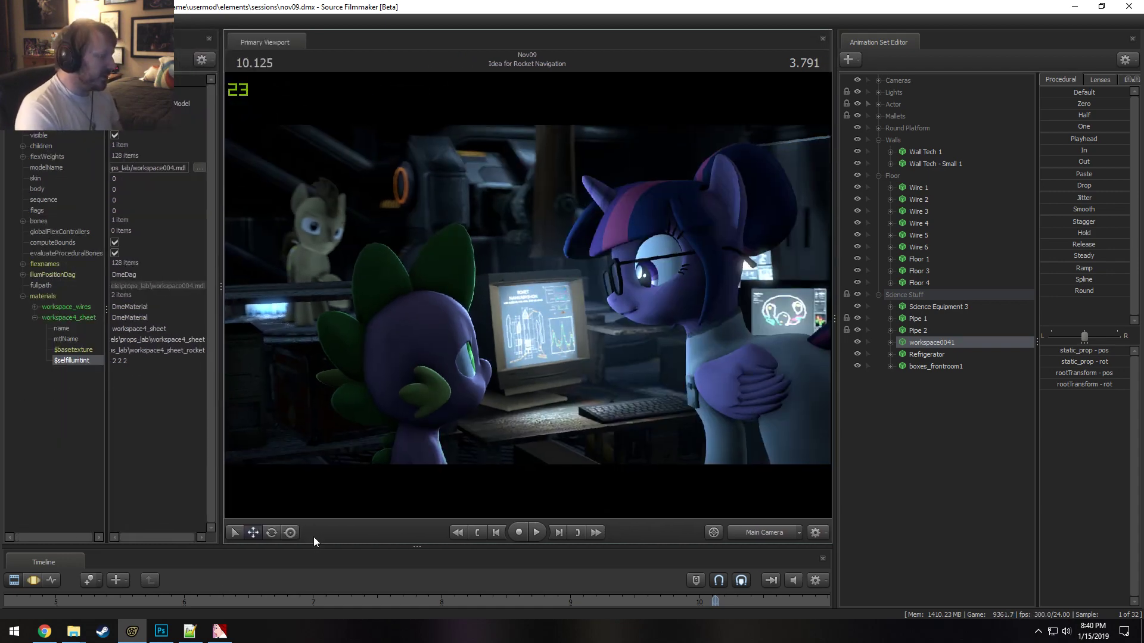
pyautogui.moveTo(320, 546); pyautogui.dragTo(423, 445)
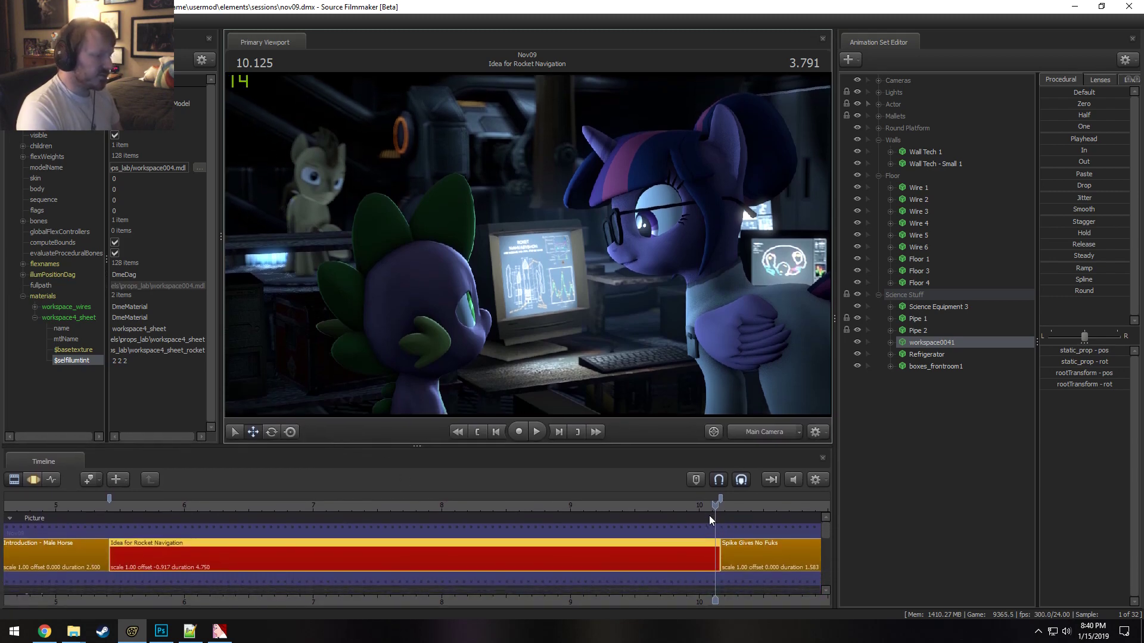
pyautogui.moveTo(714, 506); pyautogui.dragTo(646, 507)
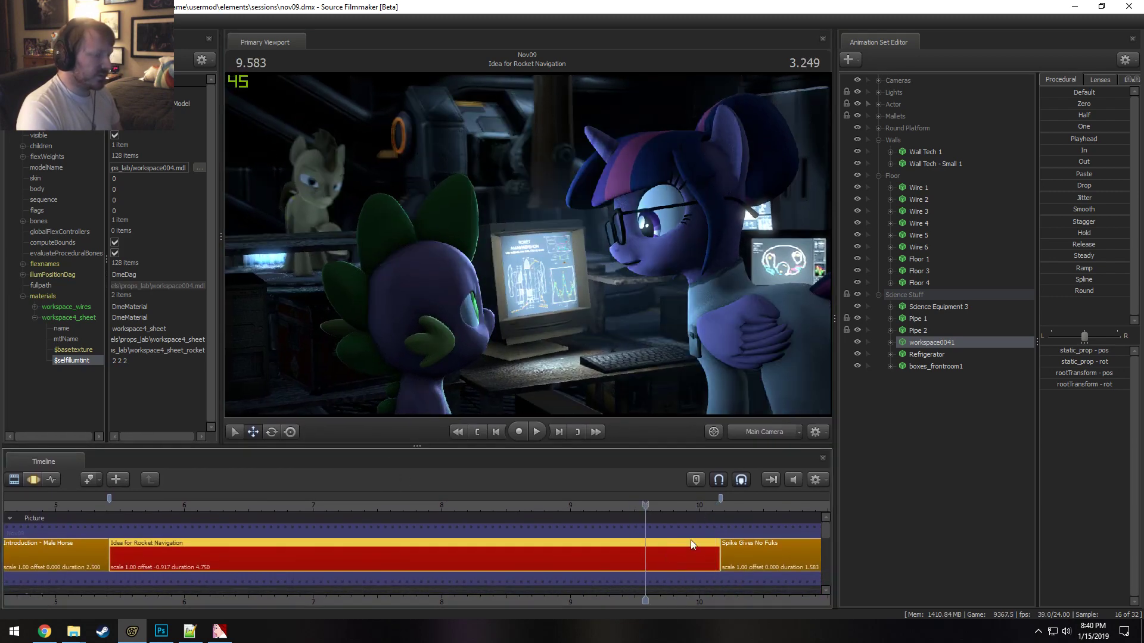
# Show the focal plane in the viewport and select the Main Camera for motion editing.
pyautogui.rightClick(678, 202)
pyautogui.moveTo(698, 249)
pyautogui.click(791, 249)
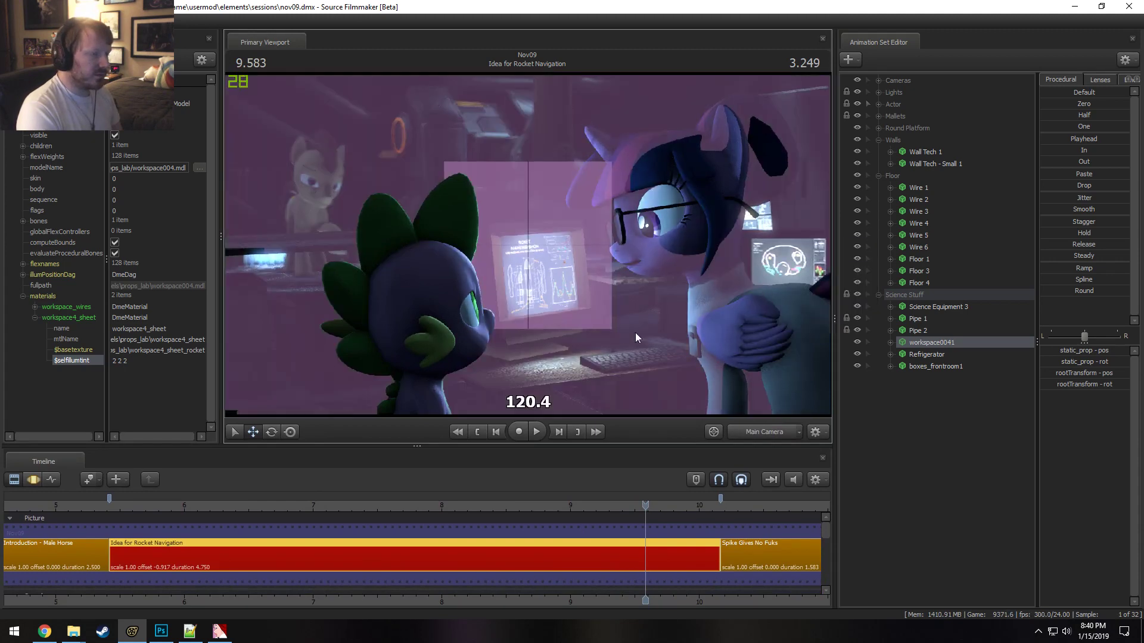
pyautogui.press('F3')
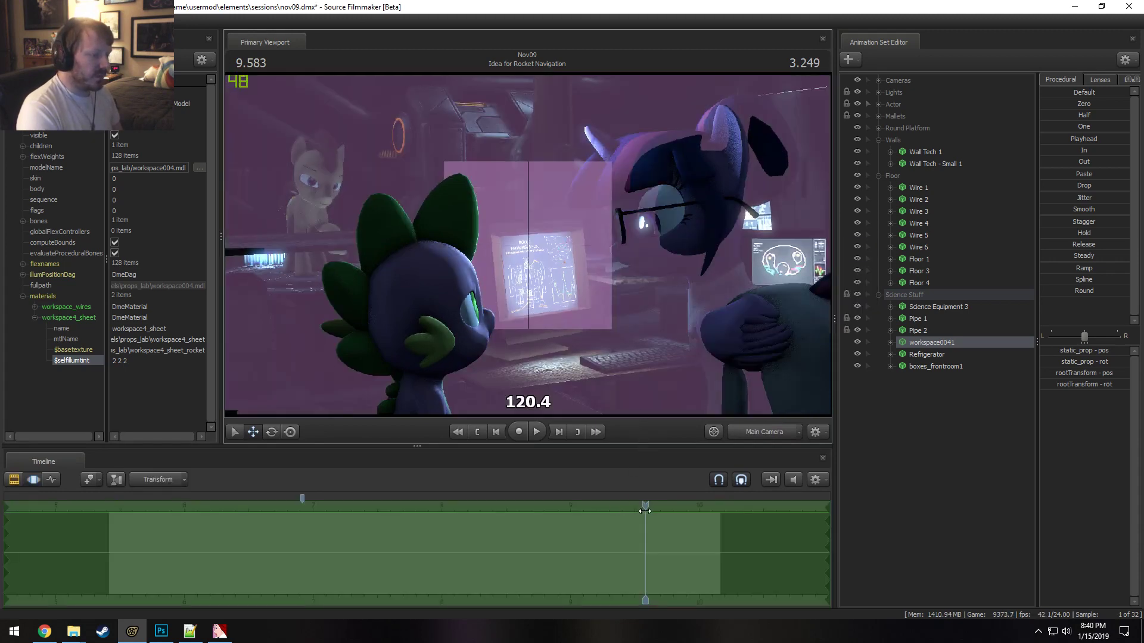
pyautogui.click(879, 81)
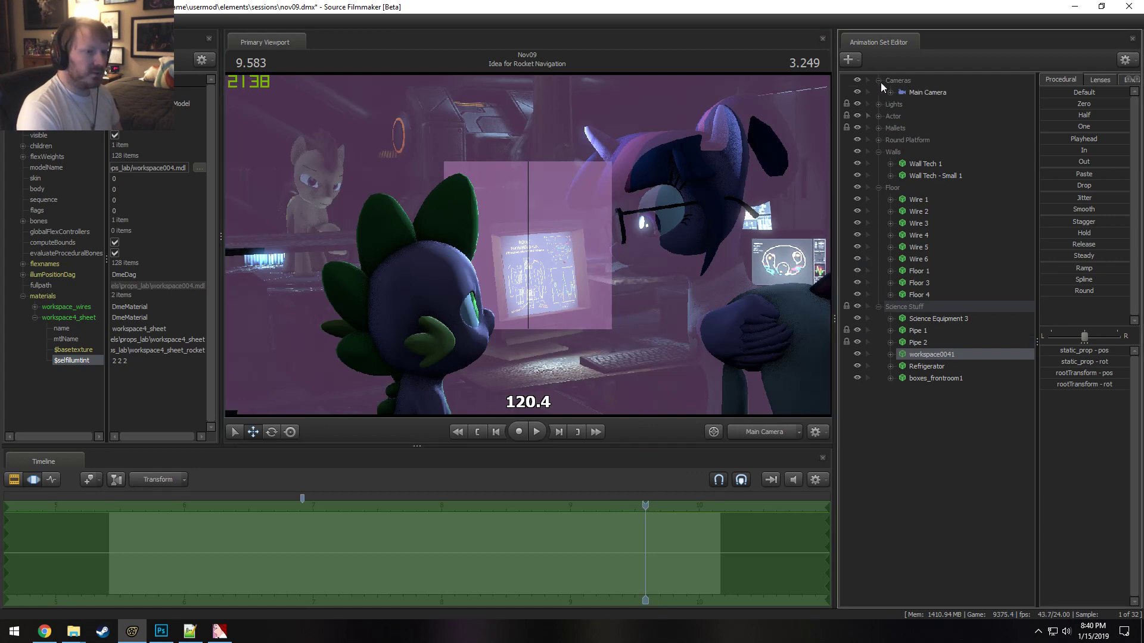
pyautogui.click(906, 93)
# Start the Main Camera's time selection at 7.041, with its falloff beginning at about 6.6.
pyautogui.moveTo(278, 584)
pyautogui.mouseDown()
pyautogui.moveTo(194, 569)
pyautogui.moveTo(230, 566)
pyautogui.mouseUp()
pyautogui.moveTo(404, 560); pyautogui.dragTo(265, 543)
pyautogui.moveTo(161, 538); pyautogui.dragTo(166, 543)
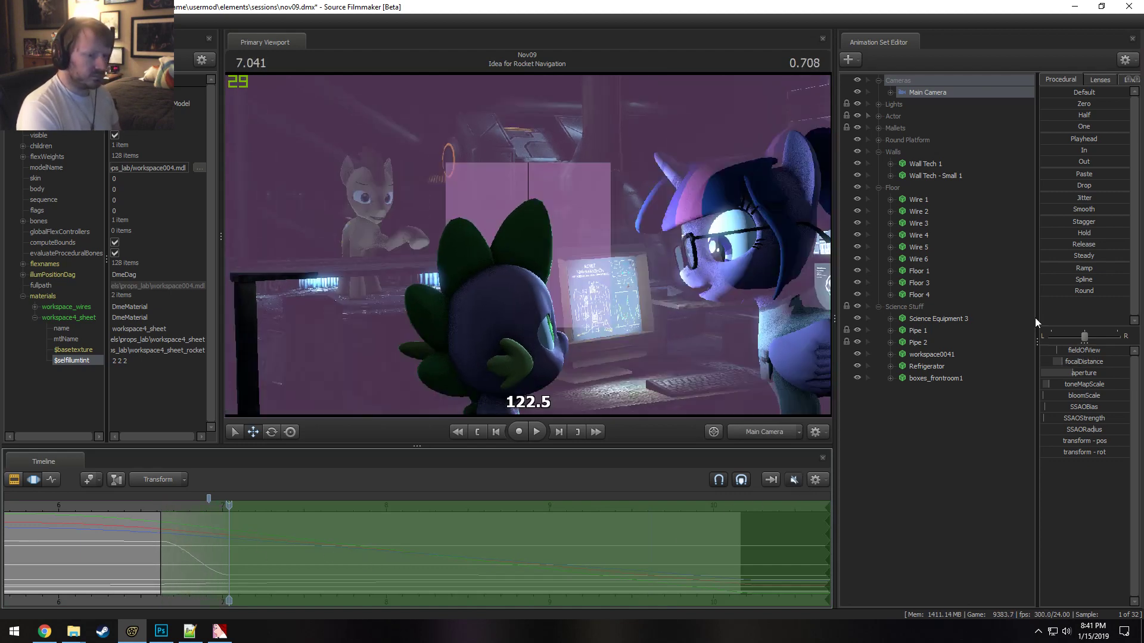
# Try to raise the Main Camera's focal distance to 132.5 outside the Motion Editor.
pyautogui.press('F2')
pyautogui.moveTo(1081, 361); pyautogui.dragTo(1081, 362)
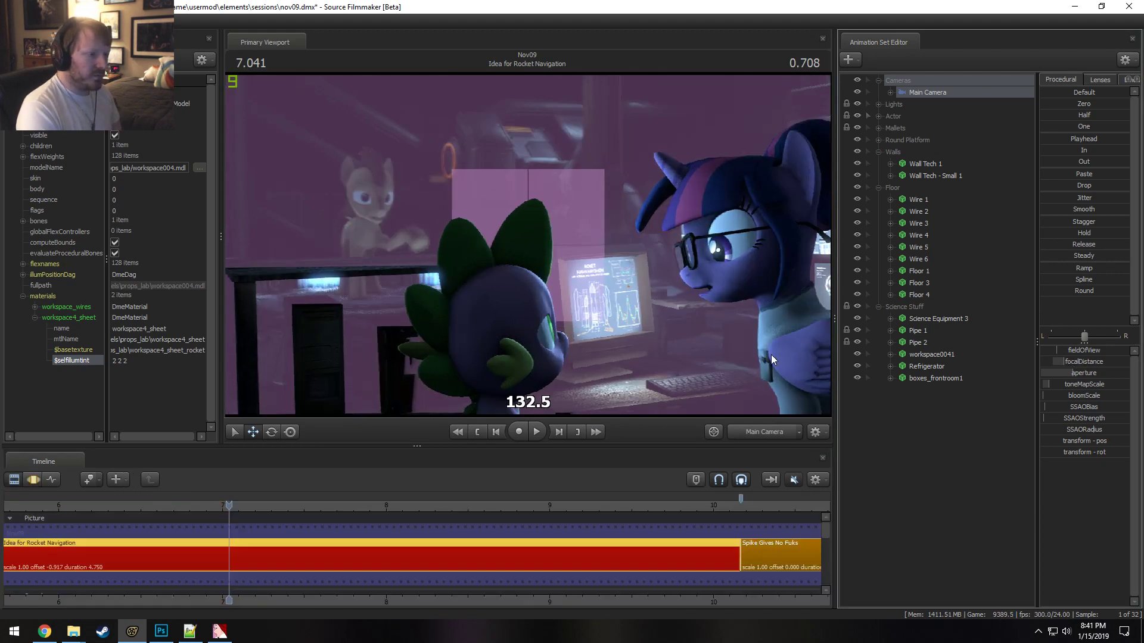
pyautogui.hotkey('ctrl', 'z')
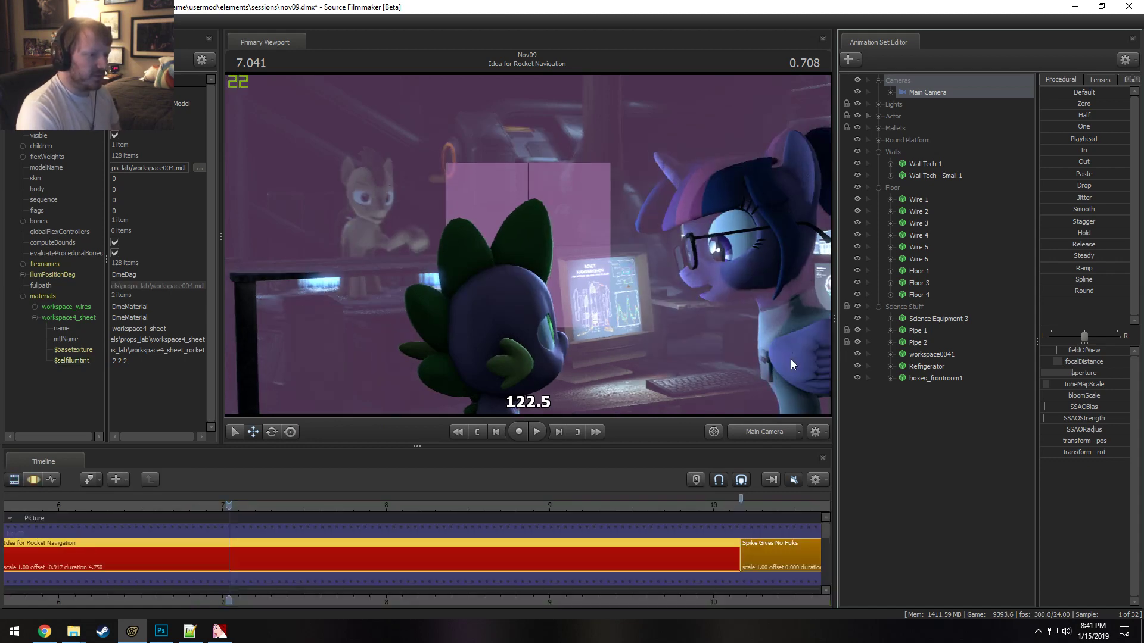
# Hide the focal plane and raise the Main Camera's focal distance across the time selection, judging the focus at 9.291.
pyautogui.rightClick(734, 329)
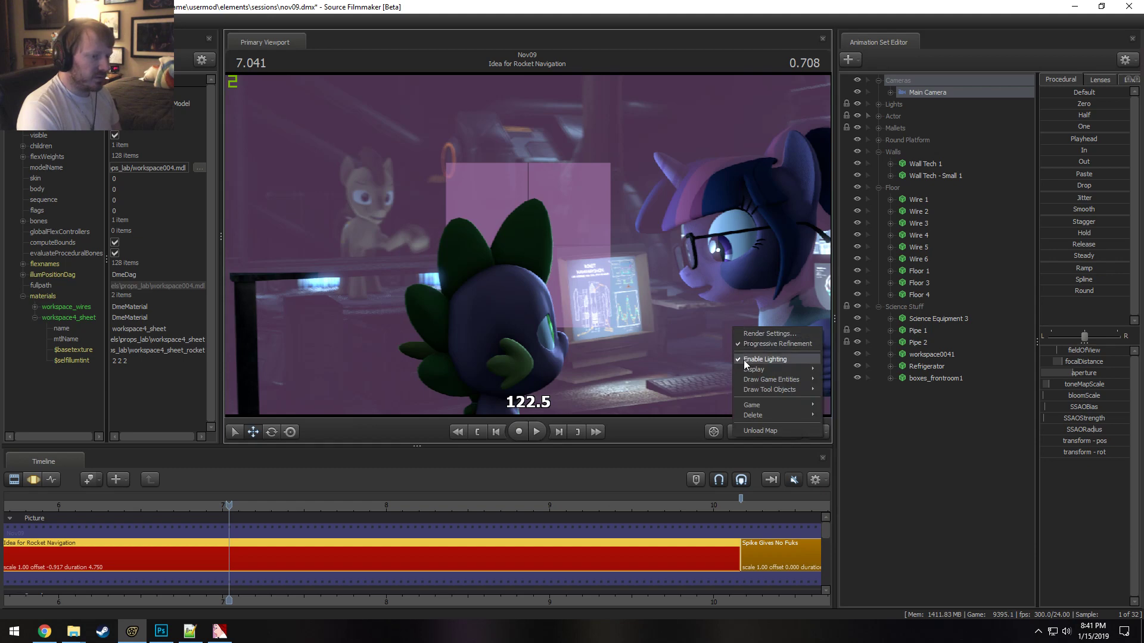
pyautogui.moveTo(802, 370)
pyautogui.click(847, 368)
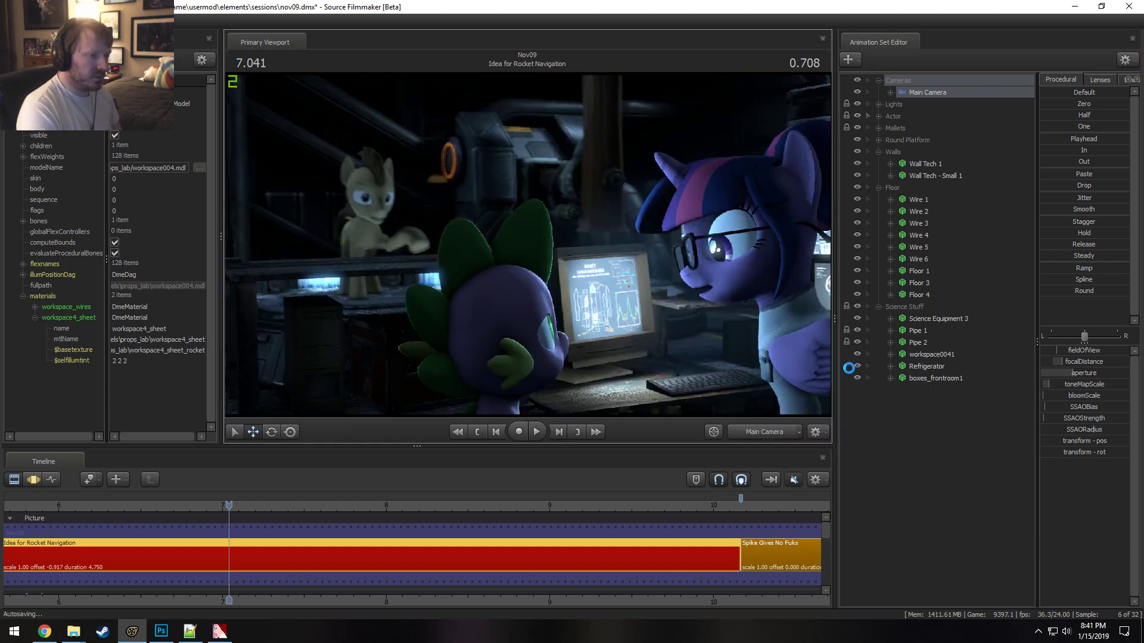
pyautogui.moveTo(370, 512); pyautogui.dragTo(598, 516)
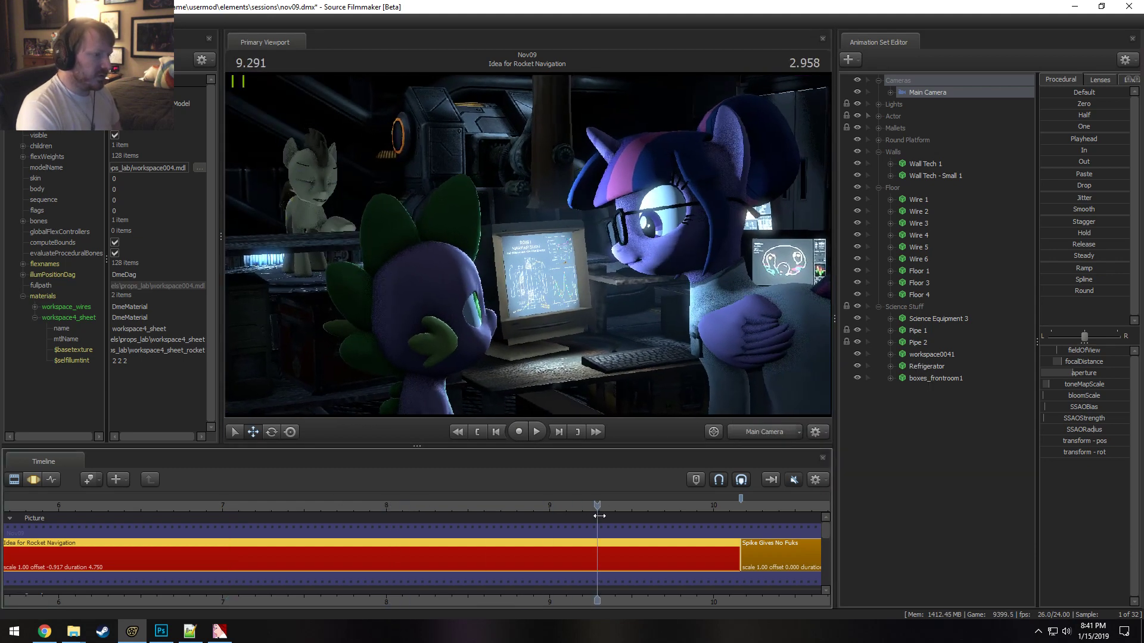
pyautogui.press('F3')
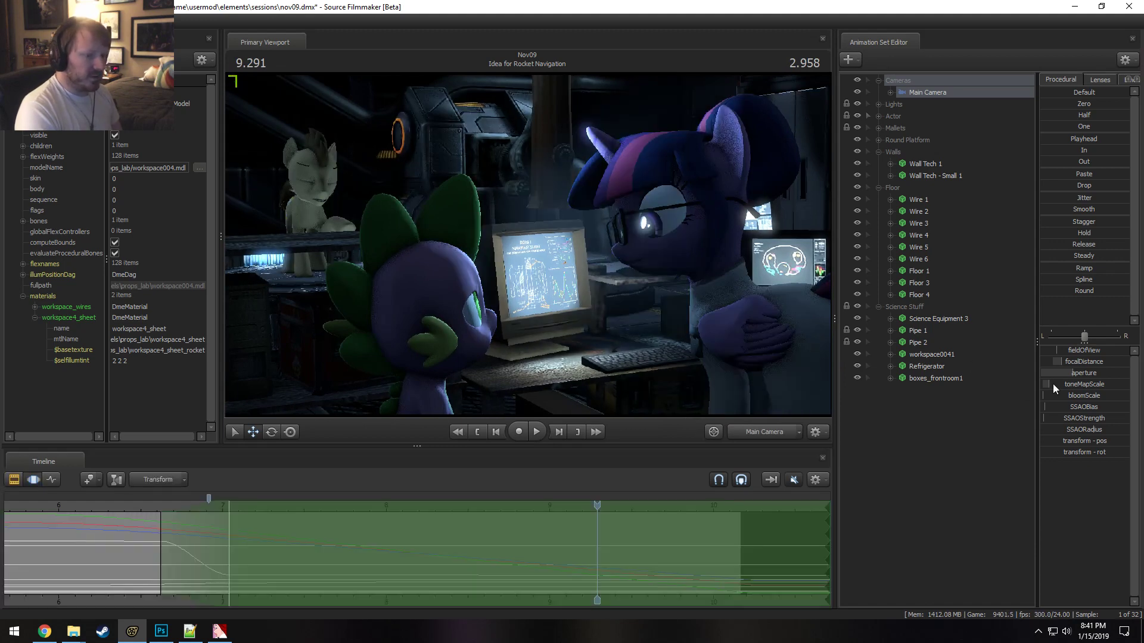
pyautogui.moveTo(1078, 359); pyautogui.dragTo(1081, 362)
pyautogui.press('F2')
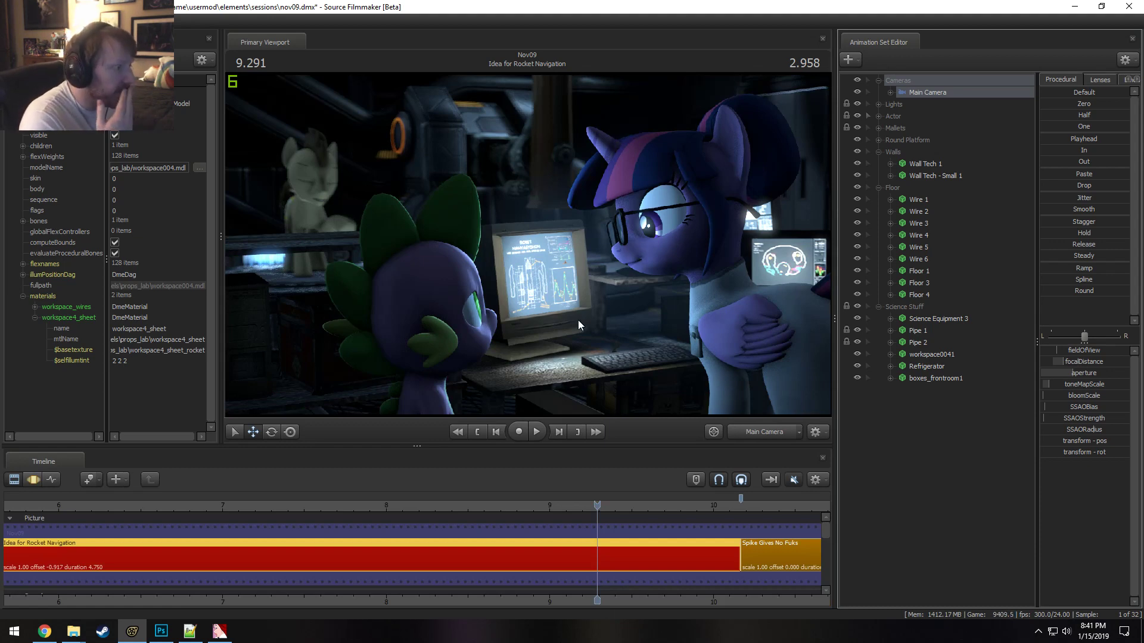
# Review the shot's focus by playing it and comparing refined frames at 9.583 and 7.125.
pyautogui.press('space')
pyautogui.press('space')
pyautogui.press('F3')
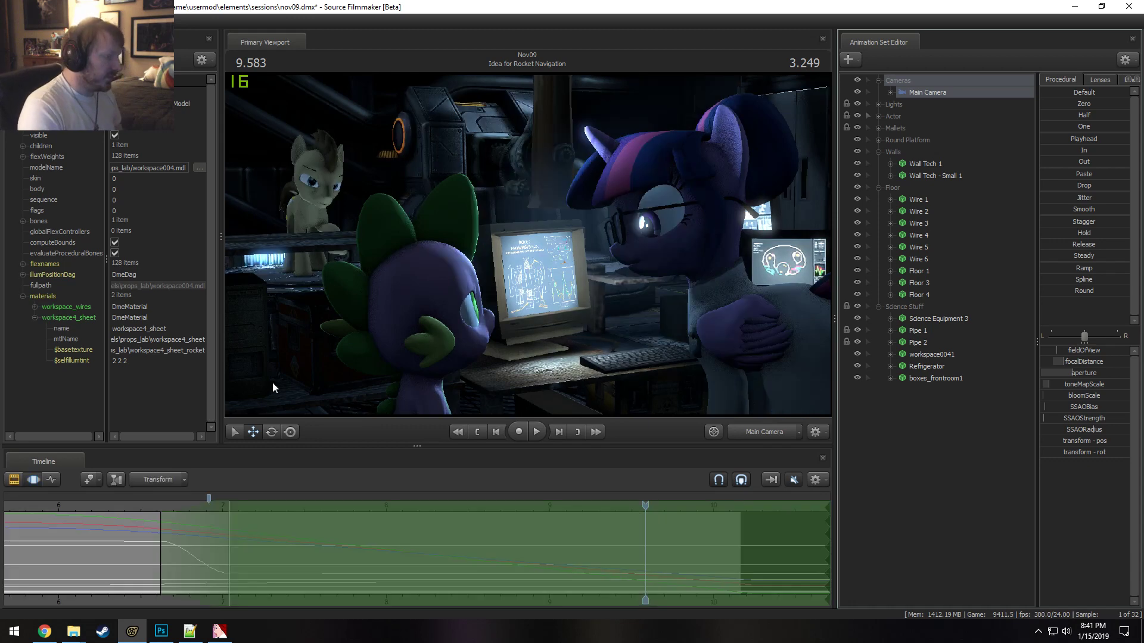
pyautogui.moveTo(184, 510); pyautogui.dragTo(244, 518)
pyautogui.press('F2')
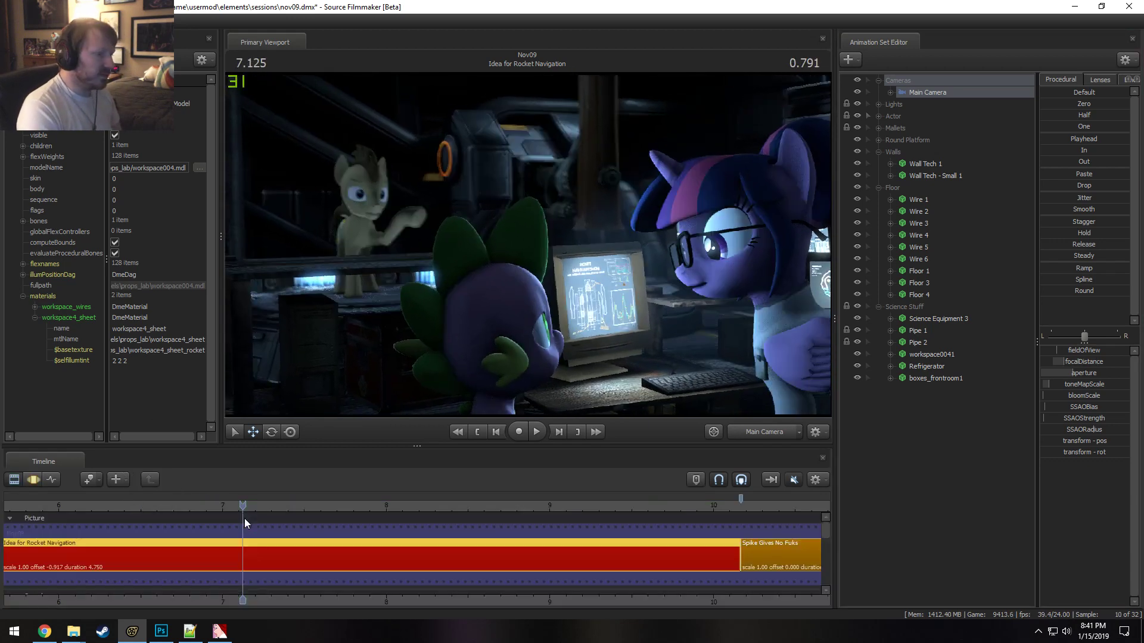
pyautogui.press('F3')
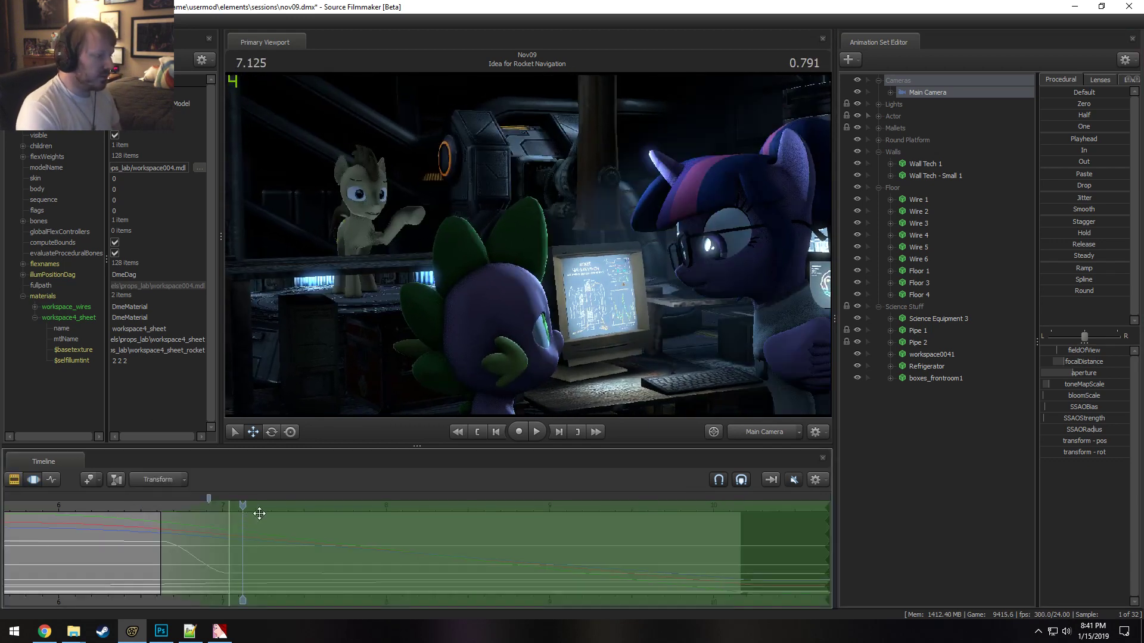
# Show the focal plane again, scrub to 8.208 to check it, and clear the time selection.
pyautogui.rightClick(660, 366)
pyautogui.moveTo(675, 358)
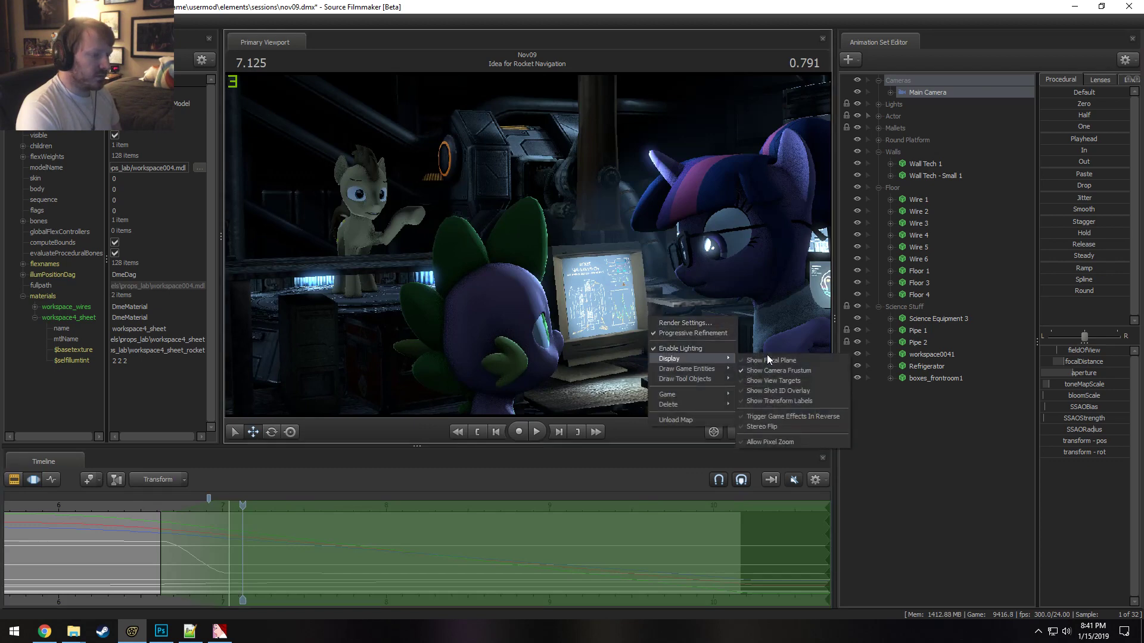
pyautogui.click(755, 379)
pyautogui.moveTo(239, 577); pyautogui.dragTo(420, 544)
pyautogui.press('Escape')
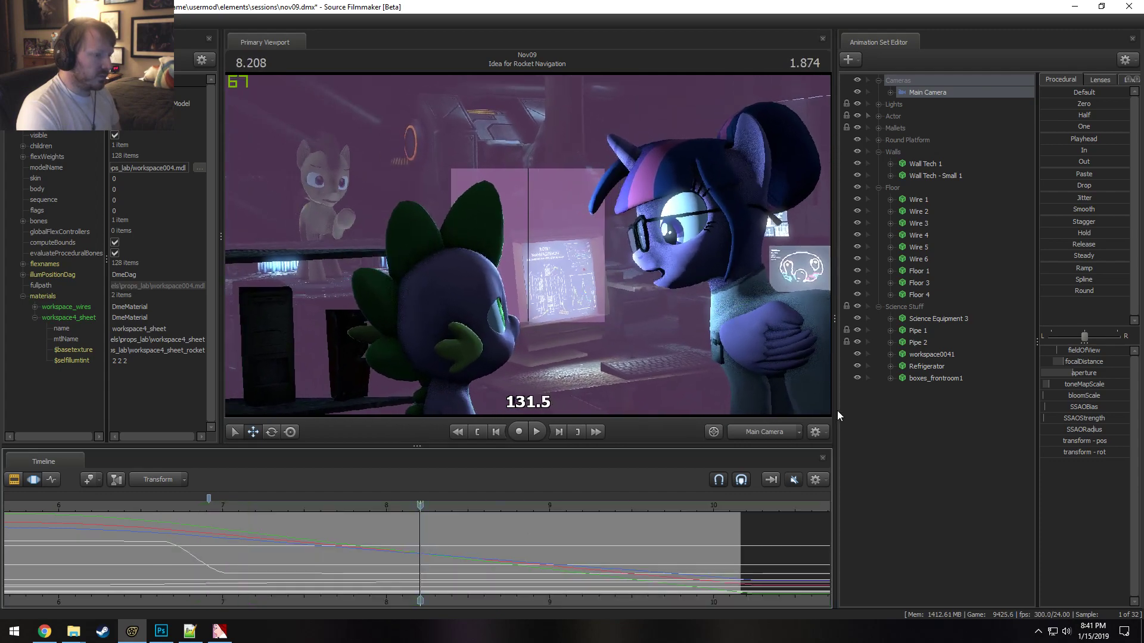
# Switch to the Work Camera, hide the focal plane, and fly back to see the Main Camera's frustum beside the characters.
pyautogui.click(769, 432)
pyautogui.rightClick(695, 287)
pyautogui.moveTo(741, 328)
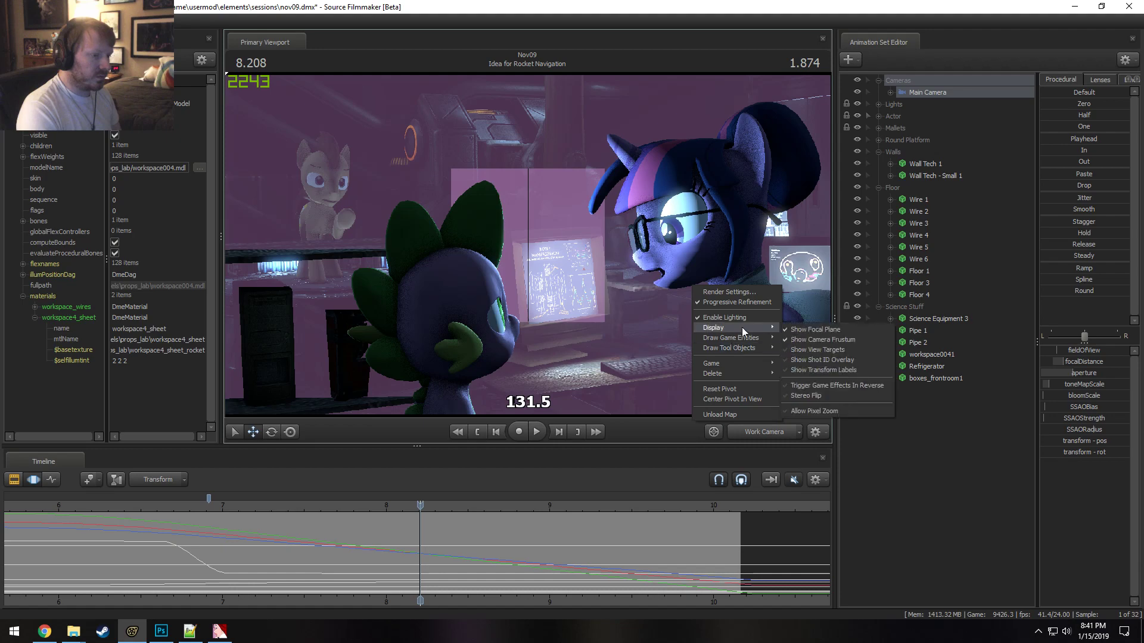
pyautogui.click(782, 330)
pyautogui.moveTo(694, 288); pyautogui.dragTo(642, 294)
pyautogui.press('s')
pyautogui.press('w')
pyautogui.moveTo(614, 535); pyautogui.dragTo(523, 544)
# Play the shot from about 7 seconds to examine the camera's movement from both the Work Camera and Main Camera.
pyautogui.click(249, 503)
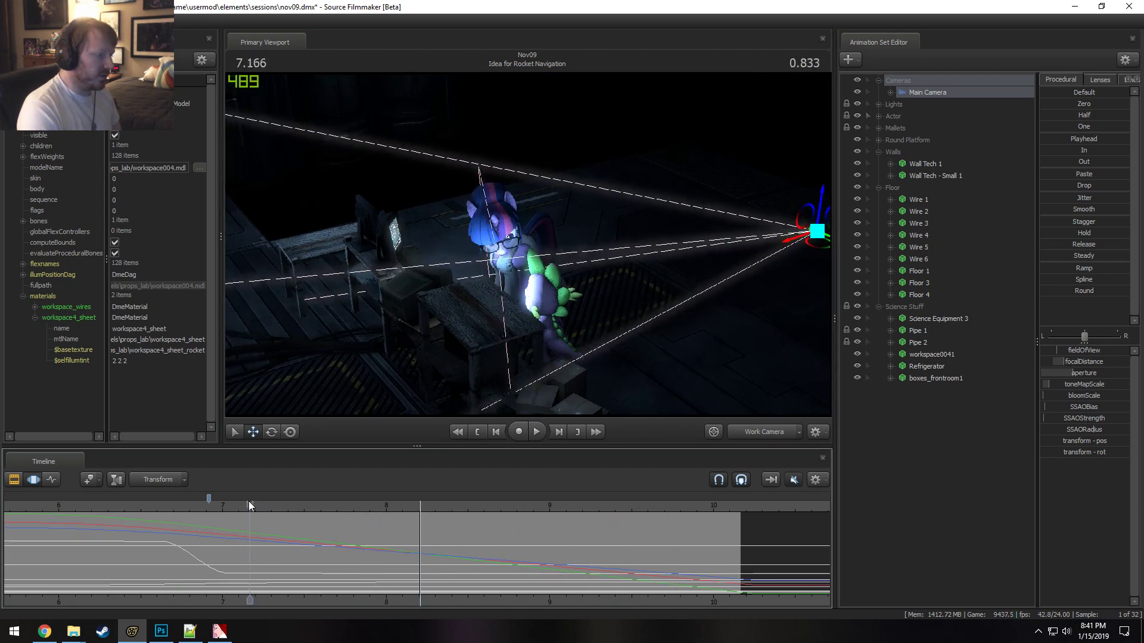
pyautogui.press('space')
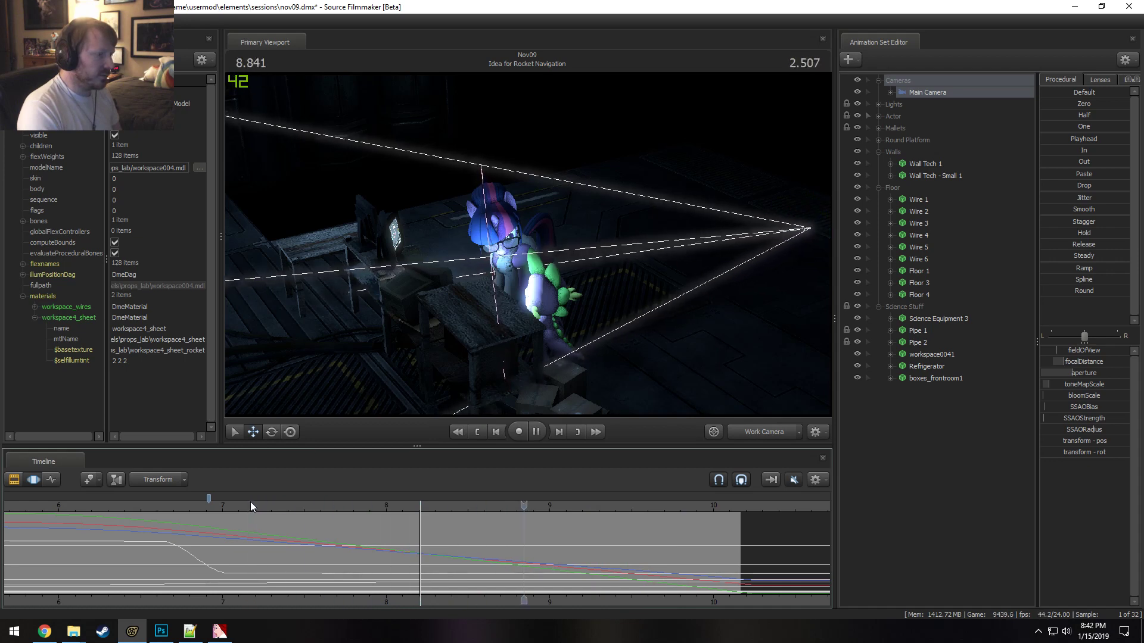
pyautogui.press('space')
pyautogui.press('space')
pyautogui.press('space')
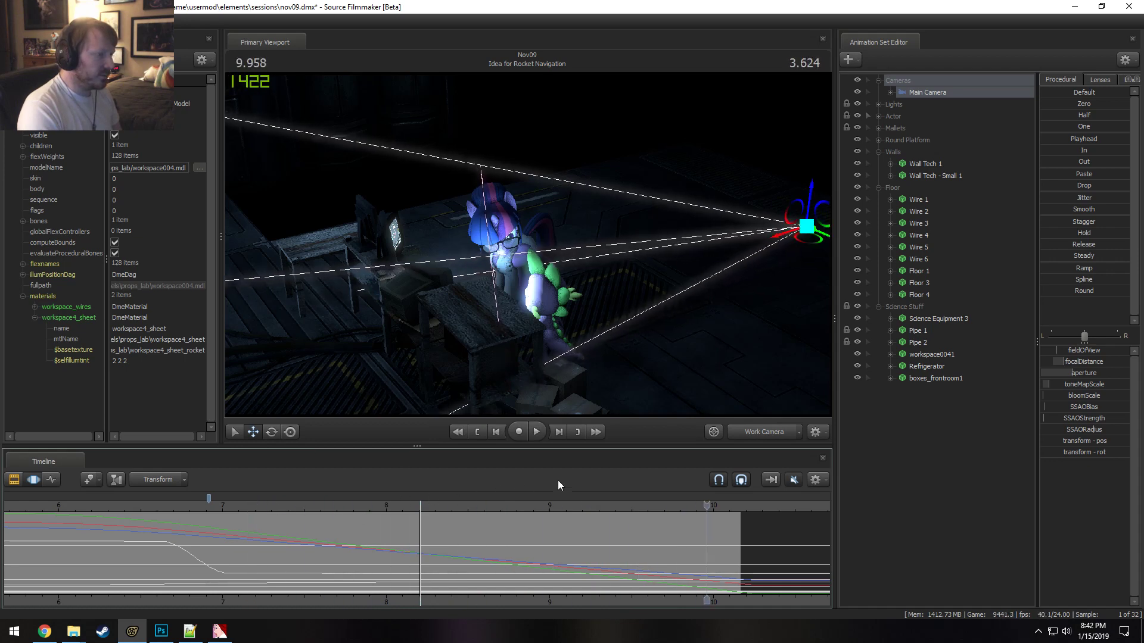
pyautogui.click(220, 500)
pyautogui.press('space')
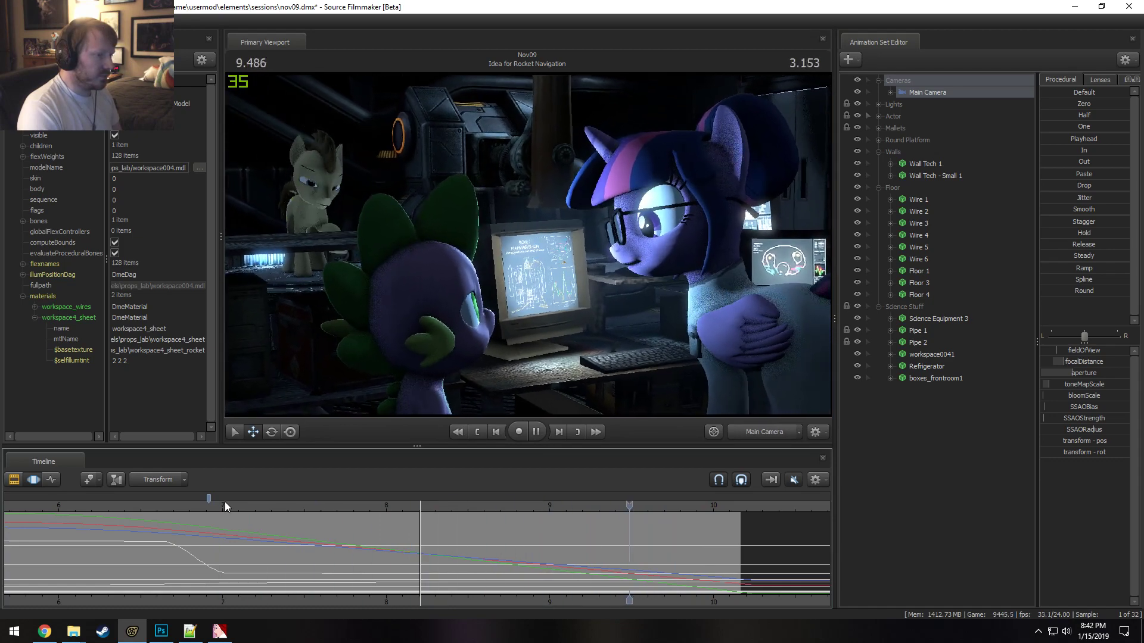
# Apply the Round procedural preset to the Main Camera over a feathered time selection from about 9.0 to 9.9.
pyautogui.moveTo(417, 540); pyautogui.dragTo(597, 564)
pyautogui.keyDown('shift'); pyautogui.scroll(4, 597, 565); pyautogui.keyUp('shift')
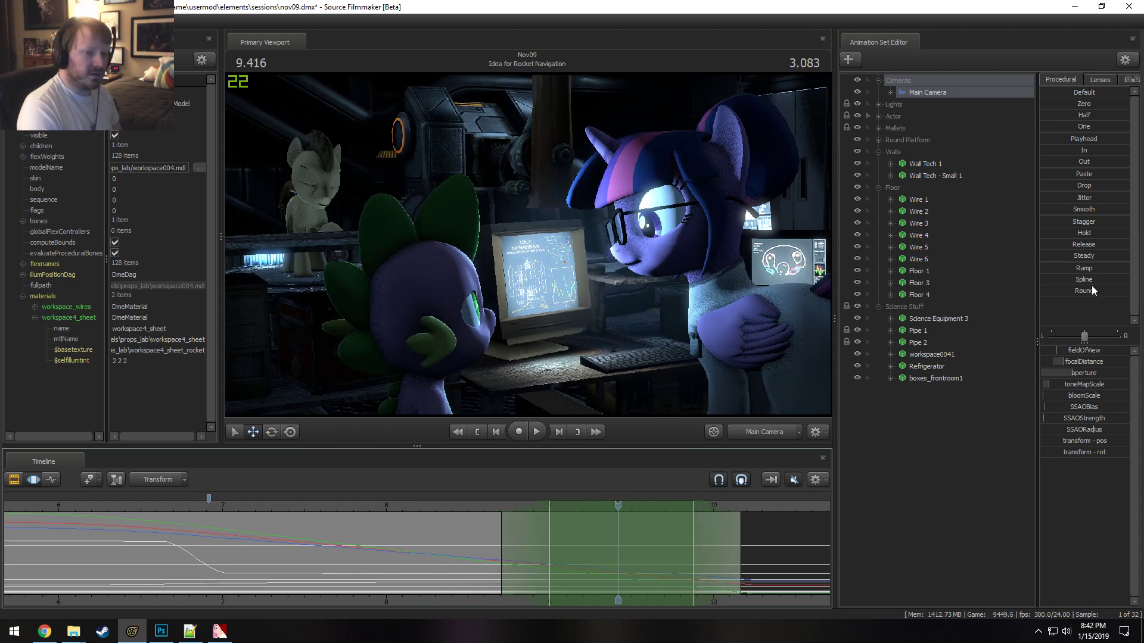
pyautogui.click(1052, 288)
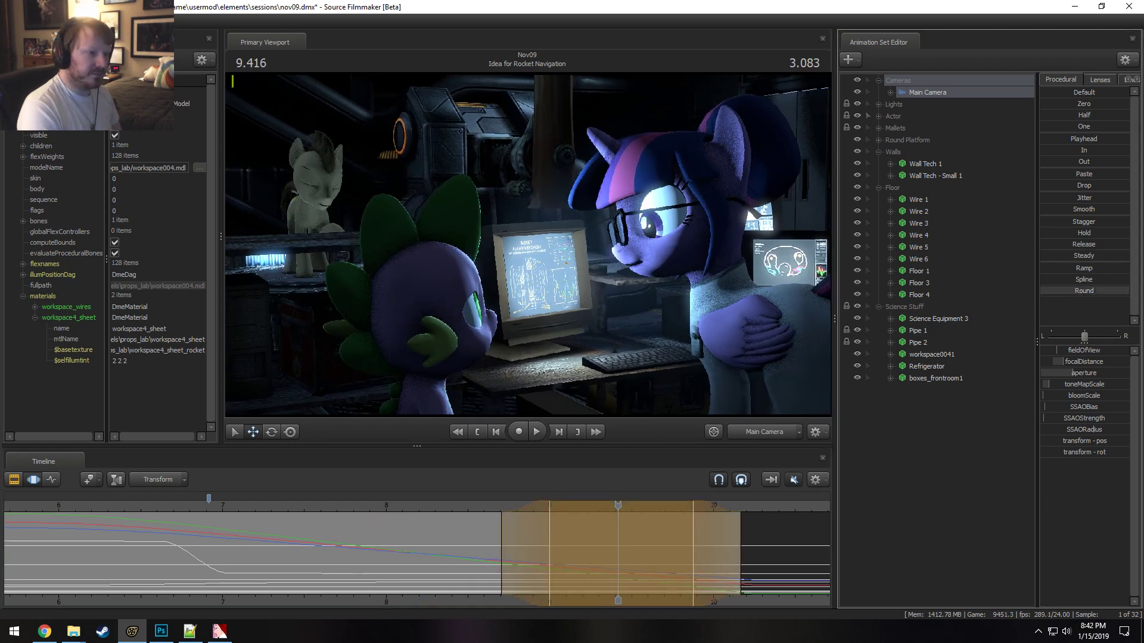
# Shift the rounded time selection earlier to about 8.9 to 9.7 and replay the shot to check the camera movement.
pyautogui.press('space')
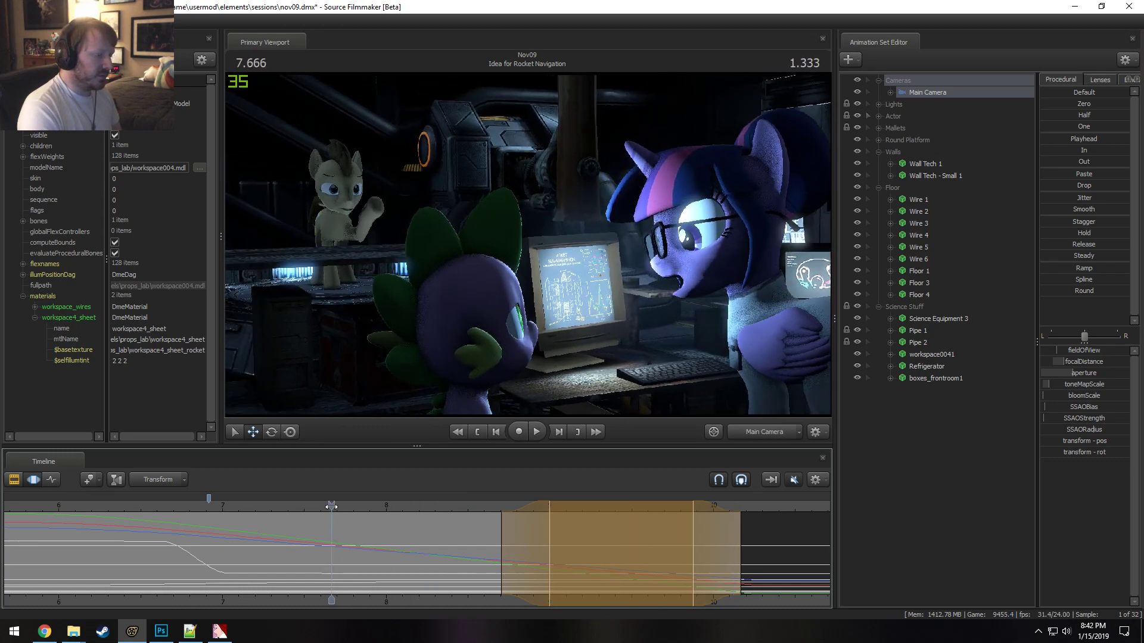
pyautogui.moveTo(616, 517); pyautogui.dragTo(596, 509)
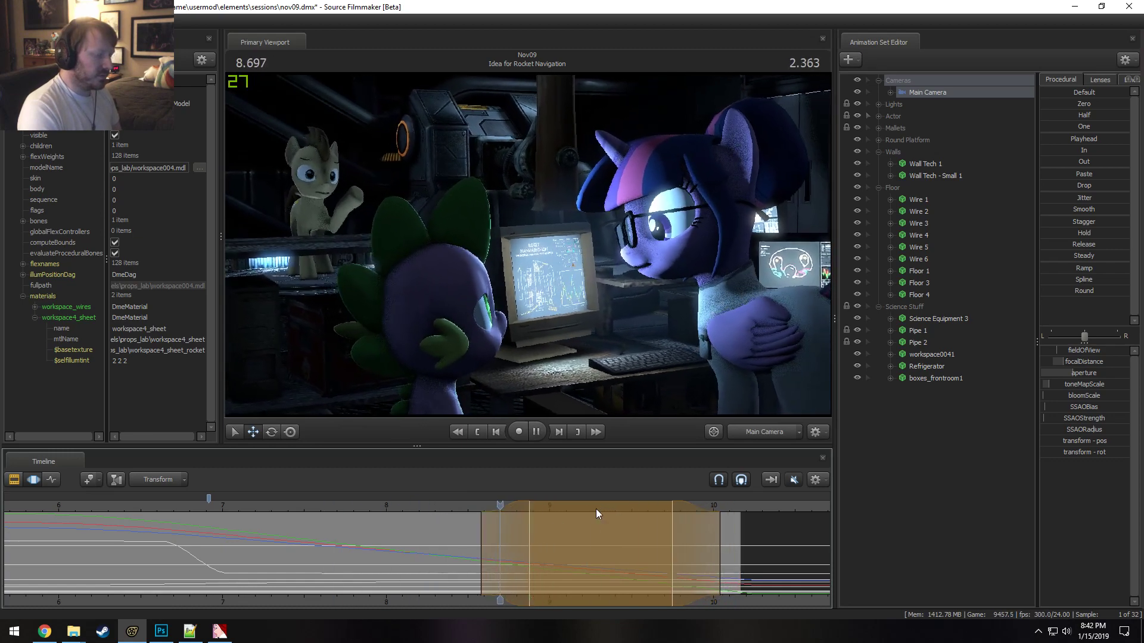
pyautogui.press('space')
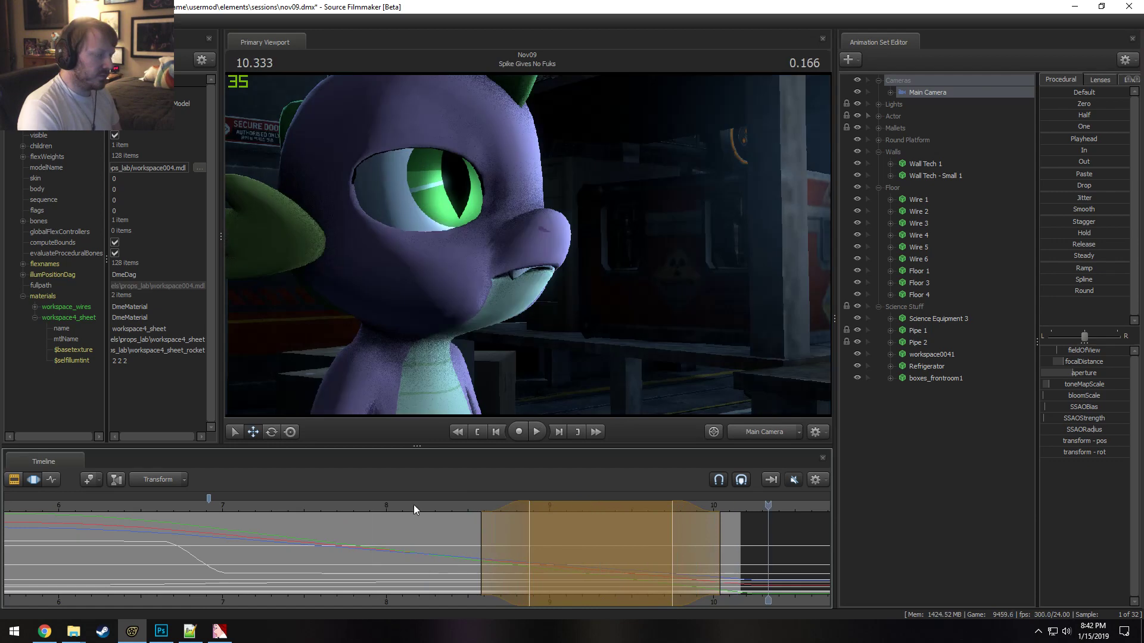
pyautogui.press('space')
pyautogui.click(145, 506)
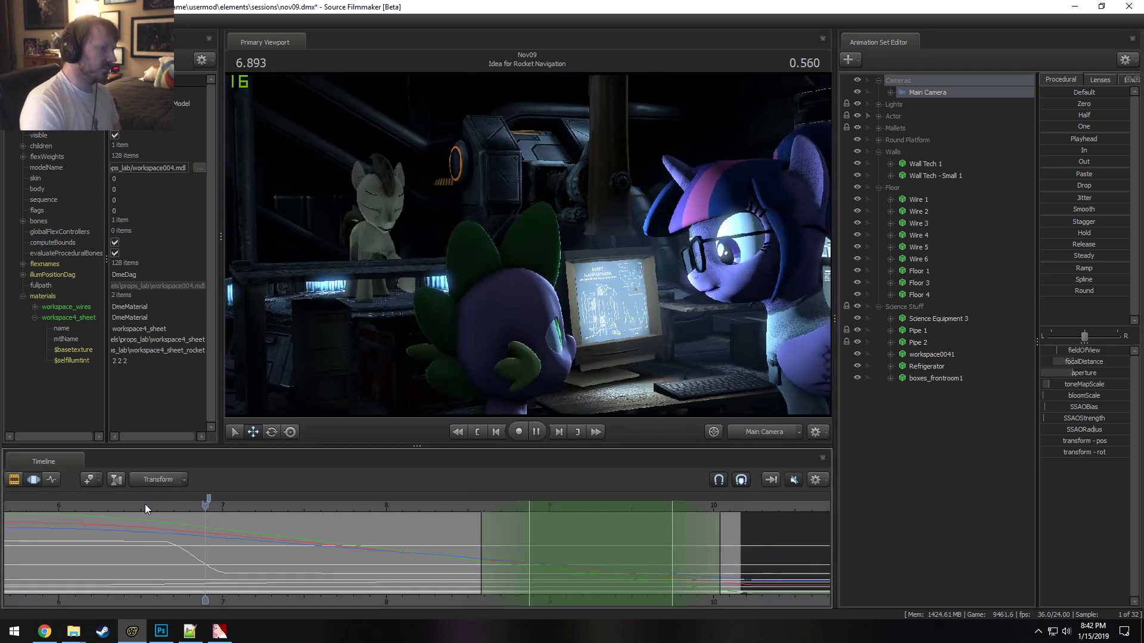
pyautogui.press('space')
pyautogui.press('F2')
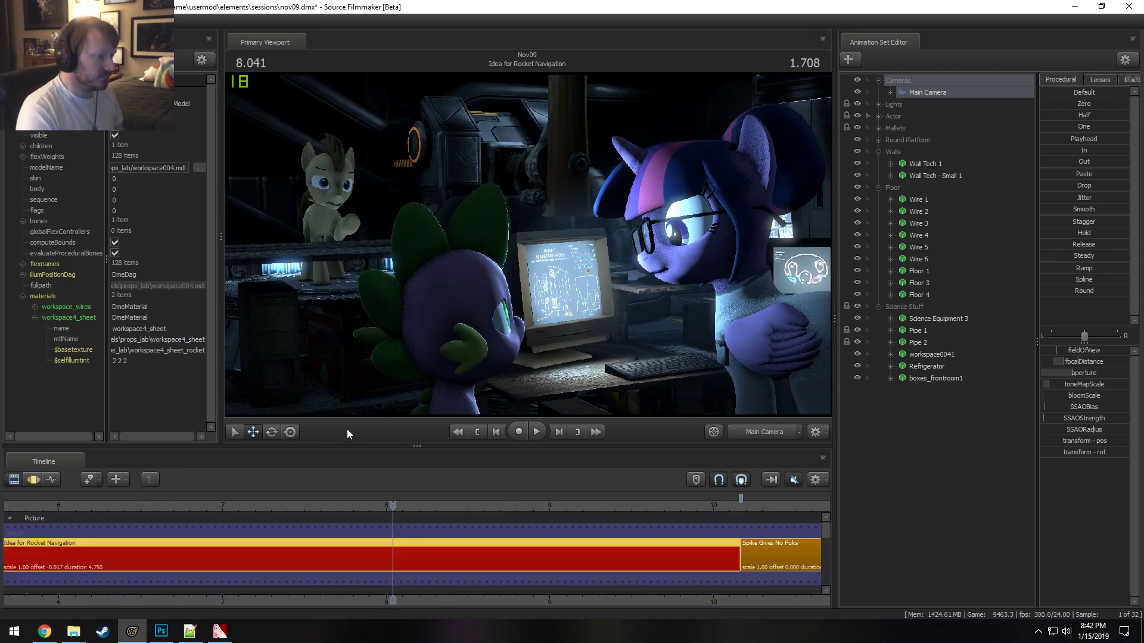
# Move the playhead to about 9.96 seconds and resize the surrounding panels to enlarge the primary viewport.
pyautogui.click(707, 505)
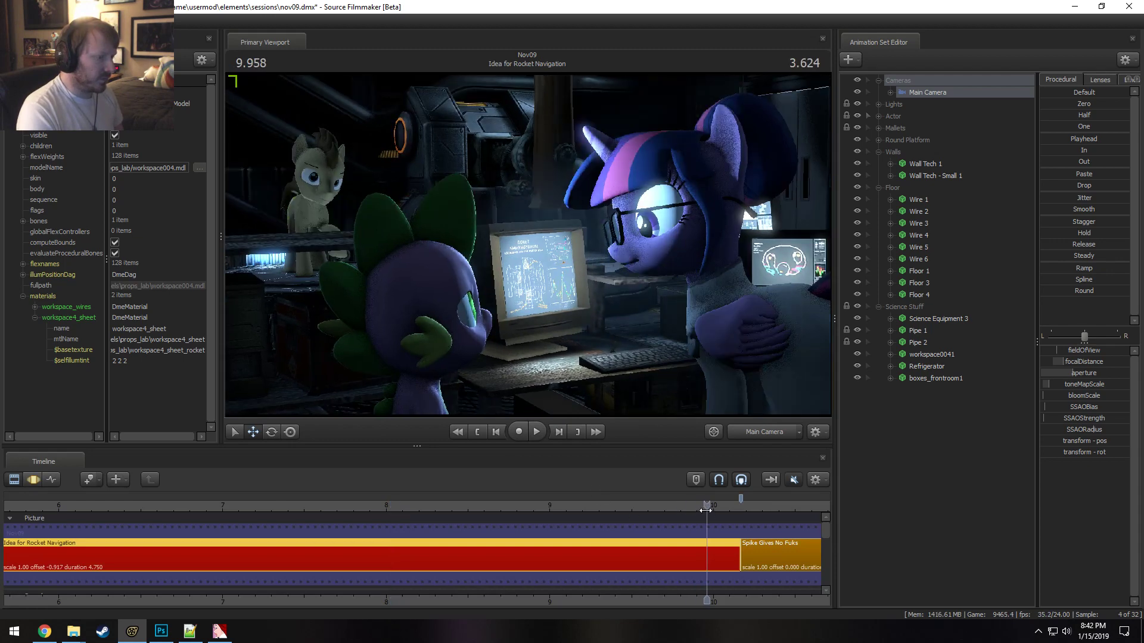
pyautogui.moveTo(510, 445); pyautogui.dragTo(514, 518)
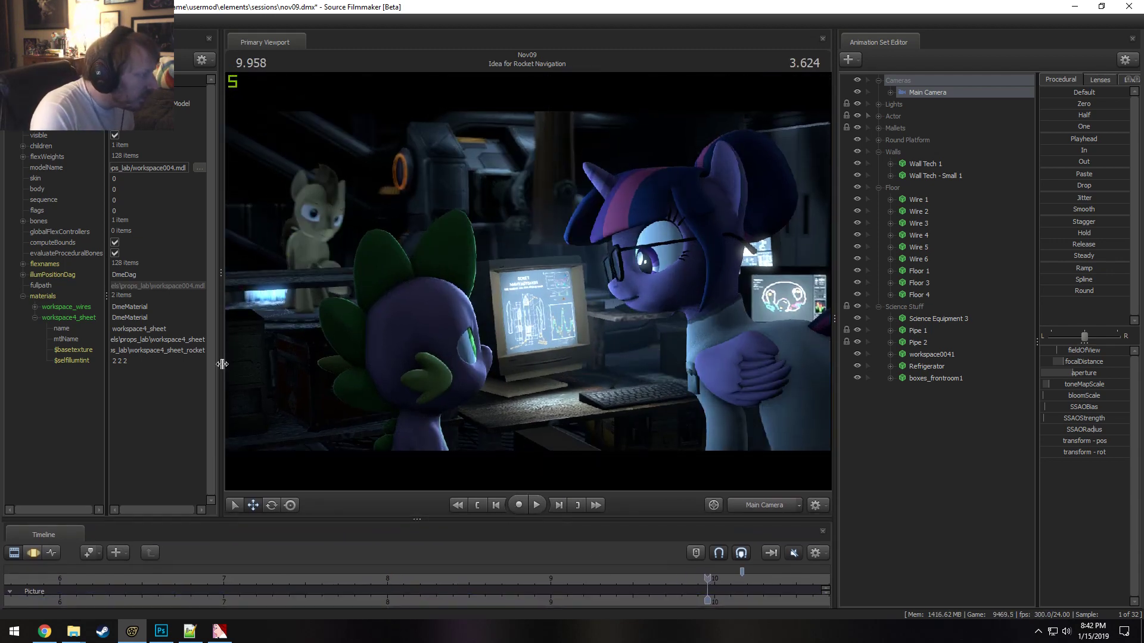
pyautogui.moveTo(222, 364); pyautogui.dragTo(91, 369)
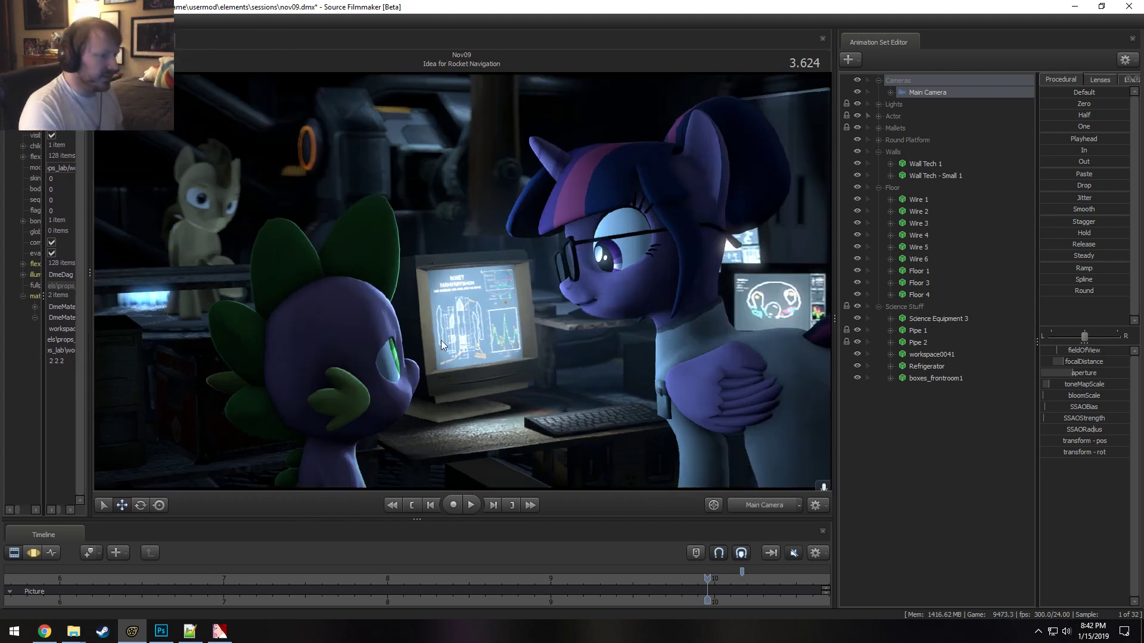
pyautogui.moveTo(90, 339); pyautogui.dragTo(264, 339)
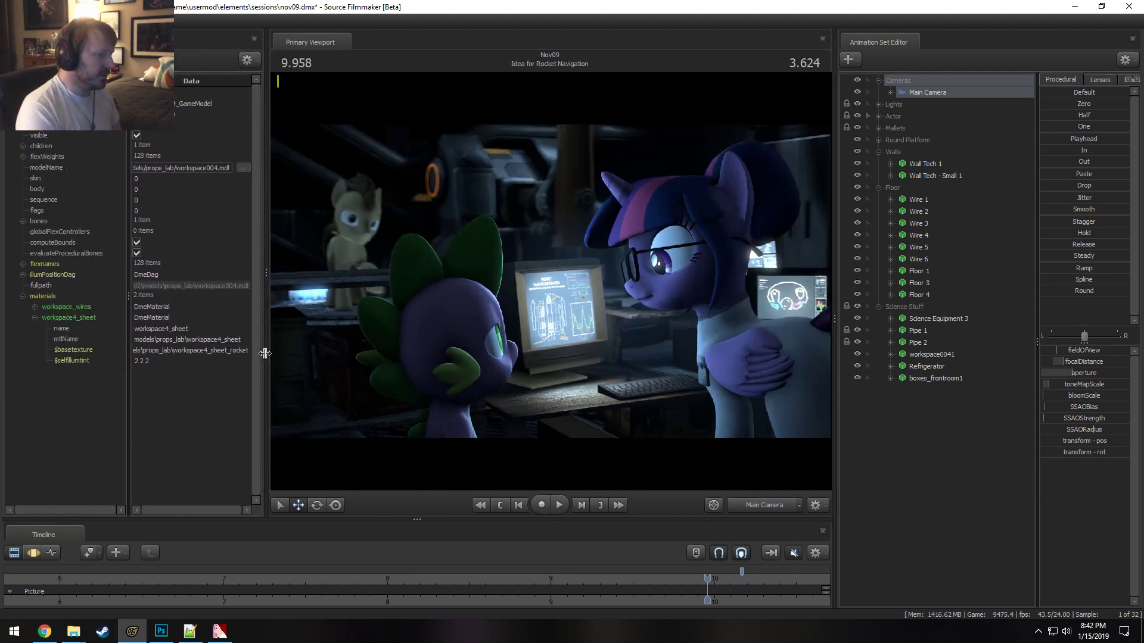
pyautogui.moveTo(420, 521); pyautogui.dragTo(420, 463)
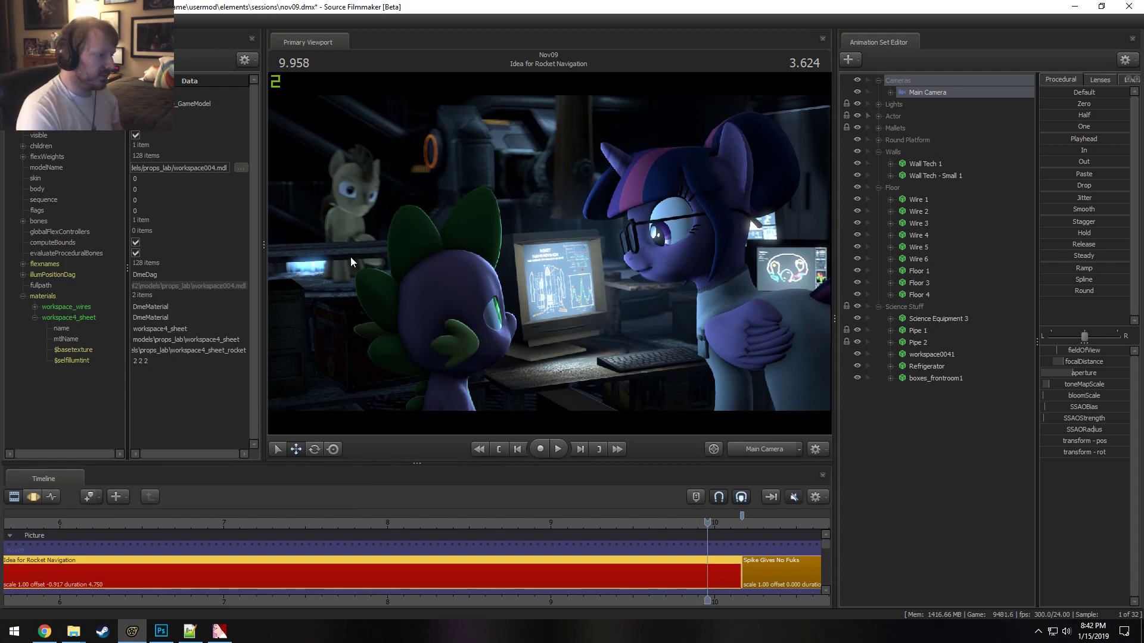
pyautogui.moveTo(263, 400); pyautogui.dragTo(177, 418)
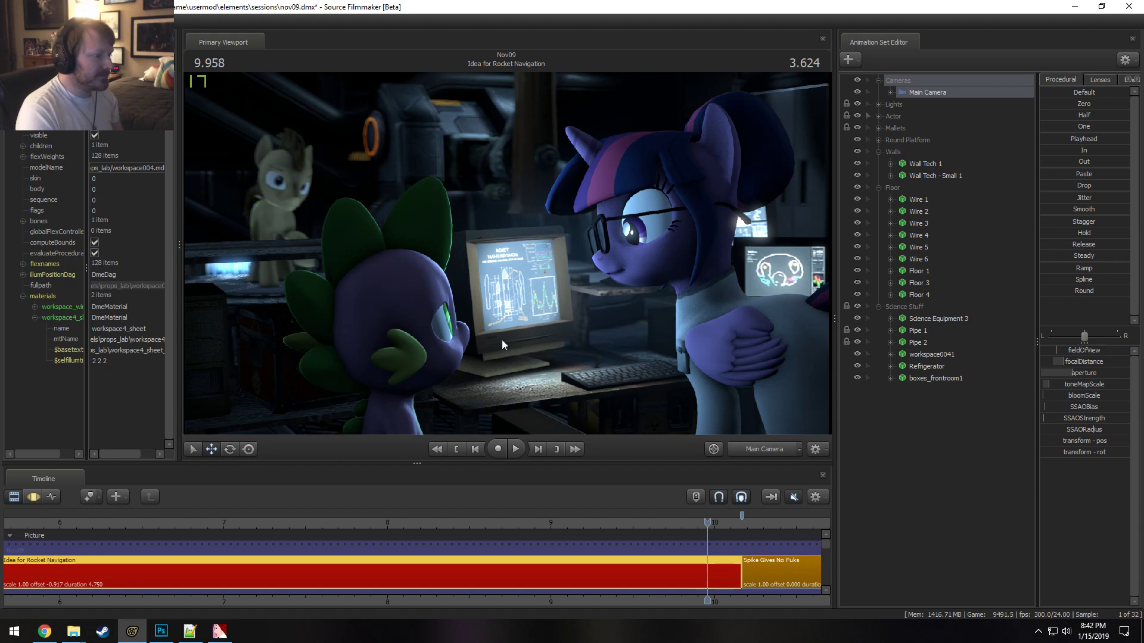
# Collapse the Science Stuff, Floor, Walls and Actor groups and expand the Lights group in the animation set list.
pyautogui.click(879, 306)
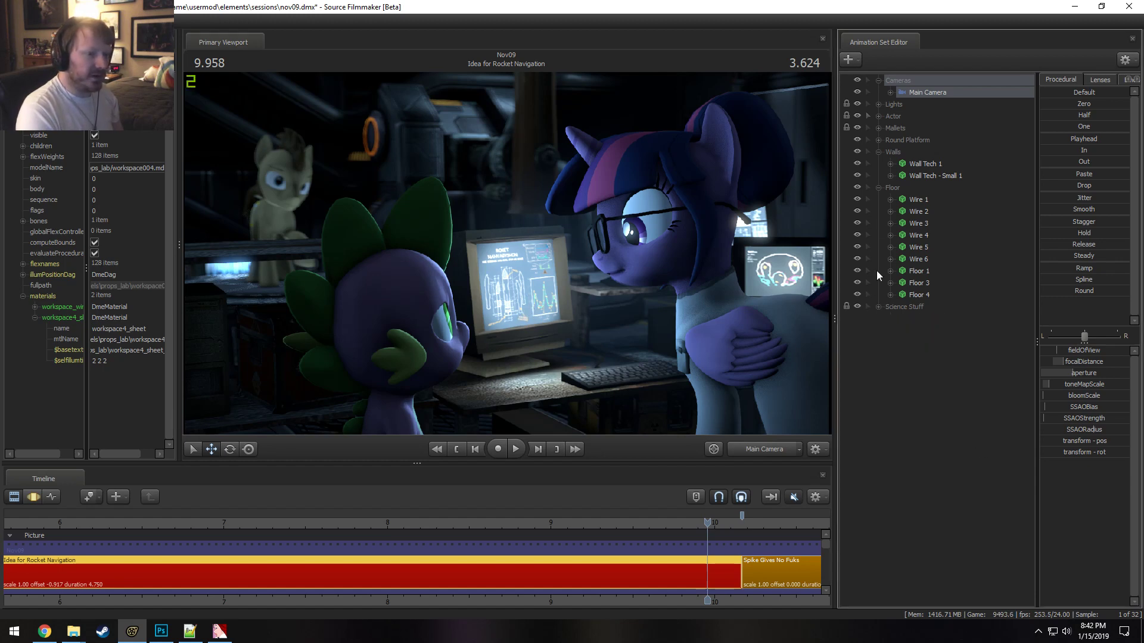
pyautogui.click(879, 187)
pyautogui.click(879, 151)
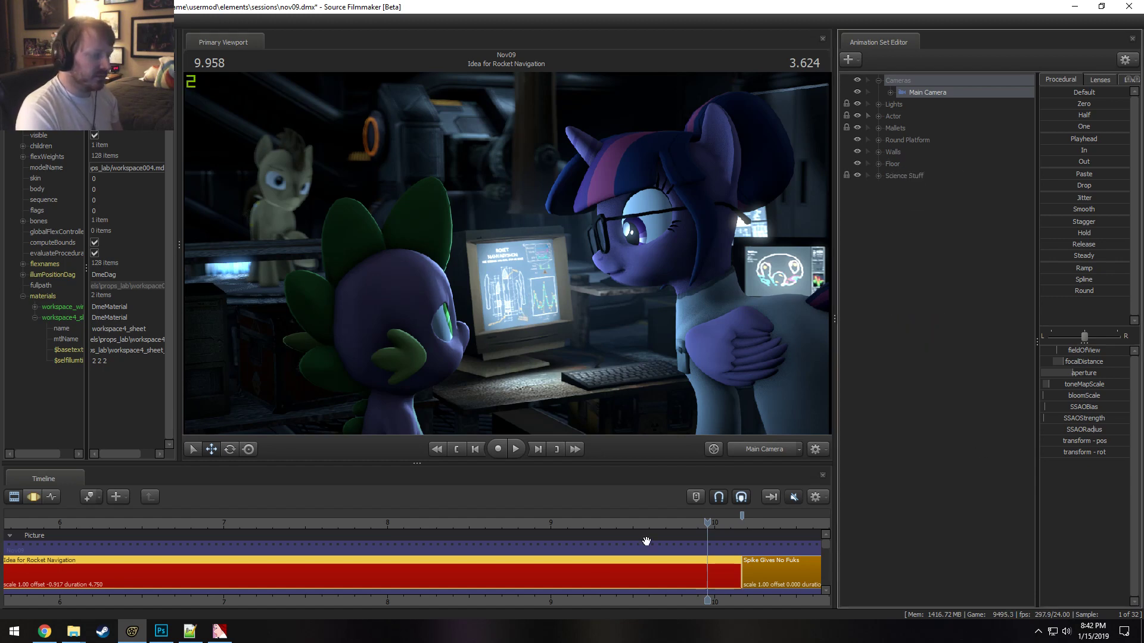
pyautogui.rightClick(855, 348)
pyautogui.click(870, 316)
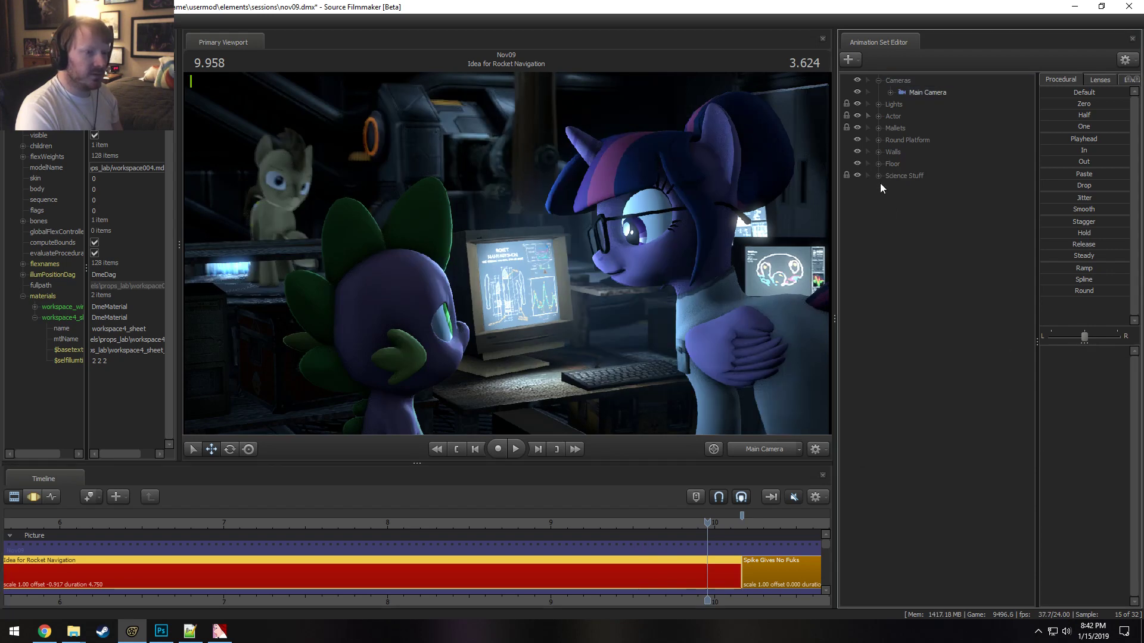
pyautogui.click(878, 115)
pyautogui.click(879, 104)
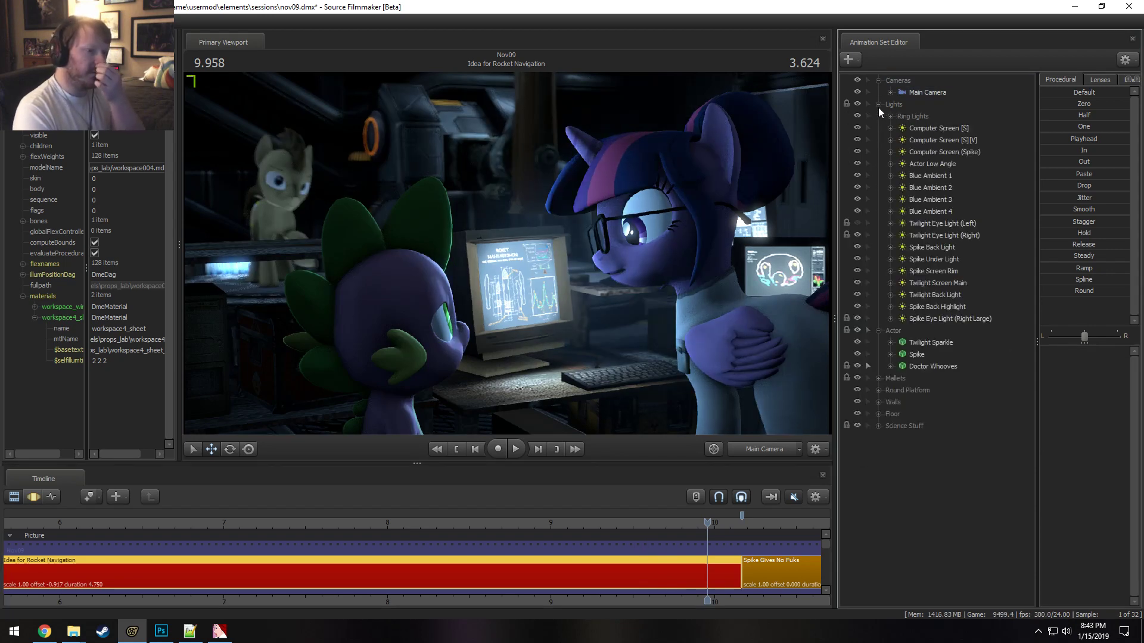
pyautogui.click(879, 330)
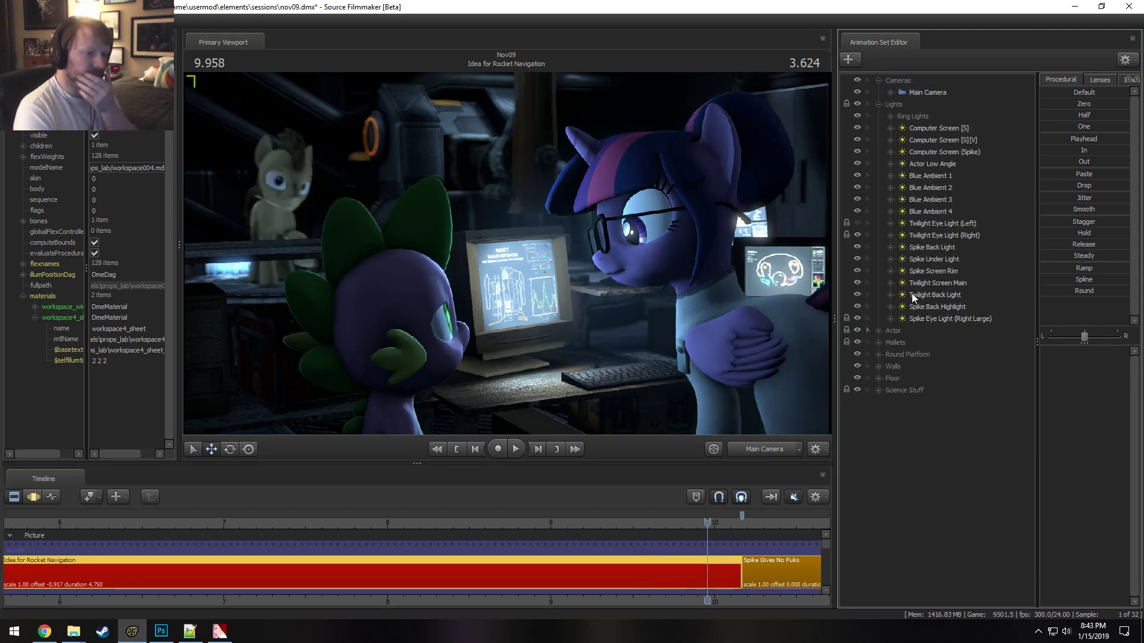
# Copy and paste the Twilight Screen Main light, then disable shadows on the copy.
pyautogui.rightClick(933, 281)
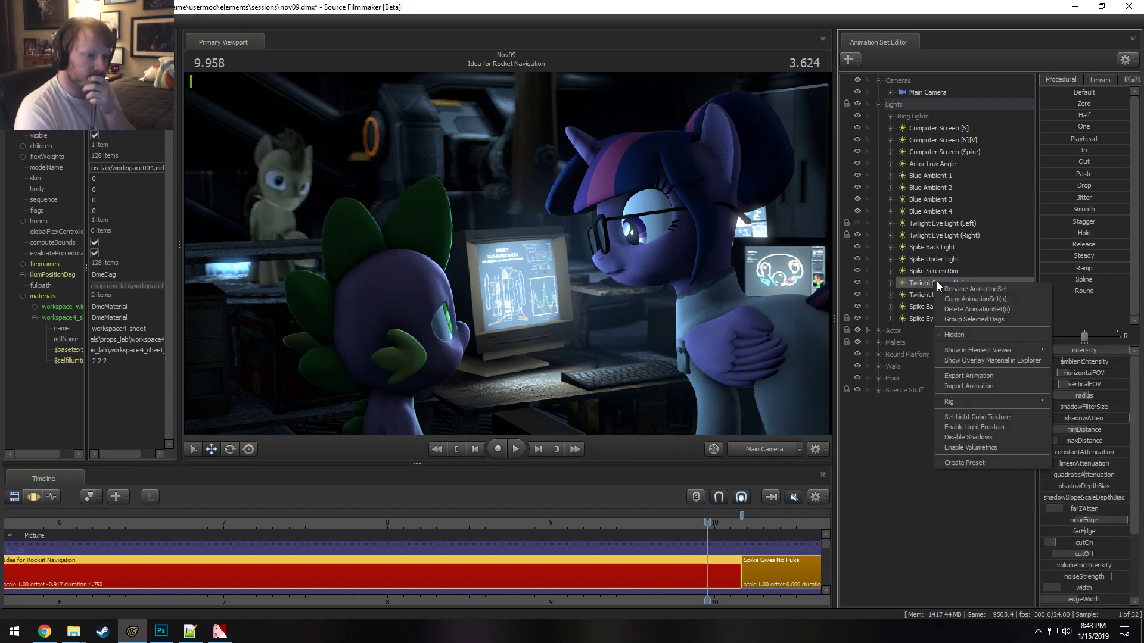
pyautogui.rightClick(933, 444)
pyautogui.click(963, 507)
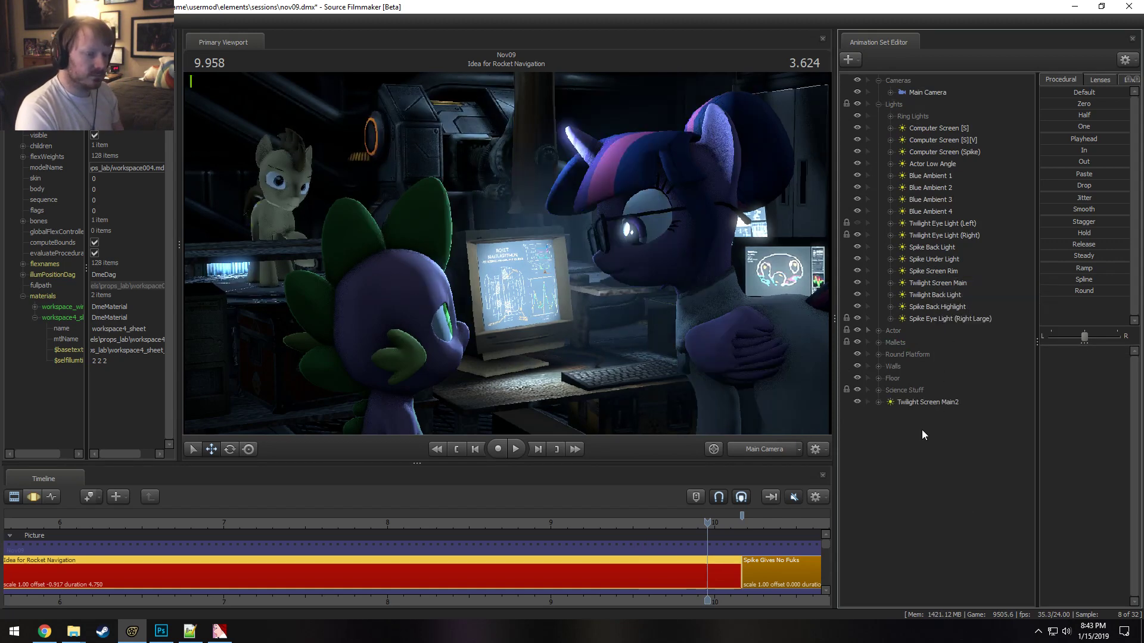
pyautogui.rightClick(922, 402)
pyautogui.click(955, 557)
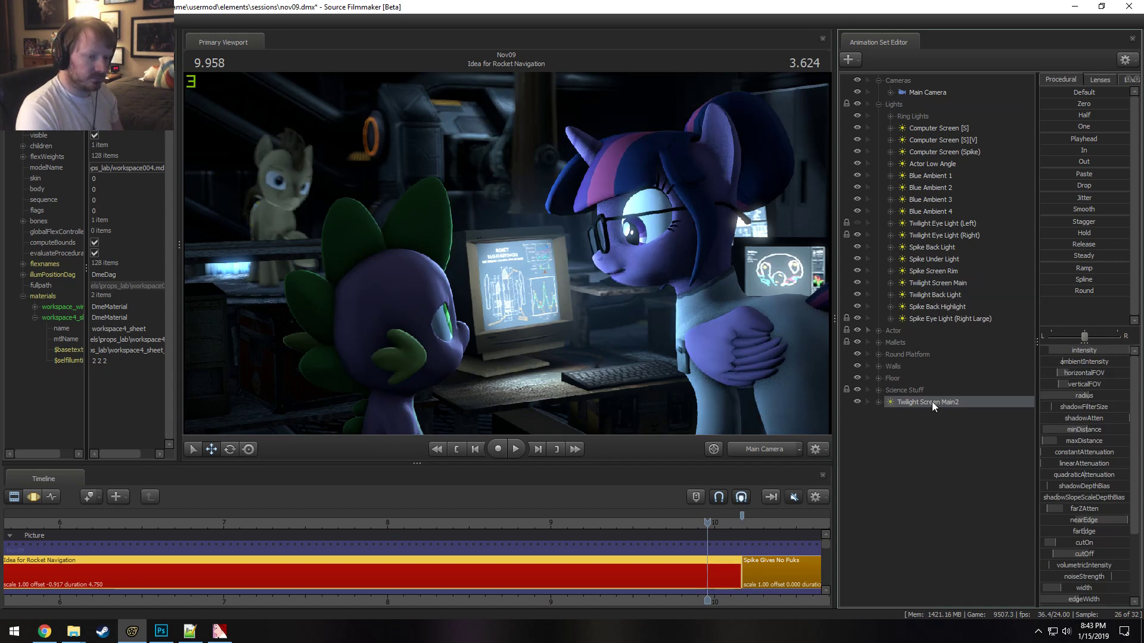
# Look through the copied light, select the shot's whole time range, and fly the light in to face the computer screen.
pyautogui.rightClick(932, 402)
pyautogui.moveTo(913, 402); pyautogui.dragTo(566, 249)
pyautogui.press('F3')
pyautogui.click(583, 587)
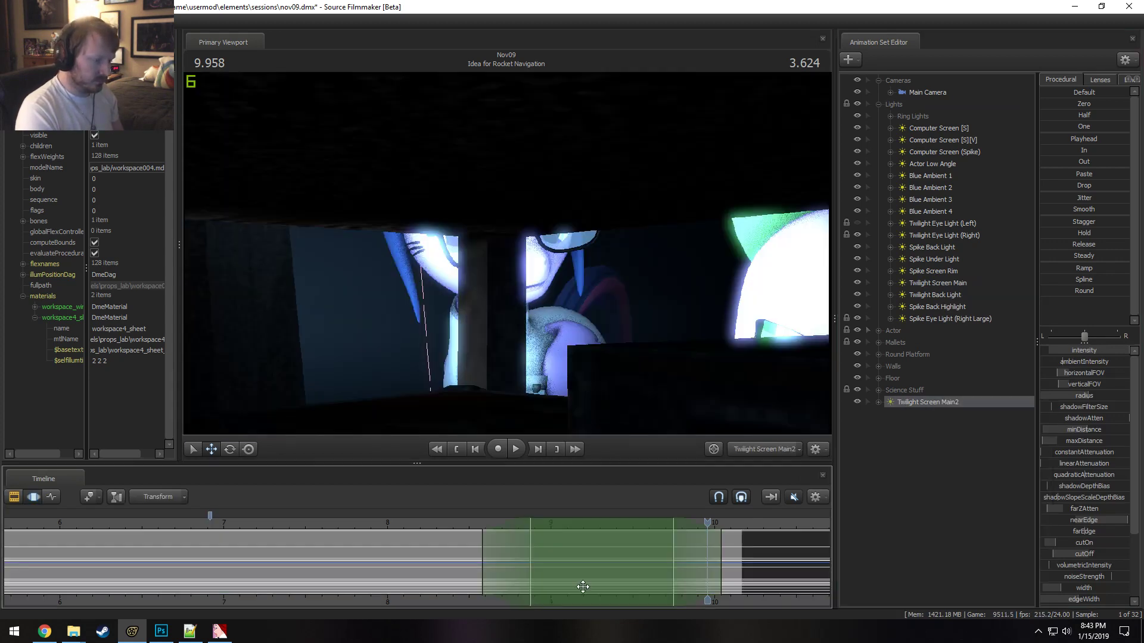
pyautogui.hotkey('ctrl', 'a')
pyautogui.press('w')
pyautogui.moveTo(545, 331); pyautogui.dragTo(598, 367)
pyautogui.press('w')
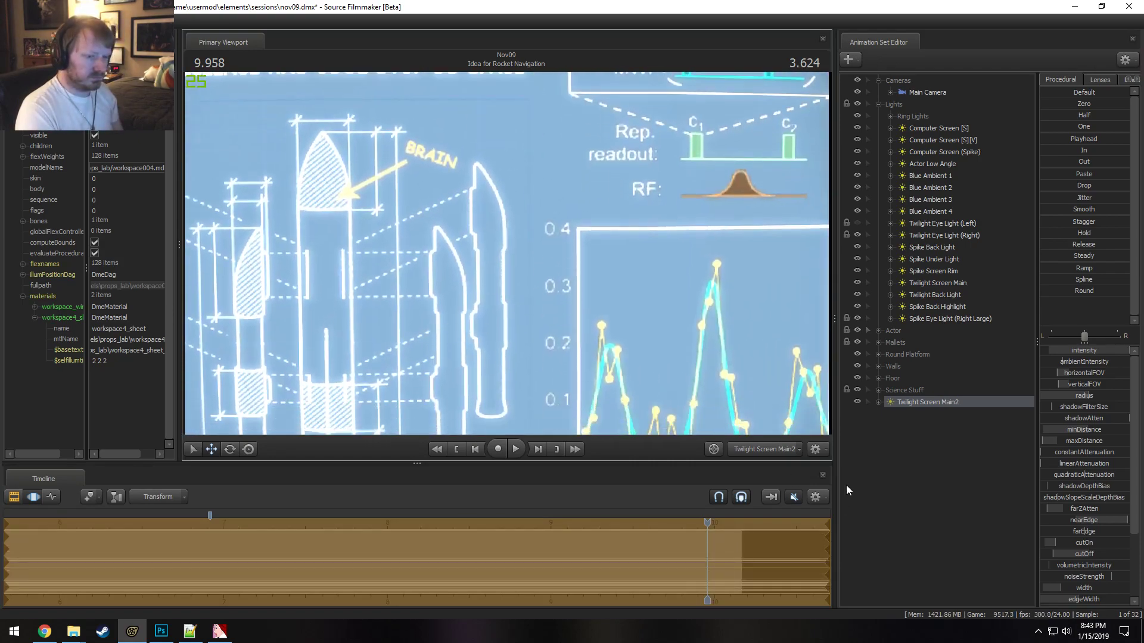
# Lower the copied light's minDistance to its minimum, re-aim it at the screen, and check the glow through the Main Camera.
pyautogui.moveTo(1089, 431); pyautogui.dragTo(1042, 431)
pyautogui.moveTo(703, 334); pyautogui.dragTo(510, 258)
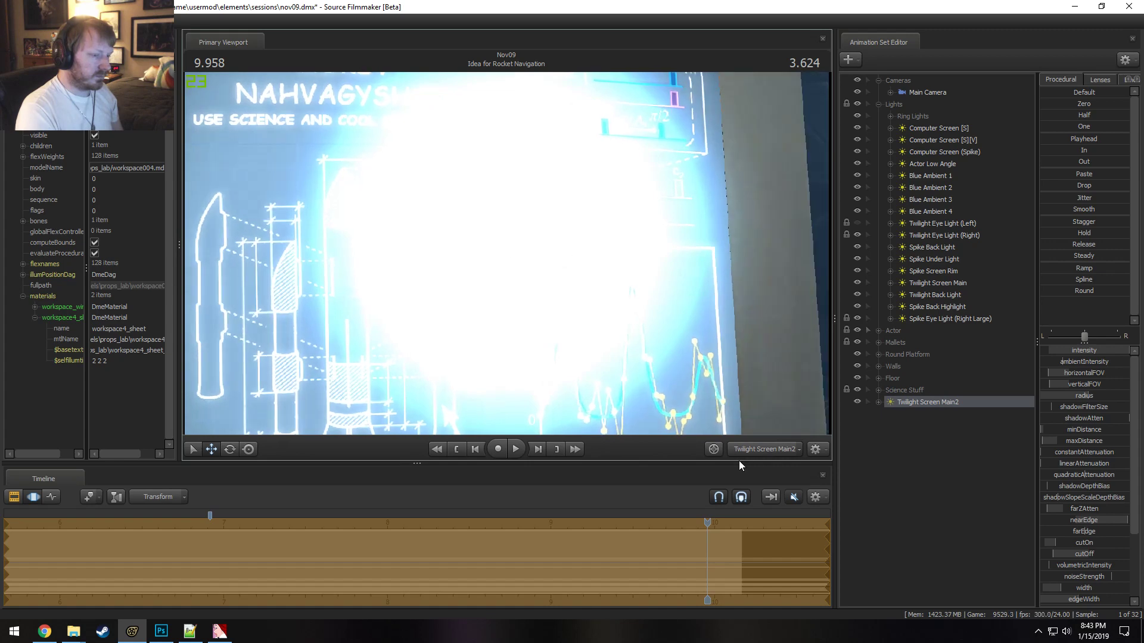
pyautogui.click(759, 446)
pyautogui.press('F2')
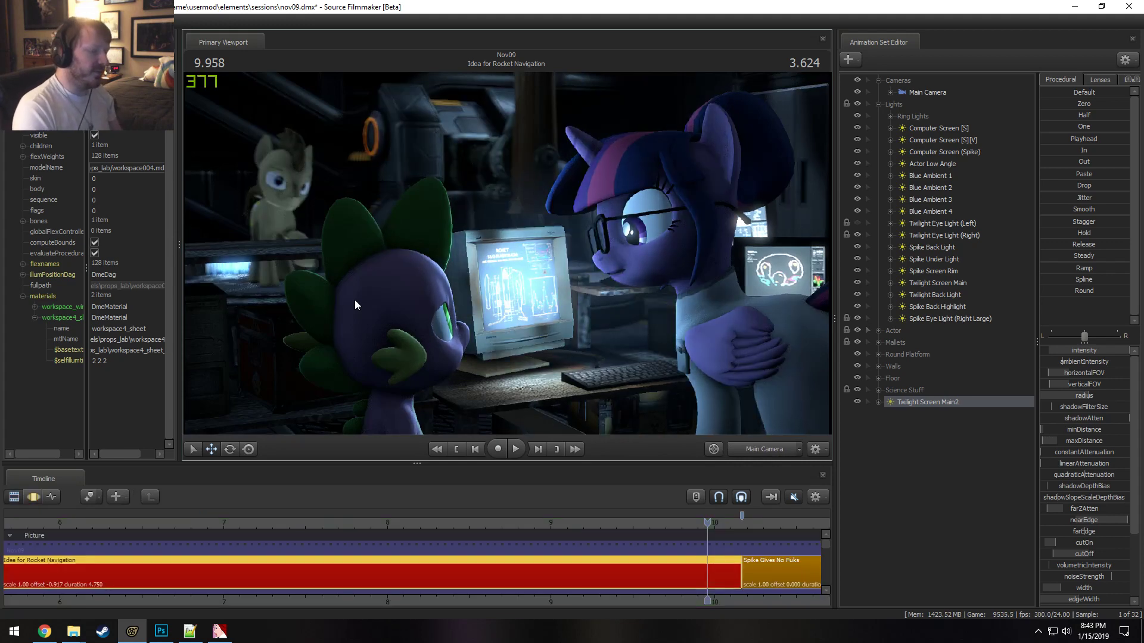
# Try several radius settings on the copied light, comparing the computer screen's glow in the clip view each time.
pyautogui.press('F3')
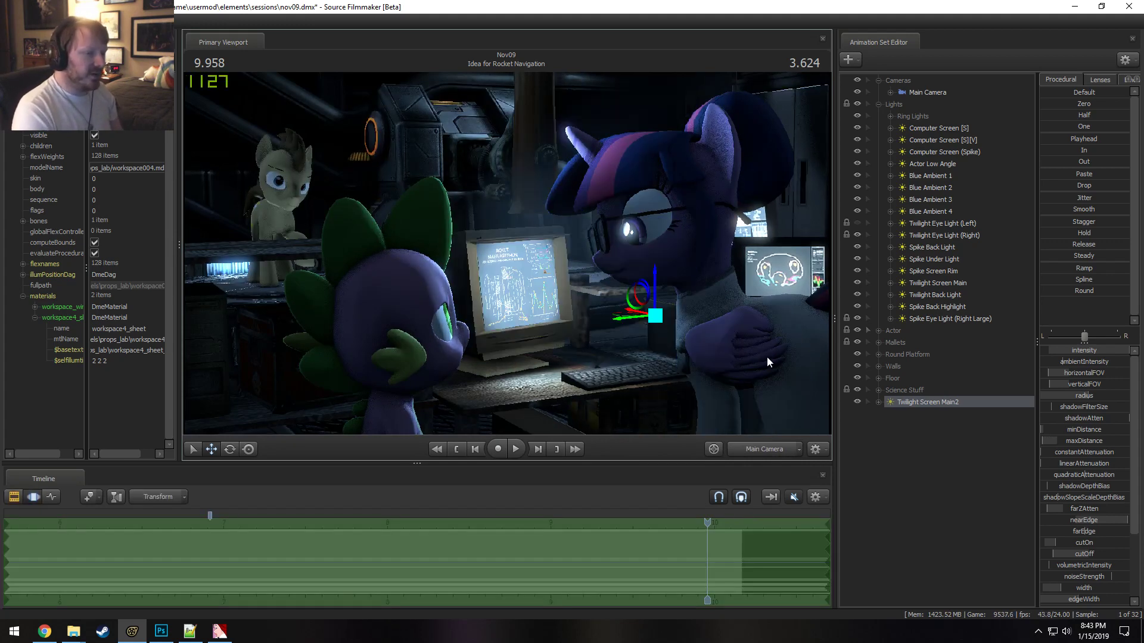
pyautogui.moveTo(1092, 398); pyautogui.dragTo(960, 395)
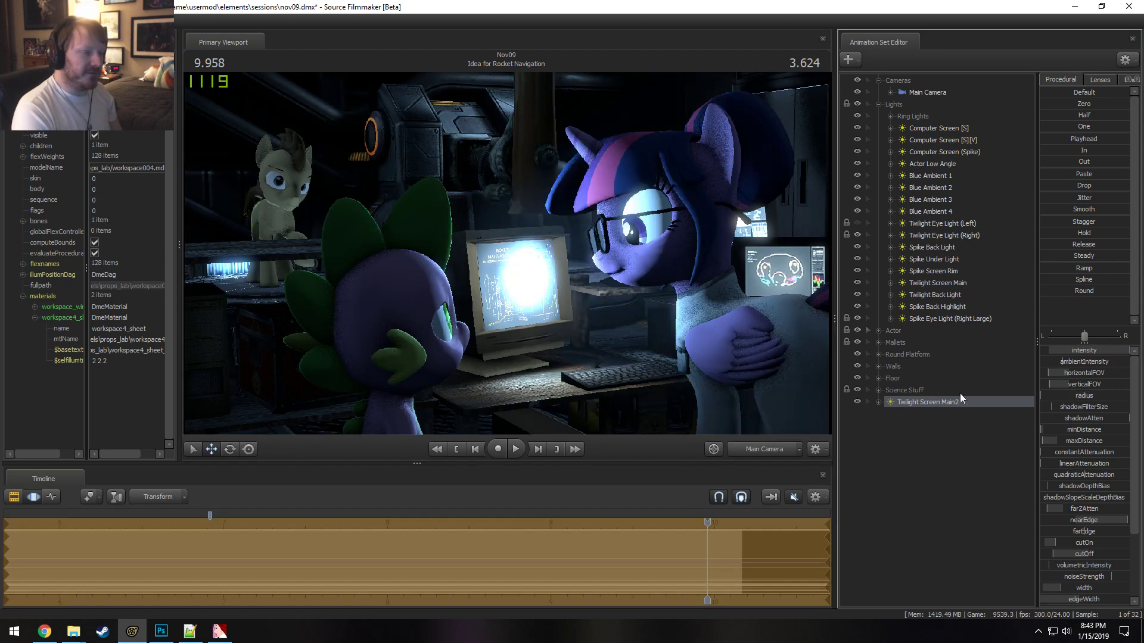
pyautogui.press('F2')
pyautogui.press('F3')
pyautogui.moveTo(1042, 397); pyautogui.dragTo(1059, 398)
pyautogui.press('F2')
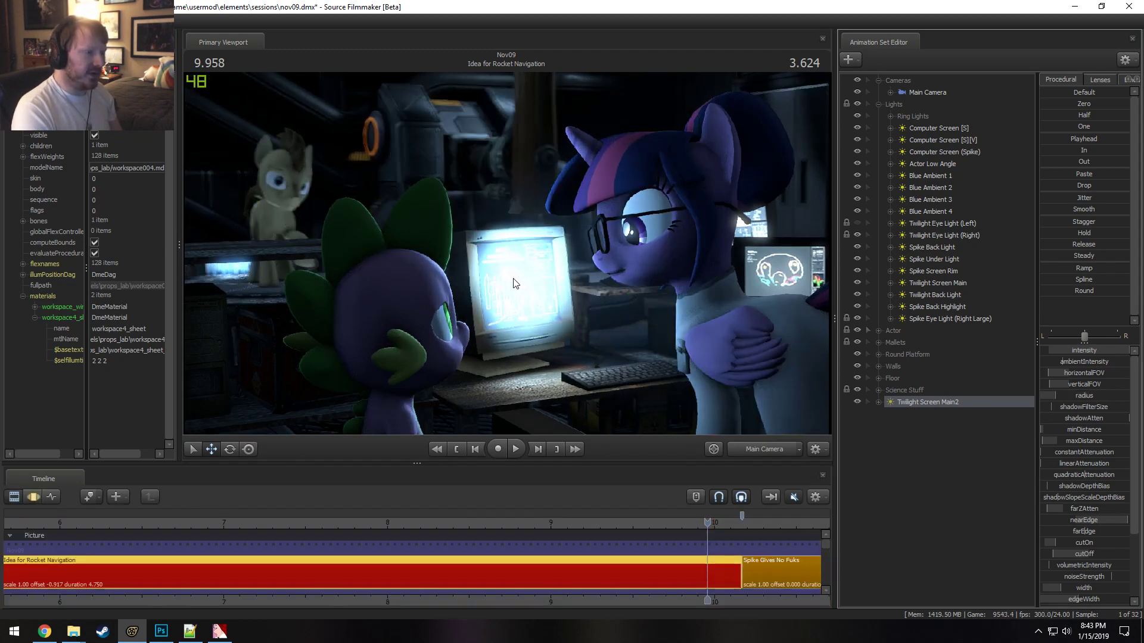
pyautogui.press('F3')
pyautogui.moveTo(1055, 403); pyautogui.dragTo(1106, 397)
pyautogui.press('F2')
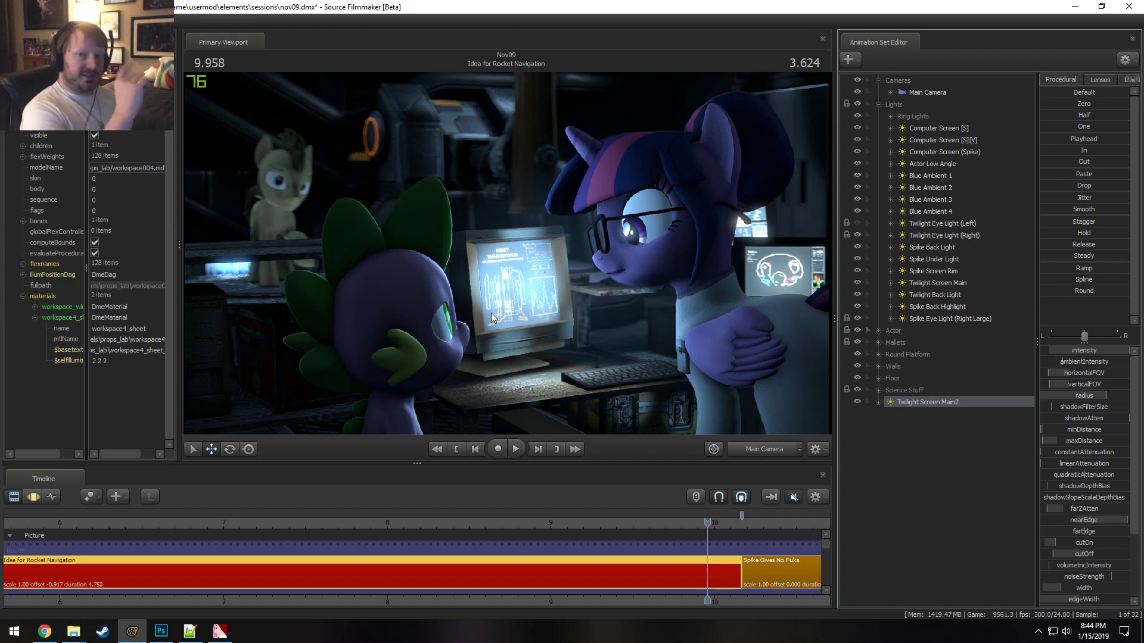
pyautogui.press('F3')
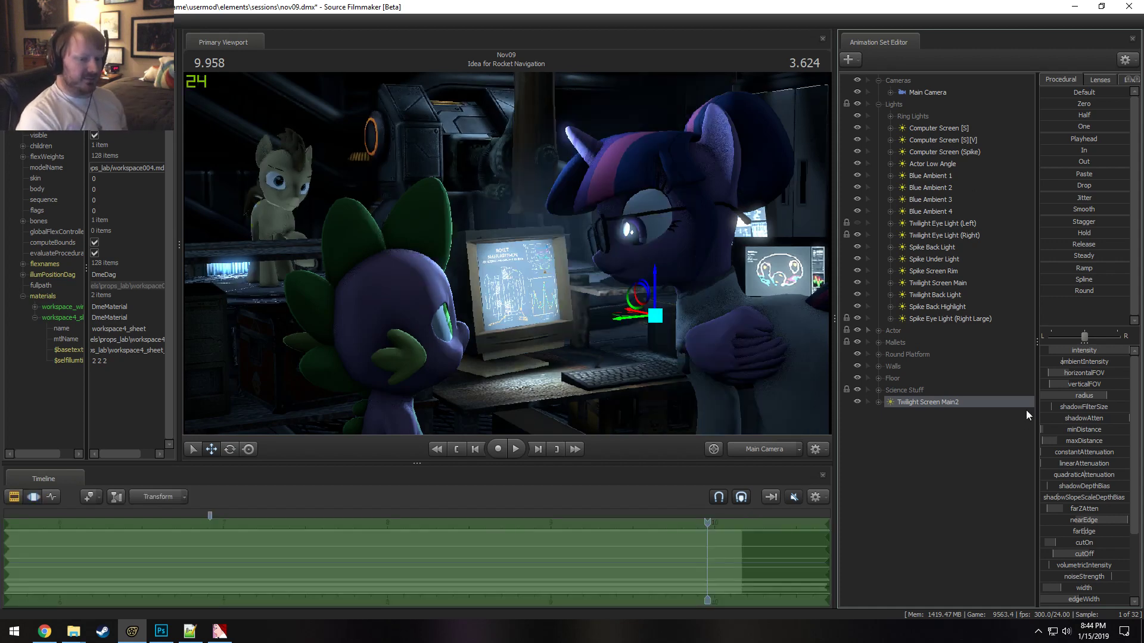
pyautogui.press('F2')
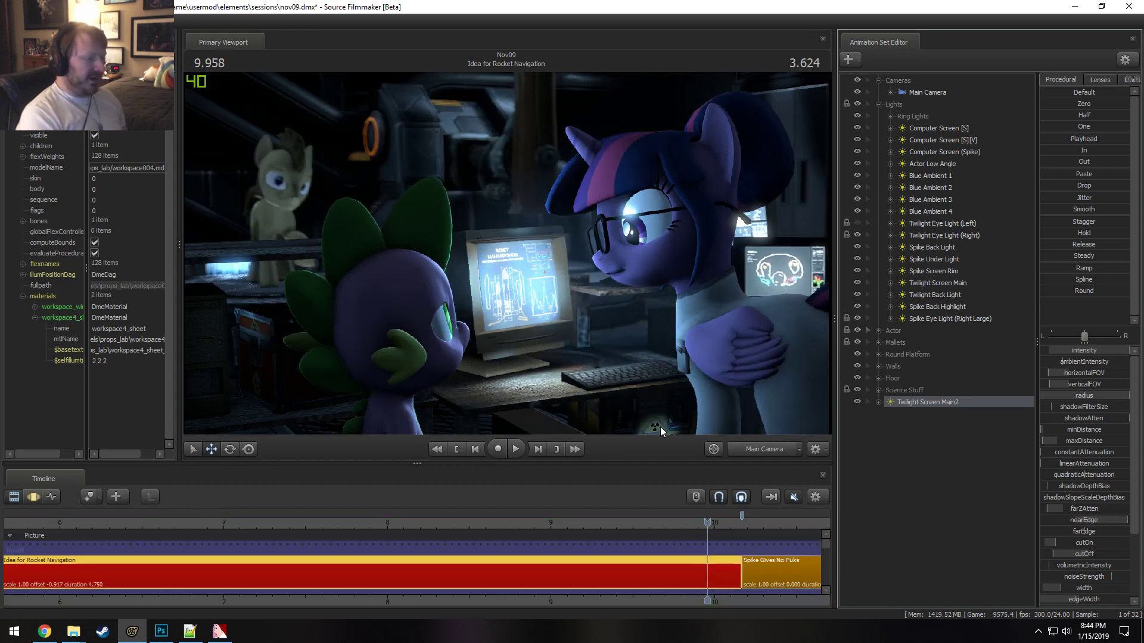
# Reduce the copied light's radius and intensity to soften the hot spot on the computer screen.
pyautogui.press('F3')
pyautogui.moveTo(1118, 397); pyautogui.dragTo(1065, 396)
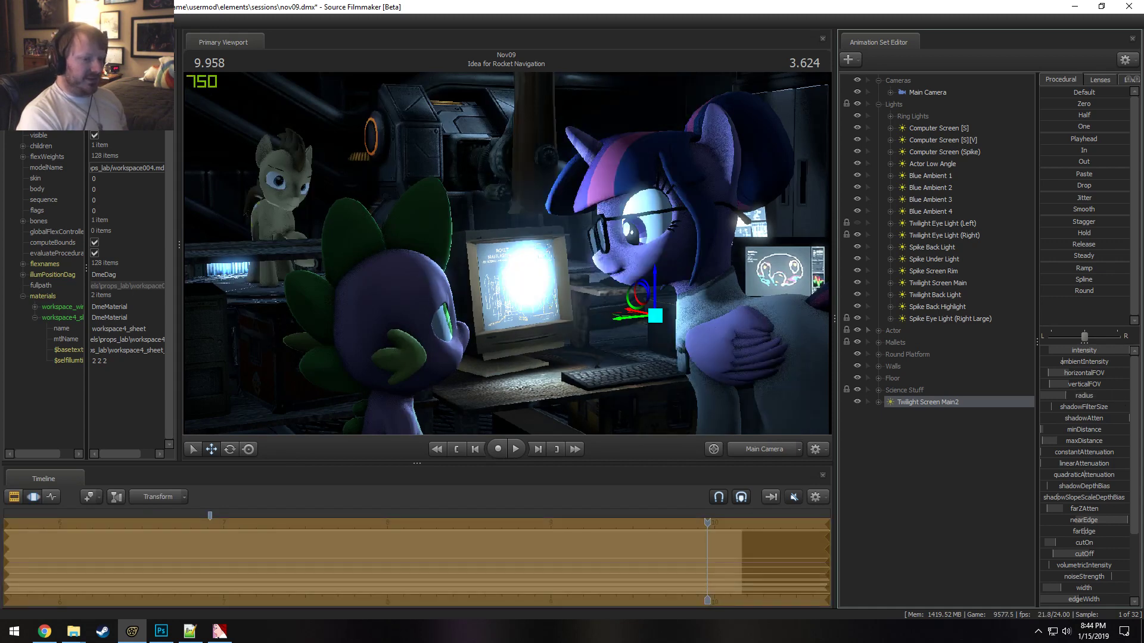
pyautogui.press('F2')
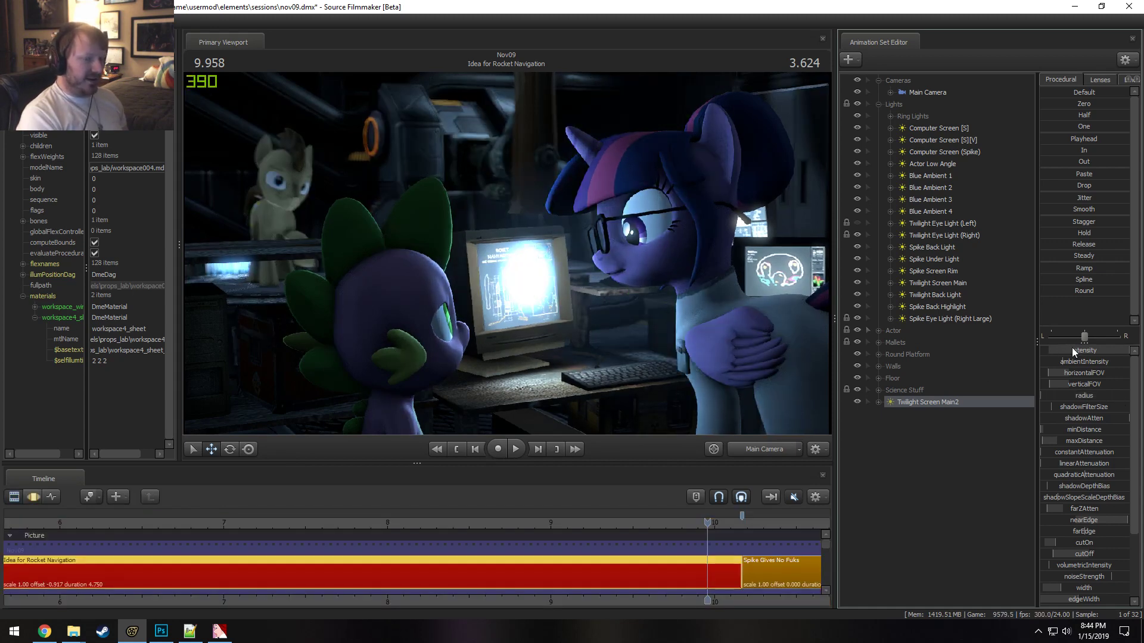
pyautogui.press('F3')
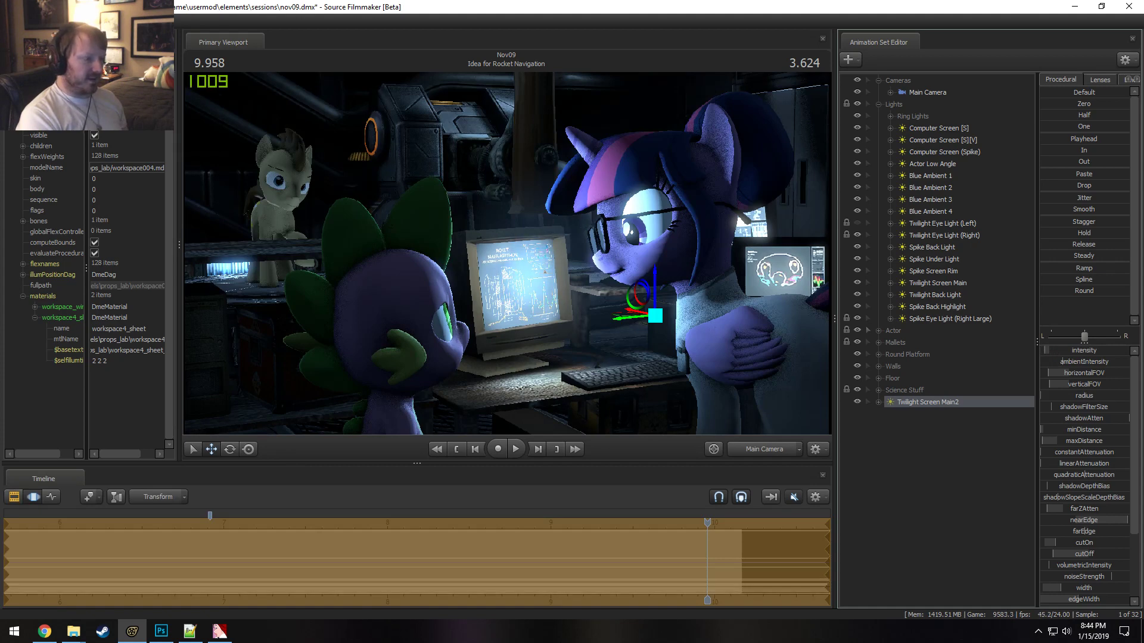
pyautogui.press('F2')
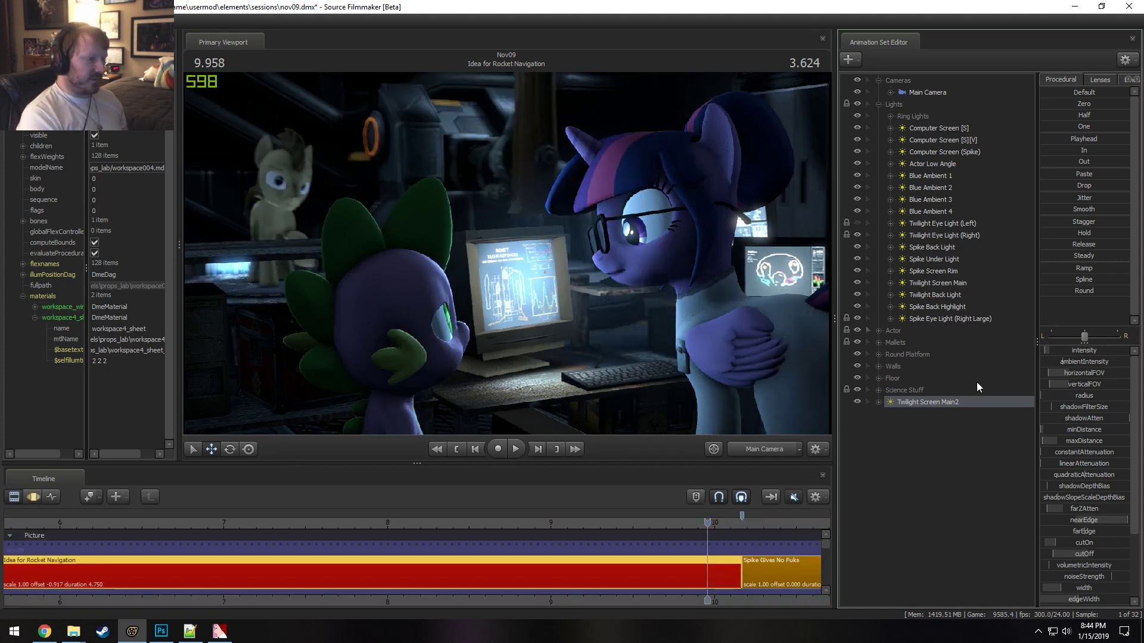
# Adjust the copied light's red and green color values to whiten its glow.
pyautogui.scroll(-3, 1072, 512)
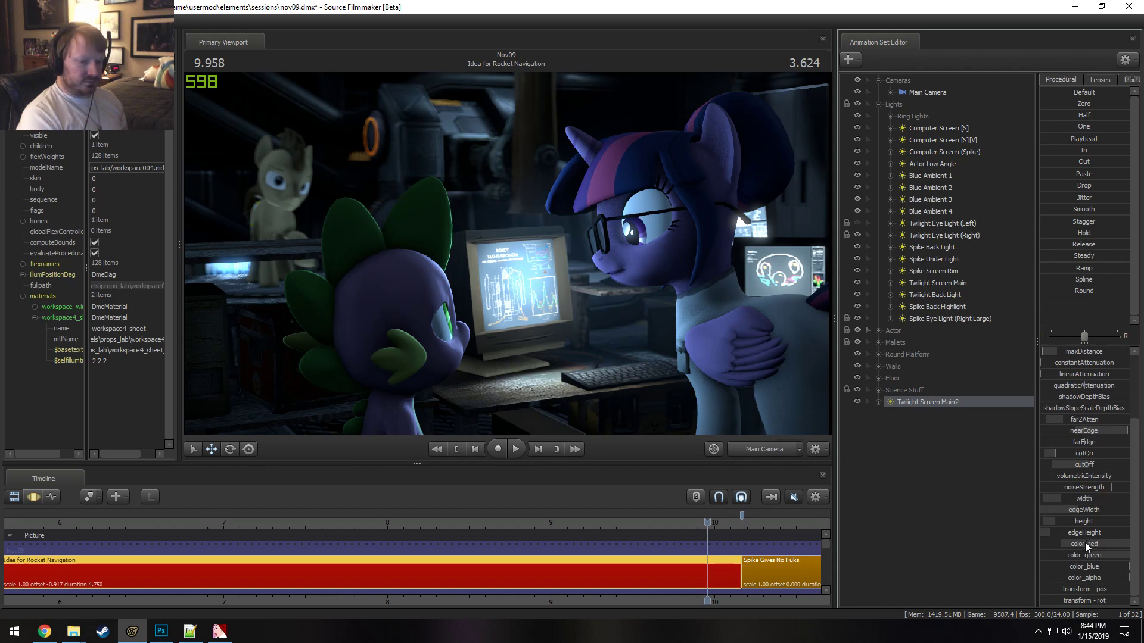
pyautogui.press('F3')
pyautogui.press('F2')
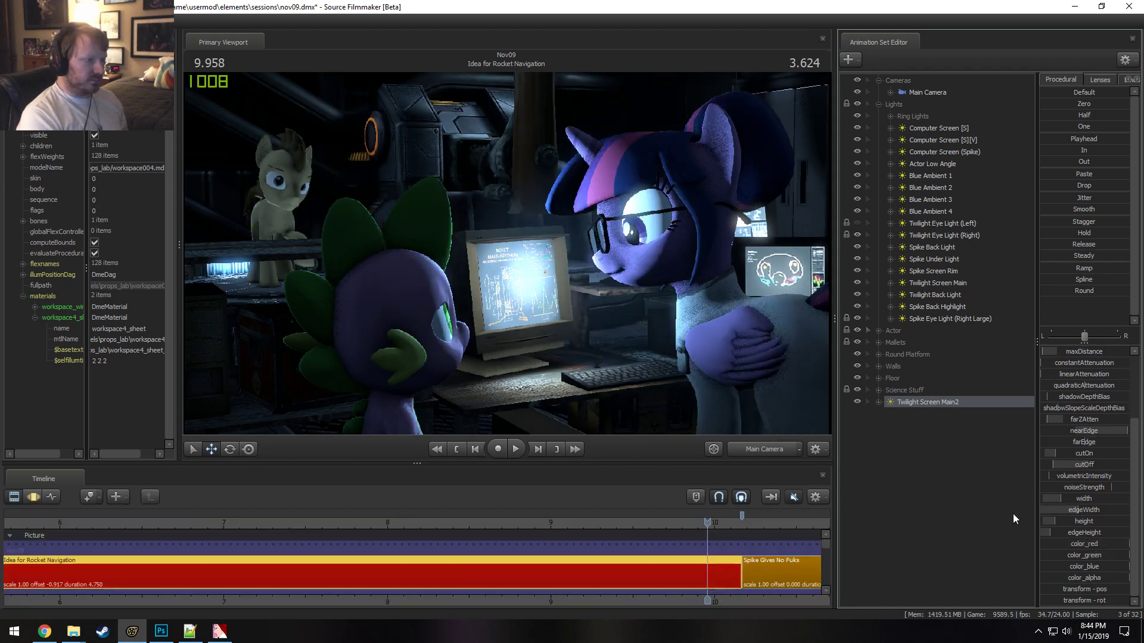
# Look through the copied light, reposition it in front of the computer screen, and check the result through the Main Camera.
pyautogui.doubleClick(936, 405)
pyautogui.press('F3')
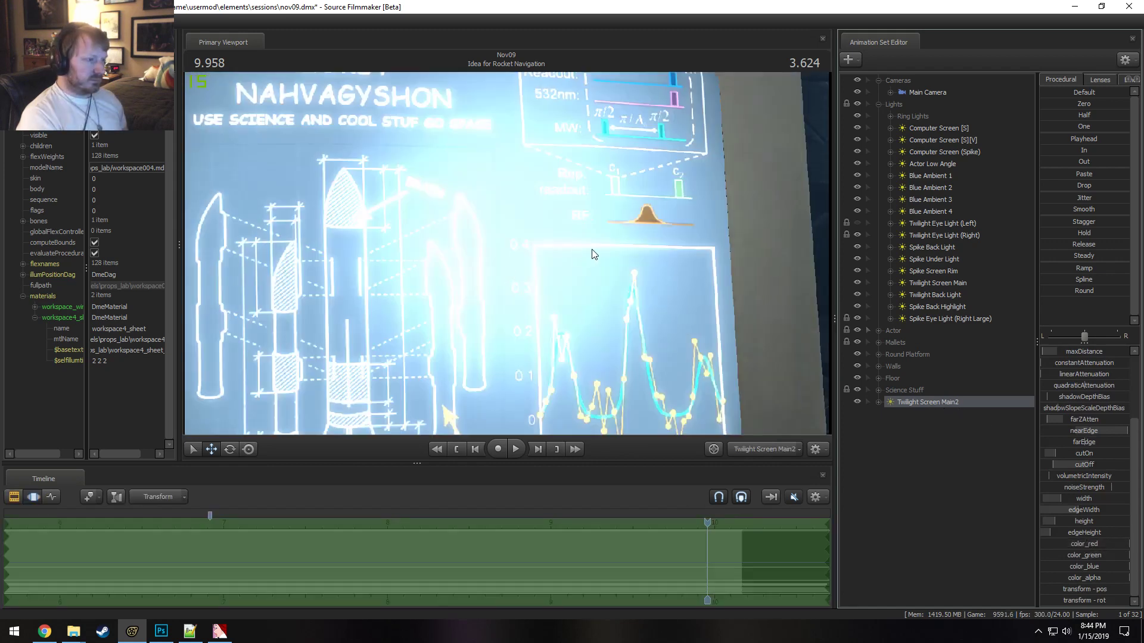
pyautogui.moveTo(506, 254)
pyautogui.mouseDown()
pyautogui.moveTo(470, 268)
pyautogui.moveTo(504, 233)
pyautogui.mouseUp()
pyautogui.press('F2')
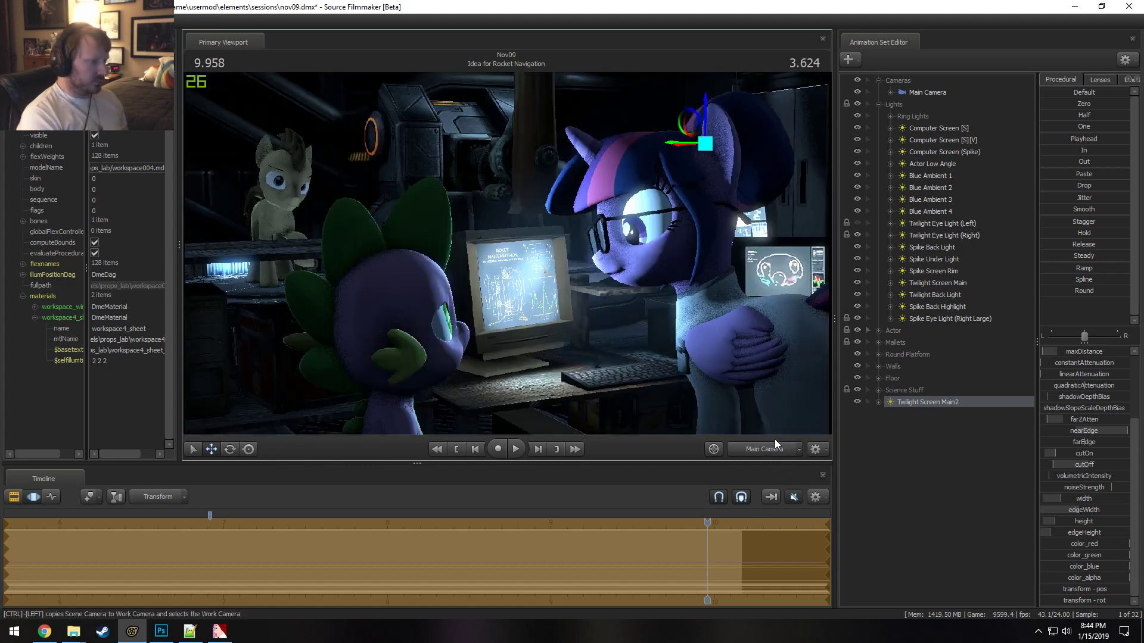
# Look through the copied light, pull it back from the computer screen, and check the glow through the Main Camera in the clip view.
pyautogui.press('F3')
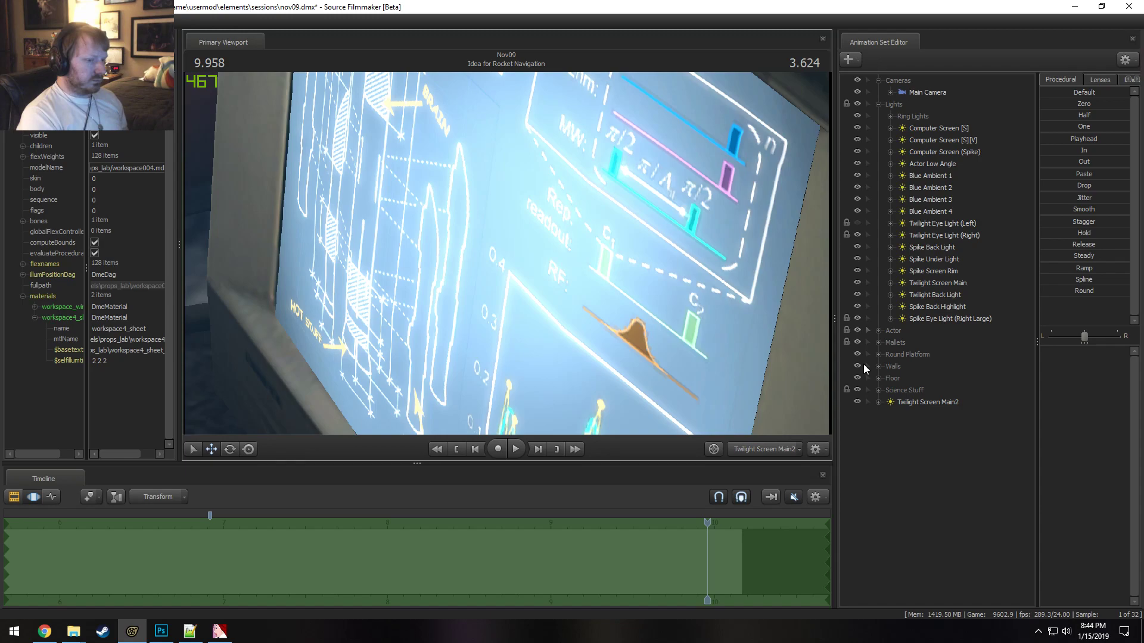
pyautogui.click(927, 402)
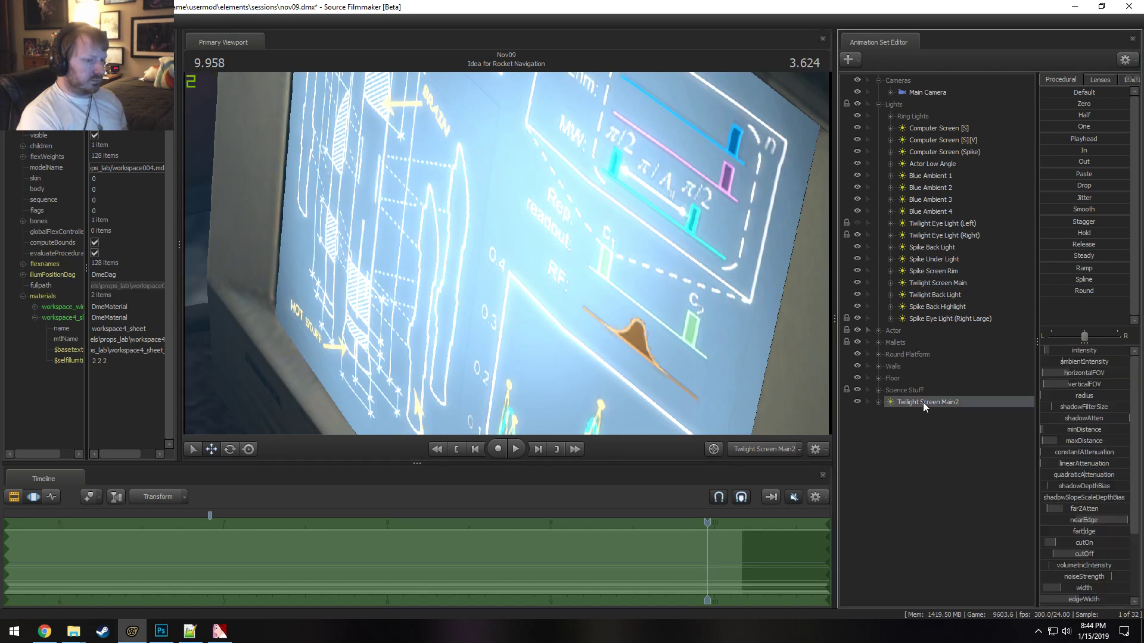
pyautogui.press('s')
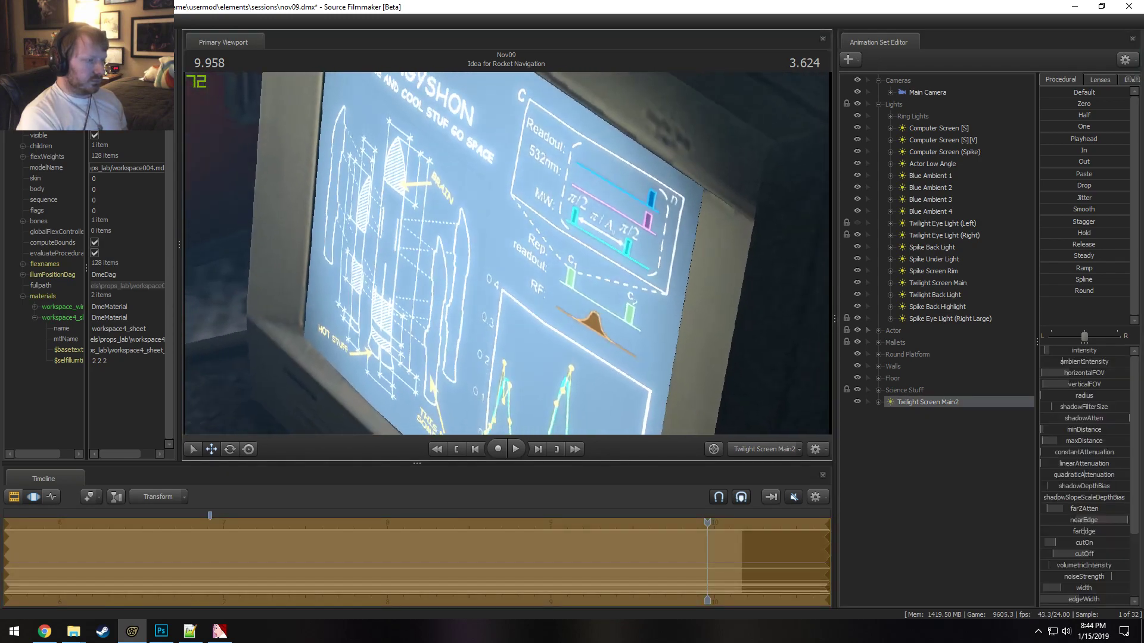
pyautogui.scroll(4, 506, 253)
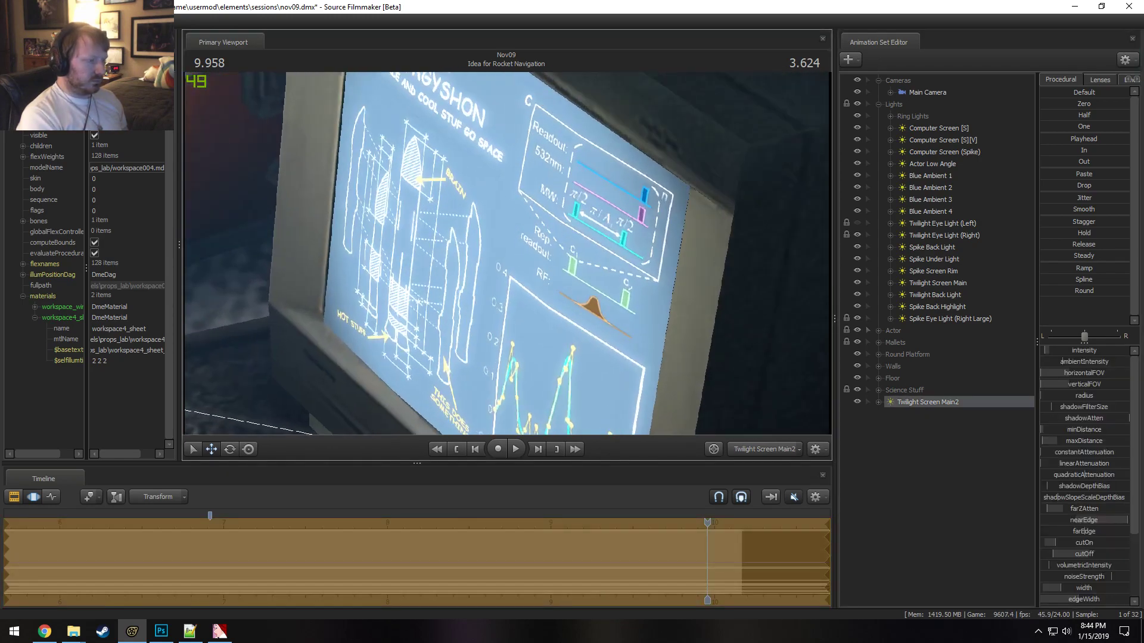
pyautogui.moveTo(718, 412); pyautogui.dragTo(706, 420)
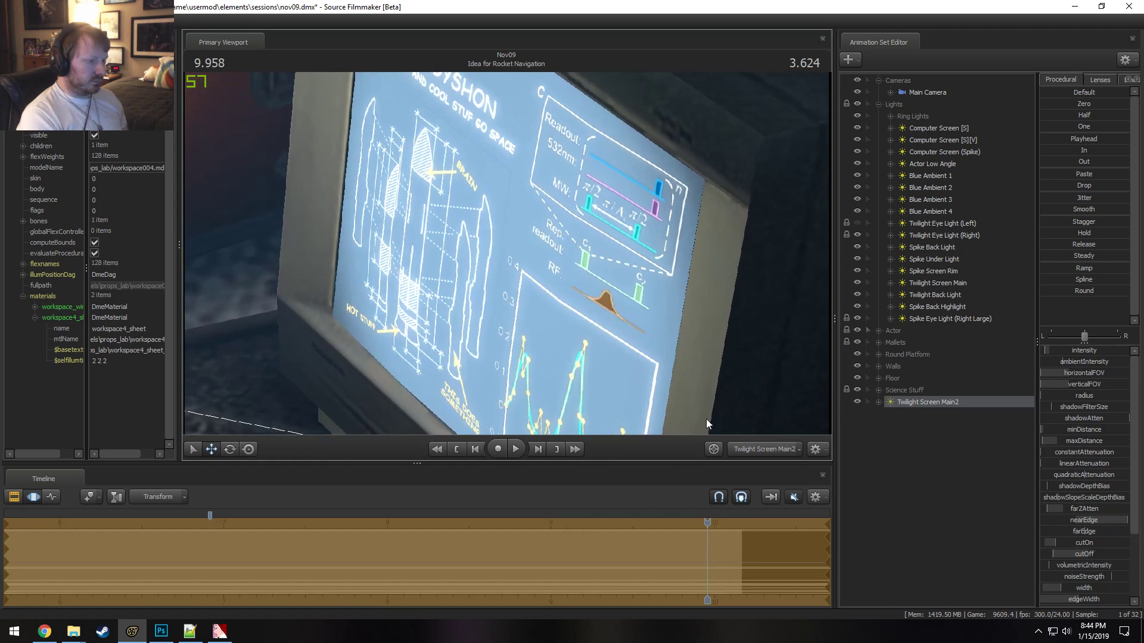
pyautogui.press('F2')
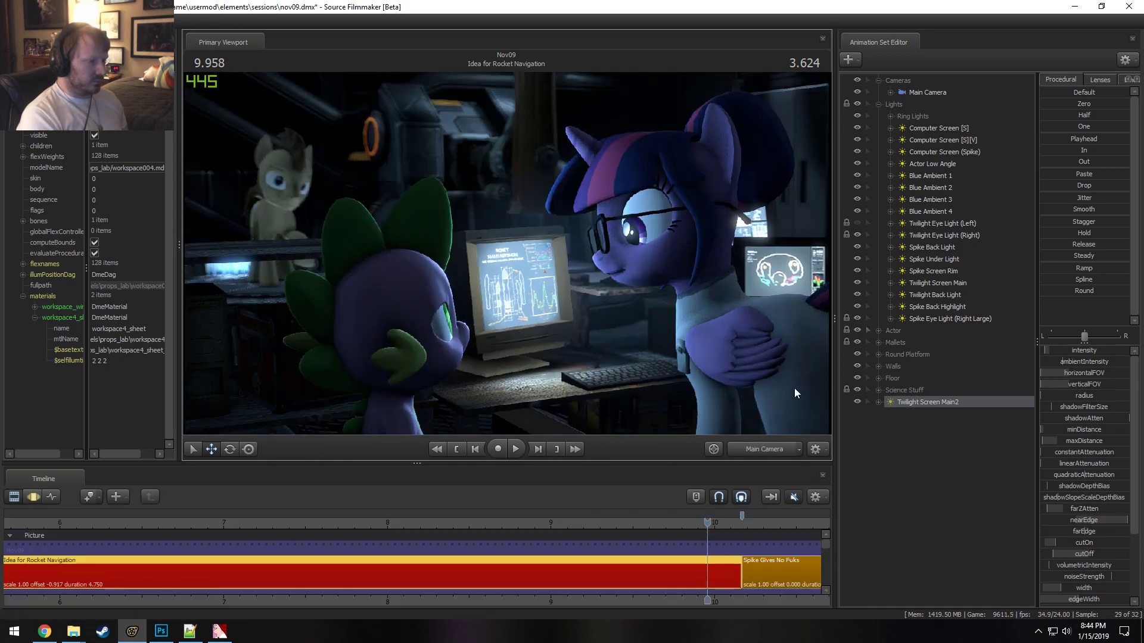
# Raise the copied light's intensity to about 66.67, inspect its placement from the Work Camera, and compare the glow in the clip view.
pyautogui.press('F3')
pyautogui.moveTo(1074, 349)
pyautogui.mouseDown()
pyautogui.moveTo(1107, 349)
pyautogui.moveTo(1097, 350)
pyautogui.mouseUp()
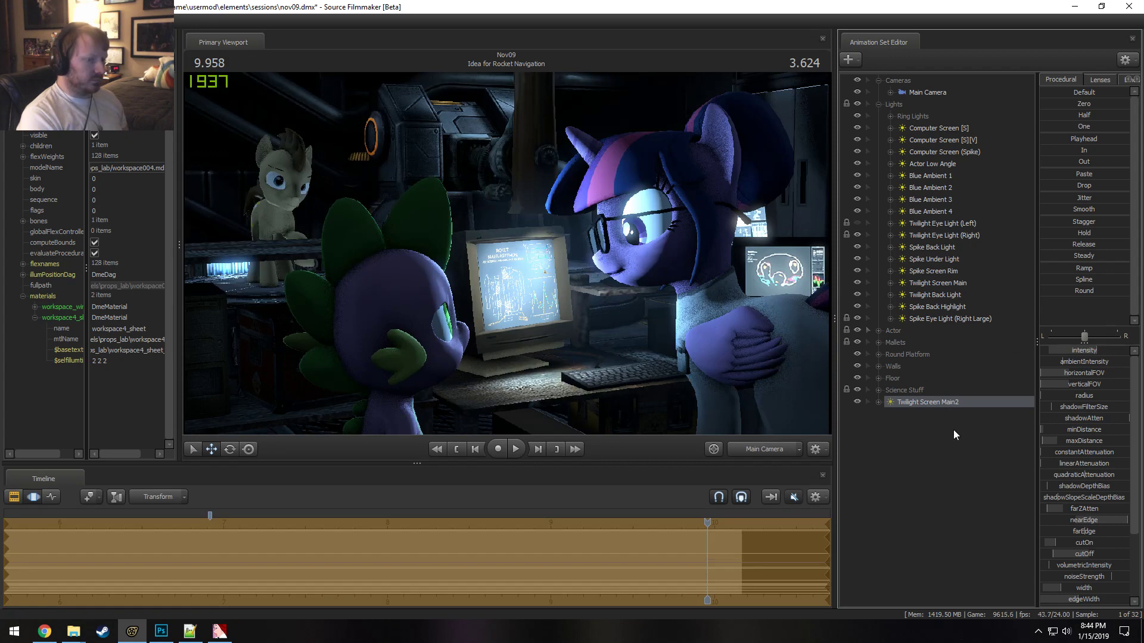
pyautogui.moveTo(950, 399); pyautogui.dragTo(513, 260)
pyautogui.click(779, 452)
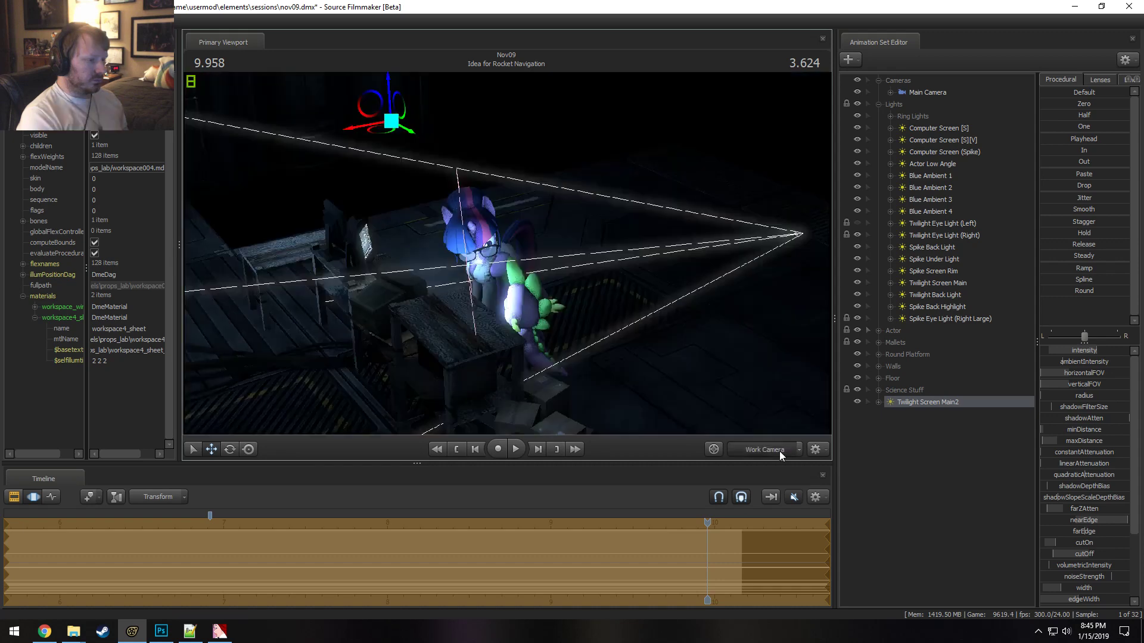
pyautogui.click(779, 451)
pyautogui.press('F2')
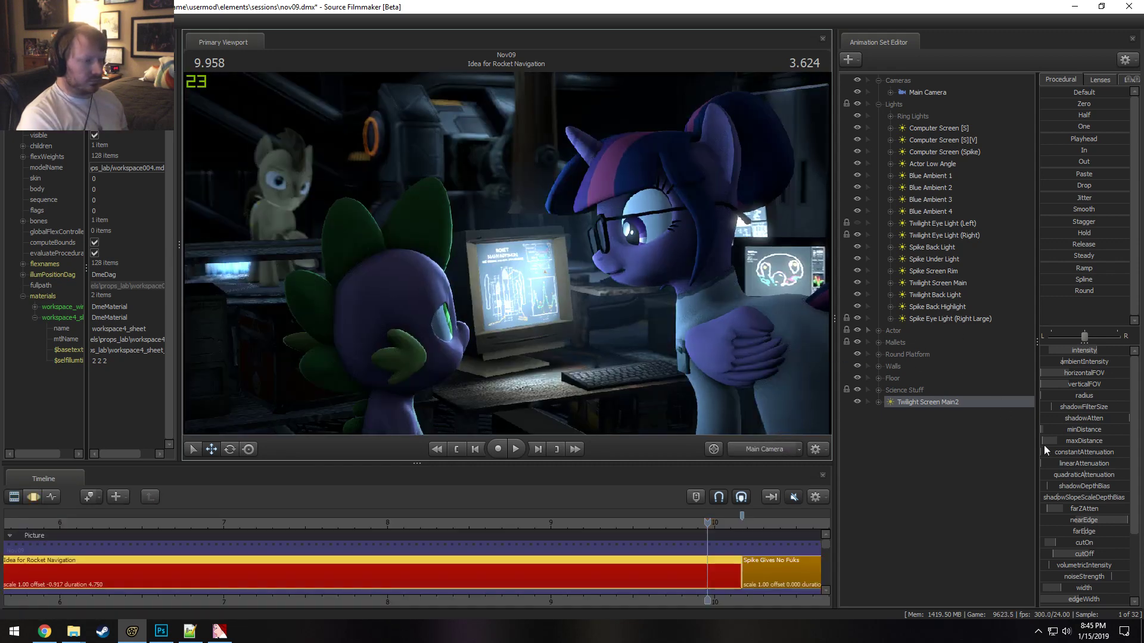
pyautogui.press('F3')
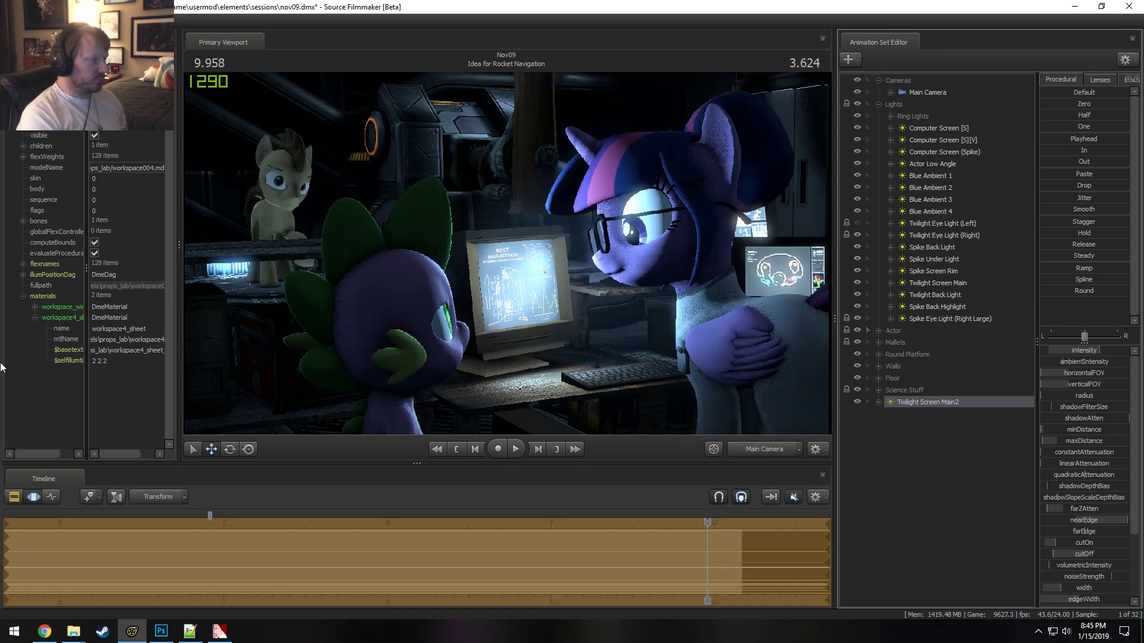
pyautogui.press('F2')
# Set the computer screen material's self-illumination tint to 1.5 1.5 1.5 and check the result in the clip view.
pyautogui.press('F3')
pyautogui.moveTo(131, 362); pyautogui.dragTo(2, 363)
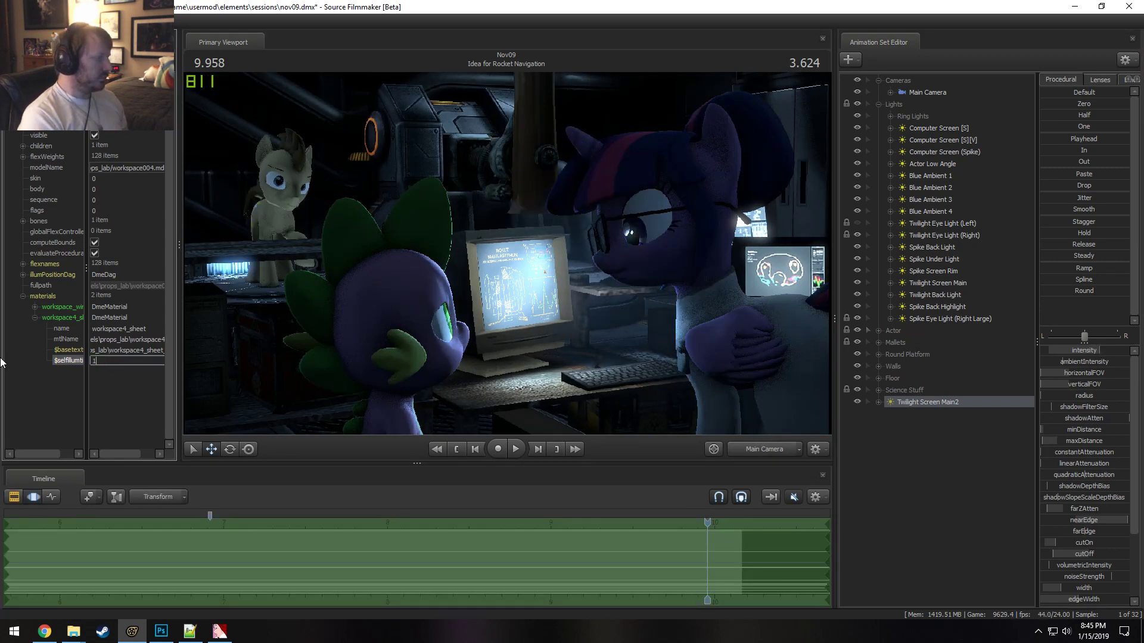
pyautogui.press('Return')
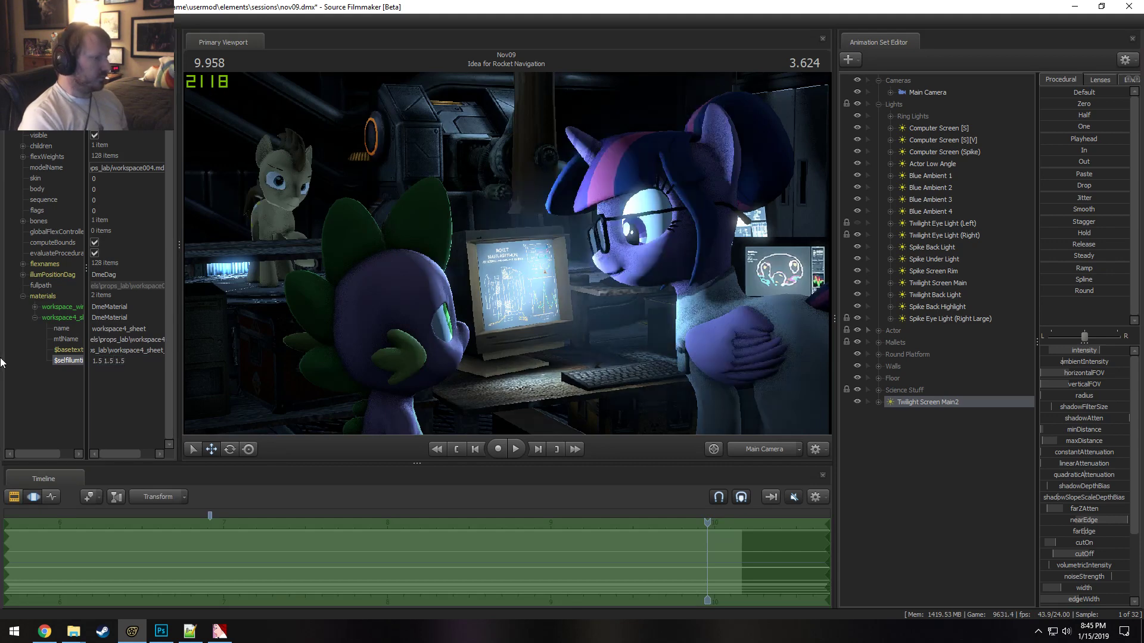
pyautogui.press('F2')
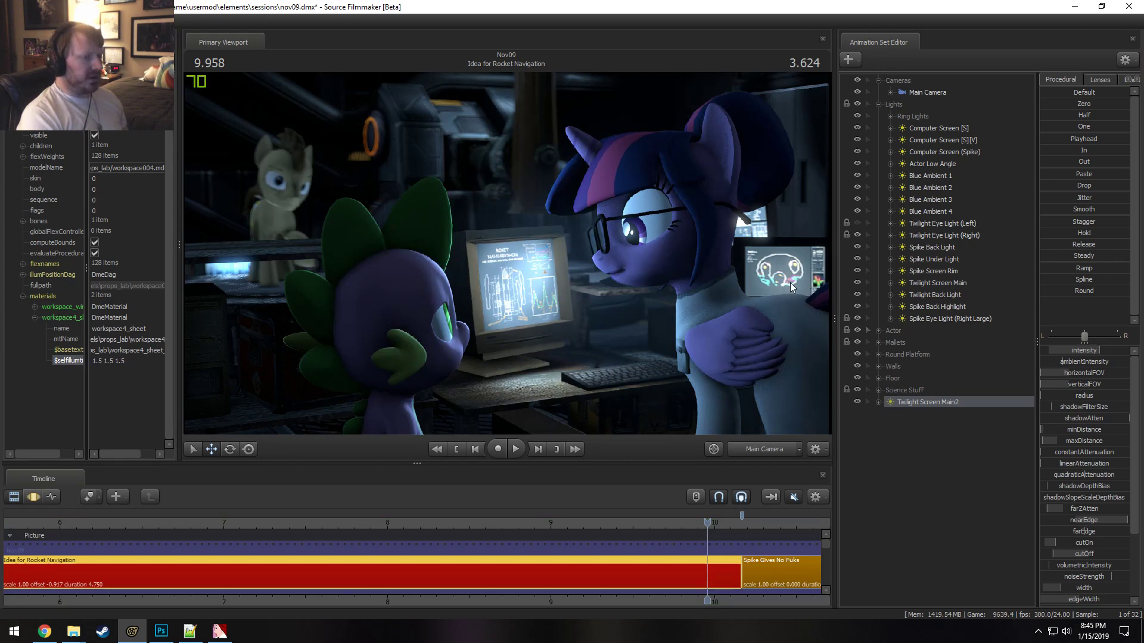
# Look through the copied light and move it up close in front of the lower part of the computer screen.
pyautogui.doubleClick(927, 399)
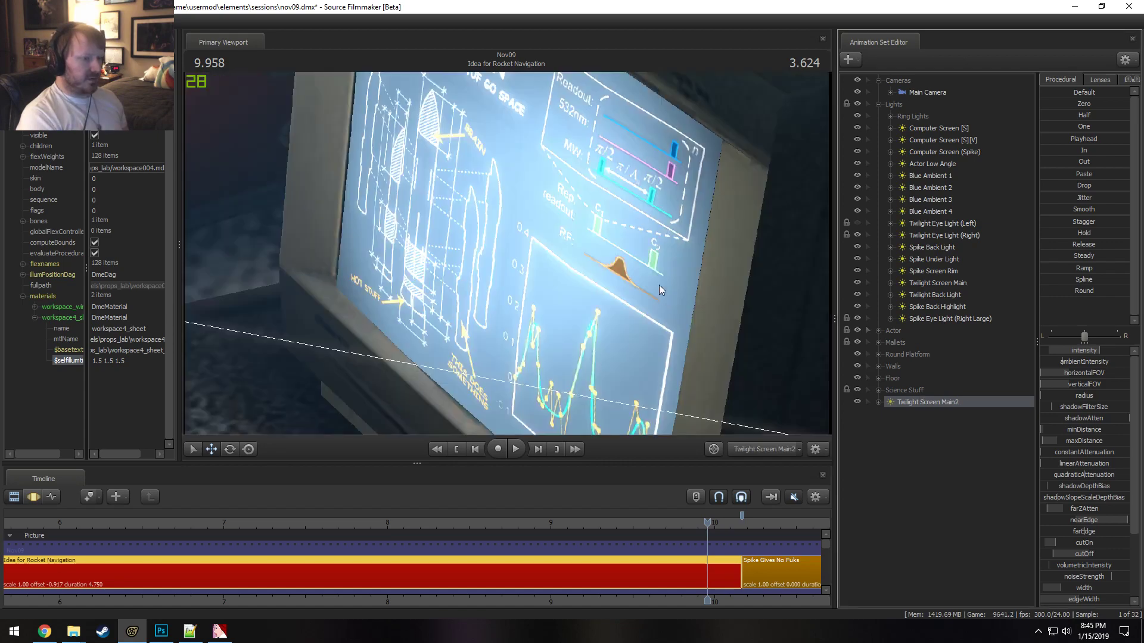
pyautogui.press('F3')
pyautogui.moveTo(720, 388); pyautogui.dragTo(651, 261)
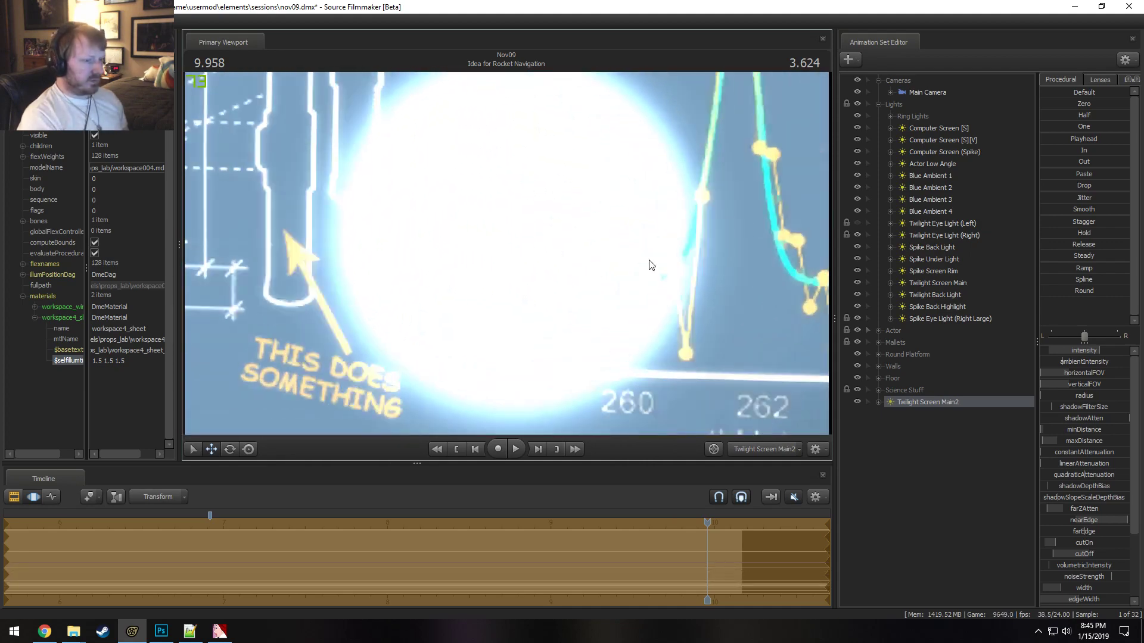
# Show the copied light in the Element Viewer, set its width to 2.5, and reduce its height and edge height.
pyautogui.rightClick(938, 404)
pyautogui.moveTo(986, 472)
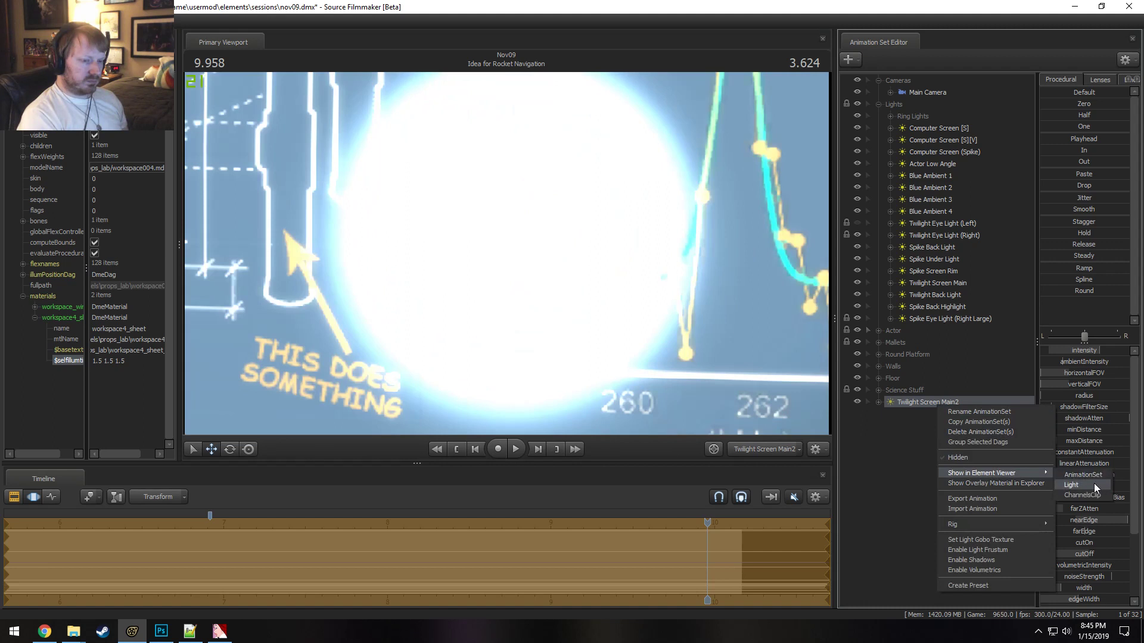
pyautogui.click(1094, 484)
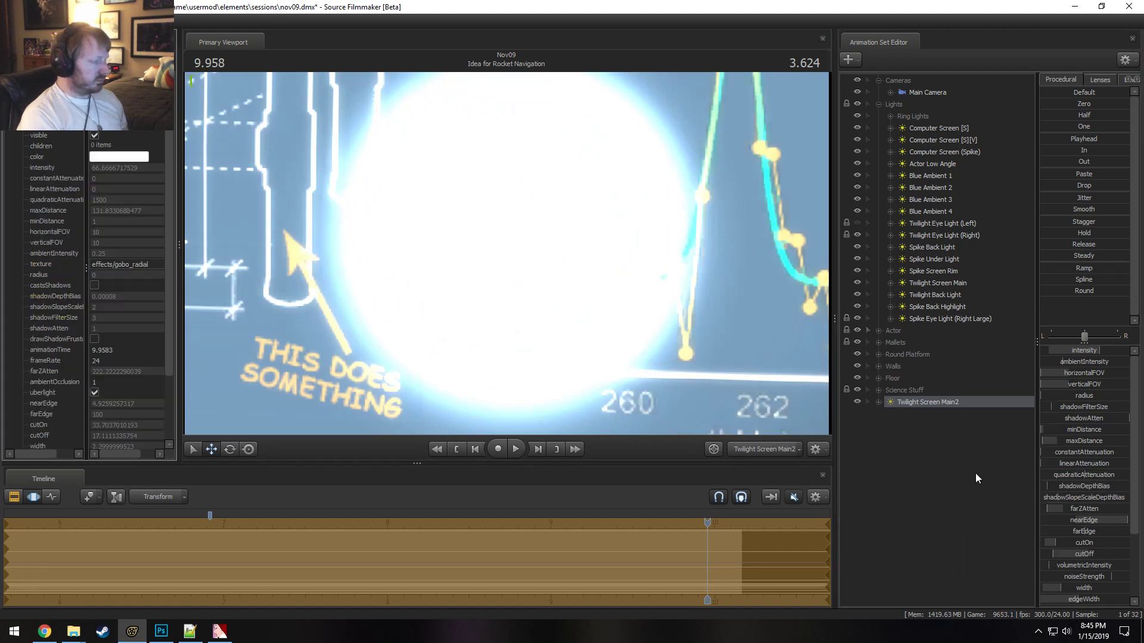
pyautogui.scroll(-3, 1102, 579)
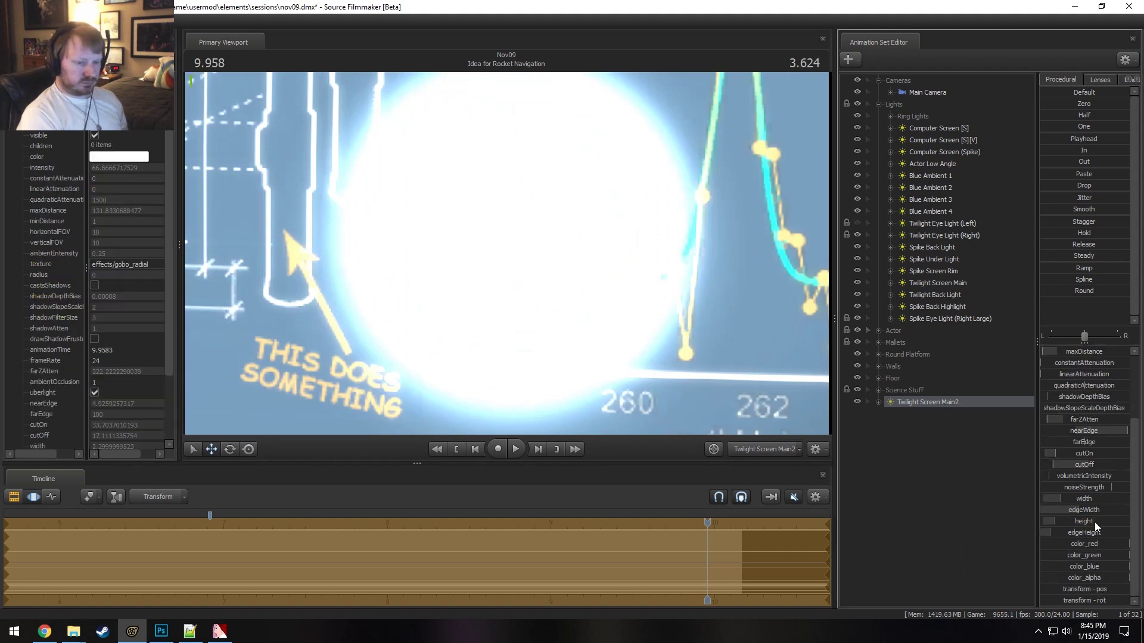
pyautogui.moveTo(1095, 522); pyautogui.dragTo(1069, 534)
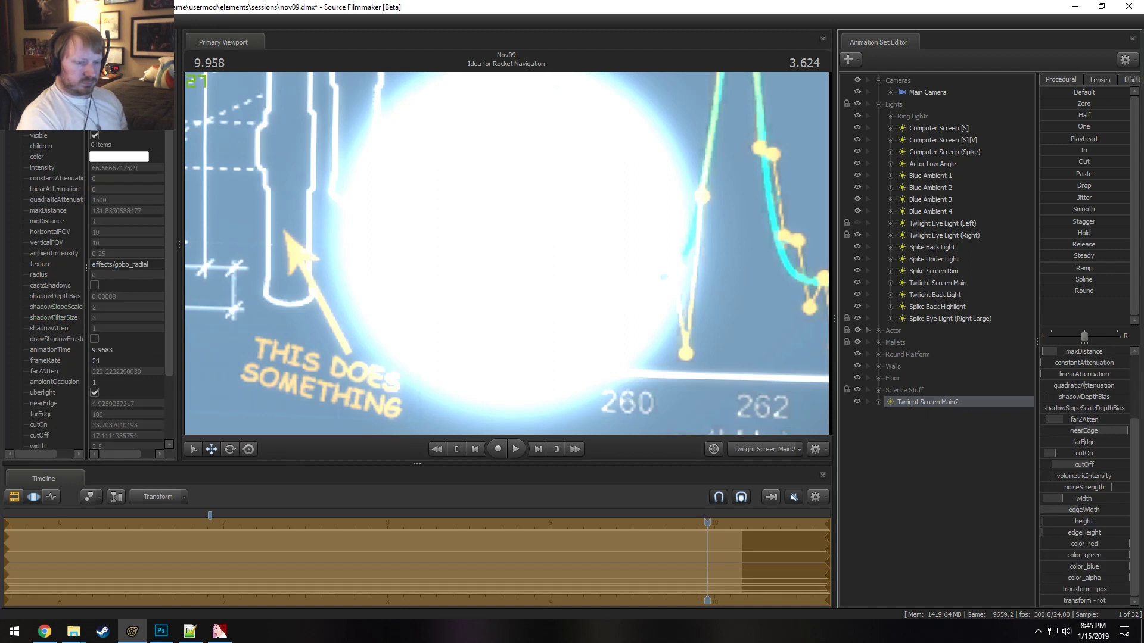
# Widen the copied light's field of view to about 17.2 and reposition it facing the computer screen.
pyautogui.scroll(2, 1083, 479)
pyautogui.moveTo(667, 286); pyautogui.dragTo(727, 295)
pyautogui.scroll(-3, 709, 292)
pyautogui.press('w')
pyautogui.scroll(-1, 791, 354)
pyautogui.moveTo(799, 357); pyautogui.dragTo(792, 354)
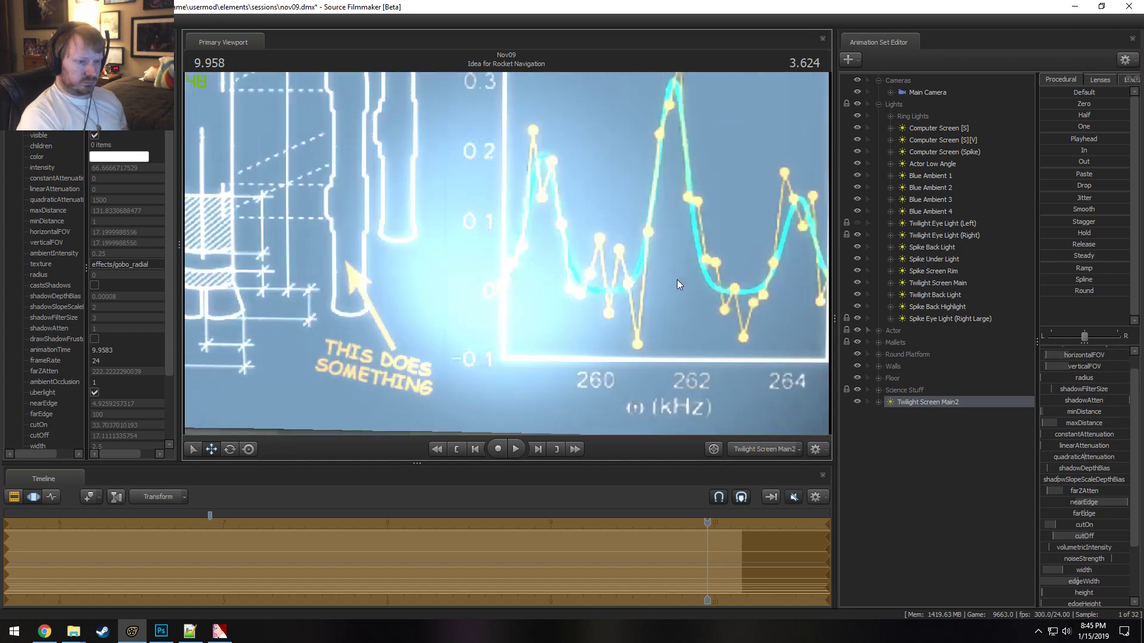
pyautogui.press('s')
pyautogui.moveTo(677, 280)
pyautogui.mouseDown()
pyautogui.moveTo(653, 282)
pyautogui.moveTo(671, 280)
pyautogui.mouseUp()
pyautogui.press('w')
pyautogui.press('s')
pyautogui.press('w')
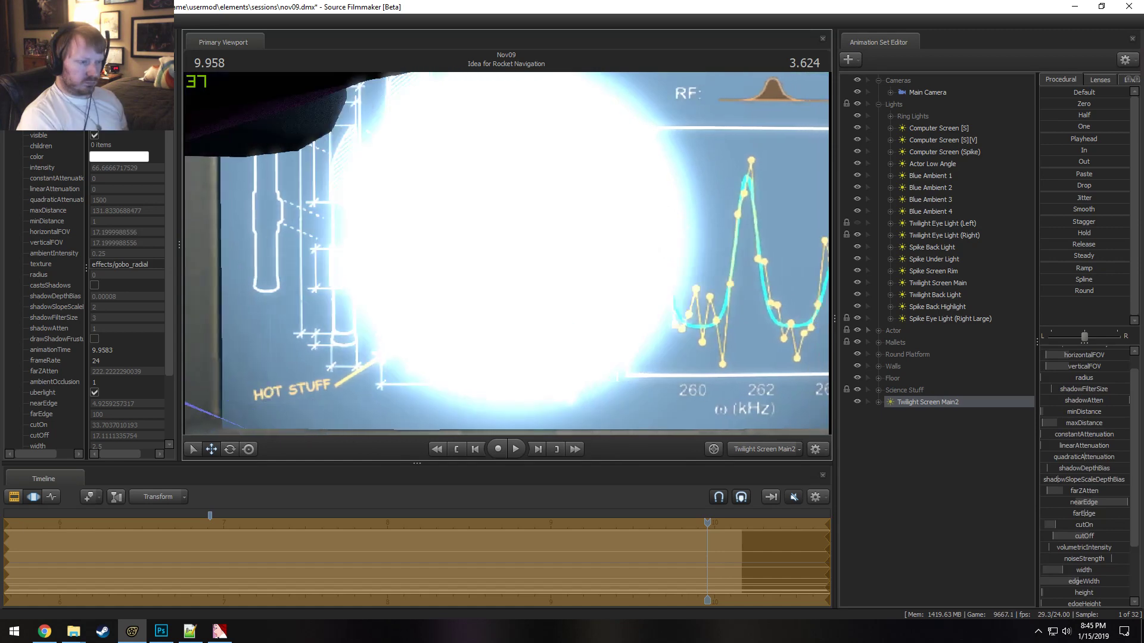
# Flatten the light spot into a wide oval with the height value and confirm the height slider's min/max range.
pyautogui.moveTo(1059, 591); pyautogui.dragTo(1049, 591)
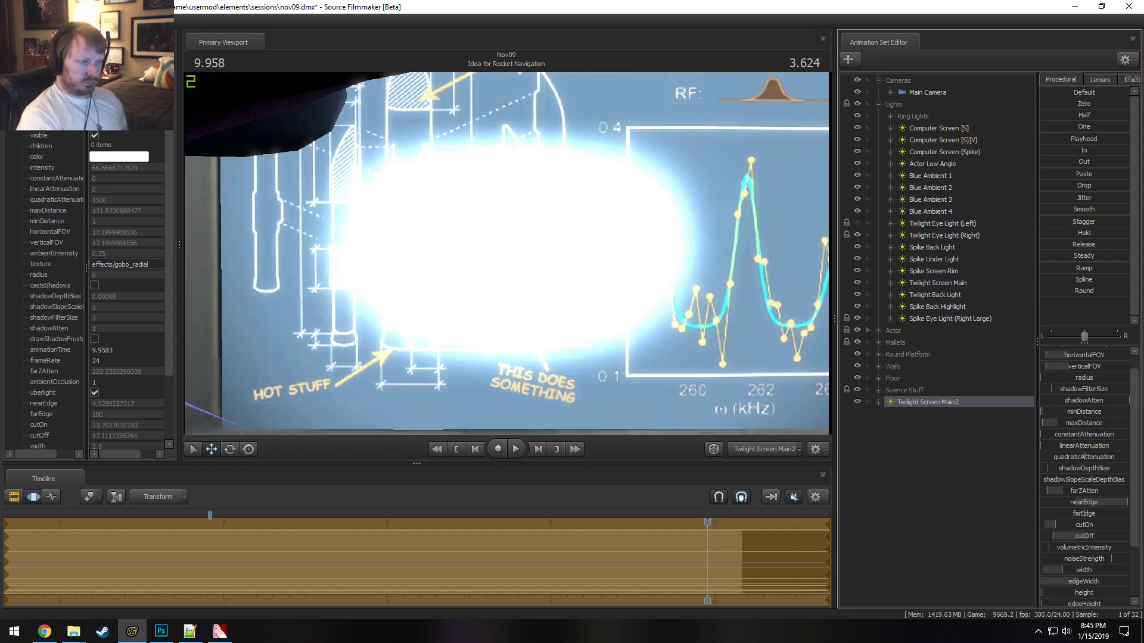
pyautogui.rightClick(1060, 591)
pyautogui.click(1068, 606)
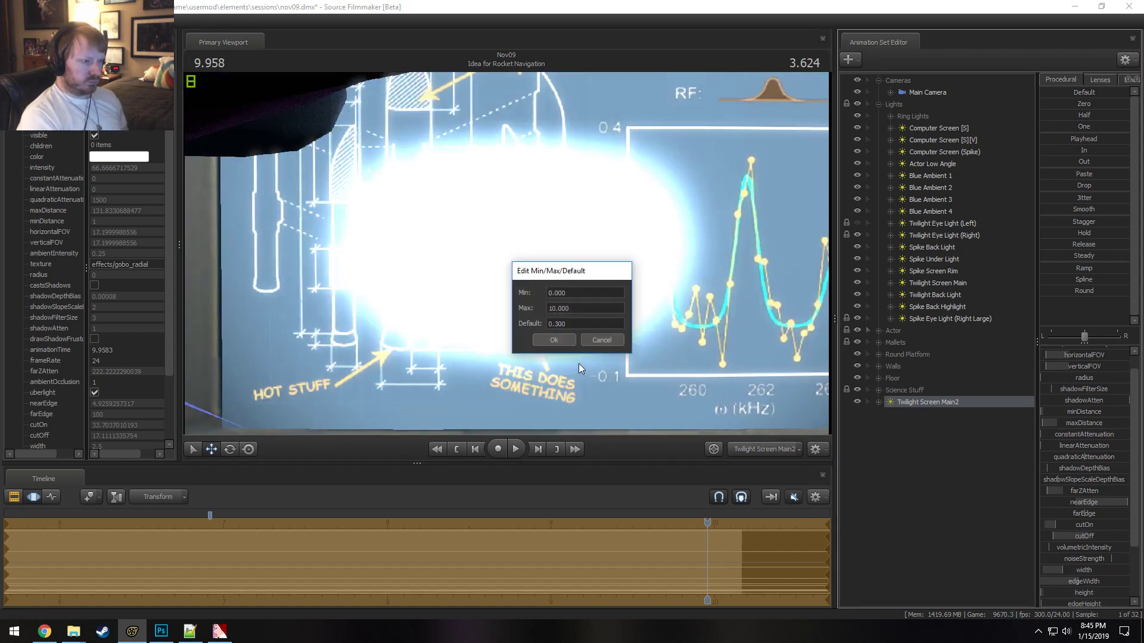
pyautogui.click(553, 341)
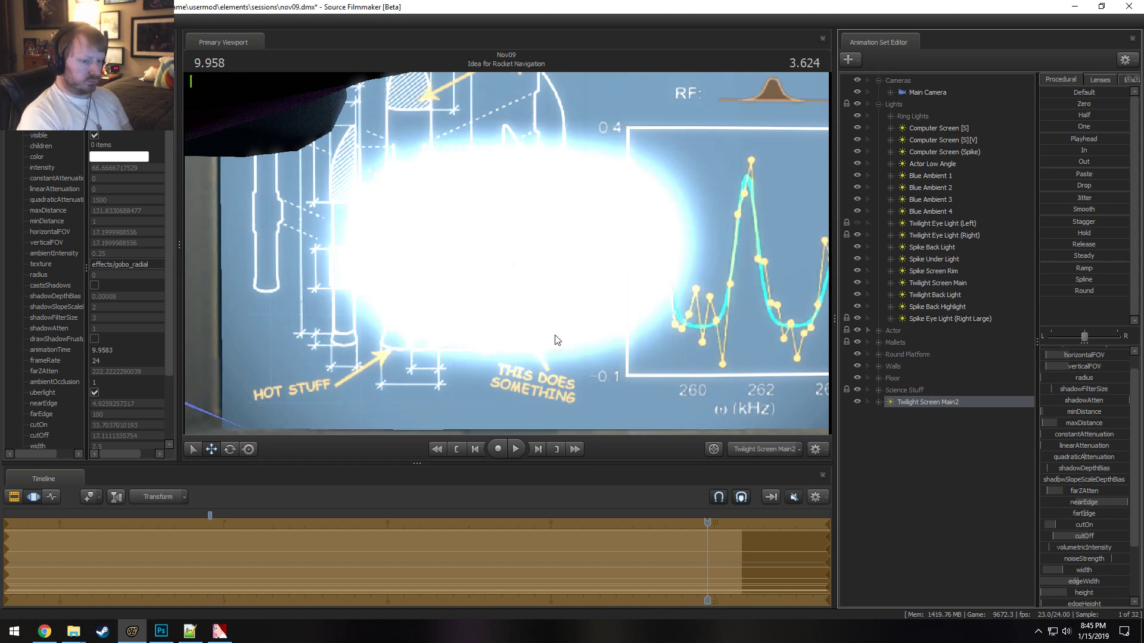
# Confirm the edge height slider's min/max range and adjust the copied light's edge height.
pyautogui.scroll(-2, 1084, 554)
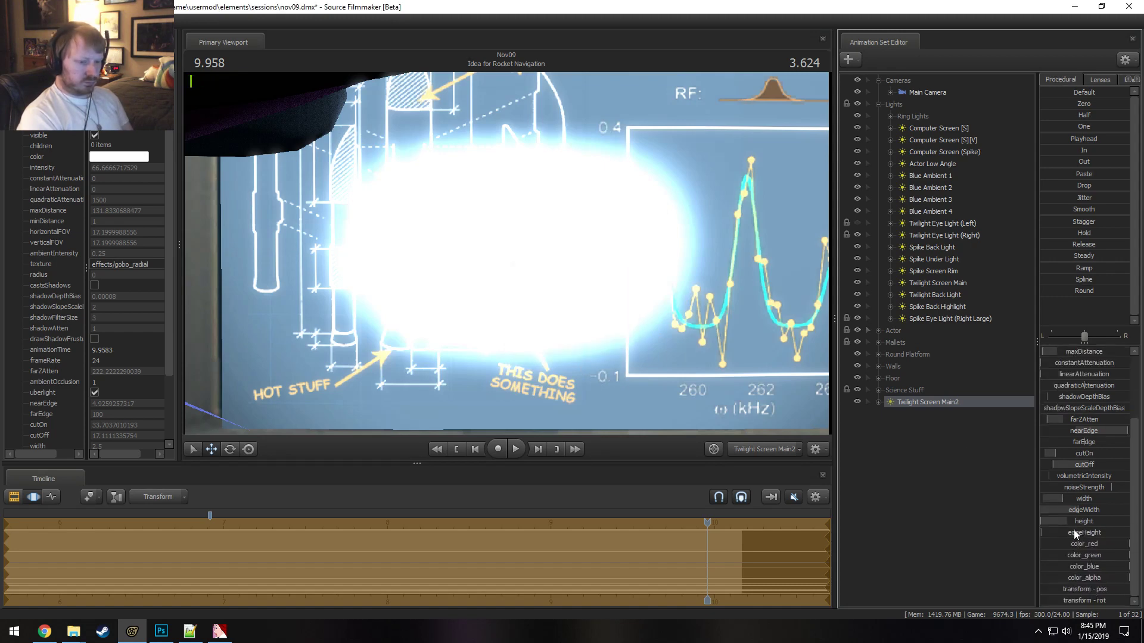
pyautogui.rightClick(1059, 532)
pyautogui.click(1089, 551)
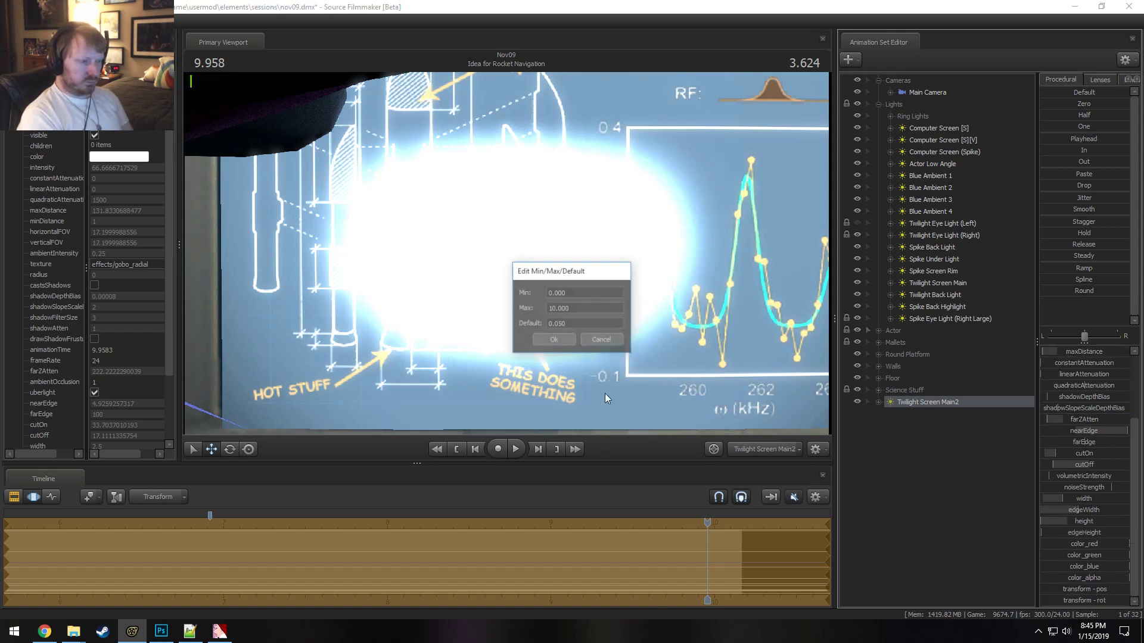
pyautogui.click(555, 339)
pyautogui.moveTo(1076, 535)
pyautogui.mouseDown()
pyautogui.moveTo(1063, 521)
pyautogui.moveTo(1064, 533)
pyautogui.mouseUp()
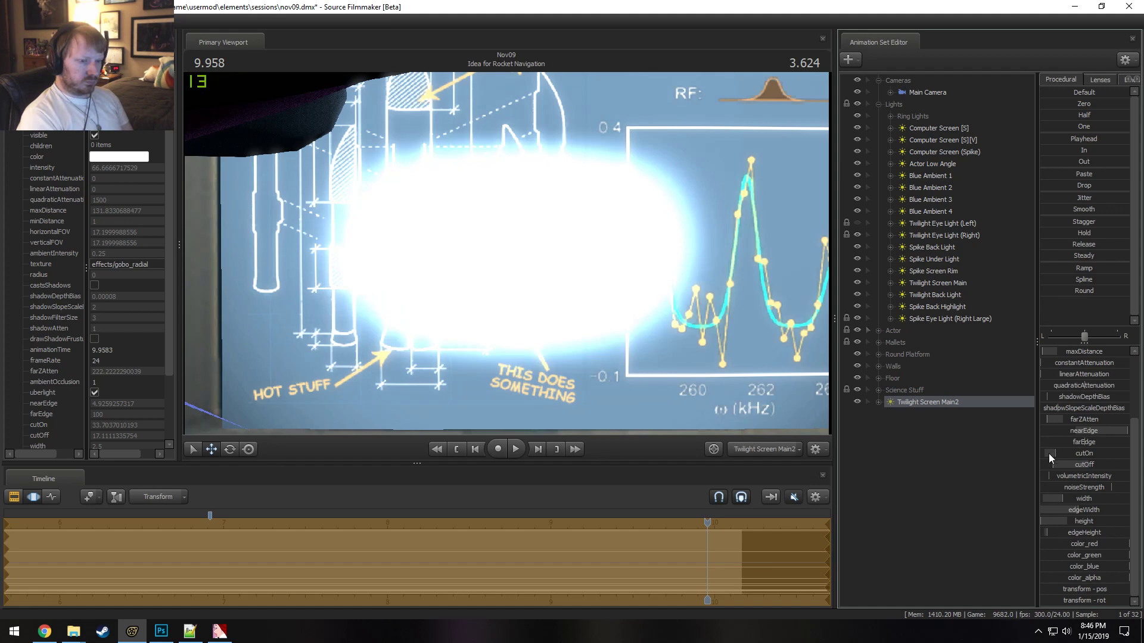
# Lower the copied light's intensity to about 4.67, widen its field of view to 28, and check it through the Main Camera.
pyautogui.scroll(3, 1049, 456)
pyautogui.moveTo(1089, 349); pyautogui.dragTo(1079, 350)
pyautogui.moveTo(586, 327); pyautogui.dragTo(625, 384)
pyautogui.scroll(-6, 625, 385)
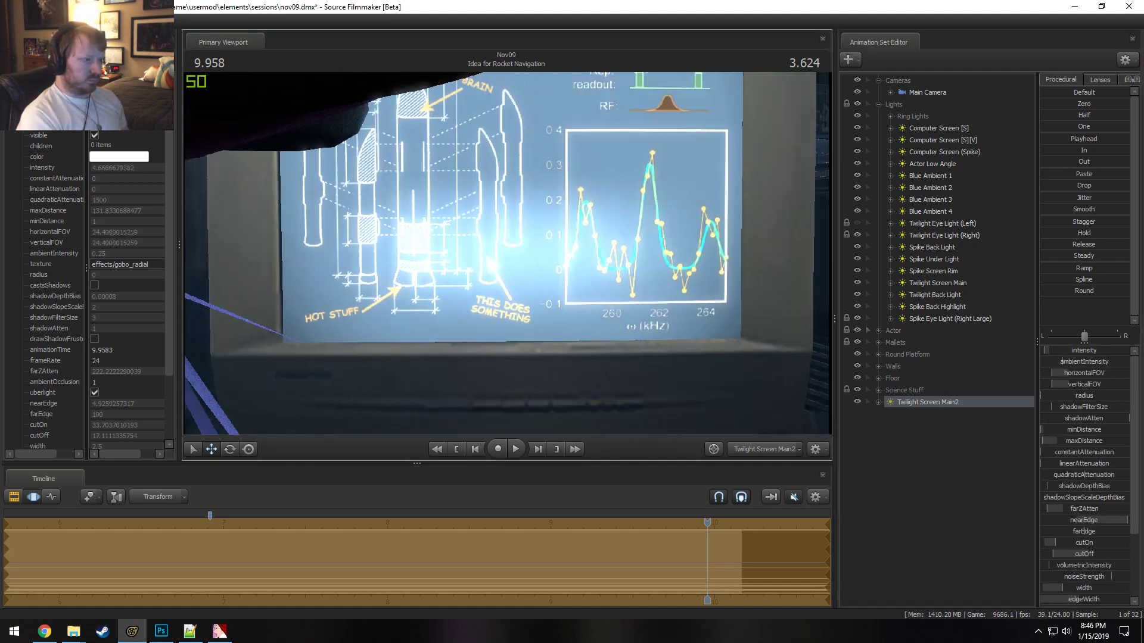
pyautogui.scroll(-3, 517, 280)
pyautogui.moveTo(520, 280); pyautogui.dragTo(517, 269)
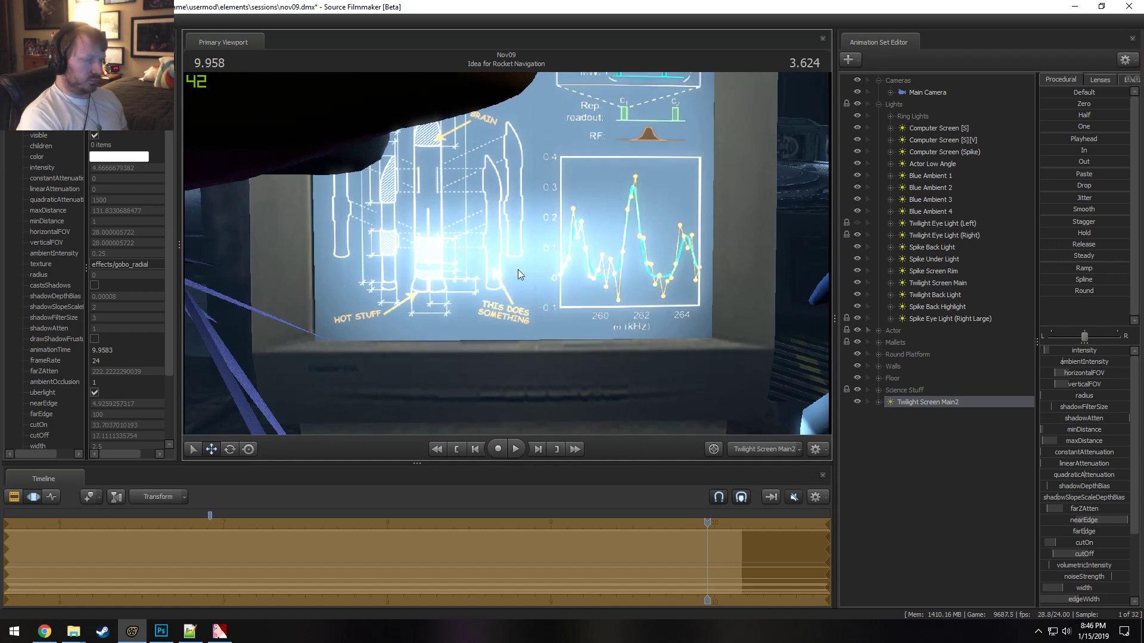
pyautogui.click(759, 451)
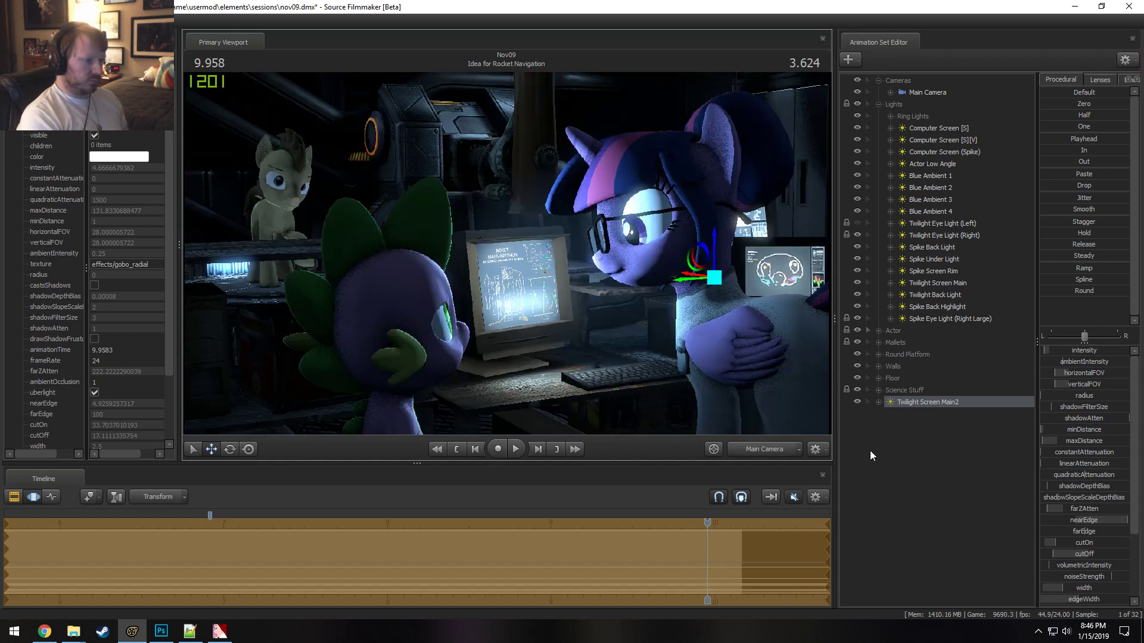
pyautogui.press('F2')
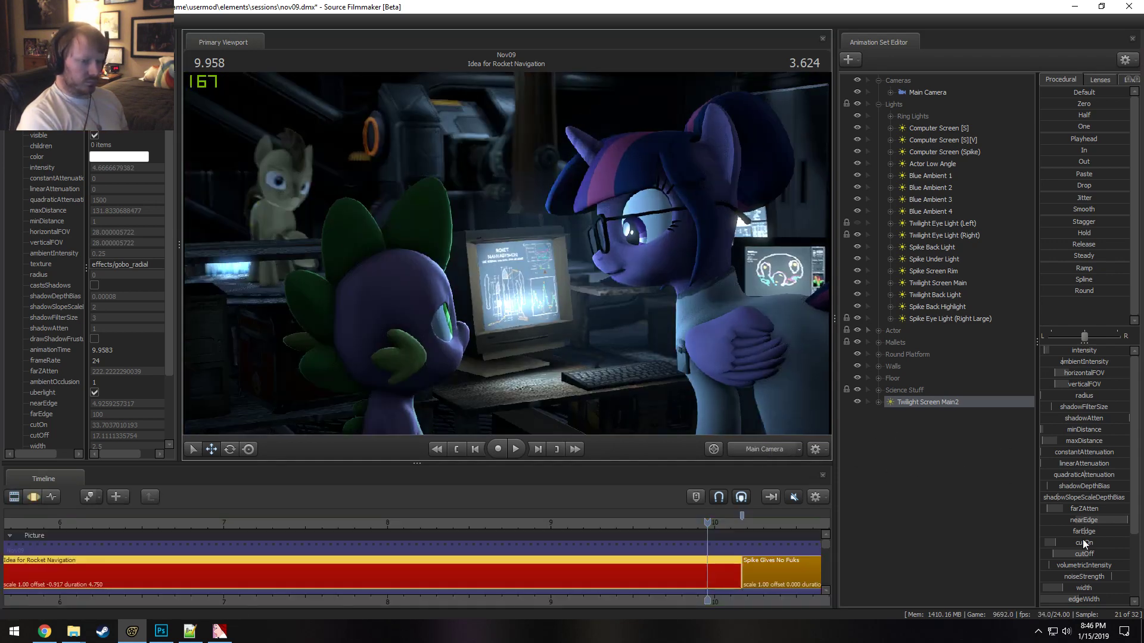
# Reduce the copied light's blue color value to tint it pale yellow and check the glow in the clip view.
pyautogui.scroll(-3, 1082, 539)
pyautogui.press('F3')
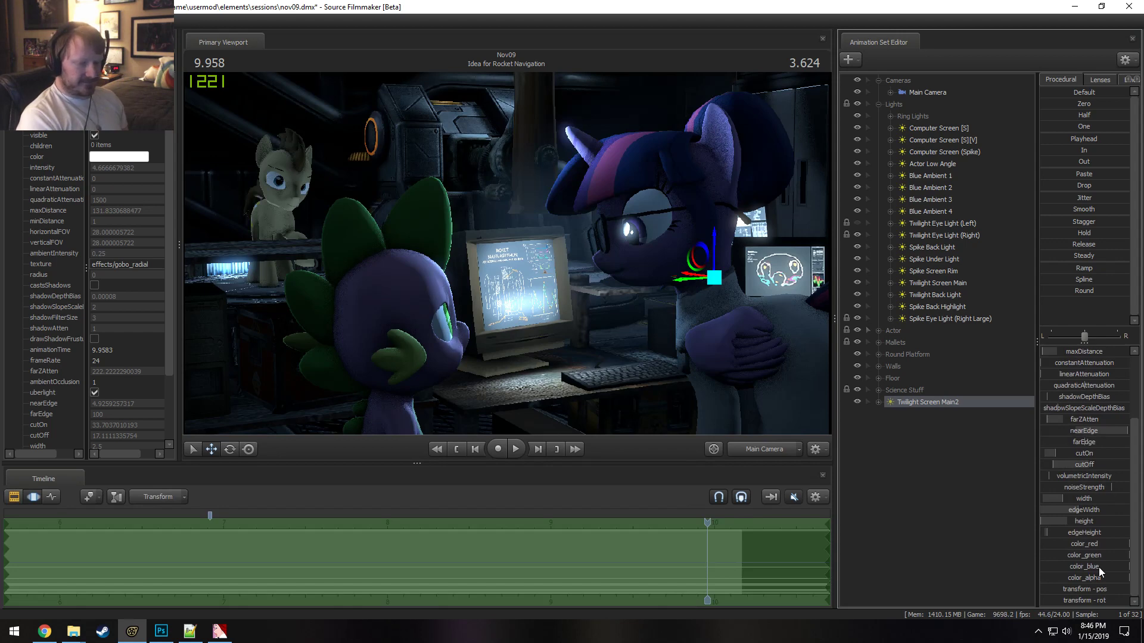
pyautogui.moveTo(1099, 565); pyautogui.dragTo(1070, 566)
pyautogui.press('F2')
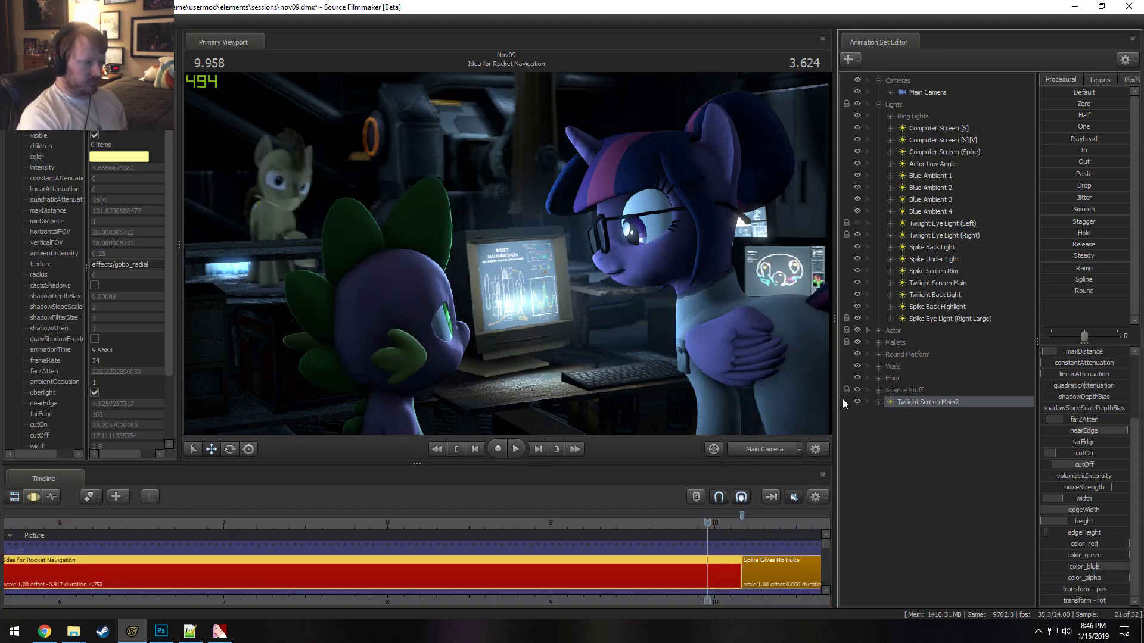
# Look through the copied light, widen its field of view to about 31.6, re-aim it slightly, and raise its edge height.
pyautogui.moveTo(948, 403); pyautogui.dragTo(594, 241)
pyautogui.press('F3')
pyautogui.scroll(-3, 506, 251)
pyautogui.moveTo(505, 252); pyautogui.dragTo(499, 255)
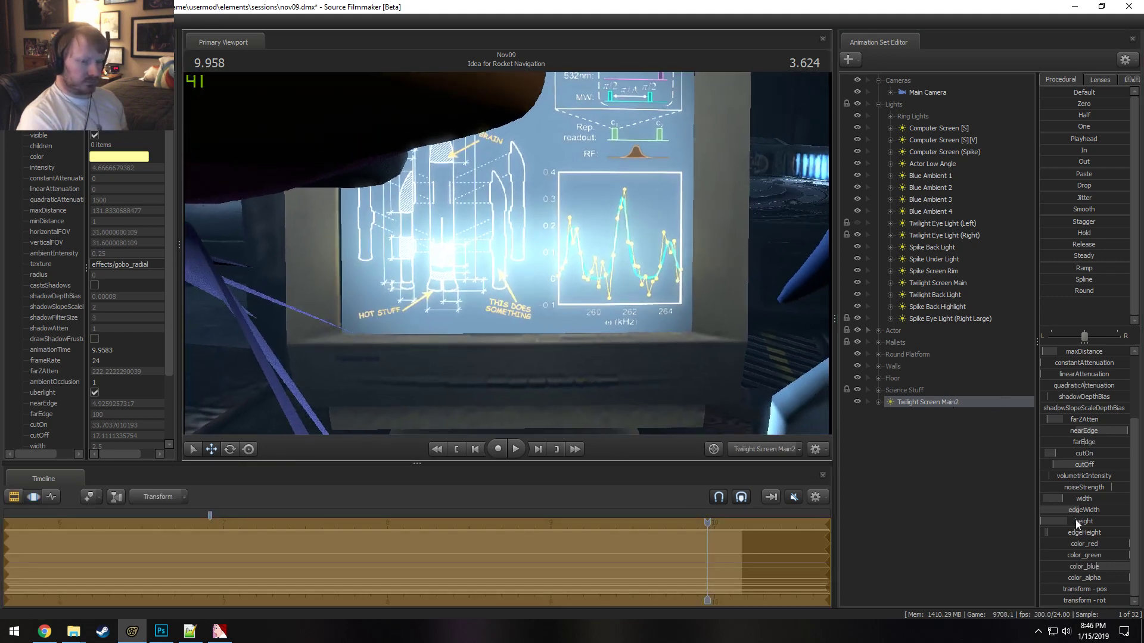
pyautogui.moveTo(1074, 529); pyautogui.dragTo(1076, 528)
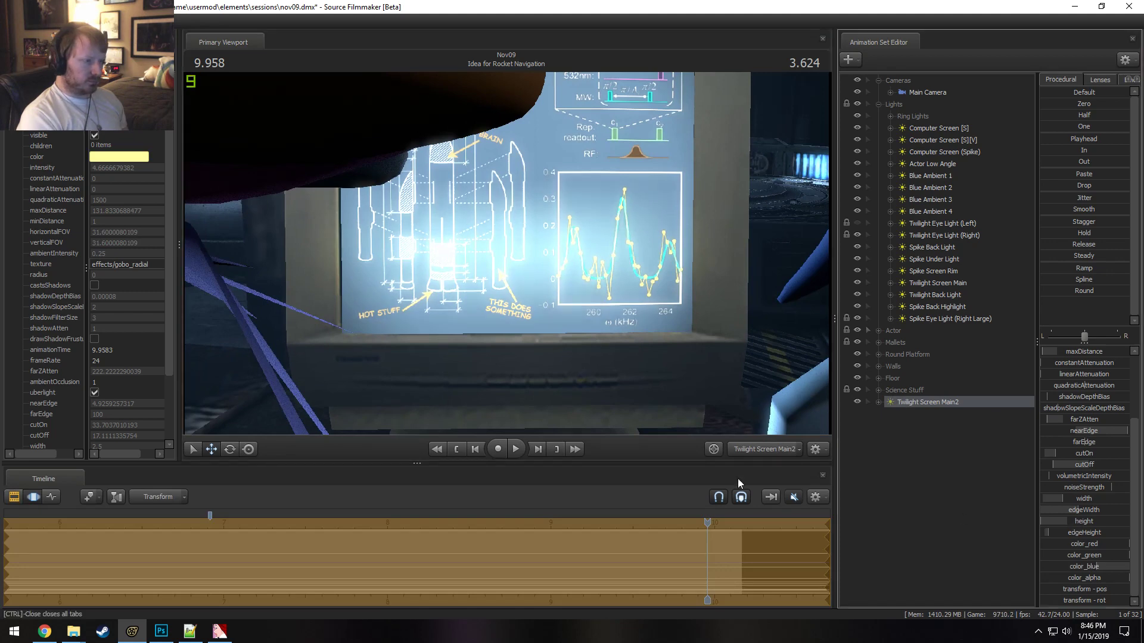
# Switch to the Main Camera and set the copied light's intensity slider maximum to 10.
pyautogui.click(755, 449)
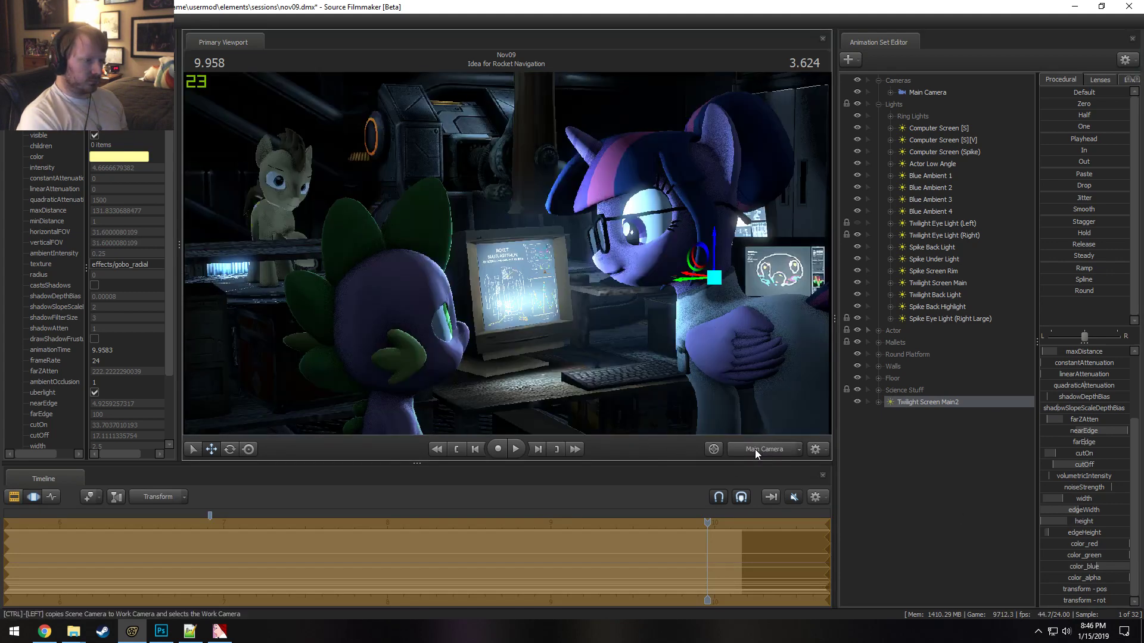
pyautogui.scroll(3, 1071, 357)
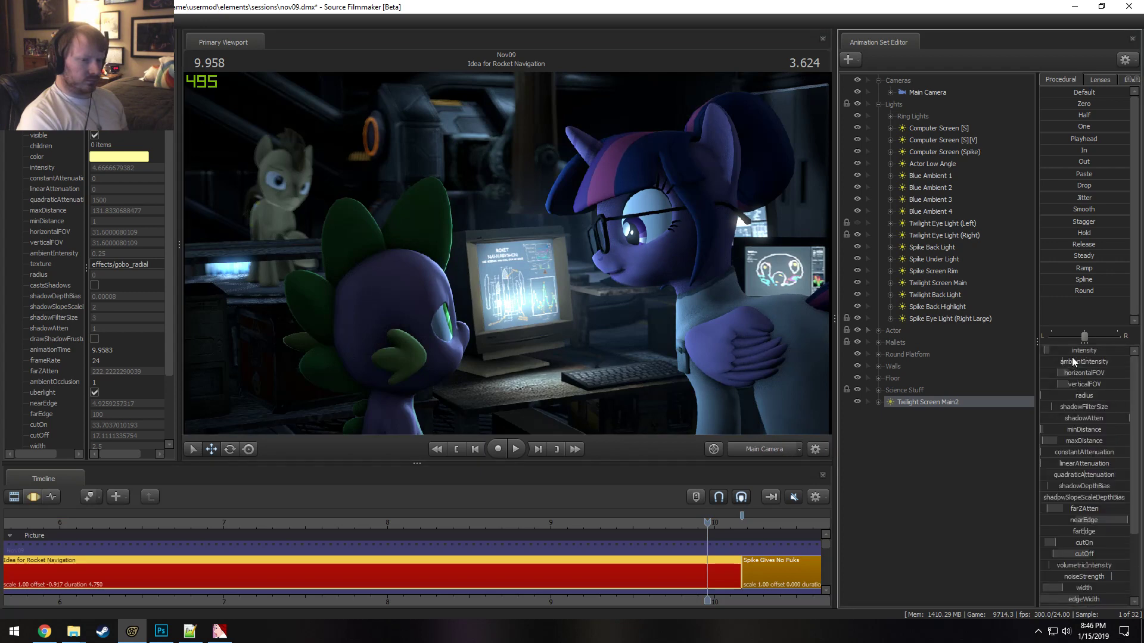
pyautogui.rightClick(1073, 351)
pyautogui.click(1084, 362)
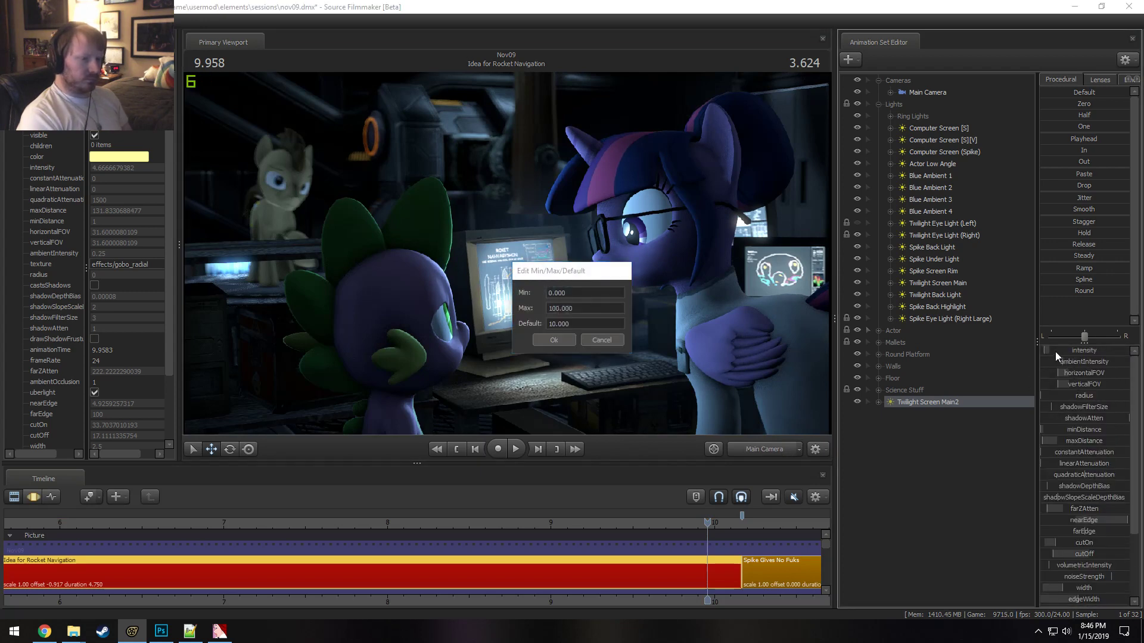
pyautogui.click(557, 309)
pyautogui.press('BackSpace')
pyautogui.click(556, 324)
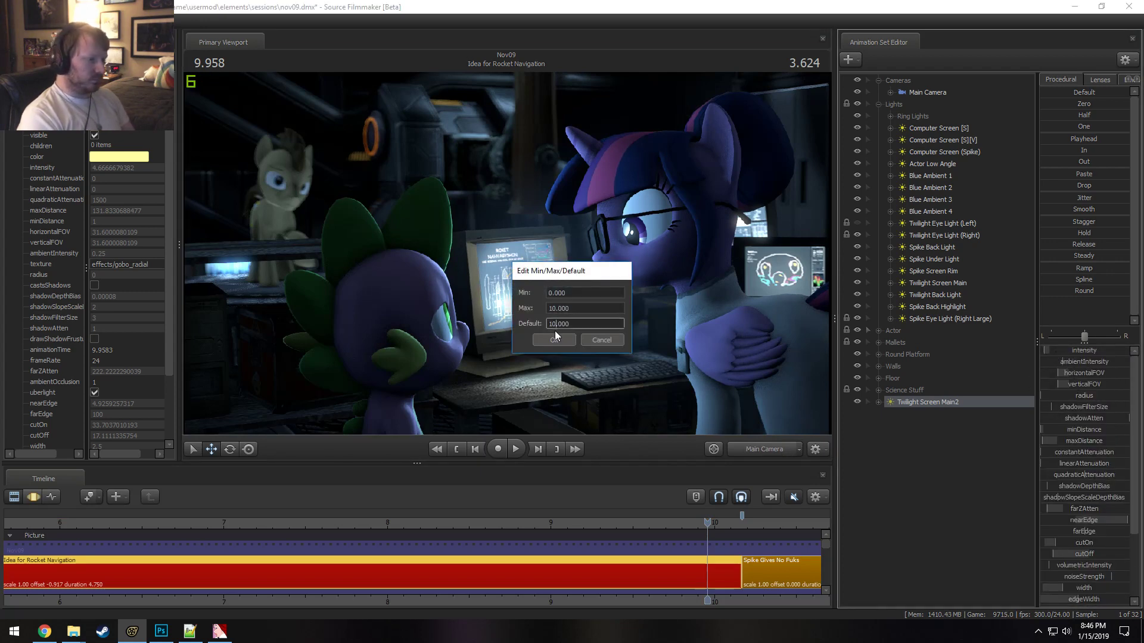
pyautogui.click(554, 338)
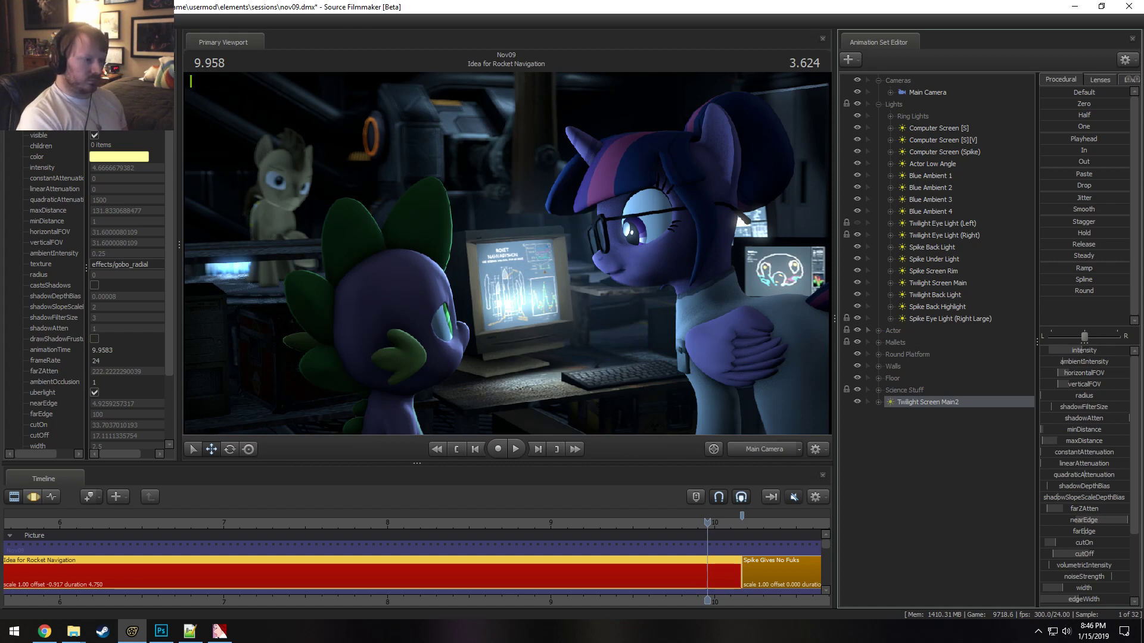
# Lower the copied light's intensity to about 3.2 and check the screen glow in the clip view.
pyautogui.moveTo(1088, 352); pyautogui.dragTo(1070, 350)
pyautogui.press('F3')
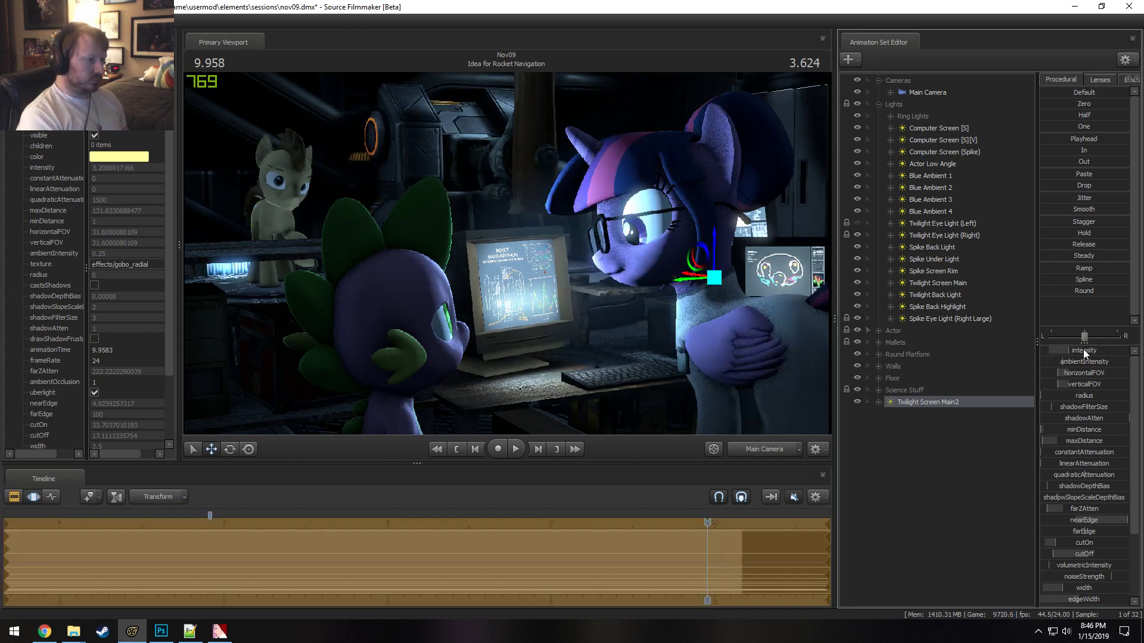
pyautogui.press('F2')
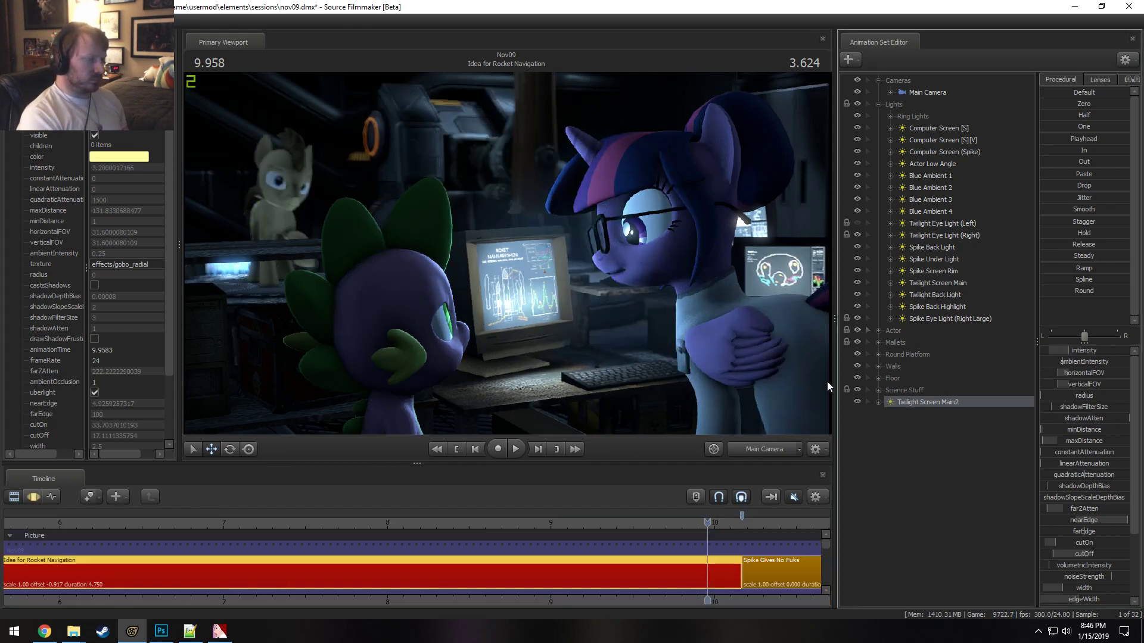
# Look through Twilight Screen Main2, re-aim it slightly at the computer screen, and return to the Main Camera.
pyautogui.moveTo(940, 403); pyautogui.dragTo(514, 311)
pyautogui.press('F3')
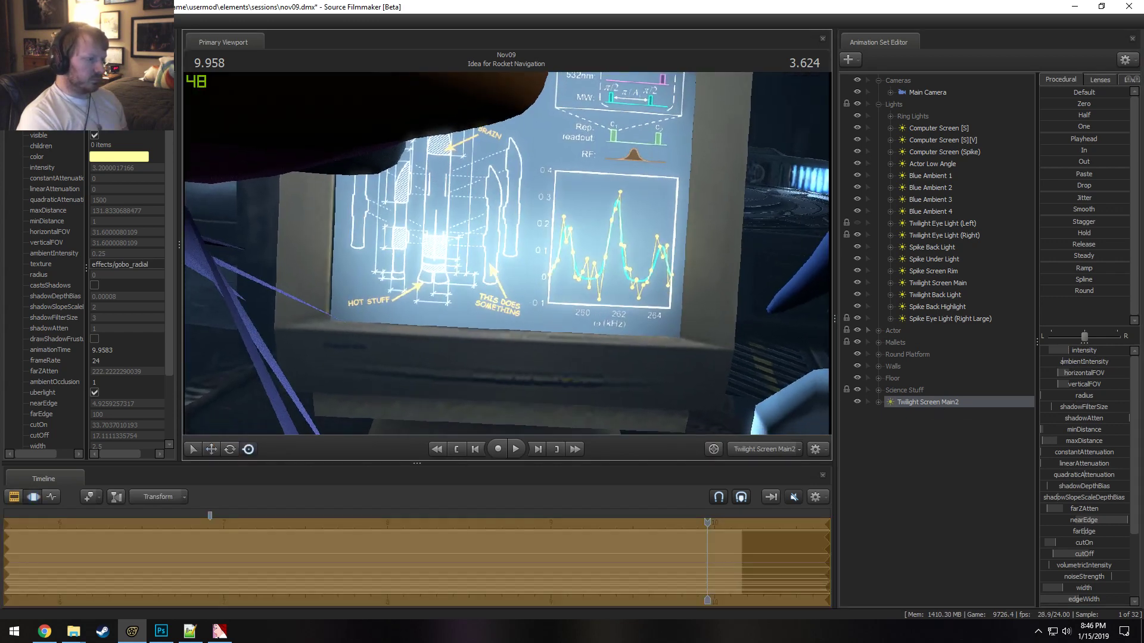
pyautogui.moveTo(517, 265); pyautogui.dragTo(513, 262)
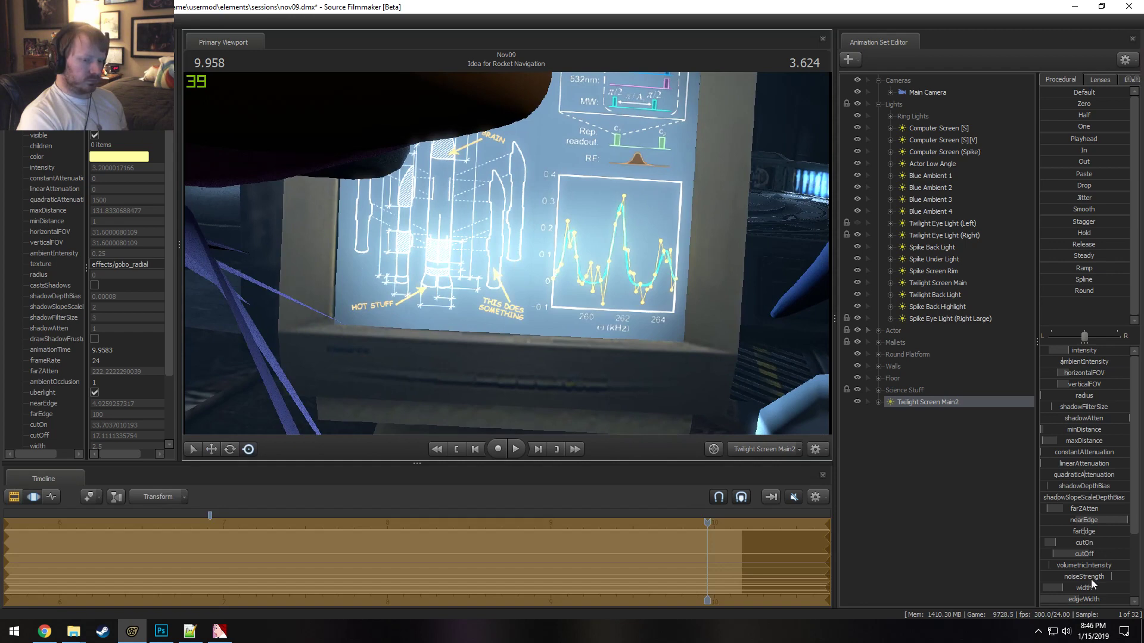
pyautogui.scroll(-3, 1080, 538)
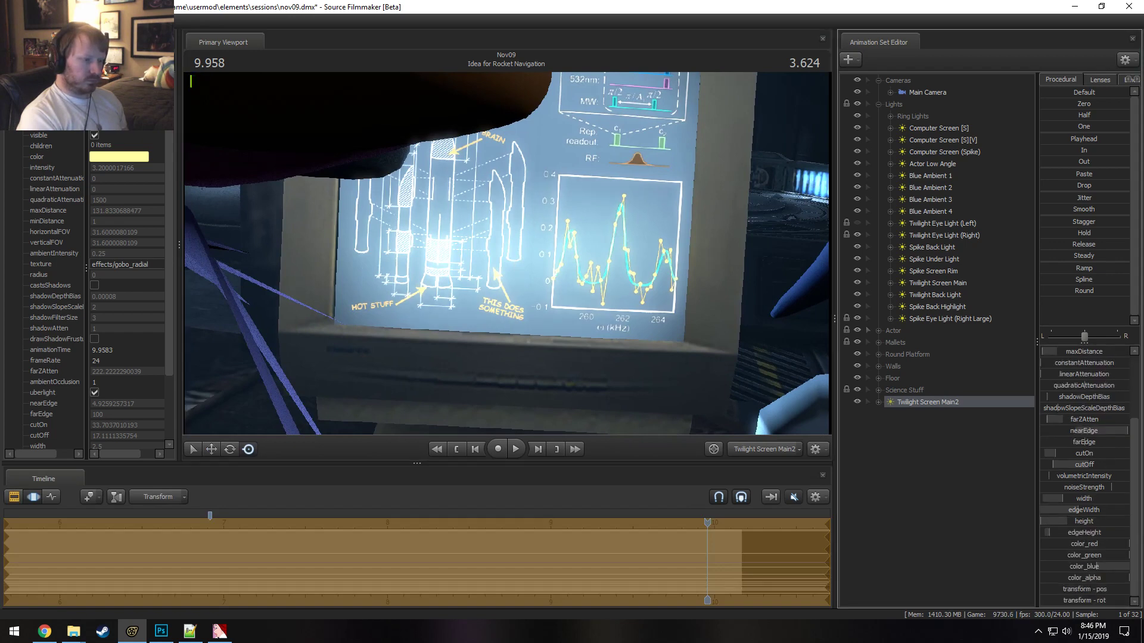
pyautogui.click(770, 445)
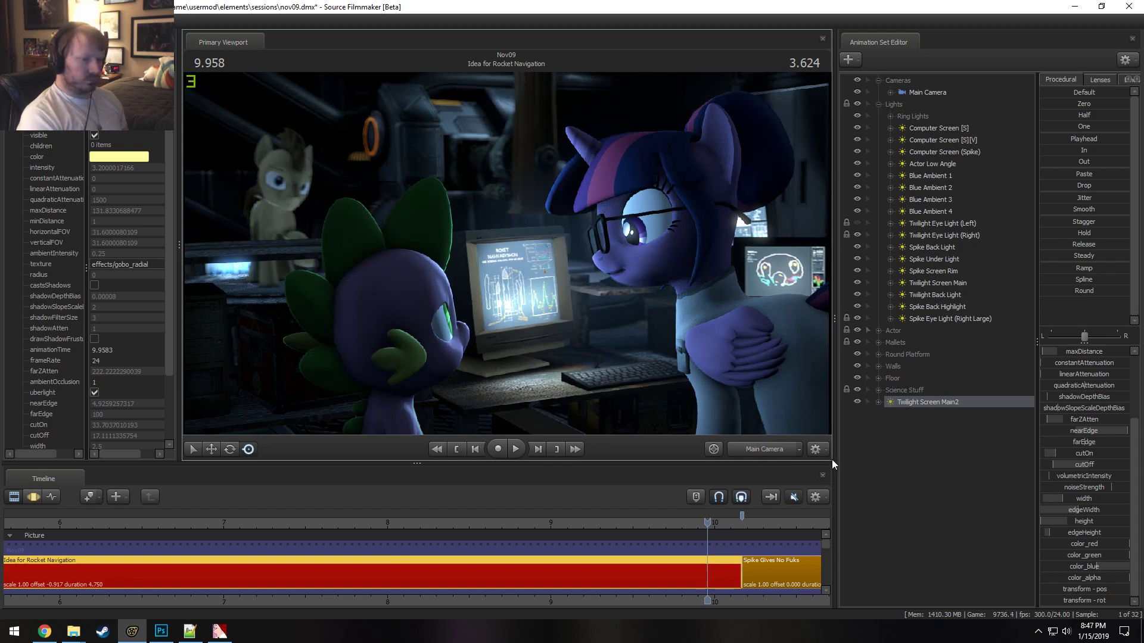
# Nudge the copied light's edge height and raise its position slightly, checking the glow in the clip view.
pyautogui.click(778, 450)
pyautogui.click(778, 450)
pyautogui.press('F3')
pyautogui.press('F2')
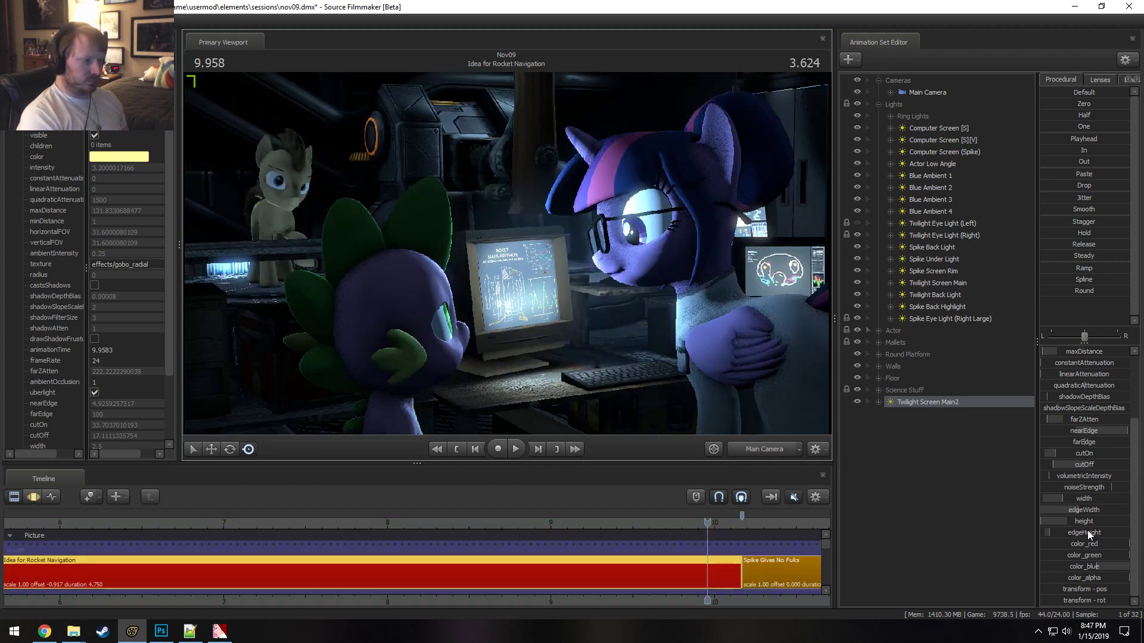
pyautogui.press('F3')
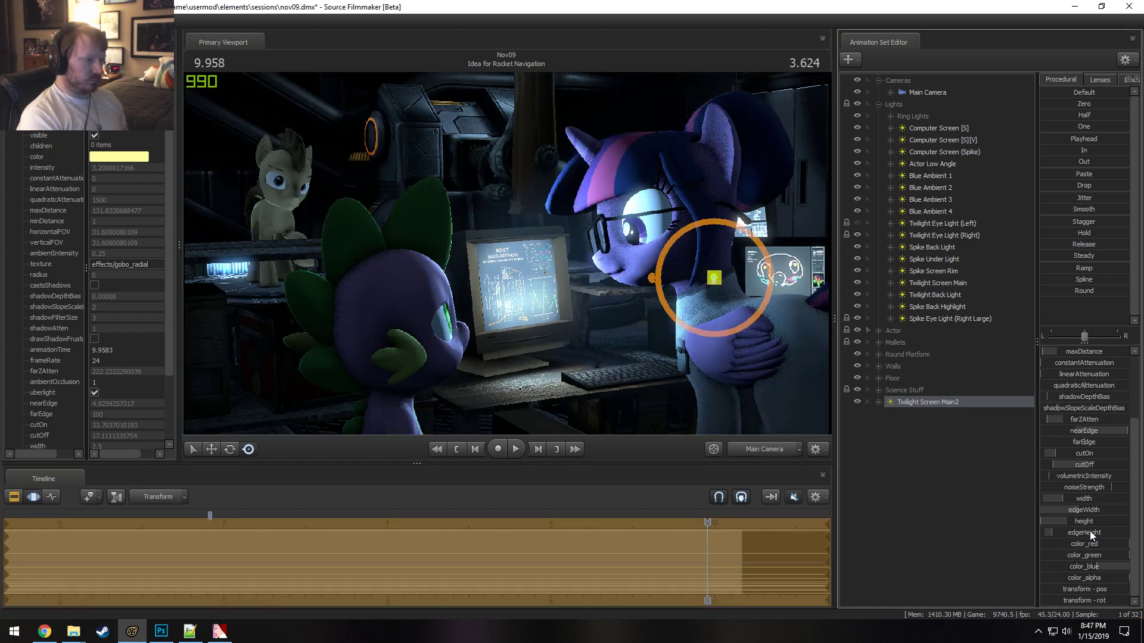
pyautogui.press('w')
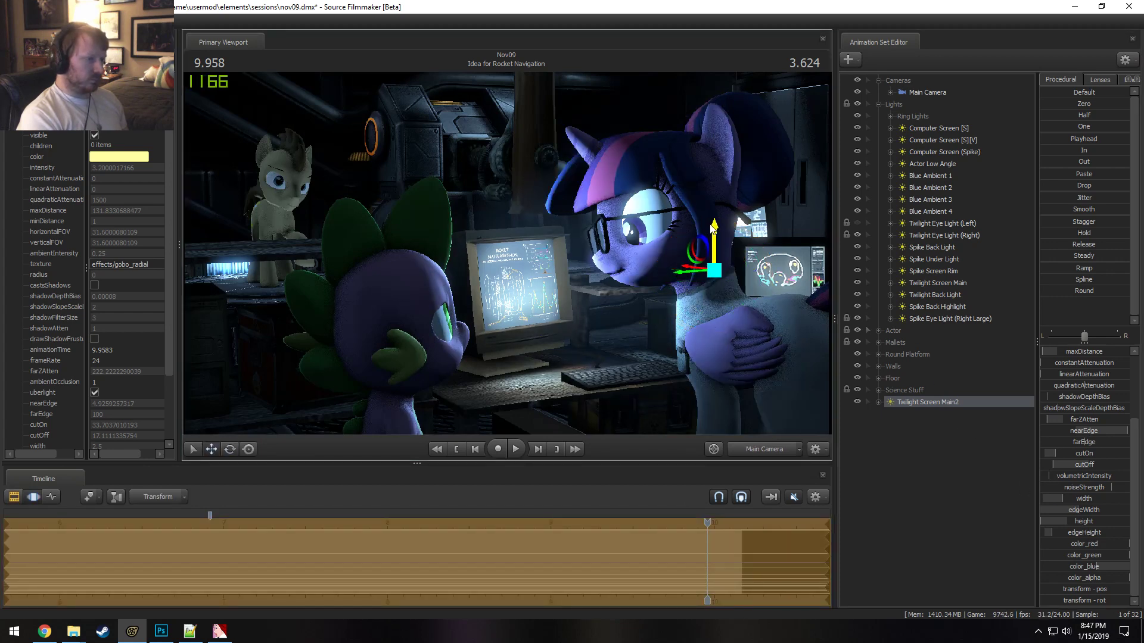
pyautogui.press('F2')
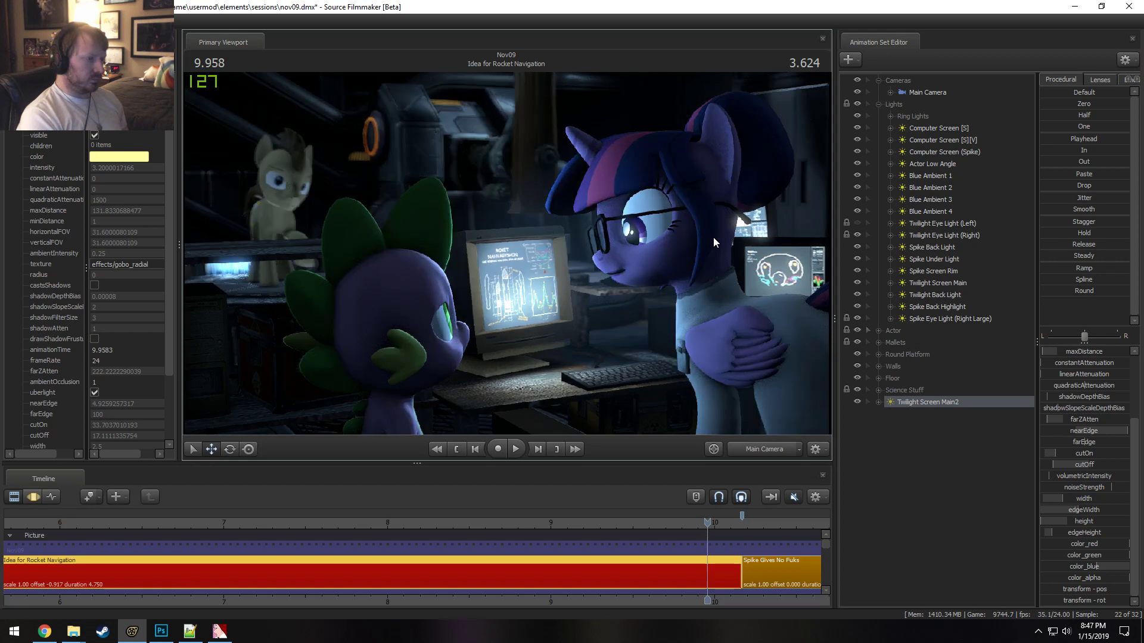
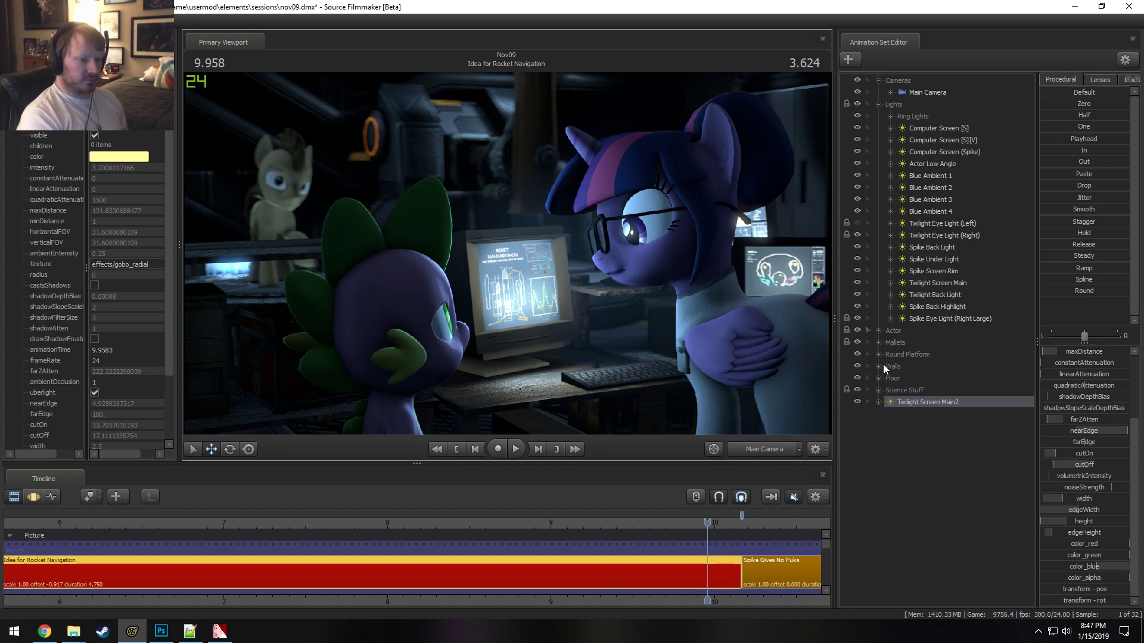
# Show the workspace0041 model in the Element Viewer and set the workspace4_sheet material's $selfillumtint to 2 2 2.
pyautogui.click(879, 390)
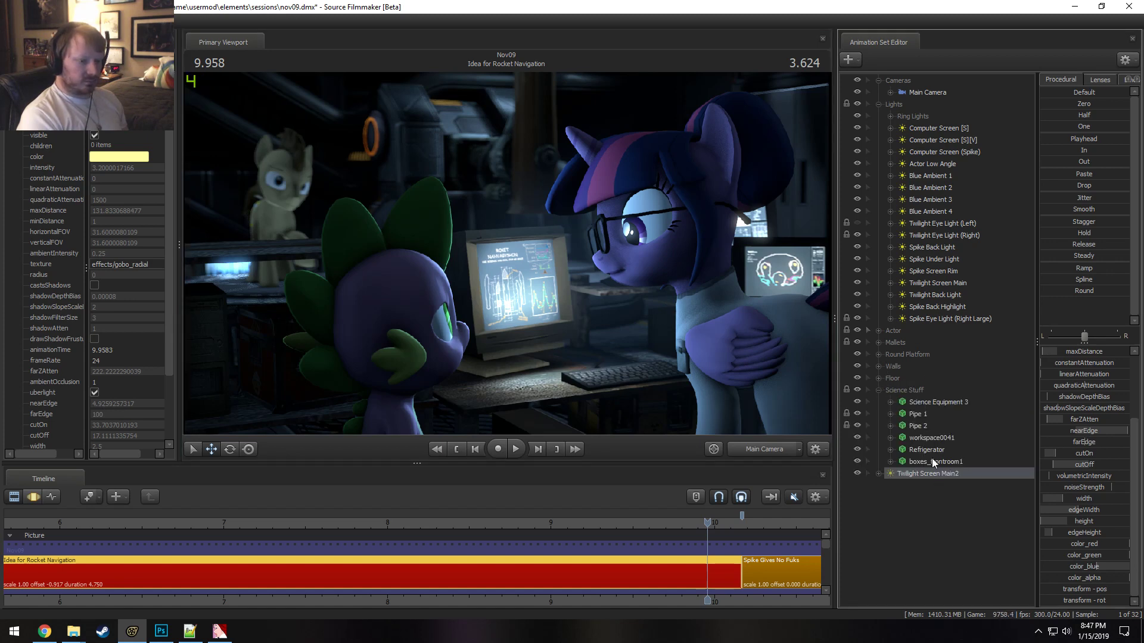
pyautogui.rightClick(924, 401)
pyautogui.moveTo(991, 466)
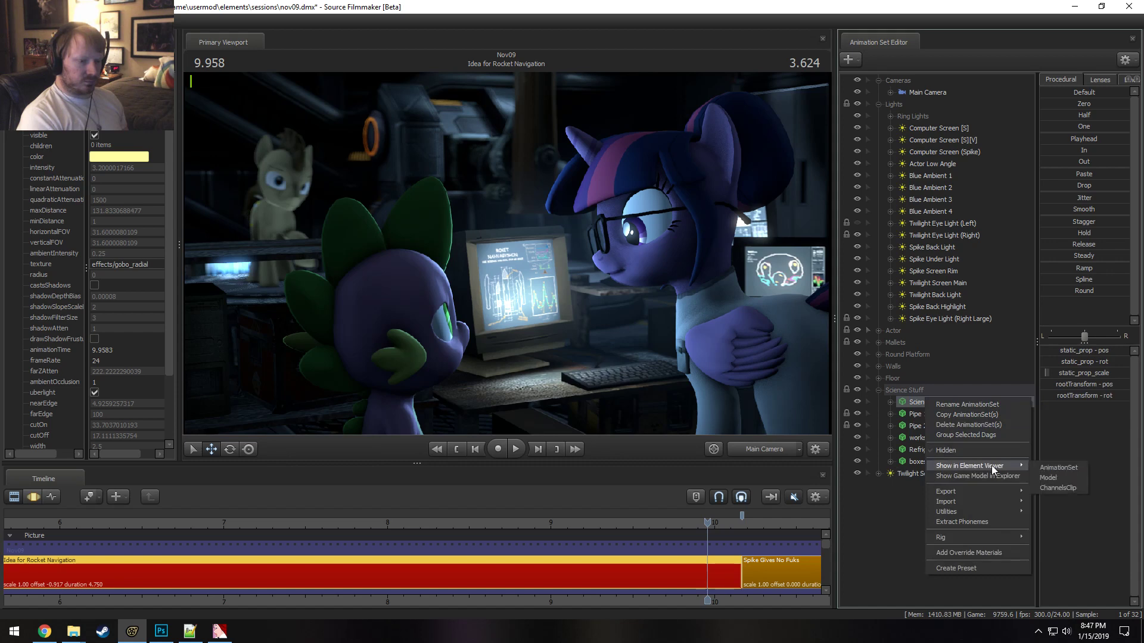
pyautogui.rightClick(913, 437)
pyautogui.moveTo(959, 506)
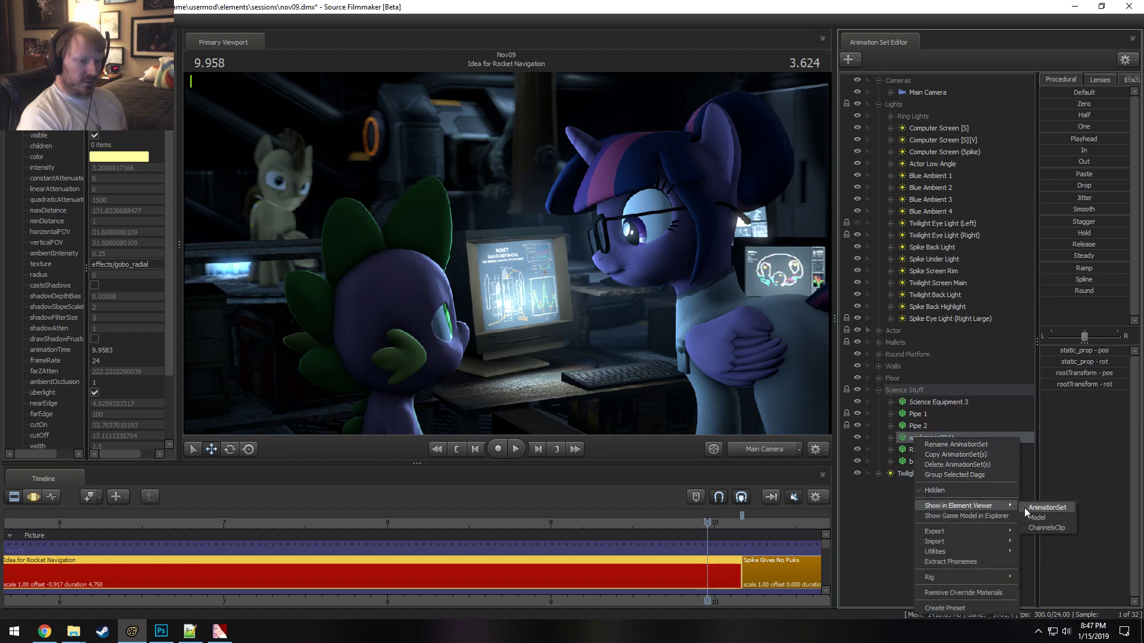
pyautogui.click(1031, 516)
pyautogui.click(24, 296)
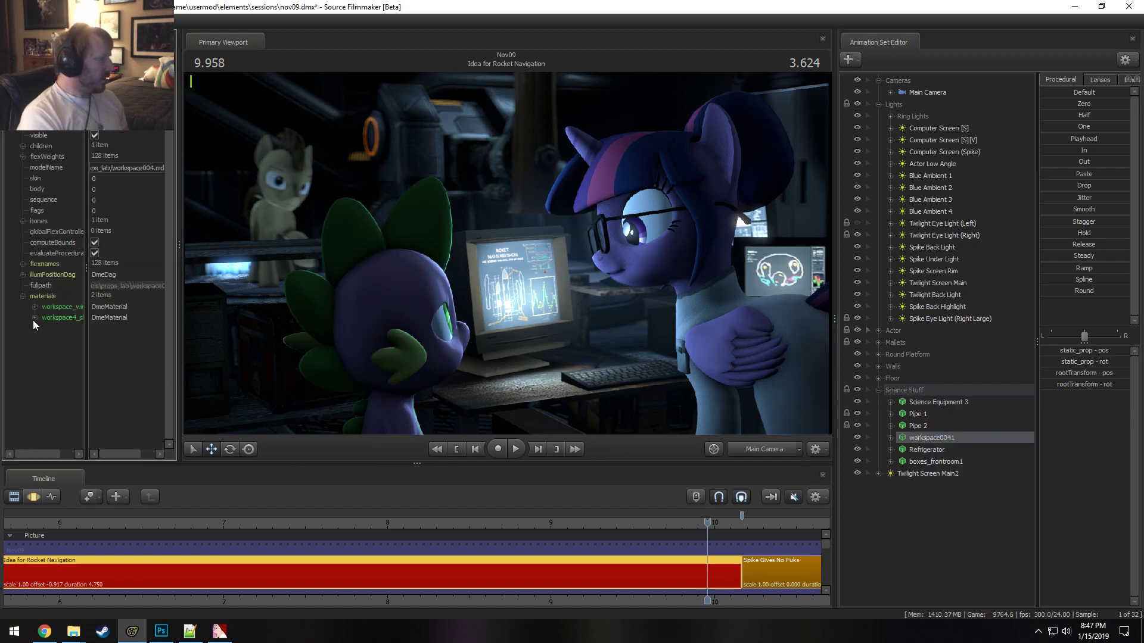
pyautogui.click(35, 318)
pyautogui.click(71, 361)
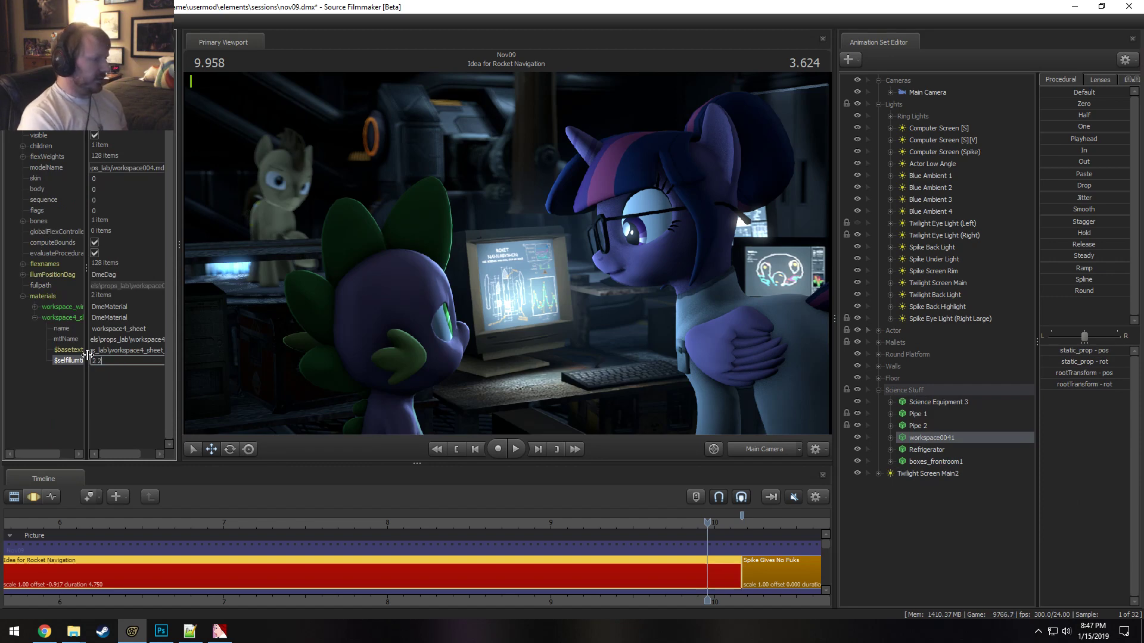
pyautogui.press('Return')
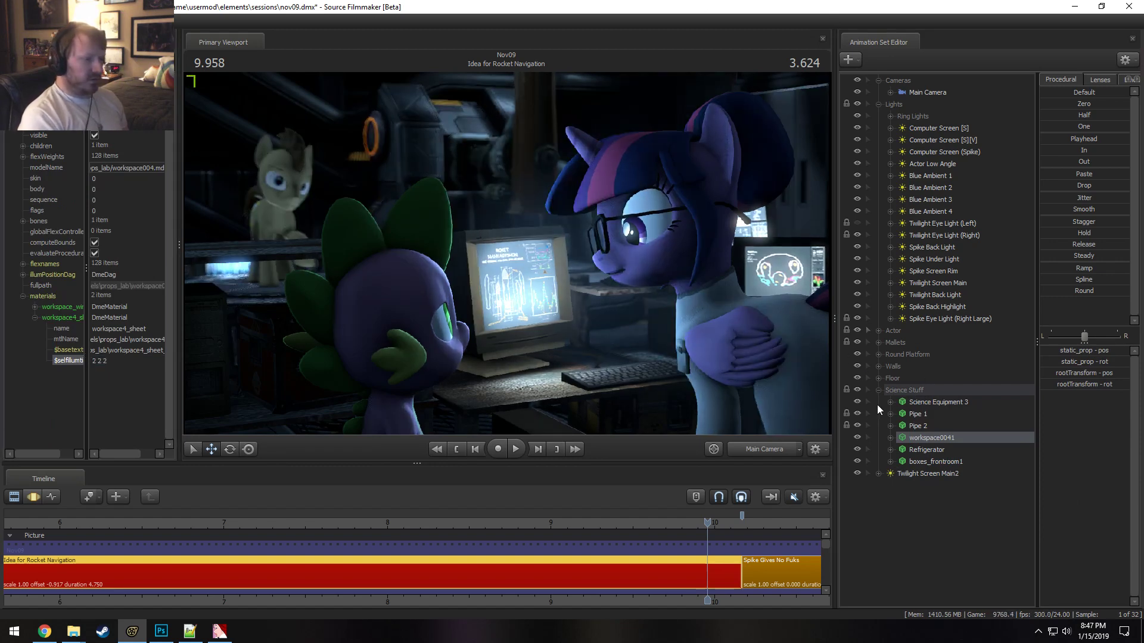
# Select Twilight Screen Main2 and readjust its intensity while checking the glow in the clip view.
pyautogui.click(920, 473)
pyautogui.press('F3')
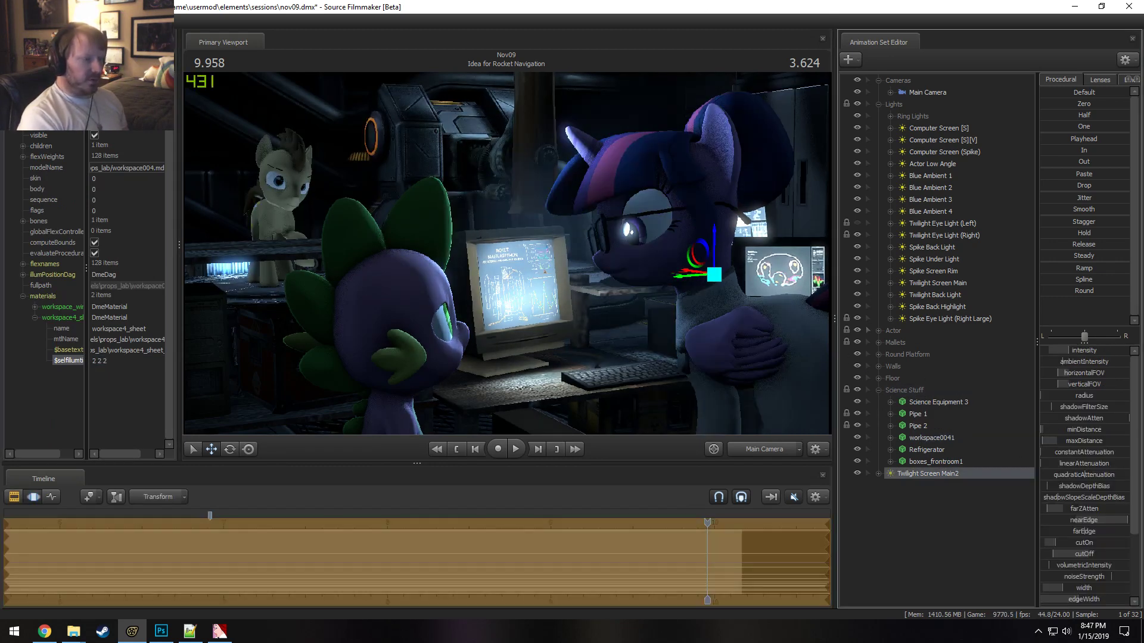
pyautogui.press('F2')
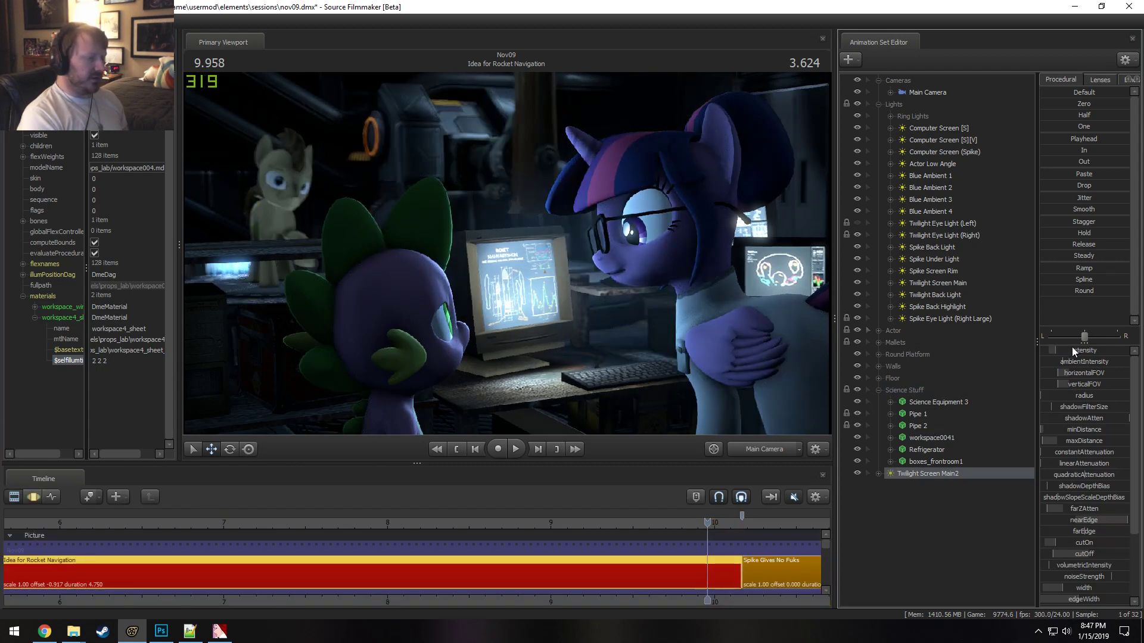
pyautogui.moveTo(1071, 347); pyautogui.dragTo(724, 288)
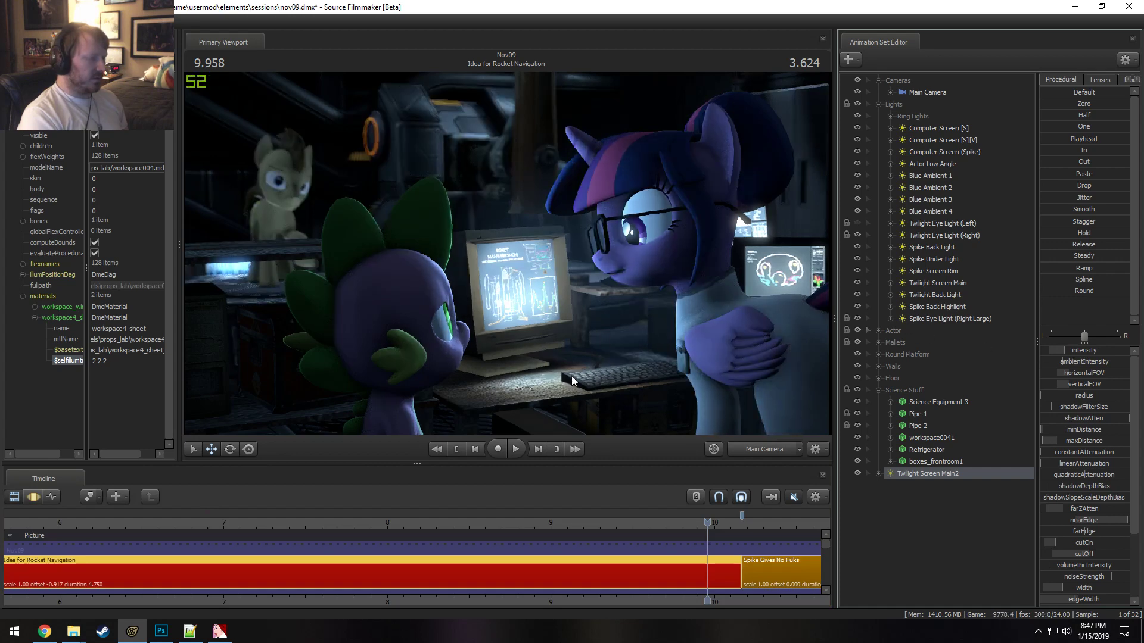
# Set the workspace4_sheet material's $selfillumtint to 1 1 1.
pyautogui.doubleClick(99, 362)
pyautogui.write('1 1 1')
pyautogui.press('Return')
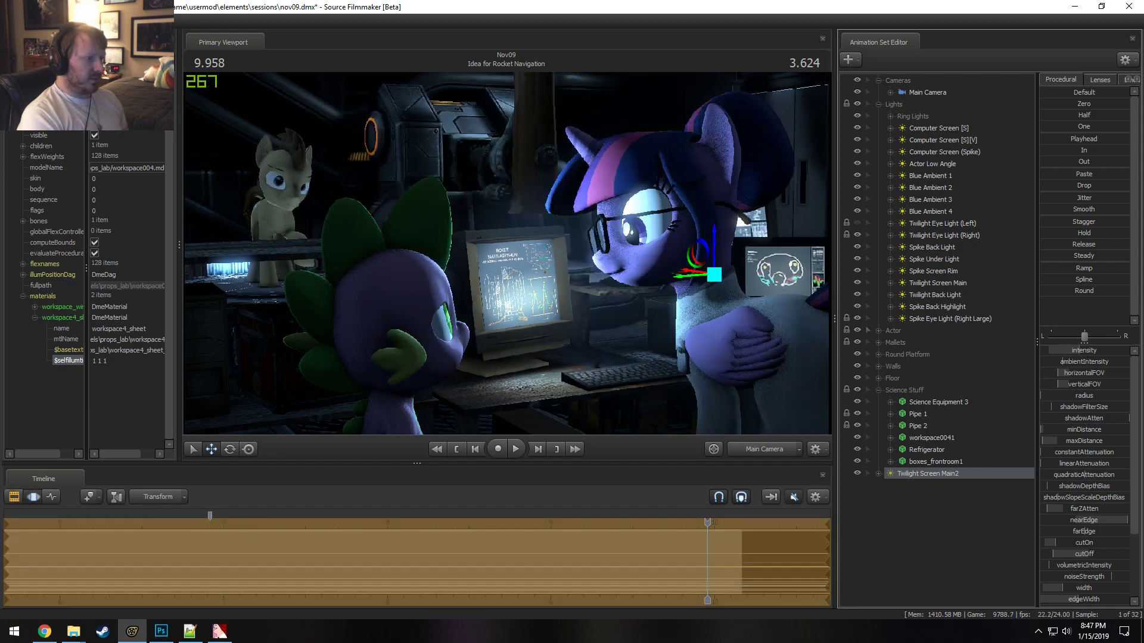
# Rename the Twilight Screen Main2 light to Screen Light 1.
pyautogui.rightClick(939, 471)
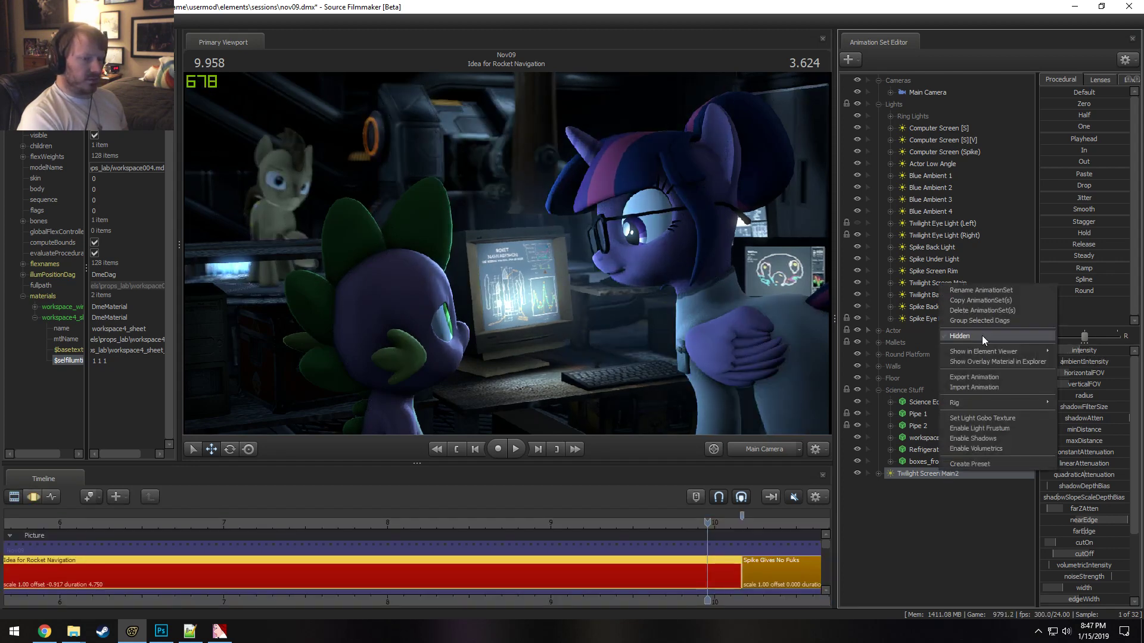
pyautogui.rightClick(908, 472)
pyautogui.rightClick(916, 473)
pyautogui.click(960, 293)
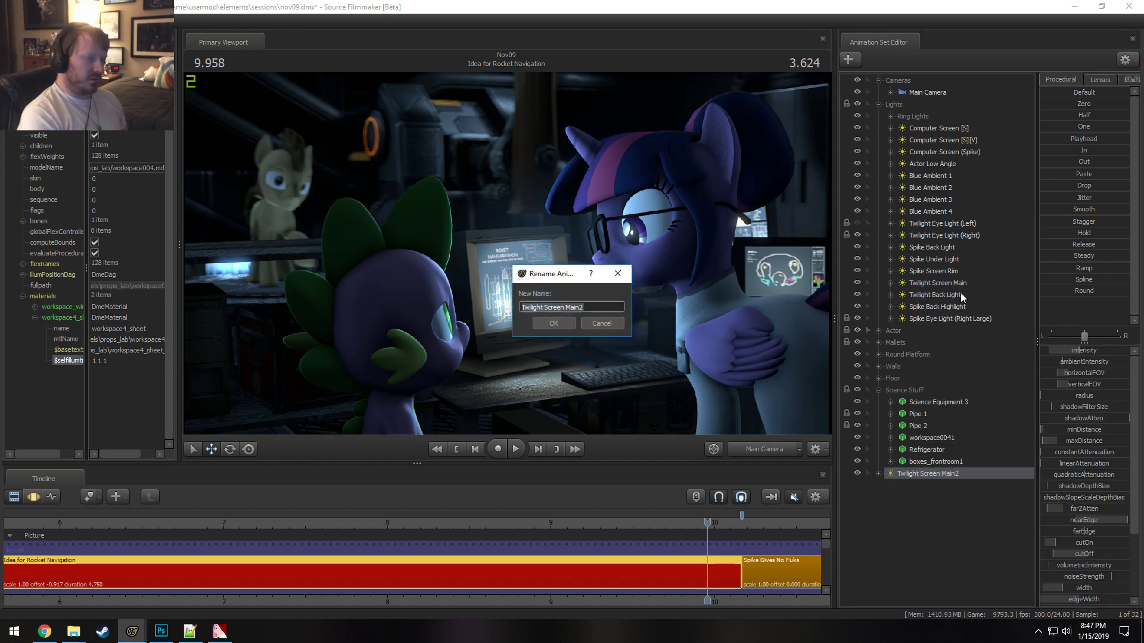
pyautogui.write('Screen Light 1')
pyautogui.press('Return')
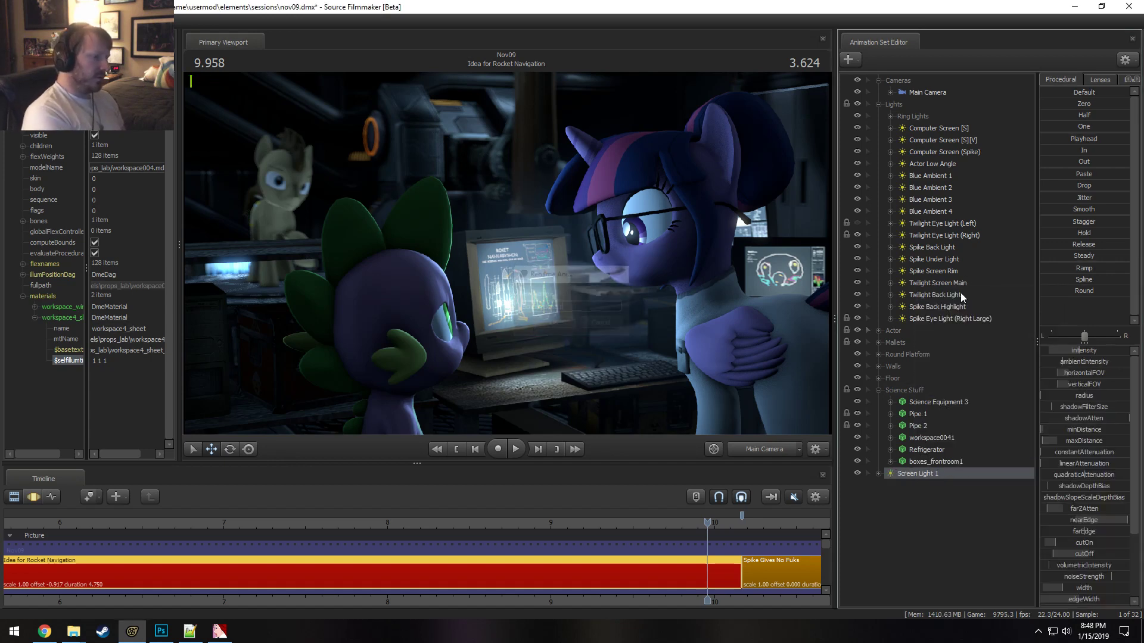
# Duplicate Screen Light 1 by copying and pasting its animation set.
pyautogui.click(949, 465)
pyautogui.rightClick(949, 470)
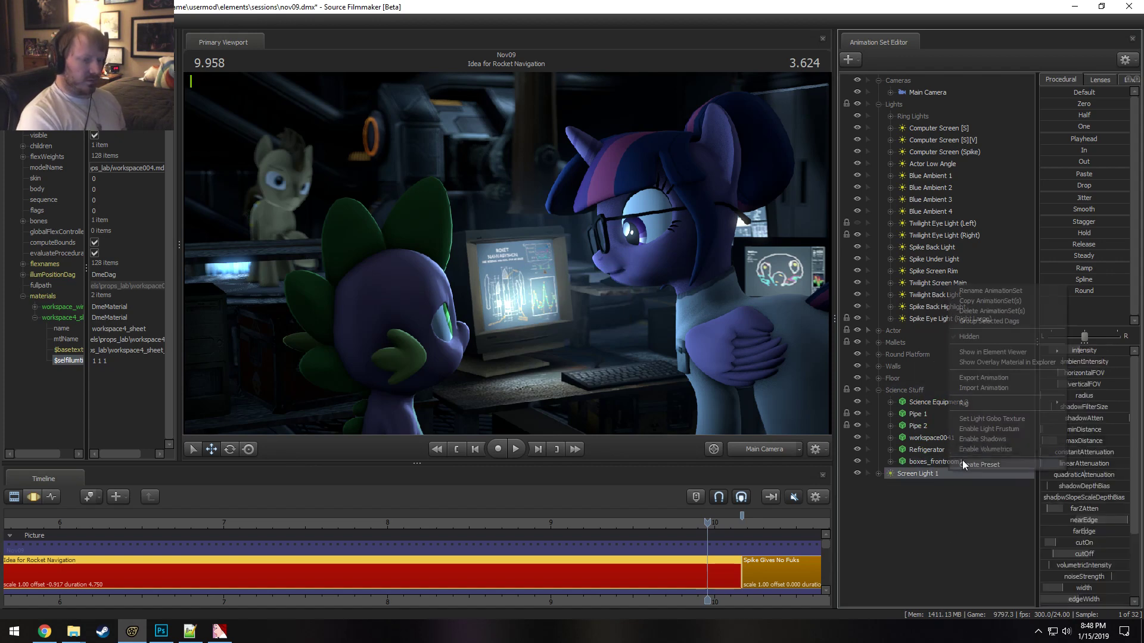
pyautogui.press('Escape')
pyautogui.rightClick(924, 524)
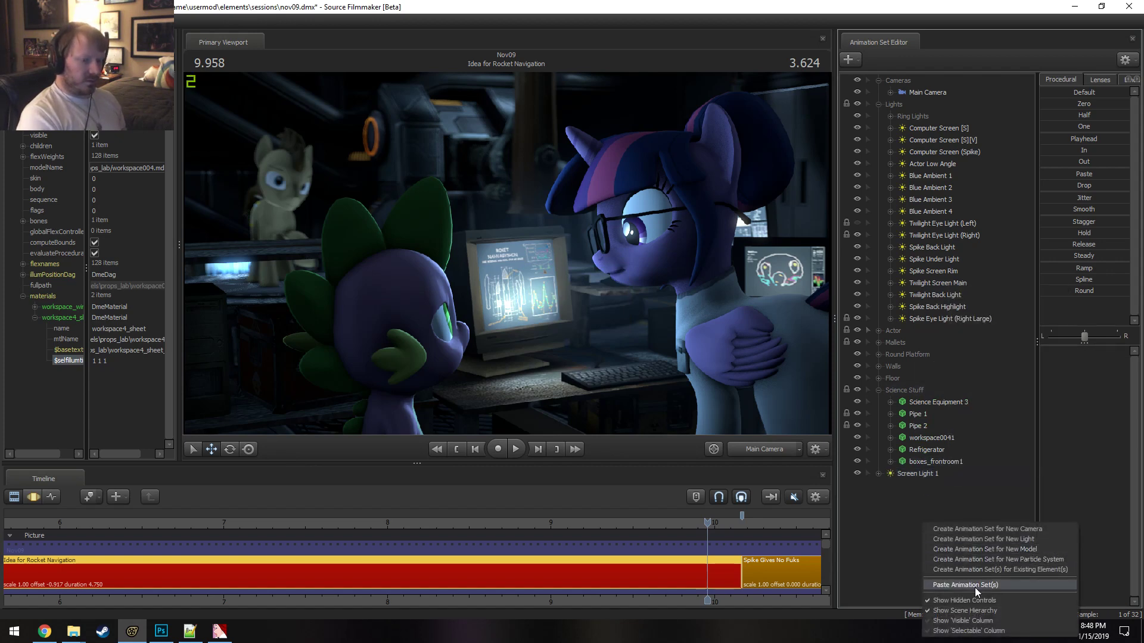
pyautogui.click(974, 588)
# Look through Screen Light 2, increase its edge height and tilt it slightly upward, checking the result through the Main Camera.
pyautogui.click(919, 481)
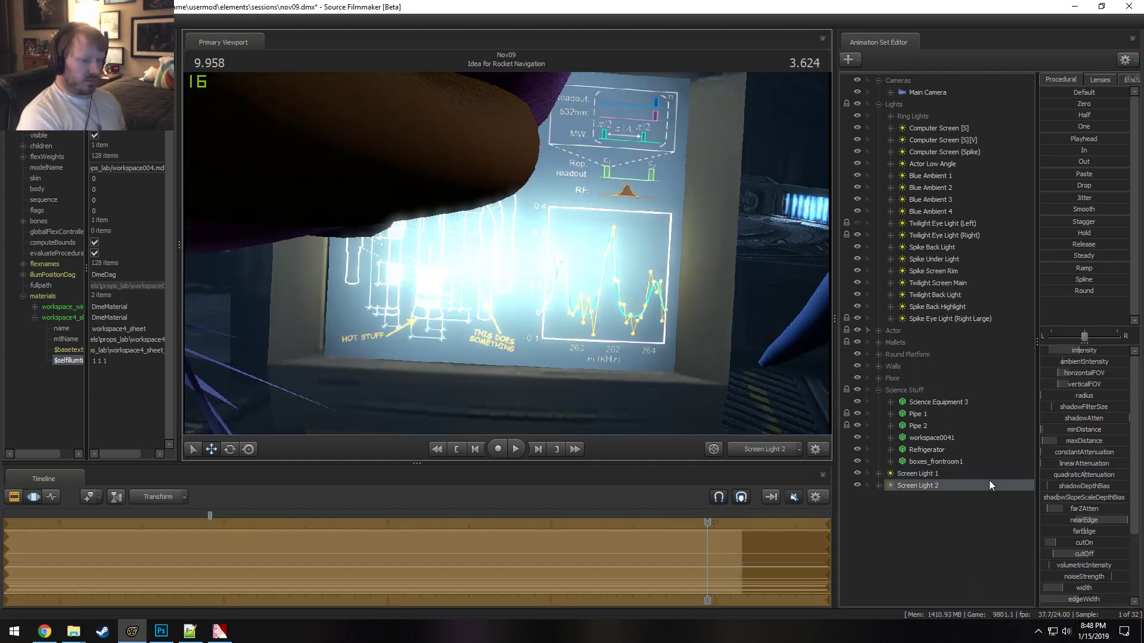
pyautogui.scroll(-3, 1080, 548)
pyautogui.moveTo(1080, 535); pyautogui.dragTo(1087, 537)
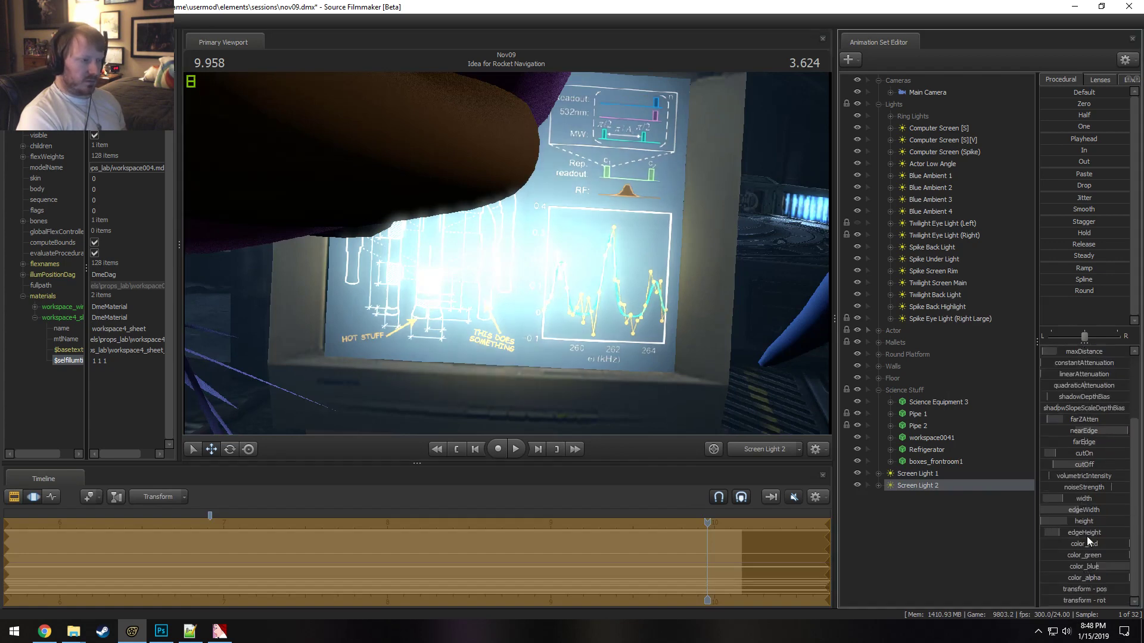
pyautogui.moveTo(588, 366); pyautogui.dragTo(586, 332)
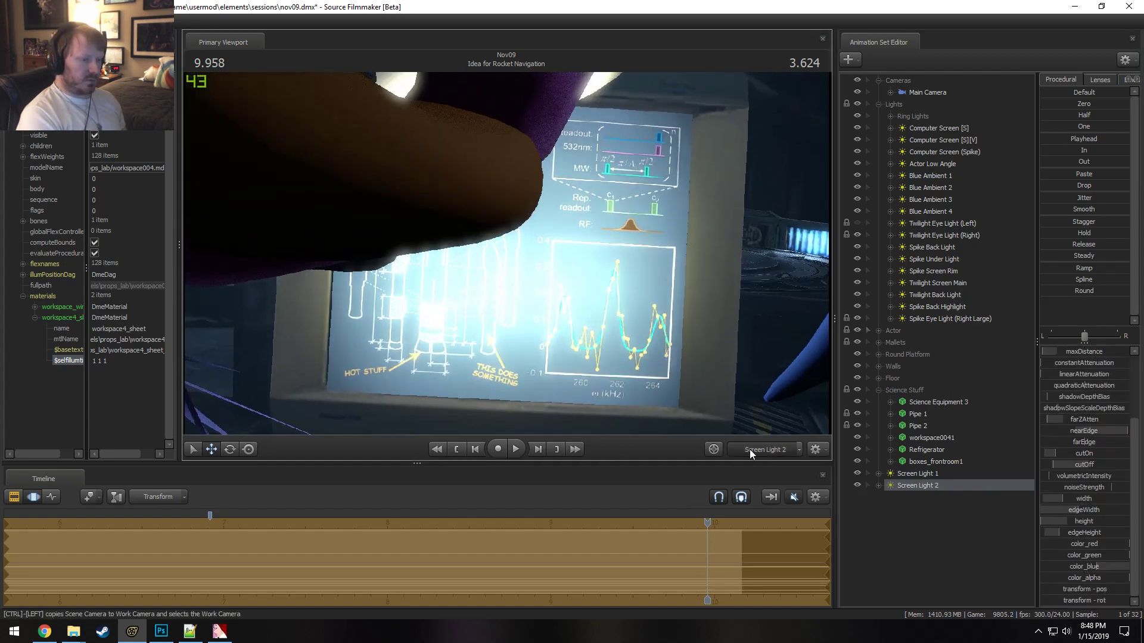
pyautogui.press('F2')
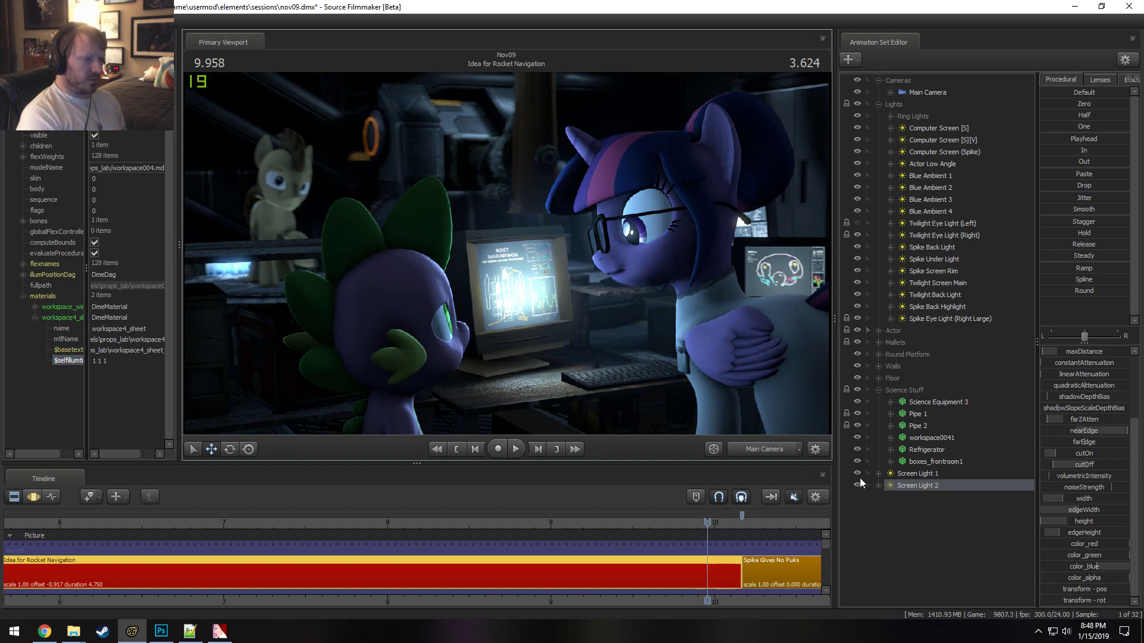
# Reduce the intensity of Screen Light 1 and check the shot's rendered result.
pyautogui.click(930, 473)
pyautogui.press('F3')
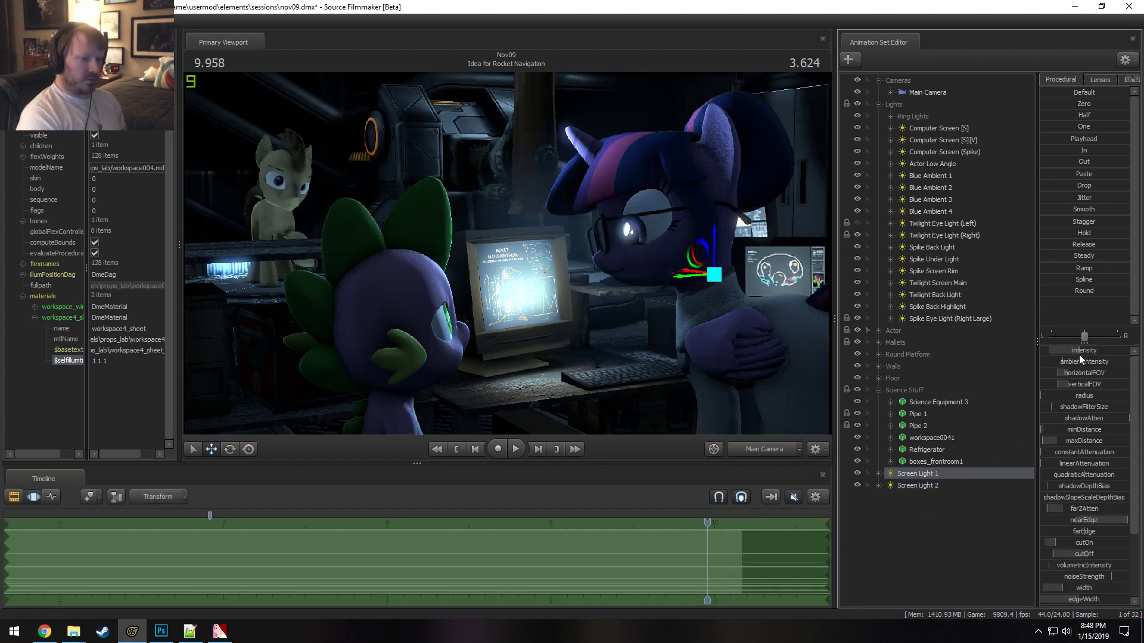
pyautogui.press('F2')
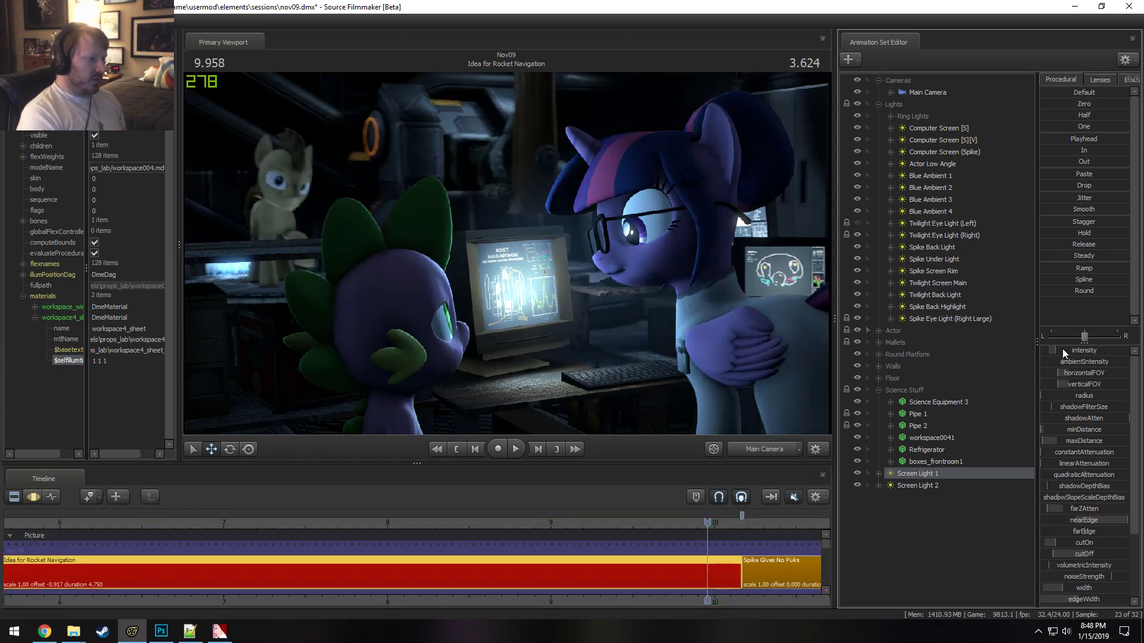
pyautogui.press('F3')
pyautogui.press('F2')
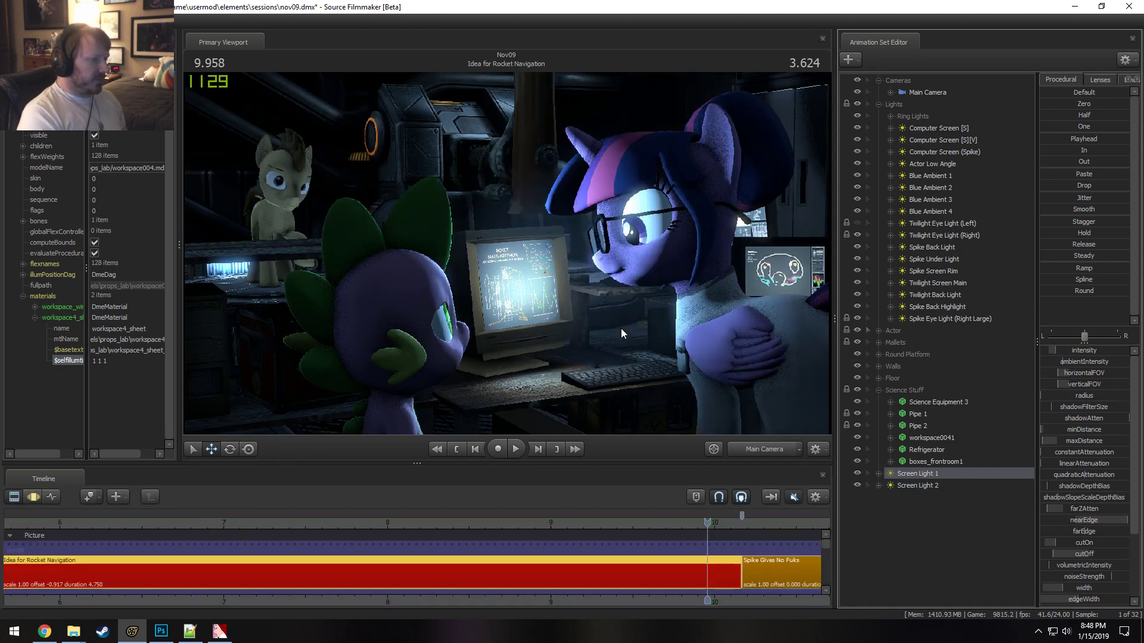
# Move Screen Light 1 closer to the computer monitor and slightly lower, then check the rendered shot.
pyautogui.press('F3')
pyautogui.moveTo(714, 245); pyautogui.dragTo(643, 281)
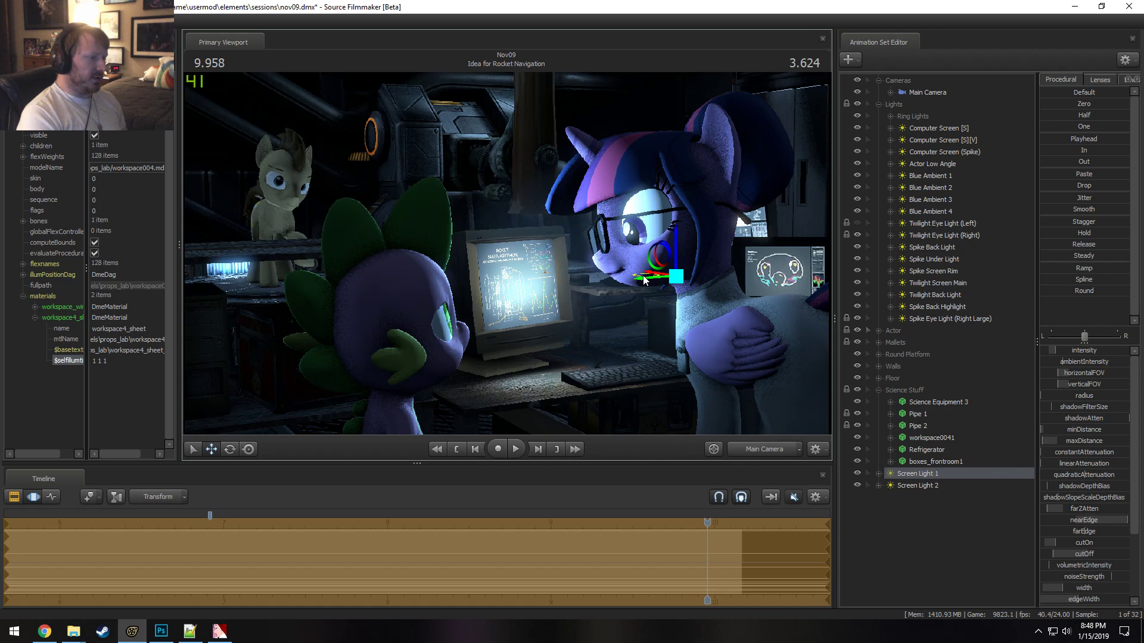
pyautogui.moveTo(676, 239); pyautogui.dragTo(677, 253)
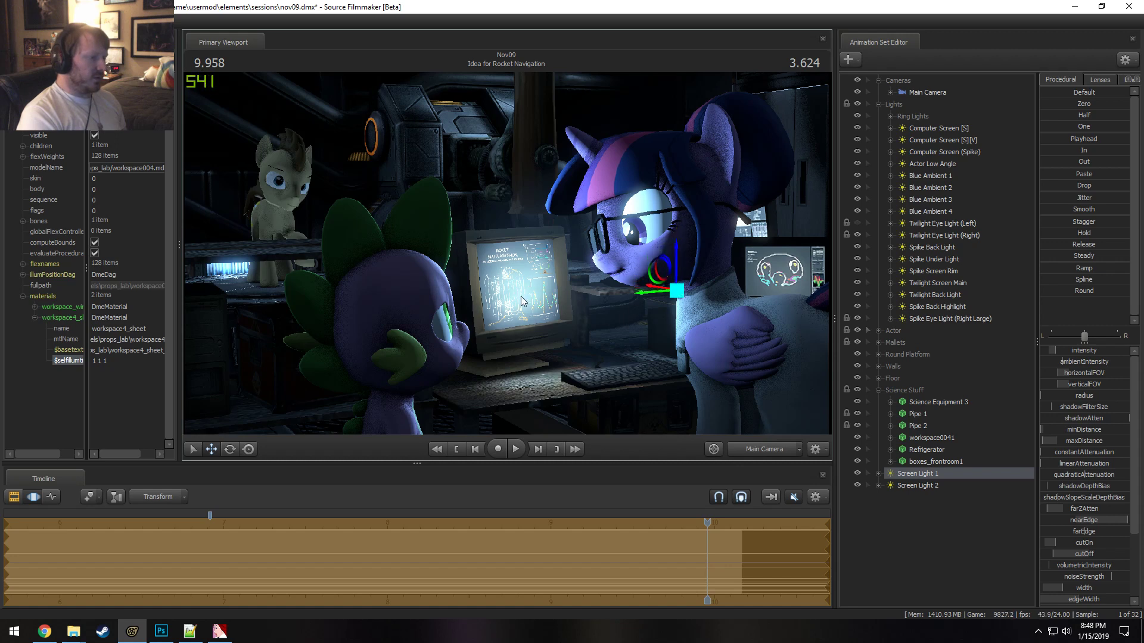
pyautogui.press('F2')
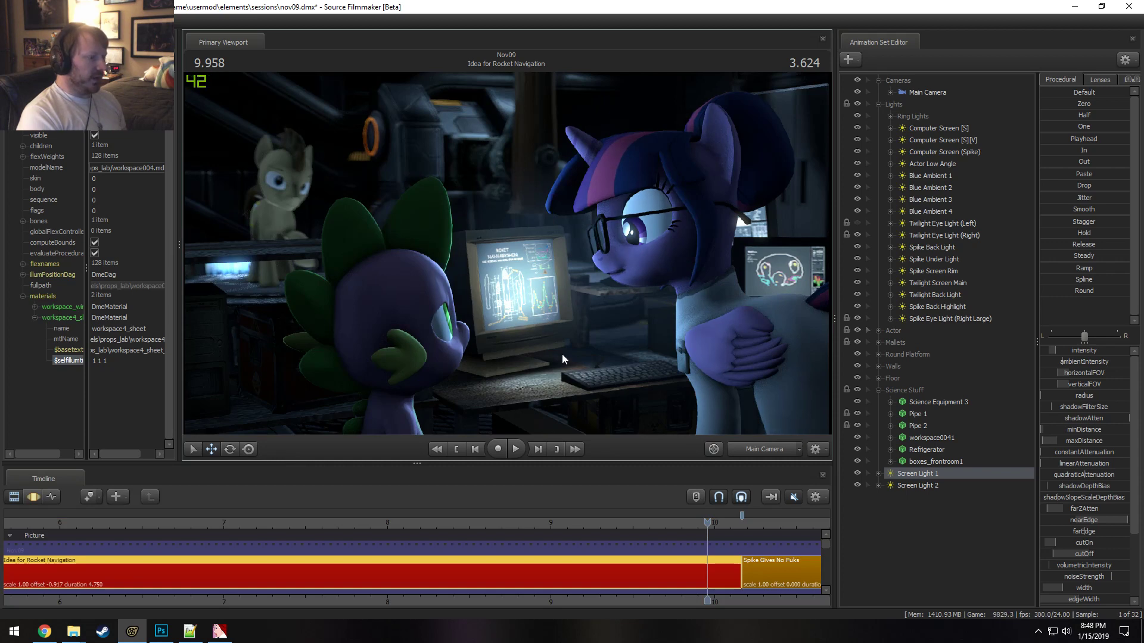
# Lower Screen Light 1's intensity further and compare the shot with the light hidden and shown.
pyautogui.press('F3')
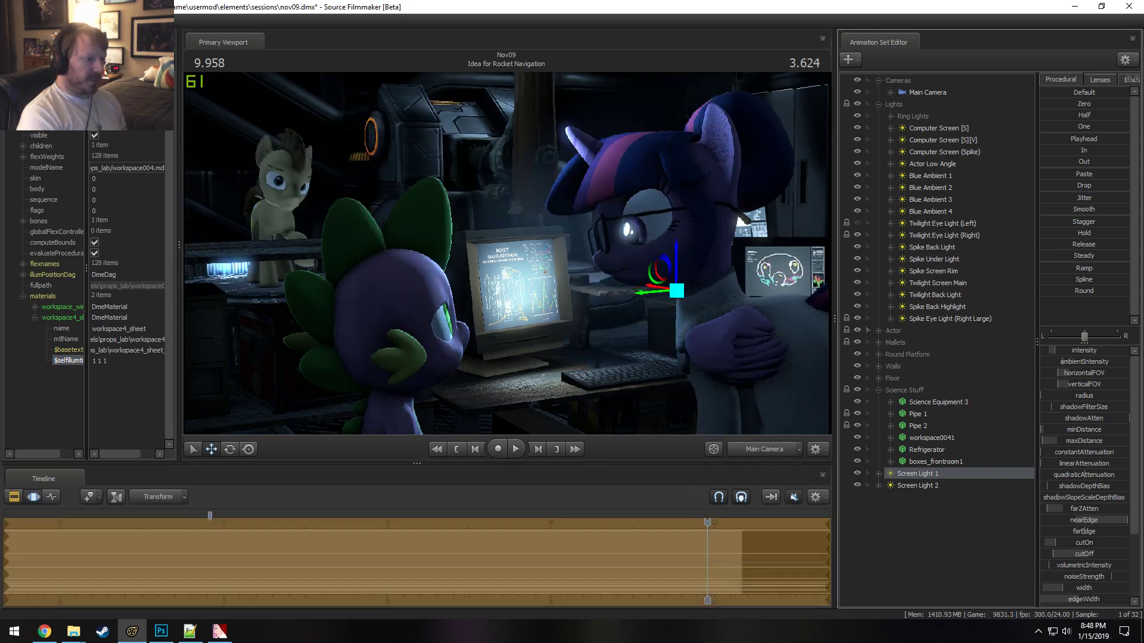
pyautogui.press('F2')
pyautogui.hotkey('ctrl', 'z')
pyautogui.press('F3')
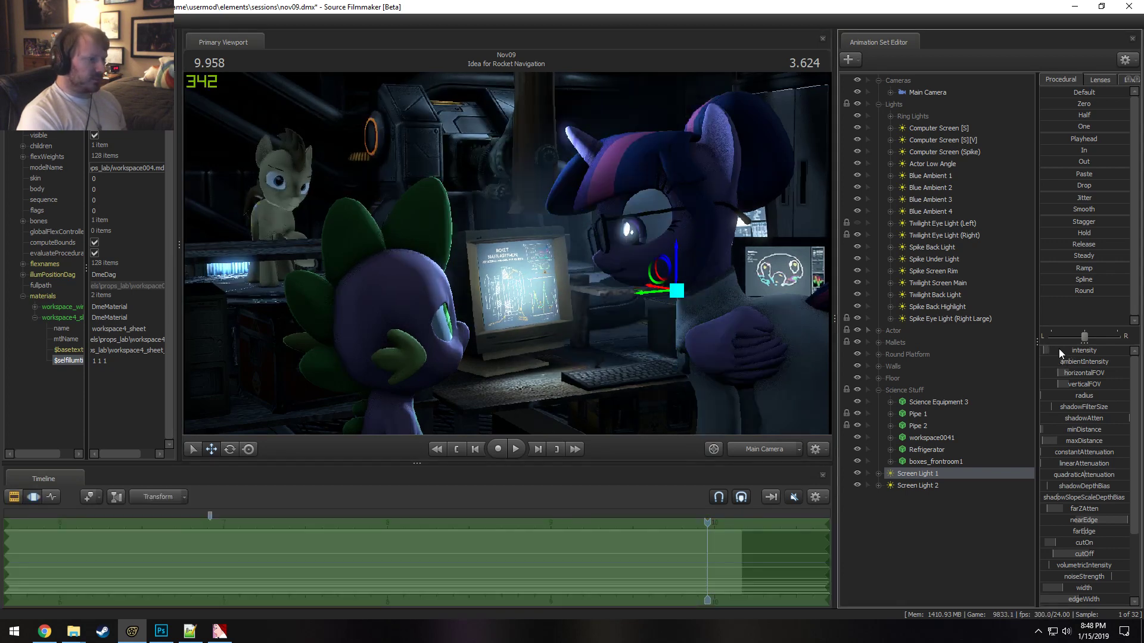
pyautogui.click(858, 473)
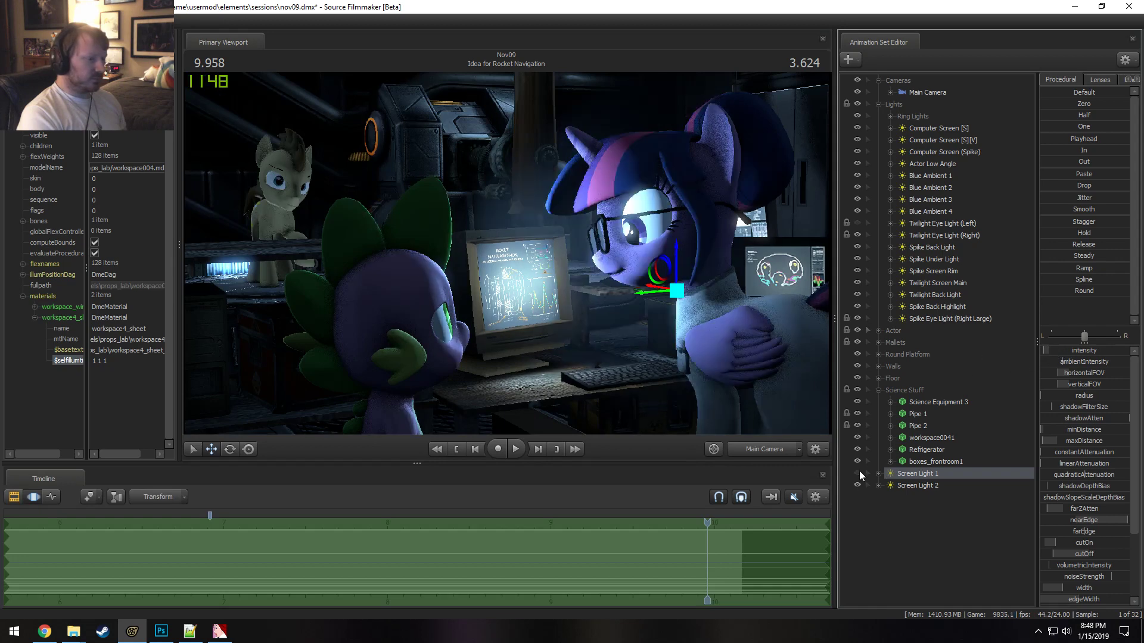
pyautogui.press('F2')
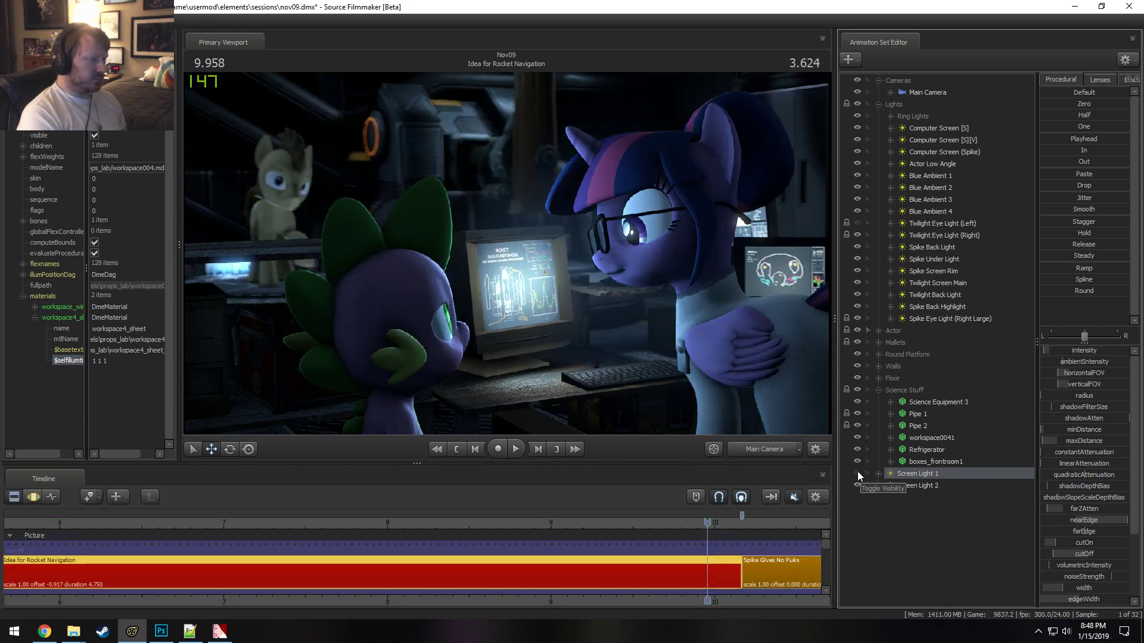
pyautogui.click(857, 473)
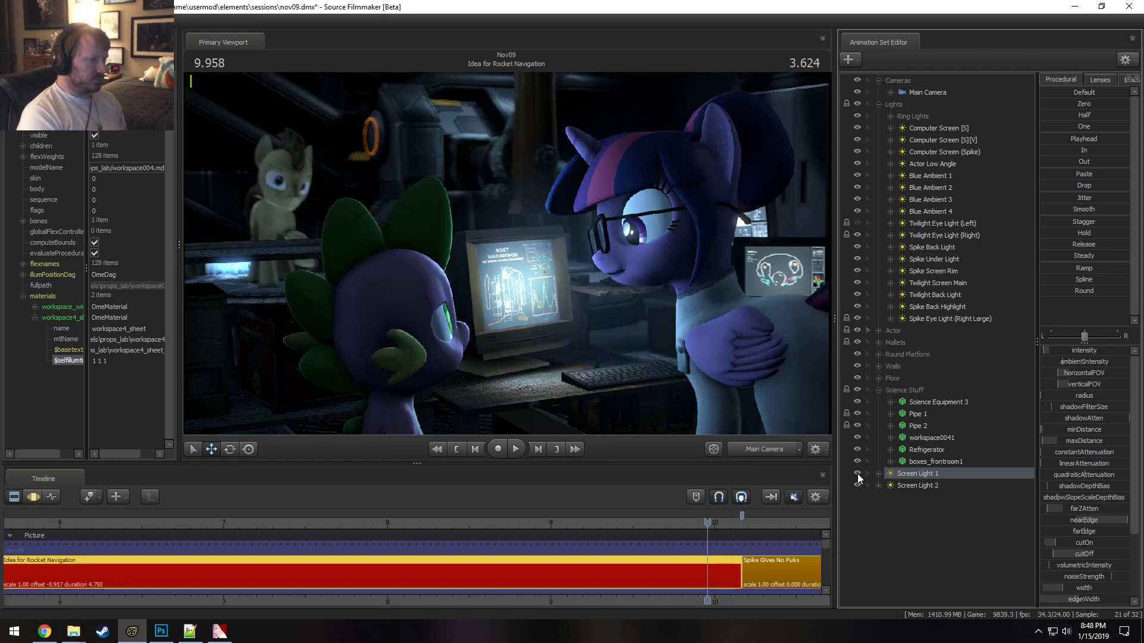
# Look through Screen Light 1, re-aim it at the computer monitor and raise its intensity.
pyautogui.moveTo(924, 477); pyautogui.dragTo(530, 316)
pyautogui.press('F3')
pyautogui.press('F2')
pyautogui.click(920, 484)
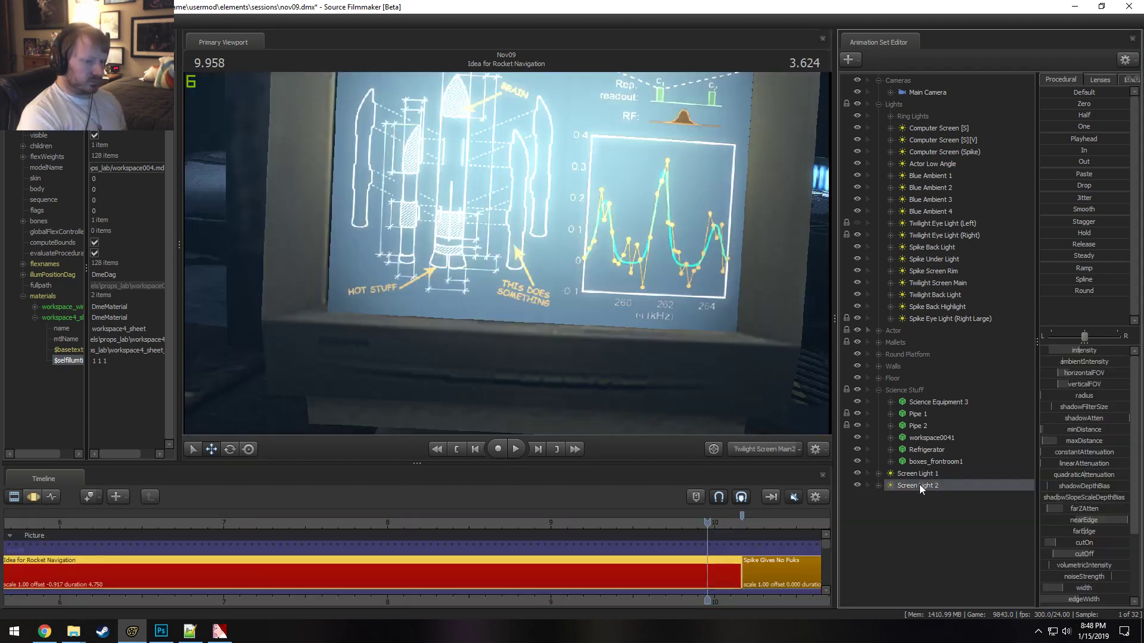
pyautogui.press('F3')
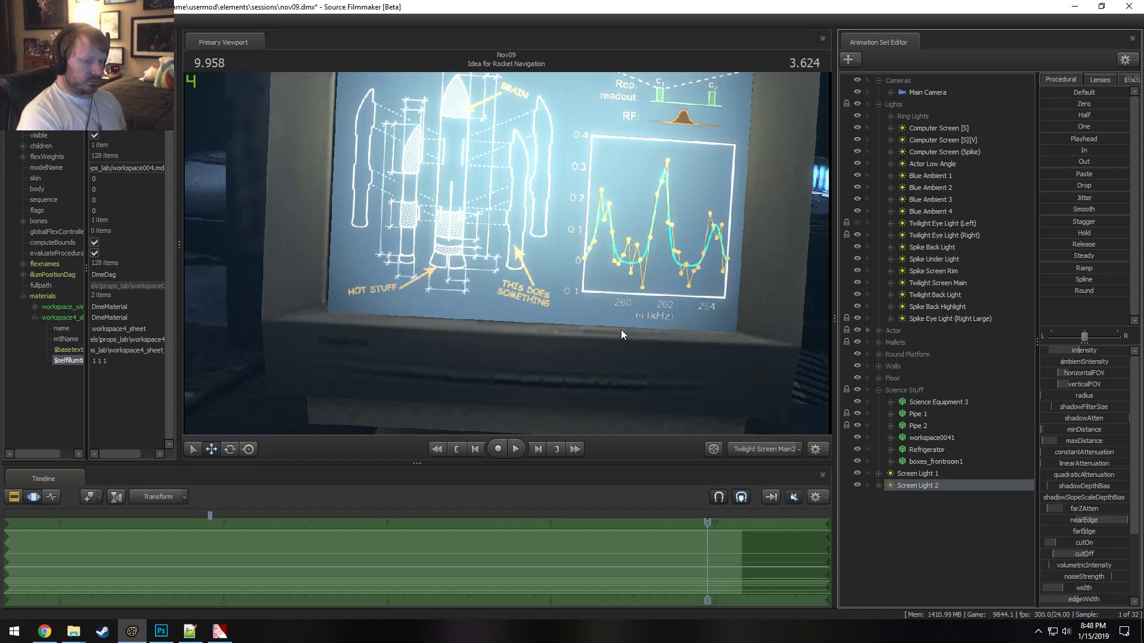
pyautogui.click(919, 474)
pyautogui.press('F2')
pyautogui.press('F3')
pyautogui.moveTo(709, 356); pyautogui.dragTo(728, 367)
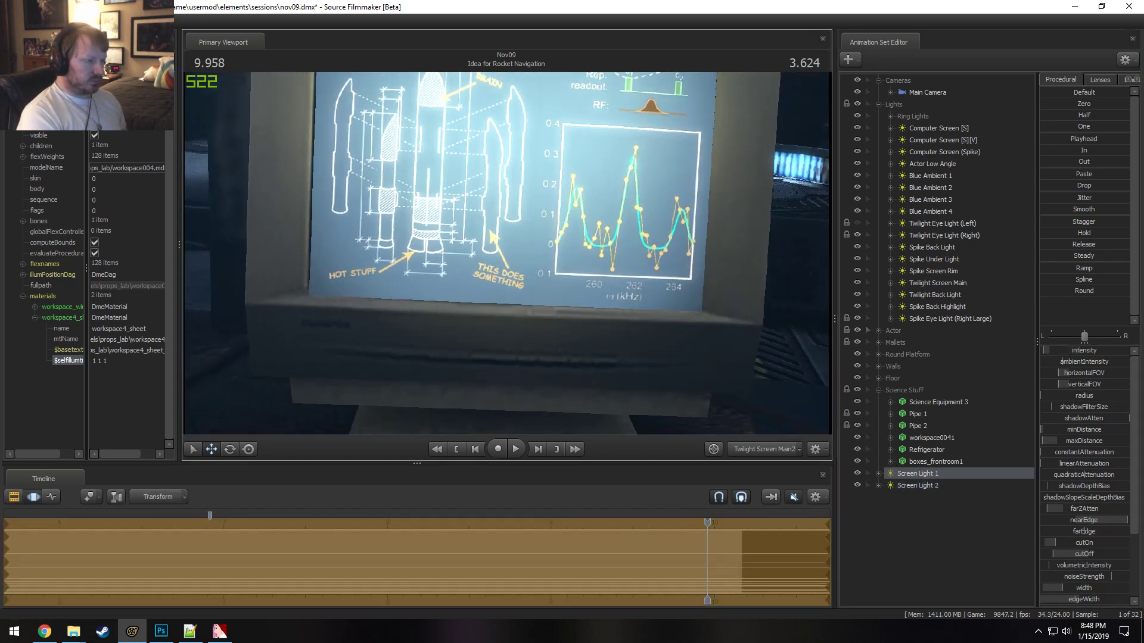
pyautogui.scroll(-2, 506, 252)
pyautogui.moveTo(1089, 350); pyautogui.dragTo(1071, 495)
pyautogui.rightClick(1079, 553)
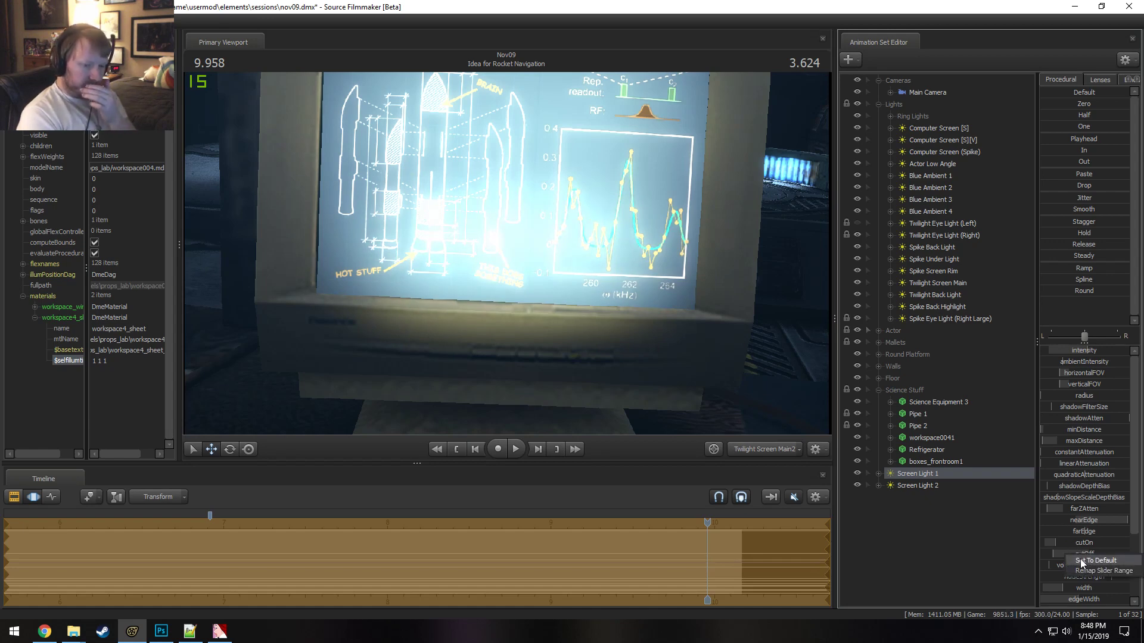
pyautogui.click(1080, 570)
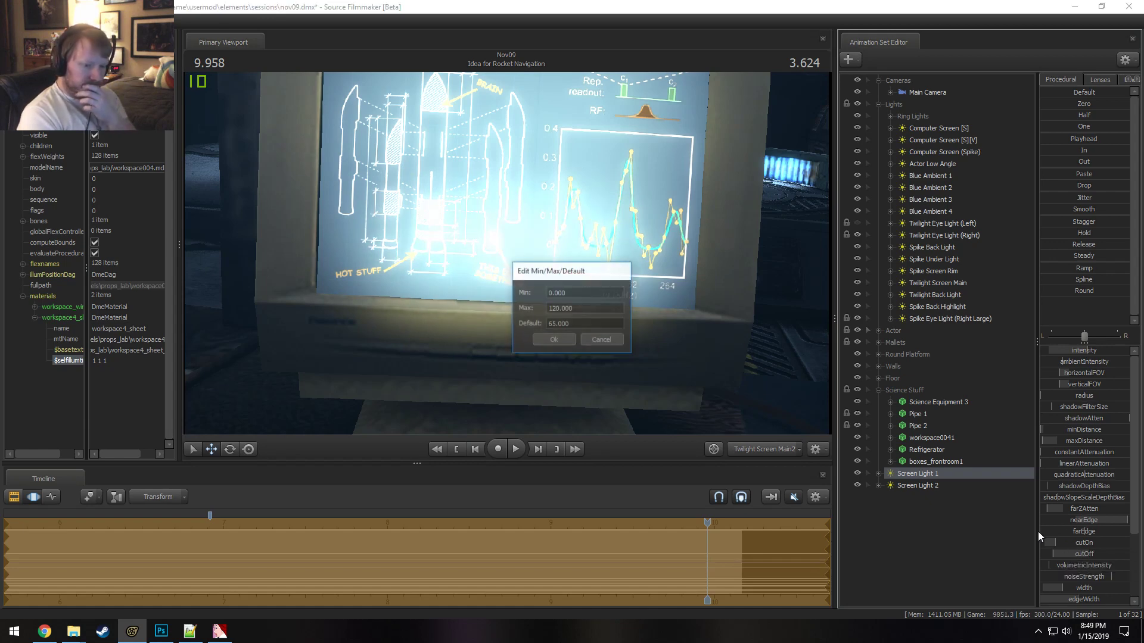
pyautogui.click(551, 308)
pyautogui.click(594, 345)
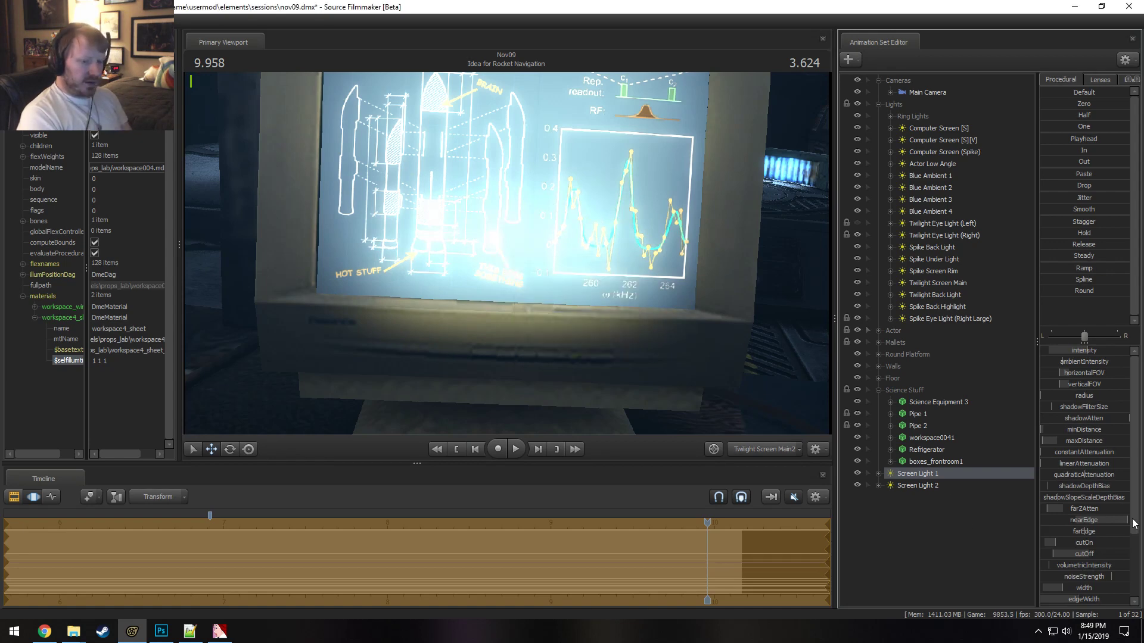
# Adjust Screen Light 1's cutOff, farEdge, nearEdge and cutOn values and reposition the light in front of the monitor.
pyautogui.moveTo(1060, 555); pyautogui.dragTo(1067, 555)
pyautogui.moveTo(556, 318)
pyautogui.mouseDown()
pyautogui.moveTo(583, 332)
pyautogui.moveTo(604, 322)
pyautogui.moveTo(542, 314)
pyautogui.moveTo(587, 305)
pyautogui.moveTo(569, 319)
pyautogui.moveTo(517, 308)
pyautogui.moveTo(551, 318)
pyautogui.mouseUp()
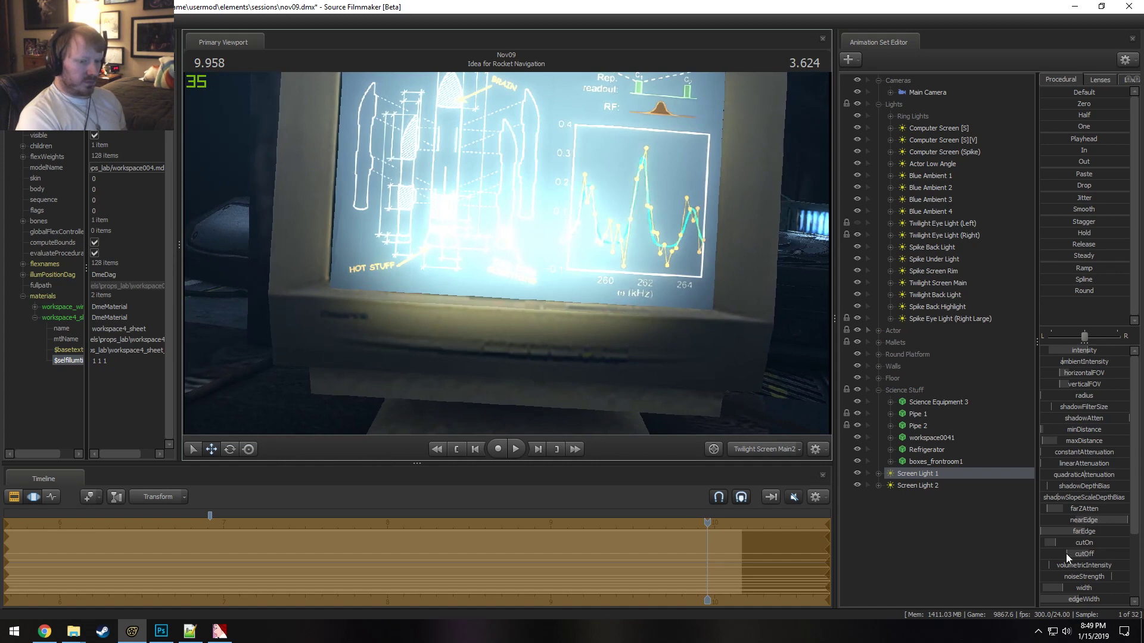
pyautogui.moveTo(1067, 554)
pyautogui.mouseDown()
pyautogui.moveTo(1096, 554)
pyautogui.moveTo(1058, 554)
pyautogui.moveTo(1095, 554)
pyautogui.moveTo(1067, 554)
pyautogui.moveTo(1085, 554)
pyautogui.moveTo(1085, 520)
pyautogui.mouseUp()
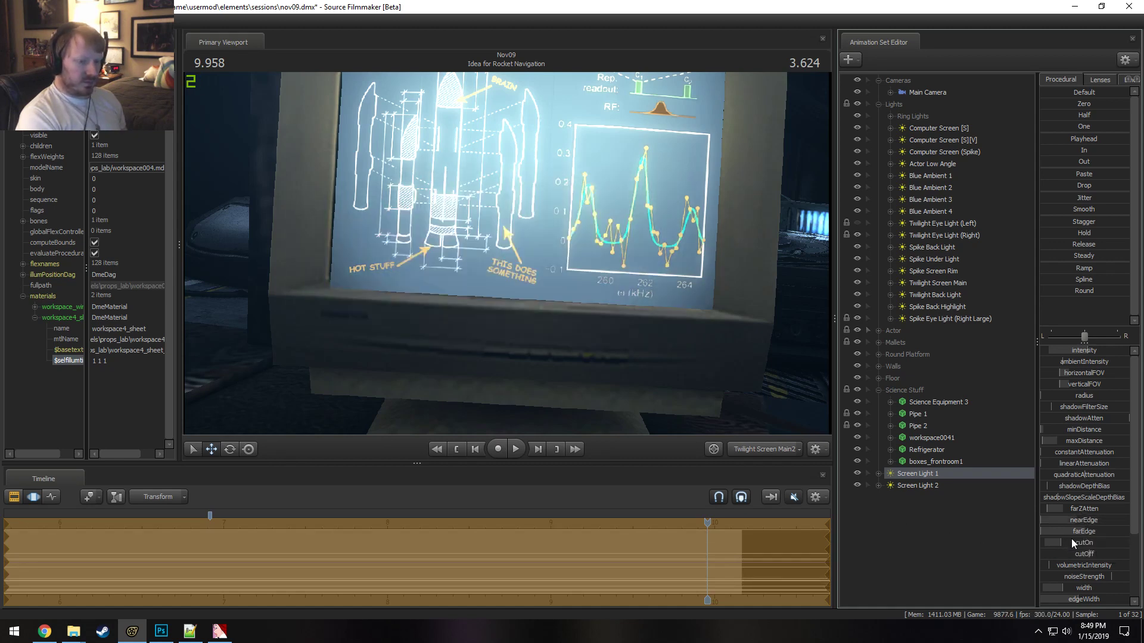
pyautogui.moveTo(1071, 544); pyautogui.dragTo(1066, 544)
pyautogui.moveTo(616, 386)
pyautogui.mouseDown()
pyautogui.moveTo(622, 441)
pyautogui.moveTo(613, 387)
pyautogui.mouseUp()
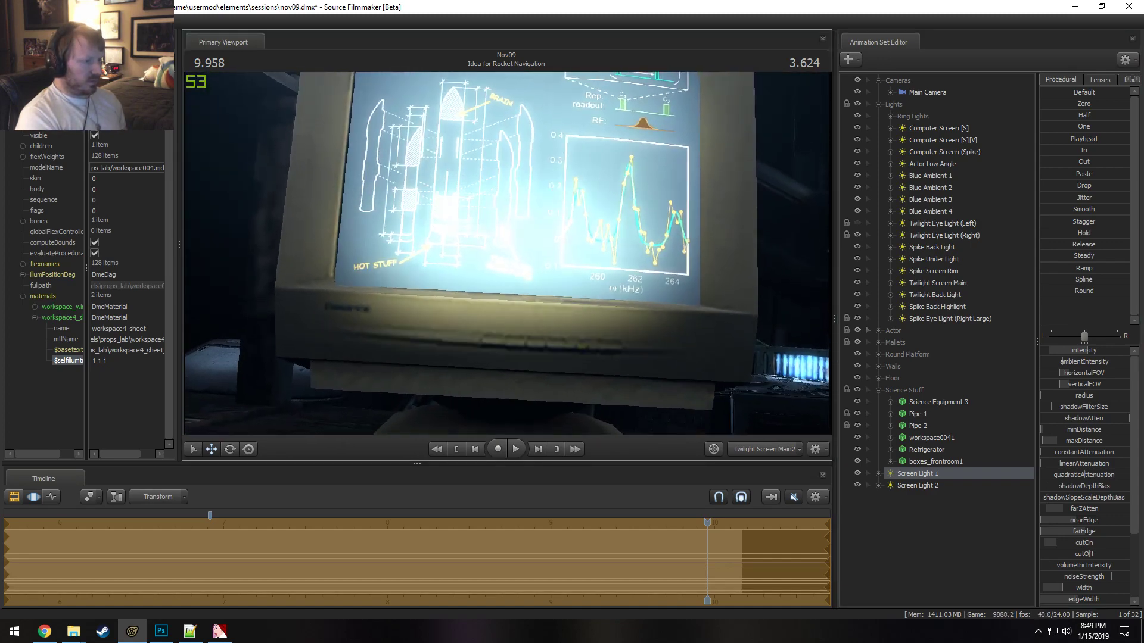
# Remap the maximum of Screen Light 1's cutOn slider range, fine-tune cutOn and re-aim the light at the monitor.
pyautogui.rightClick(1085, 543)
pyautogui.click(1096, 553)
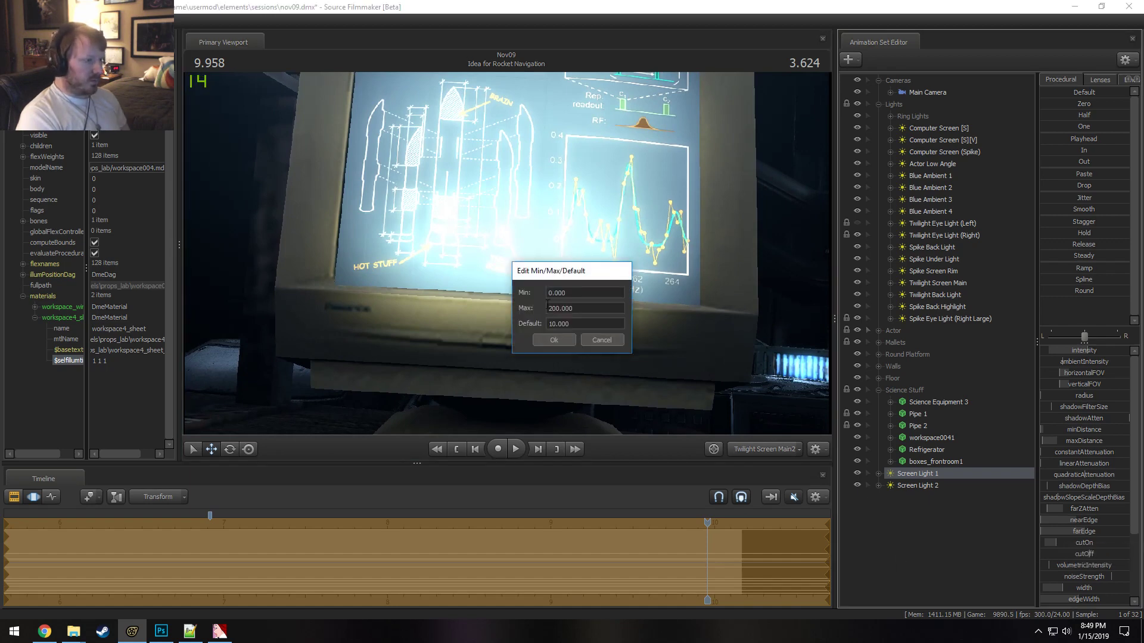
pyautogui.moveTo(551, 308); pyautogui.dragTo(543, 308)
pyautogui.write('10')
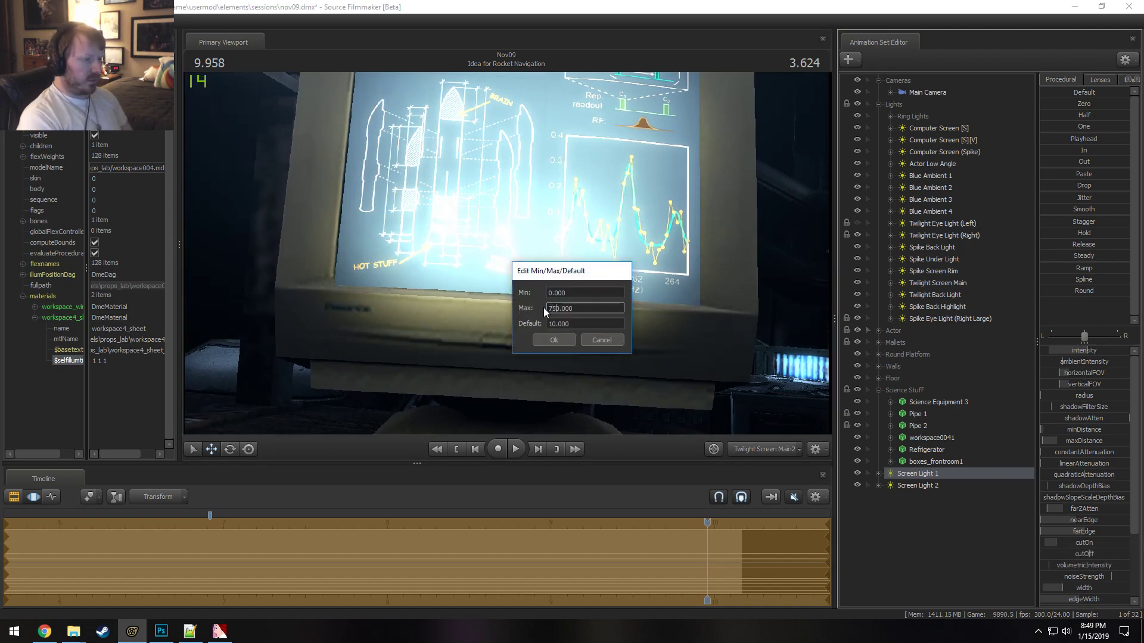
pyautogui.press('Return')
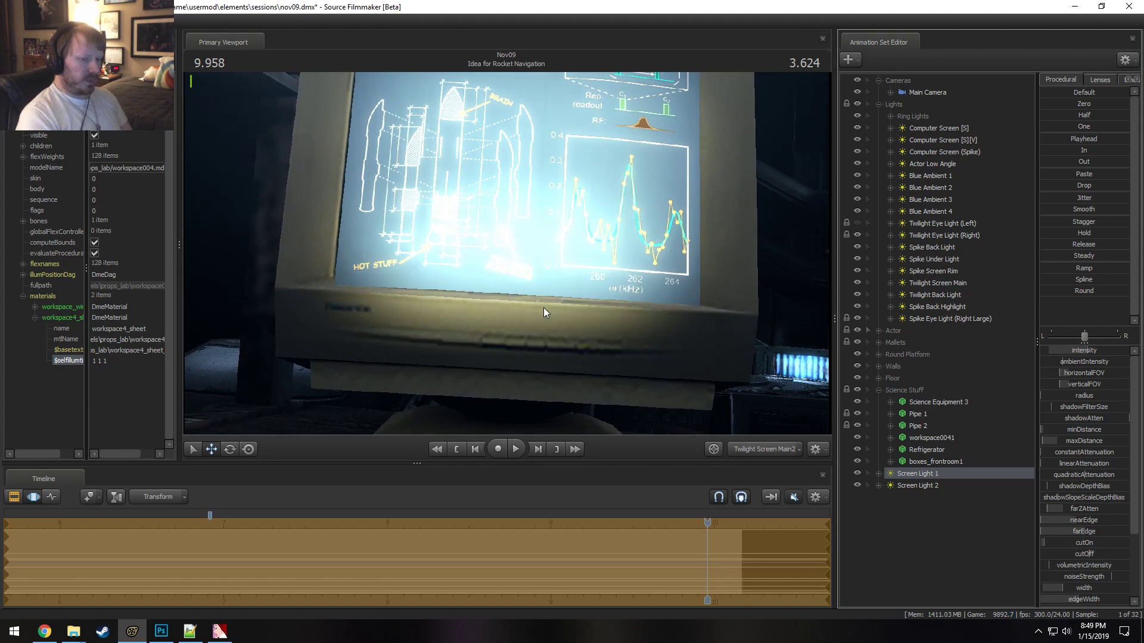
pyautogui.rightClick(1053, 543)
pyautogui.click(1070, 563)
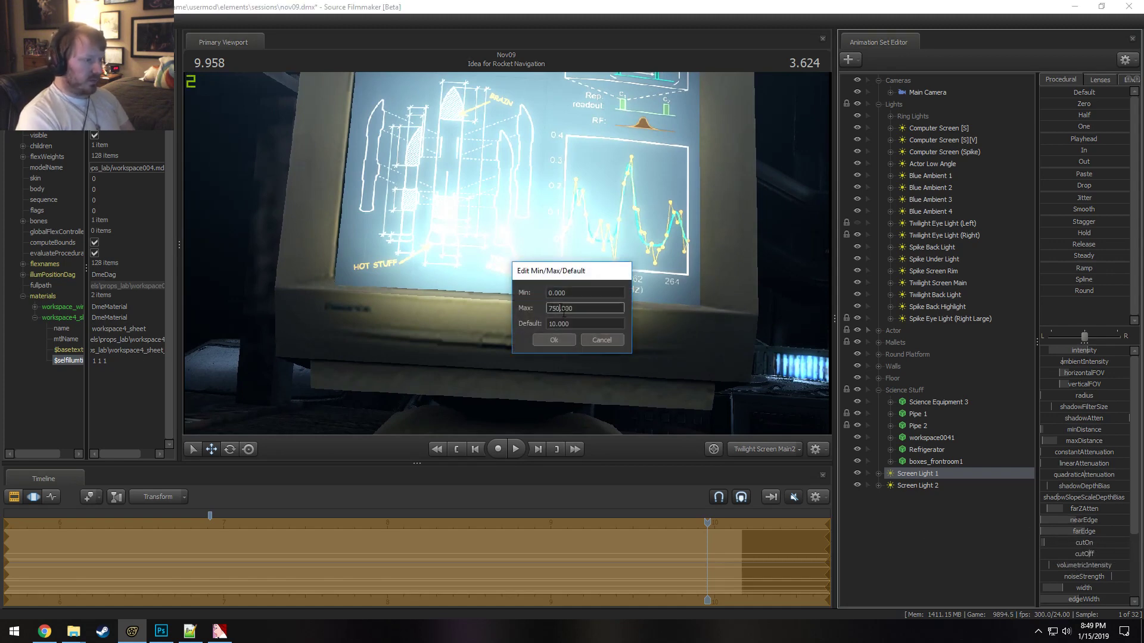
pyautogui.click(558, 338)
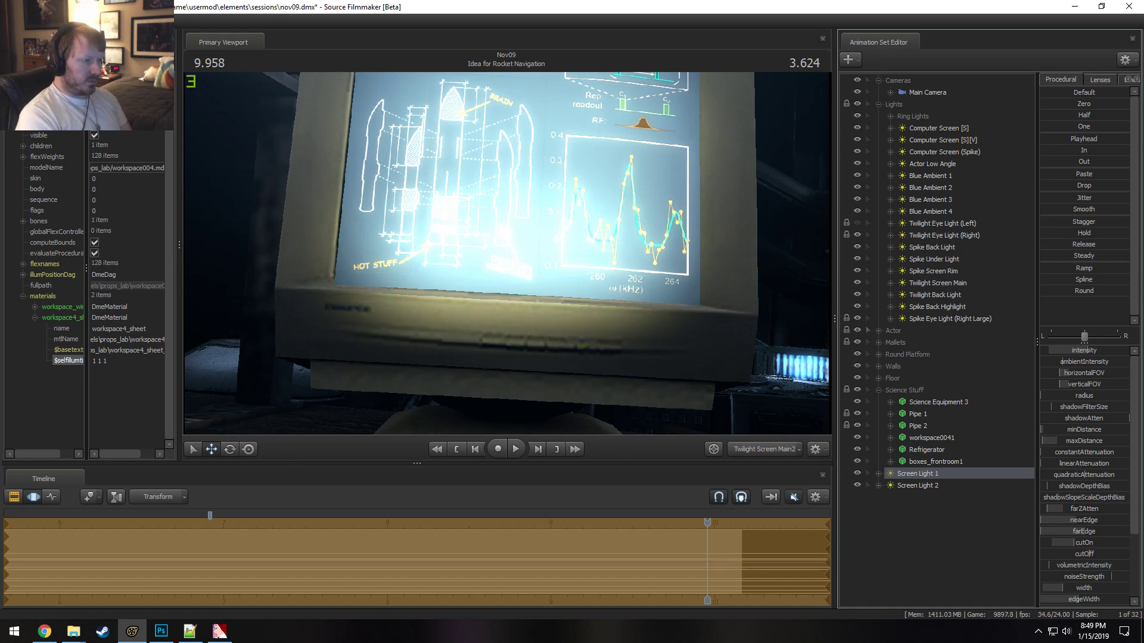
pyautogui.moveTo(1053, 543); pyautogui.dragTo(1052, 542)
pyautogui.moveTo(674, 334); pyautogui.dragTo(673, 340)
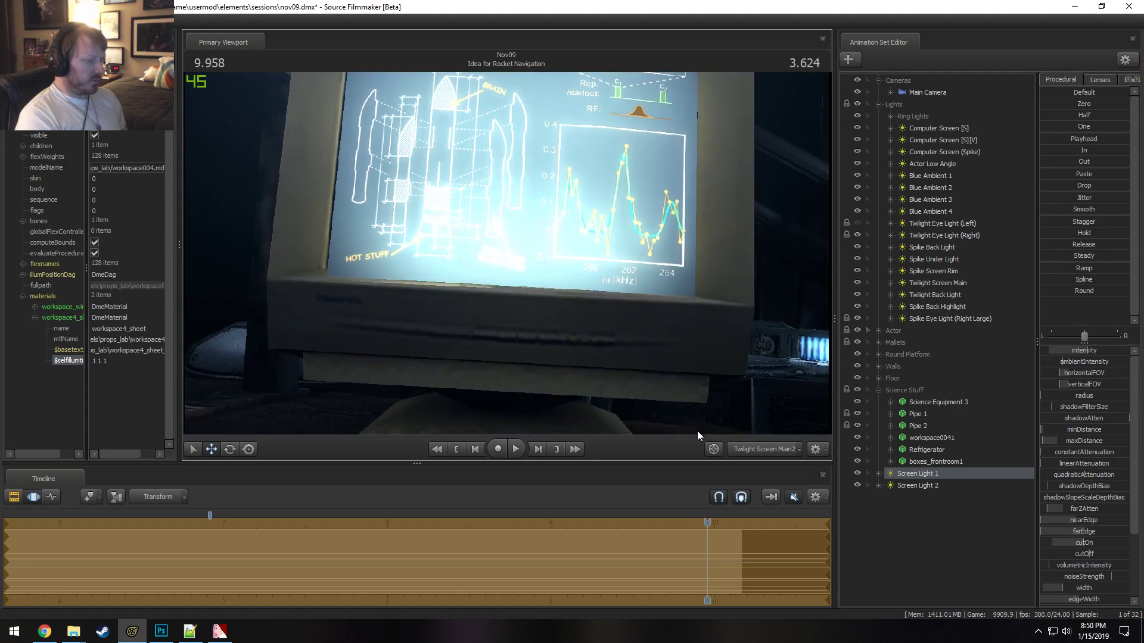
# Inspect Screen Light 1 through the Work Camera near the keyboard and fine-tune its rotation and nearEdge.
pyautogui.click(775, 449)
pyautogui.click(778, 451)
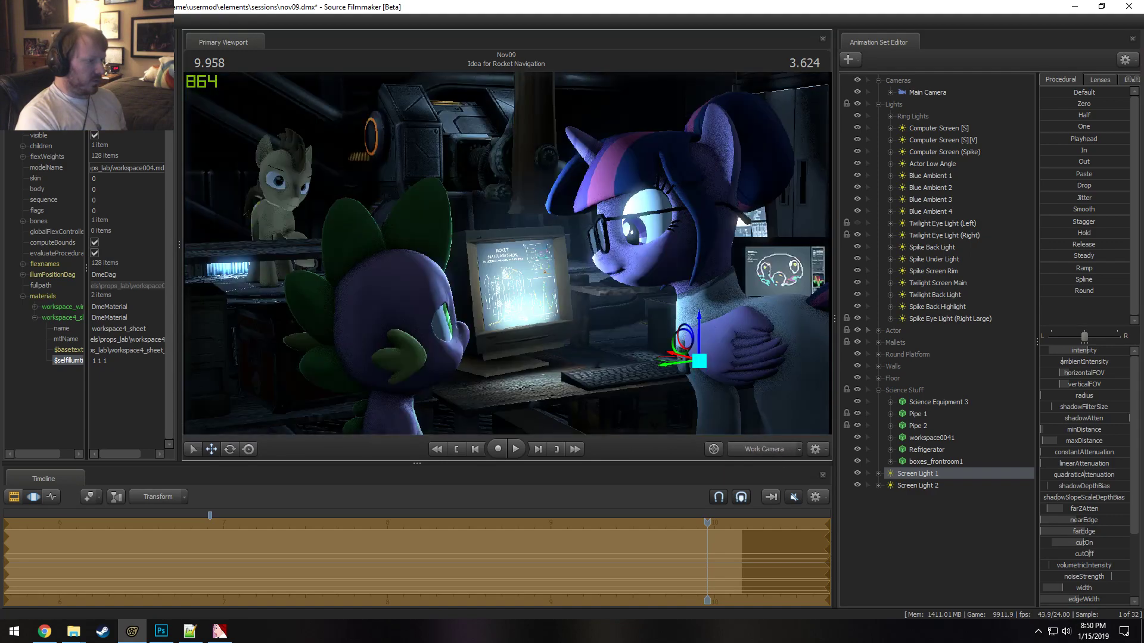
pyautogui.press('w')
pyautogui.moveTo(674, 339); pyautogui.dragTo(742, 388)
pyautogui.press('a')
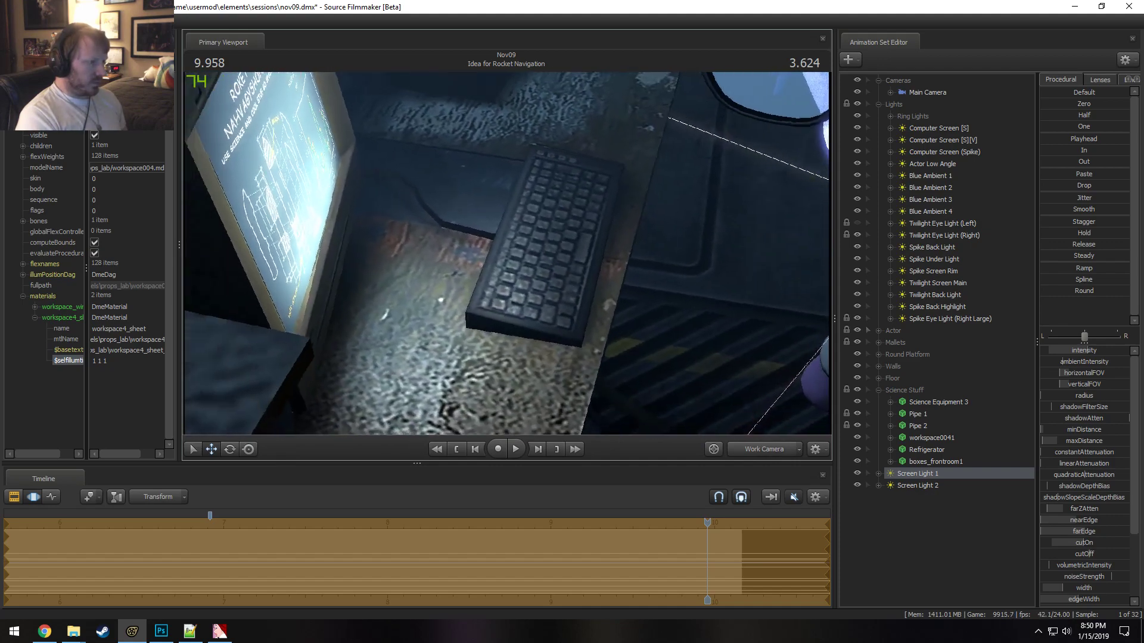
pyautogui.press('F2')
pyautogui.moveTo(530, 179); pyautogui.dragTo(536, 245)
pyautogui.press('F3')
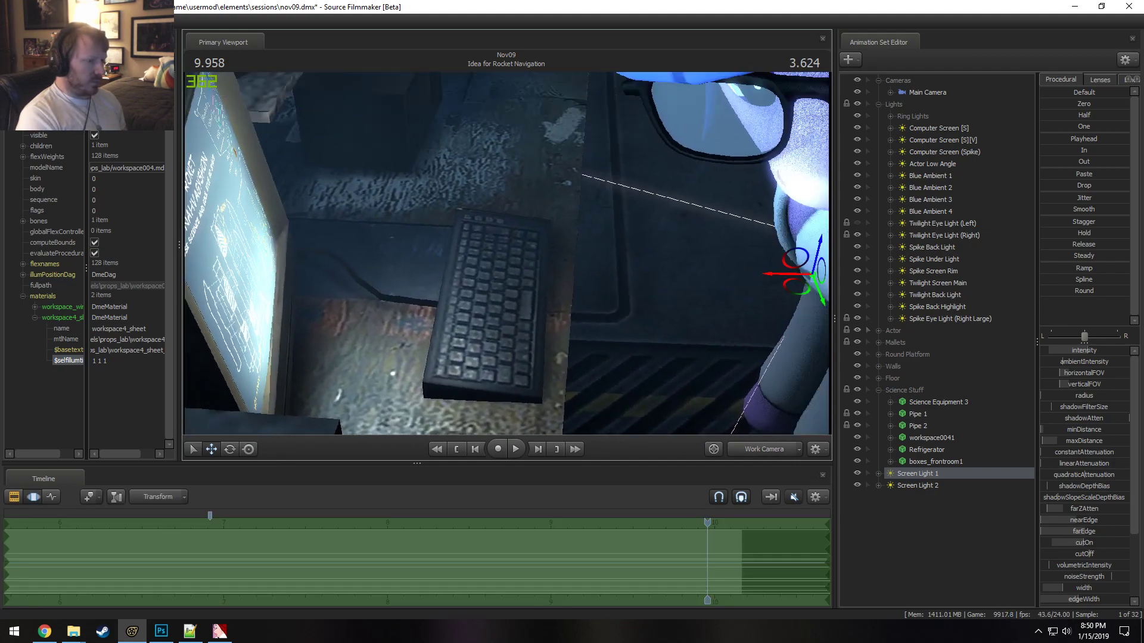
pyautogui.moveTo(656, 298)
pyautogui.mouseDown()
pyautogui.moveTo(686, 286)
pyautogui.moveTo(656, 299)
pyautogui.mouseUp()
pyautogui.press('e')
pyautogui.moveTo(804, 265); pyautogui.dragTo(791, 283)
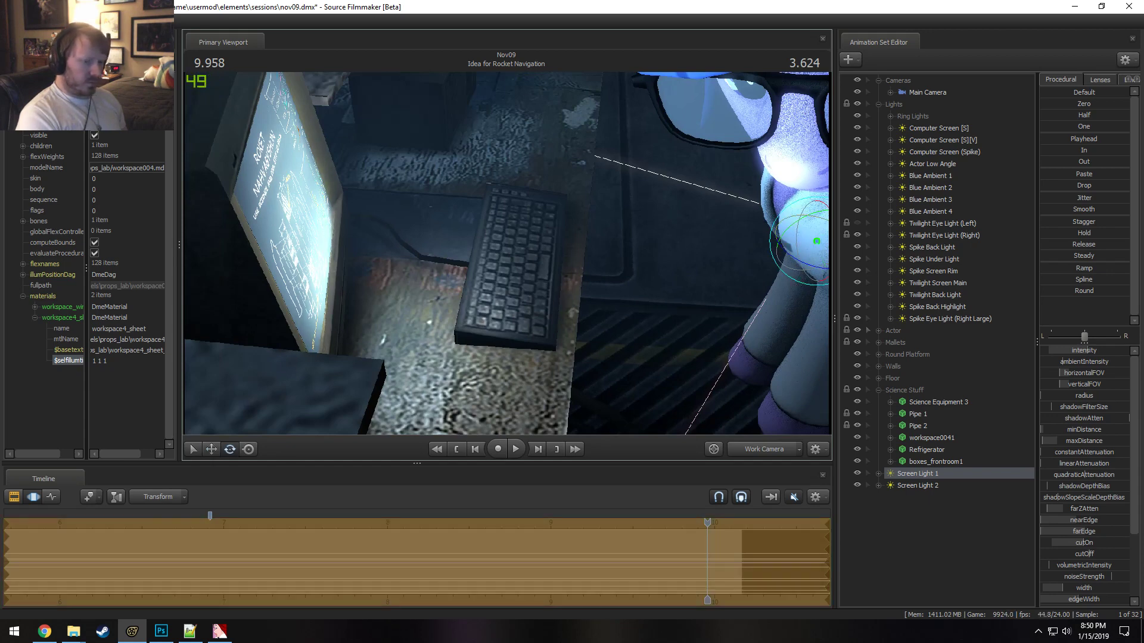
pyautogui.moveTo(1071, 517); pyautogui.dragTo(1080, 518)
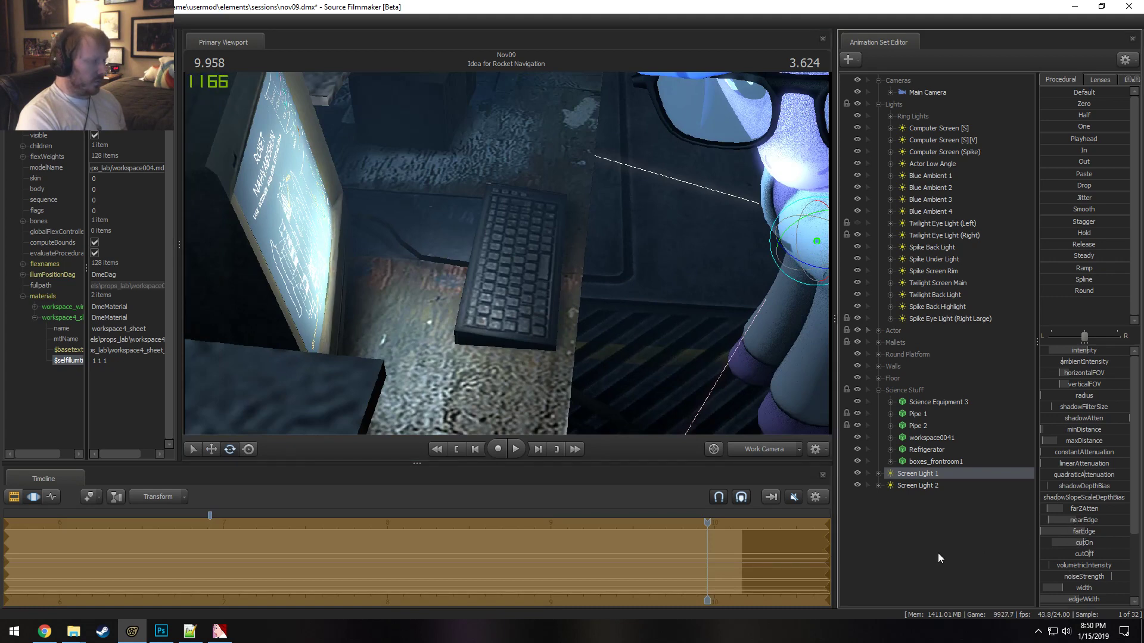
# Return to the Main Camera, reduce Screen Light 1's intensity and check the rendered shot.
pyautogui.click(763, 454)
pyautogui.click(763, 454)
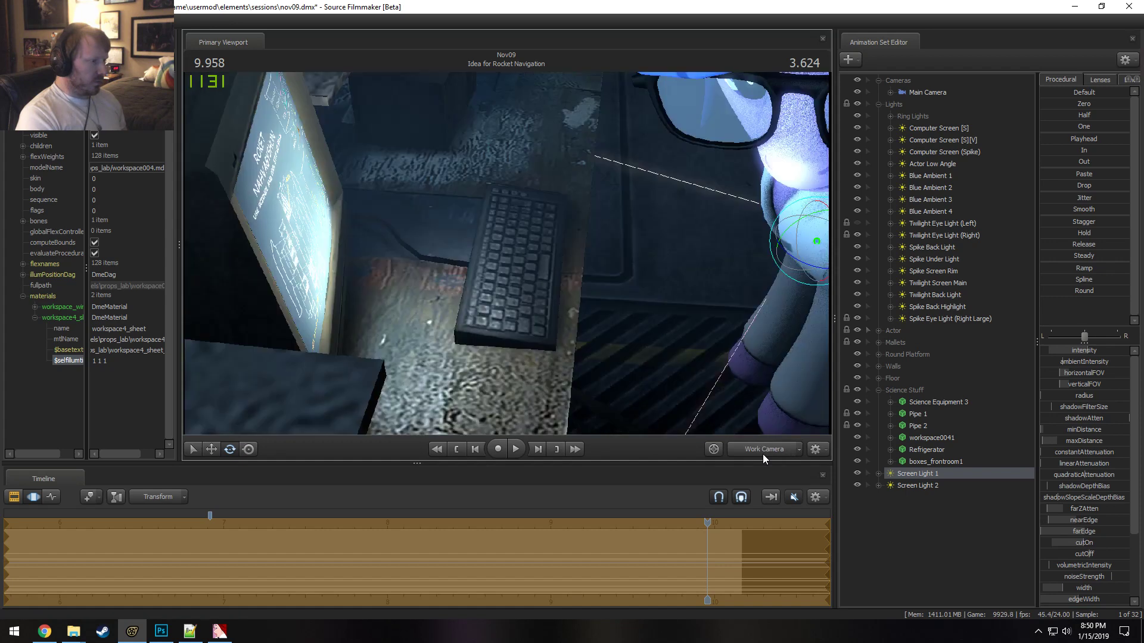
pyautogui.click(762, 454)
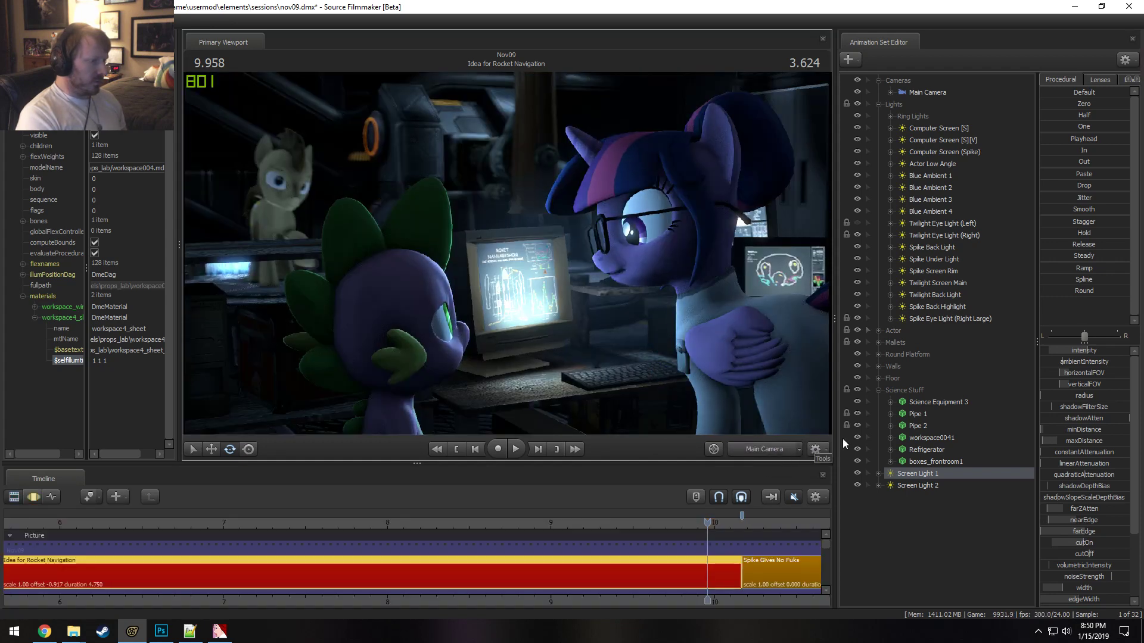
pyautogui.press('F3')
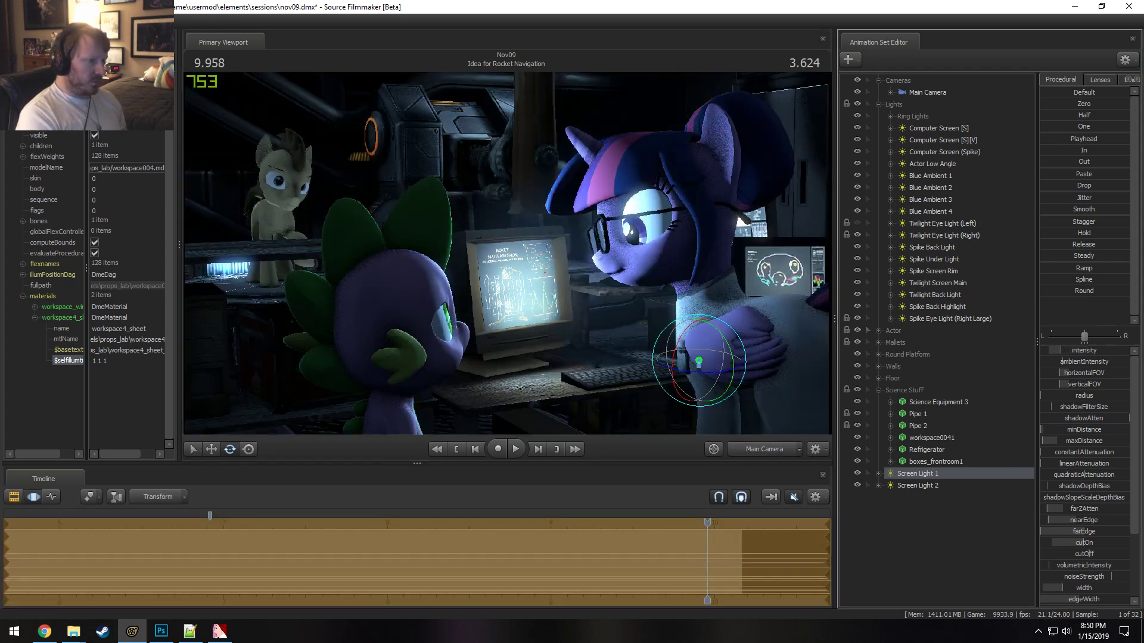
pyautogui.press('F2')
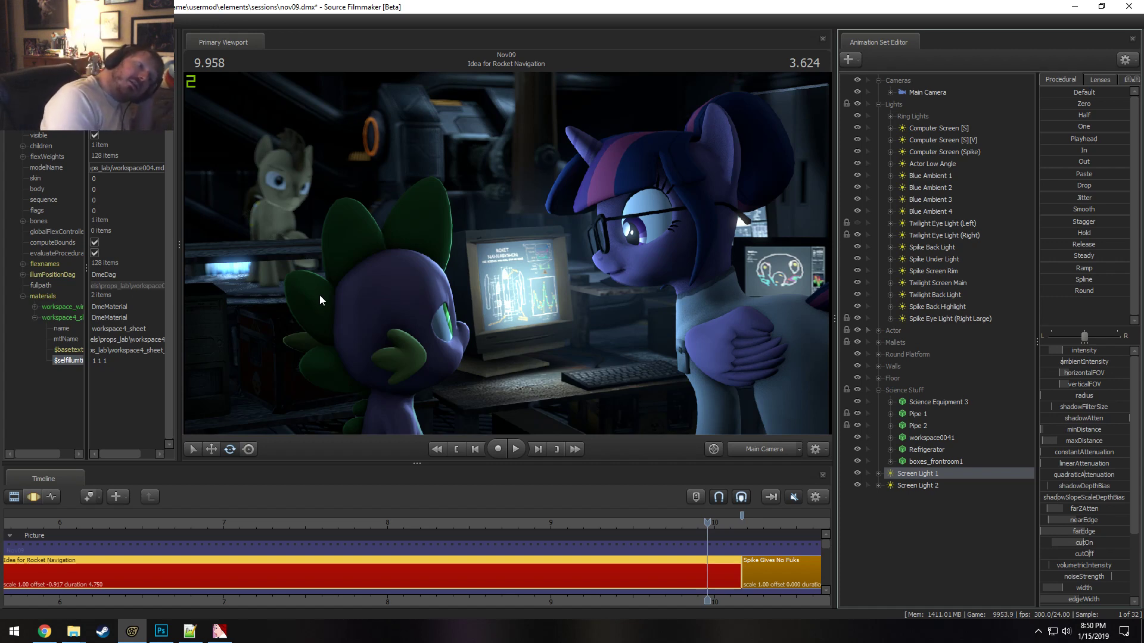
# Move Screen Light 1 and Screen Light 2 into the Lights group and collapse that group.
pyautogui.keyDown('ctrl'); pyautogui.click(951, 487); pyautogui.keyUp('ctrl')
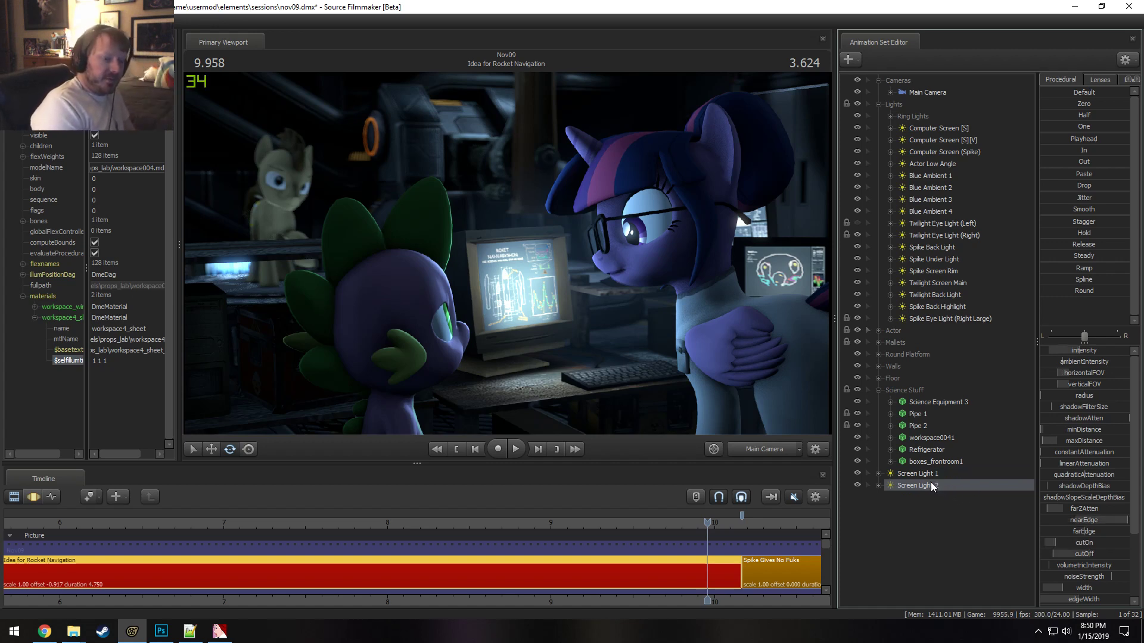
pyautogui.moveTo(933, 474); pyautogui.dragTo(936, 323)
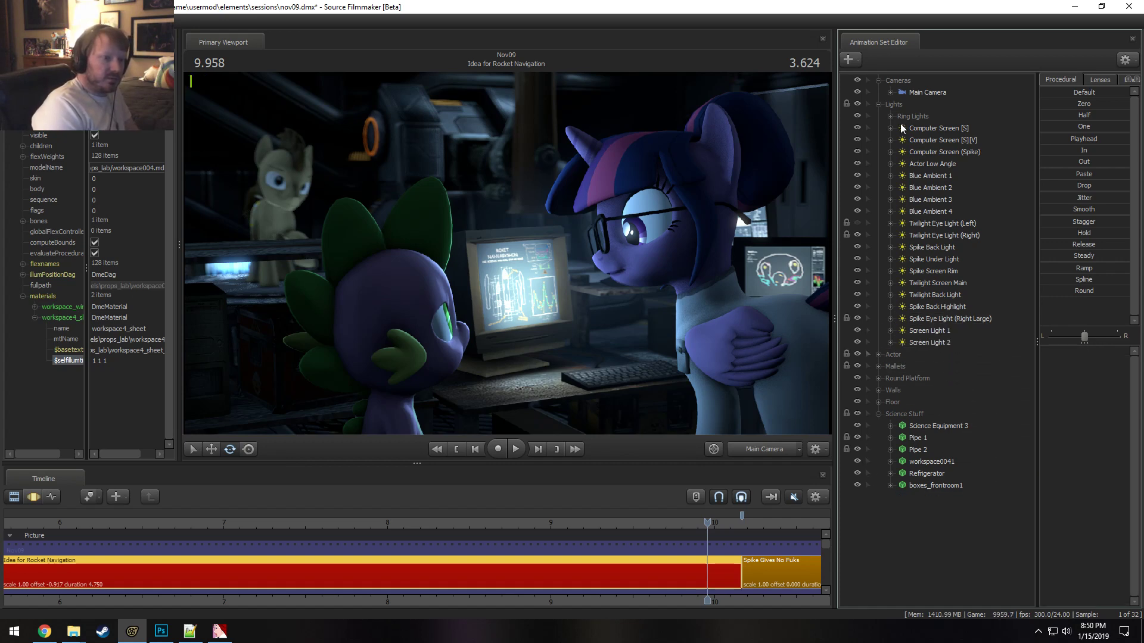
pyautogui.click(879, 104)
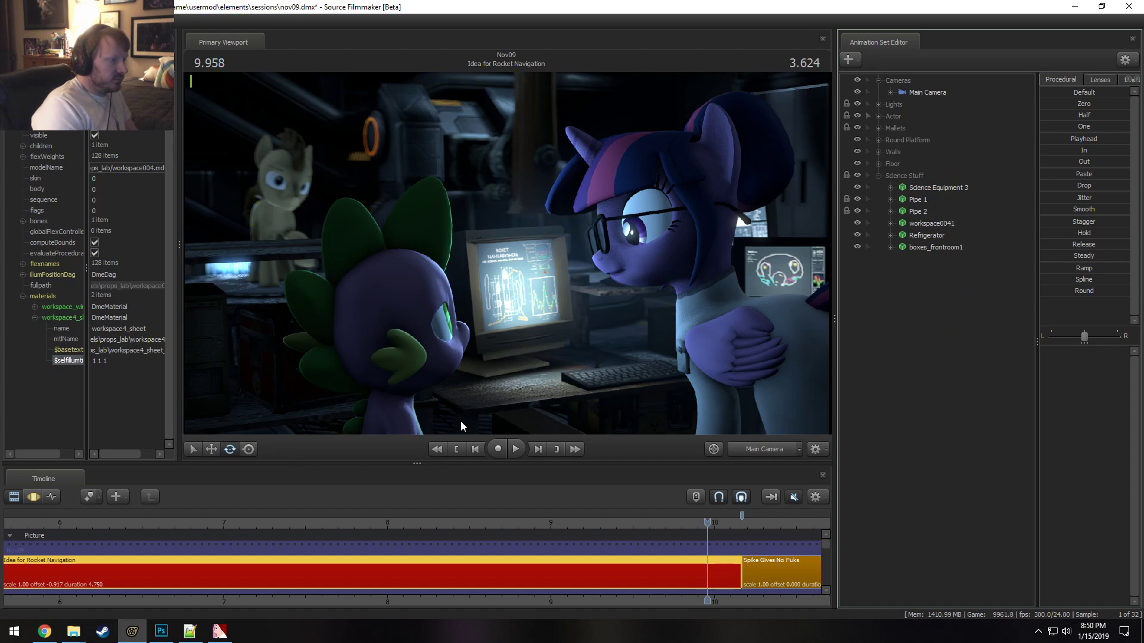
pyautogui.hotkey('ctrl', 's')
# Play the sequence from the Introduction - Male Horse shot into Idea for Rocket Navigation, pausing to review the lighting and motion.
pyautogui.scroll(-3, 141, 529)
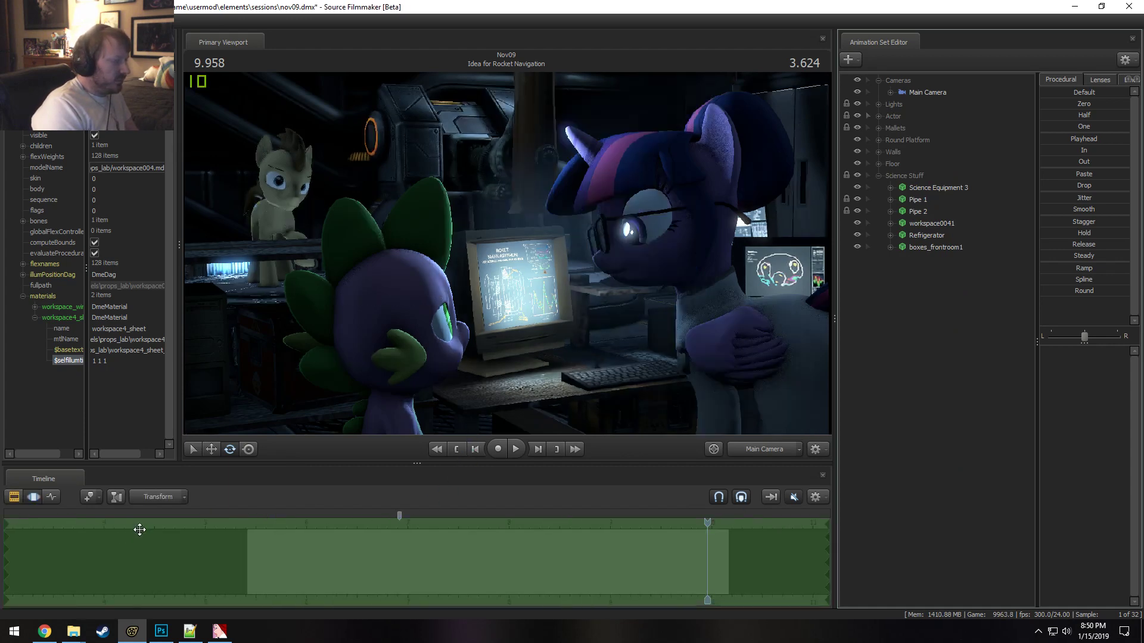
pyautogui.click(147, 524)
pyautogui.press('space')
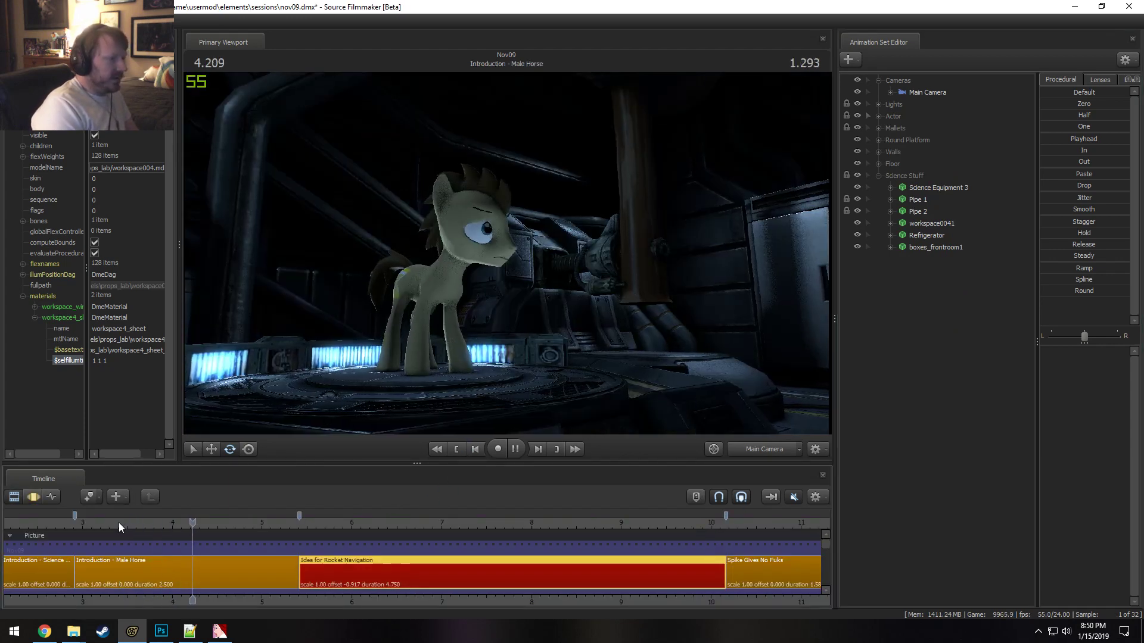
pyautogui.press('space')
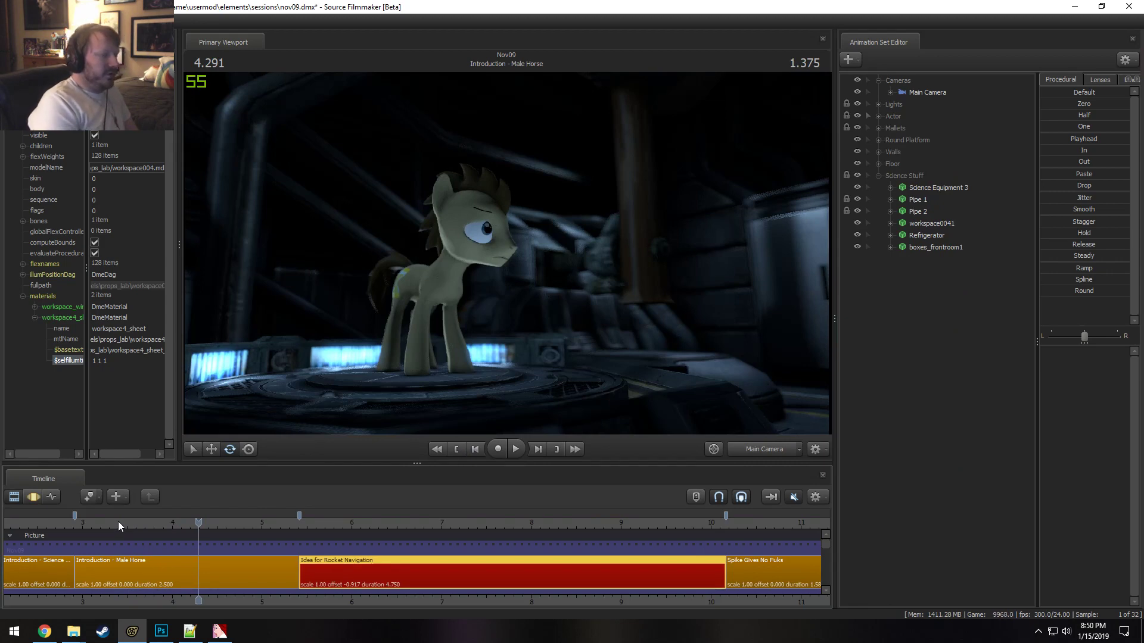
pyautogui.press('space')
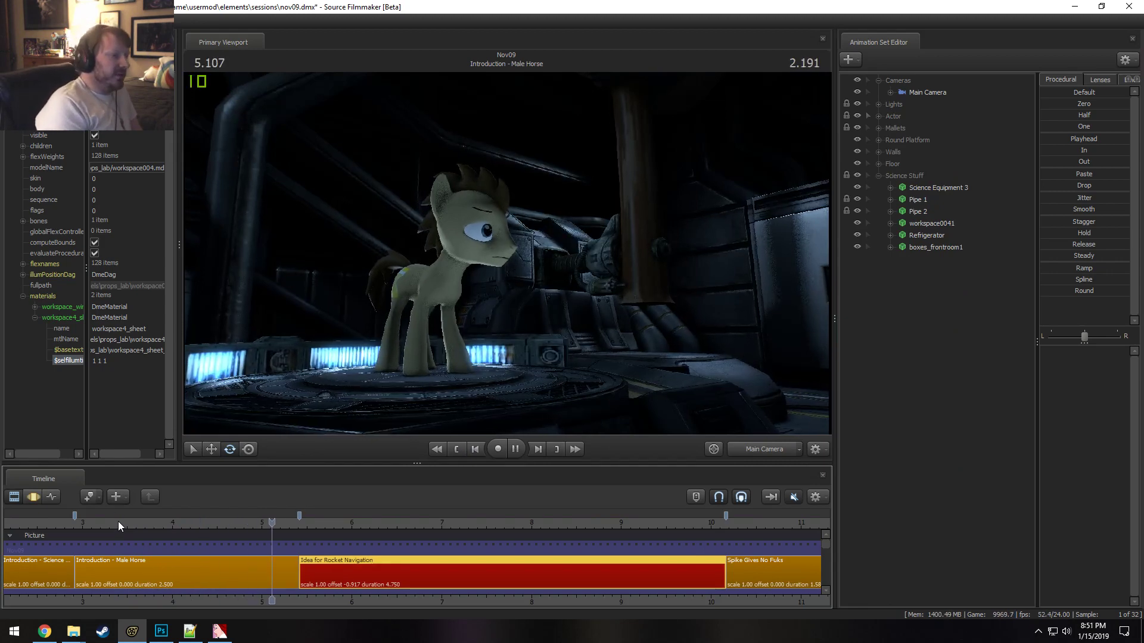
pyautogui.press('space')
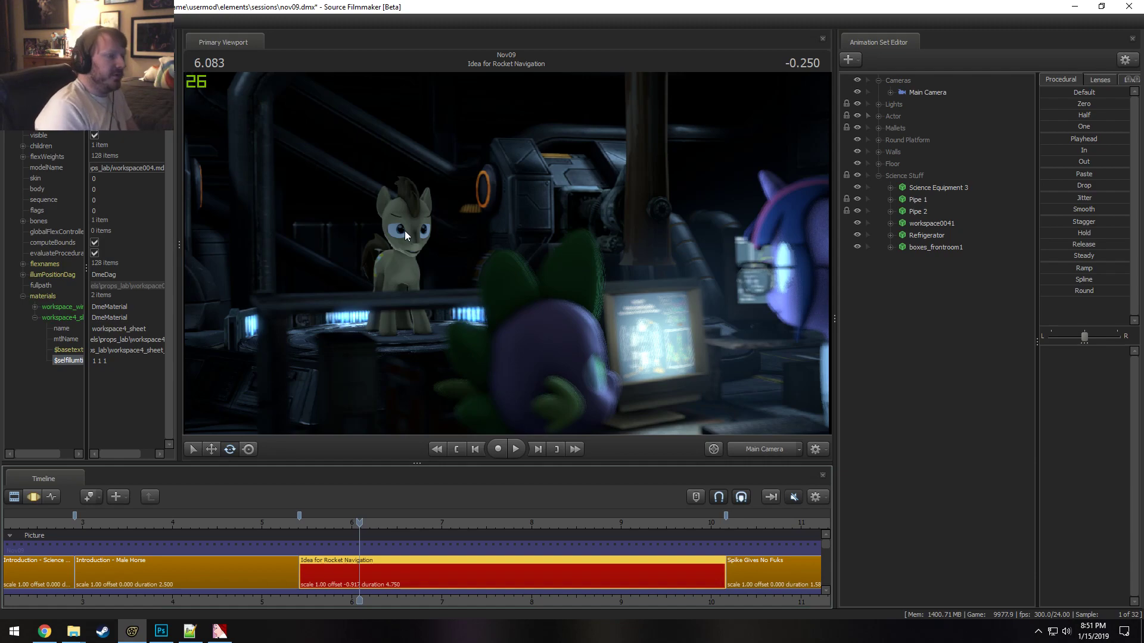
pyautogui.press('space')
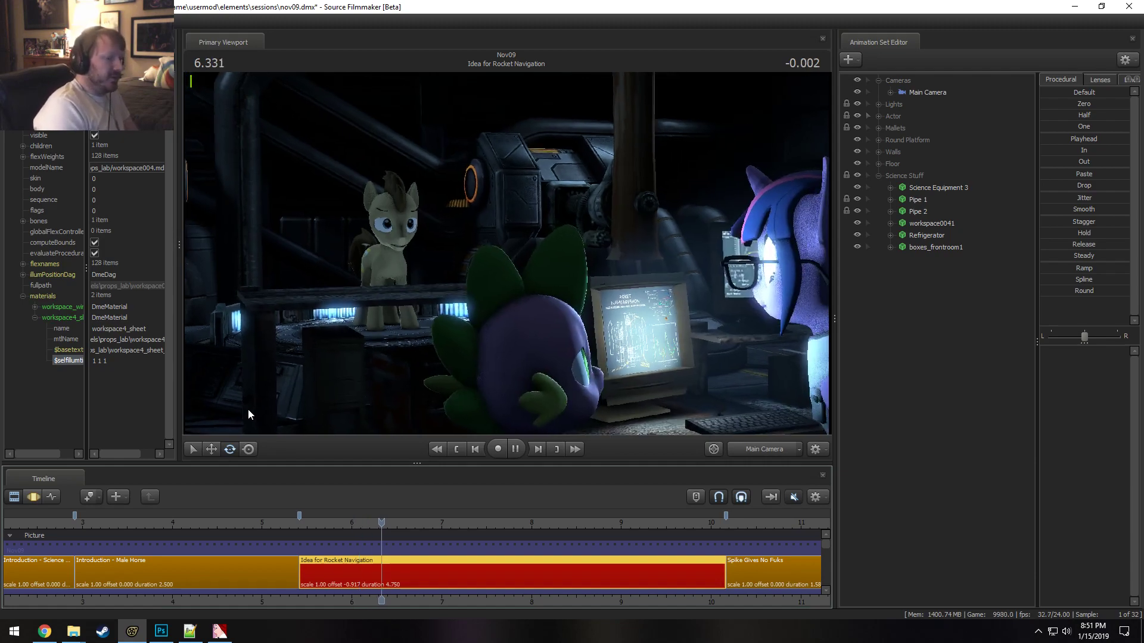
pyautogui.press('space')
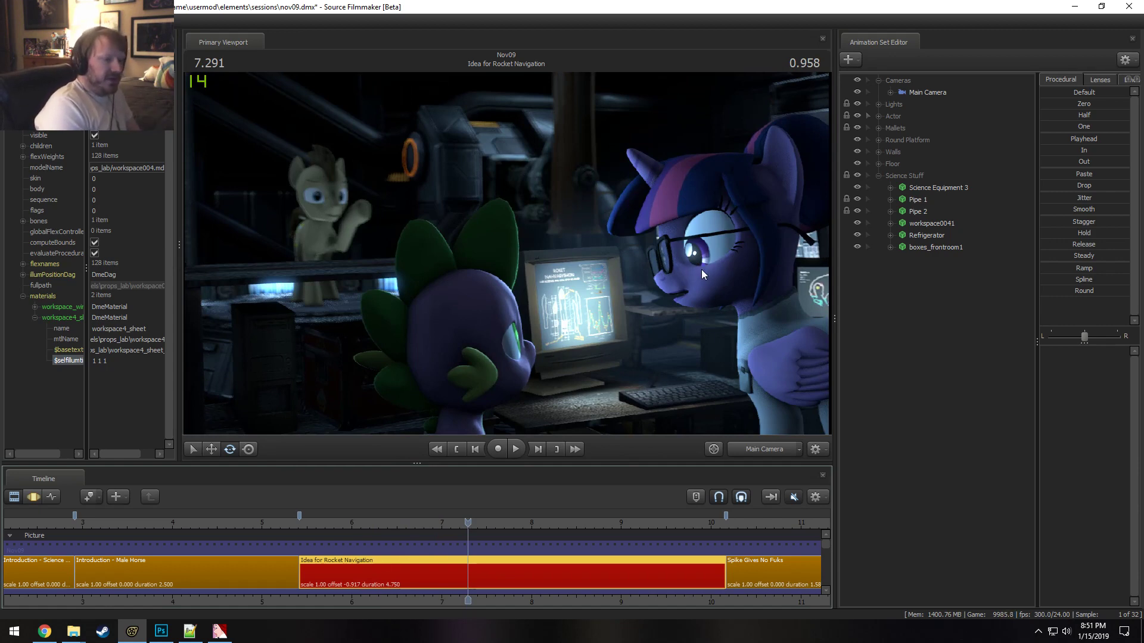
pyautogui.press('space')
pyautogui.press('space')
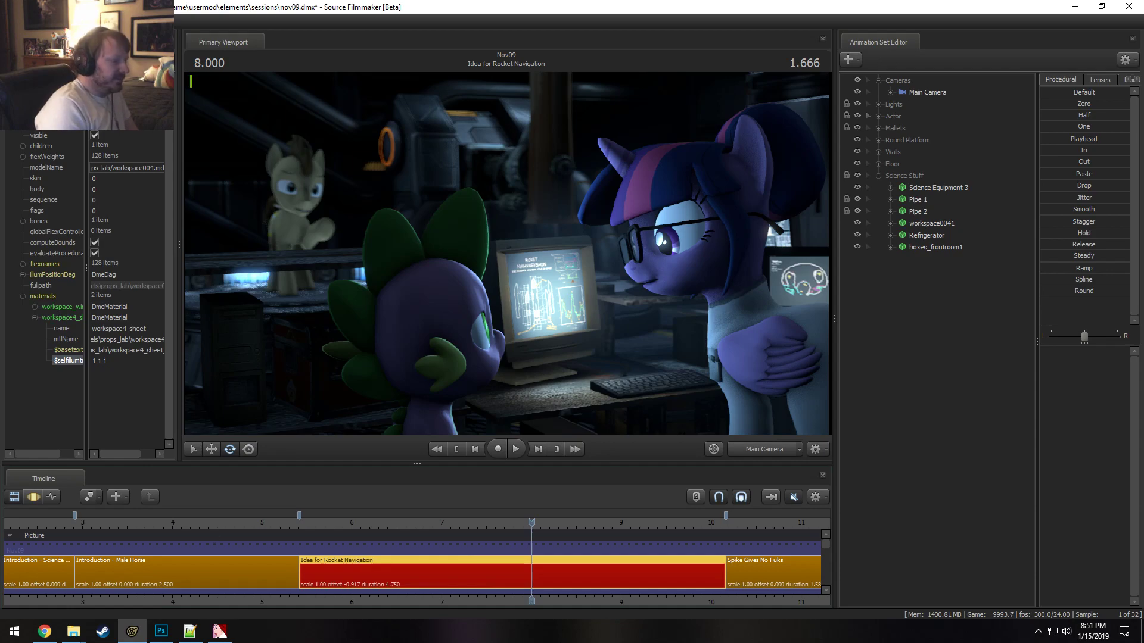
# Replay the Idea for Rocket Navigation shot from its start and from several points within it.
pyautogui.click(303, 523)
pyautogui.press('space')
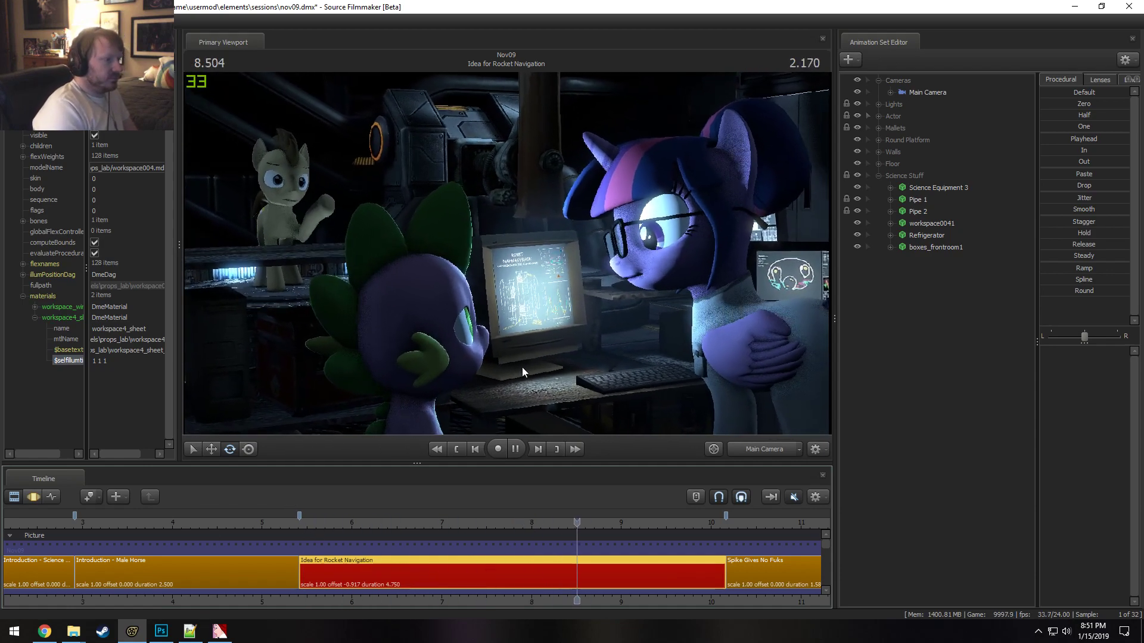
pyautogui.click(404, 520)
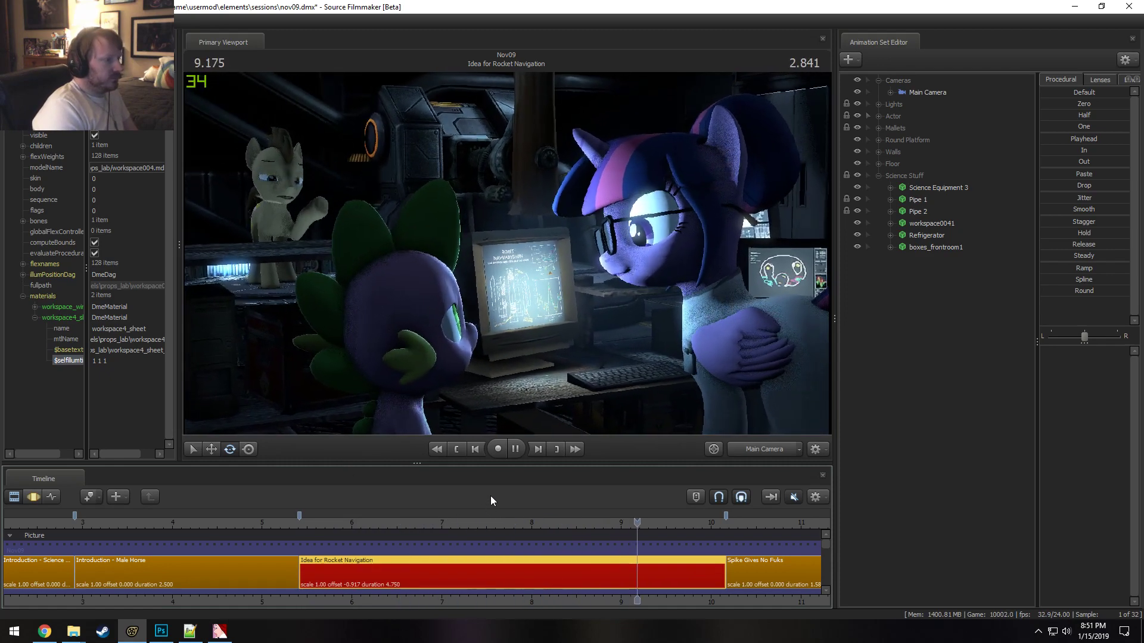
pyautogui.moveTo(393, 523); pyautogui.dragTo(430, 512)
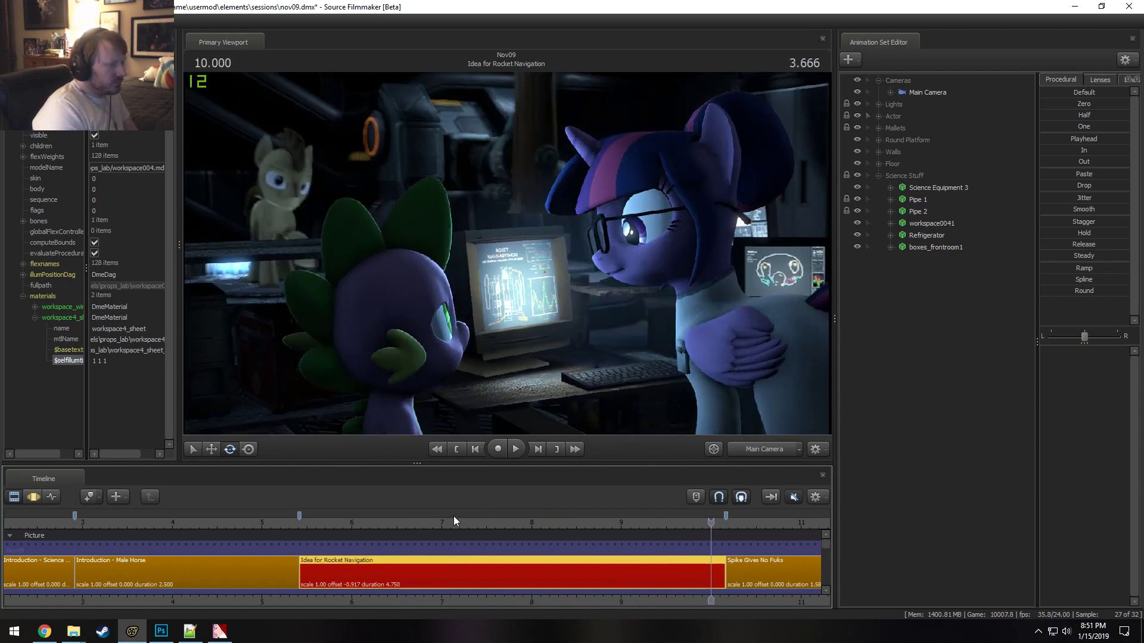
pyautogui.click(482, 522)
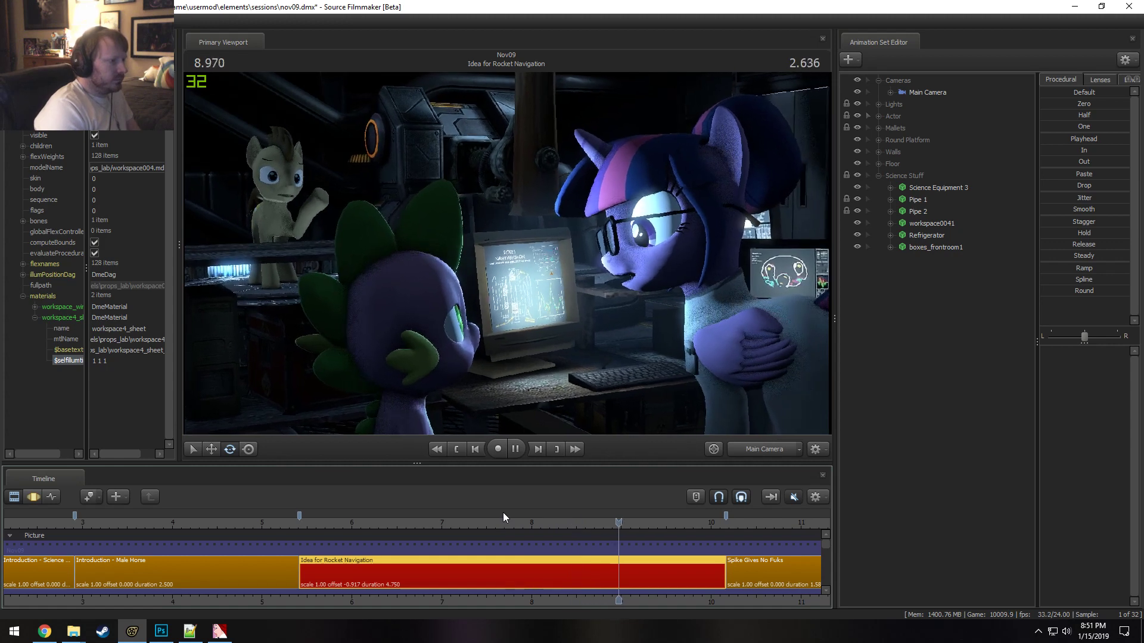
pyautogui.press('space')
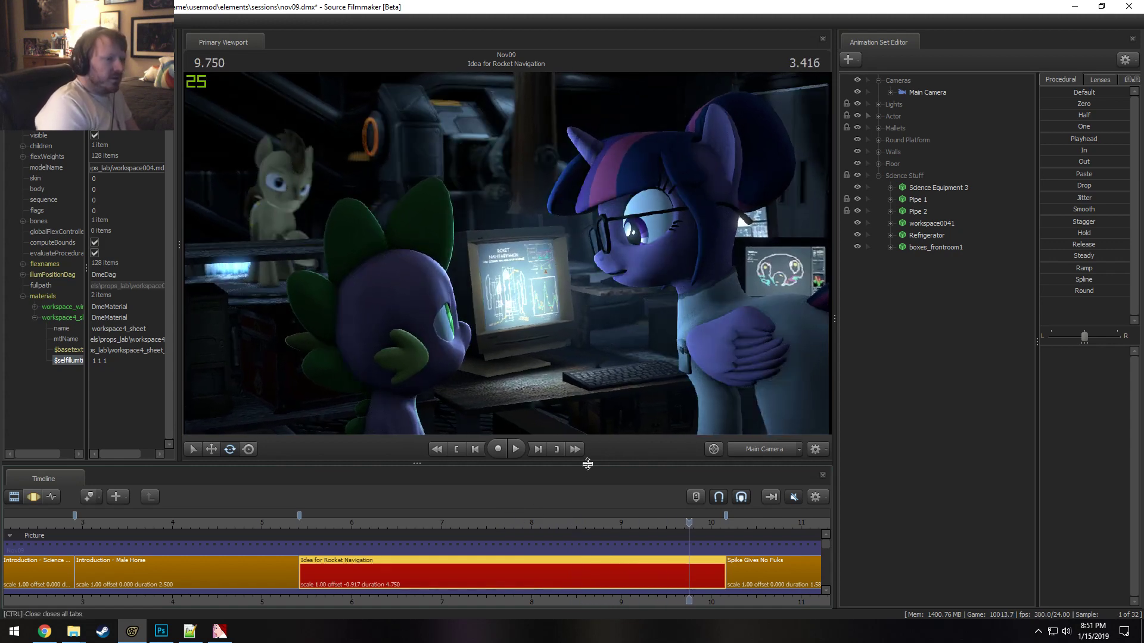
# Inspect the set through the Work Camera, return to the Main Camera and scrub the shot to about 8.9 seconds.
pyautogui.click(773, 451)
pyautogui.press('w')
pyautogui.moveTo(667, 316); pyautogui.dragTo(768, 322)
pyautogui.moveTo(709, 402); pyautogui.dragTo(618, 399)
pyautogui.click(758, 444)
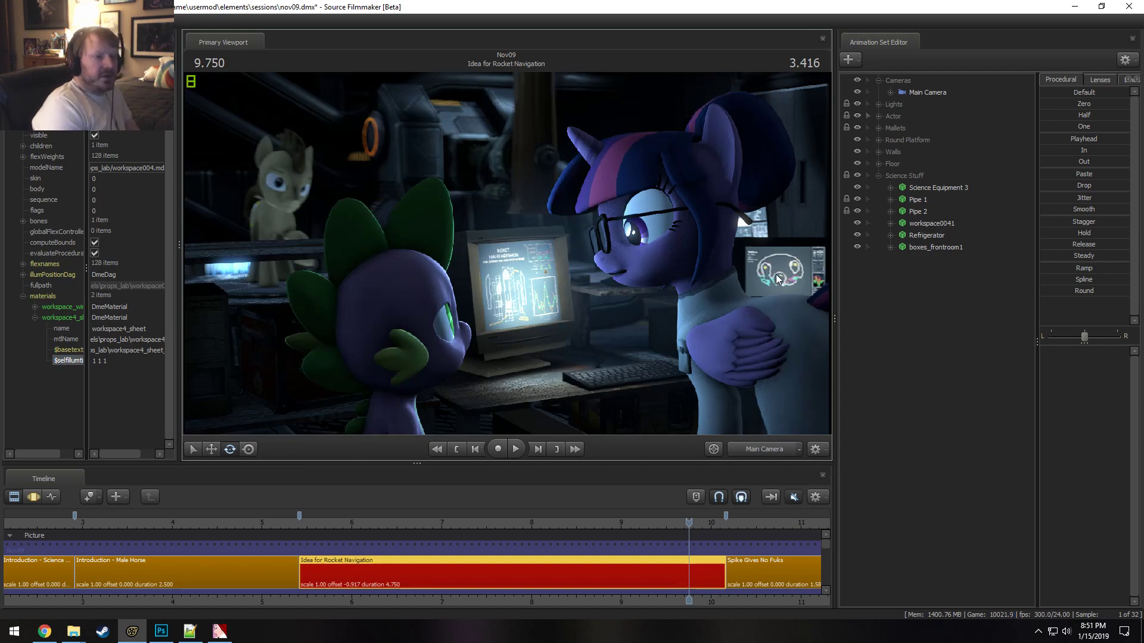
pyautogui.moveTo(567, 523); pyautogui.dragTo(614, 523)
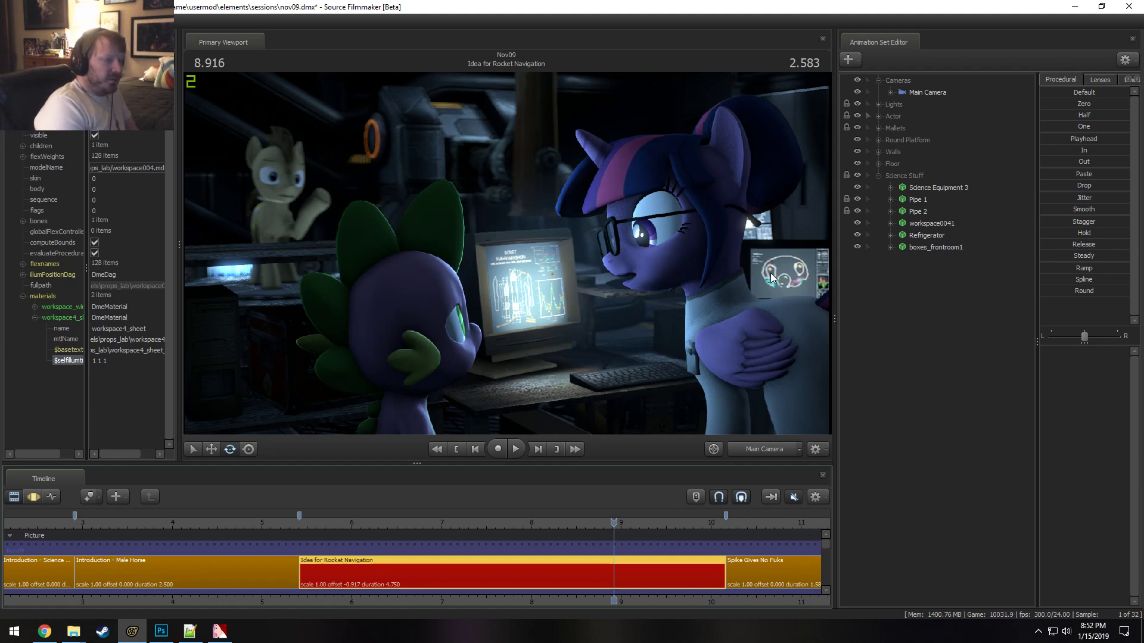
# Advance the playhead to the Rocket Science WOO! shot, play it back and scrub to about 12.7 seconds.
pyautogui.moveTo(631, 524); pyautogui.dragTo(741, 523)
pyautogui.scroll(-2, 741, 524)
pyautogui.scroll(-4, 741, 584)
pyautogui.moveTo(731, 598); pyautogui.dragTo(235, 586, button='middle')
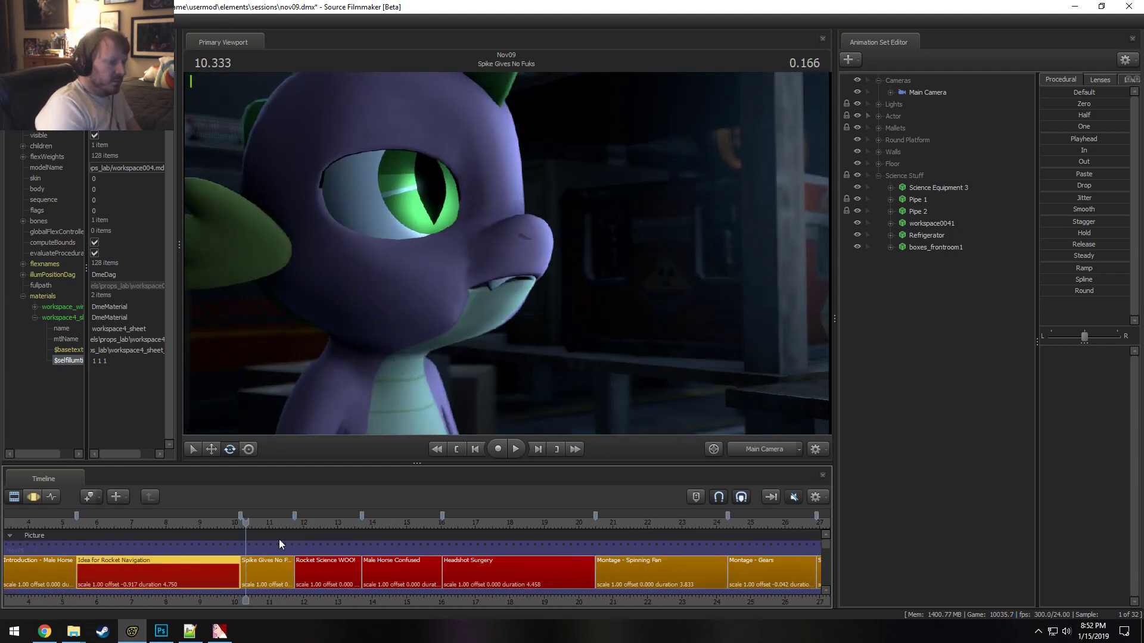
pyautogui.click(303, 522)
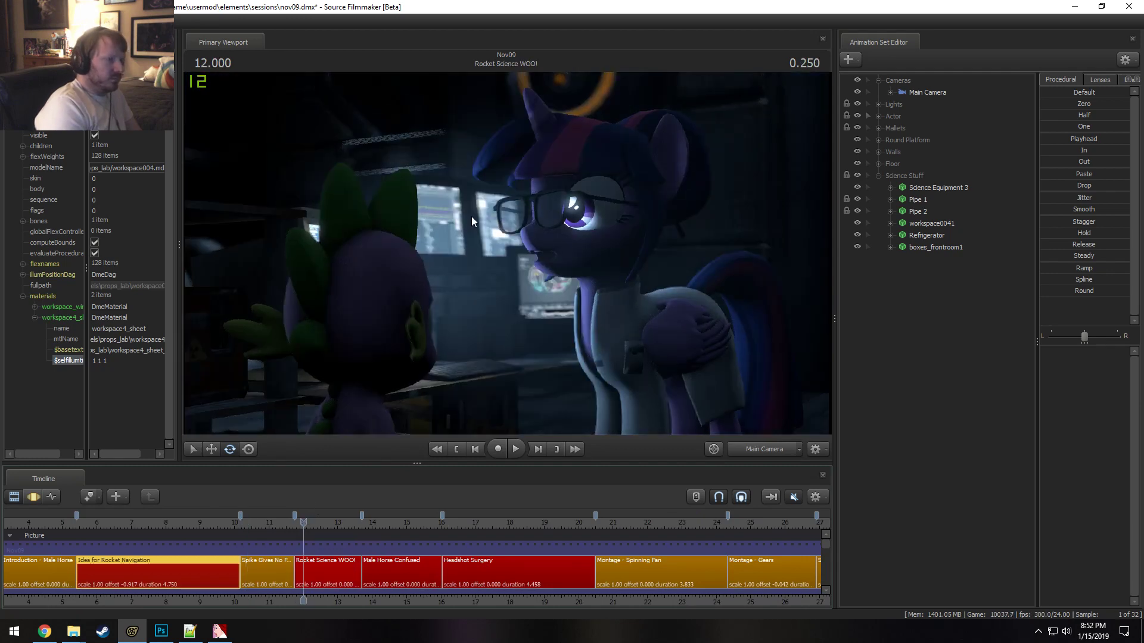
pyautogui.press('space')
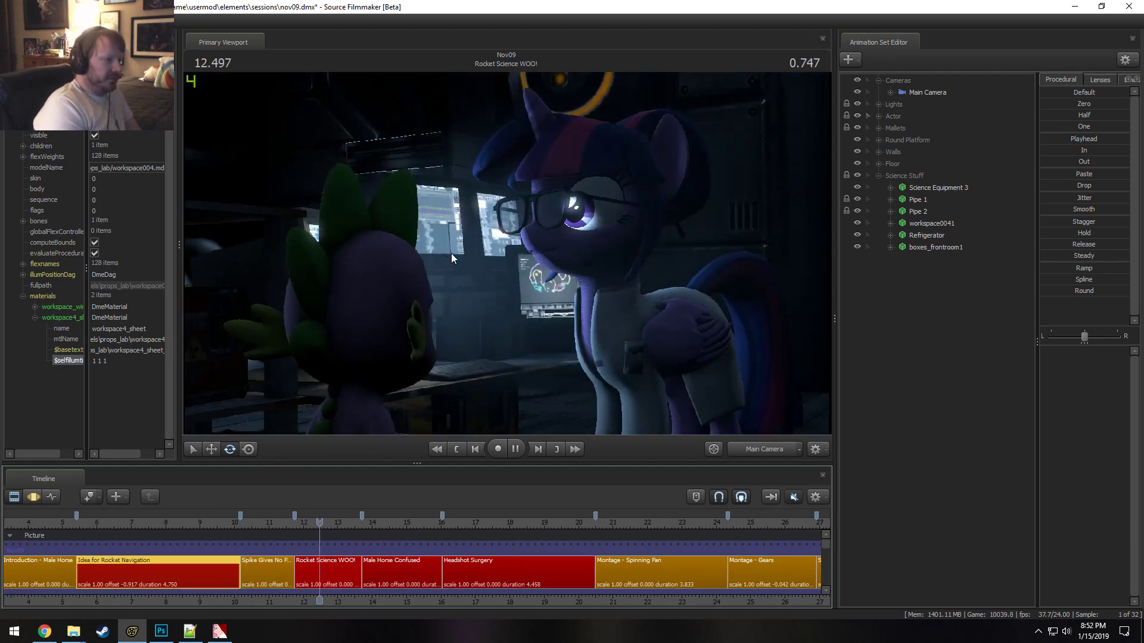
pyautogui.press('space')
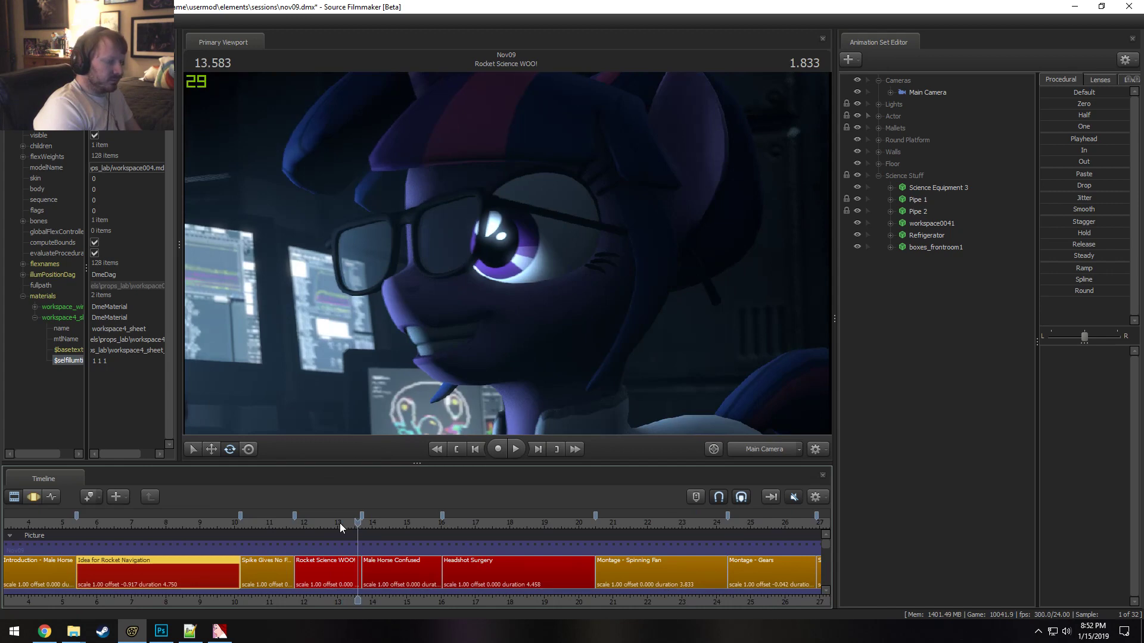
pyautogui.moveTo(340, 523); pyautogui.dragTo(326, 523)
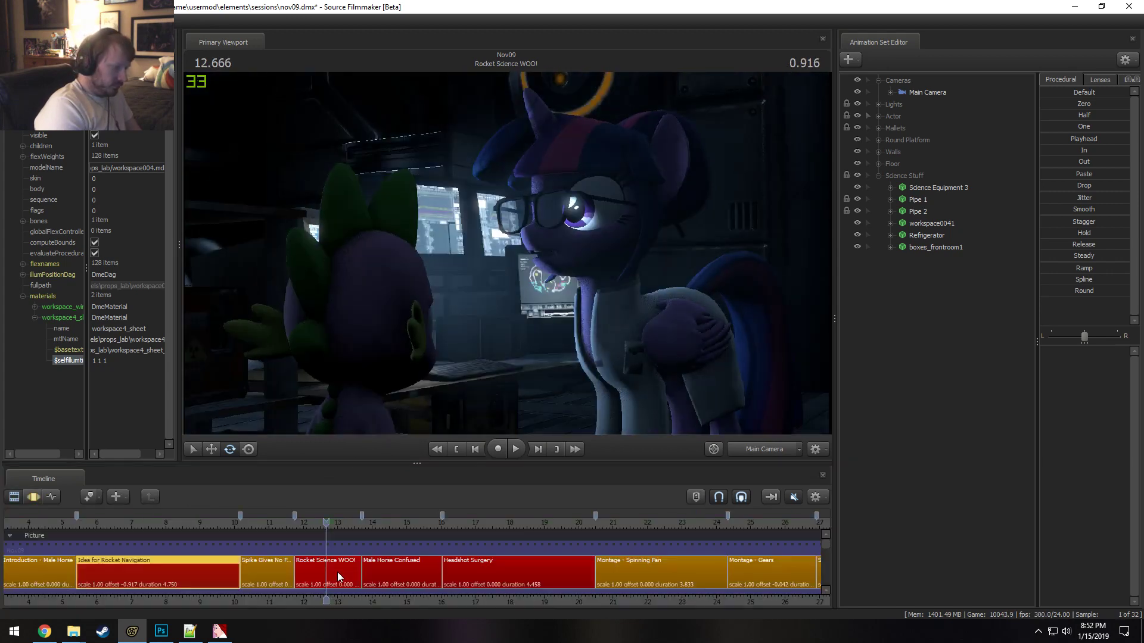
# Select the Rocket Science WOO! clip and delete its papers_2_you_never_go_becret1 and papers_2_hahaha_this_is_fun1 to 4 animation sets.
pyautogui.click(334, 571)
pyautogui.rightClick(333, 571)
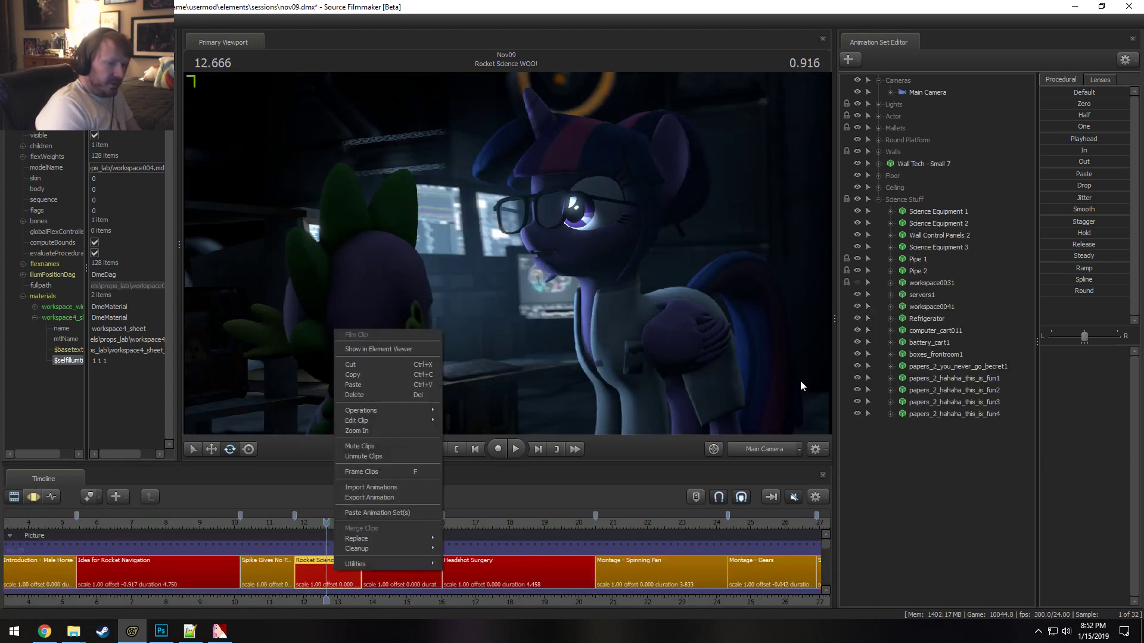
pyautogui.click(907, 445)
pyautogui.click(951, 414)
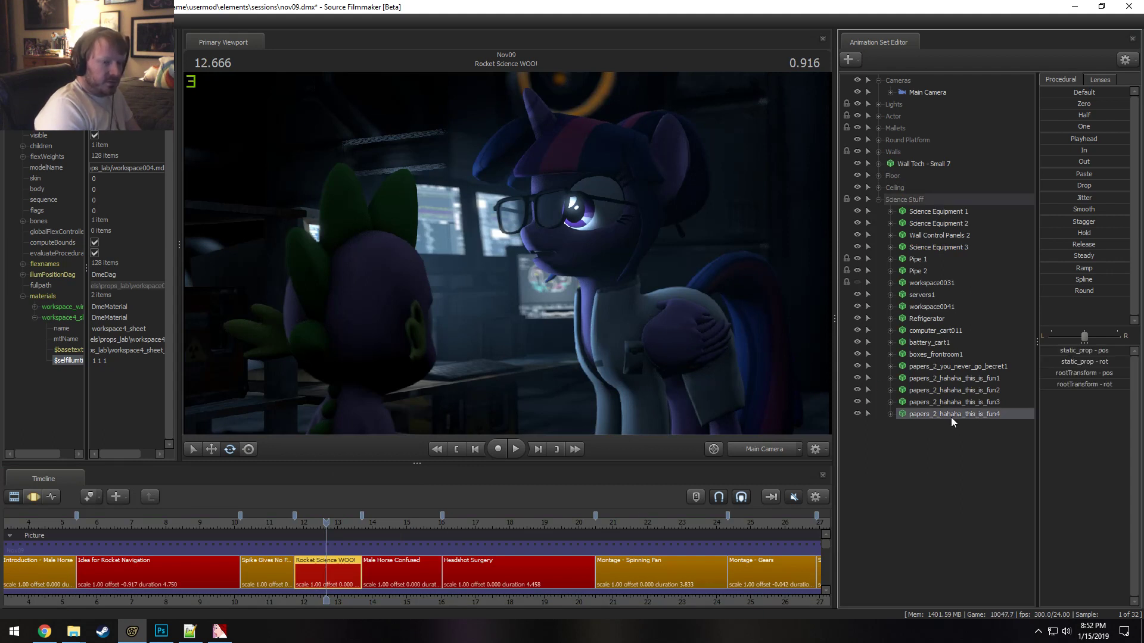
pyautogui.keyDown('shift'); pyautogui.click(947, 366); pyautogui.keyUp('shift')
pyautogui.rightClick(947, 367)
pyautogui.click(973, 394)
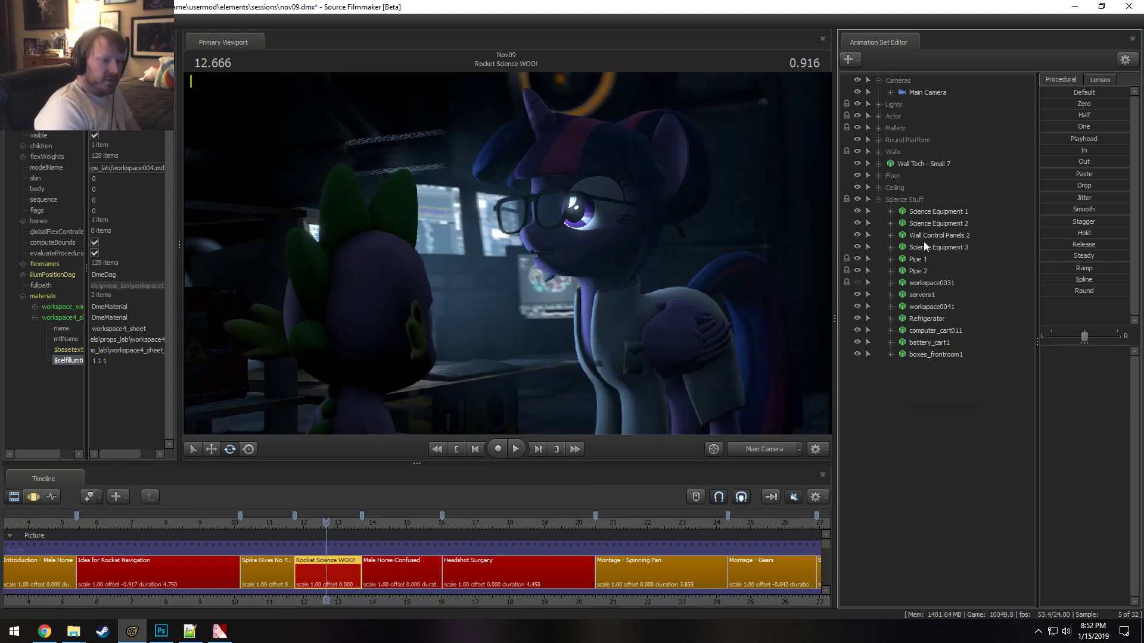
pyautogui.click(928, 238)
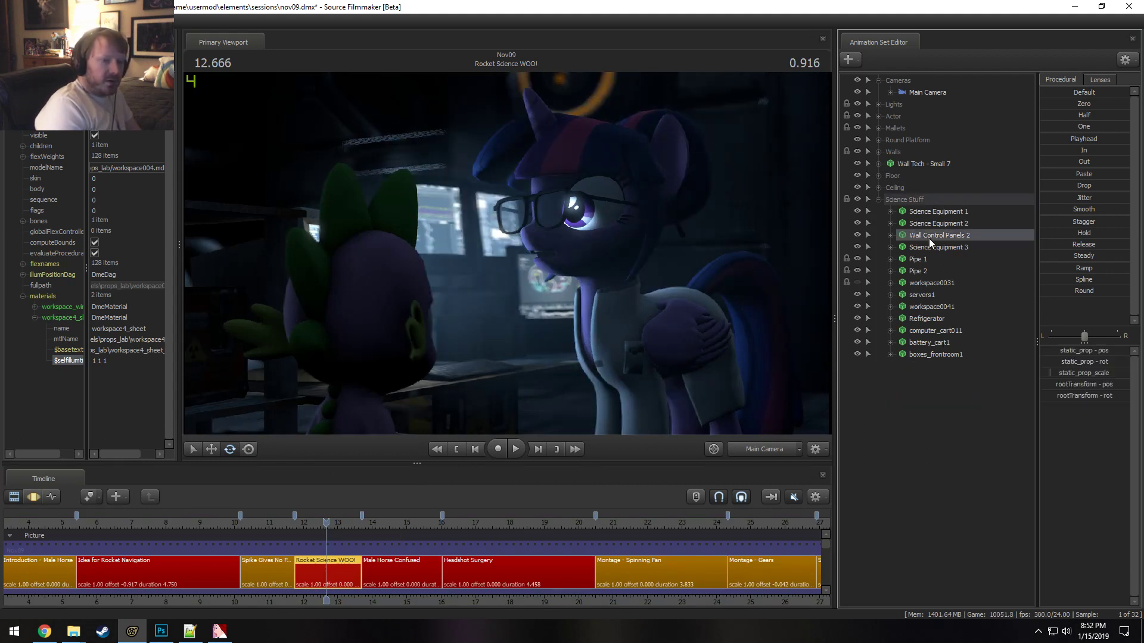
pyautogui.rightClick(928, 238)
pyautogui.click(911, 299)
pyautogui.rightClick(923, 285)
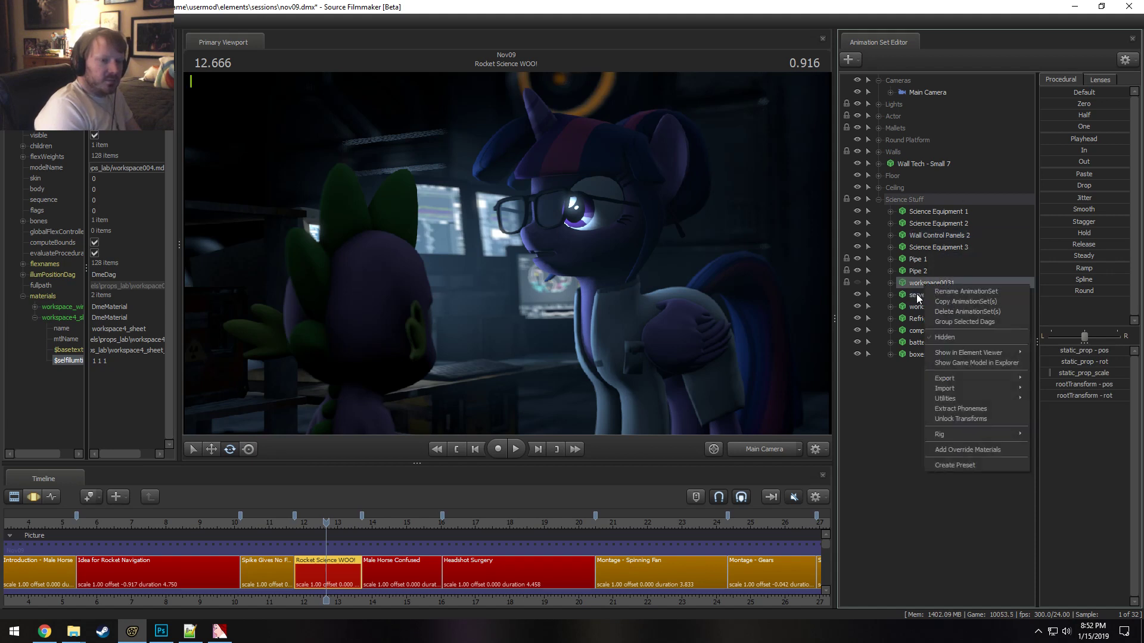
pyautogui.click(916, 295)
pyautogui.rightClick(916, 295)
pyautogui.click(912, 289)
# Show the model of workspace0041 in the Element Viewer and select the $basetexture value of its workspace4_sheet material.
pyautogui.click(924, 305)
pyautogui.rightClick(927, 305)
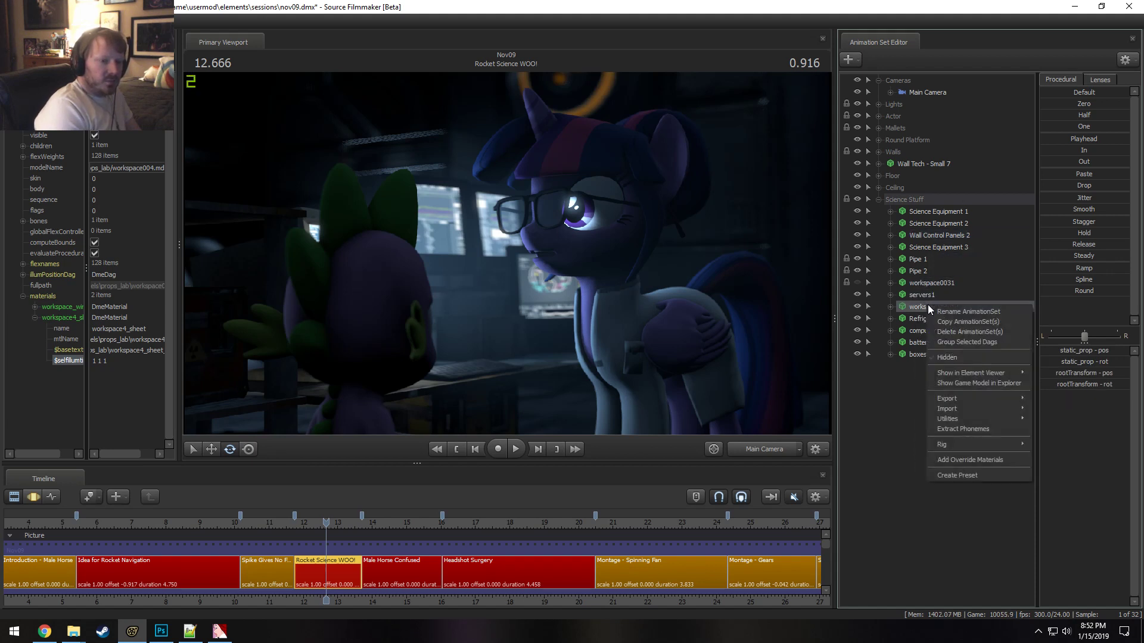
pyautogui.moveTo(959, 373)
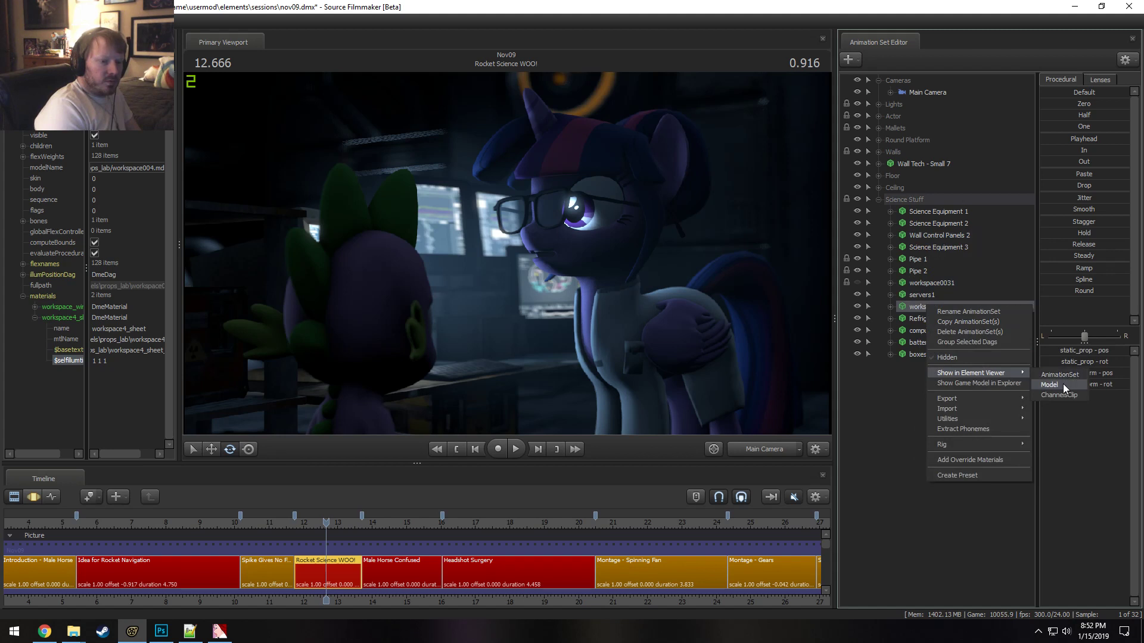
pyautogui.click(113, 350)
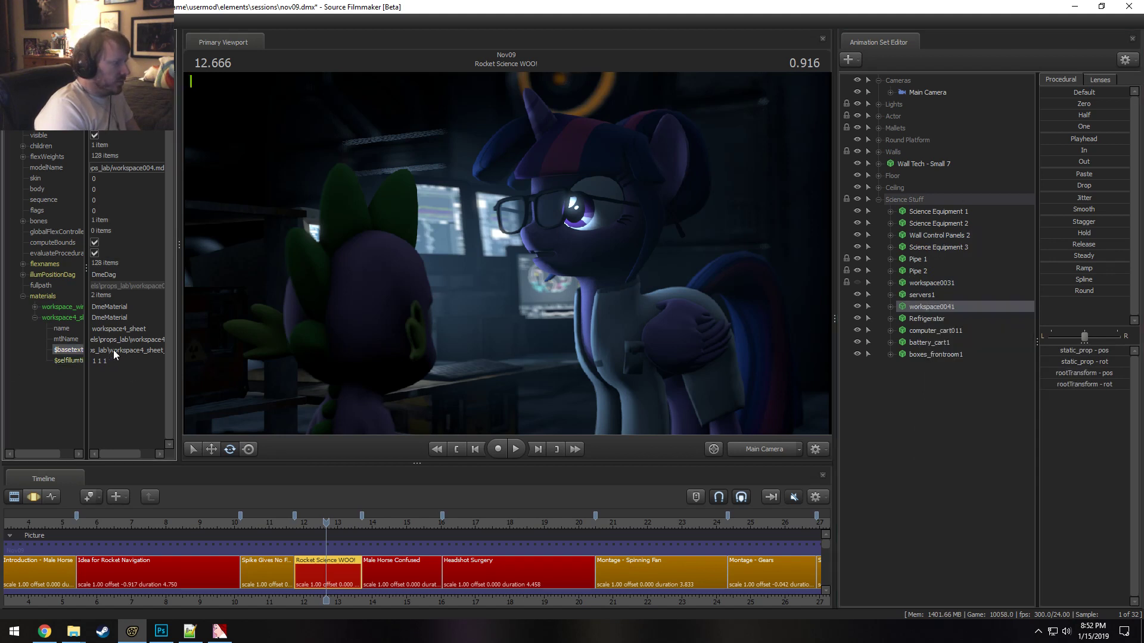
pyautogui.click(121, 350)
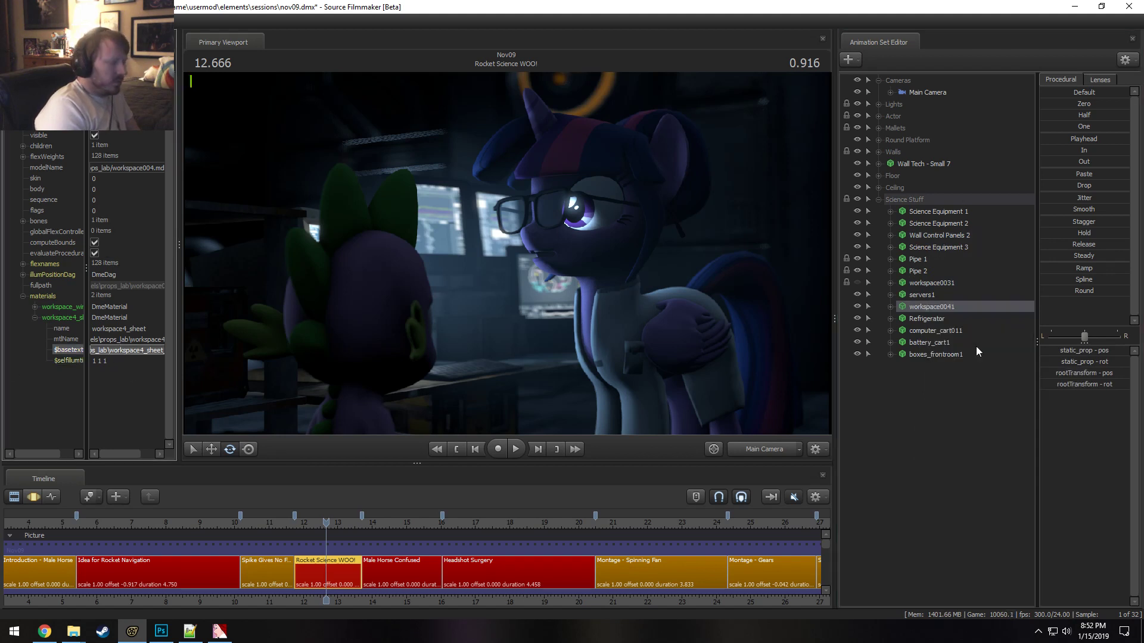
# Delete the $selfillumtint attribute from the workspace4_sheet material and select its $basetexture value.
pyautogui.rightClick(76, 361)
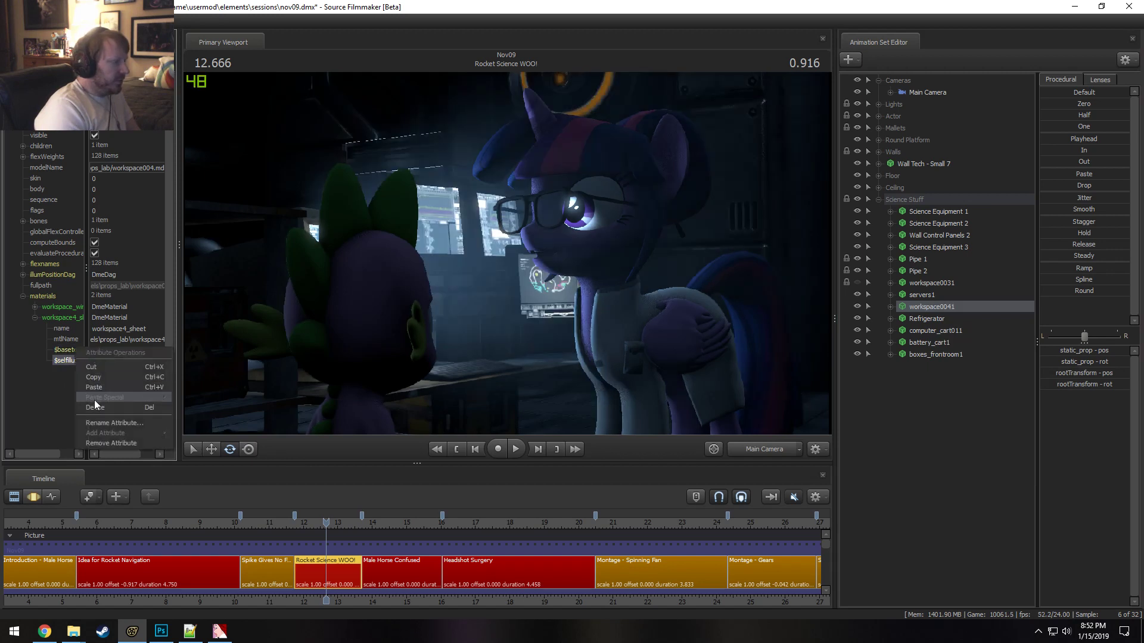
pyautogui.click(91, 388)
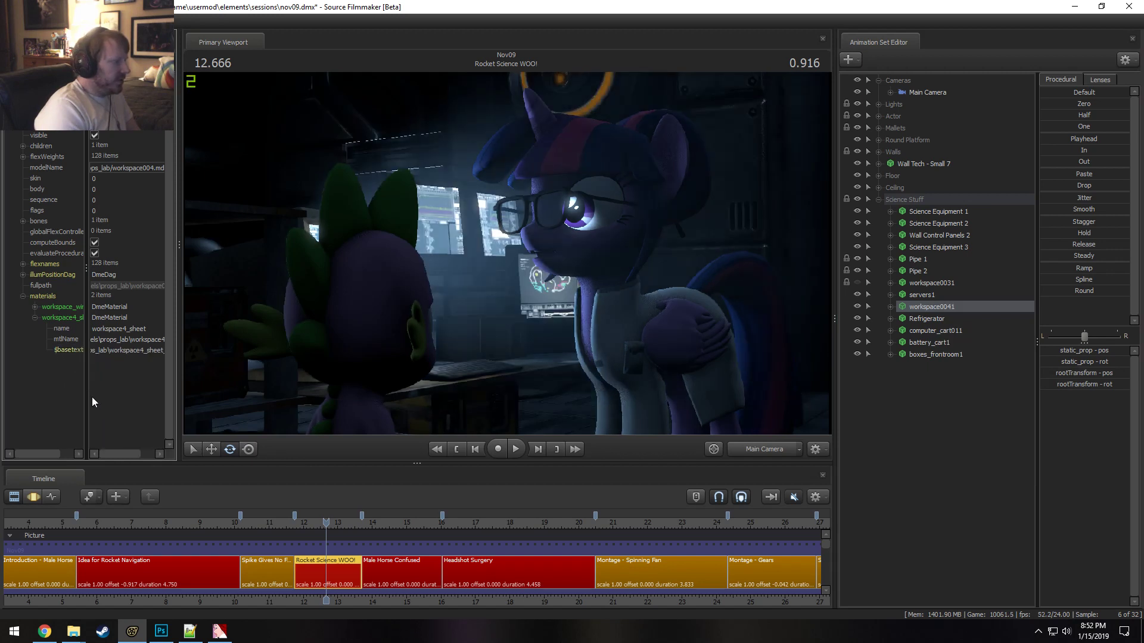
pyautogui.click(114, 354)
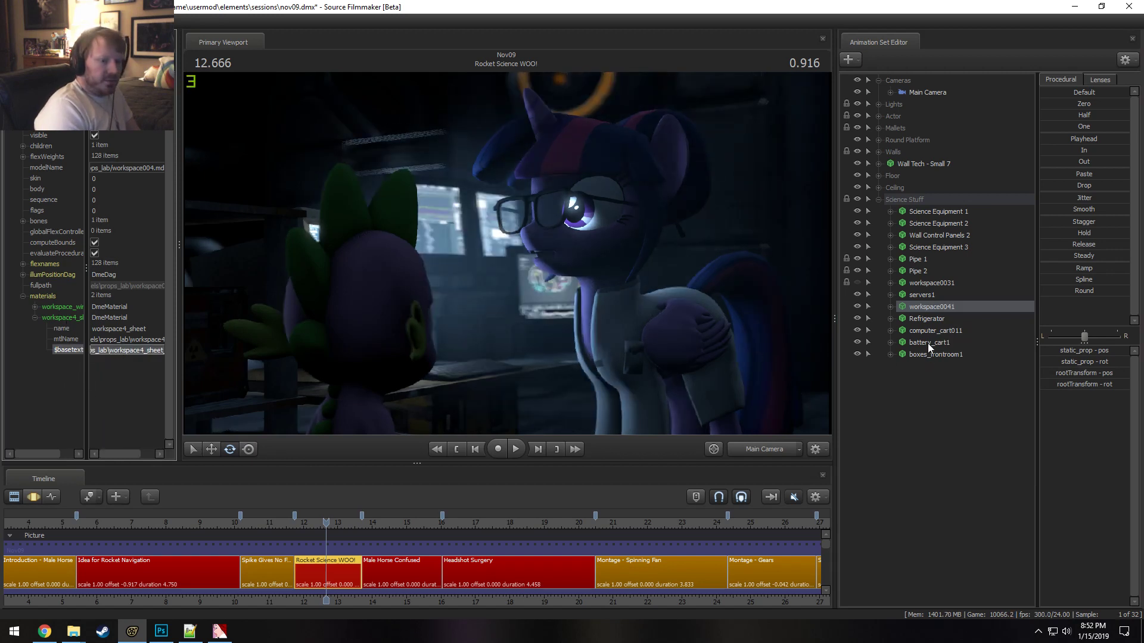
# Recreate the override materials of workspace0041 and show its model in the Element Viewer.
pyautogui.rightClick(930, 307)
pyautogui.click(970, 465)
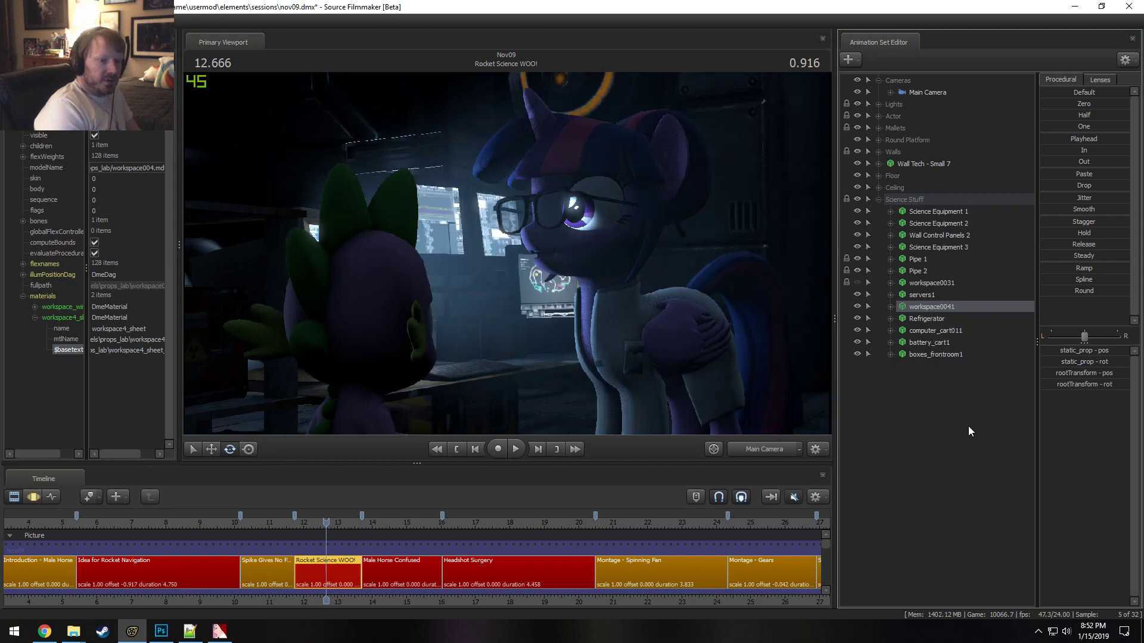
pyautogui.rightClick(950, 311)
pyautogui.click(1072, 388)
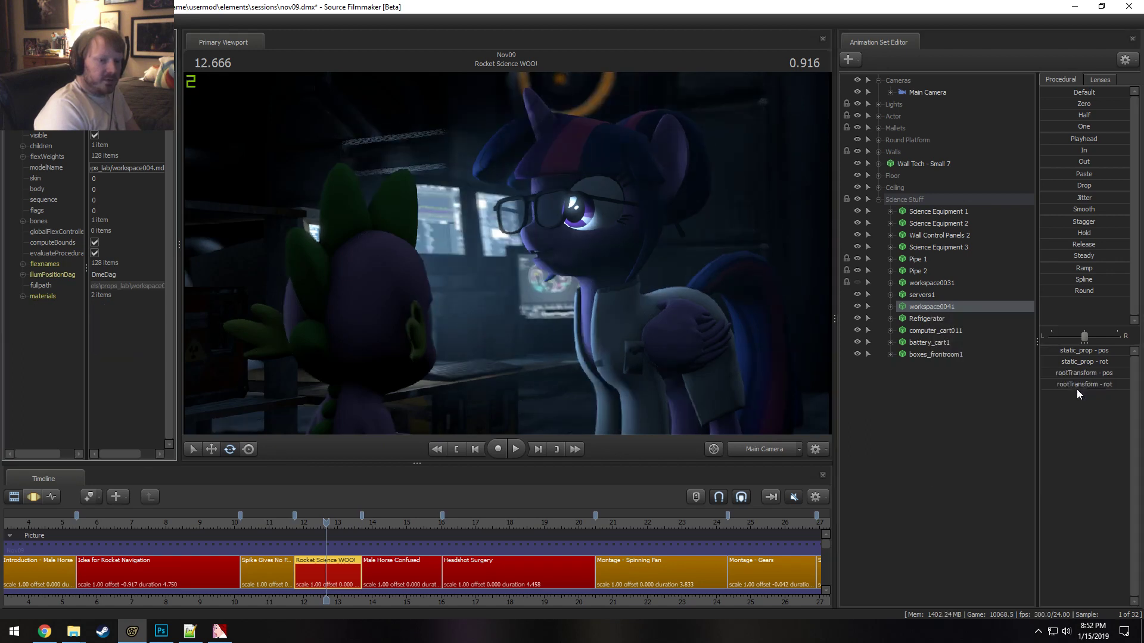
# Add a string attribute named $basetexture to the workspace4_sheet material and paste the copied texture path as its value.
pyautogui.click(35, 318)
pyautogui.click(35, 317)
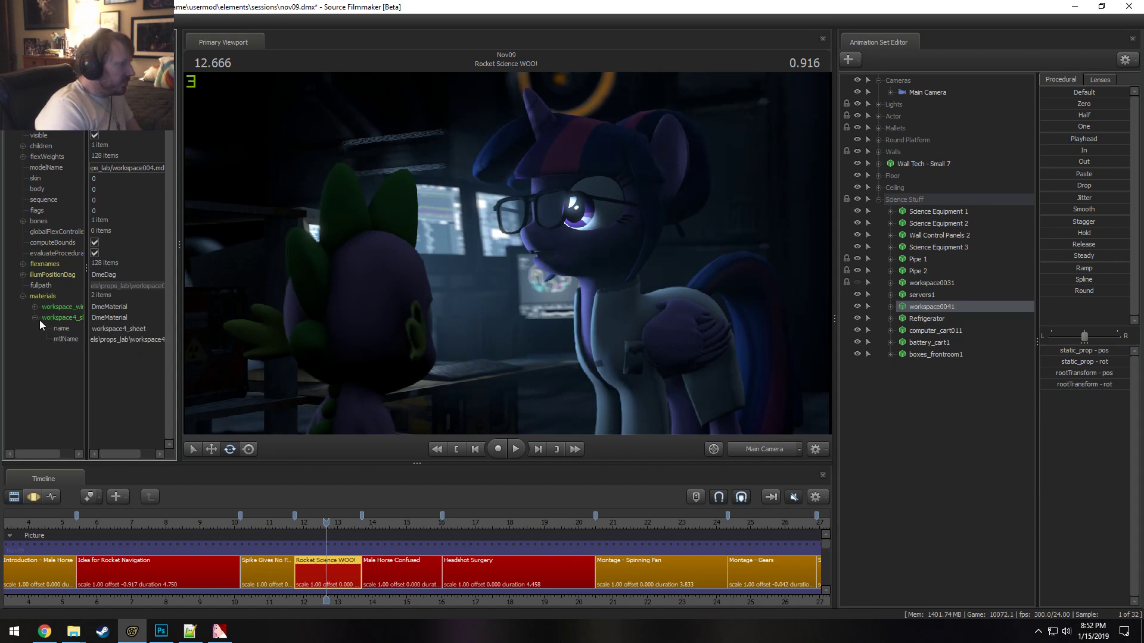
pyautogui.rightClick(39, 319)
pyautogui.moveTo(111, 406)
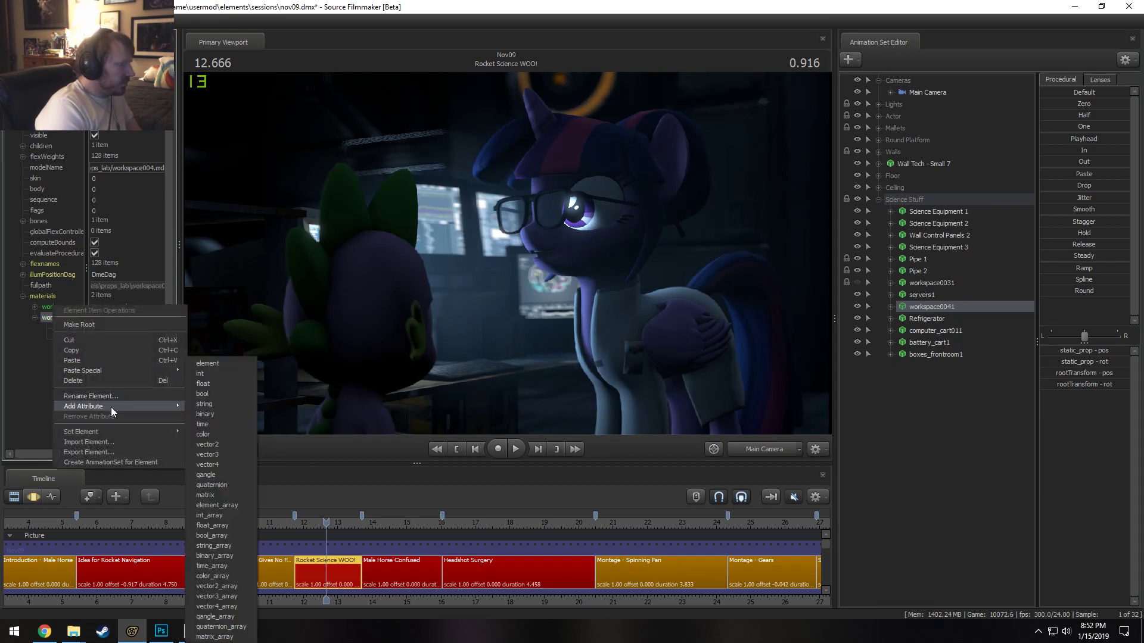
pyautogui.click(223, 403)
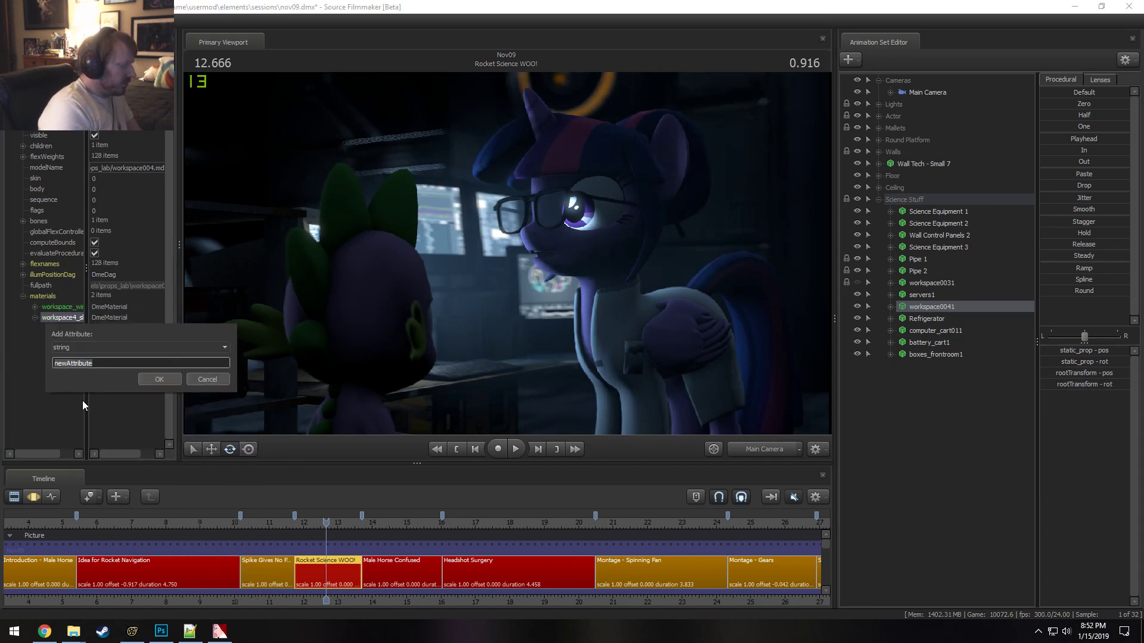
pyautogui.write('$basetexture')
pyautogui.press('Return')
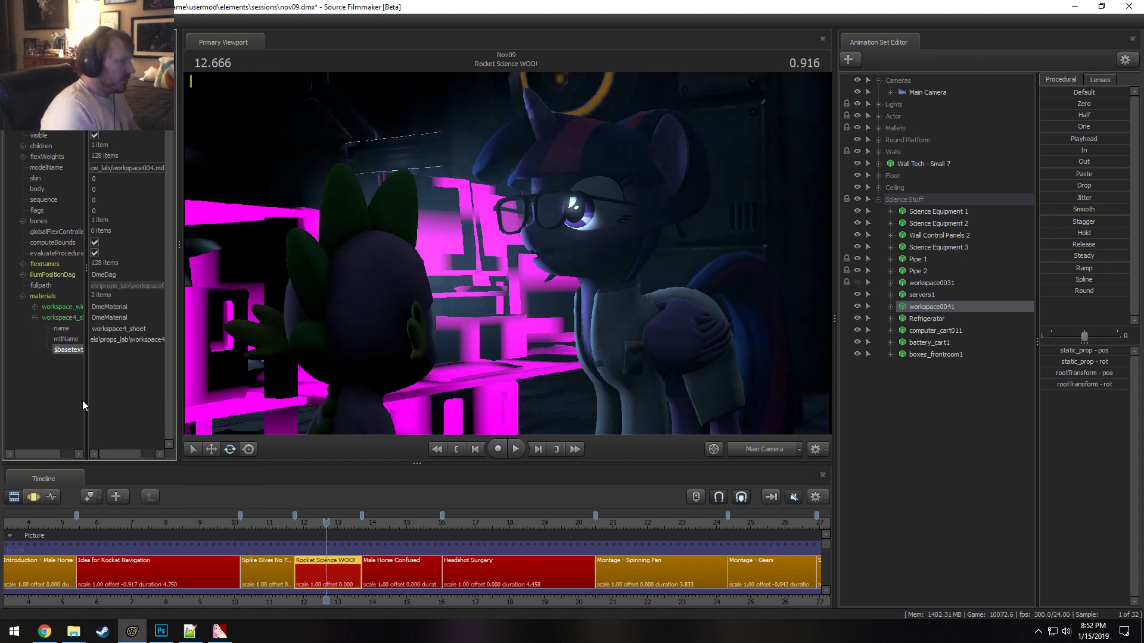
pyautogui.doubleClick(119, 351)
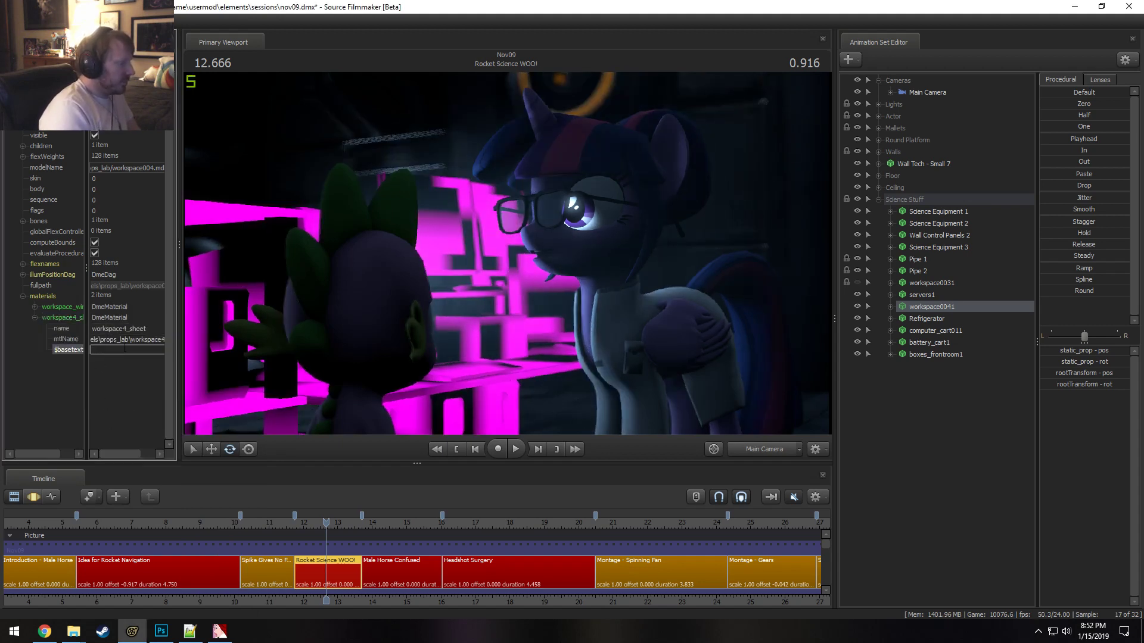
pyautogui.hotkey('ctrl', 'v')
pyautogui.press('Return')
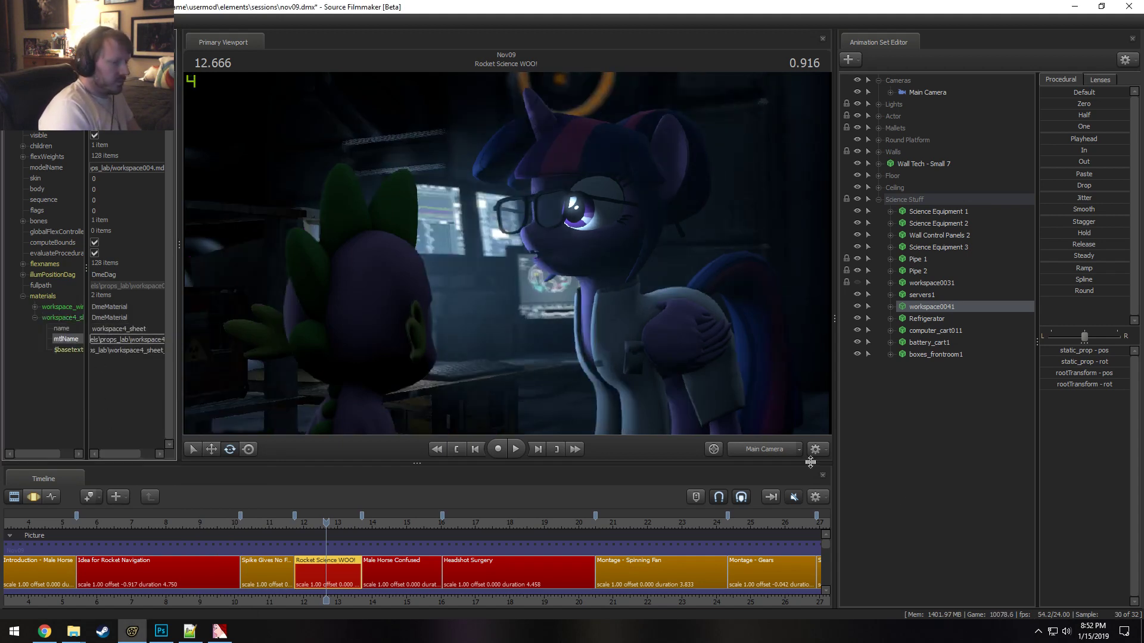
# Fly through the Rocket Science WOO! scene to inspect the computer workspace, and return the viewport to the Main Camera.
pyautogui.moveTo(470, 389)
pyautogui.mouseDown()
pyautogui.moveTo(411, 379)
pyautogui.moveTo(457, 377)
pyautogui.moveTo(464, 360)
pyautogui.moveTo(484, 393)
pyautogui.moveTo(471, 412)
pyautogui.moveTo(481, 407)
pyautogui.moveTo(461, 391)
pyautogui.moveTo(479, 393)
pyautogui.mouseUp()
pyautogui.press('w')
pyautogui.press('w')
pyautogui.press('s')
pyautogui.press('w')
pyautogui.press('w')
pyautogui.press('s')
pyautogui.press('s')
pyautogui.press('s')
pyautogui.moveTo(510, 255); pyautogui.dragTo(678, 288)
pyautogui.press('w')
pyautogui.press('w')
pyautogui.click(762, 449)
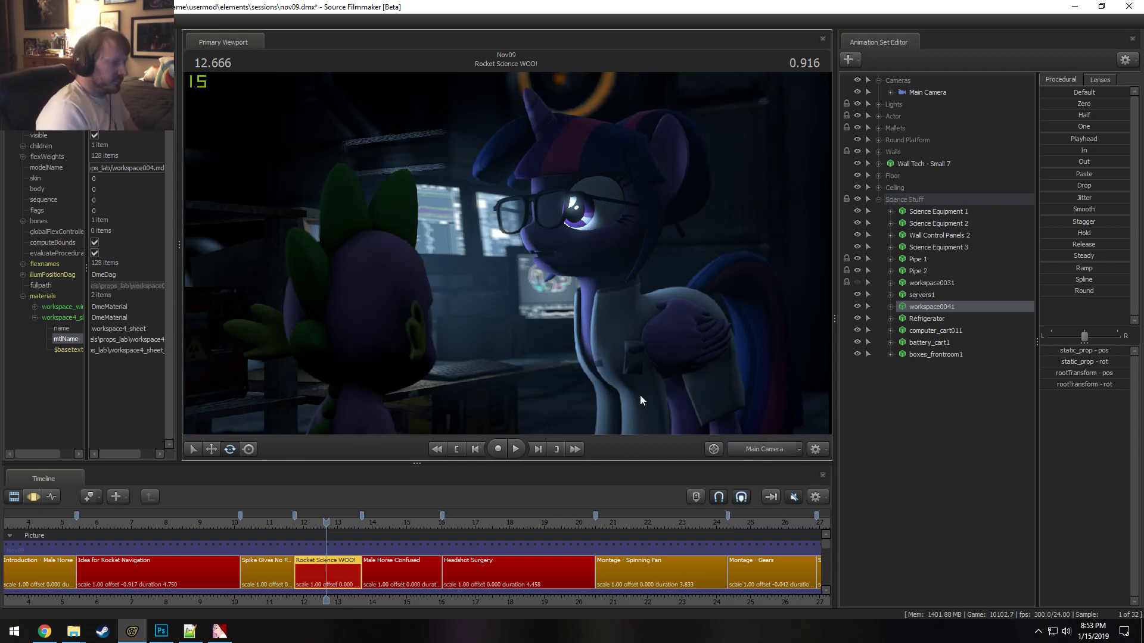
# Compare the Rocket Science WOO! shot with the two shots before it, ending at about 8.4 seconds in Idea for Rocket Navigation.
pyautogui.moveTo(275, 522); pyautogui.dragTo(195, 522)
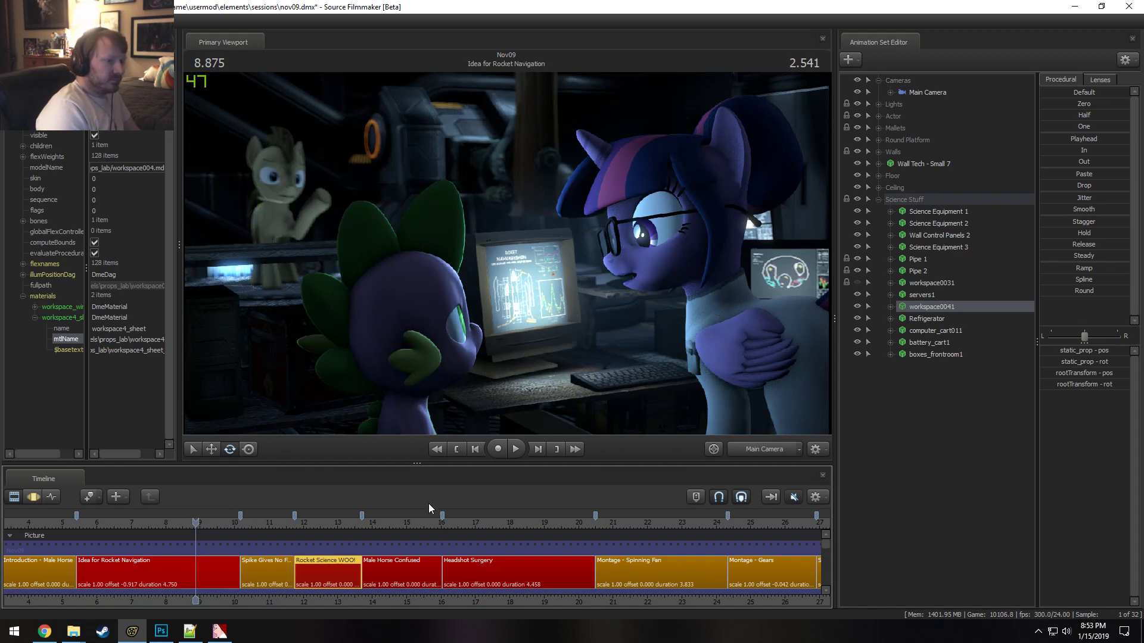
pyautogui.click(313, 524)
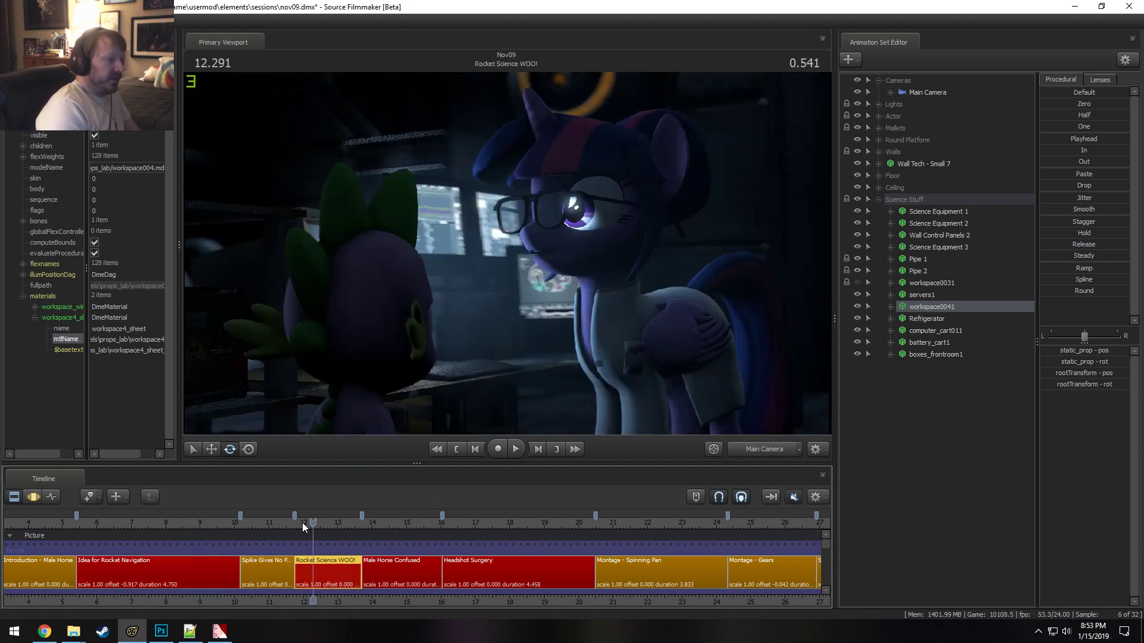
pyautogui.click(266, 522)
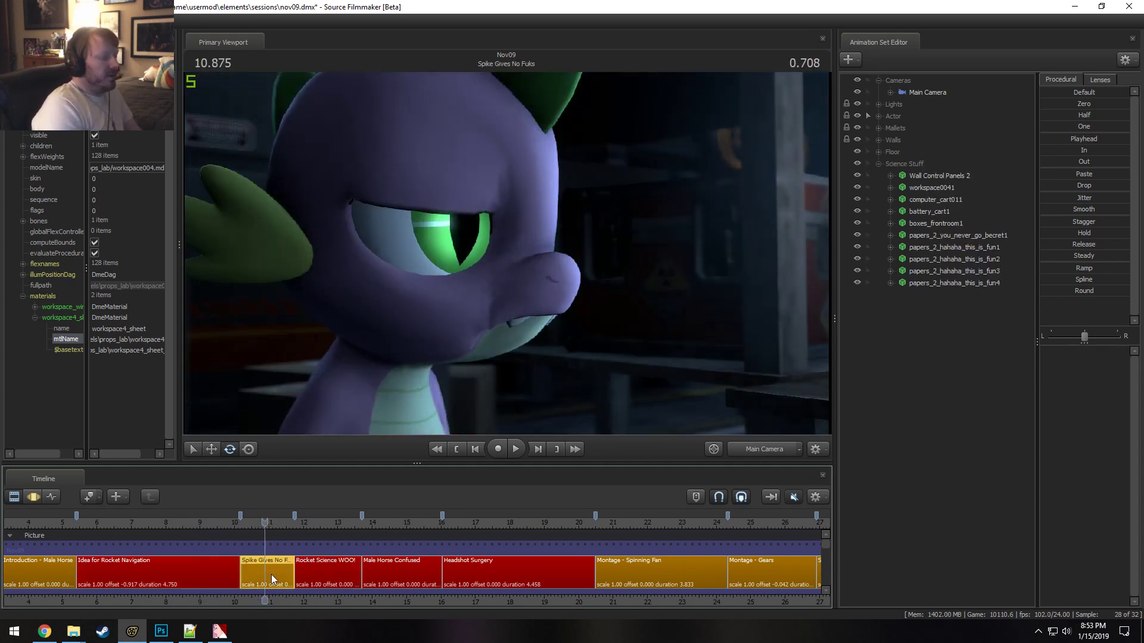
pyautogui.moveTo(266, 522); pyautogui.dragTo(179, 525)
pyautogui.press('space')
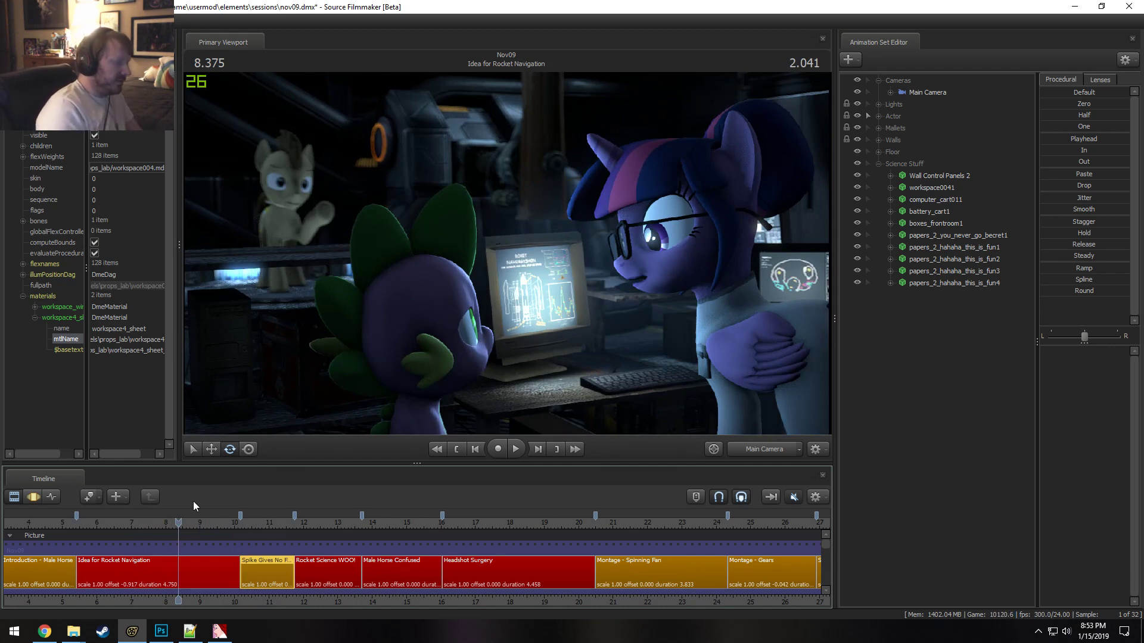
# Play back the Idea for Rocket Navigation shot from about 6.2 seconds, replay it from 6.75 seconds and stop at about 7.8 seconds.
pyautogui.moveTo(178, 523); pyautogui.dragTo(103, 523)
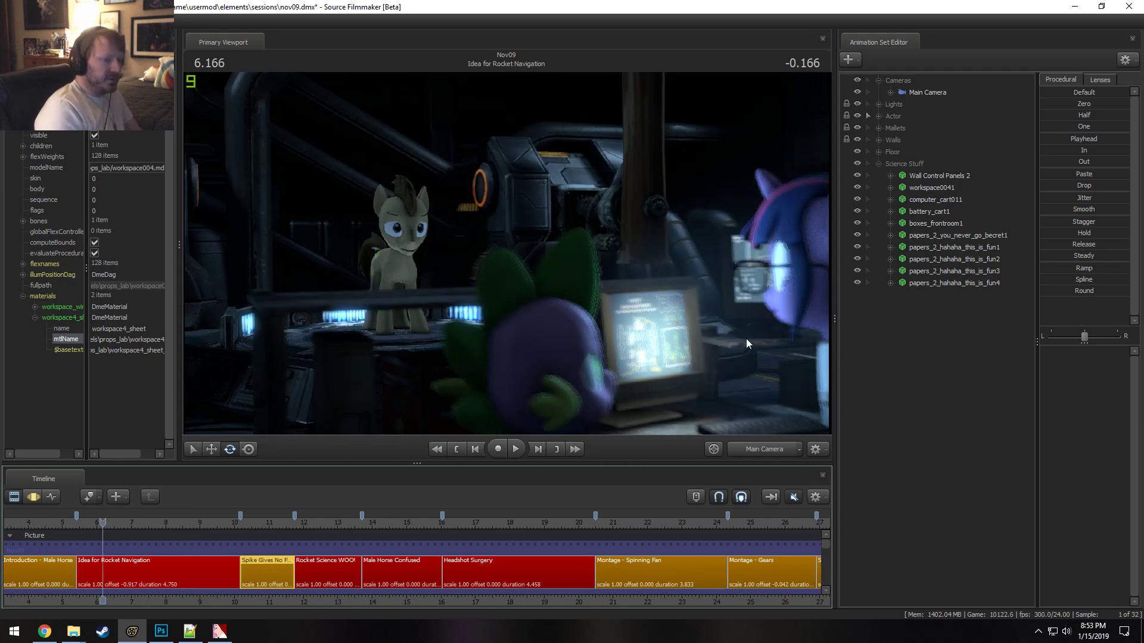
pyautogui.press('space')
pyautogui.press('space')
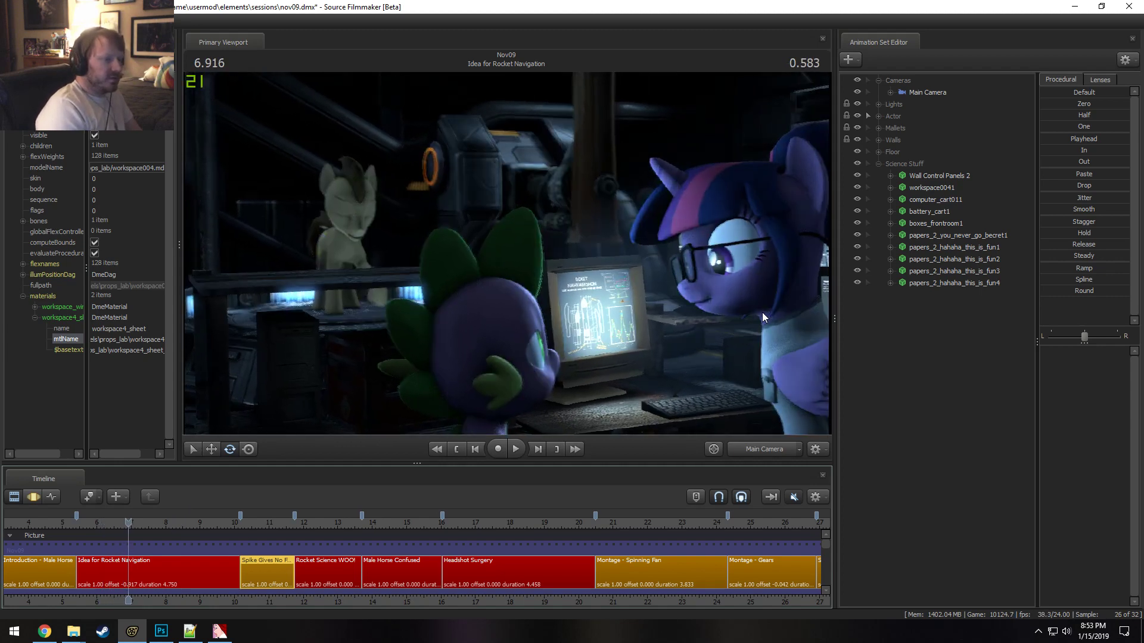
pyautogui.moveTo(127, 531)
pyautogui.mouseDown()
pyautogui.moveTo(114, 533)
pyautogui.moveTo(122, 537)
pyautogui.mouseUp()
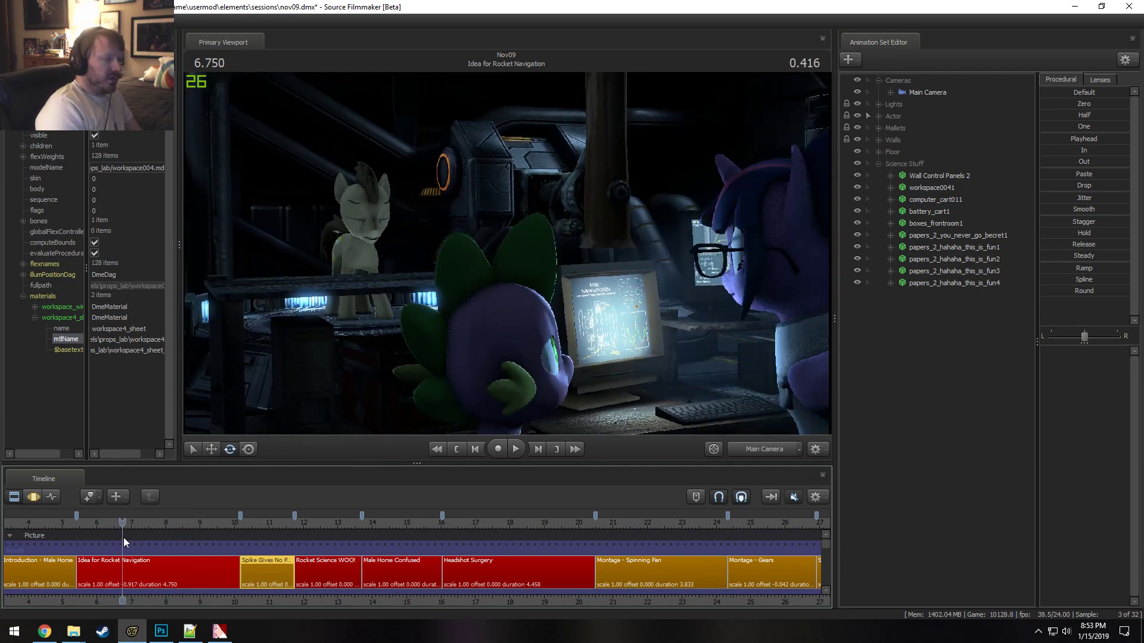
pyautogui.press('space')
pyautogui.press('space')
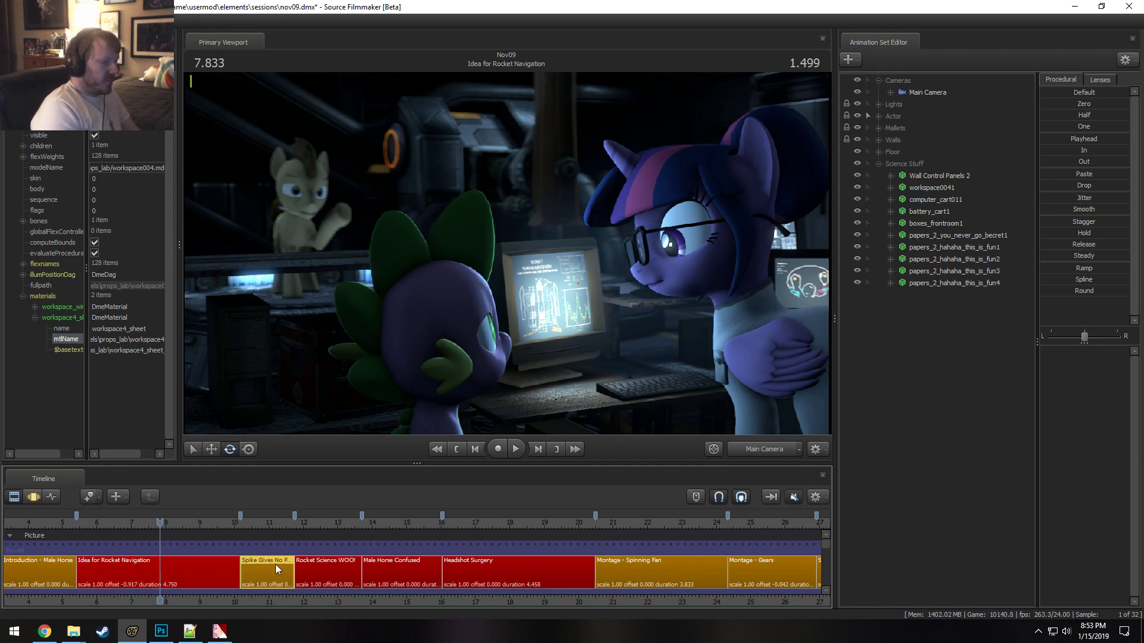
# Select the Idea for Rocket Navigation clip, collapse its Science Stuff group and expand its Lights group.
pyautogui.click(205, 573)
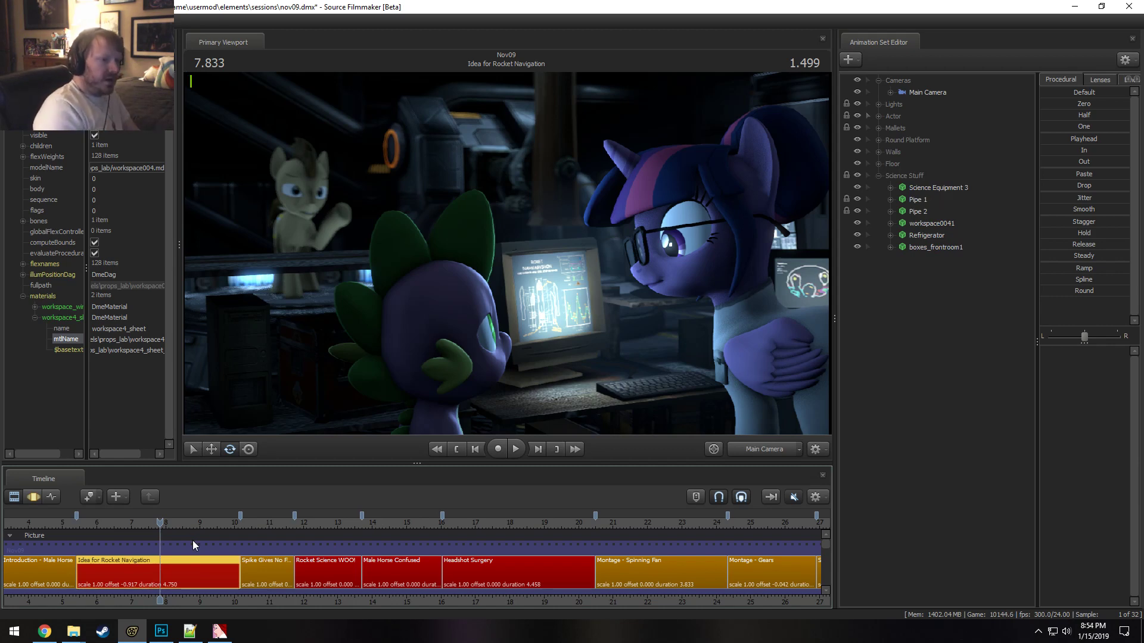
pyautogui.click(879, 174)
pyautogui.click(879, 105)
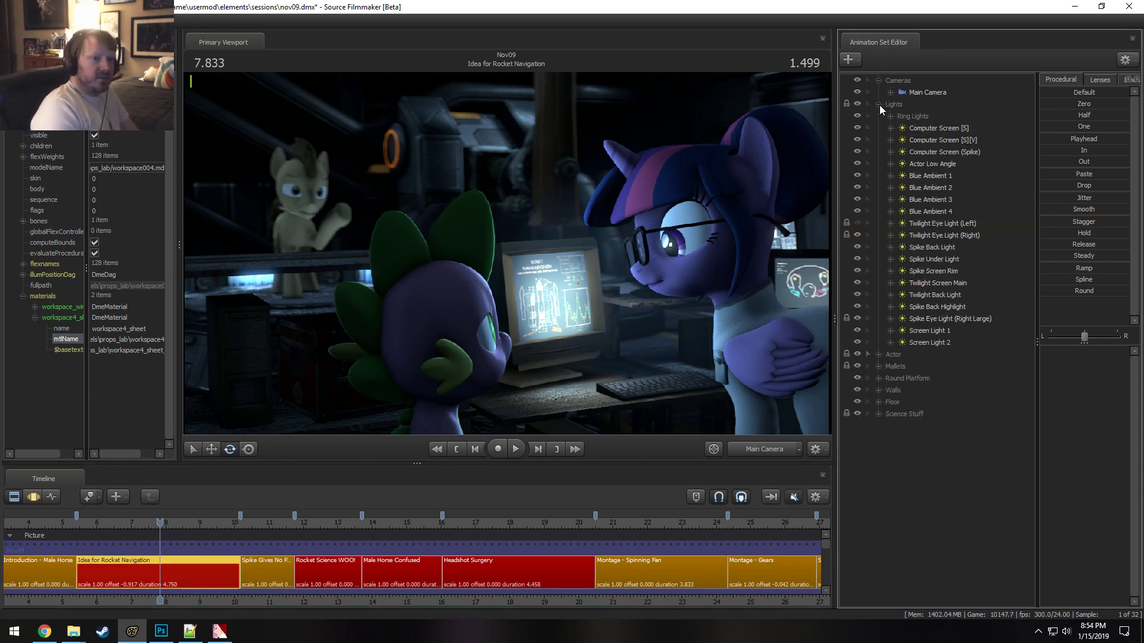
pyautogui.rightClick(935, 251)
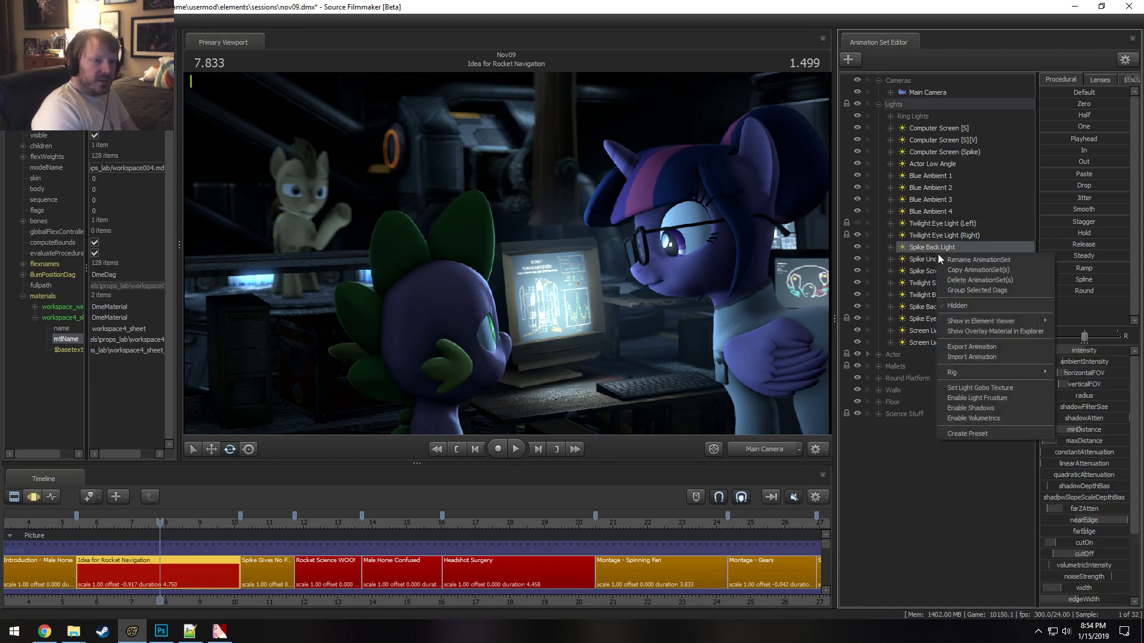
pyautogui.click(967, 273)
pyautogui.rightClick(939, 463)
pyautogui.click(951, 431)
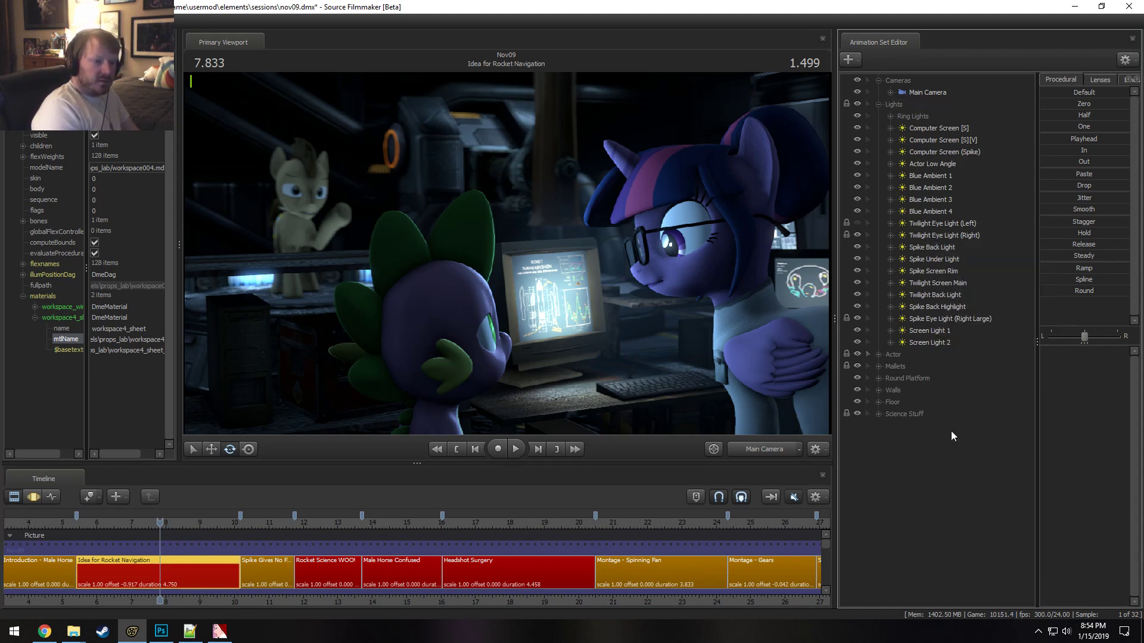
# Copy the Spike Back Highlight light and paste a duplicate of it into the shot's animation sets.
pyautogui.rightClick(953, 306)
pyautogui.click(967, 326)
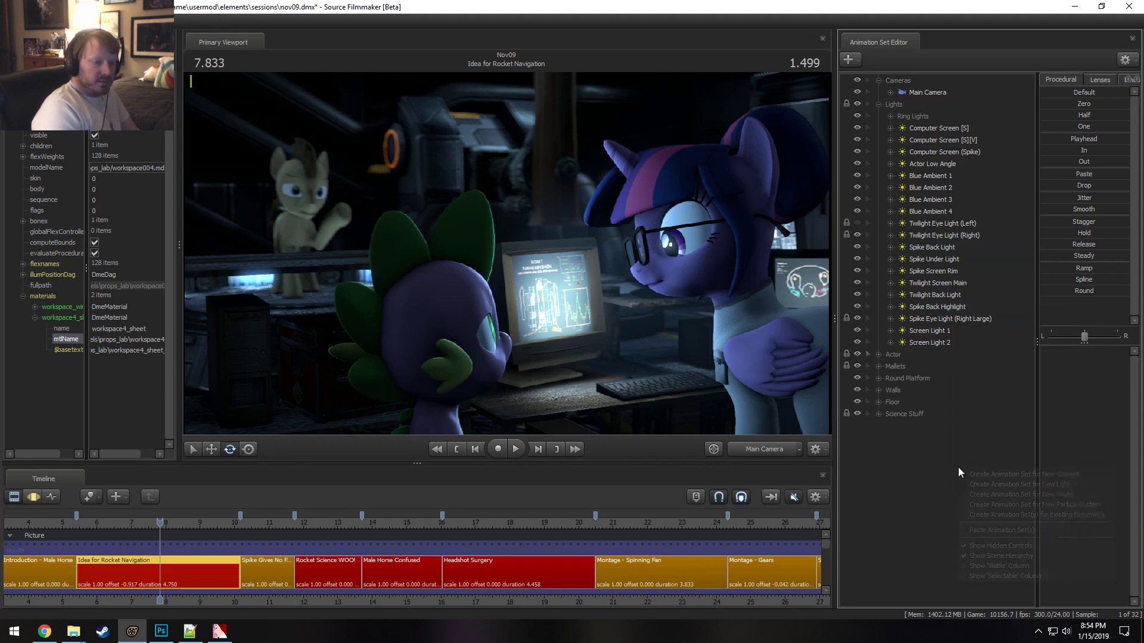
pyautogui.rightClick(958, 468)
pyautogui.click(984, 535)
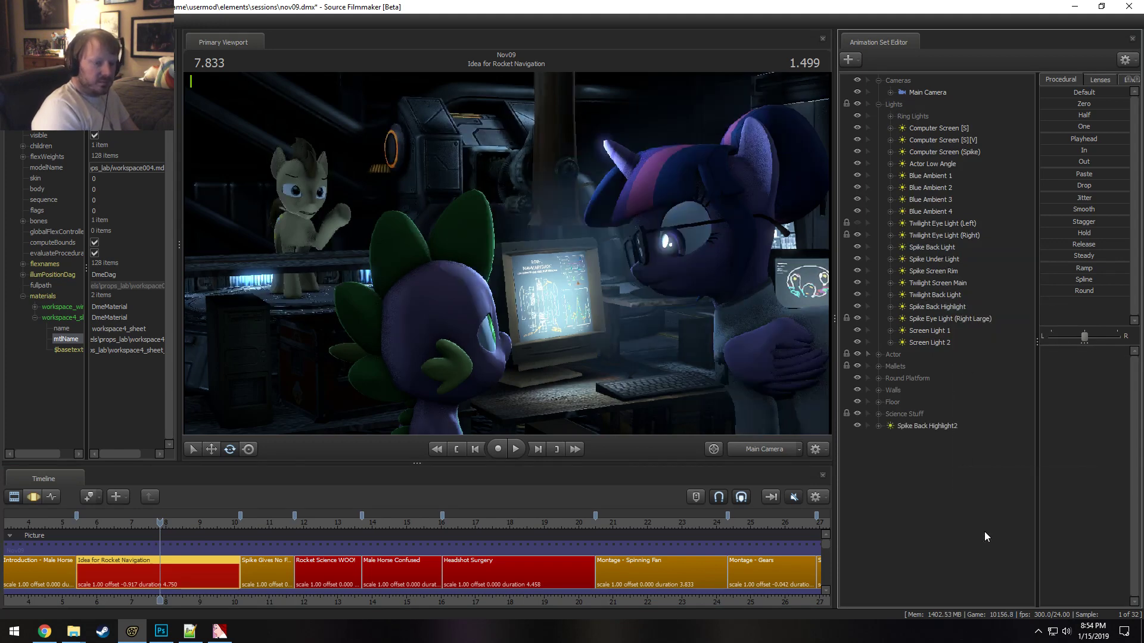
# Rename the duplicated light as Twilight Back Highlight.
pyautogui.rightClick(917, 424)
pyautogui.click(954, 431)
pyautogui.press('BackSpace')
pyautogui.press('Home')
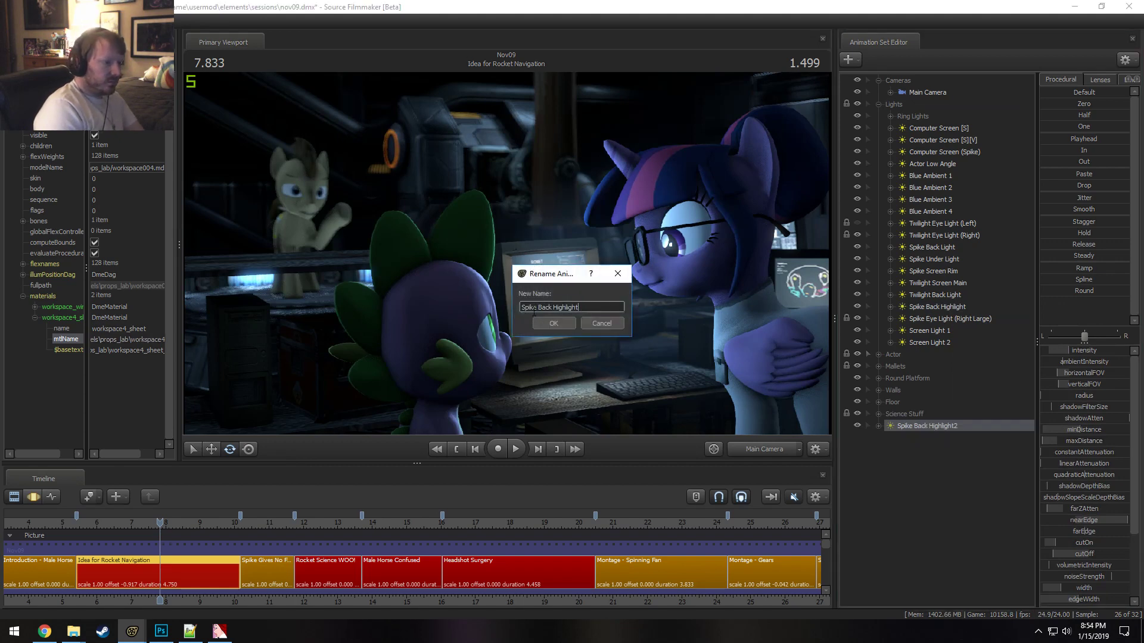
pyautogui.press('Delete')
pyautogui.press('Delete')
pyautogui.press('Delete')
pyautogui.press('Delete')
pyautogui.press('Delete')
pyautogui.write('Twilight')
pyautogui.press('Return')
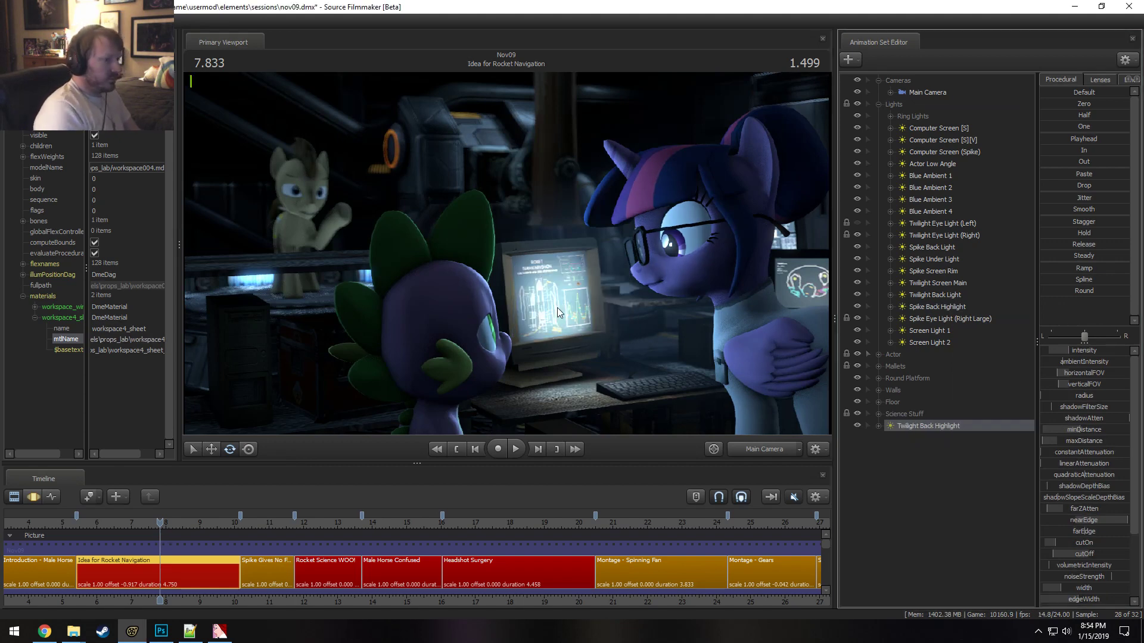
# Look through the Twilight Back Highlight light, aim it at Twilight from behind, and return to the Main Camera in the Clip Editor.
pyautogui.moveTo(924, 424); pyautogui.dragTo(595, 310)
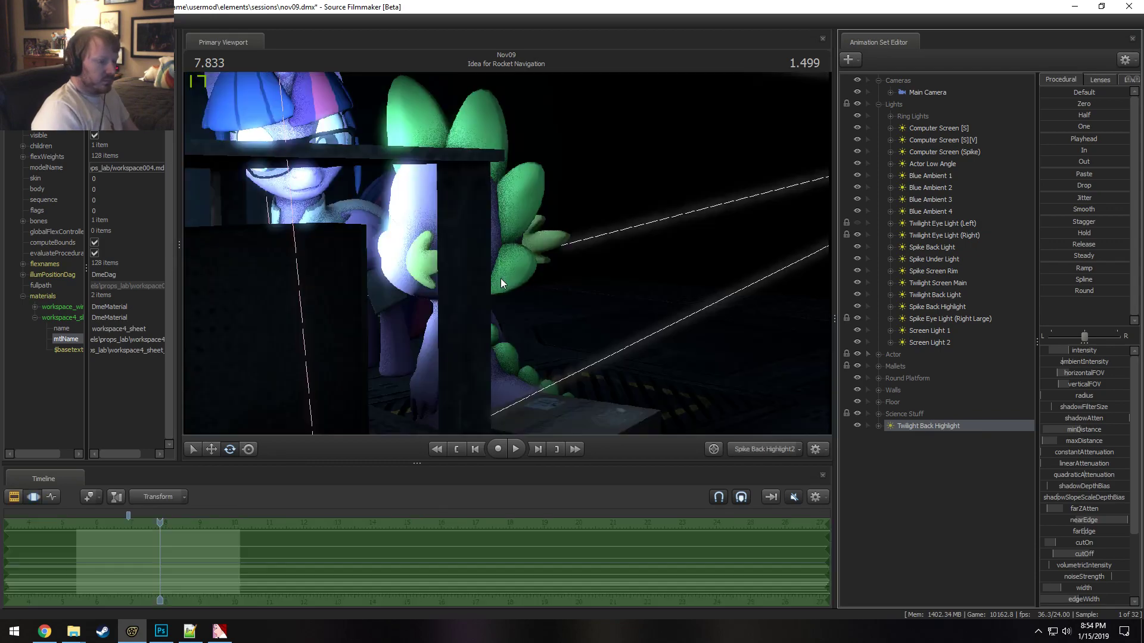
pyautogui.moveTo(669, 351); pyautogui.dragTo(684, 405)
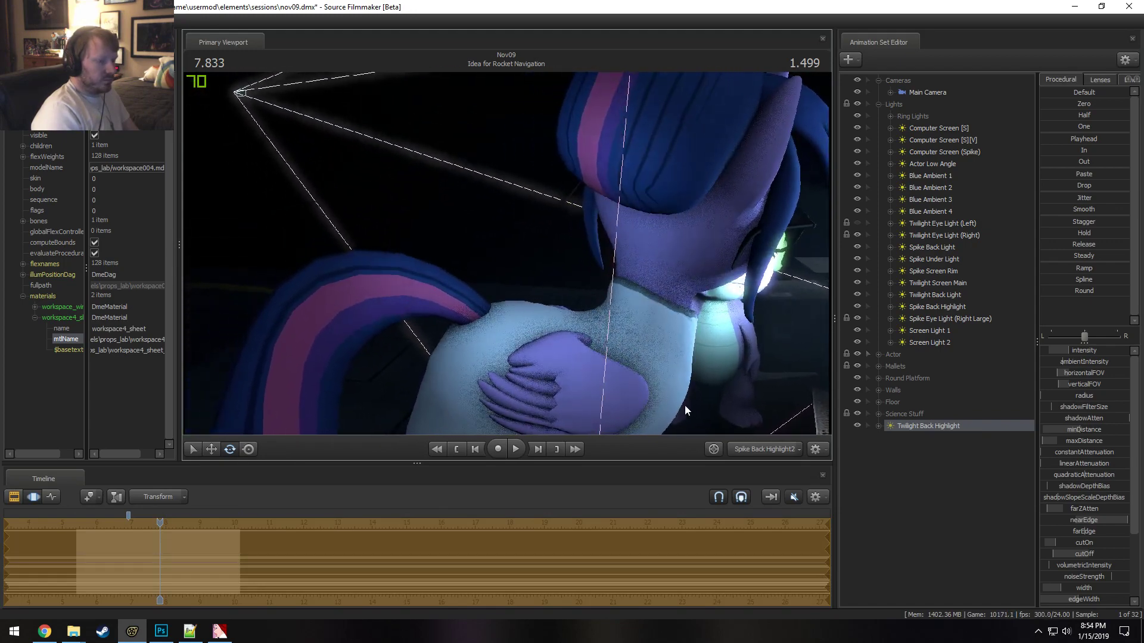
pyautogui.click(752, 452)
pyautogui.click(755, 392)
pyautogui.press('F2')
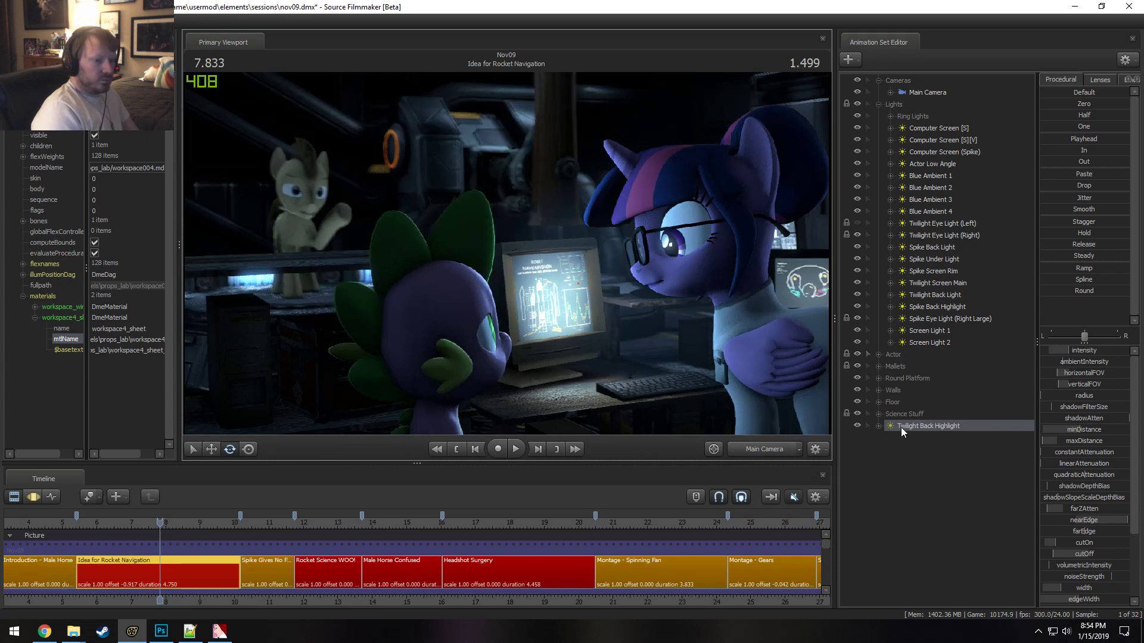
# Reposition Twilight Back Highlight through its own view so it frames Twilight's head and back, and check it from the Main Camera.
pyautogui.moveTo(901, 427); pyautogui.dragTo(537, 267)
pyautogui.click(510, 266)
pyautogui.press('F3')
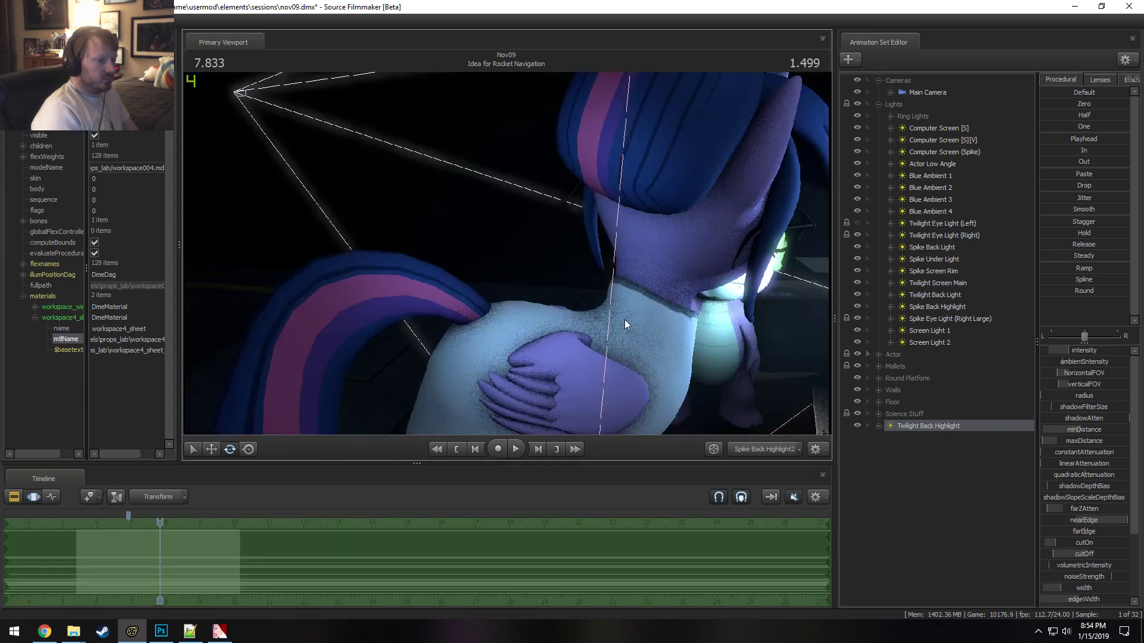
pyautogui.moveTo(625, 324); pyautogui.dragTo(989, 343)
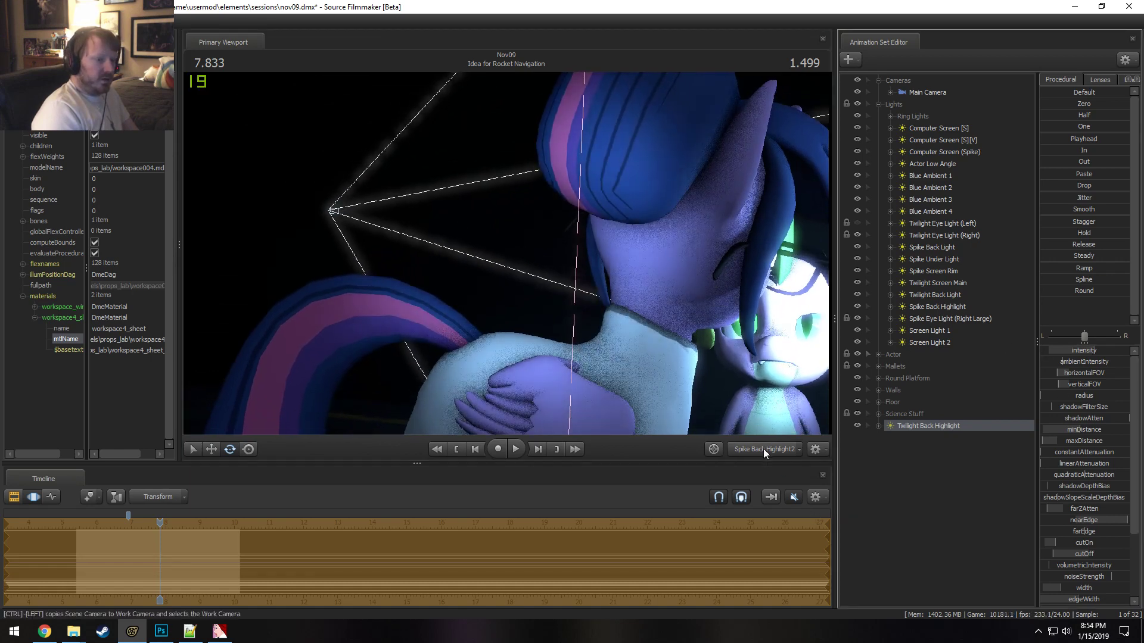
pyautogui.click(763, 449)
pyautogui.press('F2')
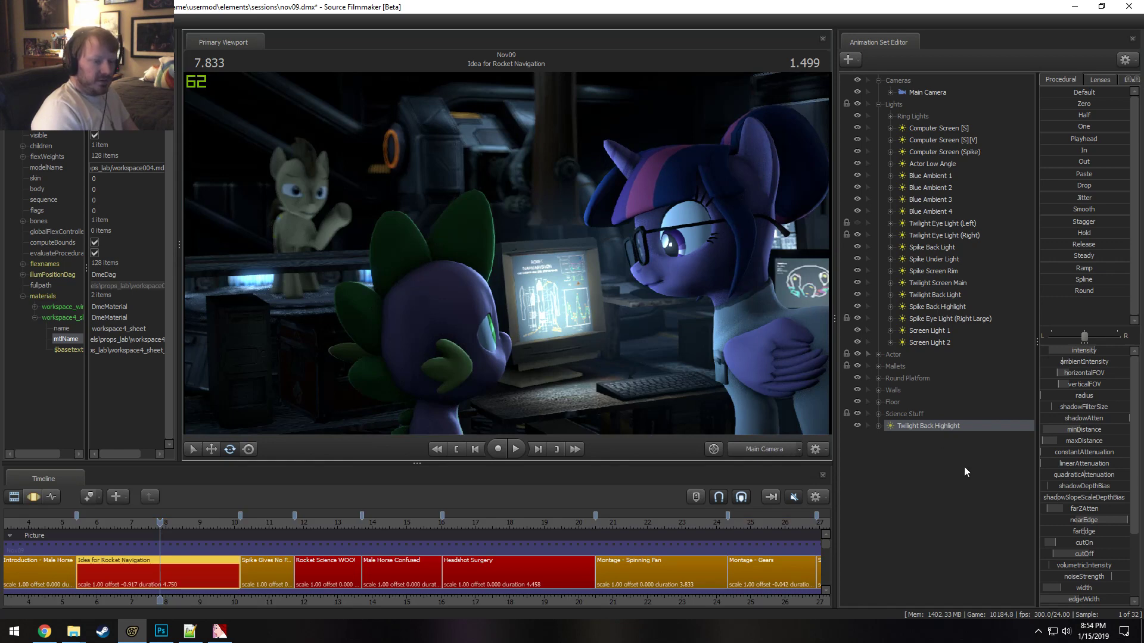
# Lower the color_red value of Twilight Back Highlight, adjust its color_green value and check the render.
pyautogui.scroll(-3, 1052, 573)
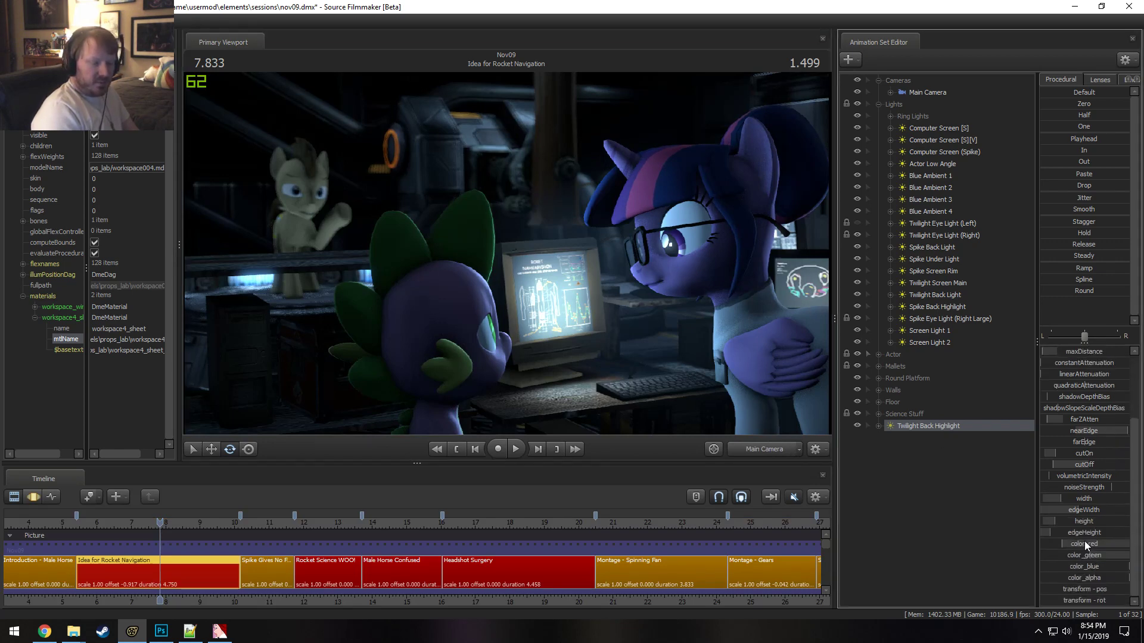
pyautogui.moveTo(1084, 544); pyautogui.dragTo(1075, 544)
pyautogui.press('F3')
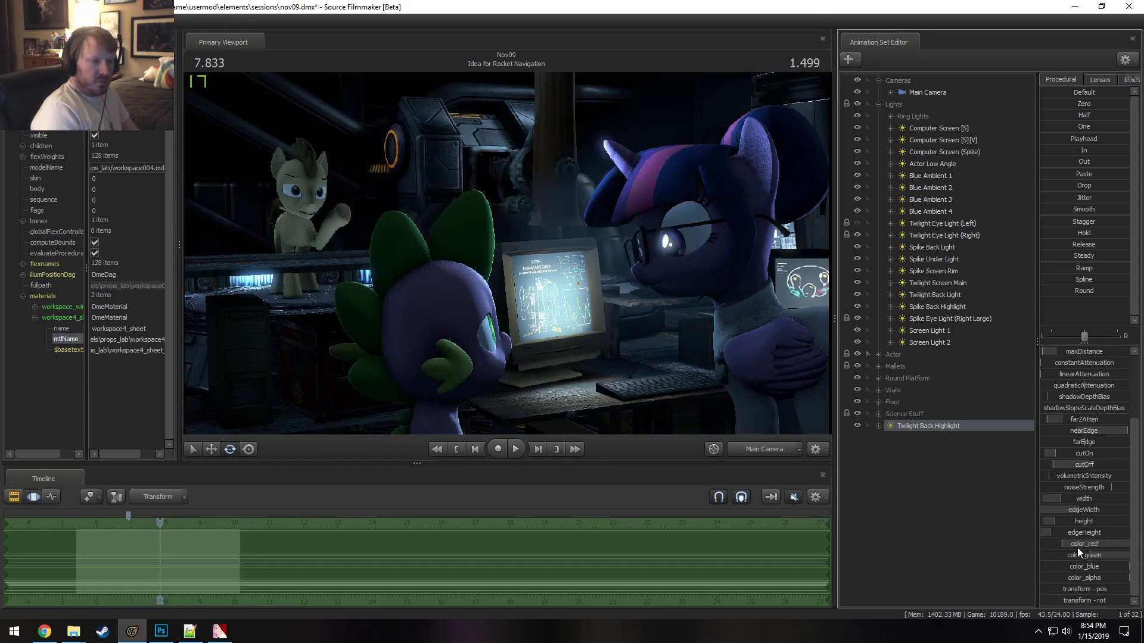
pyautogui.moveTo(1083, 548); pyautogui.dragTo(1082, 560)
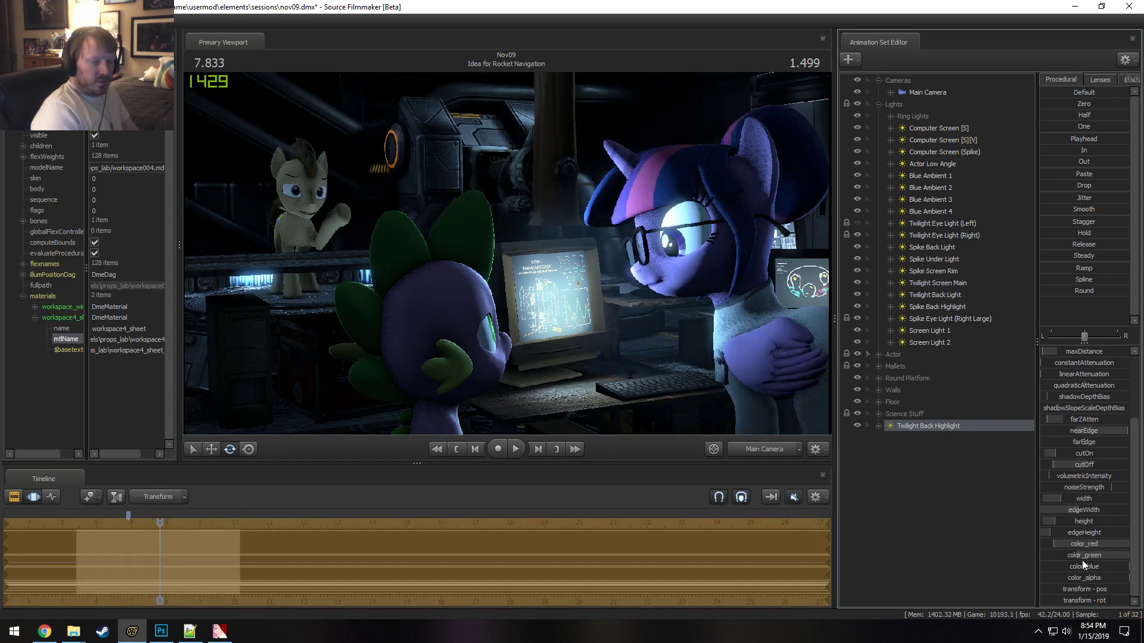
pyautogui.press('F2')
pyautogui.press('F3')
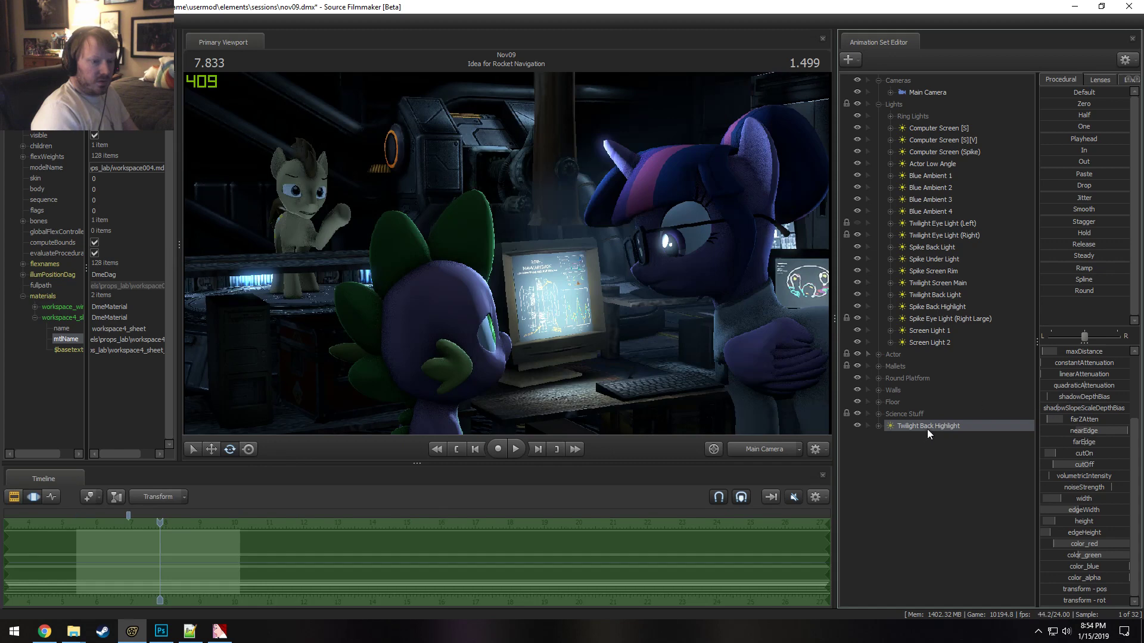
# Look through Twilight Back Highlight, compare with the Work Camera, and return to the Main Camera in the Clip Editor.
pyautogui.moveTo(928, 429); pyautogui.dragTo(561, 312)
pyautogui.press('F2')
pyautogui.press('F3')
pyautogui.click(774, 450)
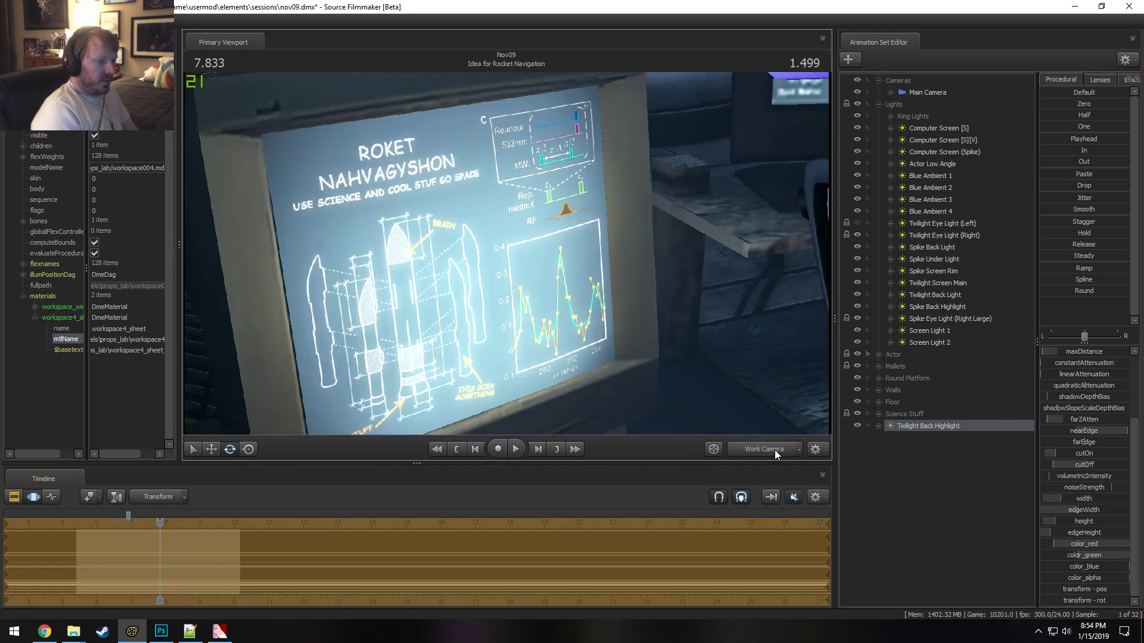
pyautogui.click(775, 449)
pyautogui.press('F2')
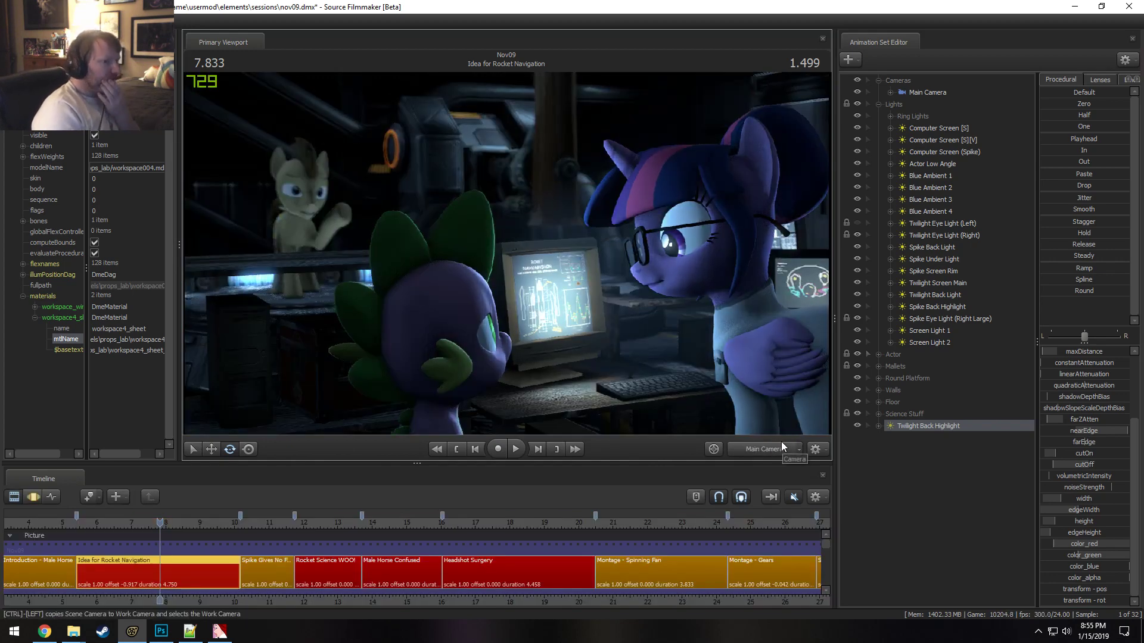
# Enable shadows on Twilight Back Highlight and lower its minDistance value.
pyautogui.rightClick(921, 422)
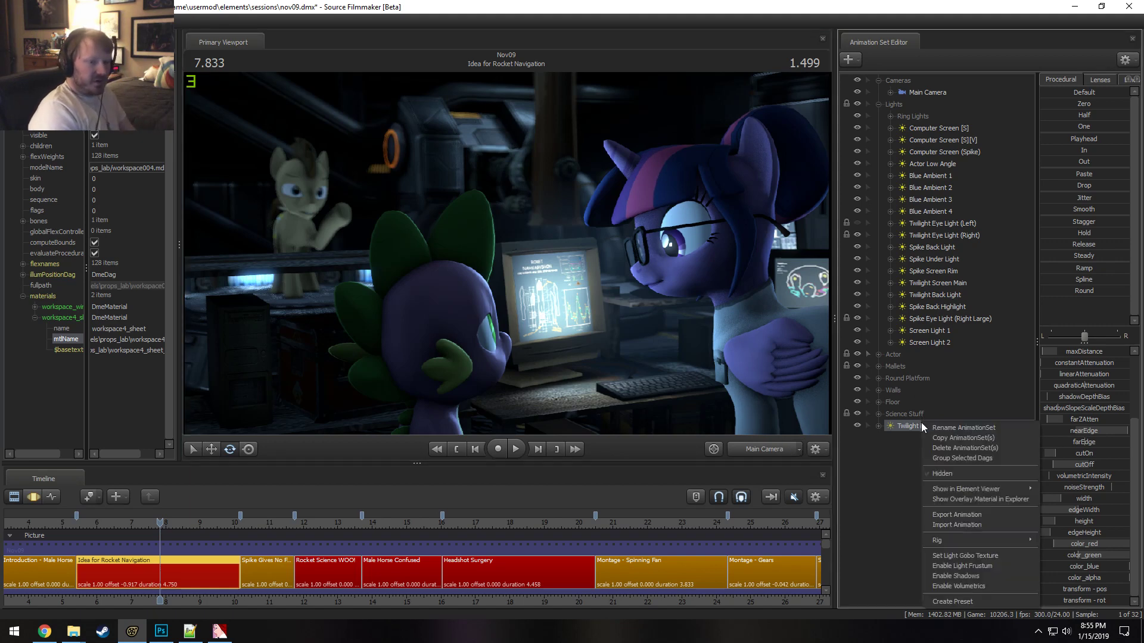
pyautogui.click(963, 574)
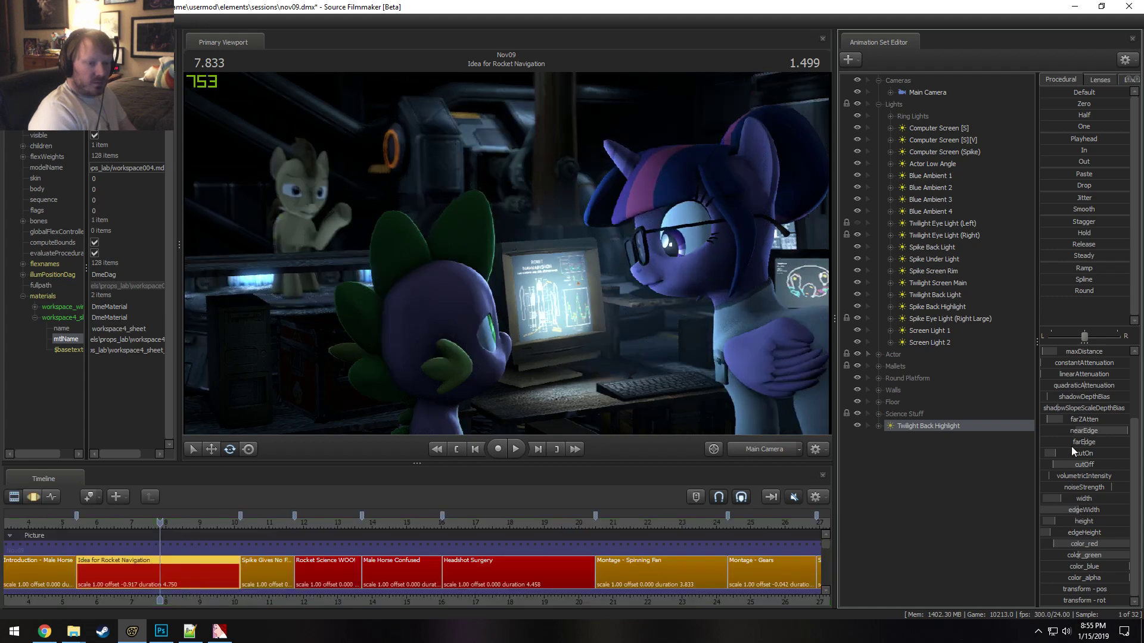
pyautogui.scroll(3, 1077, 441)
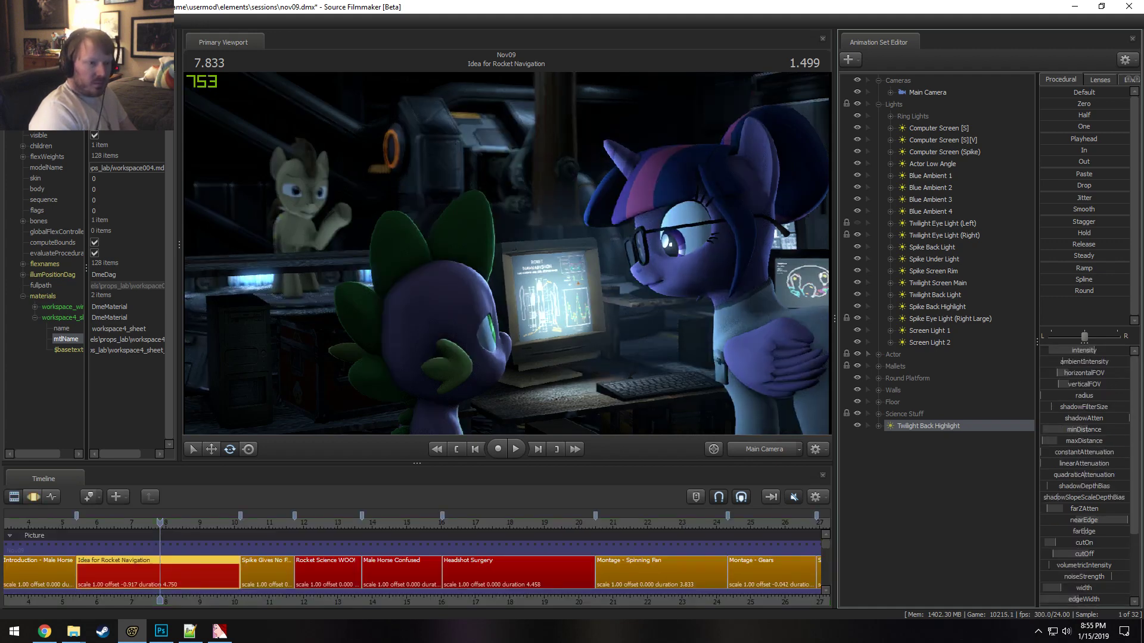
pyautogui.moveTo(1075, 430); pyautogui.dragTo(1052, 431)
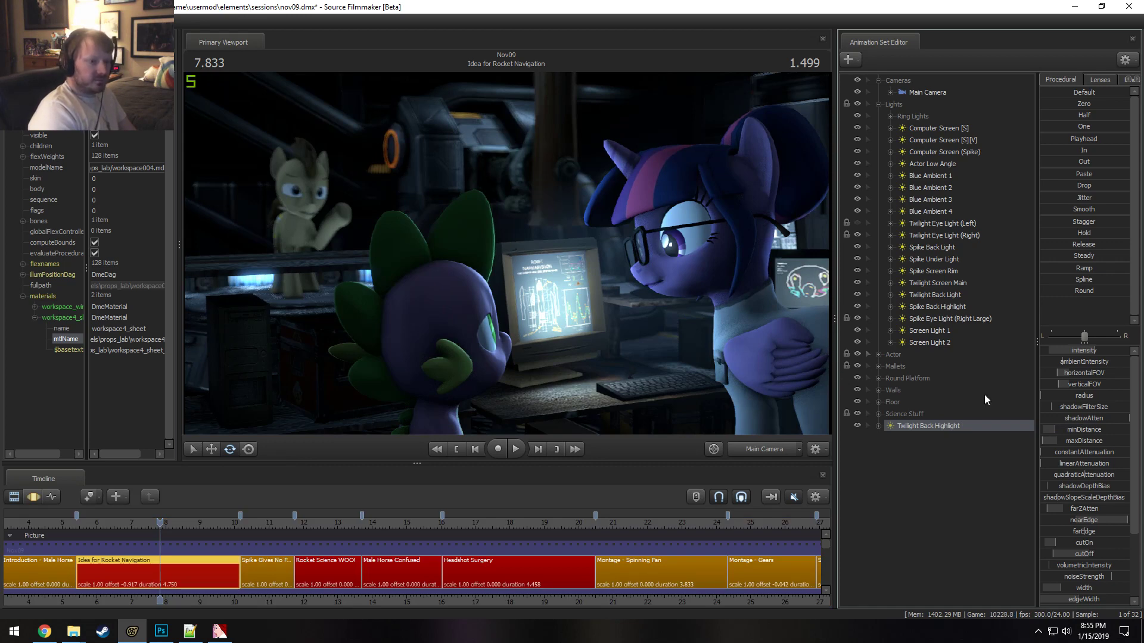
# Adjust the shadowAtten value of Twilight Back Highlight in the Motion Editor and check the render in the Clip Editor.
pyautogui.press('F3')
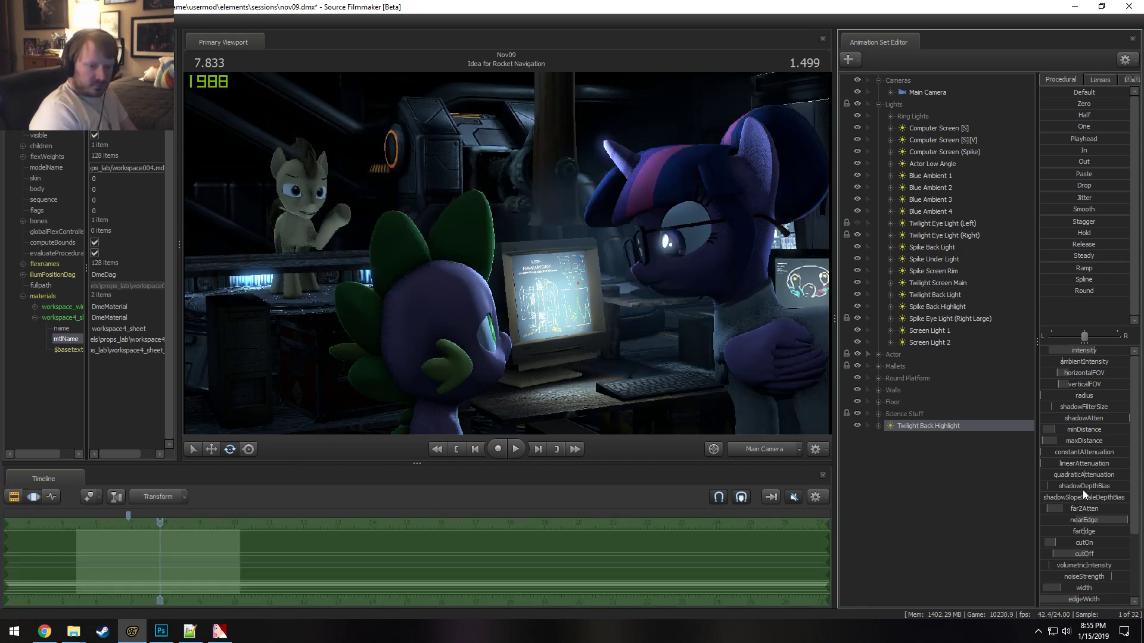
pyautogui.click(1082, 417)
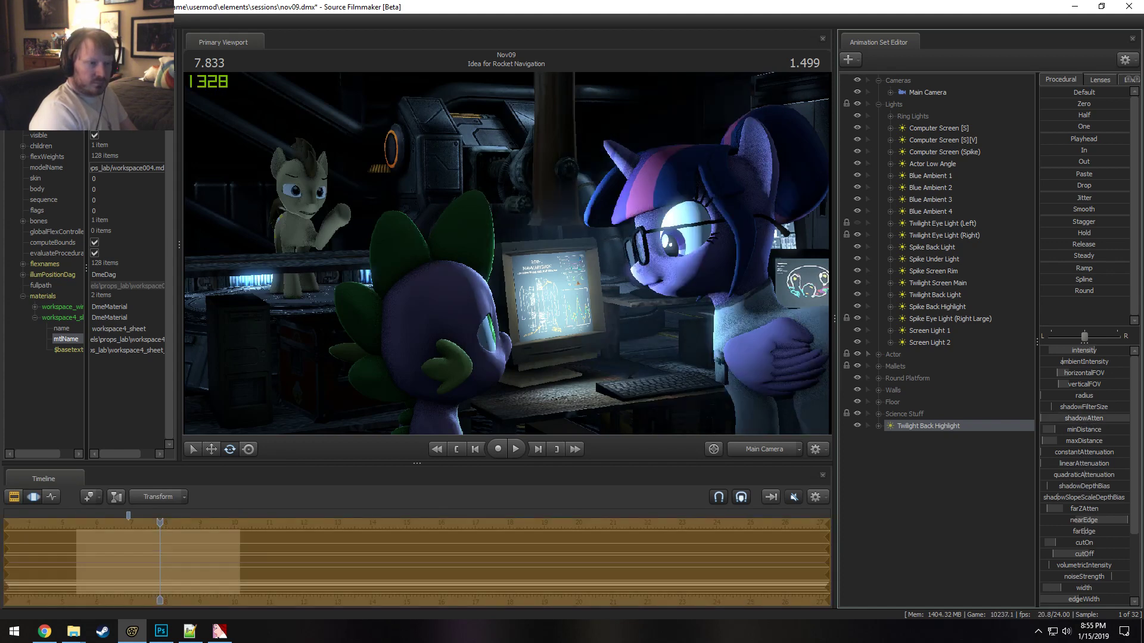
pyautogui.press('F2')
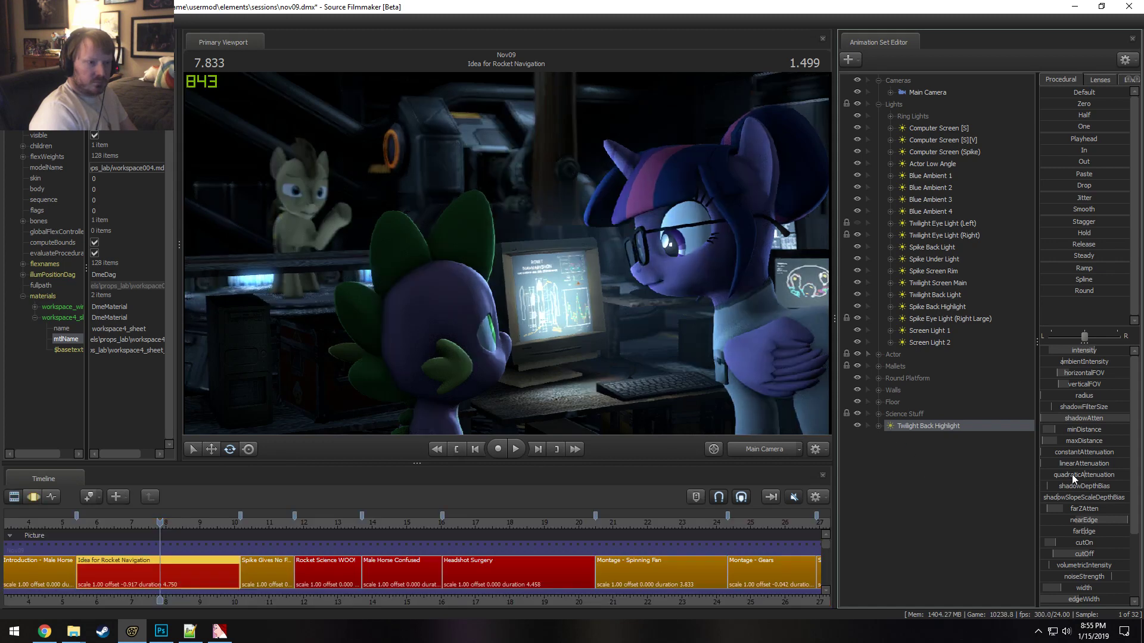
pyautogui.press('F3')
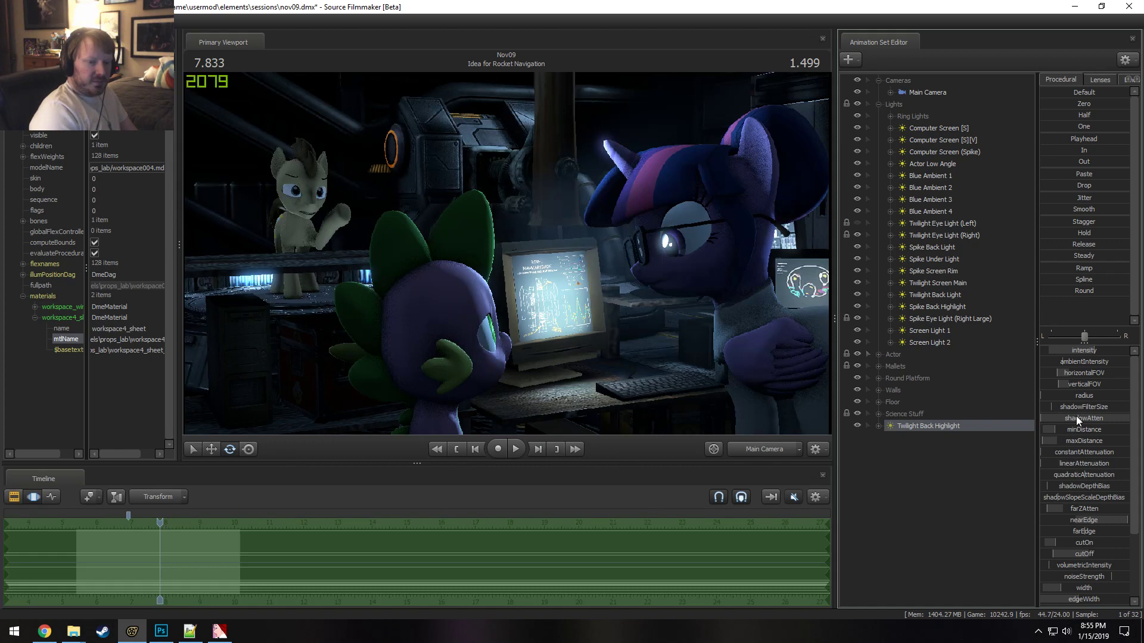
pyautogui.press('F4')
pyautogui.press('F2')
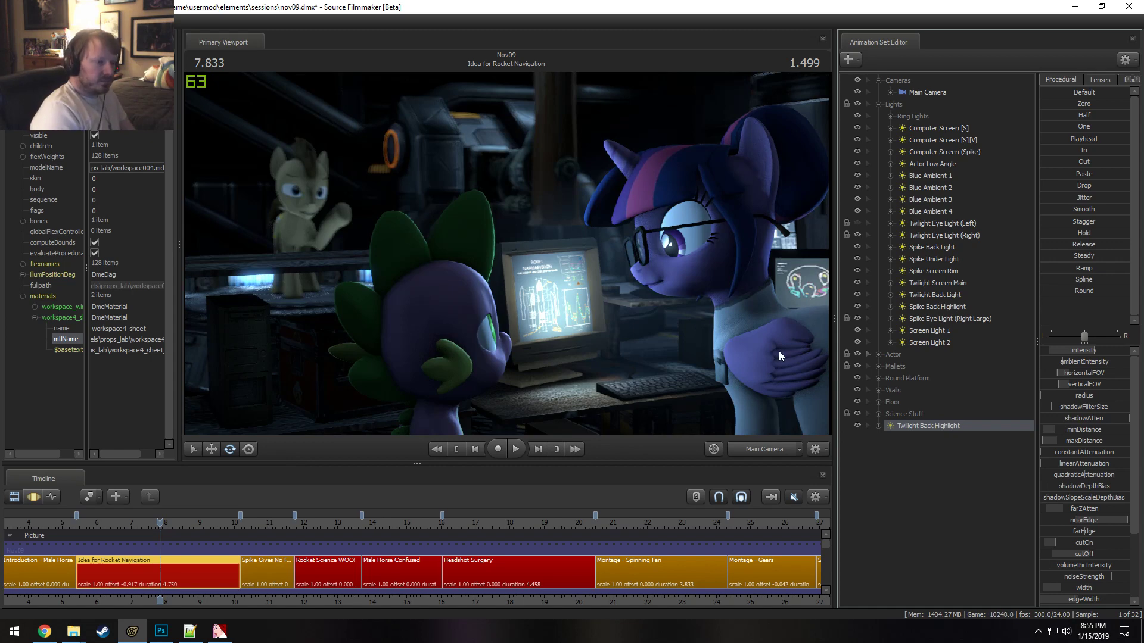
pyautogui.press('F3')
pyautogui.press('F2')
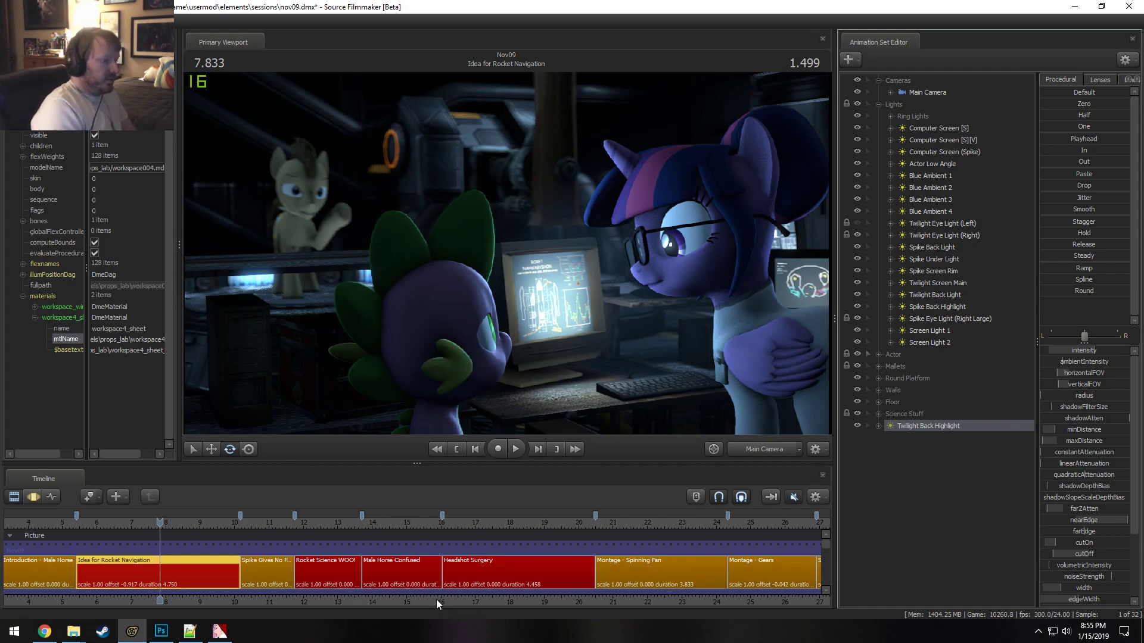
# Play back the Idea for Rocket Navigation shot and scrub through it to check the lighting on Twilight.
pyautogui.moveTo(59, 524); pyautogui.dragTo(80, 531)
pyautogui.press('space')
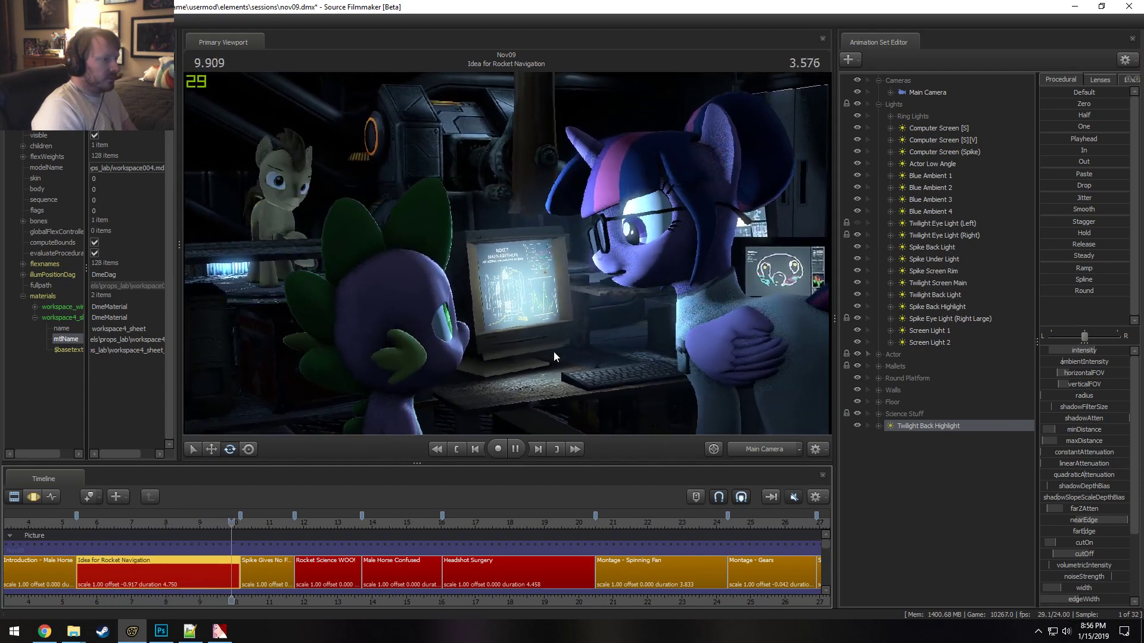
pyautogui.press('space')
pyautogui.moveTo(182, 521); pyautogui.dragTo(191, 520)
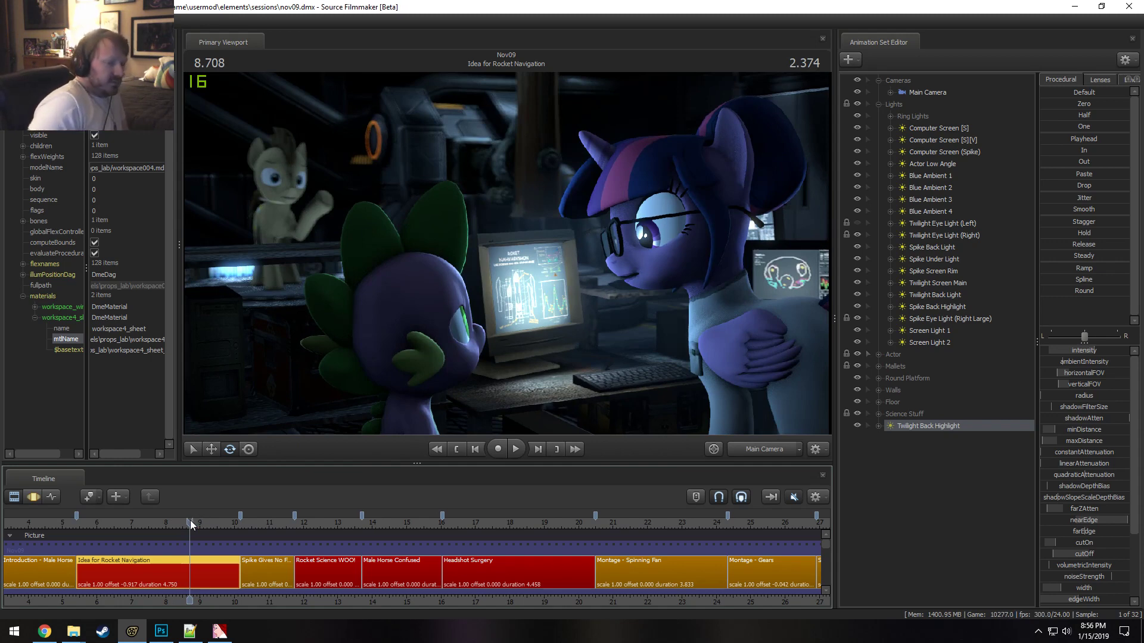
# Play the You've Got a Brain shot with the sound unmuted up to the start of Spike Knows this is Bad.
pyautogui.scroll(-5, 302, 533)
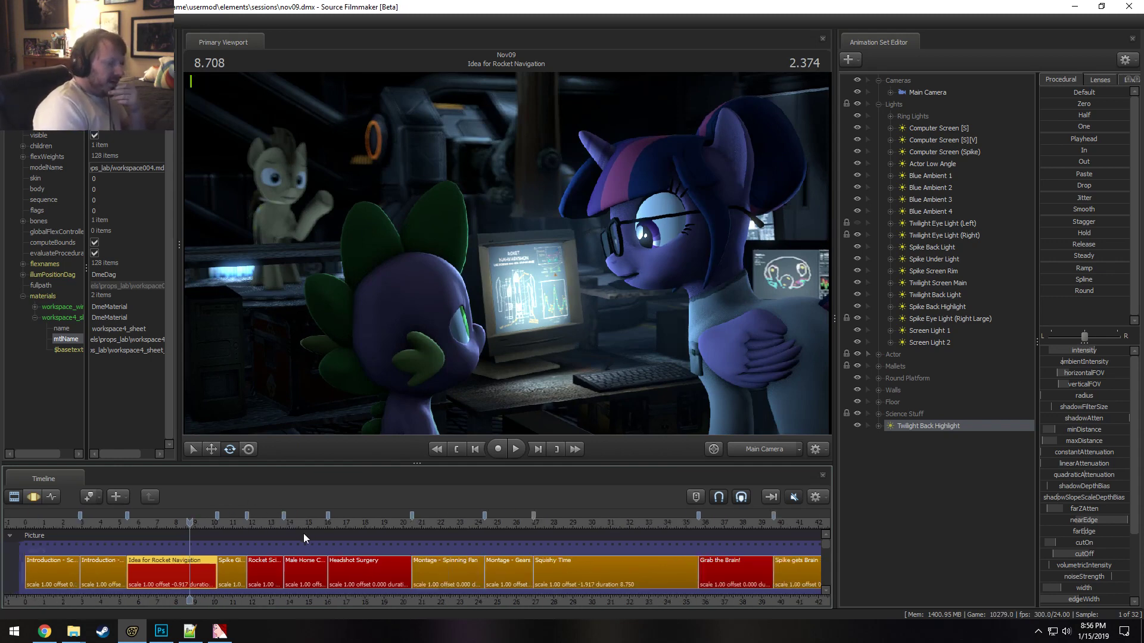
pyautogui.scroll(-3, 431, 528)
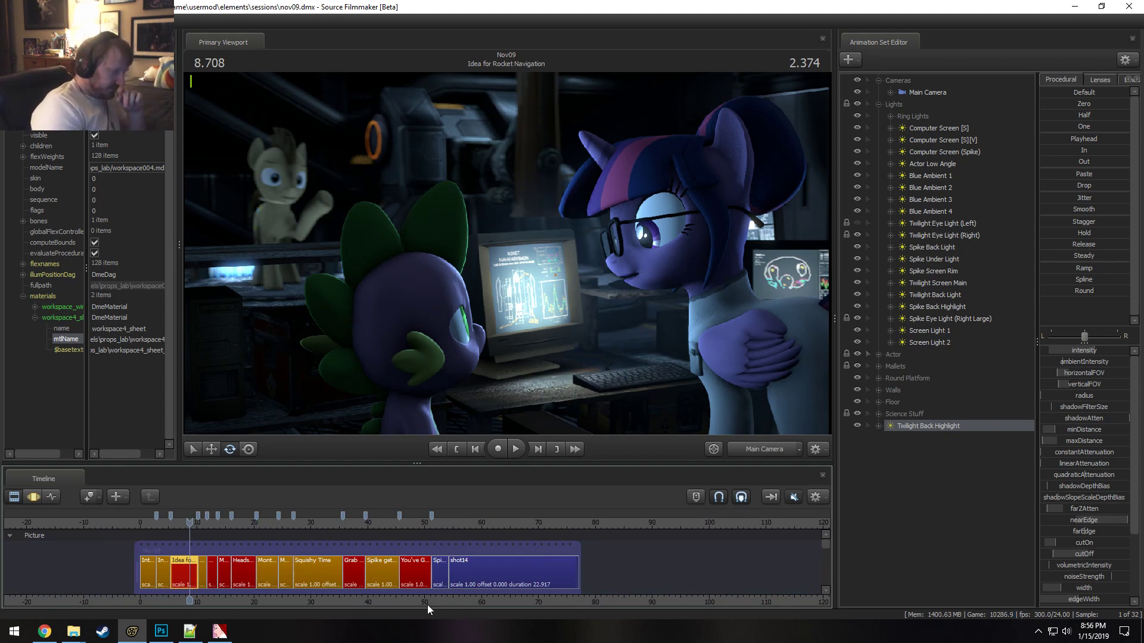
pyautogui.scroll(3, 417, 581)
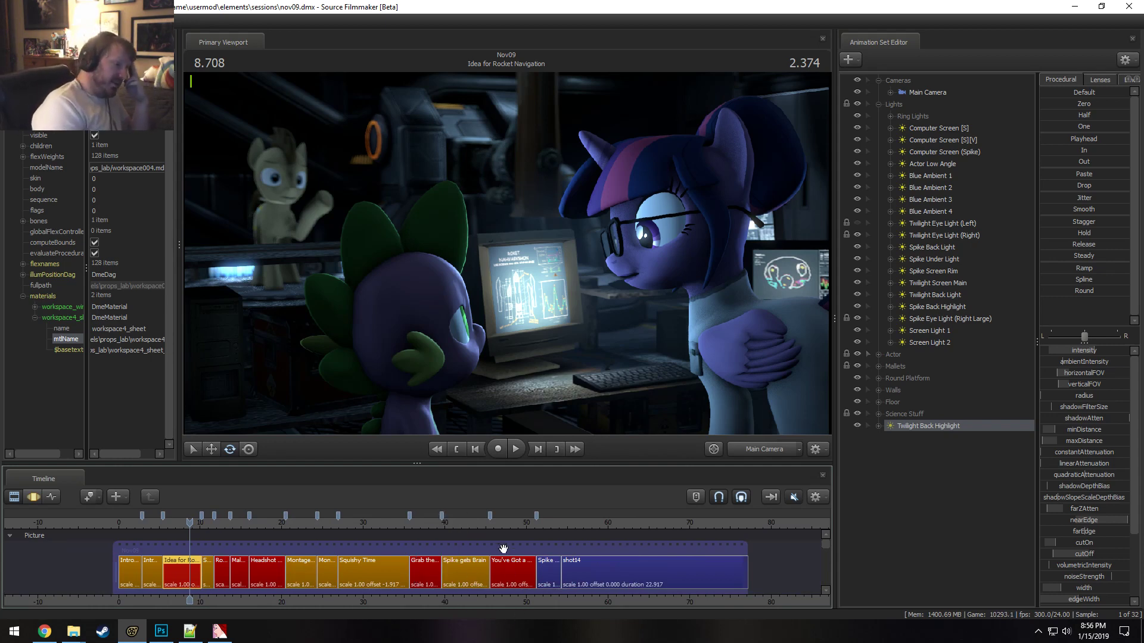
pyautogui.moveTo(504, 523); pyautogui.dragTo(512, 530)
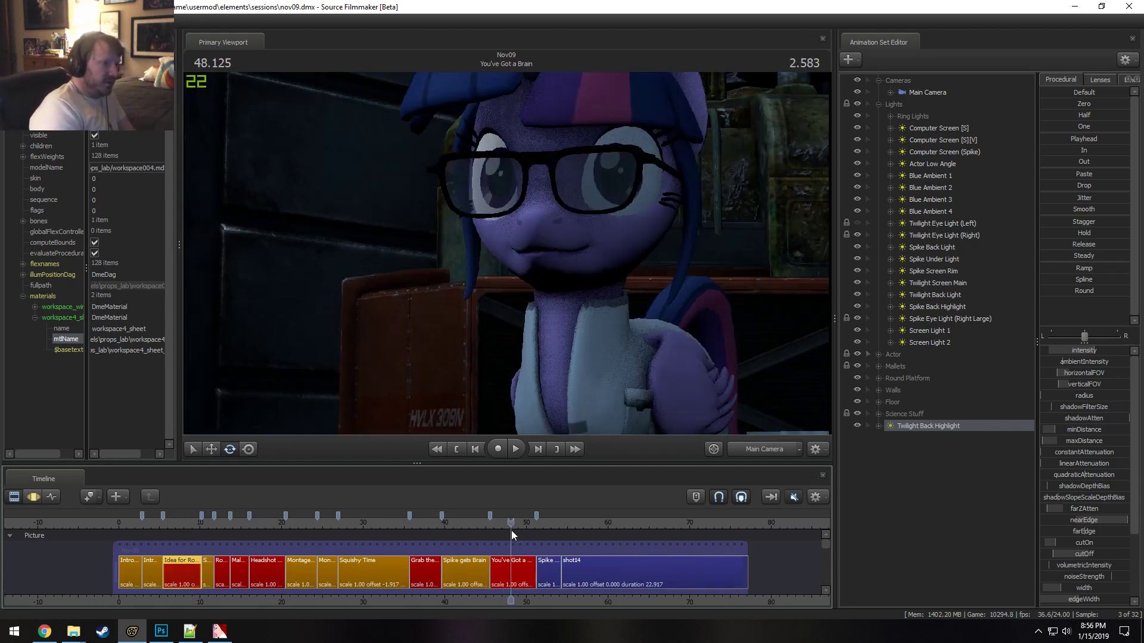
pyautogui.press('space')
pyautogui.click(793, 497)
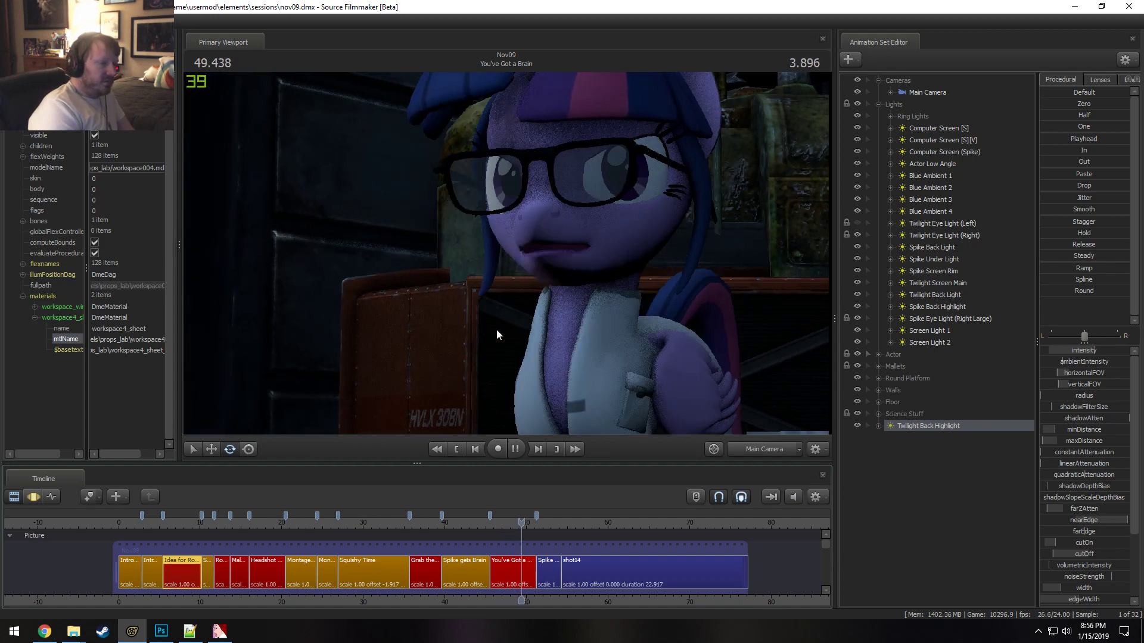
pyautogui.press('space')
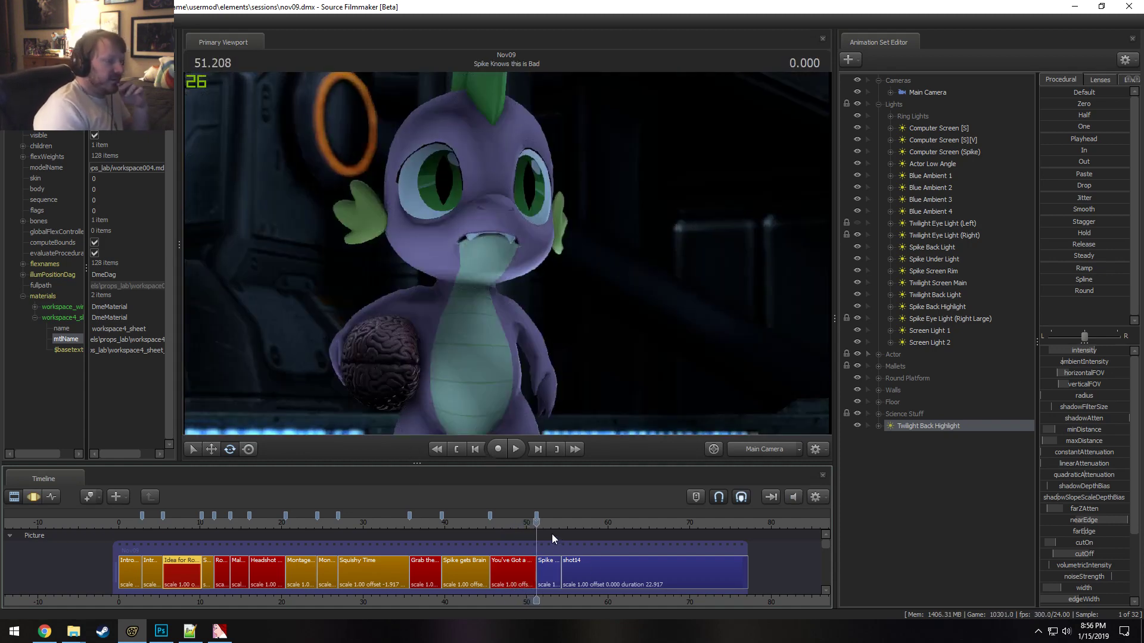
# Play the Spike gets Brain shot, mute the sound, and replay the section where the brain is found.
pyautogui.click(451, 524)
pyautogui.press('space')
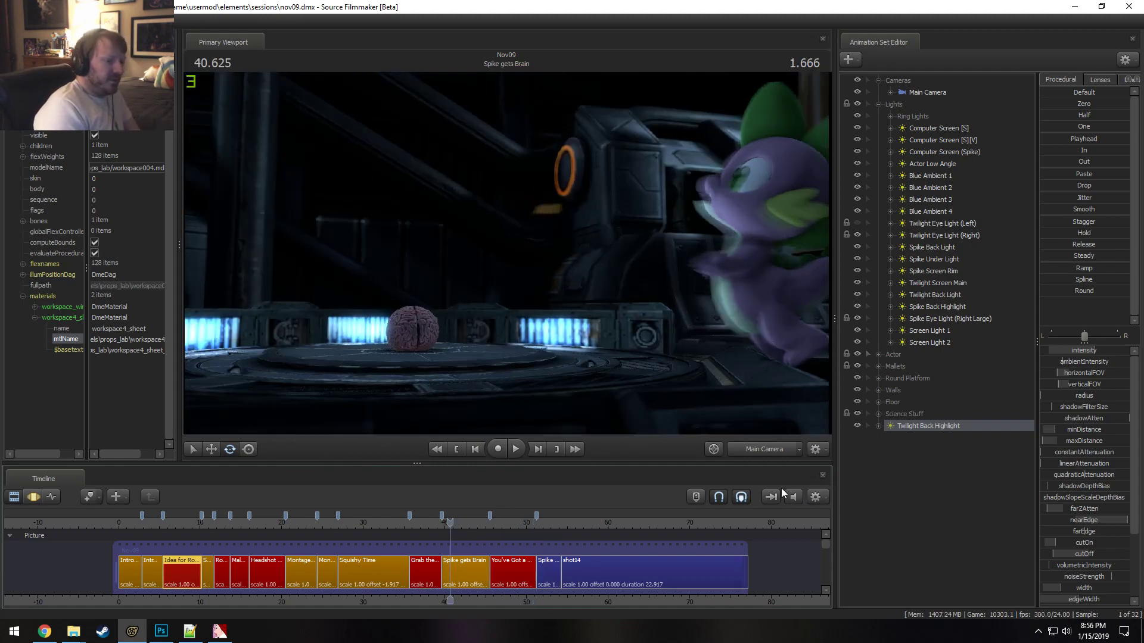
pyautogui.click(798, 495)
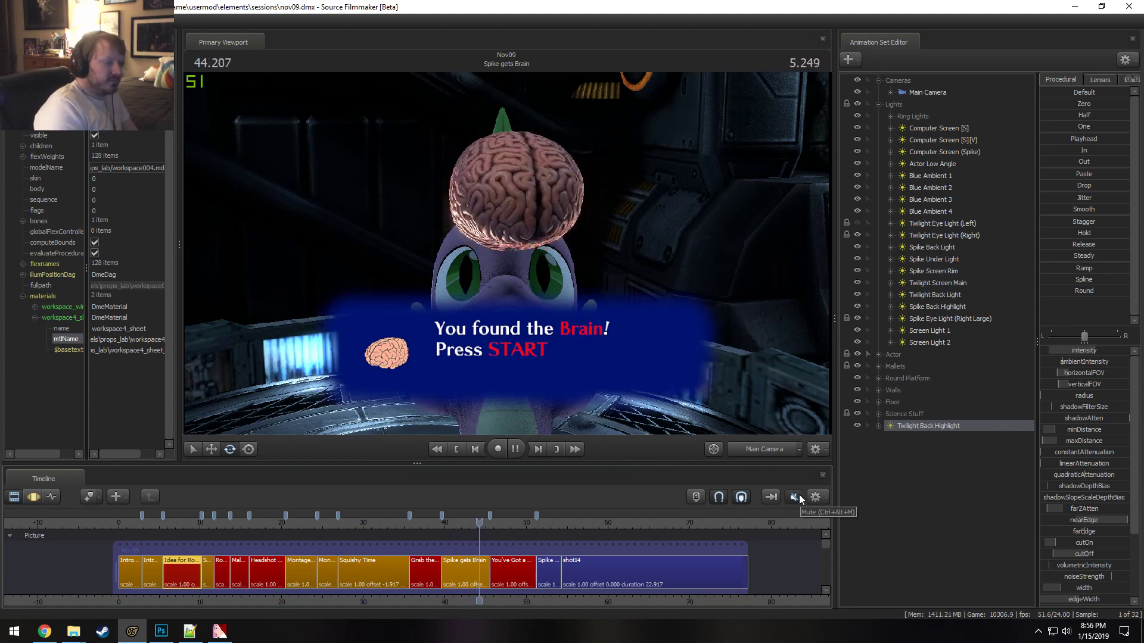
pyautogui.press('space')
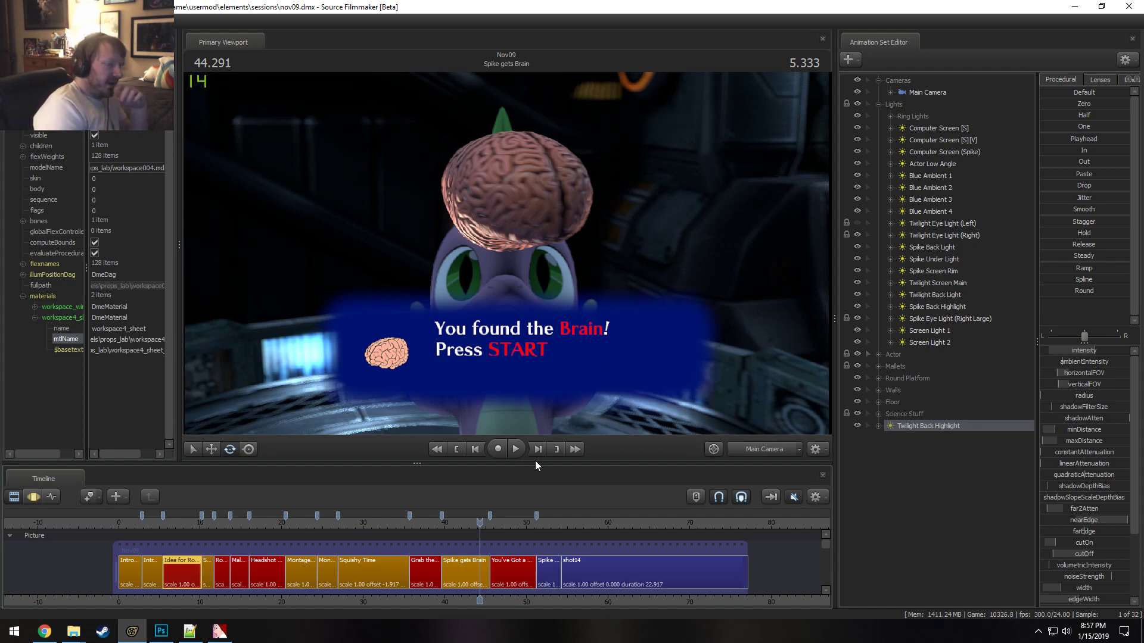
pyautogui.click(471, 521)
pyautogui.press('space')
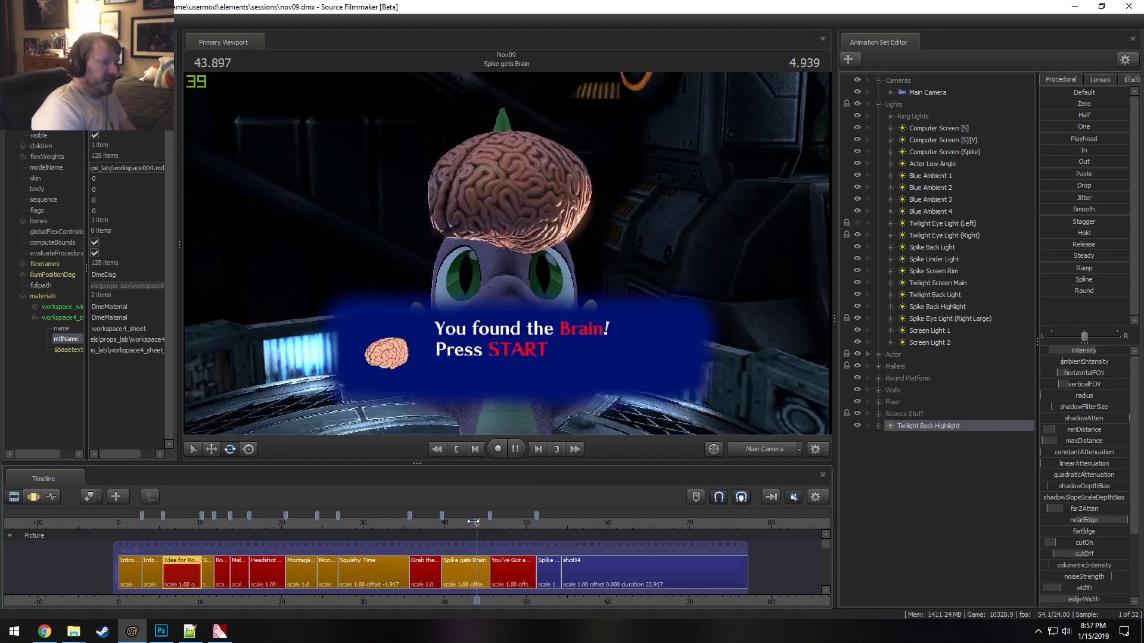
pyautogui.press('space')
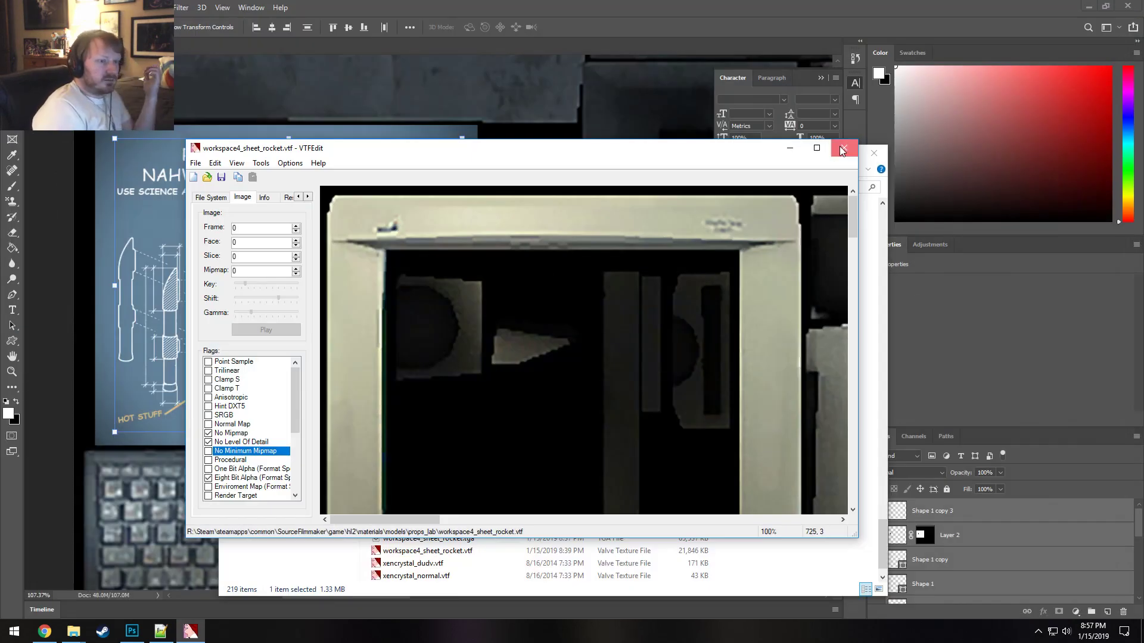
# Close VTFEdit and the props_lab folder window, and point Photoshop's Save As to Pony SFM > Pictures > Photoshop Files.
pyautogui.click(842, 150)
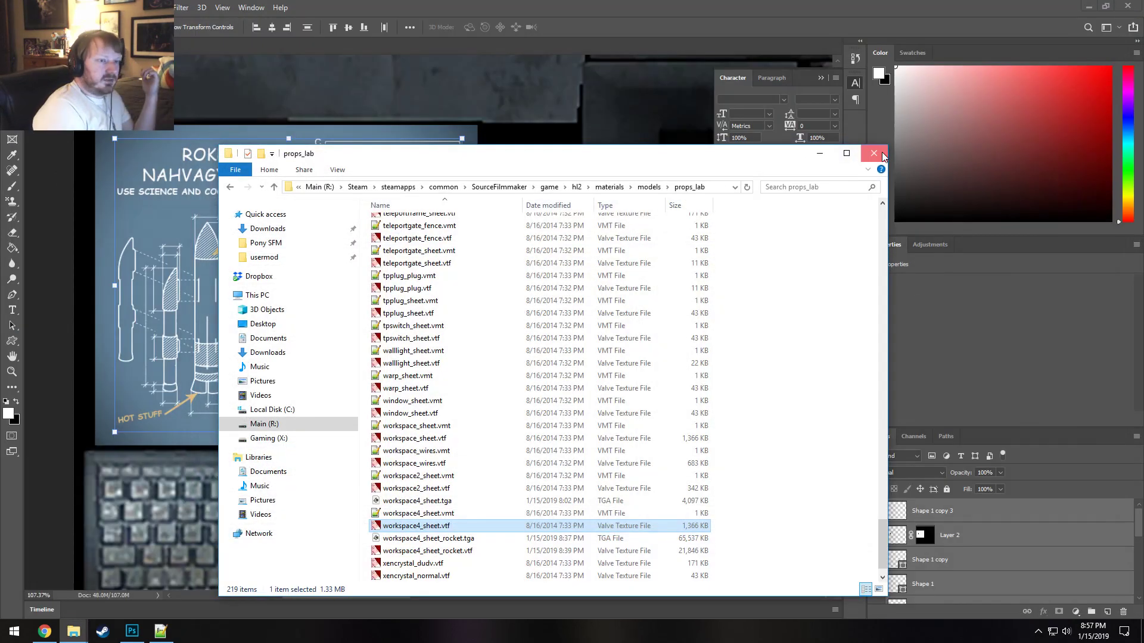
pyautogui.click(874, 153)
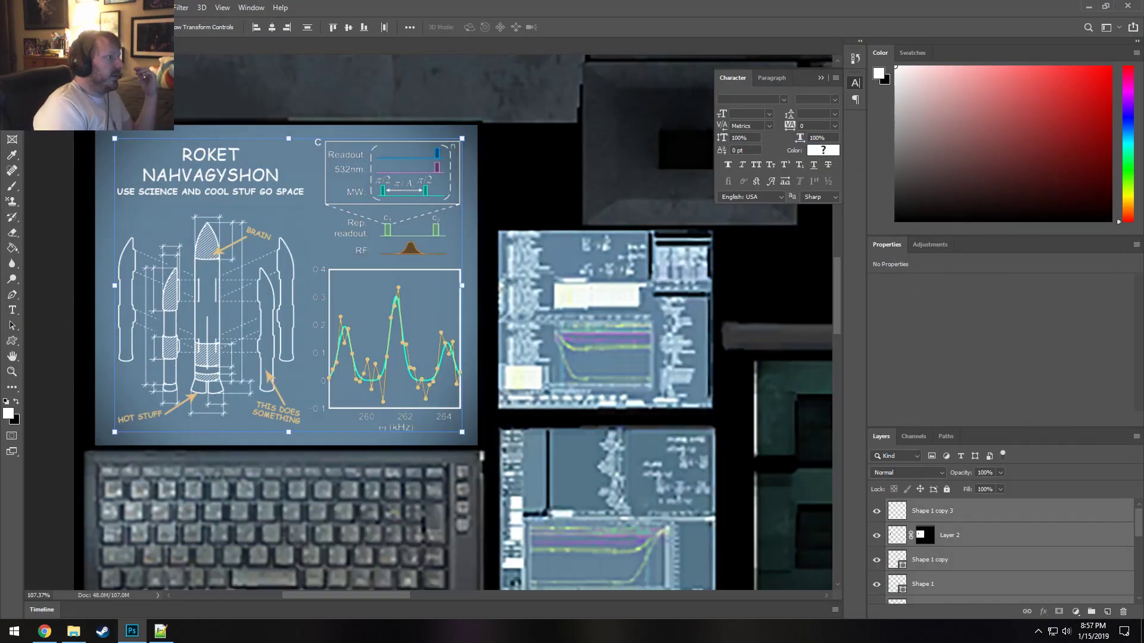
pyautogui.click(9, 8)
pyautogui.click(89, 143)
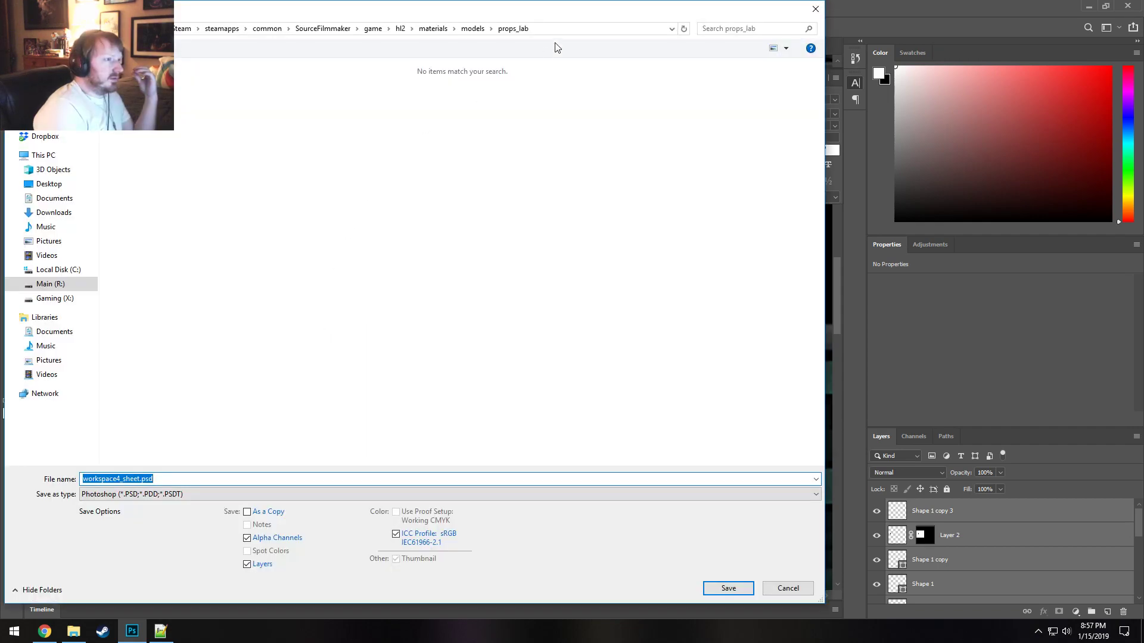
pyautogui.click(51, 116)
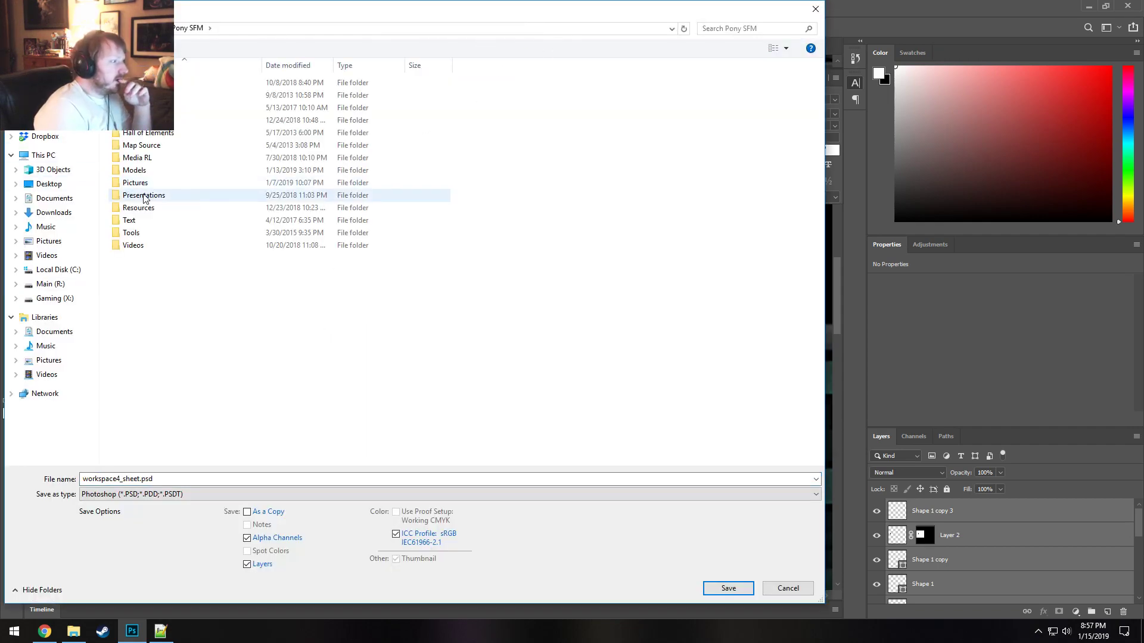
pyautogui.doubleClick(149, 184)
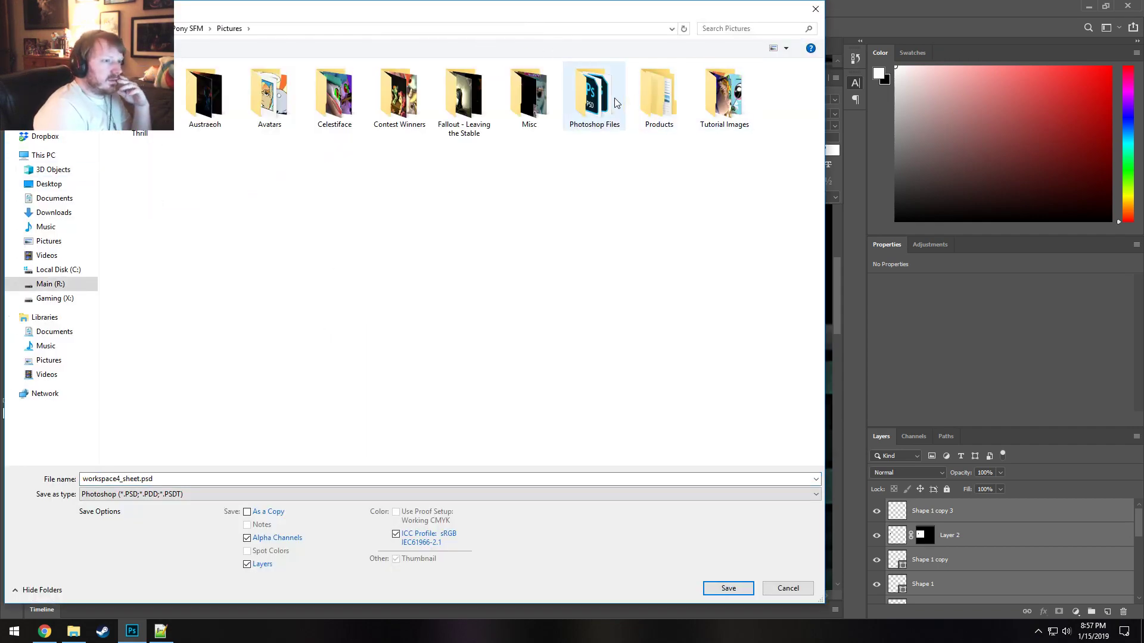
pyautogui.doubleClick(608, 101)
# Name the file Computer Screen - Rocket.psd and save it with Maximize Compatibility enabled.
pyautogui.click(140, 481)
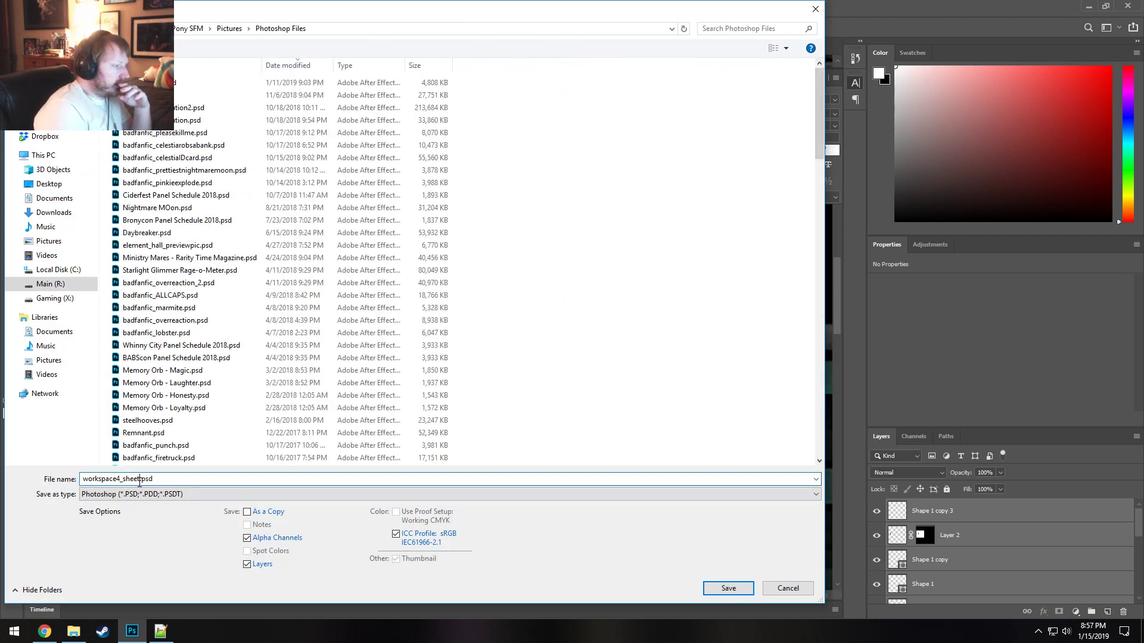
pyautogui.moveTo(140, 480); pyautogui.dragTo(47, 484)
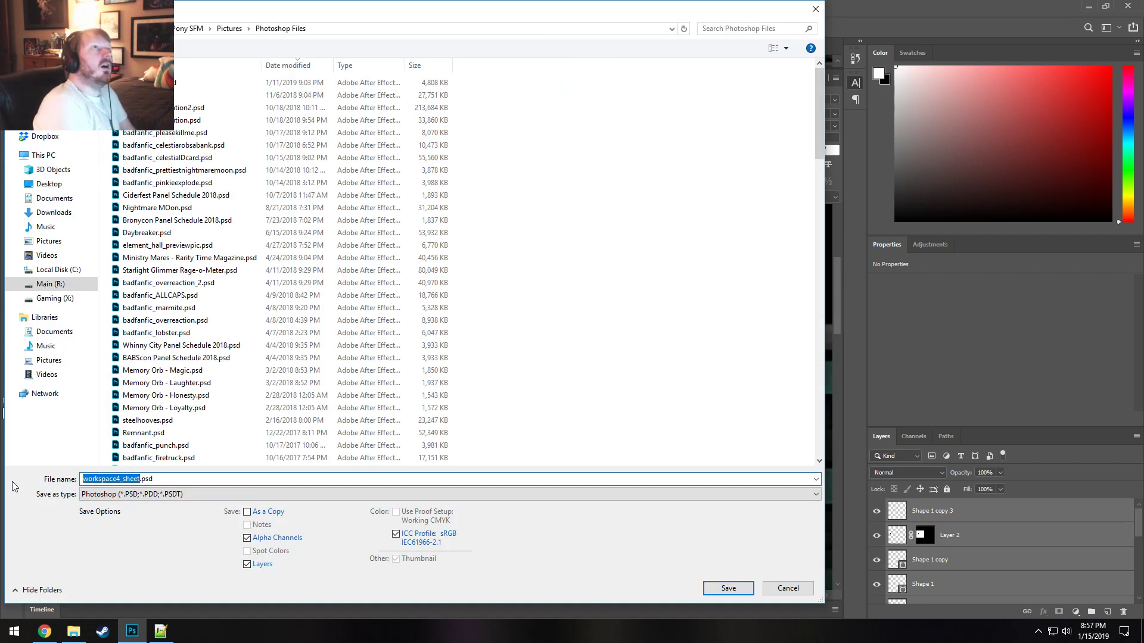
pyautogui.write('Rock')
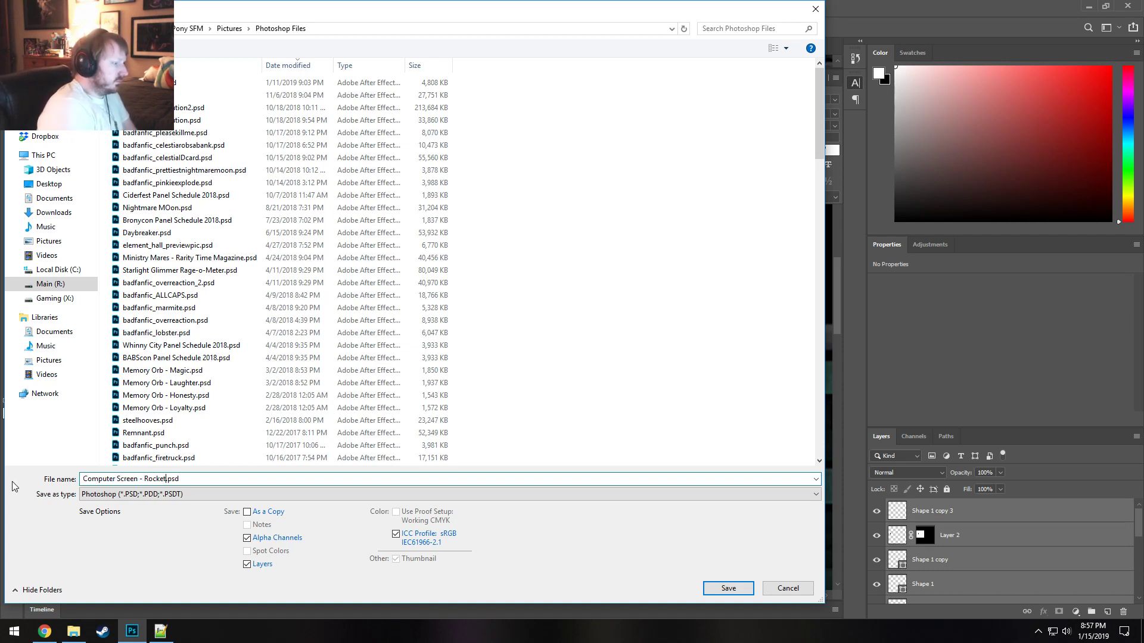
pyautogui.press('Return')
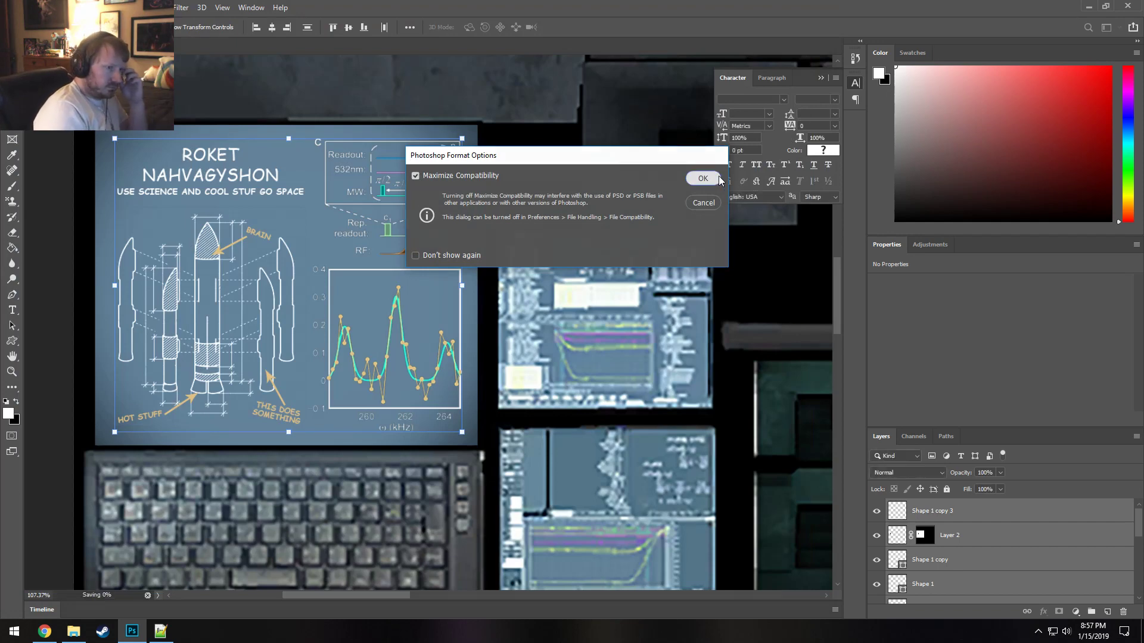
pyautogui.click(703, 178)
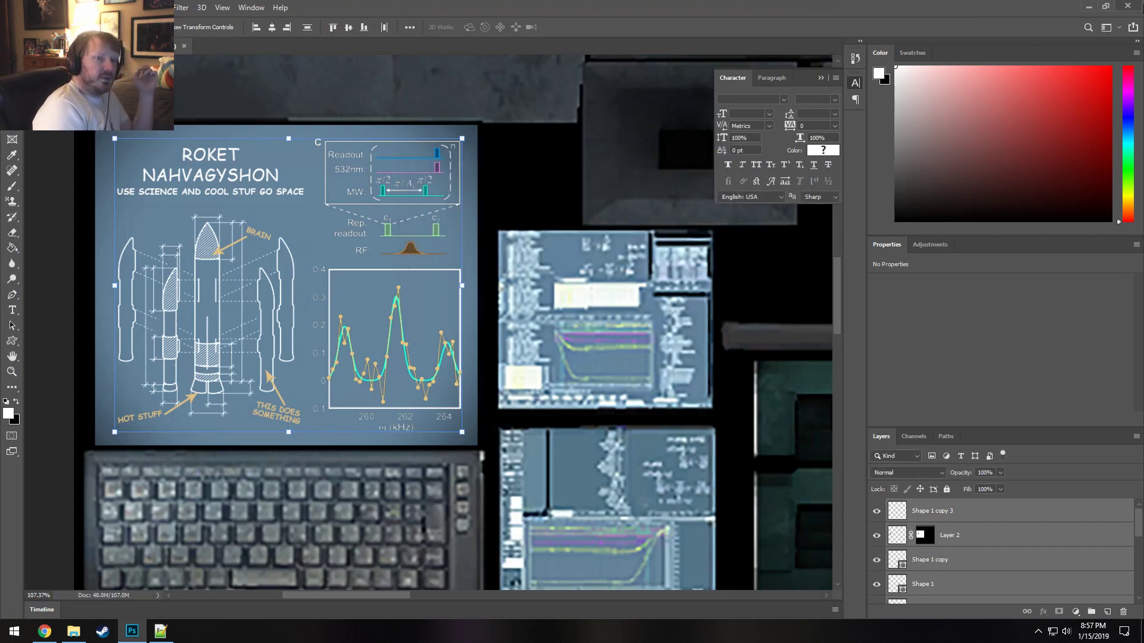
# Close the rocket screen texture document and exit Photoshop.
pyautogui.hotkey('ctrl', 'w')
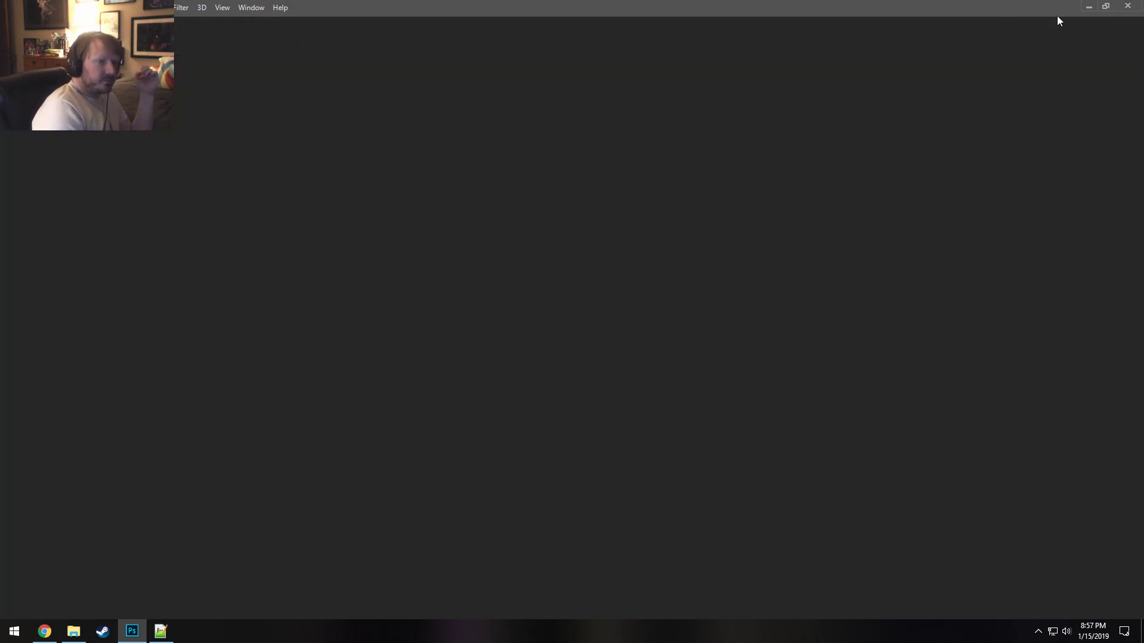
pyautogui.click(1127, 11)
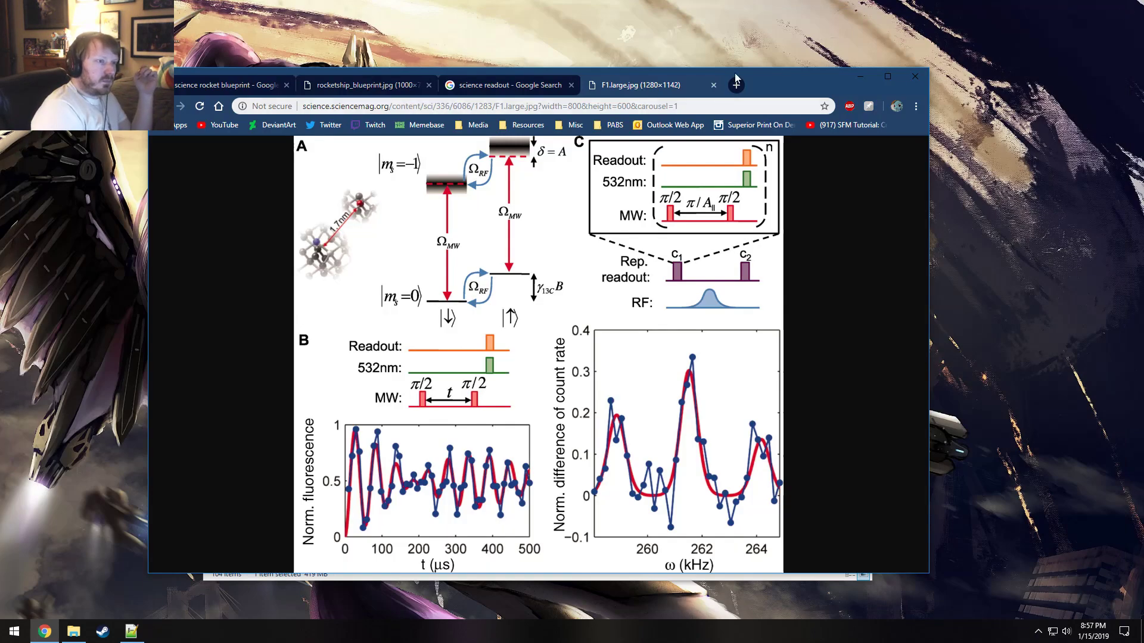
# Close all the rocket blueprint and science readout reference tabs in Chrome, and the Videos folder window.
pyautogui.click(713, 86)
pyautogui.click(571, 86)
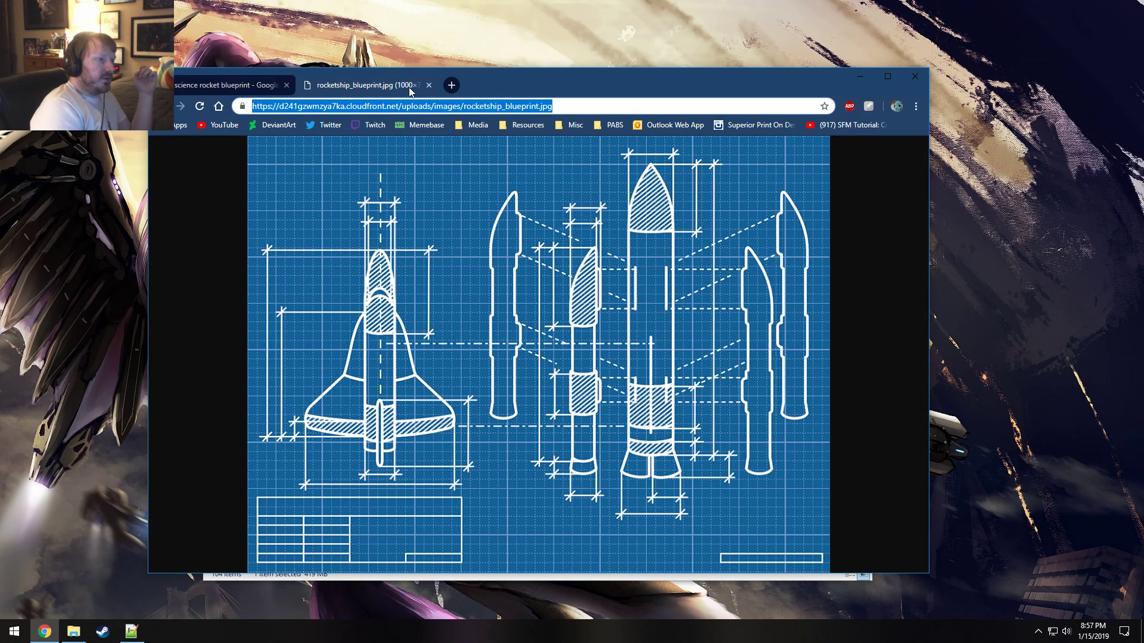
pyautogui.click(429, 85)
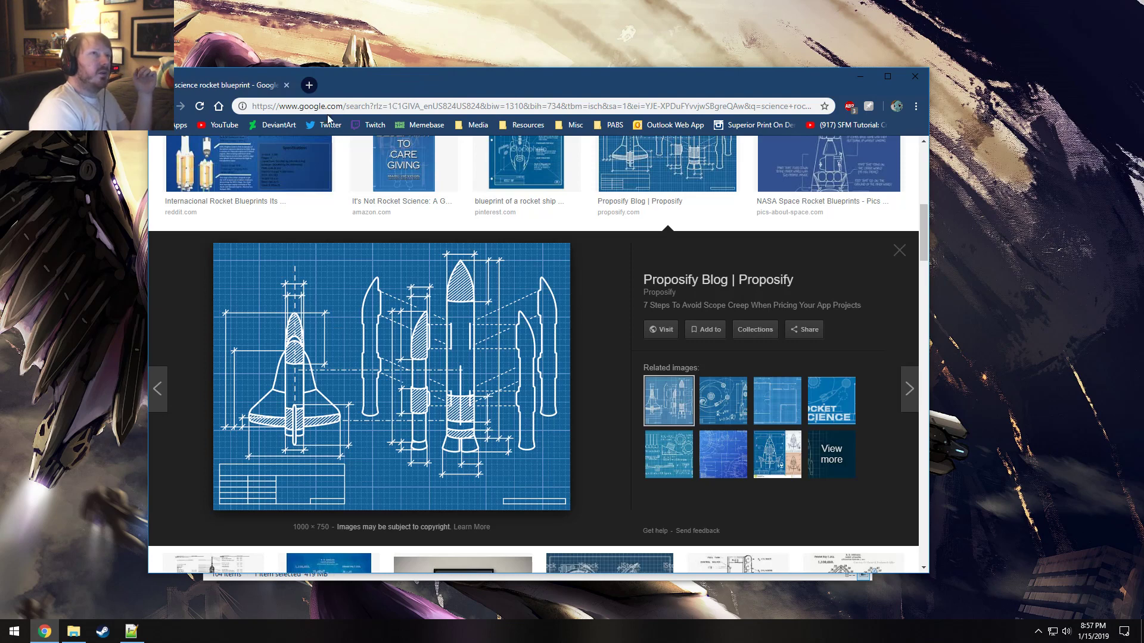
pyautogui.click(286, 85)
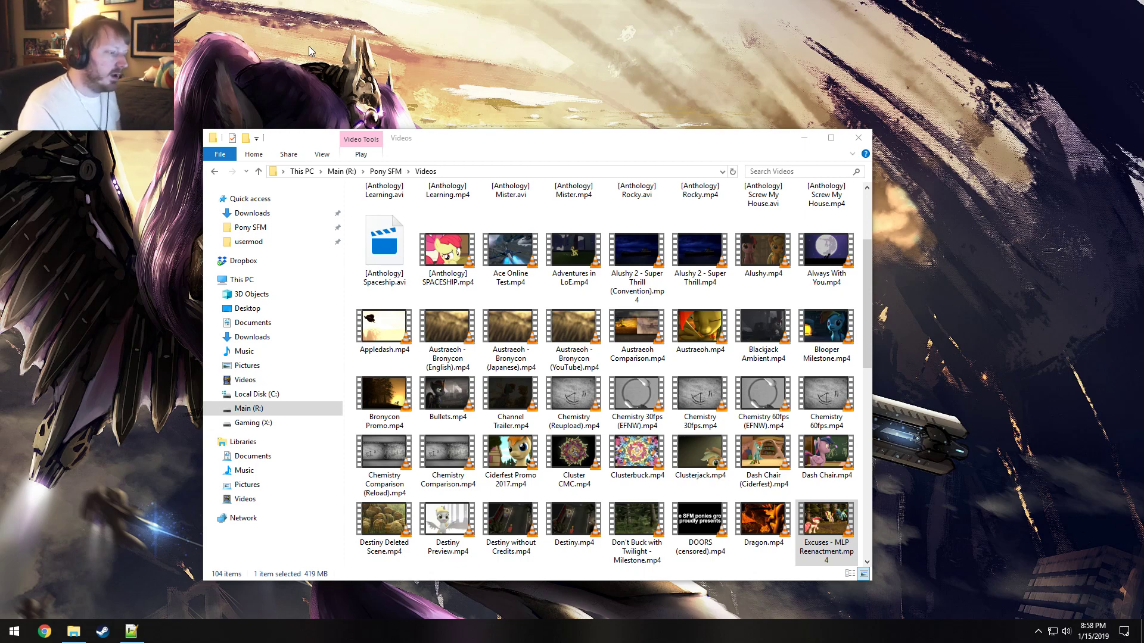
pyautogui.click(858, 138)
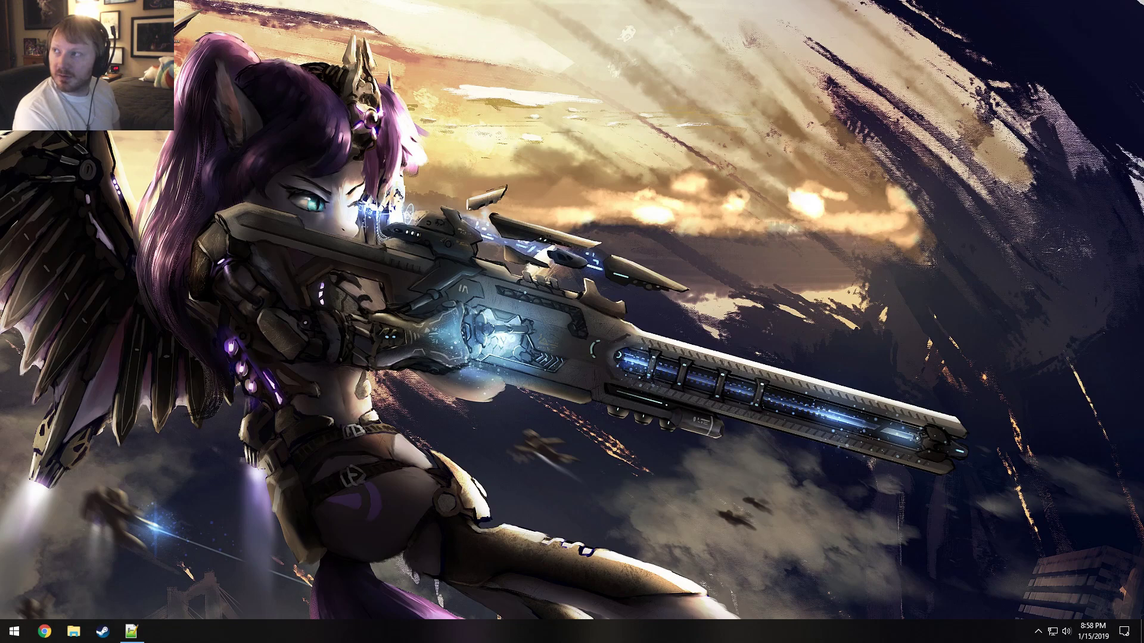
# Open Chrome, load the OH BOI bookmark from the Misc folder, and look over the Rainbow Dash image enlarged.
pyautogui.moveTo(369, 642); pyautogui.dragTo(306, 0)
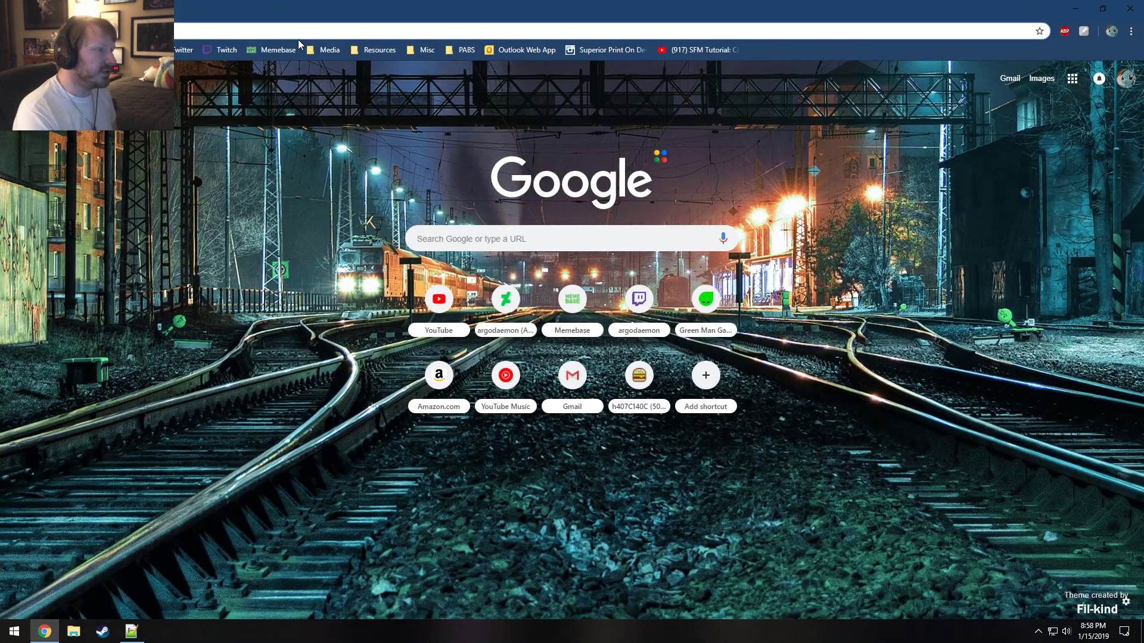
pyautogui.click(428, 50)
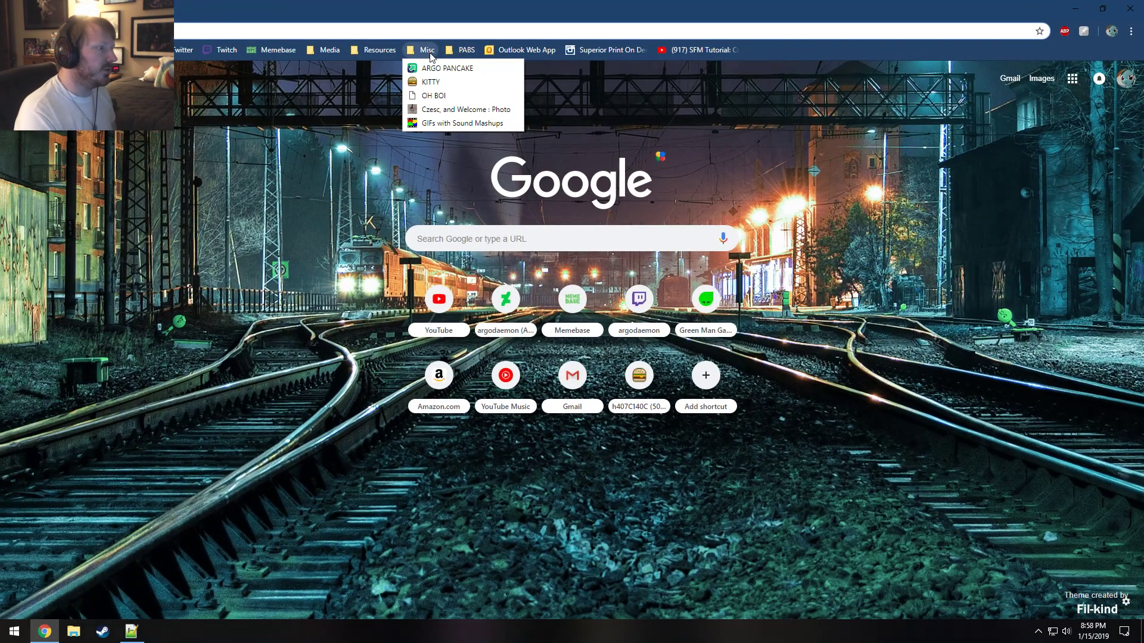
pyautogui.click(433, 95)
pyautogui.keyDown('ctrl'); pyautogui.scroll(-2, 510, 332); pyautogui.keyUp('ctrl')
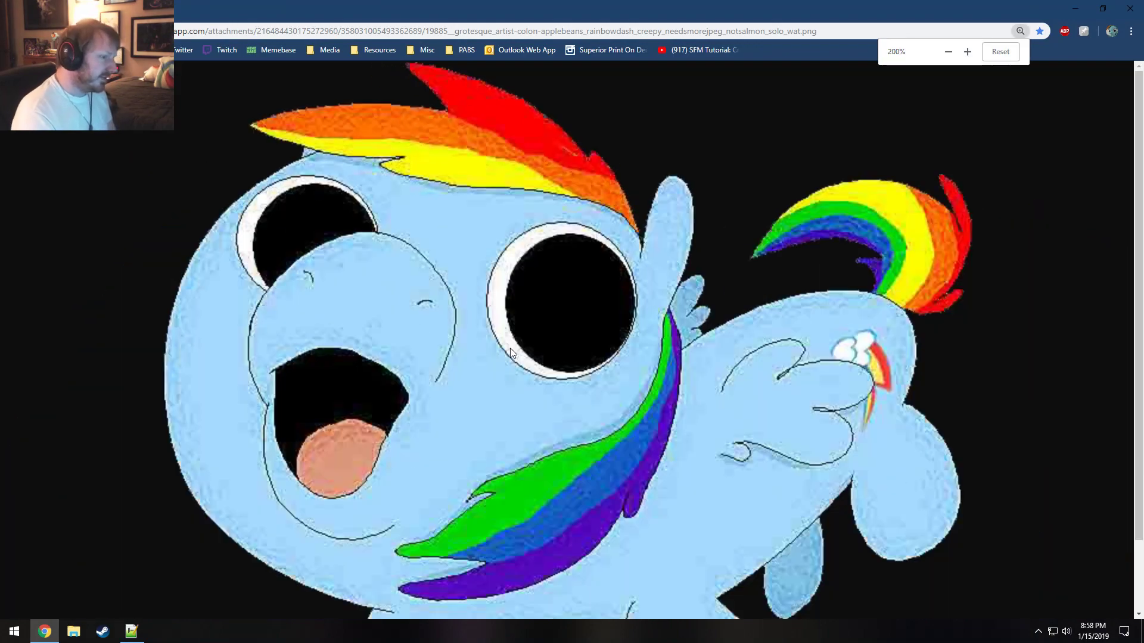
pyautogui.keyDown('ctrl'); pyautogui.scroll(2, 377, 514); pyautogui.keyUp('ctrl')
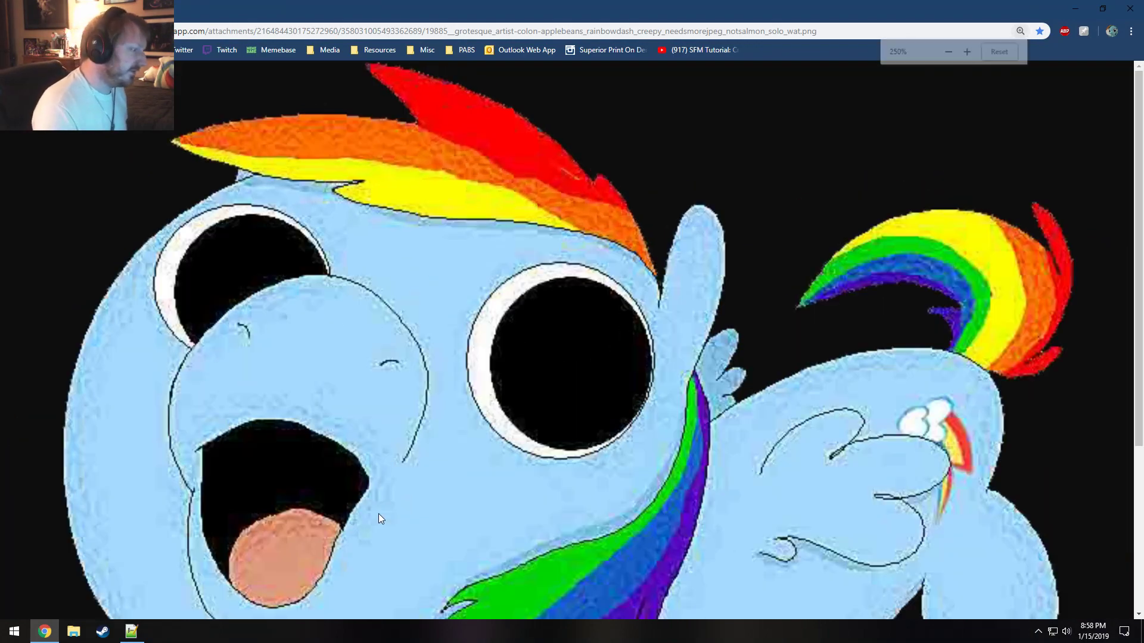
pyautogui.scroll(-1, 369, 493)
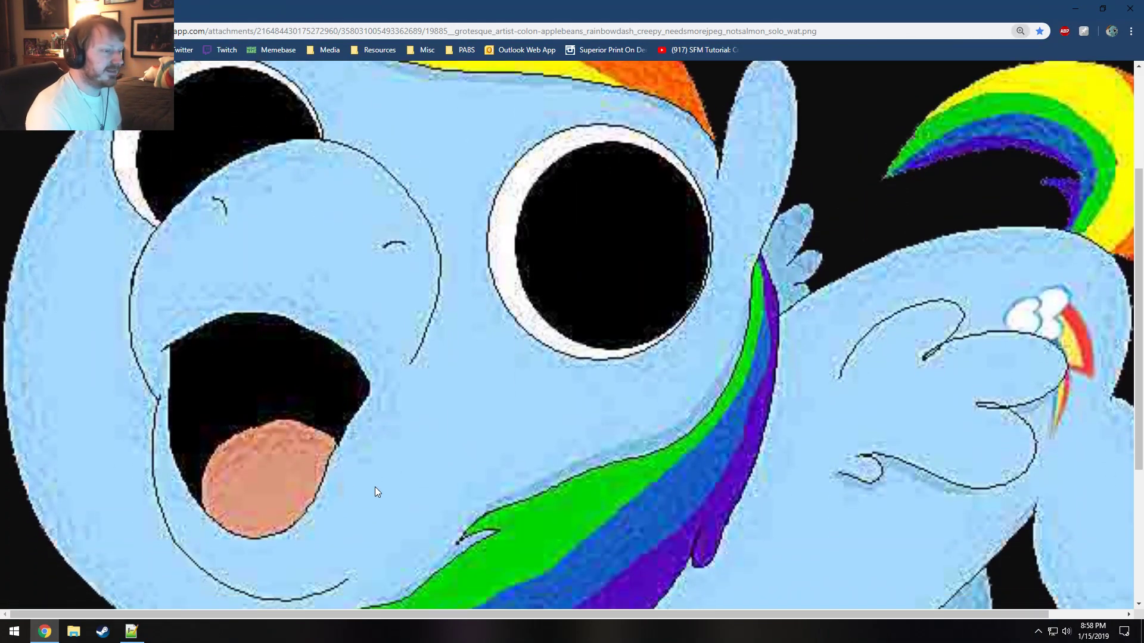
pyautogui.moveTo(449, 388); pyautogui.dragTo(128, 369, button='middle')
pyautogui.scroll(-2, 119, 451)
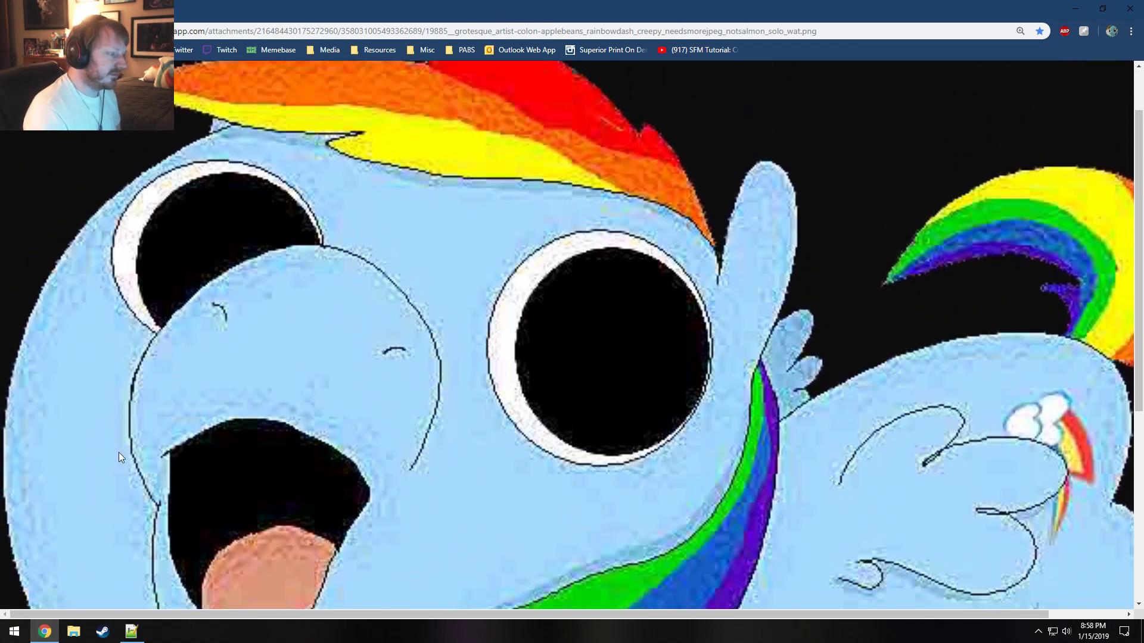
pyautogui.scroll(1, 231, 419)
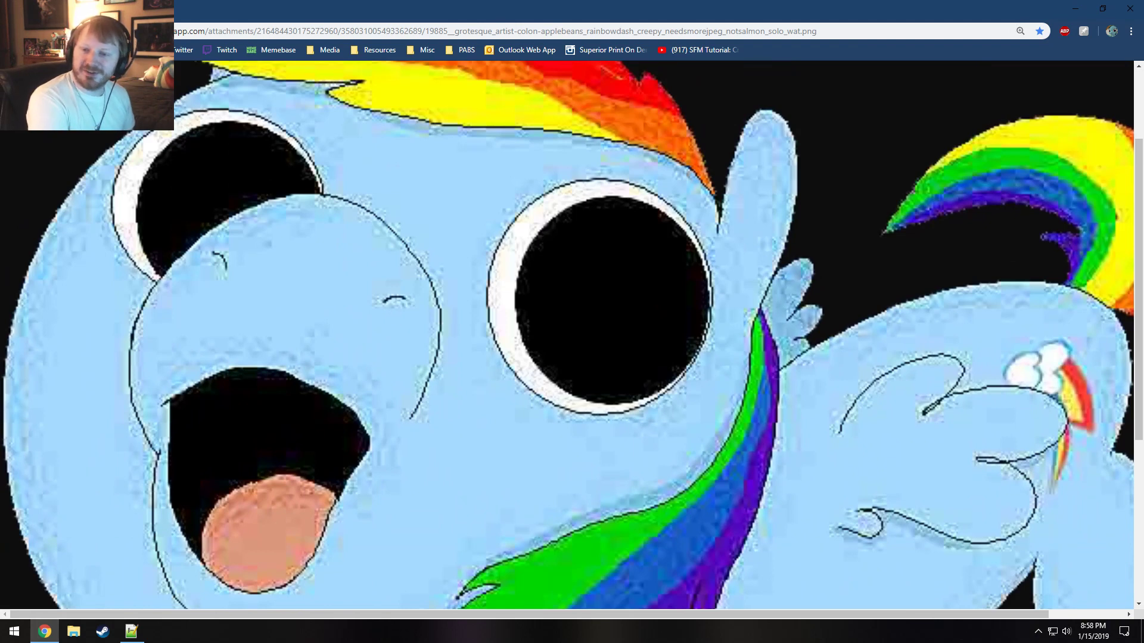